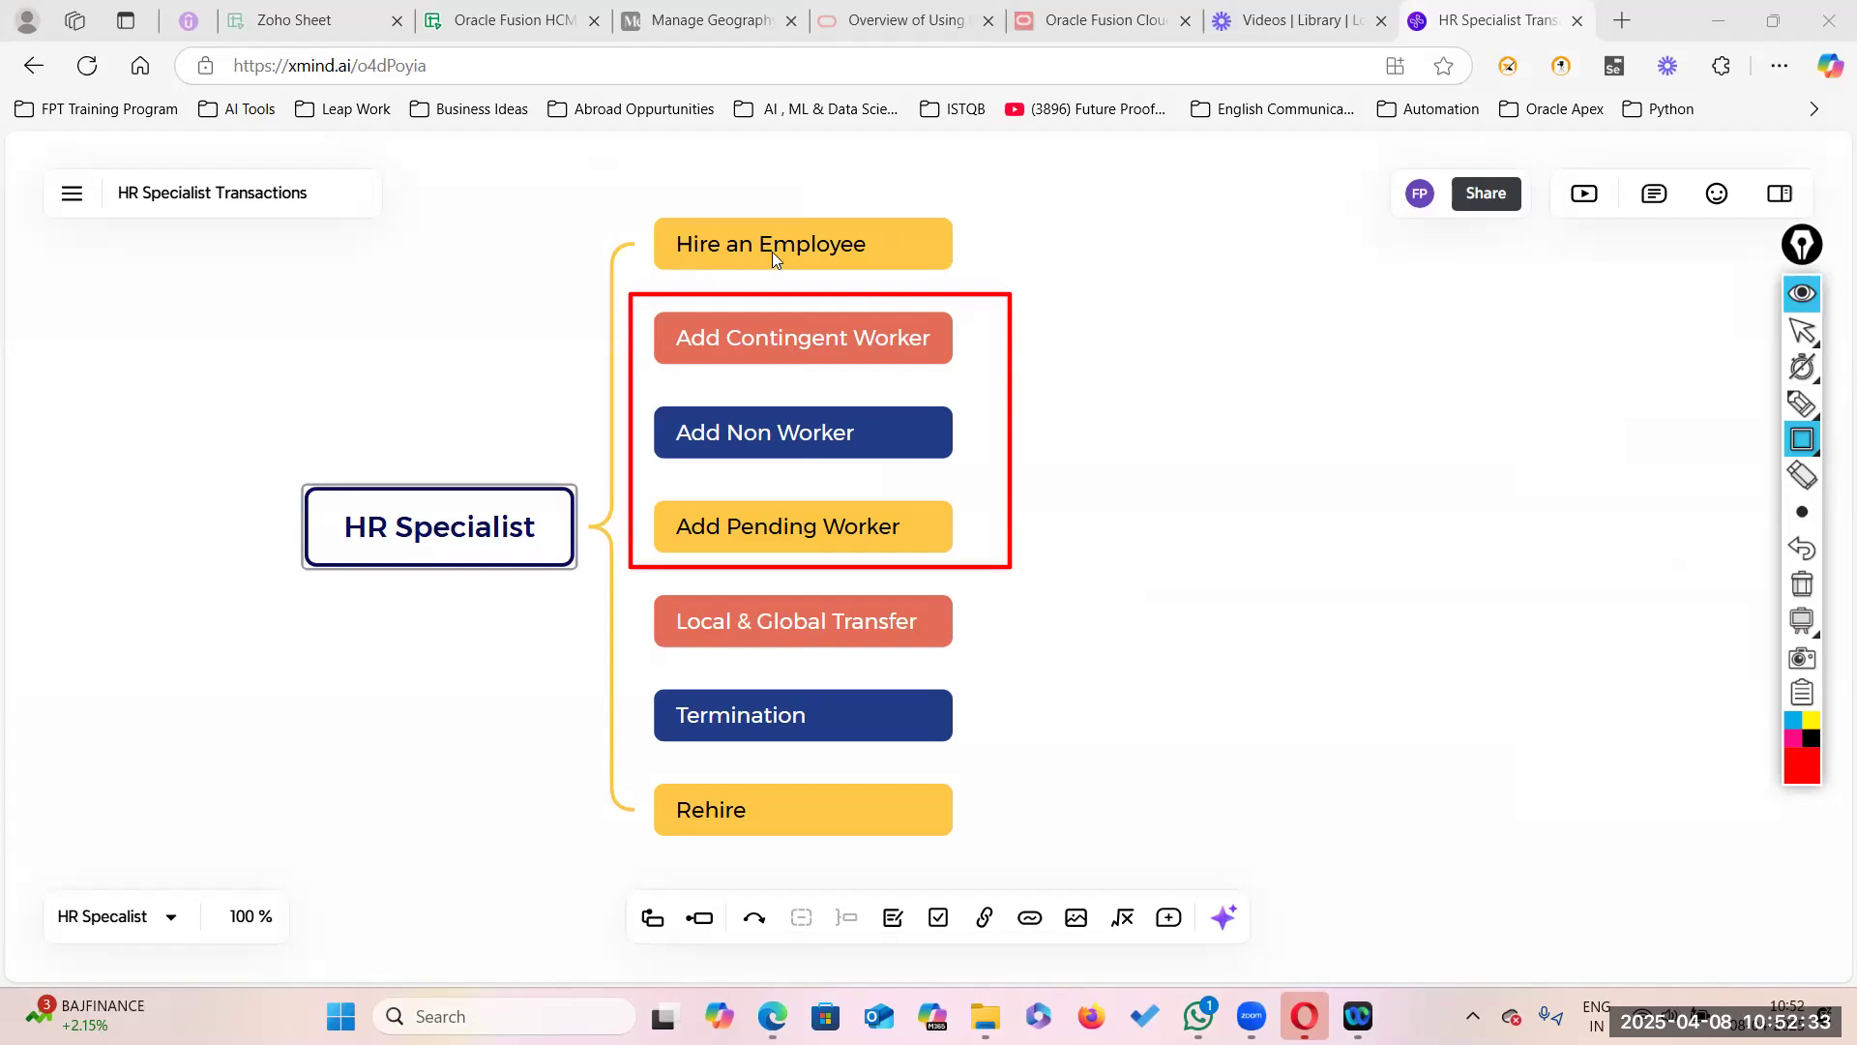
Step: Hide the screen annotation and open the Worker Types map from the recent files, shown at 80 % zoom
left_click(1801, 295)
left_click(72, 193)
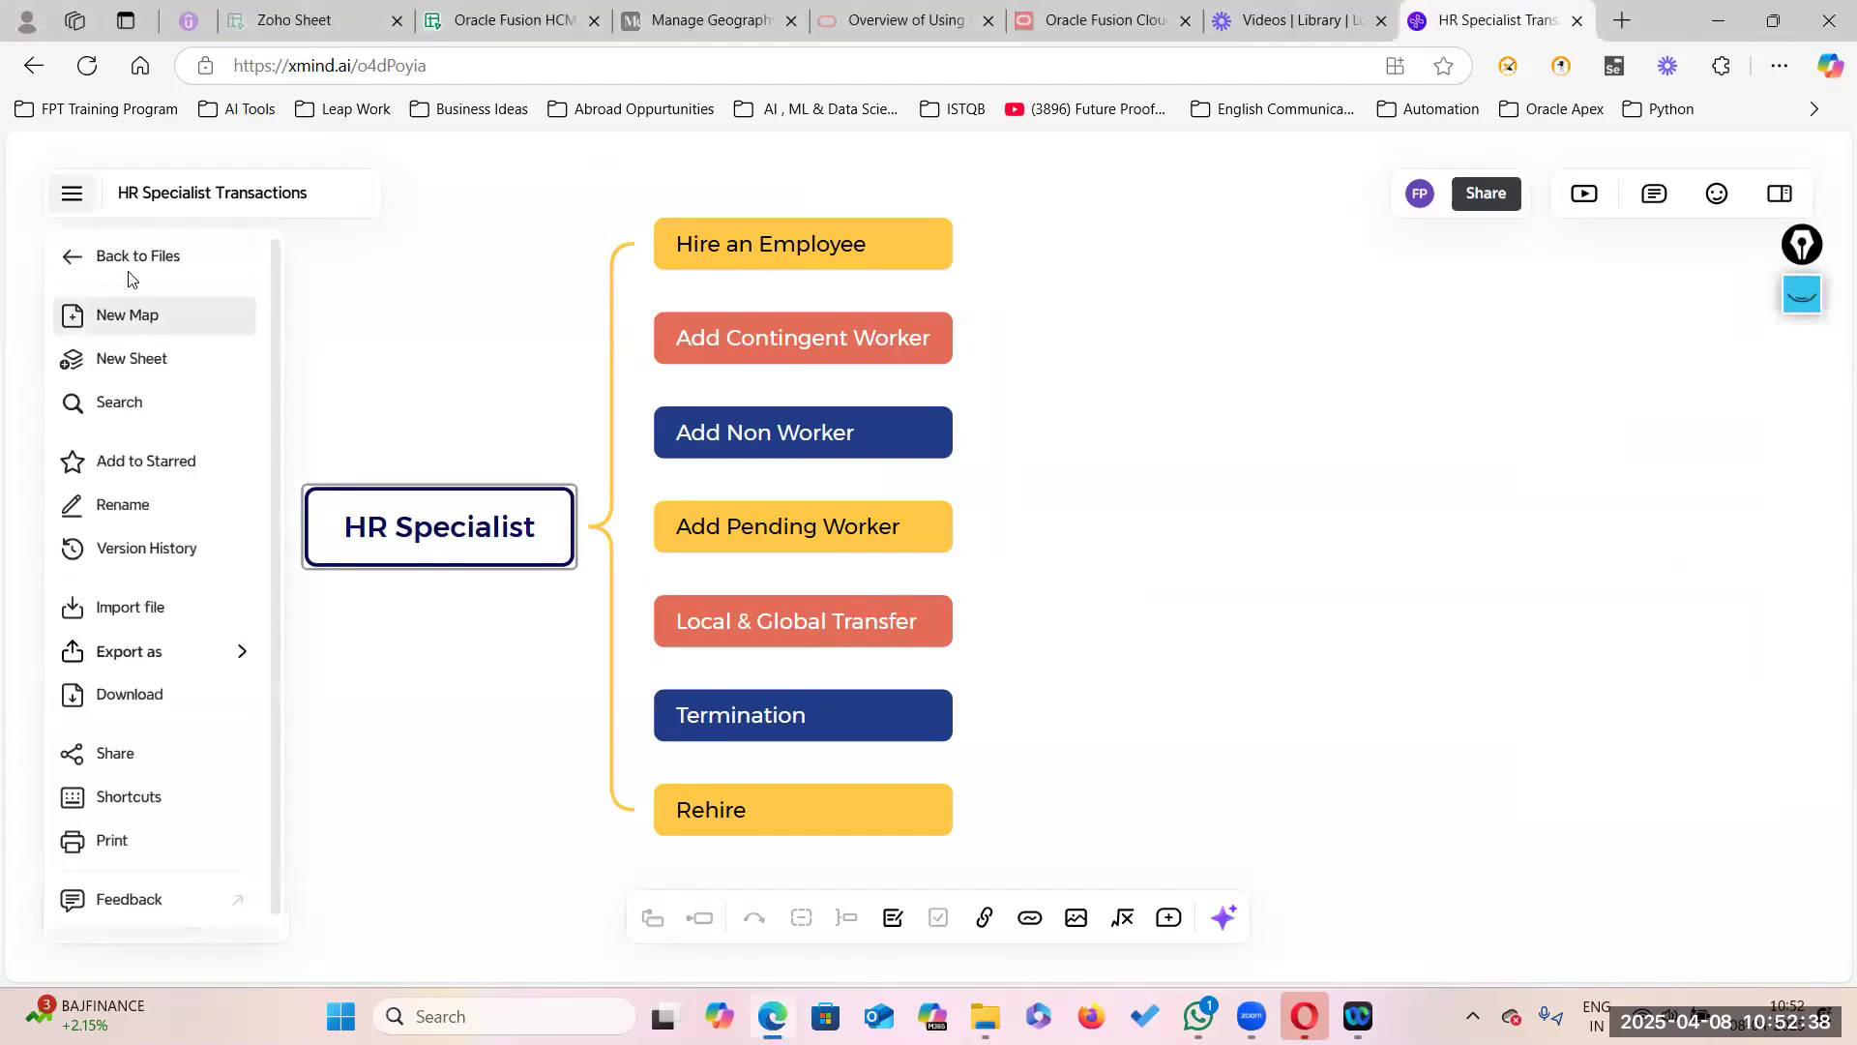
left_click(128, 257)
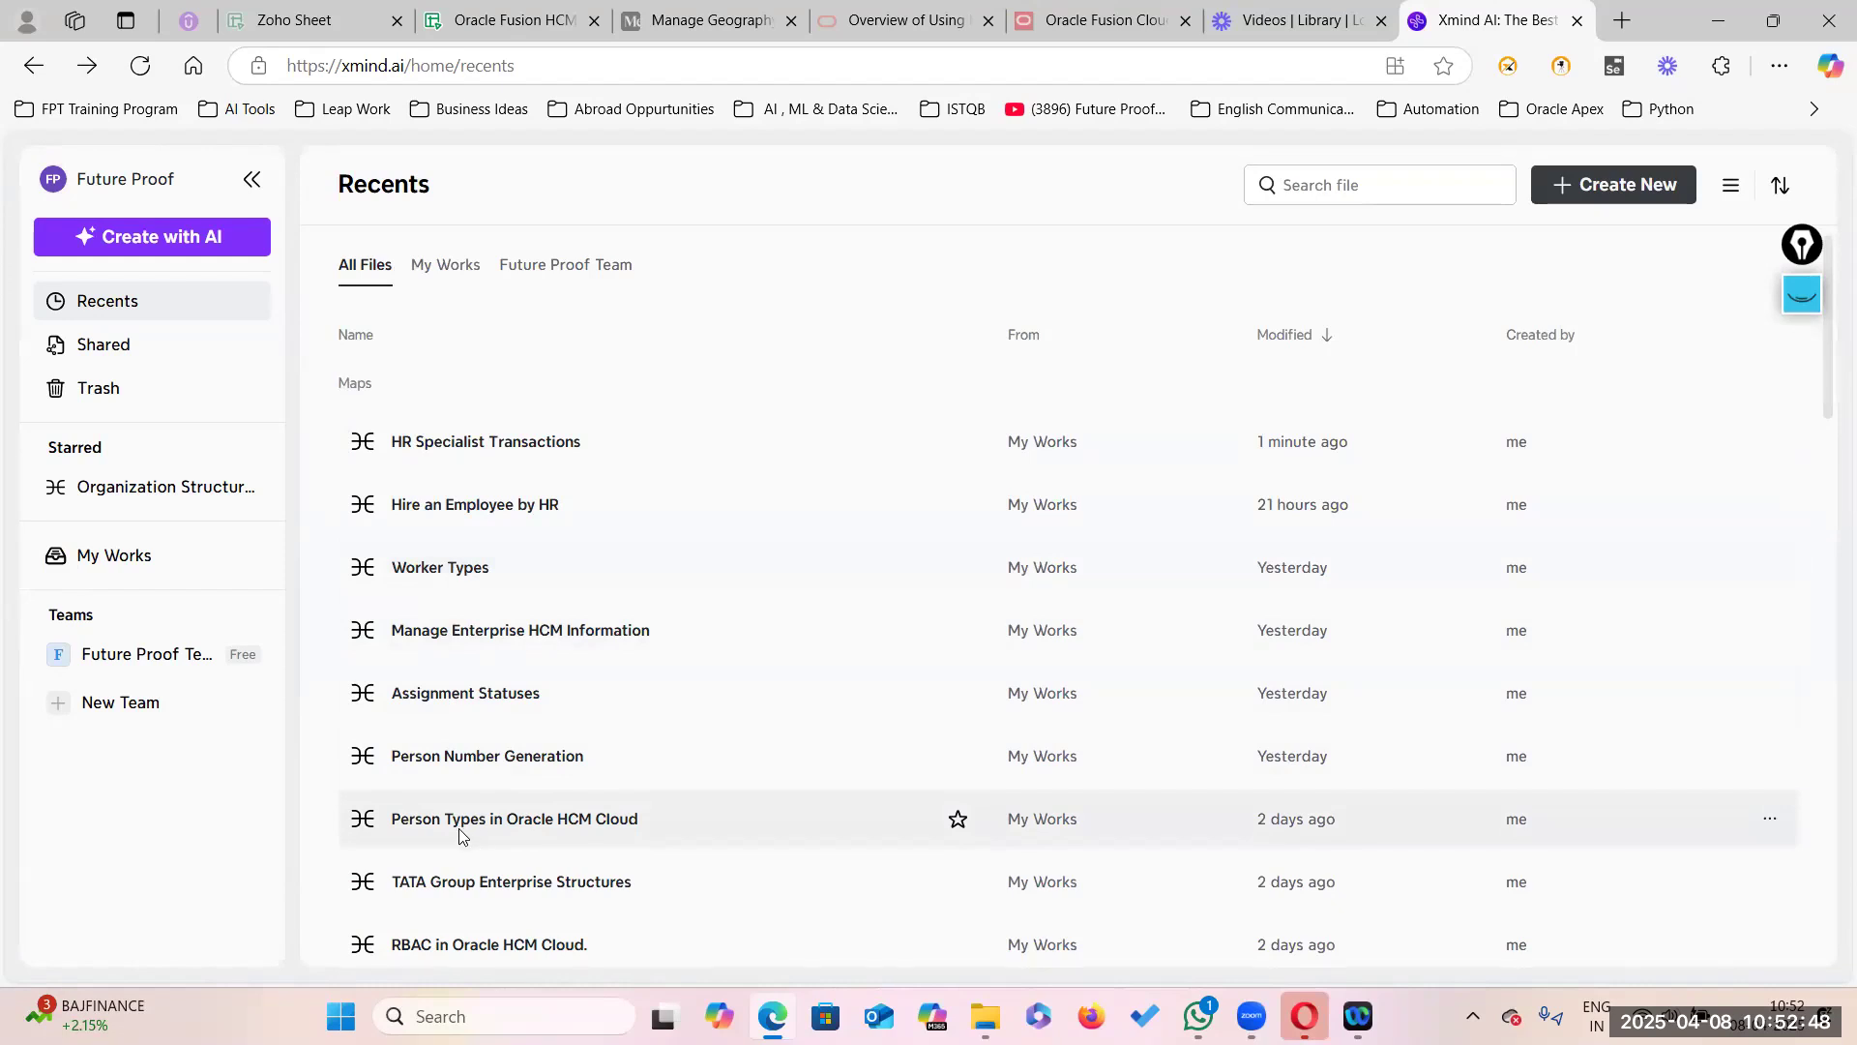
left_click(434, 568)
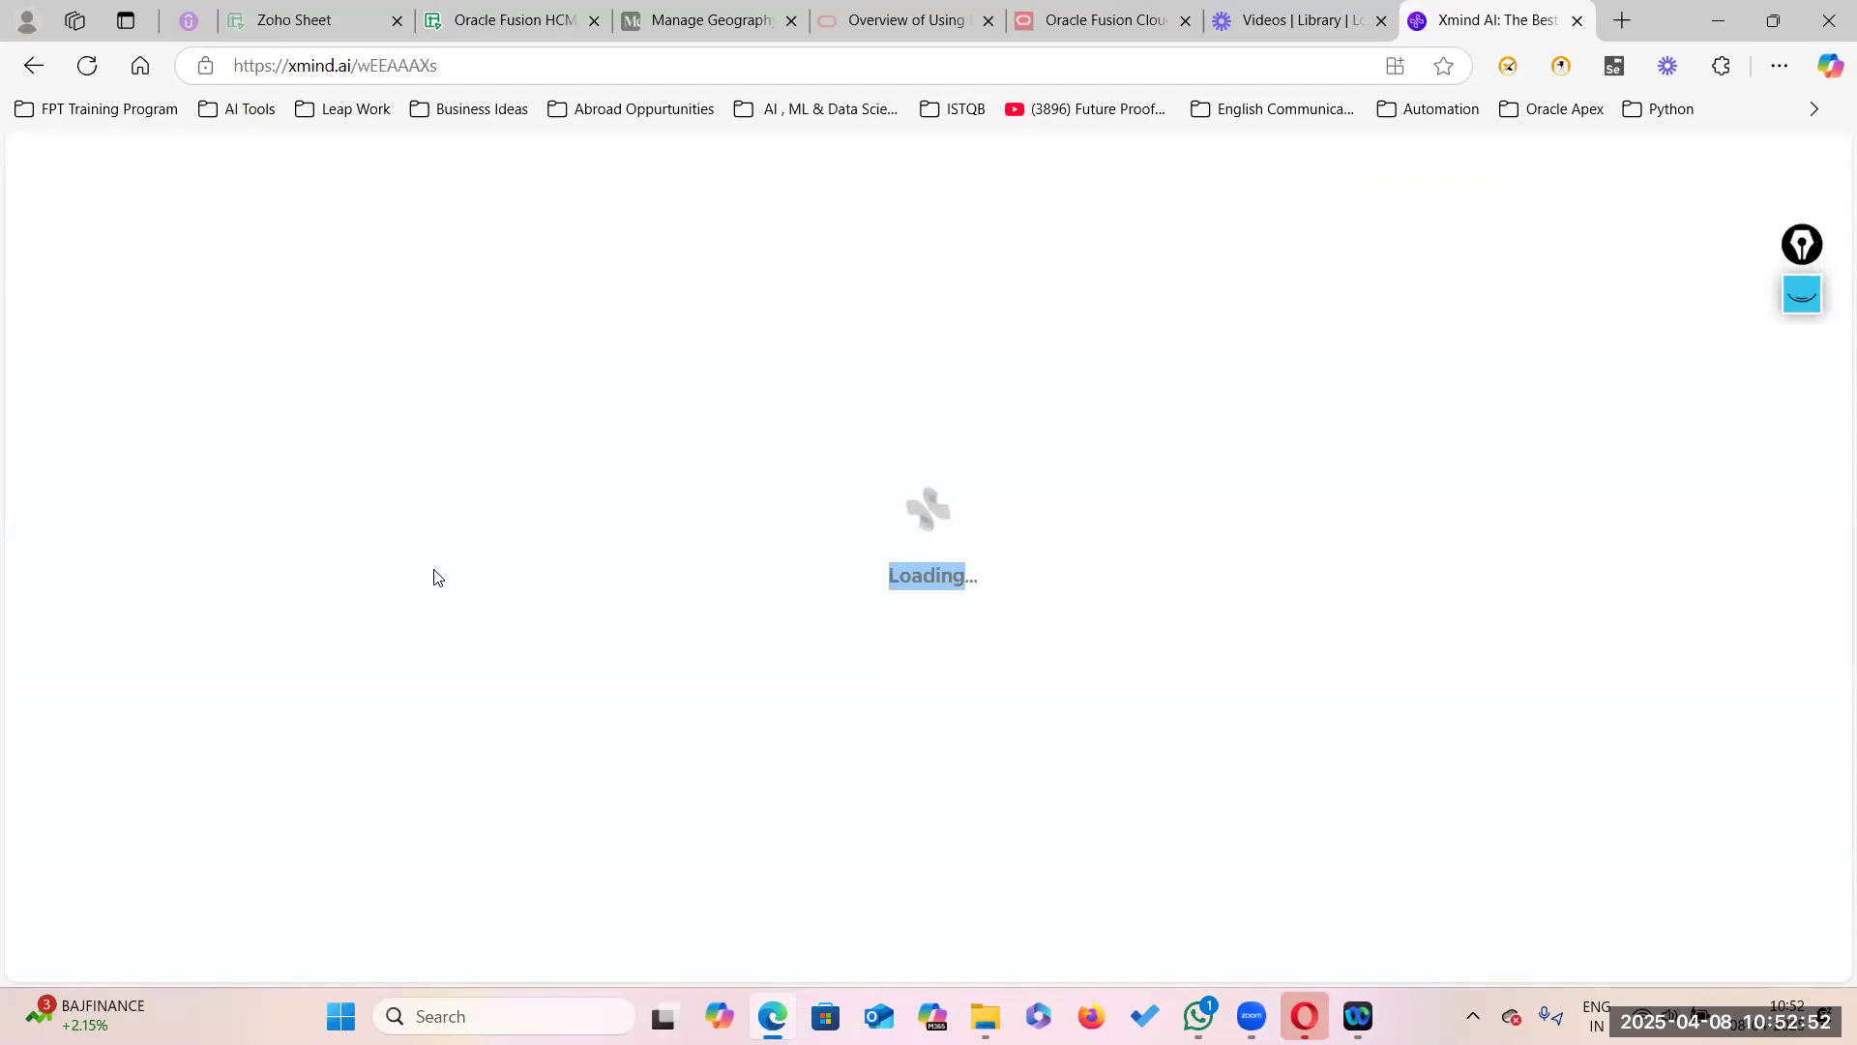
left_click_drag(972, 565, 945, 323)
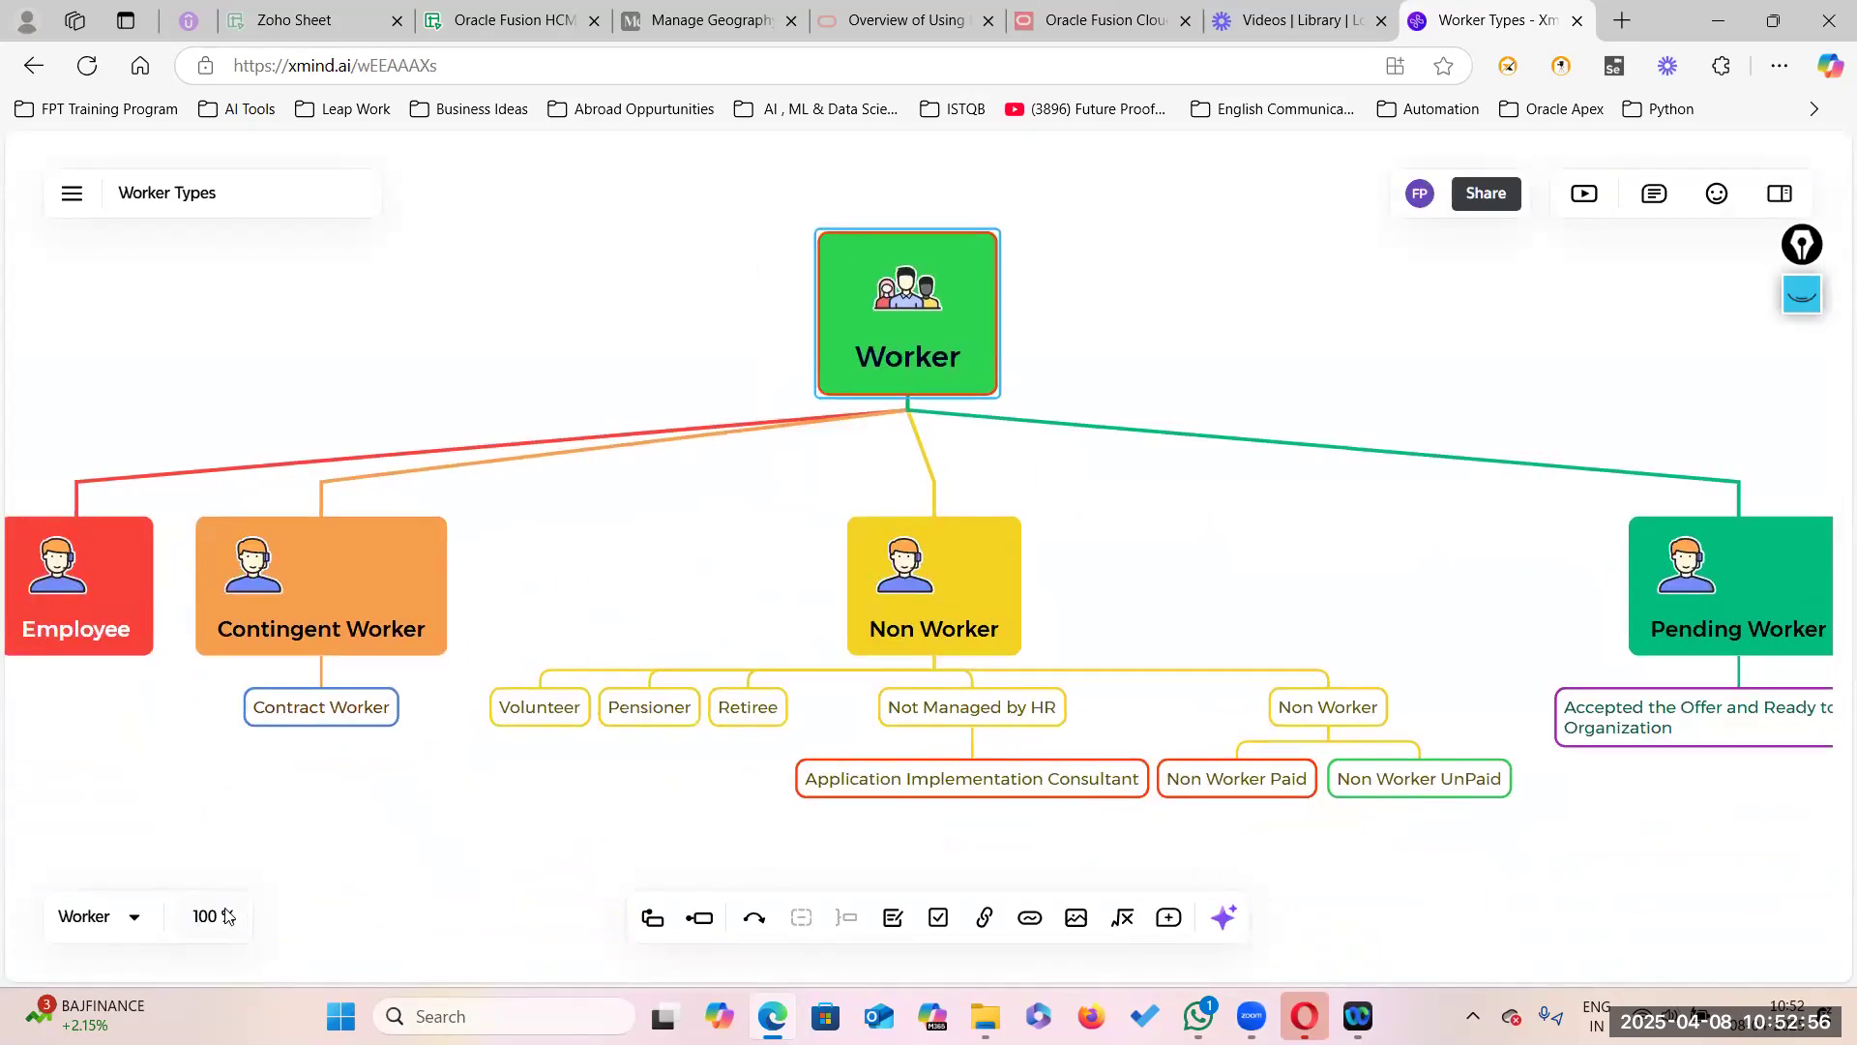
left_click(224, 914)
left_click(185, 548)
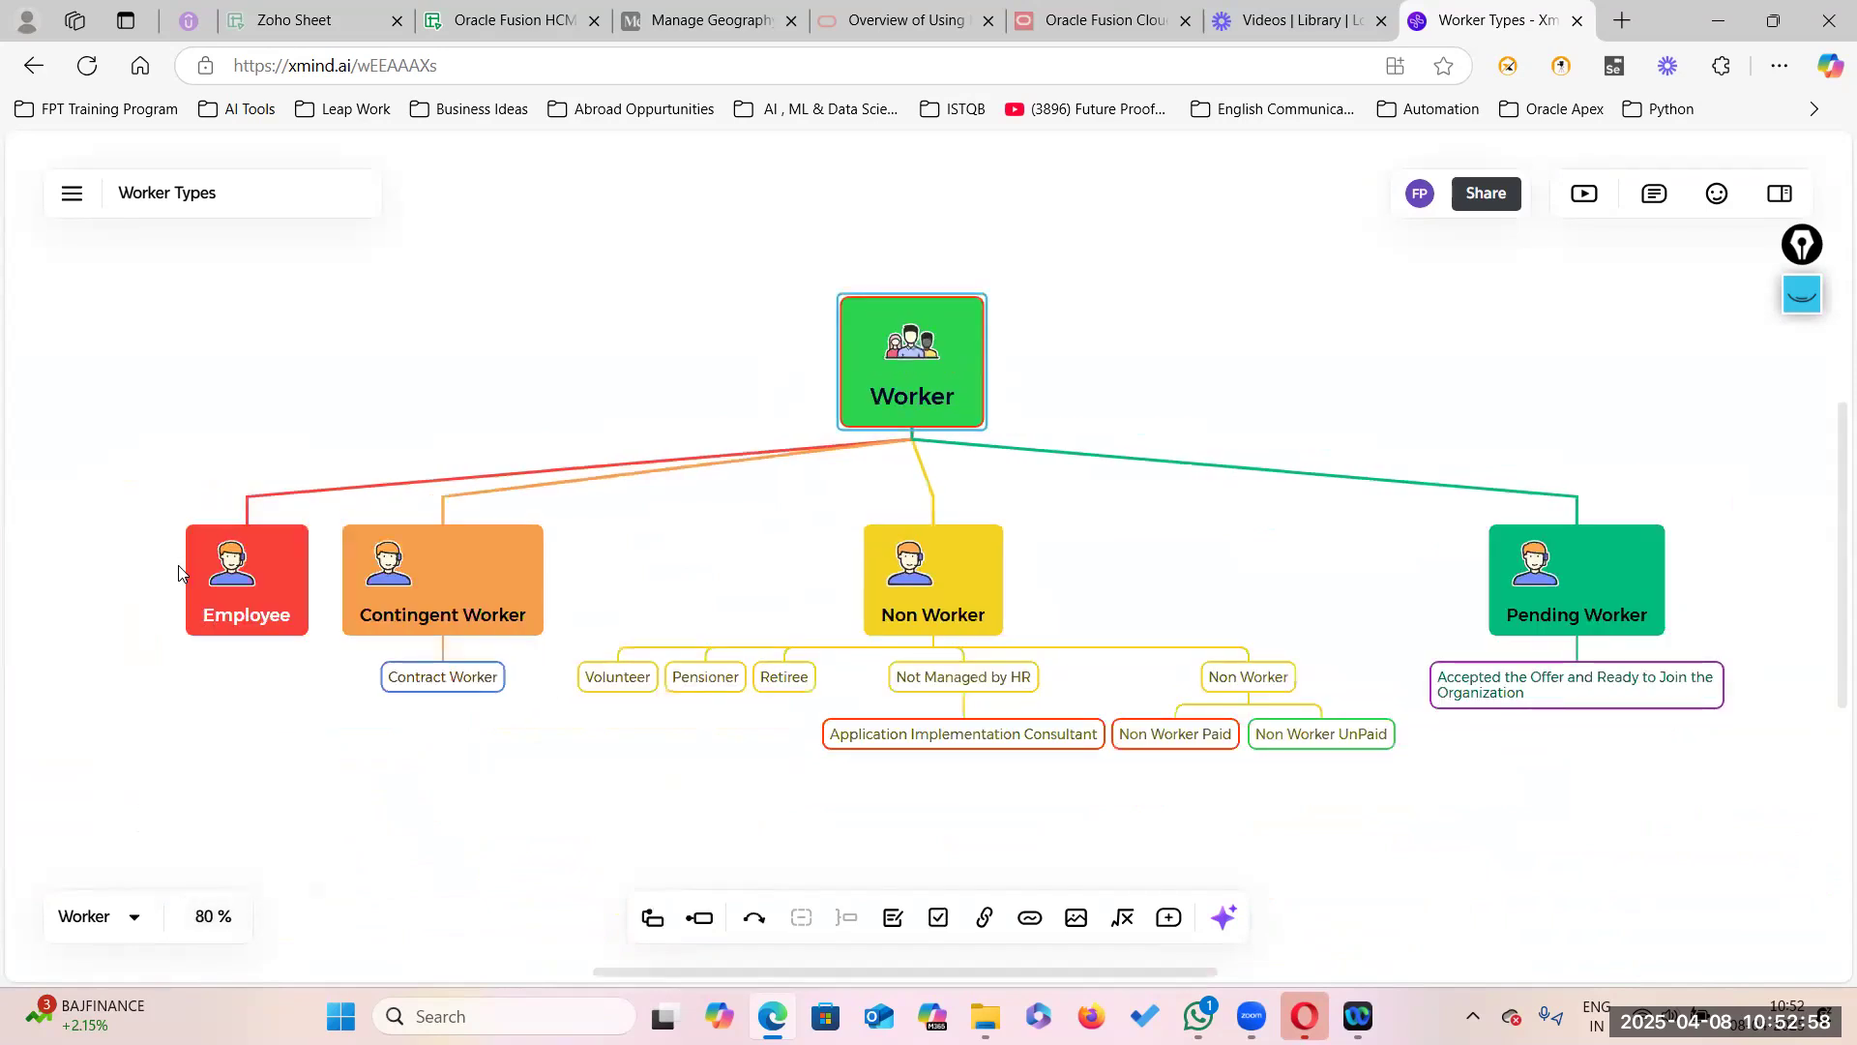
left_click_drag(883, 389, 832, 374)
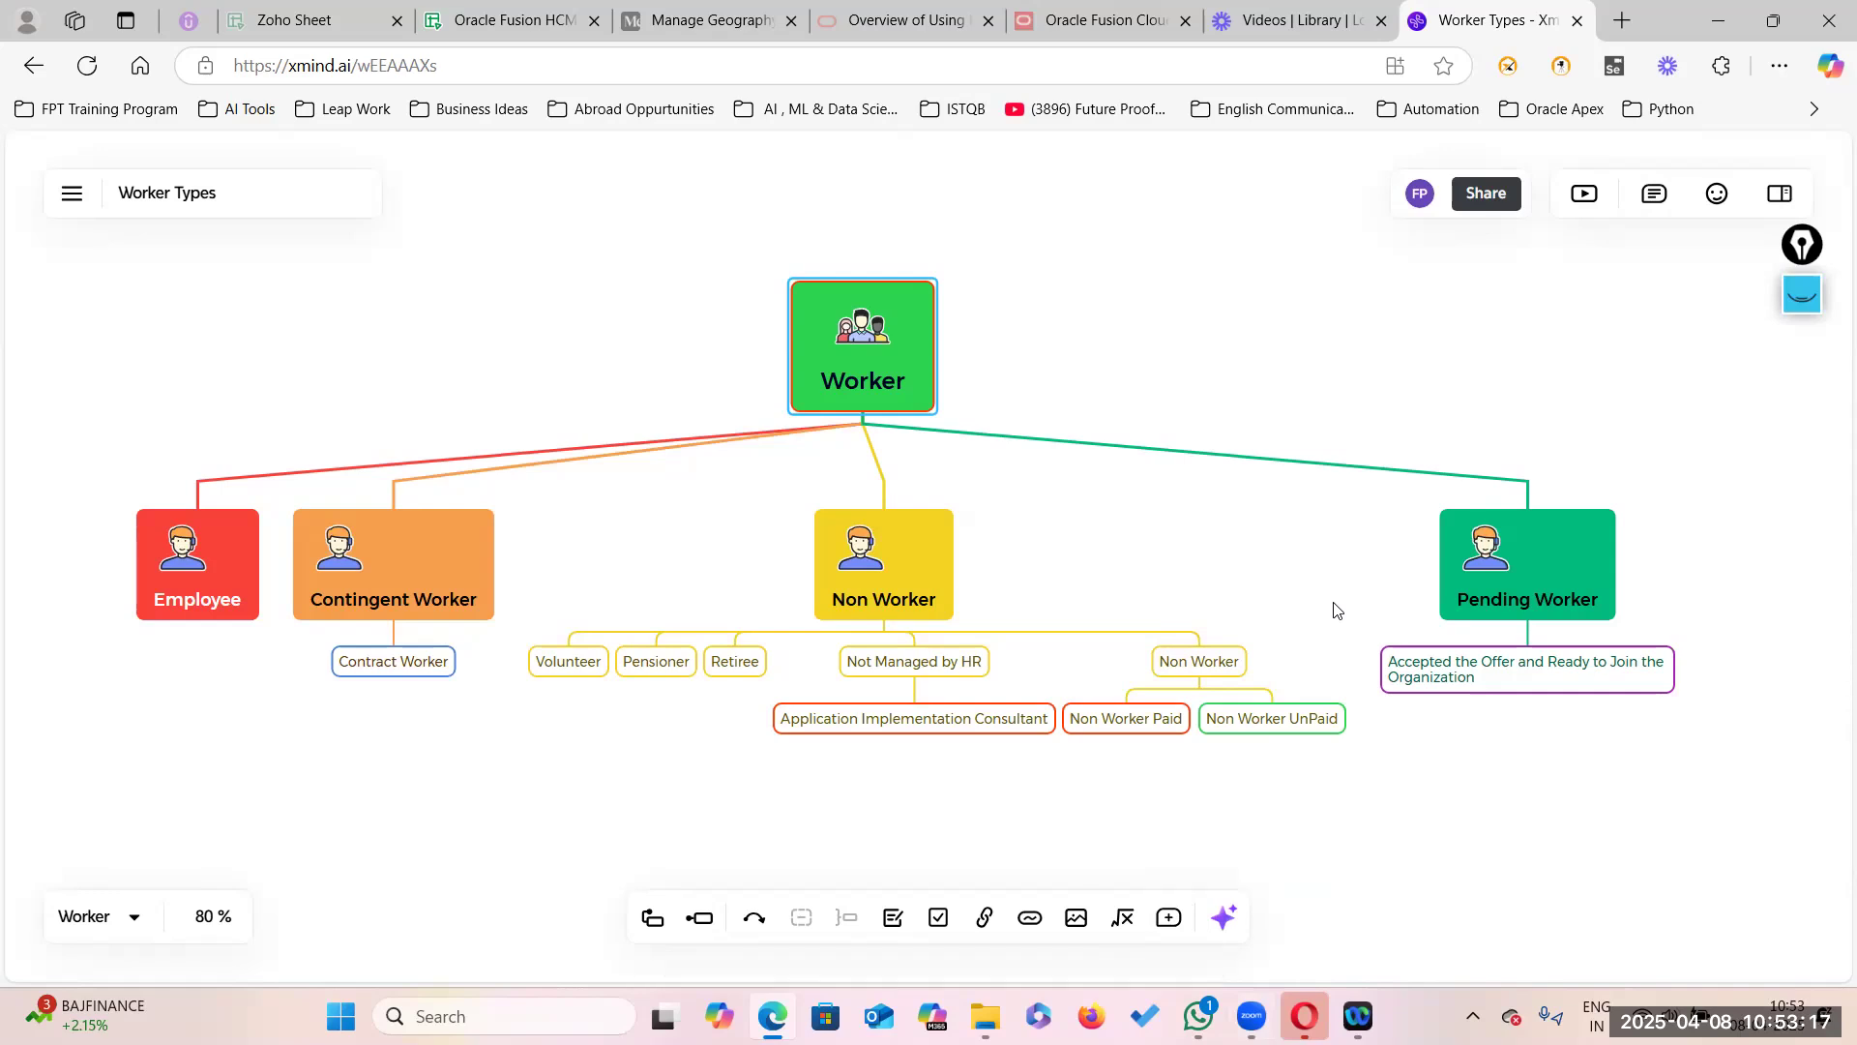
Step: Add a second subtopic under Pending Worker and label it "Converting Pending Worker to"
left_click(1329, 875)
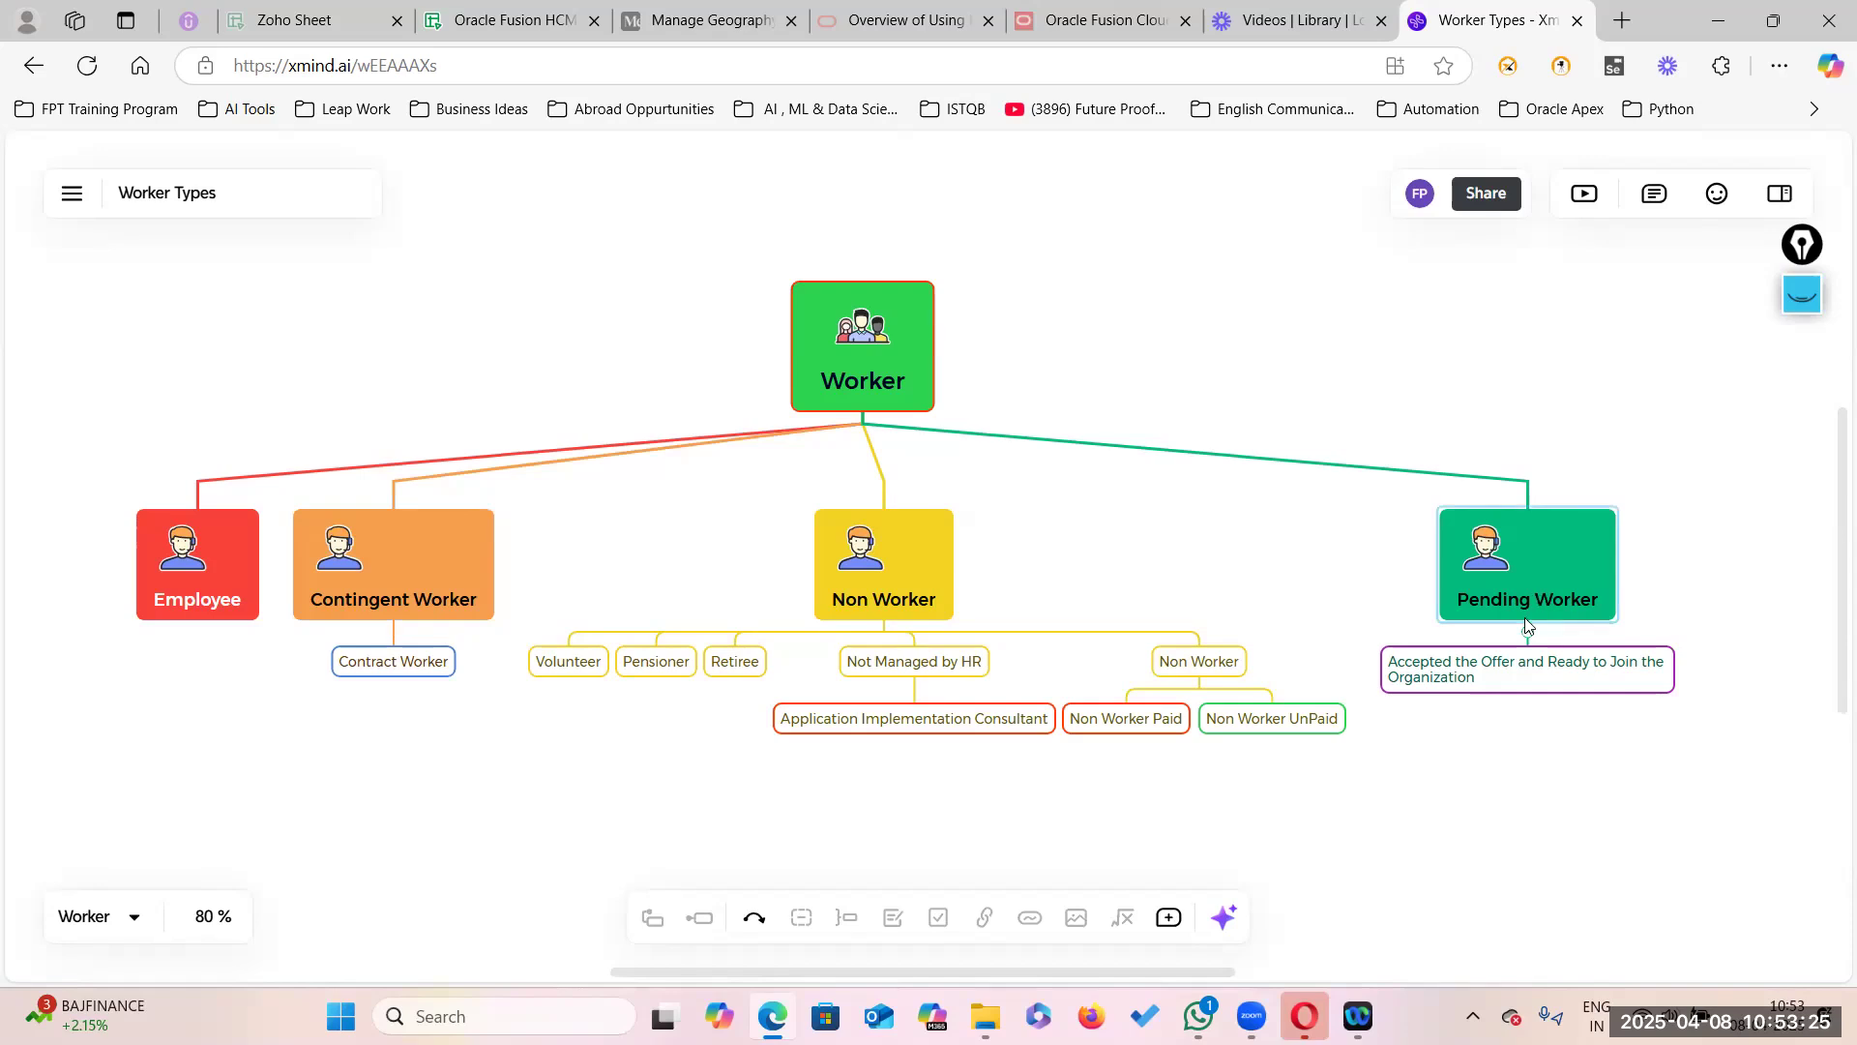
left_click(1557, 555)
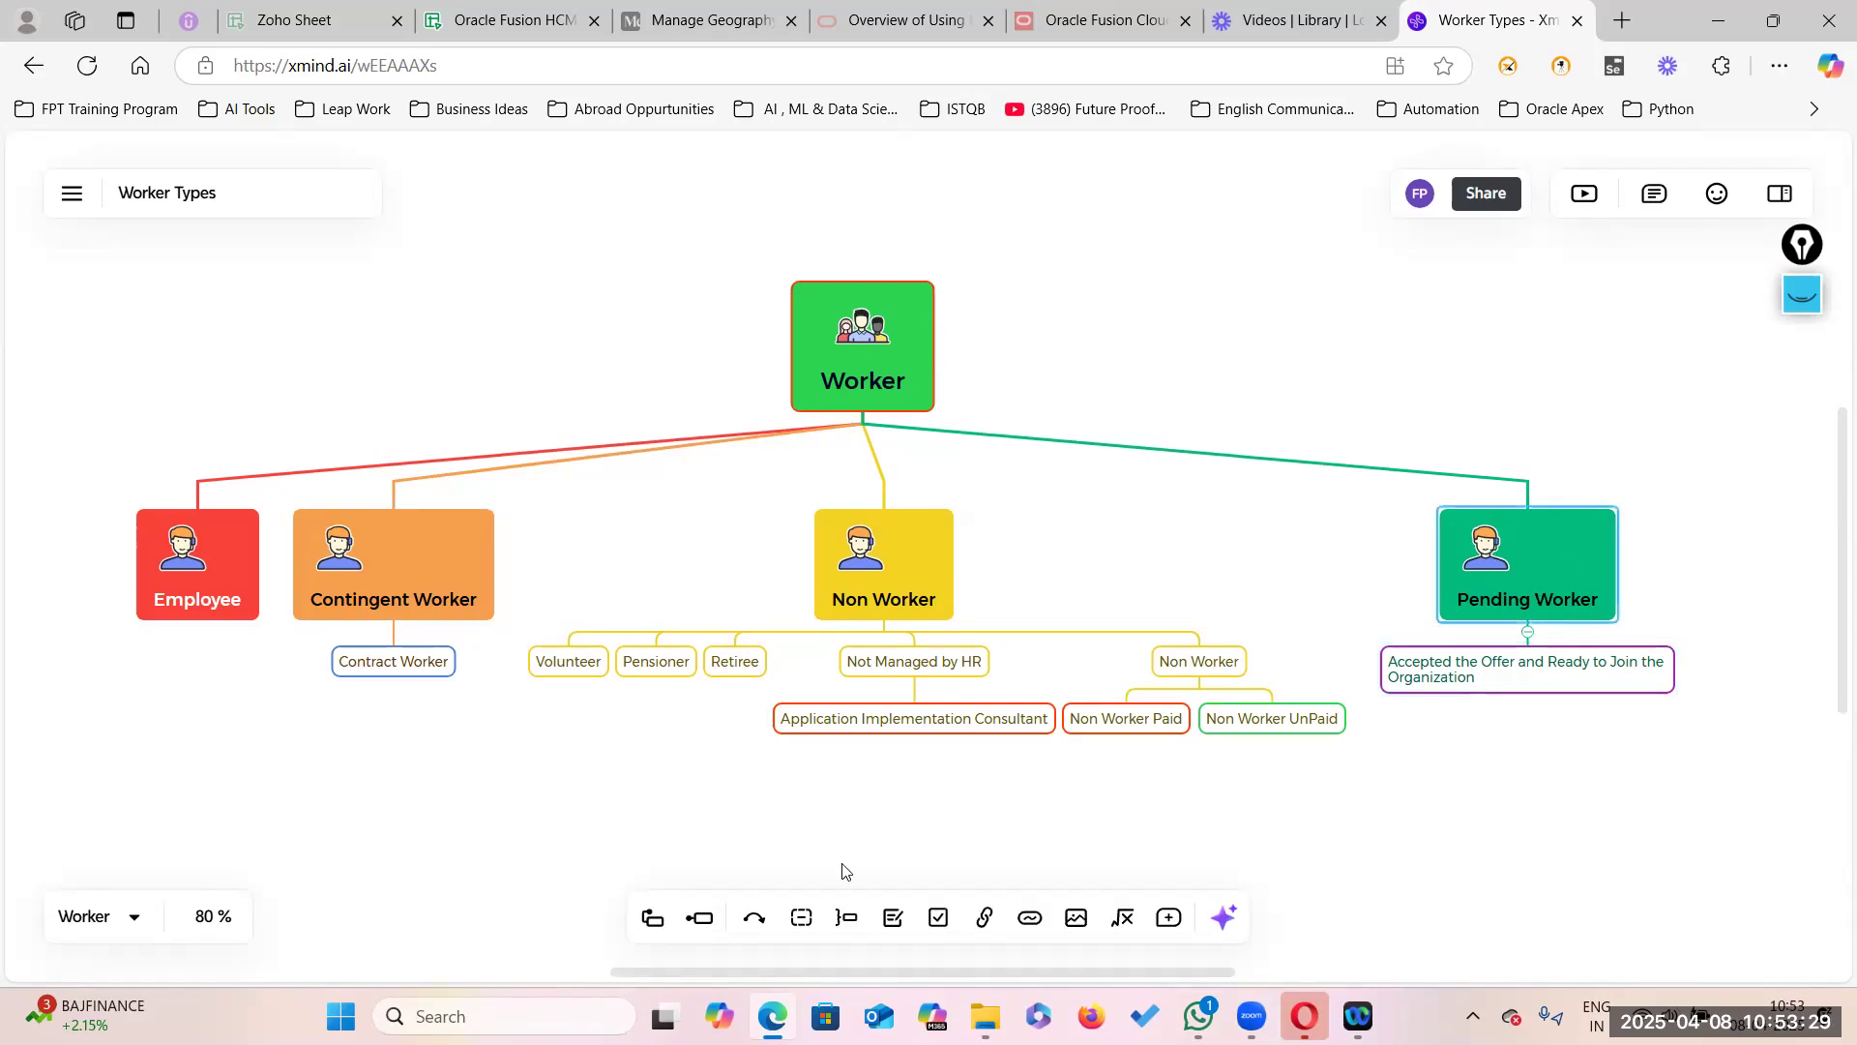
left_click(704, 919)
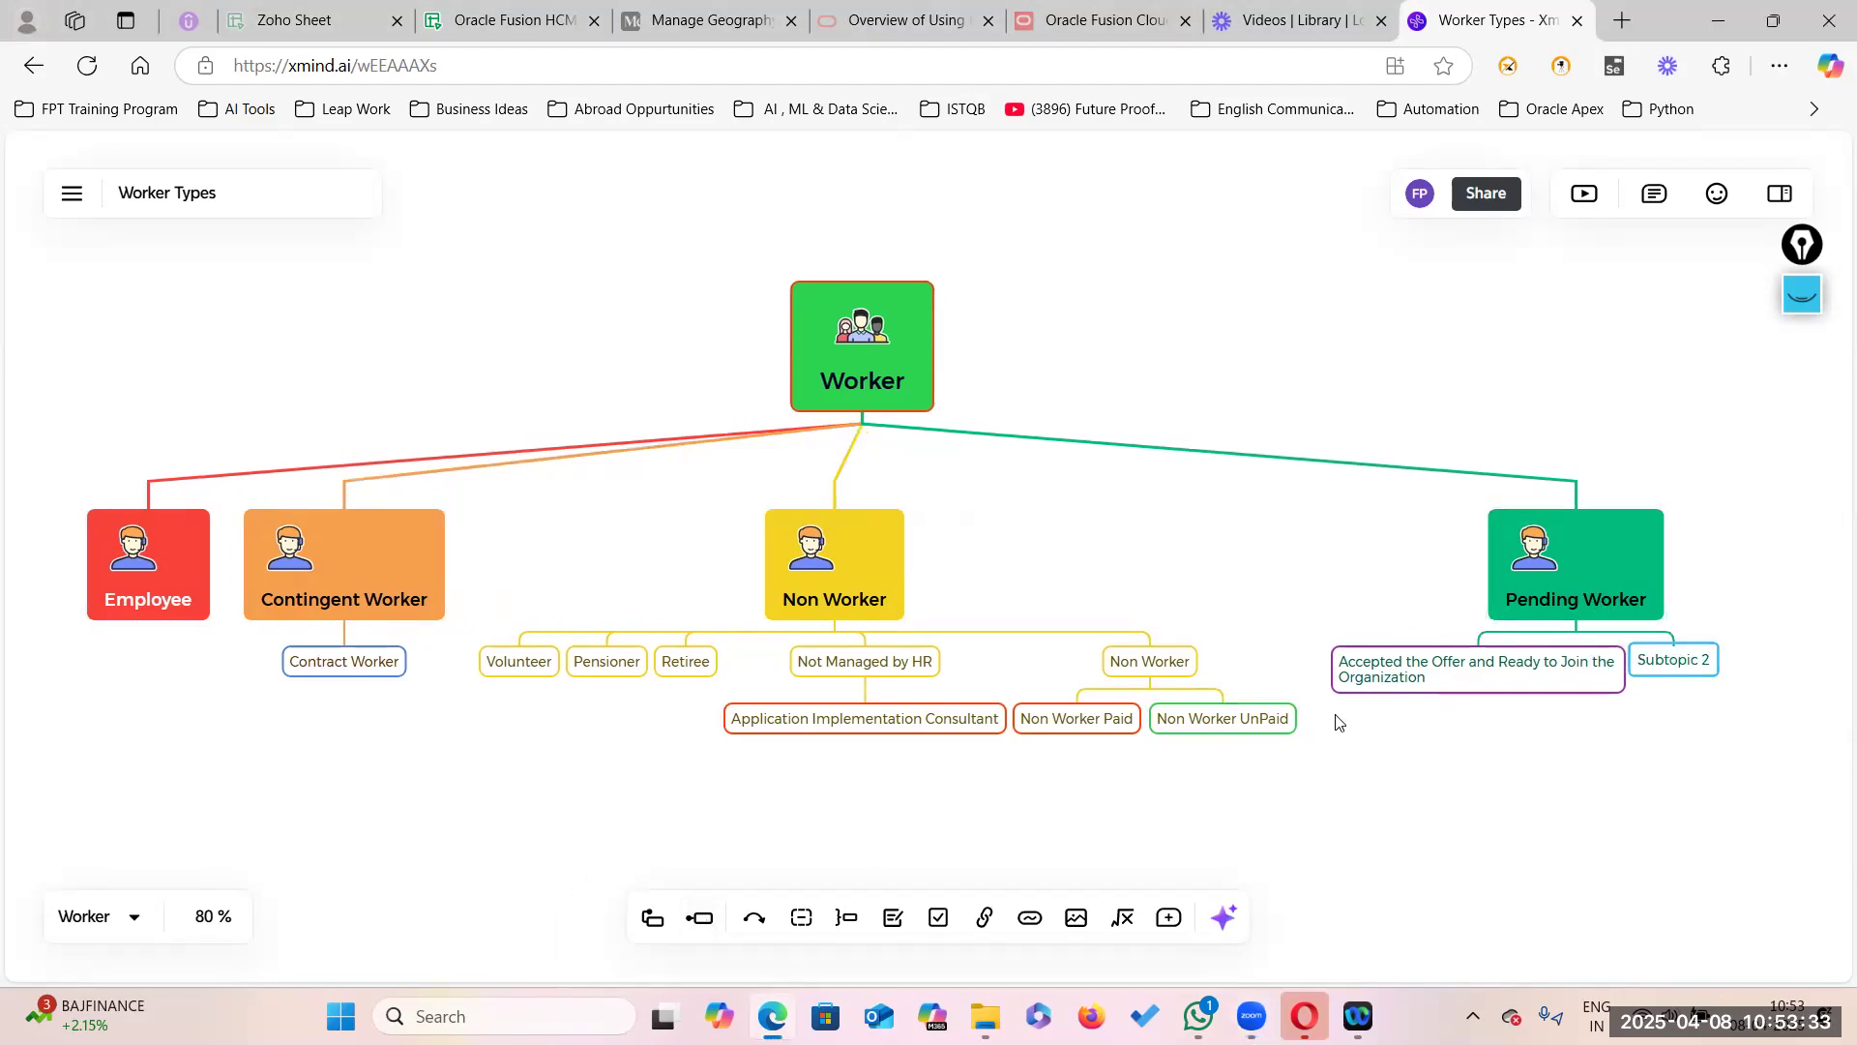
double_click(1674, 654)
type("Covner")
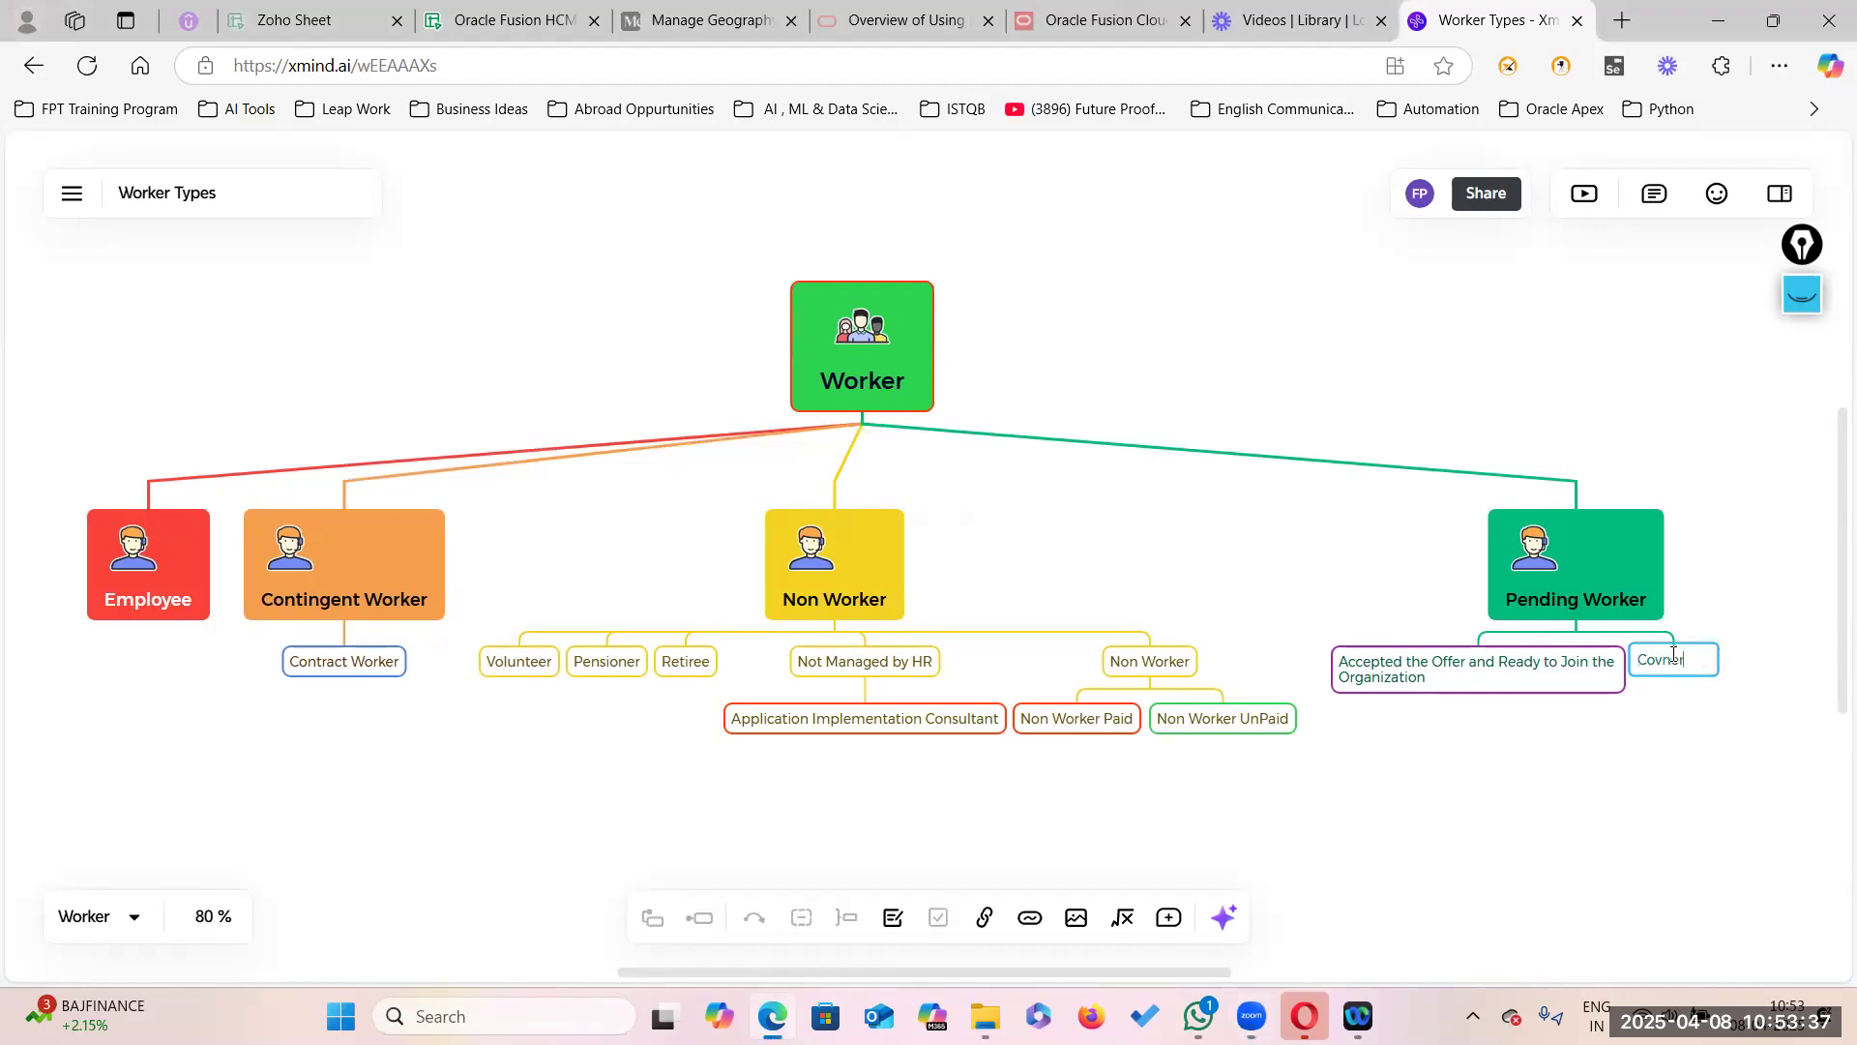
type("tiong pendi")
key("BackSpace")
key("BackSpace")
key("BackSpace")
type("r")
key("BackSpace")
key("BackSpace")
key("BackSpace")
type("Pending Wrok")
key("BackSpace")
key("BackSpace")
key("BackSpace")
type("orker to E")
key("BackSpace")
key("BackSpace")
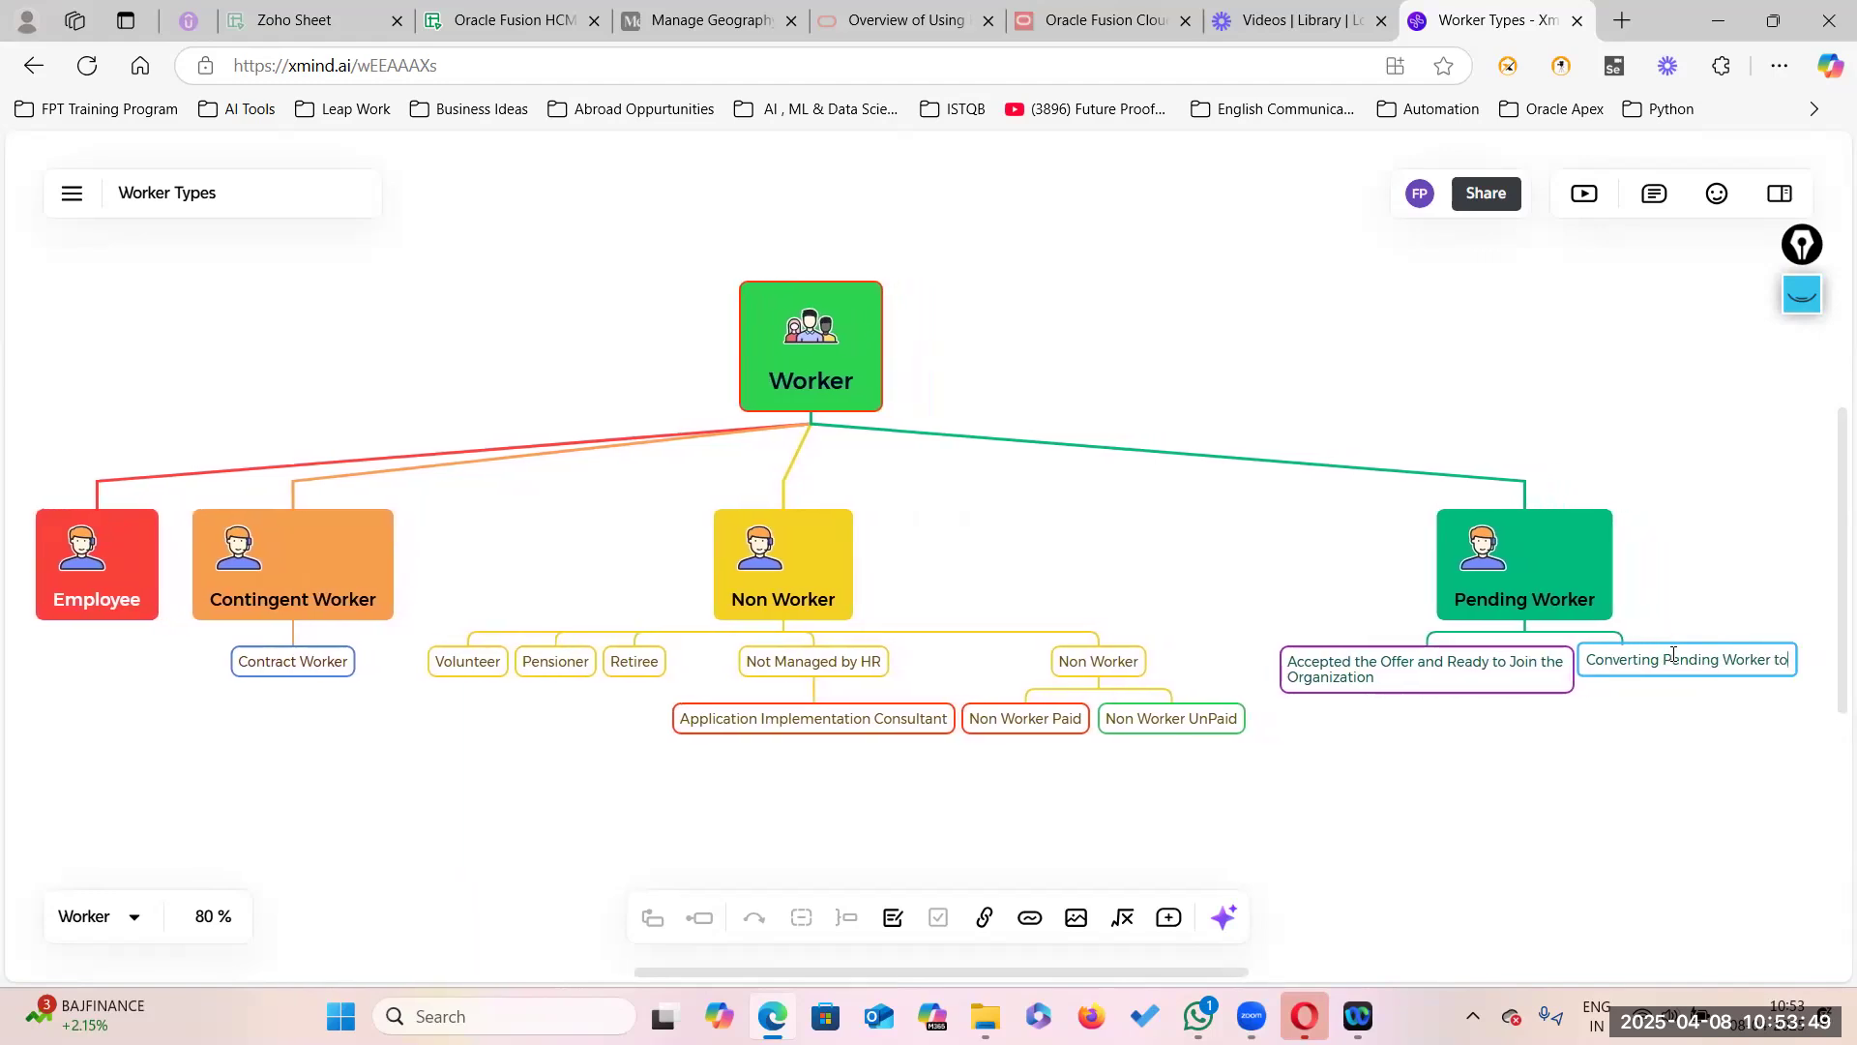
key("Return")
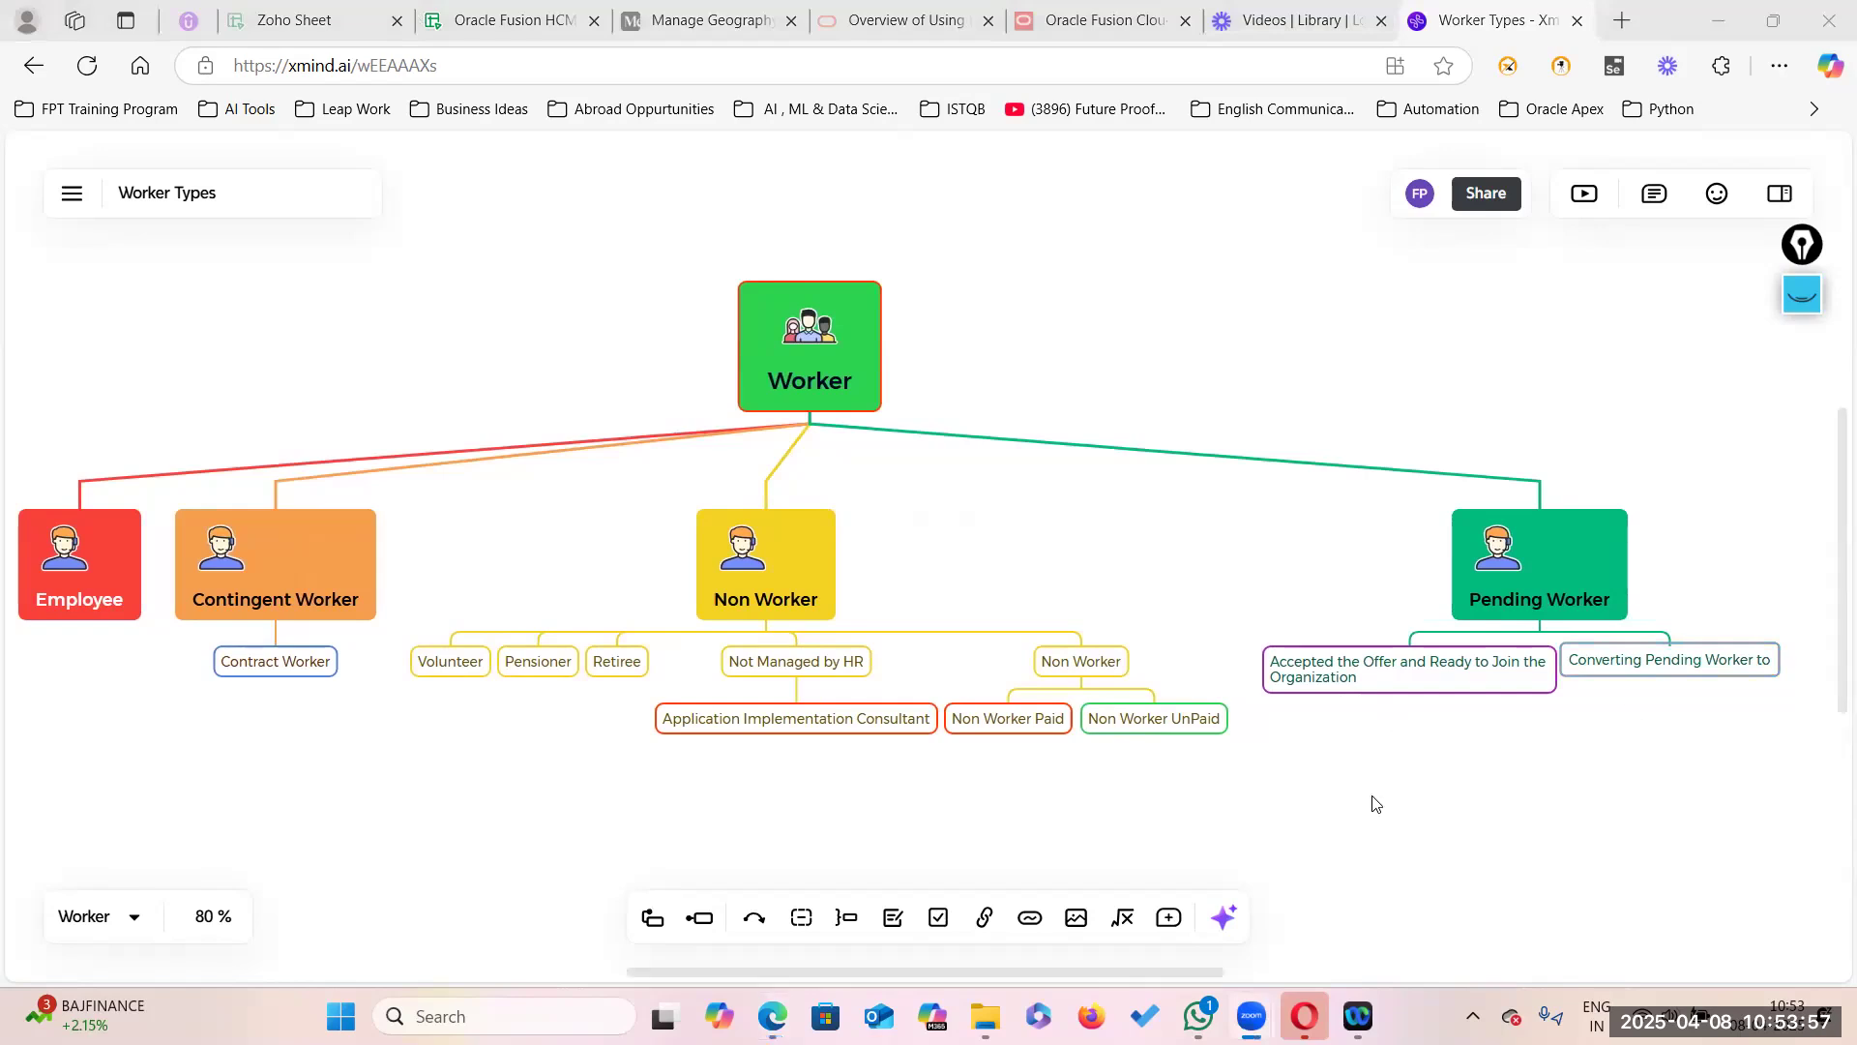
Step: Add two subtopics beneath "Converting Pending Worker to" and label the first one Employee
left_click(1429, 737)
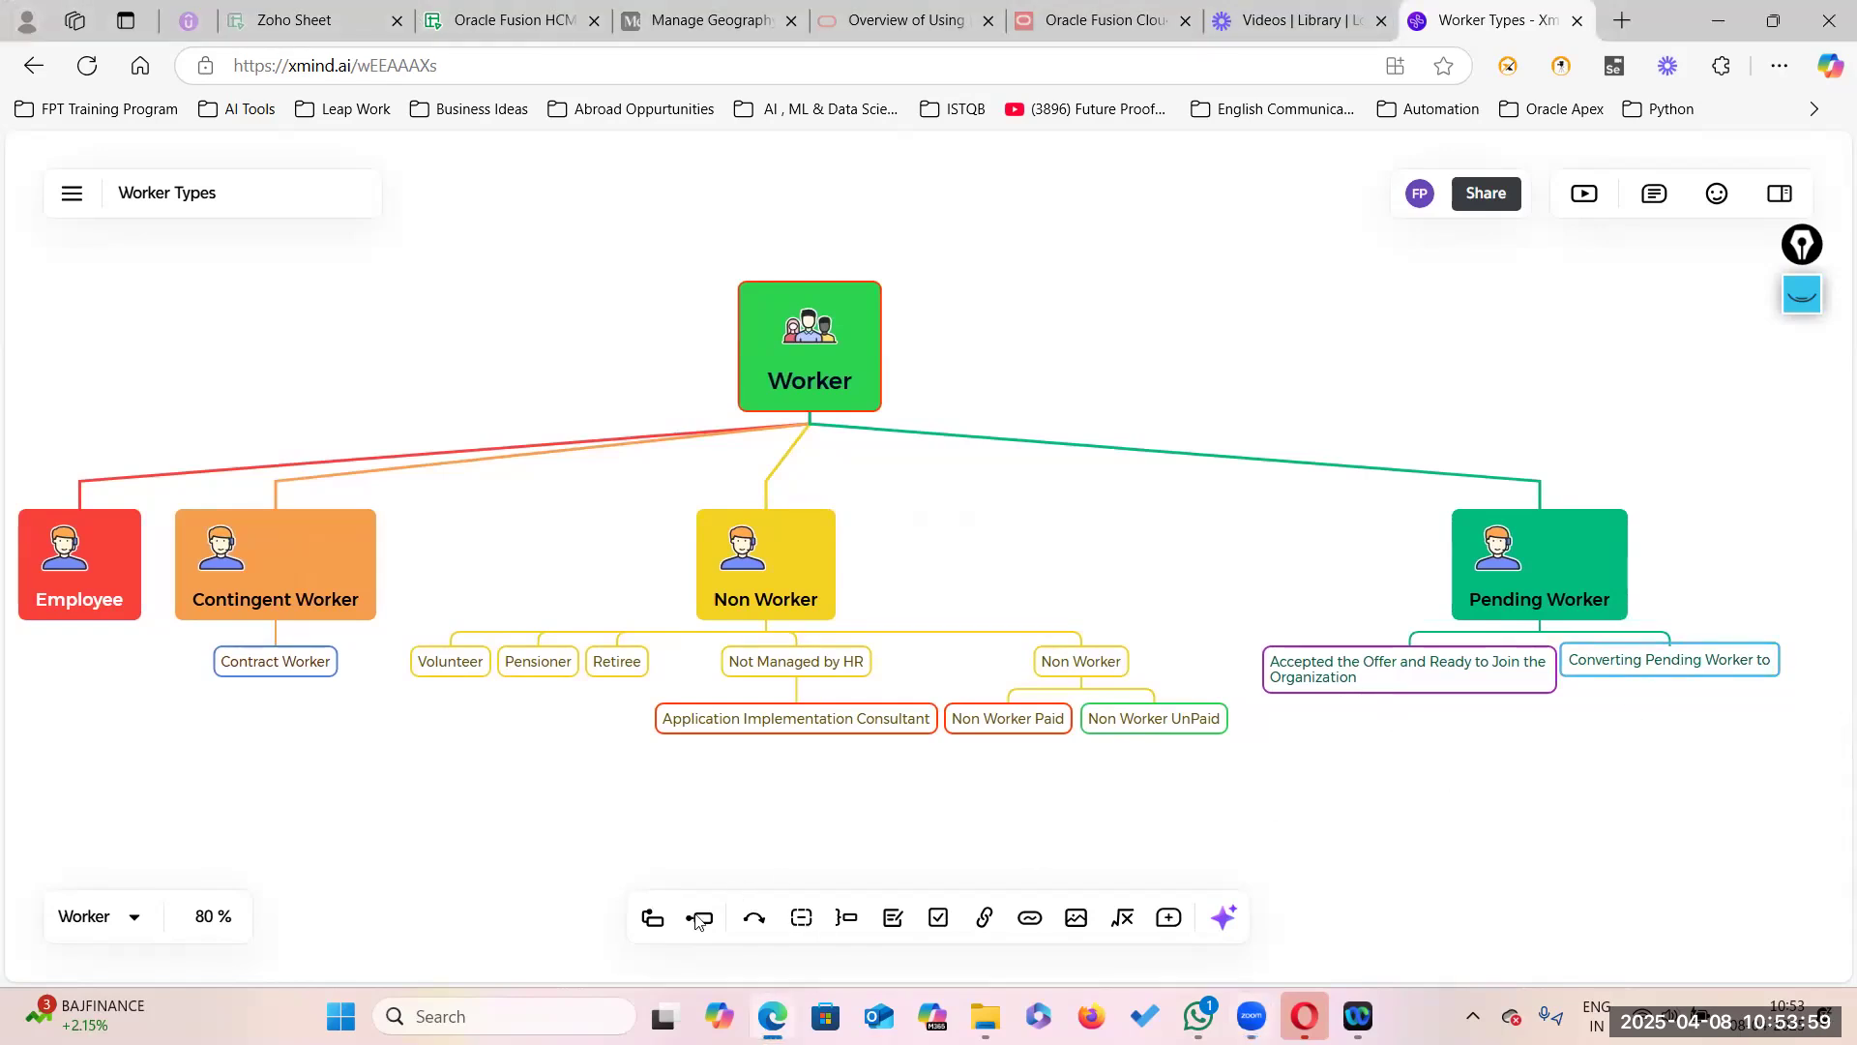
key("ctrl+z")
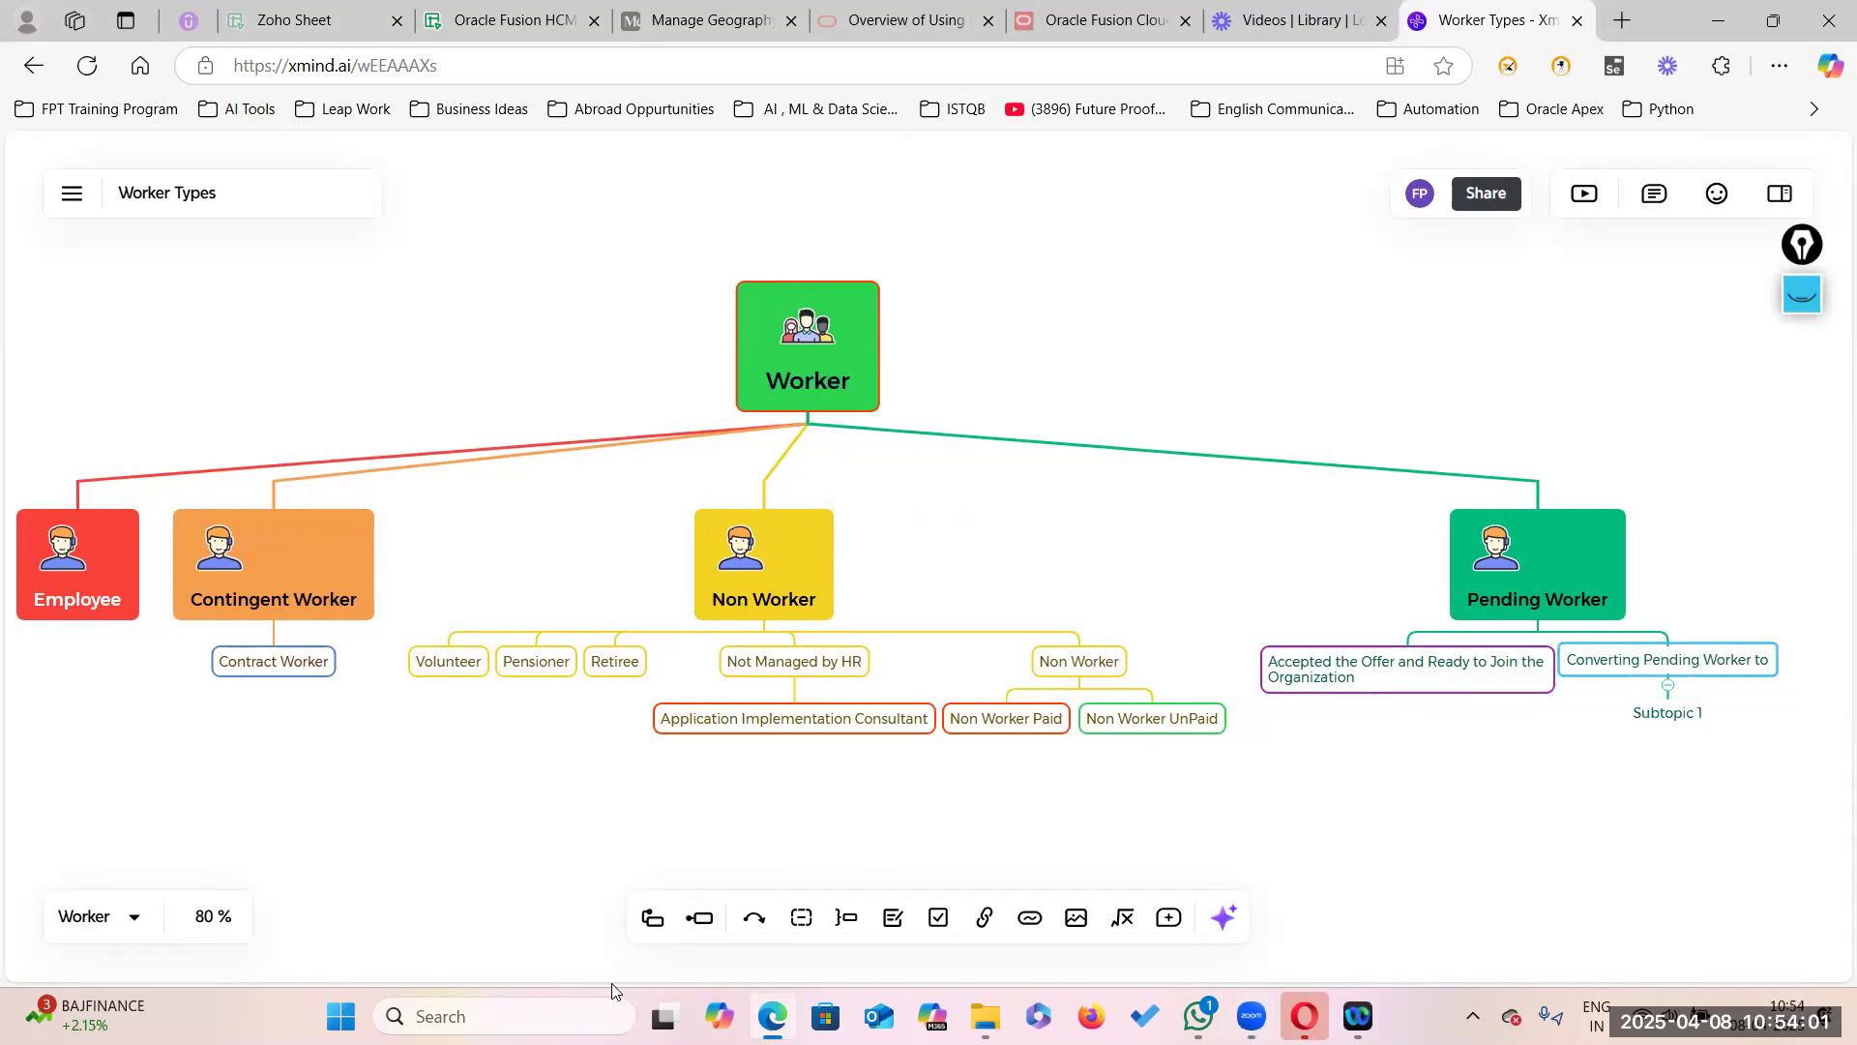
left_click(702, 920)
left_click(1631, 716)
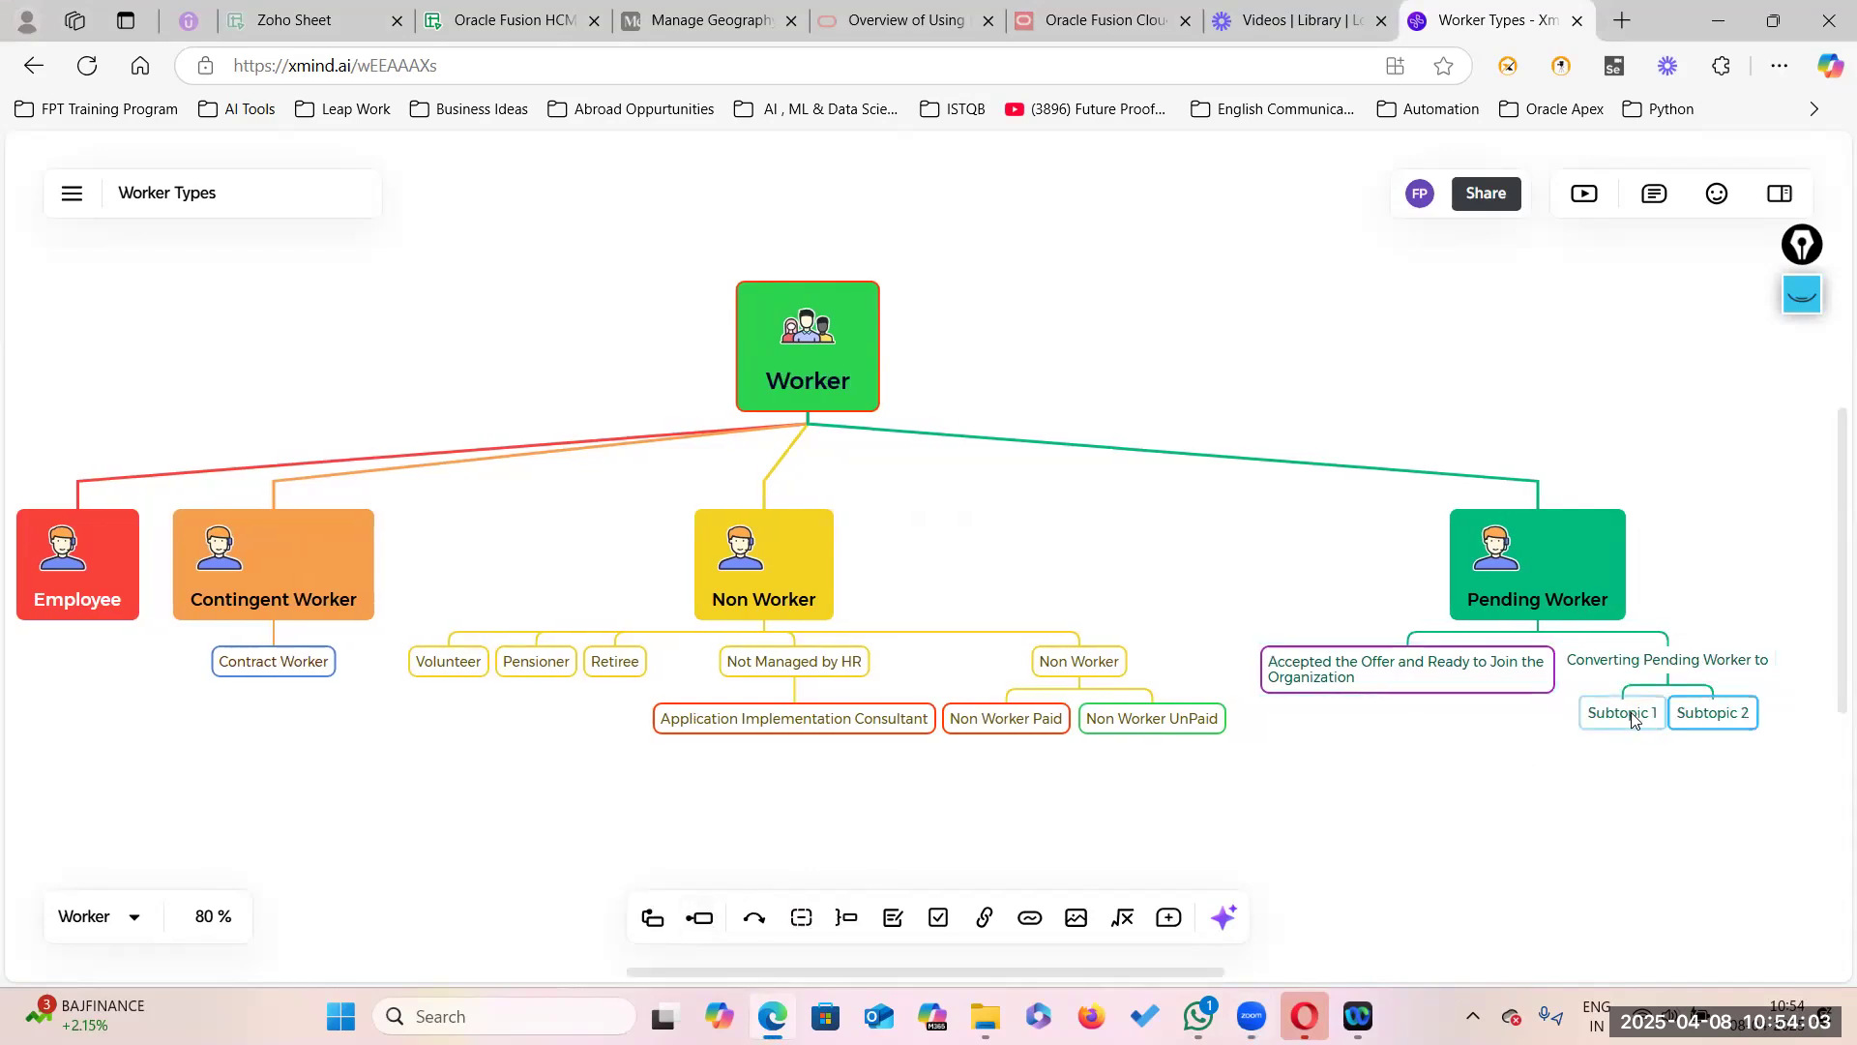
double_click(1631, 718)
type("Employee")
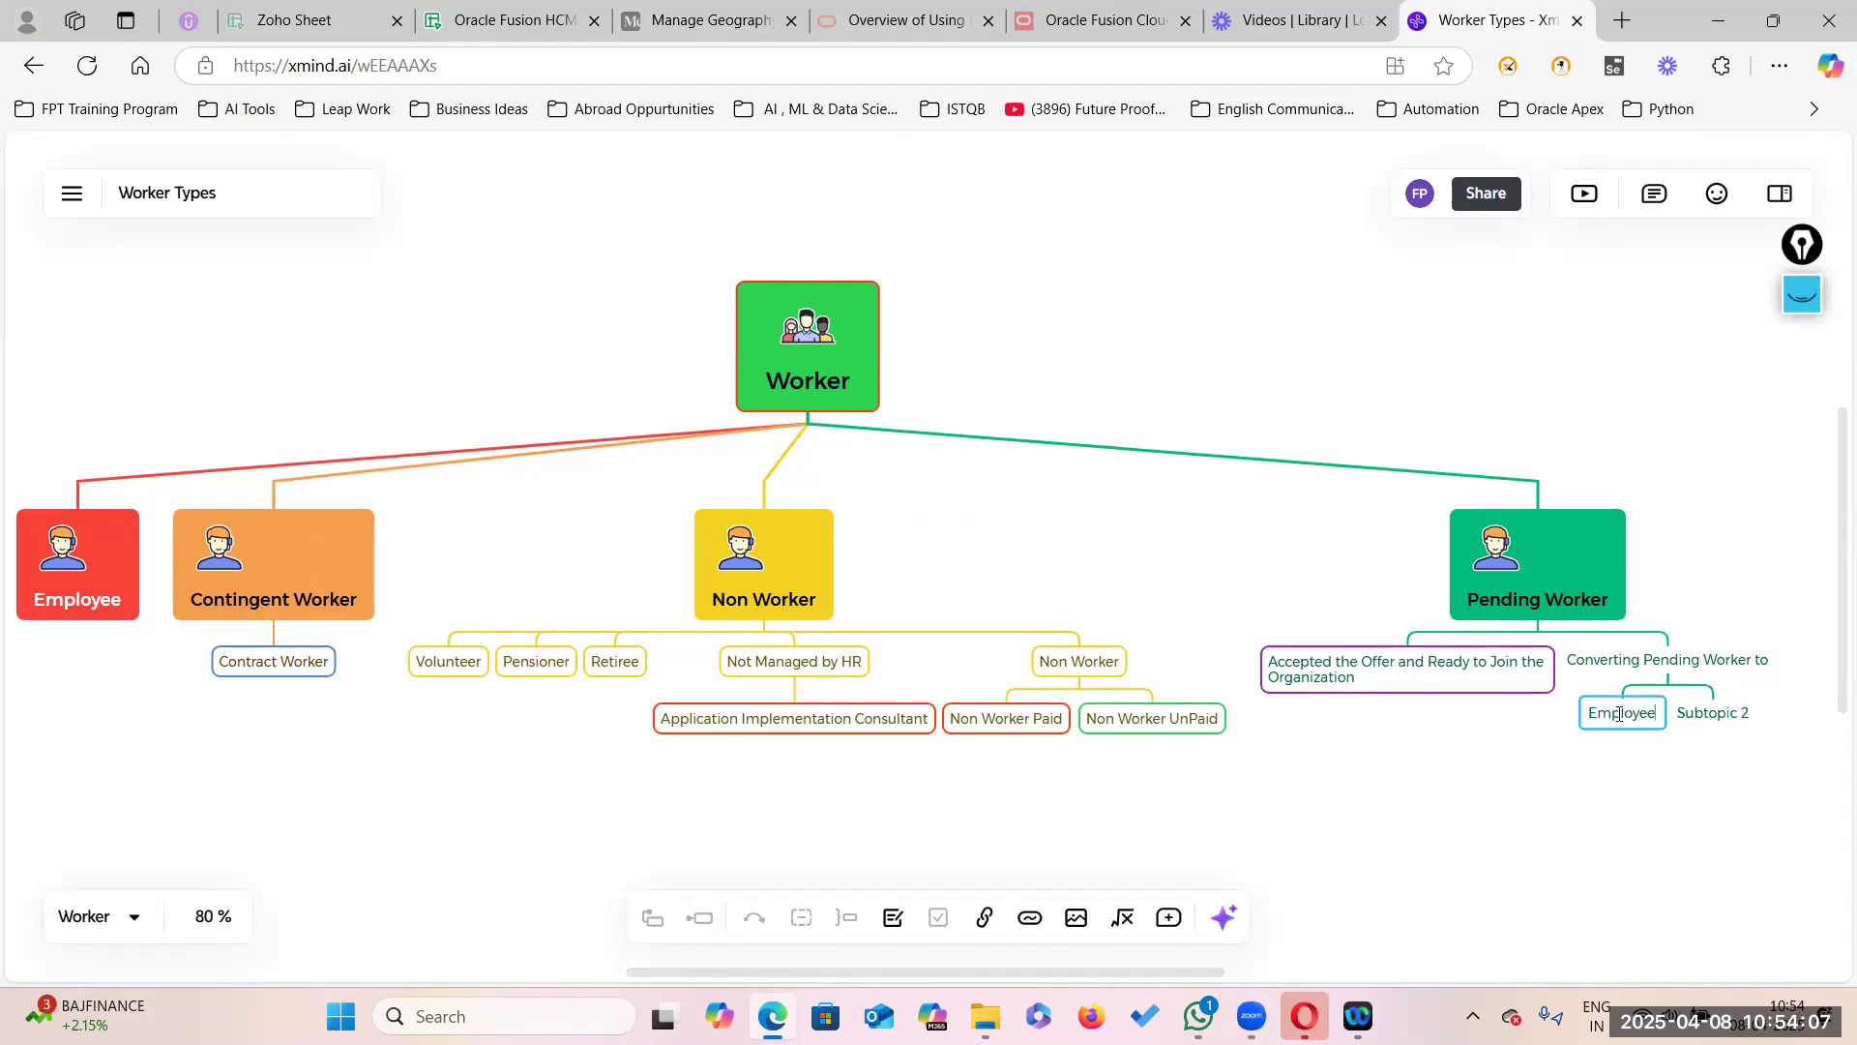
Step: Label the second subtopic beneath "Converting Pending Worker to" as "Contingent worker"
left_click(1699, 747)
left_click(1725, 718)
left_click(1723, 718)
key("BackSpace")
type("Contingent worker")
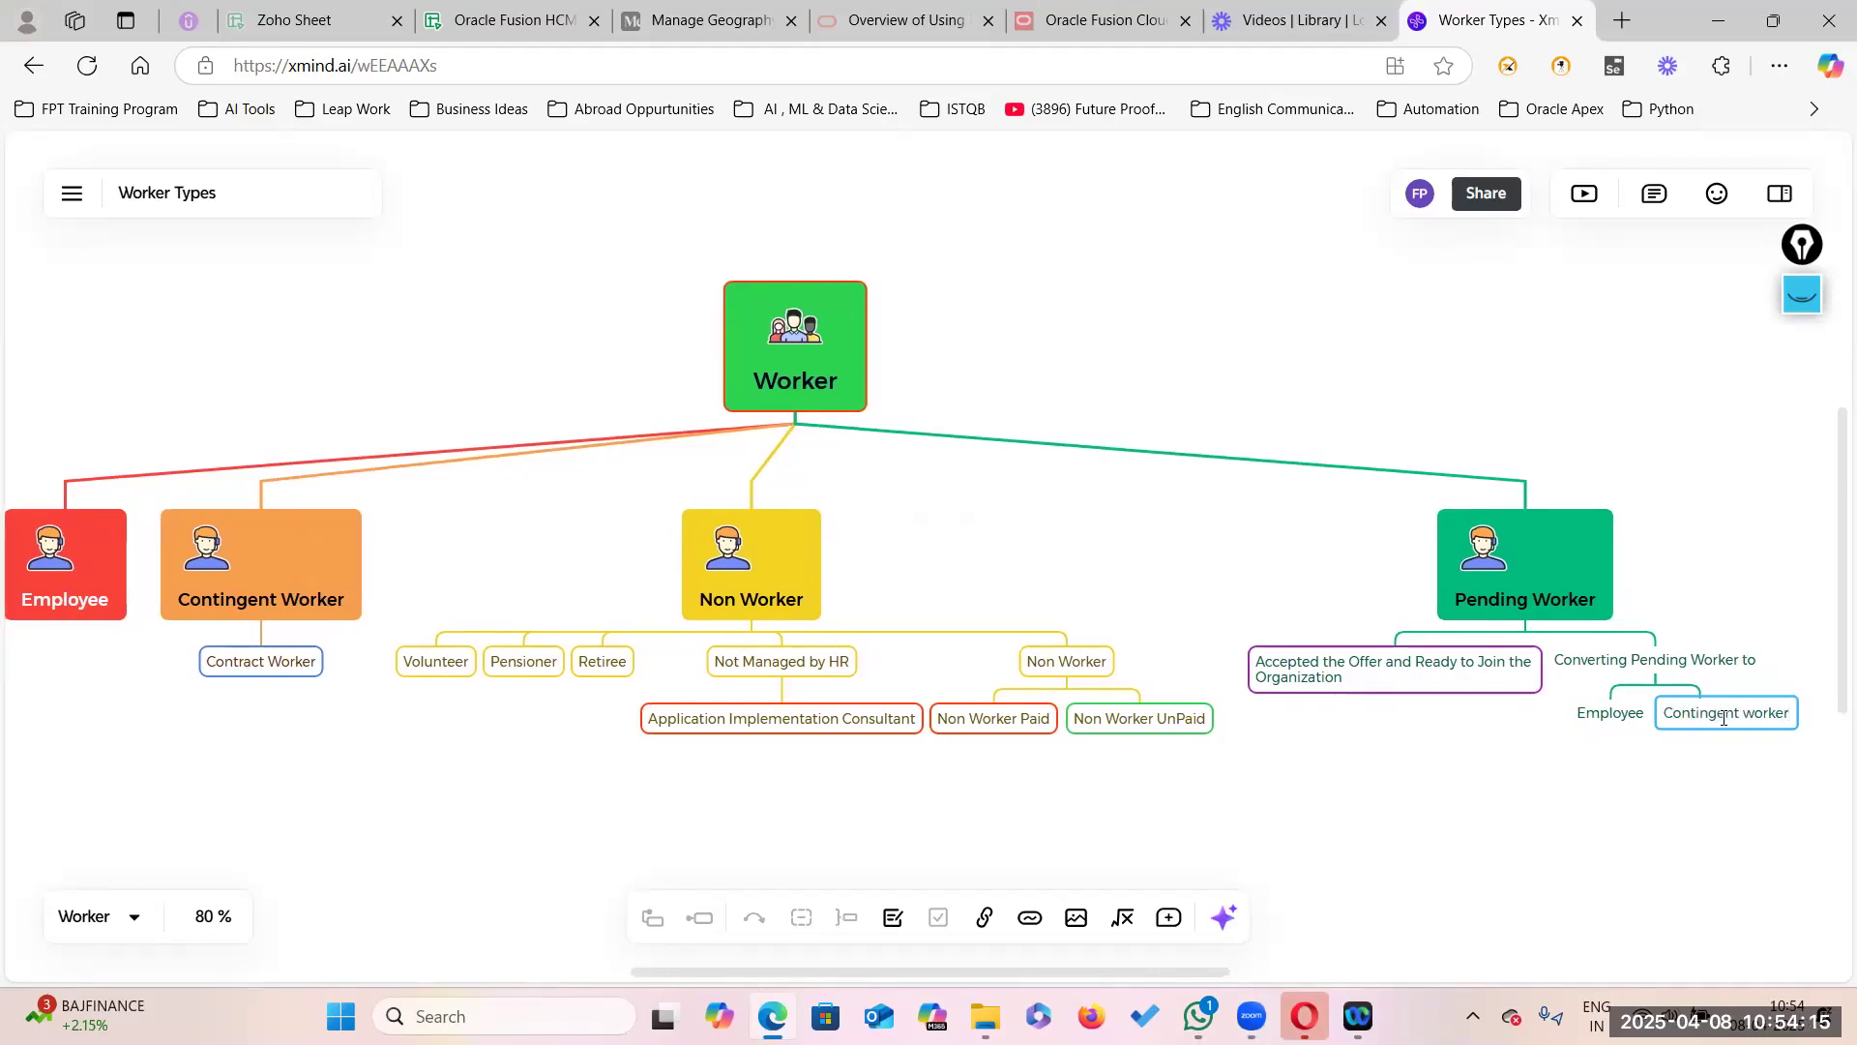
left_click(1561, 871)
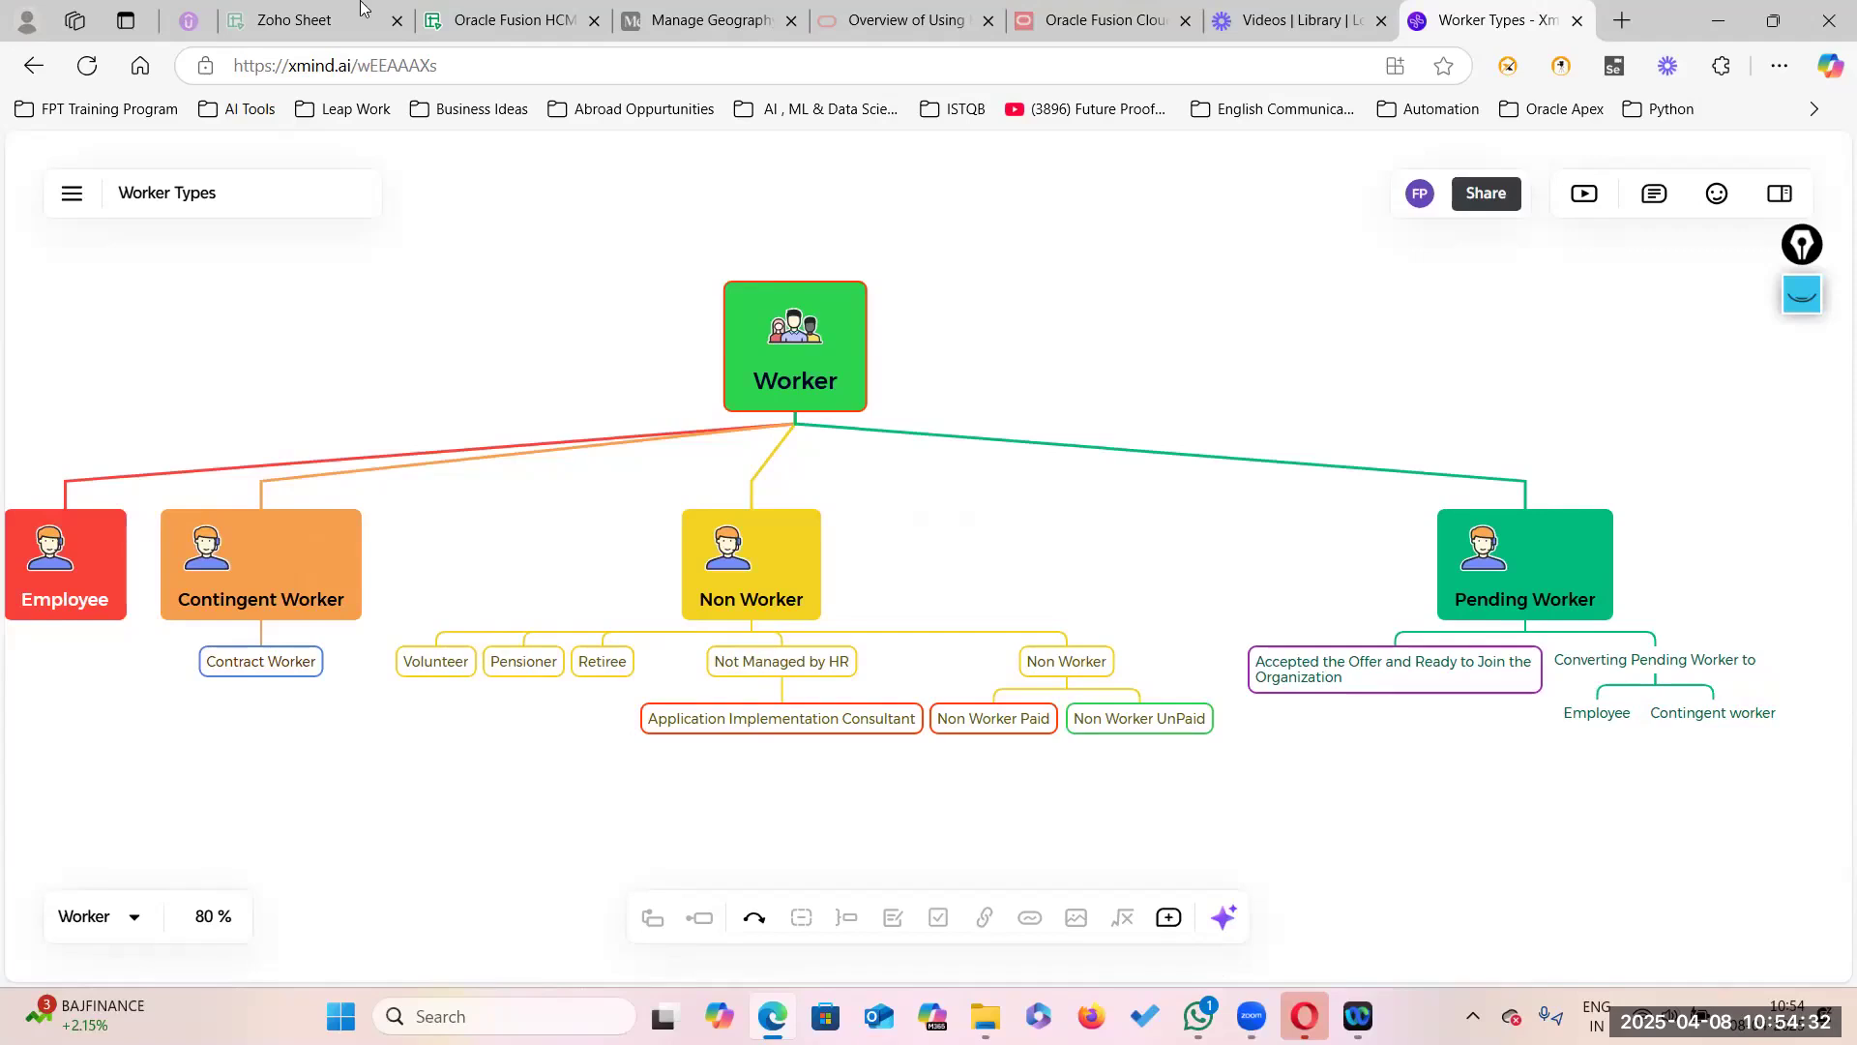
Step: Switch to the Oracle Fusion HCM Course Content spreadsheet in Zoho Sheet and add a new blank worksheet
left_click(510, 27)
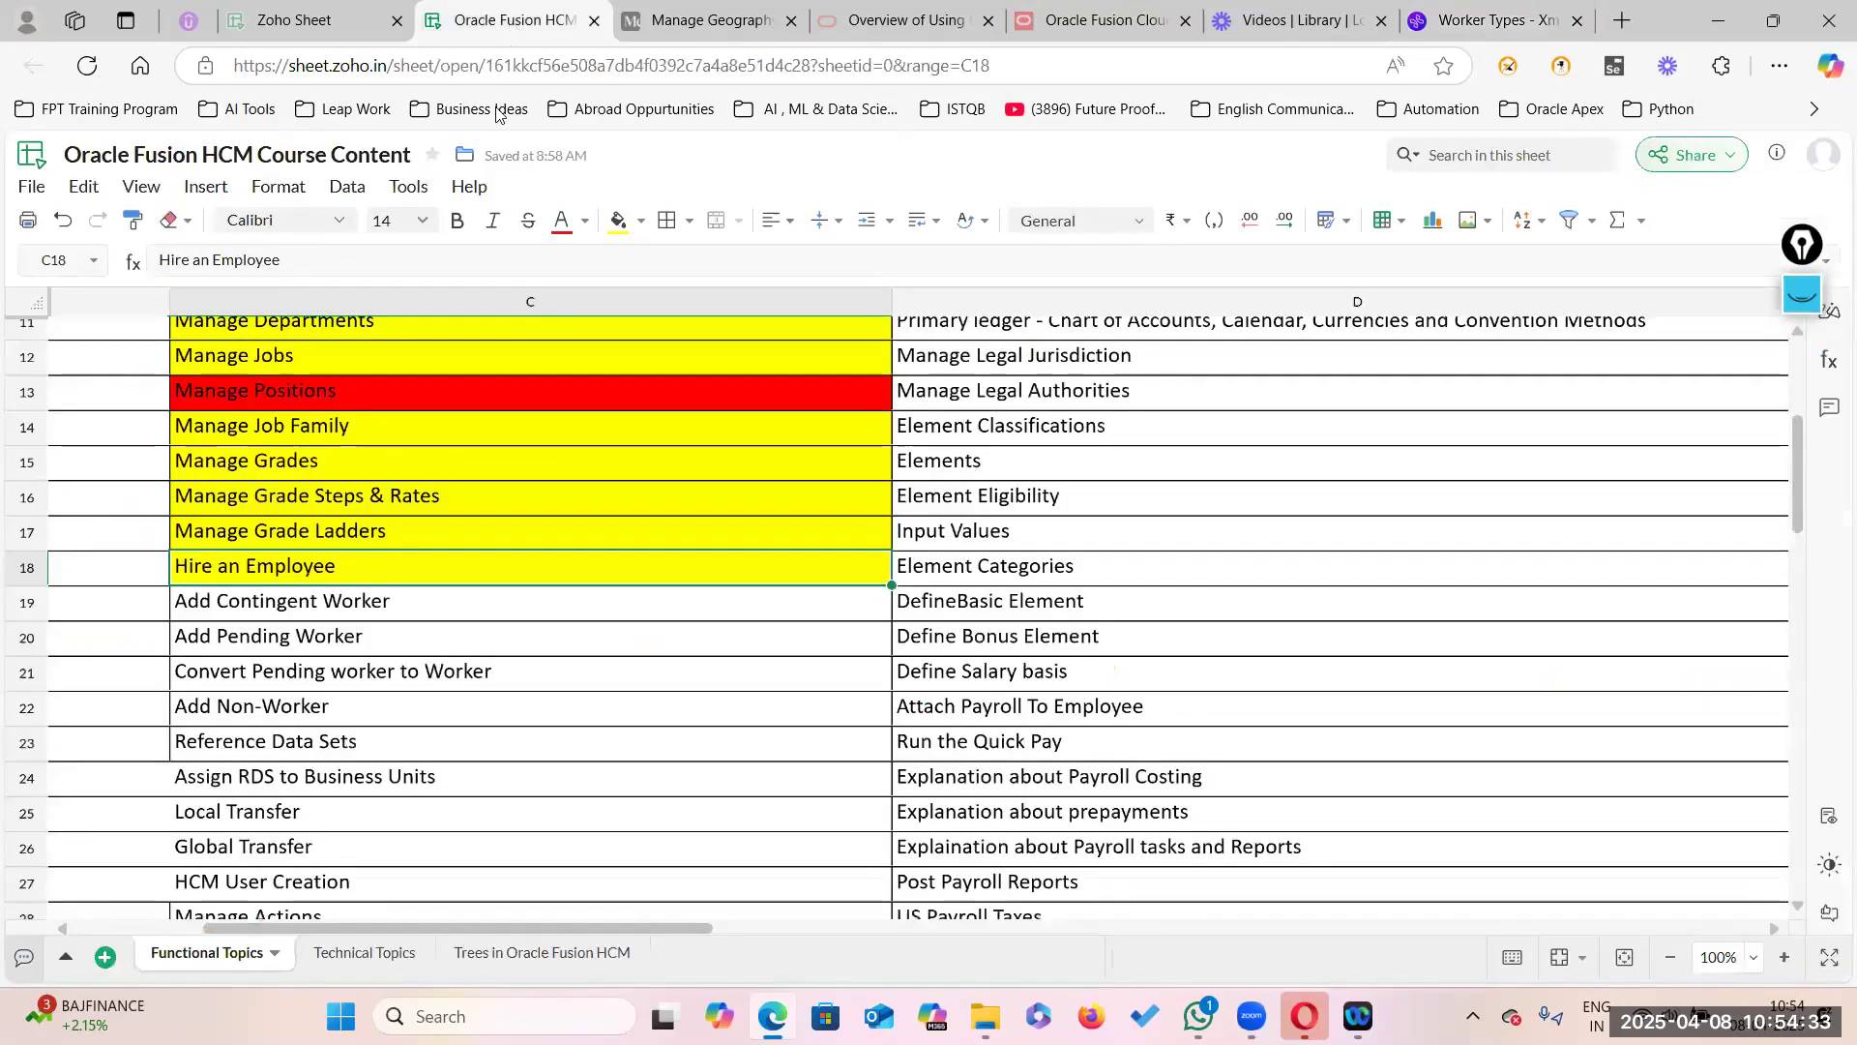
left_click(548, 956)
left_click(692, 785)
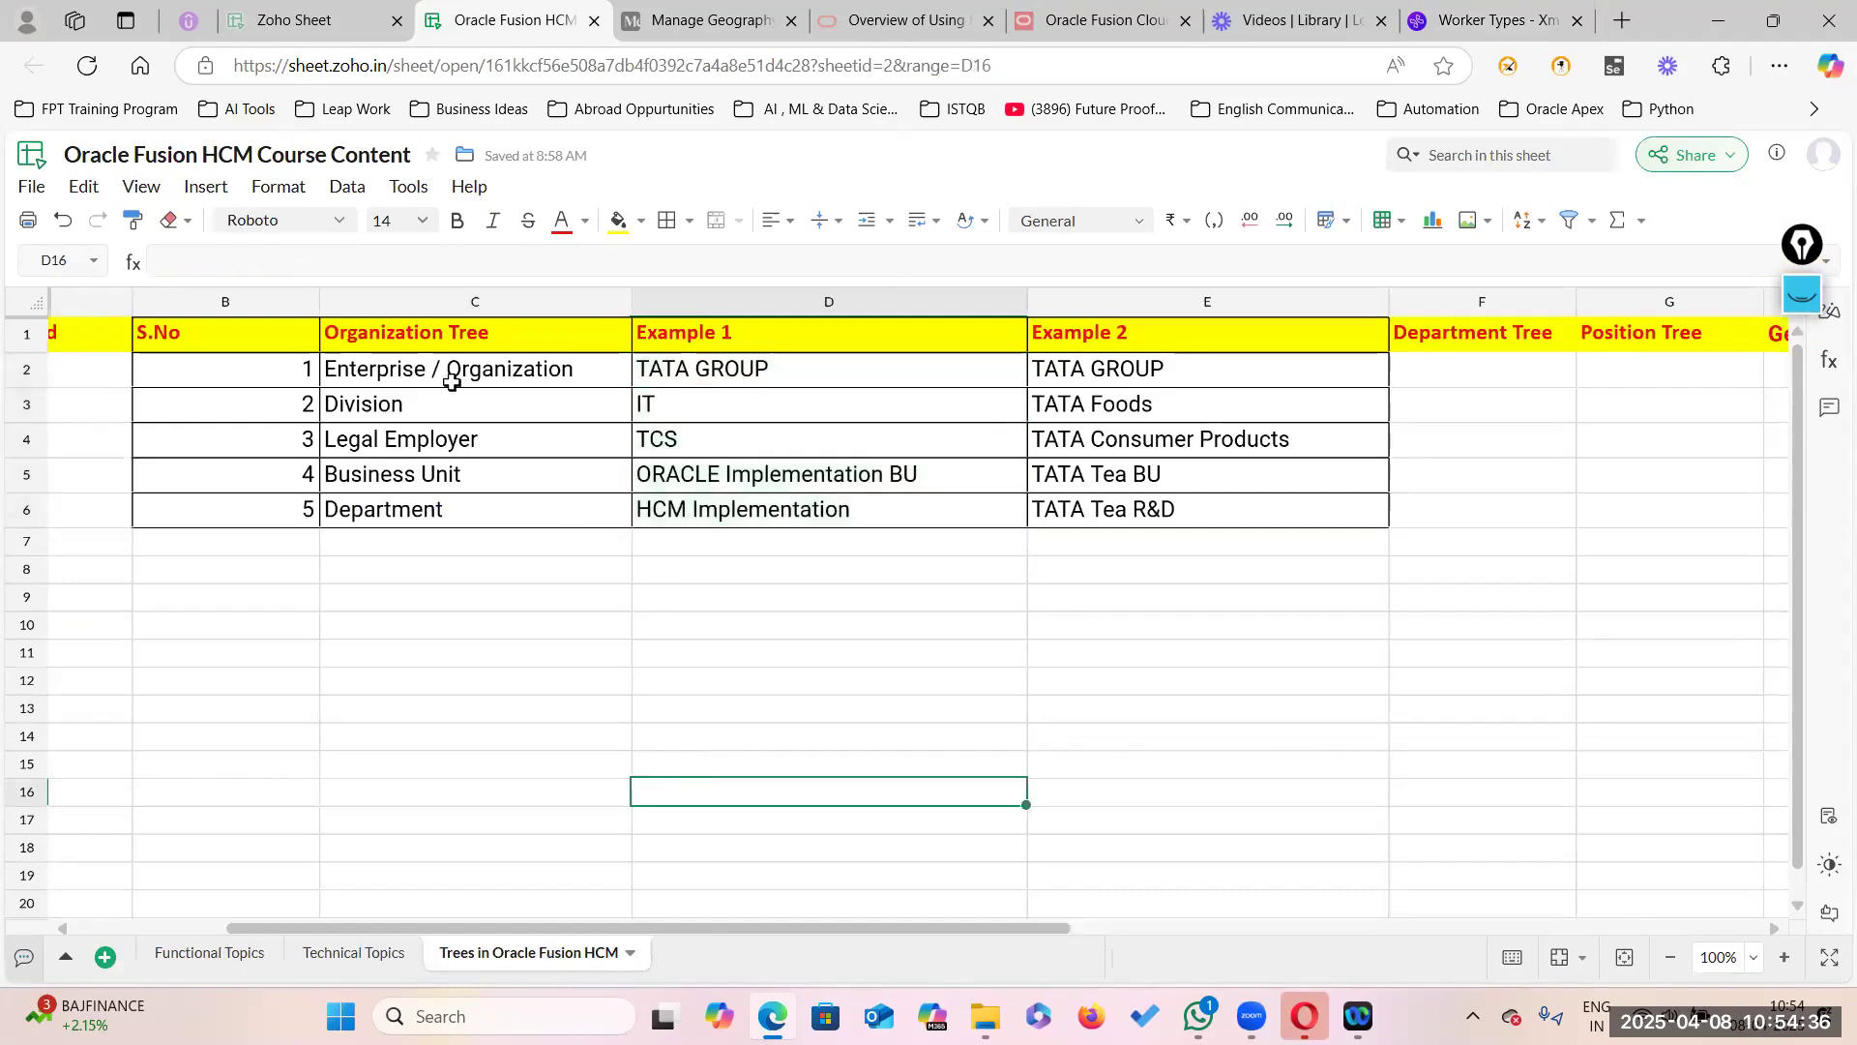
left_click(104, 957)
Step: Enter the heading Employee in cell C1 of the new sheet
left_click(356, 331)
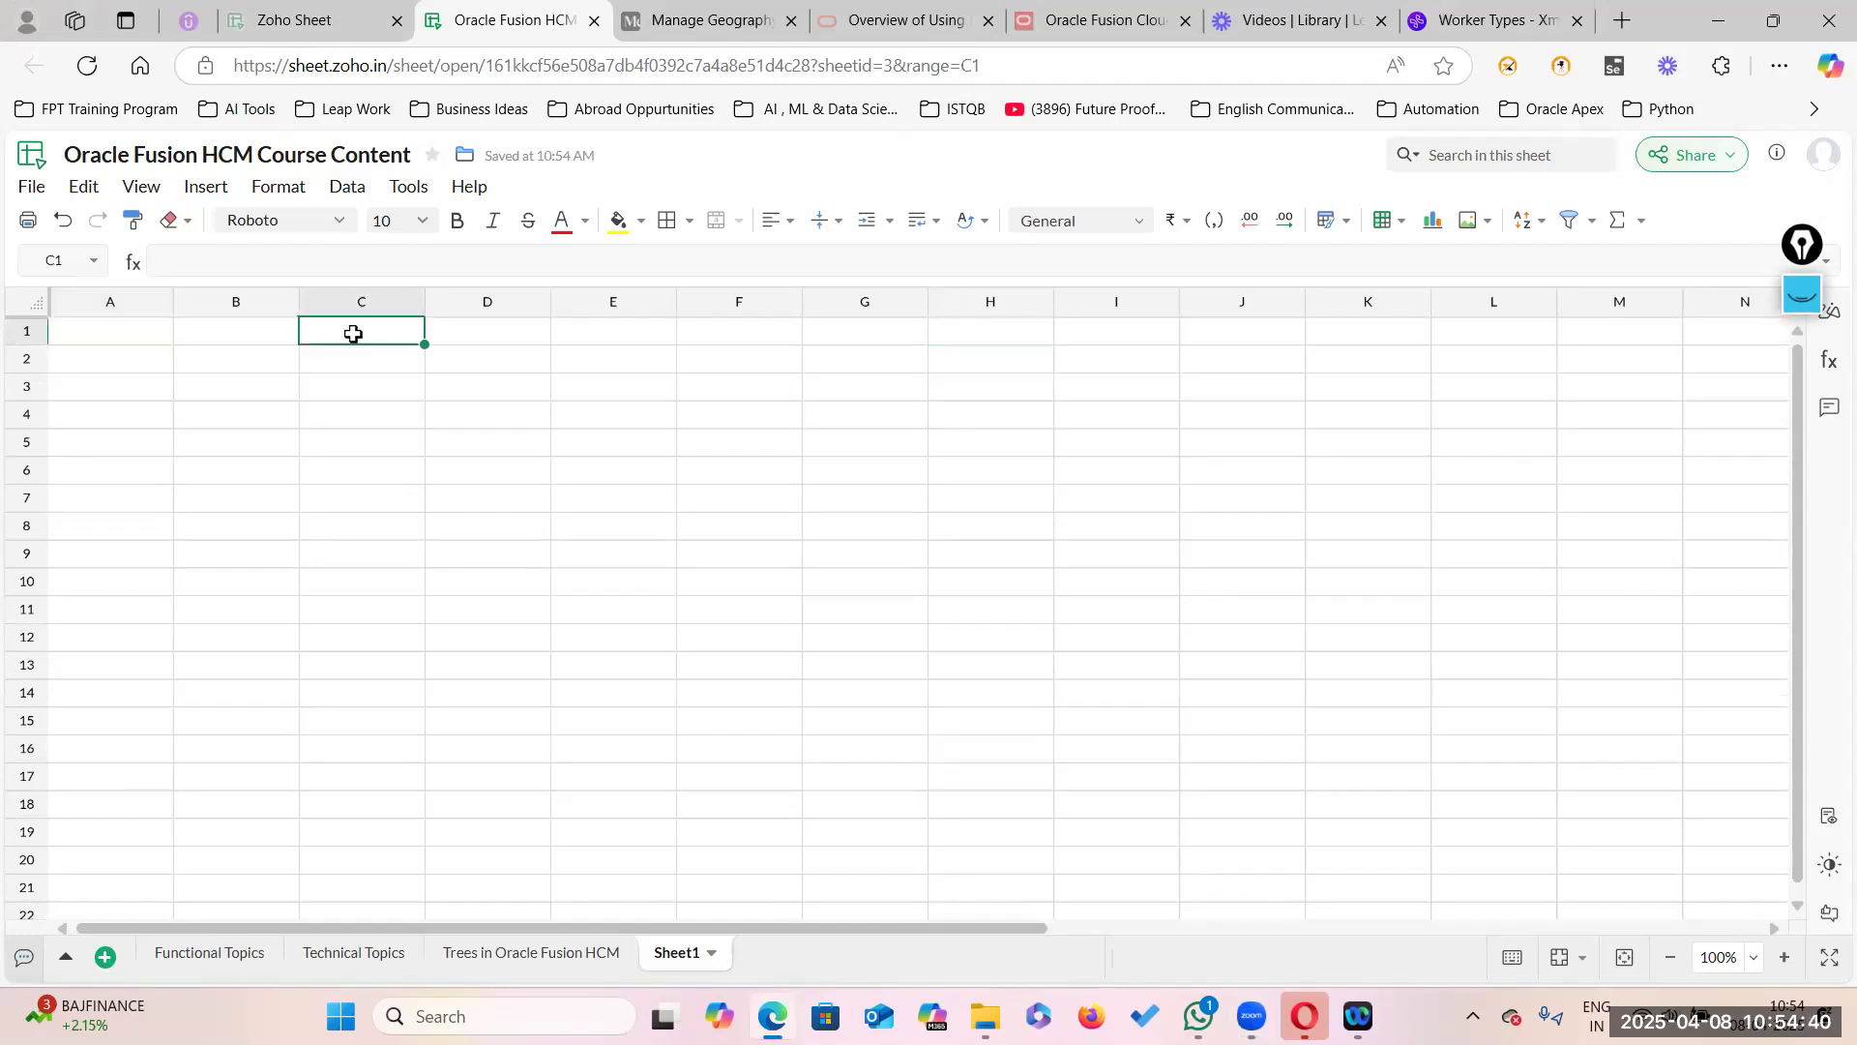
type("Emplio")
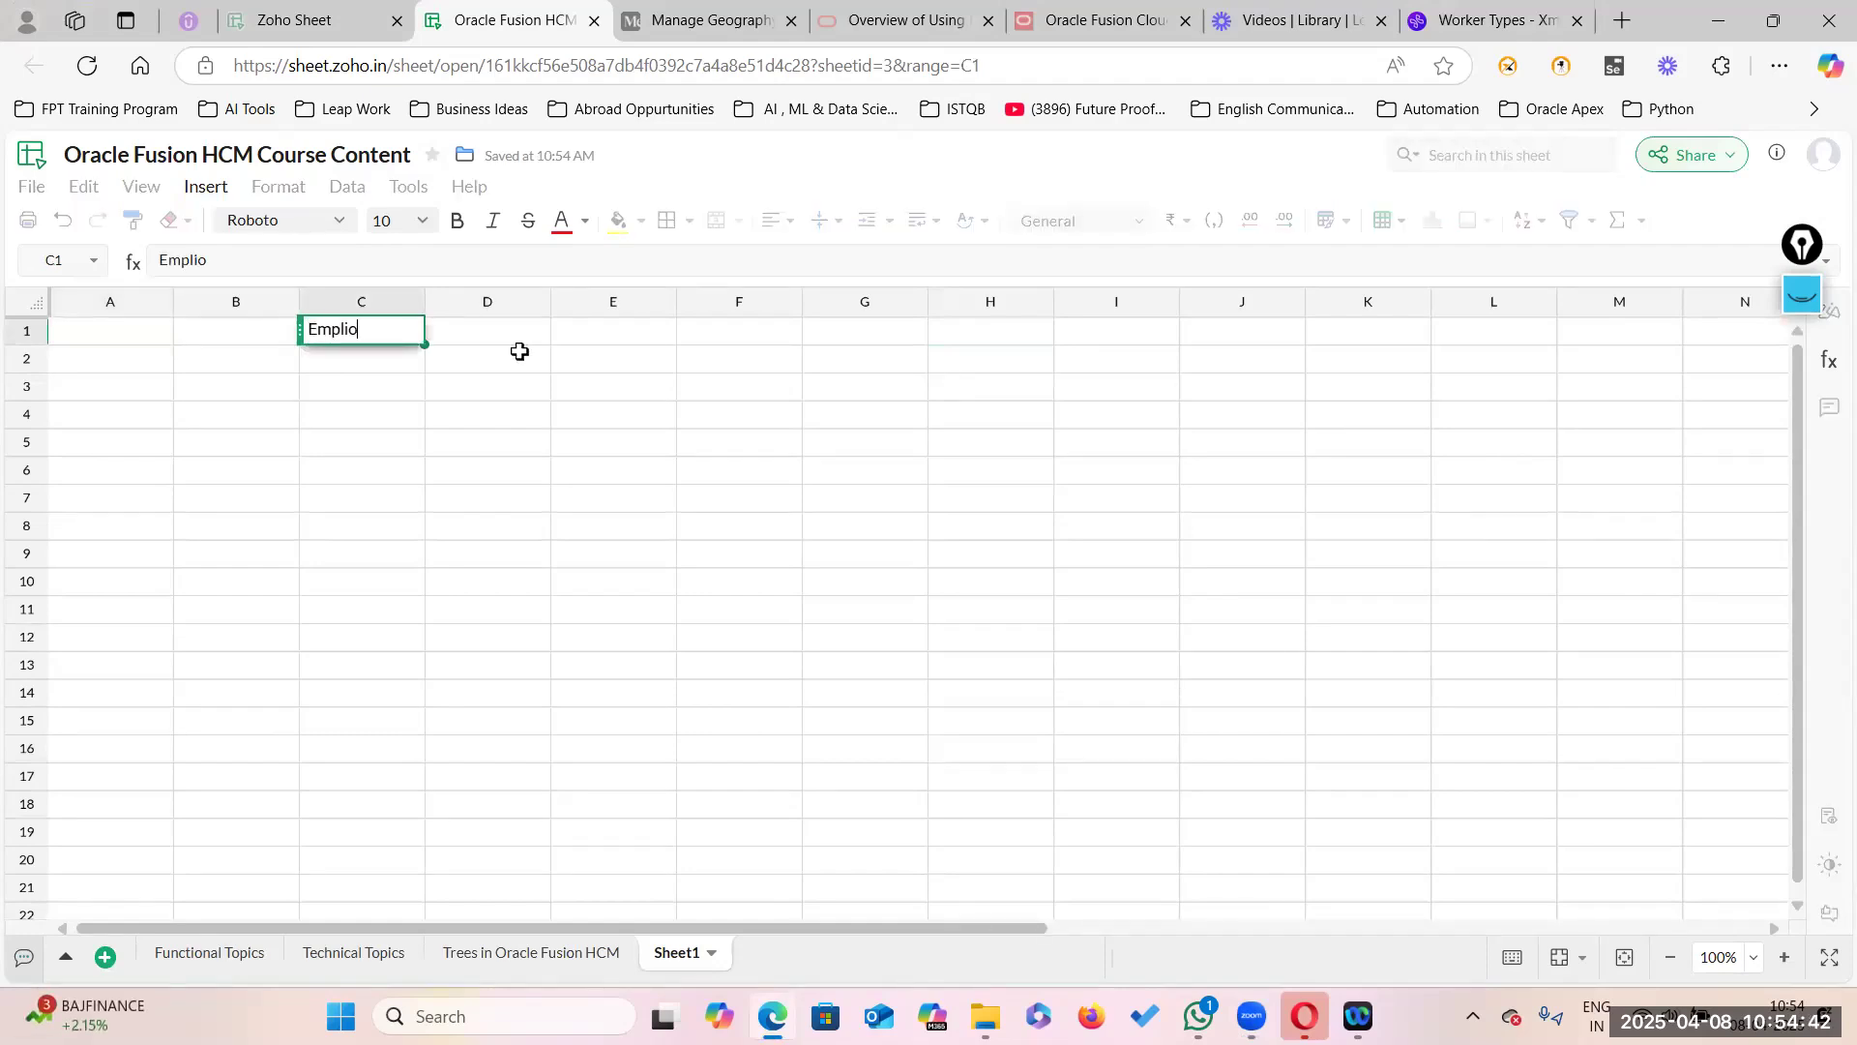
key("BackSpace")
key("BackSpace")
type("oyee")
Step: Enter the heading Contingent Worker in cell E1 and widen column E to fit it
left_click(601, 332)
type("Contingent ")
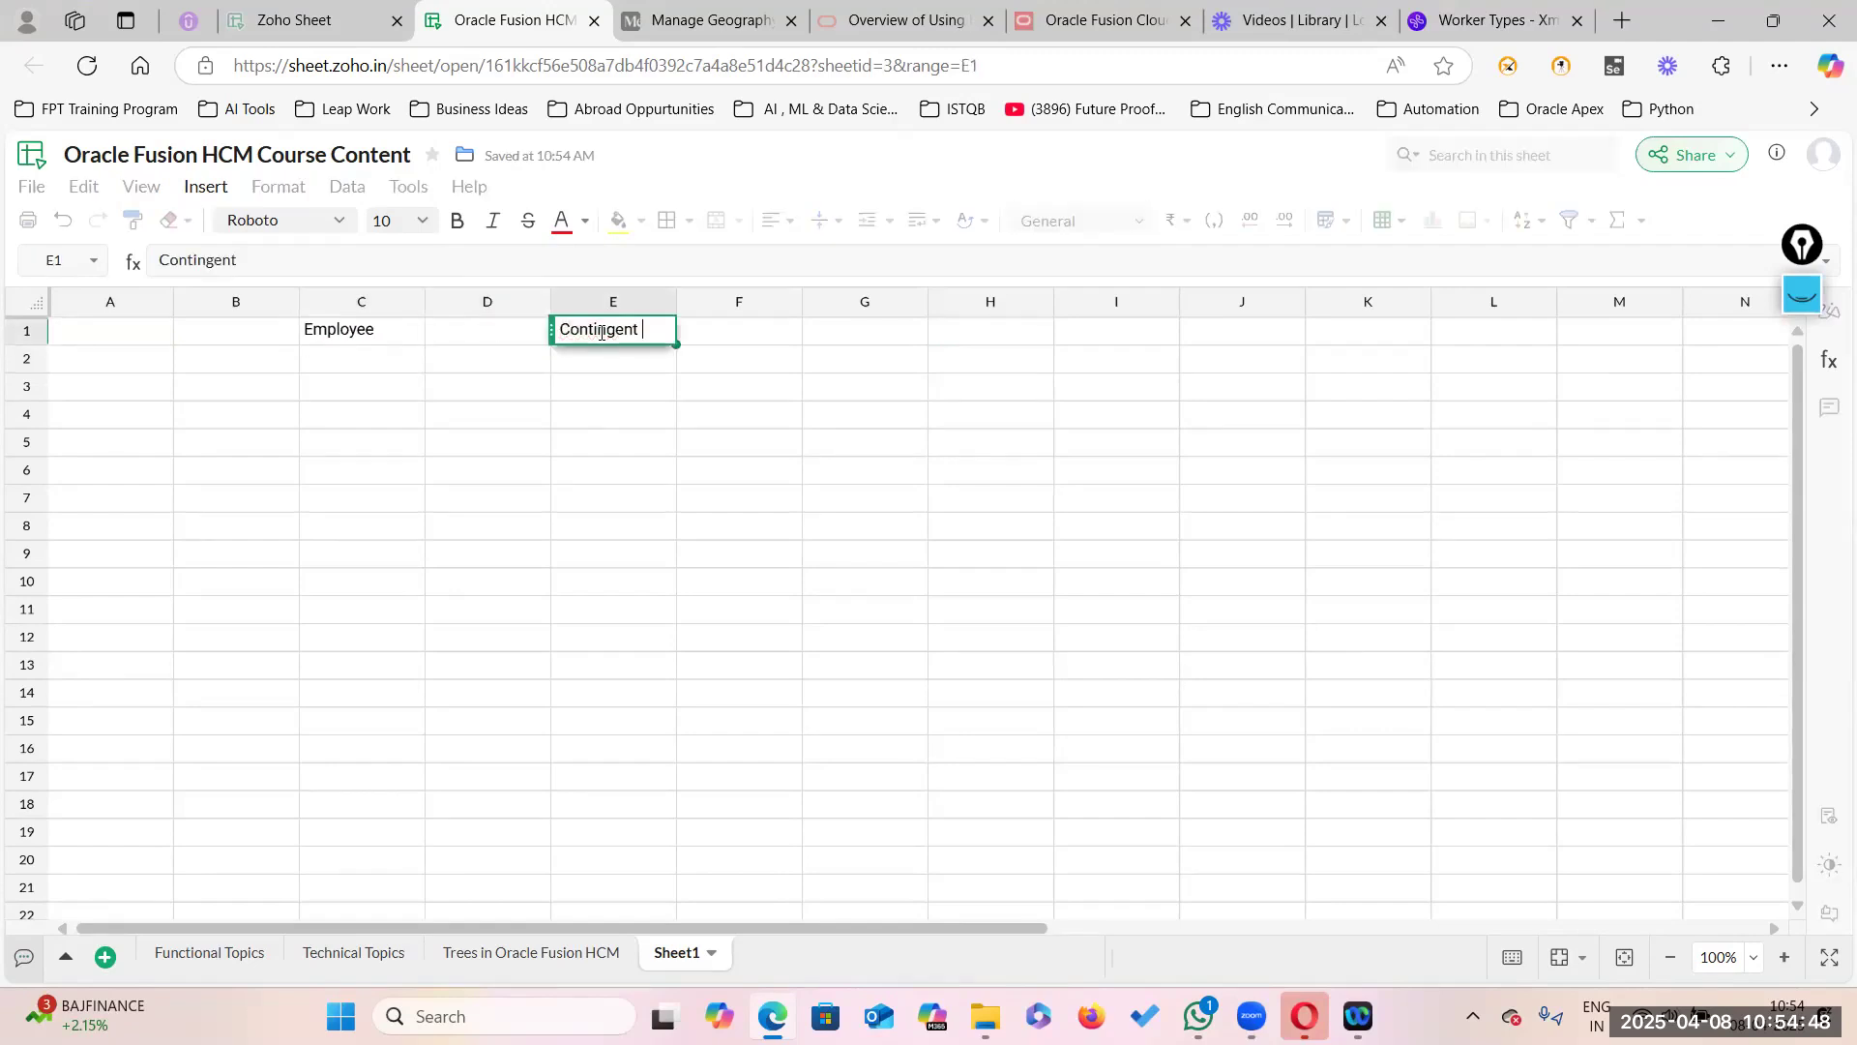
type("Worker")
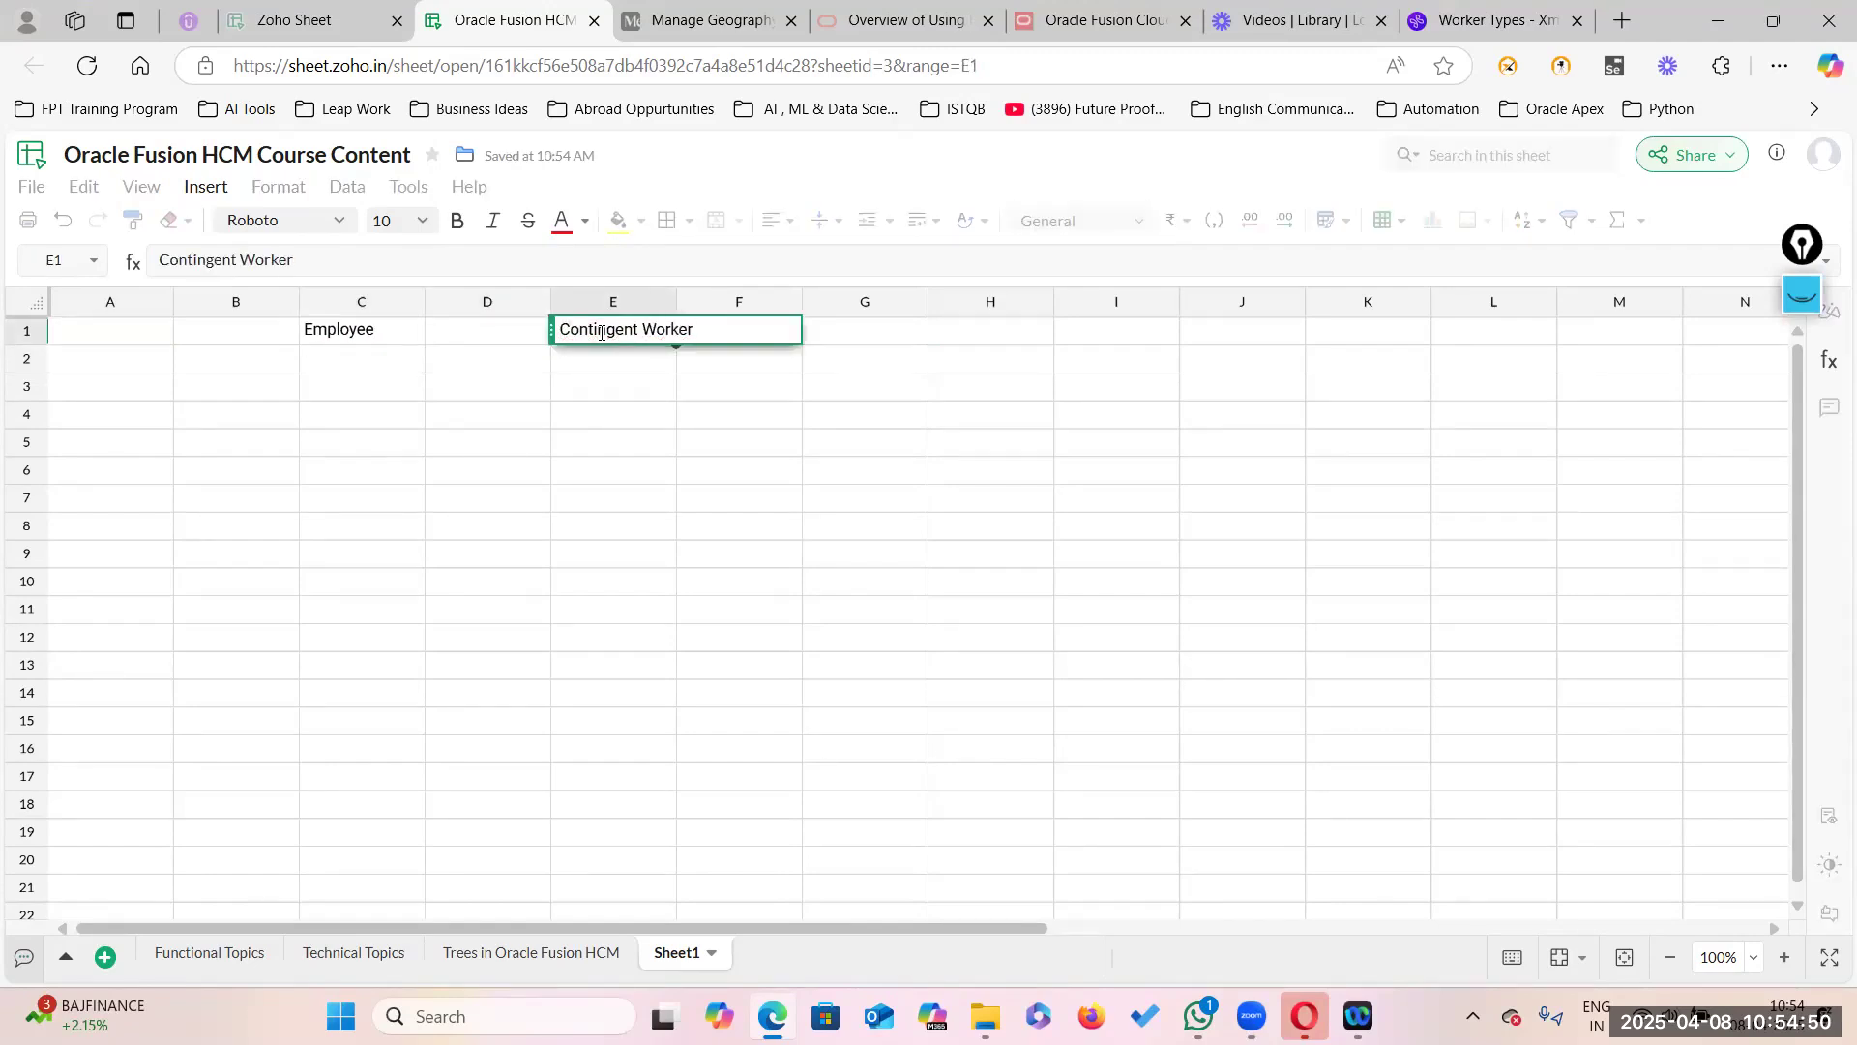
left_click(657, 414)
left_click_drag(677, 297, 697, 297)
Step: Enter the heading Pending Worker in cell G1
double_click(896, 331)
type("Pending Worker")
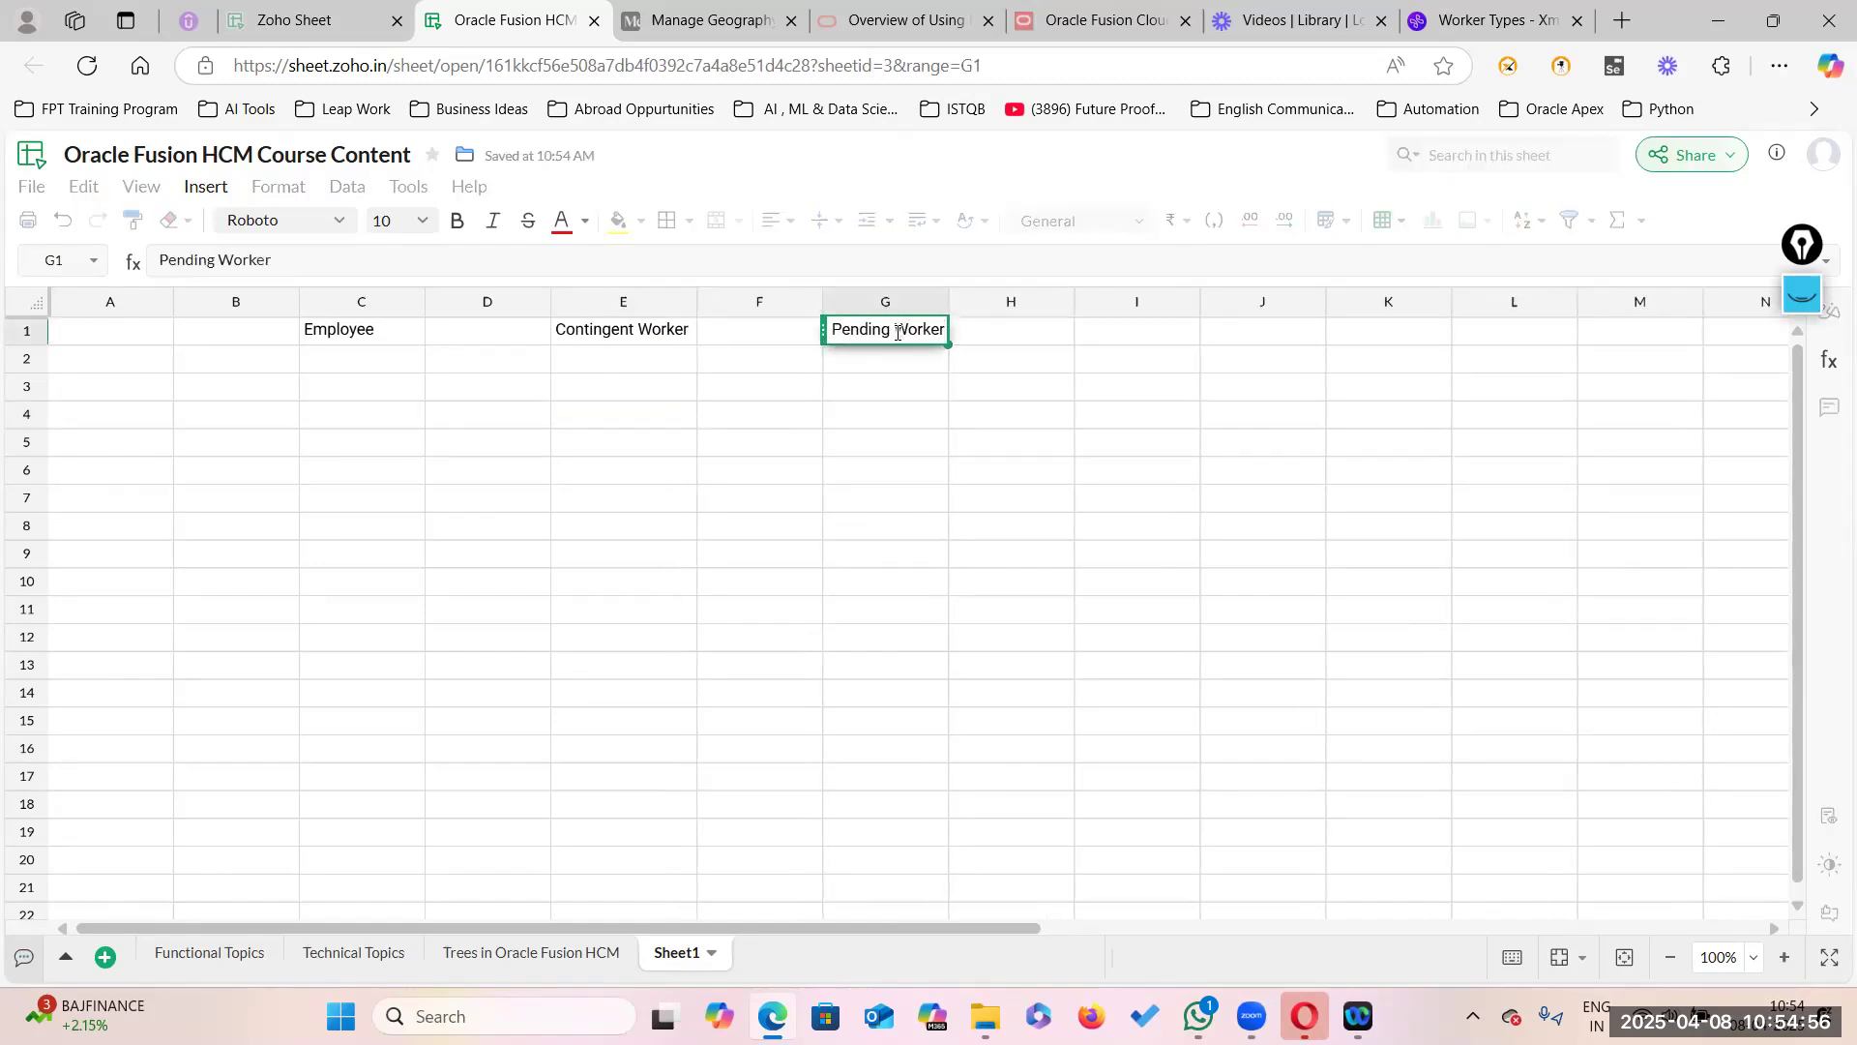
left_click(1050, 443)
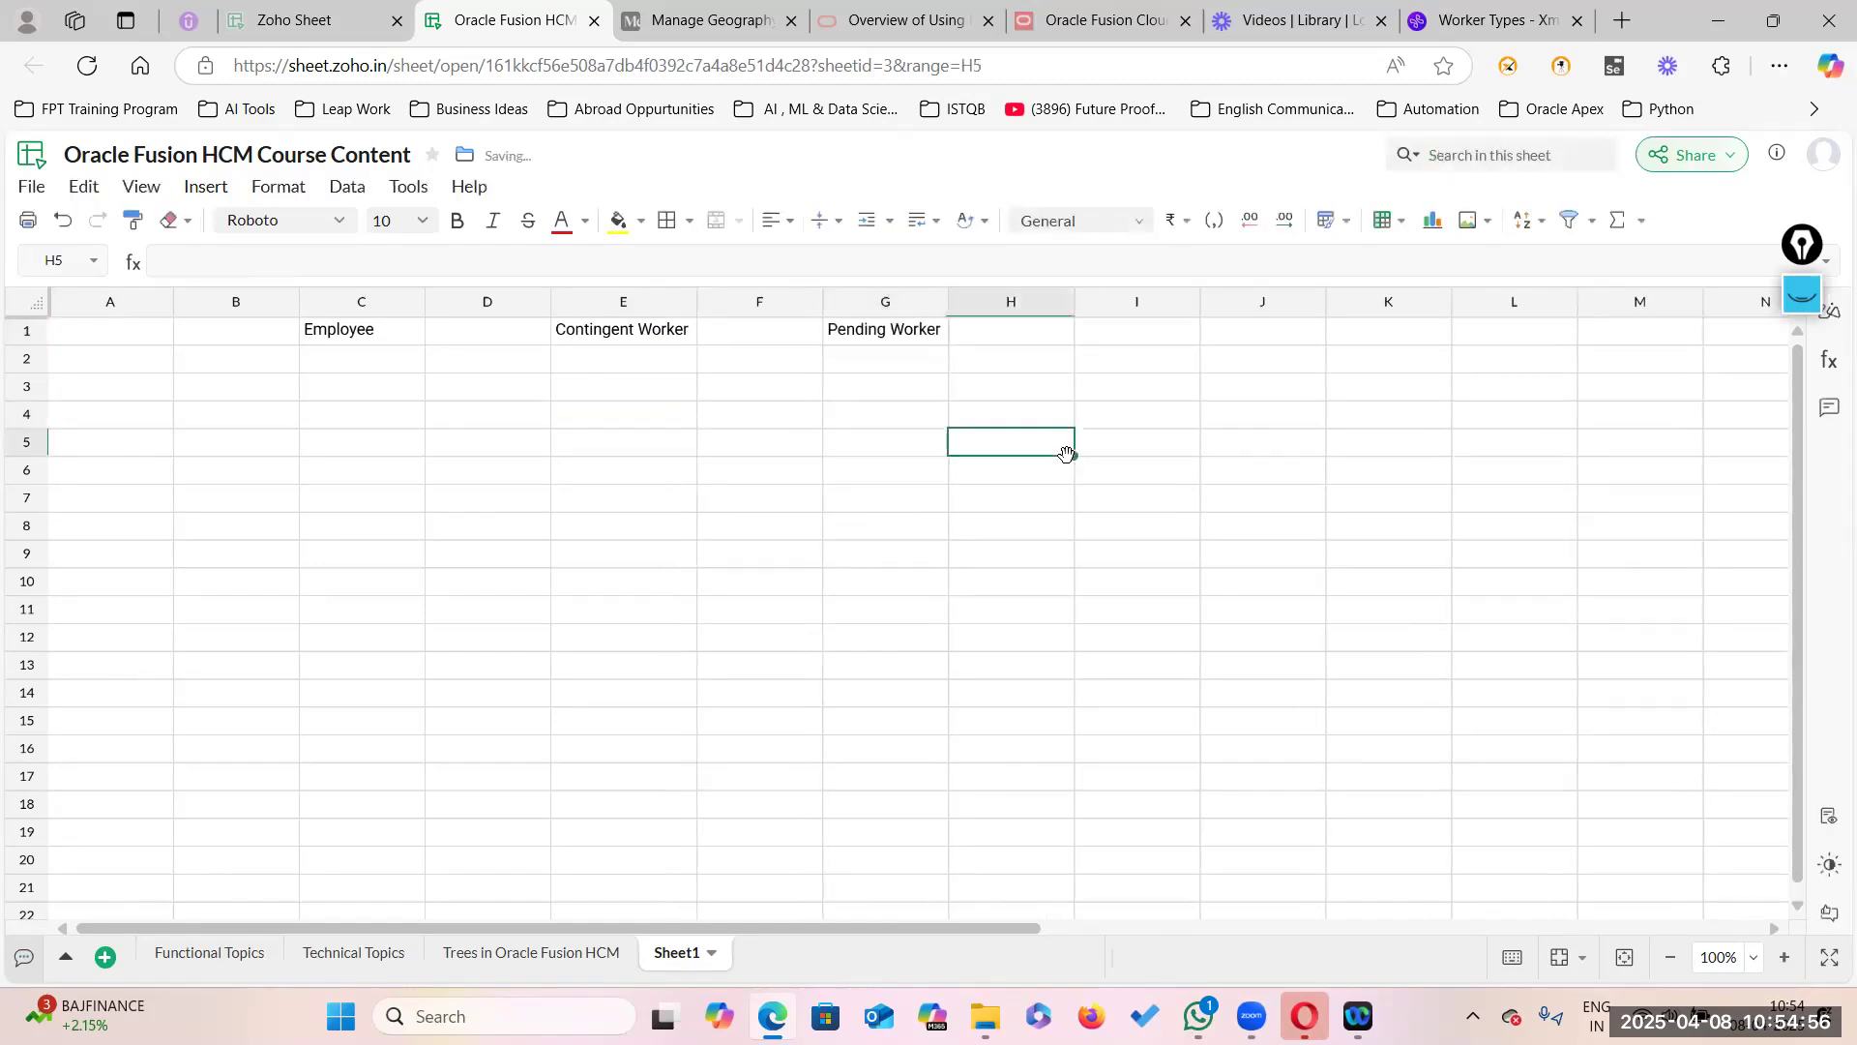
Step: Enter the heading Non Worker in cell I1 and widen column I
left_click(1103, 329)
type("Non Worker")
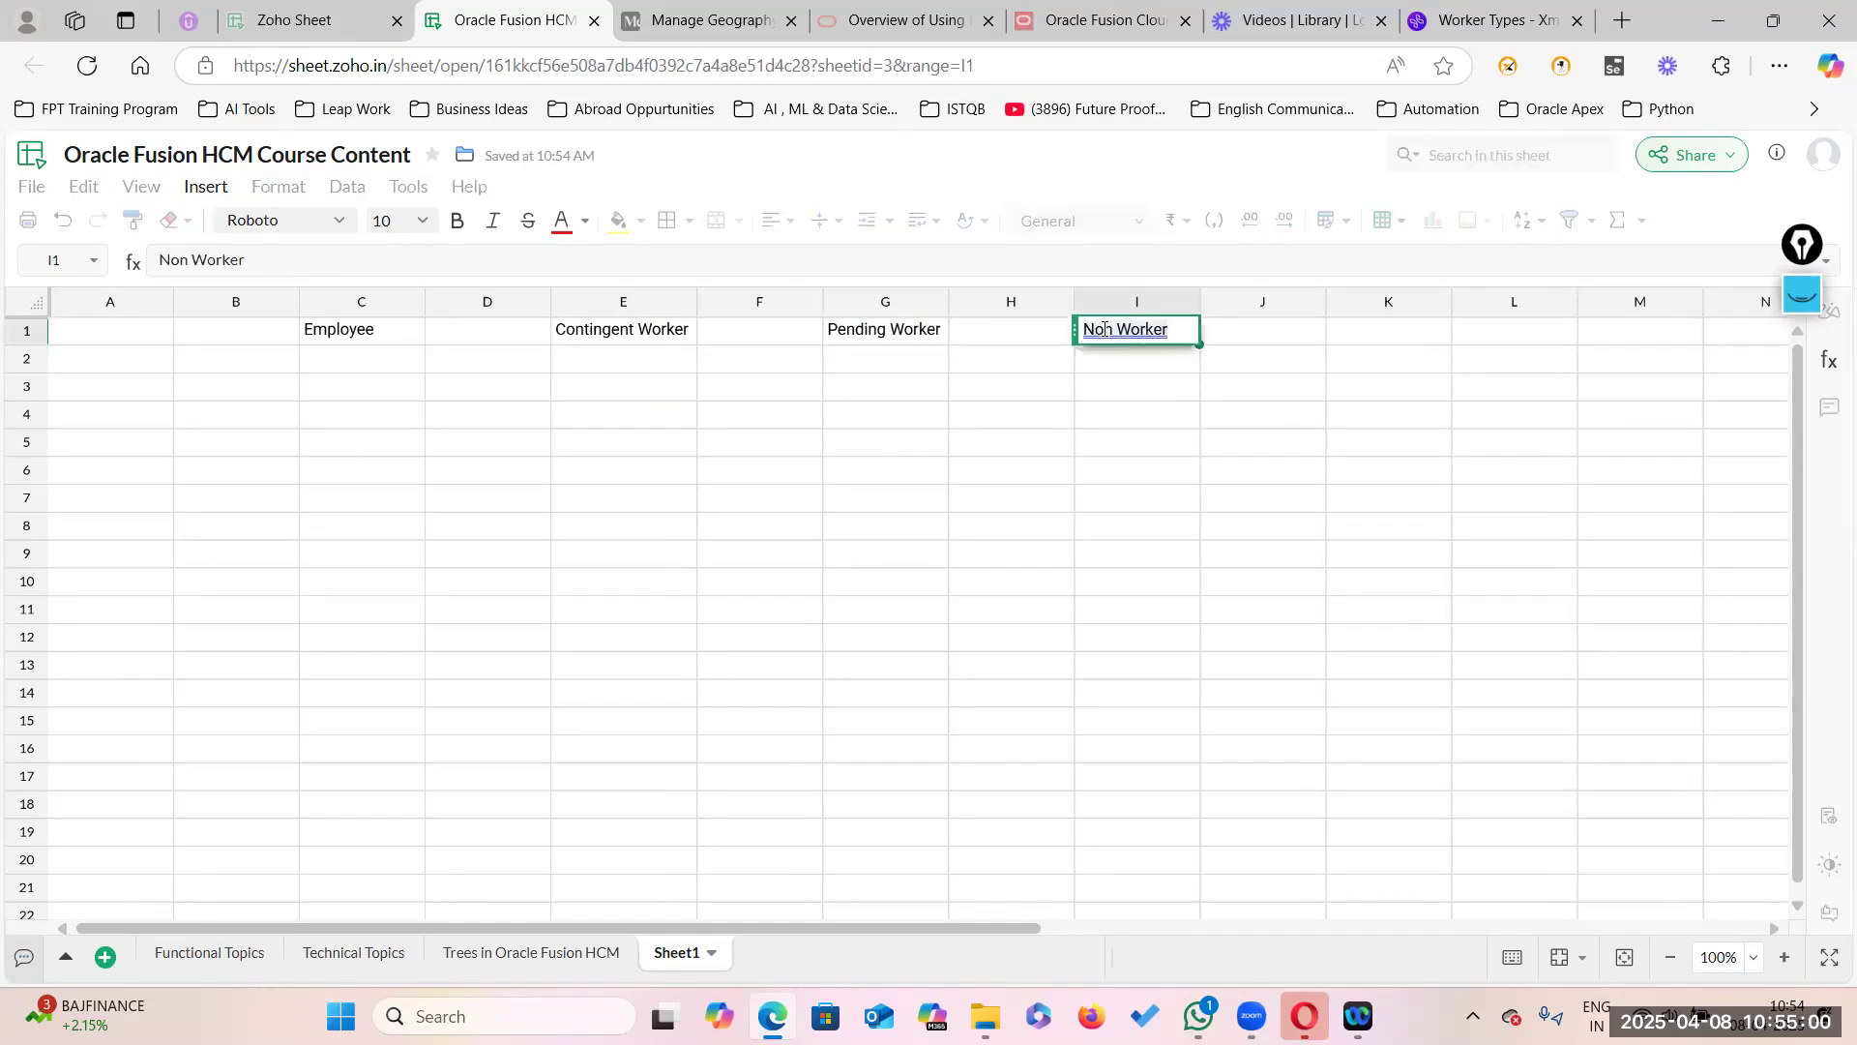
left_click(1170, 474)
left_click_drag(1199, 302, 1213, 302)
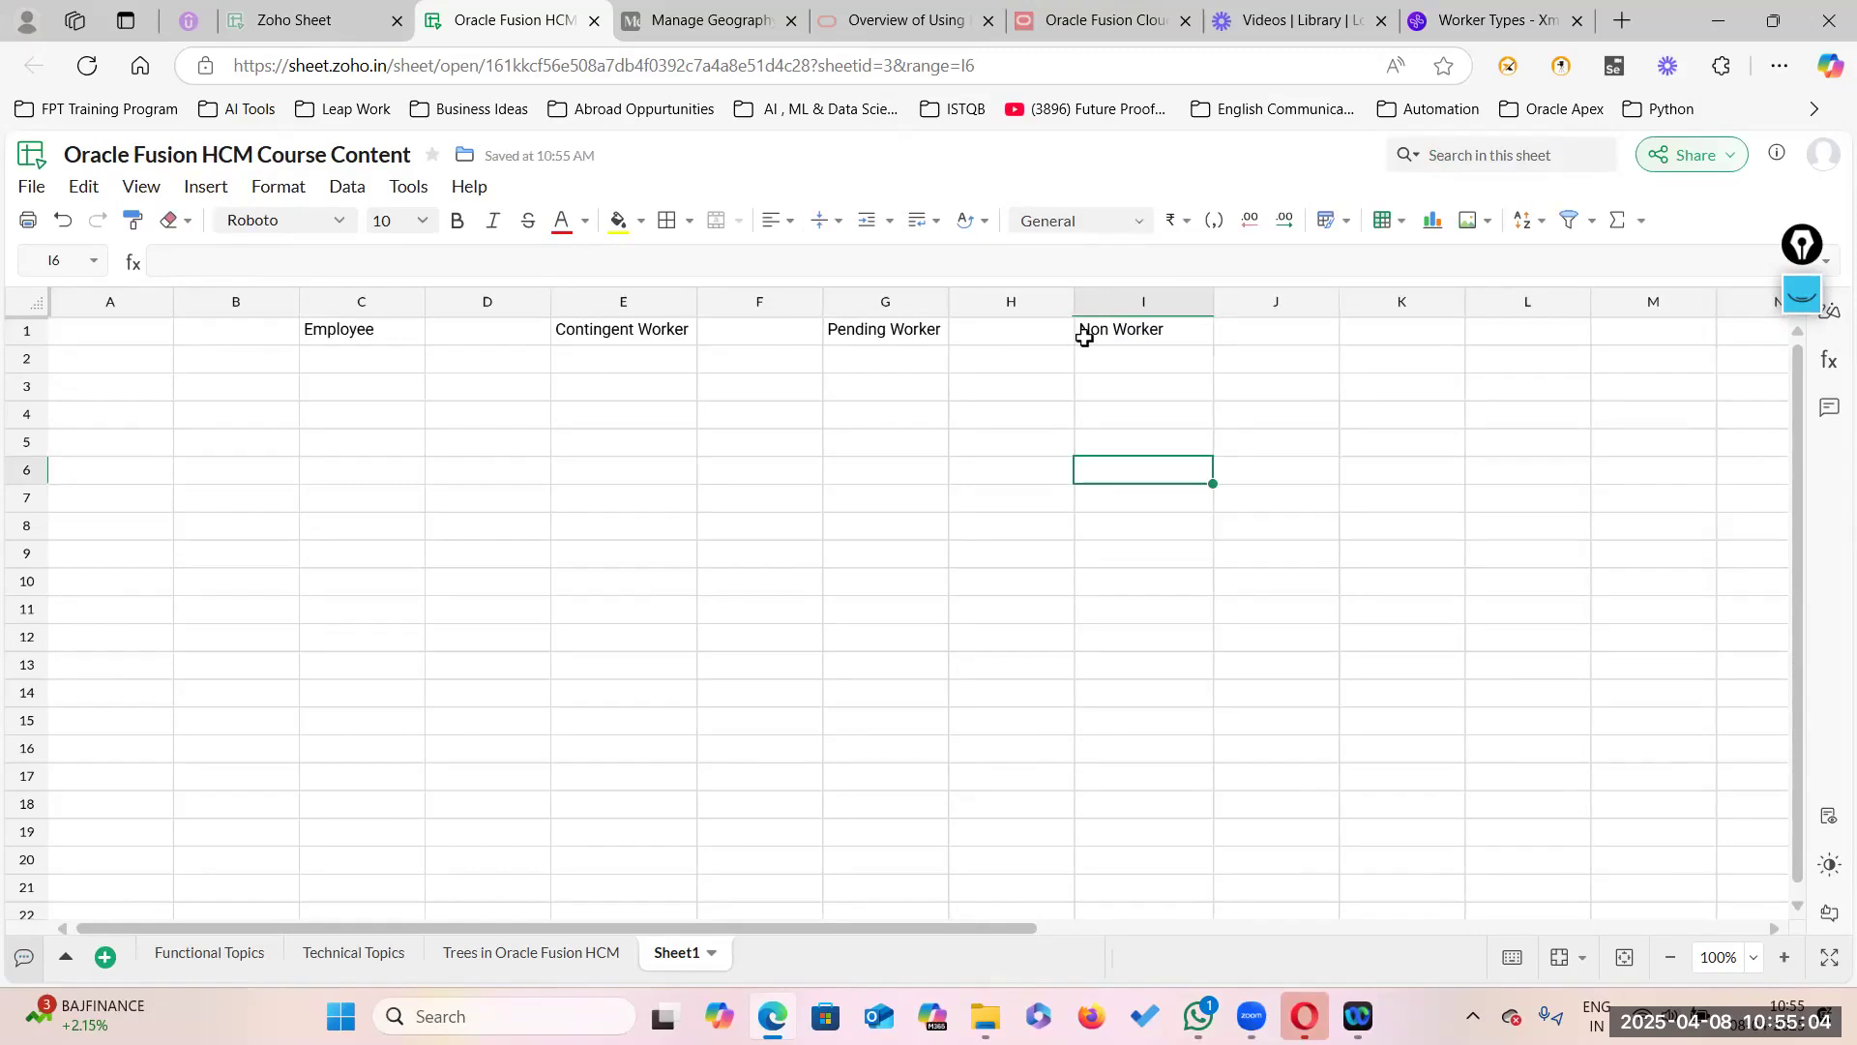
left_click(1125, 364)
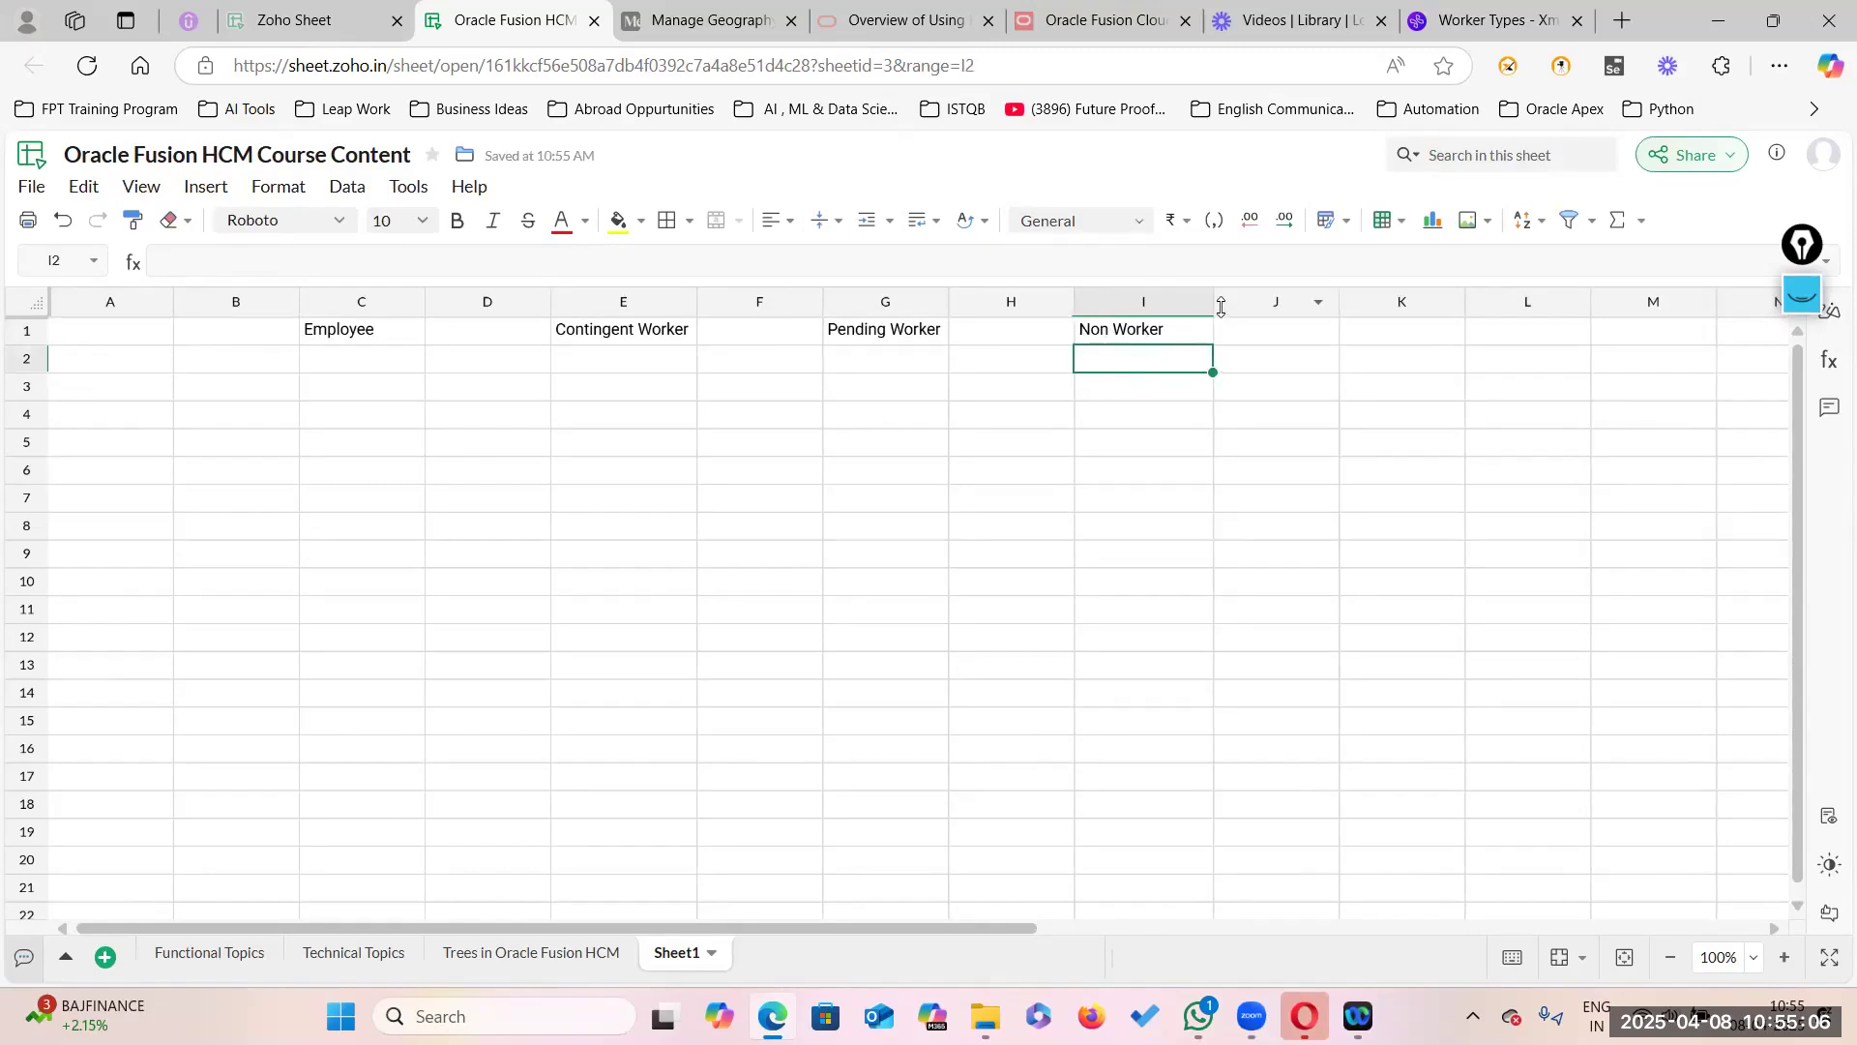
left_click_drag(1214, 302, 1234, 303)
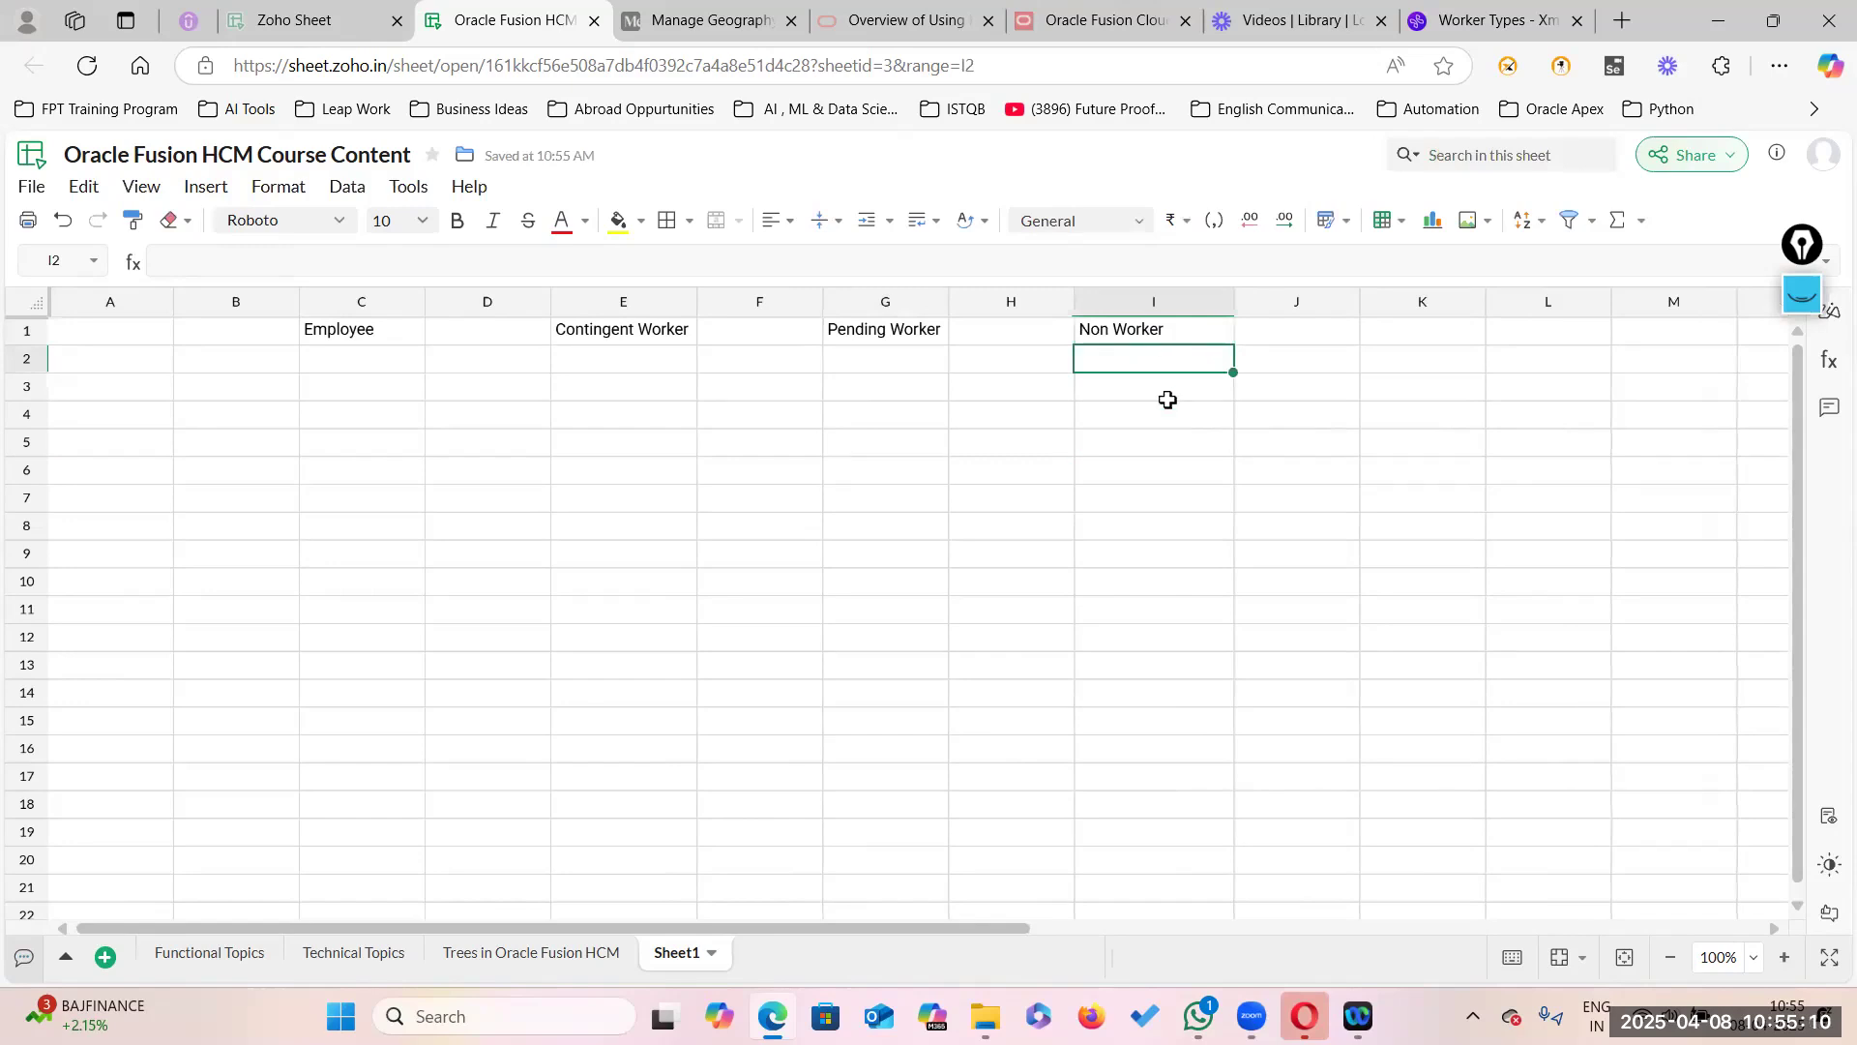
Step: Enter Employee in cell G3 beneath the Pending Worker heading
left_click(891, 334)
double_click(876, 386)
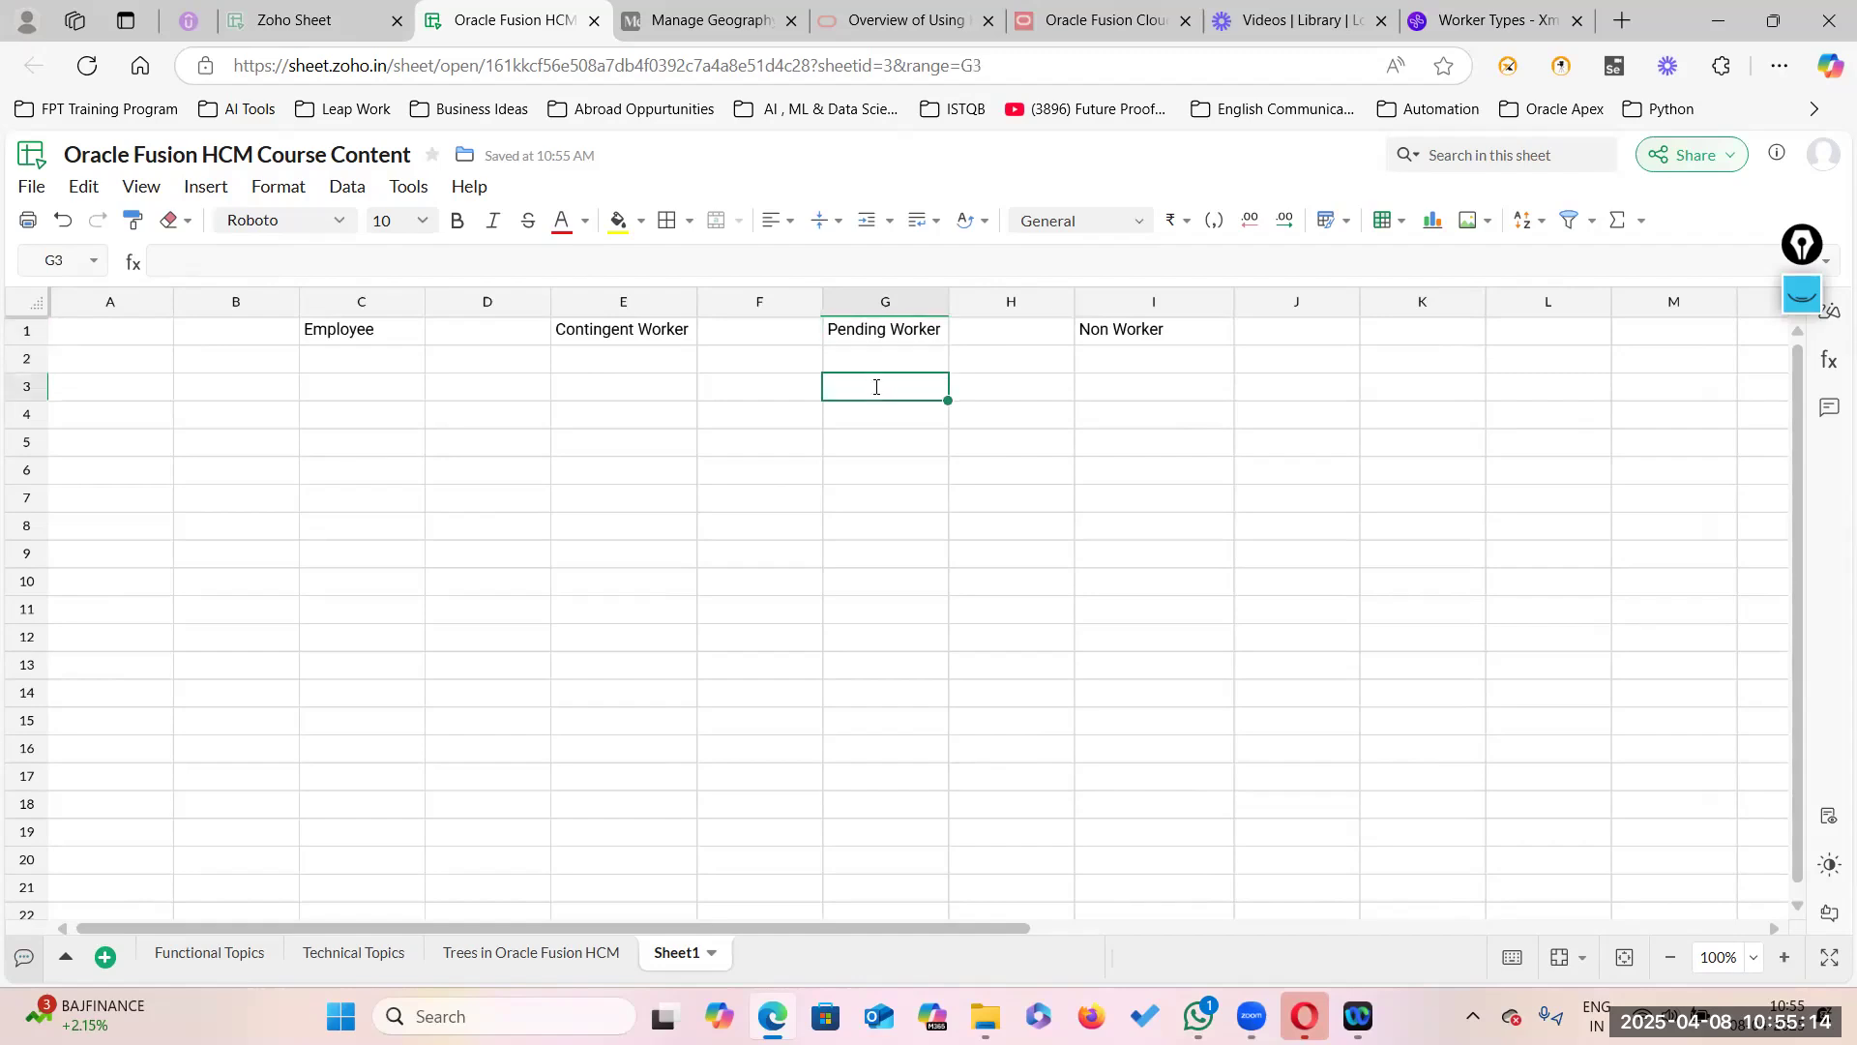
type("emp")
key("BackSpace")
key("BackSpace")
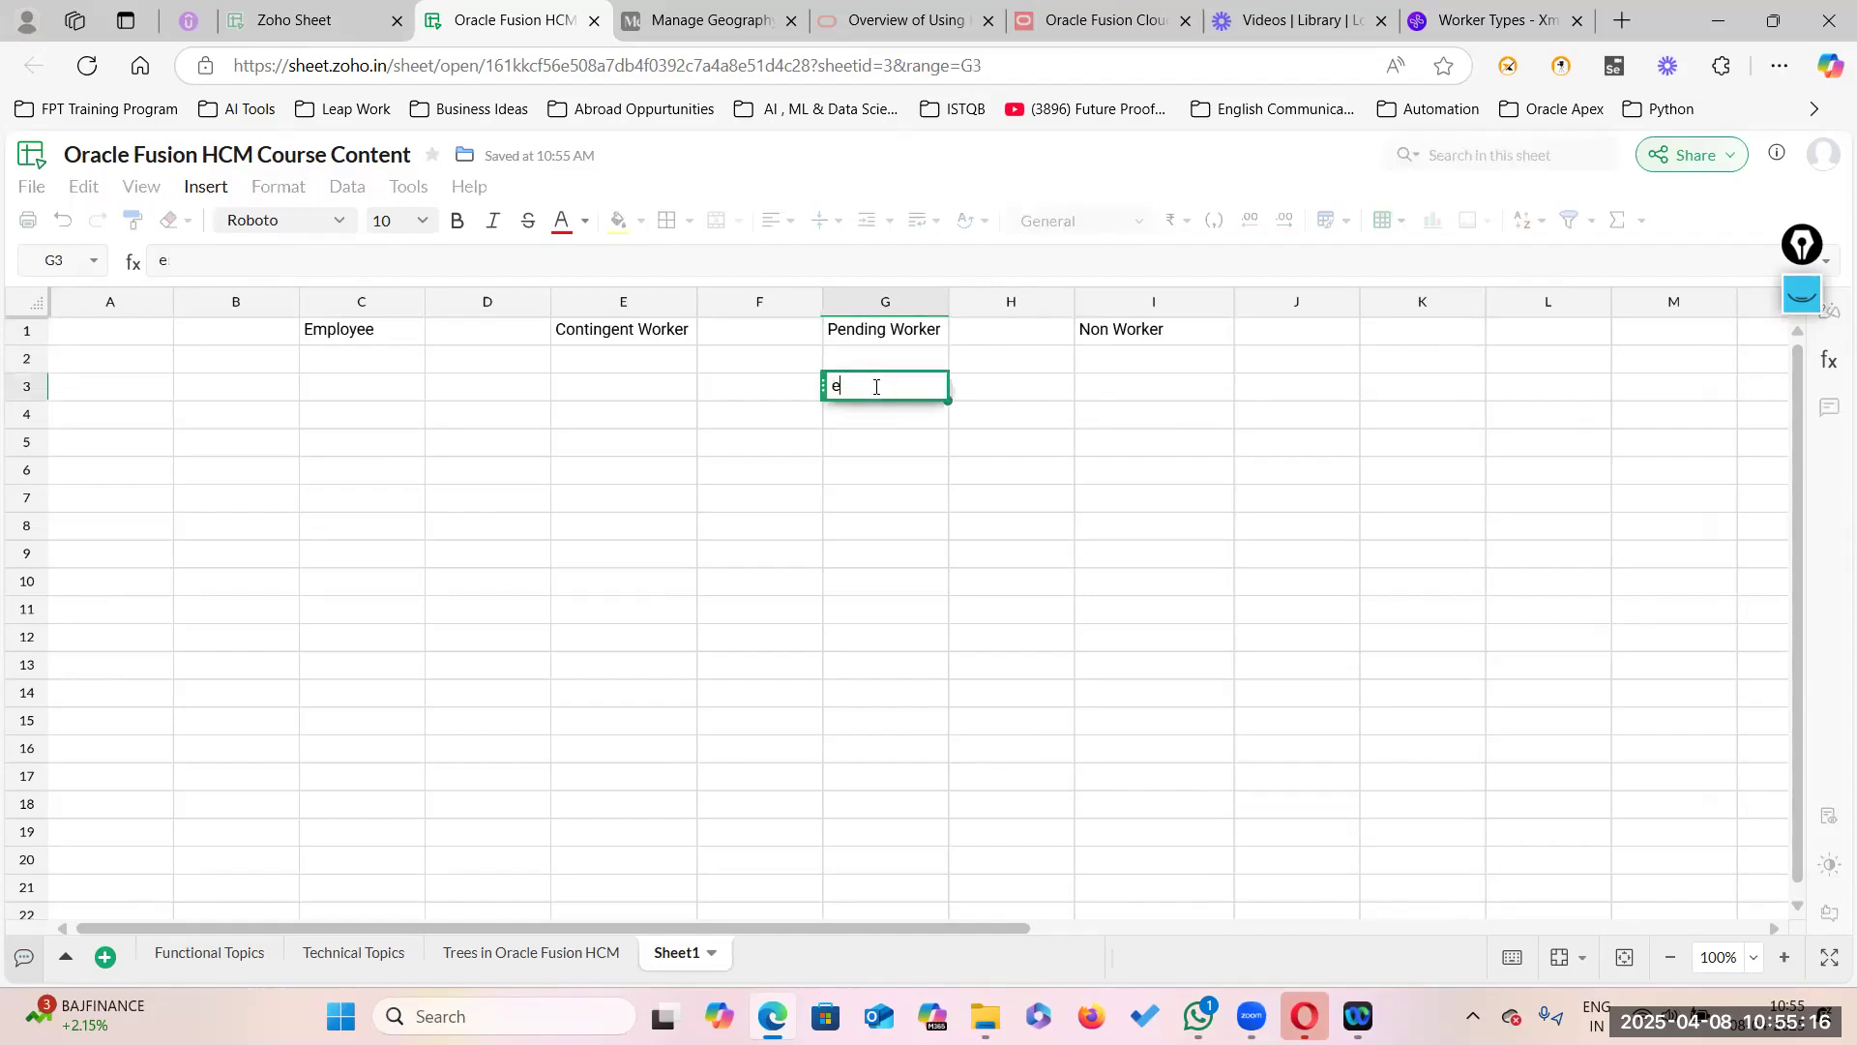
type("emp")
key("BackSpace")
key("BackSpace")
key("BackSpace")
type("Employu")
key("BackSpace")
type("ee")
left_click(861, 497)
Step: Enter Contingent Worker in cell G5 and fit column G's width to its contents
left_click(856, 442)
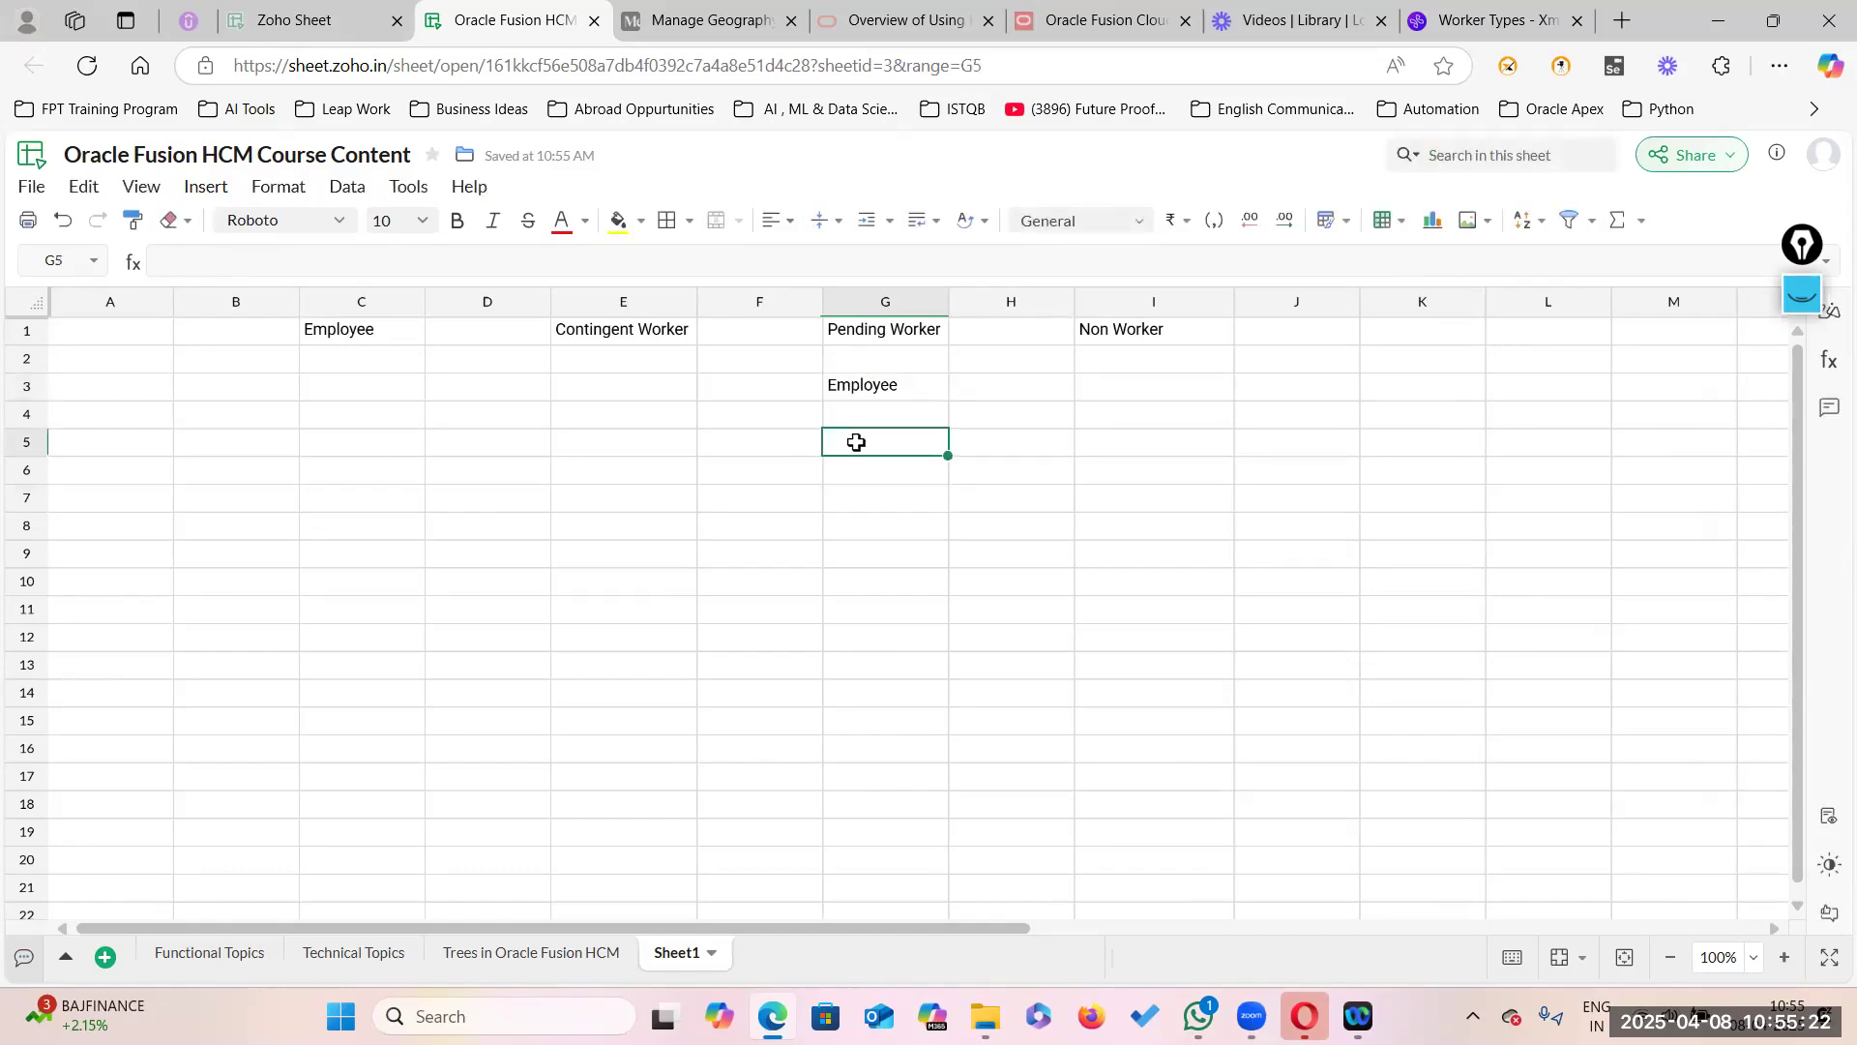
double_click(856, 442)
type("Contingent Worker")
left_click(868, 557)
double_click(949, 301)
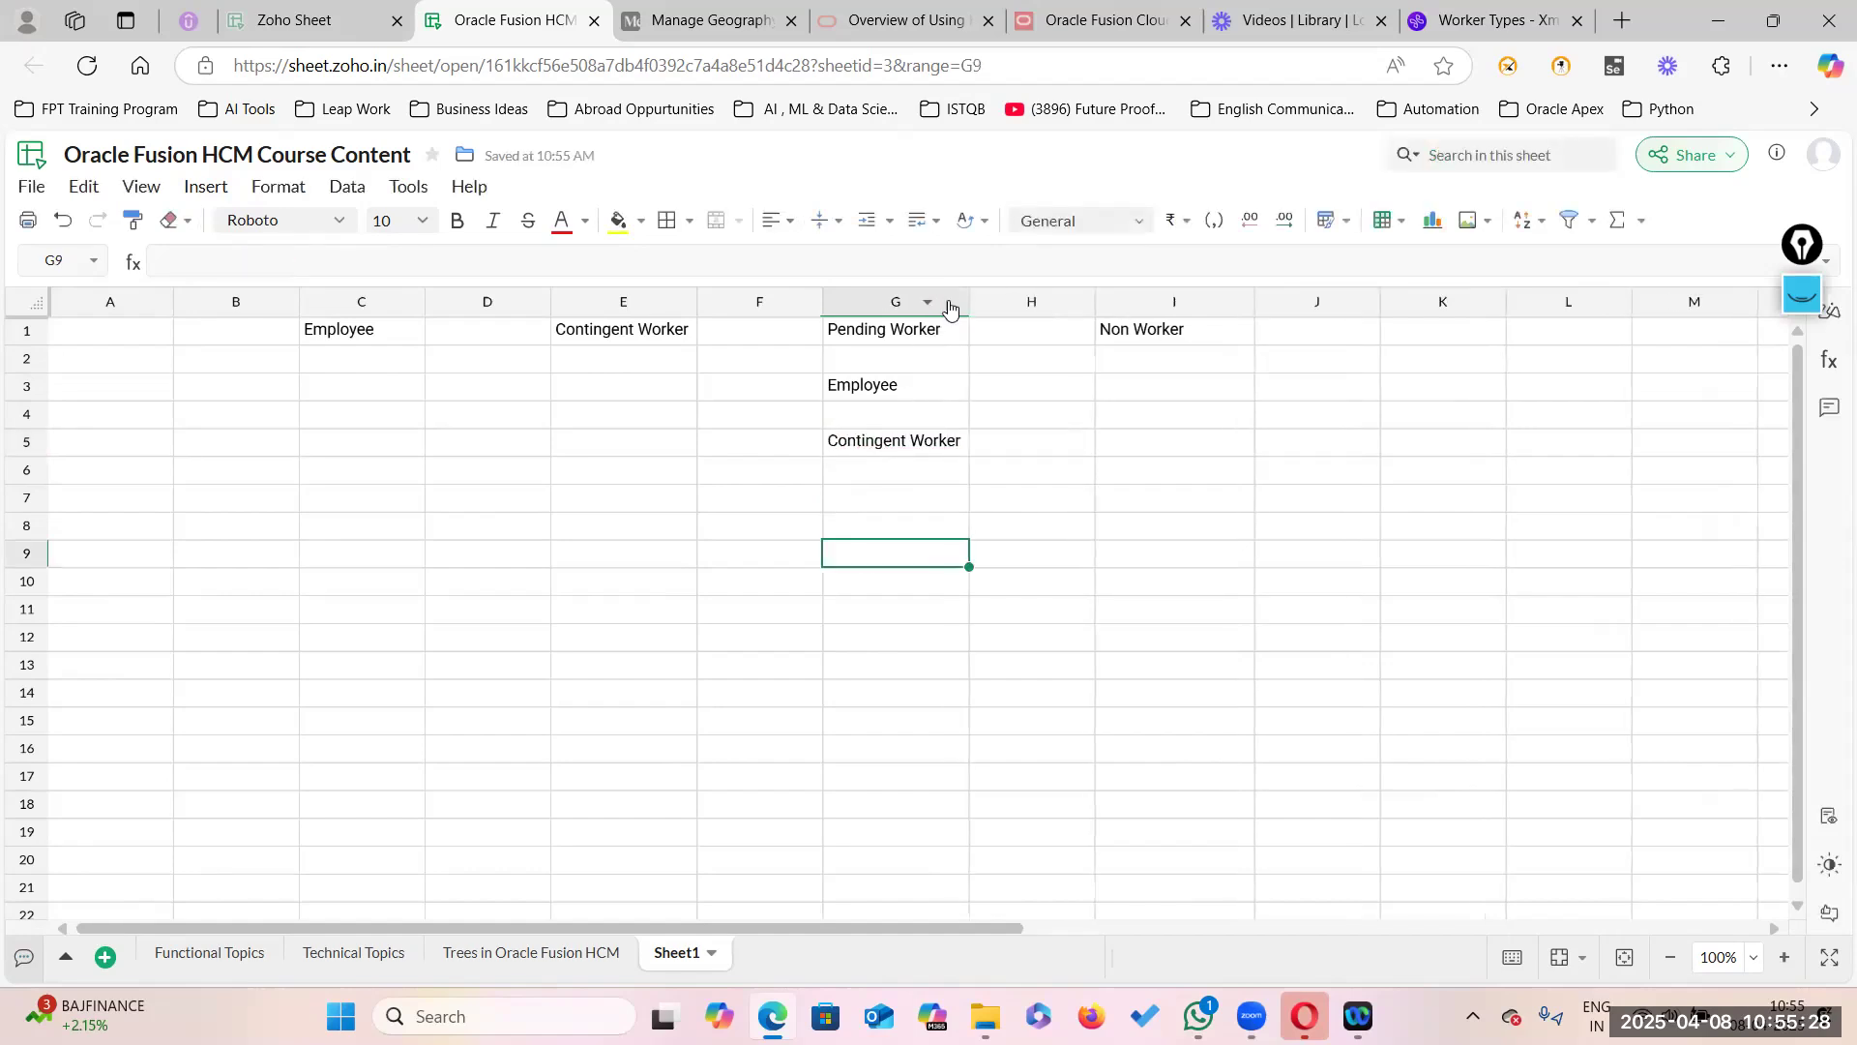
Step: Format the worker type headings in C1:I1 with a yellow fill and bold red text
left_click_drag(324, 334, 1228, 327)
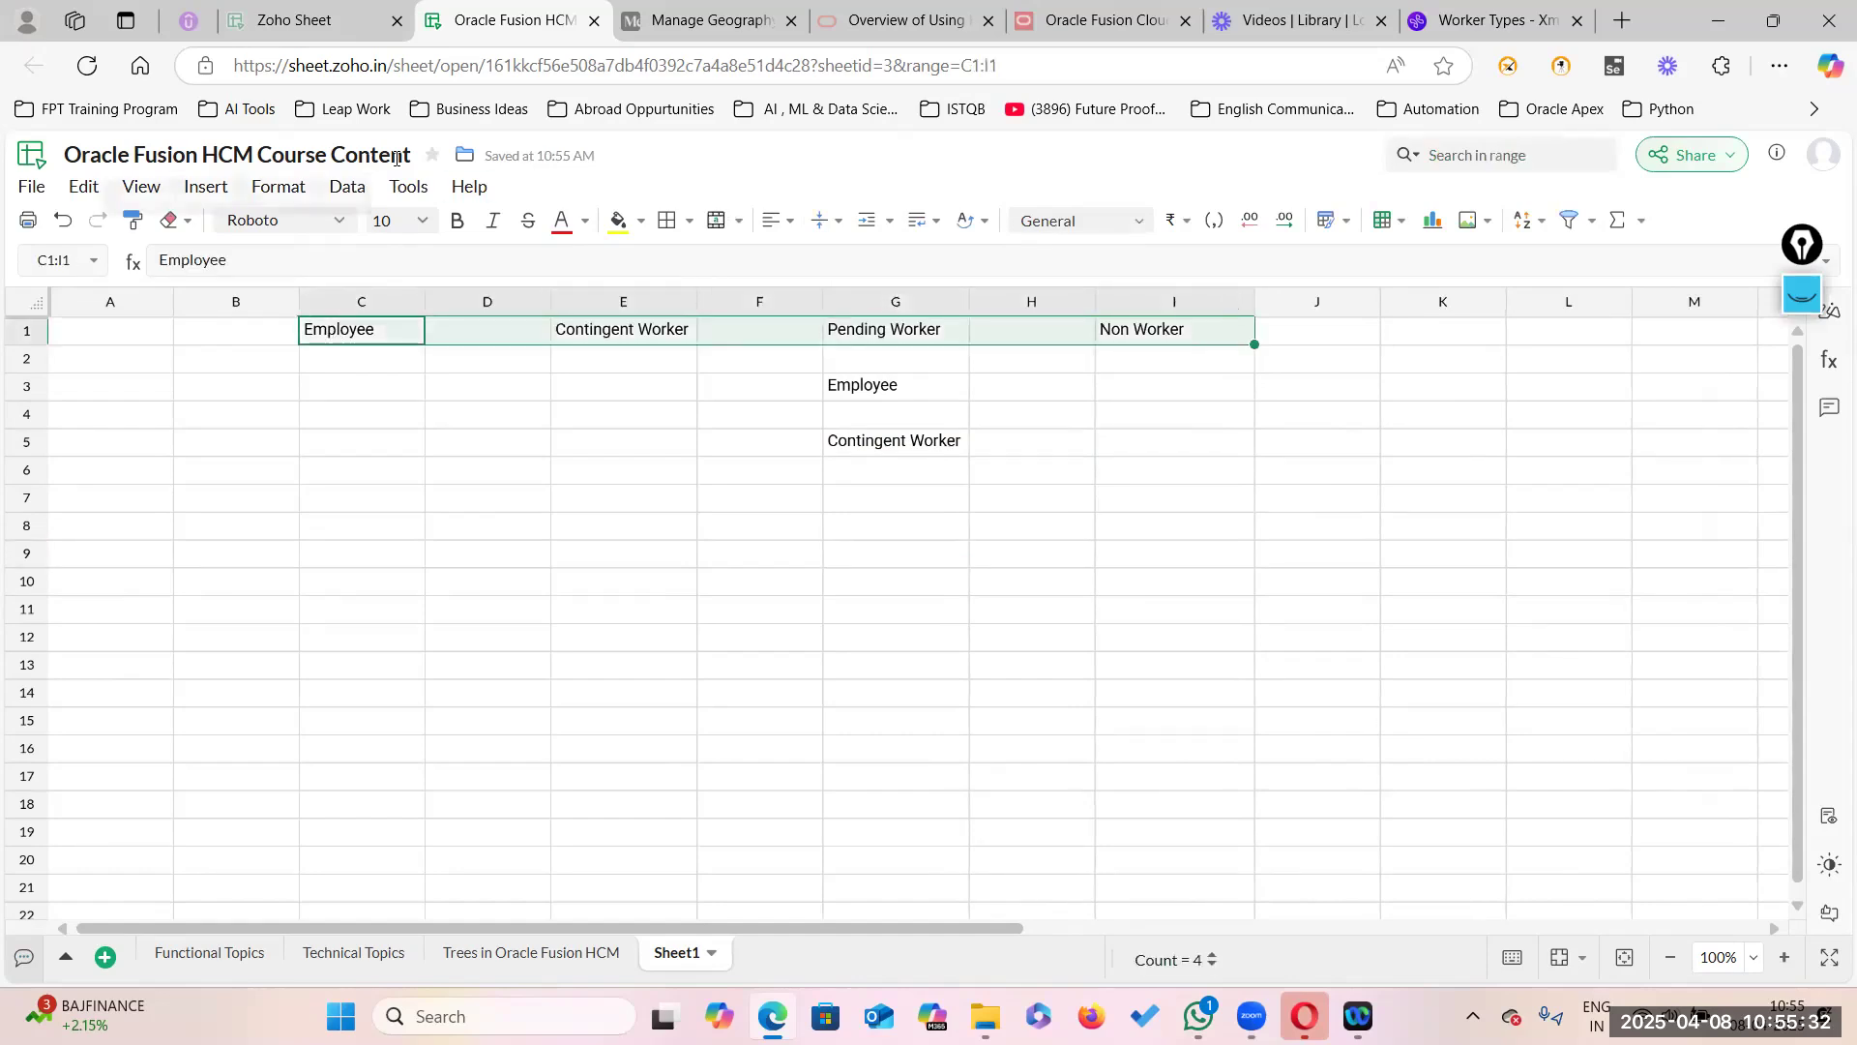
left_click(618, 220)
left_click(460, 228)
left_click(562, 221)
left_click(635, 439)
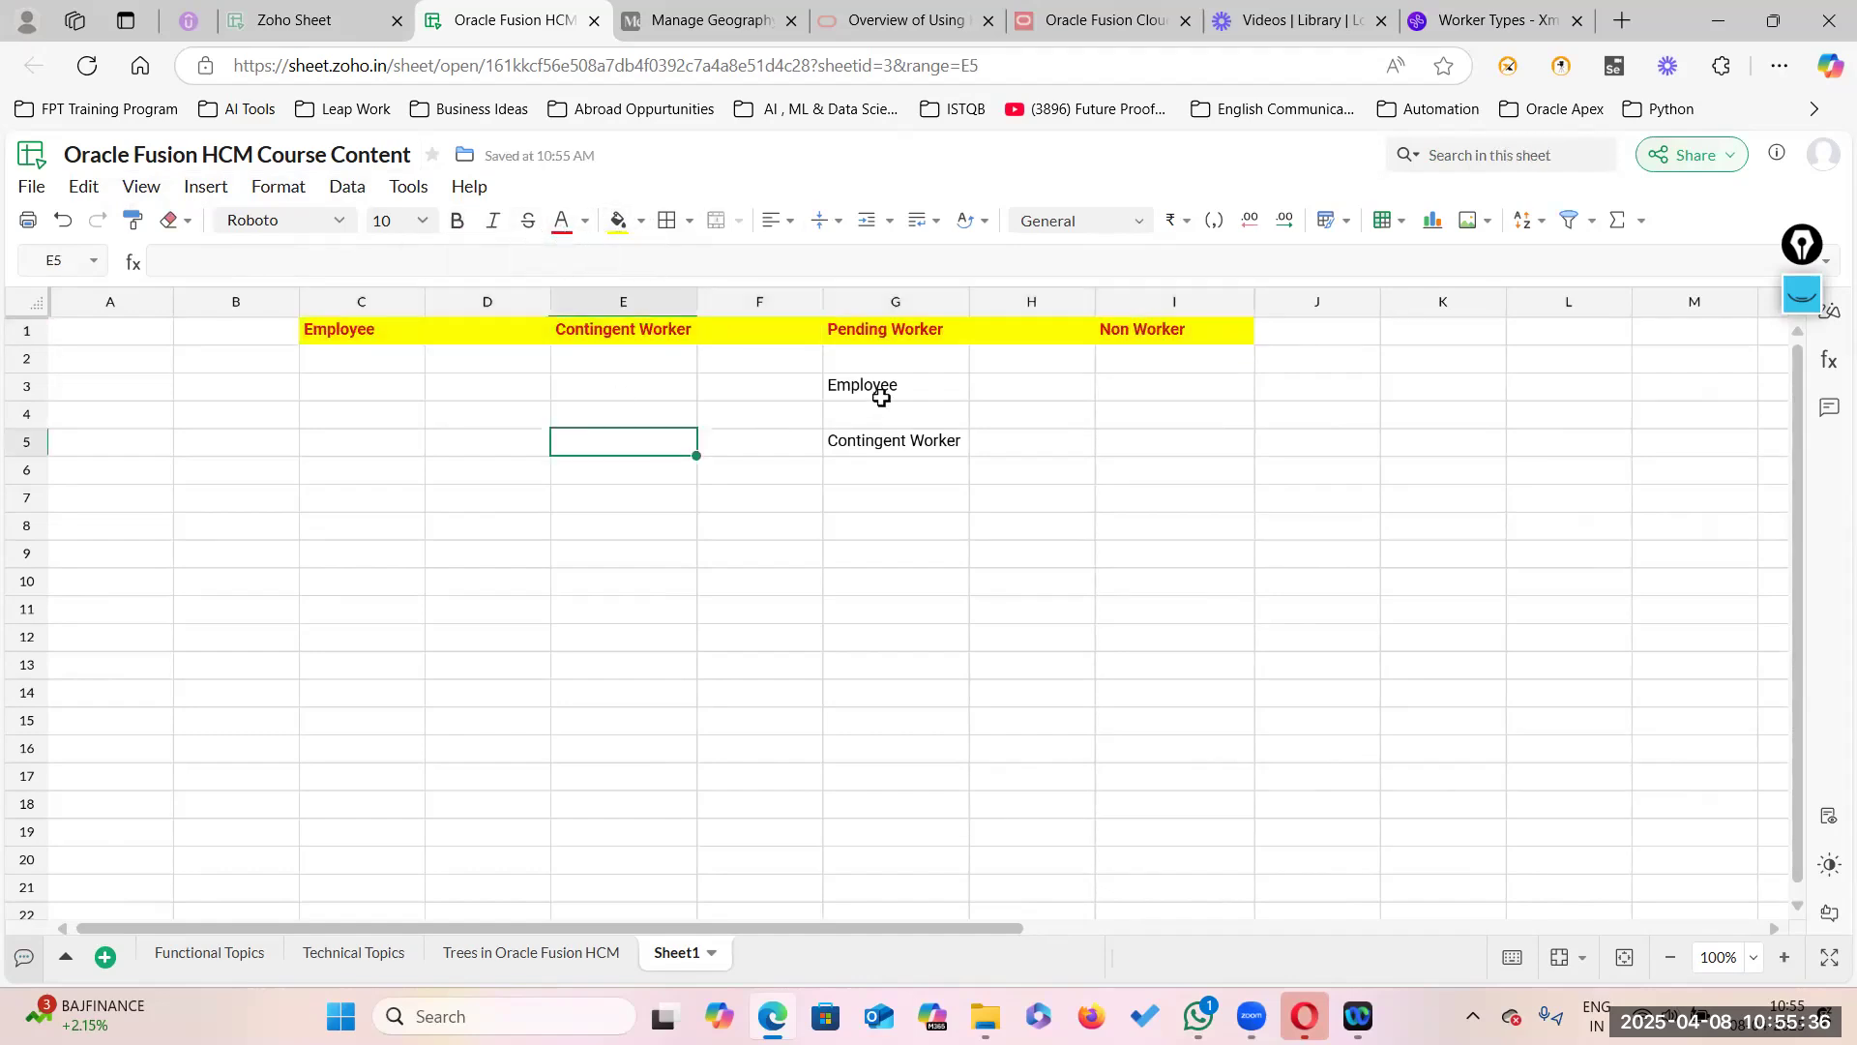
Step: Make the Employee and Contingent Worker entries under Pending Worker in G3 and G5 bold
left_click(880, 384)
left_click(931, 443)
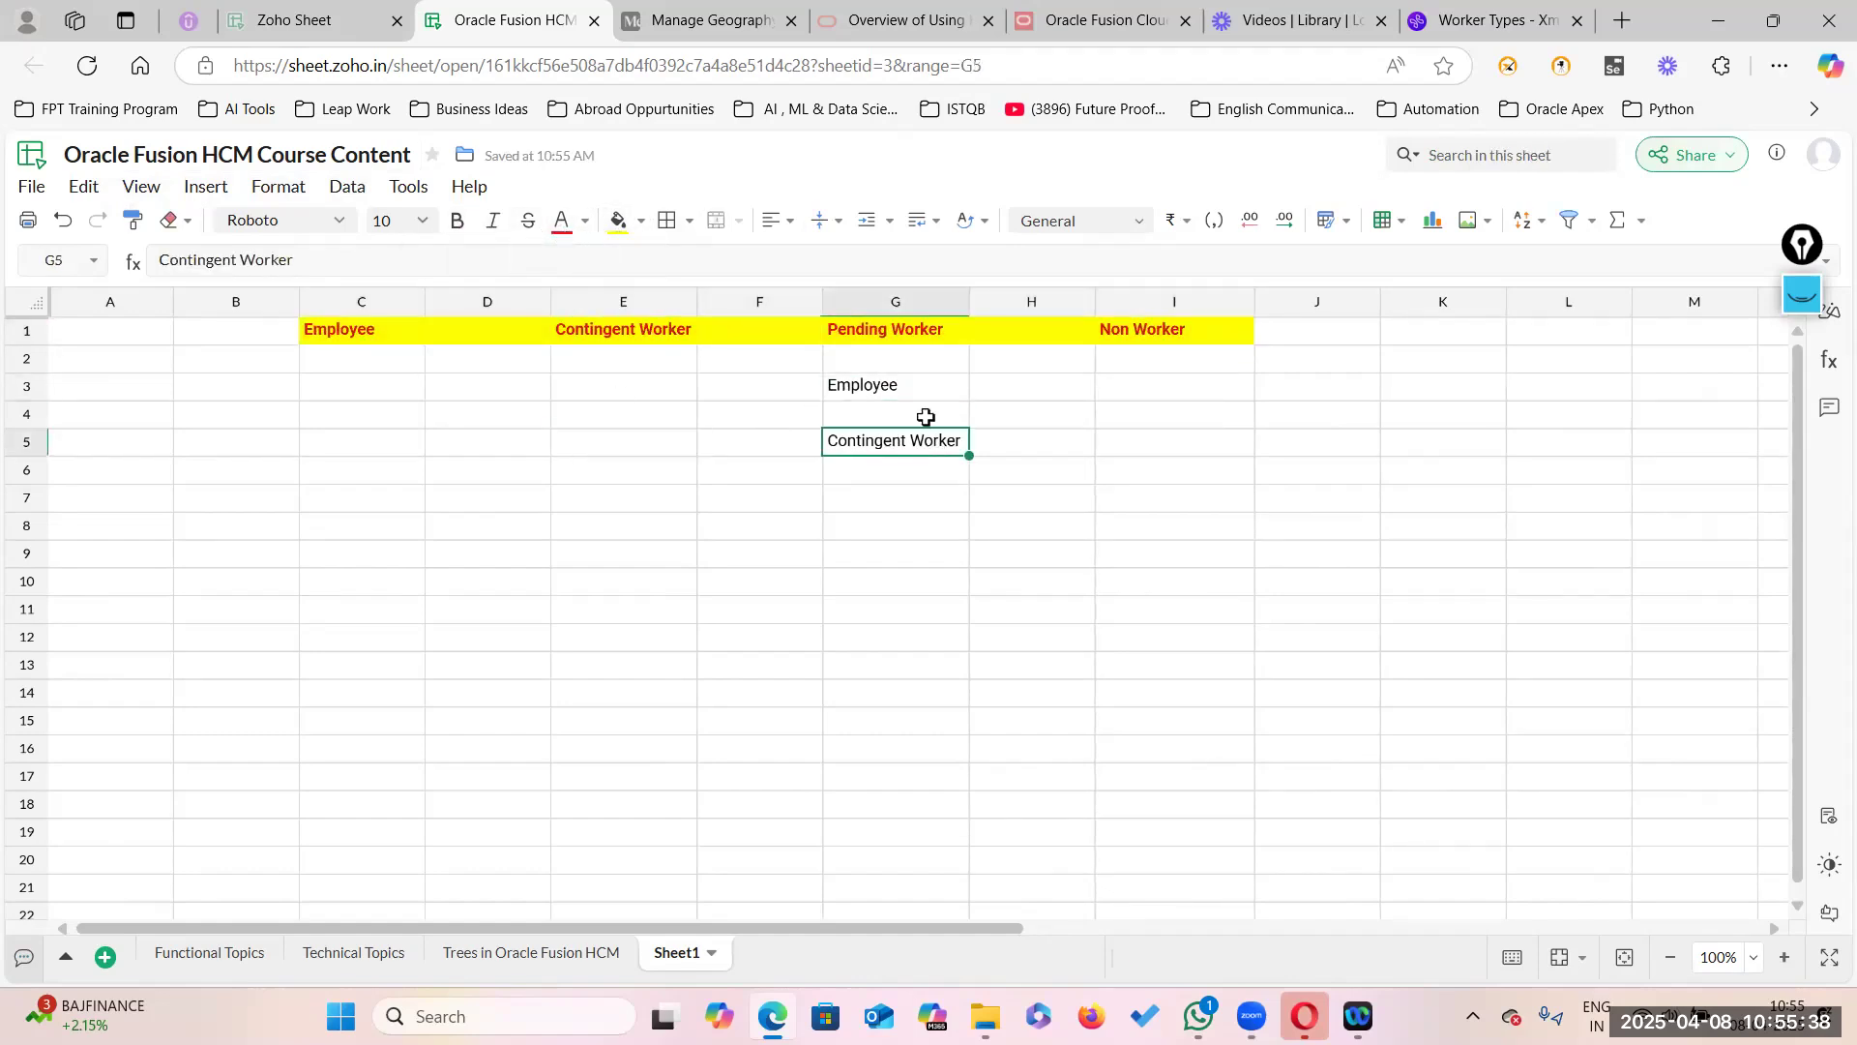
left_click(871, 387)
left_click(876, 451)
left_click(481, 230)
left_click(890, 386)
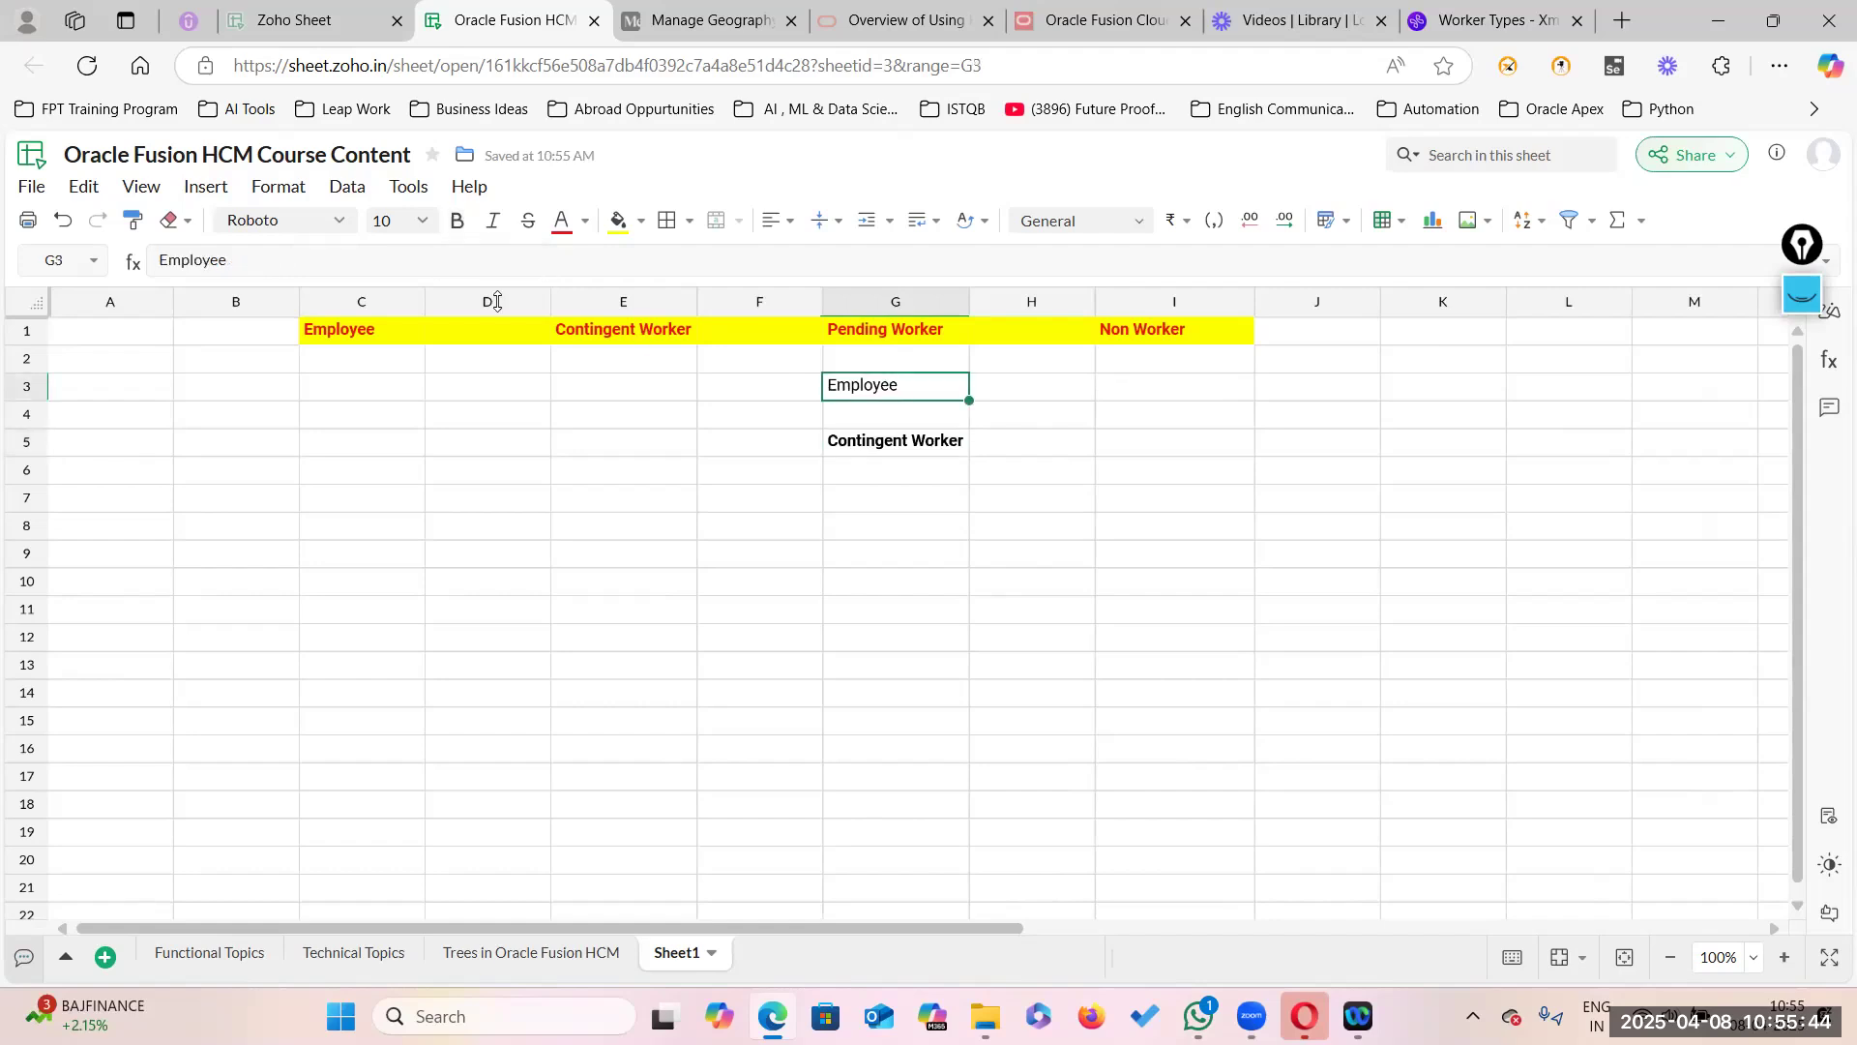
left_click(459, 226)
left_click(809, 630)
left_click(318, 334)
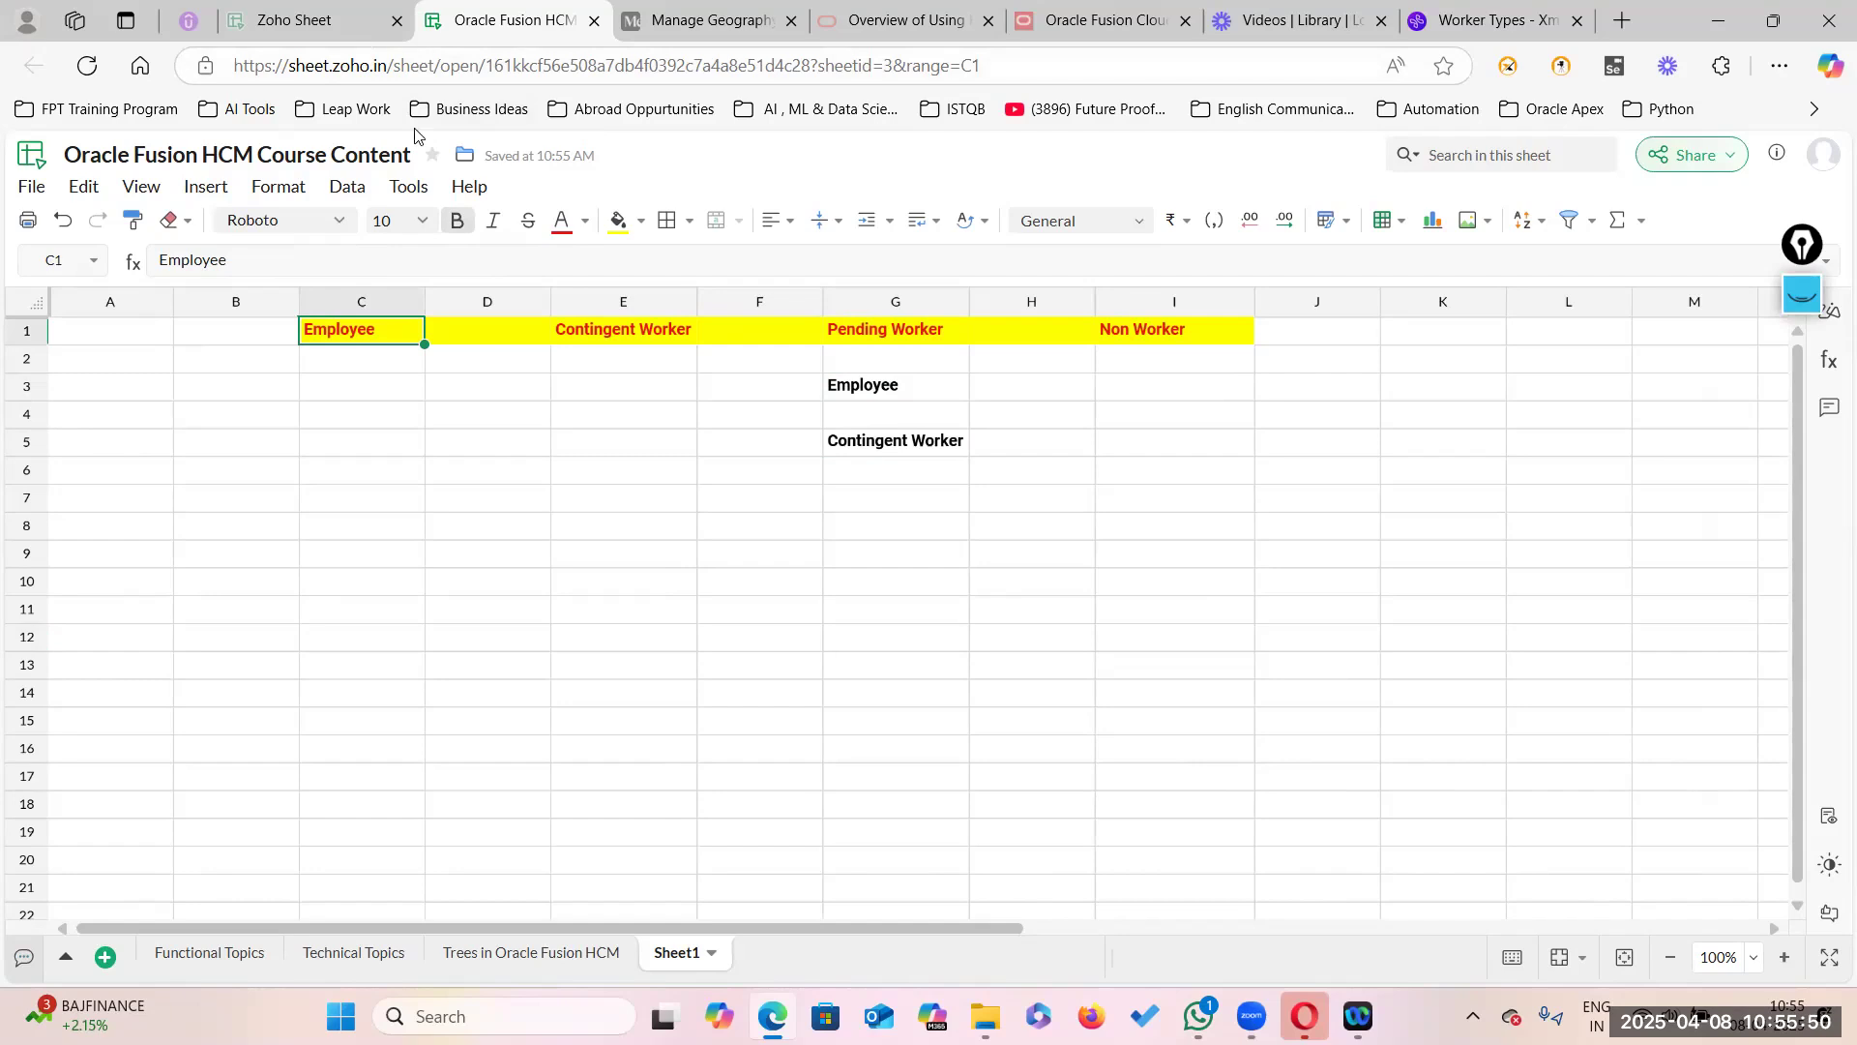
Step: Open the Jan 23rd Batch Course Tracking sheet from My Spreadsheets and go to its GHR Transactions sheet
left_click(293, 21)
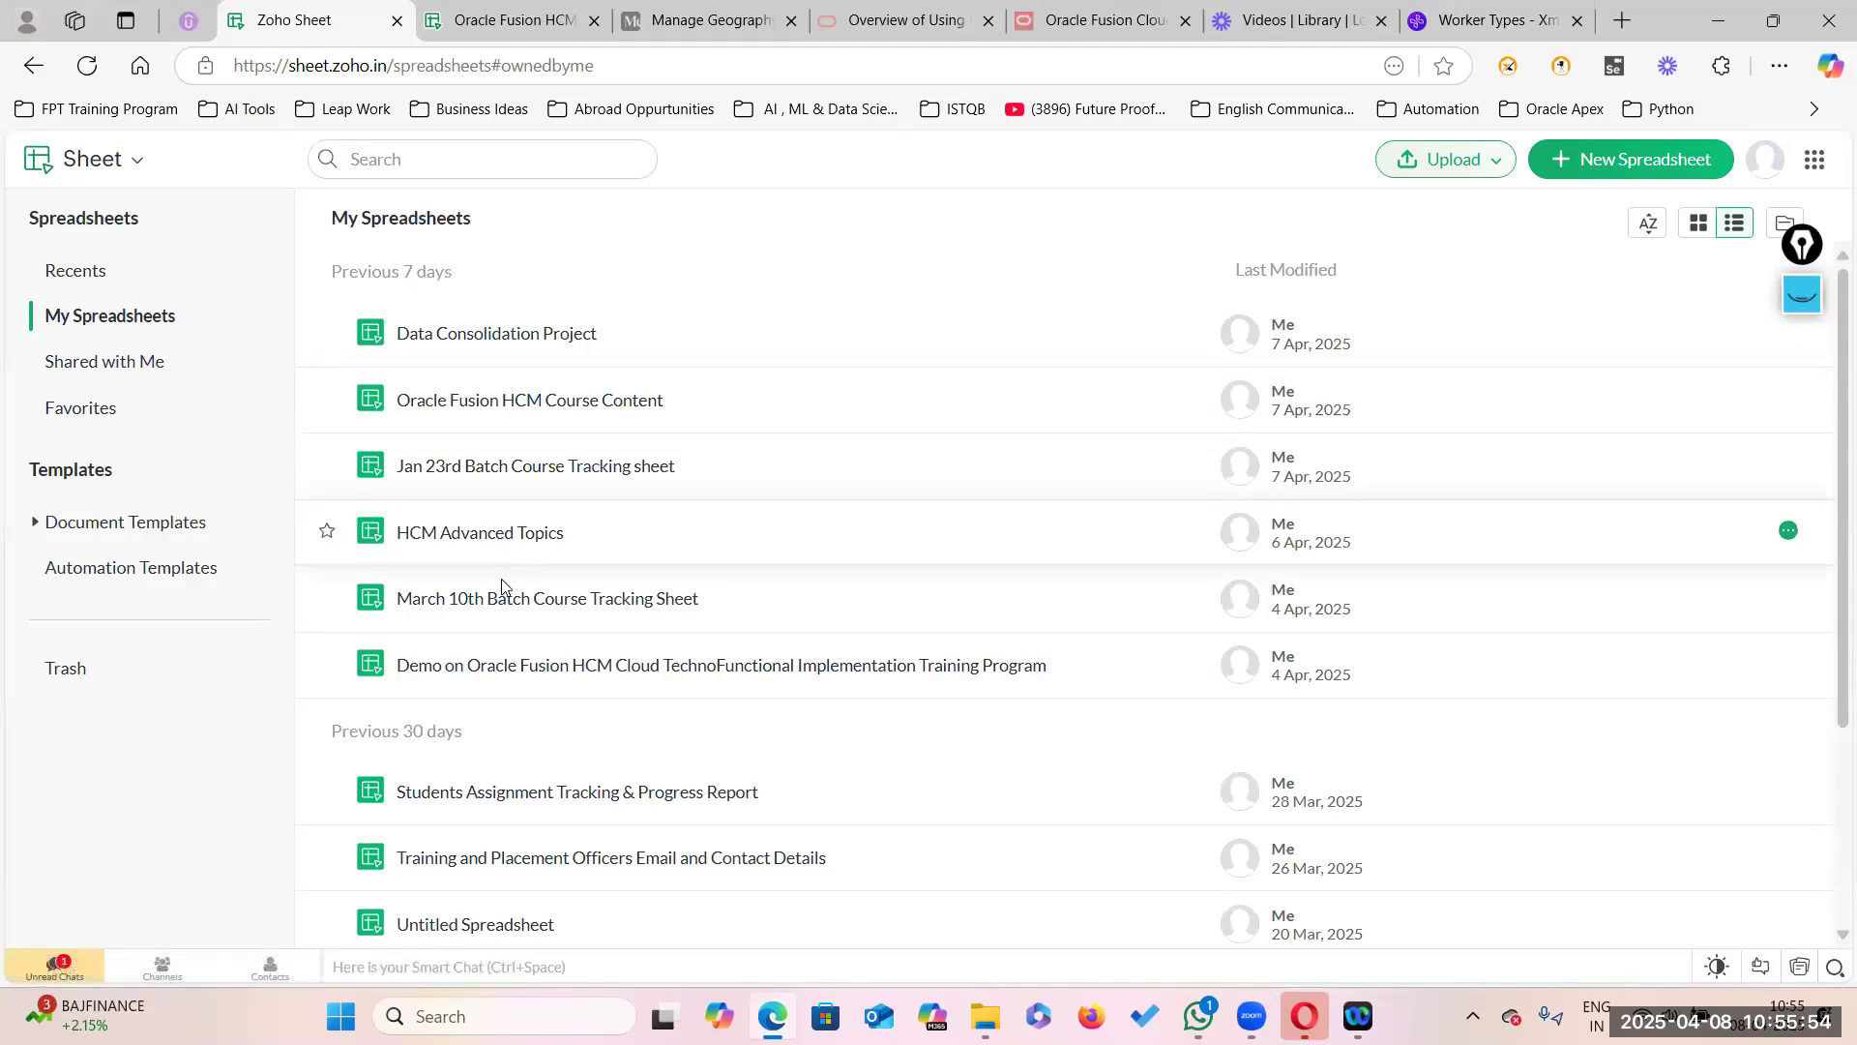
left_click(539, 469)
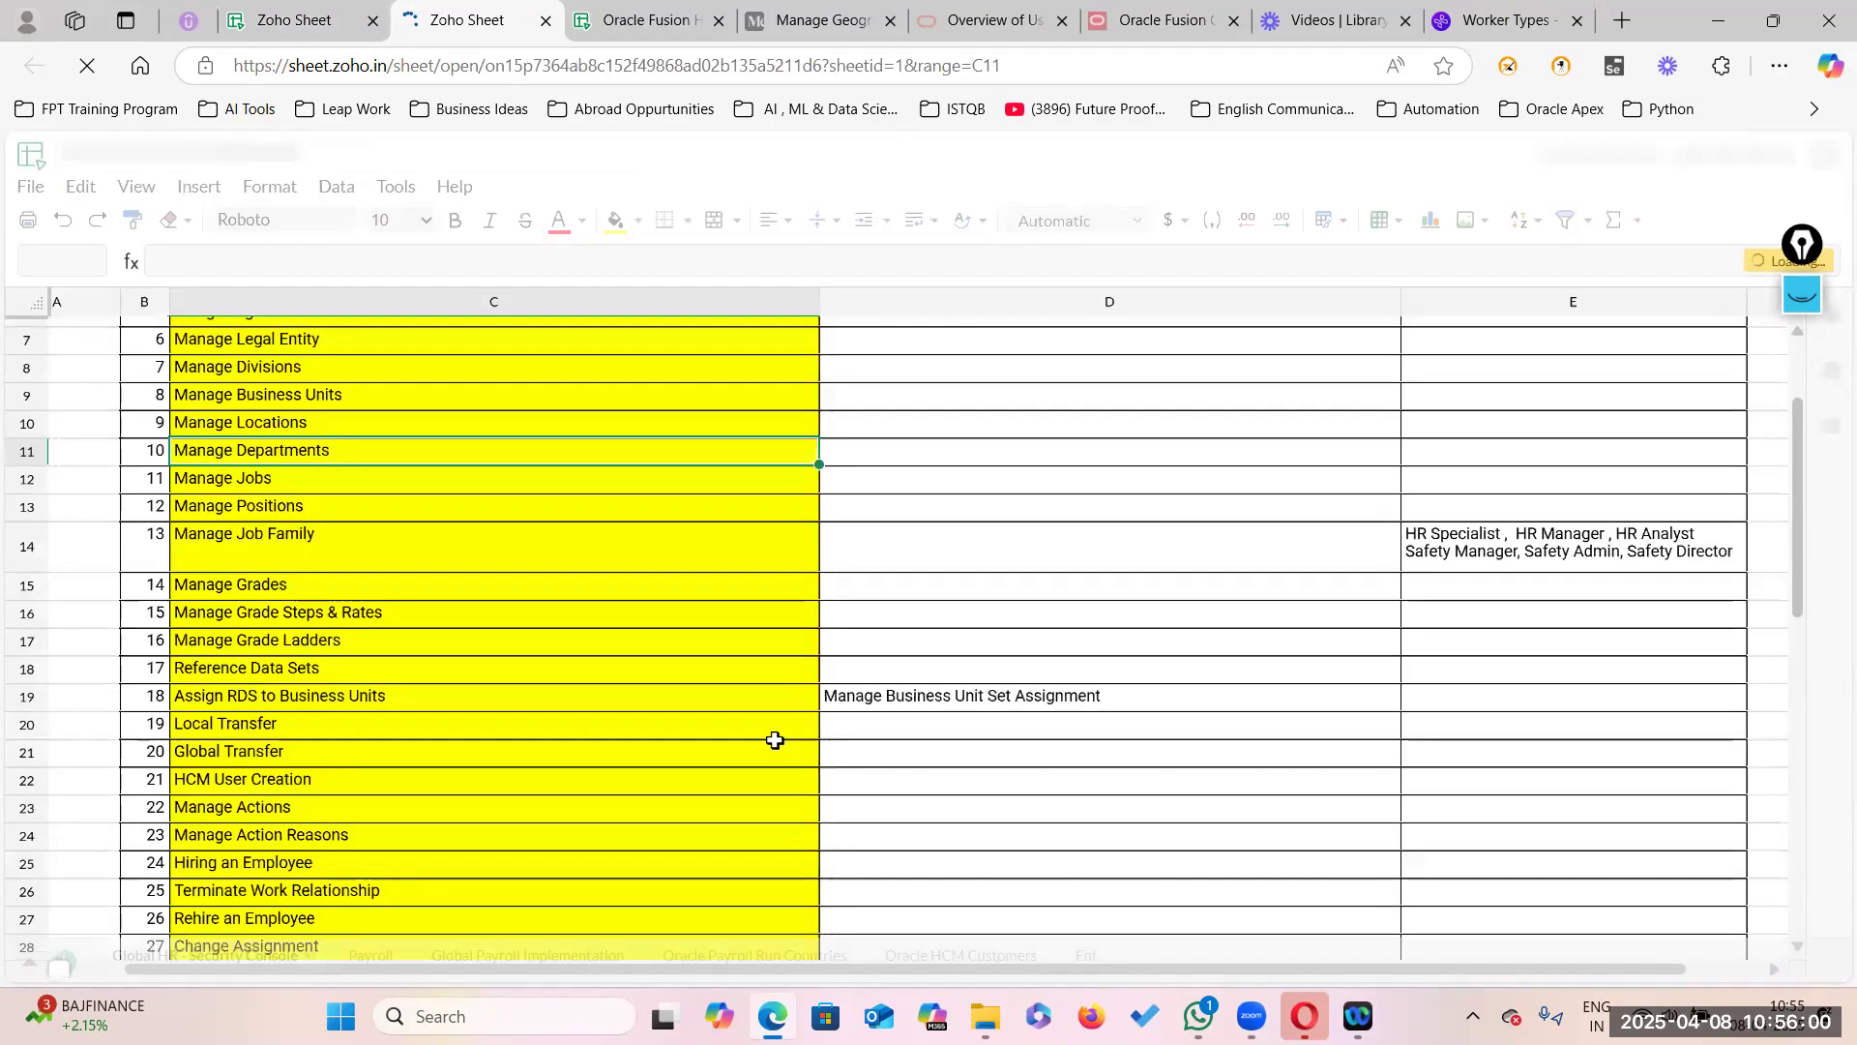
scroll(915, 913, "down", 10)
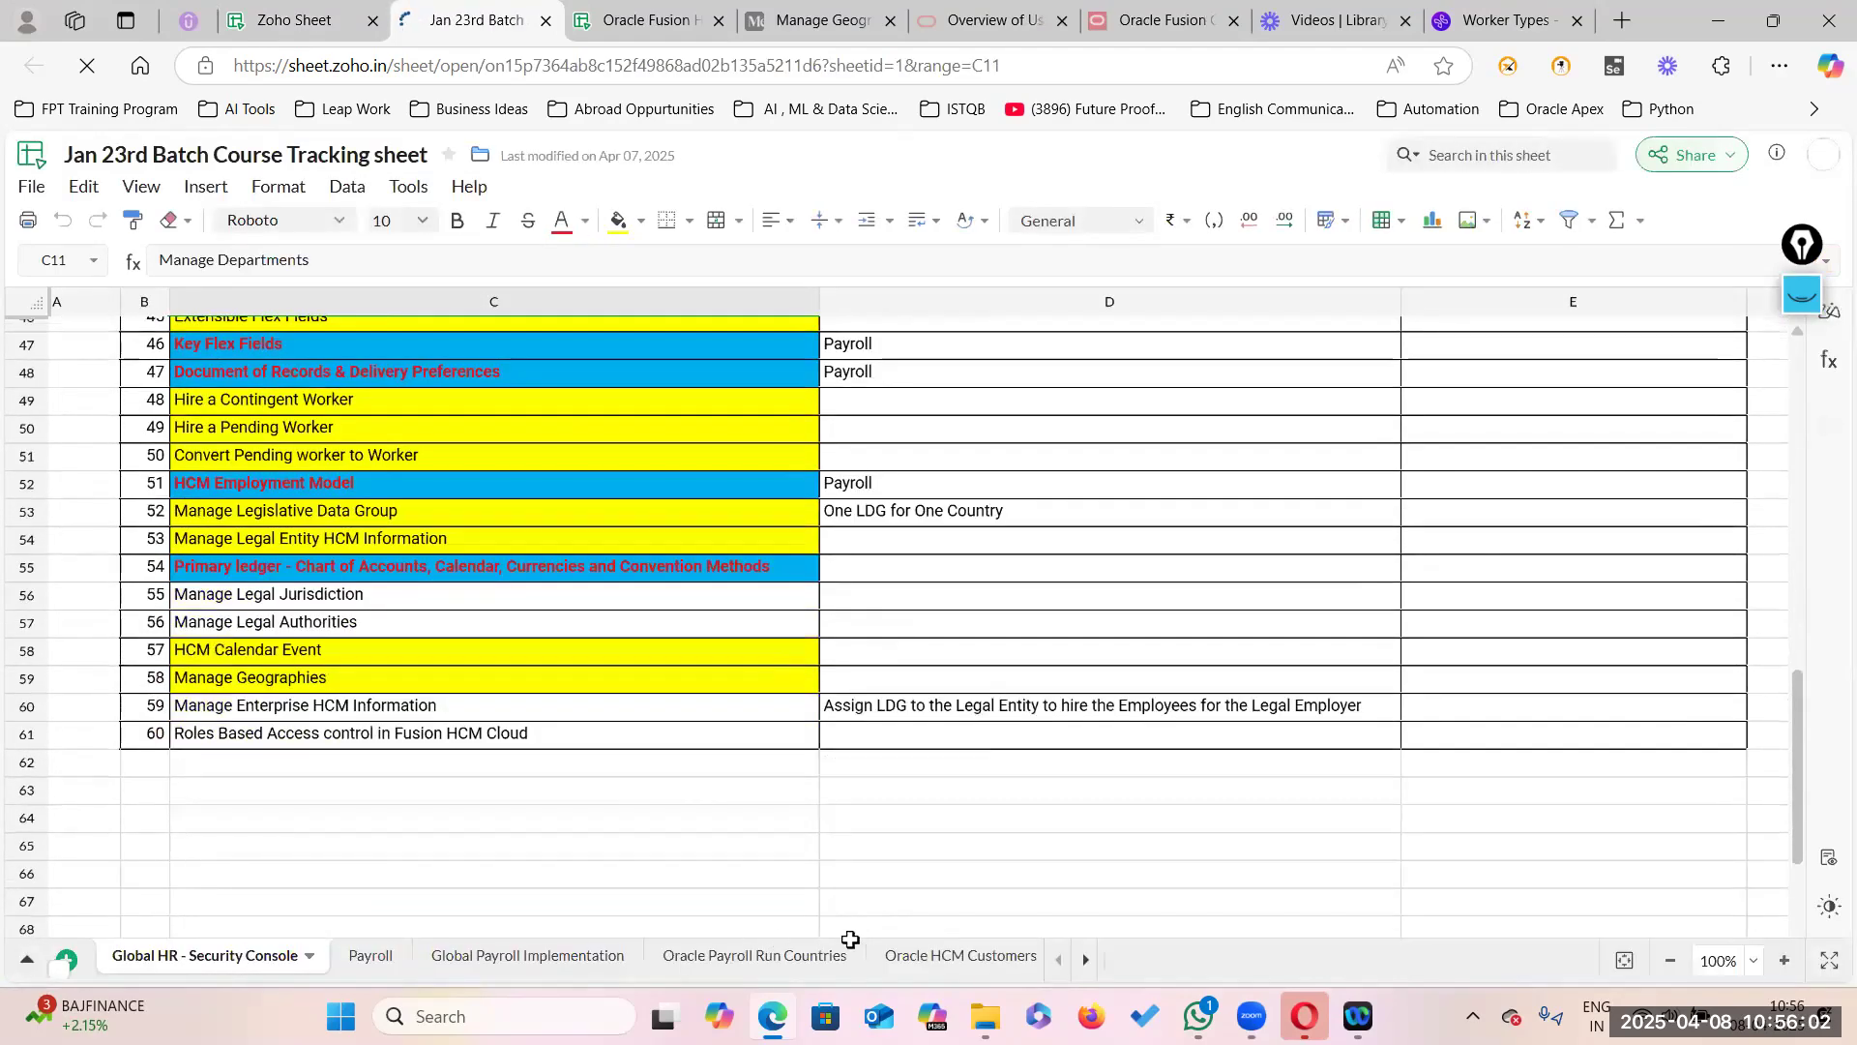
left_click(935, 957)
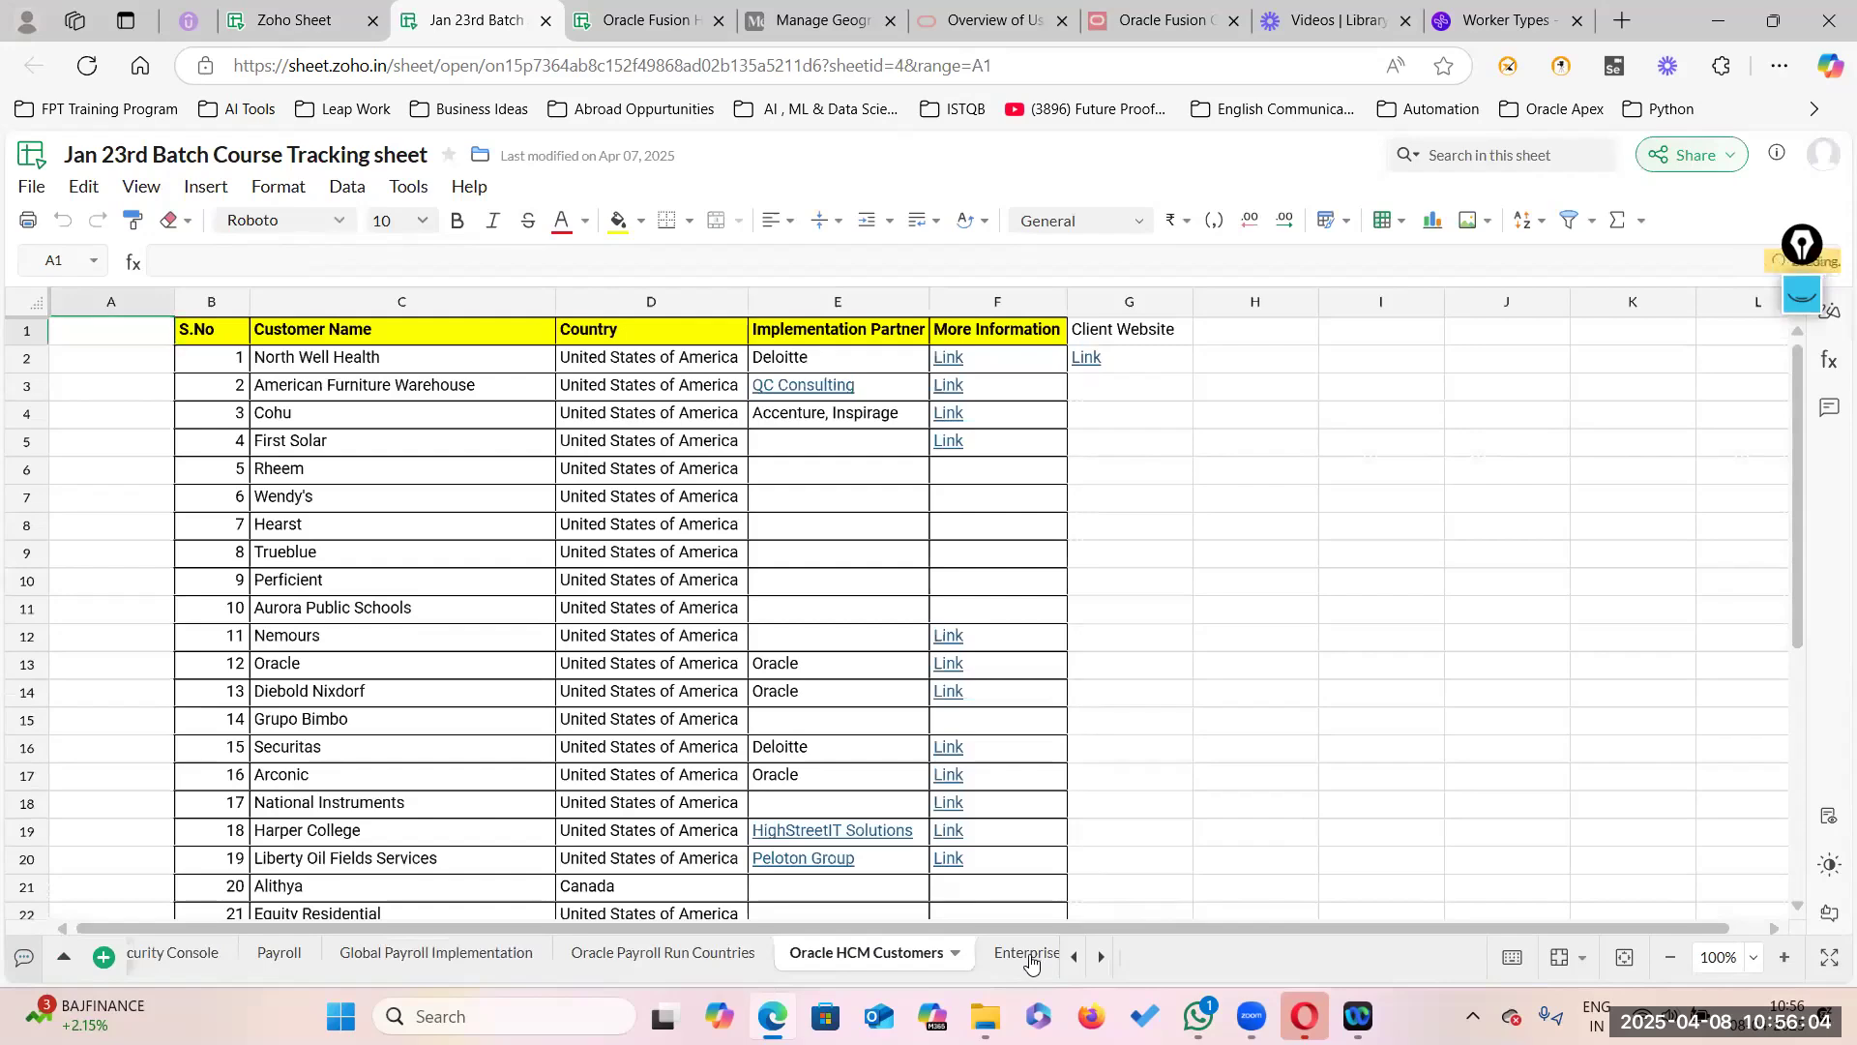
left_click(1025, 957)
left_click(1025, 957)
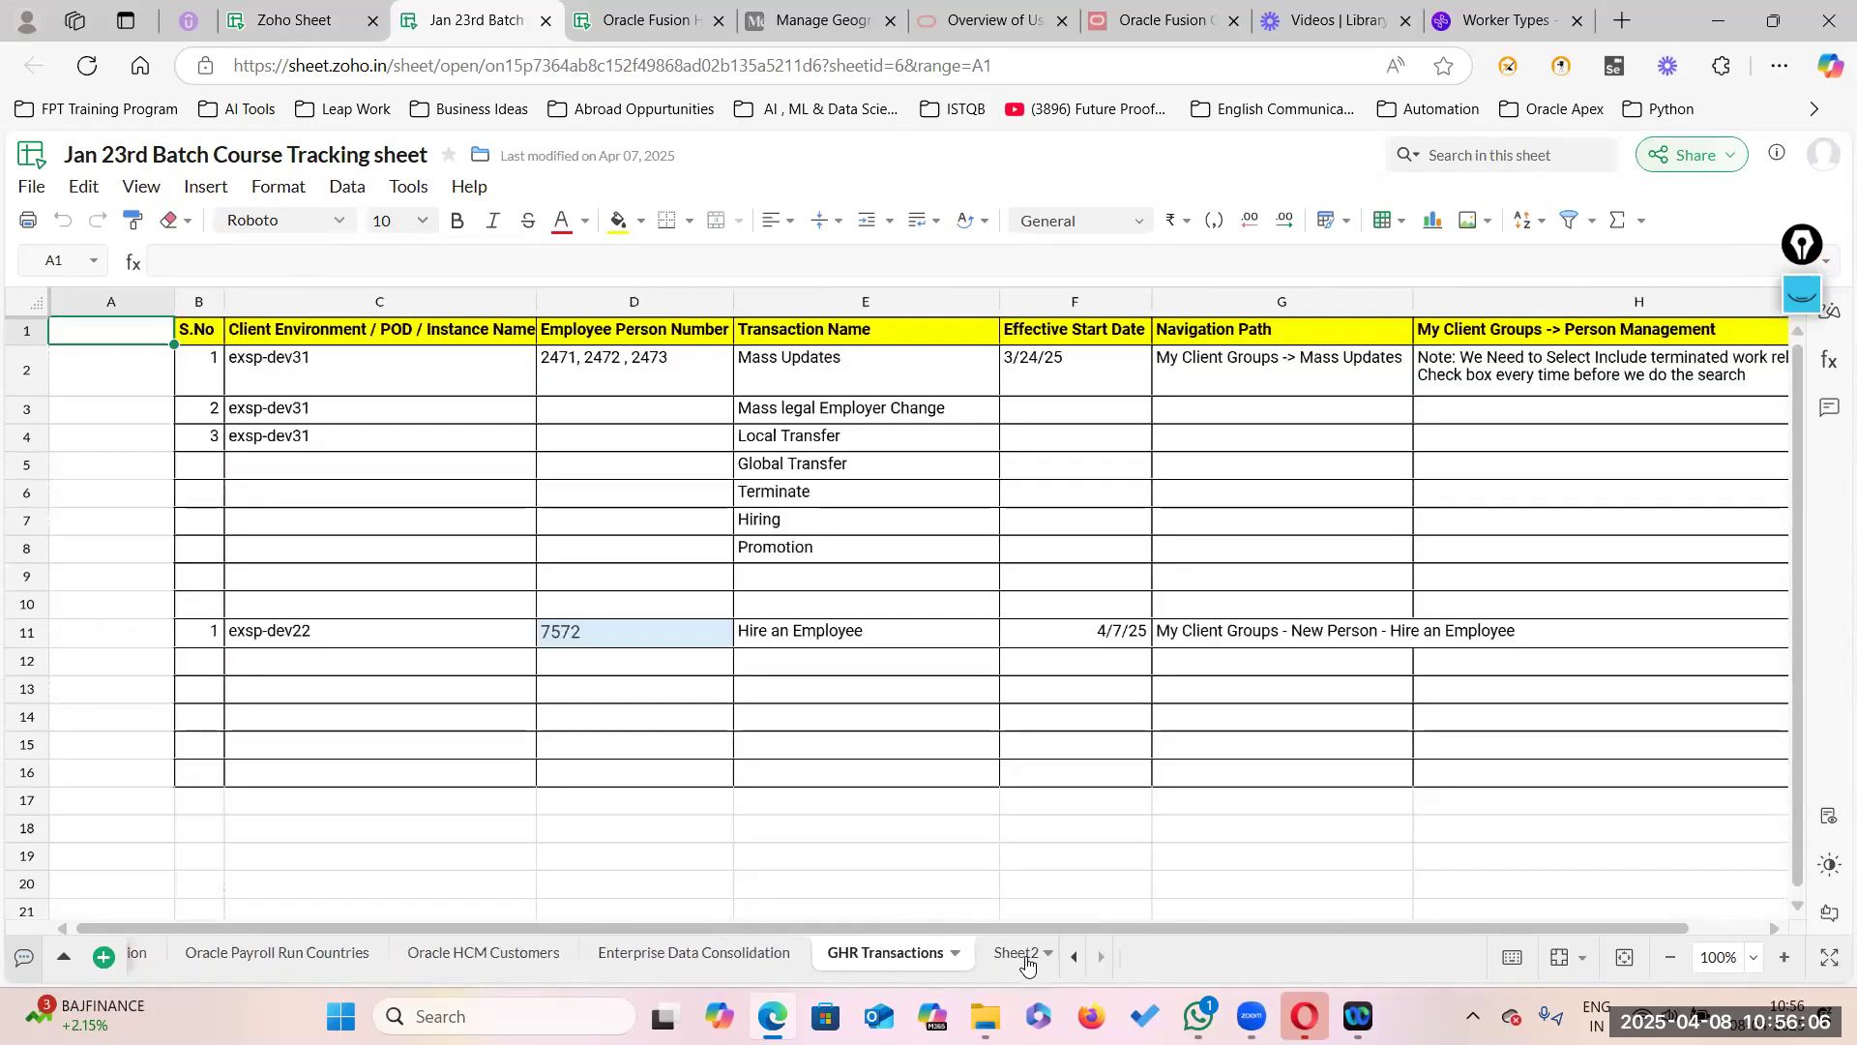
Step: Copy the header row B1:H1, from S.No through My Client Groups -> Person Management
left_click(845, 663)
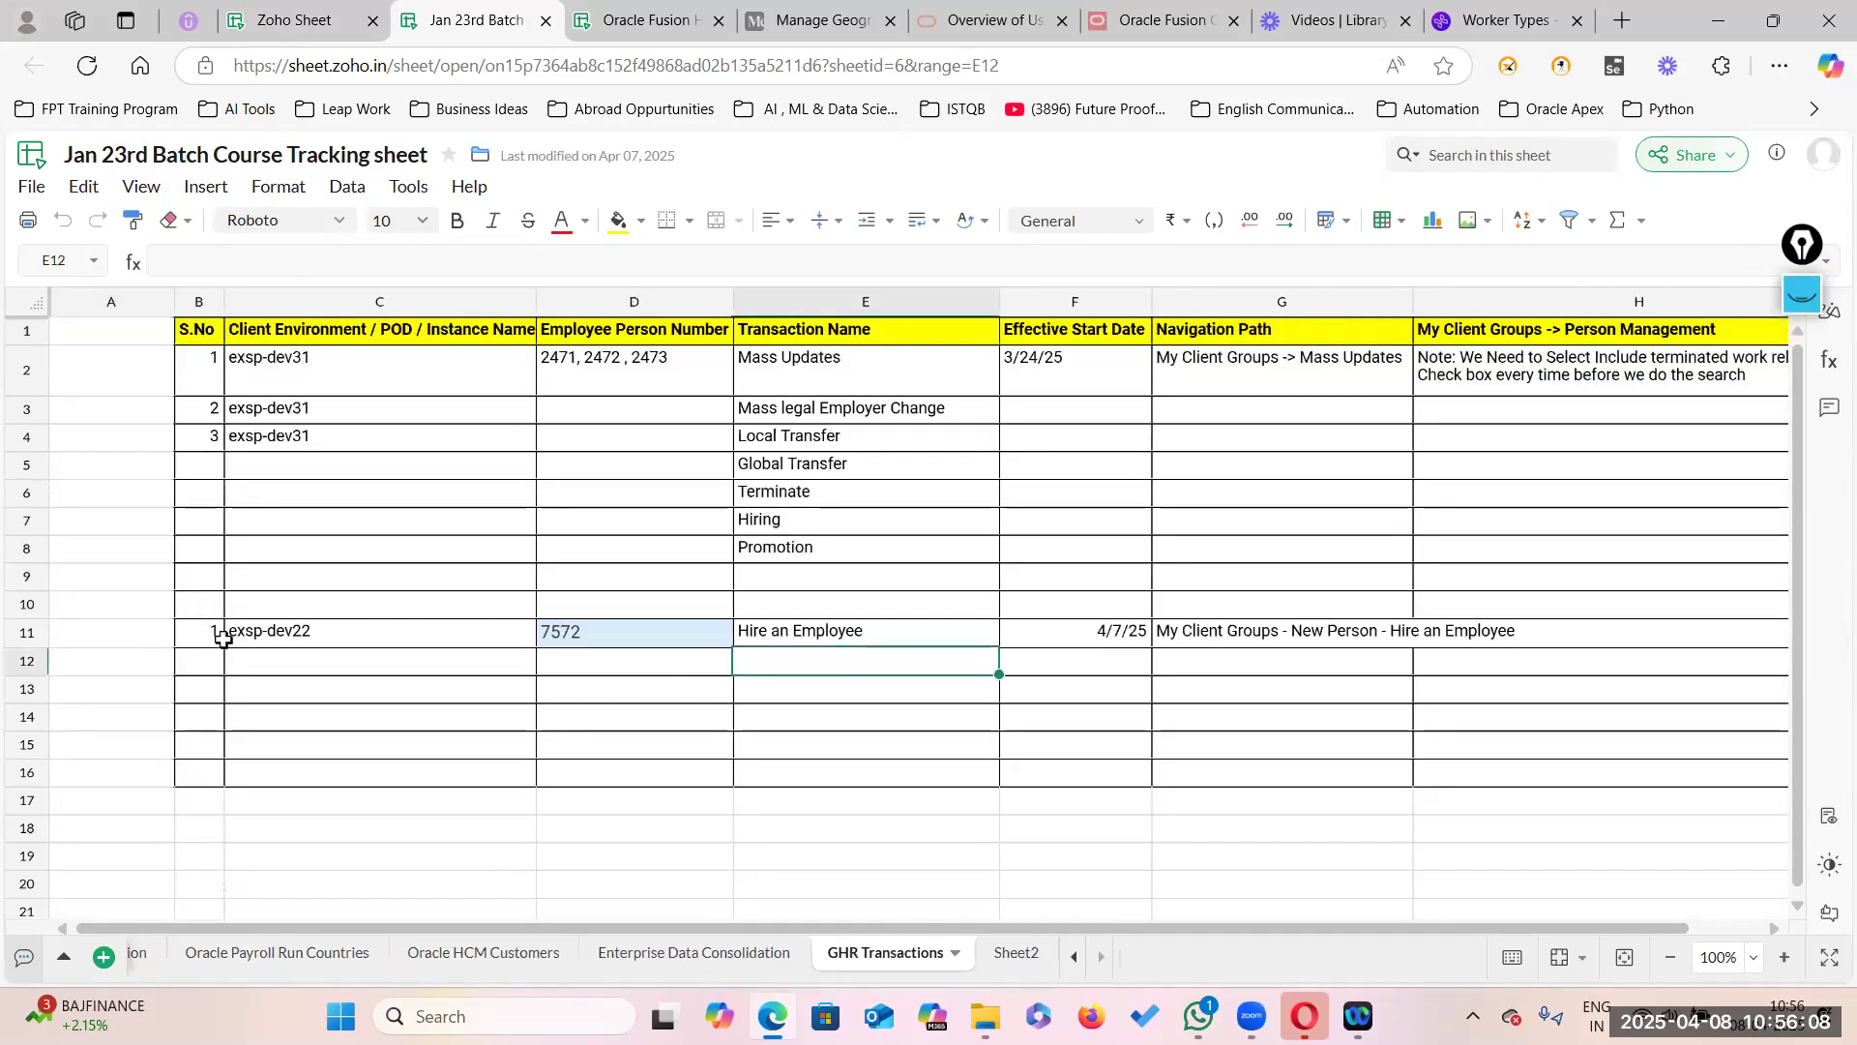
left_click_drag(187, 329, 1537, 331)
key("ctrl+c")
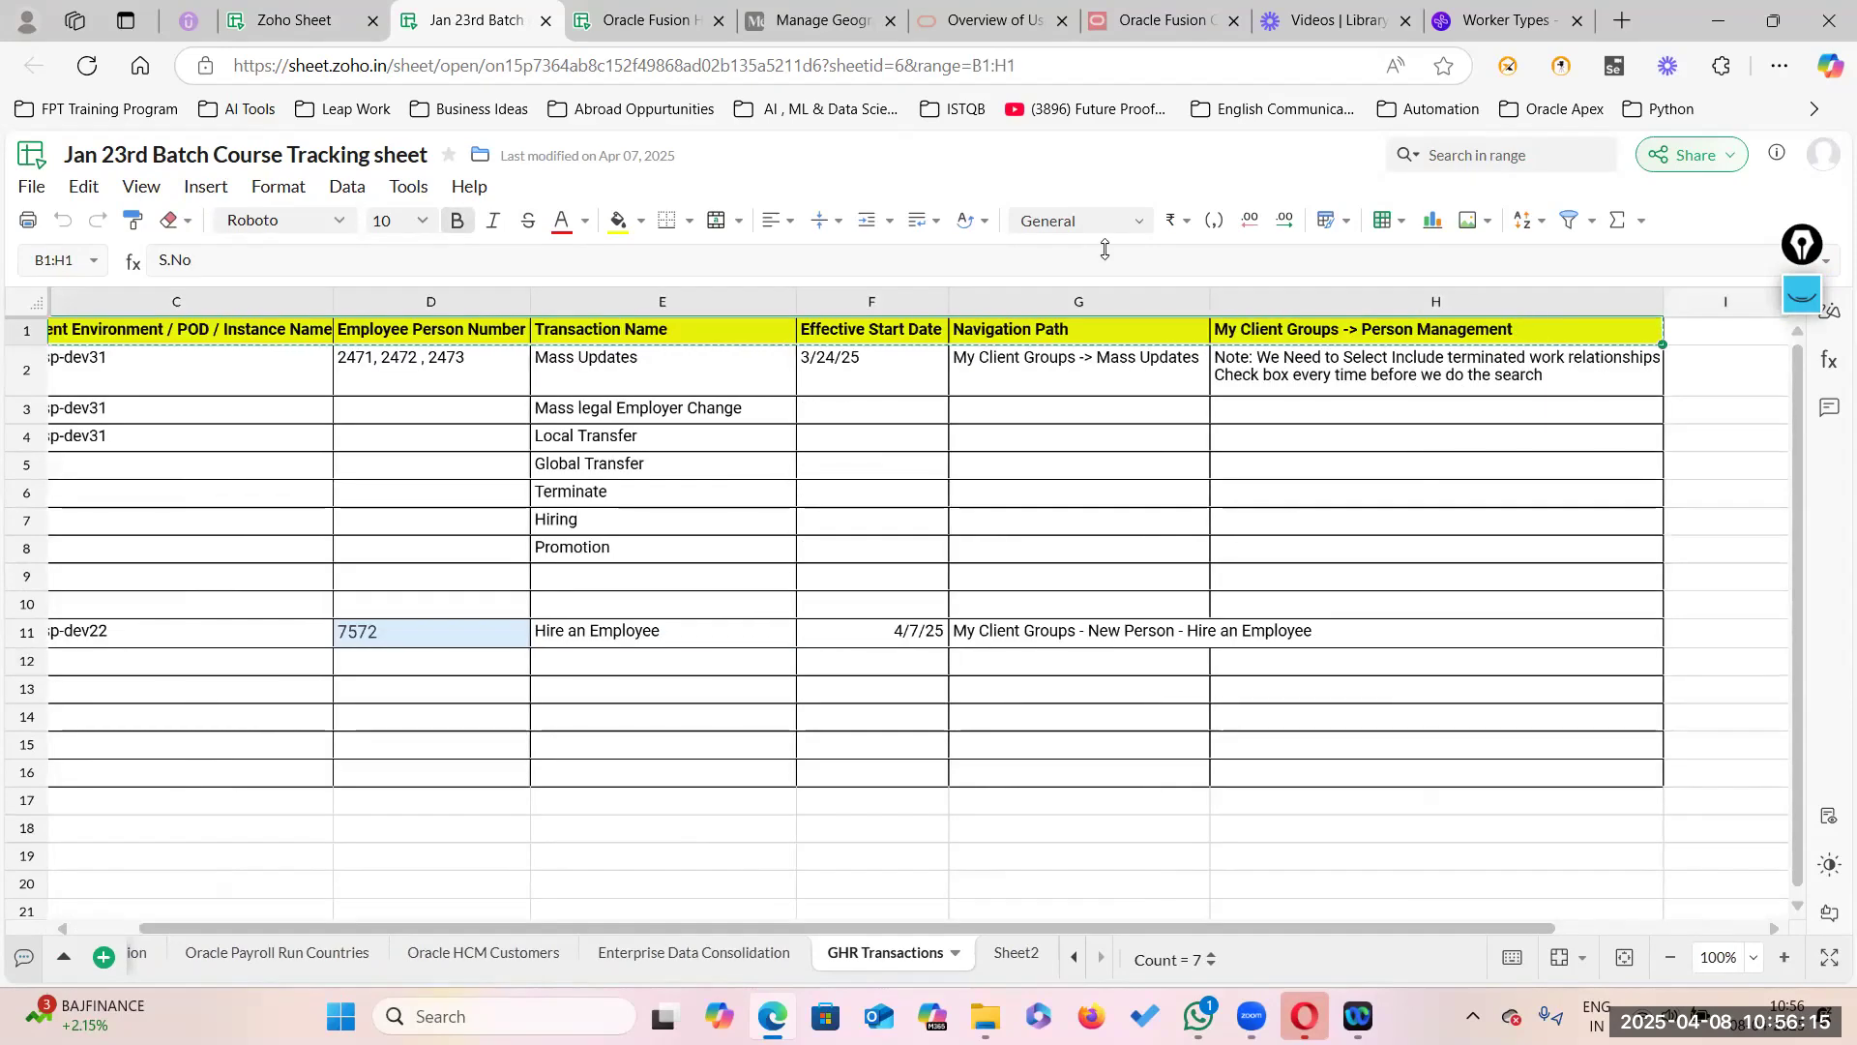
Step: Create a new blank spreadsheet and paste the copied header row starting at cell A1
left_click(32, 185)
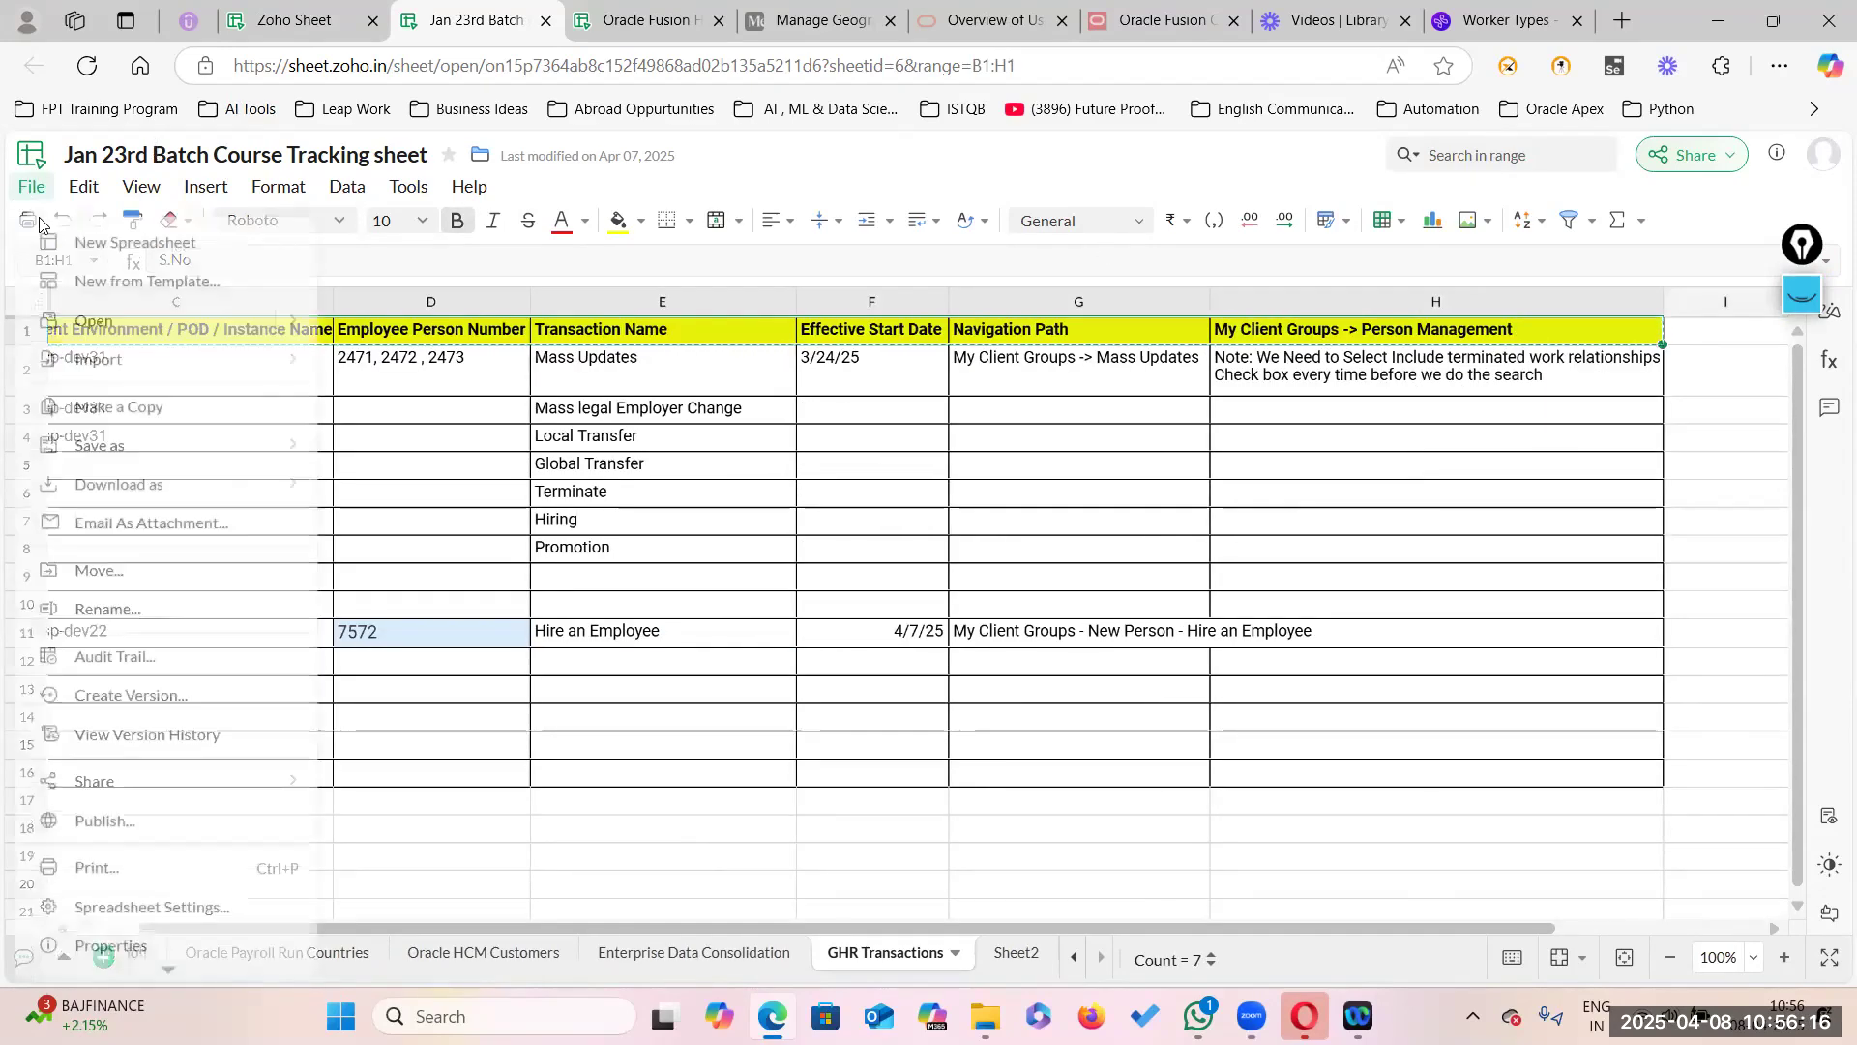
left_click(110, 247)
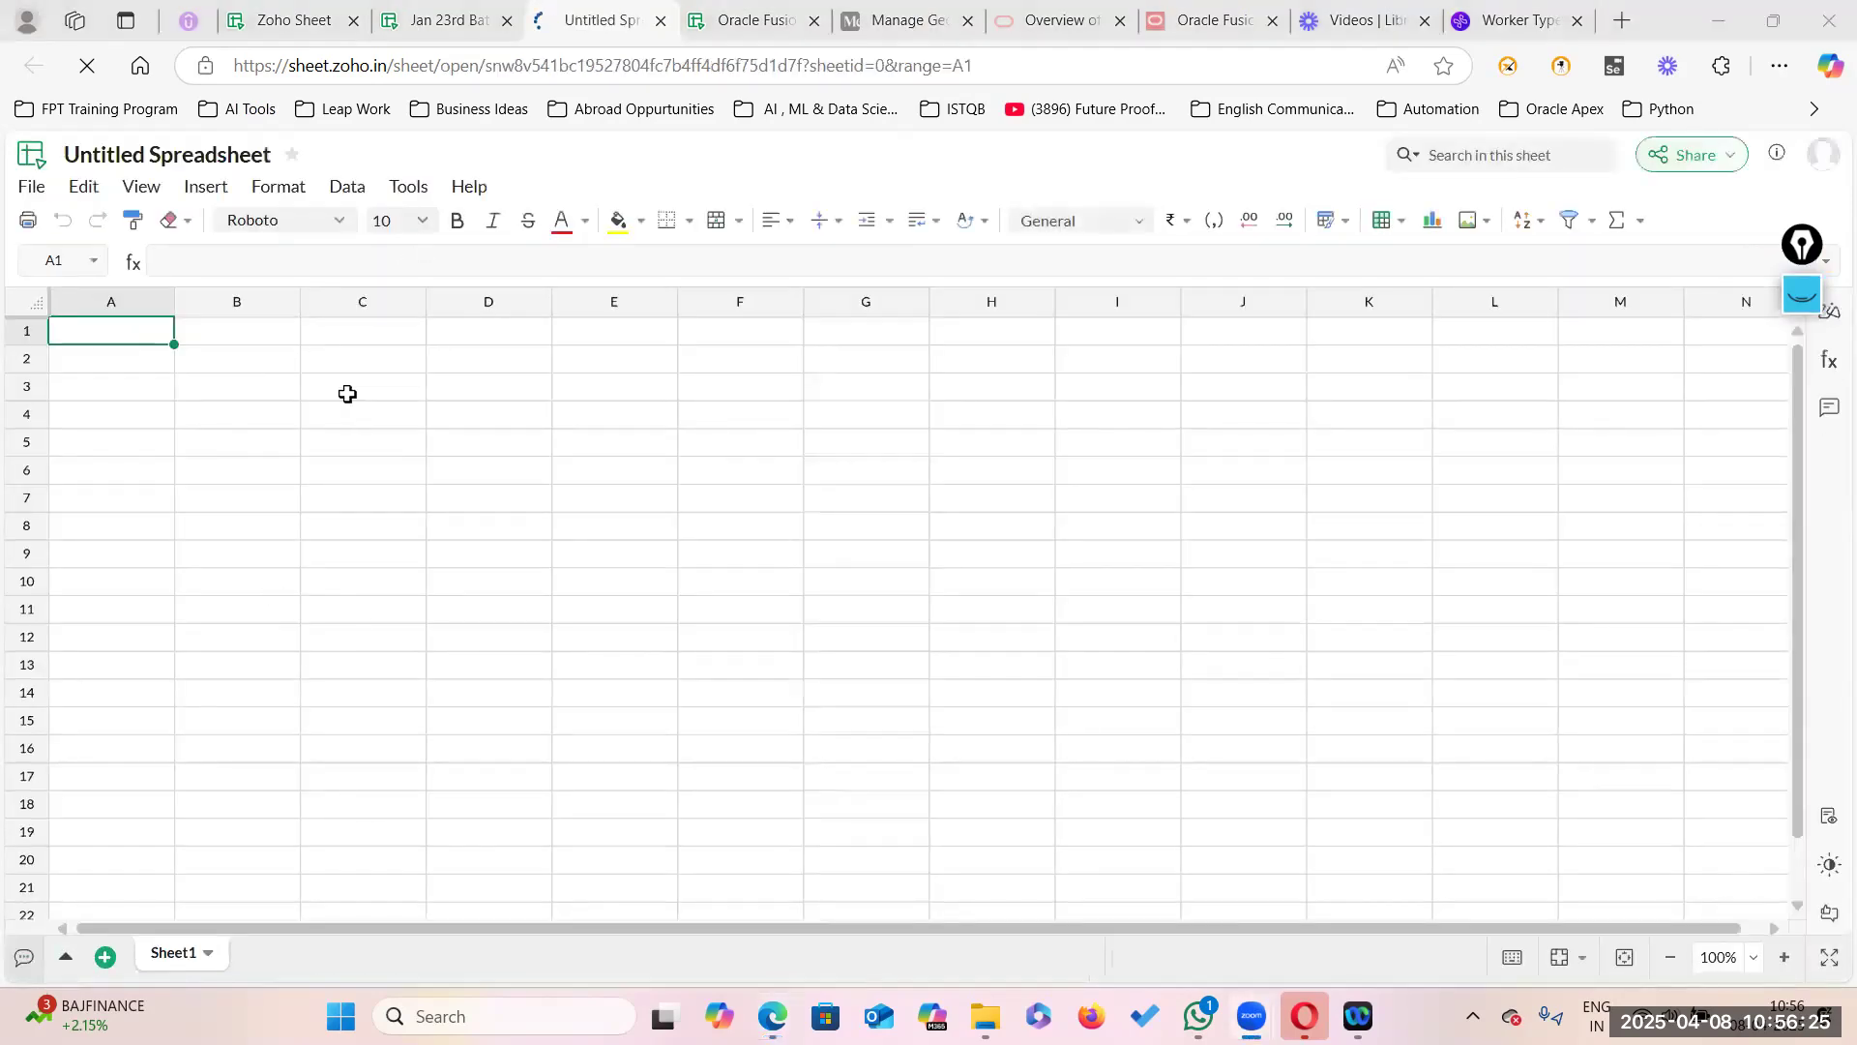
left_click(321, 468)
left_click(155, 338)
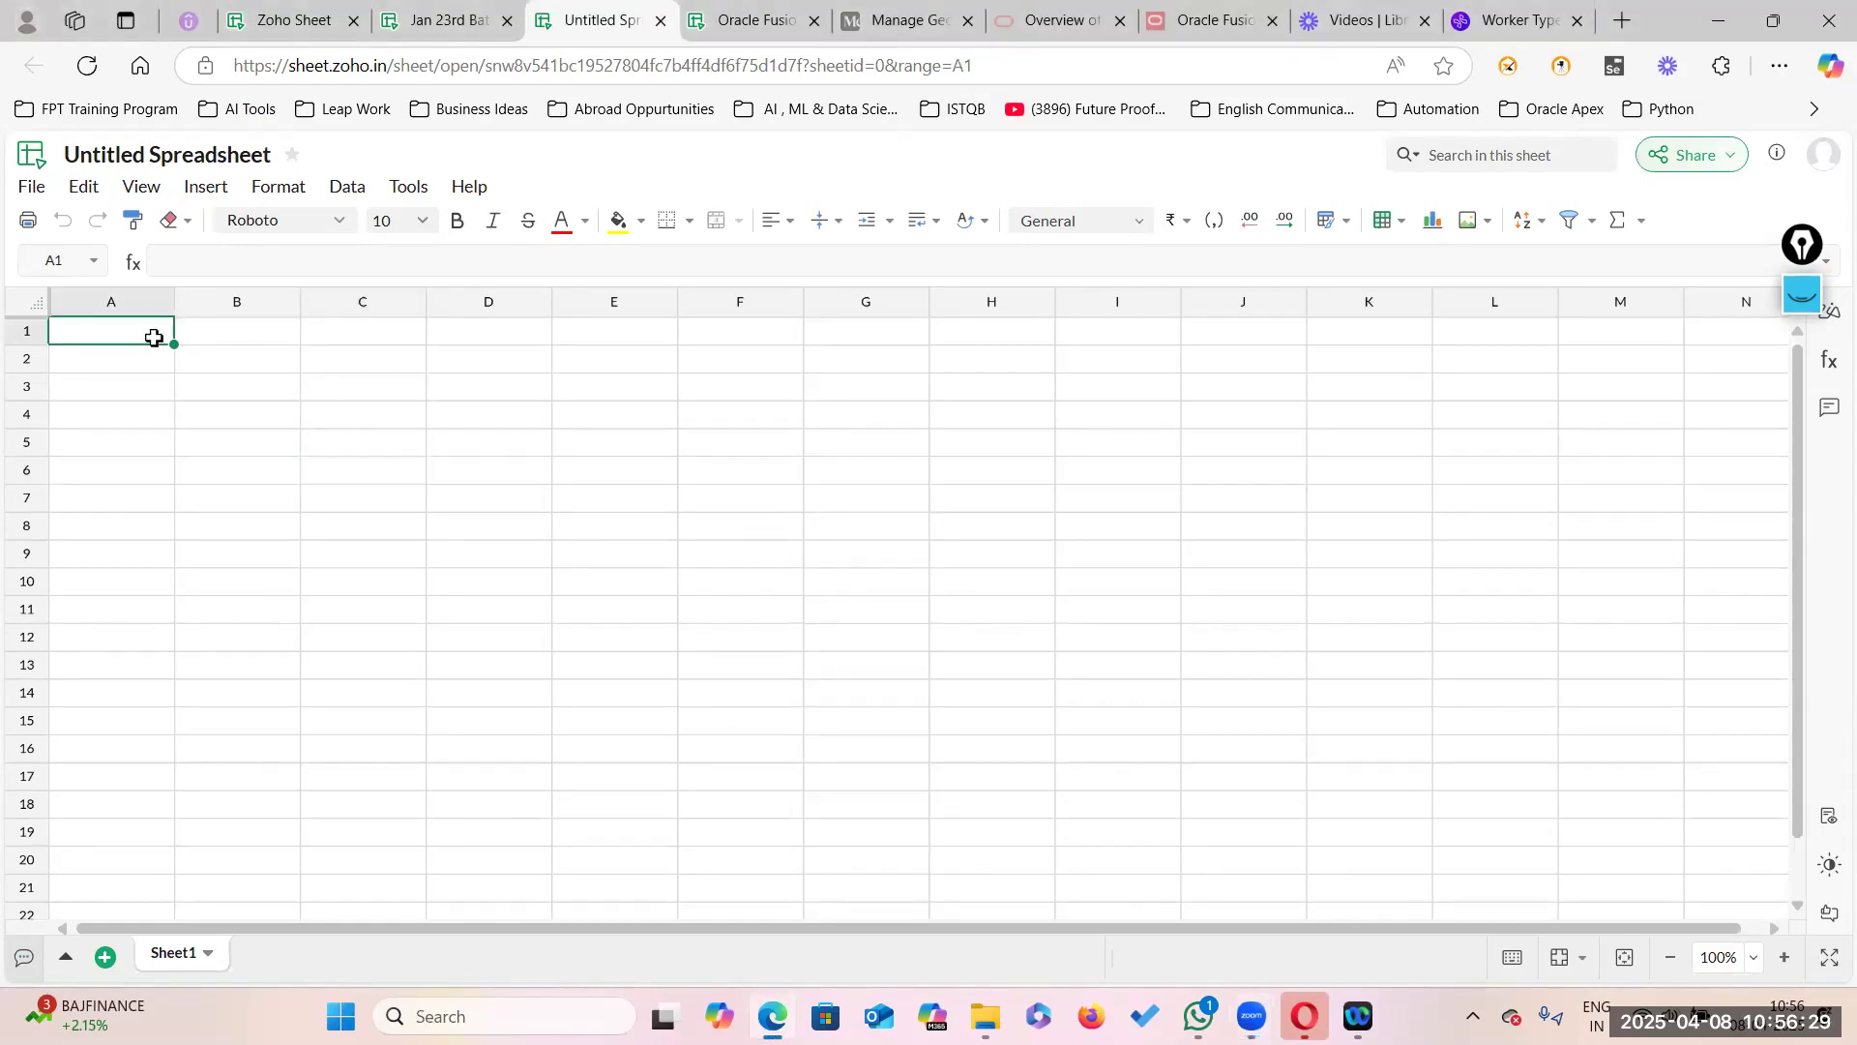
key("ctrl+v")
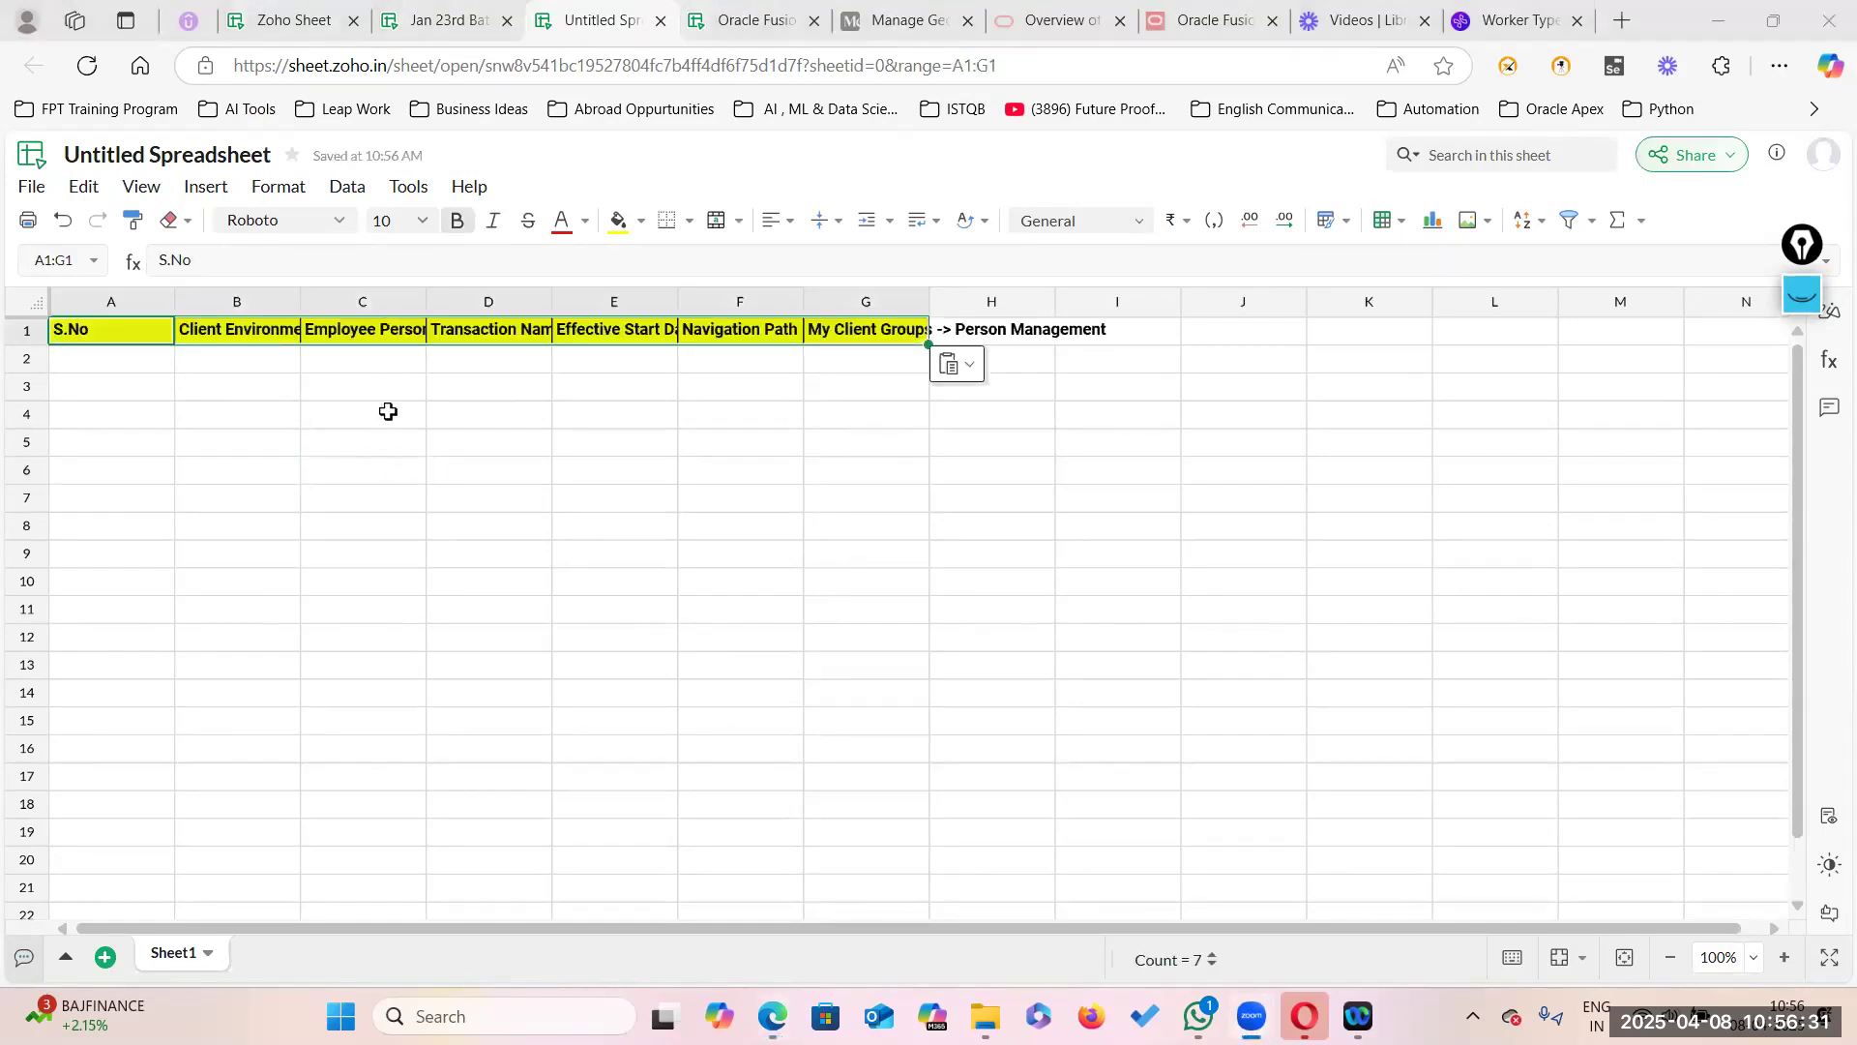
left_click(631, 548)
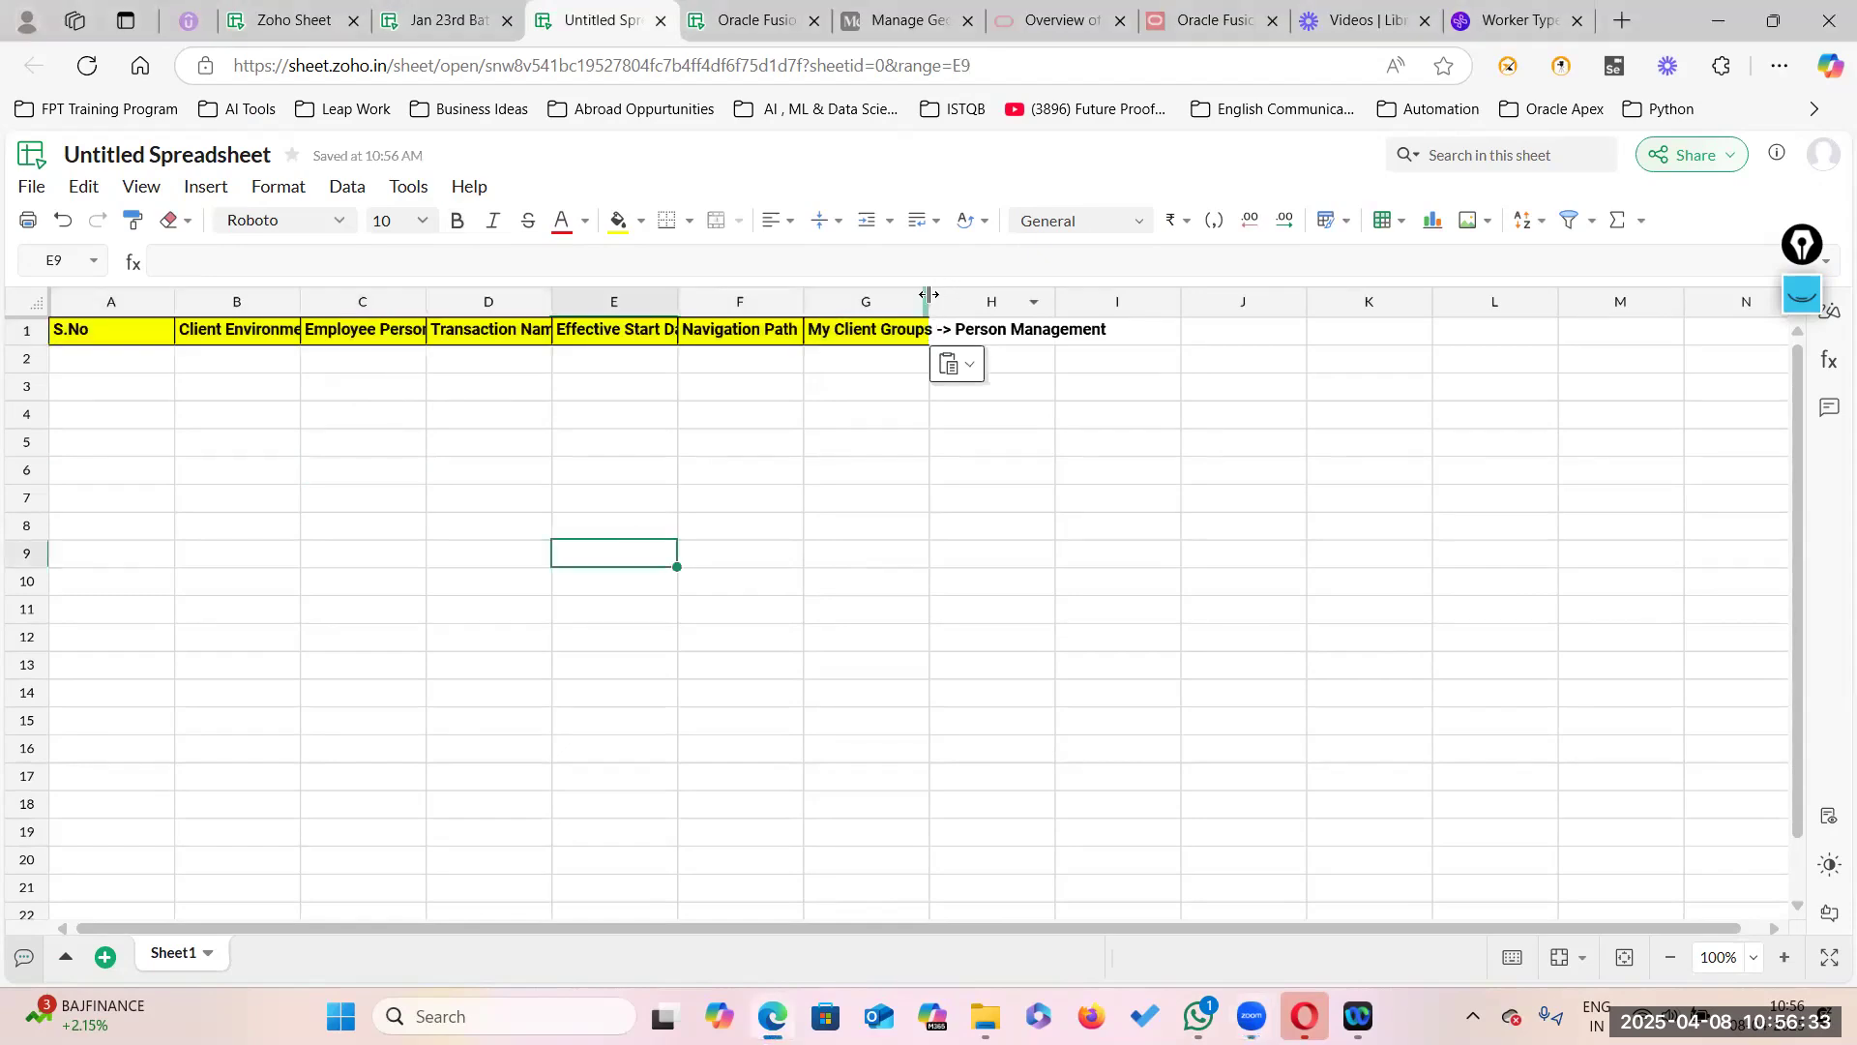
Step: Fit columns A to E to their heading text and widen the Navigation Path and Person Management columns
double_click(300, 301)
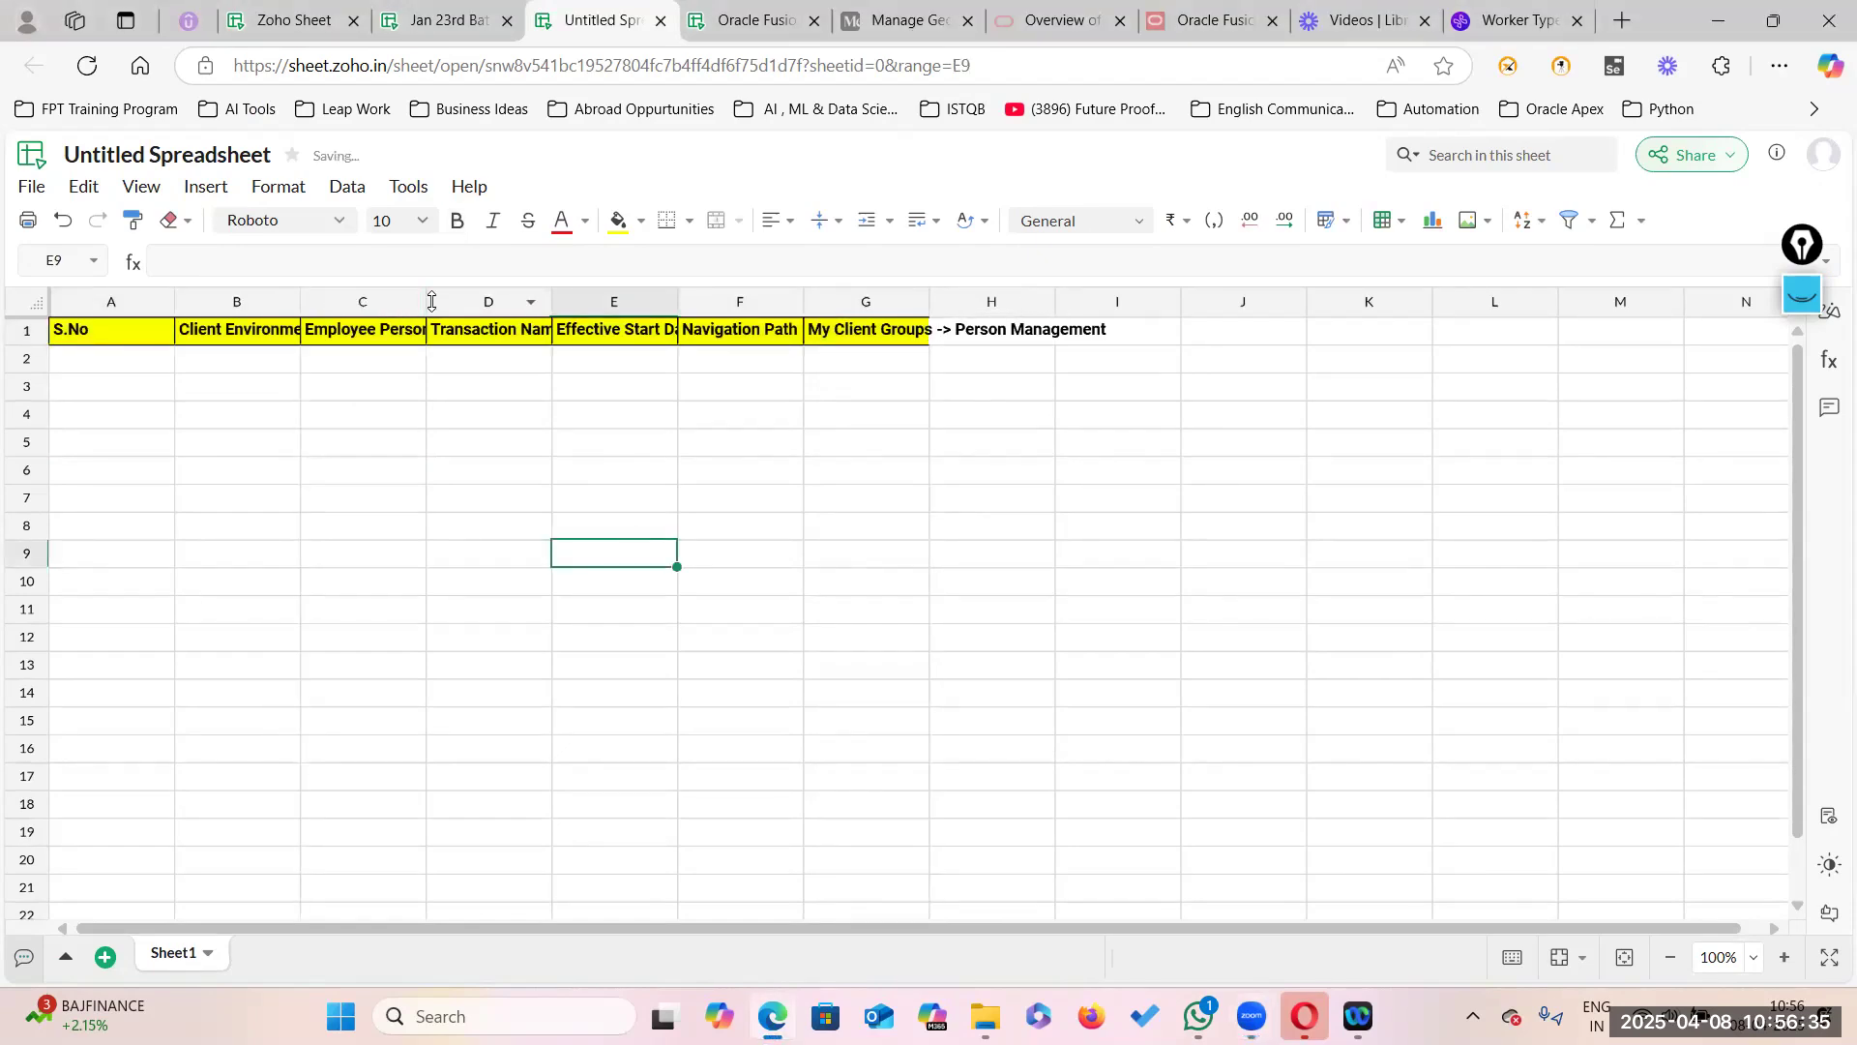
double_click(551, 295)
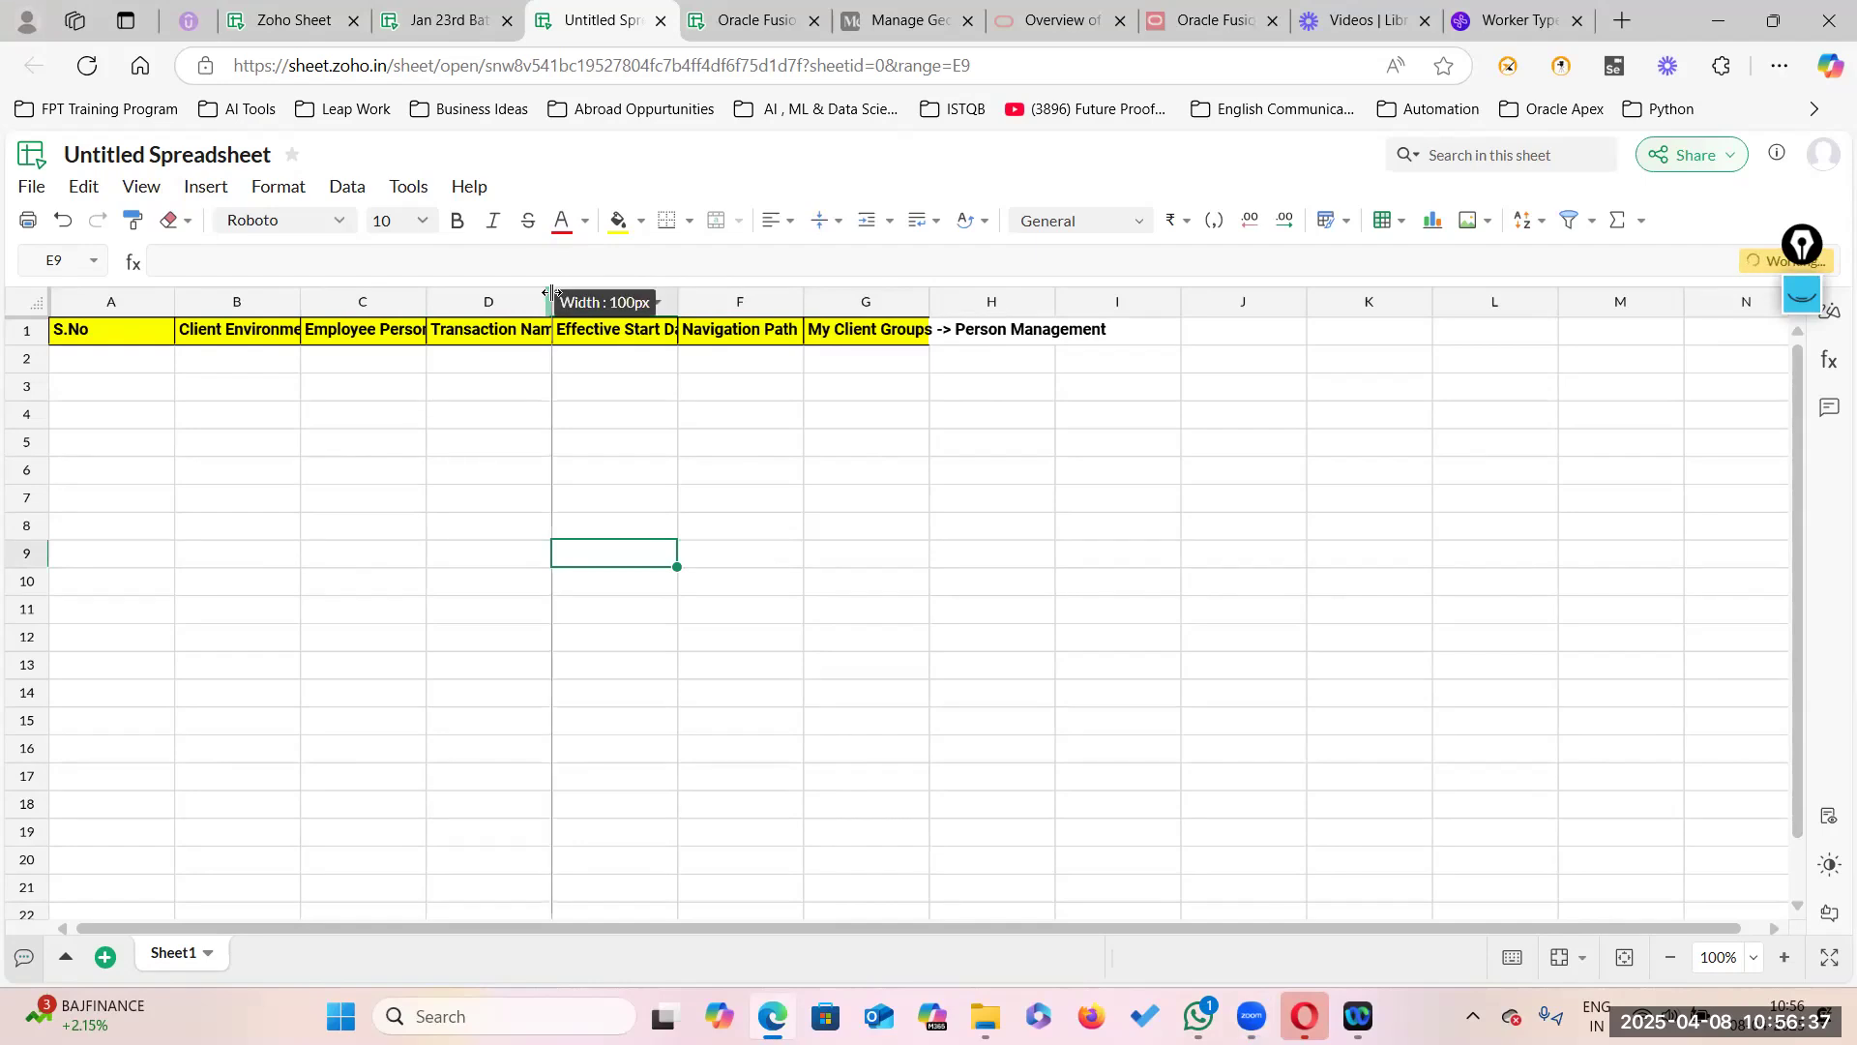
double_click(677, 297)
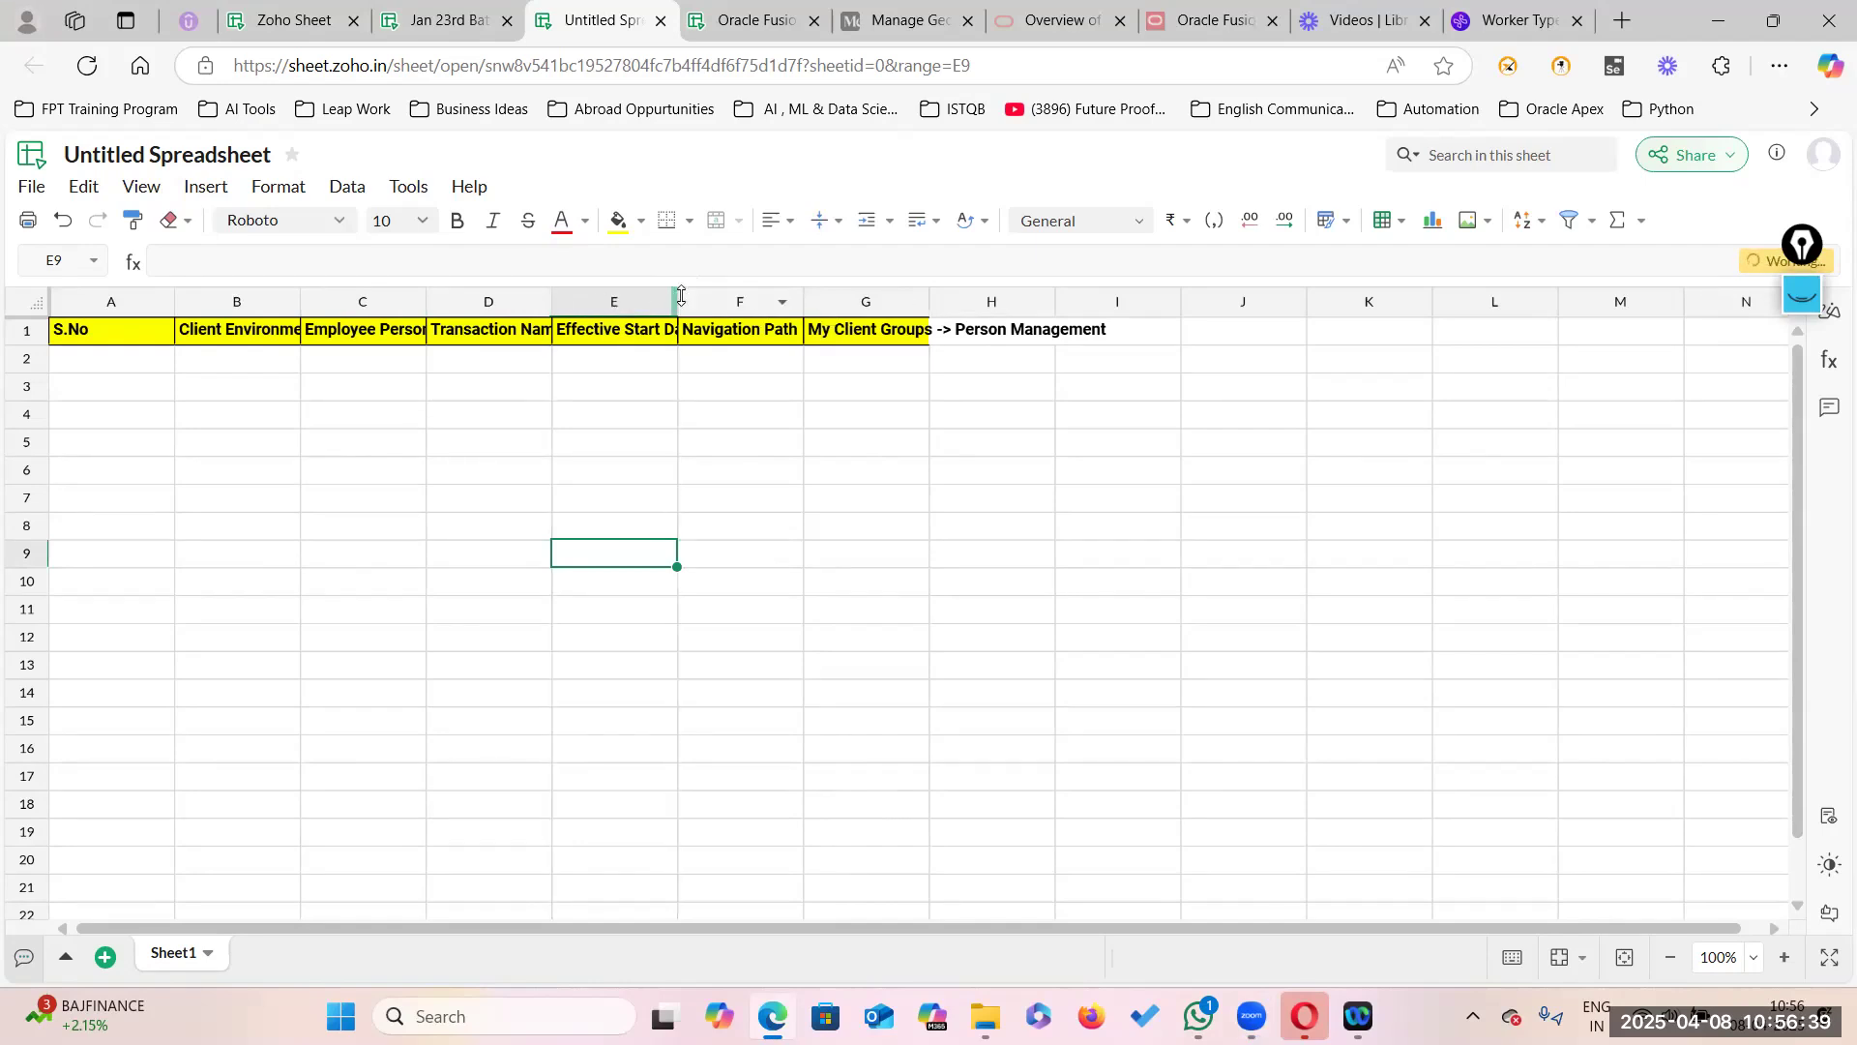
left_click(35, 301)
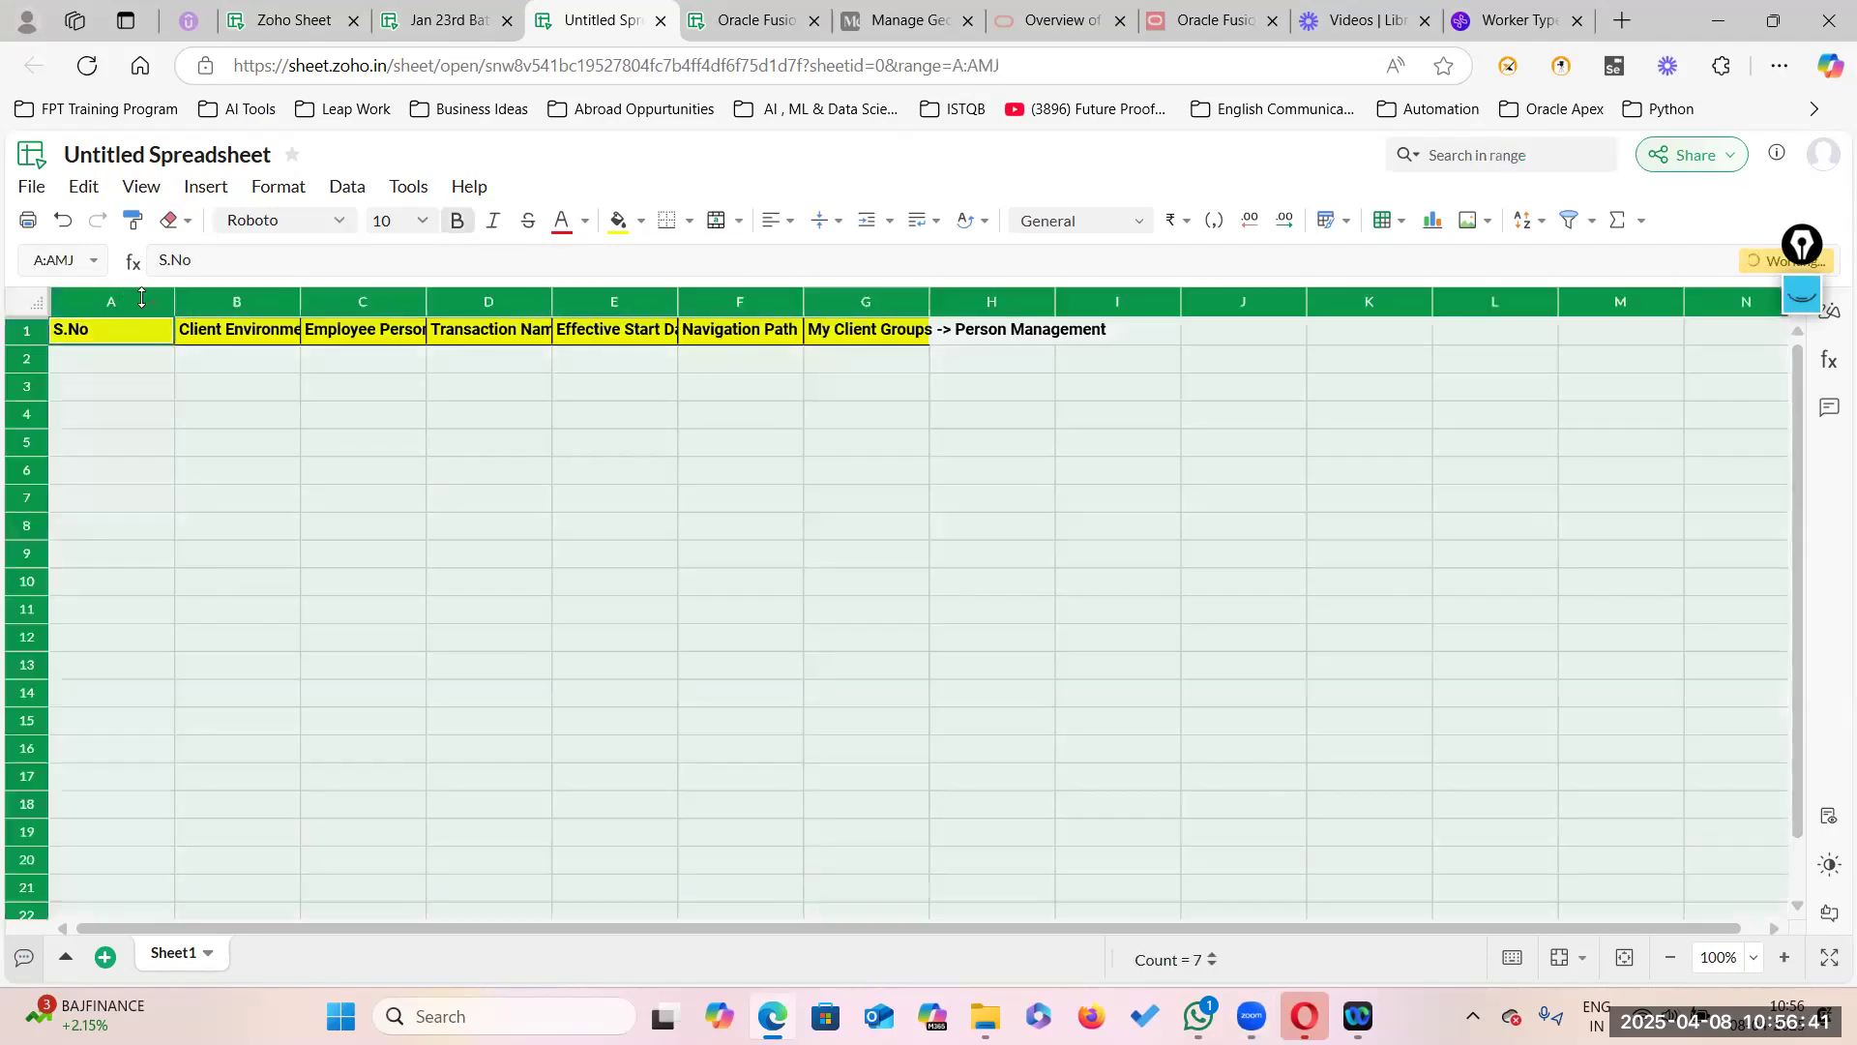
left_click(616, 474)
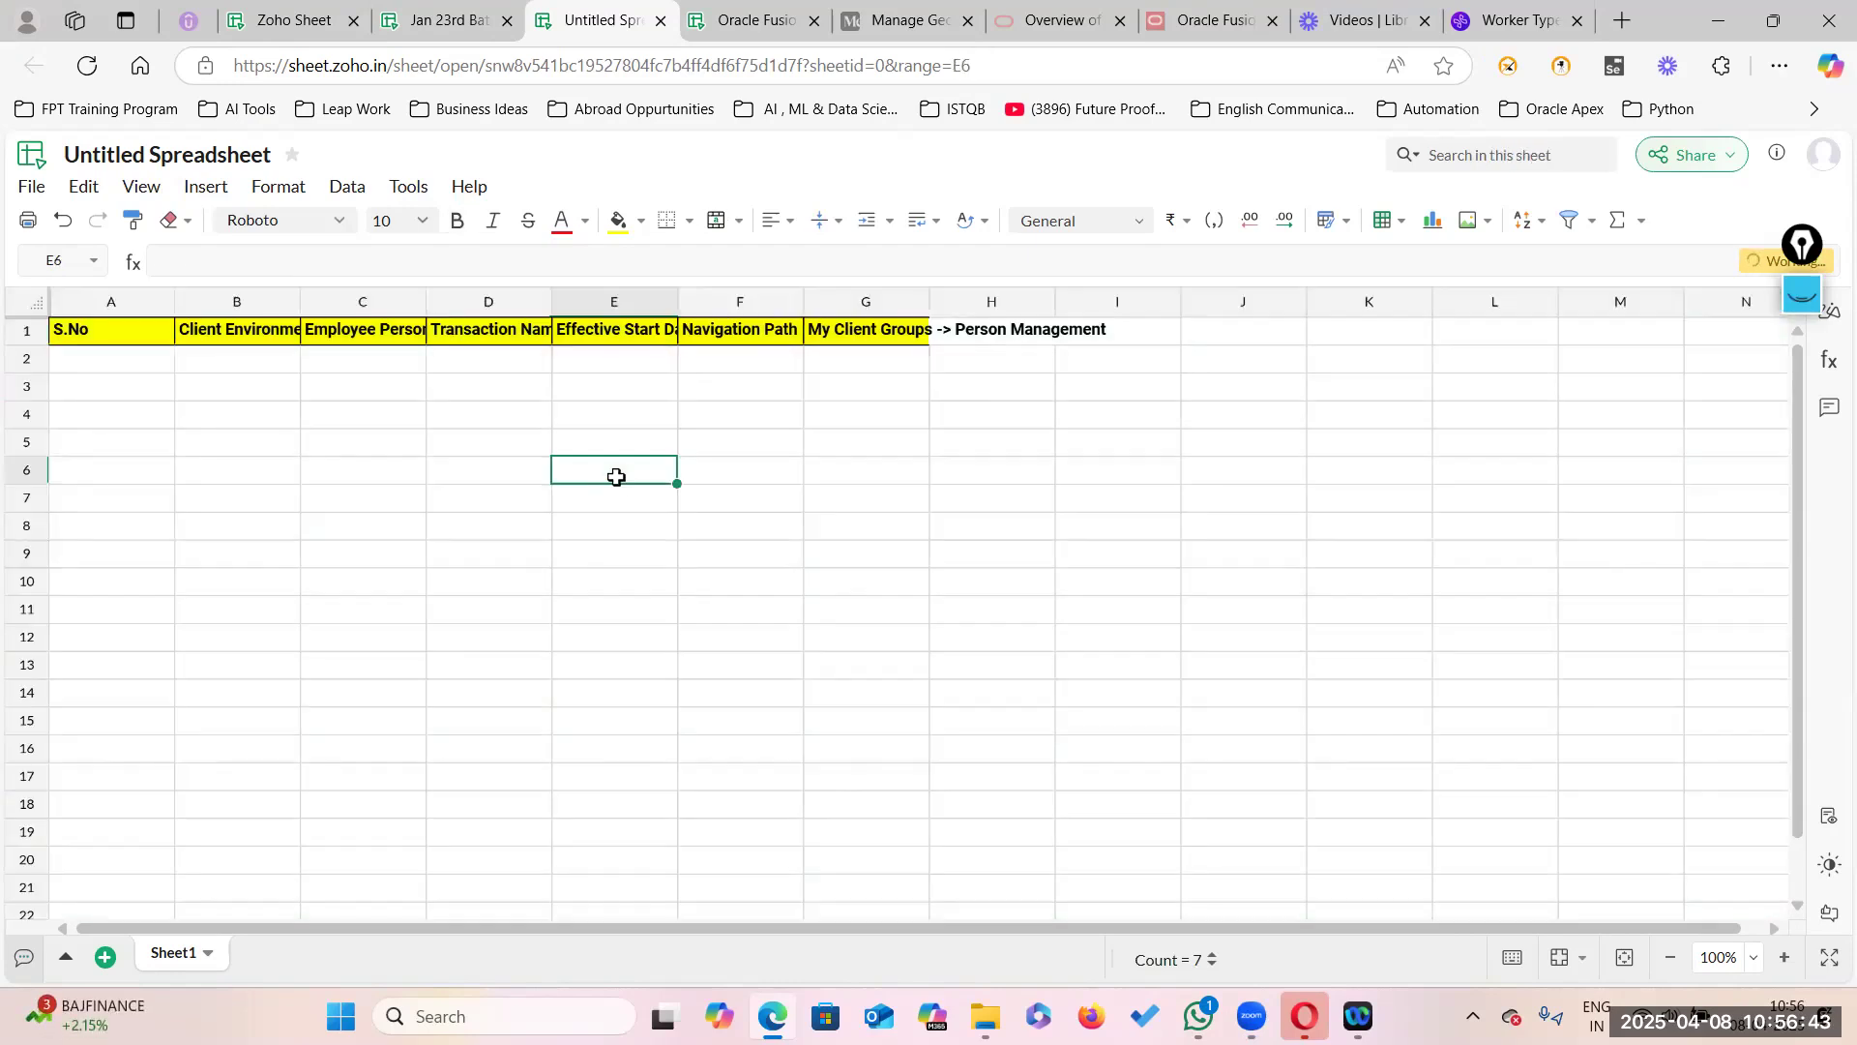
left_click_drag(929, 300, 1137, 301)
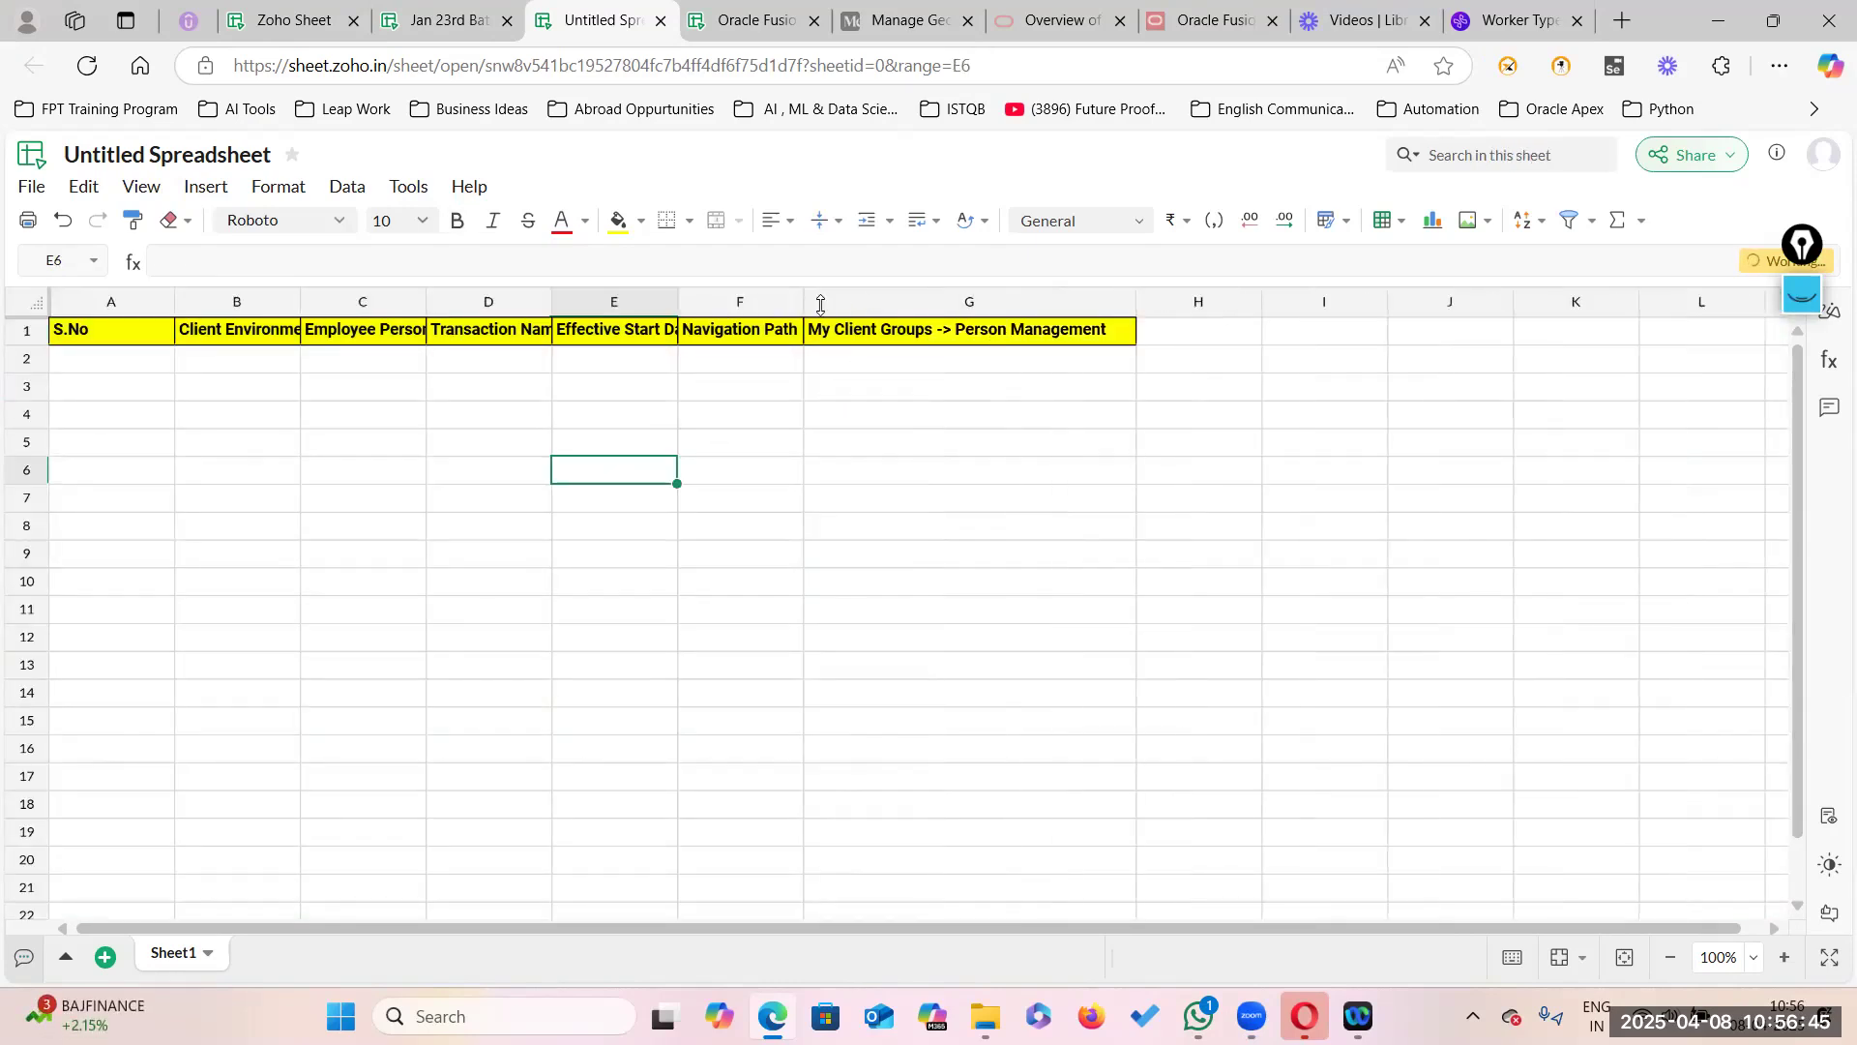
left_click_drag(803, 301, 1074, 301)
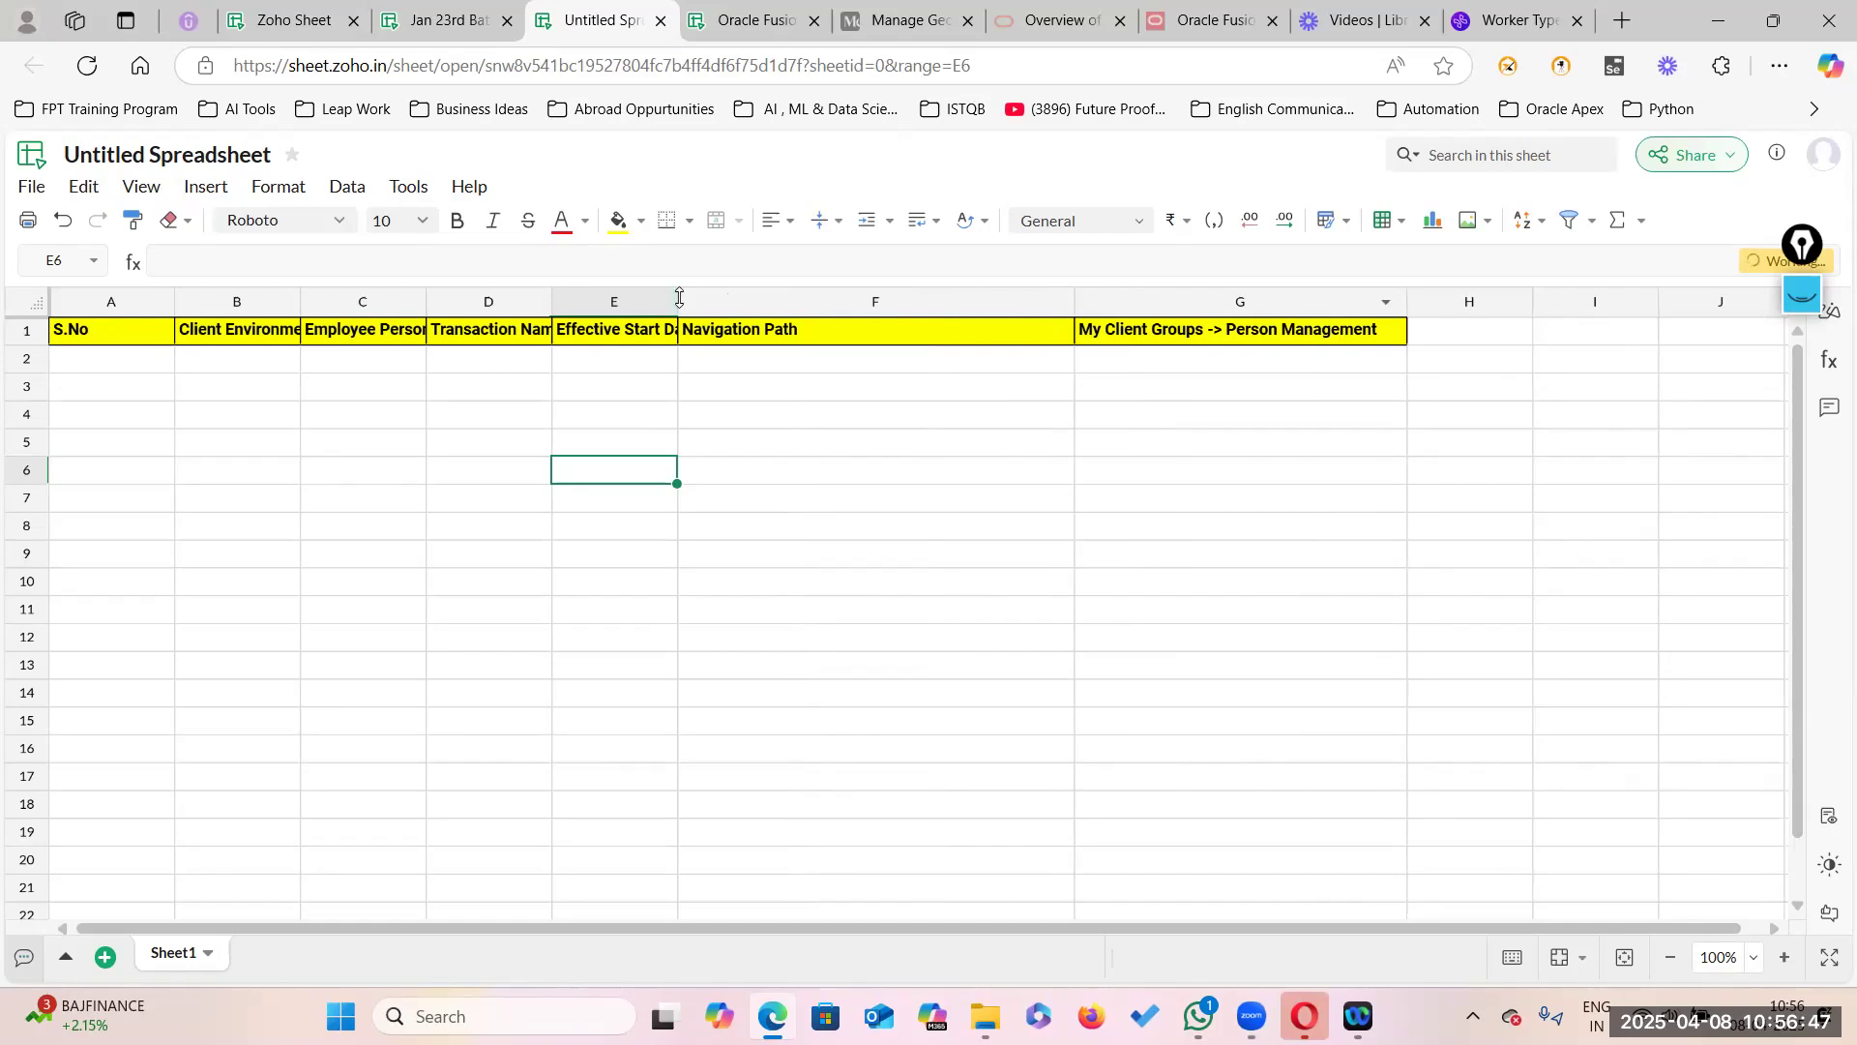
left_click(757, 303)
left_click(643, 448)
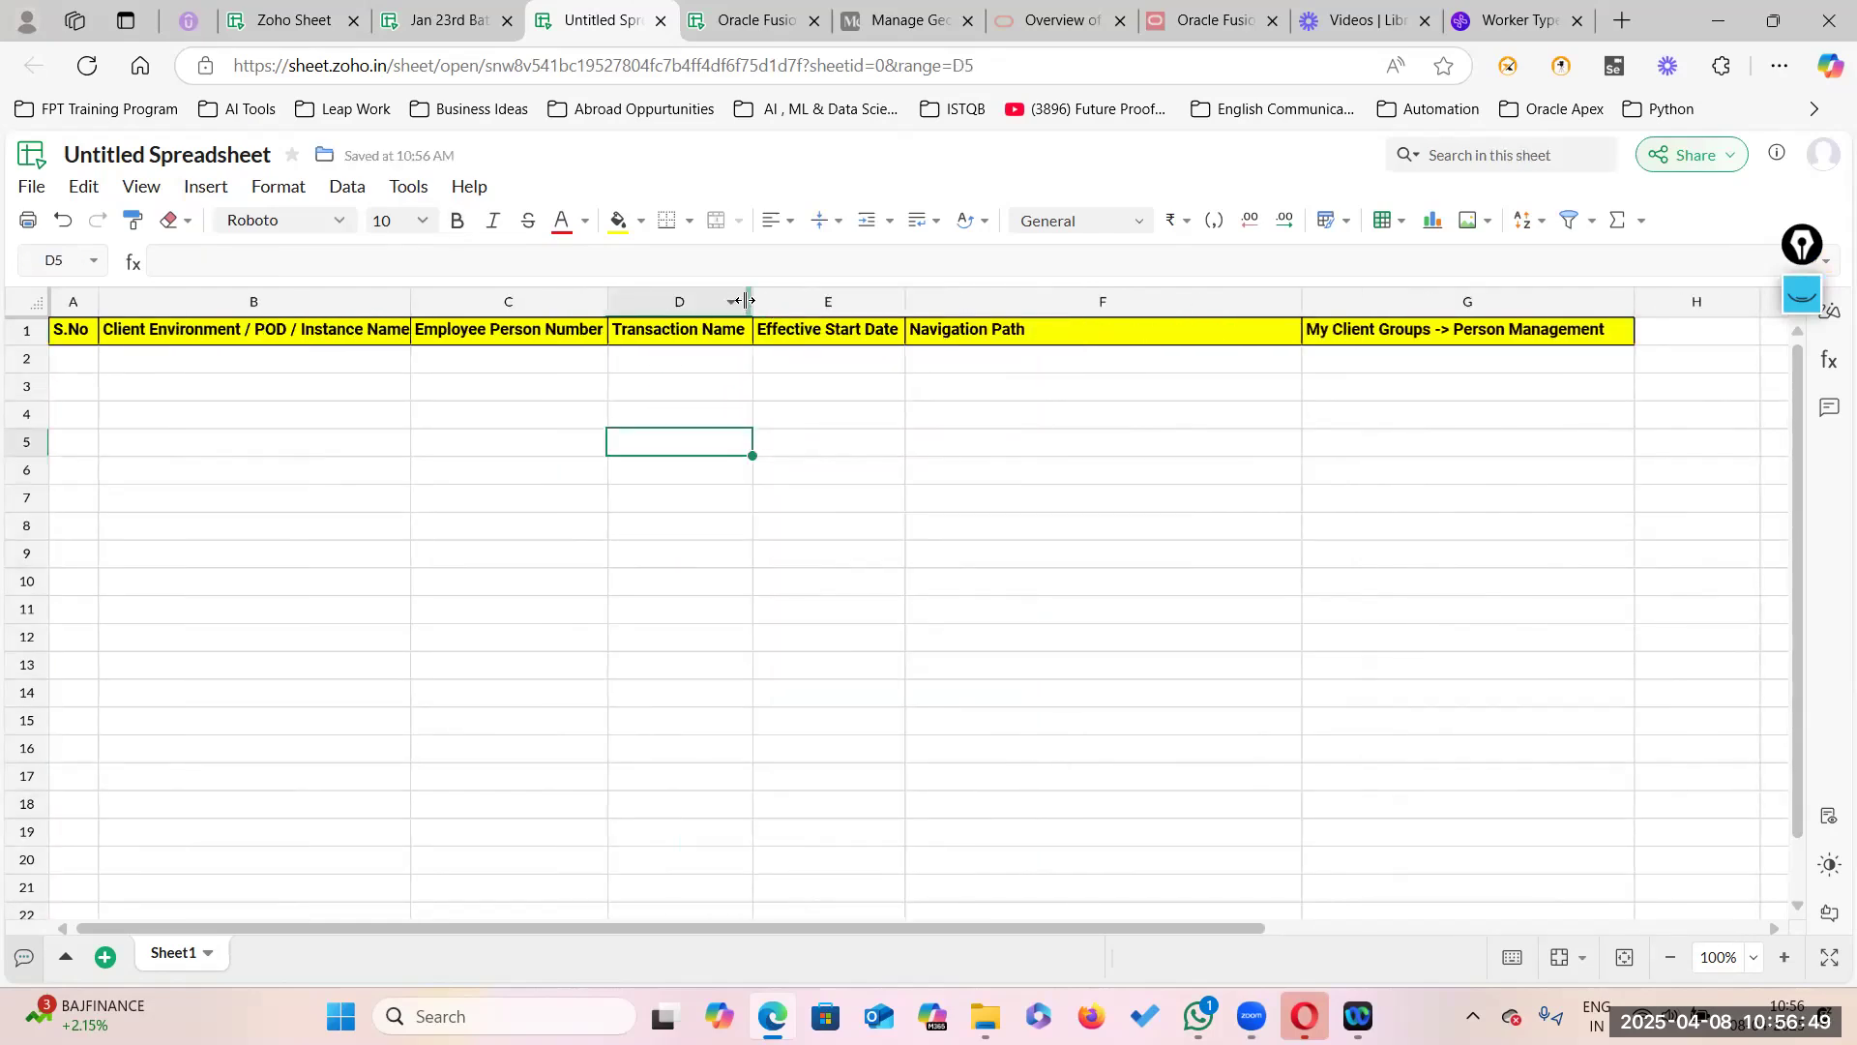
Step: Widen columns B, C, D and E so each heading has extra room
left_click_drag(756, 299, 829, 301)
left_click_drag(981, 301, 1067, 301)
left_click_drag(607, 301, 727, 301)
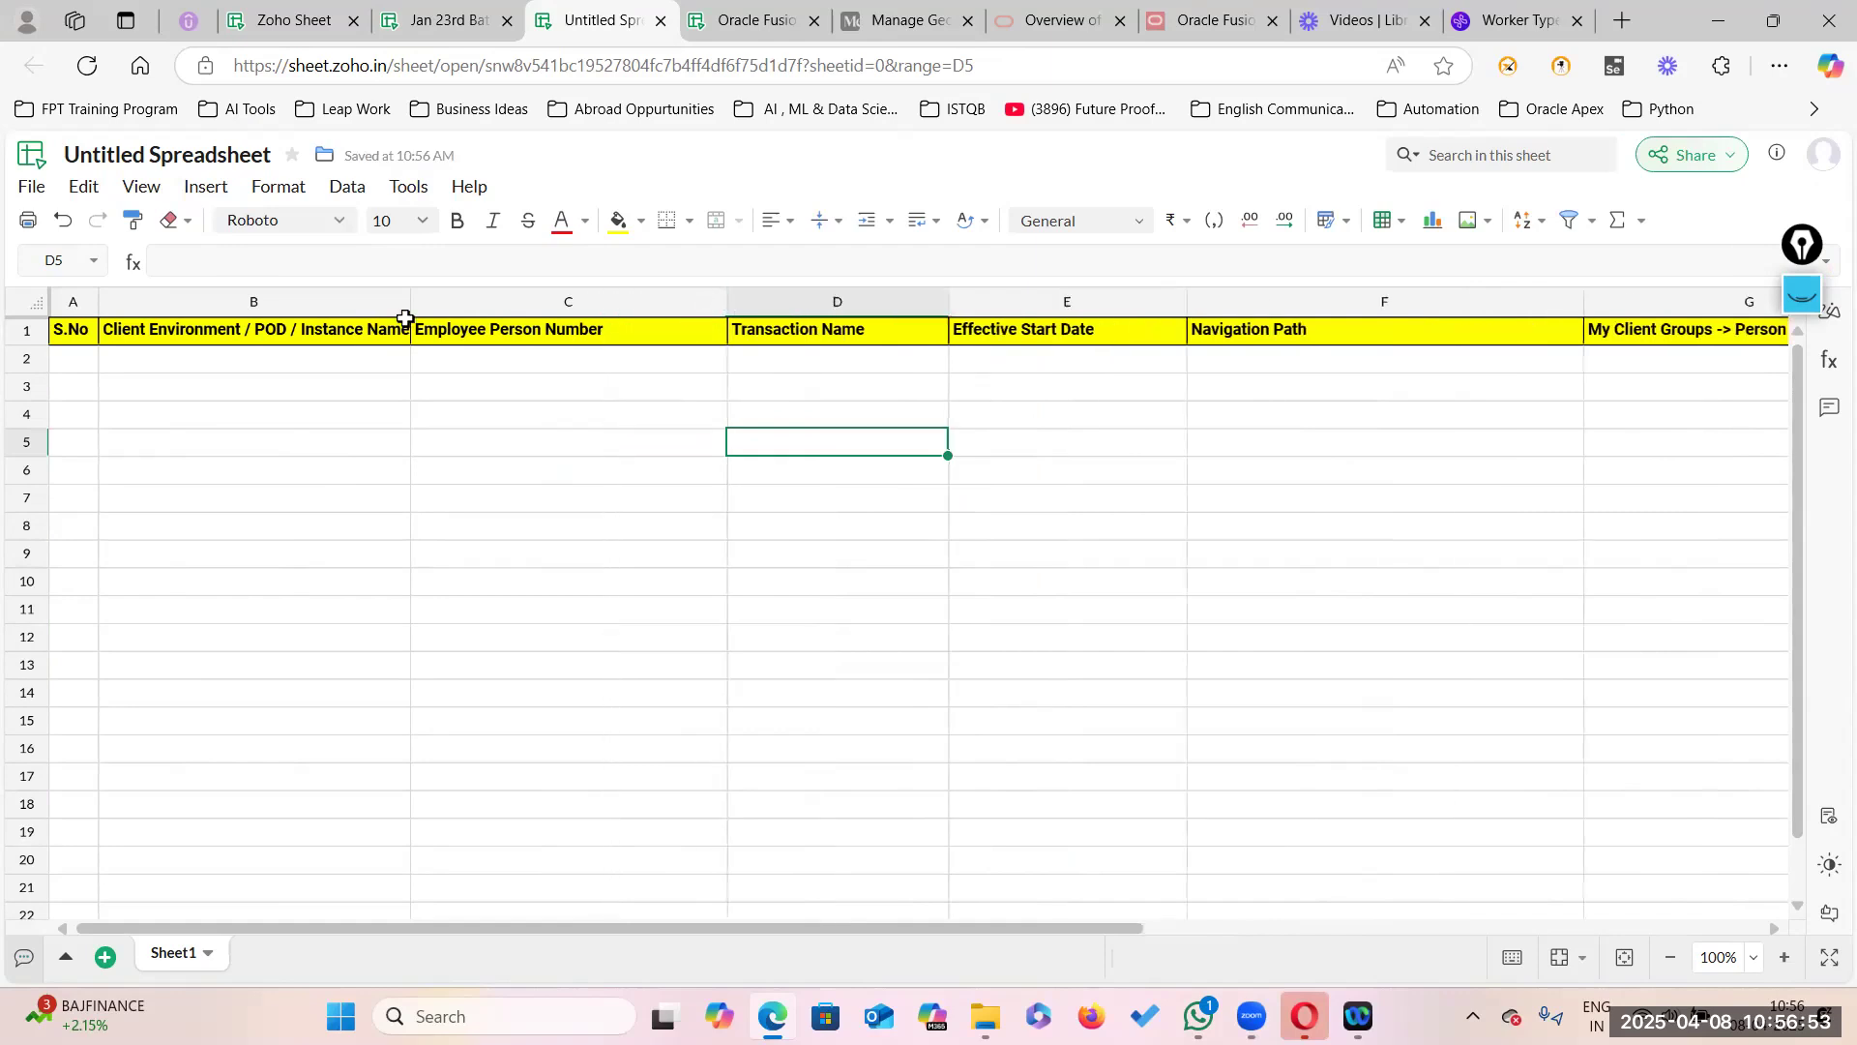
left_click_drag(408, 301, 474, 300)
Step: Enter serial number 1 in A2 and the transaction name Hiring an Employee in D2
double_click(73, 362)
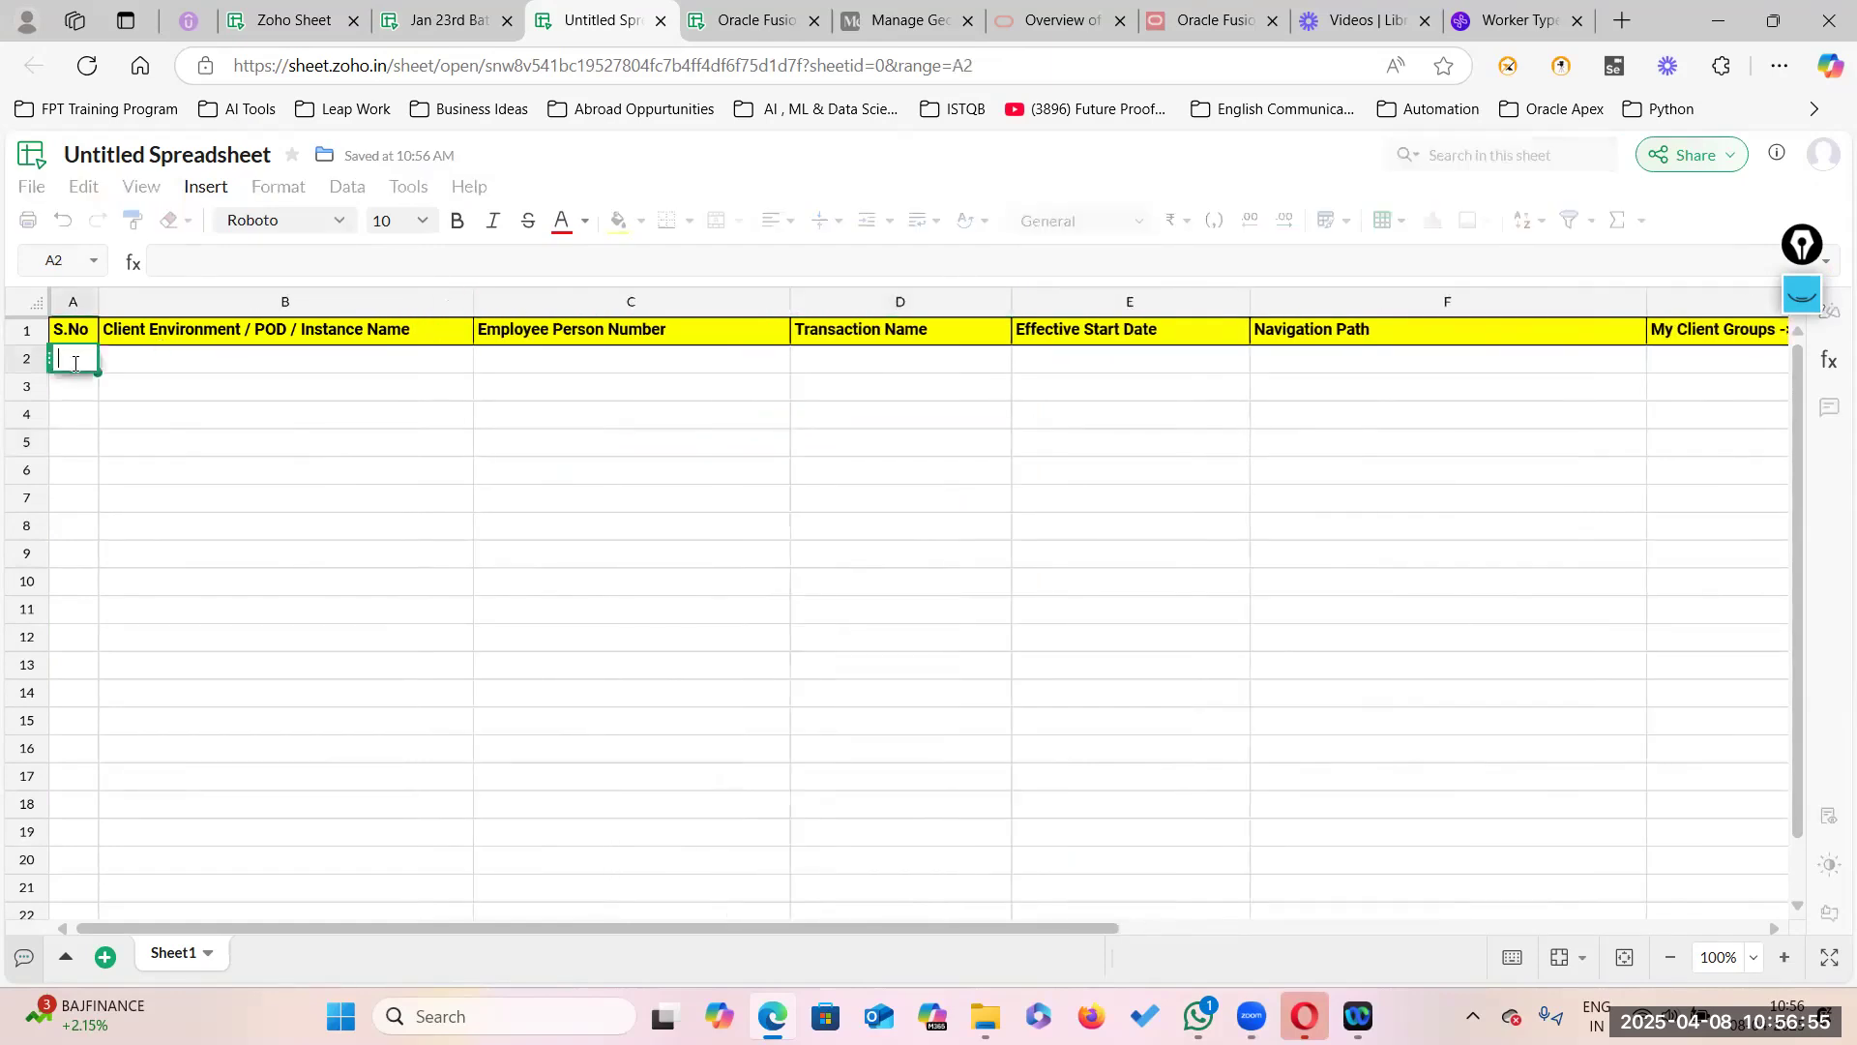
type("1")
left_click(506, 365)
left_click(871, 357)
type("Hiring an Employee")
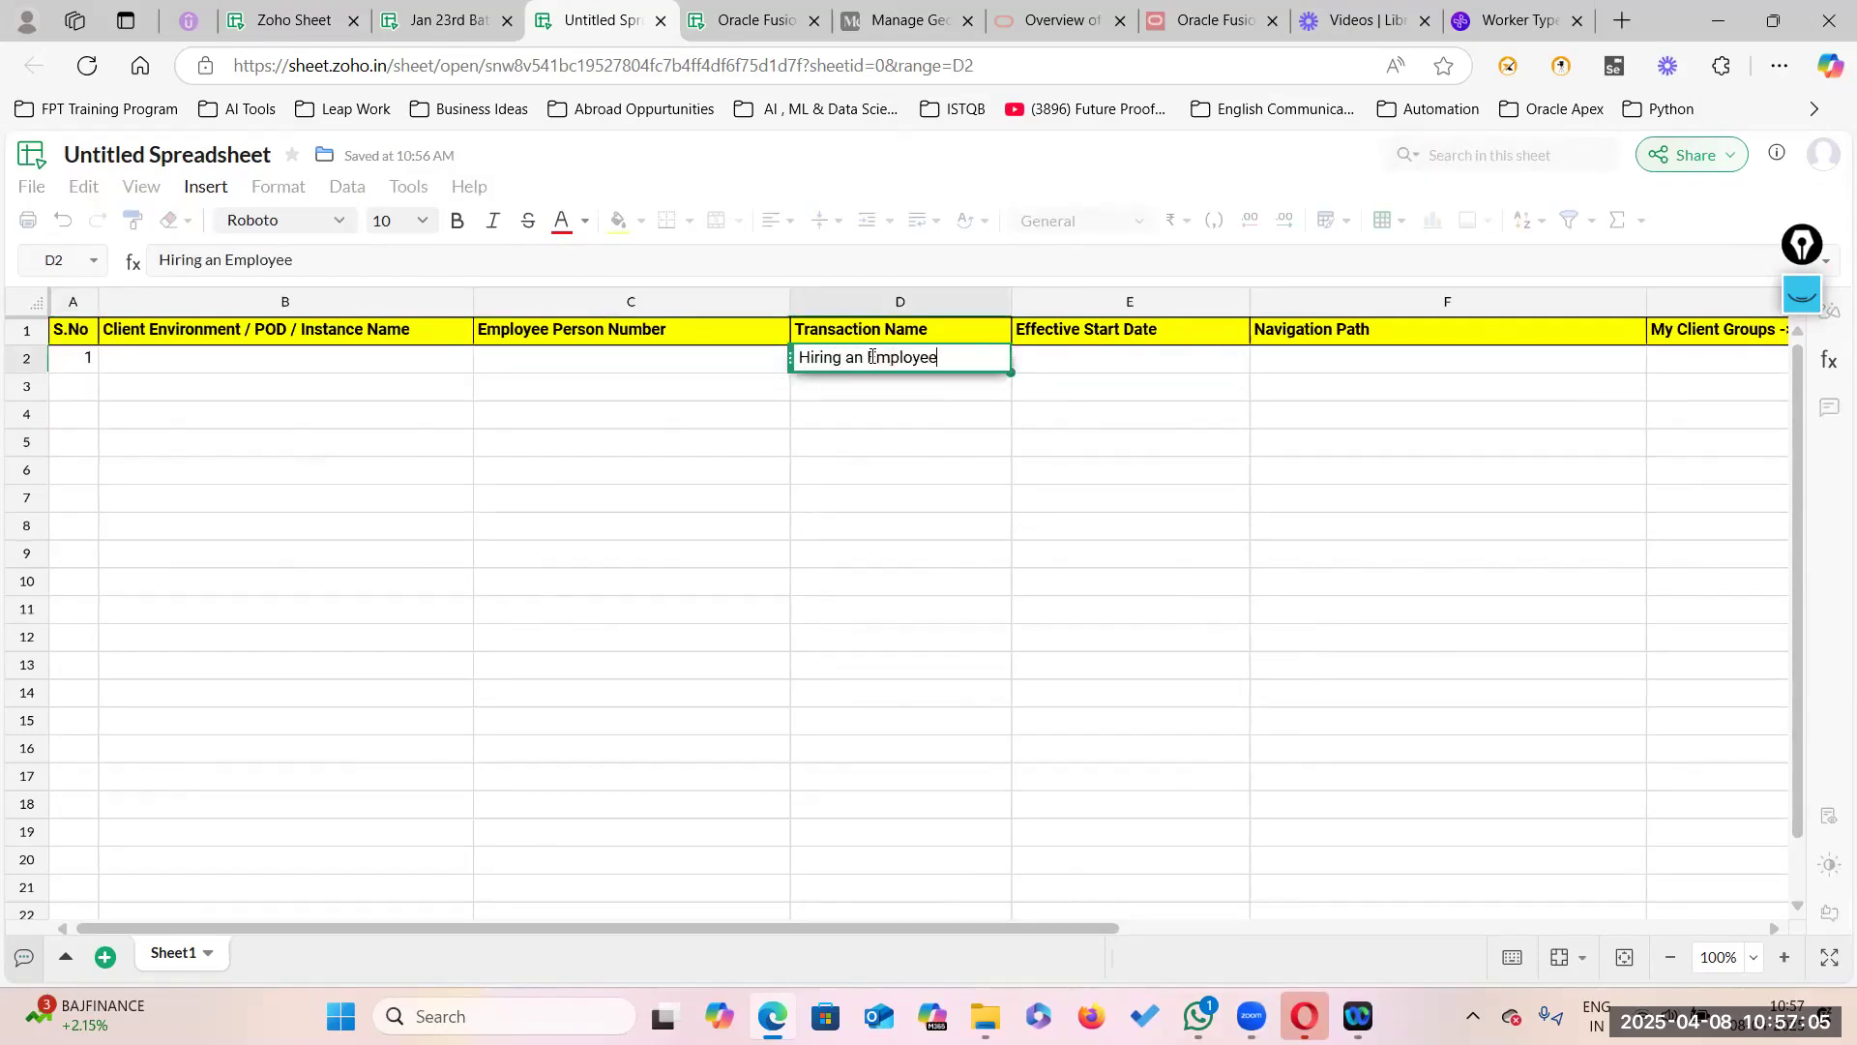
key("Return")
Step: Copy the exsp-dev22 Hire an Employee entry from row 11 of the batch tracking sheet, from column C through Navigation Path
double_click(1023, 361)
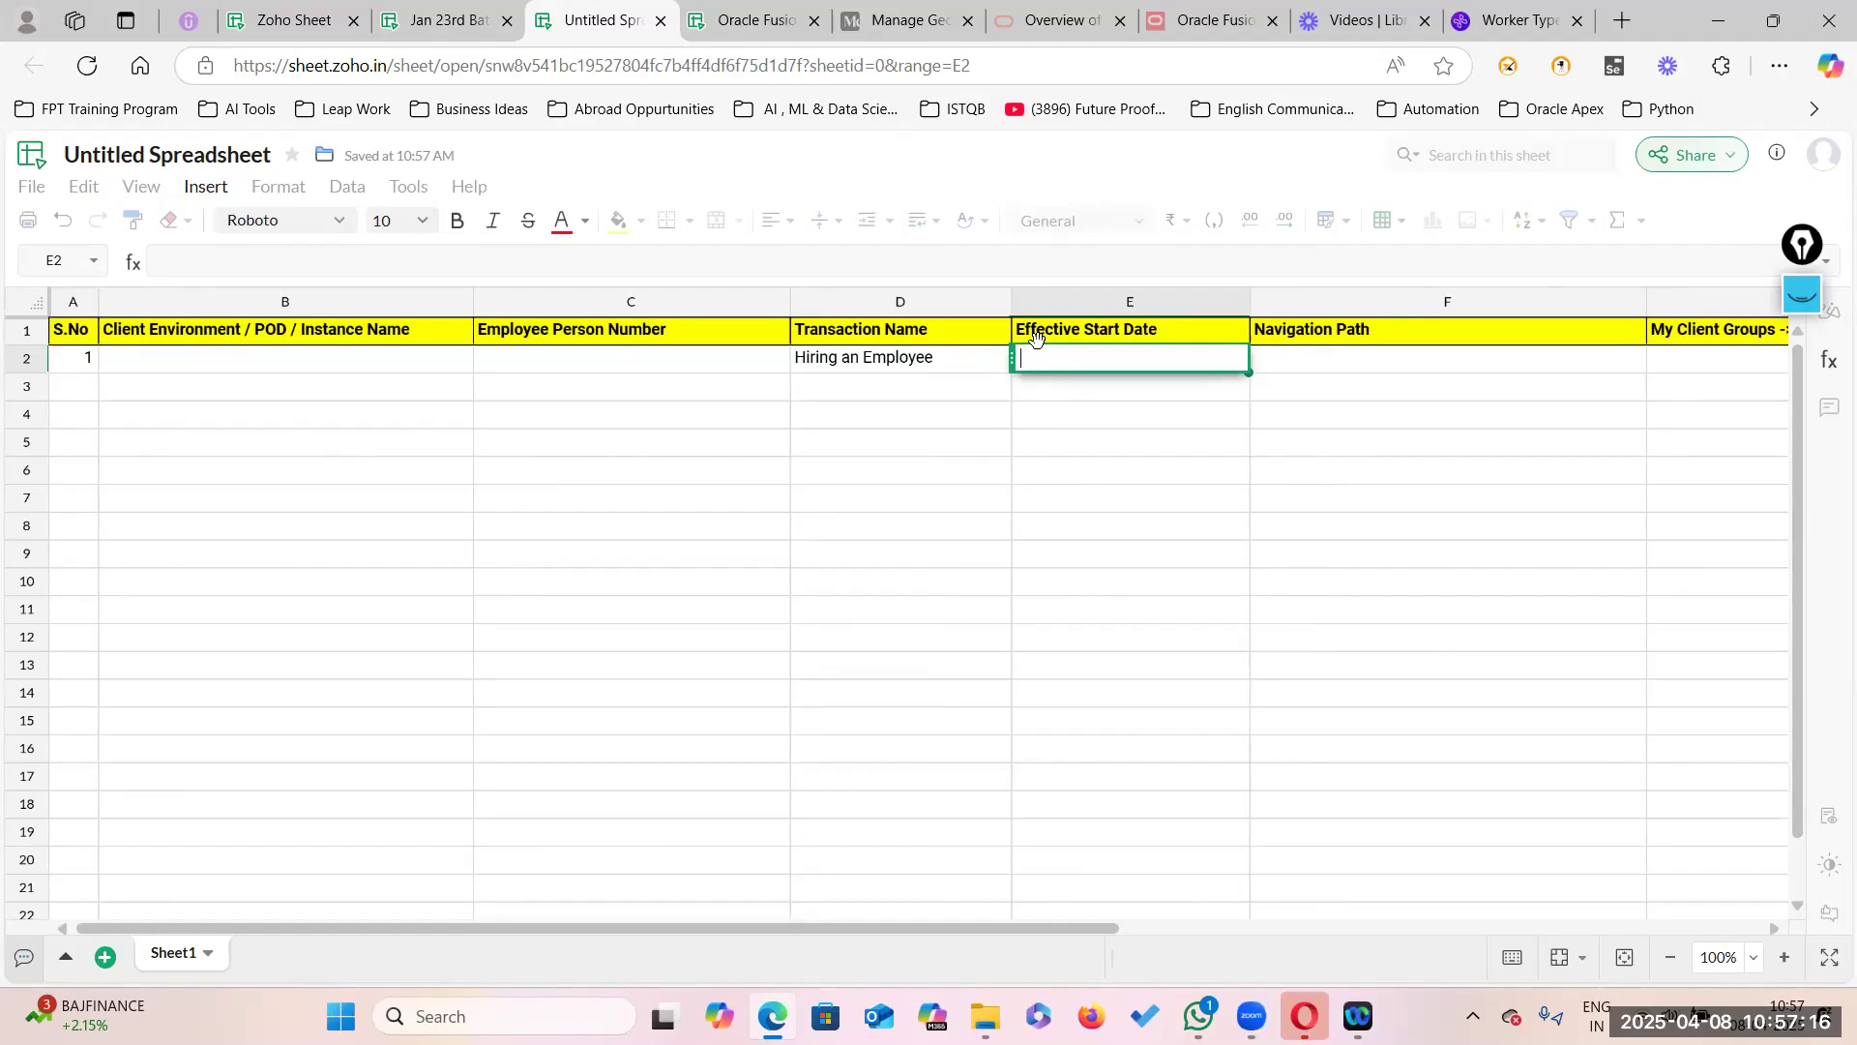
left_click(392, 38)
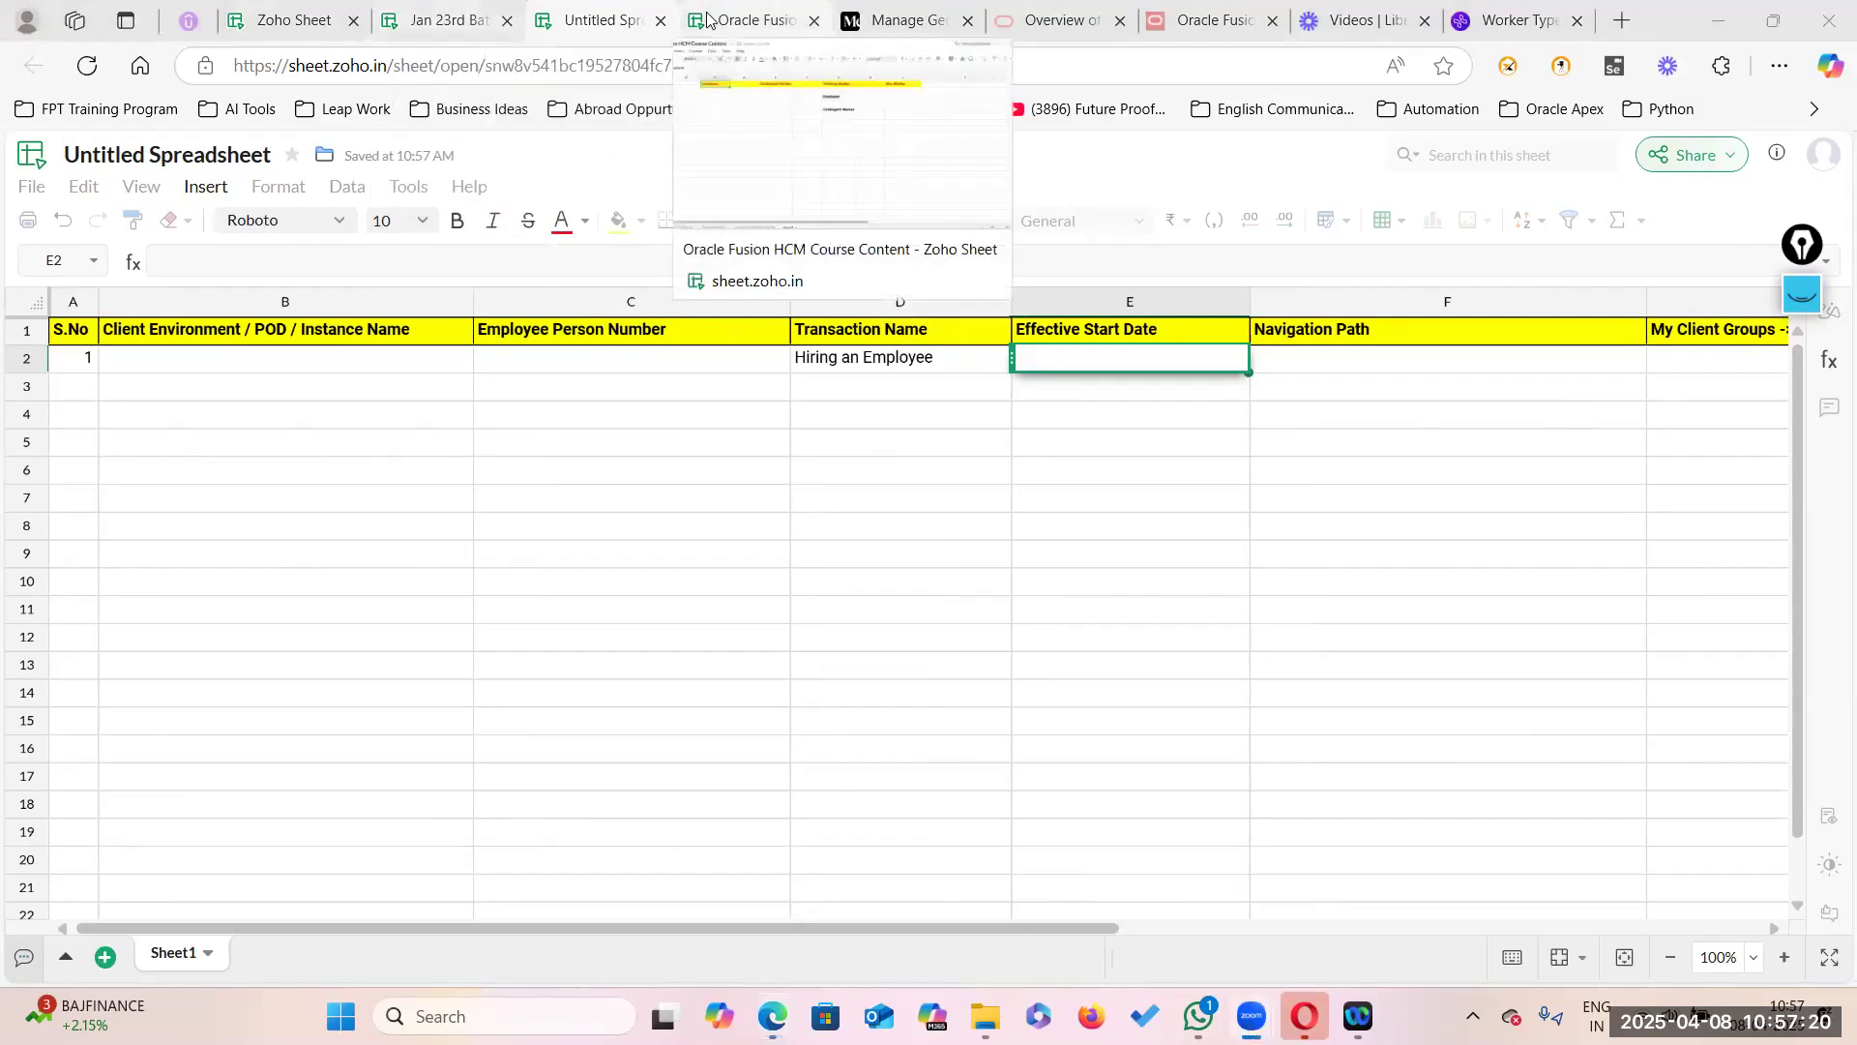
left_click(184, 633)
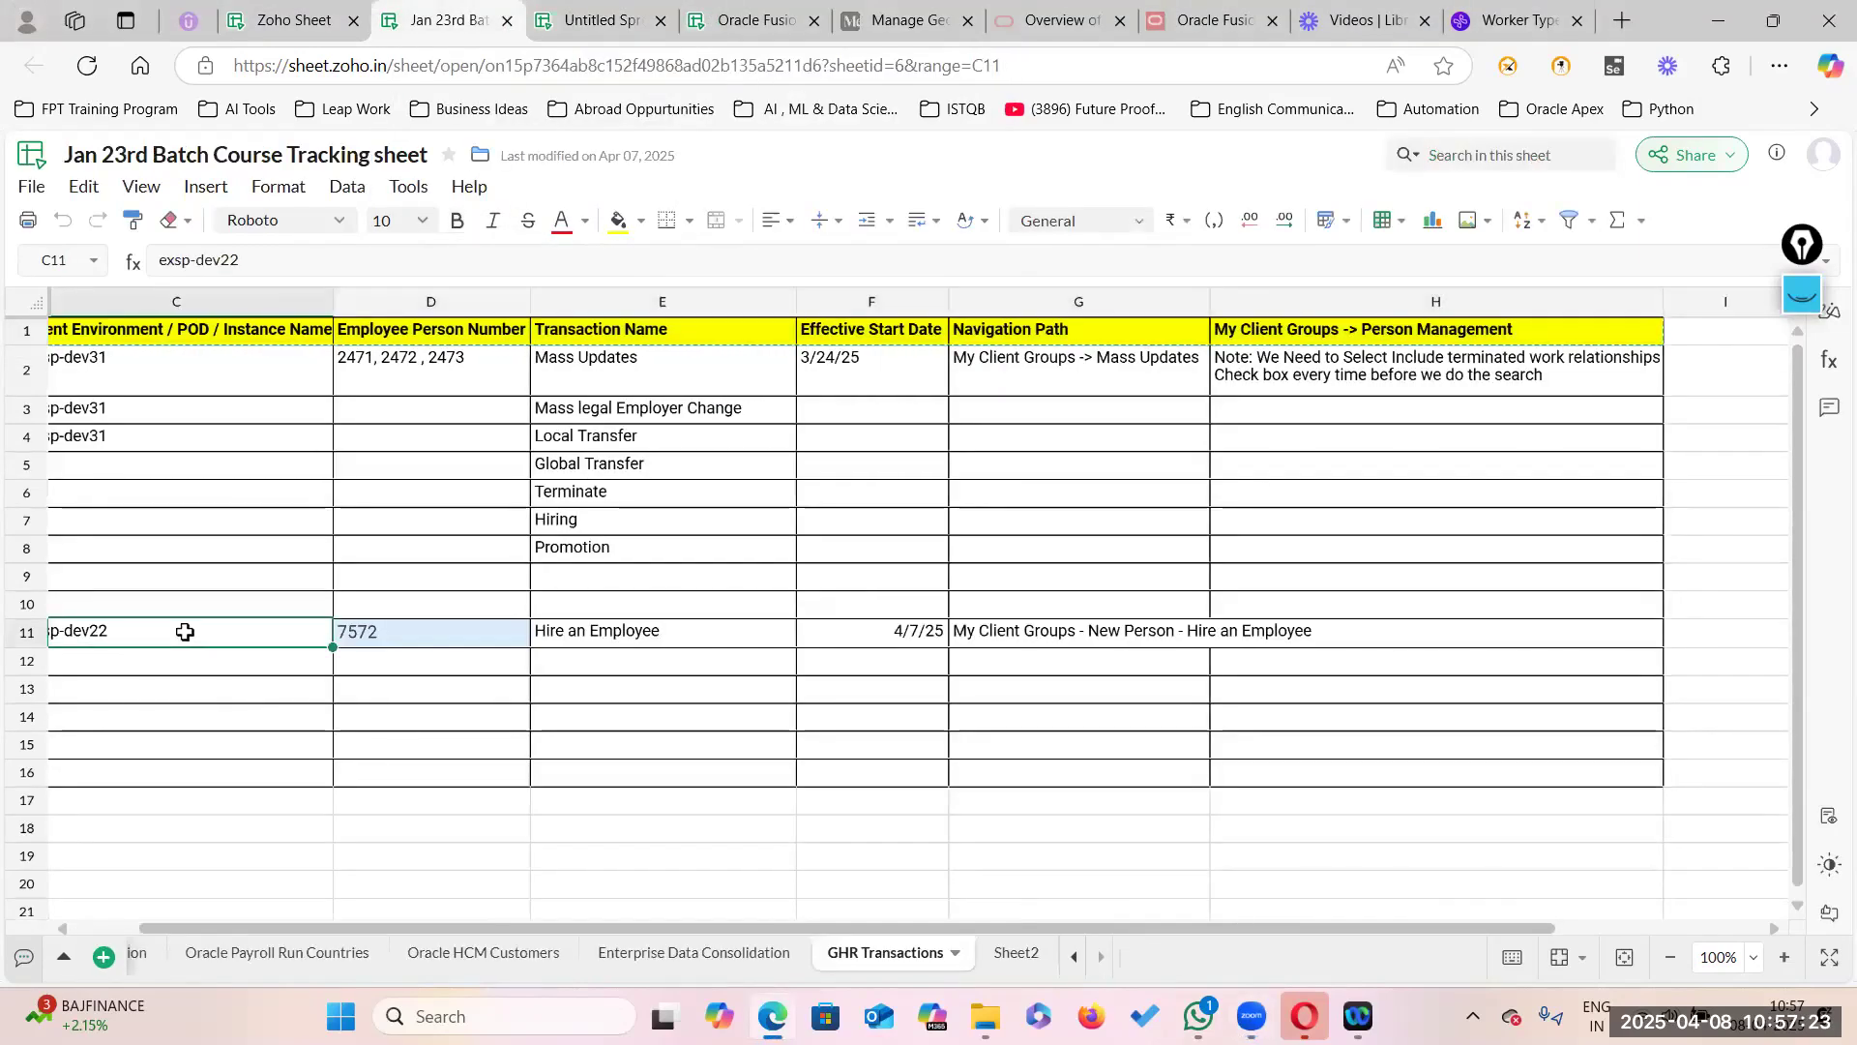
key("ctrl+shift+Right")
key("ctrl+c")
Step: Paste the copied Hire an Employee entry into row 5 of the untitled spreadsheet, starting at cell B5
left_click(996, 23)
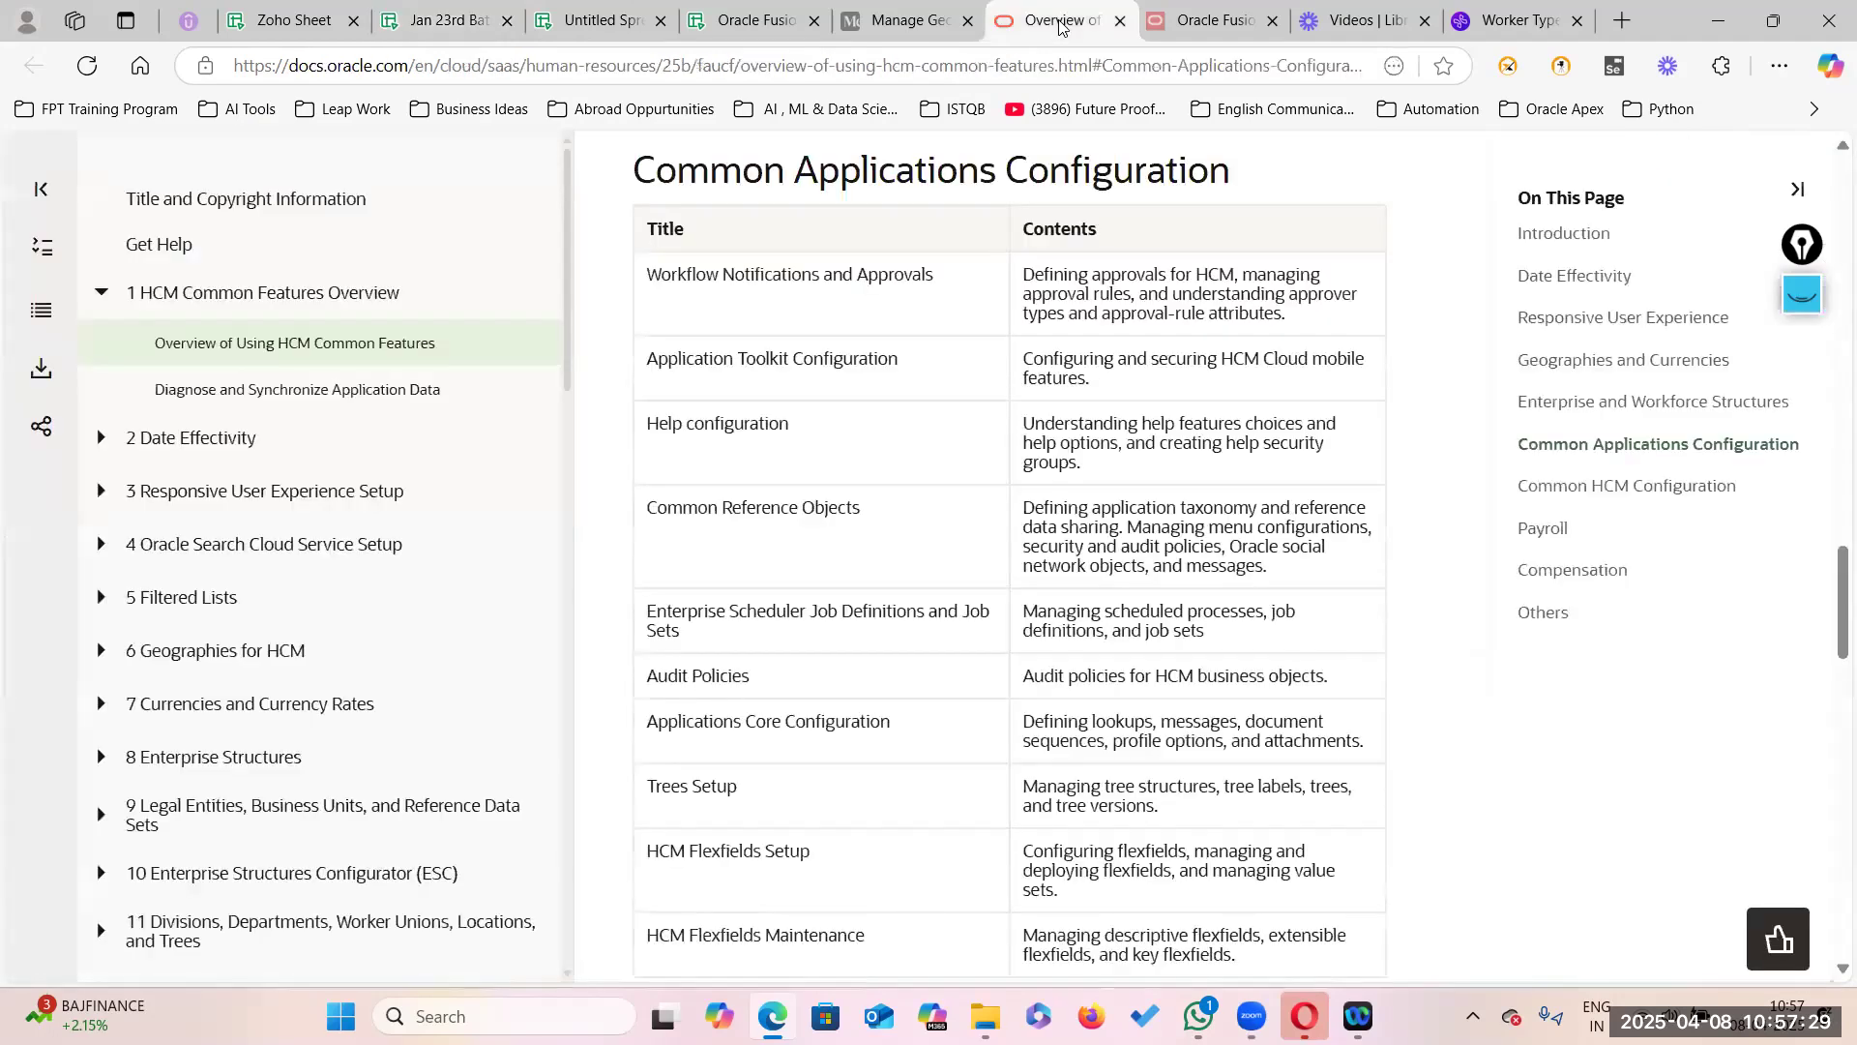
left_click(750, 23)
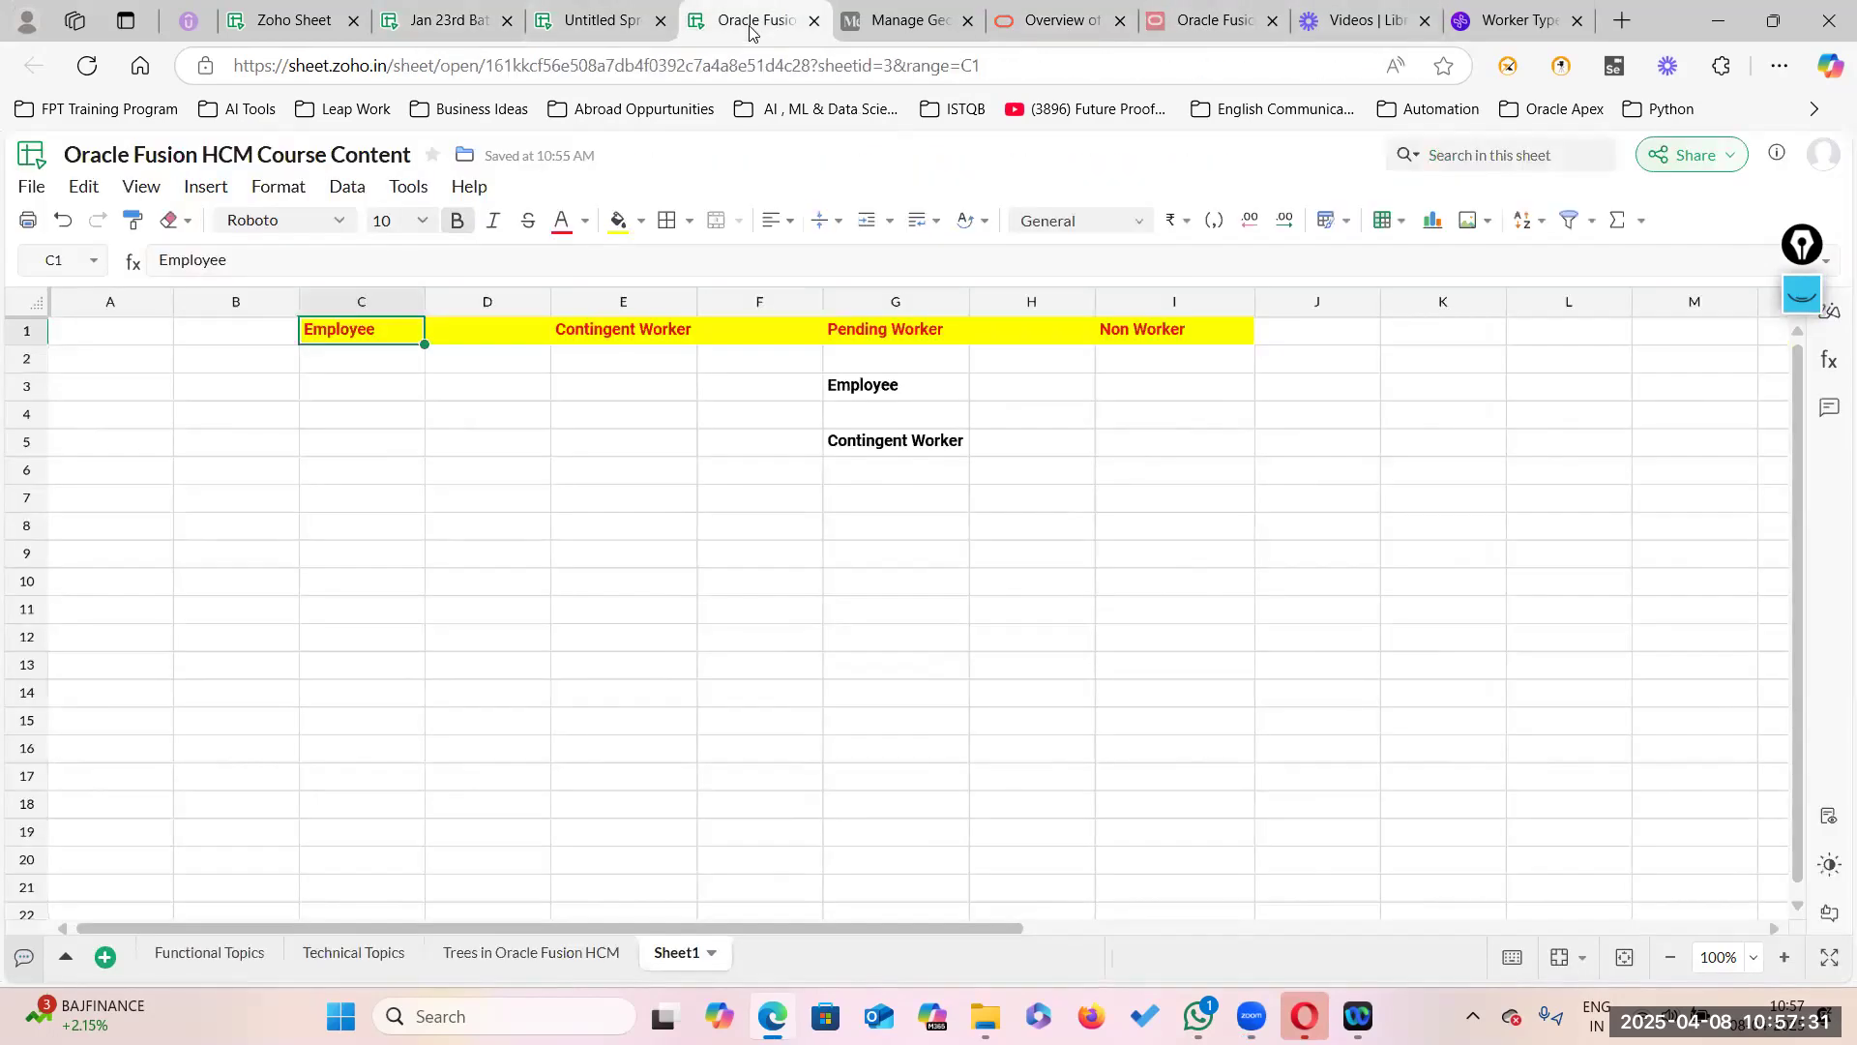
left_click(579, 21)
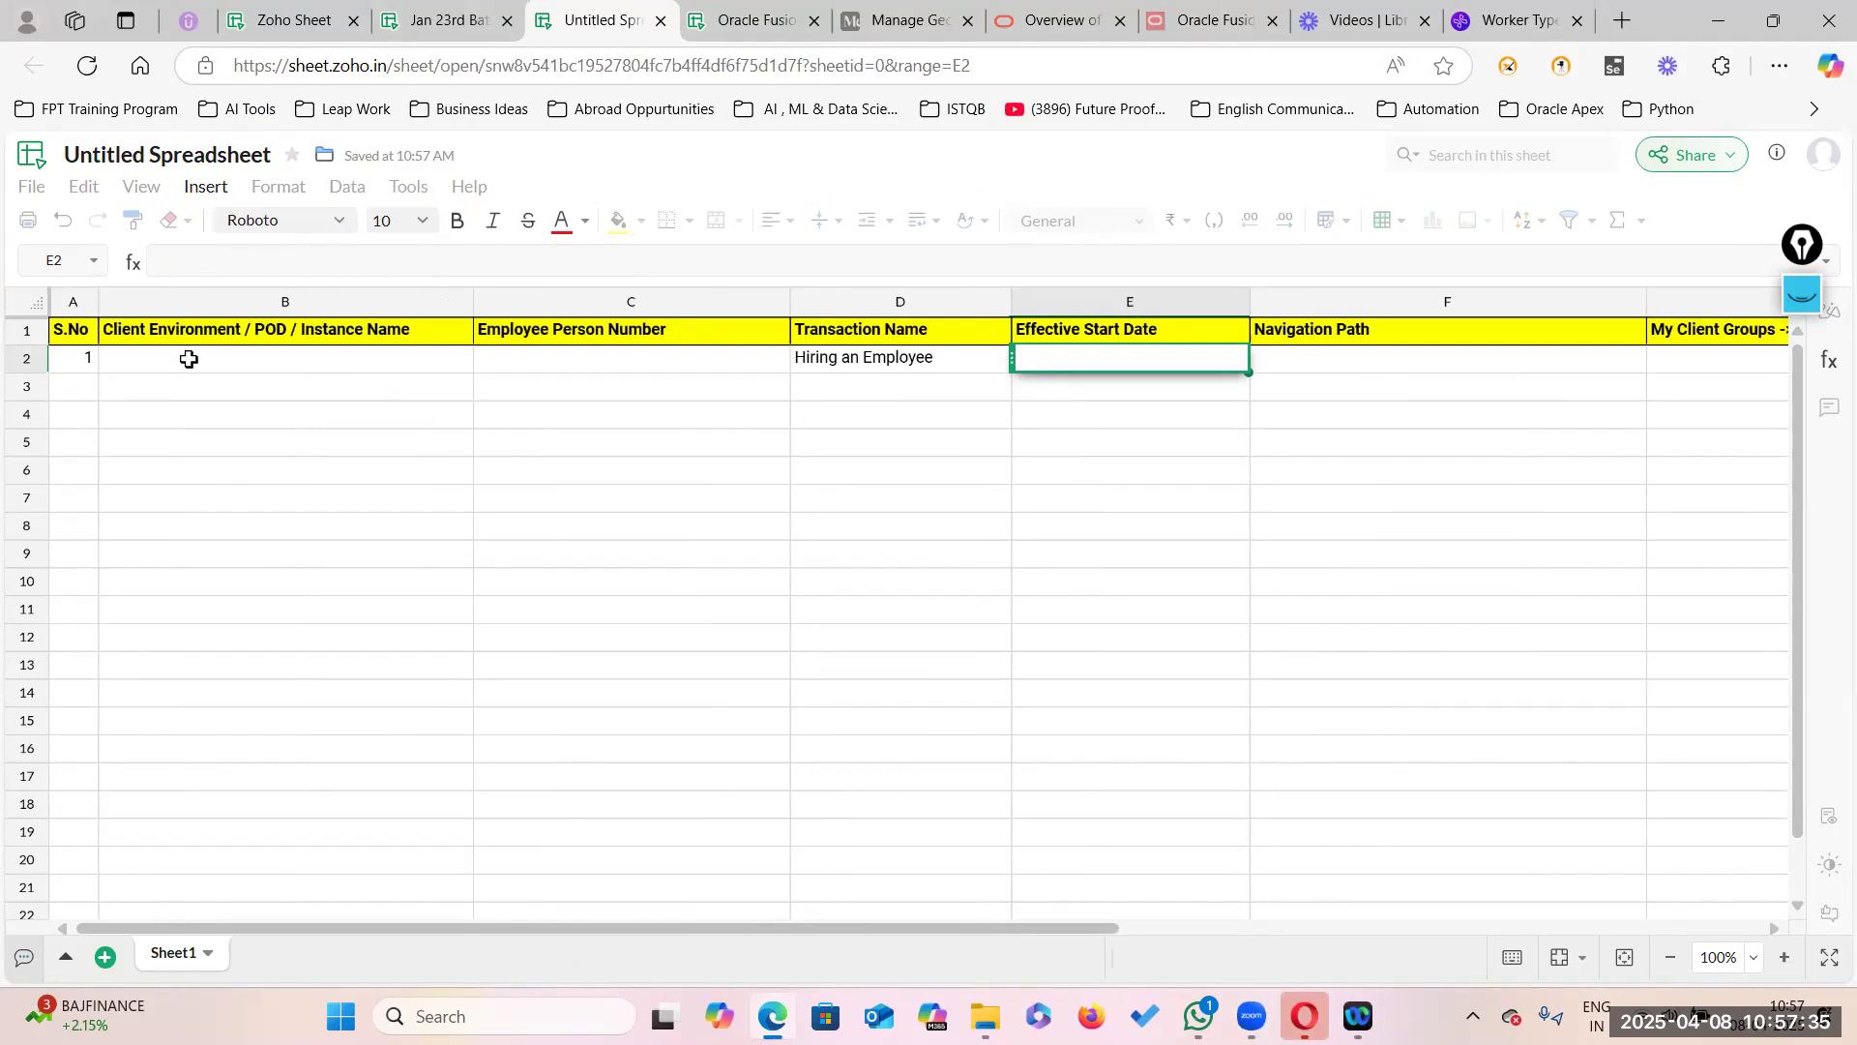
left_click(166, 435)
key("ctrl+v")
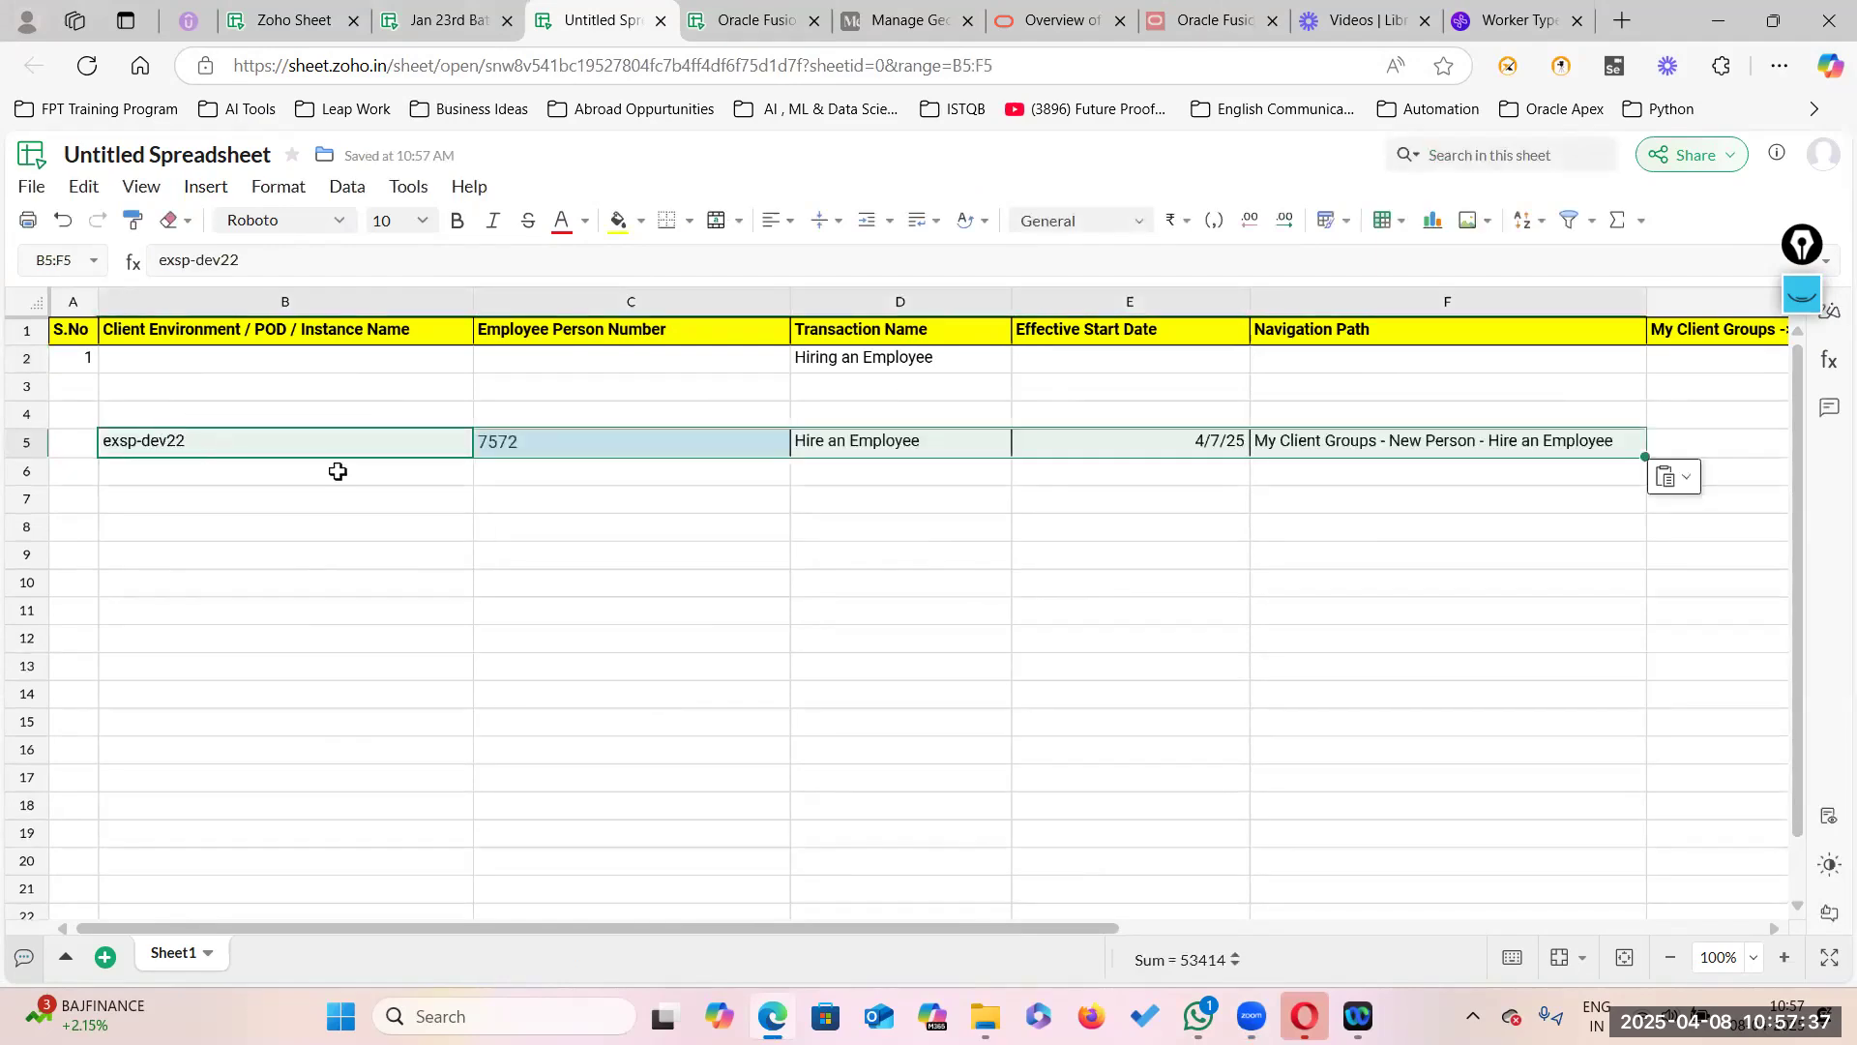
Step: Undo the paste in row 5 and paste the copied Hire an Employee entry into row 2, starting at cell B2
key("ctrl+z")
left_click(248, 361)
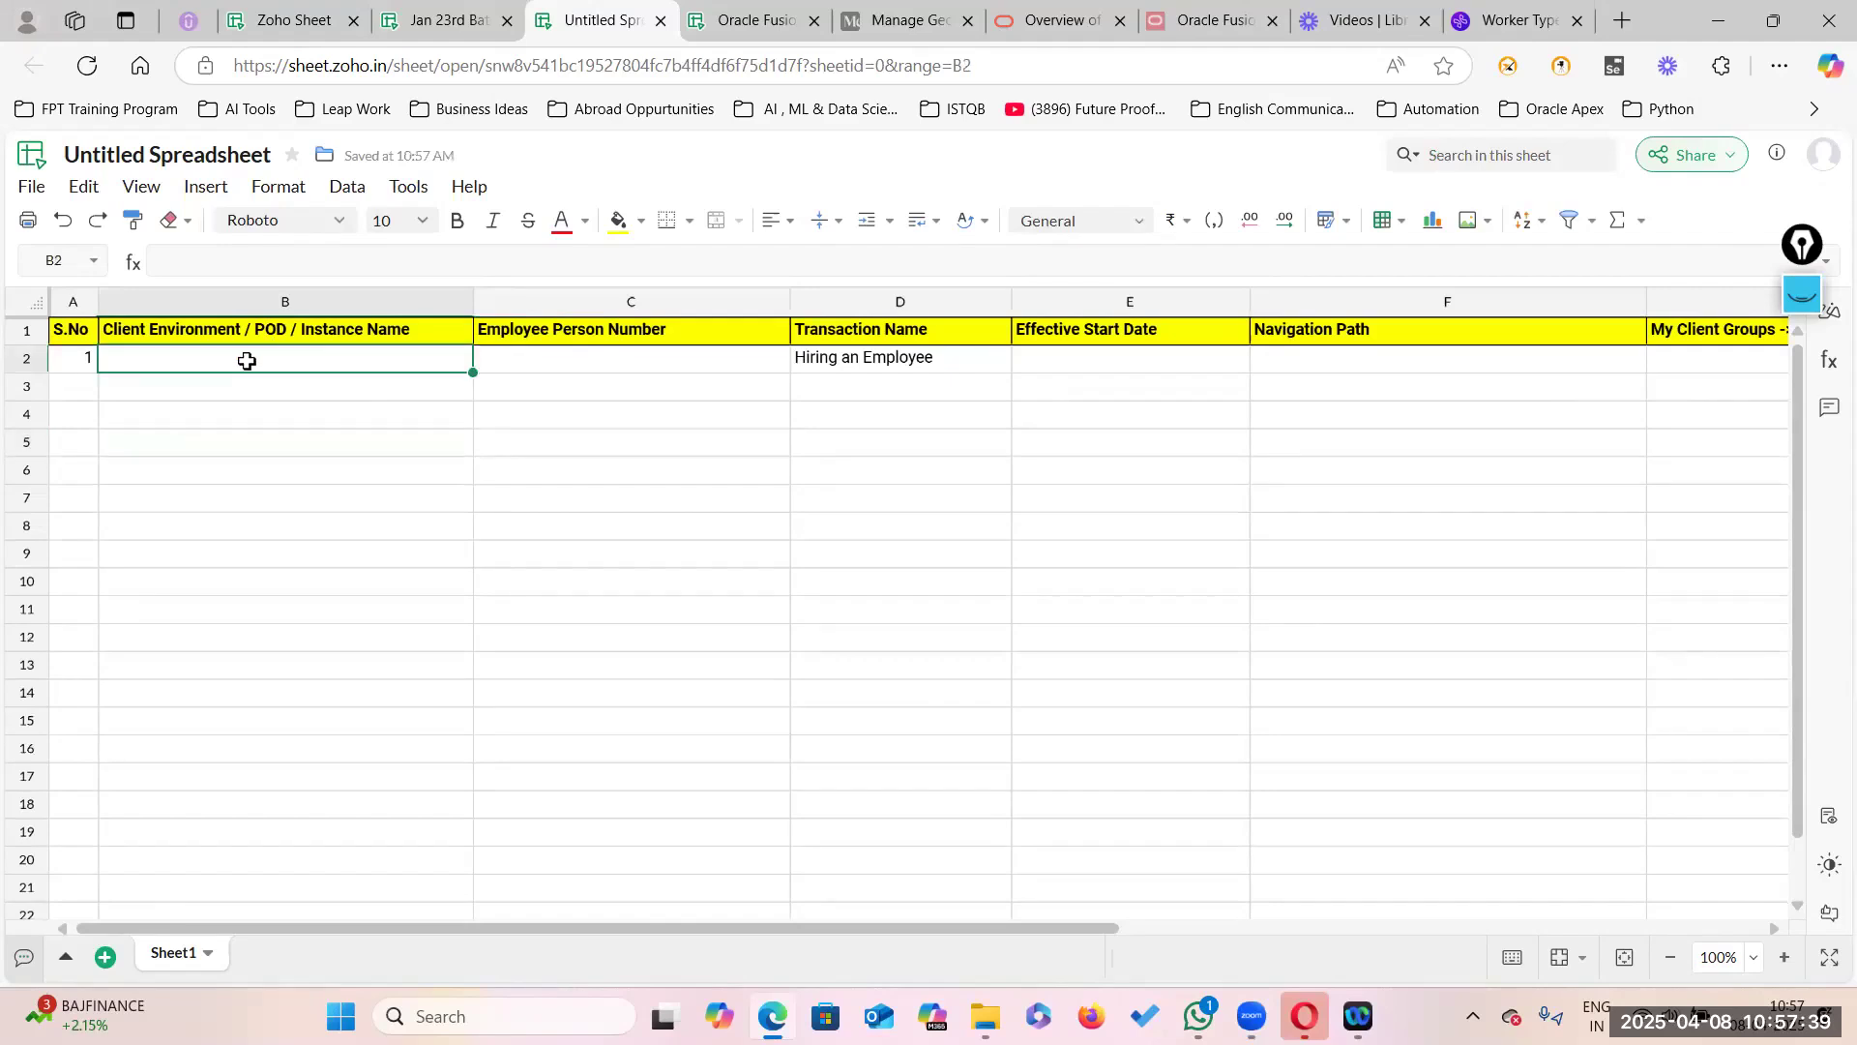
key("ctrl+v")
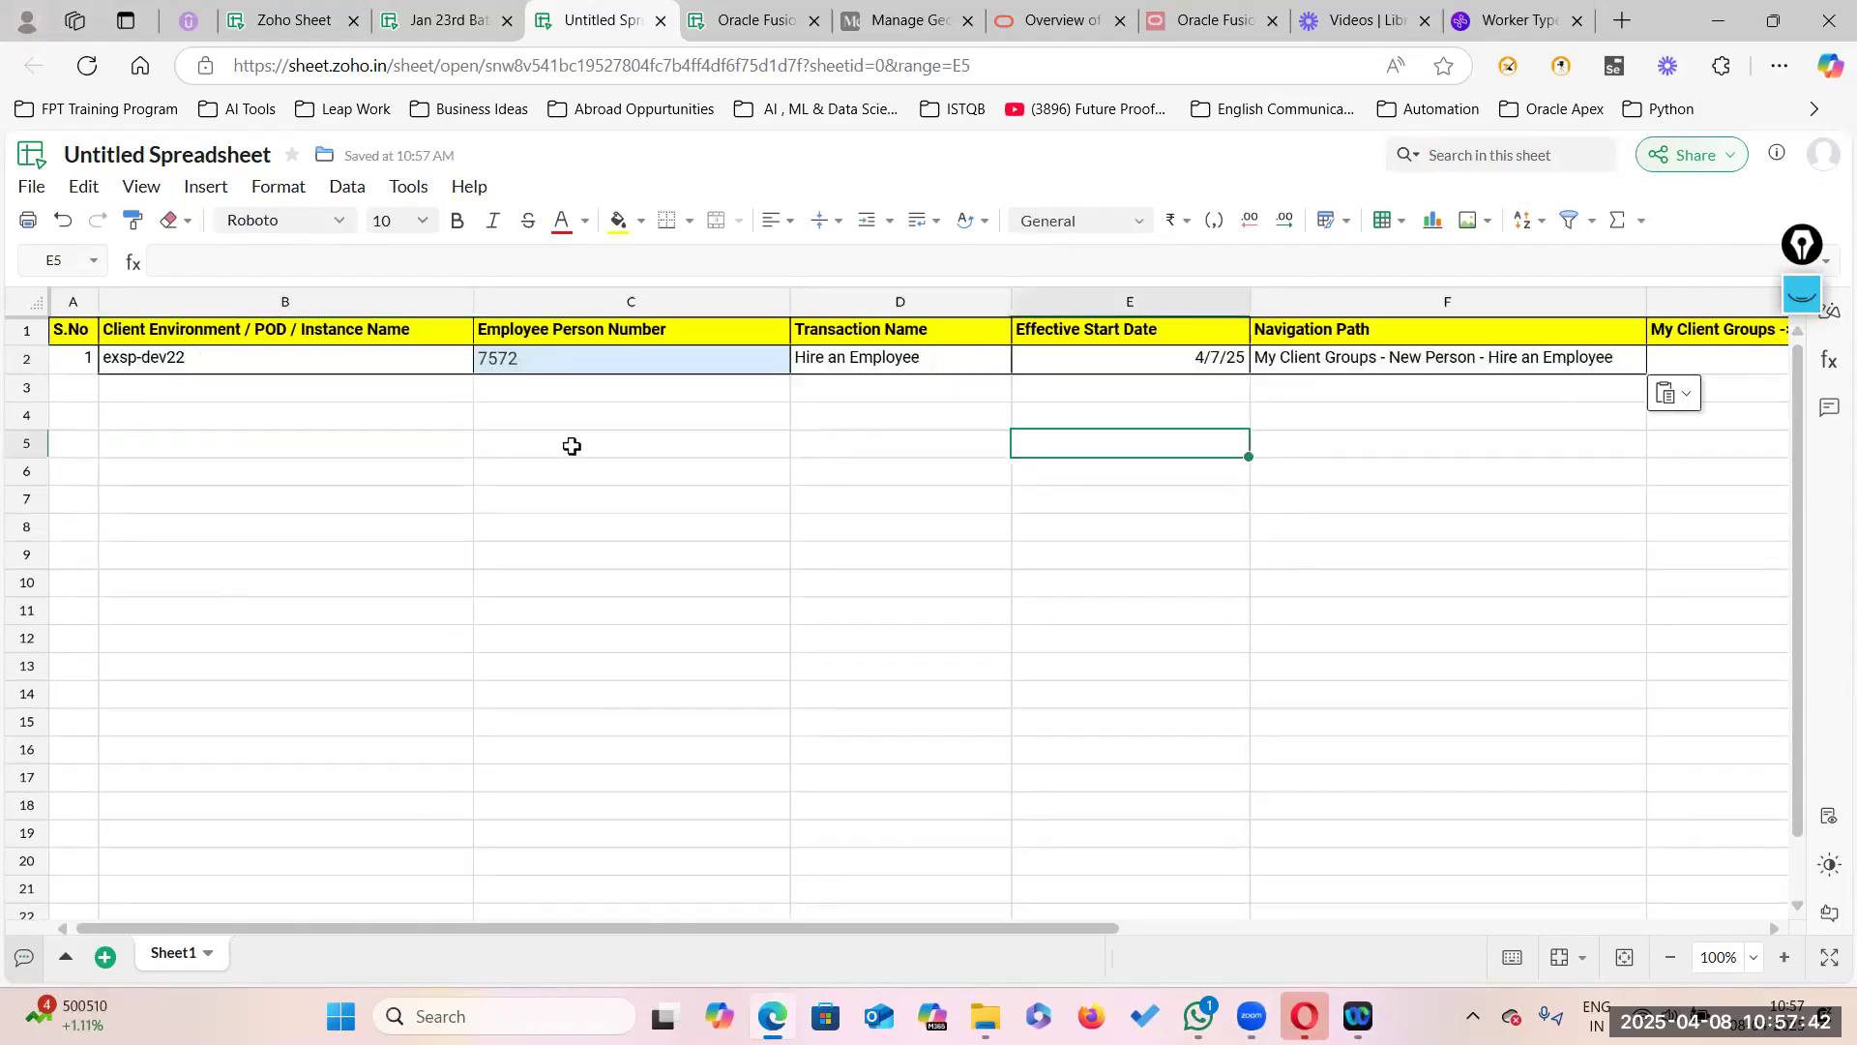
left_click(857, 360)
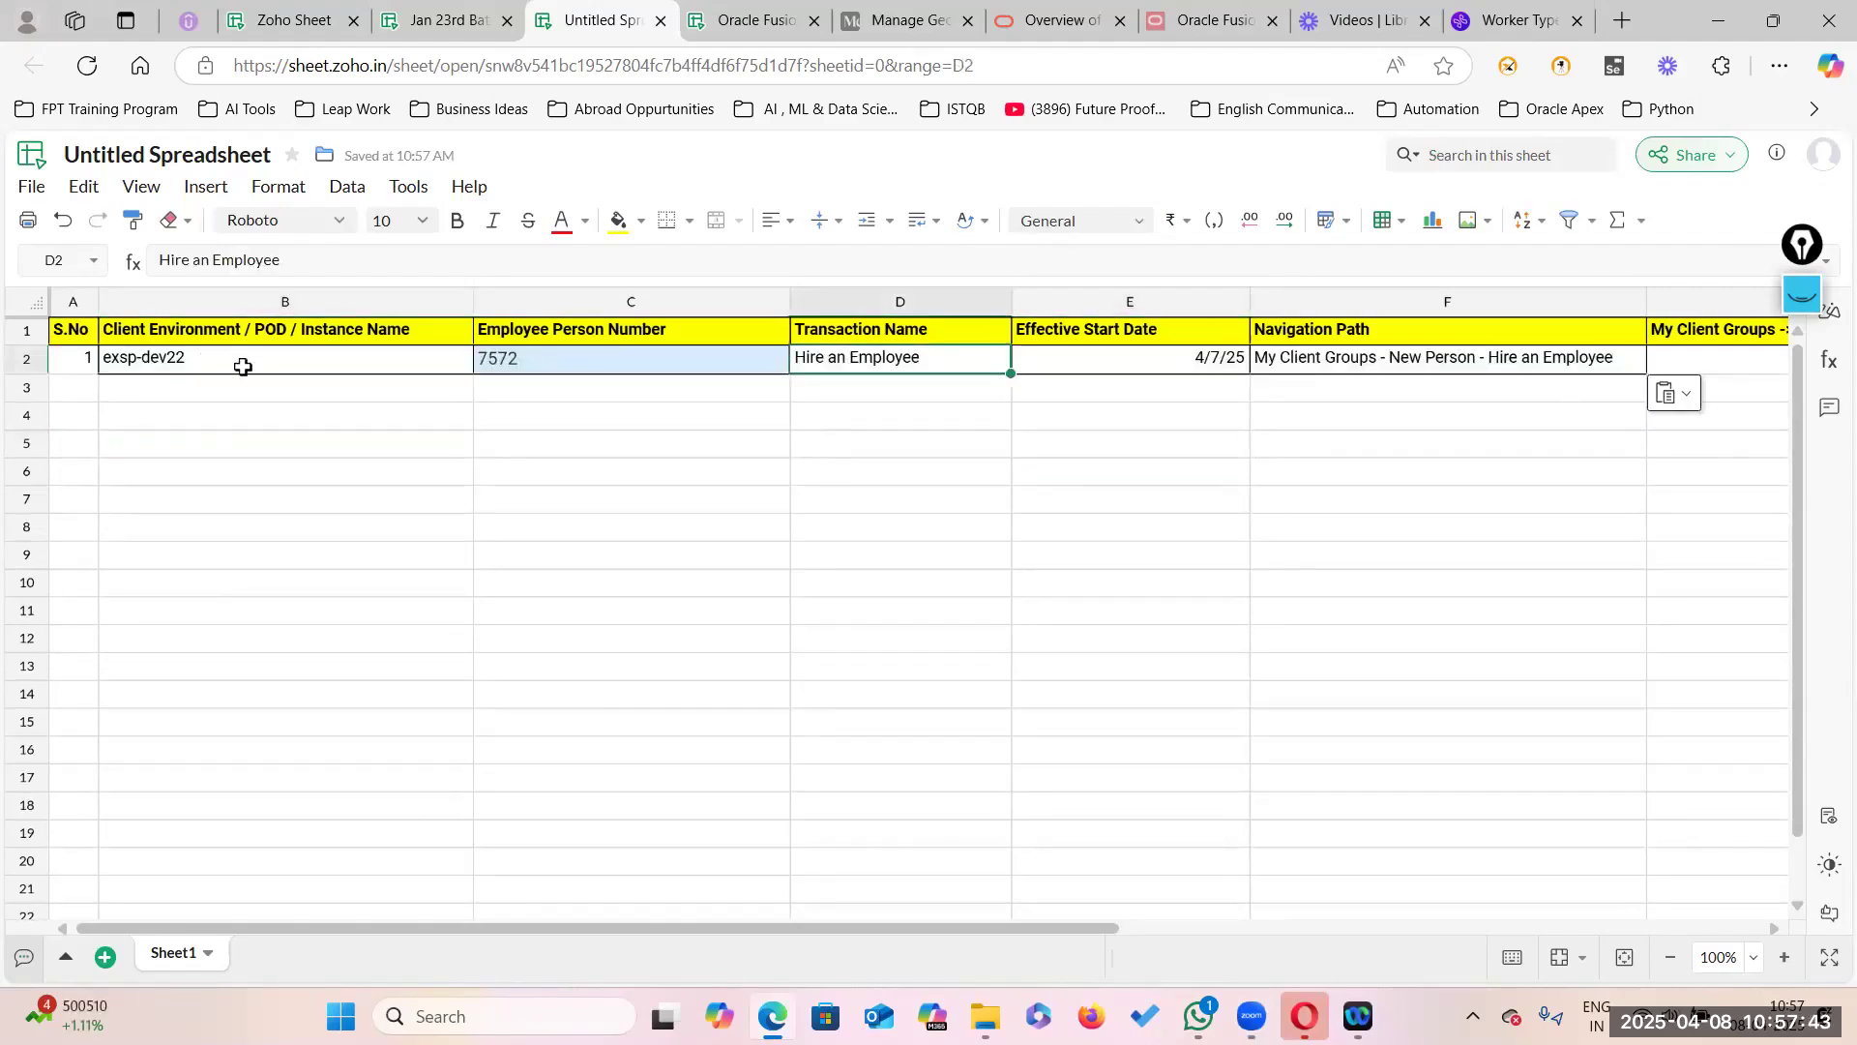
double_click(542, 356)
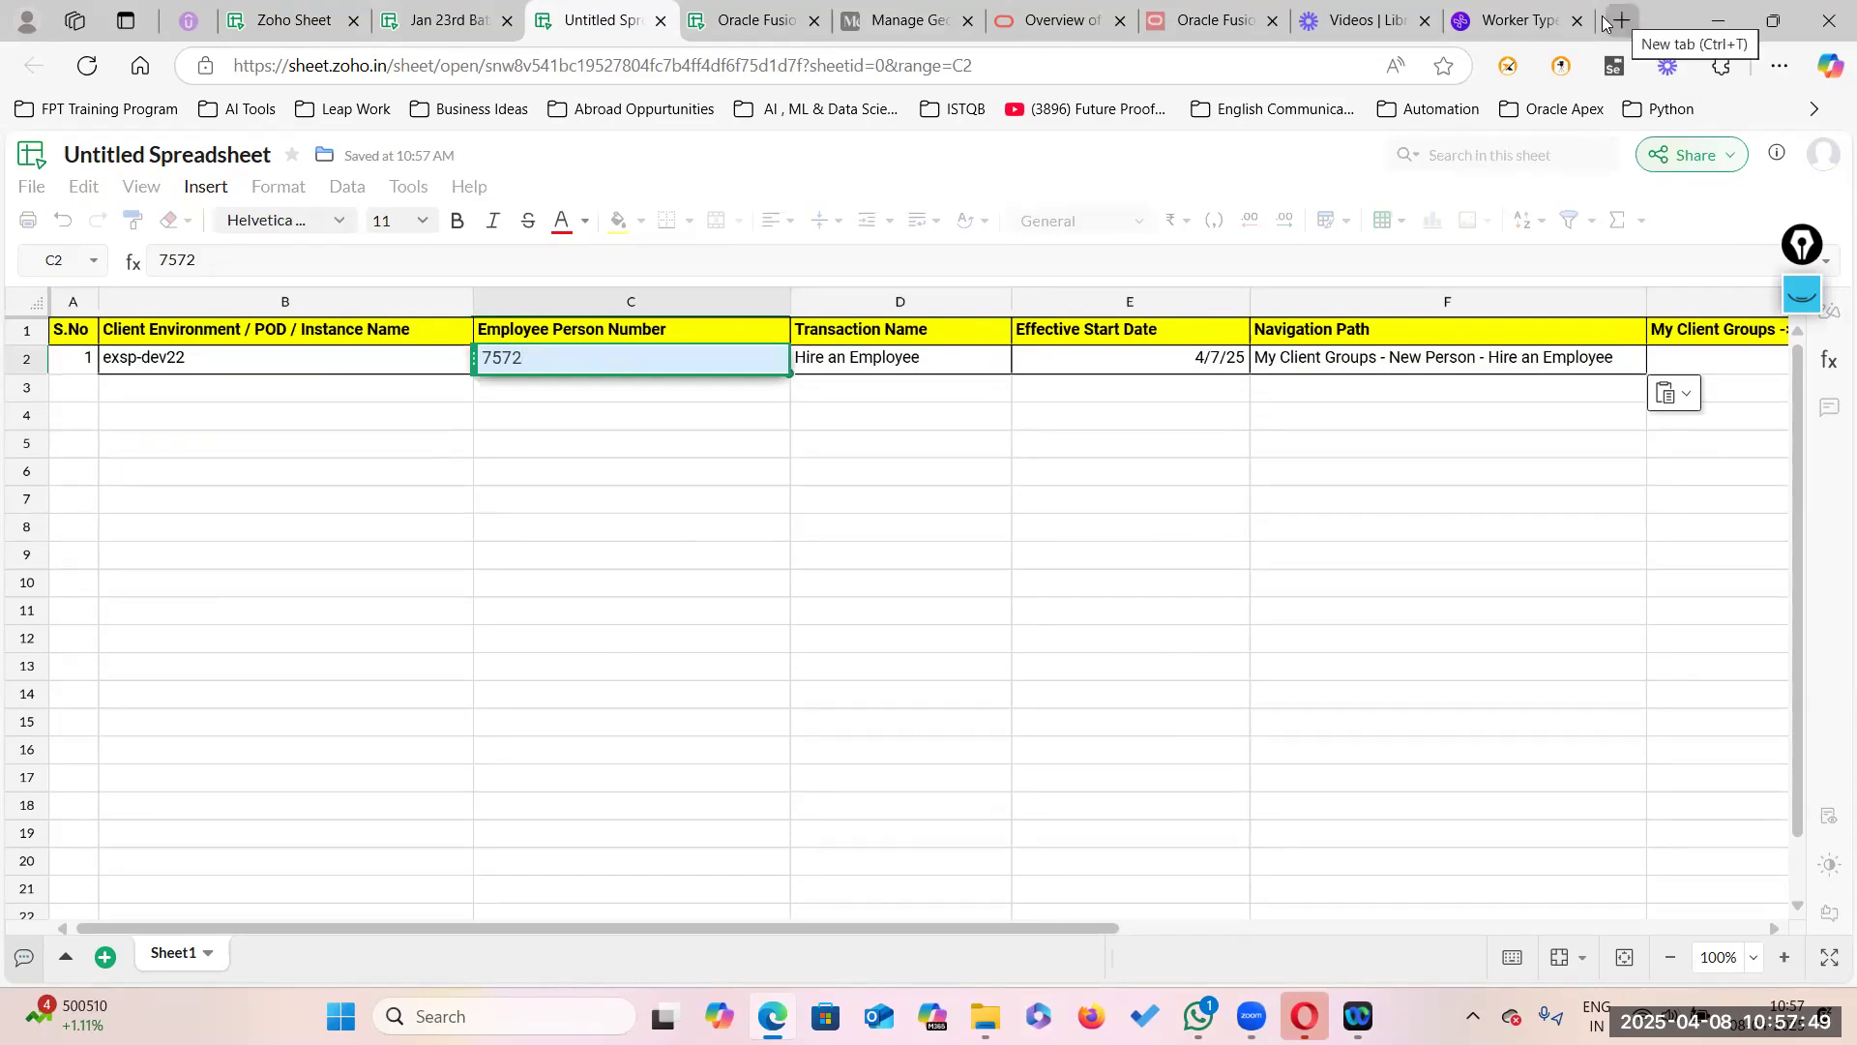
Step: Switch to Medium, open Future Proof Technologies' Oracle Demo Environments article, then launch the exsp-dev22 instance and sign in to Oracle Applications Cloud
left_click(880, 27)
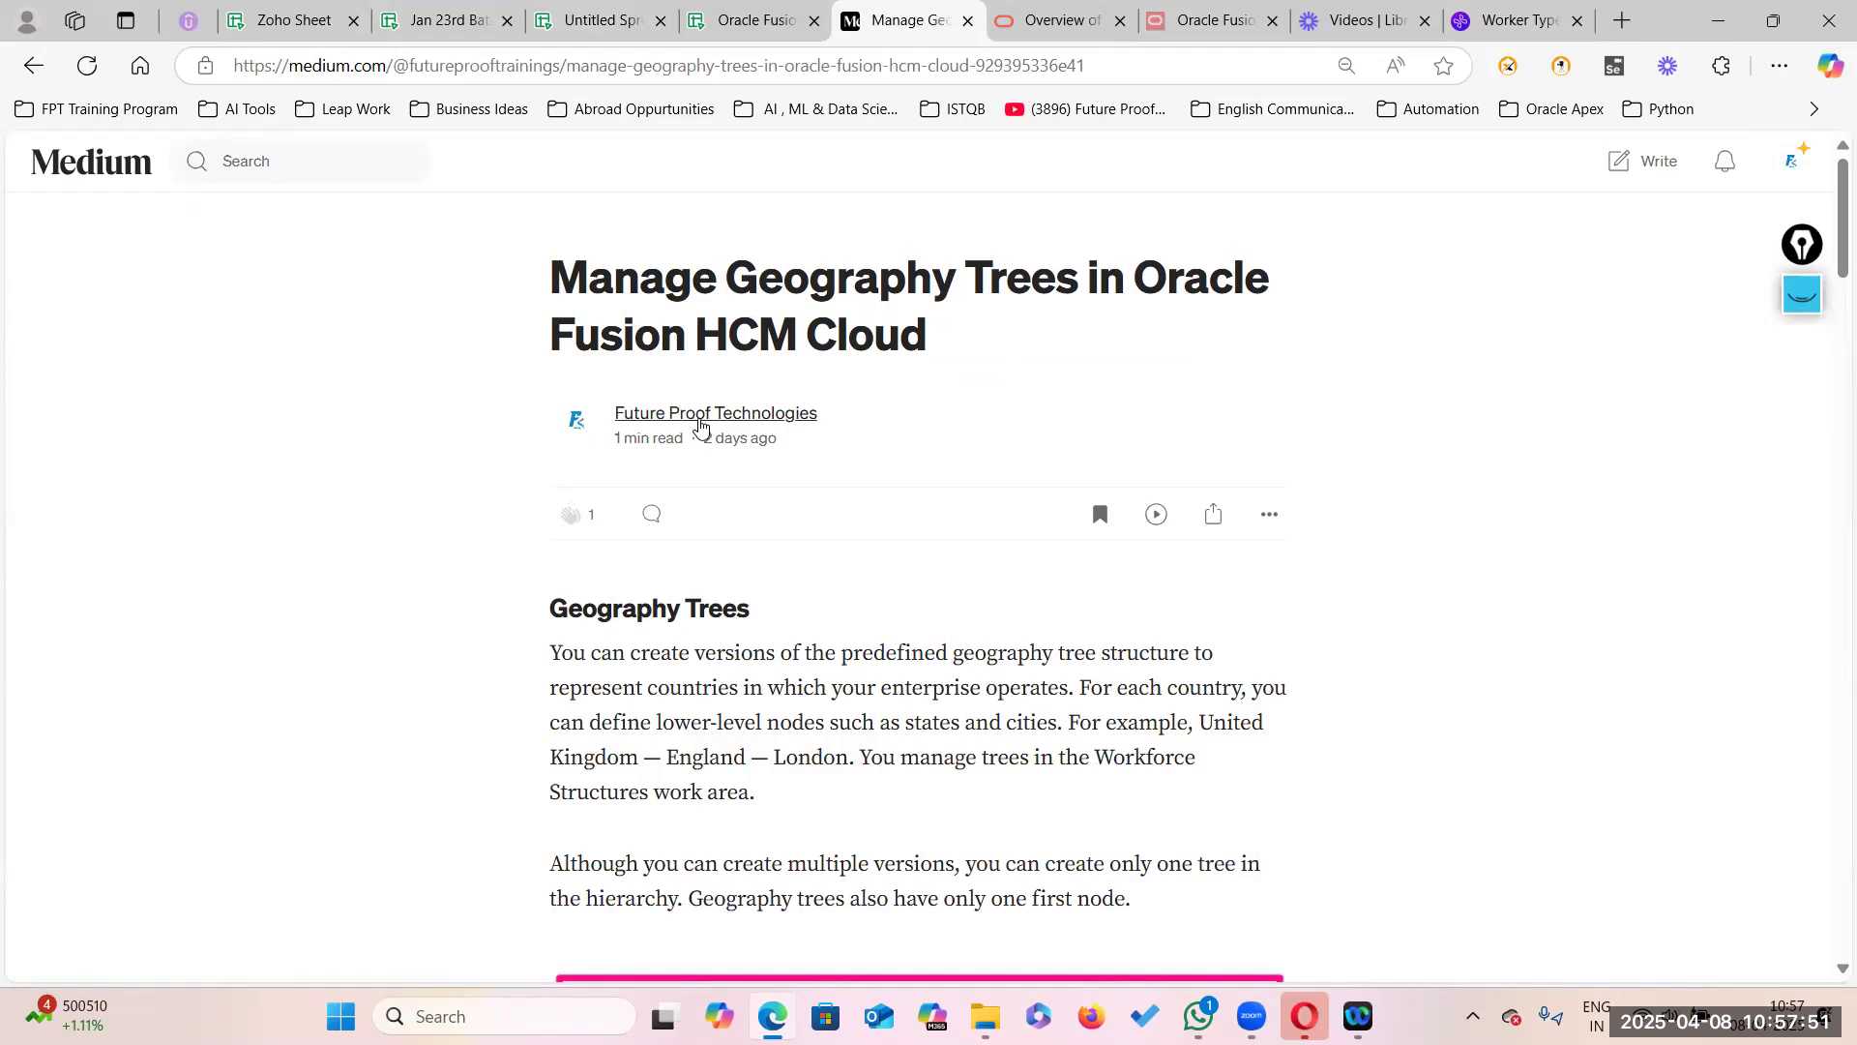
left_click(716, 416)
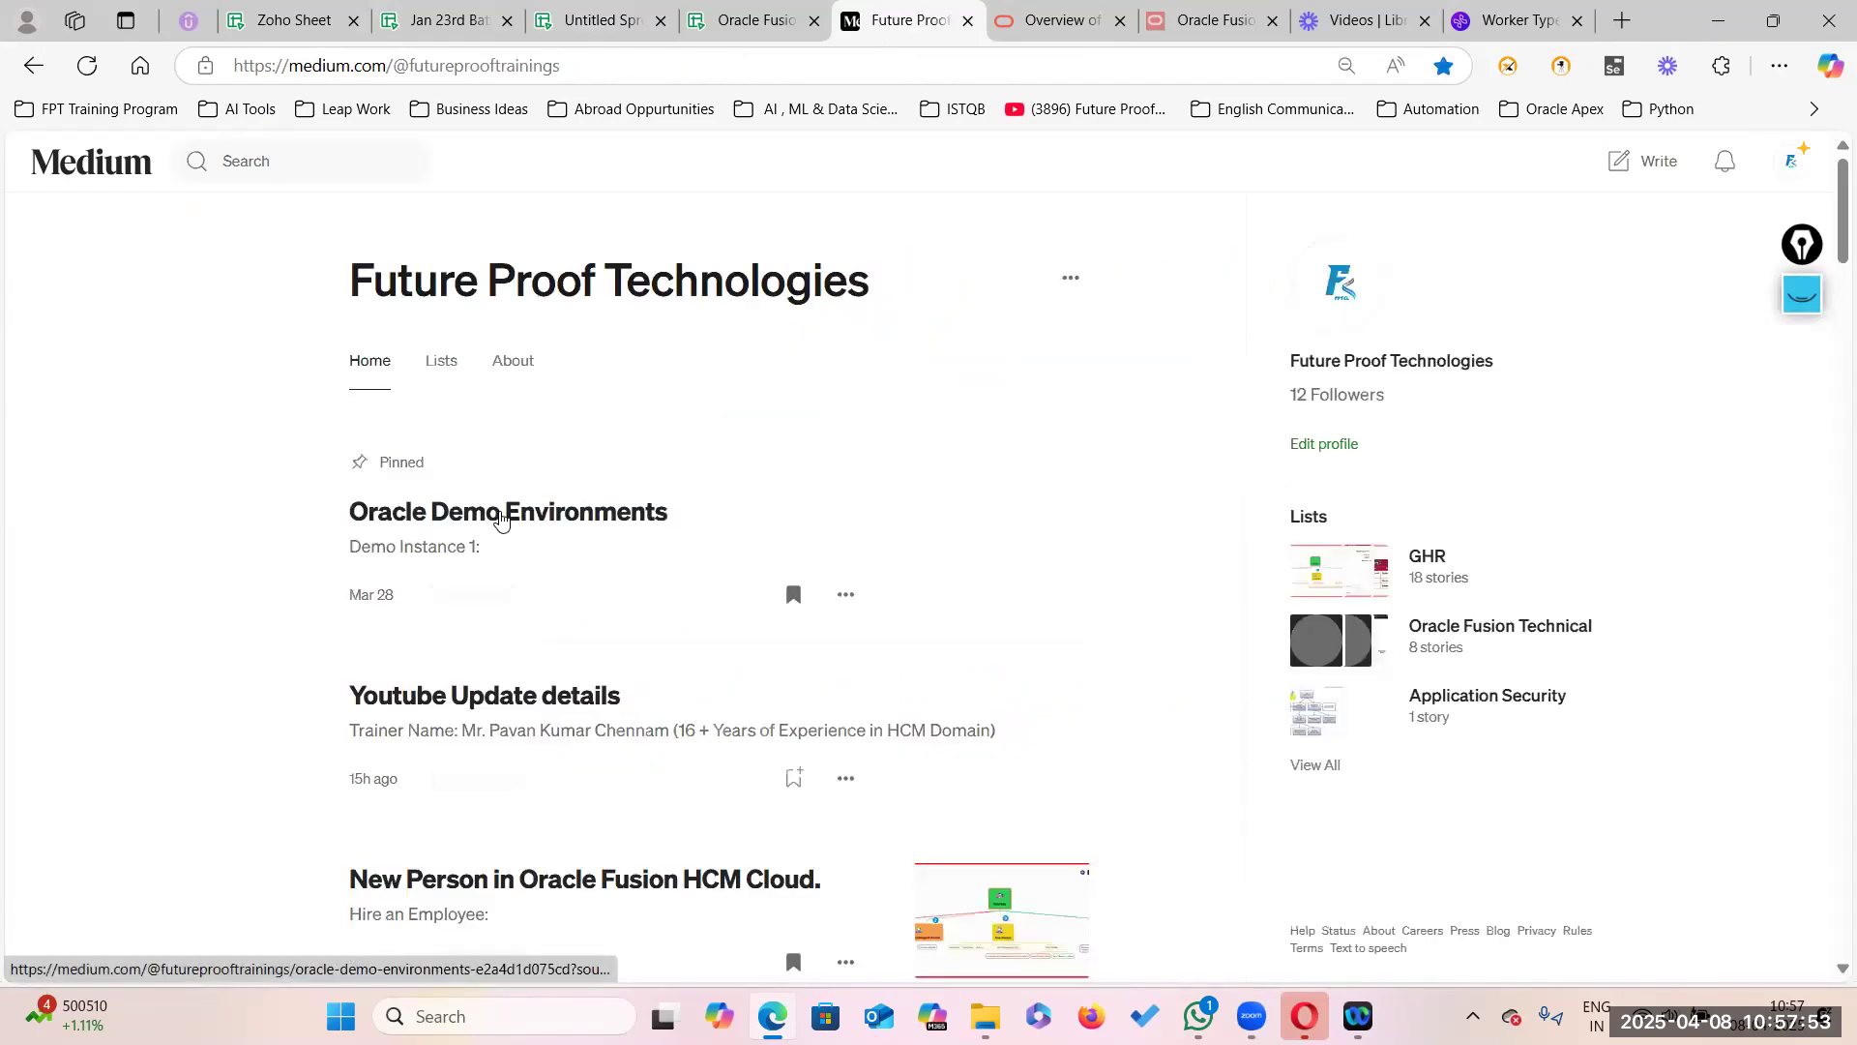
left_click(499, 514)
left_click(709, 654)
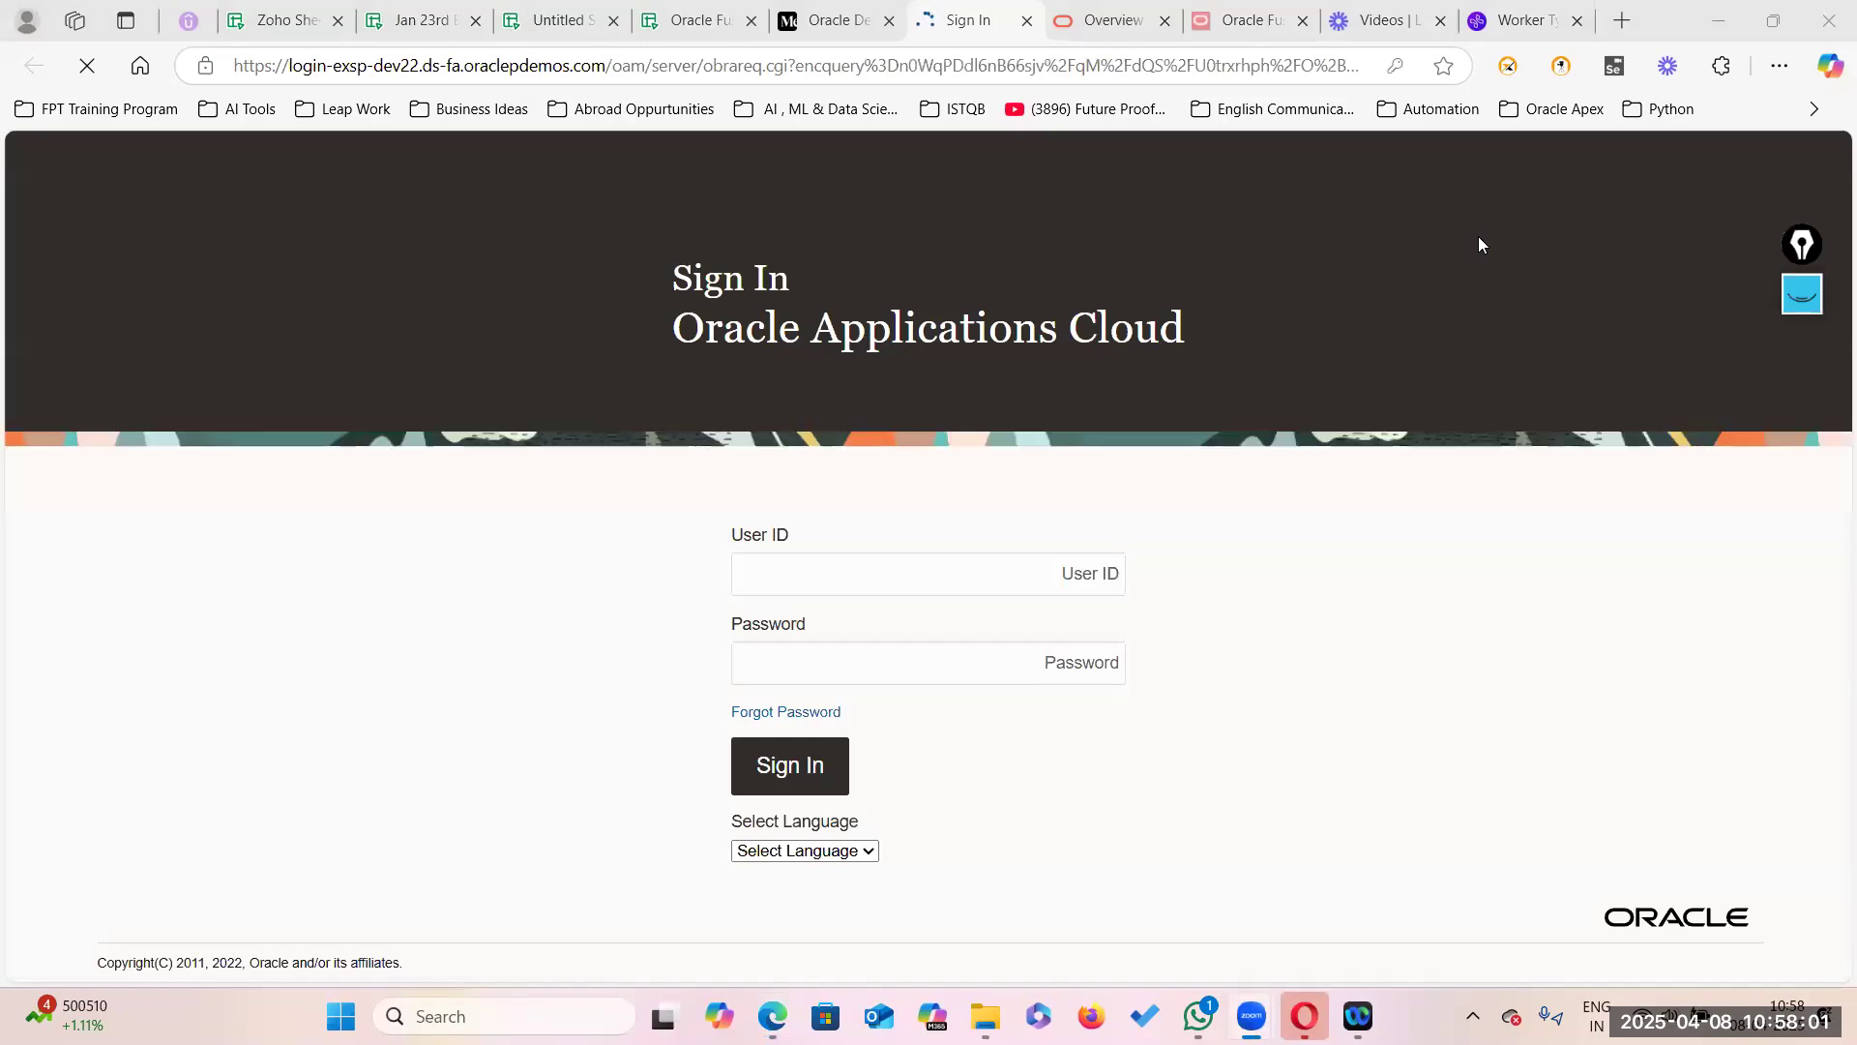
left_click(809, 772)
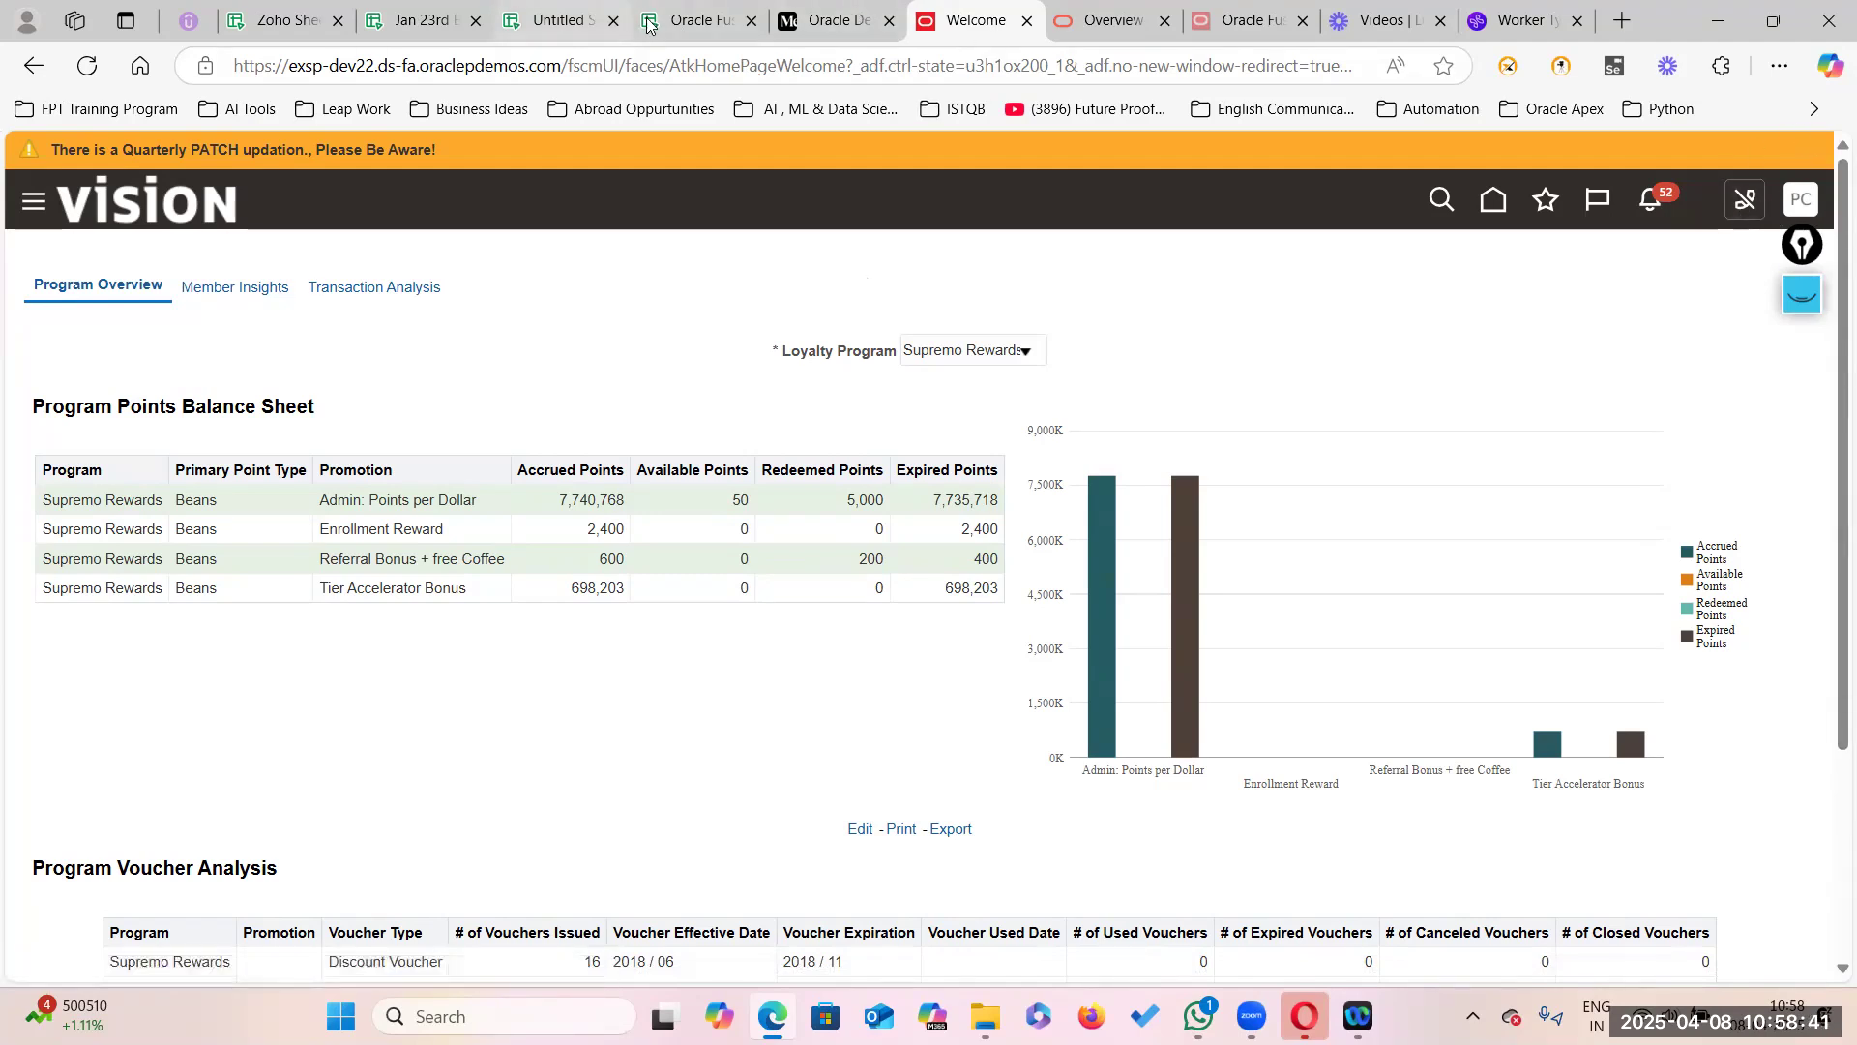
Step: Review the worker types laid out in Sheet1 of the Oracle Fusion HCM Course Content spreadsheet
left_click(697, 21)
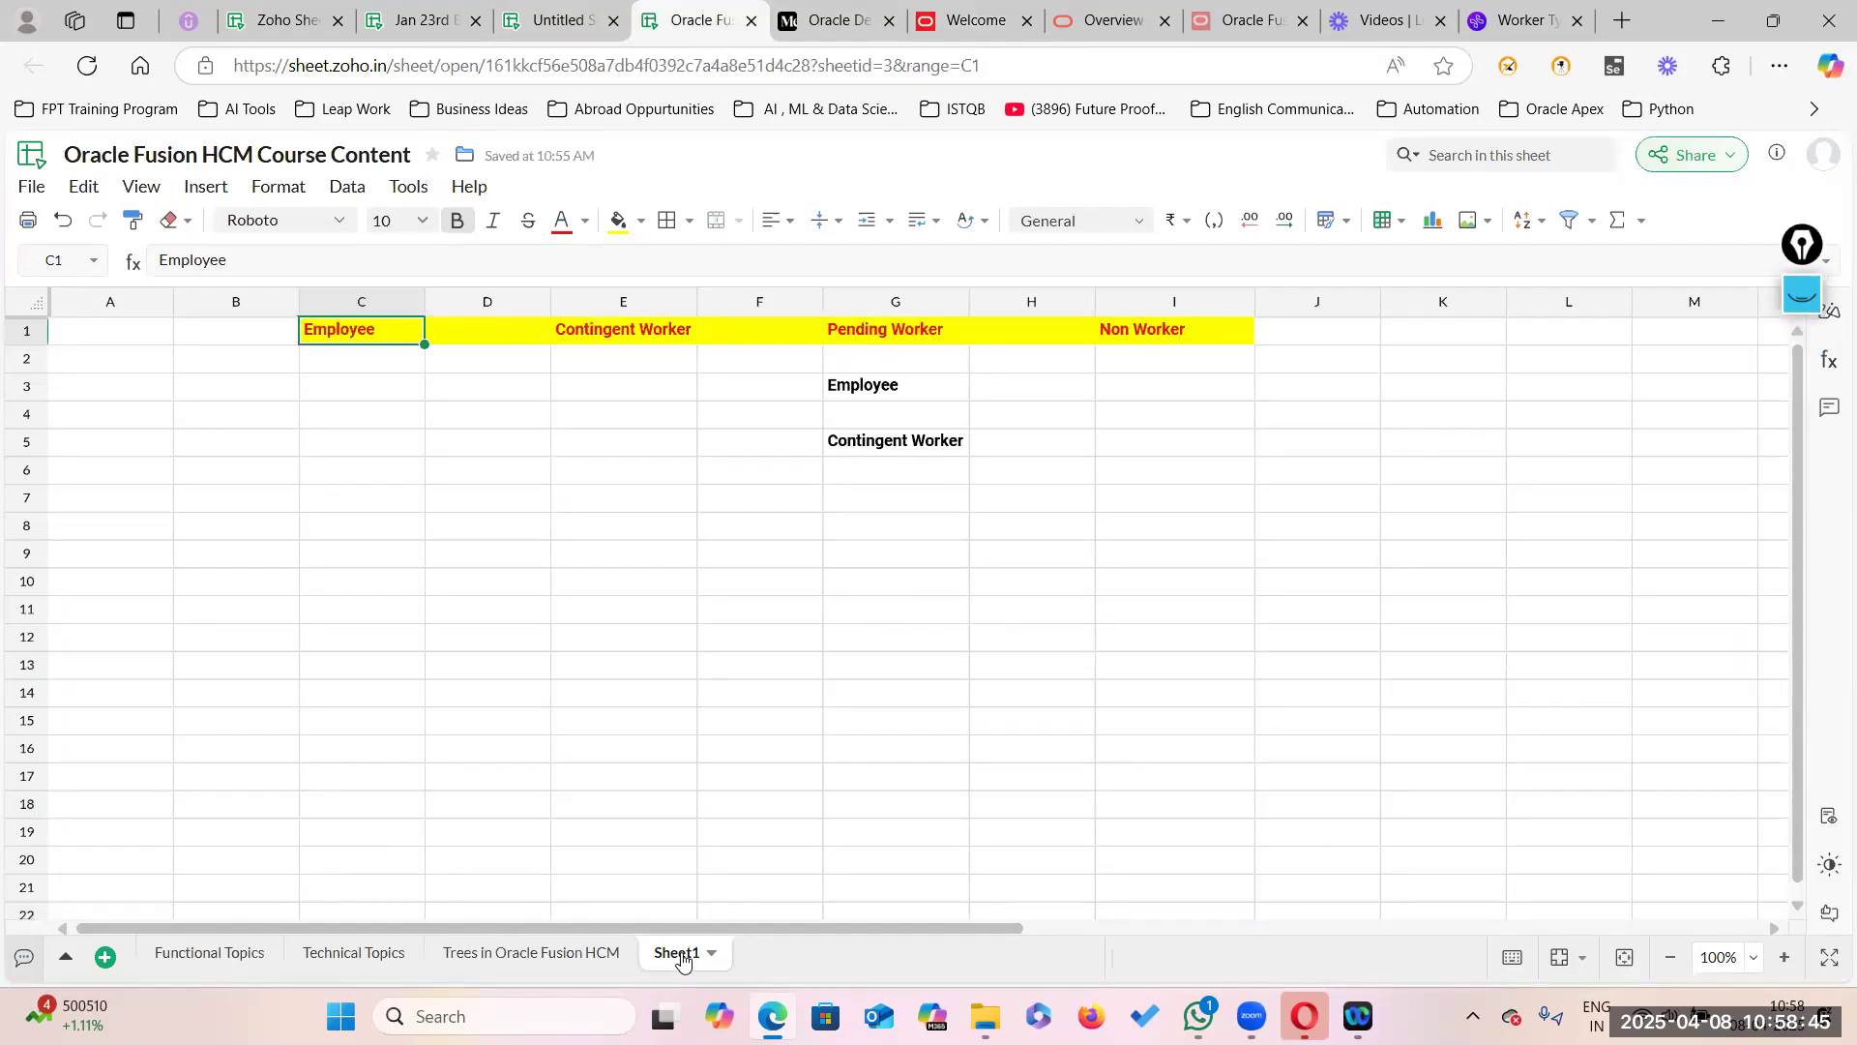
left_click(1800, 248)
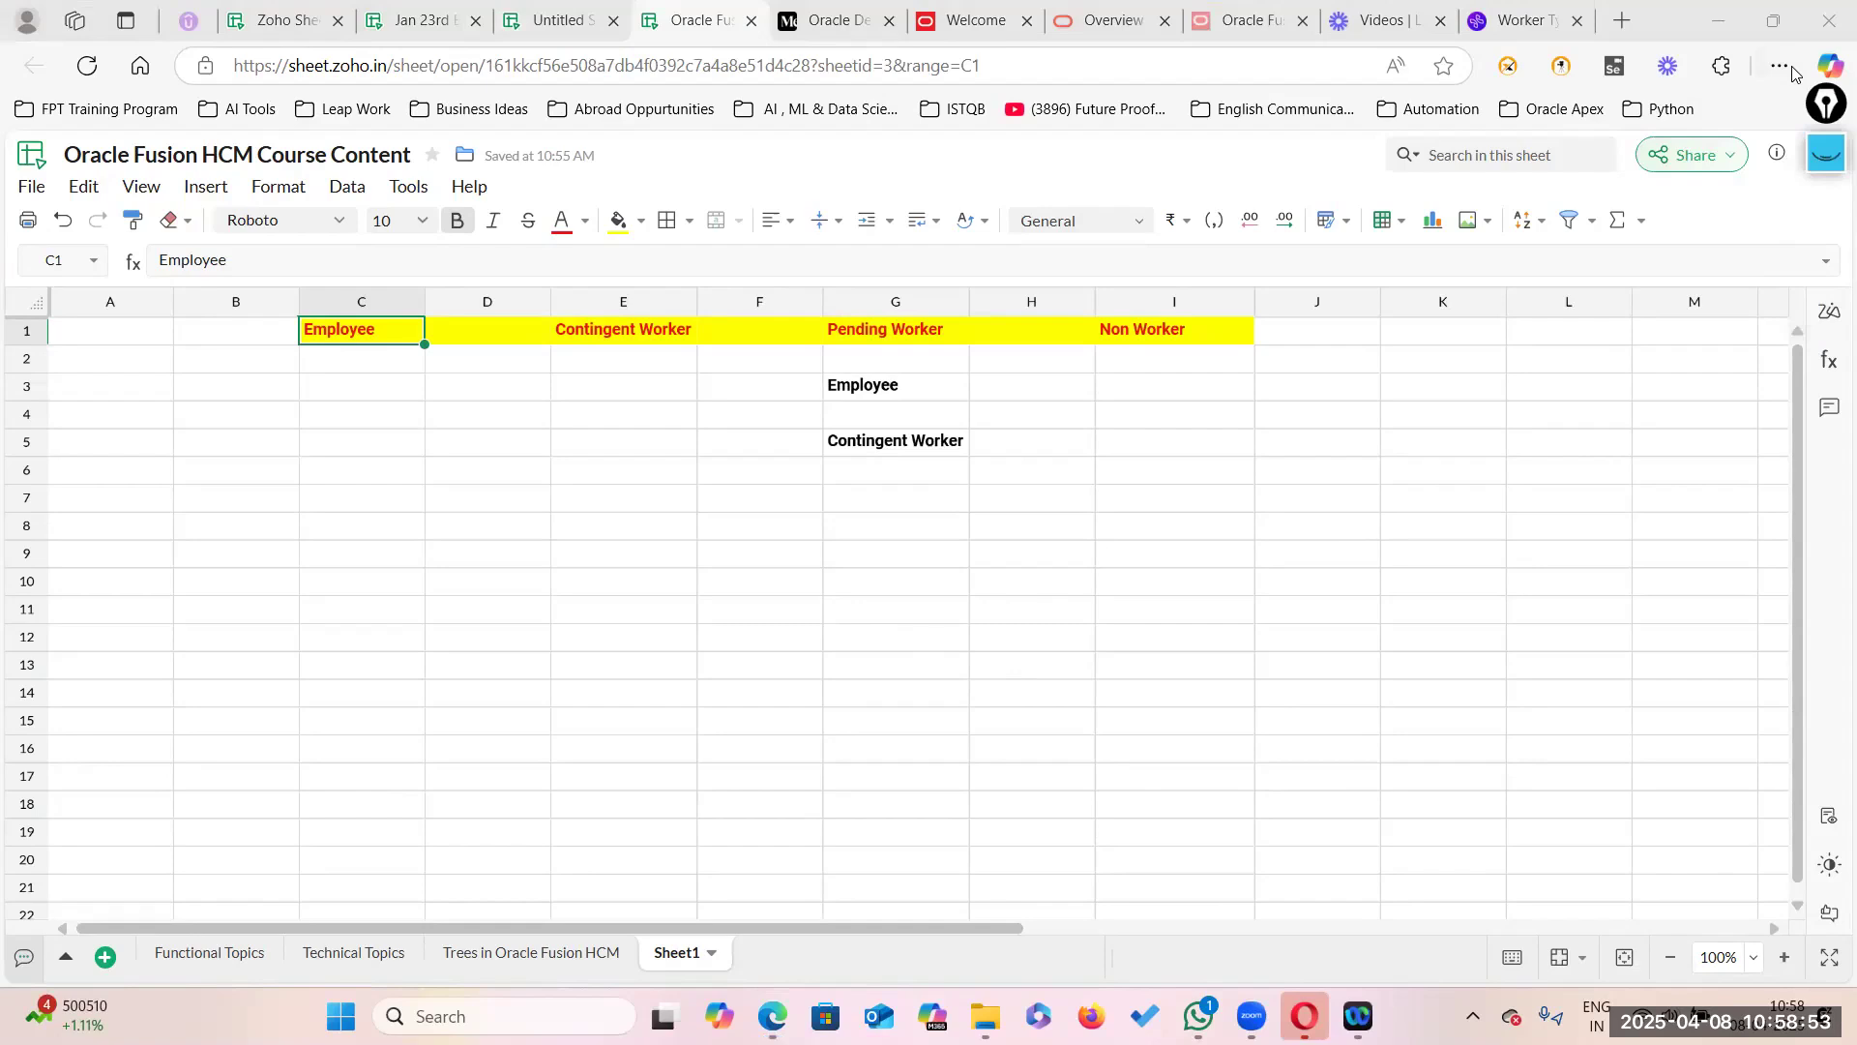
Step: Return to the Oracle exsp-dev22 instance and start Add a Contingent Worker from New Person under My Client Groups
left_click(968, 22)
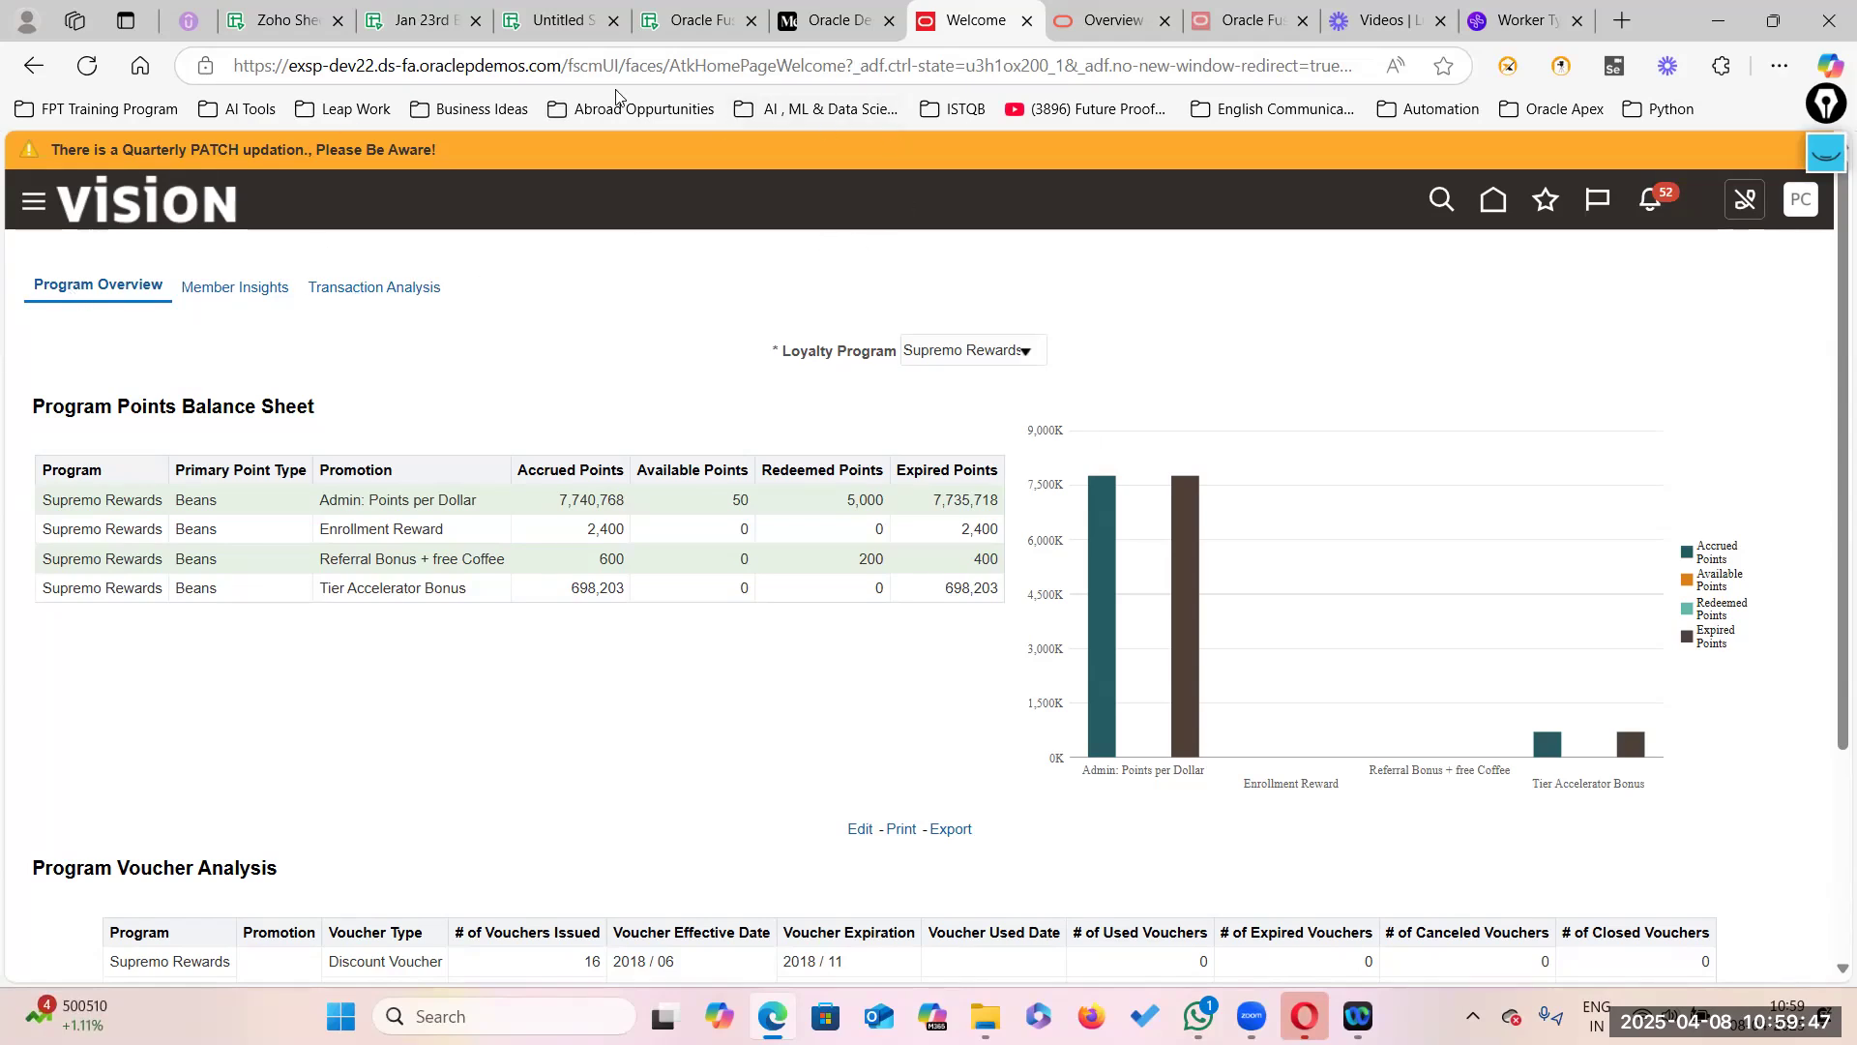
left_click(34, 211)
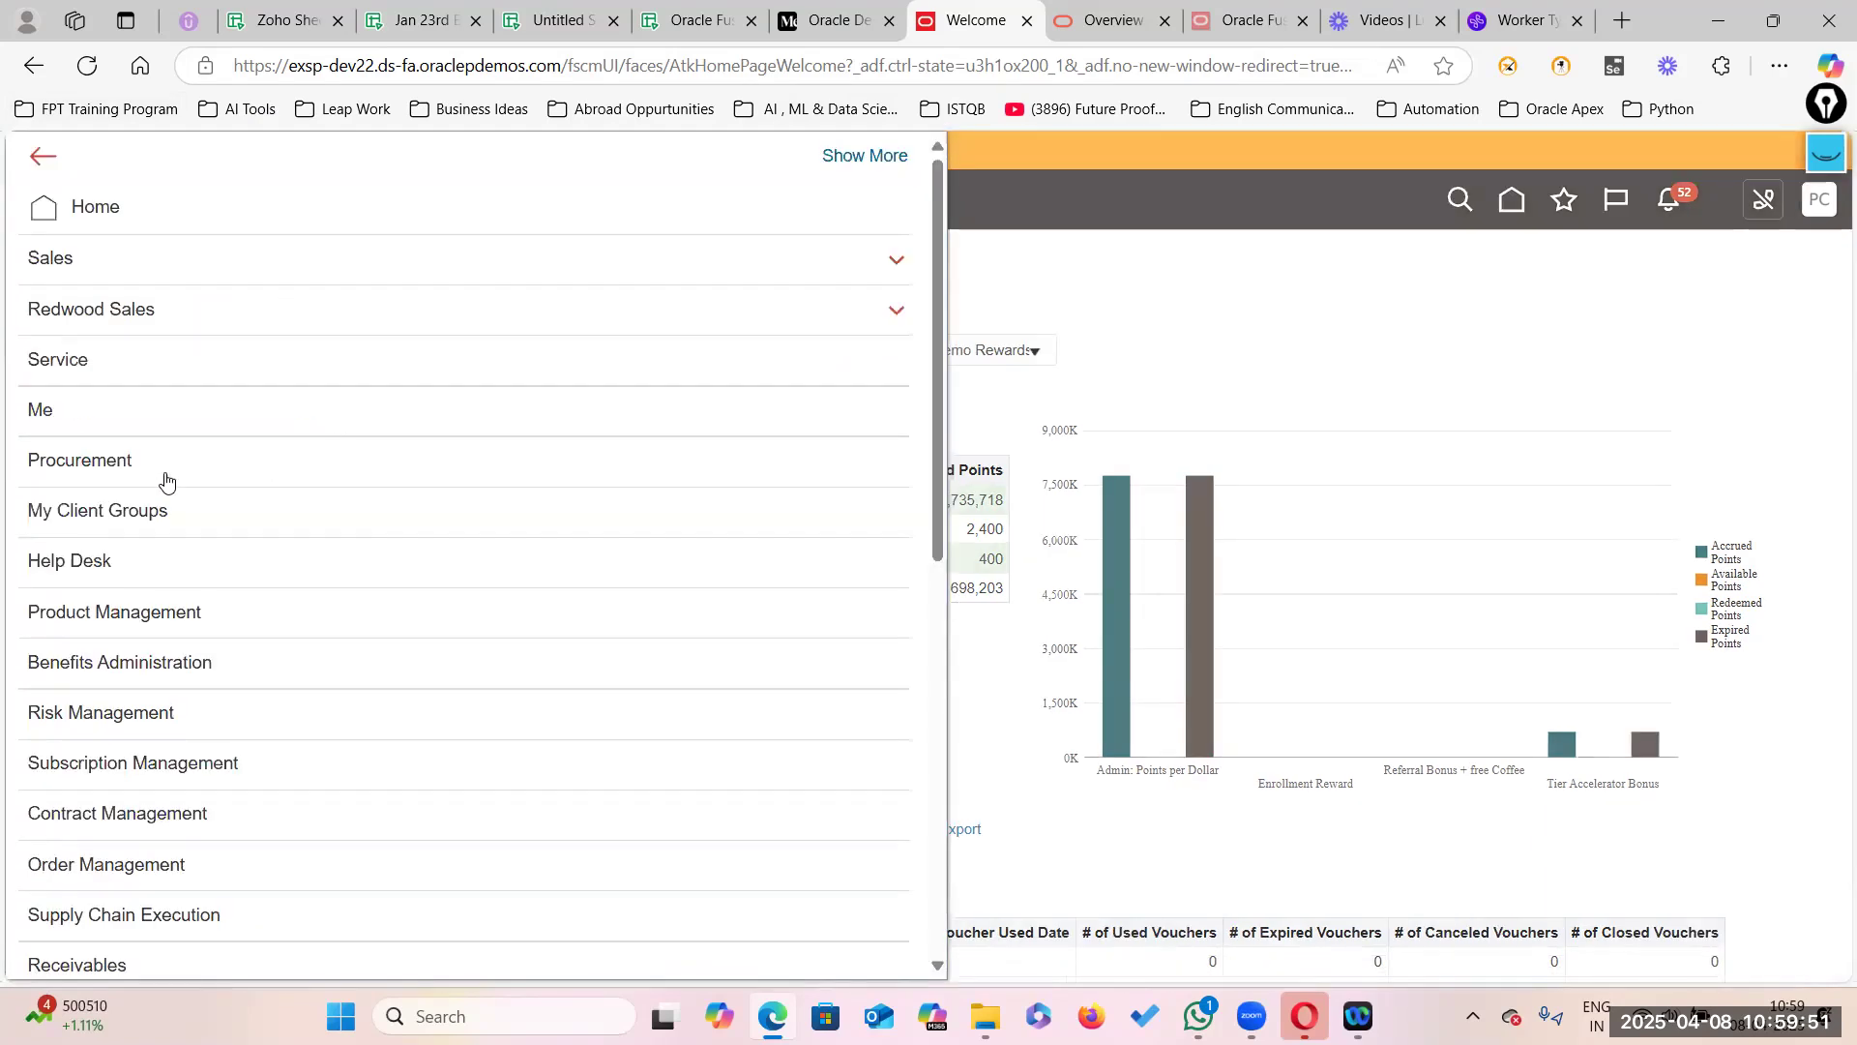
left_click(203, 519)
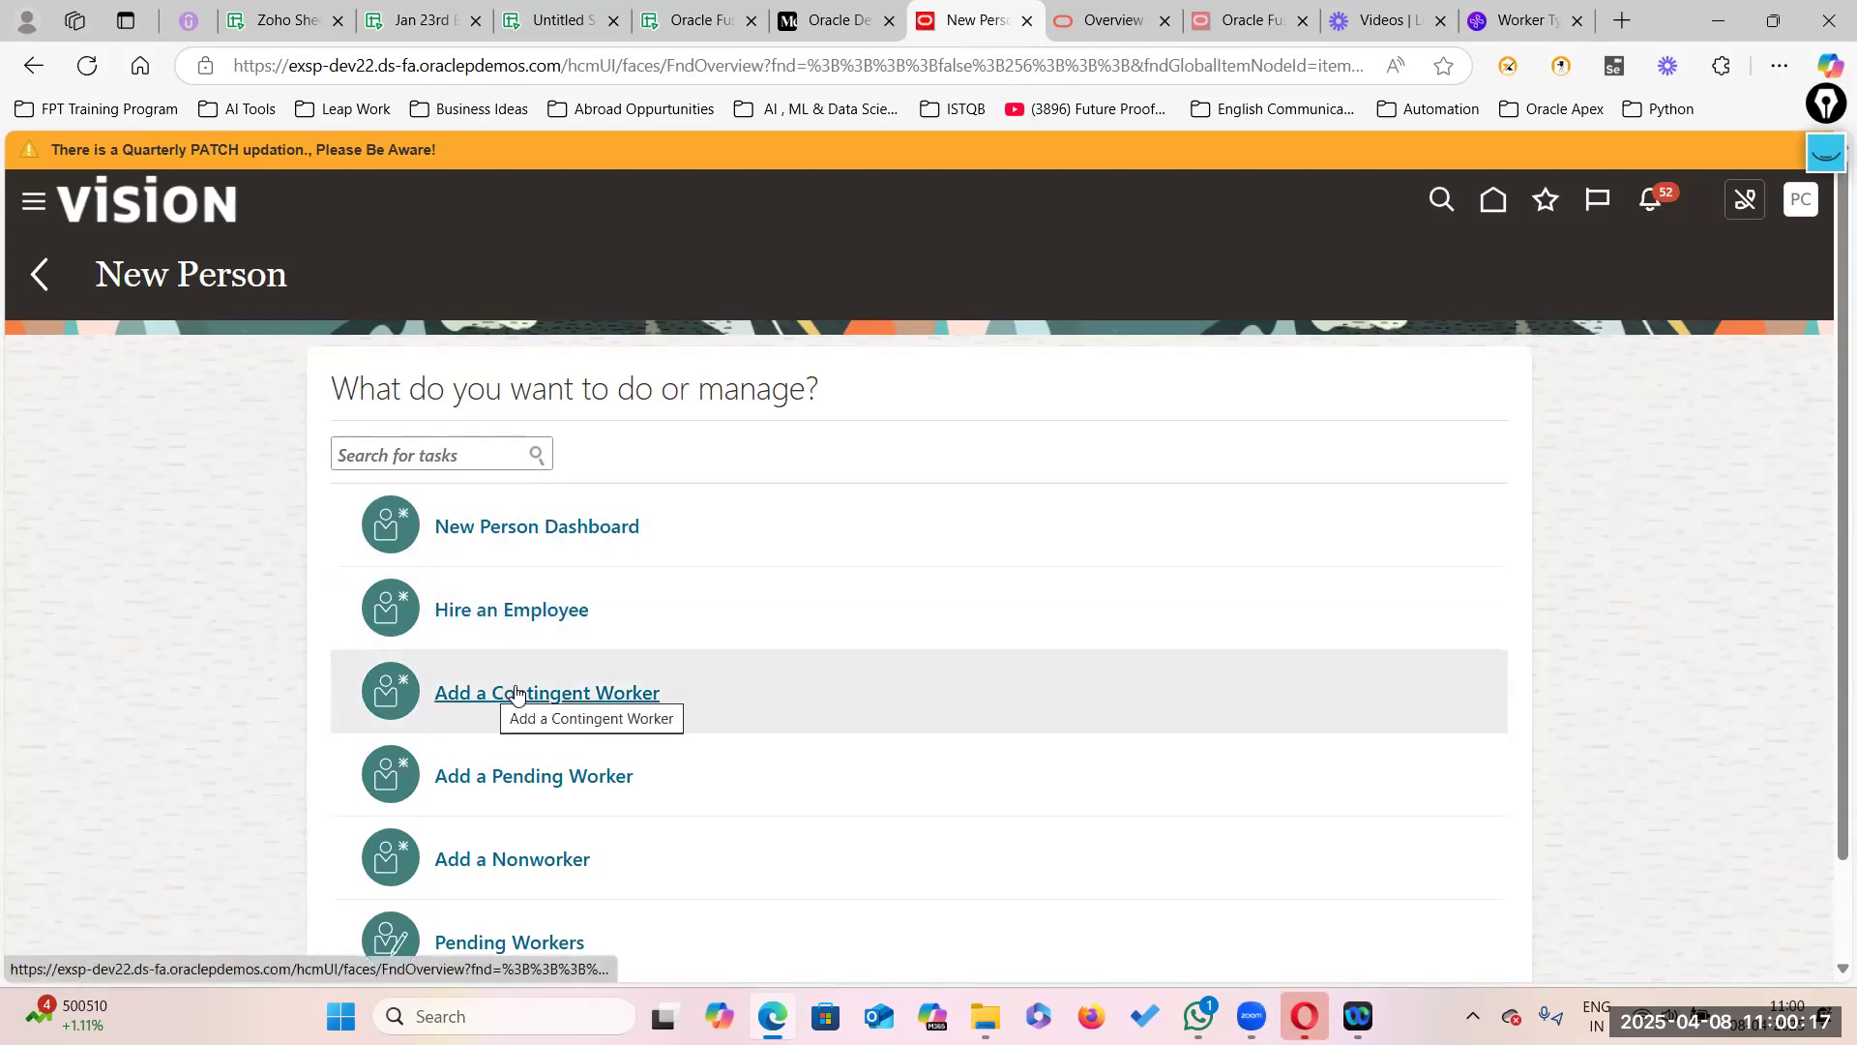
left_click(558, 695)
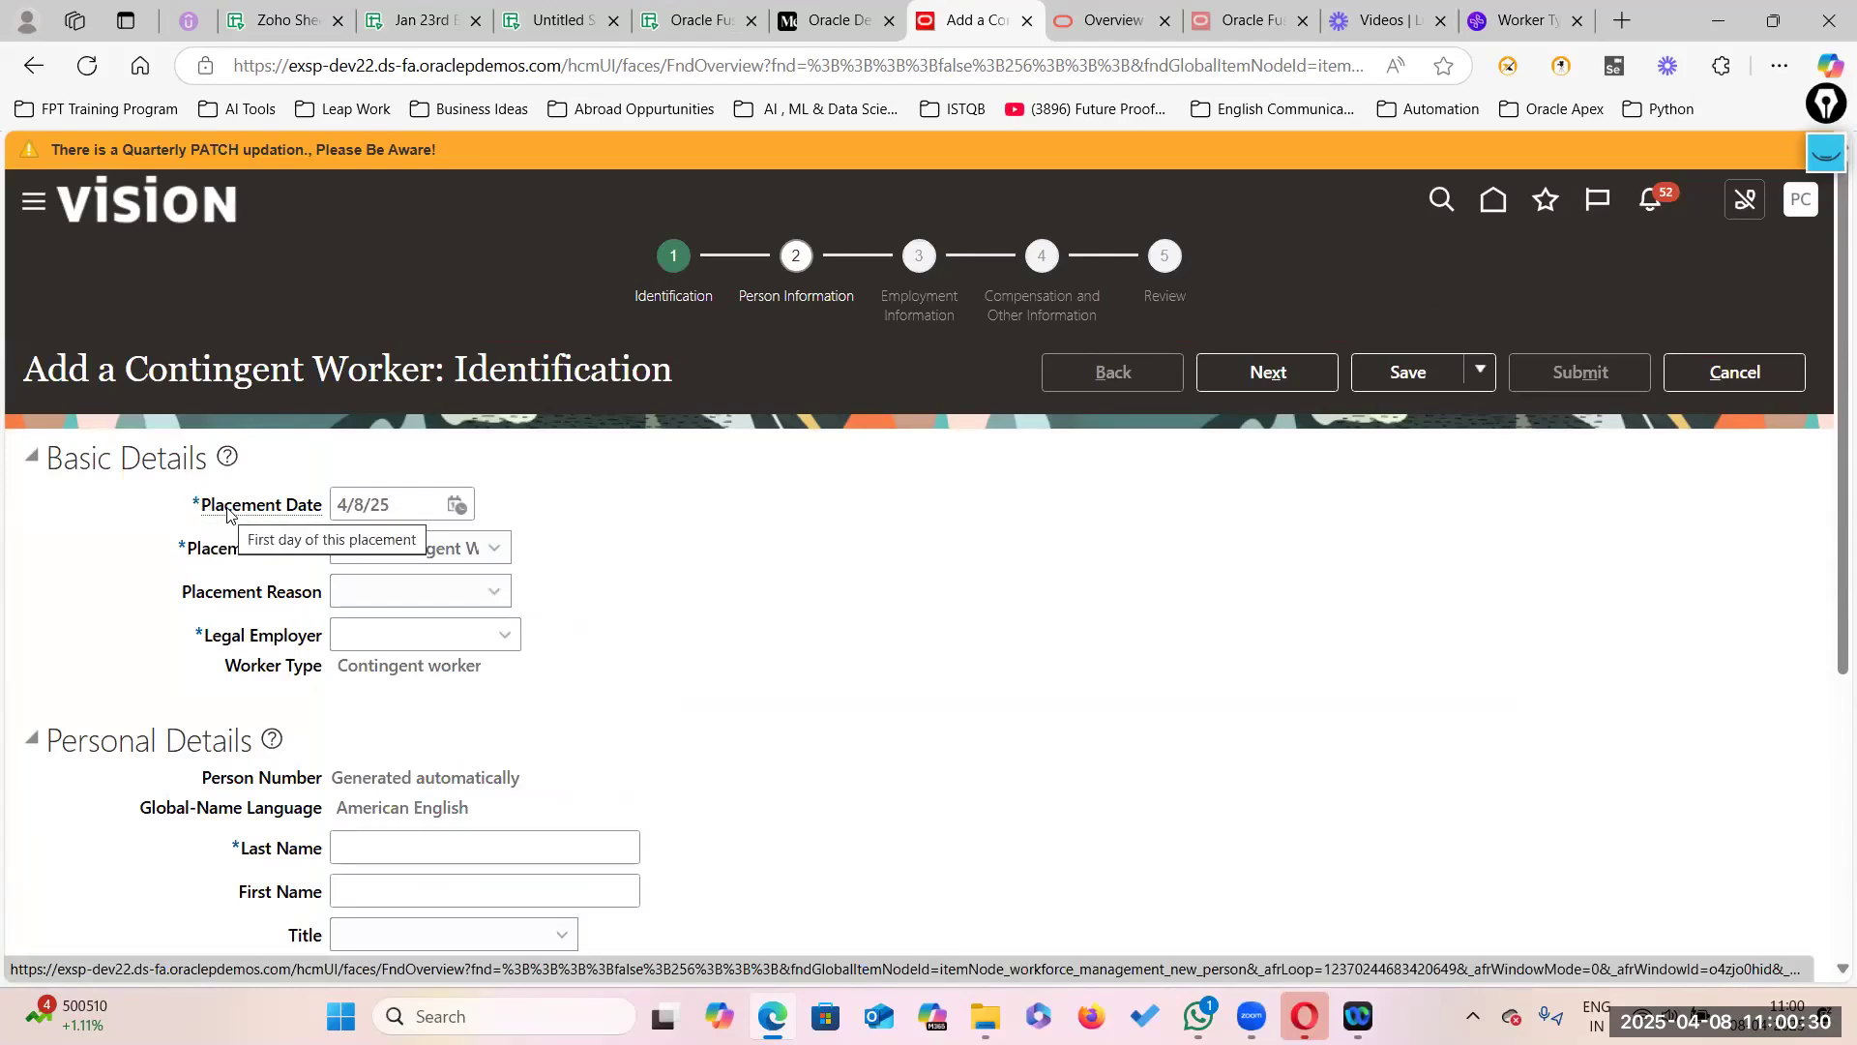
Step: Show the screen annotation tools and clear the red rectangle left on the screen
left_click(1824, 158)
mouse_move(1827, 489)
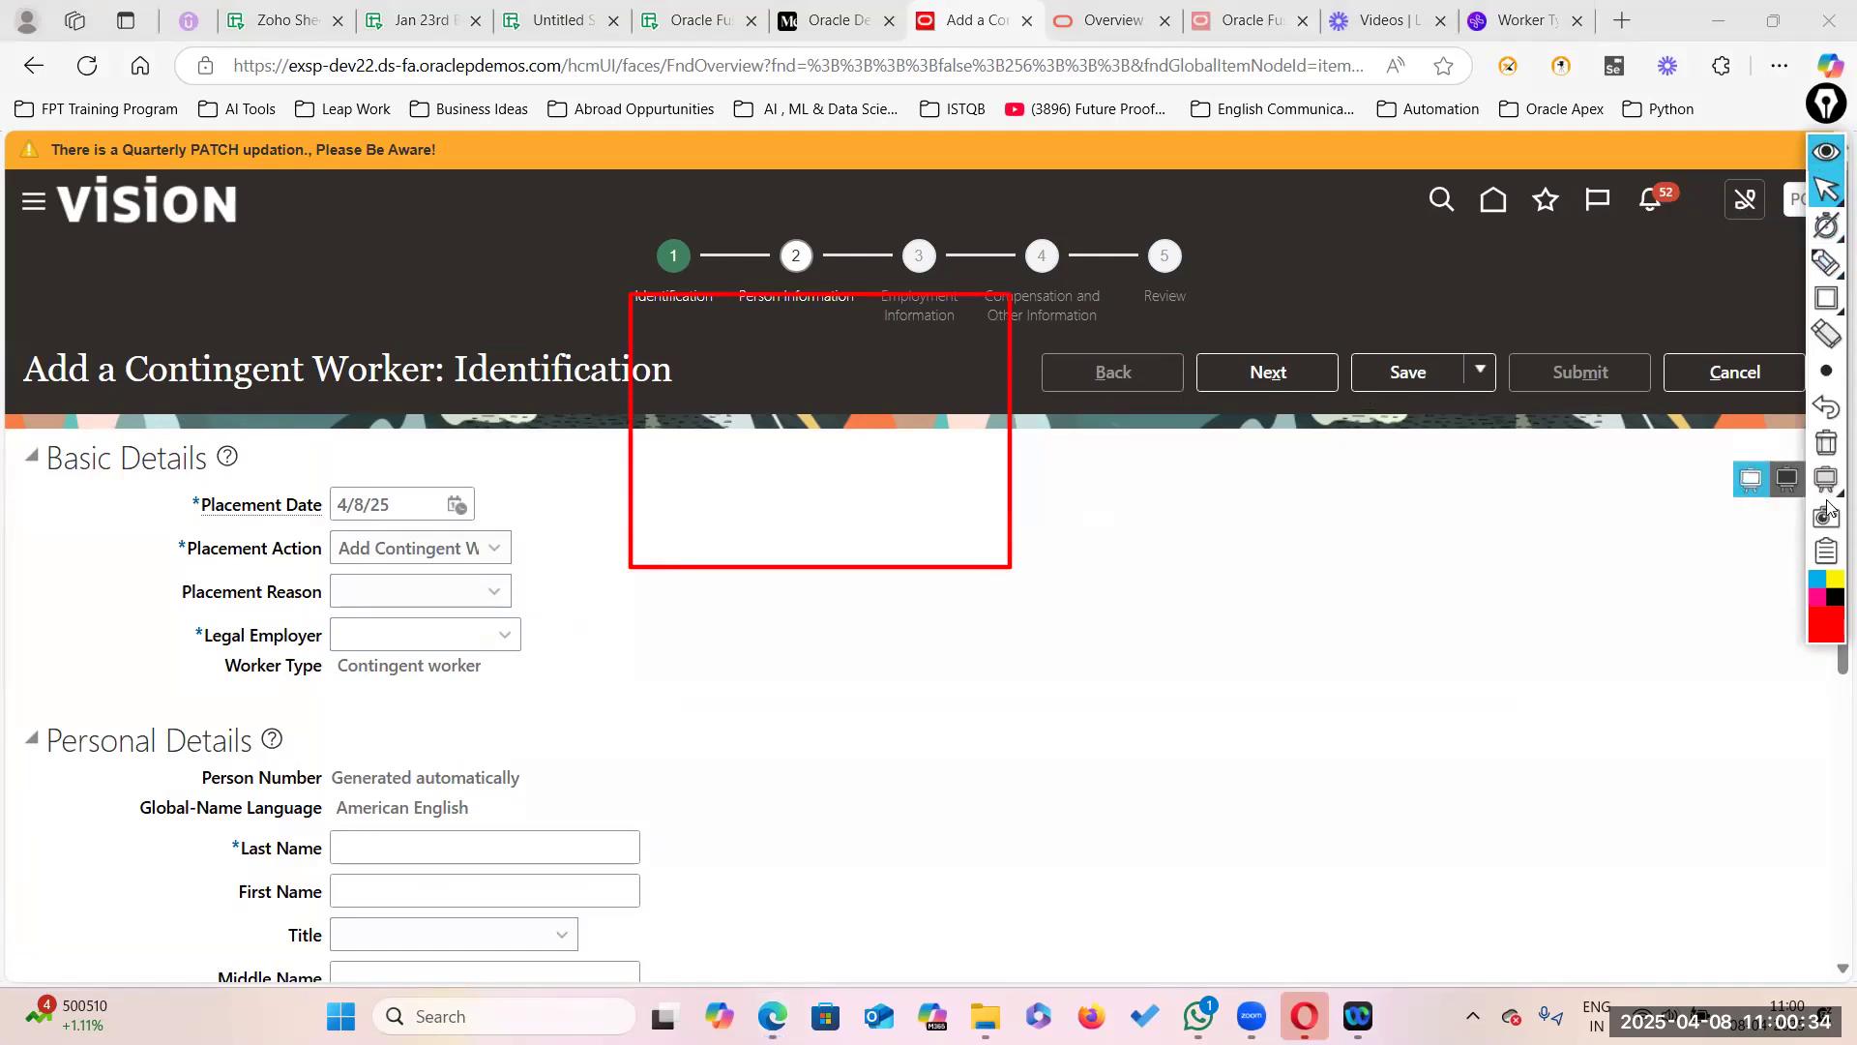
left_click(1827, 443)
mouse_move(1834, 303)
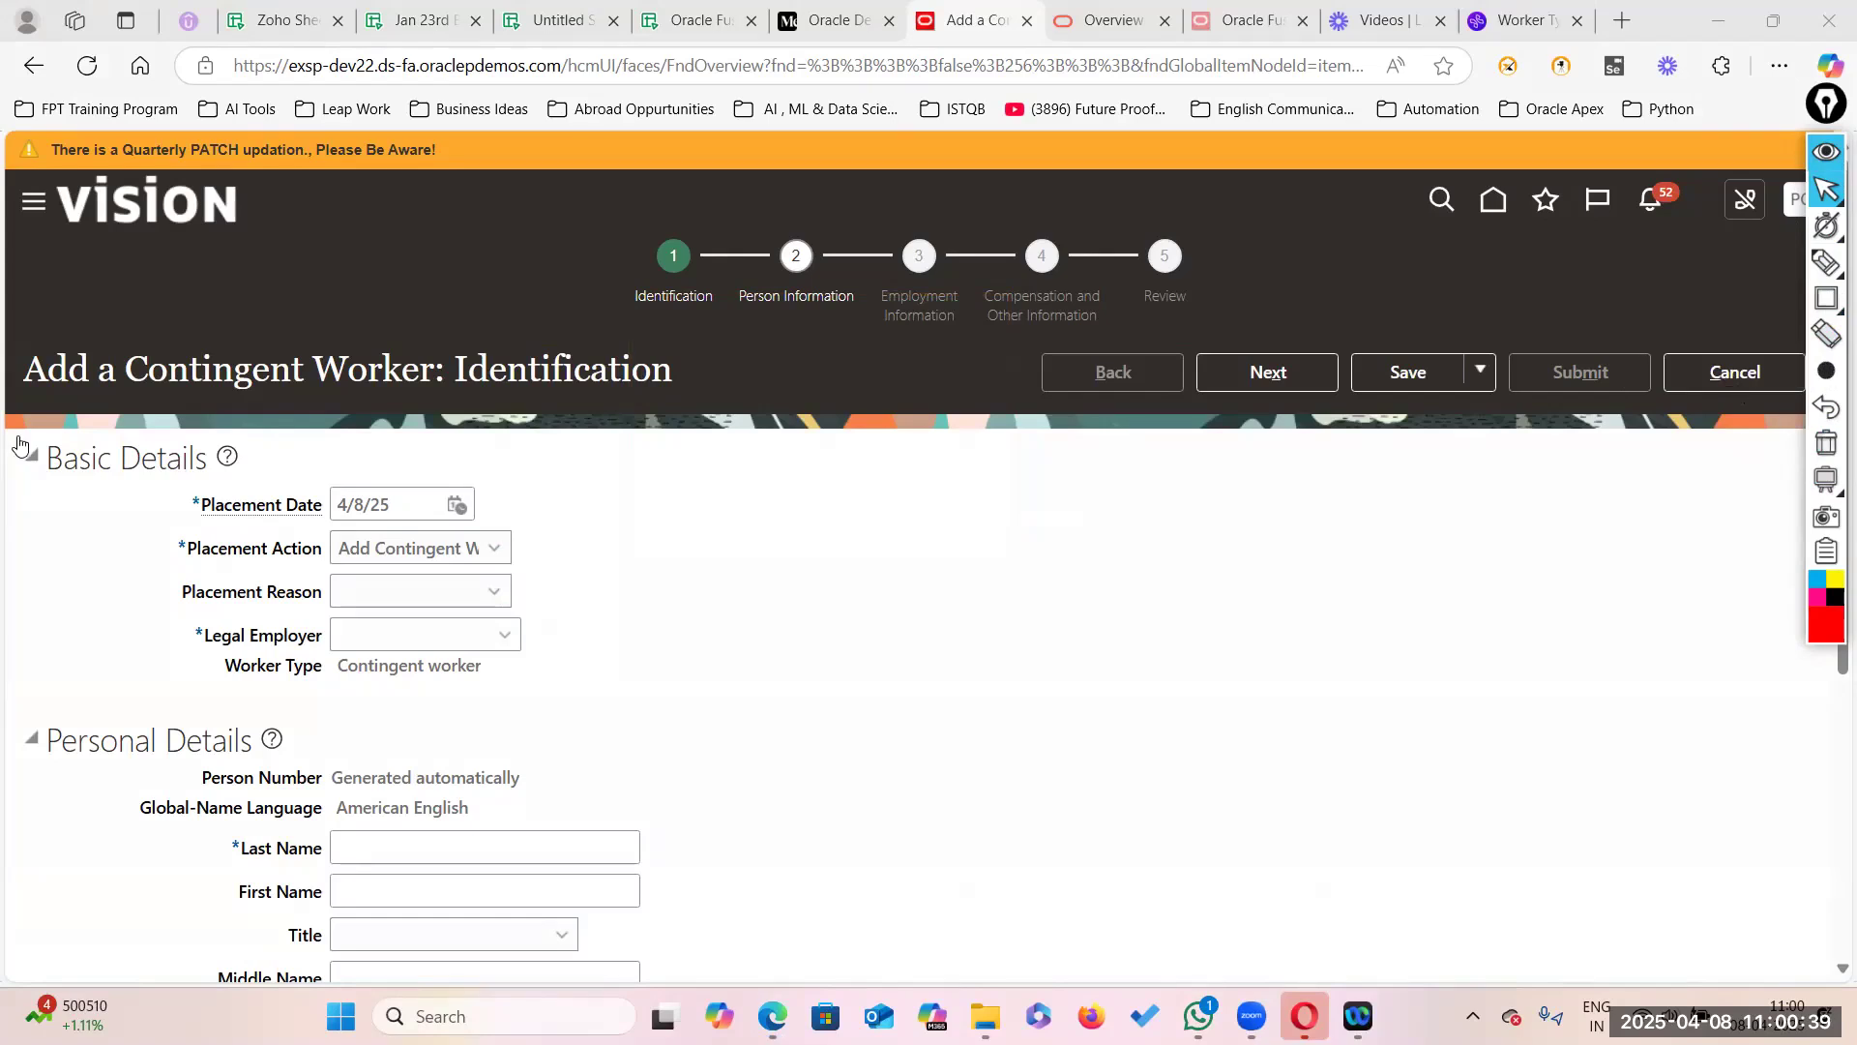
Step: Draw a bright red rectangle around the Basic Details section of the contingent worker form
left_click_drag(17, 433, 141, 554)
left_click(770, 457)
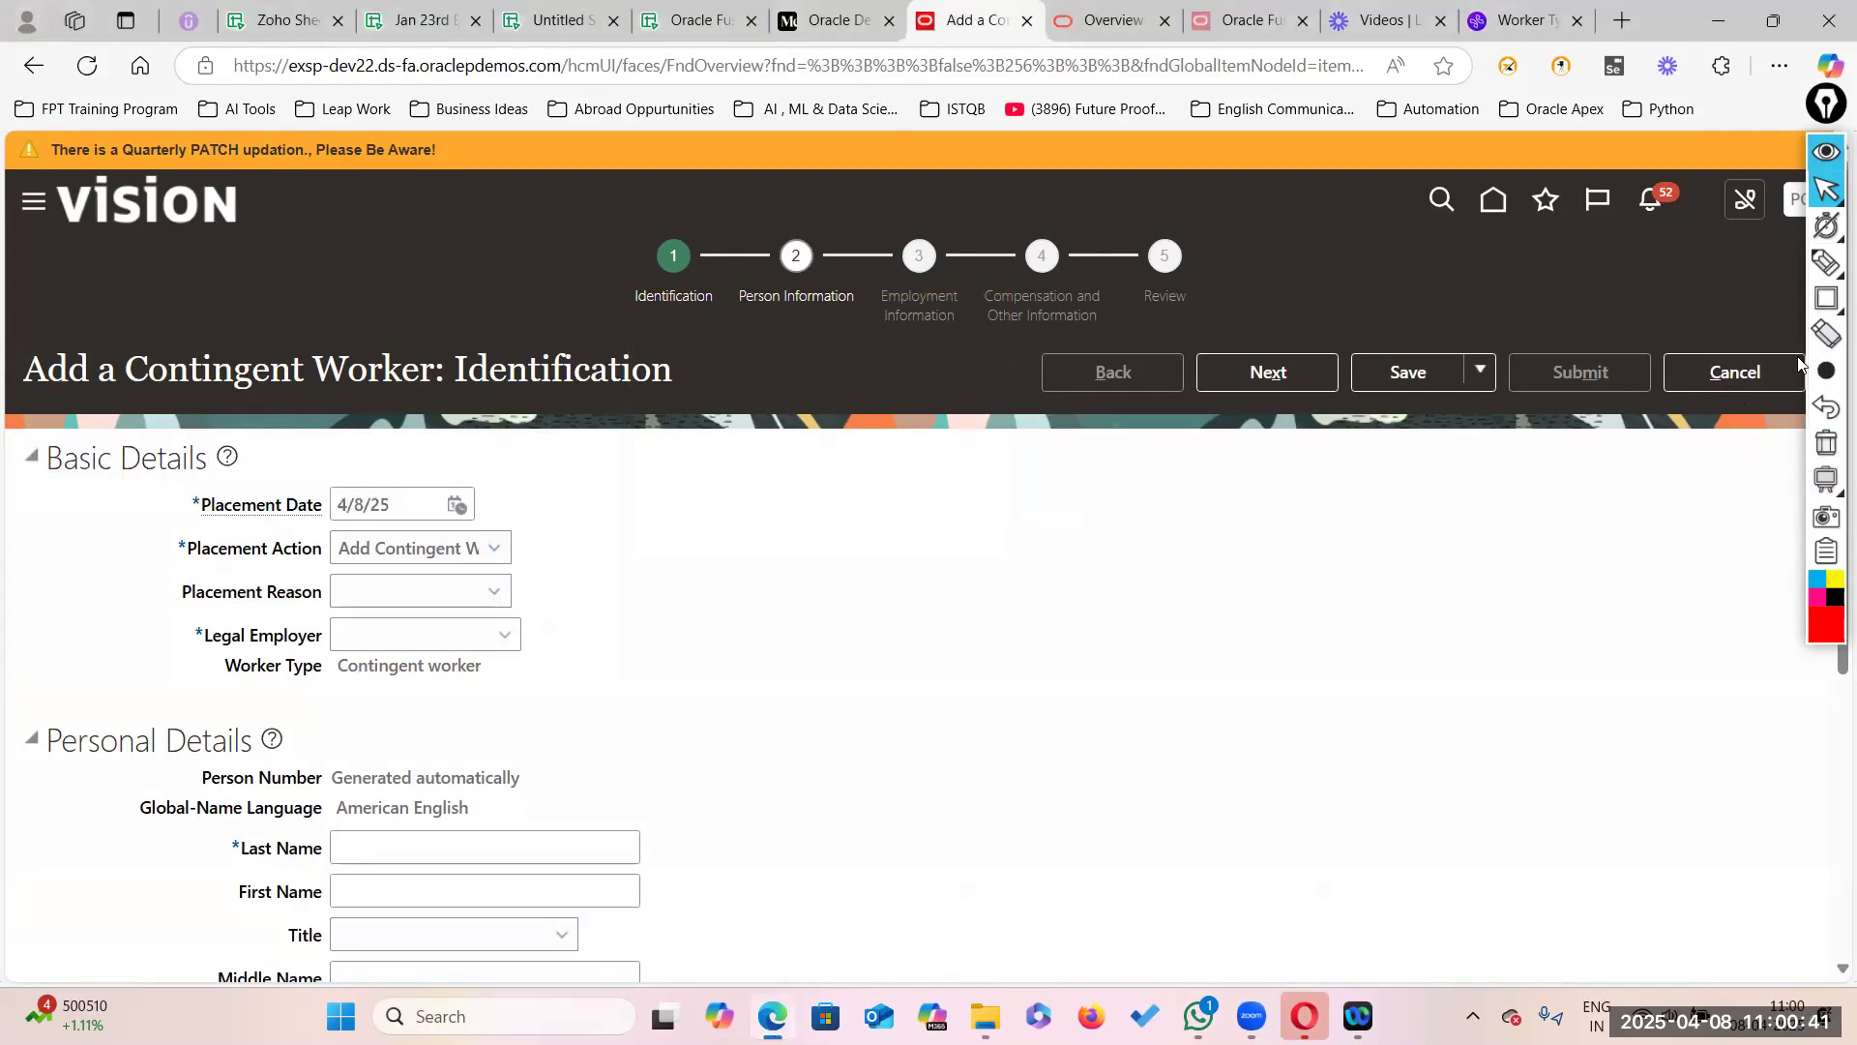
mouse_move(1826, 301)
left_click(1768, 304)
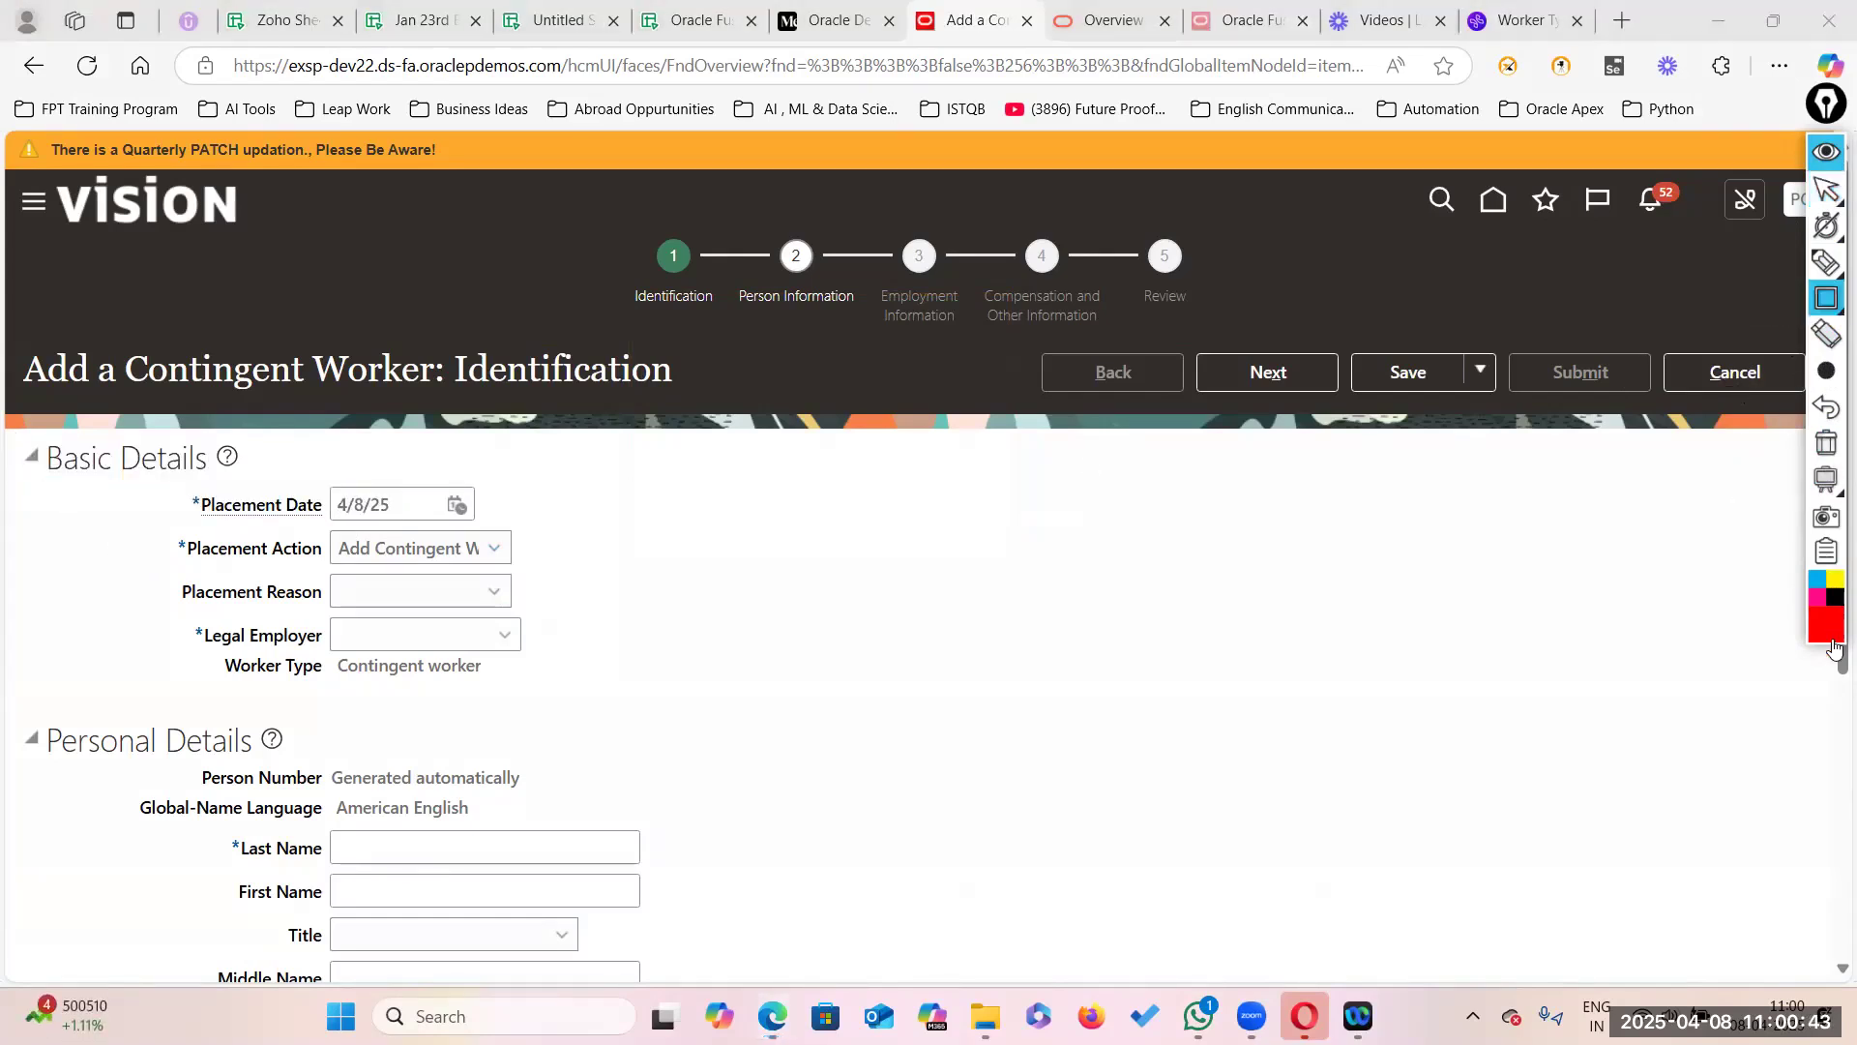
left_click(1828, 627)
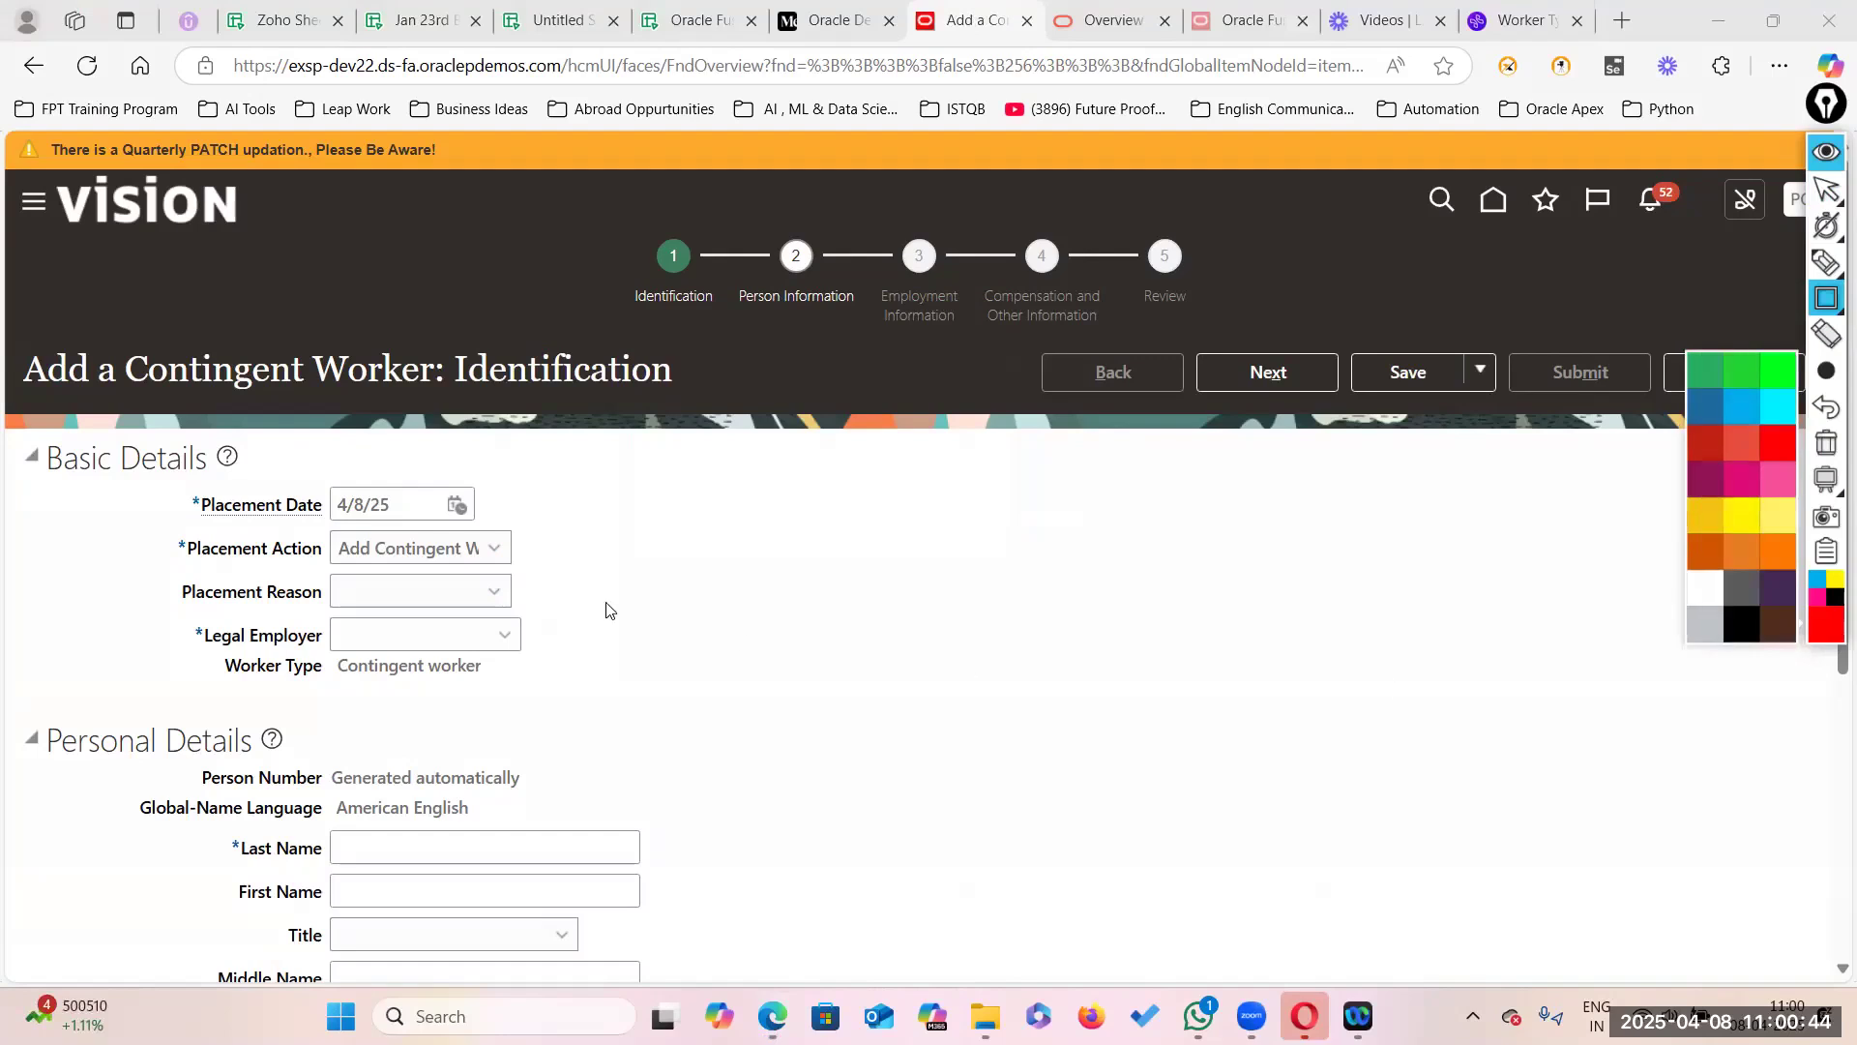
left_click(1788, 450)
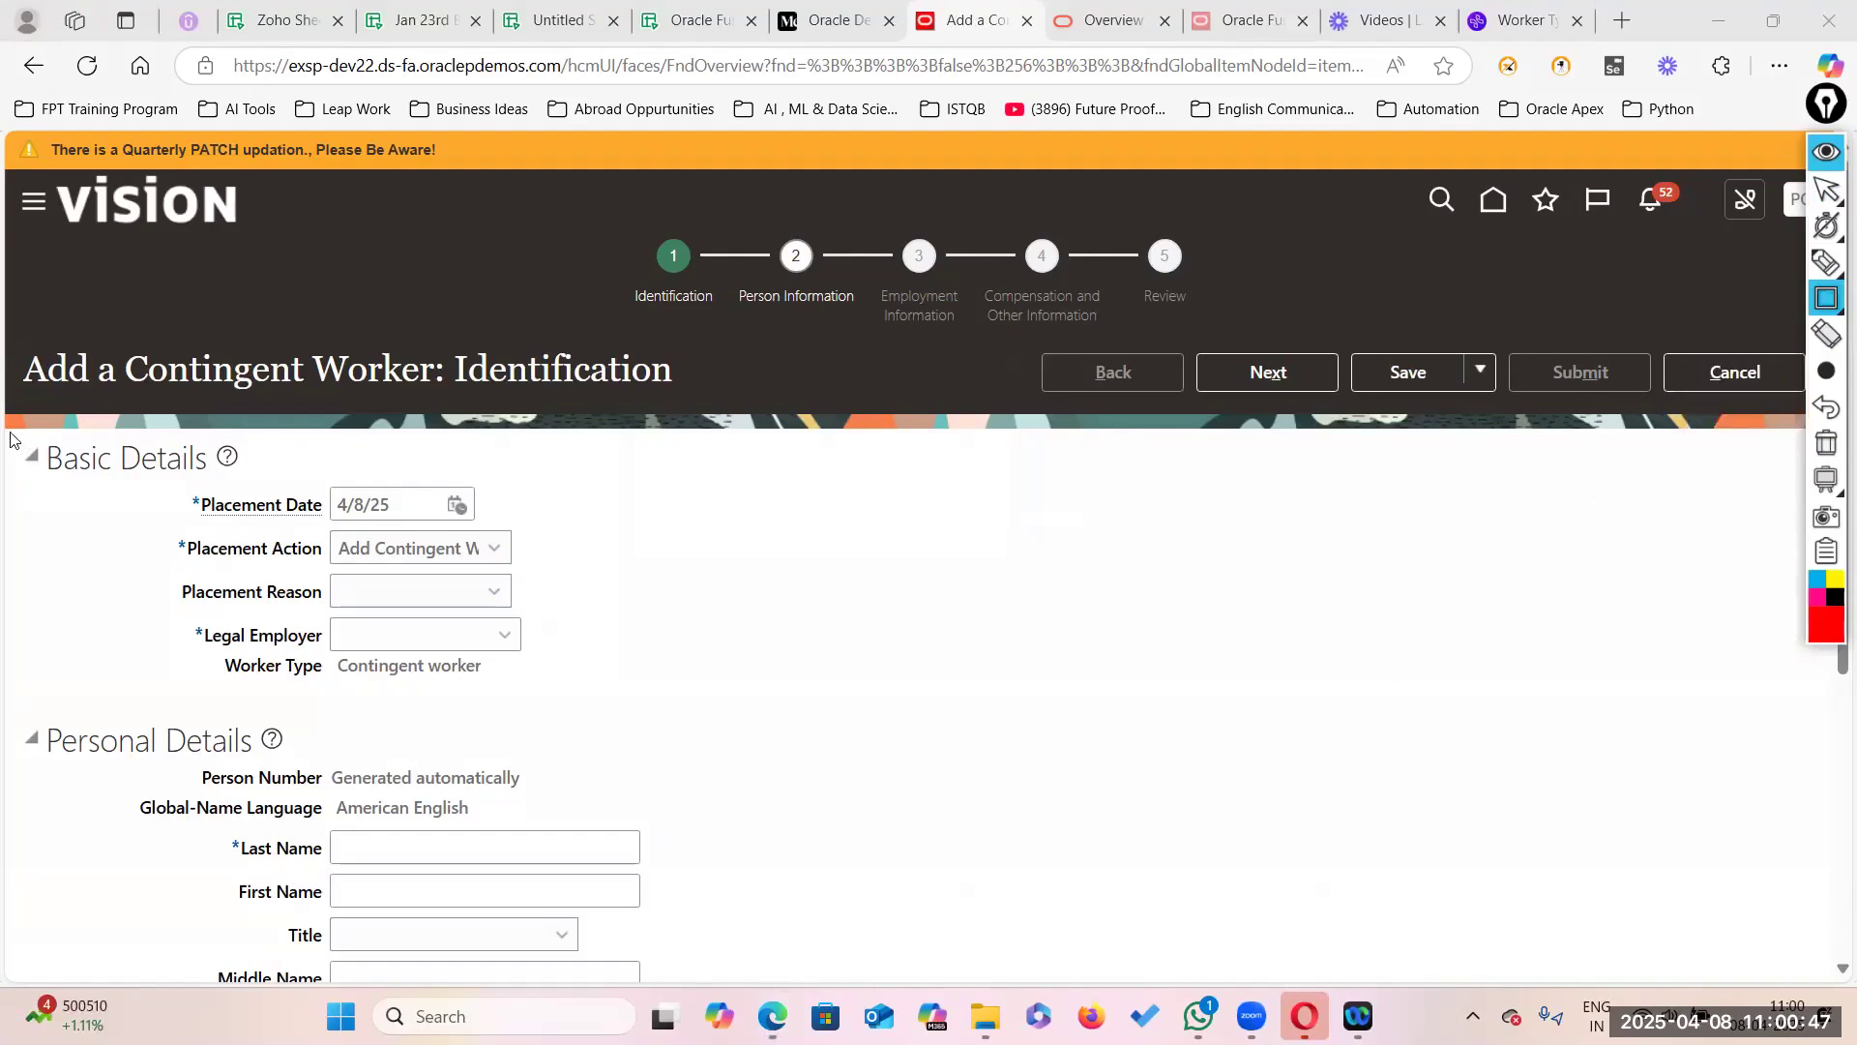
left_click_drag(10, 437, 635, 703)
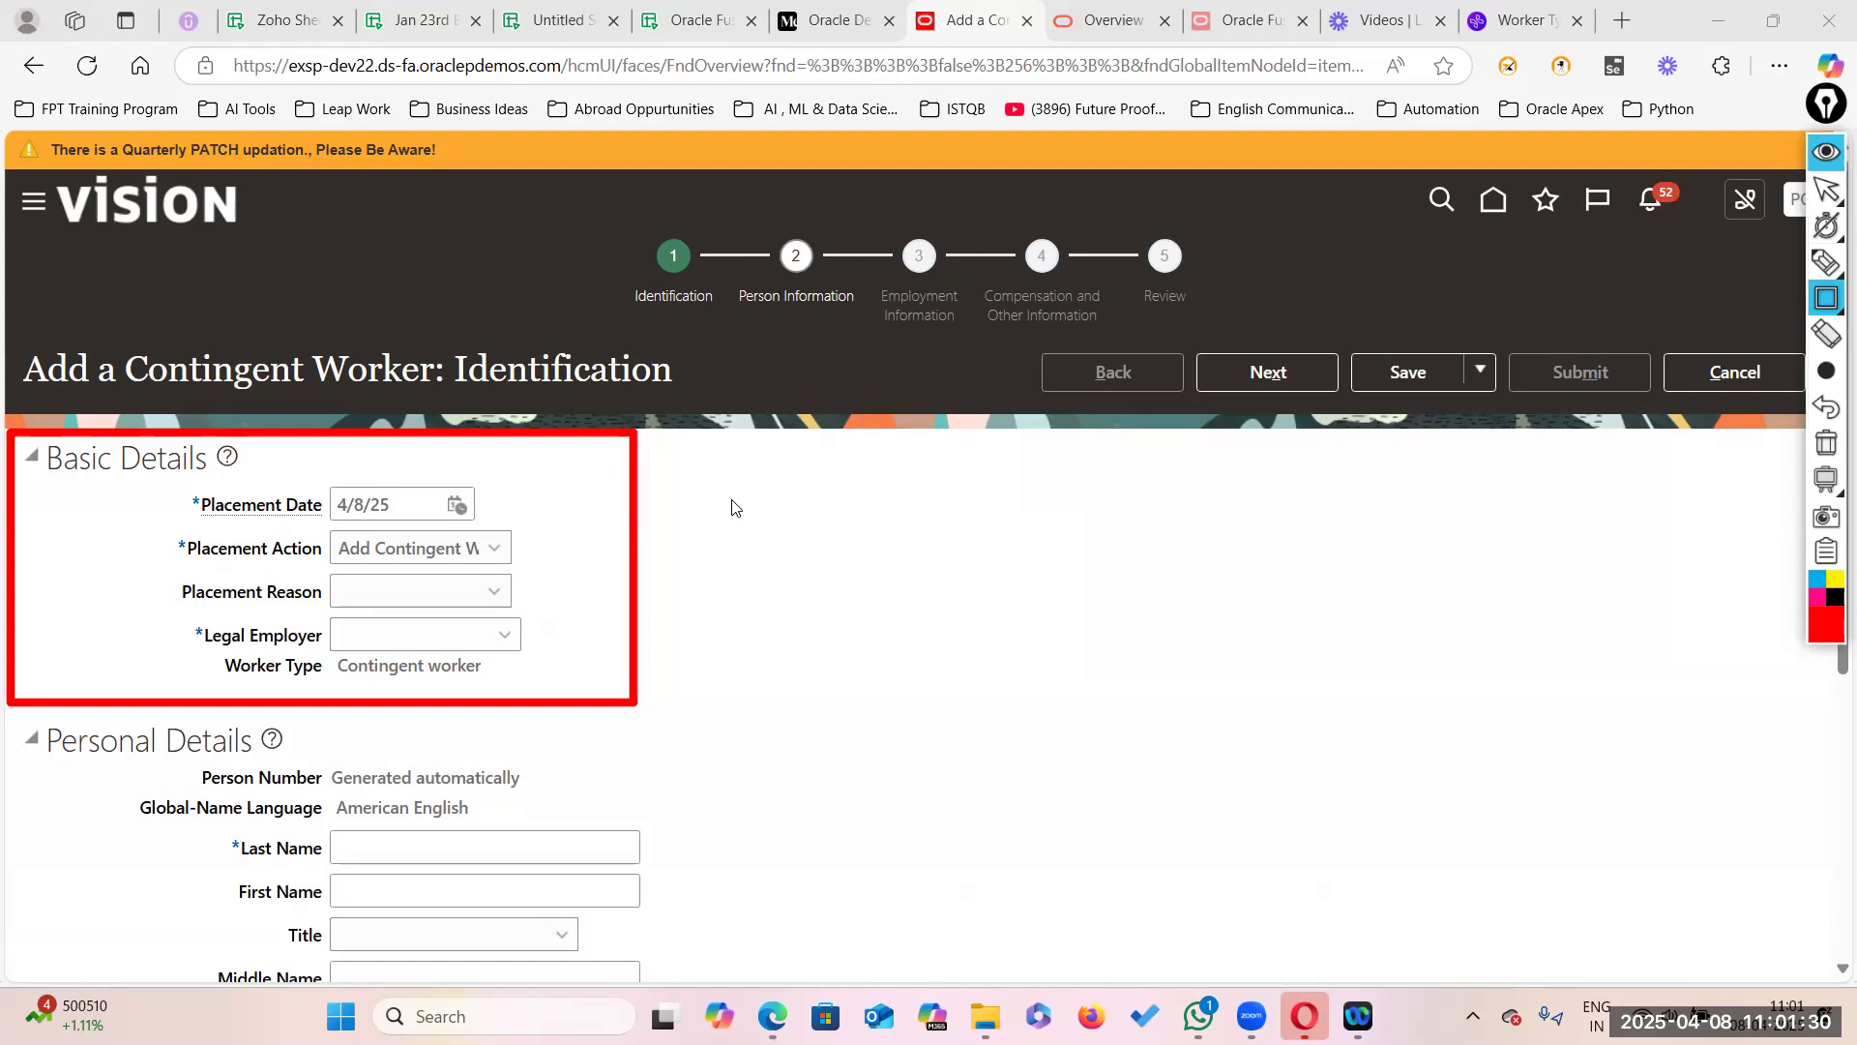
Step: Clear the screen annotations, return to the normal cursor and choose Add Contingent Worker as the placement action
left_click(1827, 443)
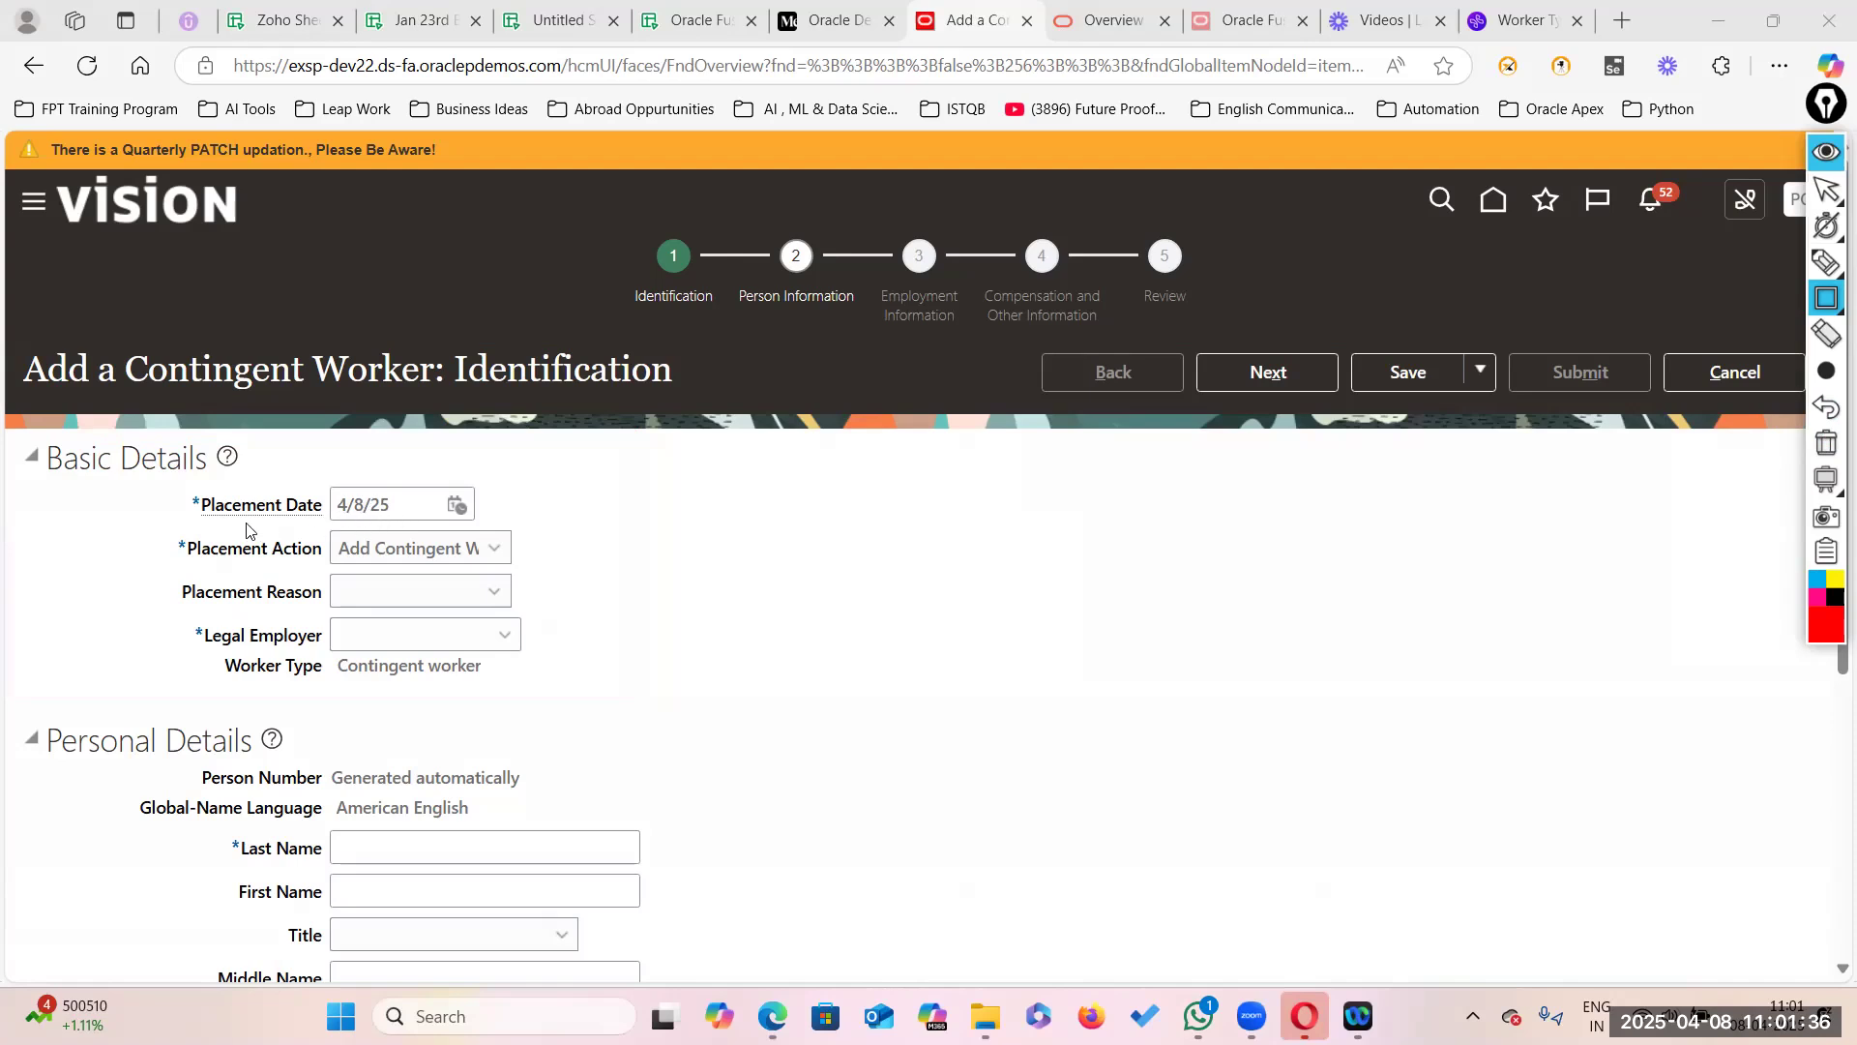
left_click(495, 548)
left_click(1826, 190)
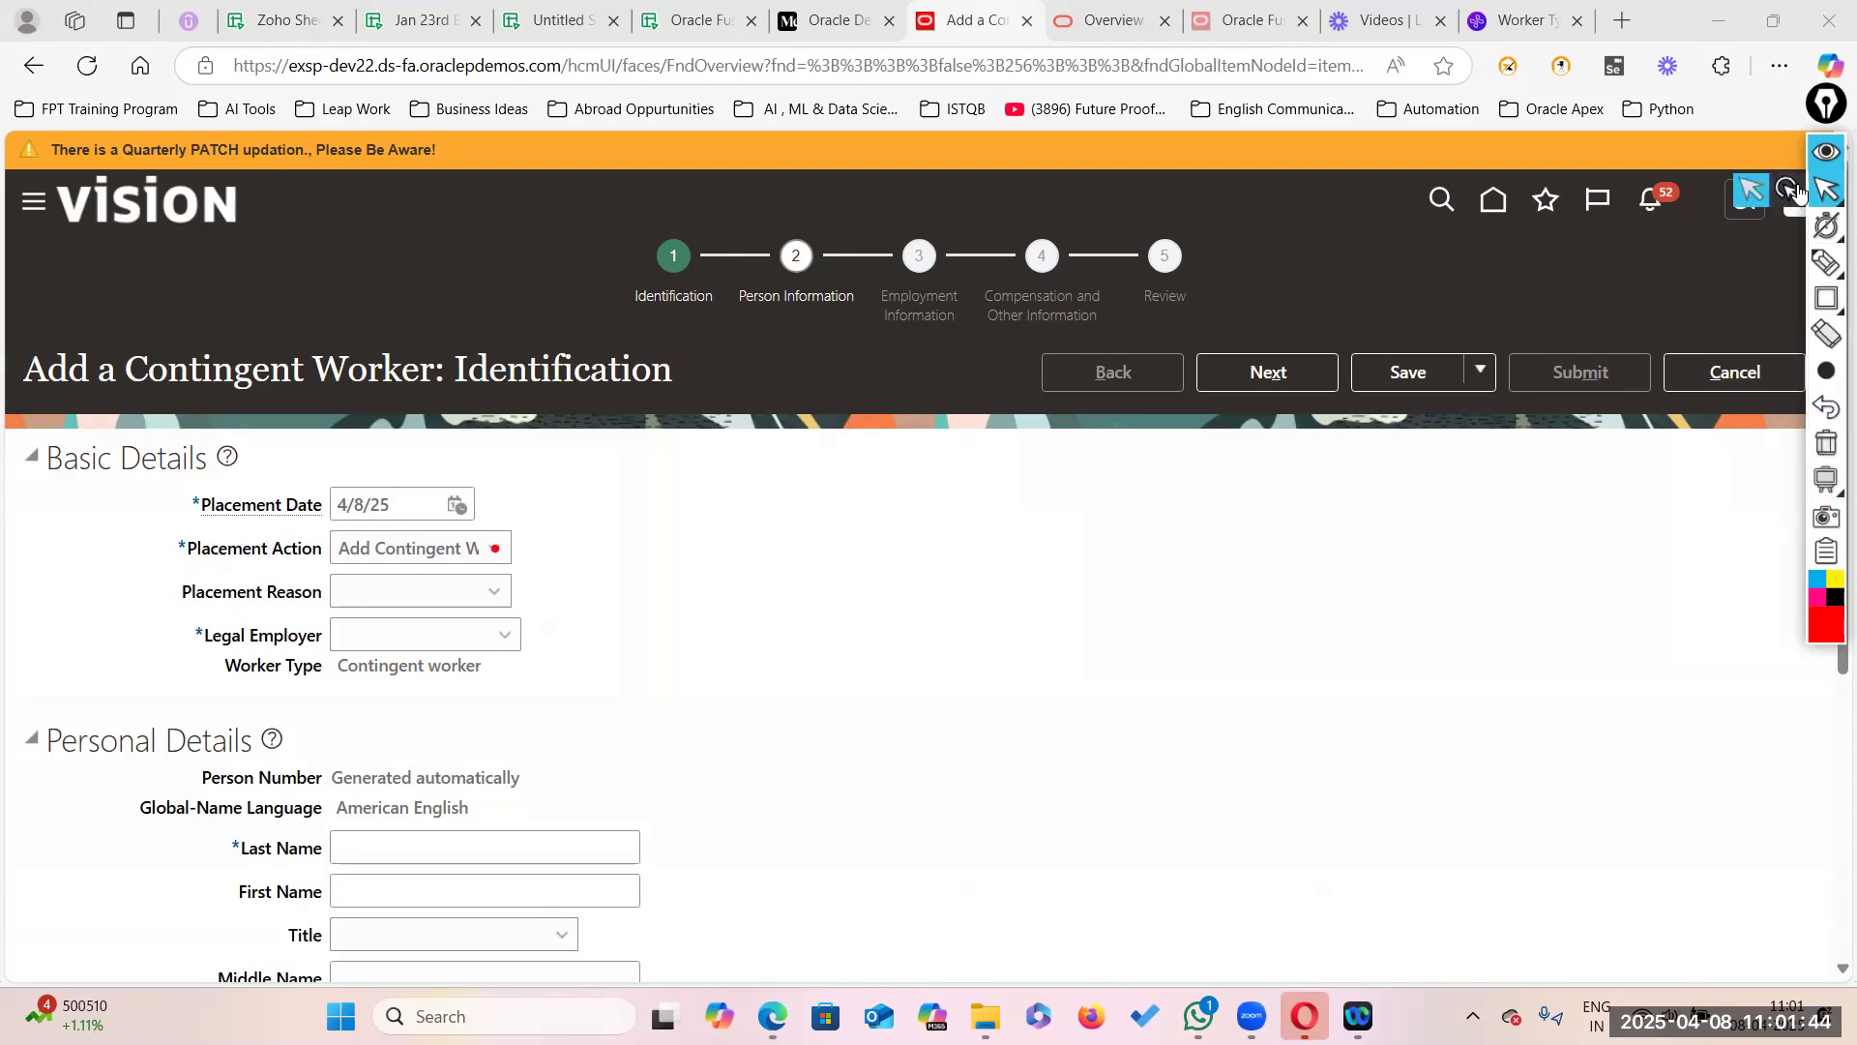
left_click(495, 552)
left_click(435, 576)
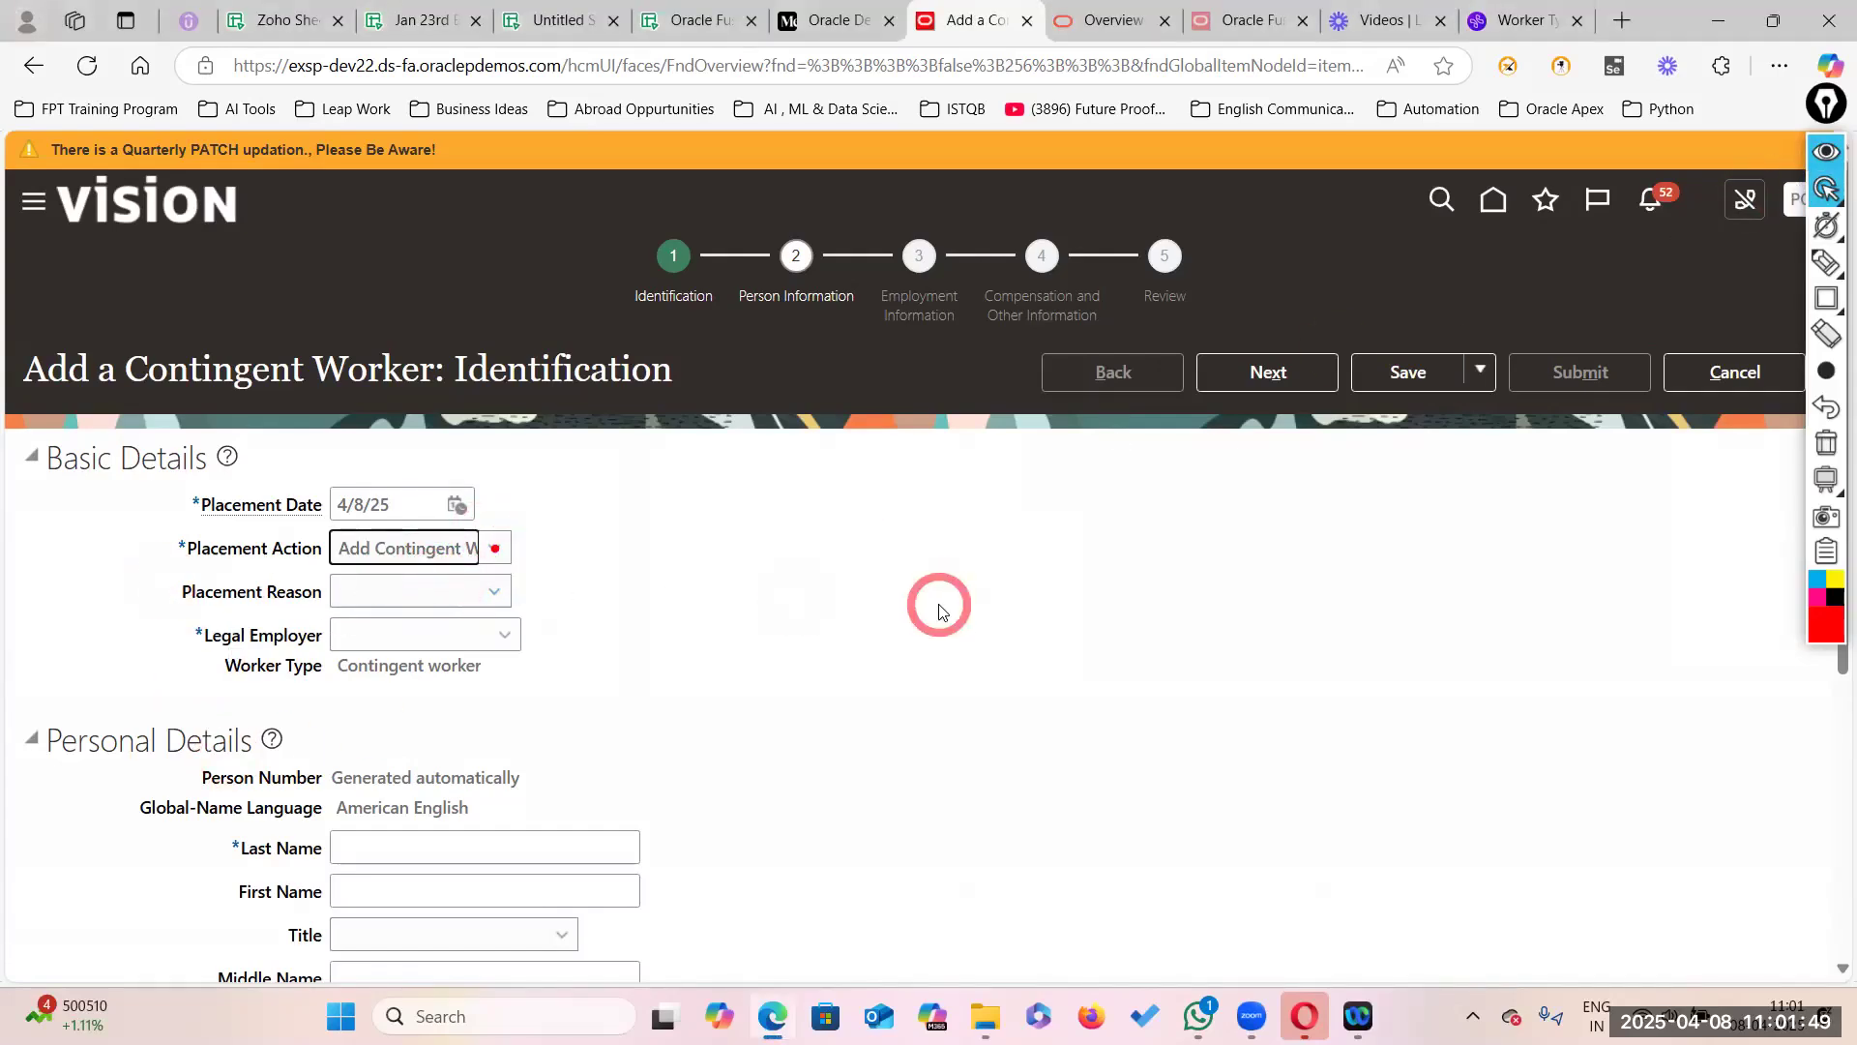
left_click(1825, 444)
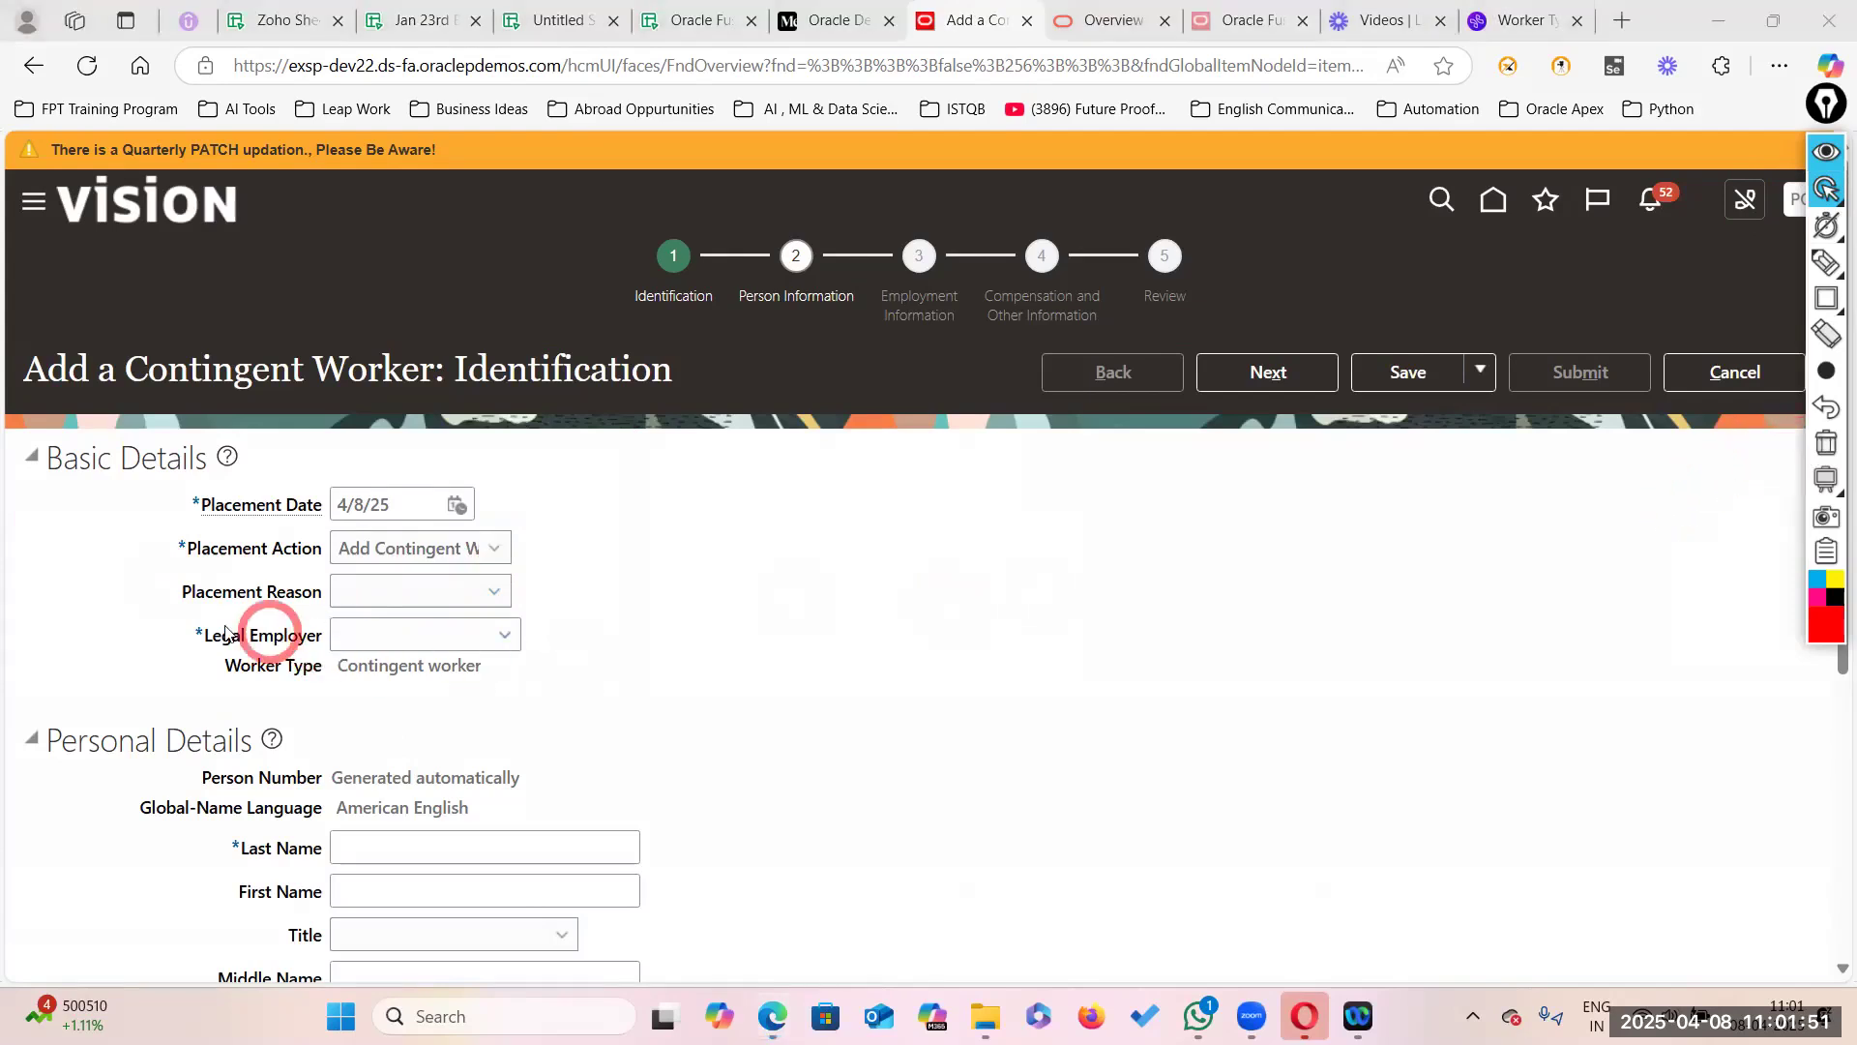
Step: Set the placement reason to Placement to fill vacant position and the legal employer to US1 Legal Entity
left_click(496, 589)
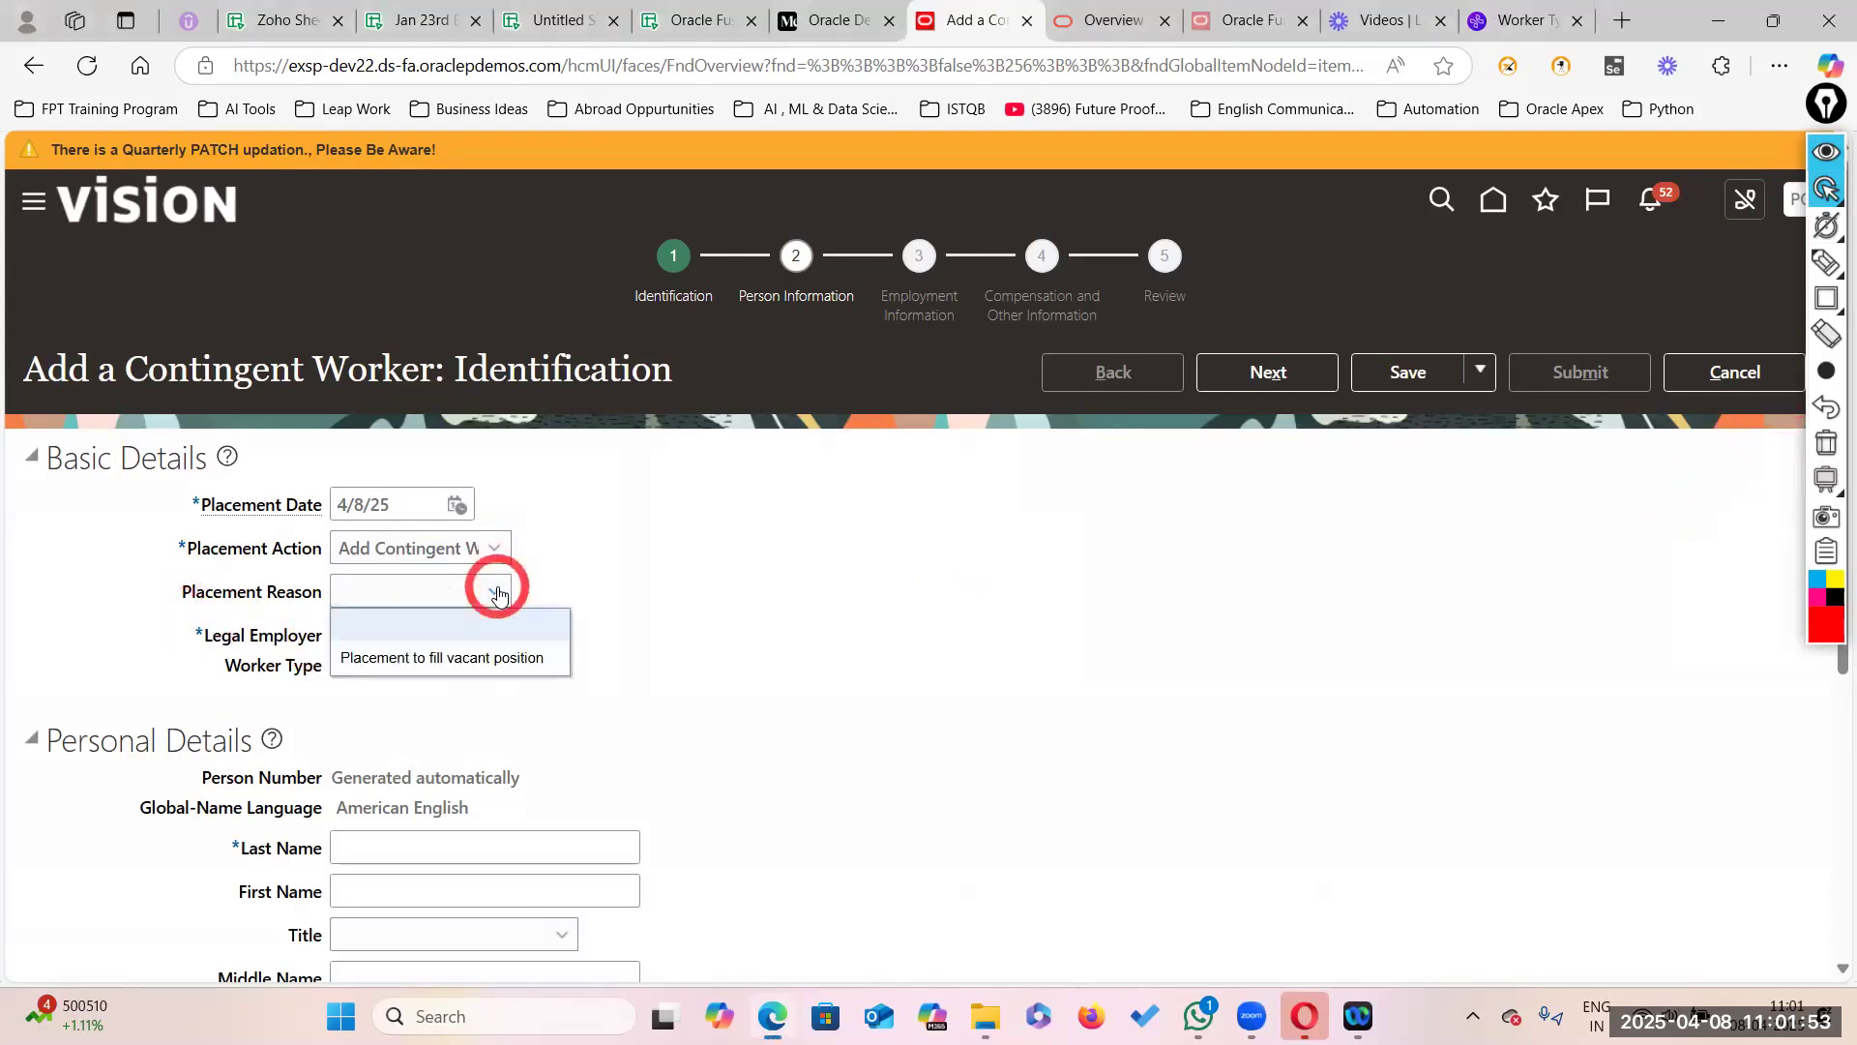
left_click(458, 665)
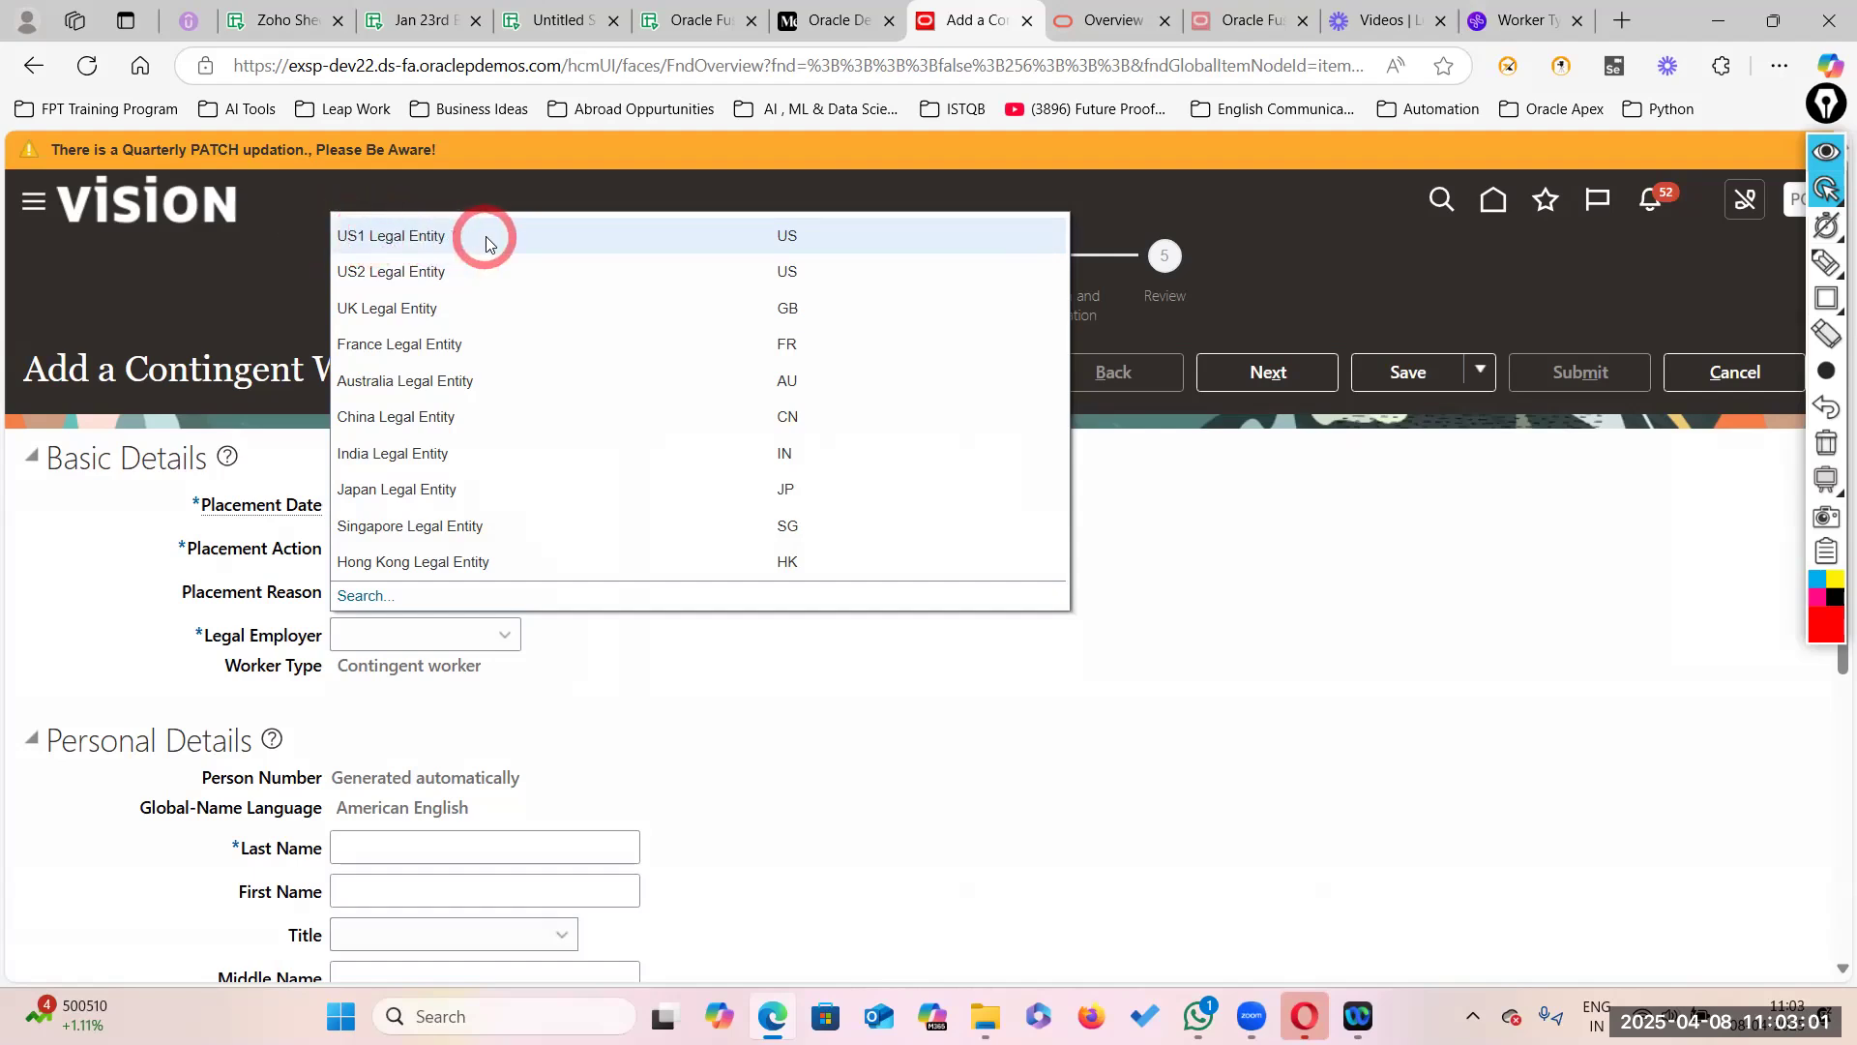
left_click(577, 242)
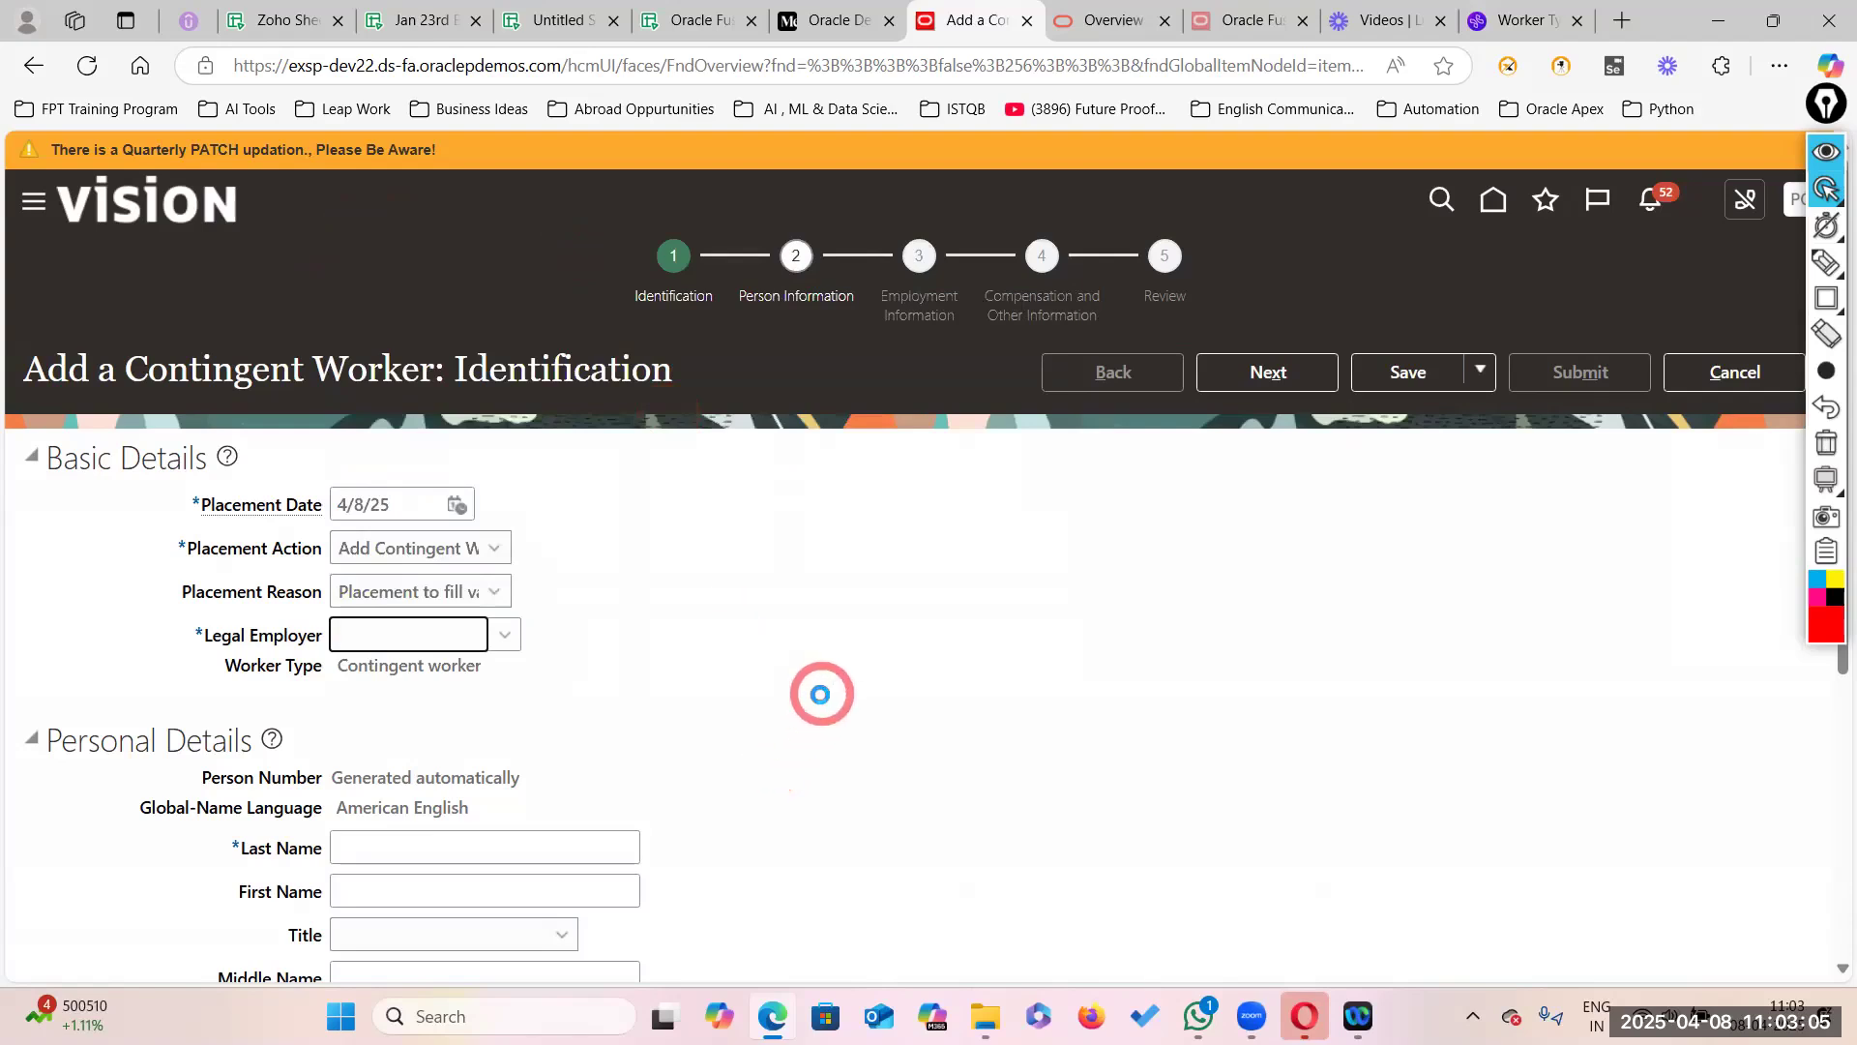
Step: Enter the contingent worker's last name and first name in Personal Details, correcting the last name's spelling
scroll(736, 716, "down", 4)
left_click(441, 524)
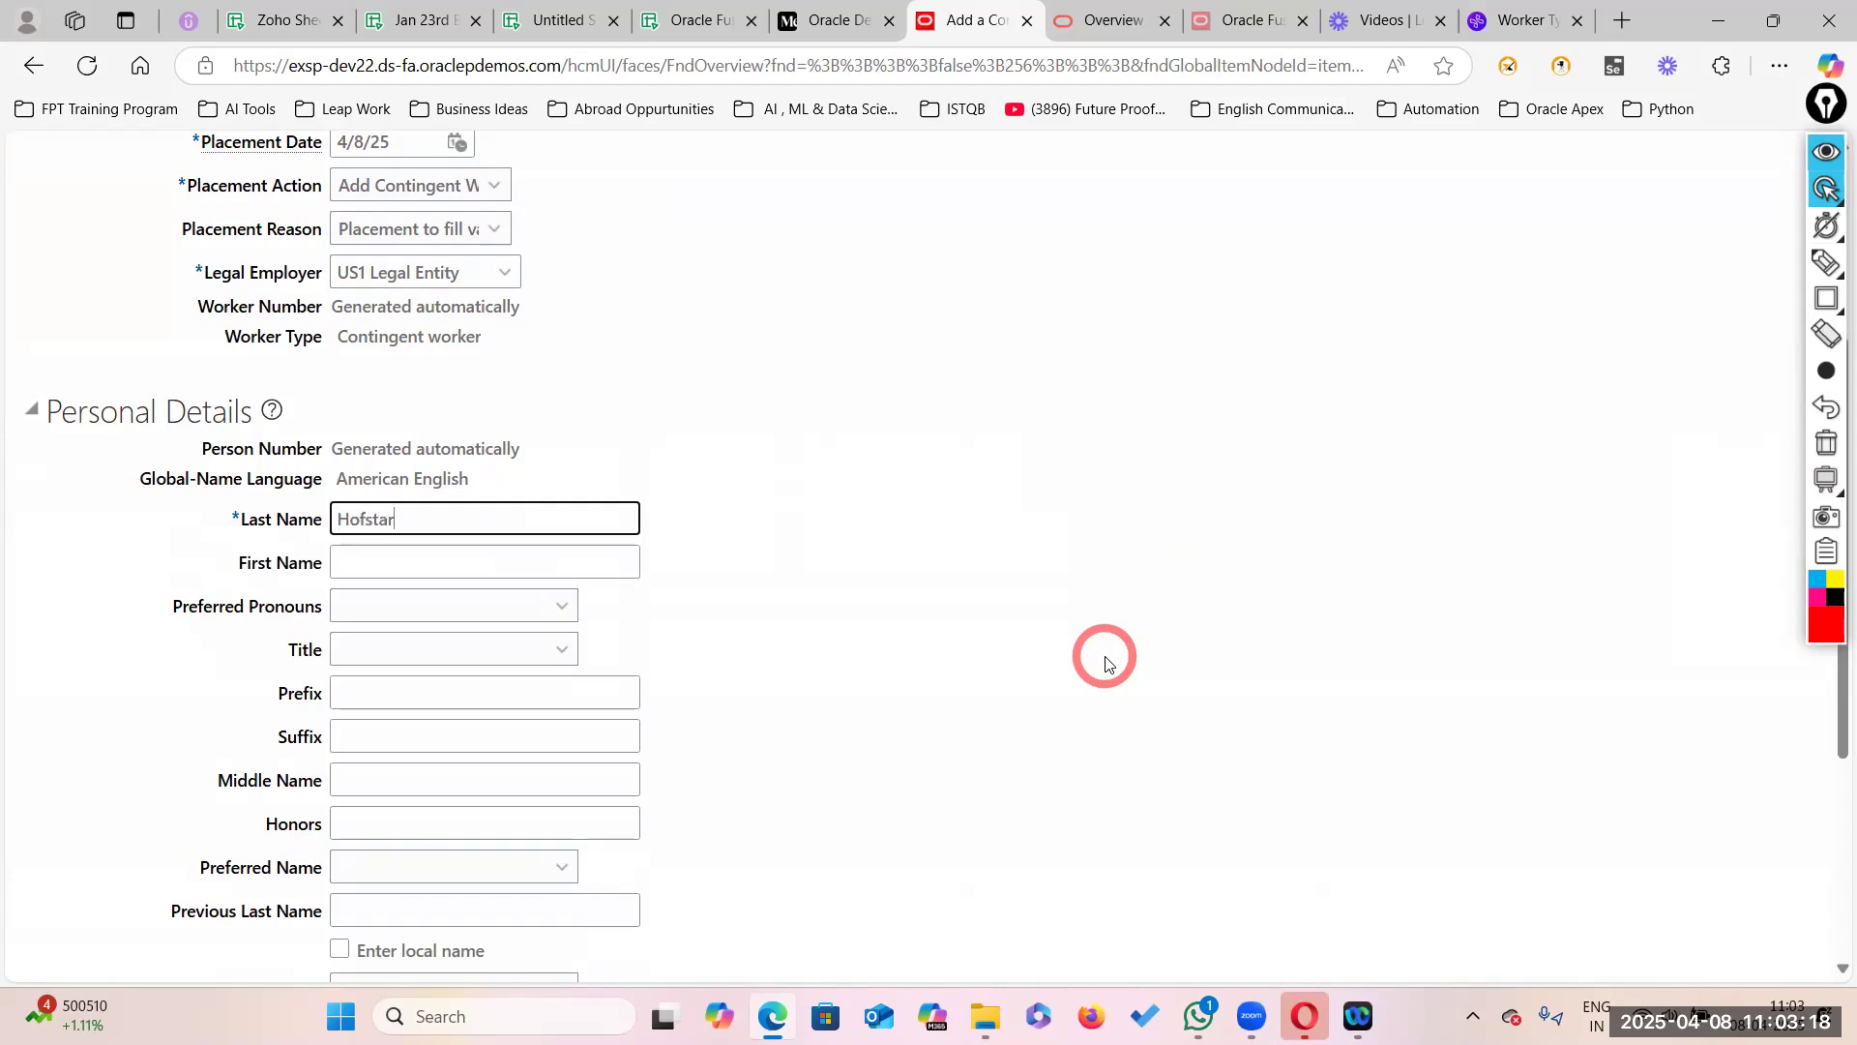
left_click(358, 564)
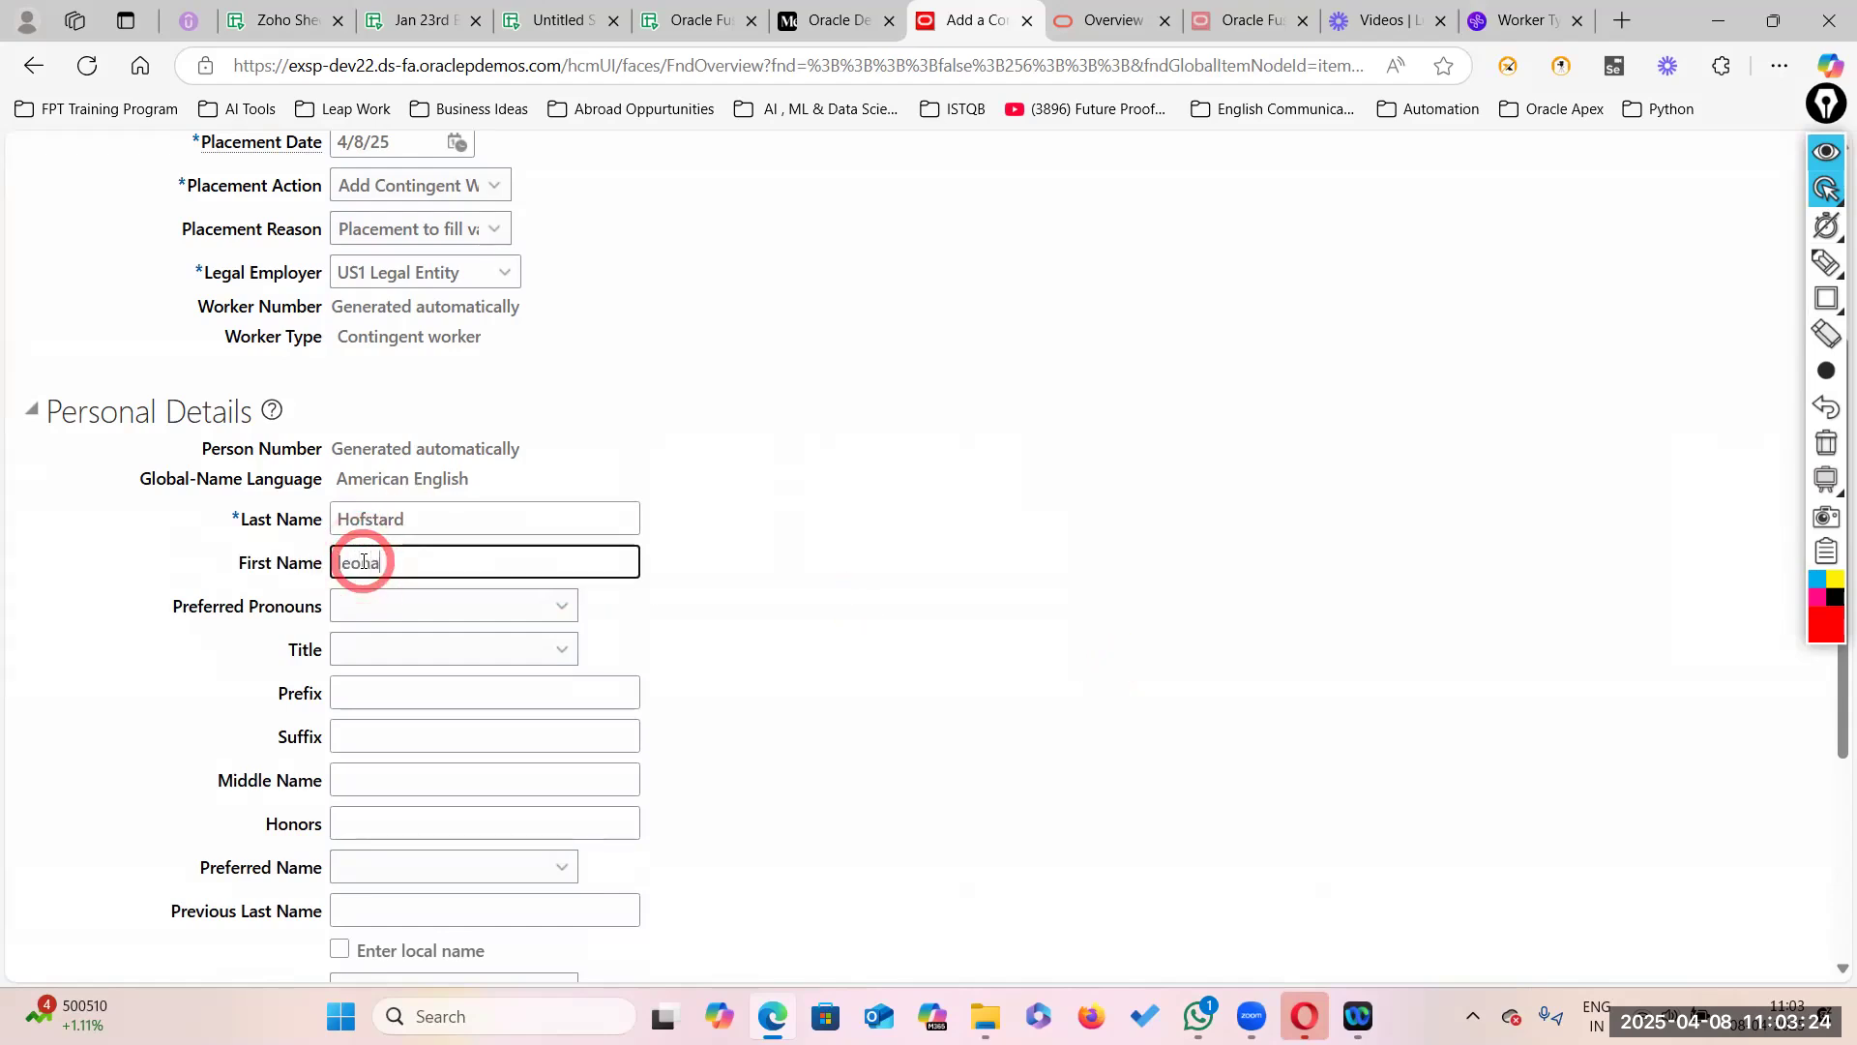
left_click(437, 526)
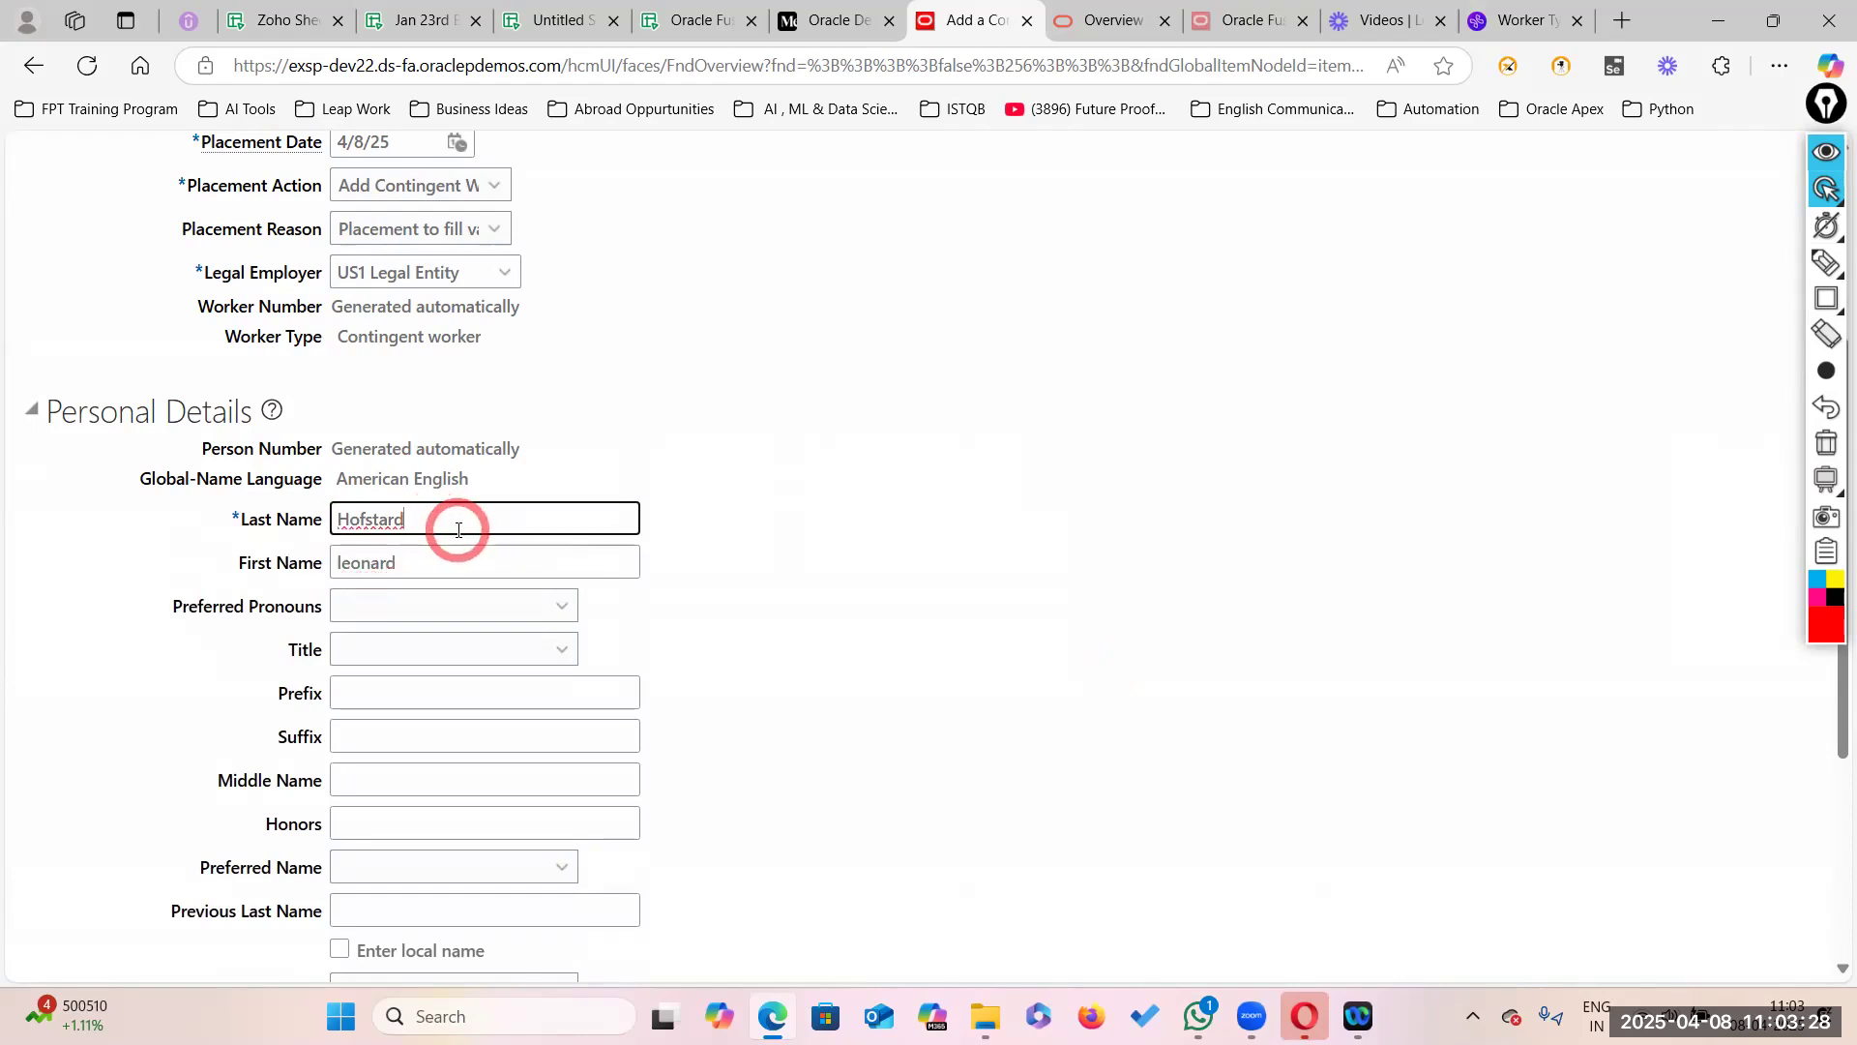
left_click(900, 568)
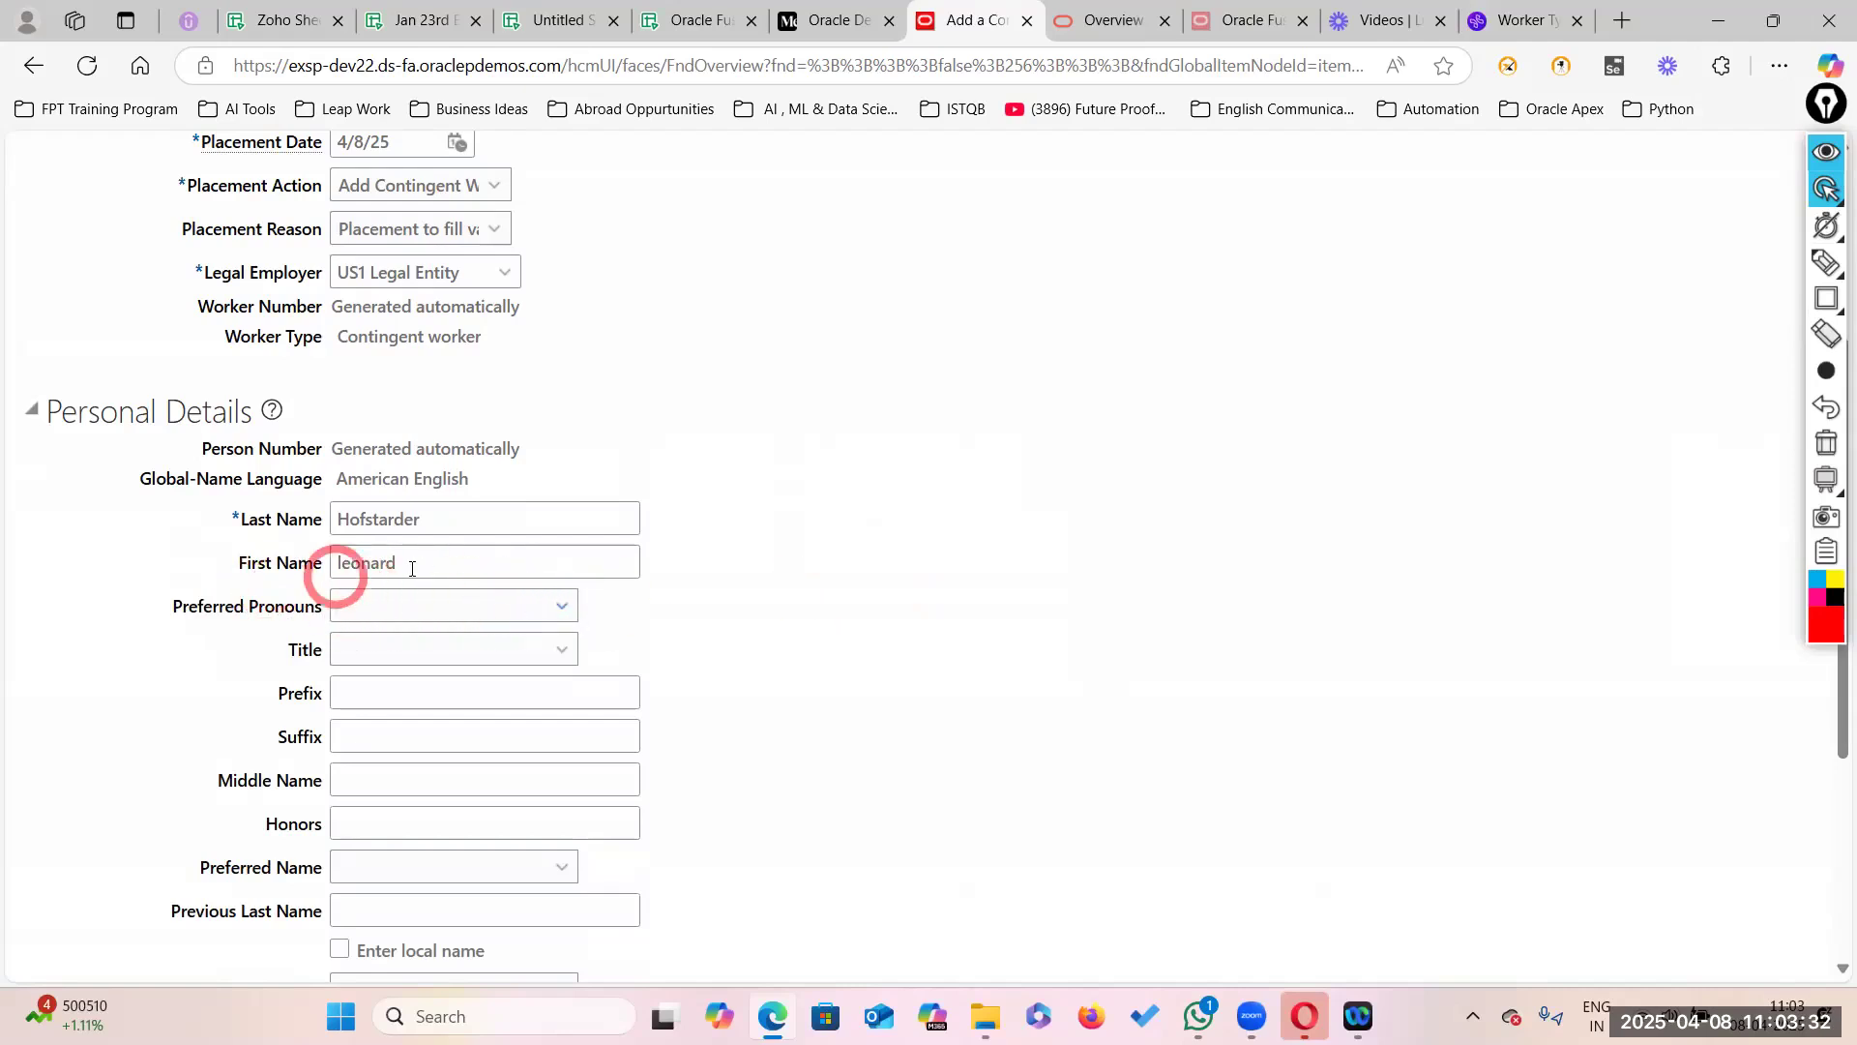
Step: Set the worker's preferred pronouns to (He/Him) and the title to Dr. in Personal Details
left_click(525, 607)
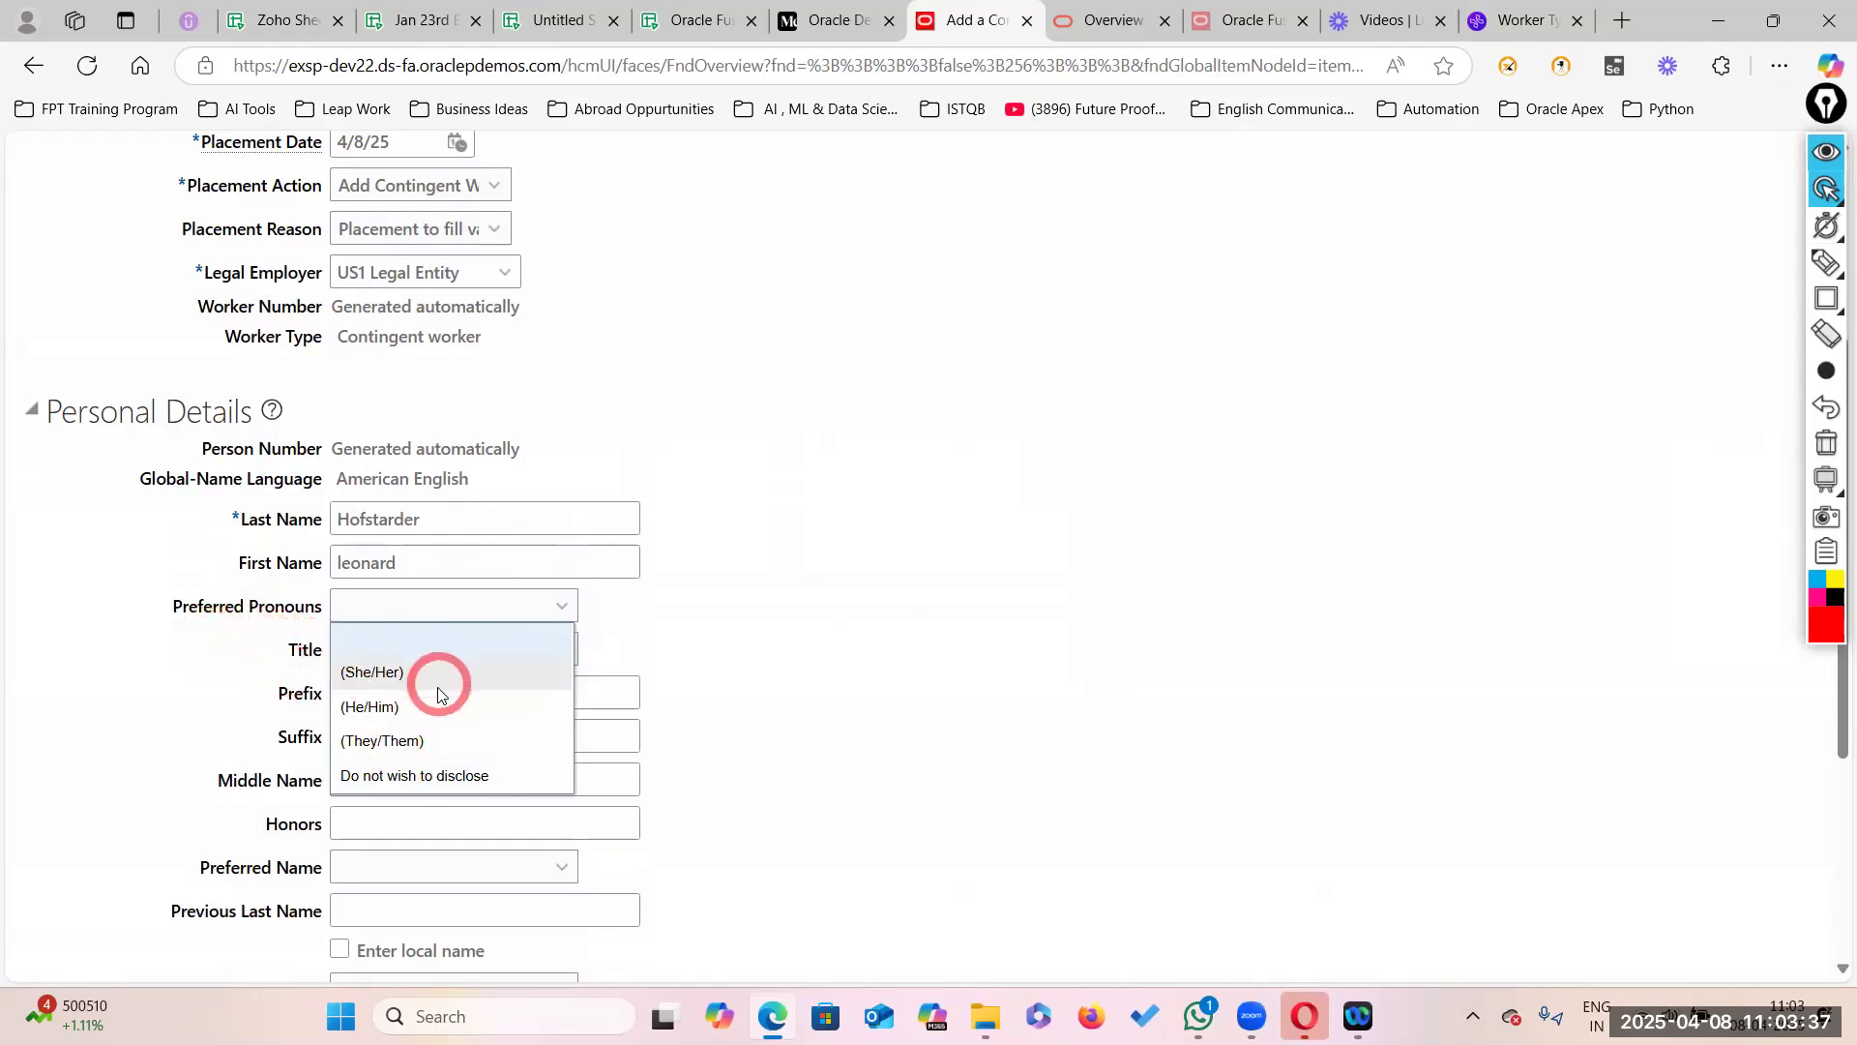
left_click(370, 707)
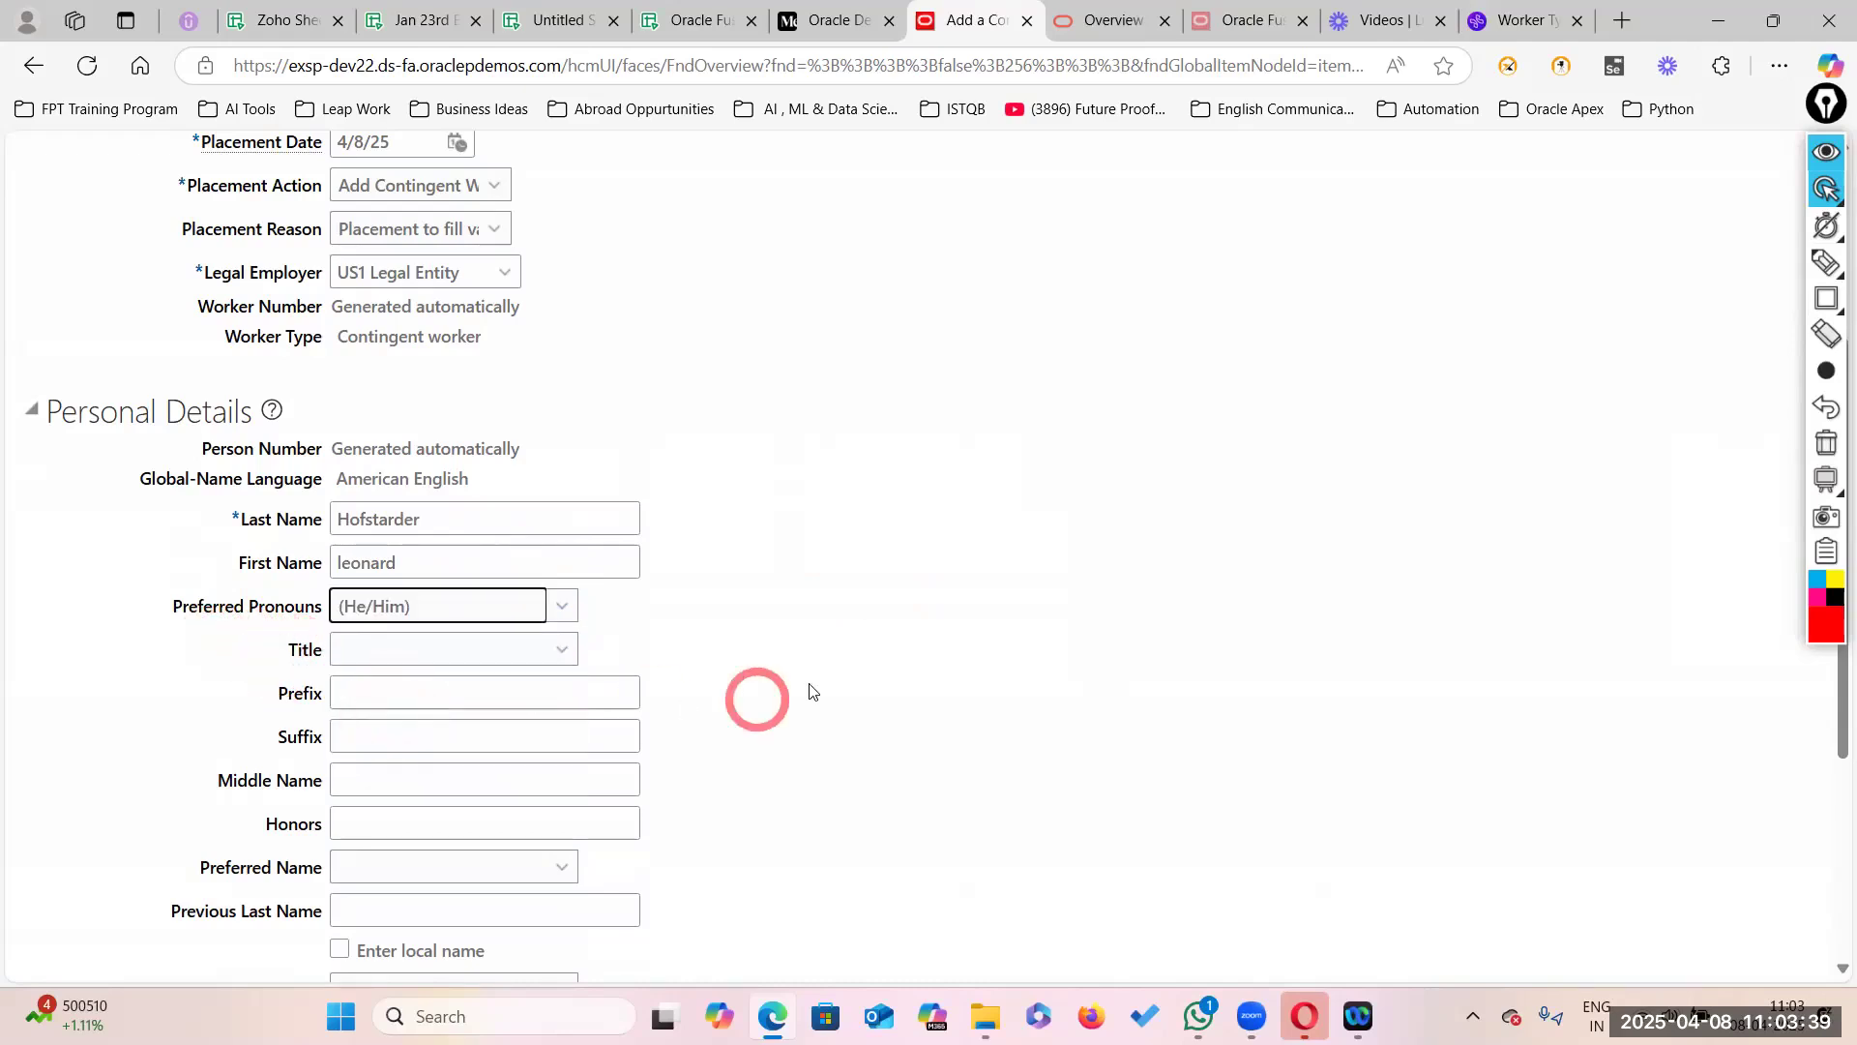
left_click(561, 648)
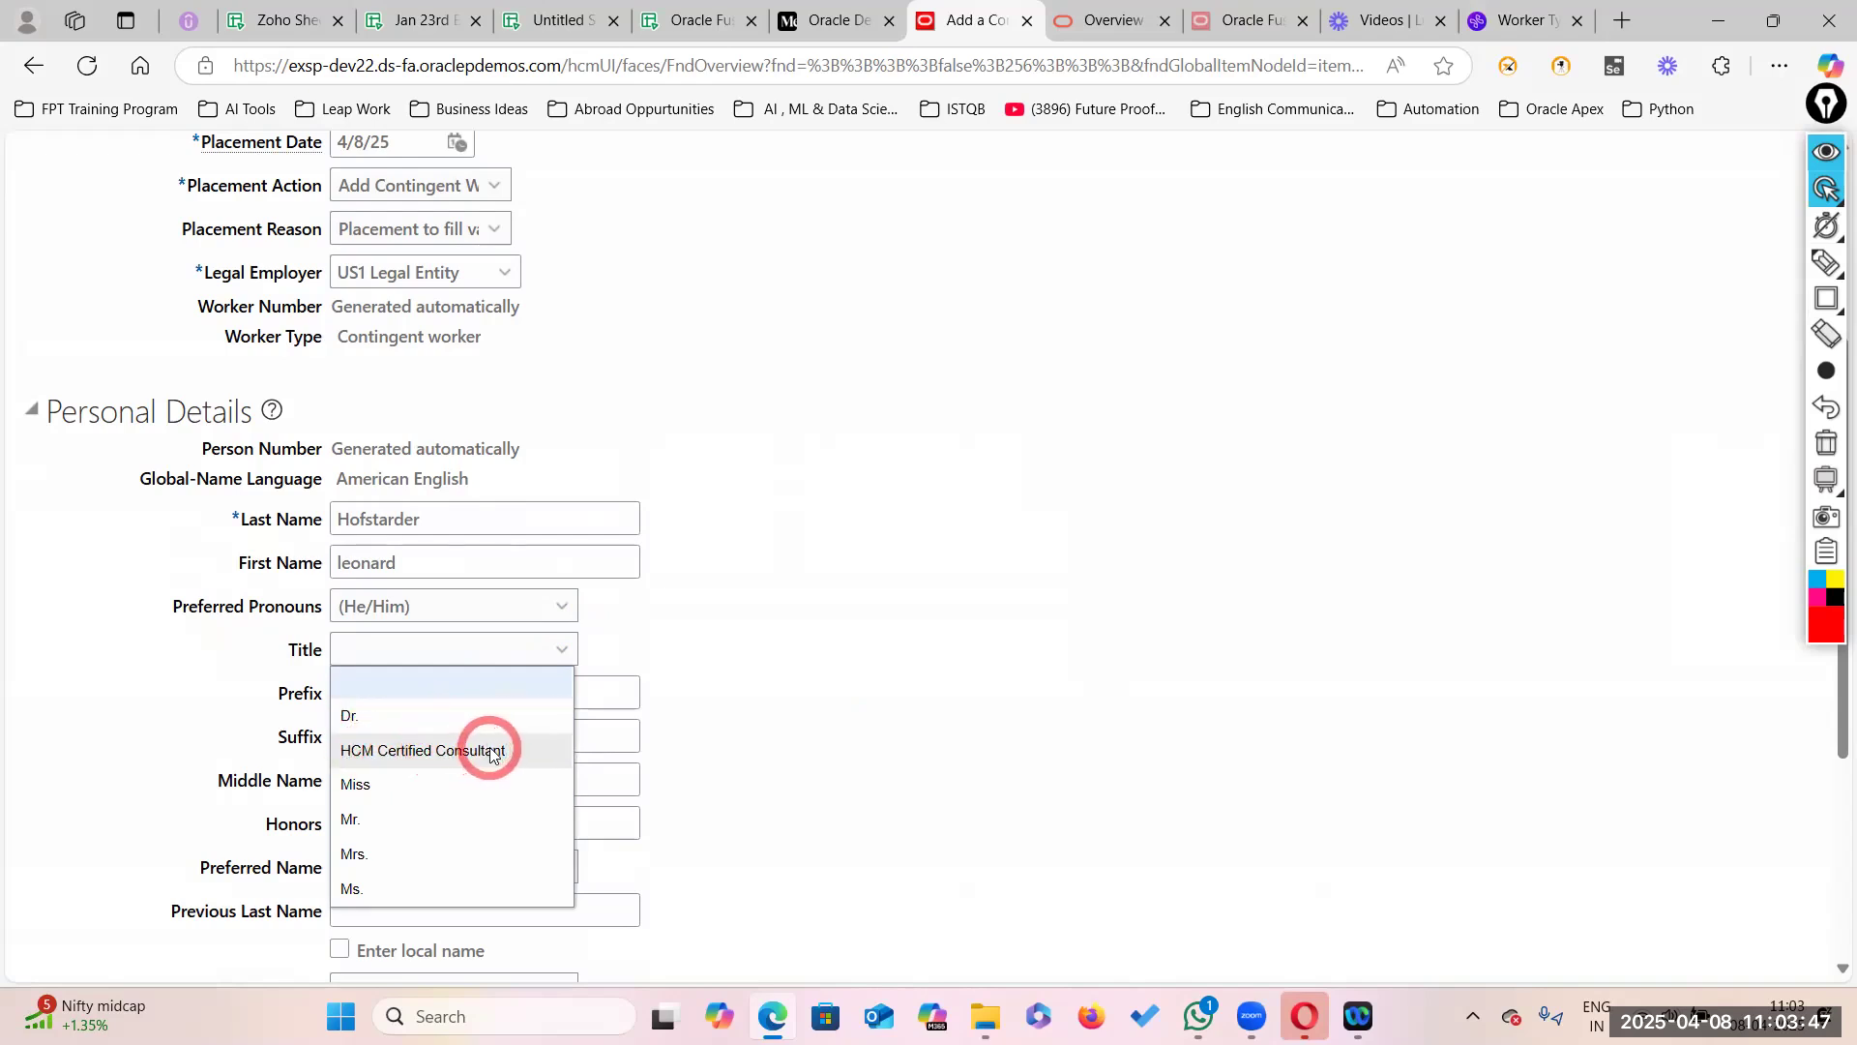
left_click(437, 718)
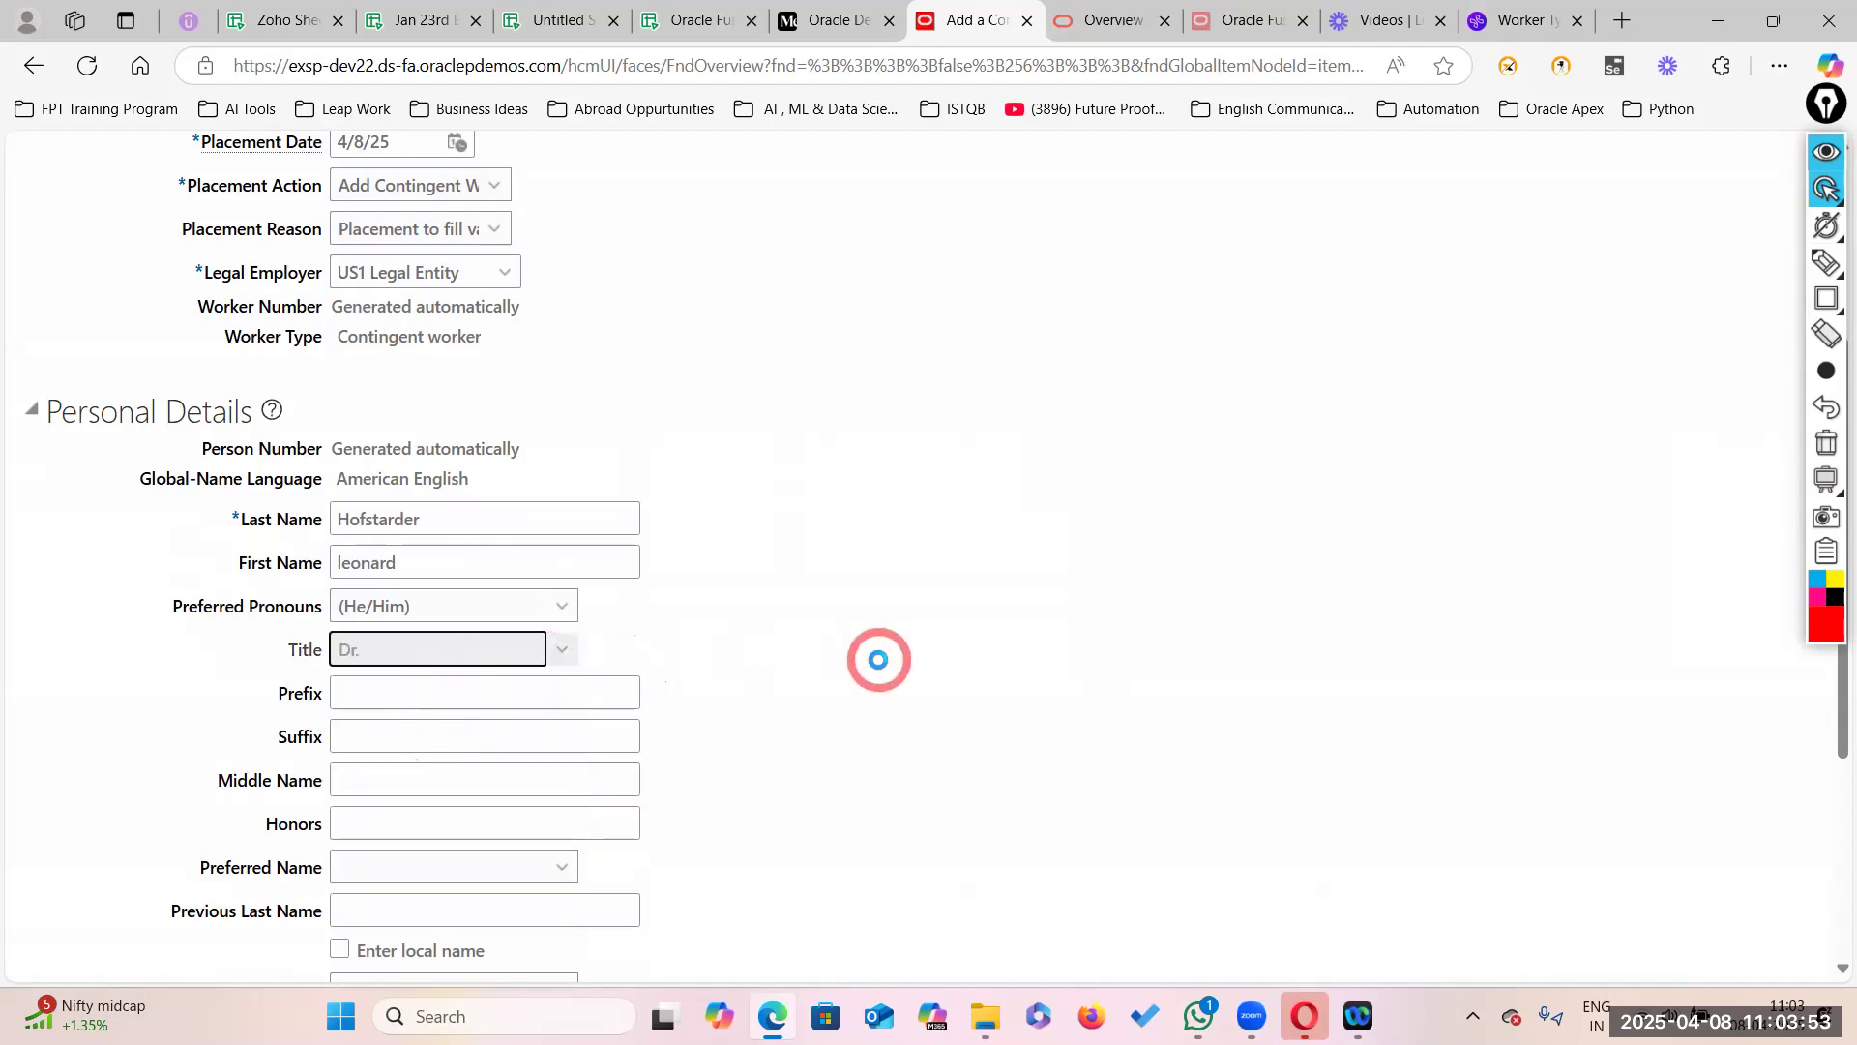
left_click(562, 649)
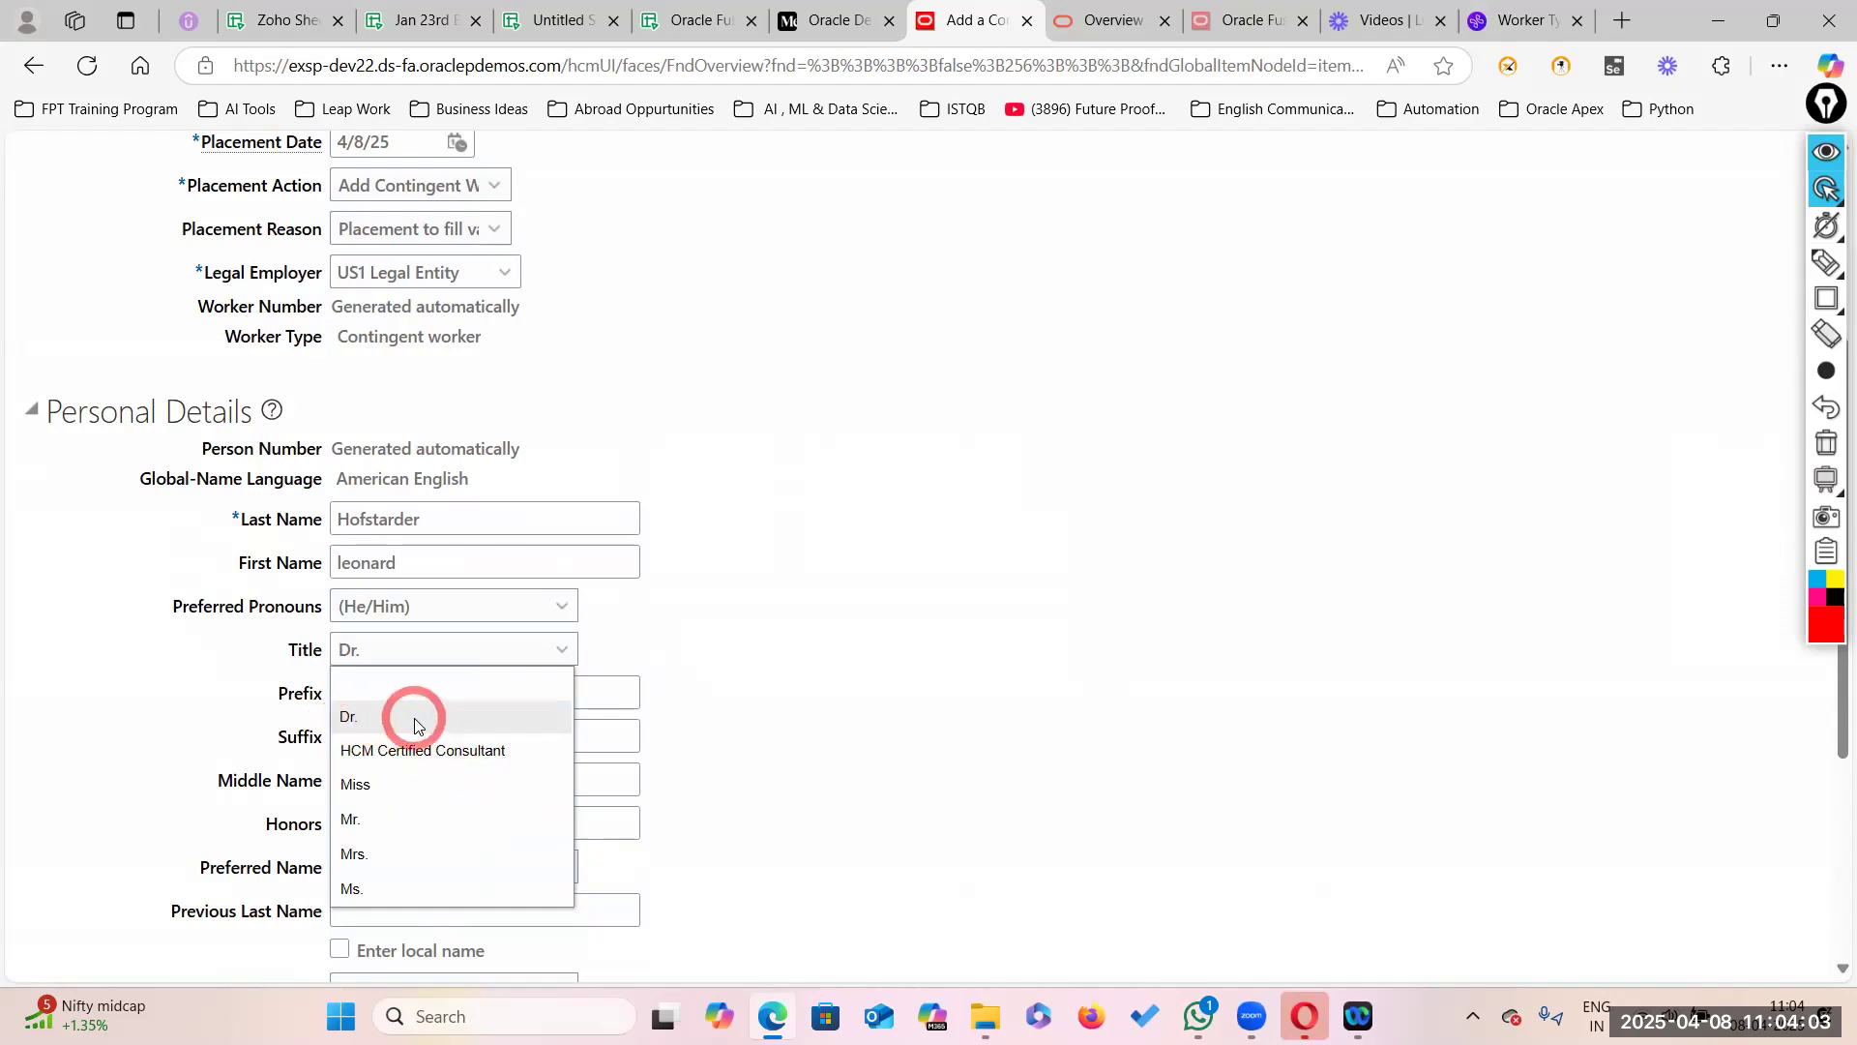
left_click(851, 648)
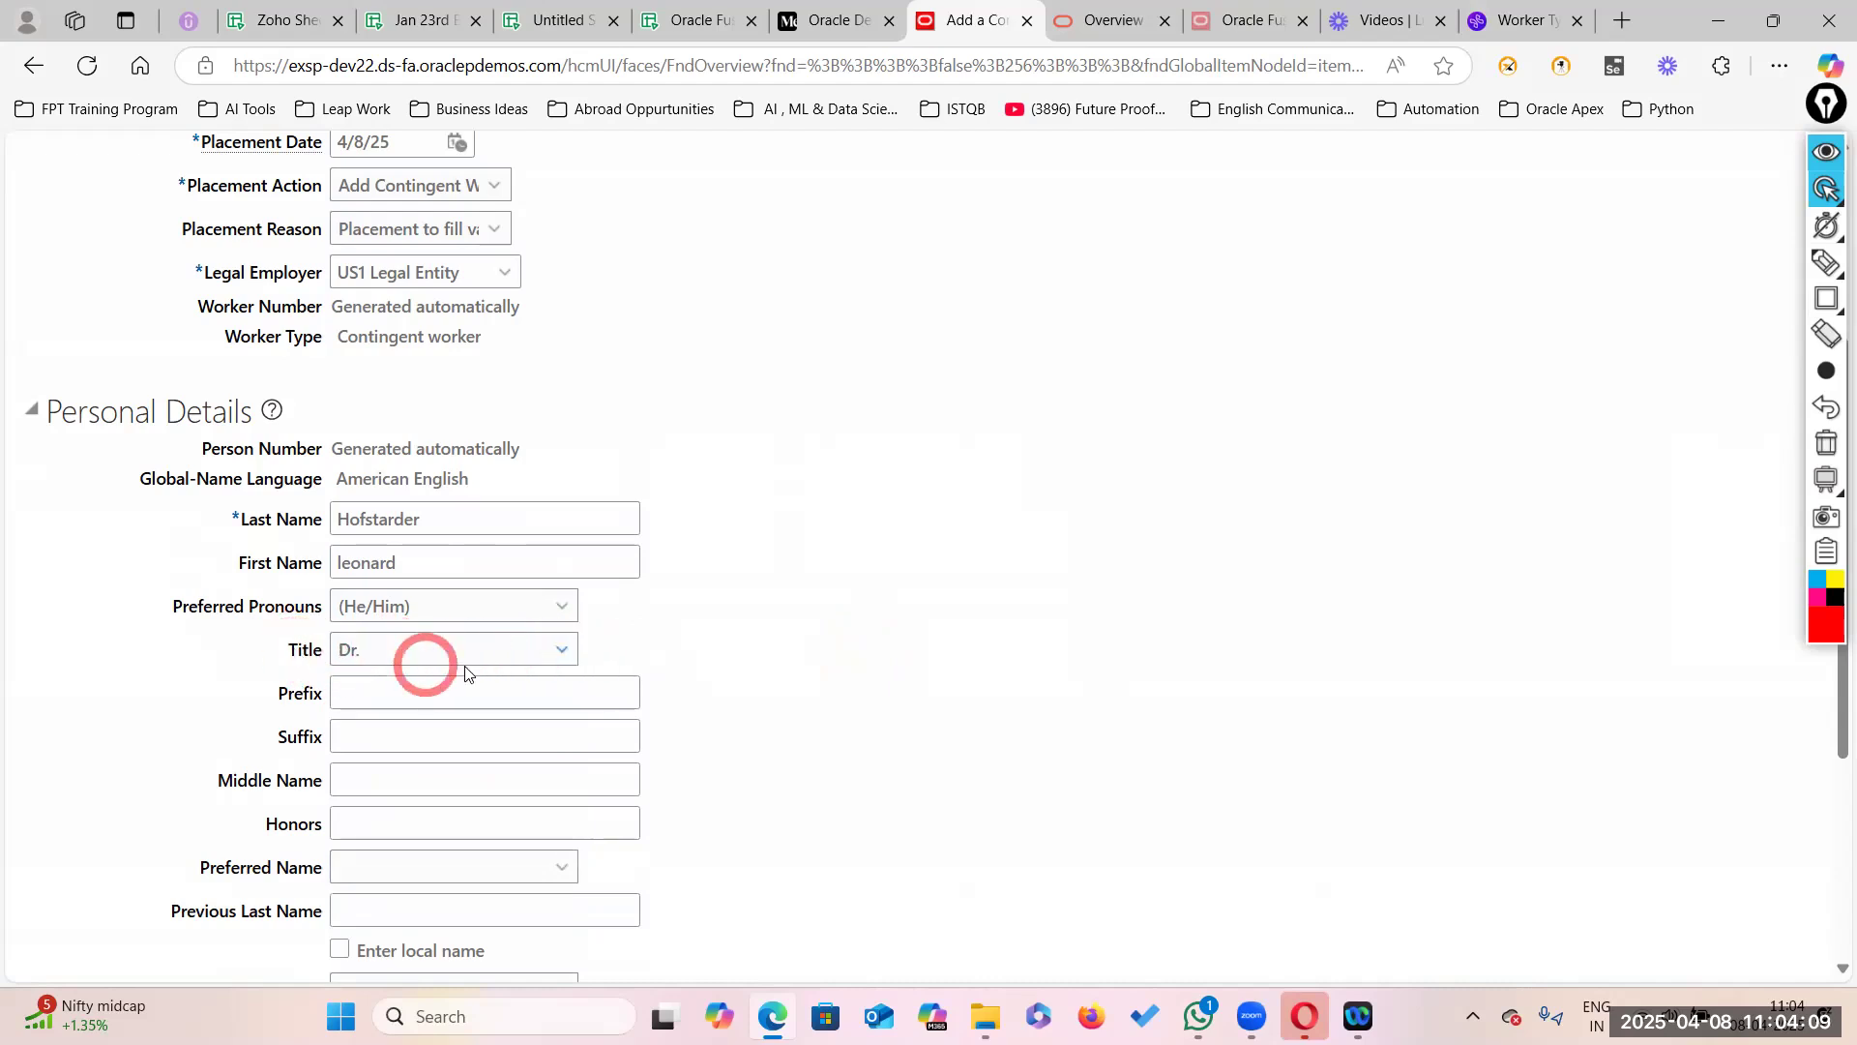
Step: Set the worker's gender to Male and enter the date of birth in Personal Details
scroll(503, 725, "down", 4)
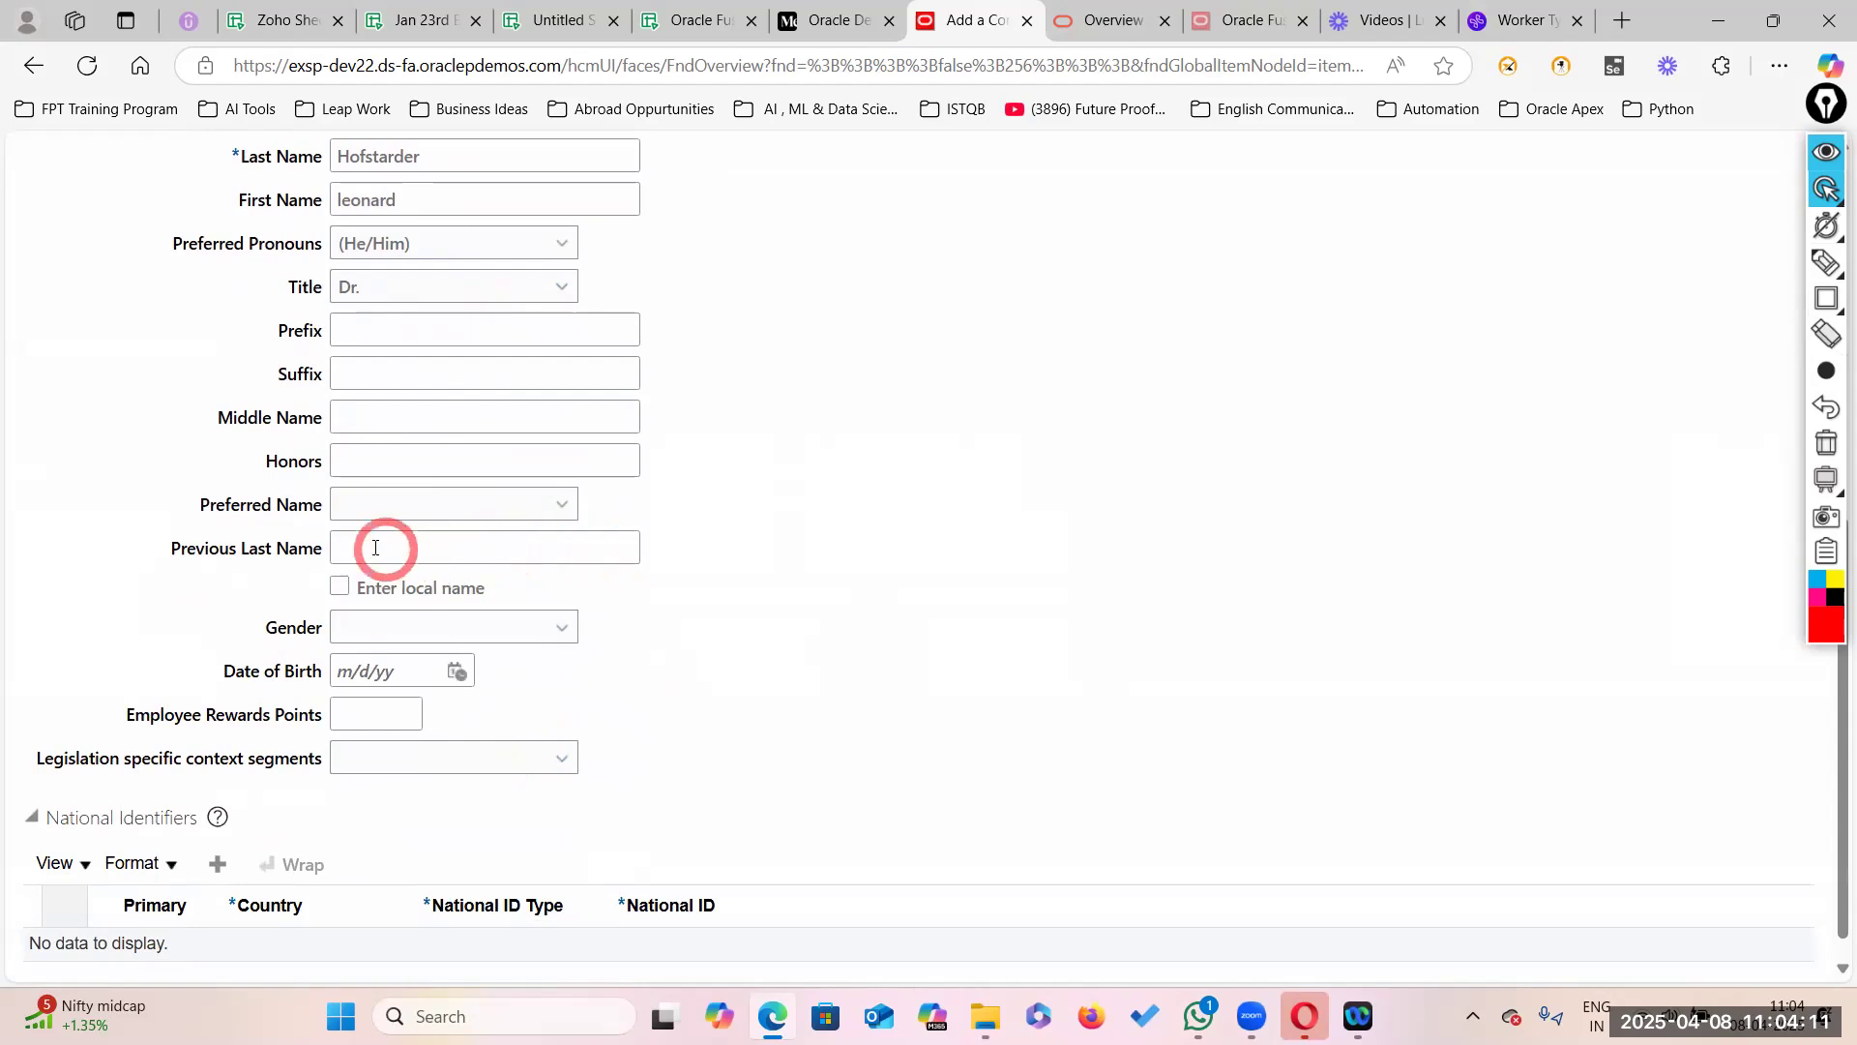
left_click(561, 627)
left_click(387, 727)
left_click(371, 670)
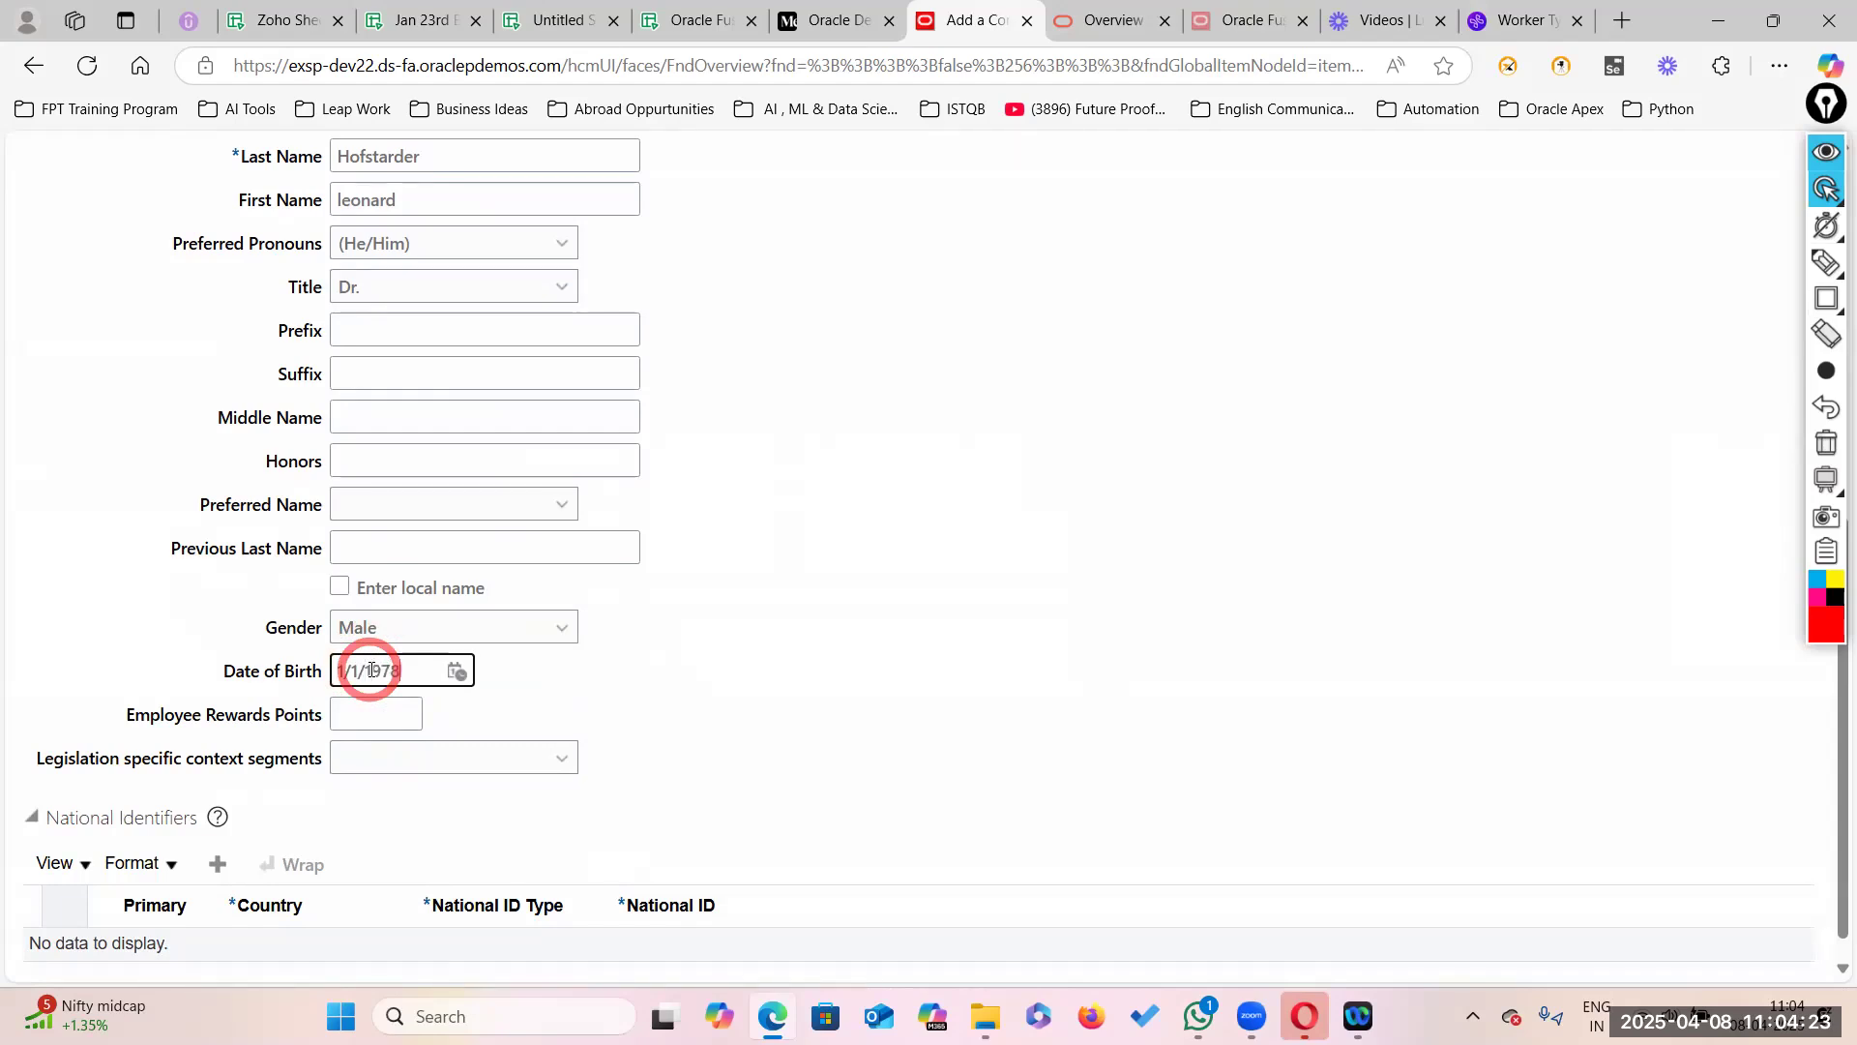
type("1/1/1978")
left_click(780, 705)
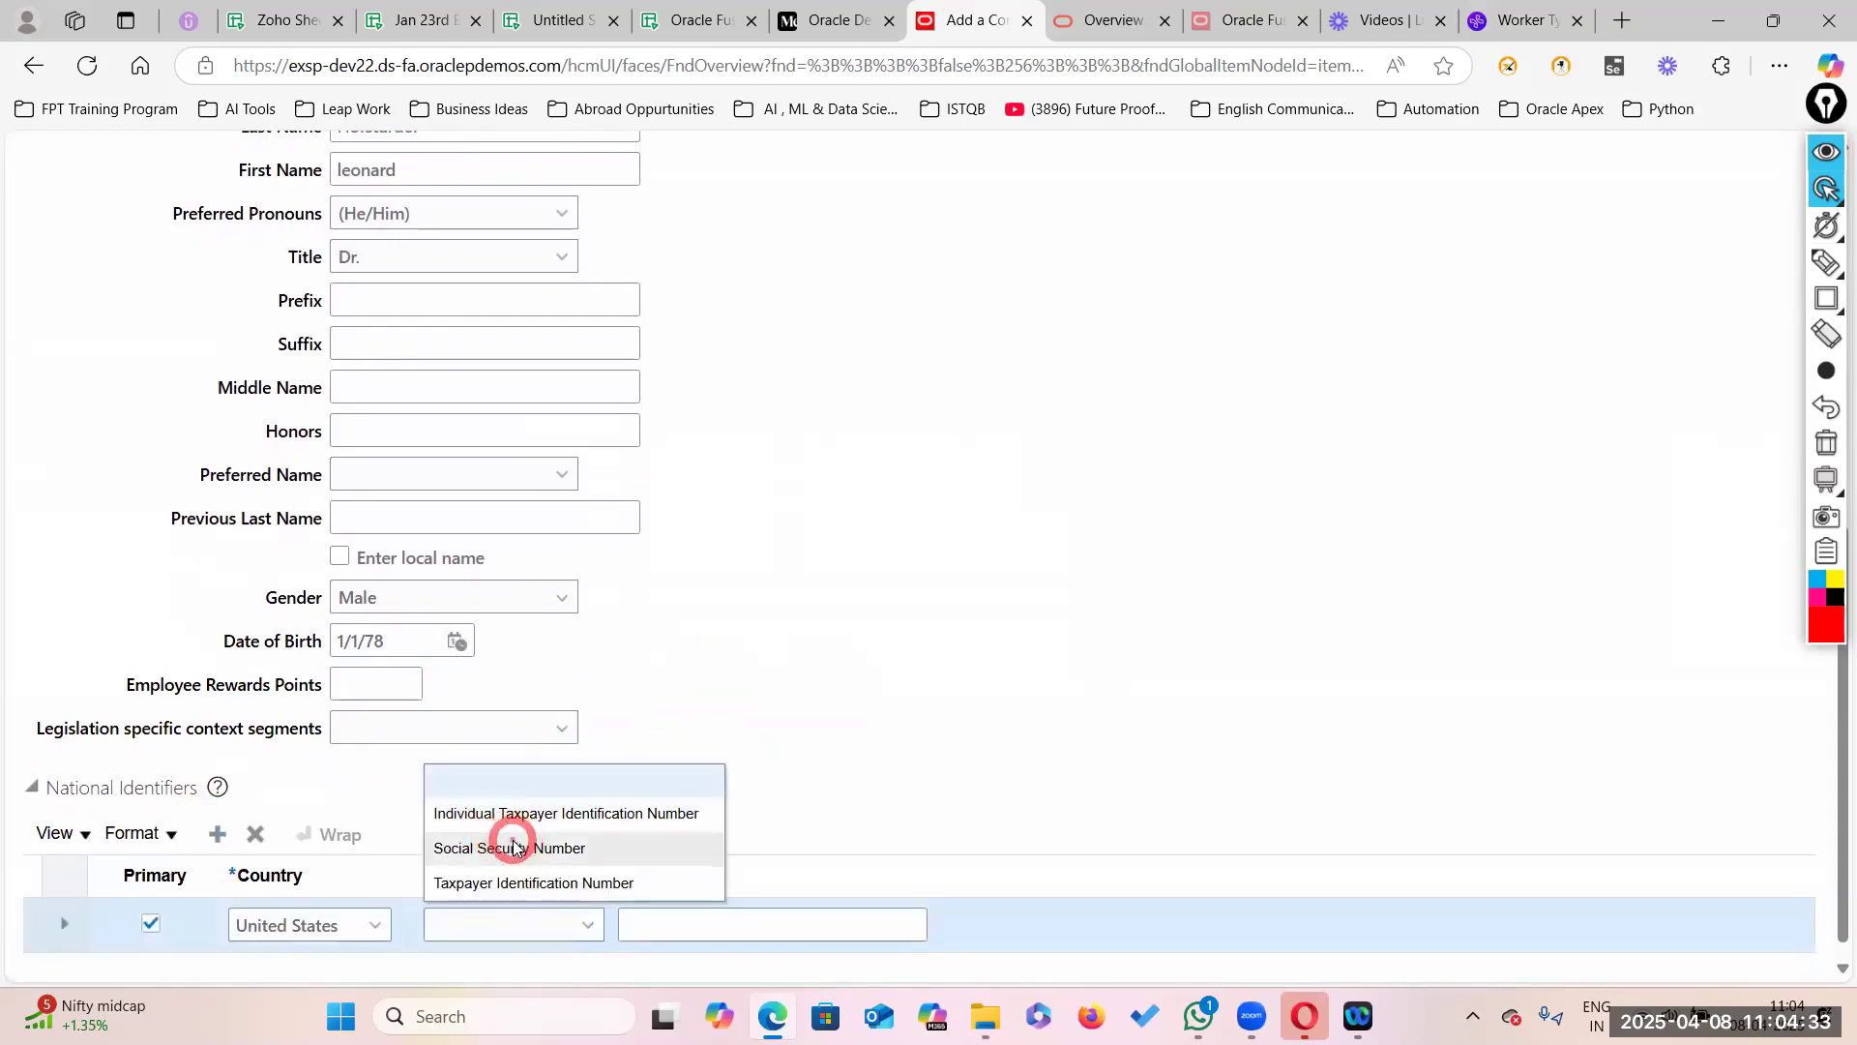
Step: Add a United States national identifier of type Social Security Number with its ID number and continue to Person Information
left_click(497, 726)
left_click(650, 917)
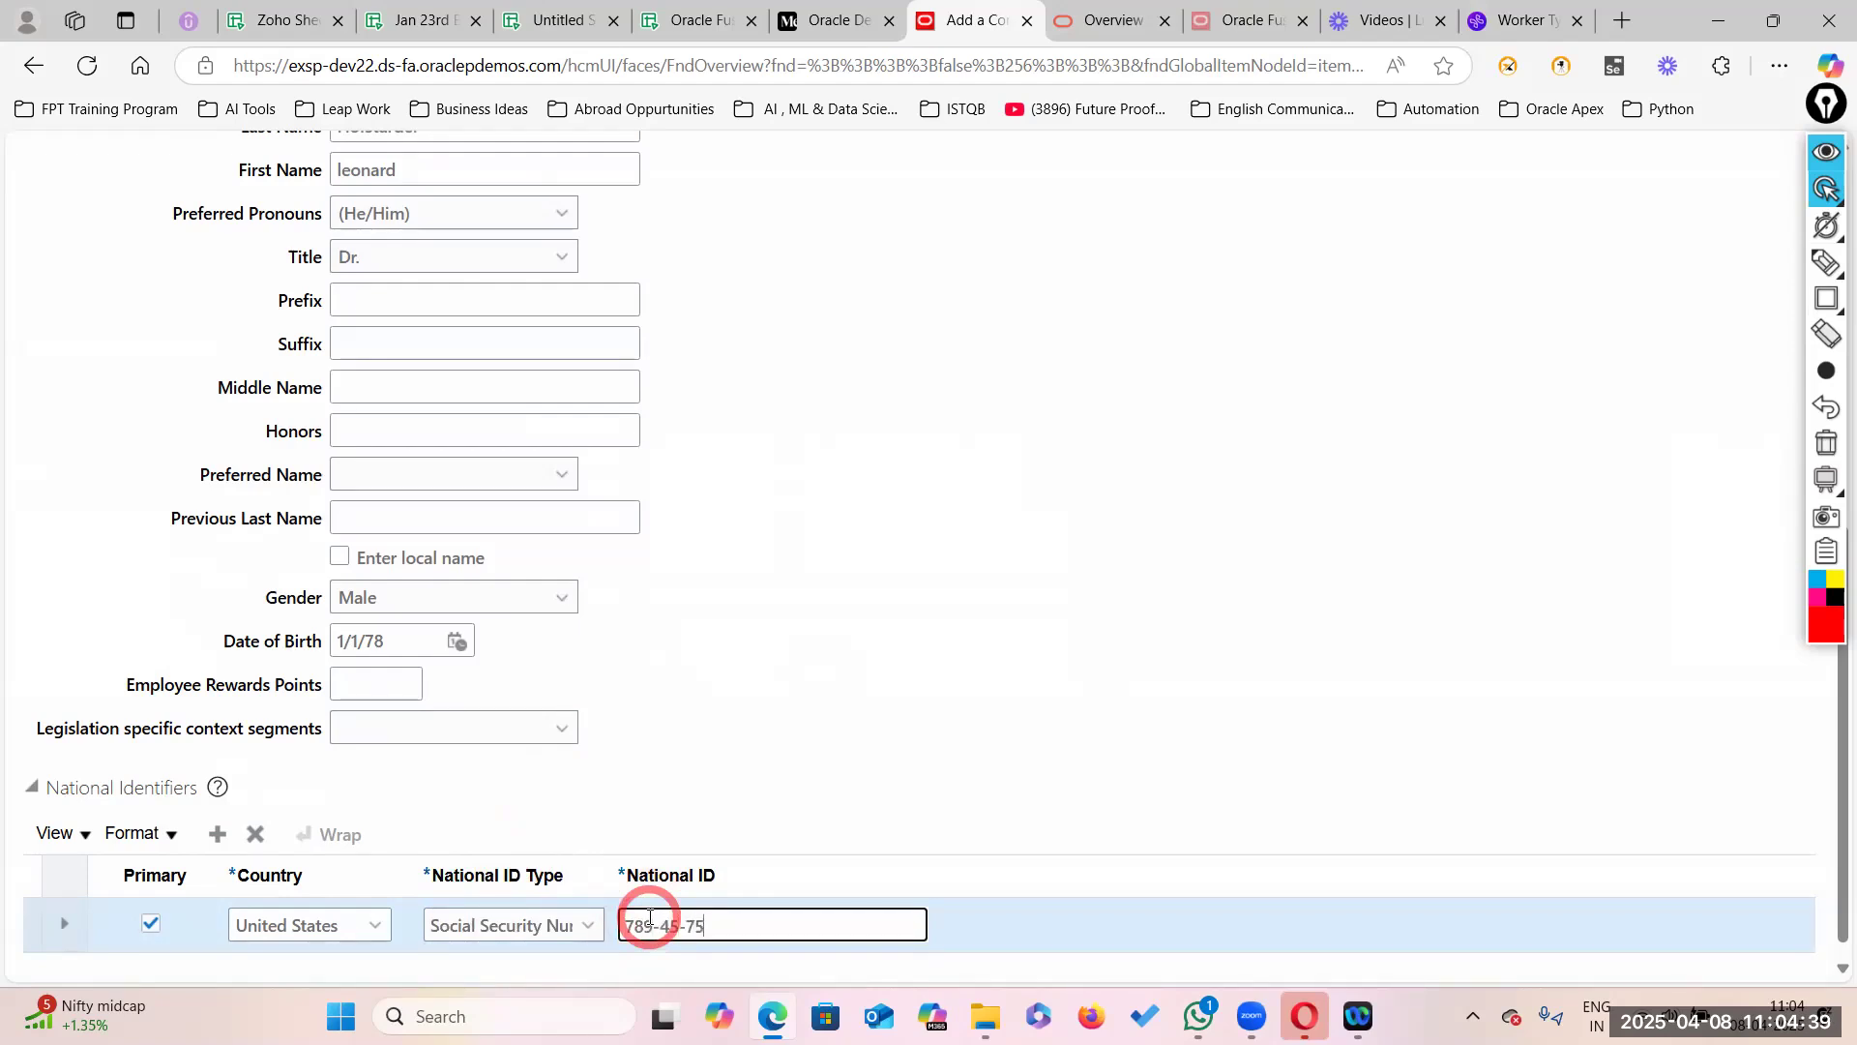
scroll(1115, 493, "up", 8)
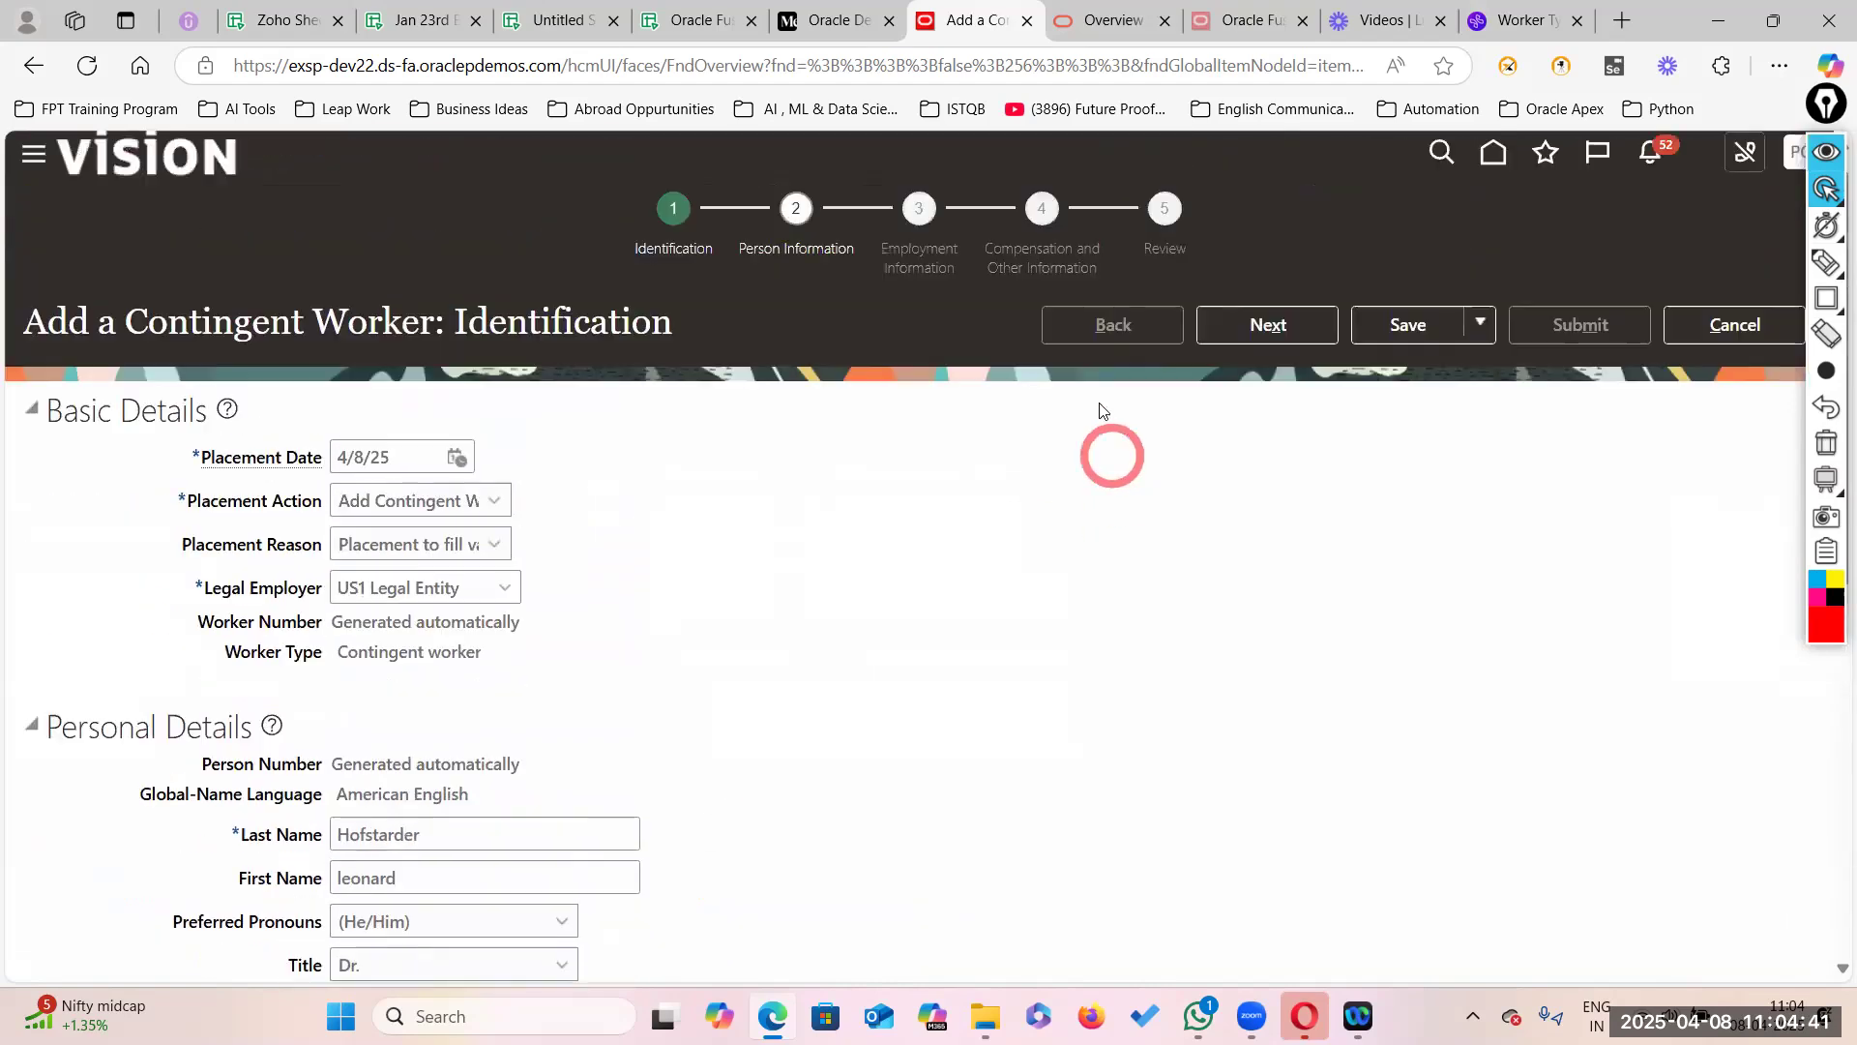
left_click(1275, 375)
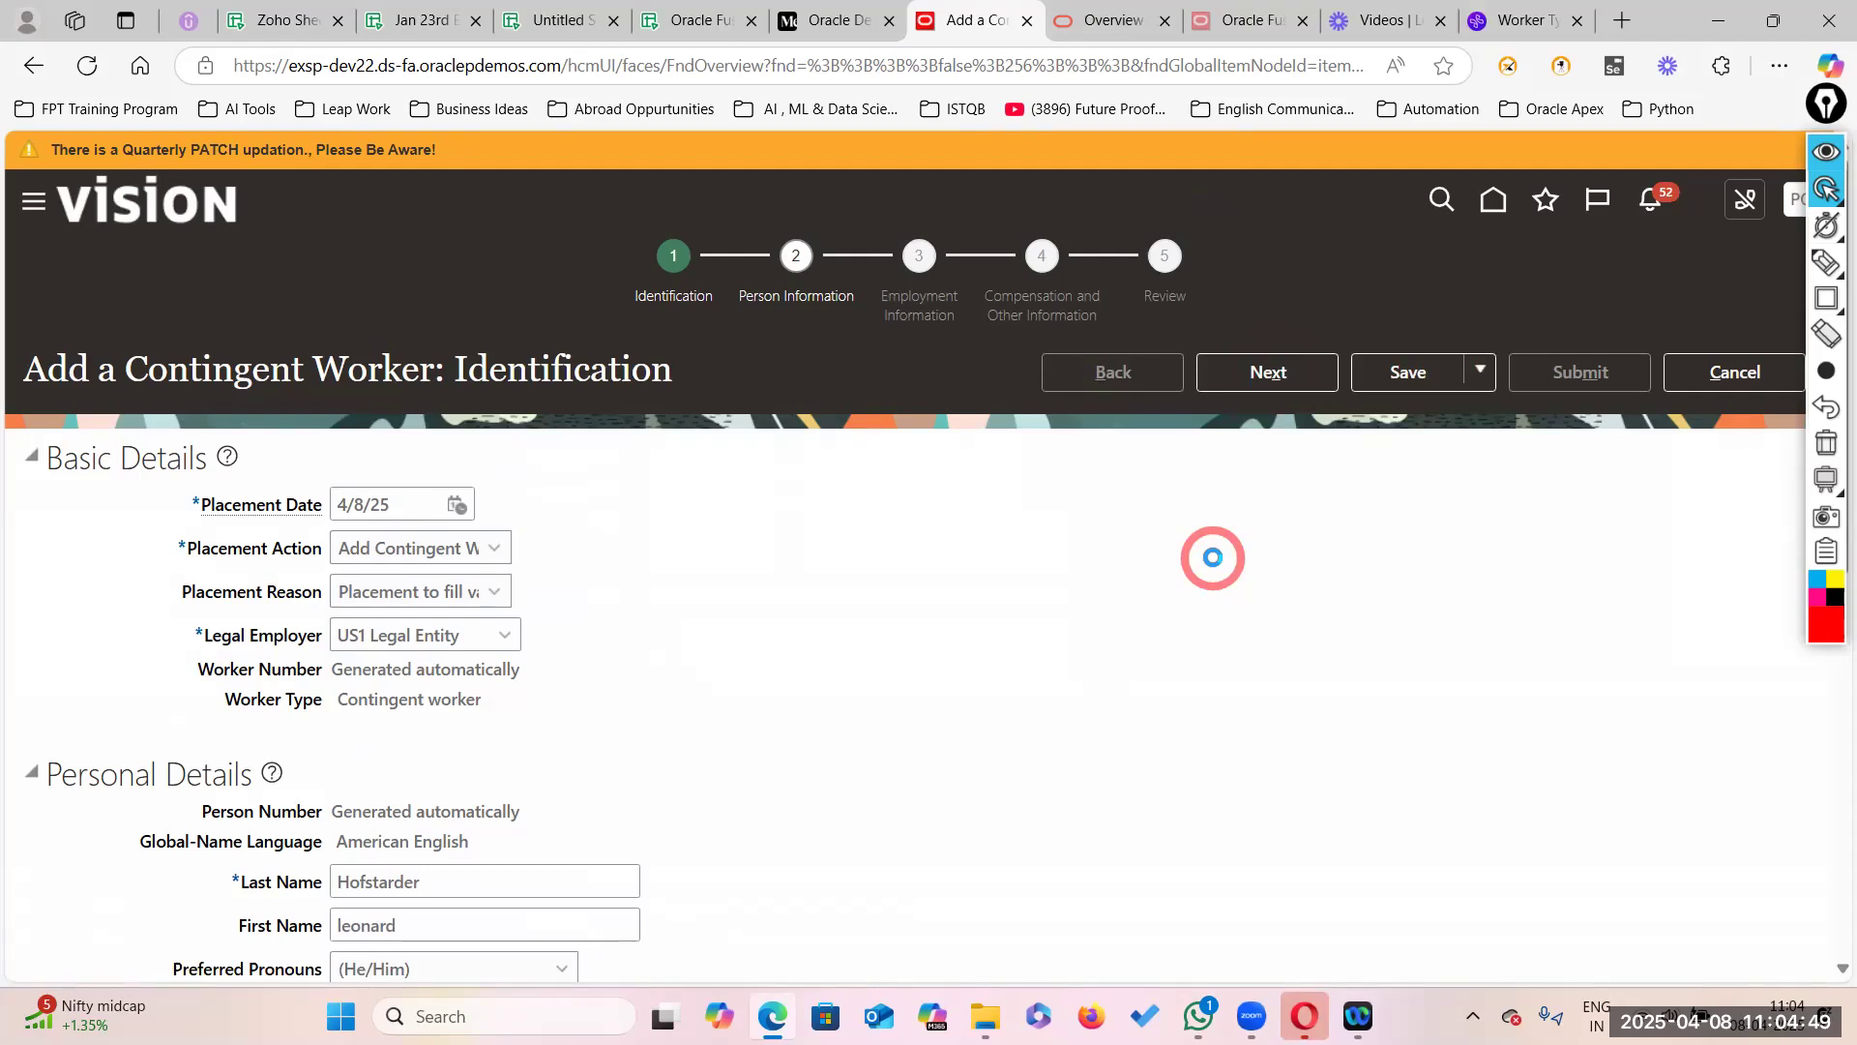
Step: Search for the home address ZIP code and select the first matching geography to fill in state, city and county
scroll(677, 581, "down", 2)
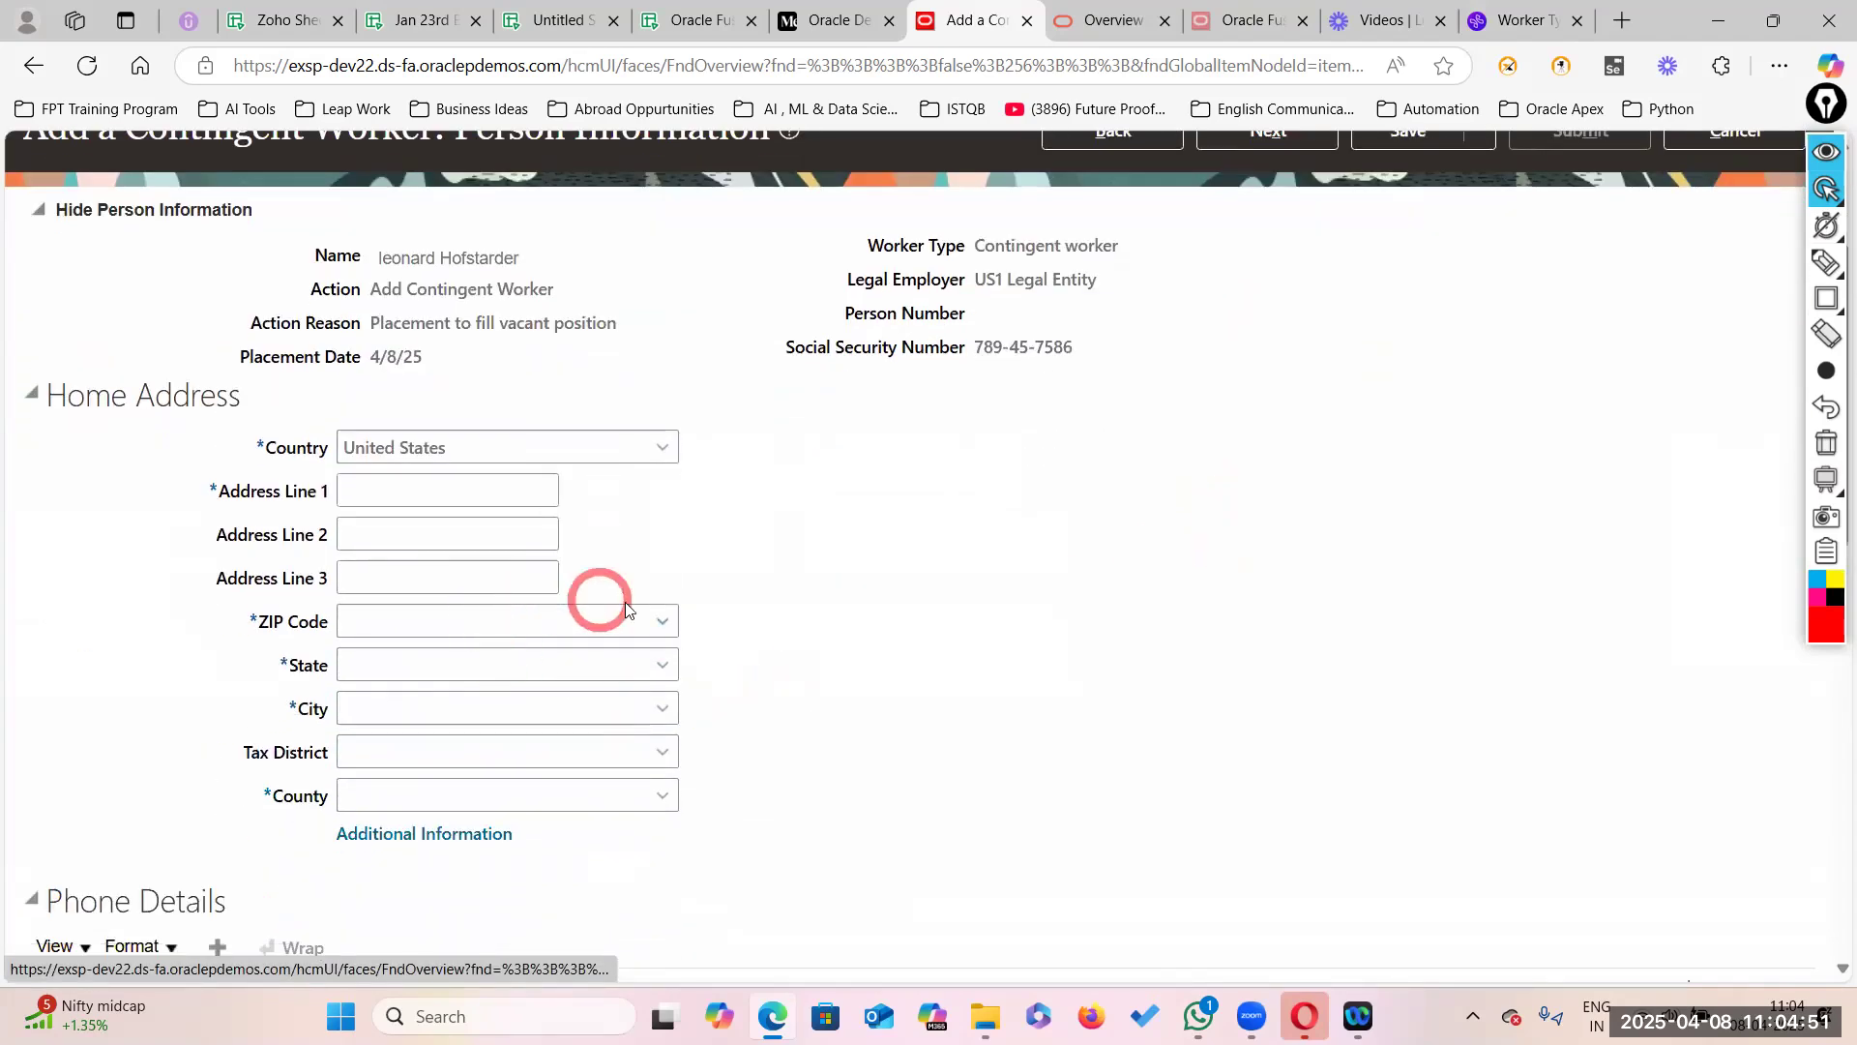
left_click(671, 627)
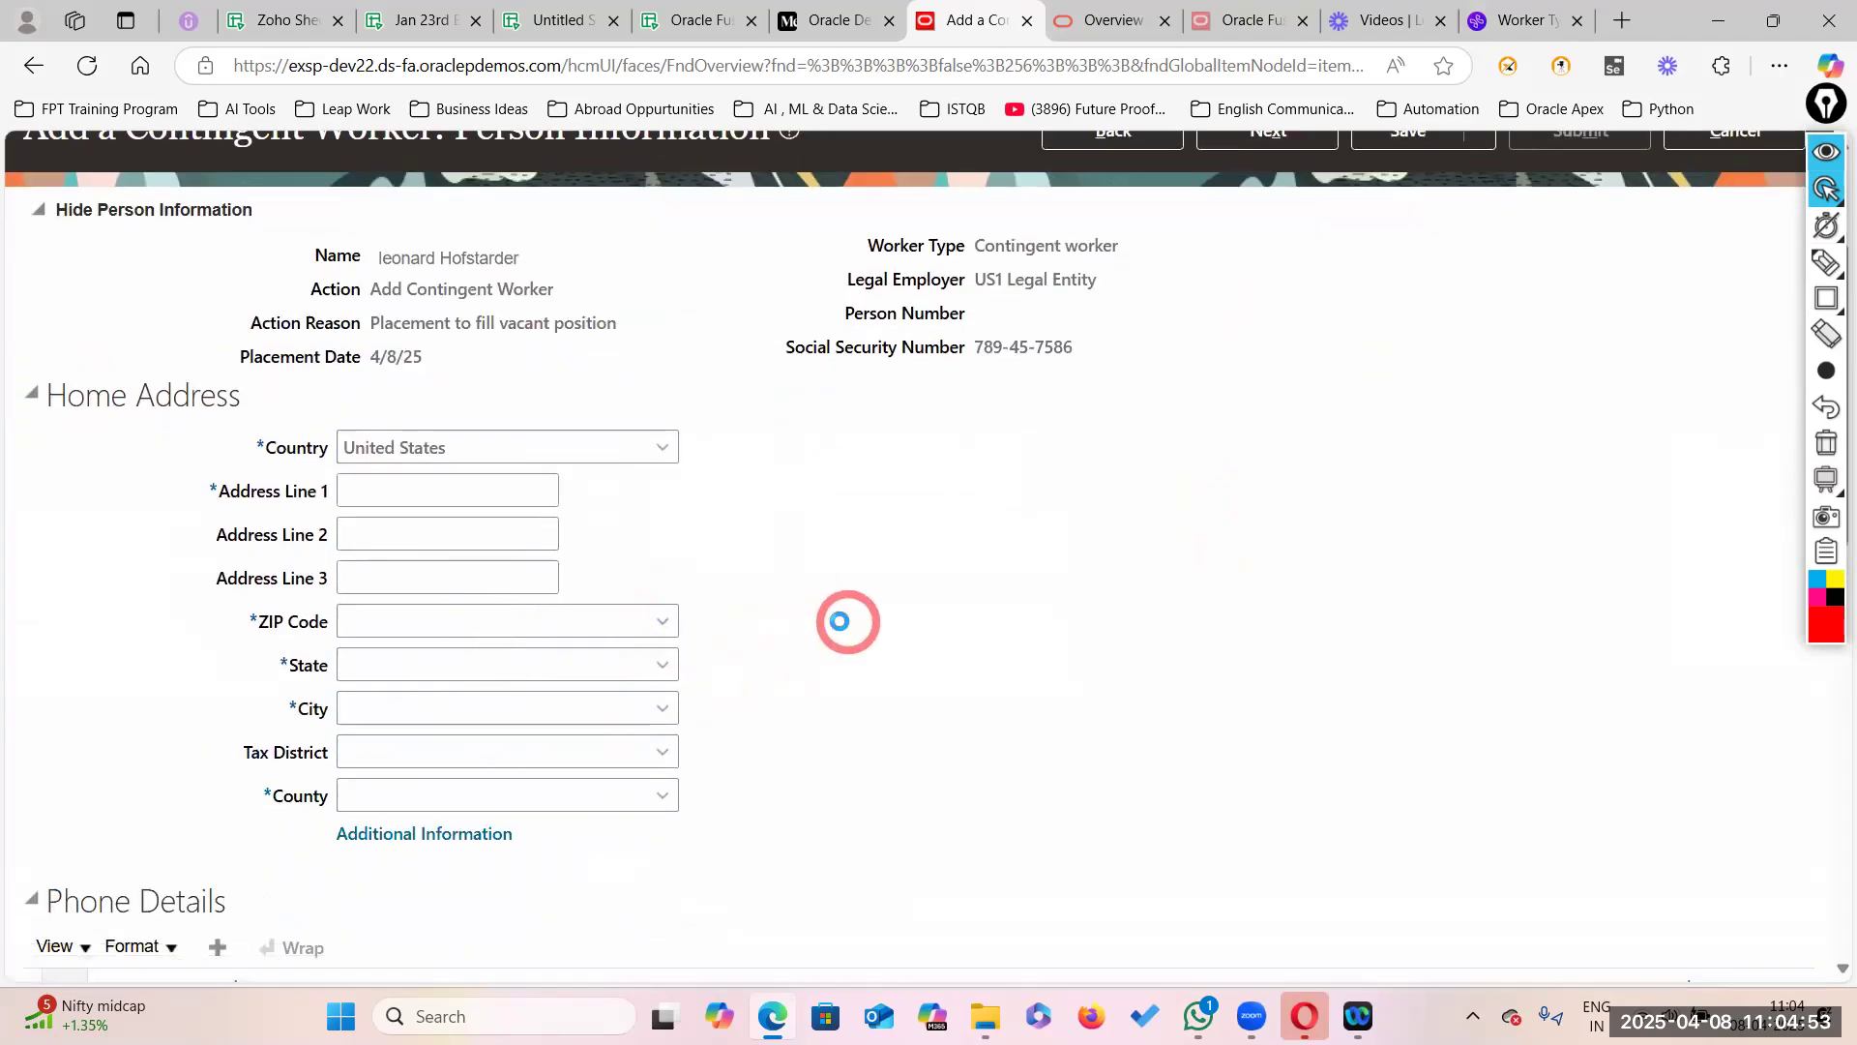
left_click(367, 696)
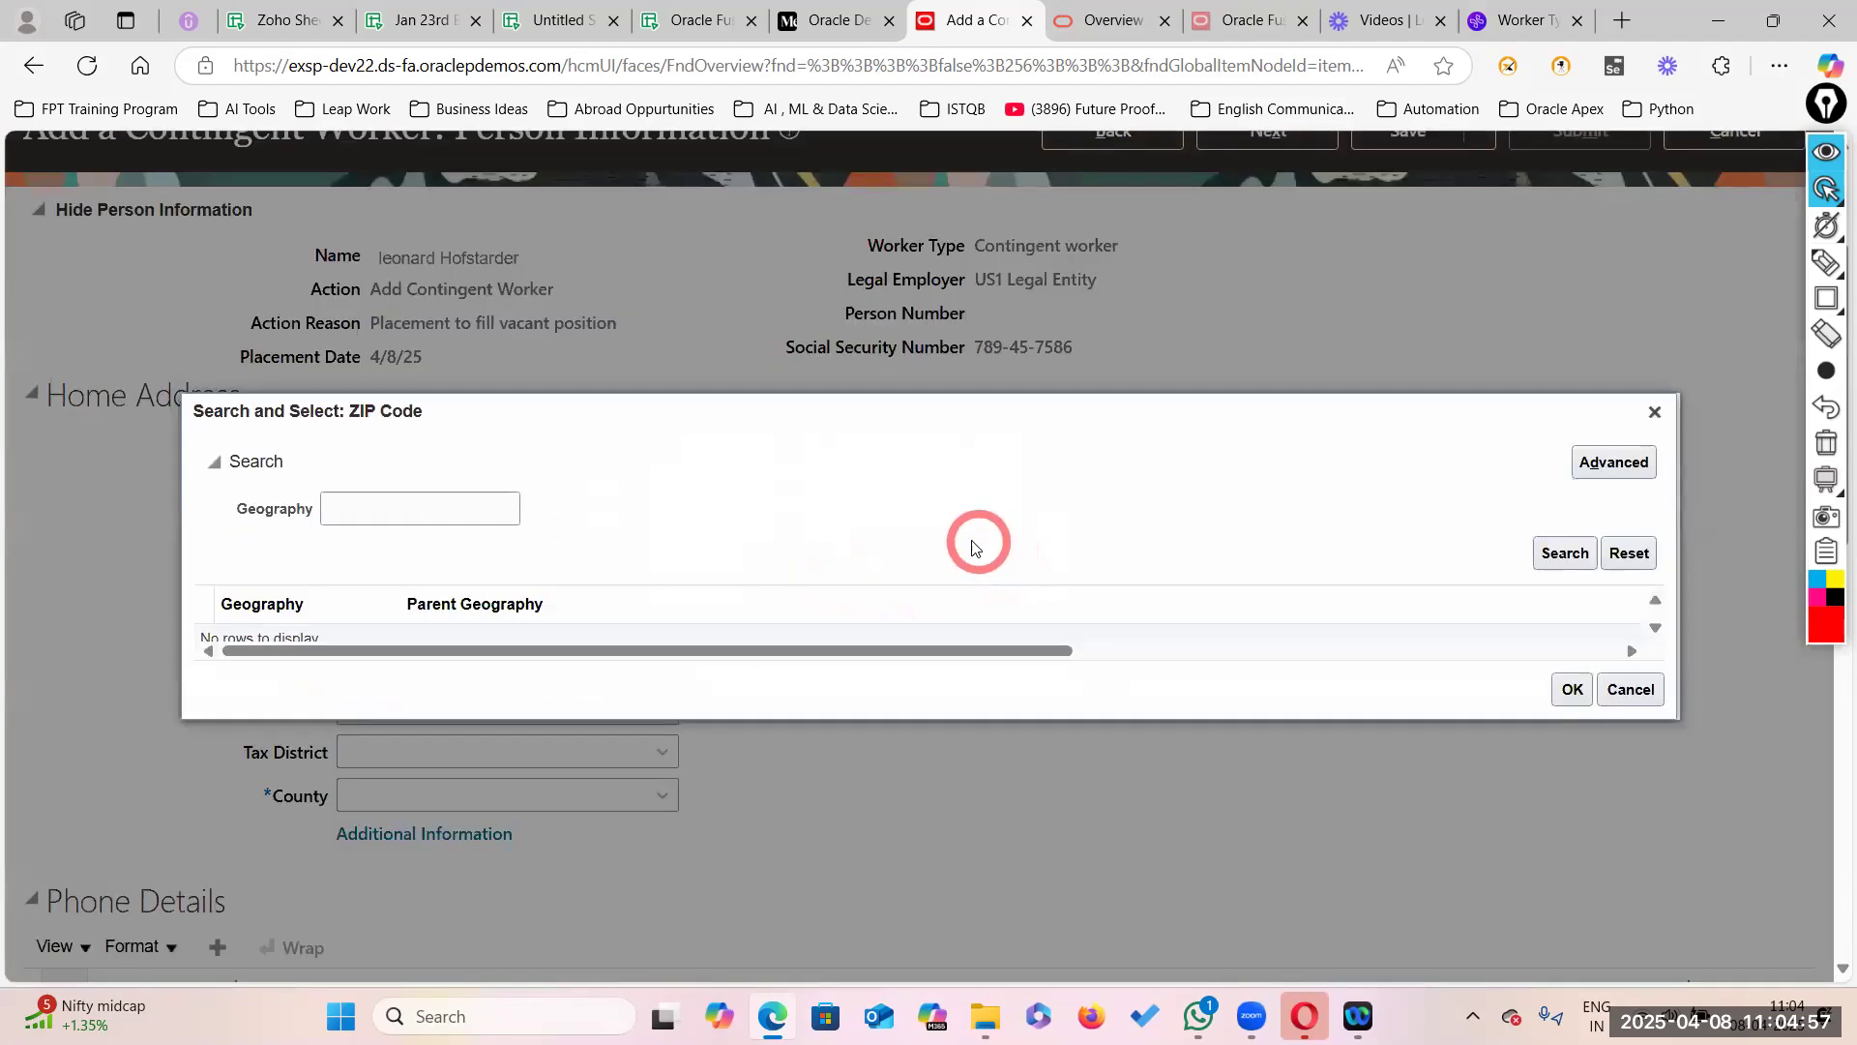
left_click(389, 513)
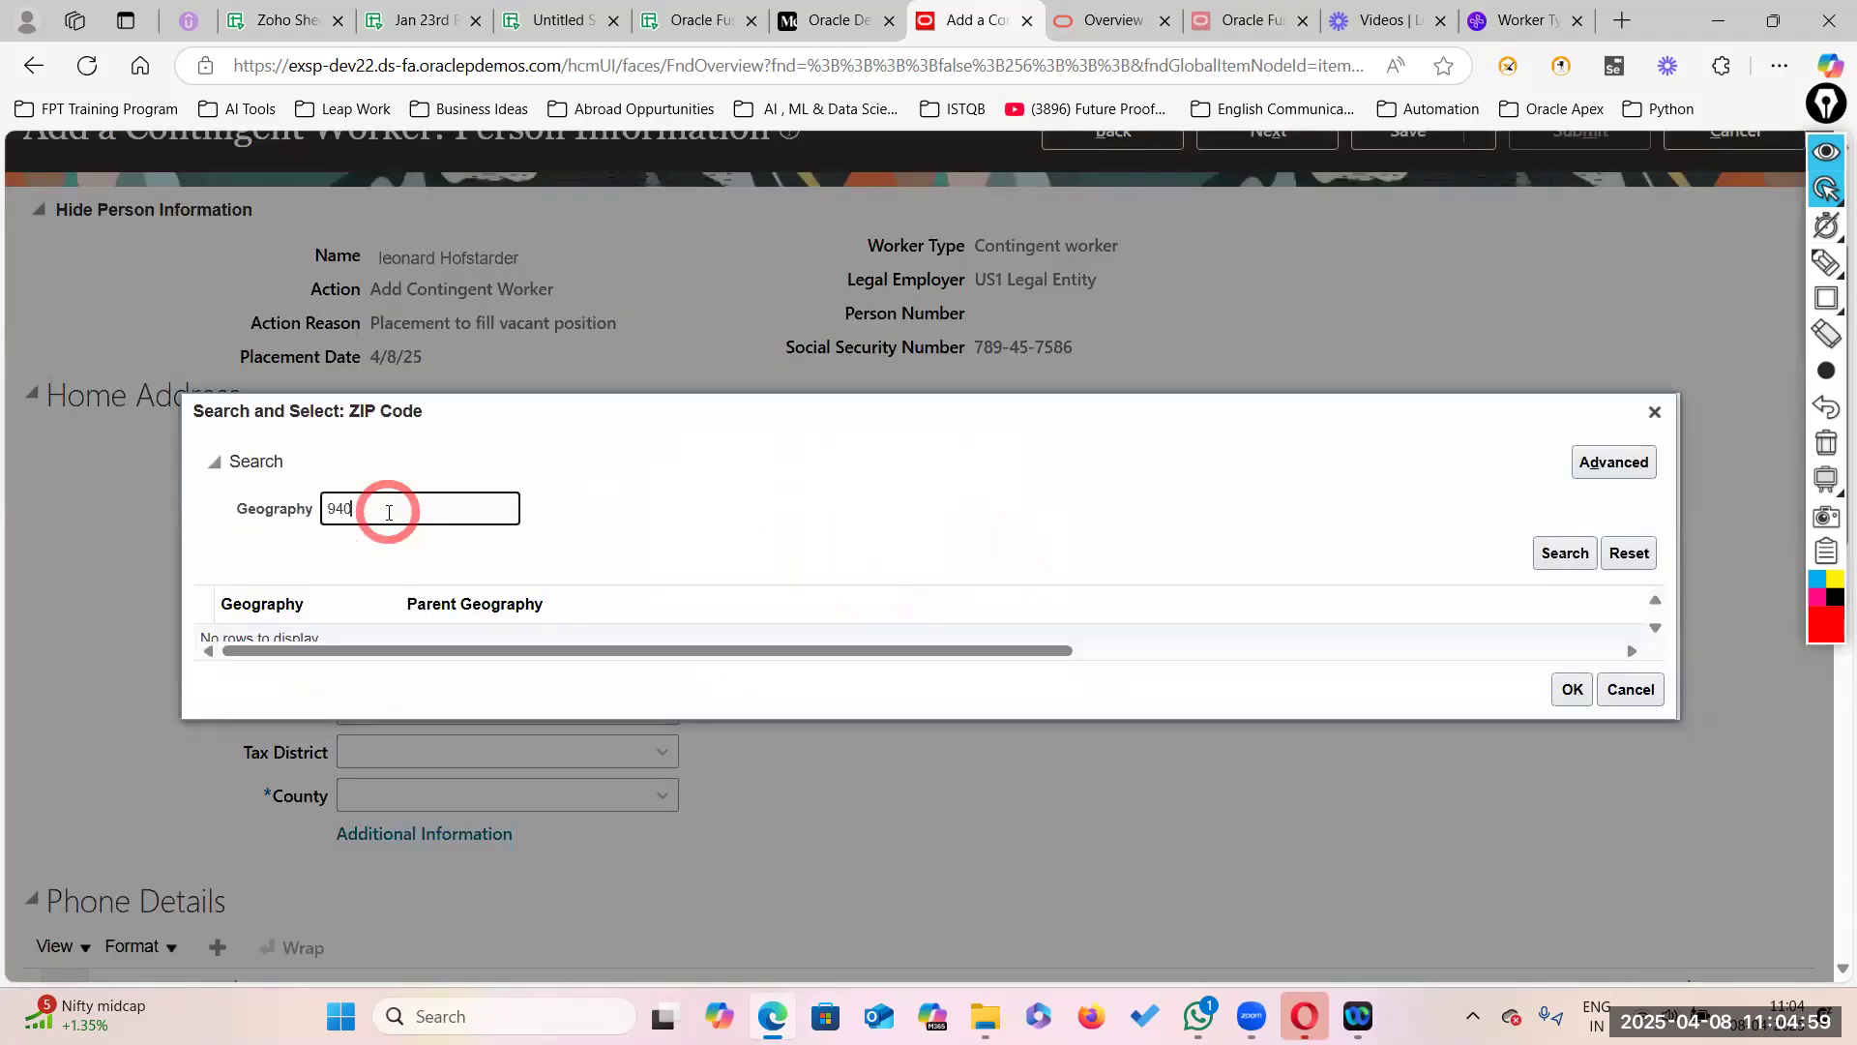
left_click(1561, 553)
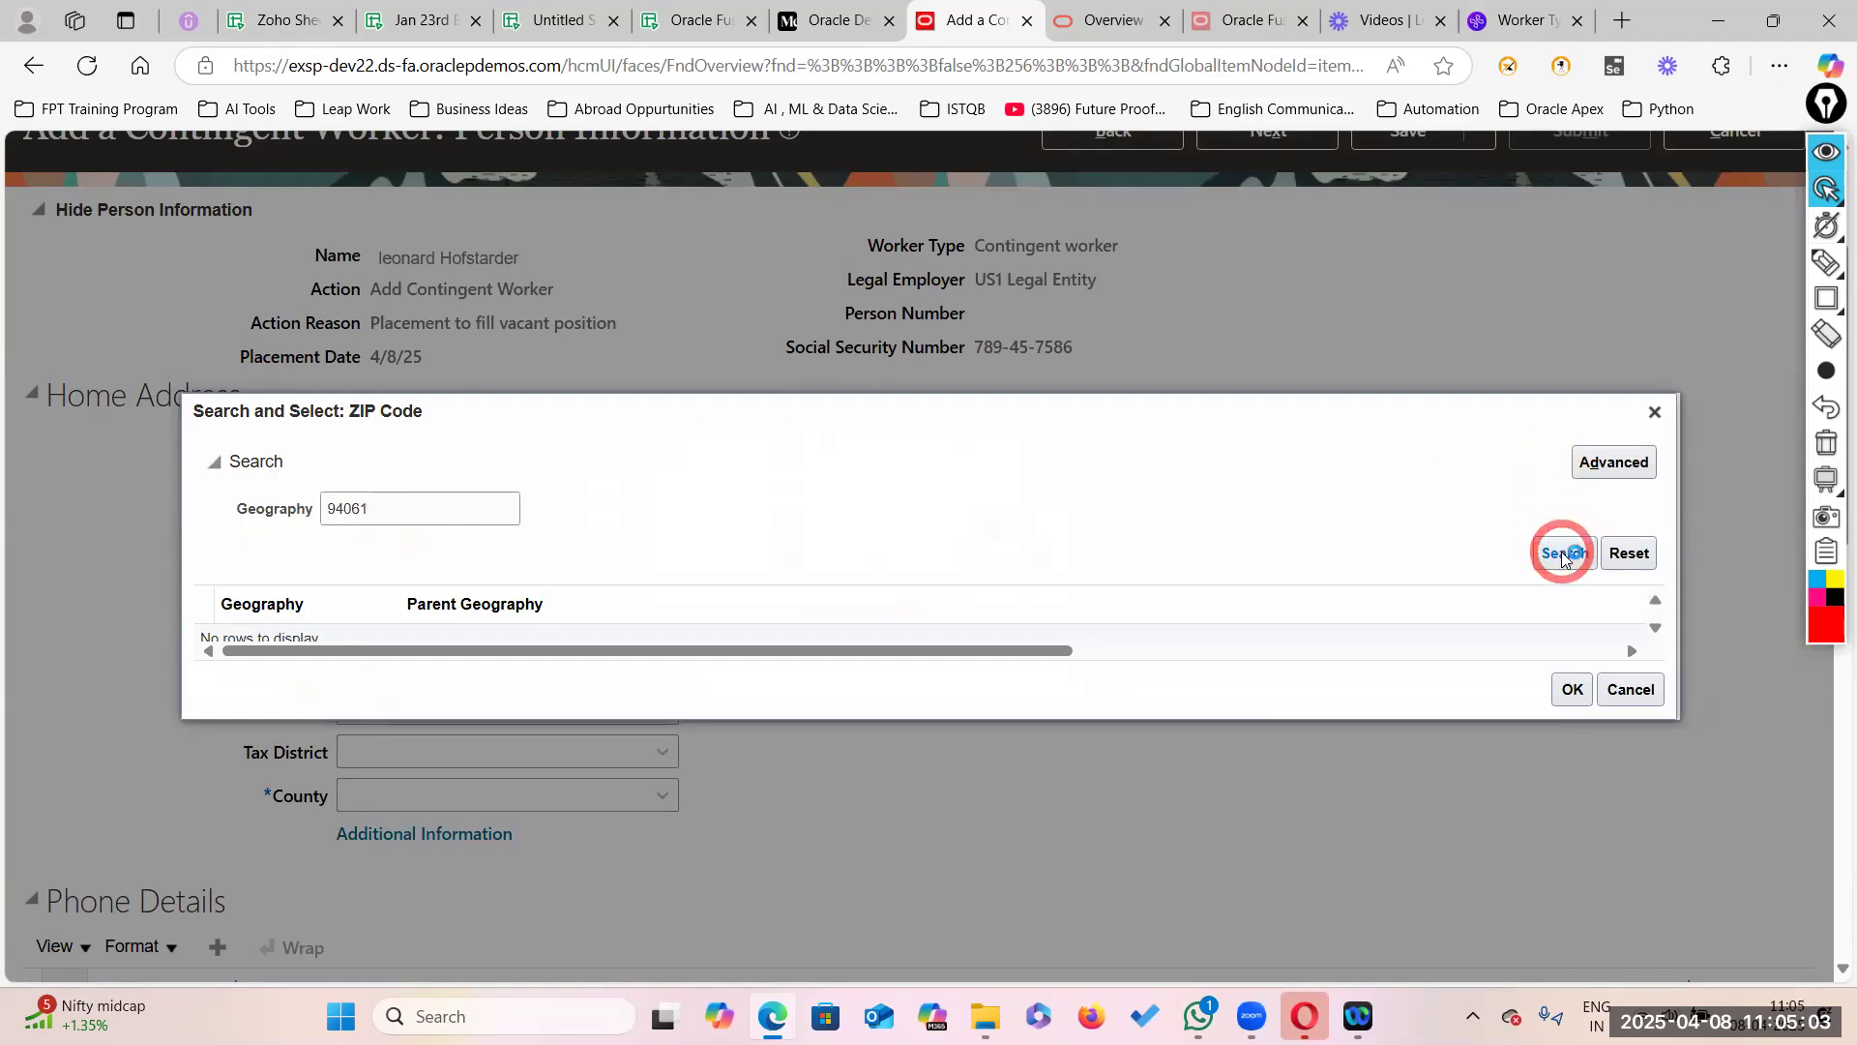
left_click(550, 613)
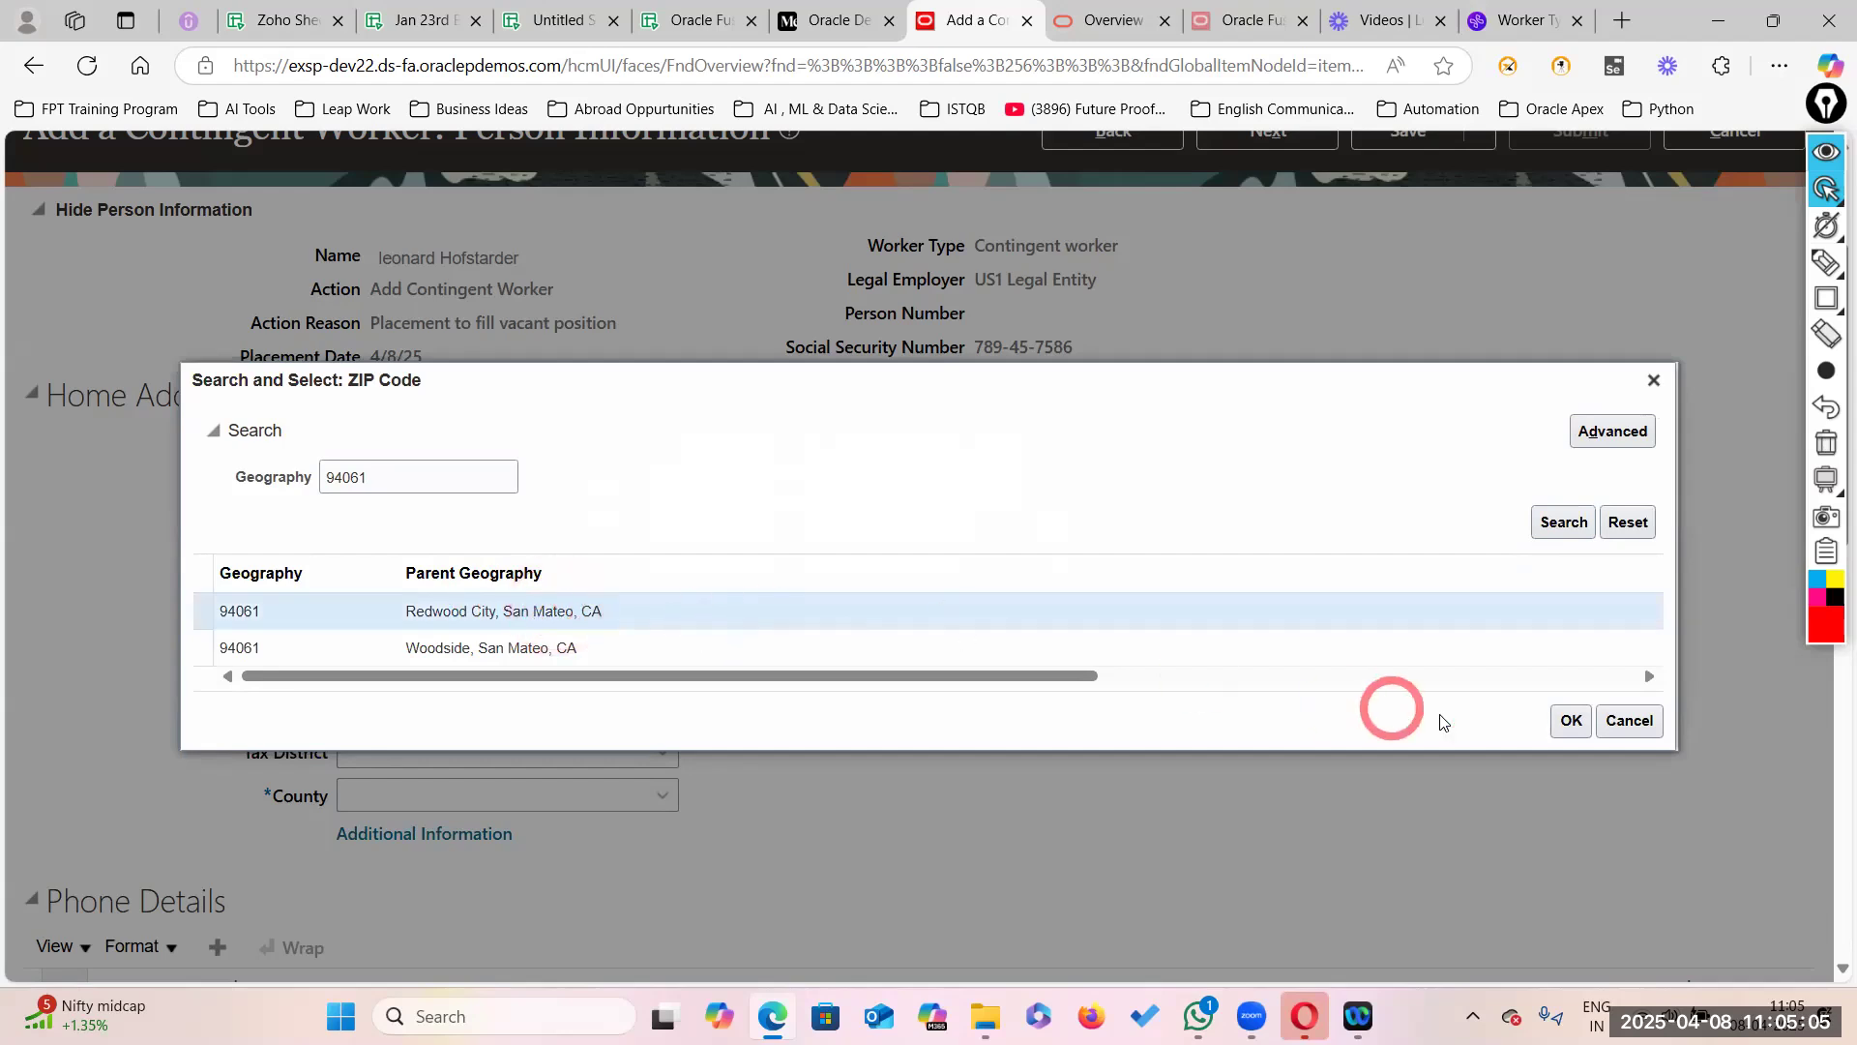
left_click(1571, 720)
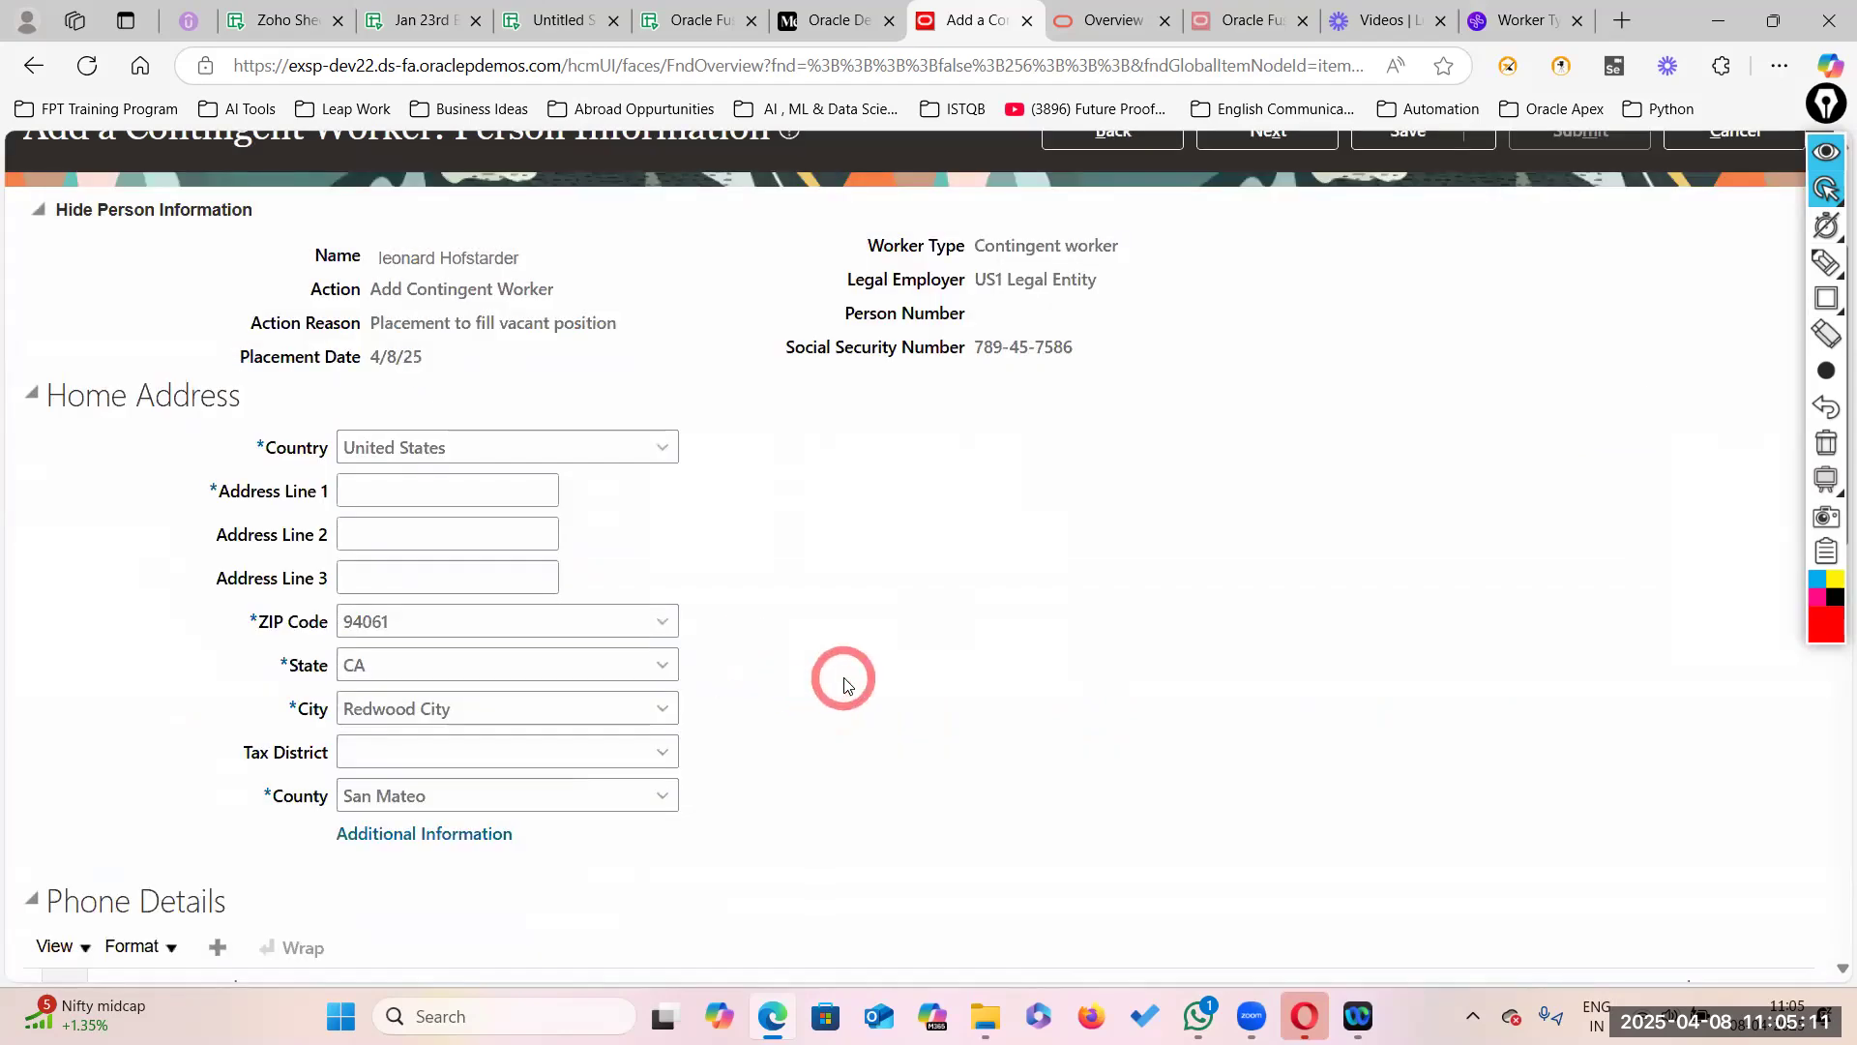
Step: Enter the street address in Address Line 1 of the Home Address section, dismissing the saved address suggestions
scroll(688, 705, "down", 3)
scroll(468, 403, "up", 2)
left_click(433, 380)
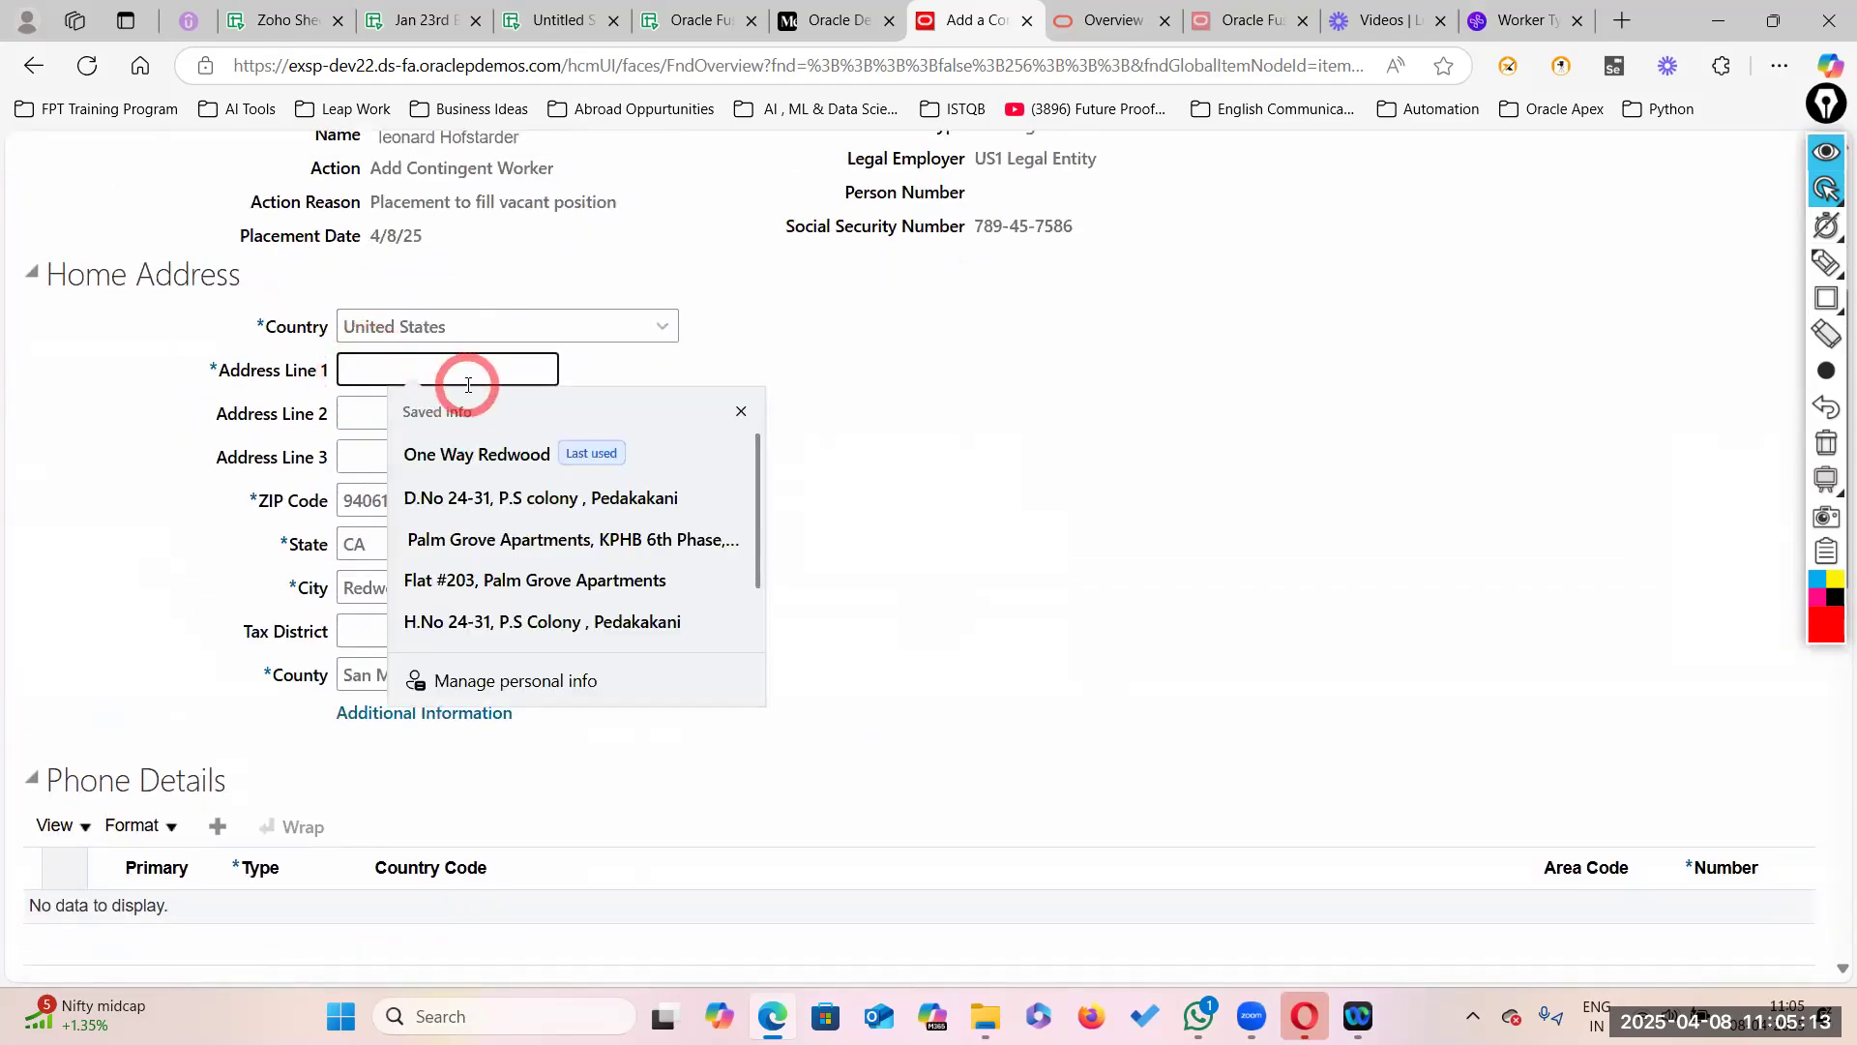
left_click(740, 409)
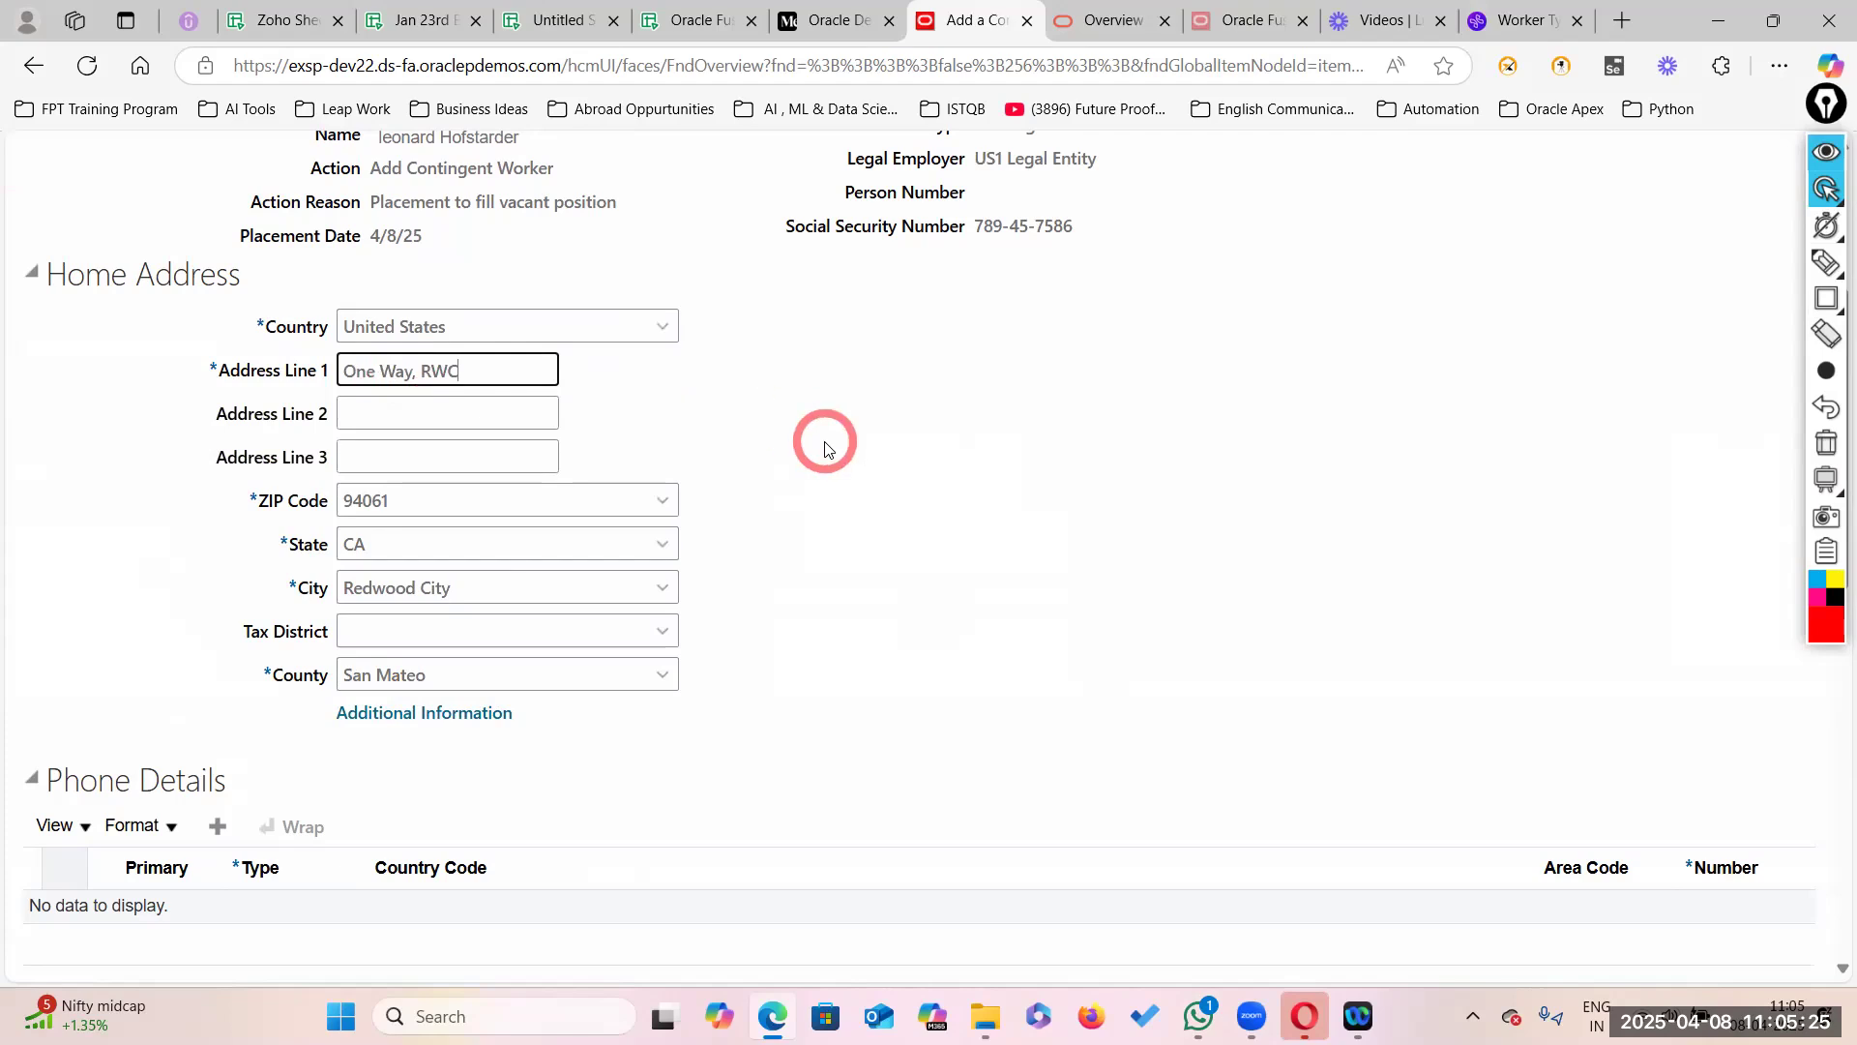
Step: Review the phone, email and legislative sections of Person Information and continue to Employment Information
scroll(783, 738, "down", 5)
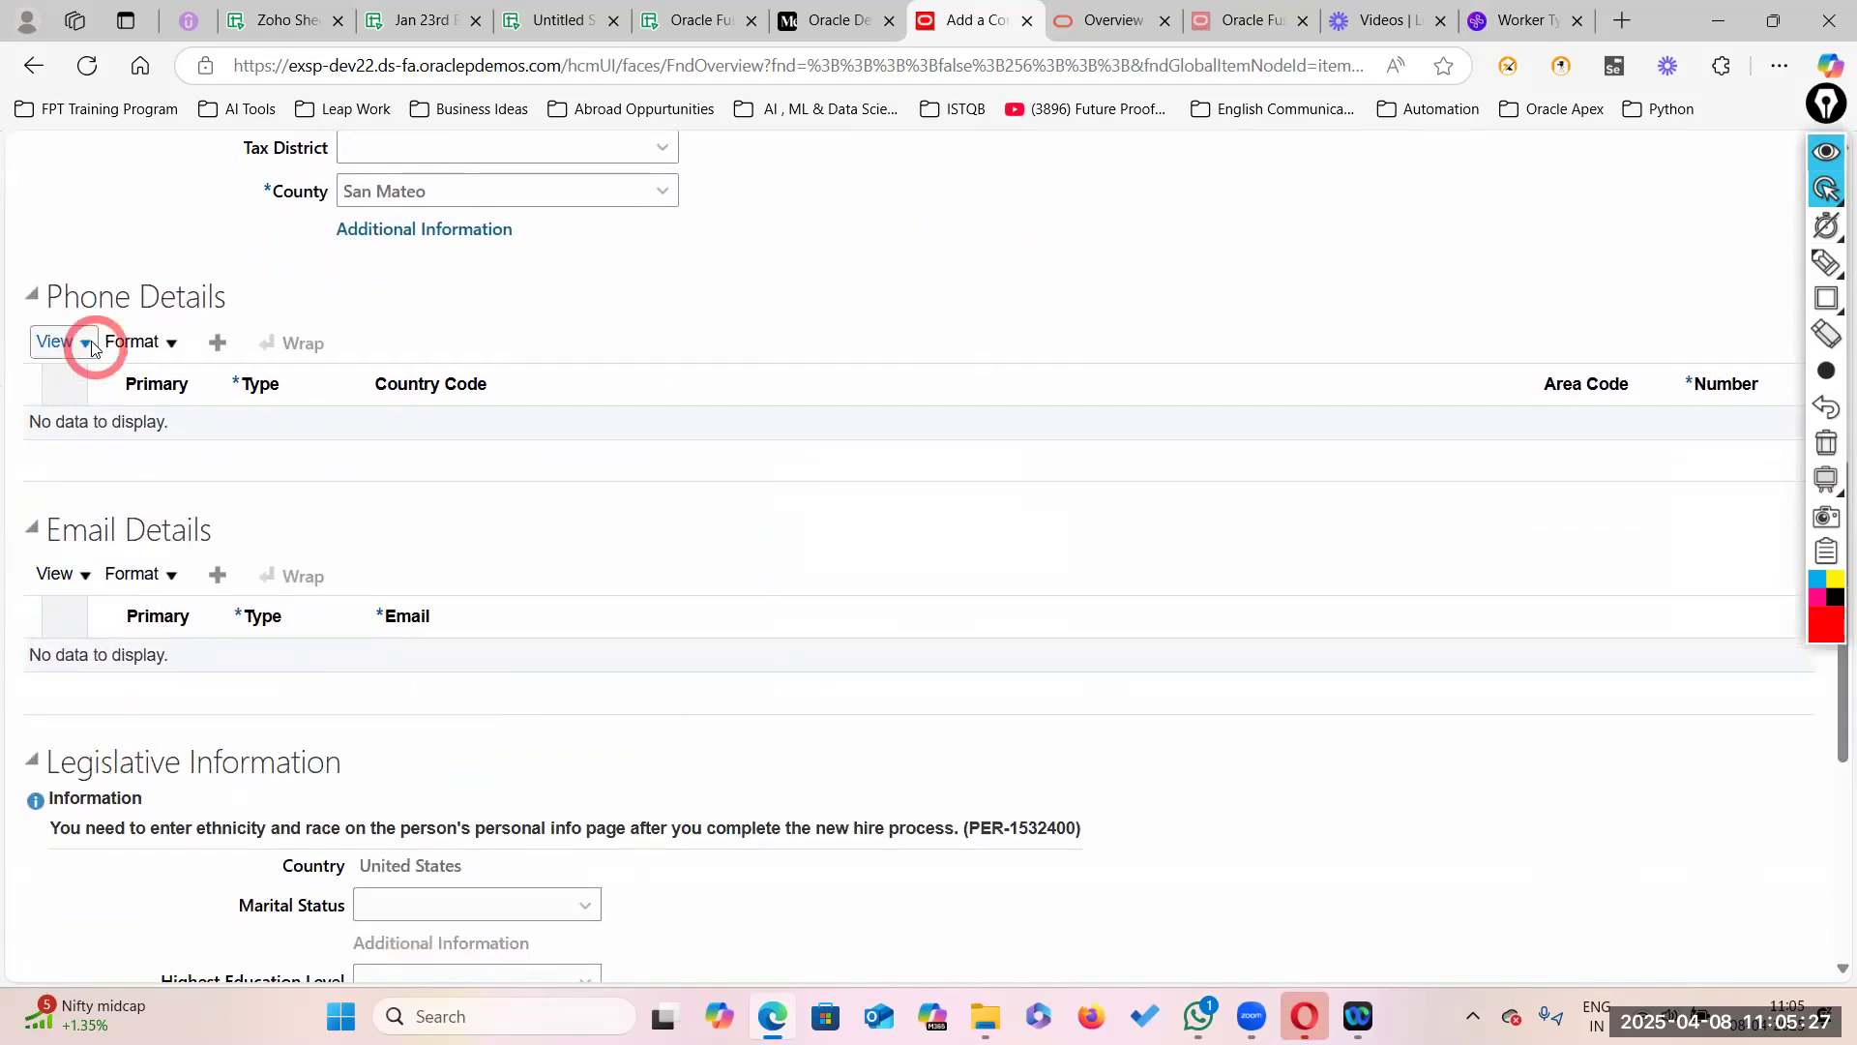
scroll(387, 750, "down", 4)
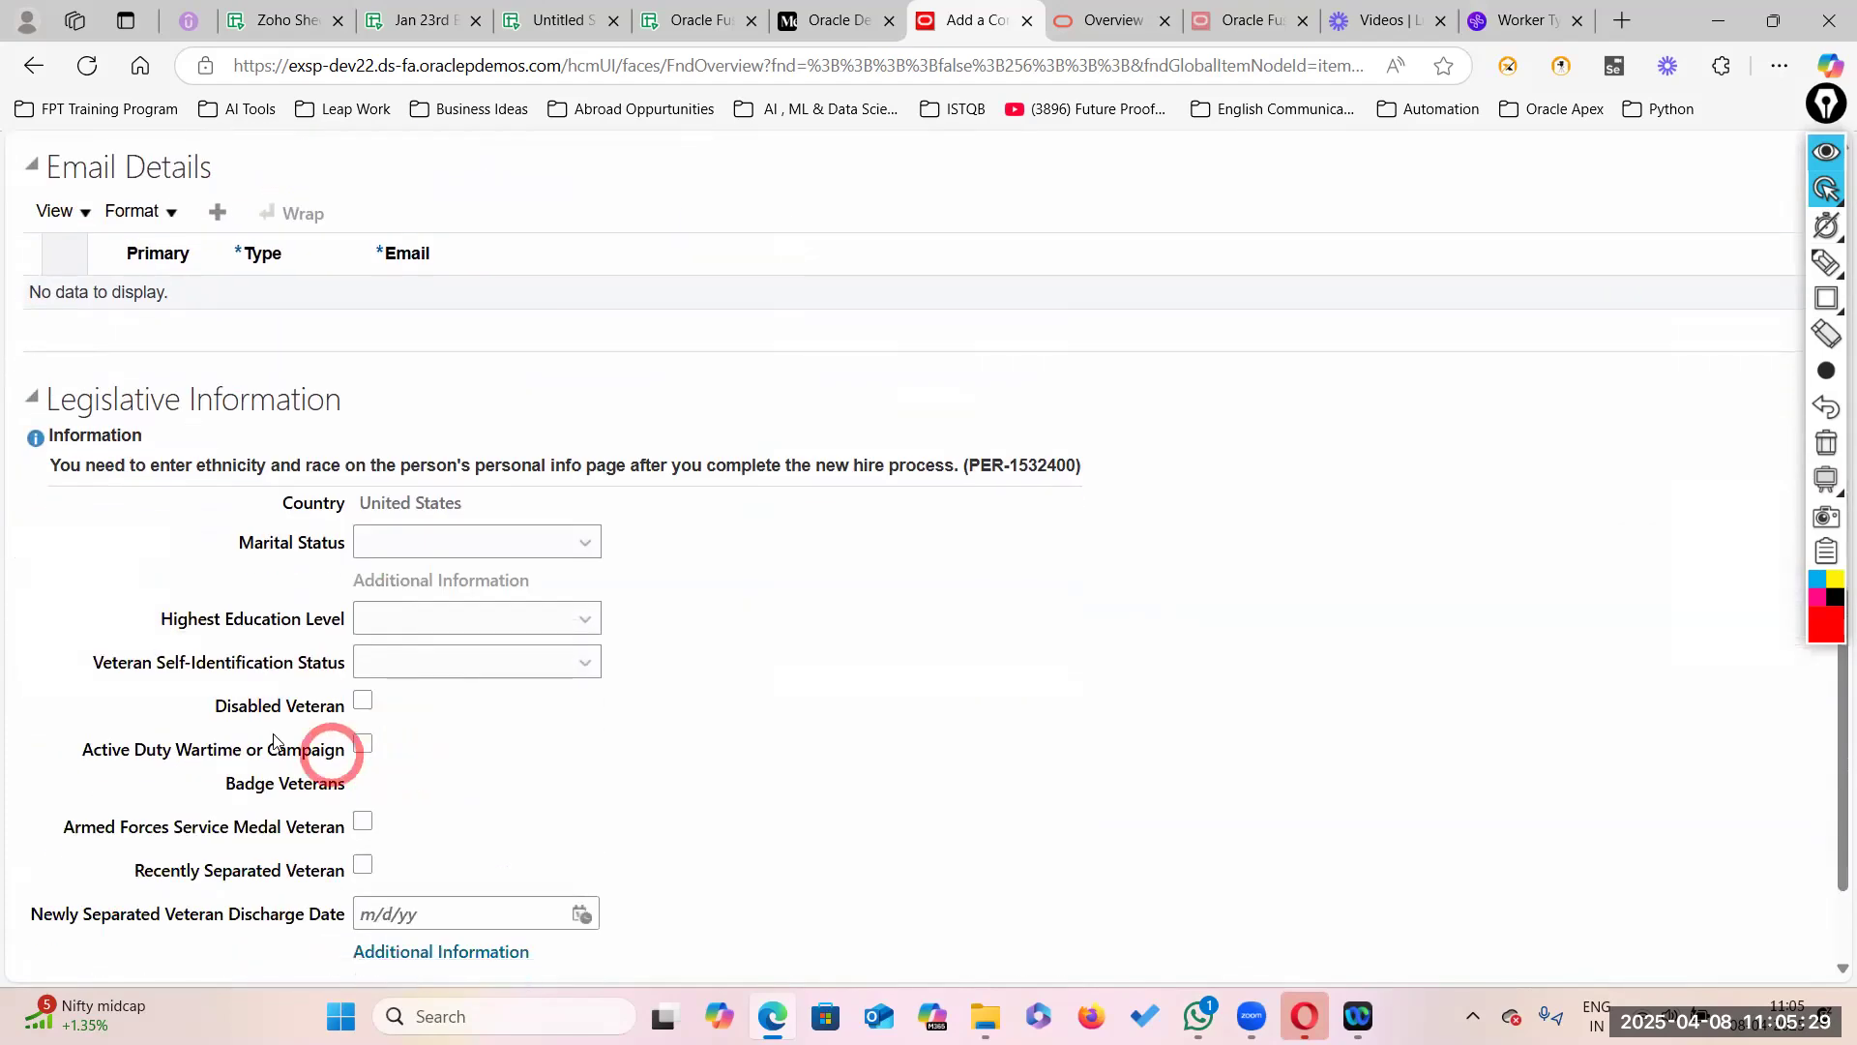
scroll(344, 755, "down", 1)
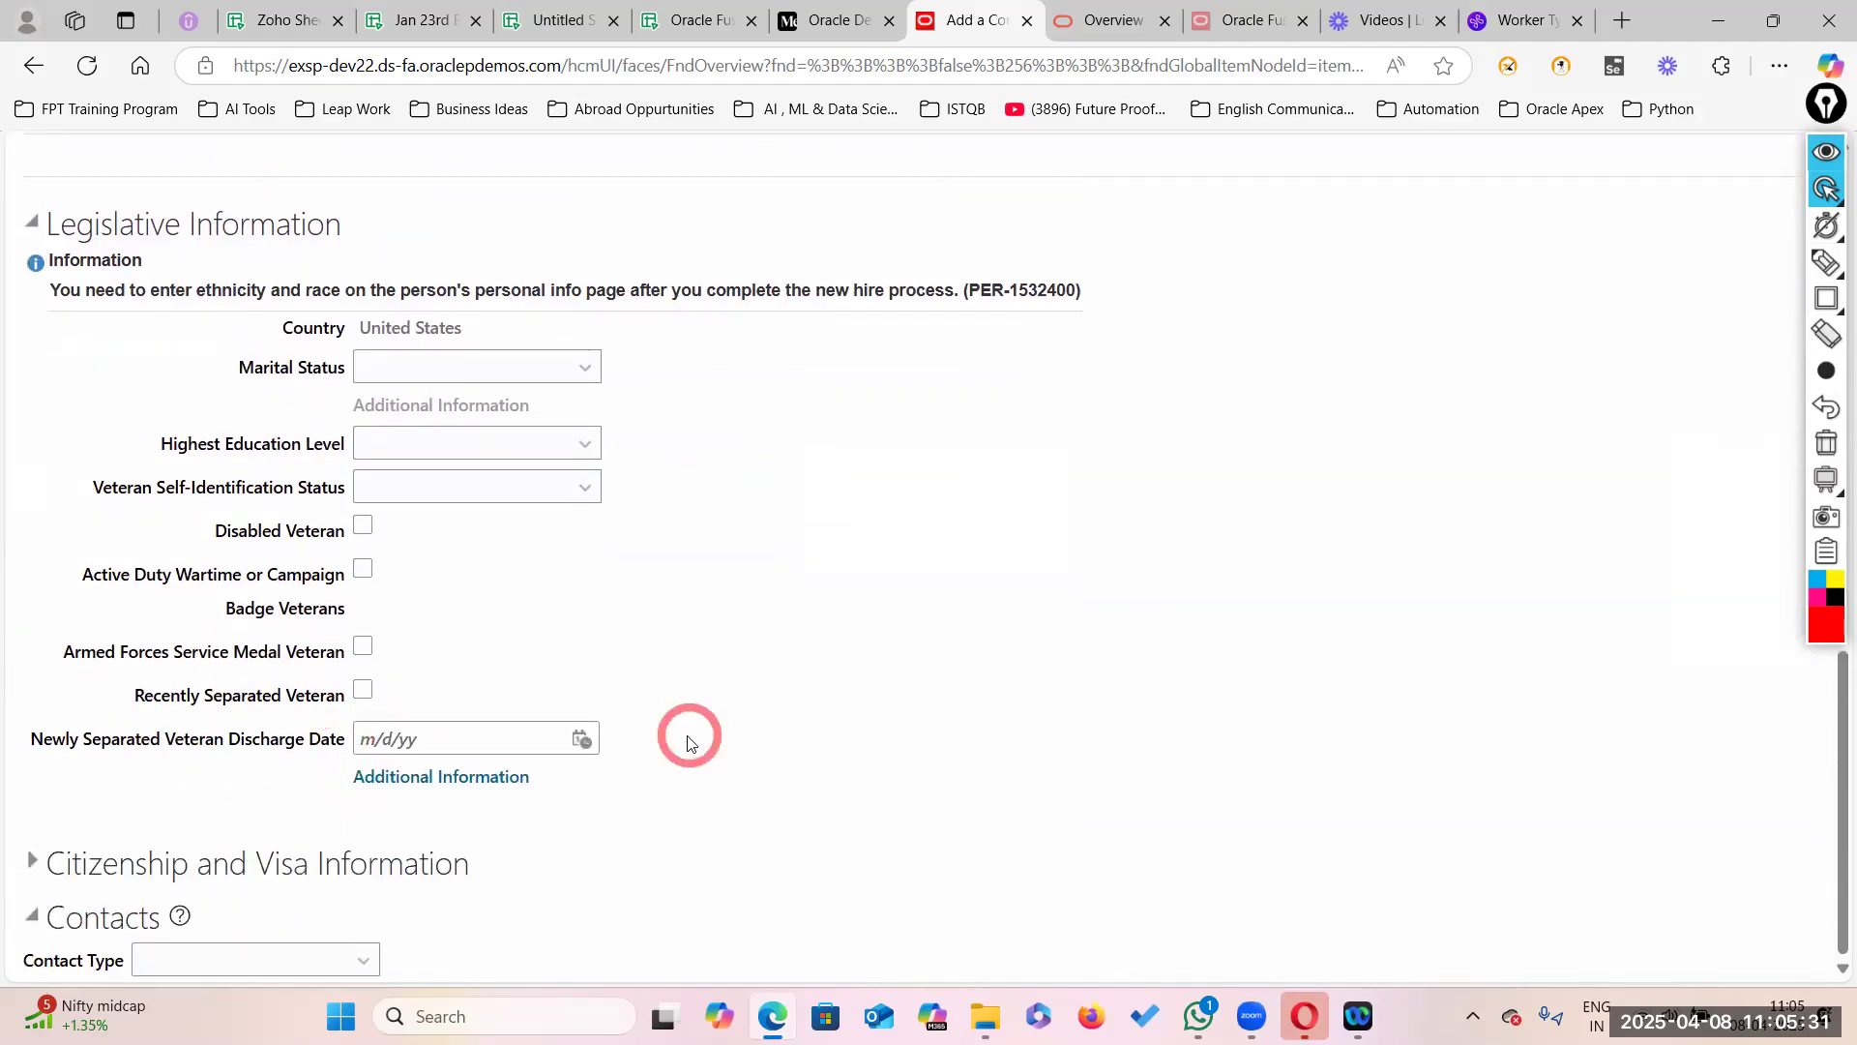
scroll(647, 735, "up", 12)
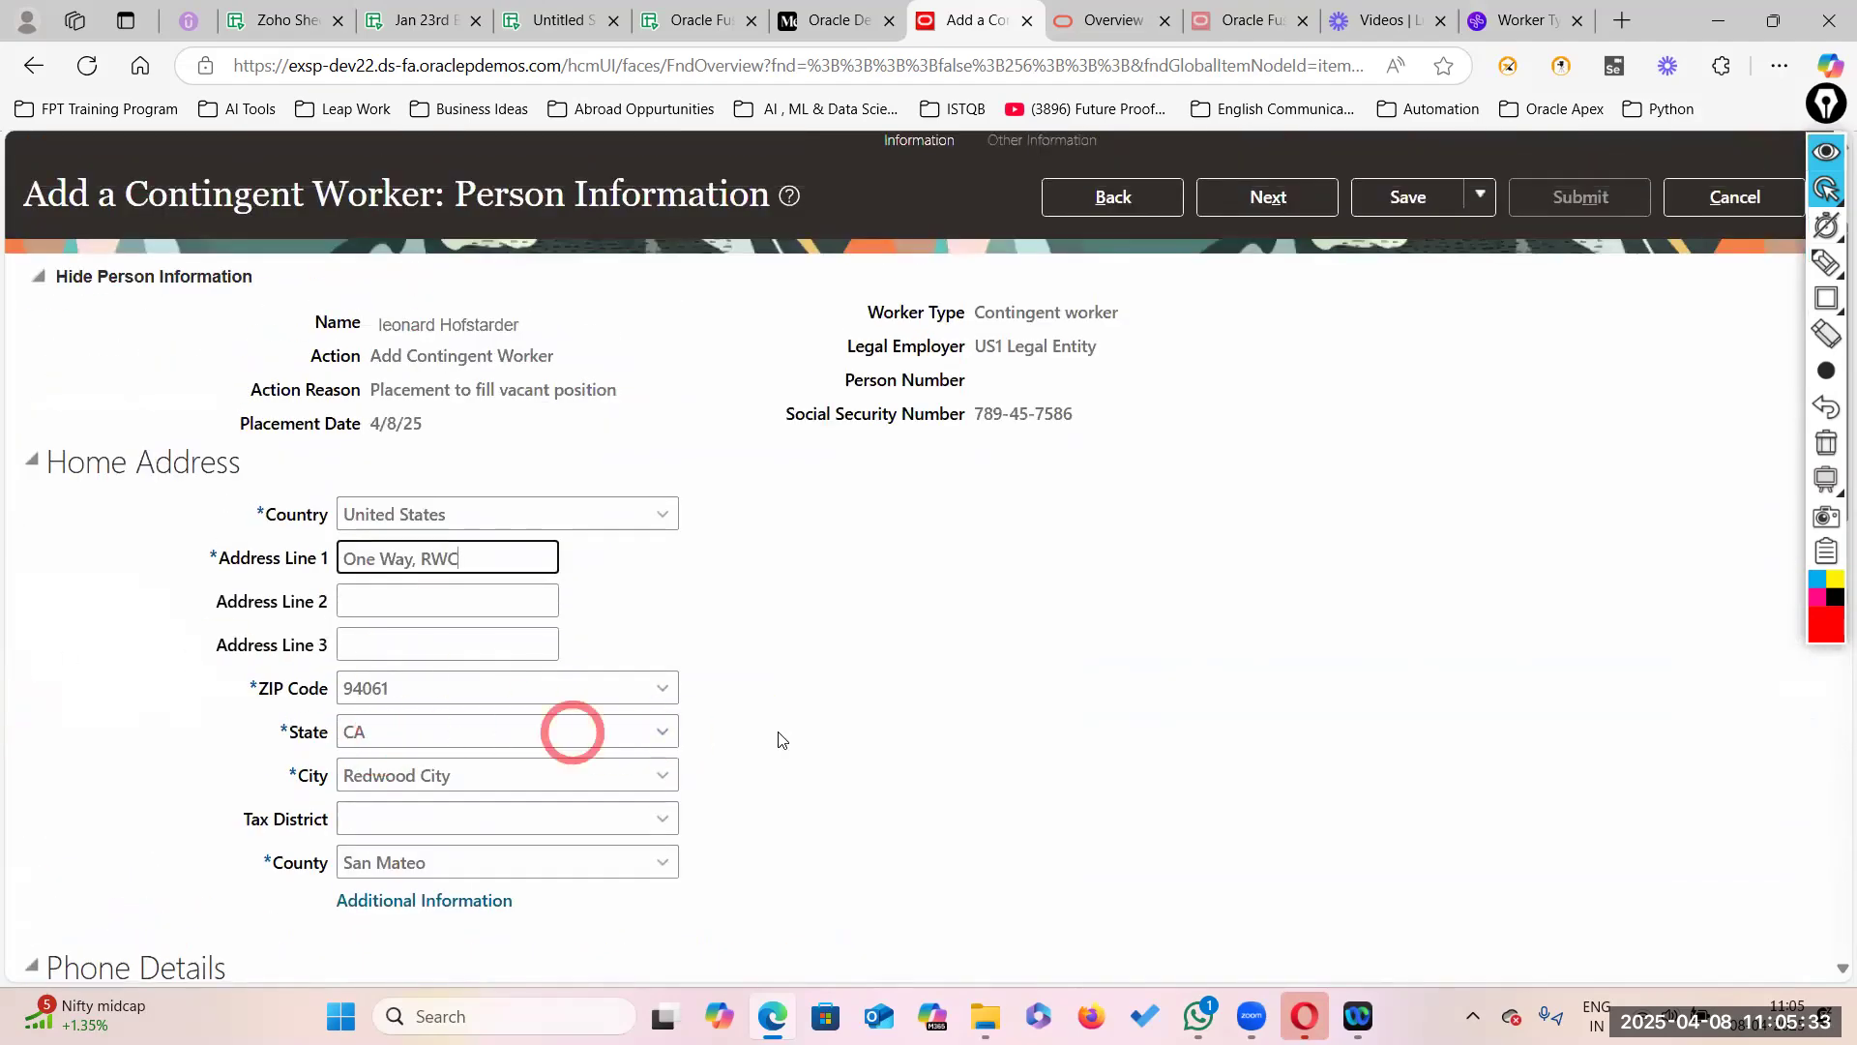
scroll(502, 626, "down", 5)
scroll(513, 631, "up", 5)
scroll(513, 630, "up", 2)
left_click(1267, 372)
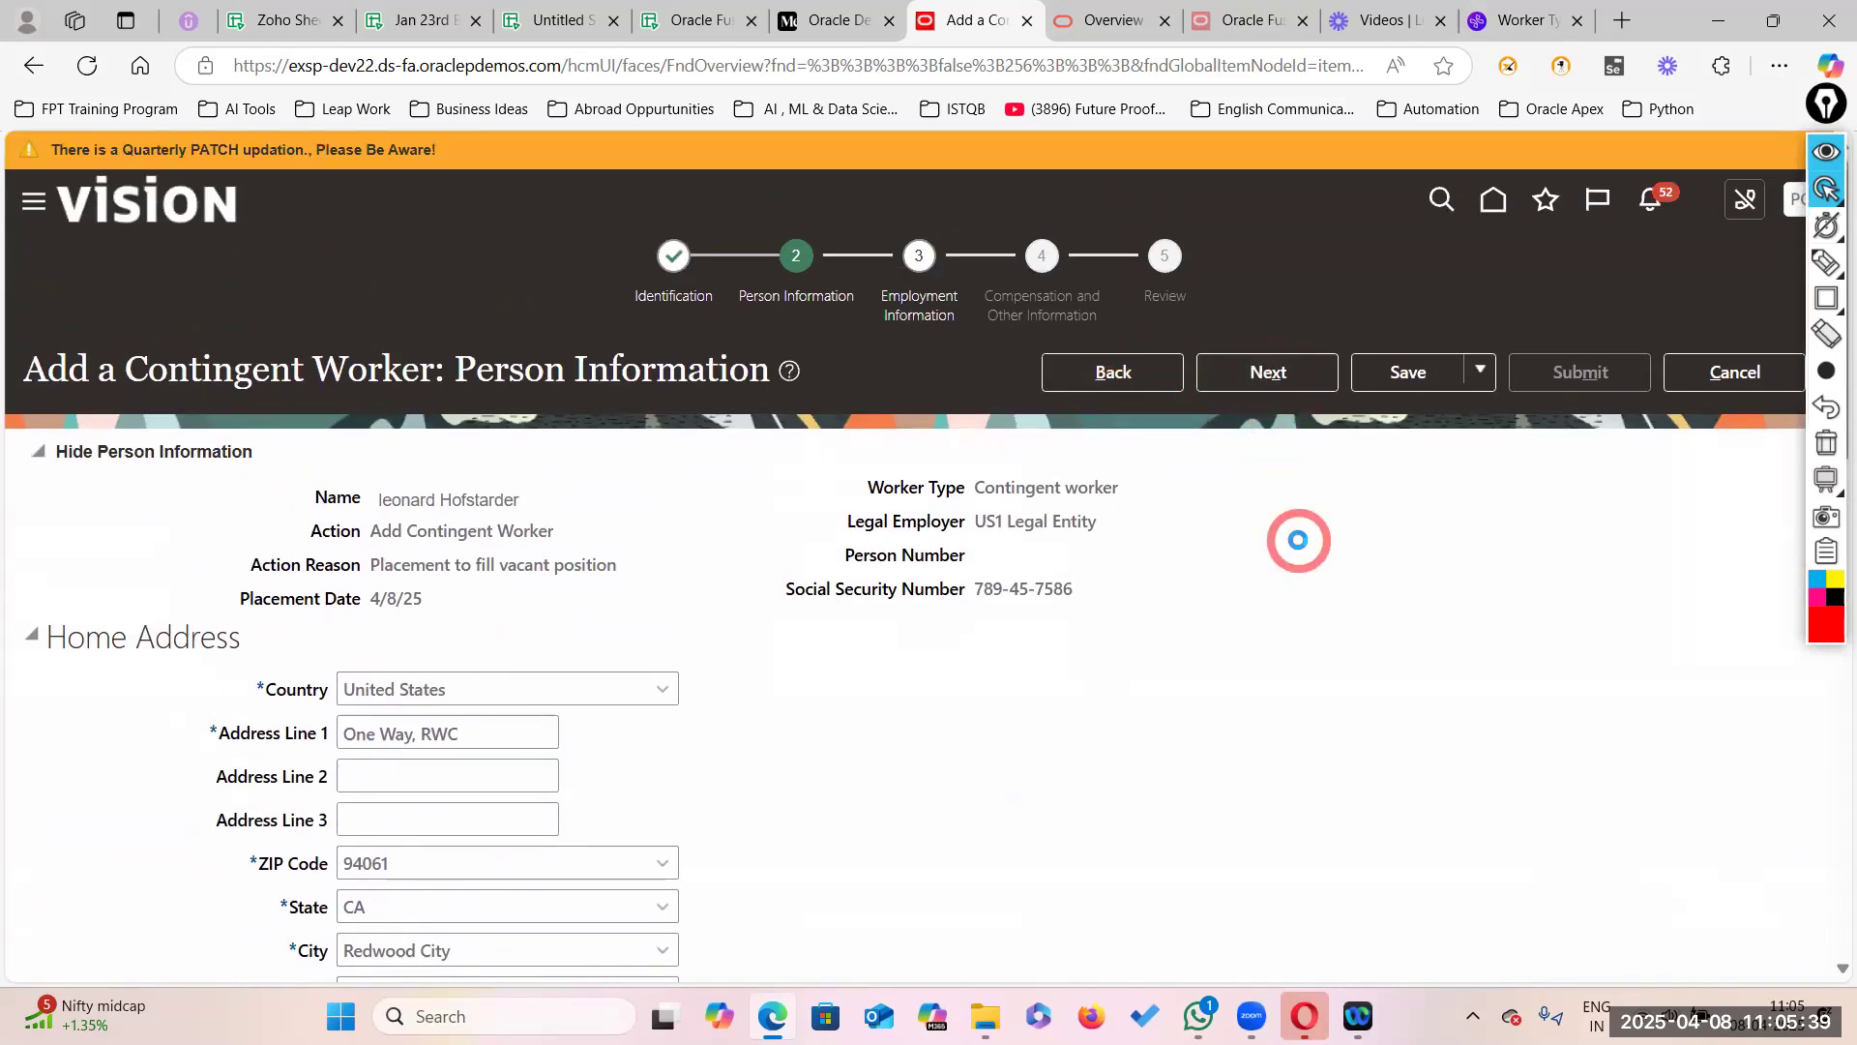
scroll(1161, 729, "down", 5)
scroll(1161, 729, "up", 5)
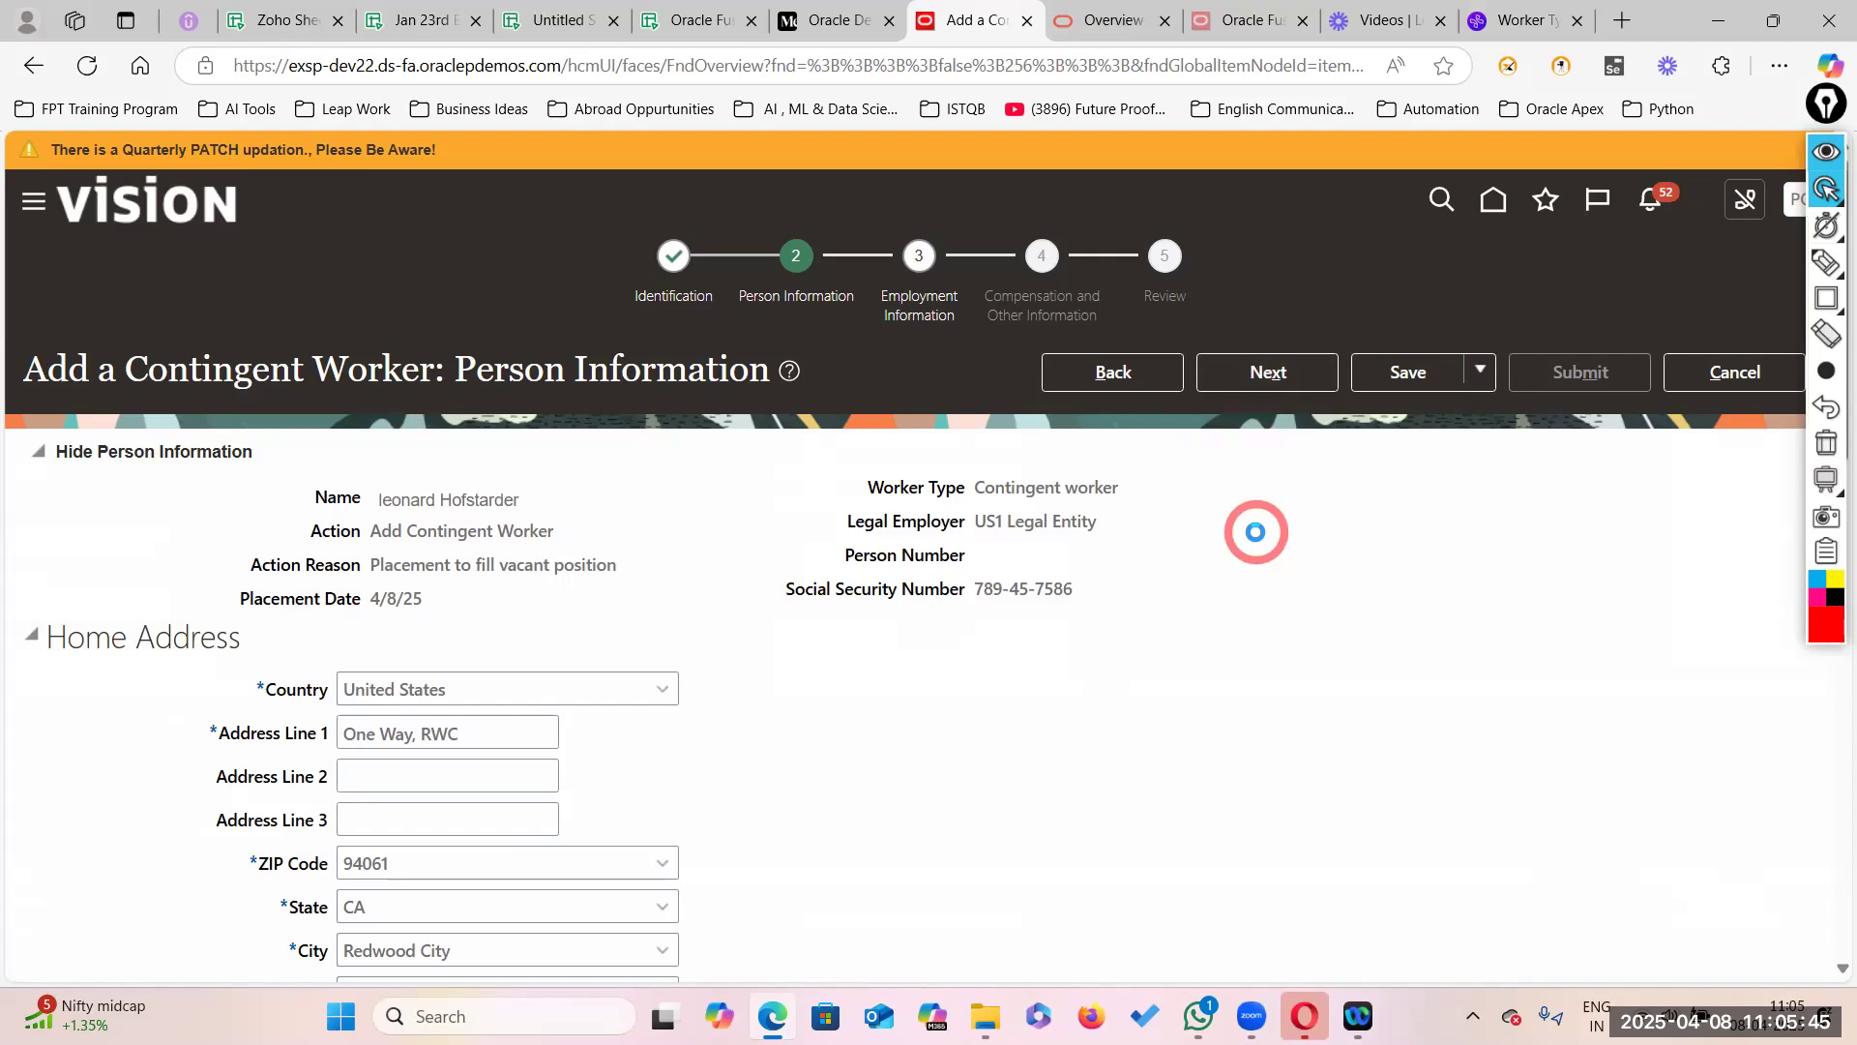
Step: Search the assignment's business units for US1% and select US1 Business Unit
scroll(973, 697, "down", 1)
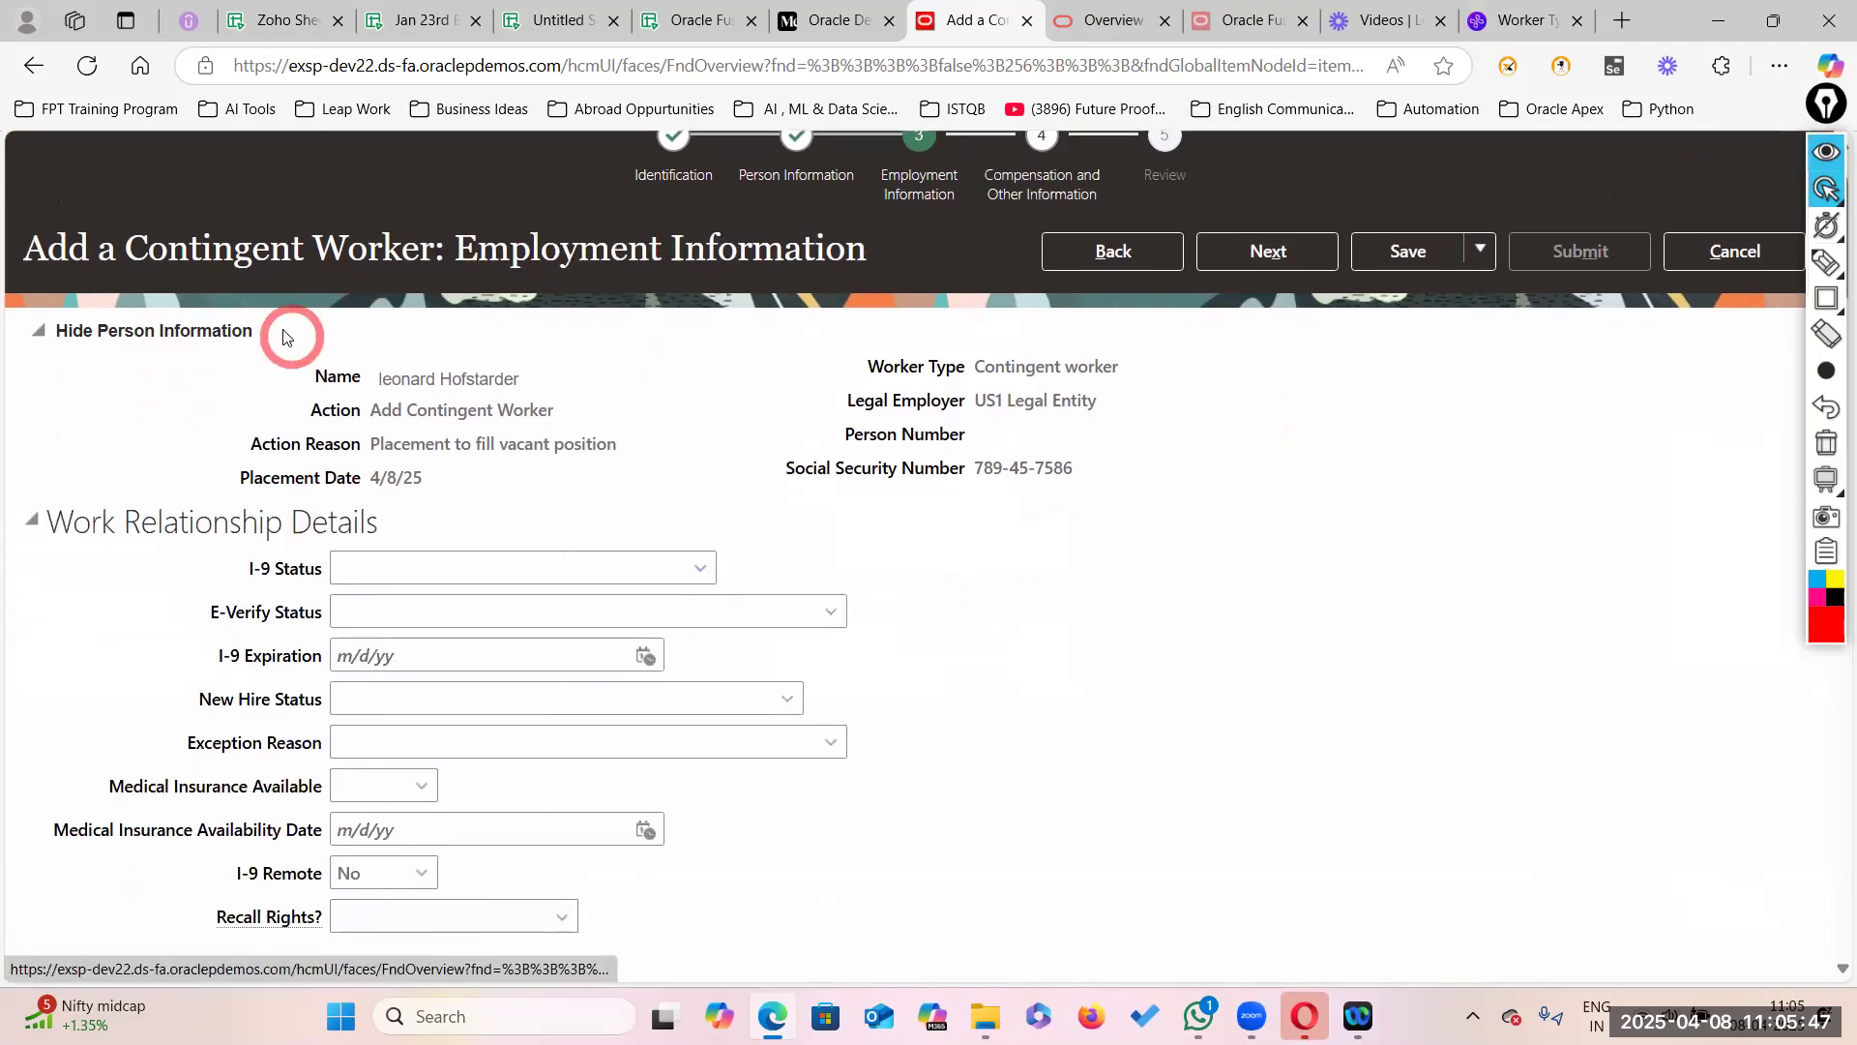
scroll(830, 774, "down", 5)
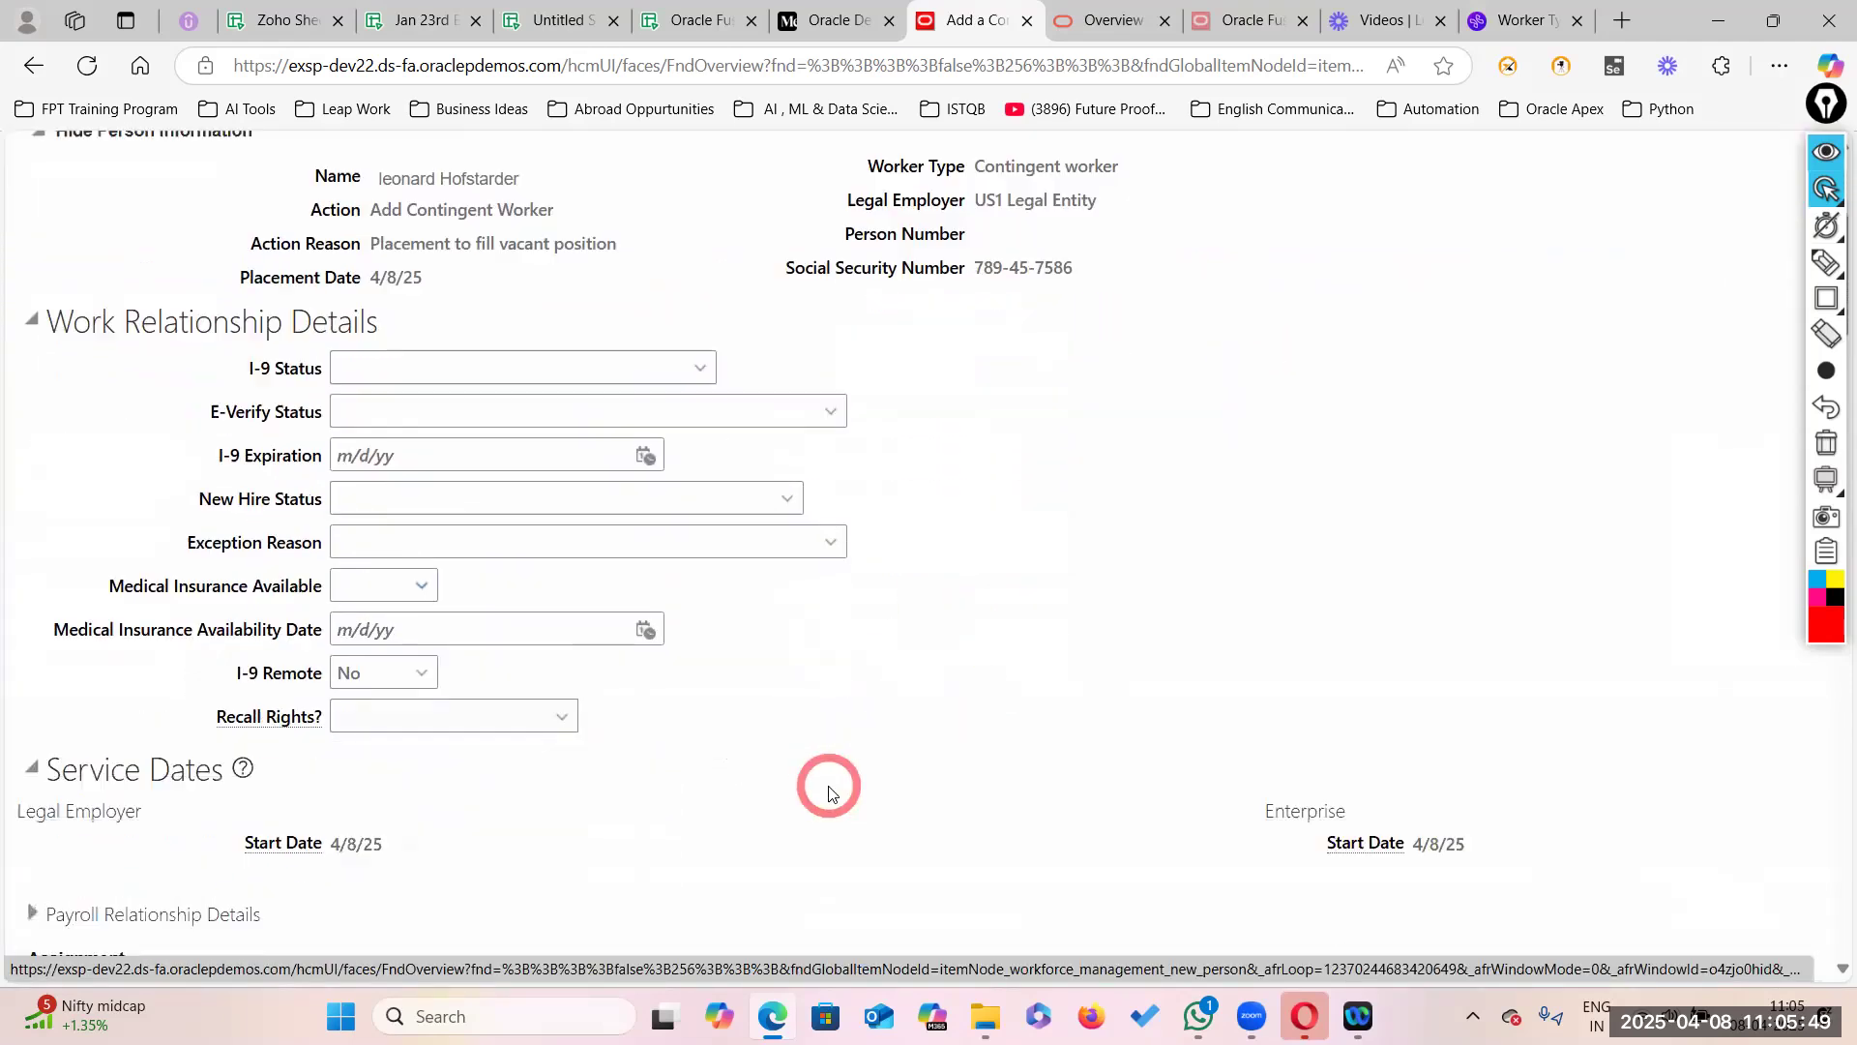
scroll(817, 716, "up", 6)
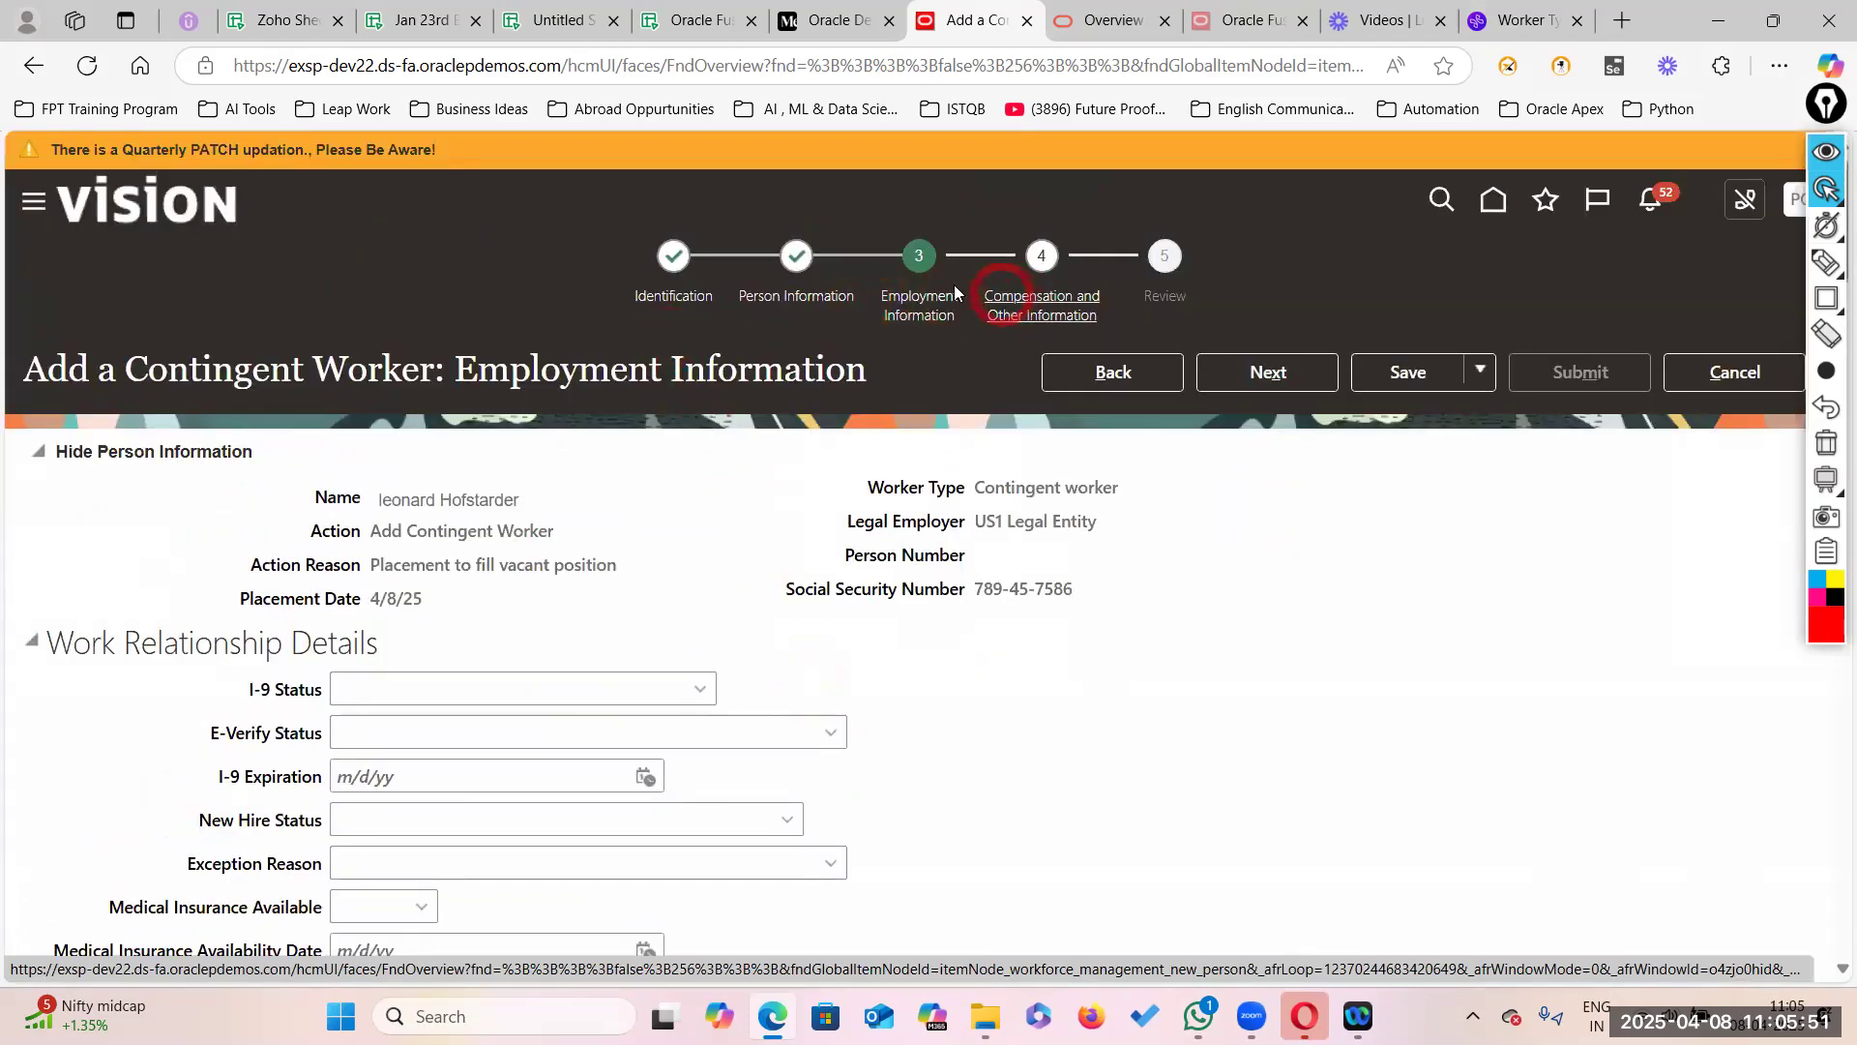
scroll(943, 716, "down", 5)
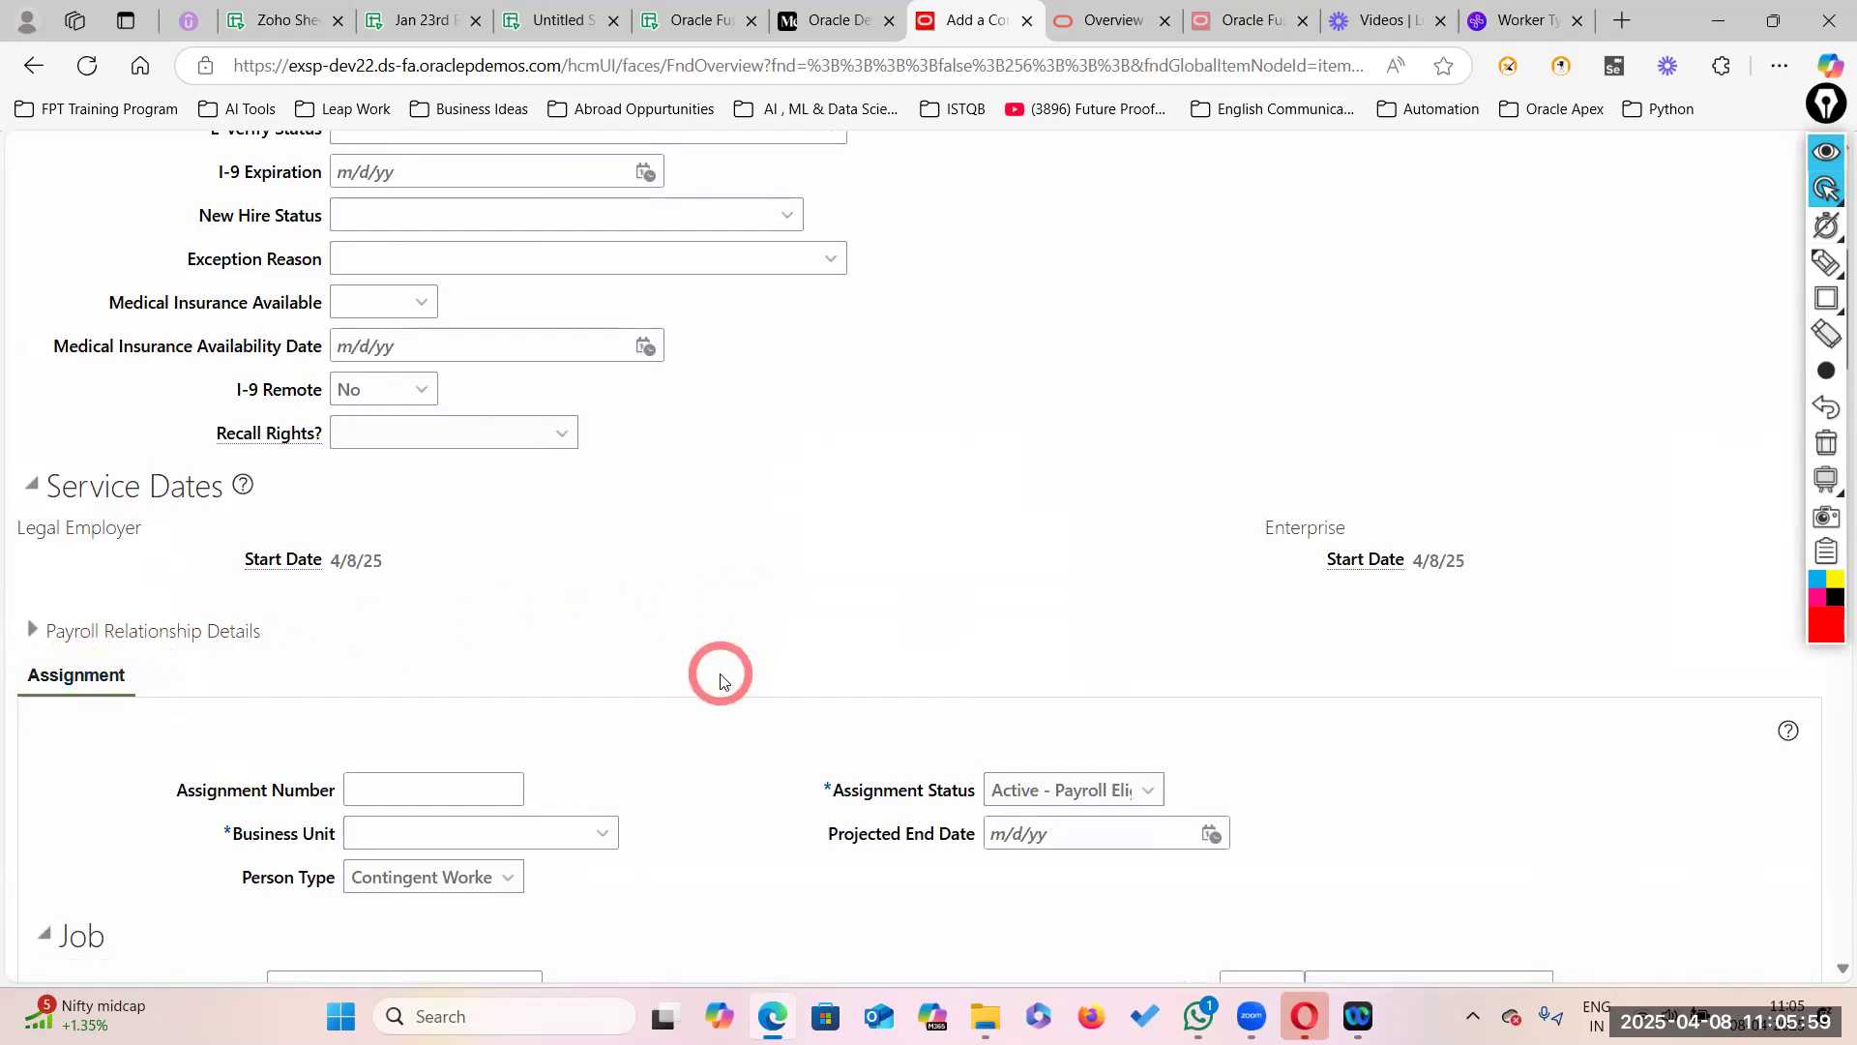
scroll(721, 680, "down", 3)
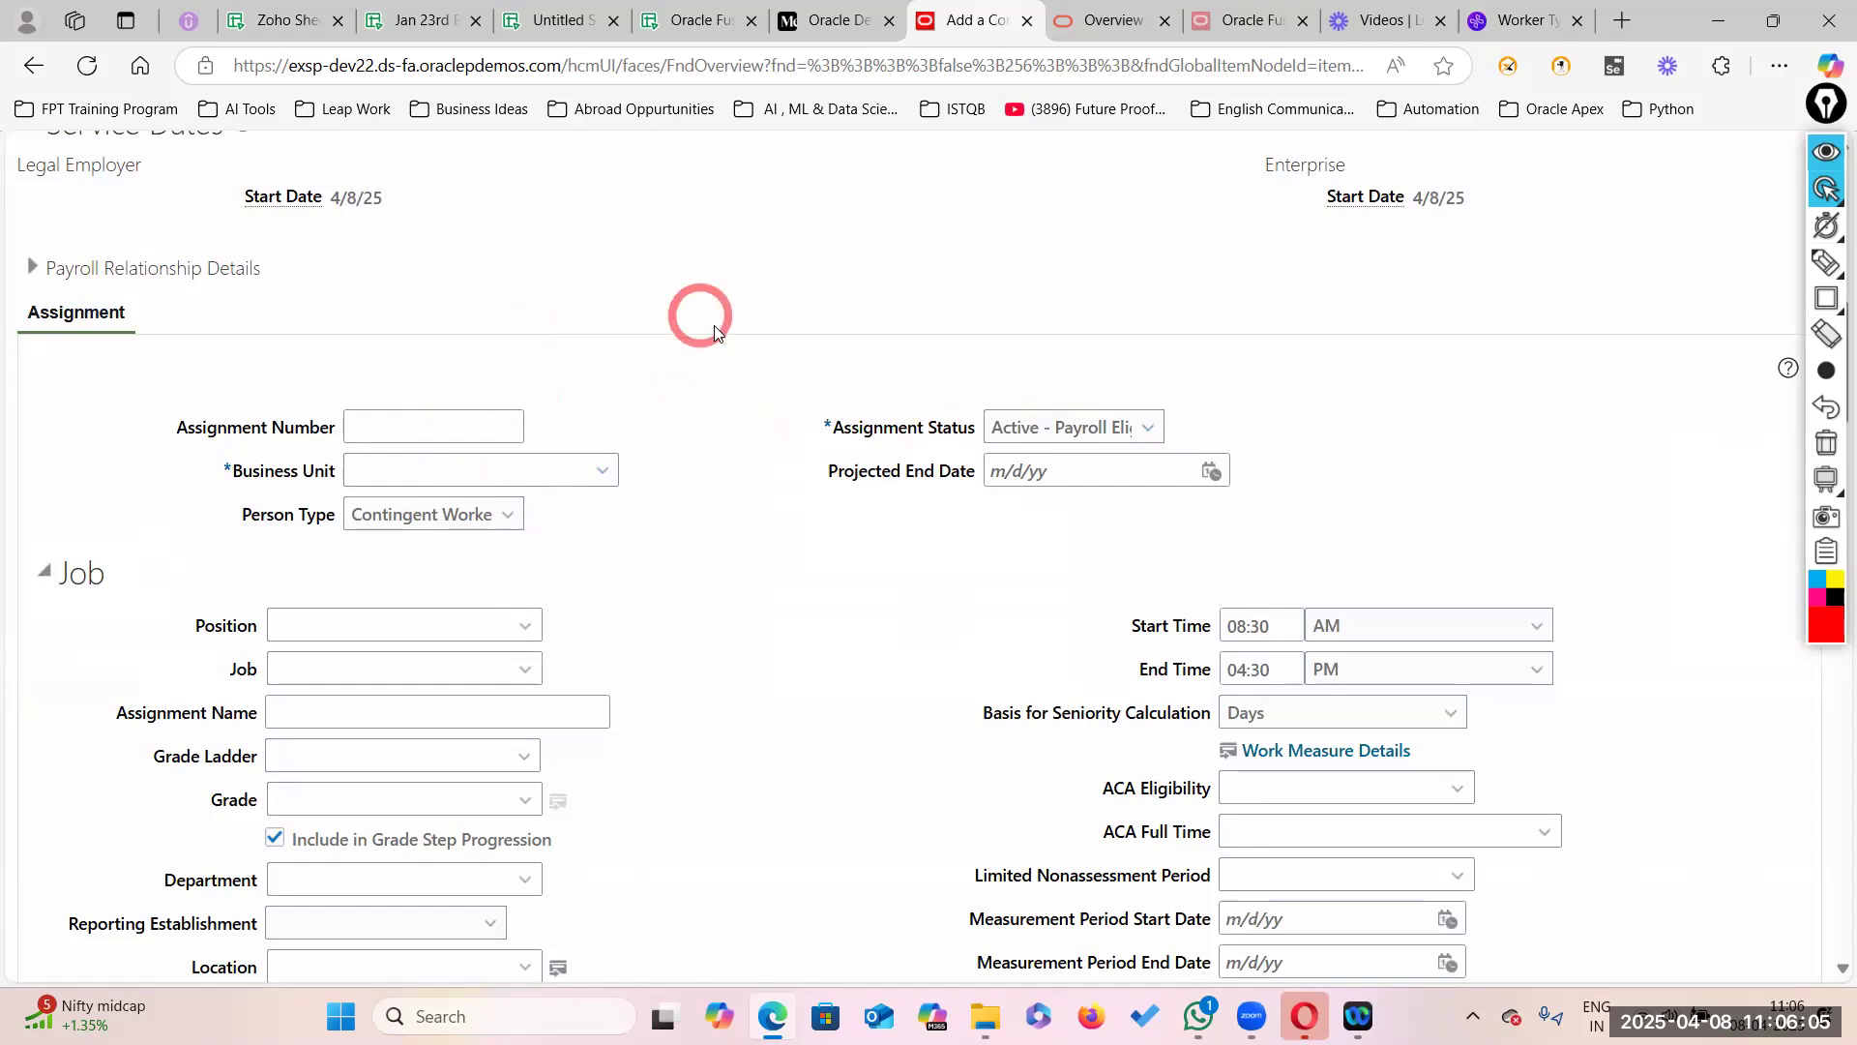
left_click(602, 474)
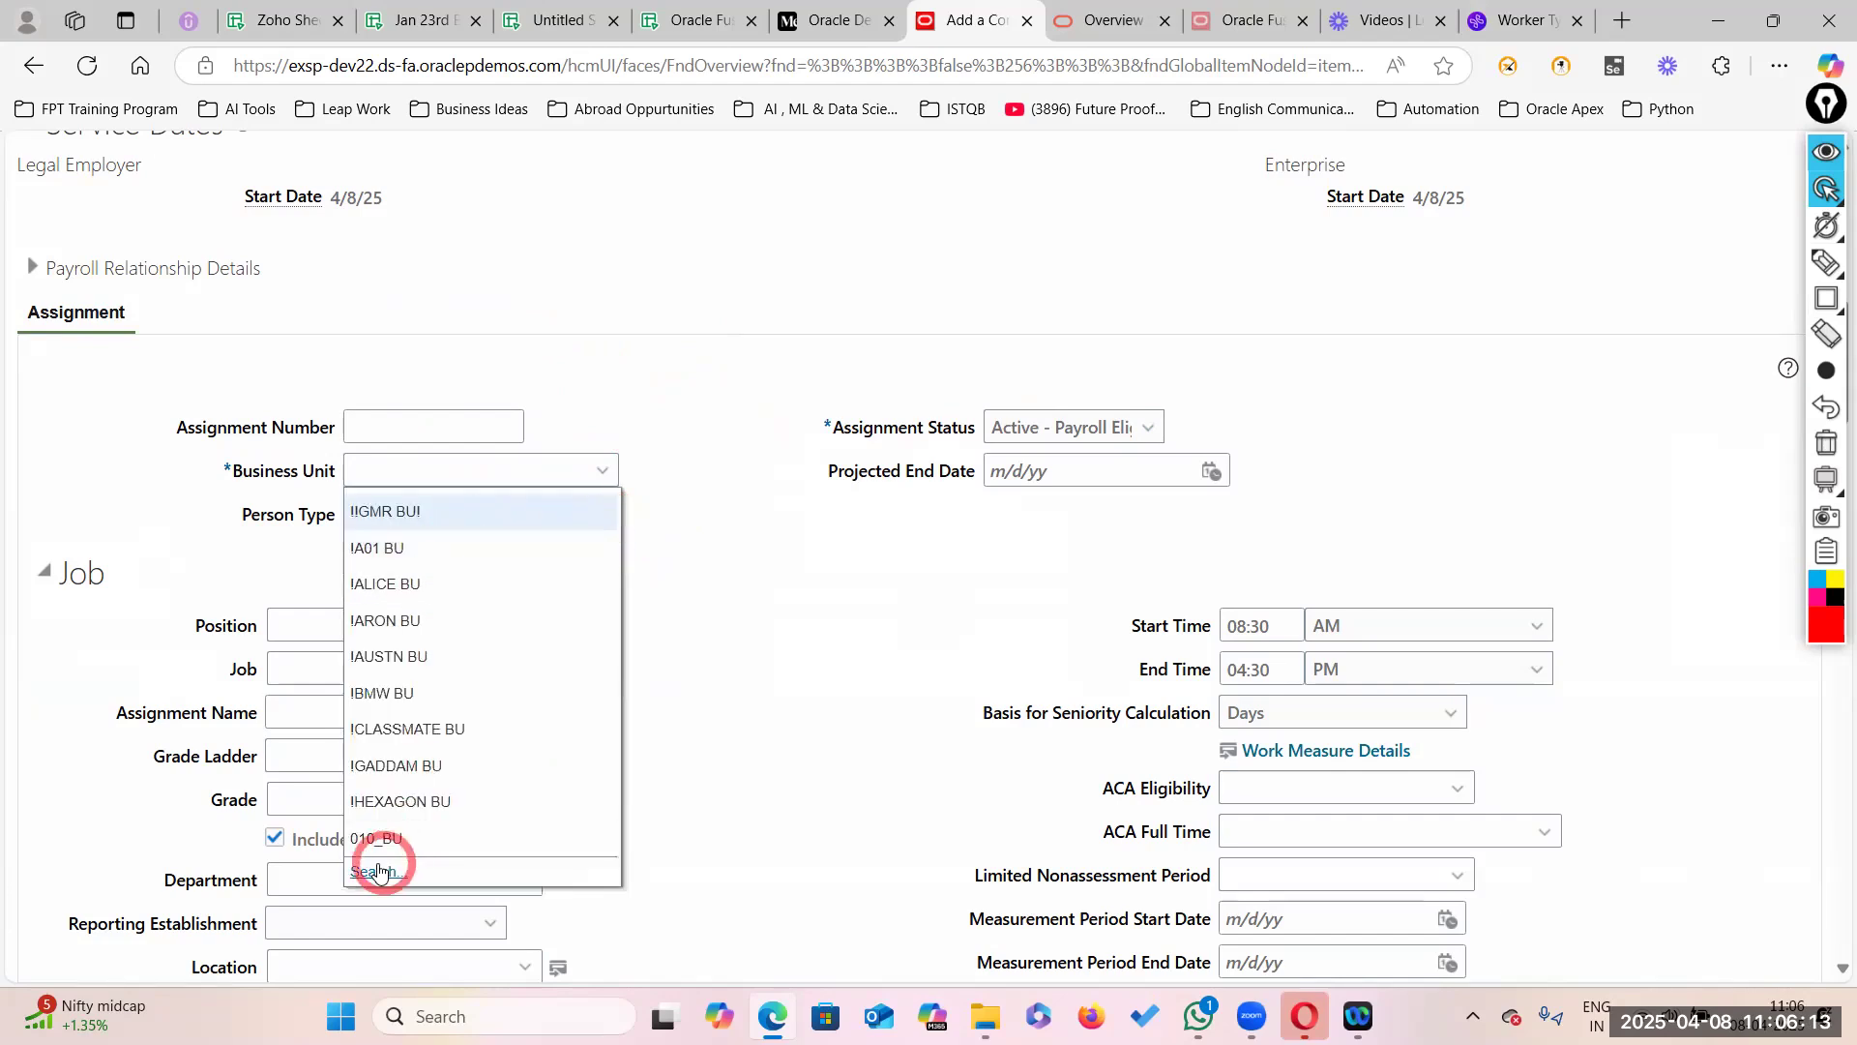
left_click(370, 873)
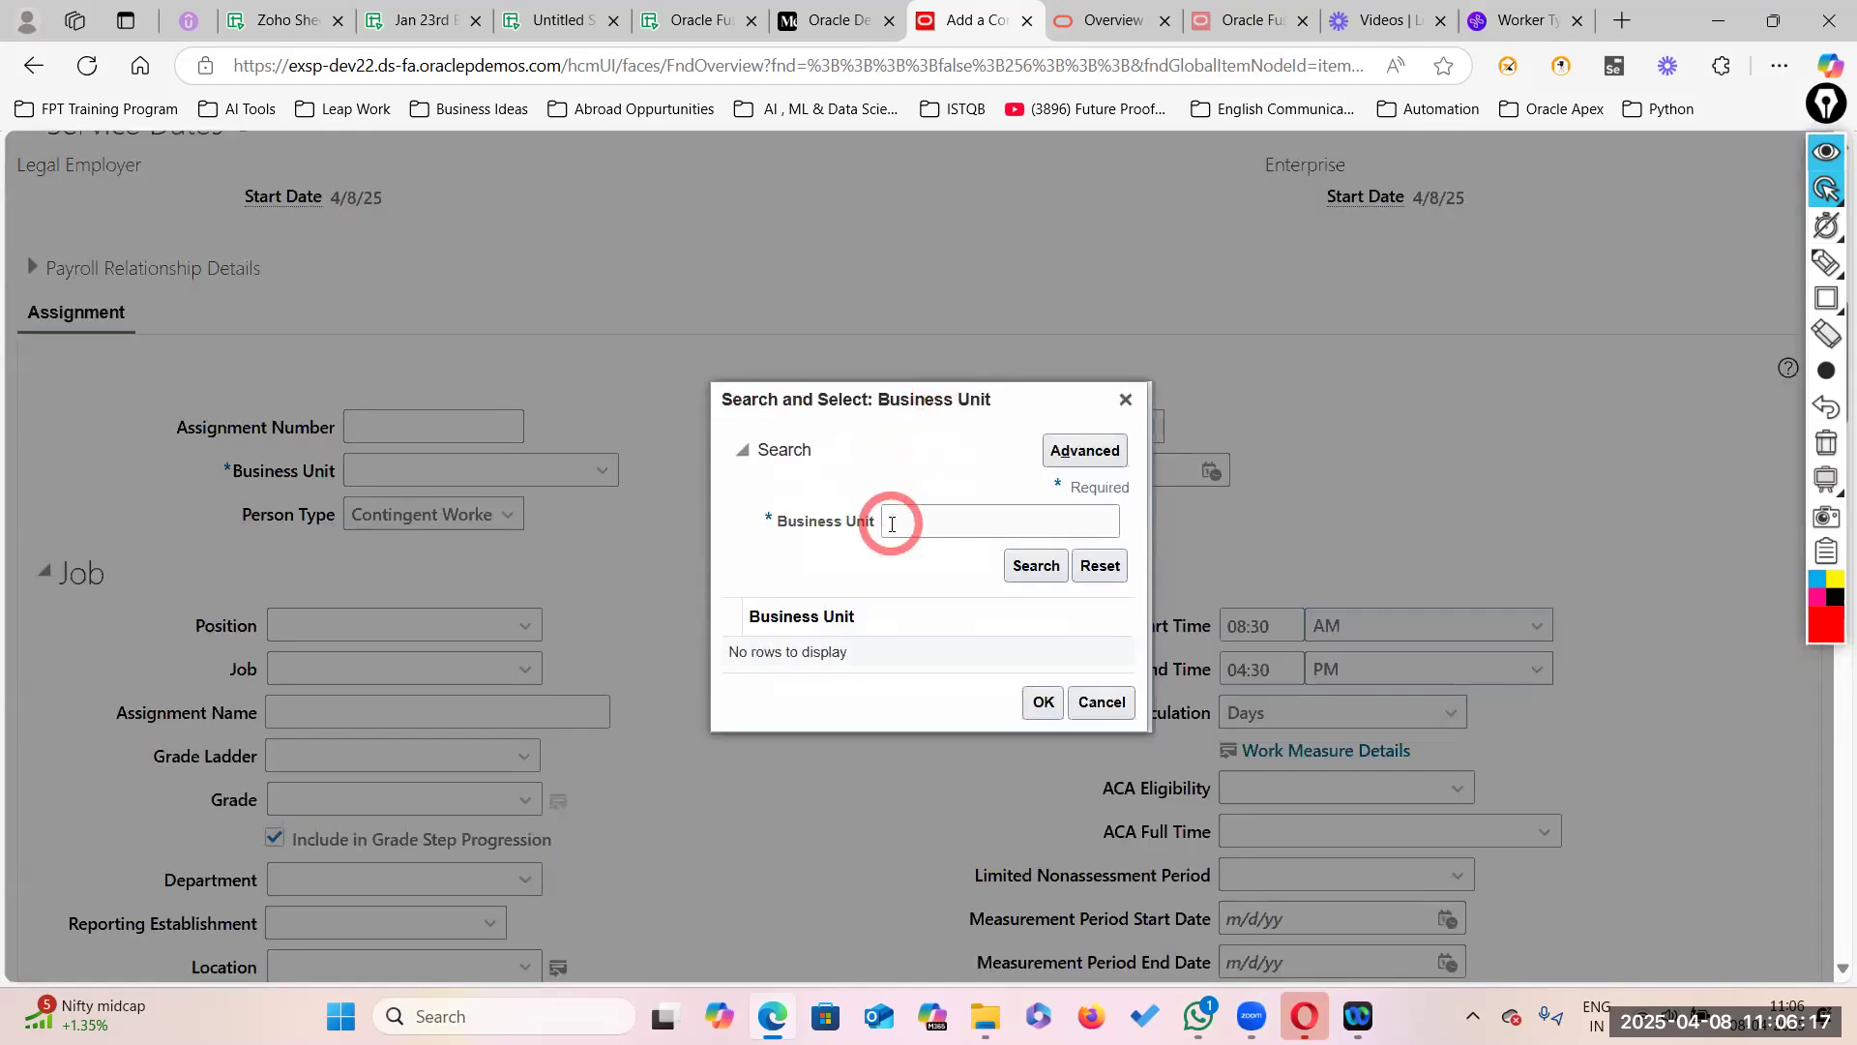
left_click(909, 523)
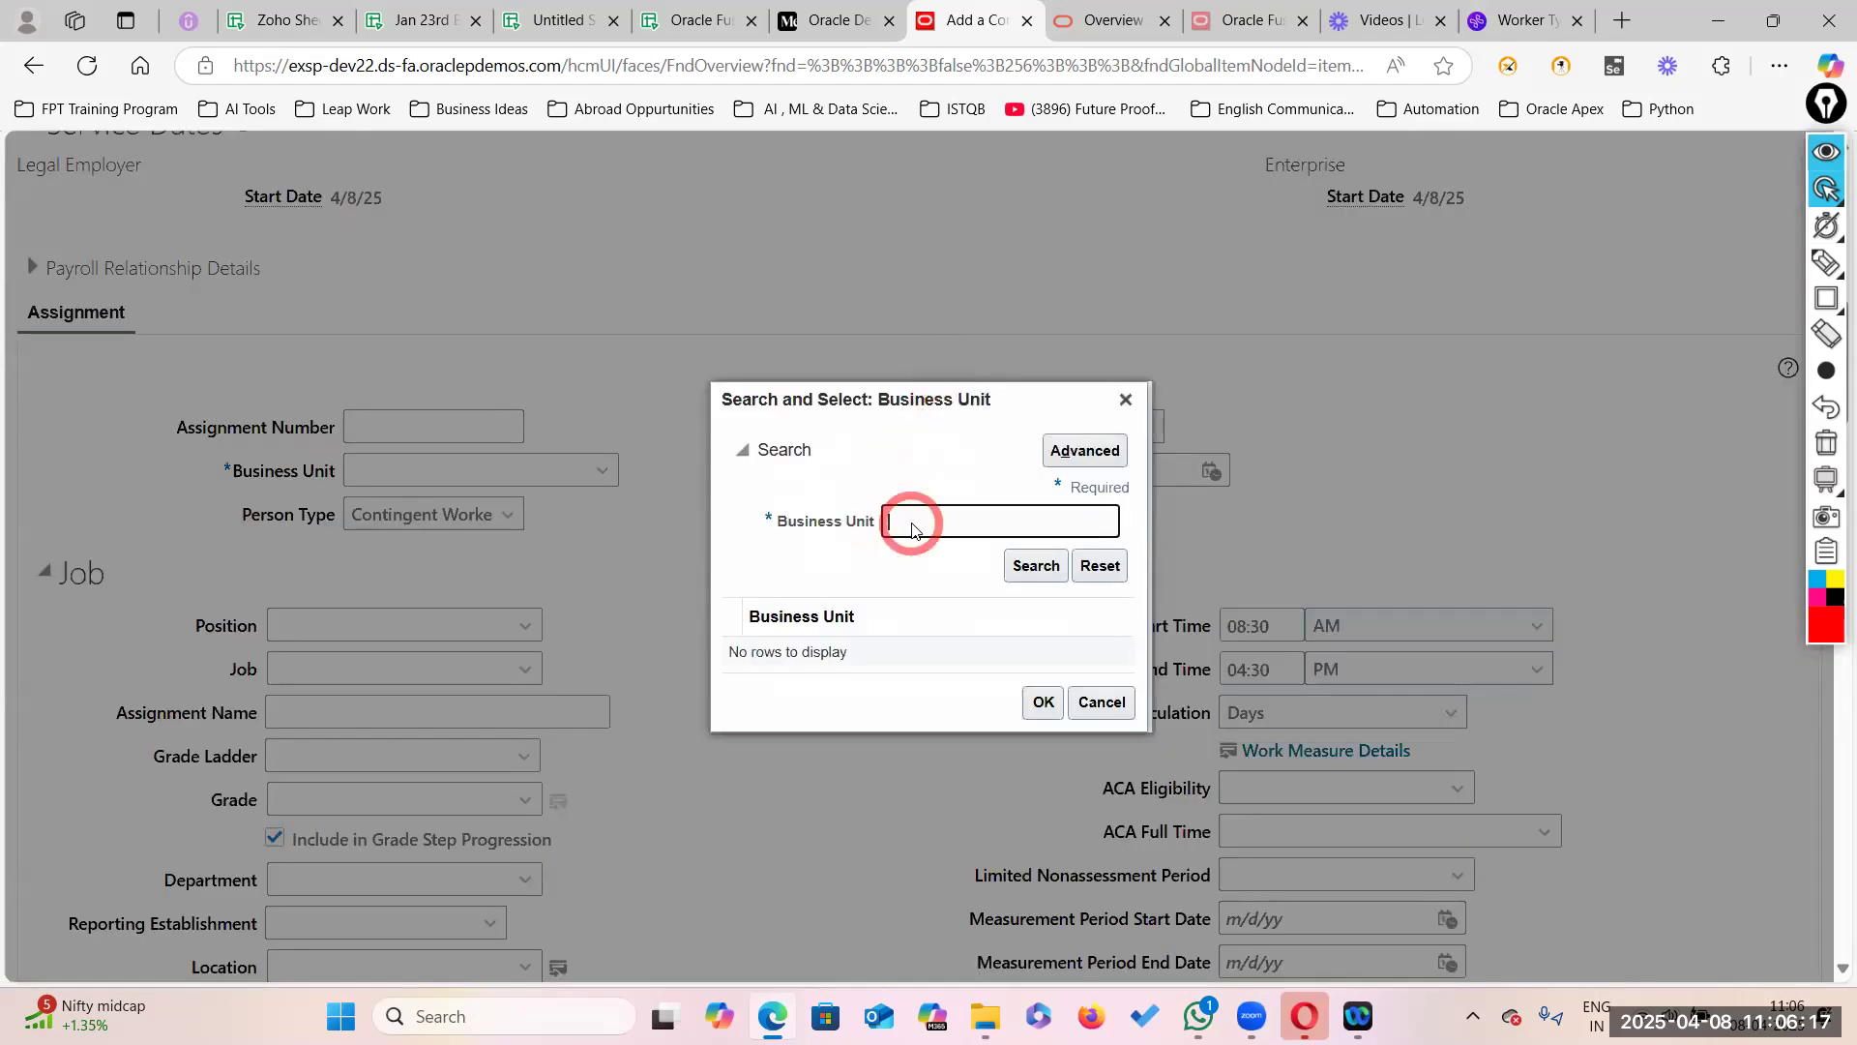
type("U")
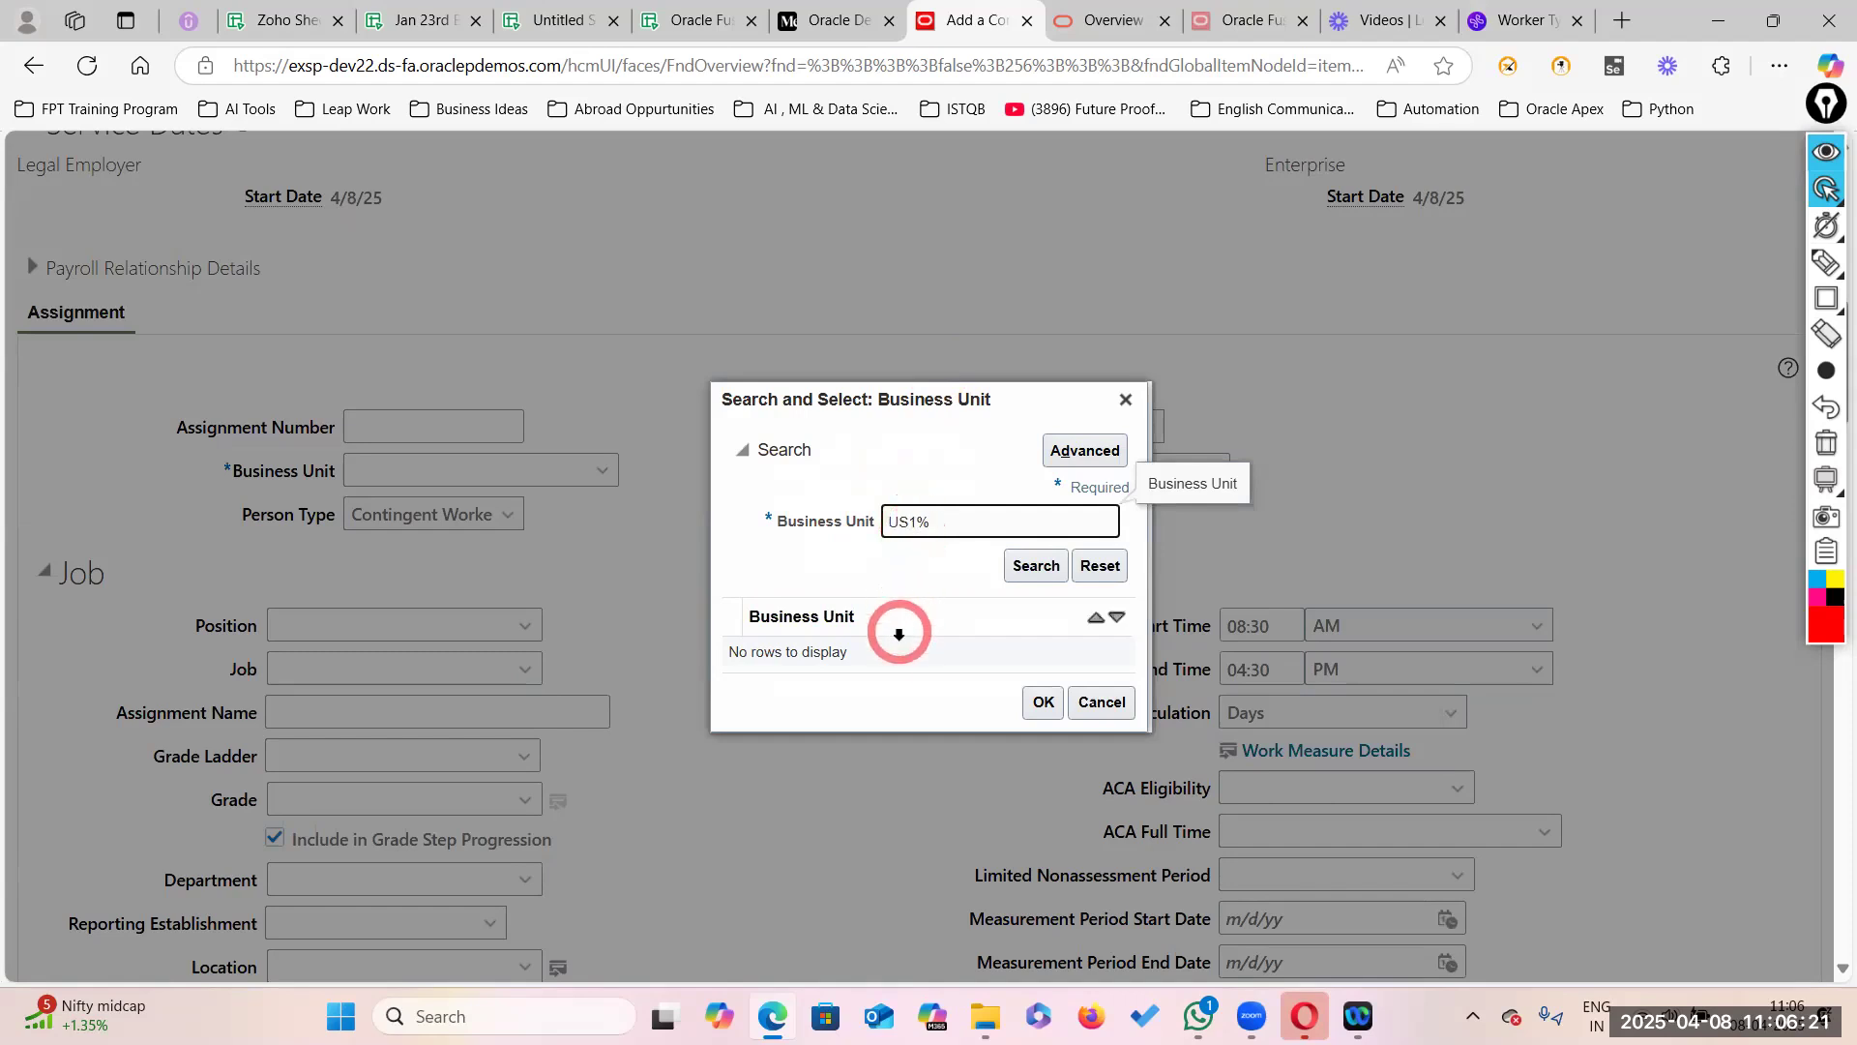
type("S1%")
key("Return")
left_click(812, 633)
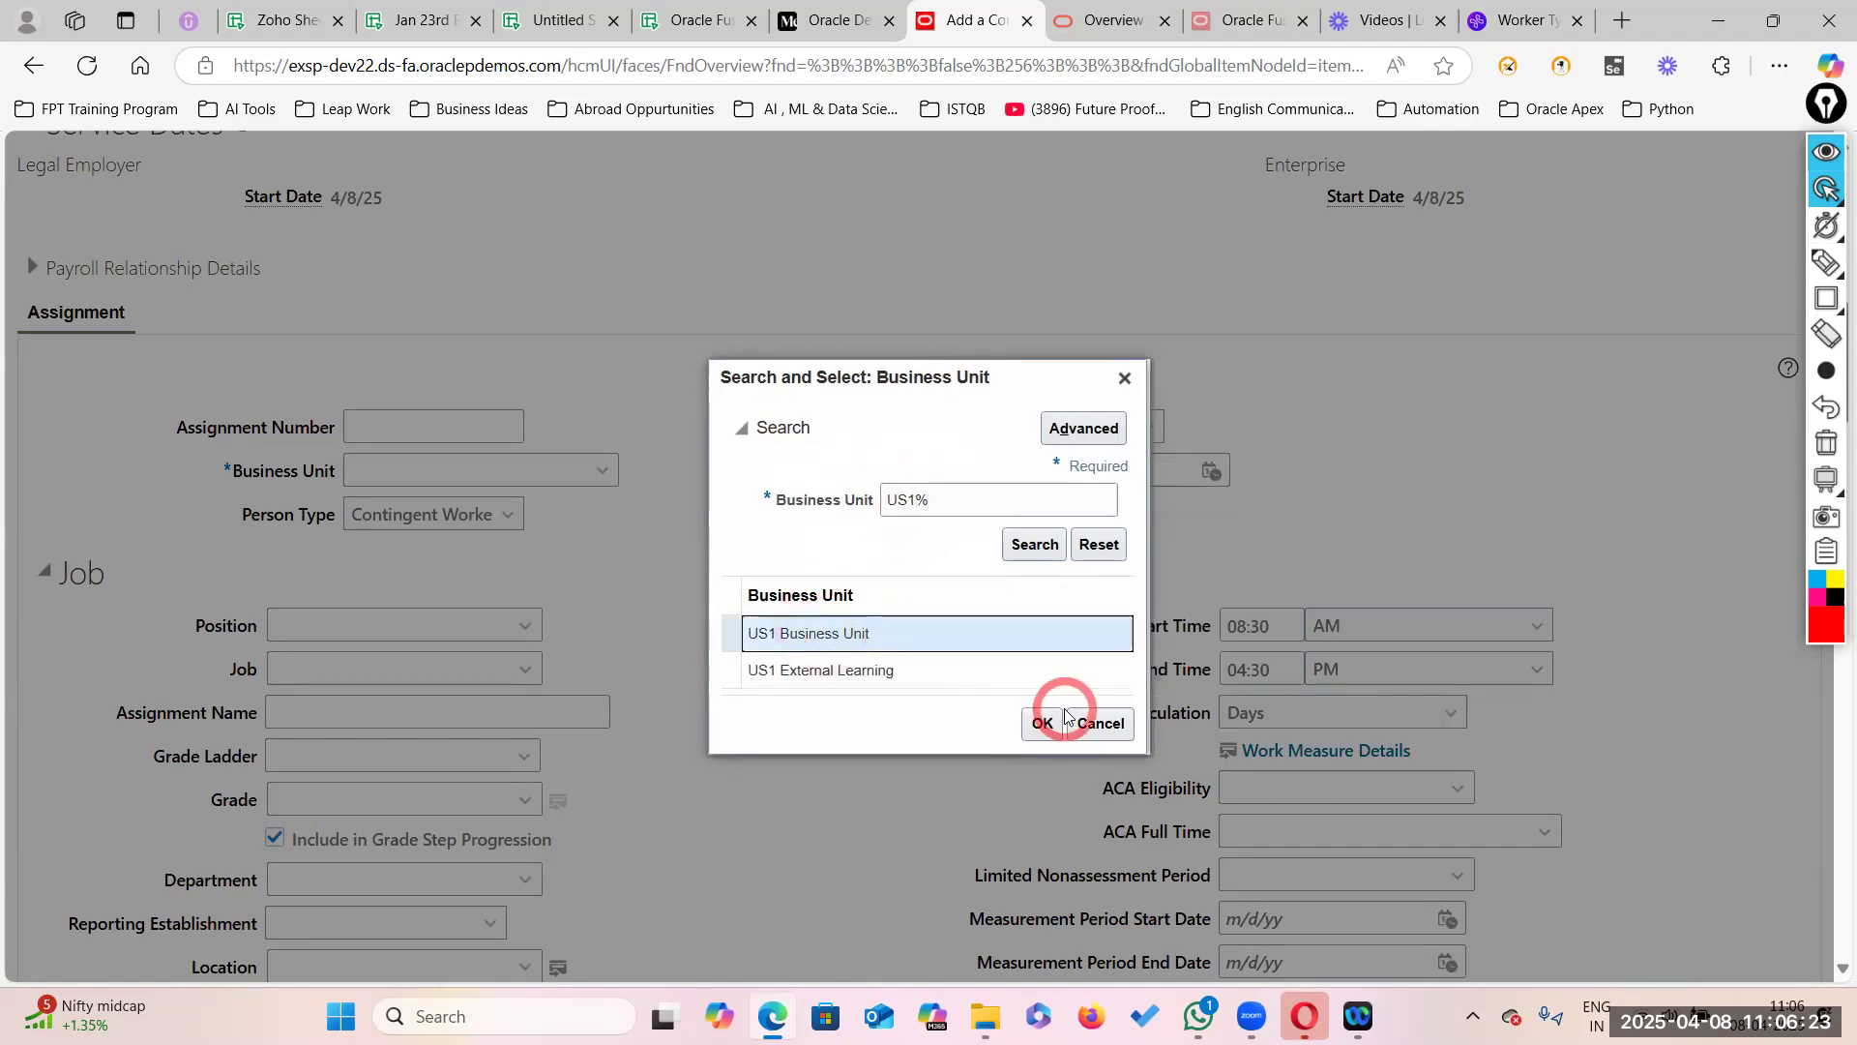
left_click(1042, 724)
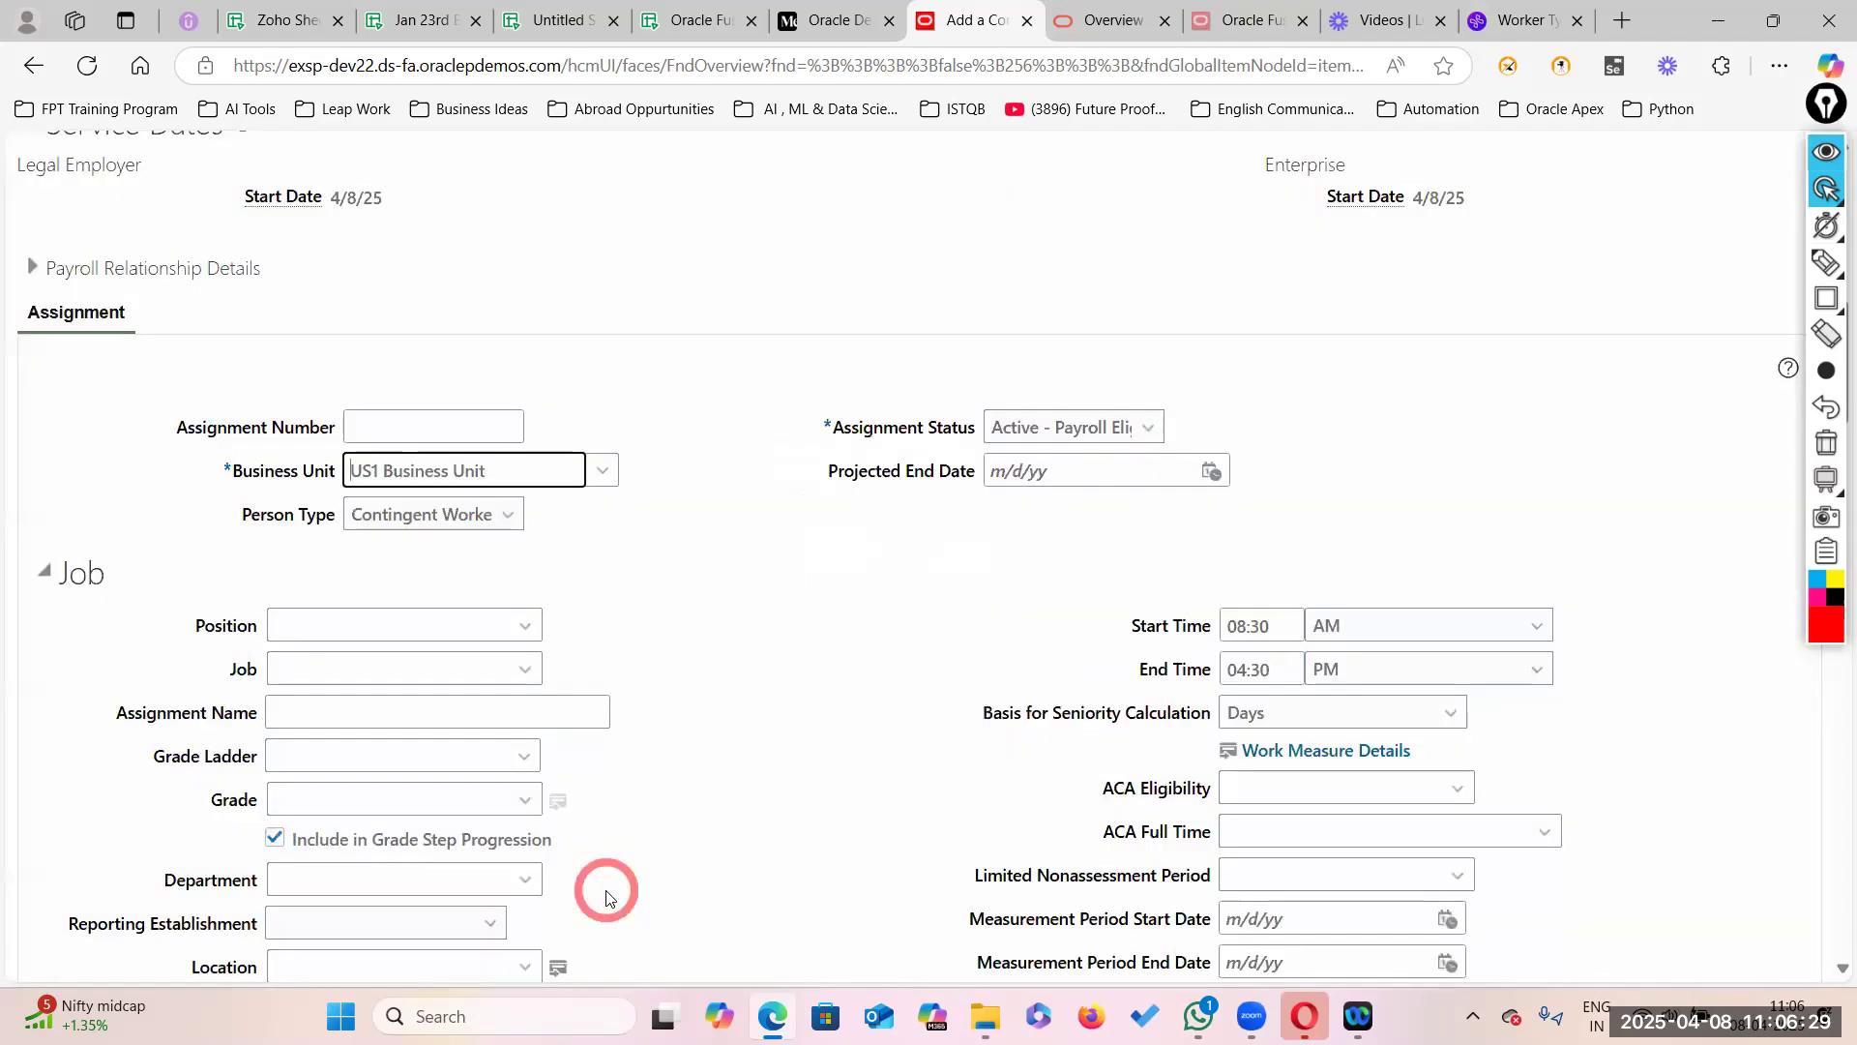
Step: Examine the available assignment status options without changing the selection
left_click(1148, 427)
left_click(1012, 497)
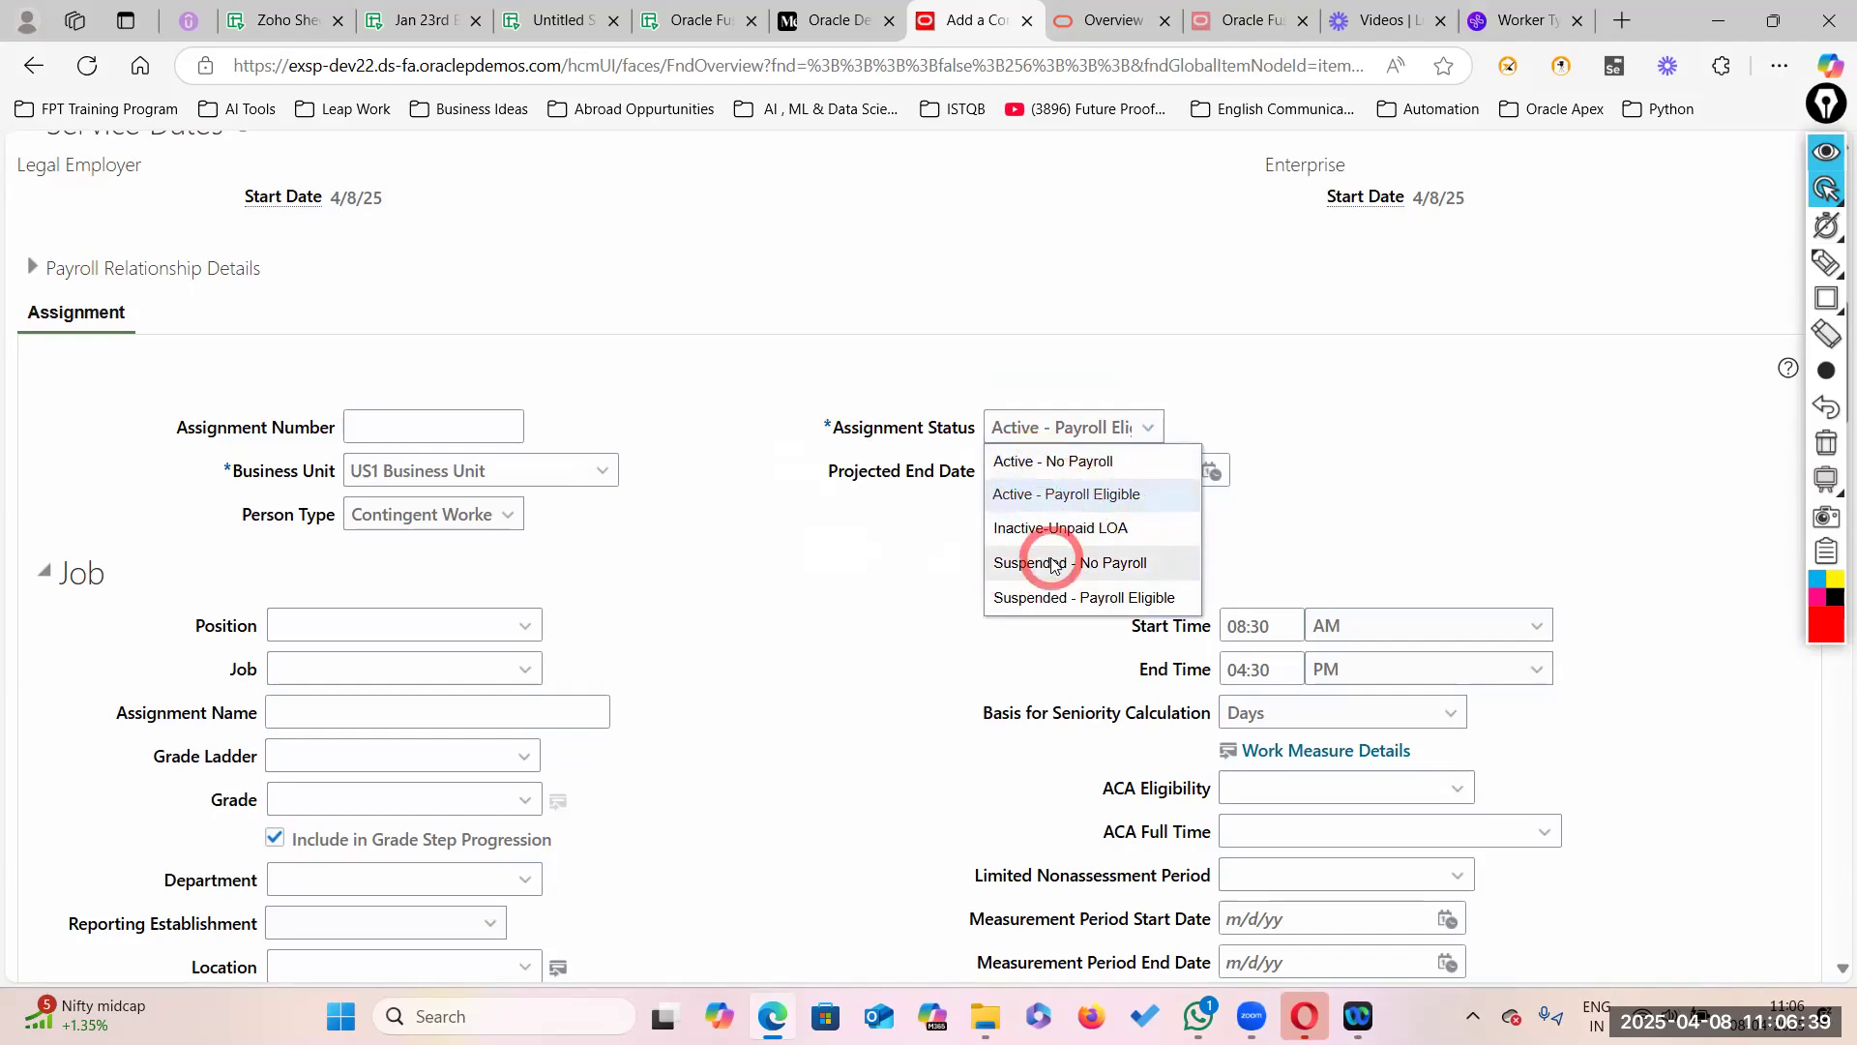
left_click(1341, 498)
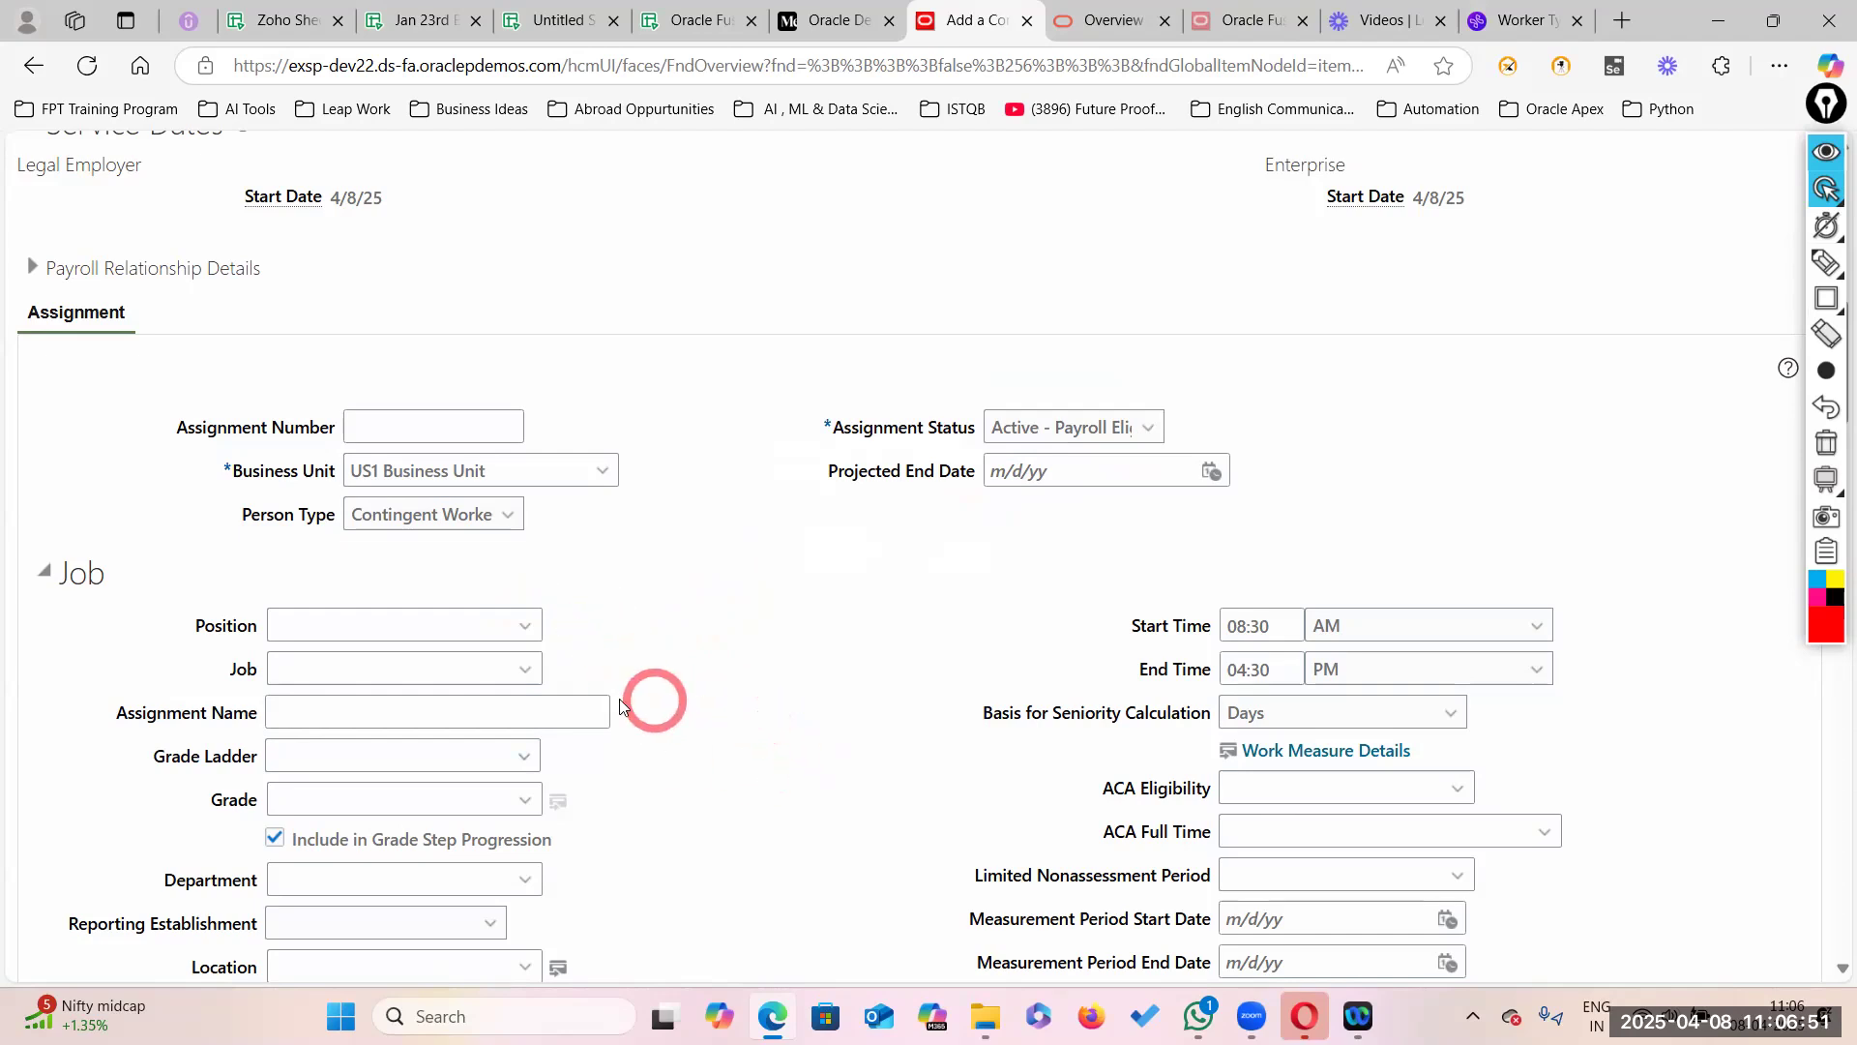
Step: Try to assign the Junior Service Desk Agent USA position (code 1132) in the Job section and dismiss the dialog
scroll(590, 539, "down", 1)
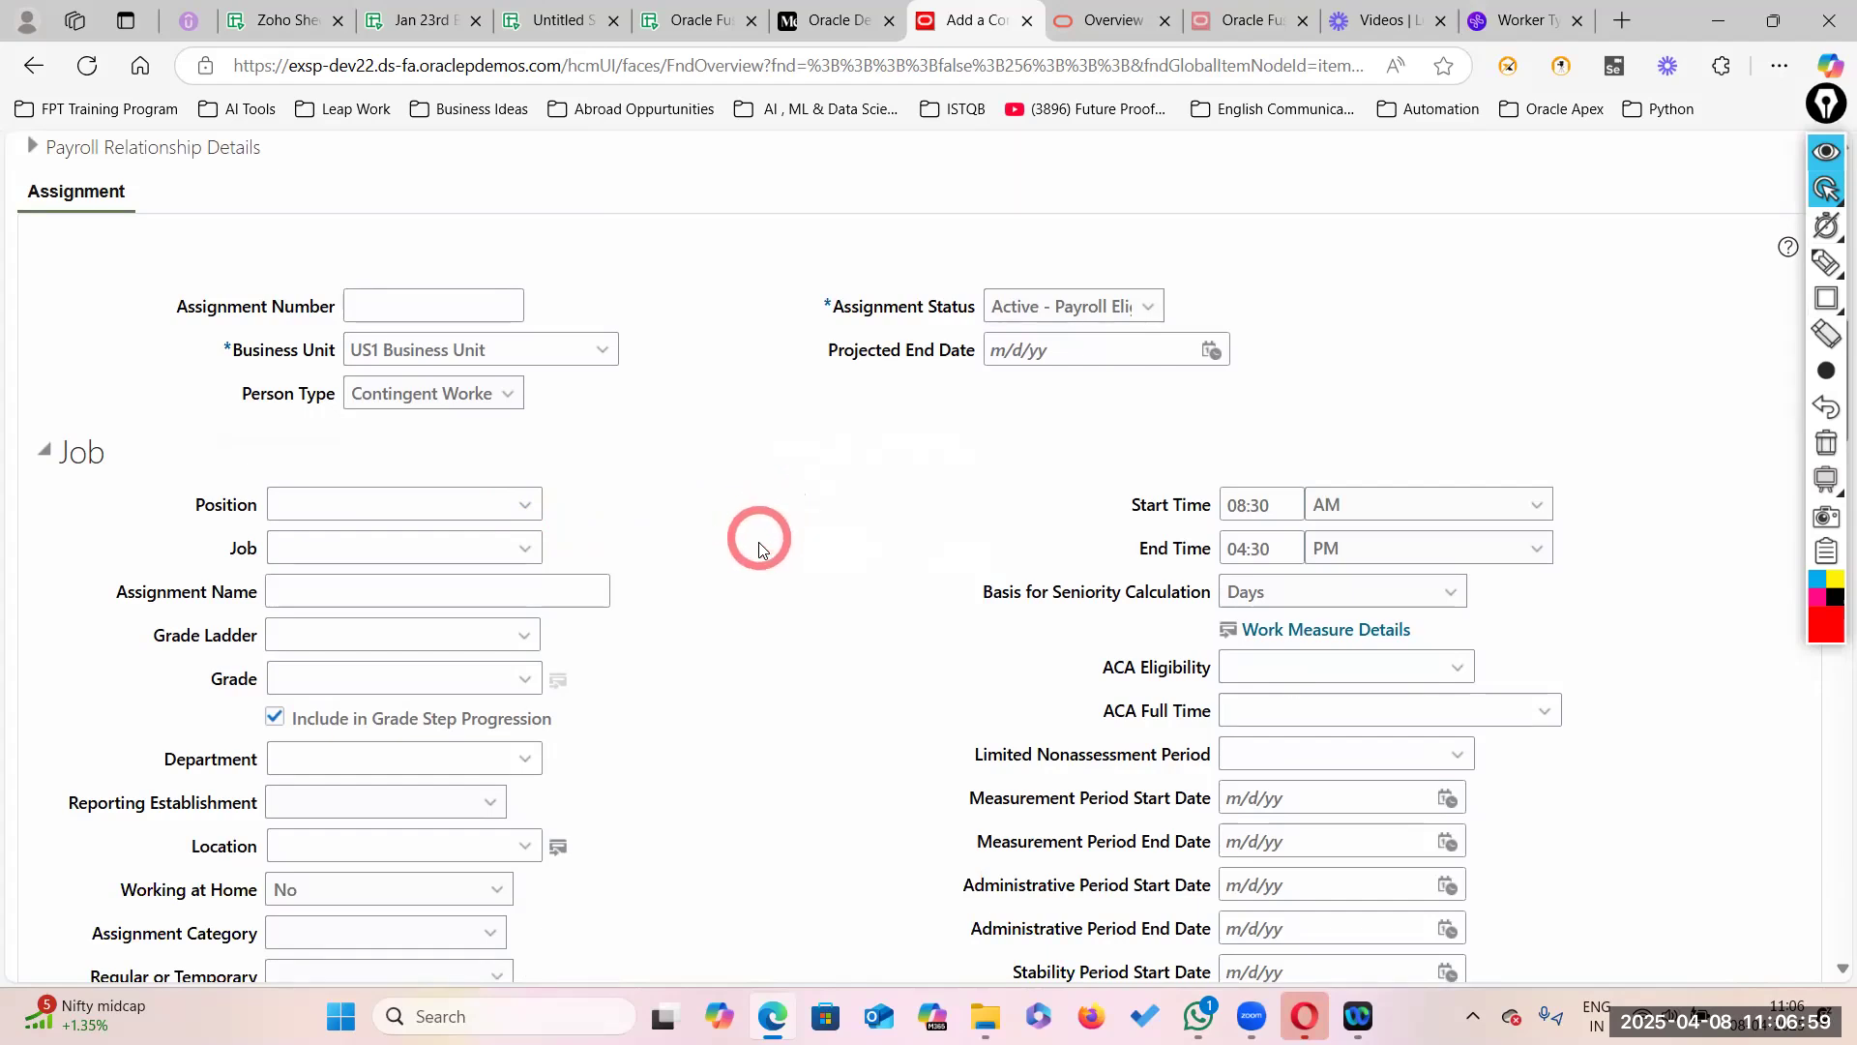
scroll(758, 538, "down", 2)
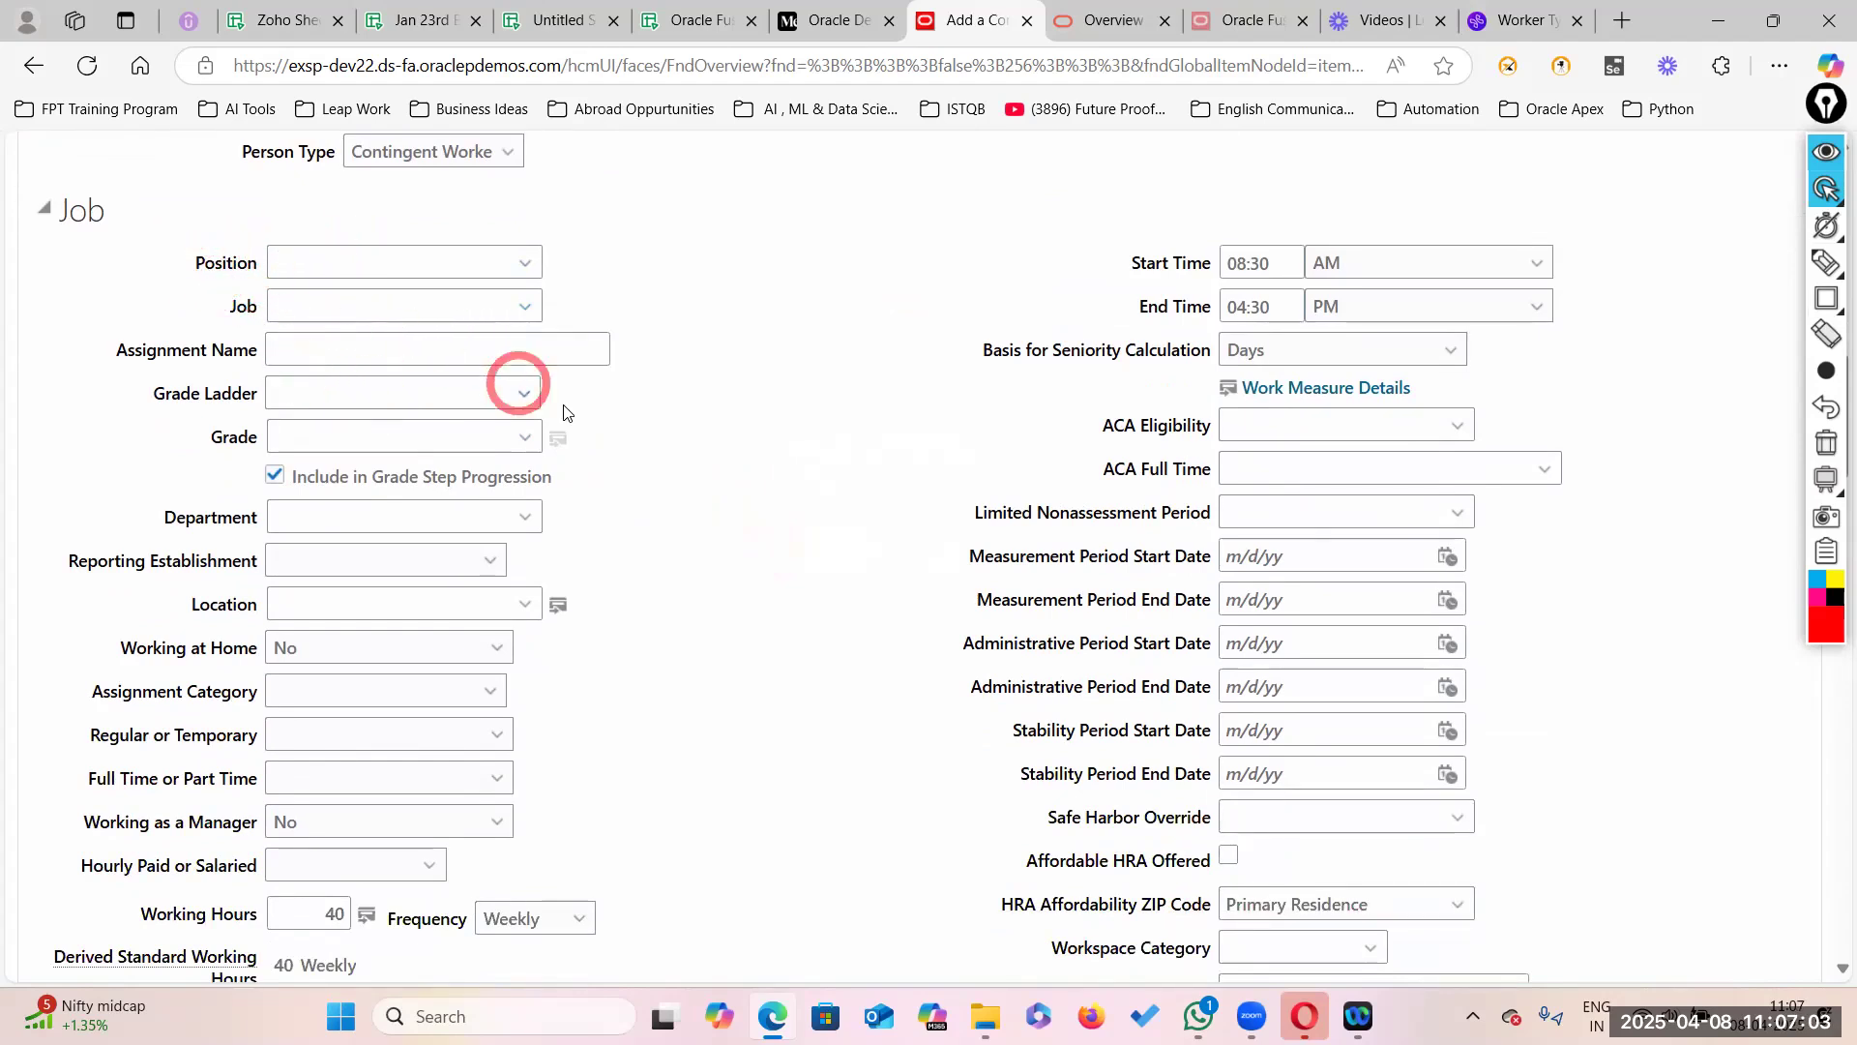
scroll(522, 882, "down", 2)
scroll(539, 818, "up", 3)
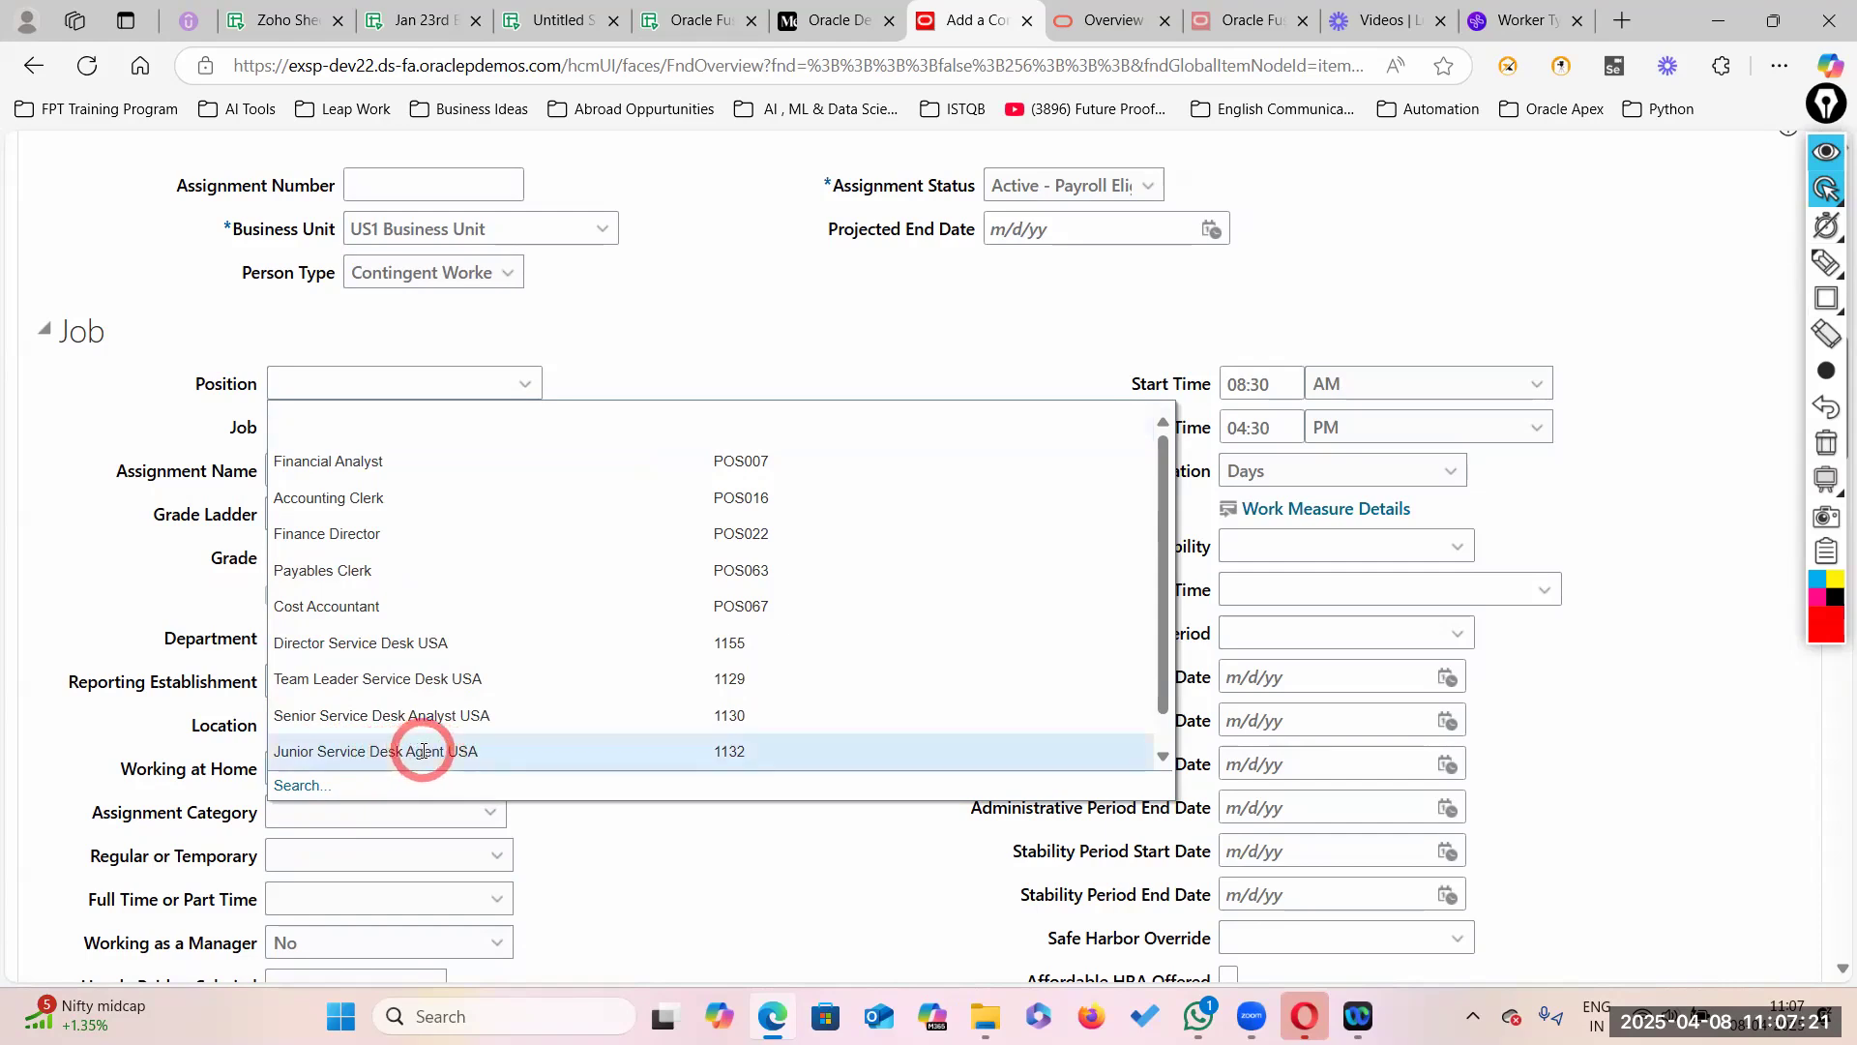
left_click(746, 759)
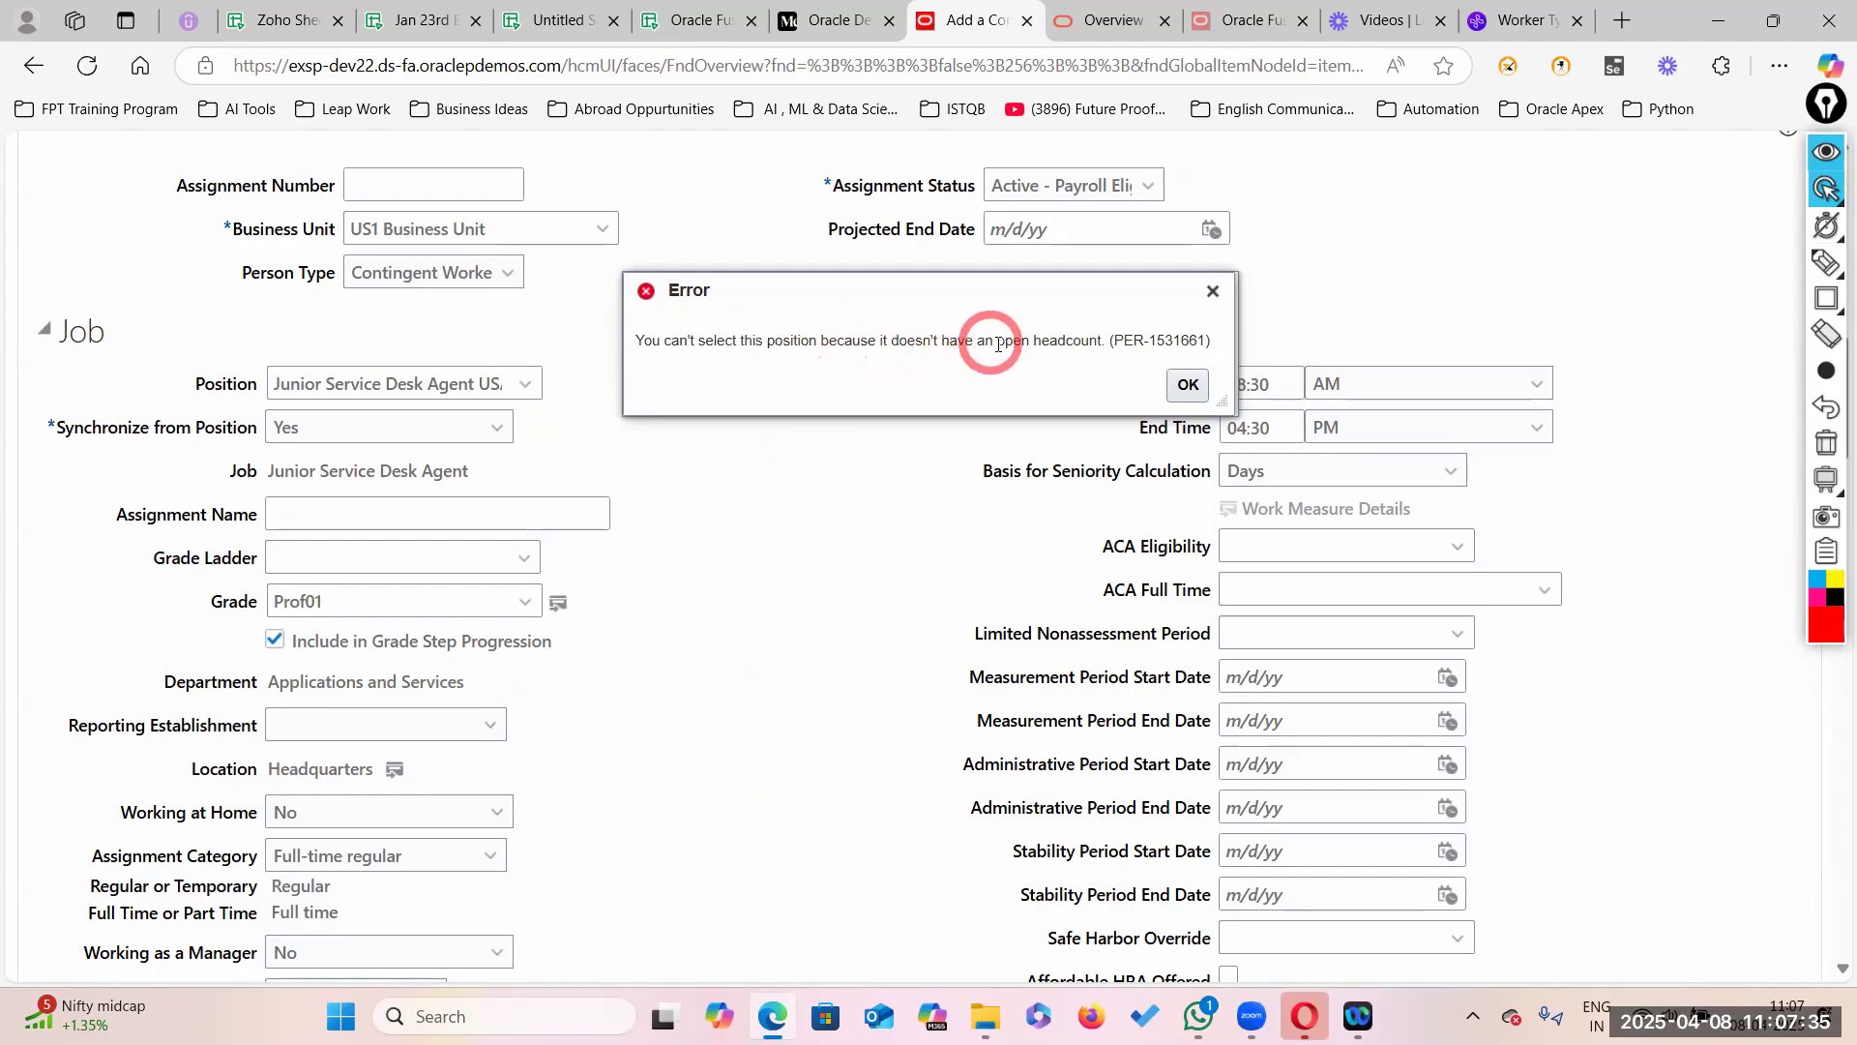
left_click(1214, 292)
Step: Search the positions for names matching H% and assign Human Resources Manager (POS001) as the worker's position
scroll(484, 704, "down", 6)
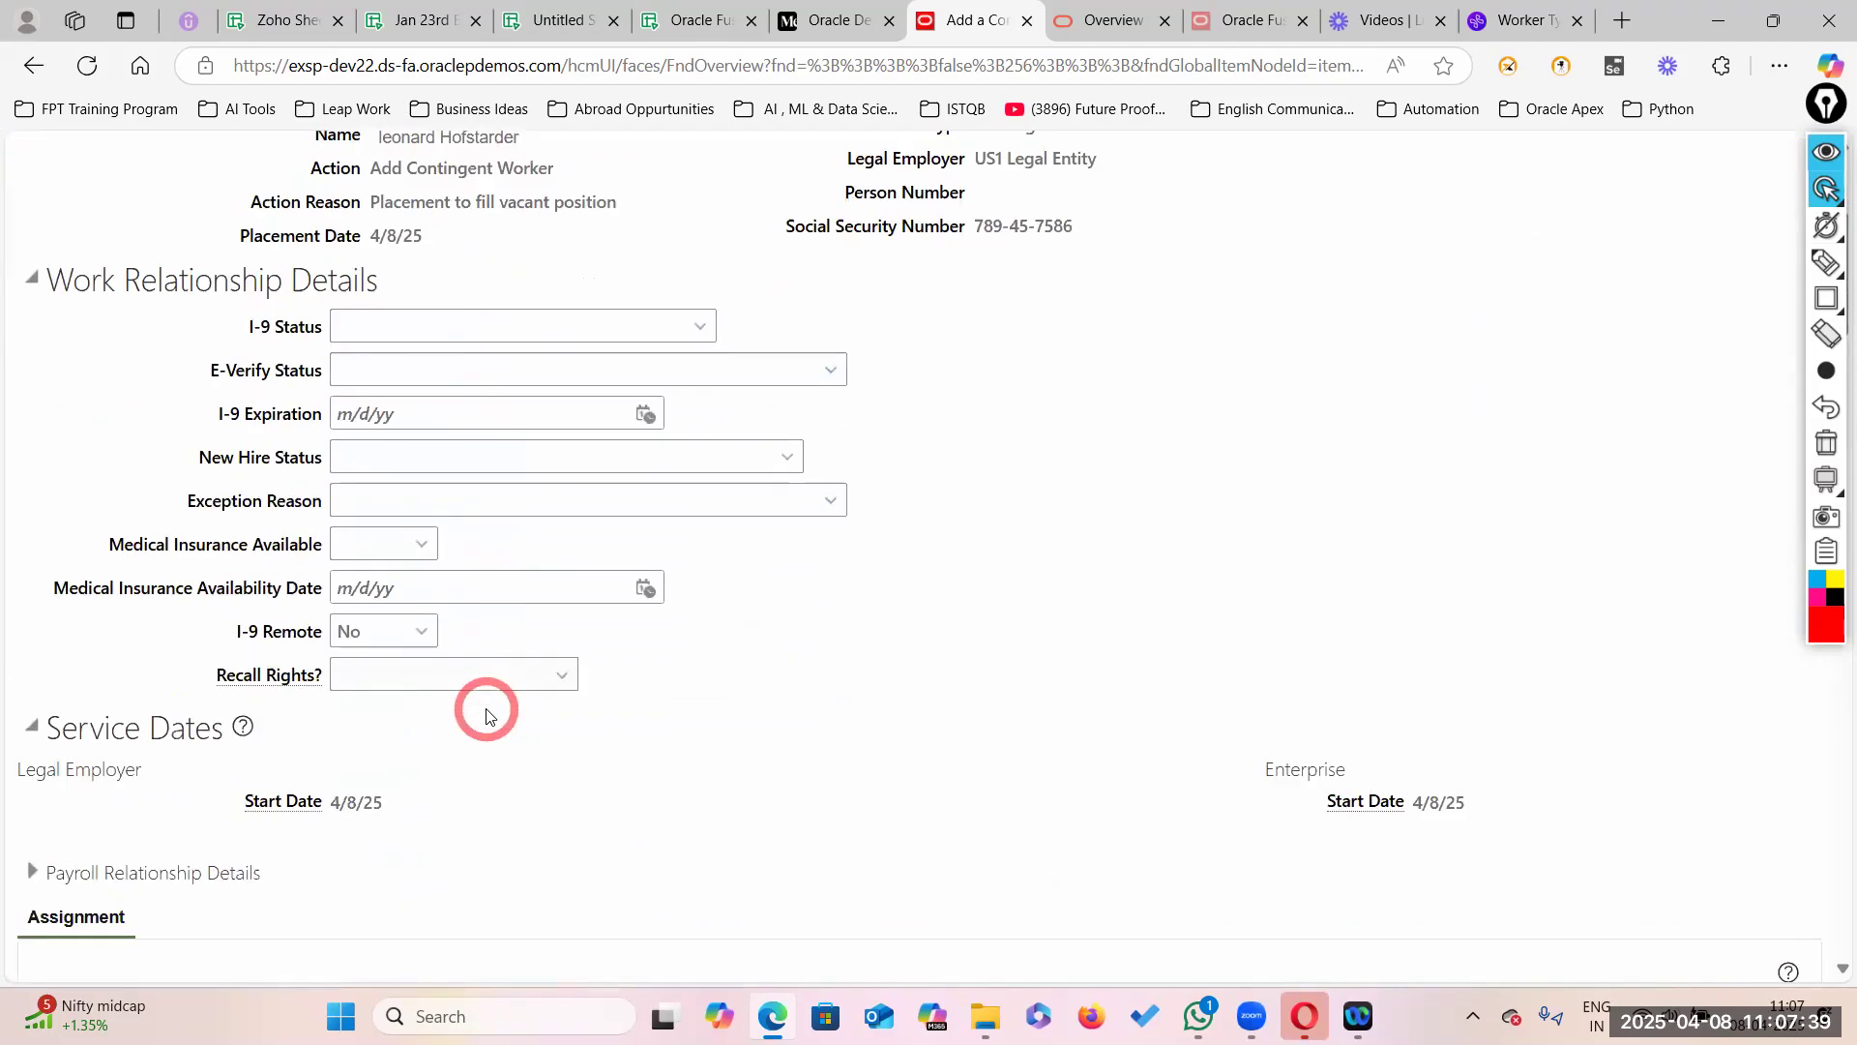
scroll(767, 539, "down", 10)
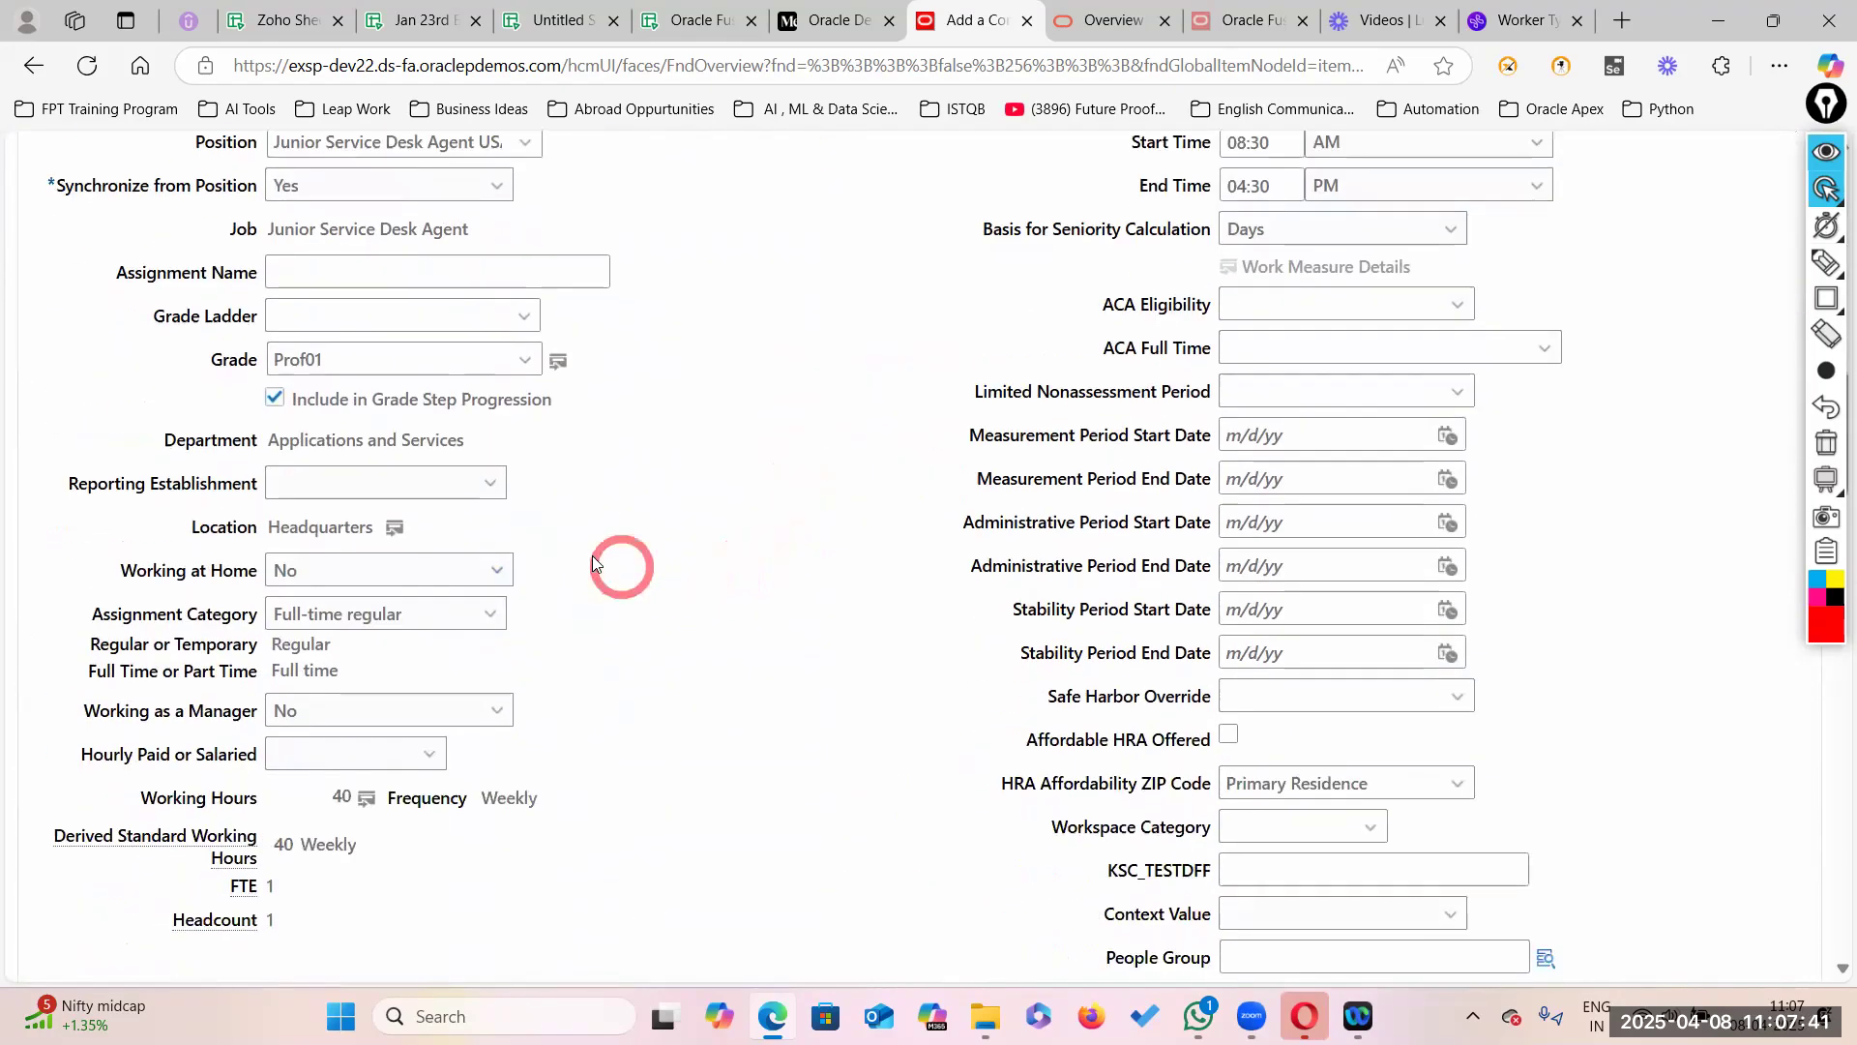
scroll(456, 419, "up", 2)
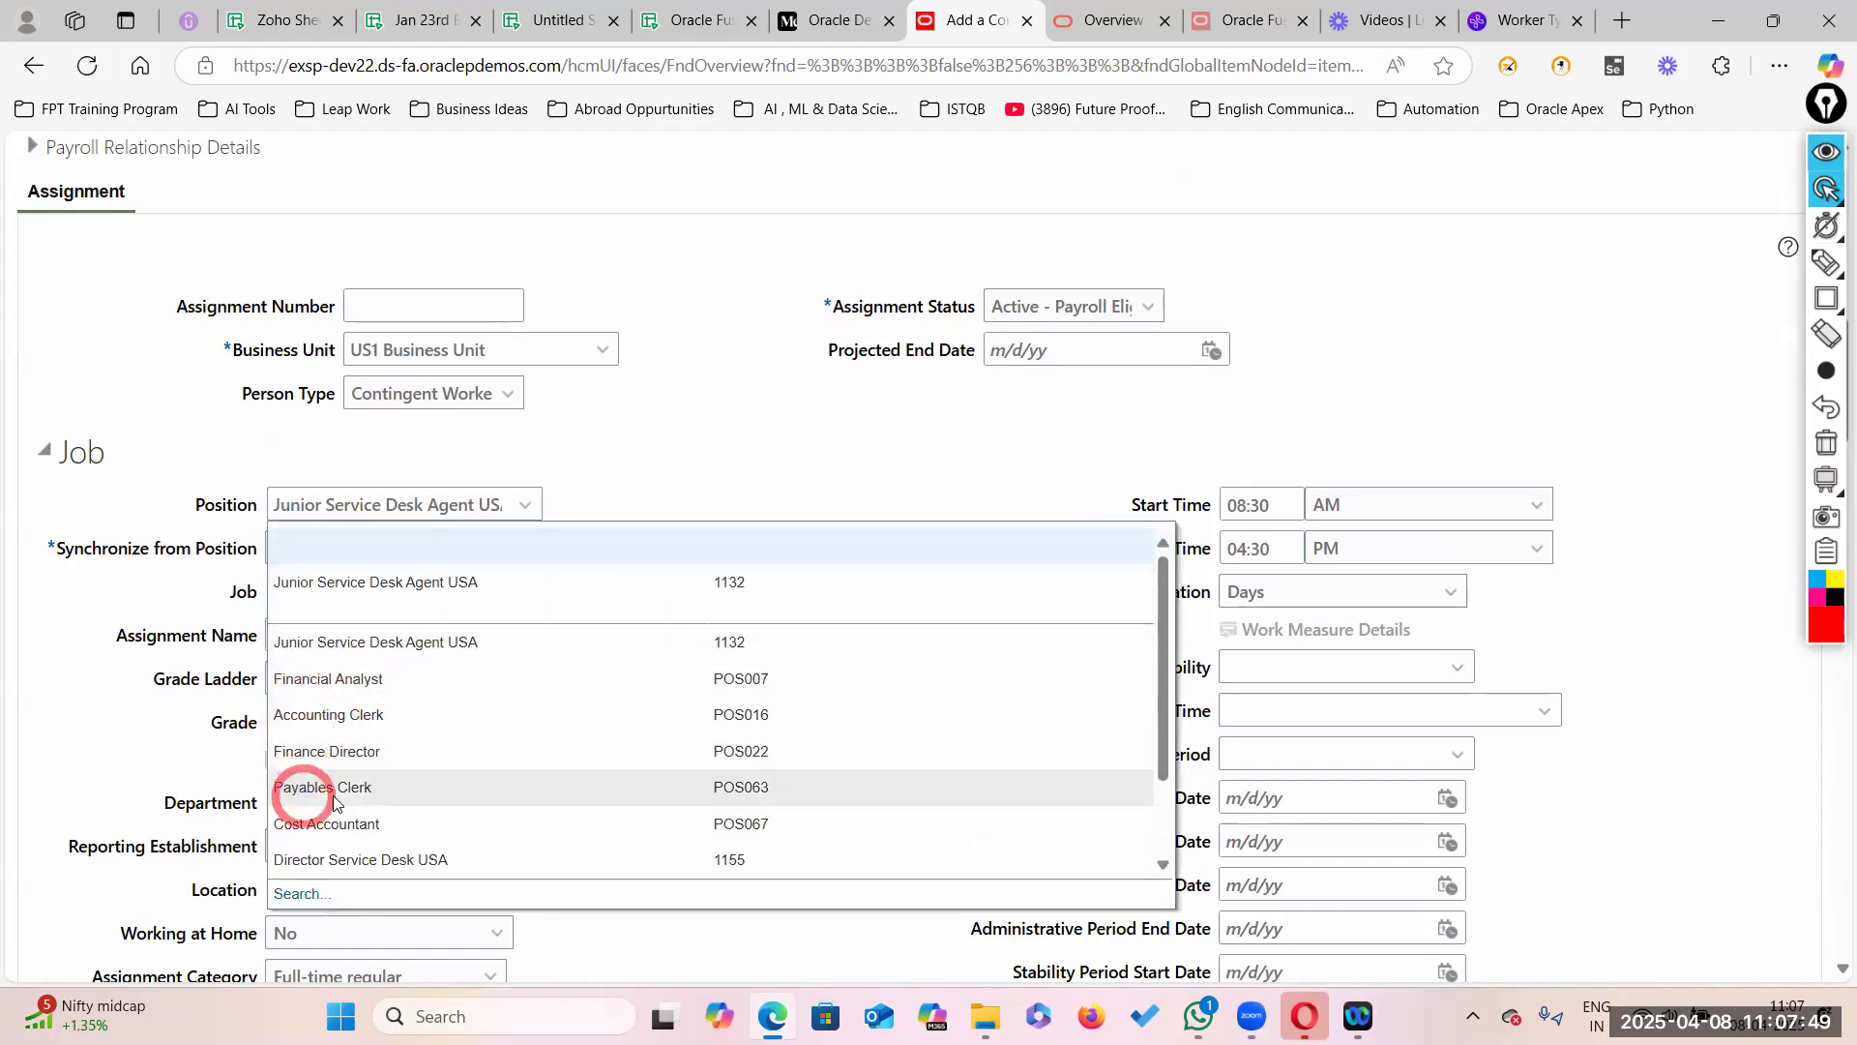
left_click(295, 896)
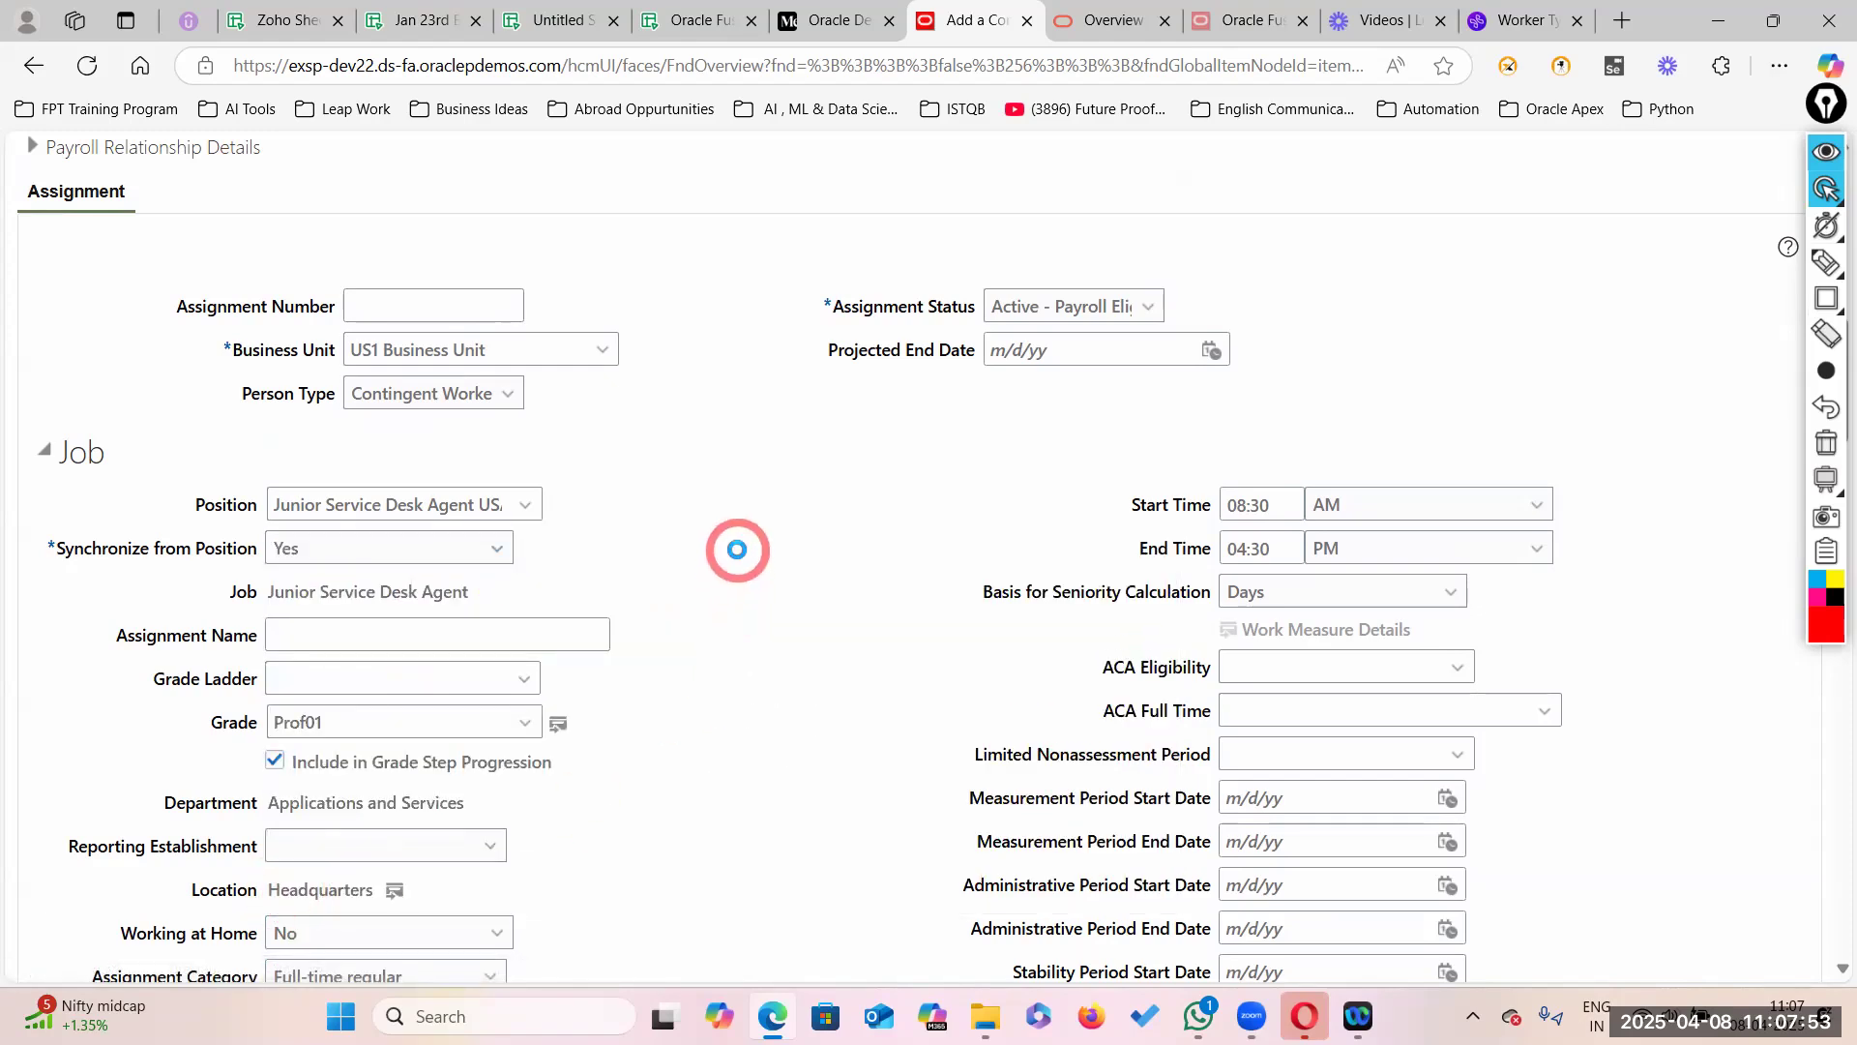
type("H%")
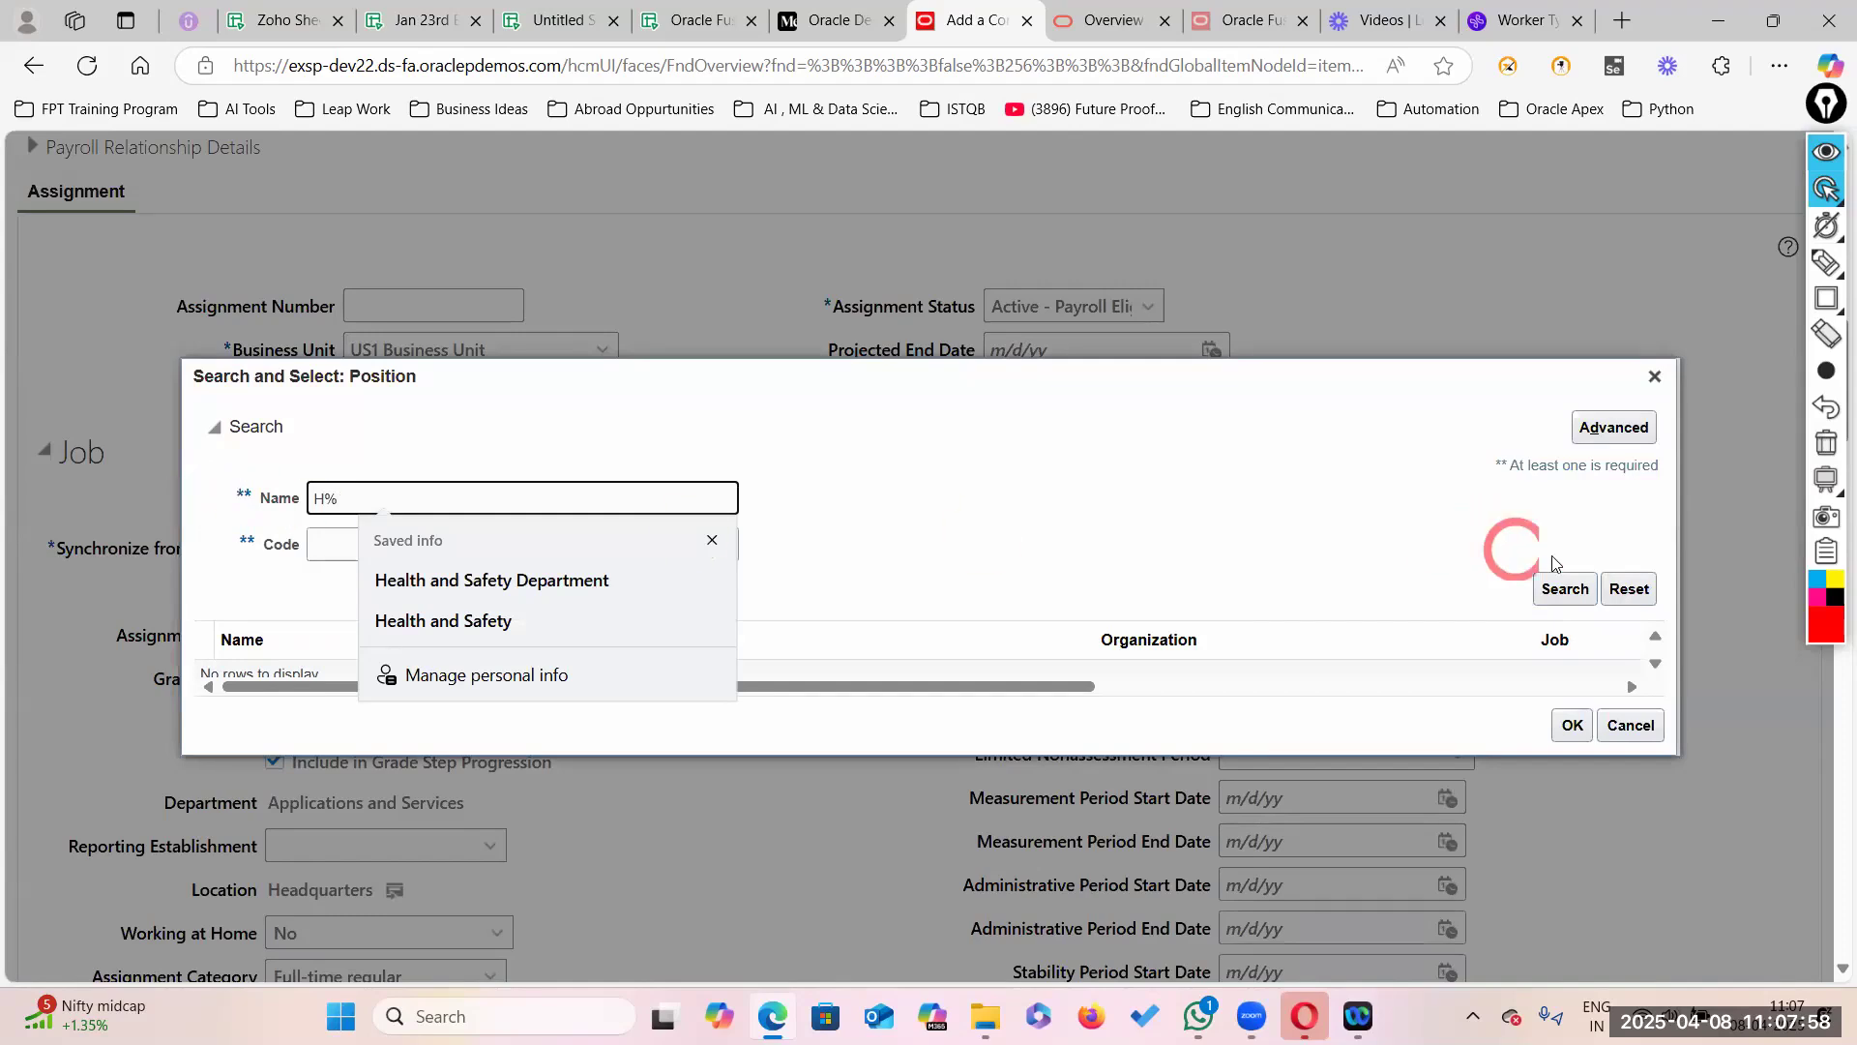
left_click(1564, 588)
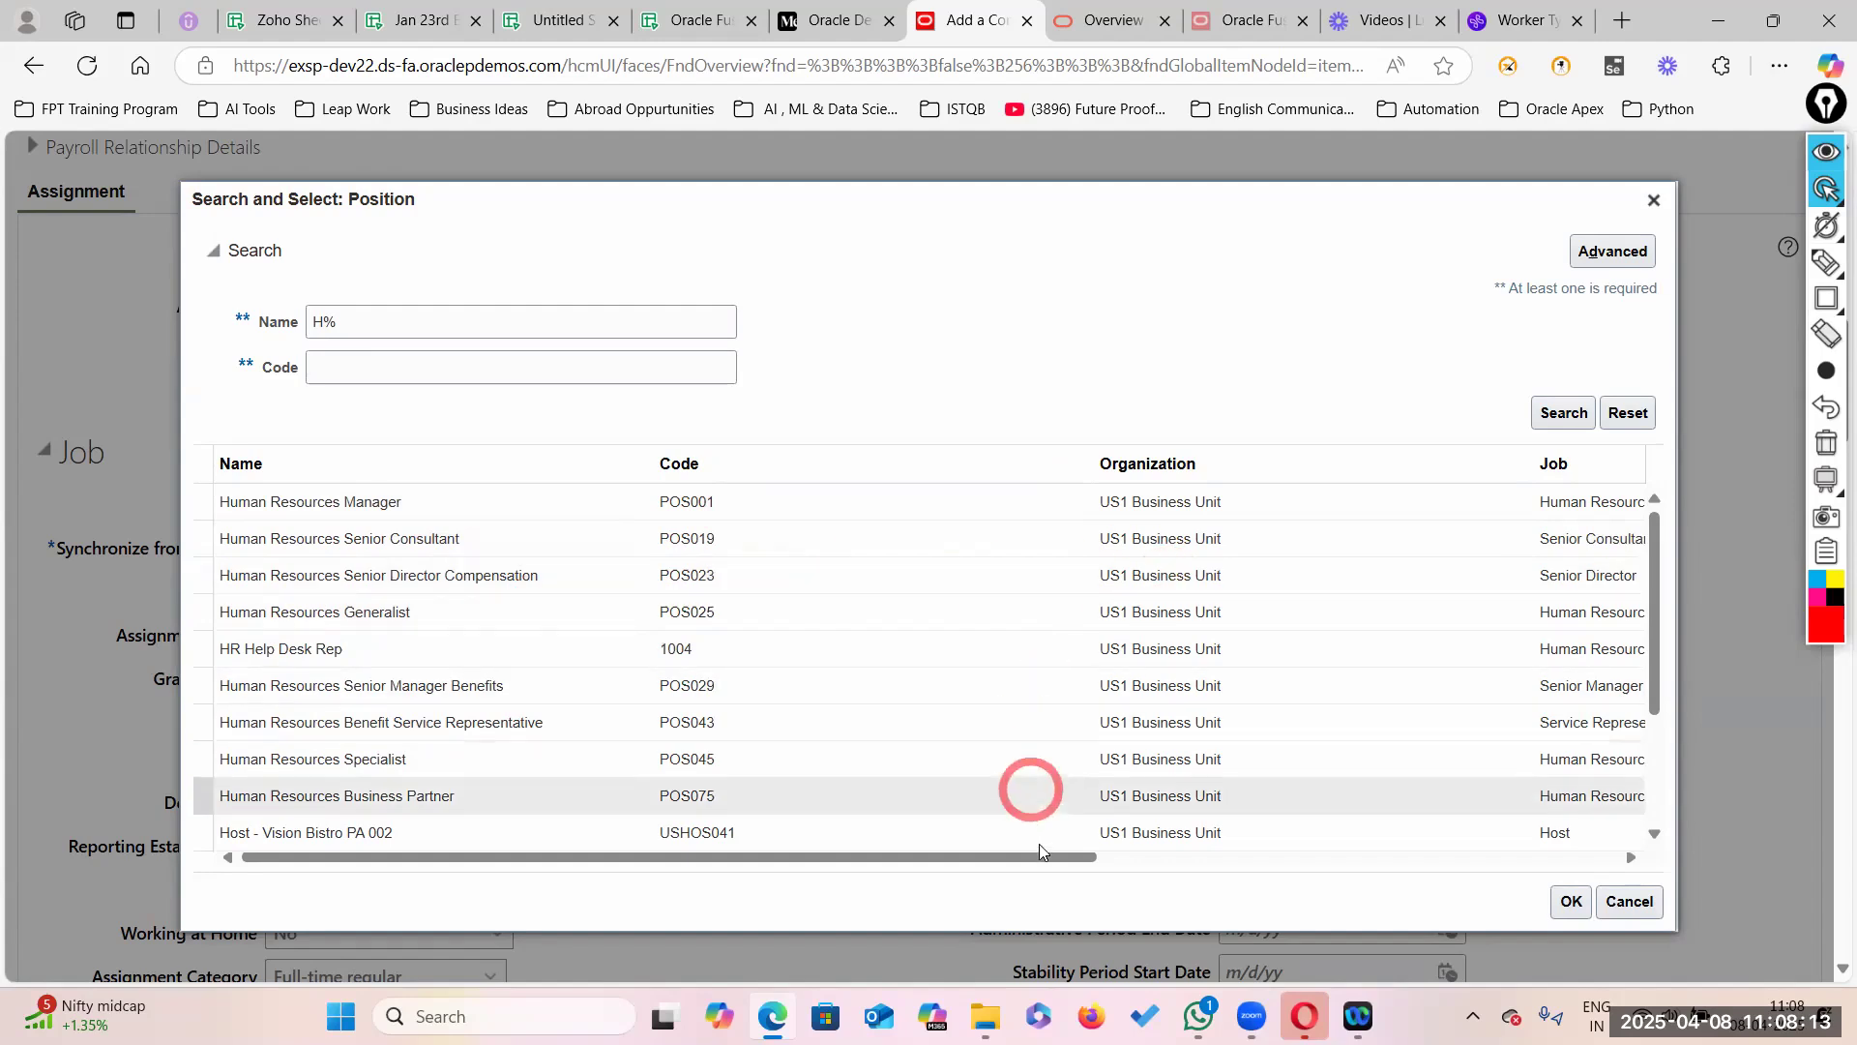
left_click_drag(1036, 857, 1203, 857)
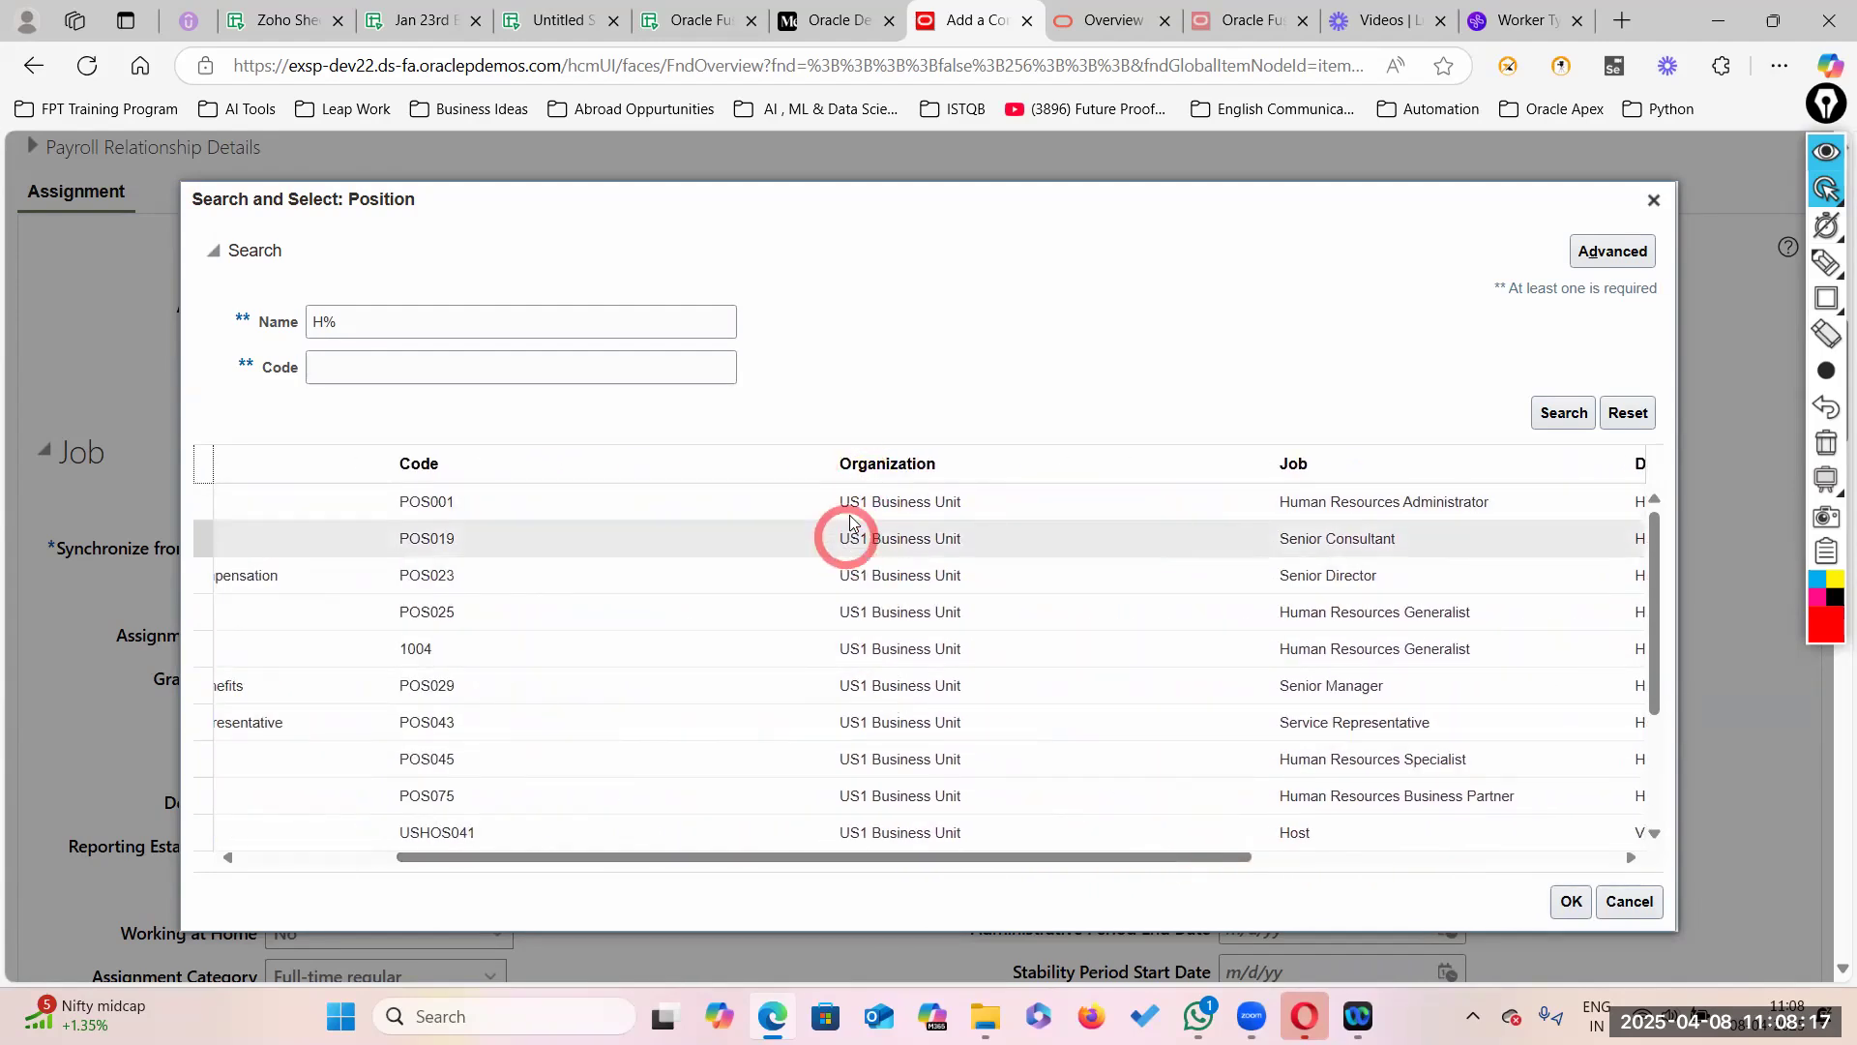
left_click_drag(1045, 852, 434, 763)
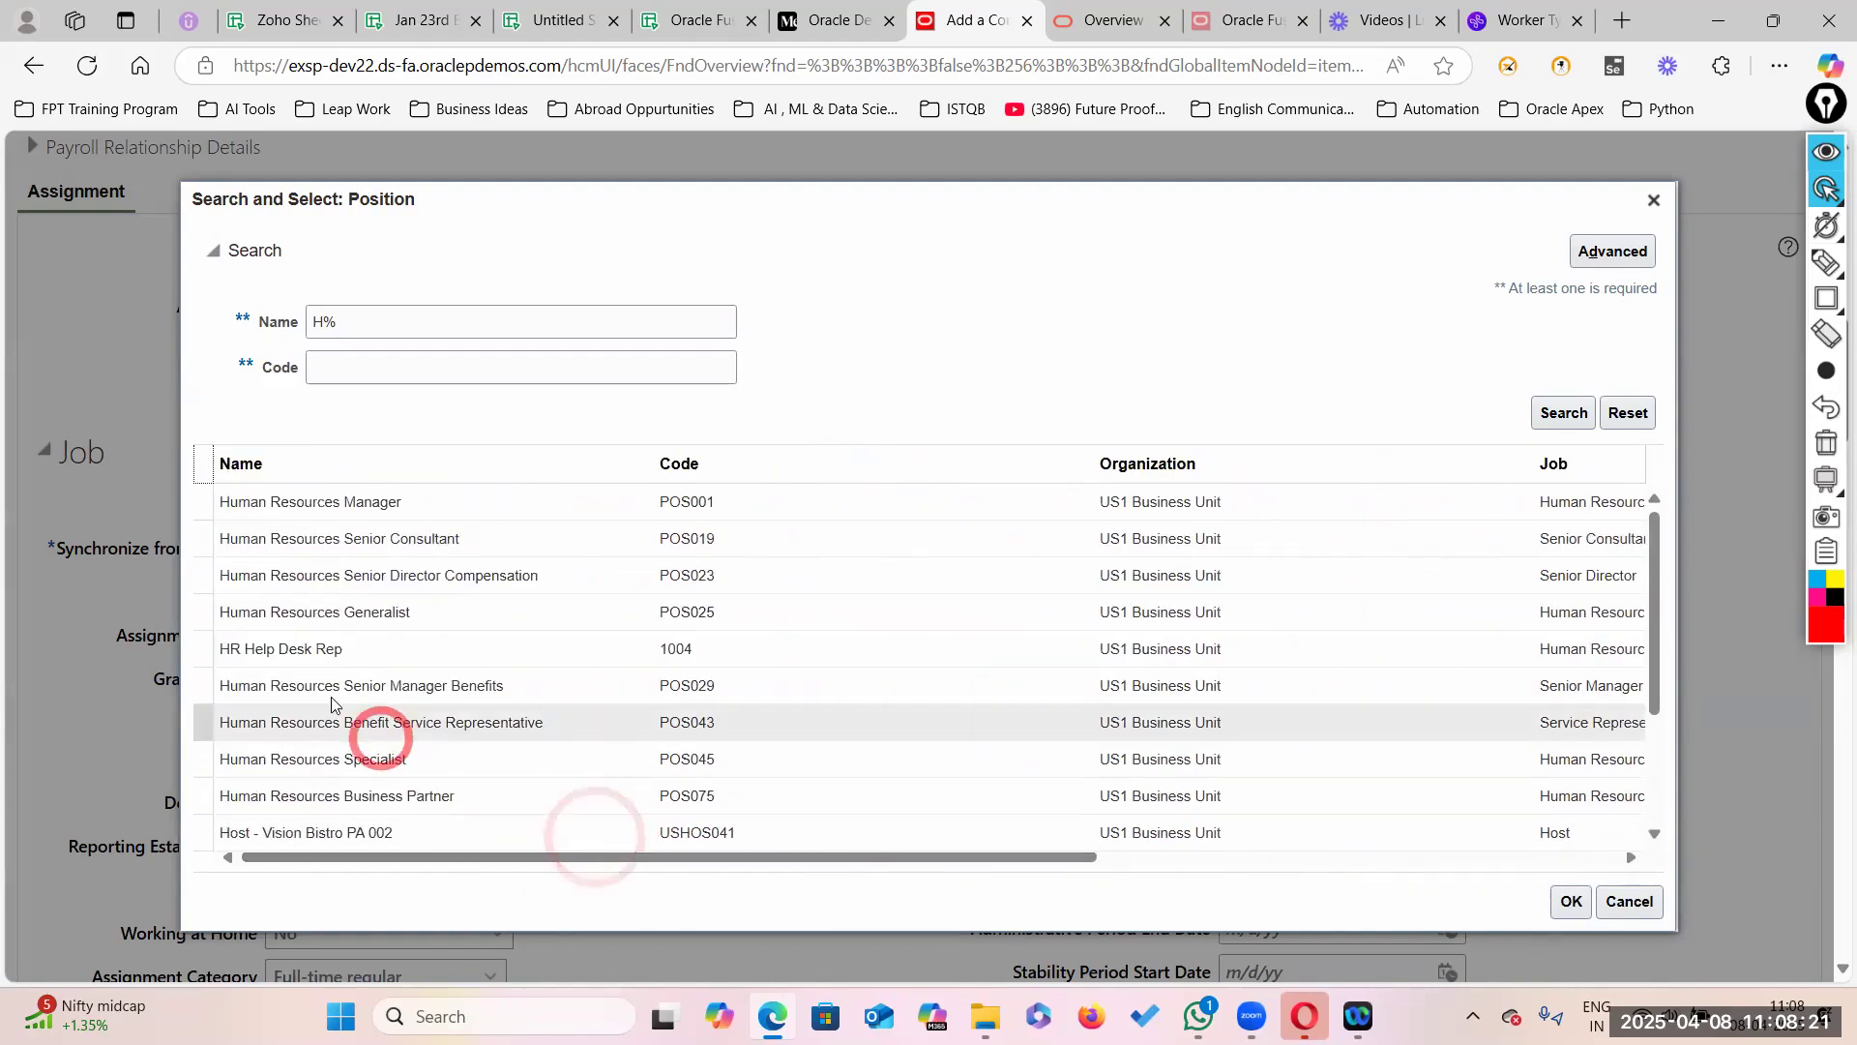
left_click(209, 503)
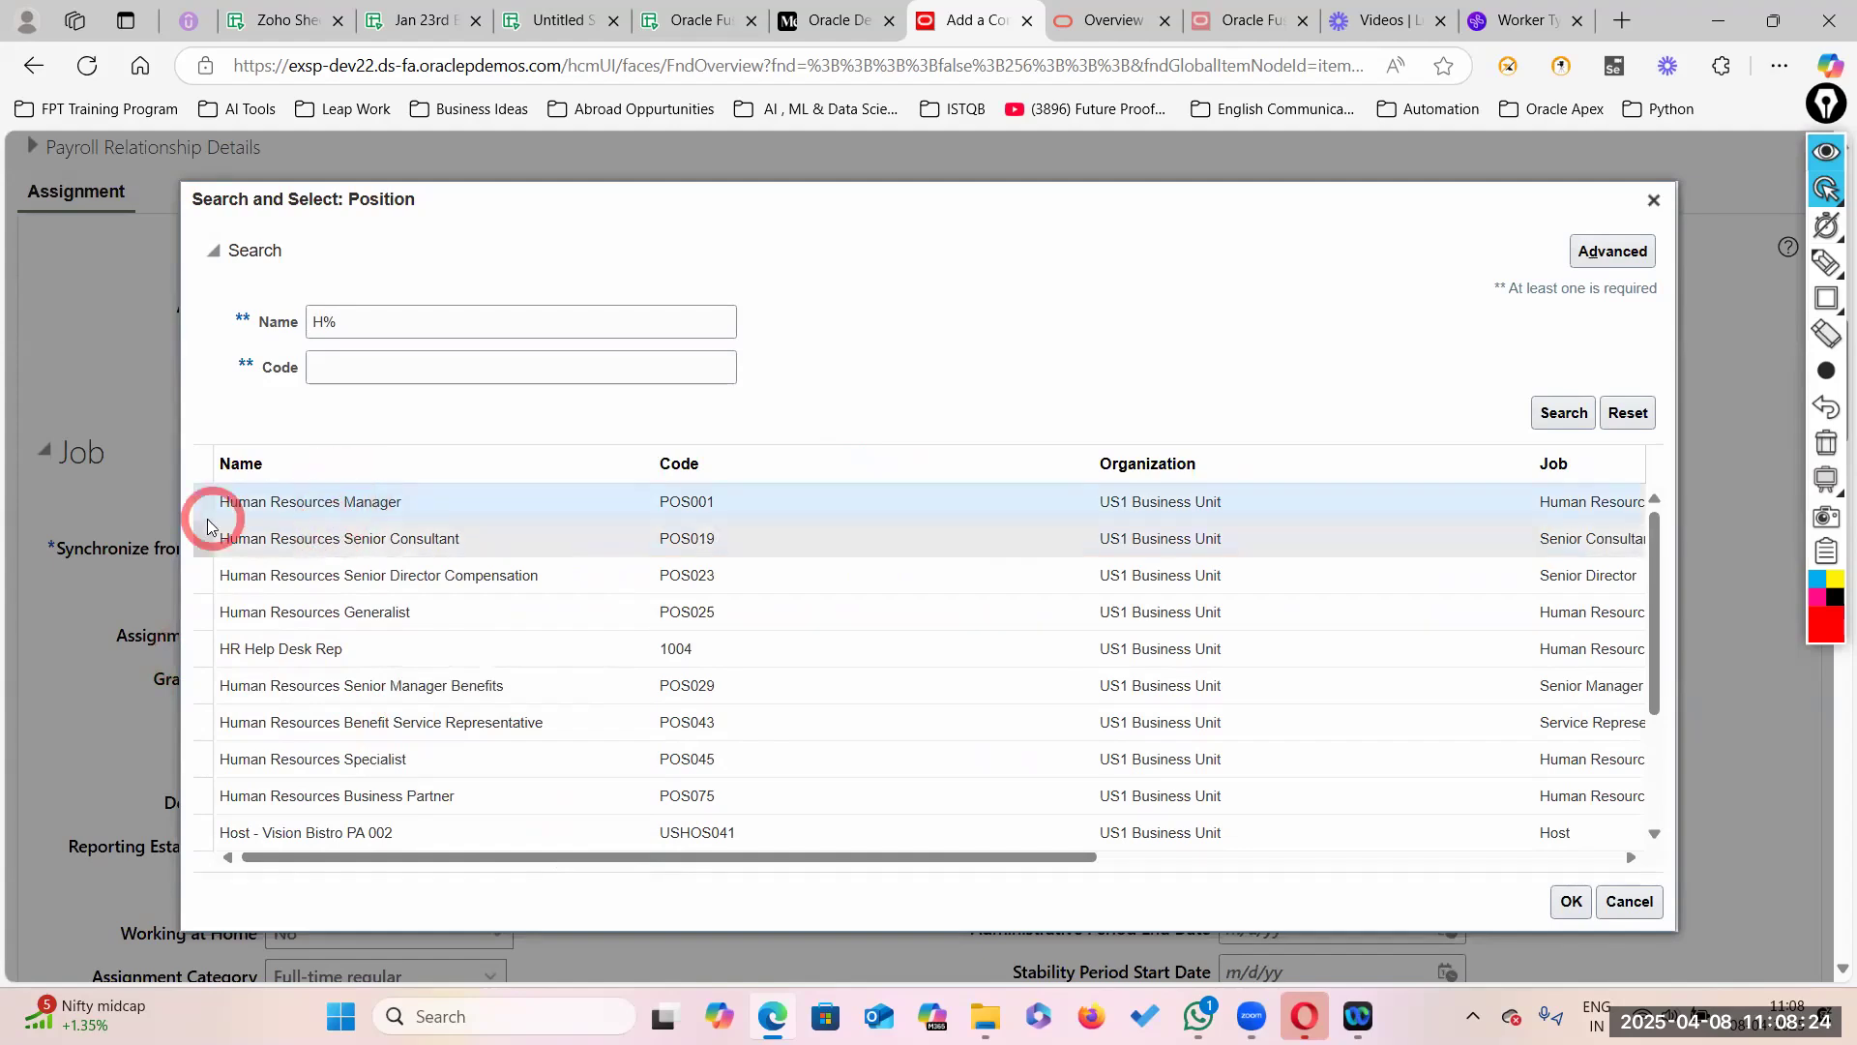
left_click(1572, 904)
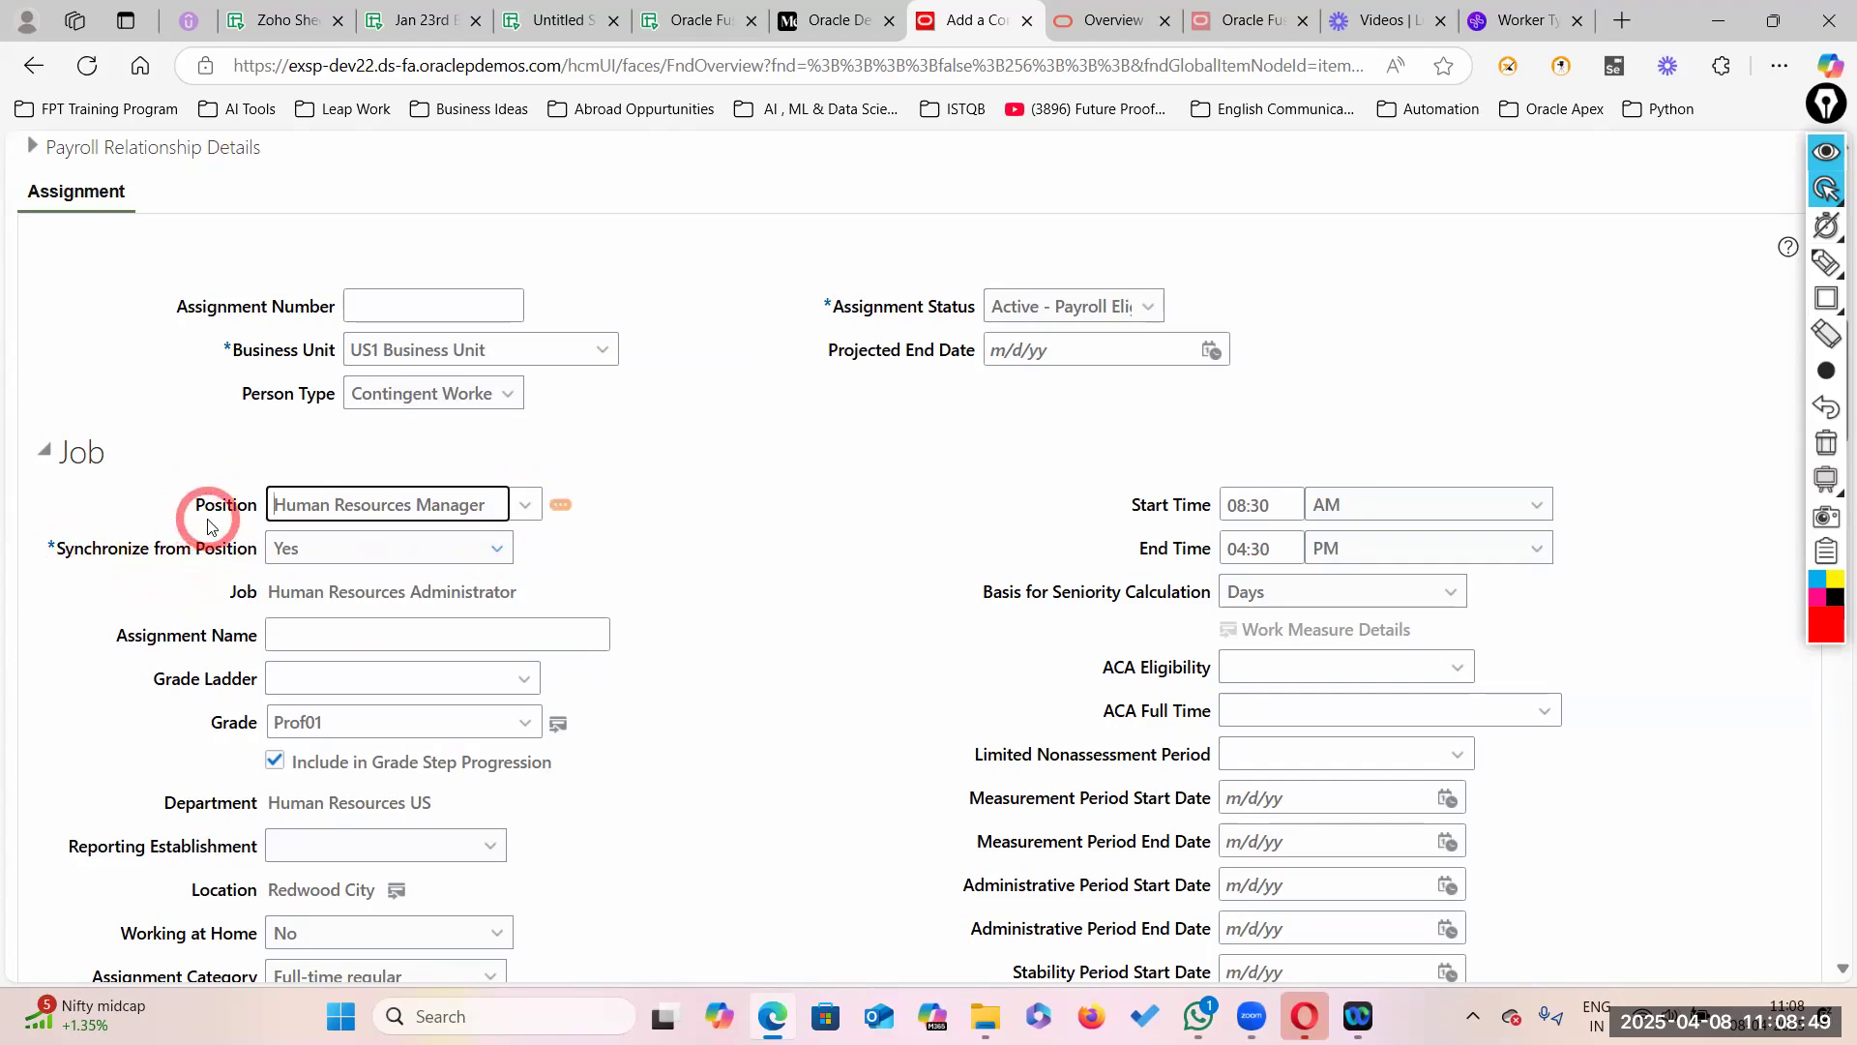
Step: Set the screen annotation tool to draw rectangles in red over the Job section
mouse_move(272, 571)
scroll(455, 677, "down", 1)
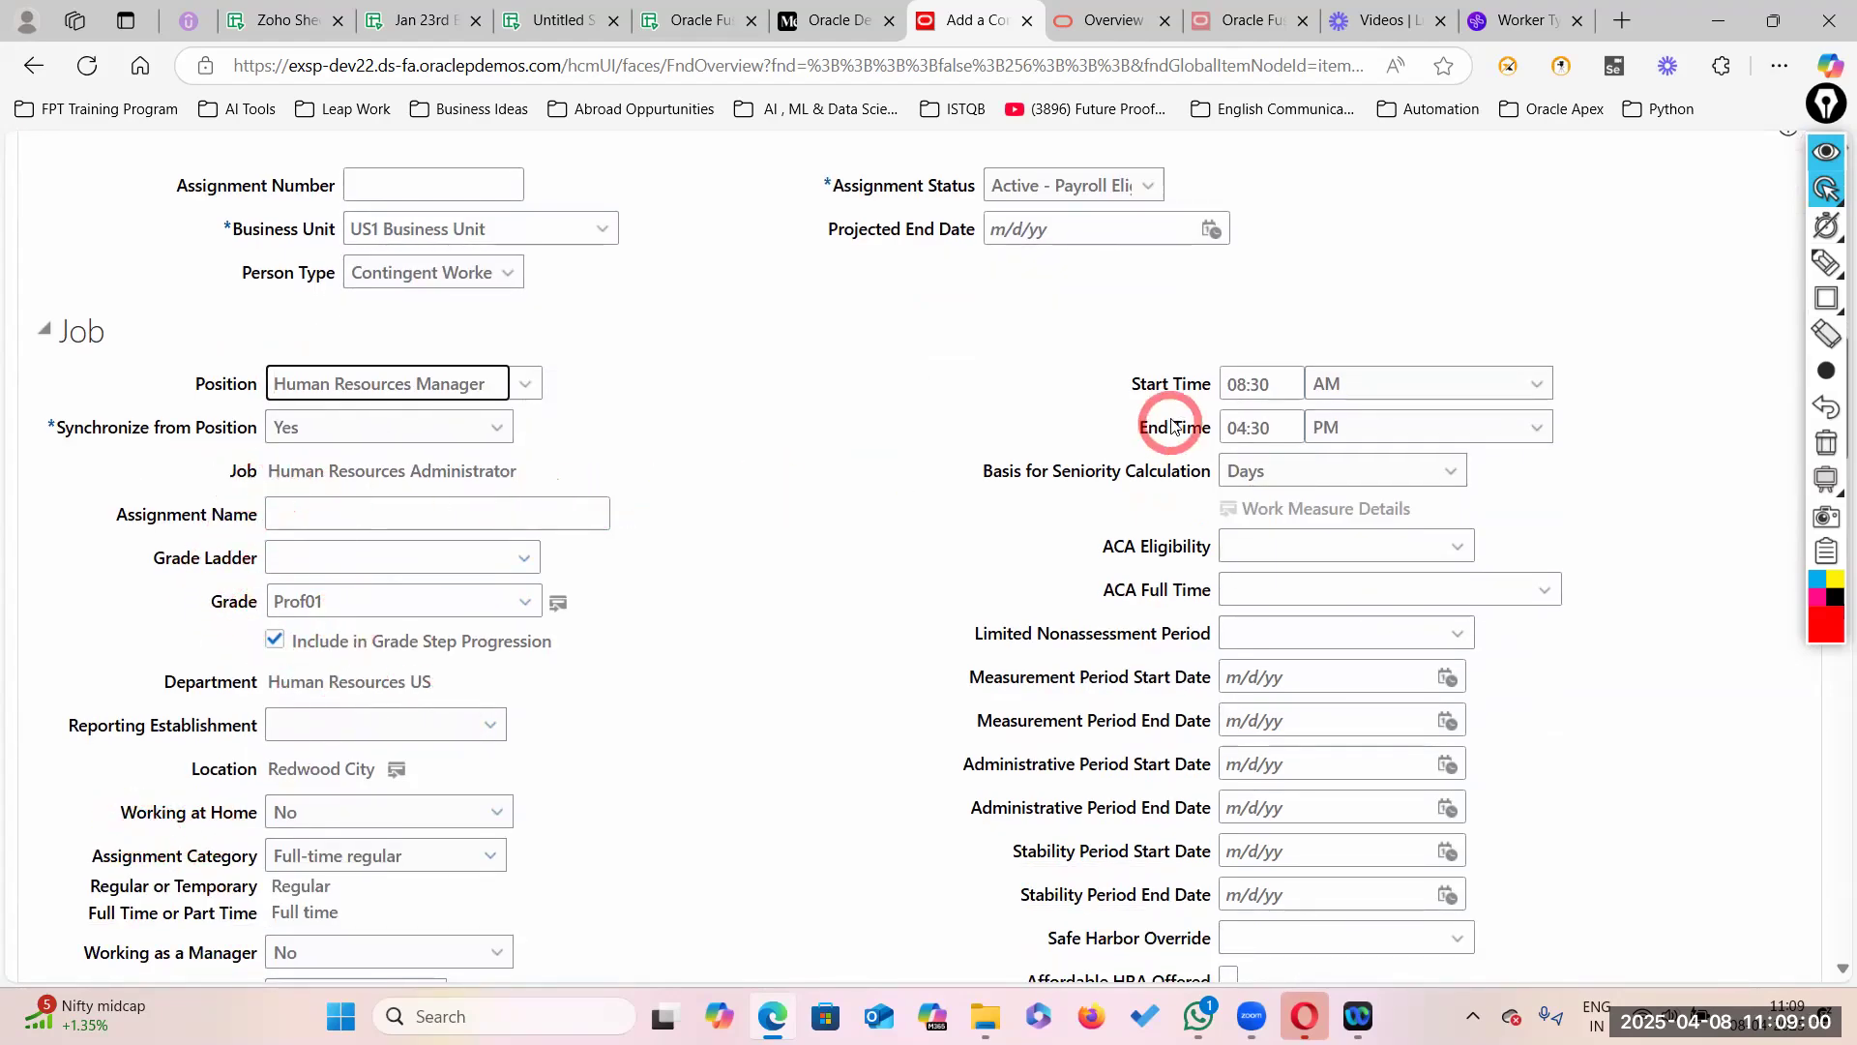
scroll(841, 755, "down", 3)
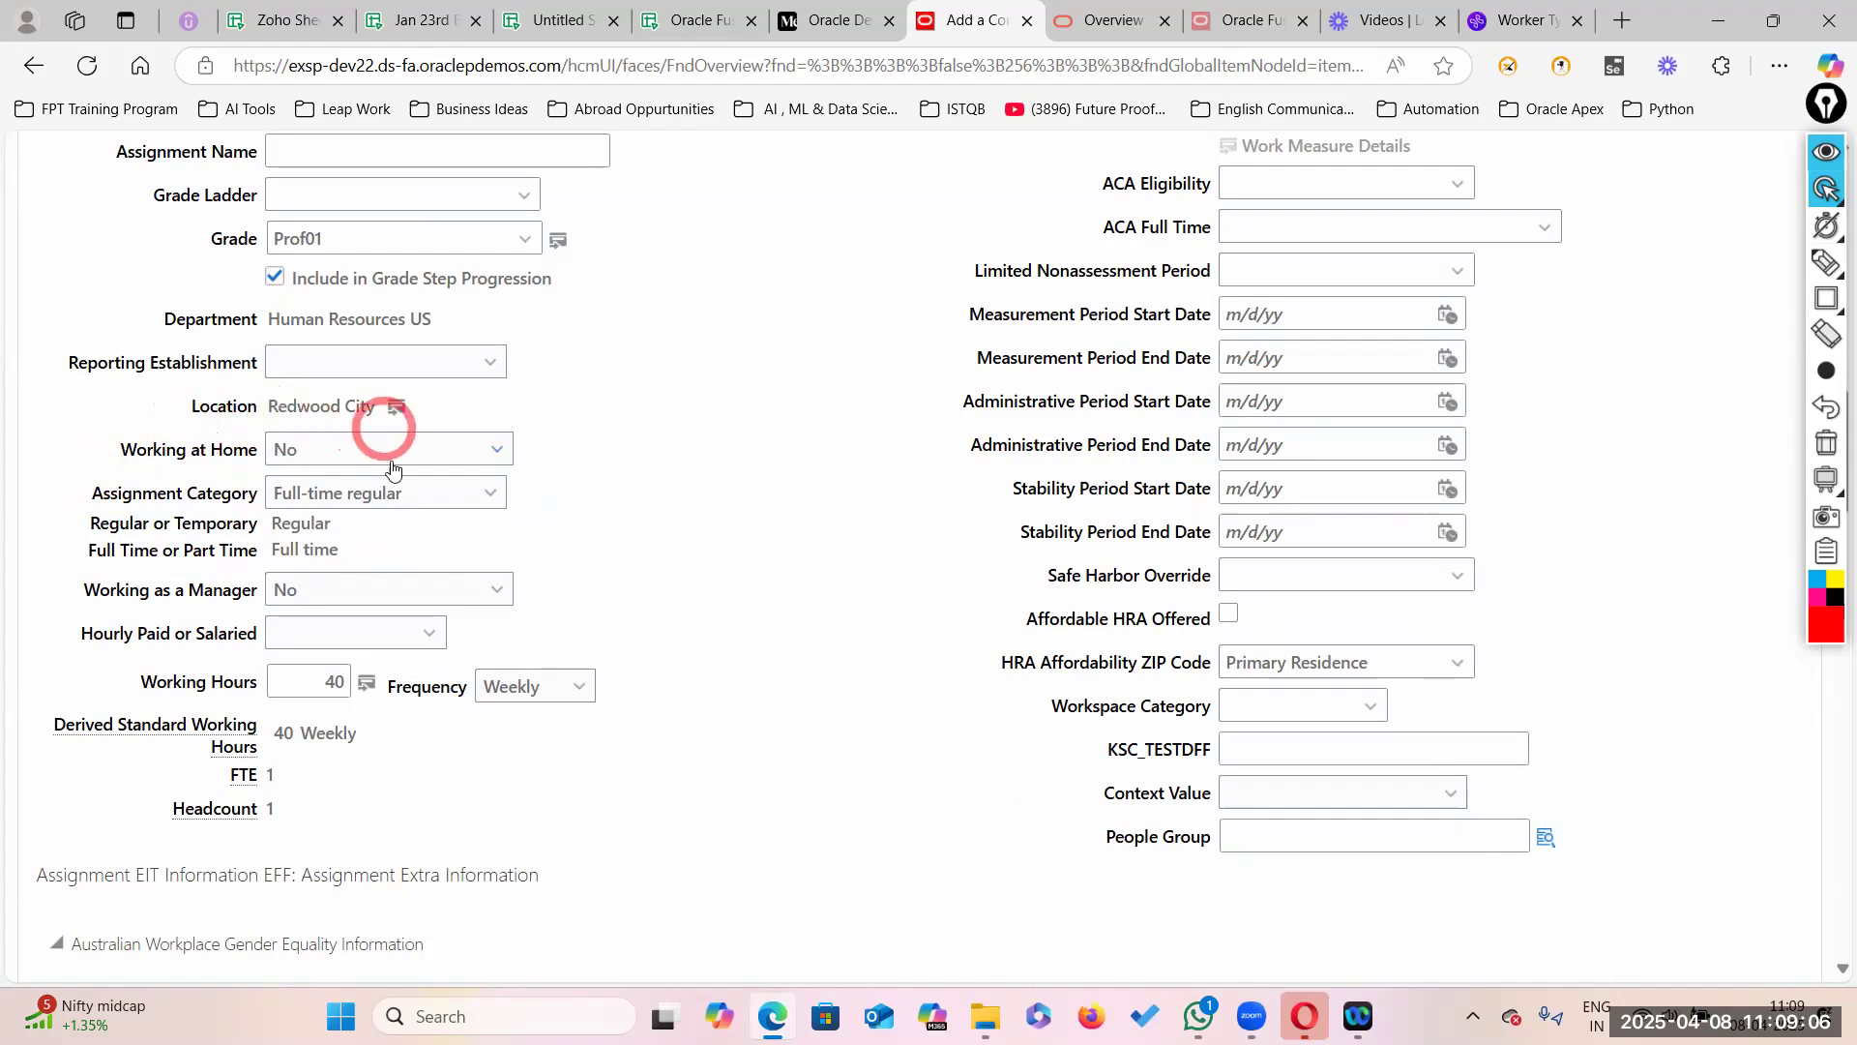
scroll(426, 580, "up", 2)
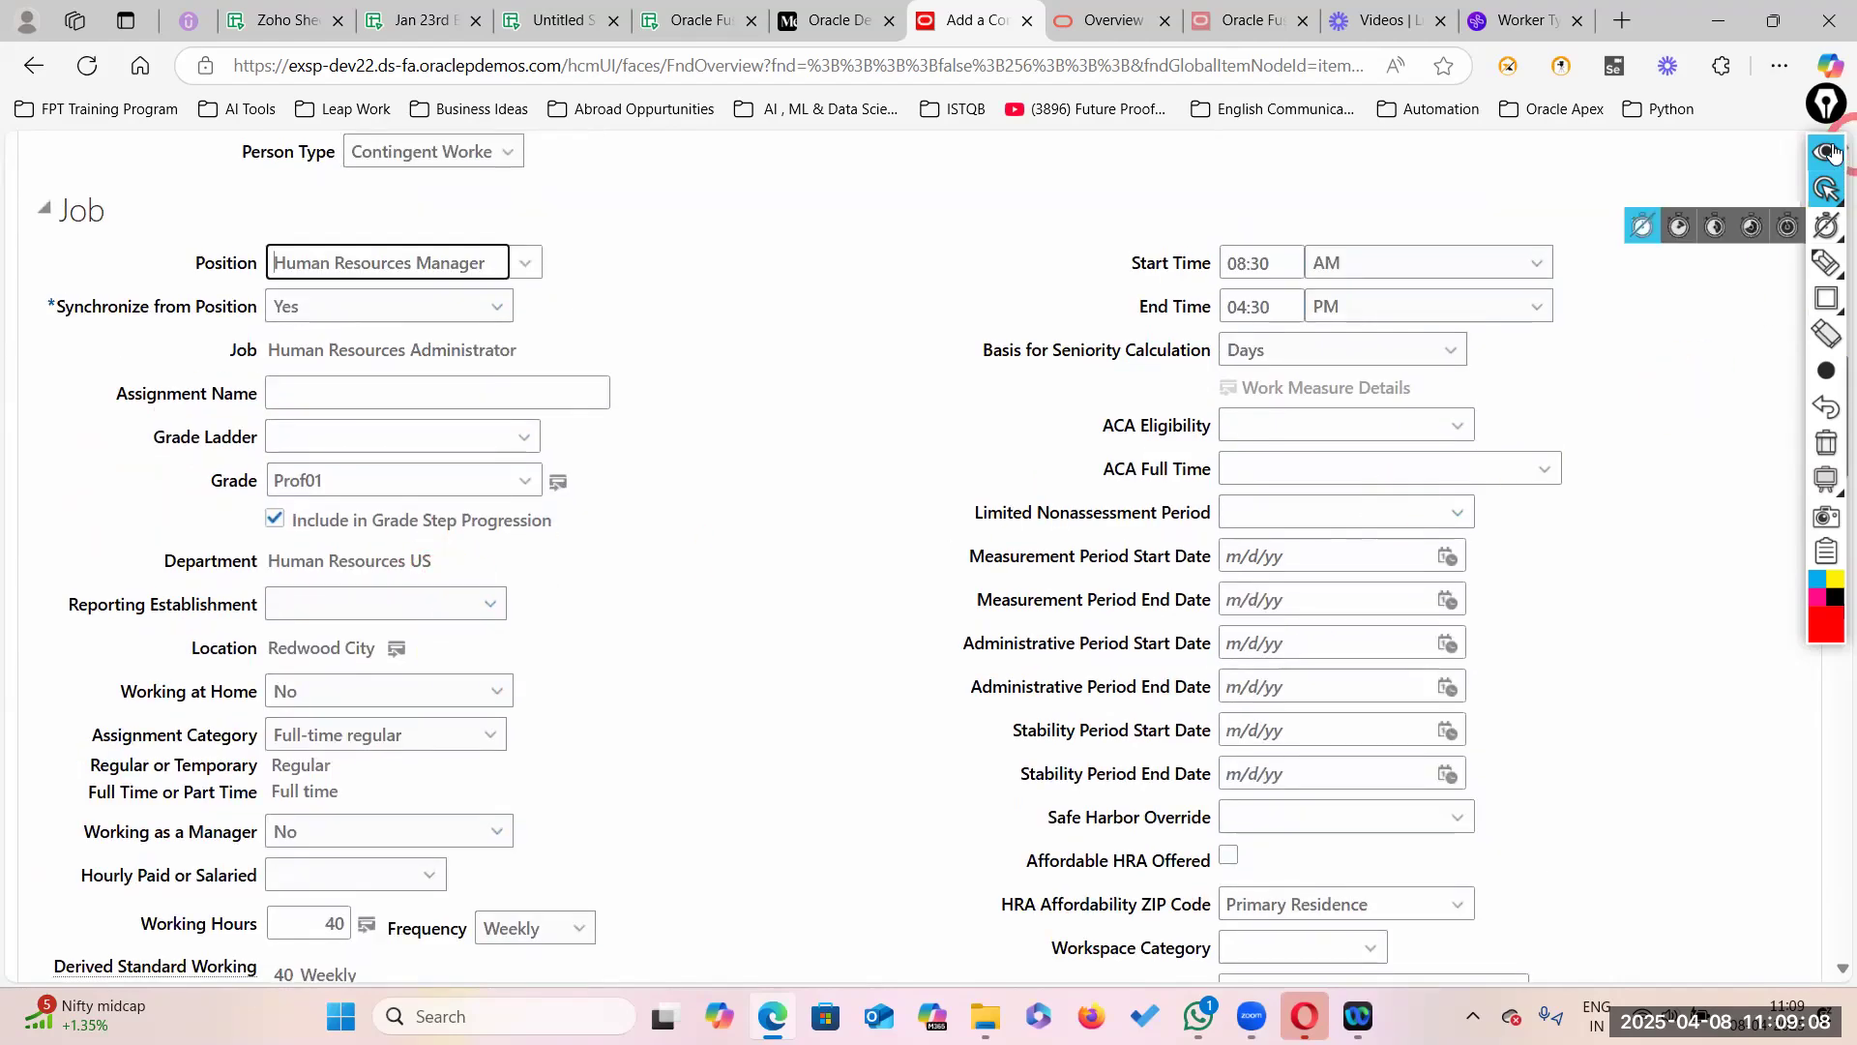
mouse_move(1814, 184)
left_click(1758, 189)
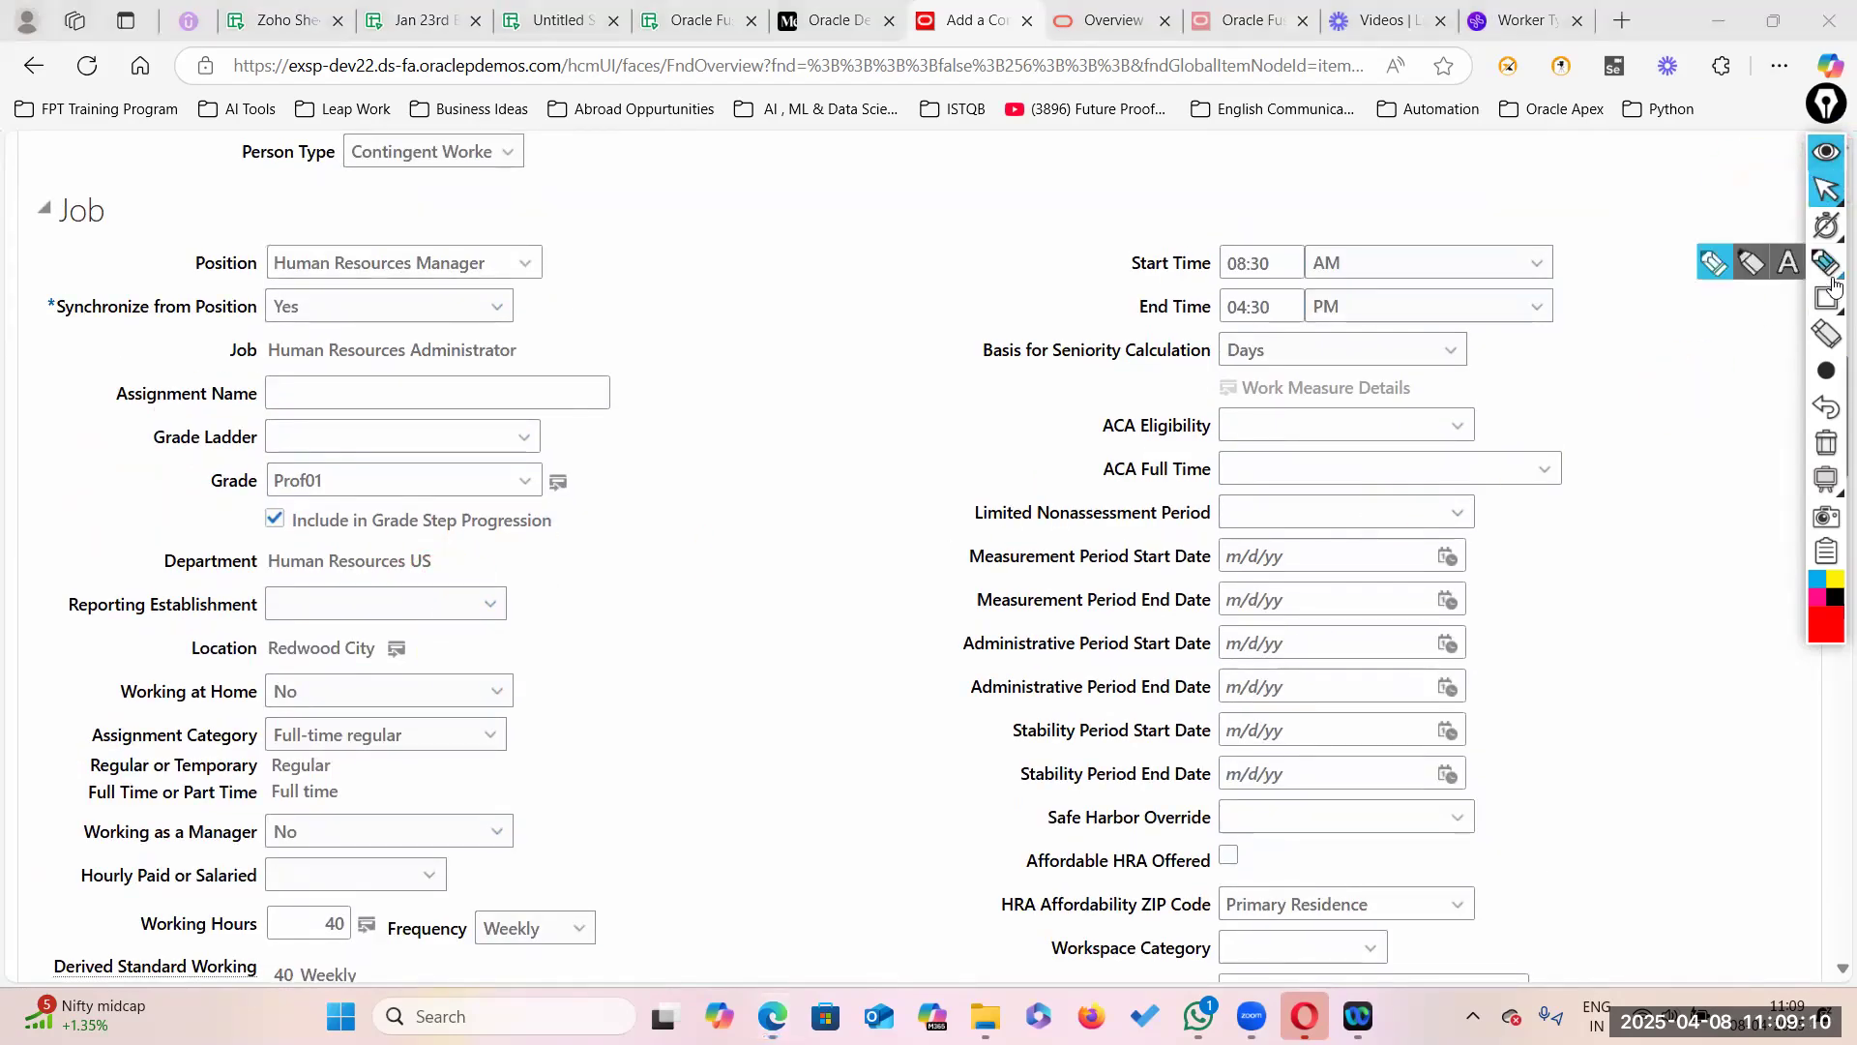
mouse_move(1826, 298)
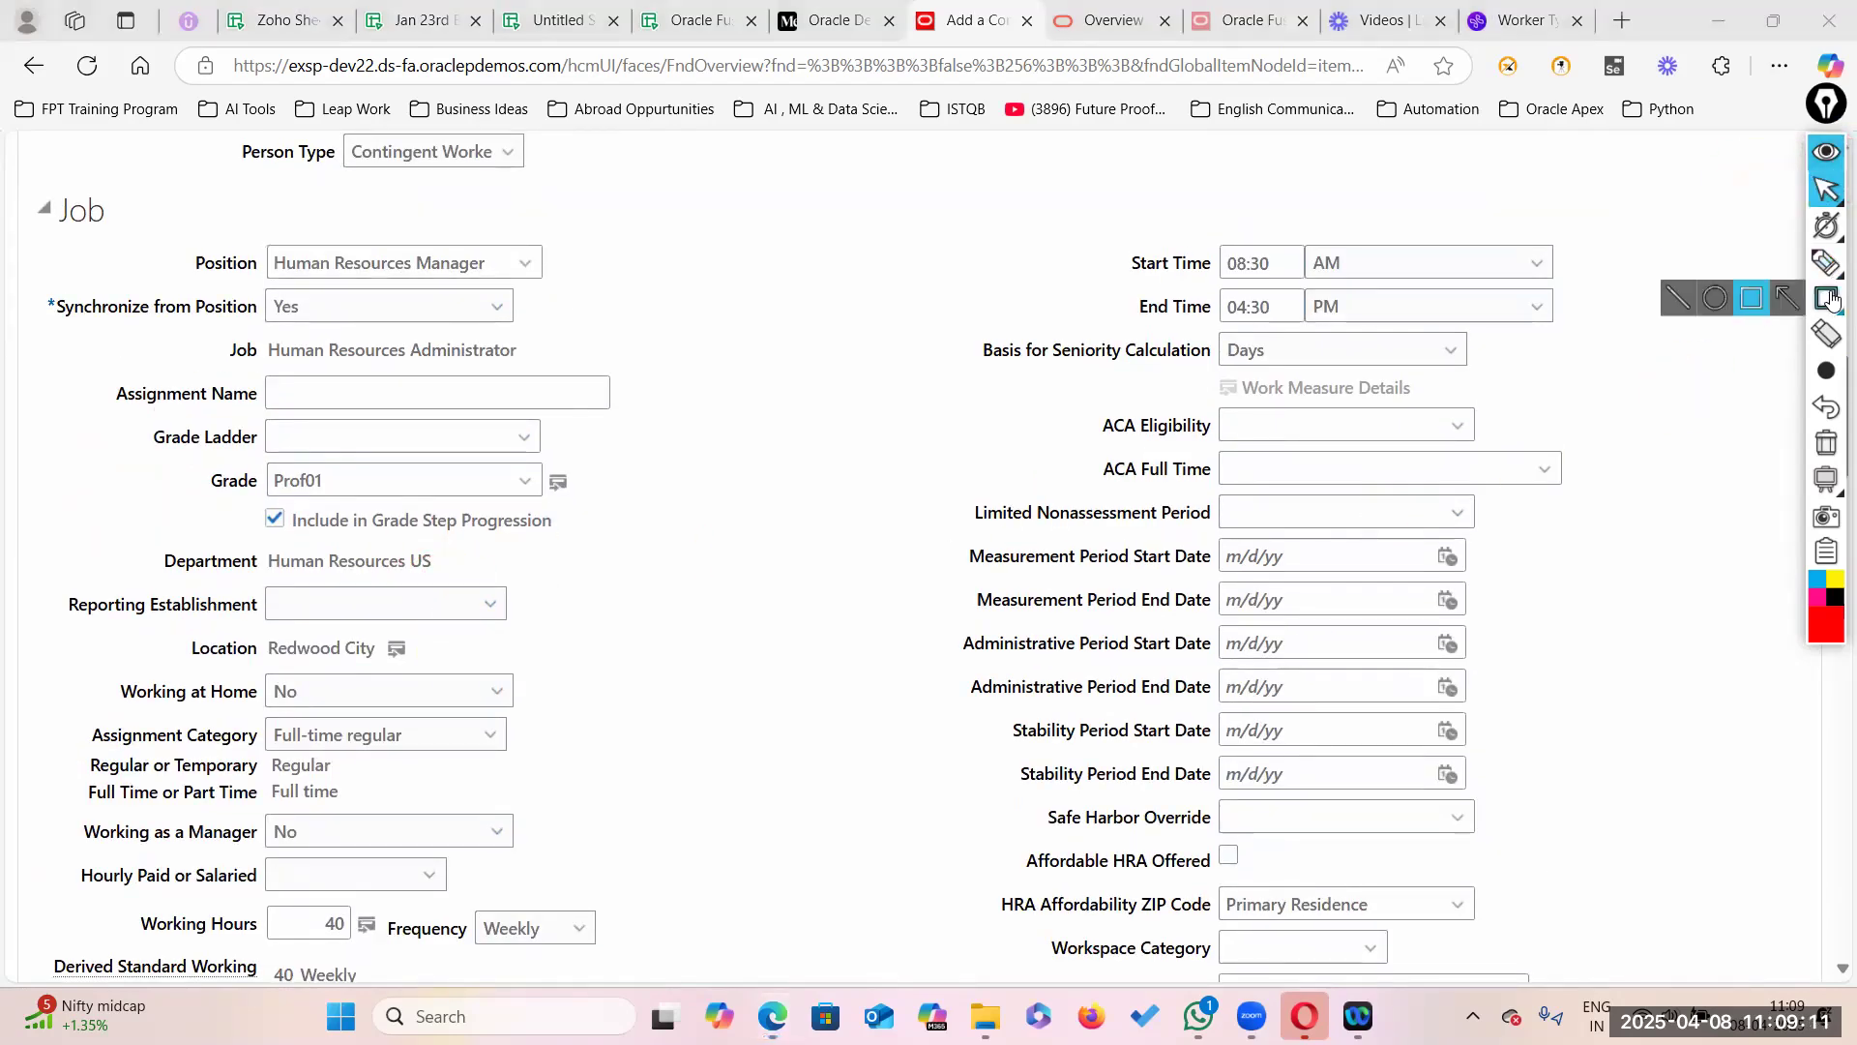
left_click(1763, 308)
mouse_move(1827, 371)
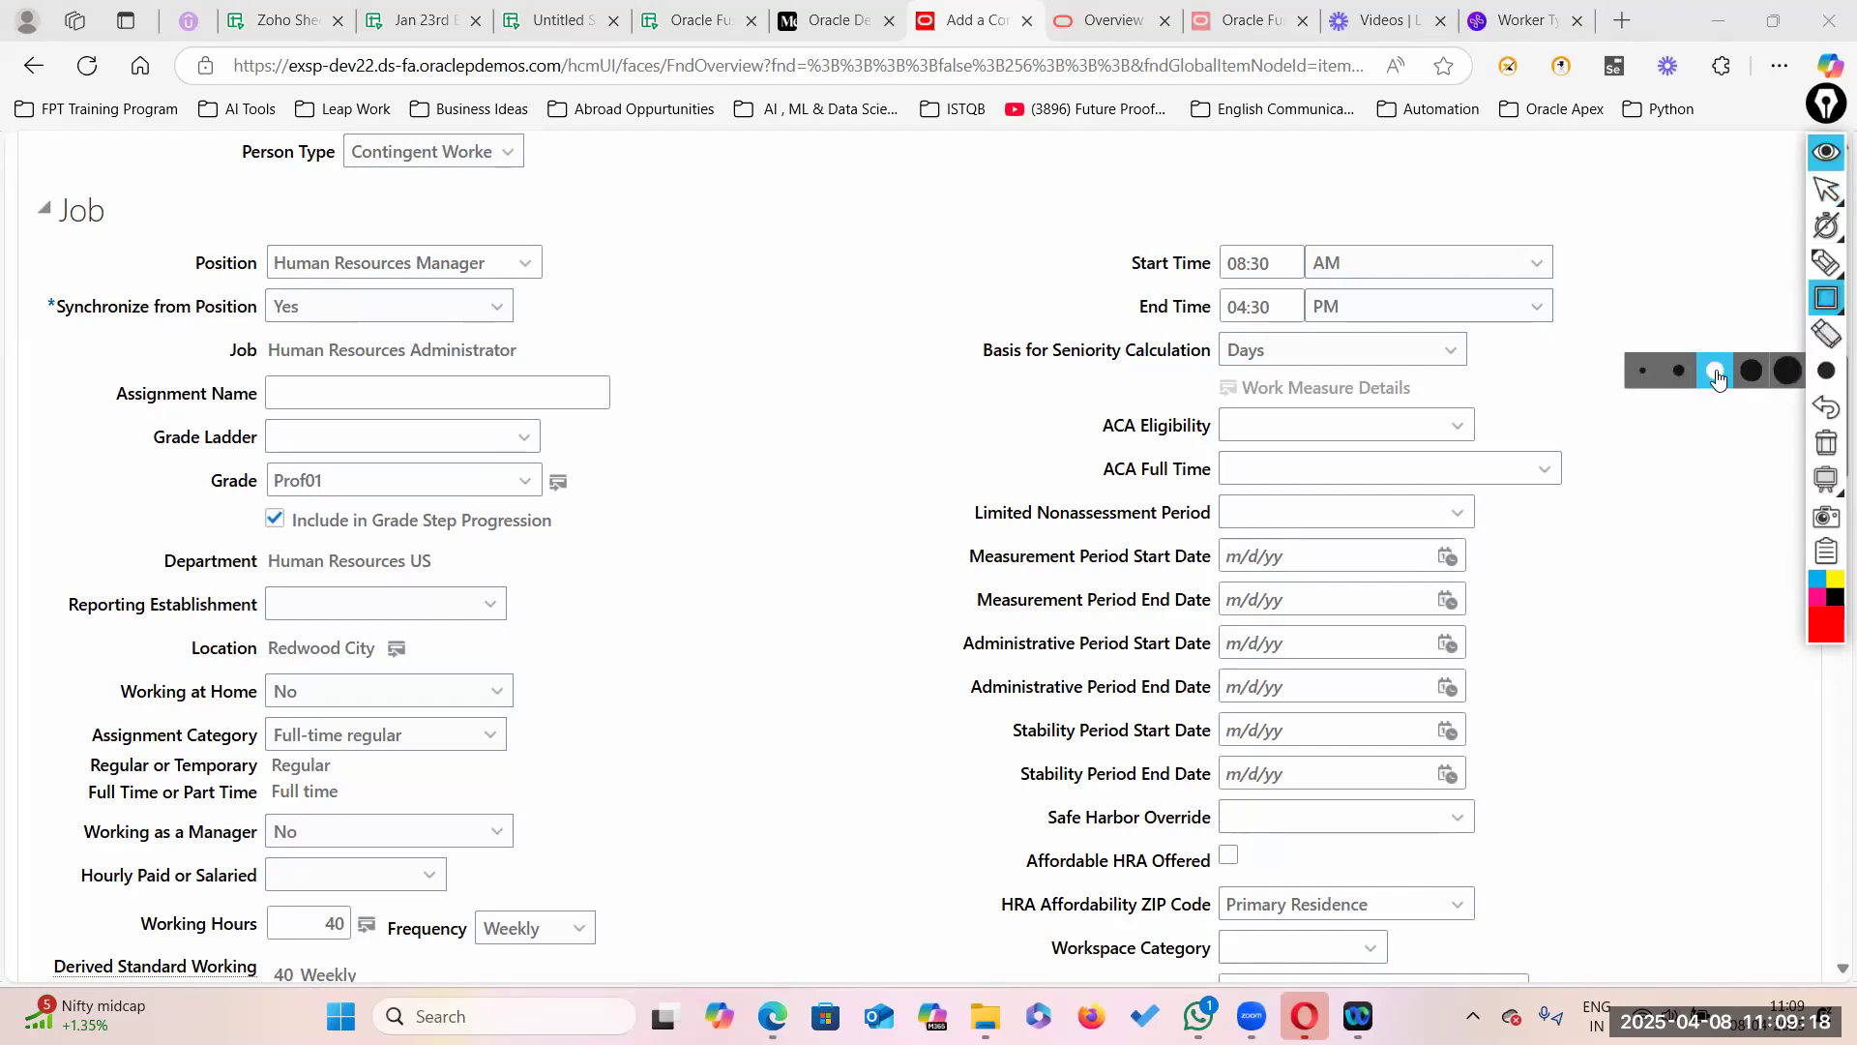
mouse_move(1827, 624)
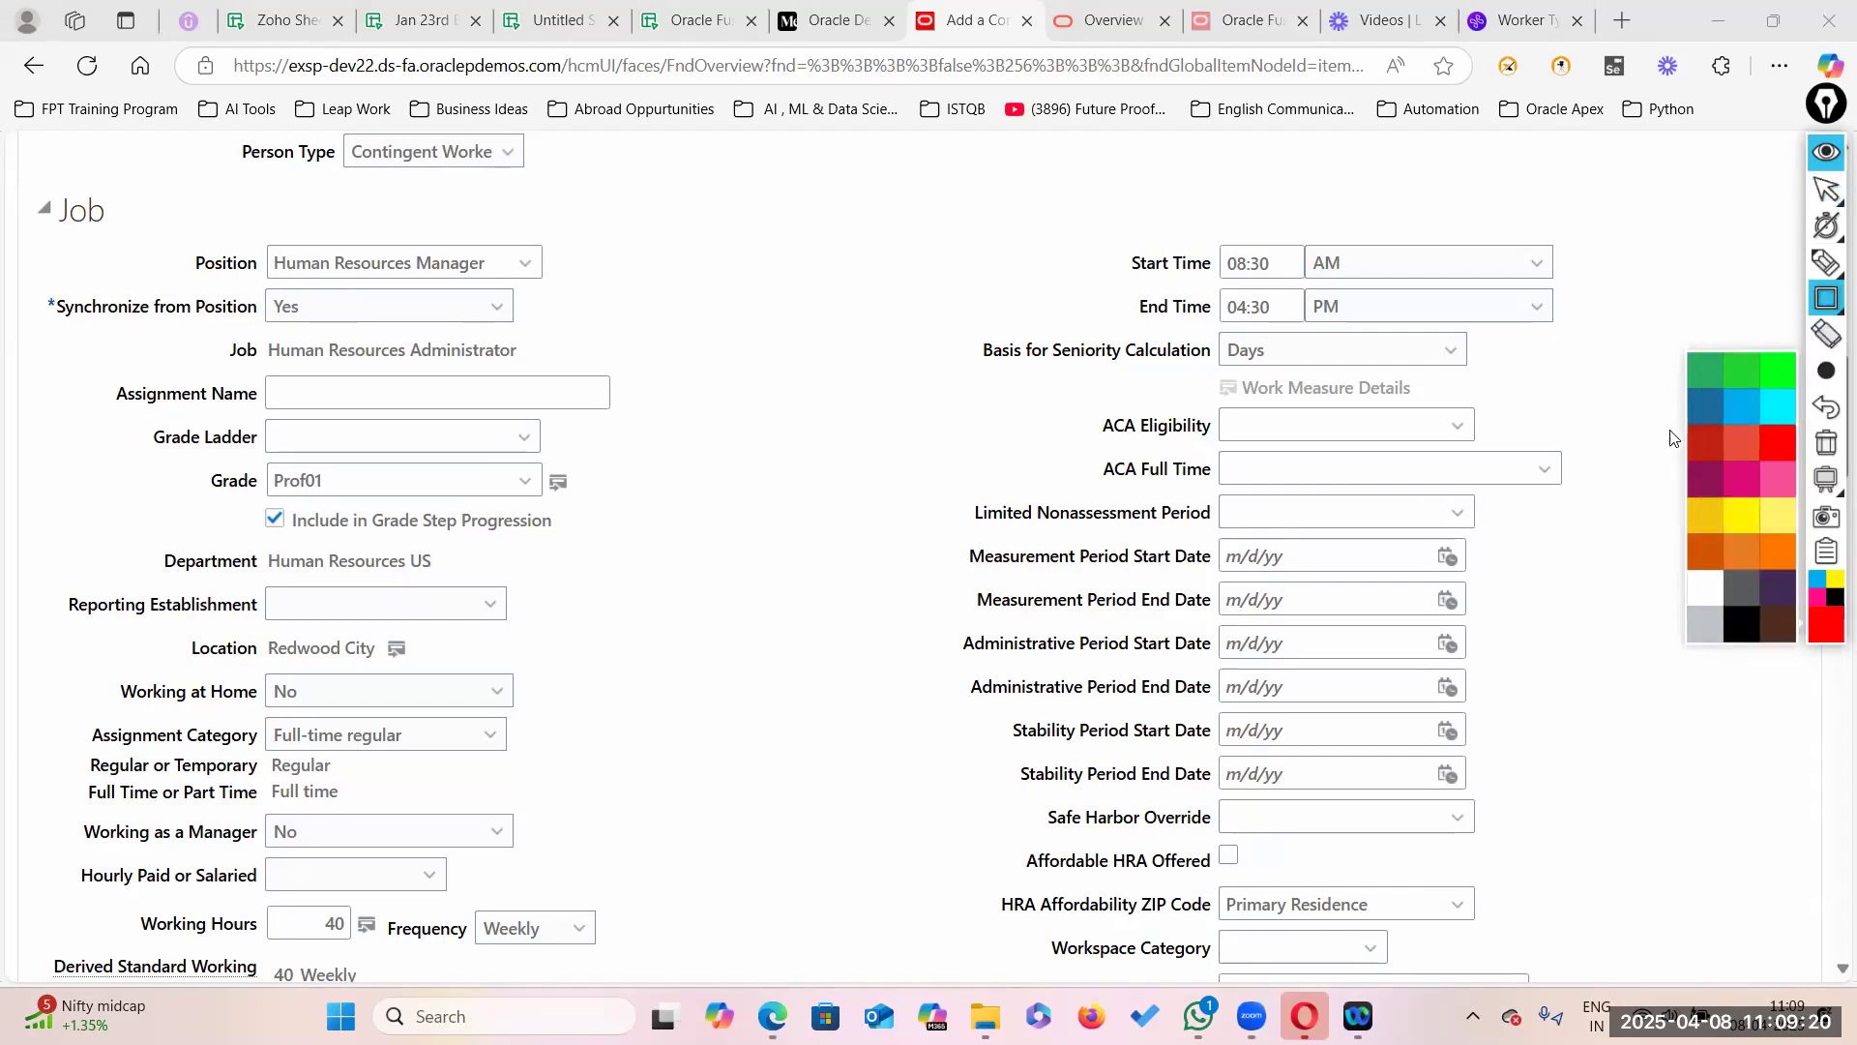
left_click(1789, 444)
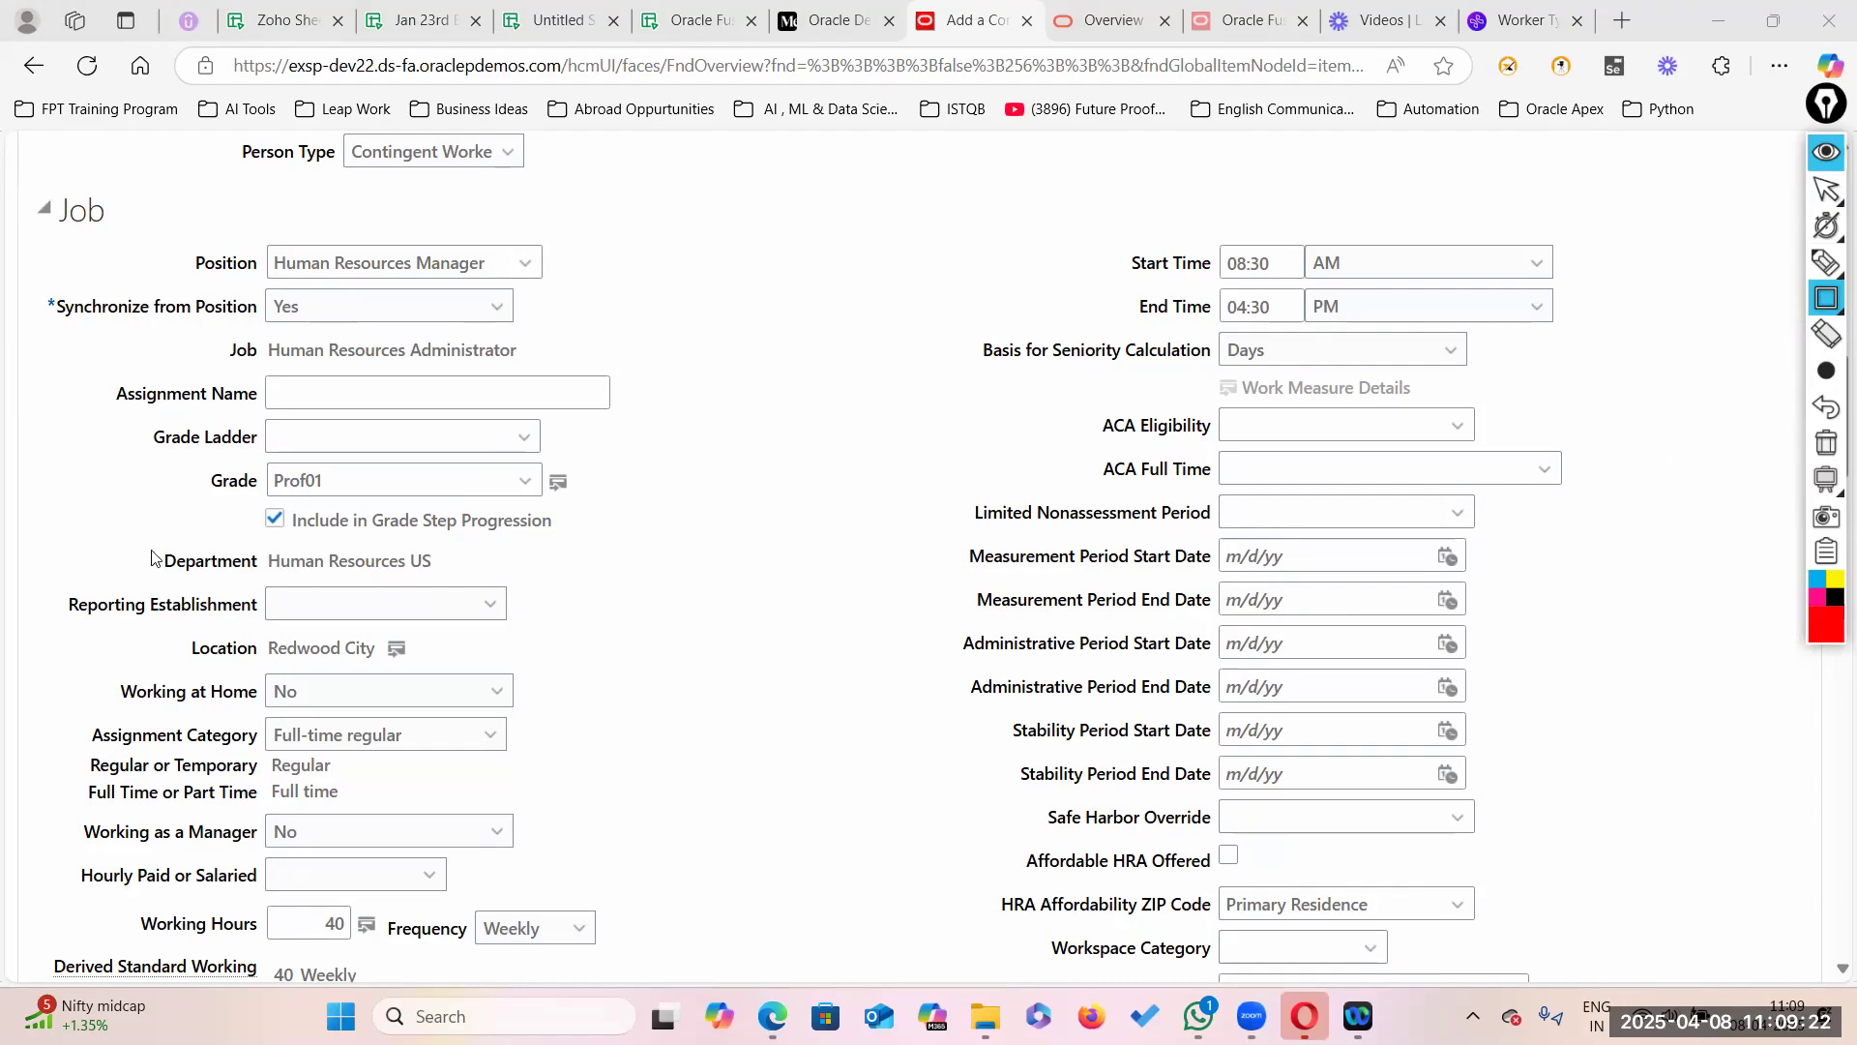
Step: Outline the Location, Department, Job and Grade fields of the assignment with red rectangles
left_click_drag(169, 632, 459, 668)
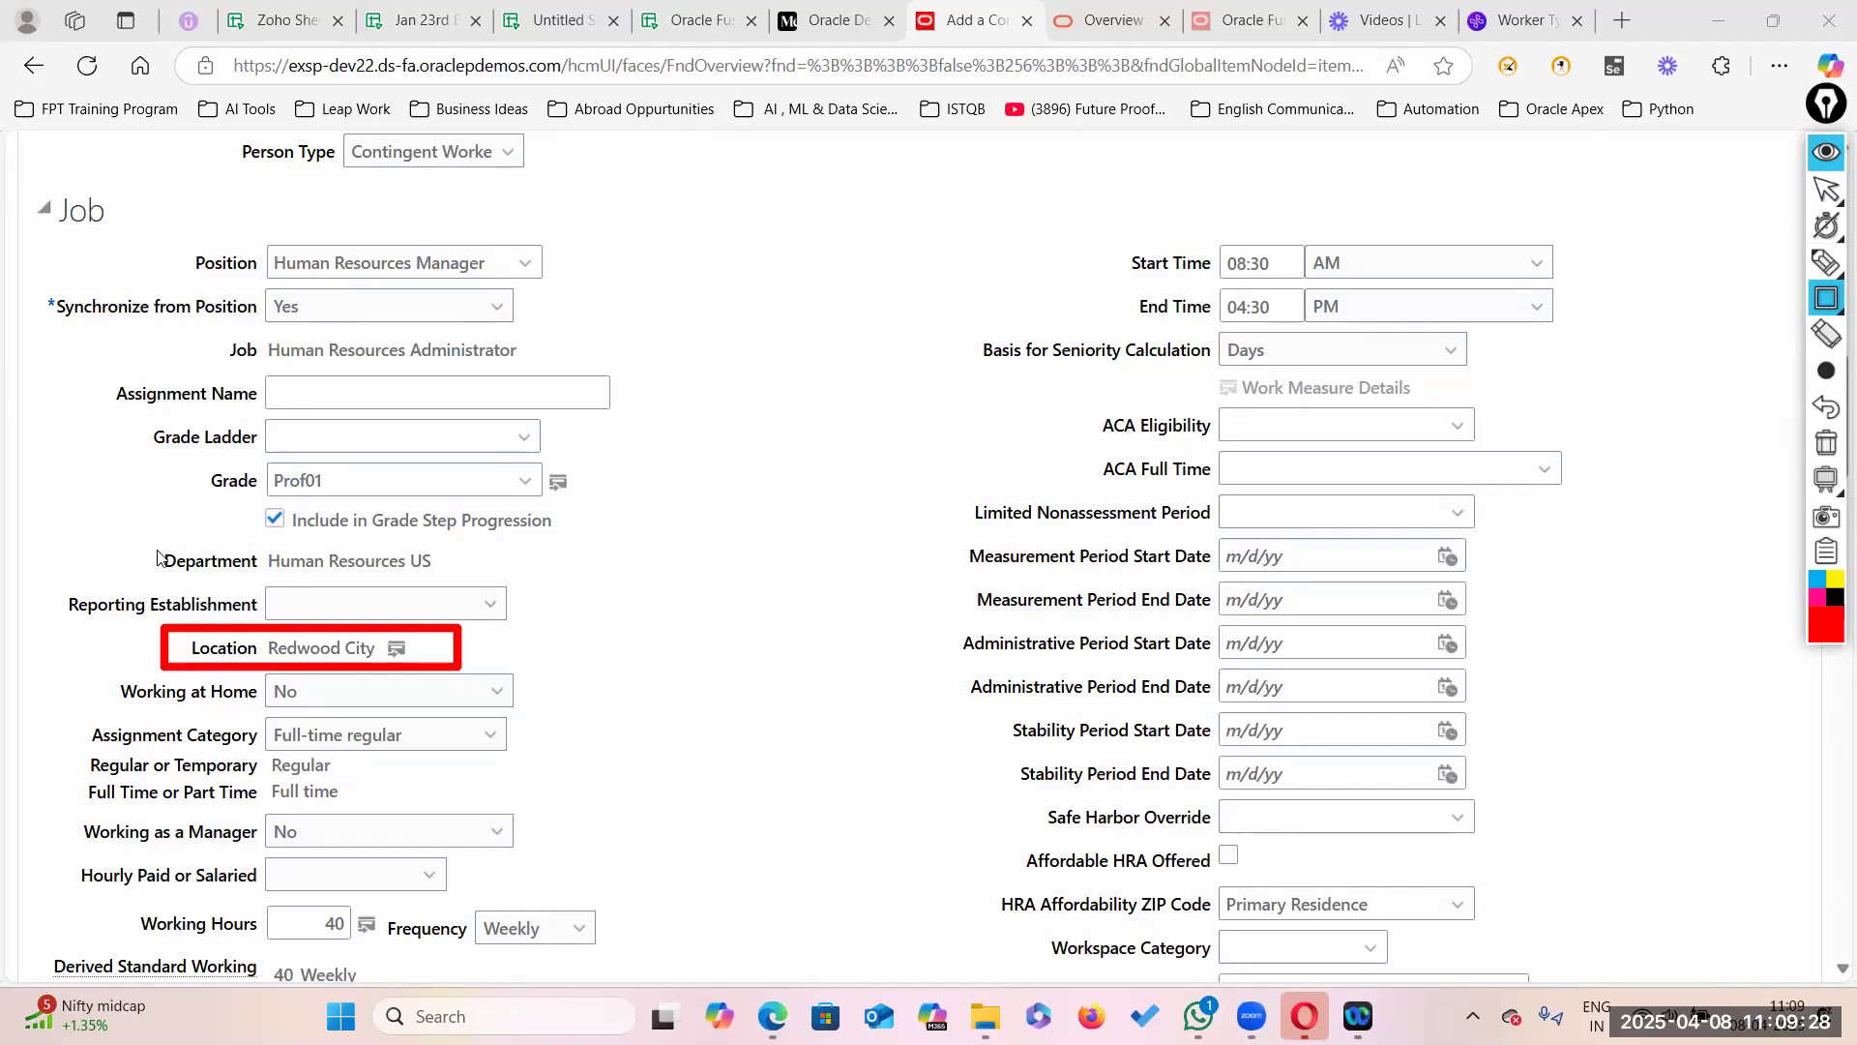
left_click_drag(187, 580, 443, 584)
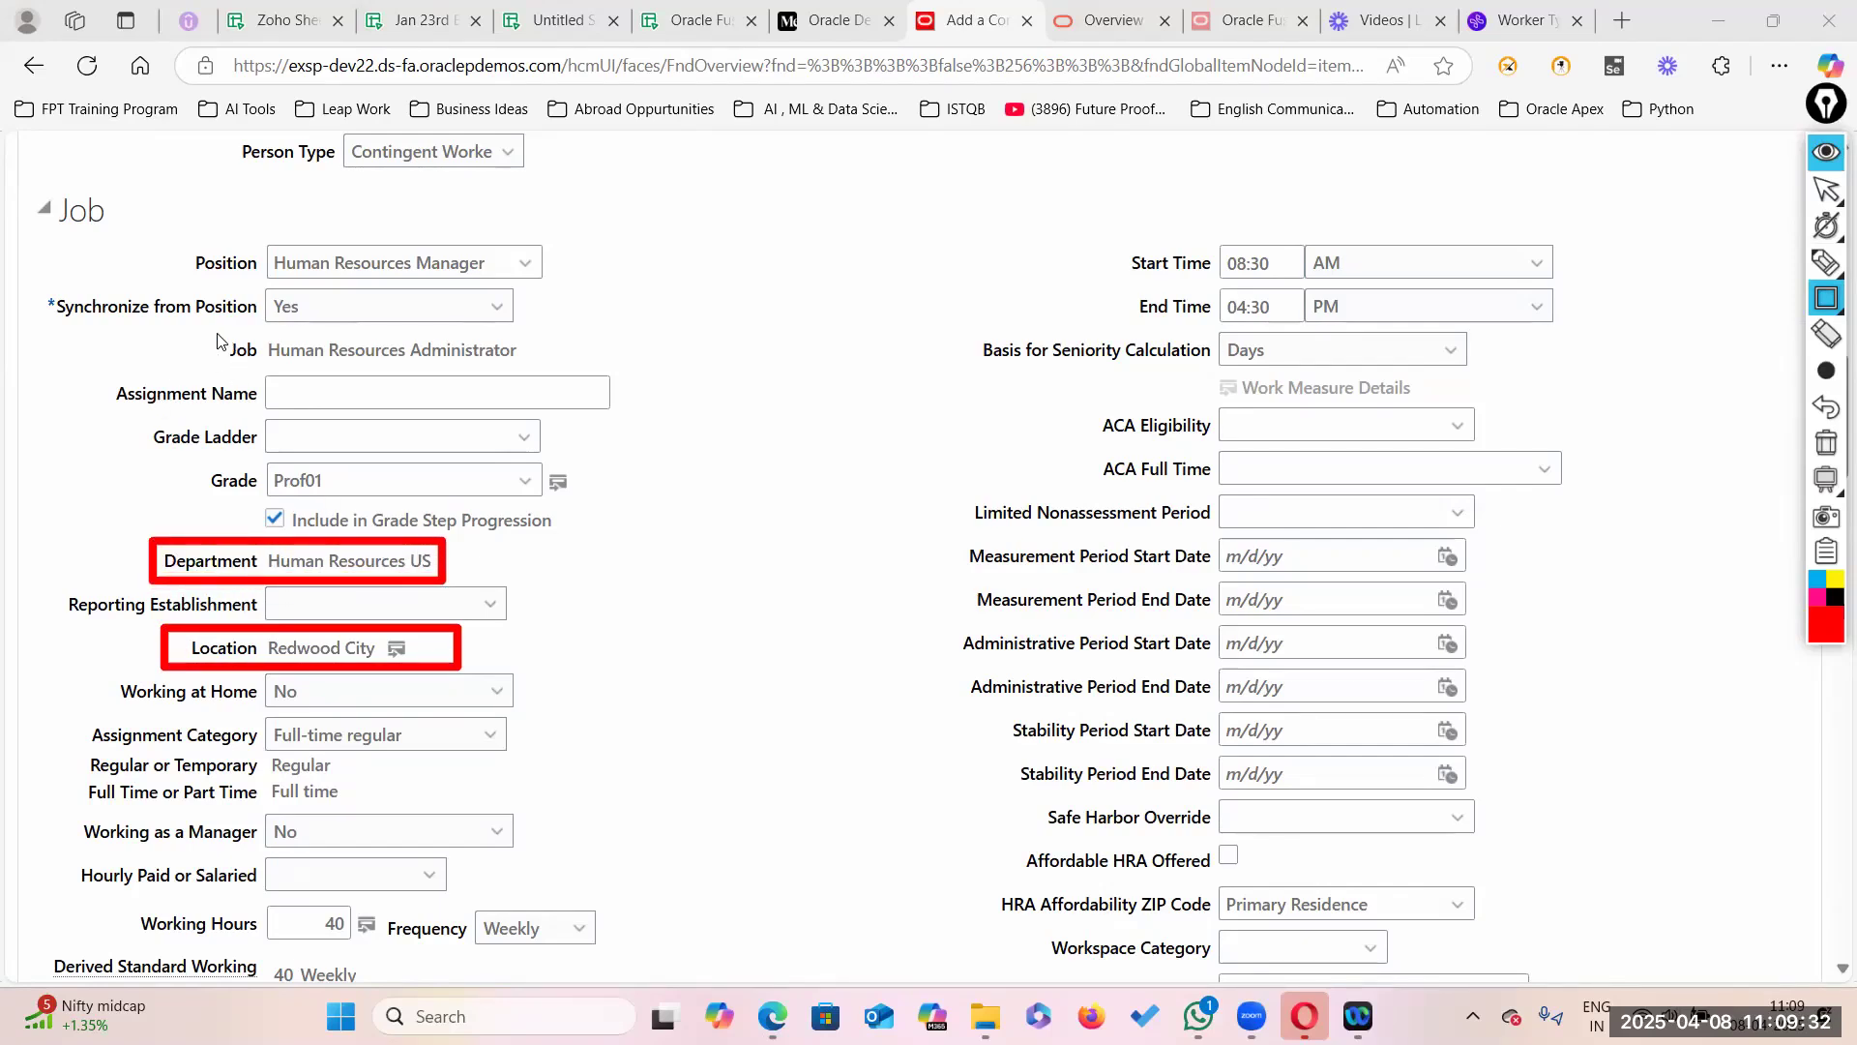
mouse_move(204, 334)
left_mouse_down()
mouse_move(276, 377)
mouse_move(531, 376)
left_mouse_up()
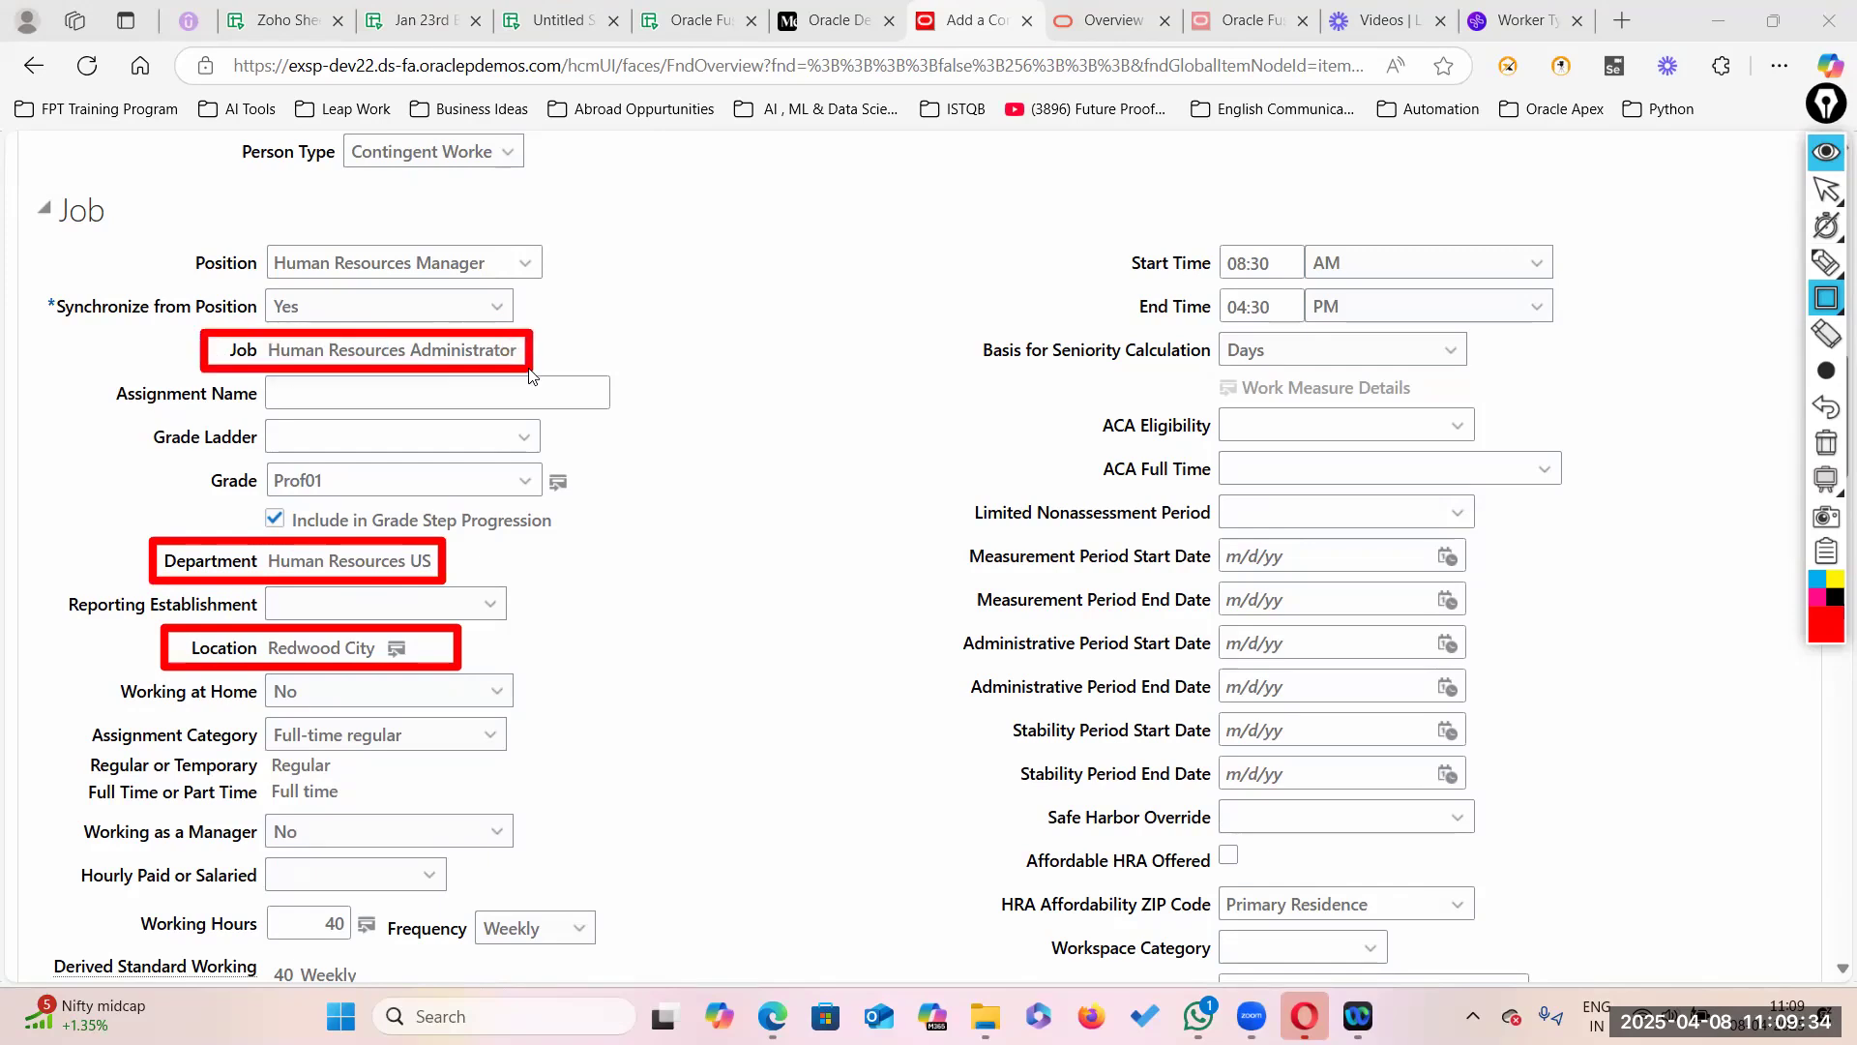
left_click_drag(262, 496, 586, 511)
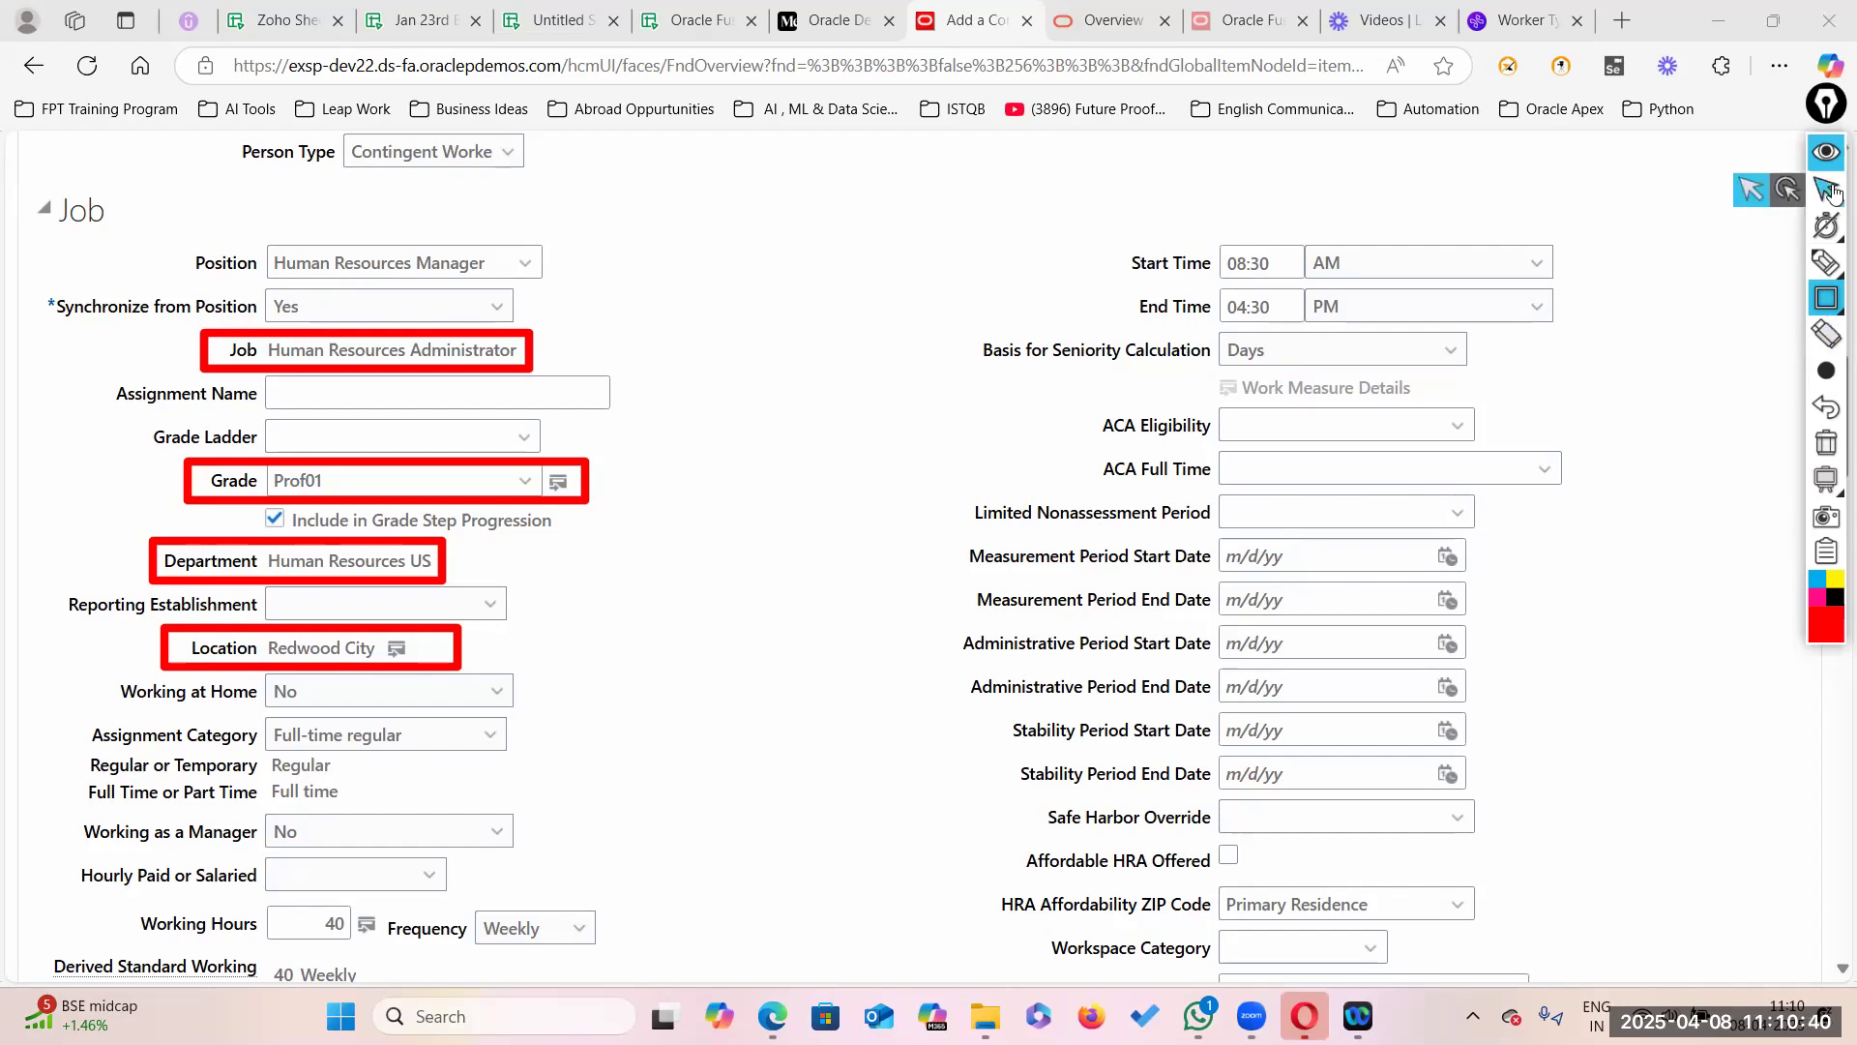
Step: Clear all annotation rectangles from the form and return to the normal pointer
left_click(1827, 443)
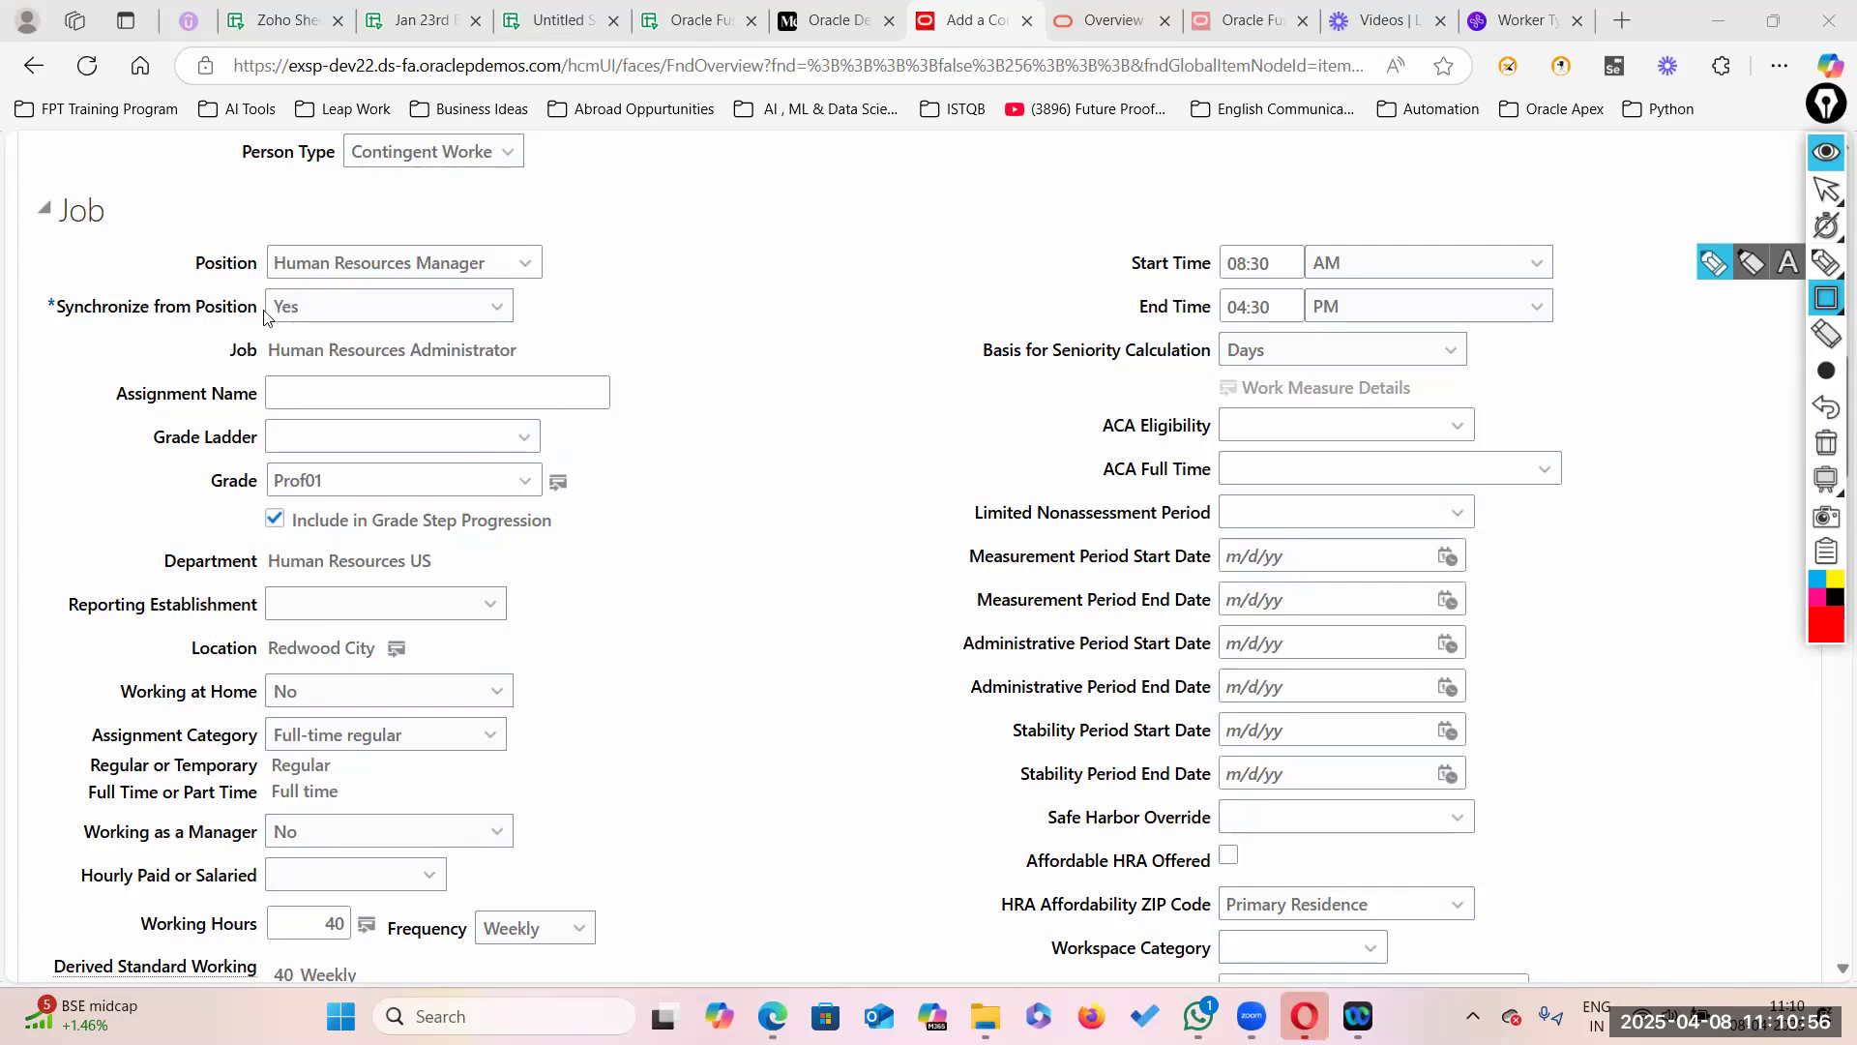
scroll(858, 436, "down", 5)
mouse_move(1826, 189)
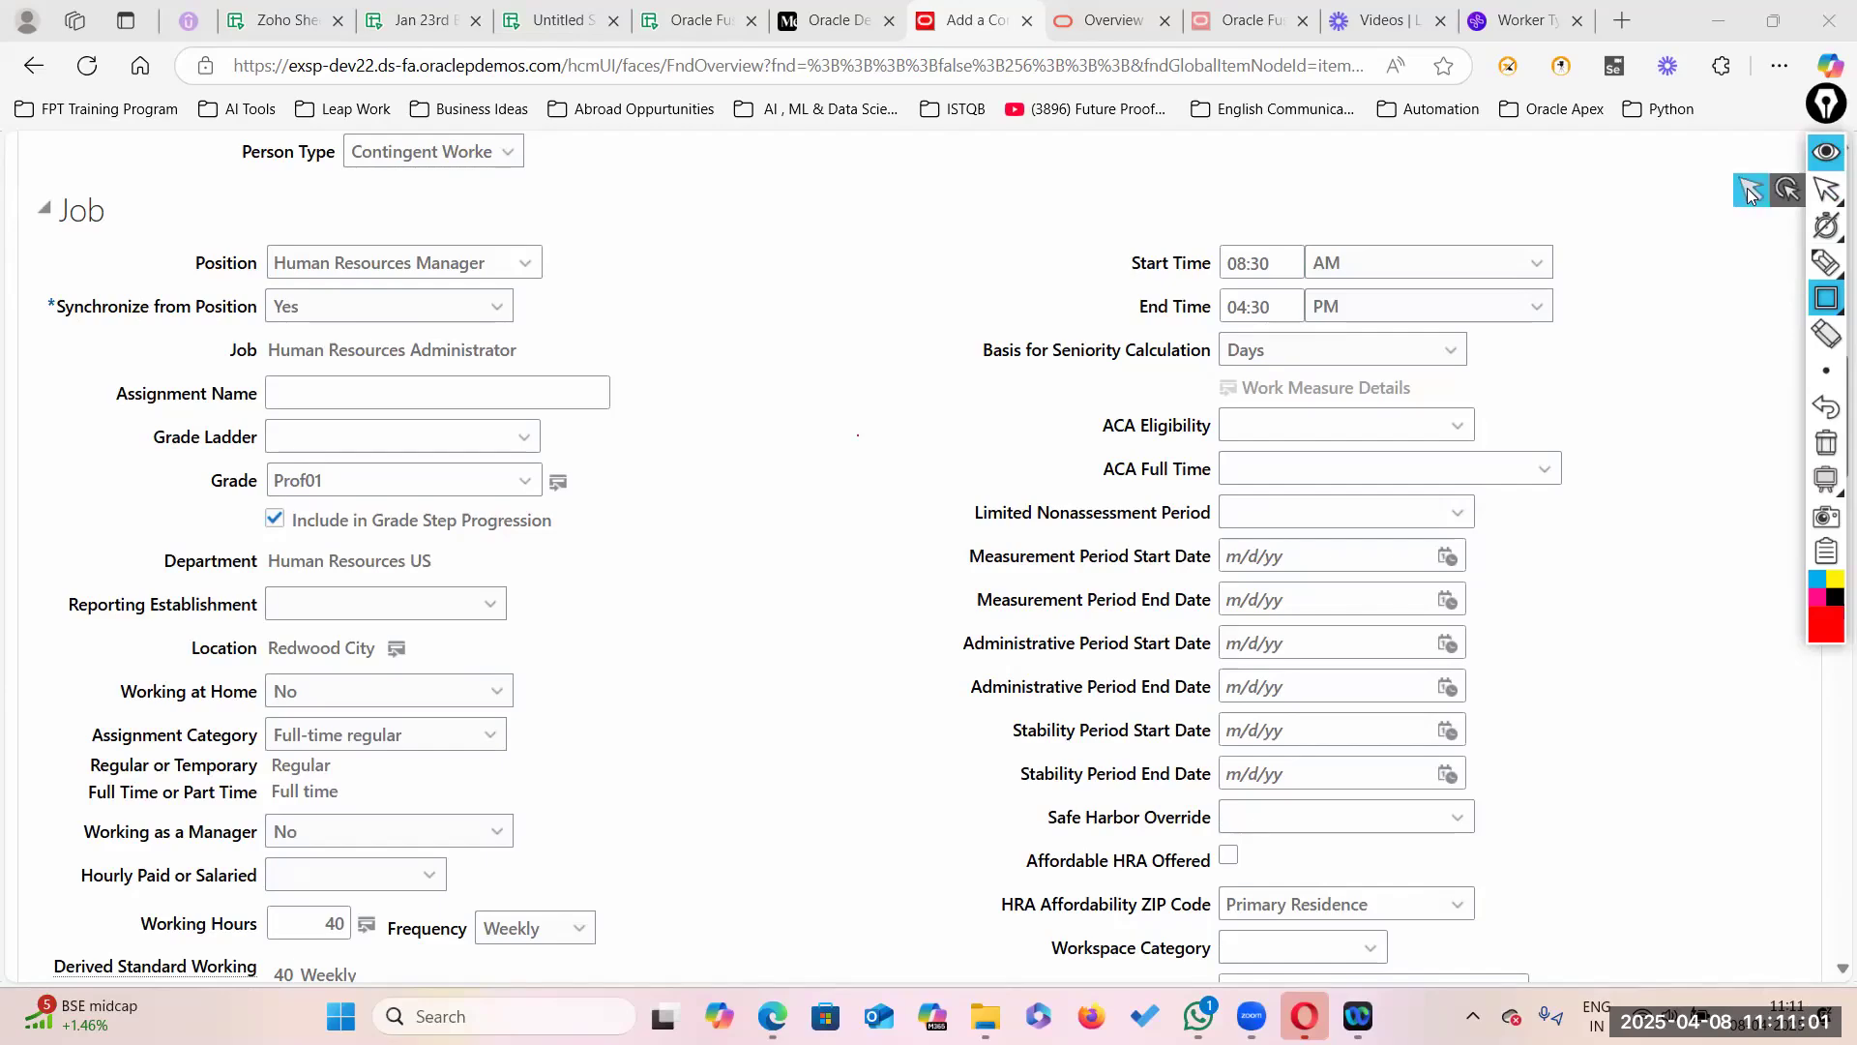
left_click(1749, 193)
Step: Examine the remaining assignment sections, from extra information and retained grade to direct reports, payroll details and collective agreement, and return to the Job fields
scroll(645, 683, "down", 5)
scroll(400, 694, "down", 4)
scroll(197, 667, "down", 2)
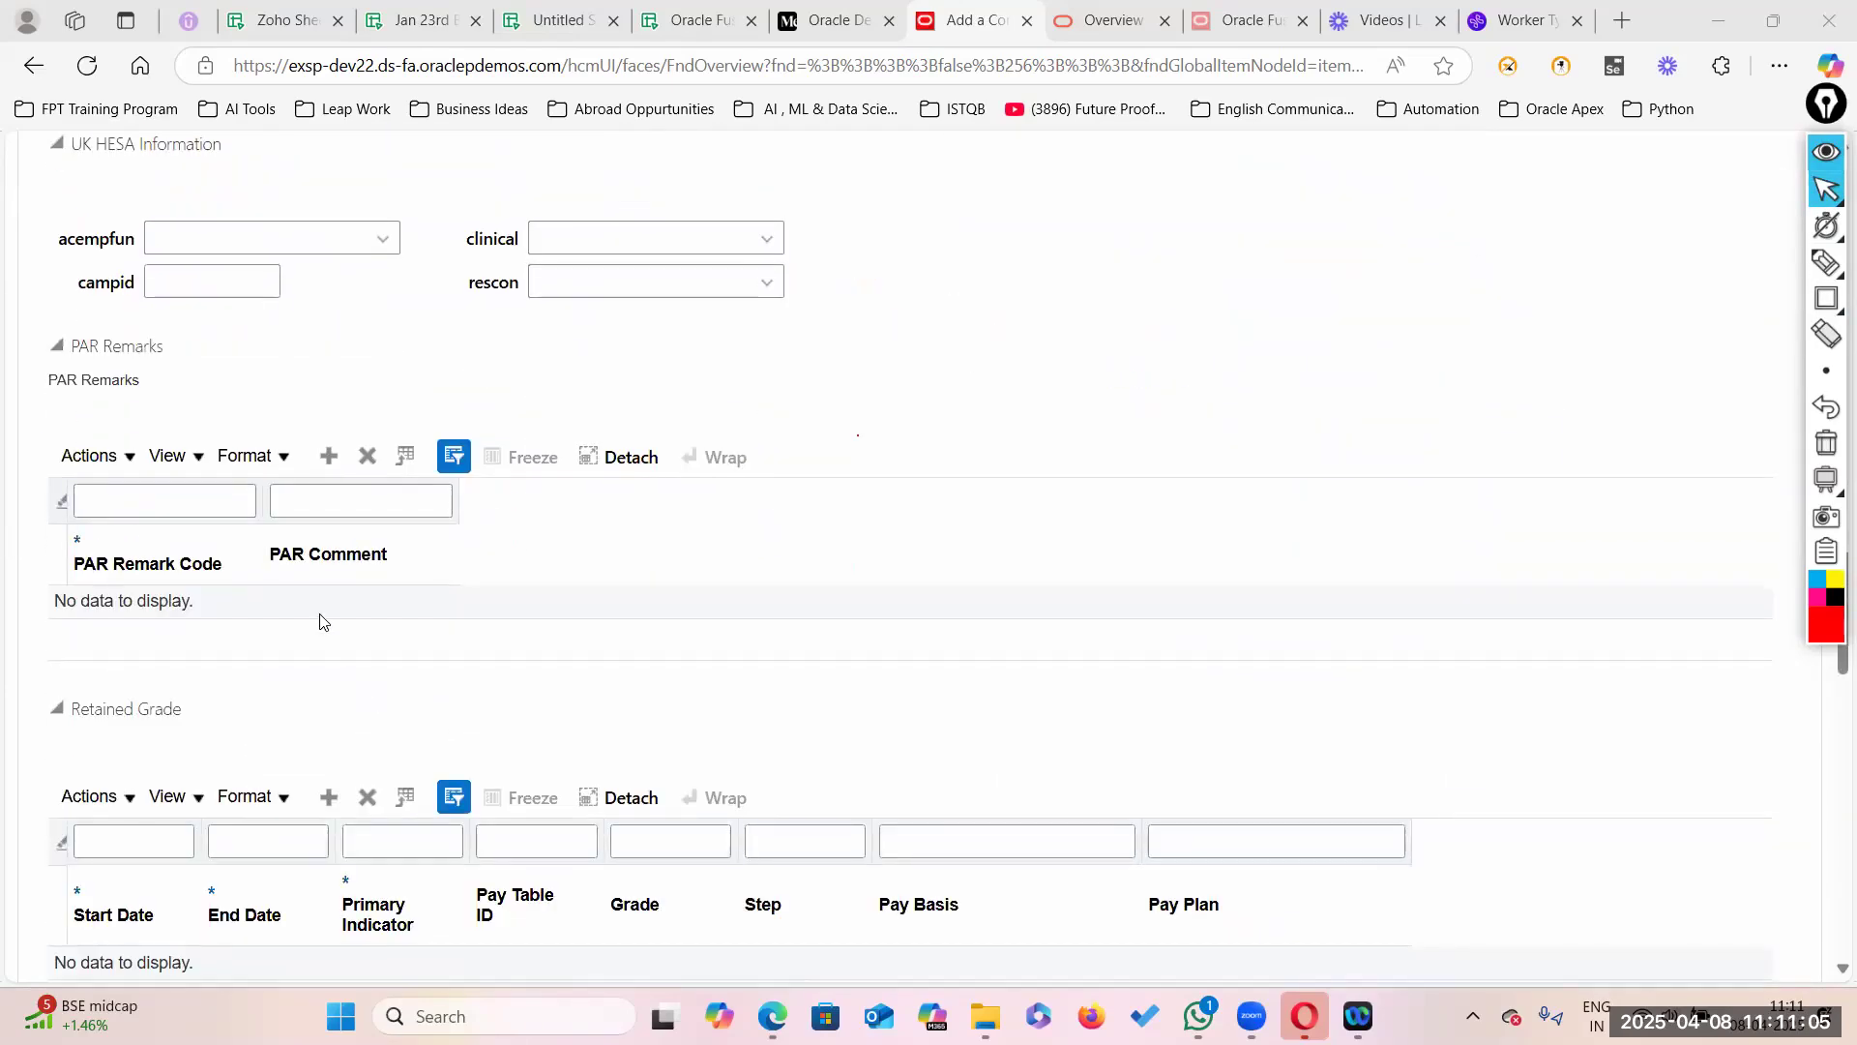
scroll(322, 621, "up", 4)
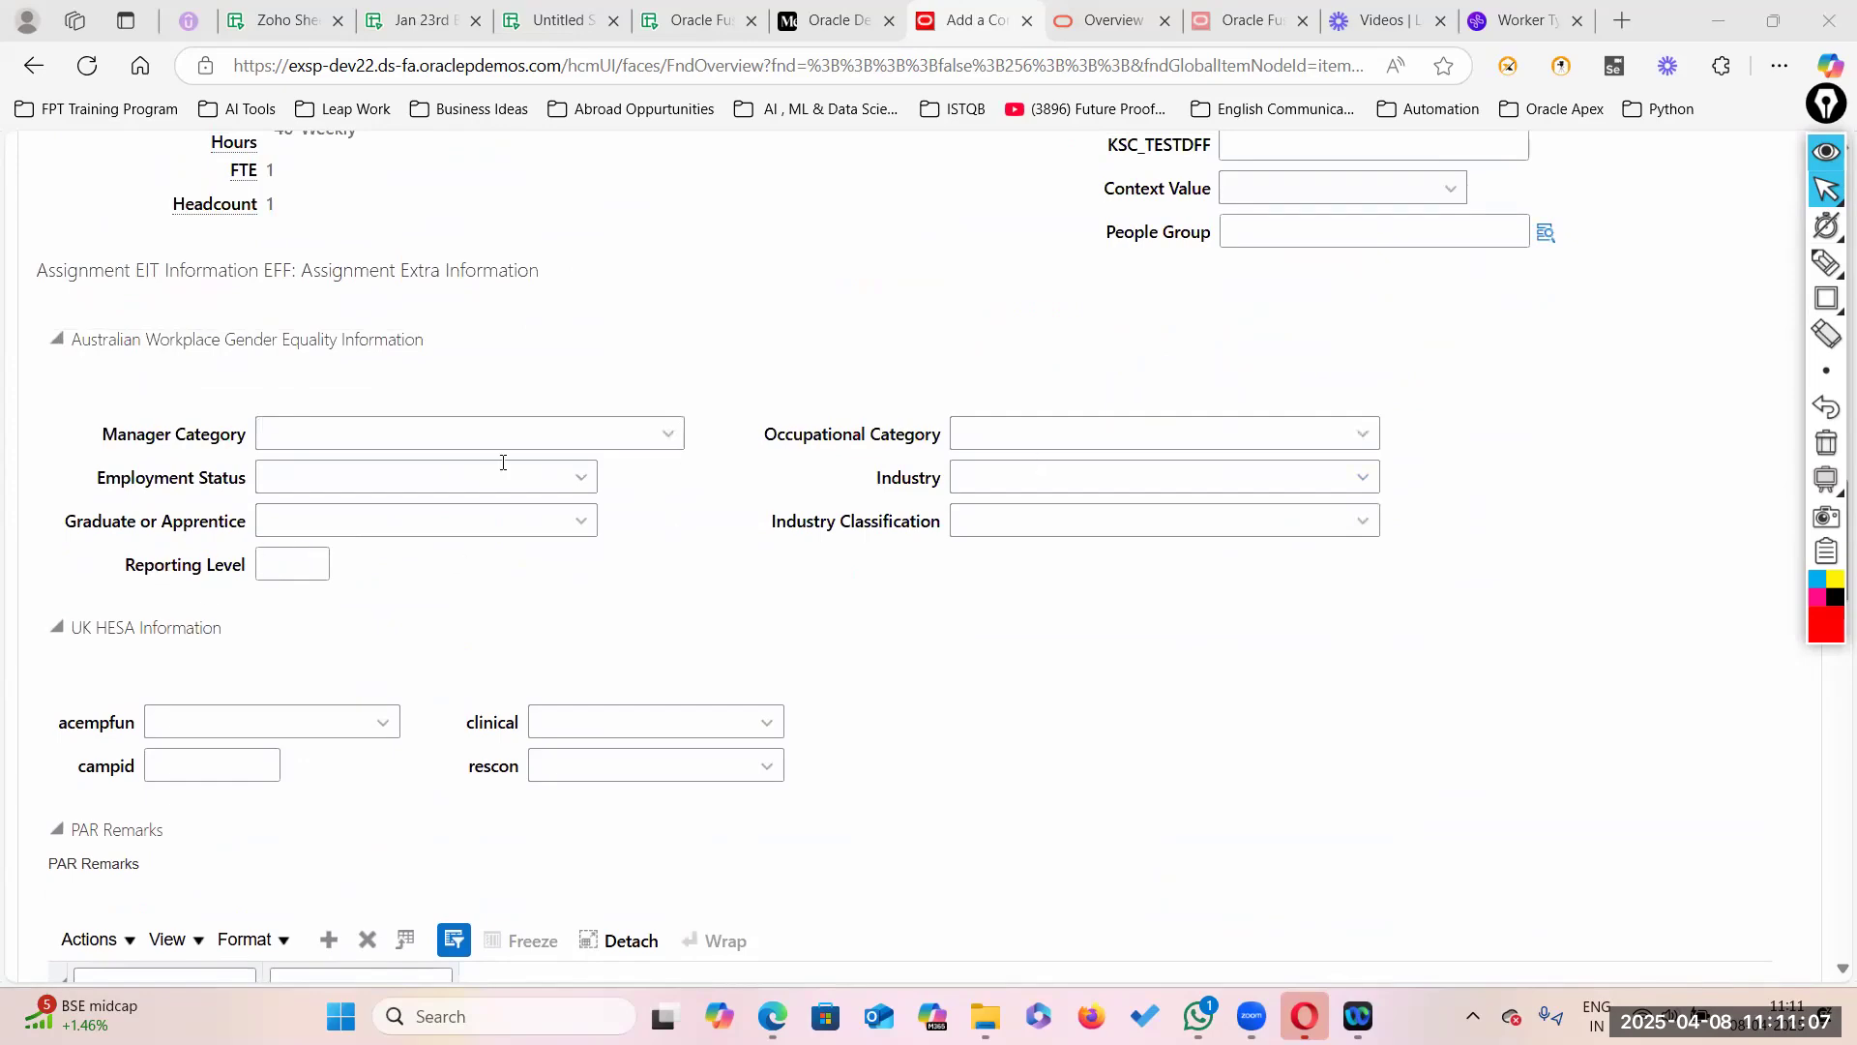
scroll(312, 714, "up", 2)
scroll(312, 714, "down", 10)
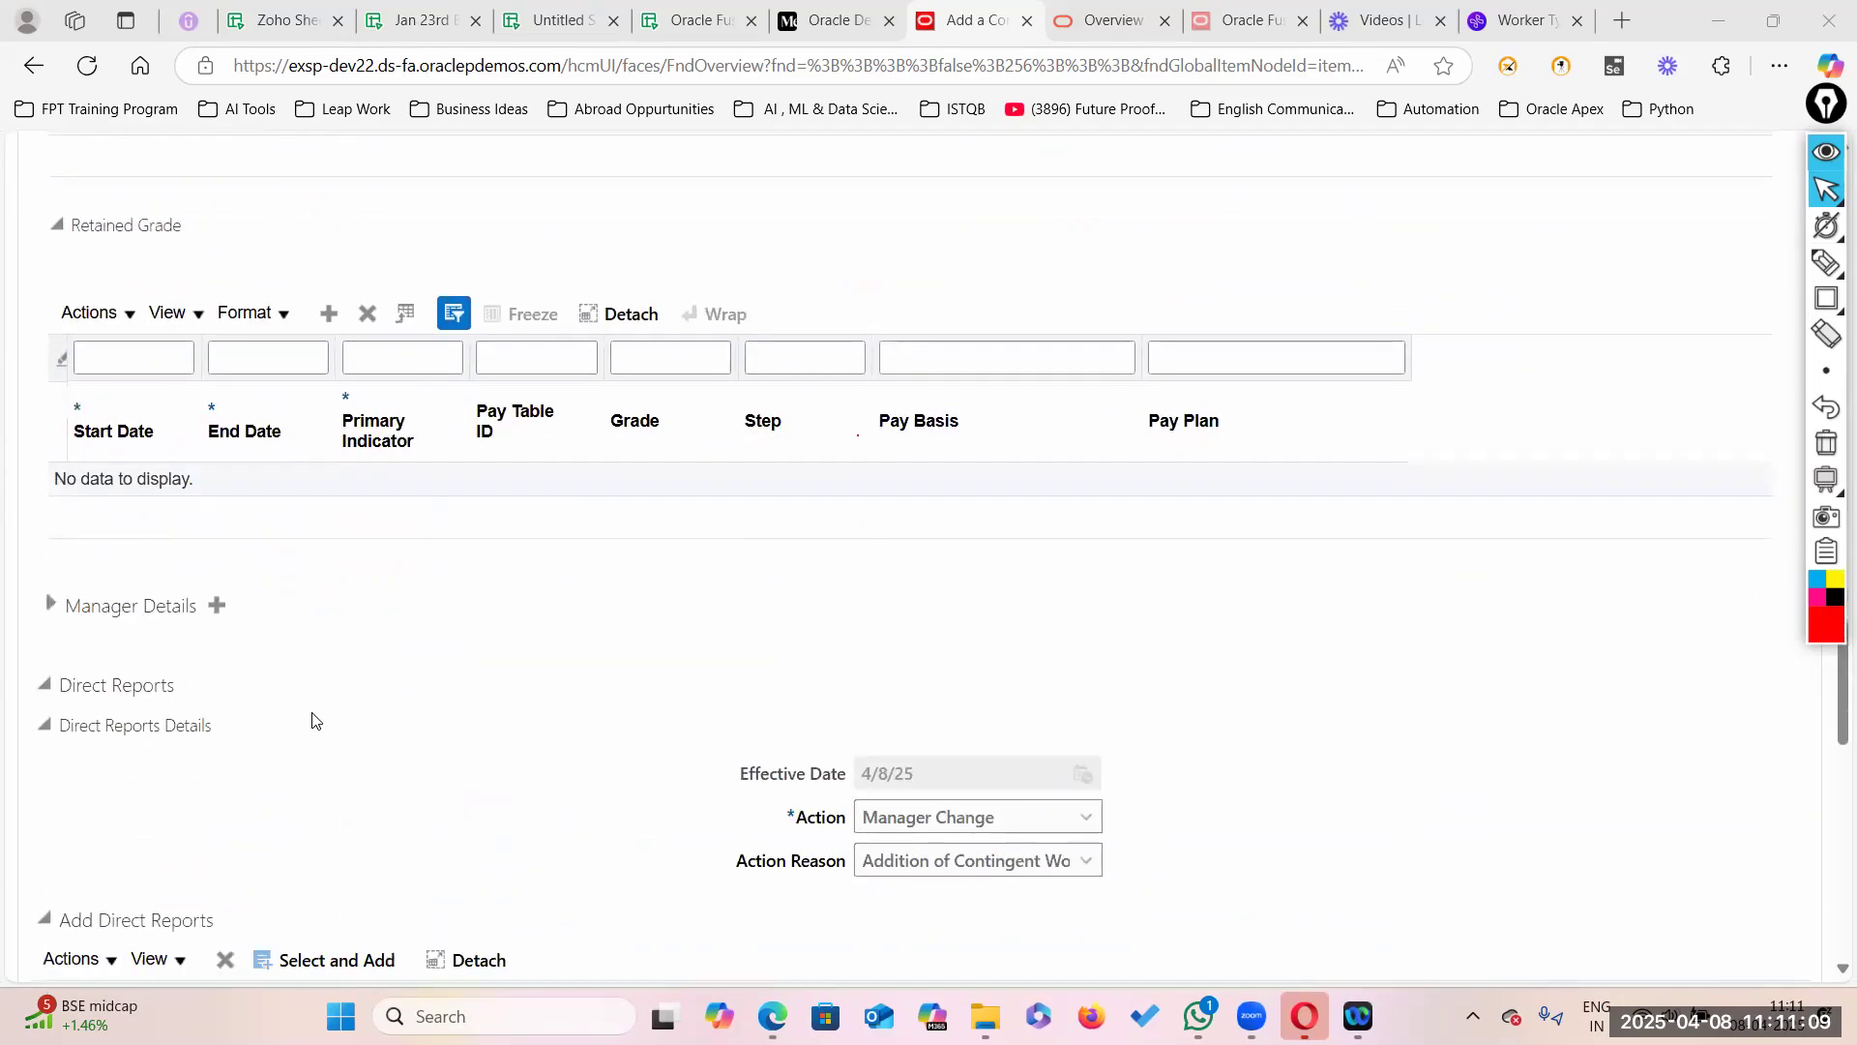
scroll(311, 719, "down", 4)
scroll(263, 735, "down", 5)
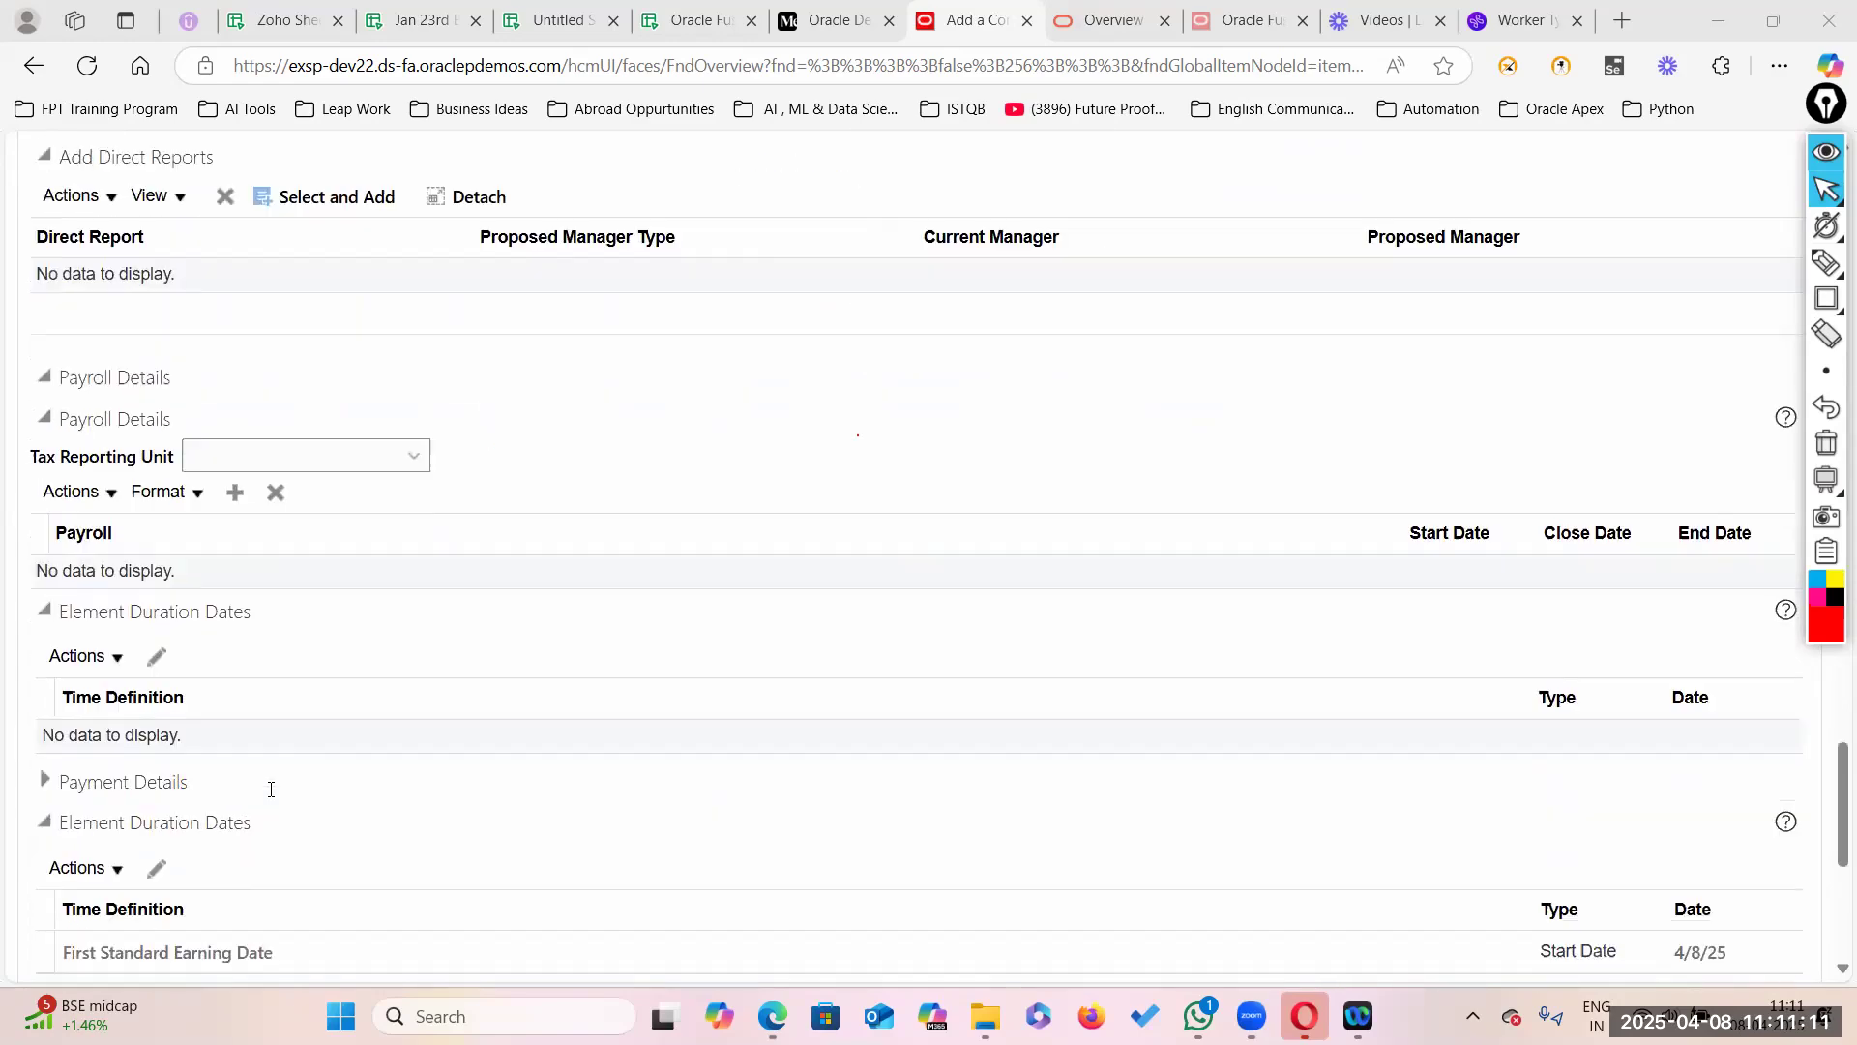
scroll(336, 782, "down", 3)
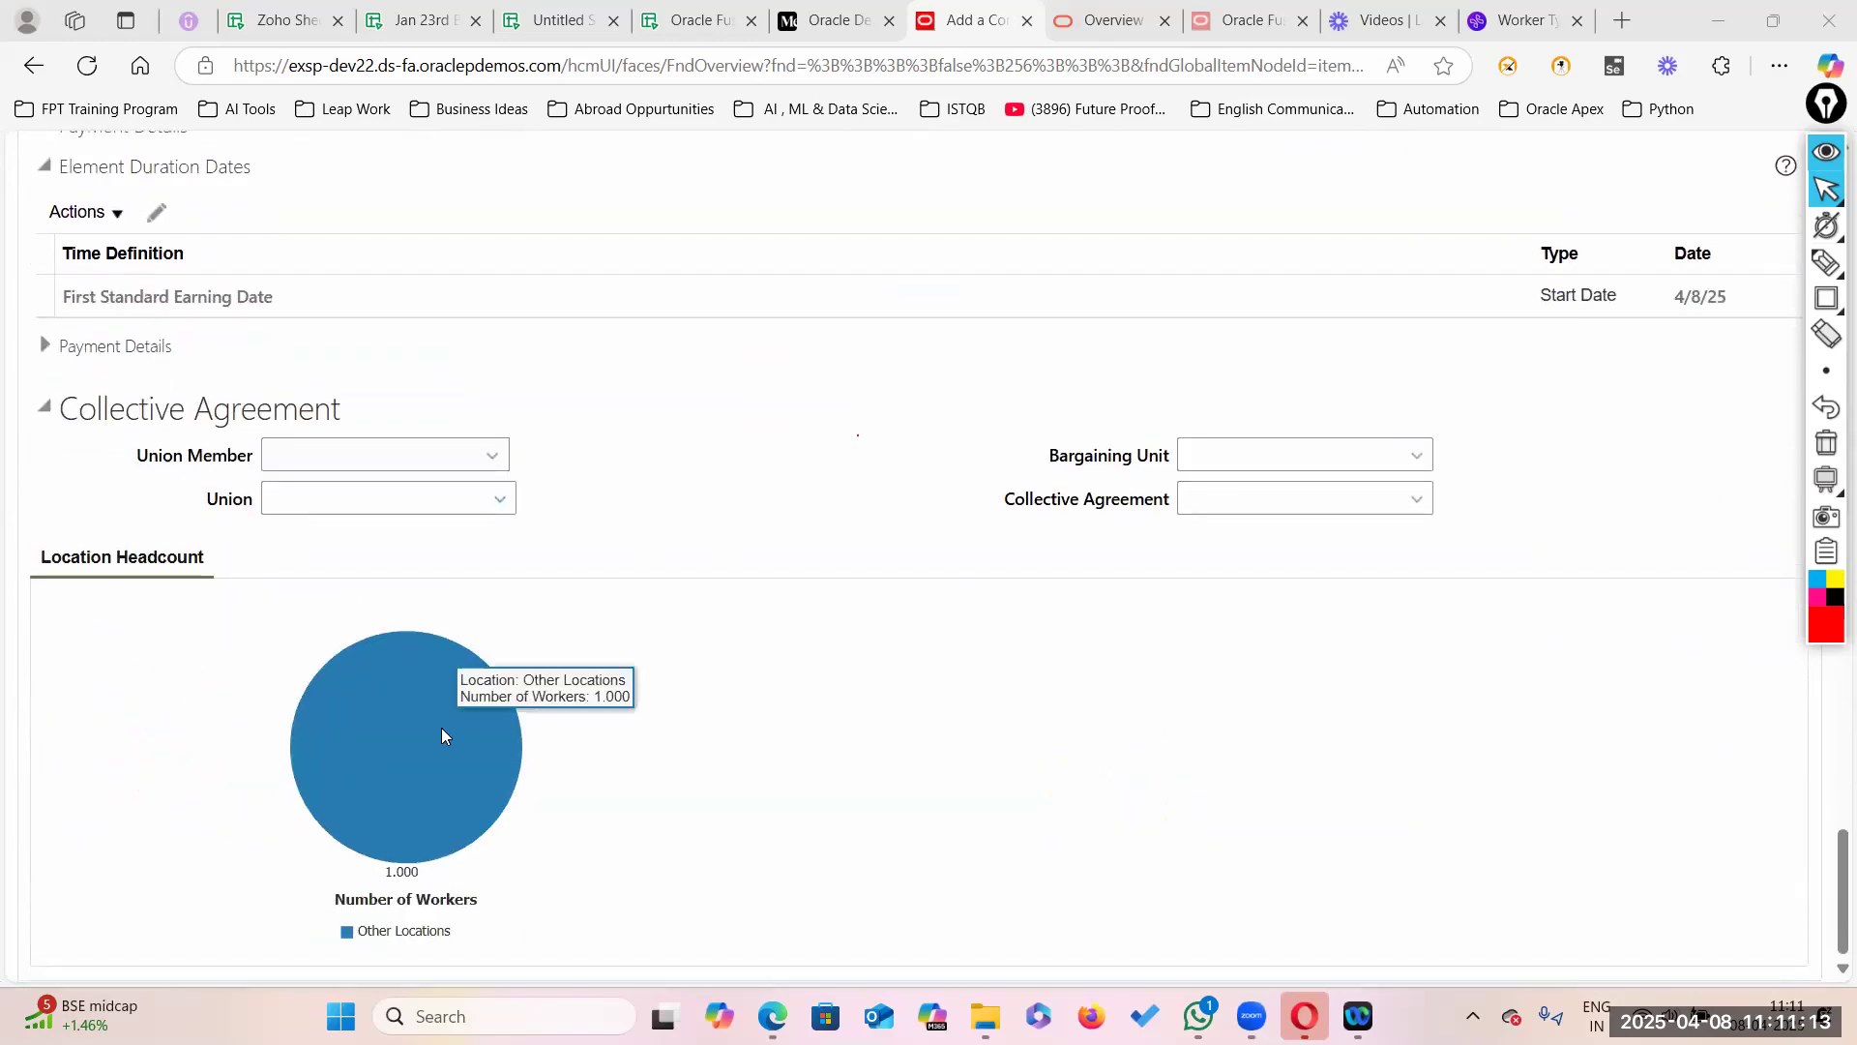
scroll(441, 724, "up", 10)
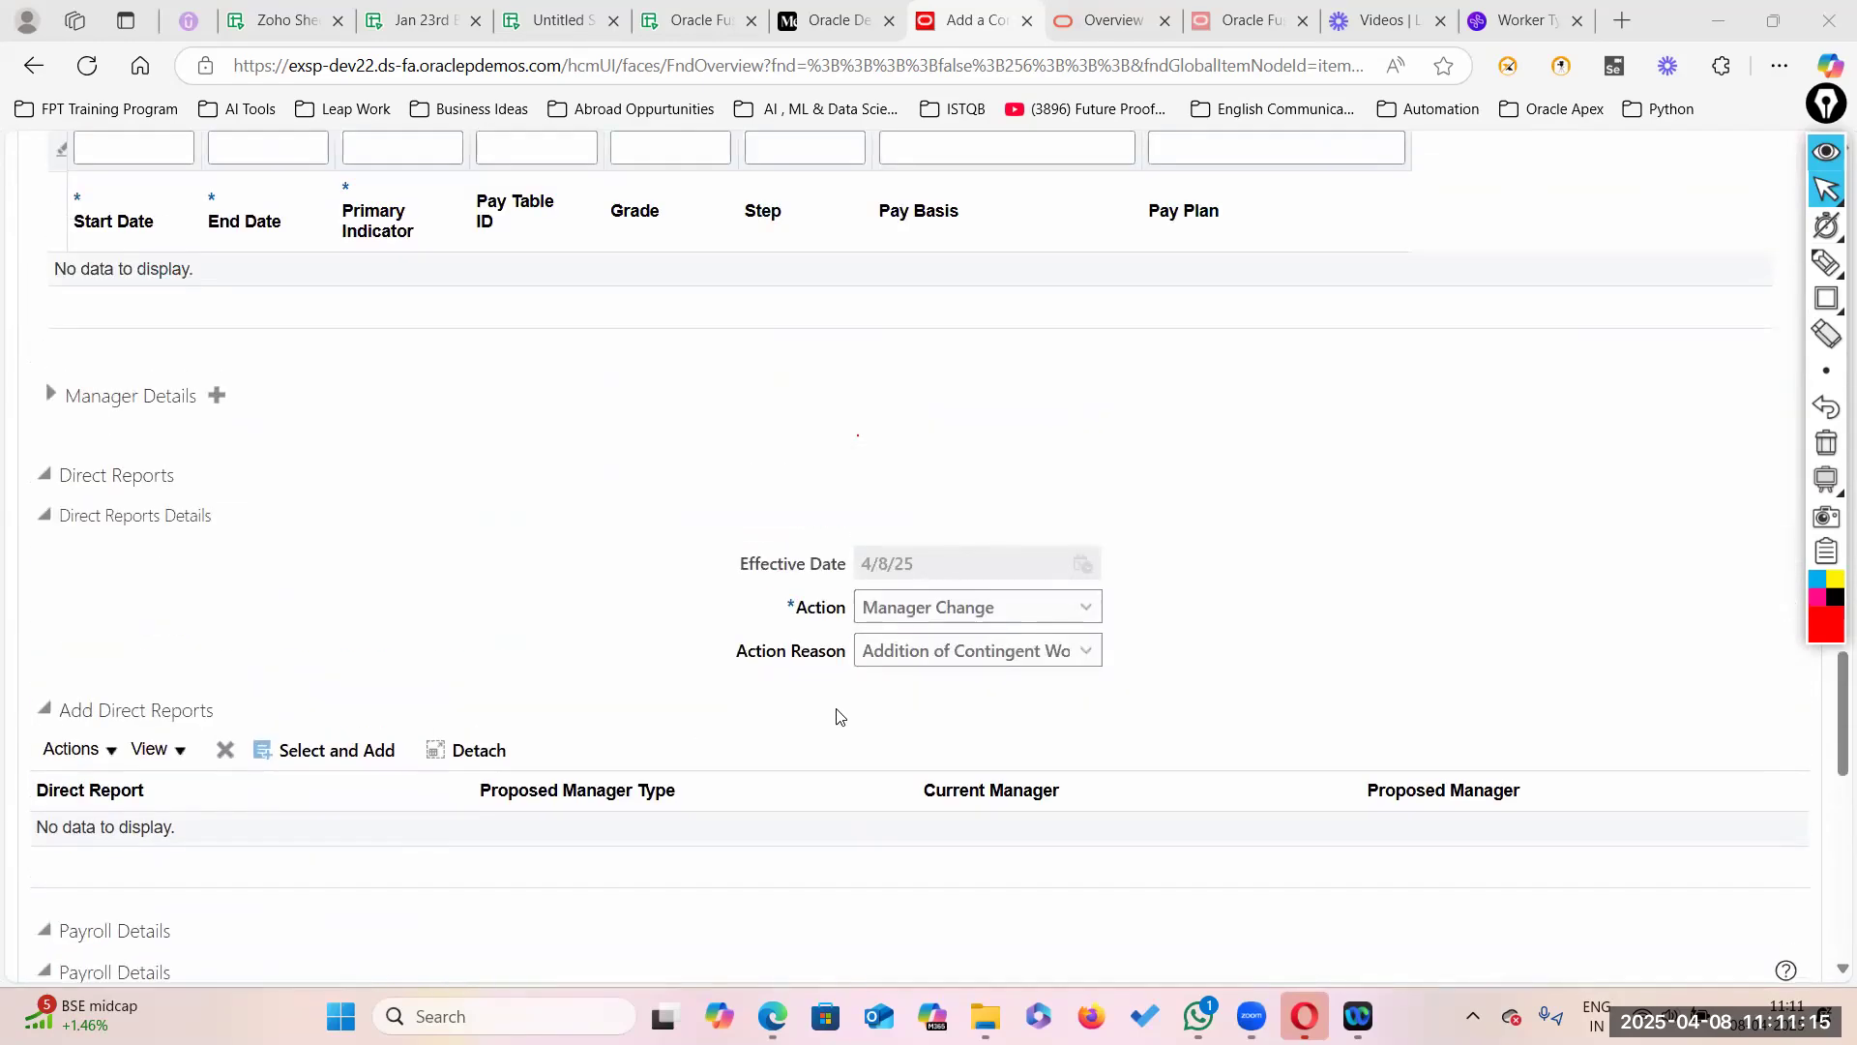
scroll(407, 686, "up", 1)
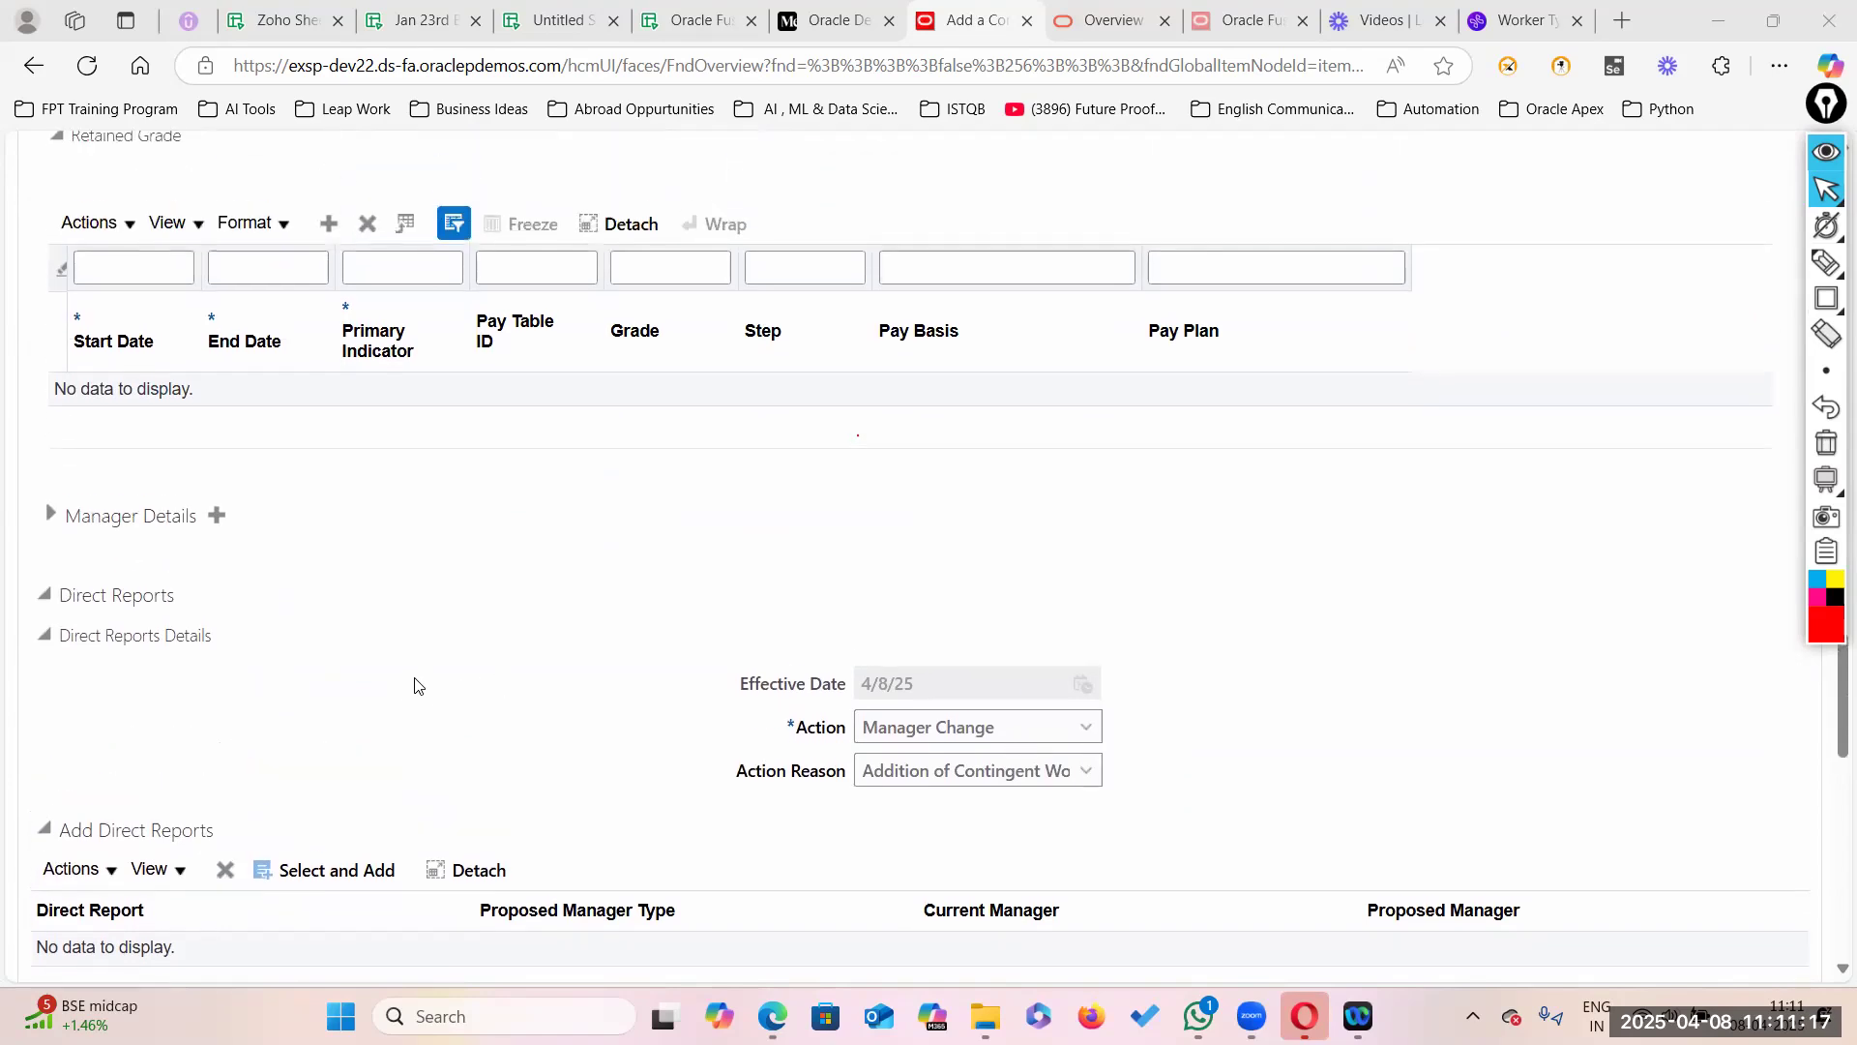
scroll(344, 693, "up", 3)
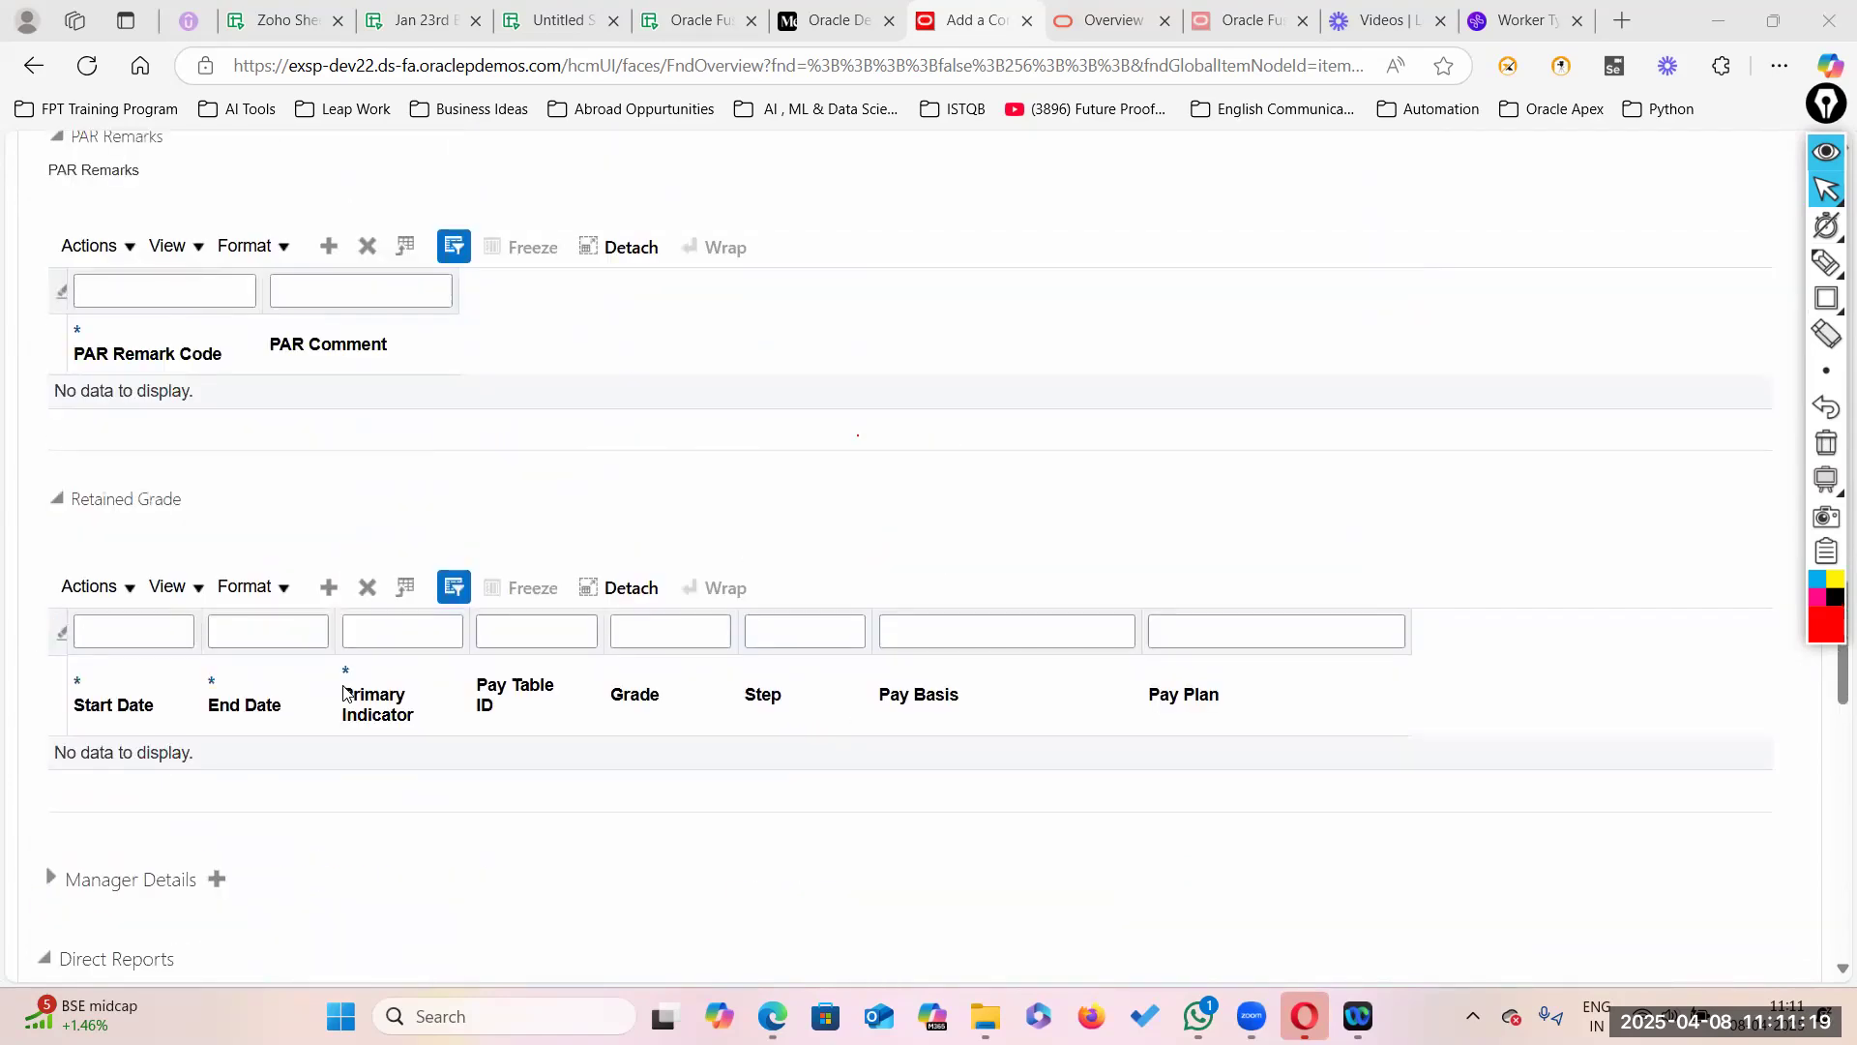
scroll(436, 638, "up", 4)
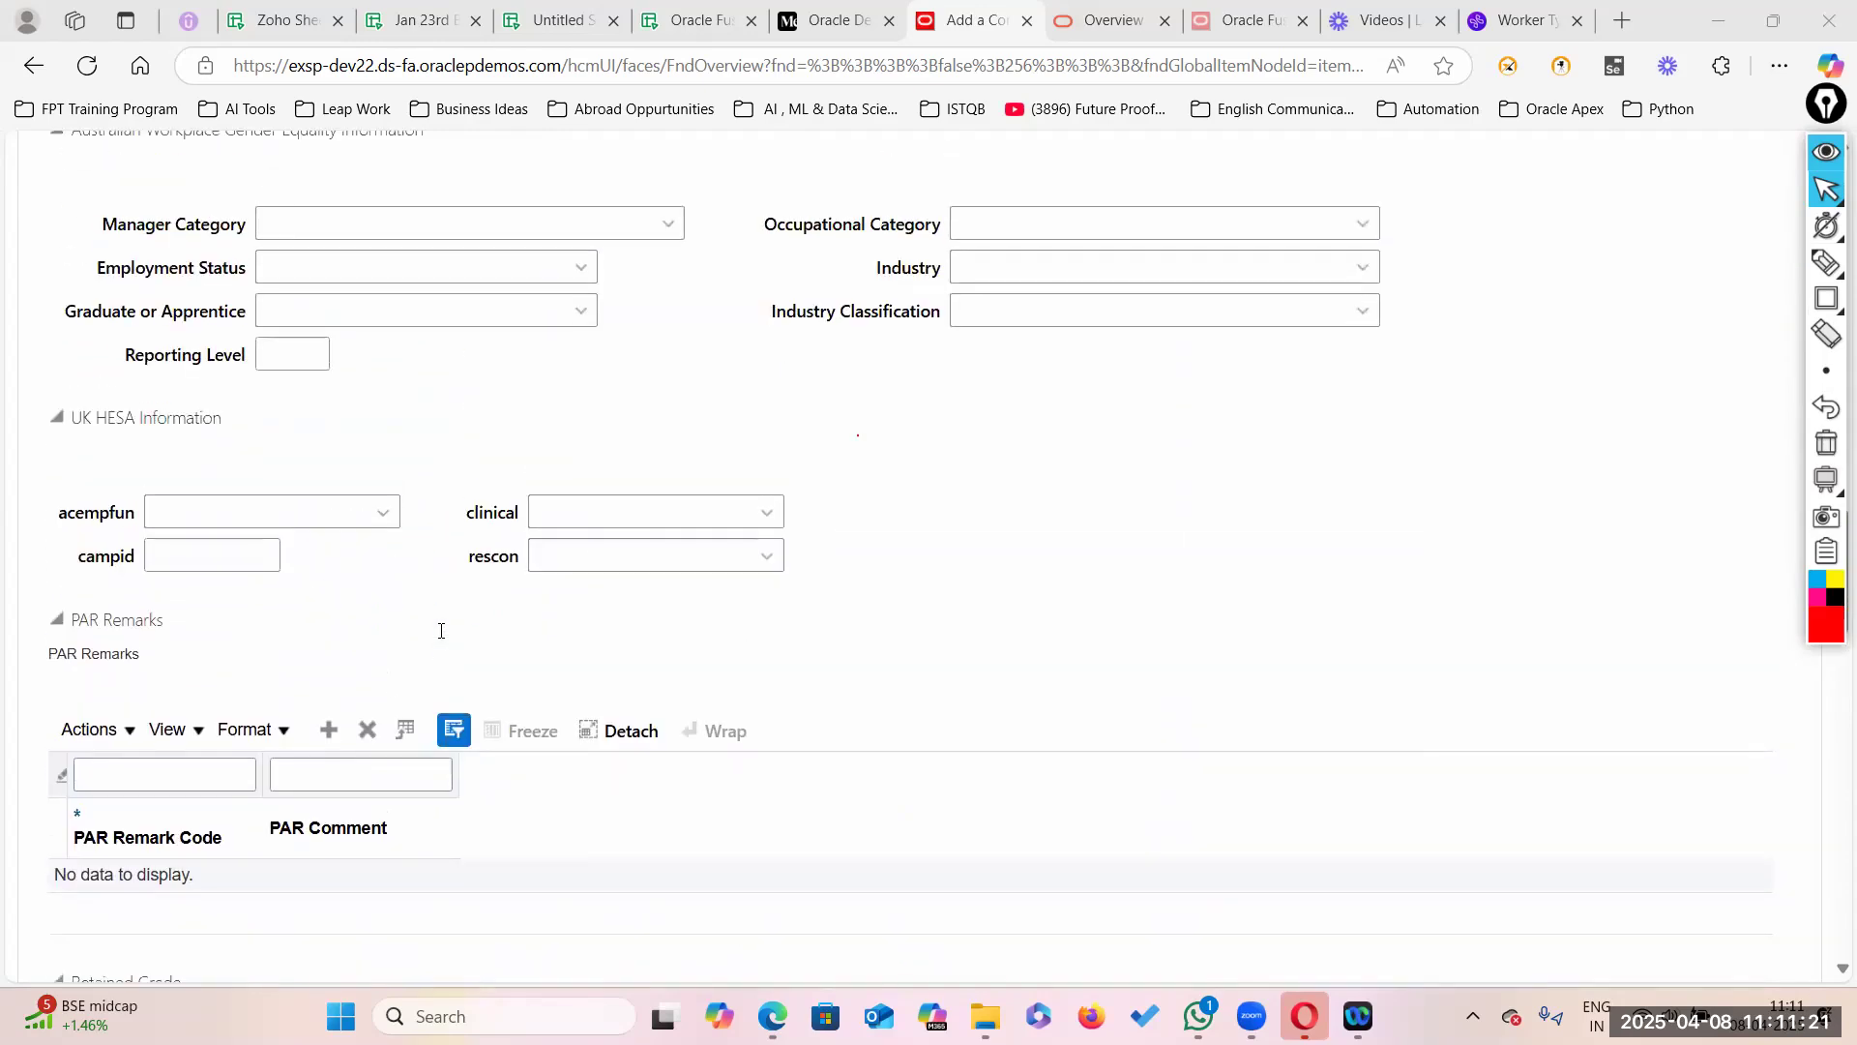
scroll(438, 639, "up", 2)
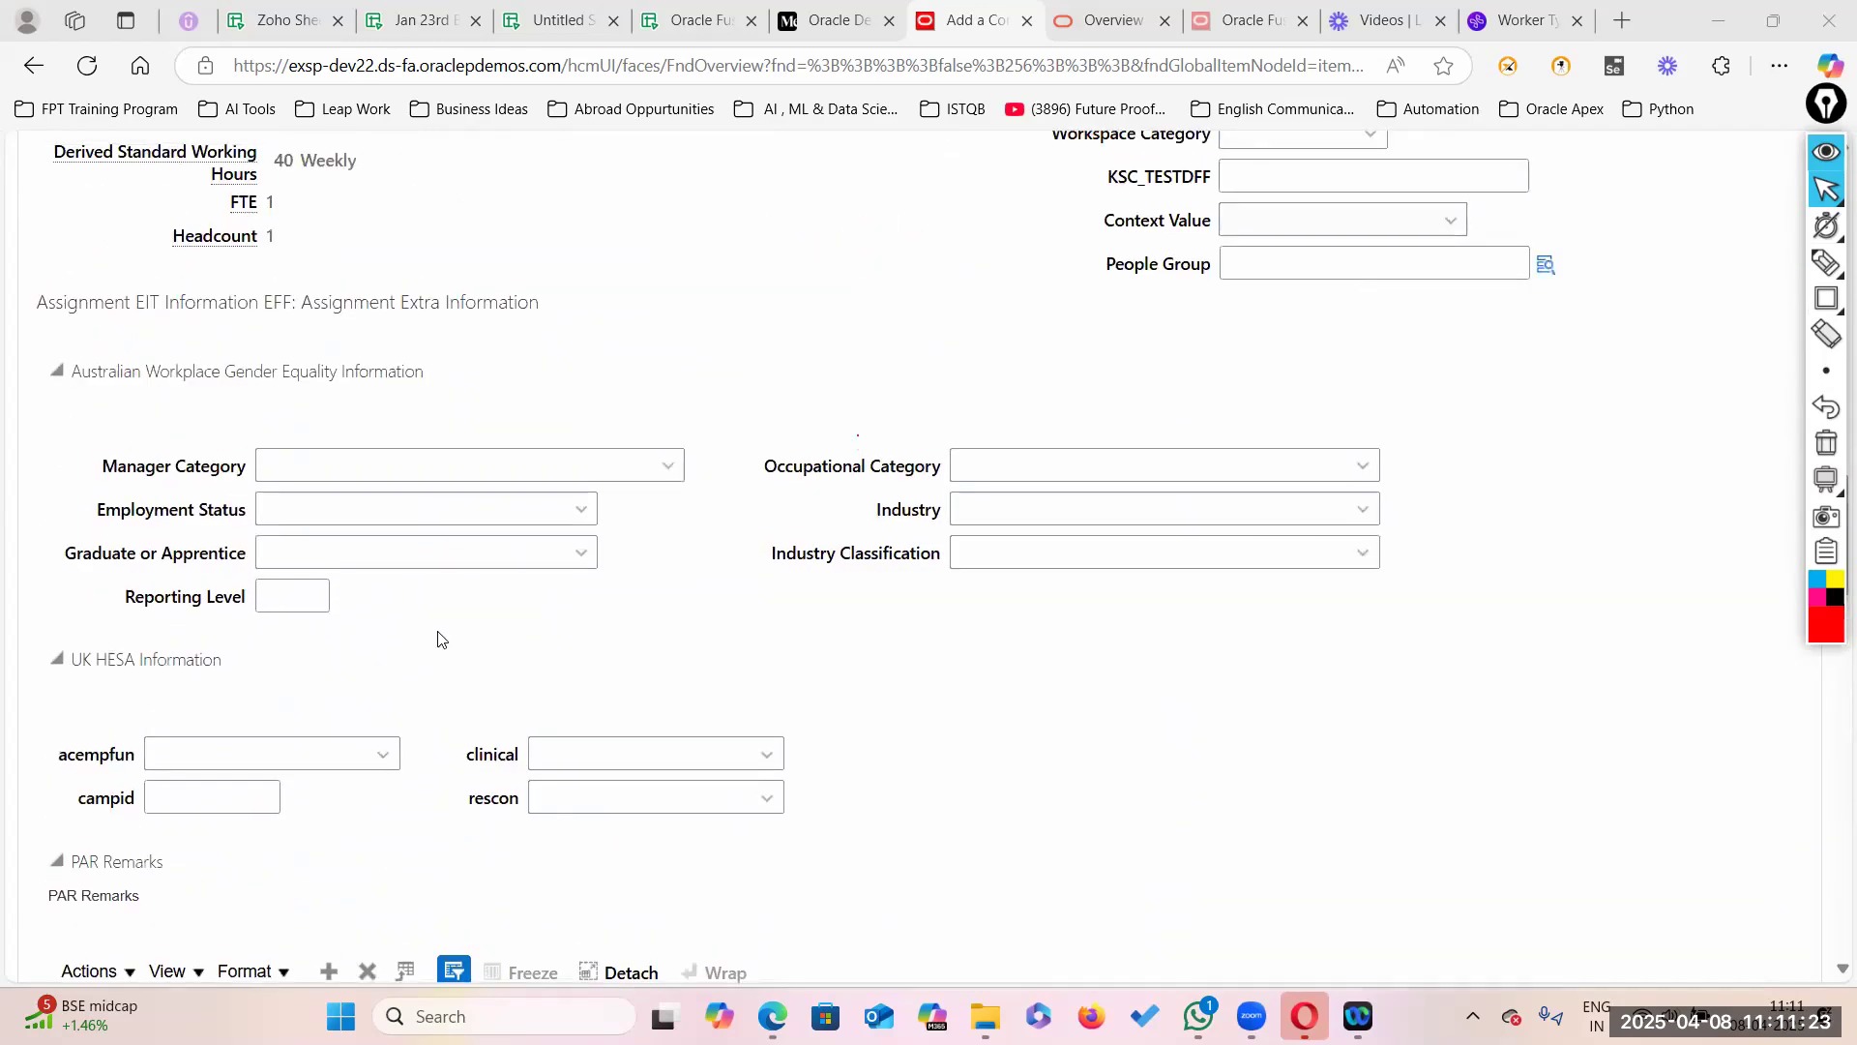
scroll(438, 638, "up", 1)
scroll(438, 639, "up", 5)
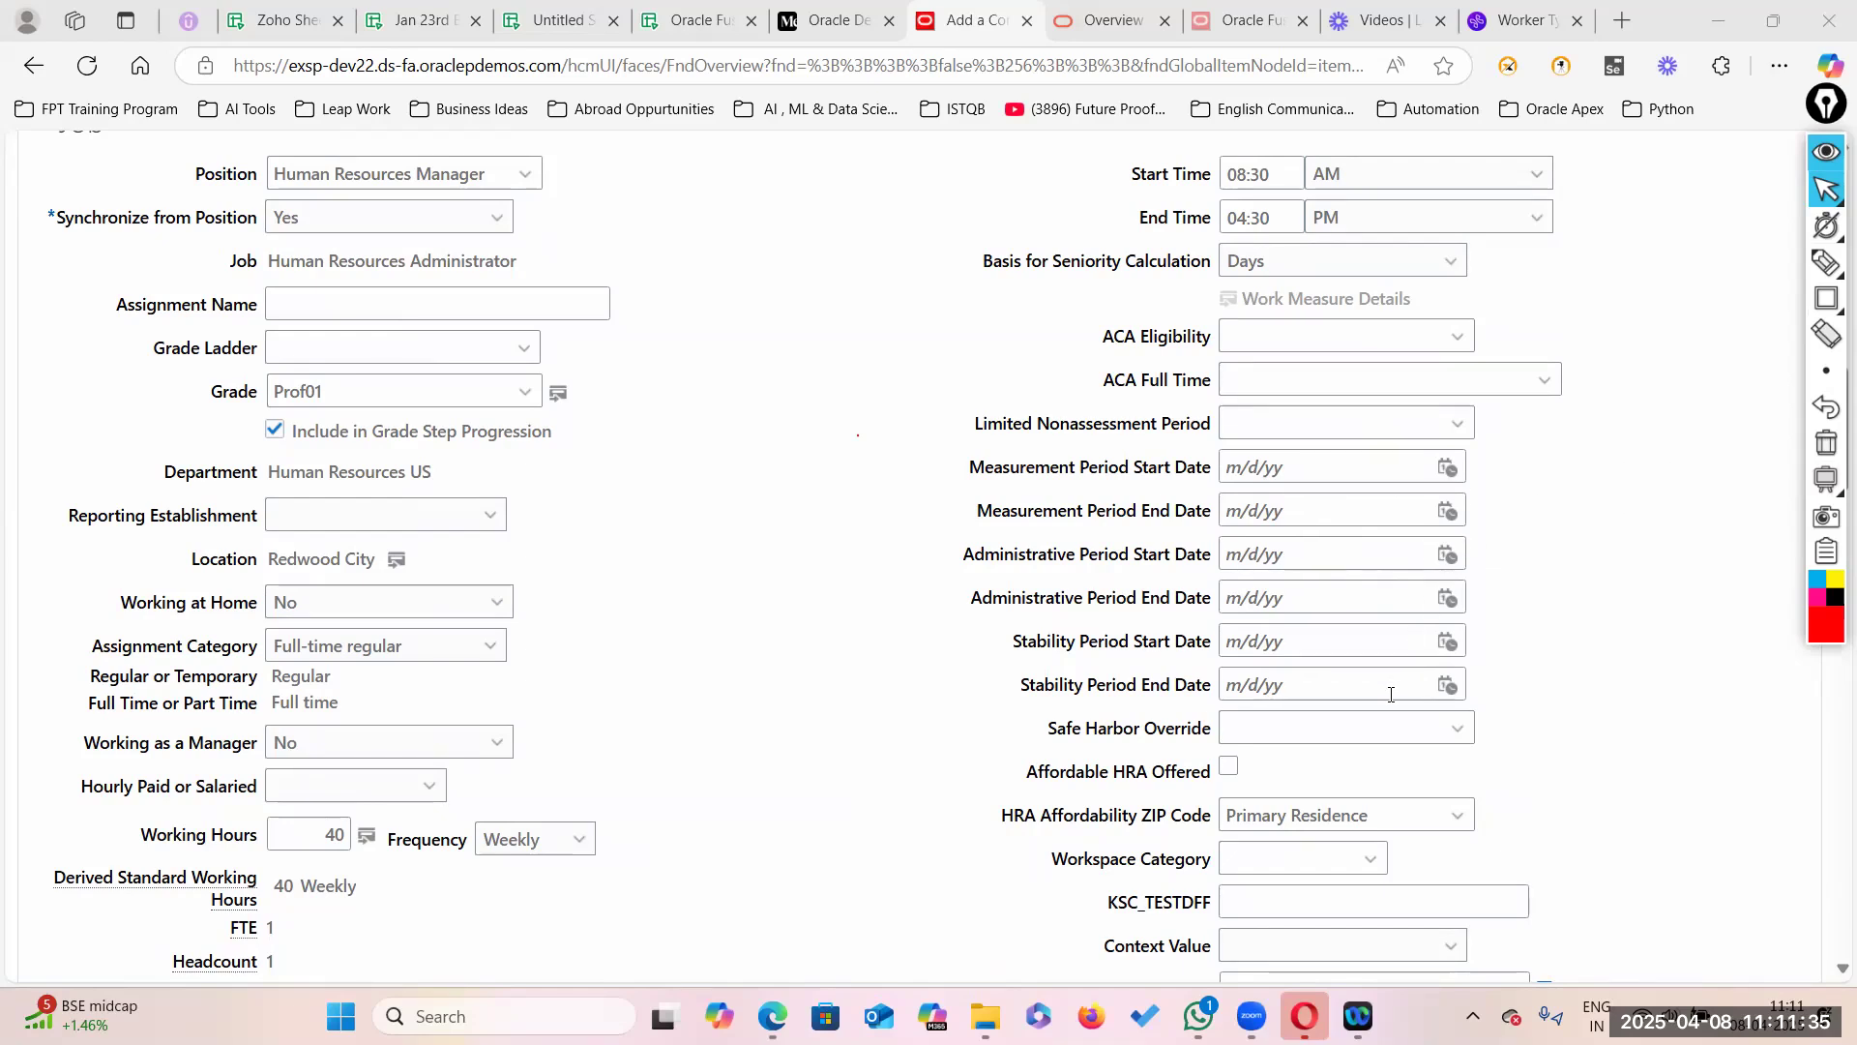
Step: Expand the assignment's Manager Details to view the assigned line manager
scroll(1391, 696, "down", 5)
scroll(1388, 706, "down", 8)
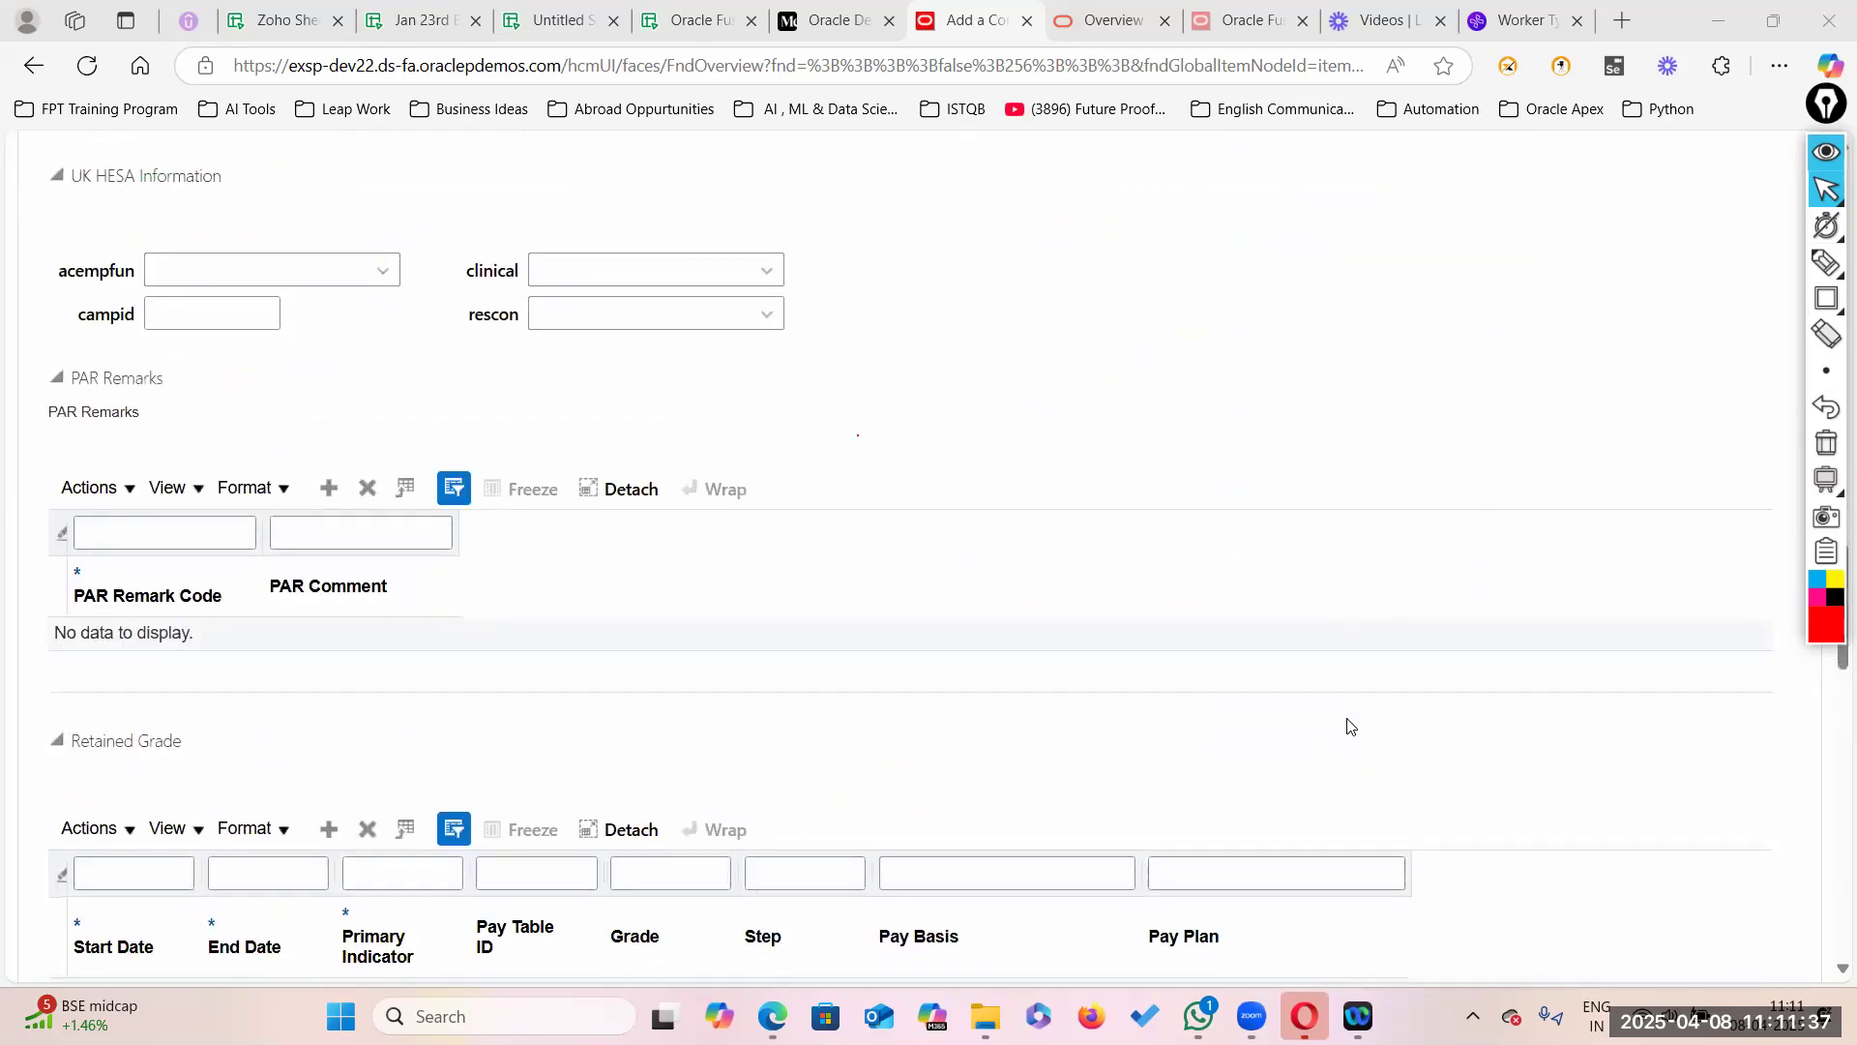
scroll(1351, 726, "down", 10)
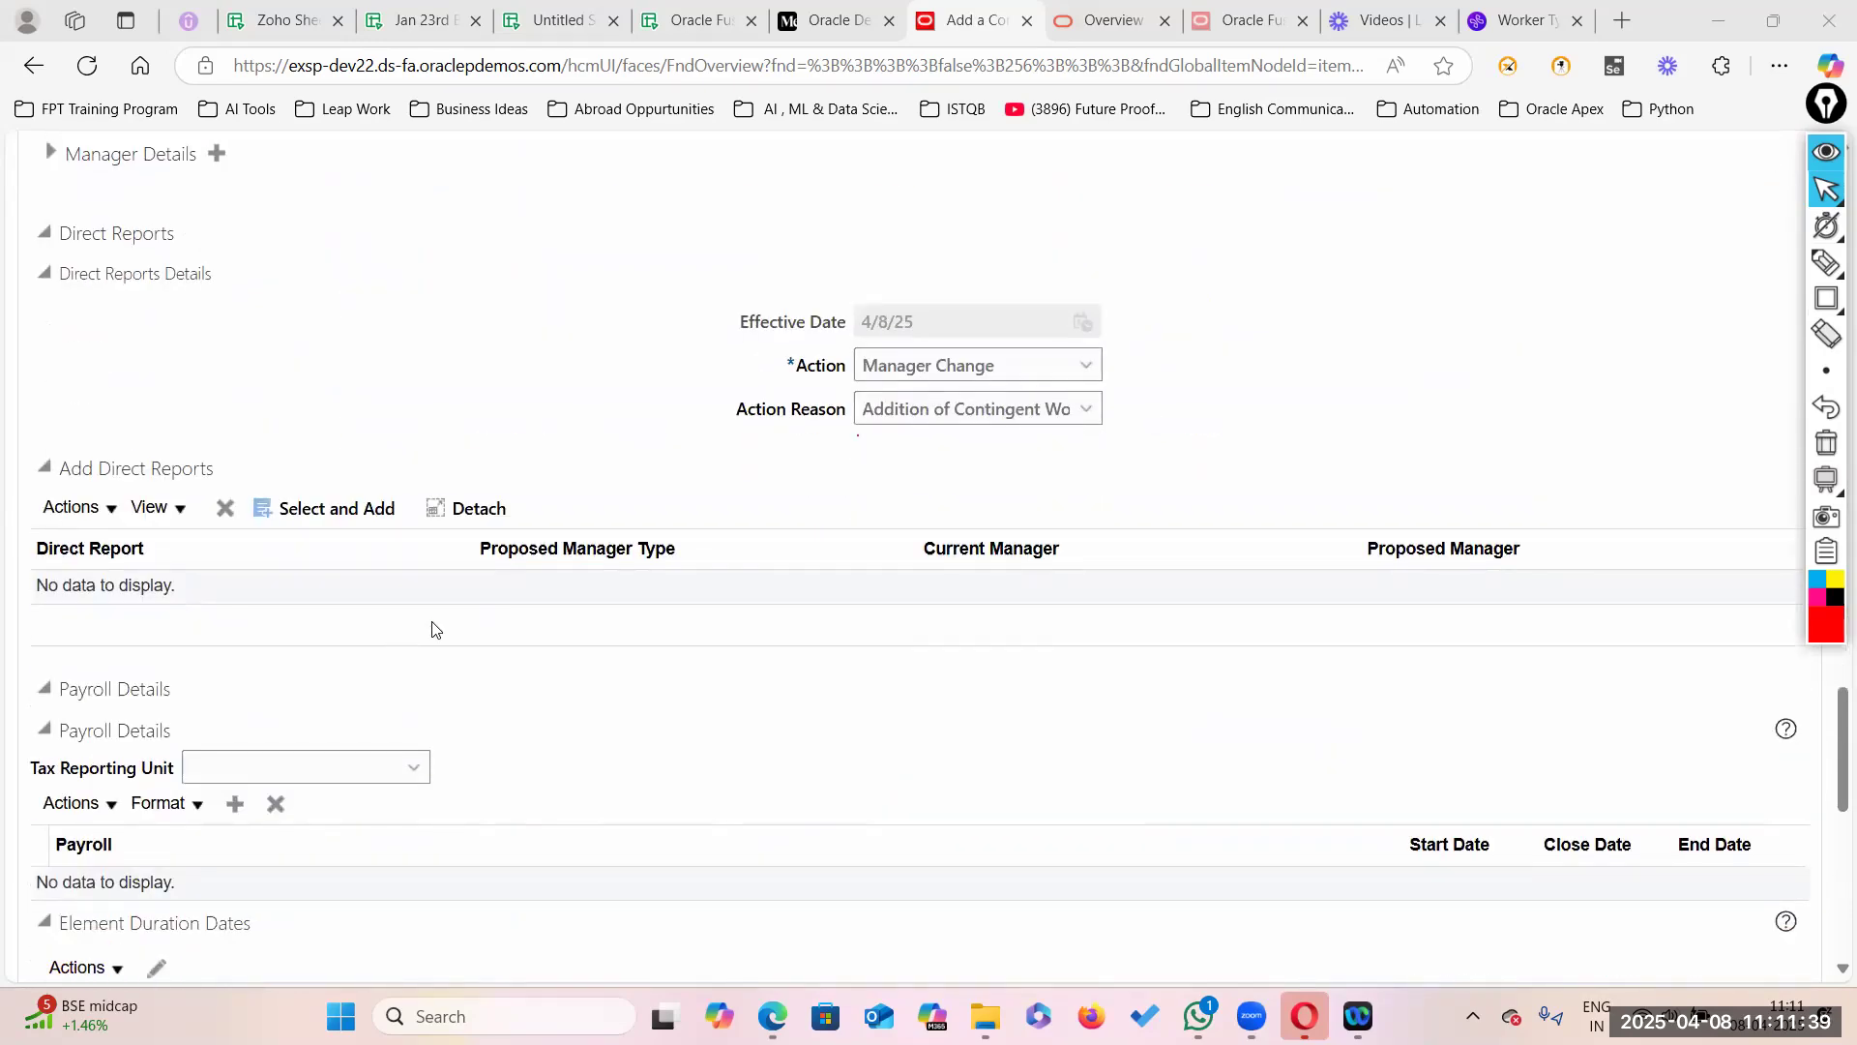
left_click(51, 153)
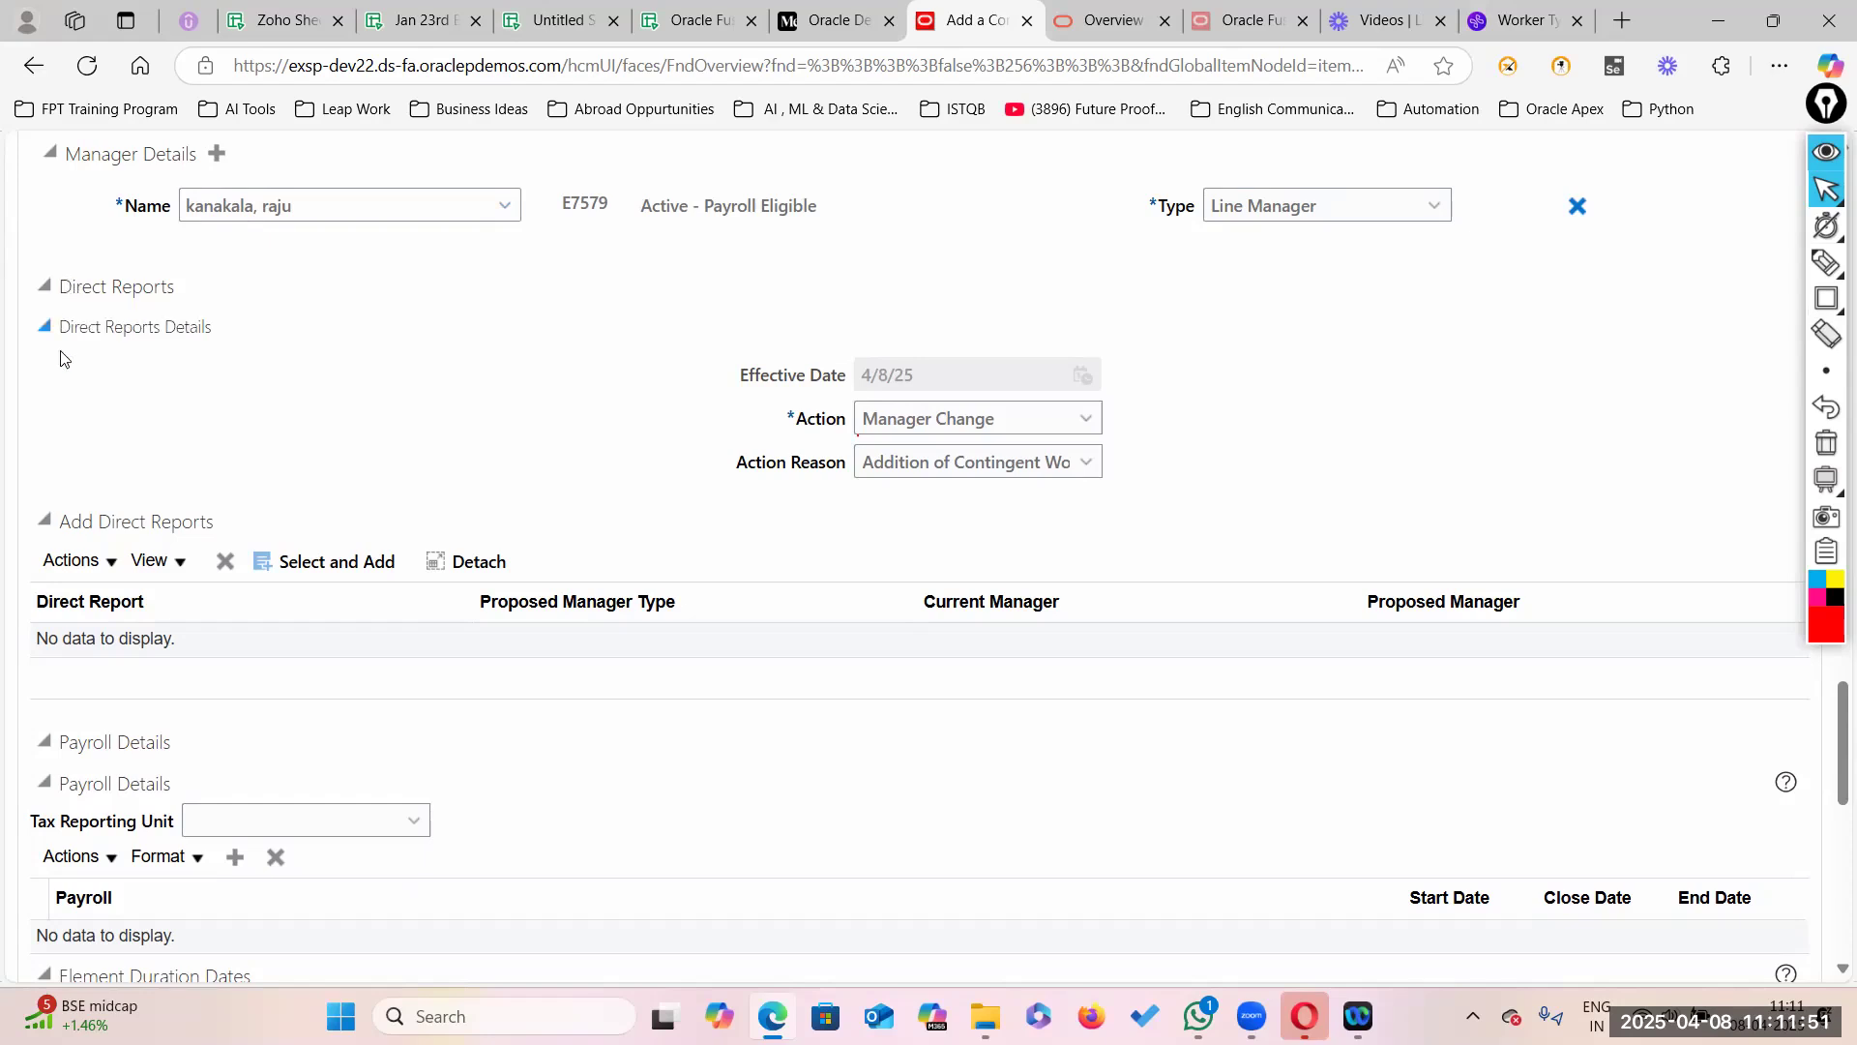
Step: Set the Tax Reporting Unit in Payroll Details to US1 Legal Entity
scroll(23, 694, "down", 3)
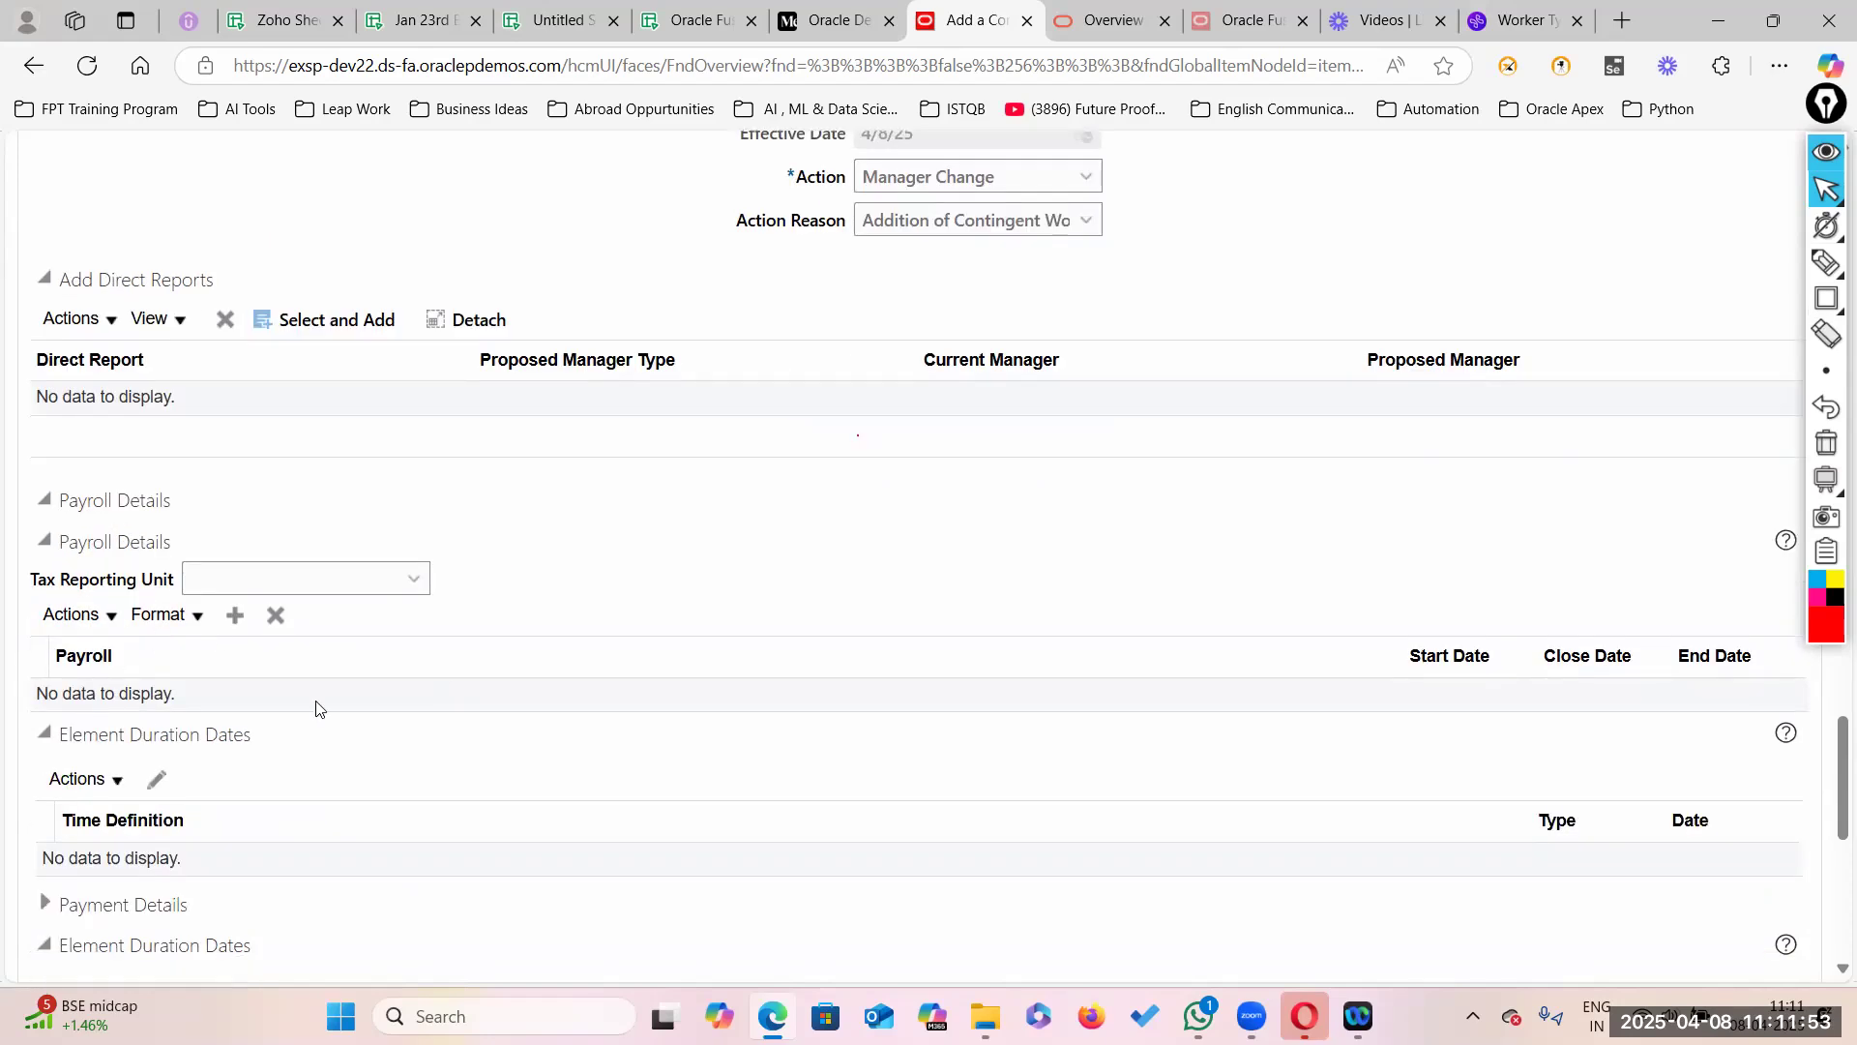
left_click(415, 583)
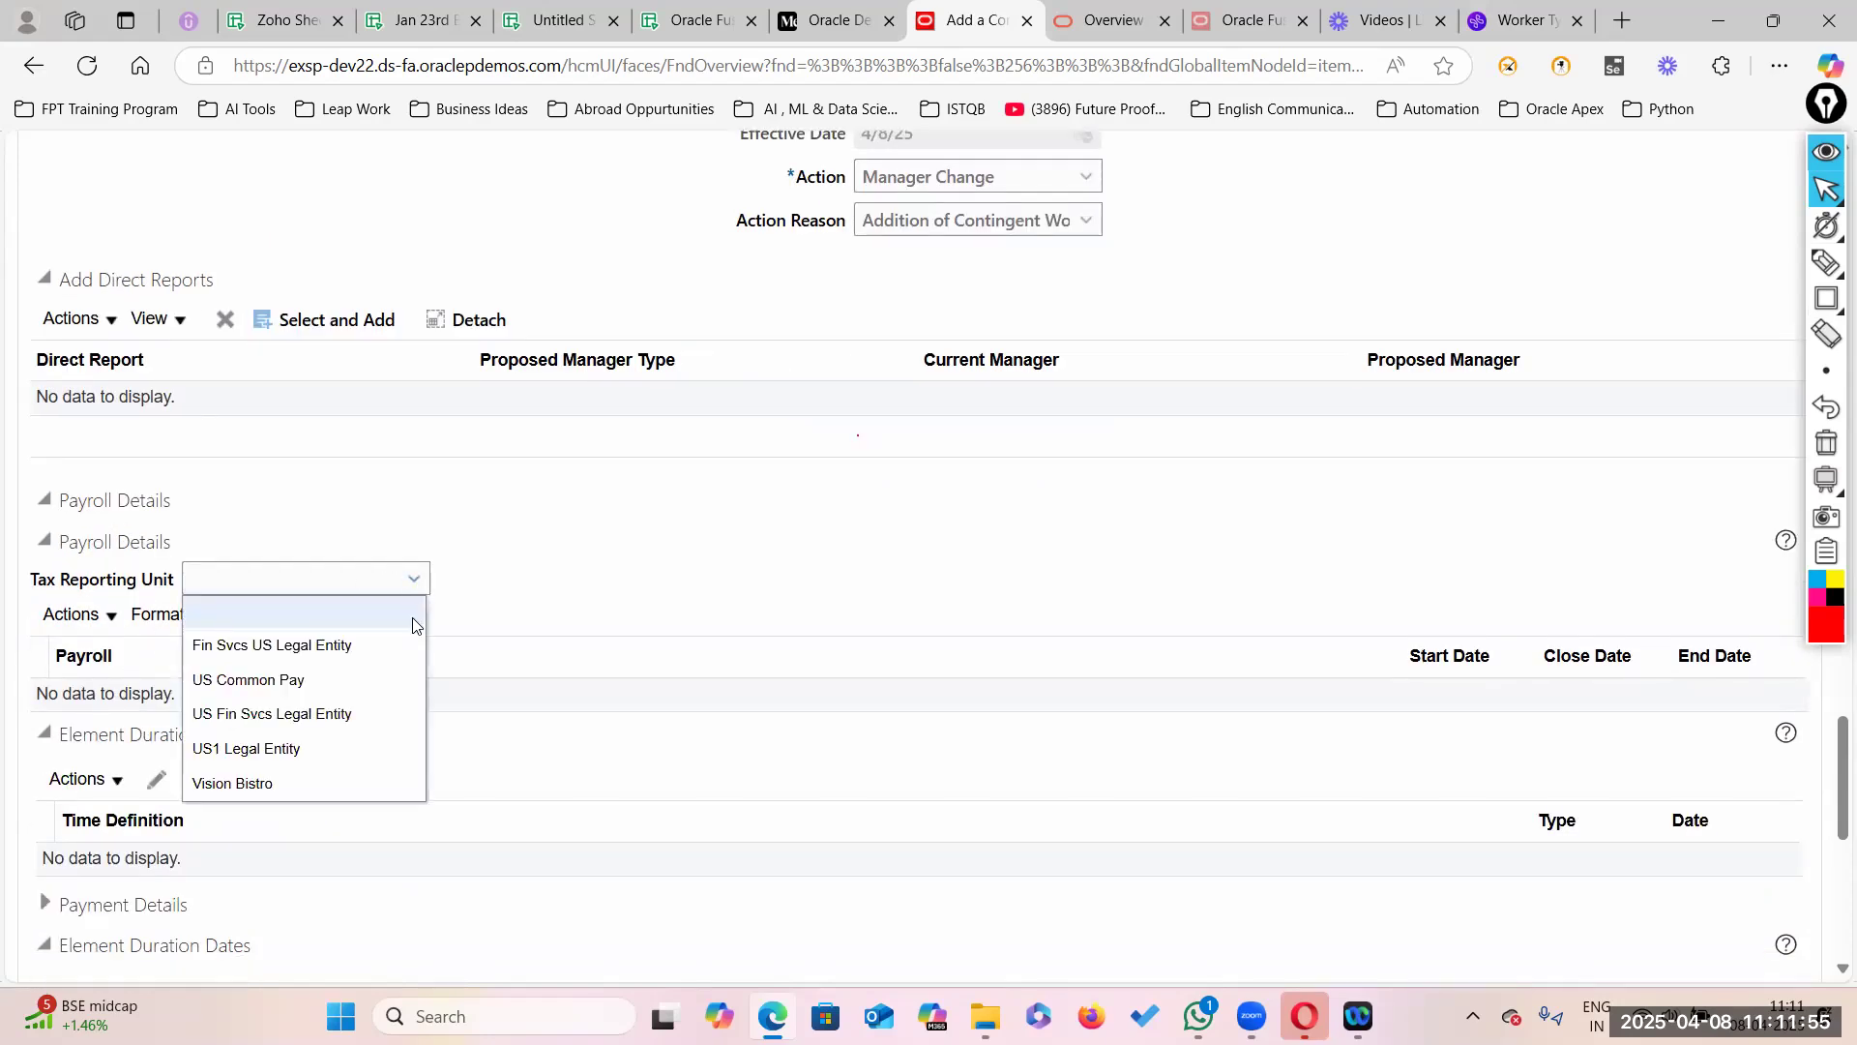
left_click(311, 748)
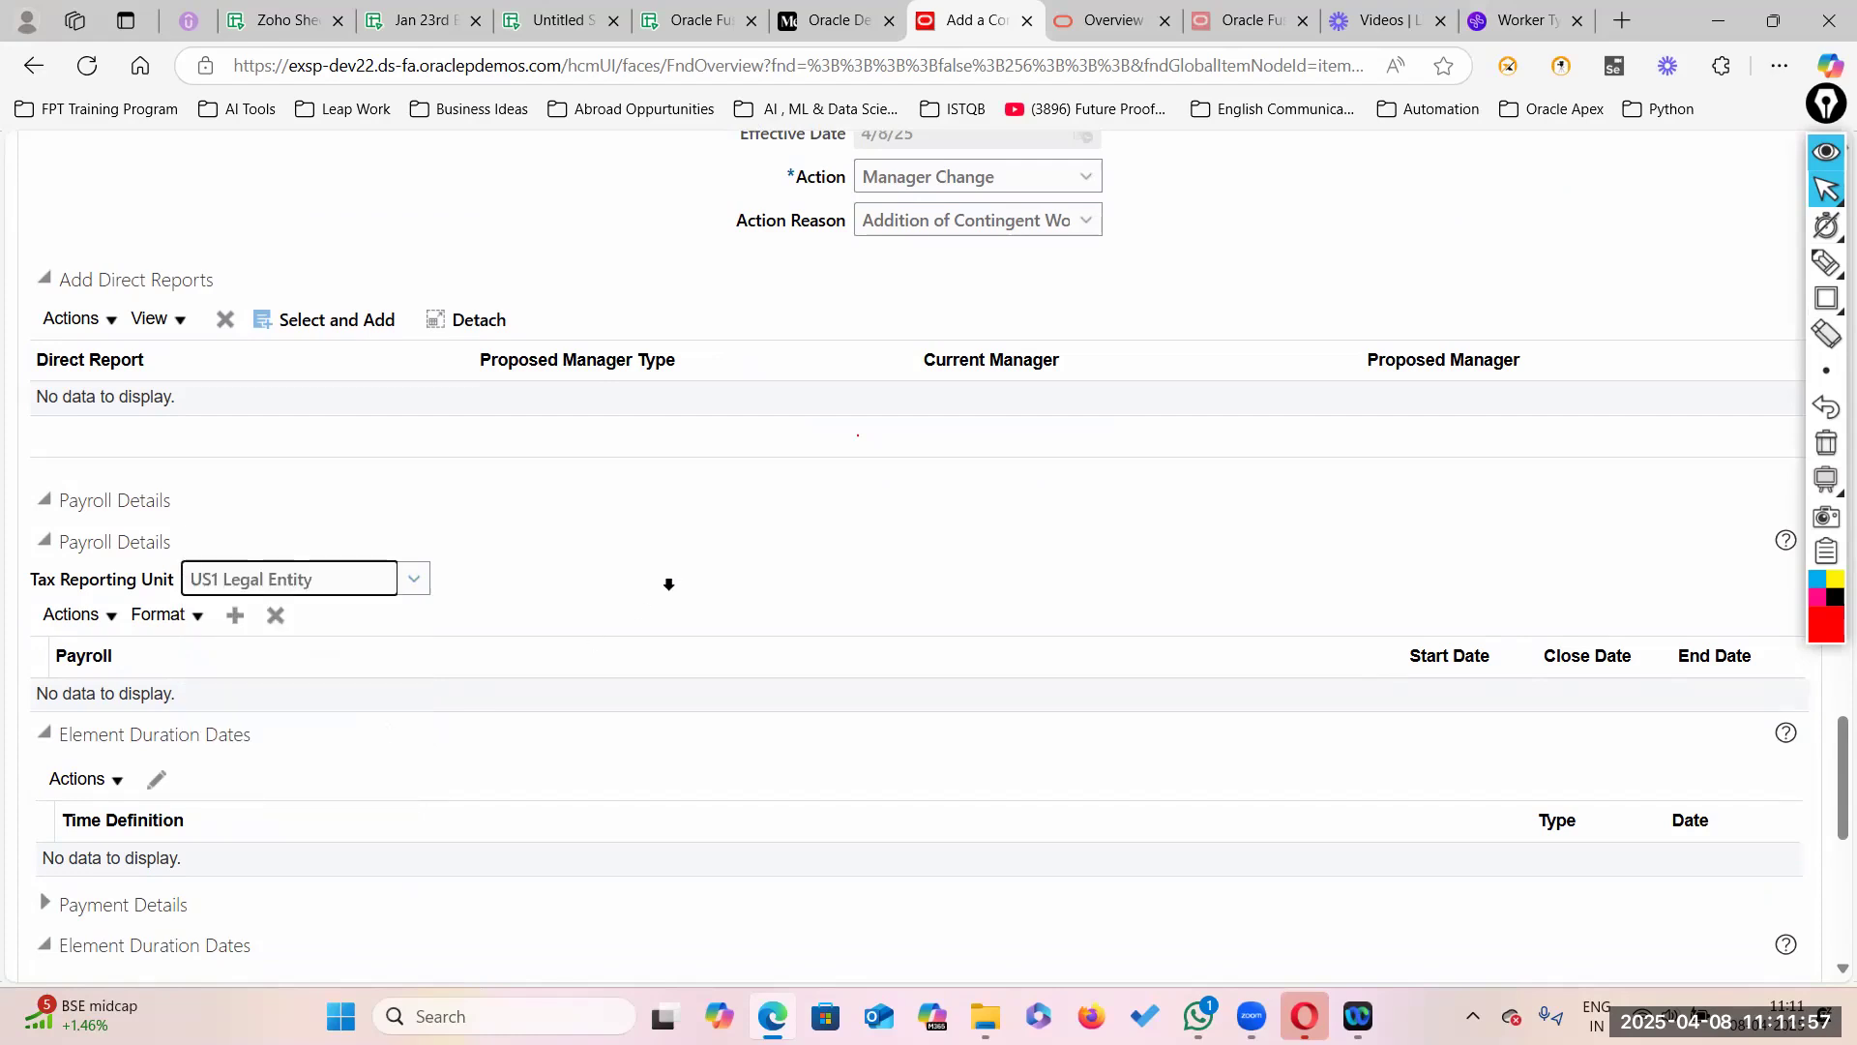
Step: Add a payroll row under Payroll Details and set its payroll to Monthly
left_click(235, 615)
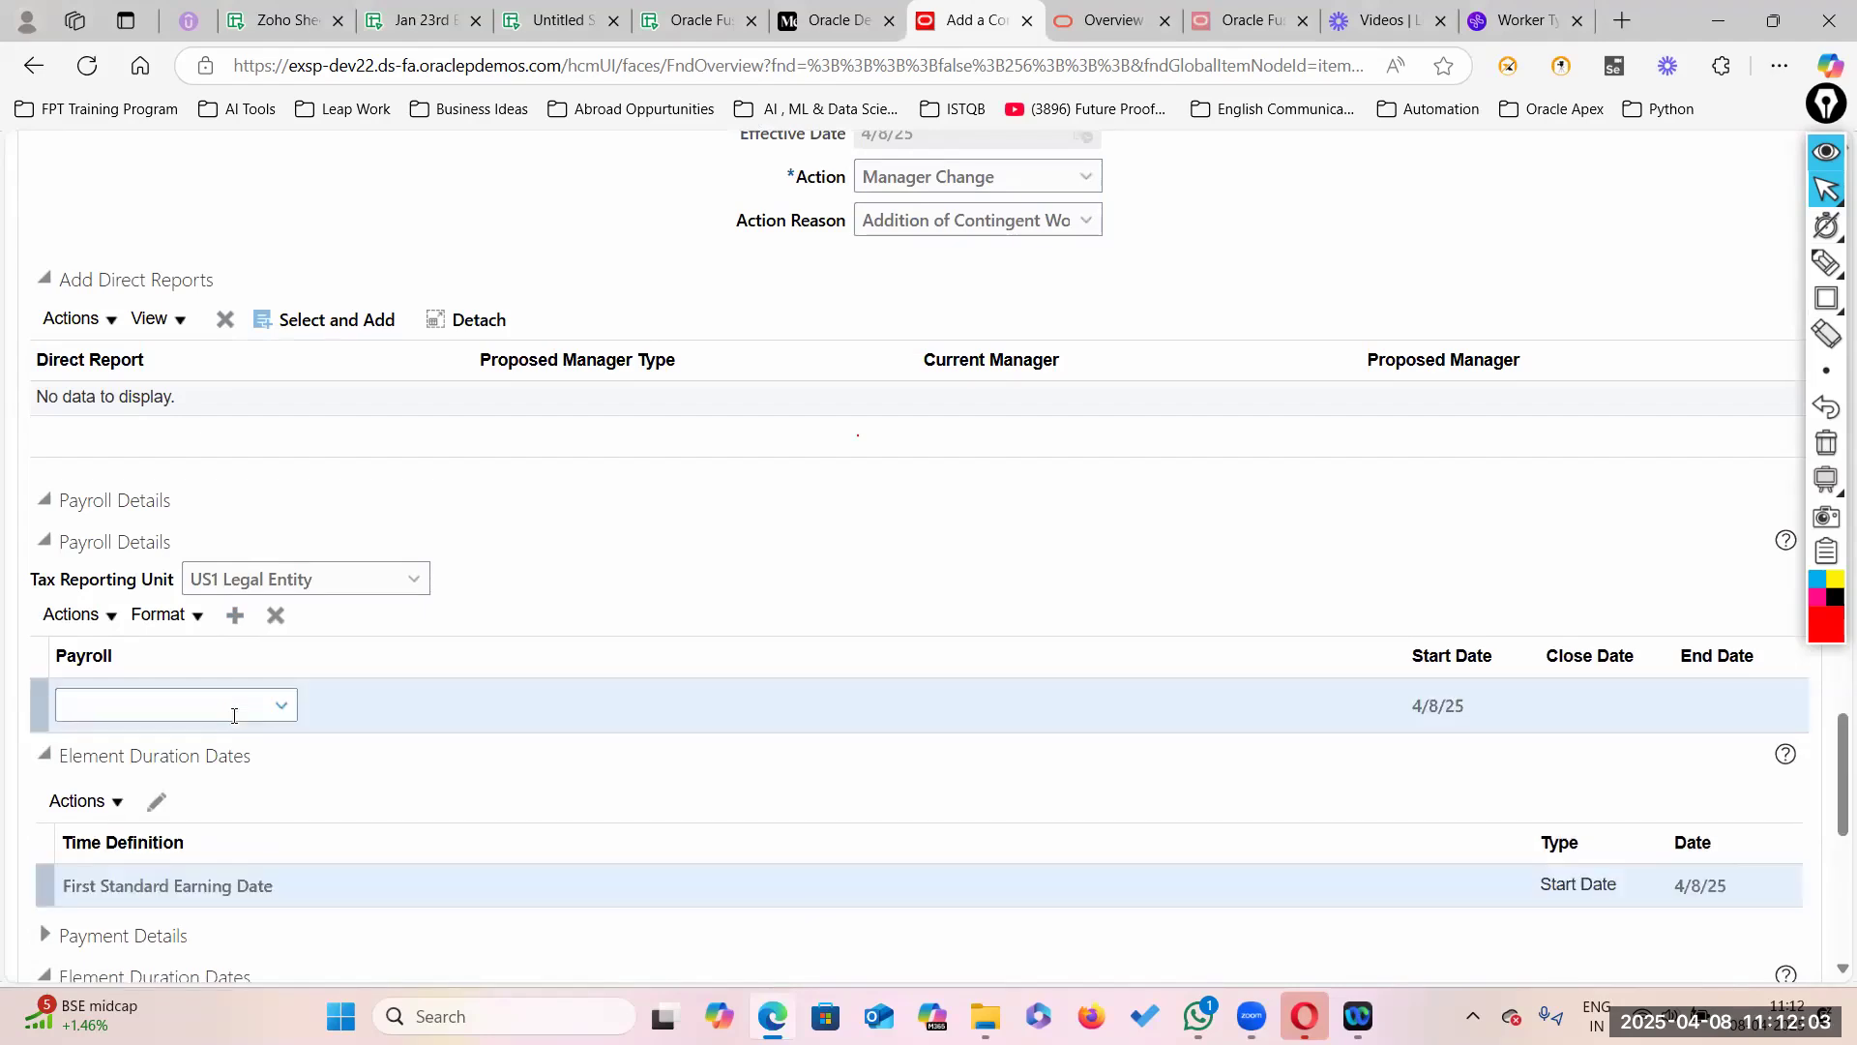
left_click(282, 705)
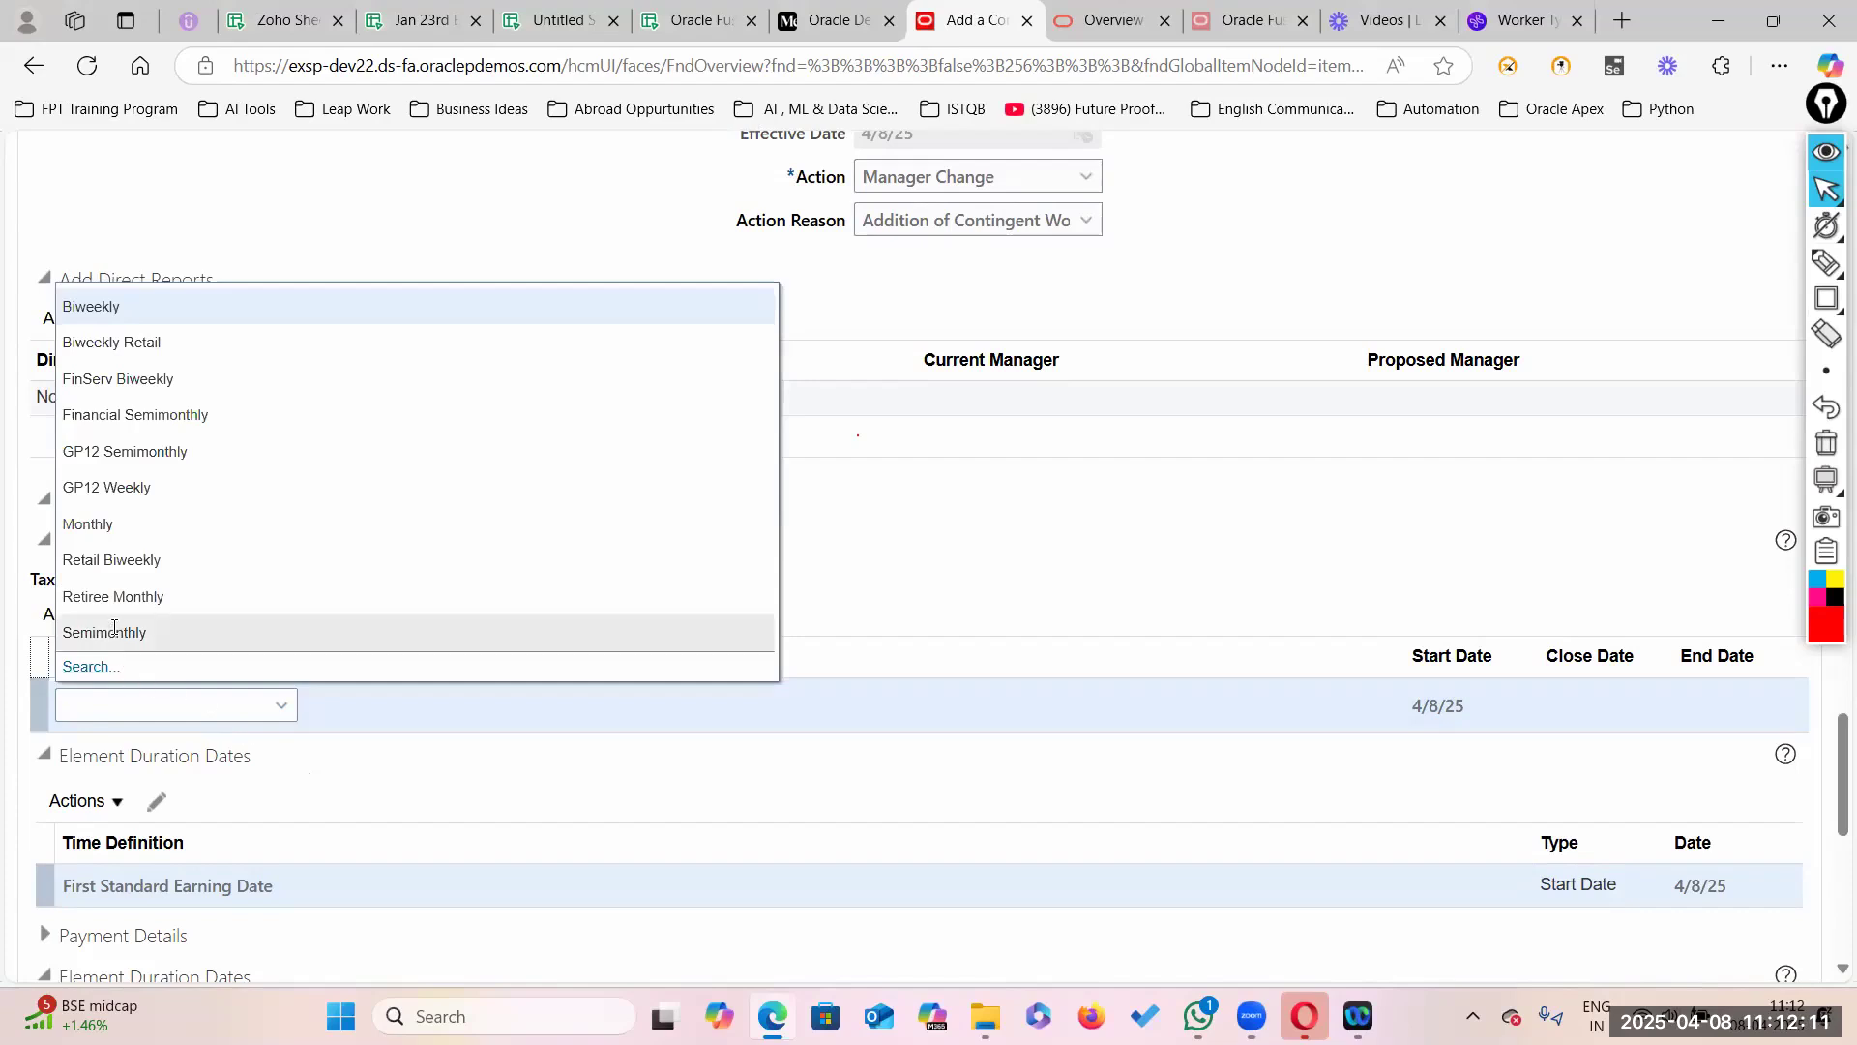
left_click(118, 527)
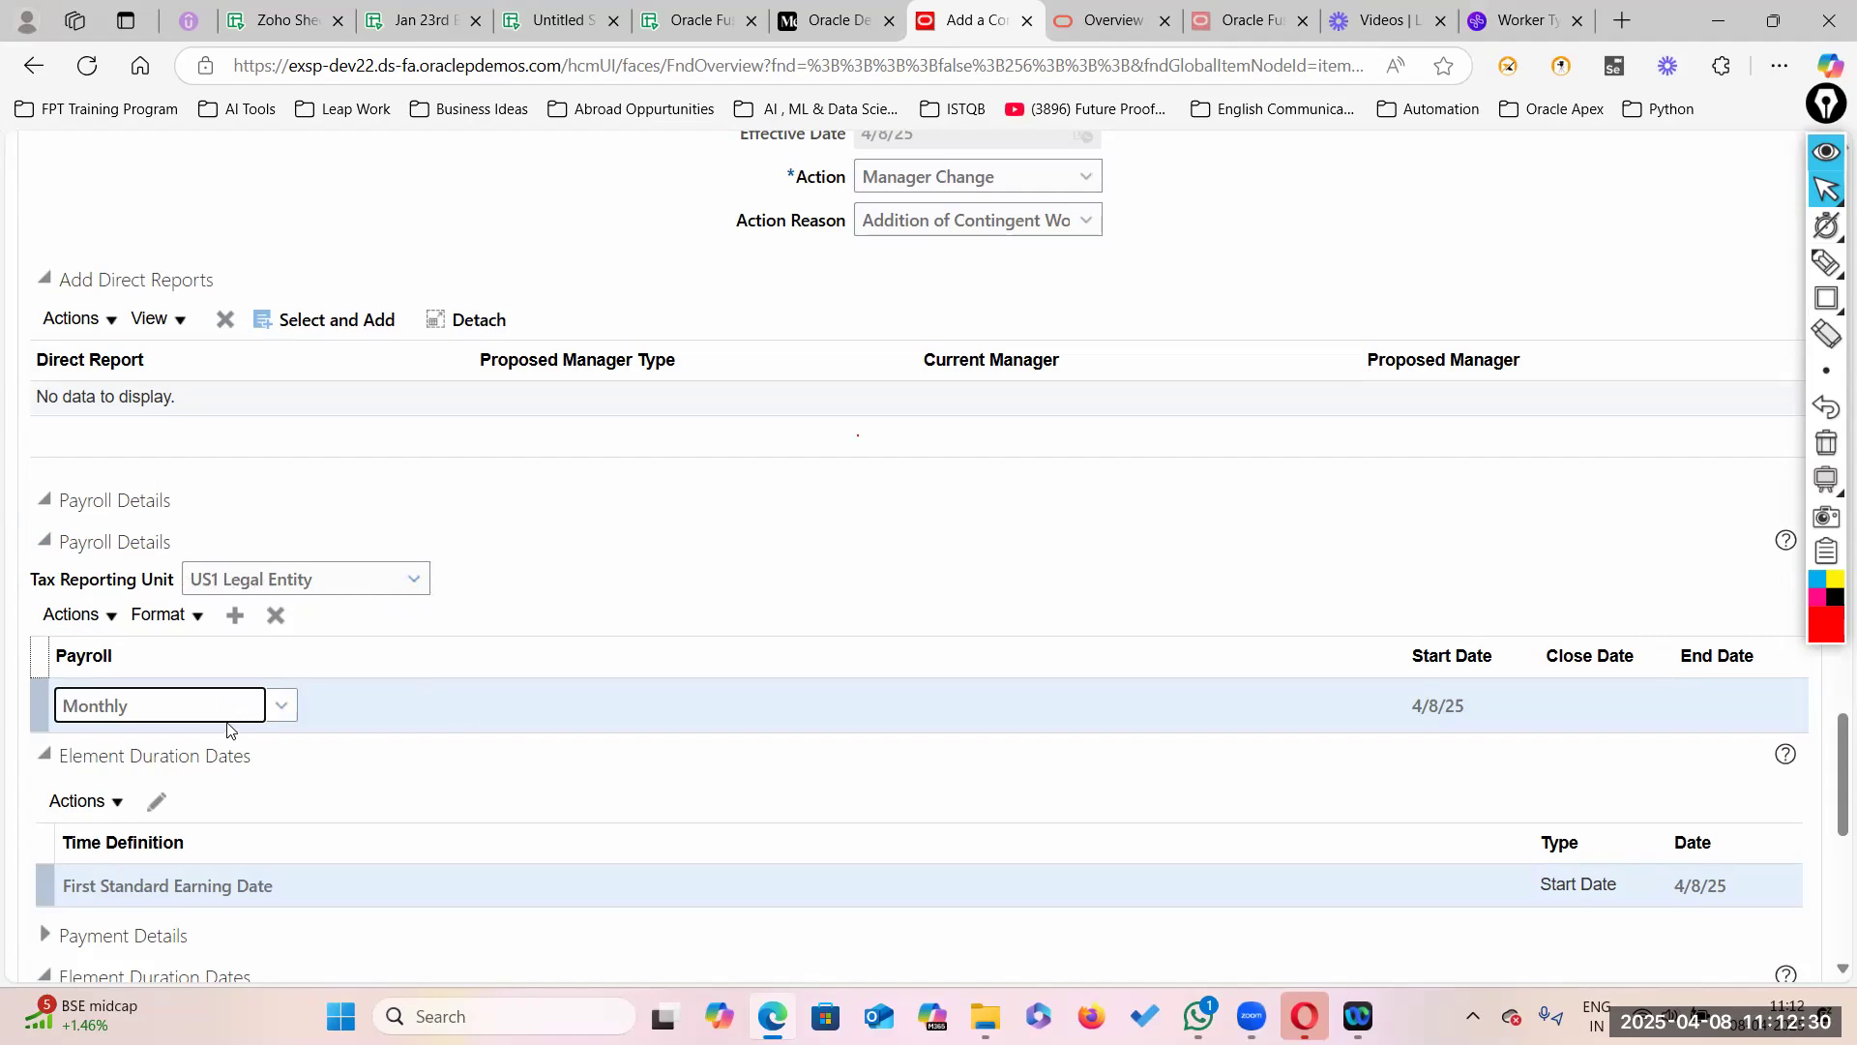
scroll(432, 833, "down", 5)
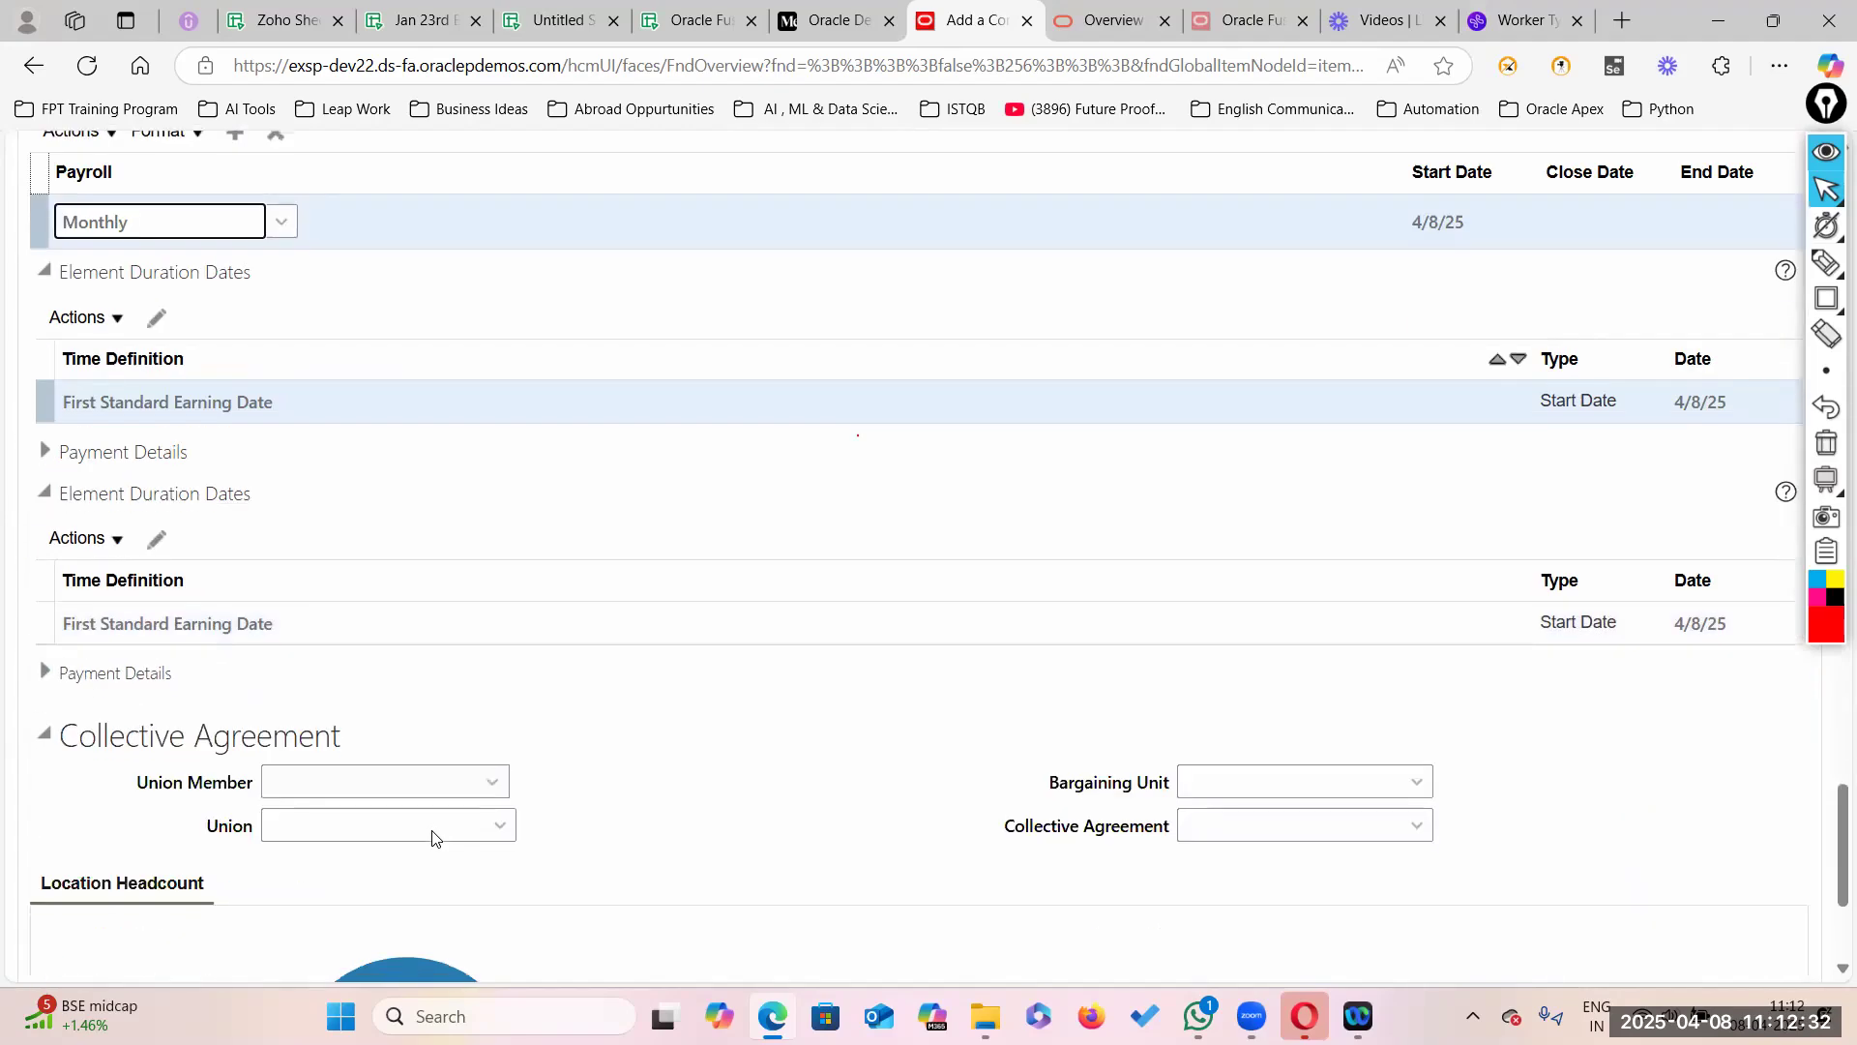
Step: Review the completed Employment Information page, from work relationship details through manager, payroll and collective agreement sections
scroll(434, 832, "up", 6)
scroll(433, 832, "up", 15)
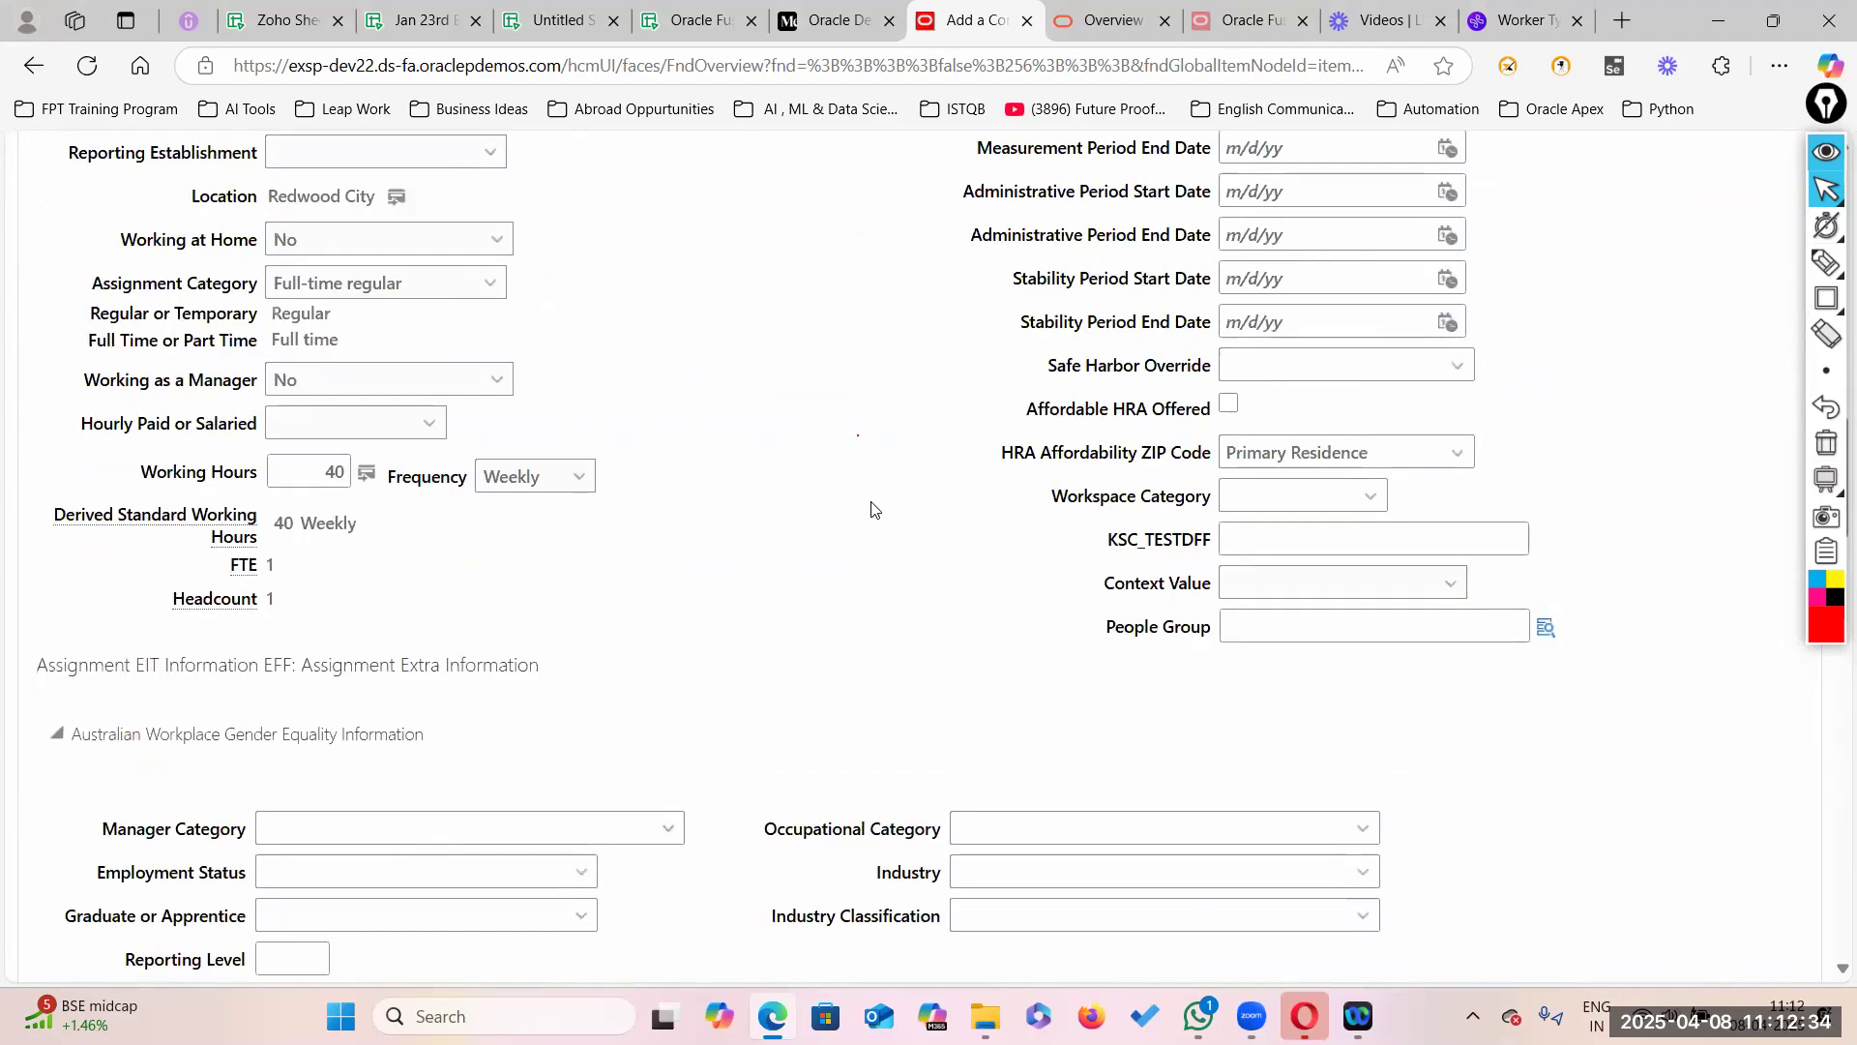
scroll(779, 587, "up", 17)
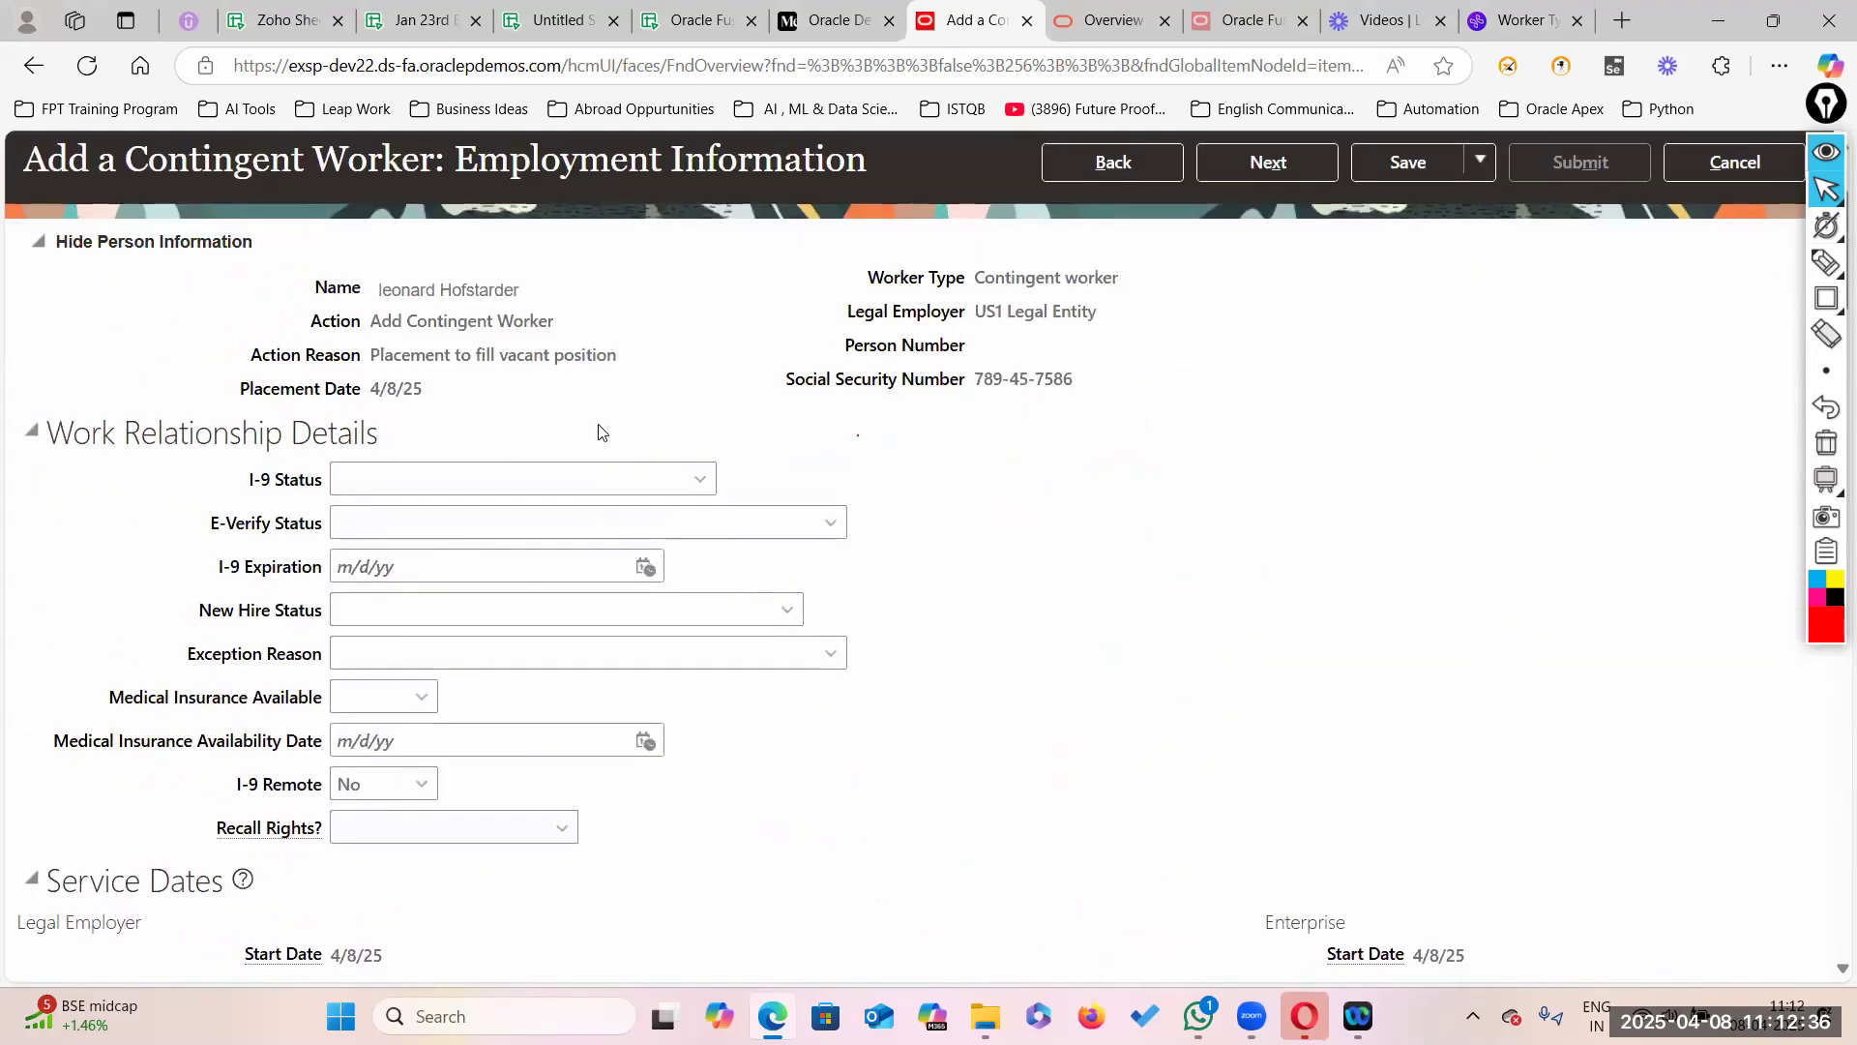
scroll(1210, 416, "up", 2)
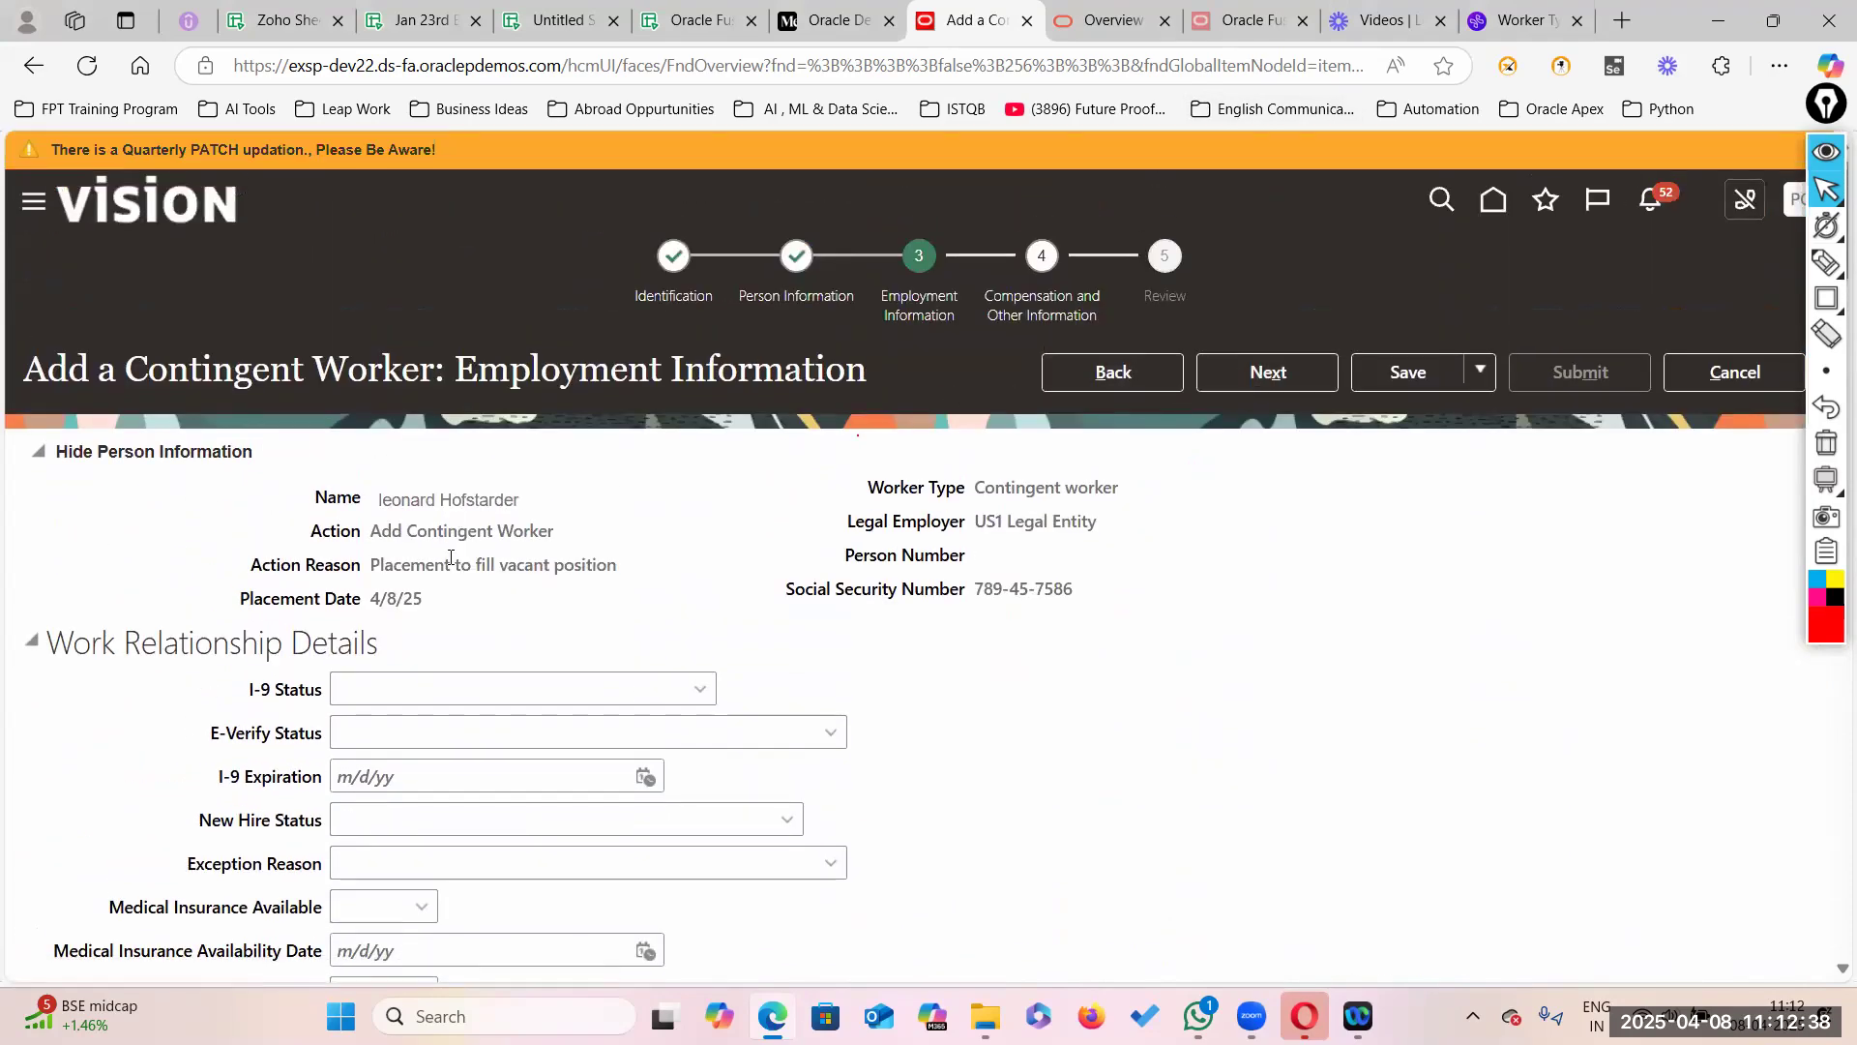
scroll(552, 654, "down", 6)
scroll(551, 654, "down", 20)
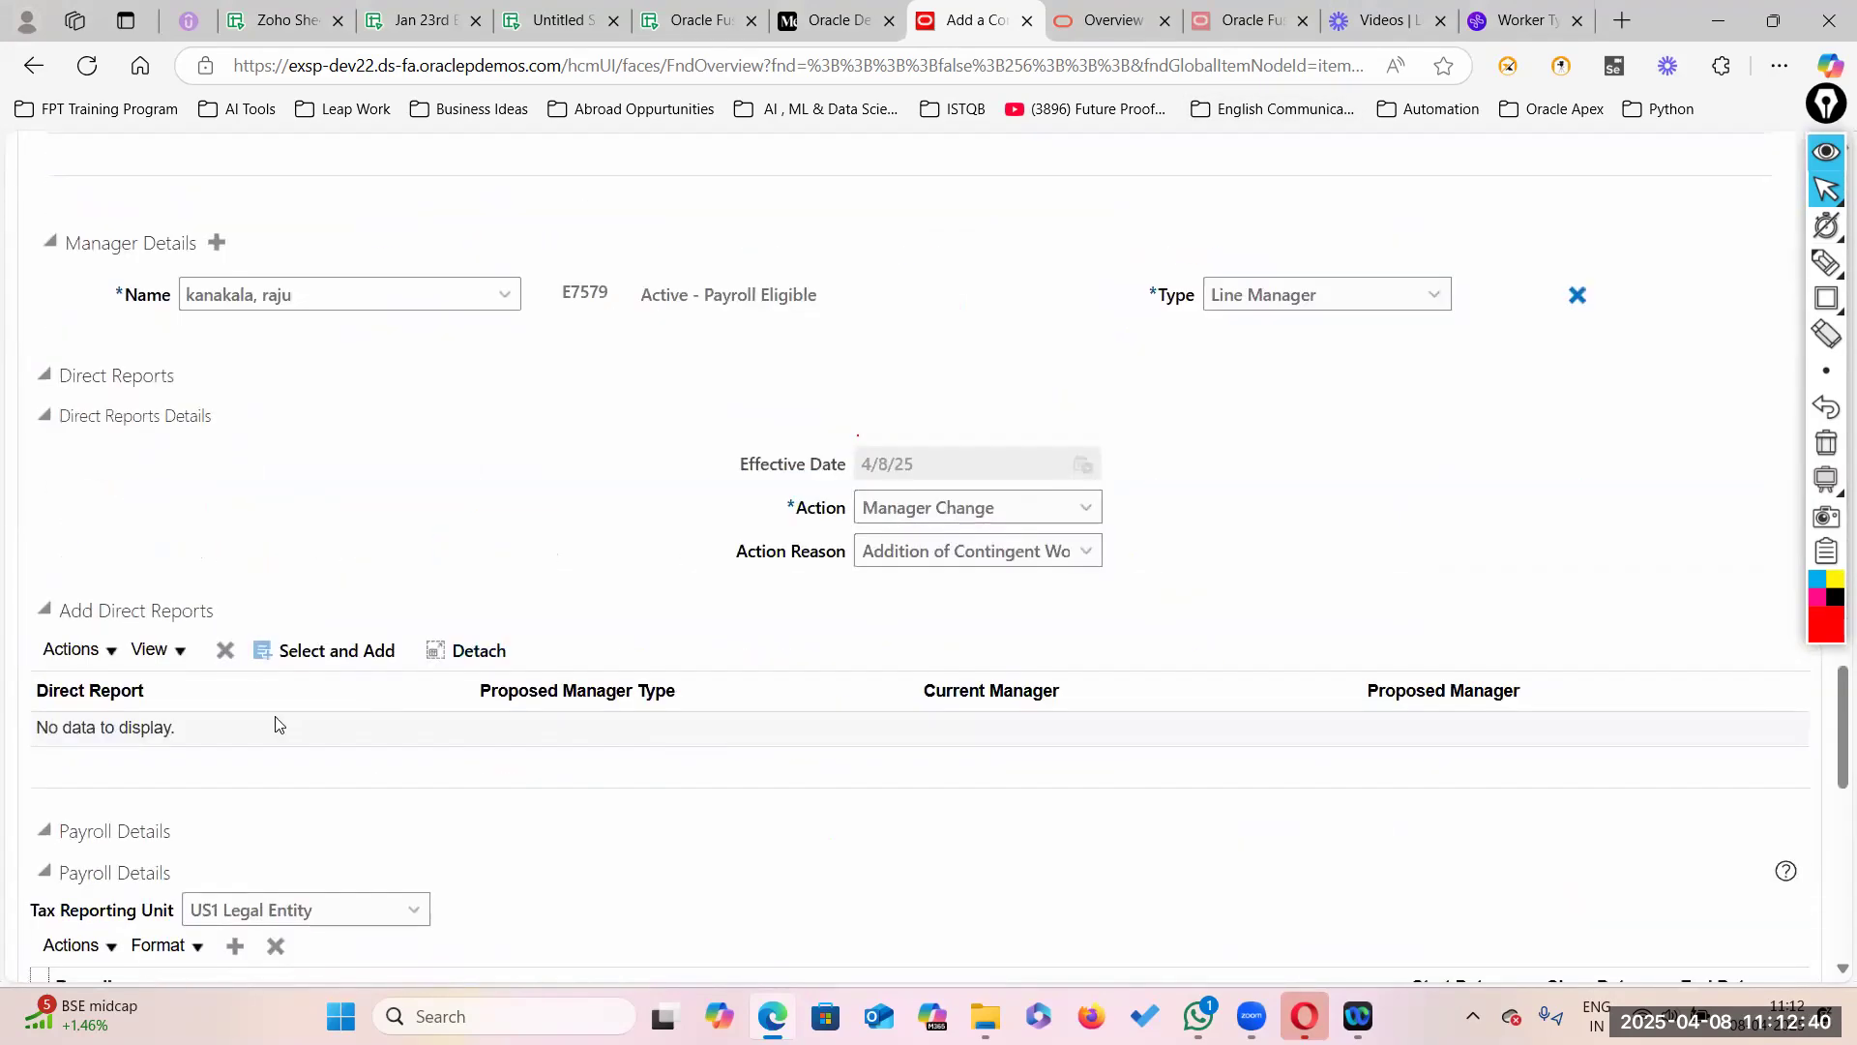
scroll(402, 696, "down", 5)
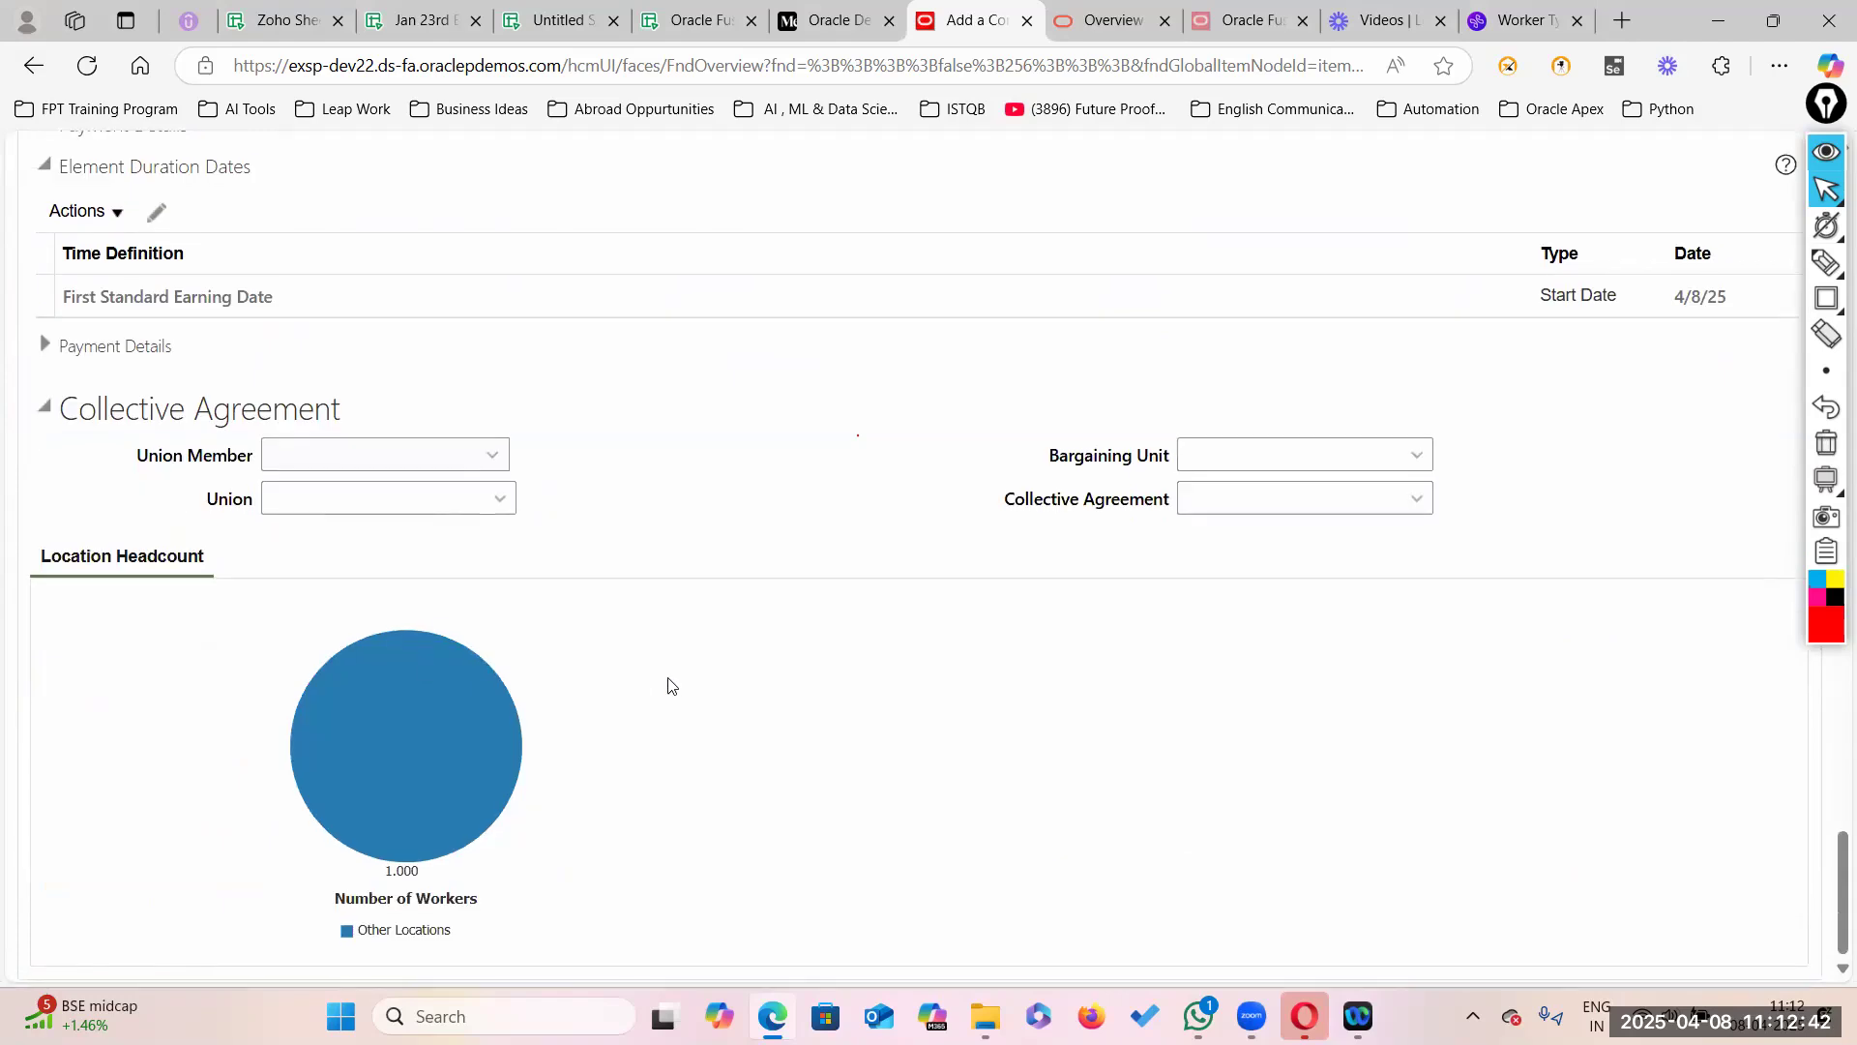
scroll(581, 581, "up", 3)
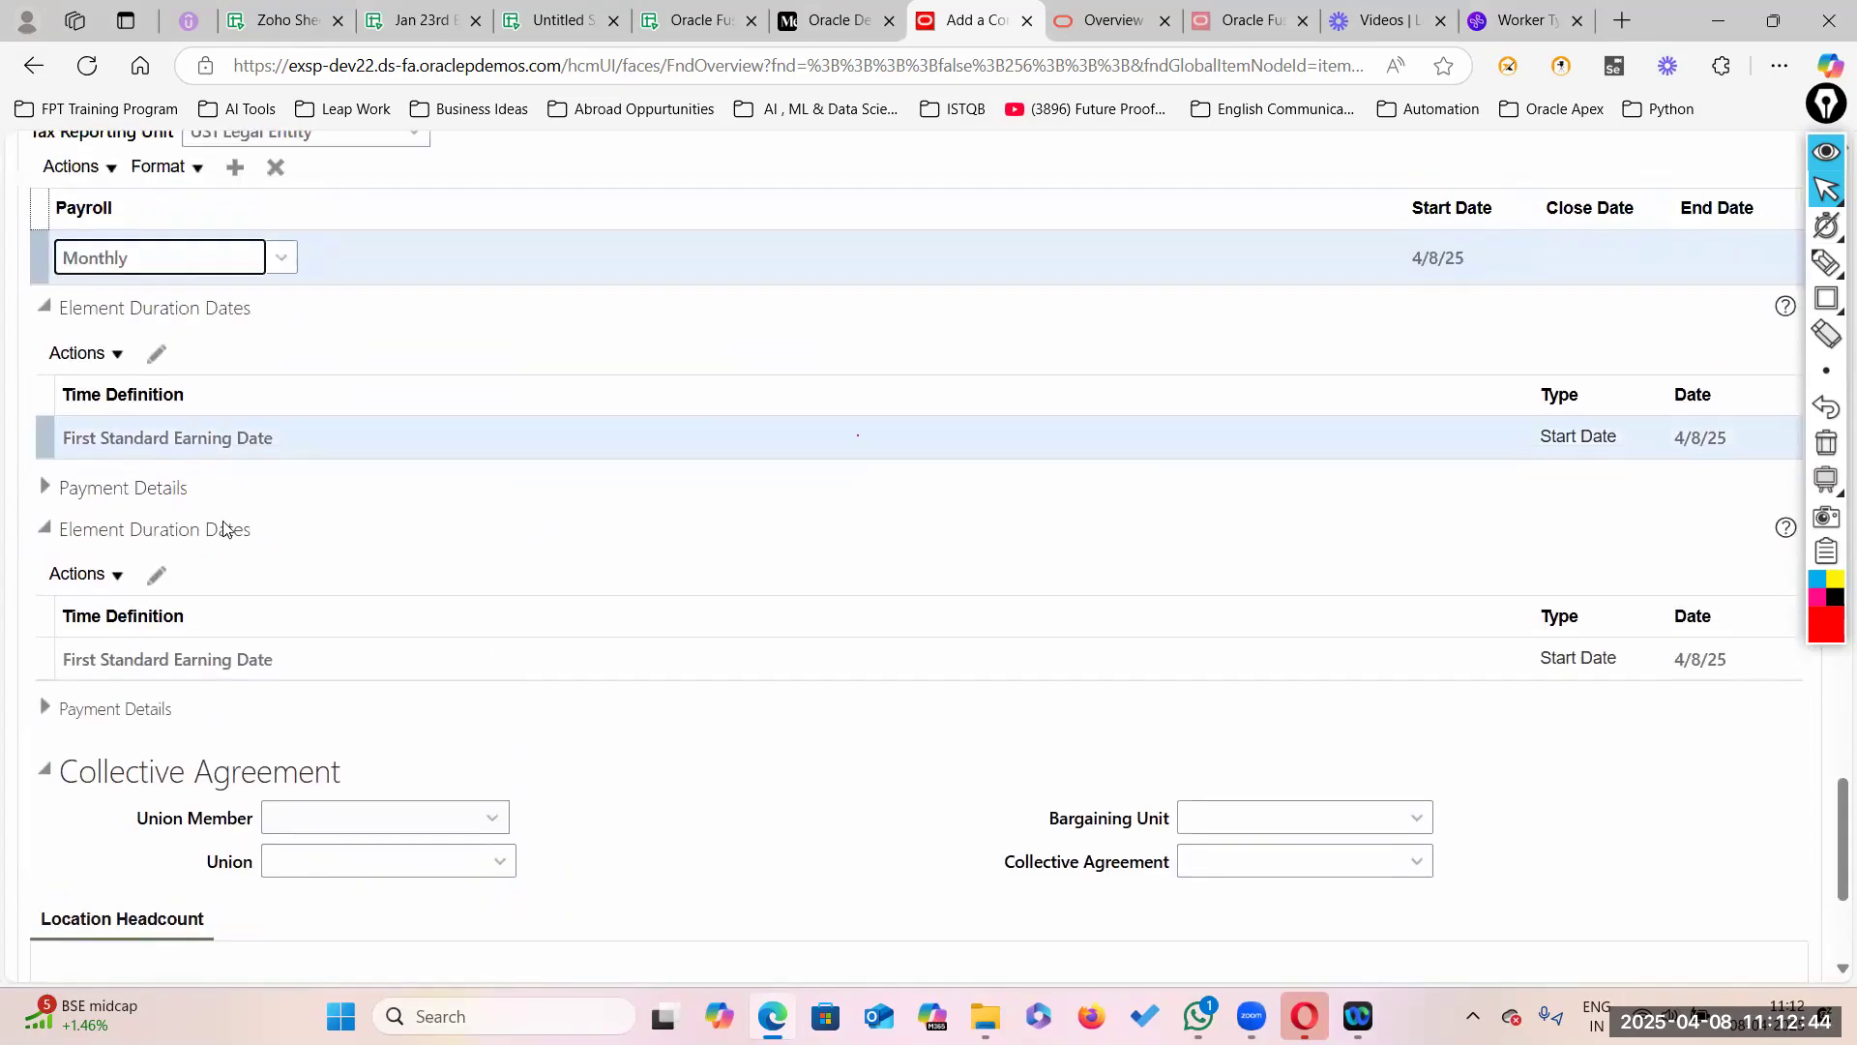
scroll(75, 281, "up", 2)
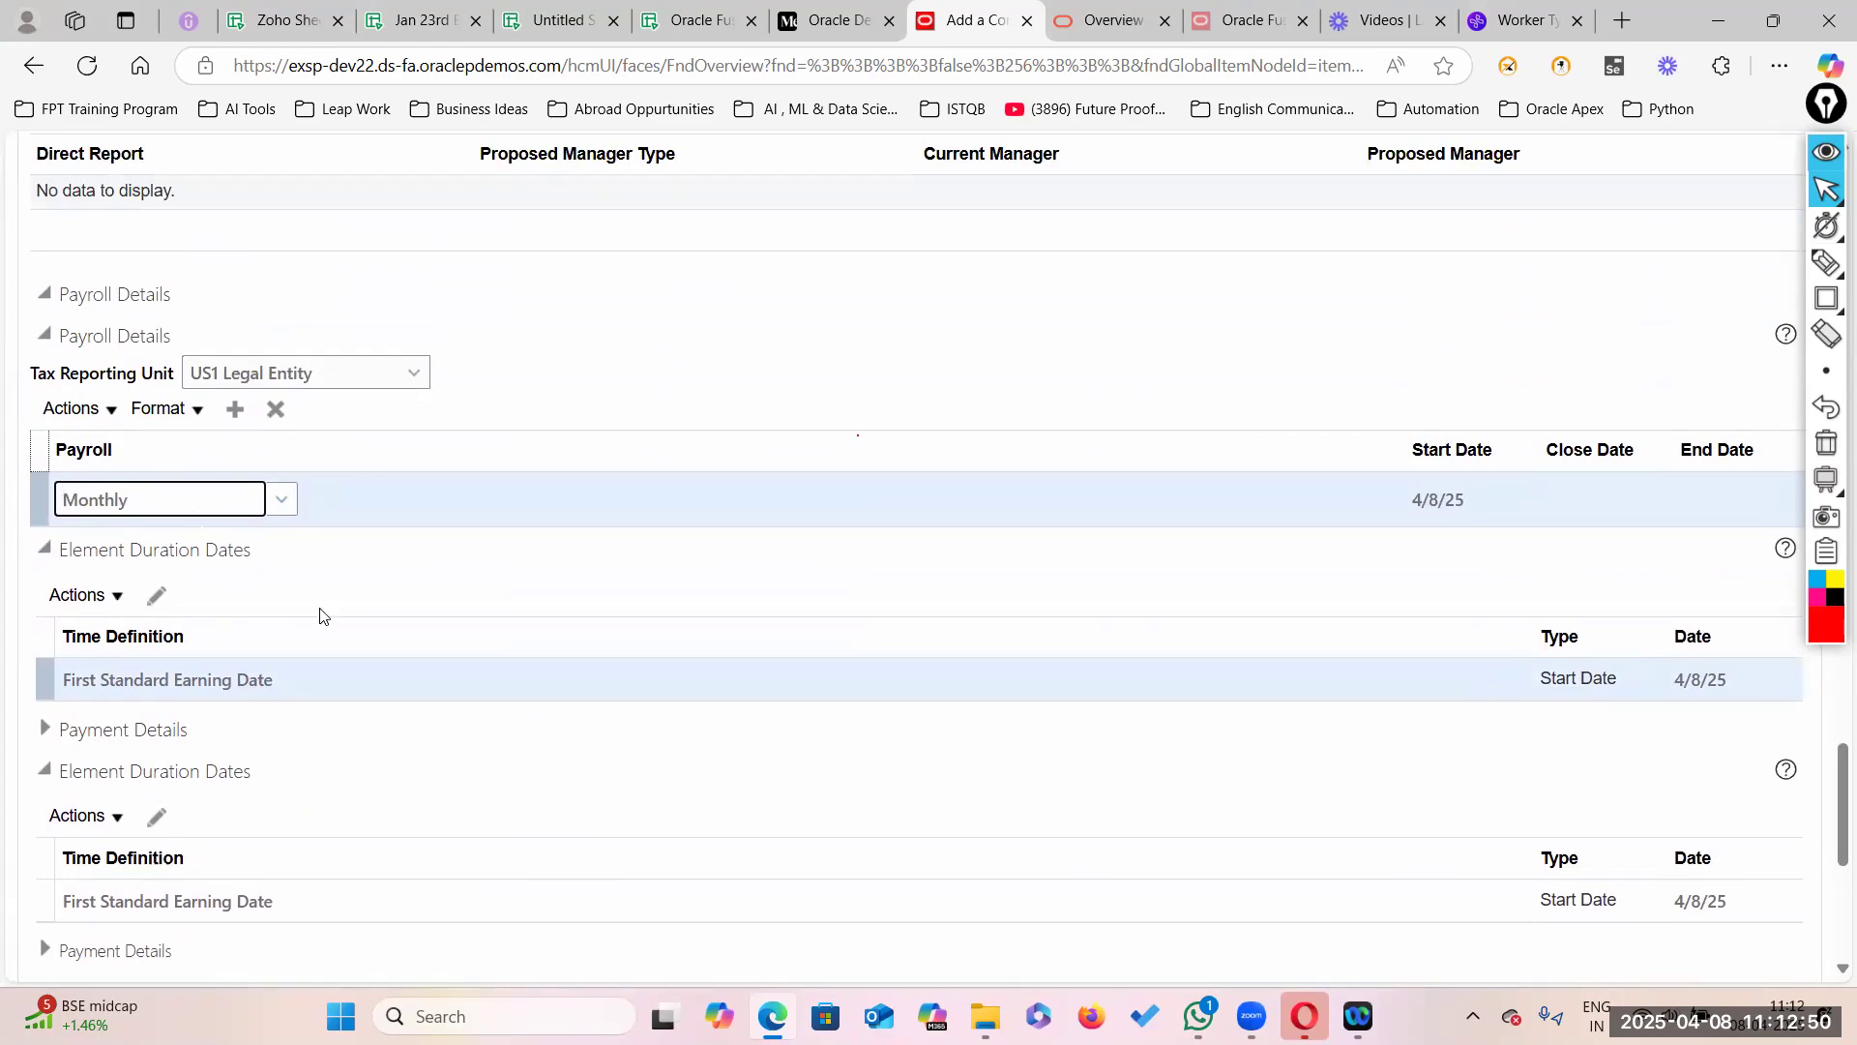
scroll(829, 642, "up", 15)
scroll(977, 478, "up", 10)
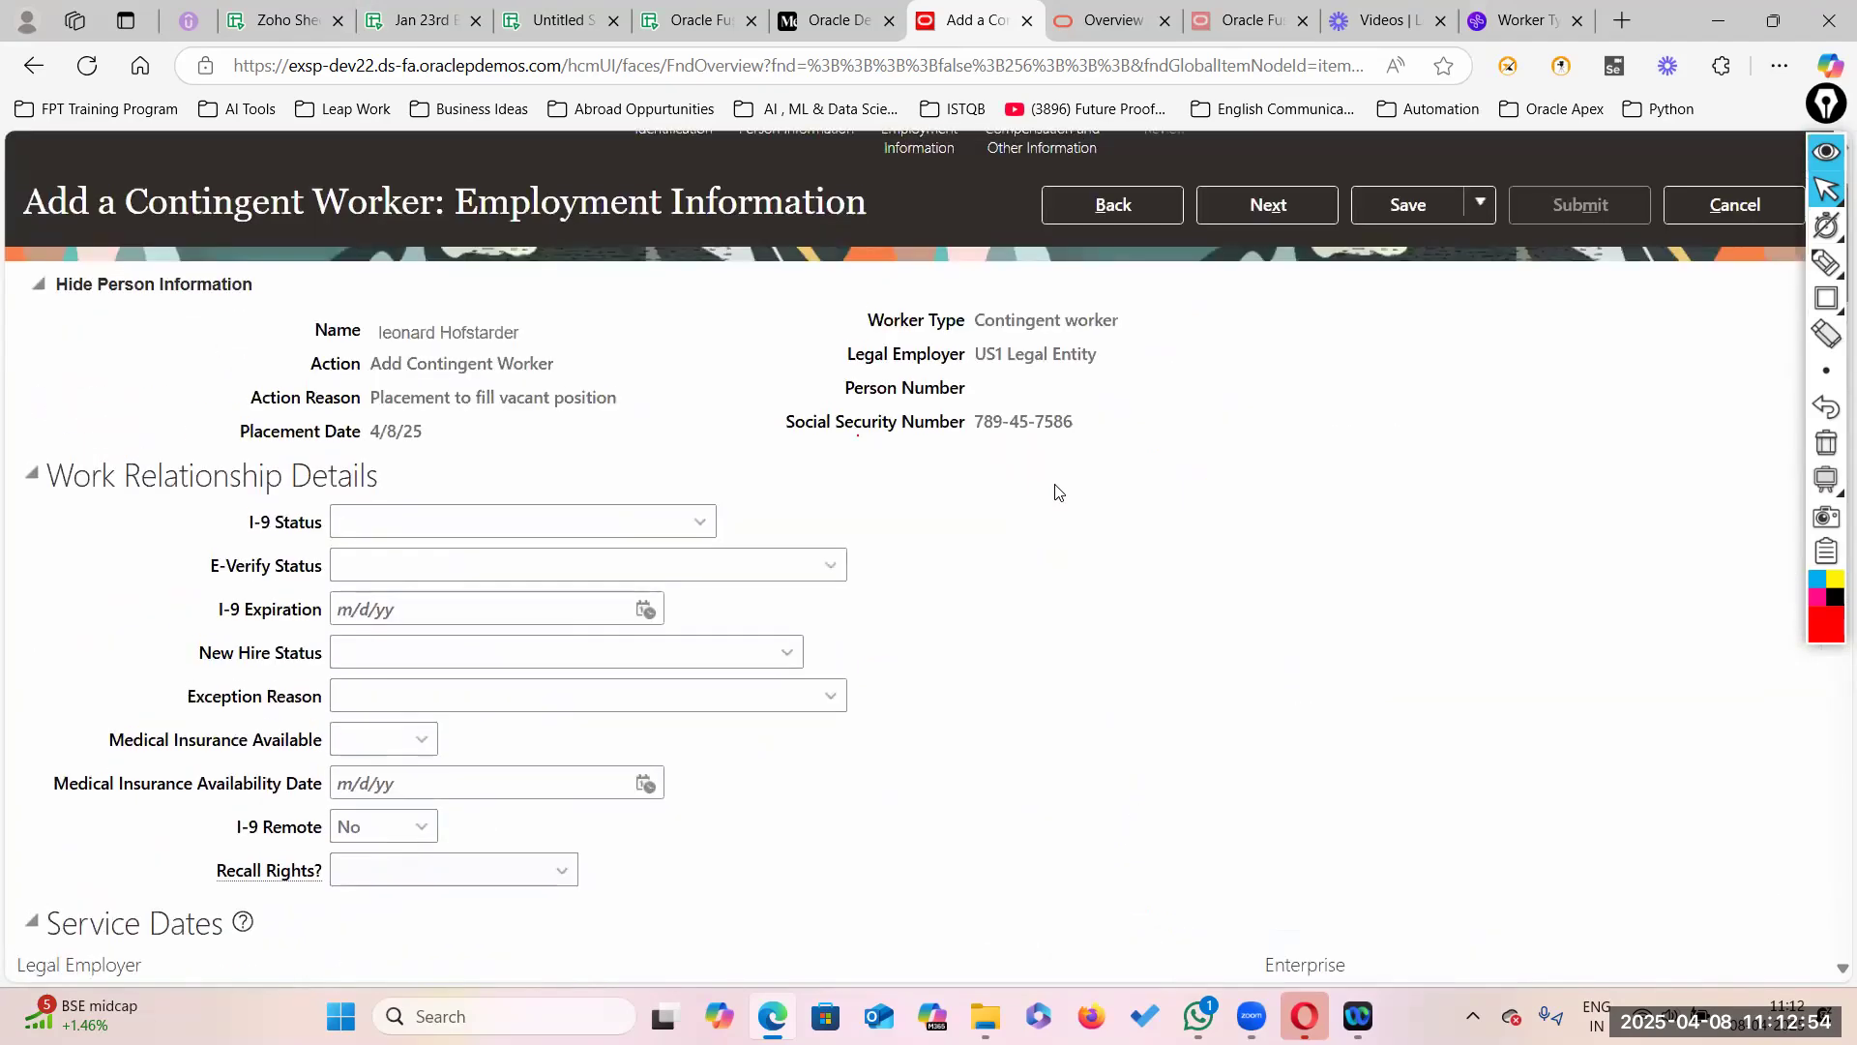
Step: Continue to Compensation and Other Information, and set the salary basis to US1 Annual Salary with a salary amount of 50,000
left_click(1266, 372)
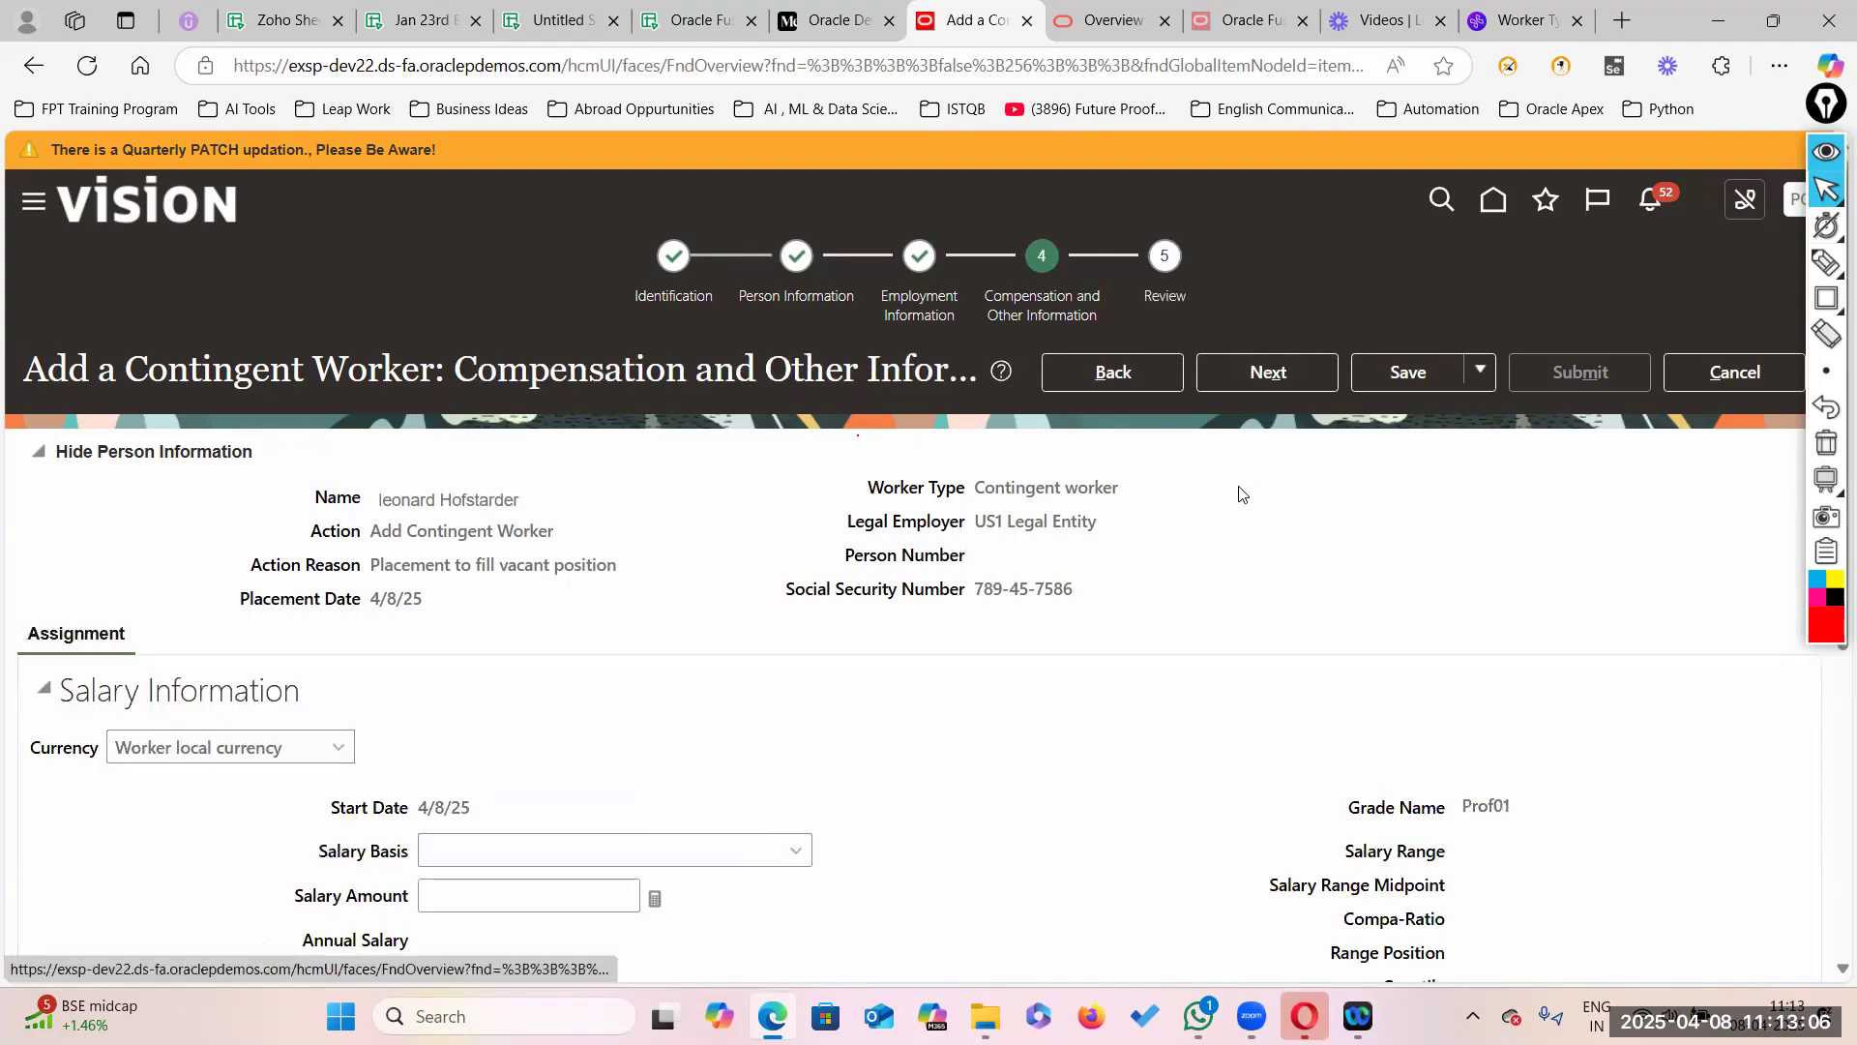
scroll(1123, 639, "down", 5)
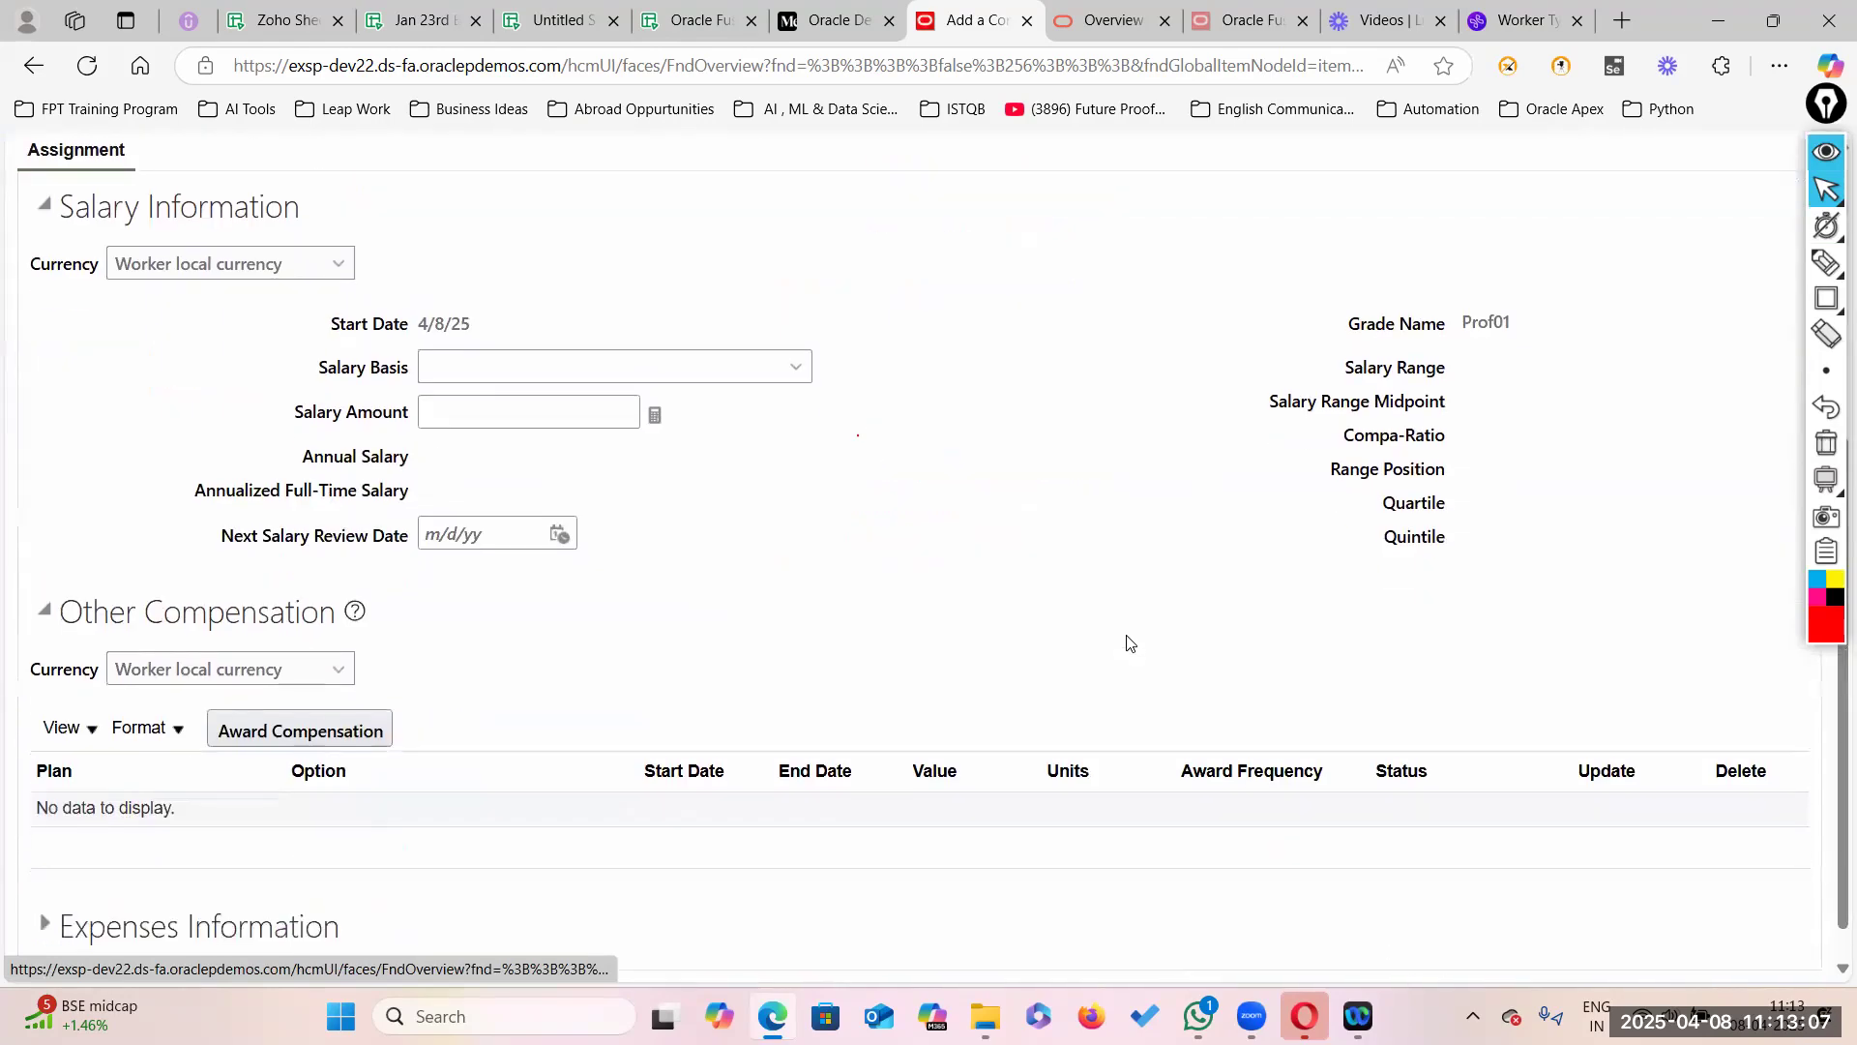
left_click(800, 370)
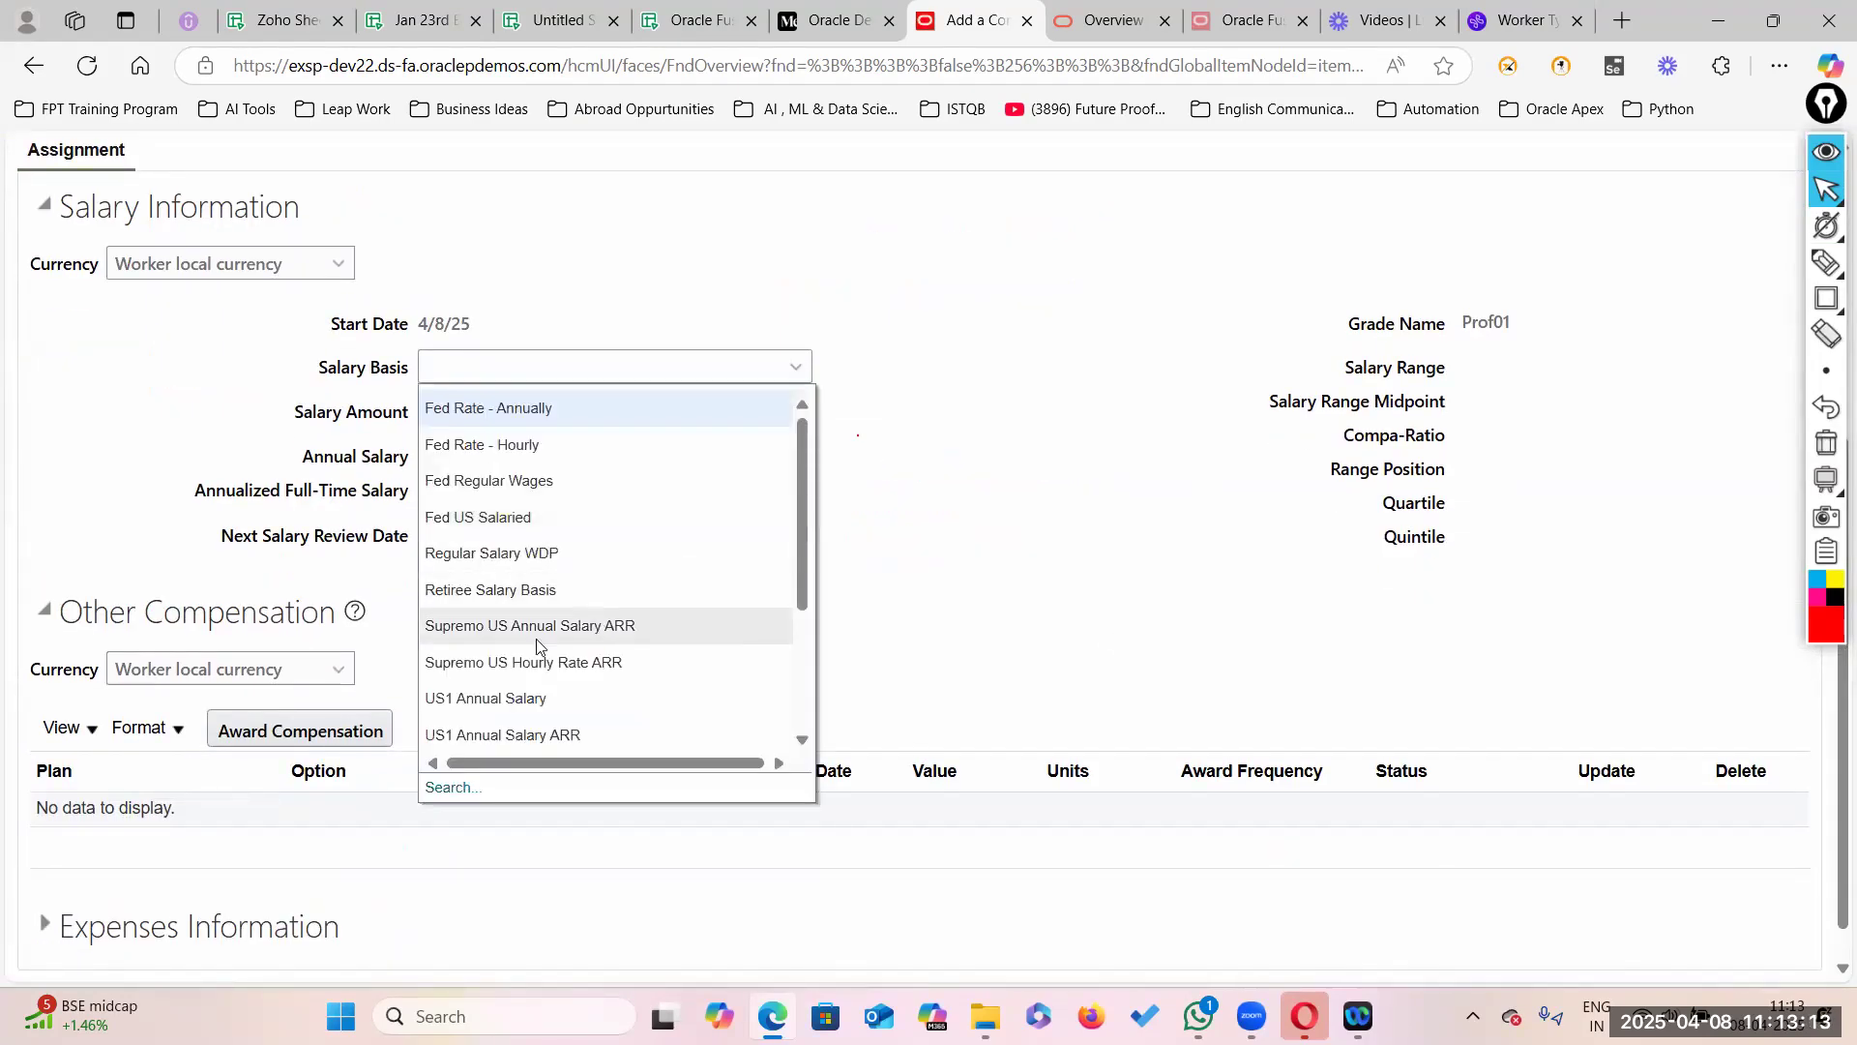
left_click(523, 711)
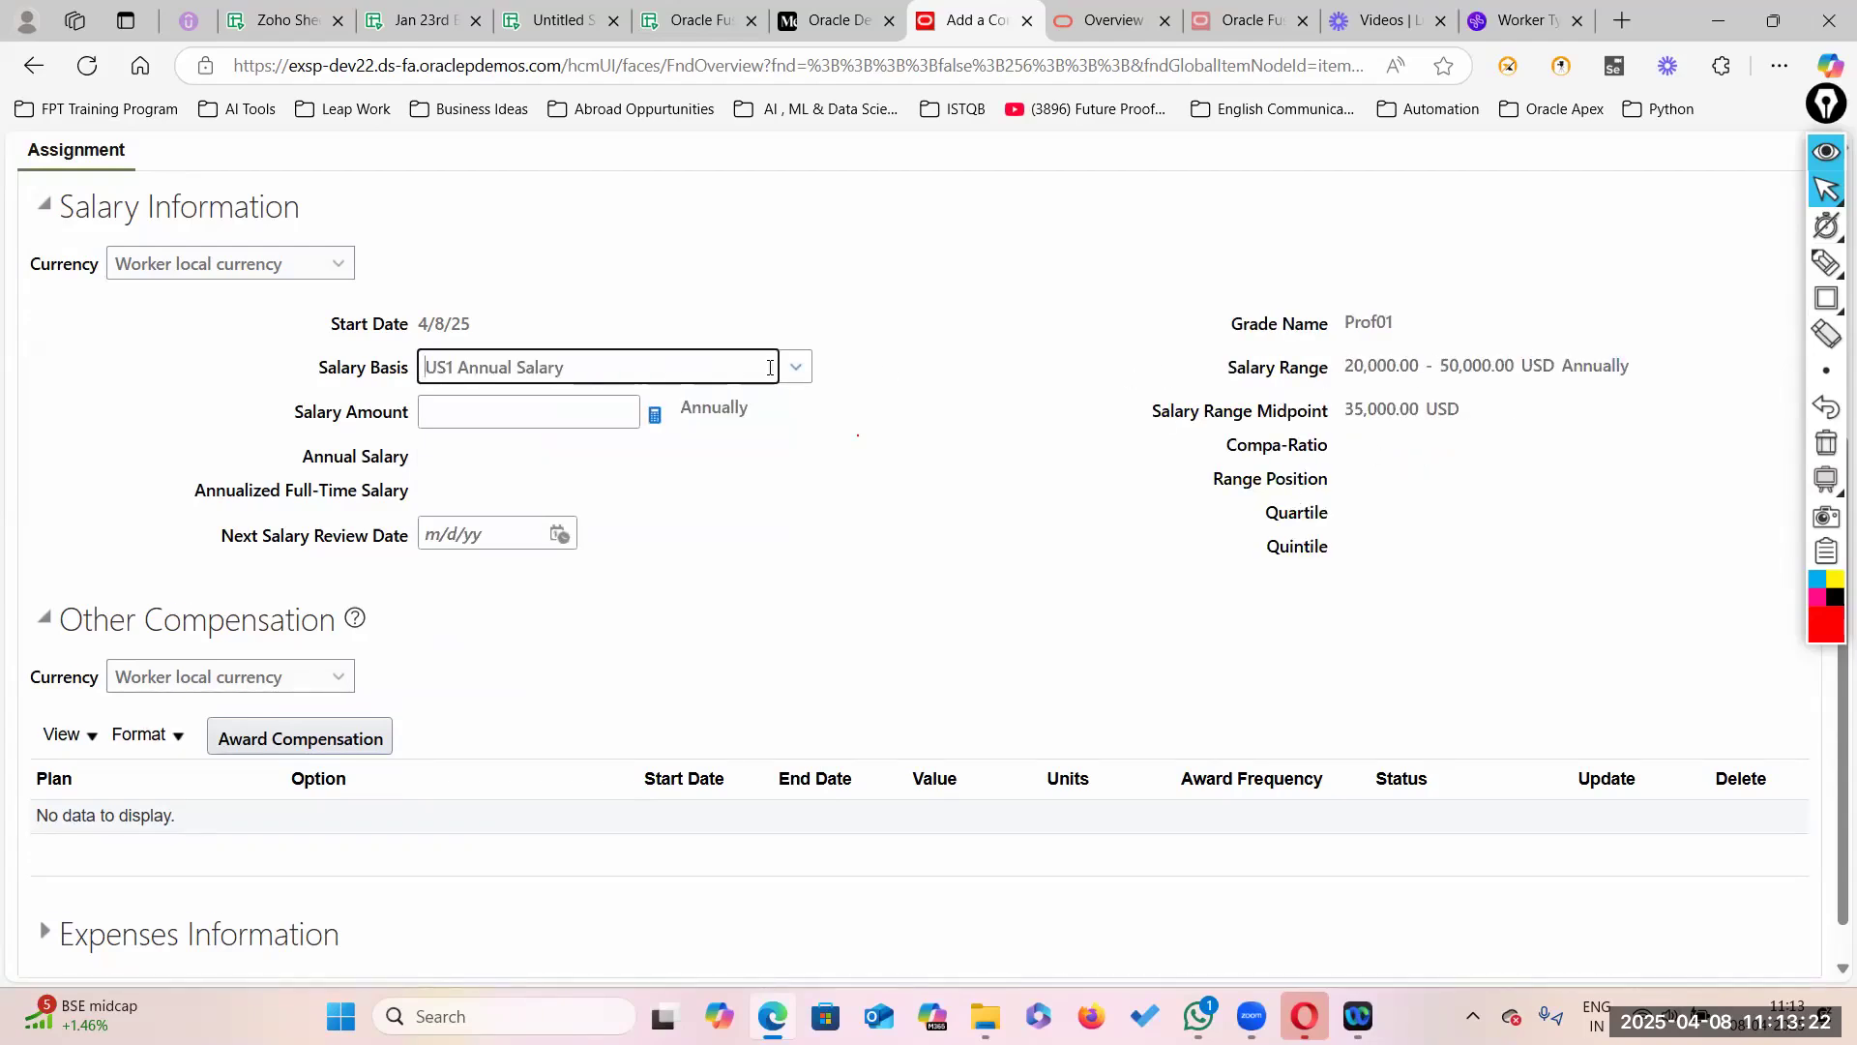
left_click(596, 407)
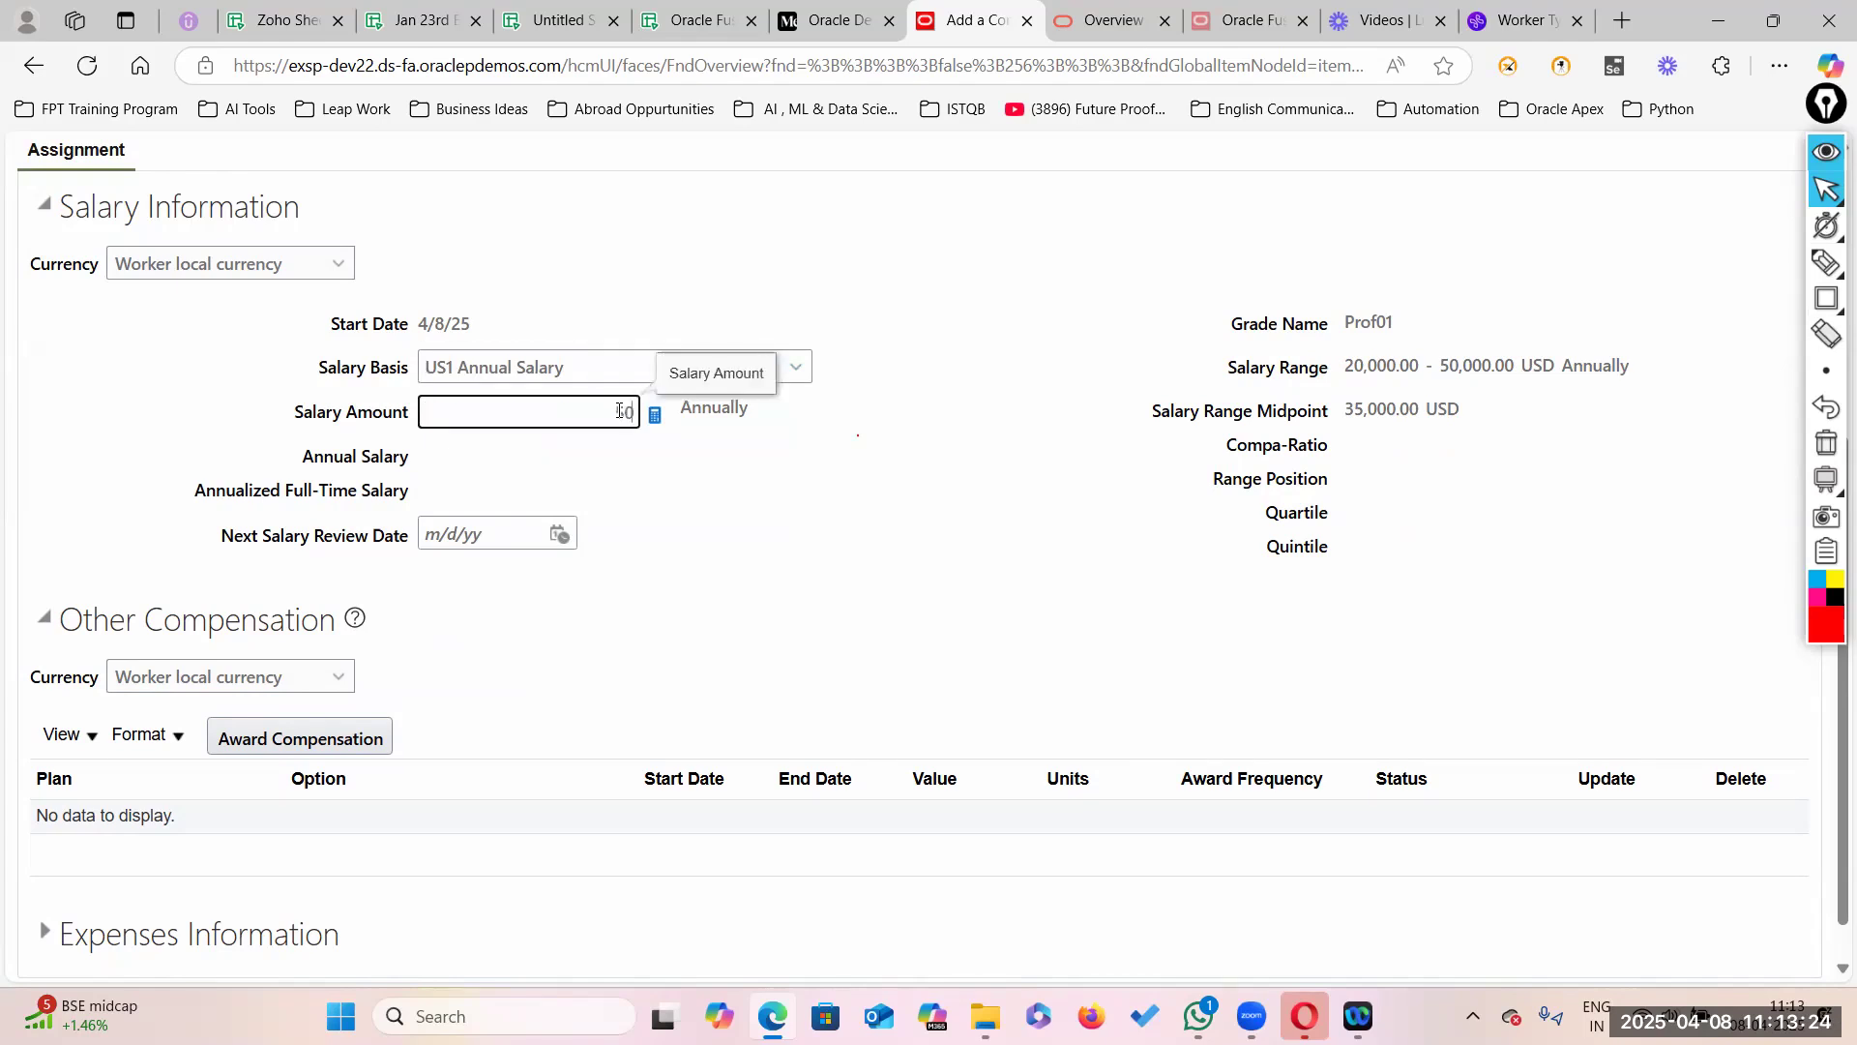
left_click(968, 677)
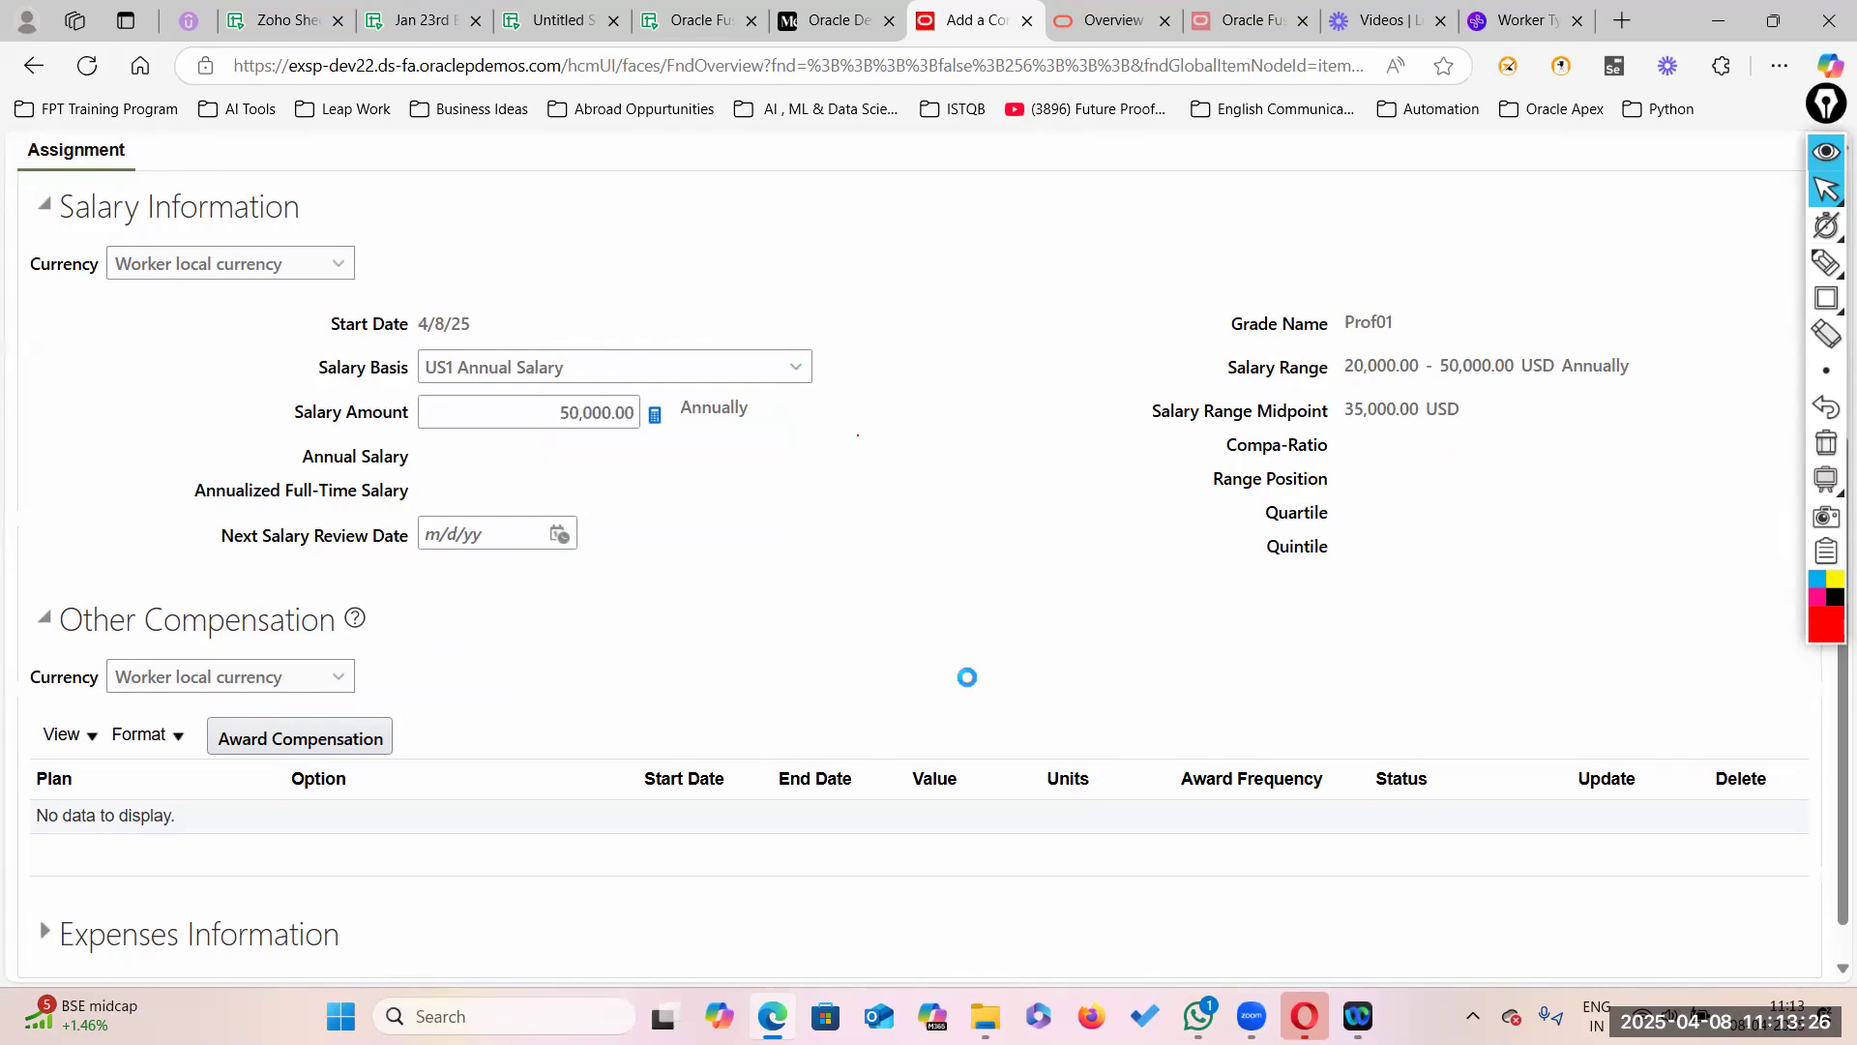
left_click_drag(1202, 478, 1339, 478)
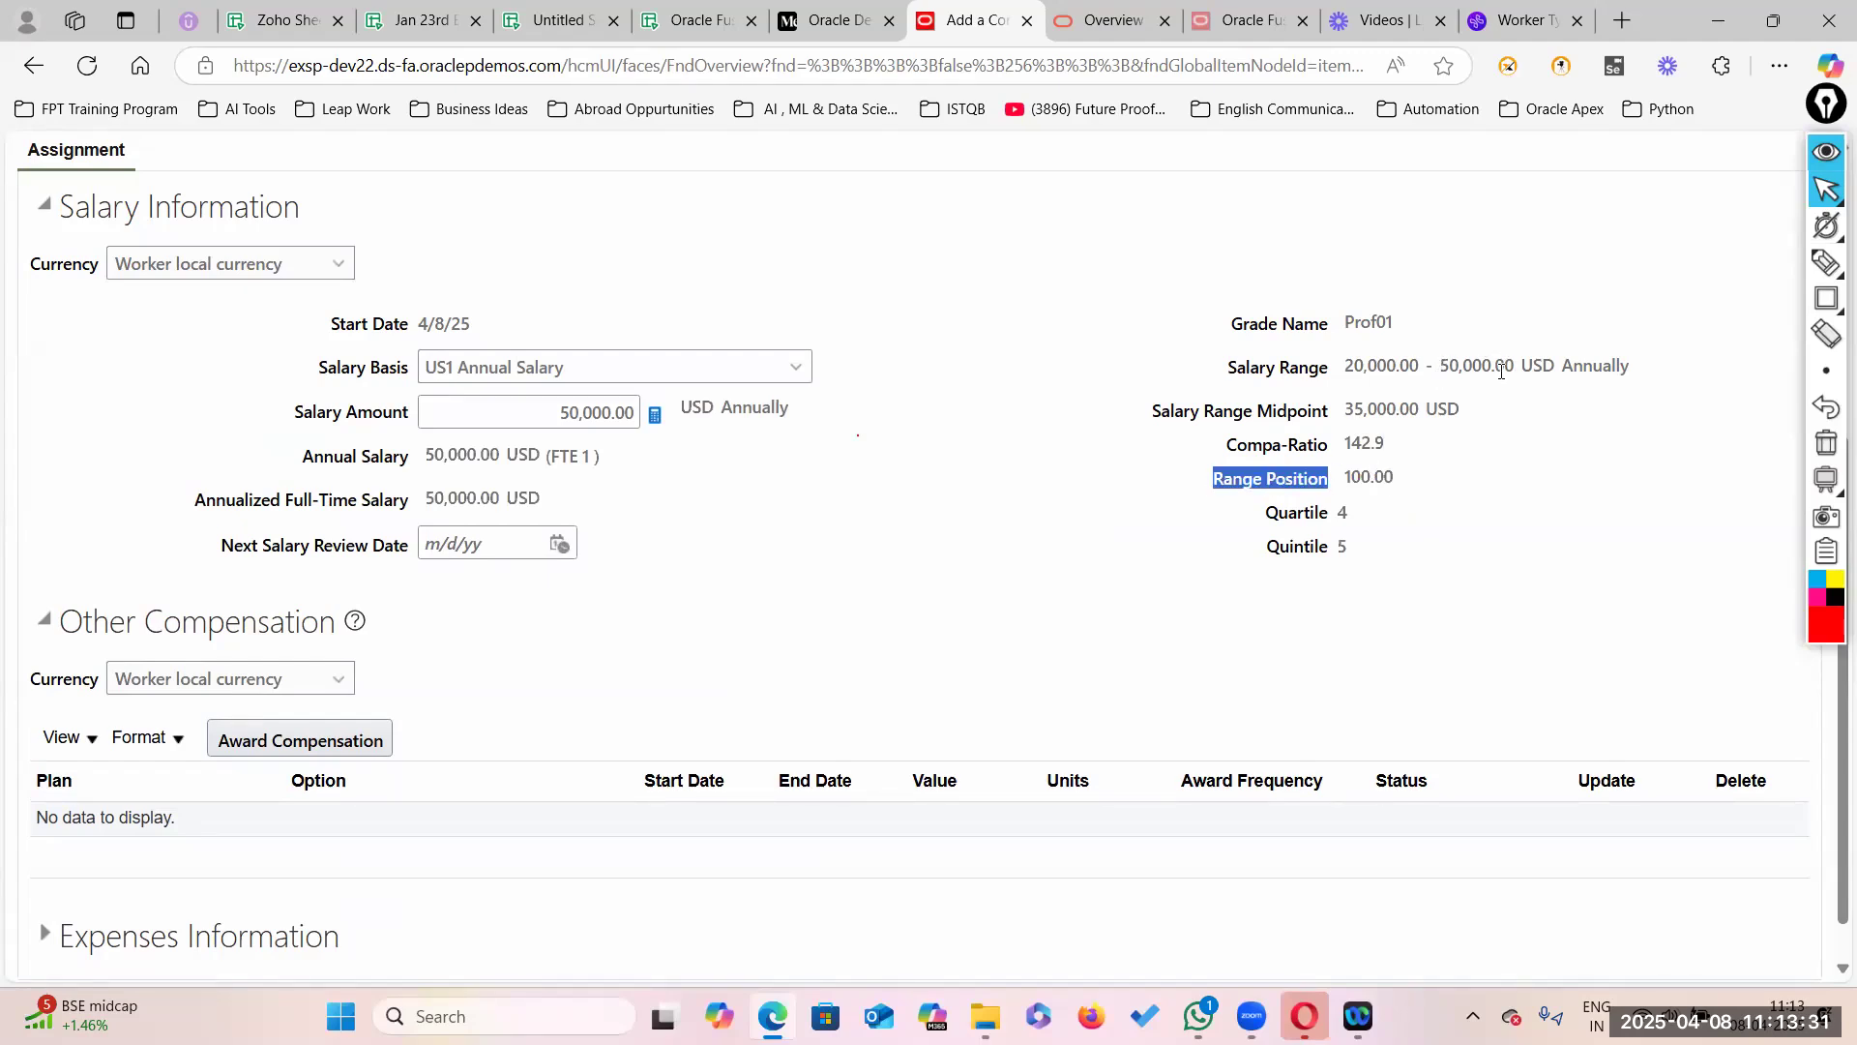
Step: Proceed to the Review stage and look over the contingent worker's entered details
scroll(908, 621, "up", 5)
left_click(1301, 379)
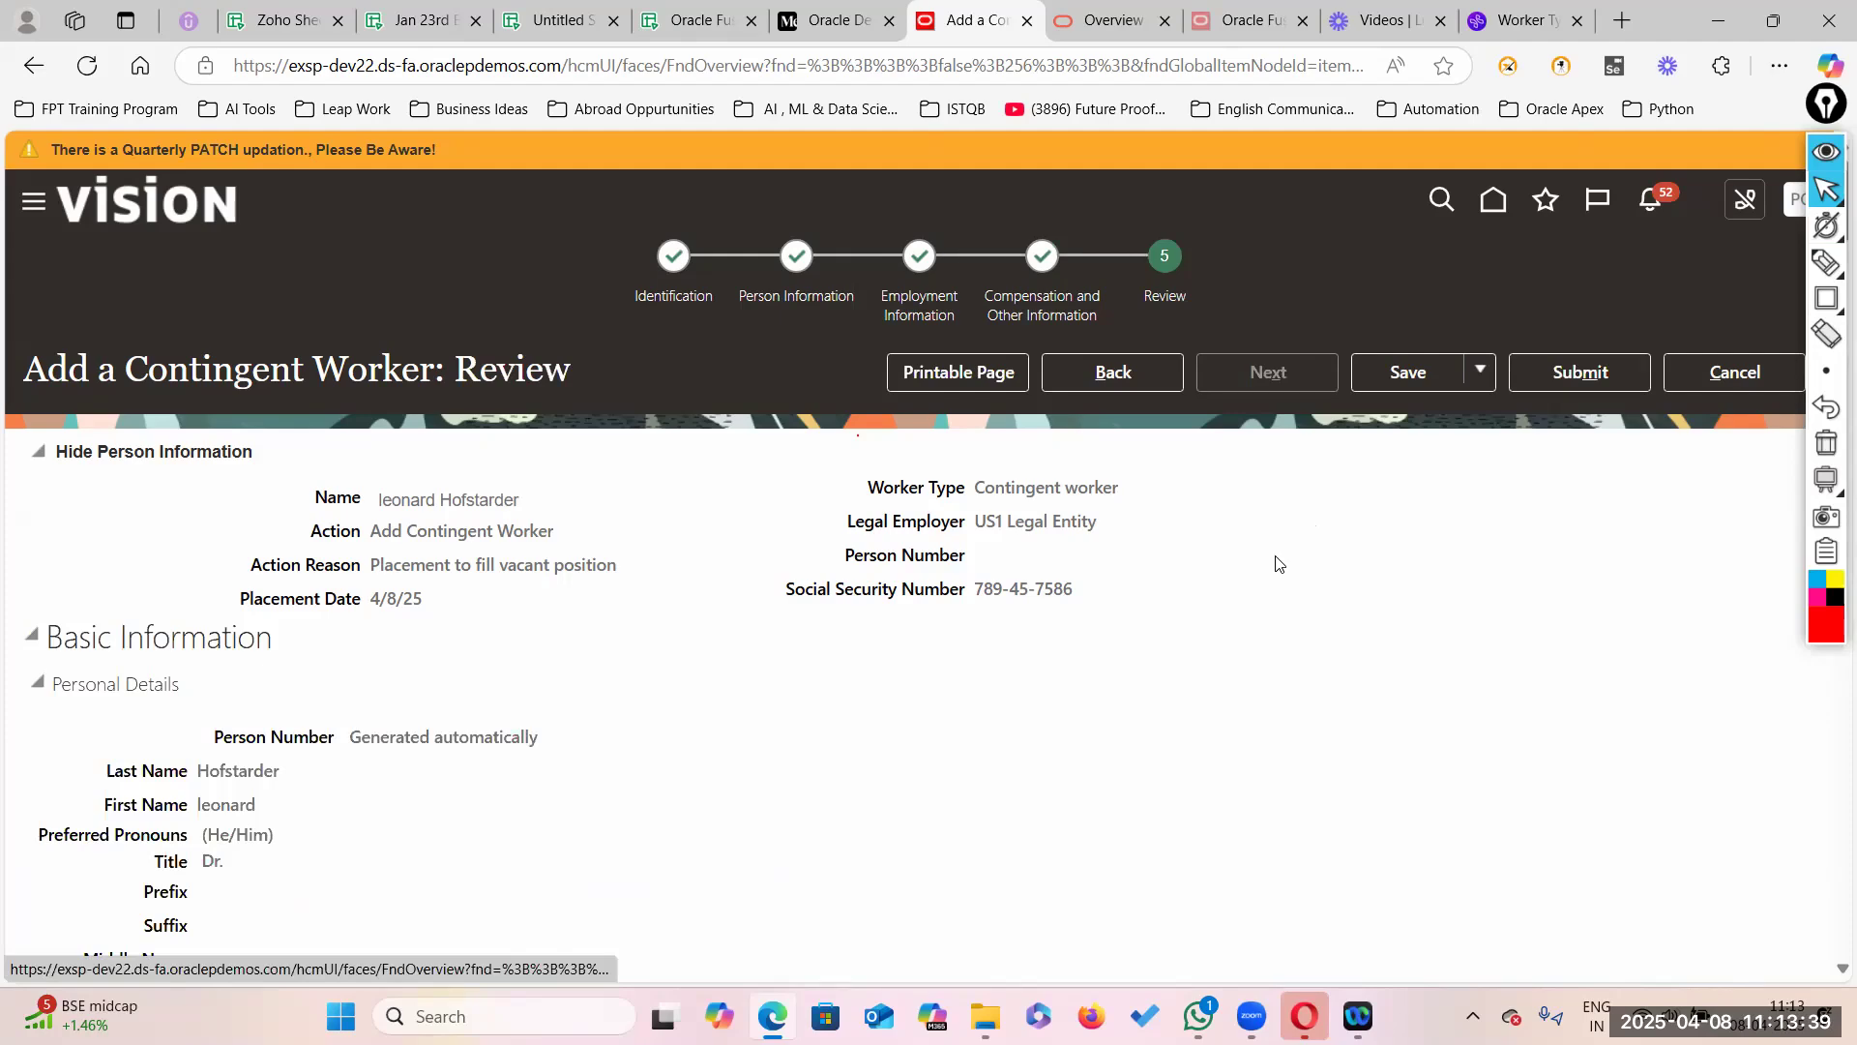
scroll(1273, 564, "down", 7)
scroll(1059, 689, "up", 8)
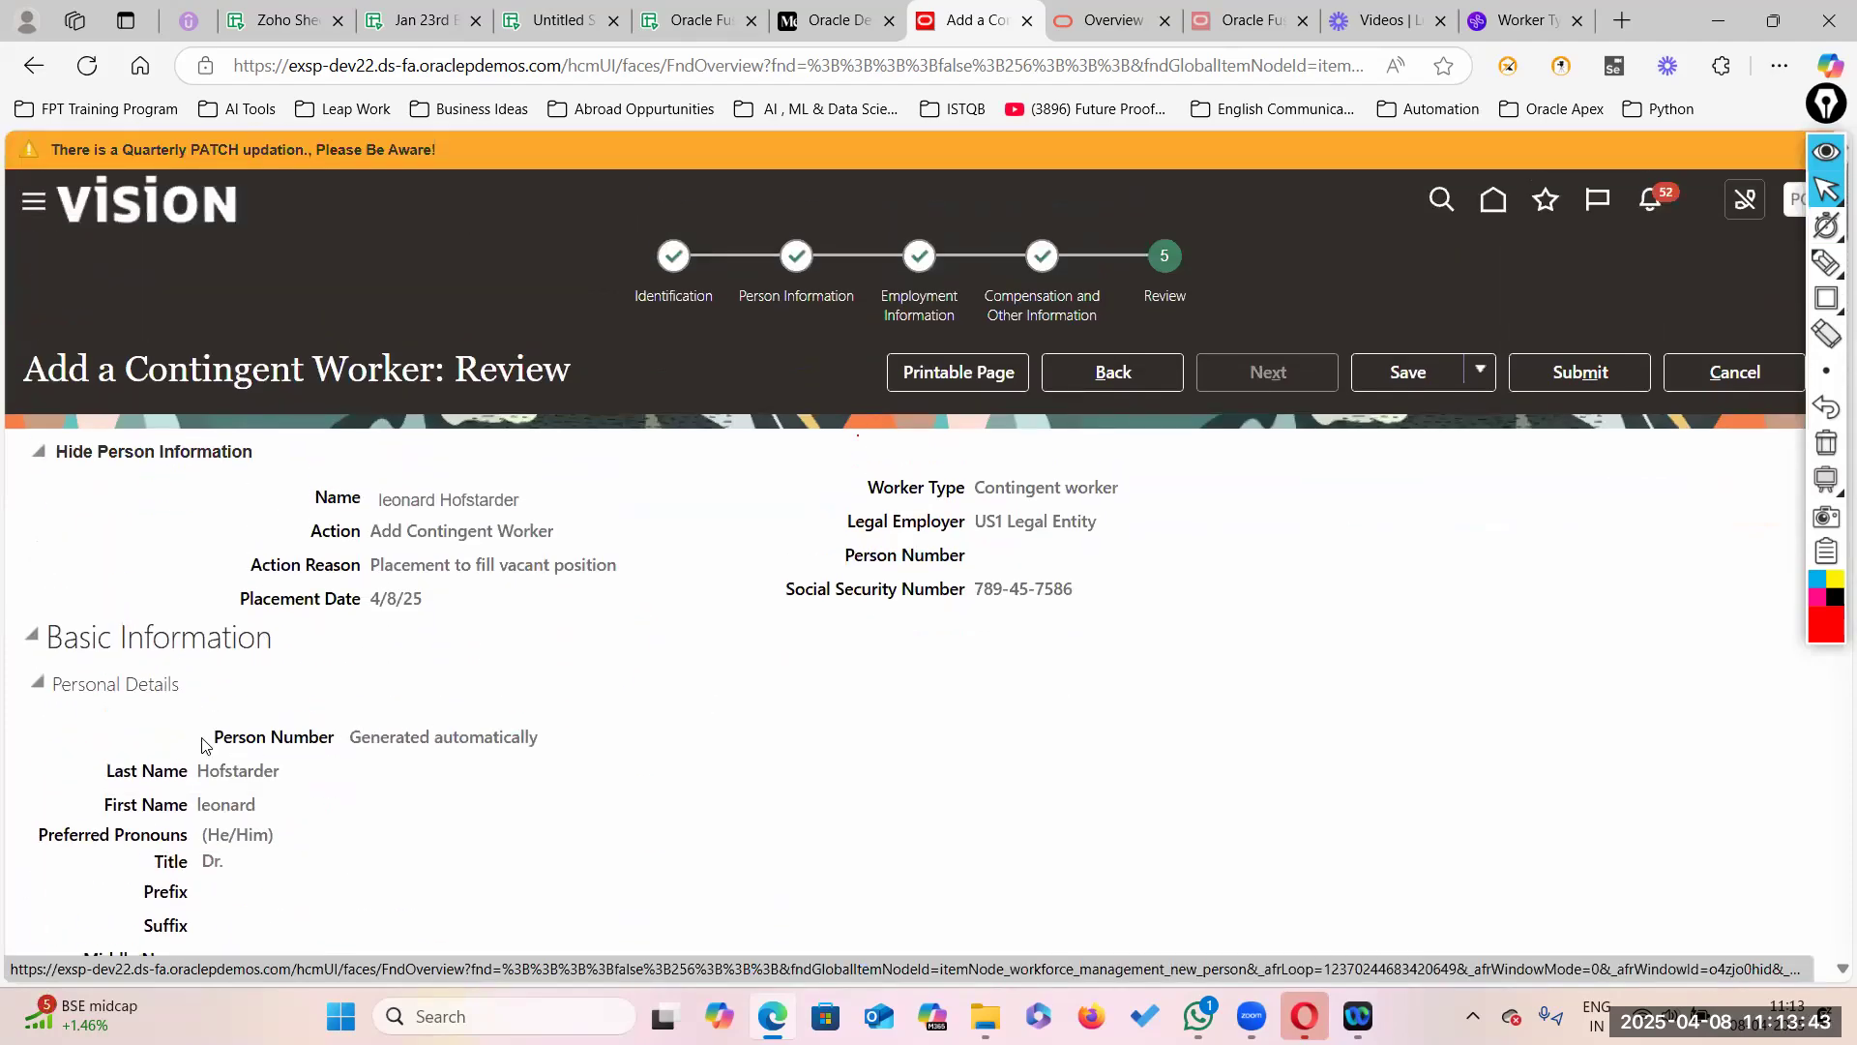
Step: Mark the Person Number line under Personal Details with a red rectangle annotation
left_click(1826, 299)
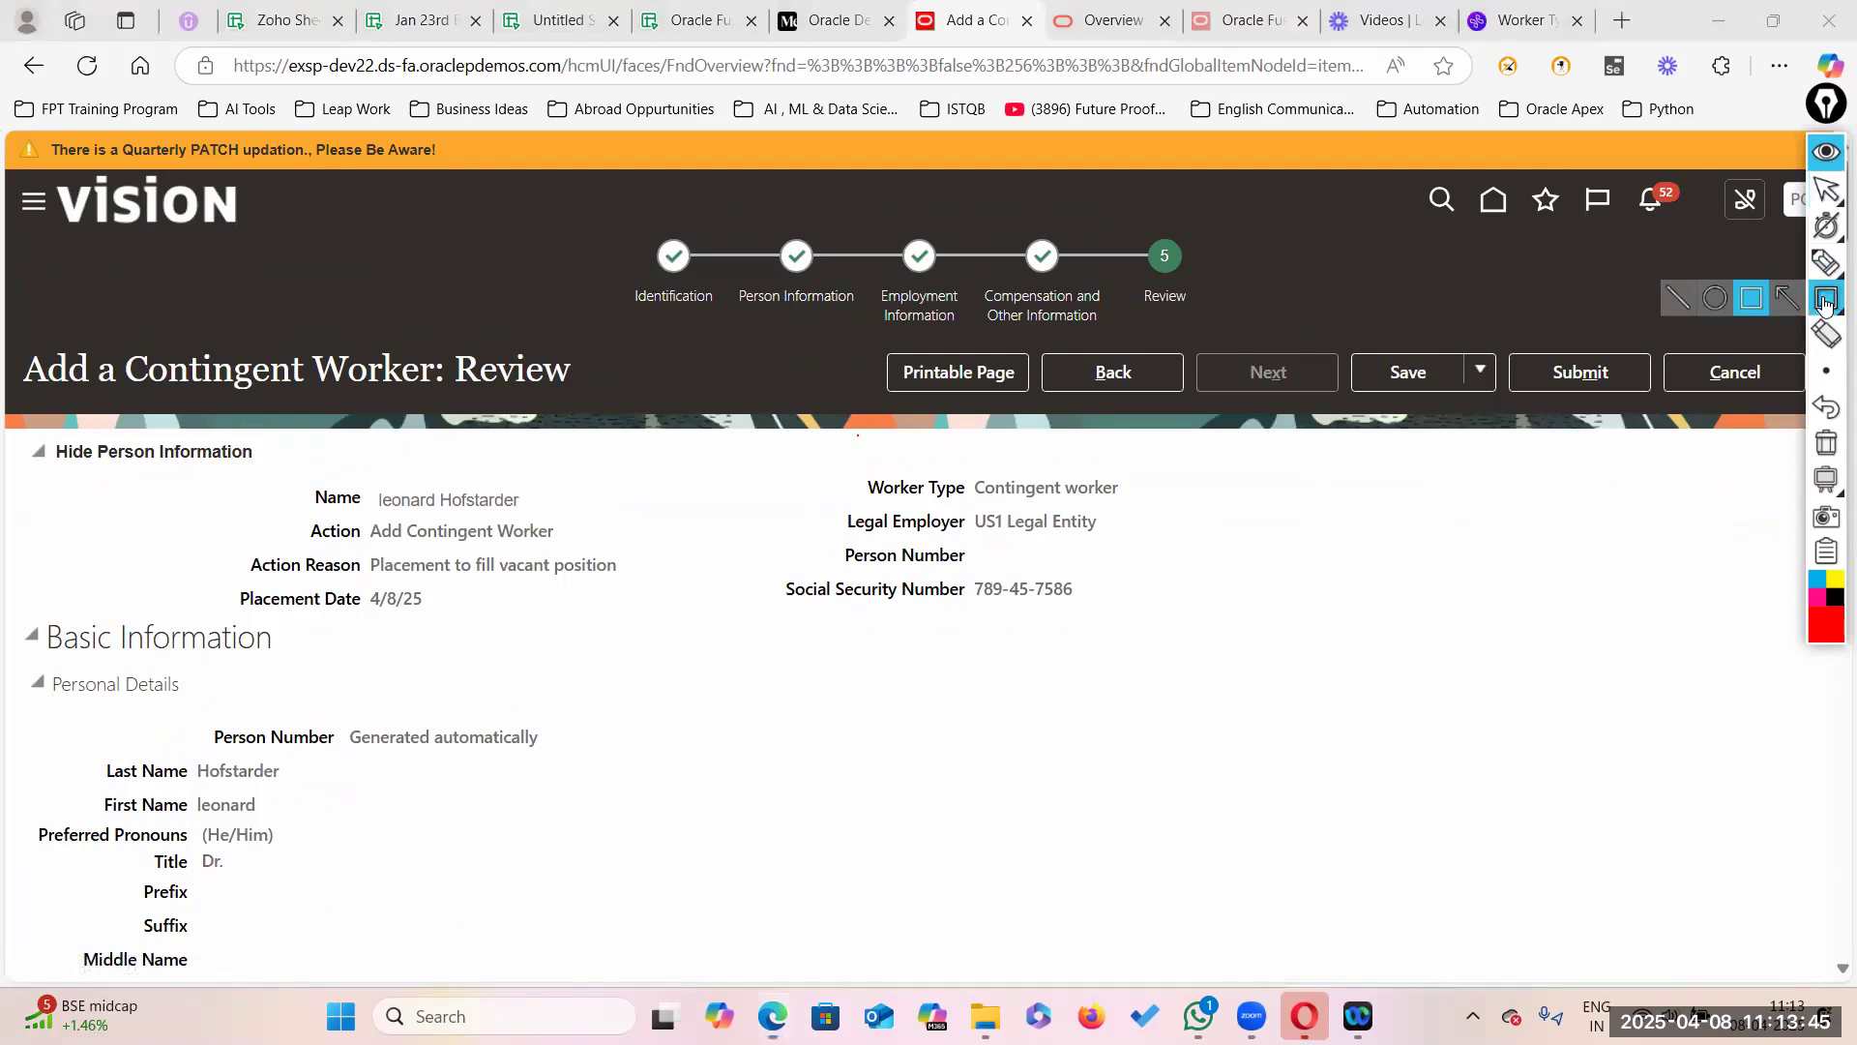
left_click(1834, 627)
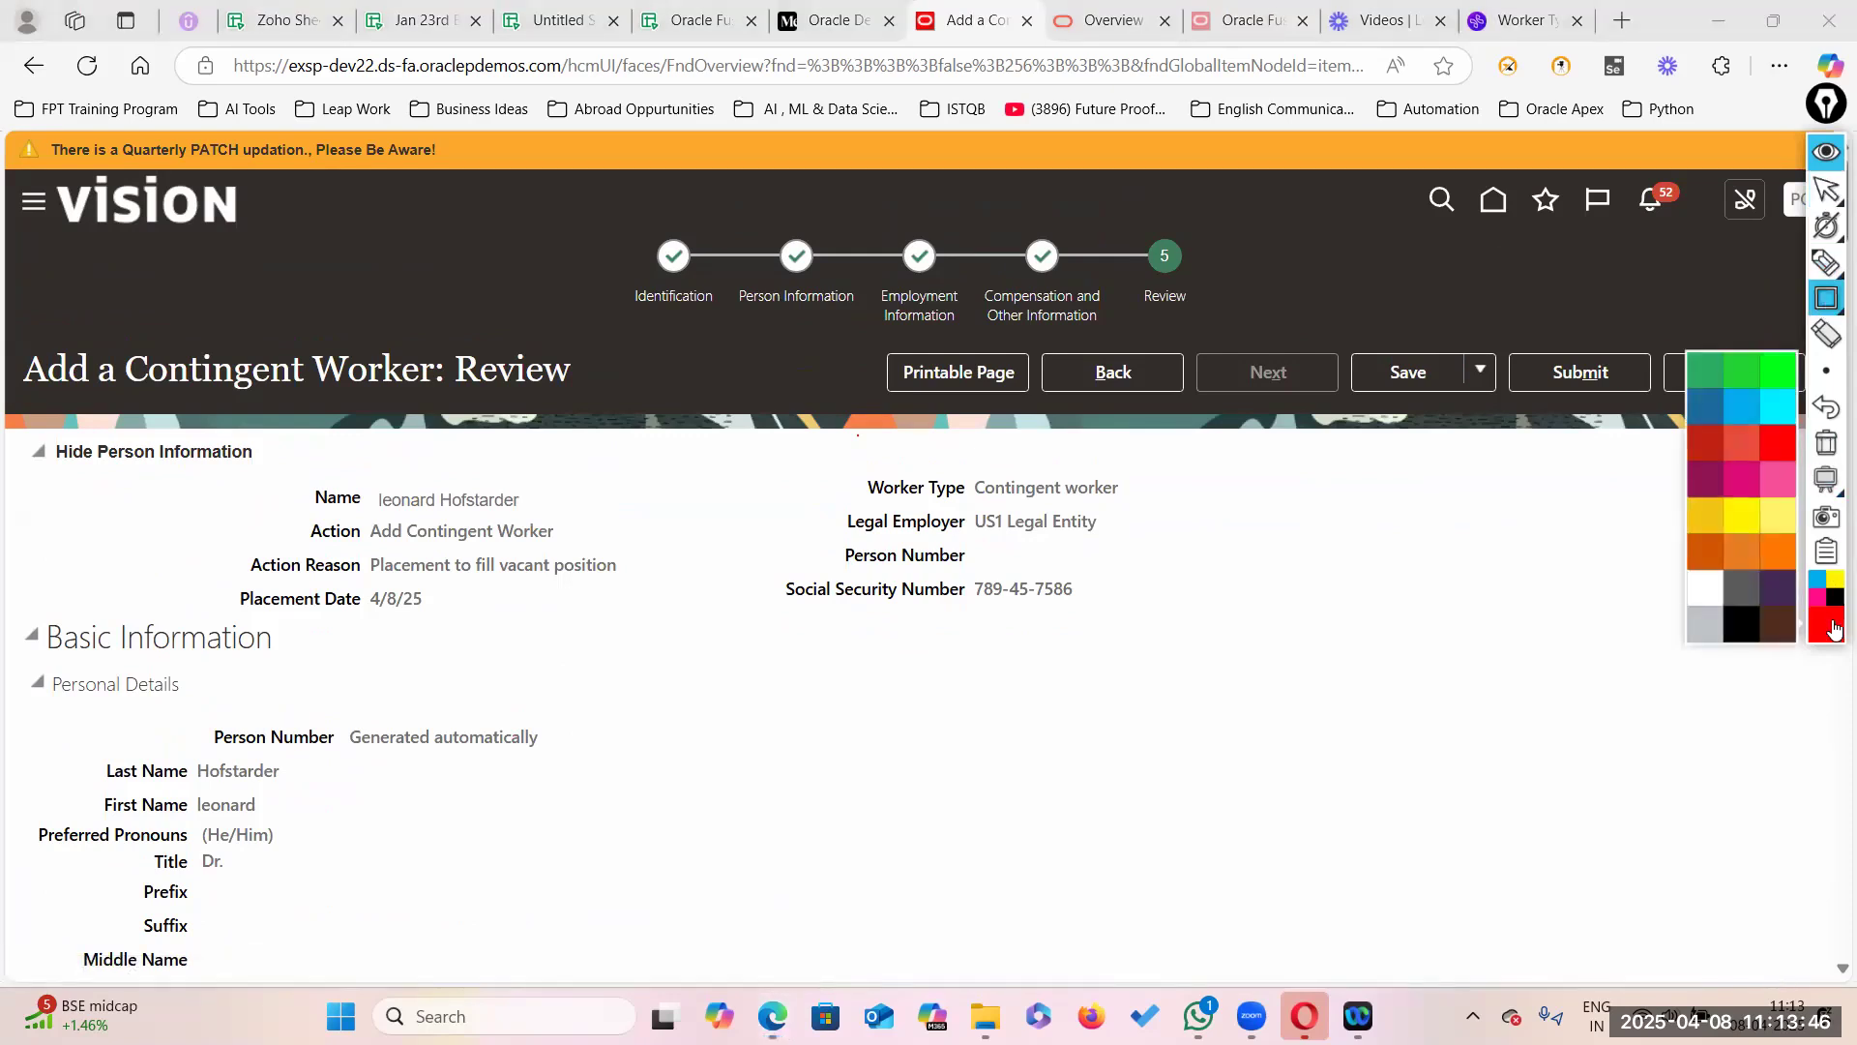
left_click(1778, 440)
left_click_drag(191, 716, 560, 755)
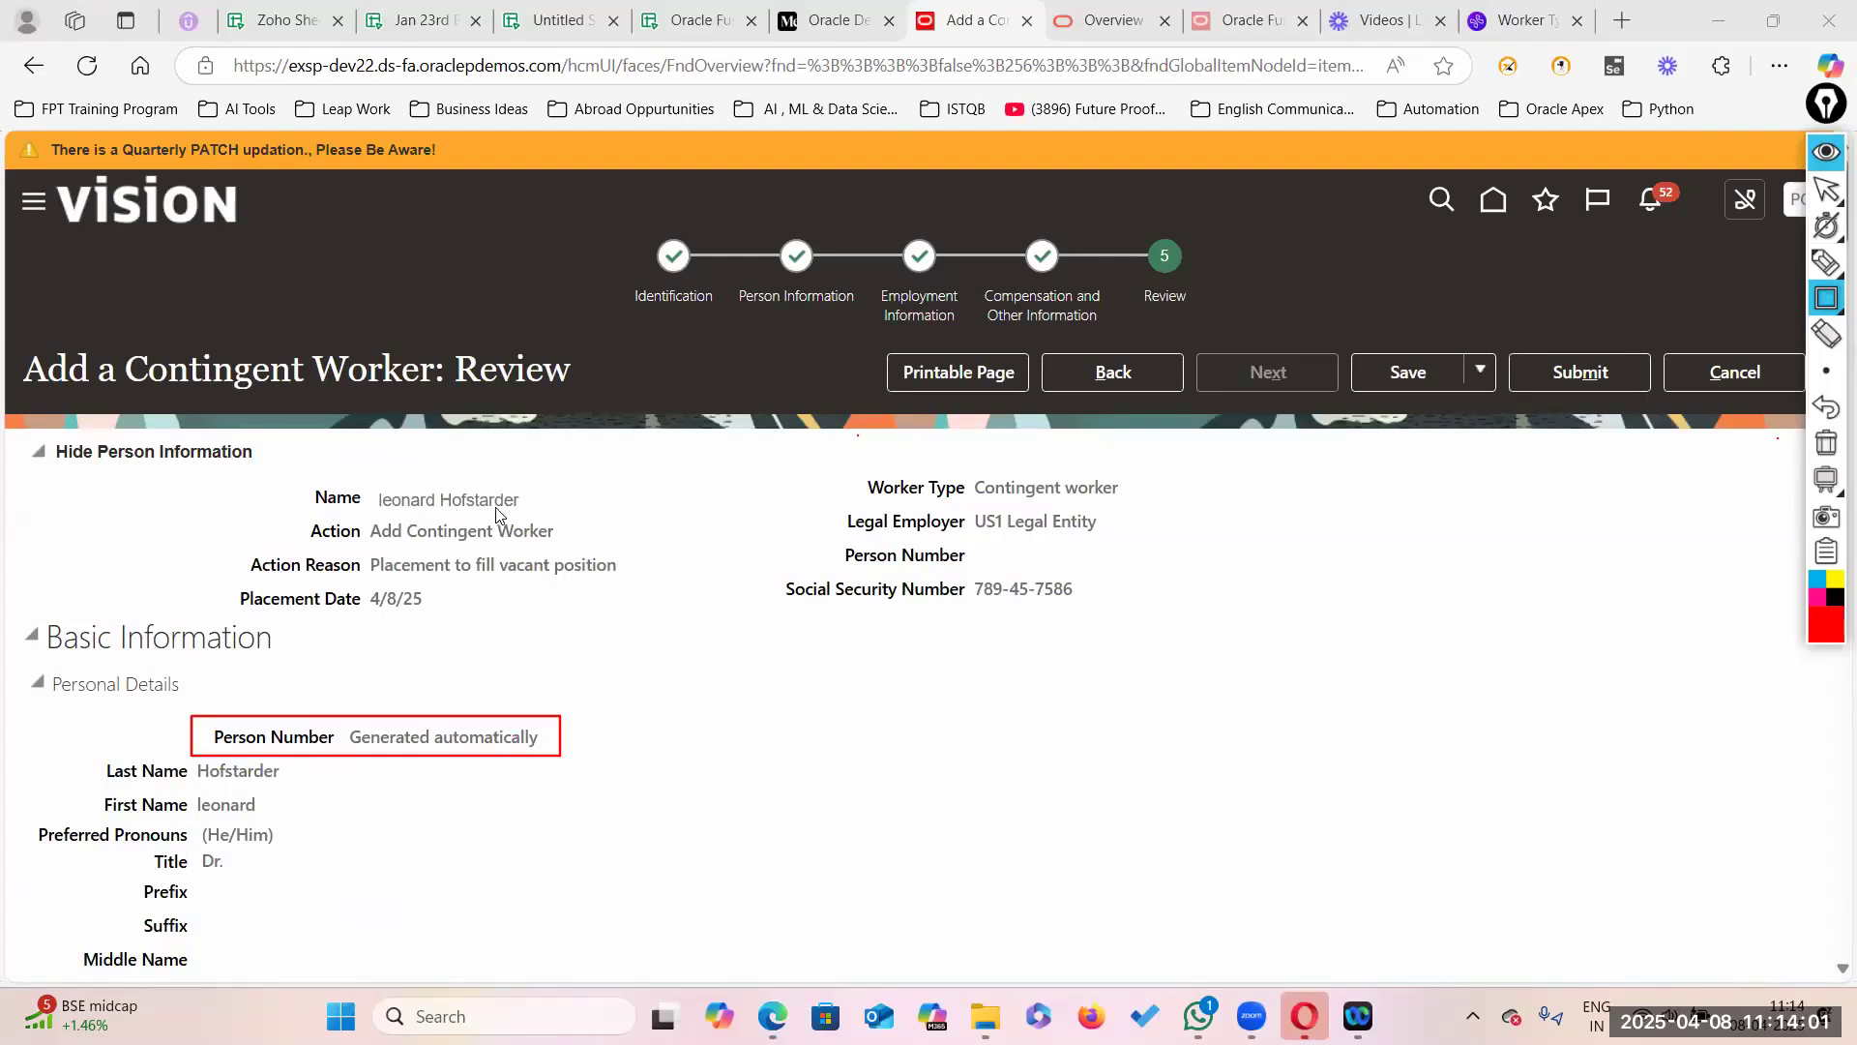
Step: Submit the contingent worker request with confirmation, and clear the on-screen annotation
left_click(1558, 382)
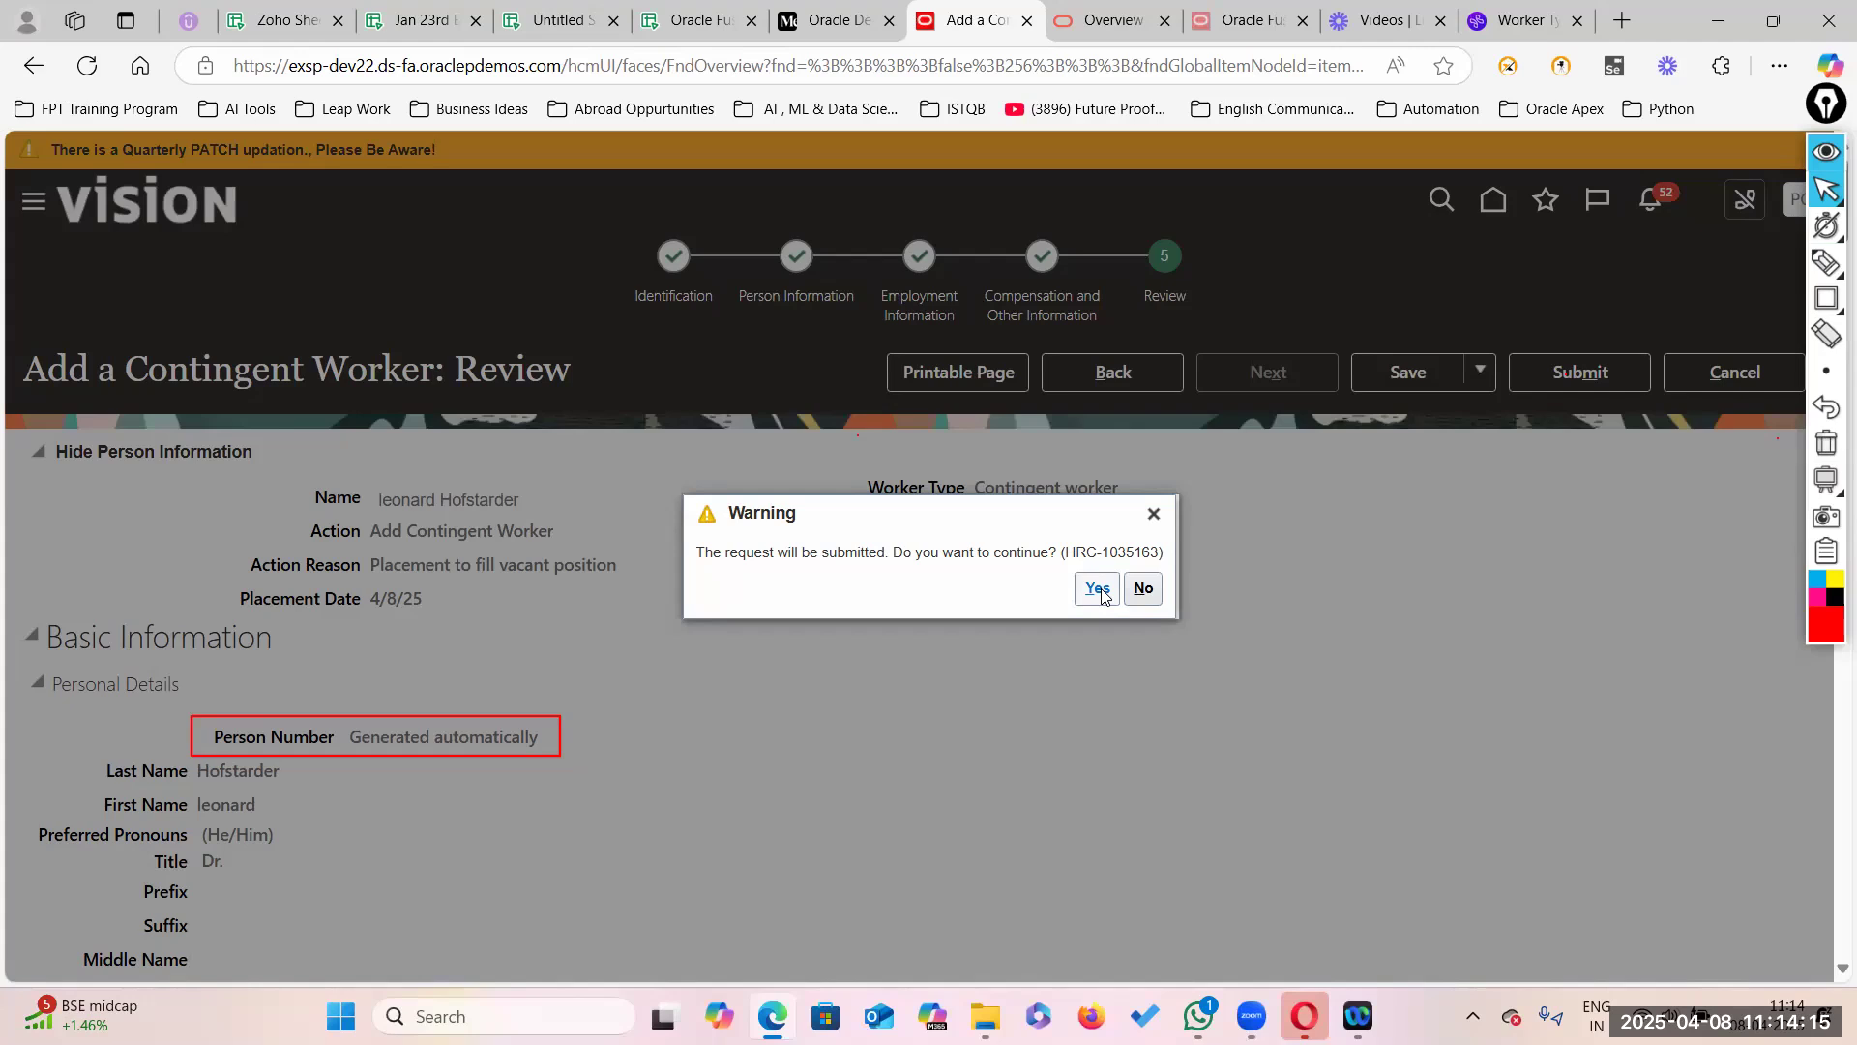
left_click(1098, 589)
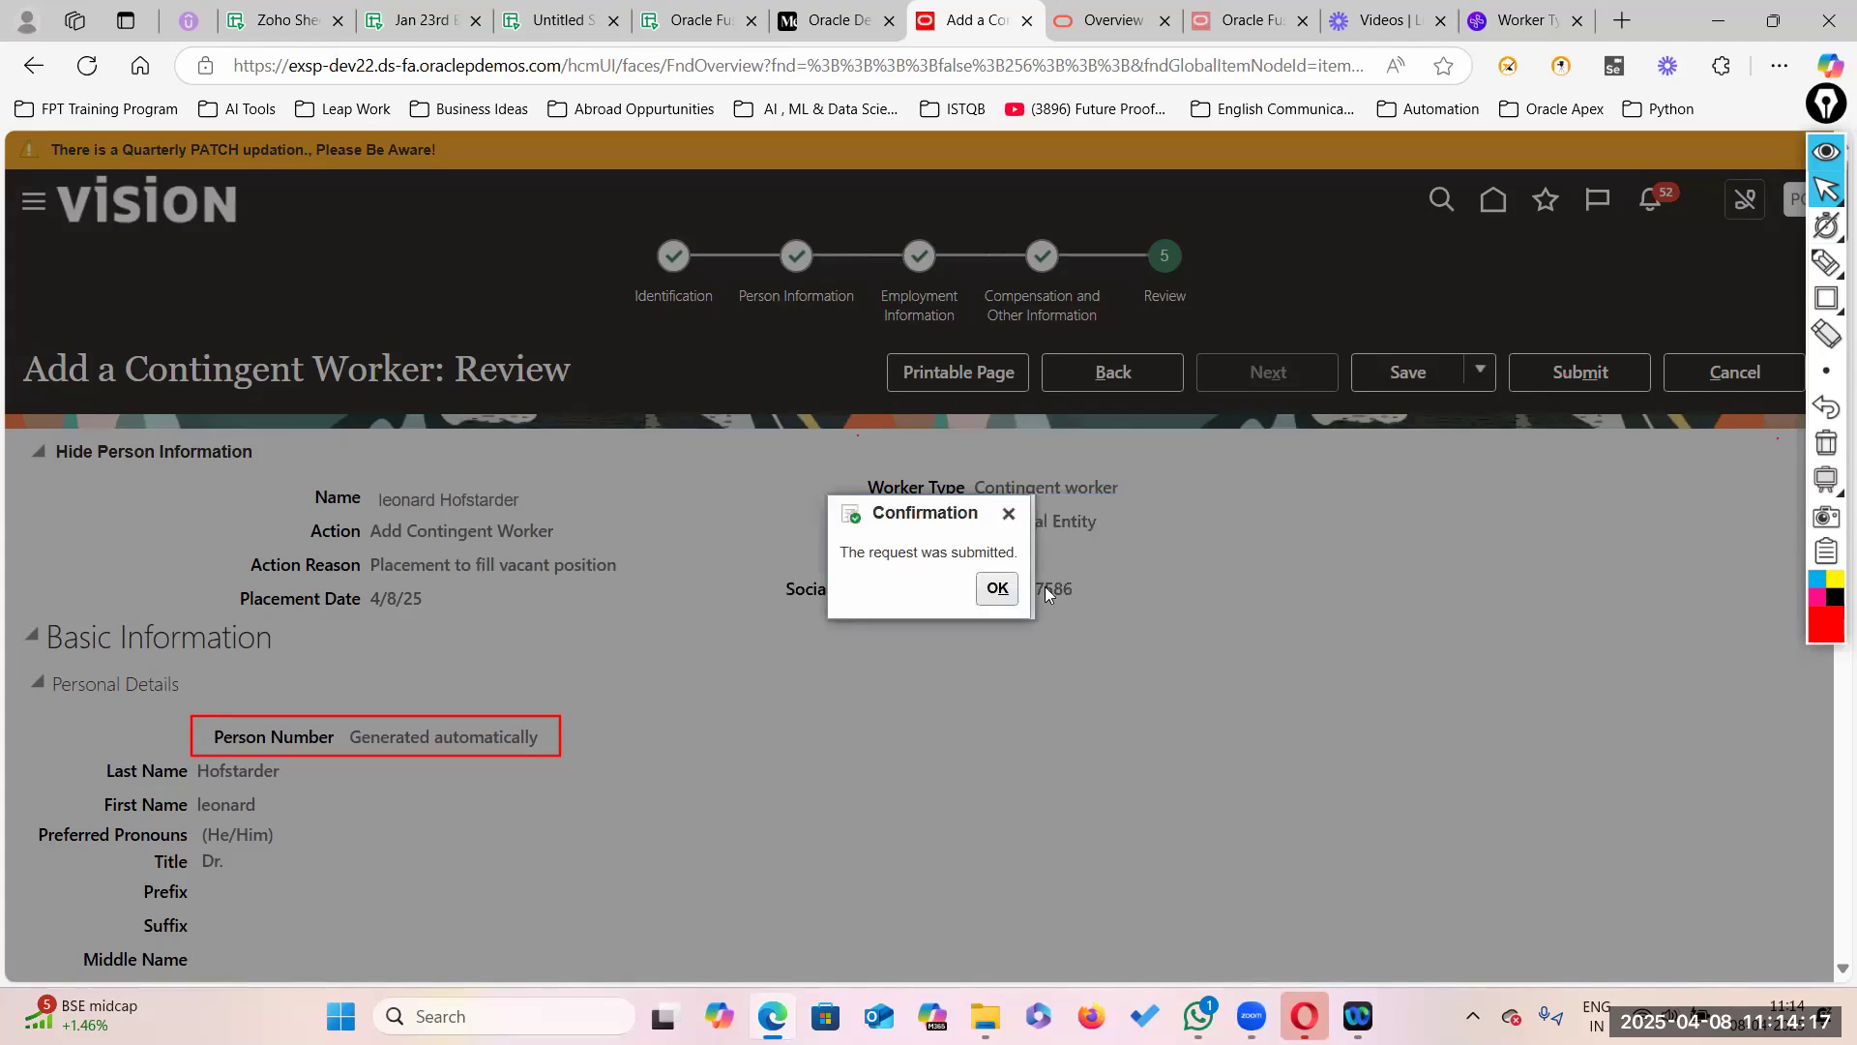
left_click(996, 588)
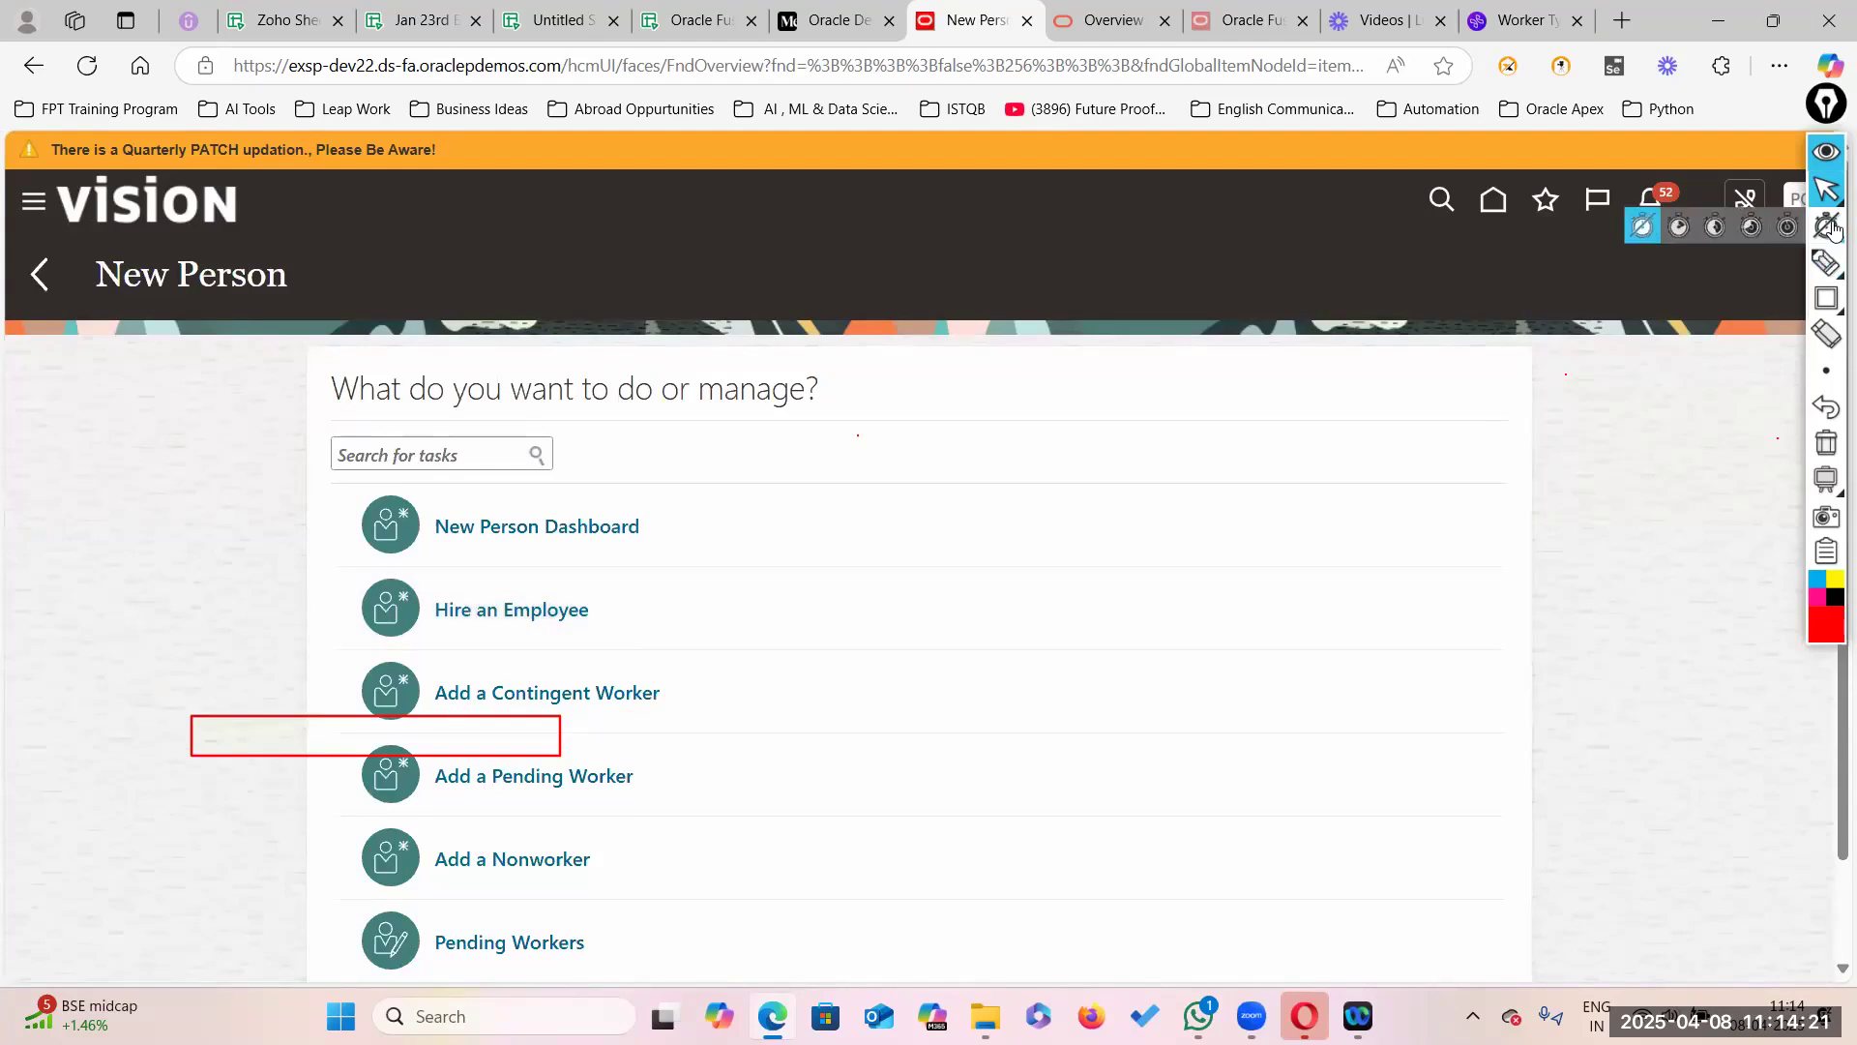
left_click(1827, 443)
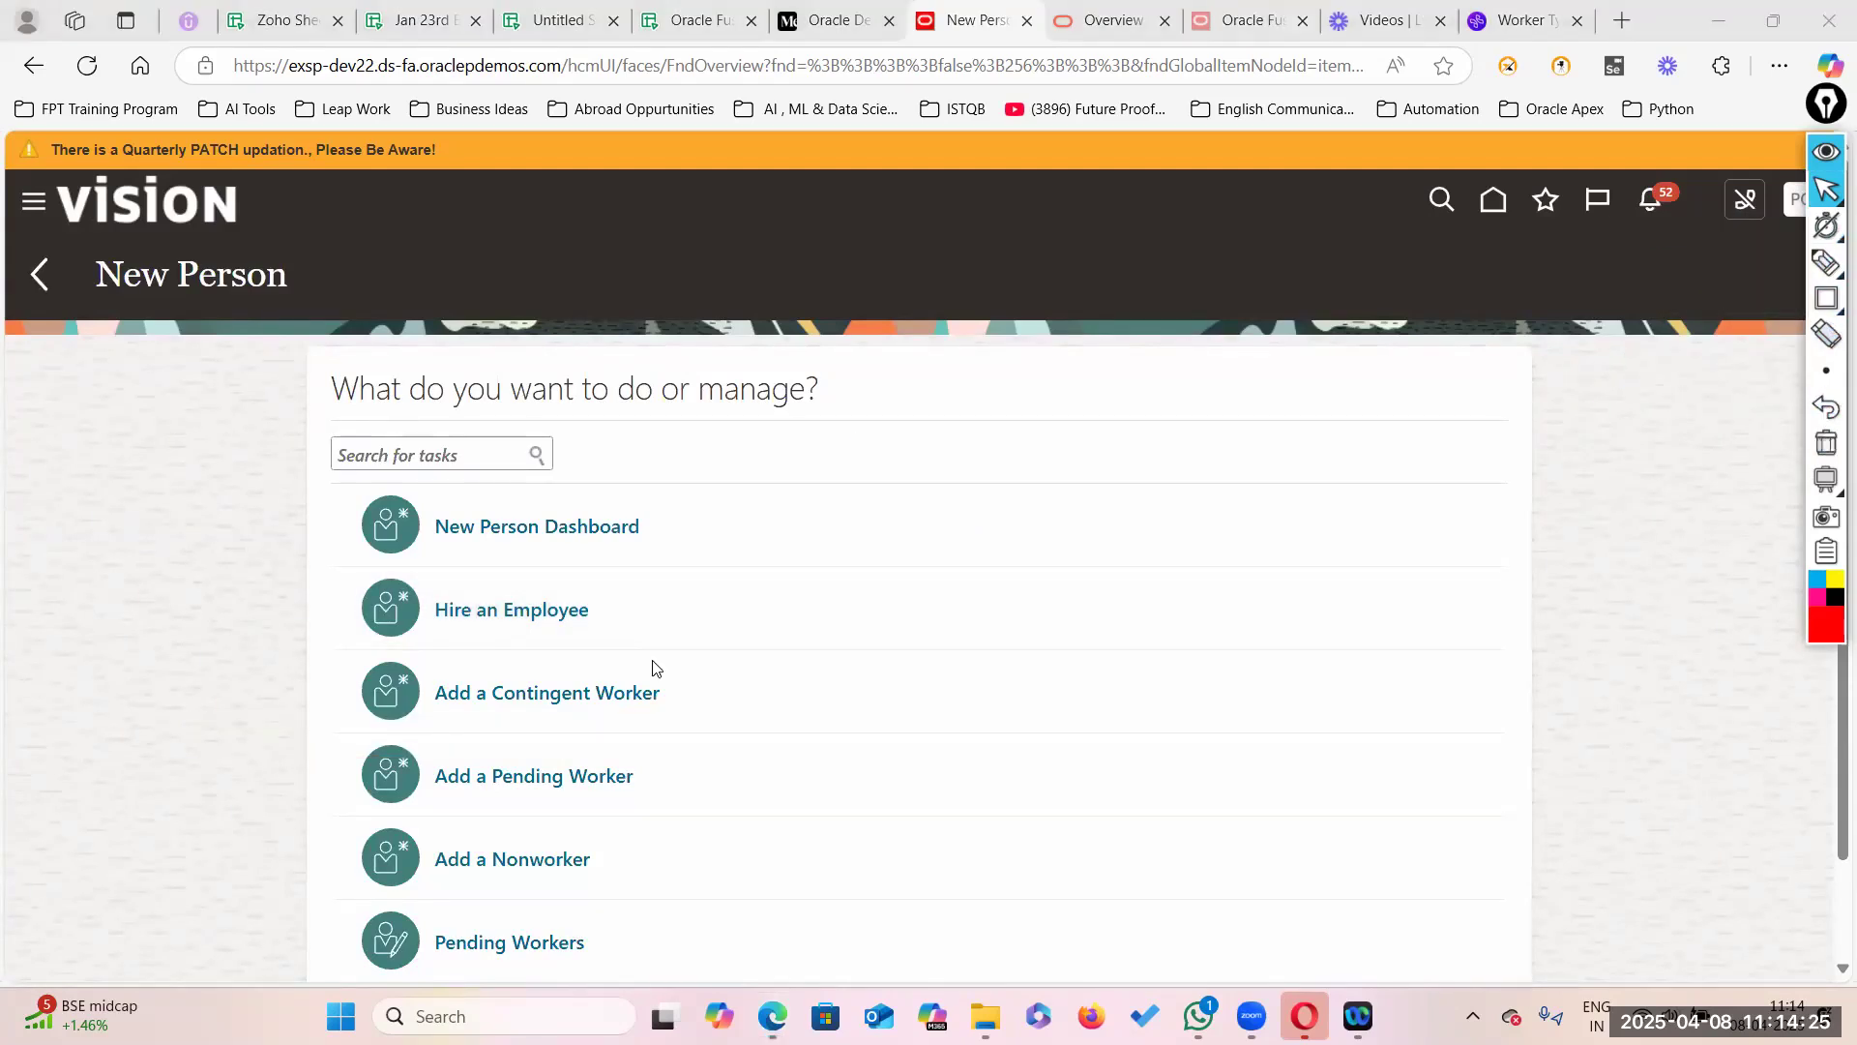
Step: Return to the home page and open the Person Management search page
left_click(1495, 206)
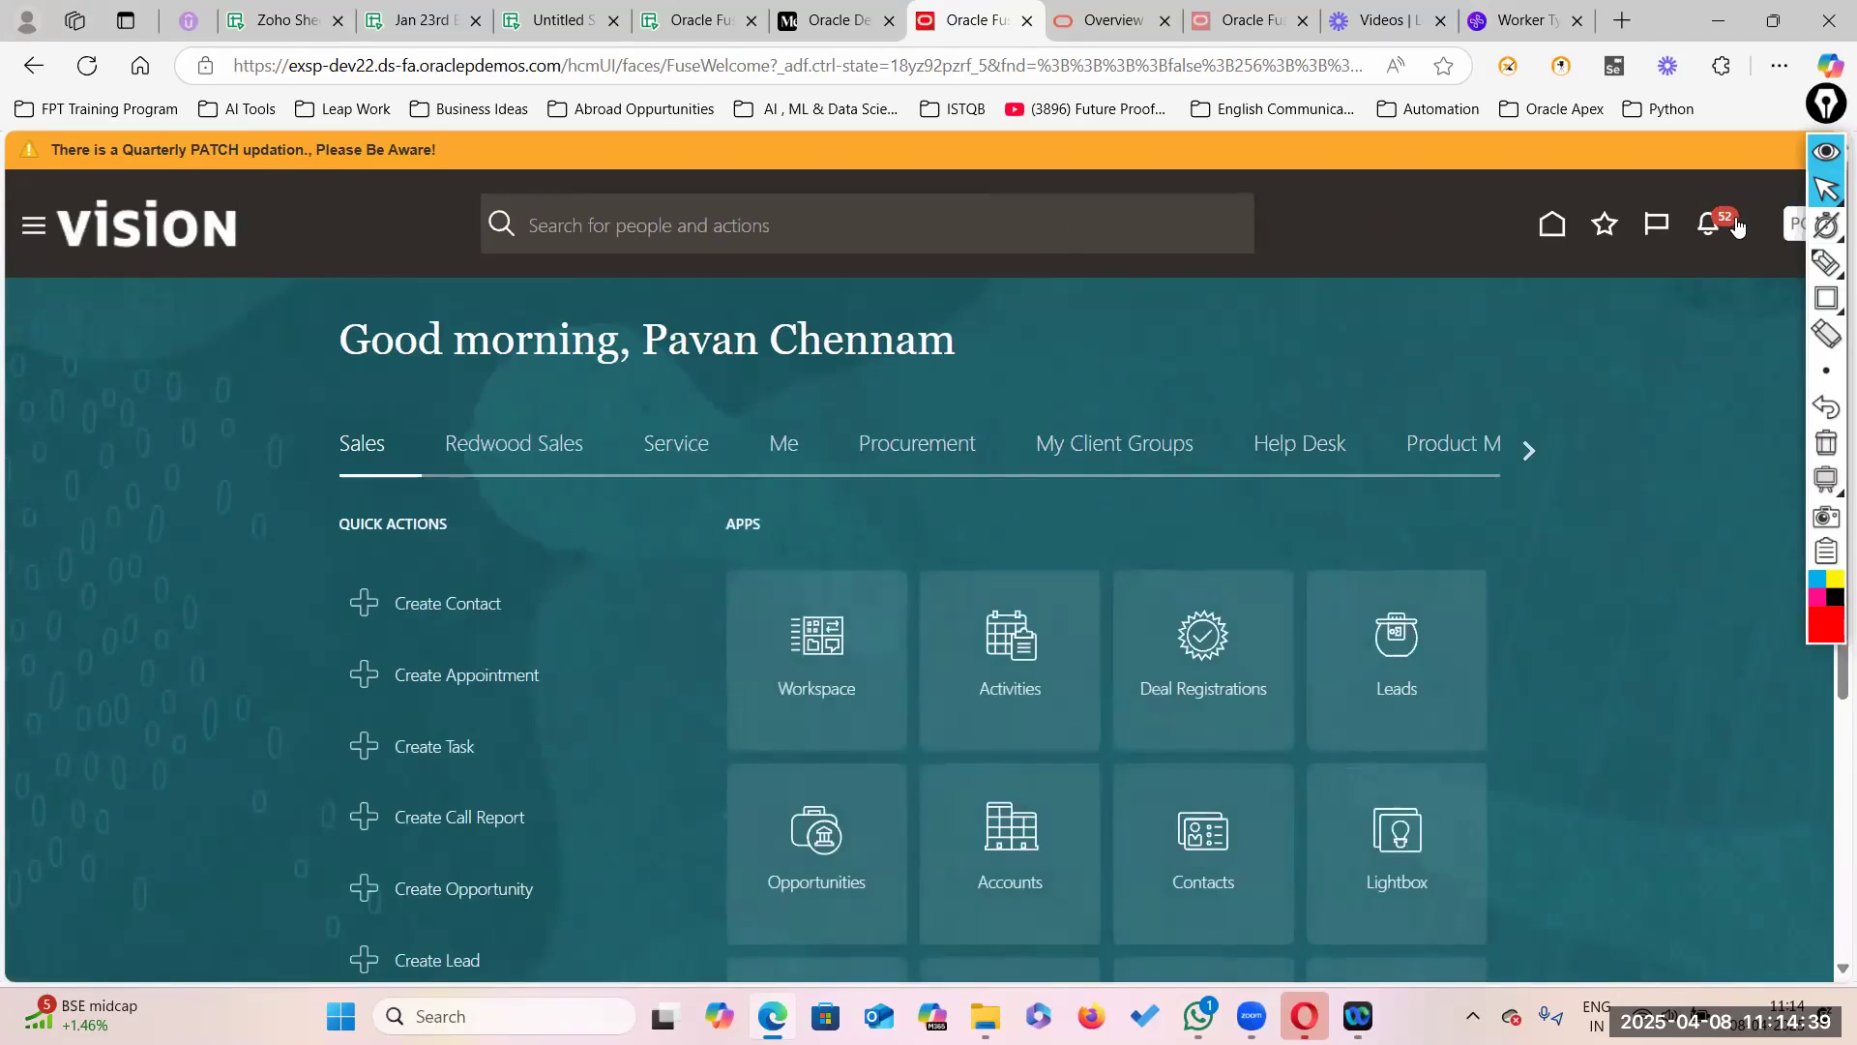
left_click(1832, 148)
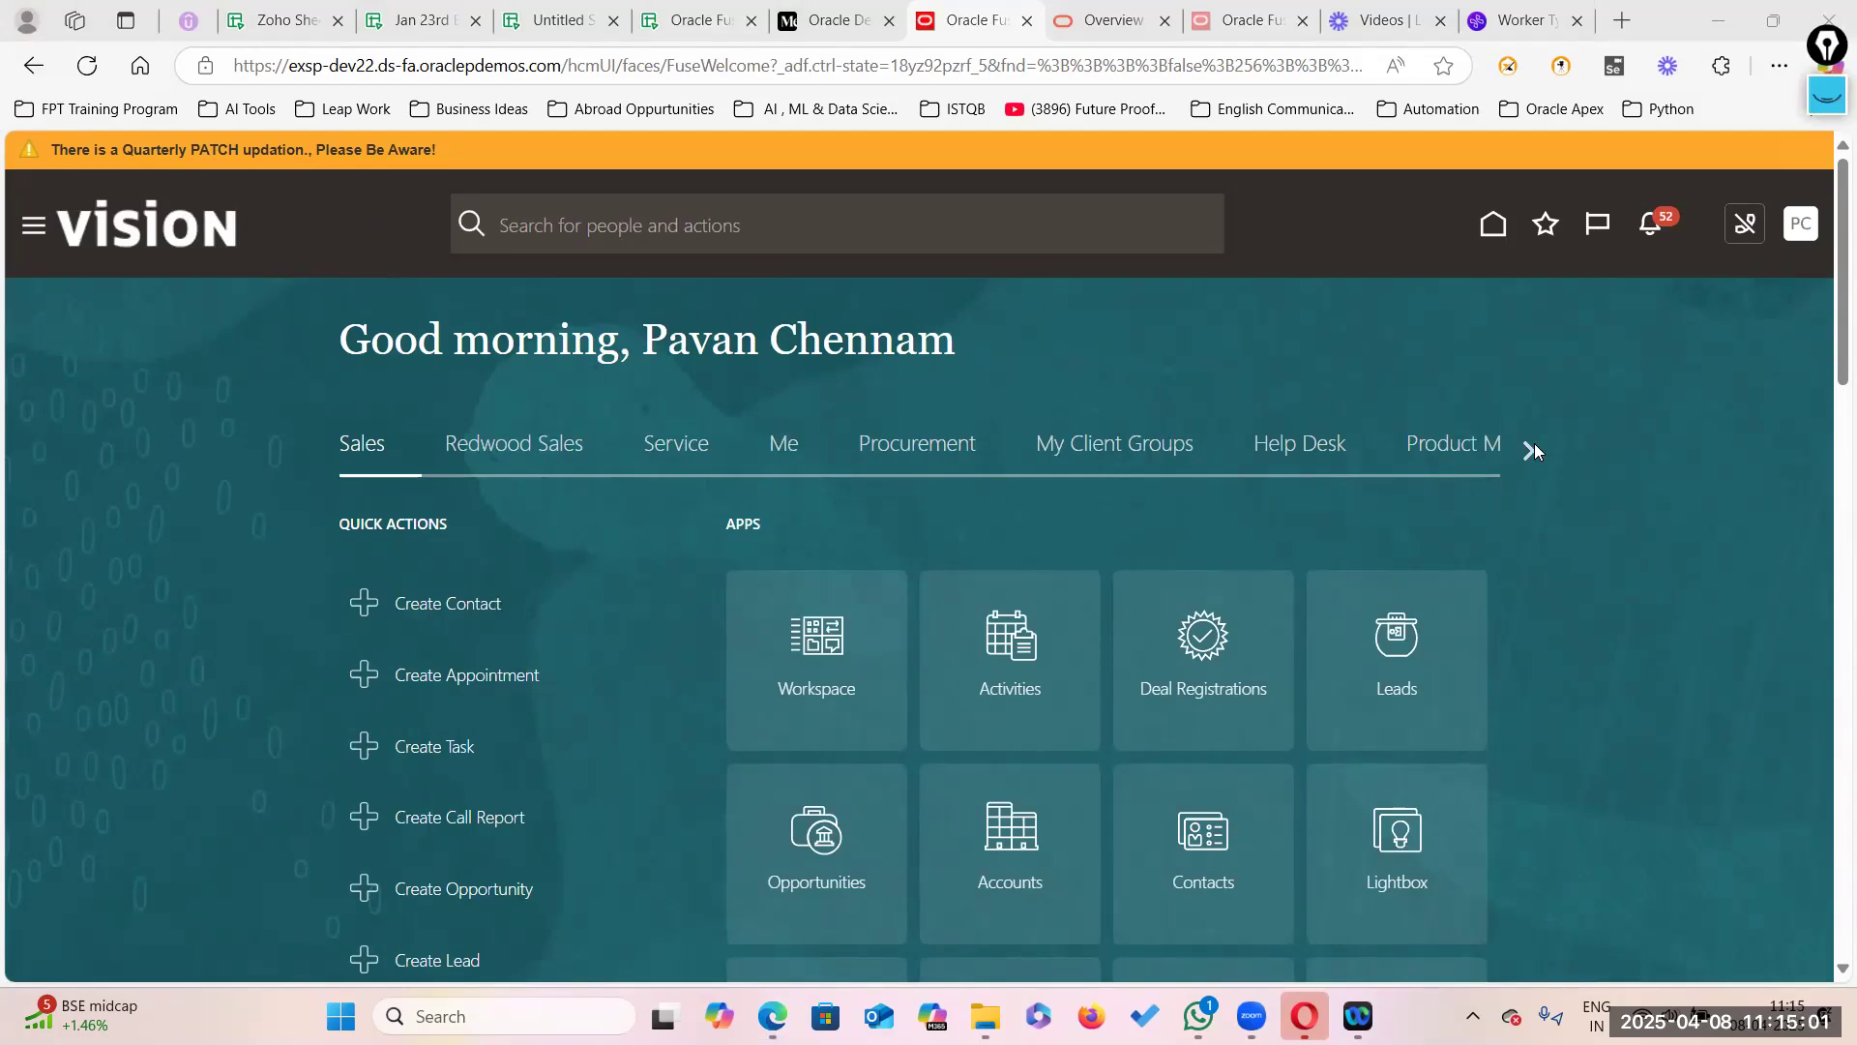
scroll(916, 787, "down", 3)
scroll(361, 593, "up", 3)
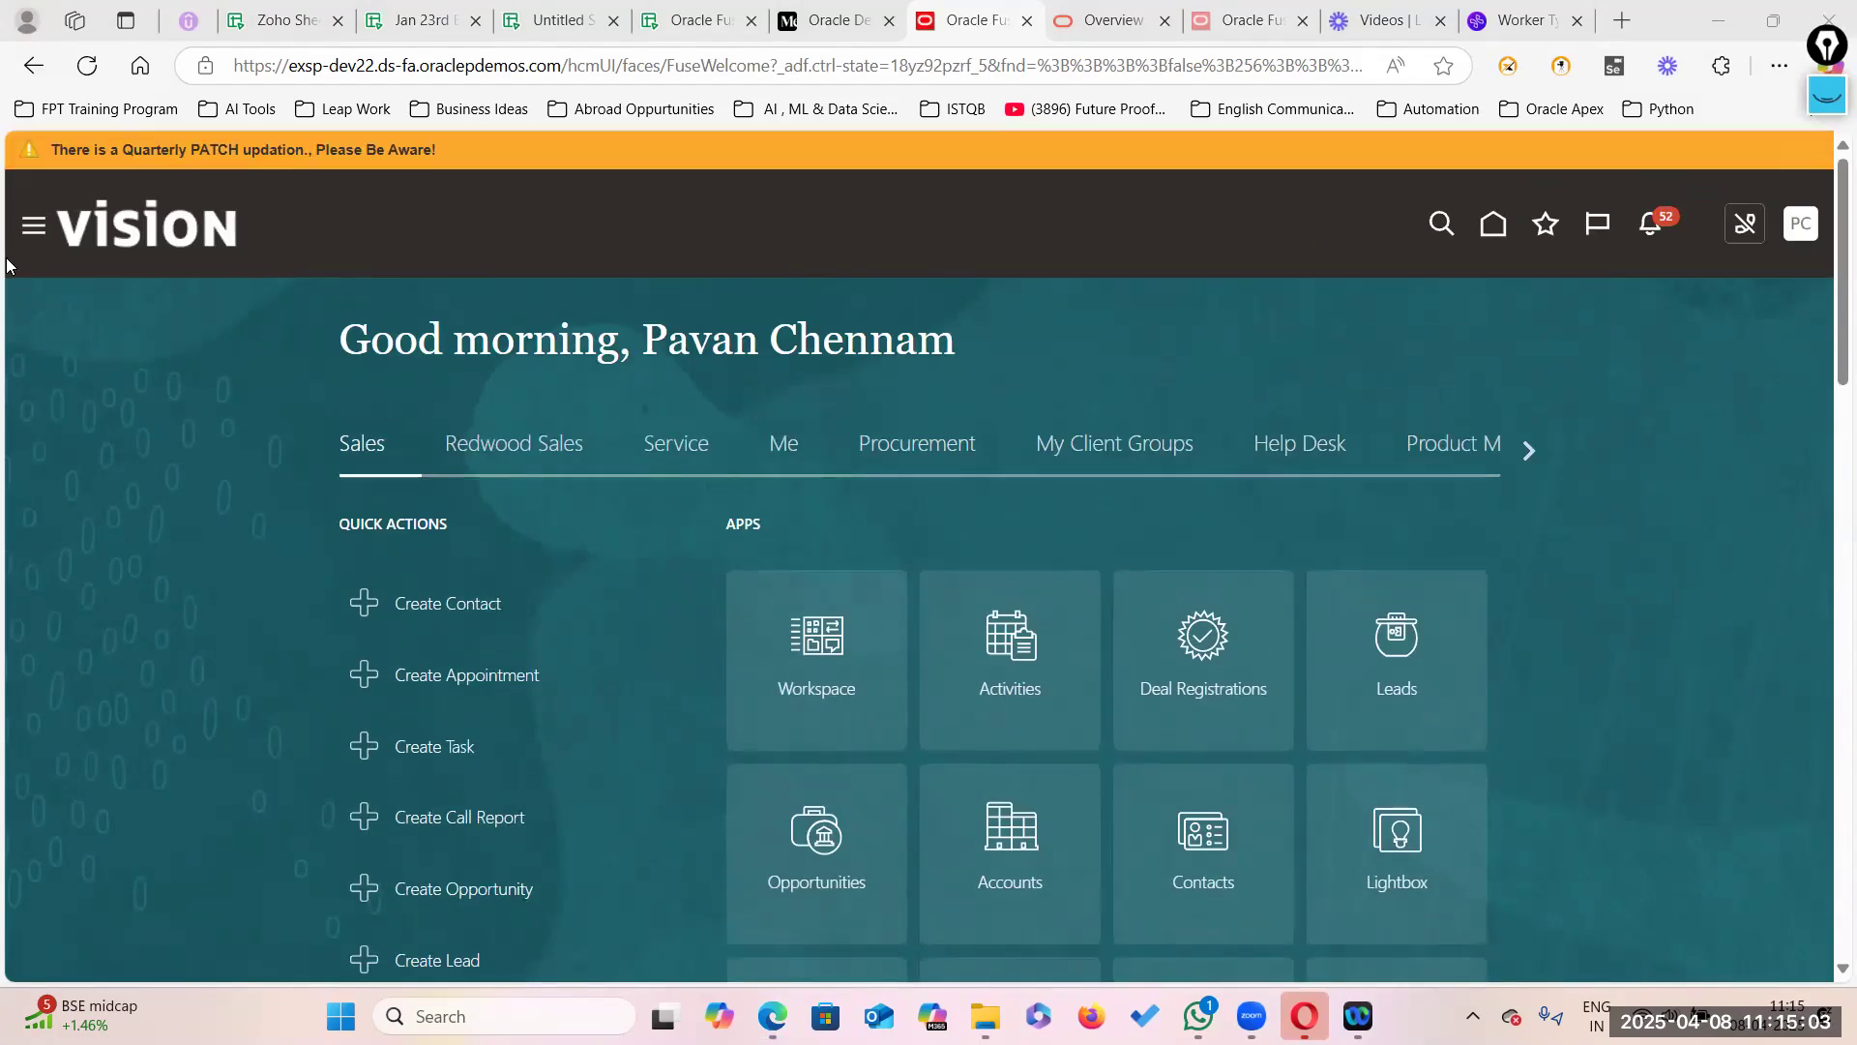
left_click(34, 233)
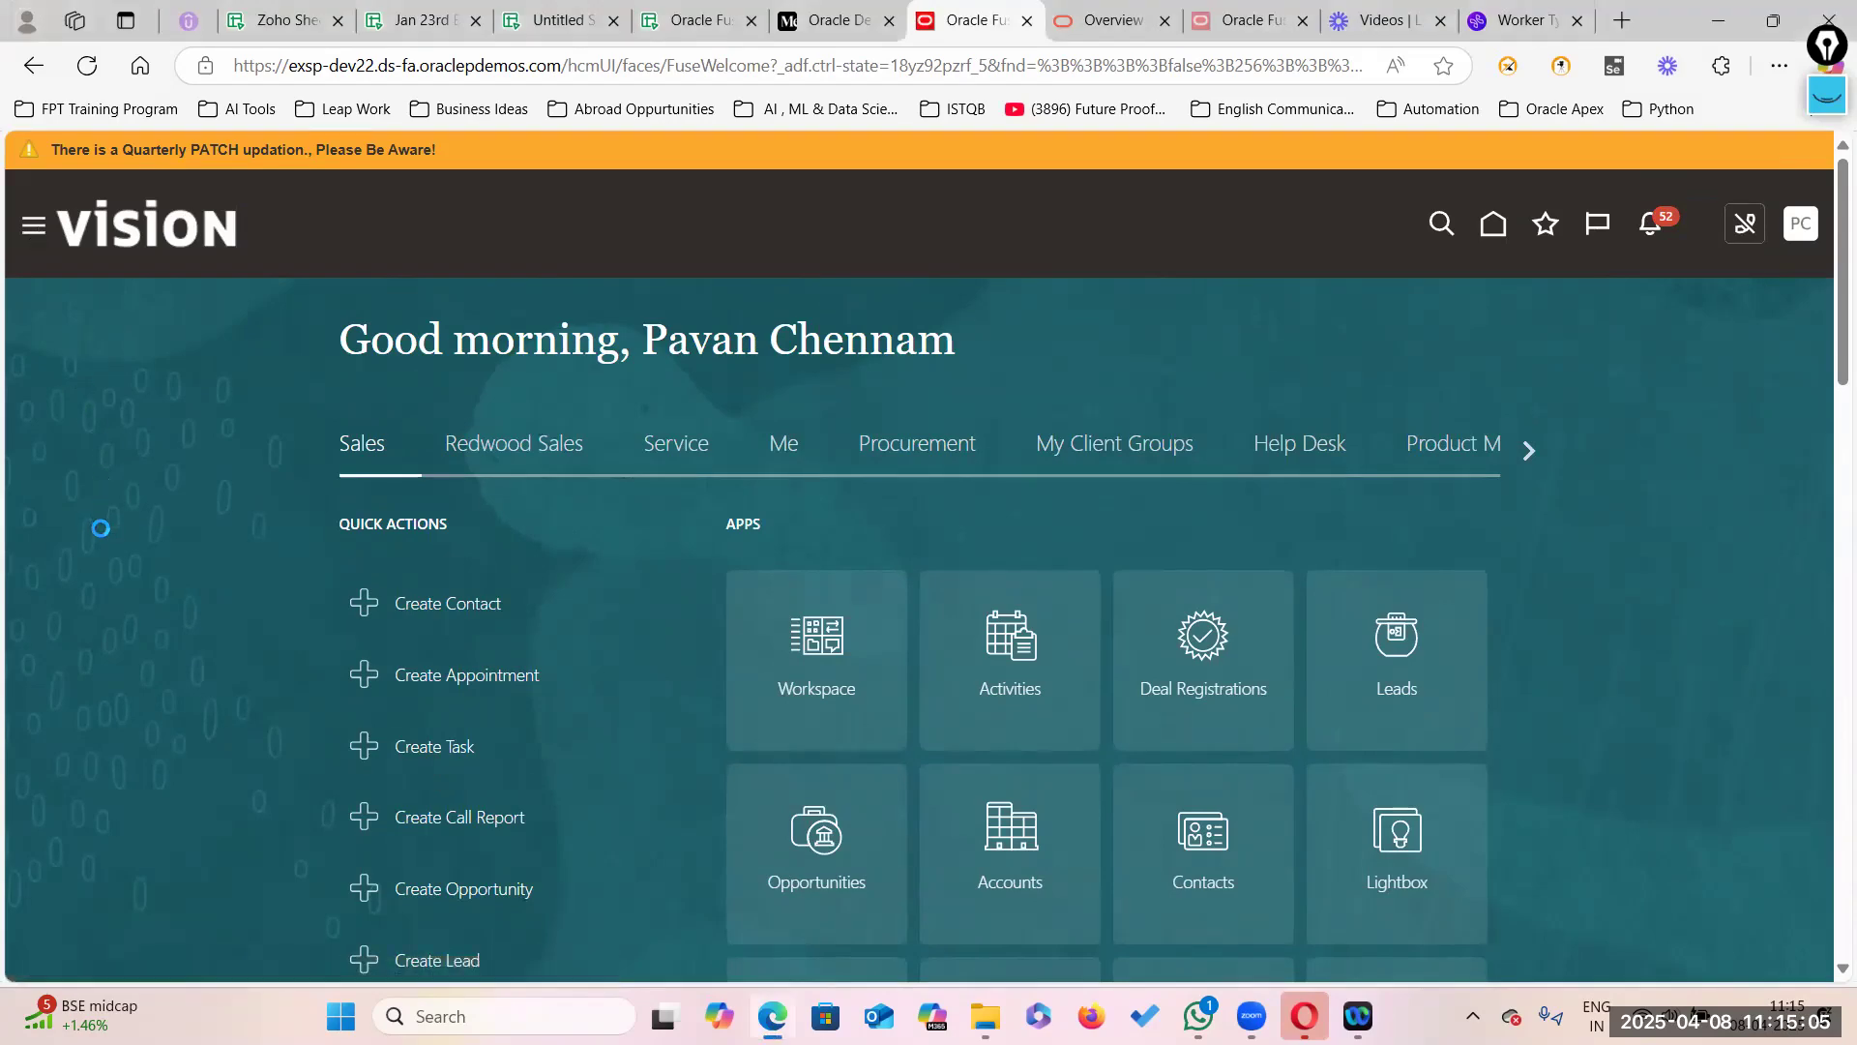
scroll(133, 736, "up", 5)
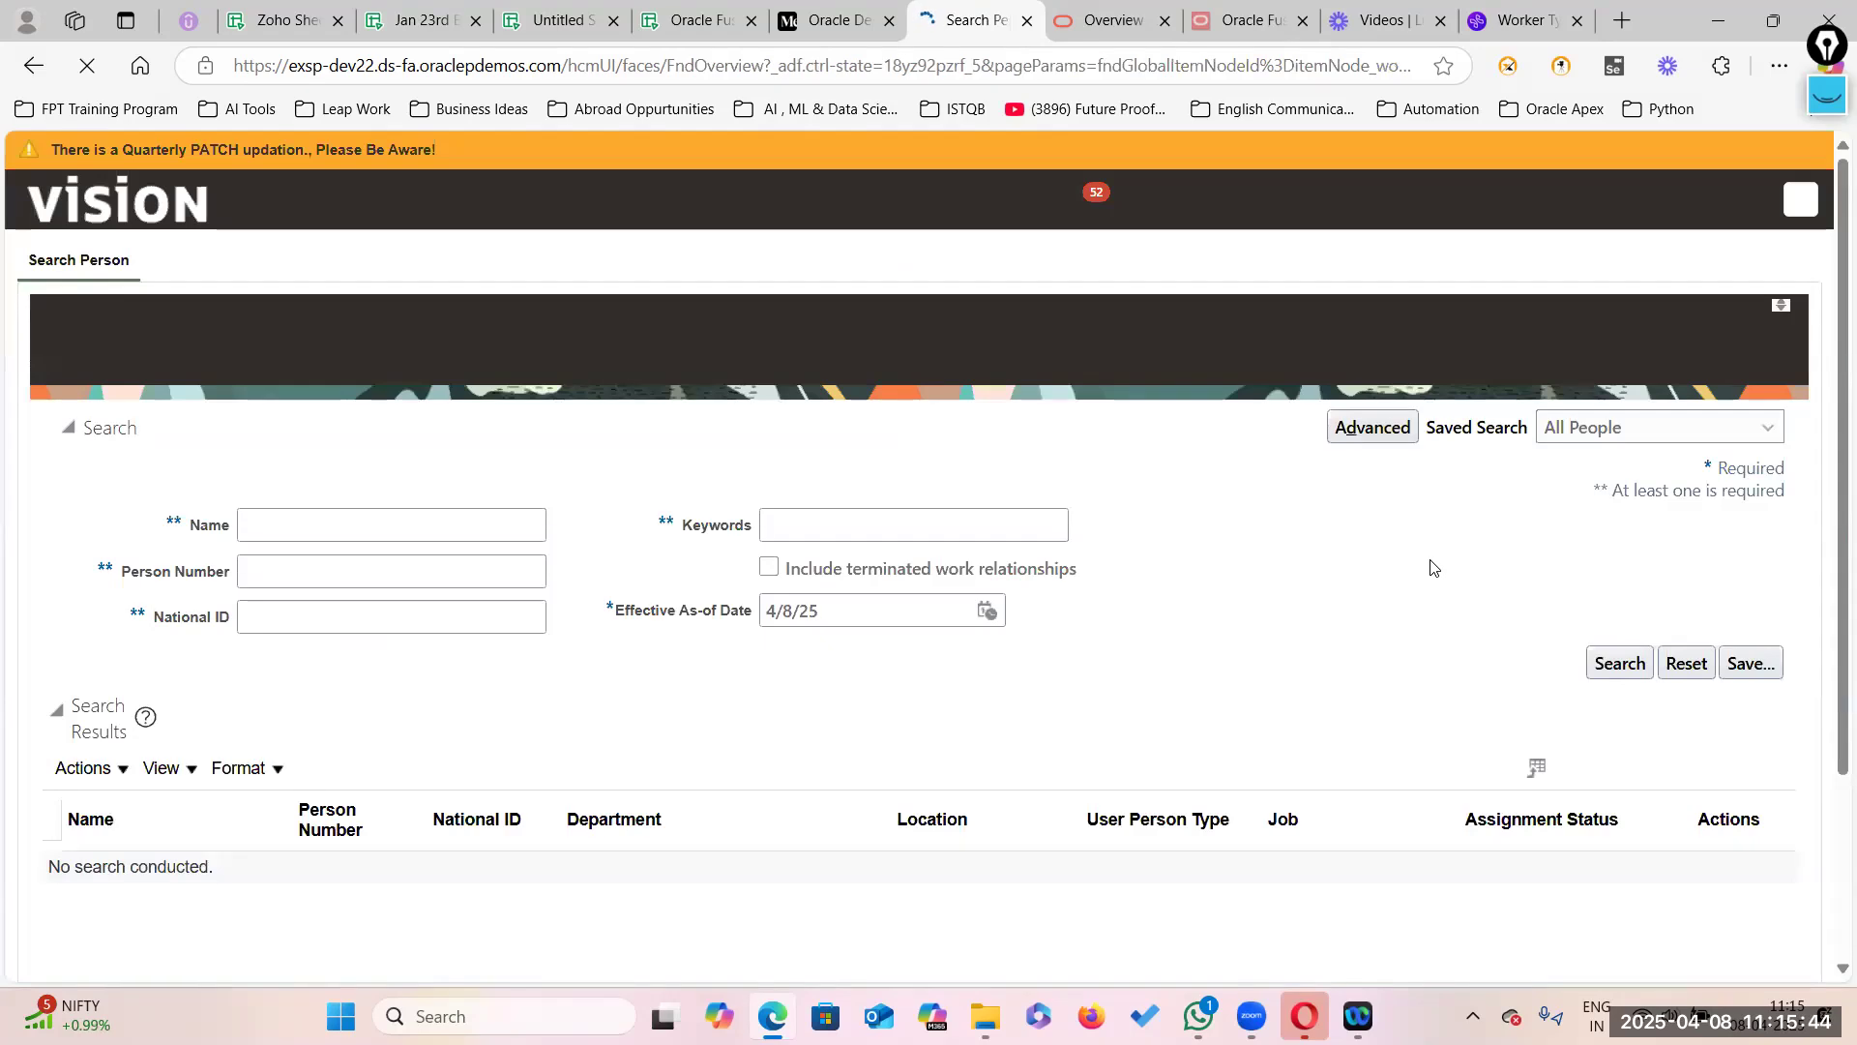
Step: Search for the new worker by first name followed by the % wildcard, and look through the matching people
left_click(308, 525)
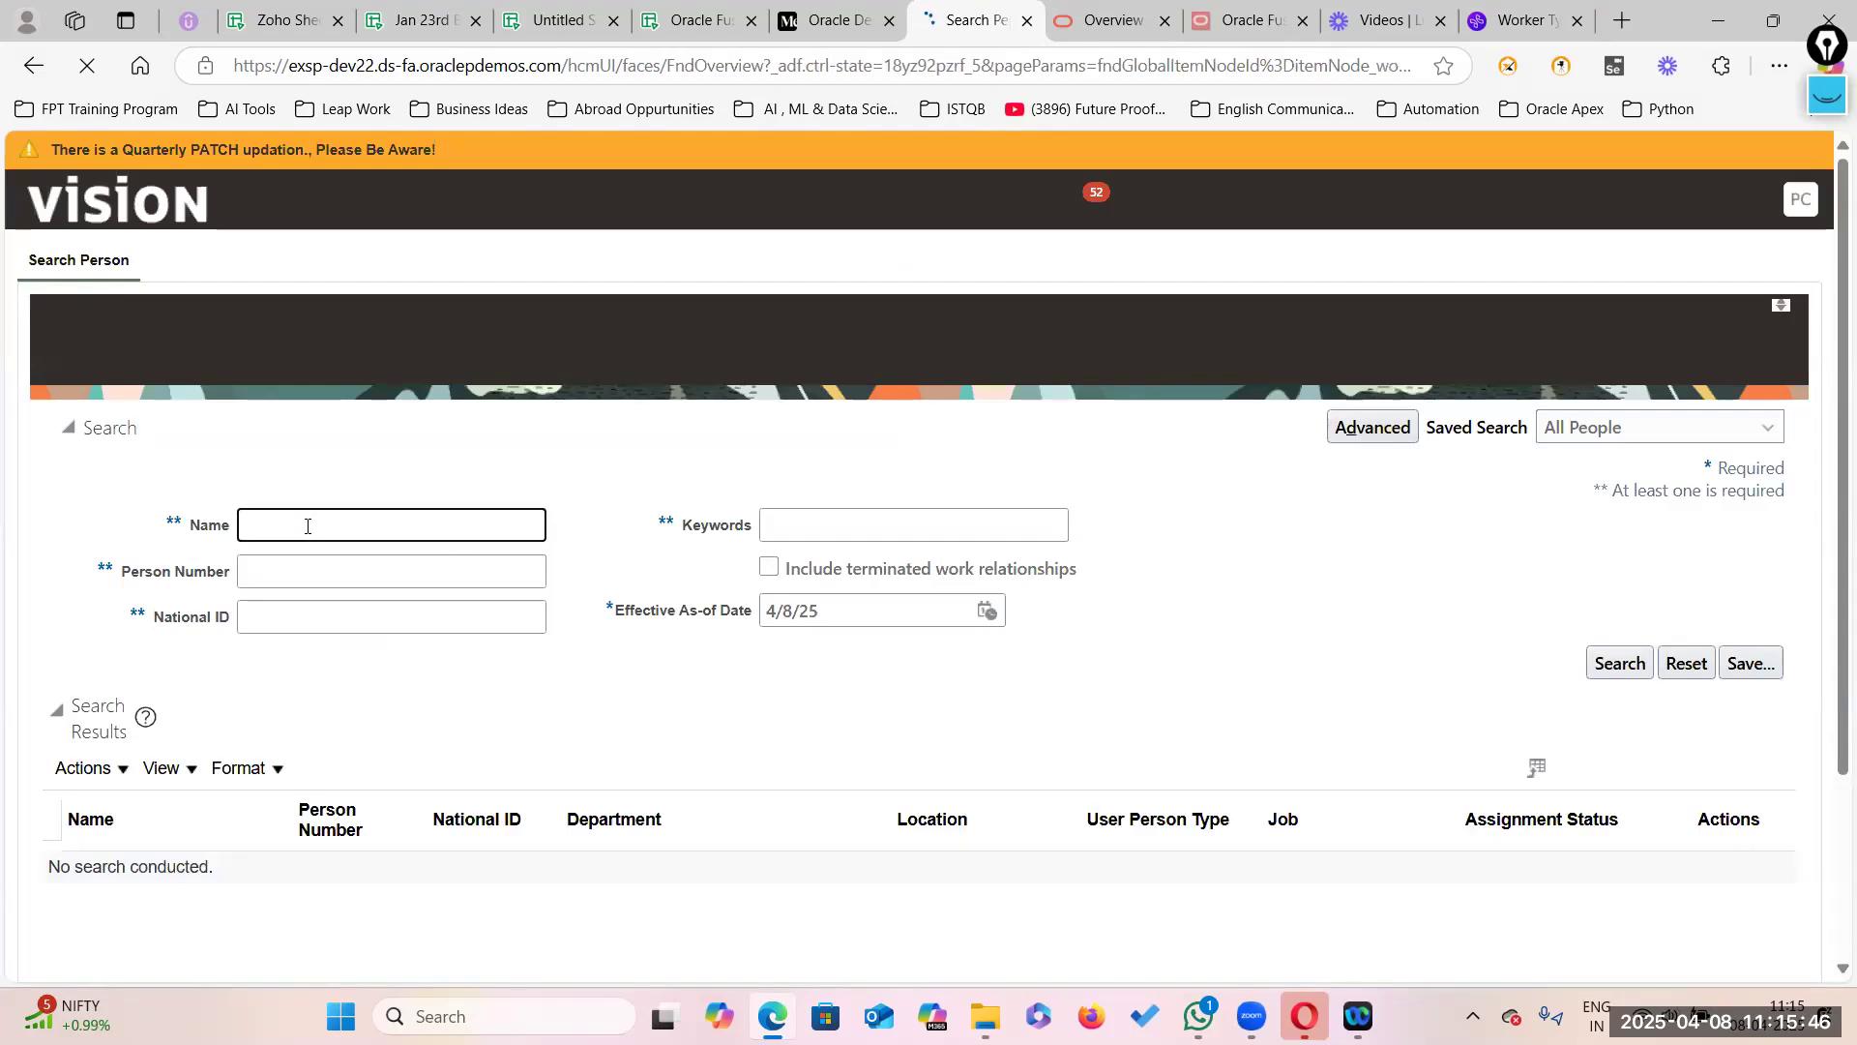
type("leonard")
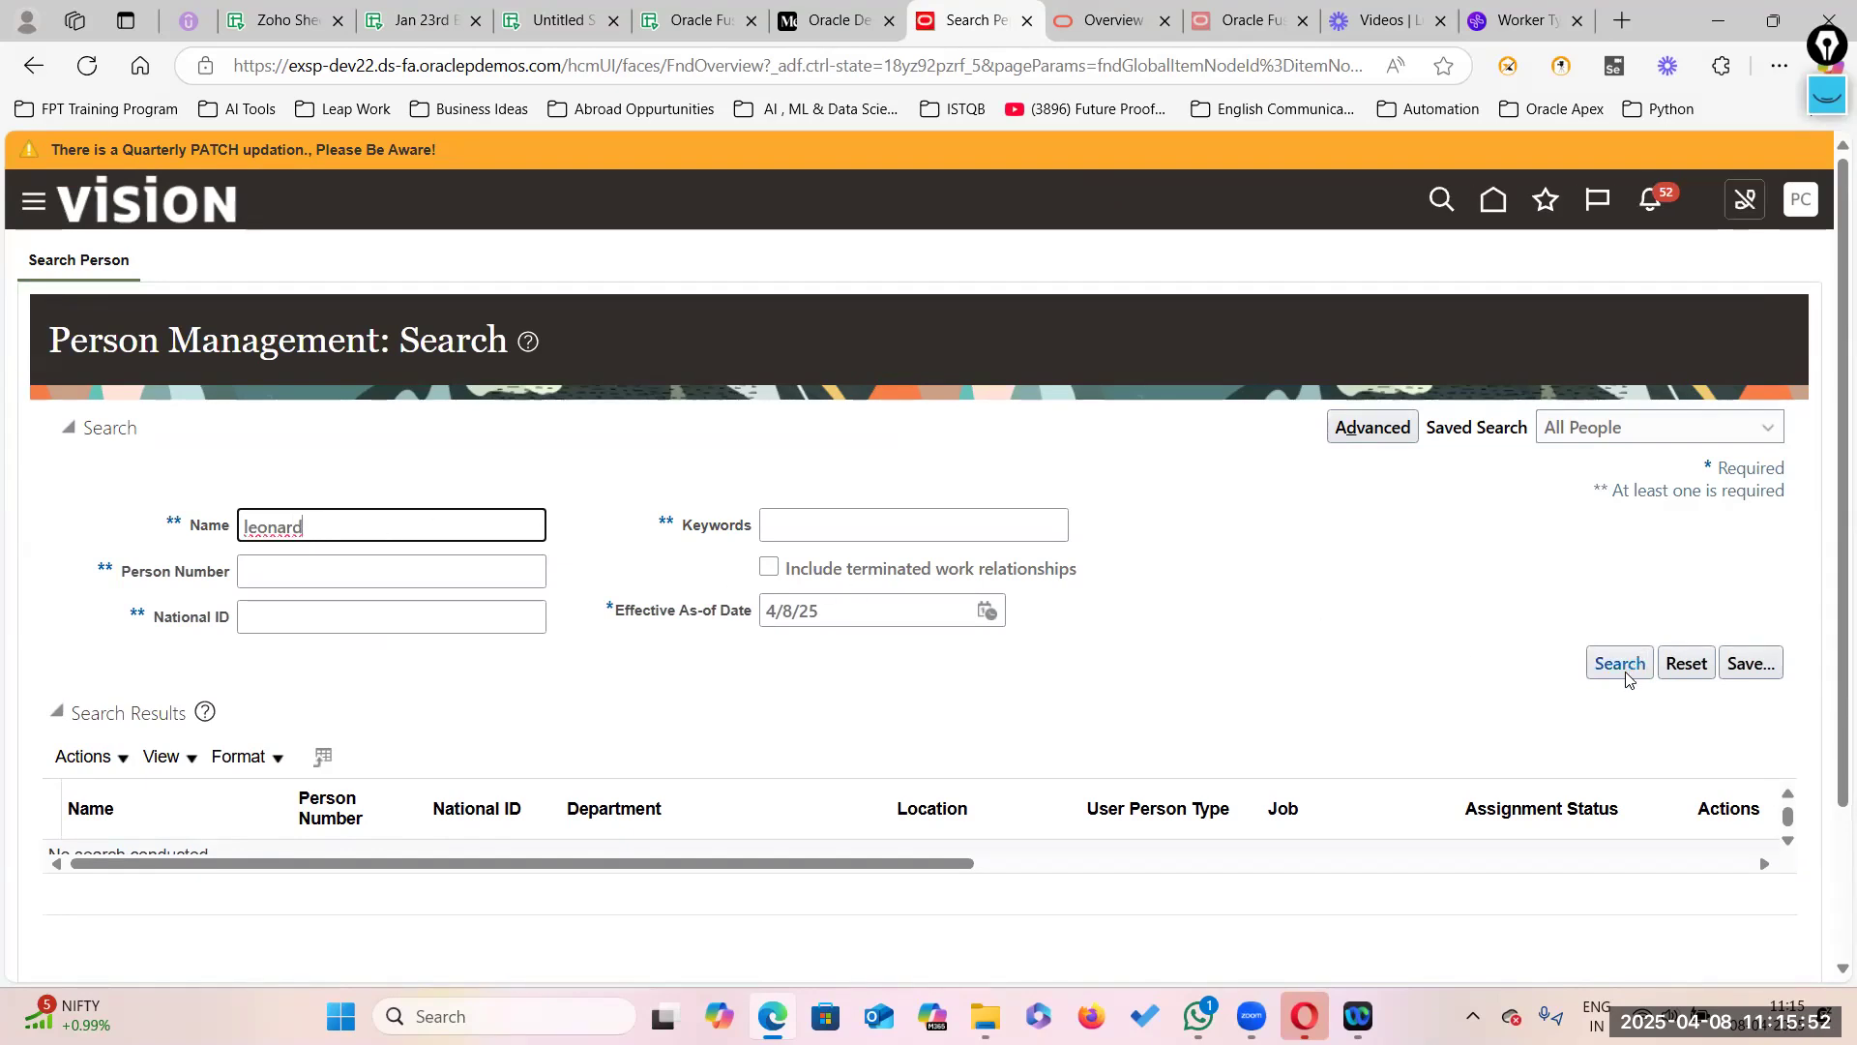
type("%")
left_click(1623, 665)
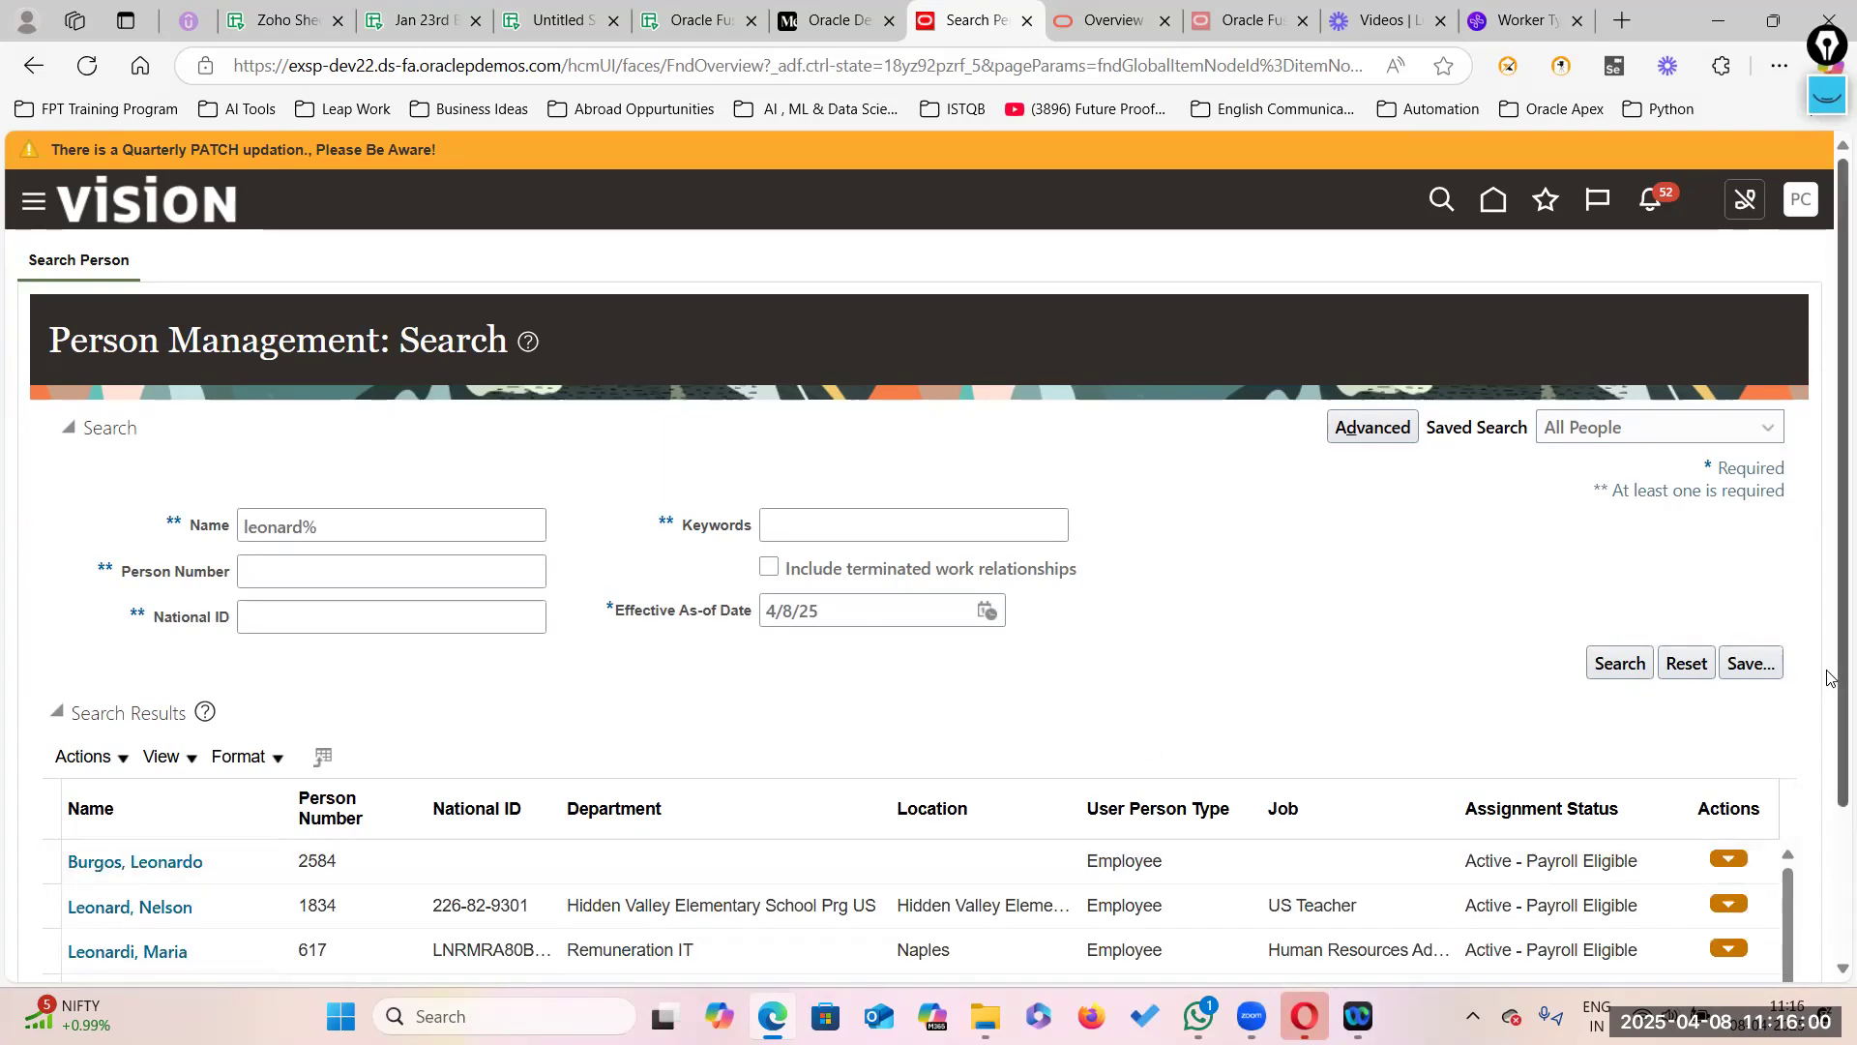
scroll(1821, 687, "down", 2)
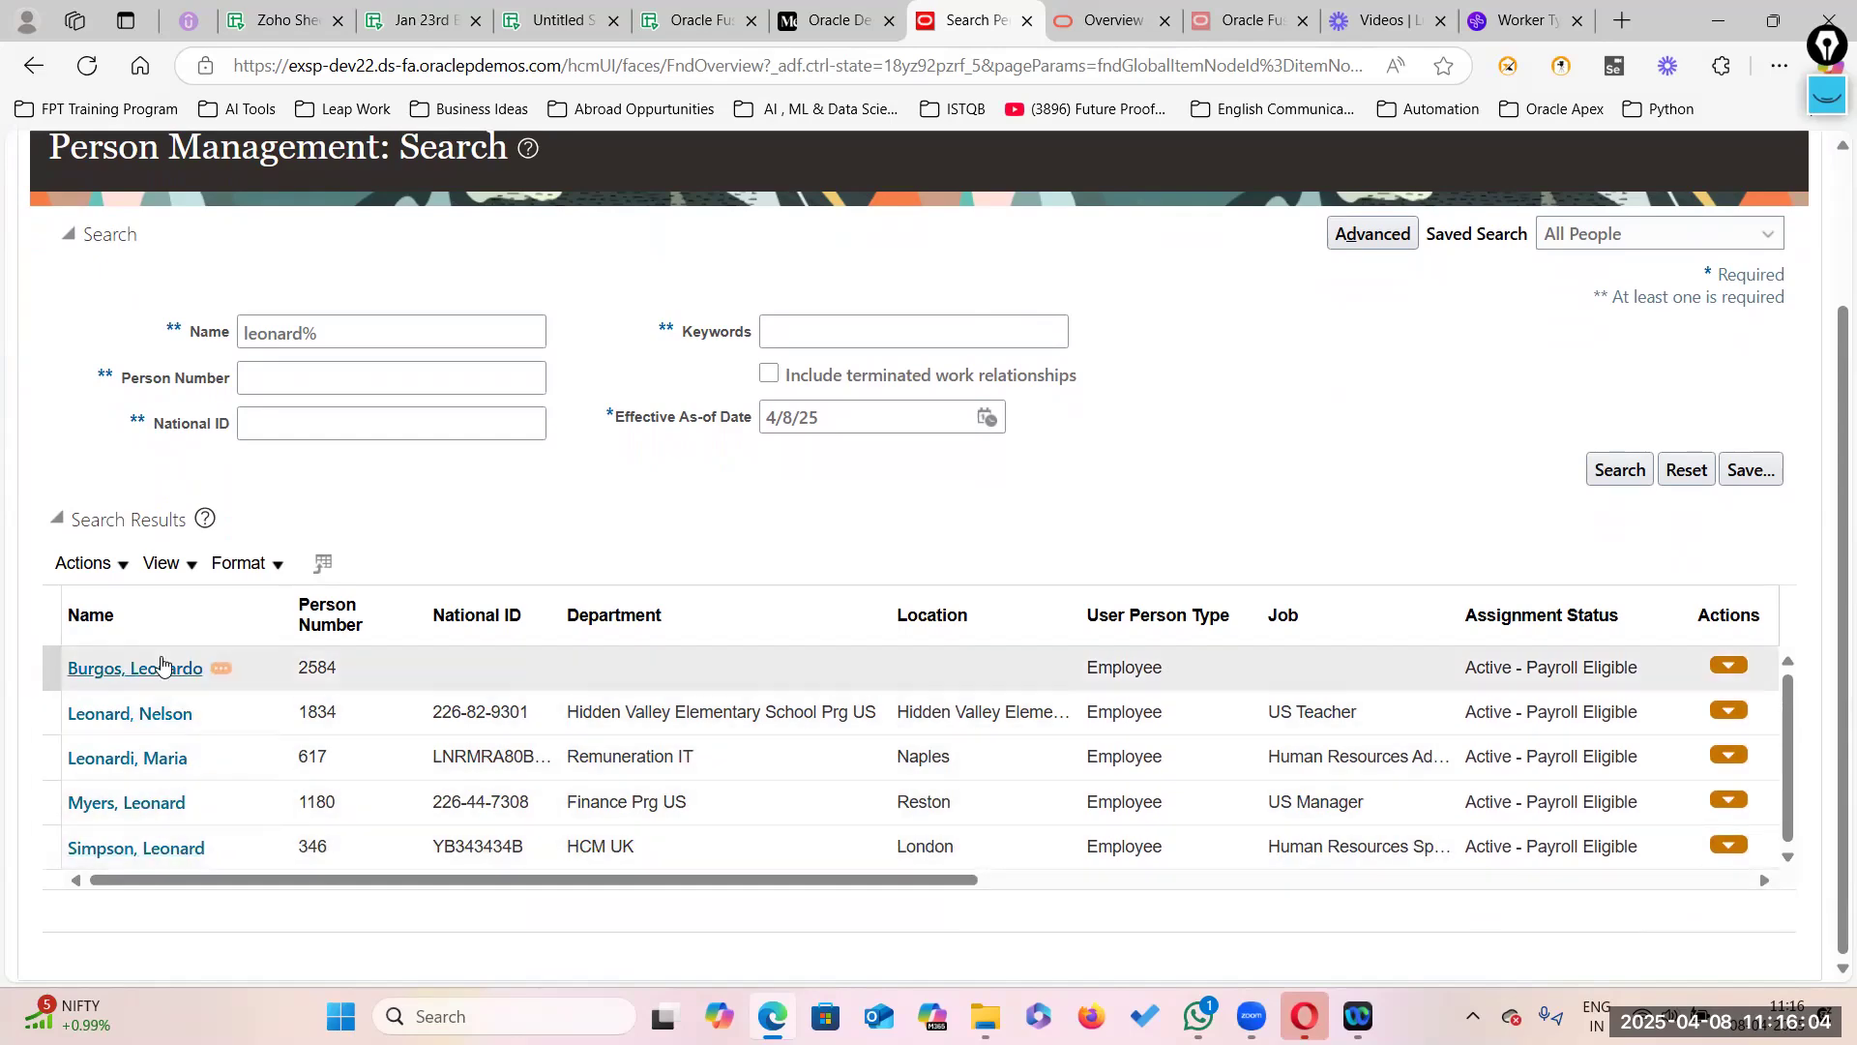
mouse_move(961, 882)
left_mouse_down()
mouse_move(1776, 887)
mouse_move(954, 883)
left_mouse_up()
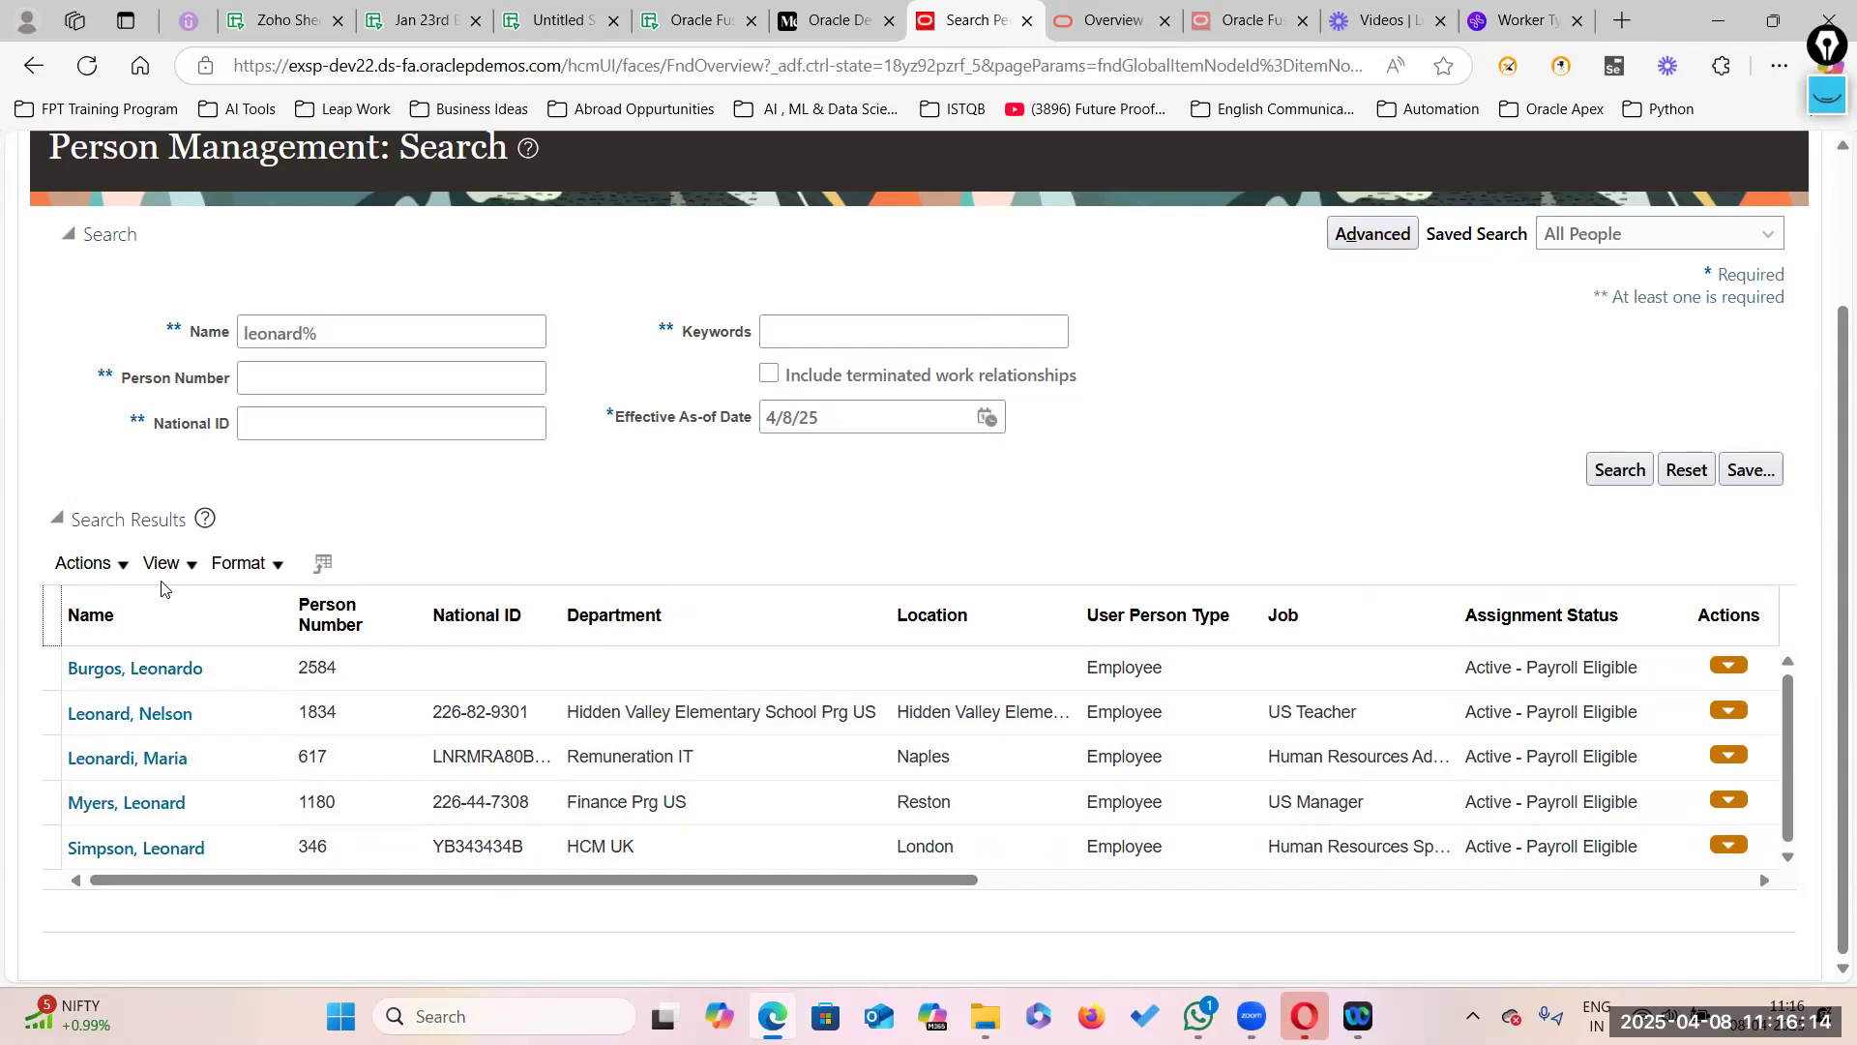
scroll(821, 568, "up", 2)
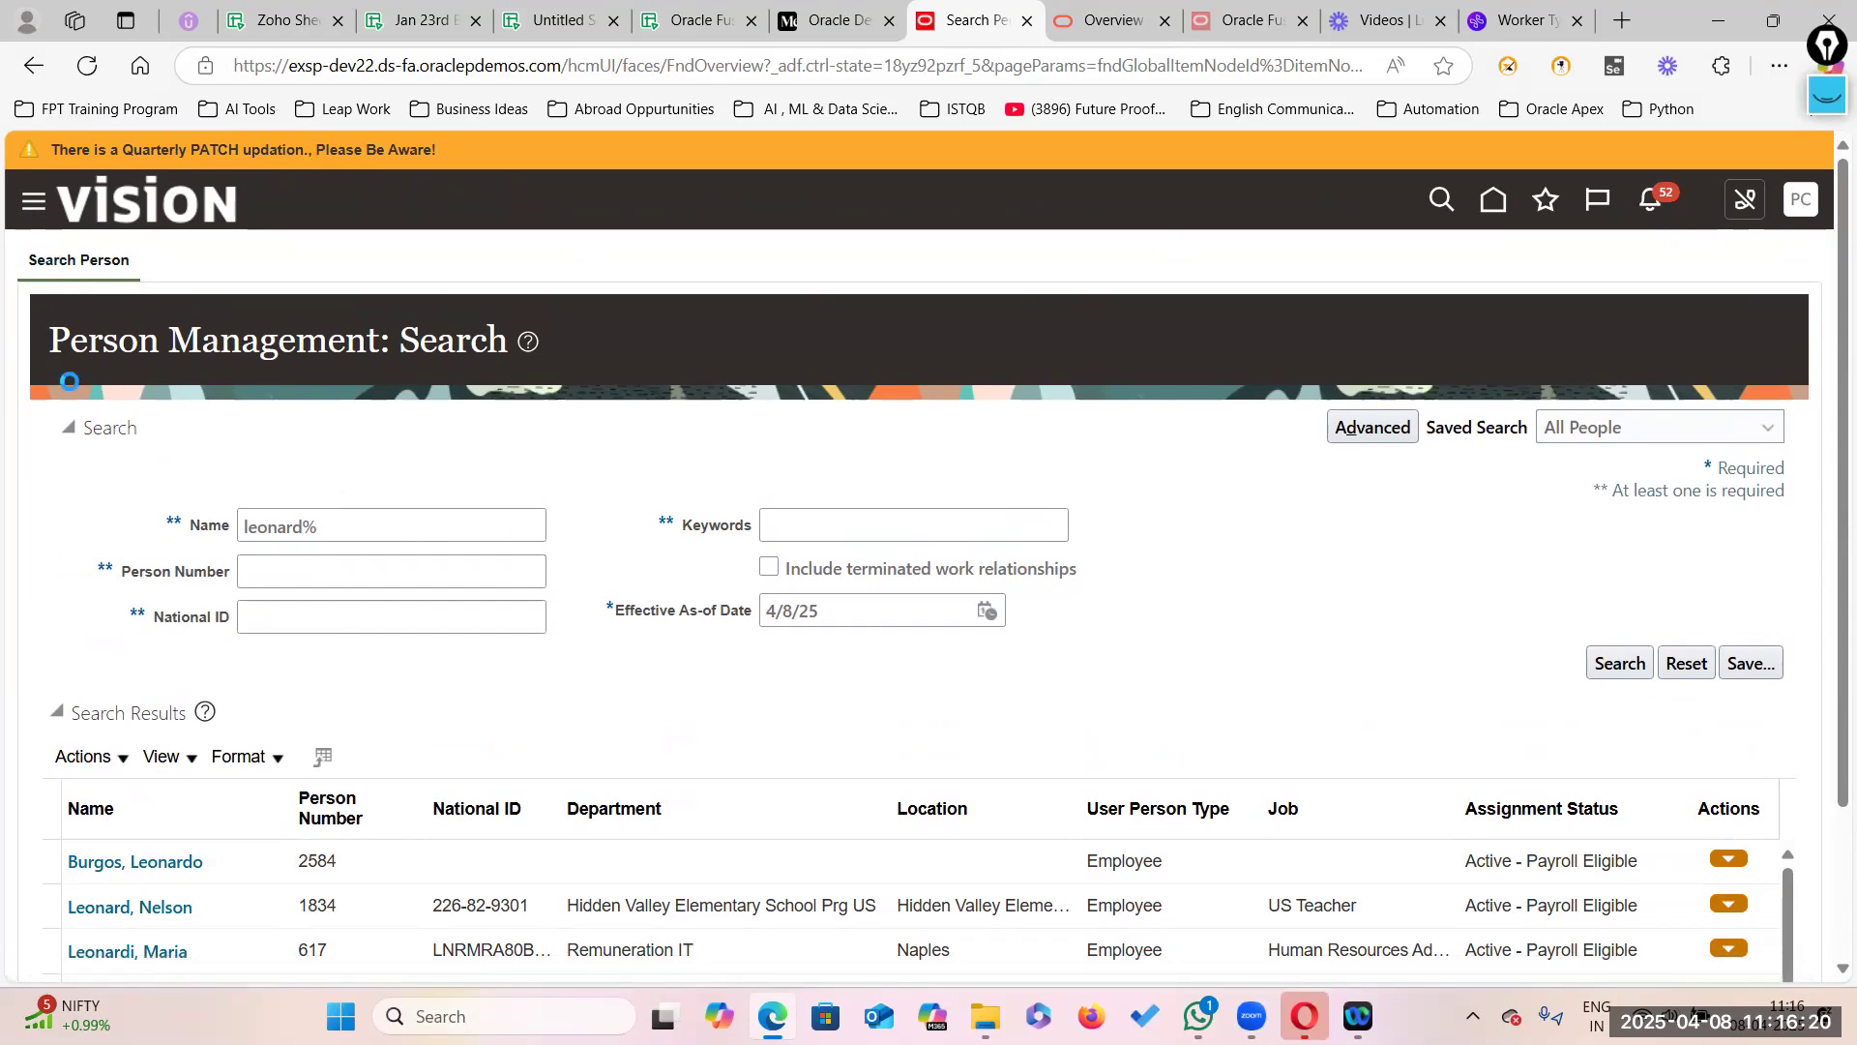
Step: Go to the Transaction Console, filter the transactions by In Progress status, and open the new worker's Add Contingent Worker transaction
scroll(87, 817, "down", 10)
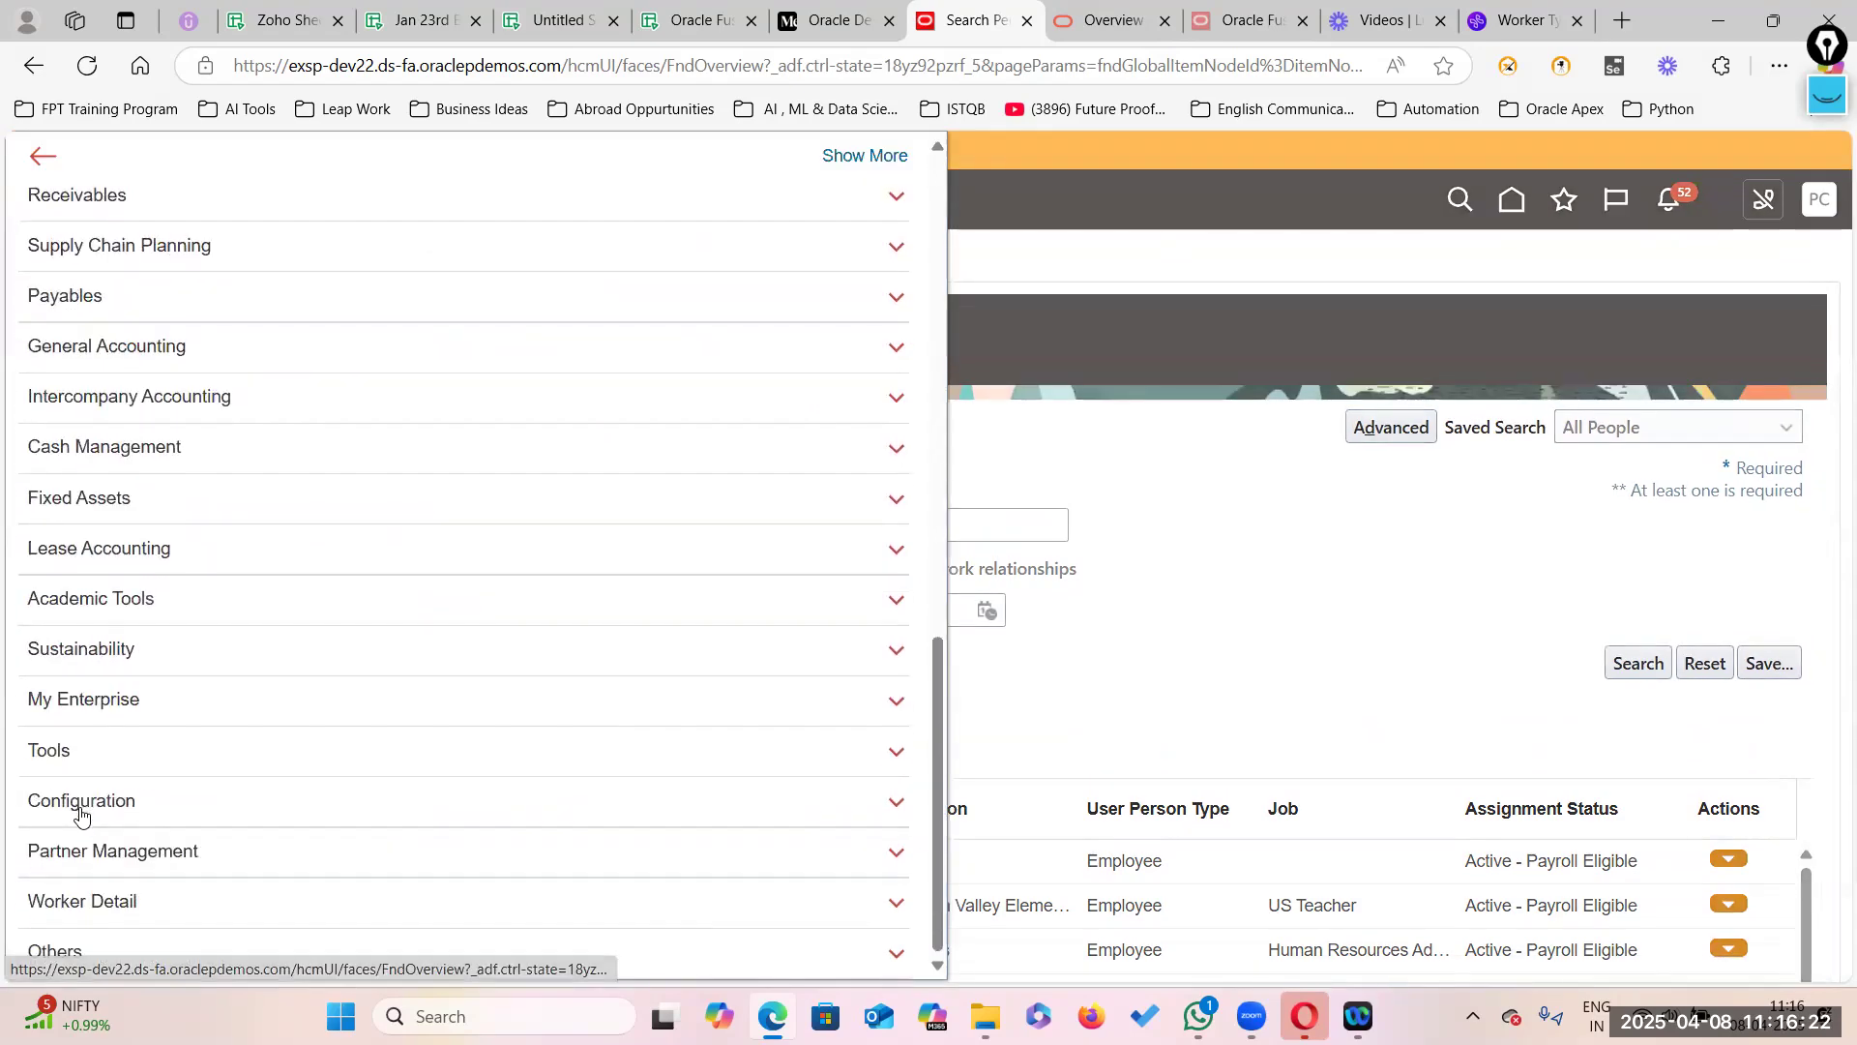
left_click(188, 757)
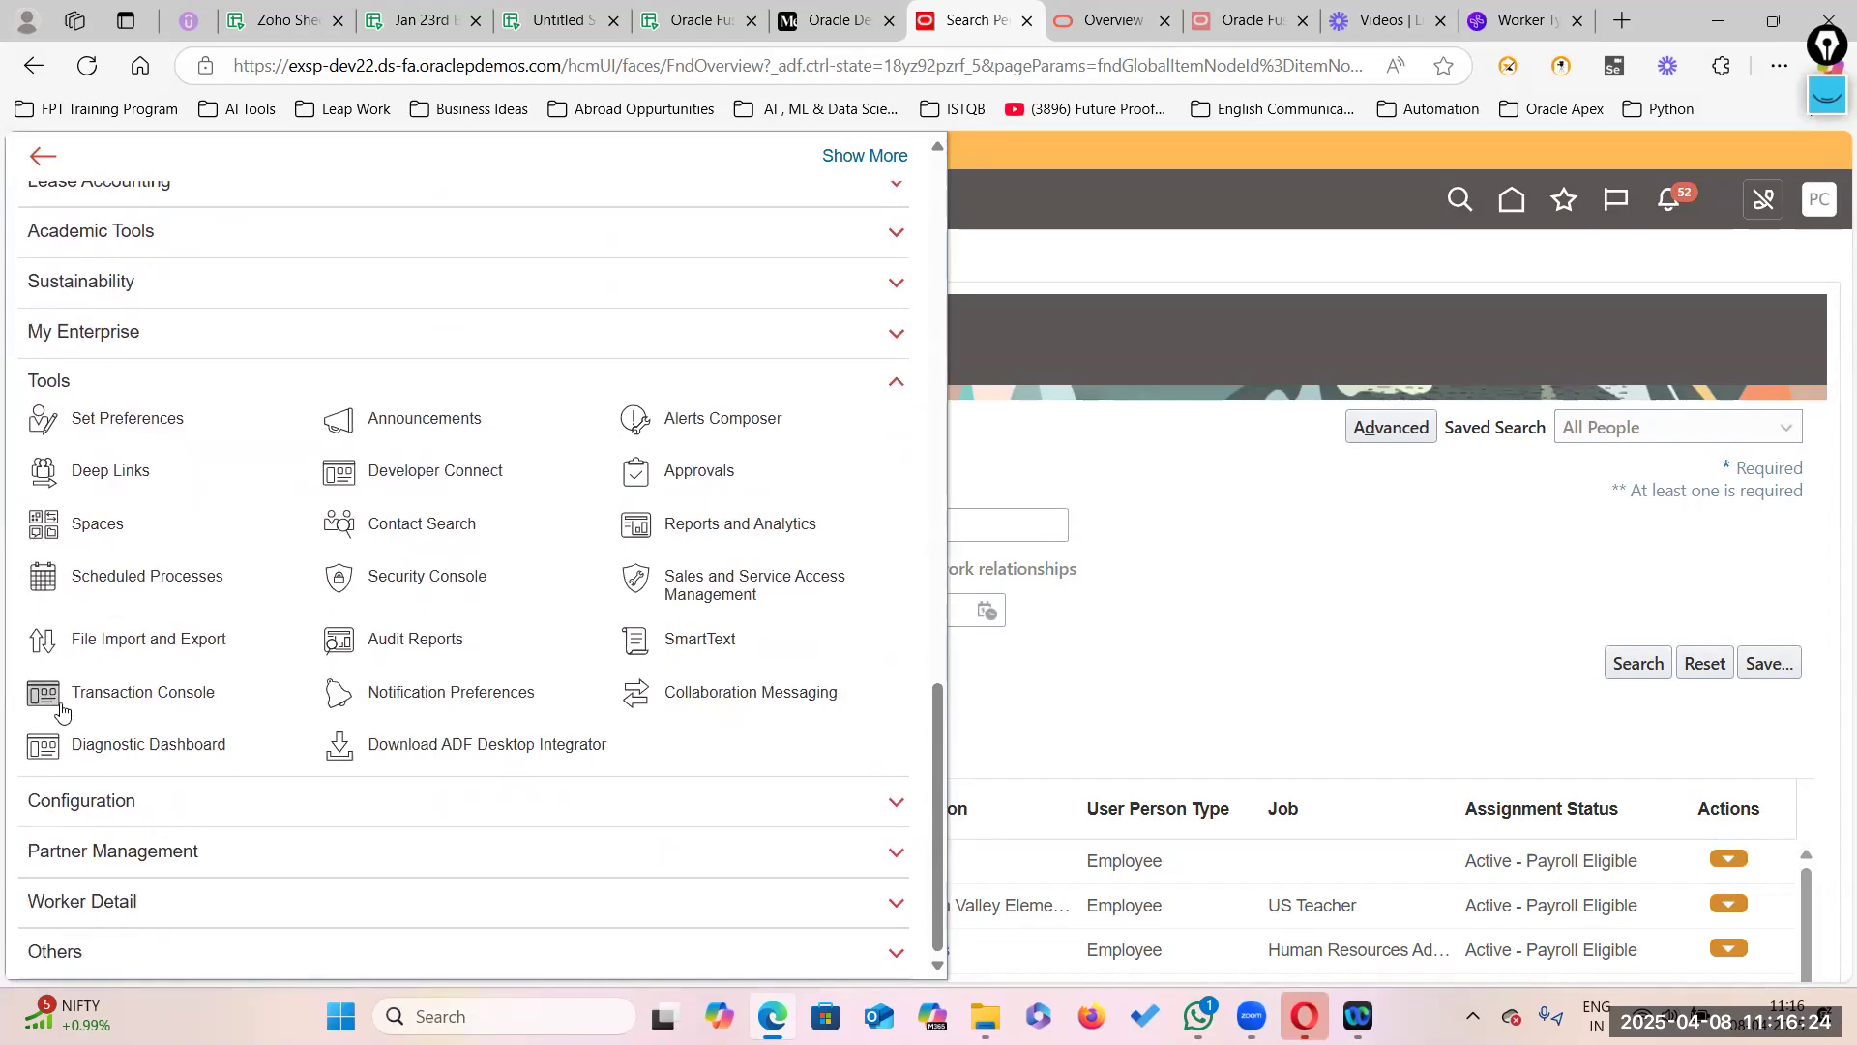
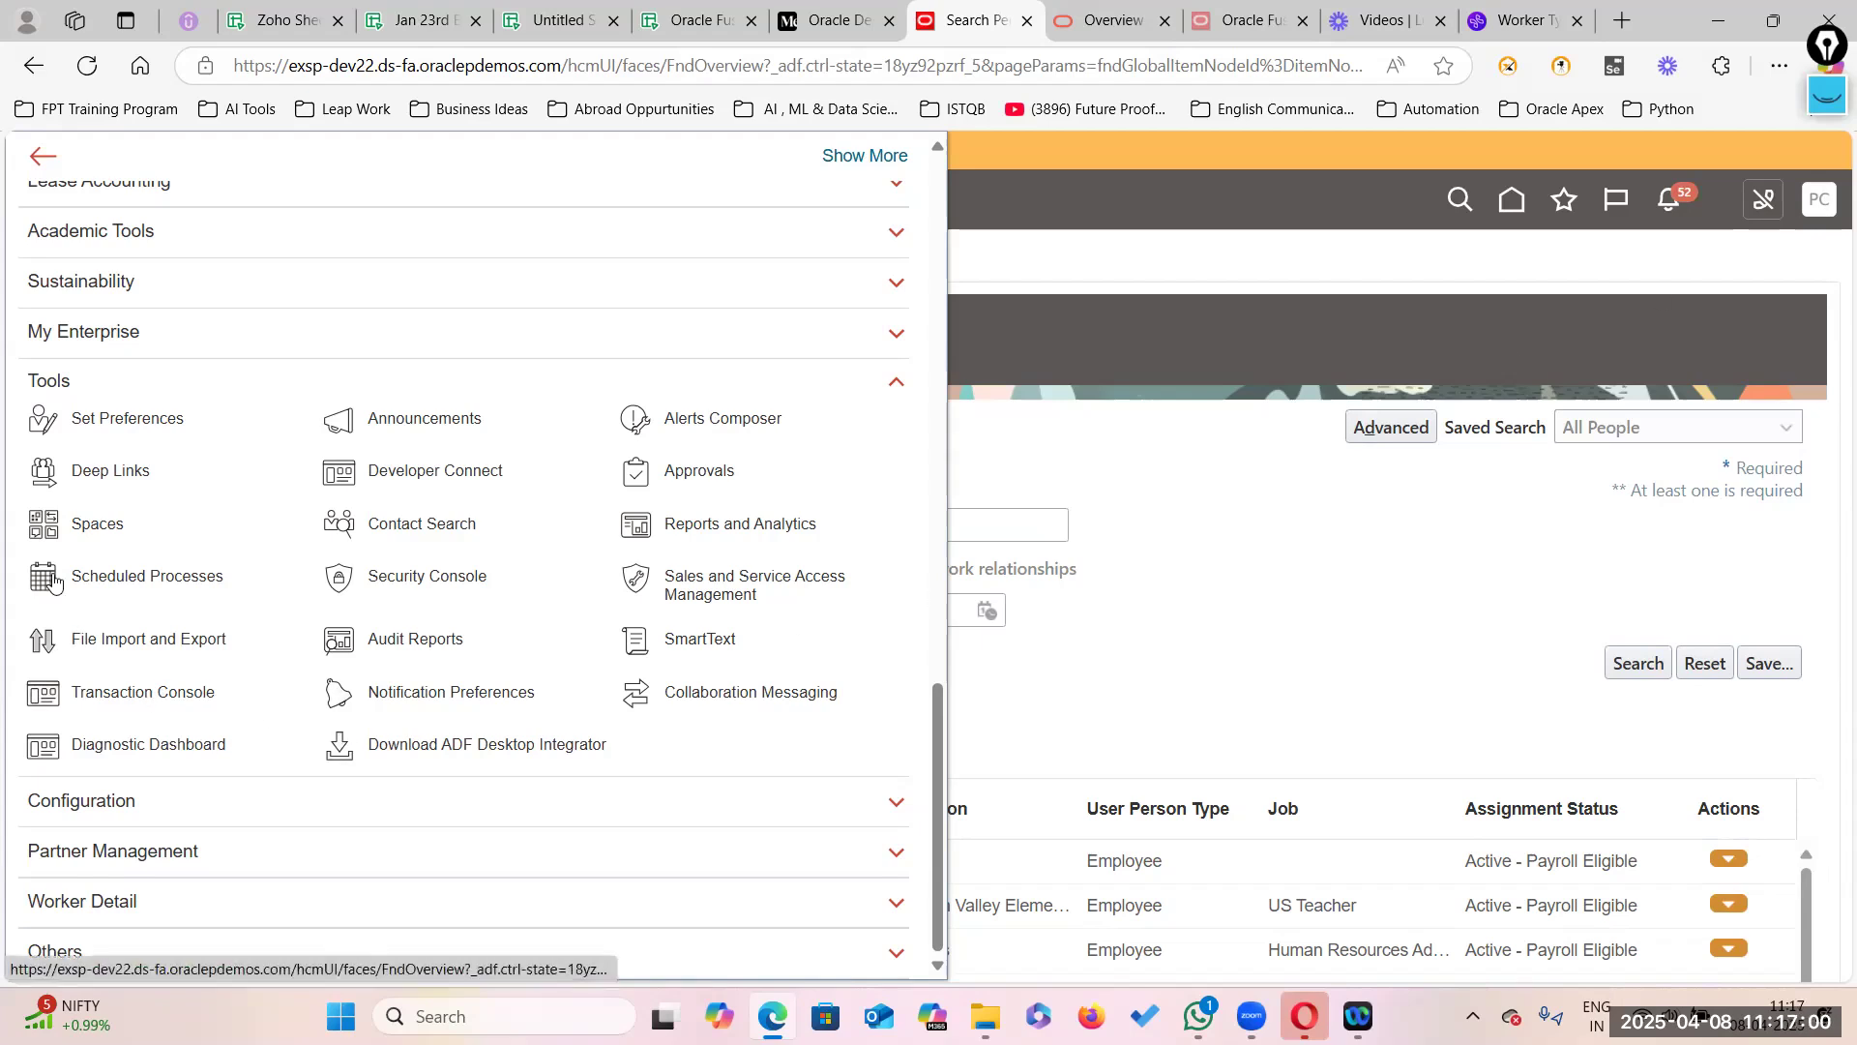
left_click(113, 698)
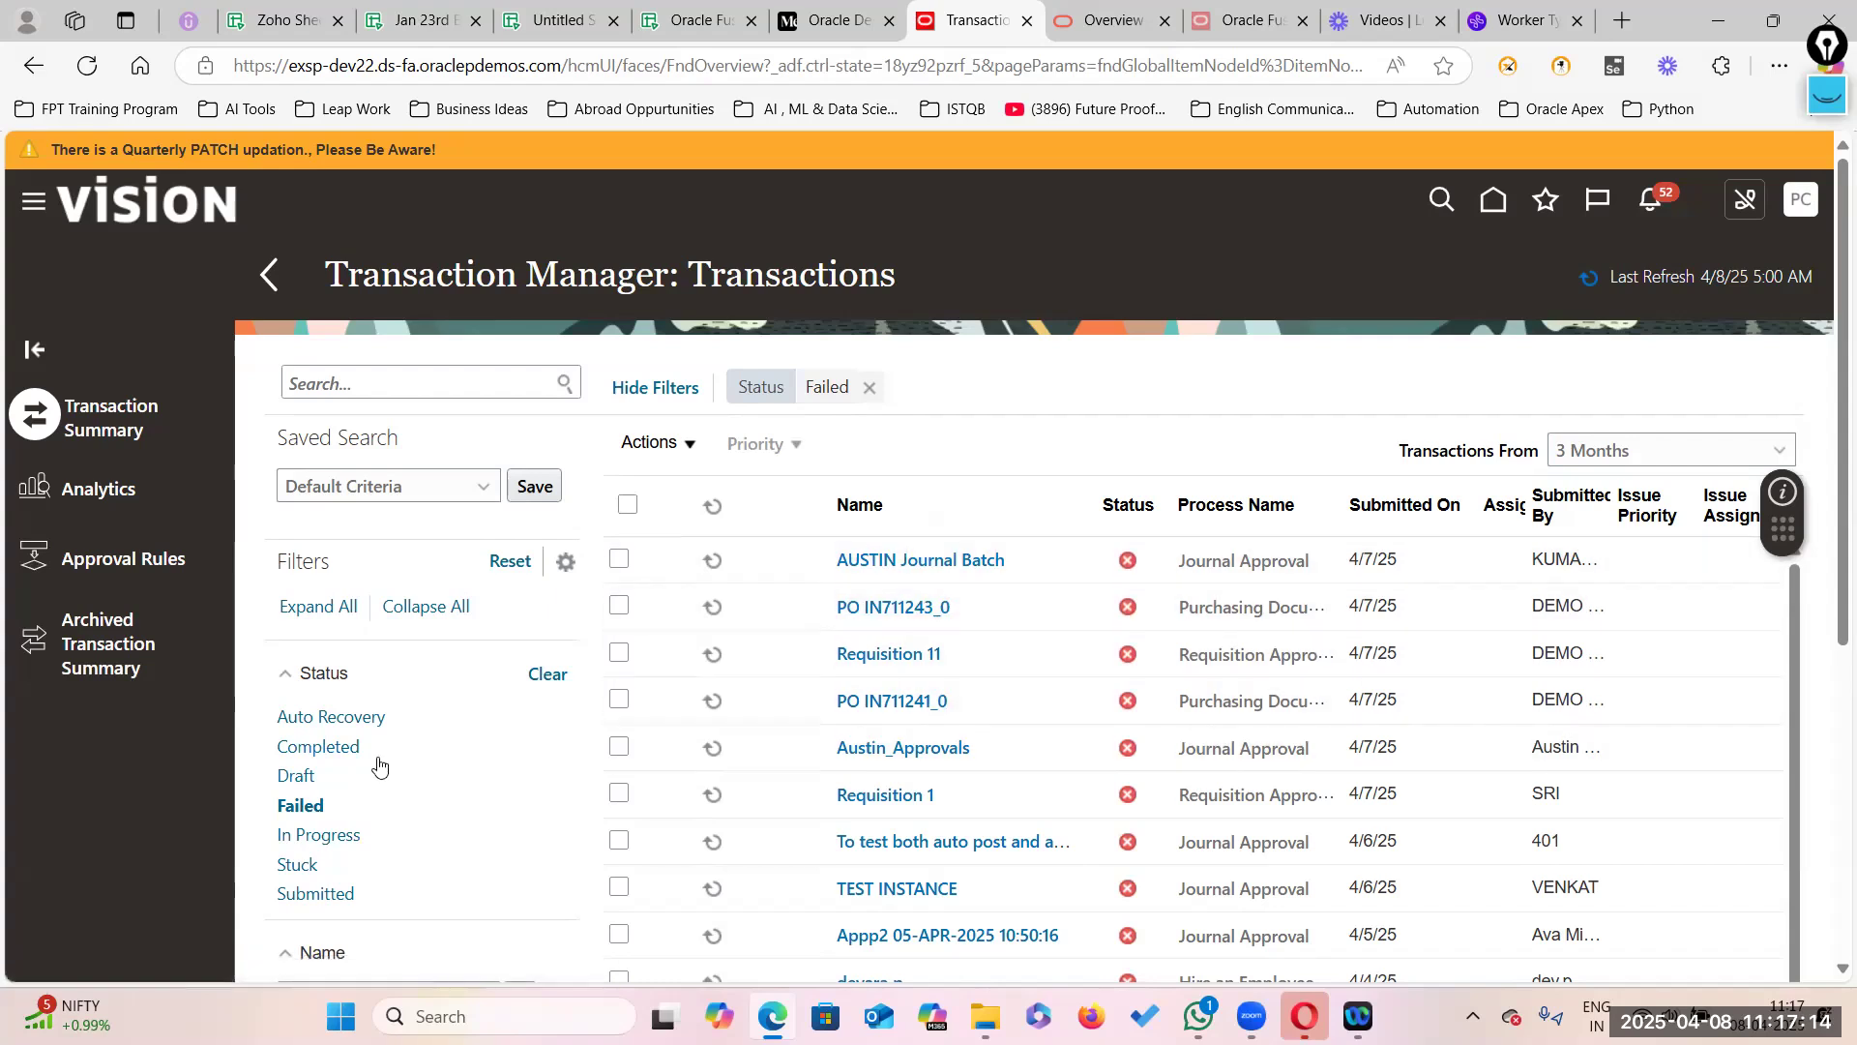
left_click(317, 834)
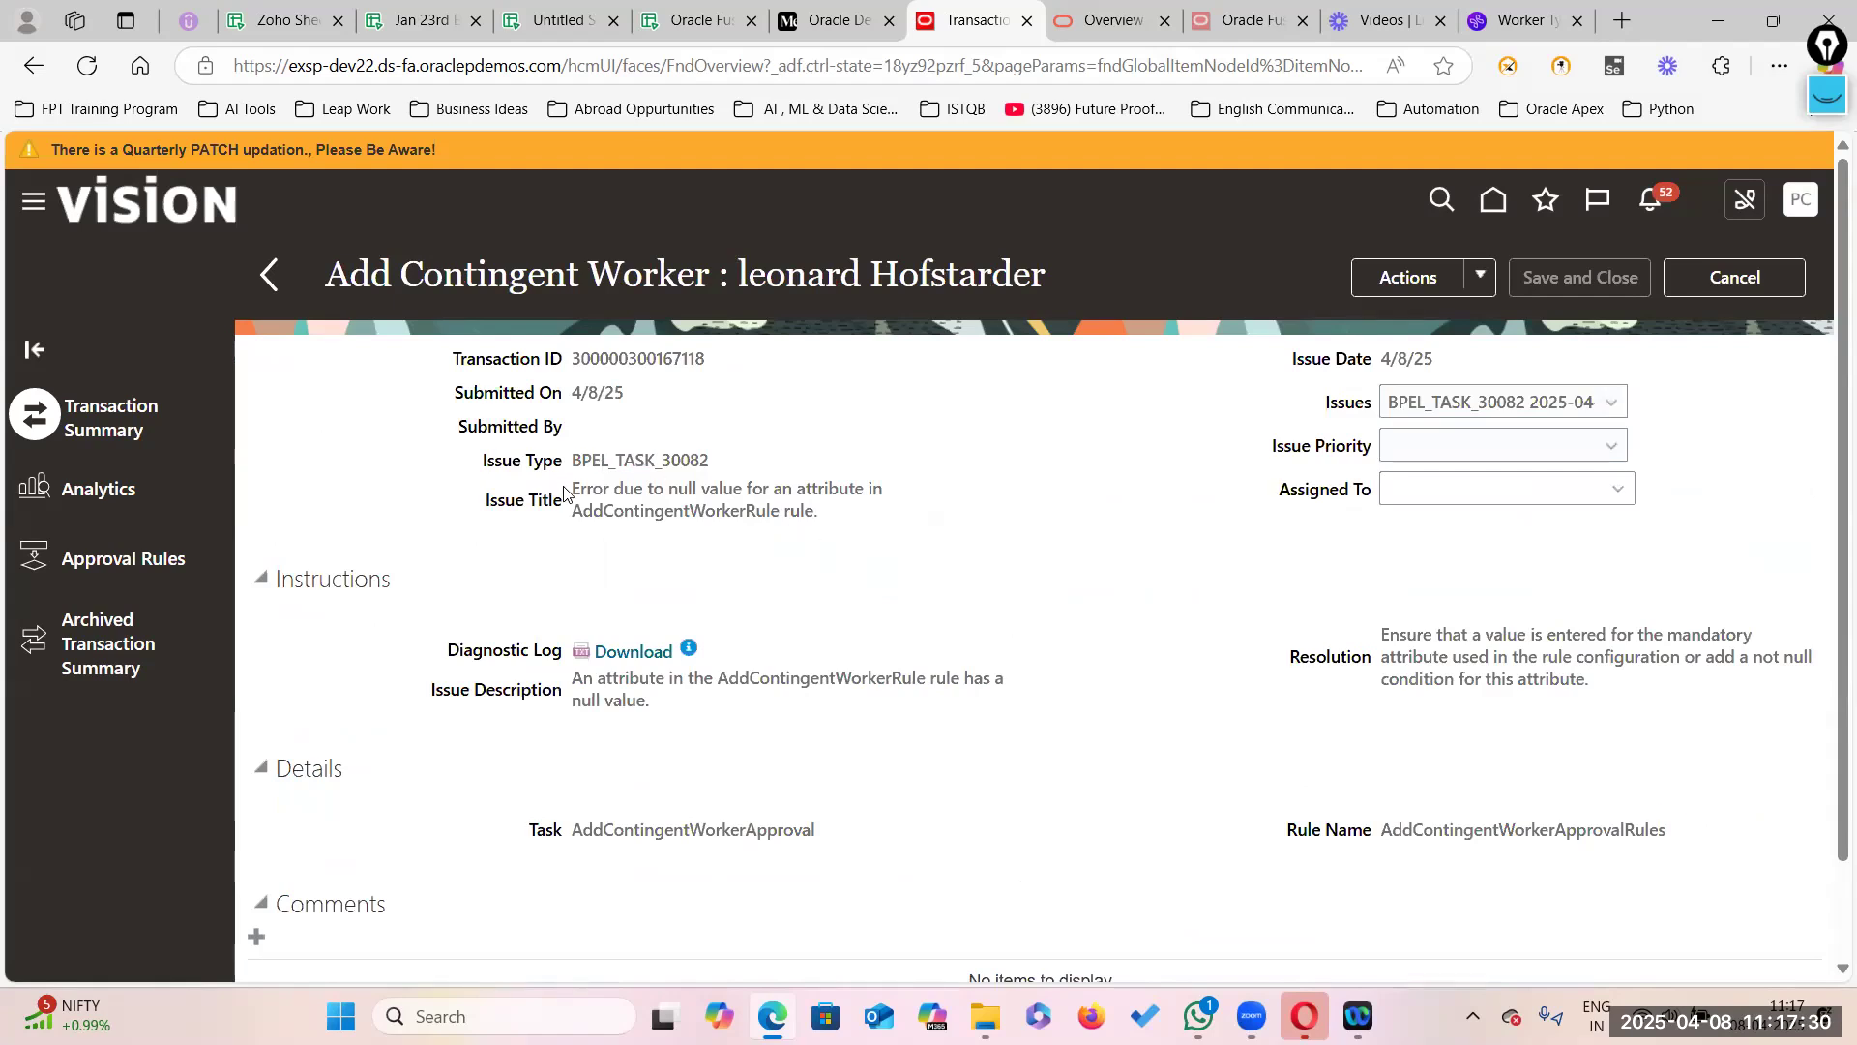
Step: Examine the transaction's issue title, resolution text and available actions, and return to the transaction list
left_click_drag(583, 487, 827, 511)
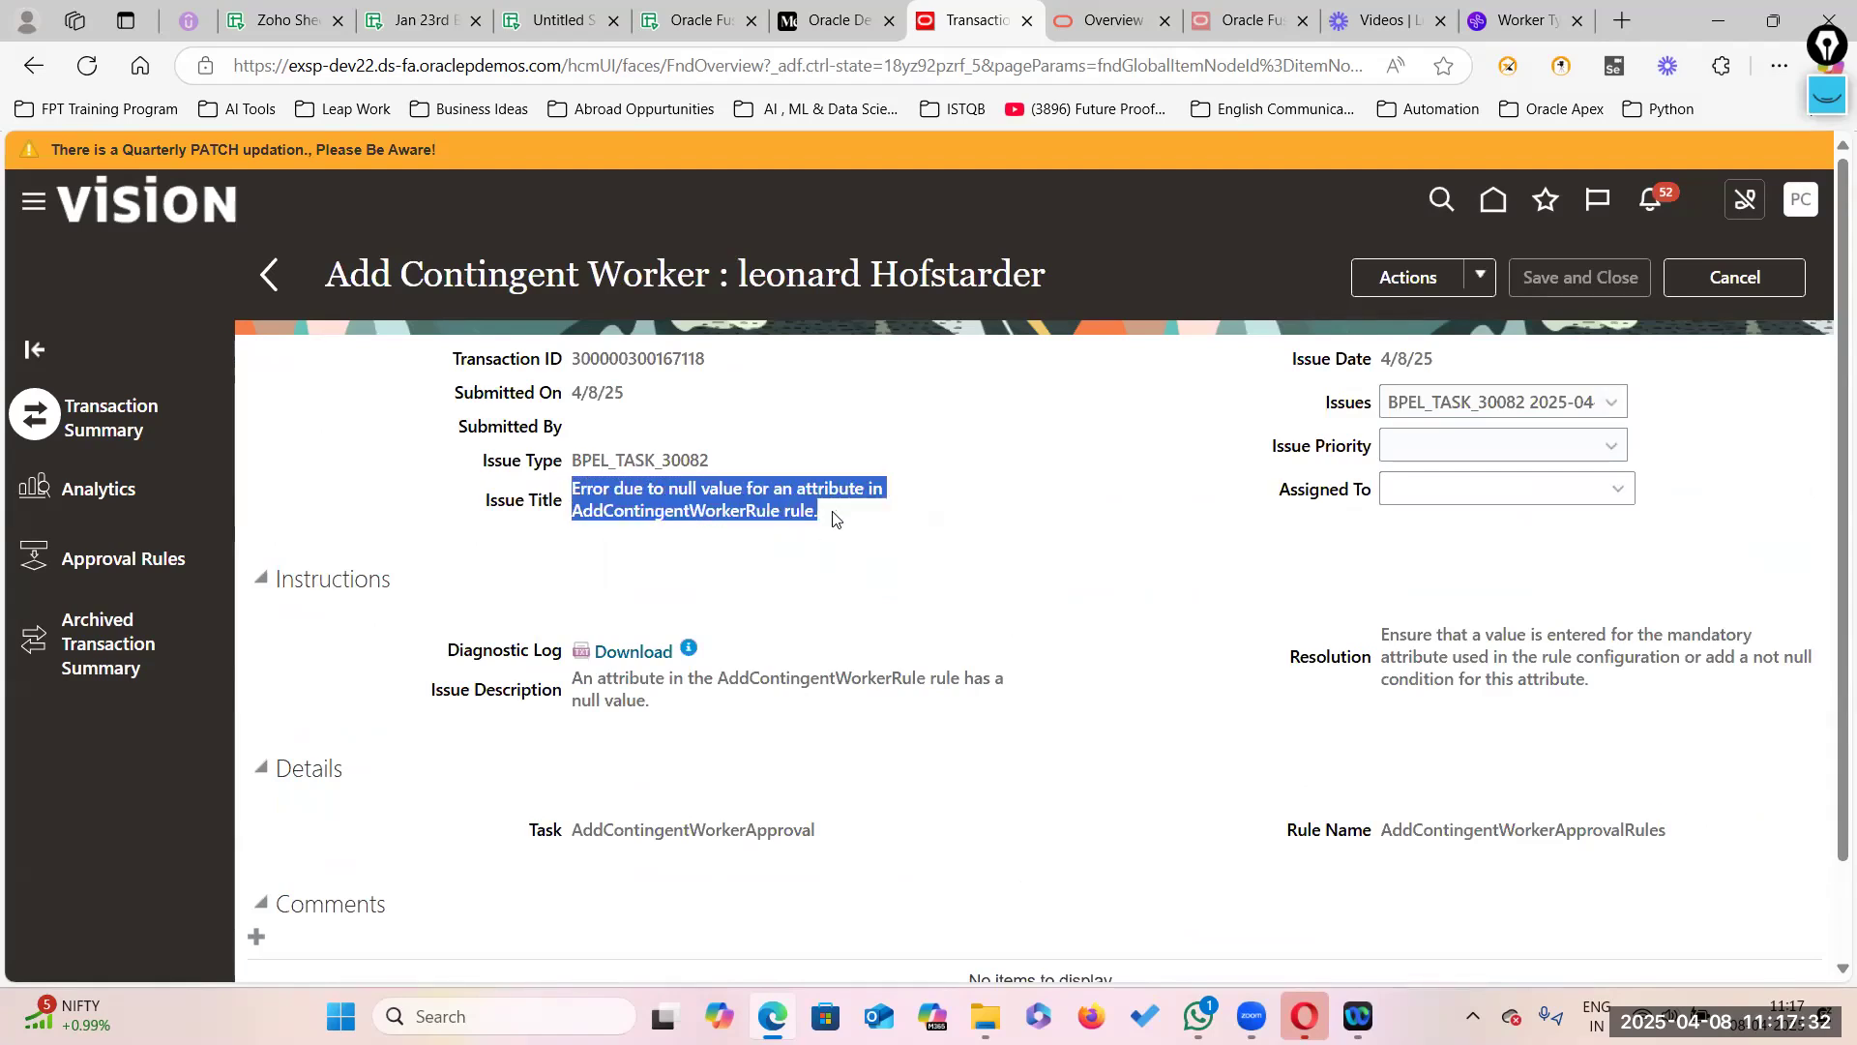
left_click(688, 517)
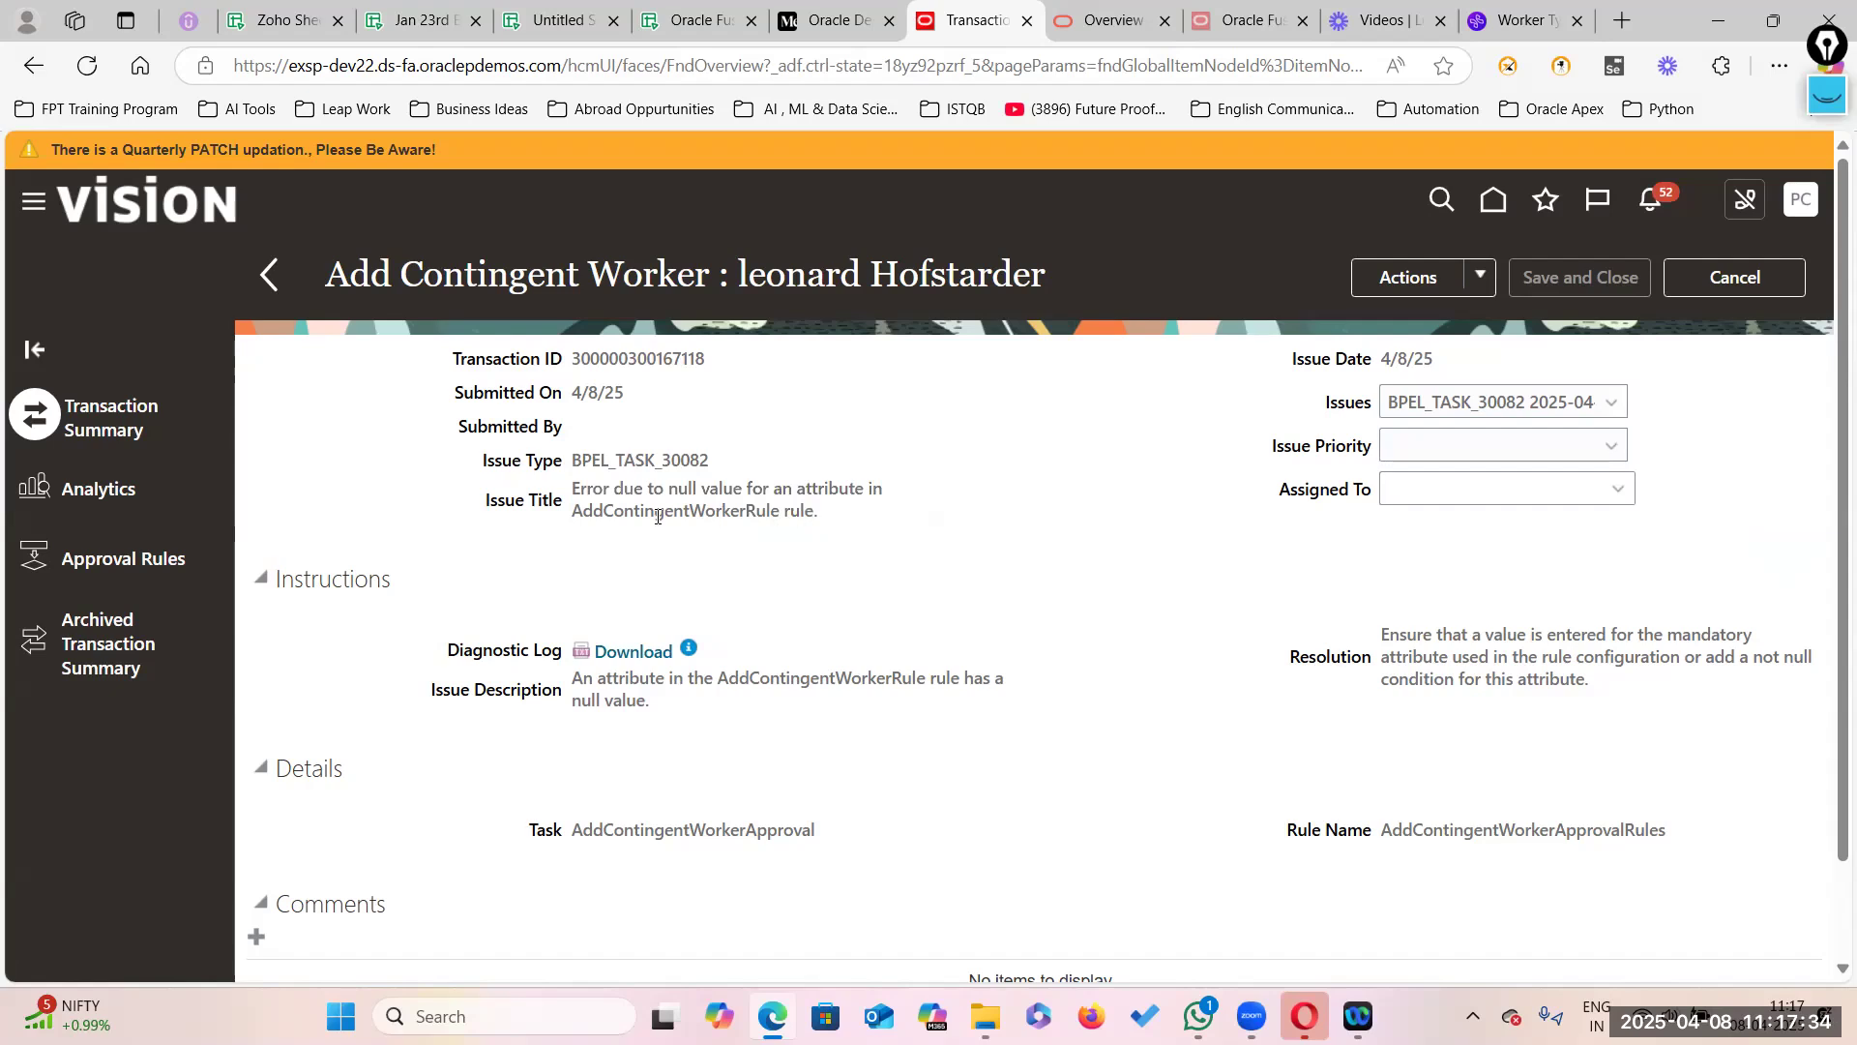
left_click_drag(1386, 627, 1668, 713)
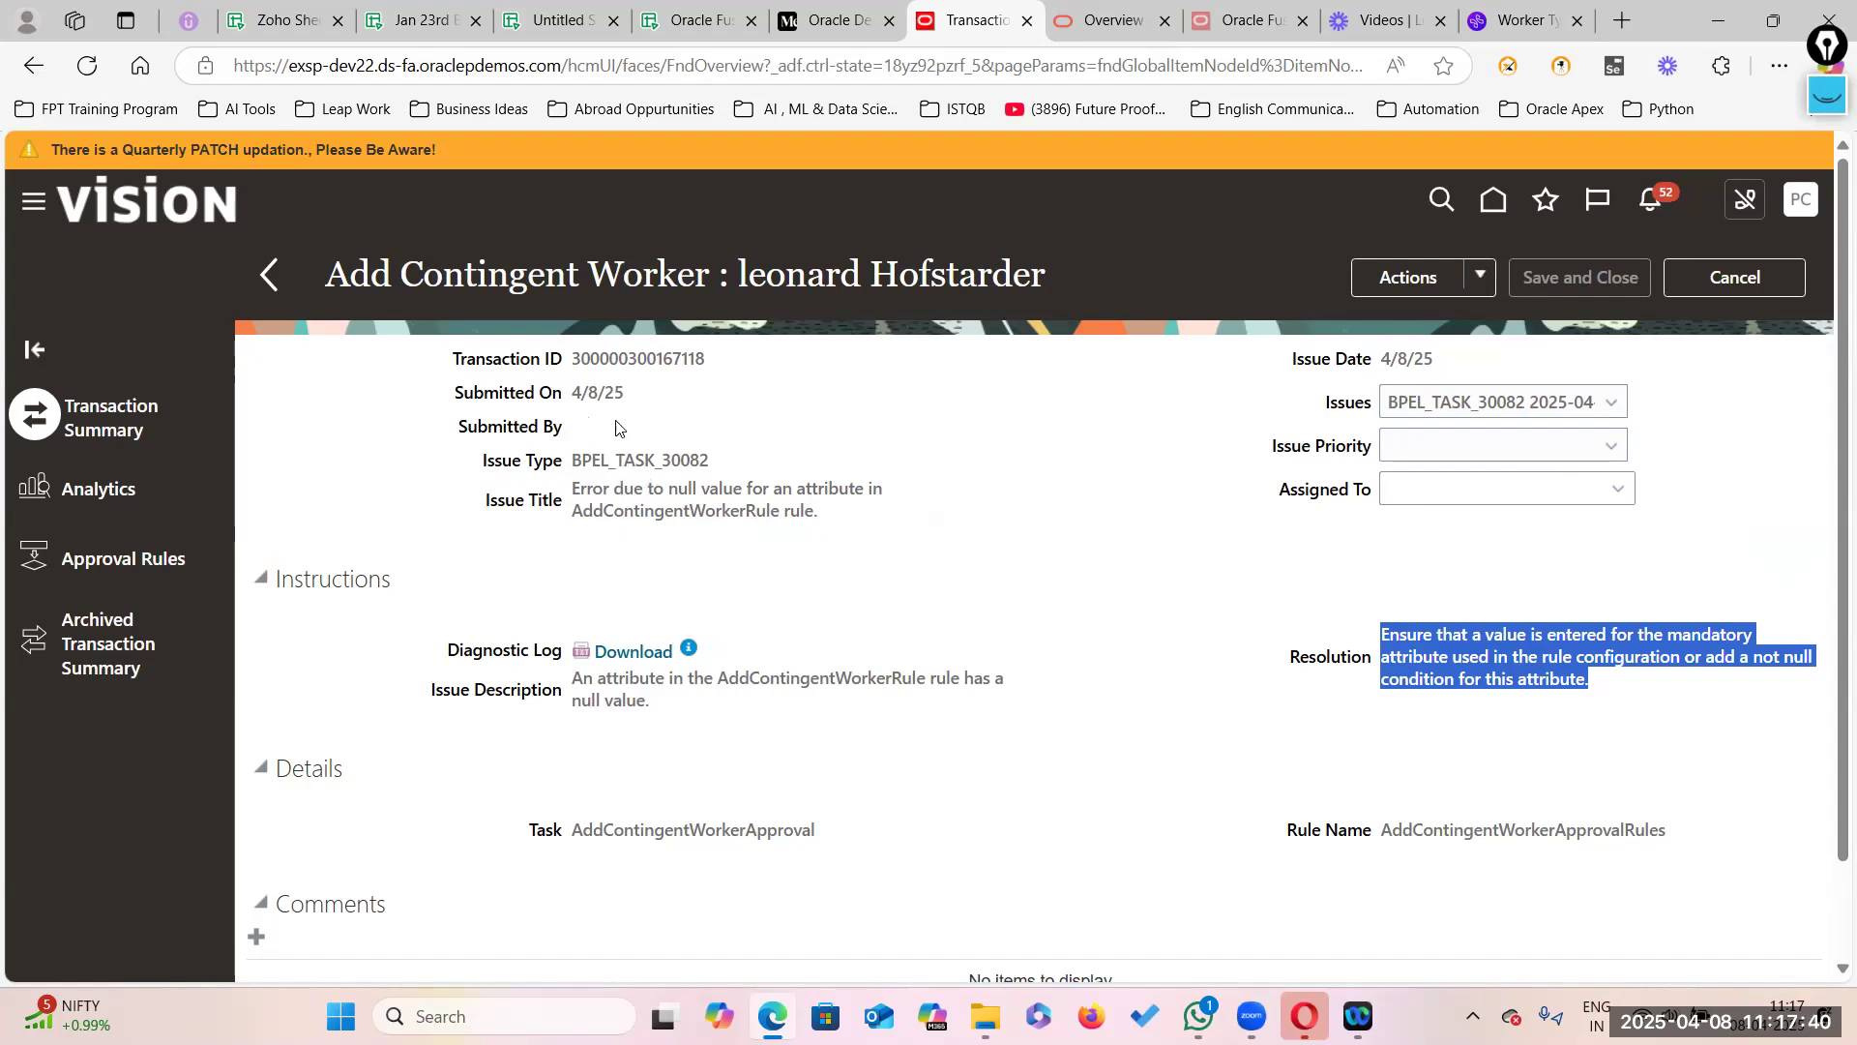
left_click(1480, 277)
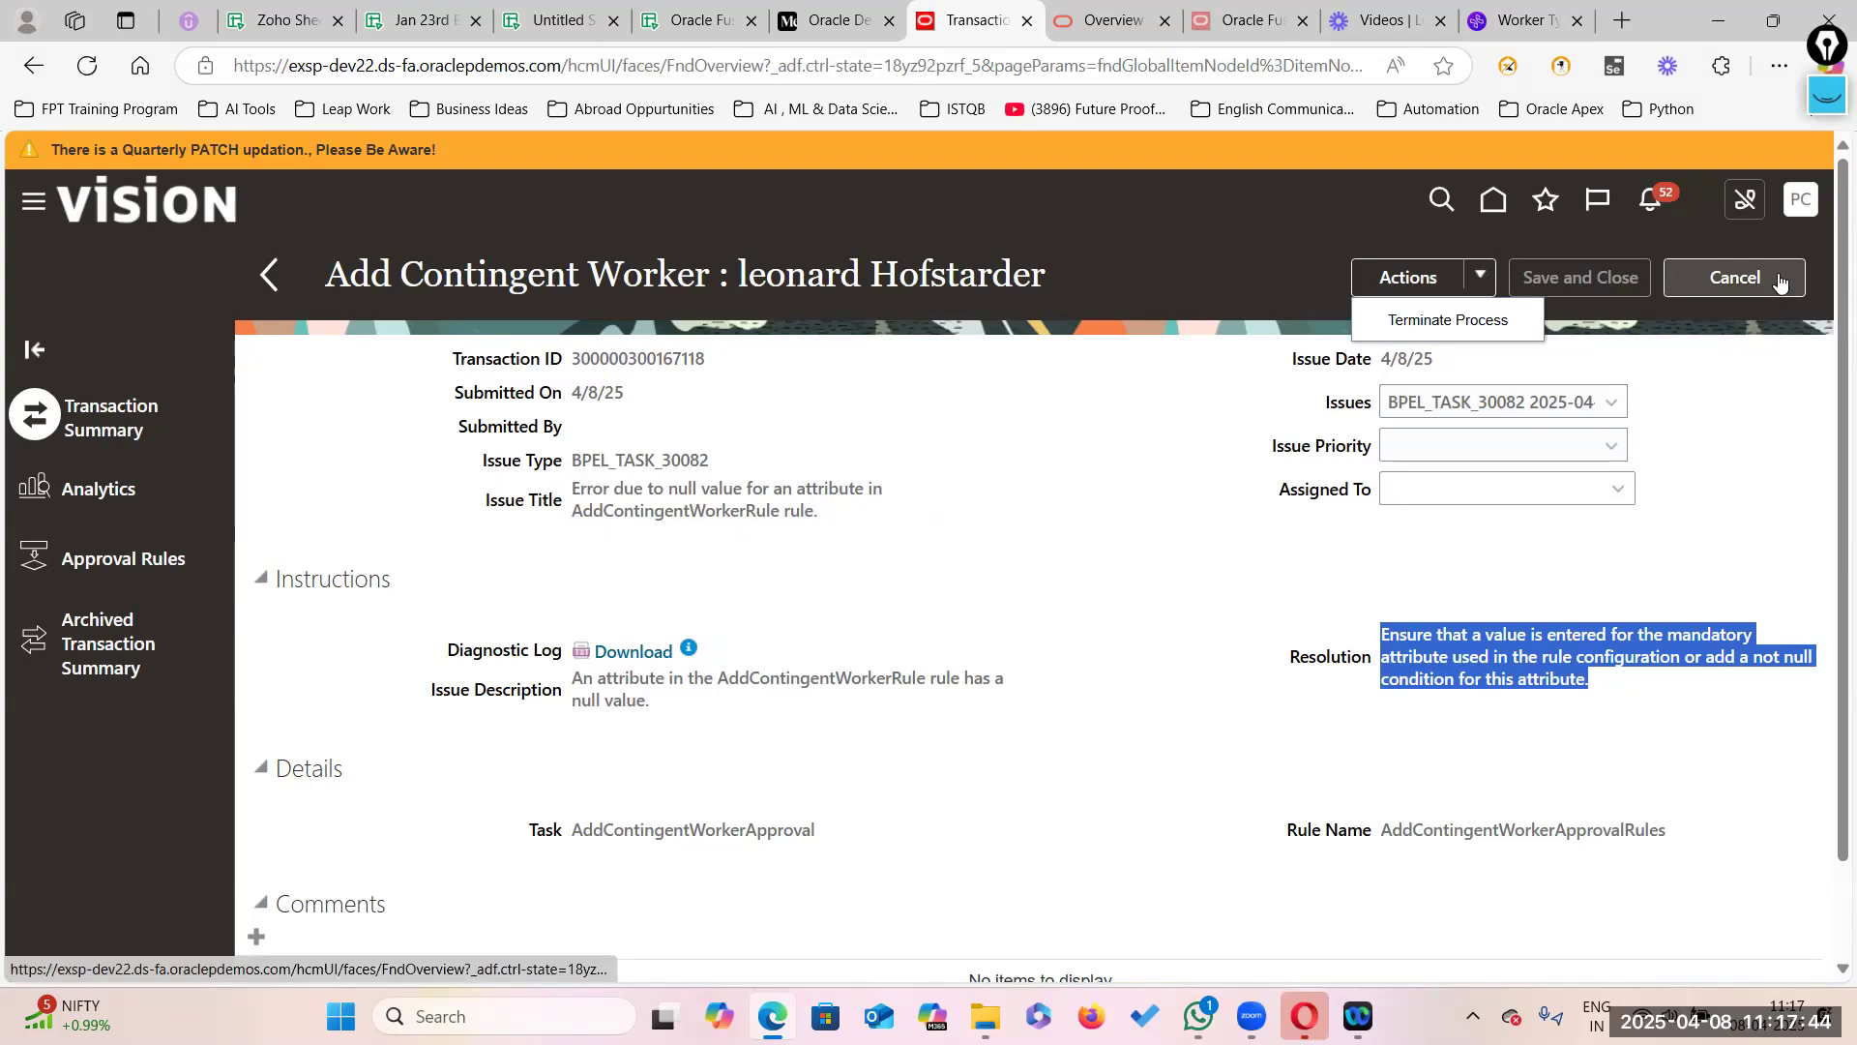
left_click(271, 274)
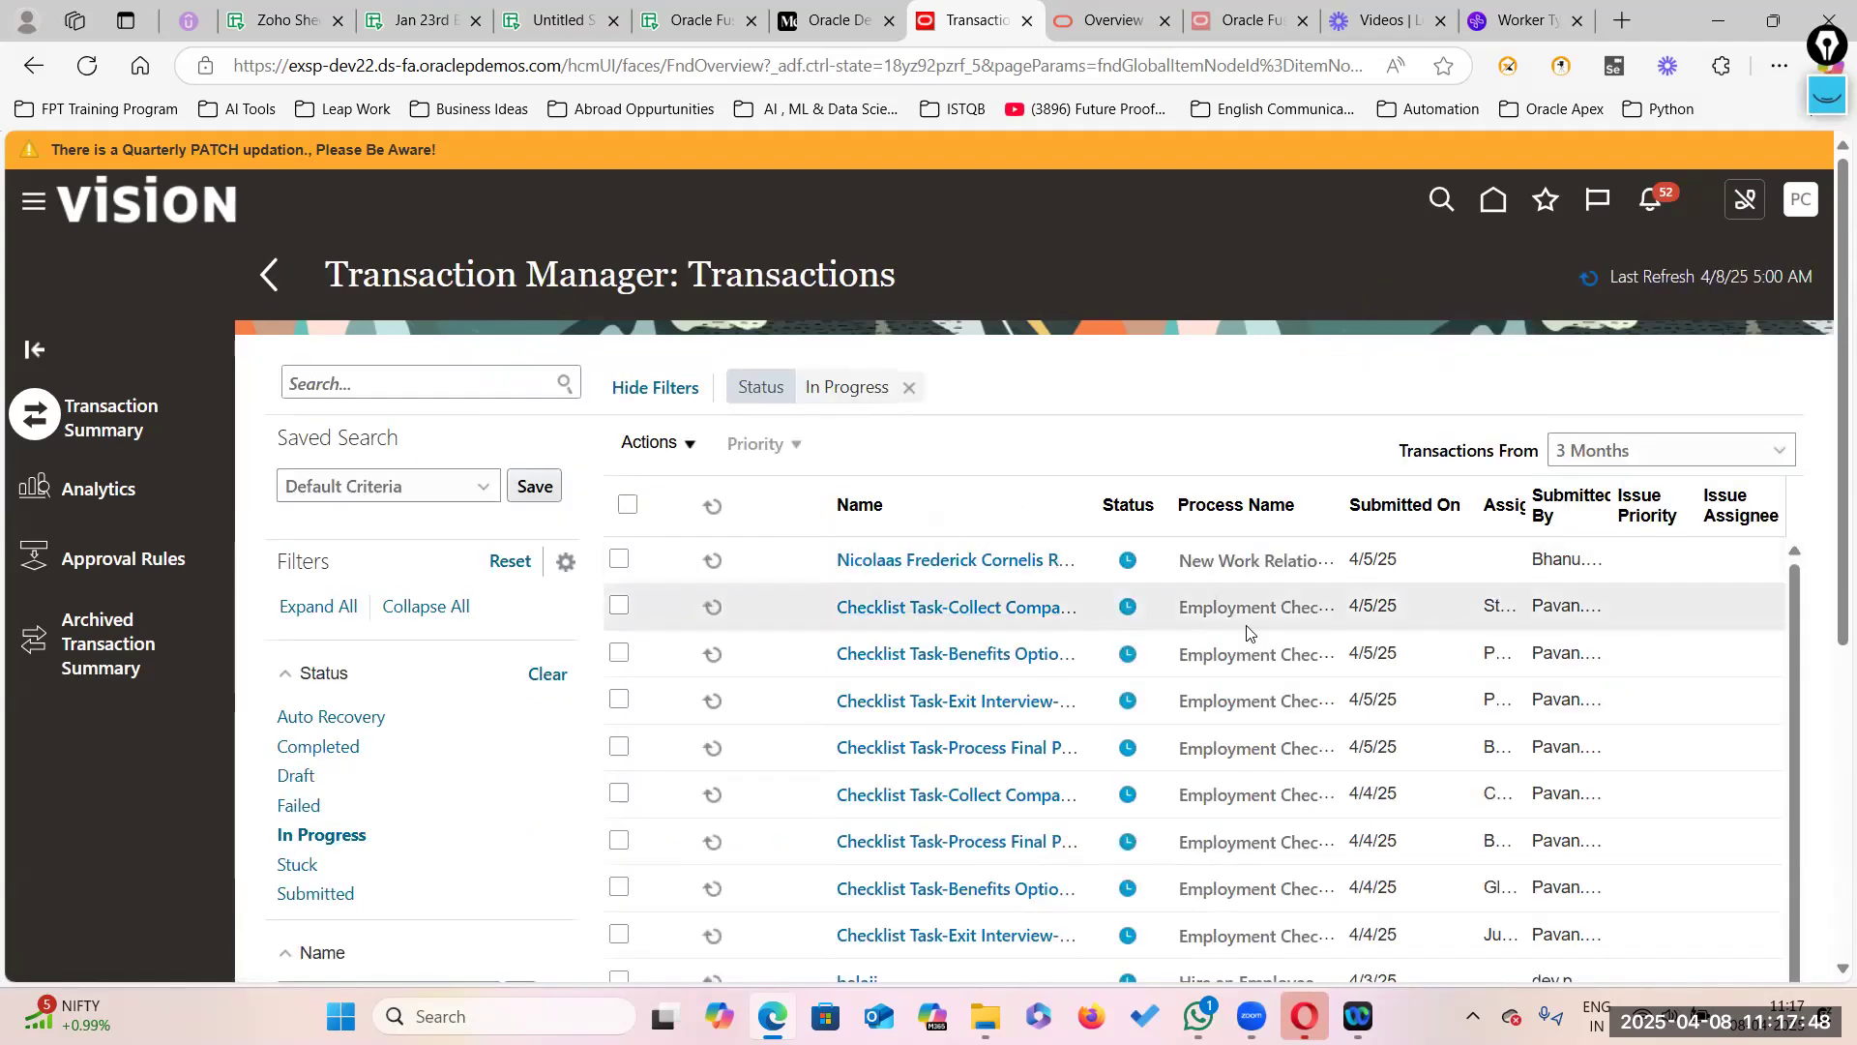
Step: Check the Completed transactions, filter by Failed status instead, and open the new worker's Add Contingent Worker transaction
left_click(308, 746)
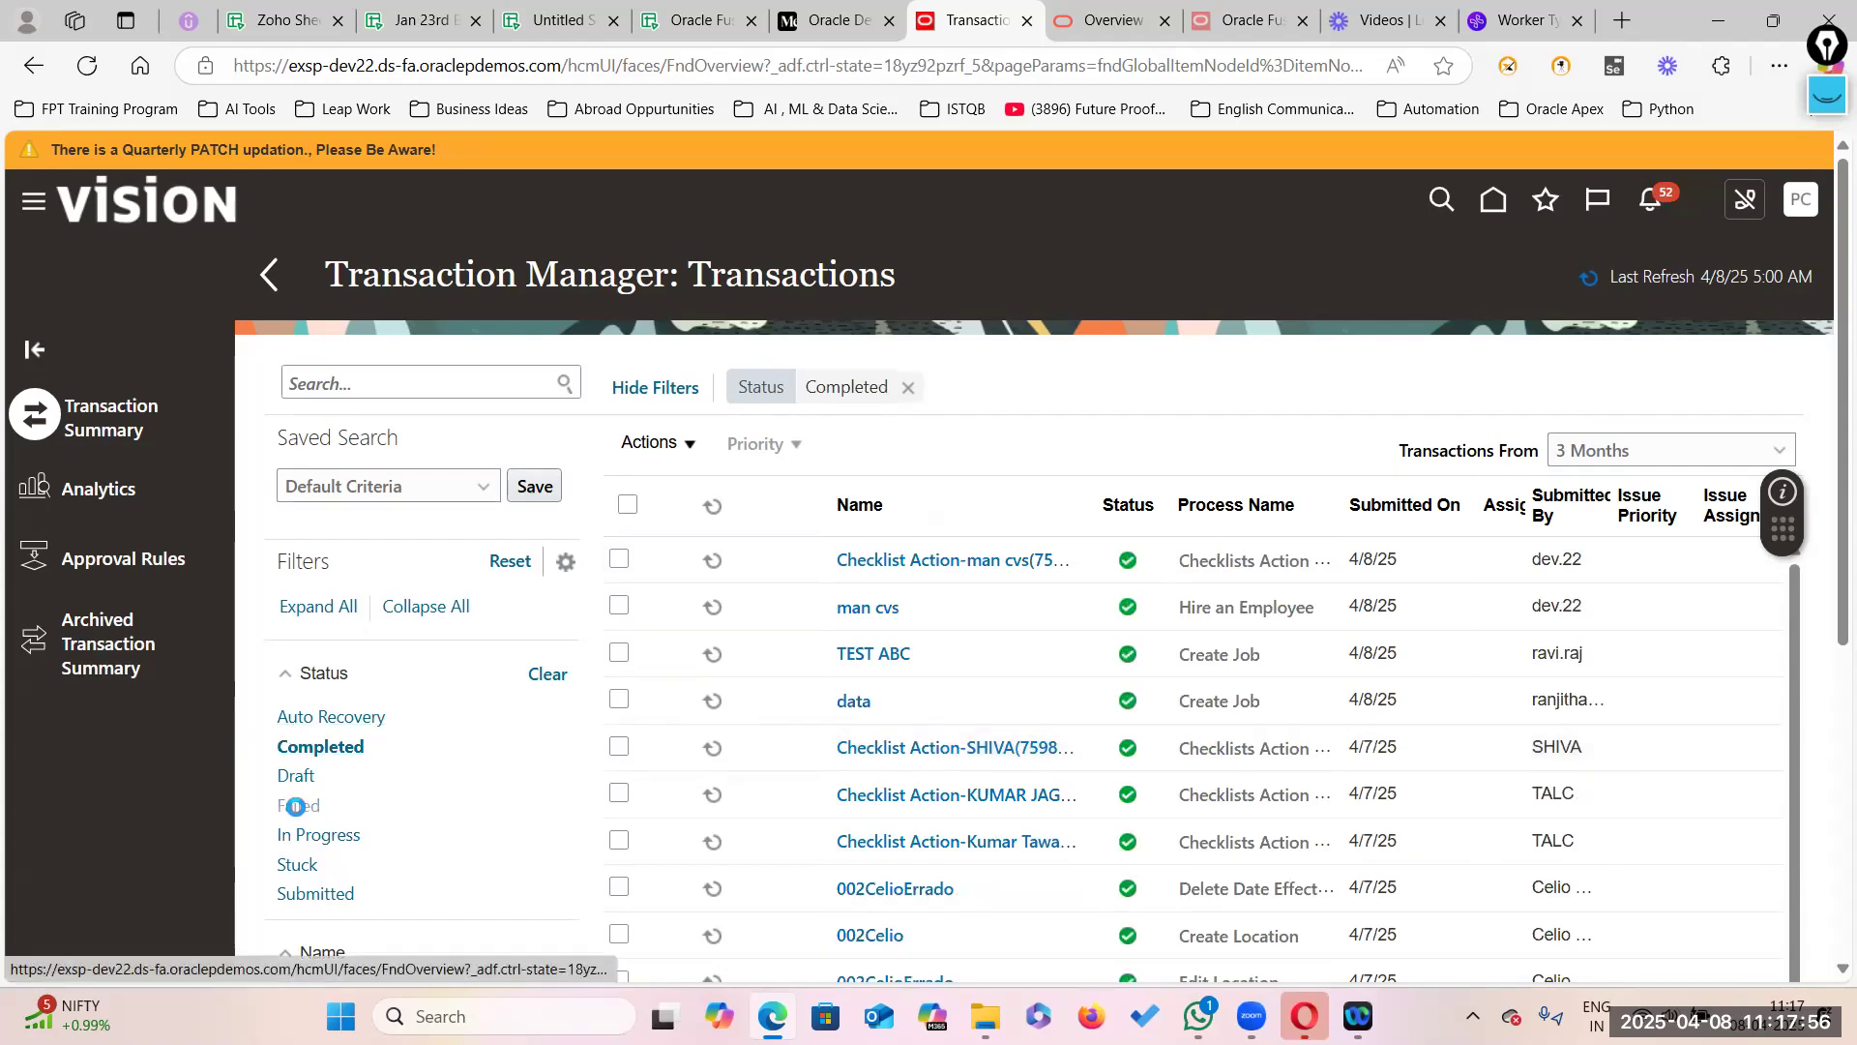
left_click(296, 806)
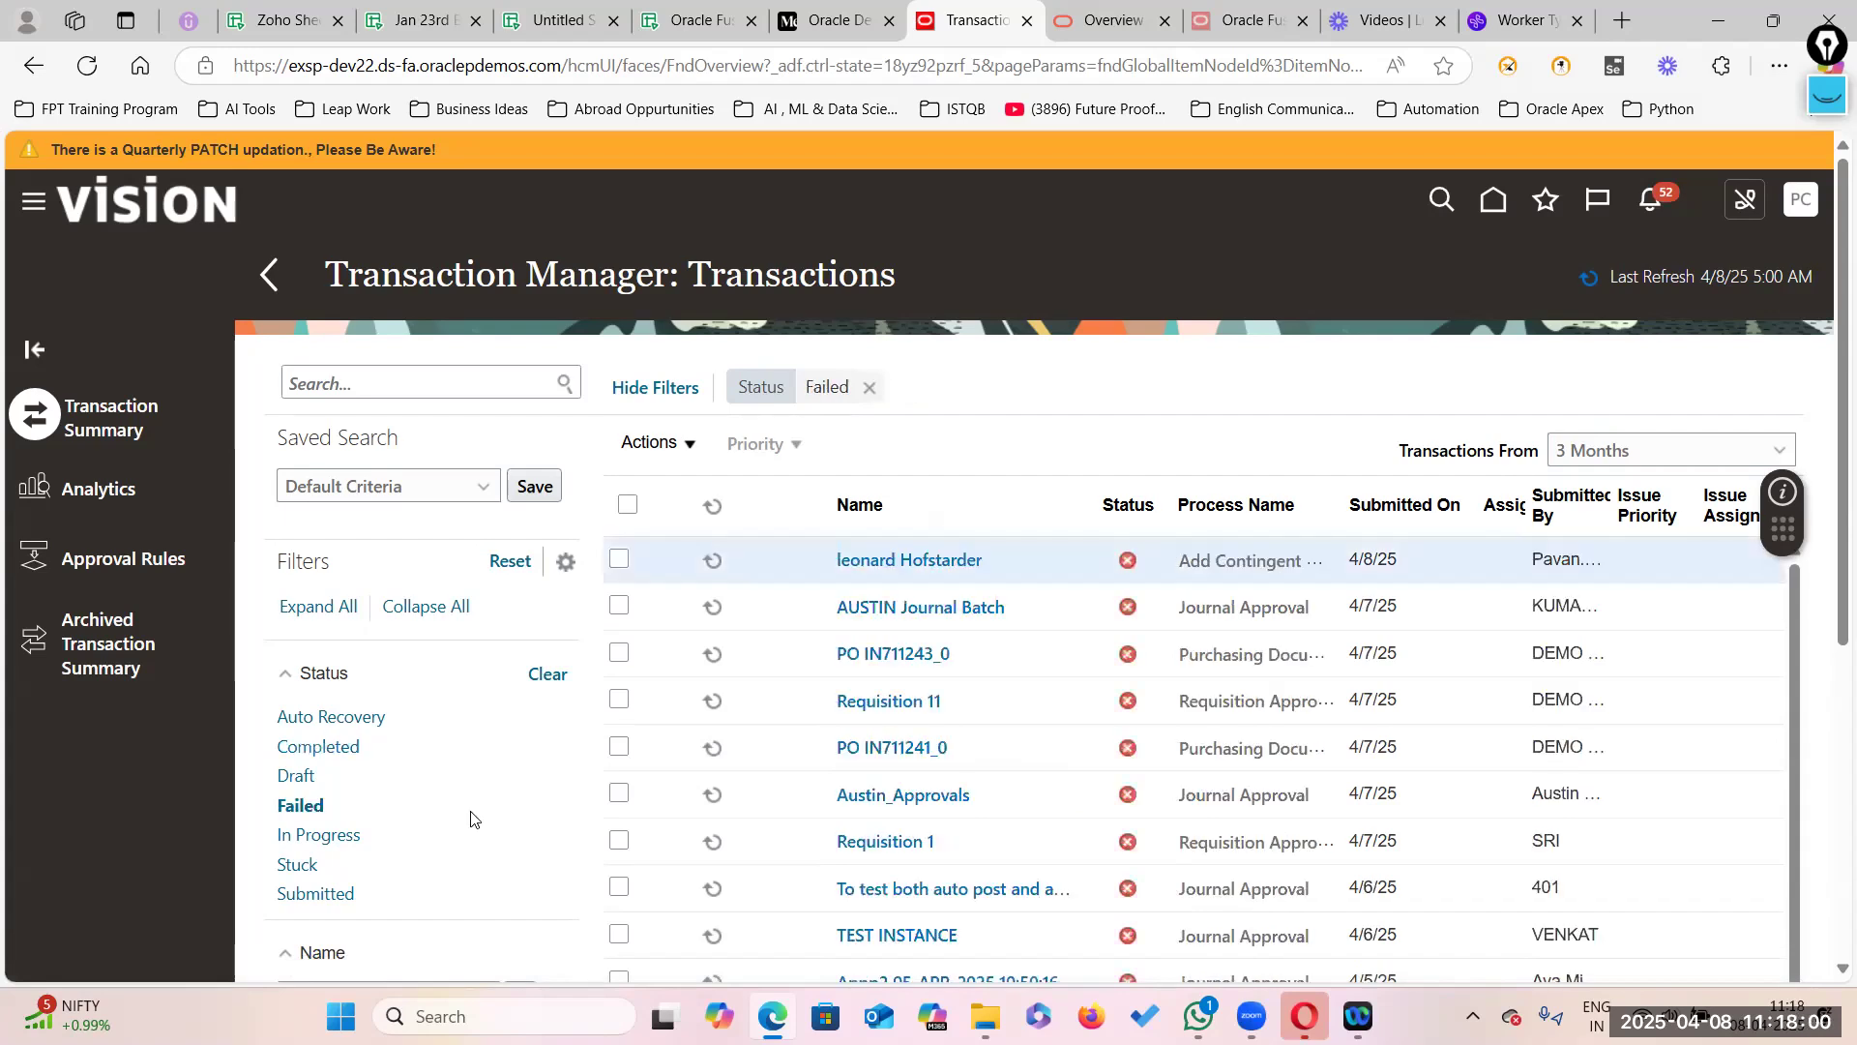
left_click(951, 560)
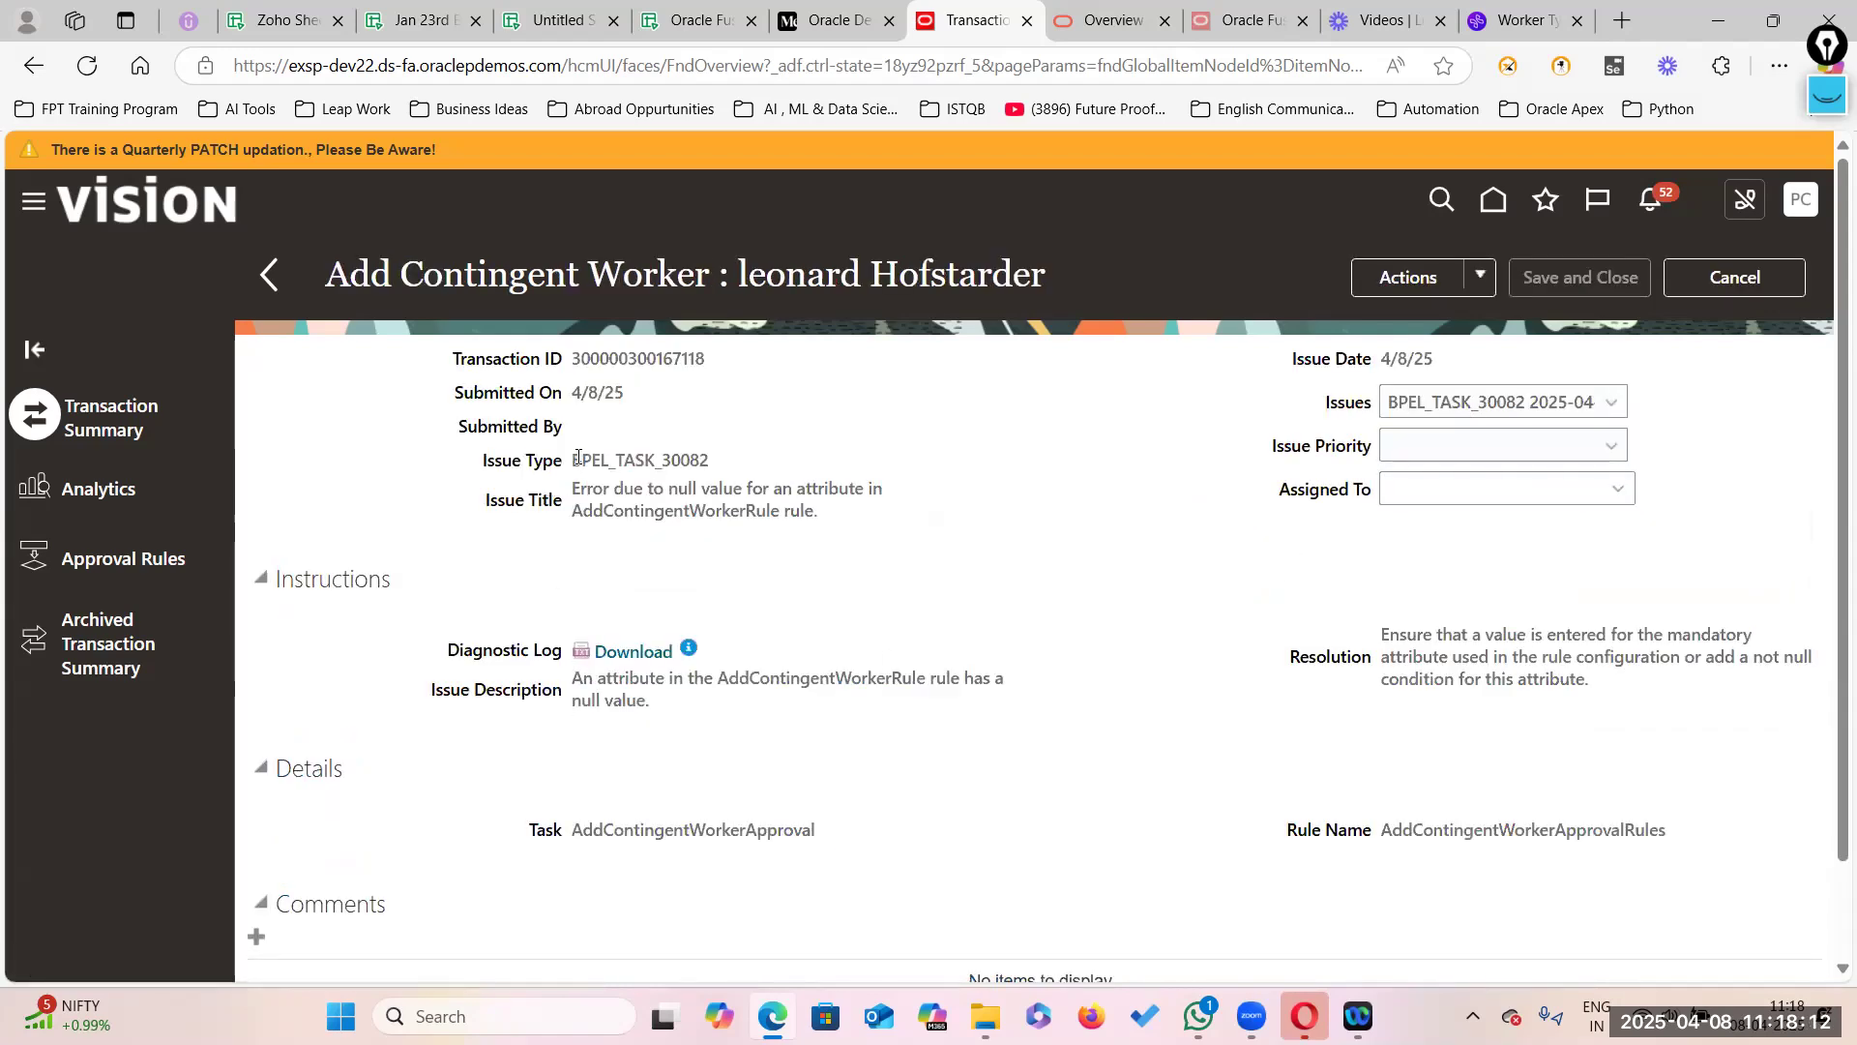
Step: Highlight and read the issue title and the suggested resolution of the failed transaction
left_click_drag(575, 488, 815, 509)
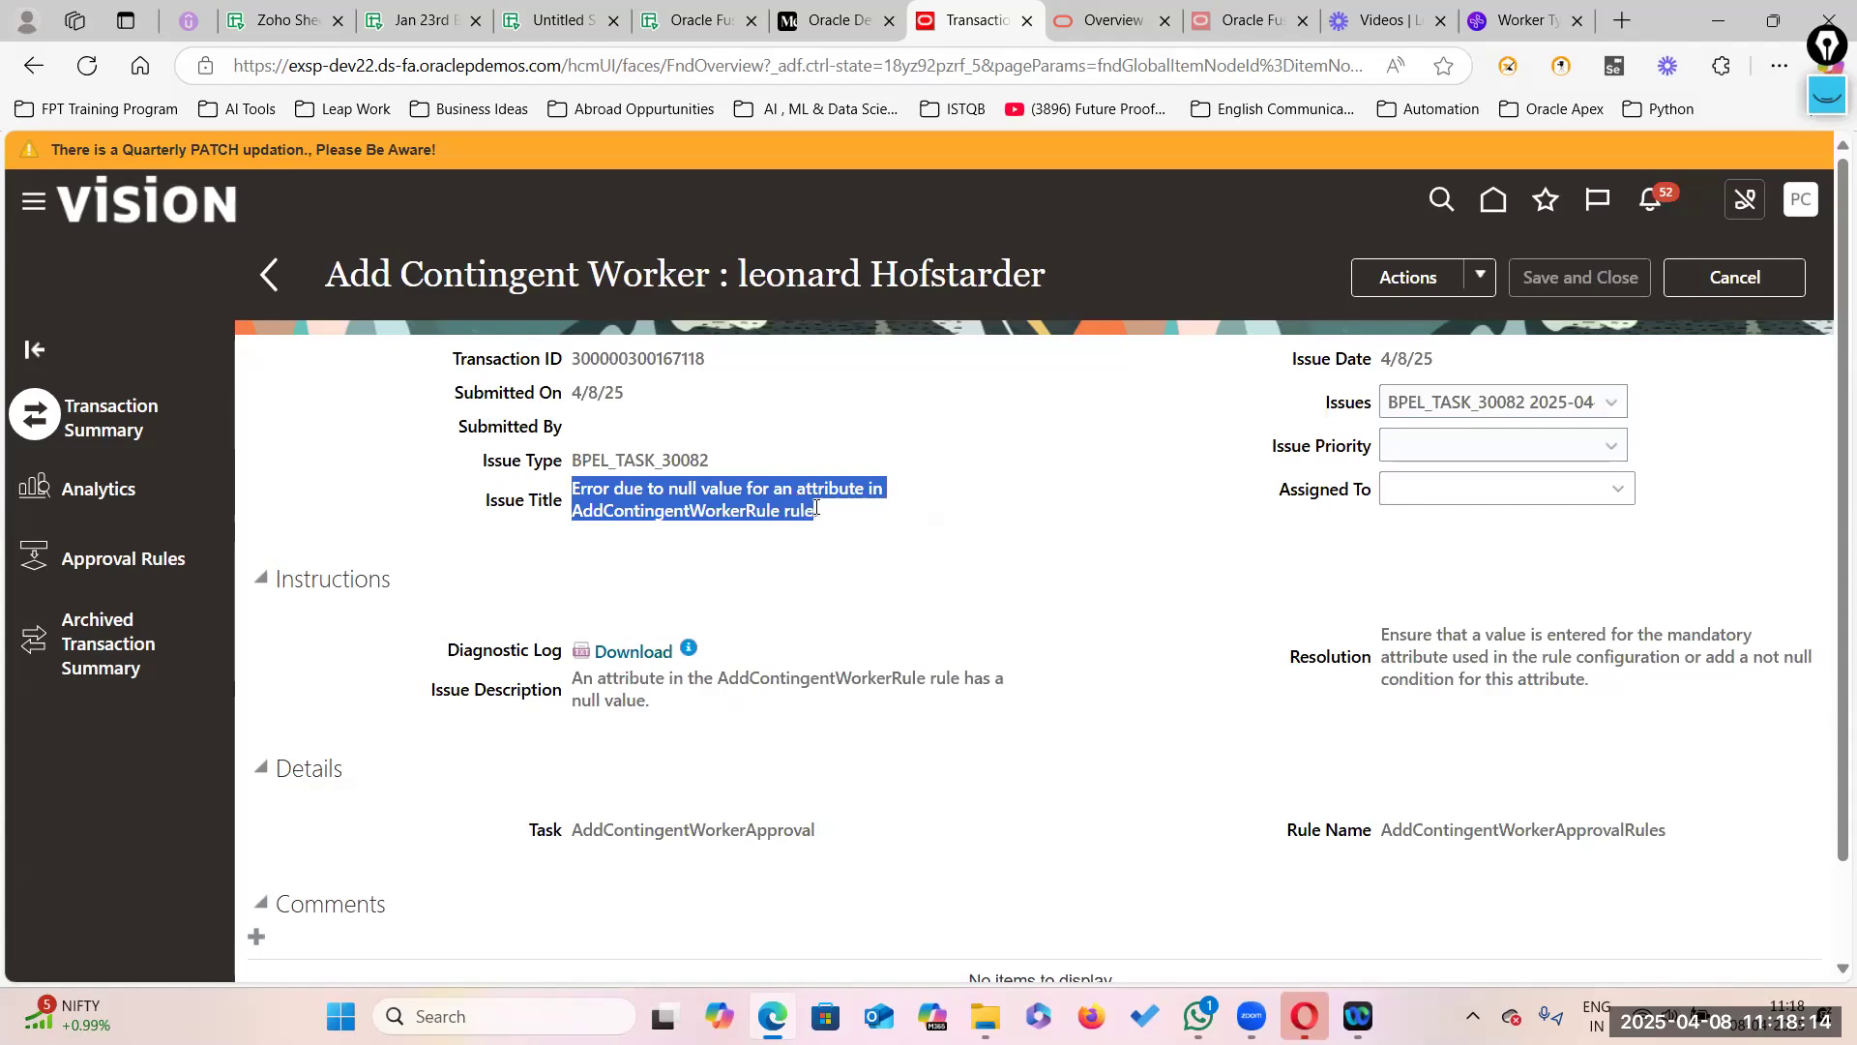
left_click(687, 515)
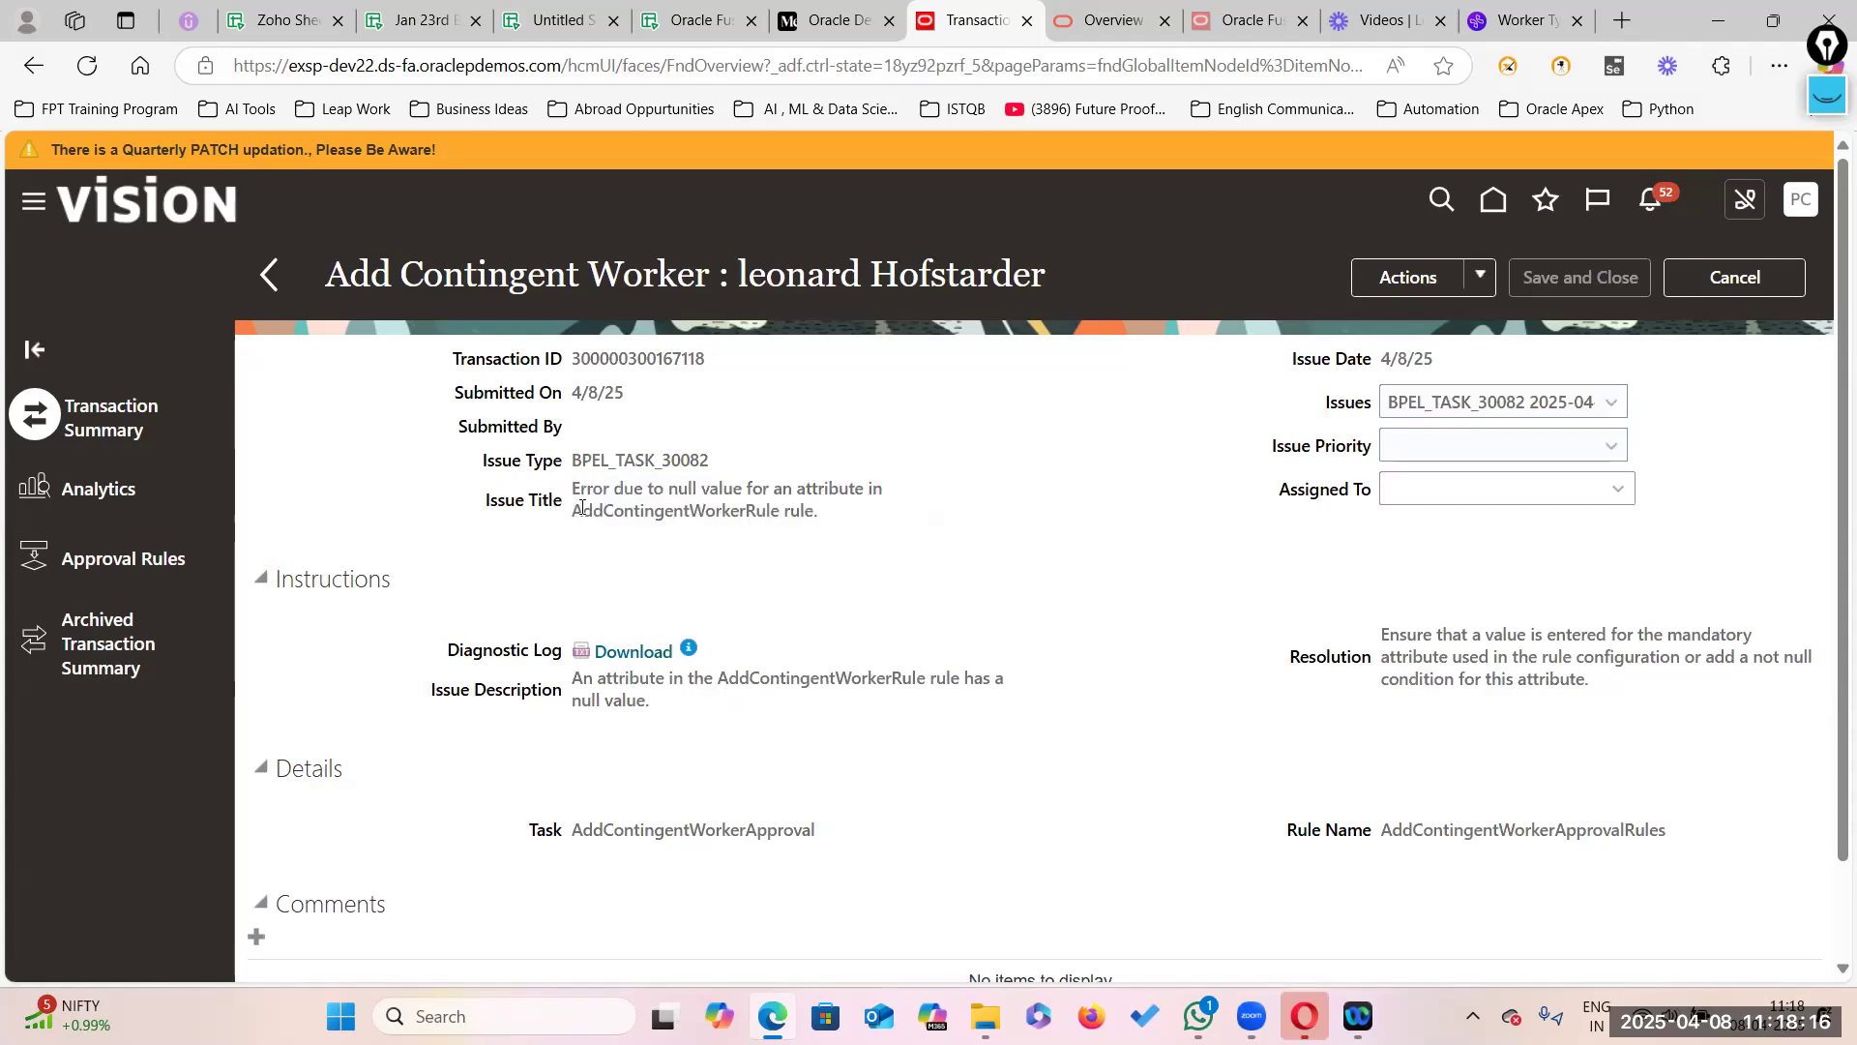
left_click_drag(818, 507, 570, 495)
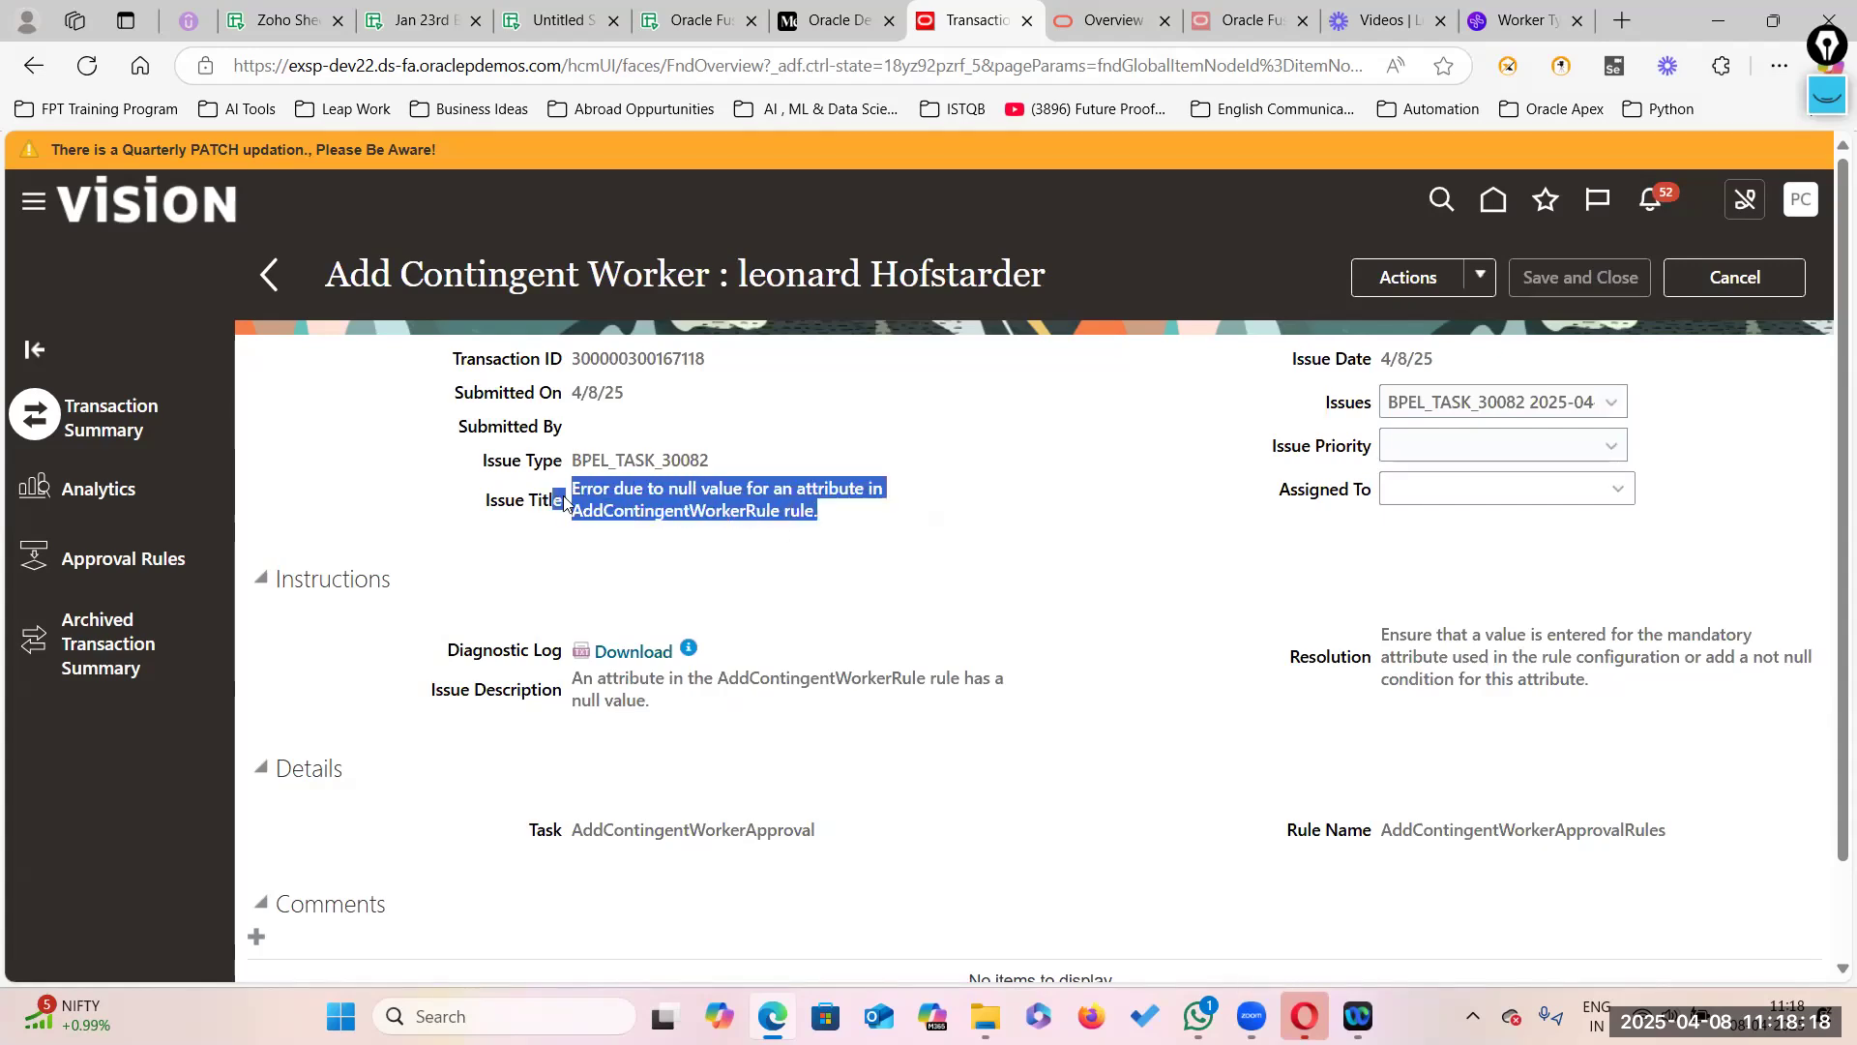
left_click(664, 531)
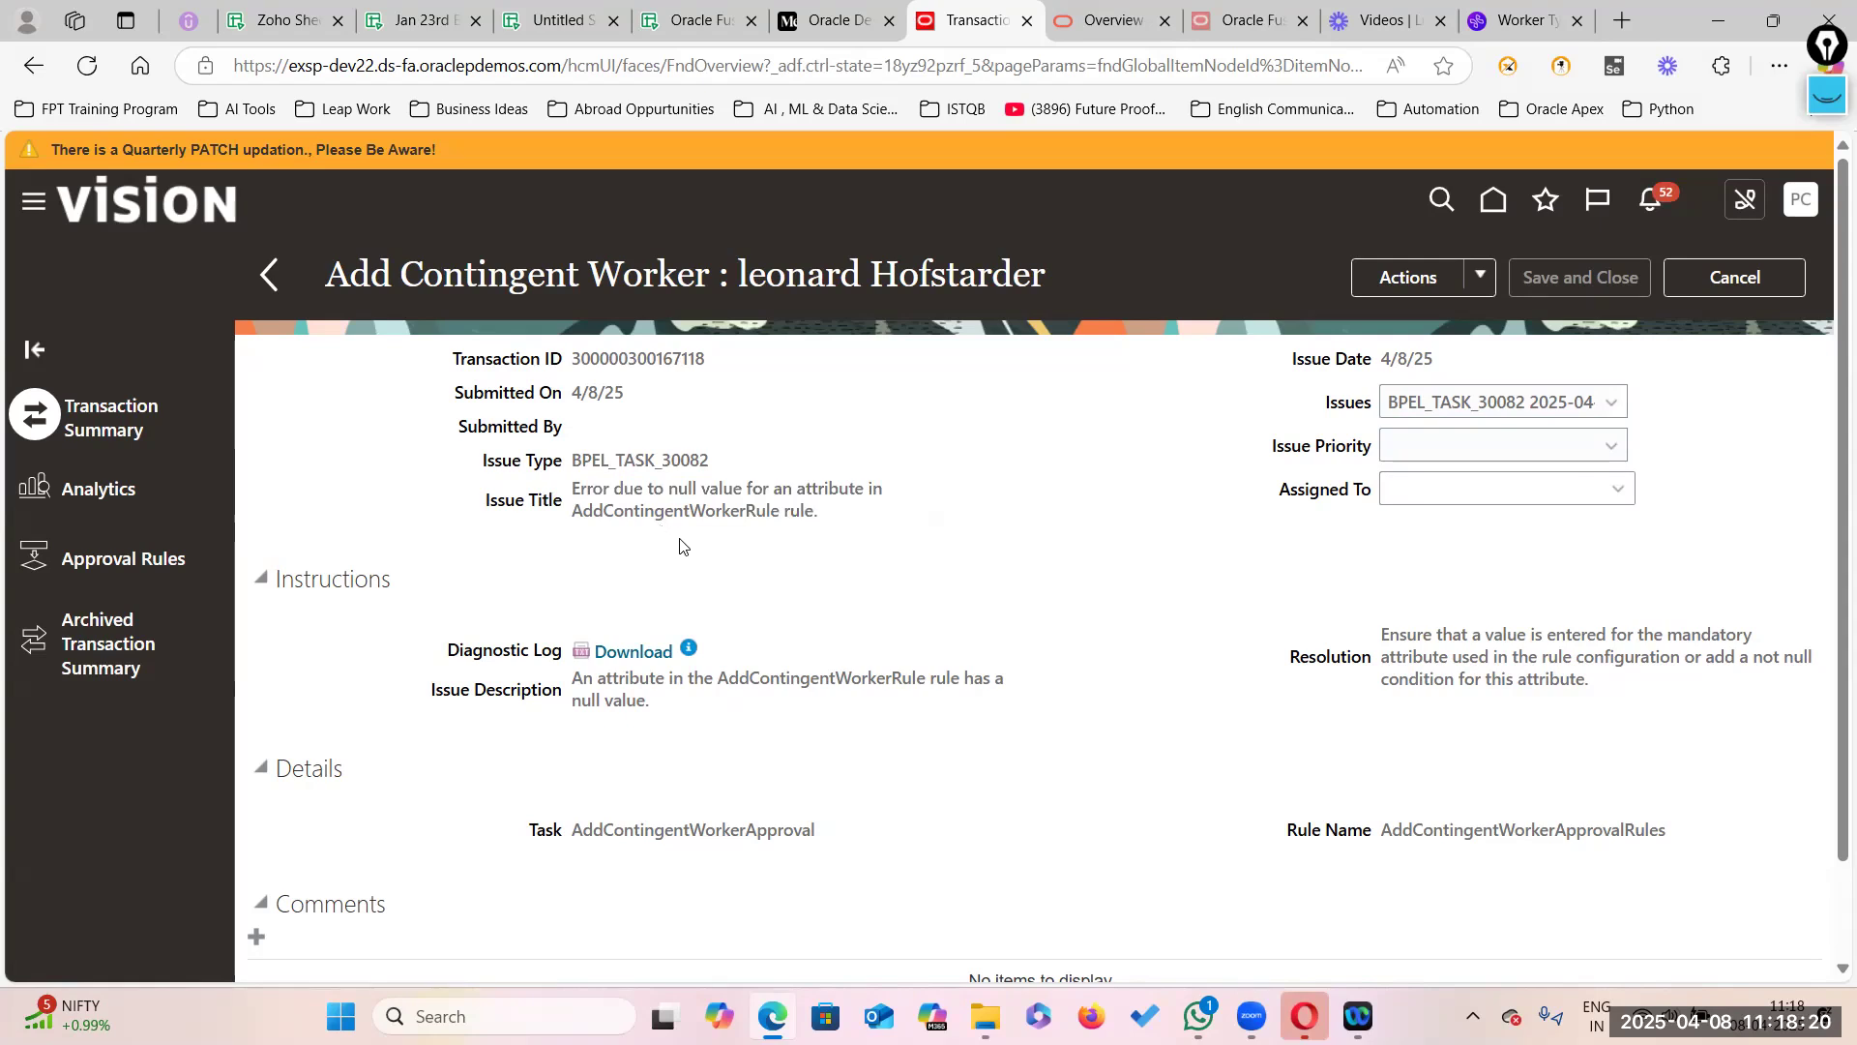
left_click_drag(822, 511, 566, 501)
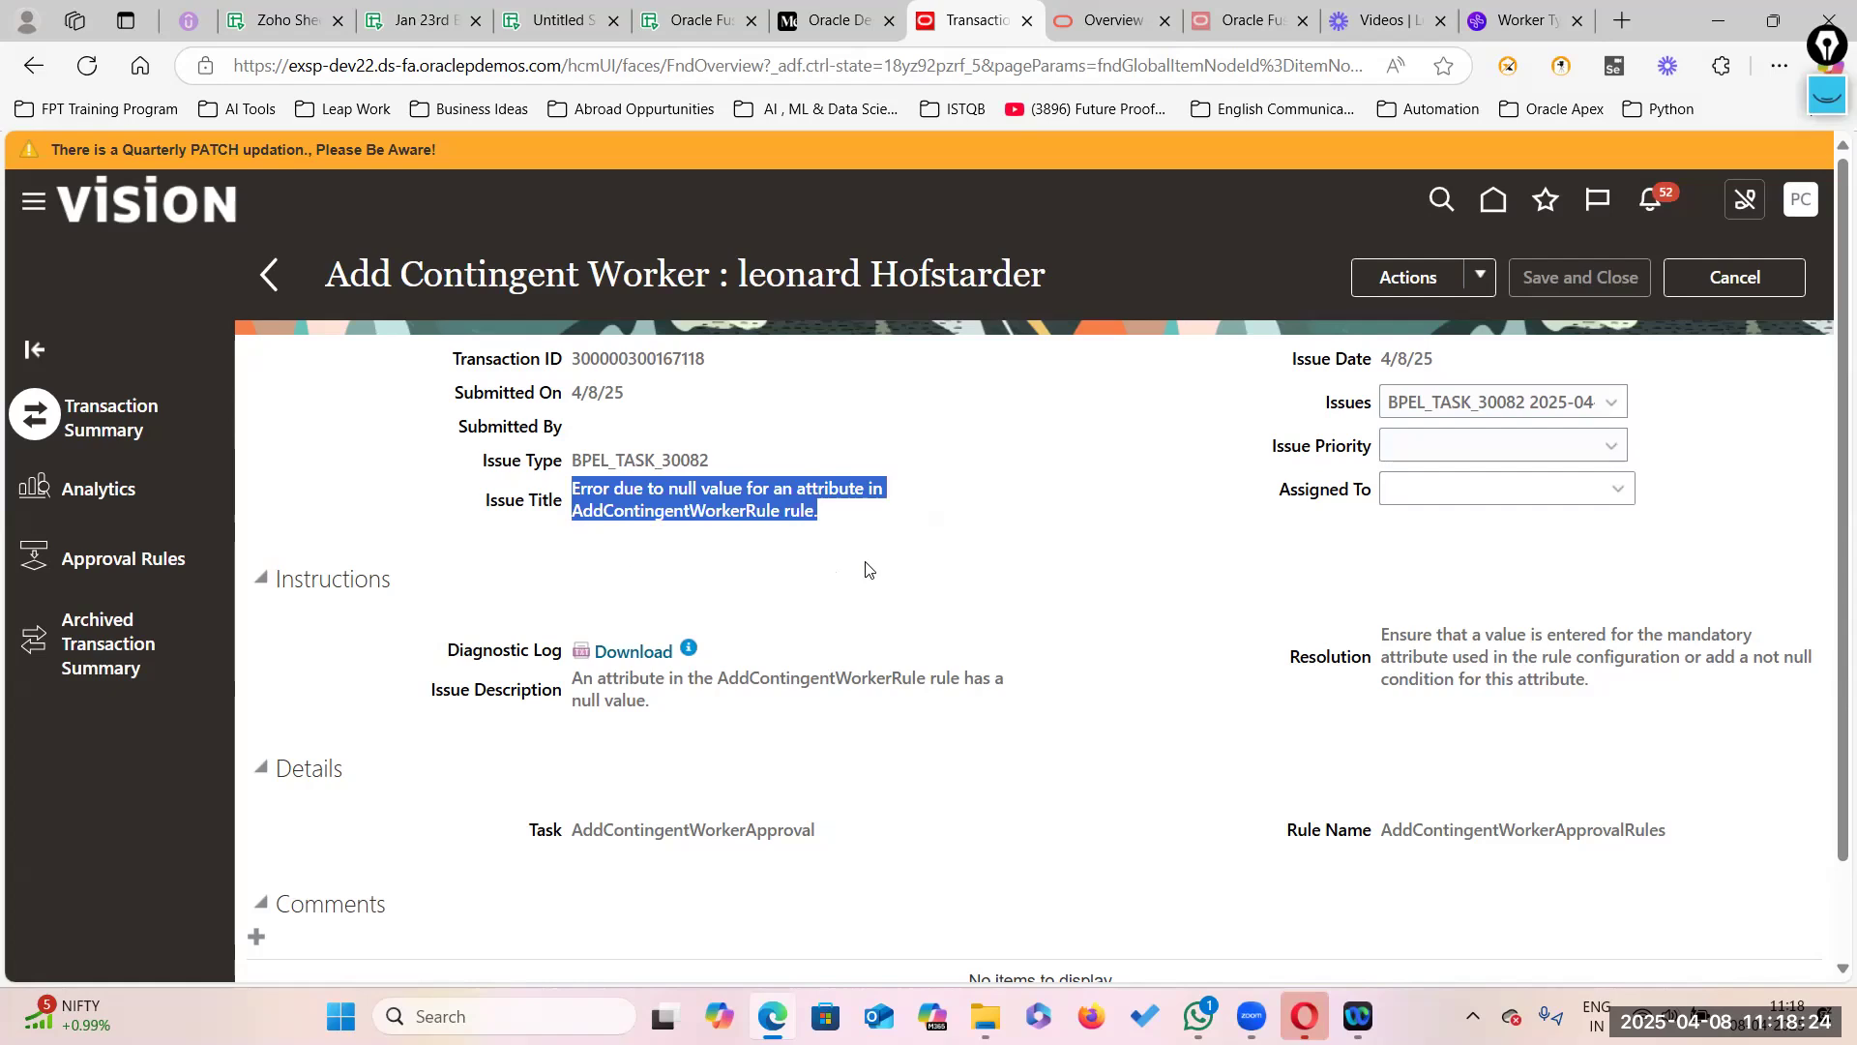
left_click(586, 501)
left_click_drag(569, 498, 834, 531)
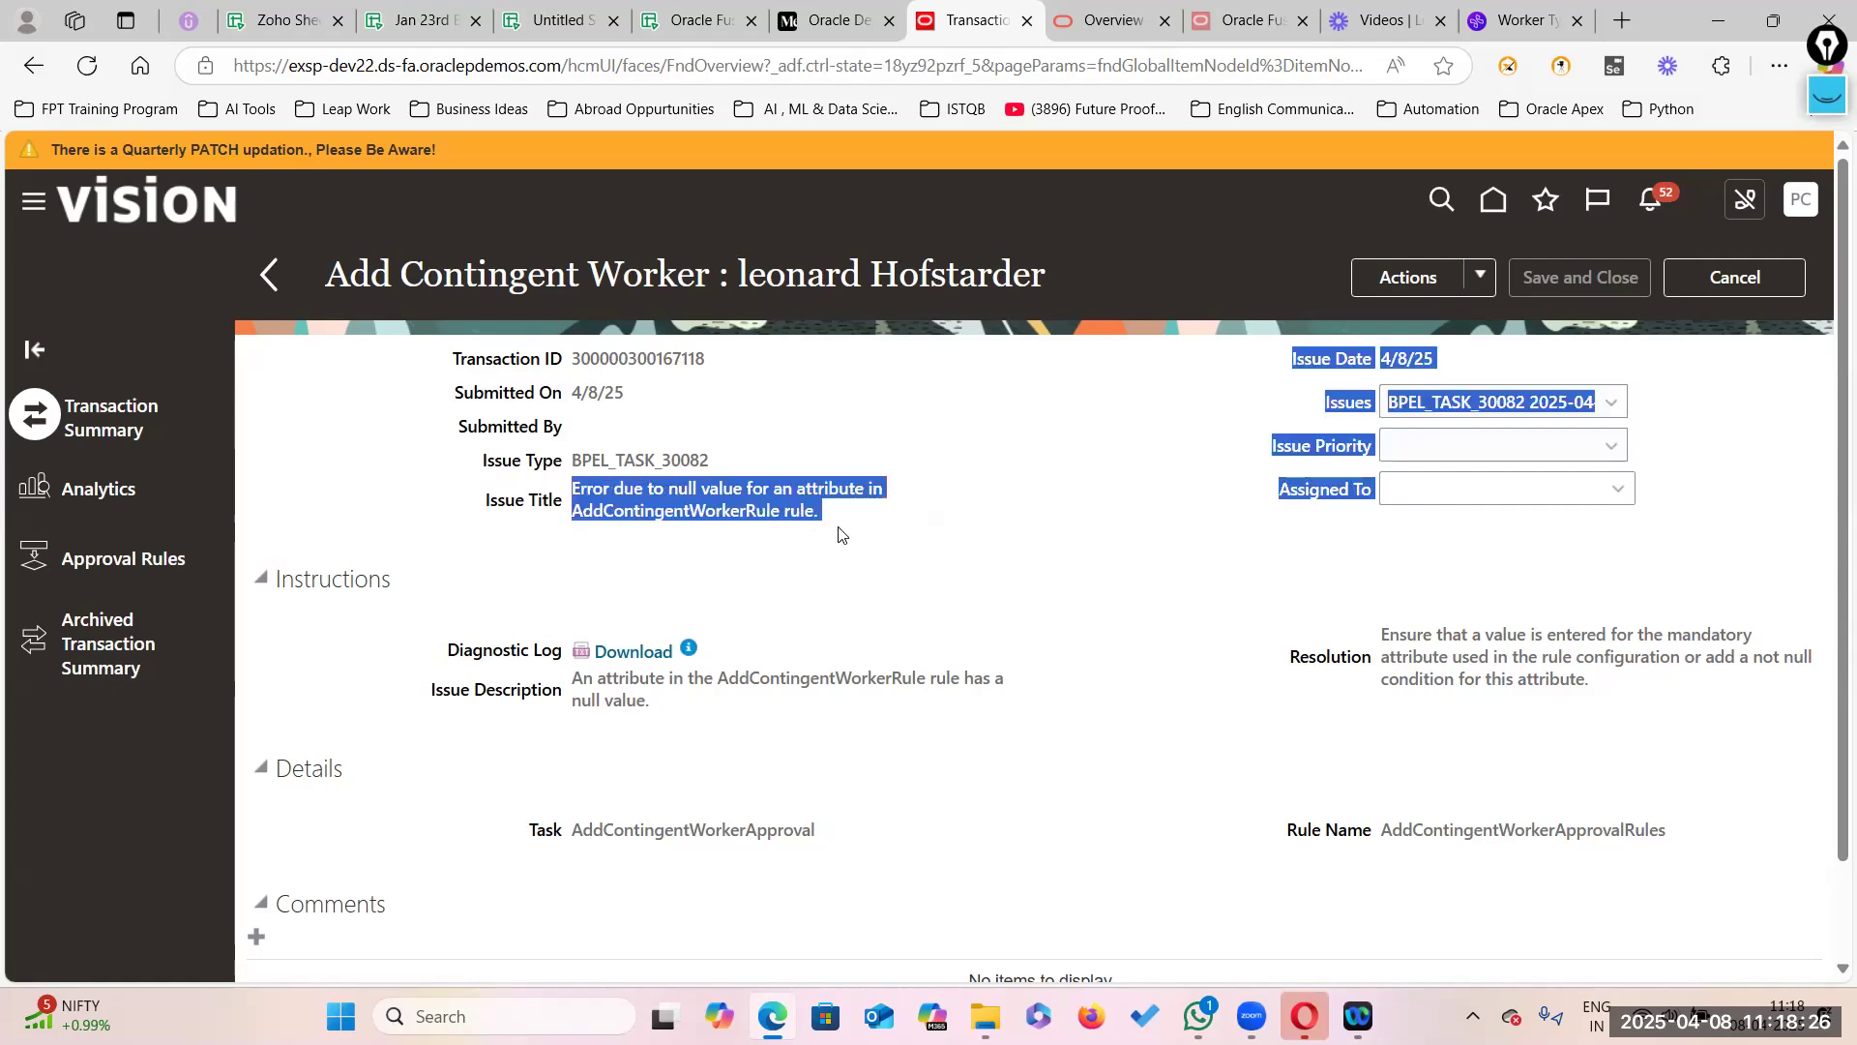
left_click(1367, 662)
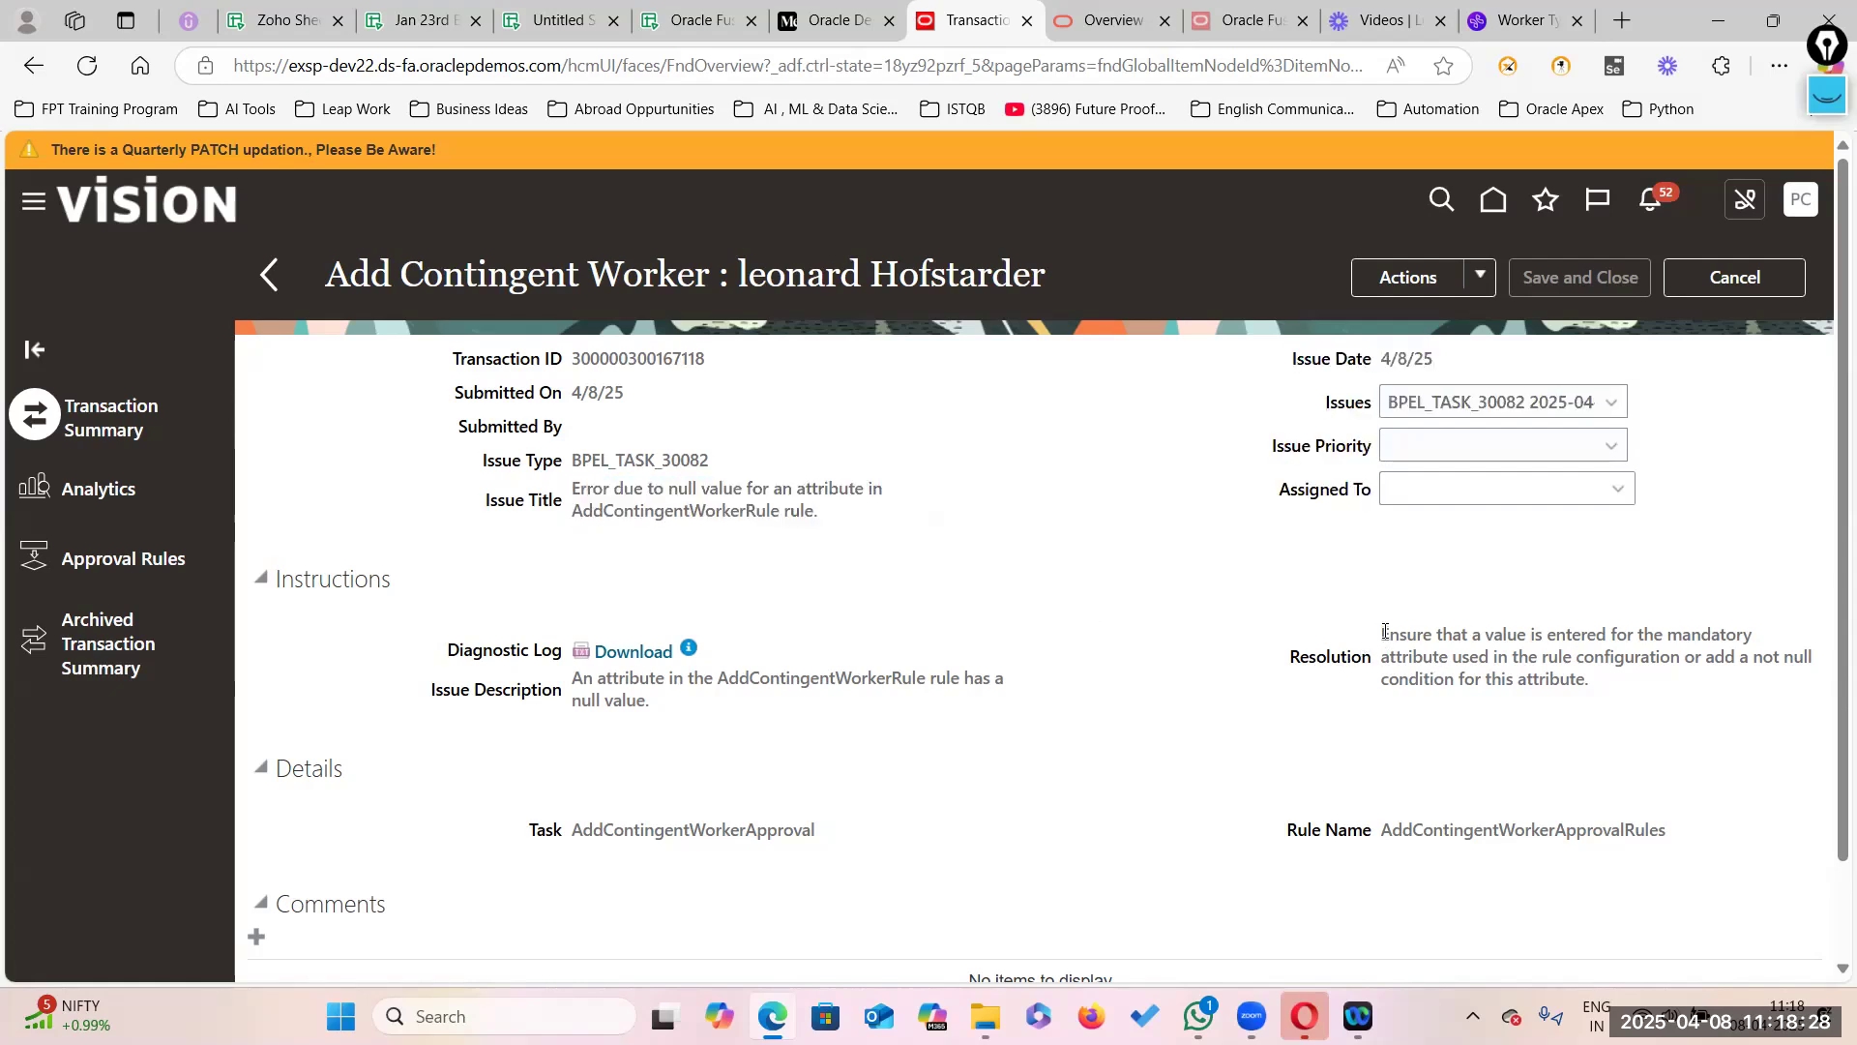
left_click_drag(1385, 632, 1645, 680)
Step: Terminate the process of the failed Add Contingent Worker transaction
left_click(899, 559)
left_click(1480, 279)
left_click(1475, 321)
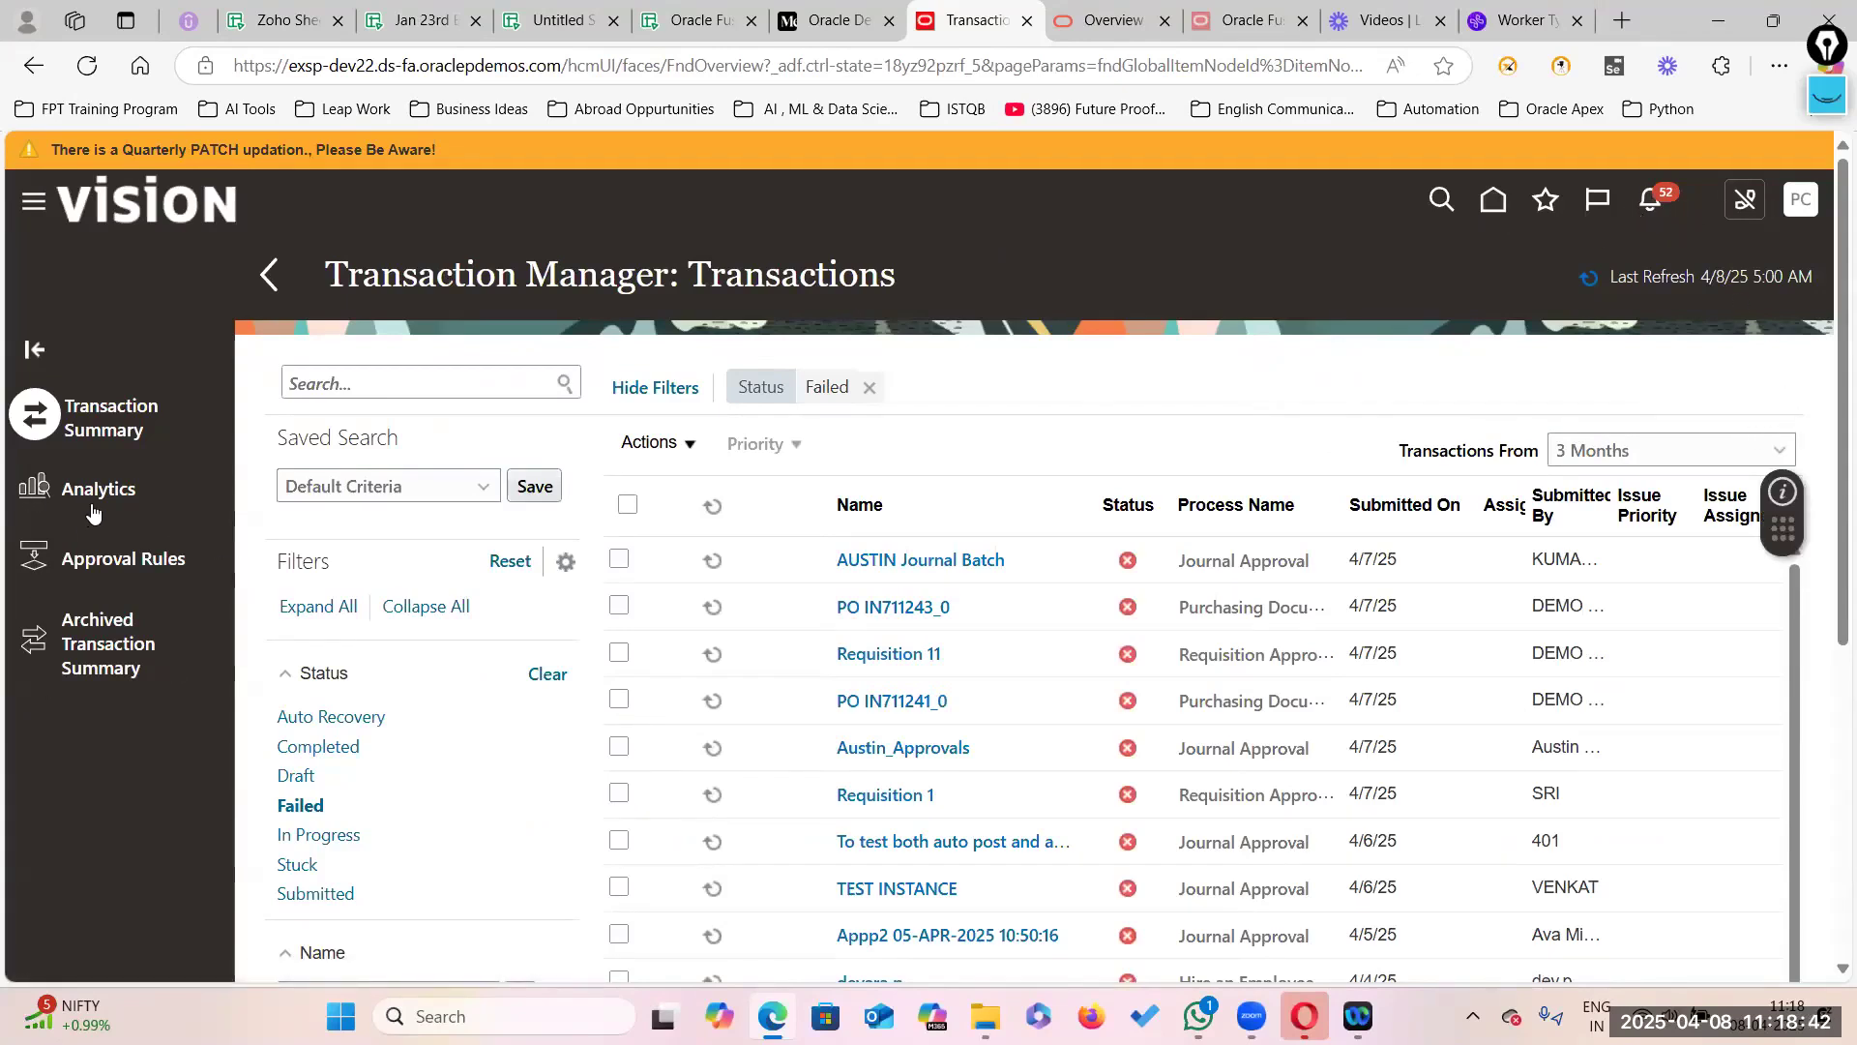
Step: Open the Transaction Manager approval rules and highlight the Add Contingent Worker process name
left_click(106, 561)
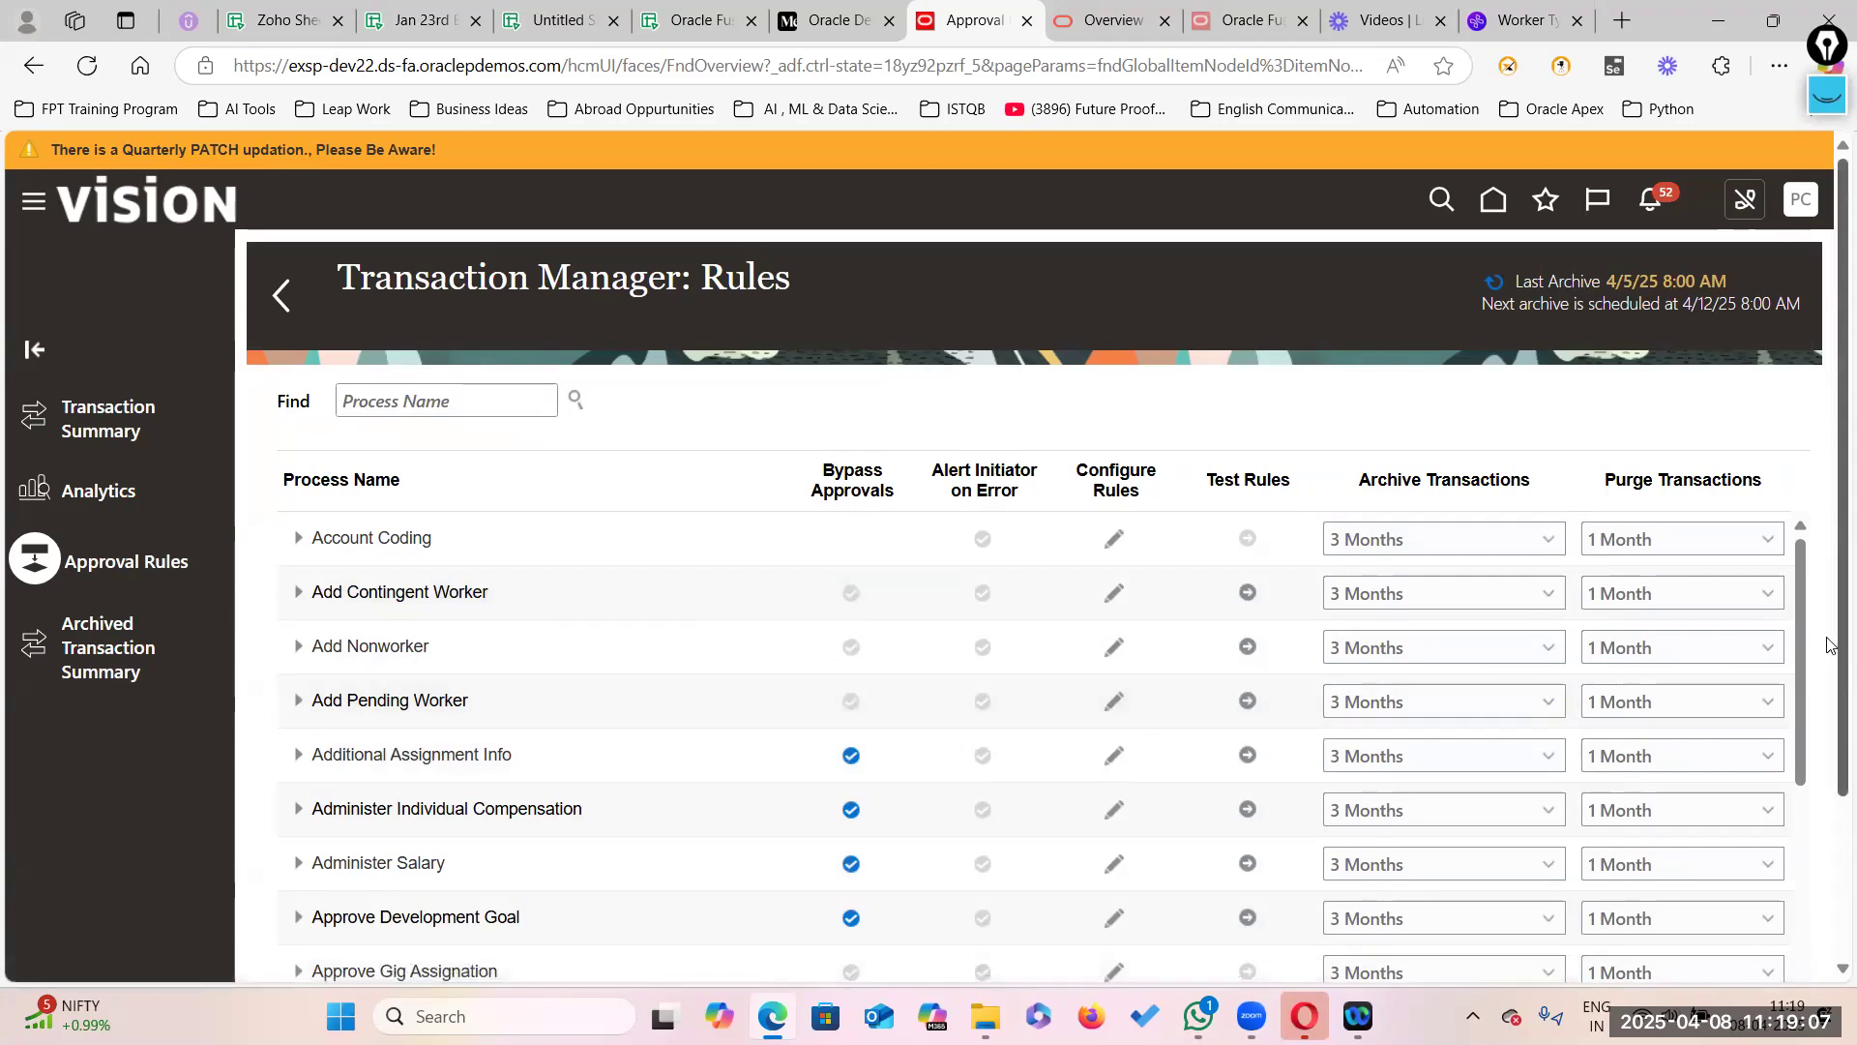
scroll(1367, 765, "down", 2)
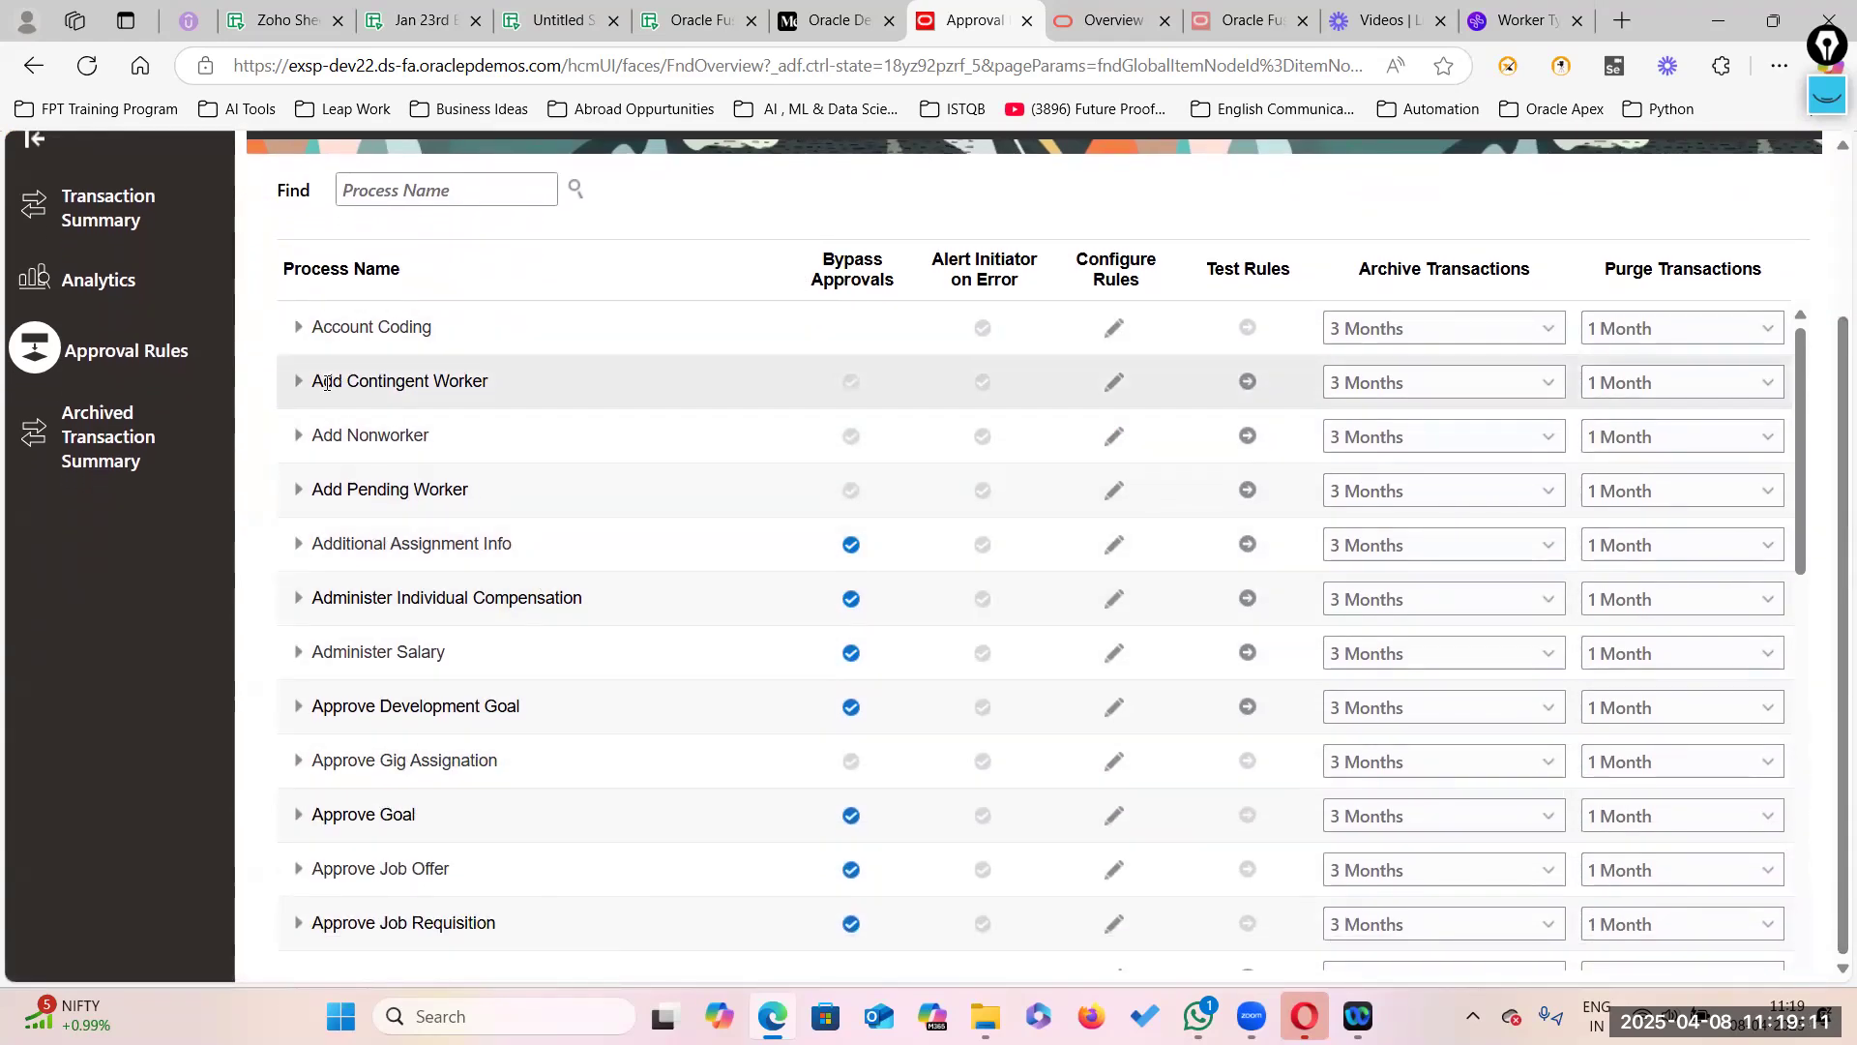
left_click(435, 380)
scroll(291, 431, "up", 1)
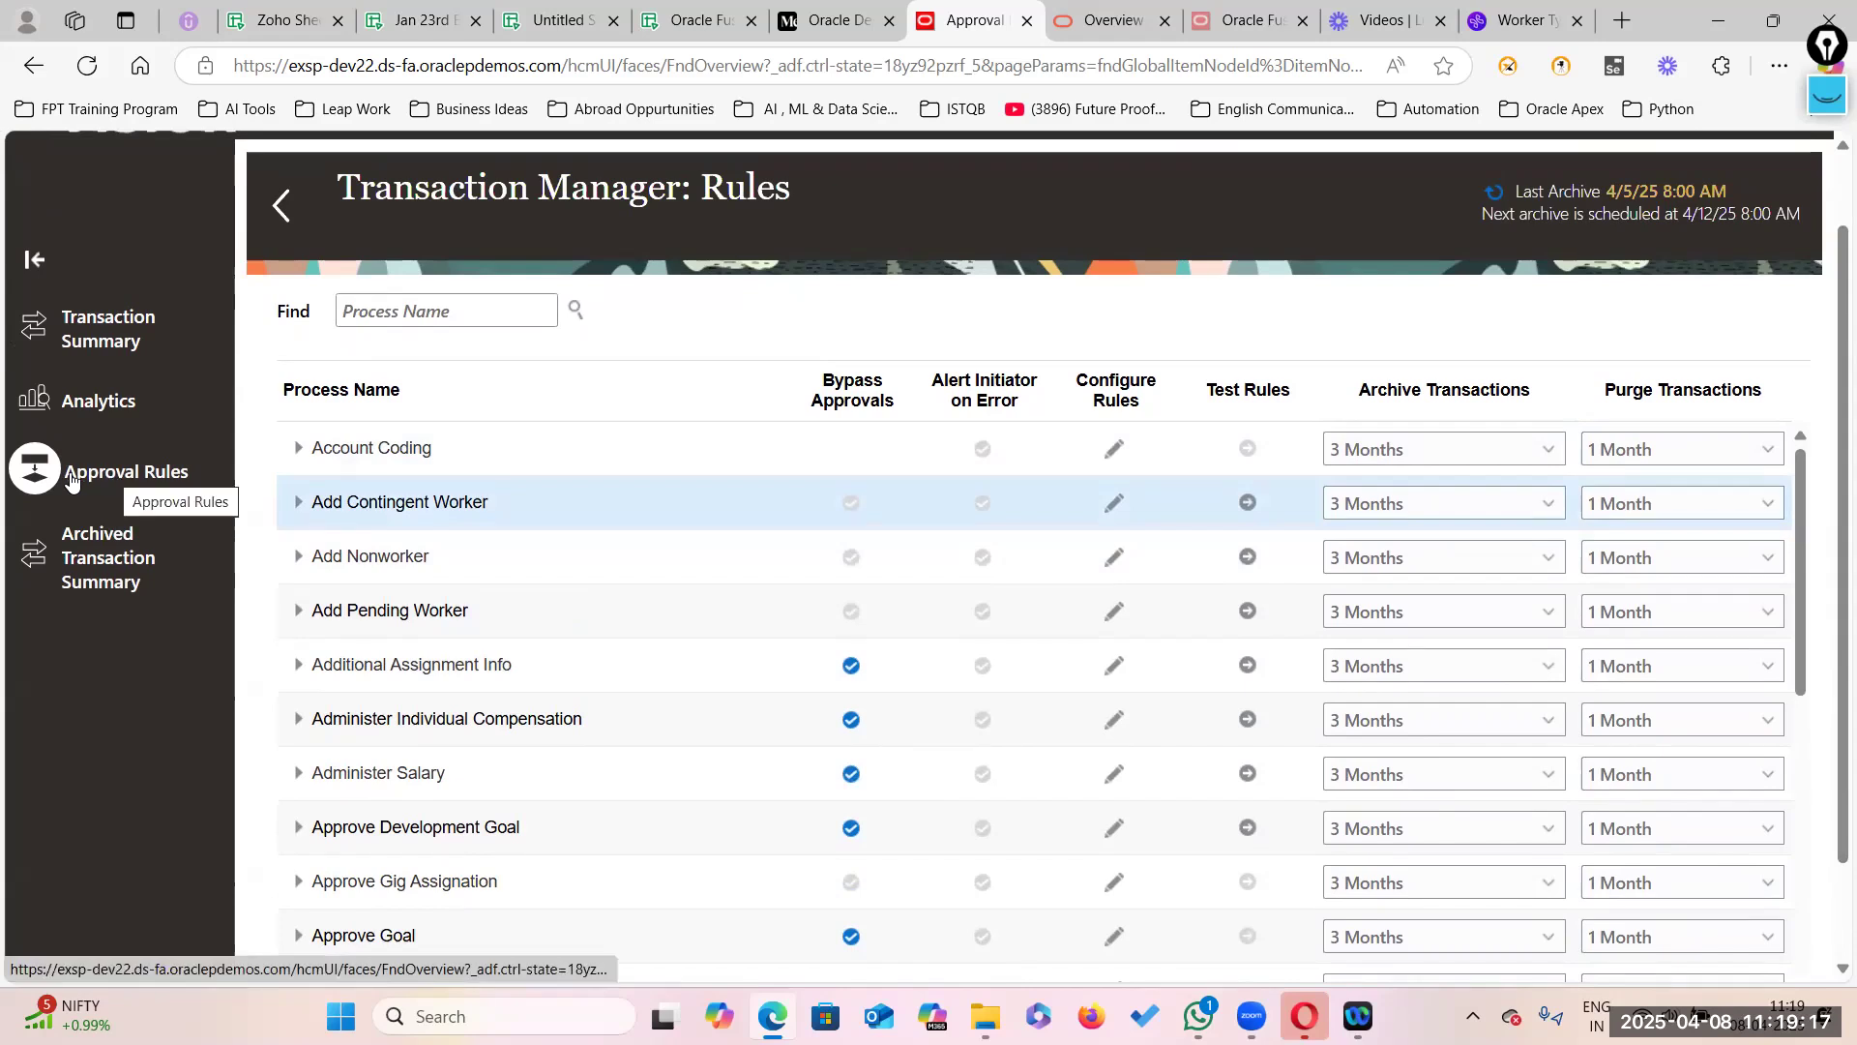
left_click_drag(314, 500, 509, 505)
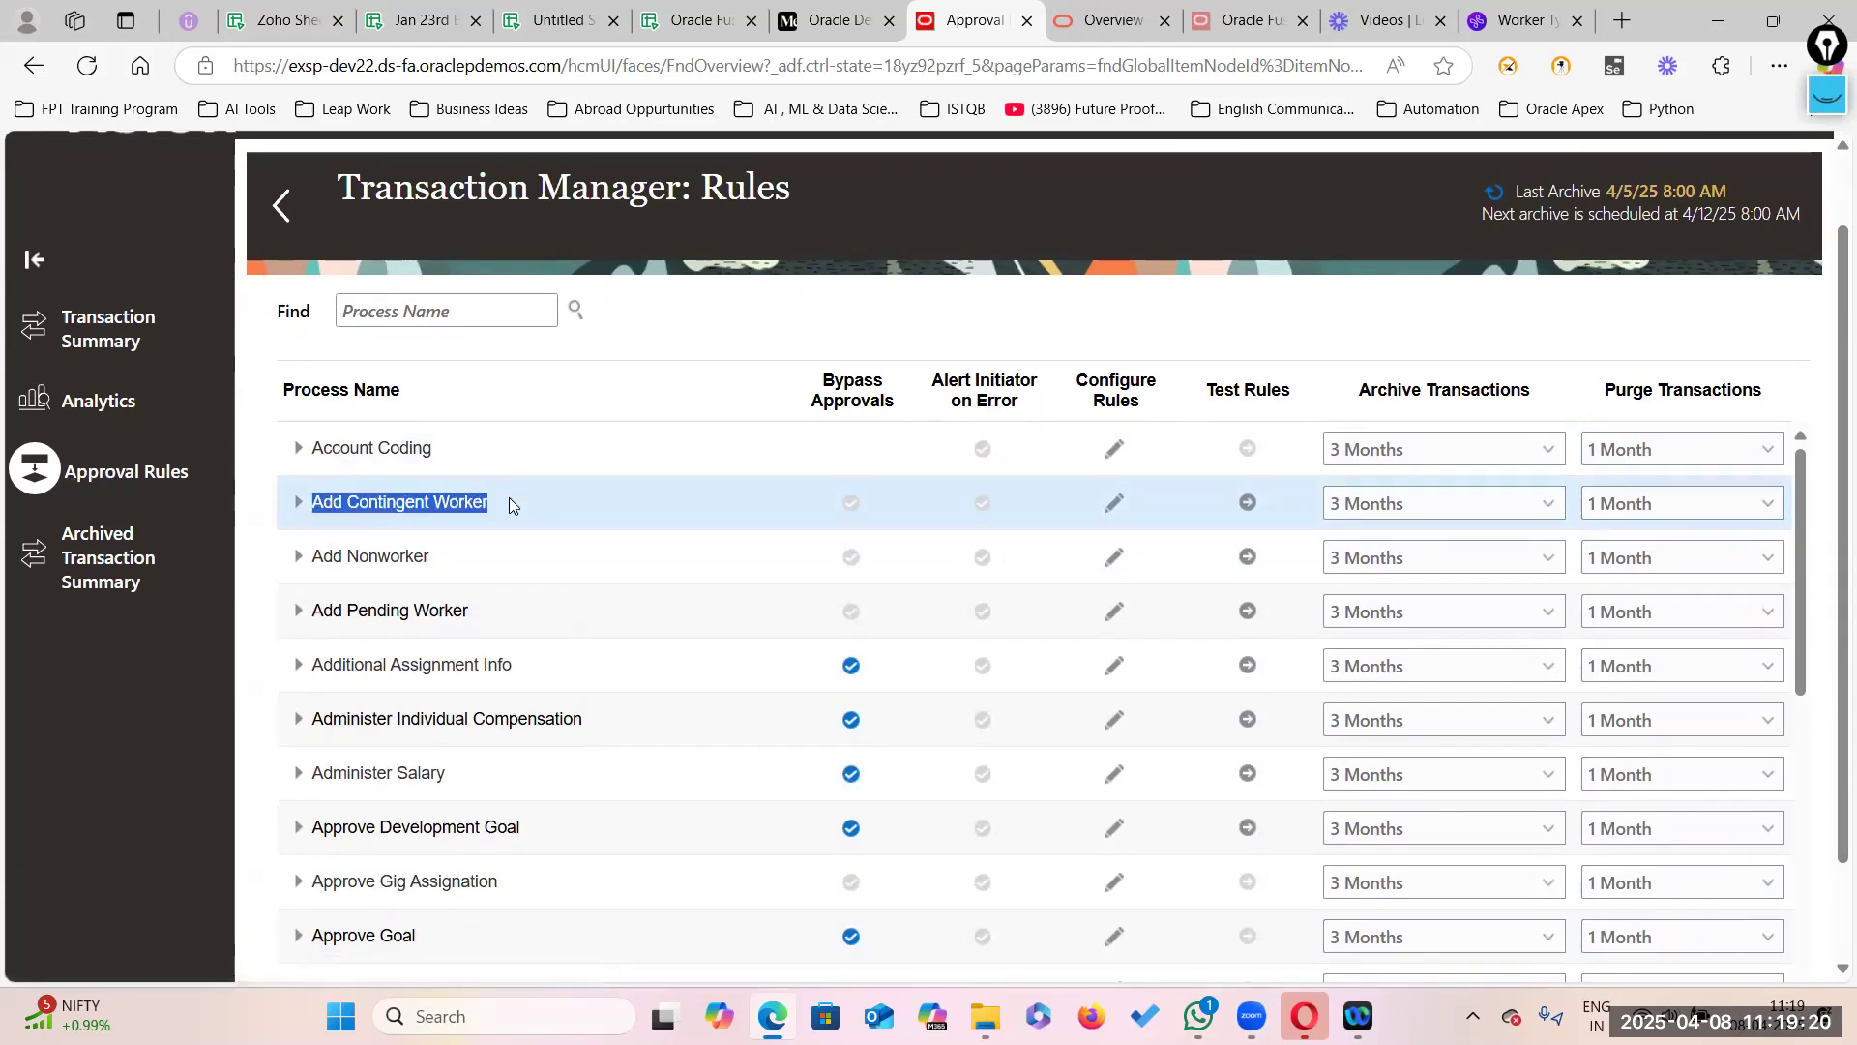
Step: Turn on Bypass Approvals for the Add Contingent Worker, Add Nonworker and Add Pending Worker processes
left_click(850, 504)
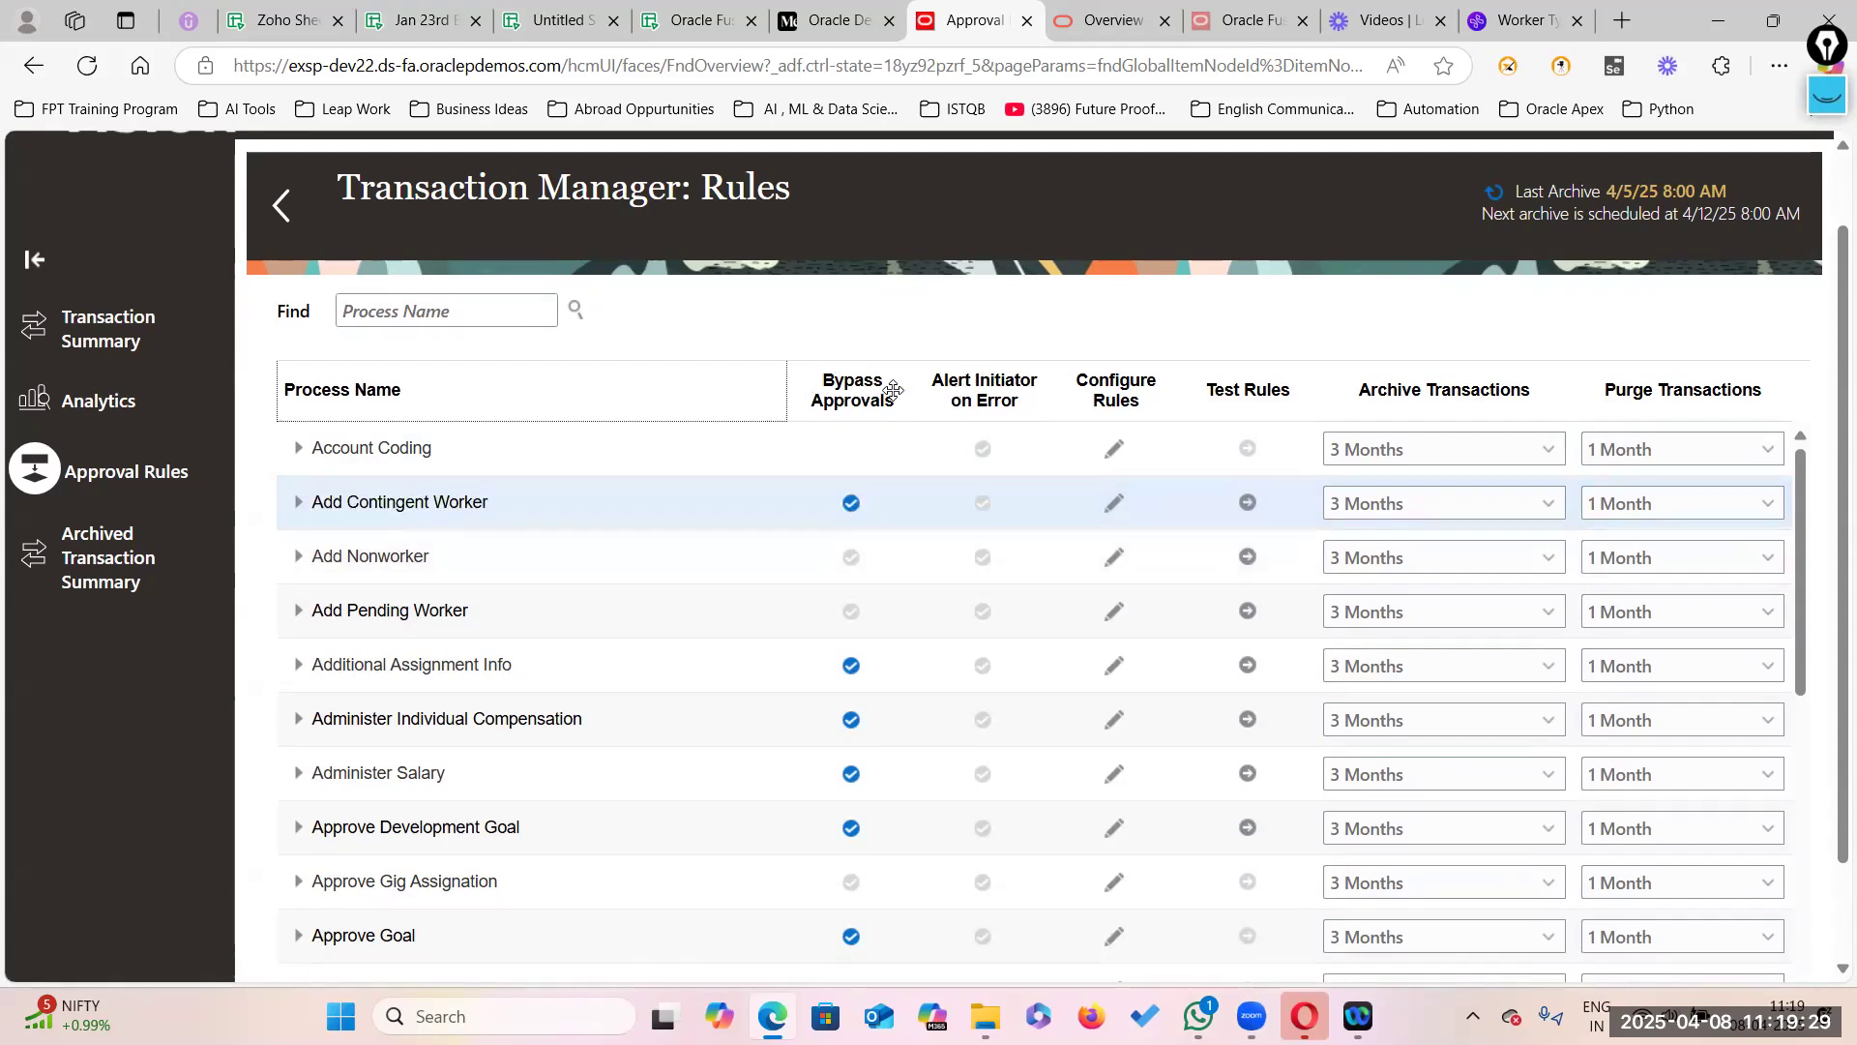
left_click(850, 561)
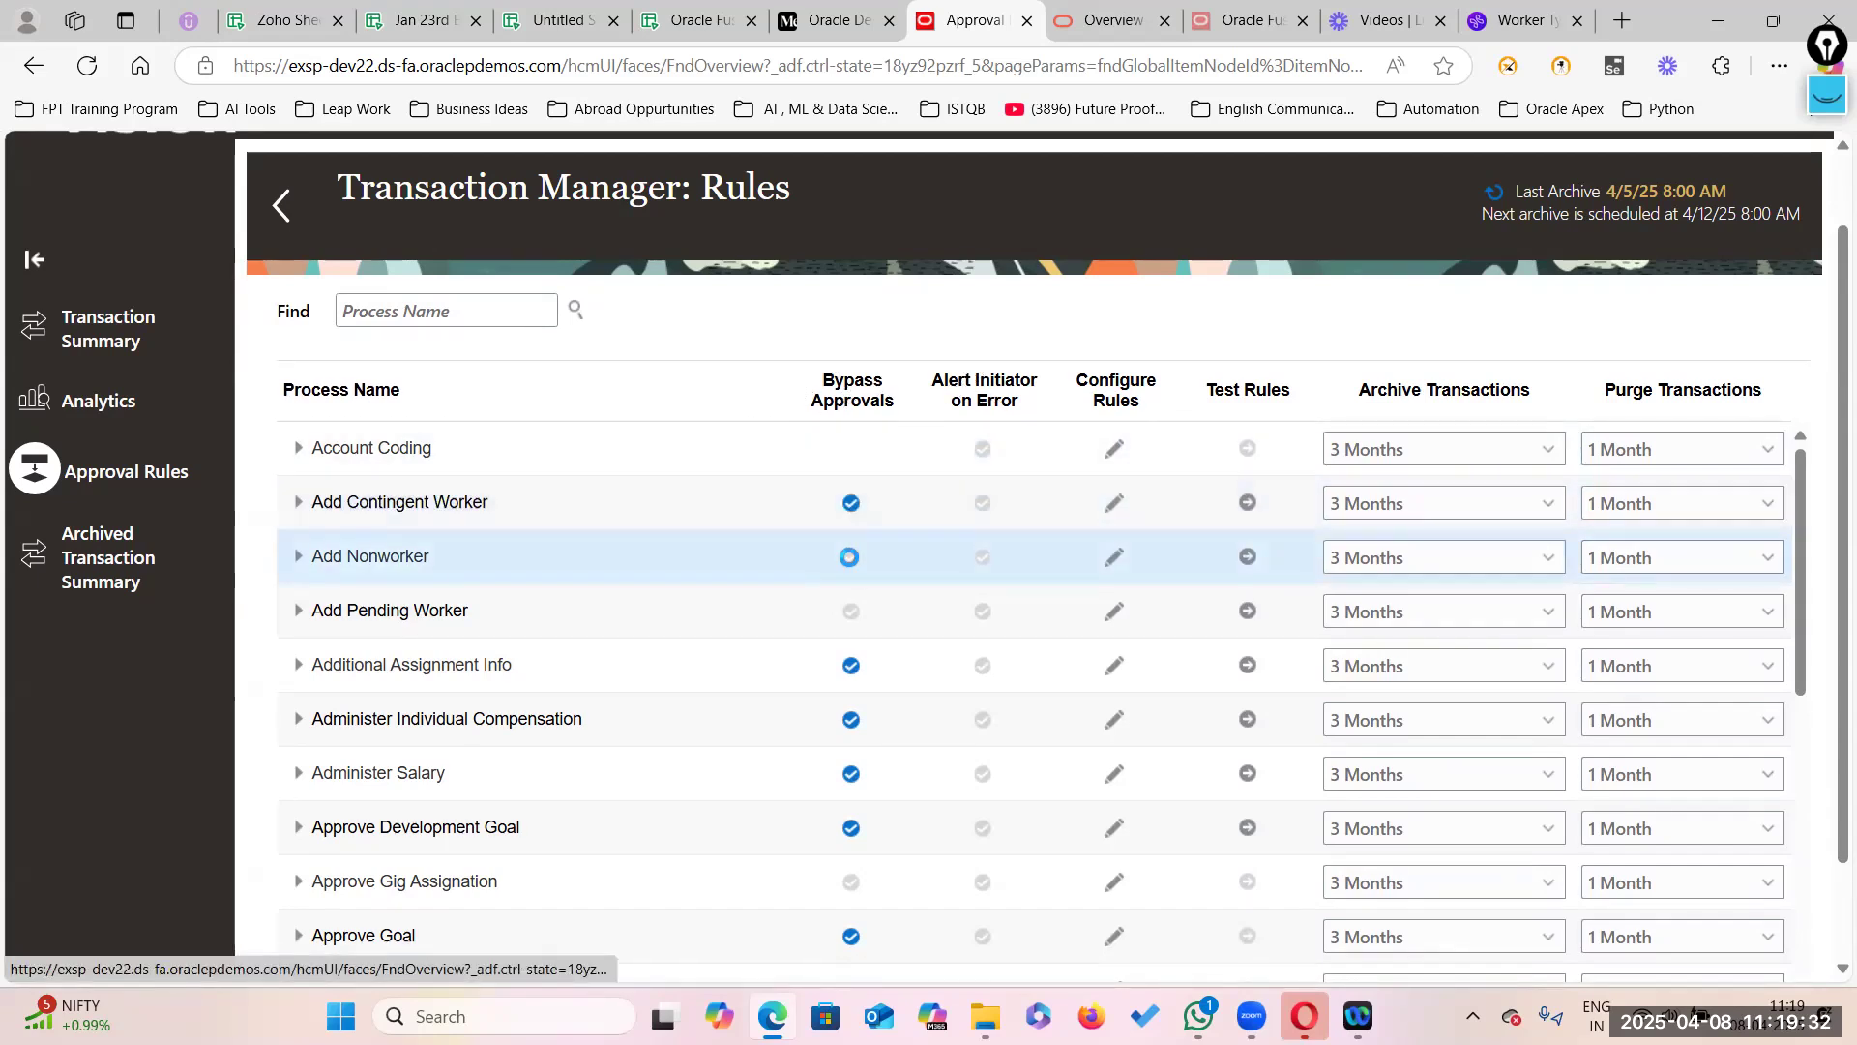
left_click(849, 612)
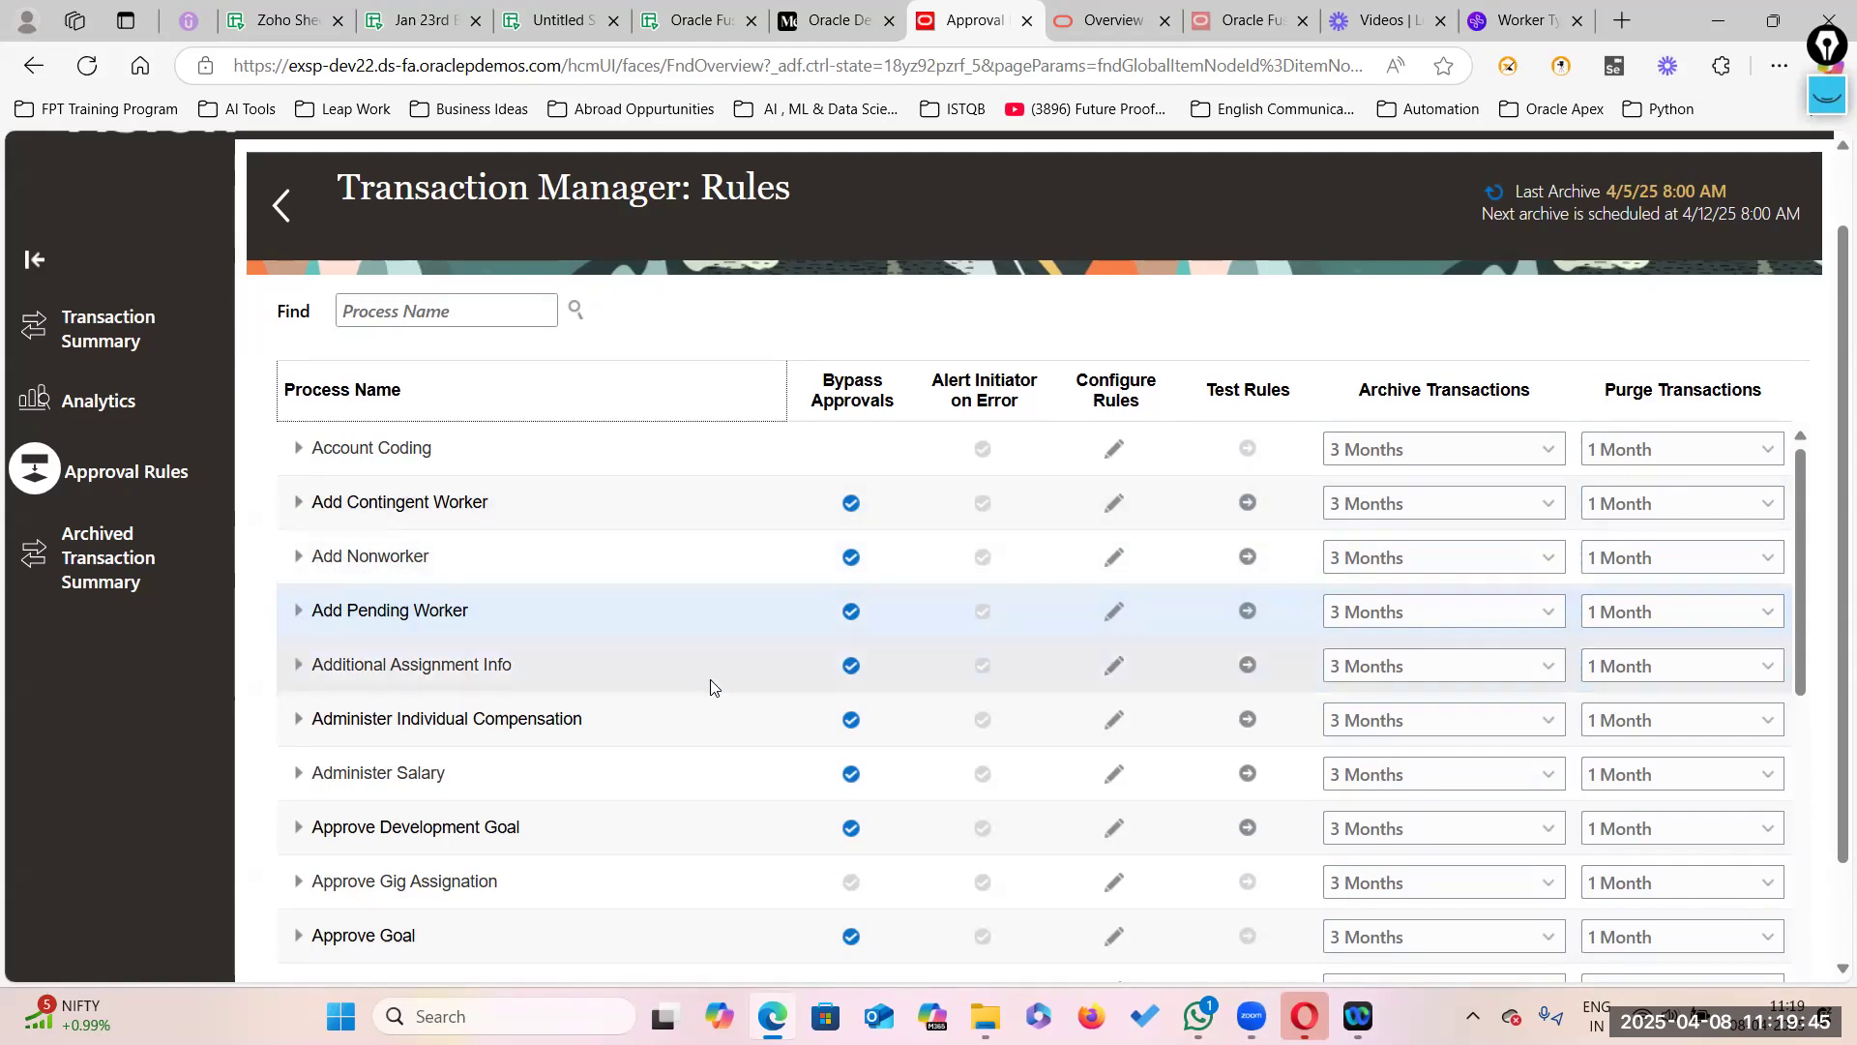
Step: Find the hiring process with the search term hire% and turn on Bypass Approvals for Hire an Employee
left_click(447, 305)
type("hie")
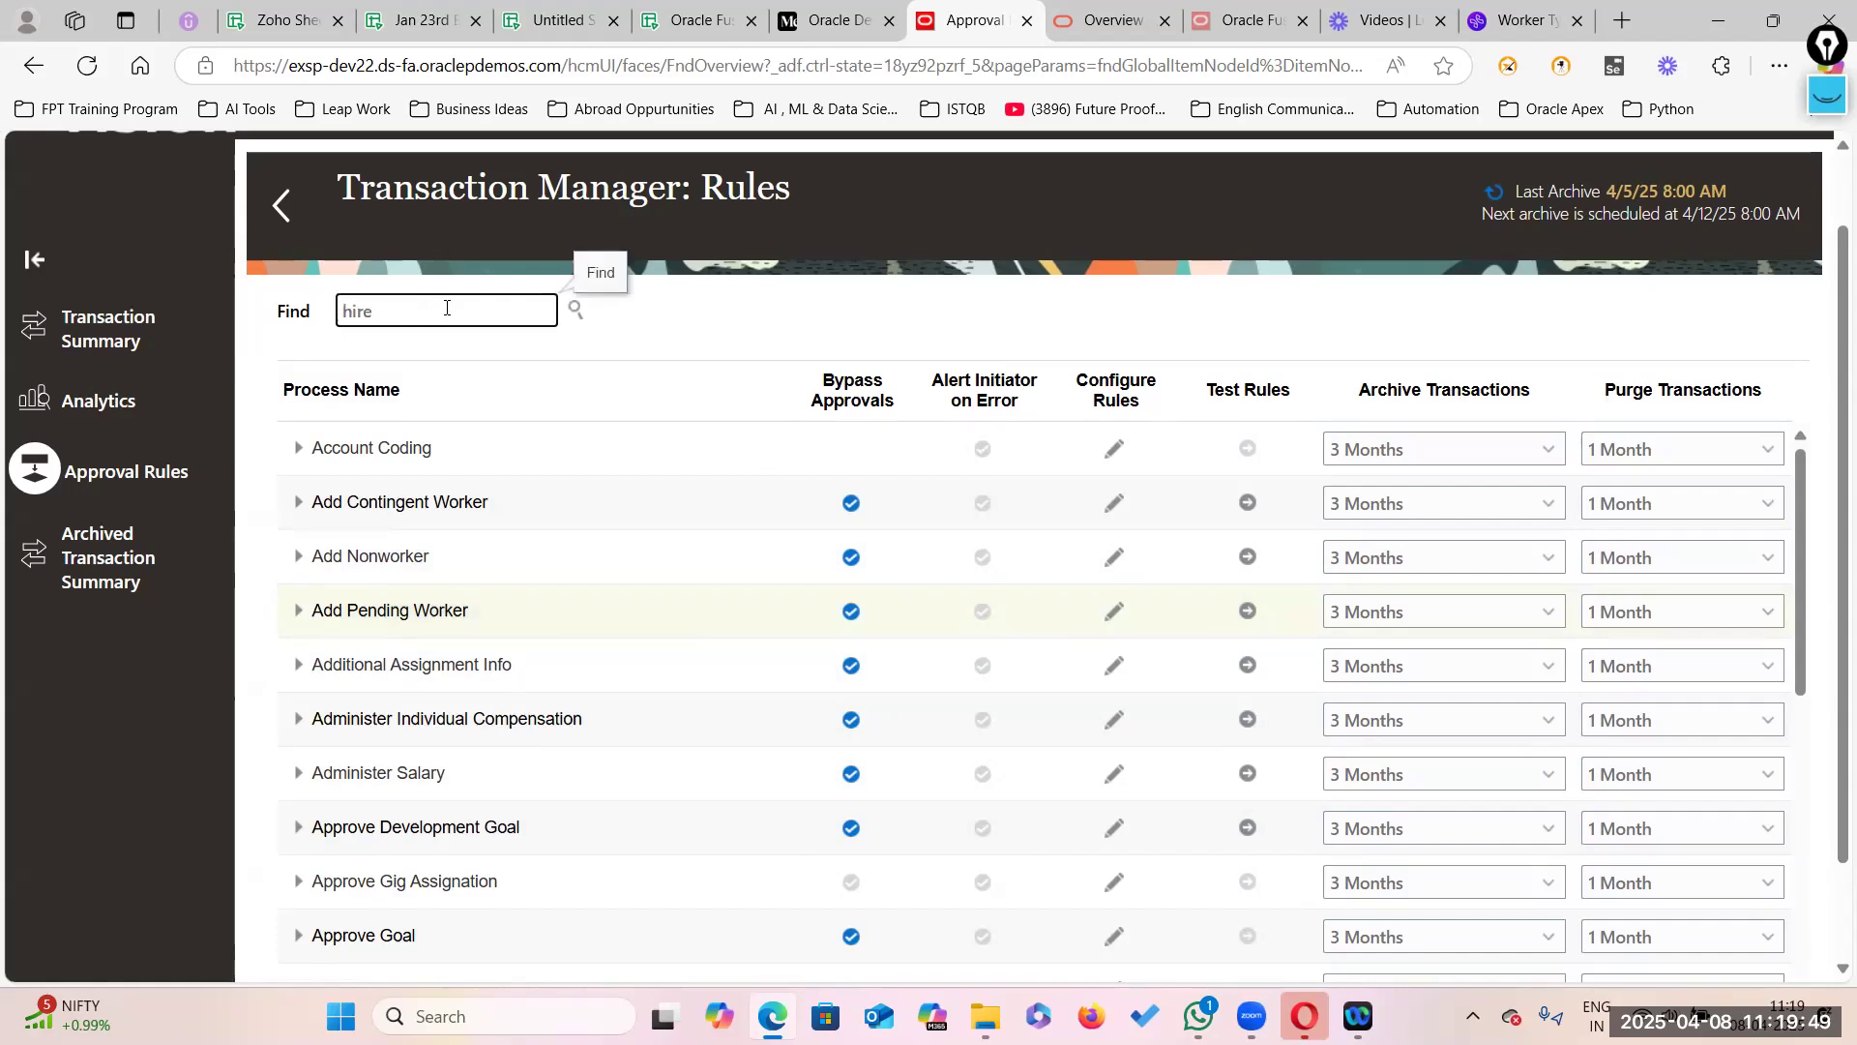
type("e%")
key("Return")
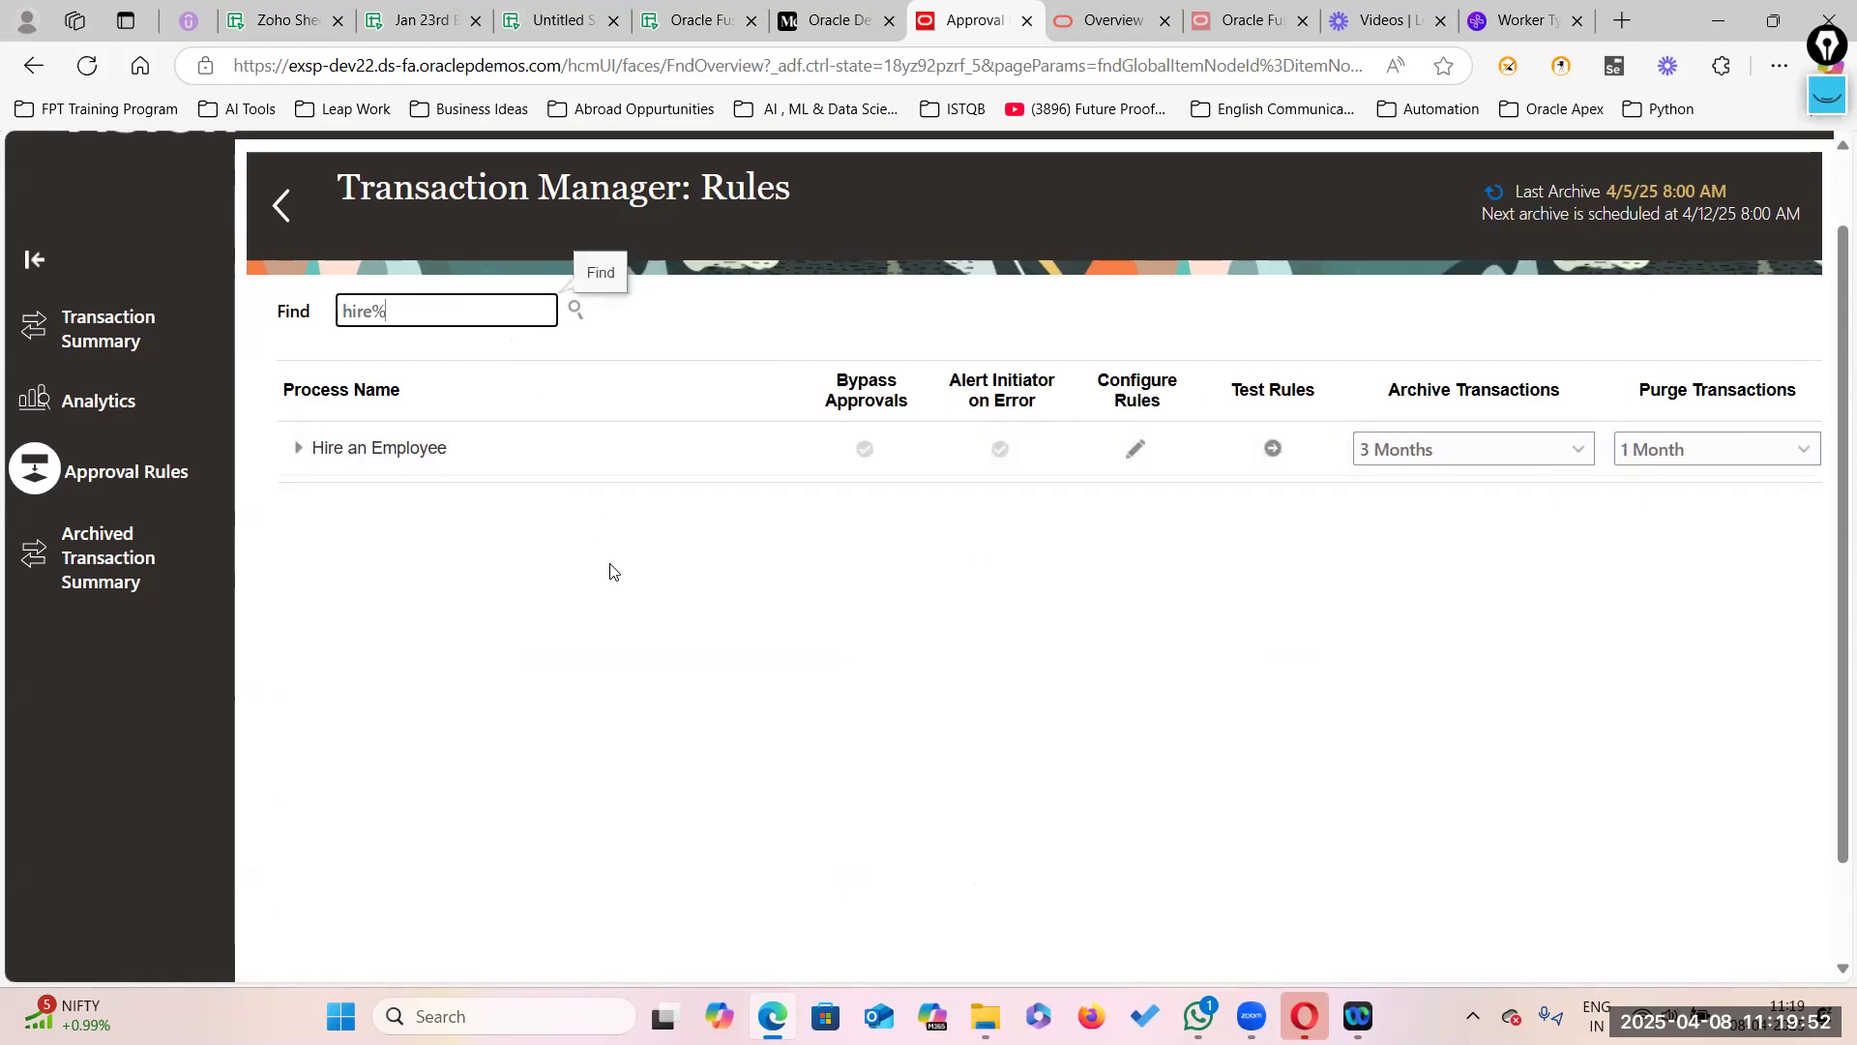
left_click(861, 455)
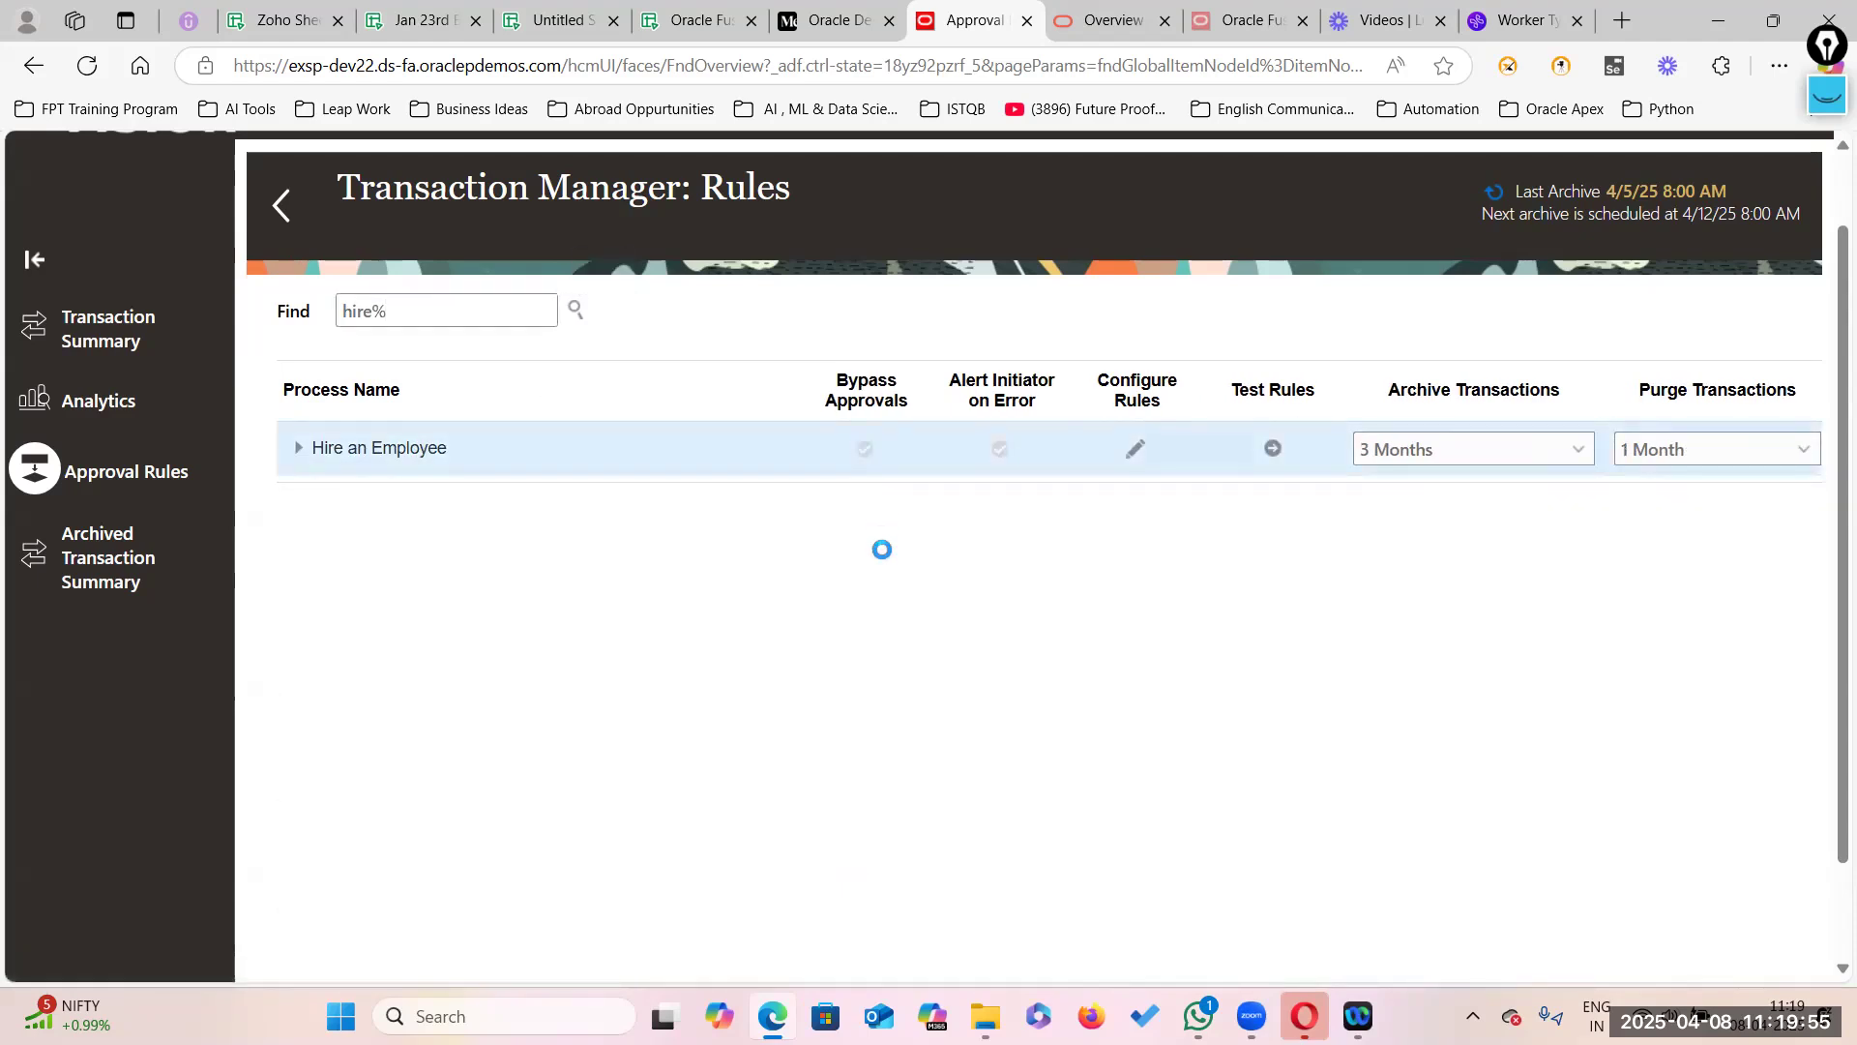
left_click(865, 449)
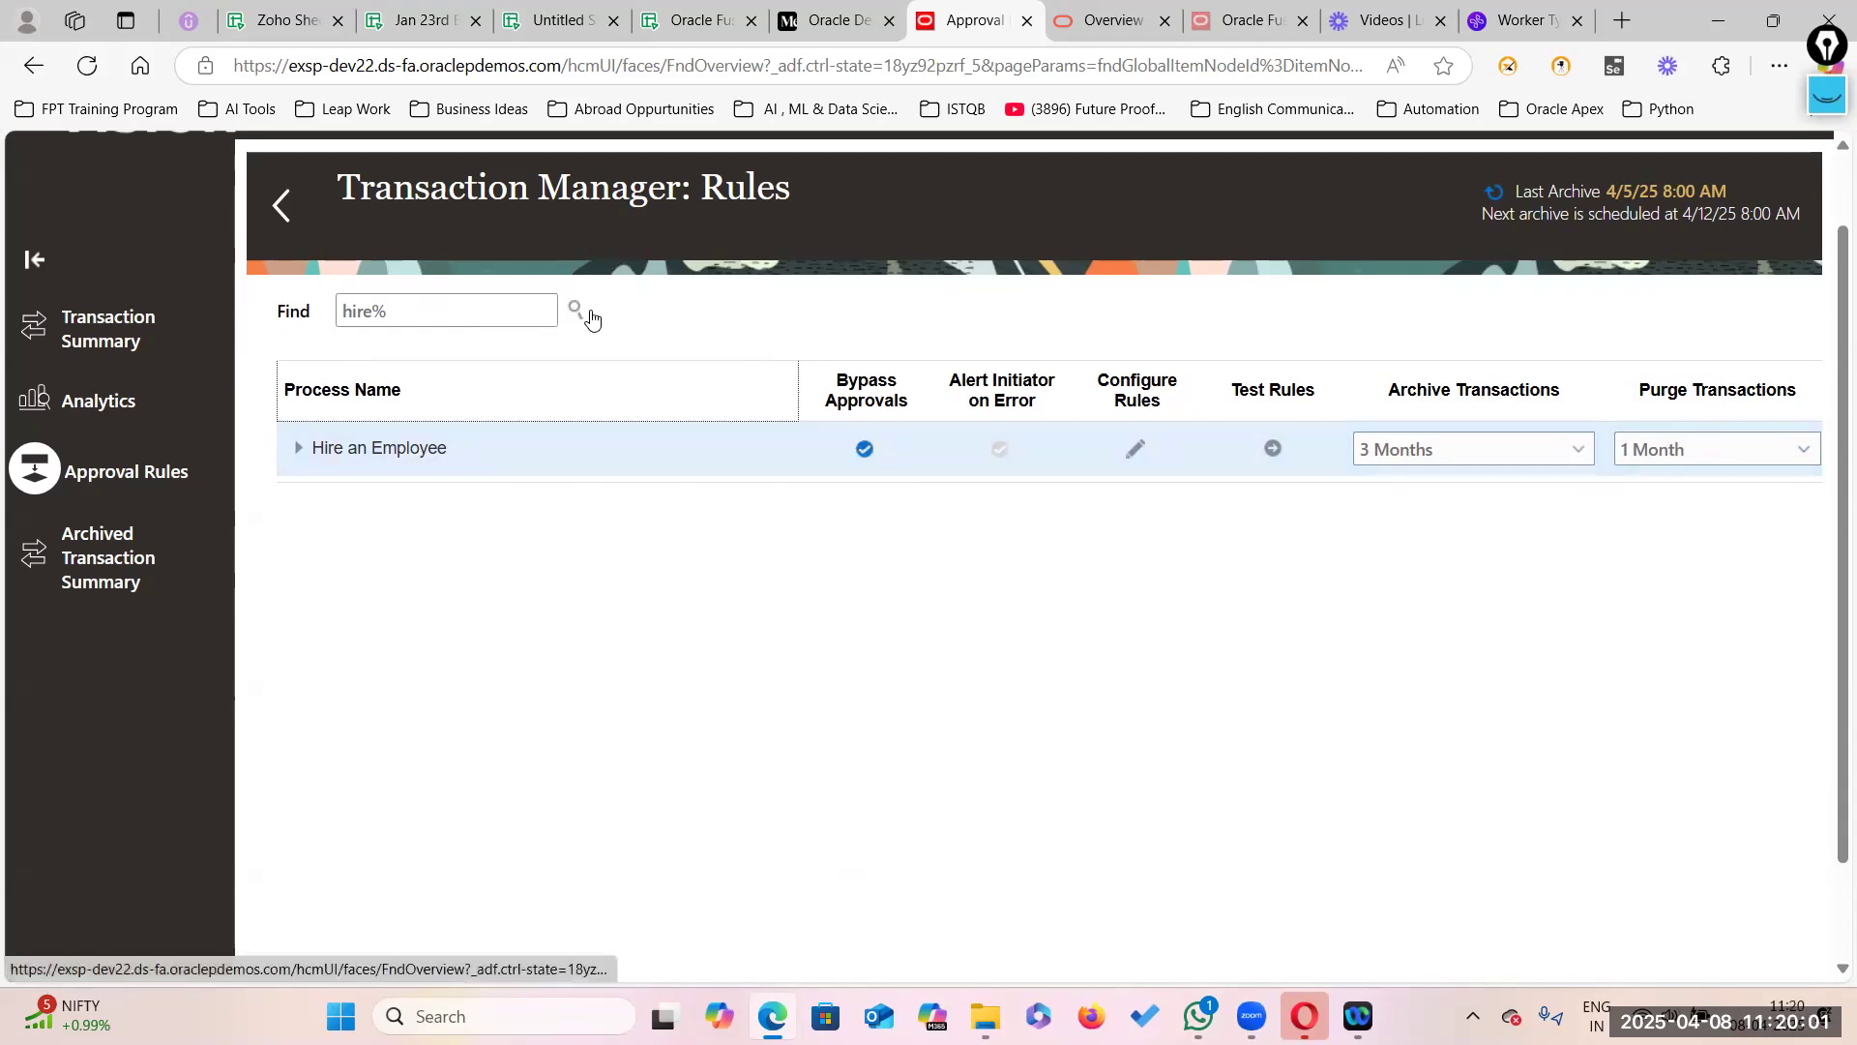
Step: Return to the home page and open the New Person task list under My Client Groups
left_click(282, 207)
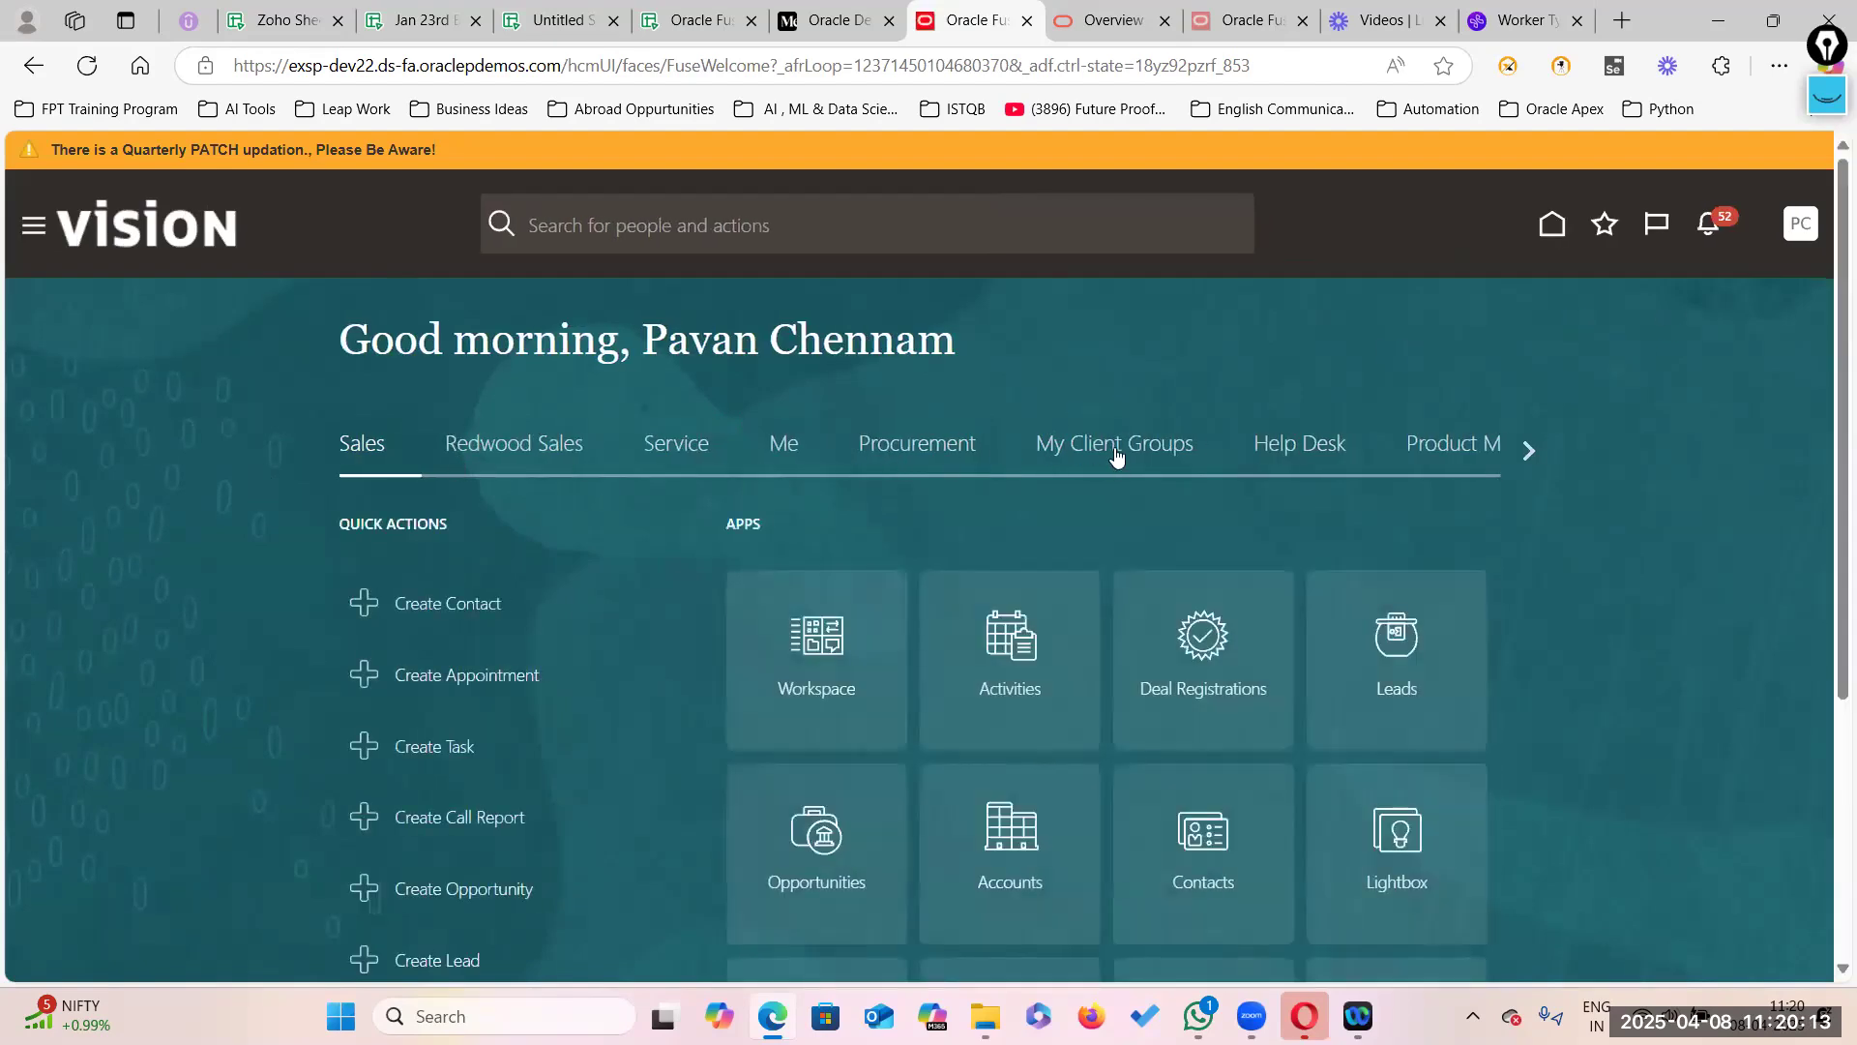
left_click(1125, 447)
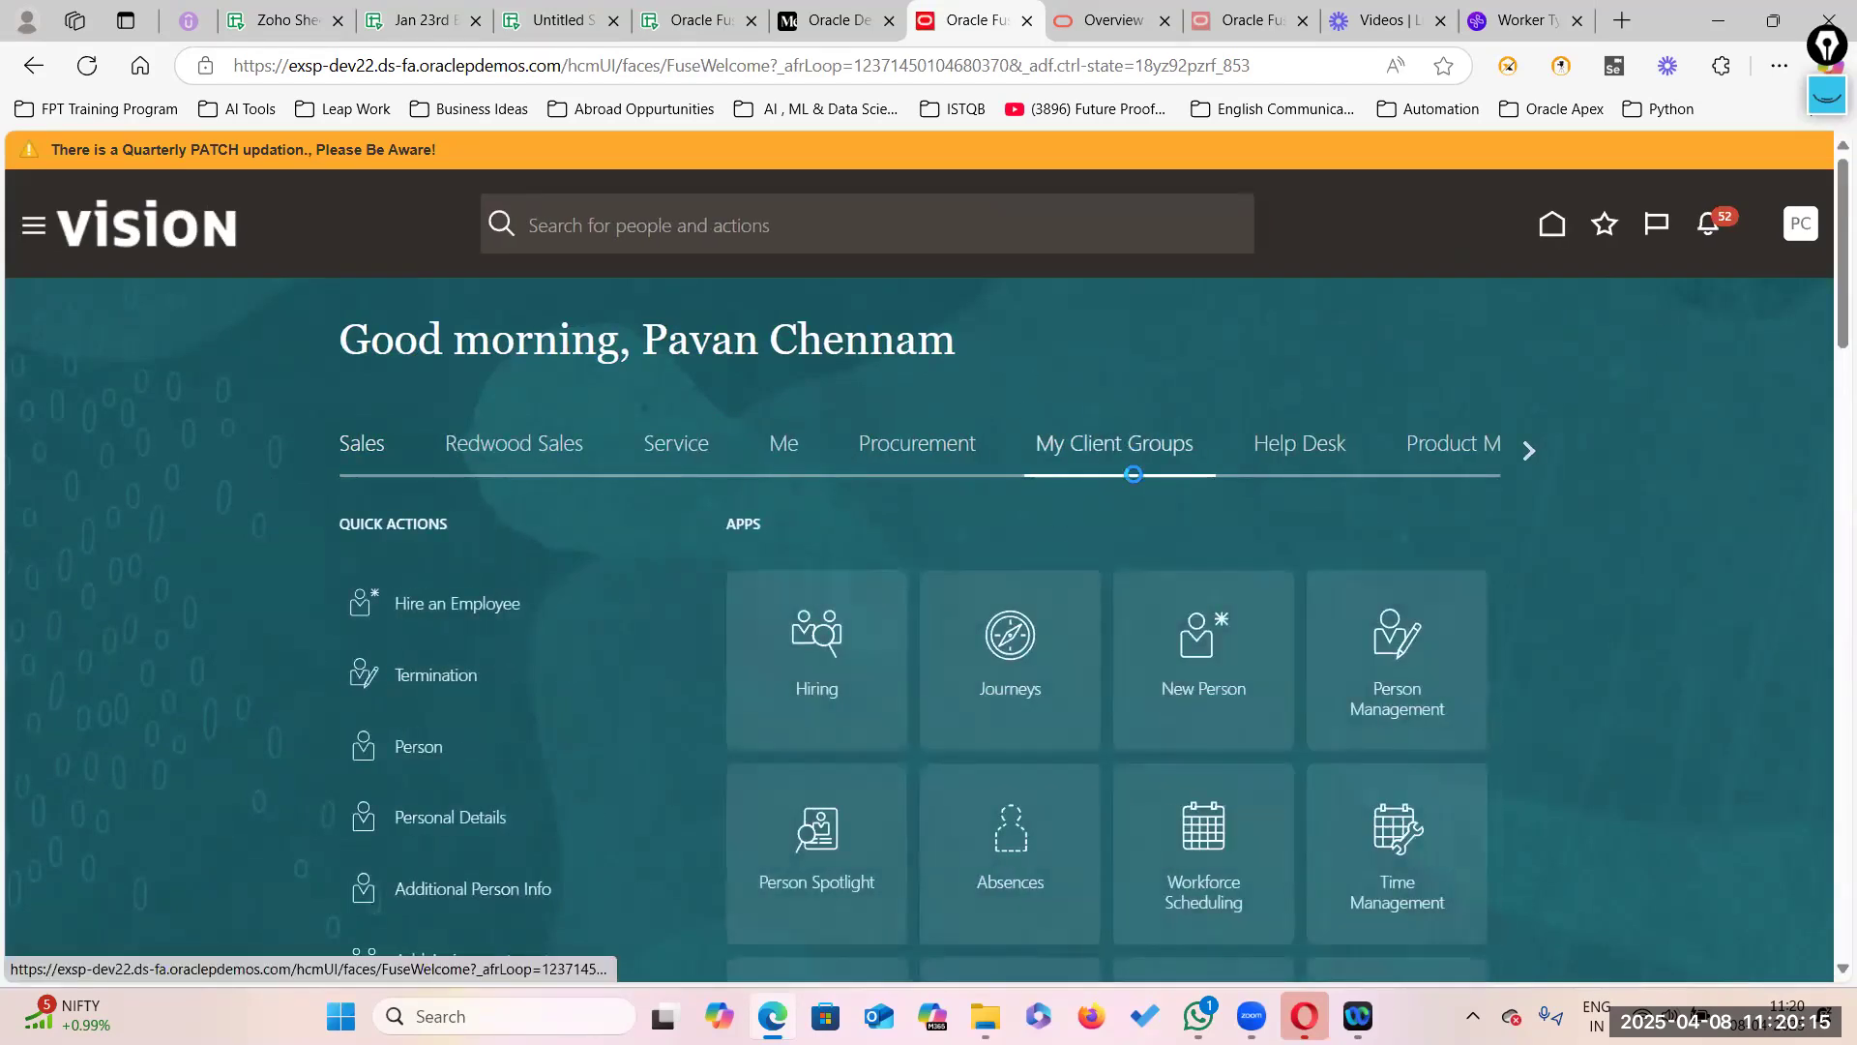
scroll(1012, 729, "down", 1)
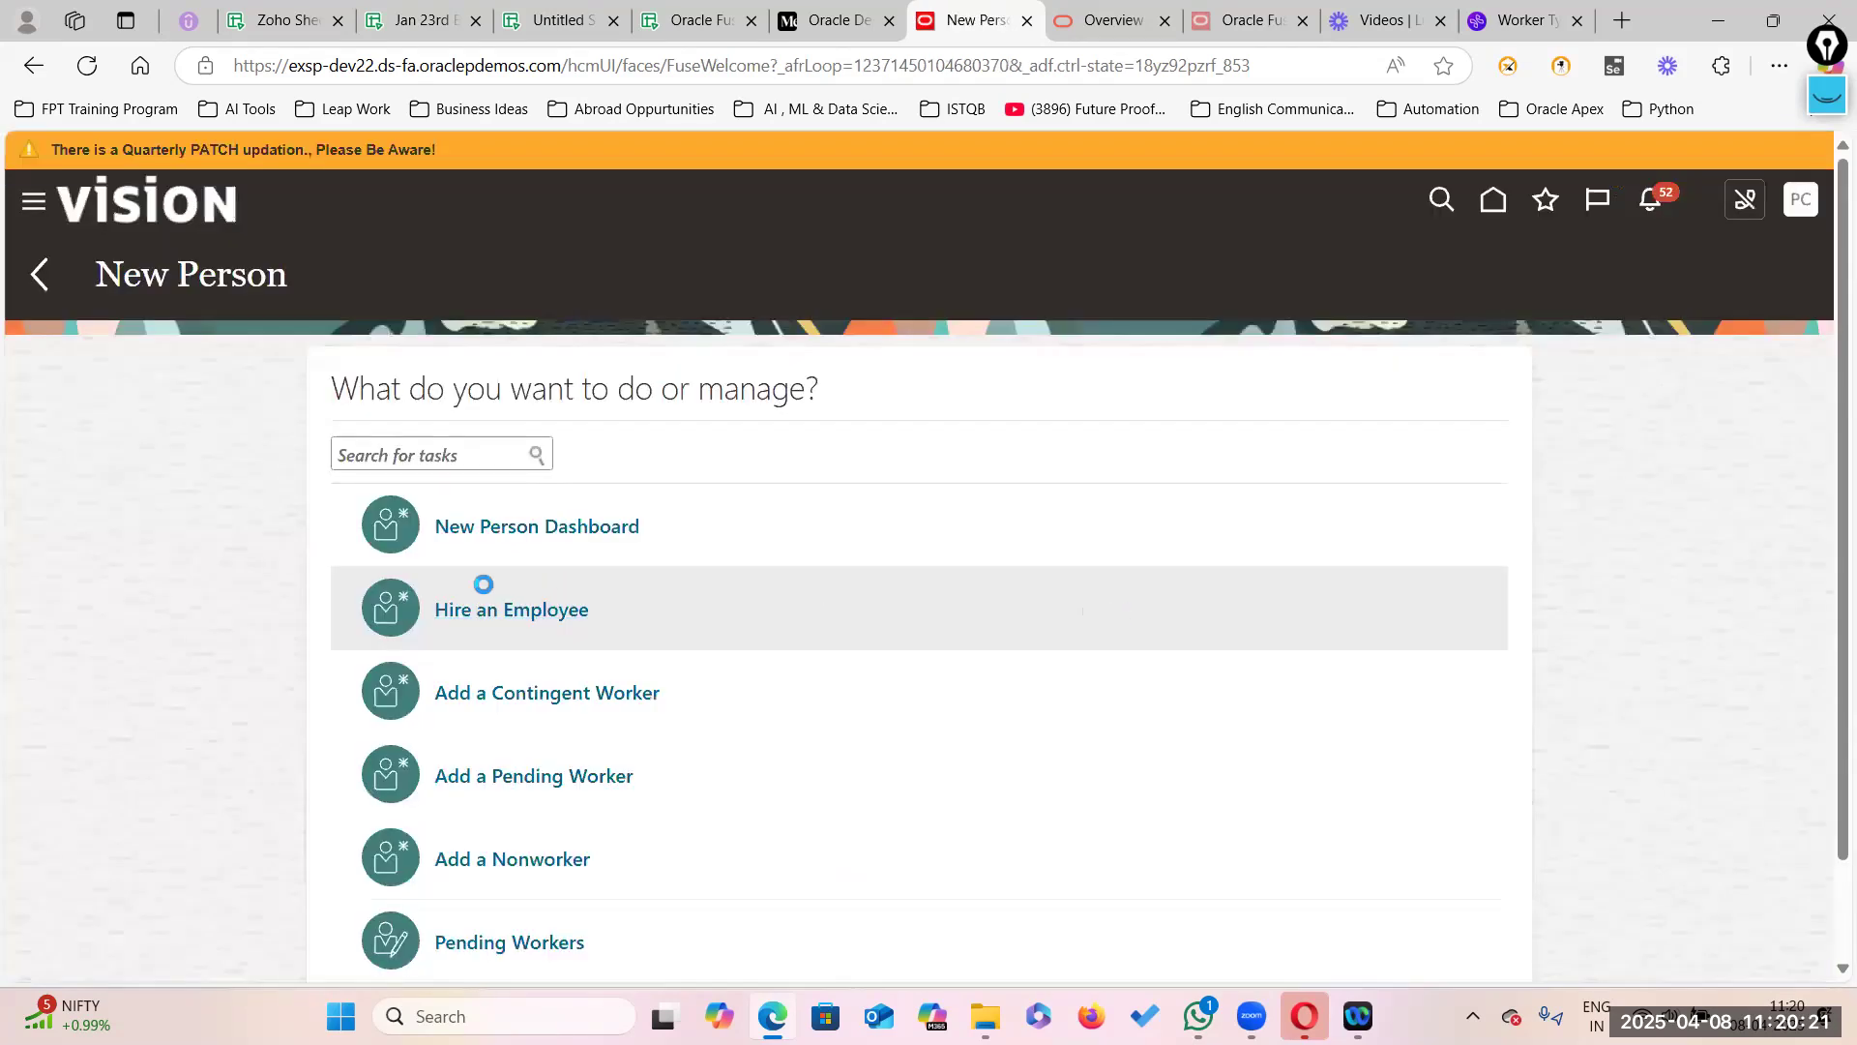
Step: Start adding a contingent worker with the placement reason Placement to fill vacant position and the legal employer US1 Legal Entity
left_click(520, 693)
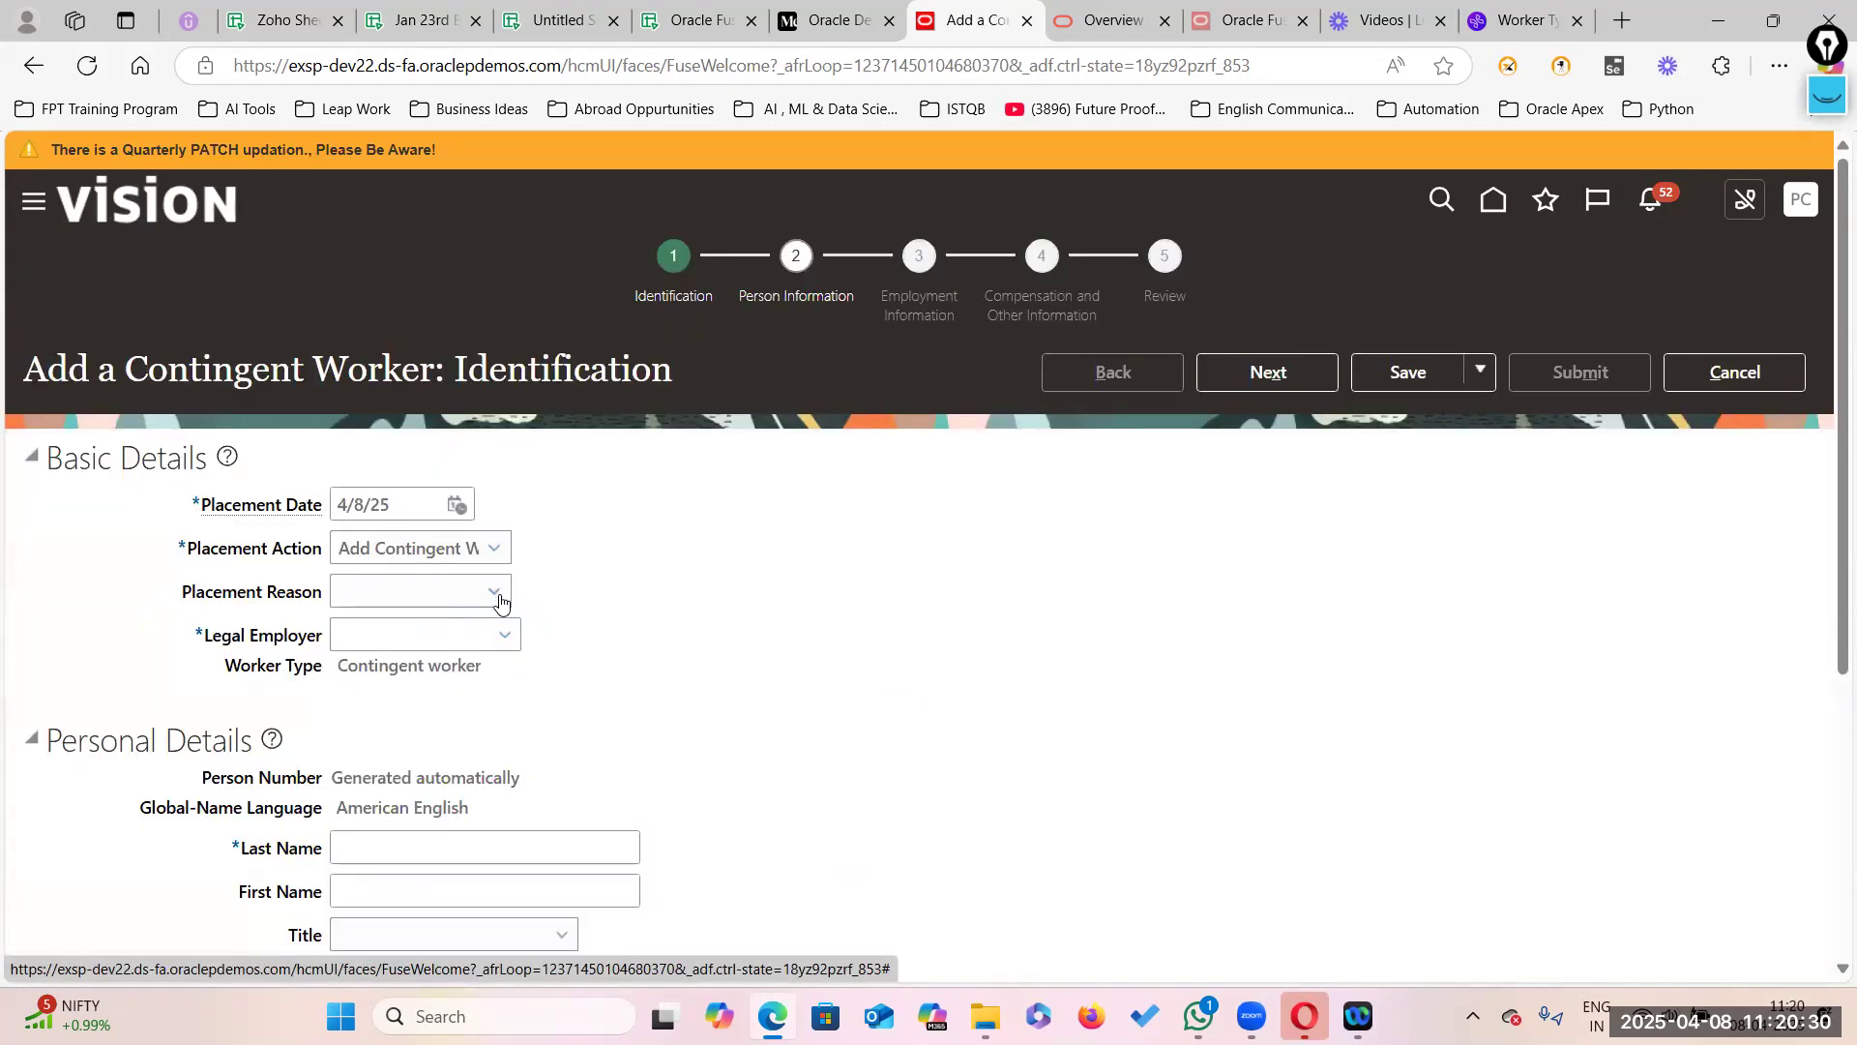
left_click(495, 592)
left_click(484, 652)
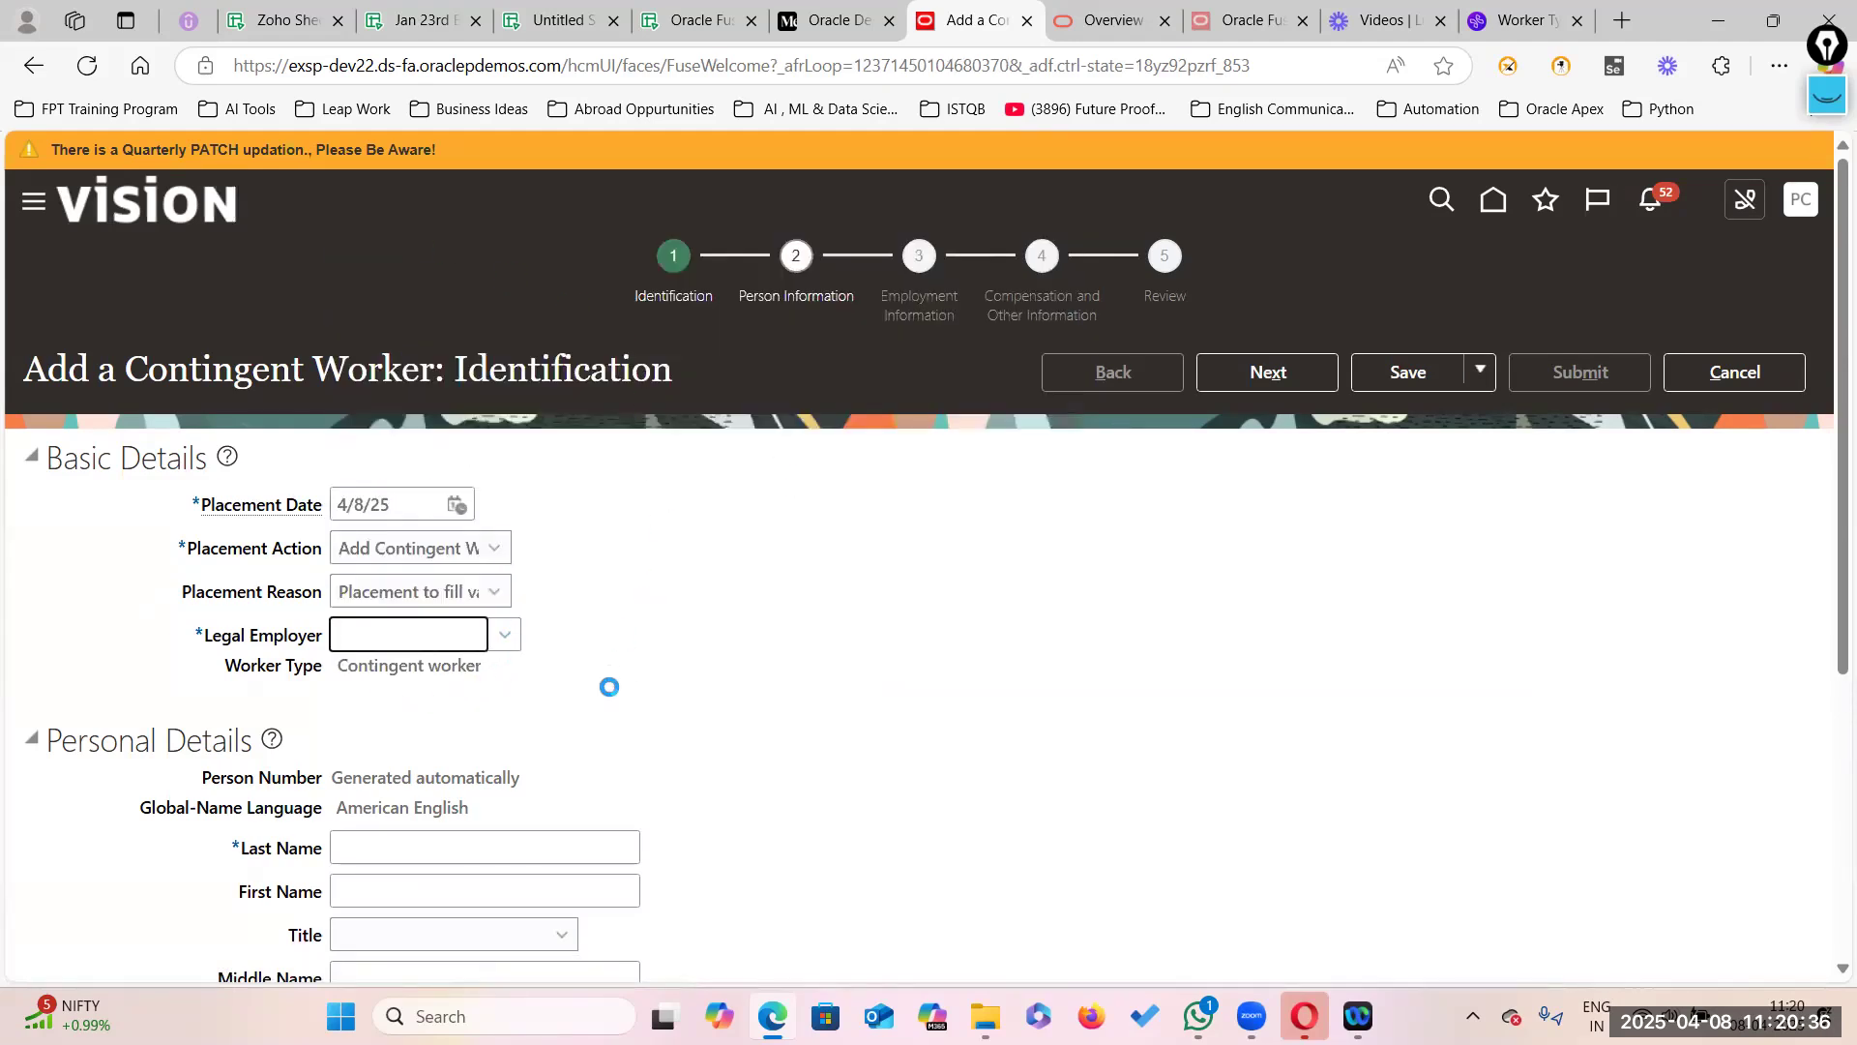
scroll(609, 745, "down", 4)
left_click(383, 512)
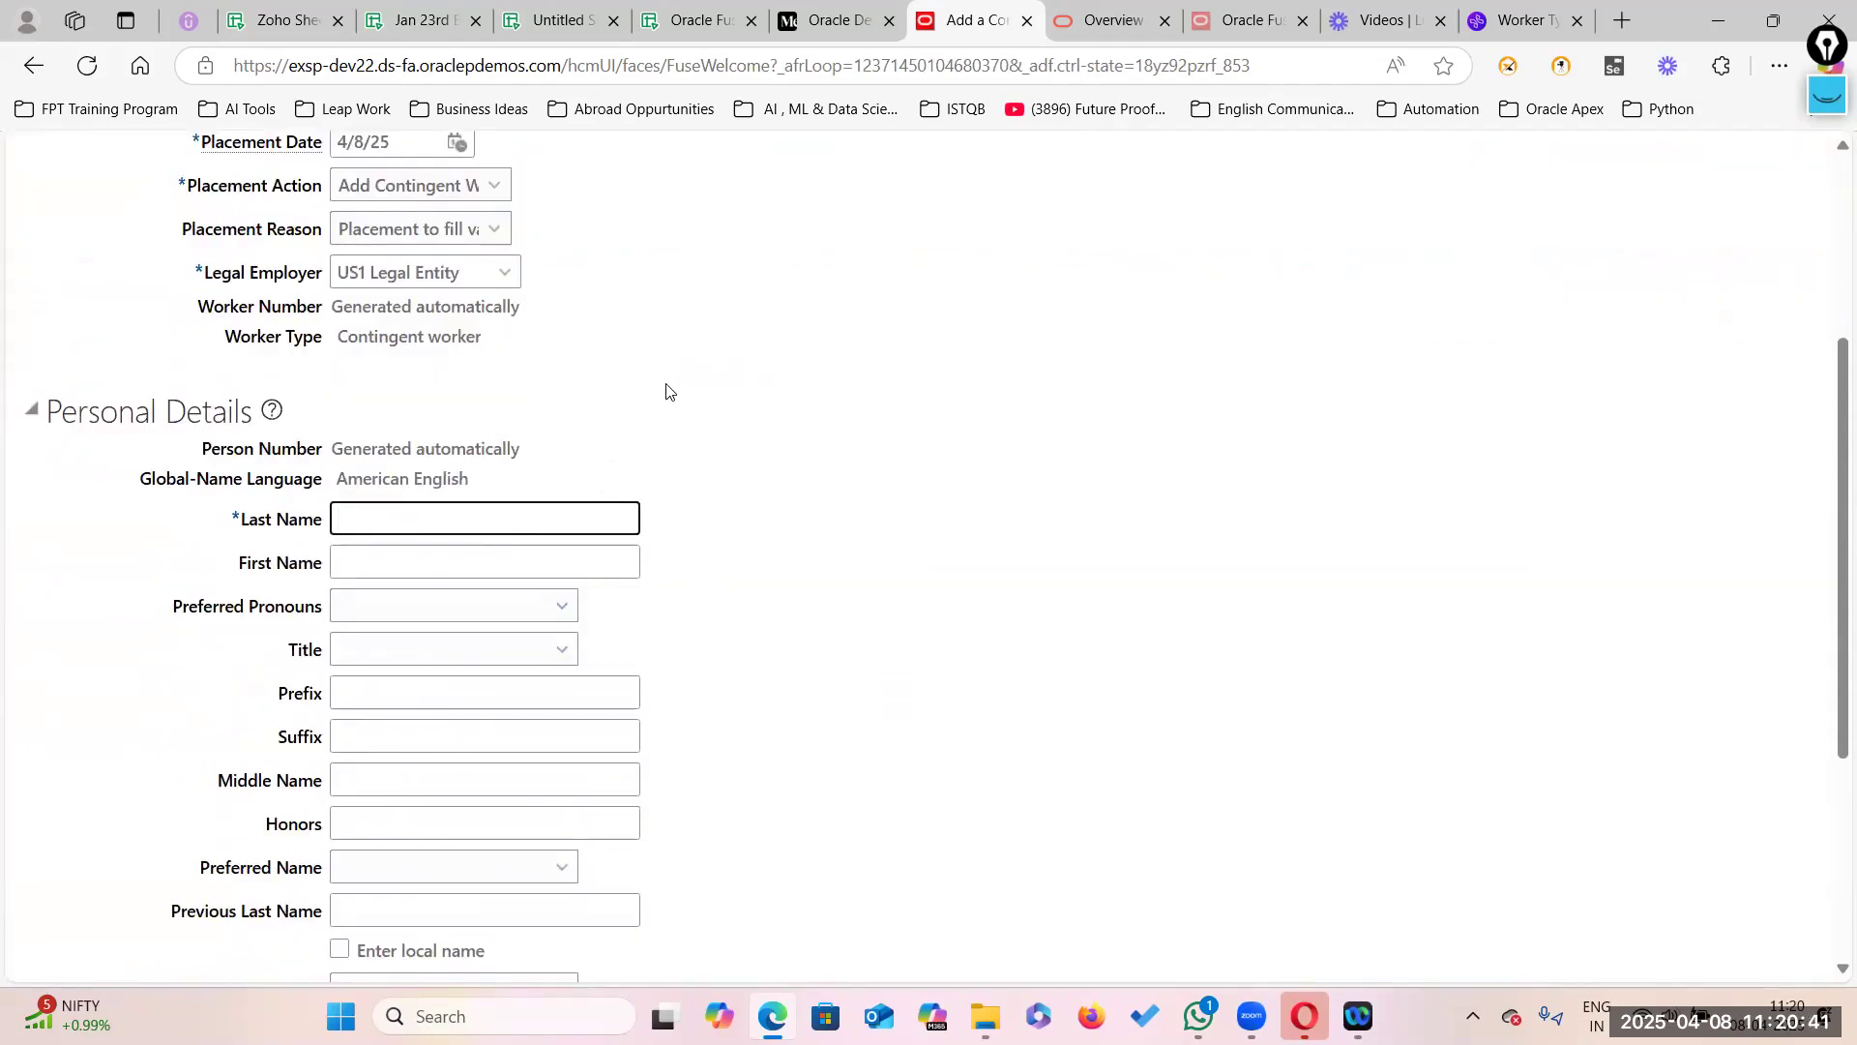
Step: Open ChatGPT in a new browser tab to look for a sample person name
left_click(1622, 21)
type("gi")
key("BackSpace")
key("BackSpace")
type("ch")
key("Return")
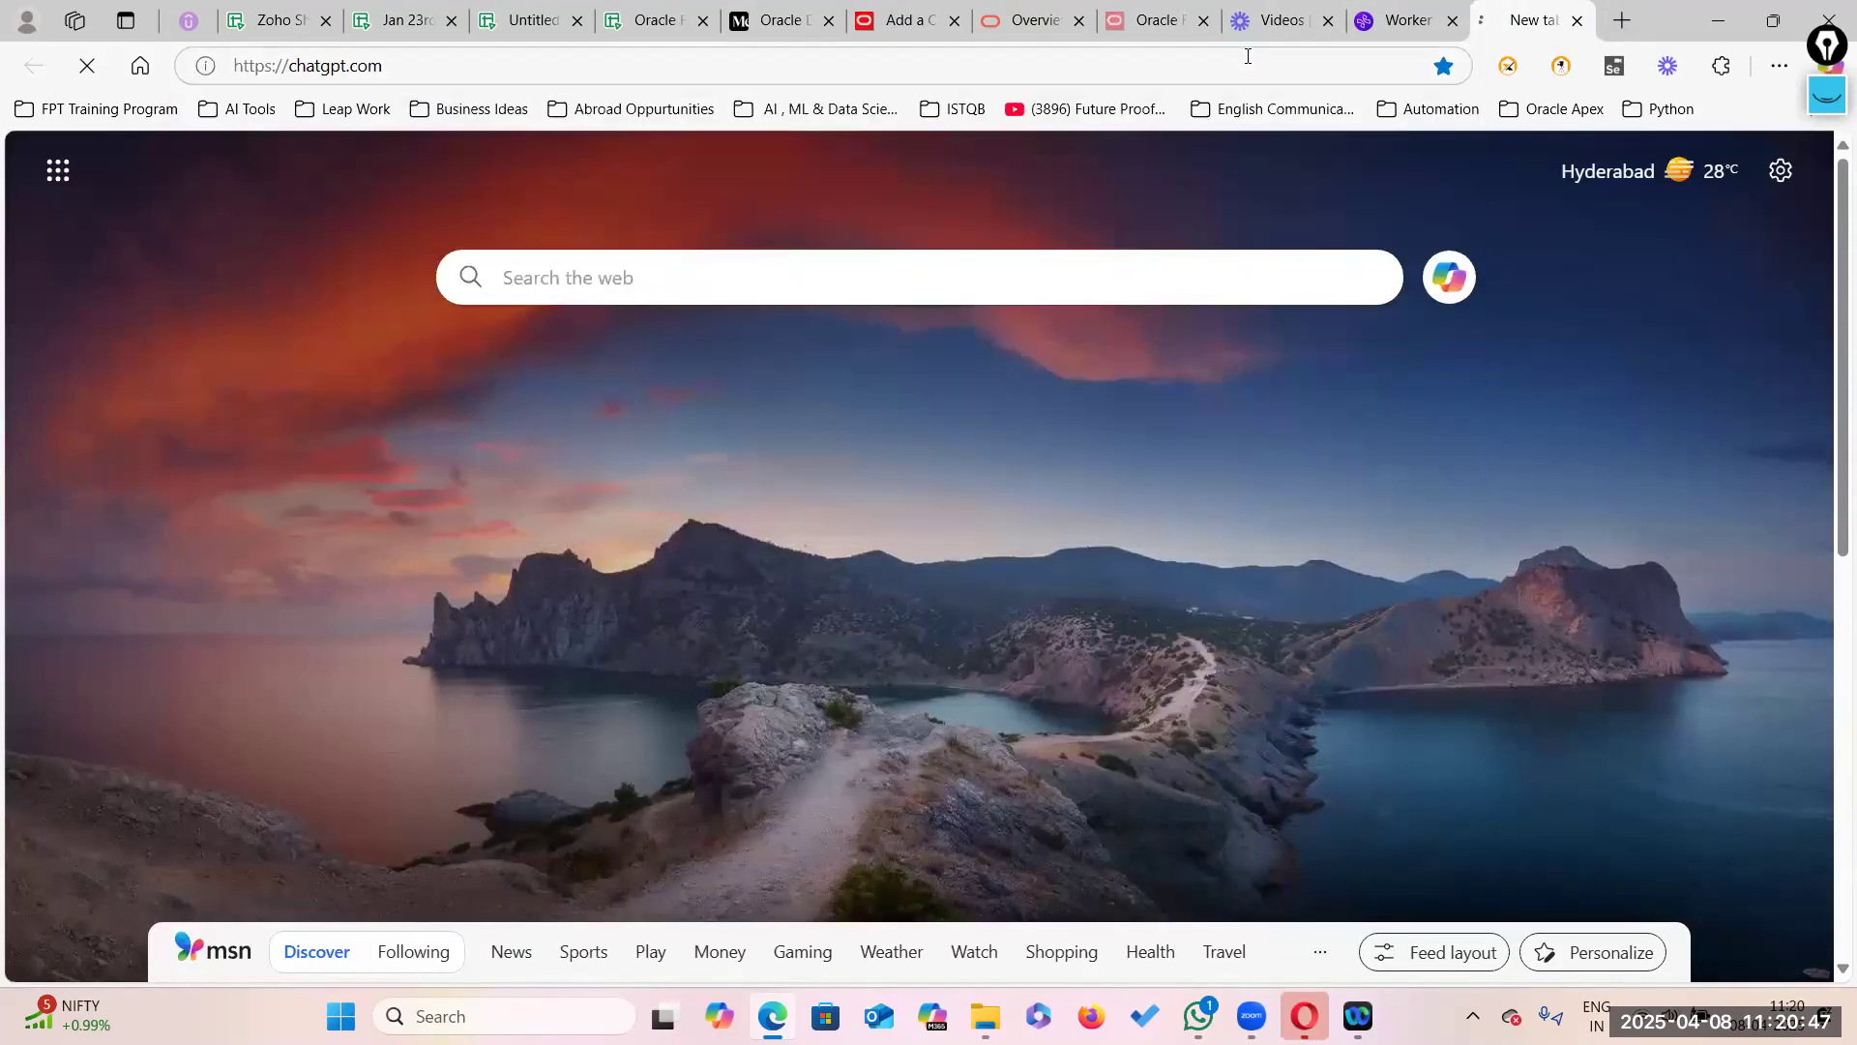
Step: Ask ChatGPT "give me some popular Character names in movies or webseries" and look through the suggested names
type("give")
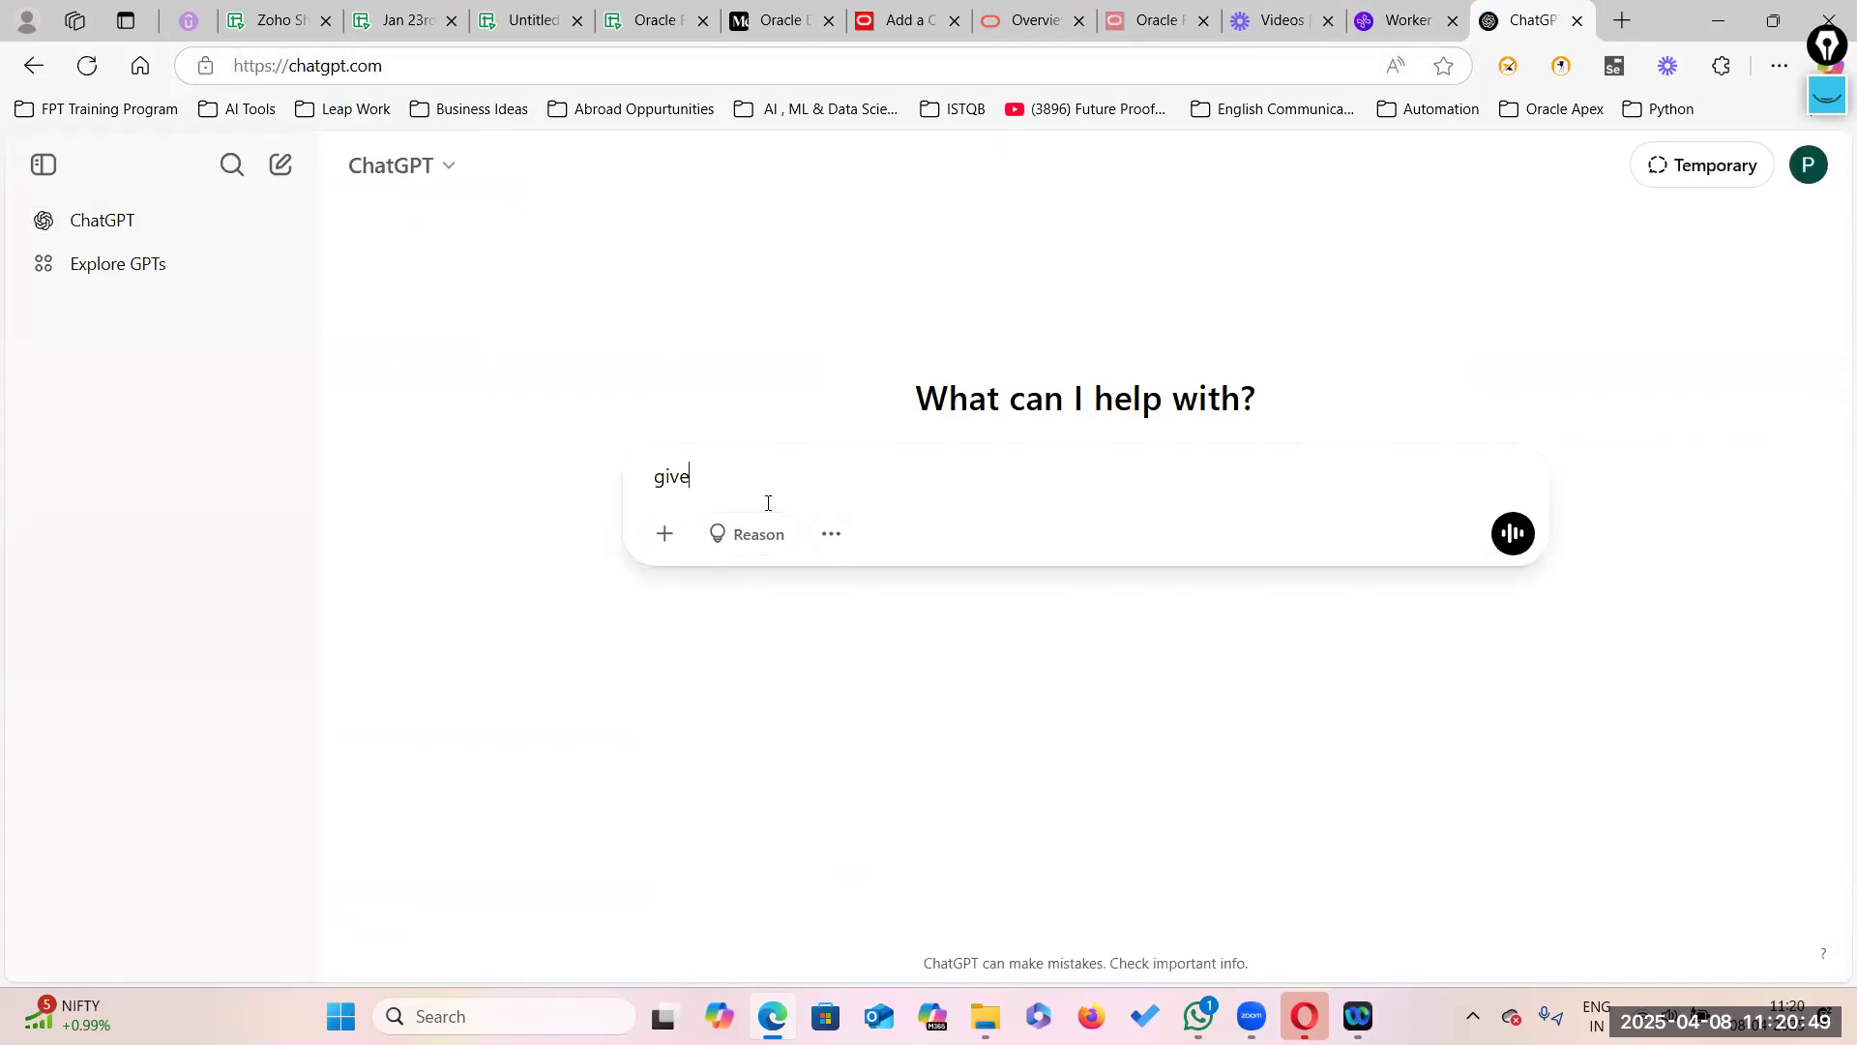
type(" me shome poup")
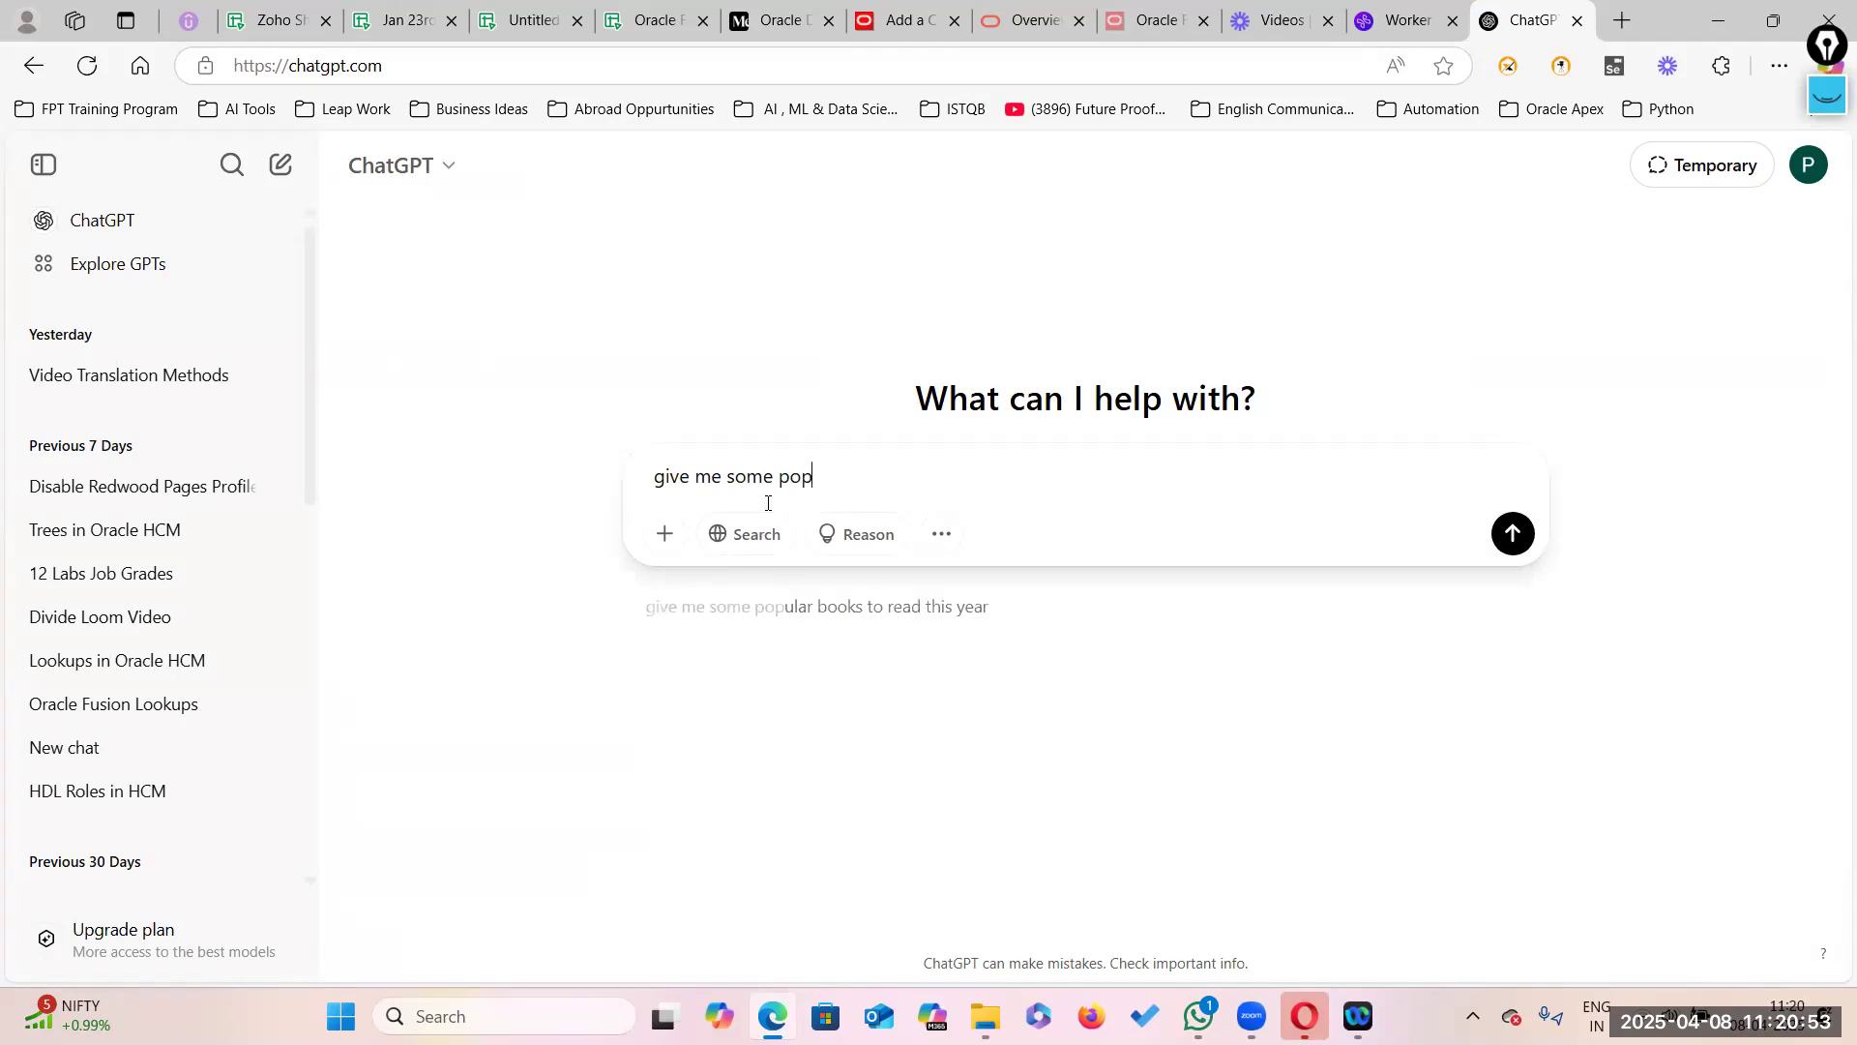
type("ular peo")
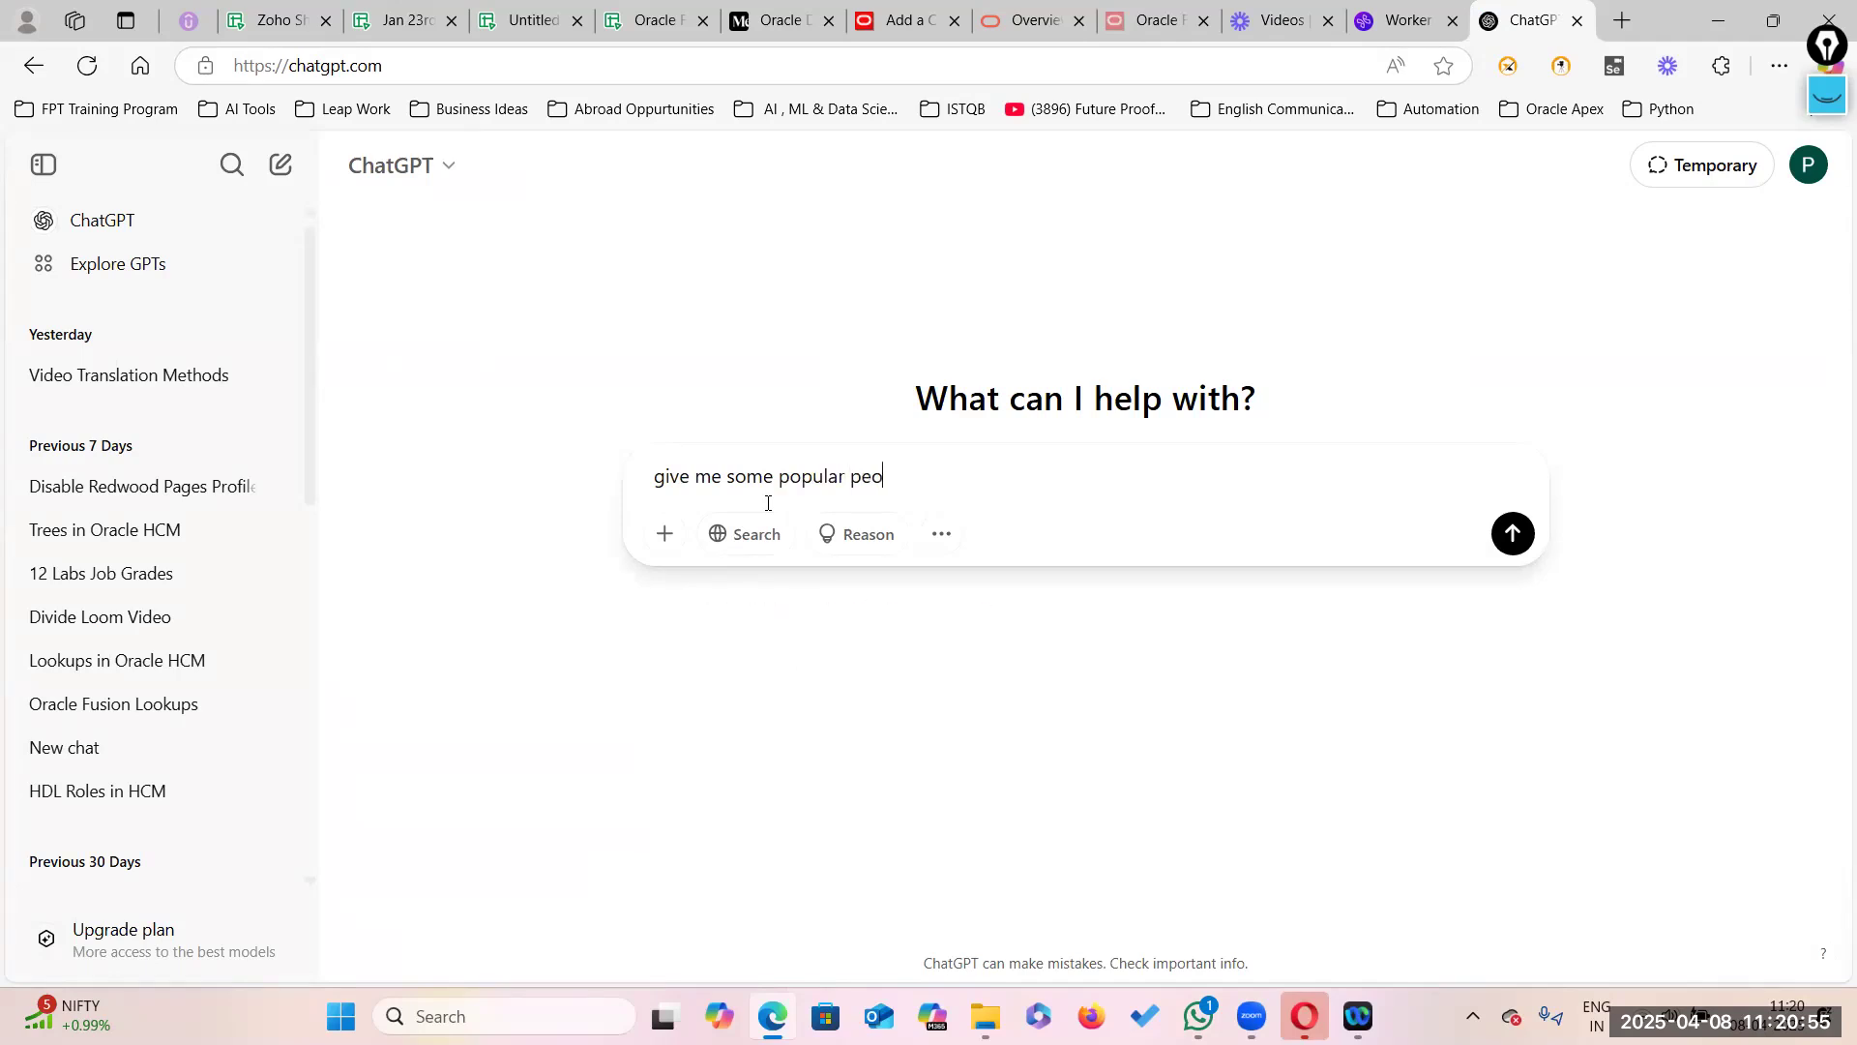
type("ple")
key("BackSpace")
key("BackSpace")
key("BackSpace")
key("BackSpace")
key("BackSpace")
key("BackSpace")
type("Character names in")
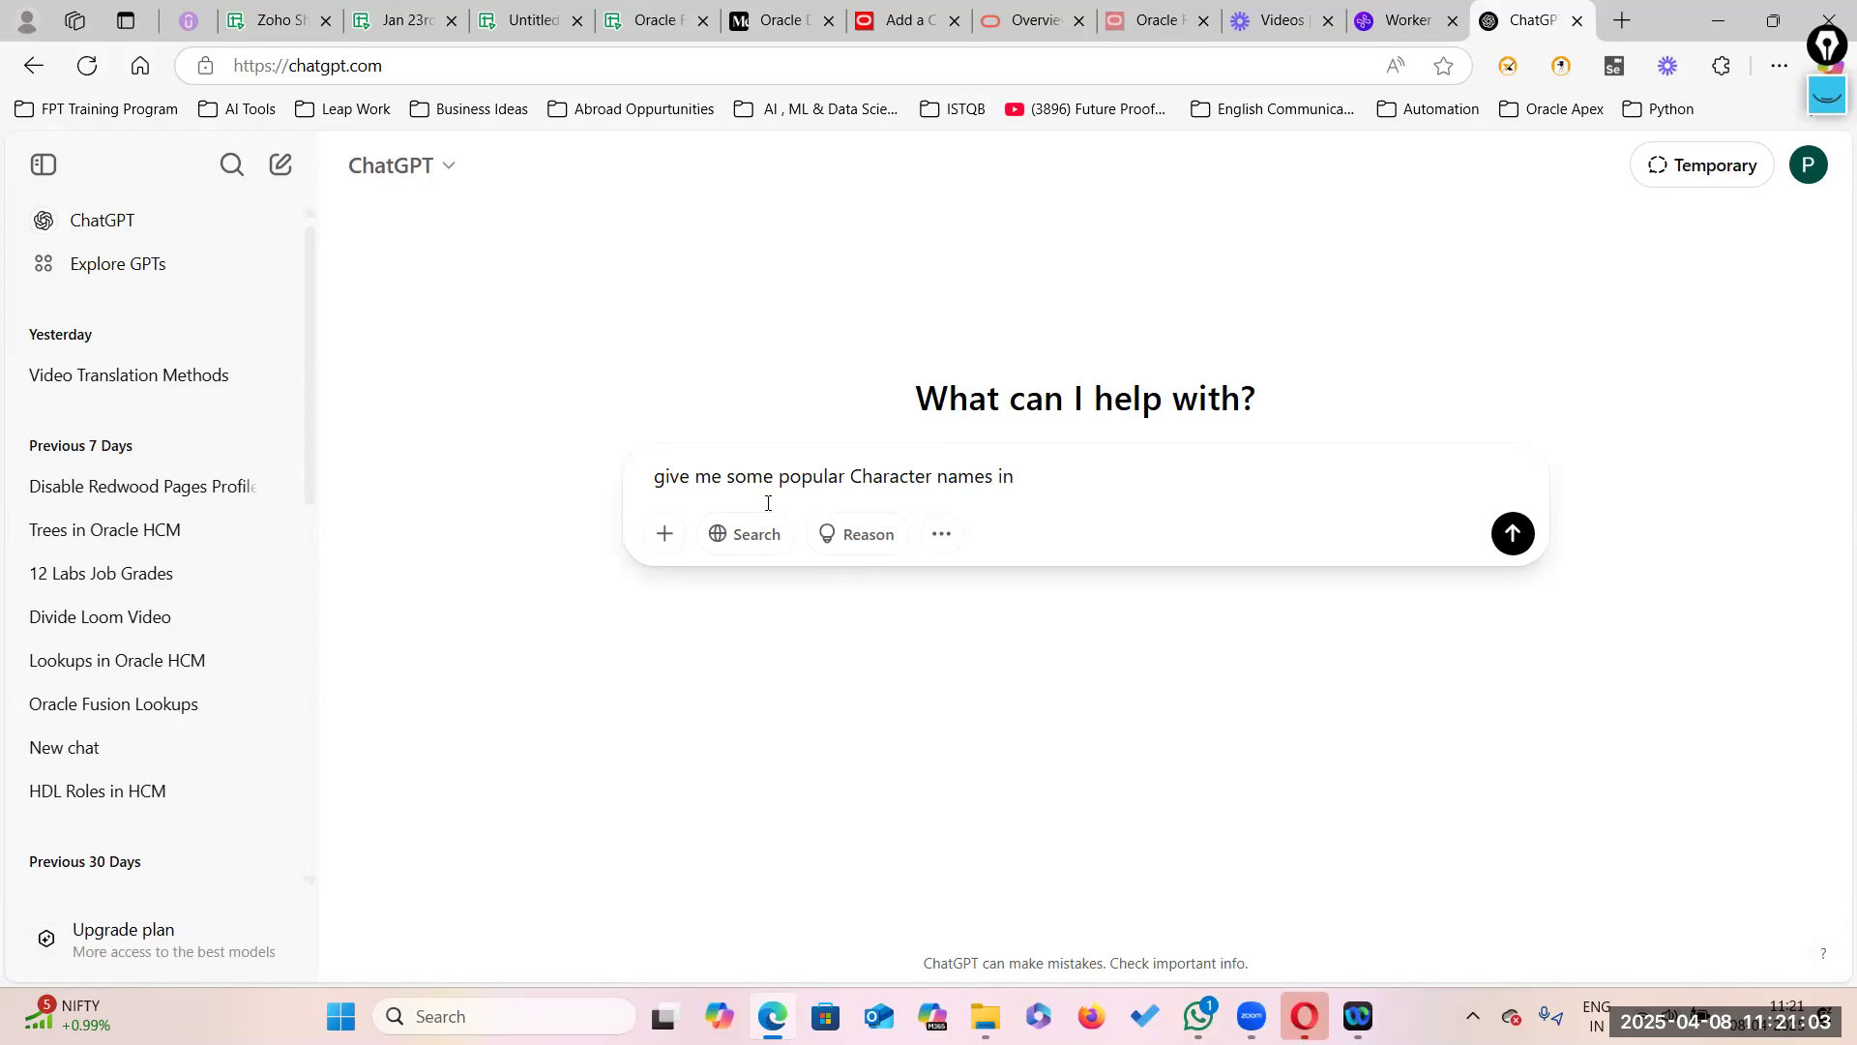
type(" movies or web")
key("BackSpace")
type("ebs")
key("Return")
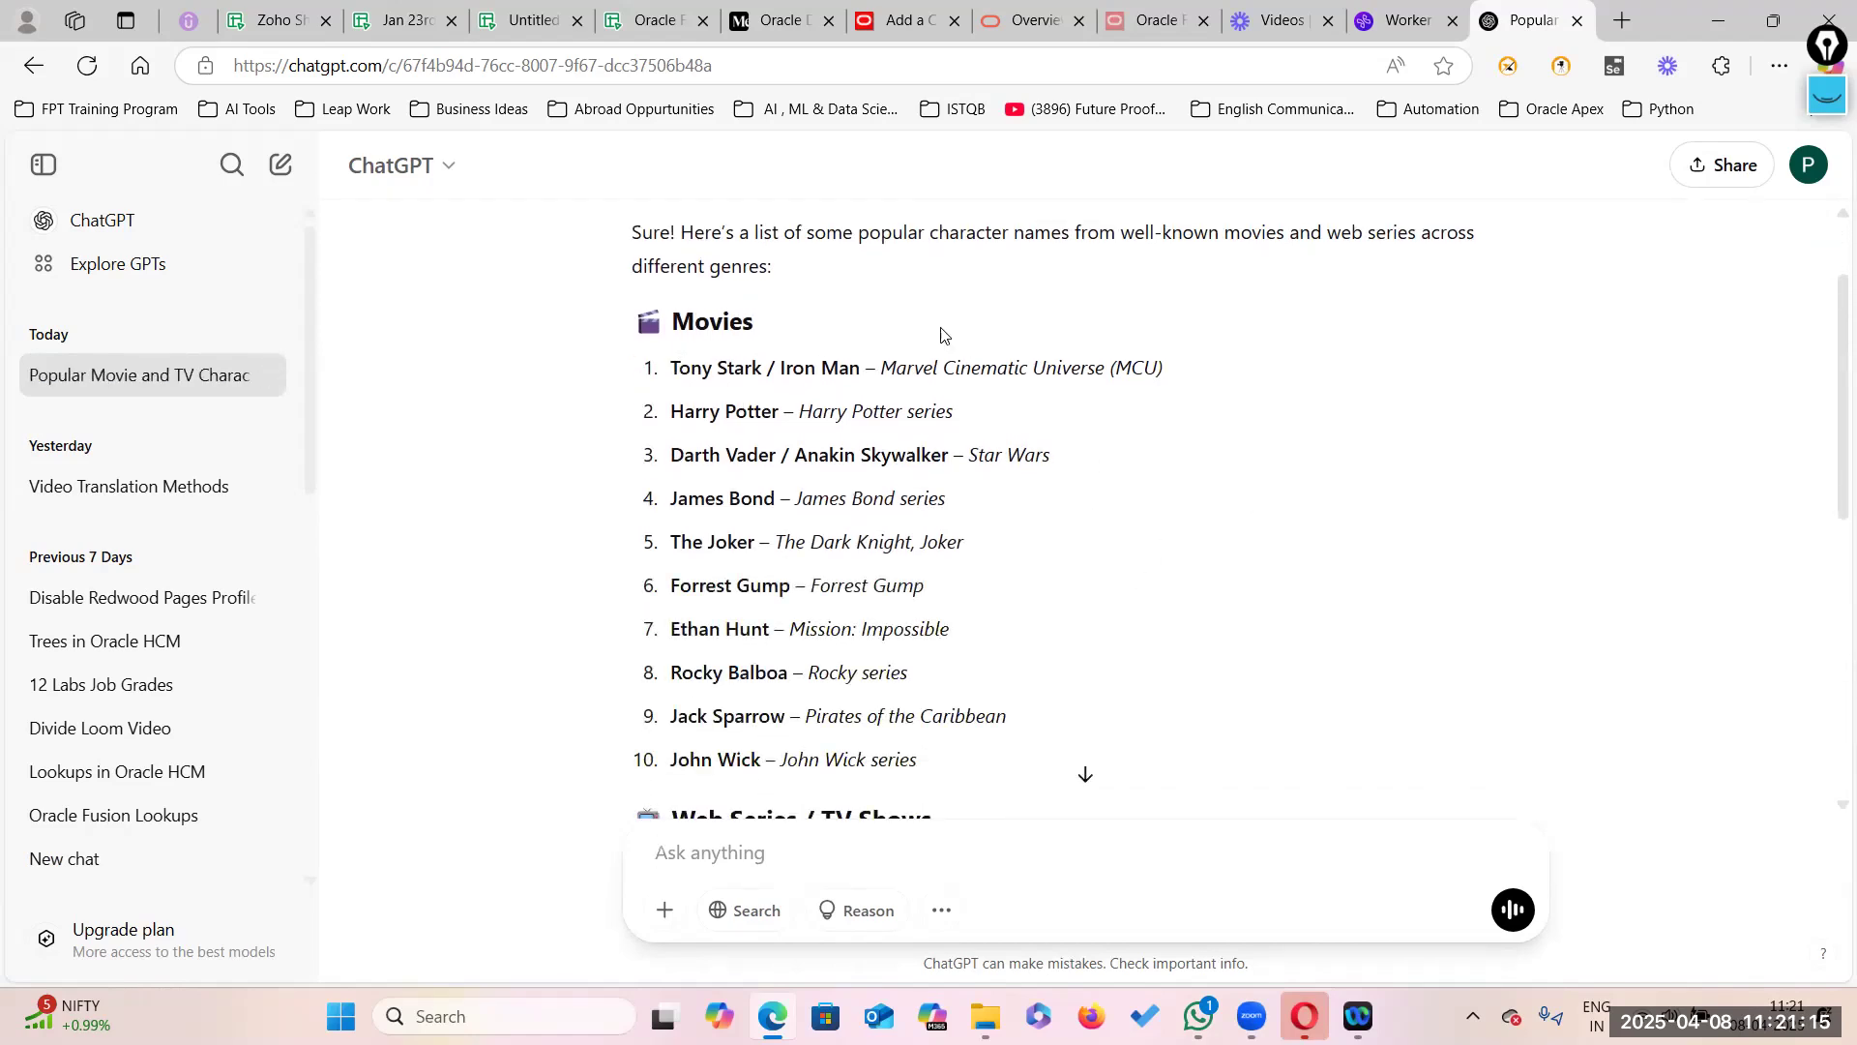
scroll(929, 406, "down", 3)
scroll(926, 420, "down", 3)
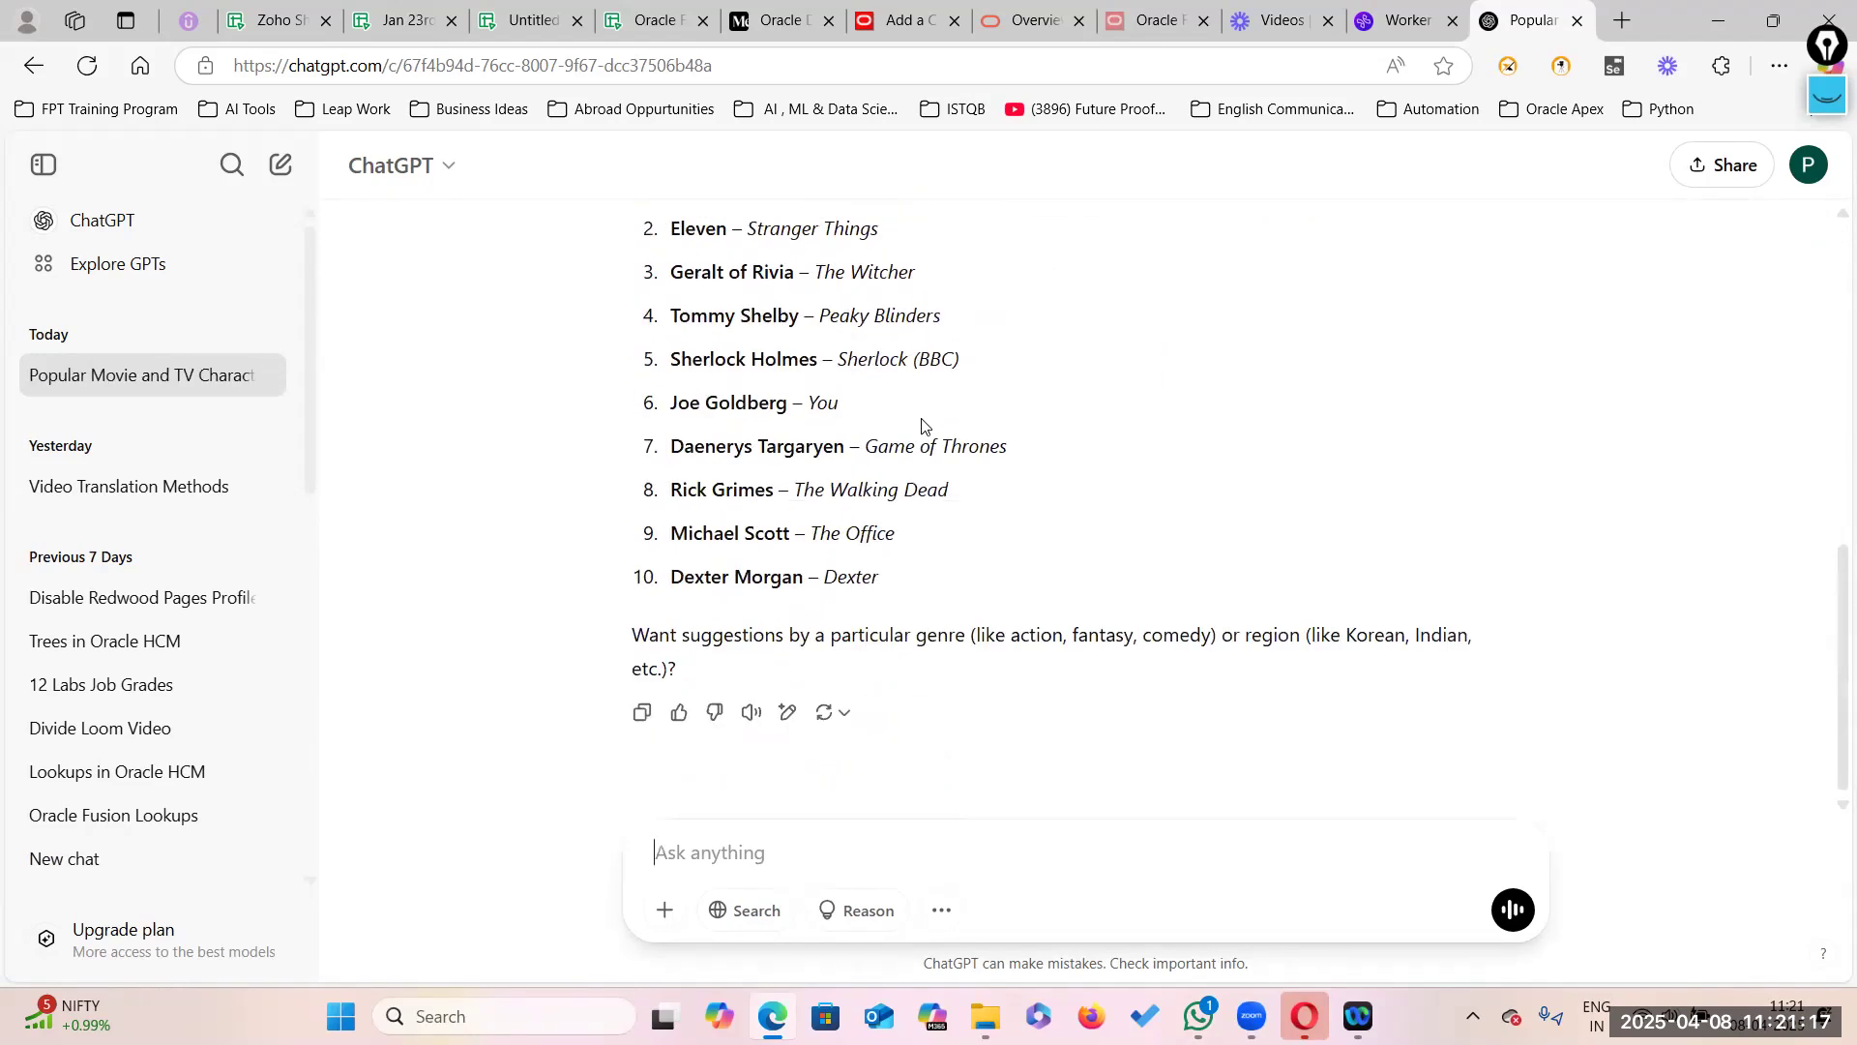
scroll(856, 528, "up", 7)
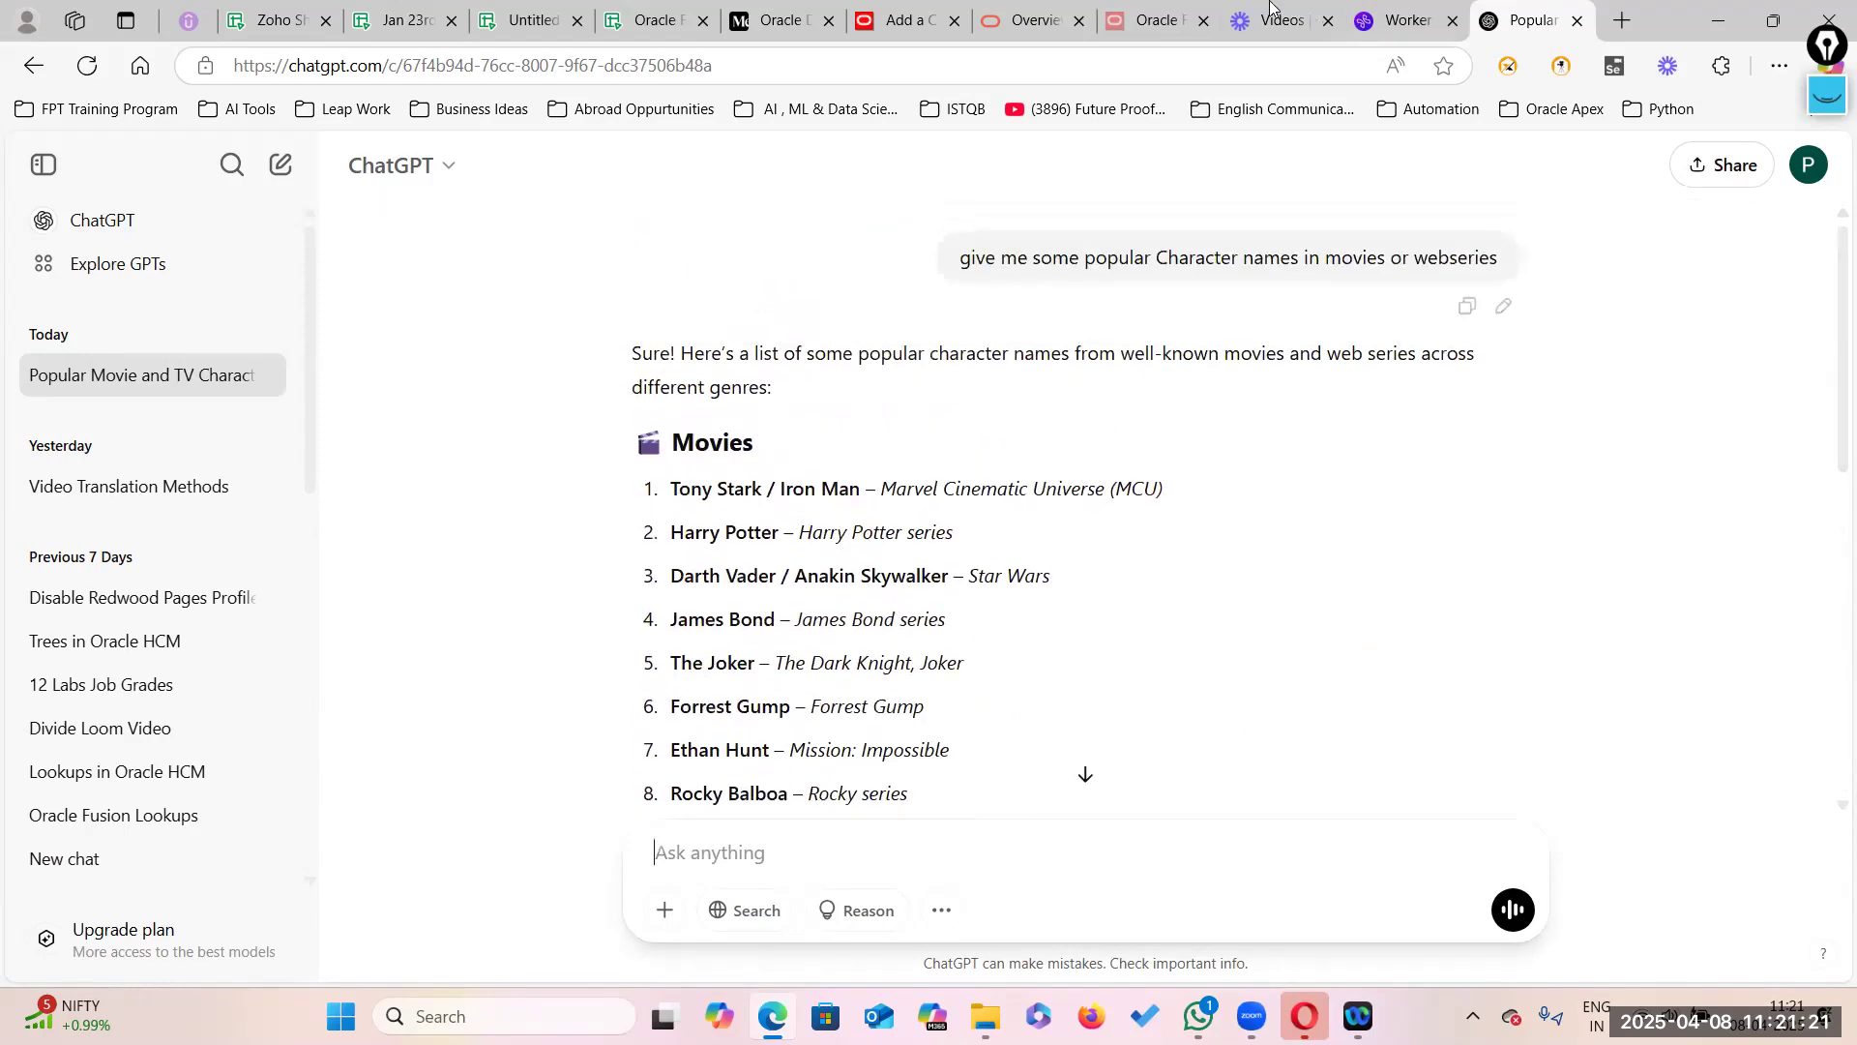
Step: Return to the Add a Contingent Worker form in Oracle HCM and enter the worker's last name and first name
left_click(1052, 25)
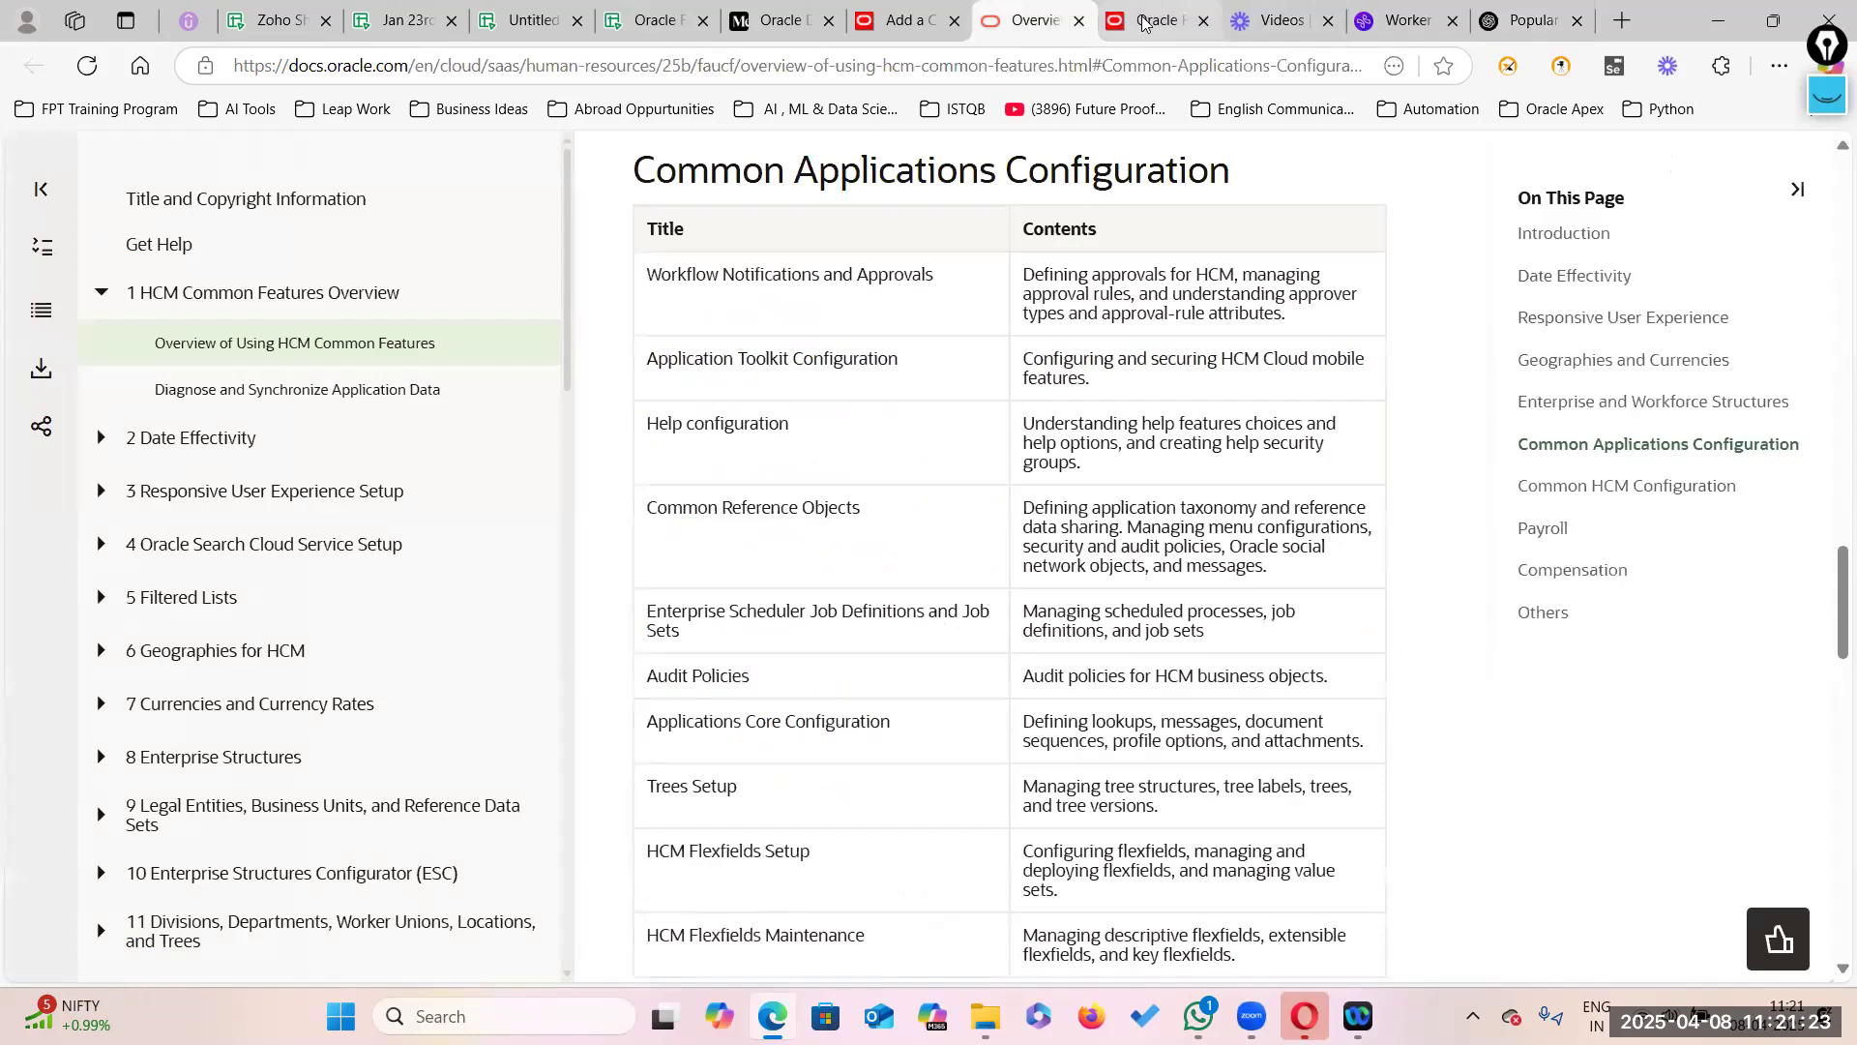
left_click(1151, 21)
left_click(924, 25)
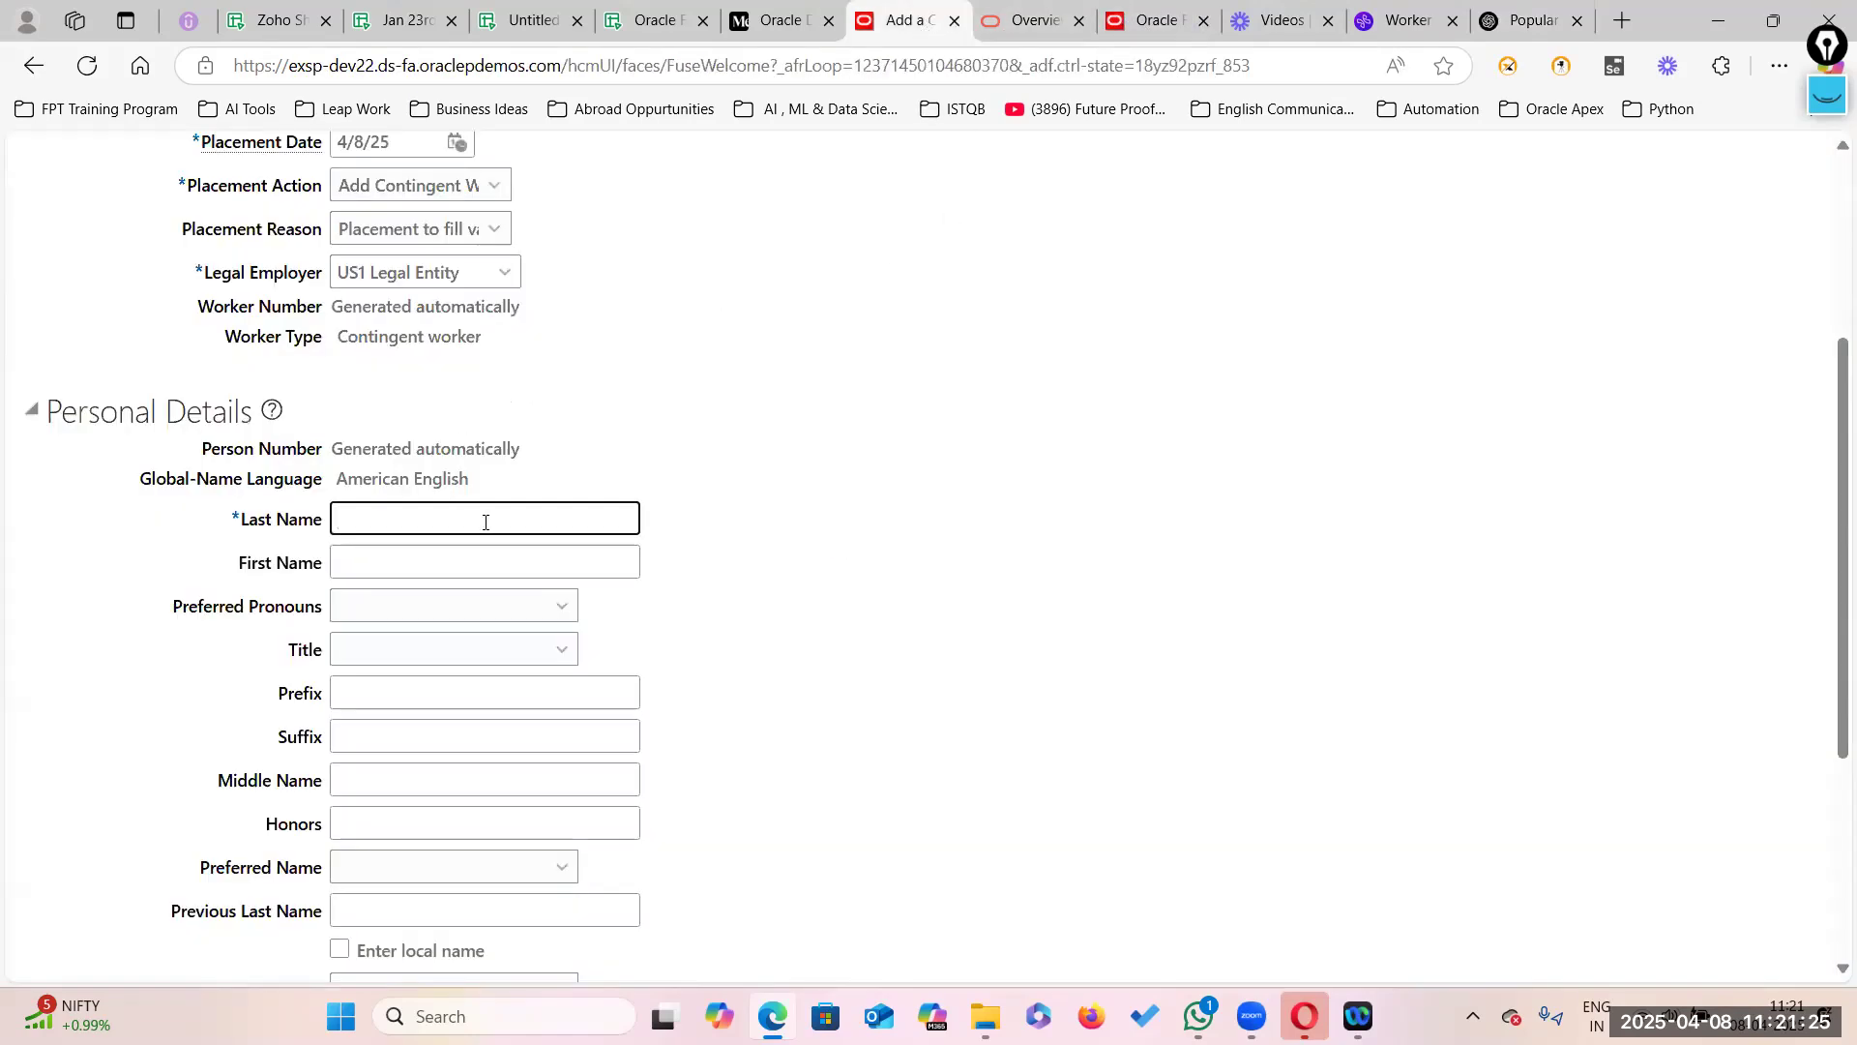
type("Stacr")
key("BackSpace")
key("BackSpace")
type("rk")
key("Tab")
type("Tony")
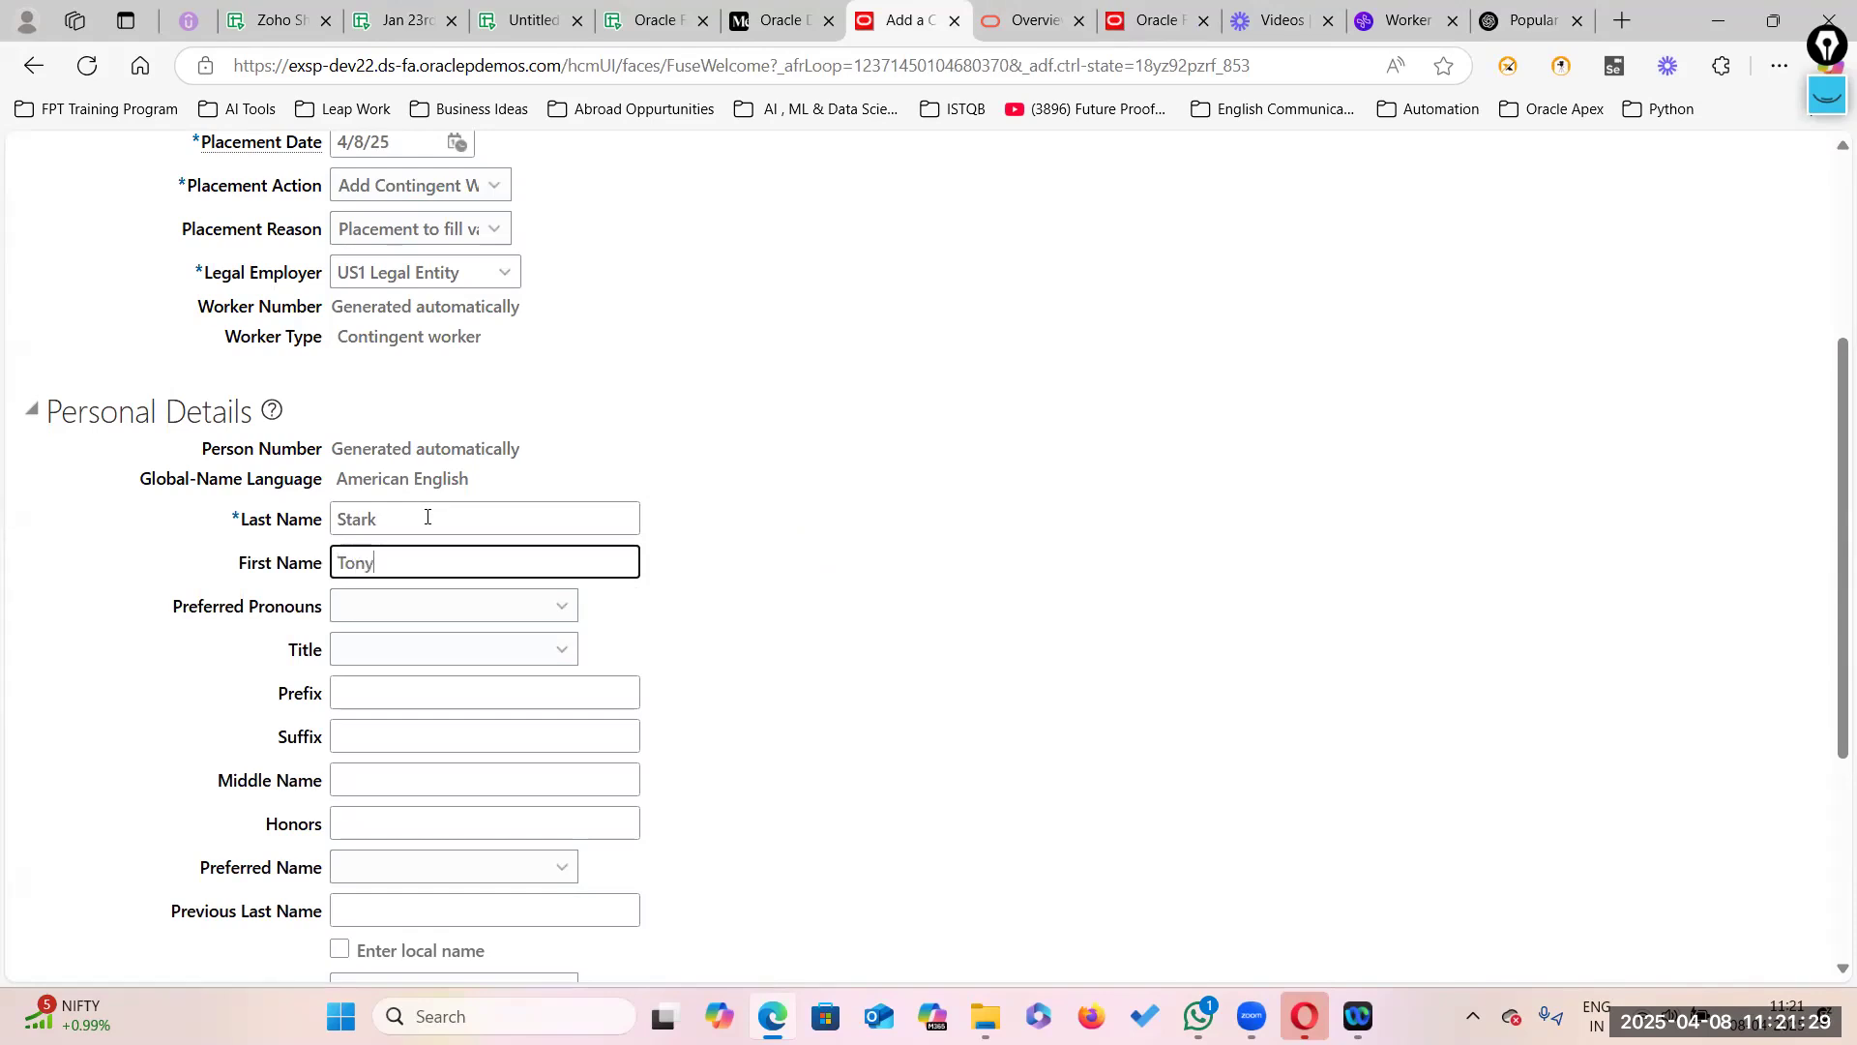
Step: Set the worker's title to Dr. and gender to Male, and enter the date of birth
scroll(423, 624, "down", 4)
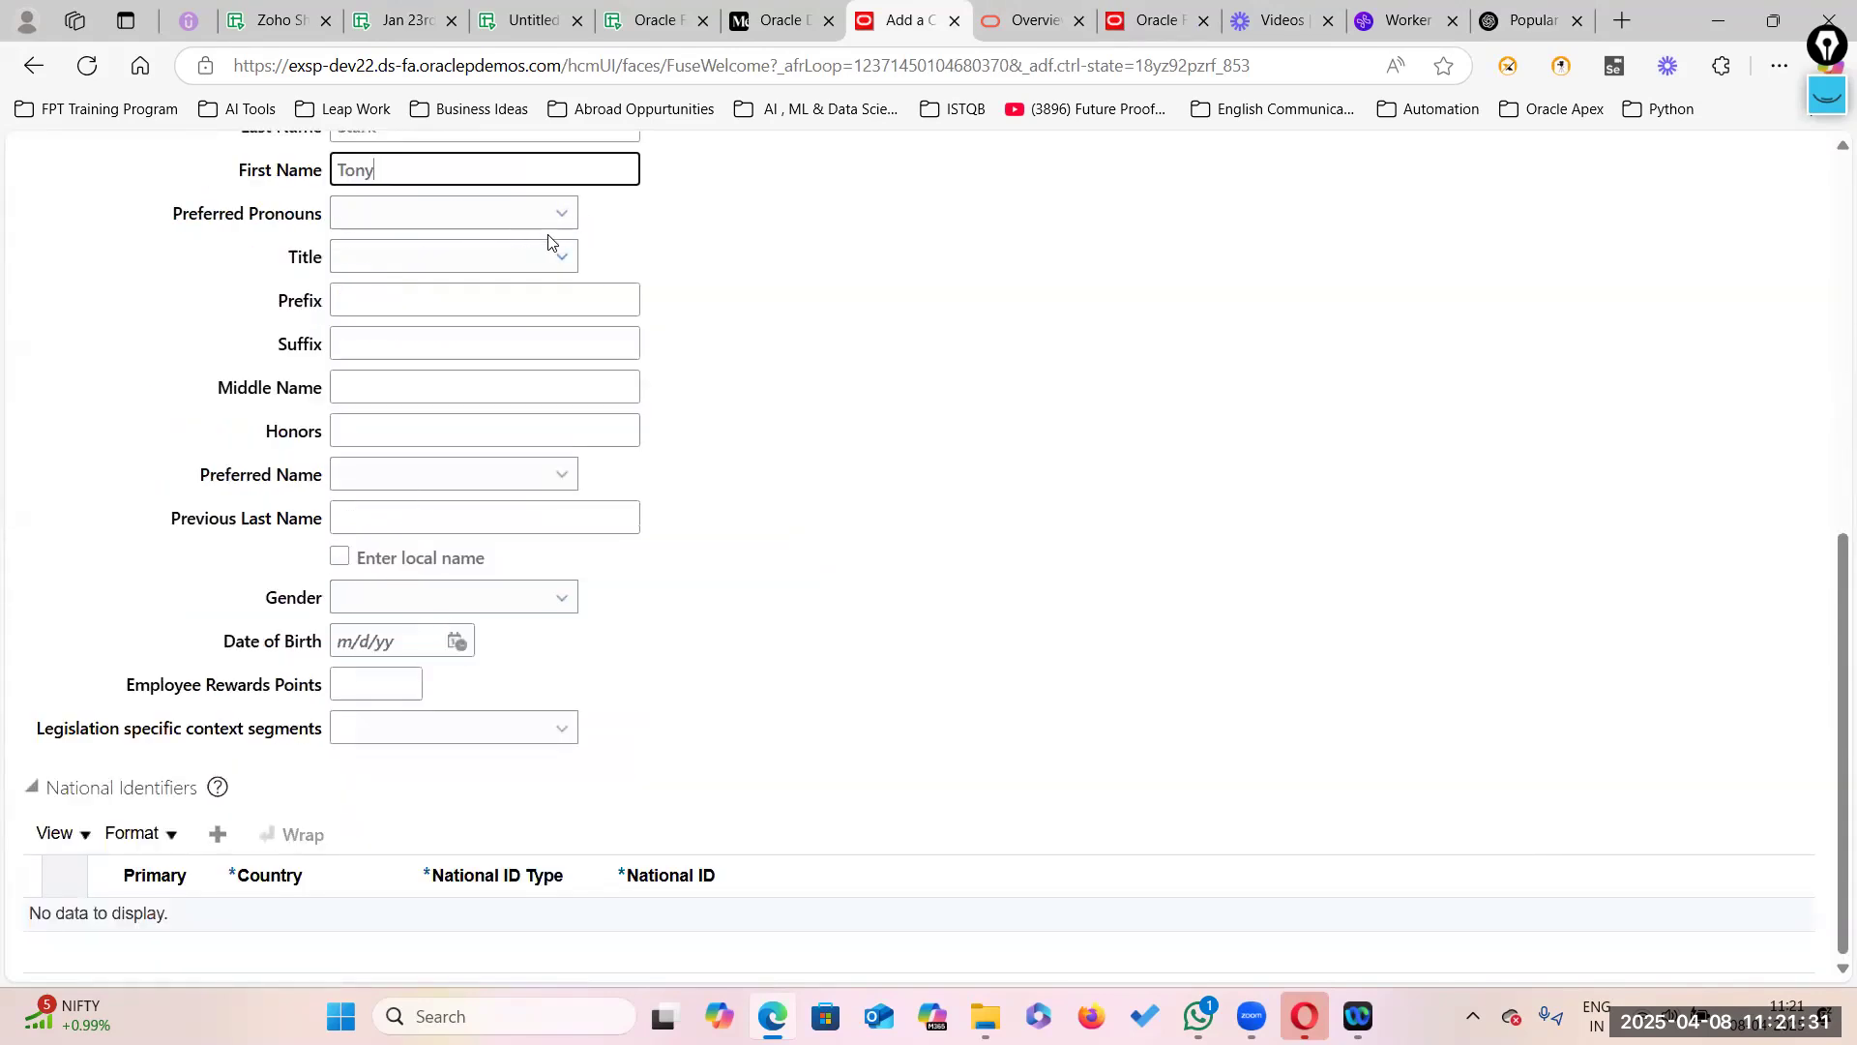
left_click(562, 255)
left_click(431, 323)
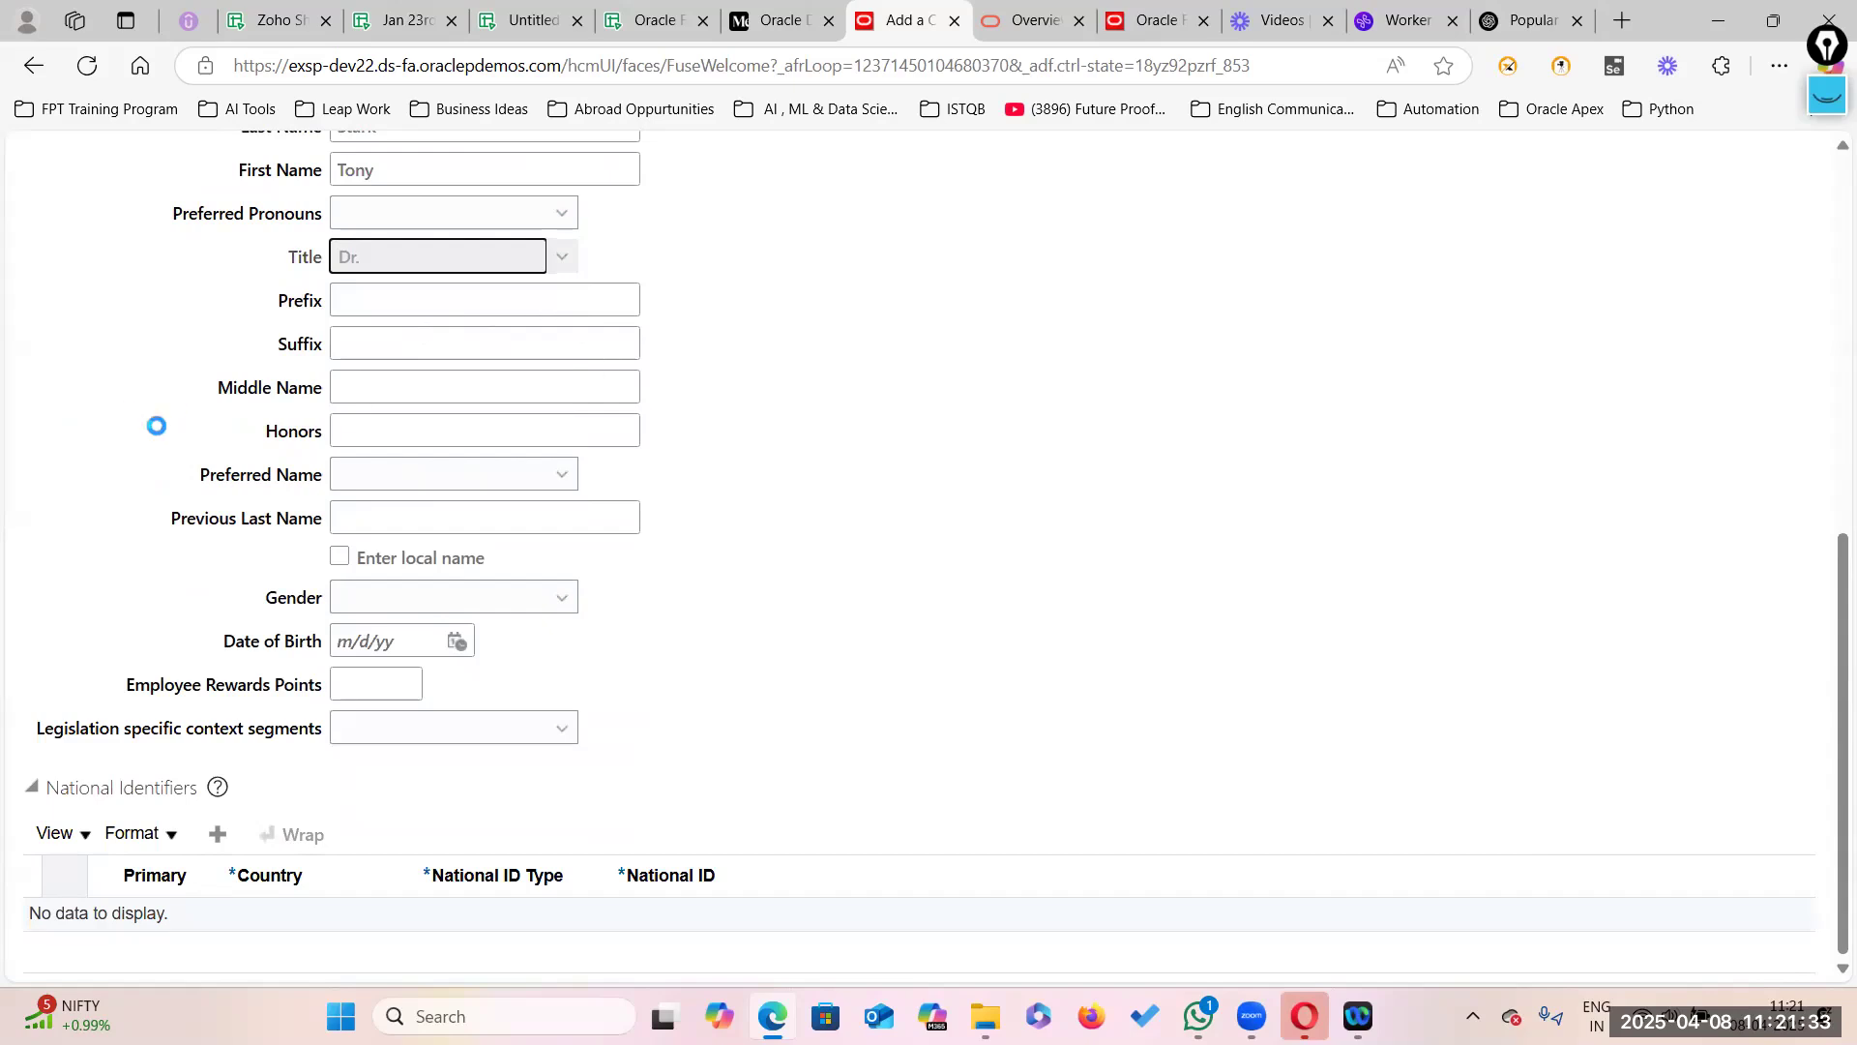
left_click(561, 597)
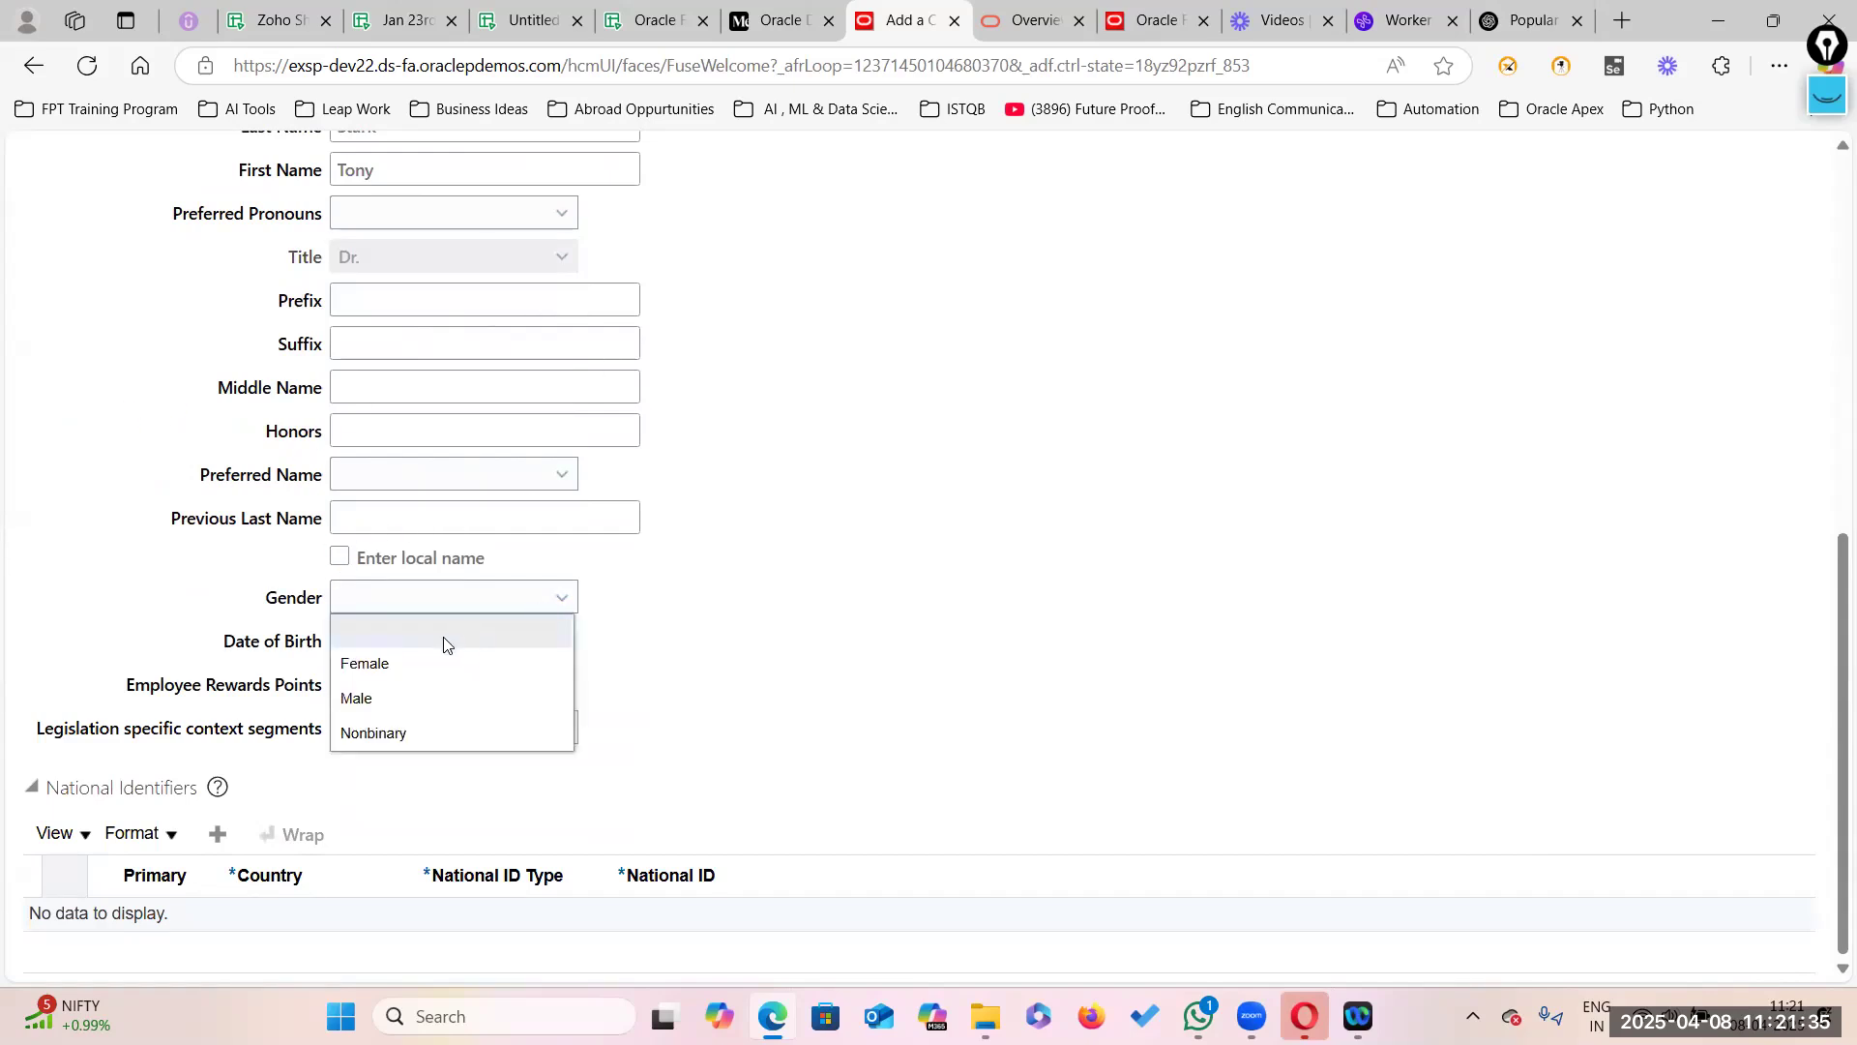
left_click(420, 694)
key("Tab")
type("1")
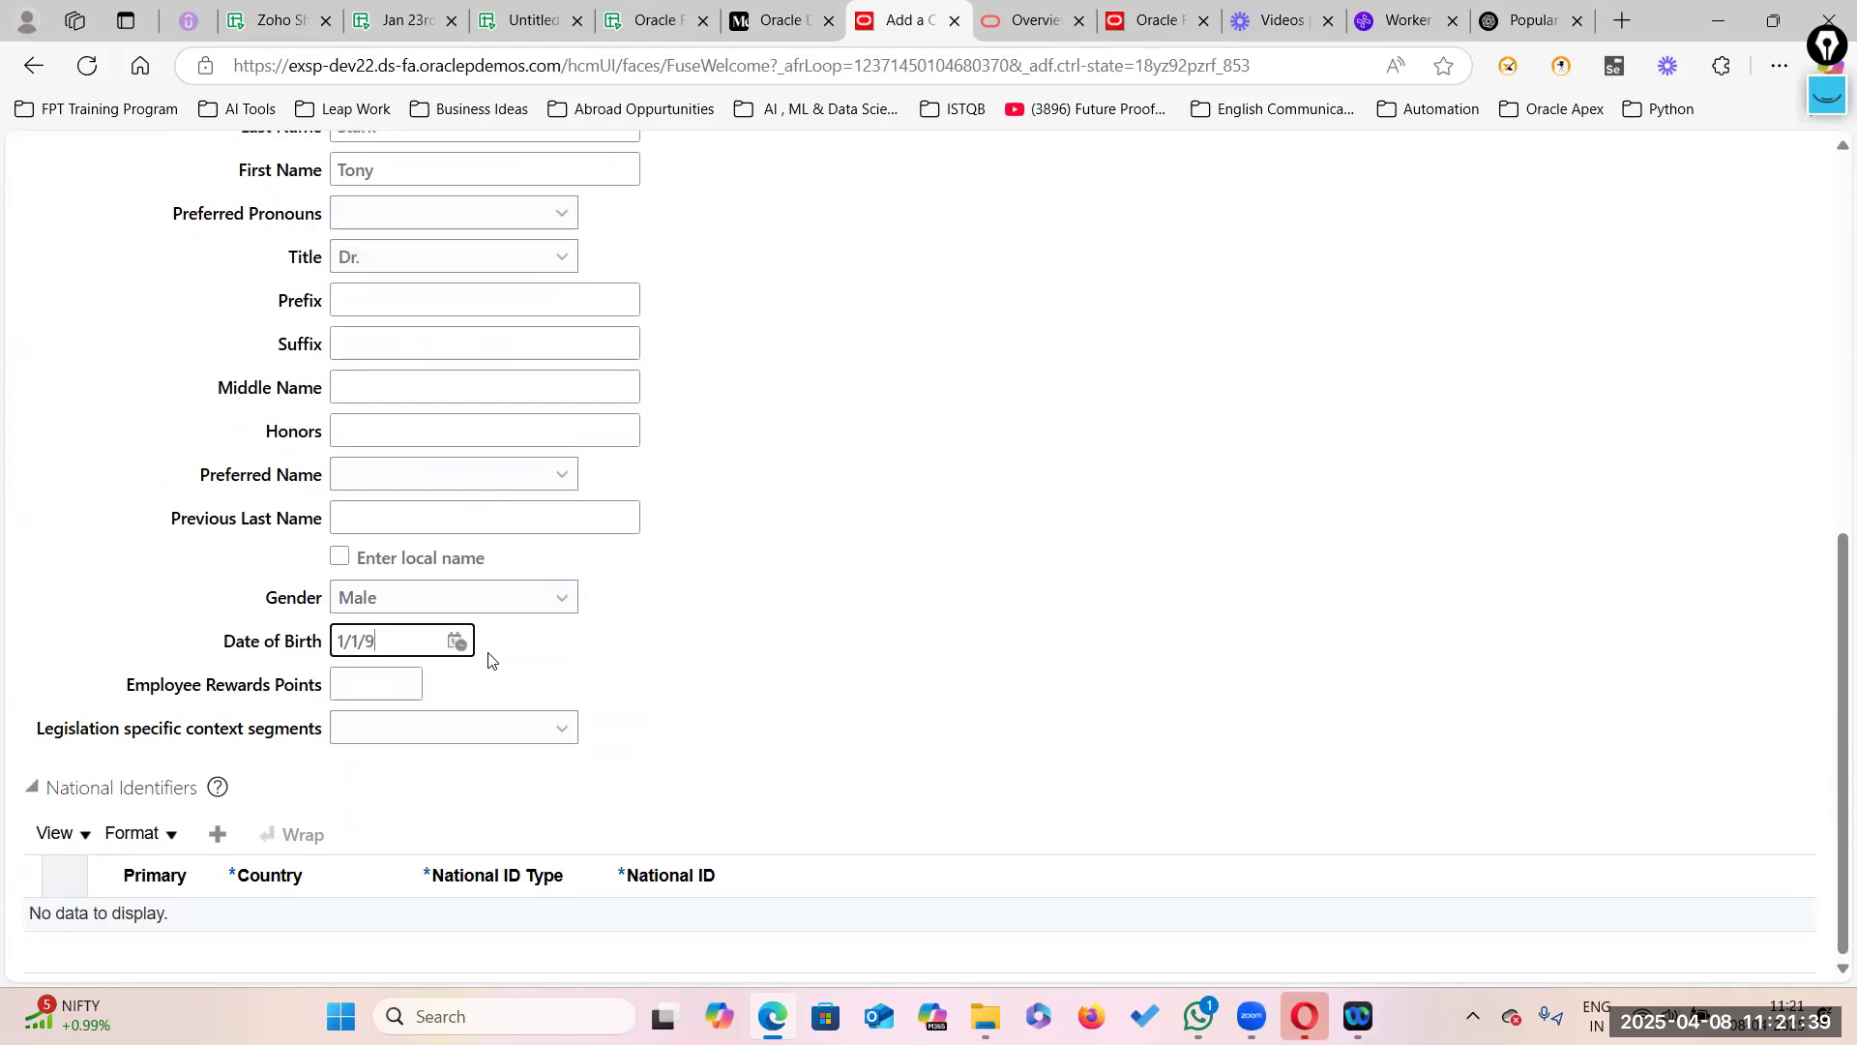
left_click(774, 643)
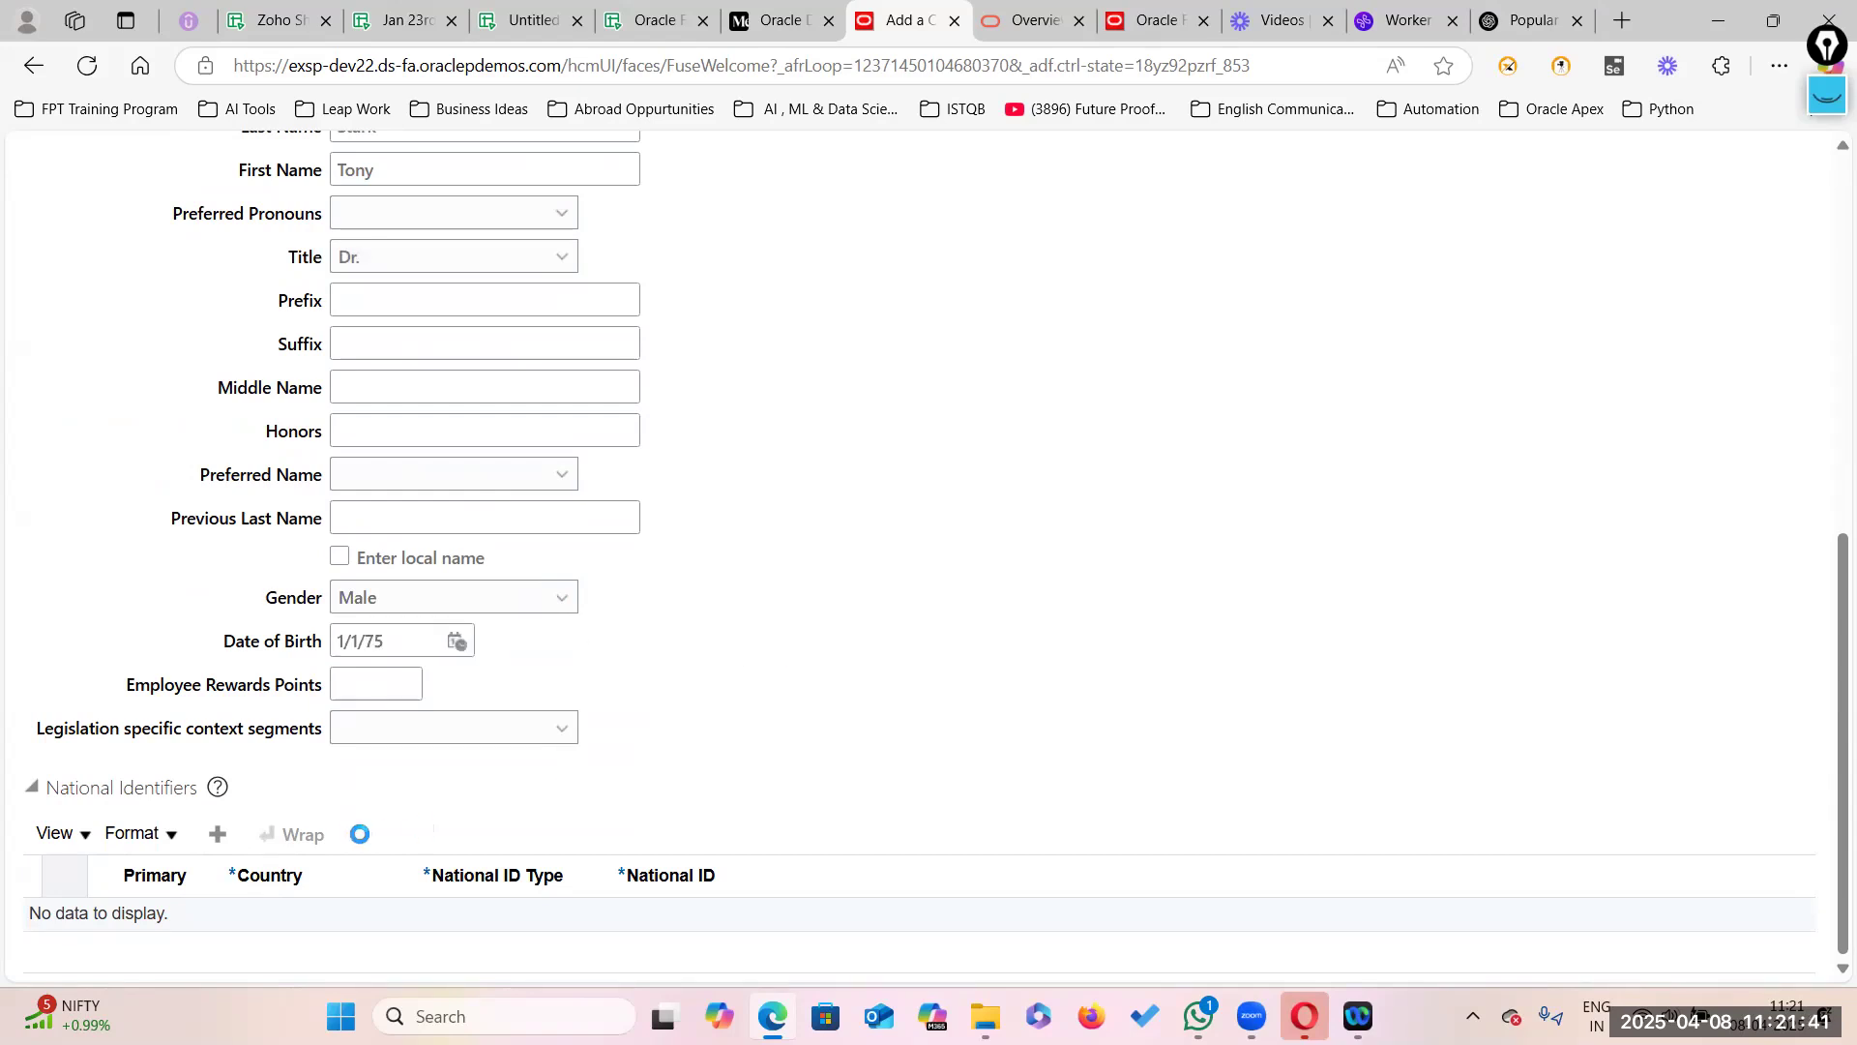
Step: Add a United States national identifier row, decline the age warning and re-enter the date of birth with a four-digit year
left_click(228, 839)
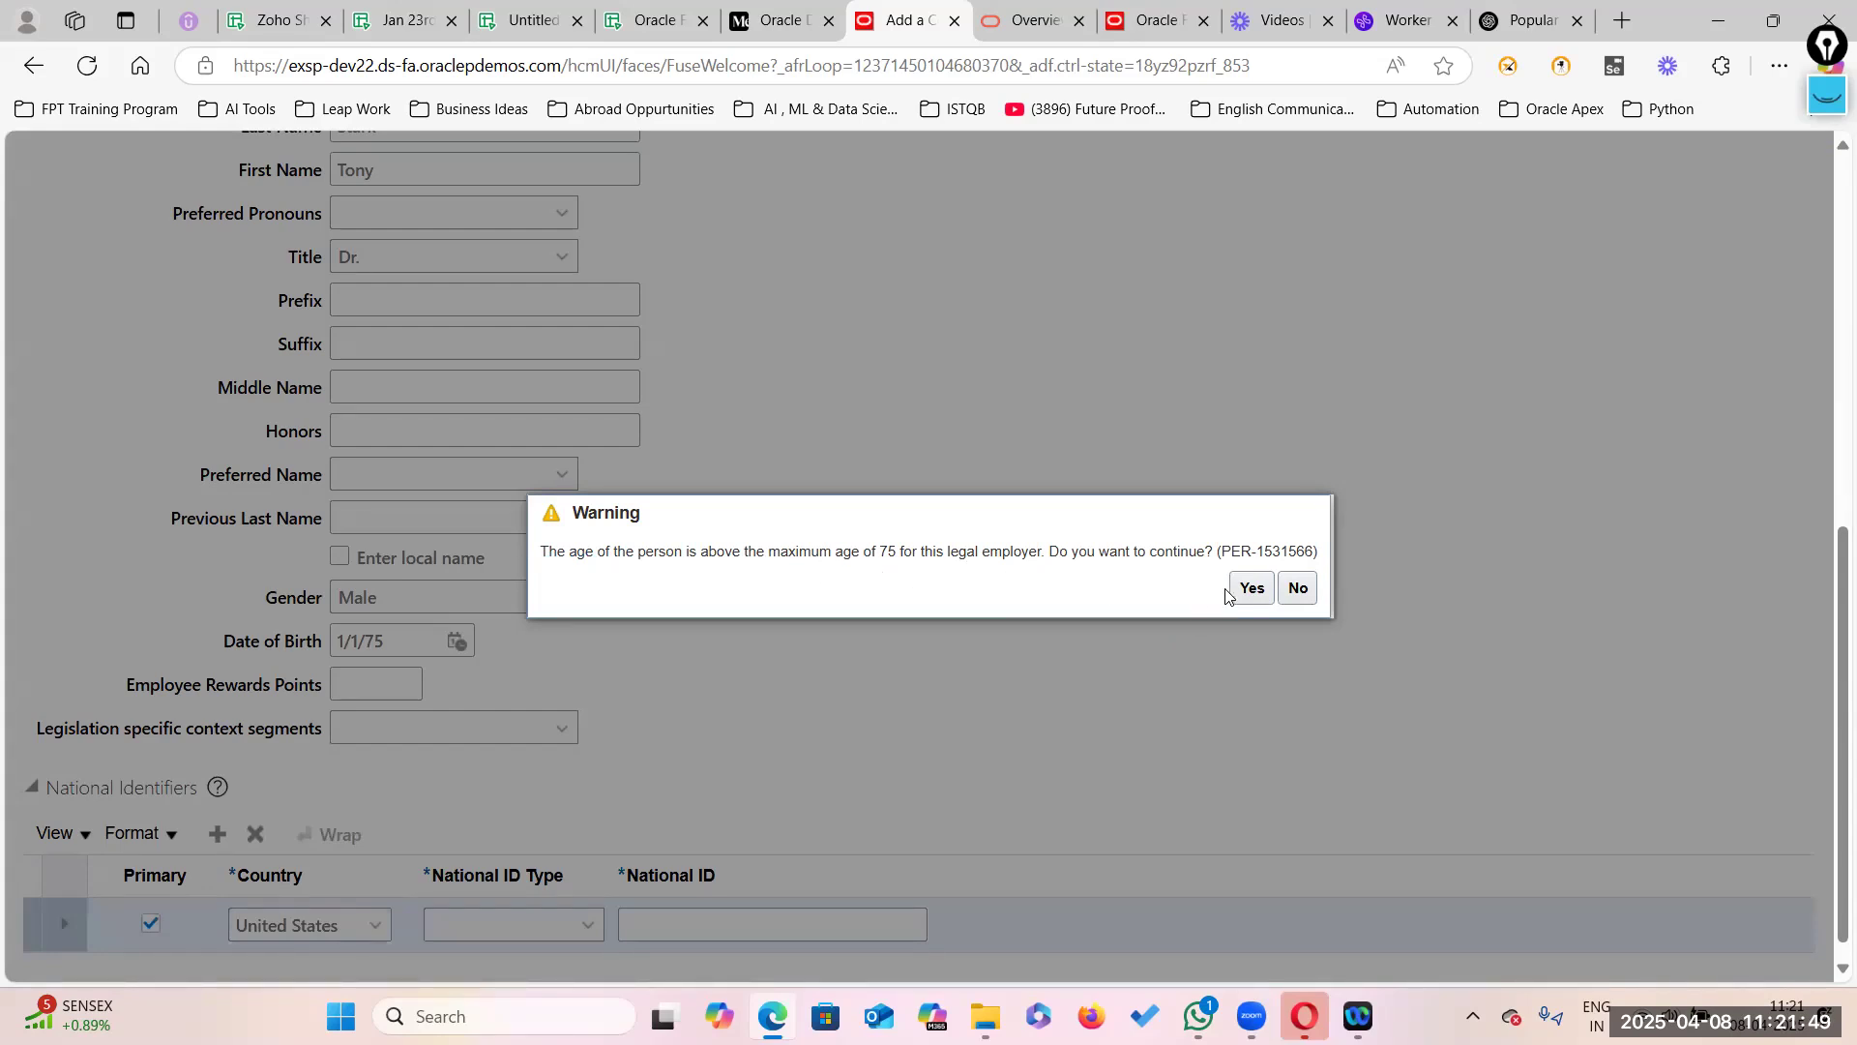
left_click(1303, 594)
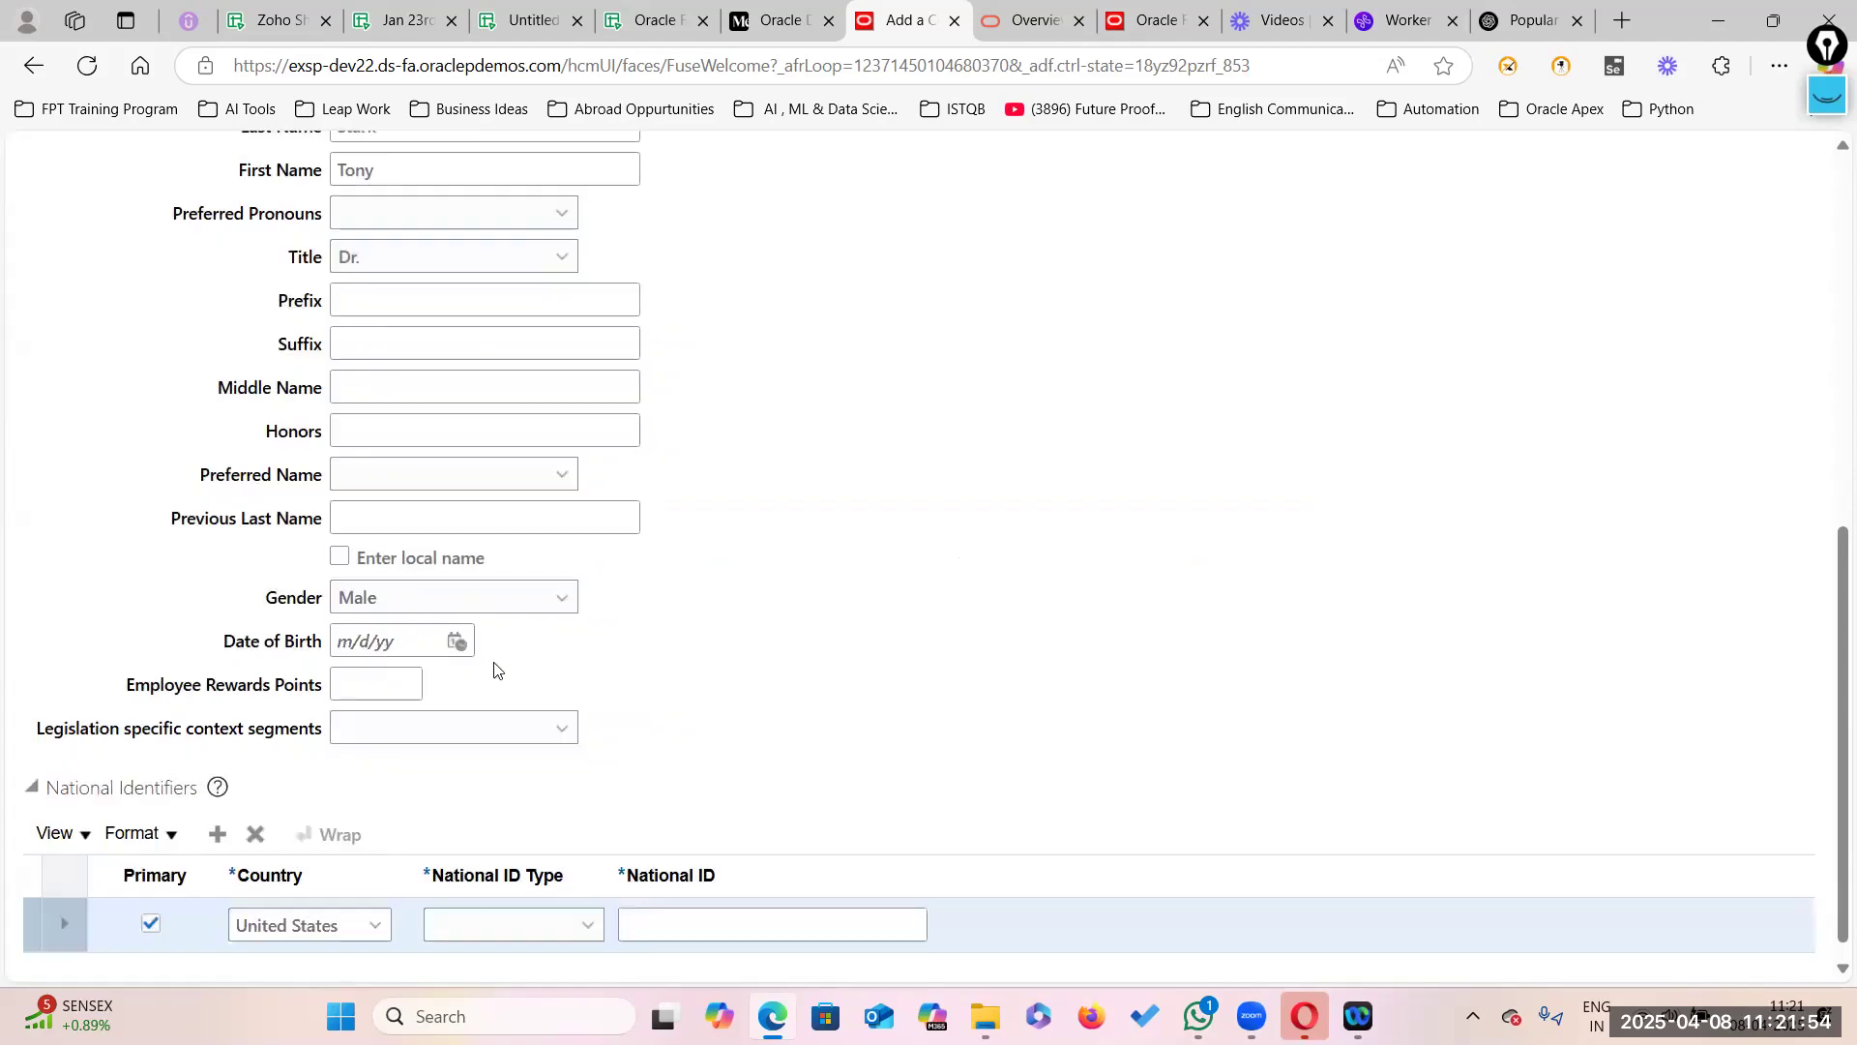
left_click(380, 643)
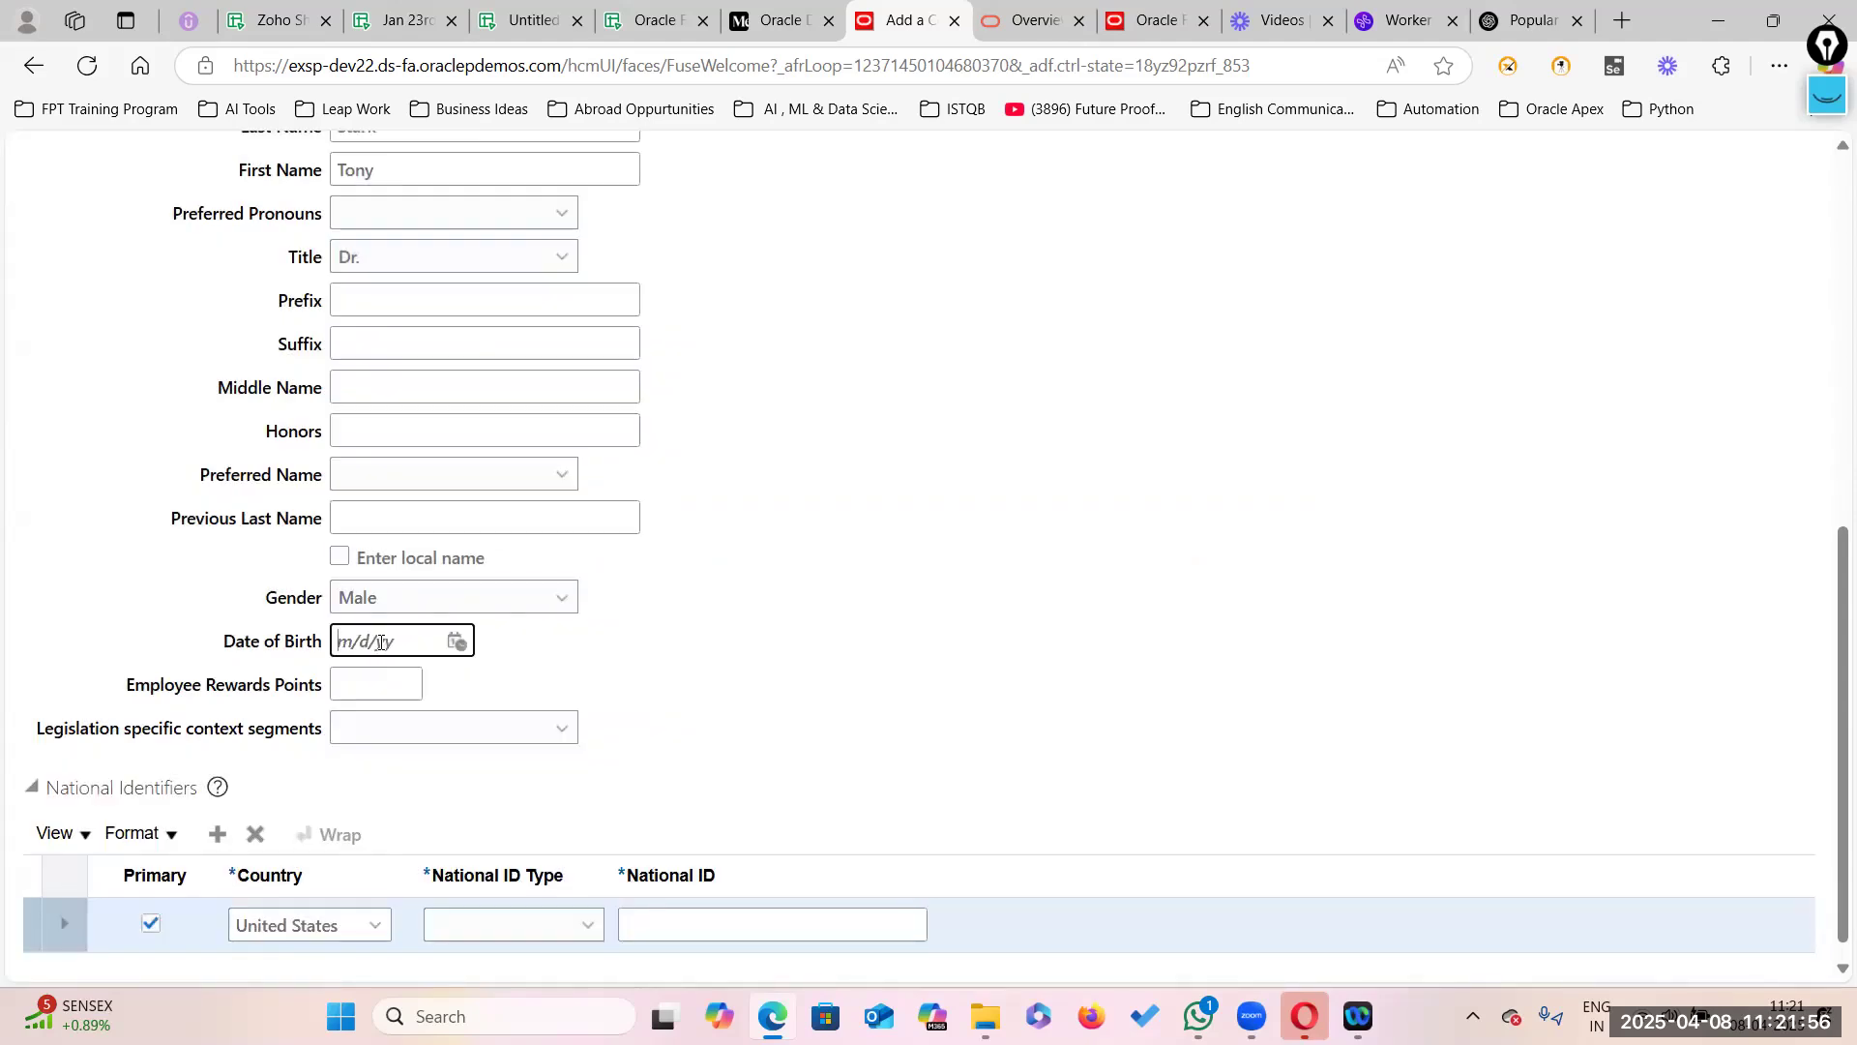
type("1/")
type("1/197")
left_click(951, 650)
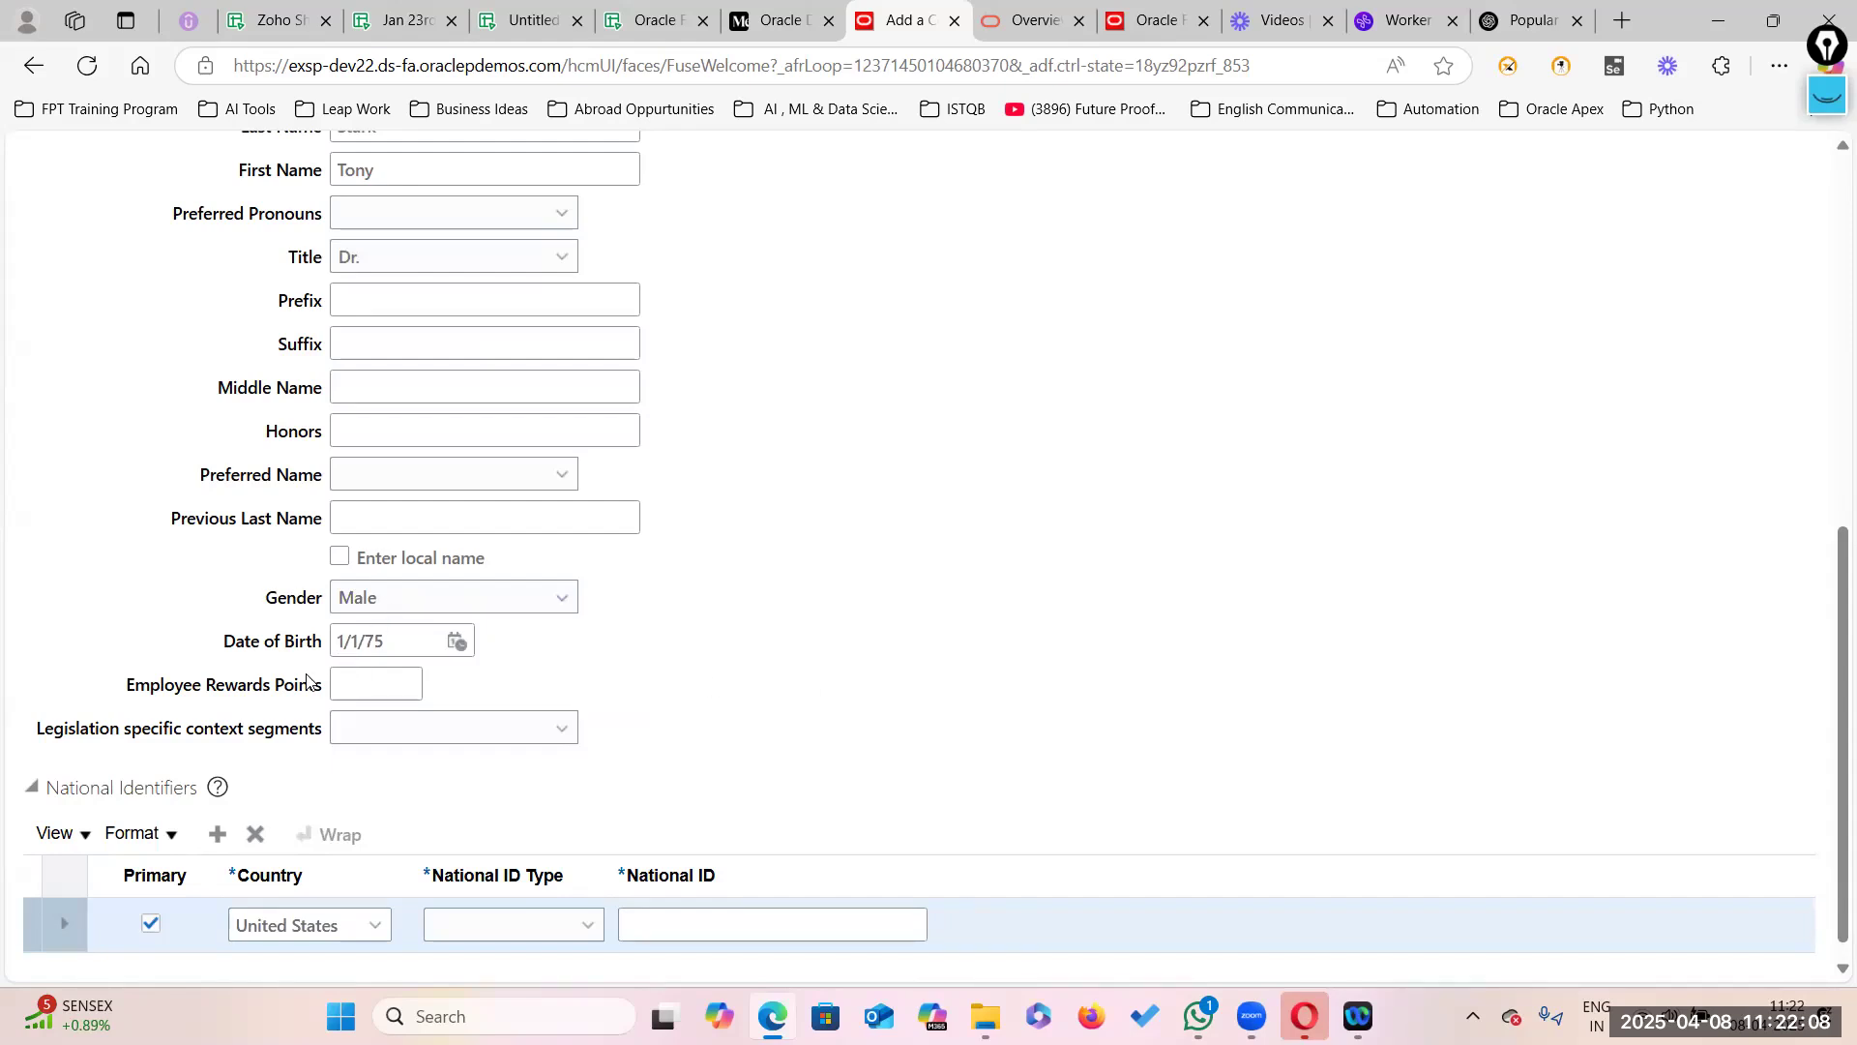
Step: Set the national ID type to Social Security Number and enter the worker's national ID number
left_click(589, 927)
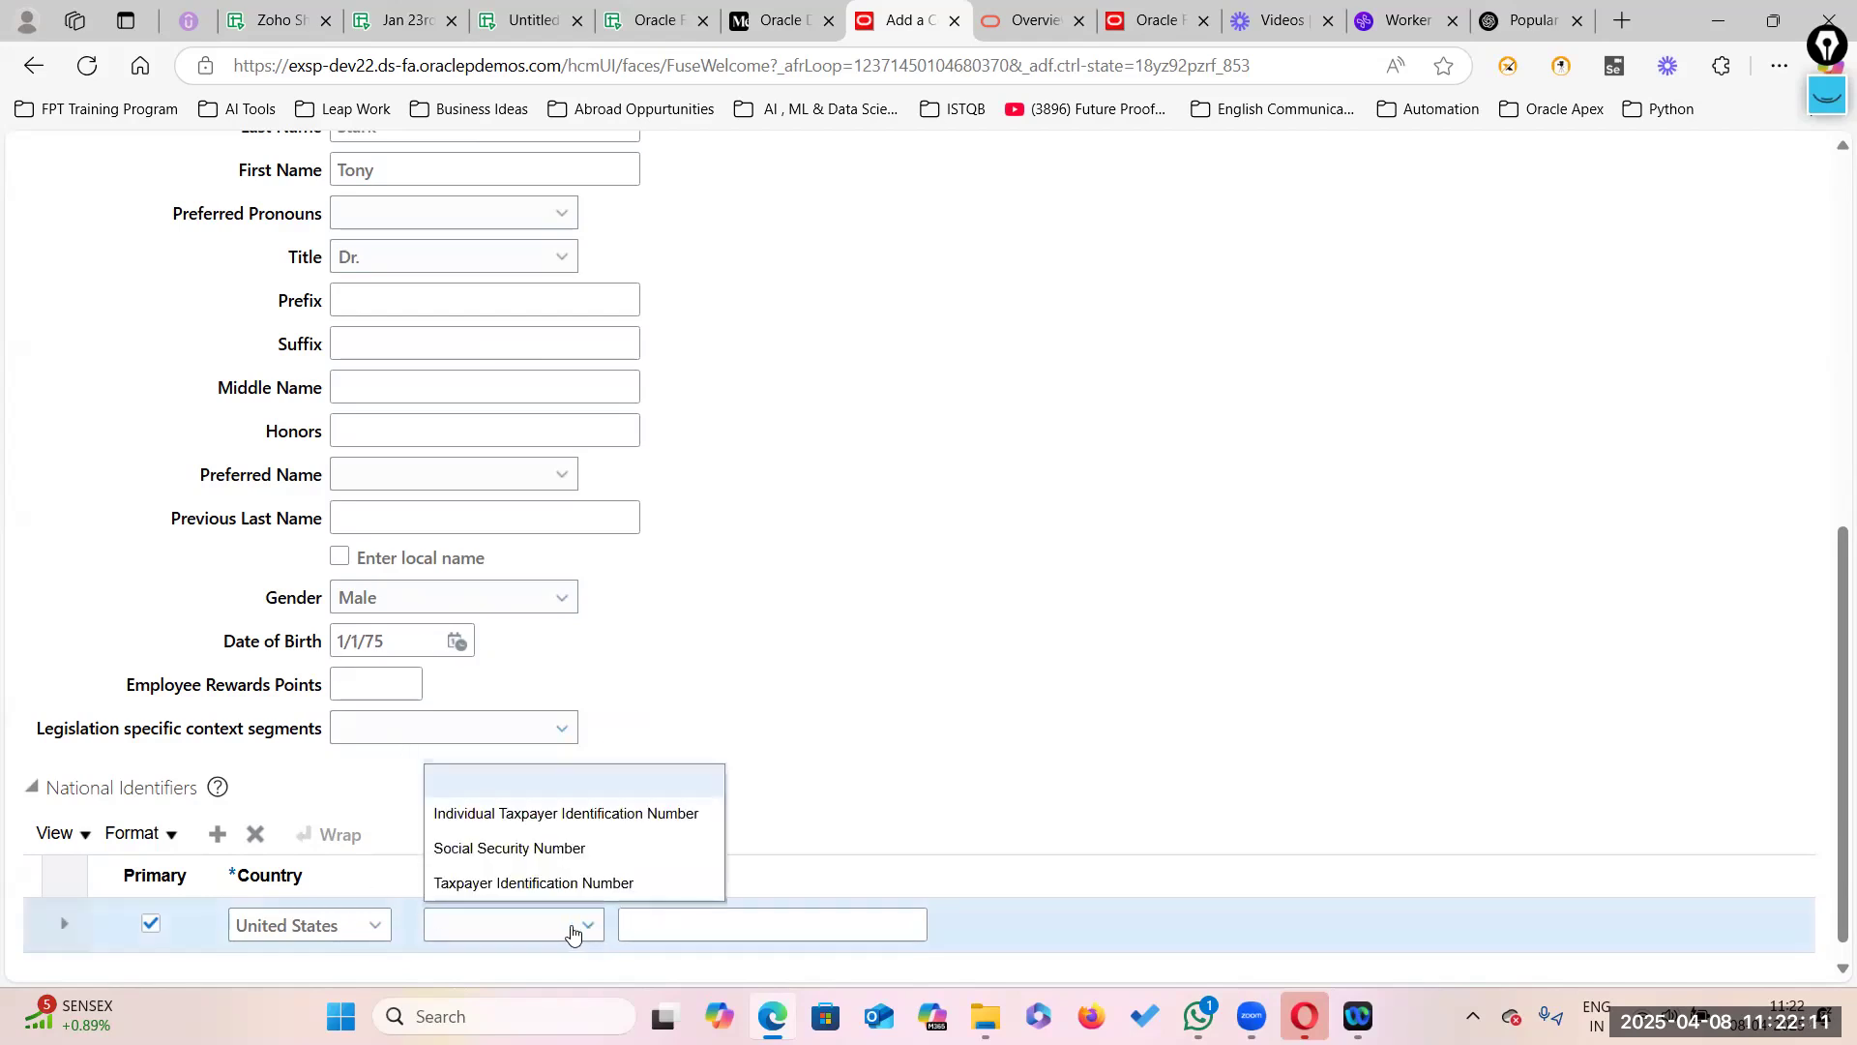
left_click(518, 850)
left_click(673, 927)
type("456-7")
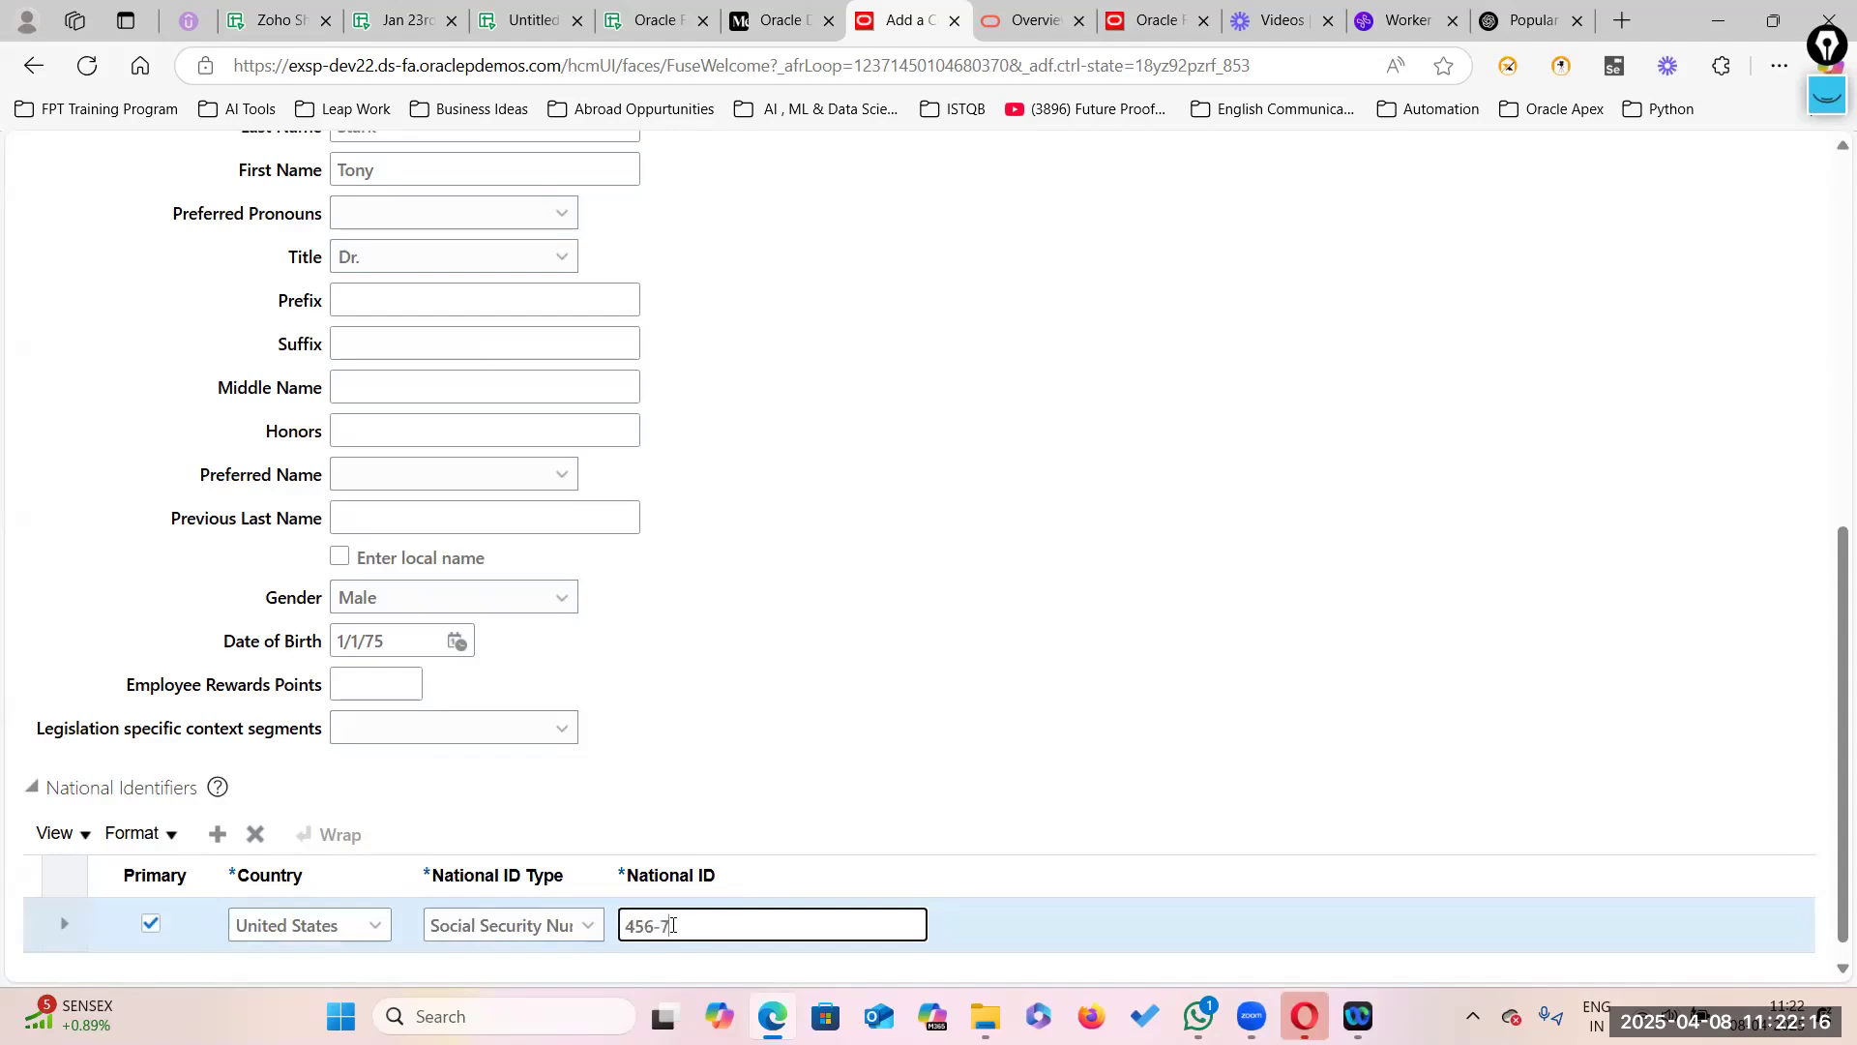
type("8-15")
Step: Review the basic and personal details, and continue to the Person Information stage
scroll(917, 743, "up", 5)
scroll(433, 799, "down", 3)
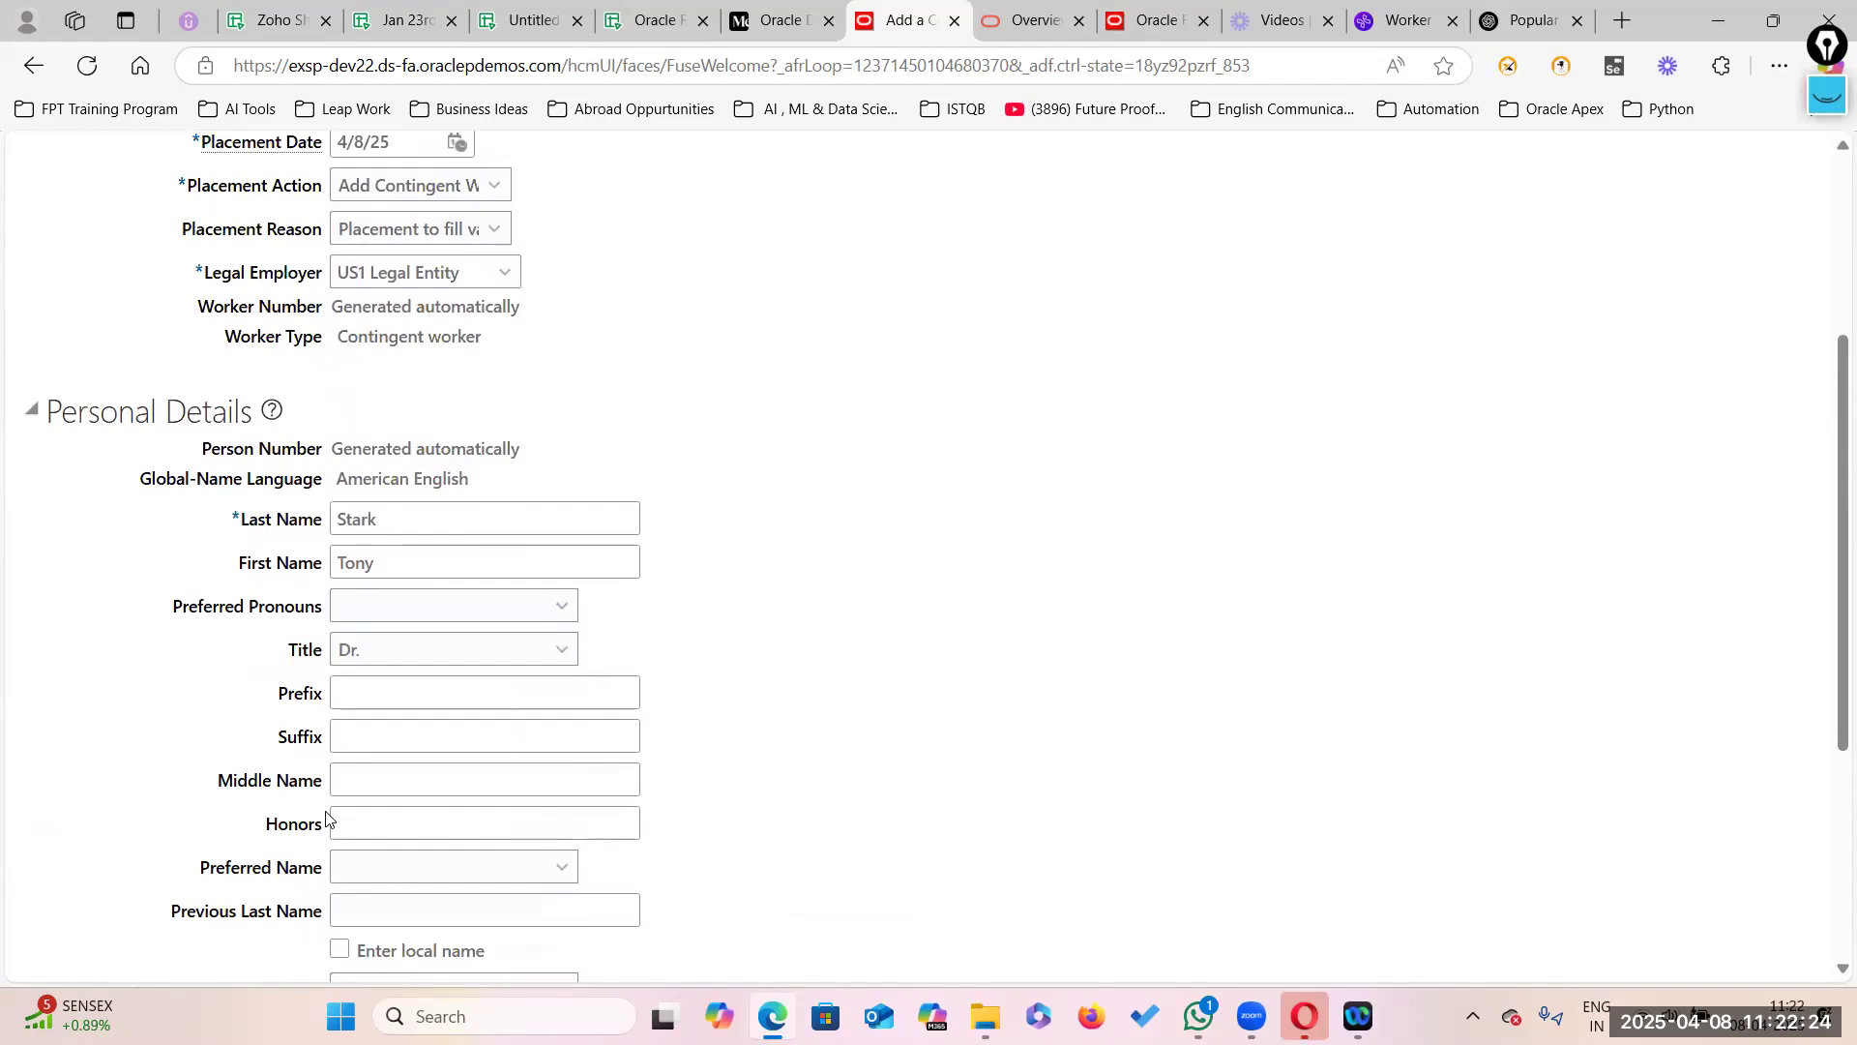
scroll(293, 793, "down", 2)
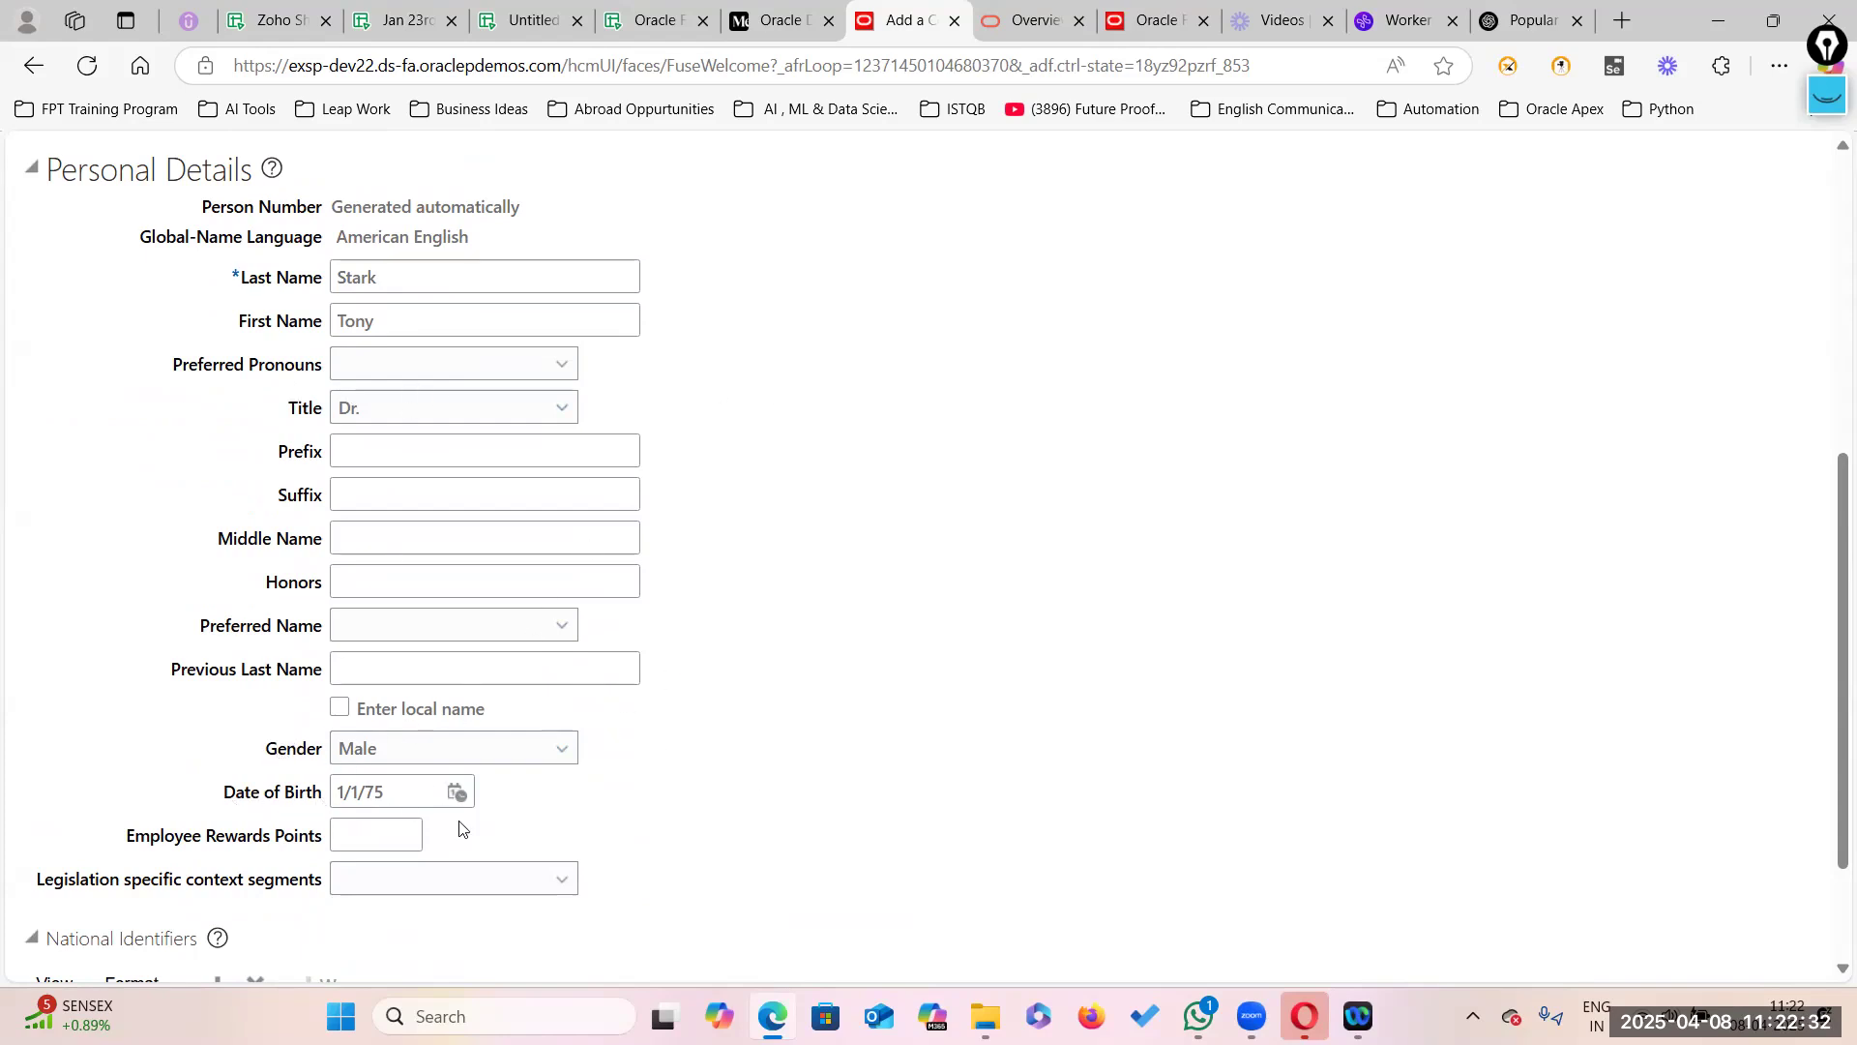
scroll(621, 532, "up", 4)
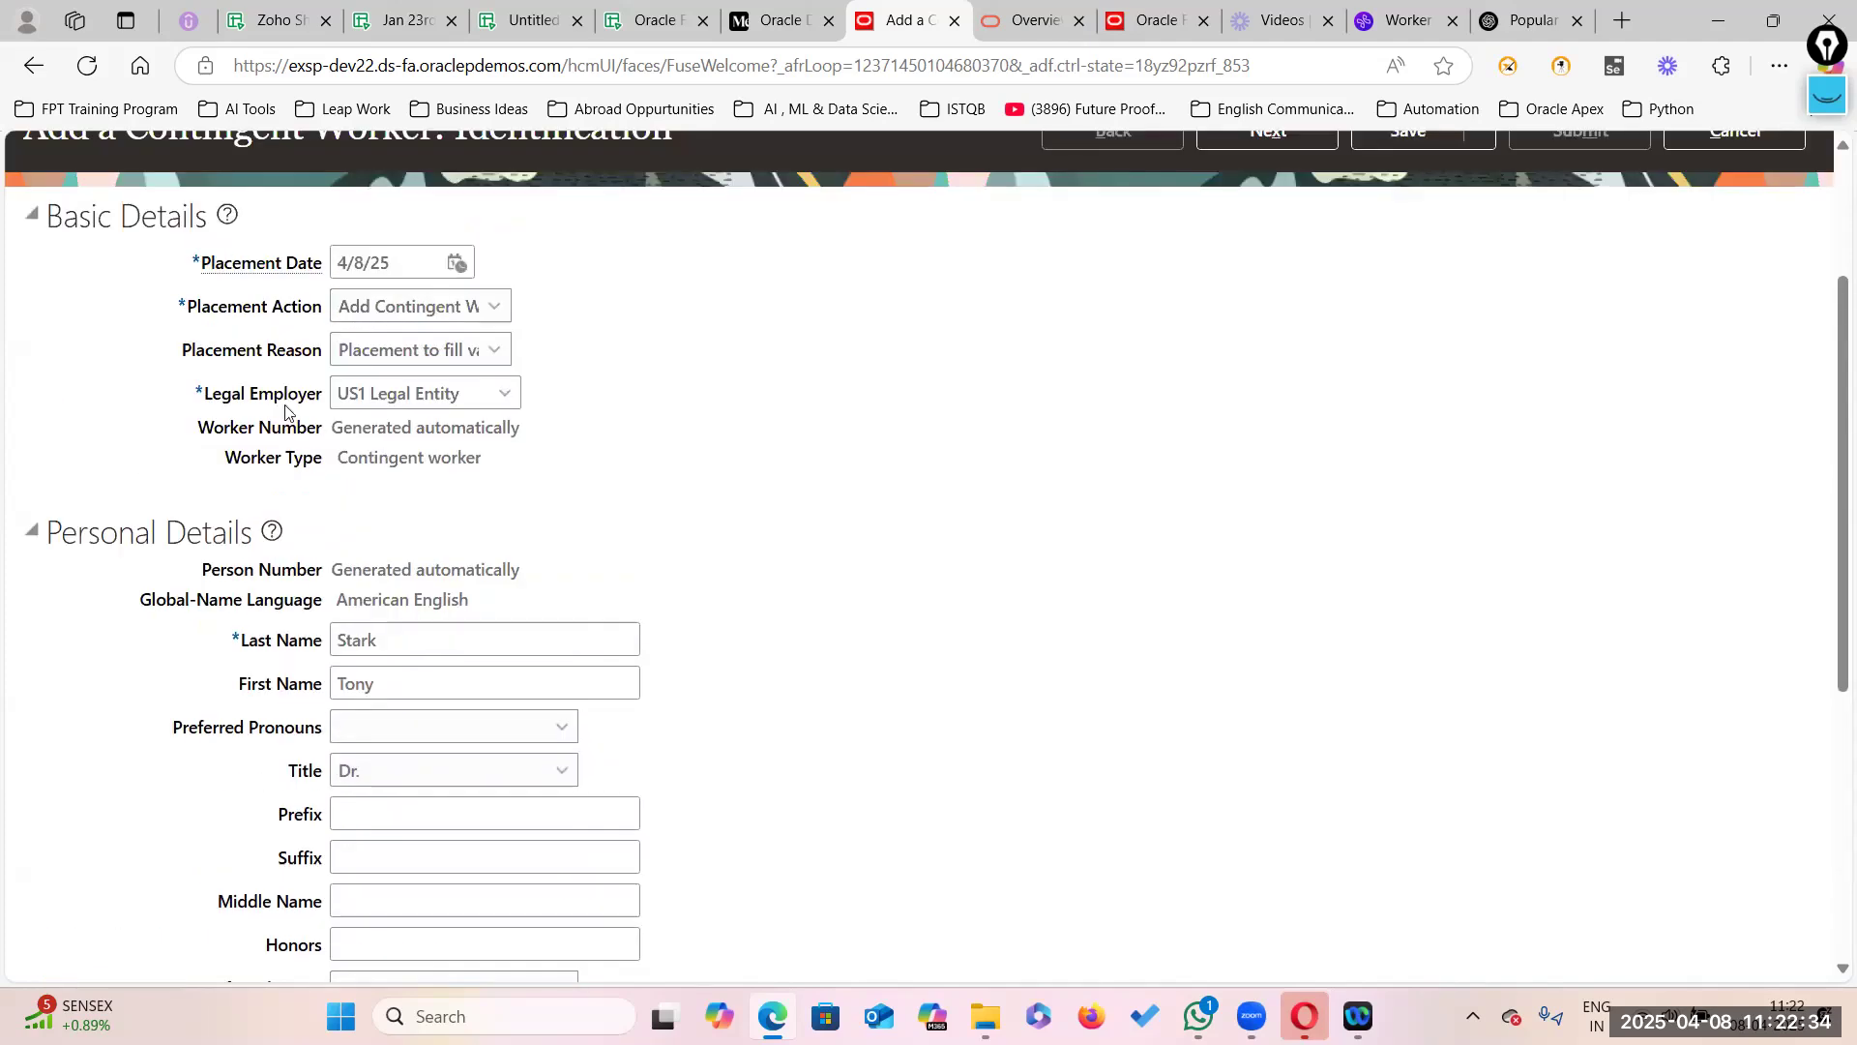
scroll(1077, 469, "up", 3)
left_click(1277, 374)
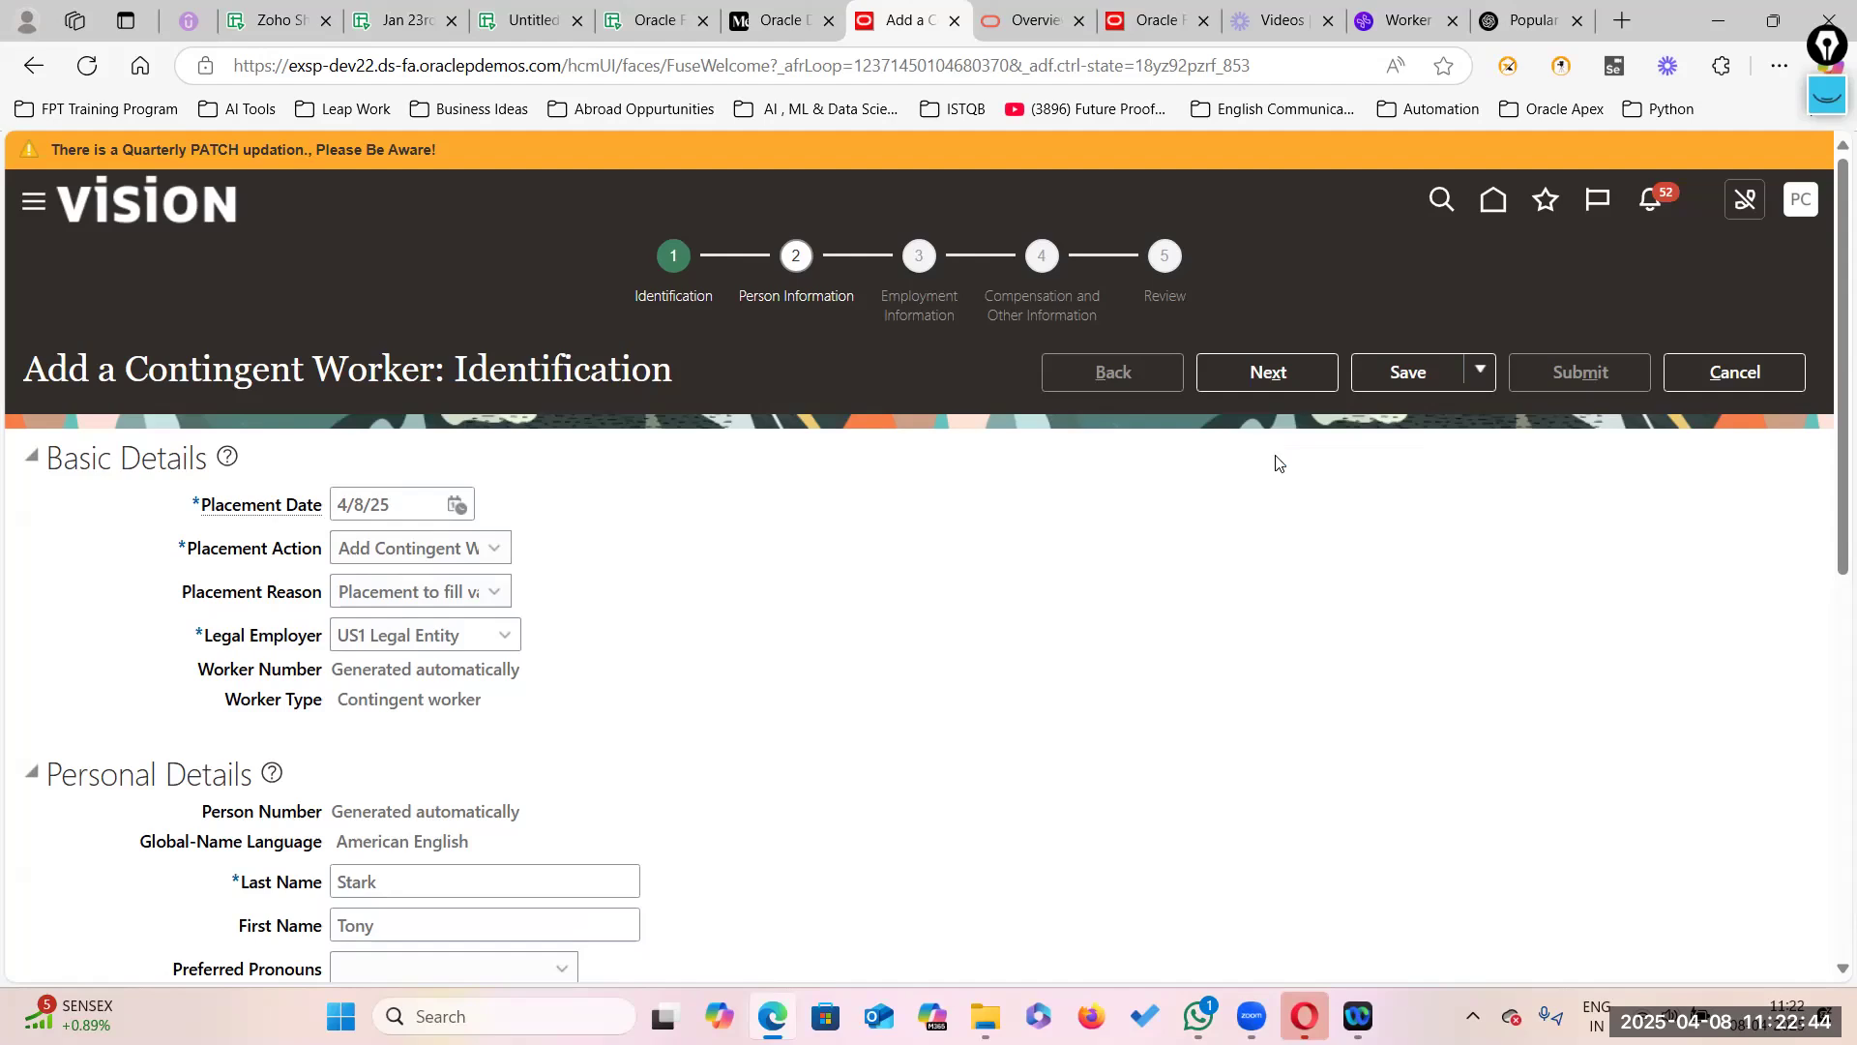
Step: Fill in Address Line 1 of the home address, replacing its first part with the company name
scroll(502, 725, "down", 1)
left_click(430, 604)
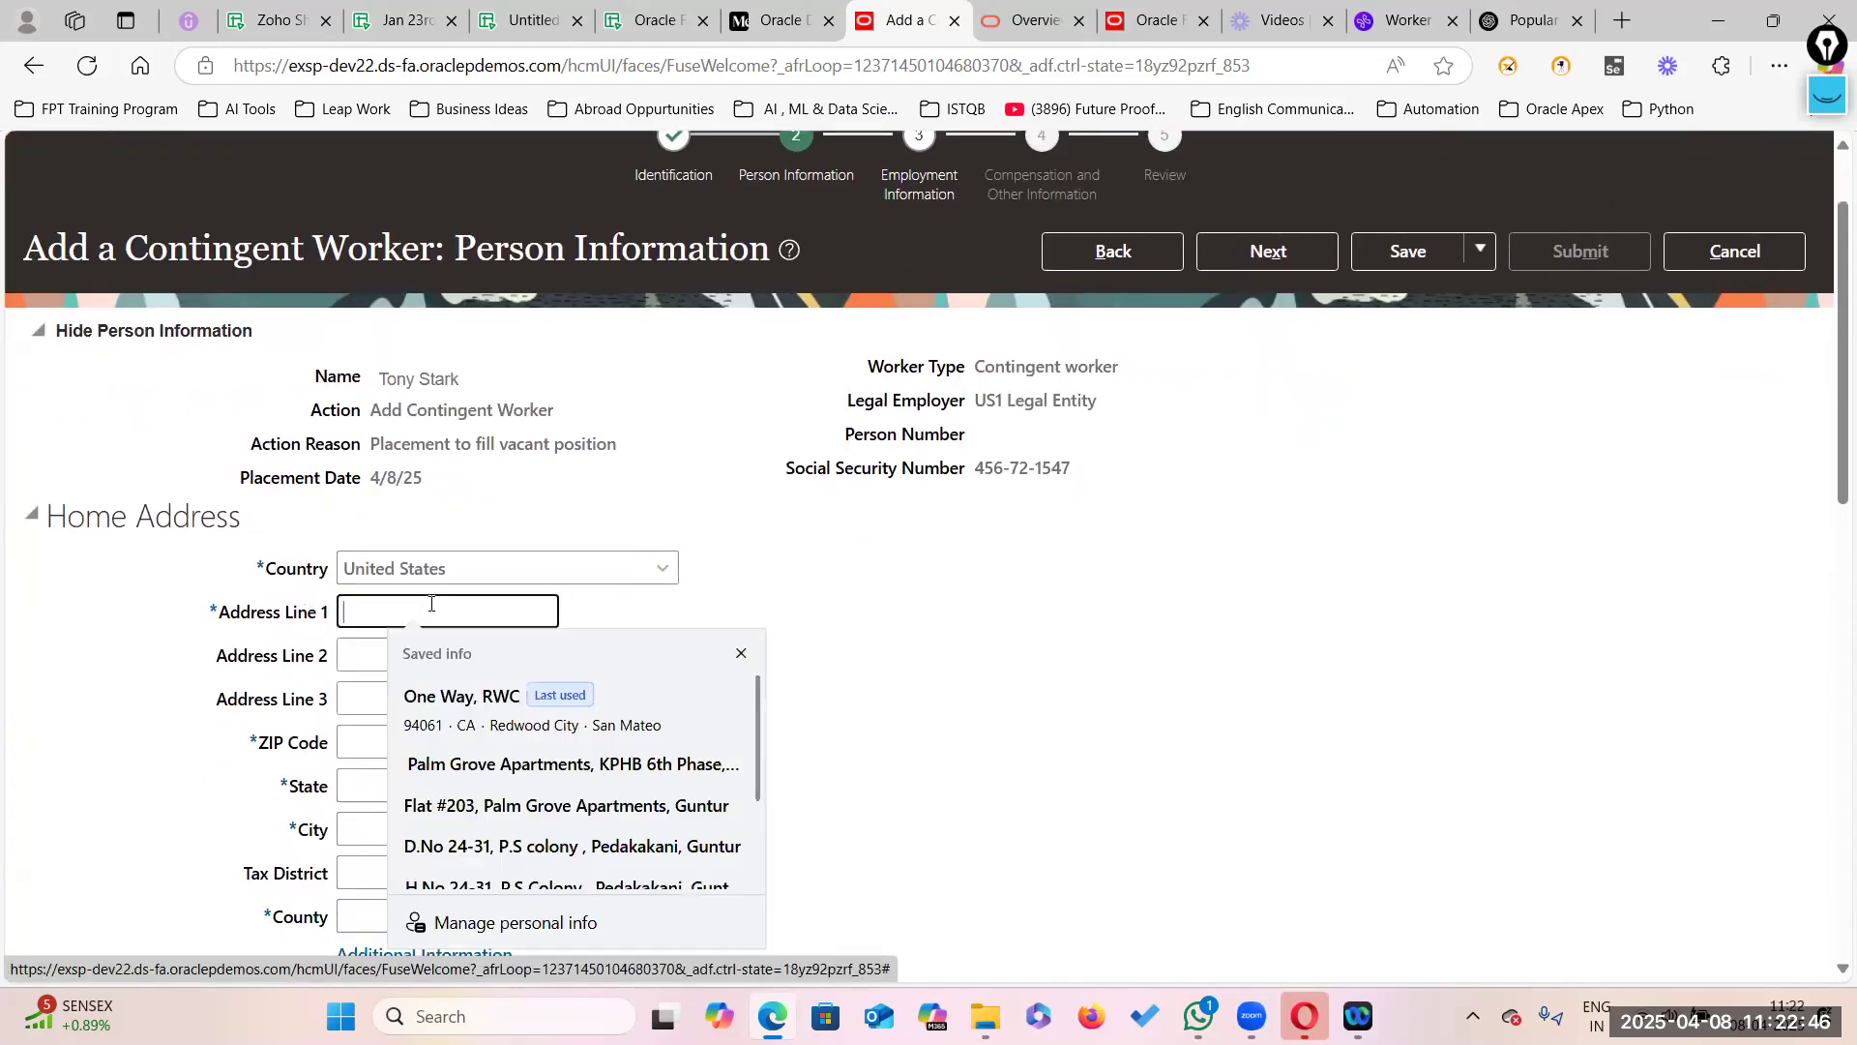
type("One")
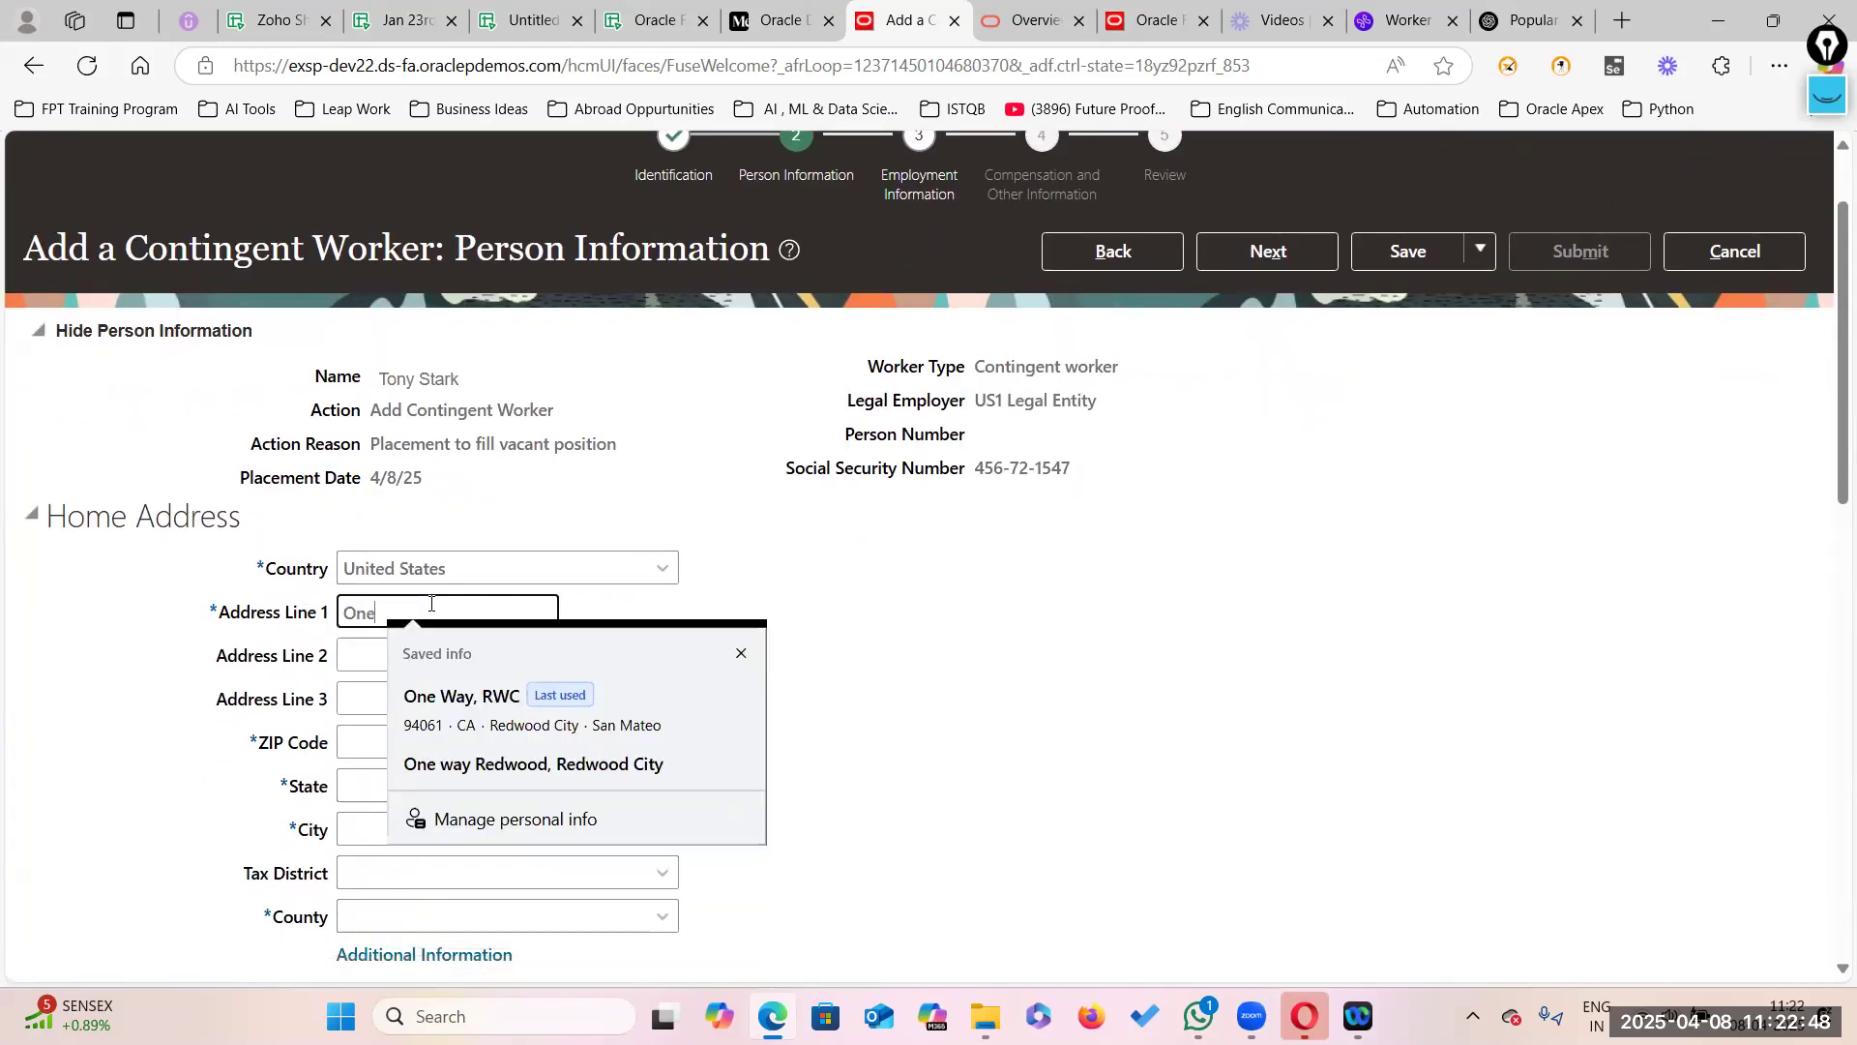
type(" Way , RW")
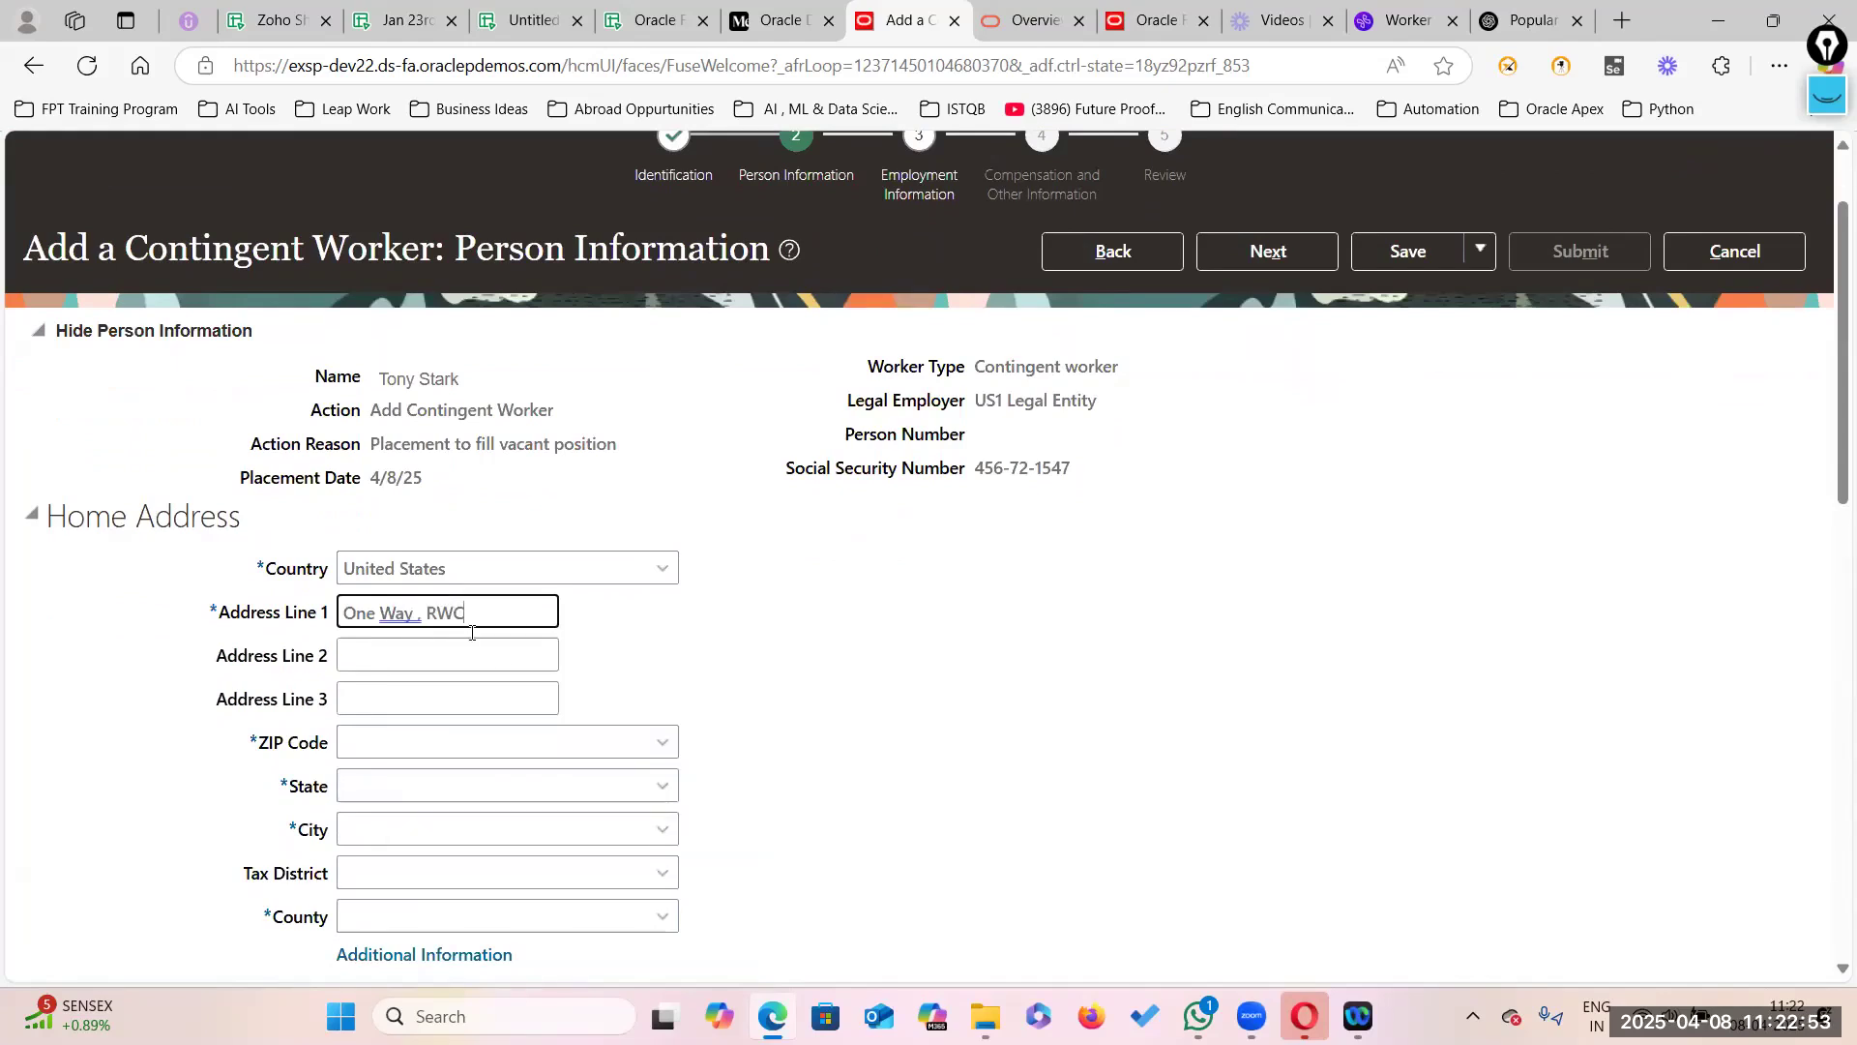
type("C")
left_click_drag(422, 612, 340, 613)
key("BackSpace")
type("Ta")
key("BackSpace")
key("BackSpace")
type("Stark Industries")
Step: Look up the home address's ZIP code and select the first matching geography entry to fill in state, city and county
scroll(497, 664, "down", 4)
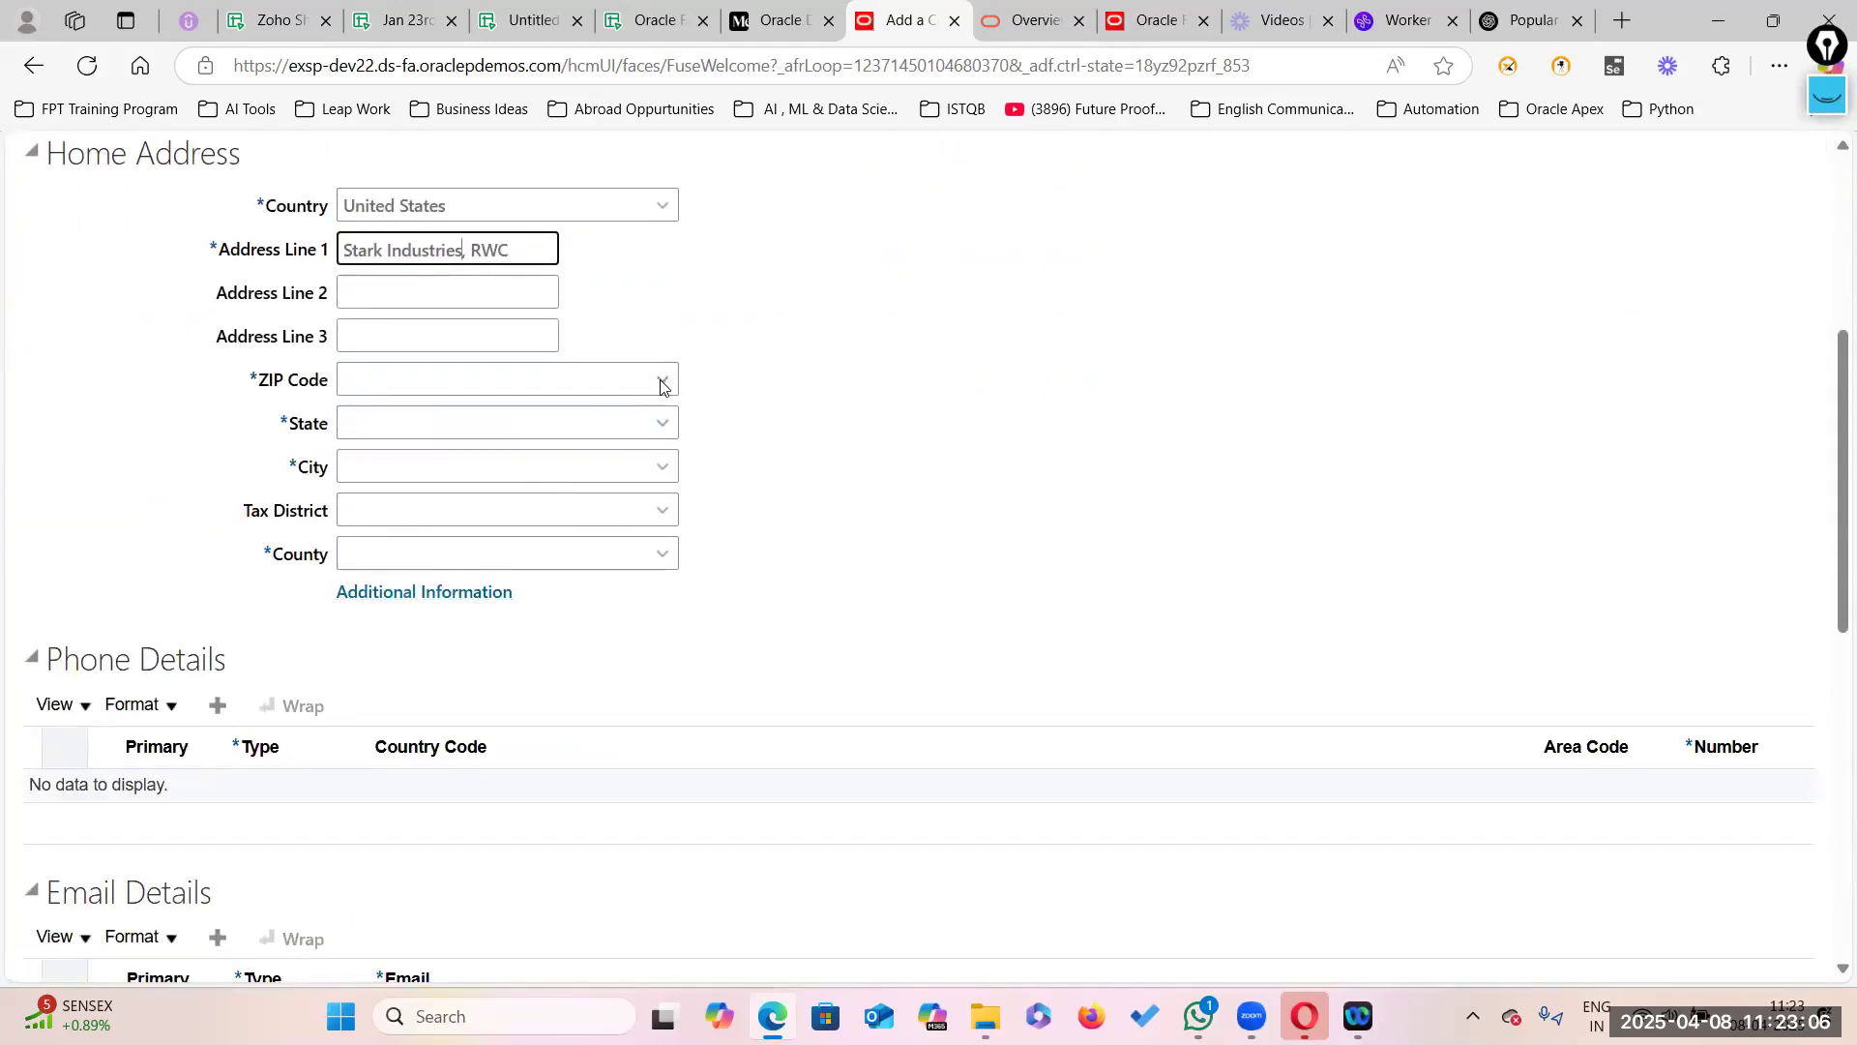
left_click(663, 385)
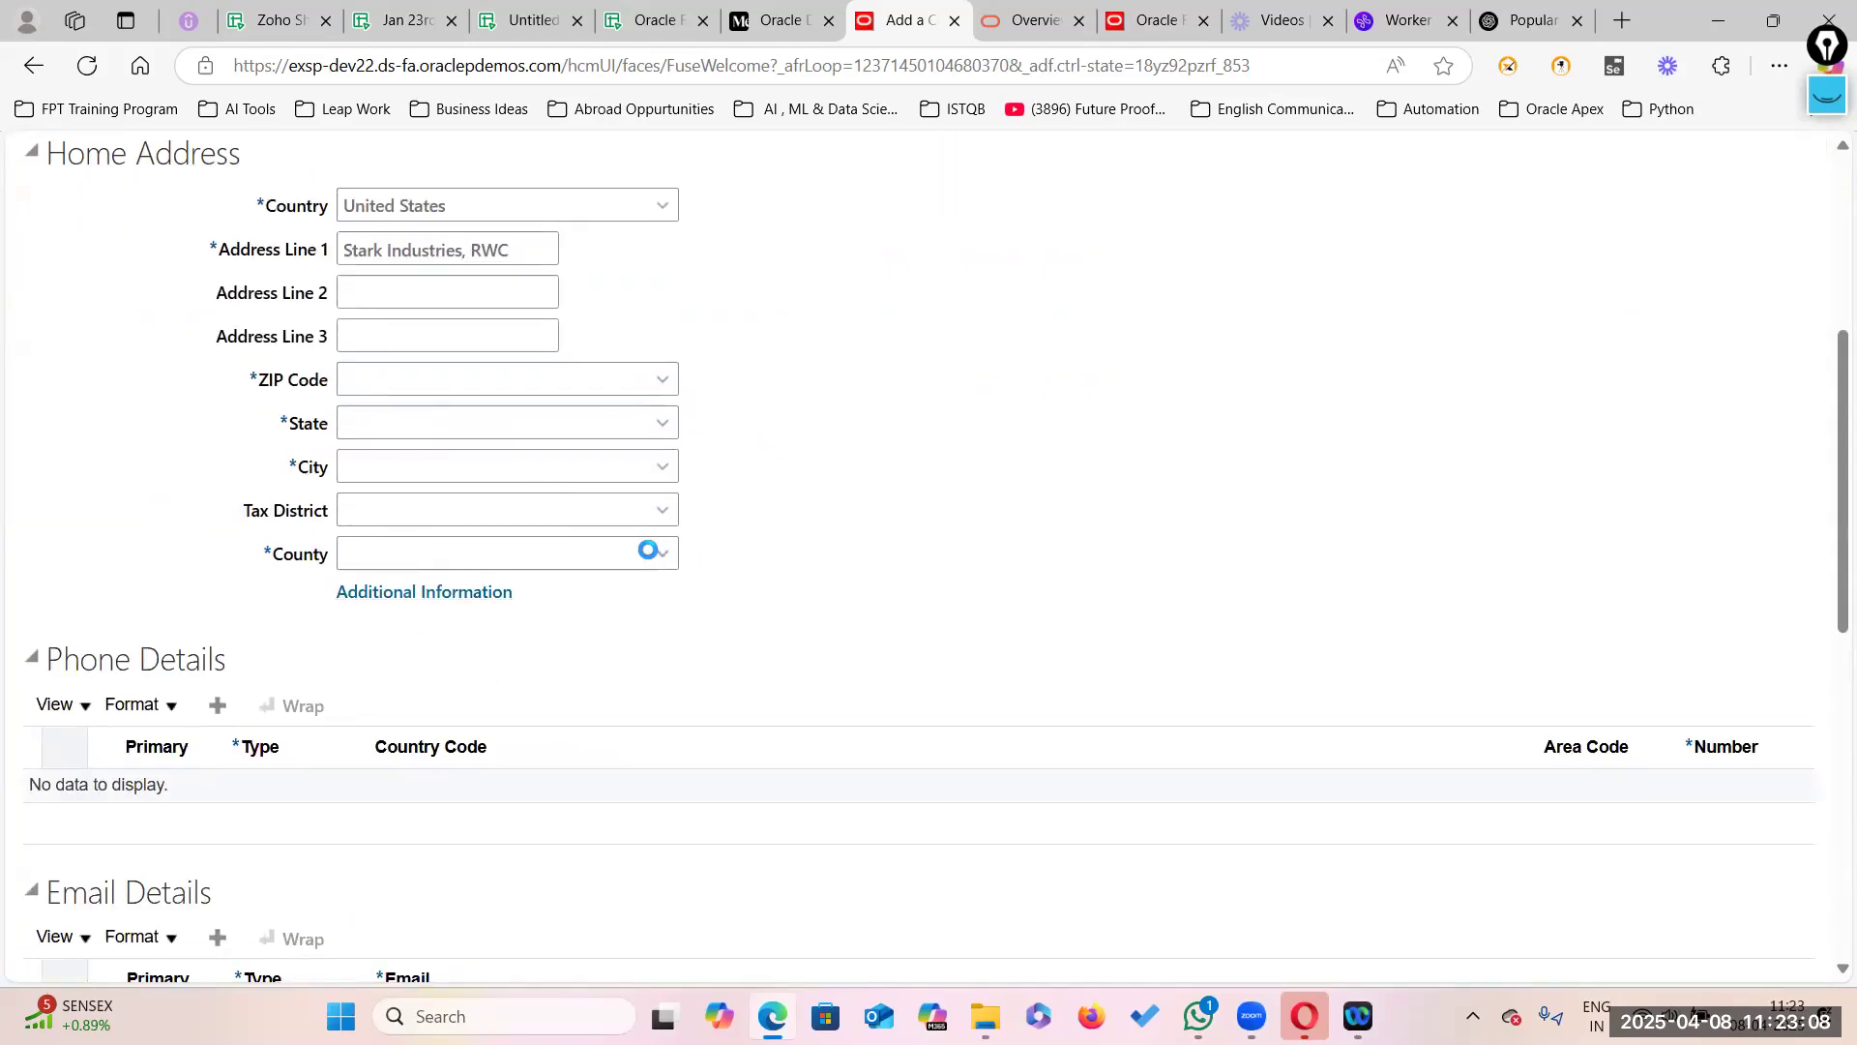
left_click(661, 387)
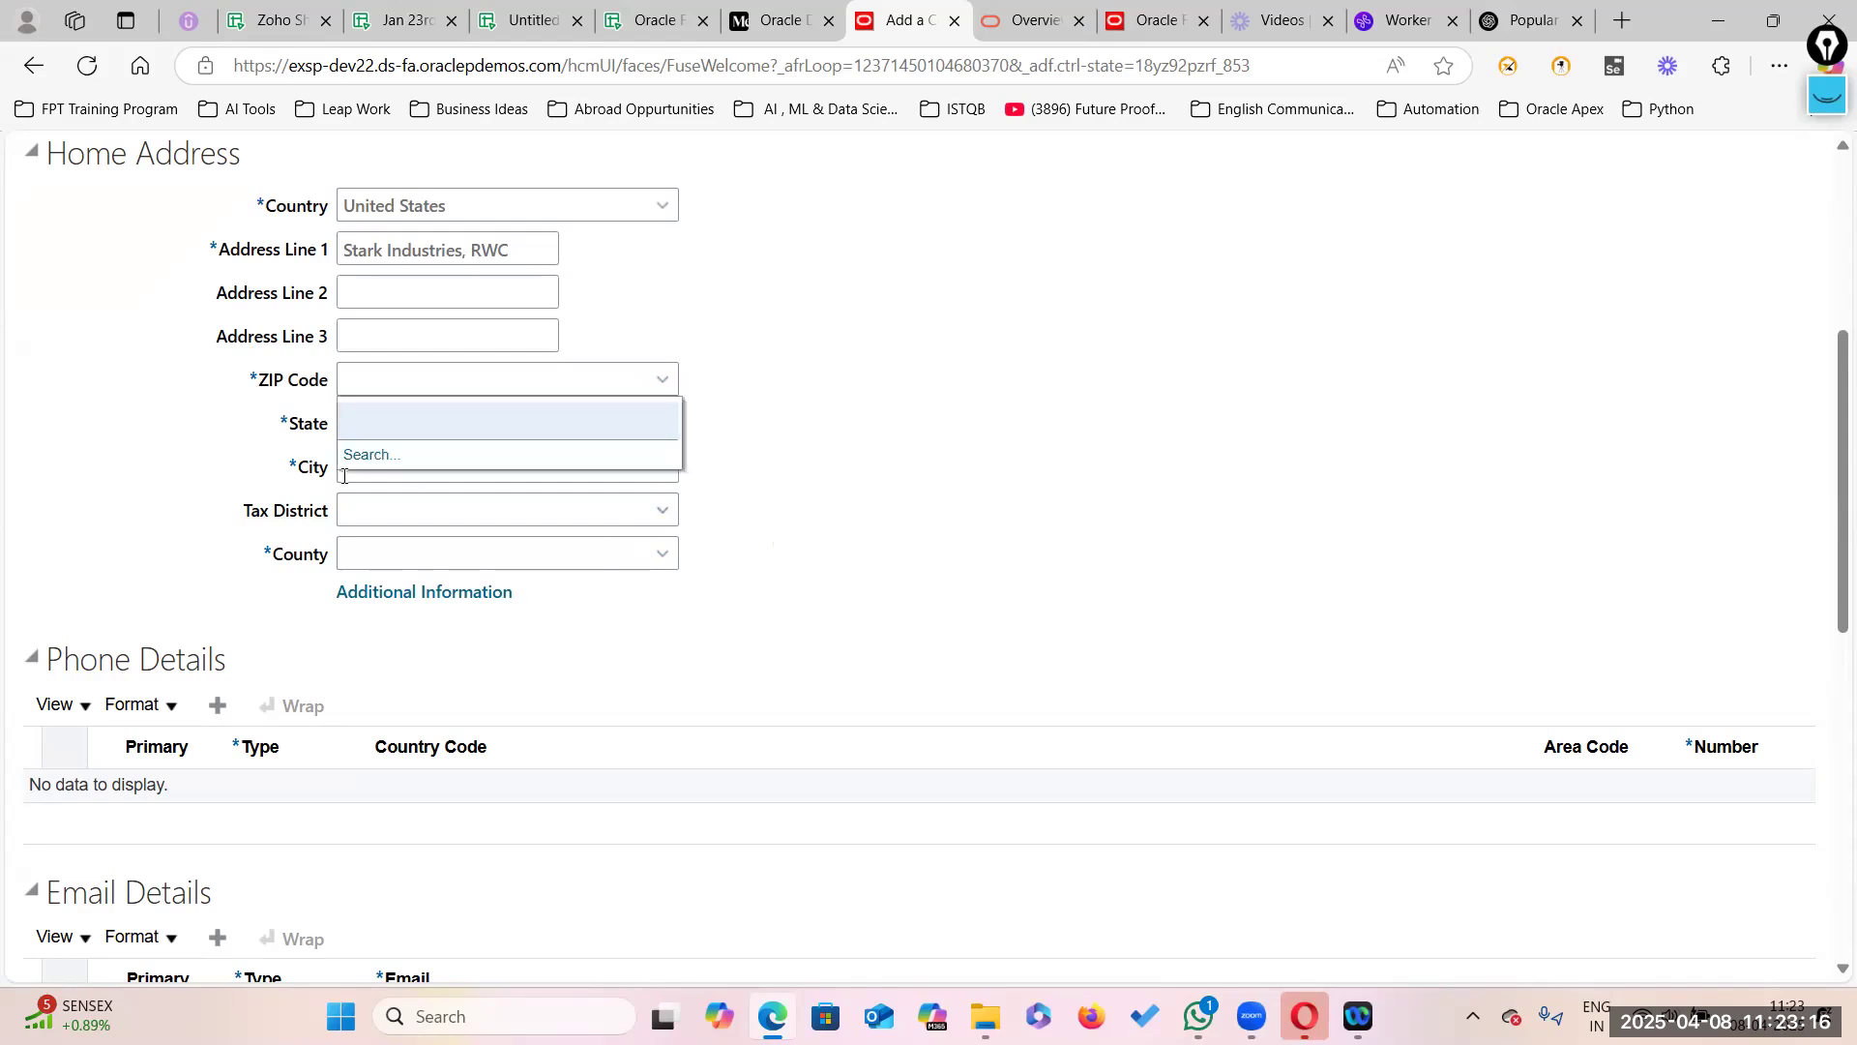
left_click(343, 454)
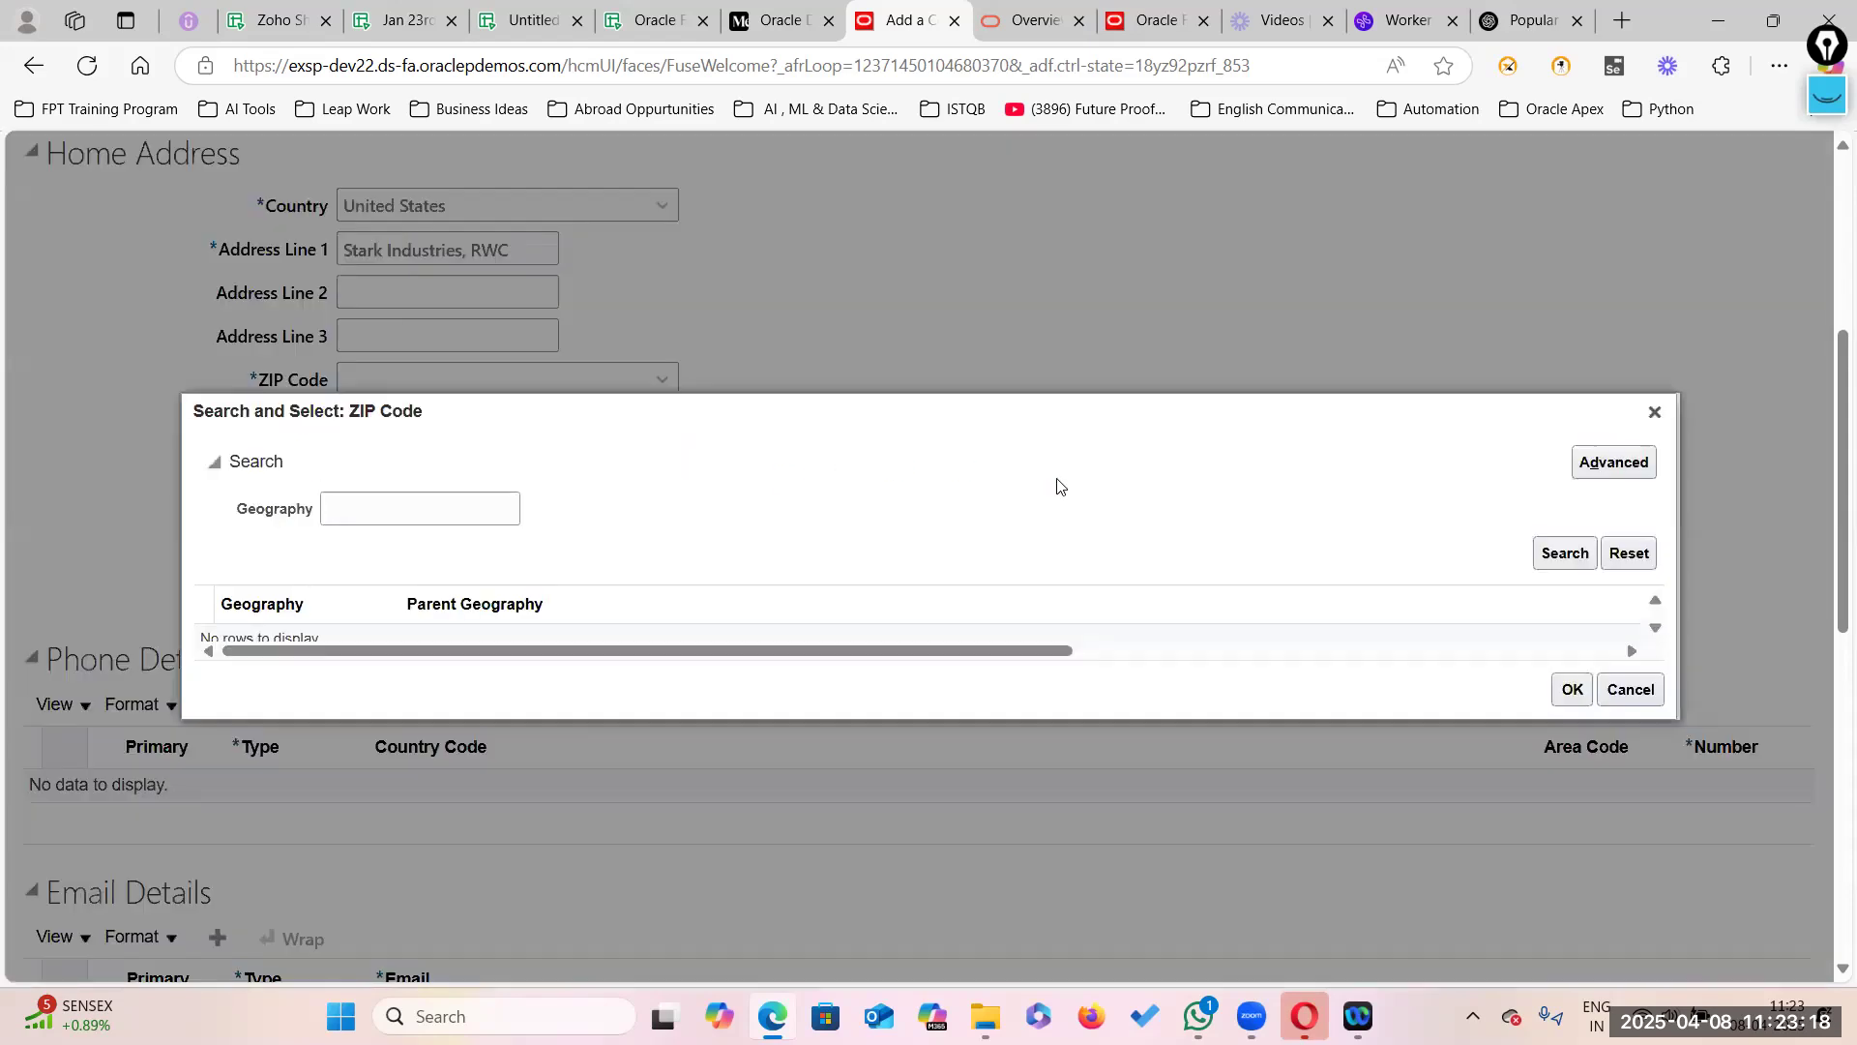
left_click(364, 509)
type("94061")
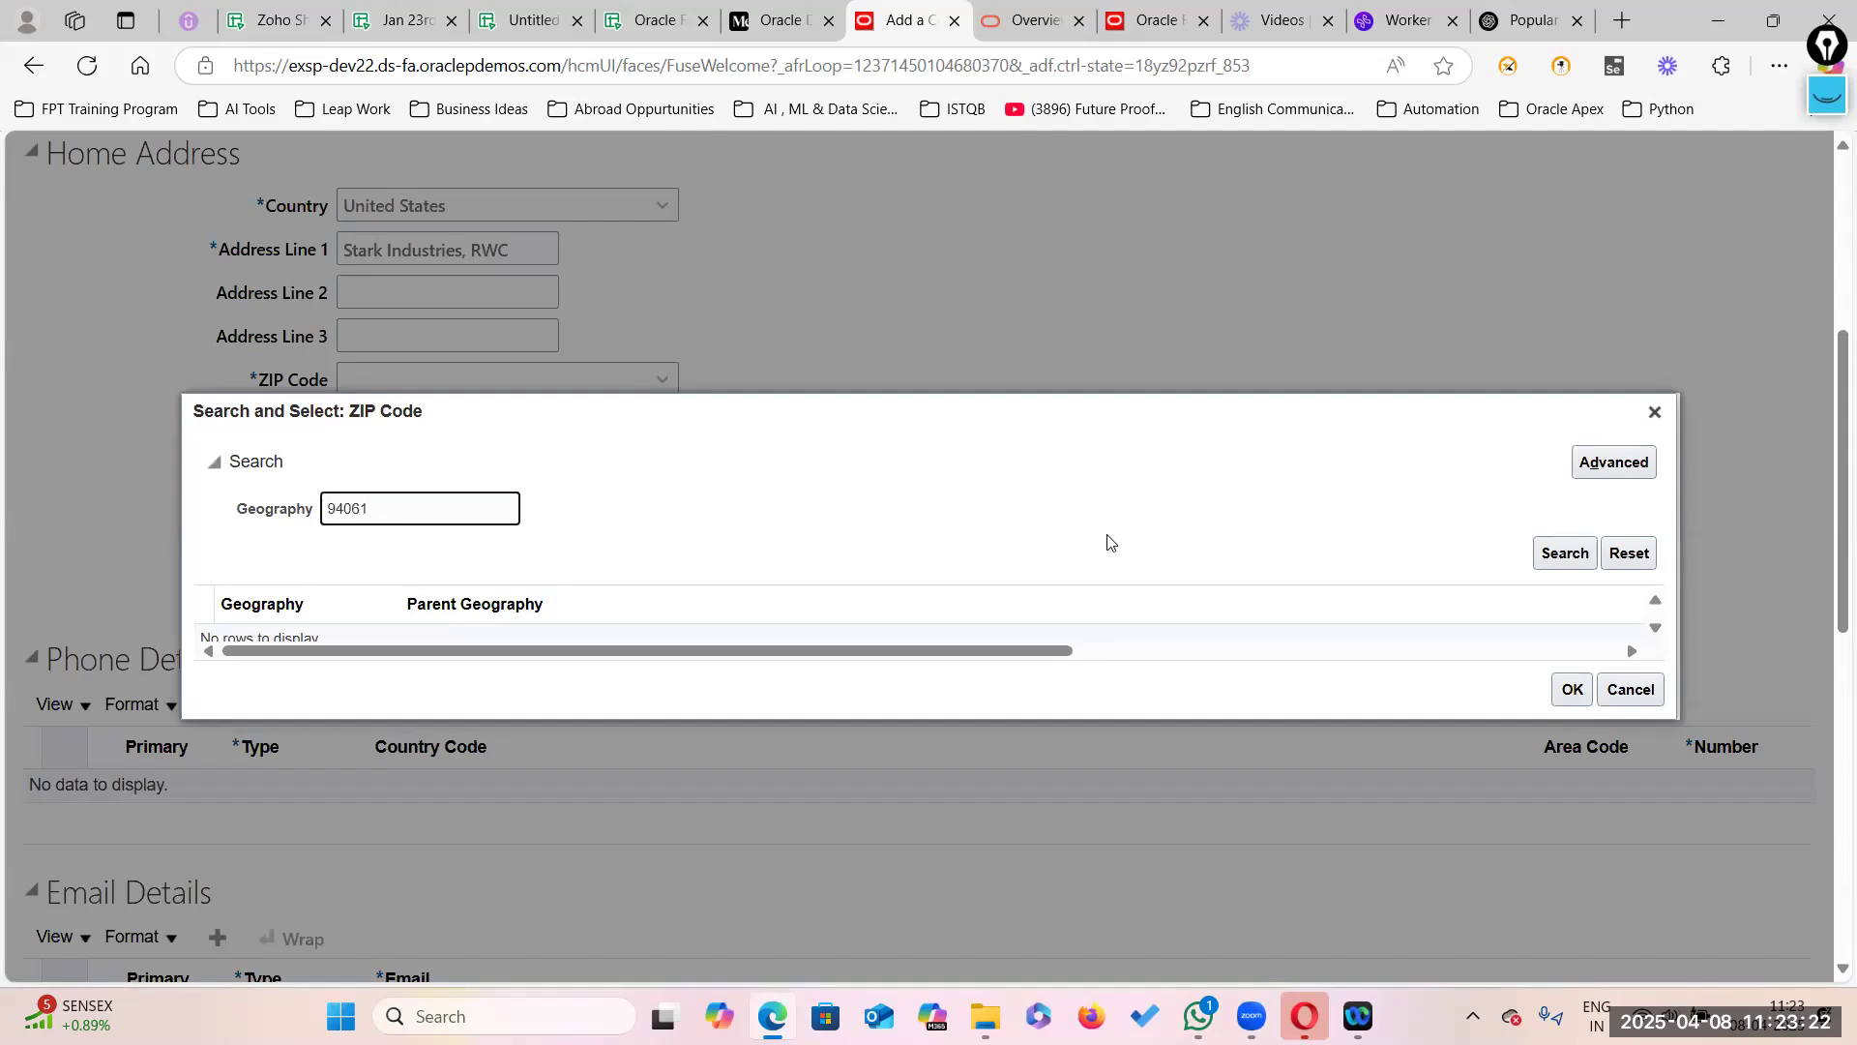
left_click(1560, 553)
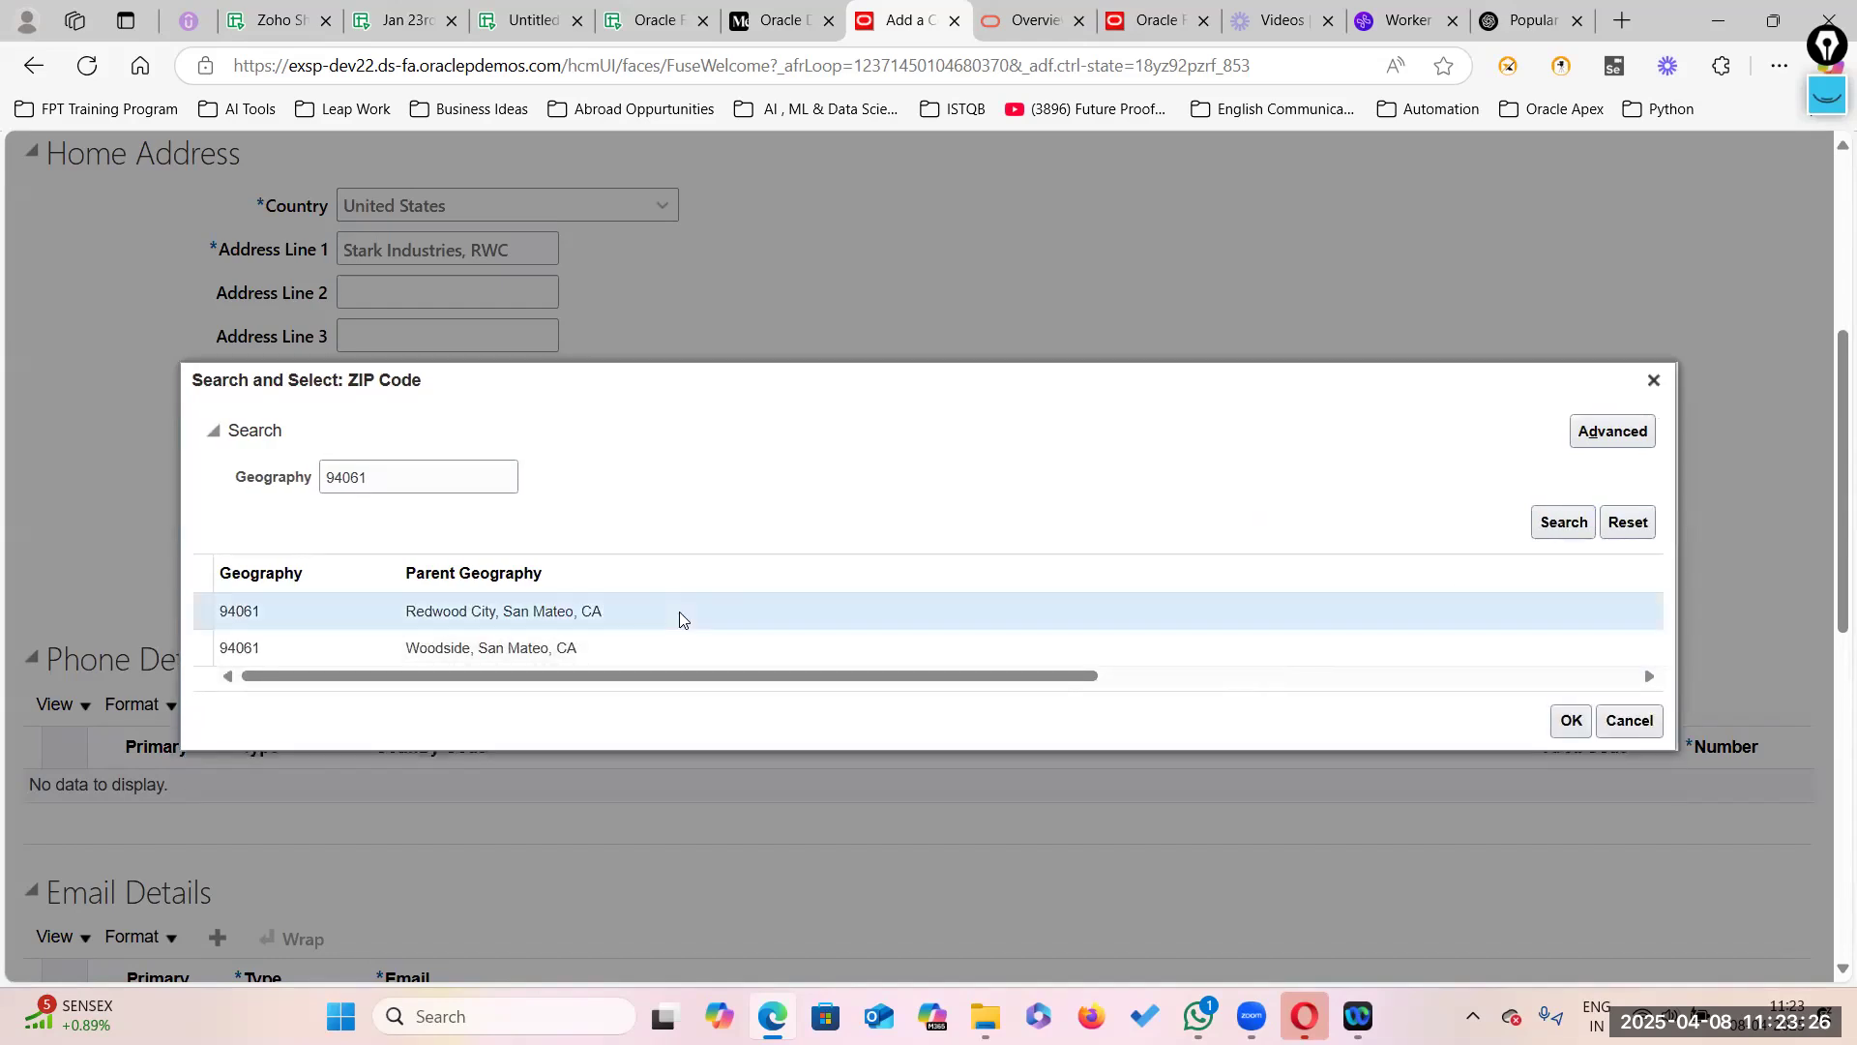
left_click(1571, 720)
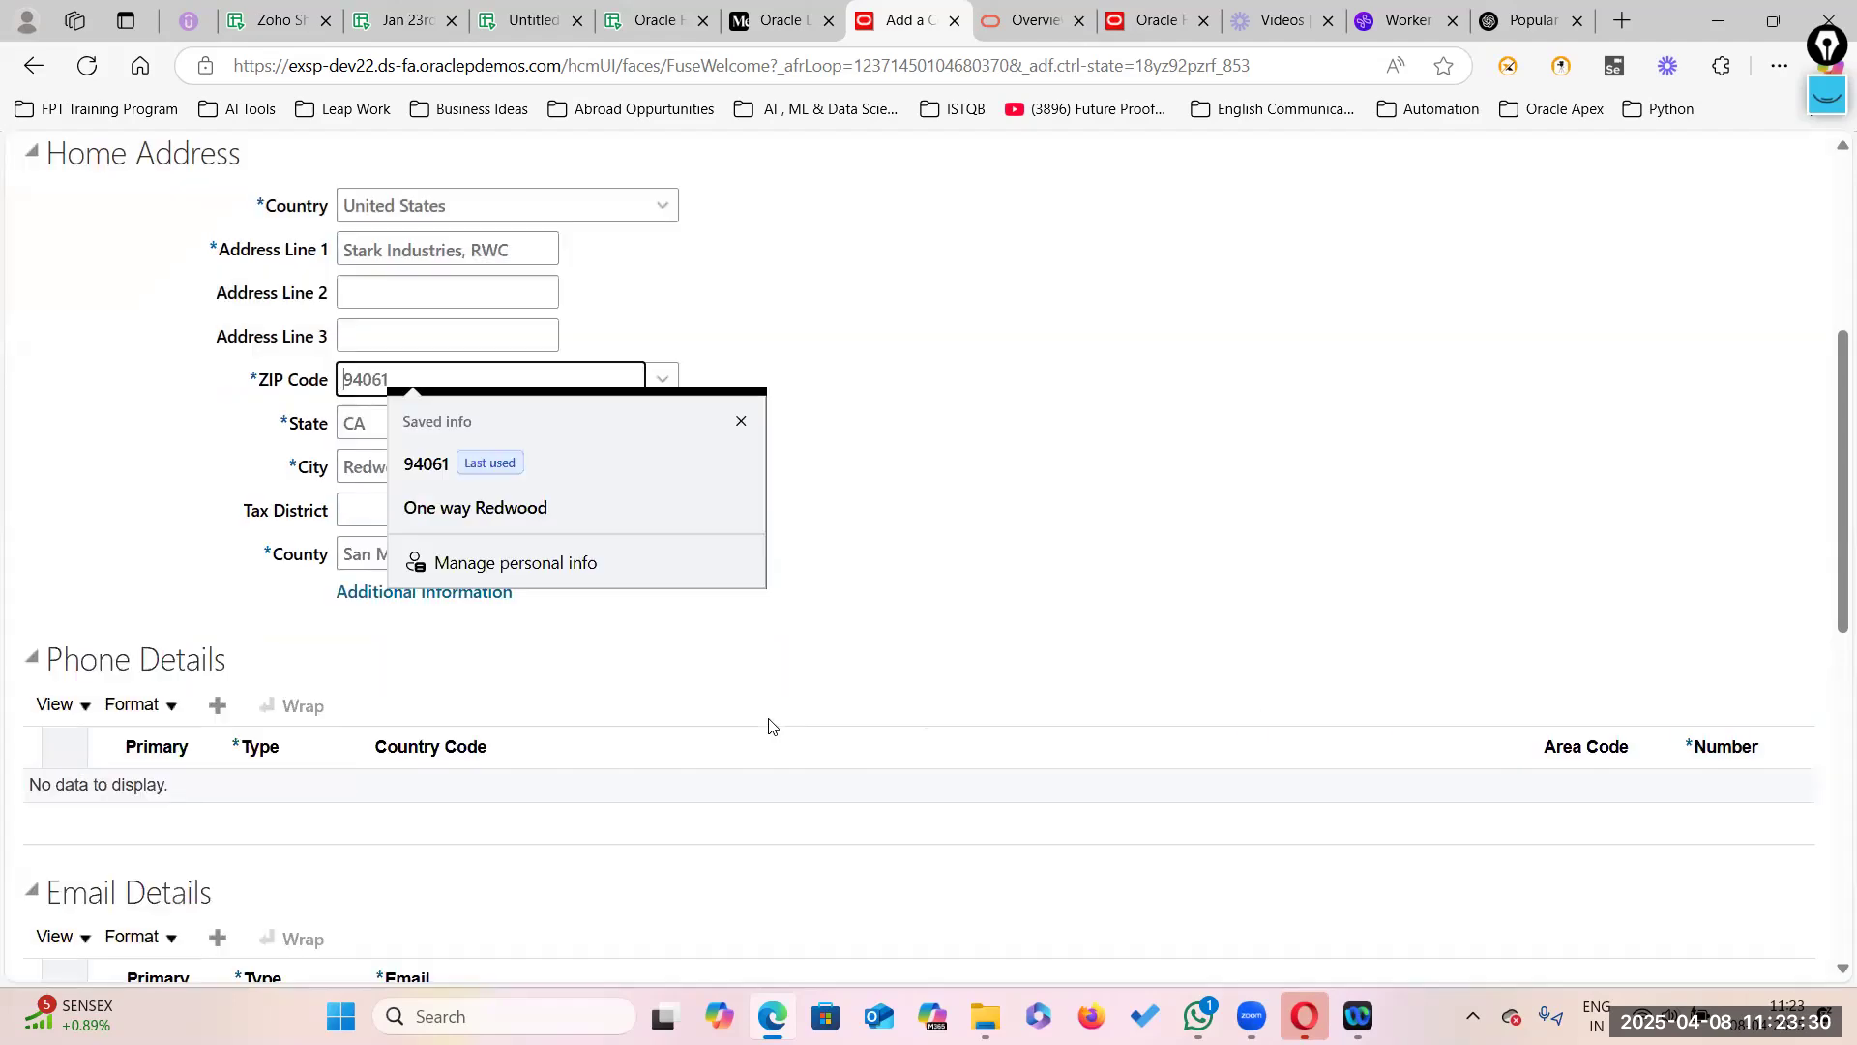
left_click(741, 421)
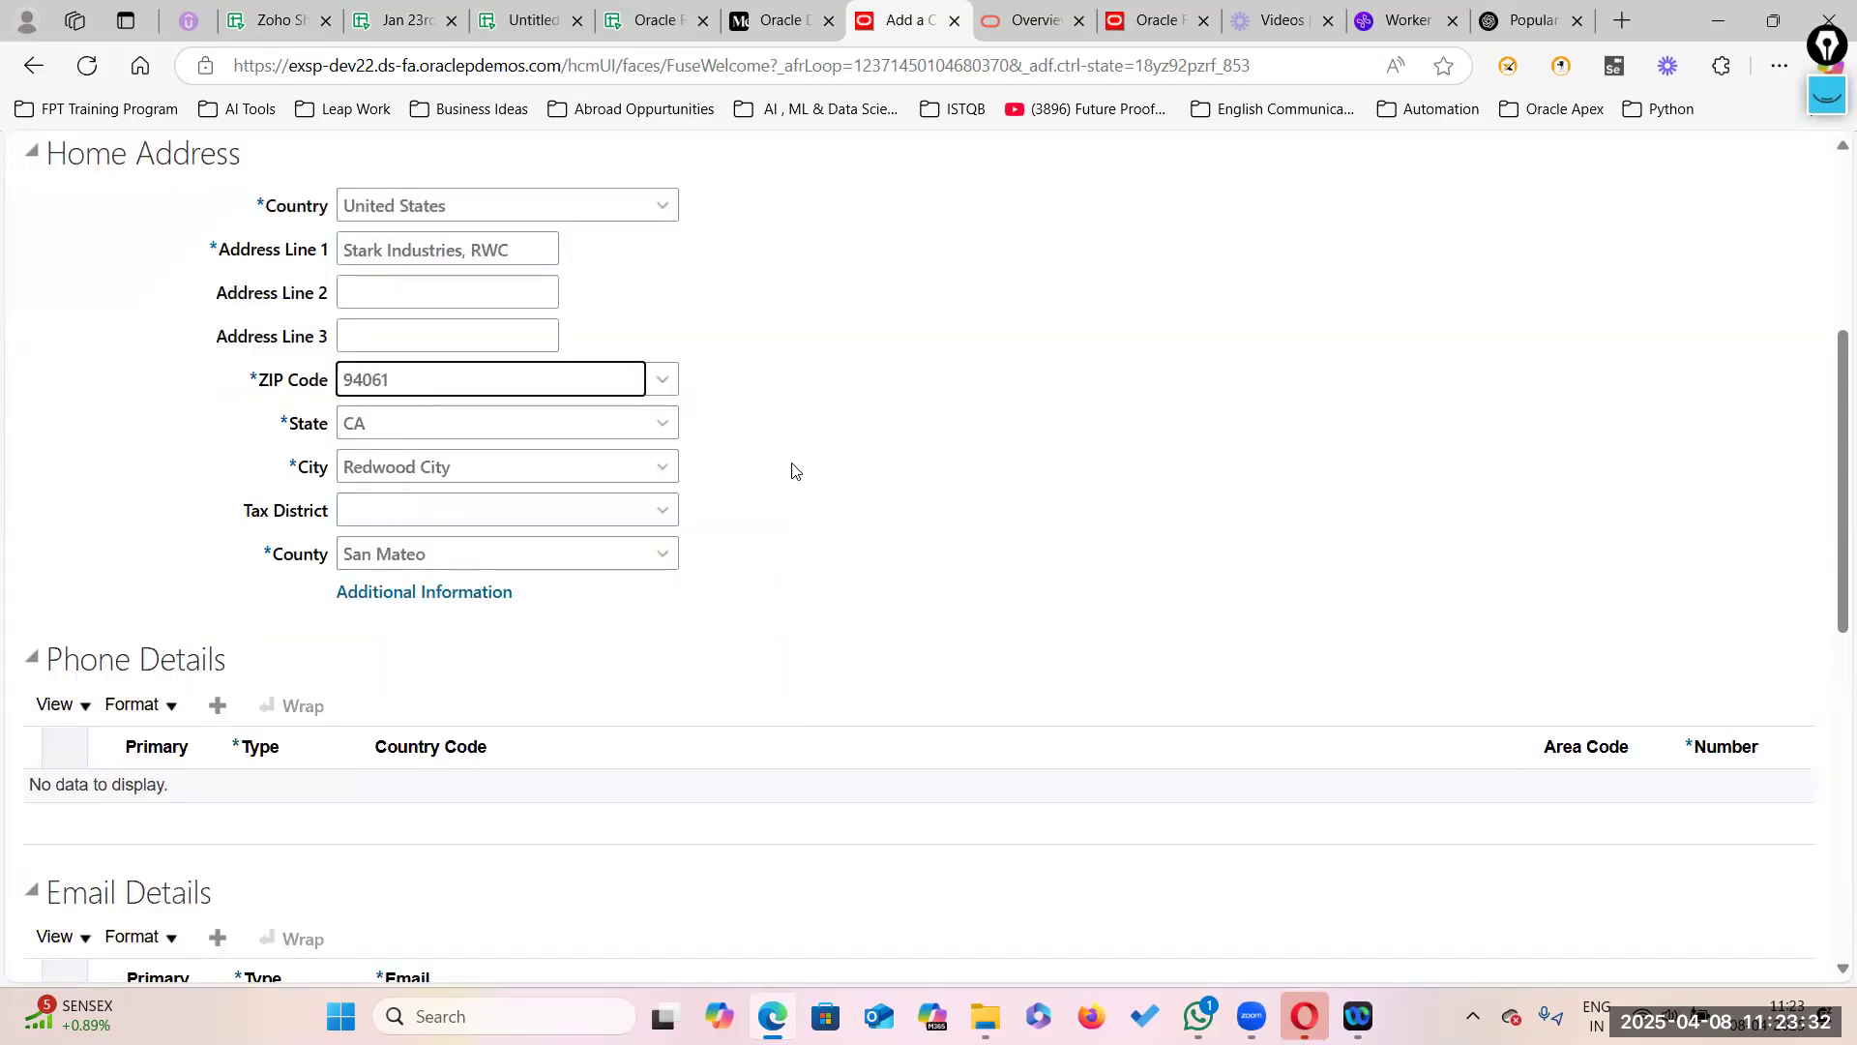
Step: Continue from Person Information to the Employment Information stage and go to the worker's assignment details
scroll(944, 610, "down", 3)
scroll(833, 713, "up", 7)
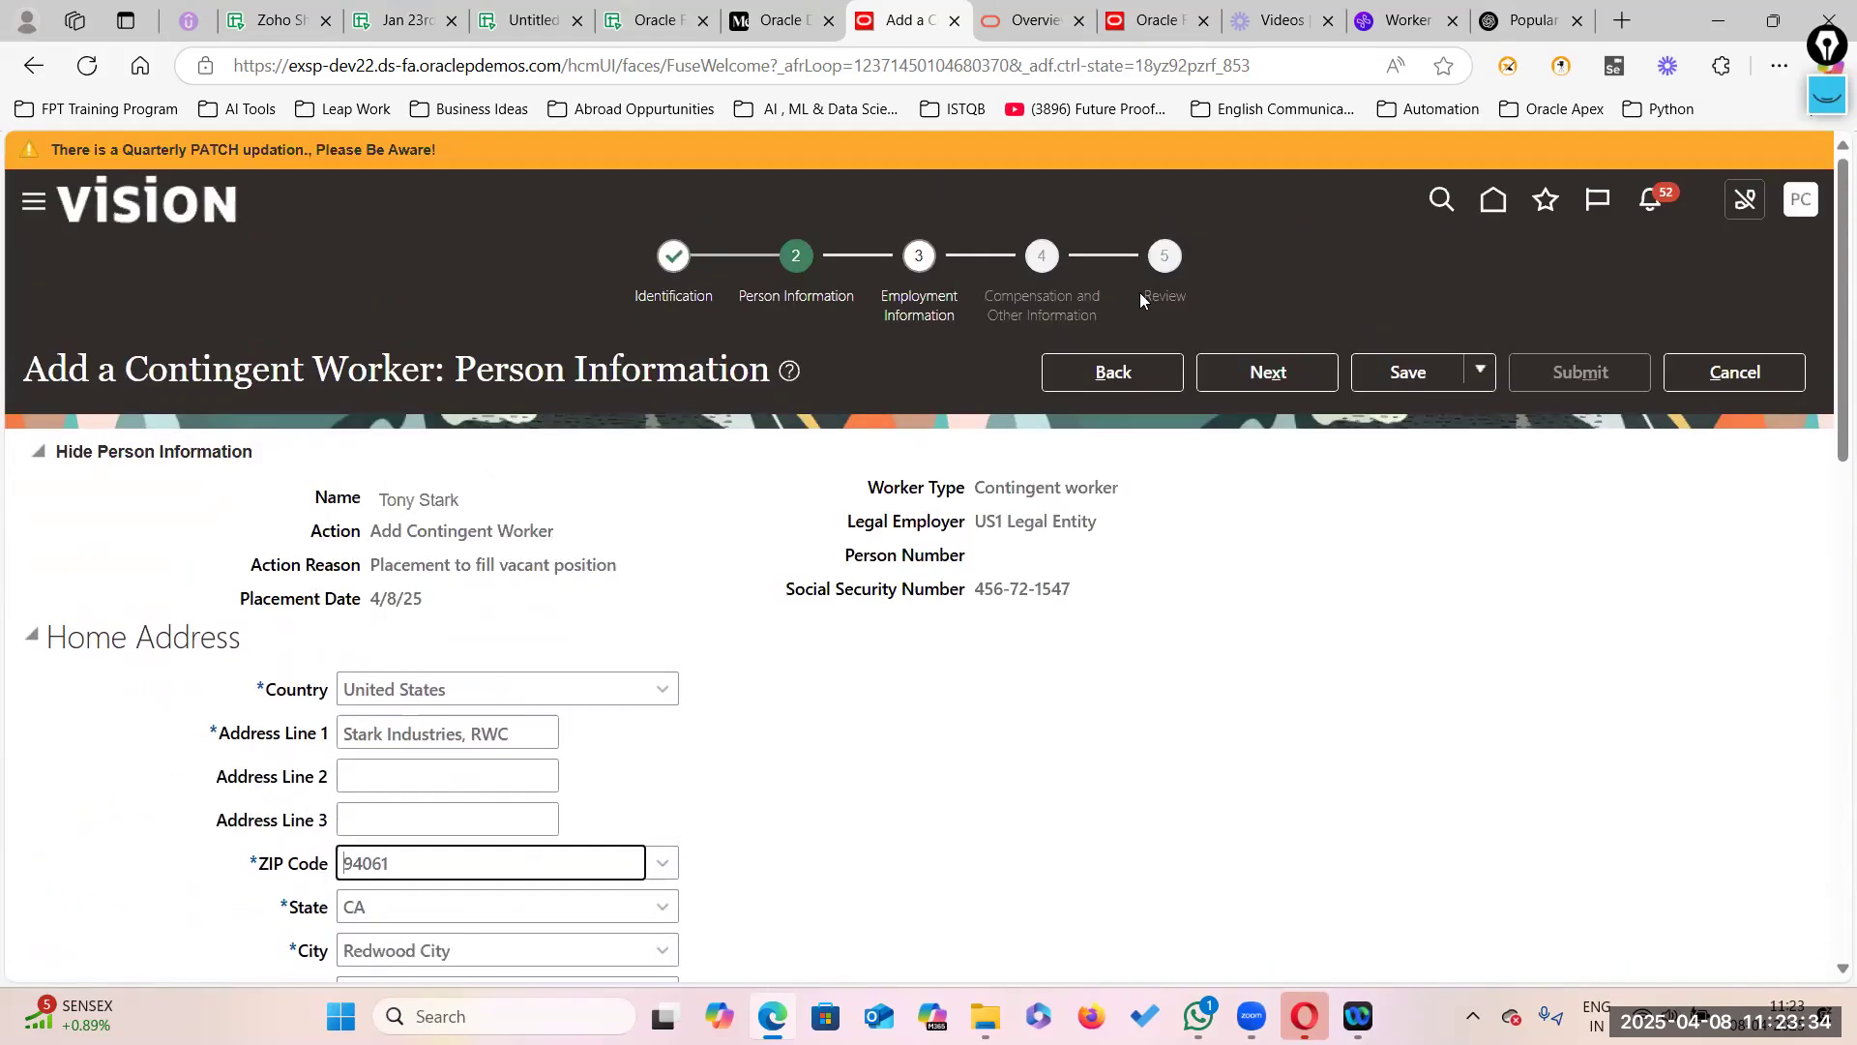
left_click(1283, 378)
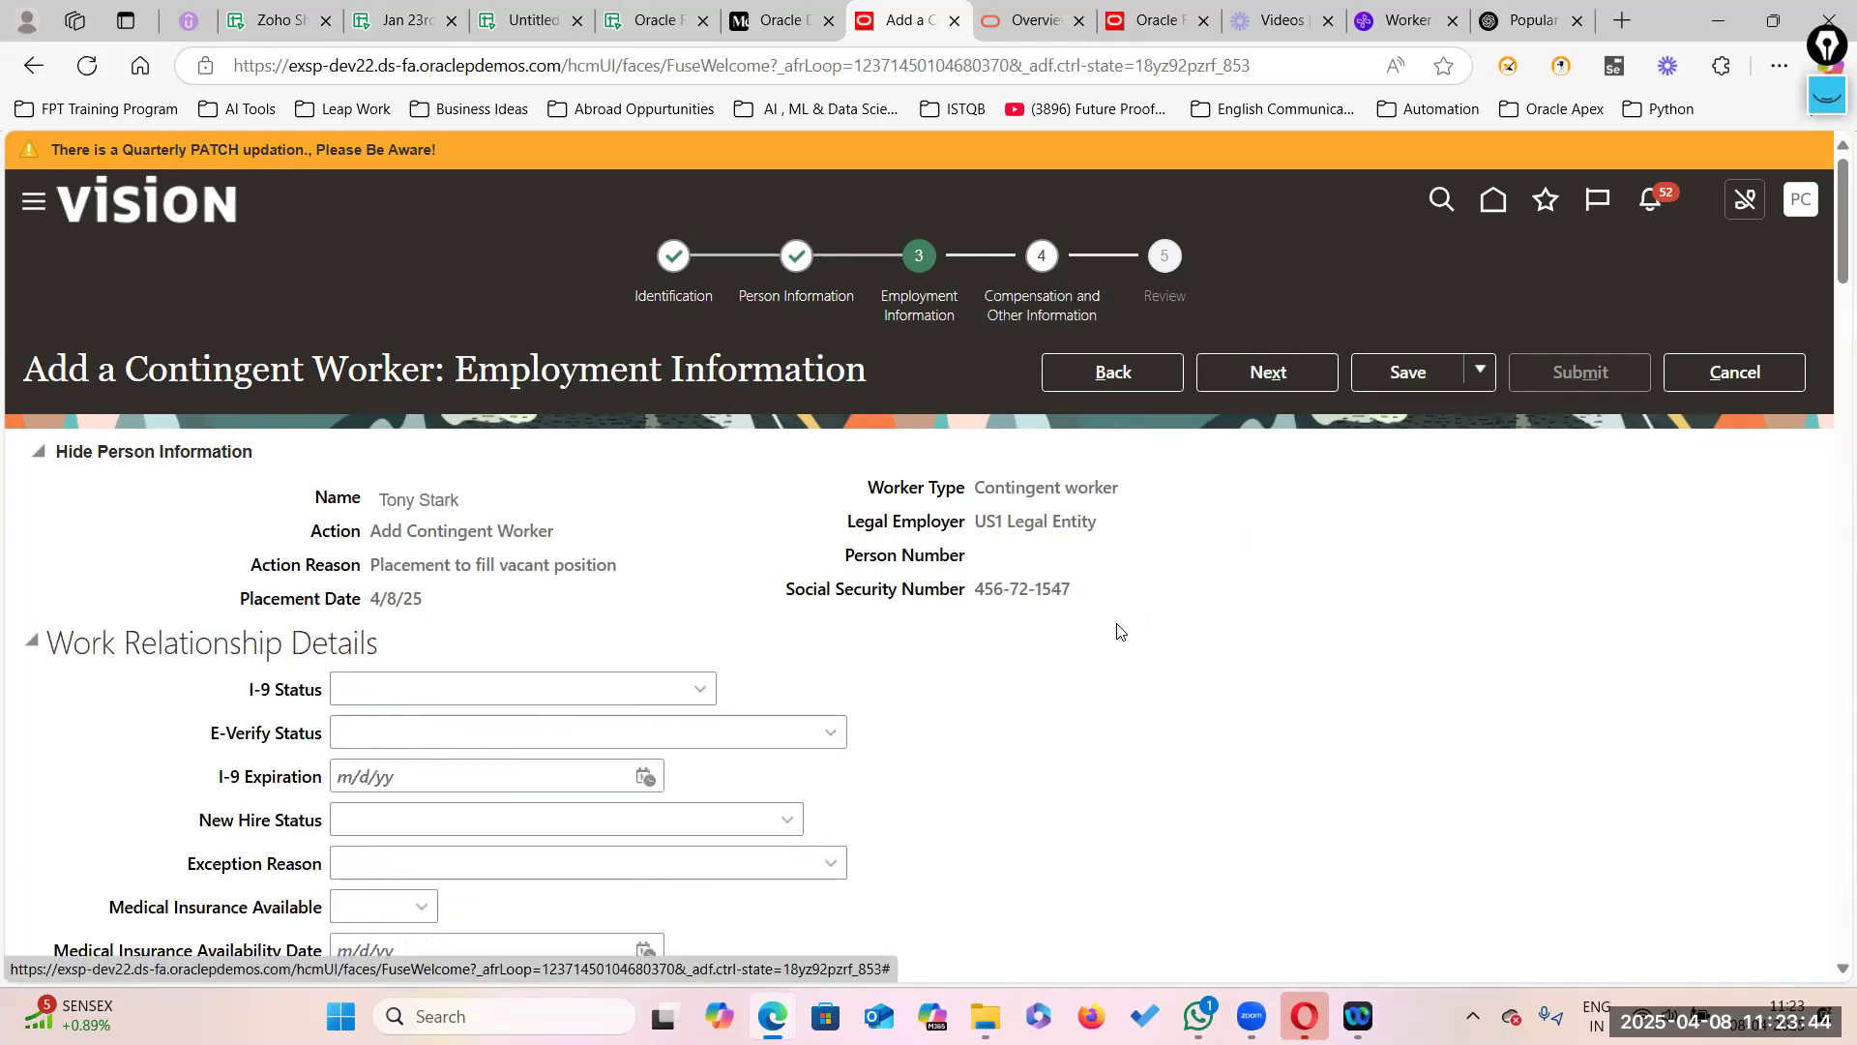
scroll(1112, 648, "down", 5)
scroll(1109, 652, "down", 3)
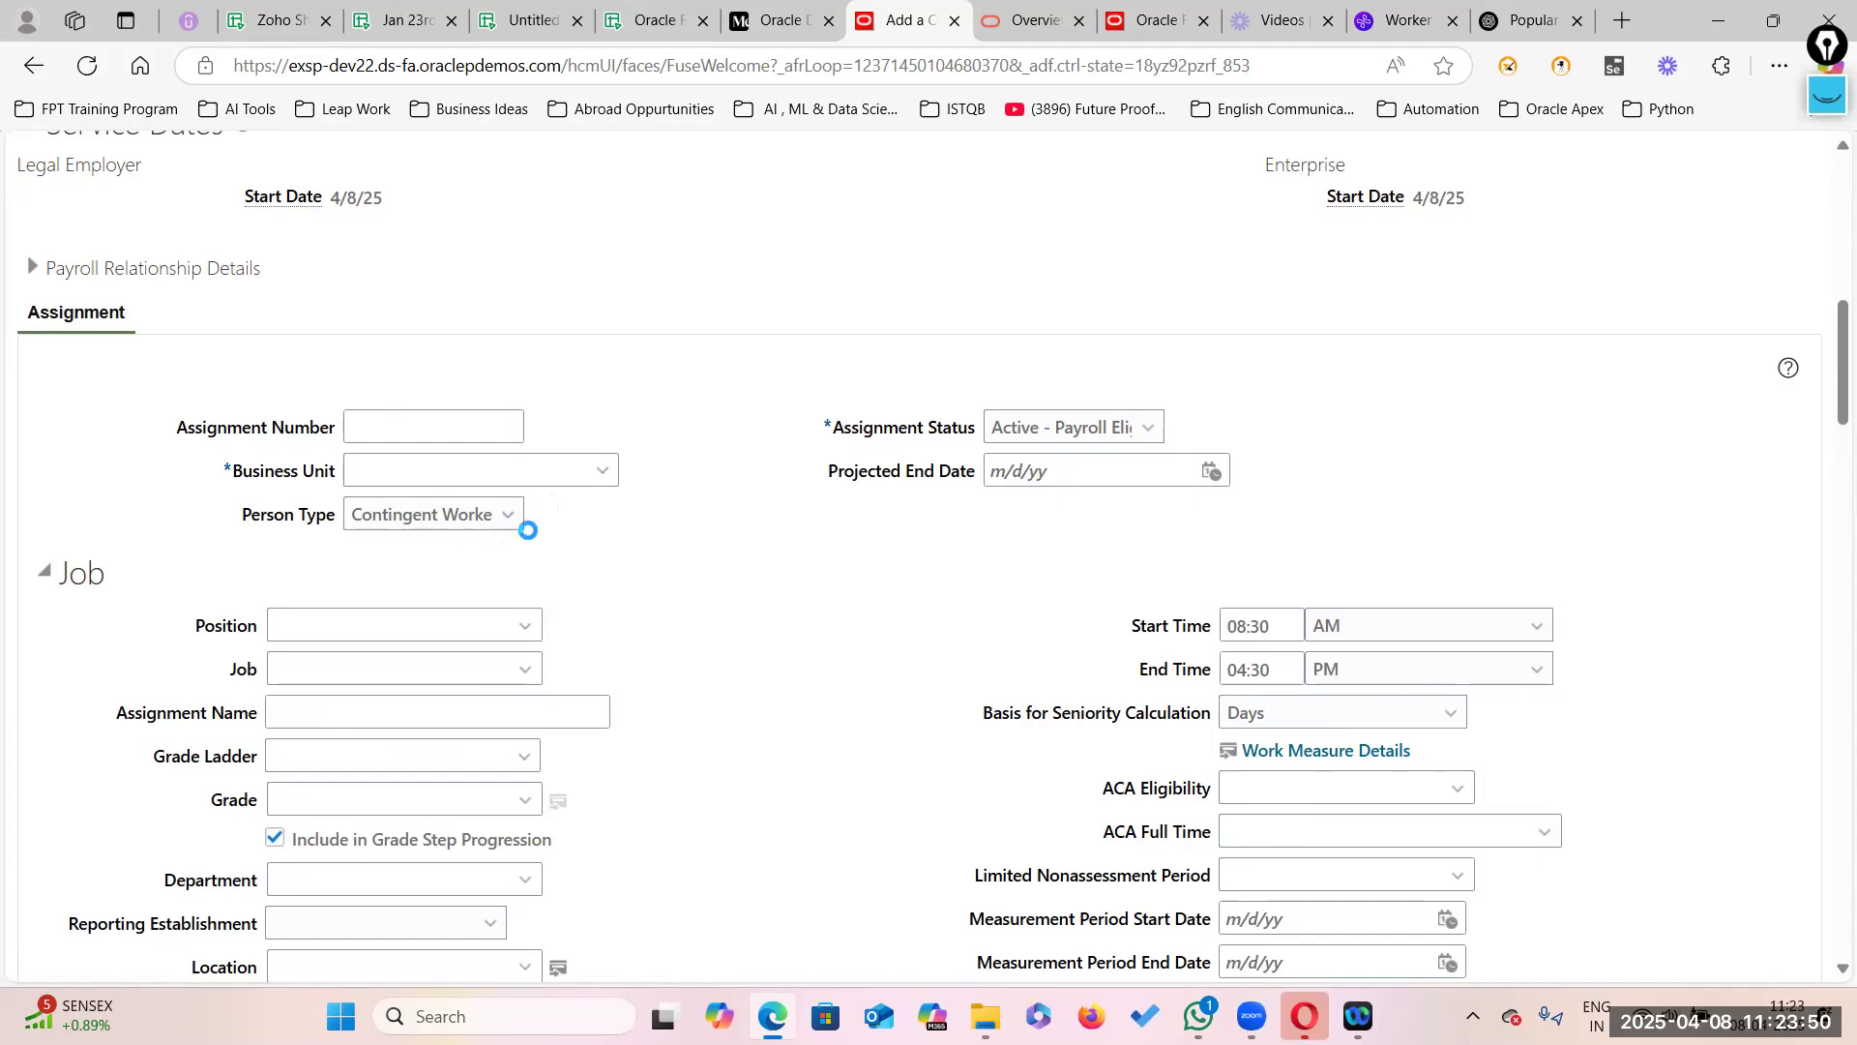
Step: Set the assignment's business unit to US1 Business Unit
left_click(423, 520)
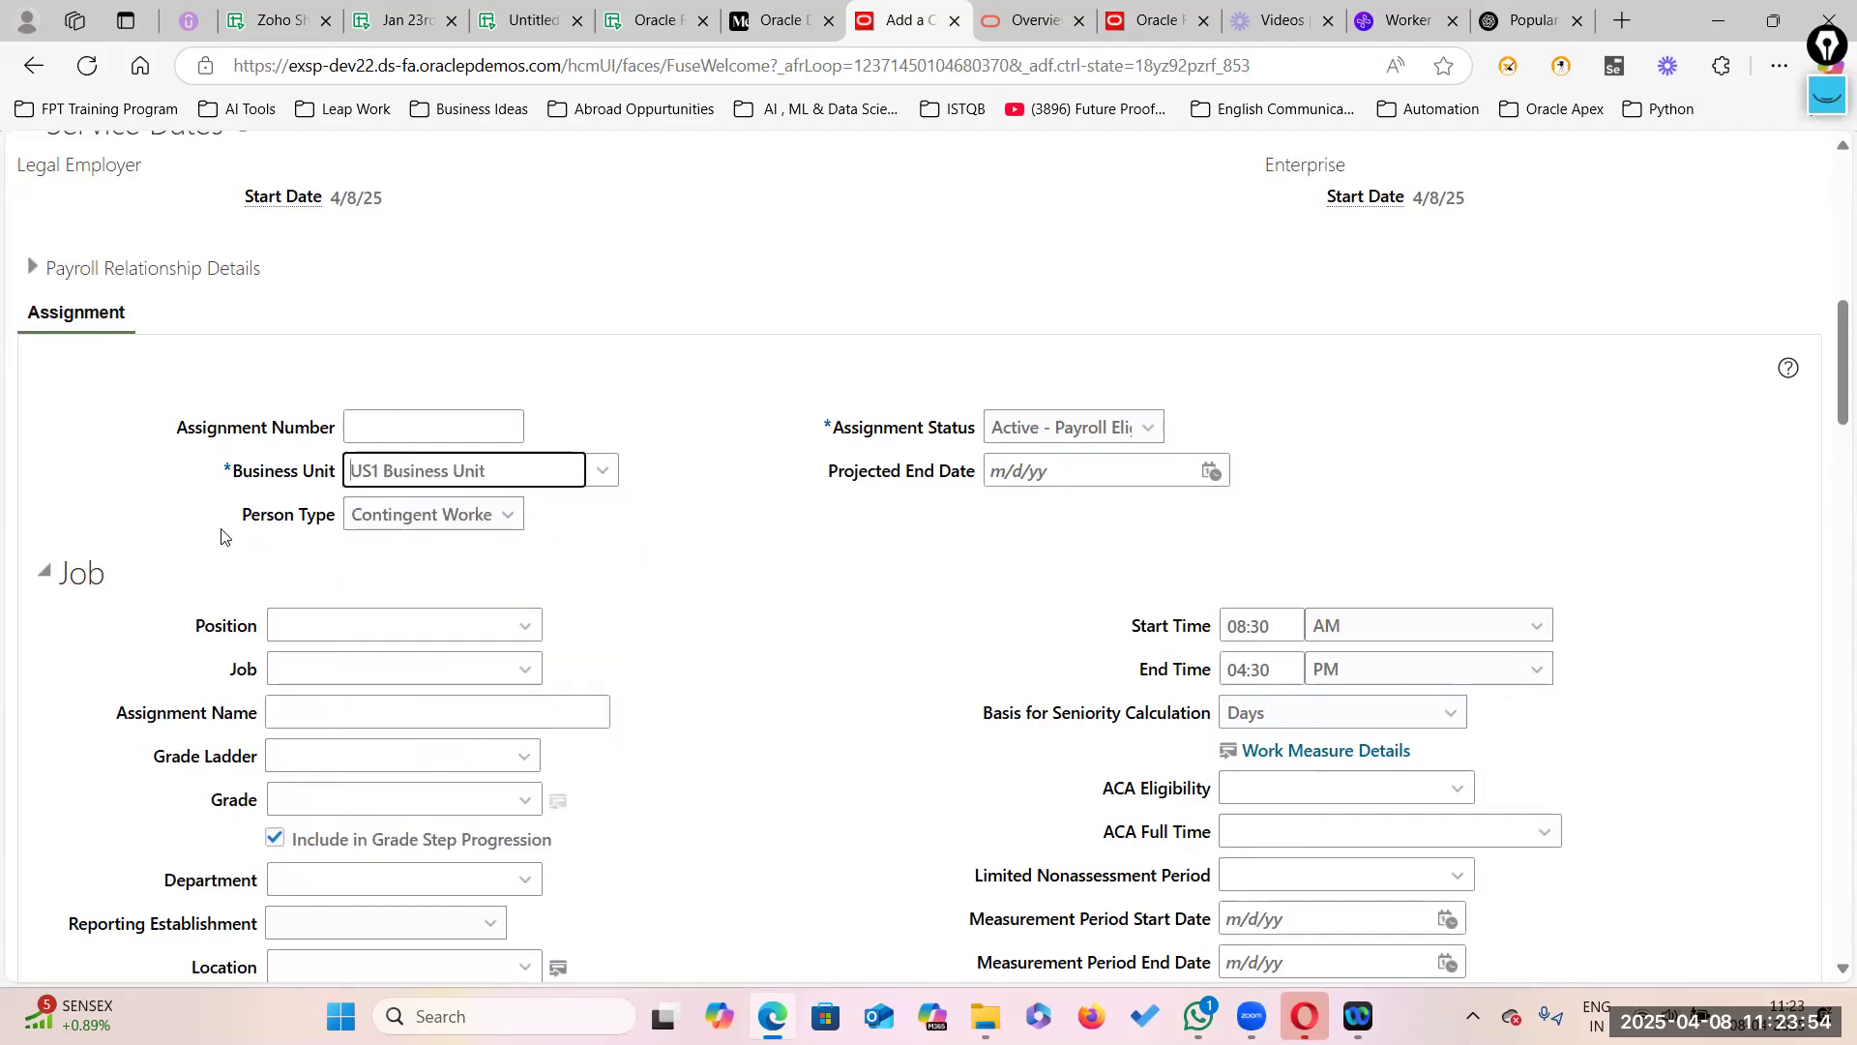
scroll(1548, 493, "up", 3)
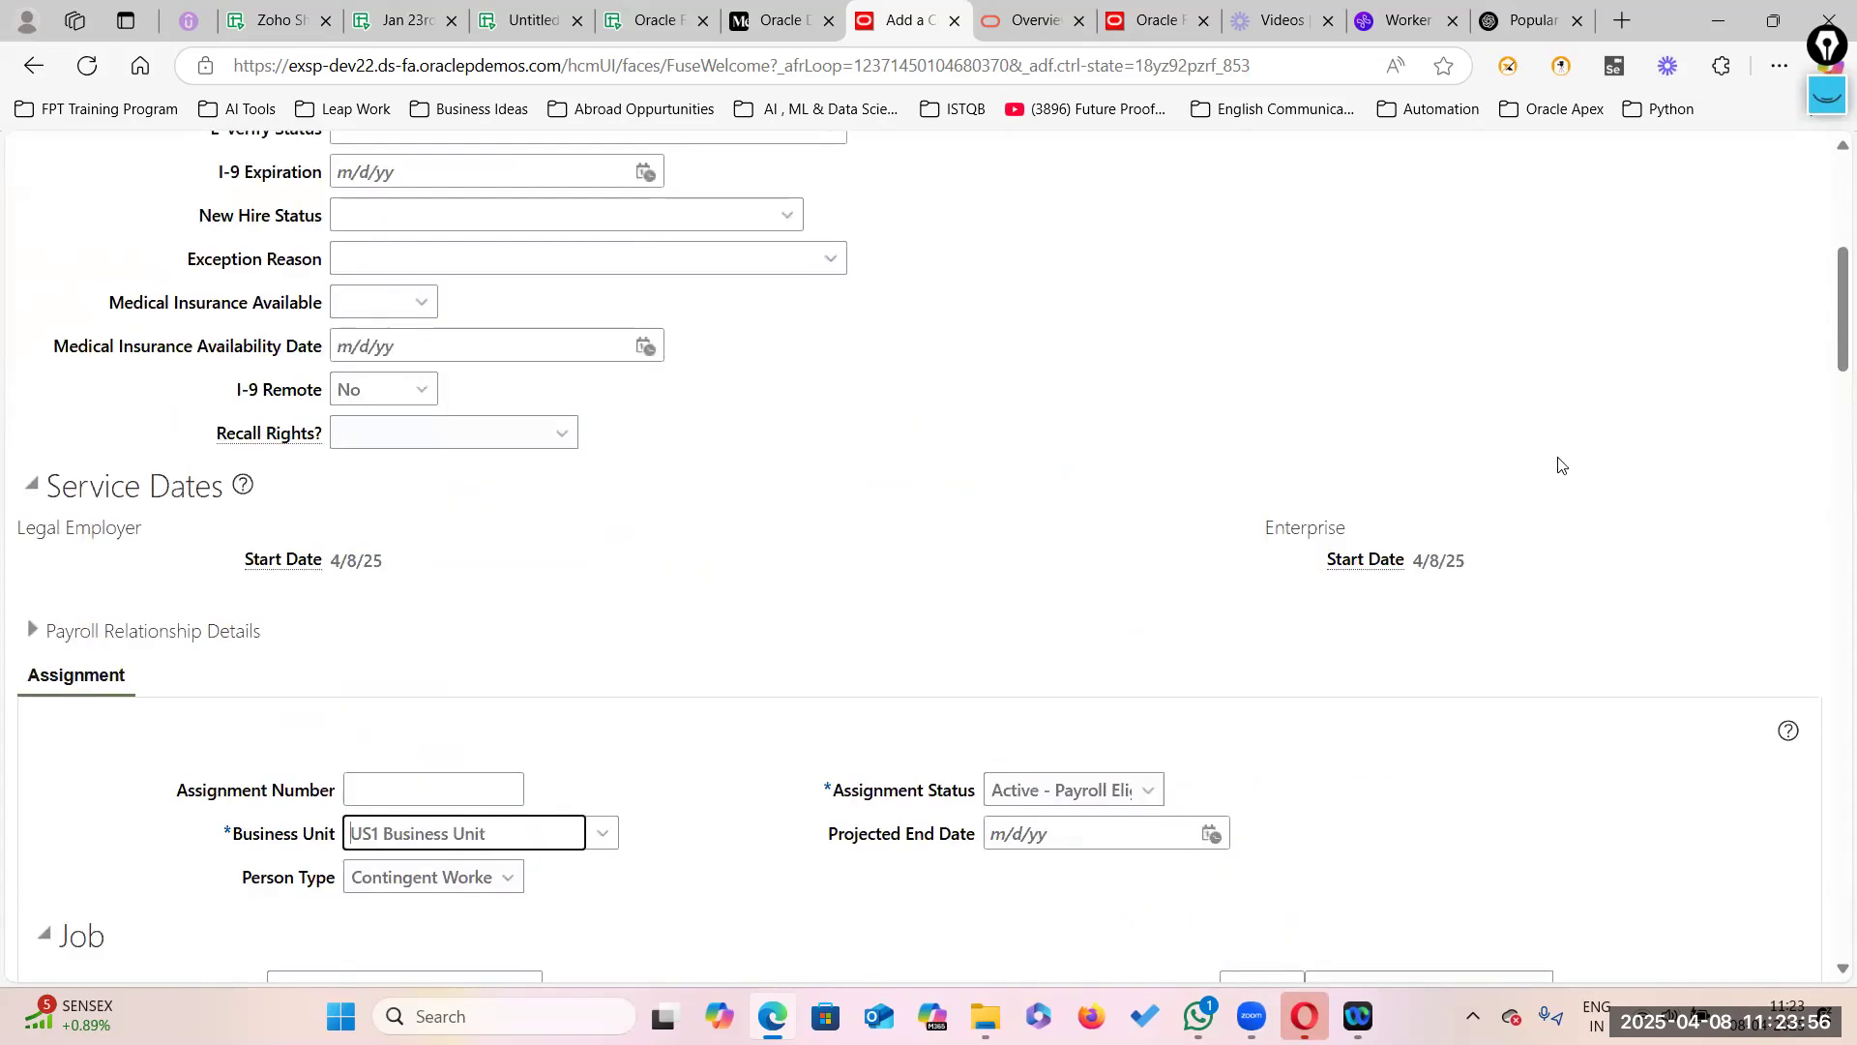
Step: Outline the Person Type field with a thin red rectangle annotation, and erase the outline
left_click(1826, 97)
scroll(592, 852, "down", 2)
mouse_move(1819, 257)
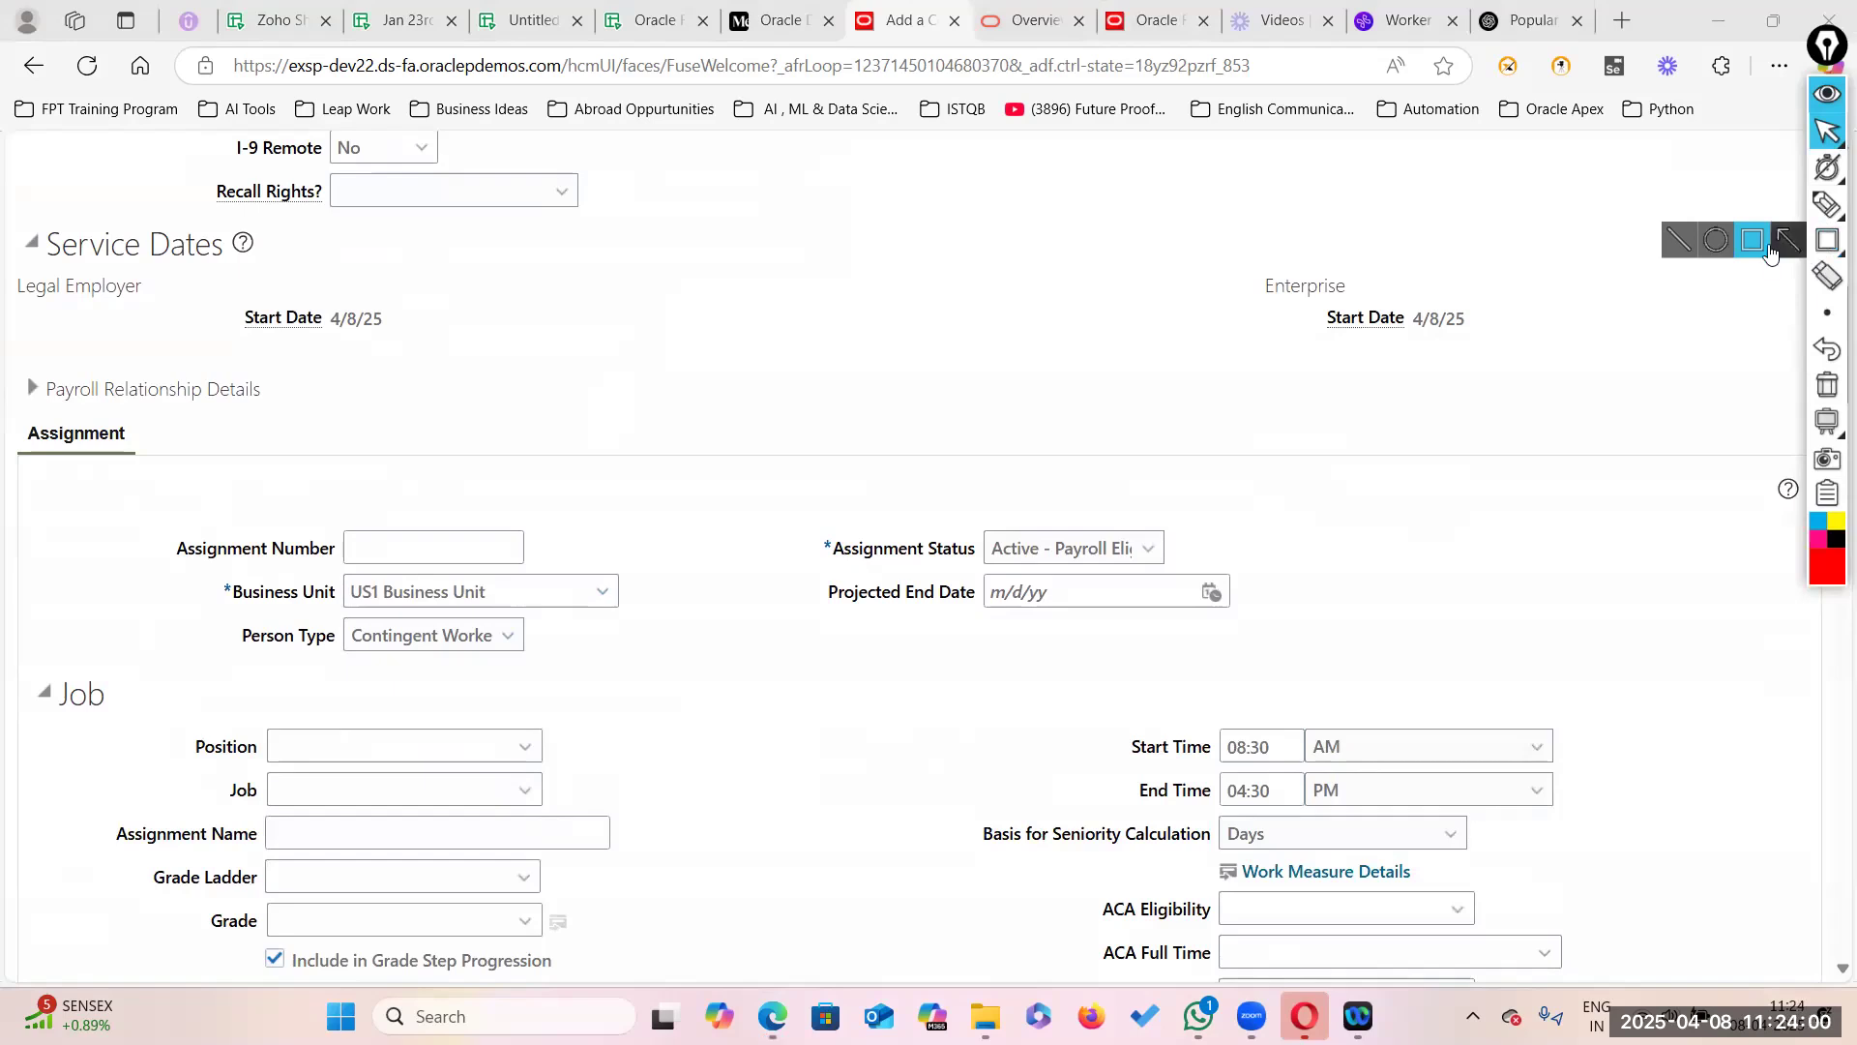
left_click(1753, 240)
left_click(1827, 571)
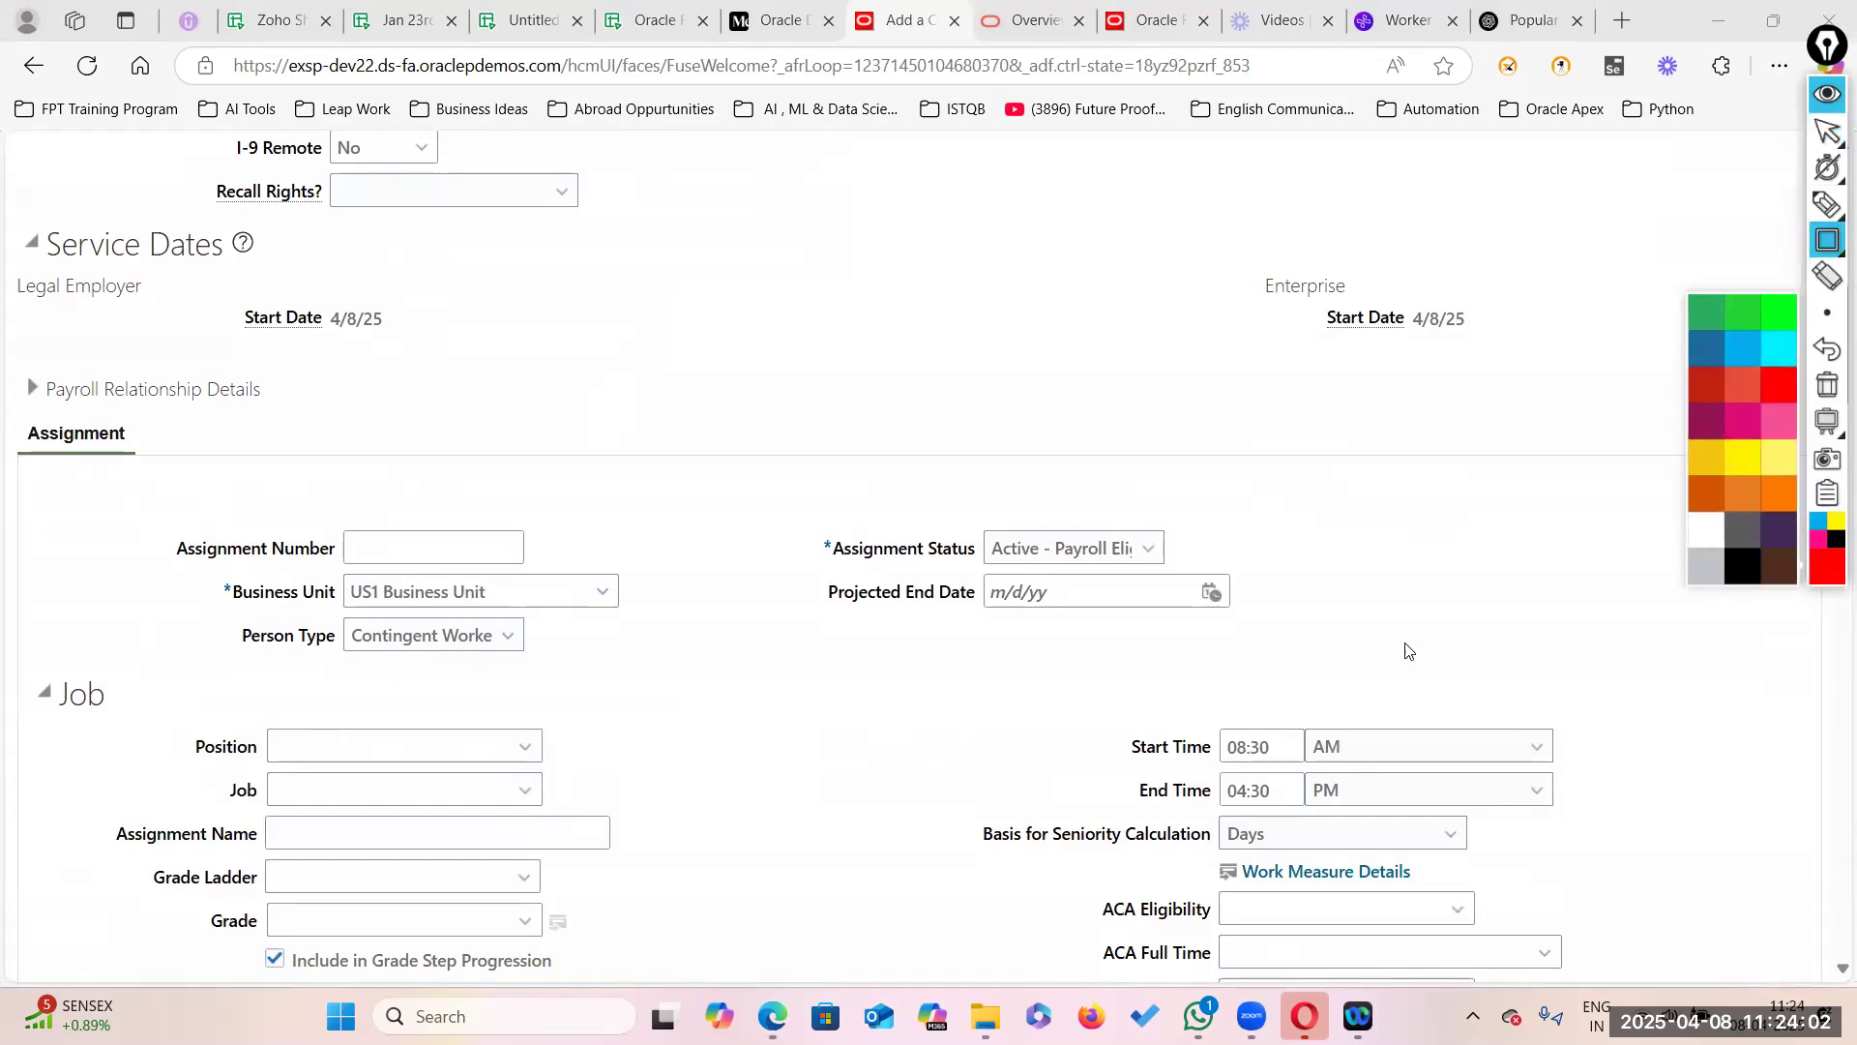
left_click_drag(207, 615, 564, 656)
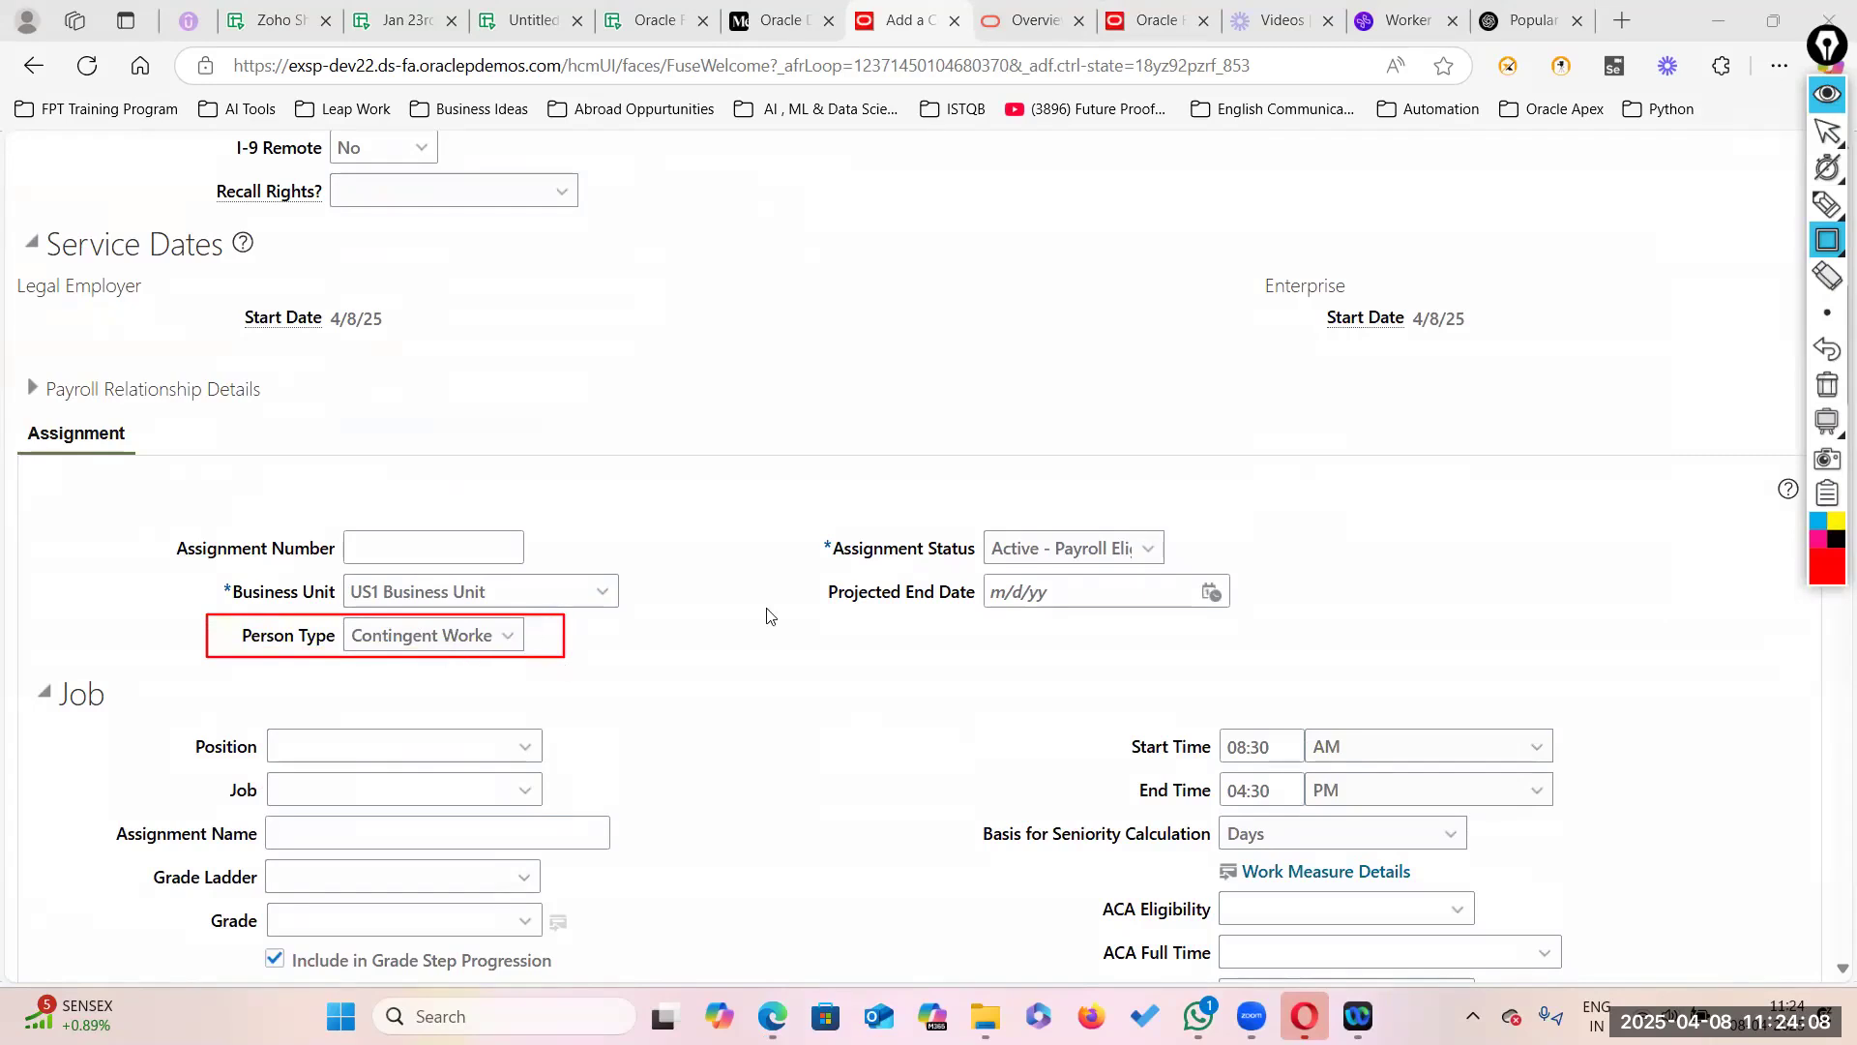
left_click(1828, 277)
left_click(565, 655)
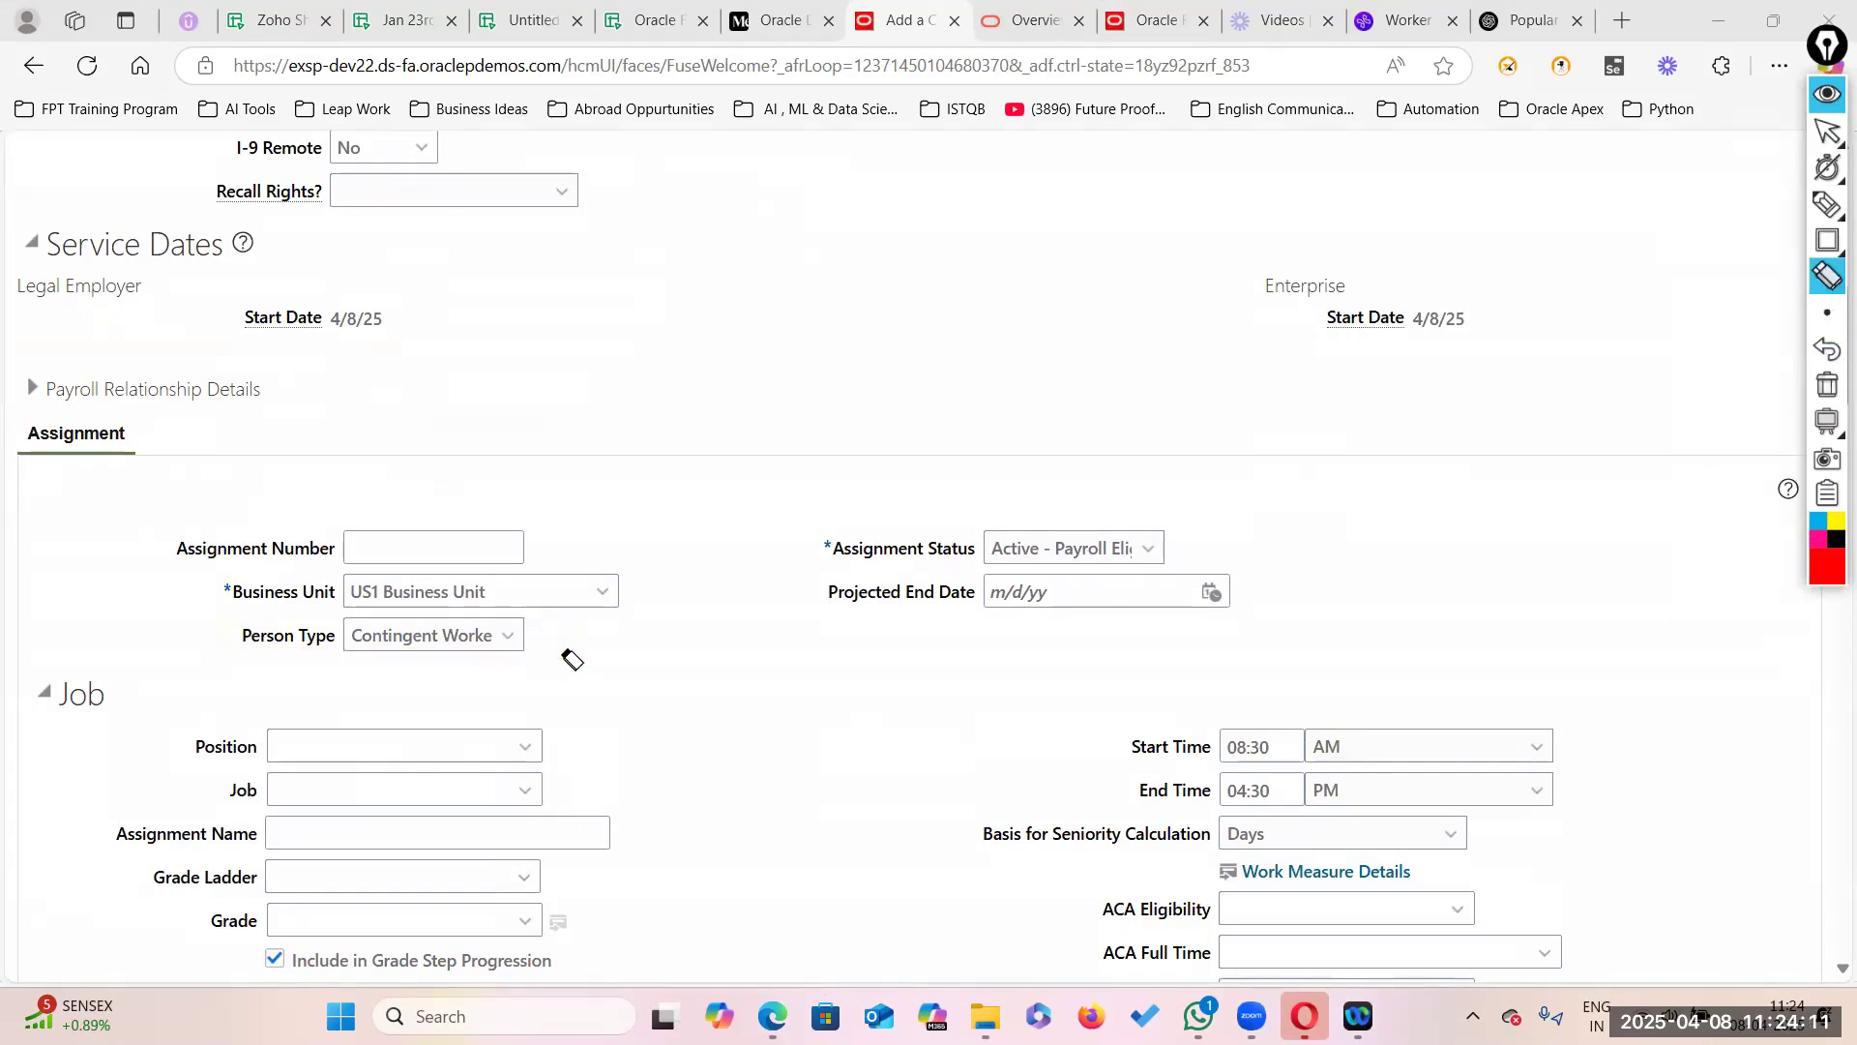
Step: Outline the Person Type field with a thicker red rectangle, clear the annotation and return to the normal pointer
left_click(1826, 240)
mouse_move(1820, 312)
left_click(1716, 314)
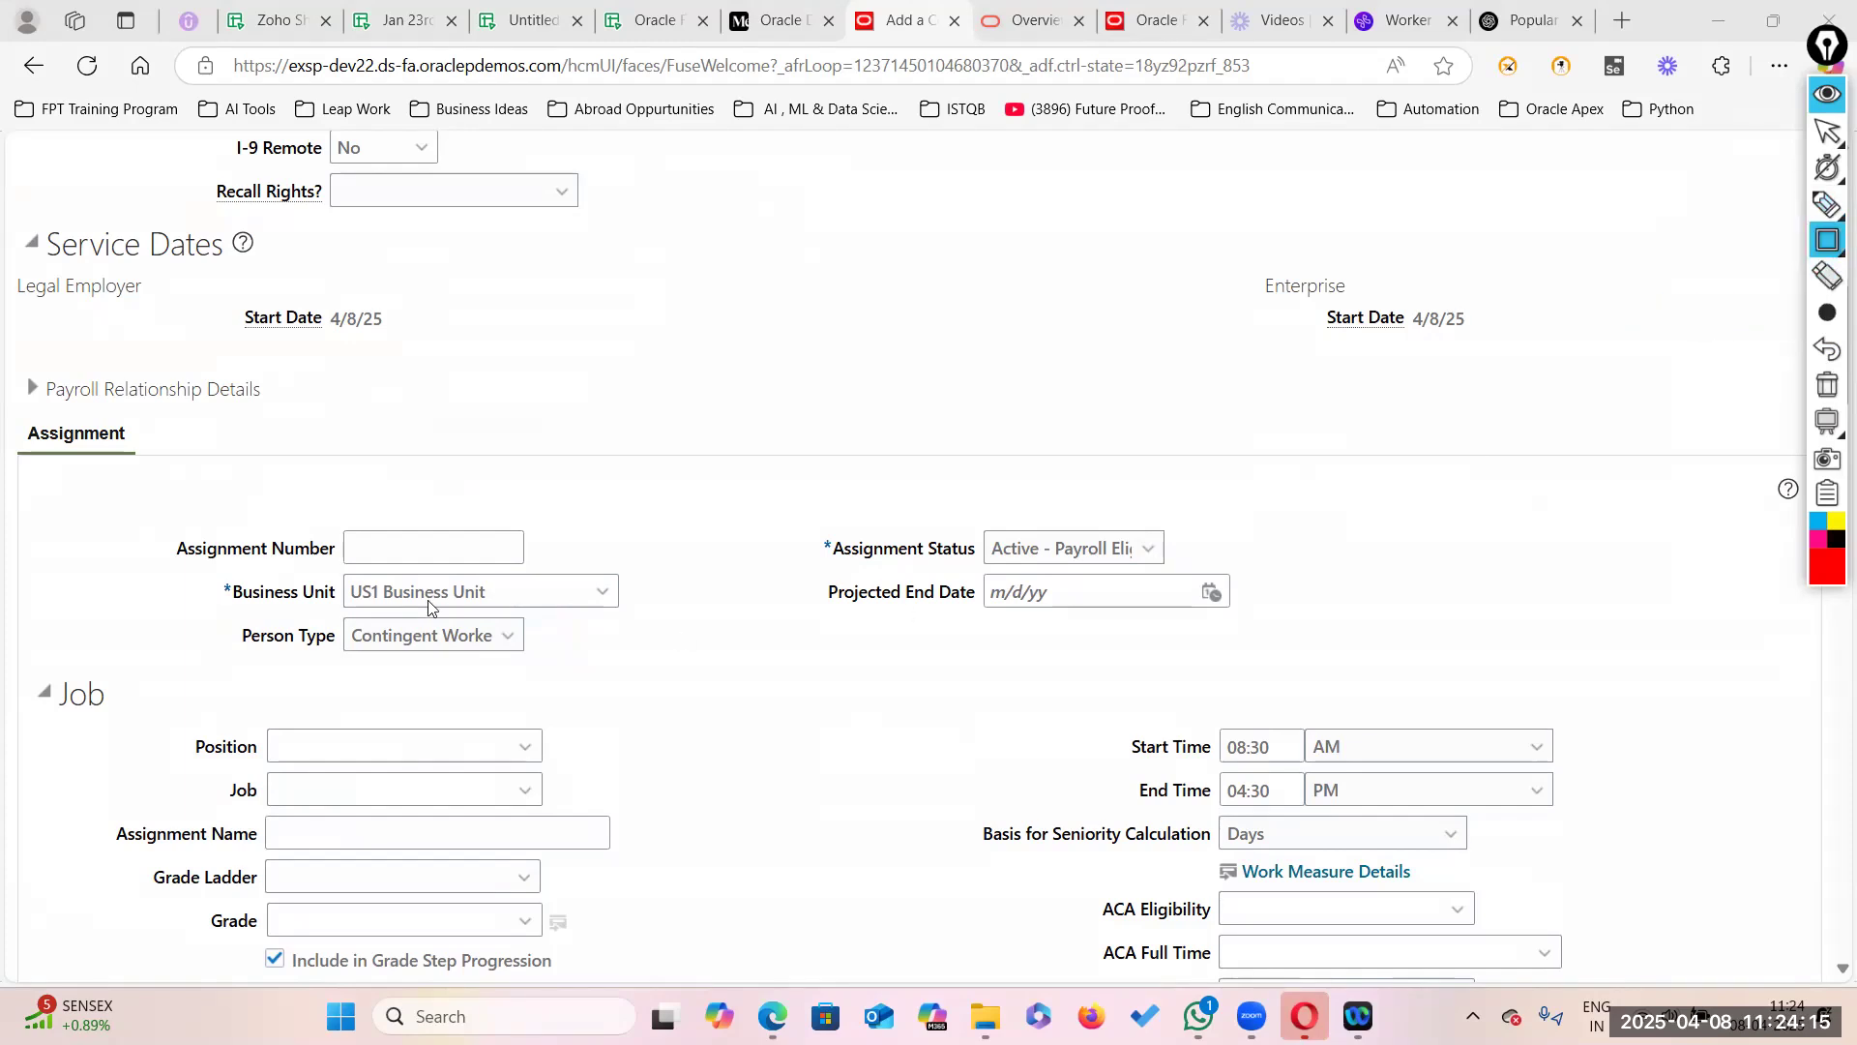
mouse_move(211, 617)
left_mouse_down()
mouse_move(319, 656)
mouse_move(579, 658)
left_mouse_up()
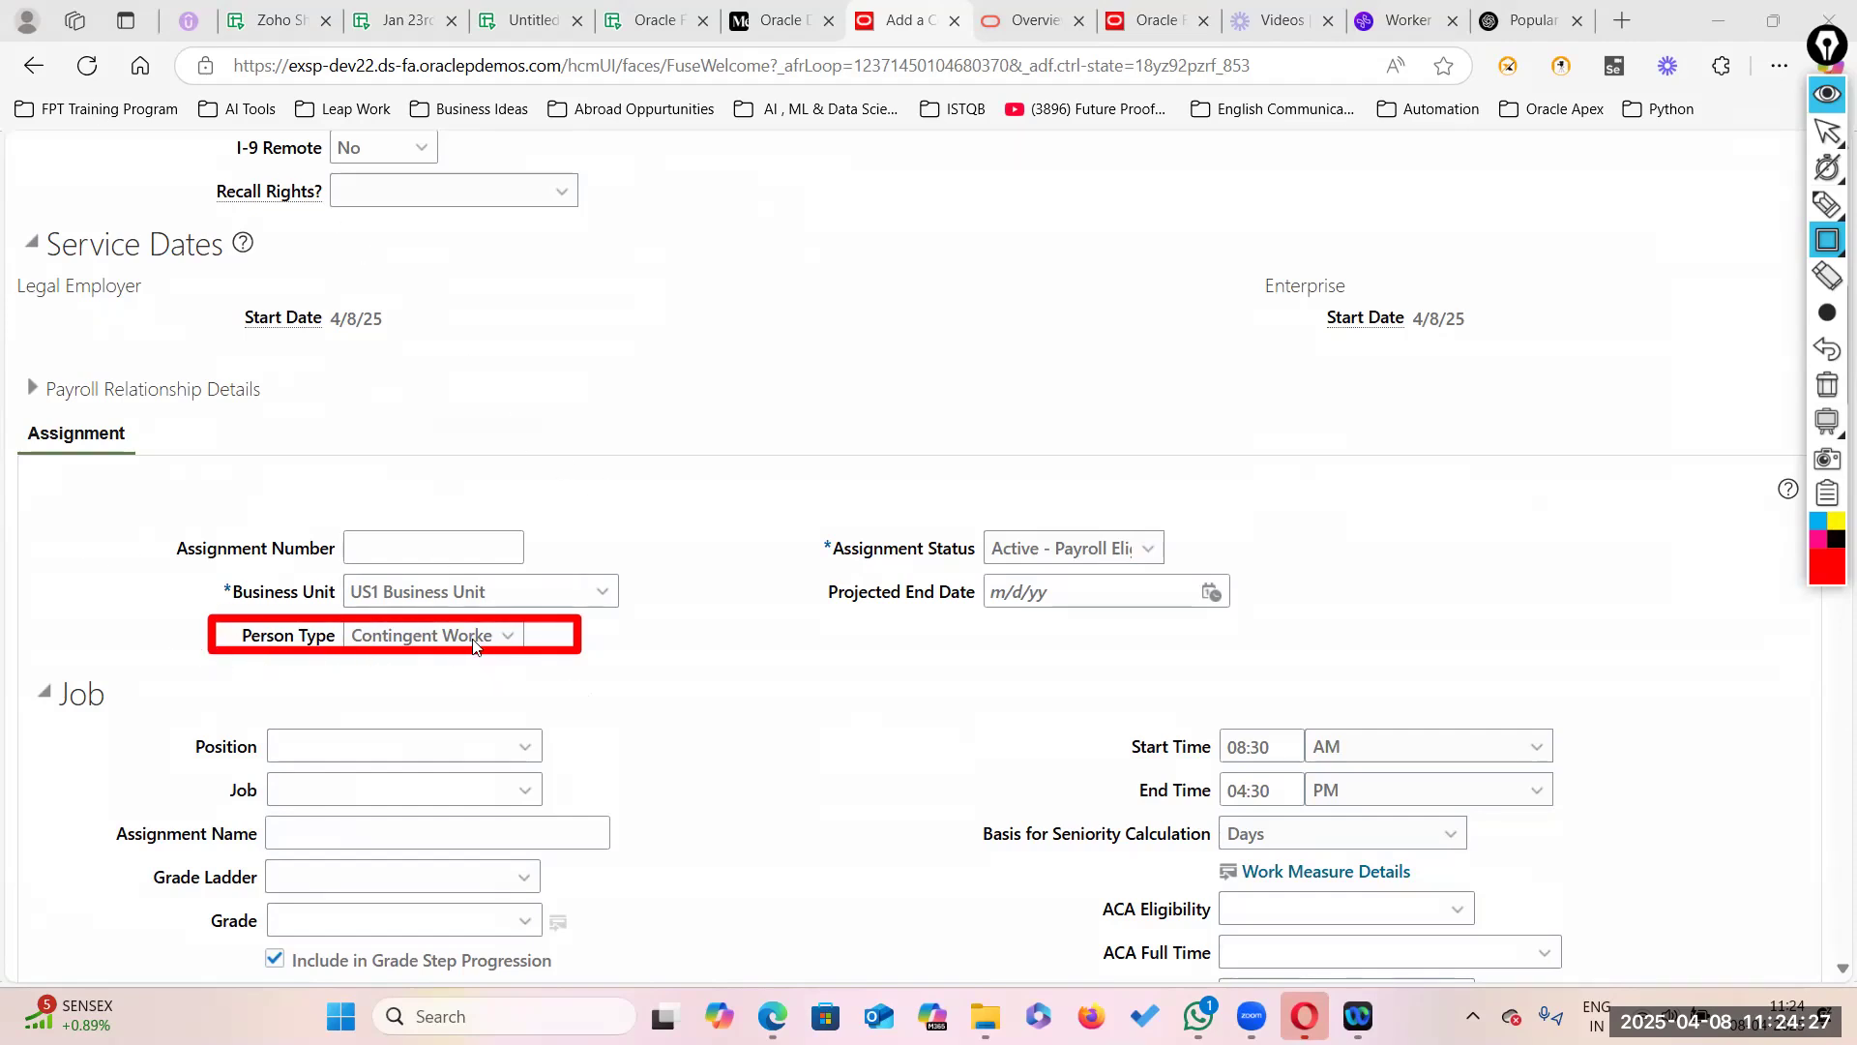
double_click(1827, 271)
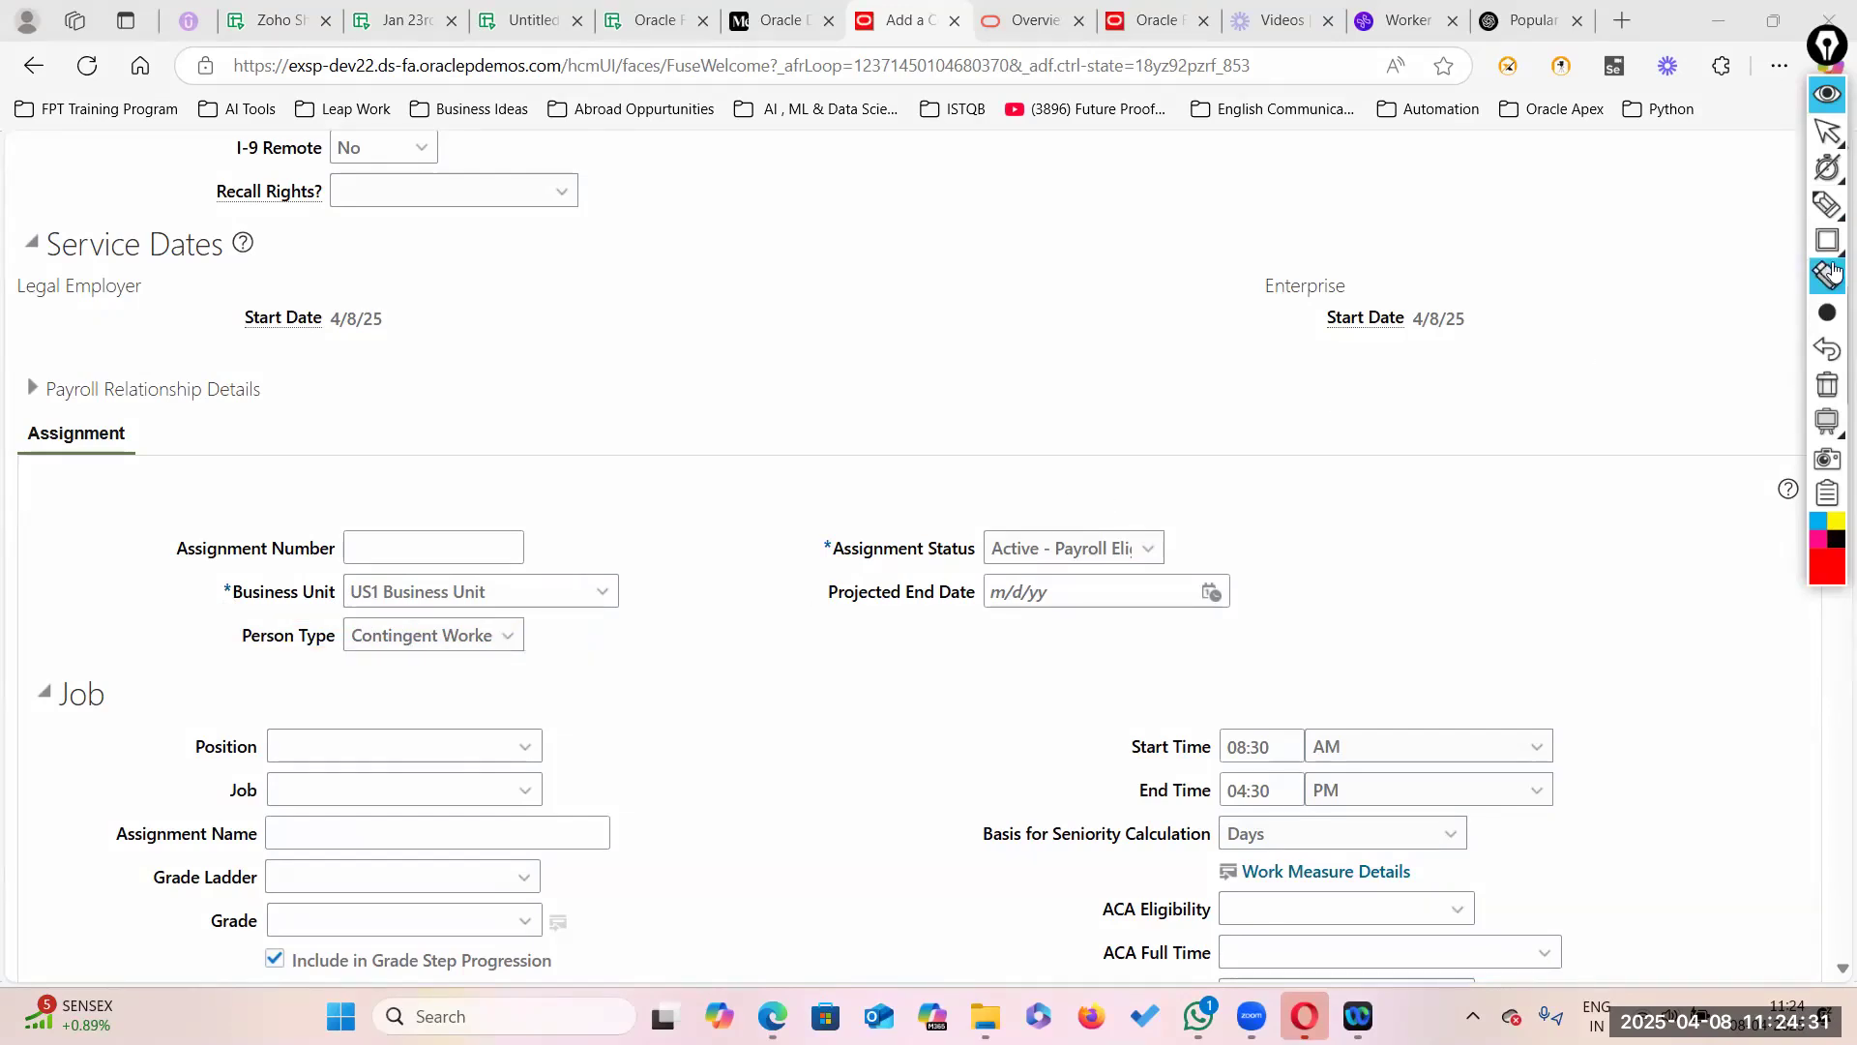
left_click(1827, 133)
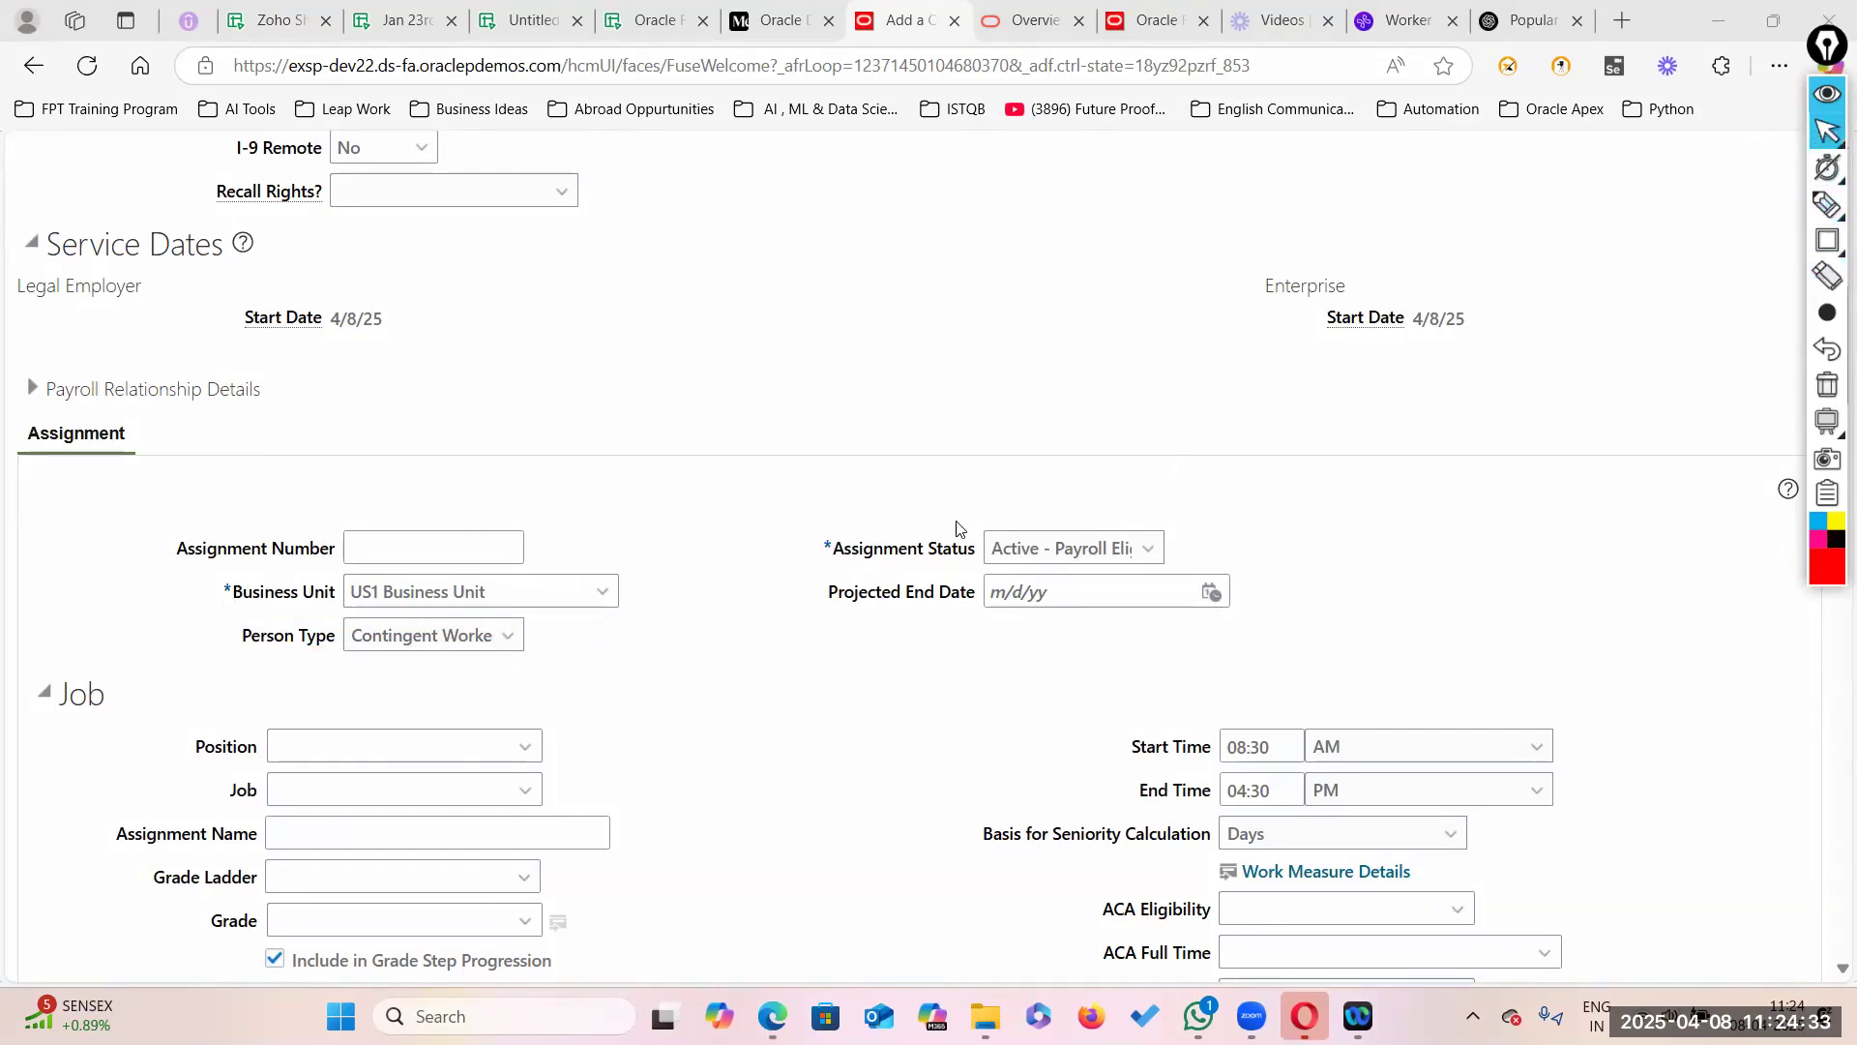
Step: Assign the Human Resources Manager position in the Job section and check the inherited job details
scroll(735, 705, "down", 3)
left_click(487, 499)
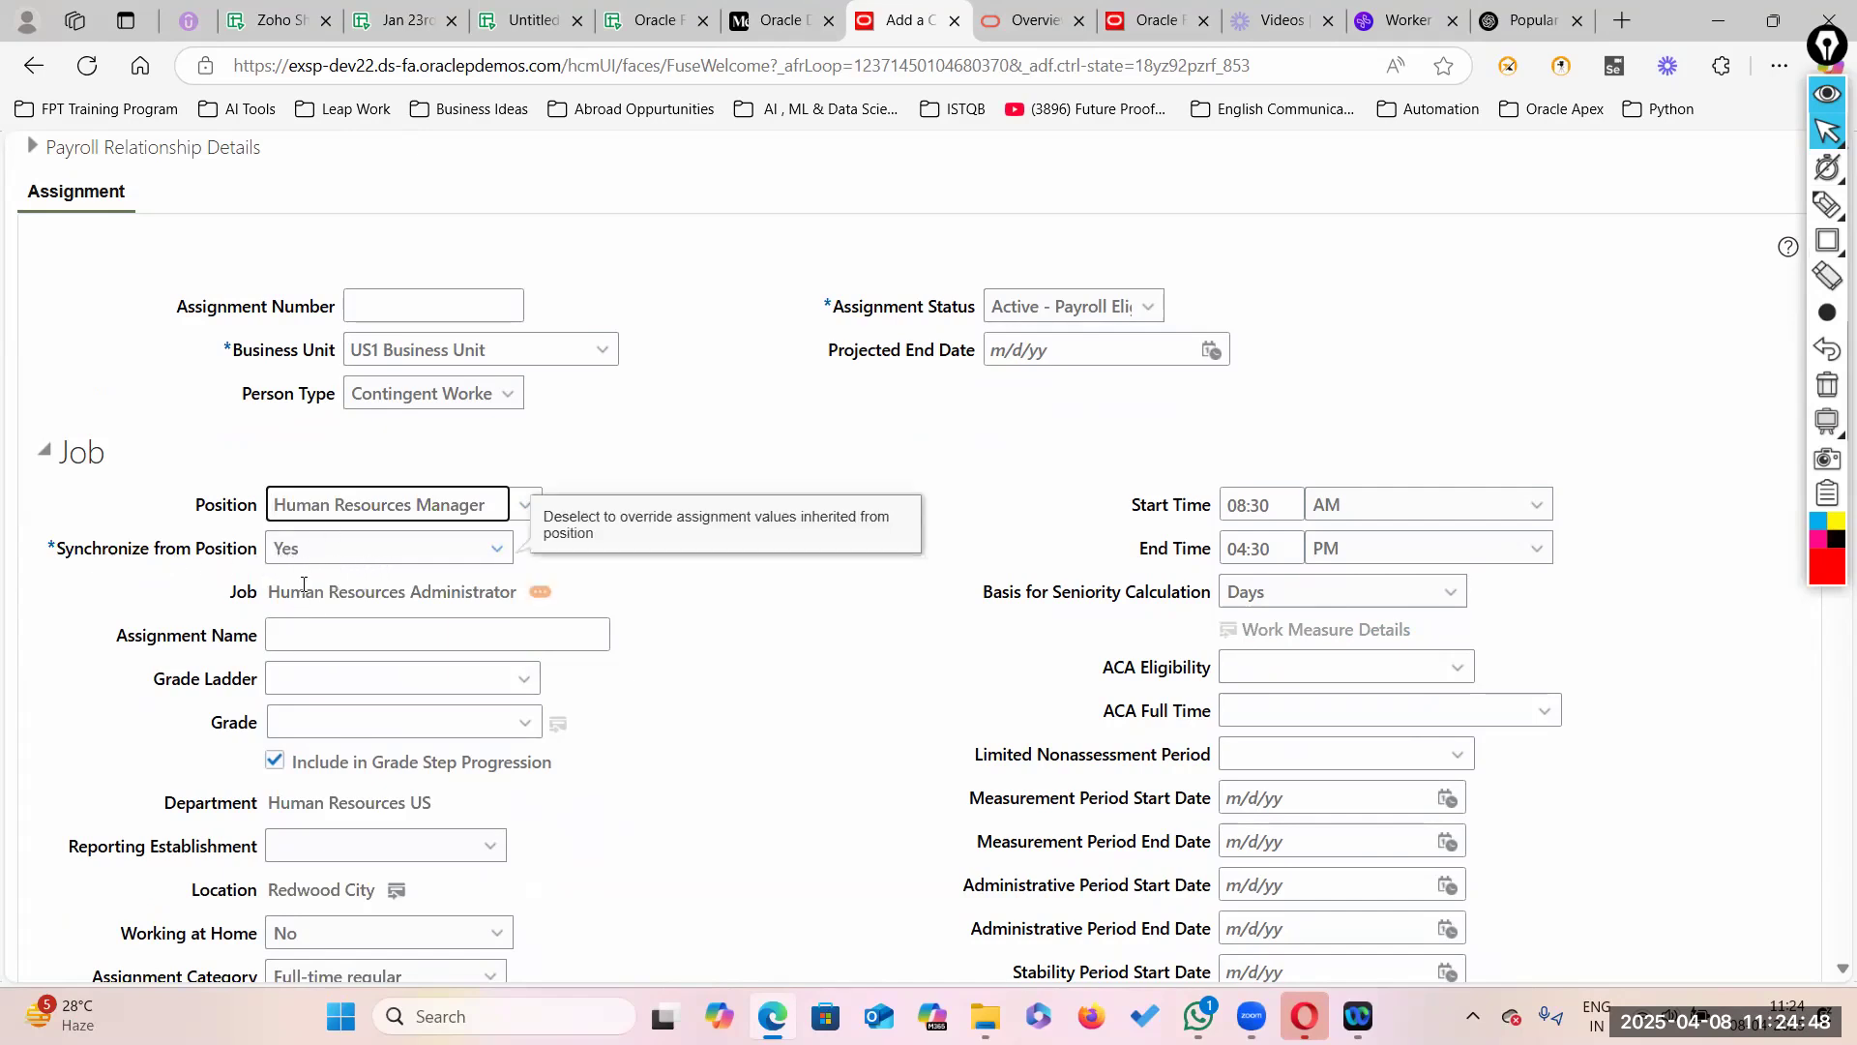
left_click(767, 771)
scroll(684, 827, "down", 1)
scroll(684, 828, "down", 3)
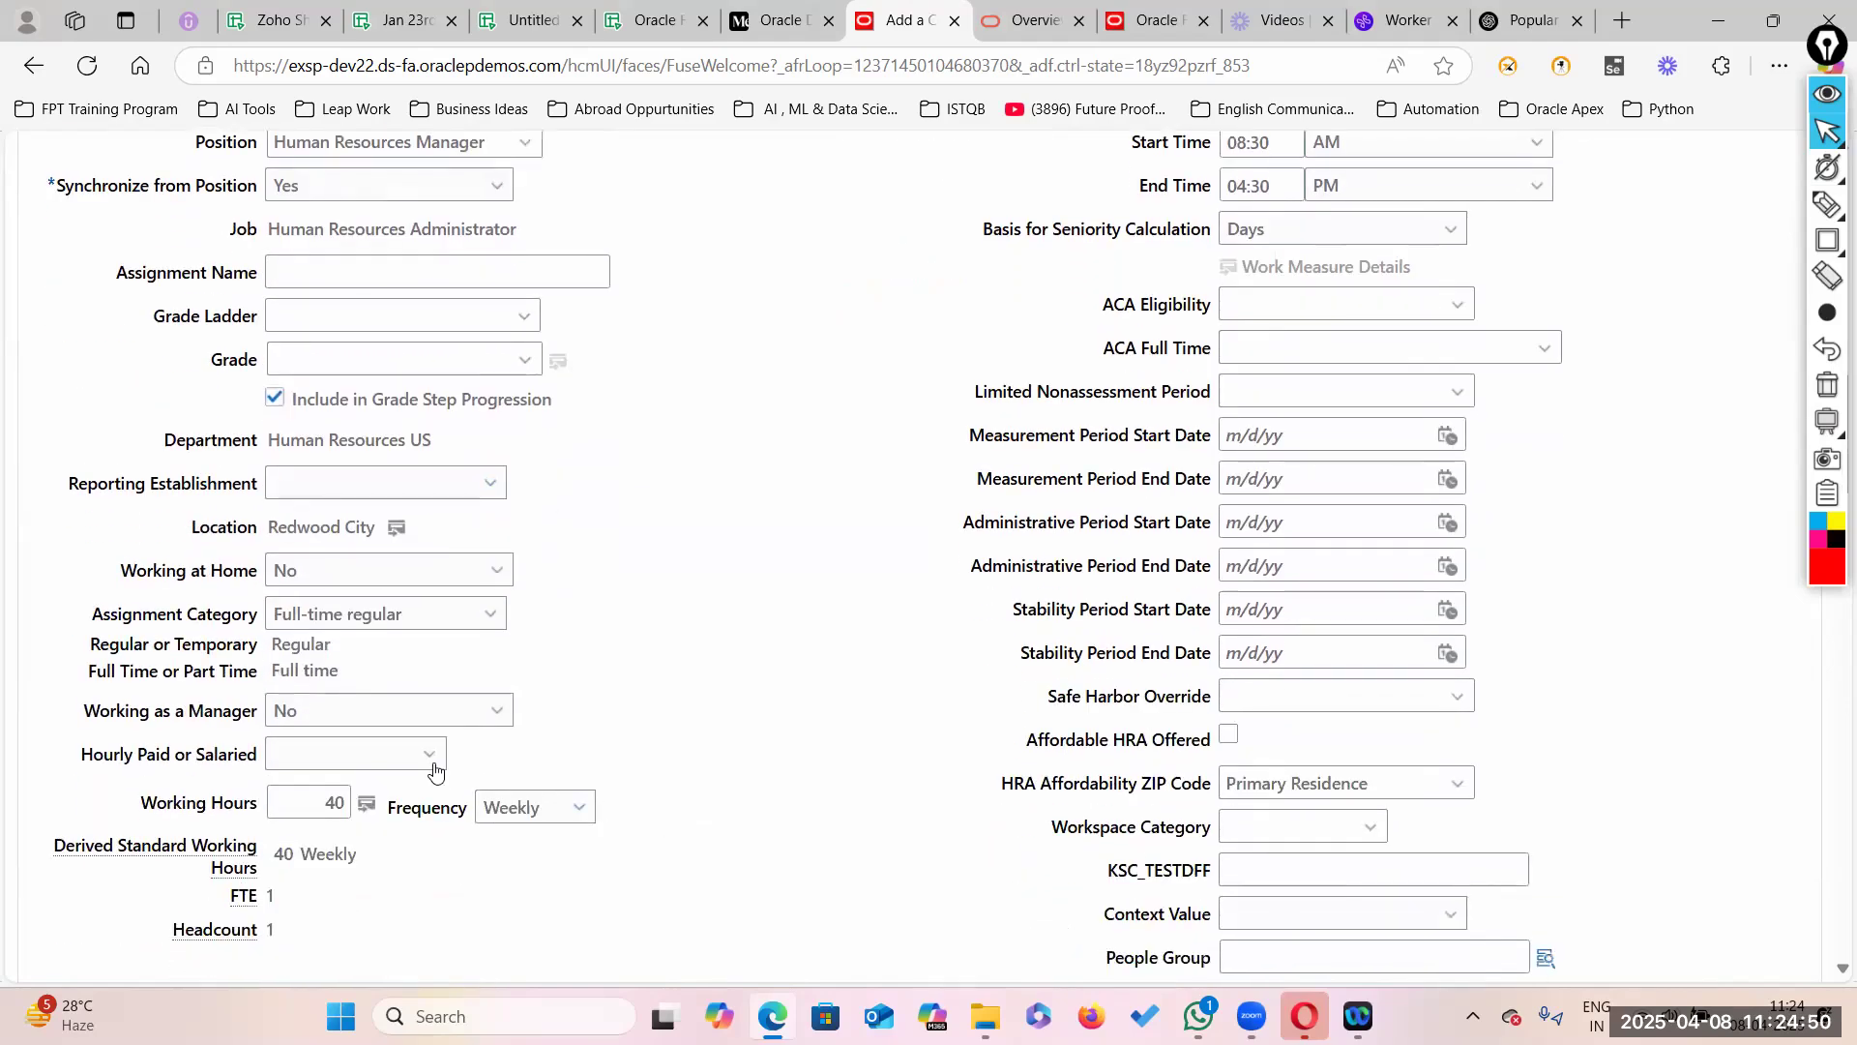
scroll(667, 533, "down", 1)
scroll(697, 677, "up", 3)
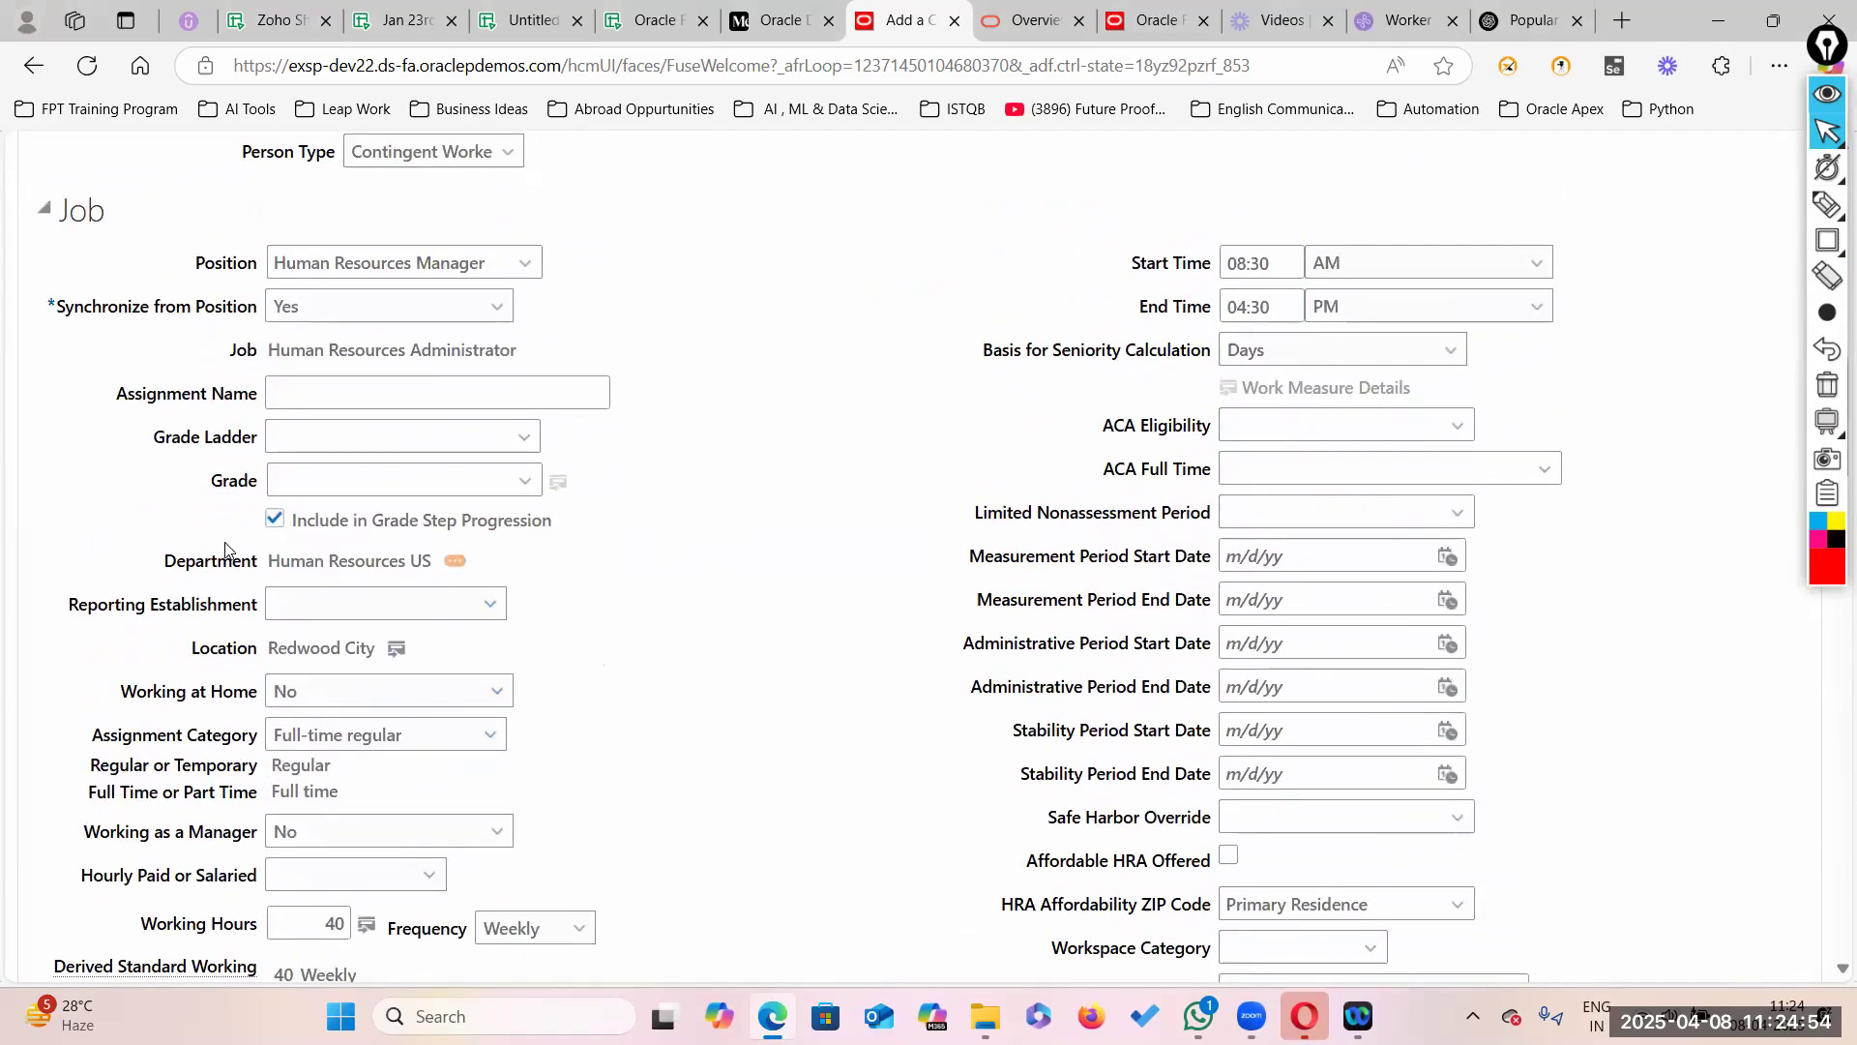
Step: Set the tax reporting unit to US1 Legal Entity and add a Monthly payroll in the Payroll Details section
scroll(697, 691, "down", 4)
scroll(774, 745, "down", 20)
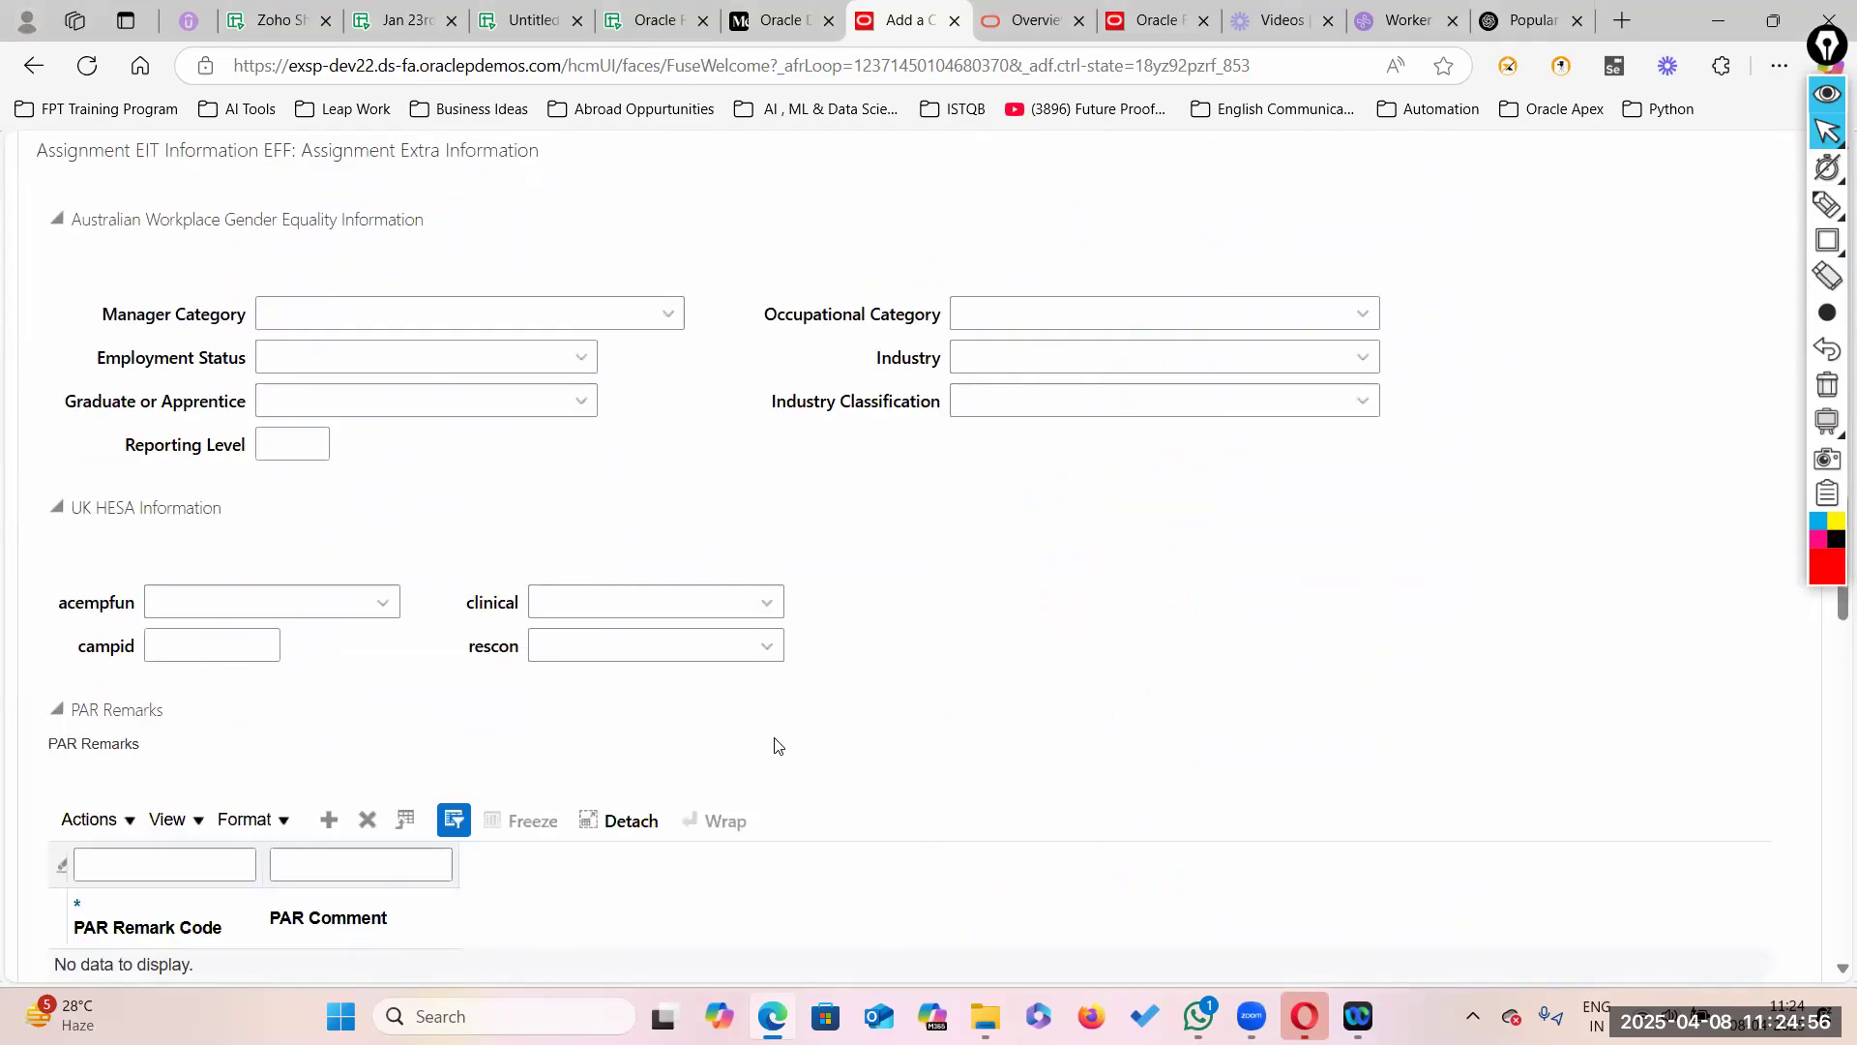
scroll(774, 745, "down", 3)
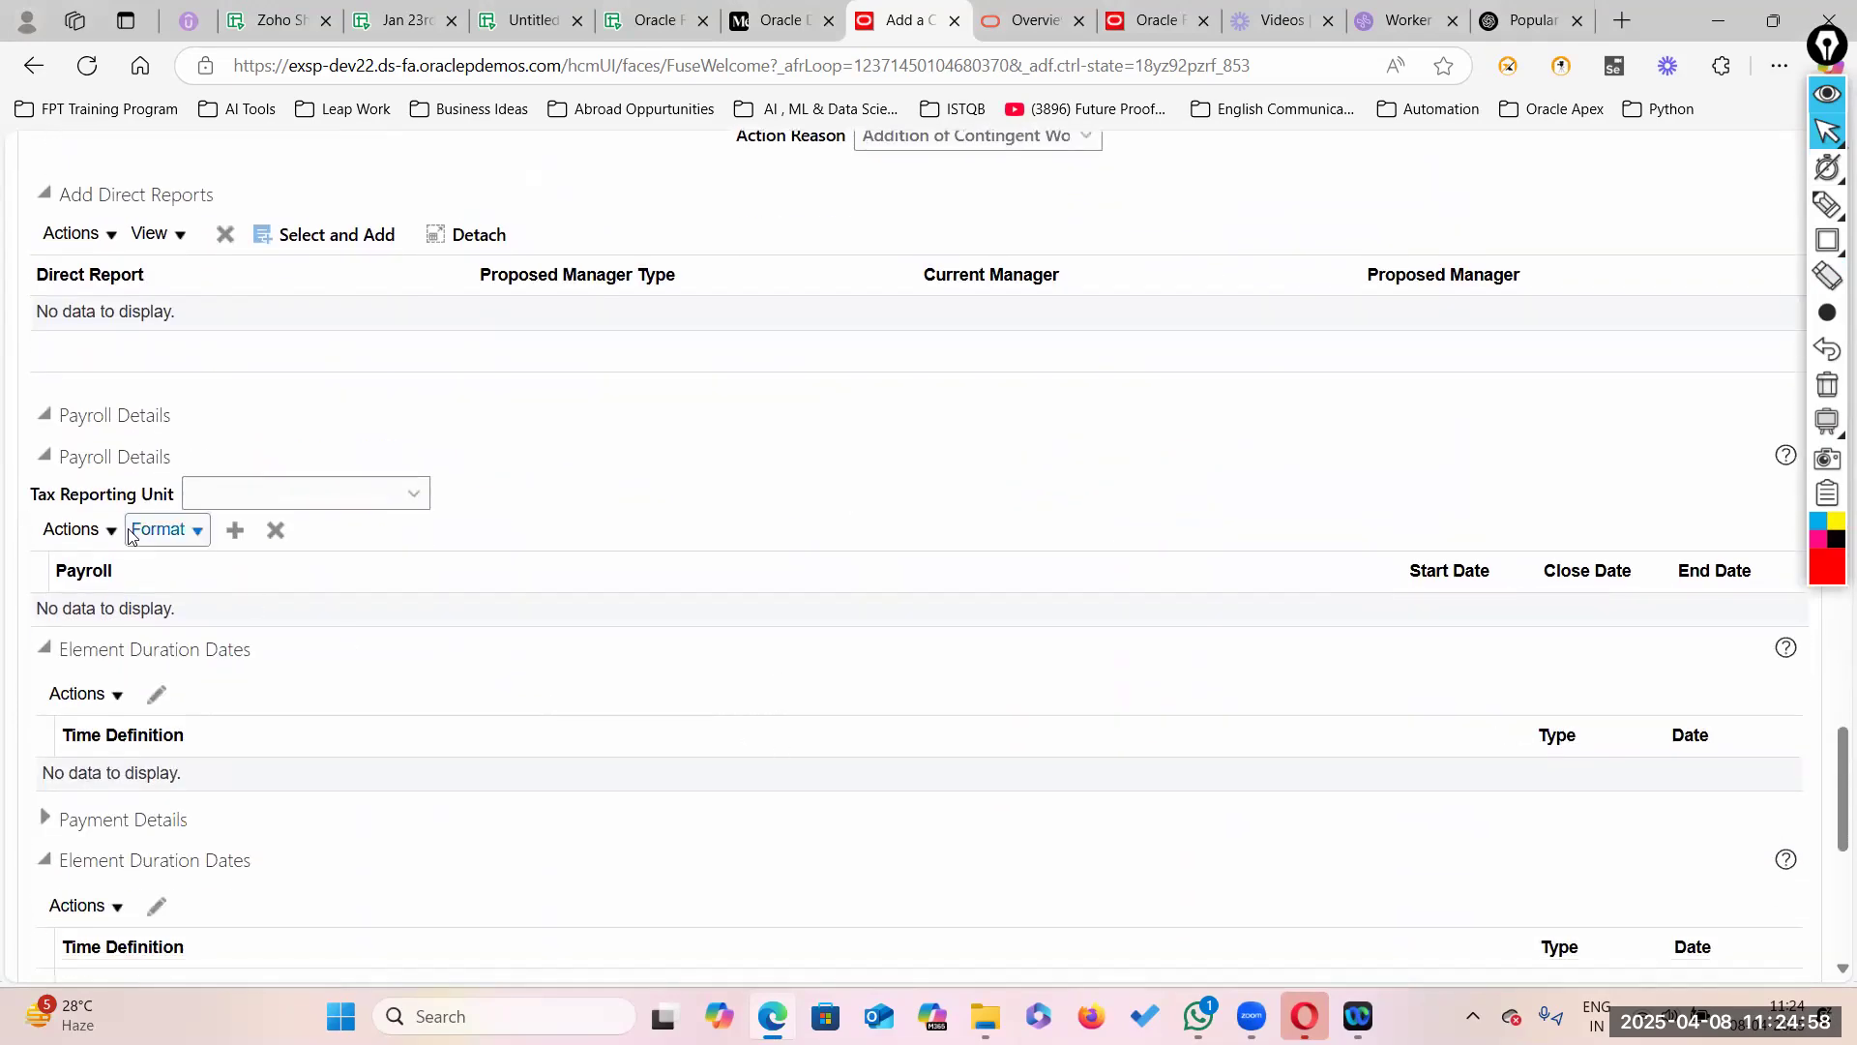
left_click(415, 495)
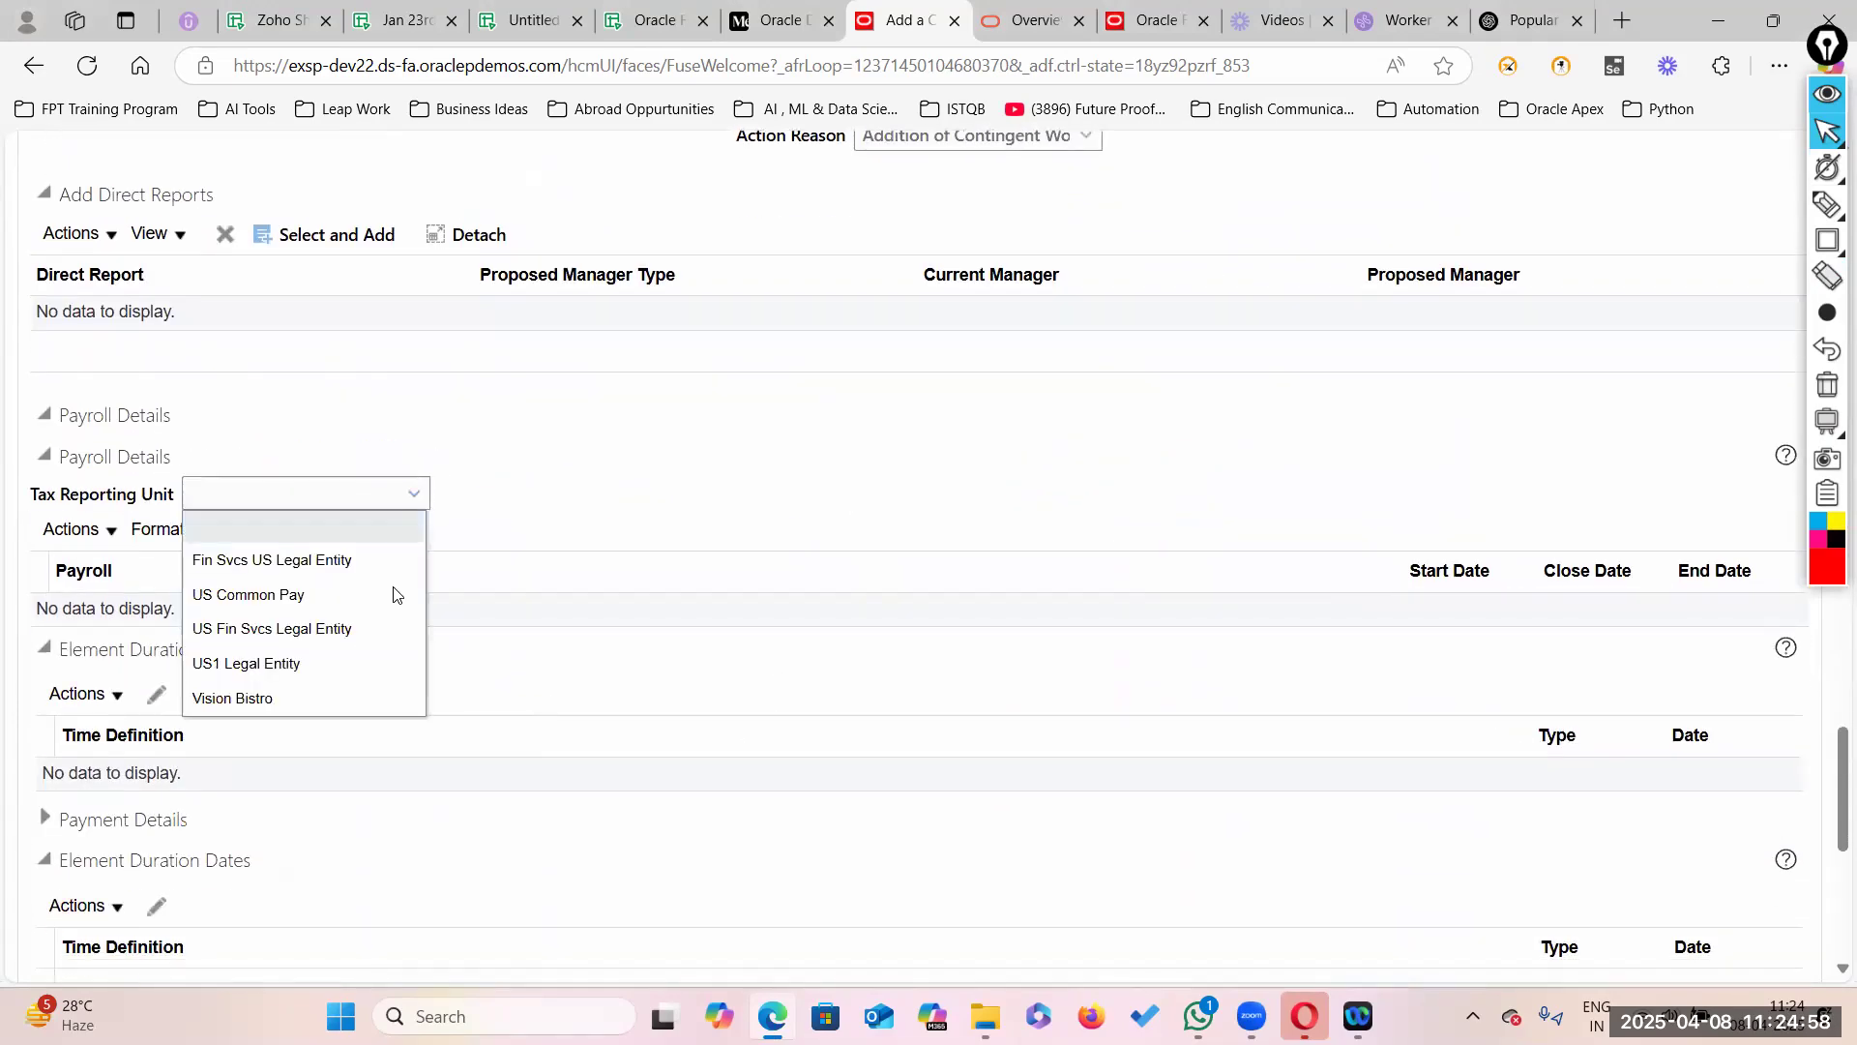
left_click(303, 663)
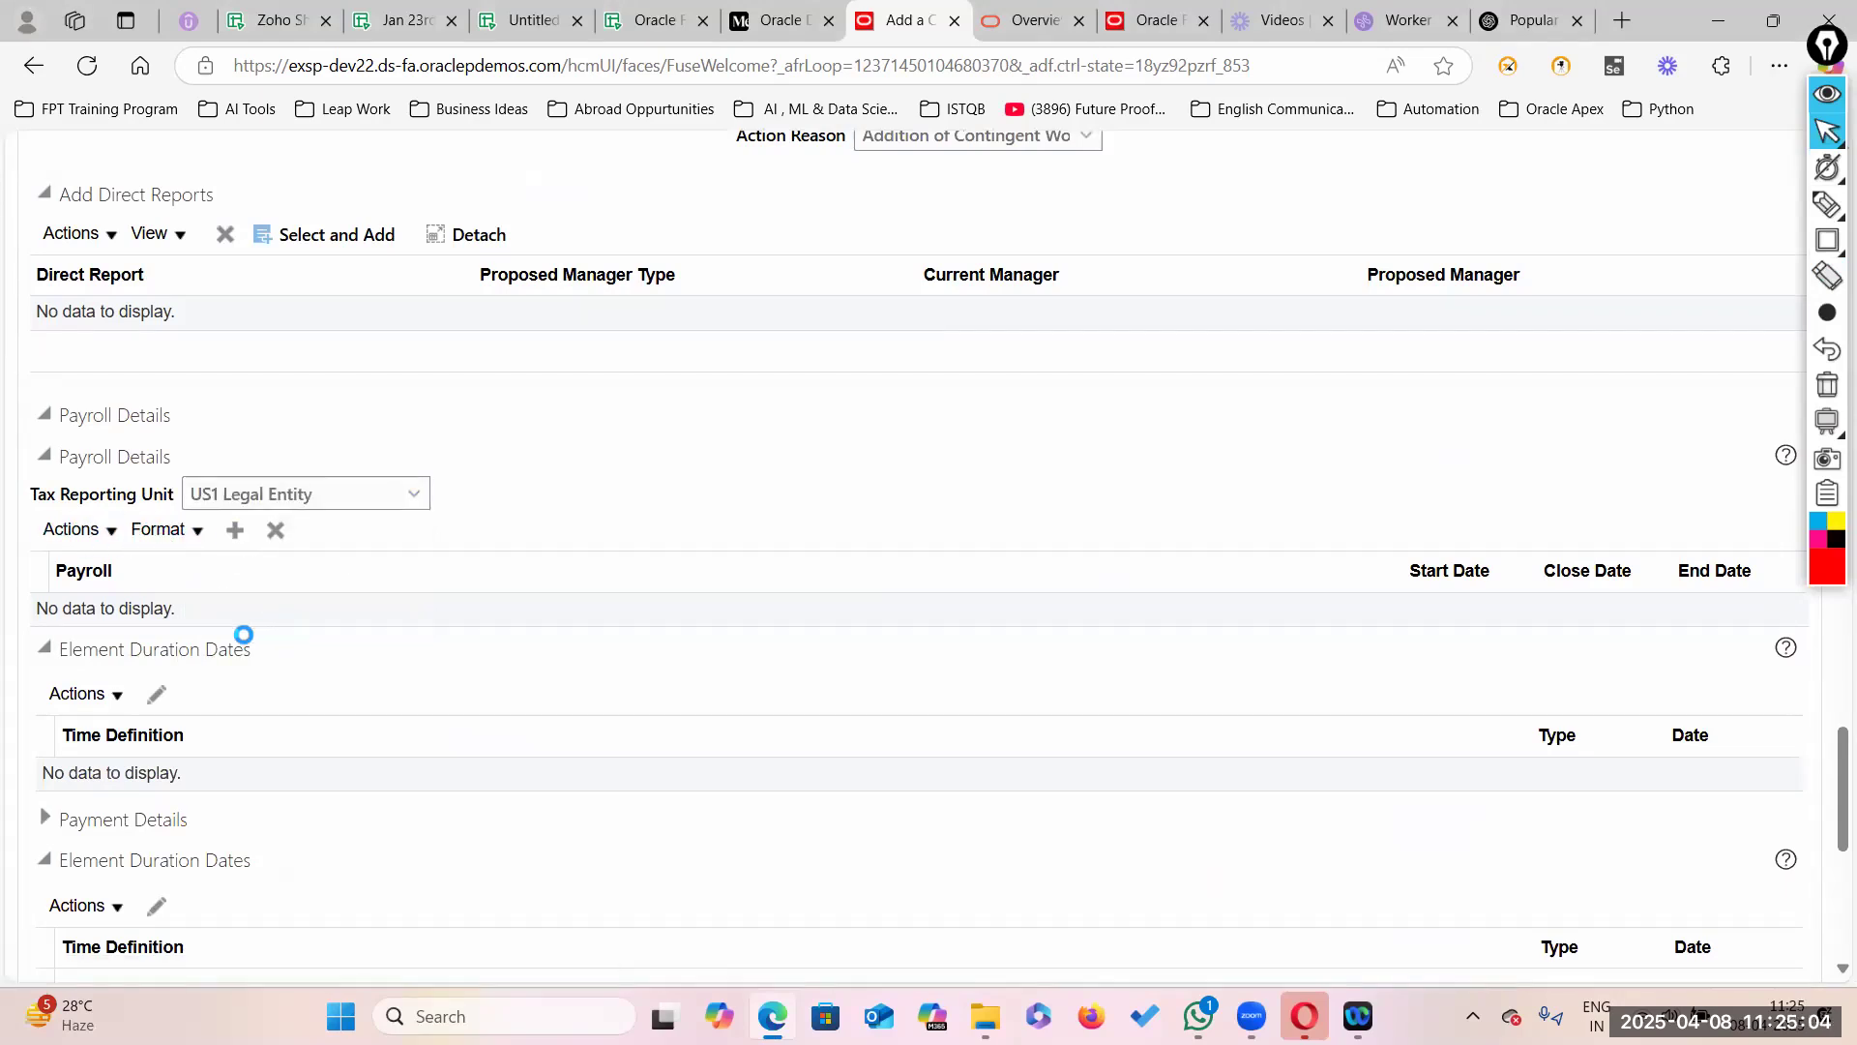
left_click(282, 623)
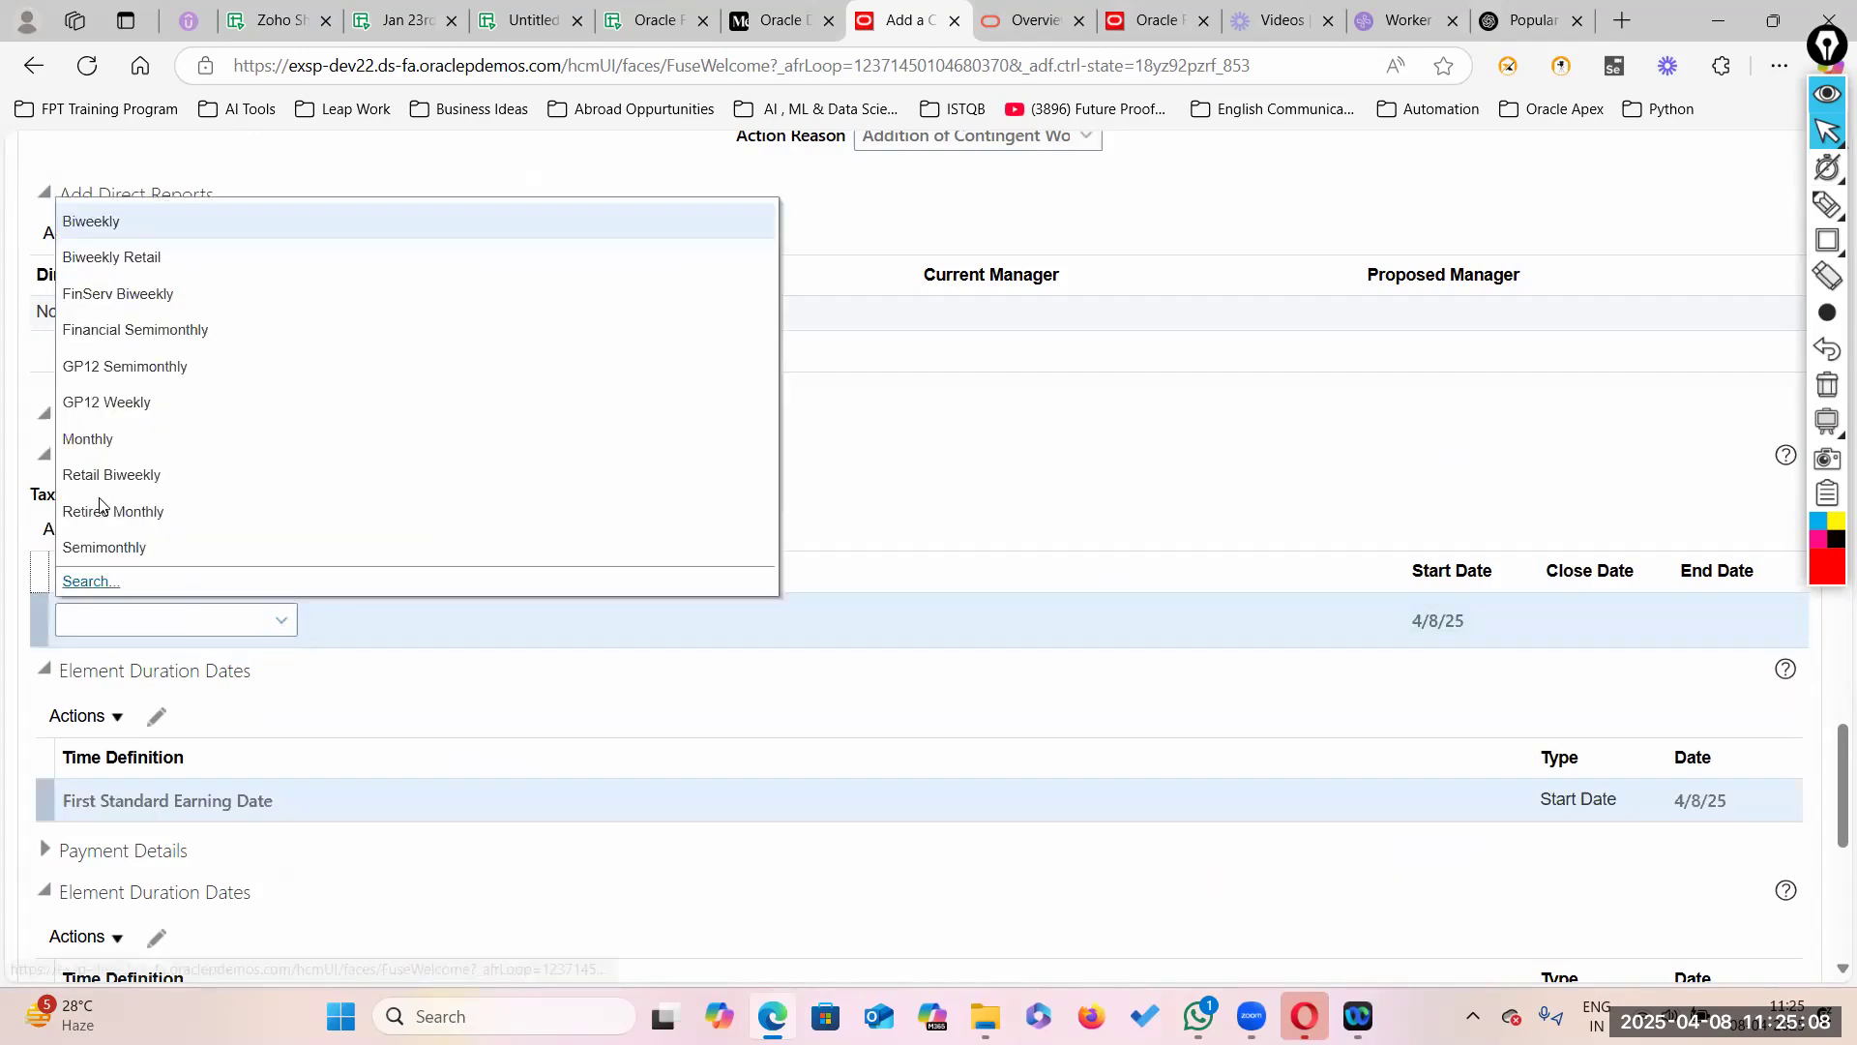
left_click(126, 449)
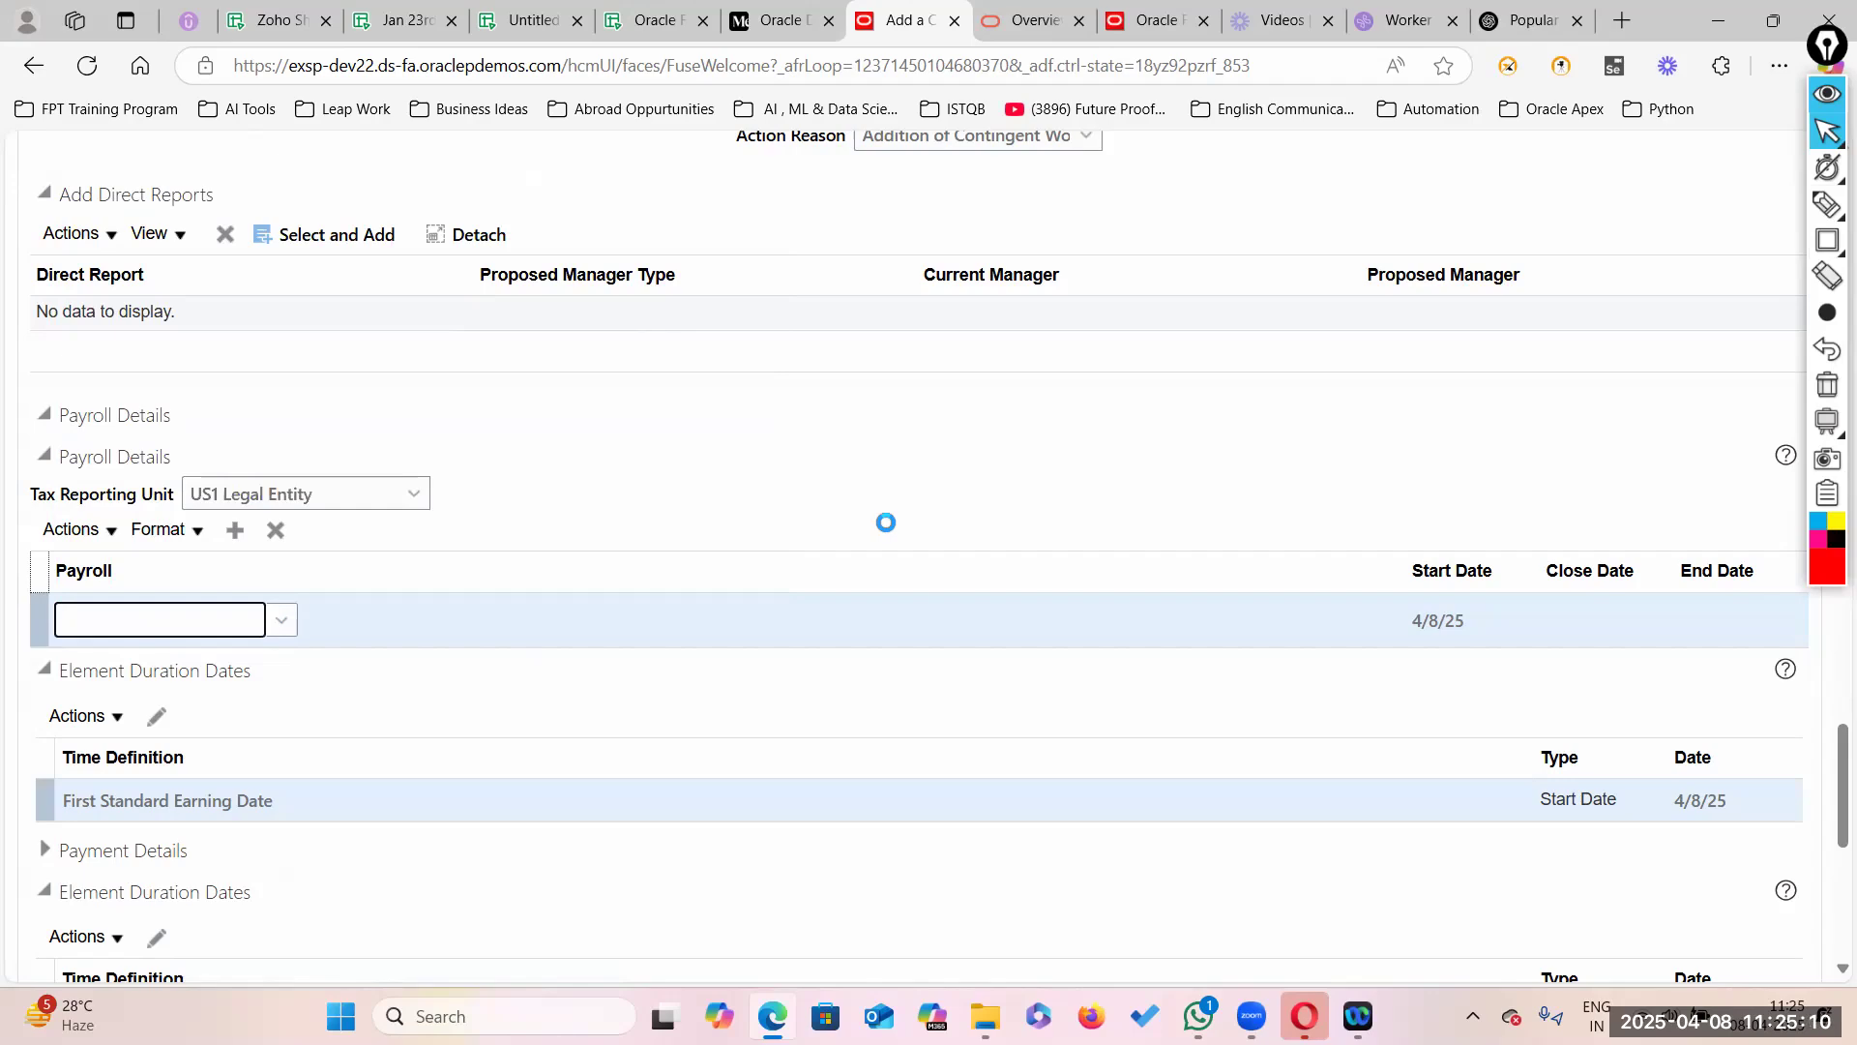
Step: Finish the Employment Information stage and continue to Compensation and Other Information
scroll(1082, 619, "down", 10)
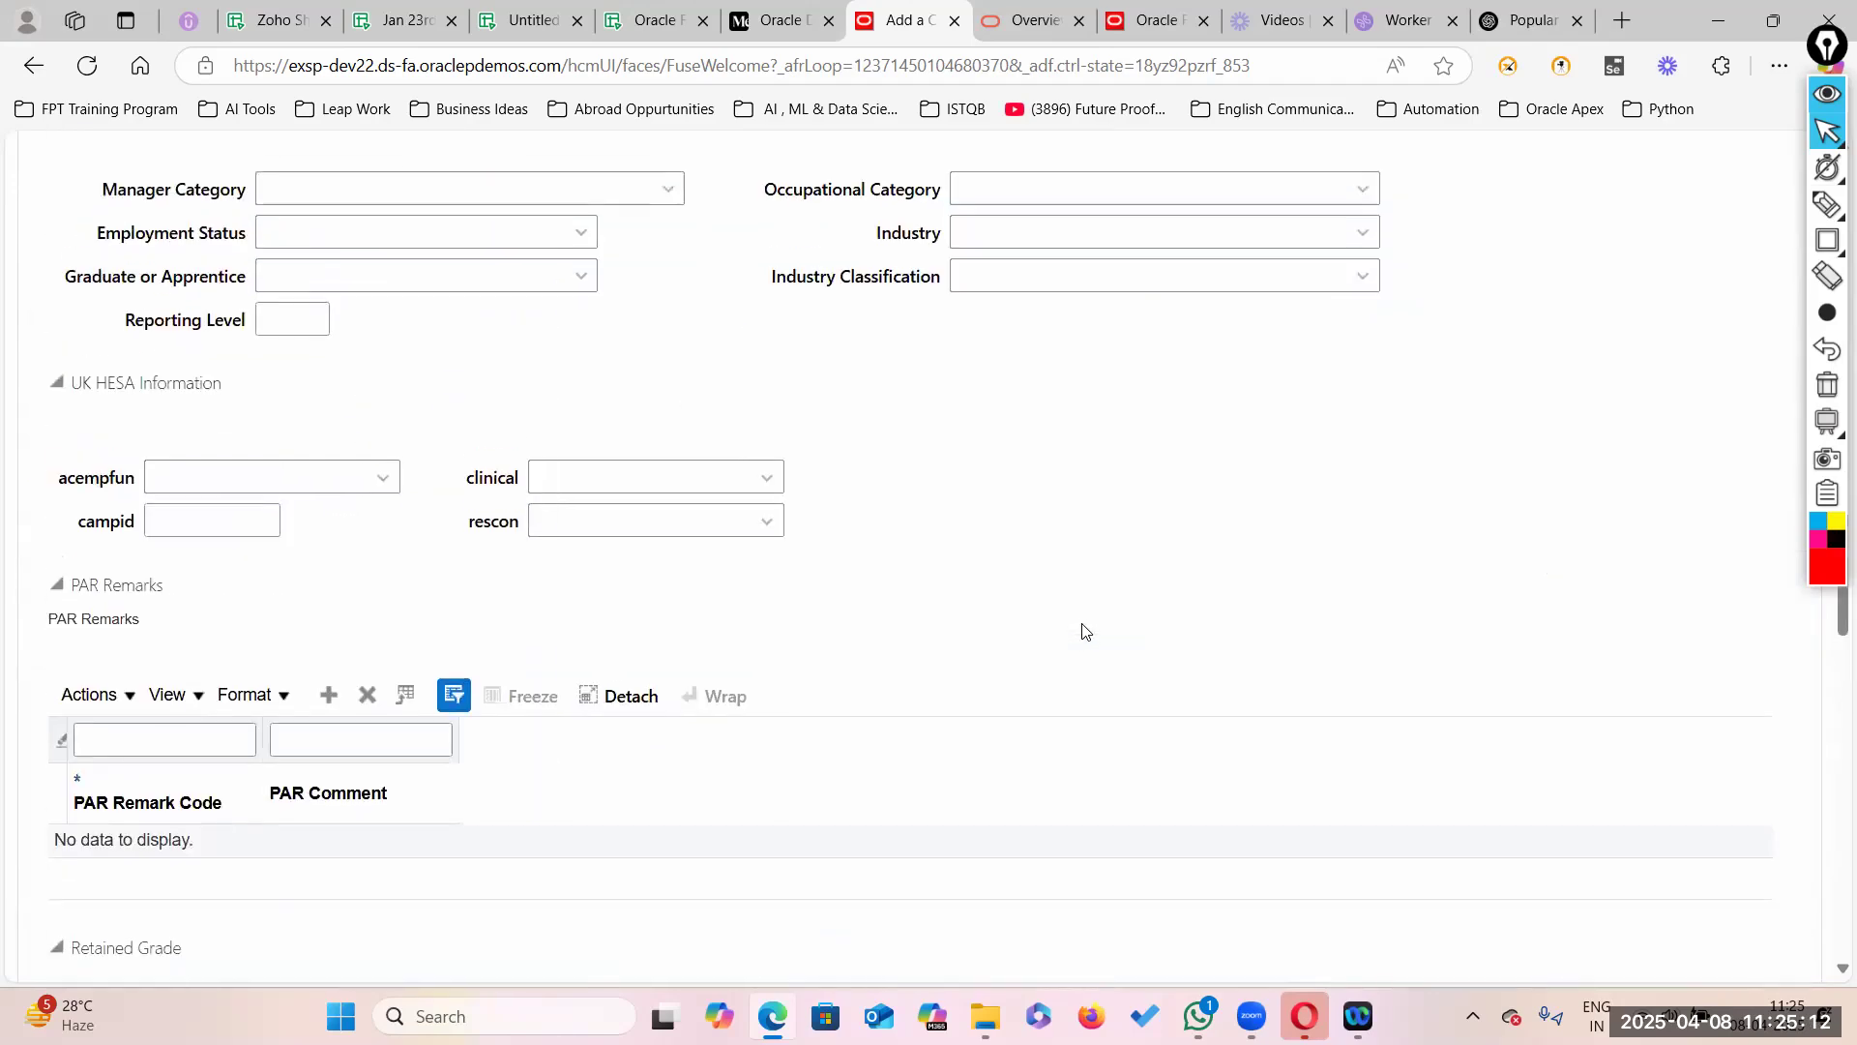
scroll(1082, 624, "down", 16)
scroll(1084, 629, "up", 14)
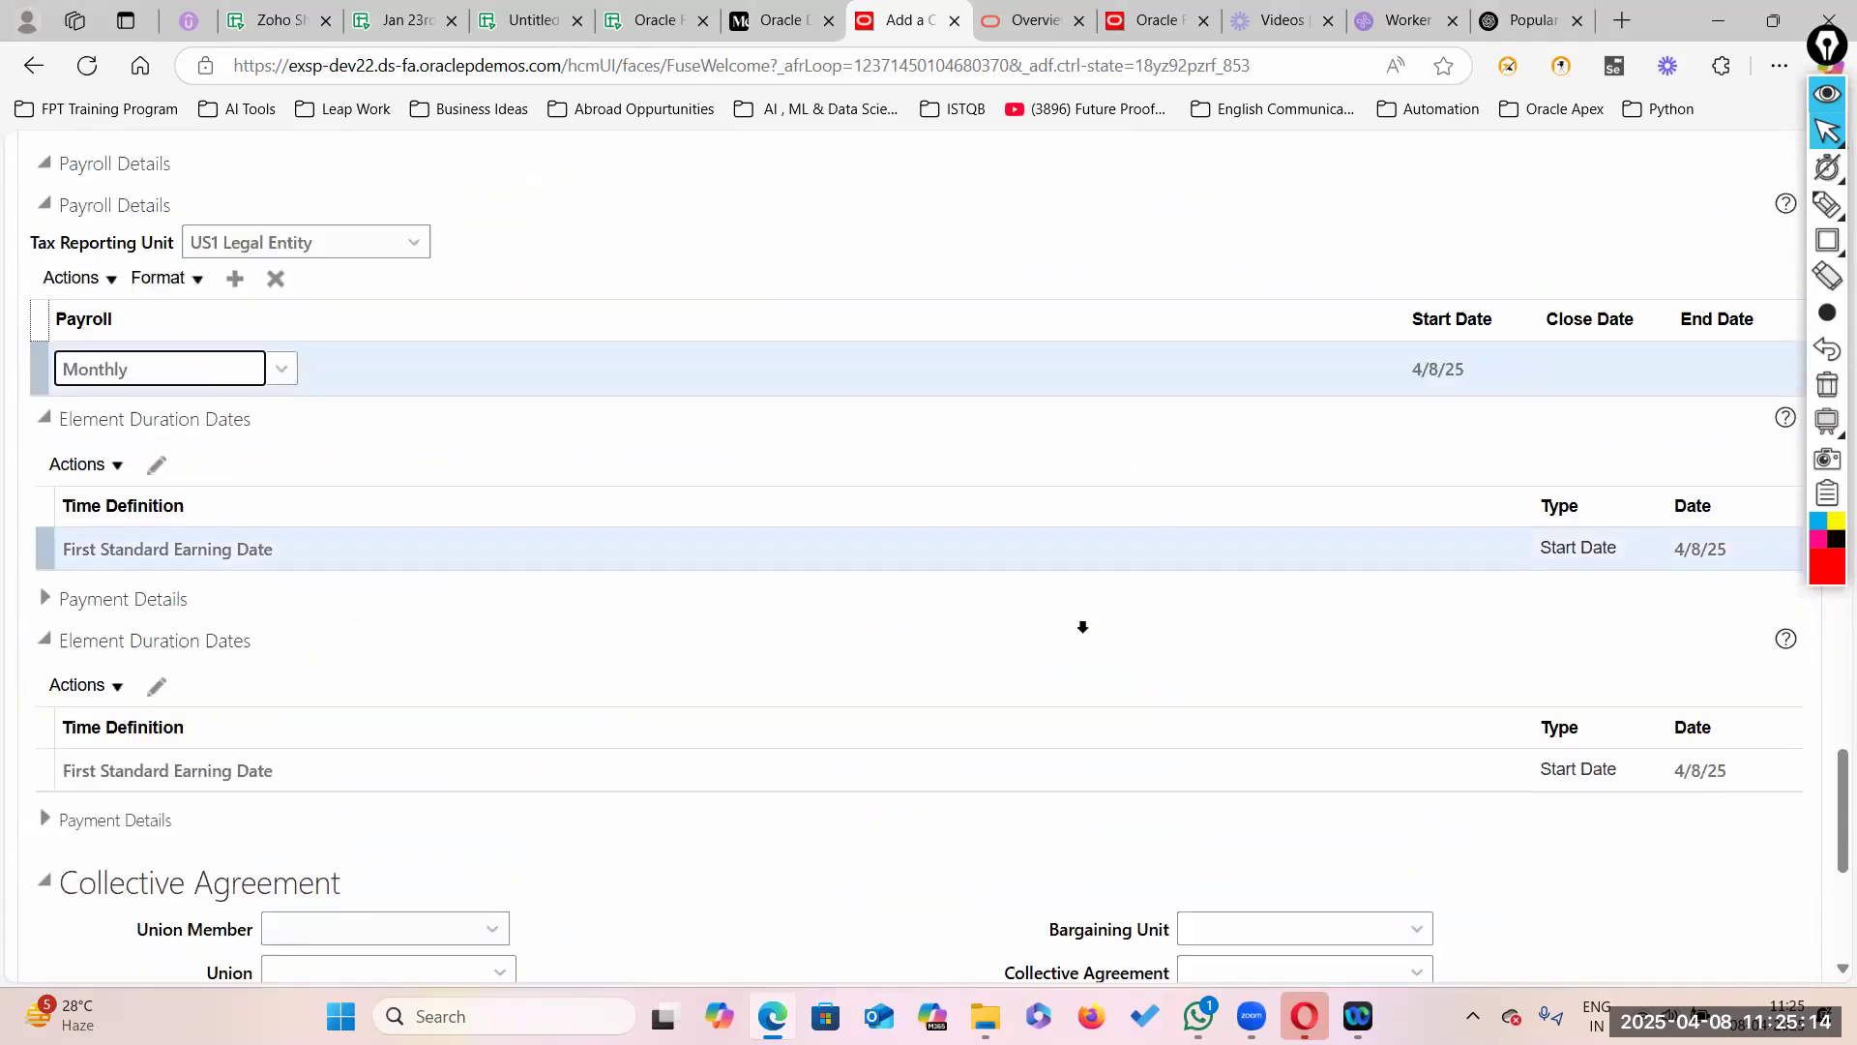
scroll(1086, 643, "up", 15)
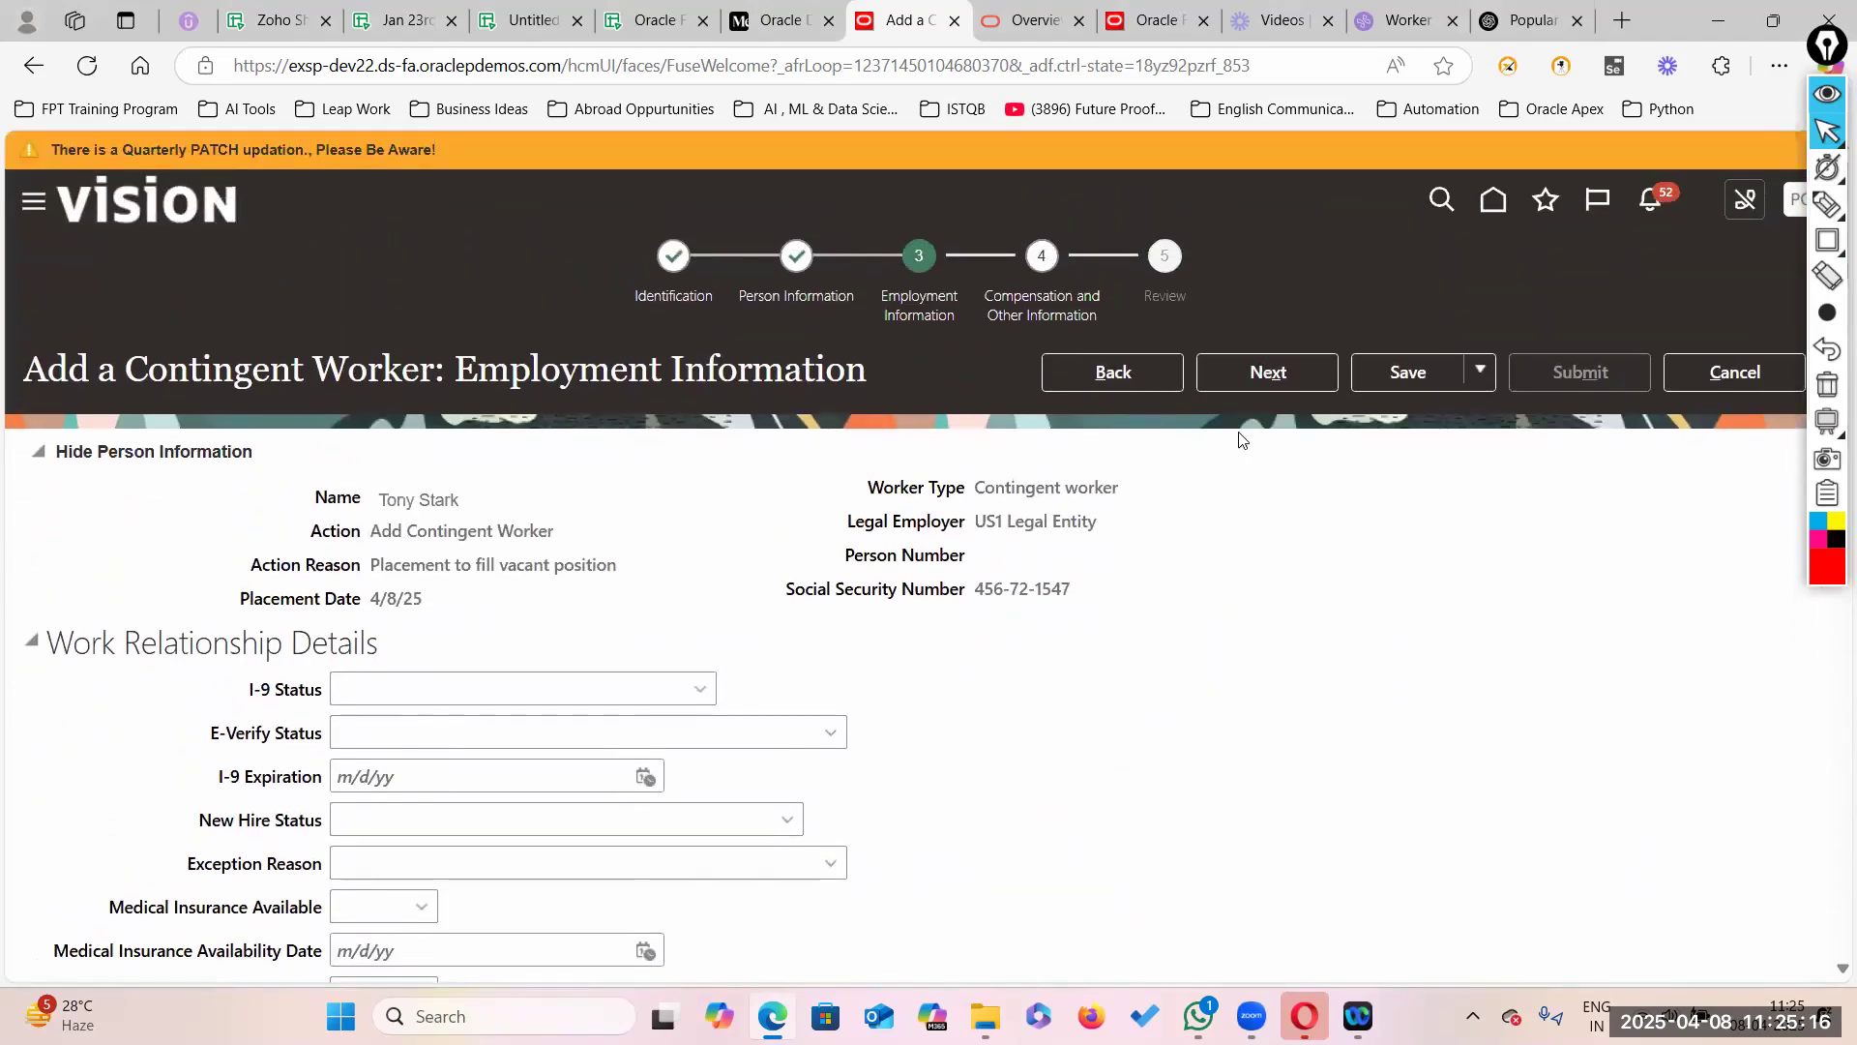
left_click(1304, 379)
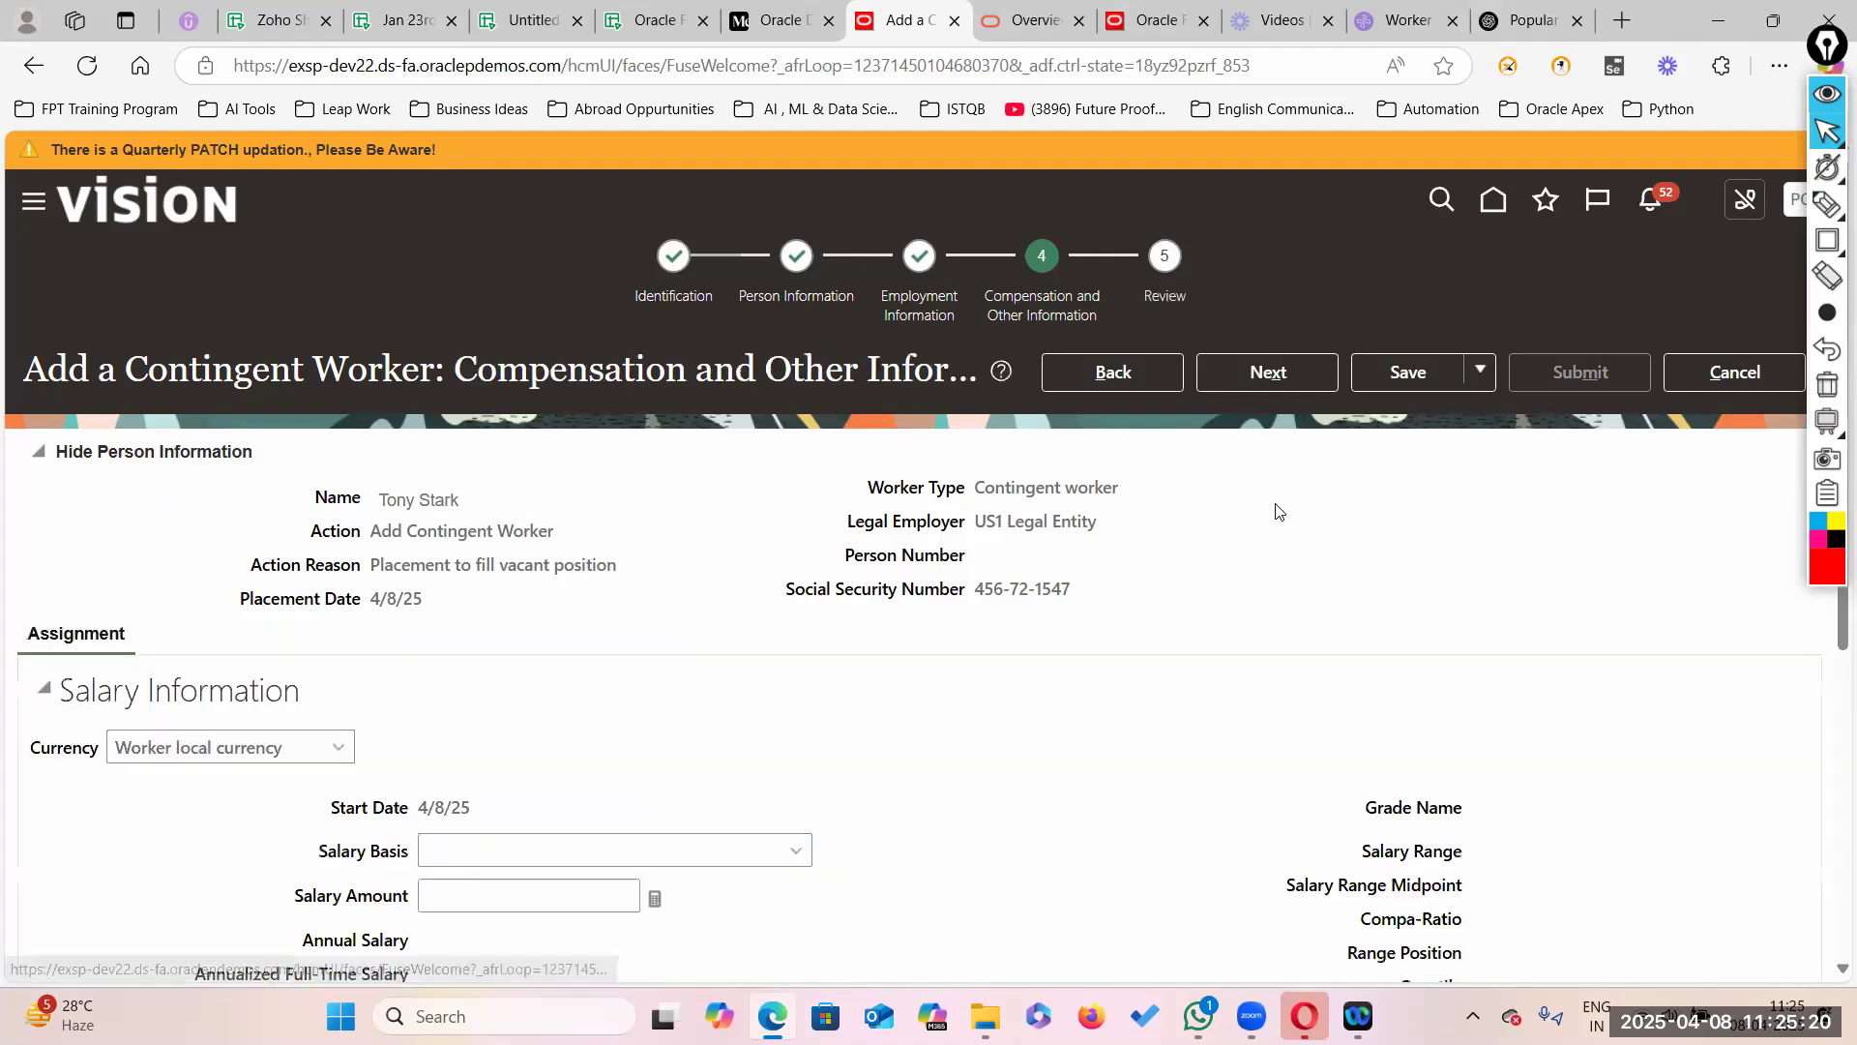
Step: Set the salary basis to US1 Annual Salary and the salary amount to 50,000
scroll(919, 764, "down", 5)
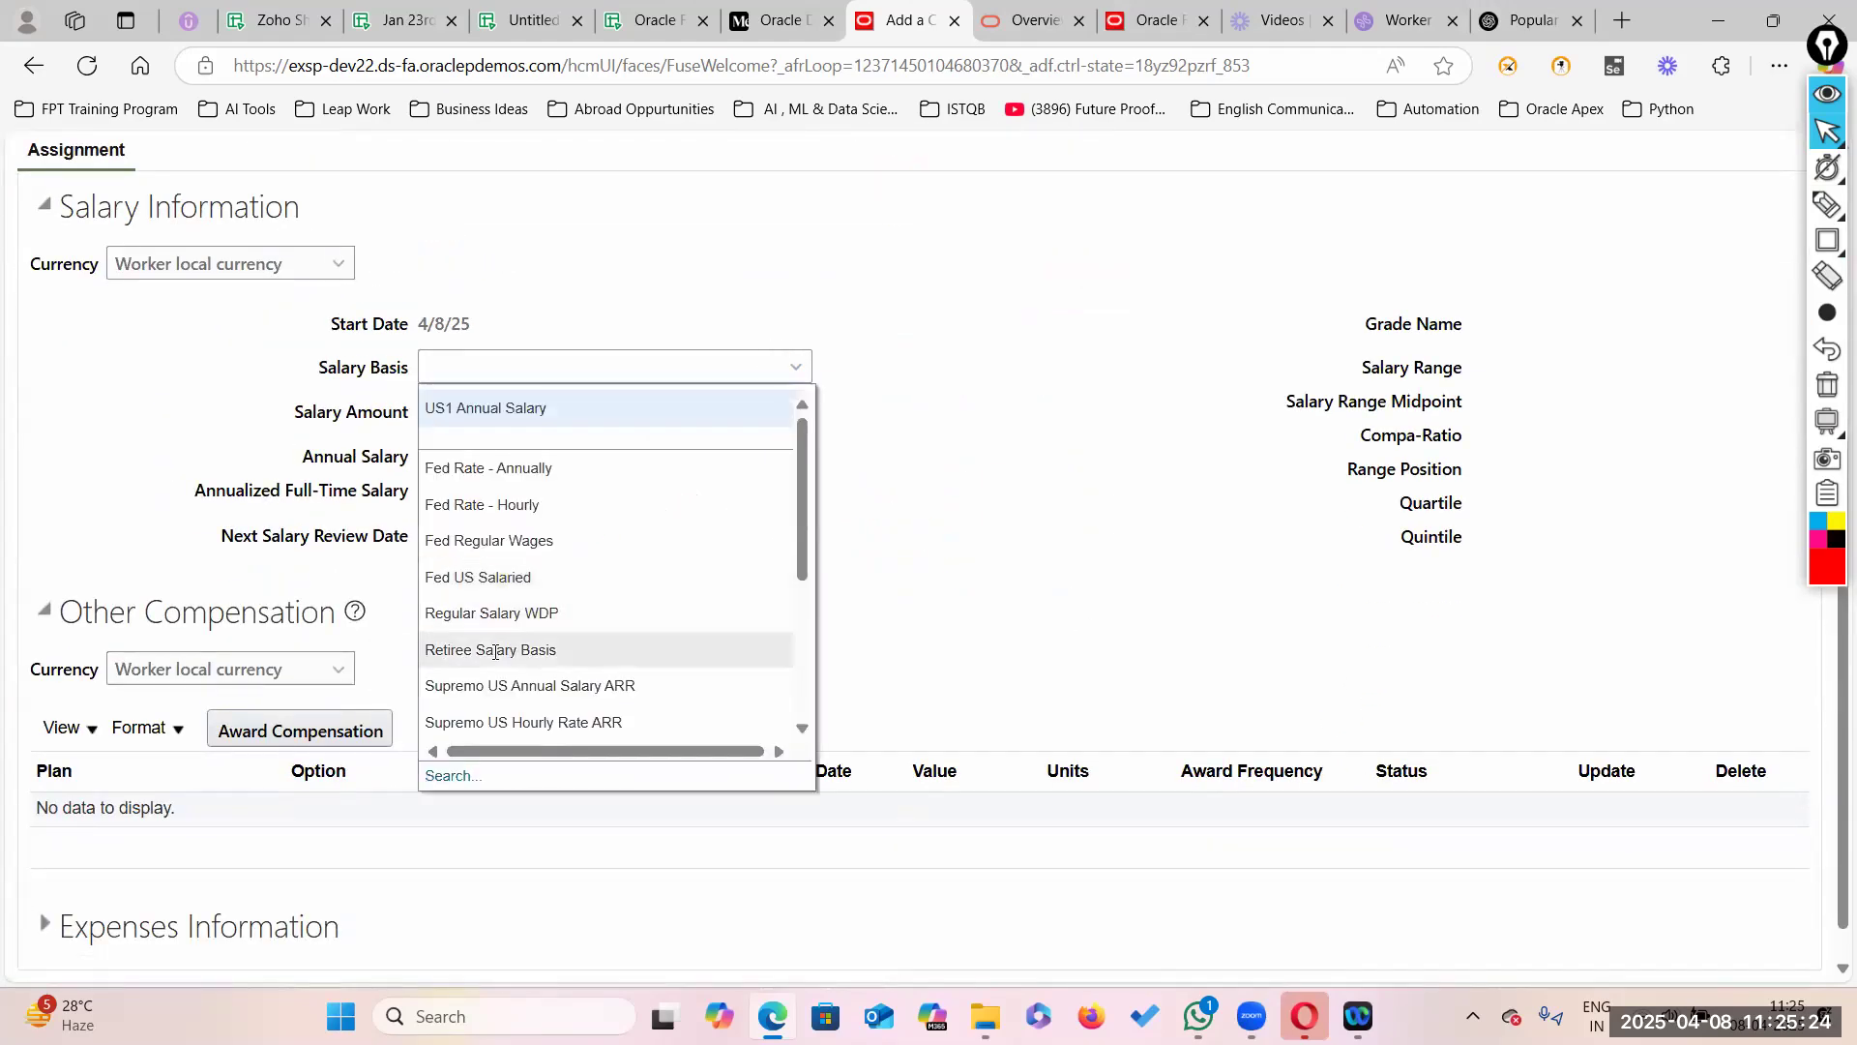
scroll(560, 598, "down", 5)
scroll(545, 589, "up", 10)
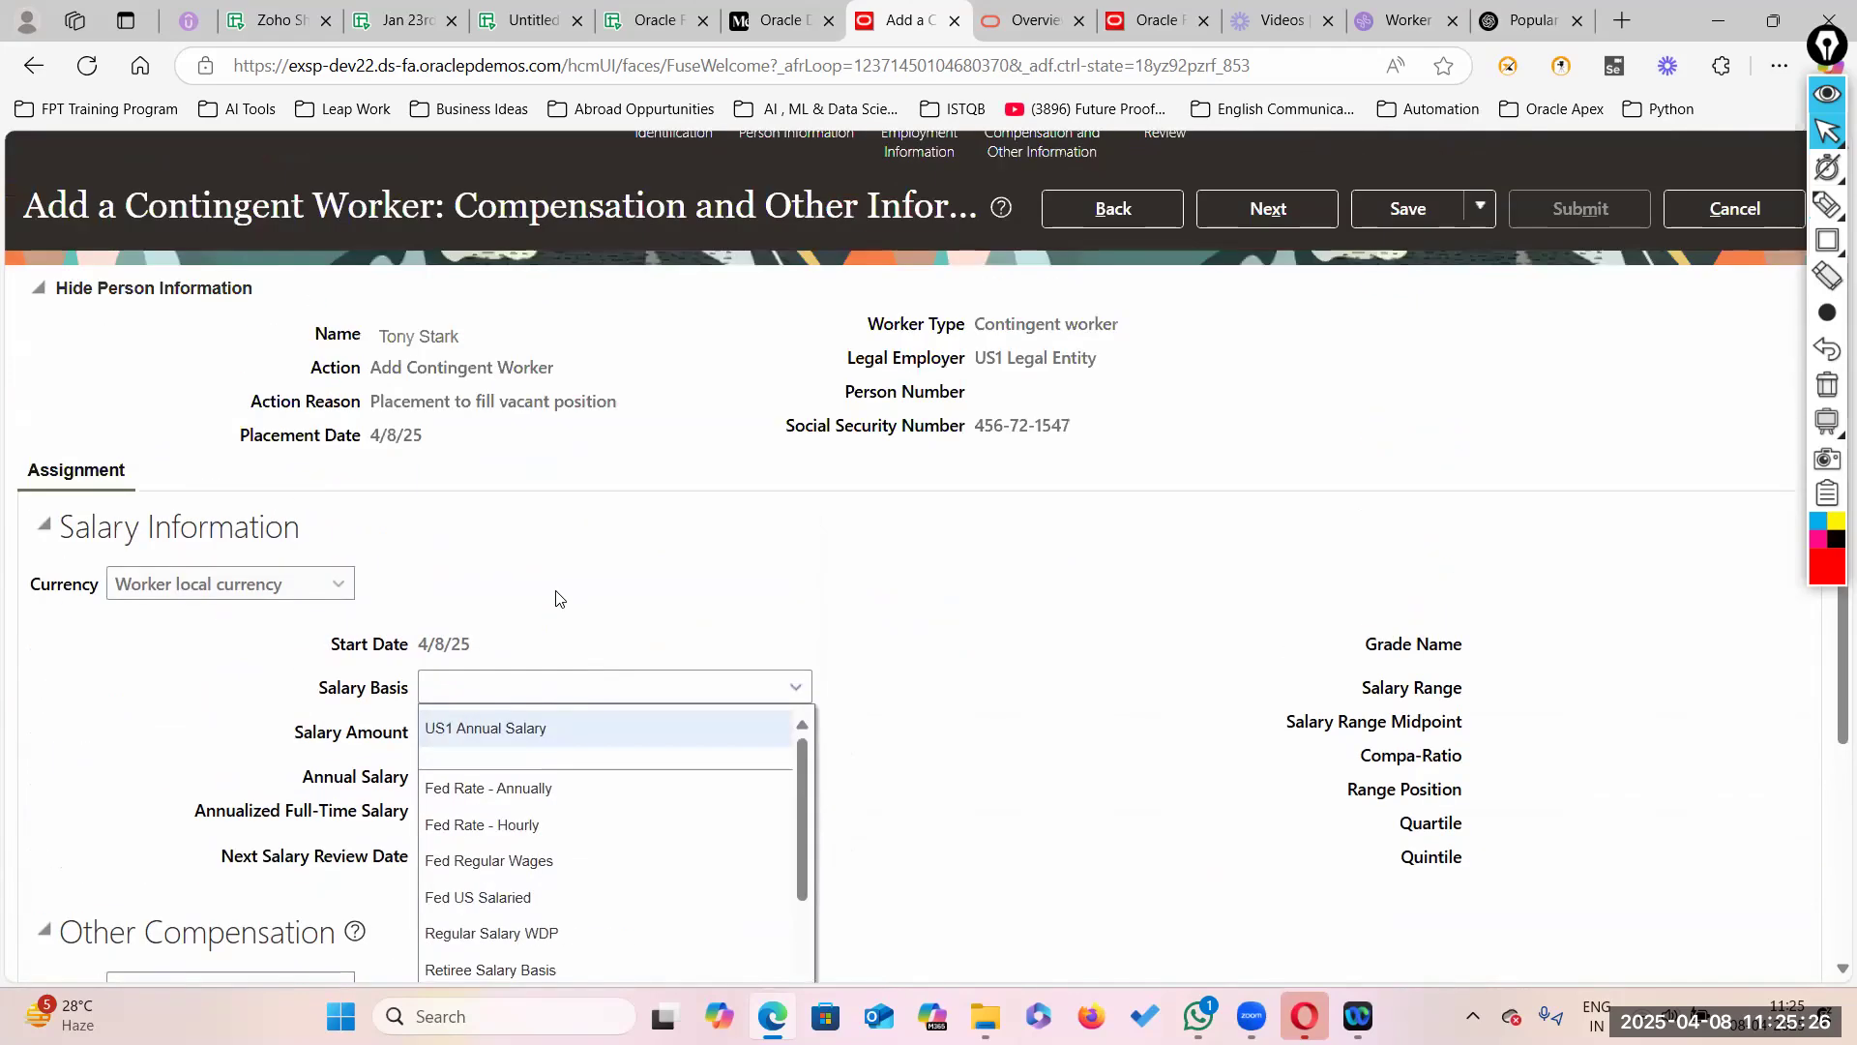
left_click(554, 737)
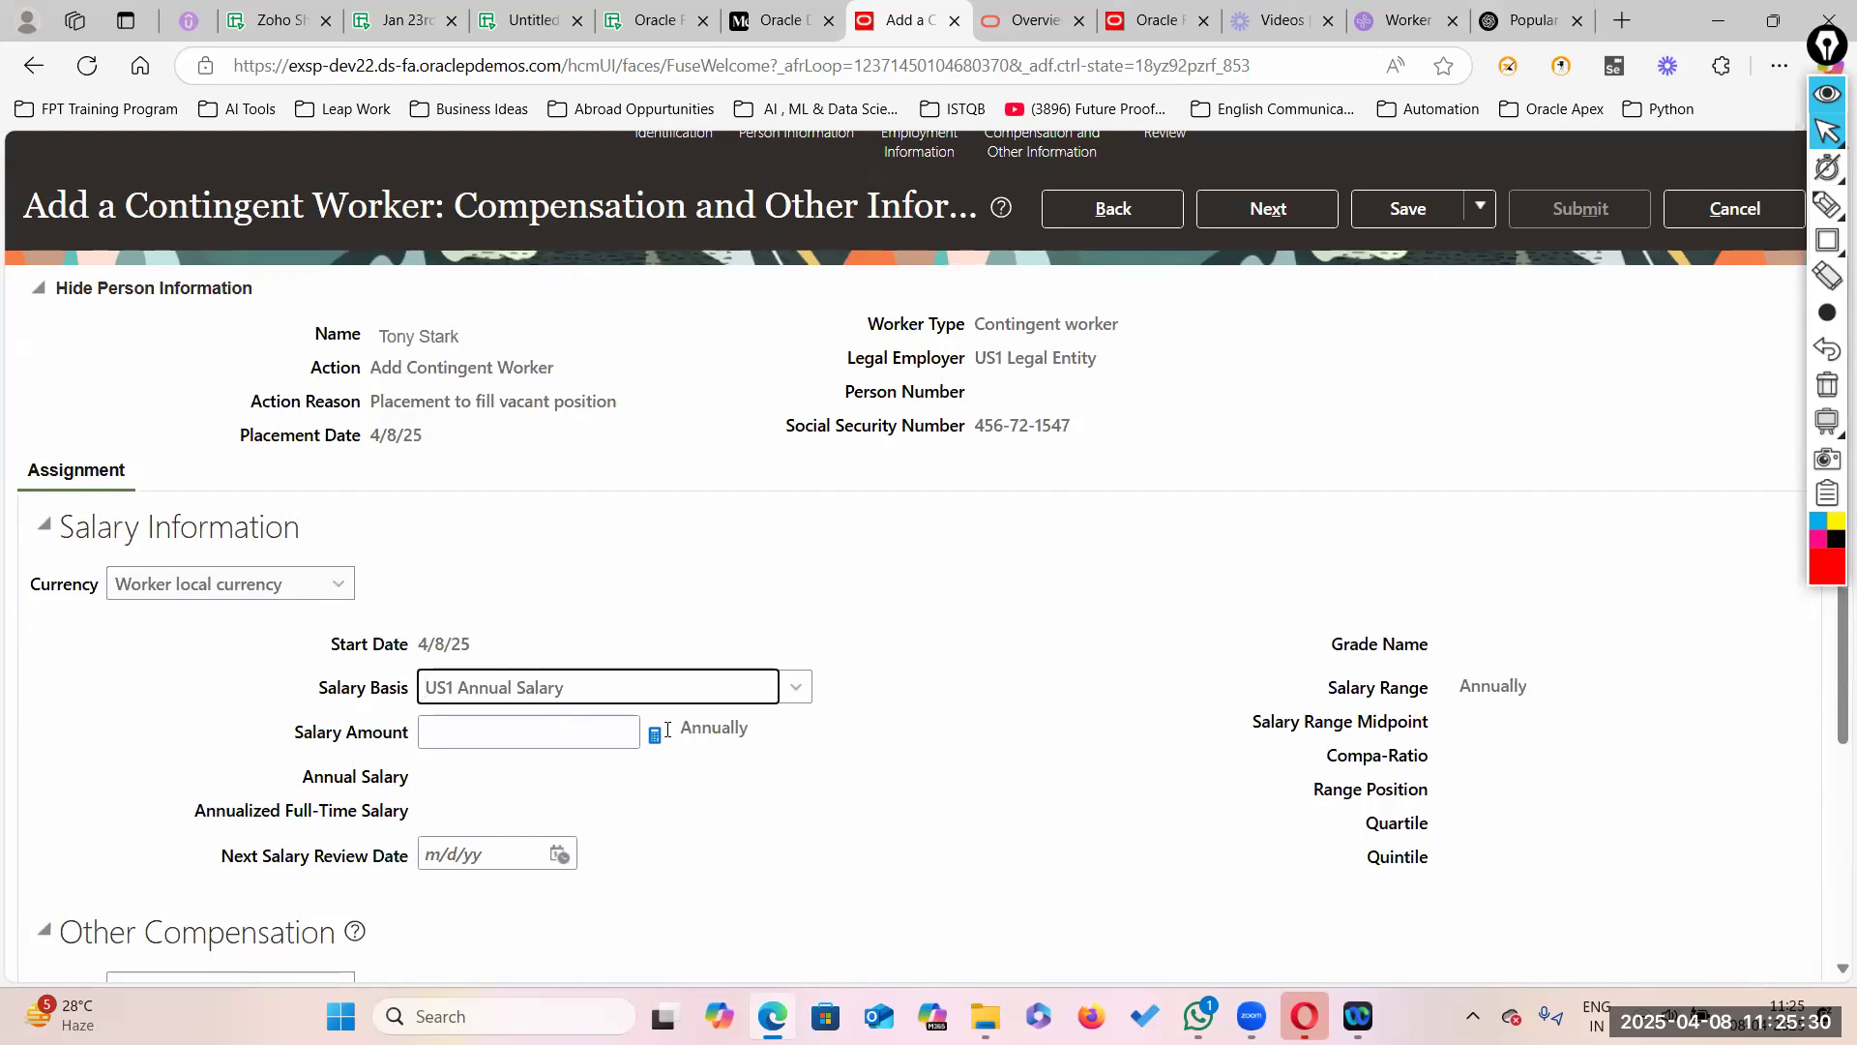
left_click(612, 721)
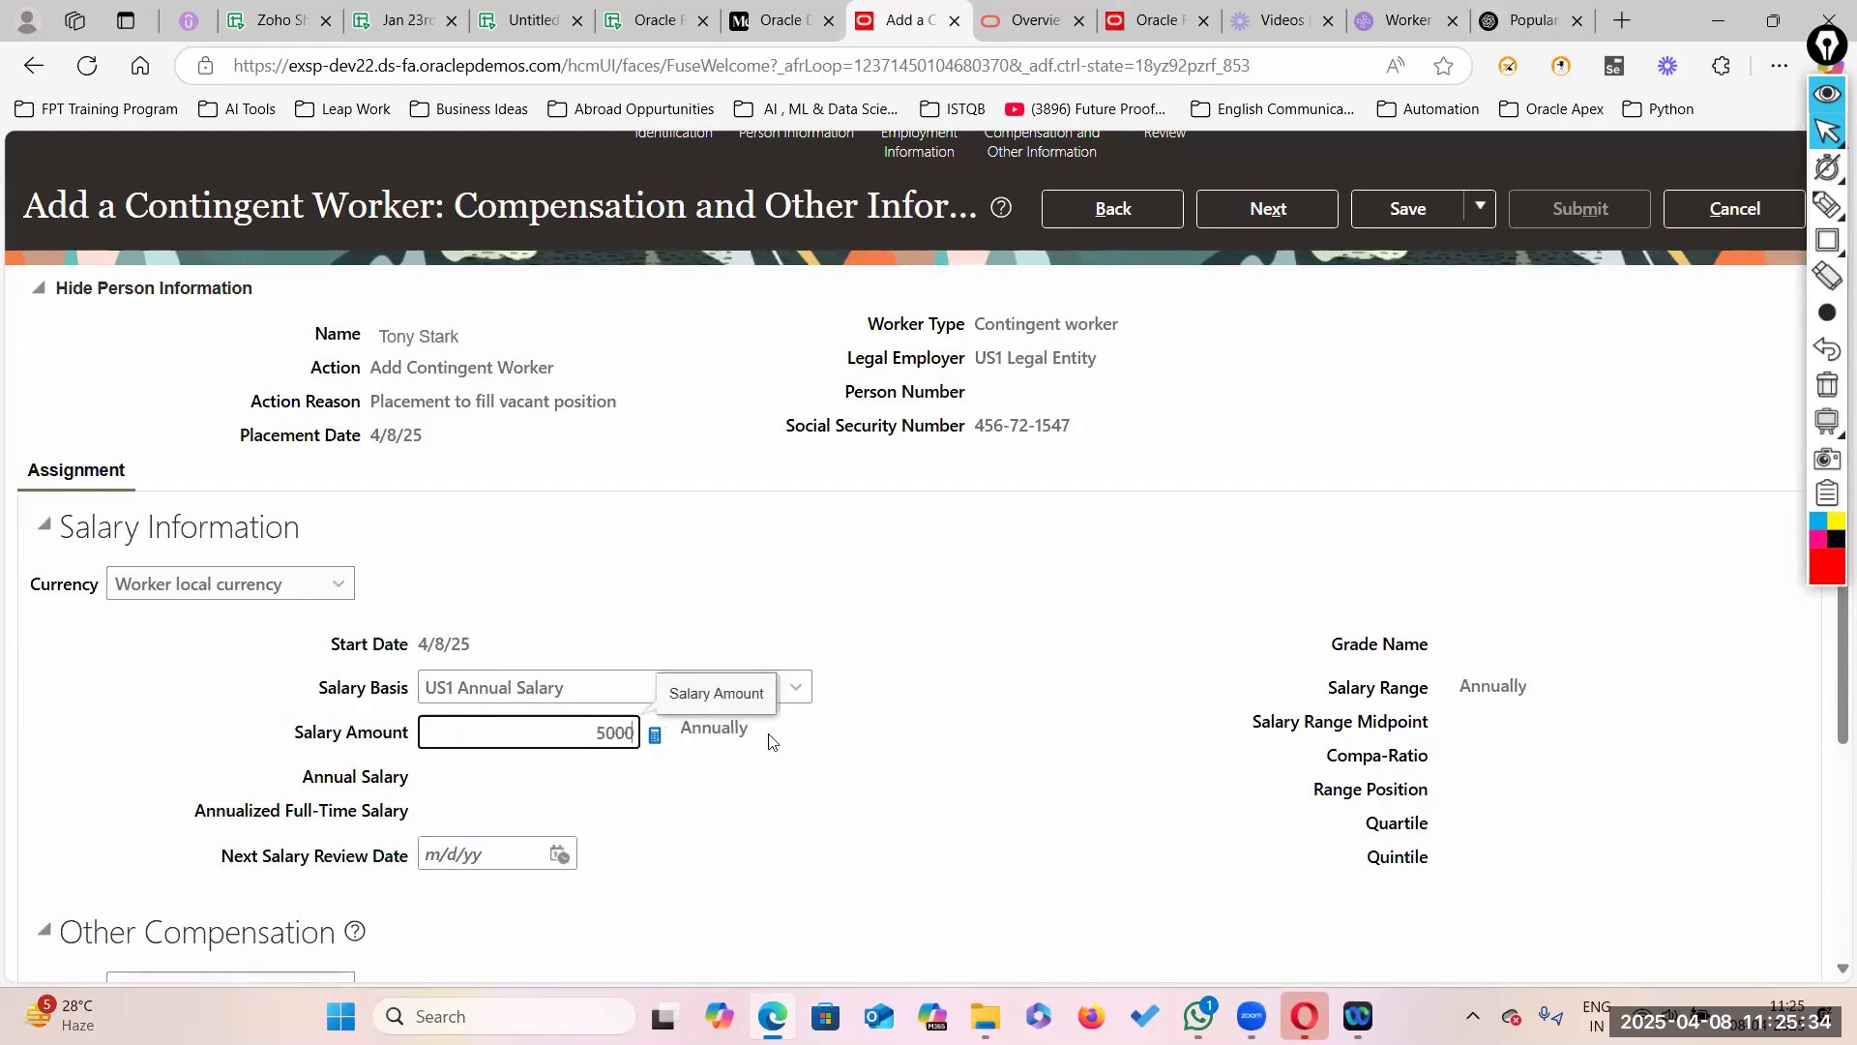
left_click(1128, 700)
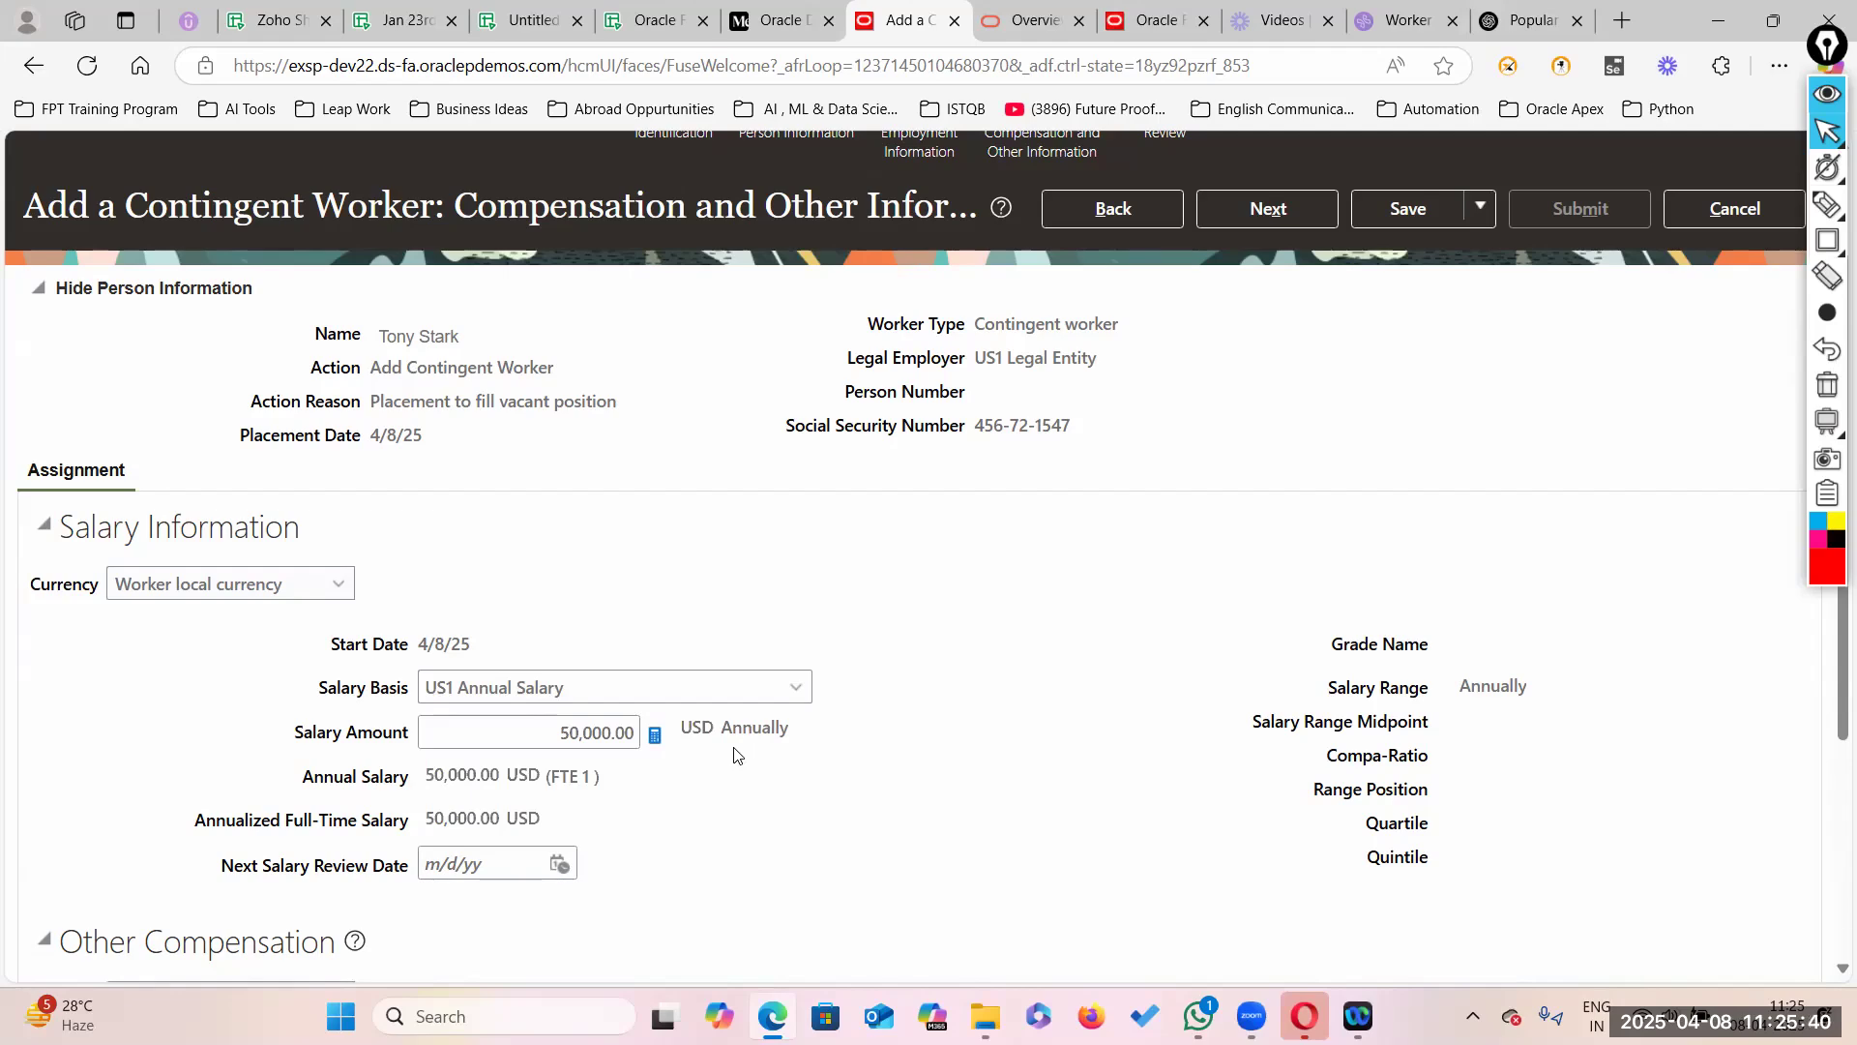
Step: Leave Other Compensation empty and continue to the Review stage
scroll(759, 842, "down", 4)
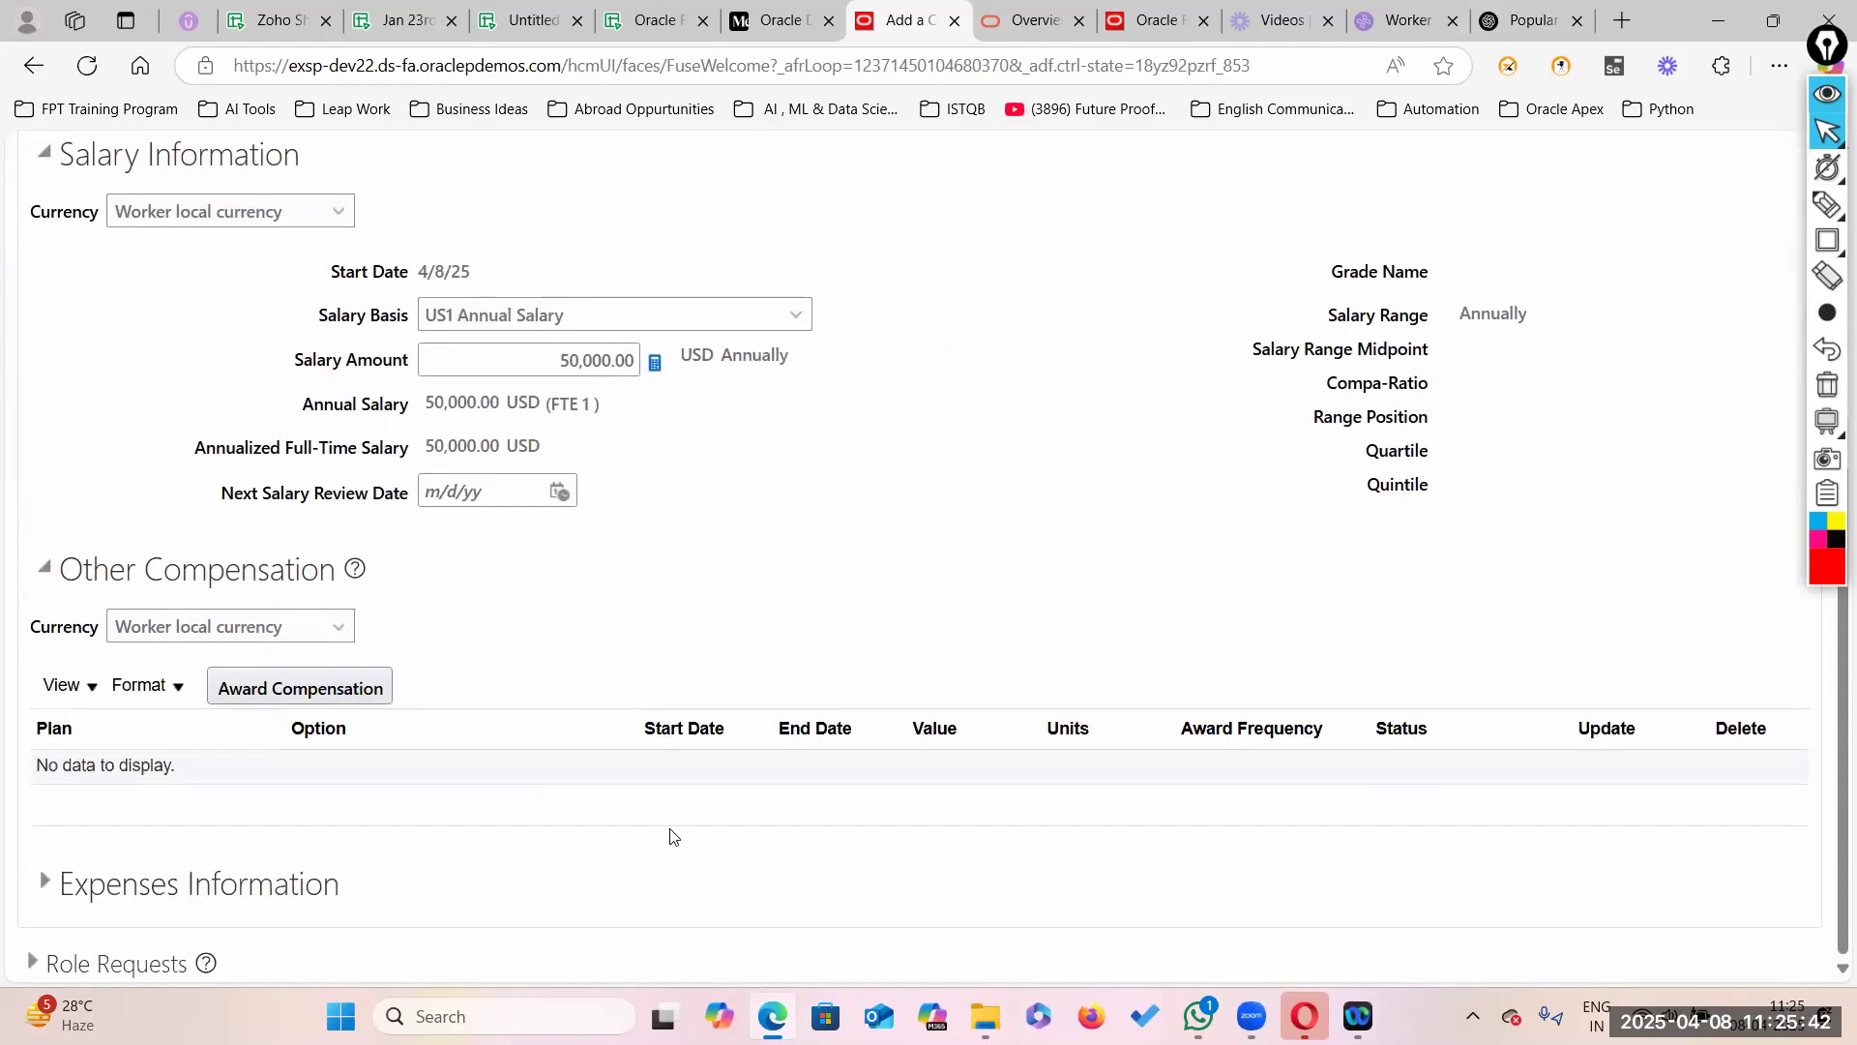
scroll(715, 721, "up", 6)
left_click(1267, 372)
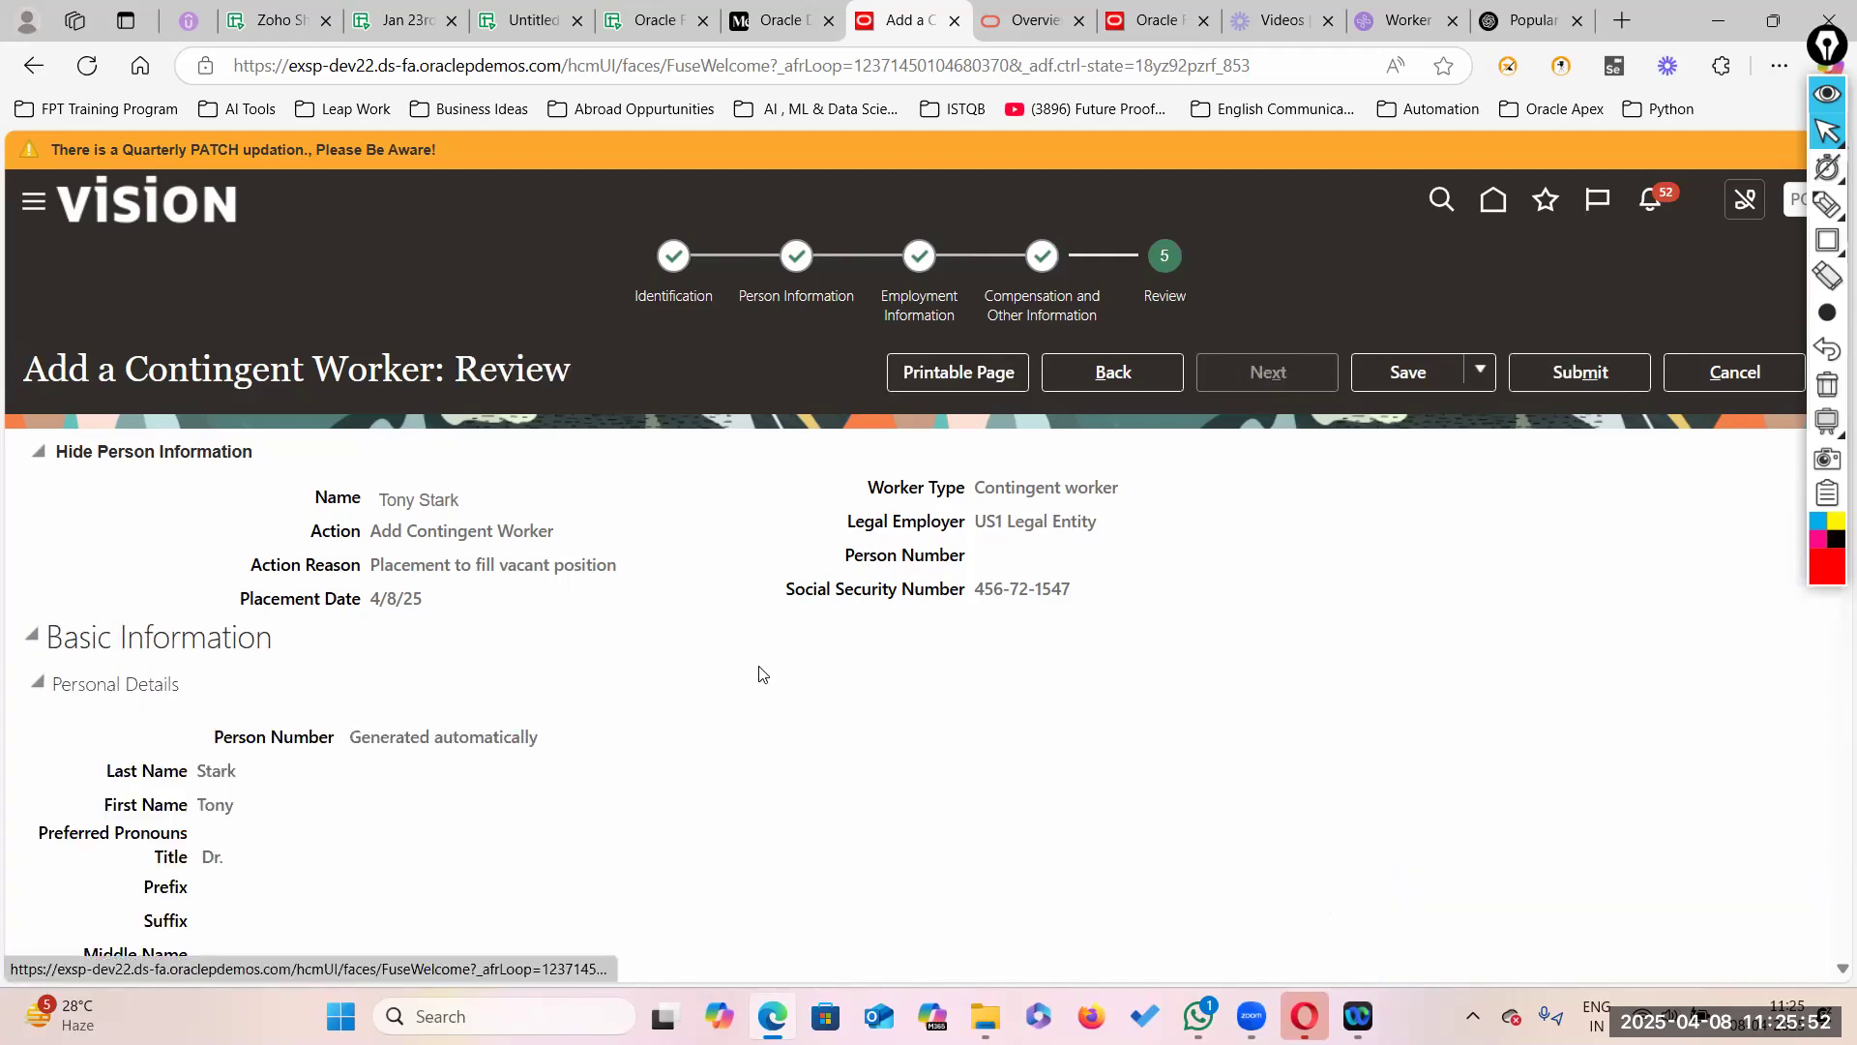
Step: Submit the contingent worker request, approve the submission and close the confirmation
left_click(1612, 371)
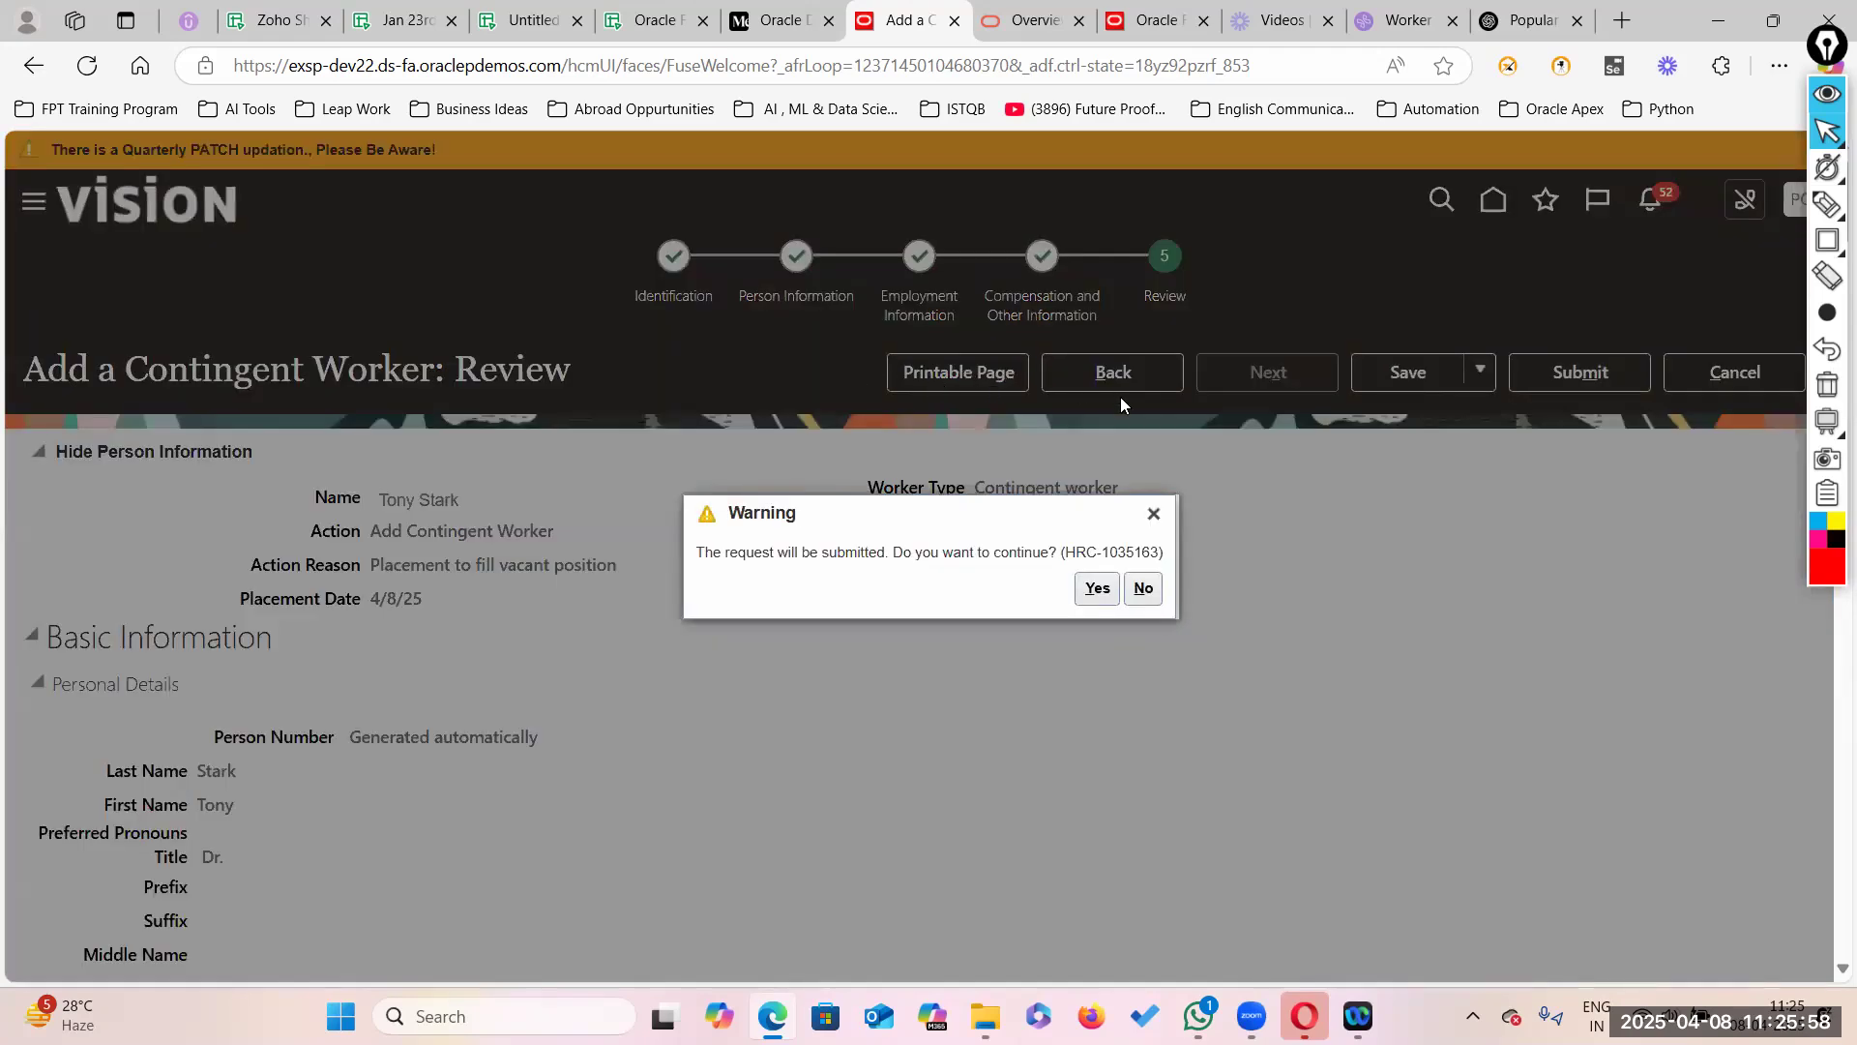
left_click(1097, 587)
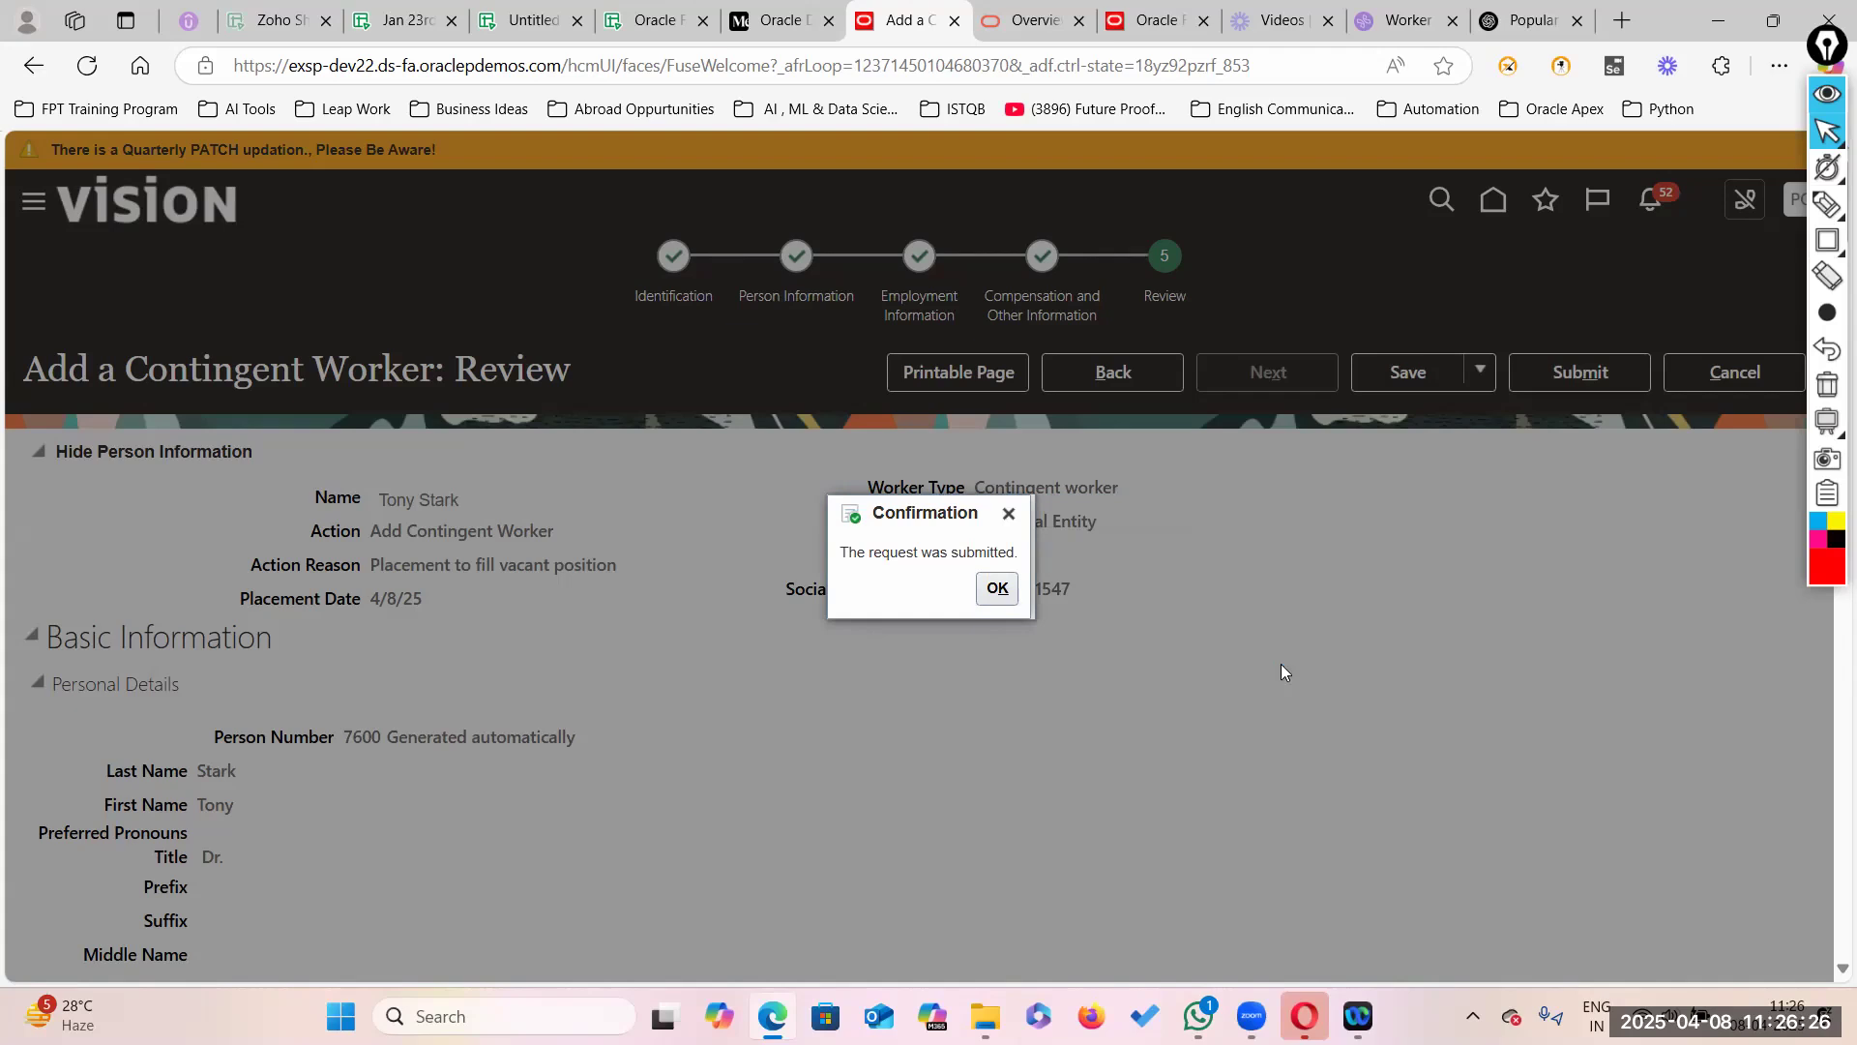
left_click(997, 588)
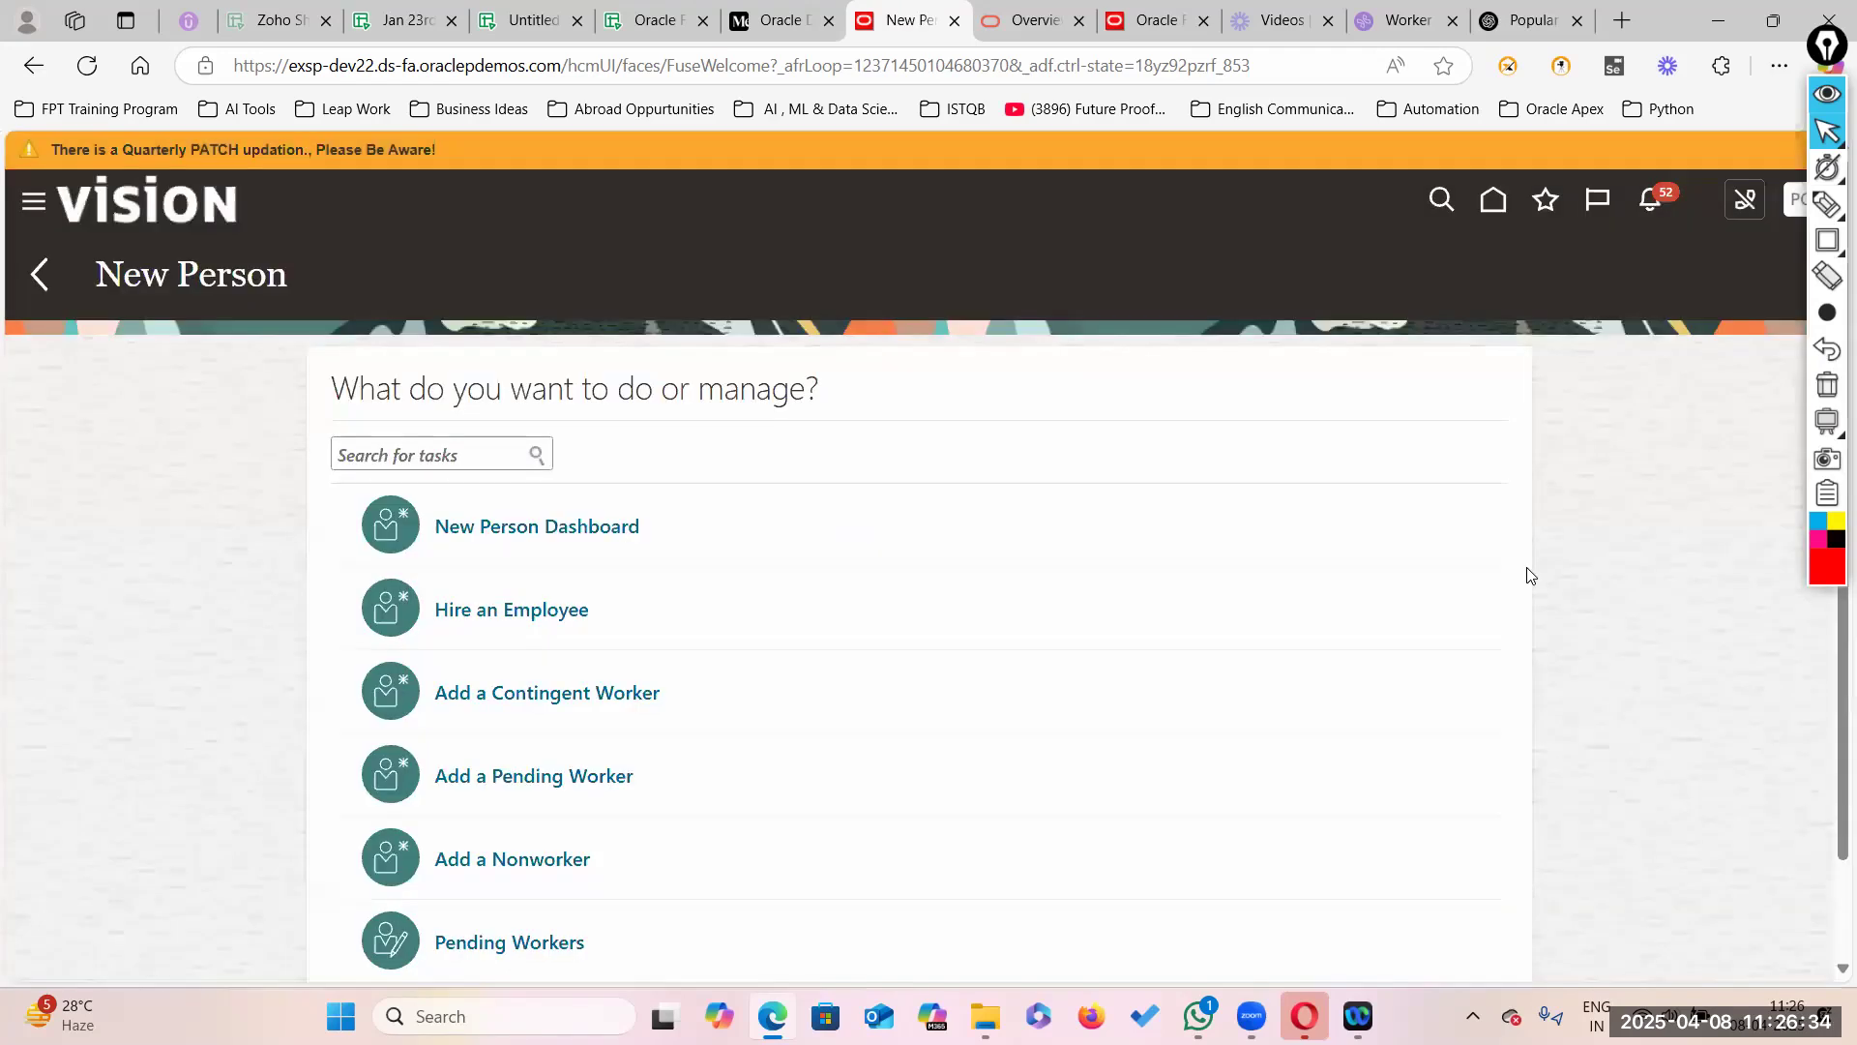
Step: Switch to the Oracle Fusion HCM Course Content spreadsheet in Zoho Sheet and select cell E3 under Contingent Worker
left_click(647, 15)
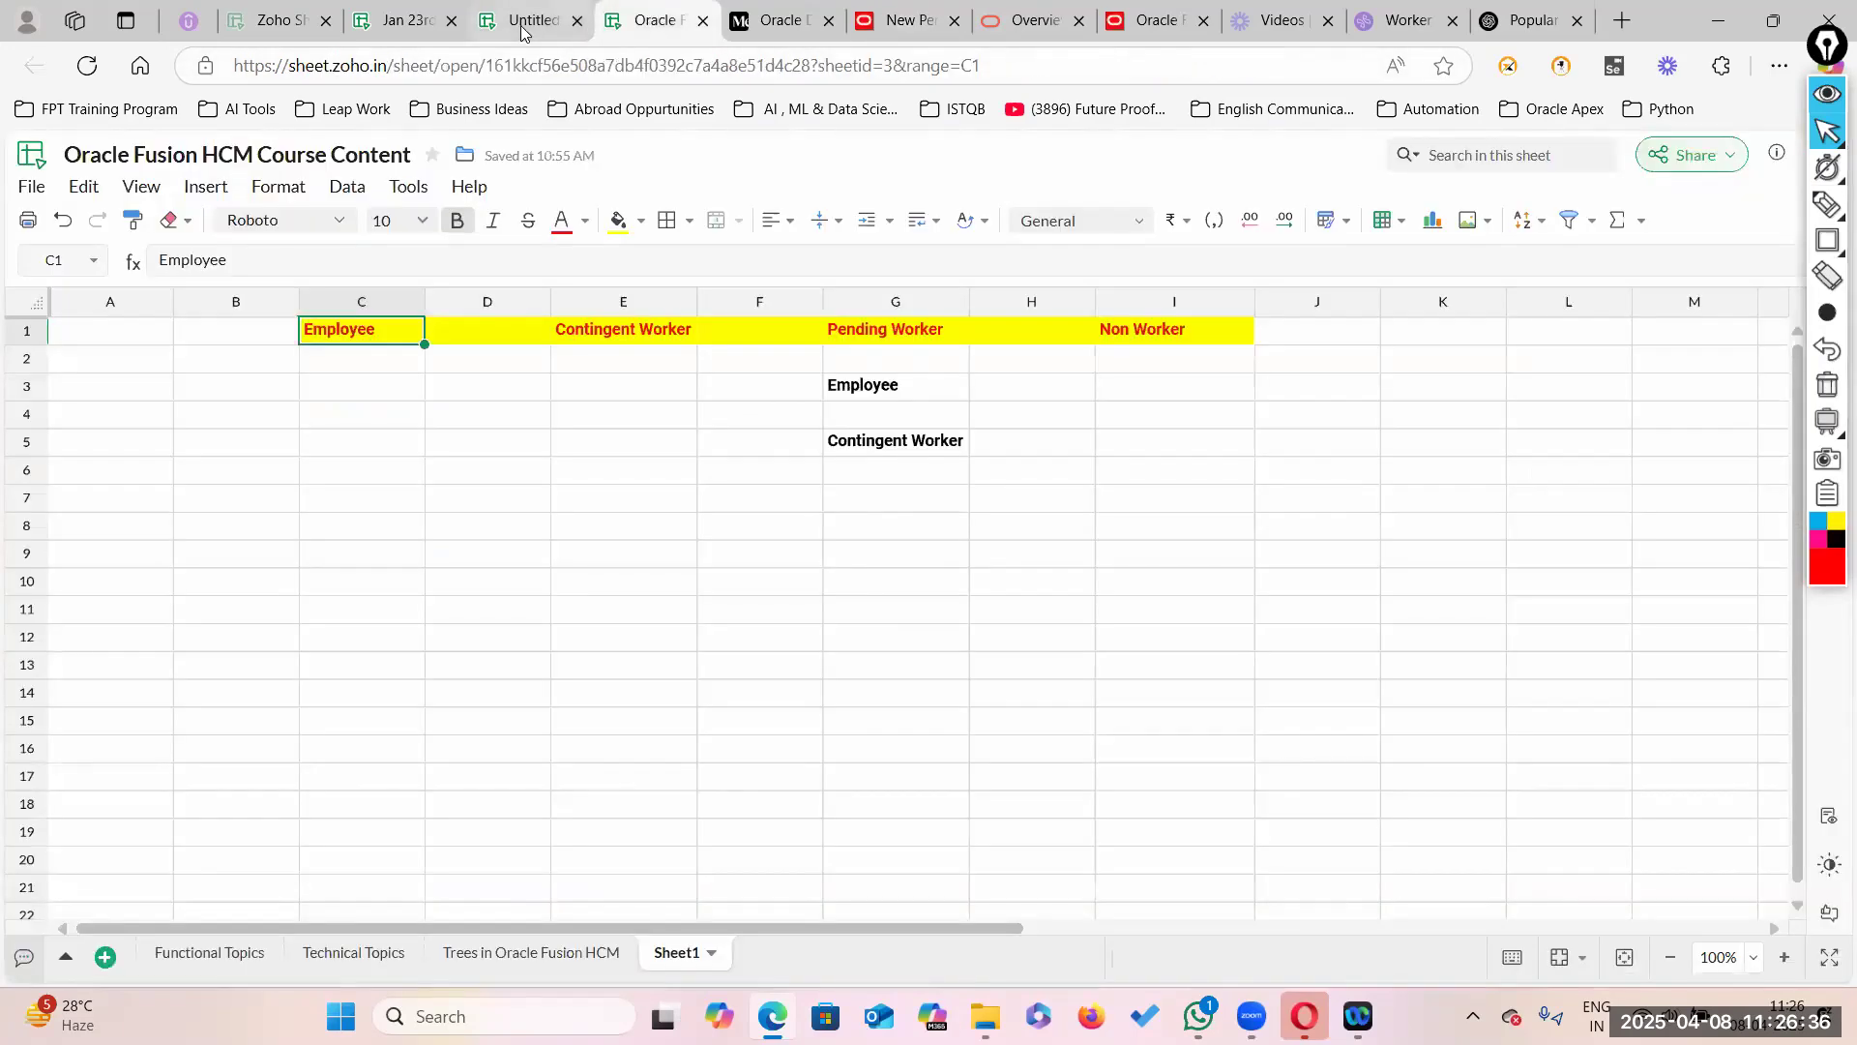
left_click(645, 391)
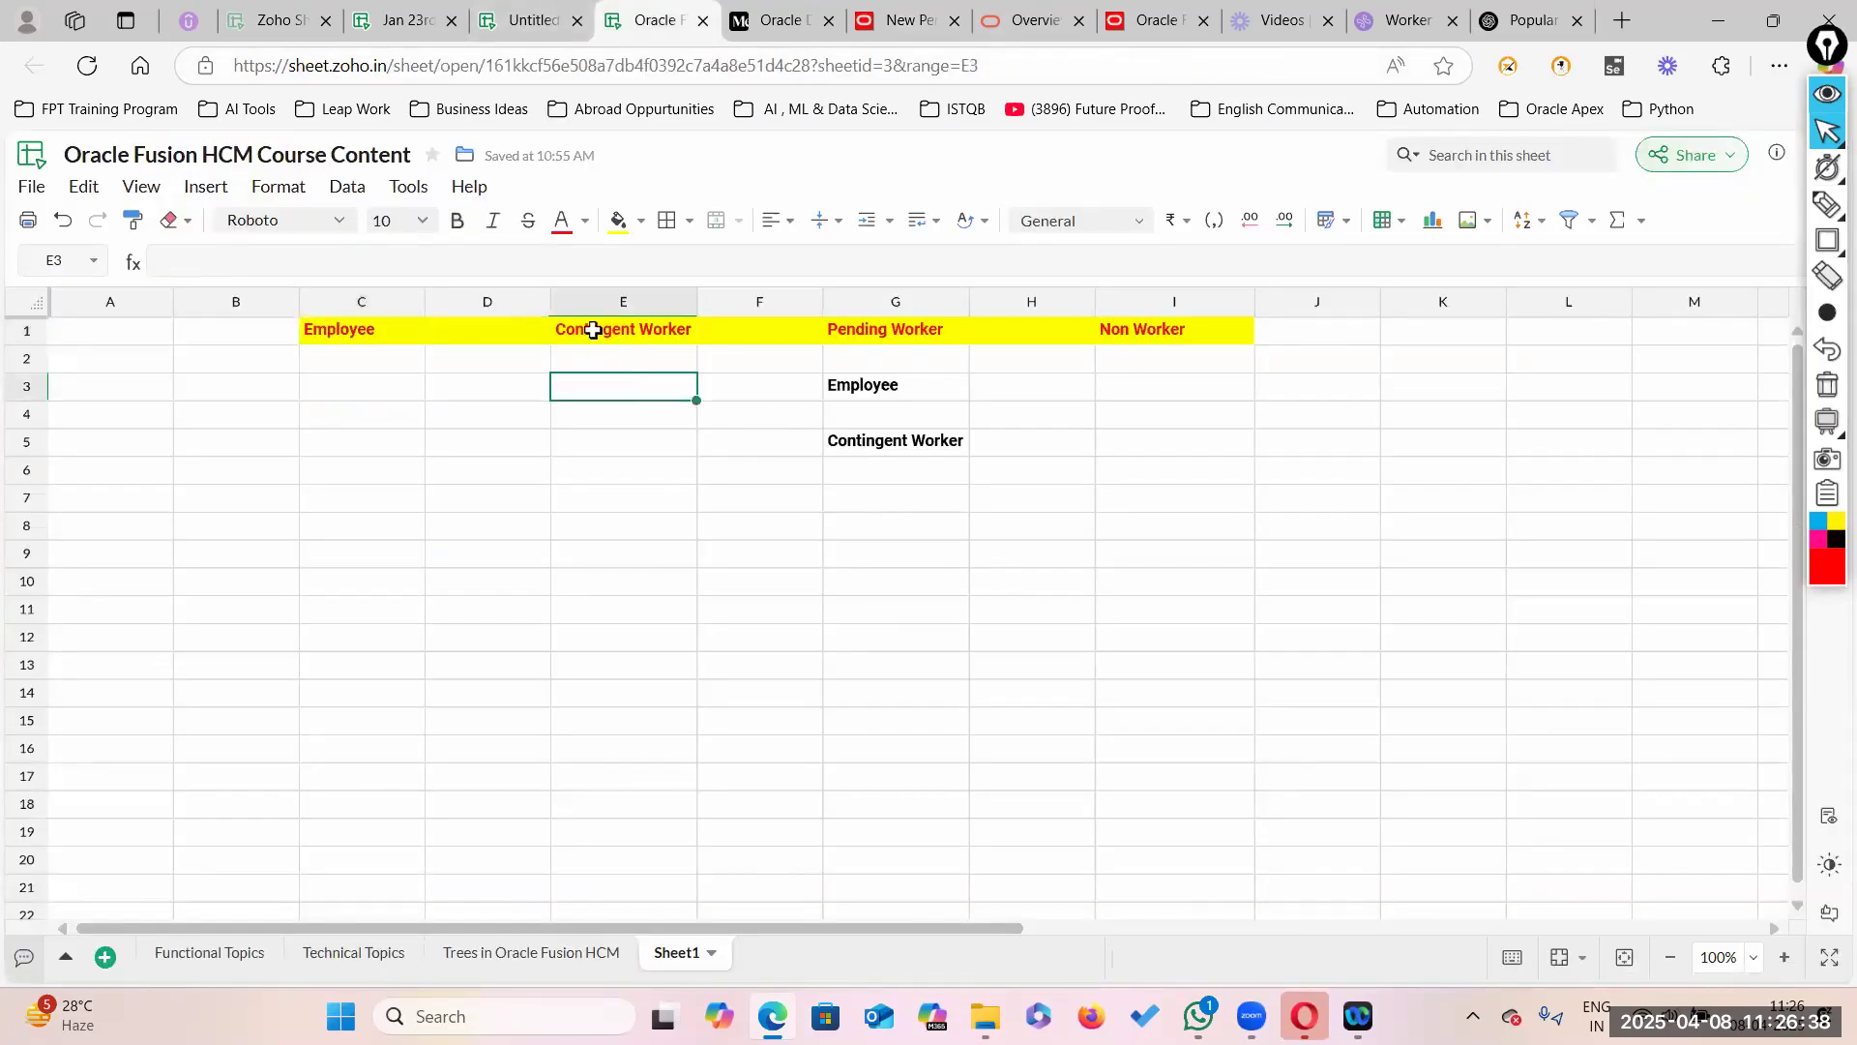
Step: Widen column E slightly so the Contingent Worker heading fits, and select the Pending Worker heading in cell G1
left_click_drag(699, 295, 720, 294)
left_click(924, 332)
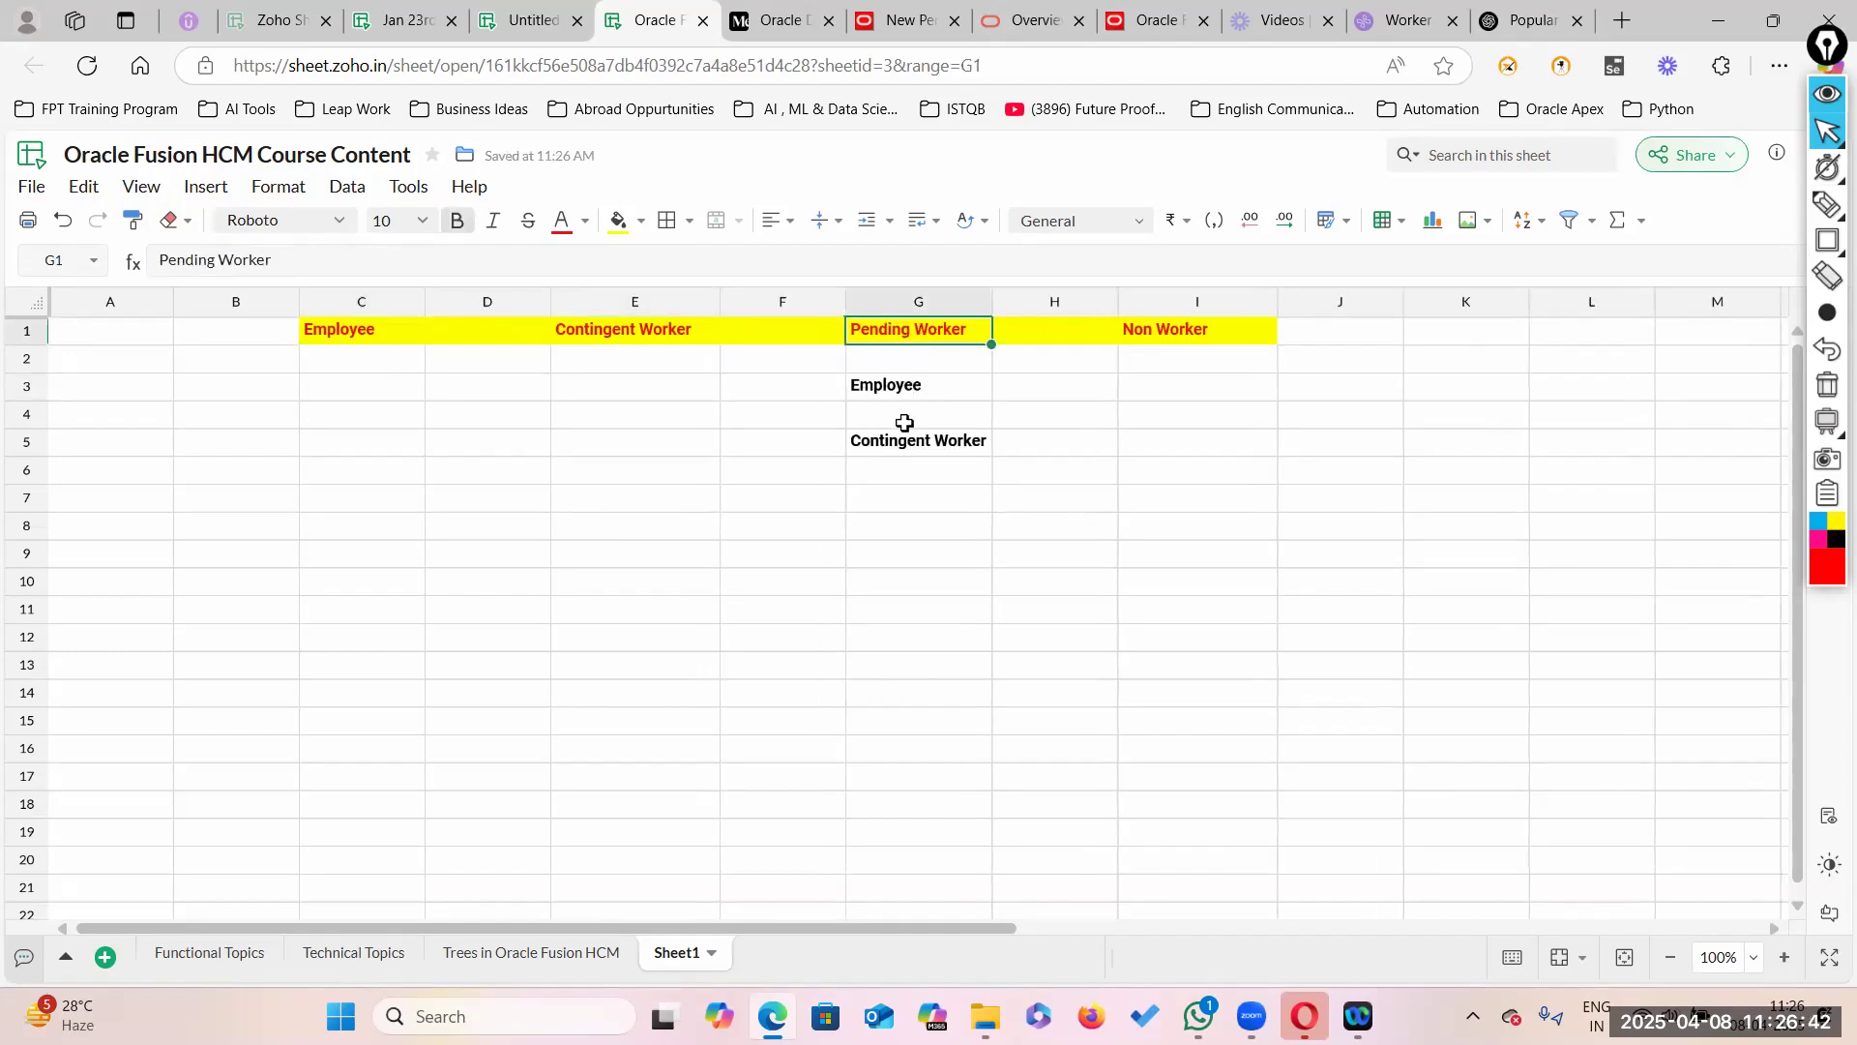
left_click(648, 331)
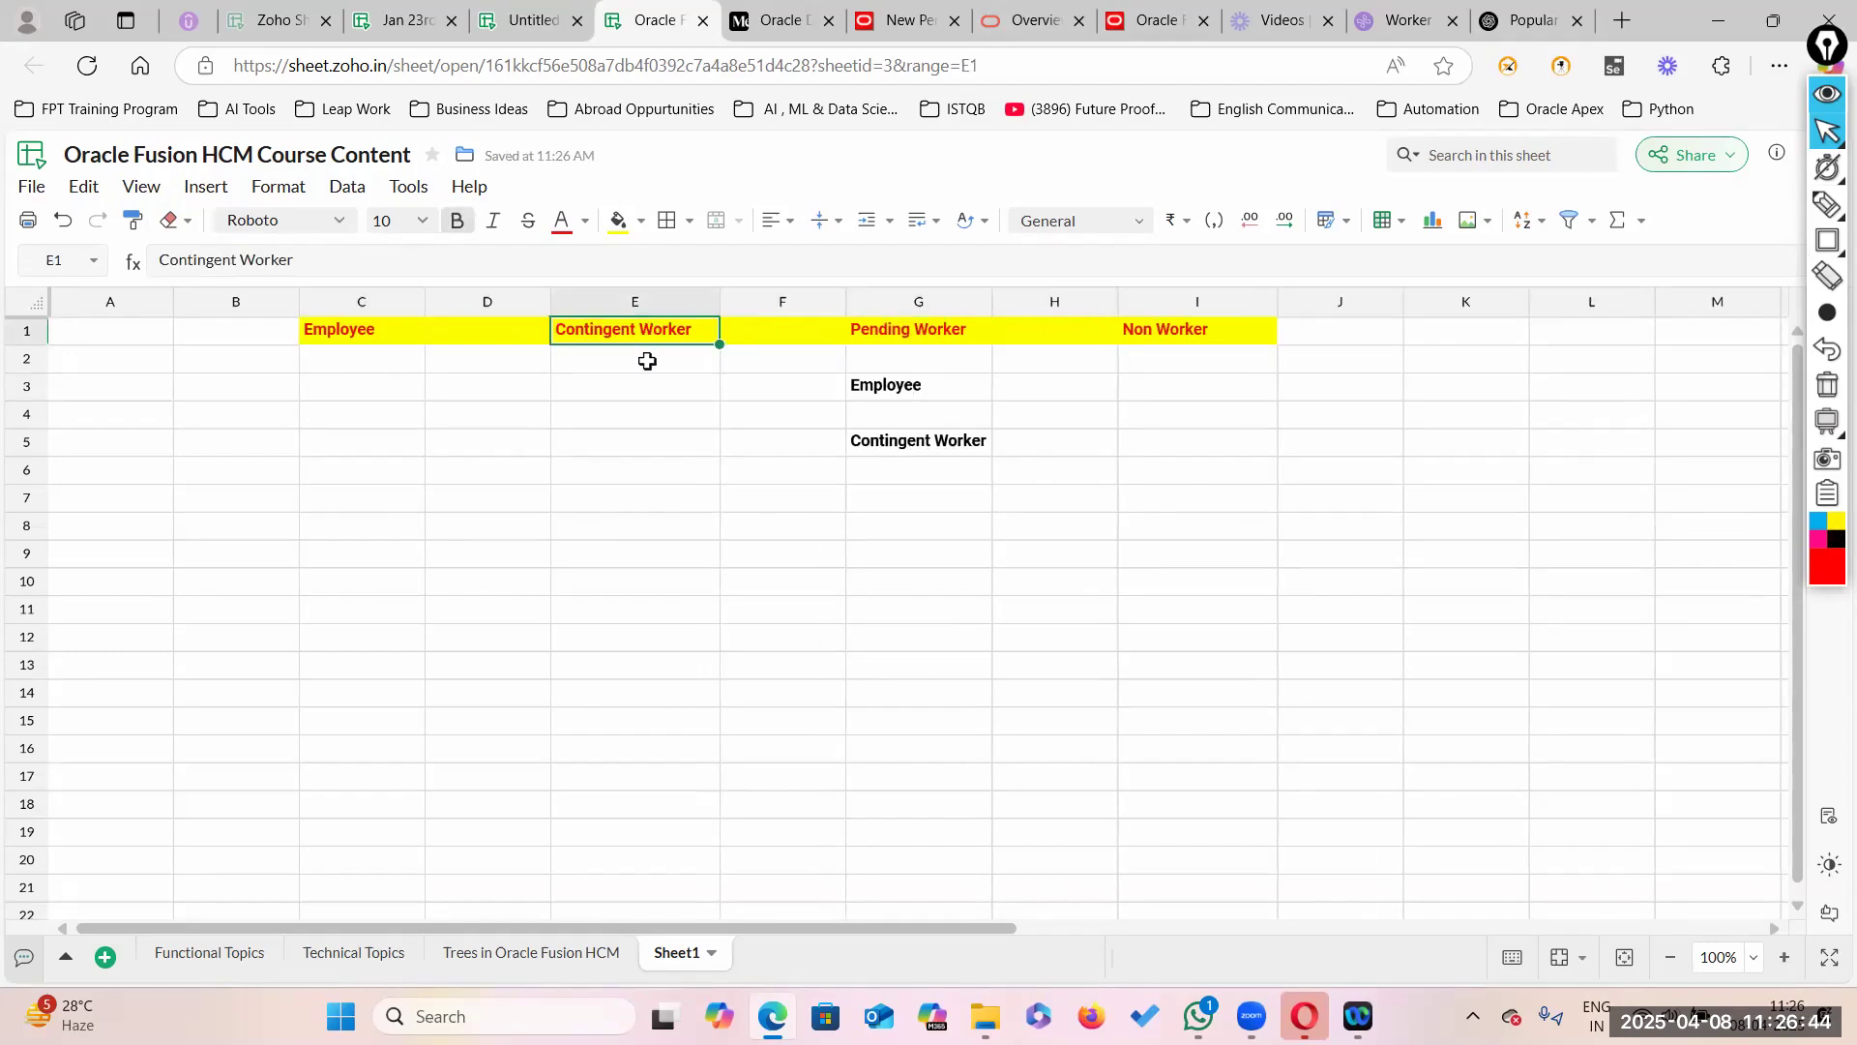
left_click(920, 332)
left_click(915, 21)
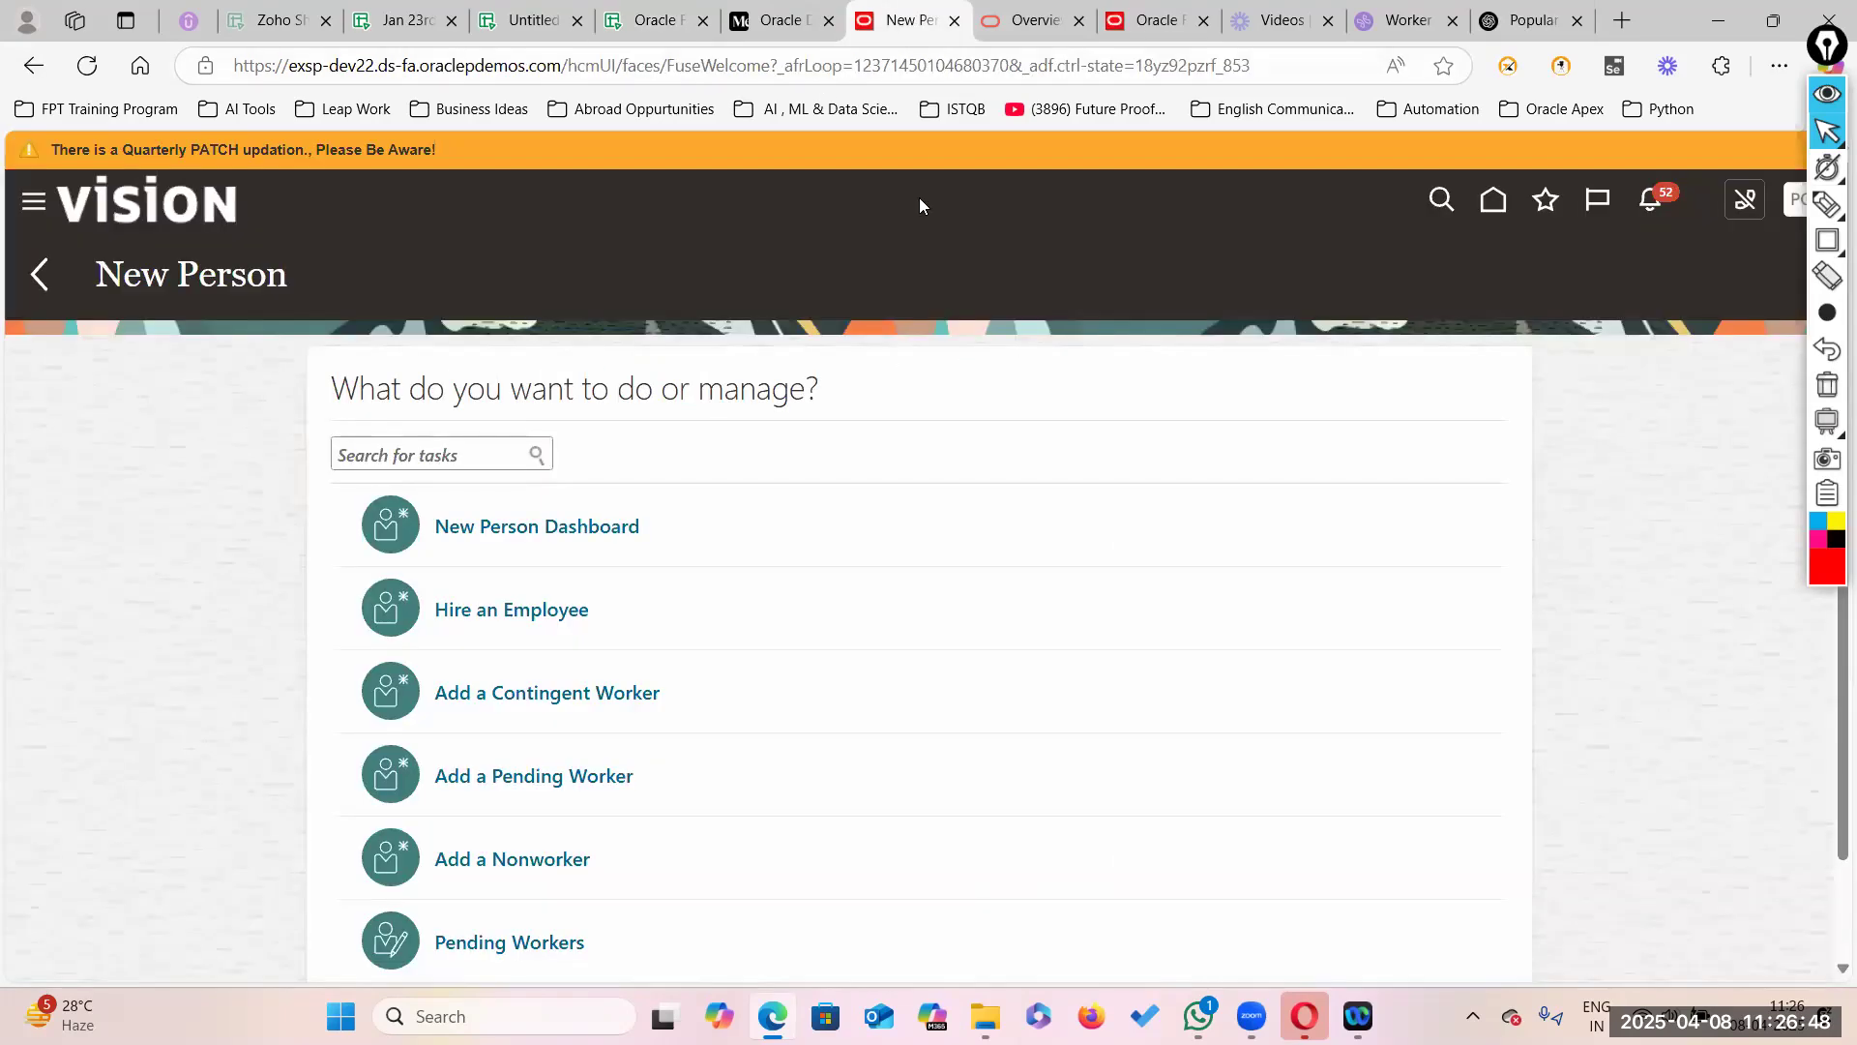
left_click(552, 779)
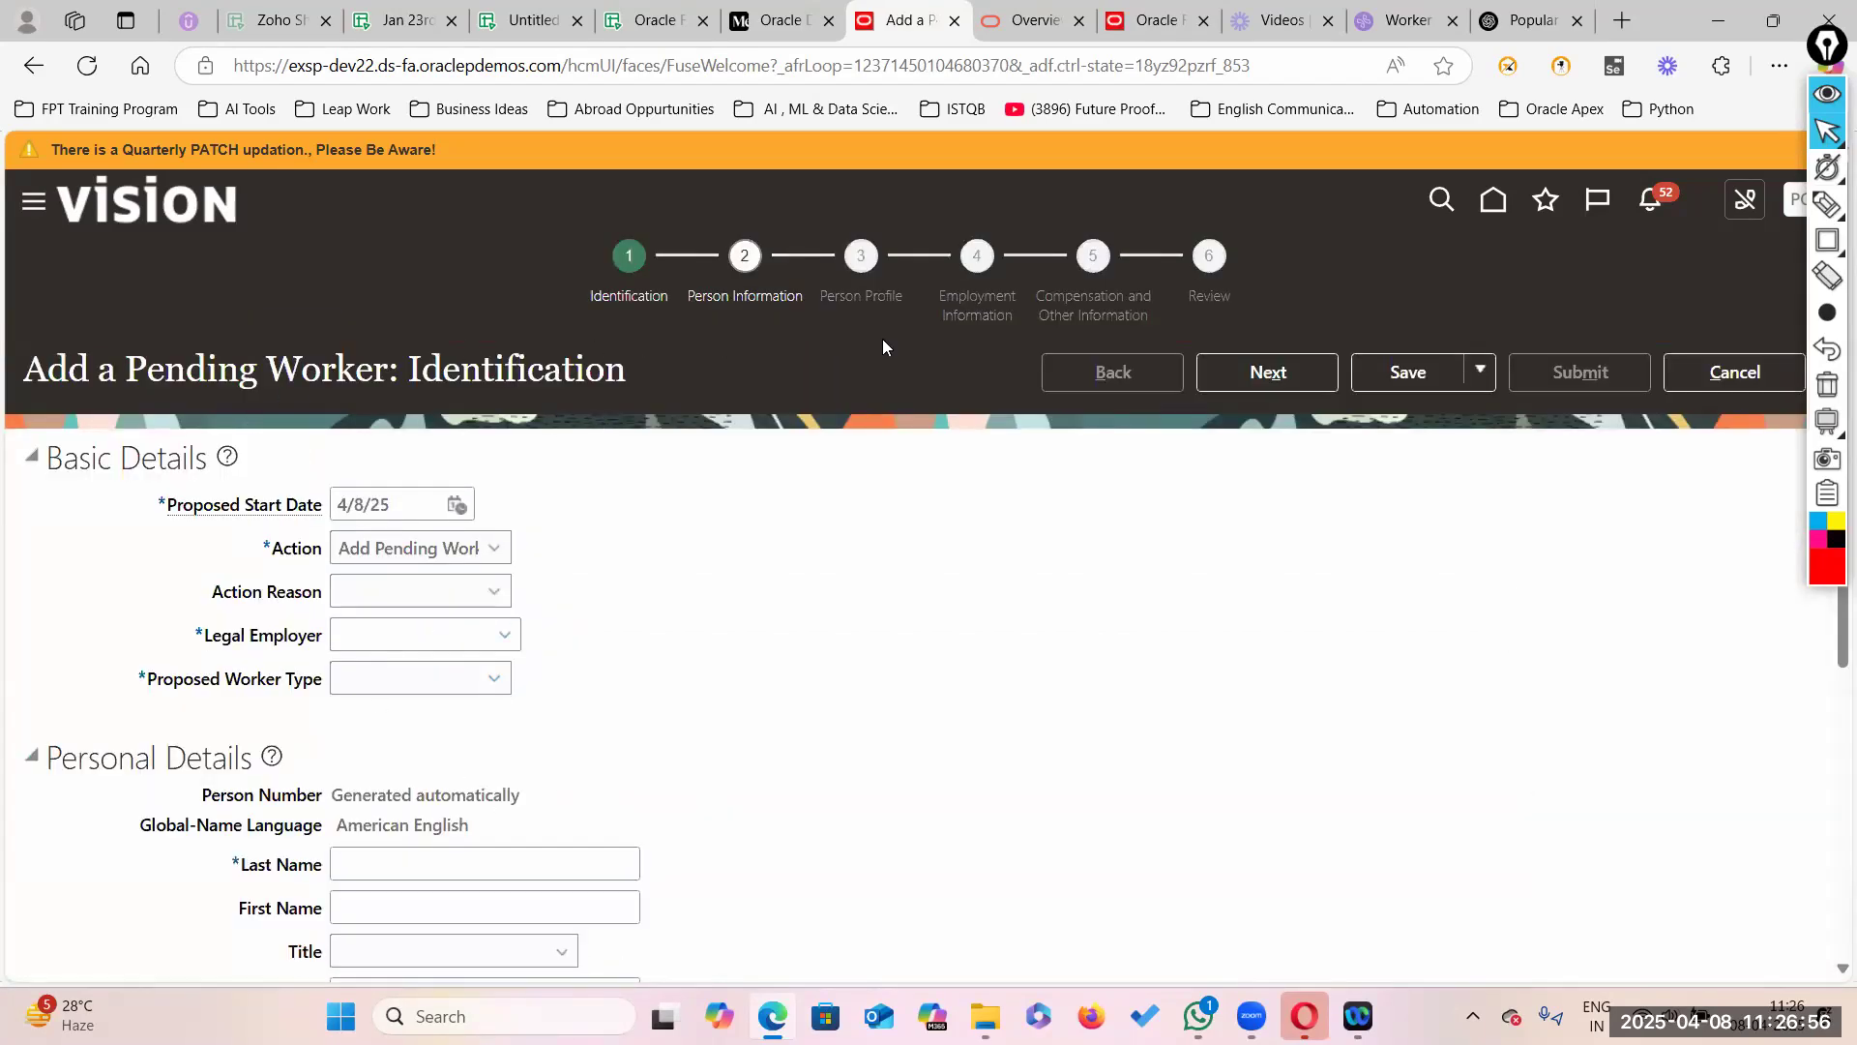
left_click(1783, 373)
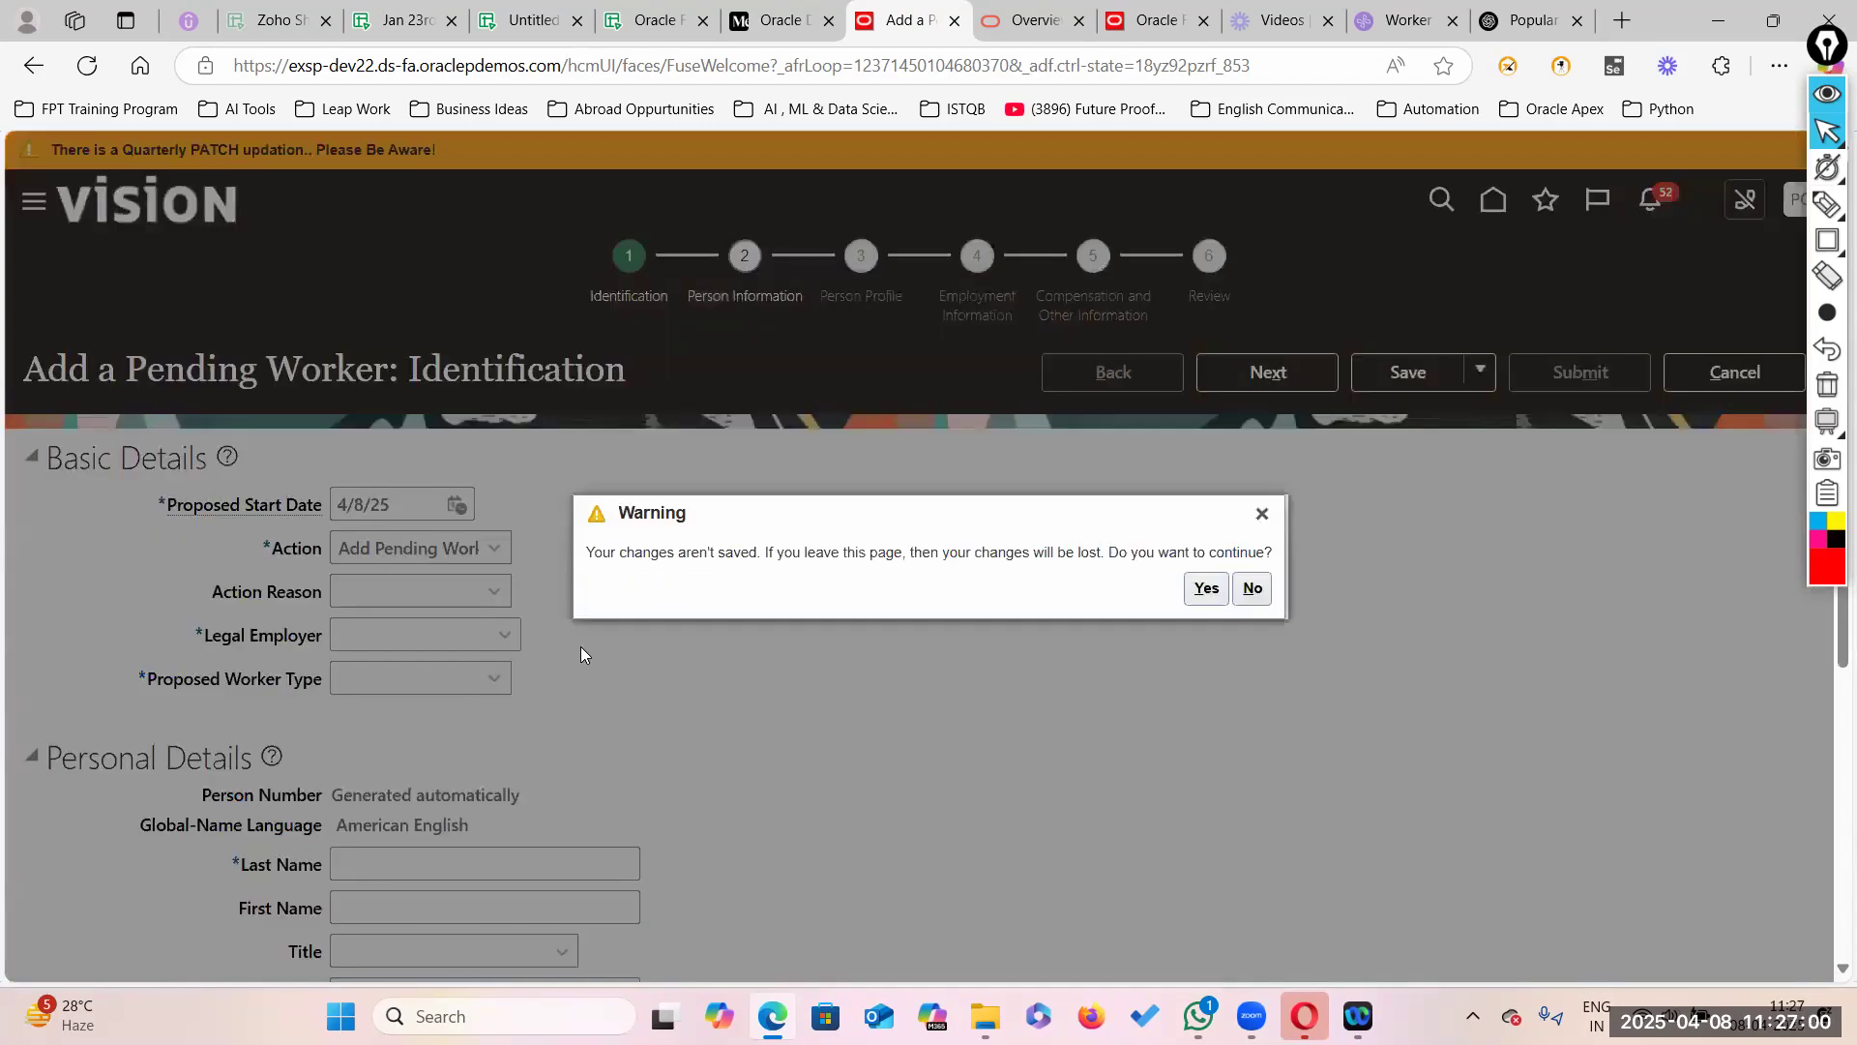
left_click(1205, 589)
Step: Open the Transaction Console in Oracle Fusion HCM and show its Approval Rules
scroll(497, 552, "down", 1)
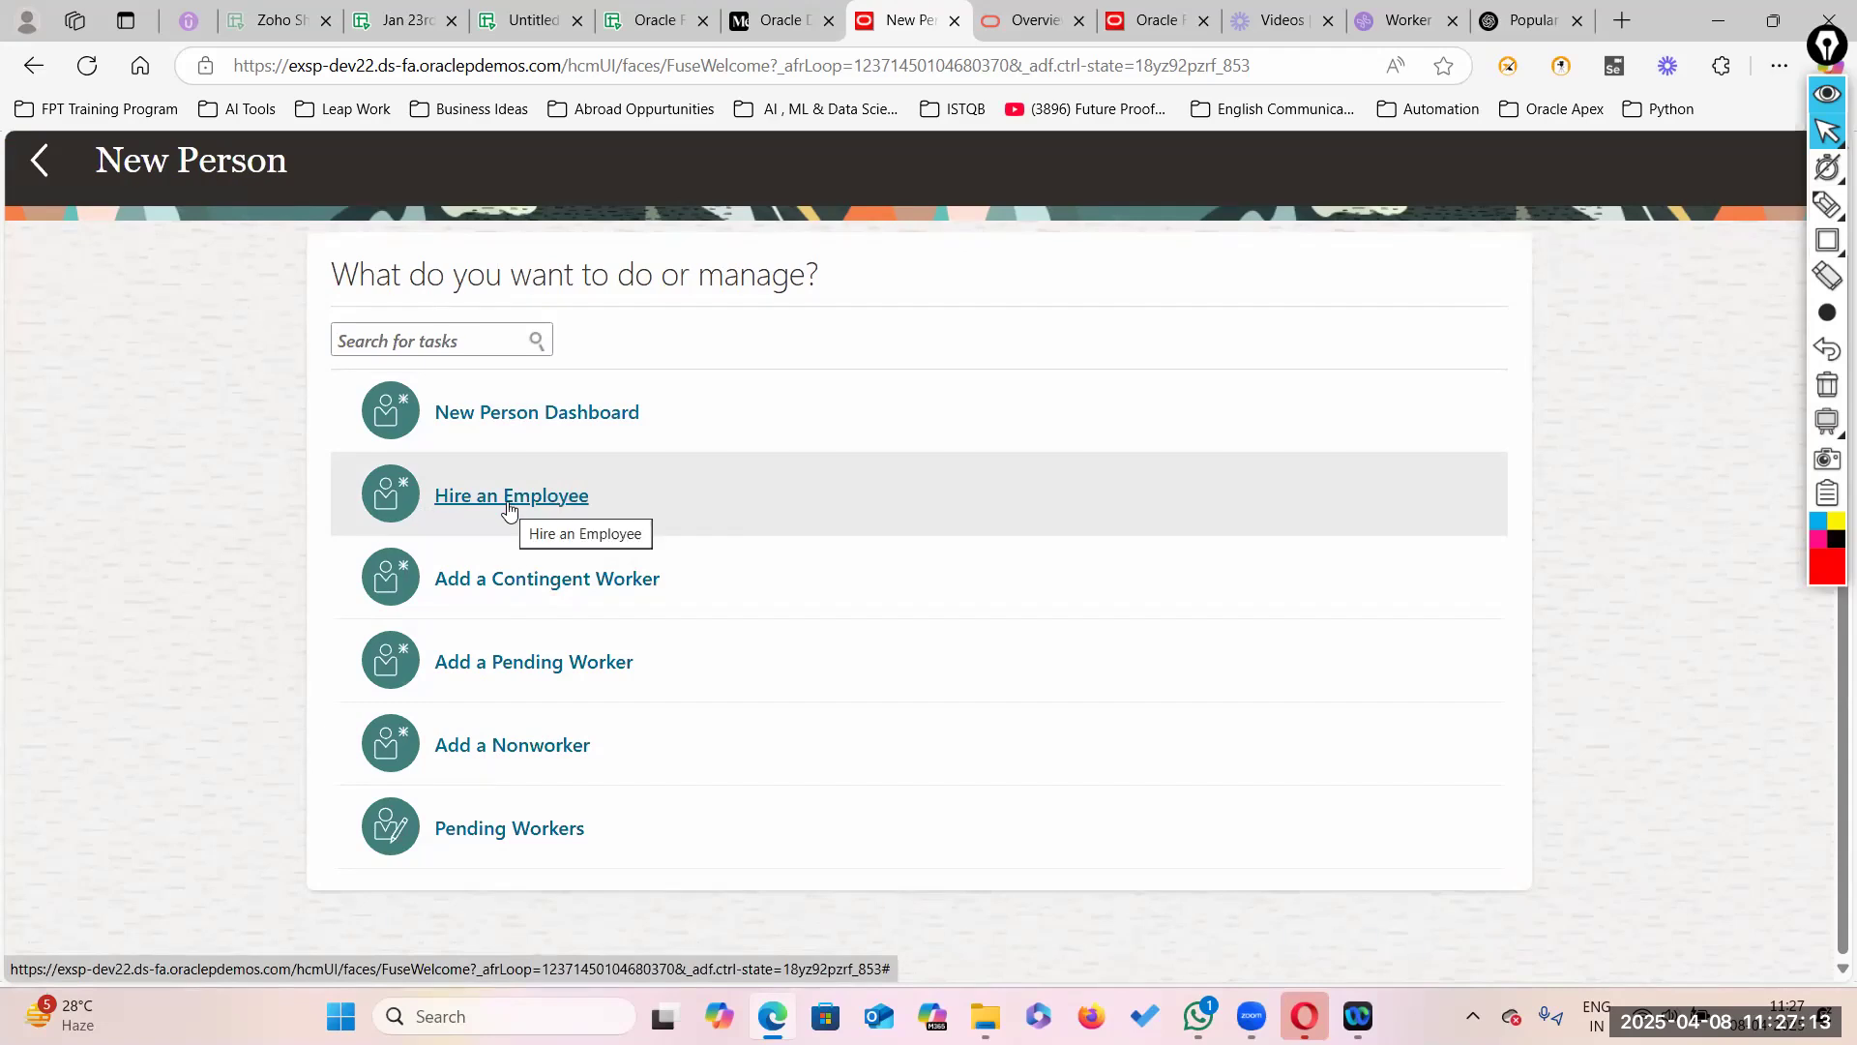
scroll(70, 403, "up", 2)
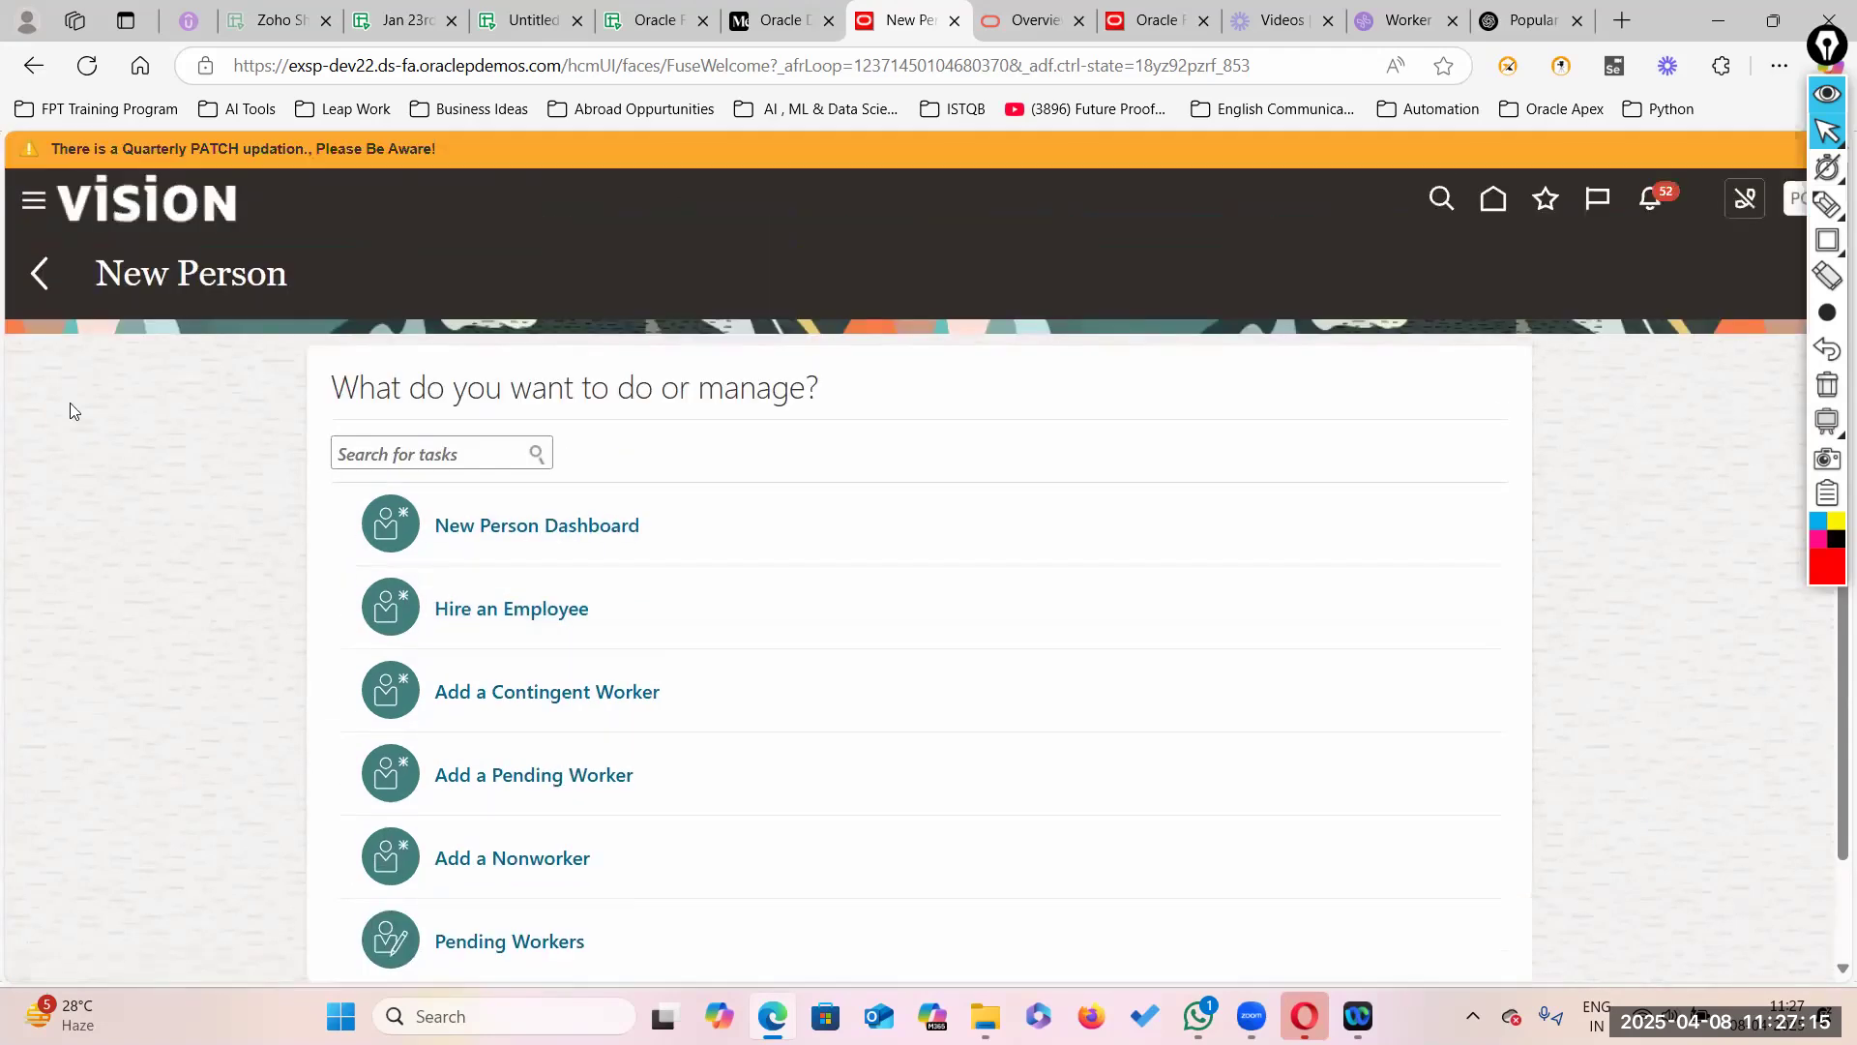
scroll(97, 721, "down", 2)
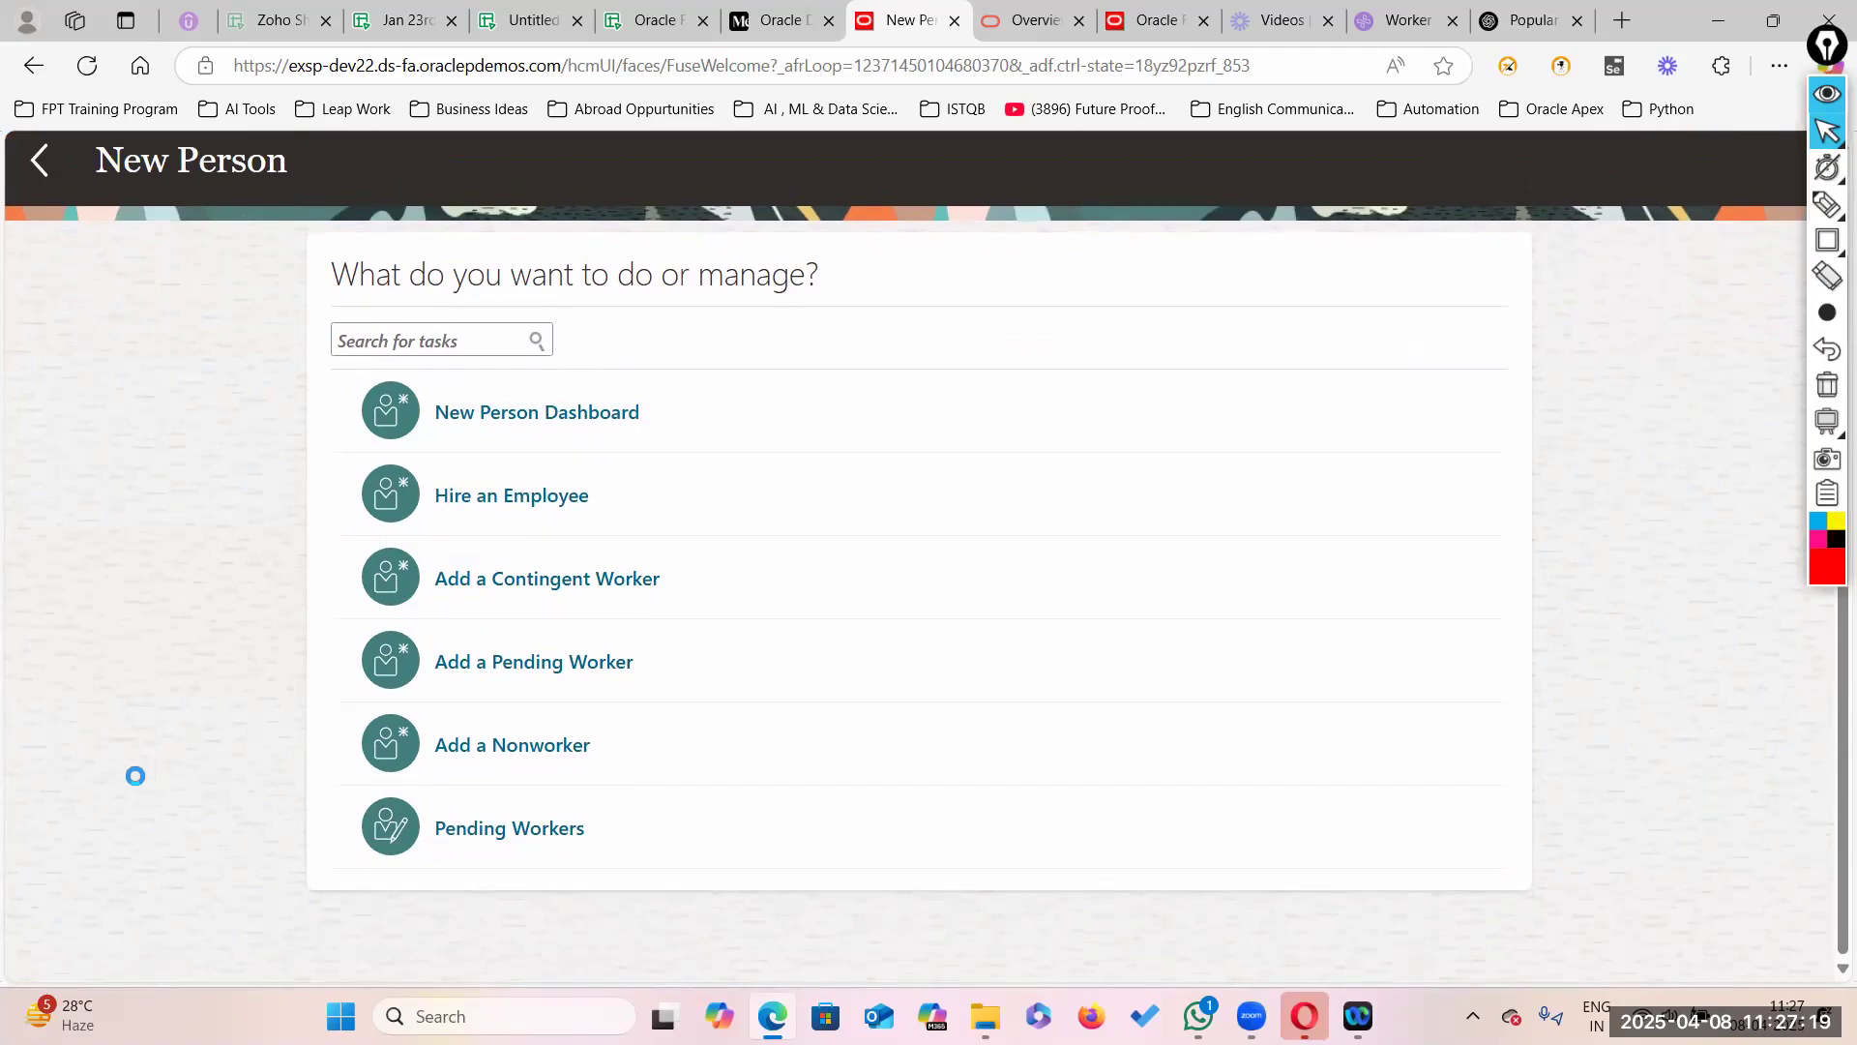
scroll(126, 716, "down", 10)
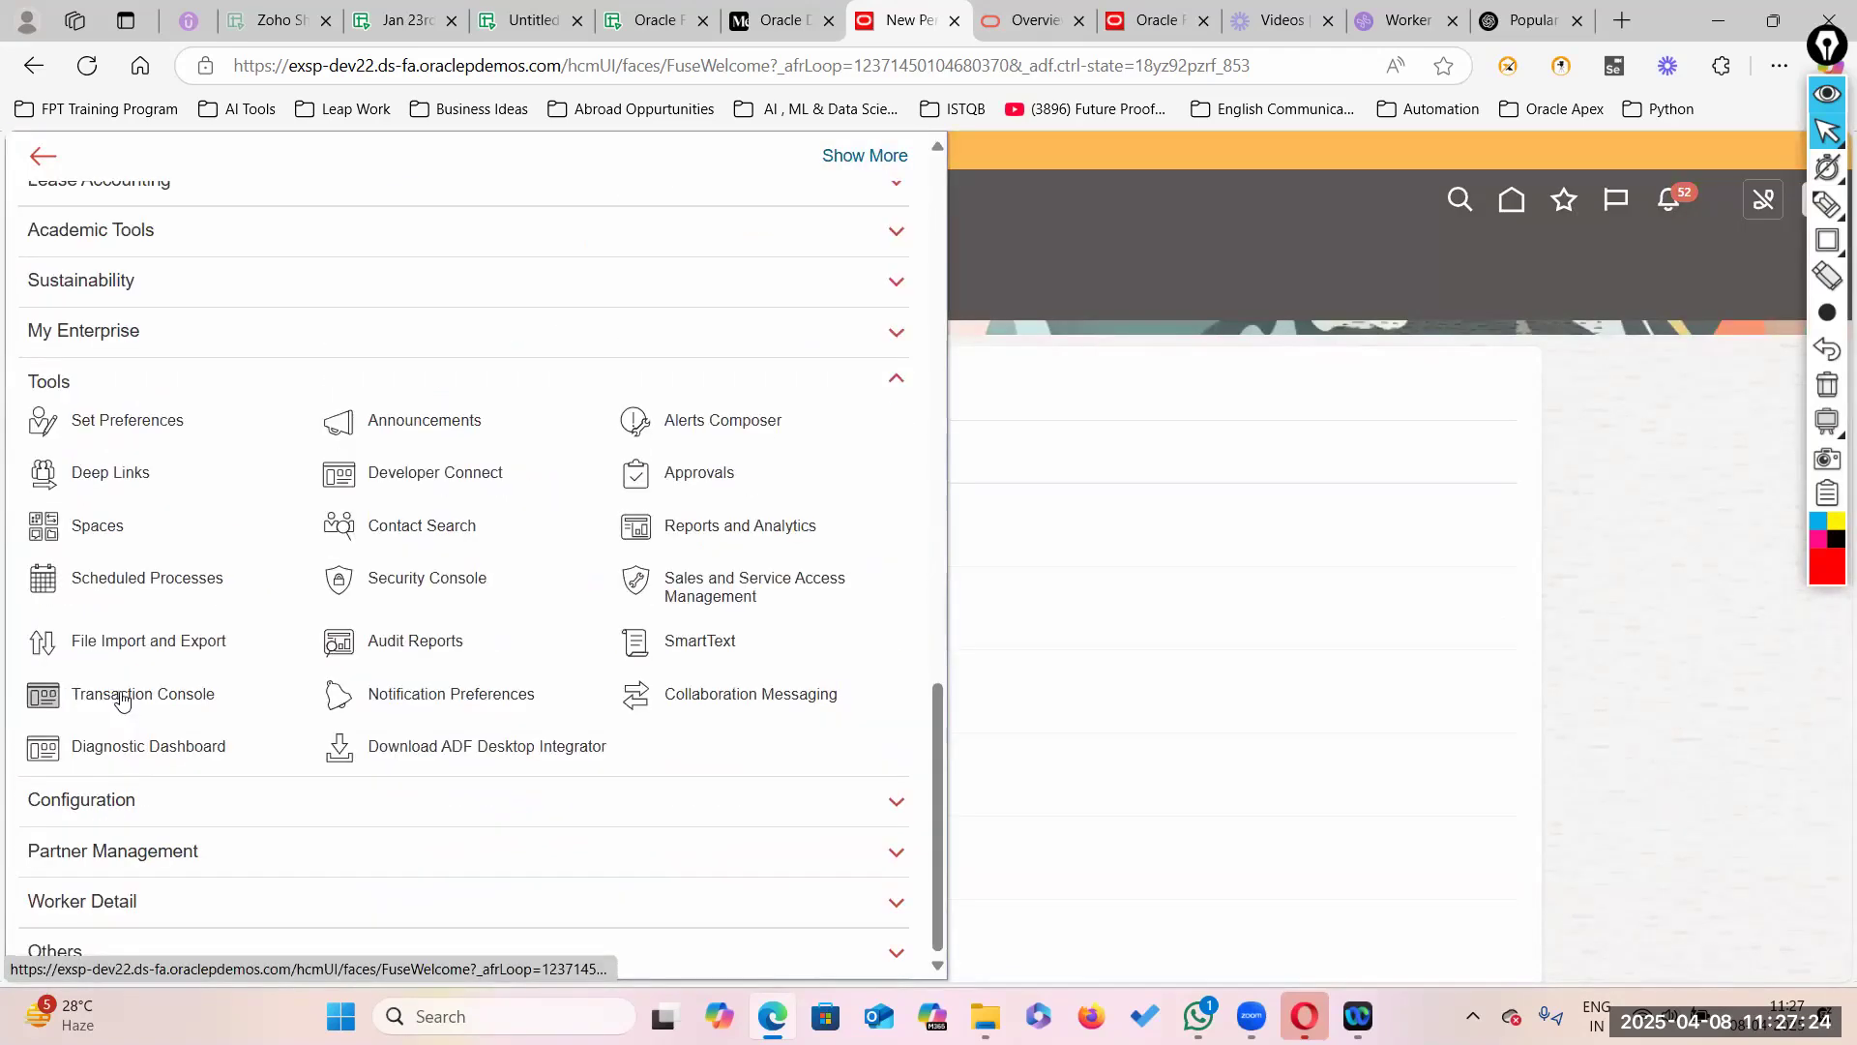
left_click(143, 694)
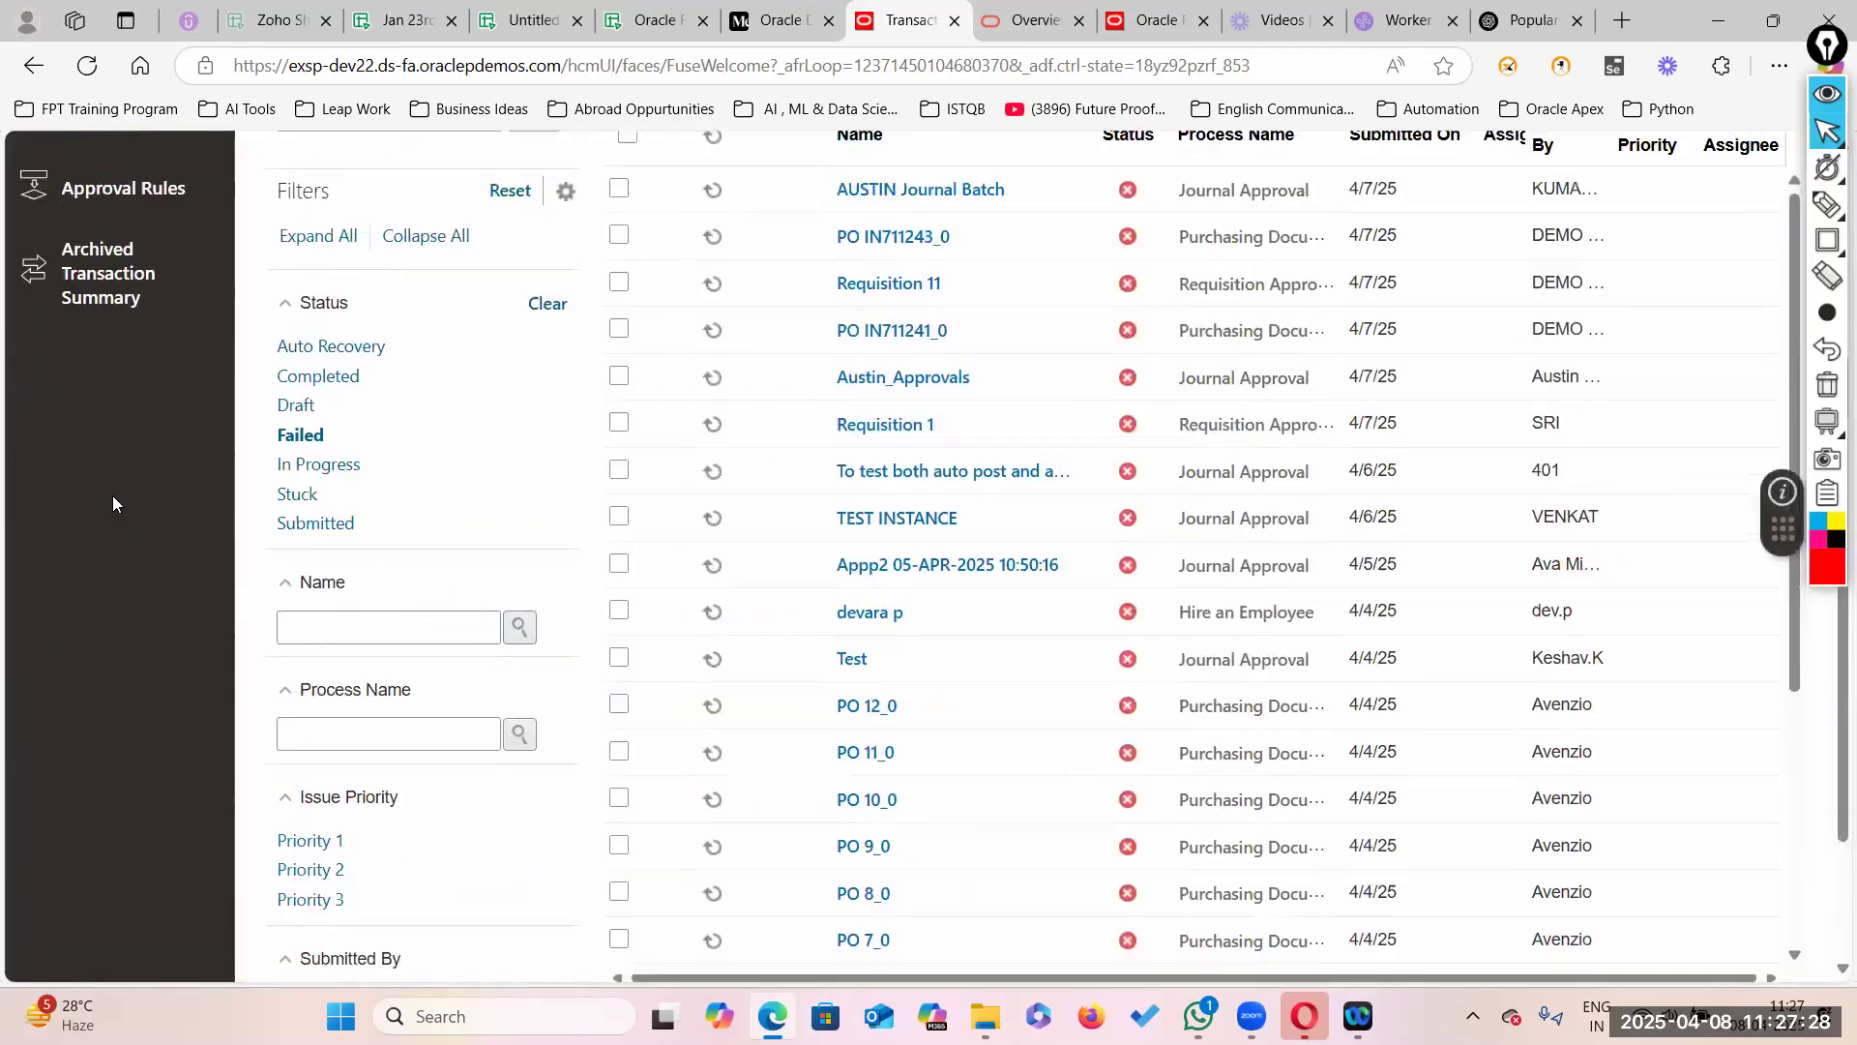
left_click(130, 442)
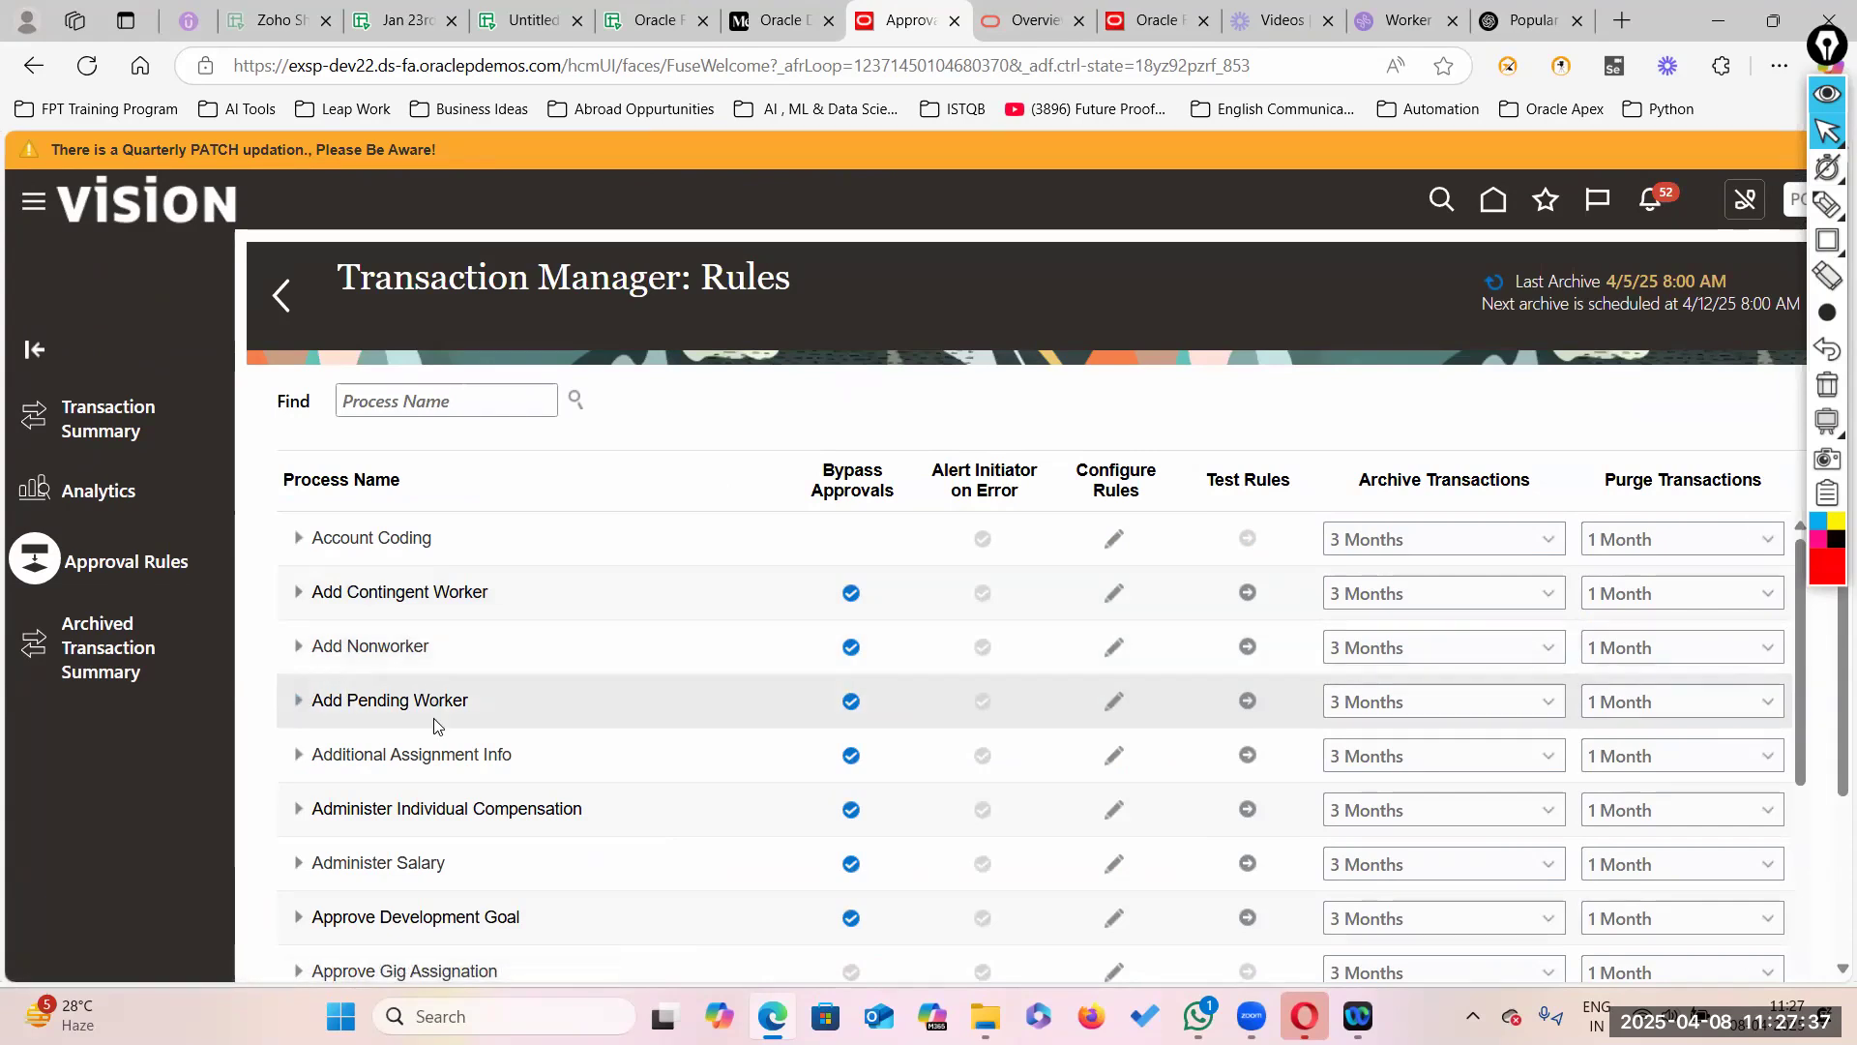
Step: Search the approval rules for the process name "hire"
left_click(373, 399)
type("hir")
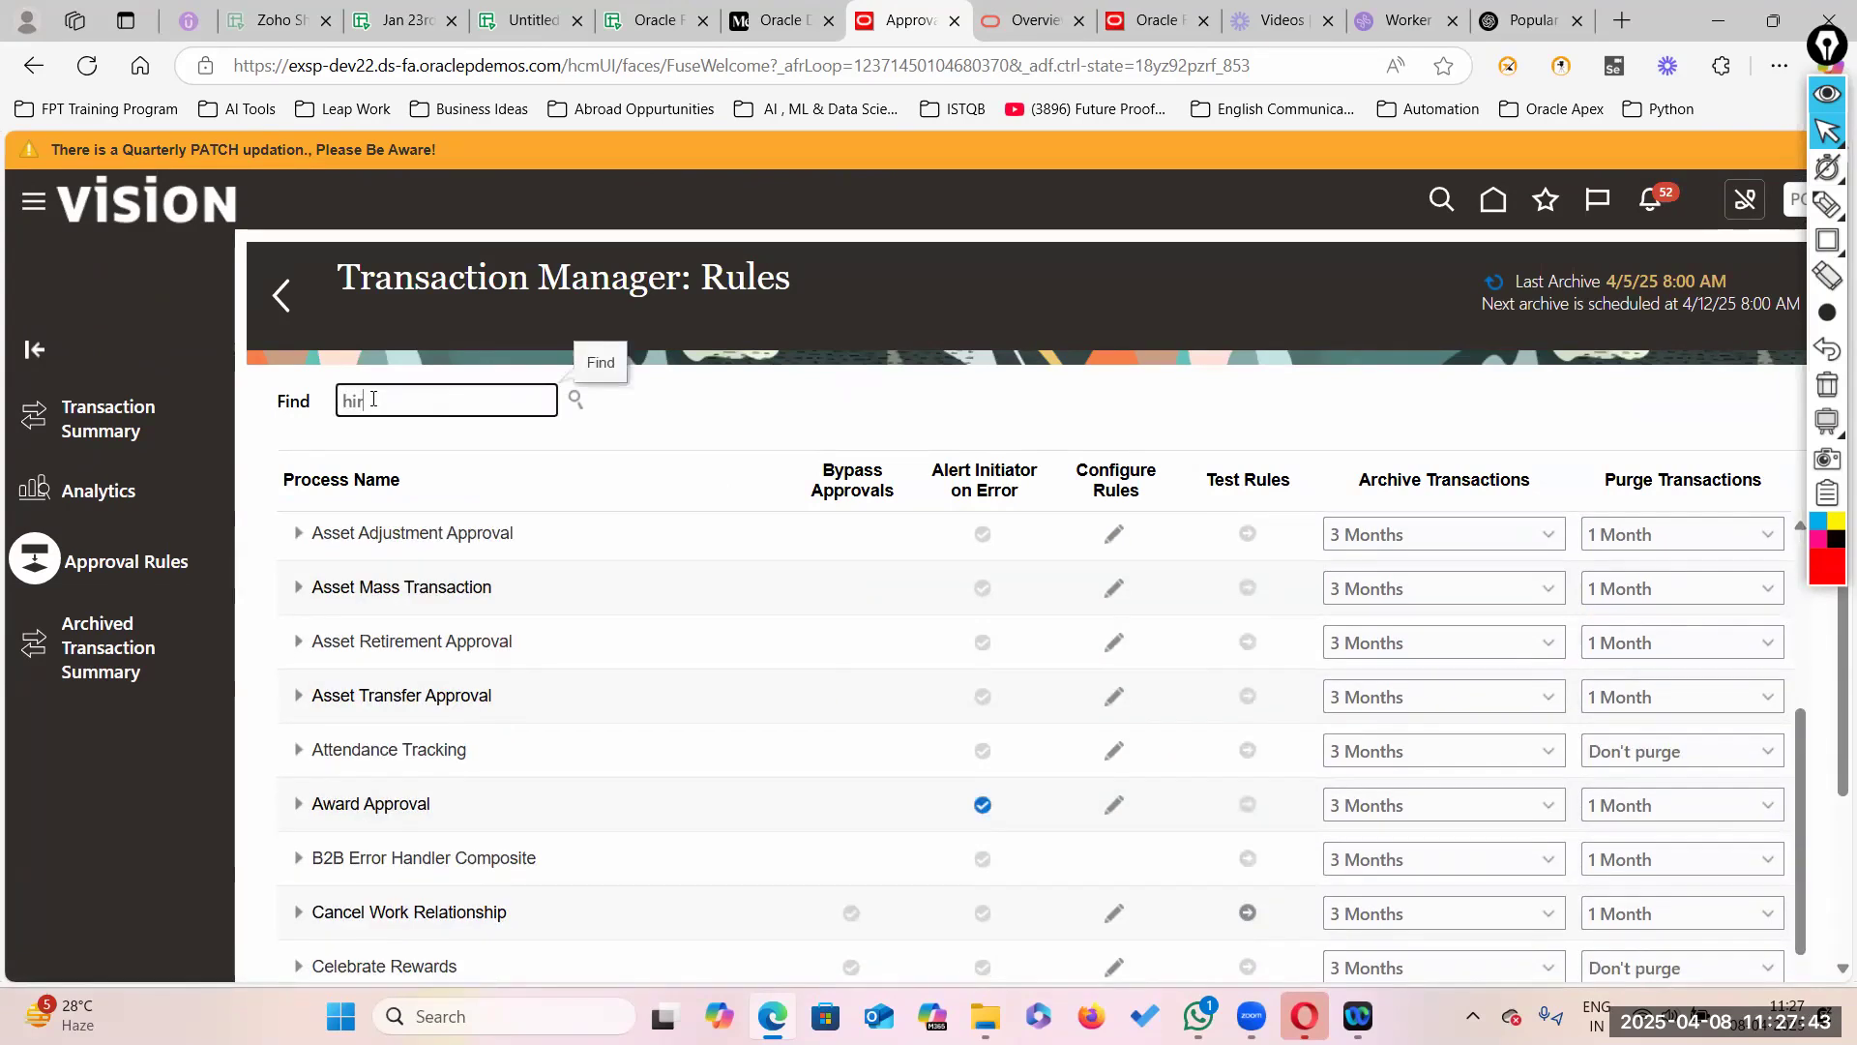
type("e")
key("Return")
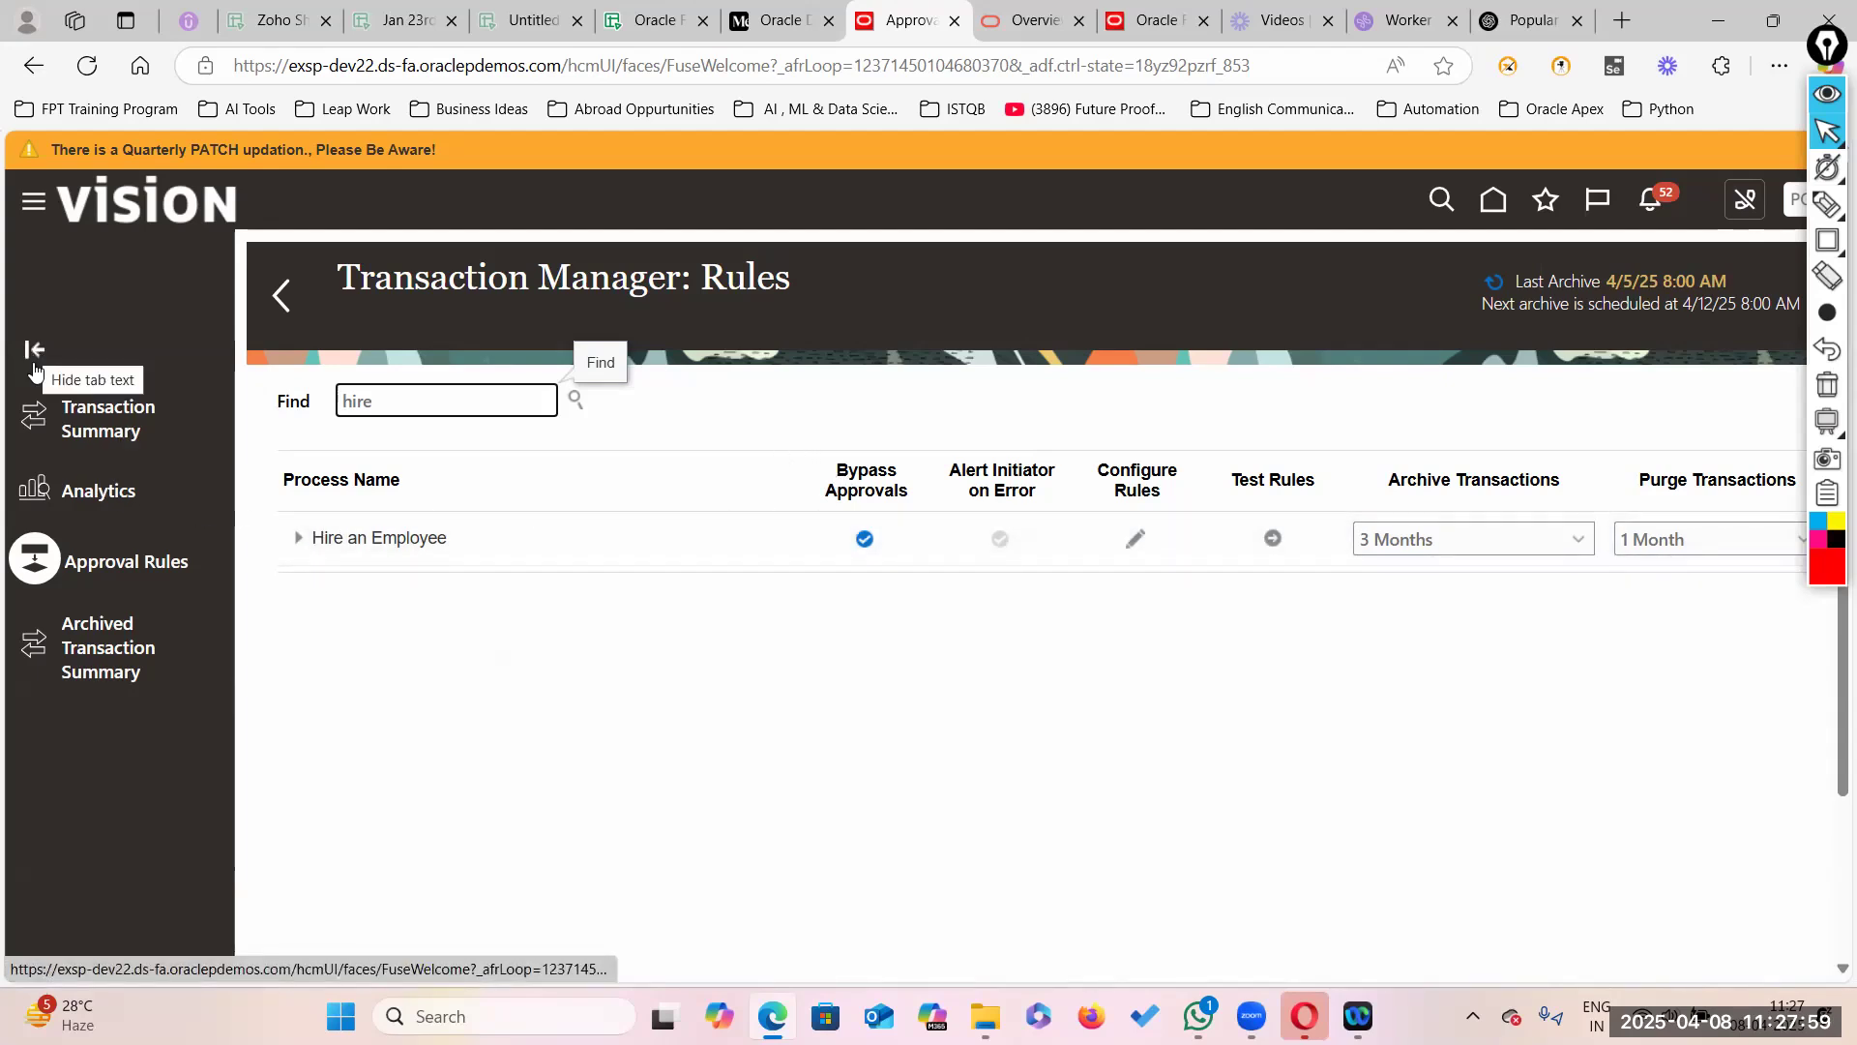
Step: Return to the New Person tasks from the home page and start Add a Pending Worker
left_click(1492, 203)
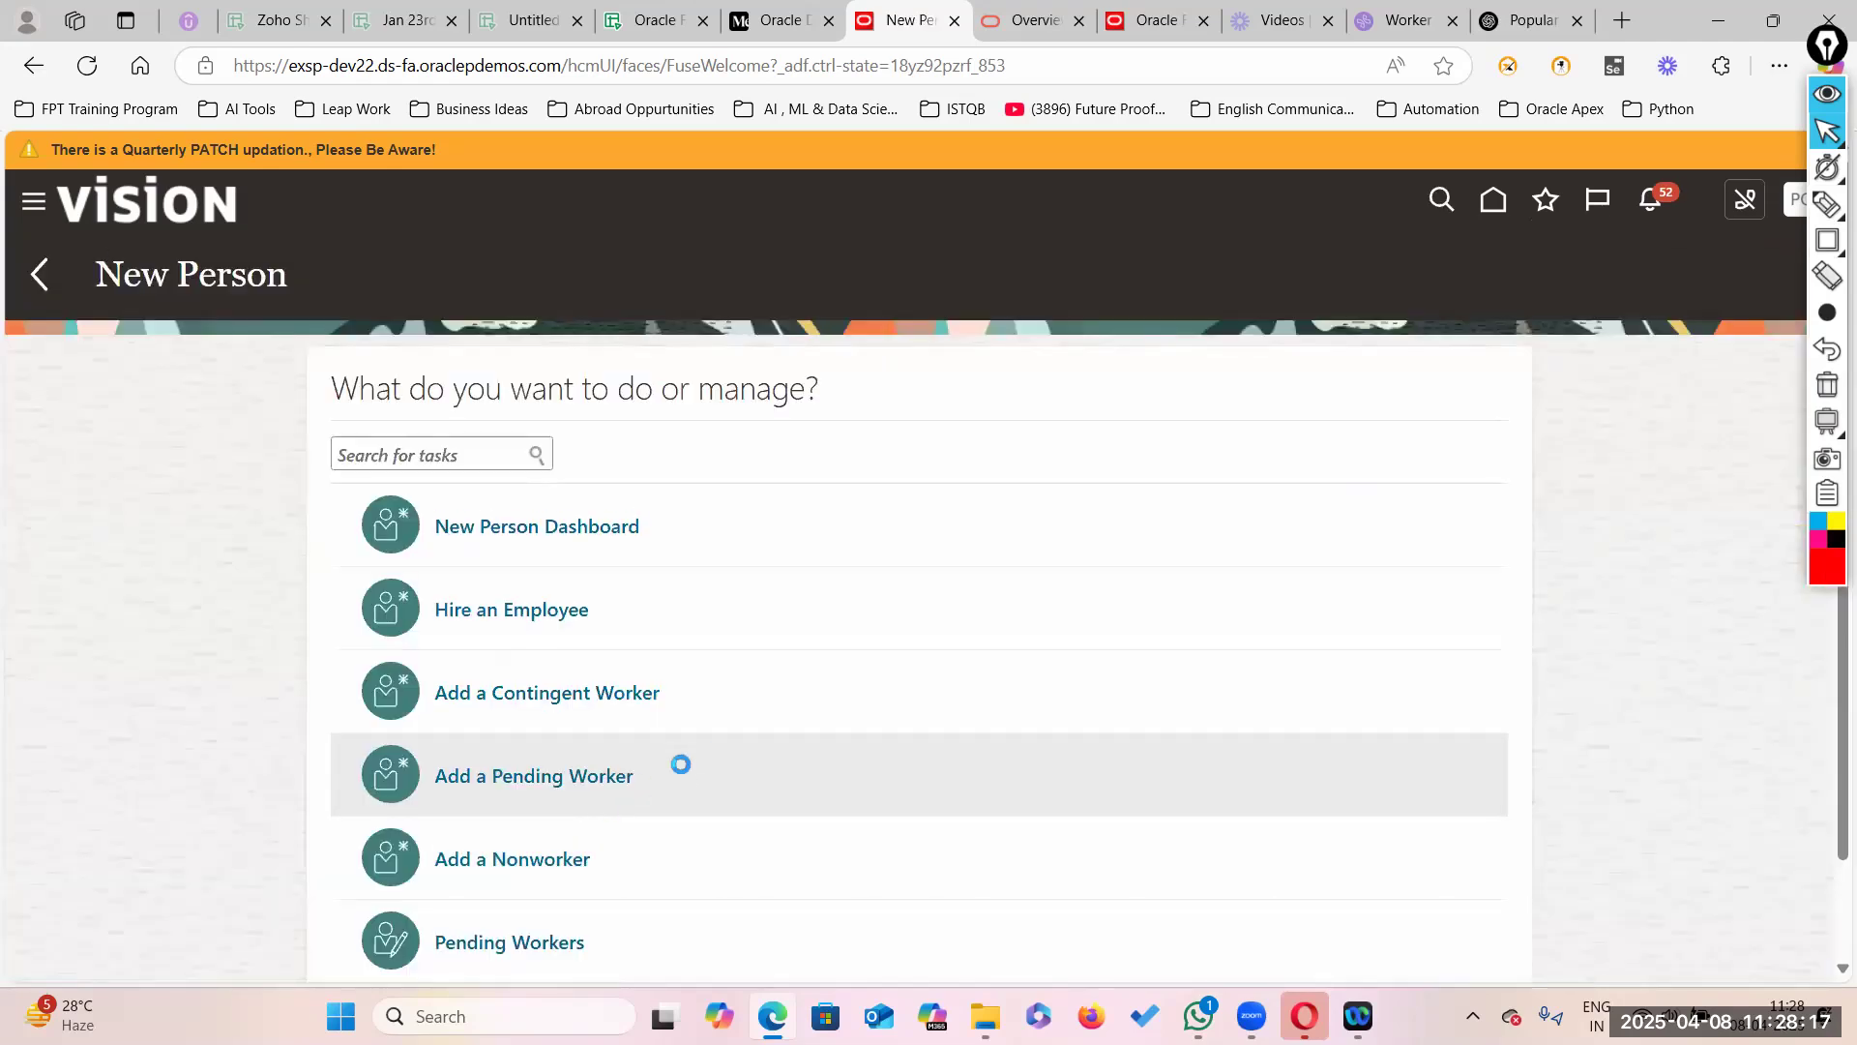
left_click(524, 777)
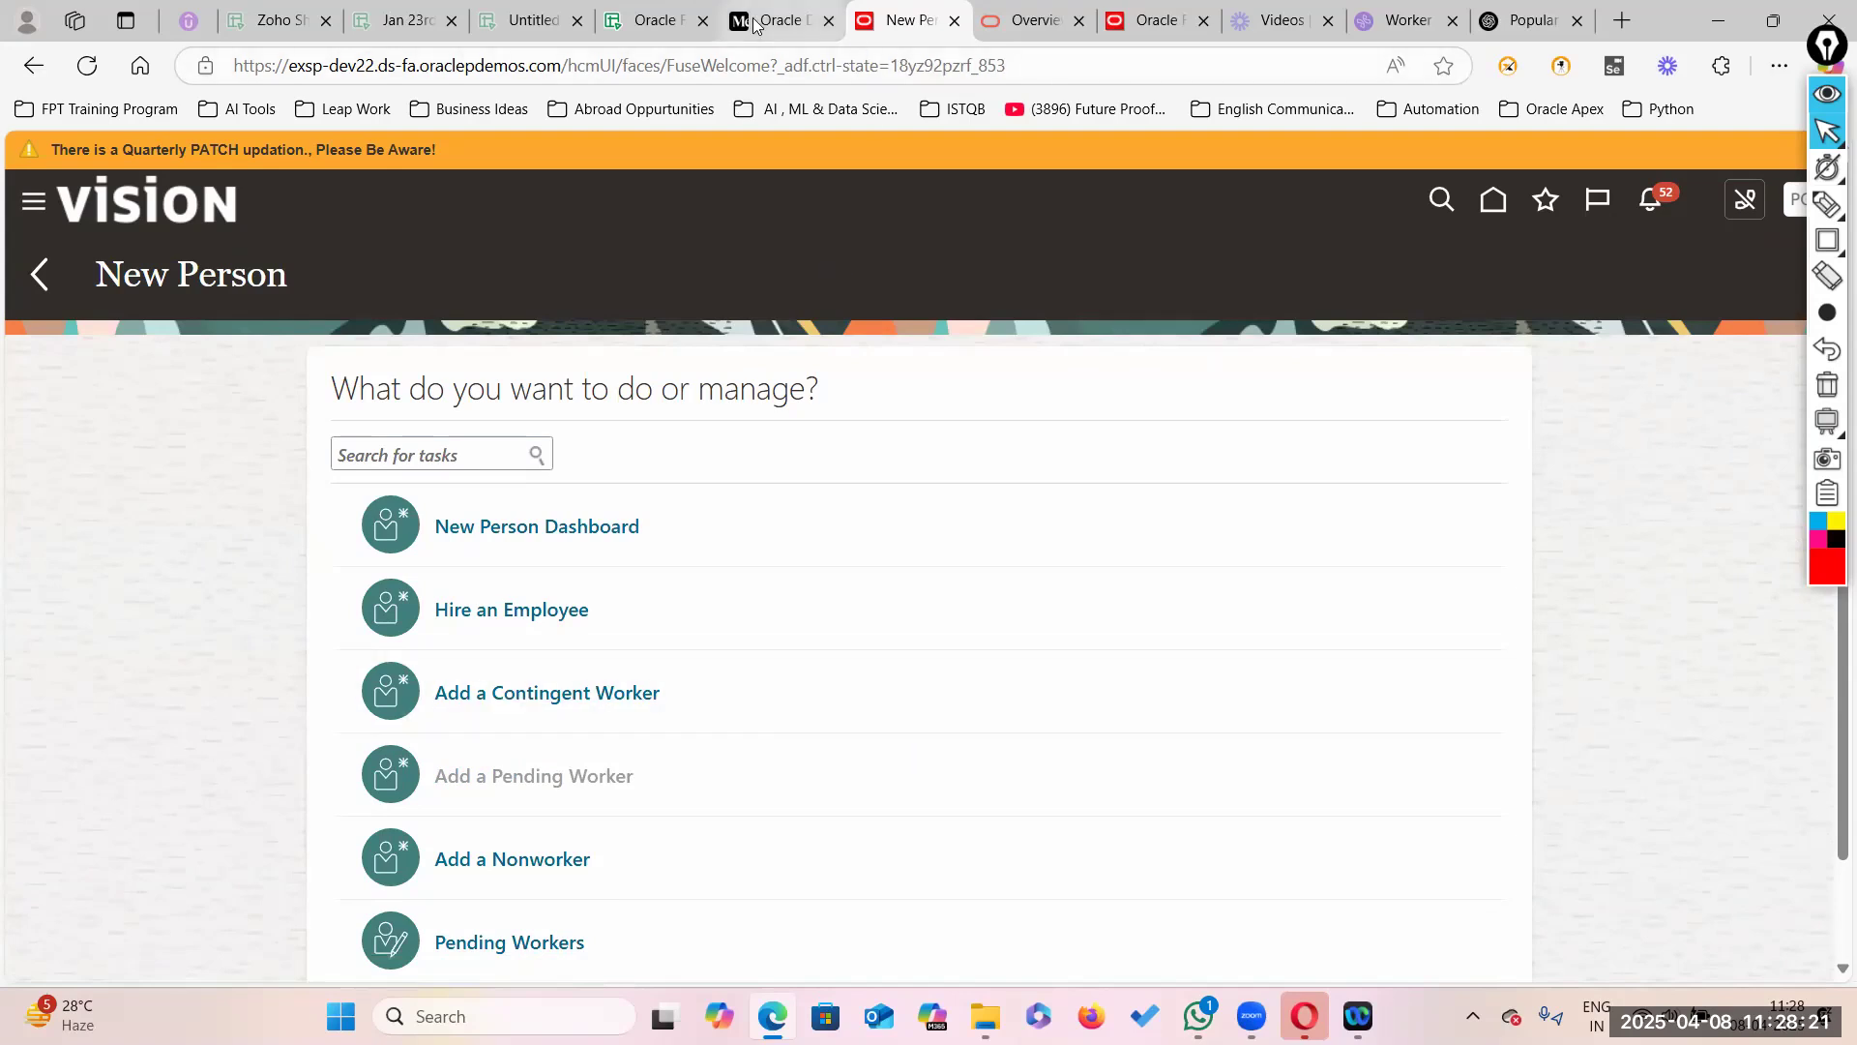
Step: Switch to Medium and open the article list of the Future Proof Technologies profile
left_click(539, 29)
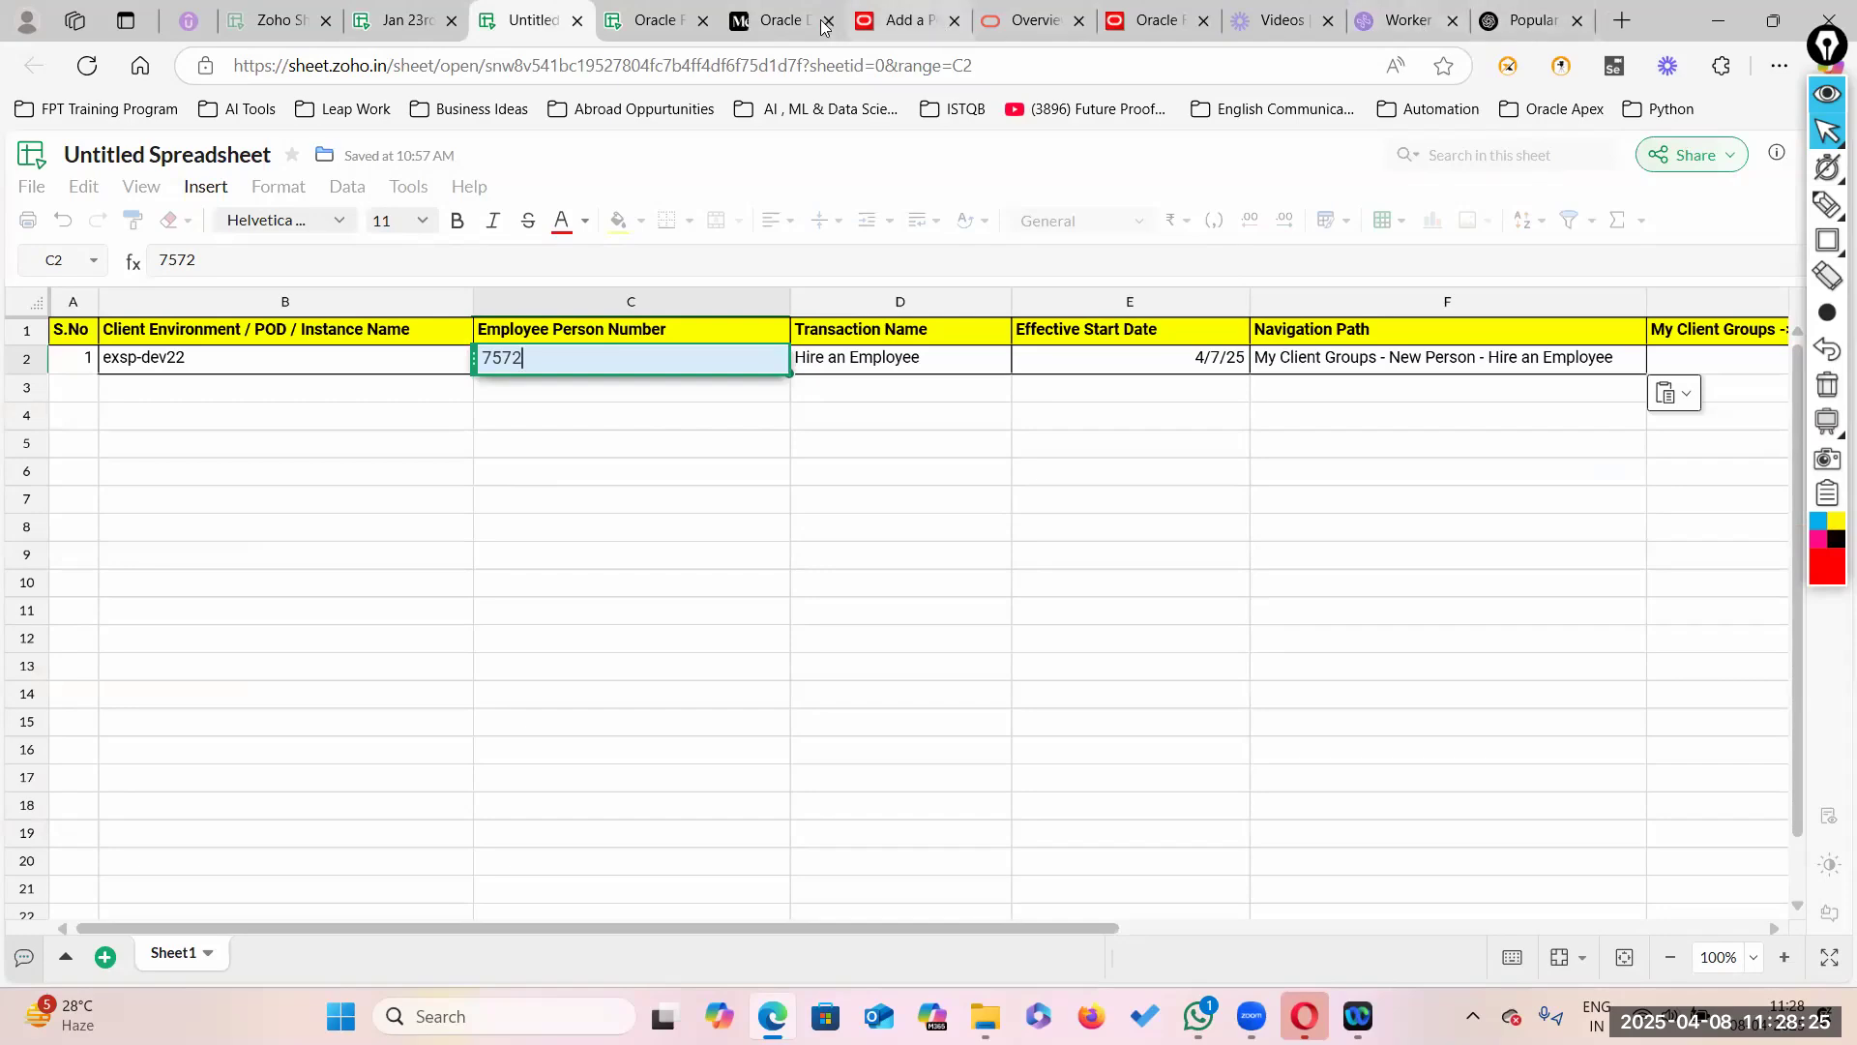
left_click(780, 20)
scroll(935, 597, "down", 10)
scroll(540, 403, "up", 10)
left_click(730, 358)
Step: Find and open the article "New Person in Oracle Fusion HCM Cloud" and examine its Worker Types diagram
scroll(871, 767, "down", 9)
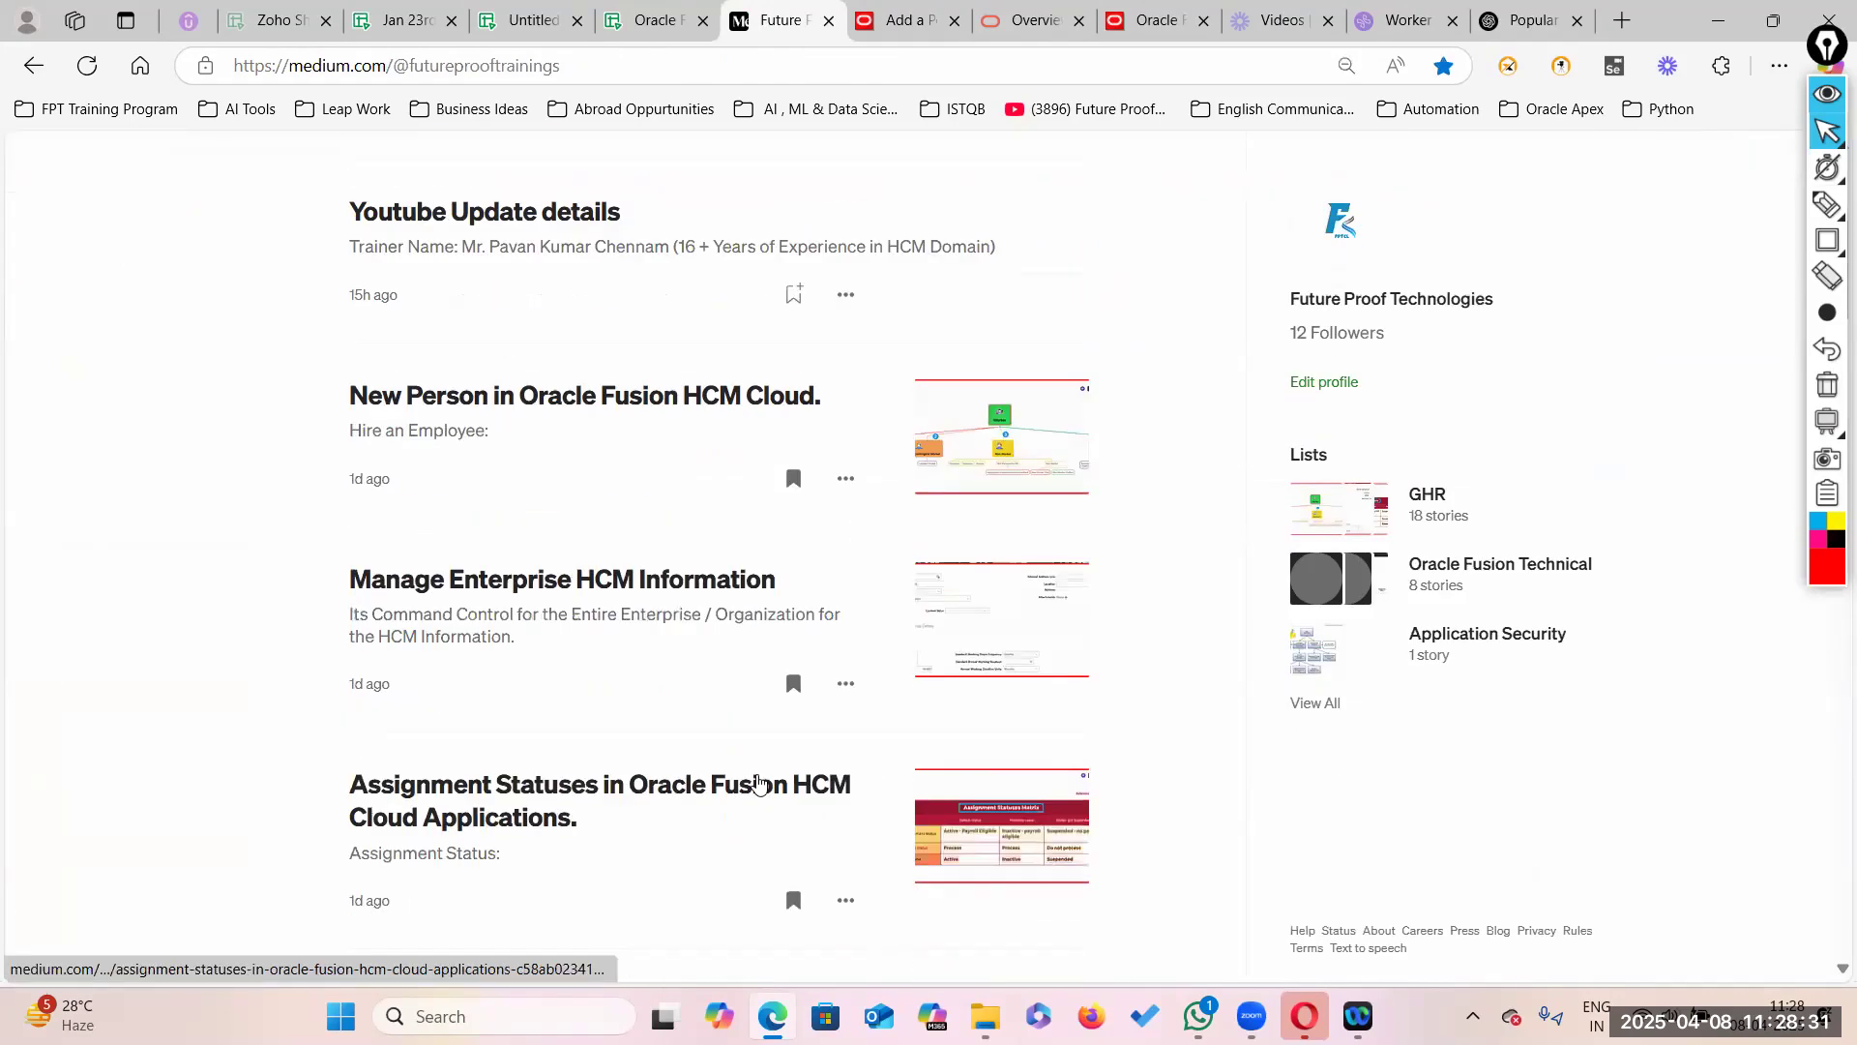
scroll(758, 783, "down", 3)
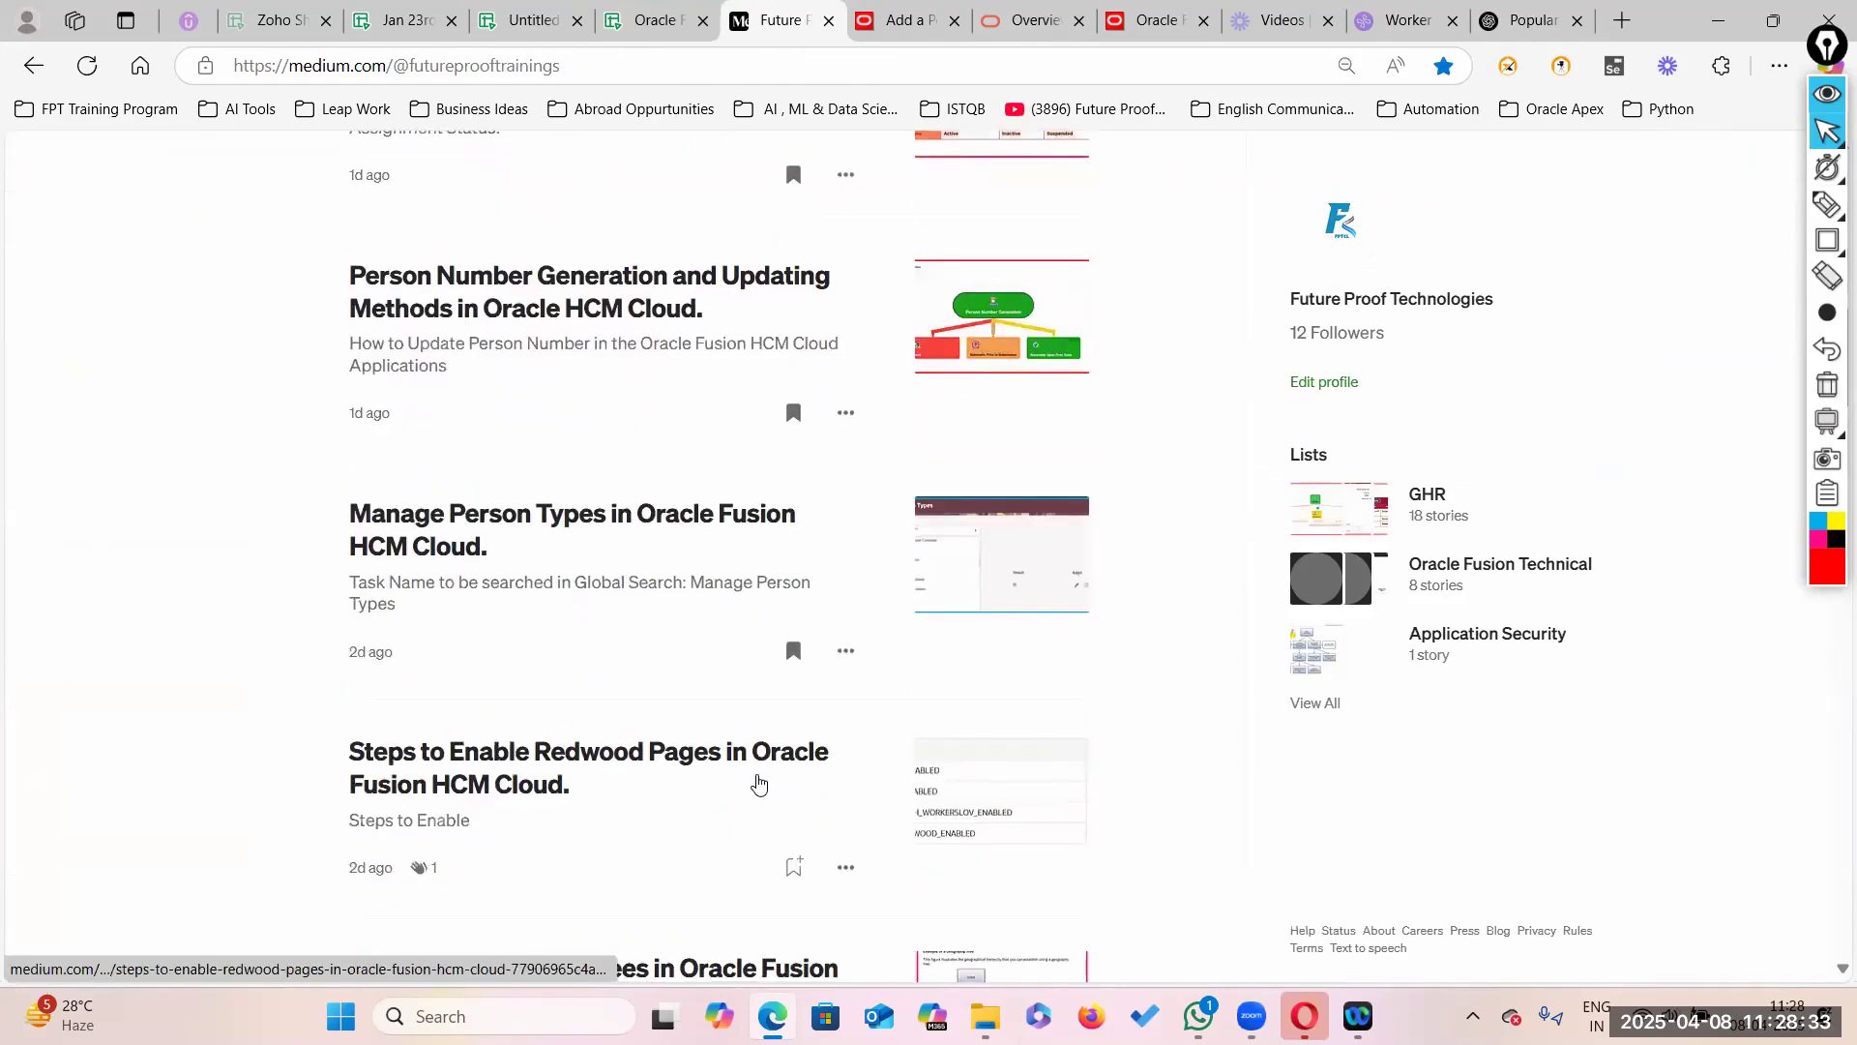
scroll(758, 783, "down", 4)
scroll(758, 784, "down", 12)
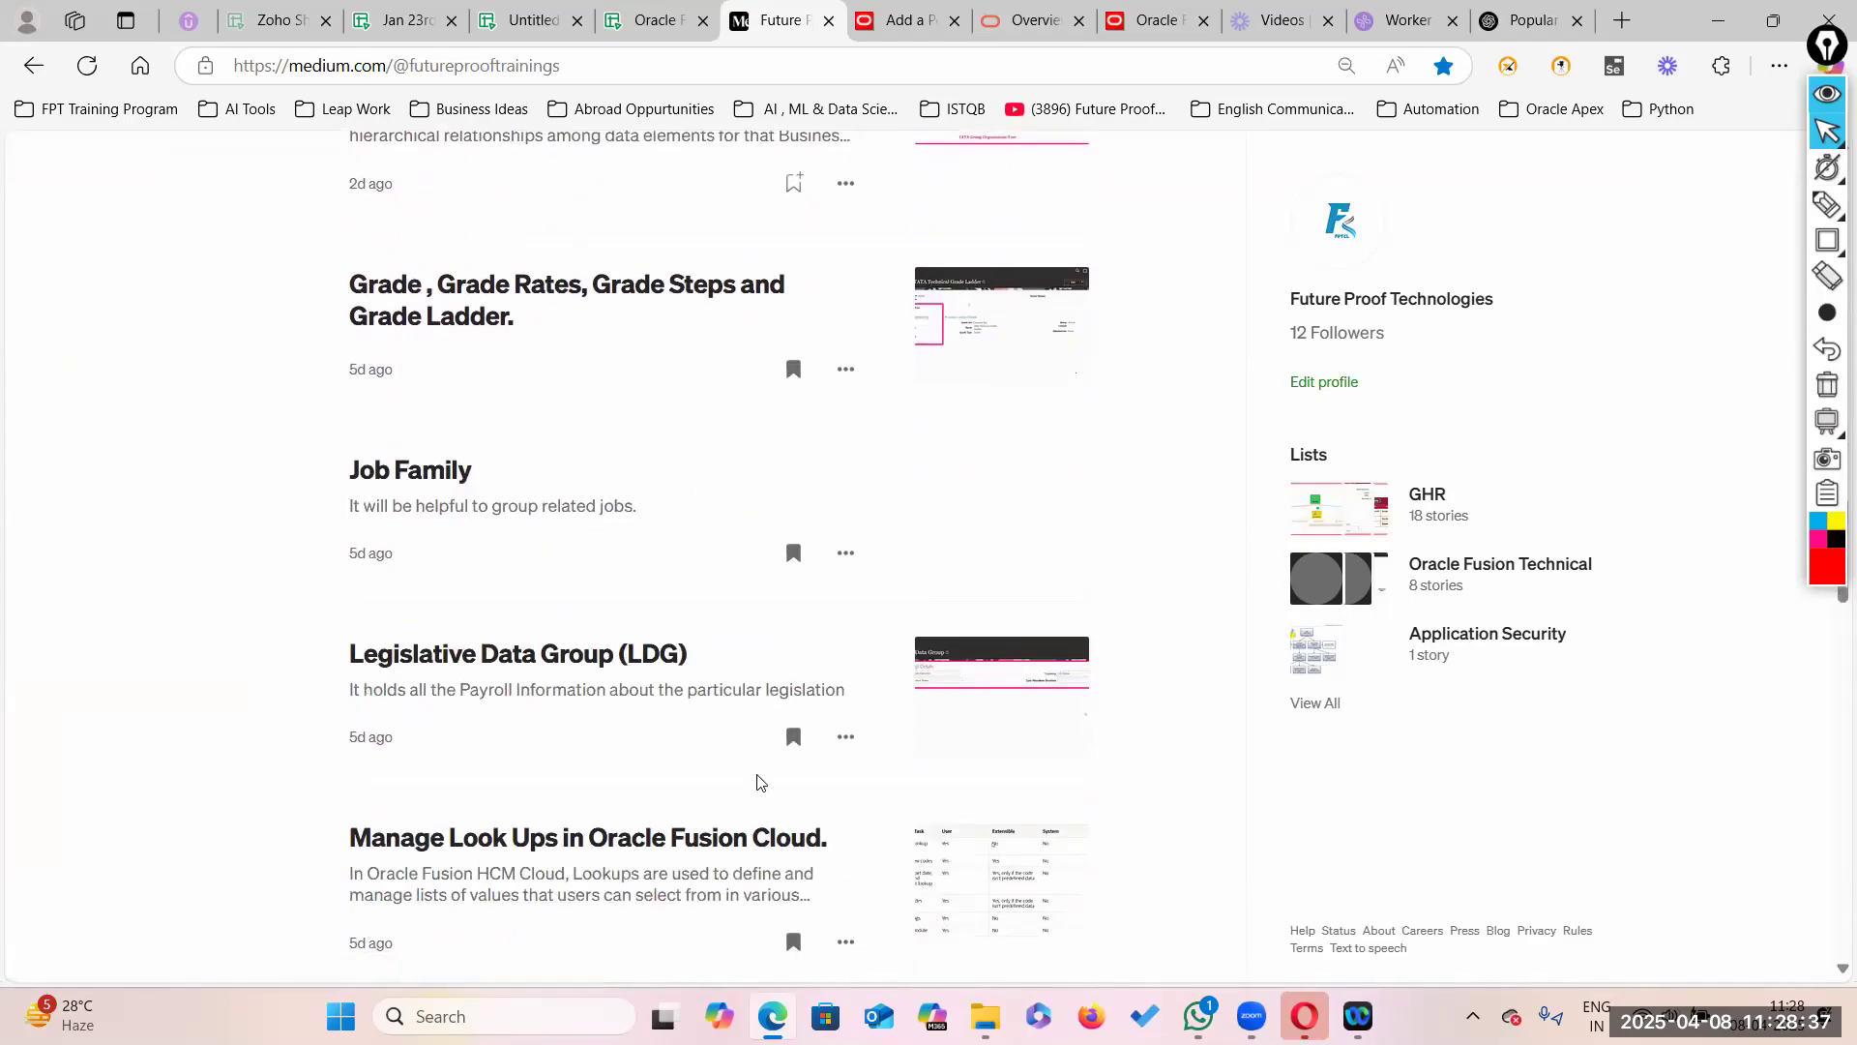
scroll(758, 784, "up", 15)
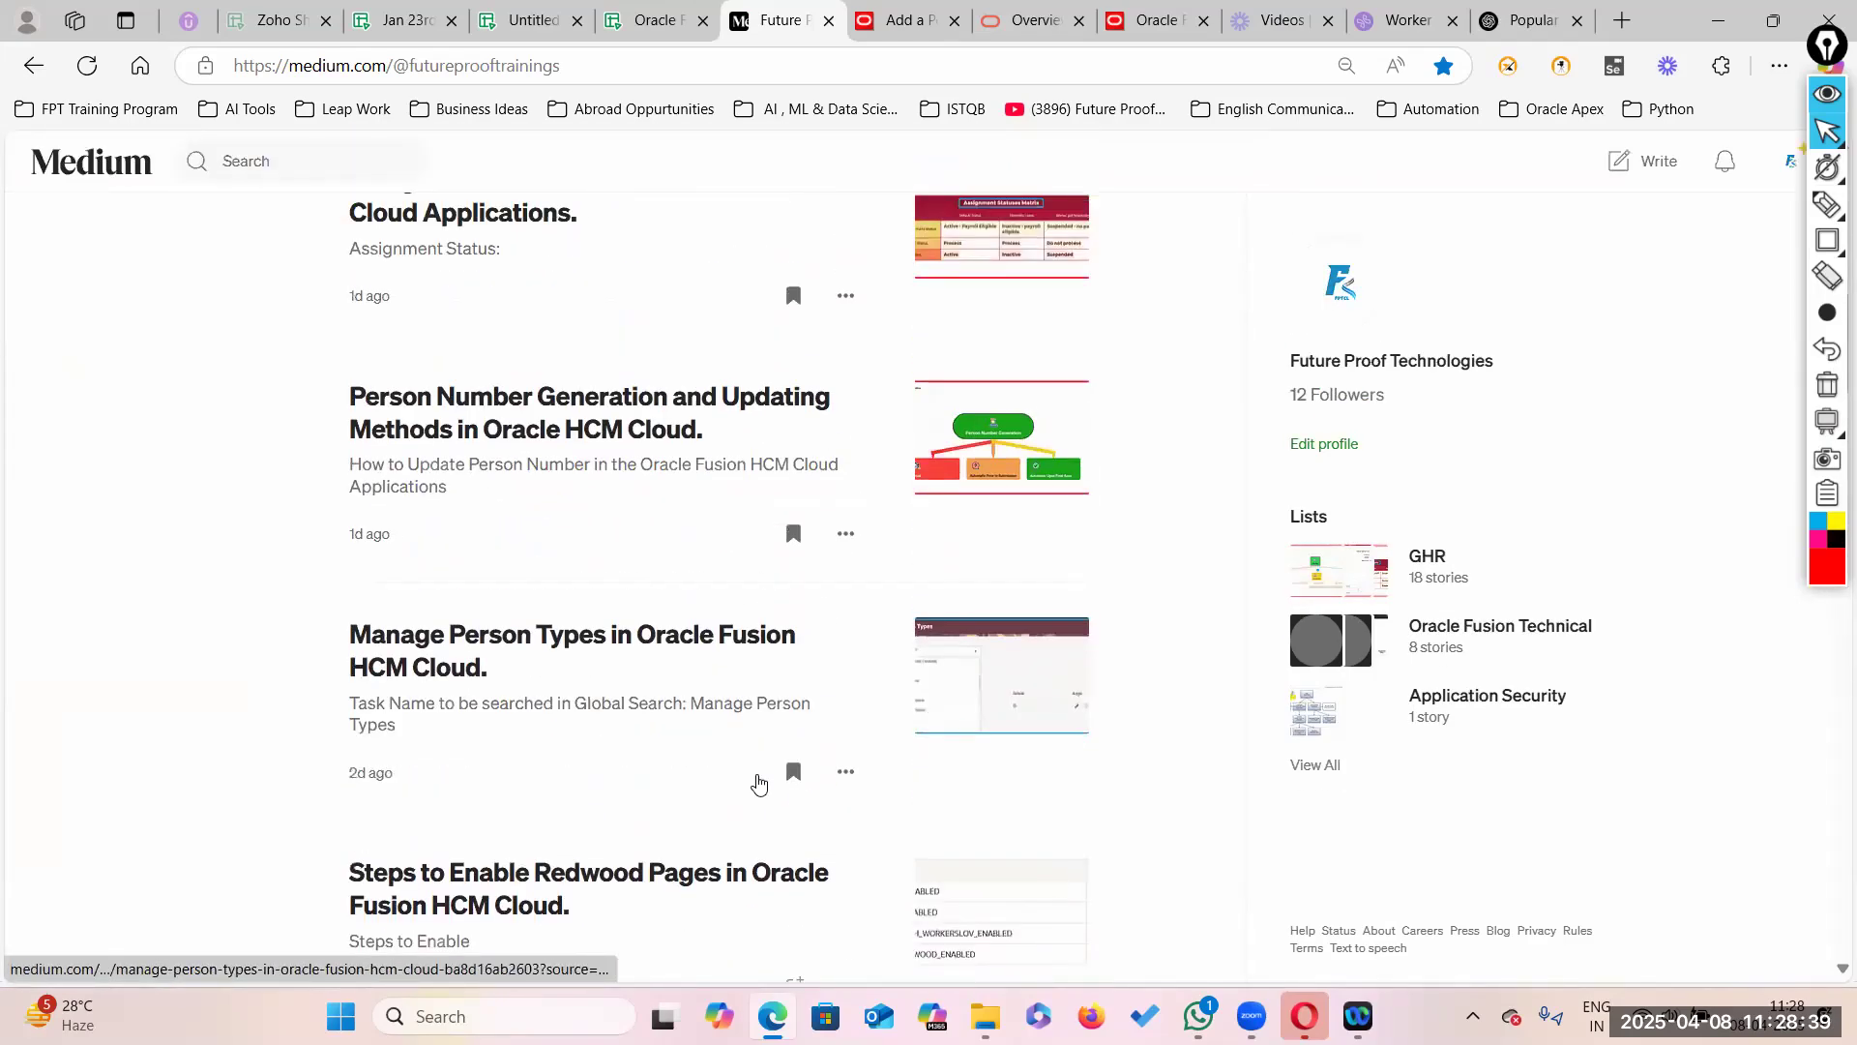
scroll(647, 721, "up", 5)
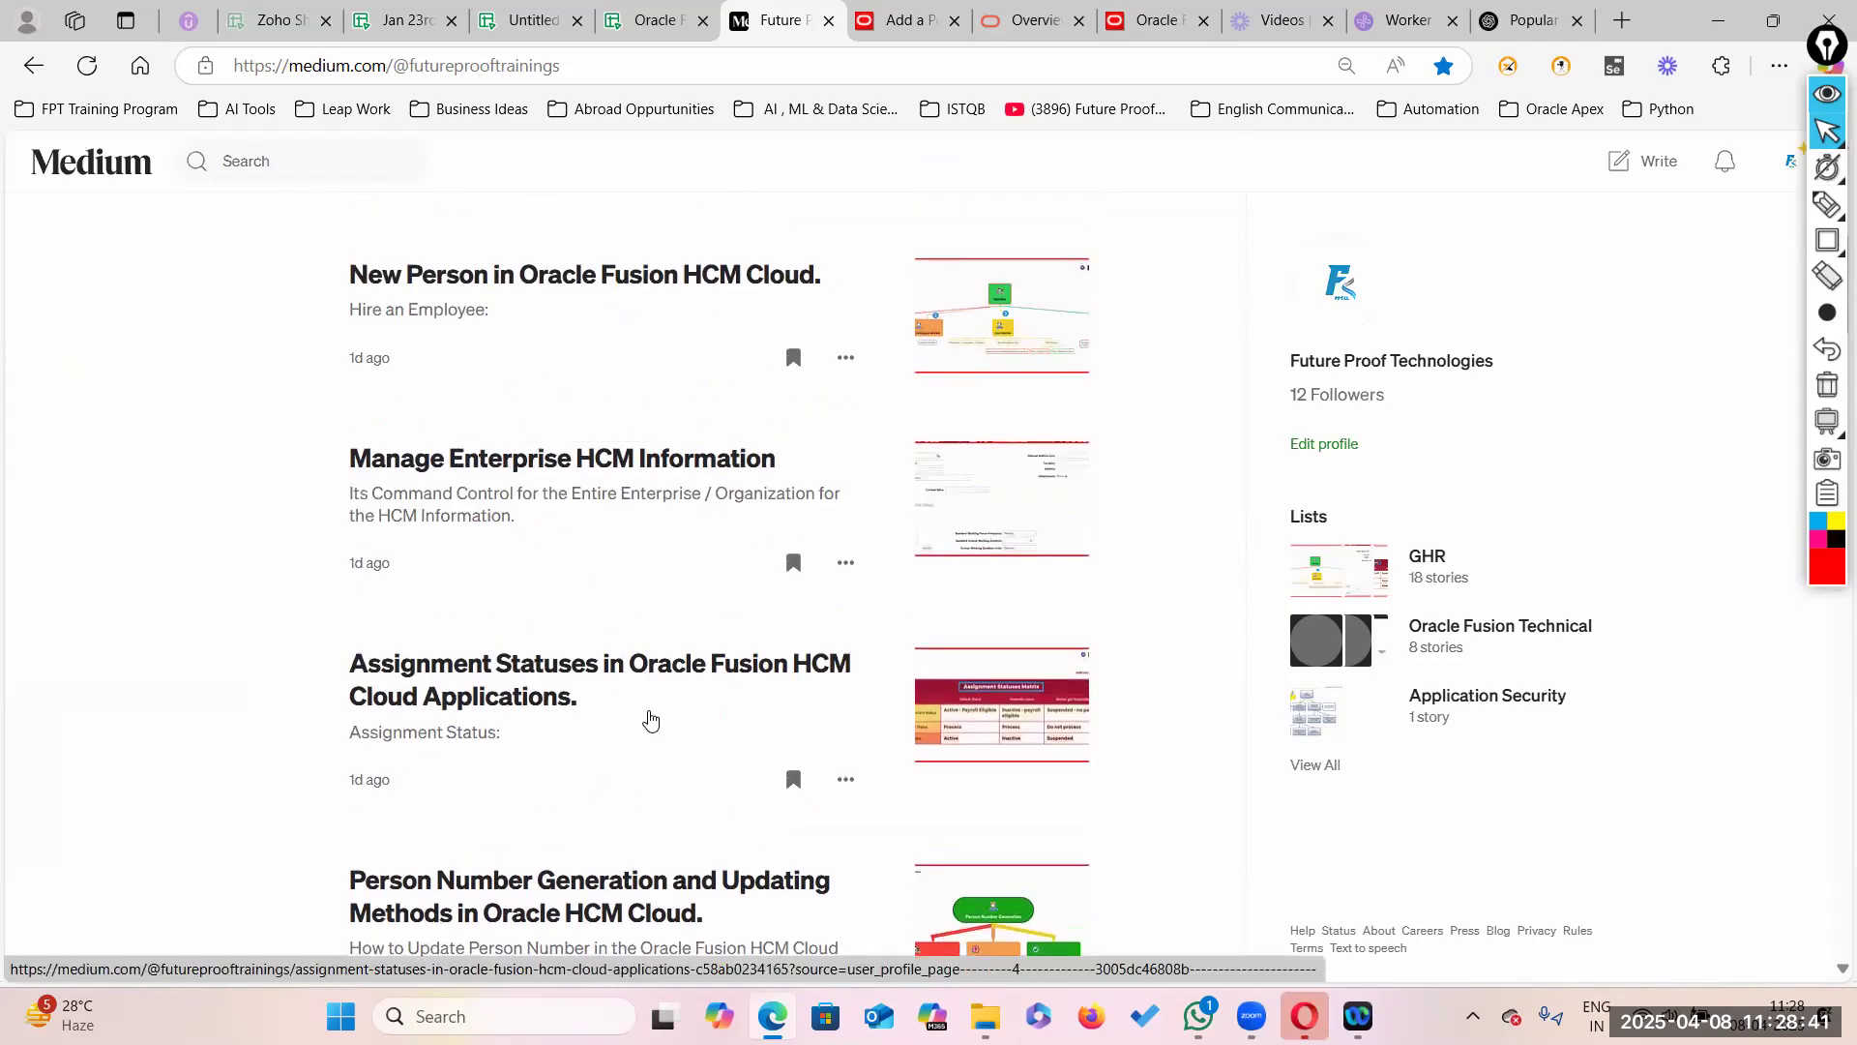
left_click(995, 314)
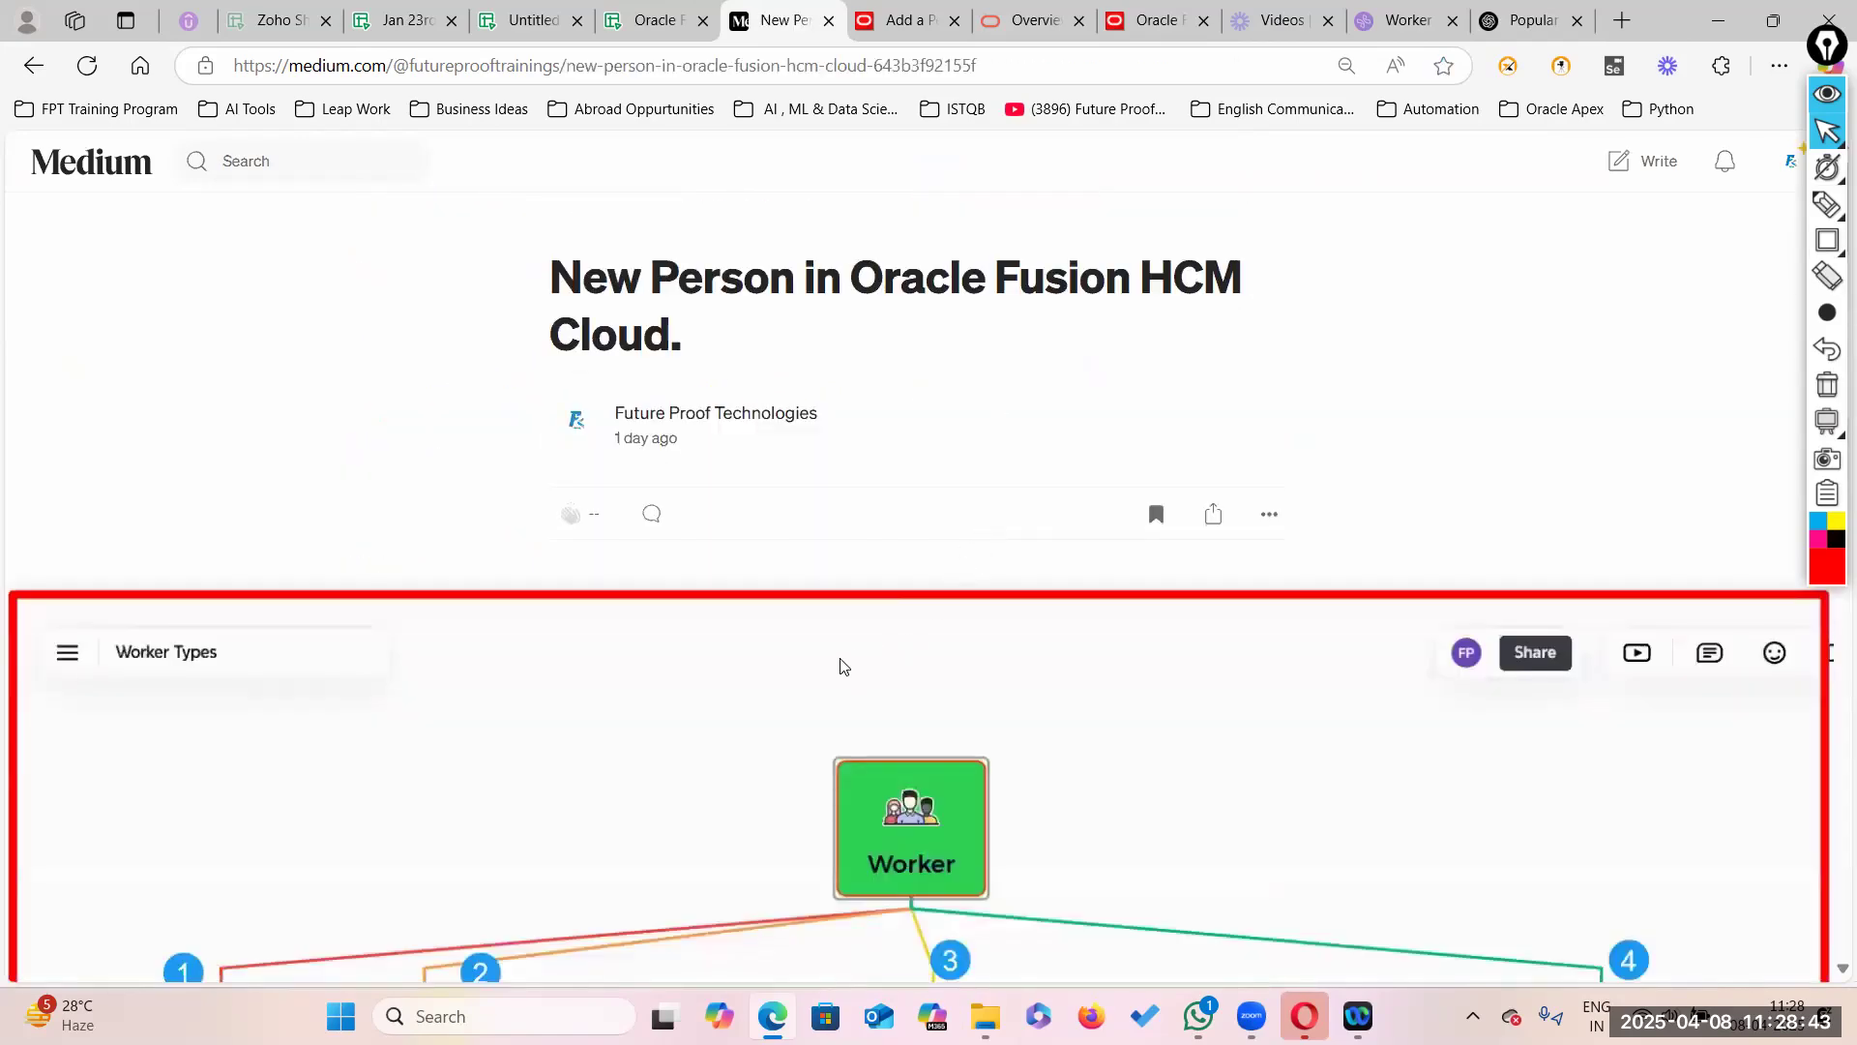
scroll(855, 661, "down", 6)
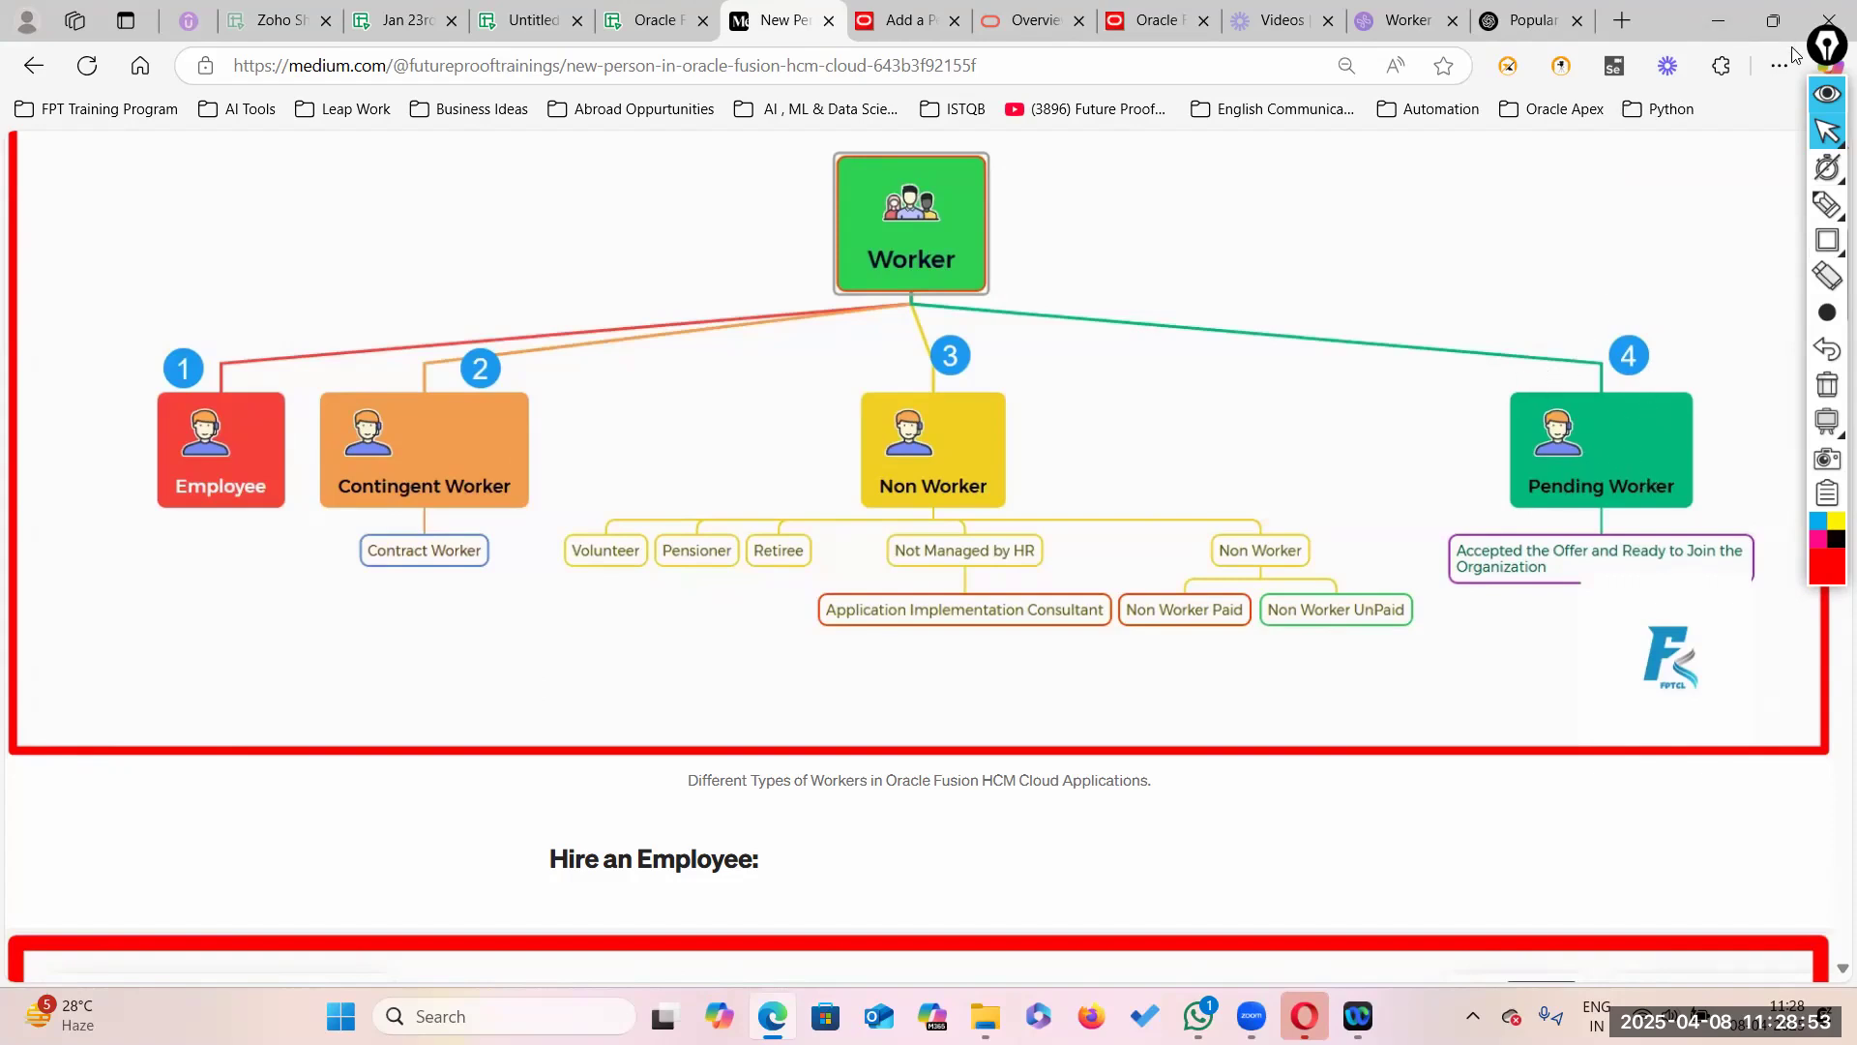
Step: Return to the Add a Pending Worker form, choose the "Future hire to fill" action reason and set the legal employer to US1 Legal Entity
left_click(911, 17)
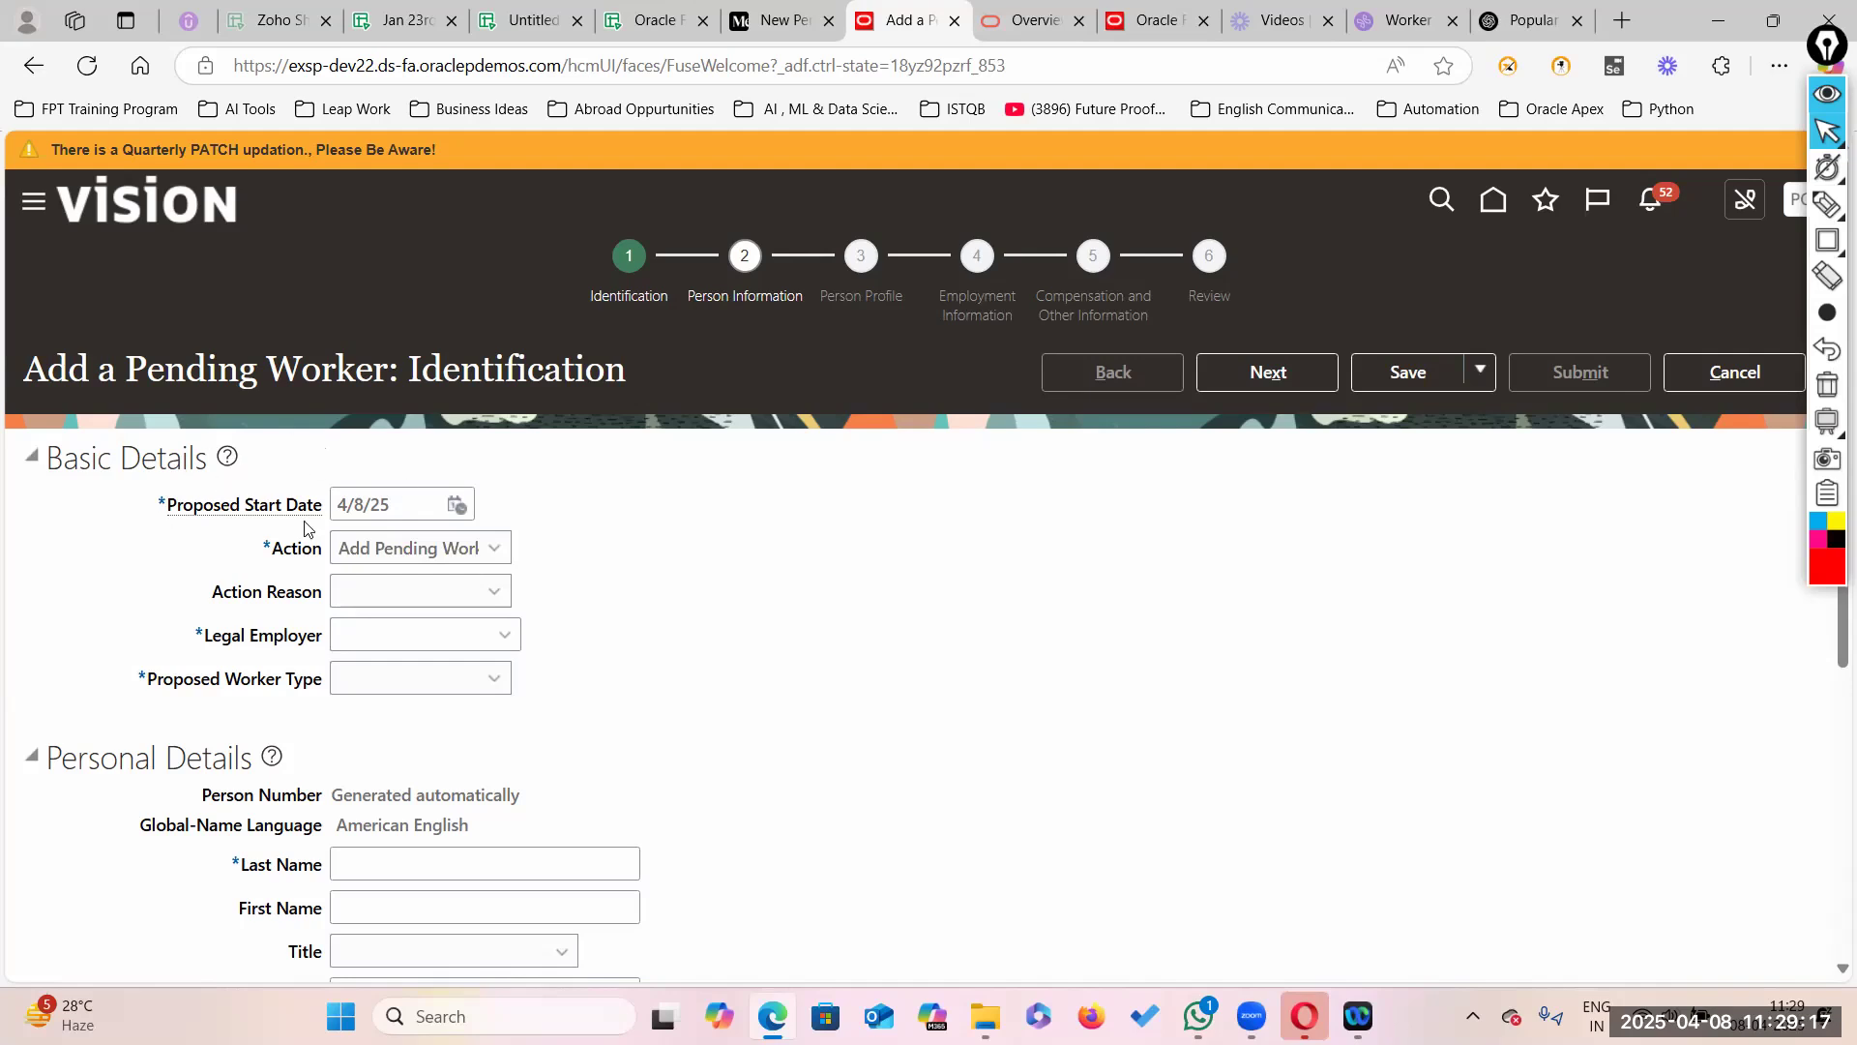
left_click(493, 549)
left_click(483, 578)
left_click(387, 634)
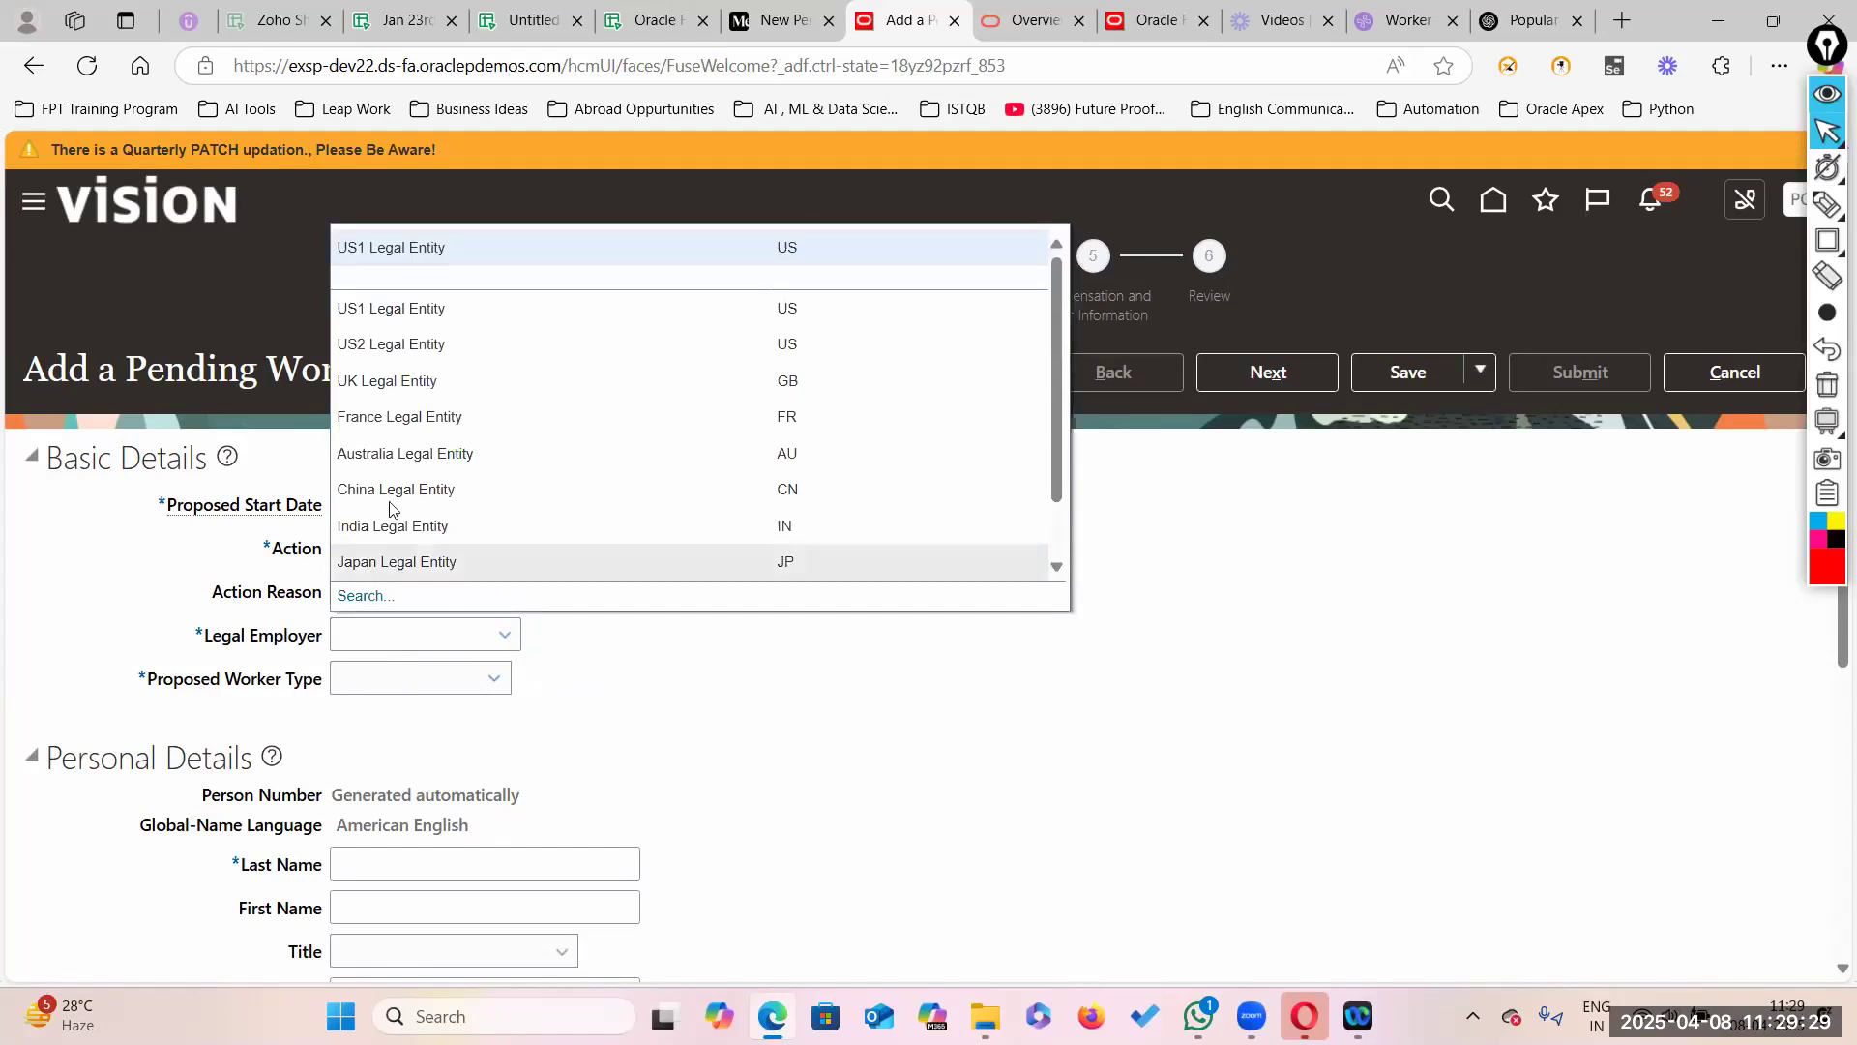
left_click(437, 261)
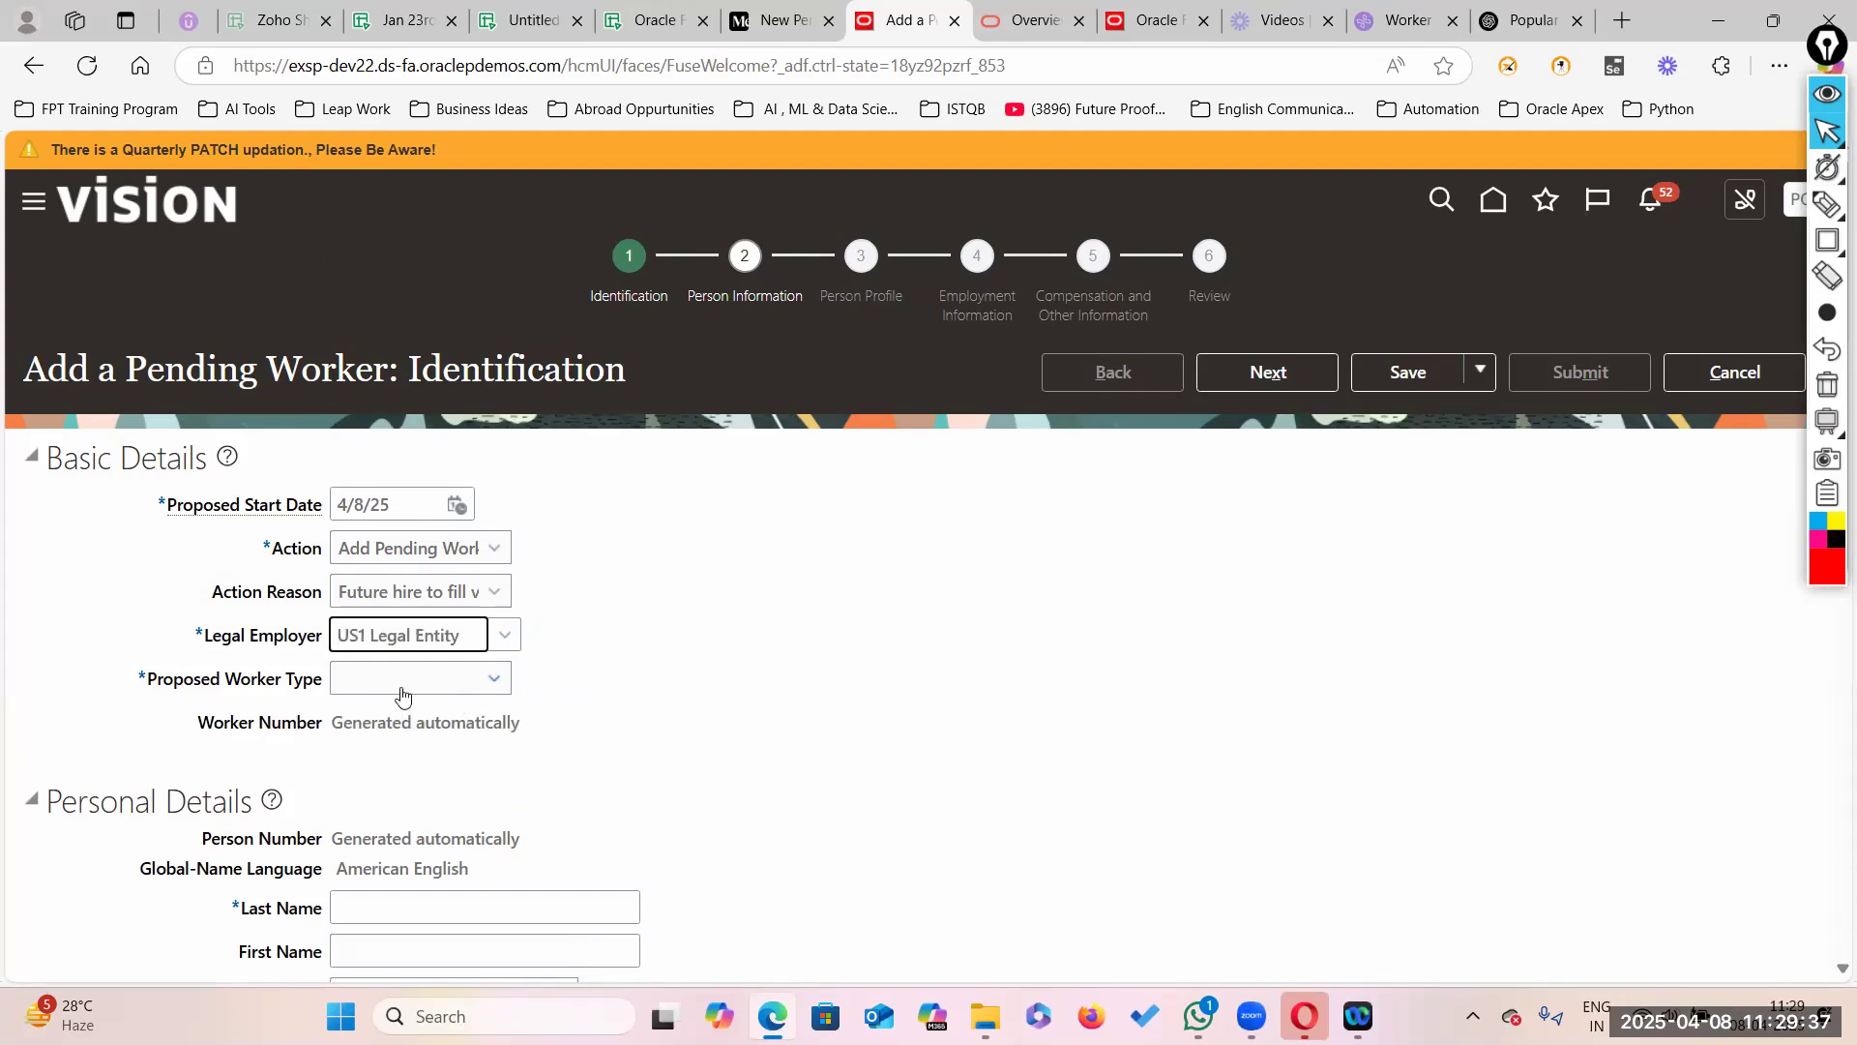
Step: Draw a thick red rectangle annotation around the Proposed Worker Type field and return to the normal pointer
left_click(1827, 242)
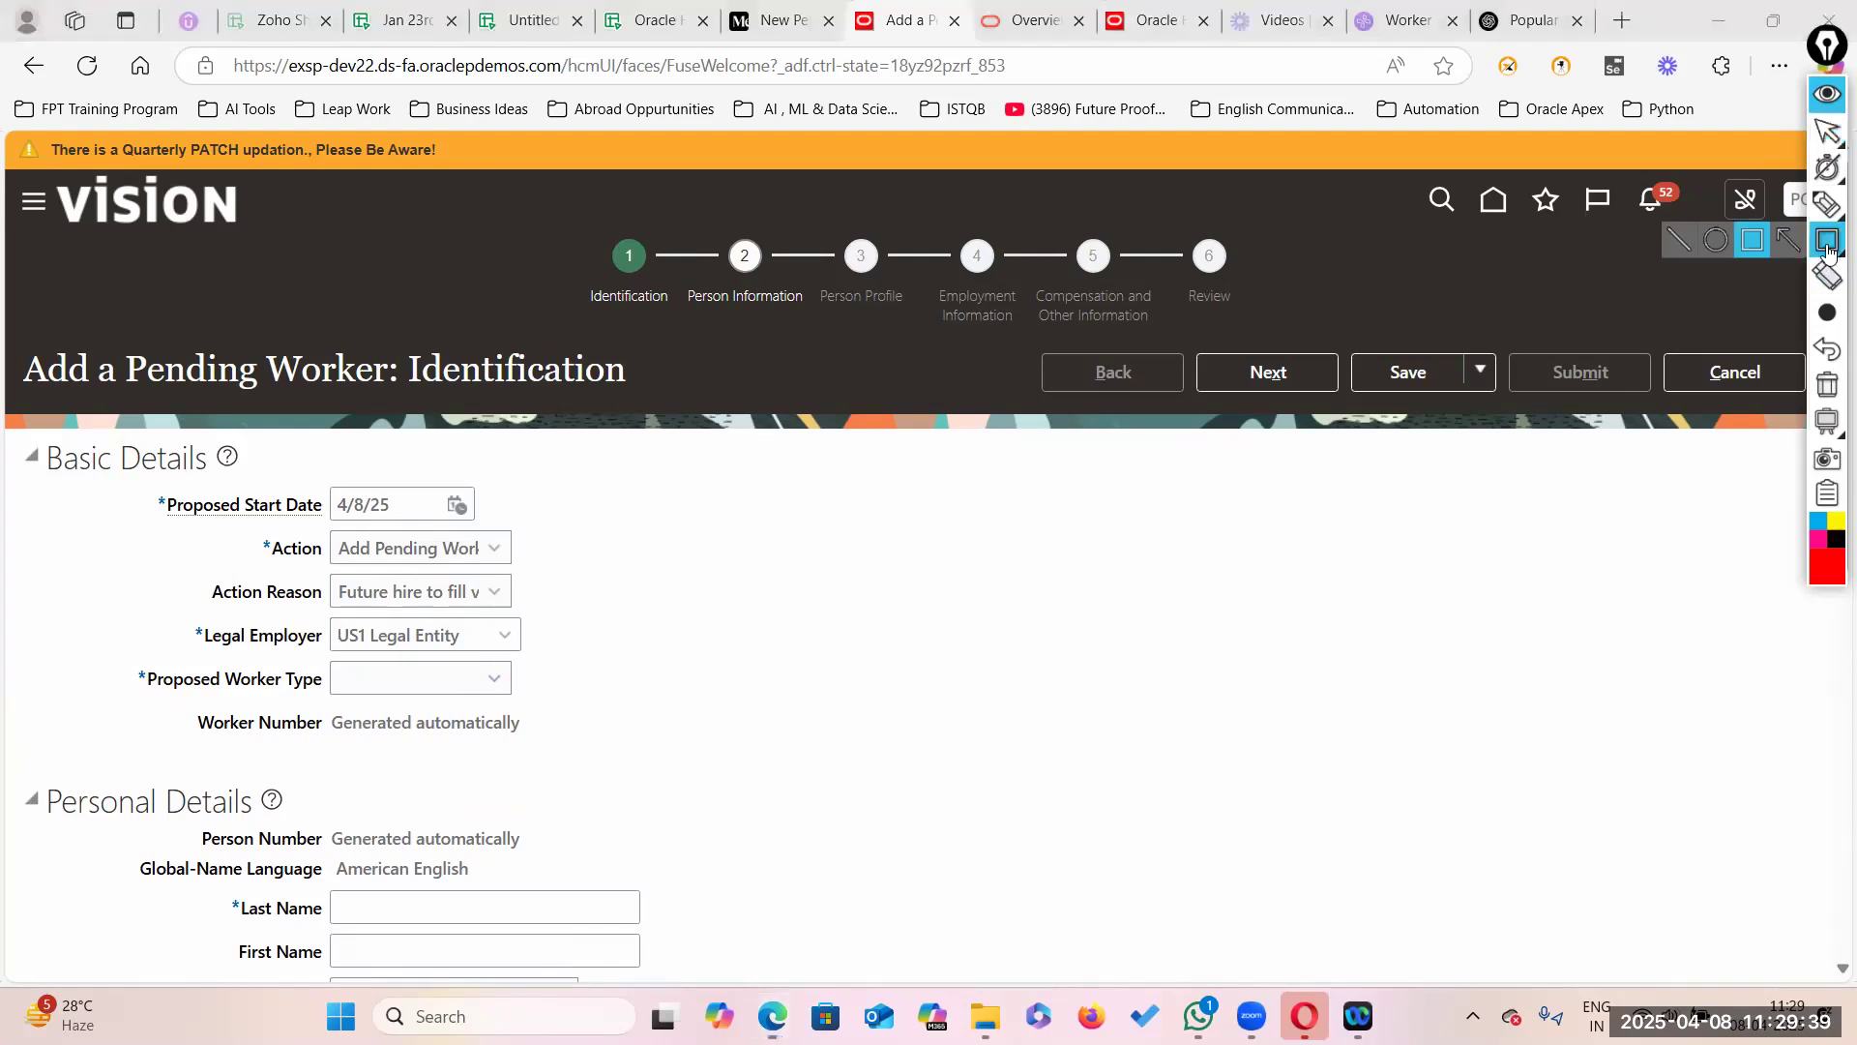
left_click(1827, 569)
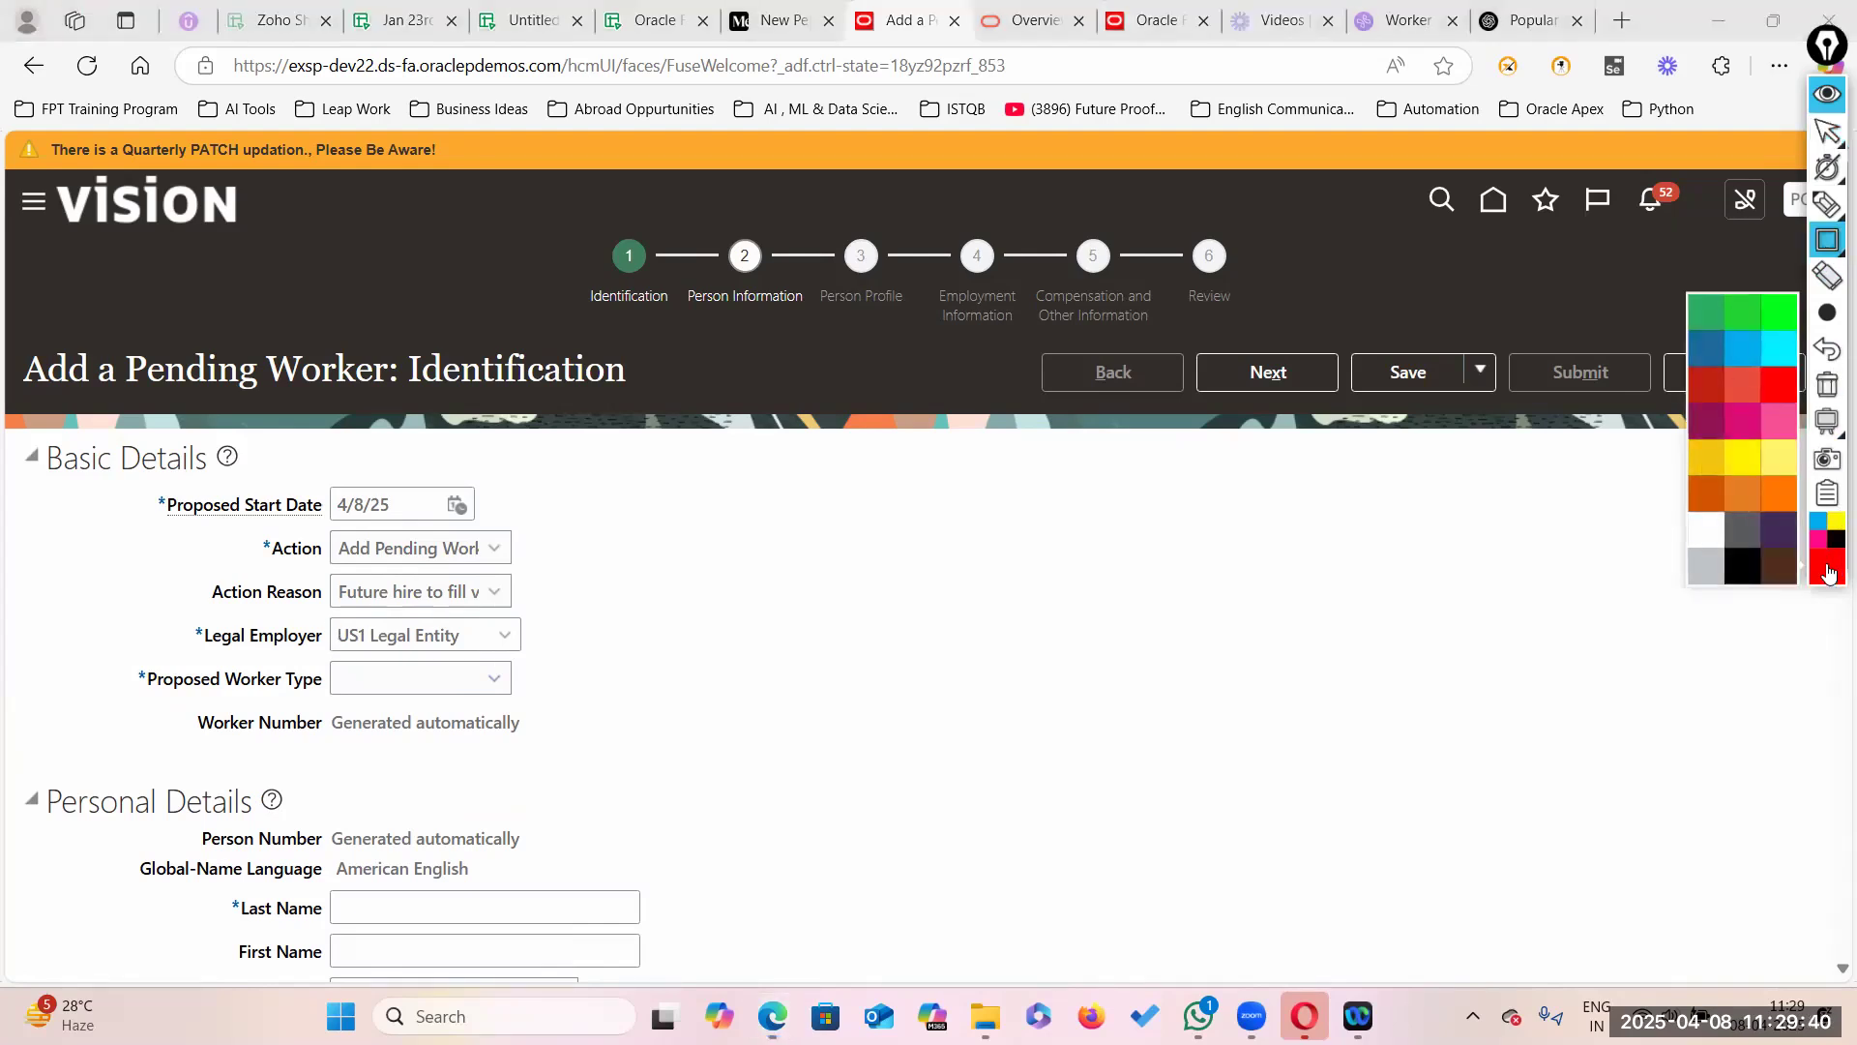
left_click(1773, 388)
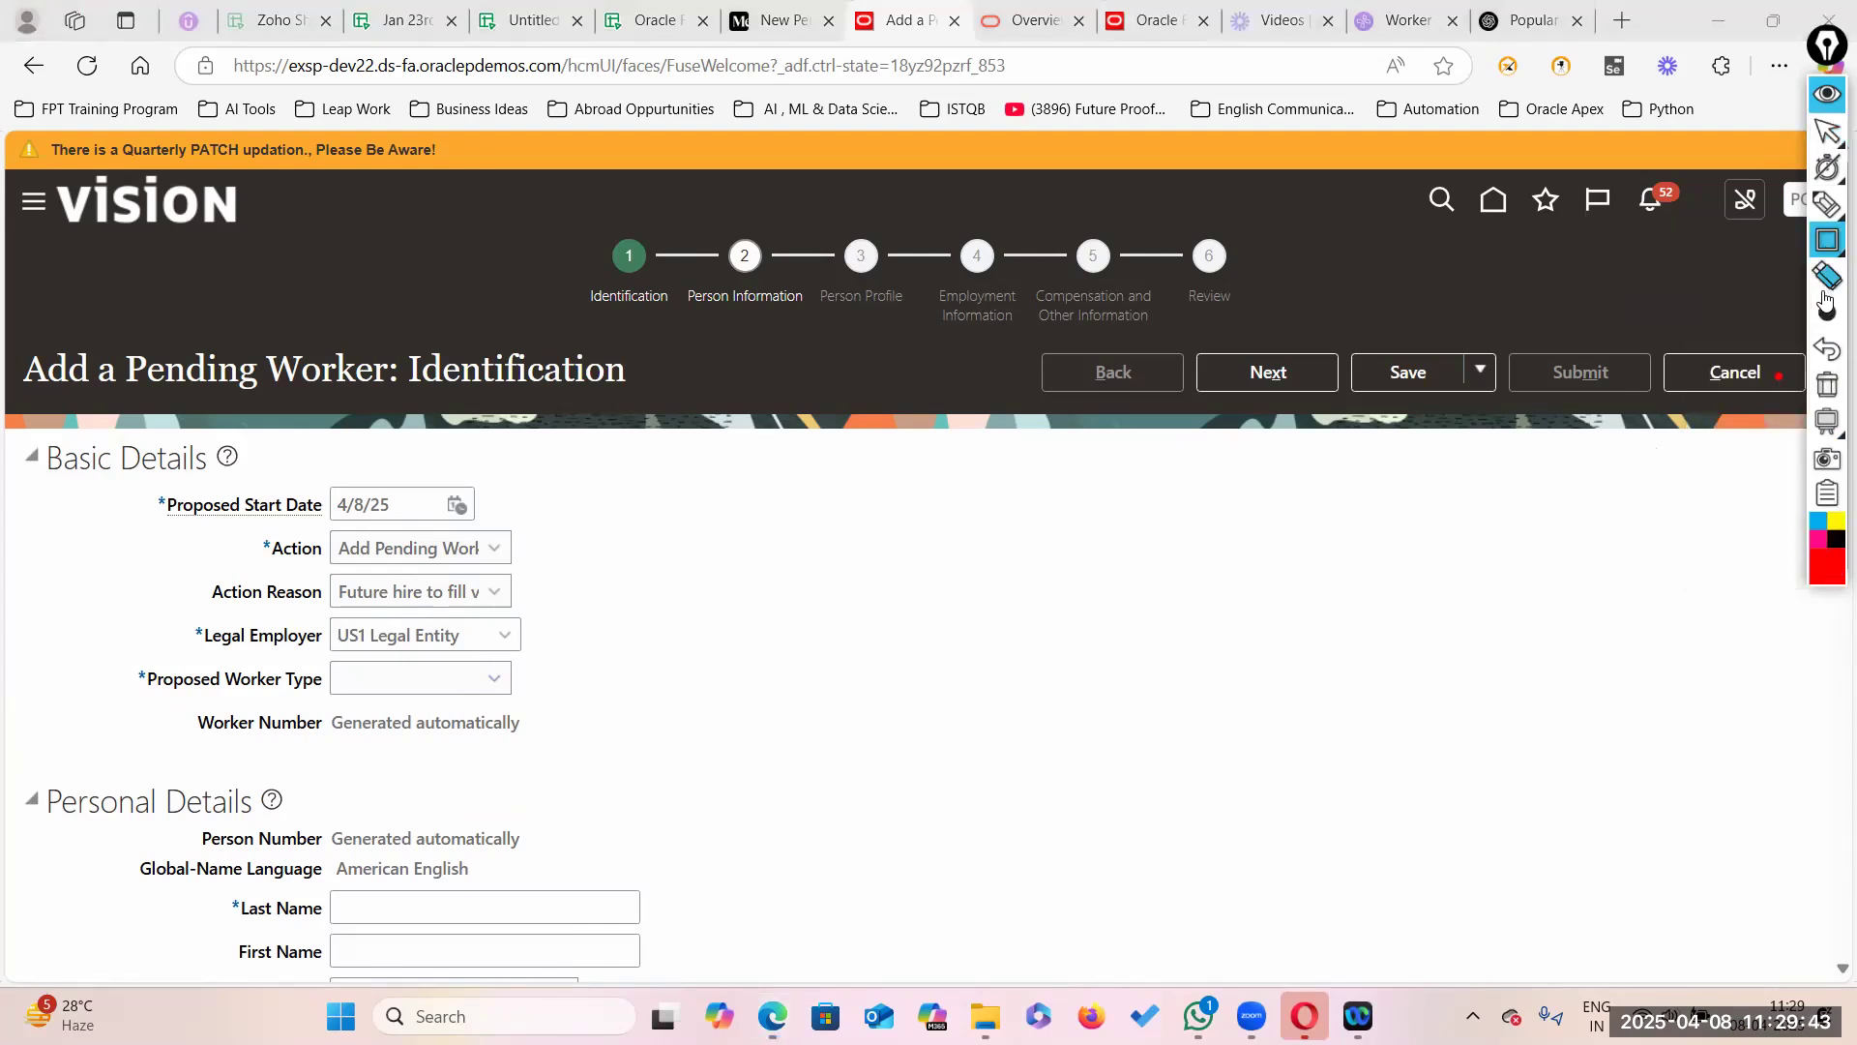
mouse_move(1824, 311)
left_click(1708, 312)
mouse_move(113, 657)
left_mouse_down()
mouse_move(296, 692)
mouse_move(604, 707)
left_mouse_up()
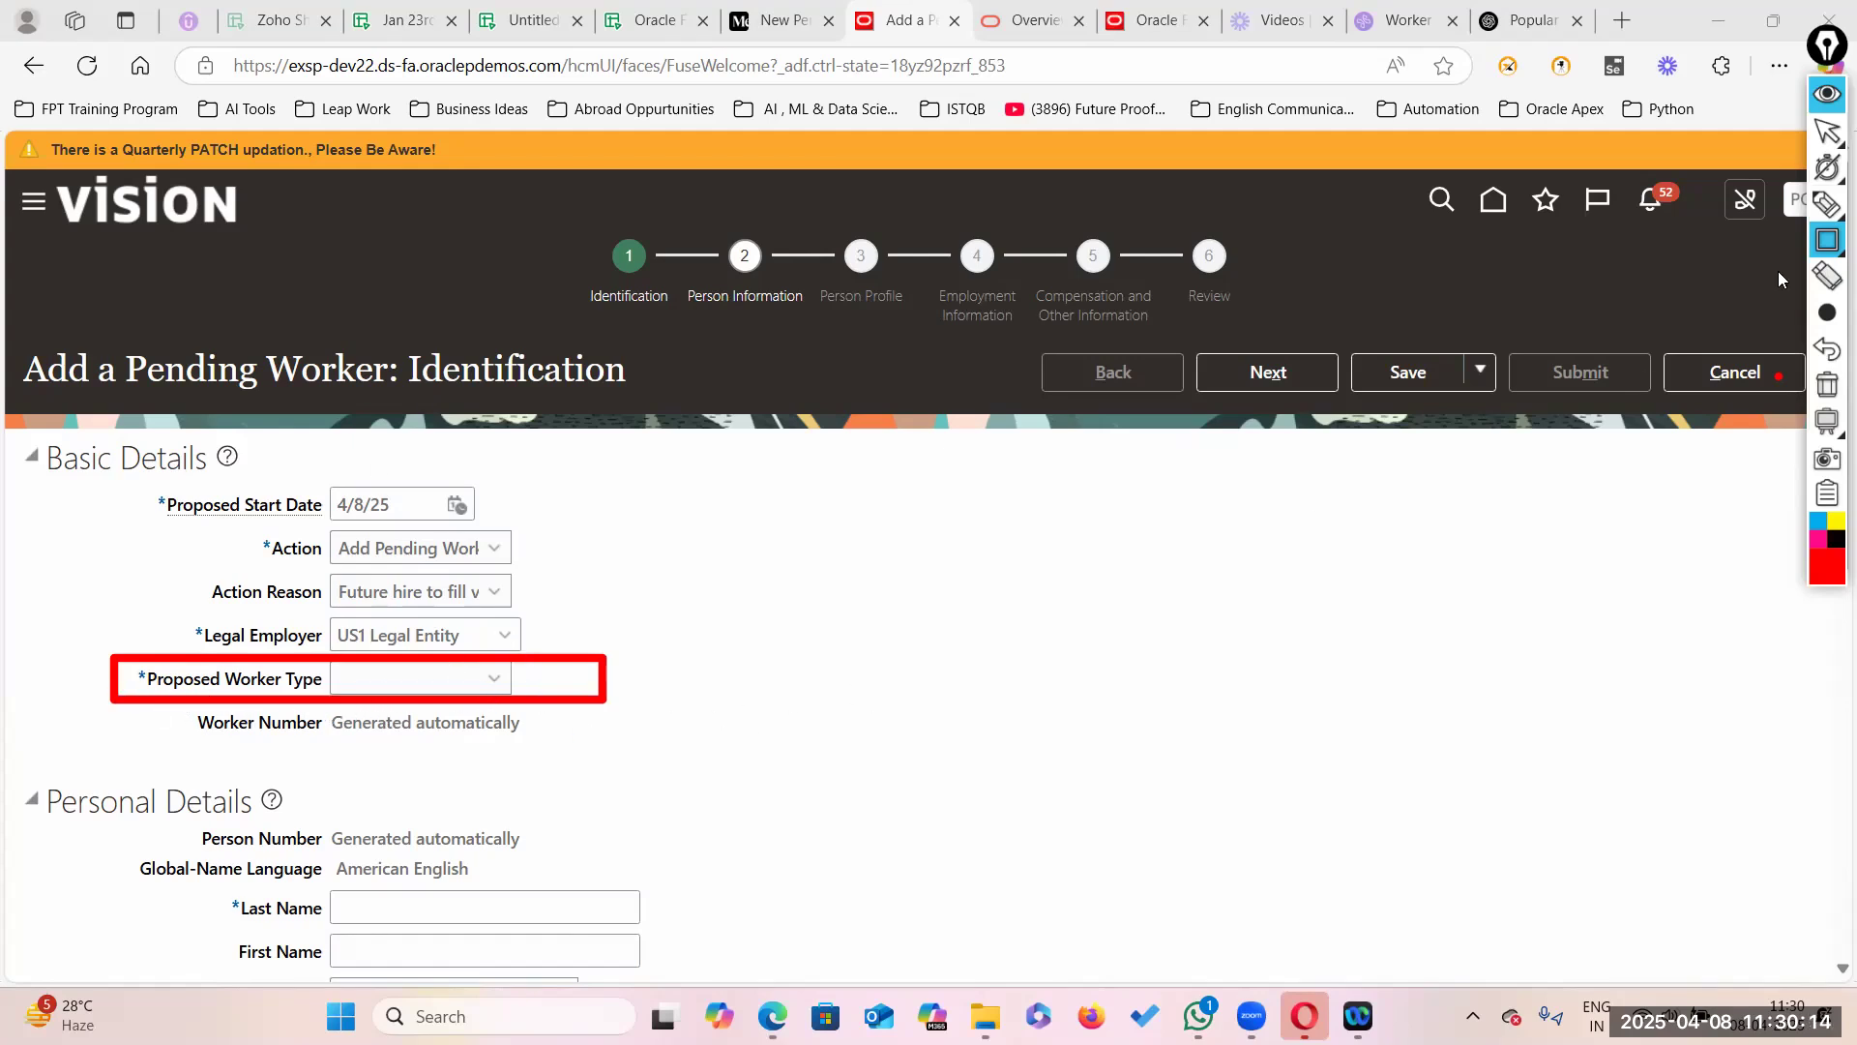
left_click(1828, 132)
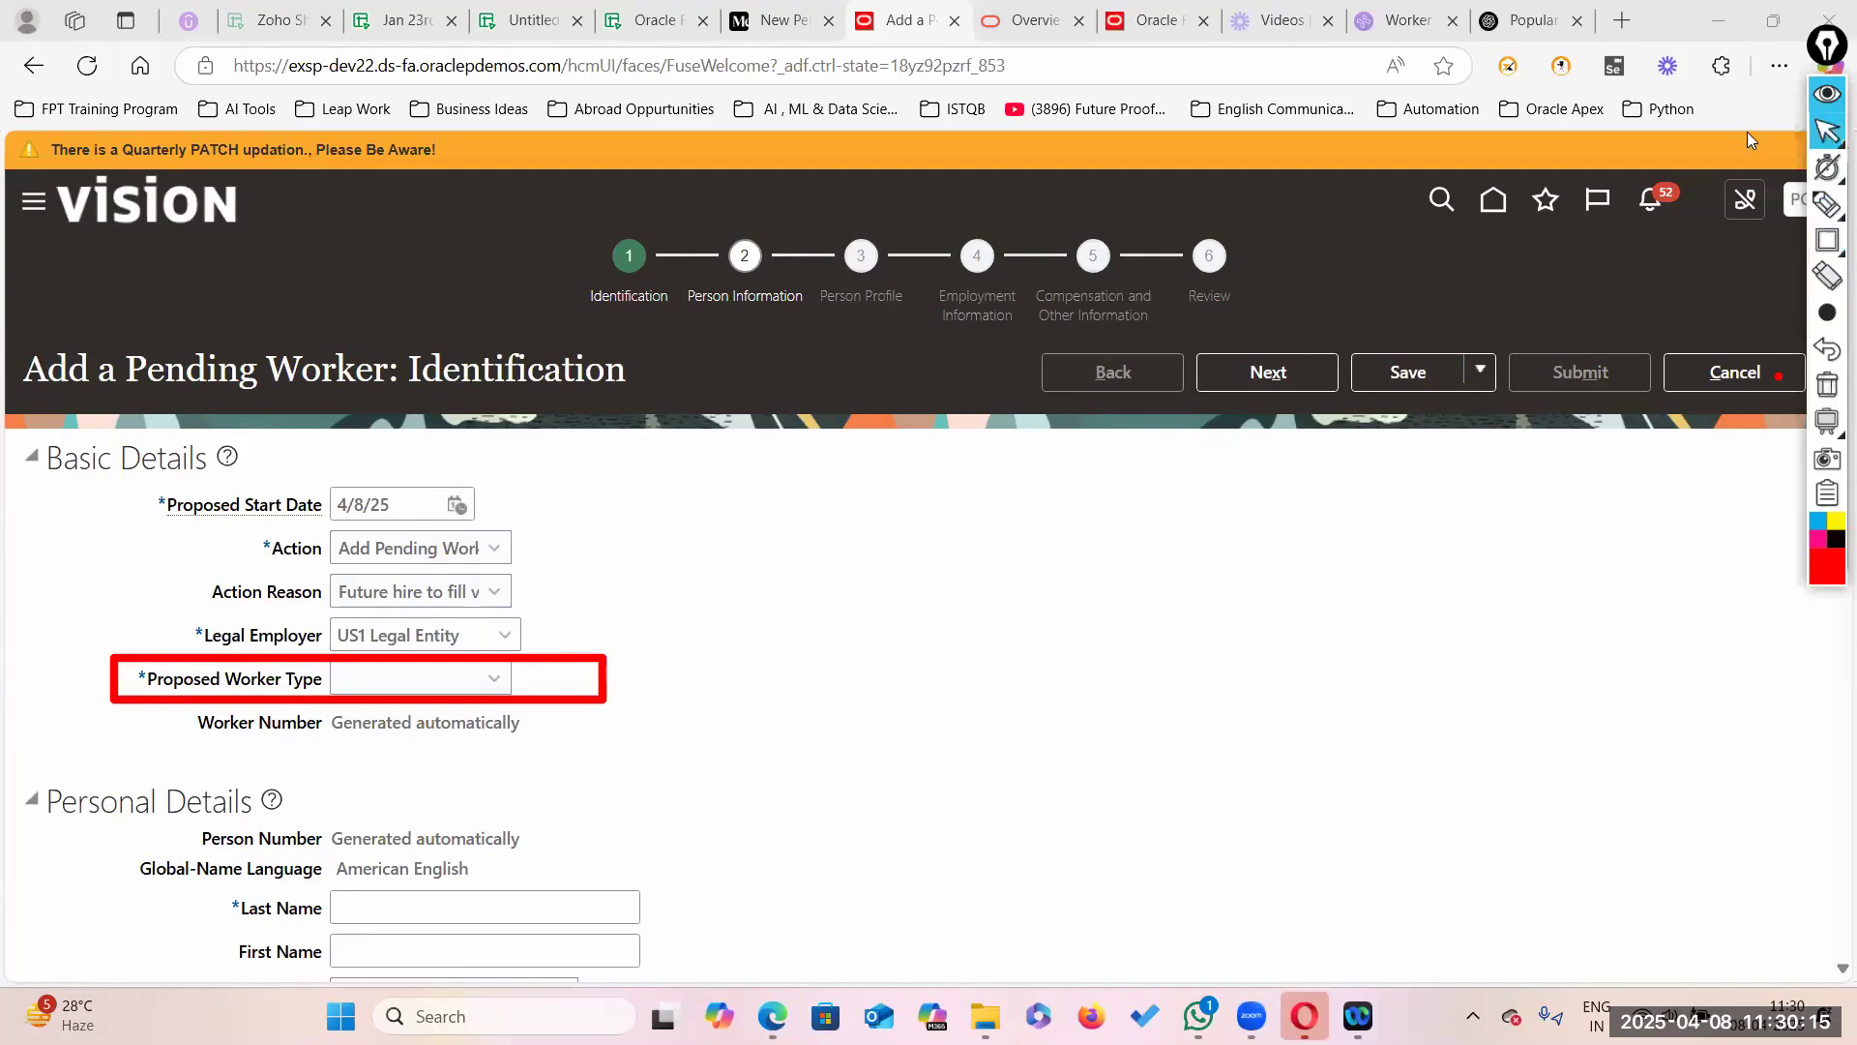
Step: Set the Proposed Worker Type to Employee and clear the screen annotations
left_click(498, 683)
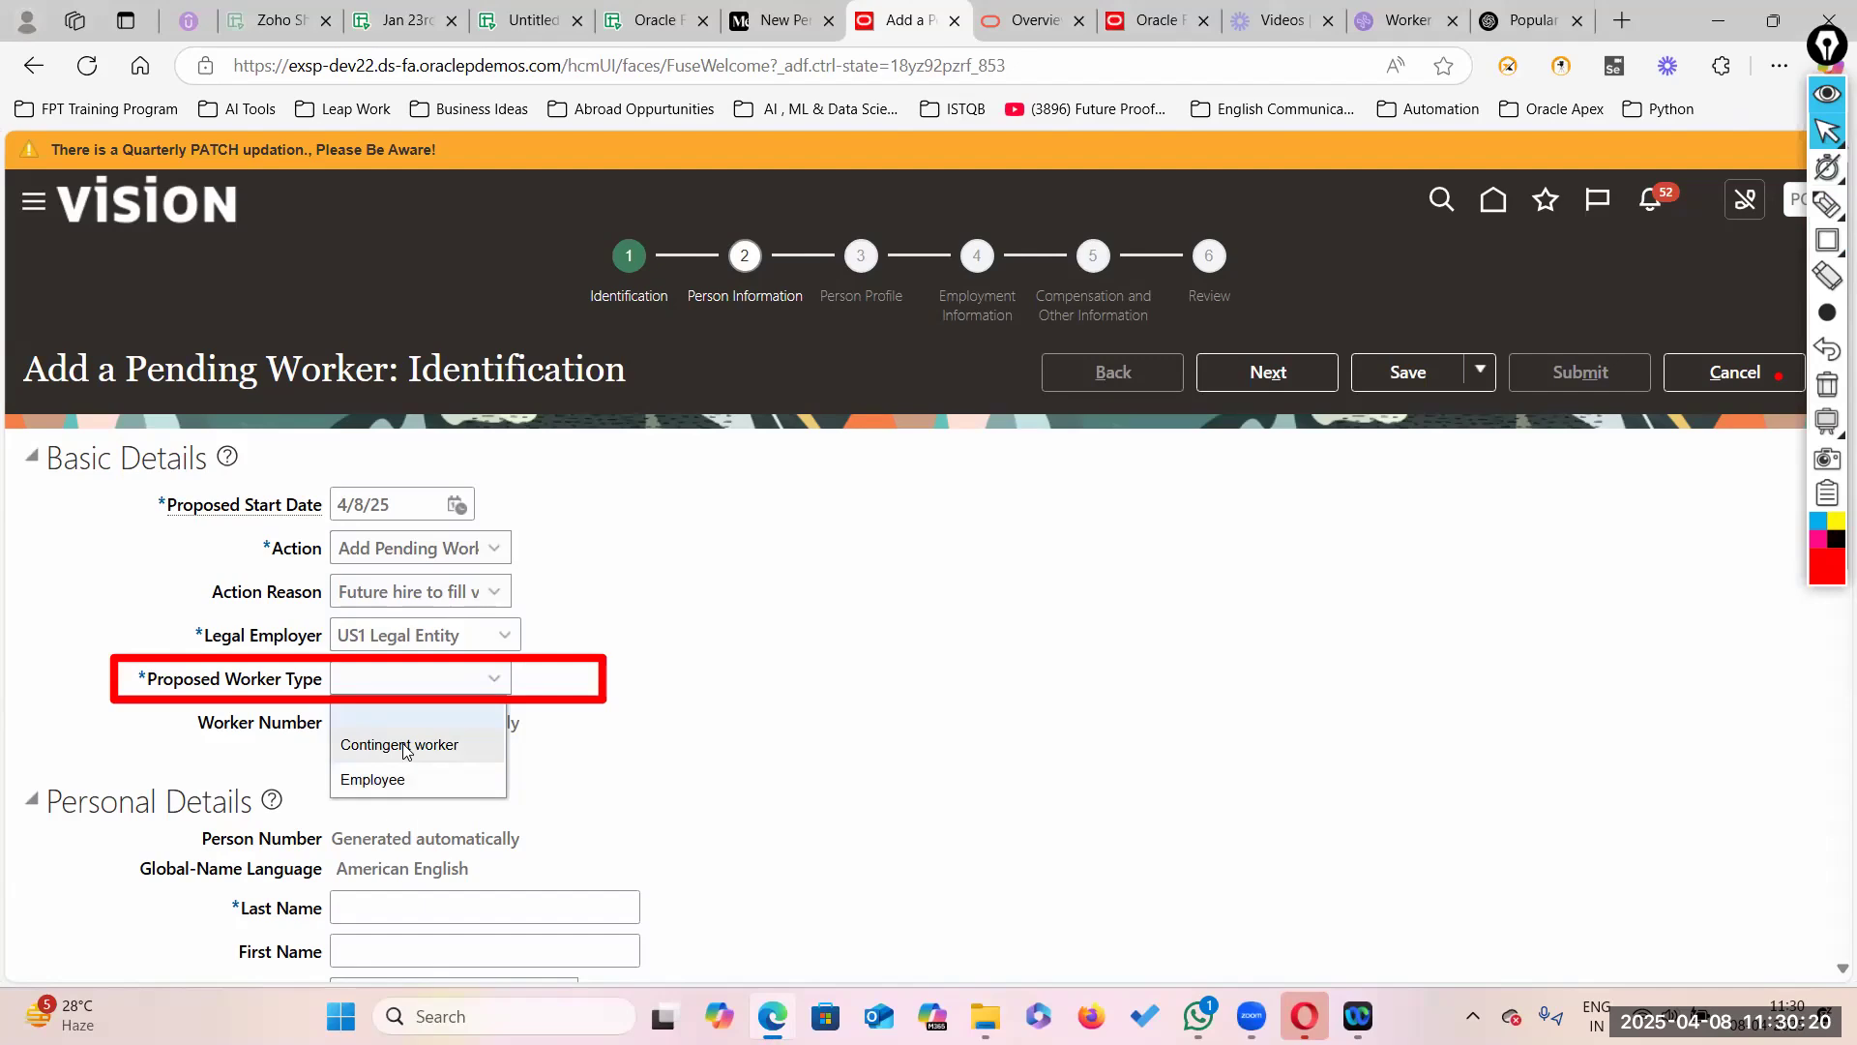
left_click(405, 780)
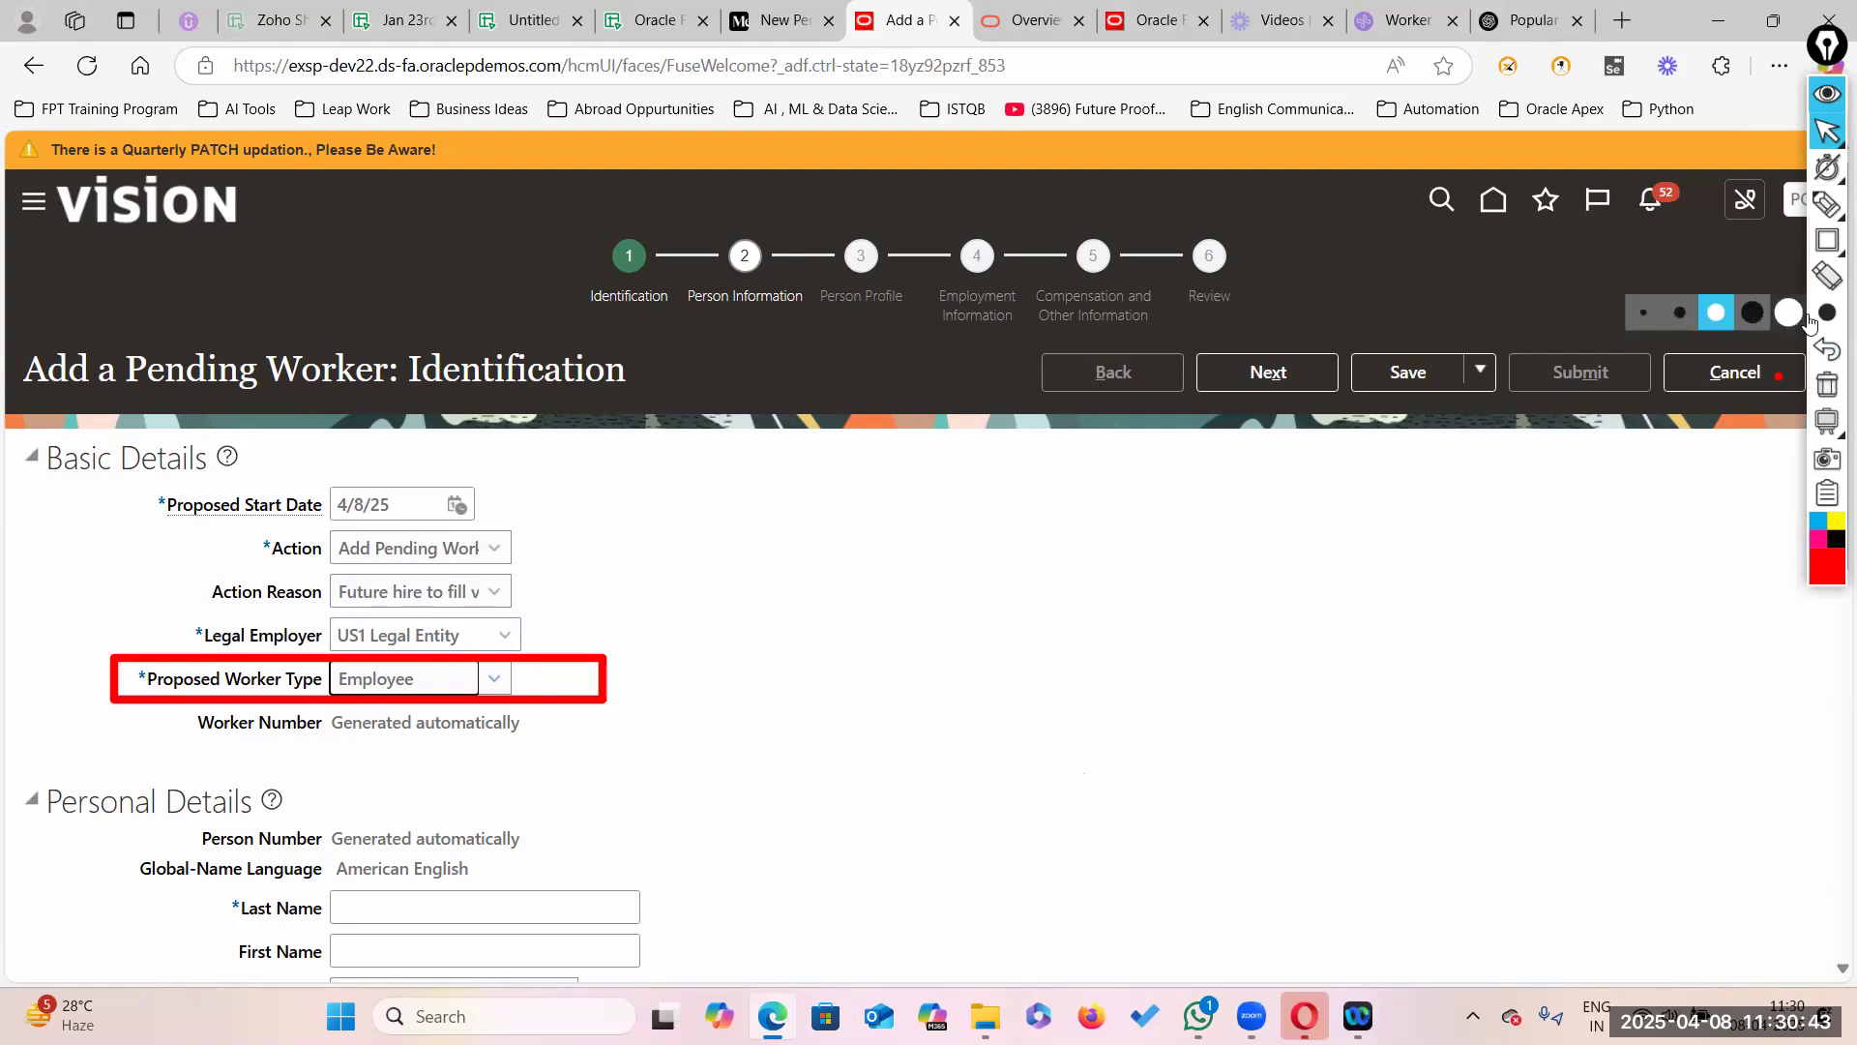
left_click(1835, 390)
Step: Switch to the ChatGPT list of popular movie characters and copy the surname of the fourth character
scroll(837, 774, "down", 5)
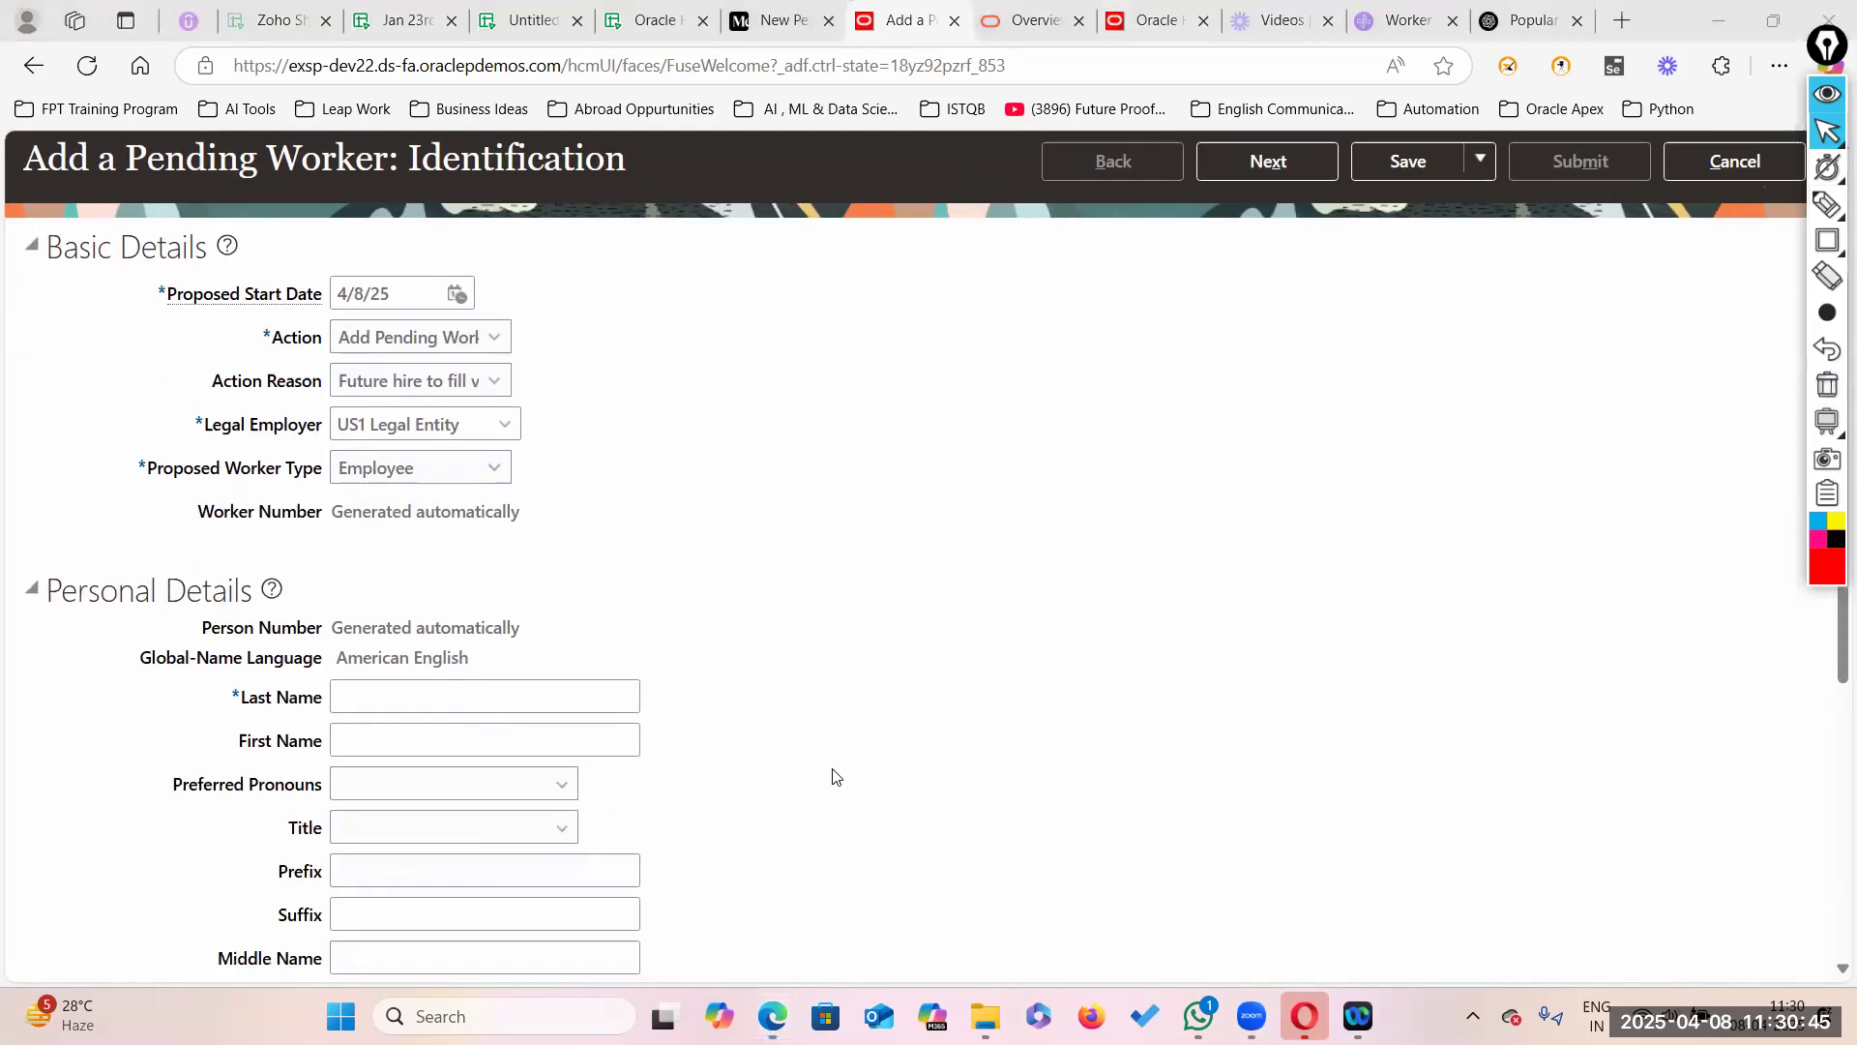
left_click(1536, 20)
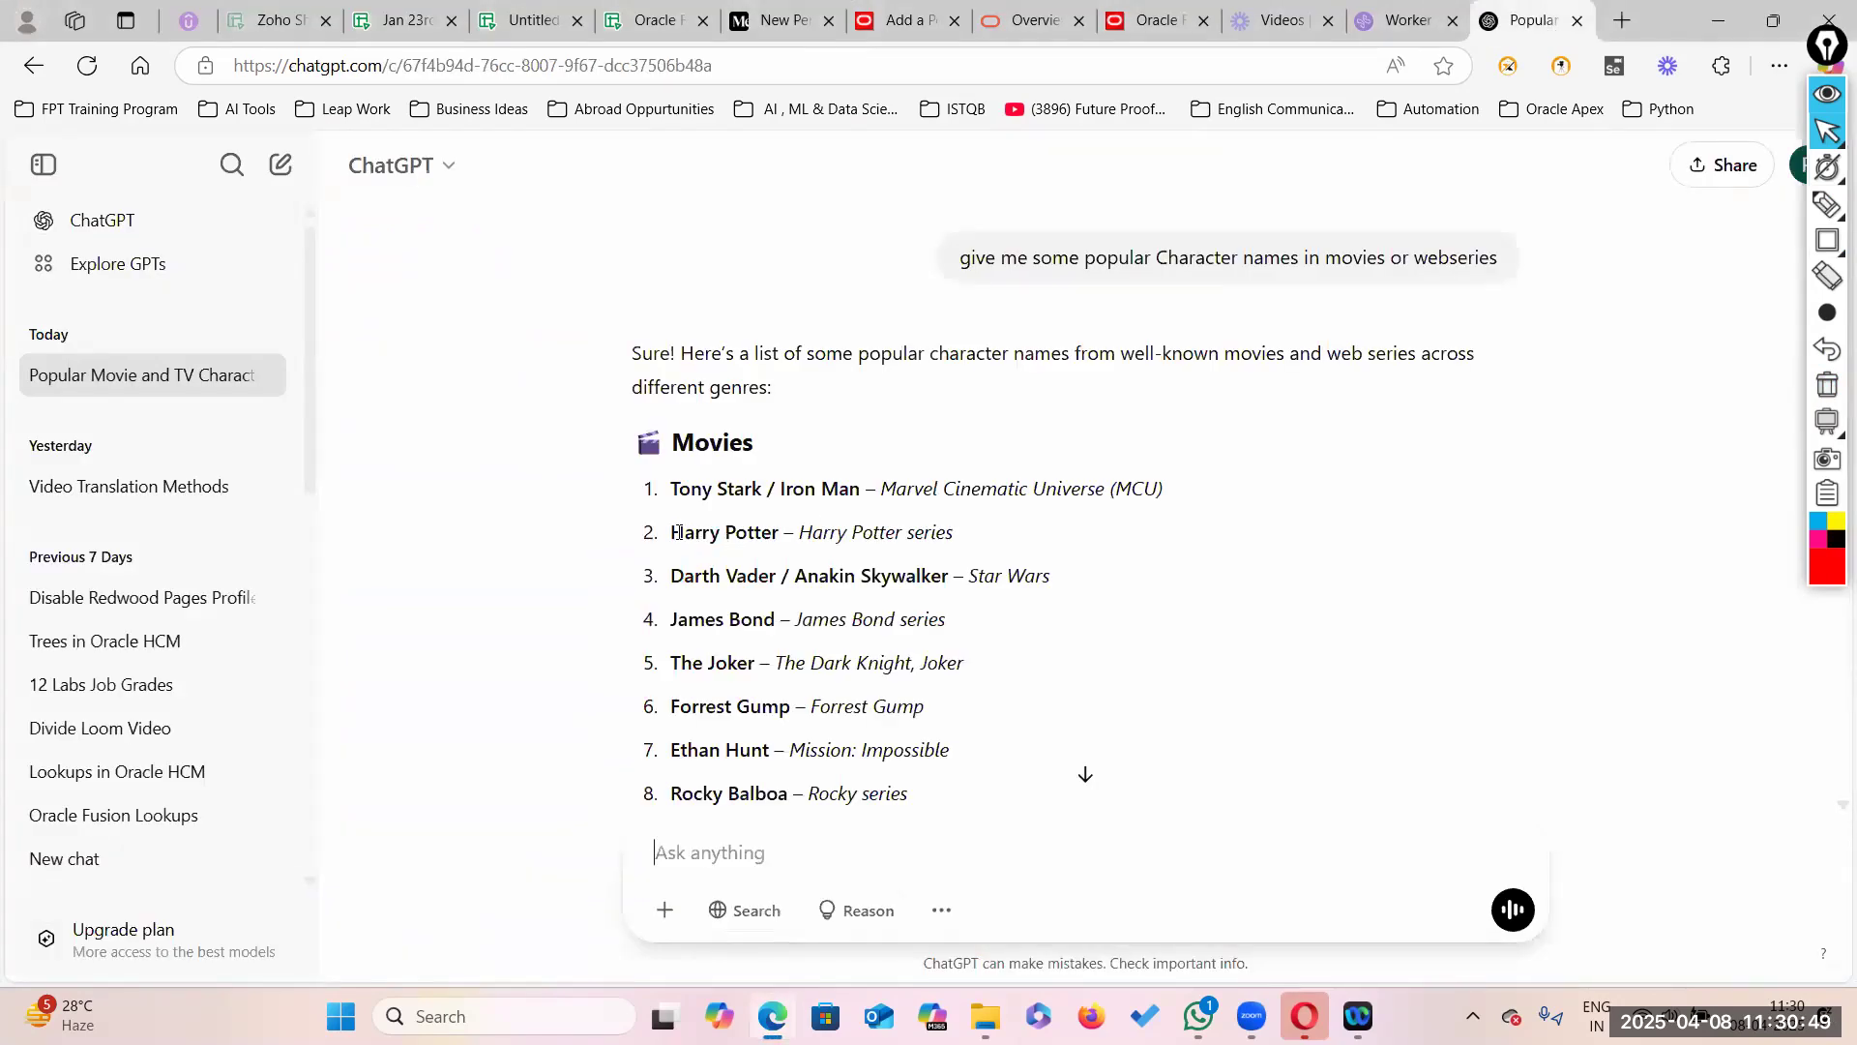
double_click(752, 532)
double_click(753, 619)
key("ctrl+c")
left_click(1157, 33)
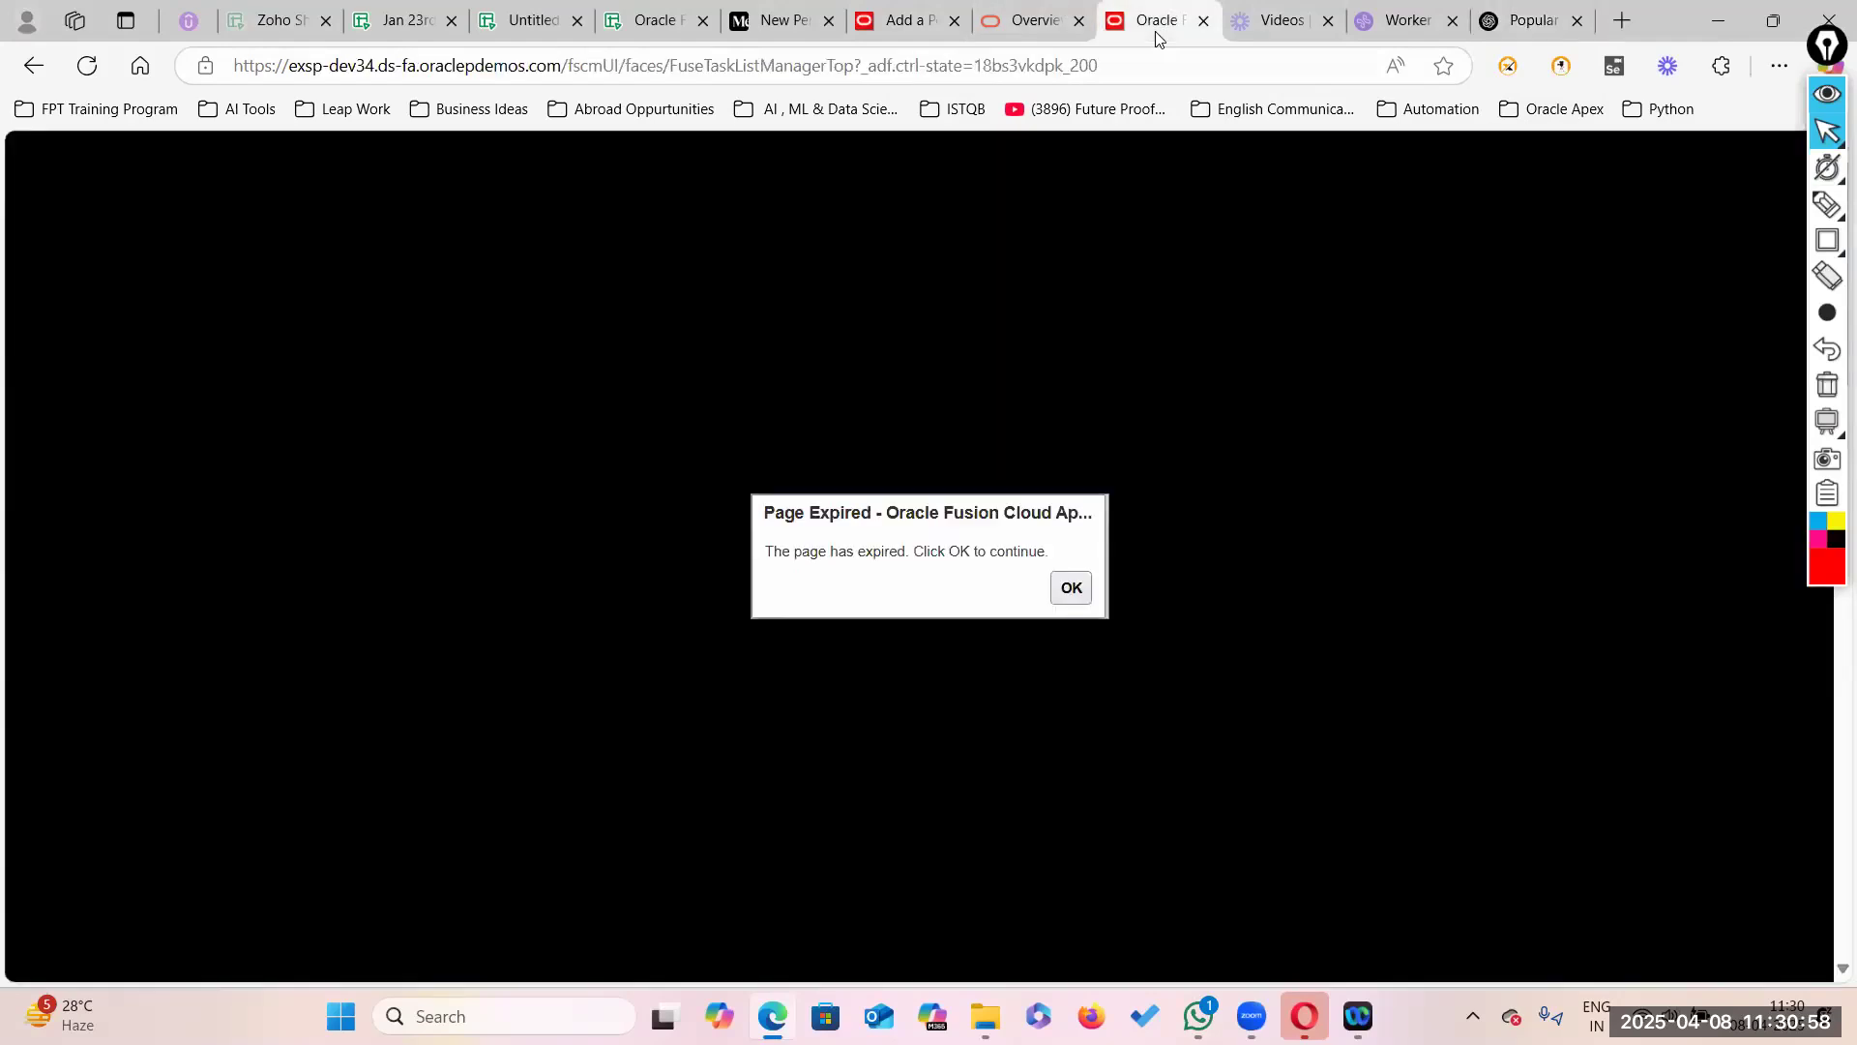
Step: Return to the Add a Pending Worker form, paste the copied surname as Last Name and enter the character's first name
left_click(900, 21)
left_click(352, 422)
key("ctrl+v")
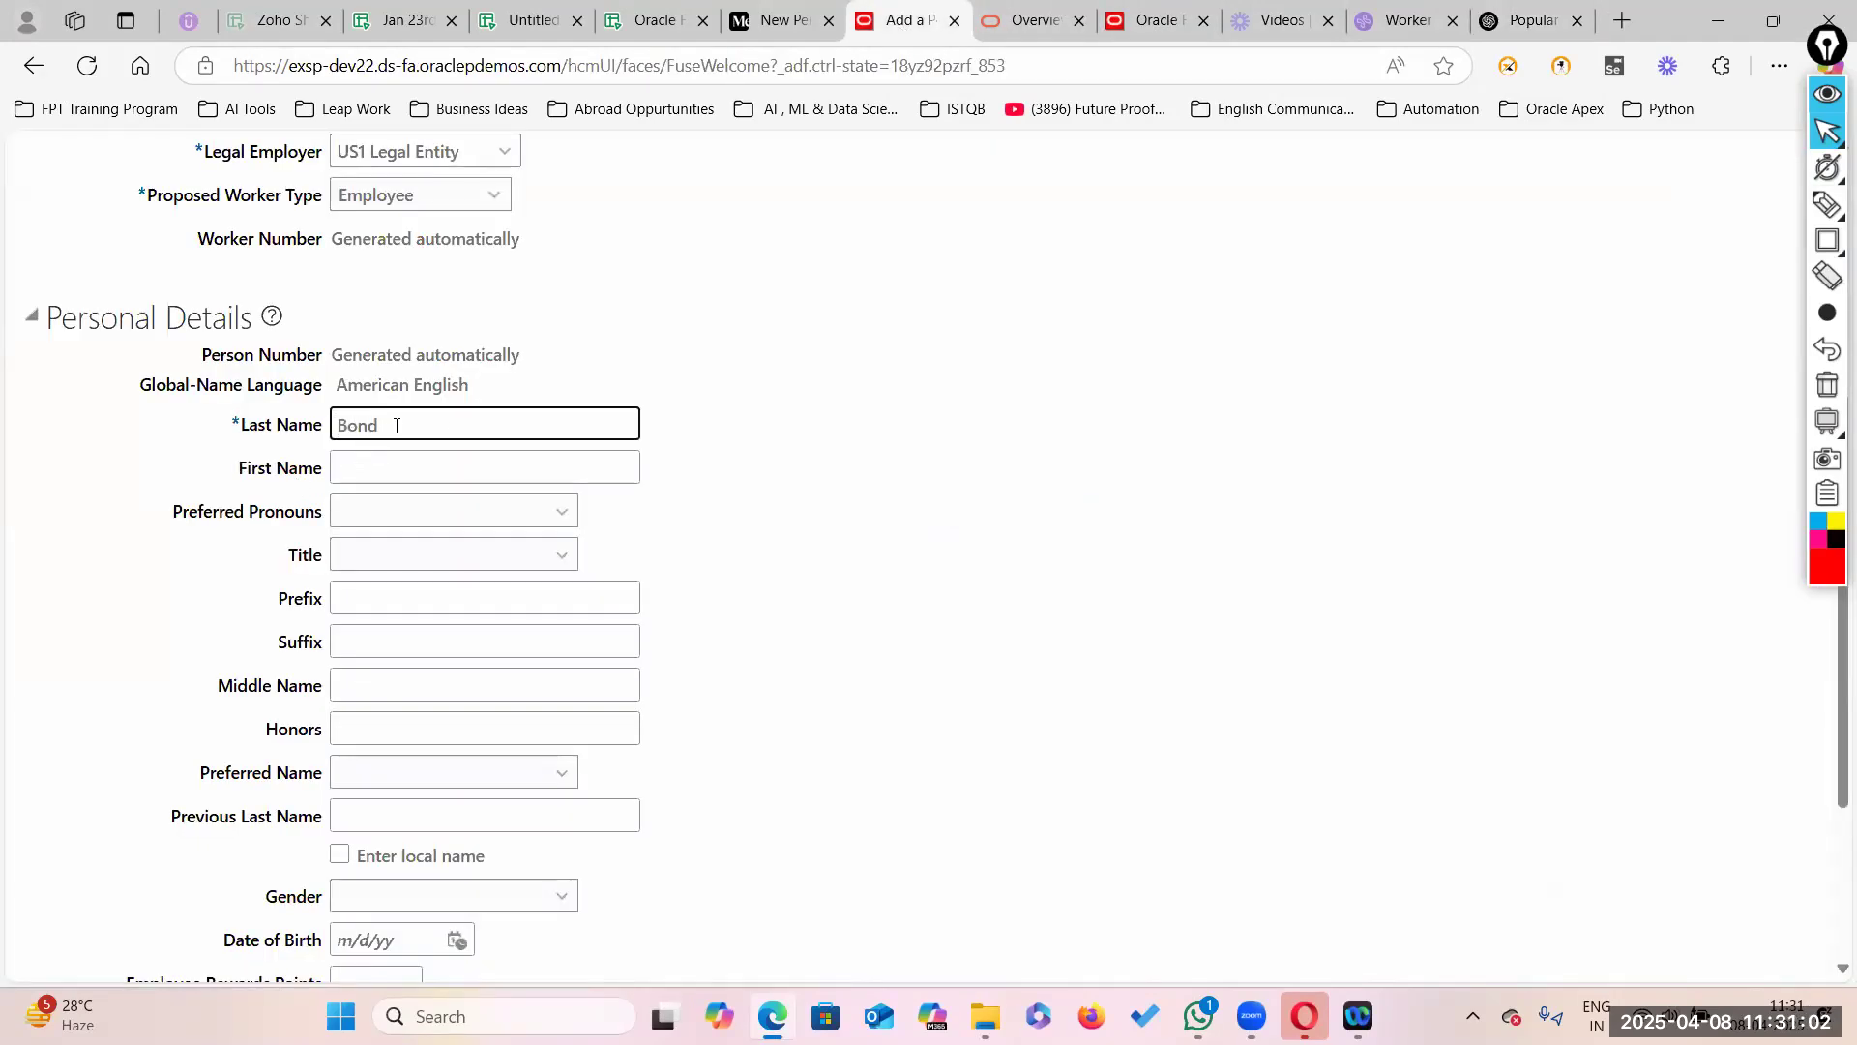
key("Tab")
type("James")
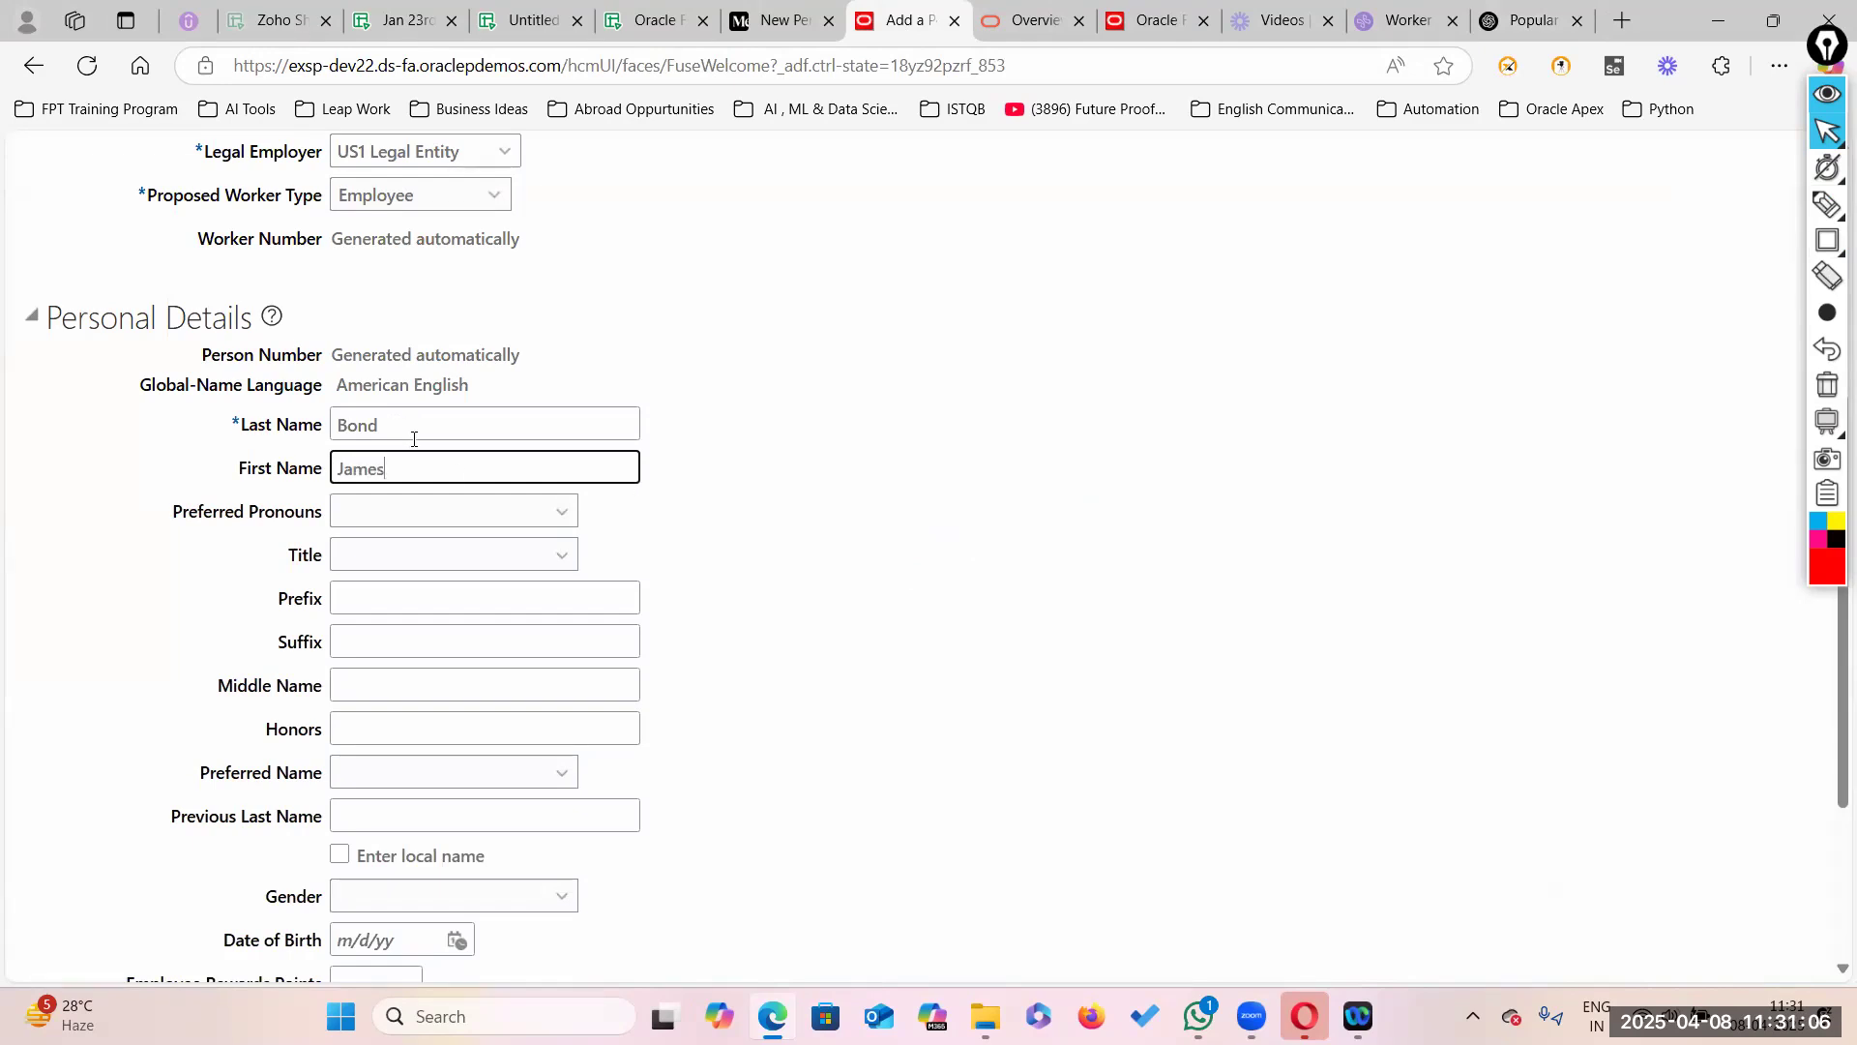
Step: Set the worker's preferred pronouns to (He/Him) and the title to Mr
left_click(561, 506)
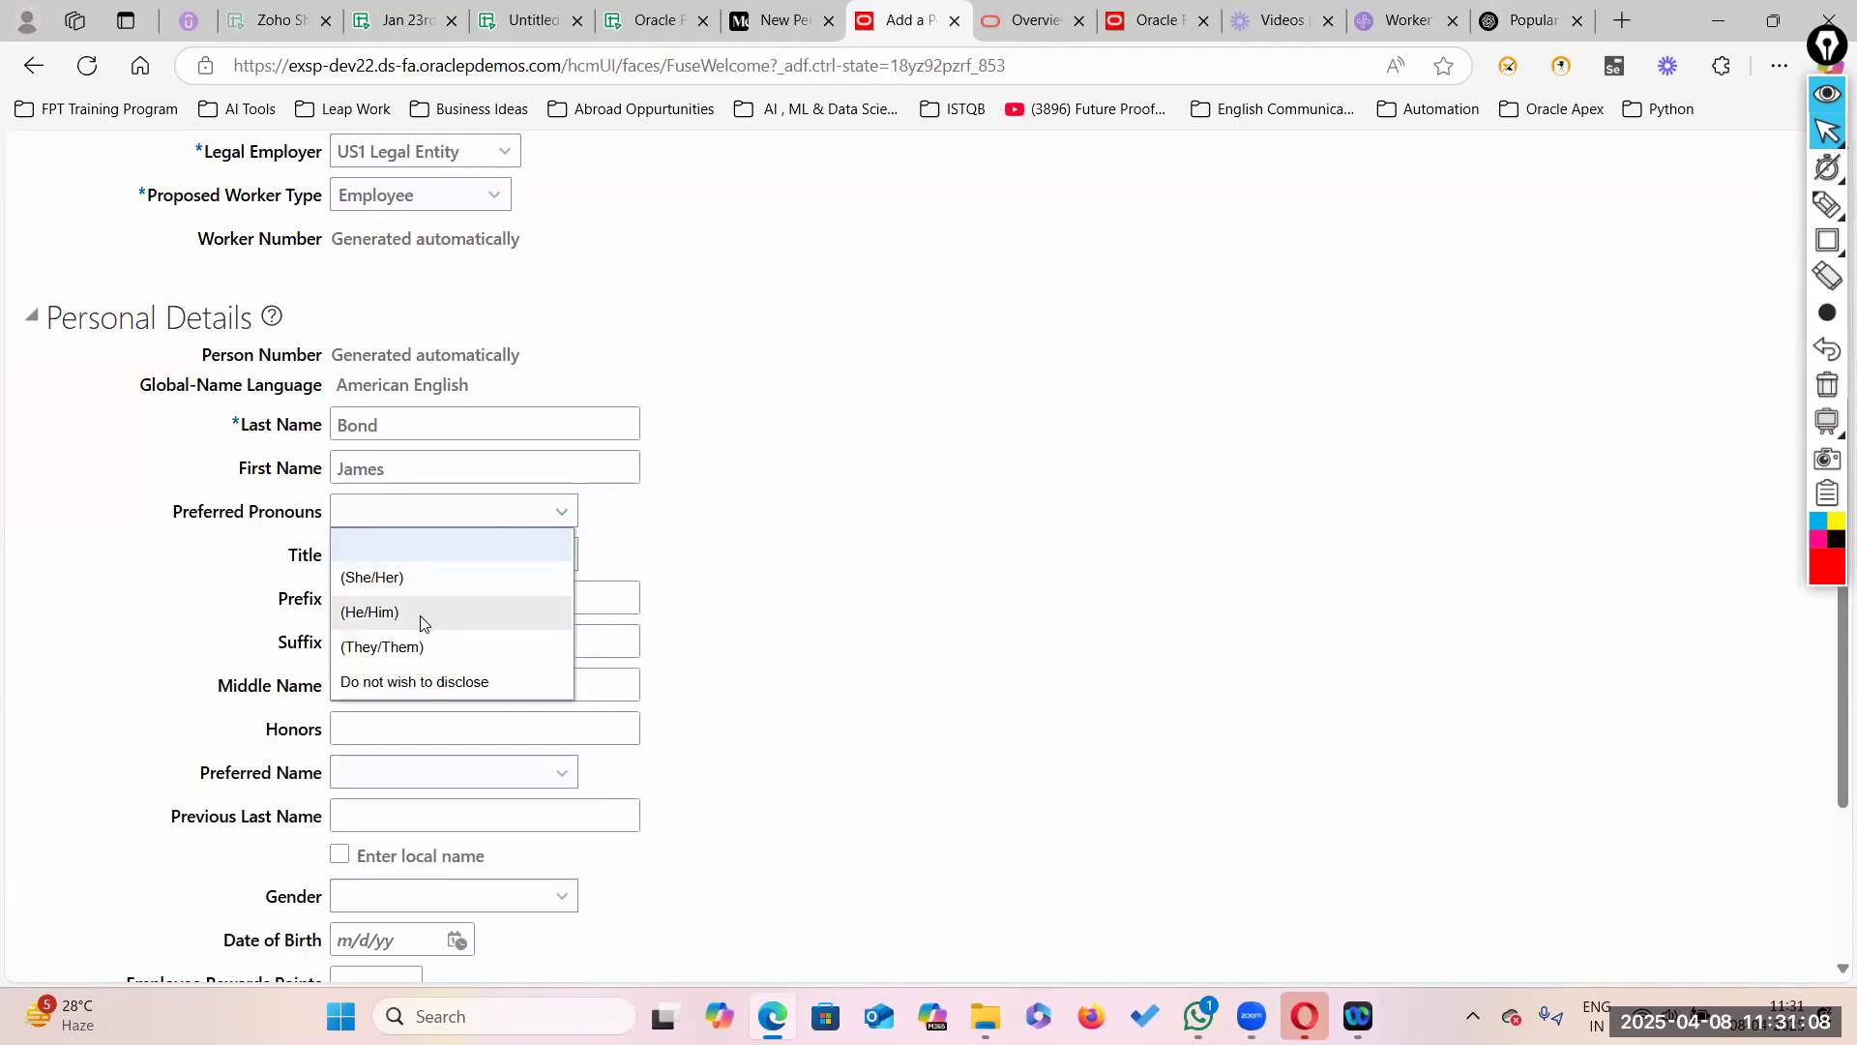
left_click(419, 617)
left_click(542, 560)
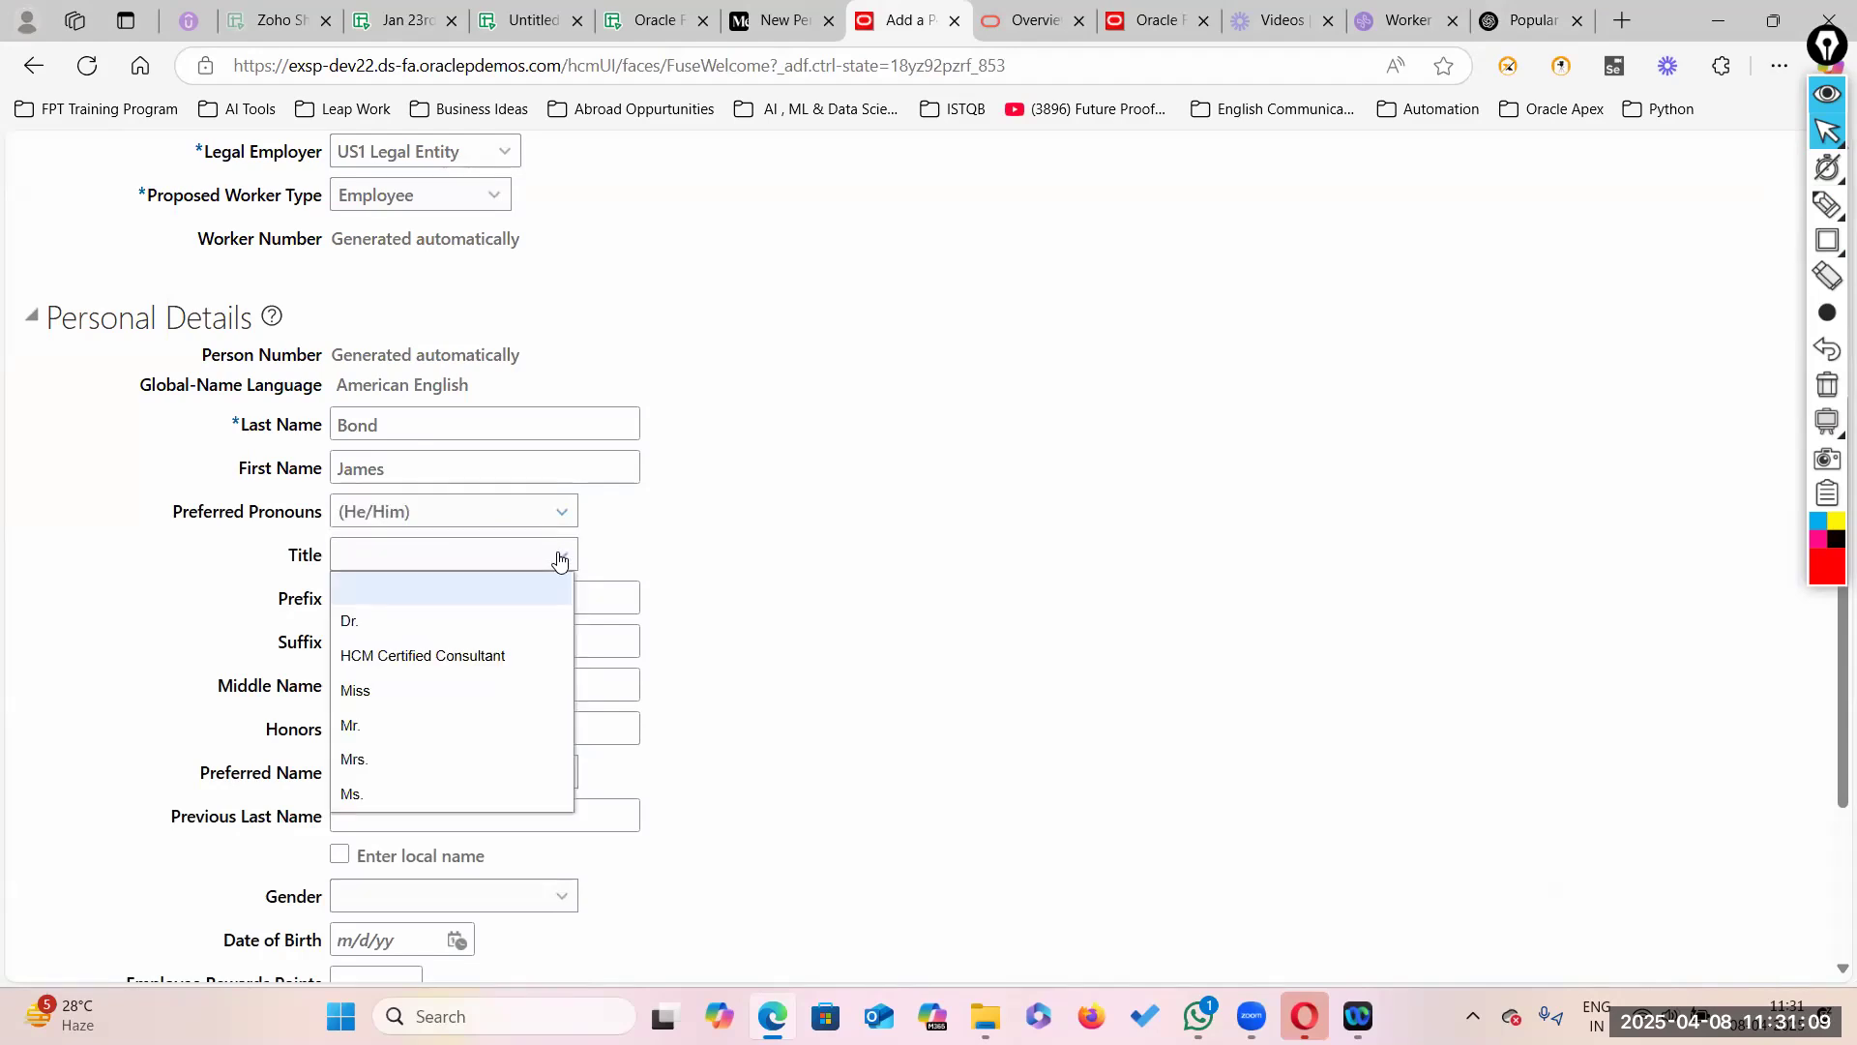
left_click(378, 722)
Step: Set the worker's gender to Male and enter the date of birth
scroll(493, 784, "down", 3)
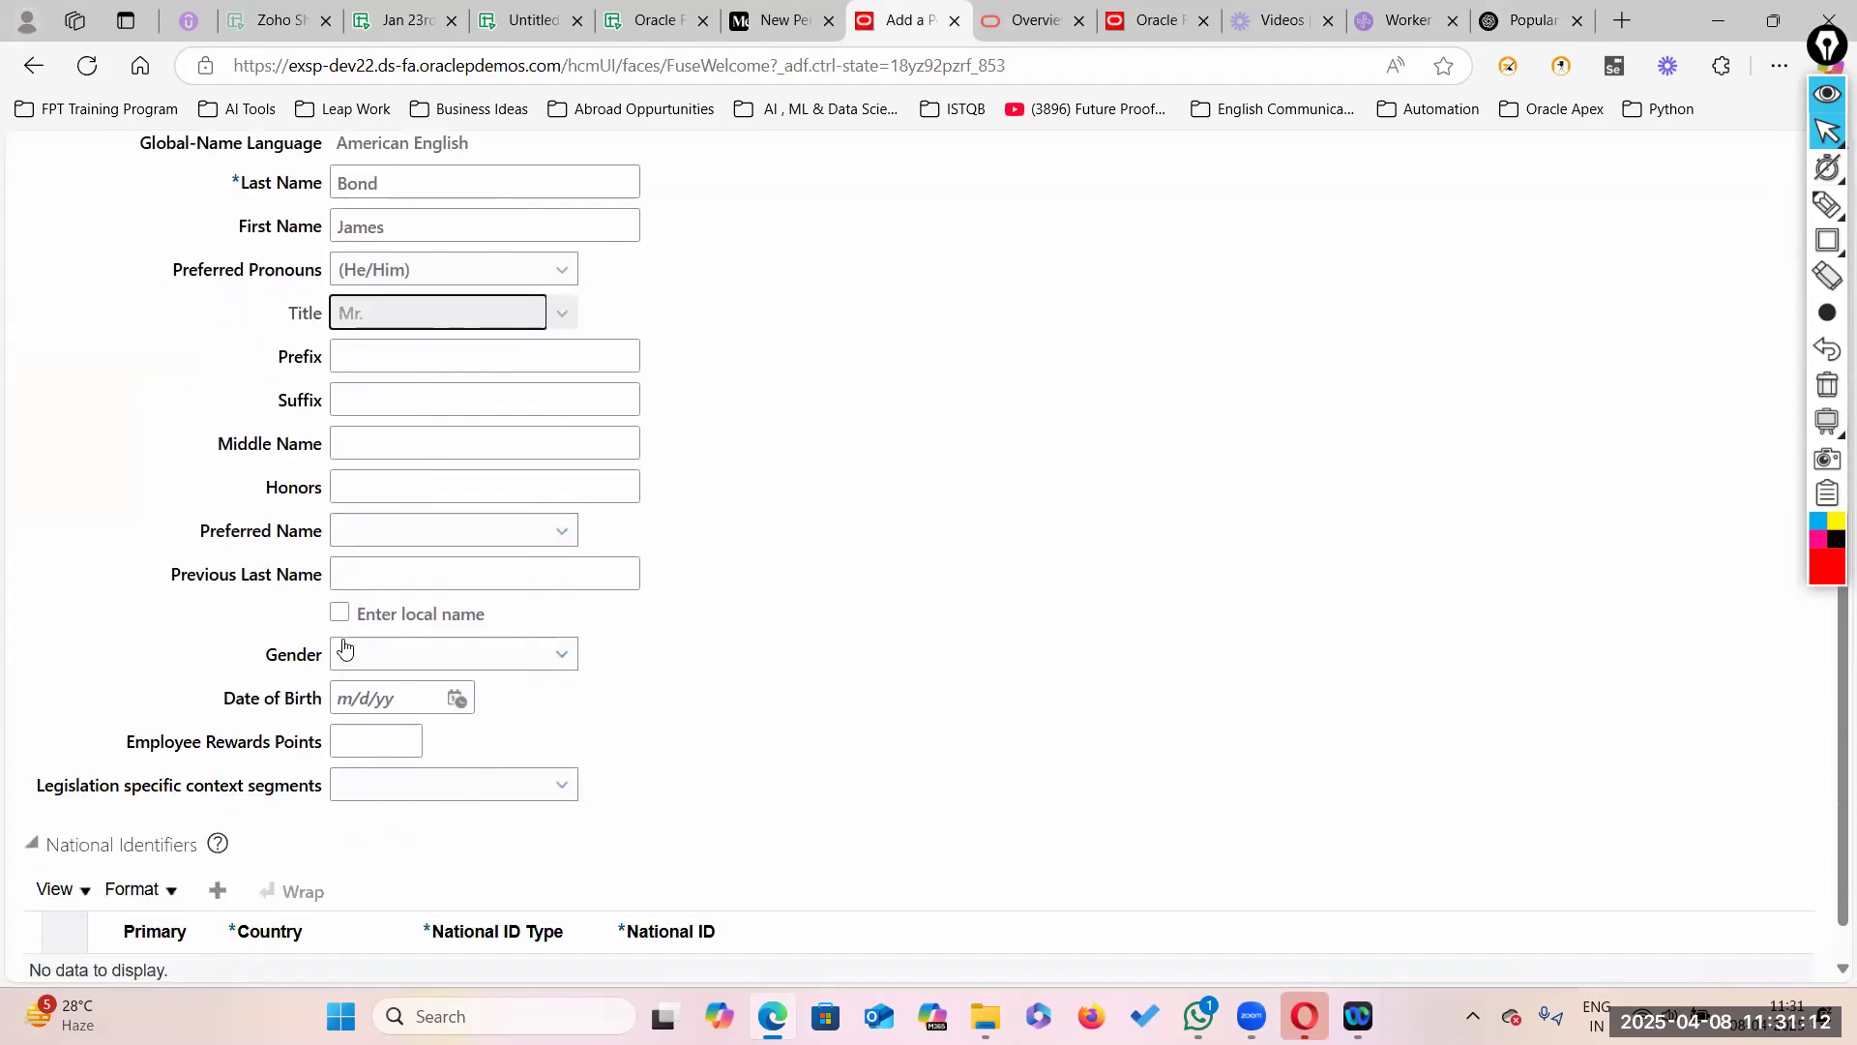
left_click(540, 665)
left_click(387, 754)
left_click(387, 696)
type("1/1/1985")
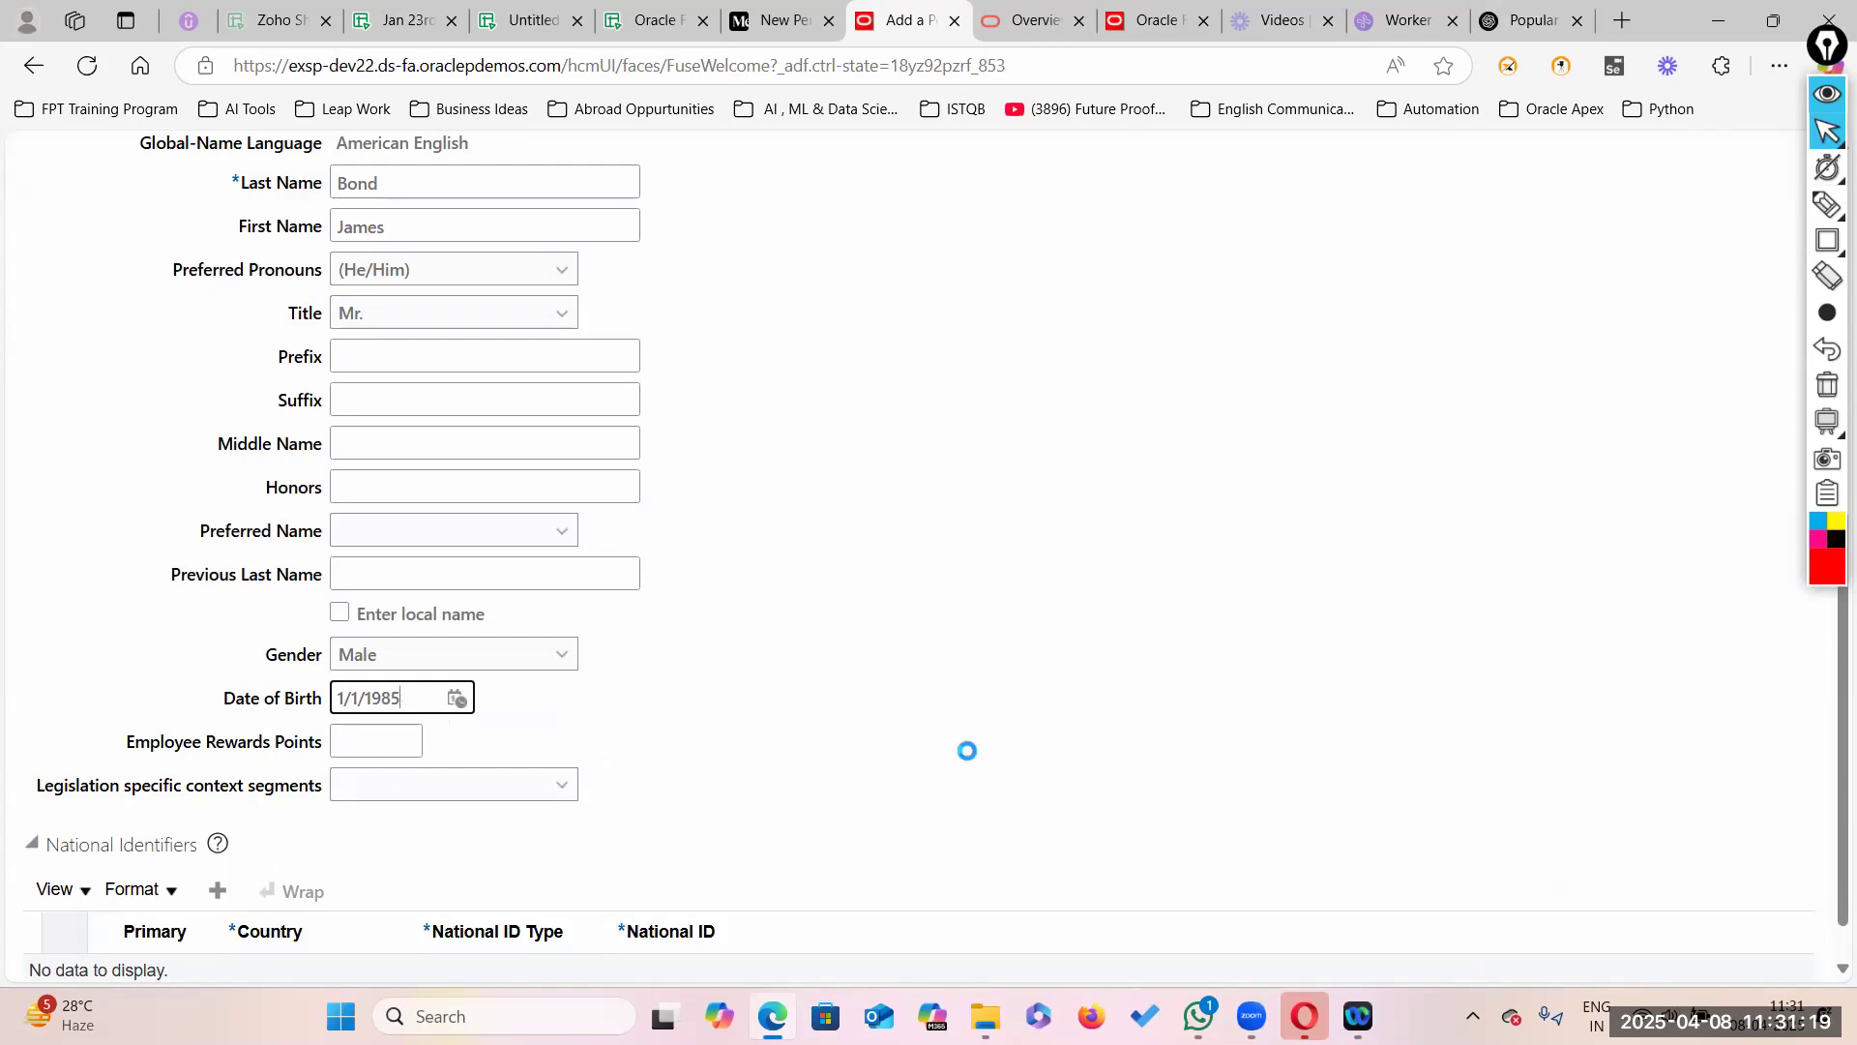
left_click(962, 750)
scroll(978, 751, "down", 1)
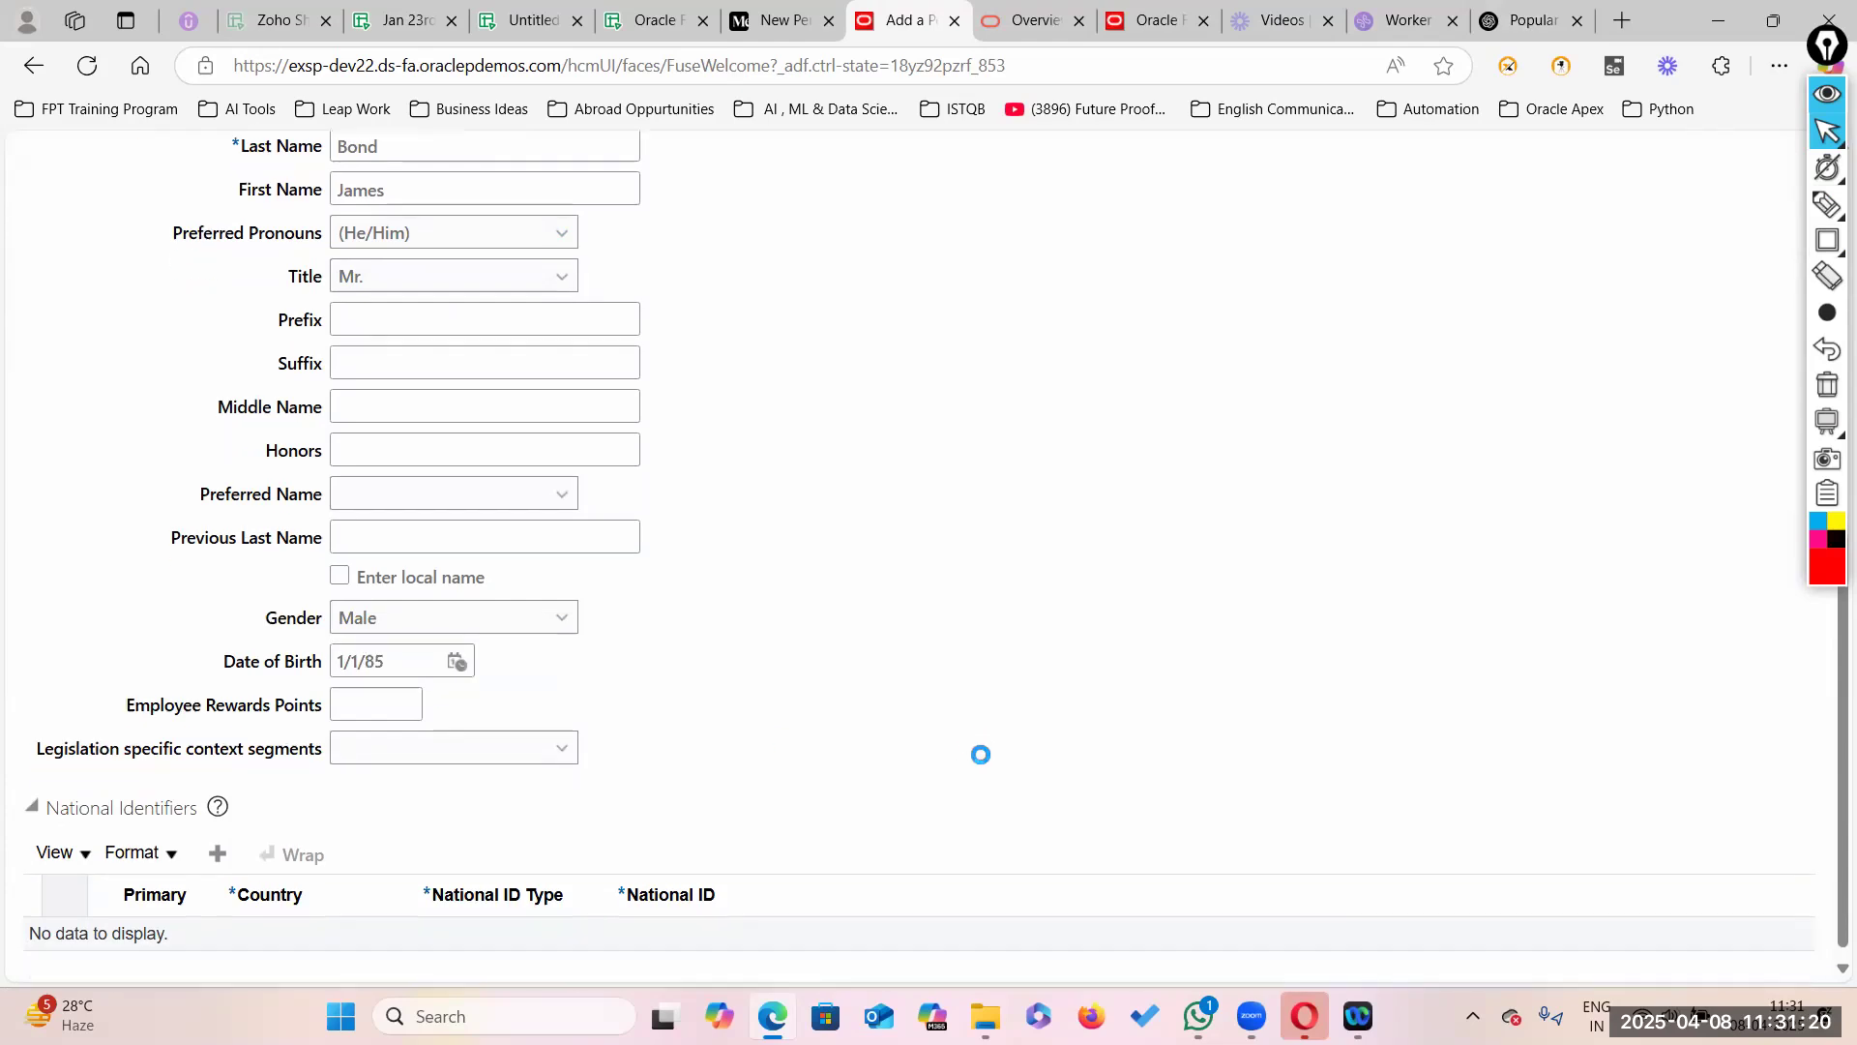
Step: Add a primary United States national identifier of type Social Security Number and enter the national ID number
left_click(212, 834)
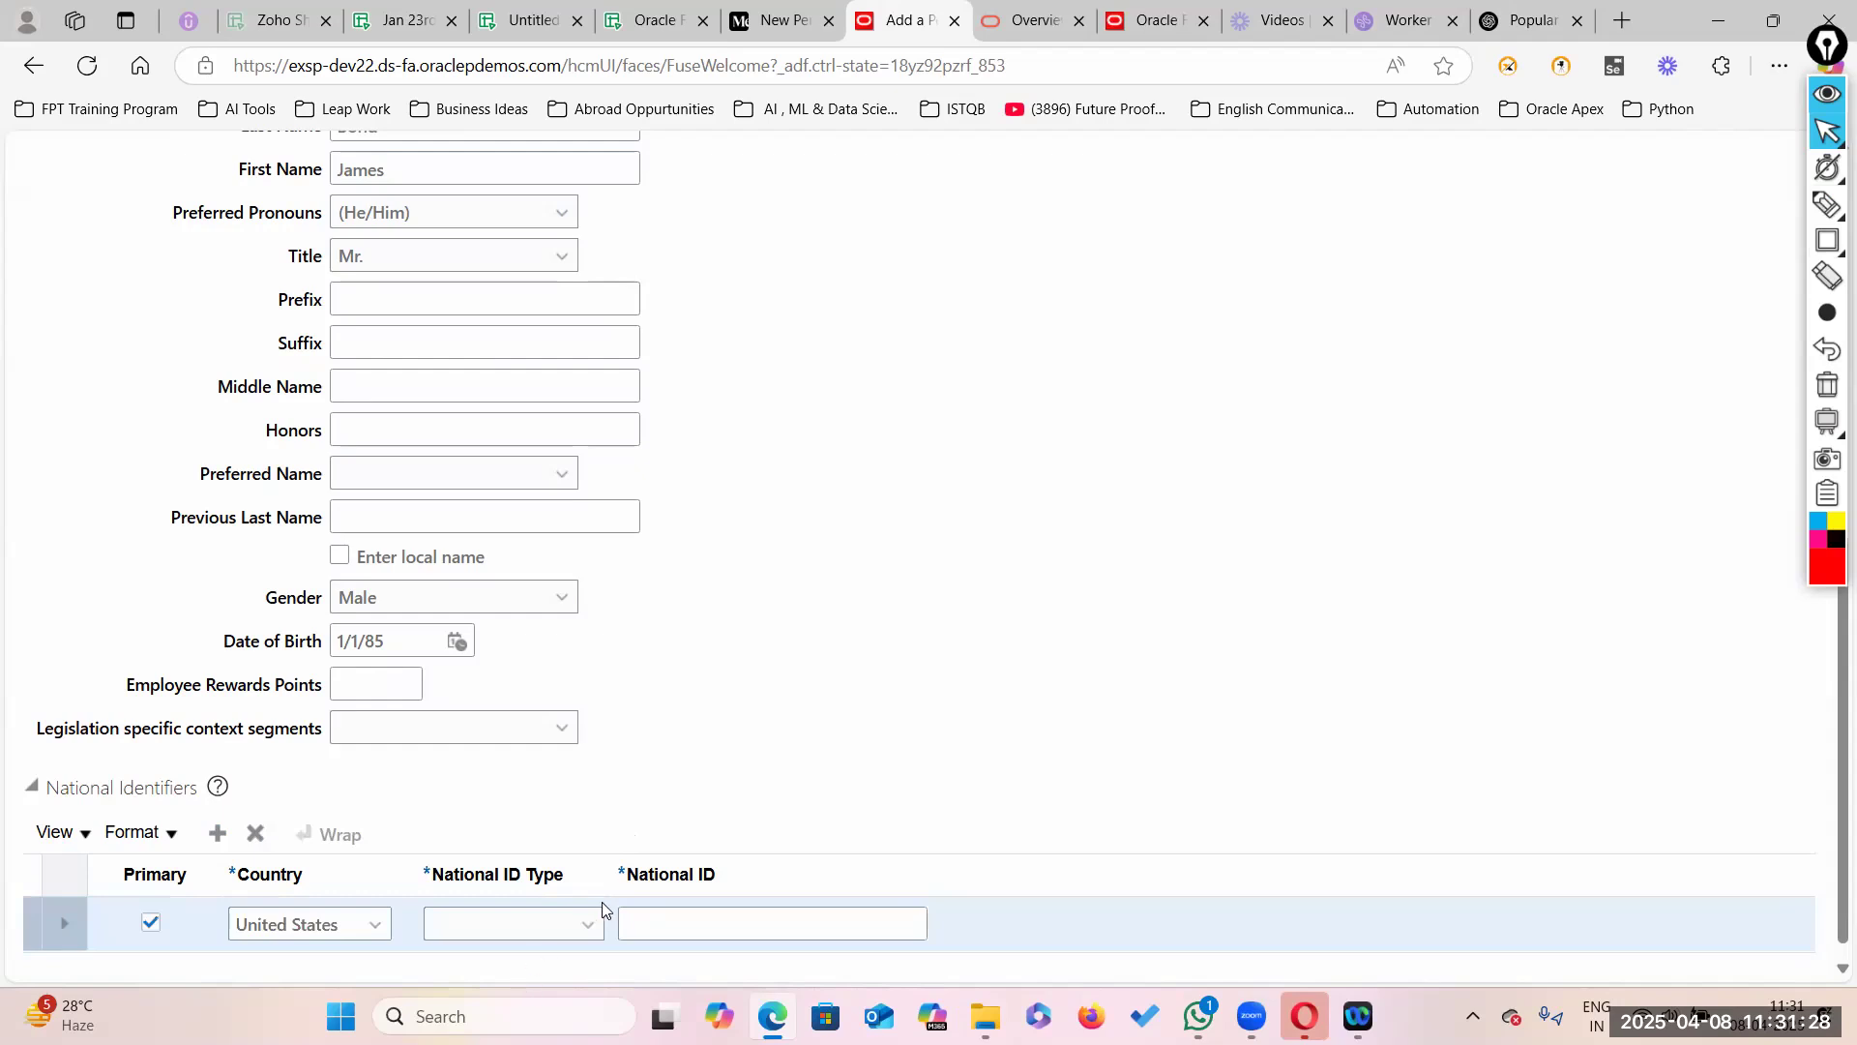
left_click(584, 932)
left_click(497, 849)
left_click(656, 925)
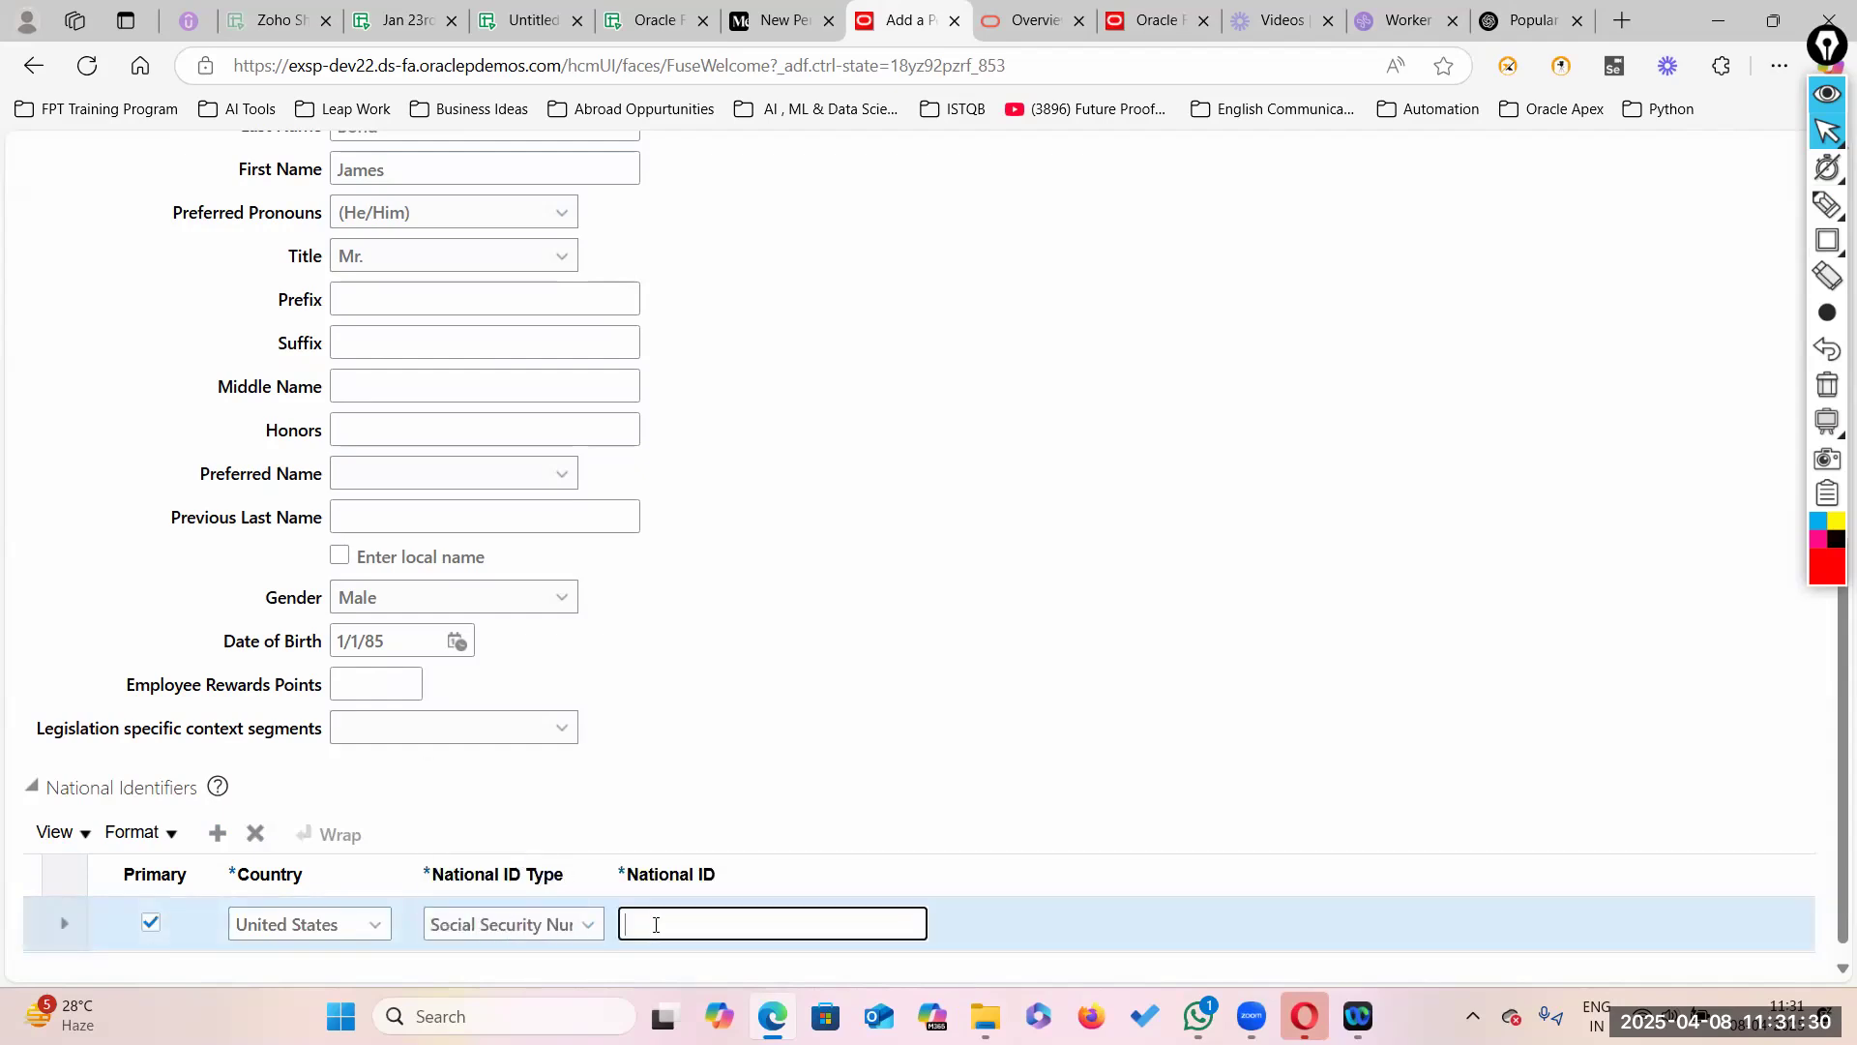
type("785-63-15478")
left_click(1418, 846)
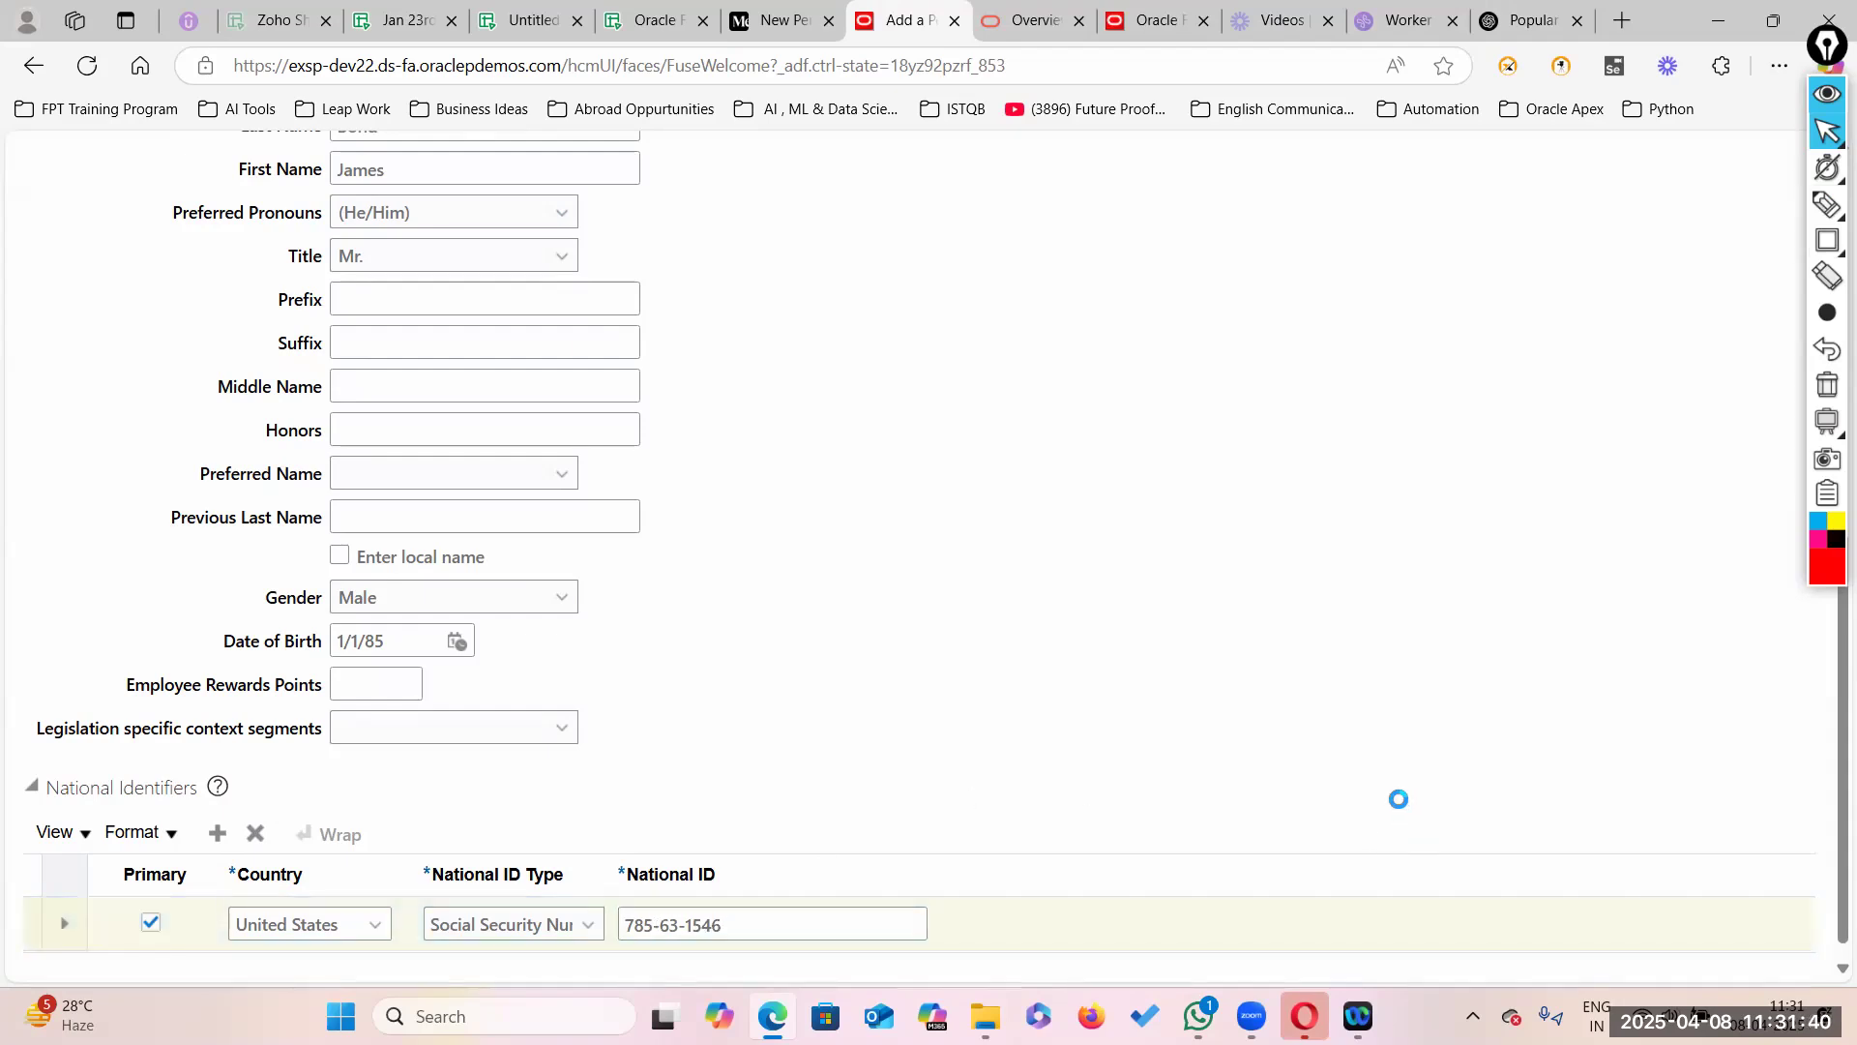
Step: Advance to the Person Information page and enter the worker's street address in Address Line 1, dismissing the saved address suggestions
scroll(975, 726, "up", 5)
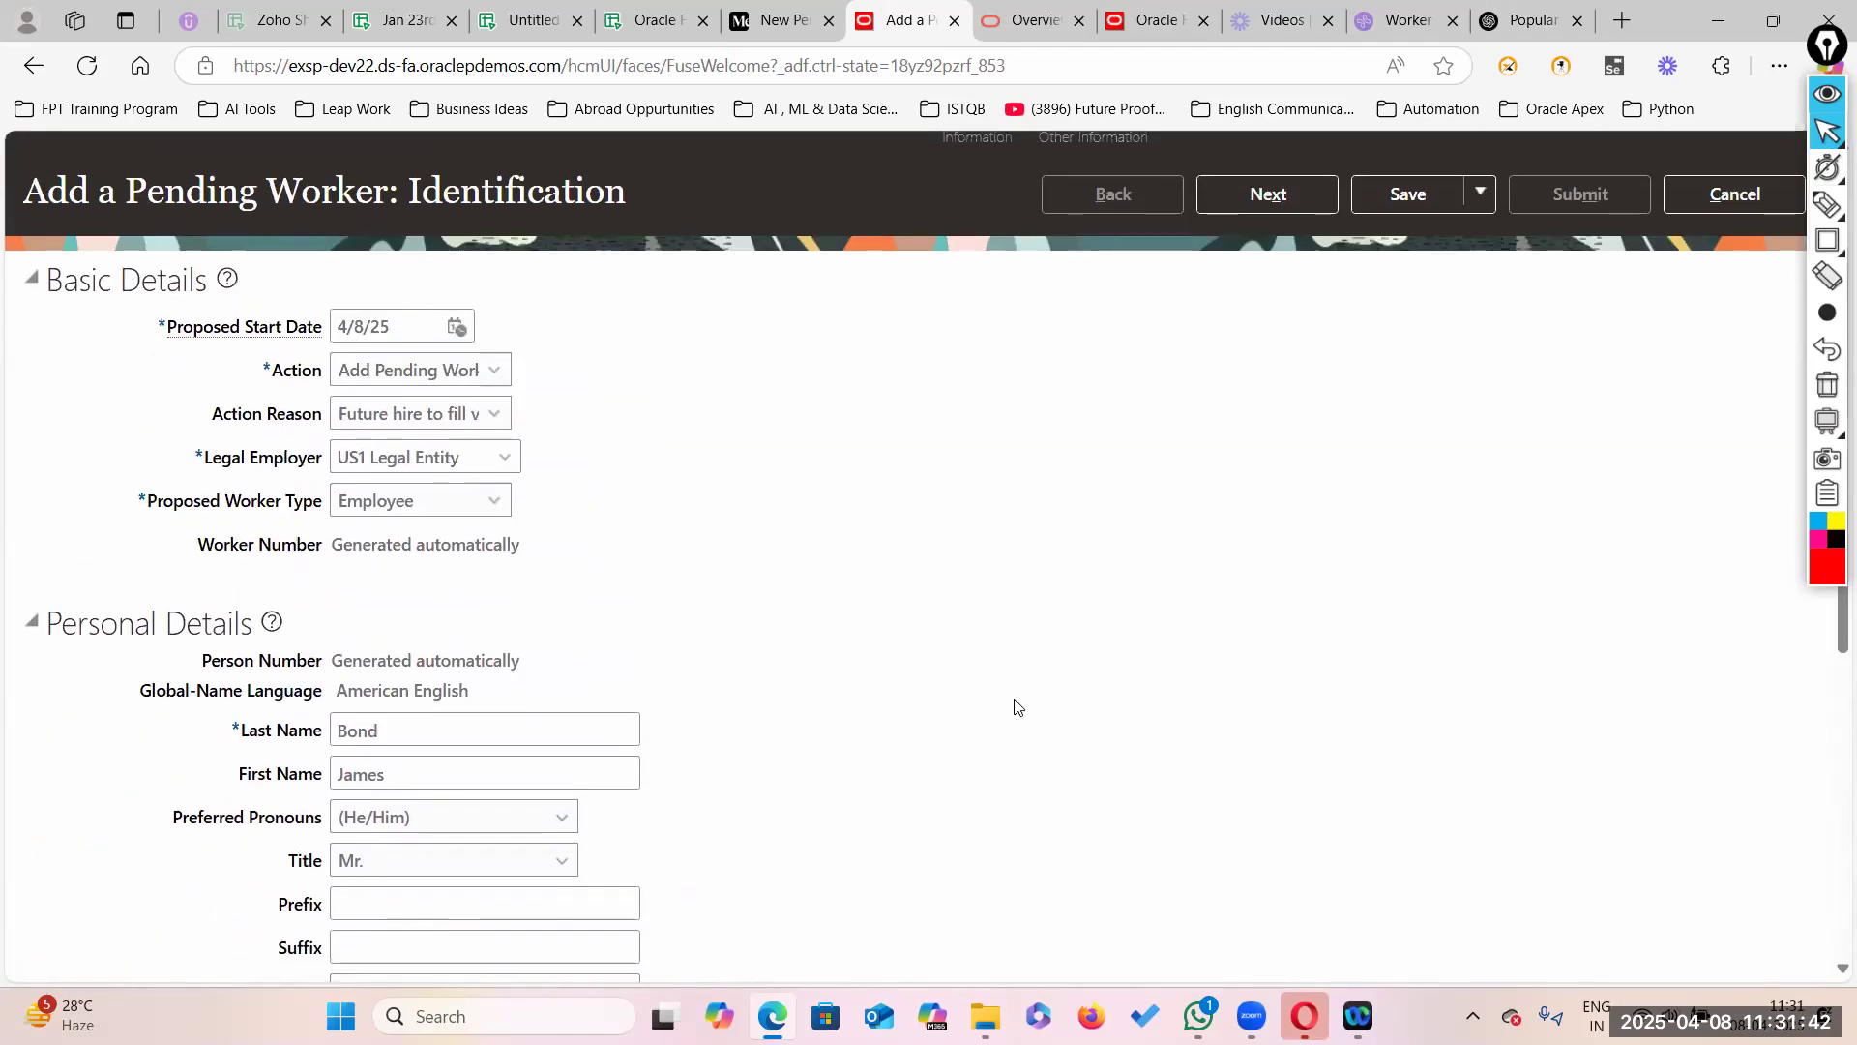
left_click(1275, 194)
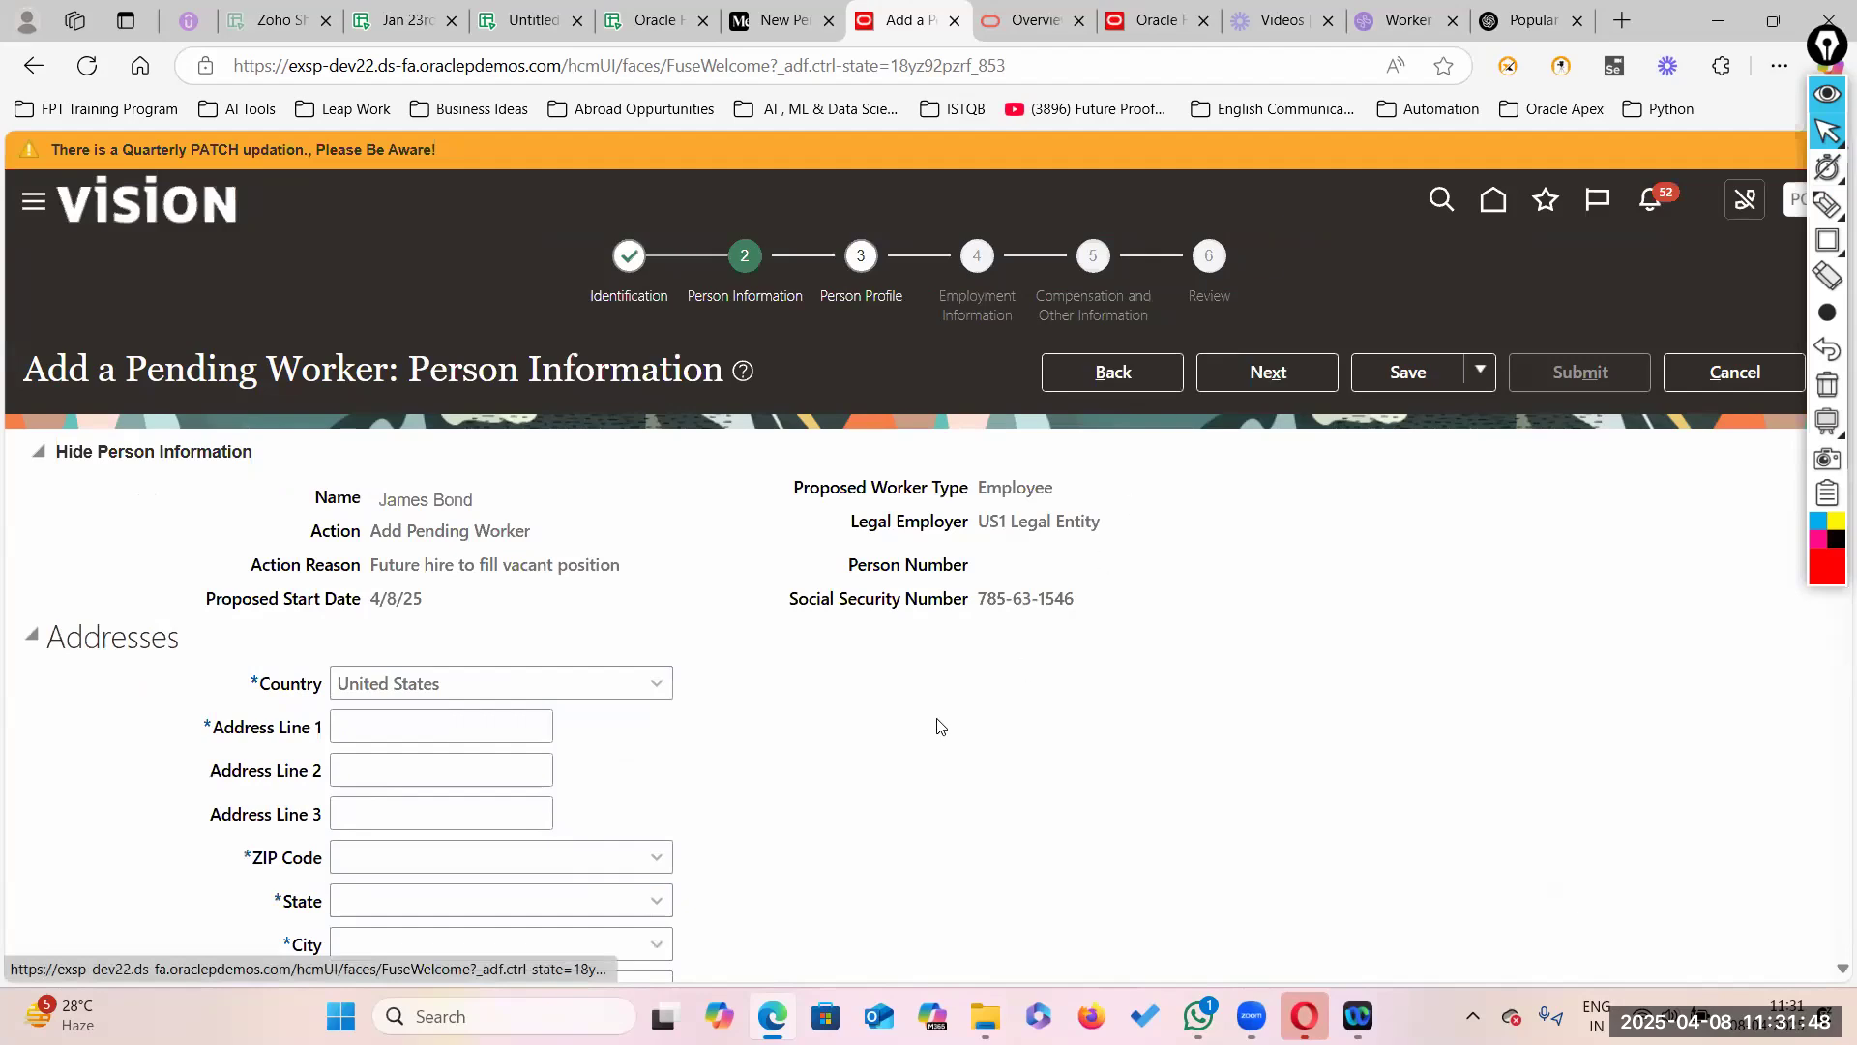
scroll(861, 762, "down", 3)
scroll(861, 762, "down", 1)
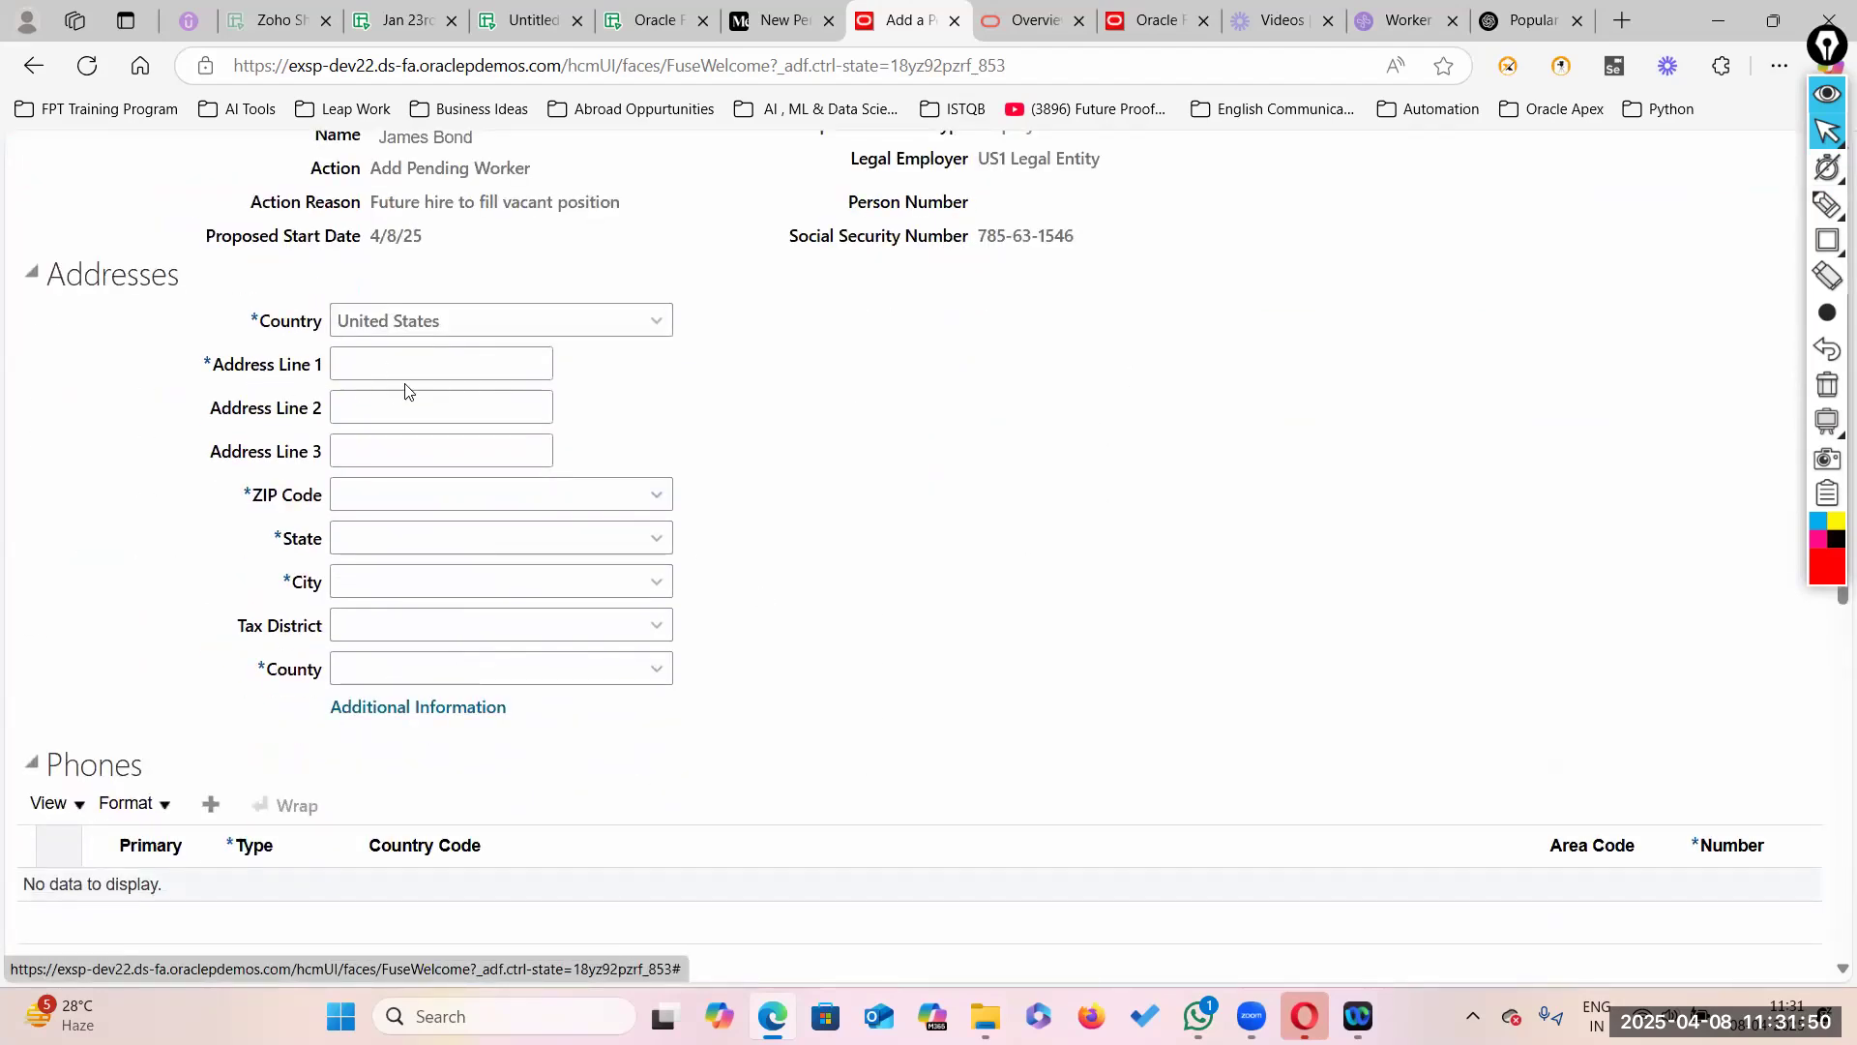
left_click(413, 354)
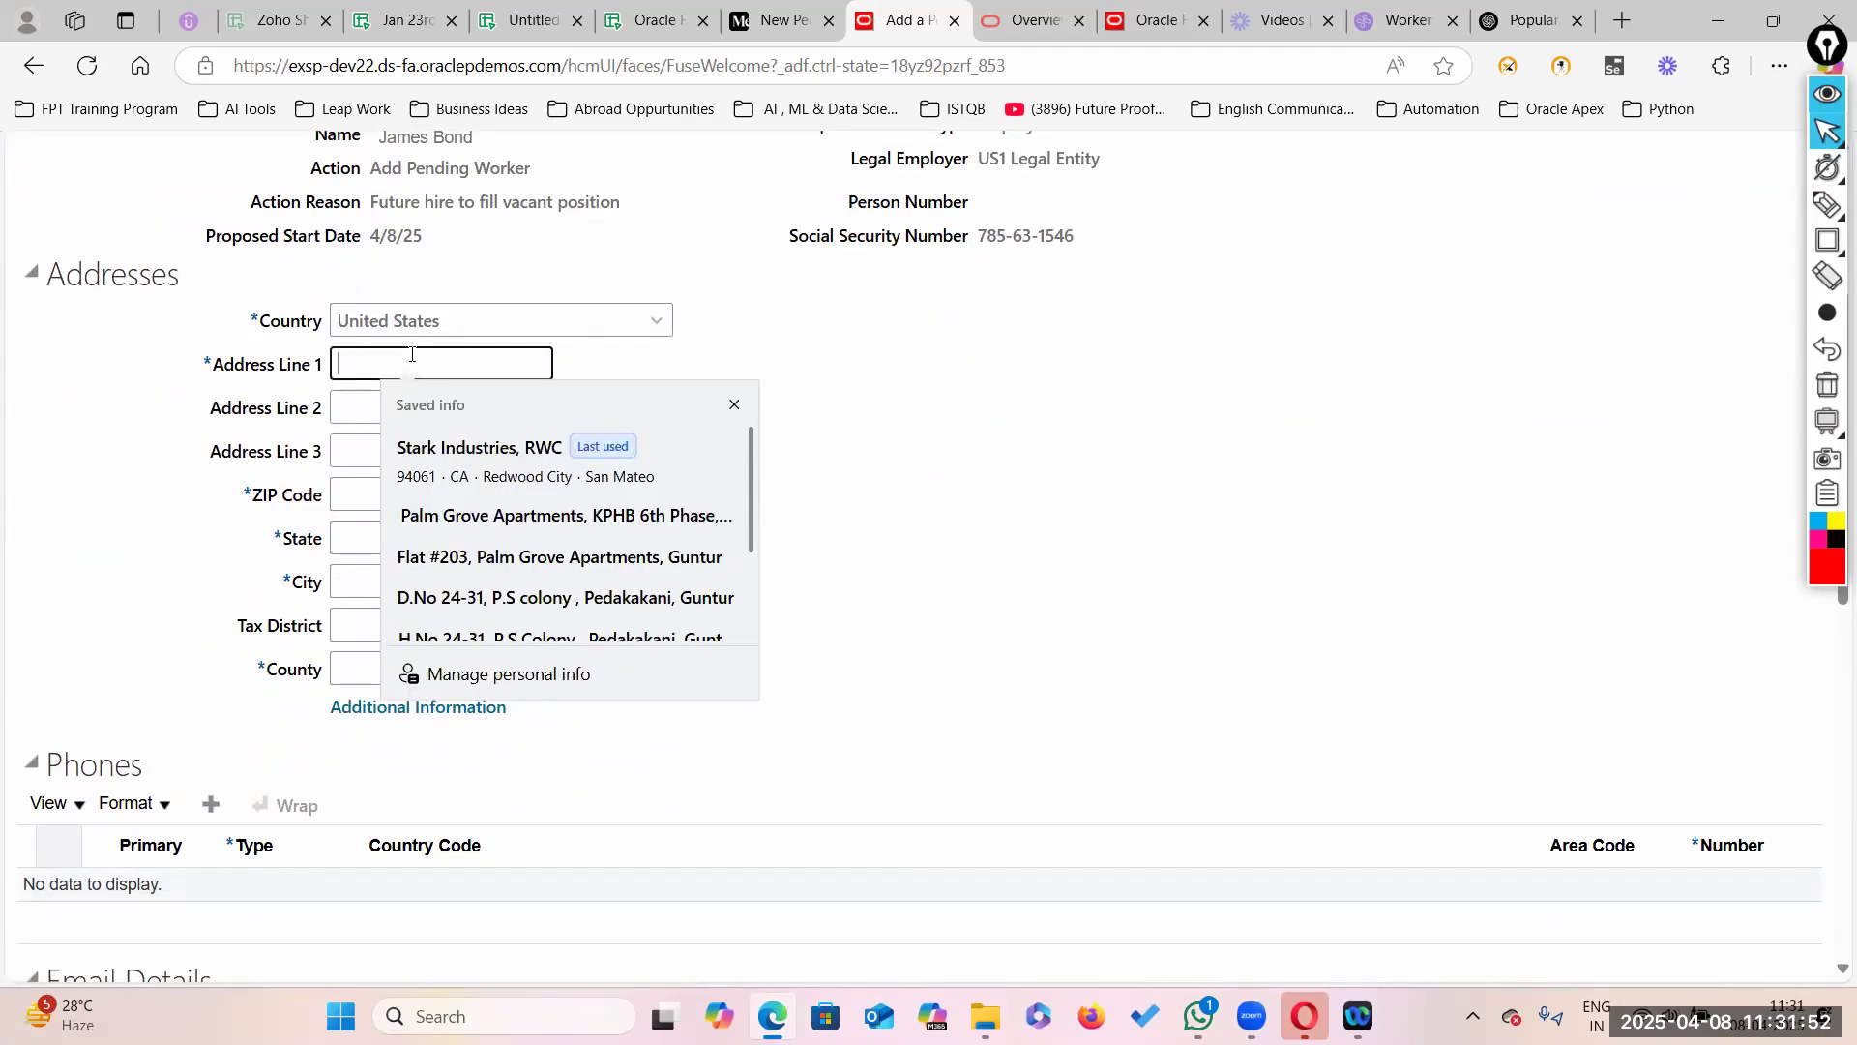
left_click(733, 406)
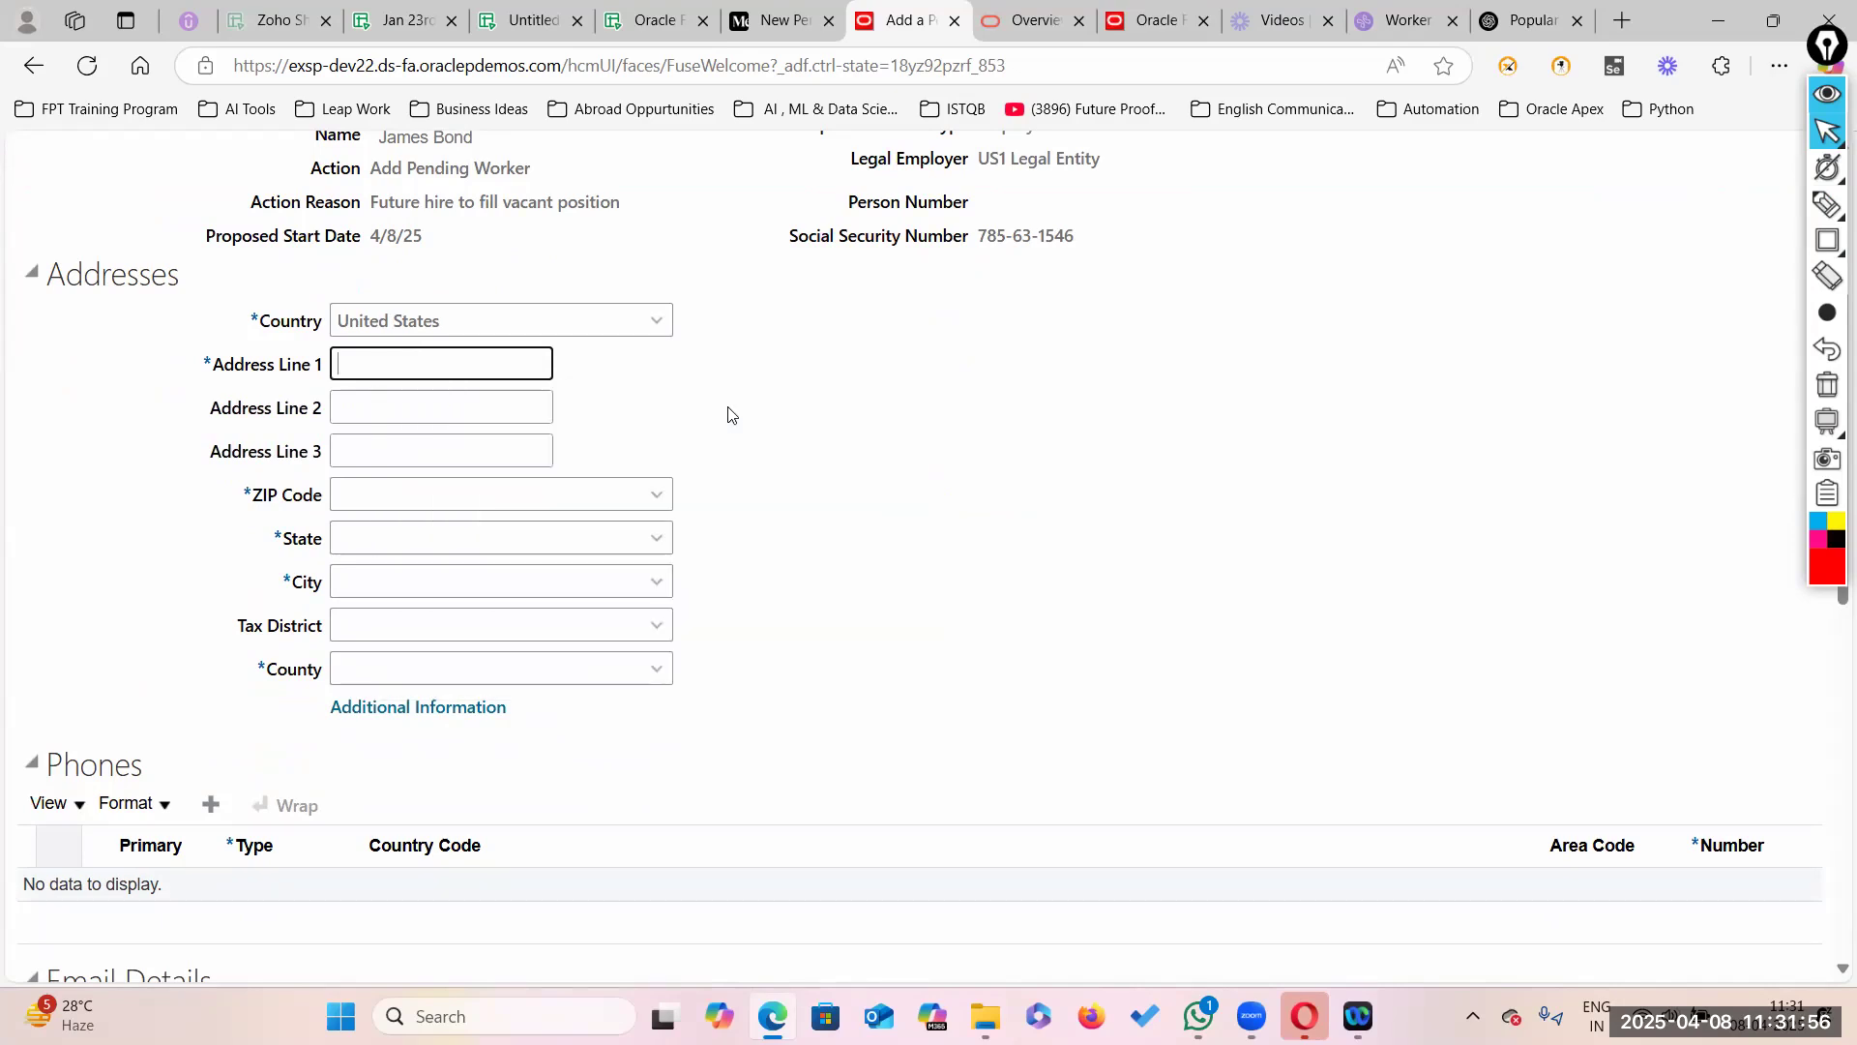
type("Park Avenue, RWC")
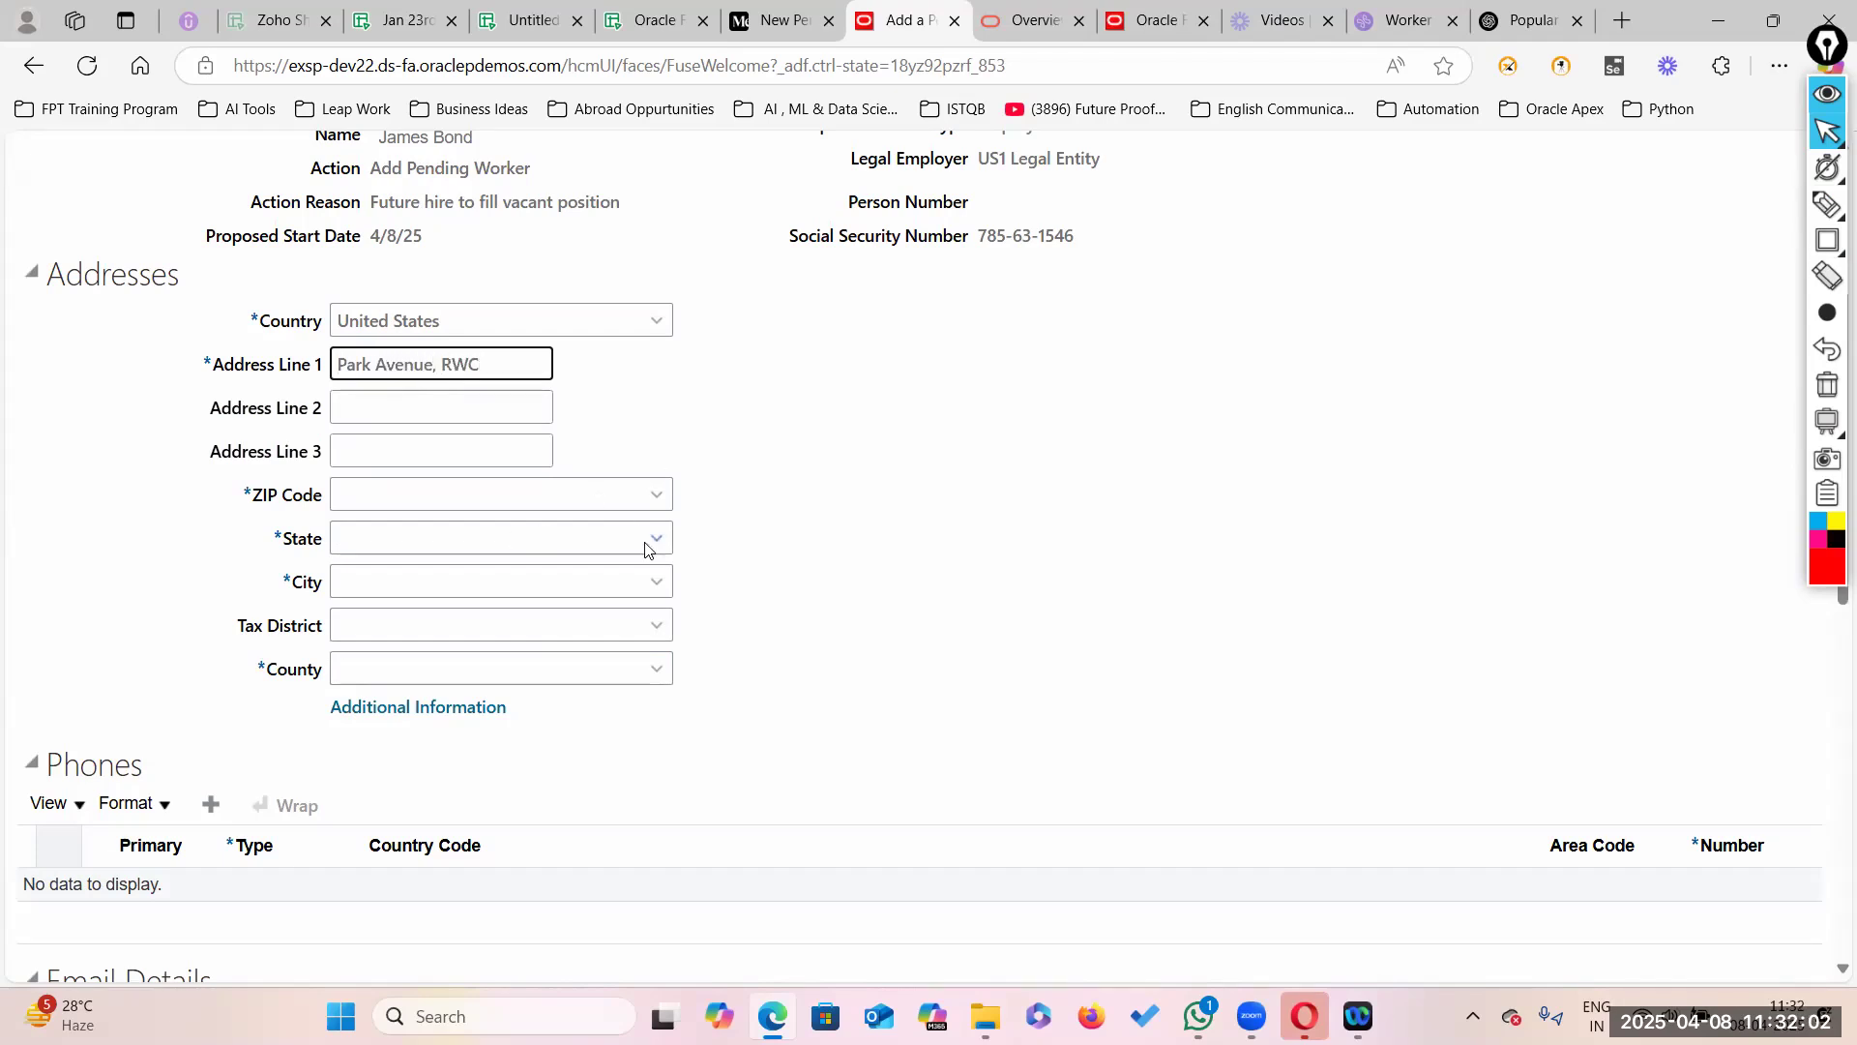
Step: Search for the worker's ZIP code and apply the Redwood City match to the address
left_click(655, 495)
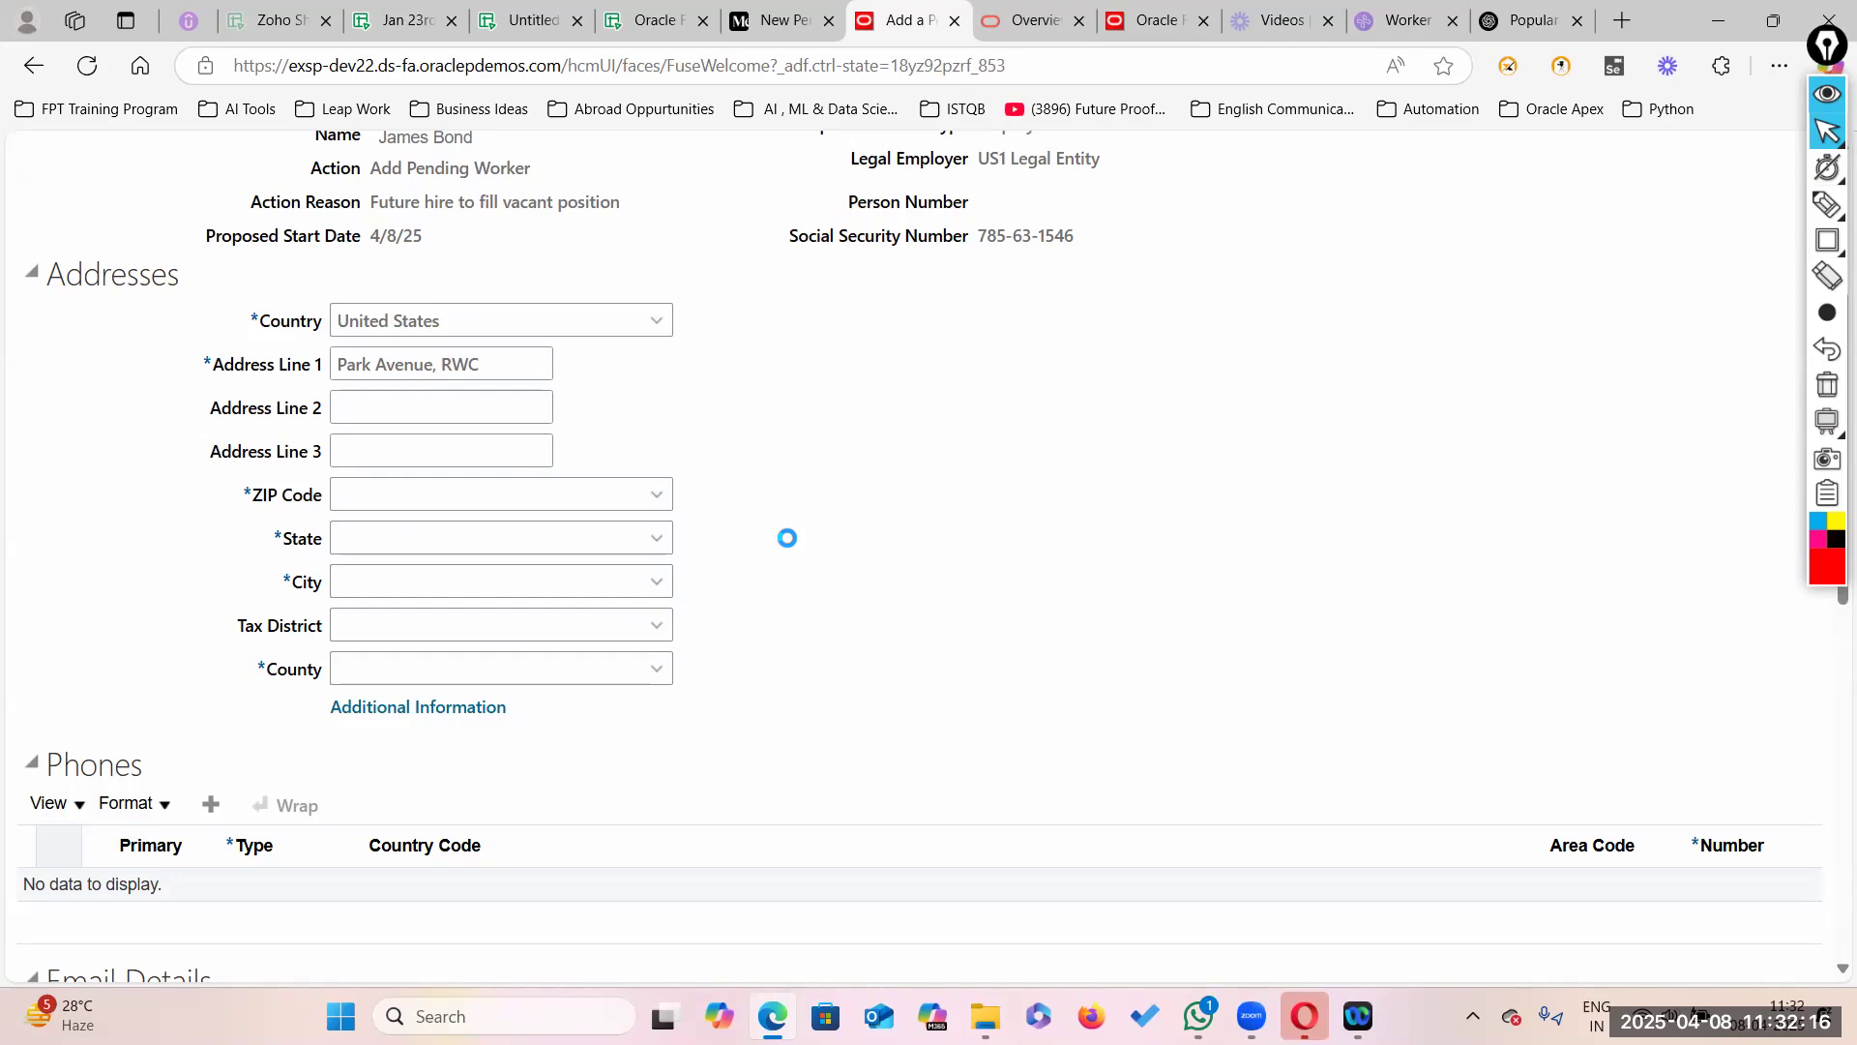
left_click(358, 571)
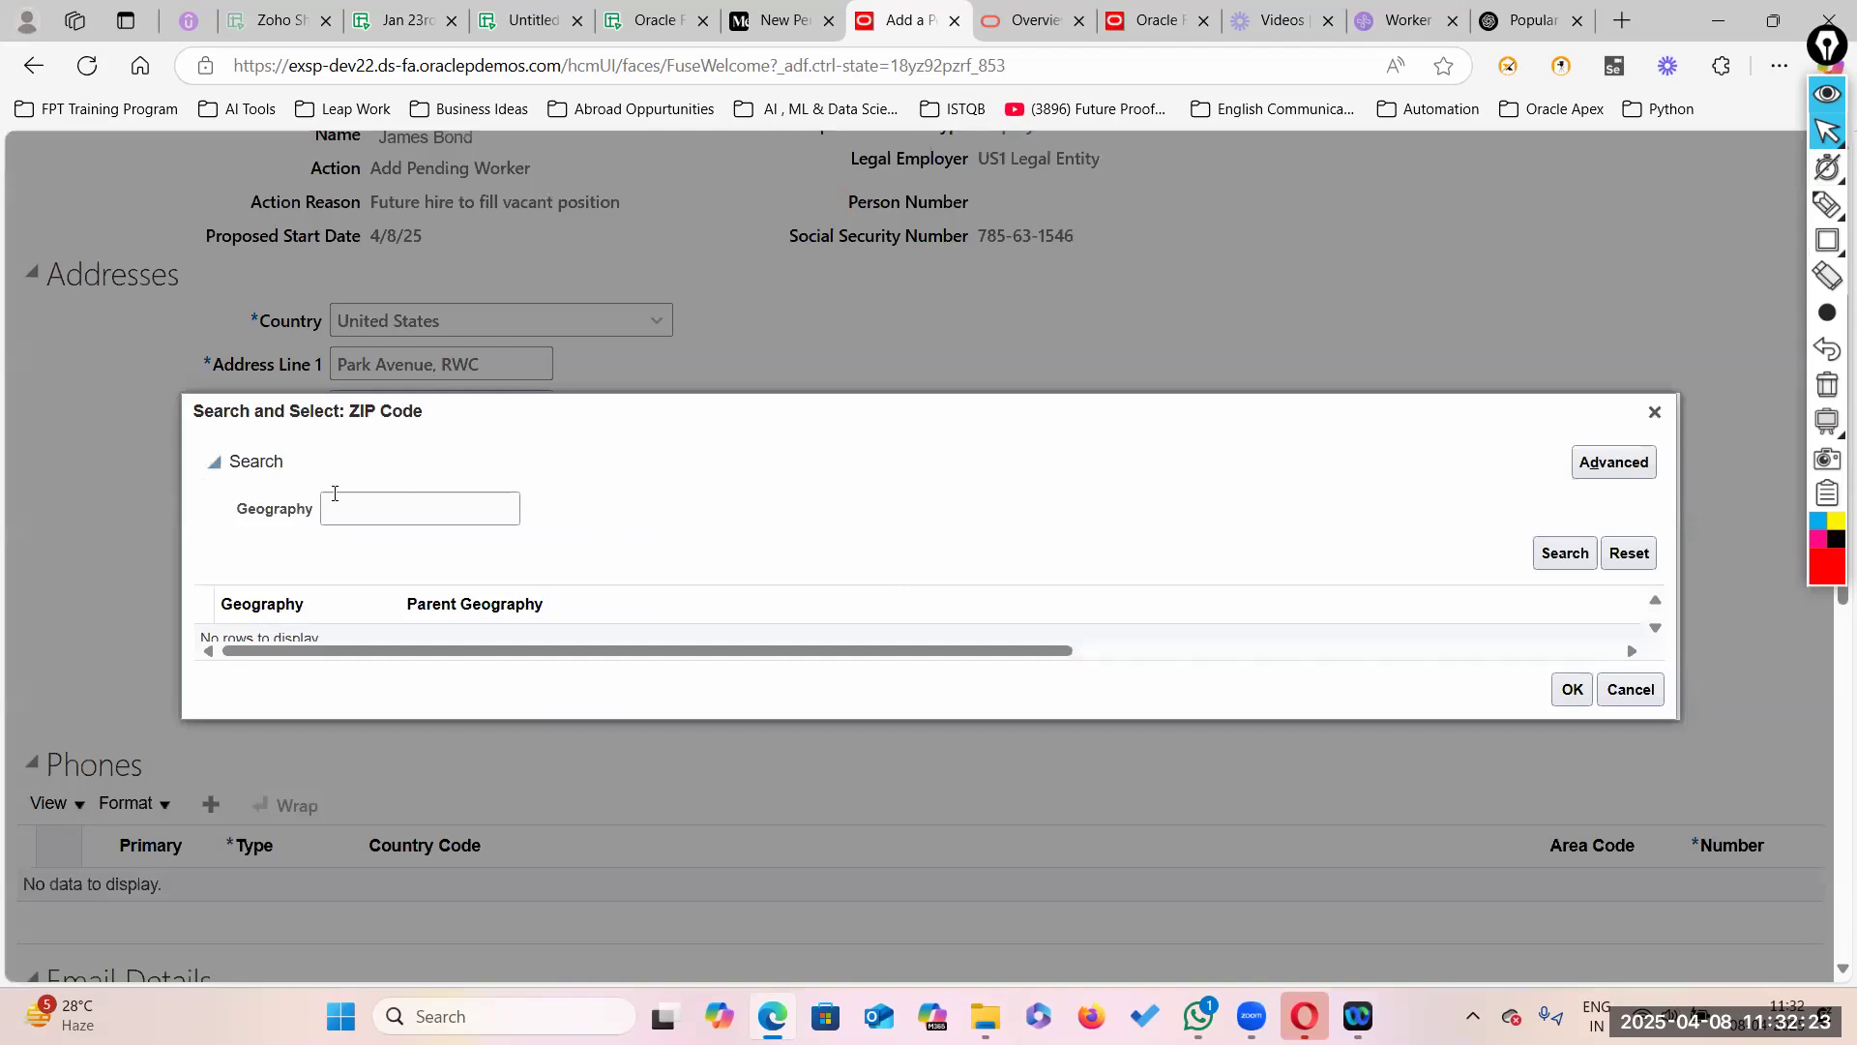
left_click(333, 497)
type("9406+1")
left_click(1565, 553)
left_click(715, 616)
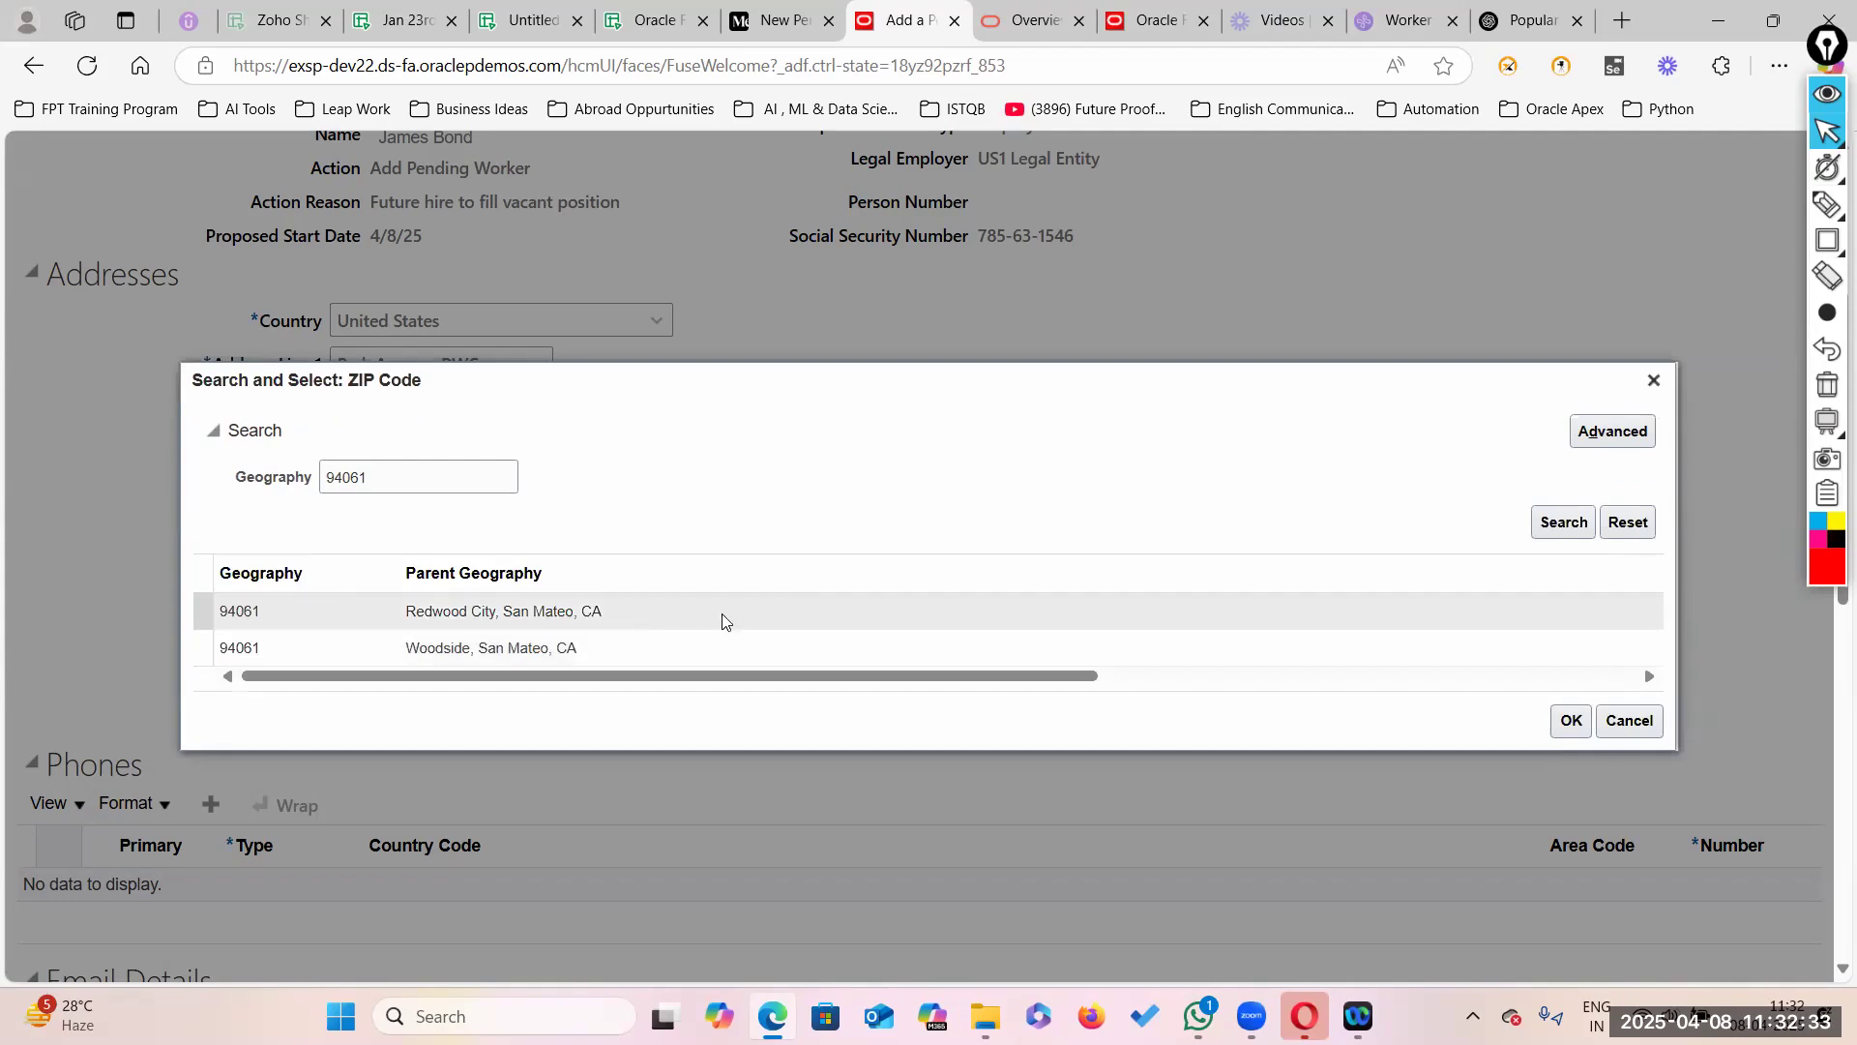
left_click(1571, 721)
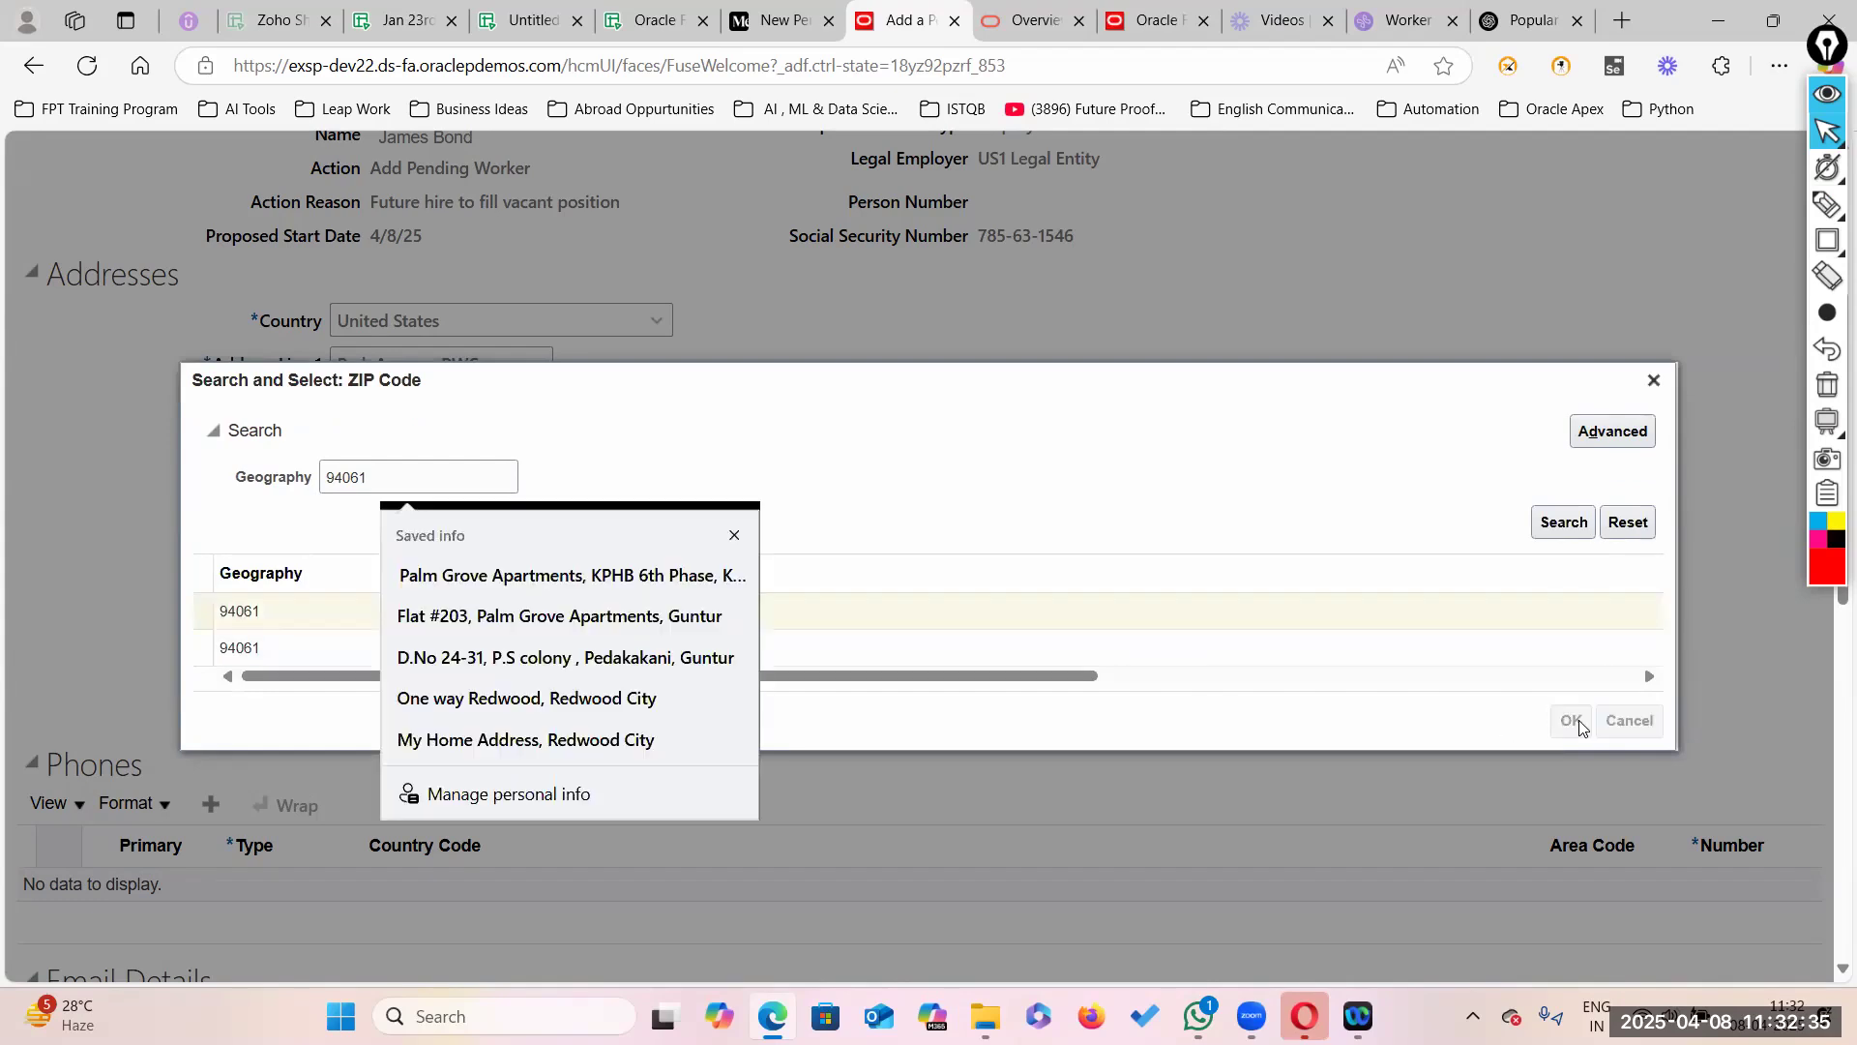
left_click(735, 538)
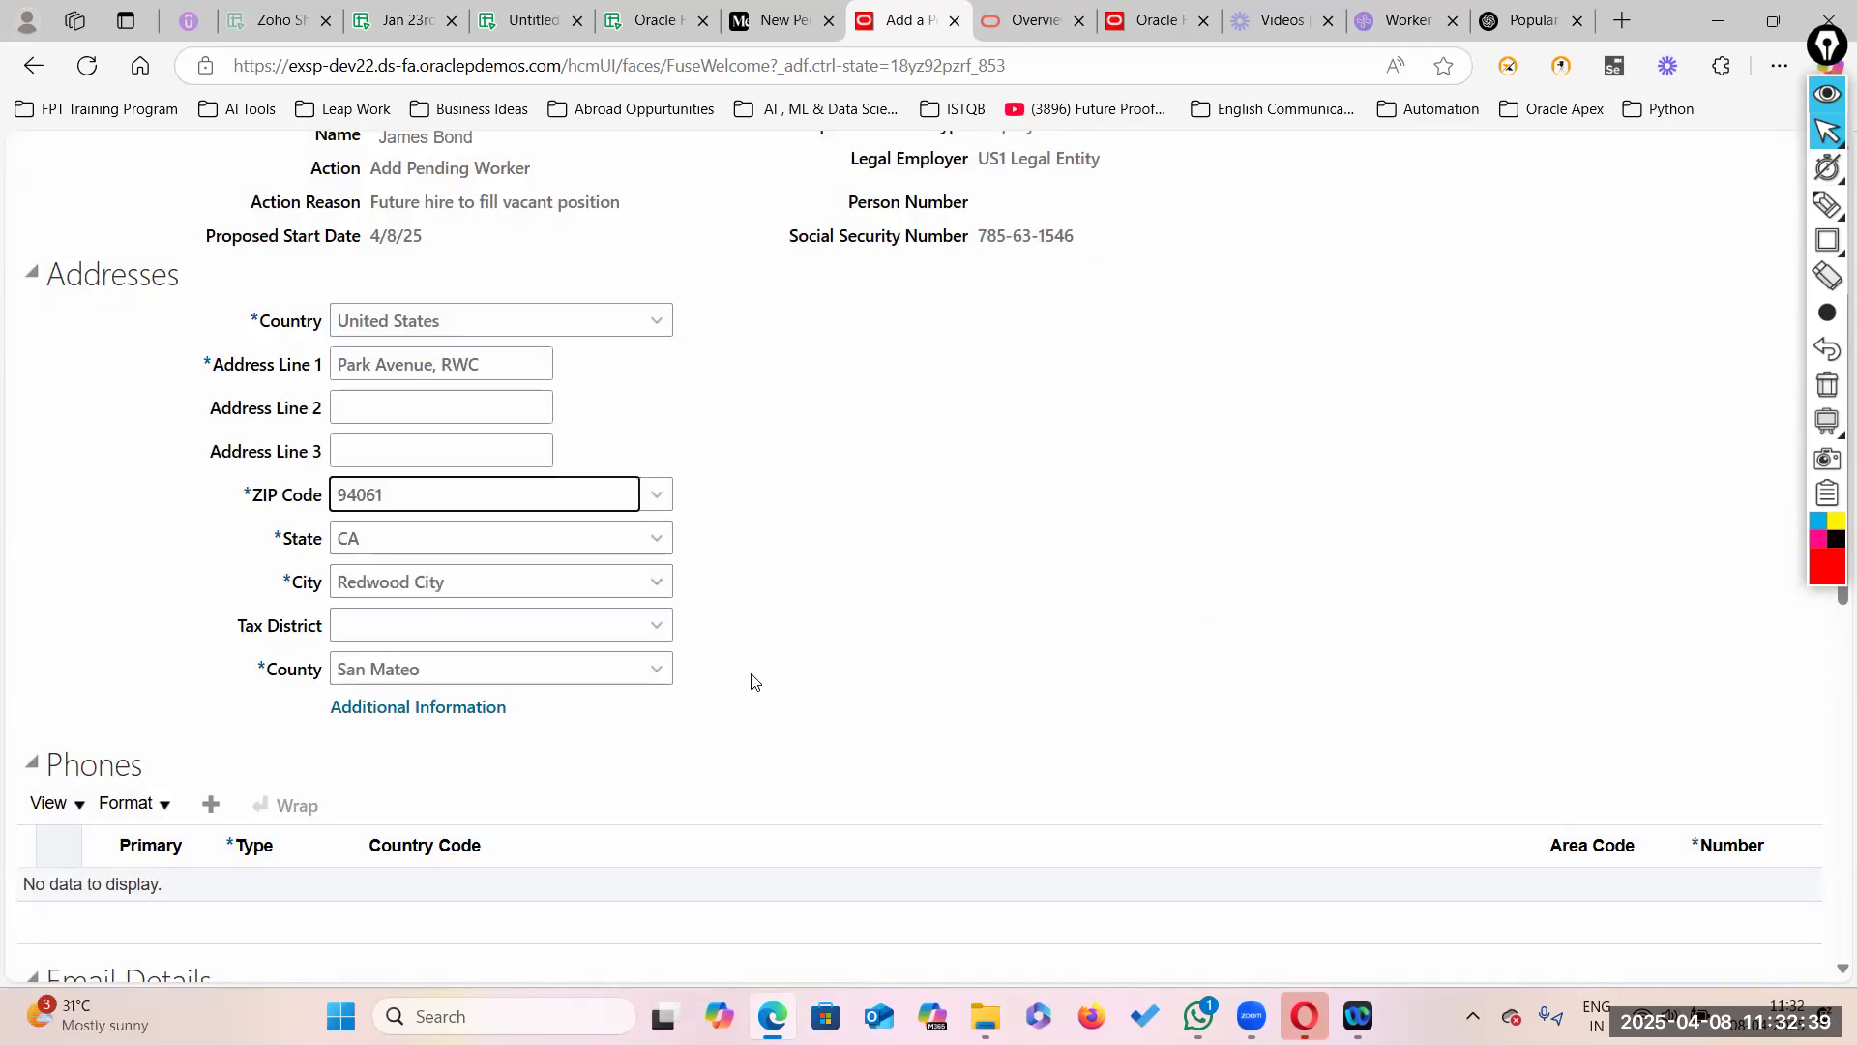
Step: Look over the rest of the Person Information page, leave the Person Profile page without content and advance to Employment Information
scroll(713, 779, "down", 6)
scroll(707, 797, "down", 3)
scroll(707, 797, "up", 10)
left_click(1242, 373)
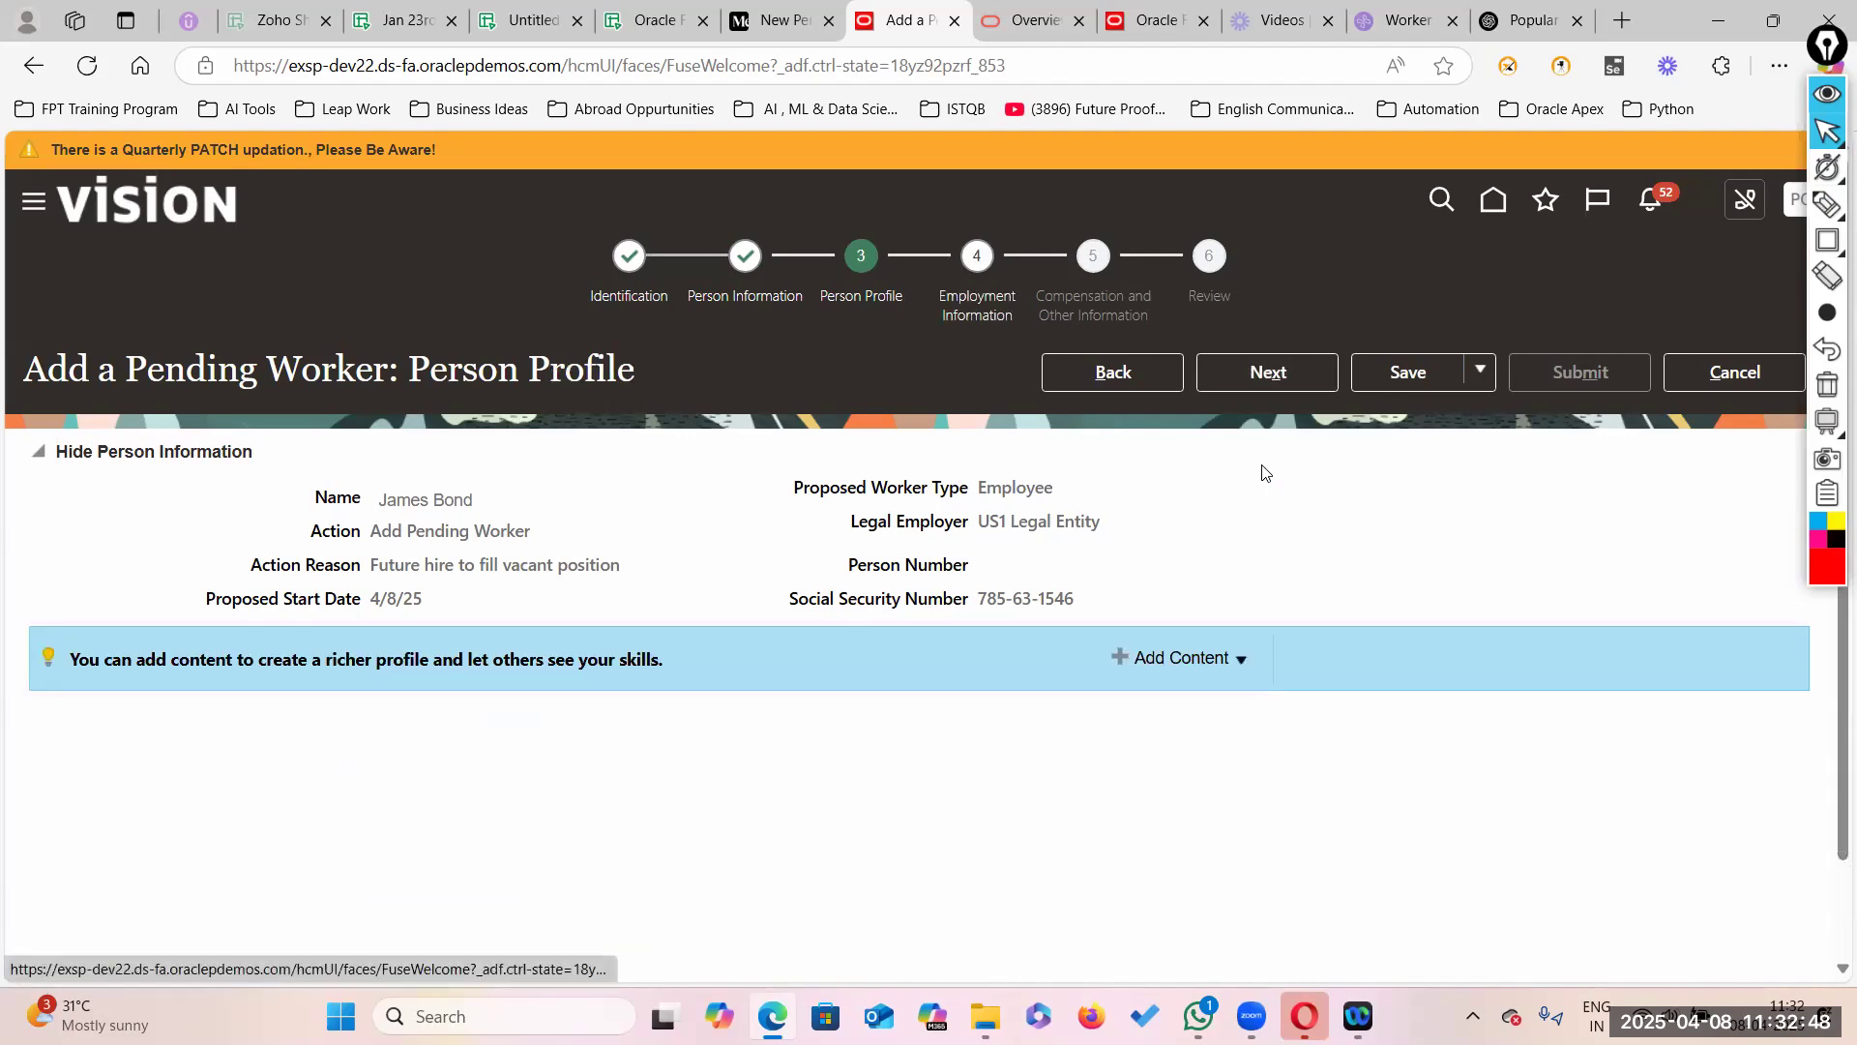
left_click(1260, 373)
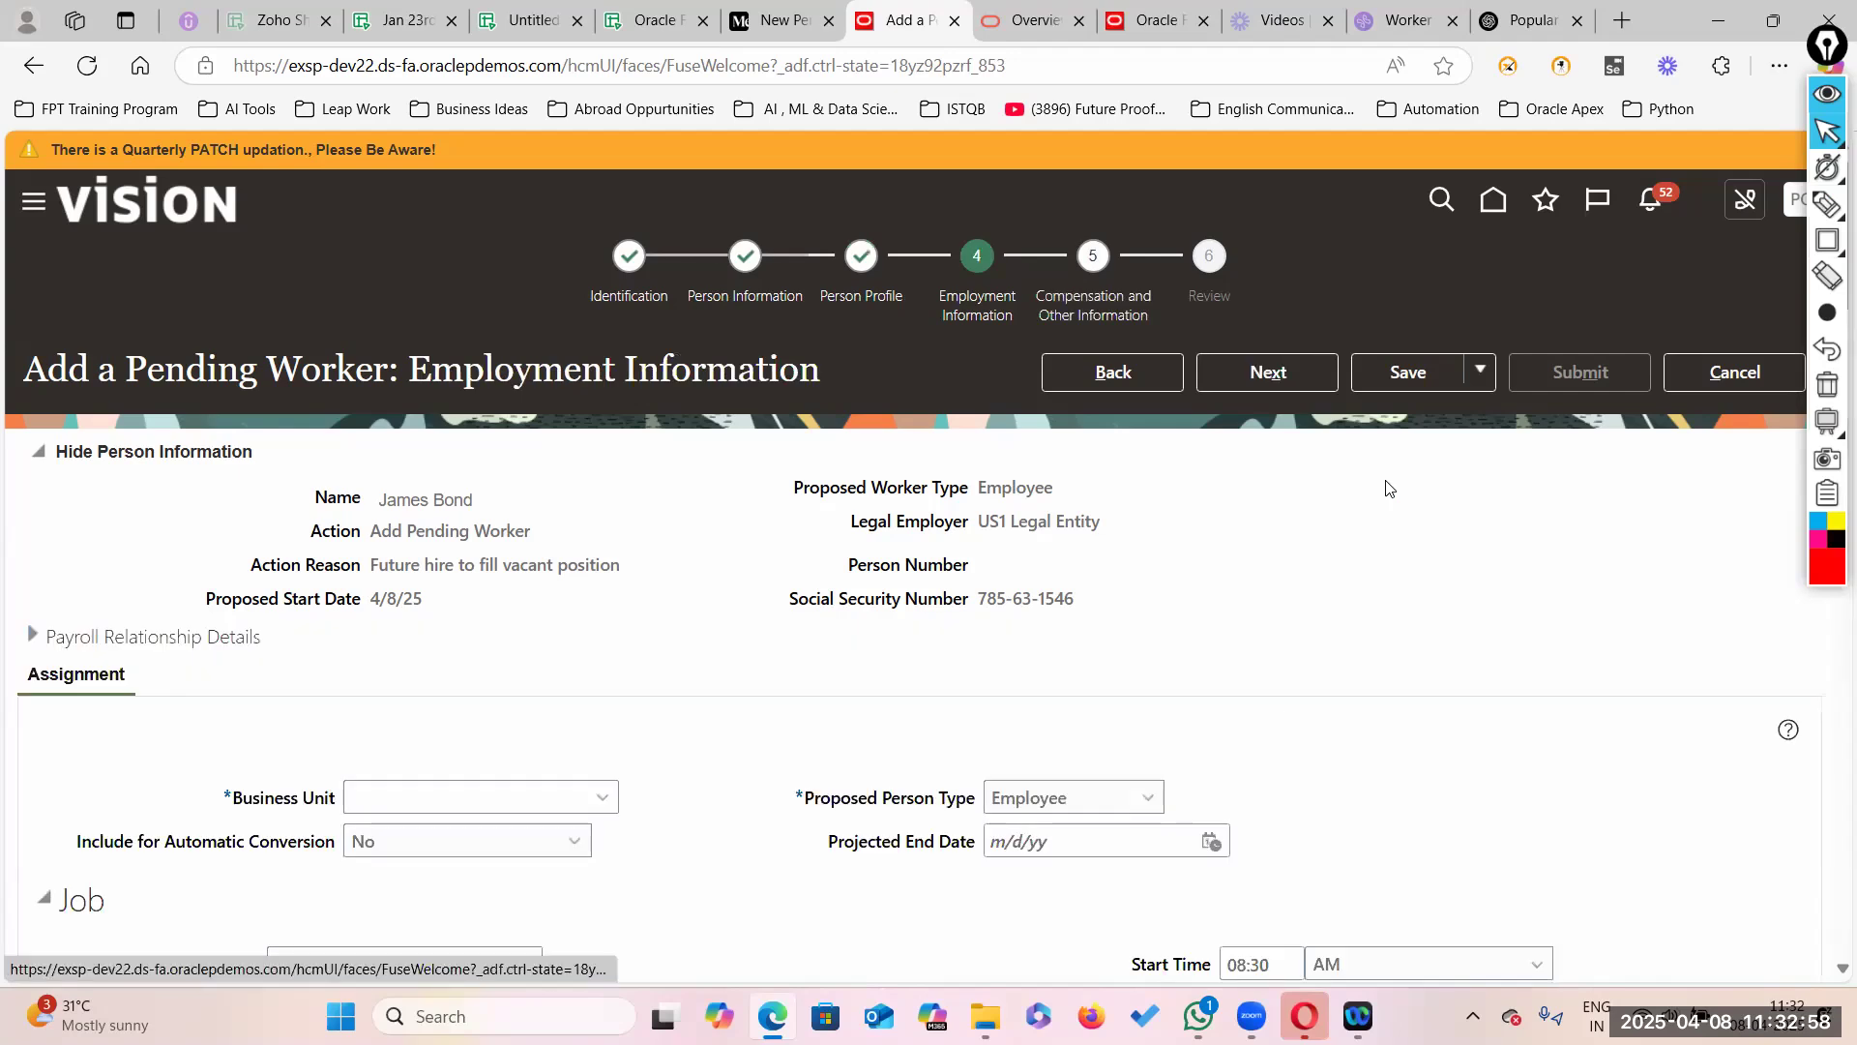
Step: Set the assignment's Business Unit to US1 Business Unit
scroll(255, 573, "down", 3)
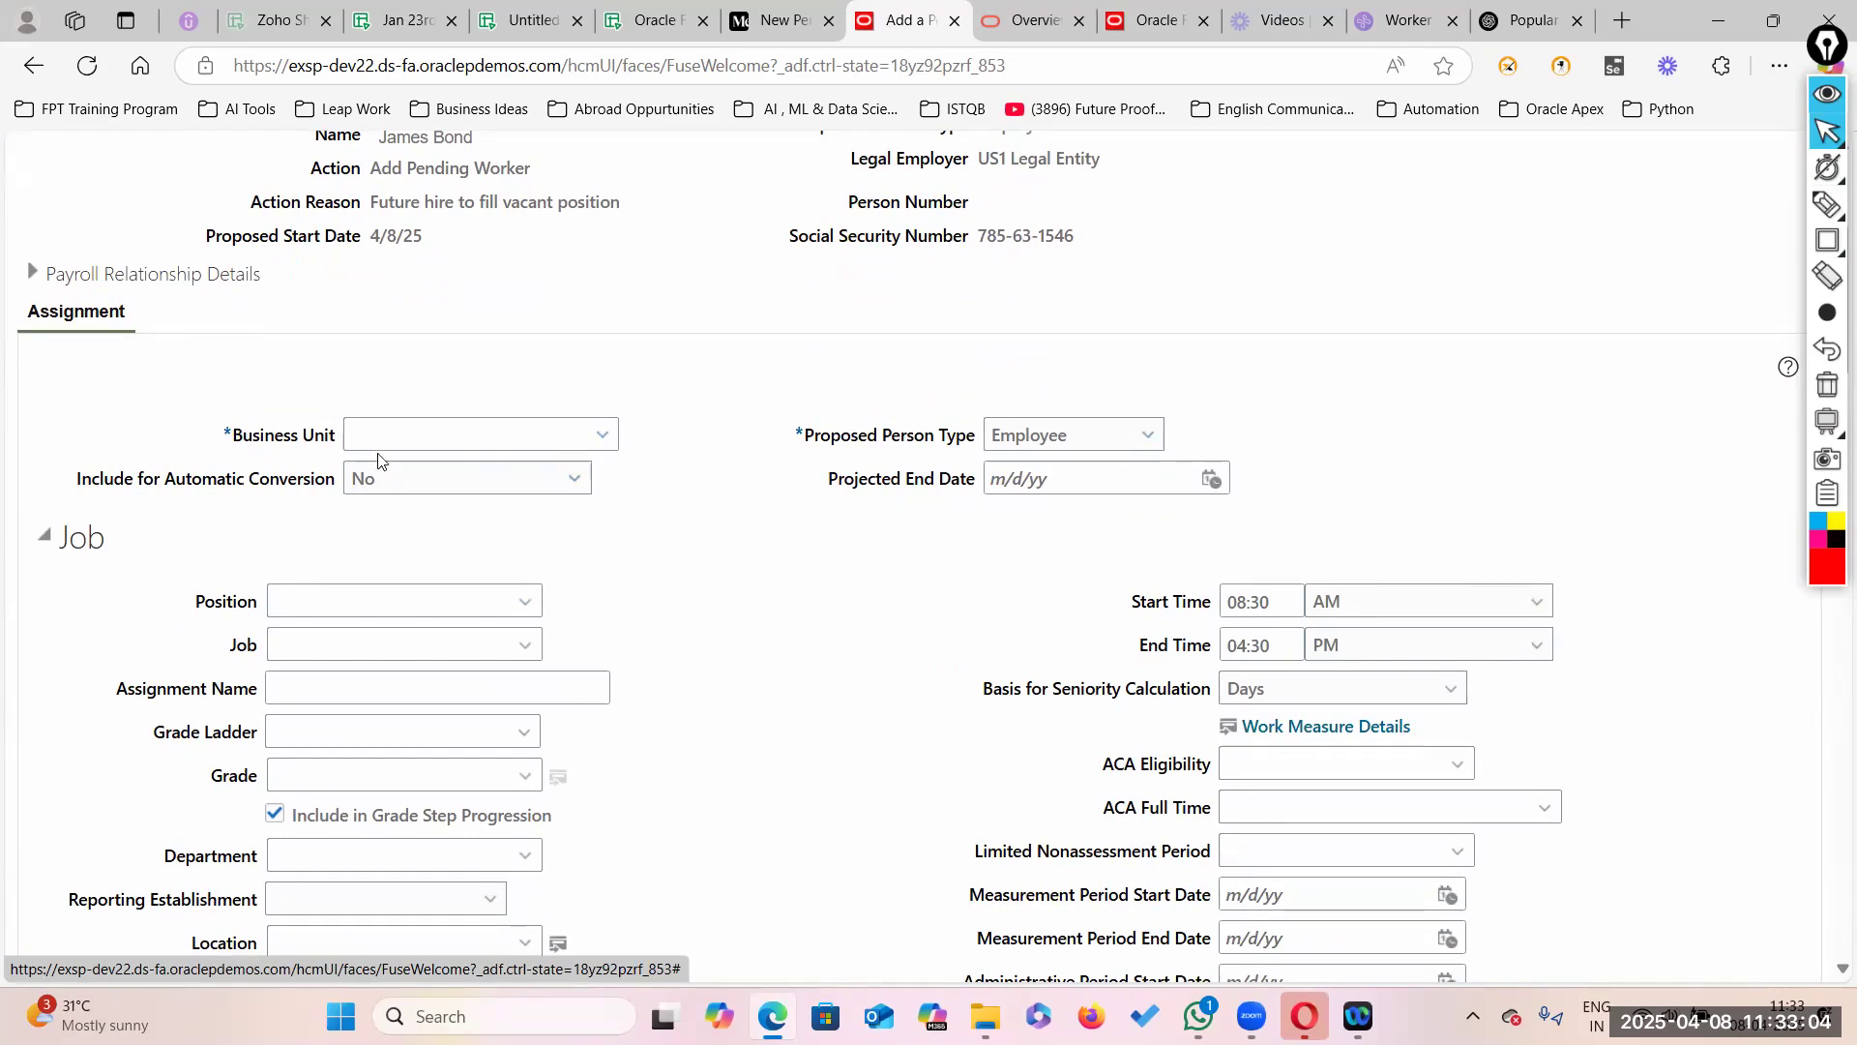
left_click(604, 437)
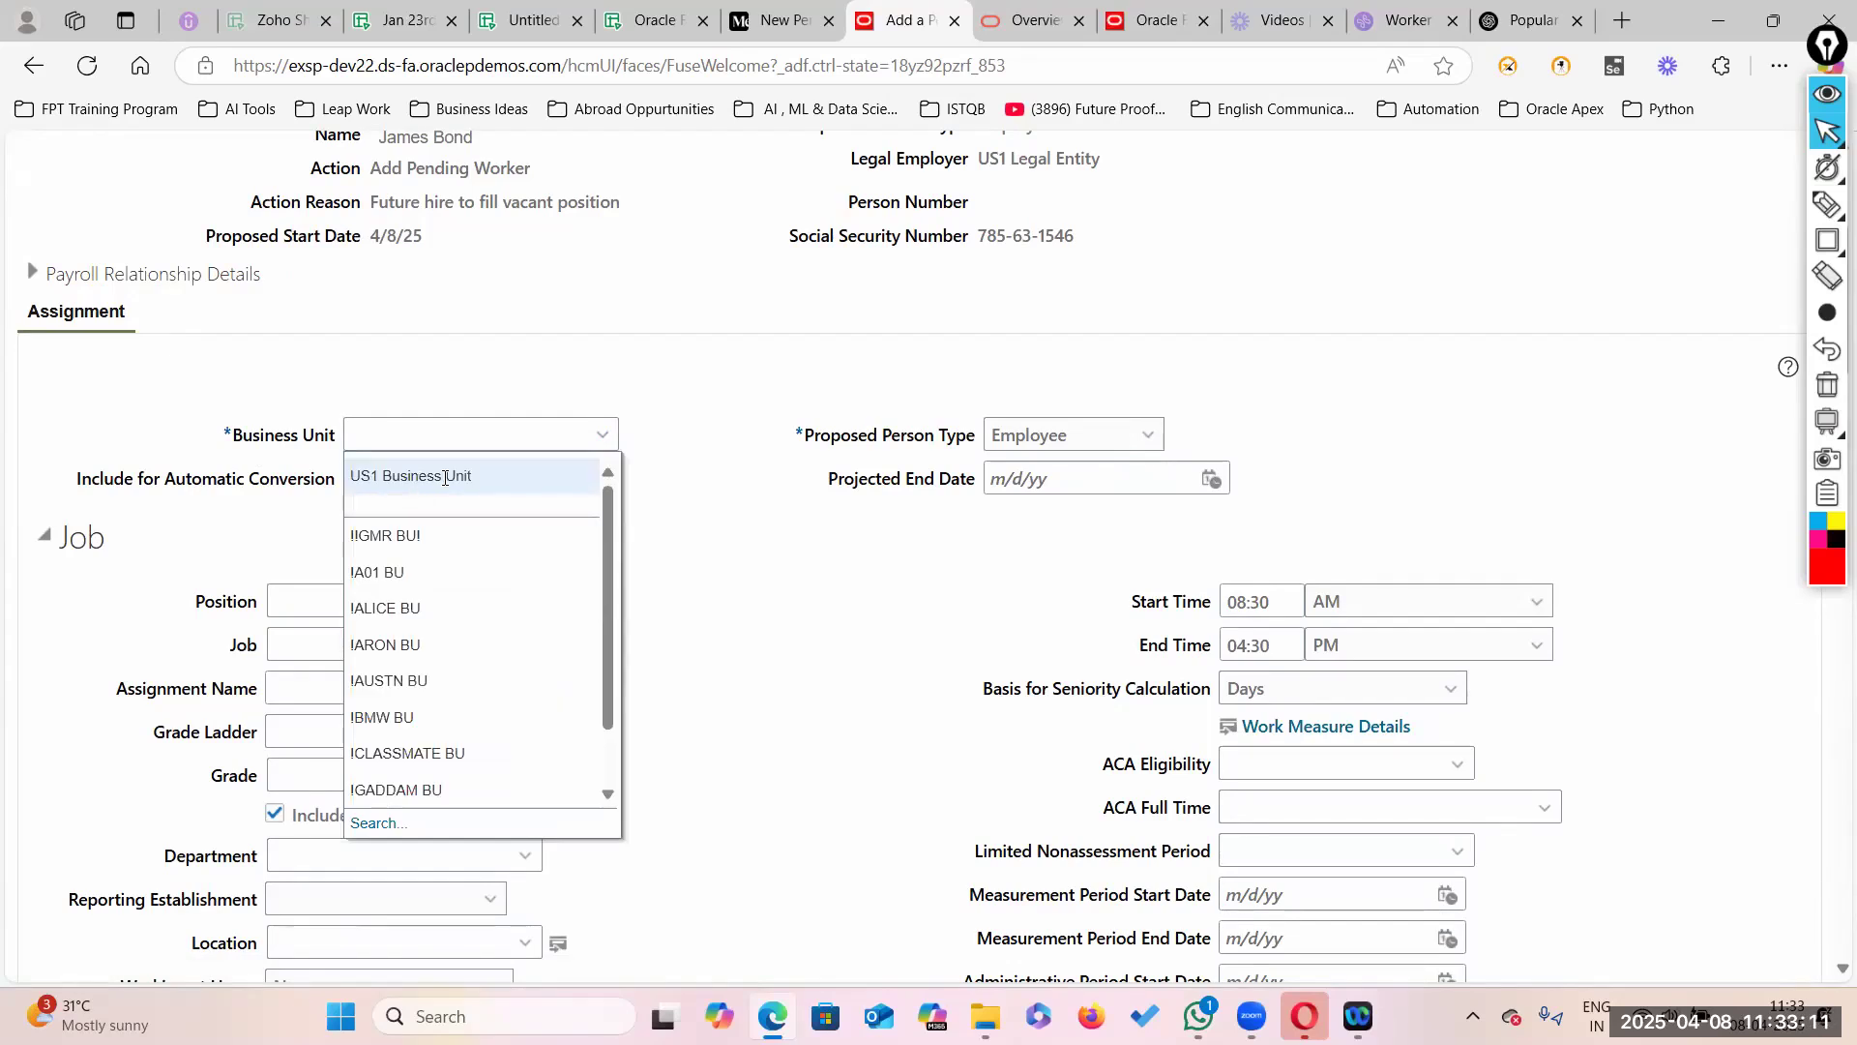
left_click(453, 476)
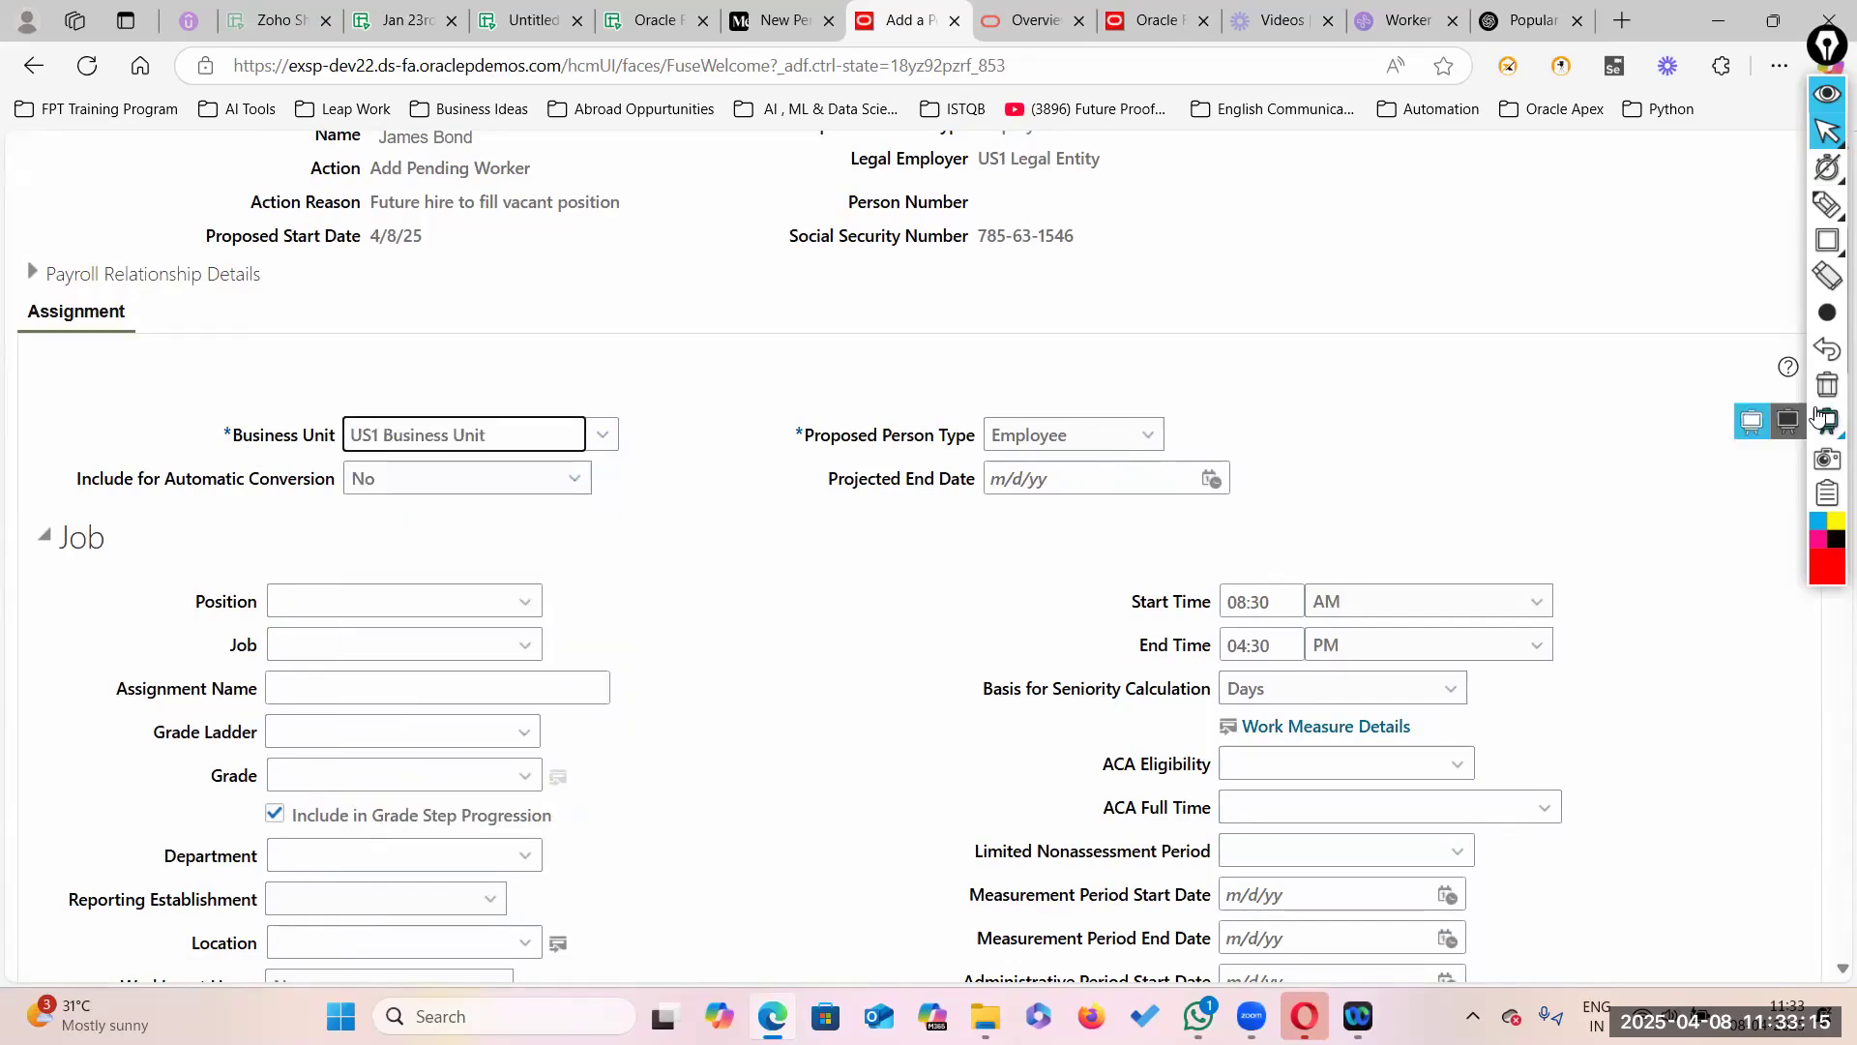
Step: Draw a red rectangle annotation around the Include for Automatic Conversion field and clear the screen annotations
left_click(1827, 240)
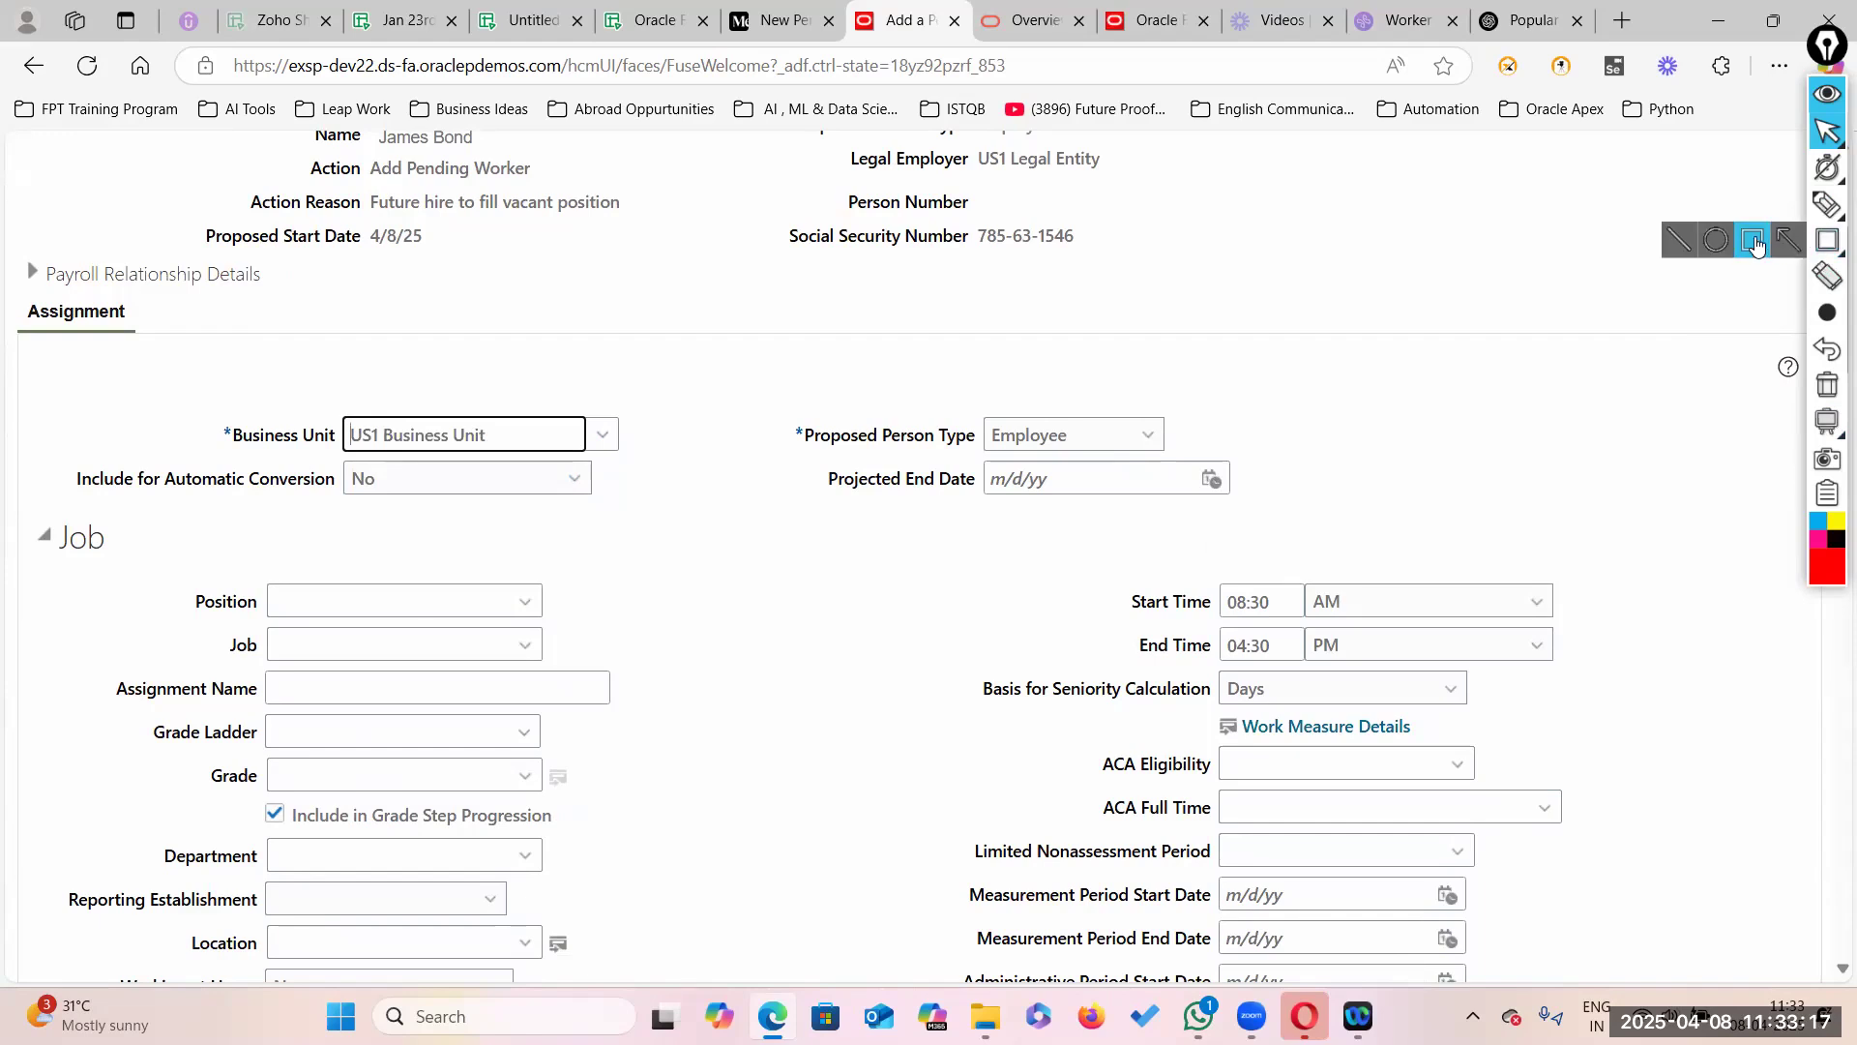
left_click(1827, 565)
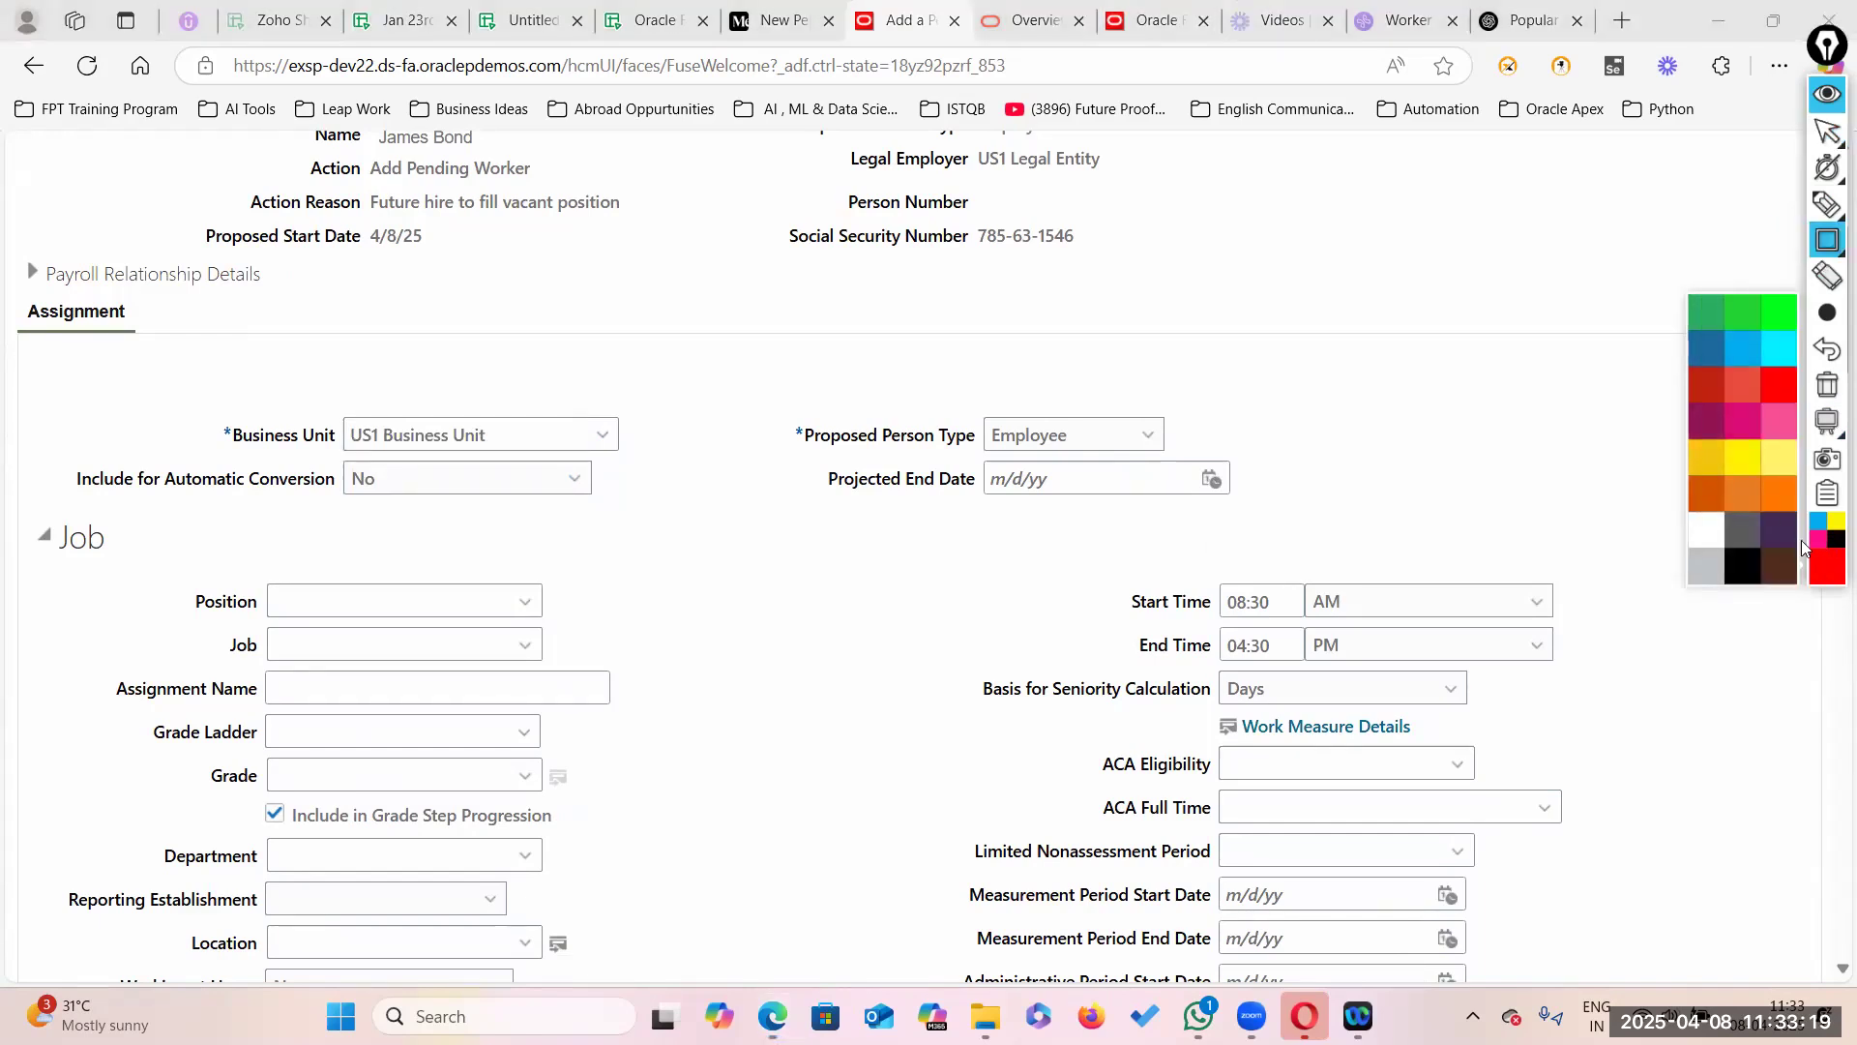
left_click(1775, 387)
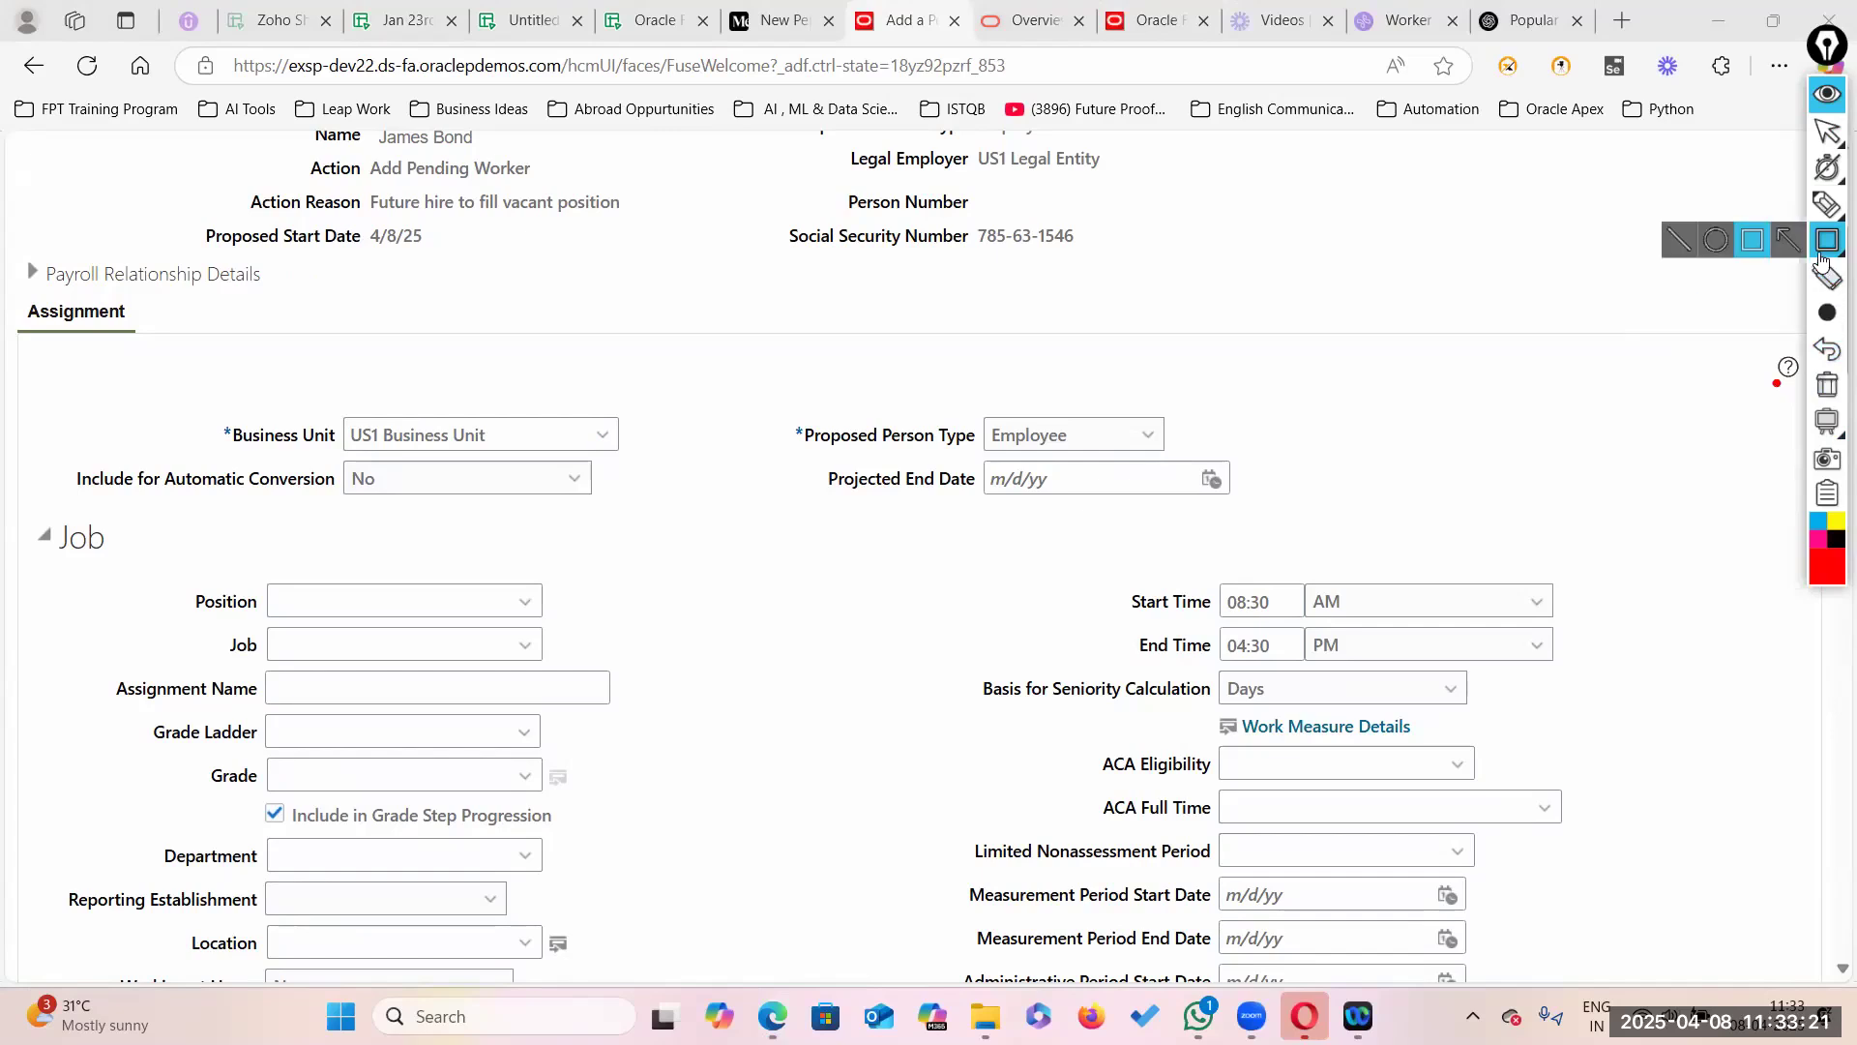
mouse_move(1827, 240)
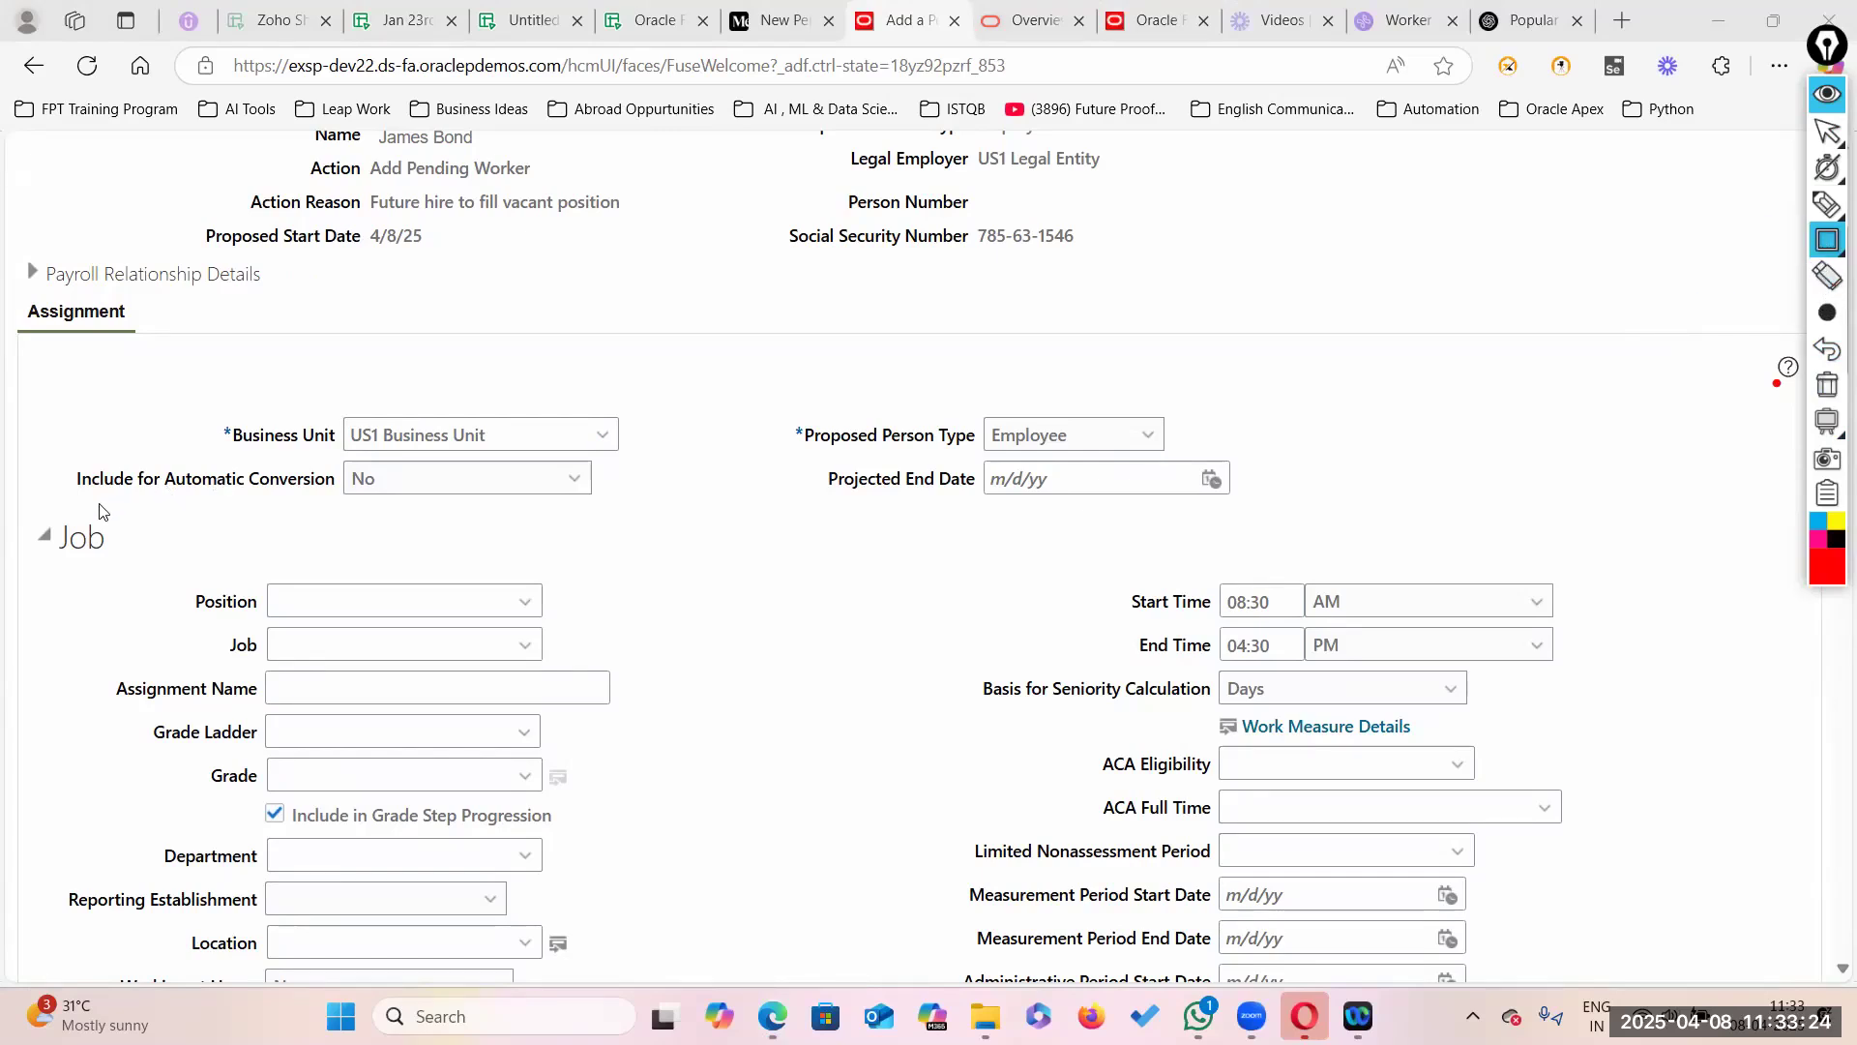
mouse_move(60, 461)
left_mouse_down()
mouse_move(114, 488)
mouse_move(648, 510)
mouse_move(611, 532)
mouse_move(599, 515)
left_mouse_up()
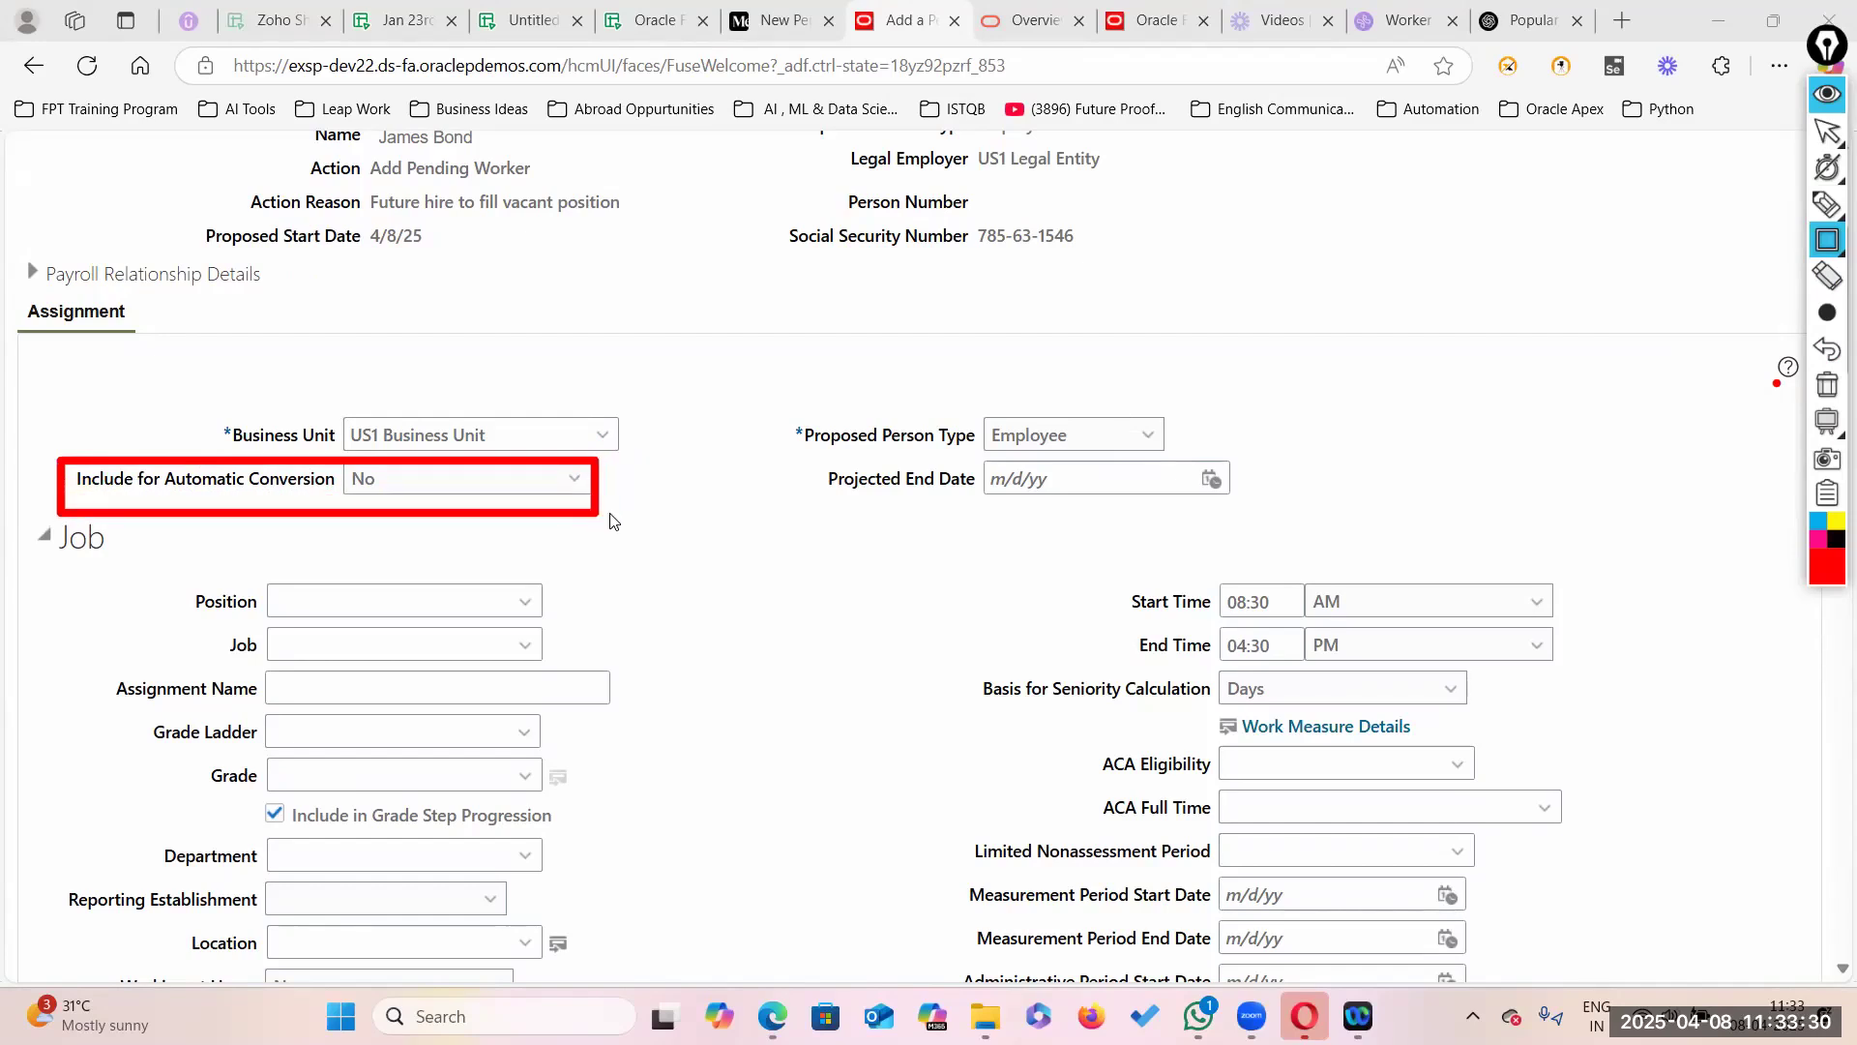
left_click(1828, 385)
left_click(1827, 242)
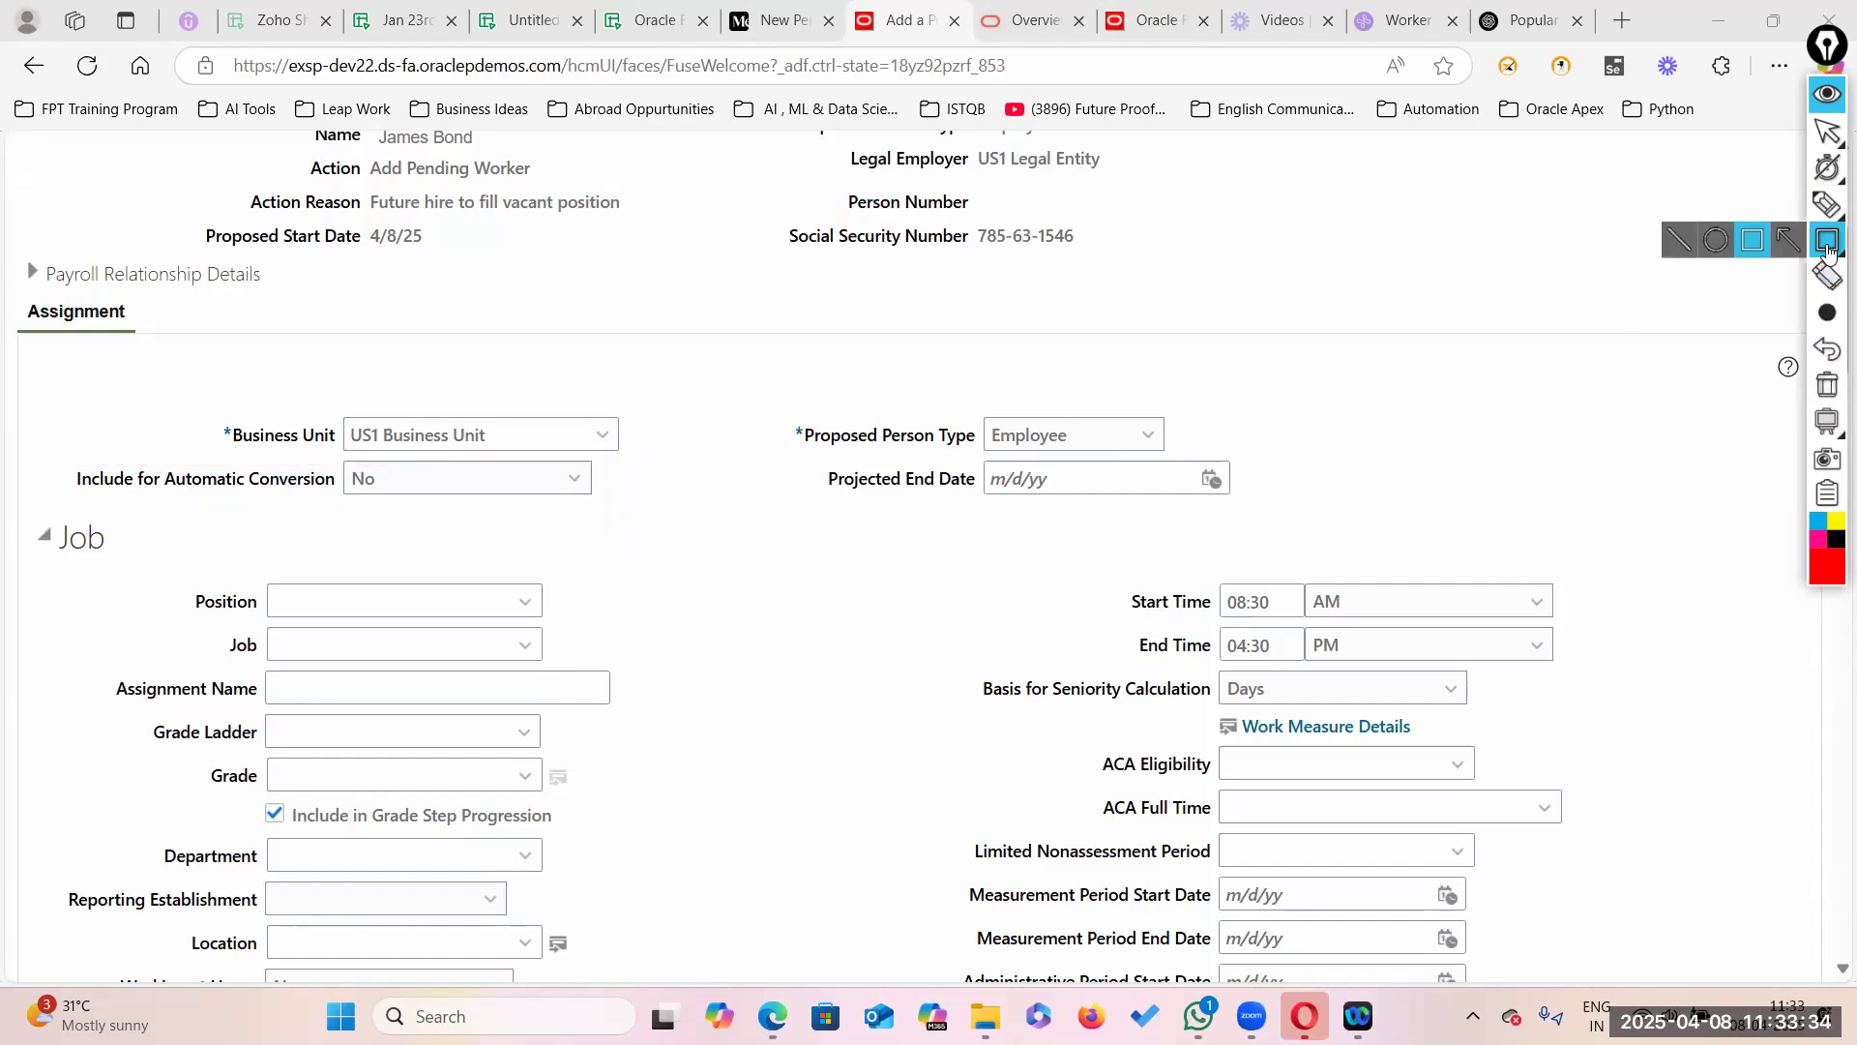
Step: Frame the Include for Automatic Conversion field with a red rectangle annotation and set the field to Yes
mouse_move(57, 455)
left_mouse_down()
mouse_move(153, 509)
mouse_move(623, 518)
left_mouse_up()
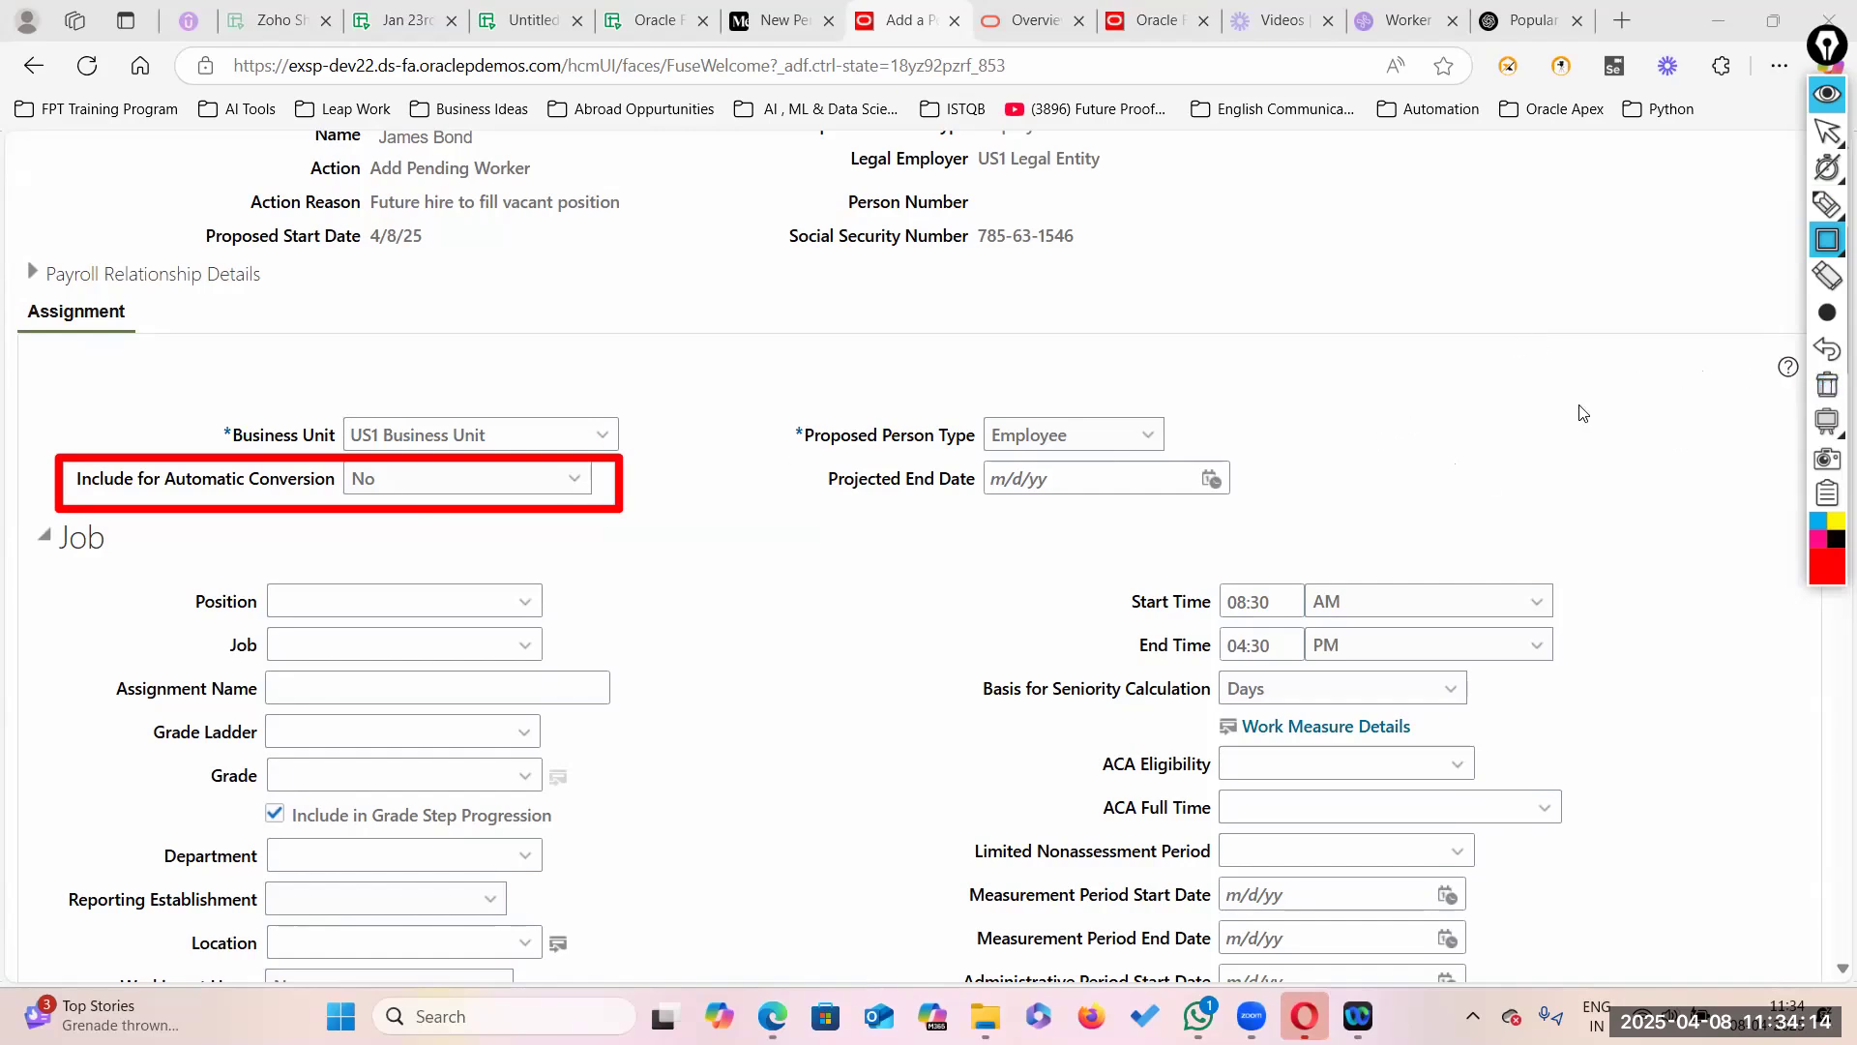
left_click(1827, 137)
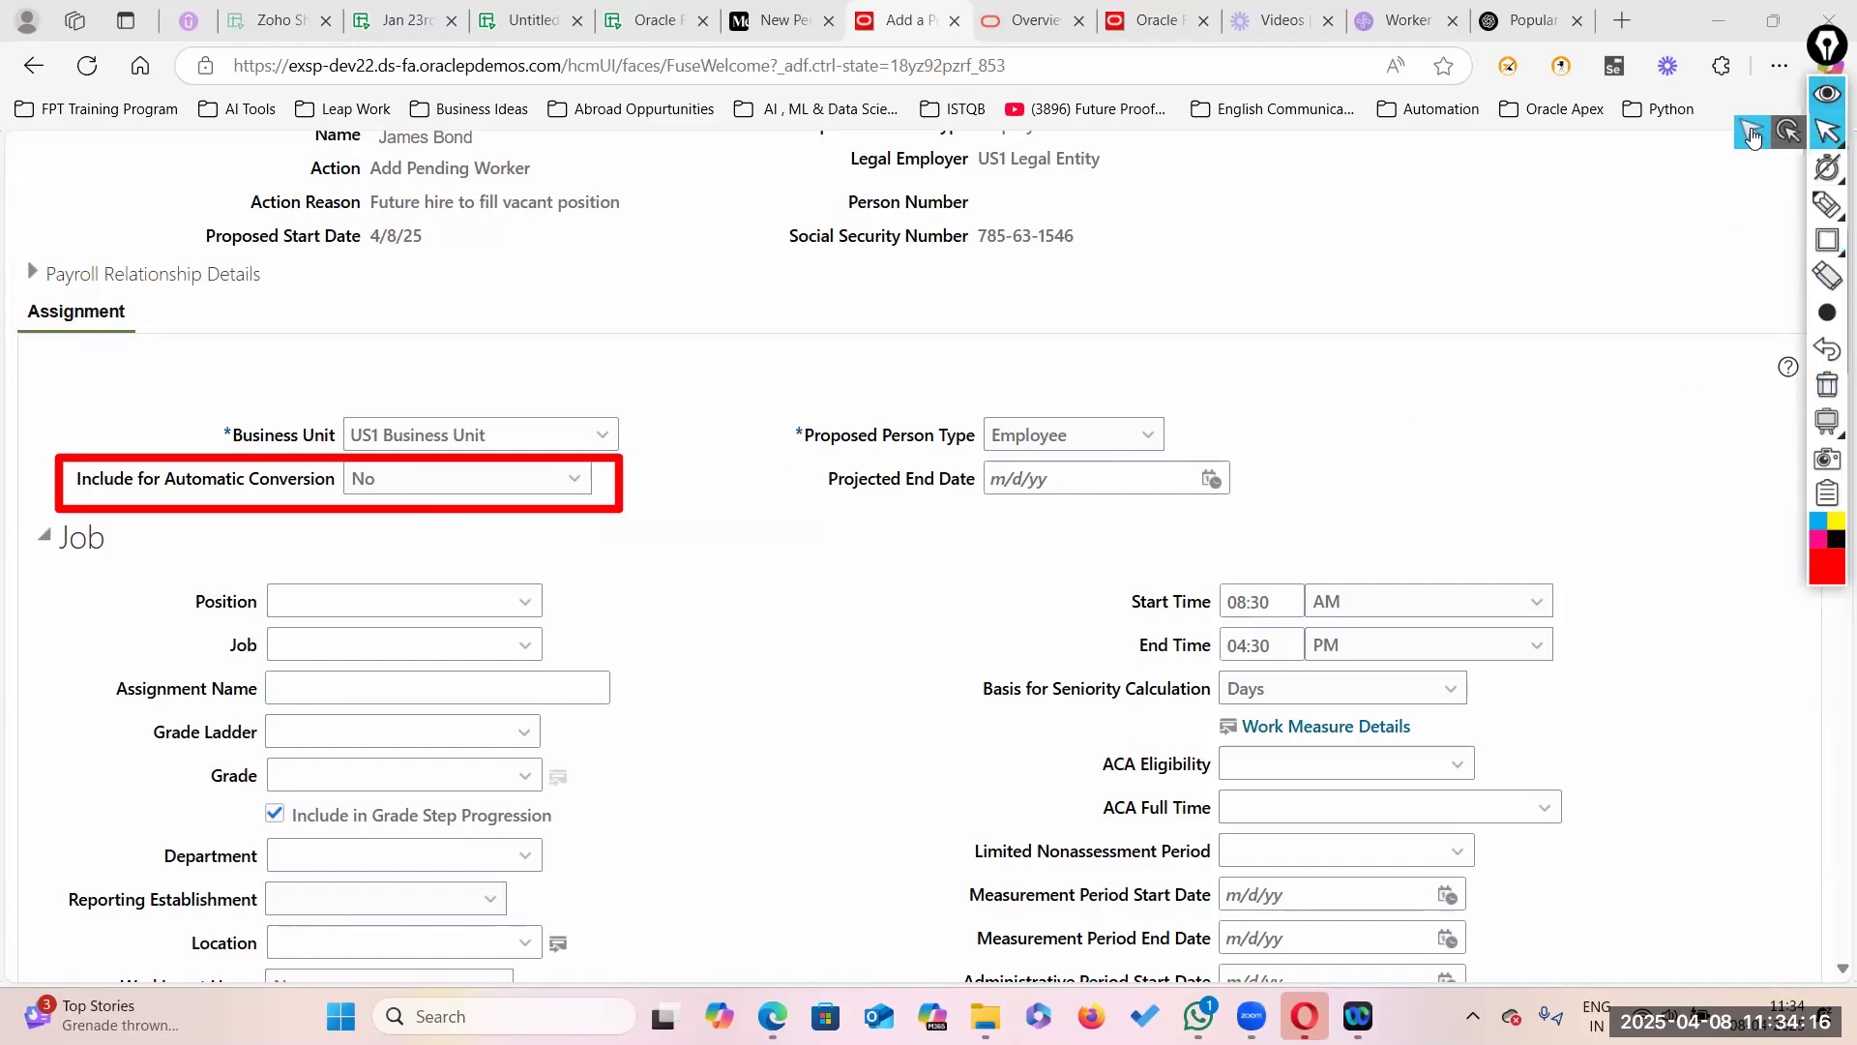
left_click(575, 478)
left_click(429, 545)
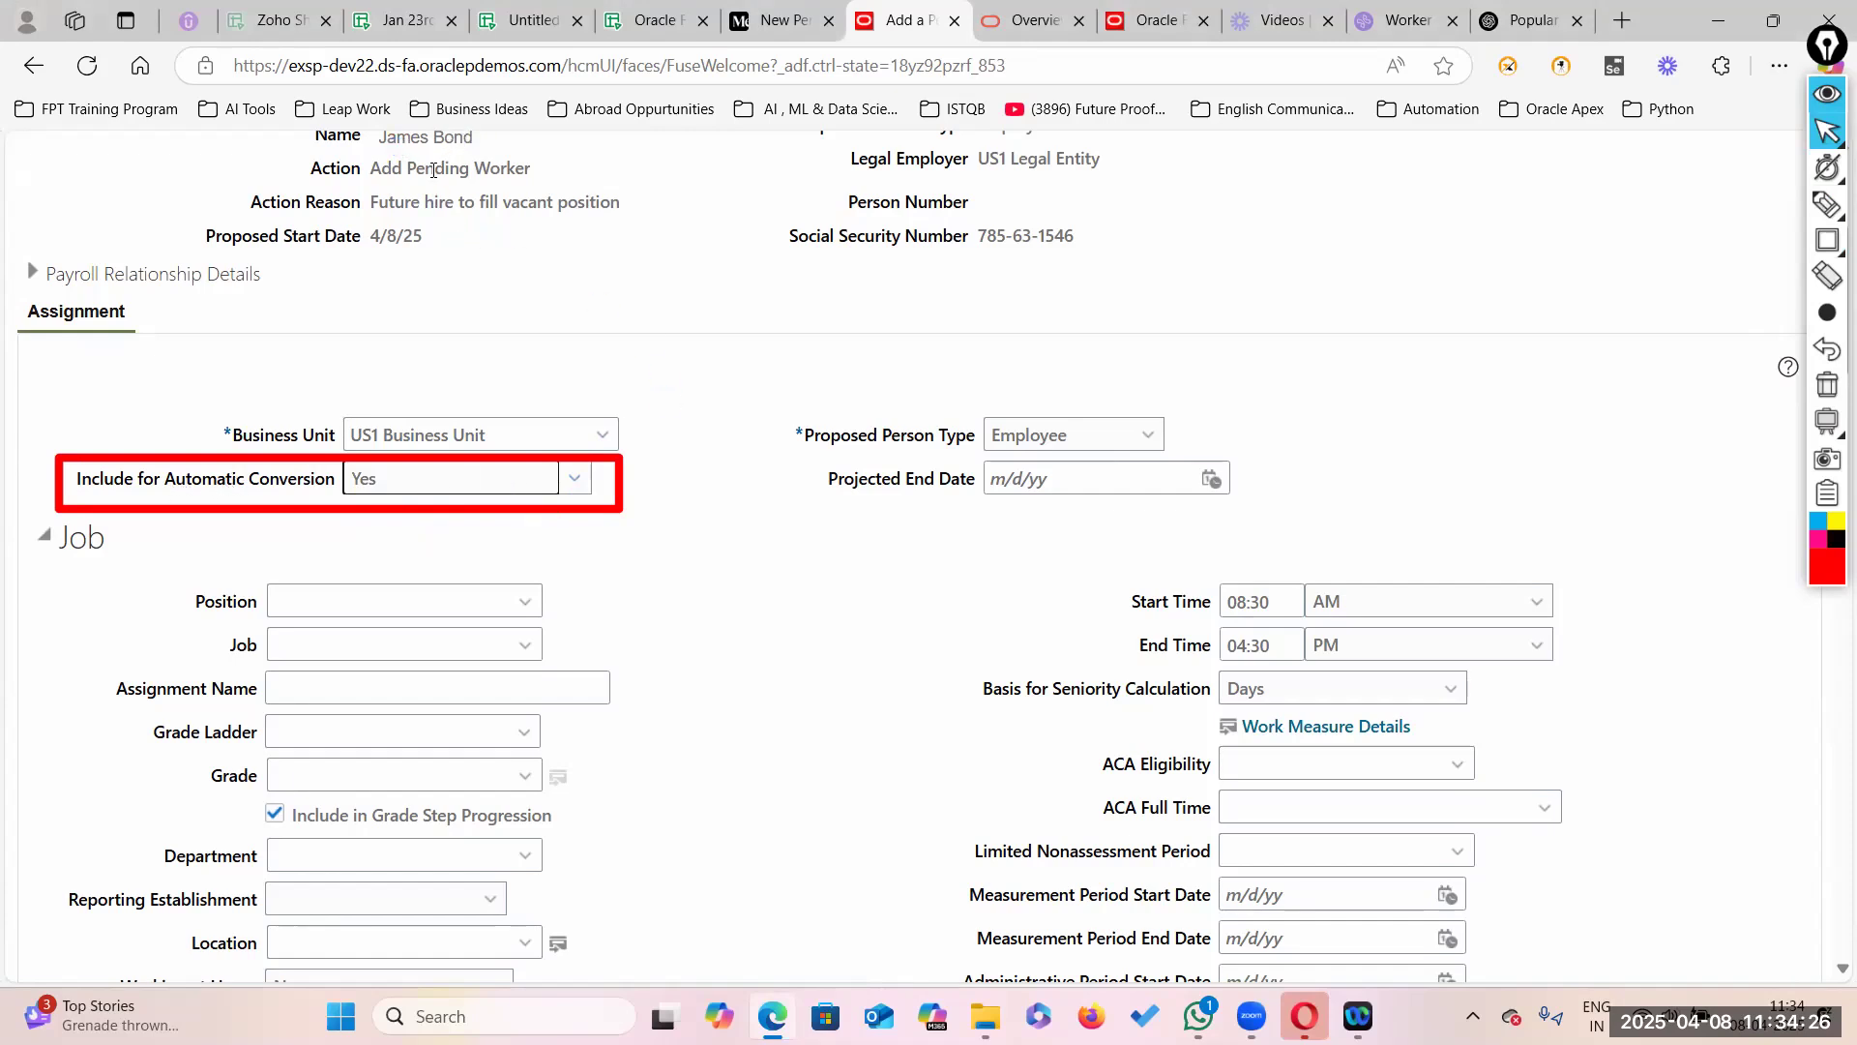
left_click(575, 478)
left_click(456, 517)
left_click(575, 478)
left_click(488, 543)
Step: Review the Proposed Person Type choices, keep Employee selected and clear the screen annotations
left_click(1151, 436)
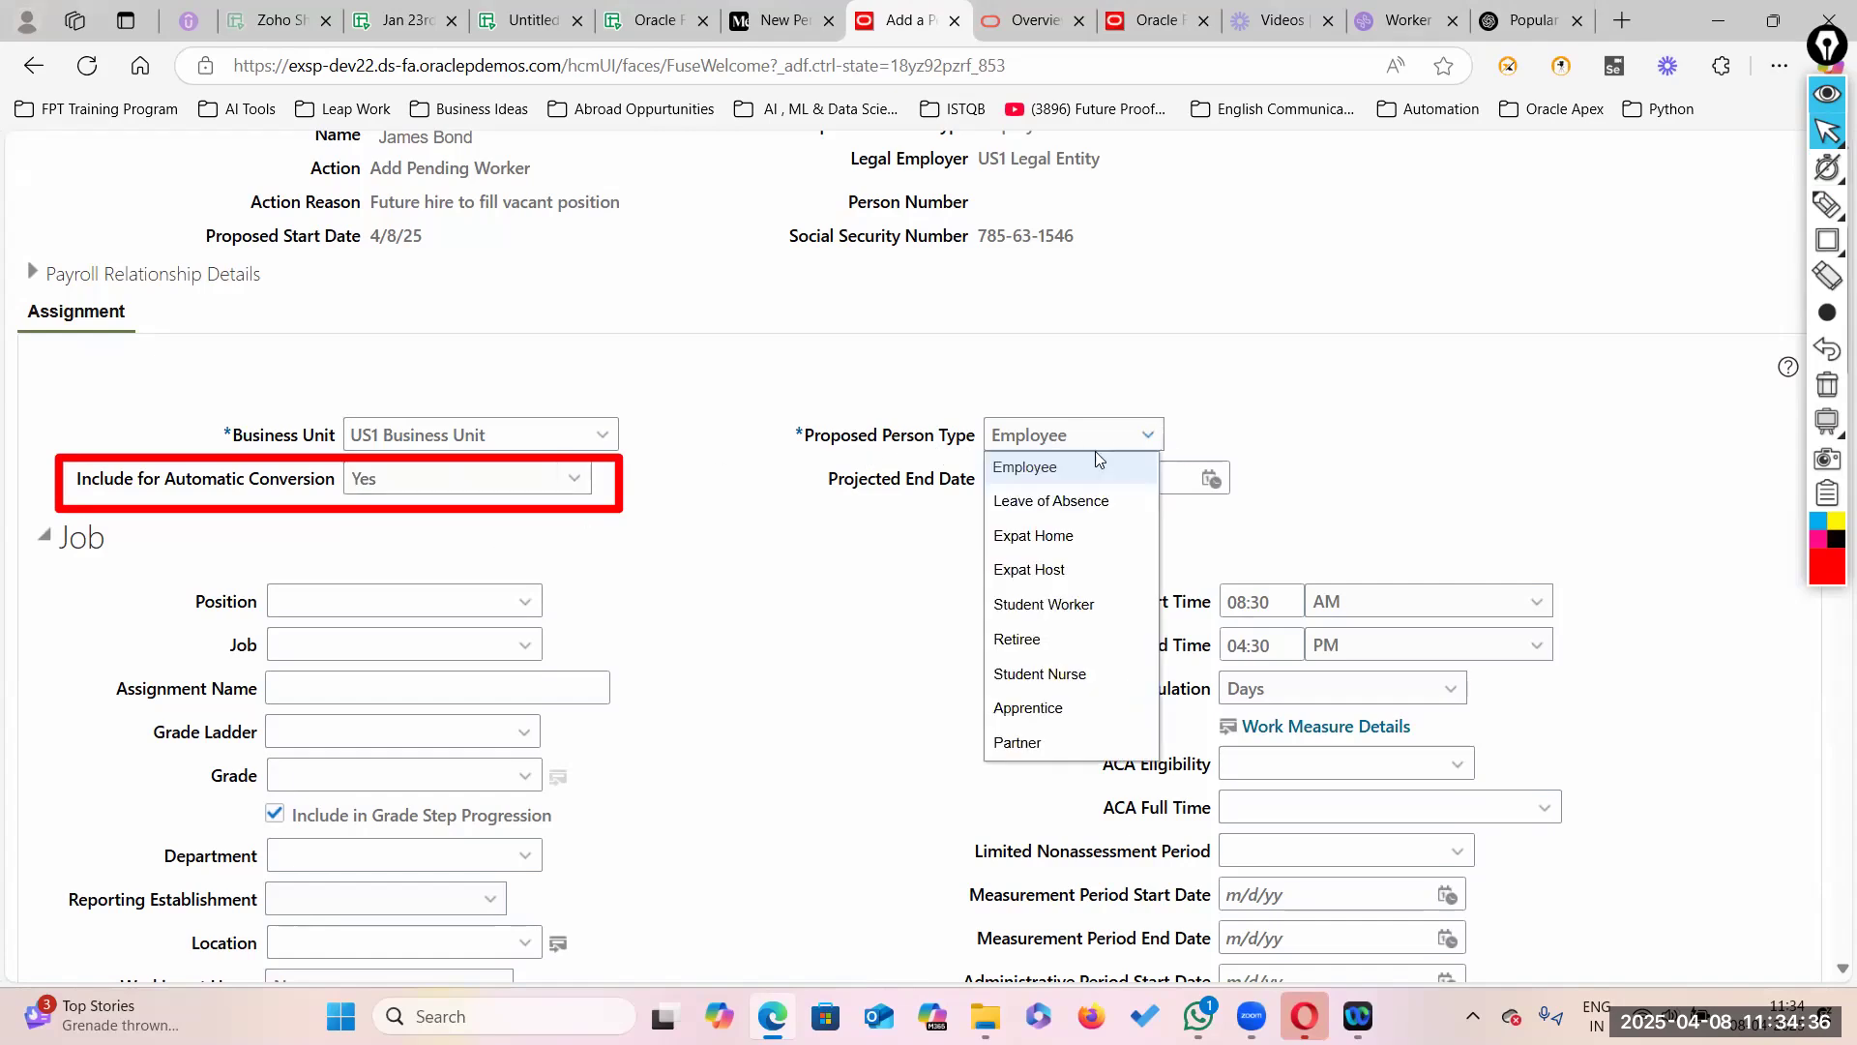
left_click(1062, 472)
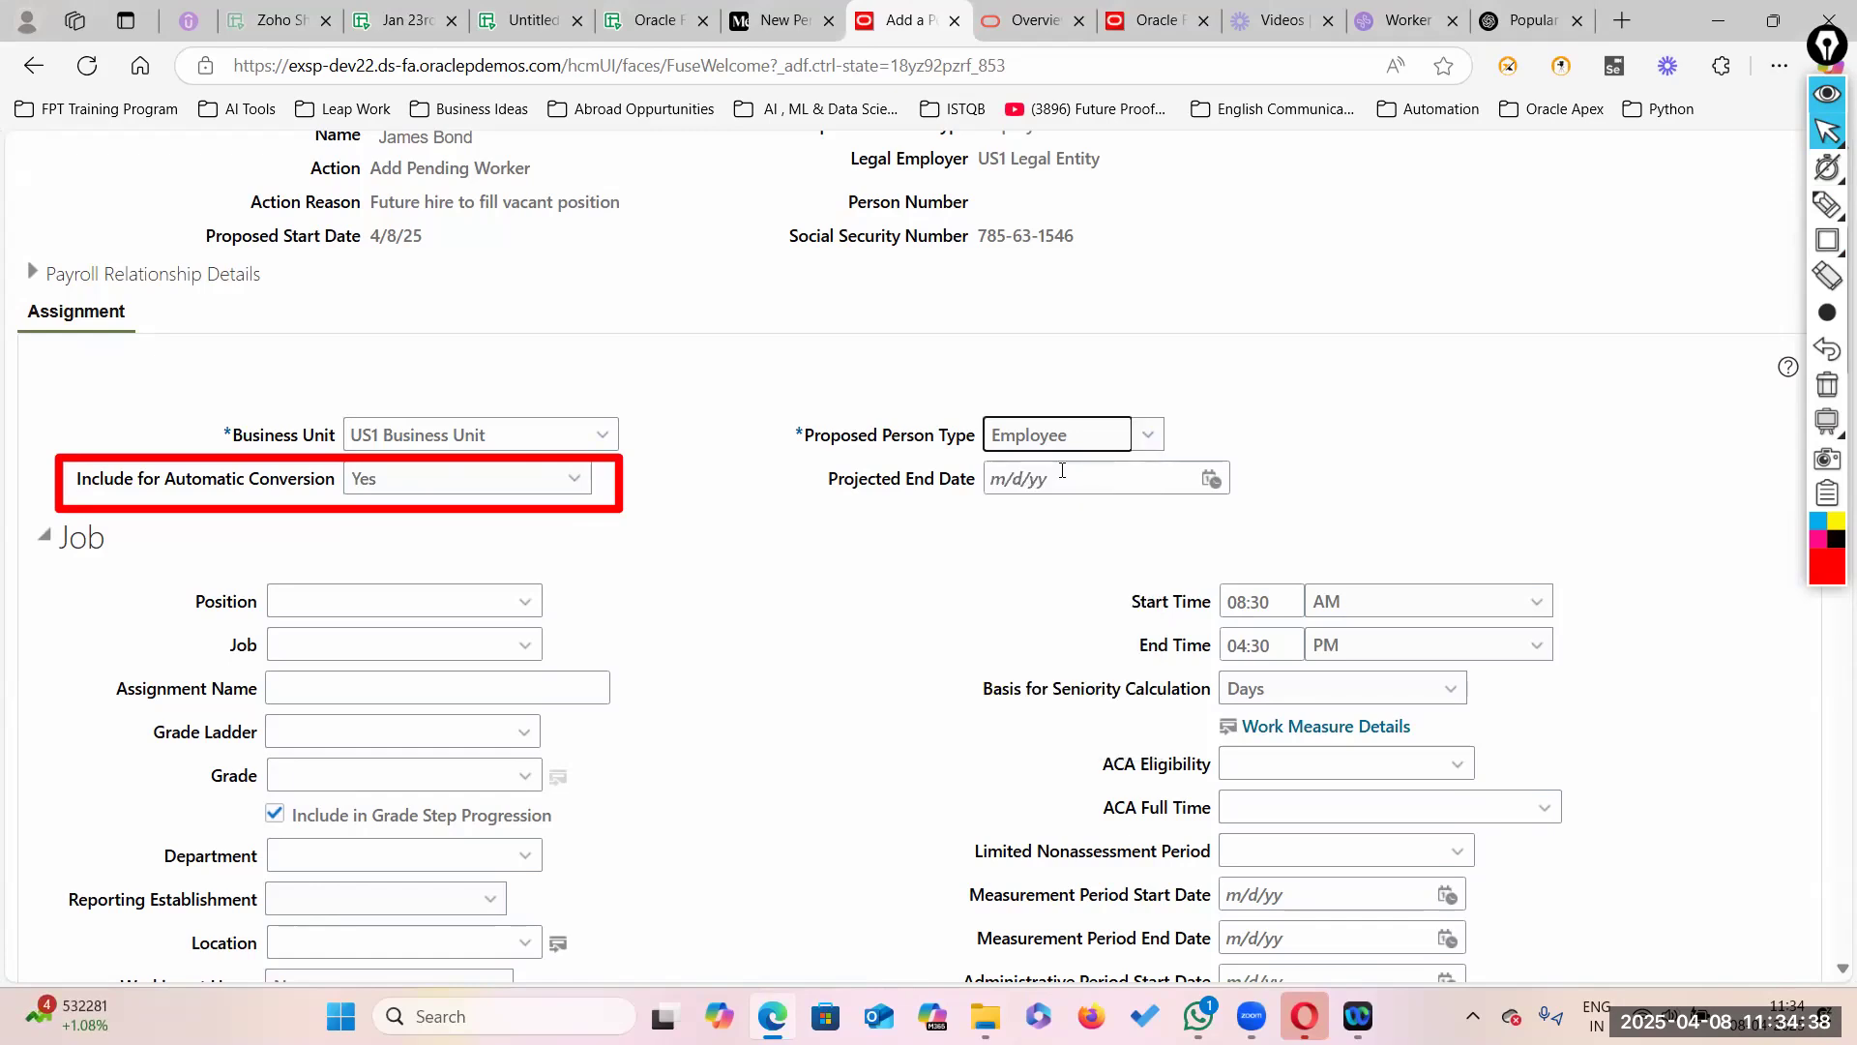
left_click(1150, 437)
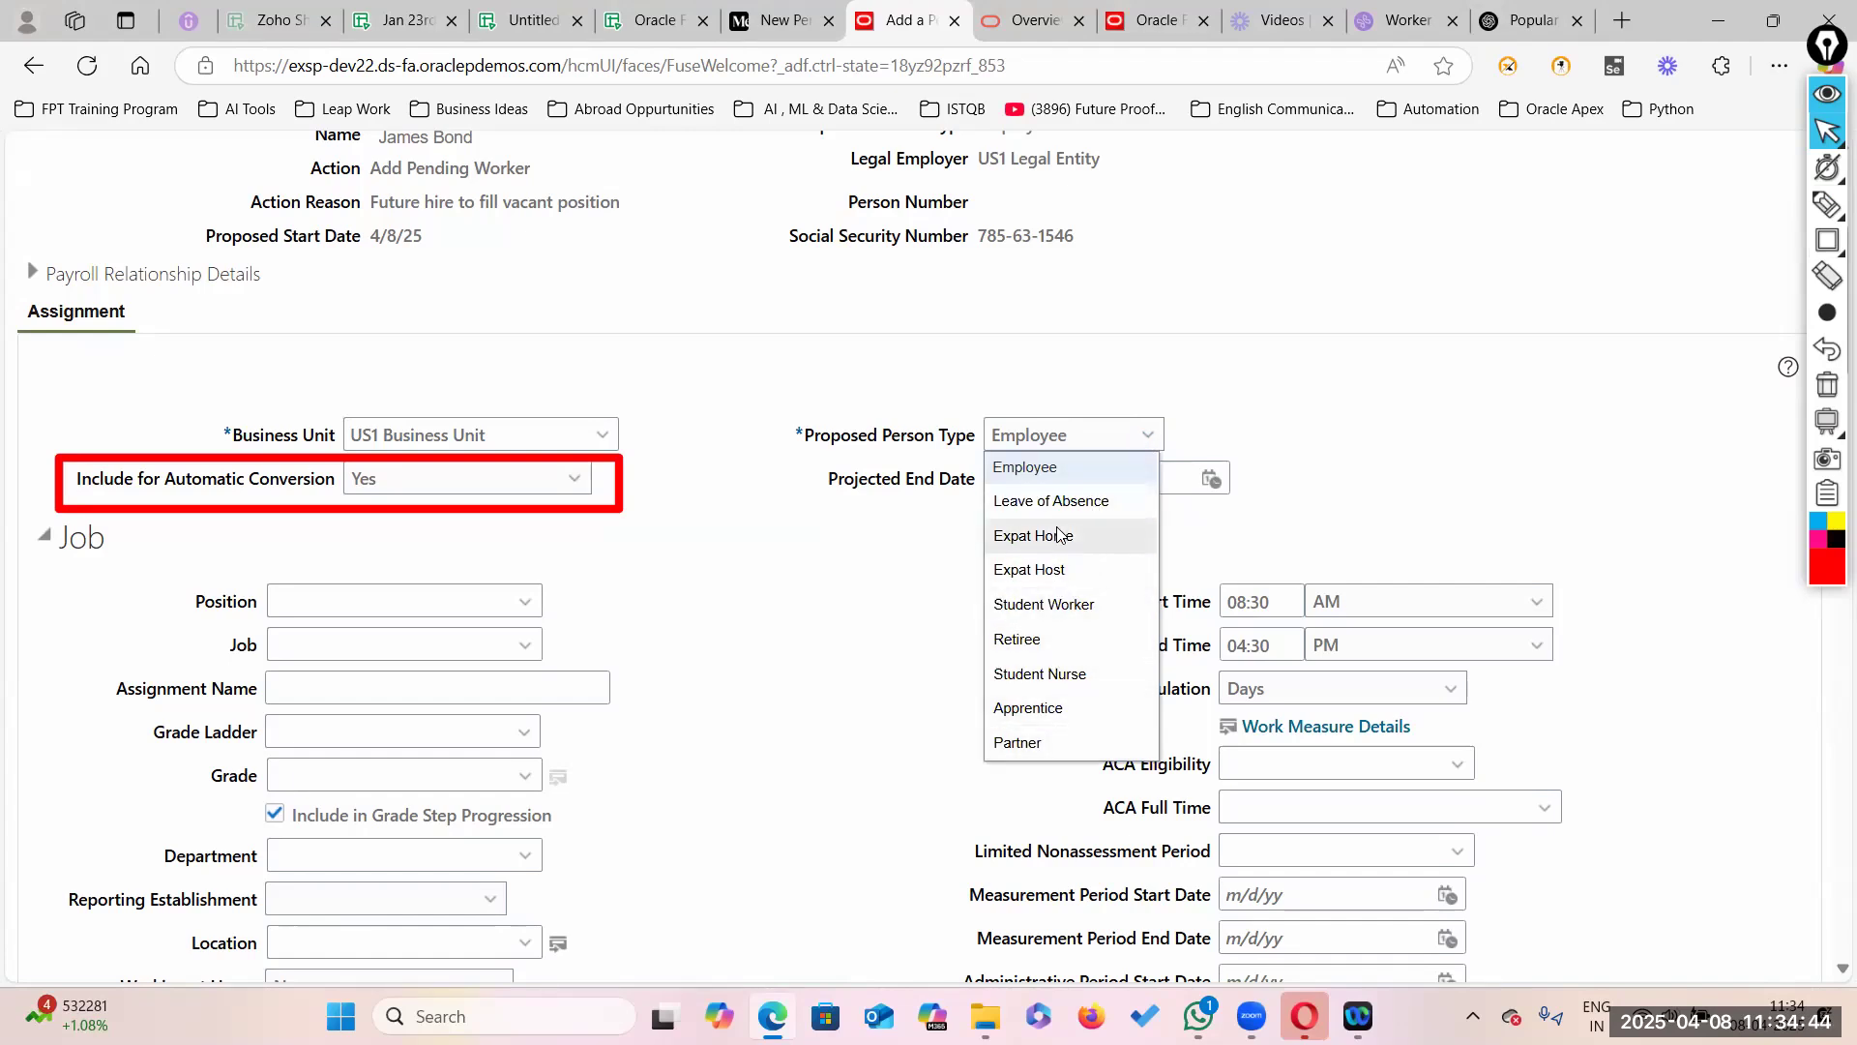
left_click(1064, 468)
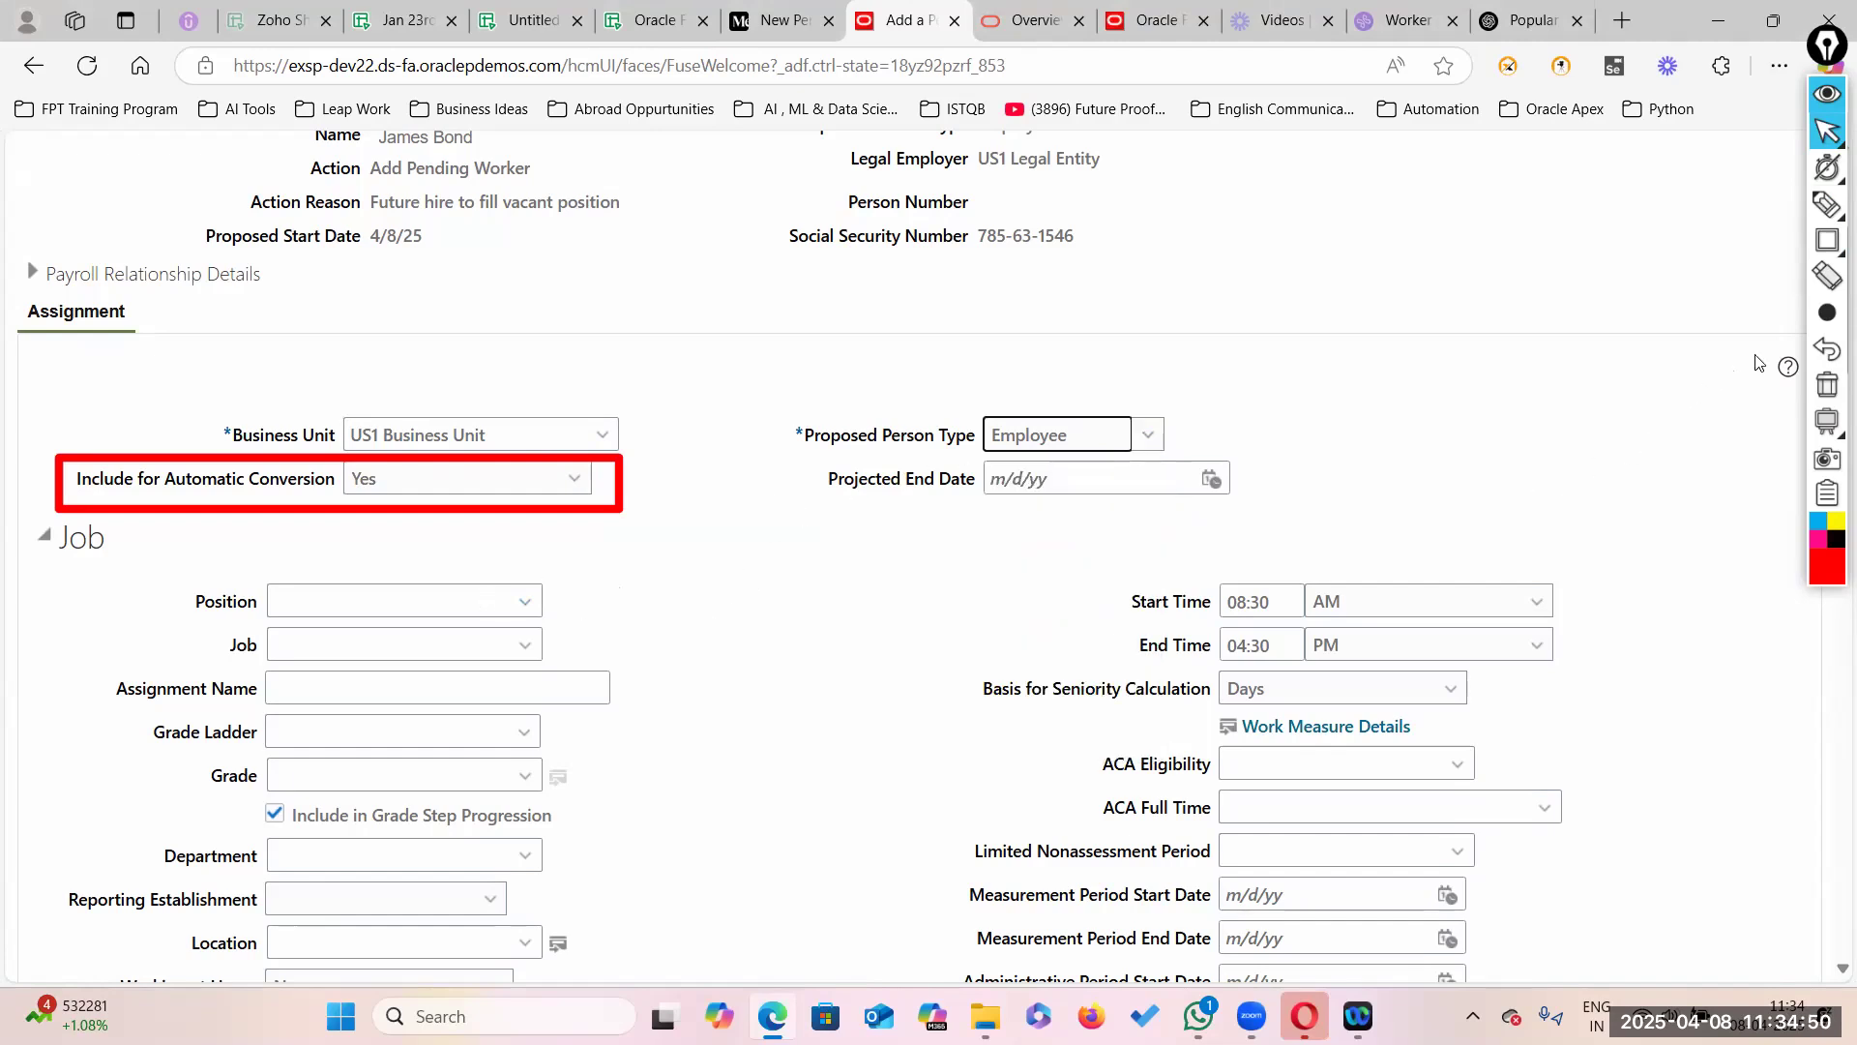
left_click(1823, 385)
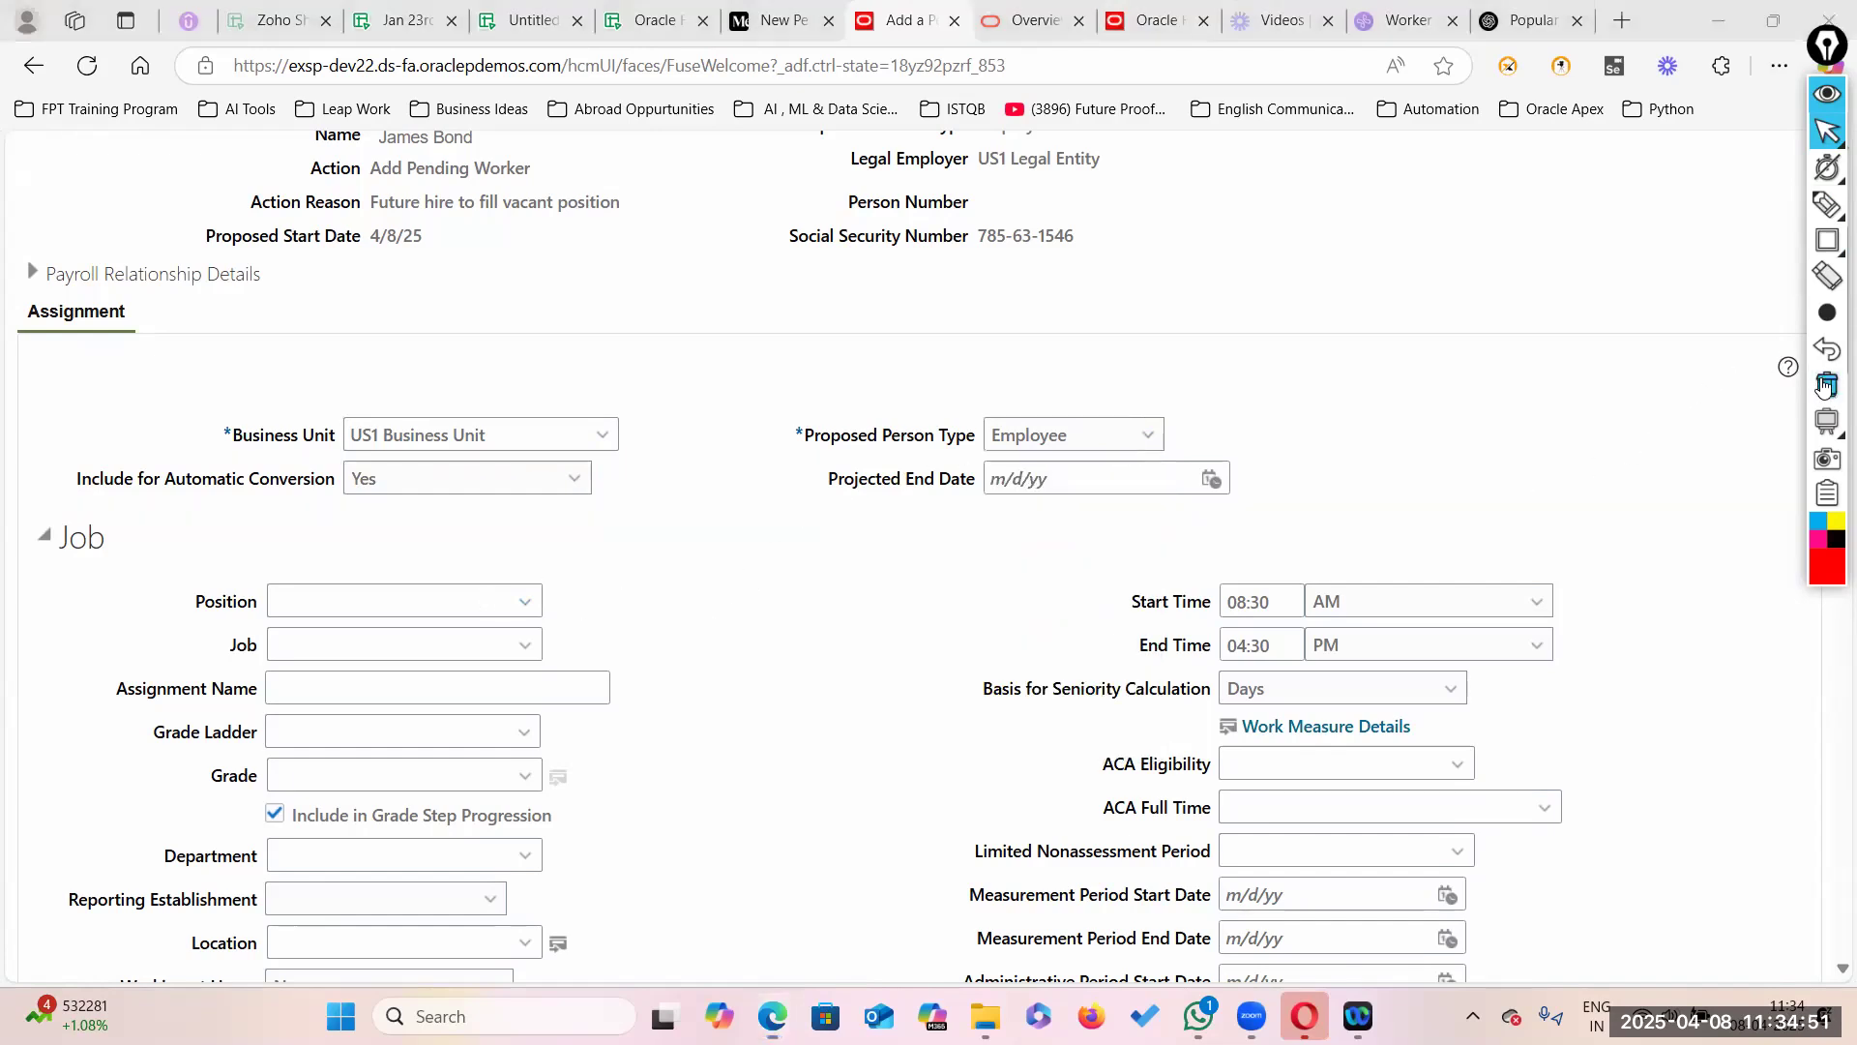
Step: Search the positions by name with A% and assign the Asset Accountant position to the worker
left_click(528, 603)
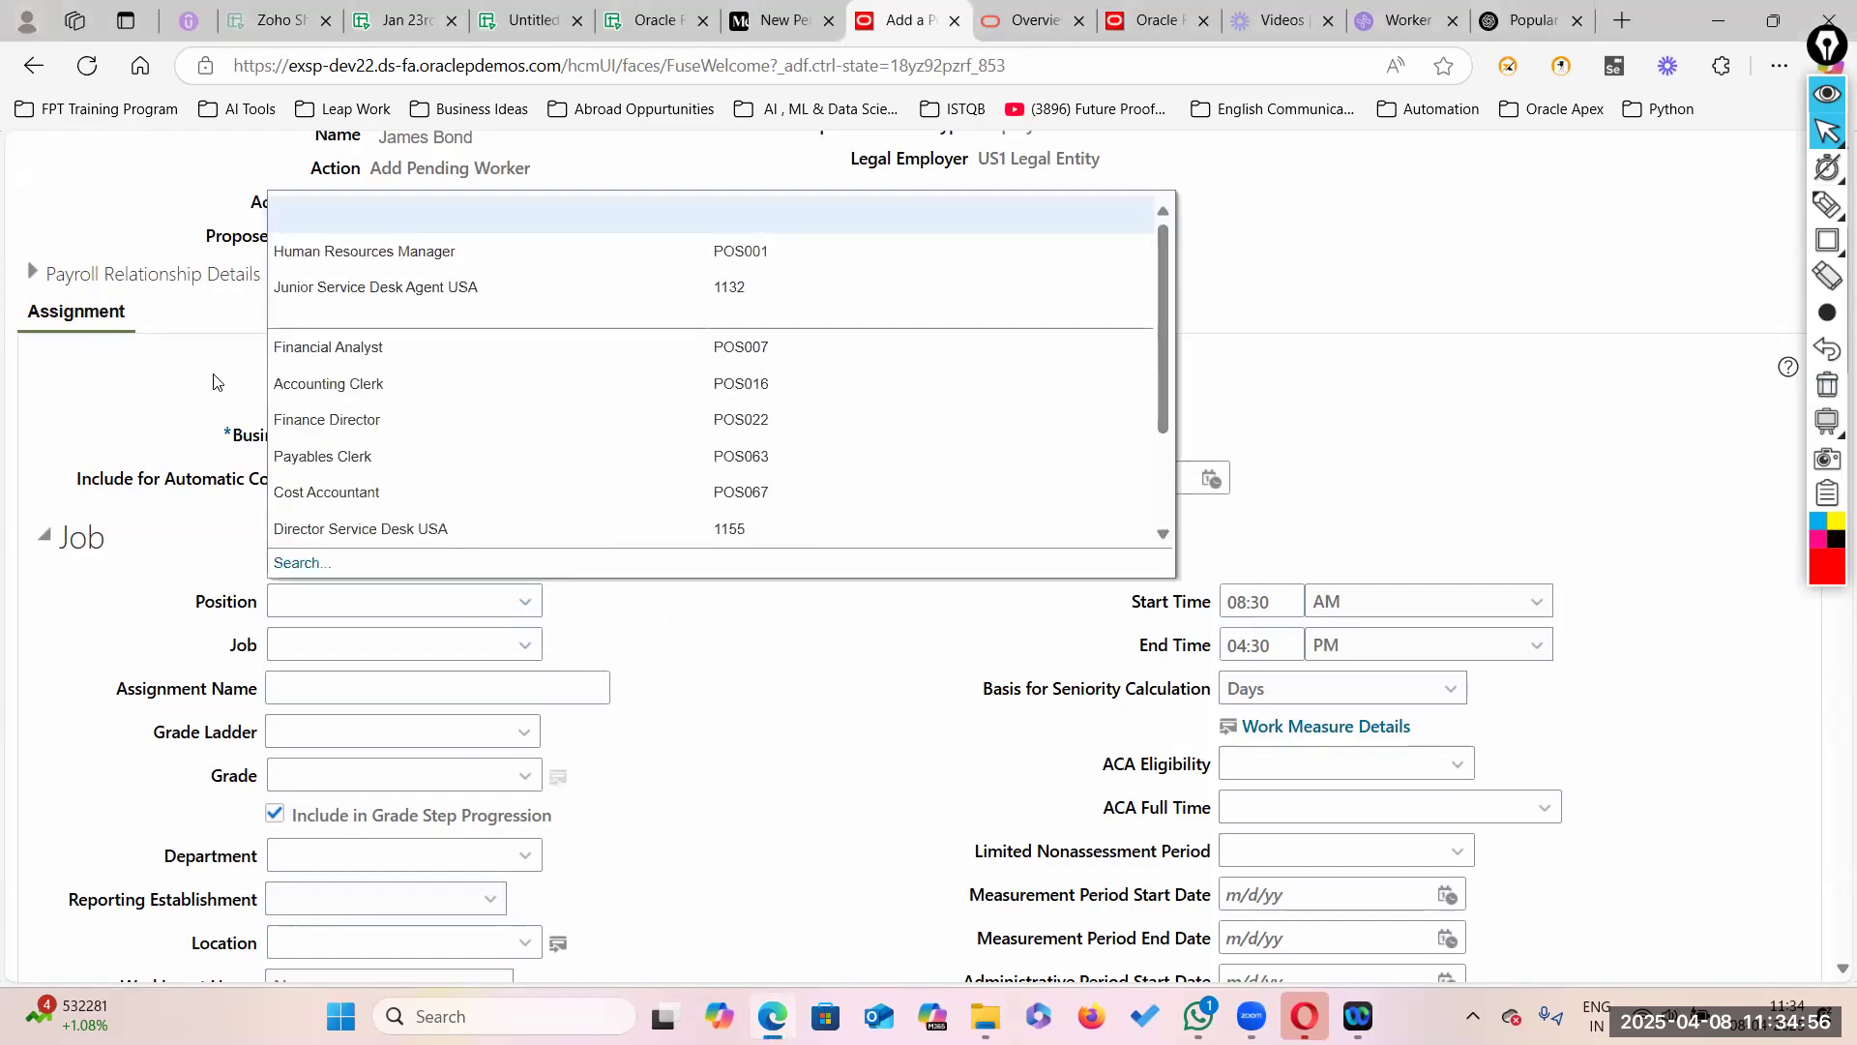
left_click(295, 561)
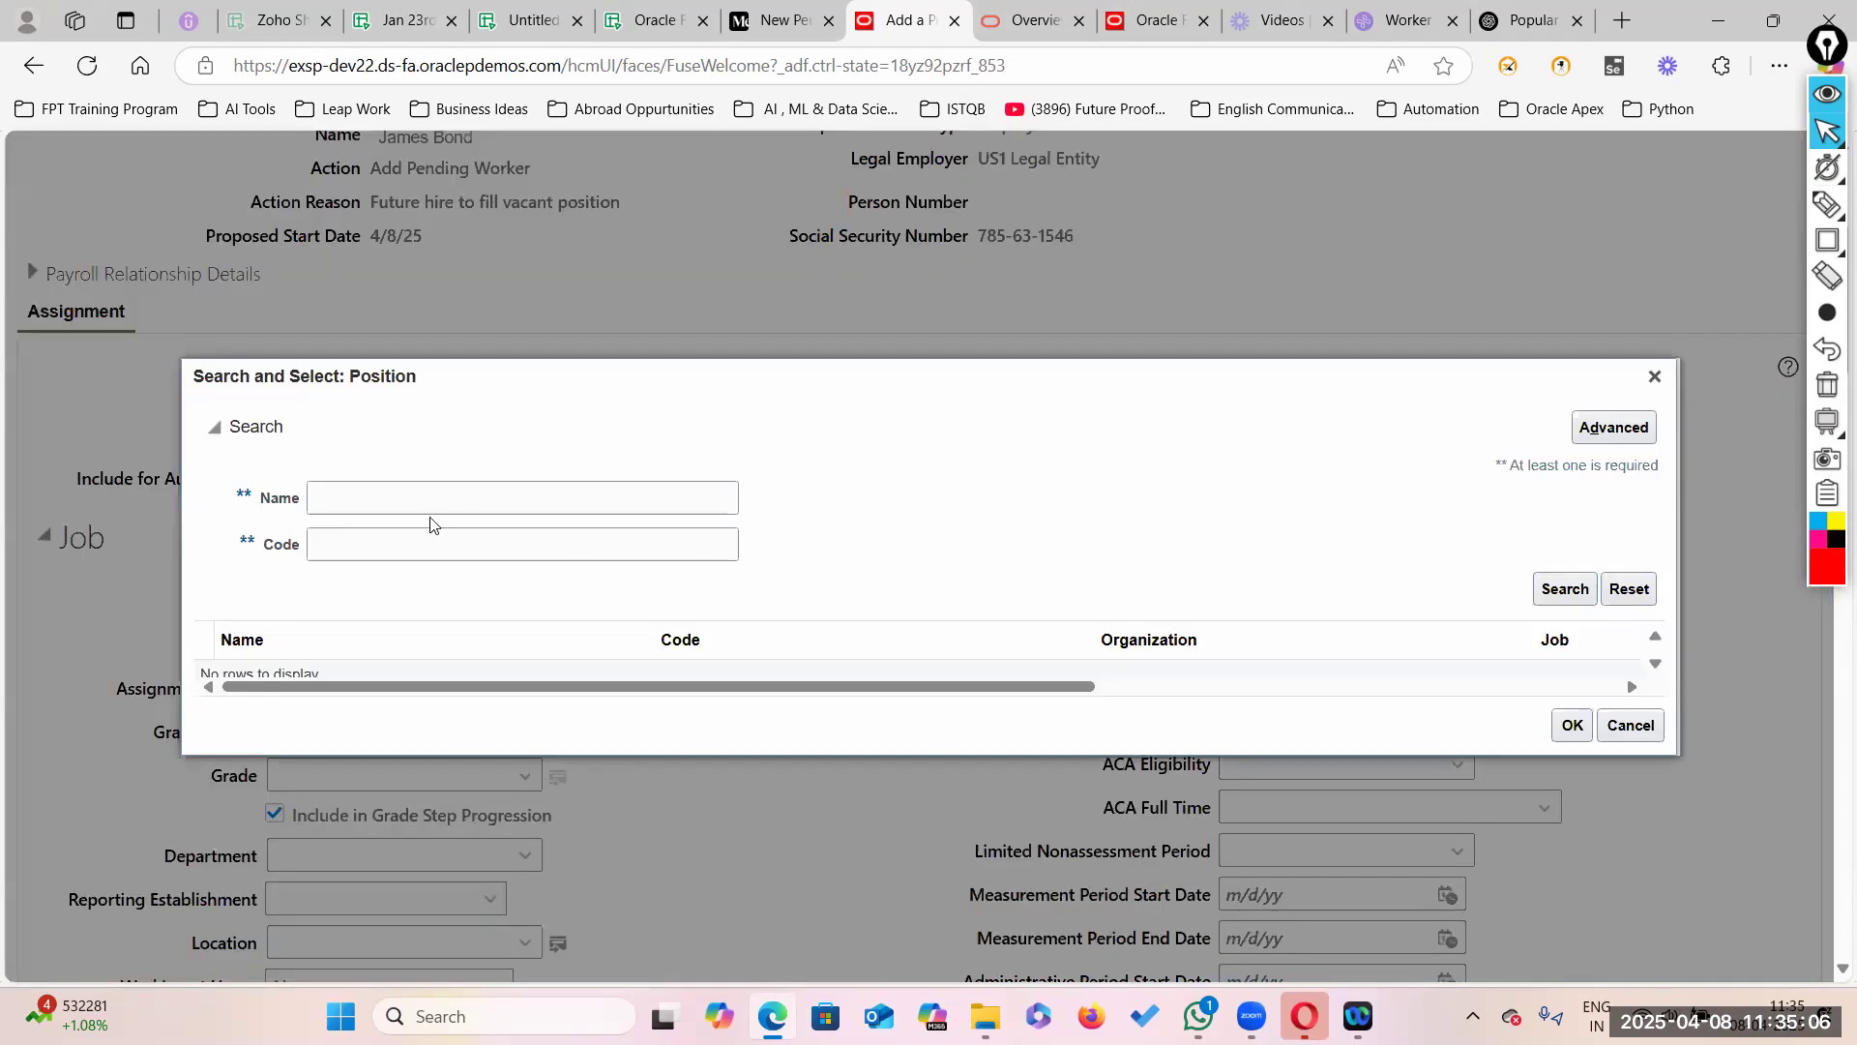
left_click(412, 499)
type("A%")
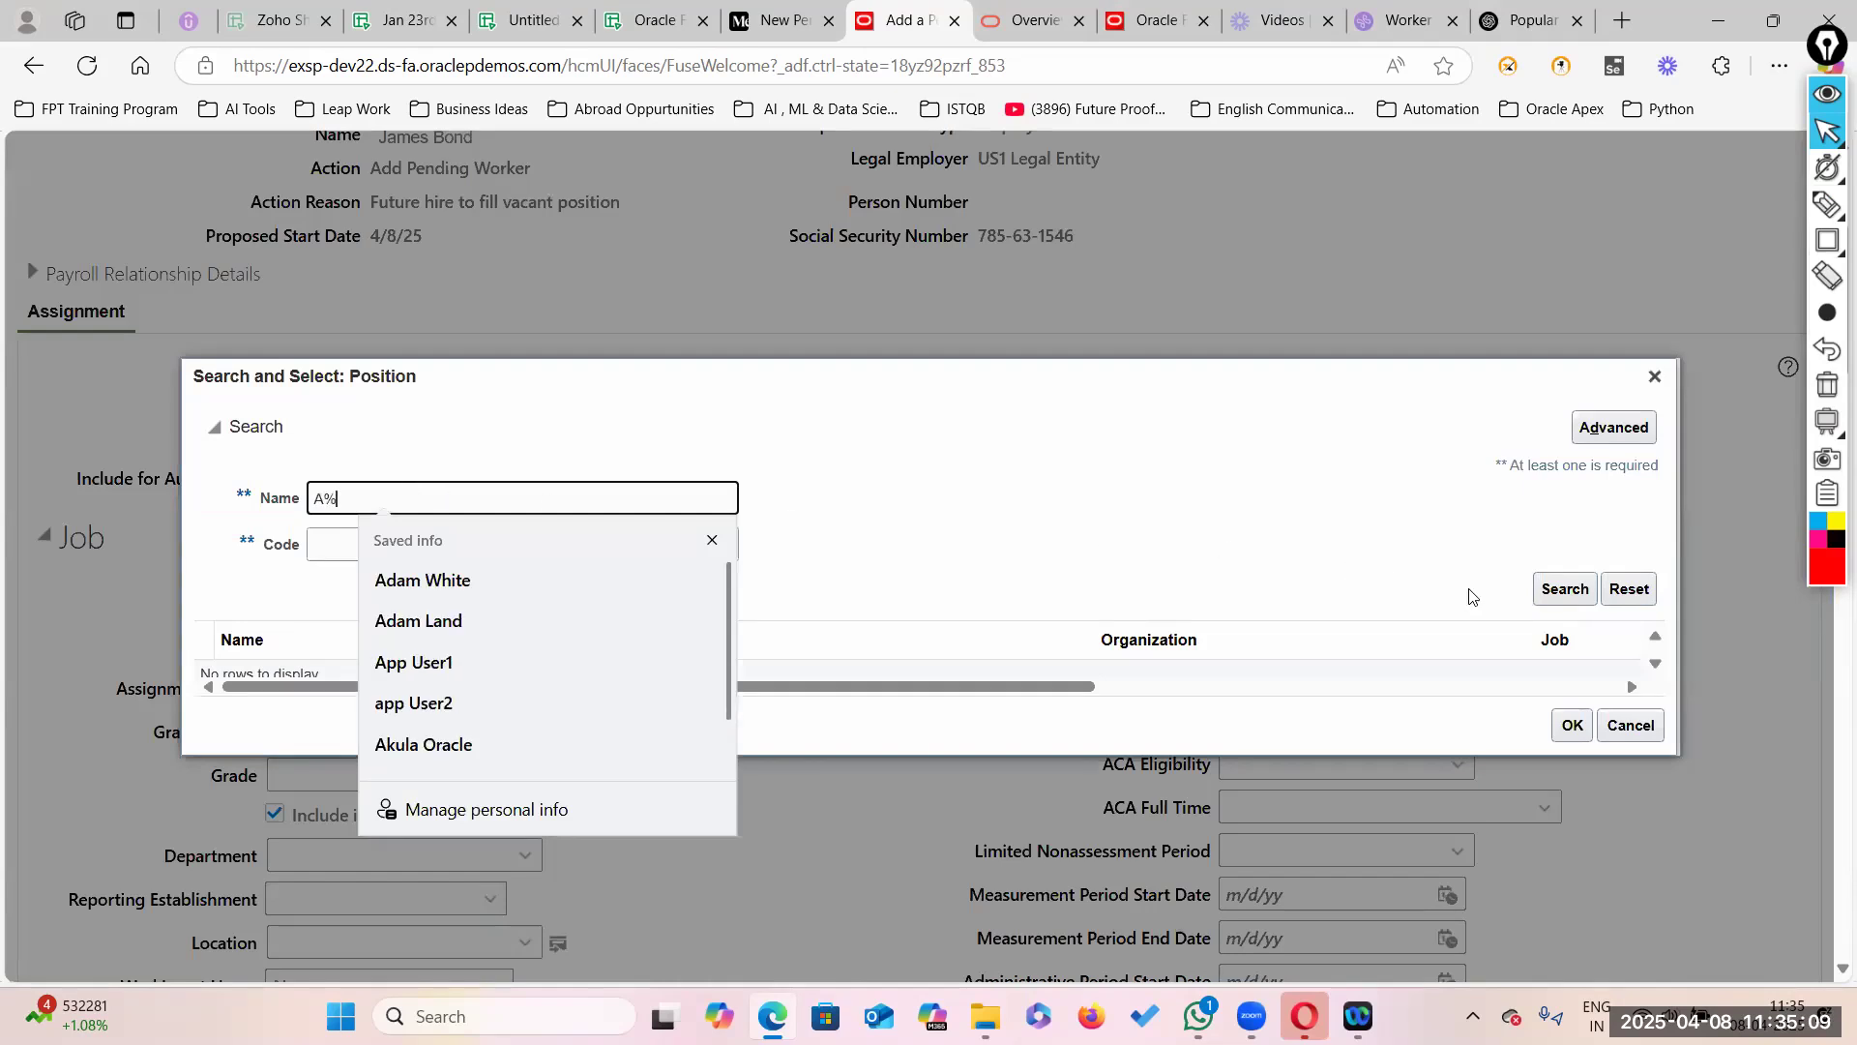
left_click(1564, 588)
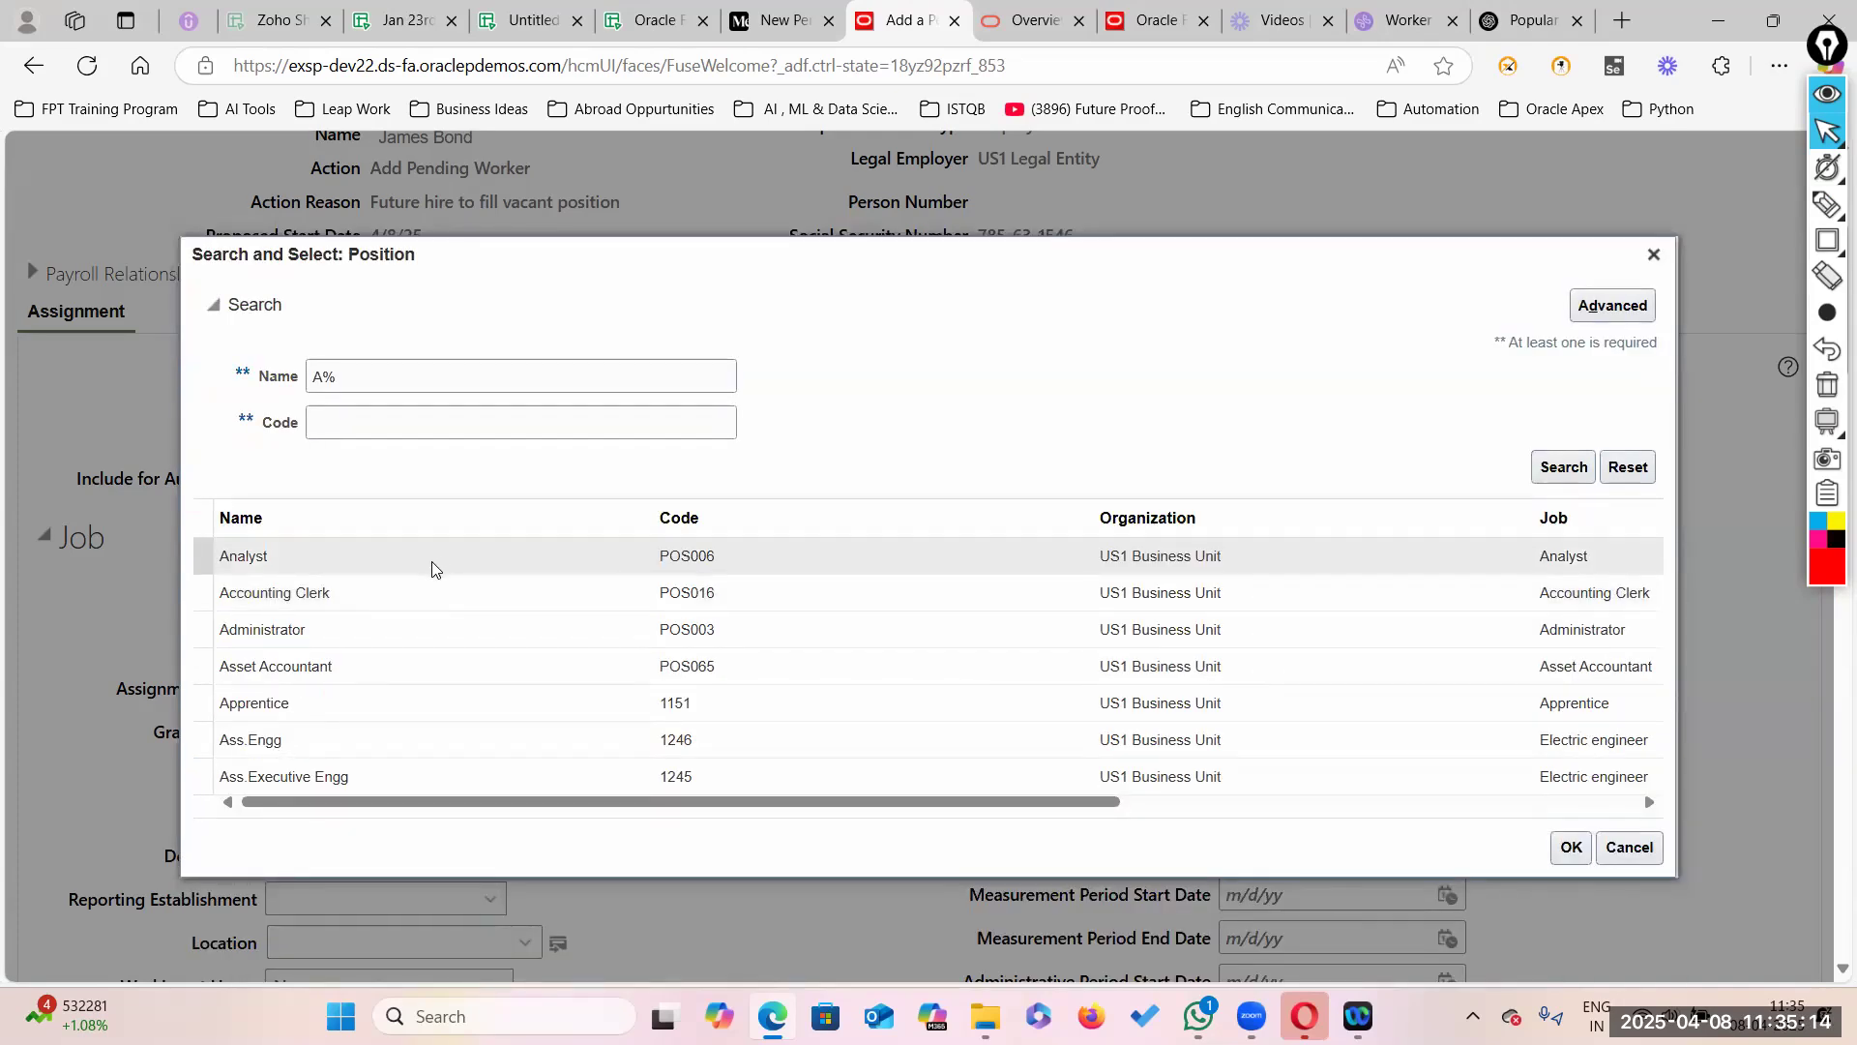
left_click(416, 663)
left_click(1571, 848)
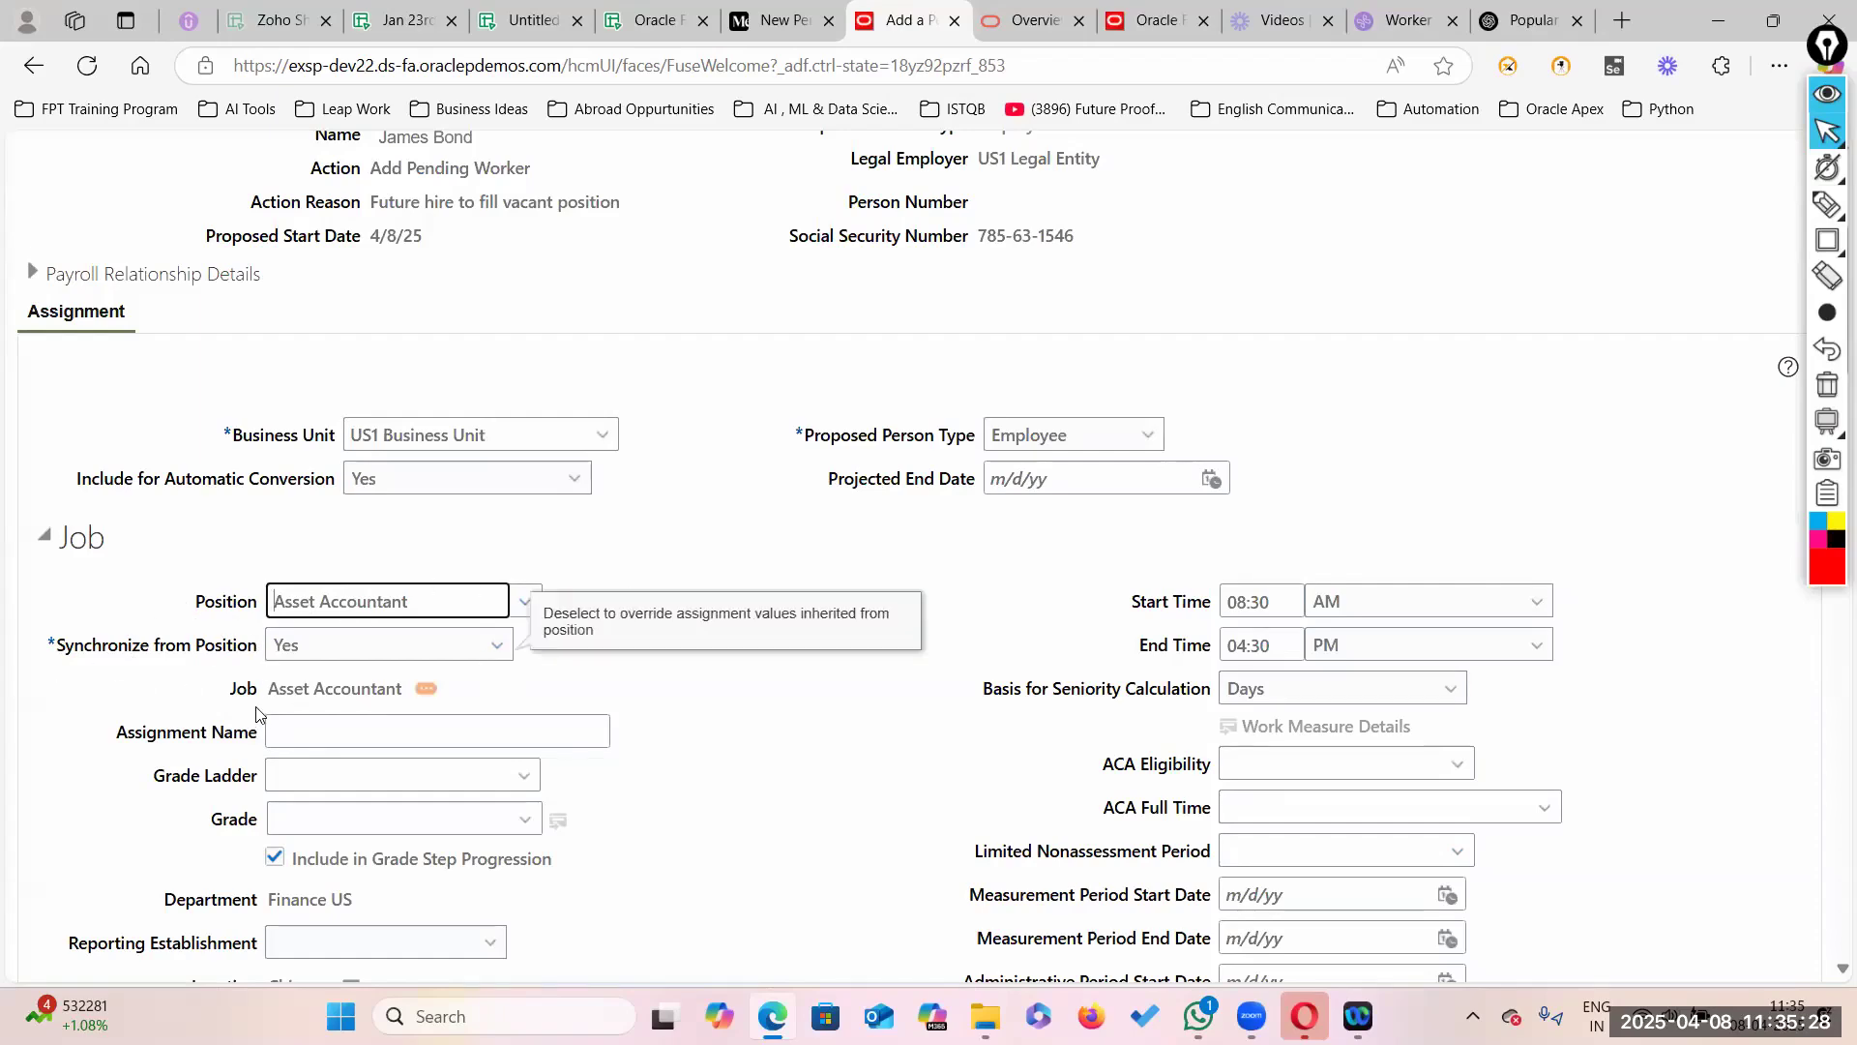
Step: Review the job details inherited from the position and set Working at Home to Yes
scroll(262, 721, "down", 1)
scroll(335, 778, "down", 2)
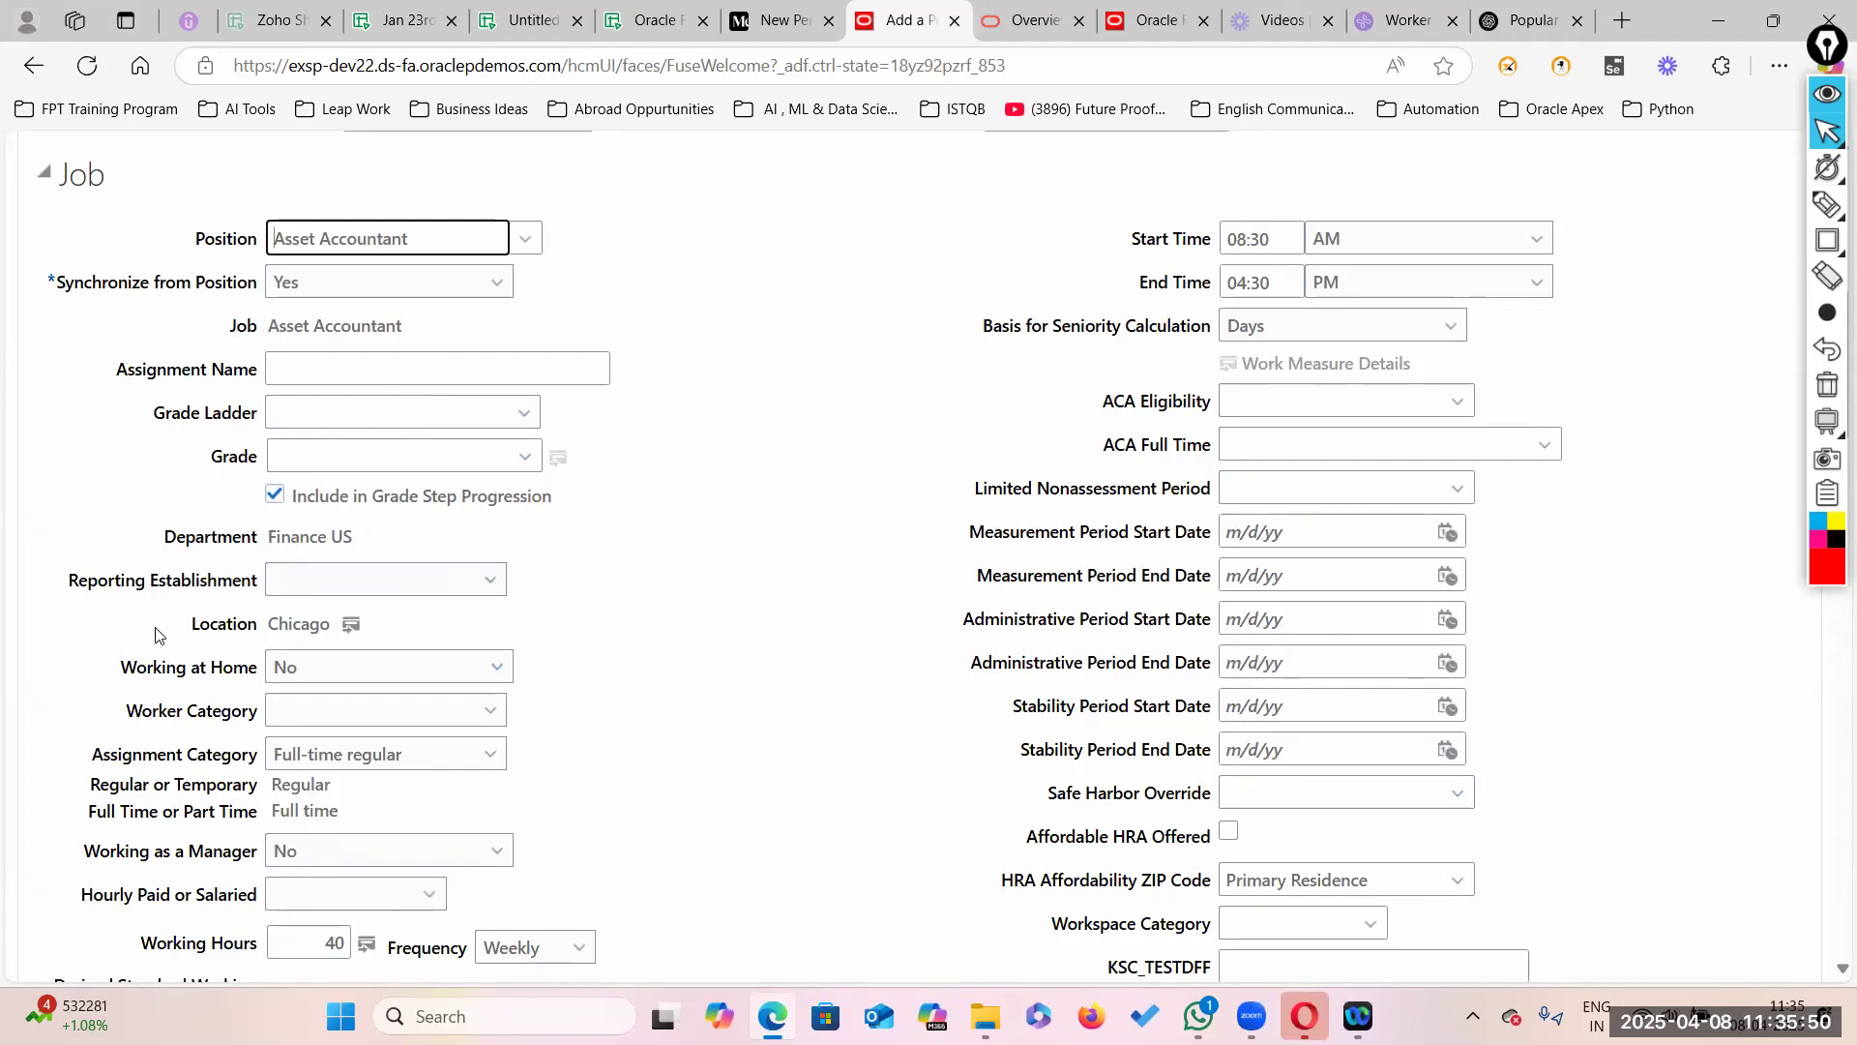
scroll(329, 764, "down", 2)
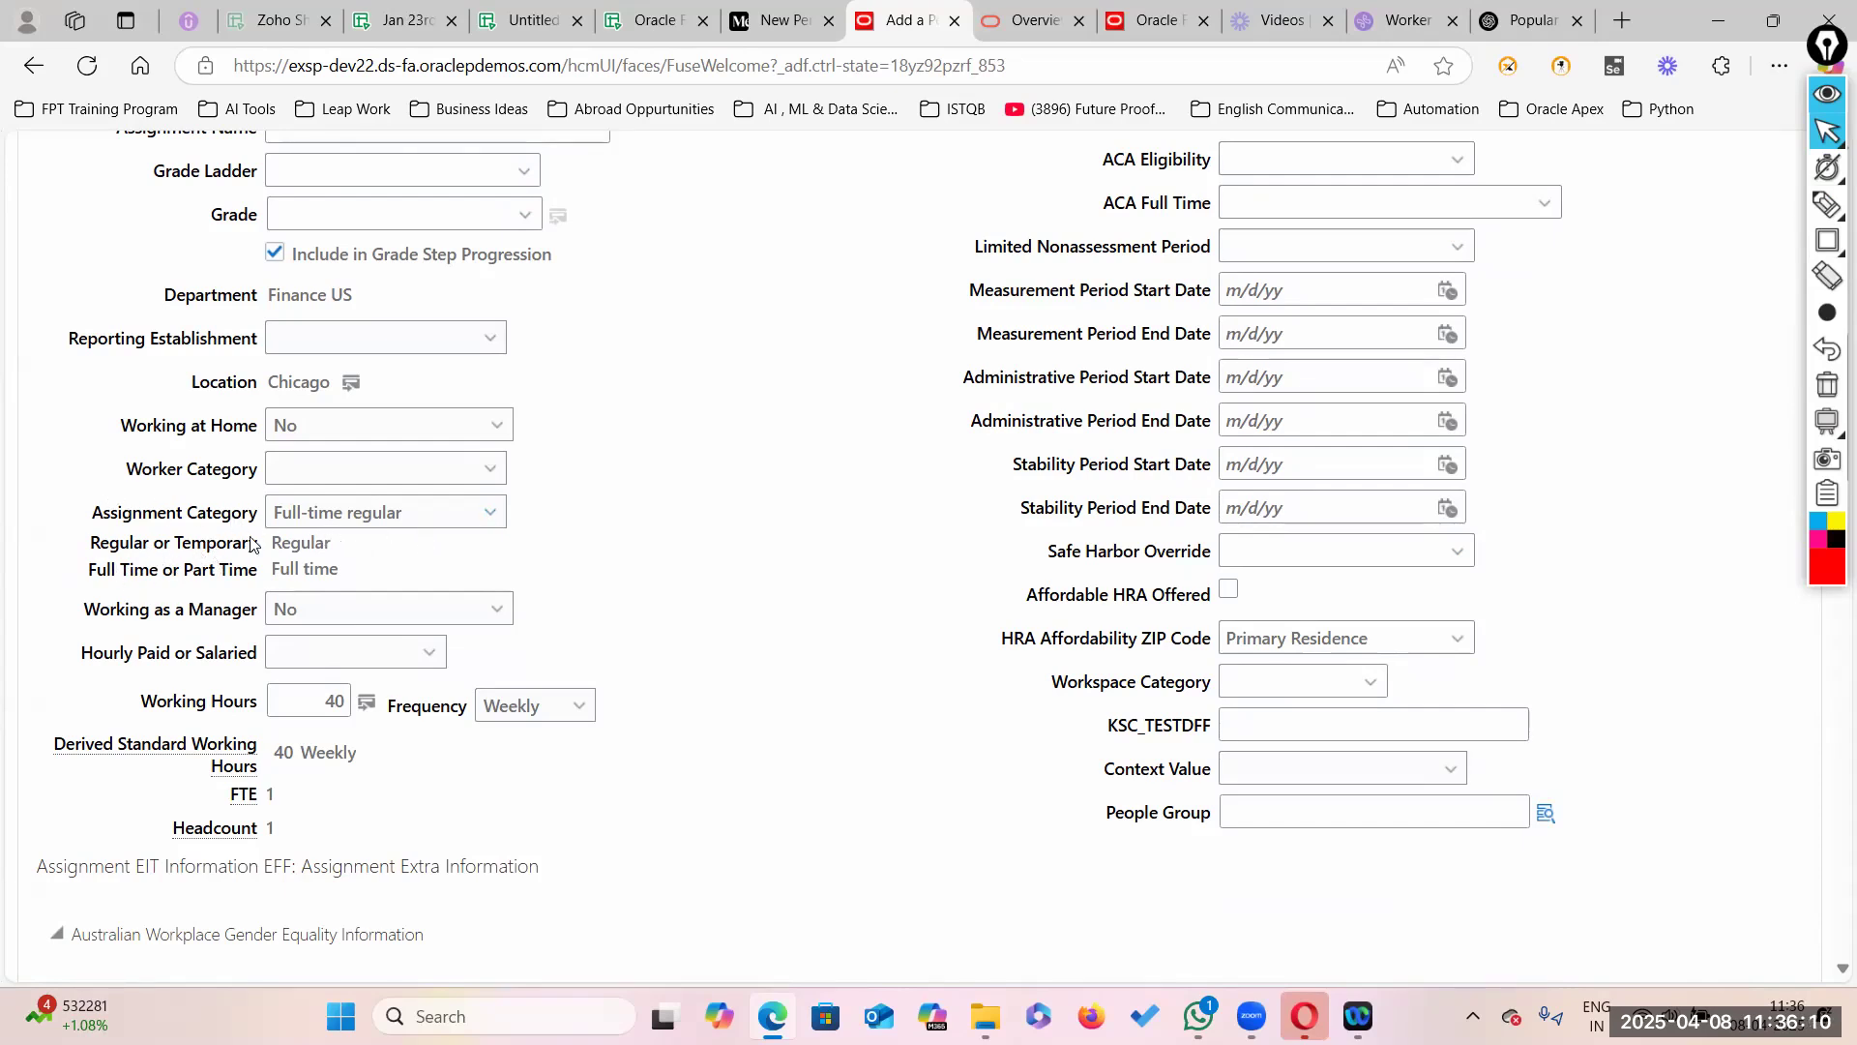
left_click(495, 426)
left_click(459, 490)
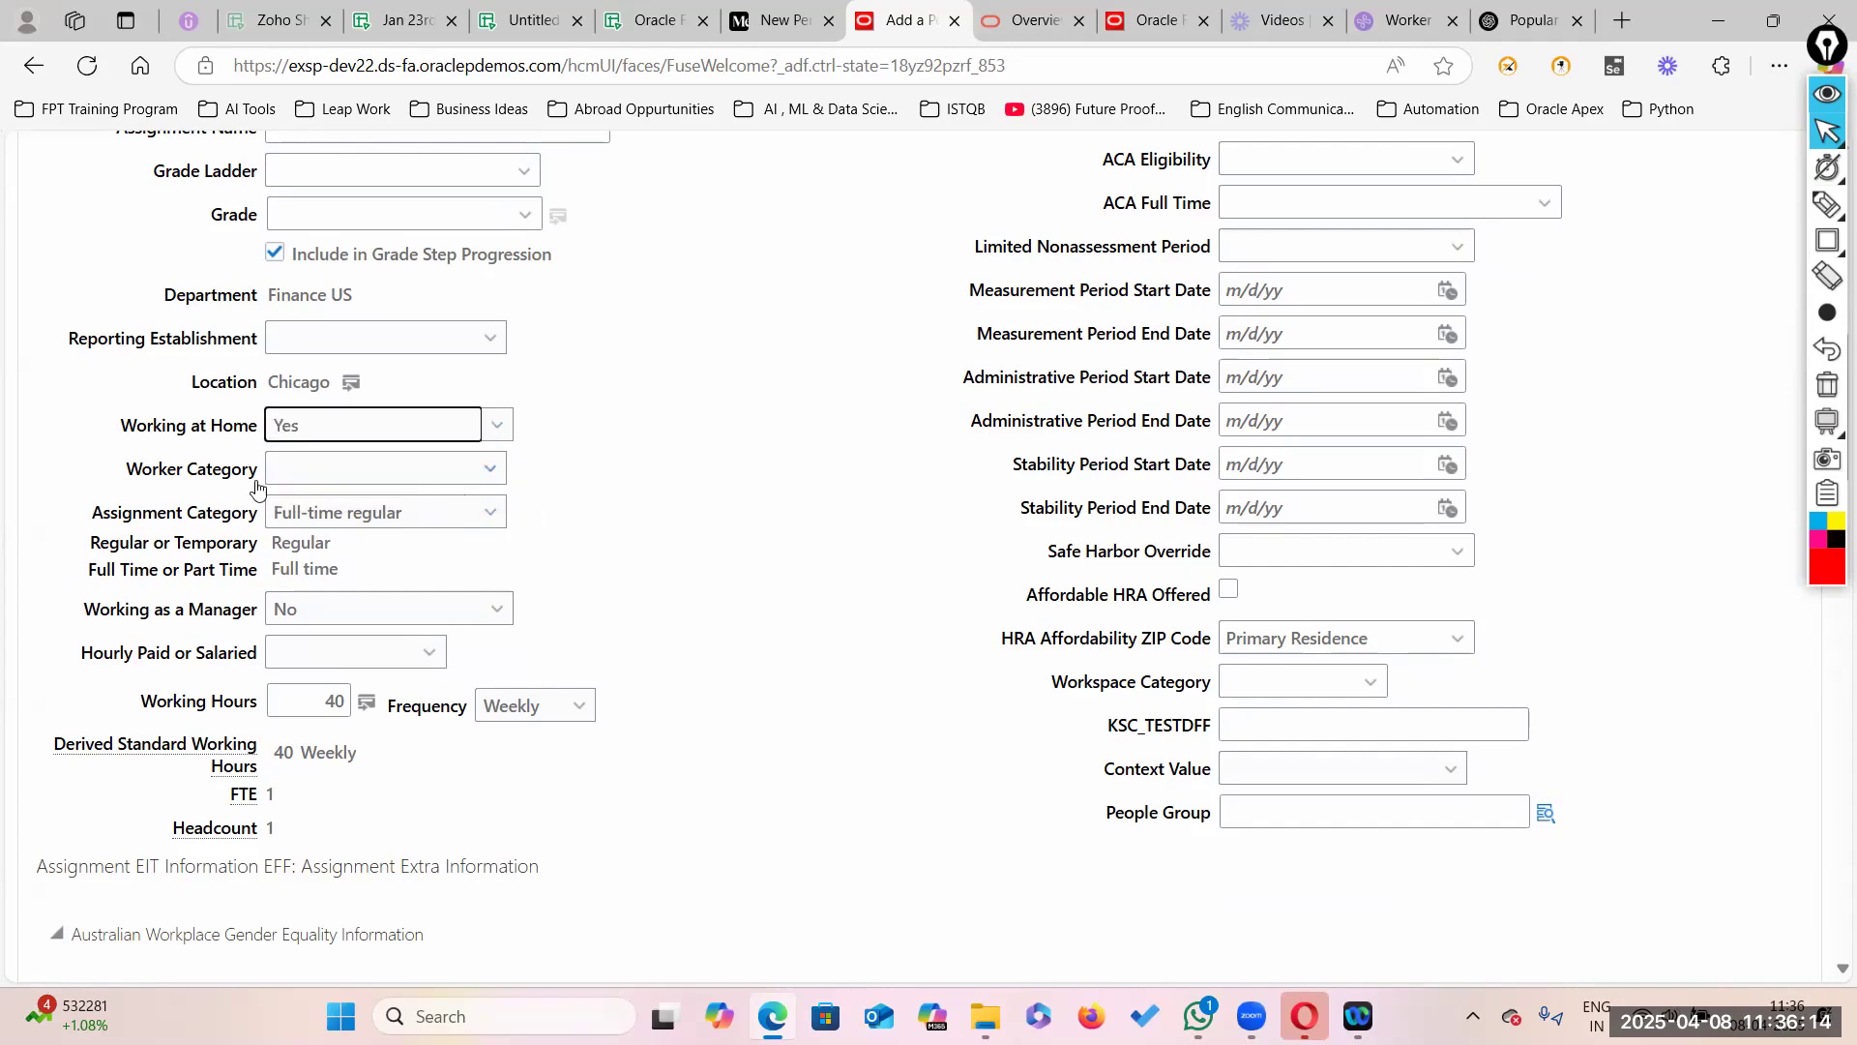
Step: Look over the remaining assignment sections and set the Tax Reporting Unit in Payroll Details to US1 Legal Entity
scroll(476, 797, "down", 3)
scroll(644, 817, "up", 5)
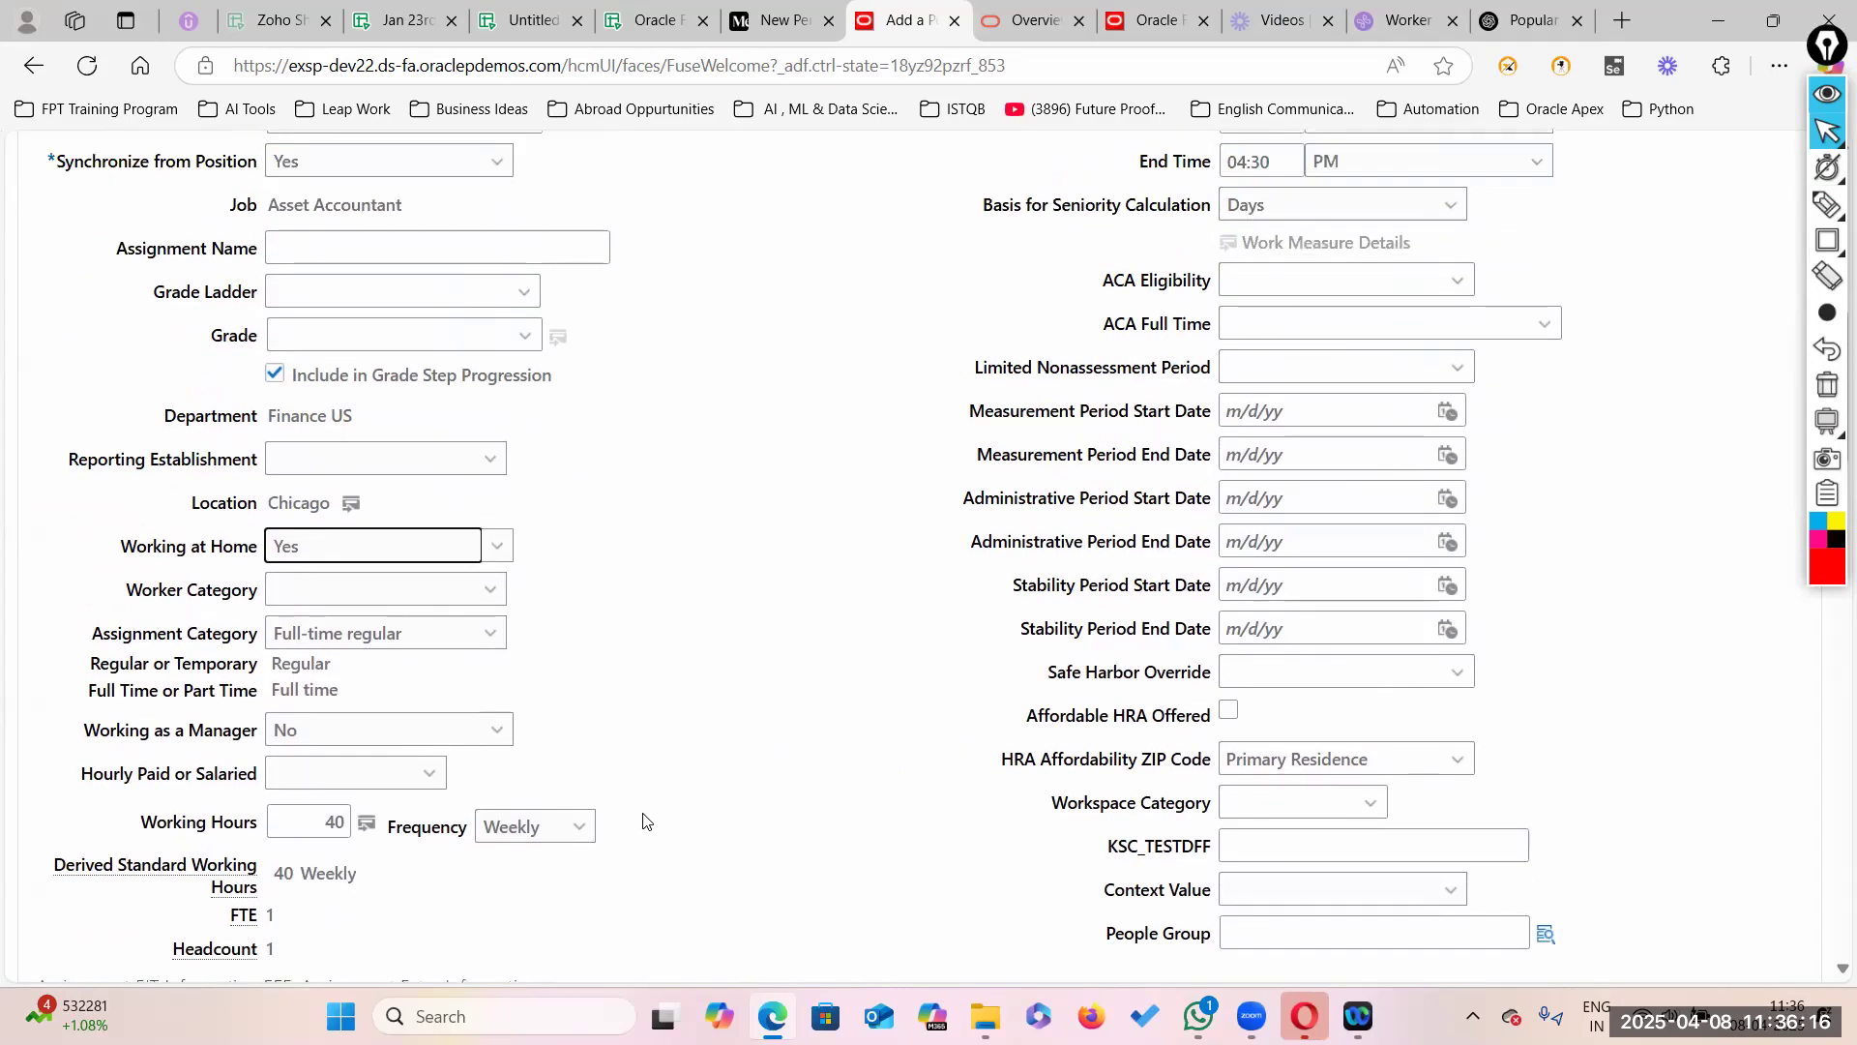
scroll(1108, 619, "up", 5)
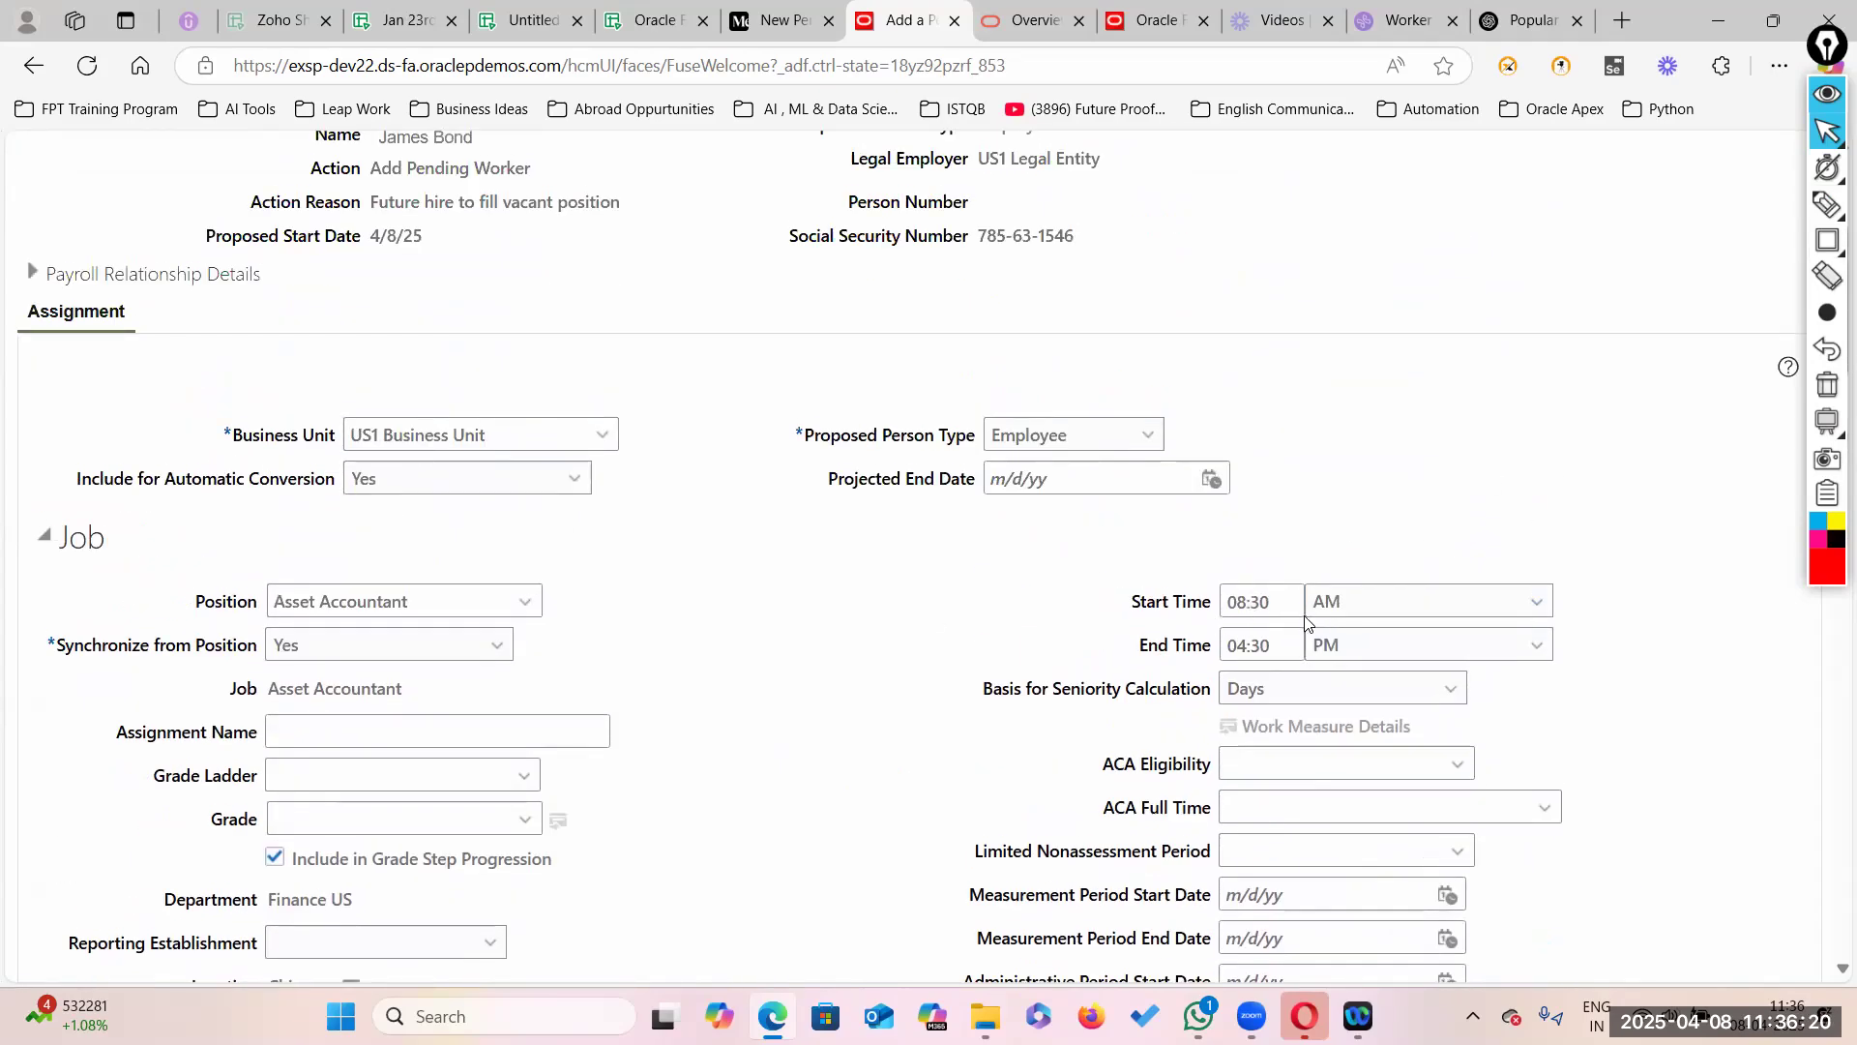
scroll(1080, 898, "down", 10)
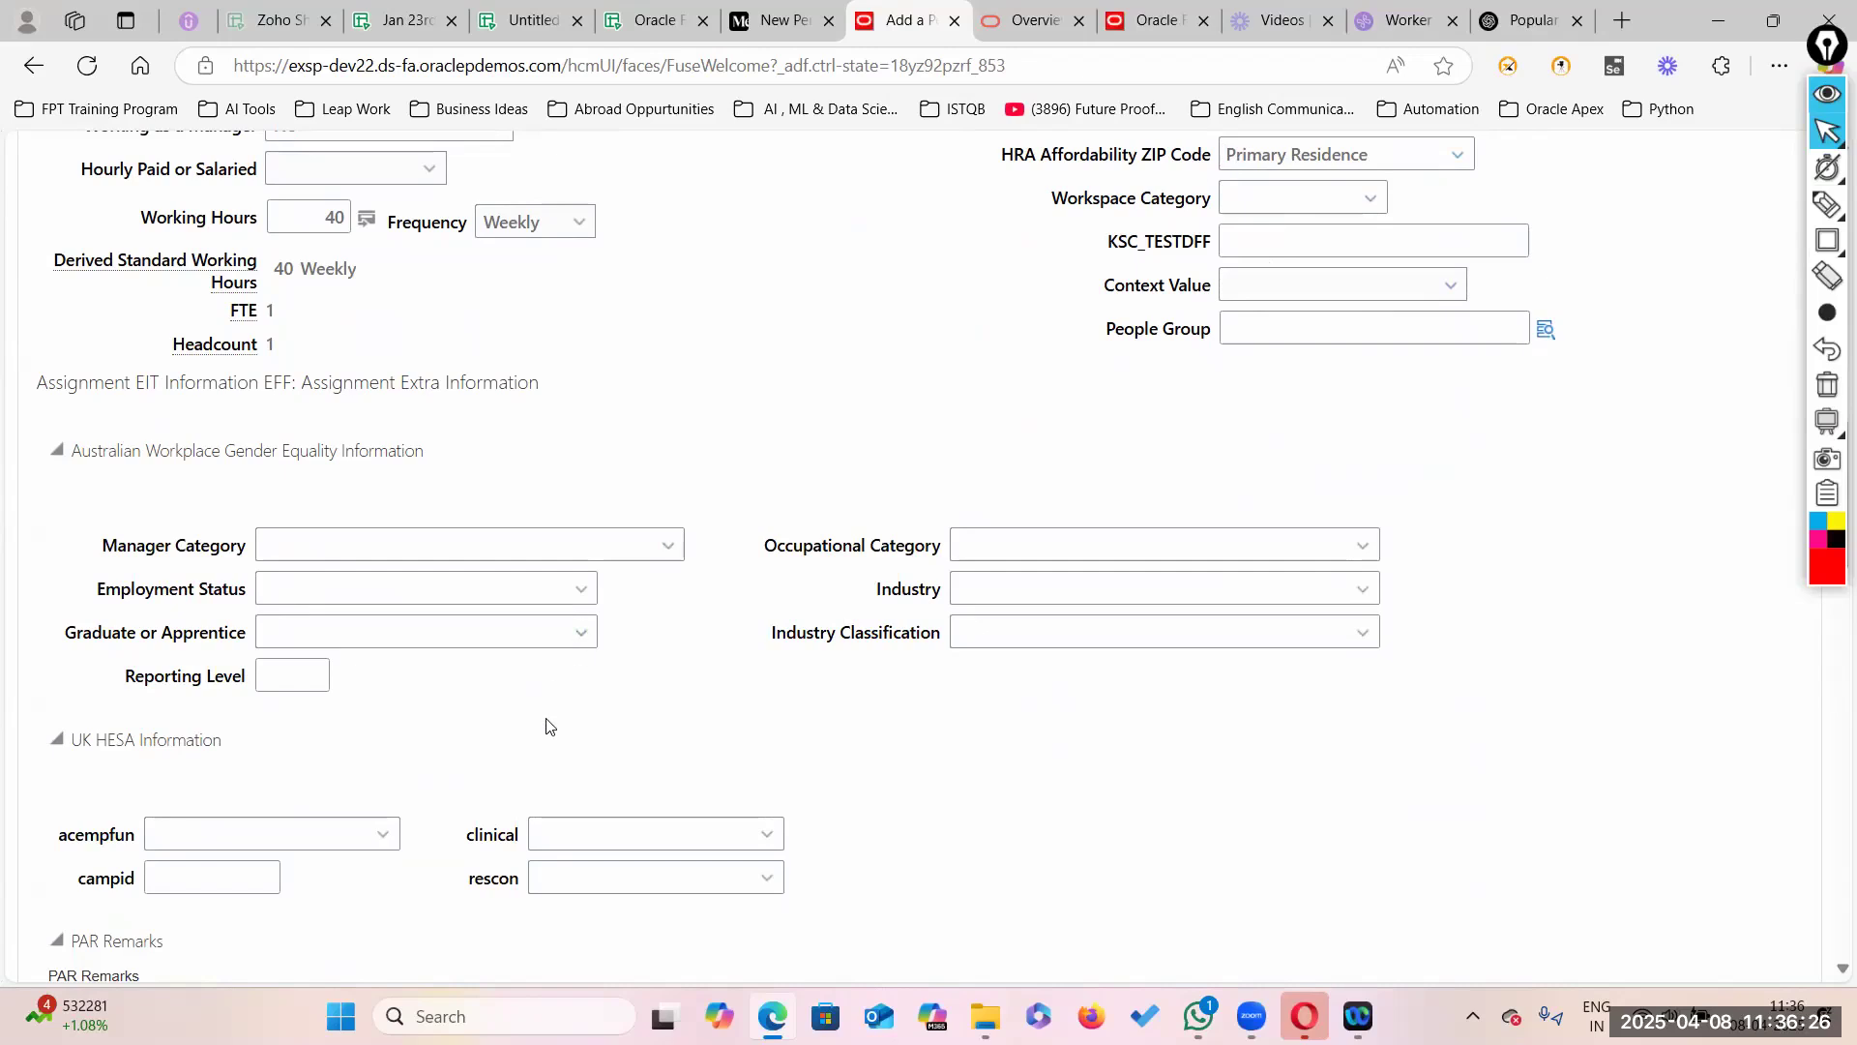
scroll(542, 728, "down", 13)
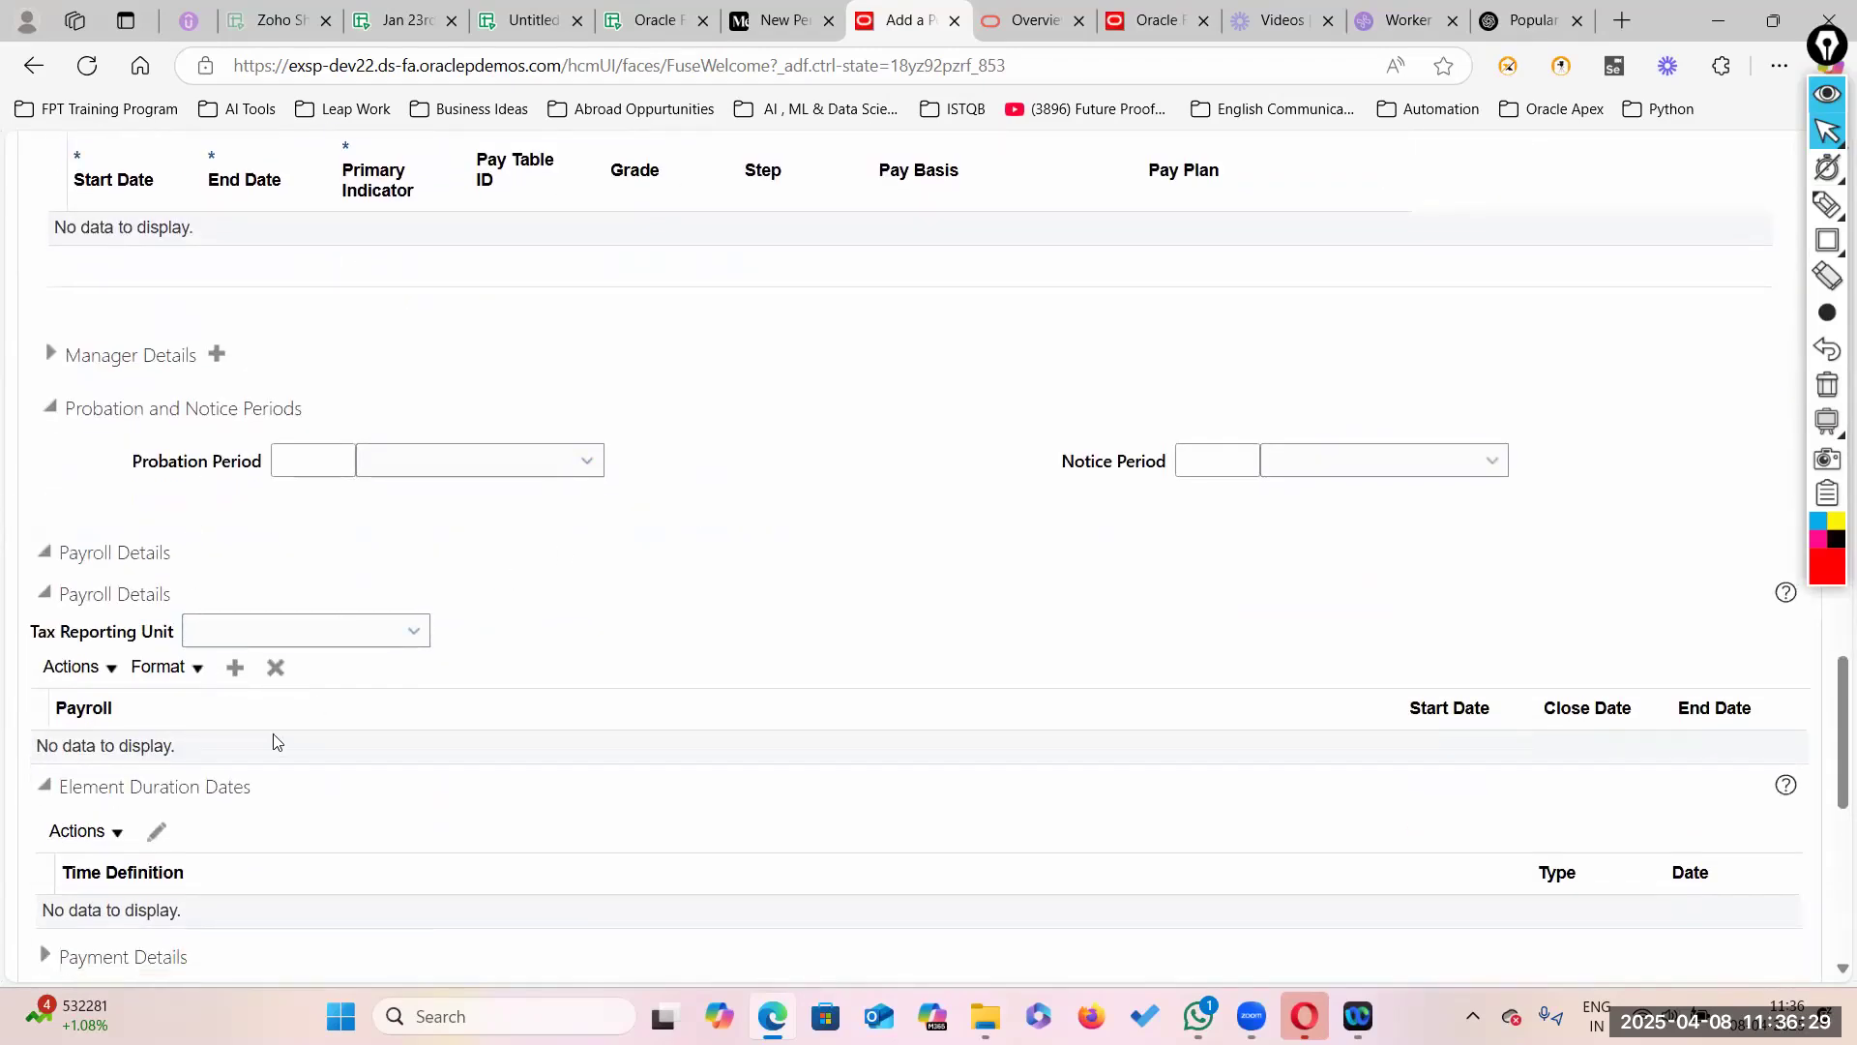
scroll(310, 705, "down", 1)
left_click(415, 514)
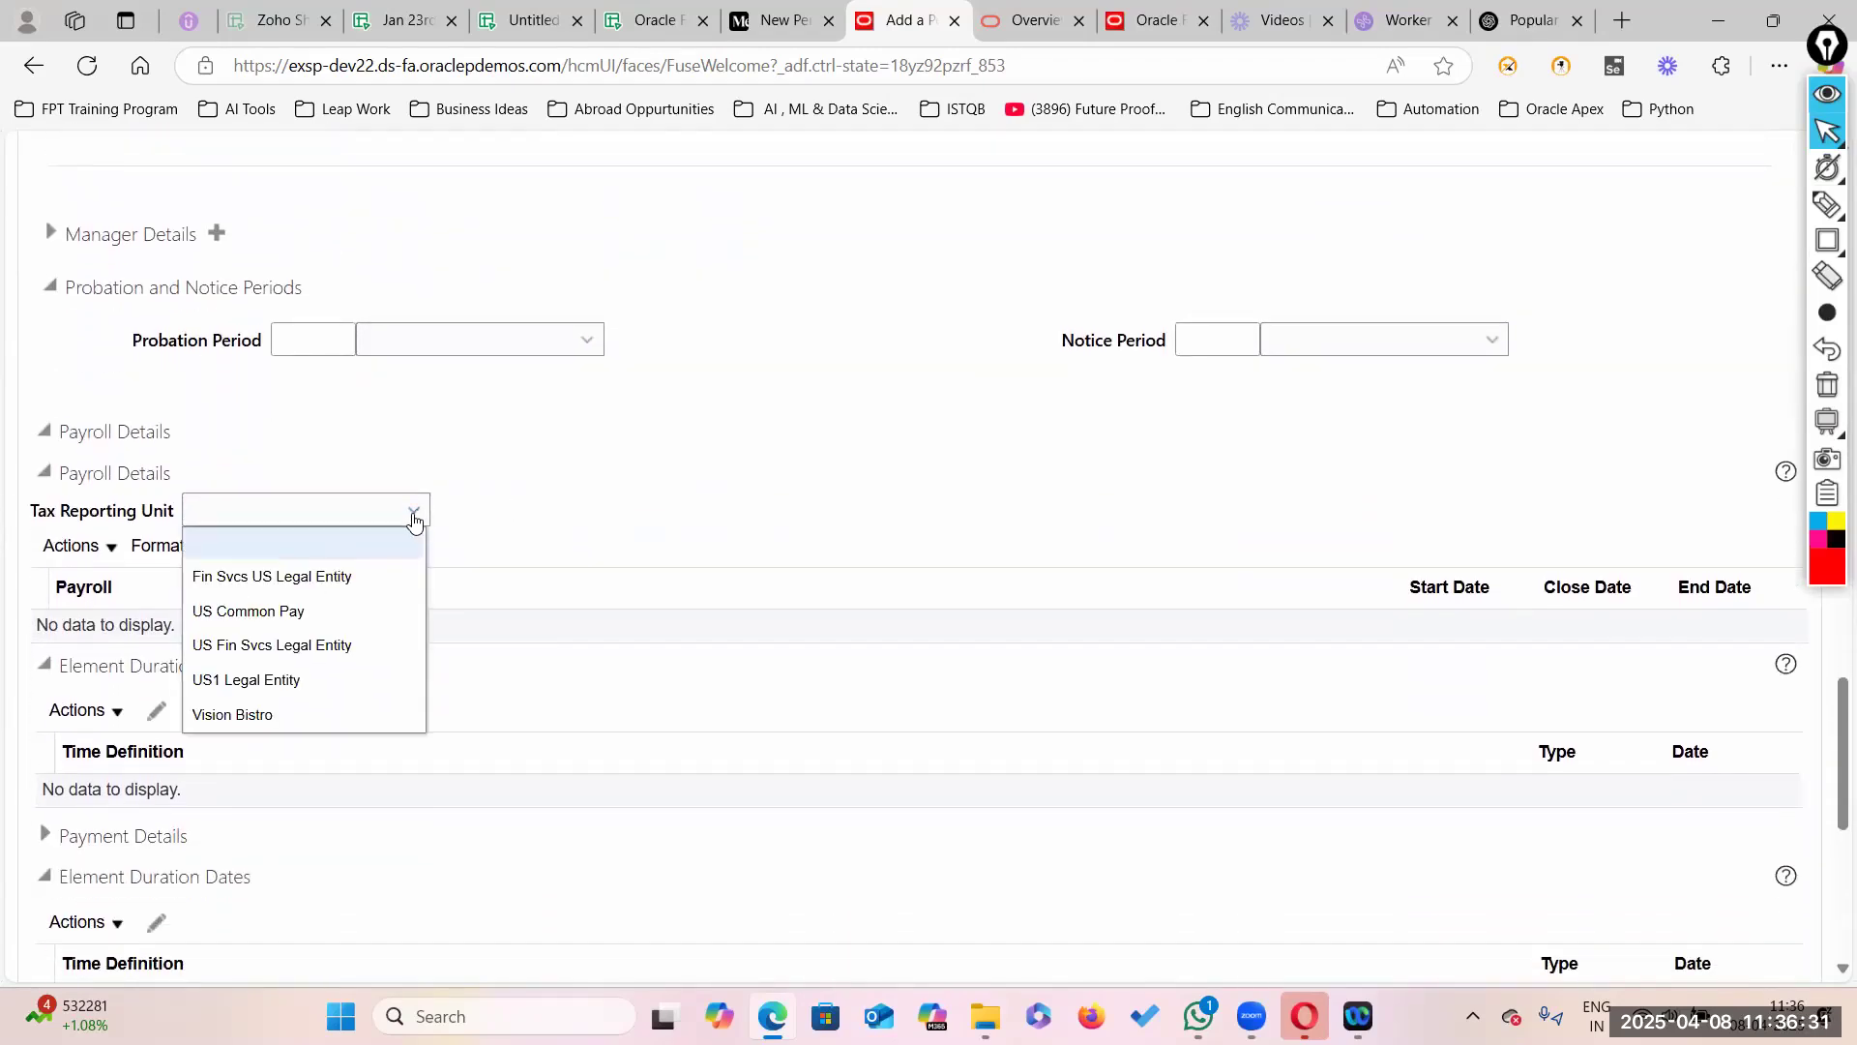
left_click(289, 680)
Step: Add a payroll row with the Monthly payroll and advance to Compensation and Other Information
left_click(233, 547)
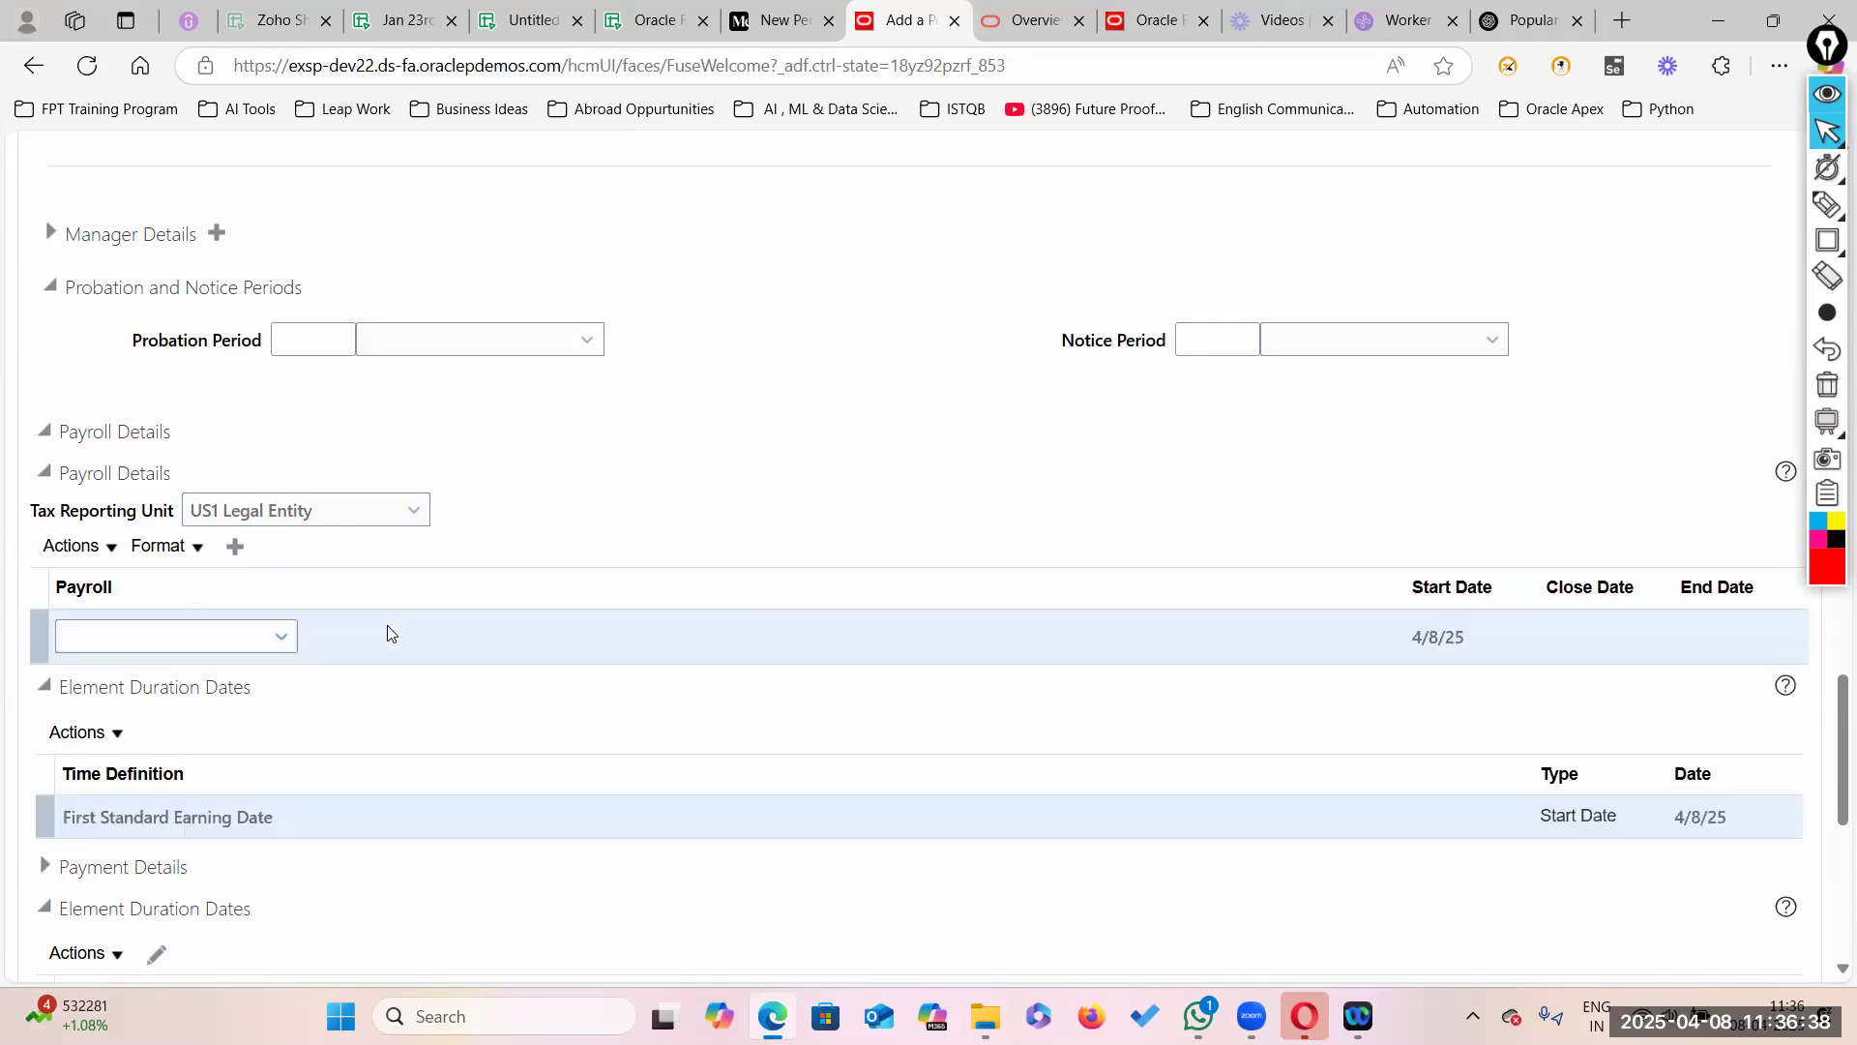
left_click(280, 640)
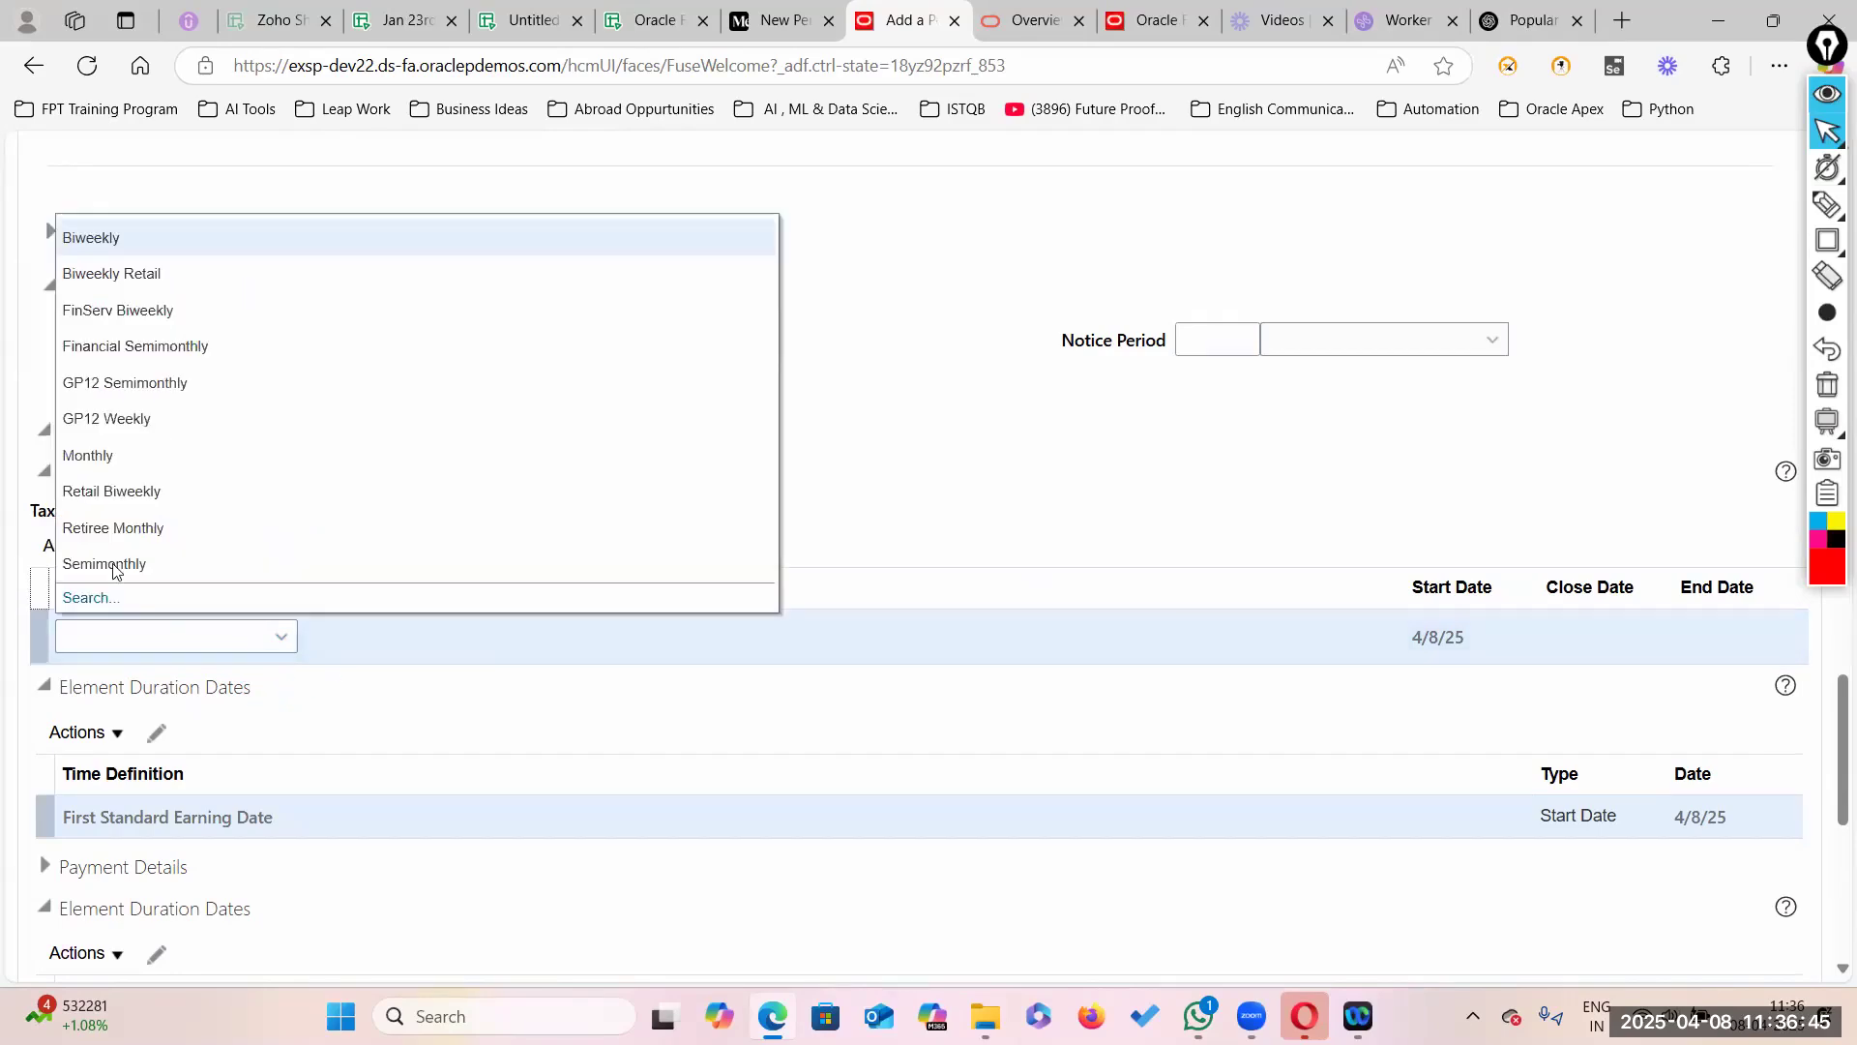
left_click(97, 455)
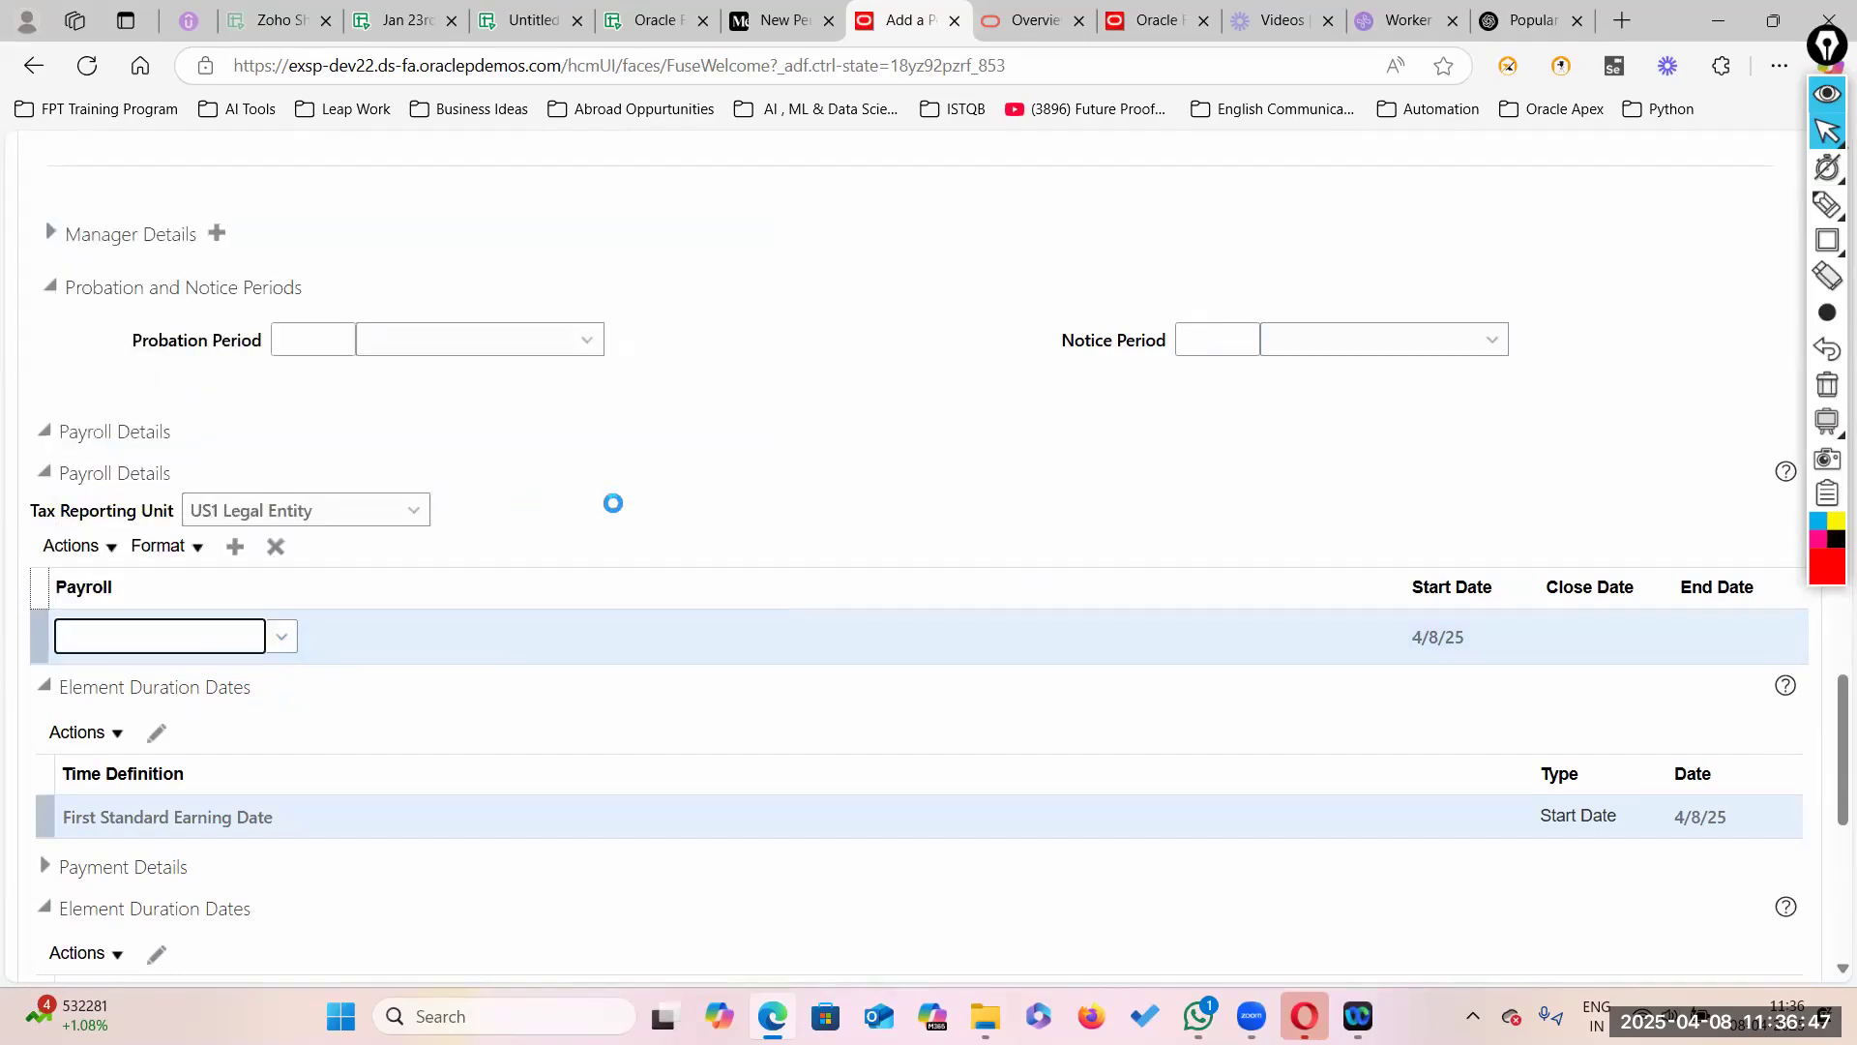
scroll(611, 581, "up", 20)
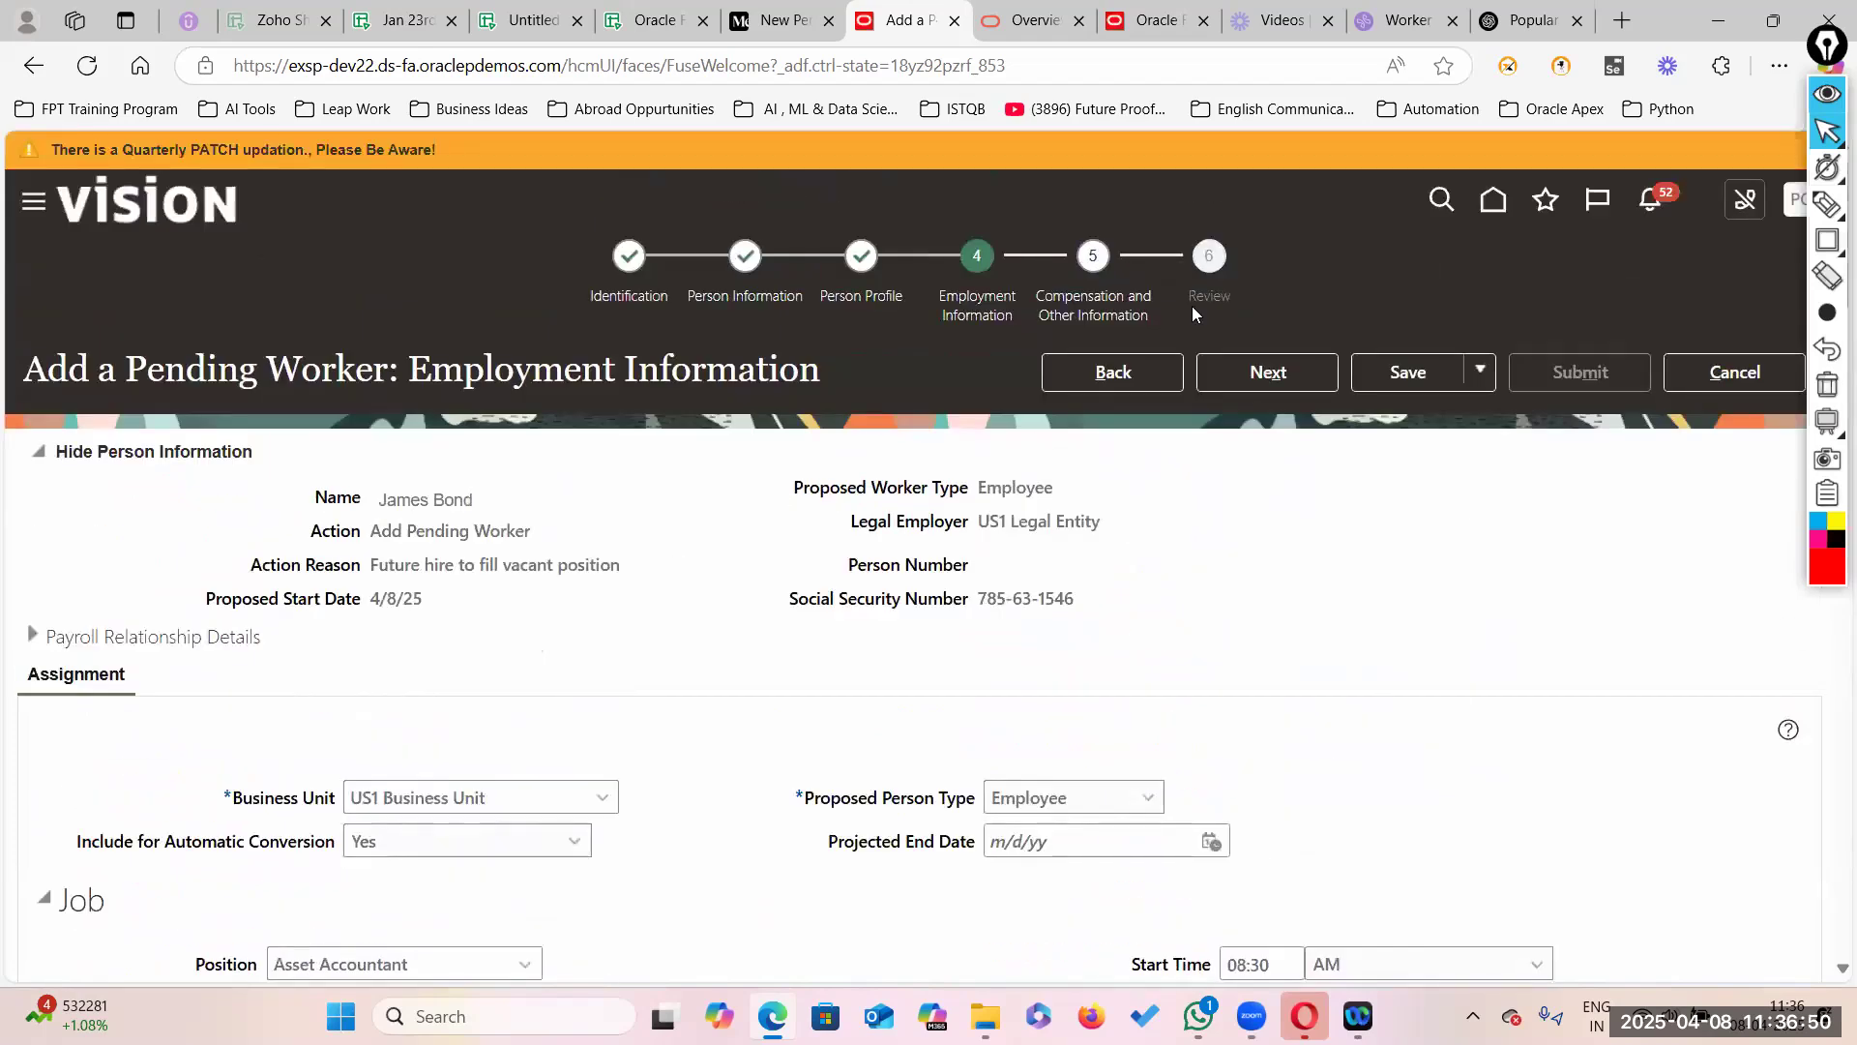
left_click(1262, 373)
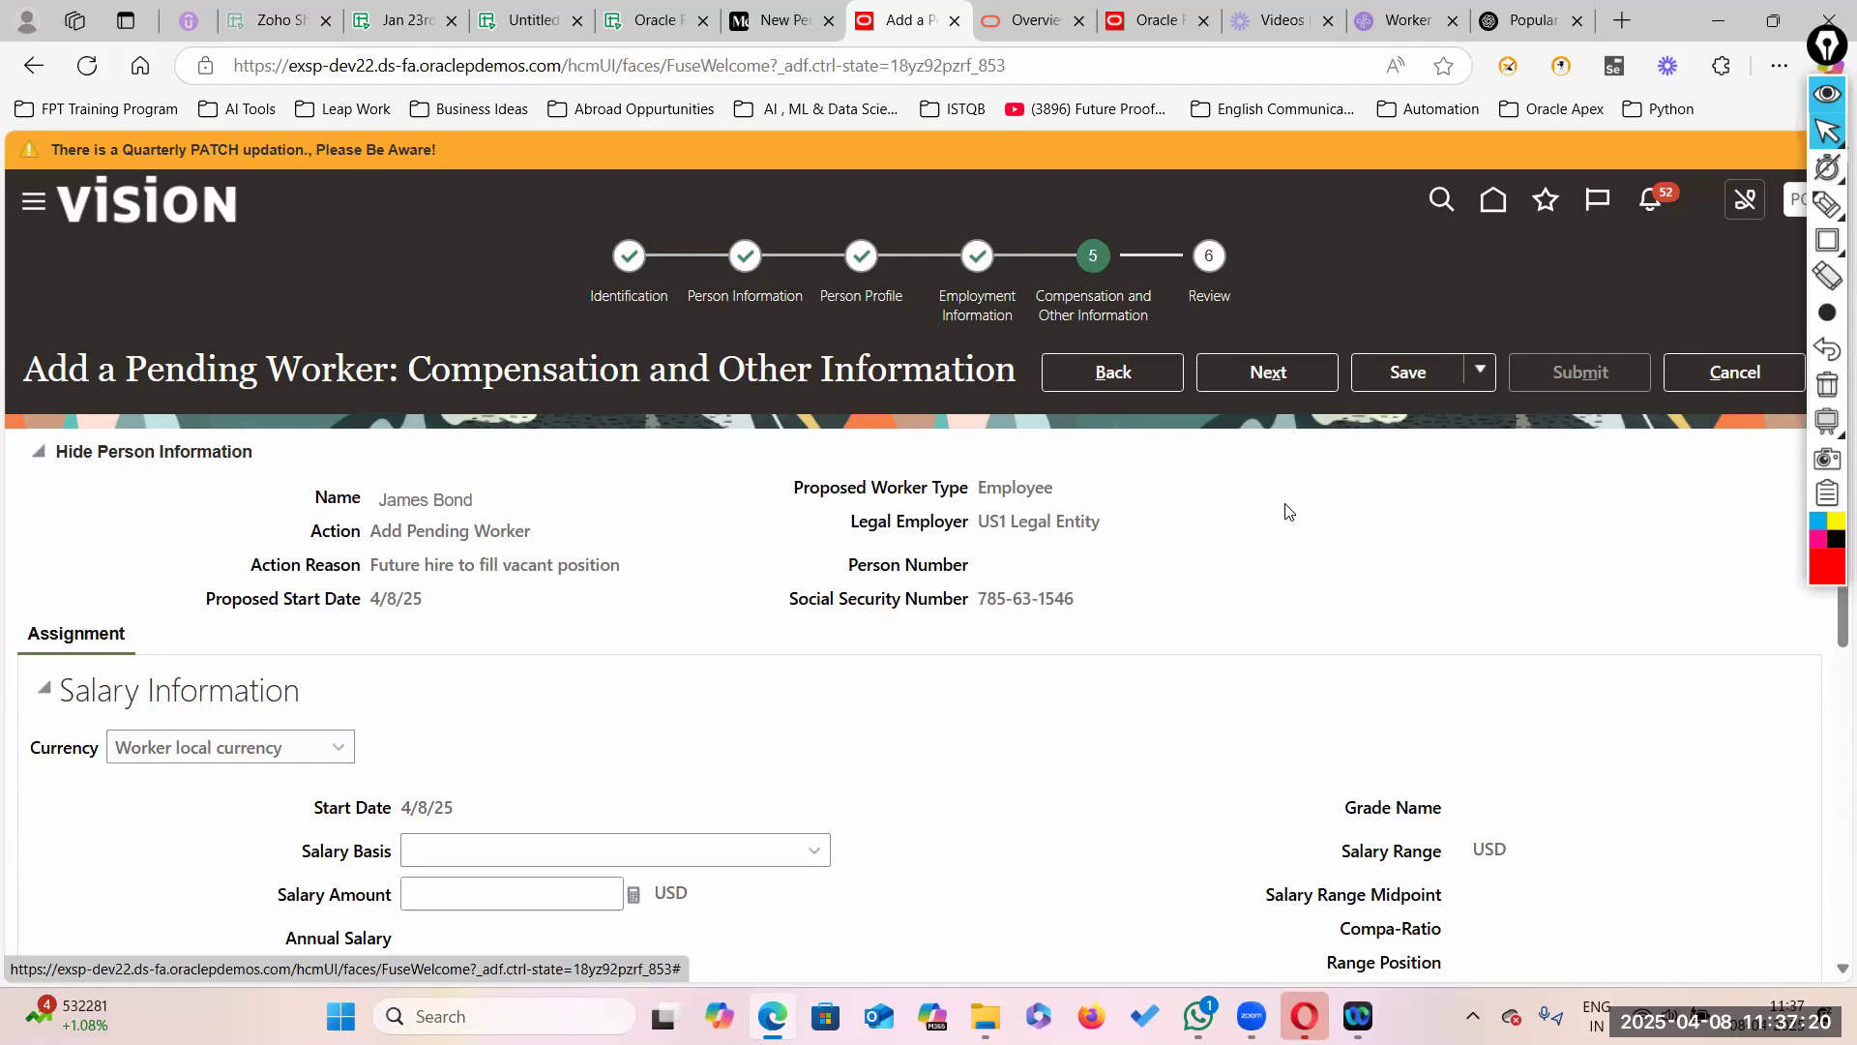
Step: Set the Salary Basis to US1 Annual Salary and the salary amount to 72,000 USD
scroll(1045, 619, "down", 5)
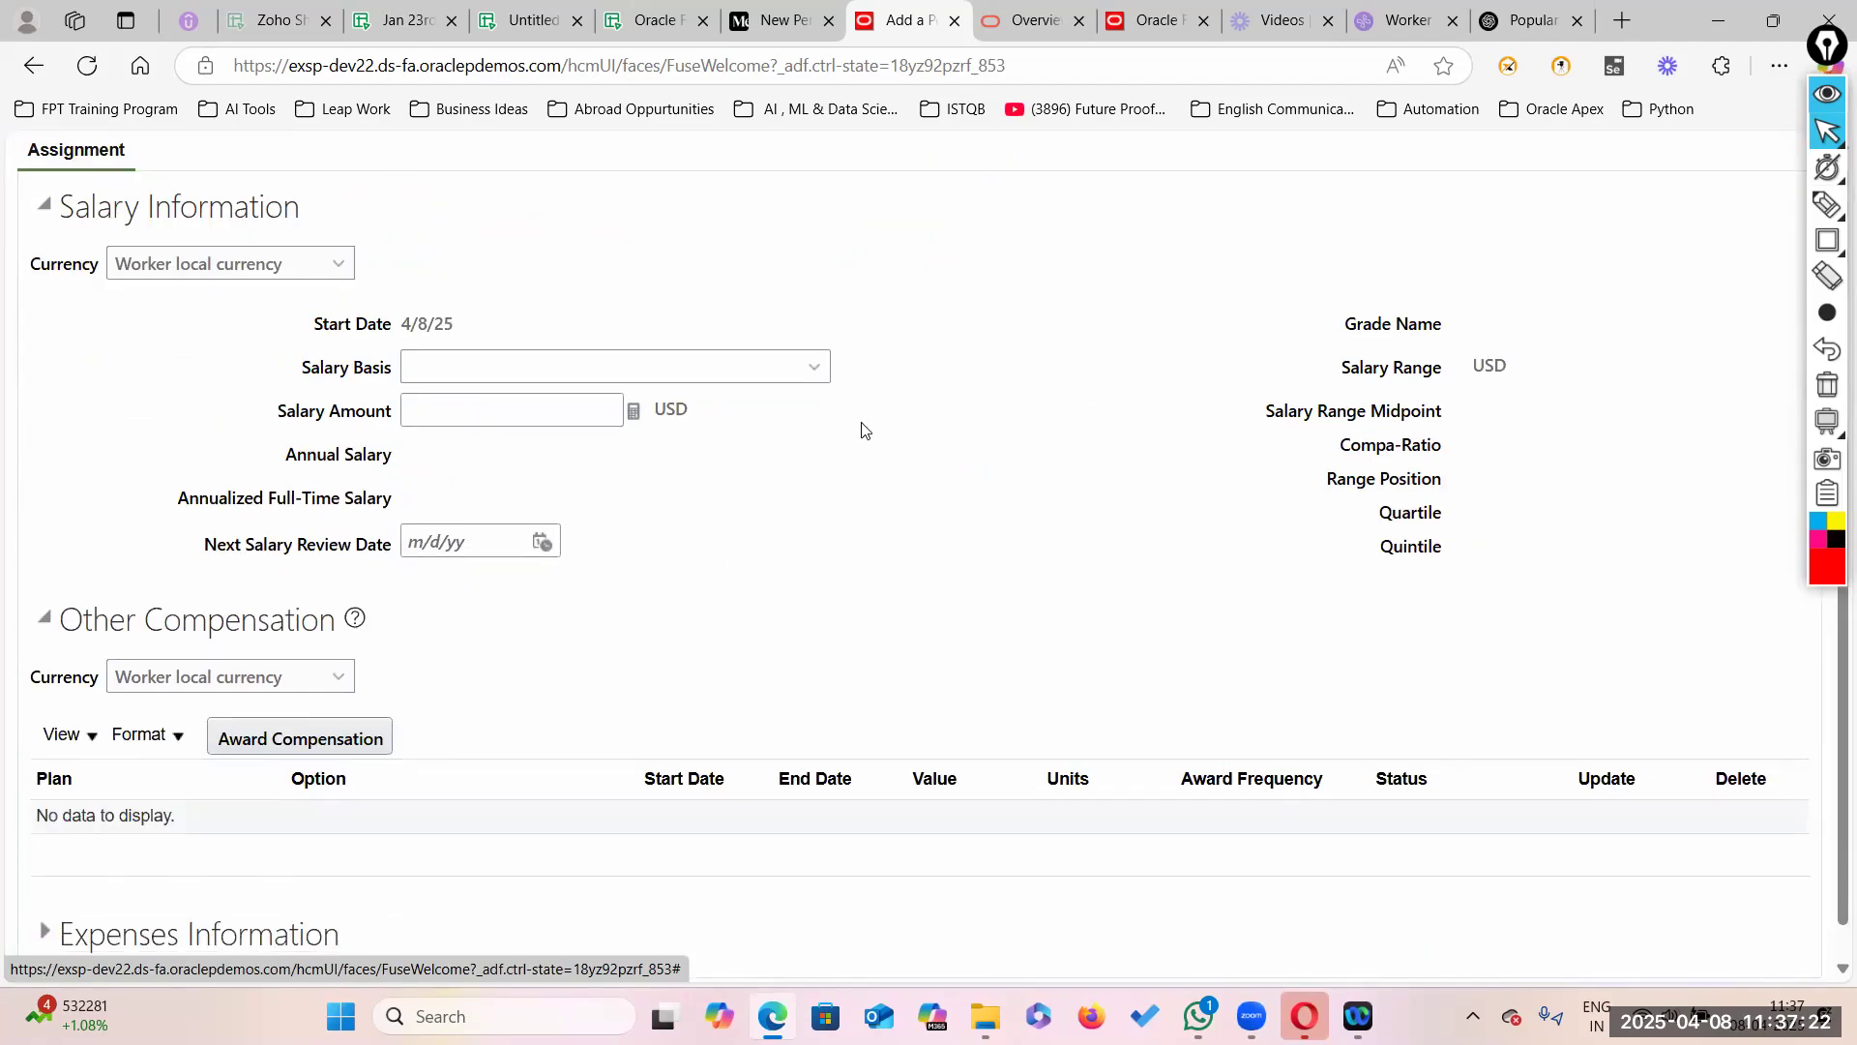
left_click(813, 373)
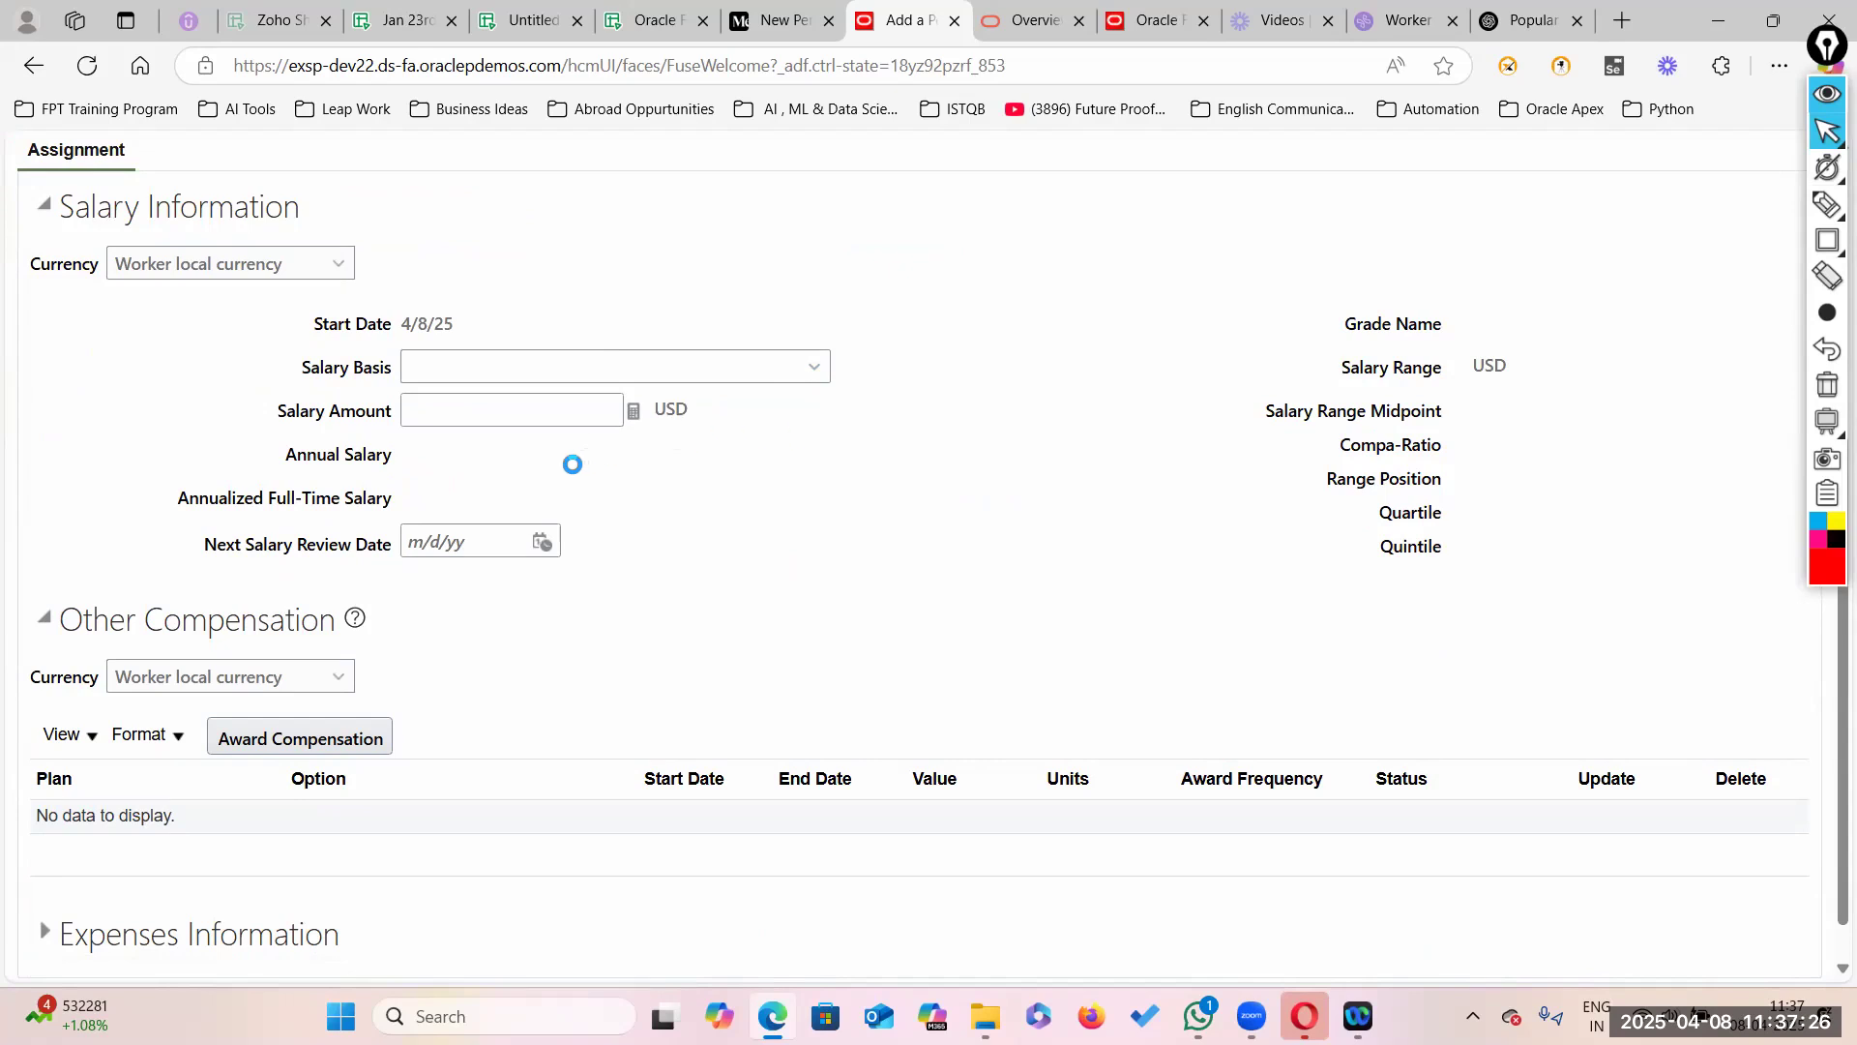
left_click(92, 266)
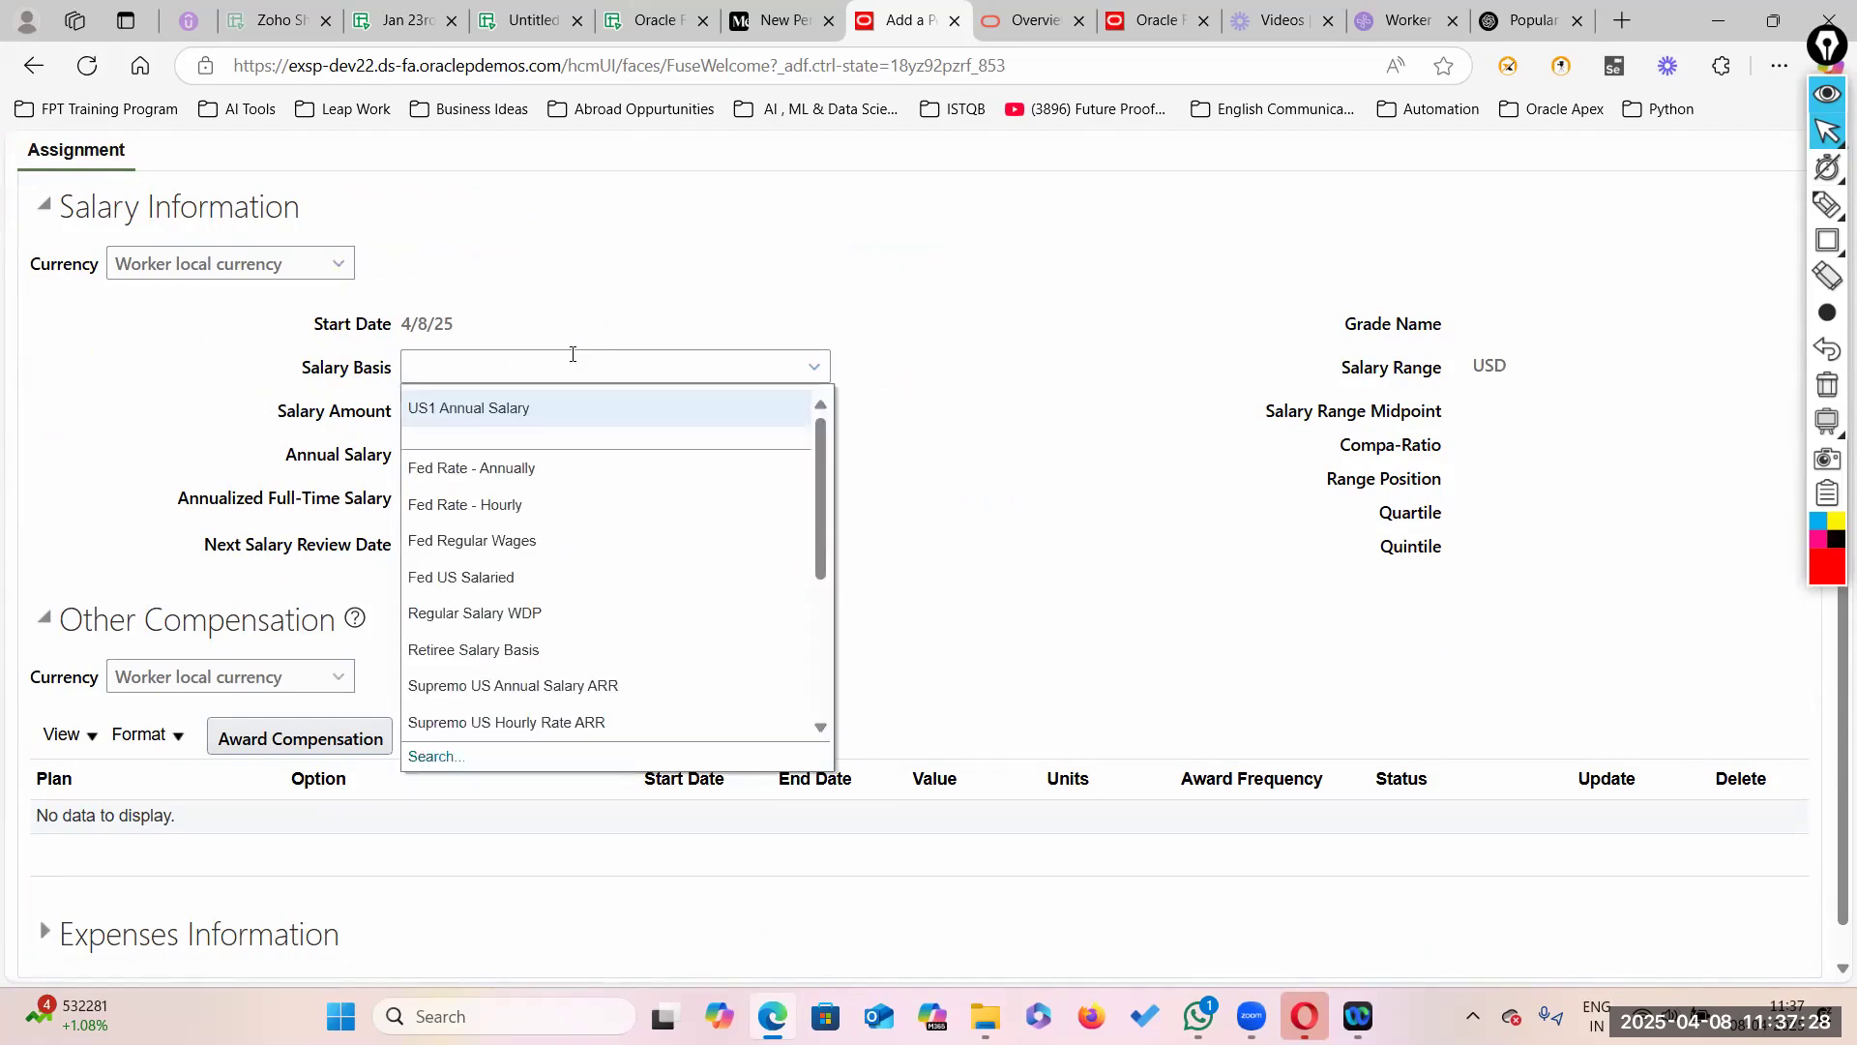
left_click(815, 367)
left_click(555, 407)
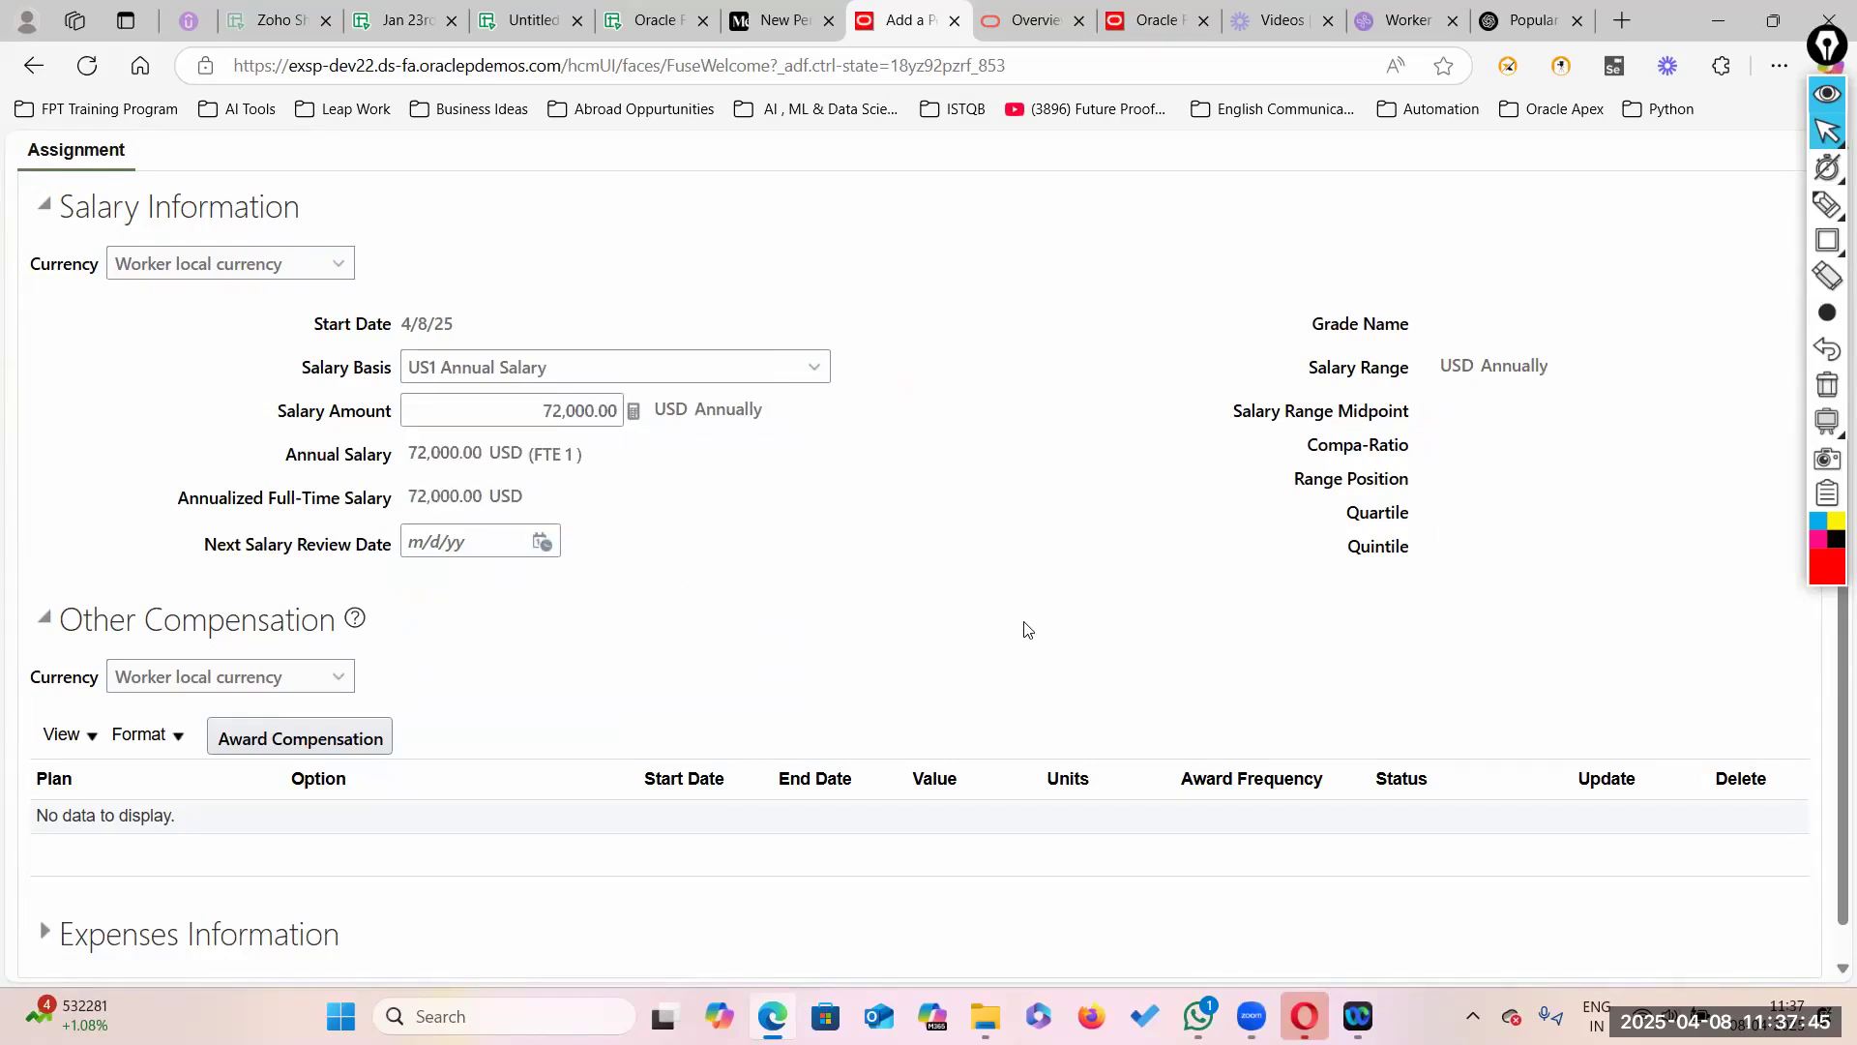
Step: Advance to the Review page, submit the pending worker request and acknowledge the confirmation
scroll(1027, 629, "up", 5)
left_click(1275, 368)
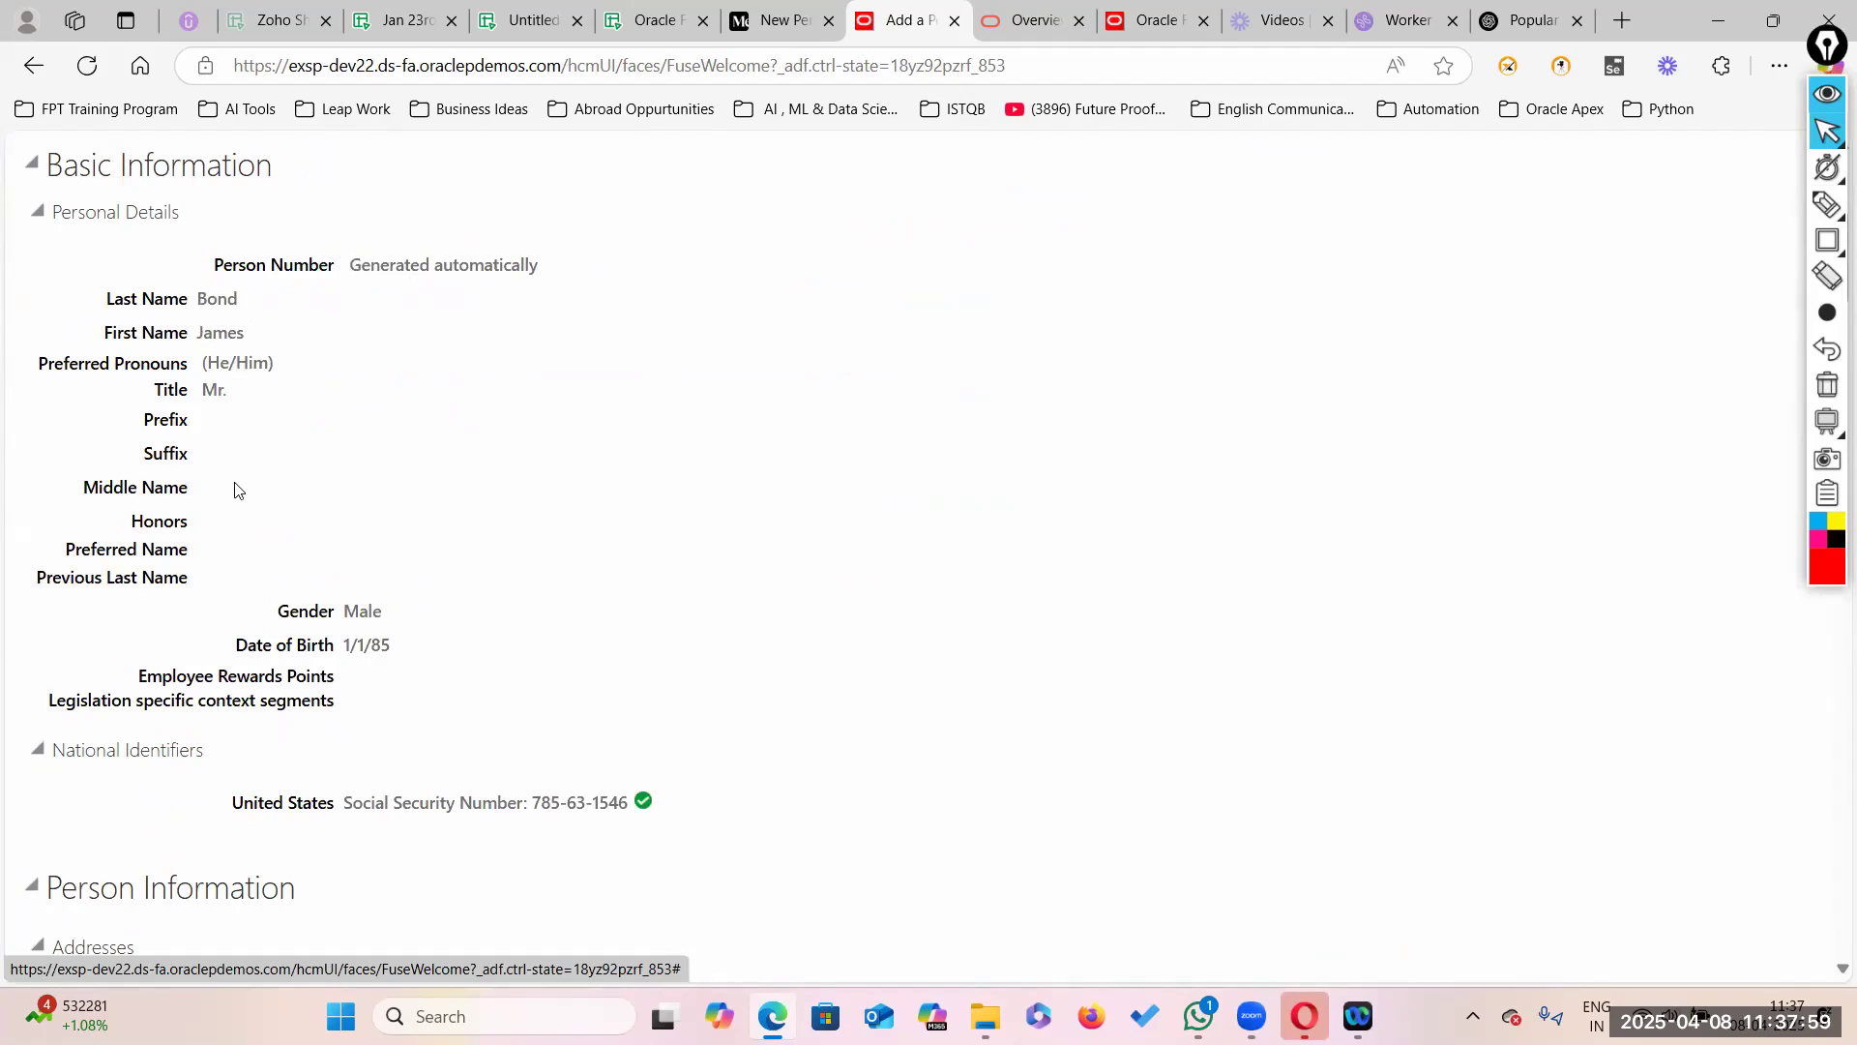
scroll(671, 672, "up", 5)
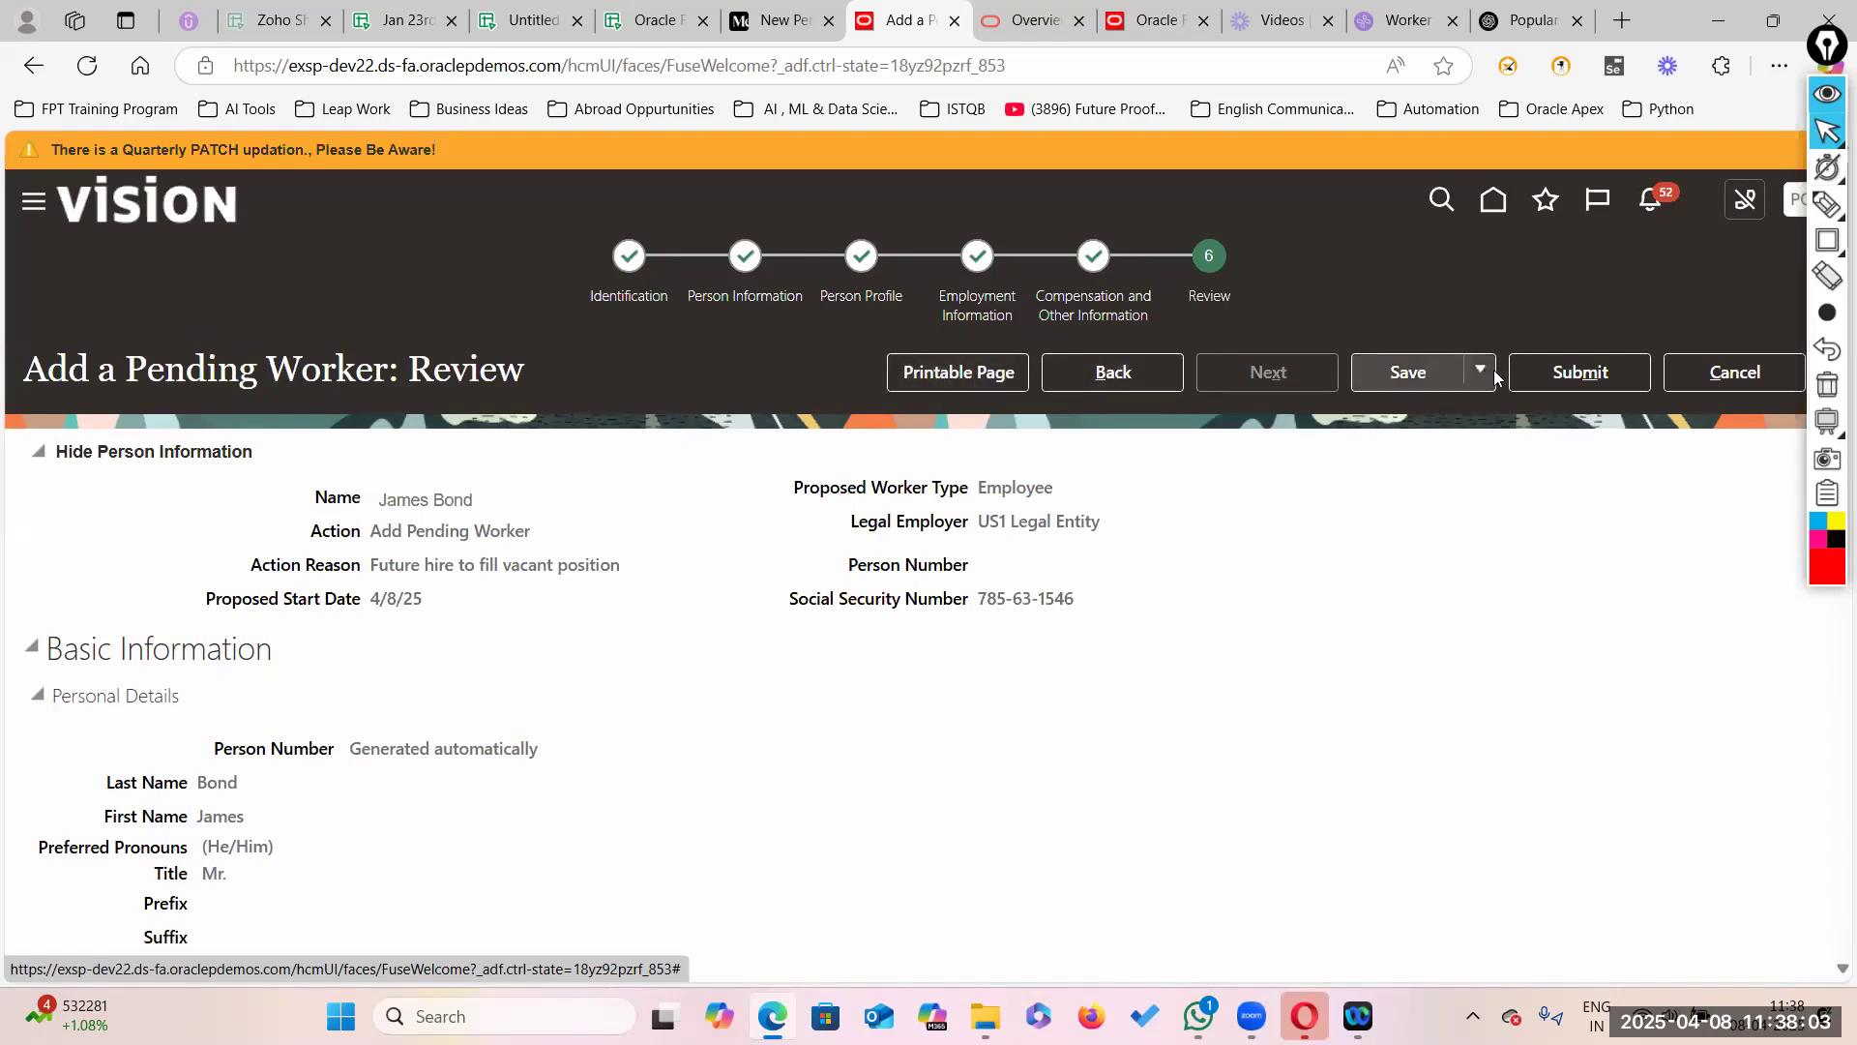
left_click(1595, 377)
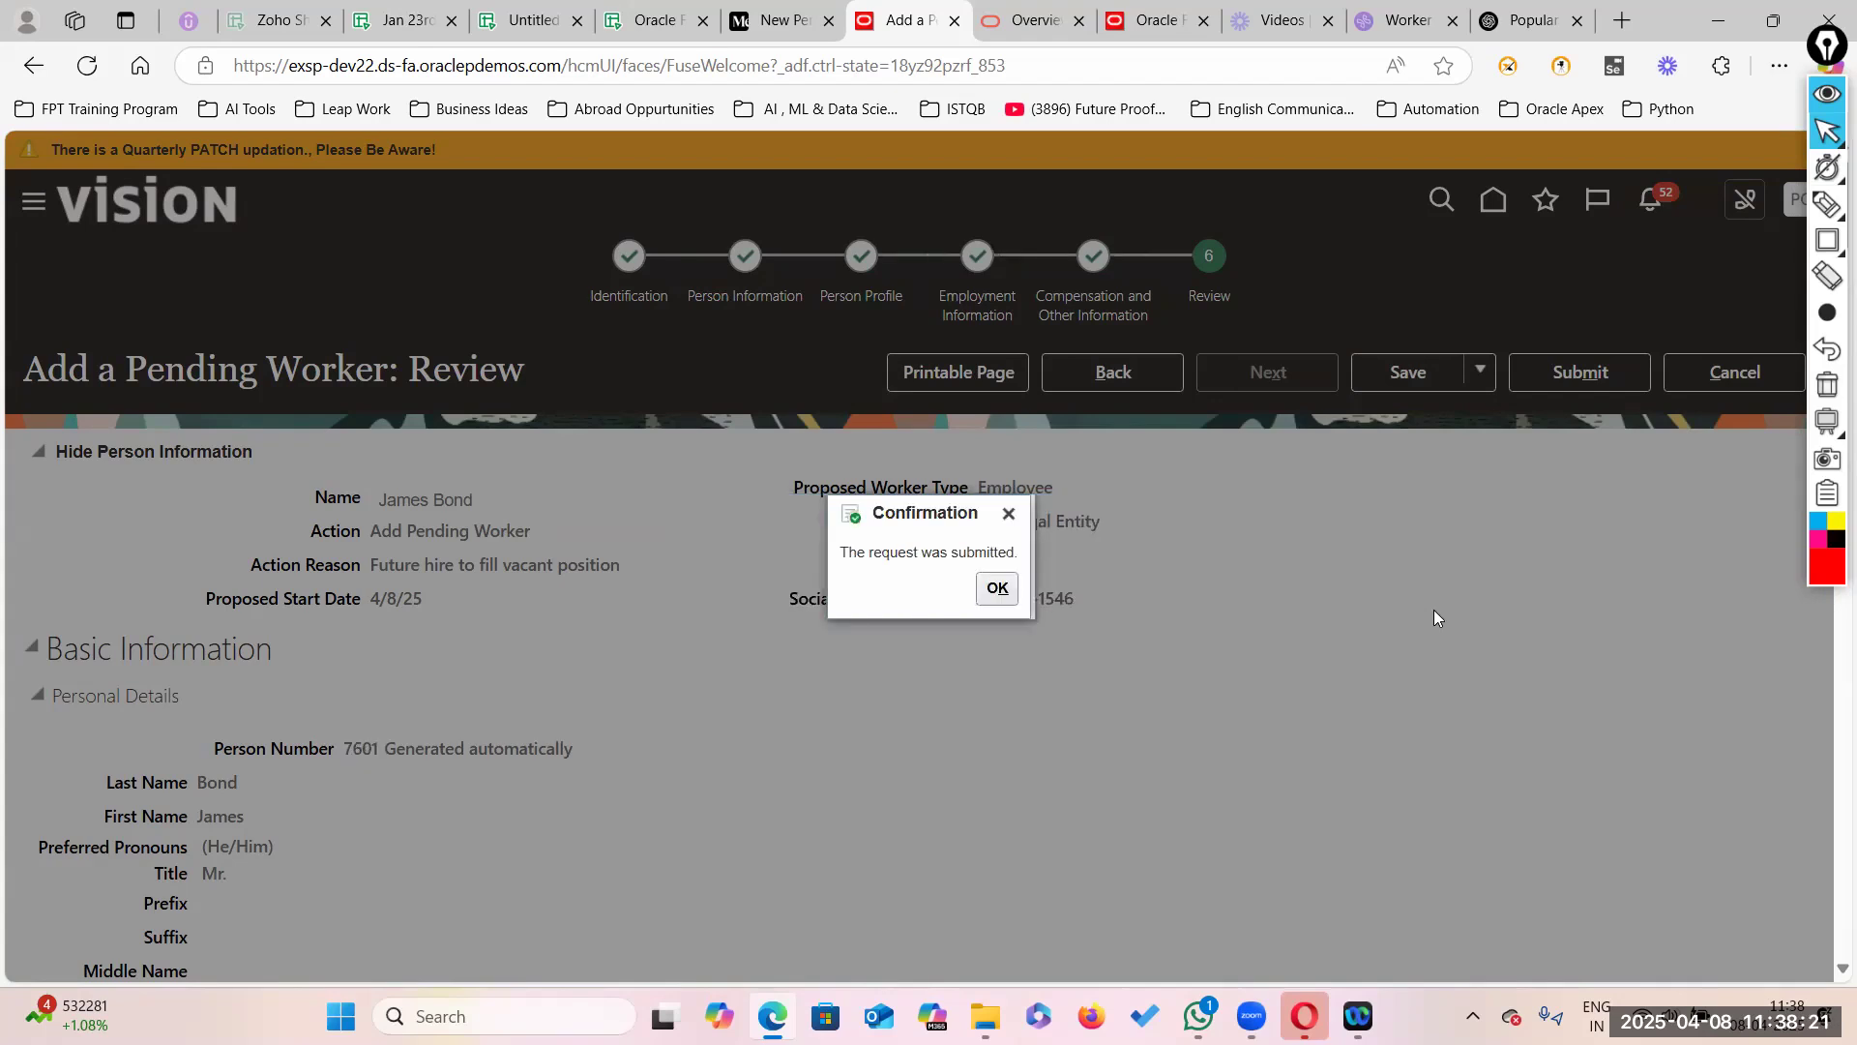
left_click(998, 587)
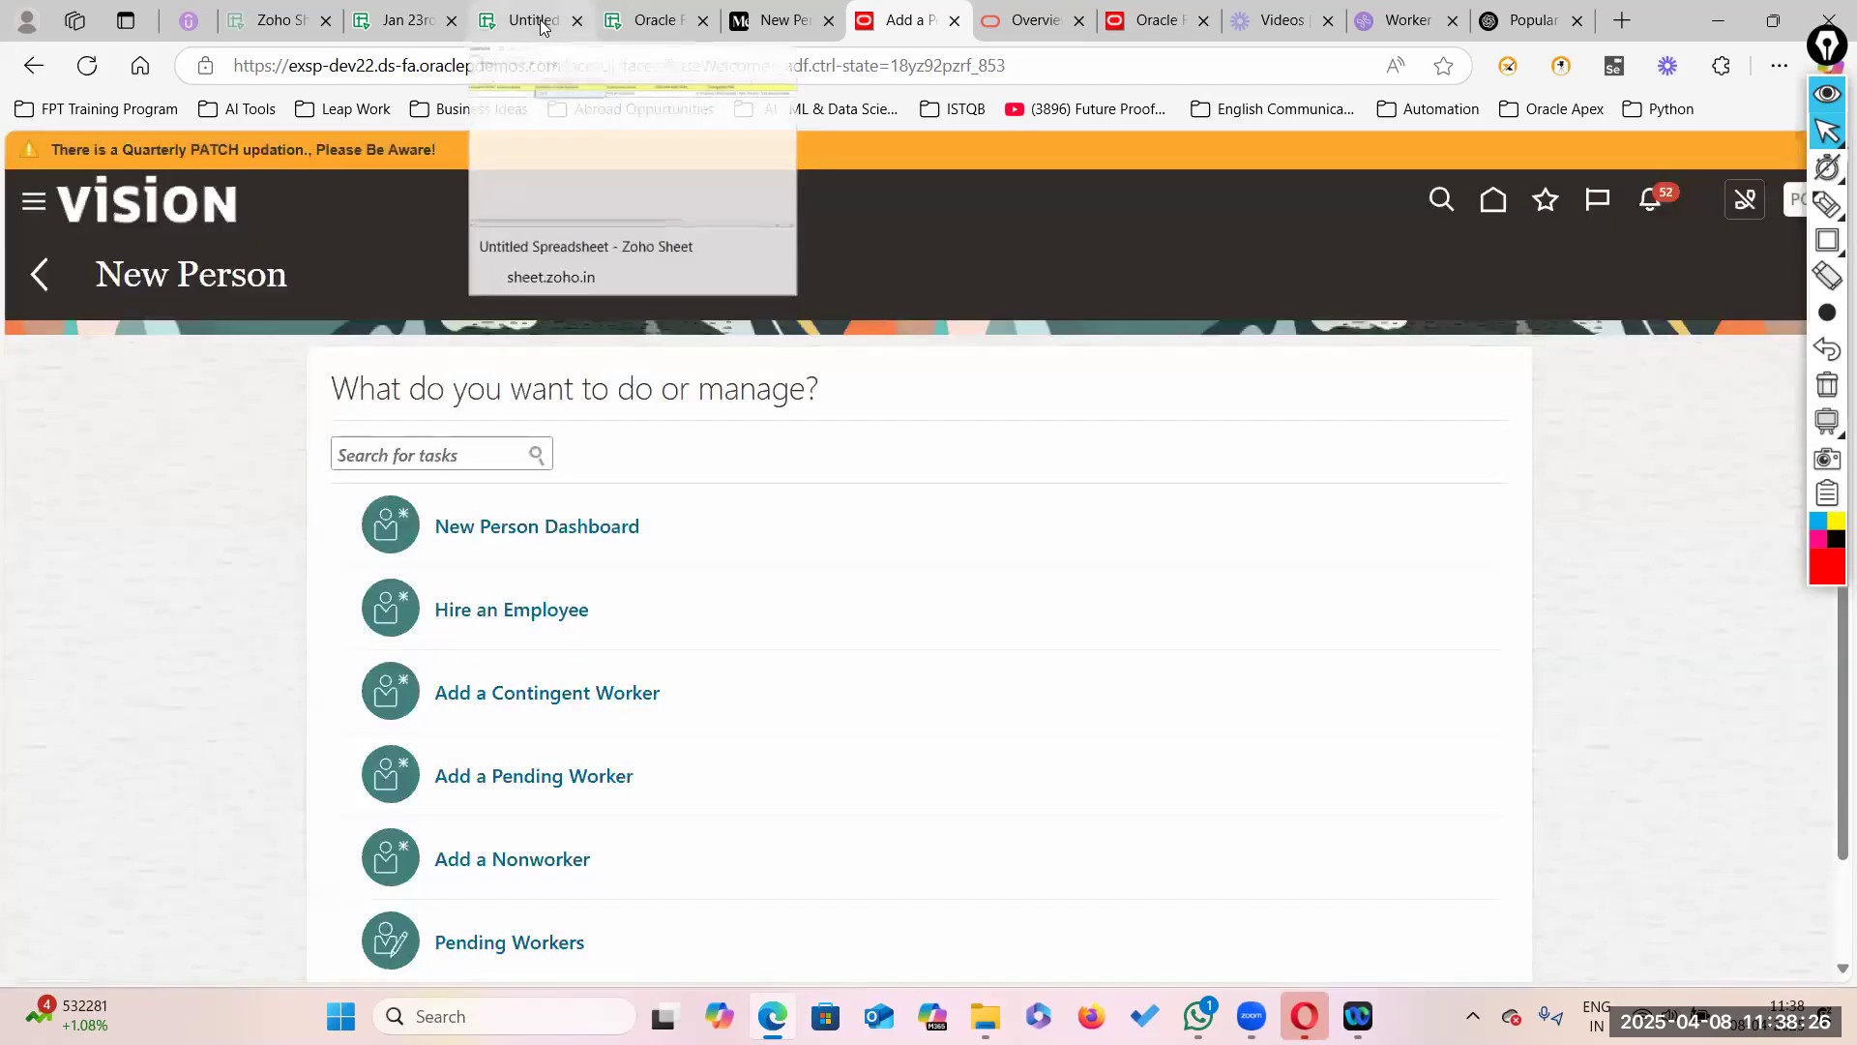
Step: Switch to the untitled Zoho Sheet log, add serial numbers 2 and 3, and enter Add Contingent Worker as transaction name for number 2
left_click(532, 20)
left_click(814, 394)
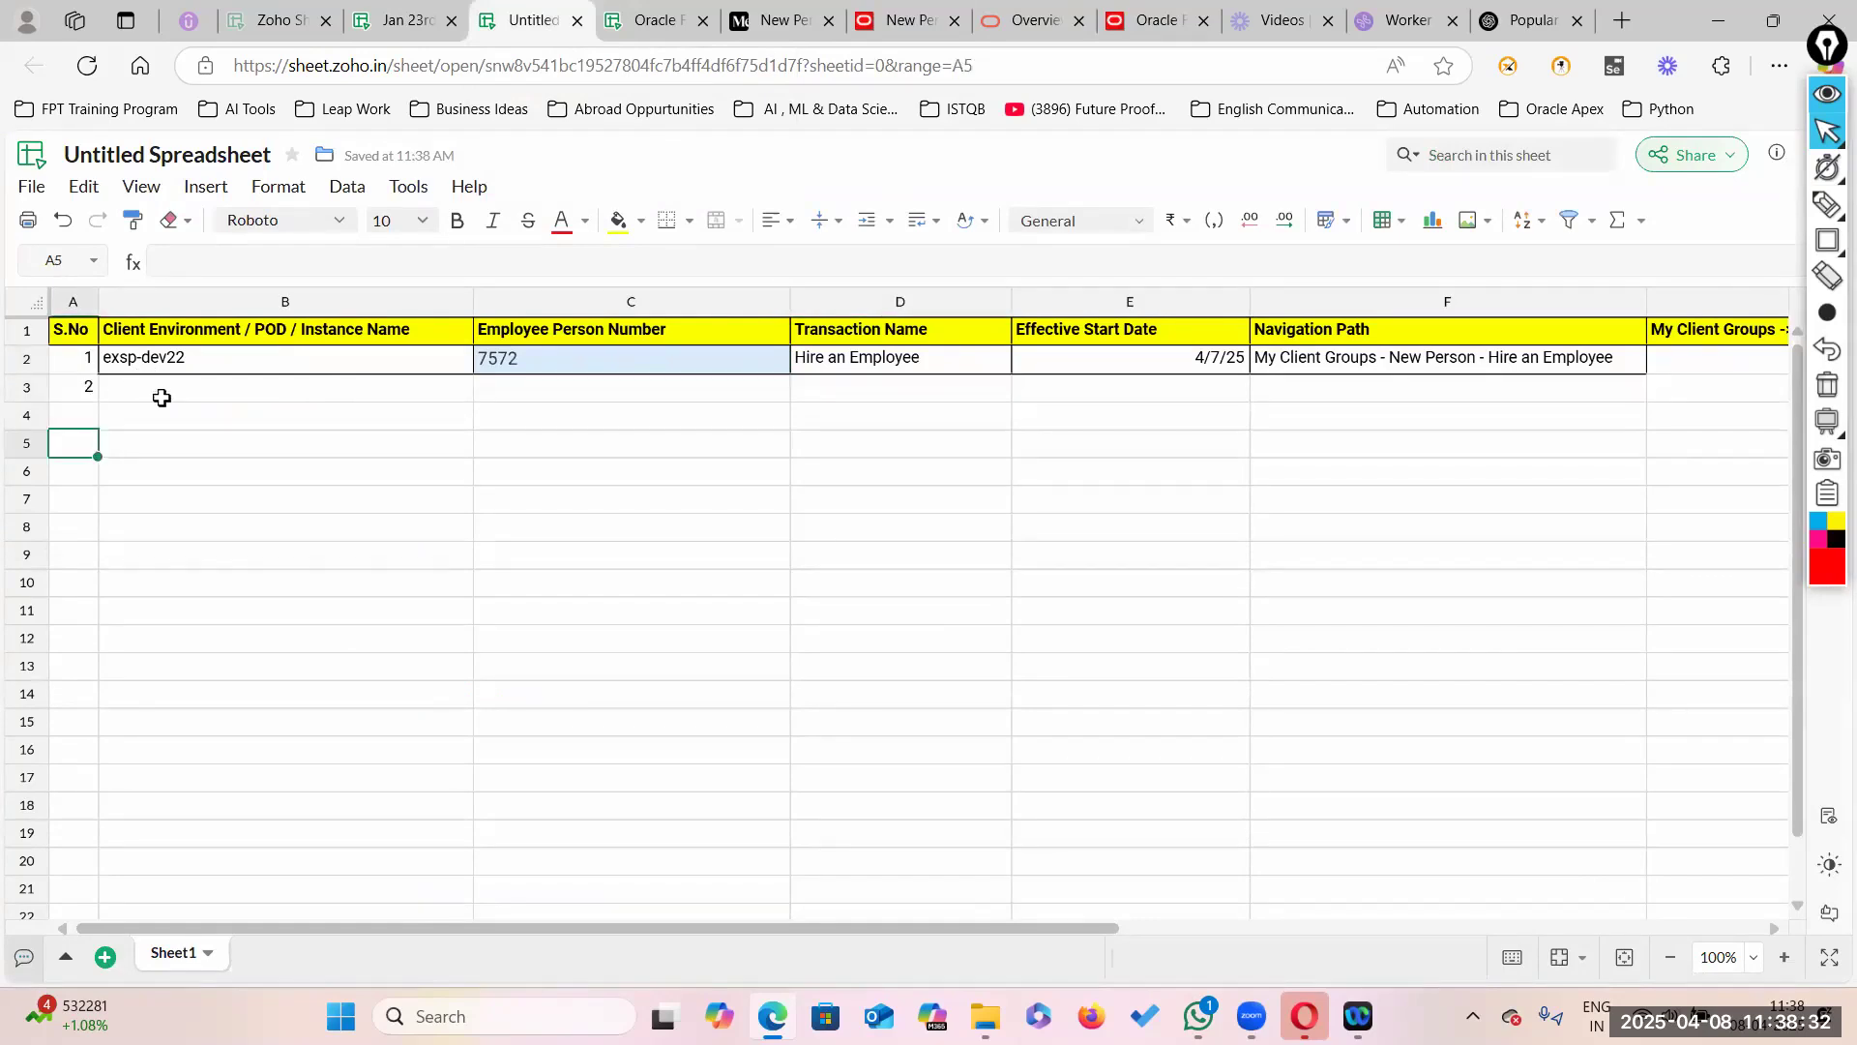
left_click(900, 387)
type("Add Contingent work")
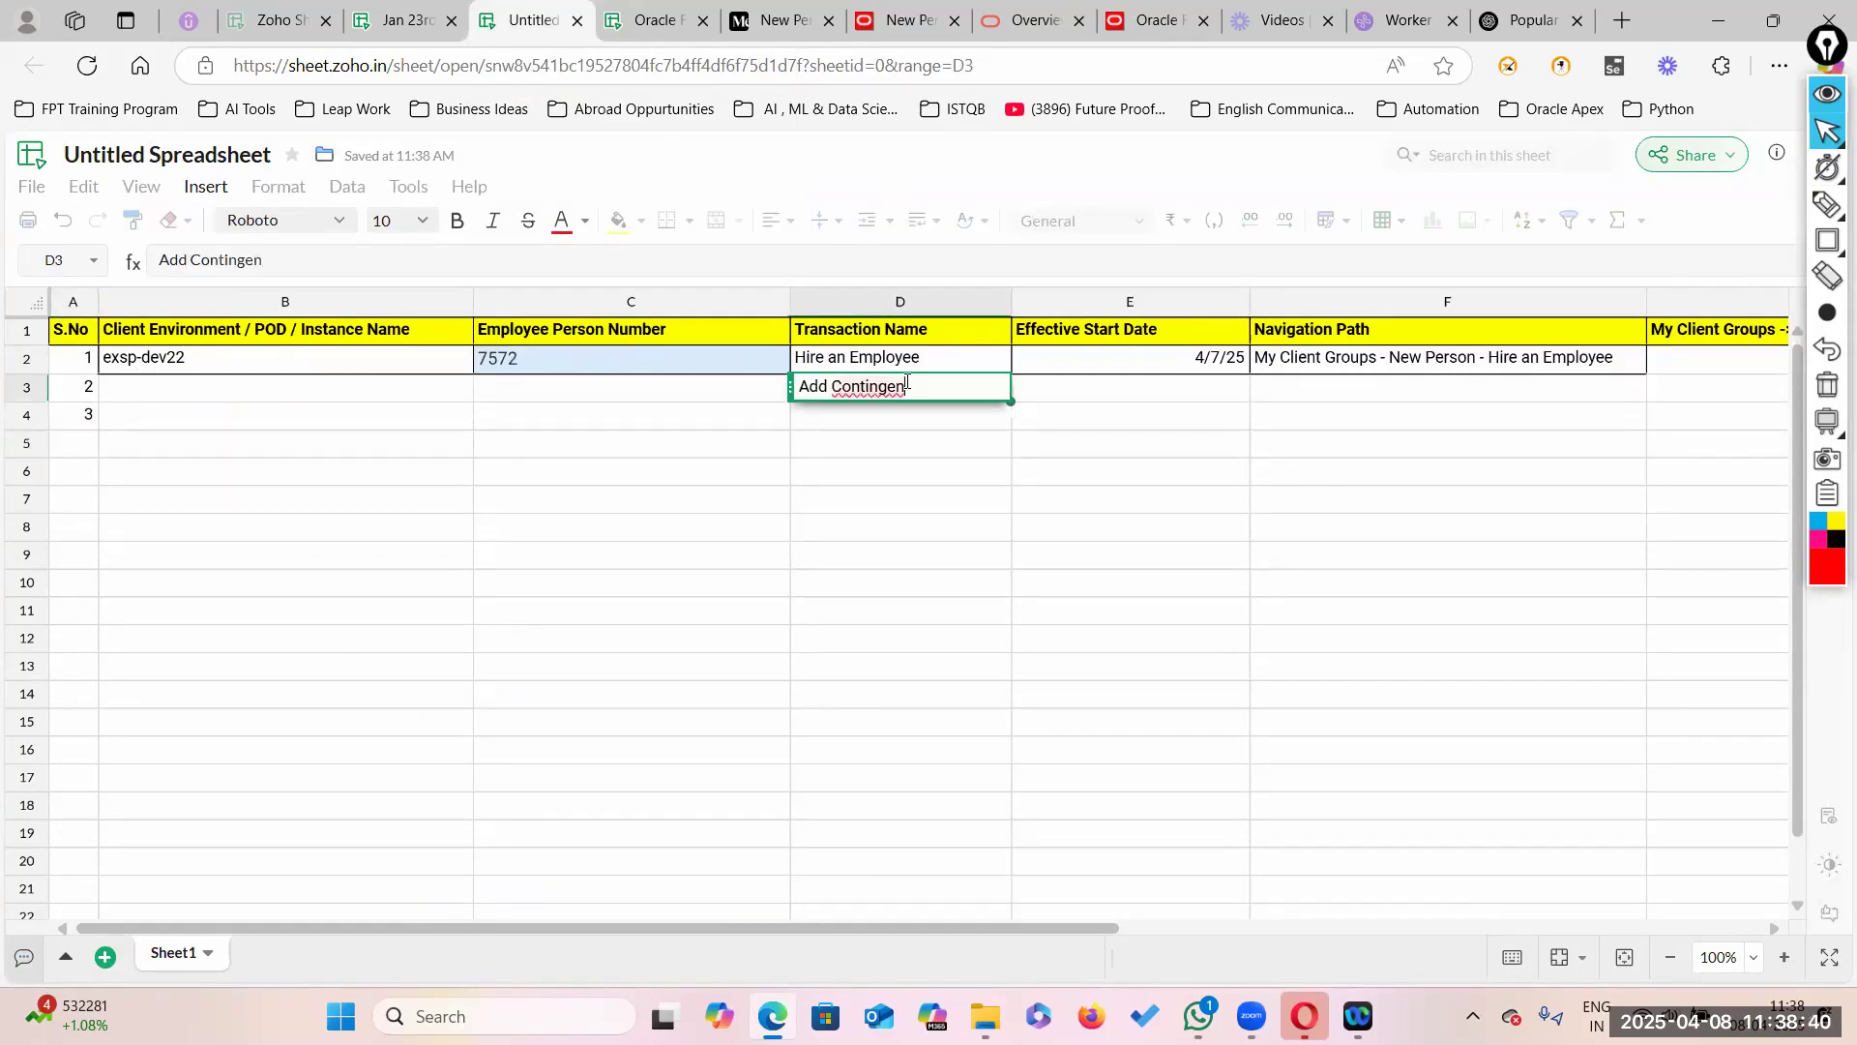
key("BackSpace")
key("BackSpace")
key("BackSpace")
key("BackSpace")
key("BackSpace")
type("Worker")
Step: Enter Add Pending Worker as the transaction name for serial number 3
left_click(868, 418)
double_click(869, 418)
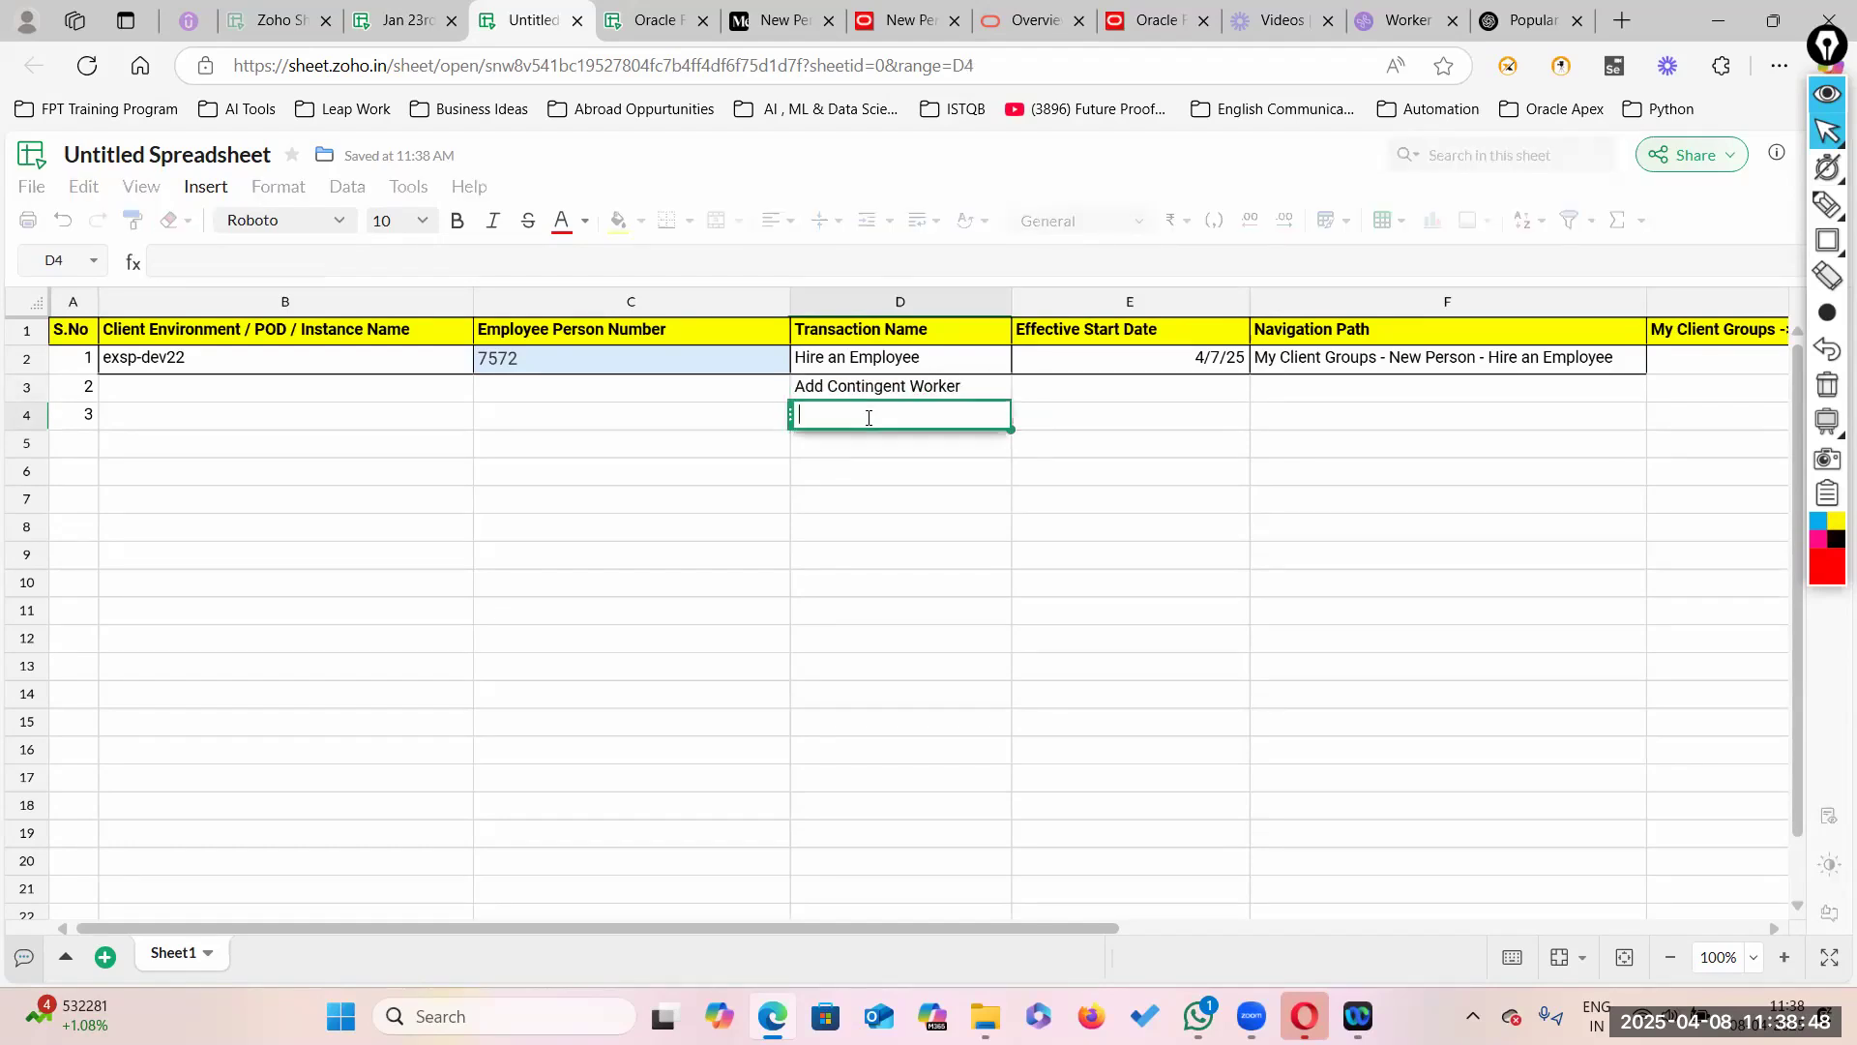
type("Add pe")
key("BackSpace")
key("BackSpace")
type("(Pe")
key("BackSpace")
key("BackSpace")
type("nding Worker")
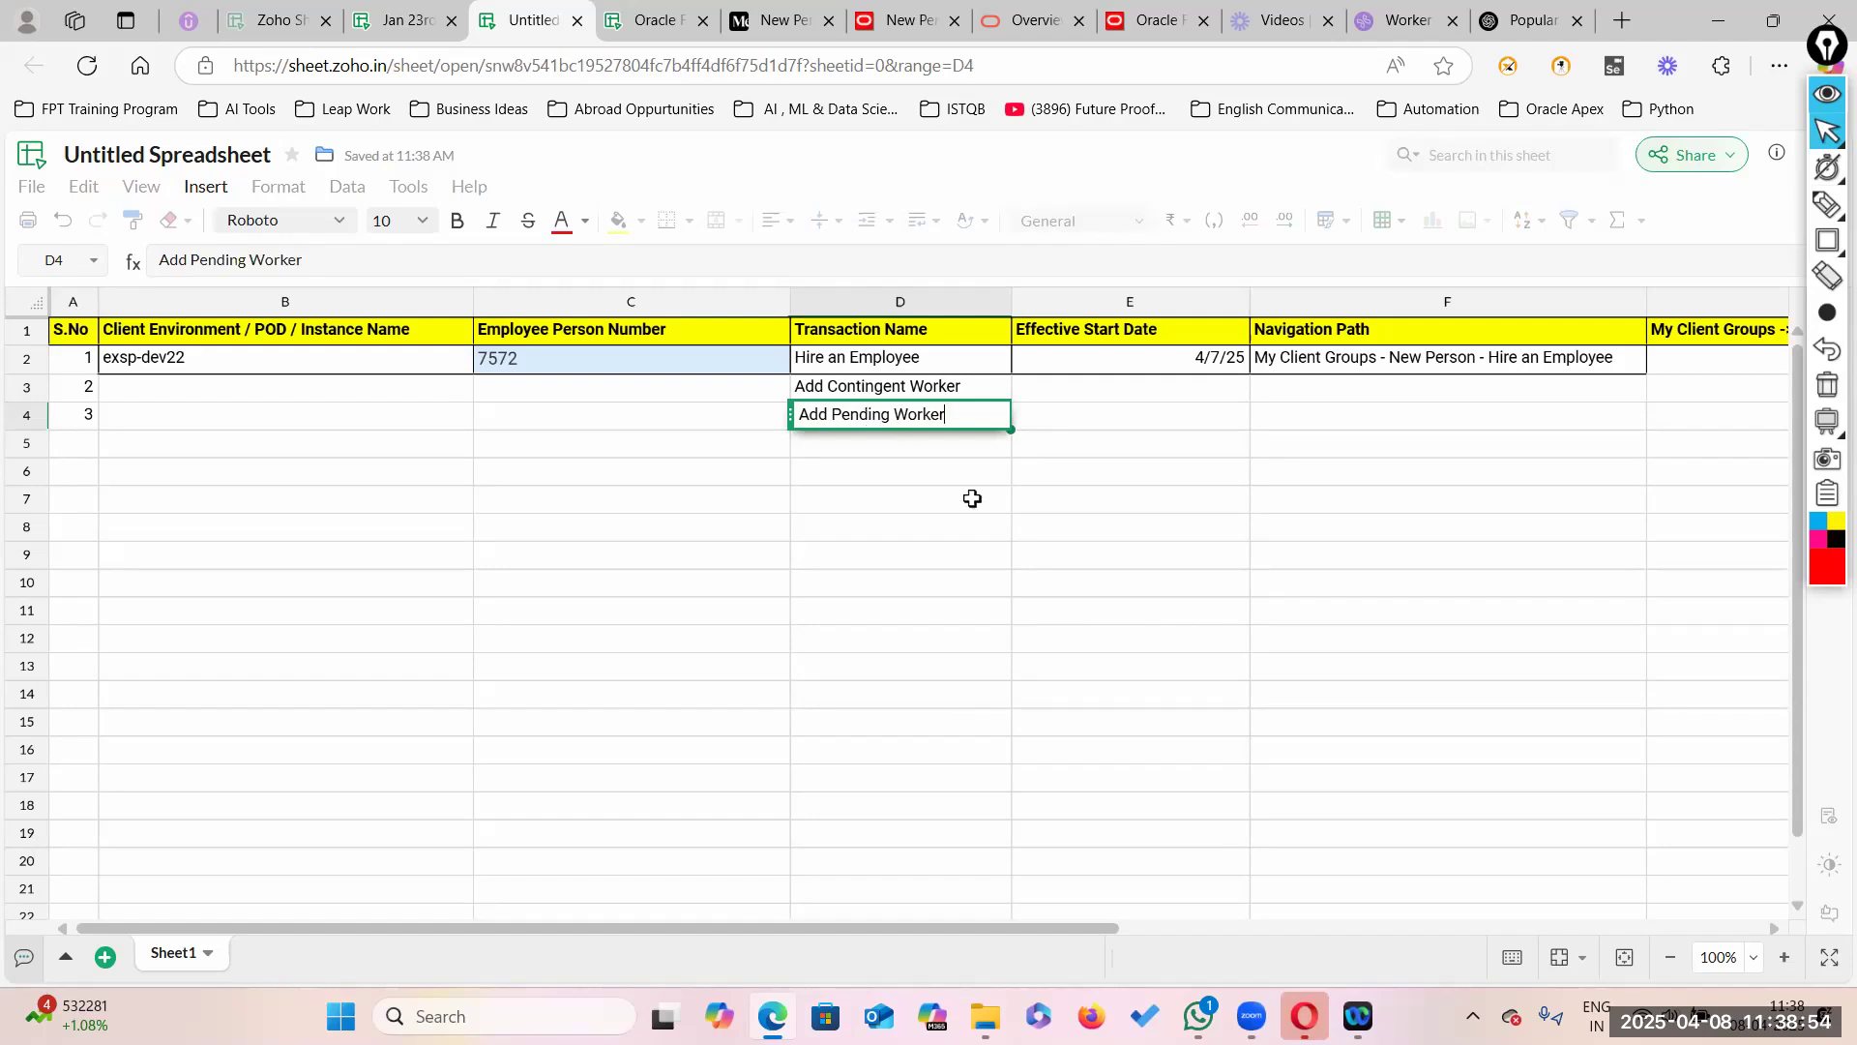
left_click(947, 483)
left_click(1184, 388)
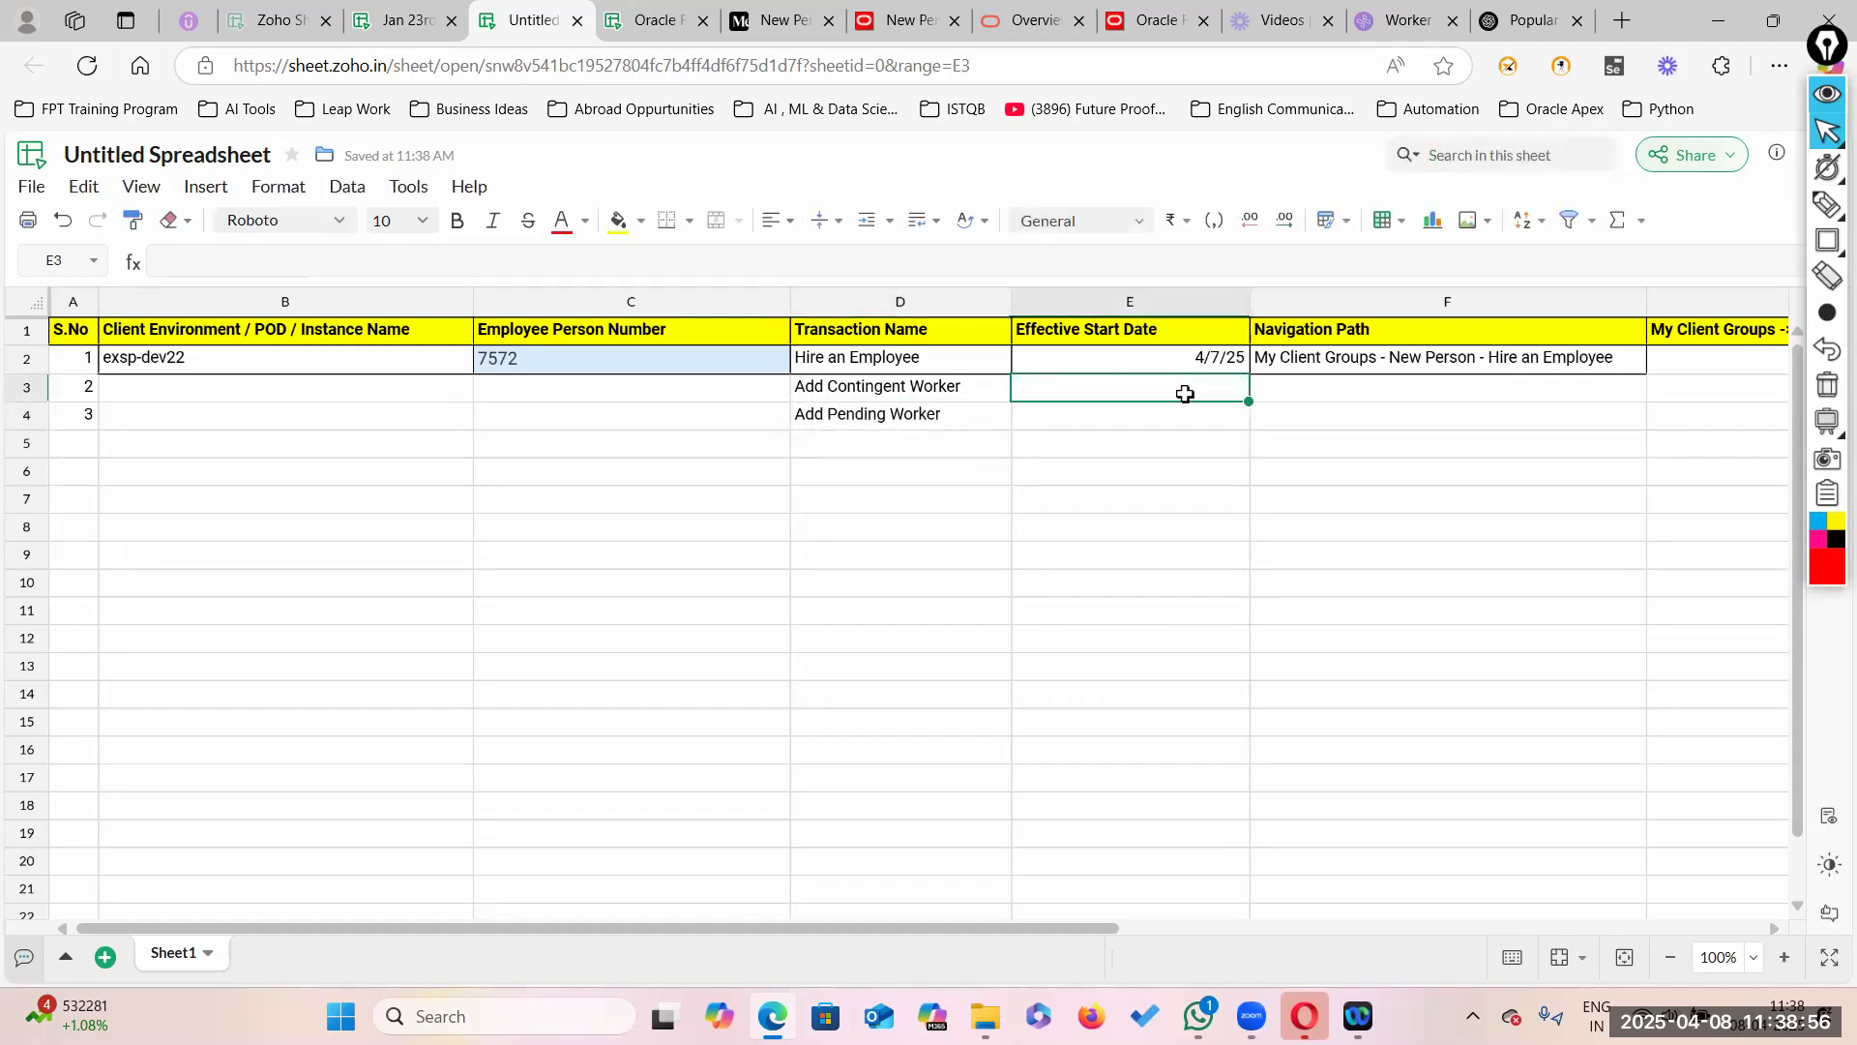
left_click(1221, 359)
left_click_drag(1248, 374, 1248, 401)
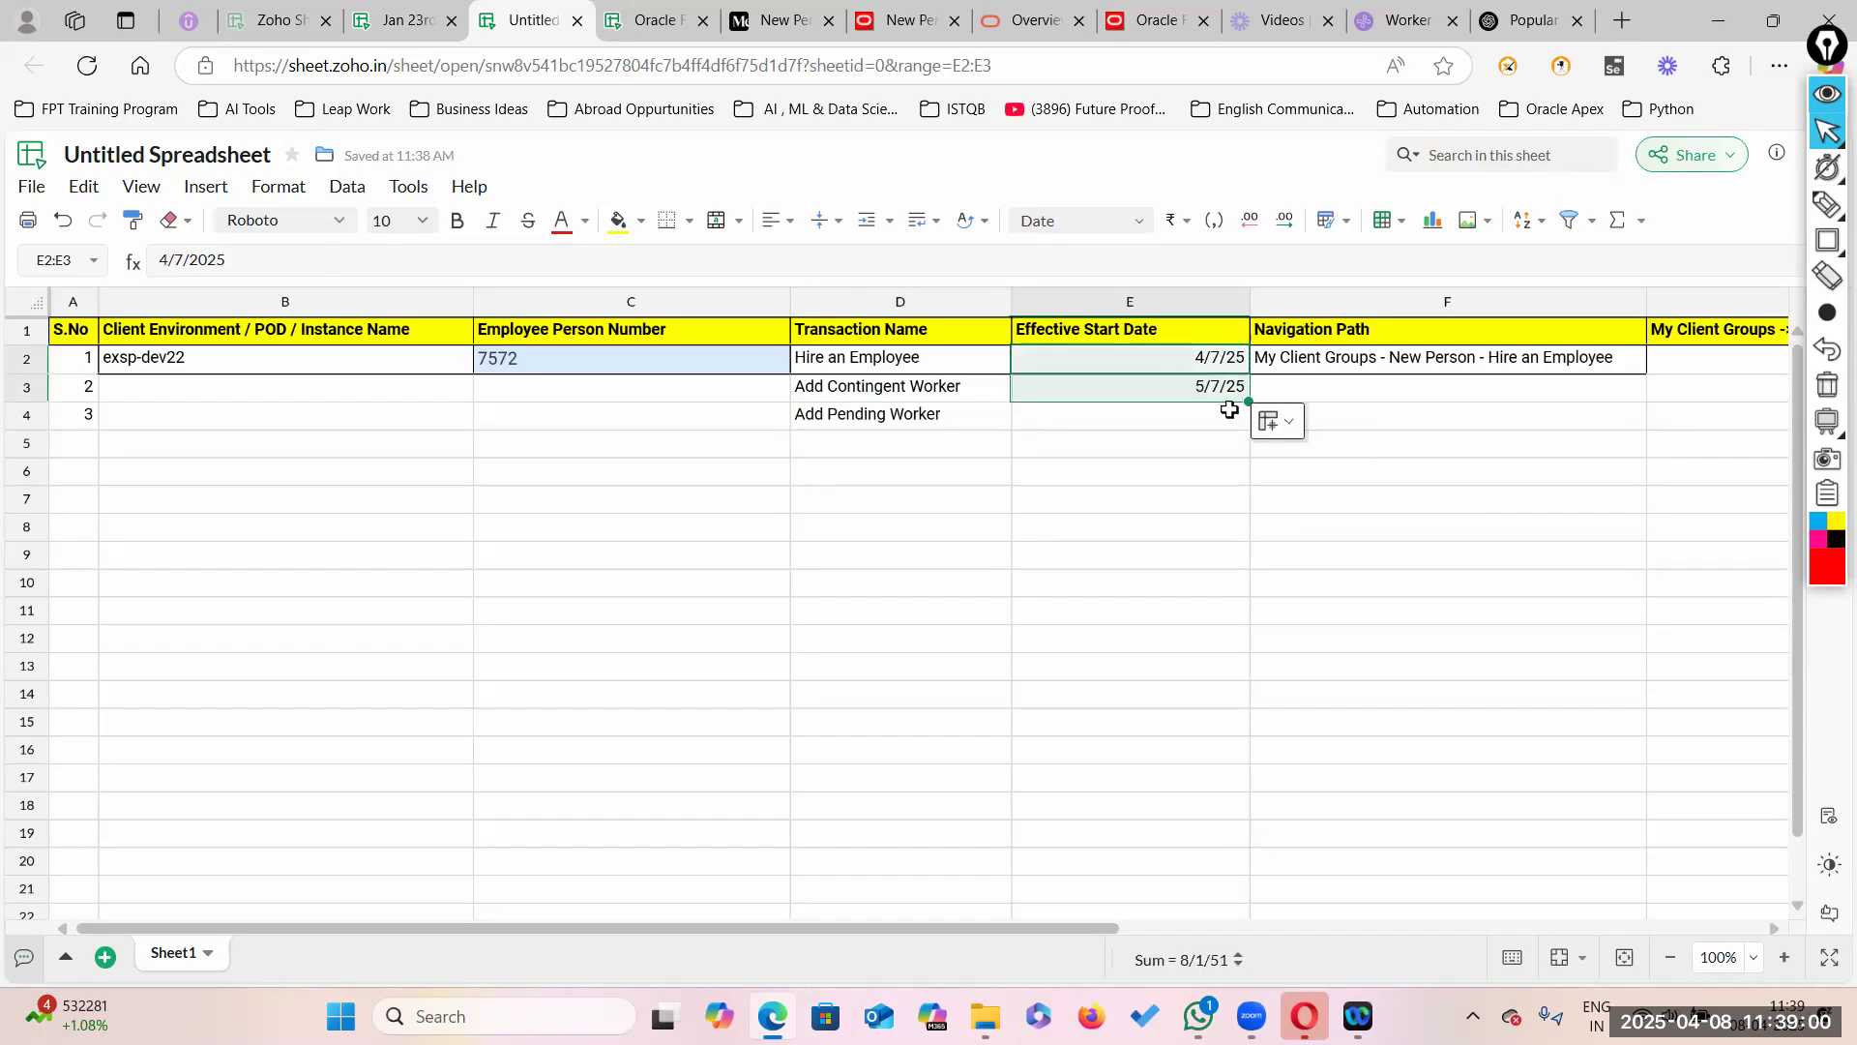
key("ctrl+z")
Step: Copy the first row's effective start date to the Add Contingent Worker row and change it to 4/8/2025
key("ctrl+c")
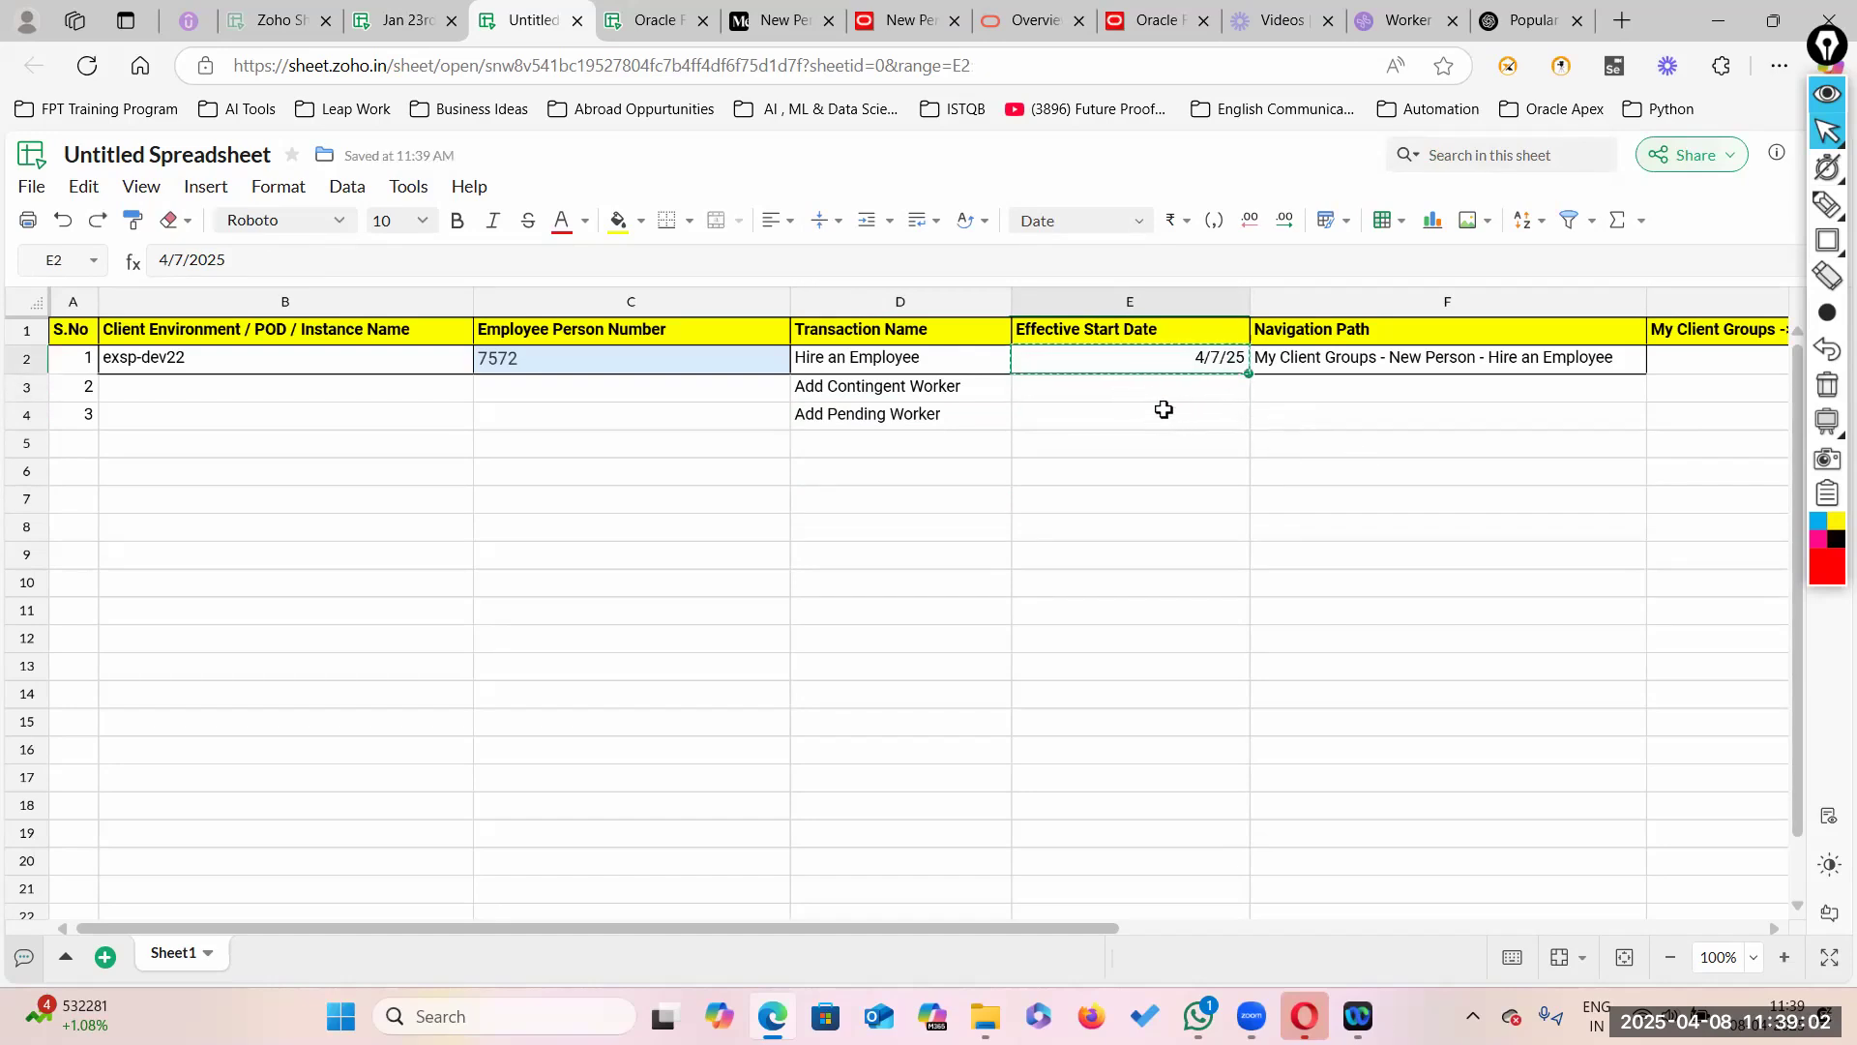
left_click(1233, 394)
key("ctrl+v")
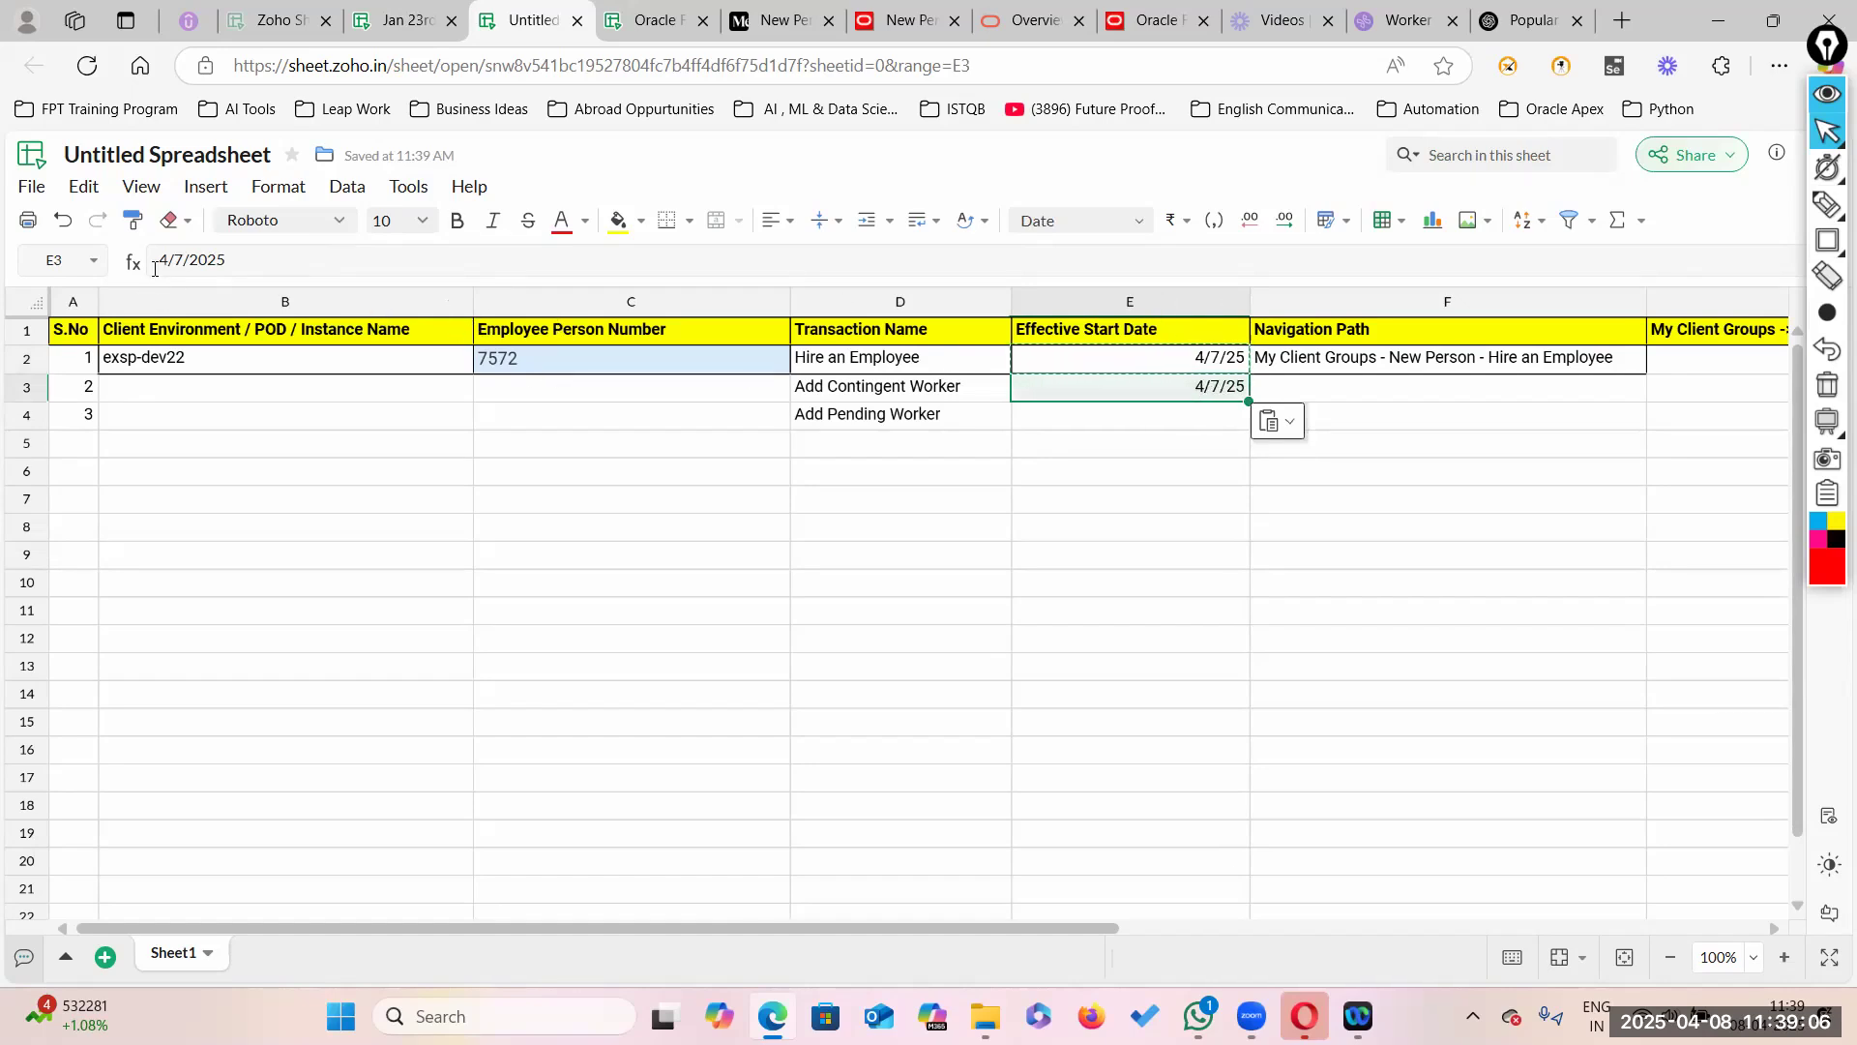
left_click(182, 256)
key("BackSpace")
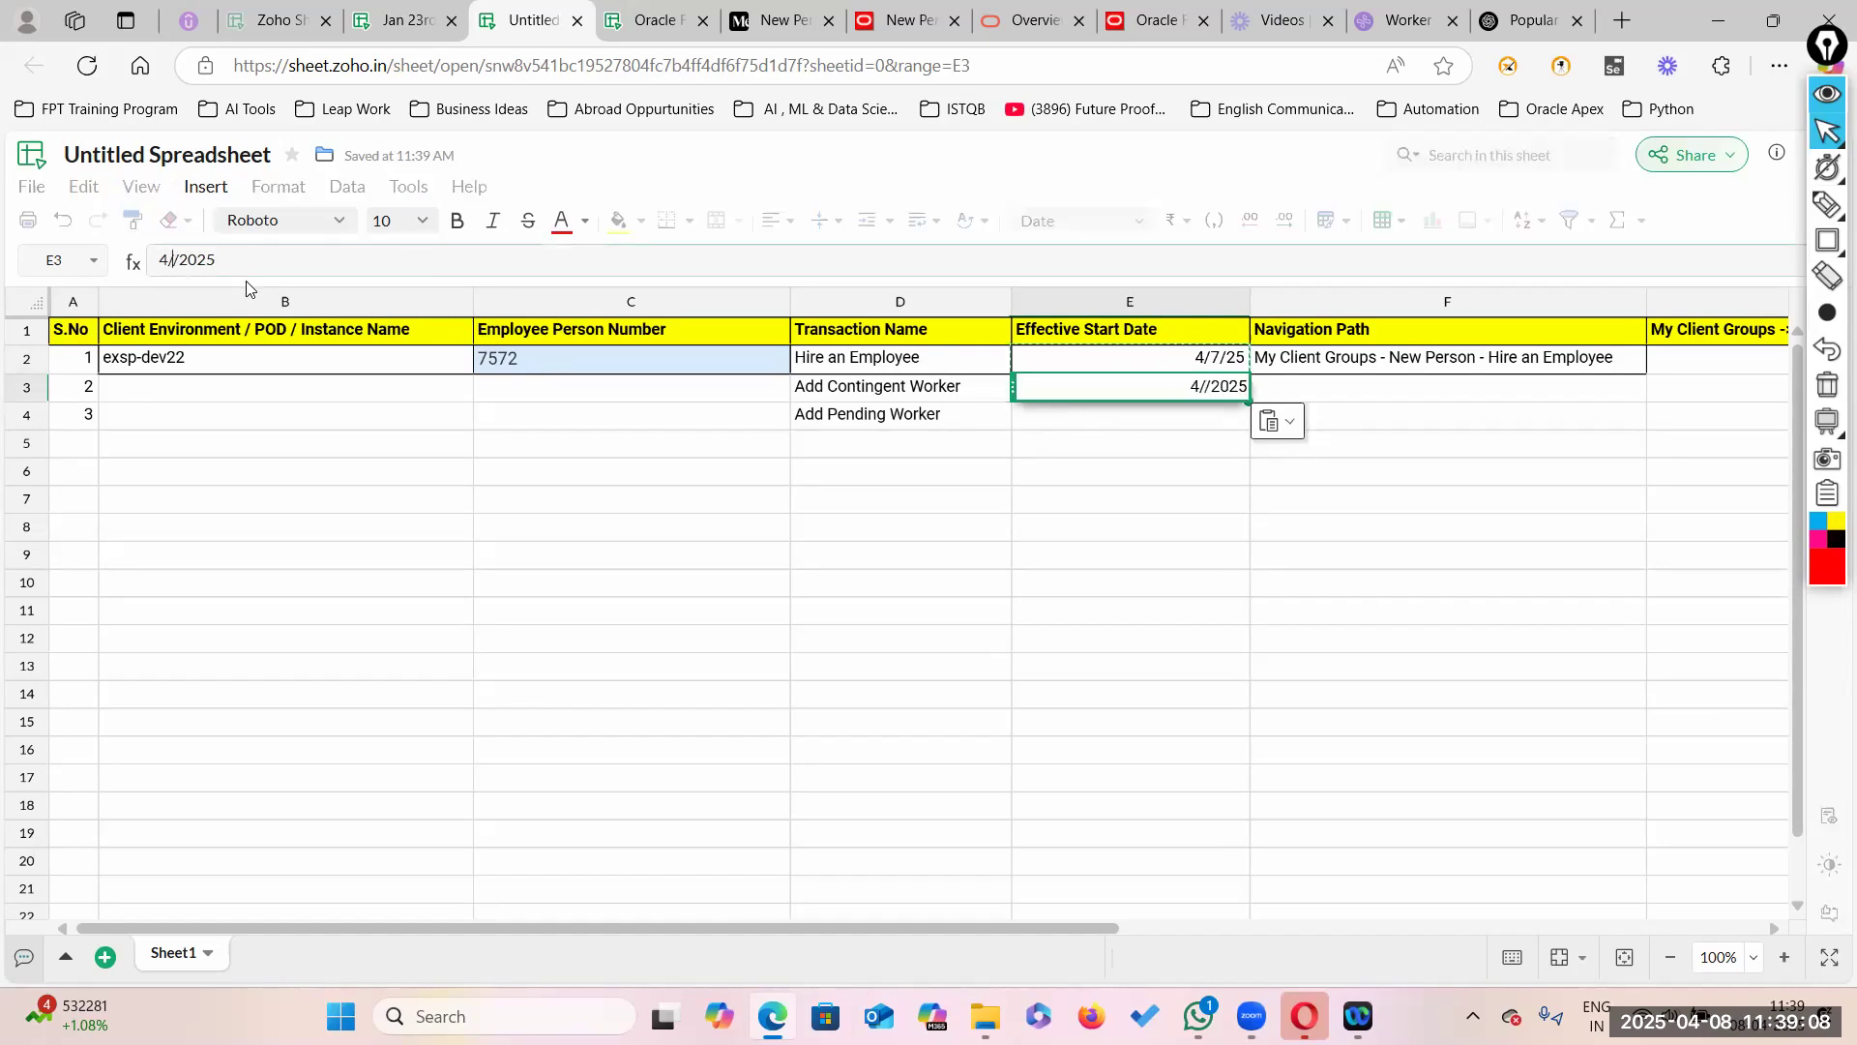
type("8")
left_click(439, 411)
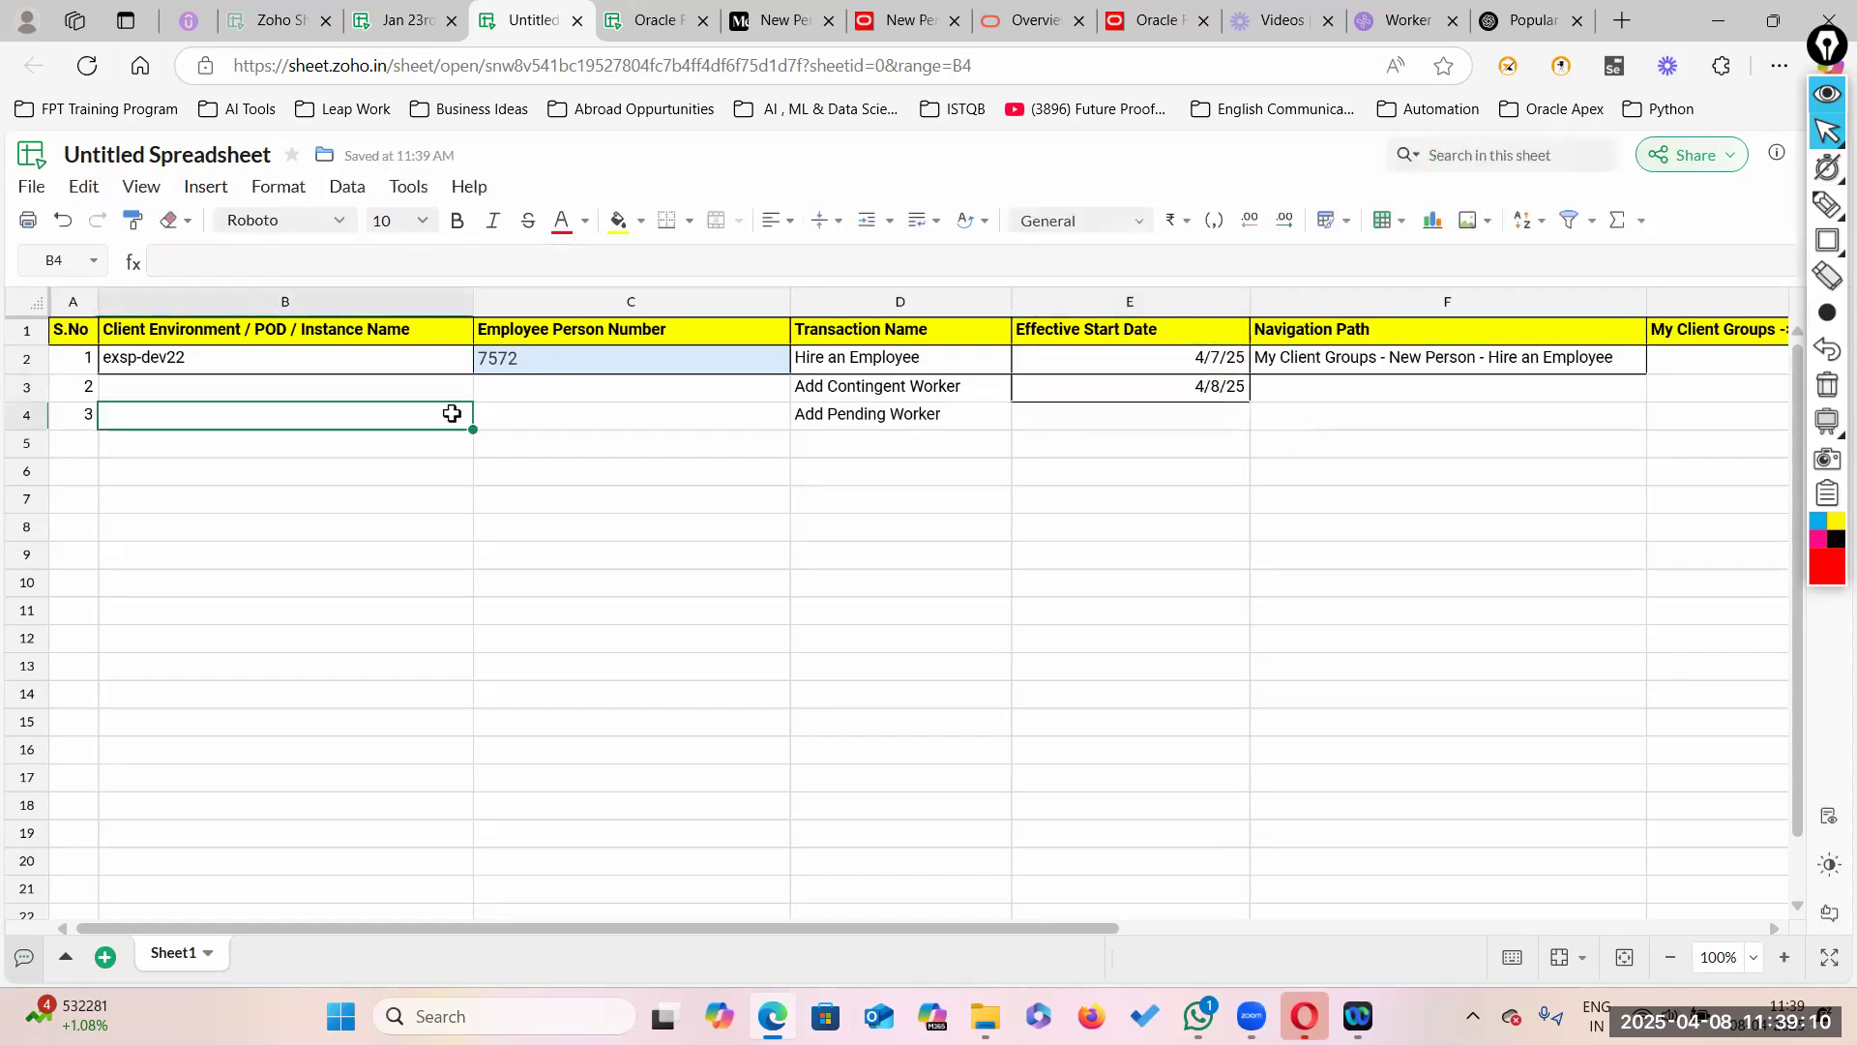
Step: Copy the Add Contingent Worker row's effective start date into the Add Pending Worker row
left_click(1207, 469)
left_click(1193, 389)
key("ctrl+c")
left_click(1192, 421)
key("ctrl+v")
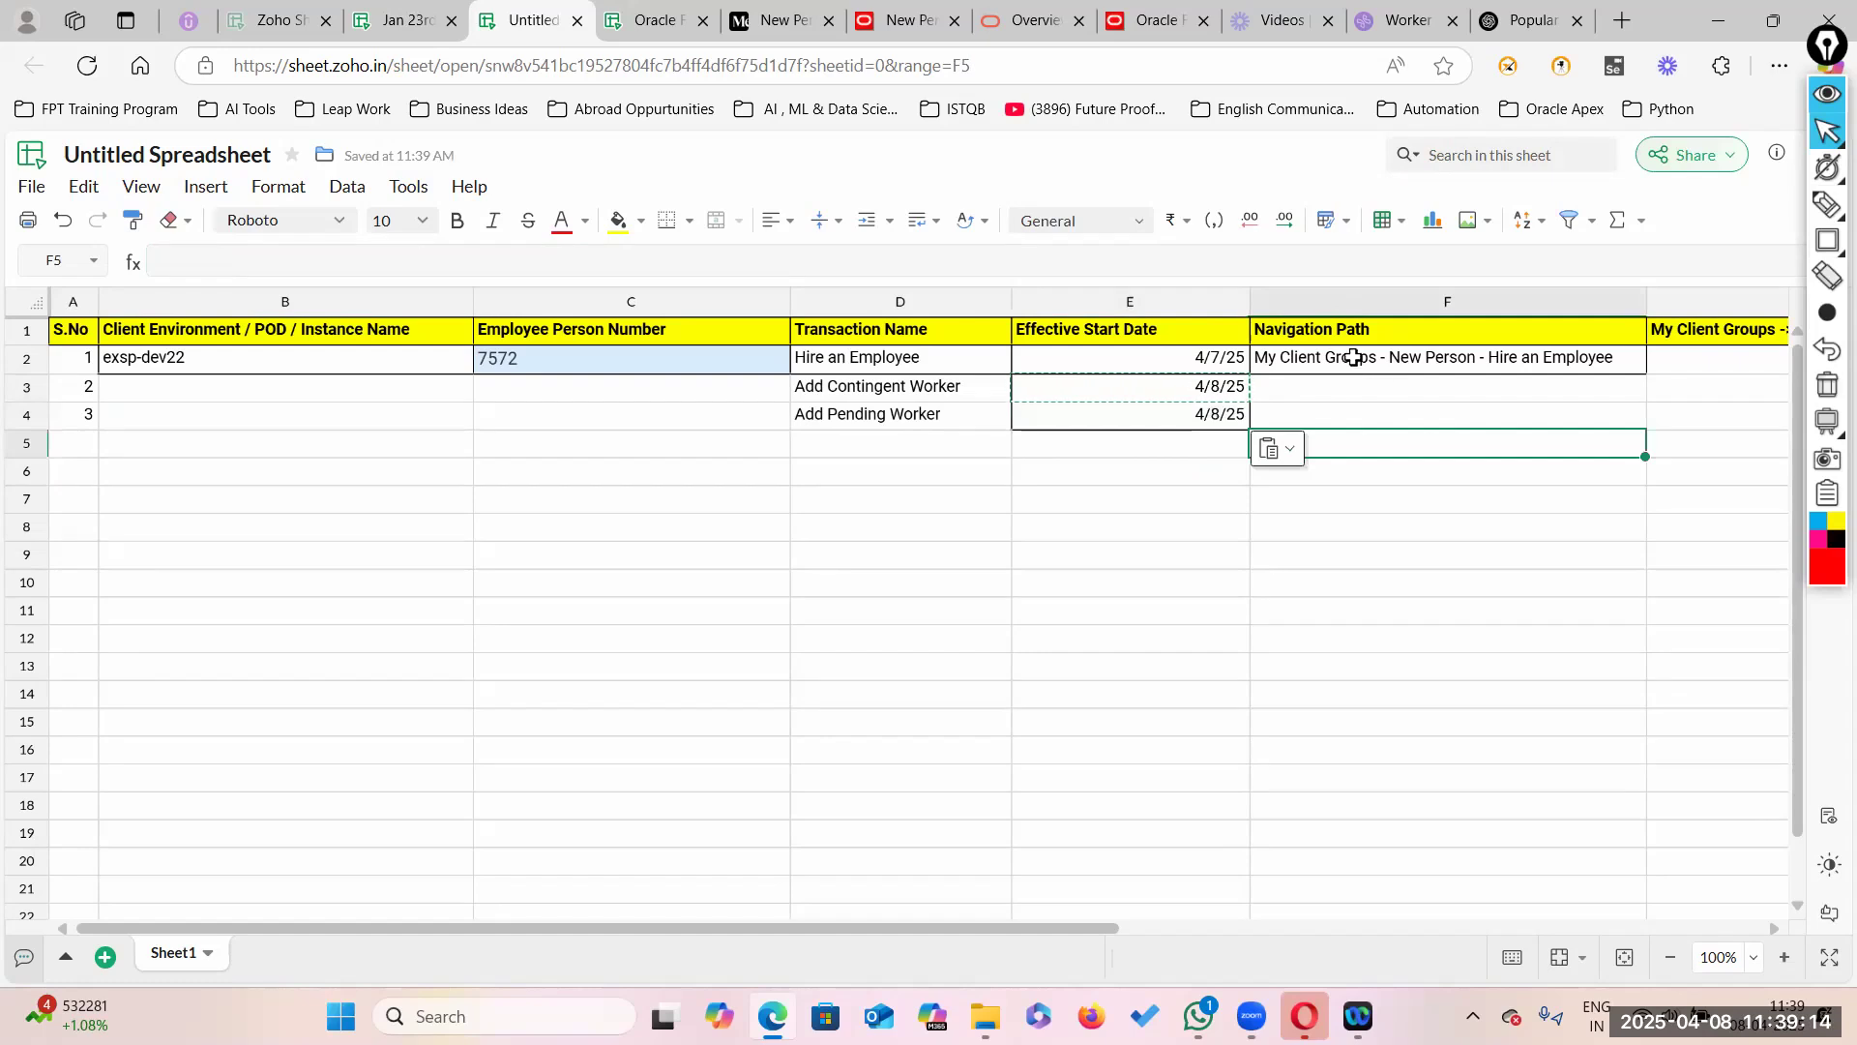
Step: Fill the Add Contingent Worker row's navigation path with "My Client Groups - New Person - Add Contingent Worker", reusing the existing path and transaction name
left_click(1353, 357)
key("ctrl+c")
left_click(1340, 392)
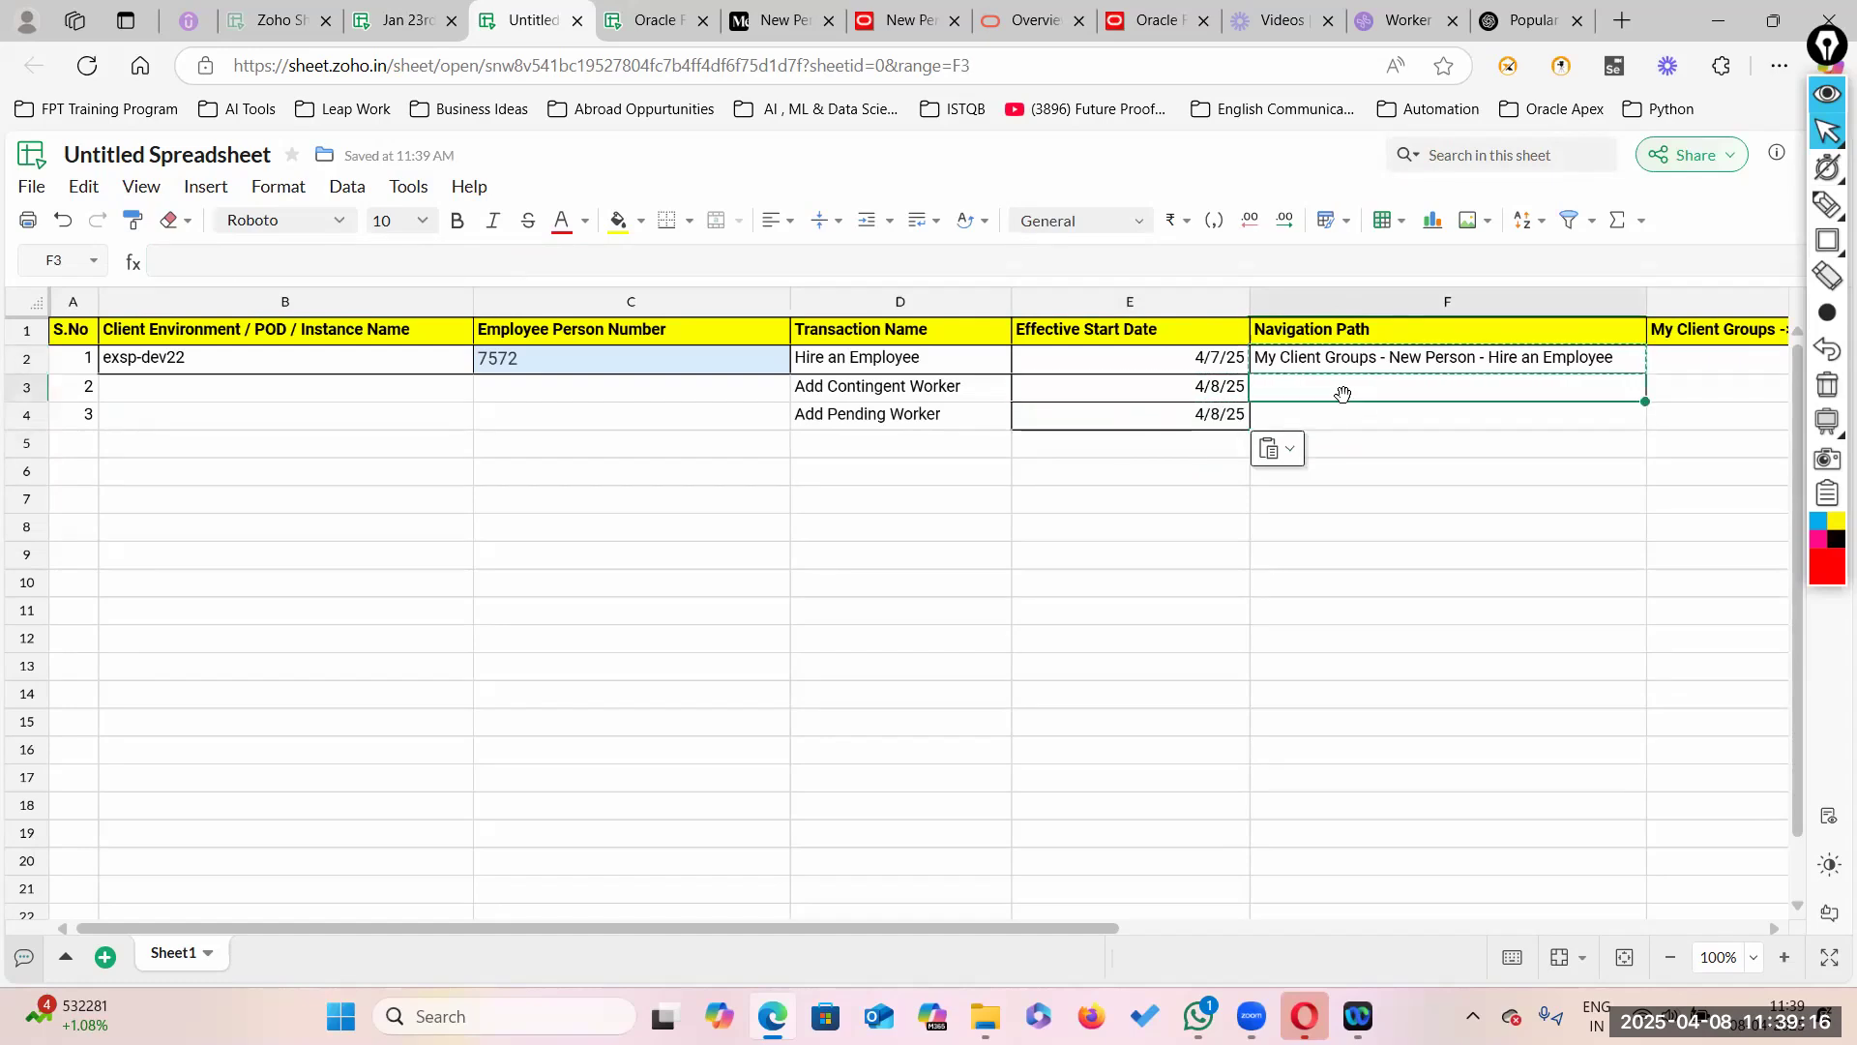
key("ctrl+v")
double_click(1396, 387)
left_click_drag(1491, 386, 1637, 387)
key("BackSpace")
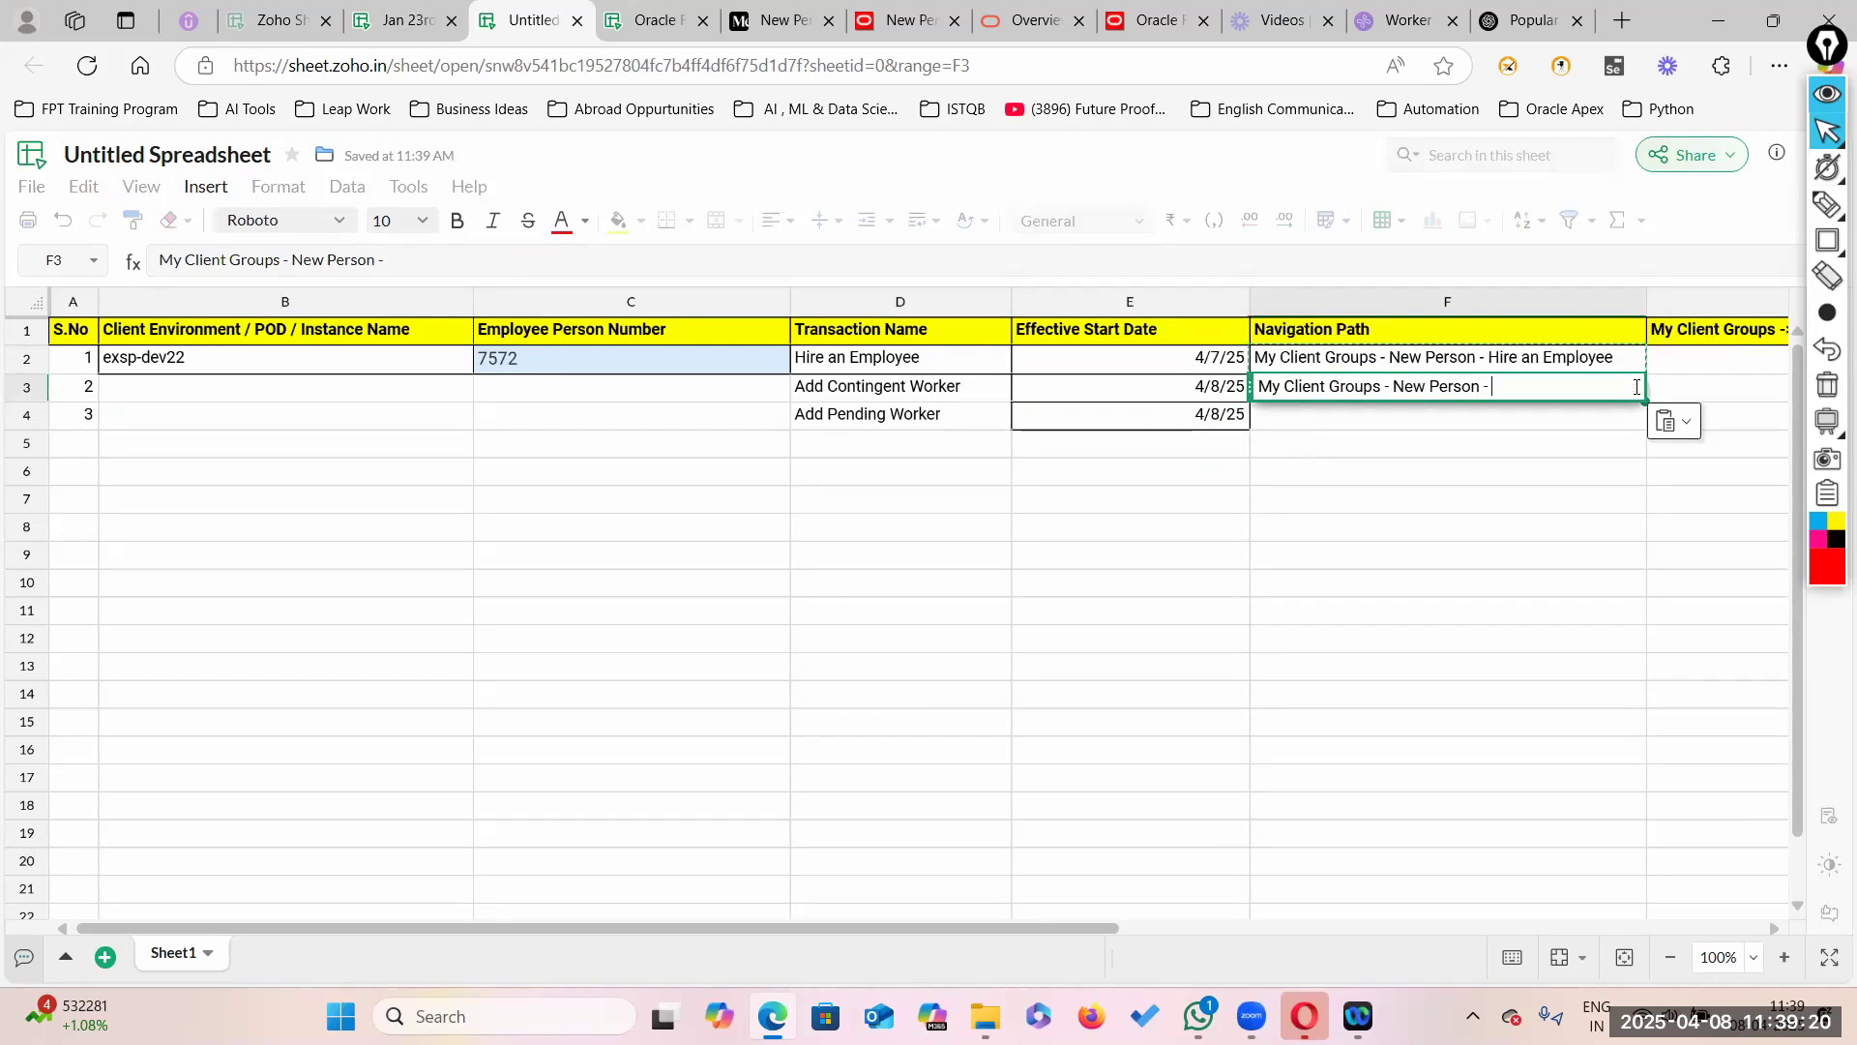
left_click(969, 384)
left_click_drag(968, 384, 738, 381)
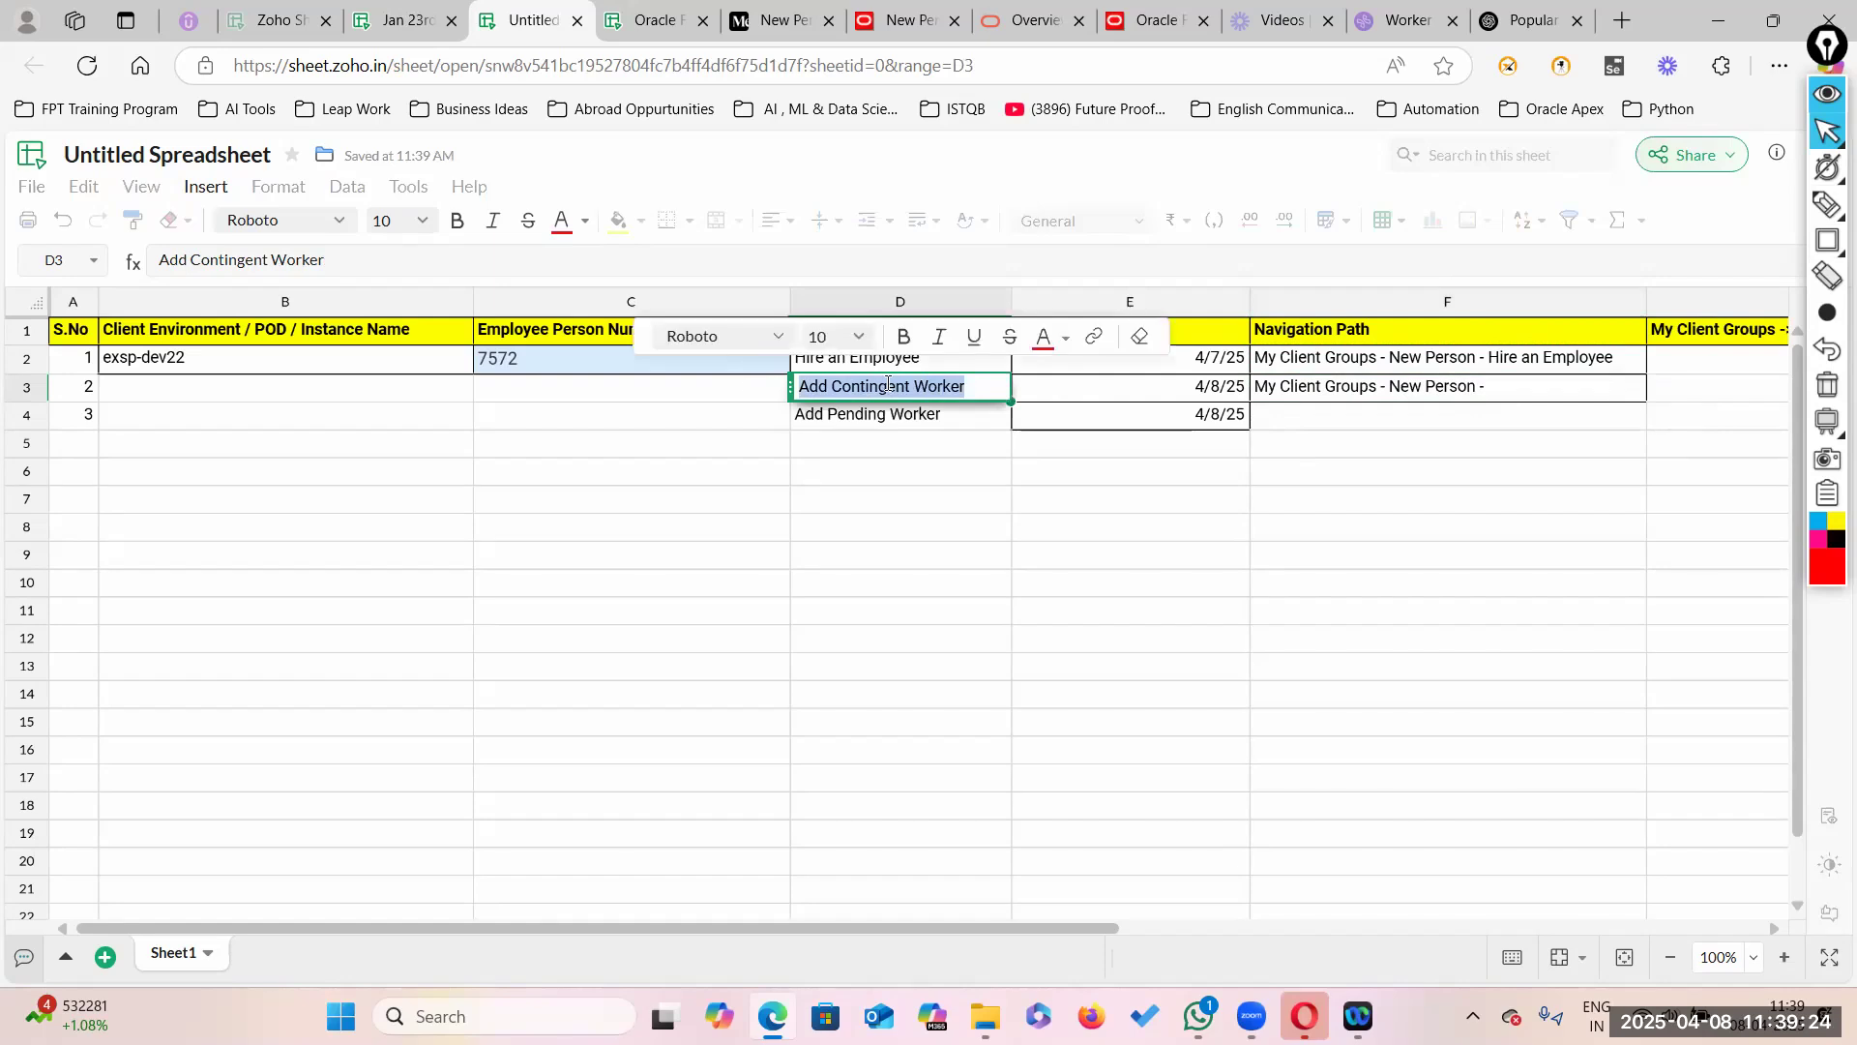
key("ctrl+c")
double_click(1513, 384)
key("ctrl+v")
left_click(1408, 520)
left_click(965, 416)
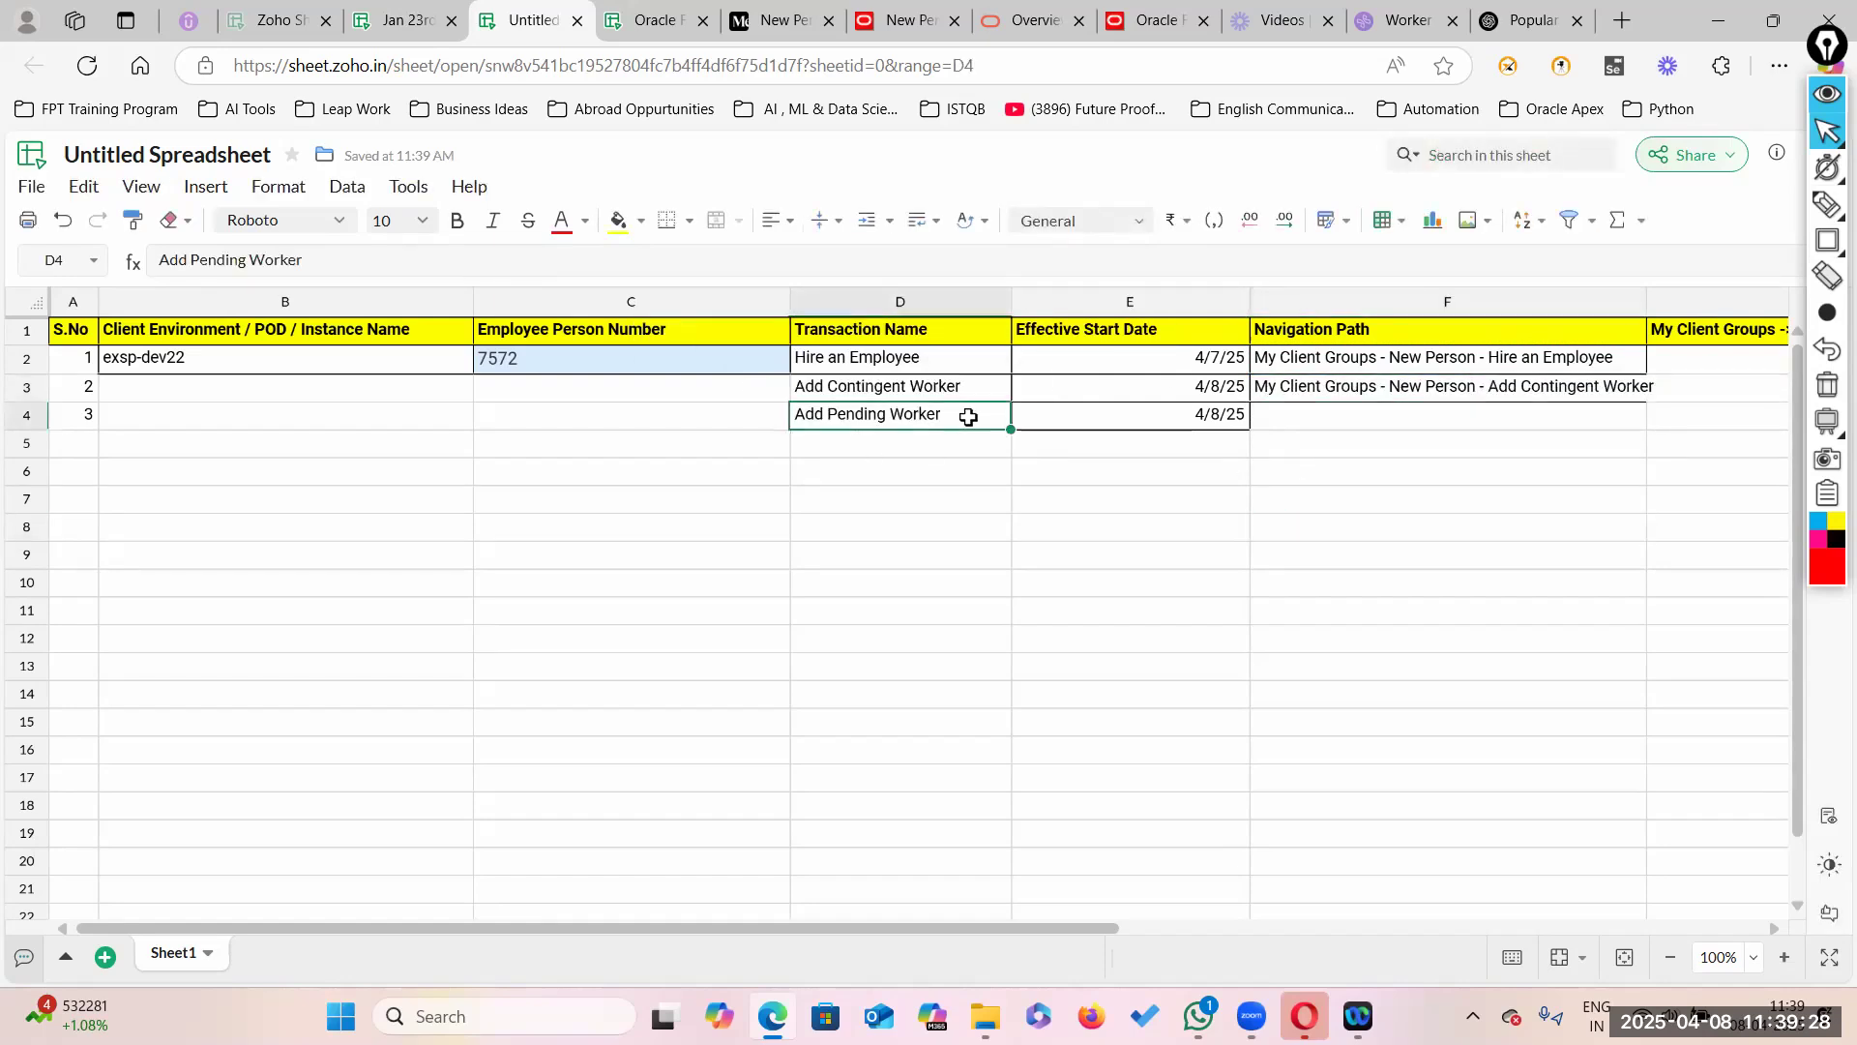
double_click(966, 416)
left_click_drag(965, 416, 748, 420)
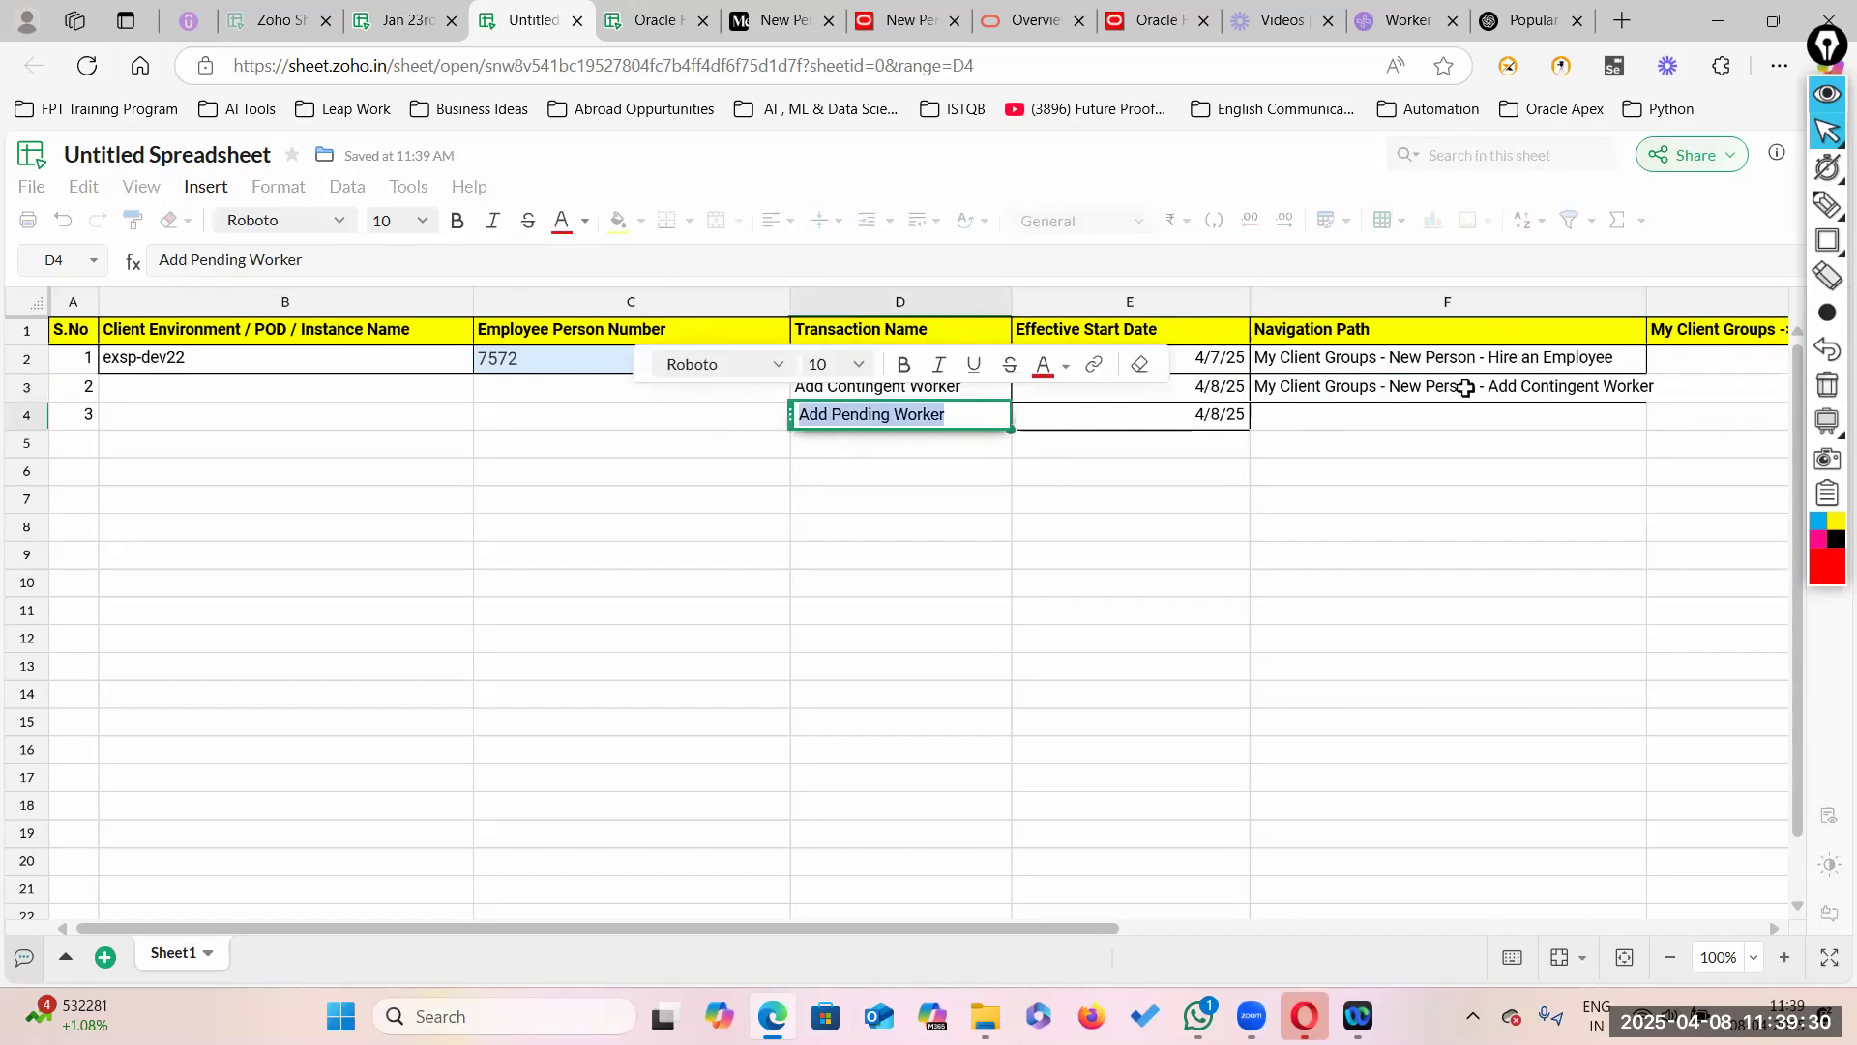
left_click(1368, 469)
Step: Set the Add Pending Worker row's navigation path to "My Client Groups - New Person - Add Pending Worker" and fit the Navigation Path column to its contents
left_click(1336, 391)
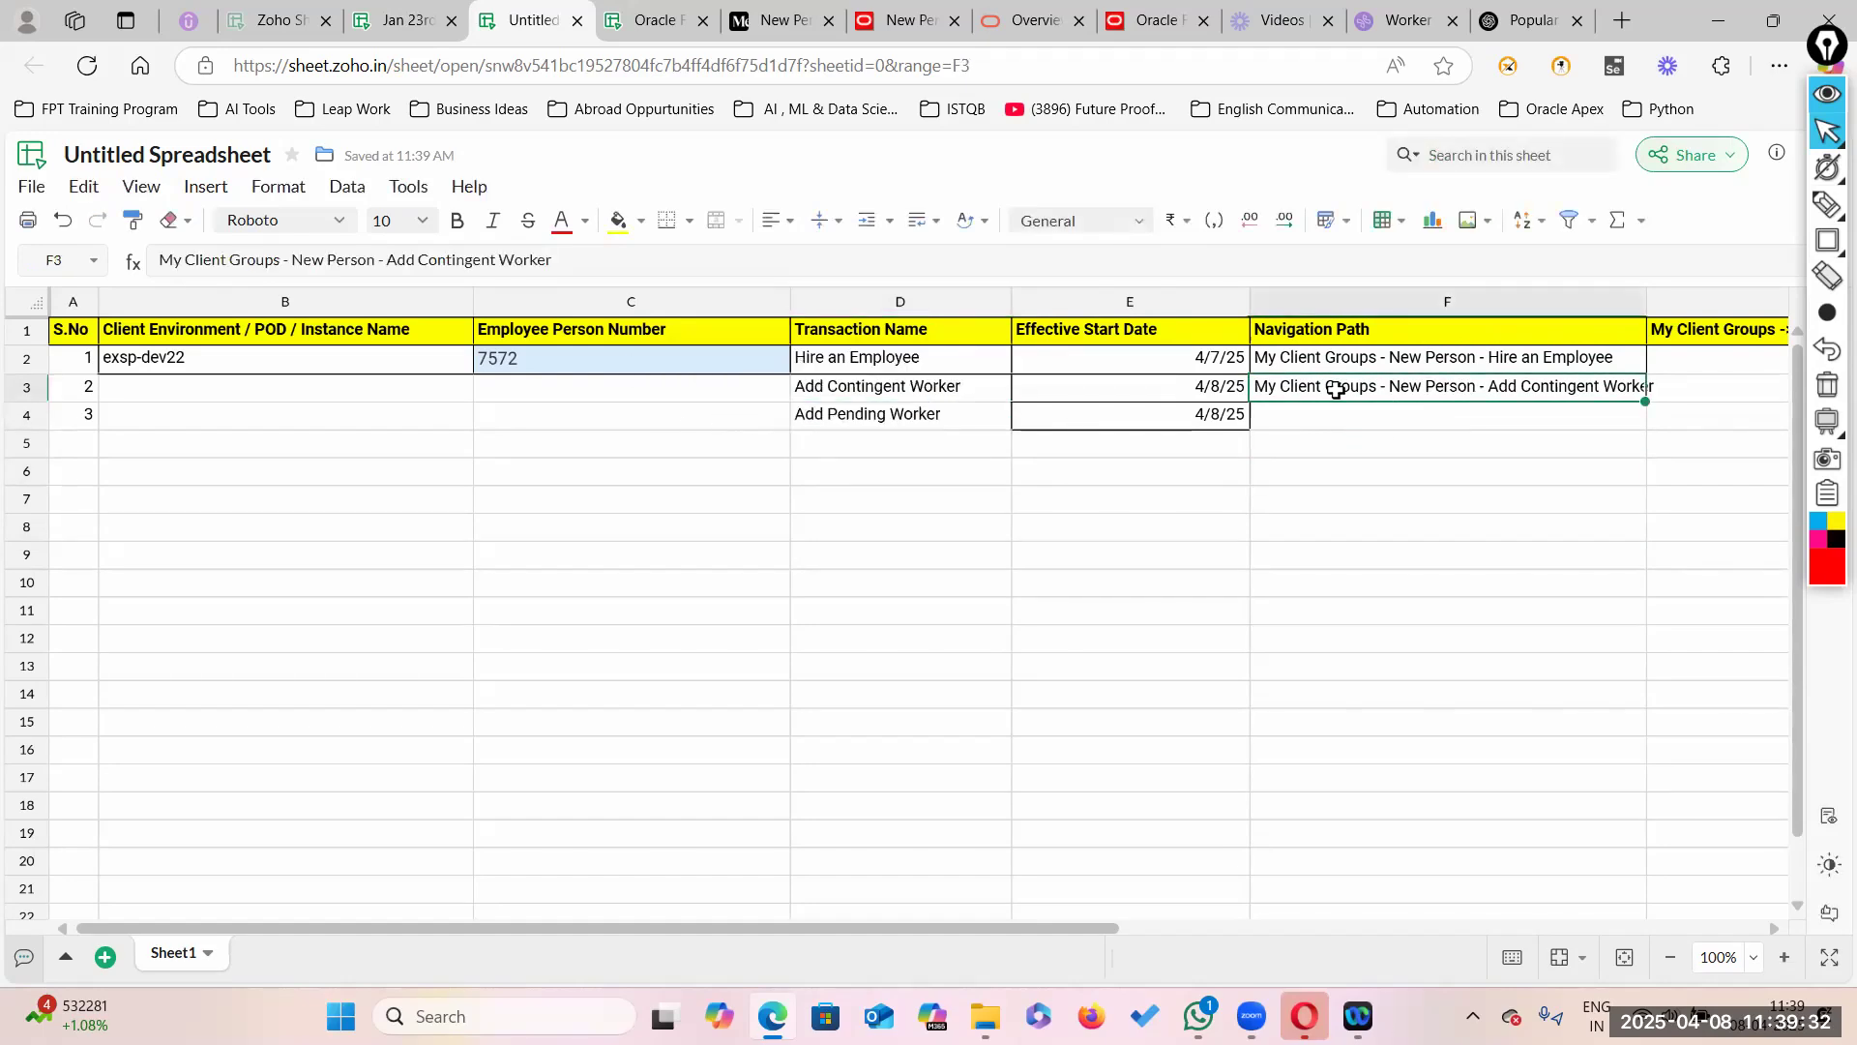
key("ctrl+c")
left_click(1336, 415)
key("ctrl+v")
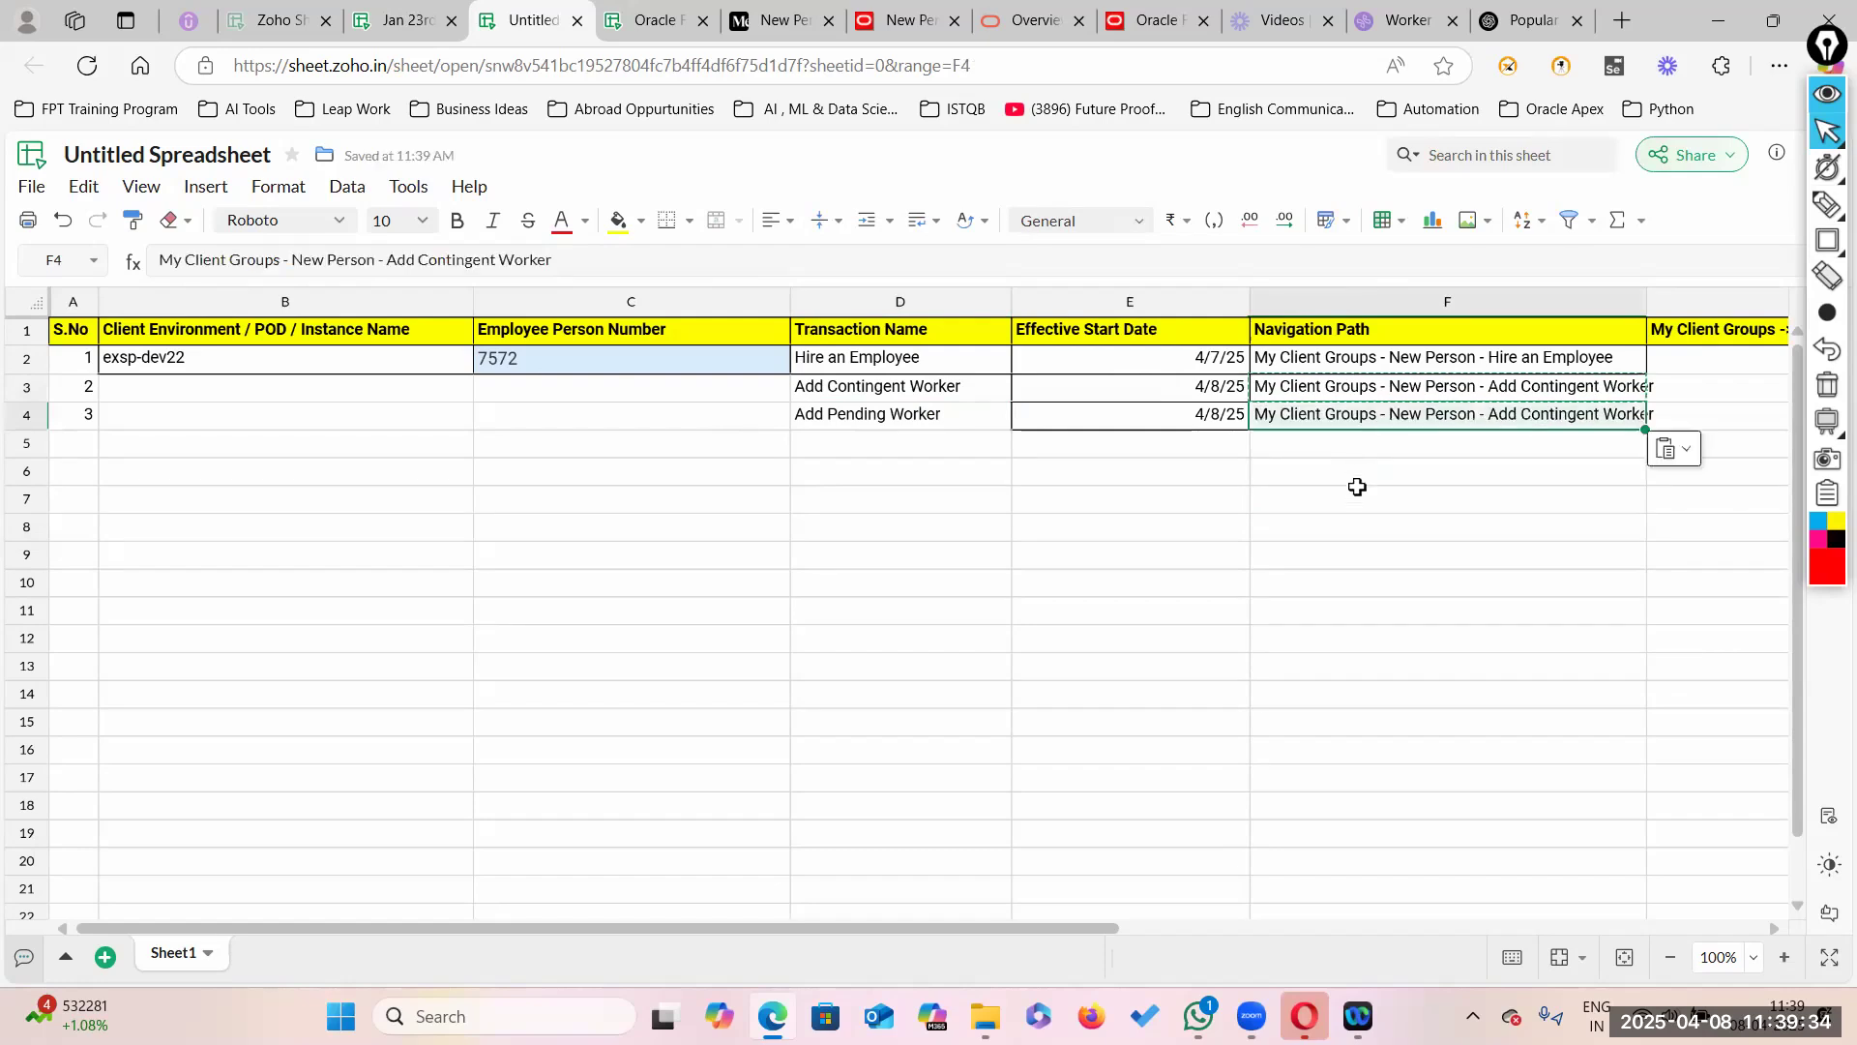
double_click(964, 421)
left_click_drag(964, 421, 709, 406)
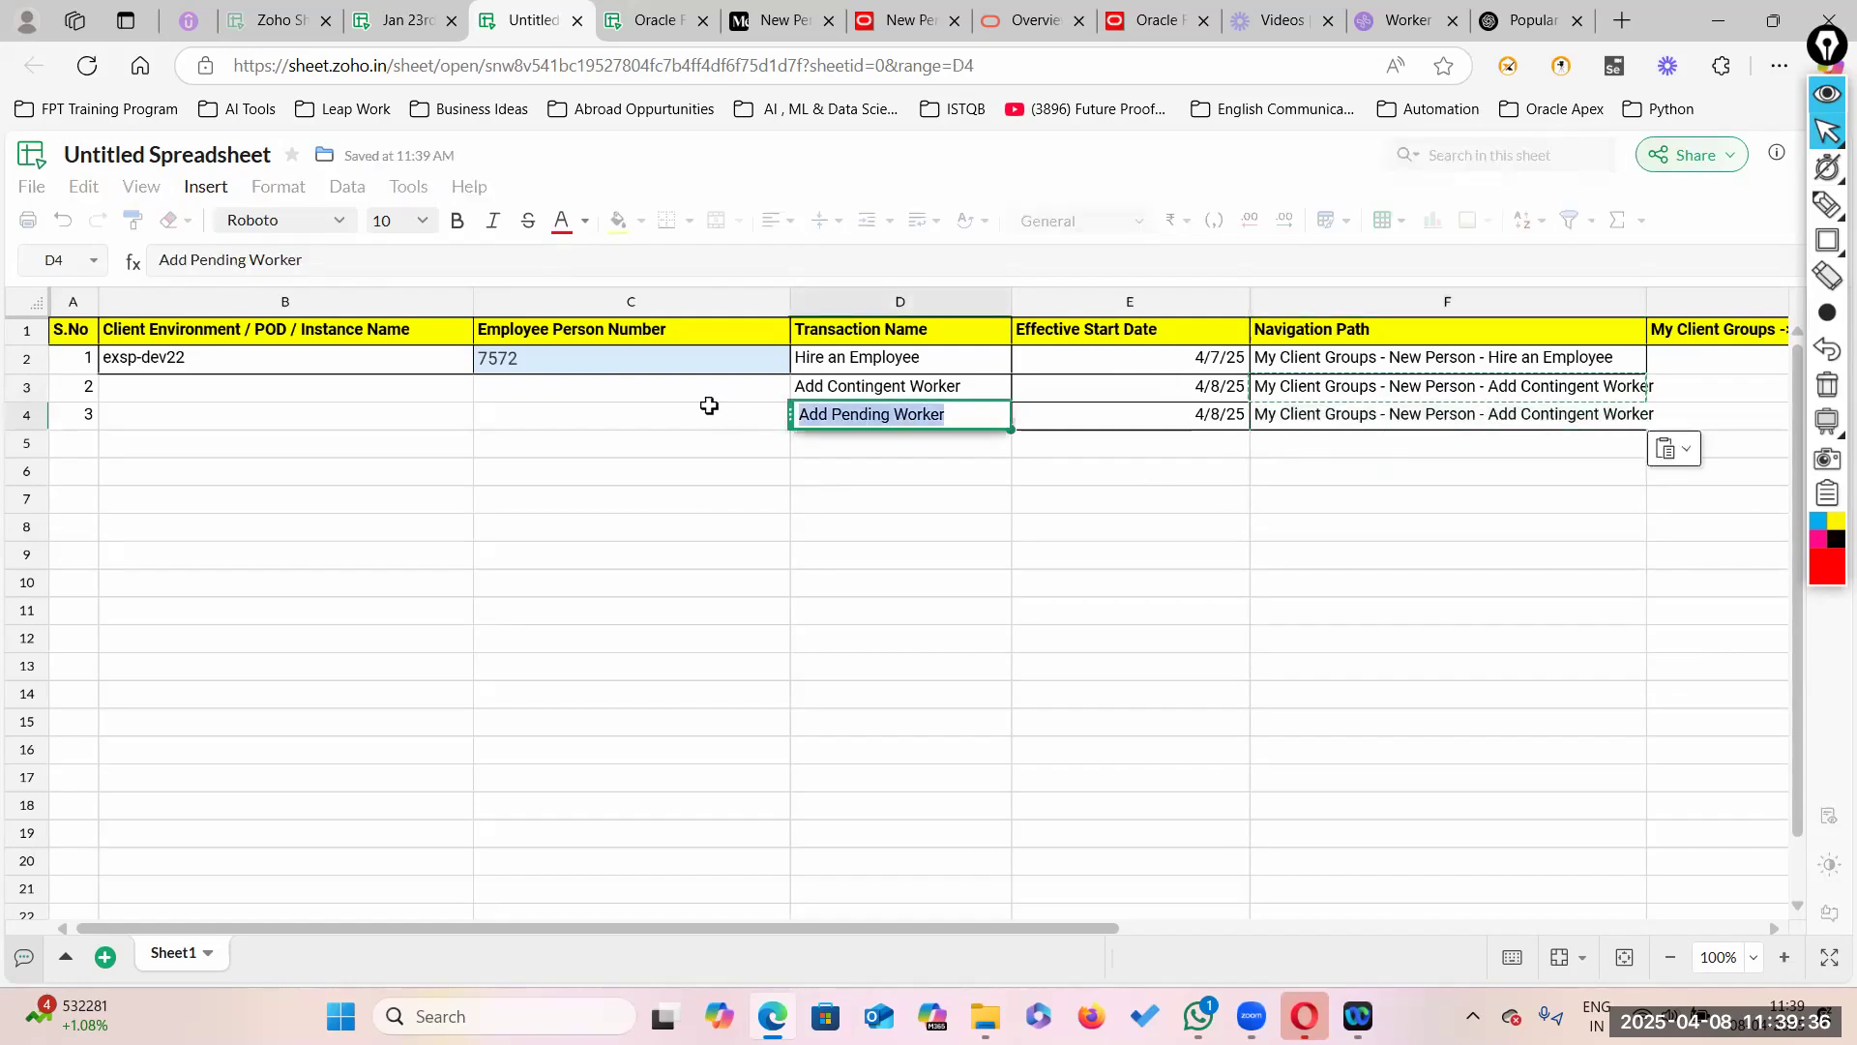
double_click(1506, 416)
left_click_drag(1492, 414, 1704, 411)
left_click(1539, 440)
double_click(1496, 414)
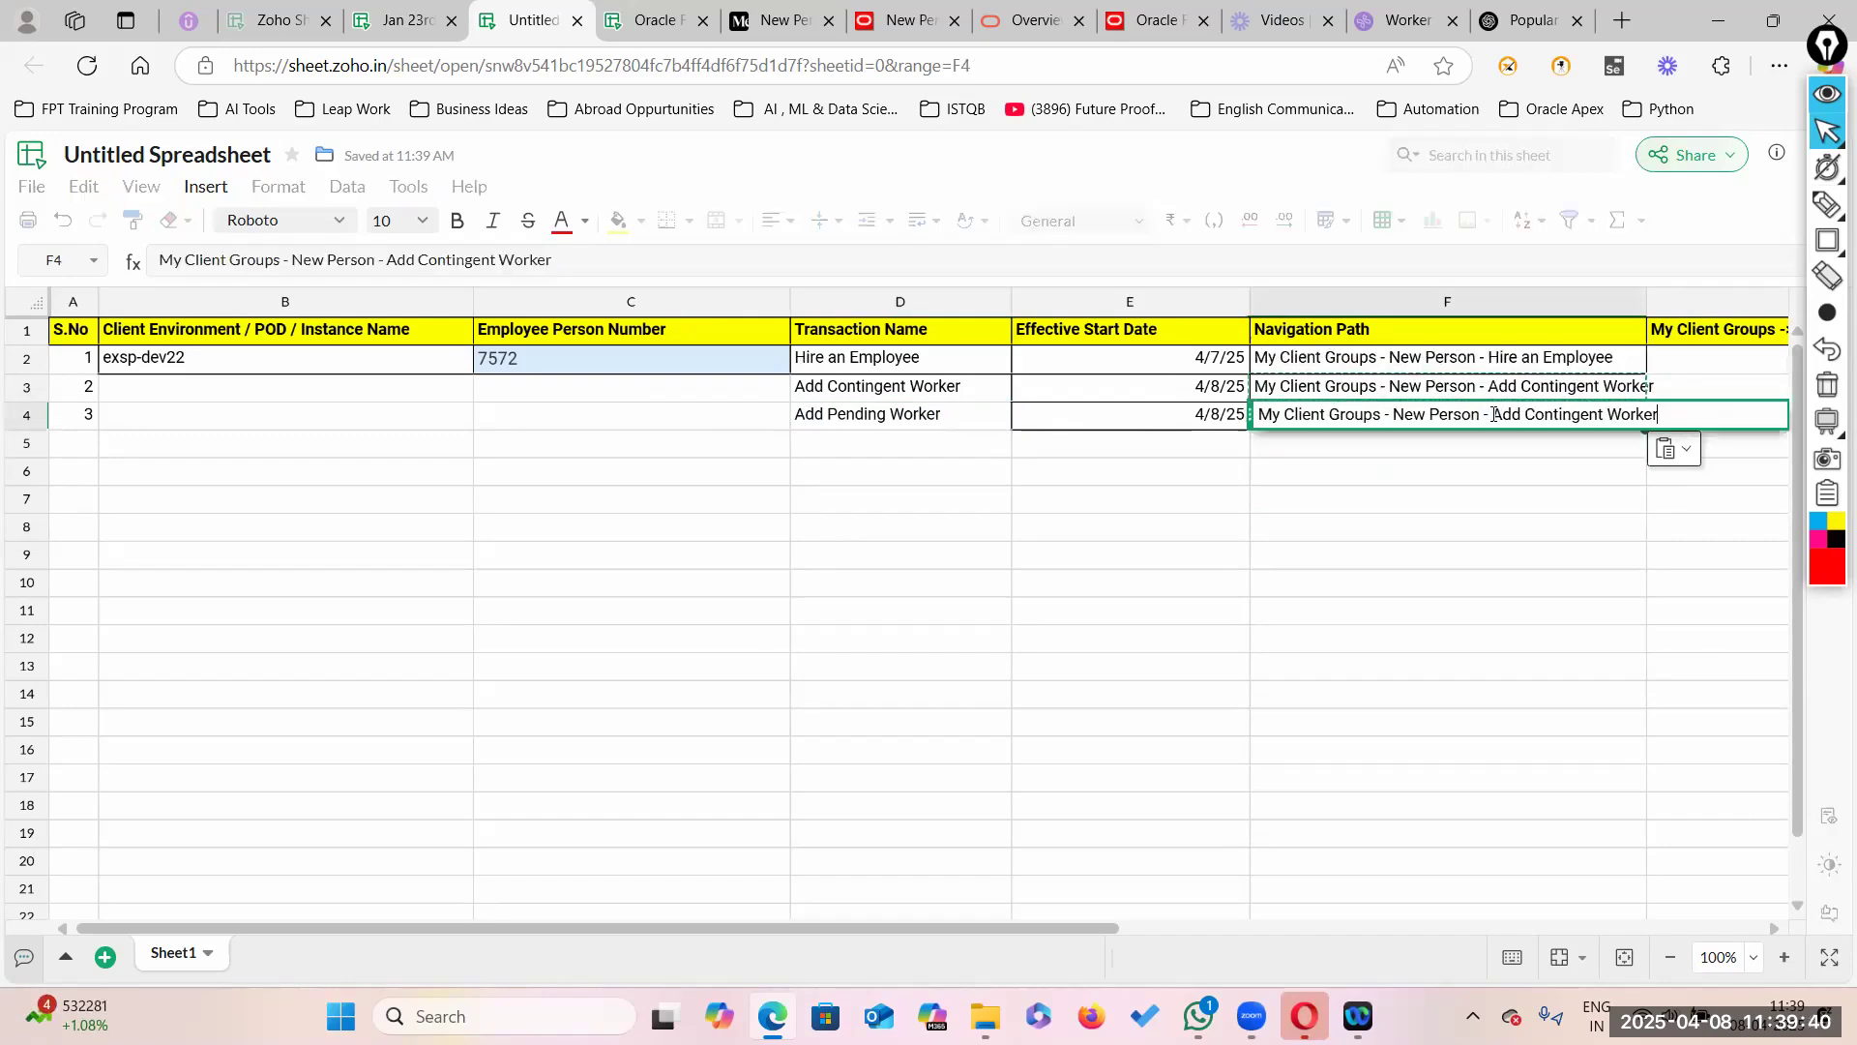
left_click_drag(1493, 413, 1660, 415)
key("ctrl+v")
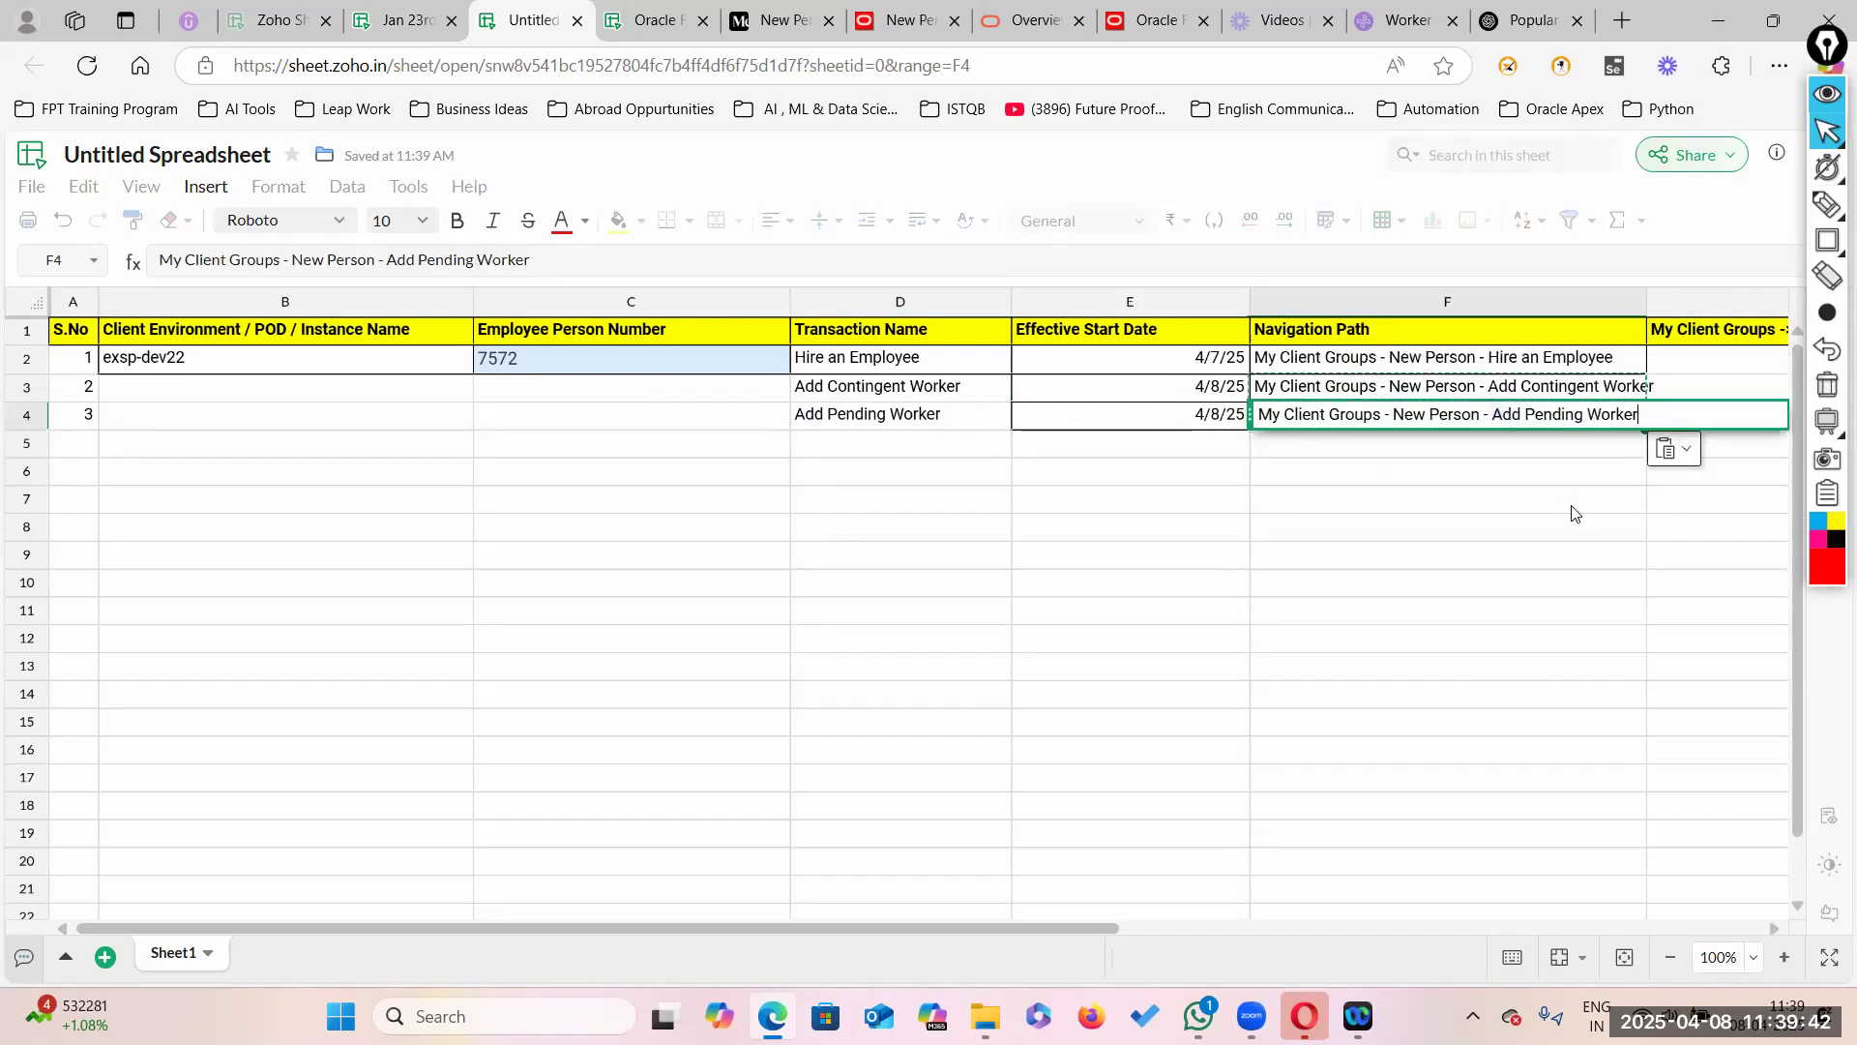
left_click(1571, 503)
double_click(1647, 301)
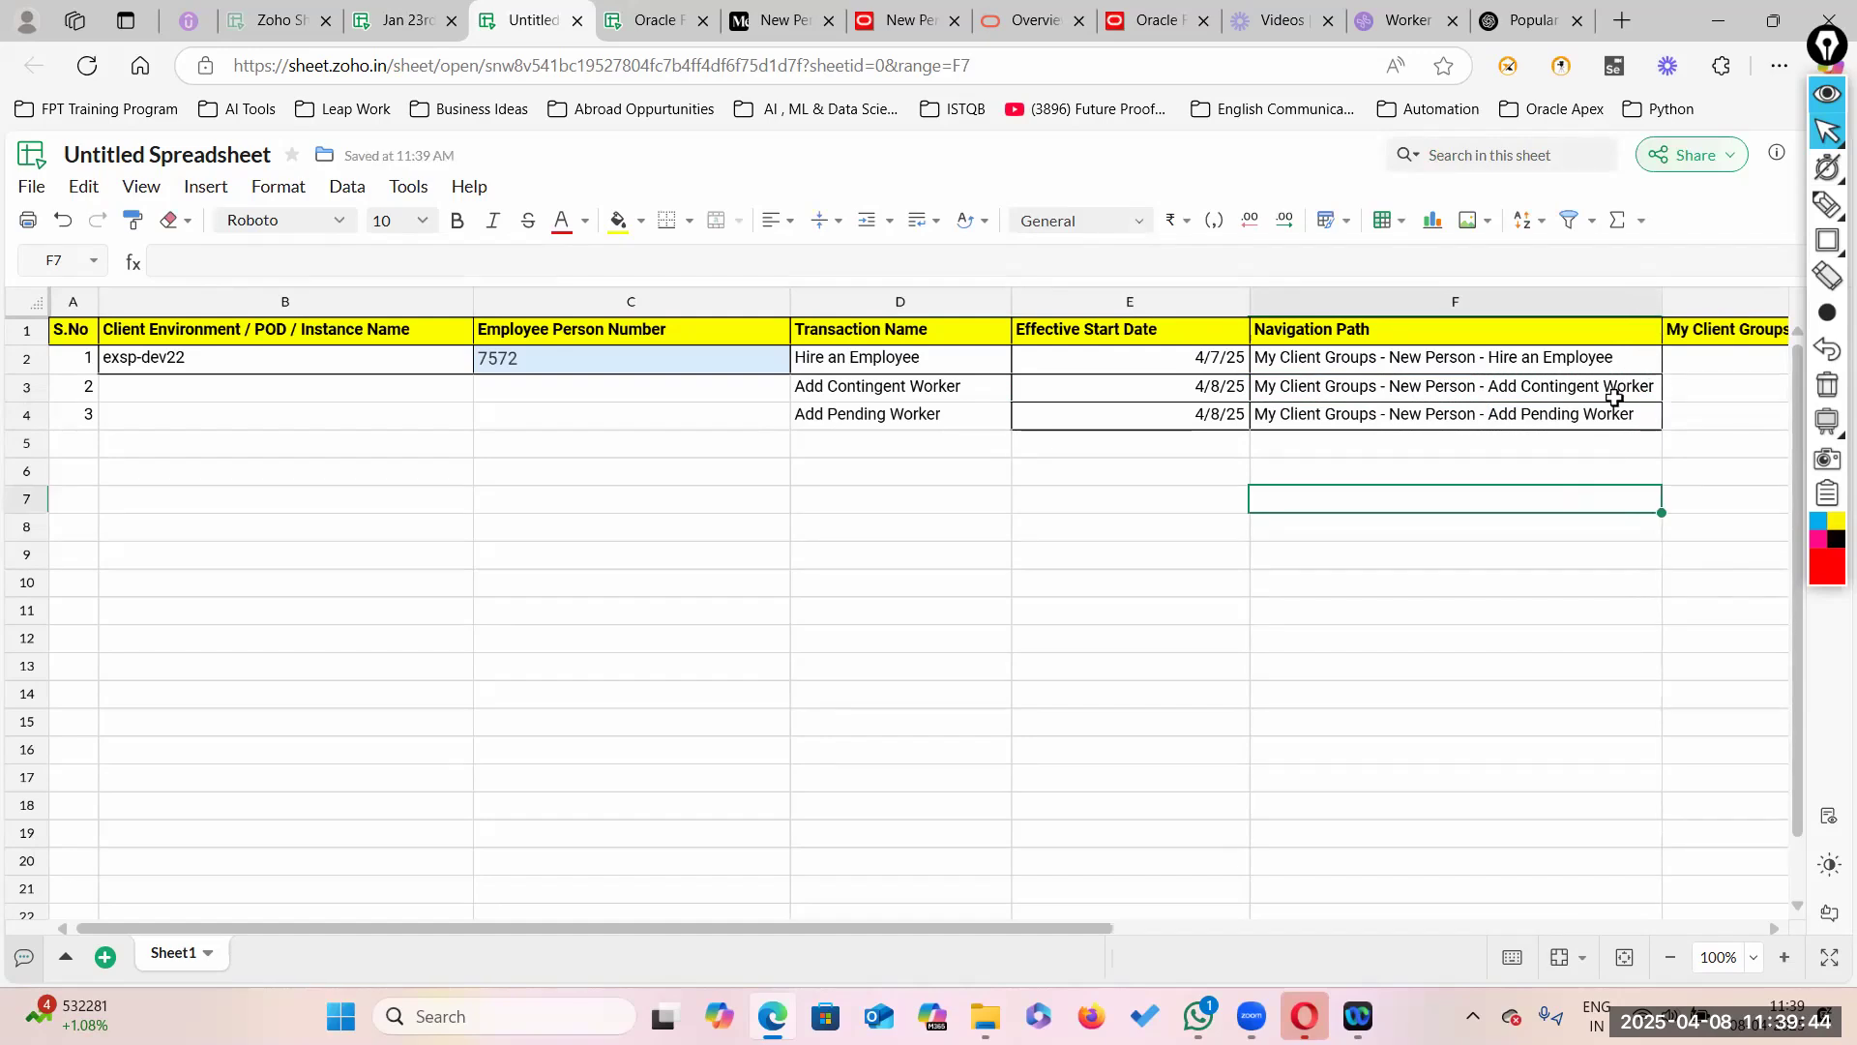
Step: Look across the column headings of the transaction log
left_click(1558, 328)
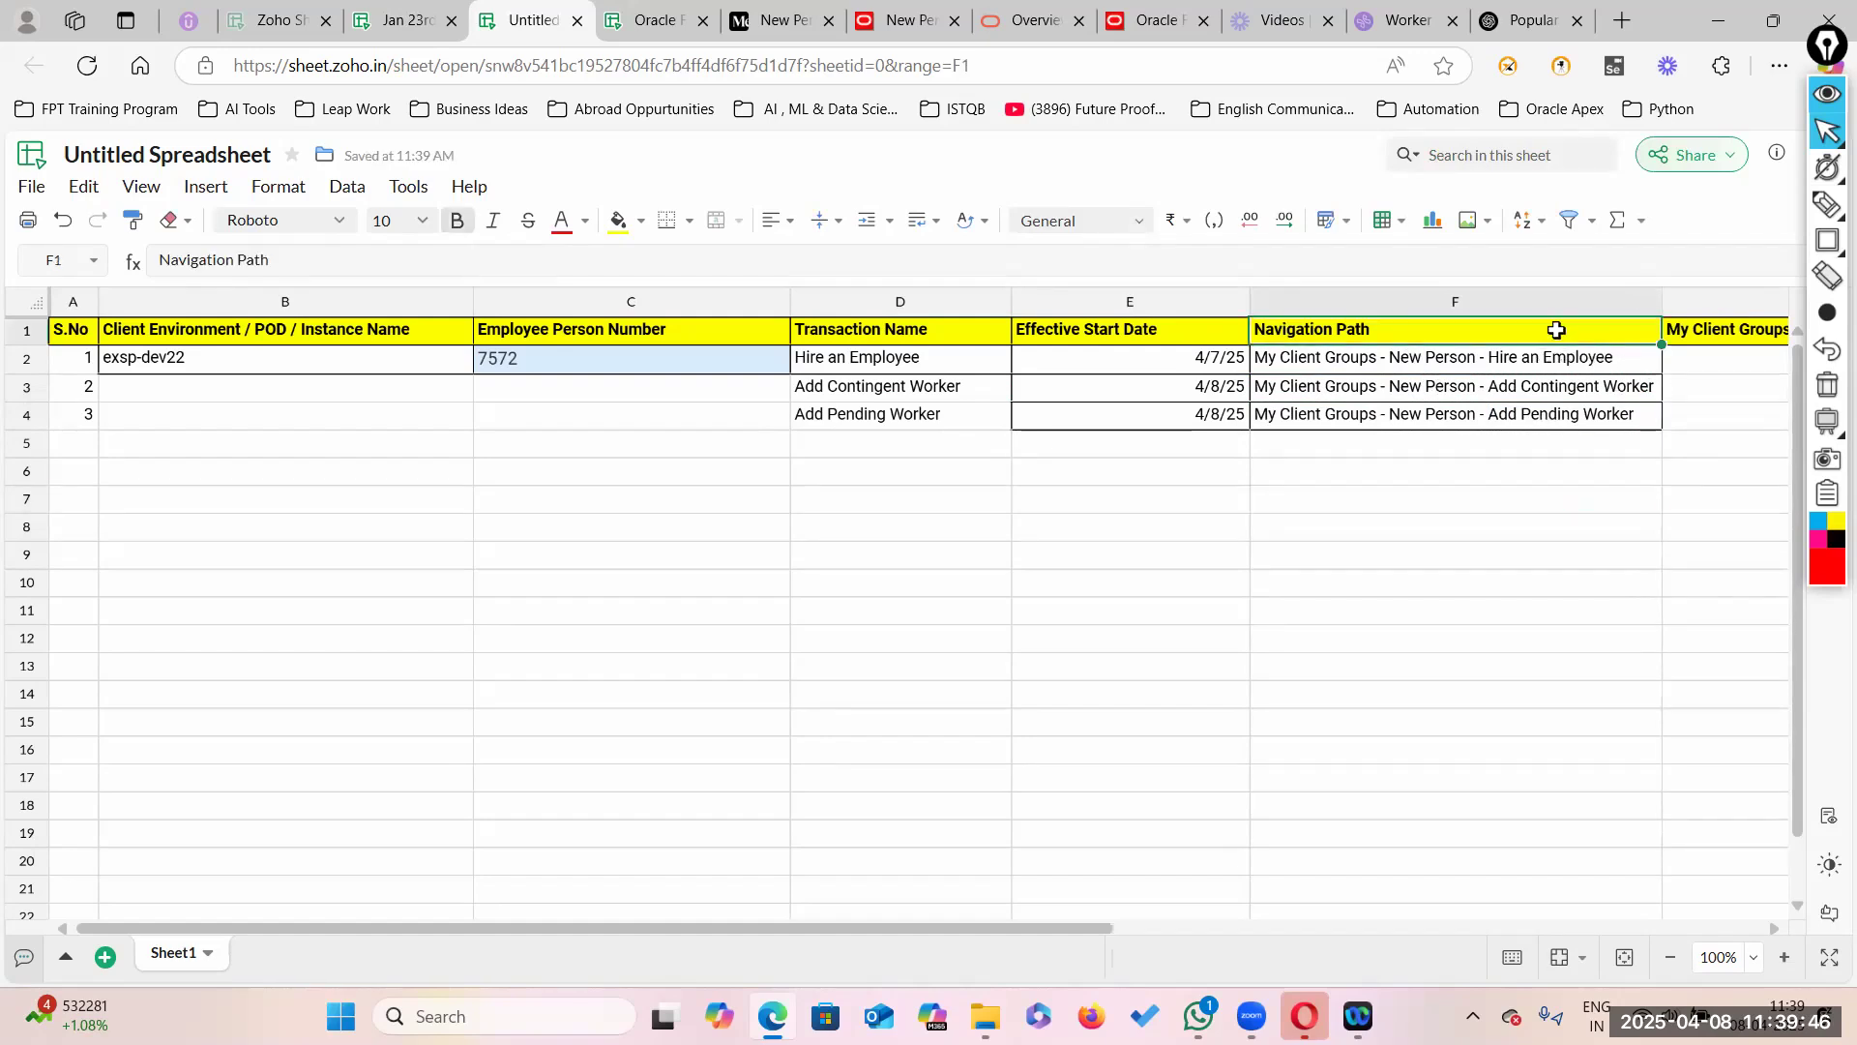
key("Right")
key("Right")
key("Left")
key("Left")
key("Left")
key("Left")
key("Left")
key("Left")
key("Left")
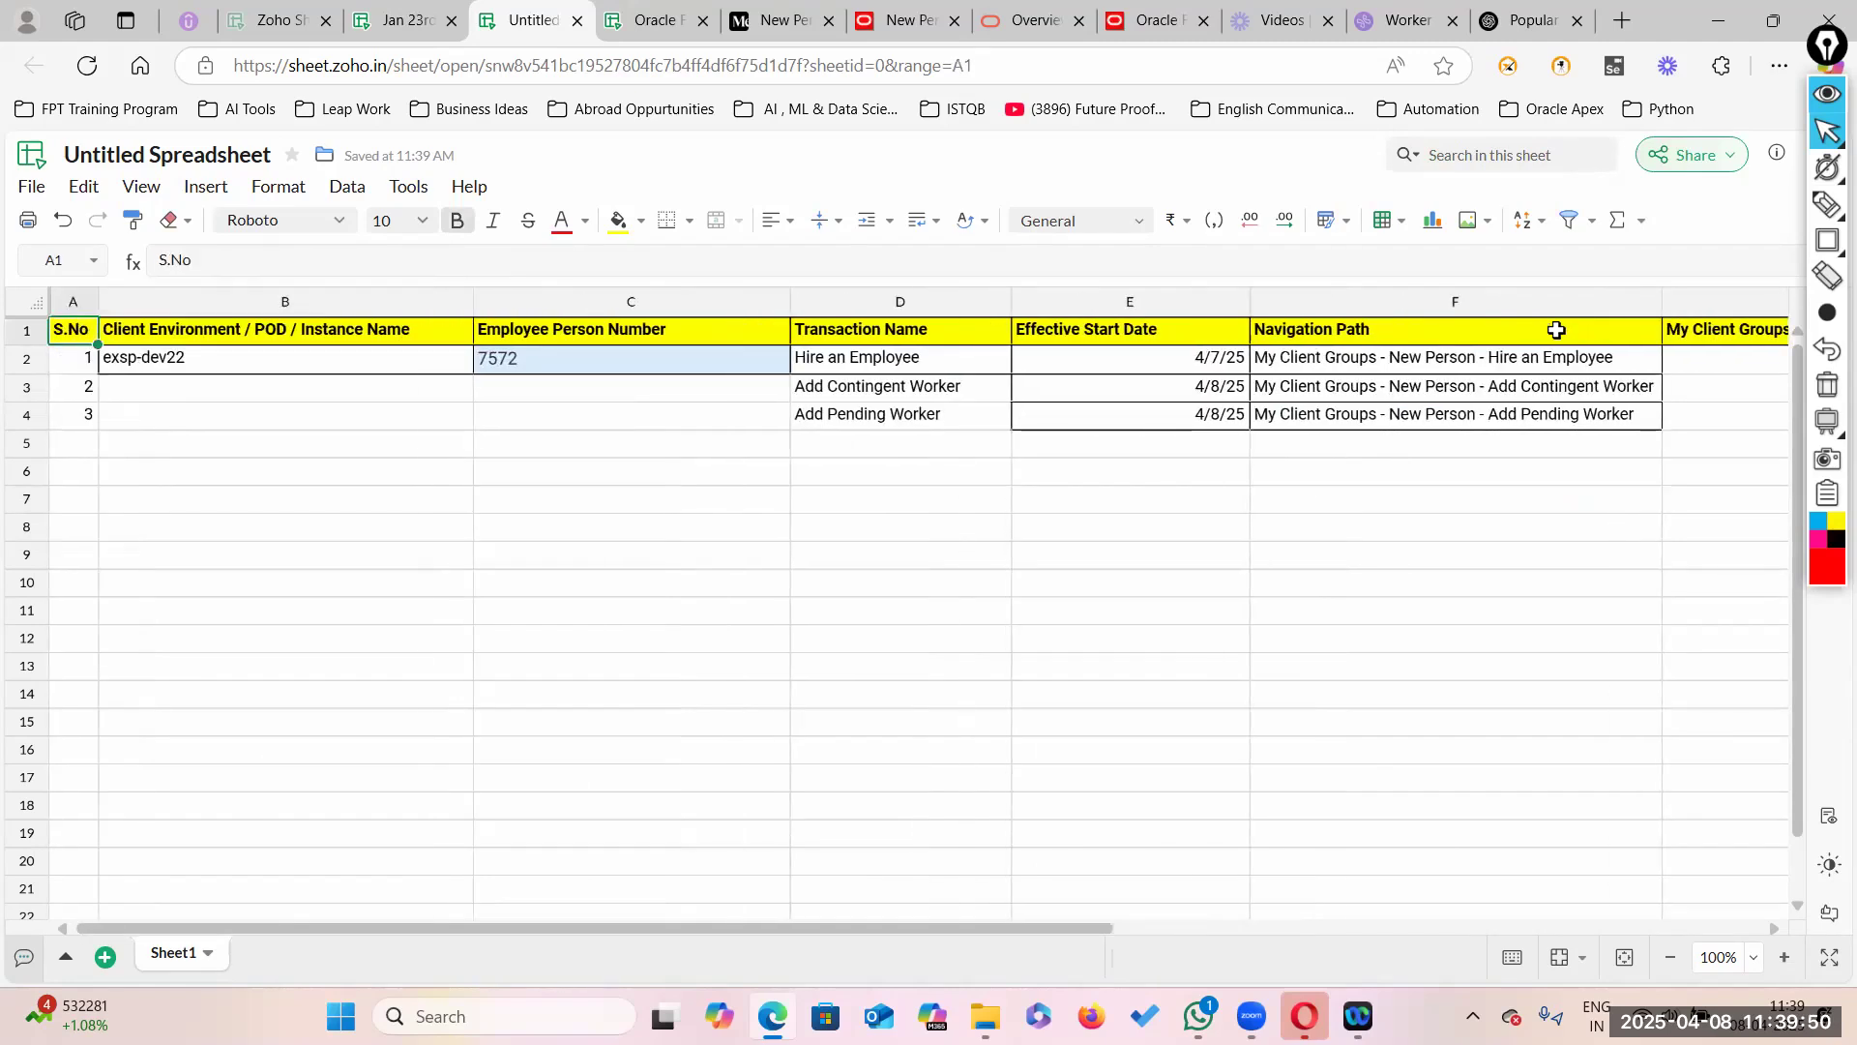
left_click(294, 473)
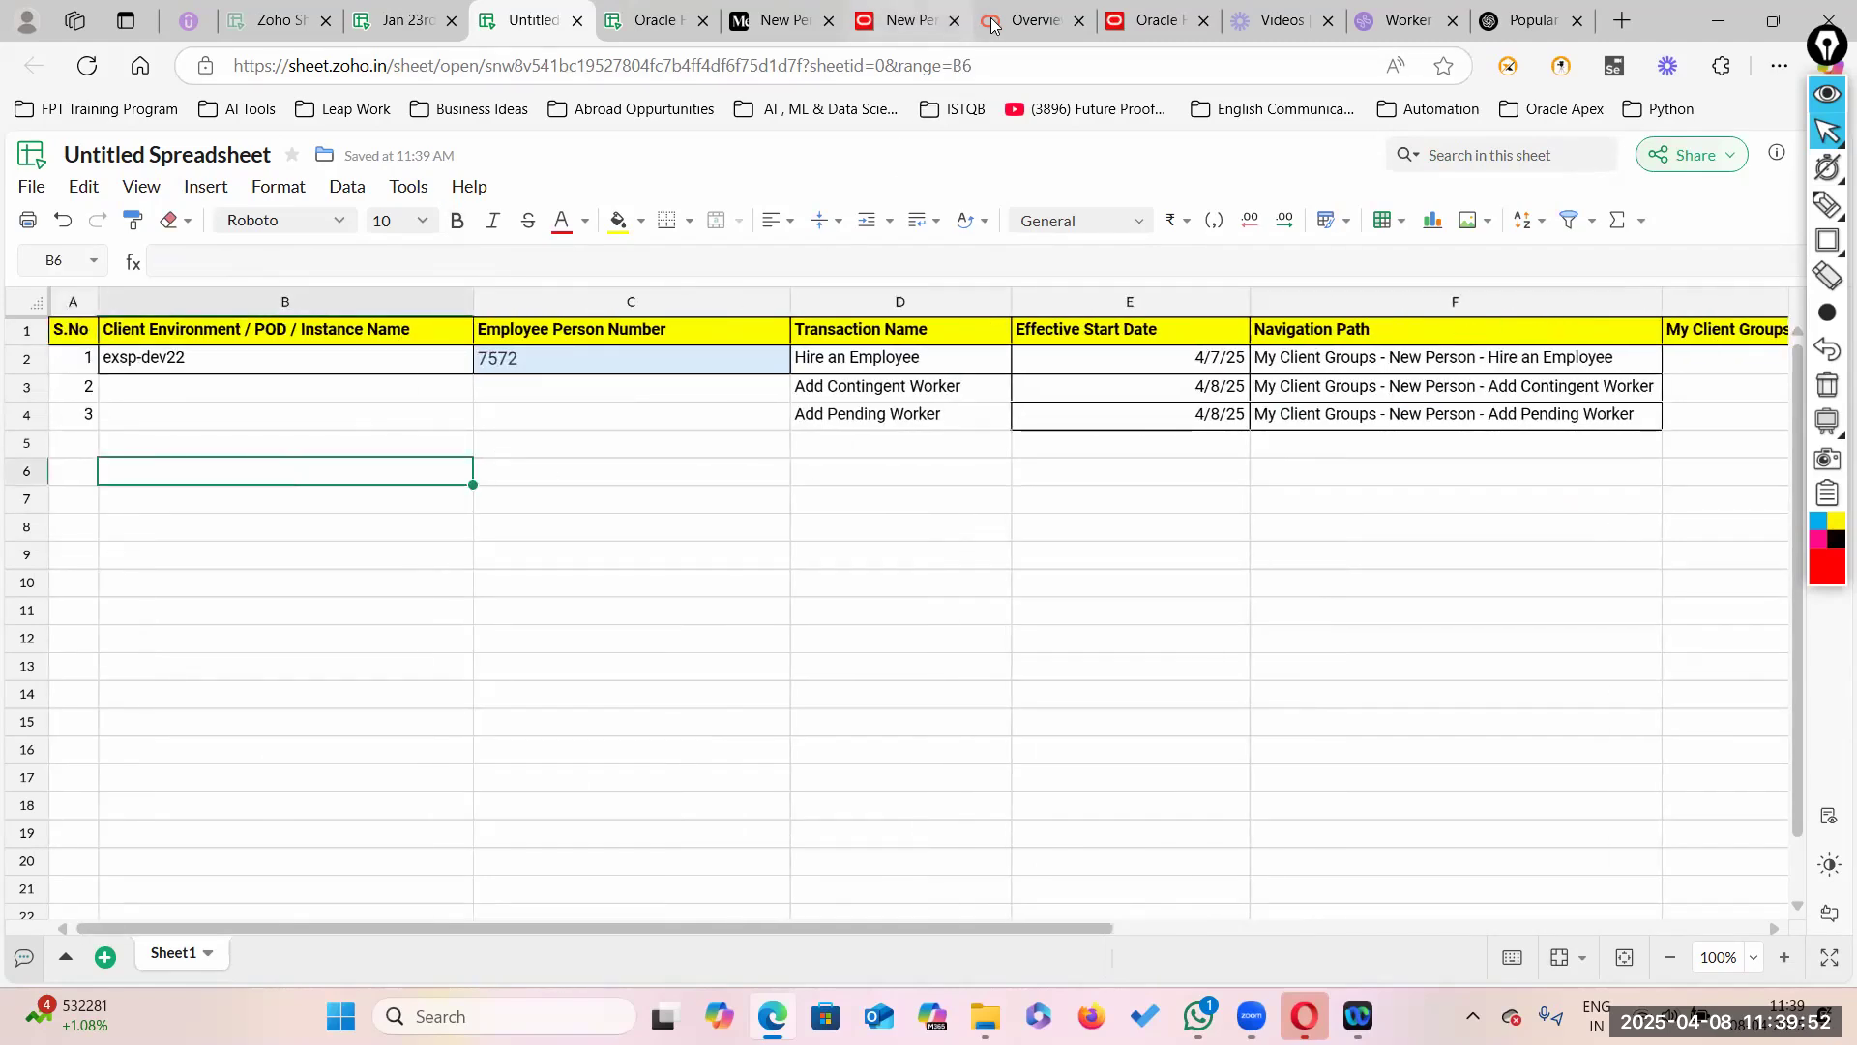
Step: Copy the instance name exsp-dev22 into the Add Contingent Worker and Add Pending Worker rows of the log
left_click(929, 21)
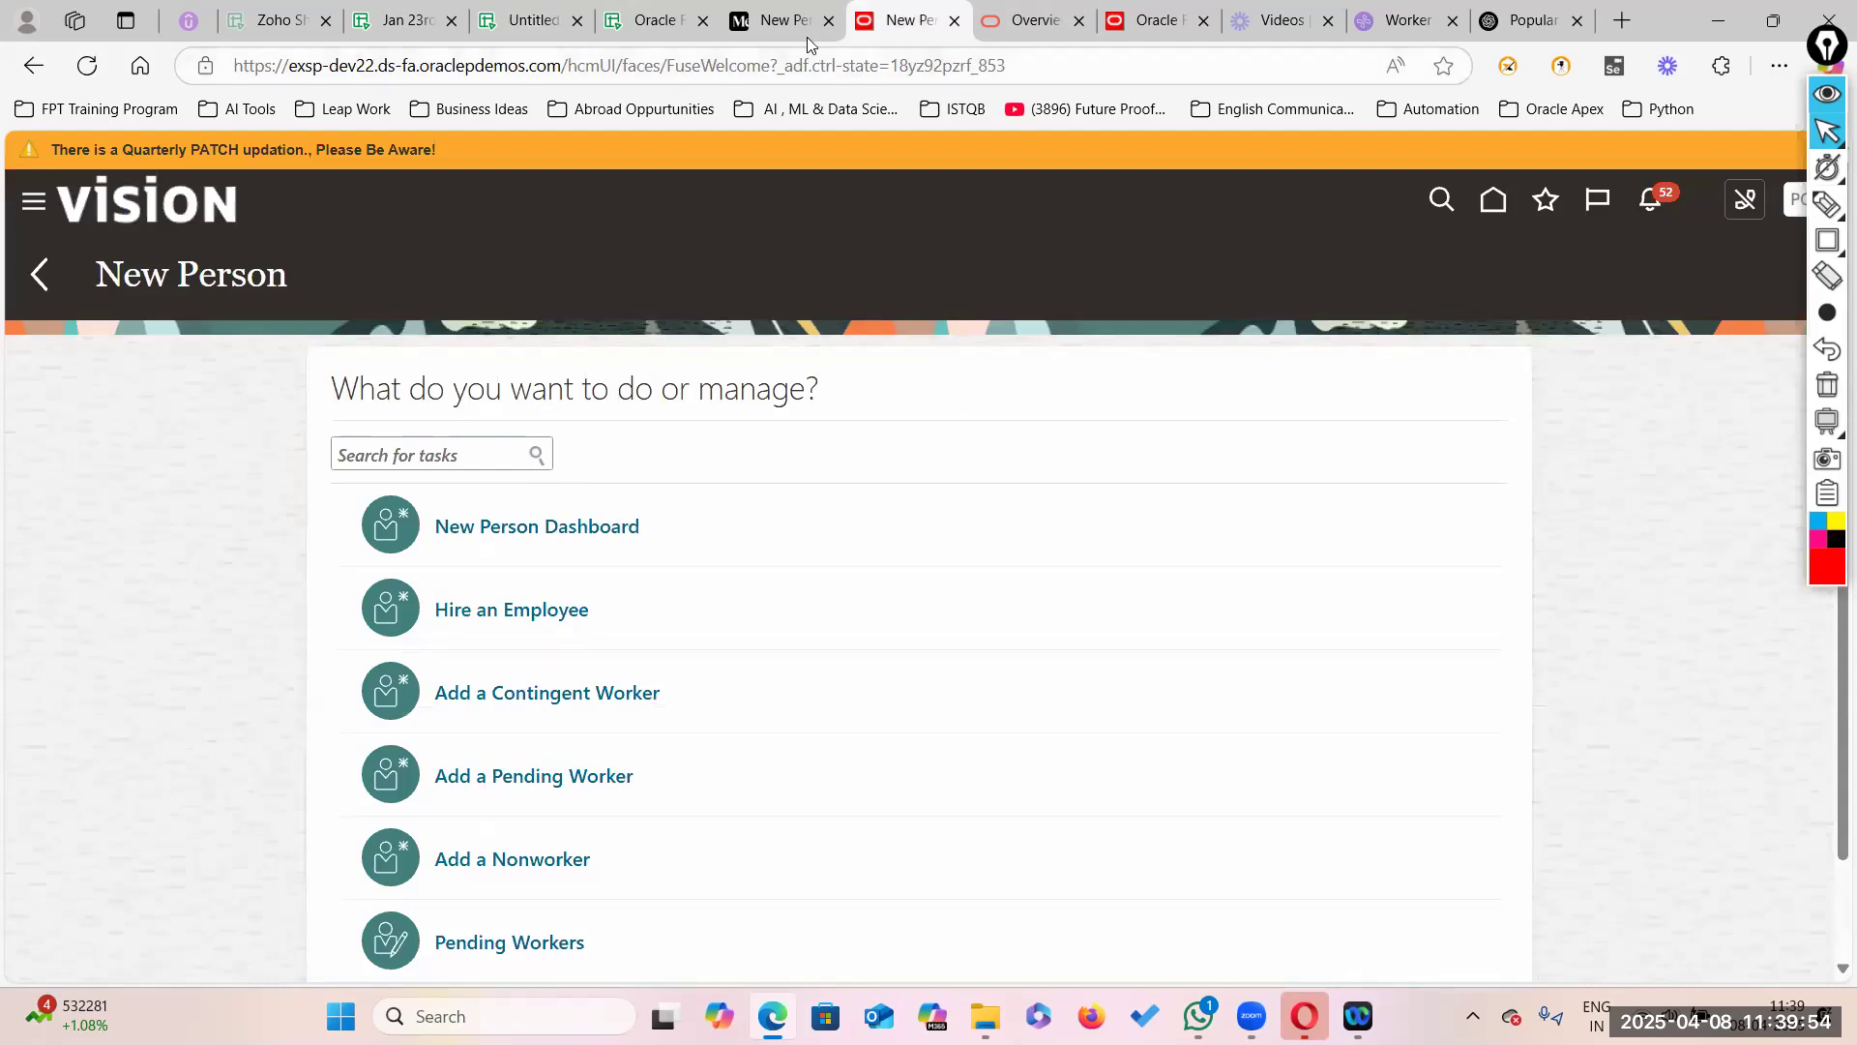
left_click(650, 21)
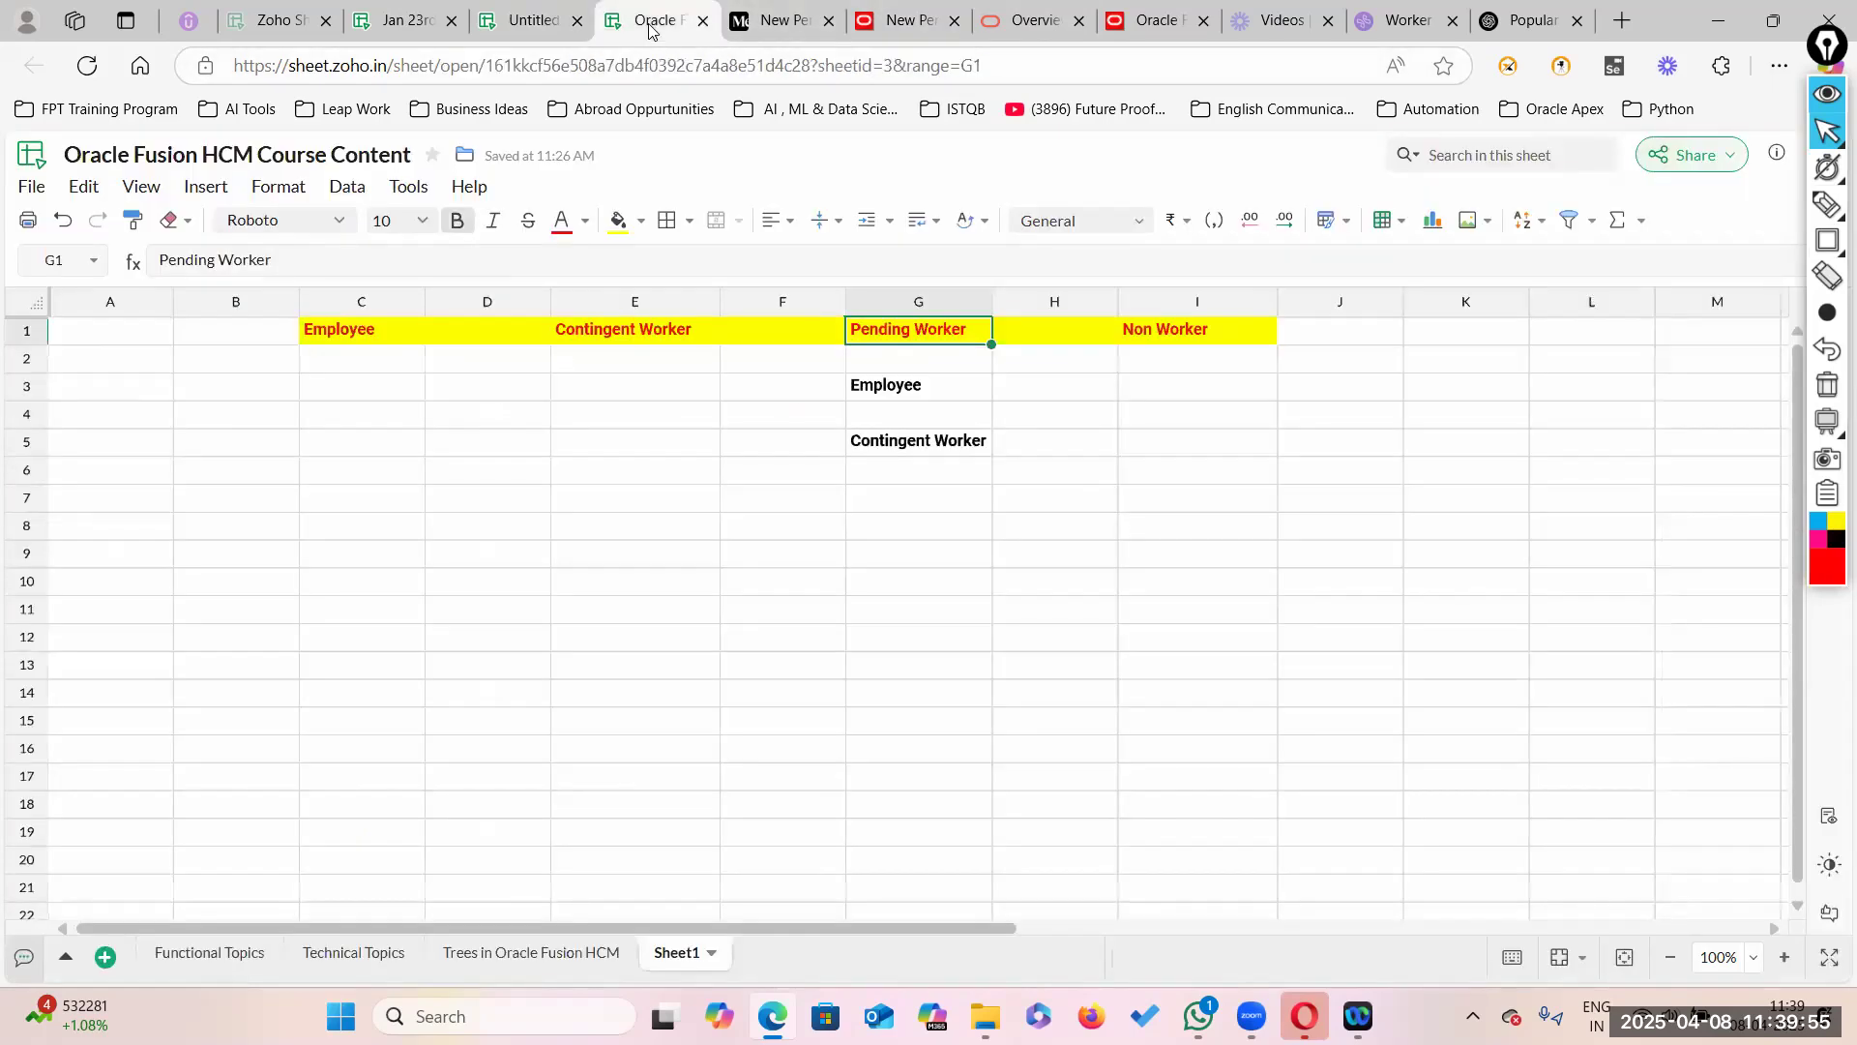
left_click(525, 21)
left_click(297, 387)
left_click(305, 356)
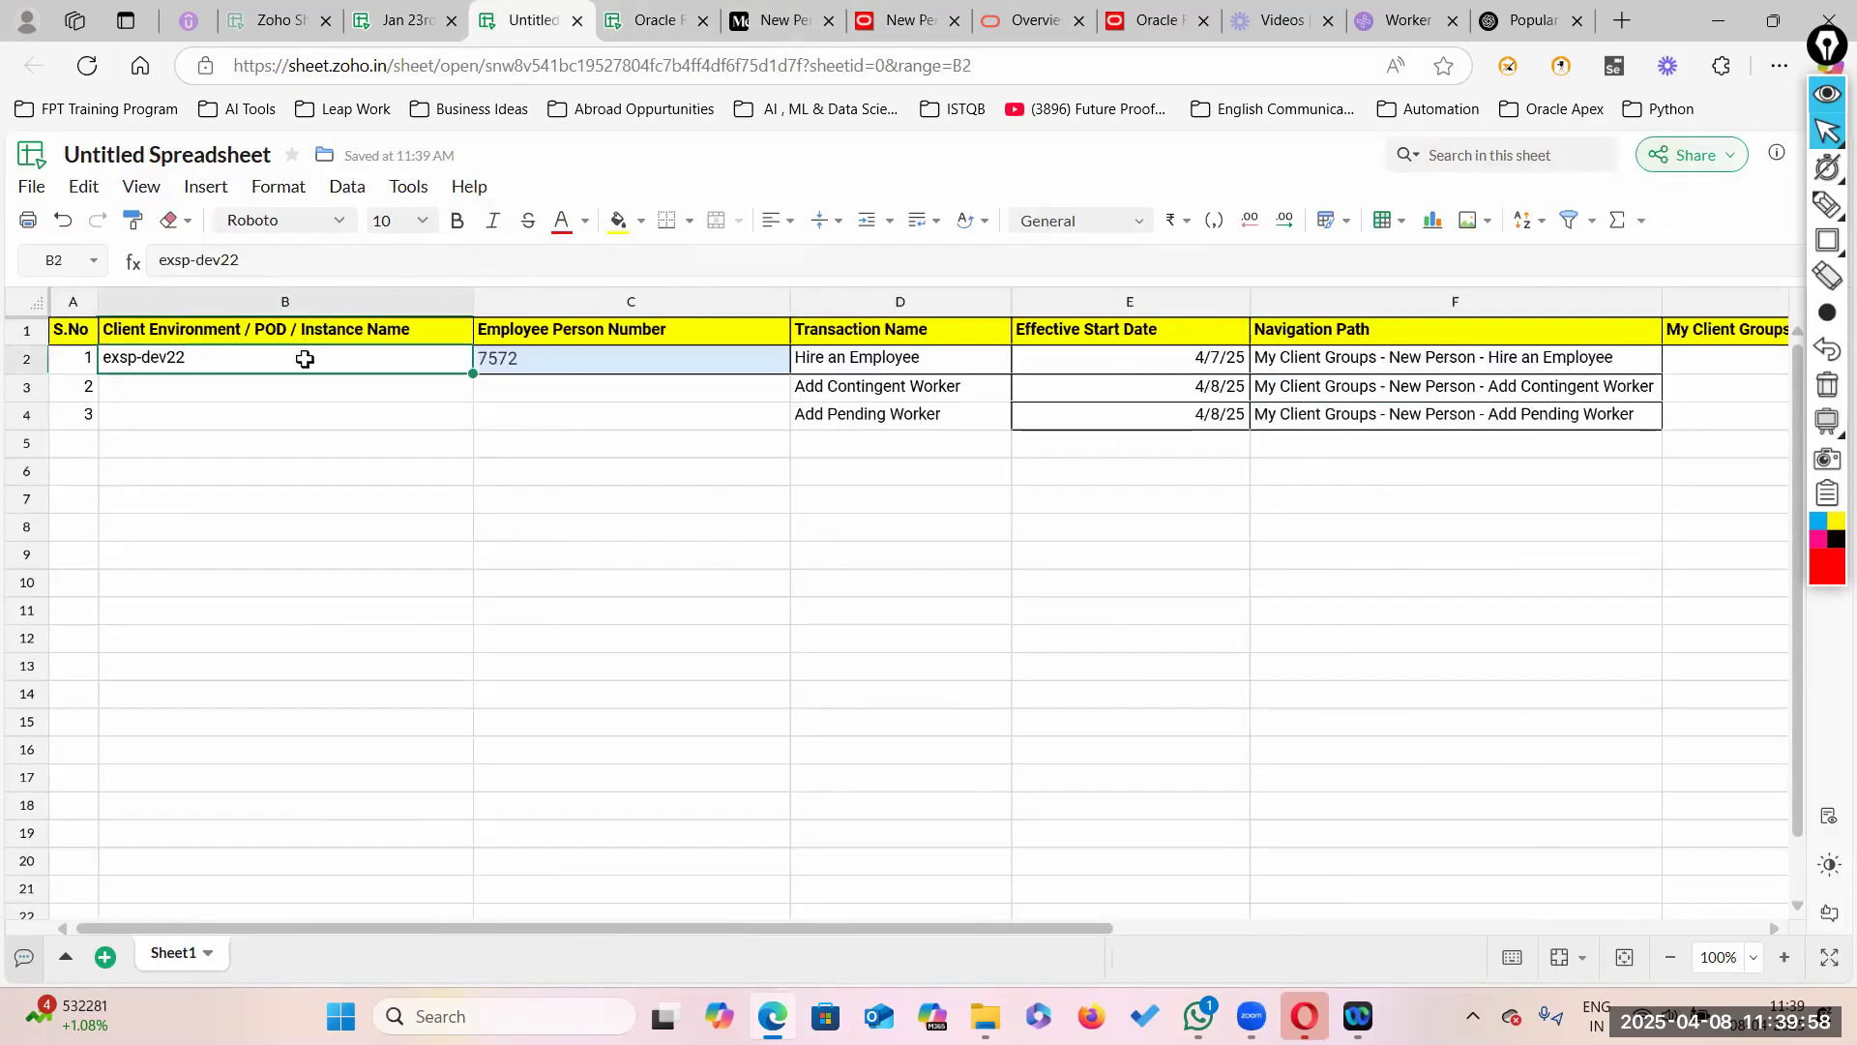
key("ctrl+c")
left_click(243, 387)
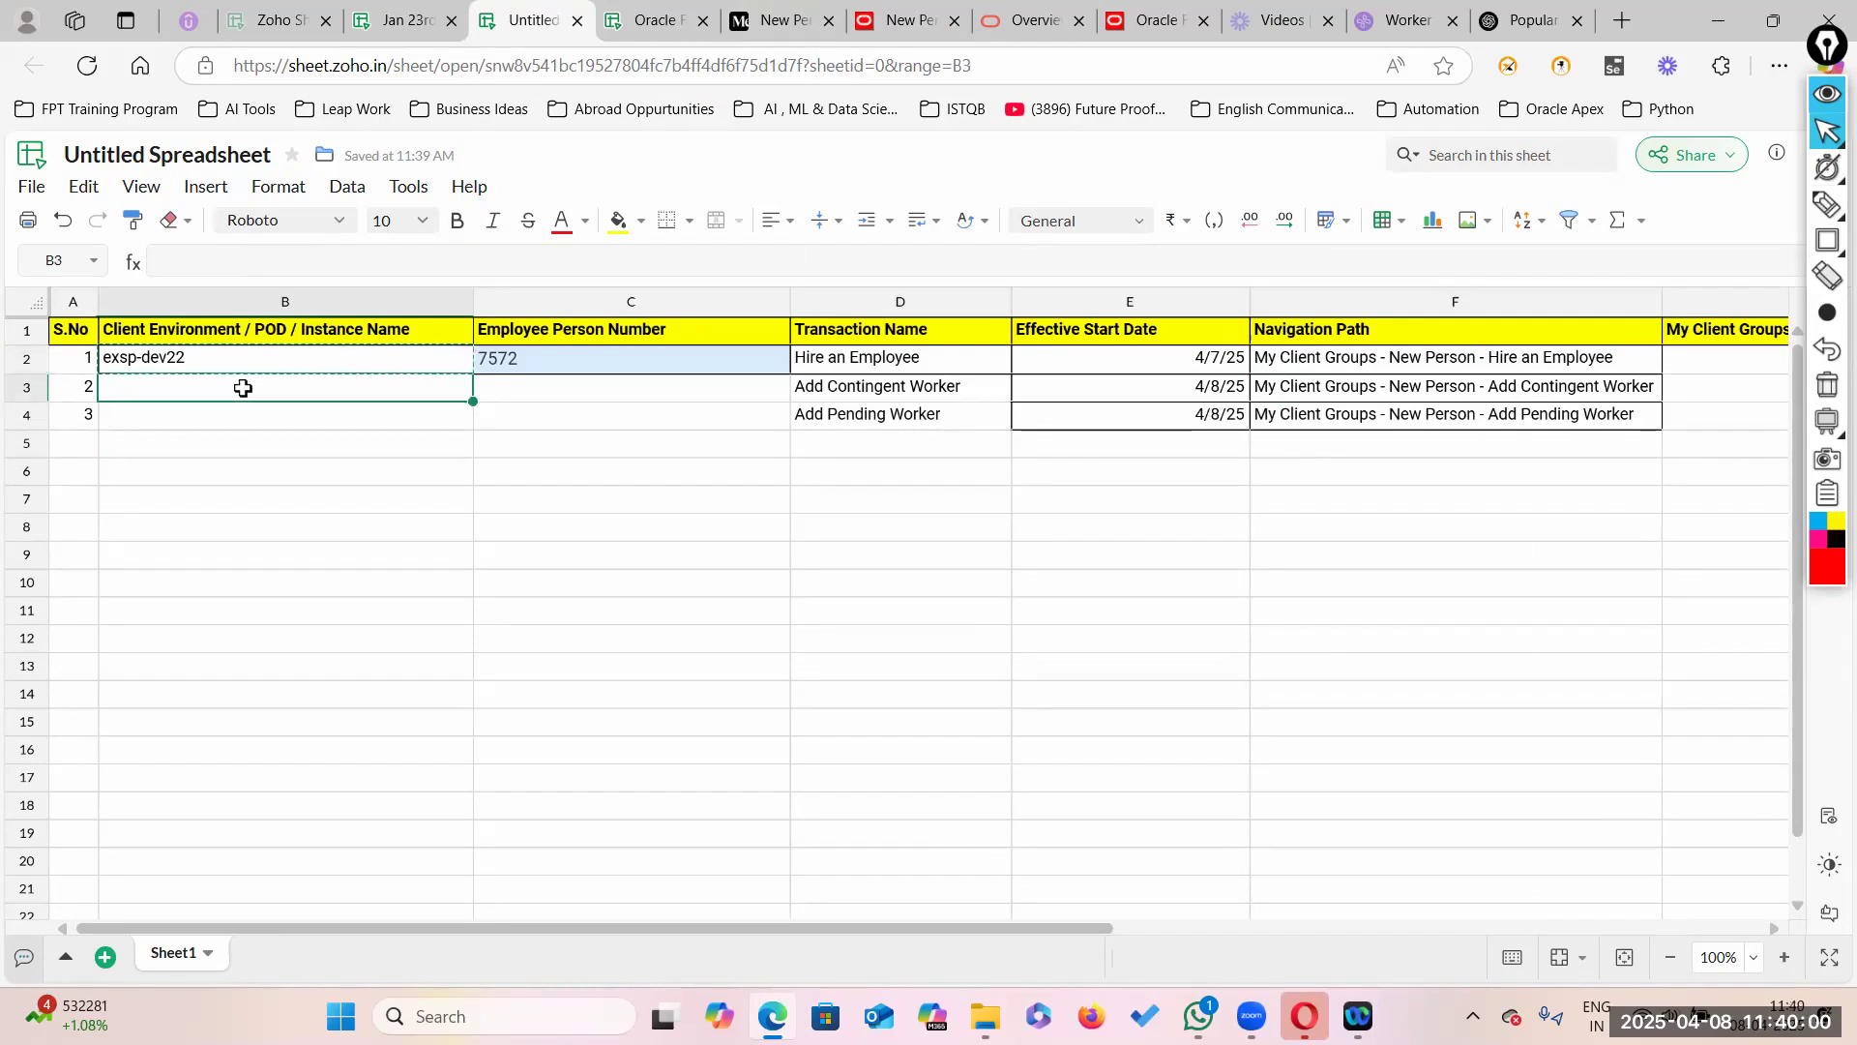
key("ctrl+v")
left_click(219, 416)
key("ctrl+v")
left_click(655, 522)
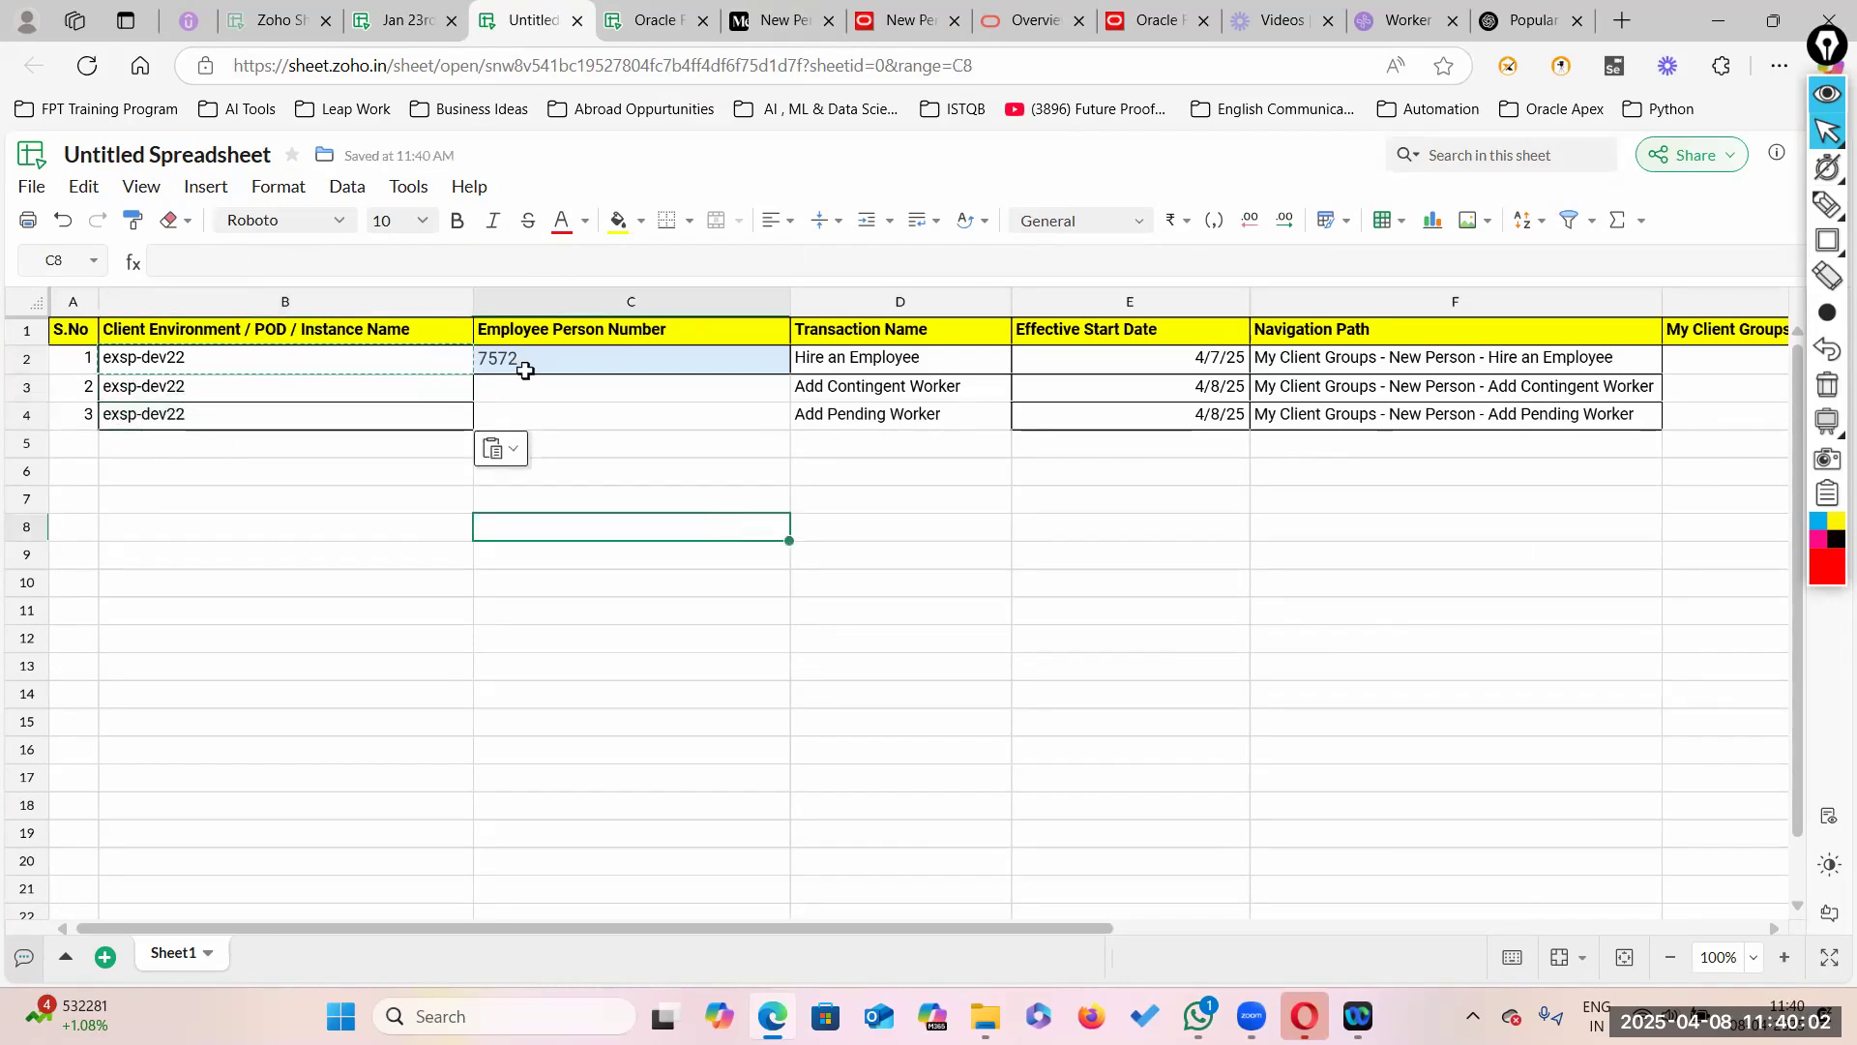
Step: Switch to Oracle Fusion, open the Transaction Console through the navigator, and filter the transactions to Completed status
left_click(904, 21)
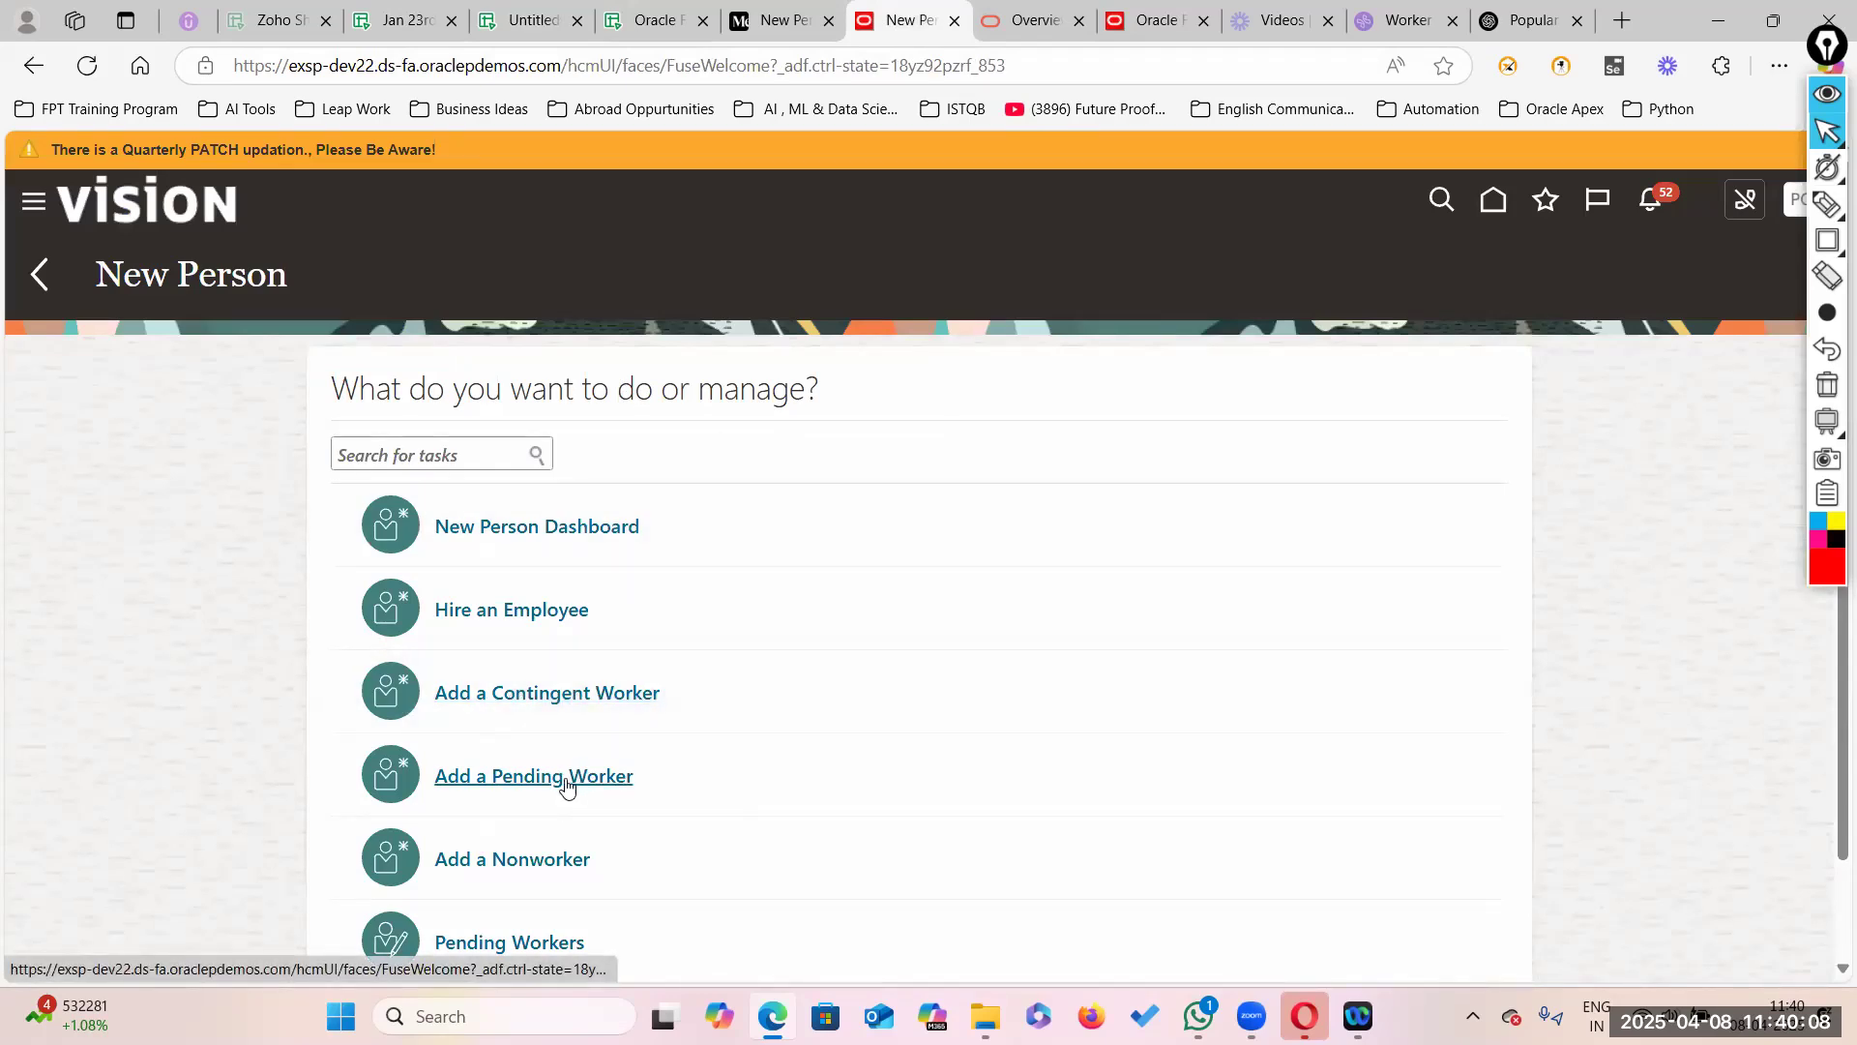
scroll(588, 806, "down", 2)
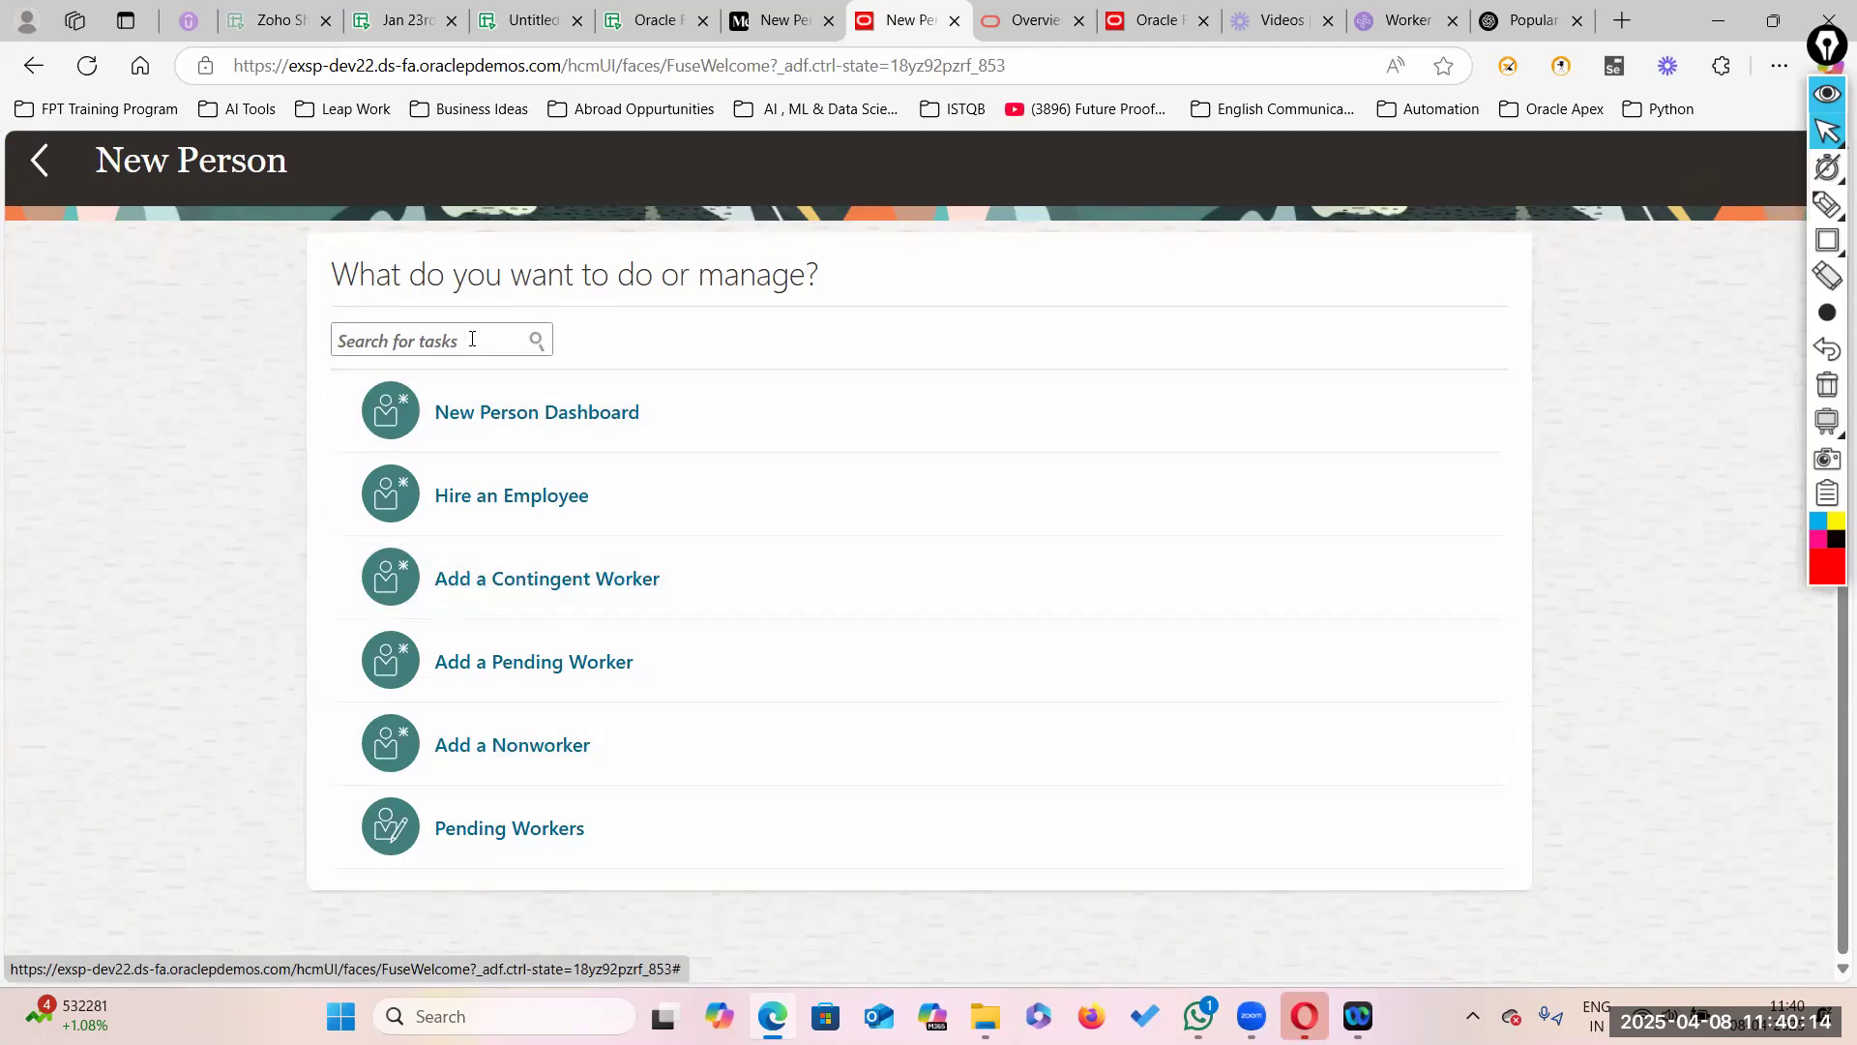
left_click(354, 233)
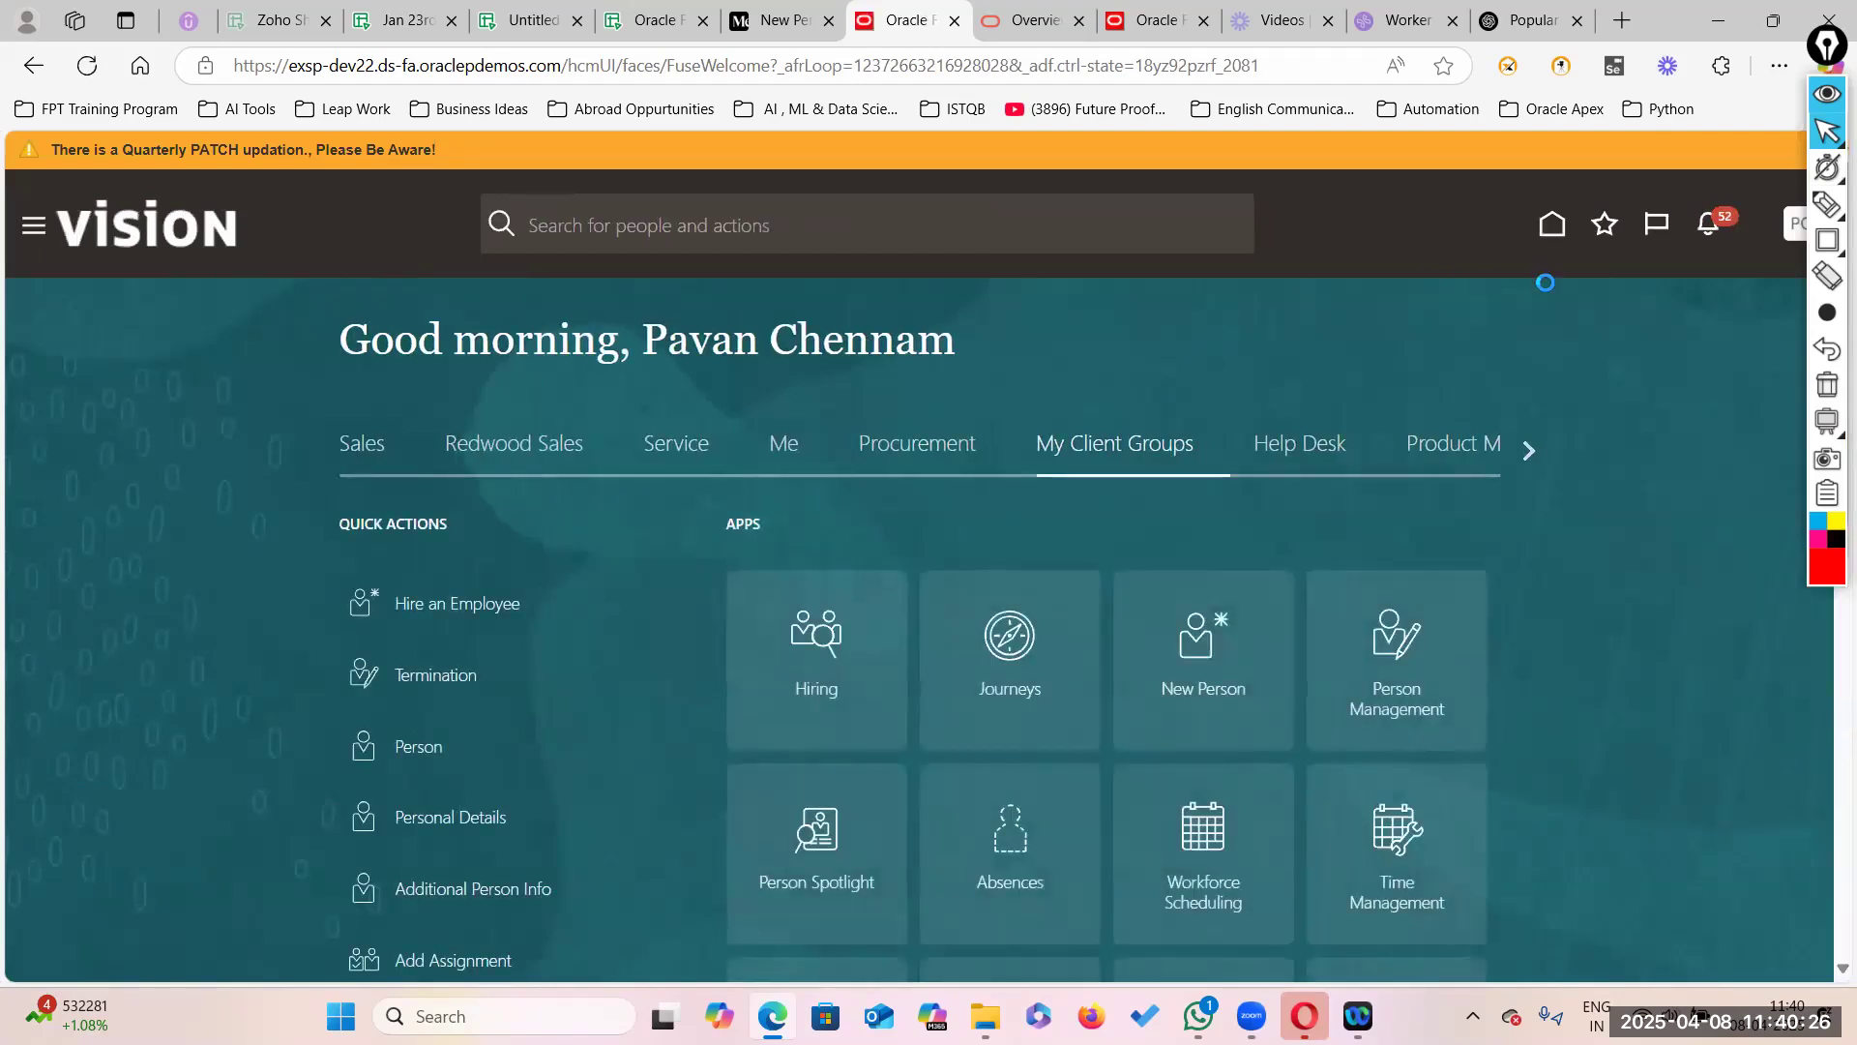
left_click(1827, 94)
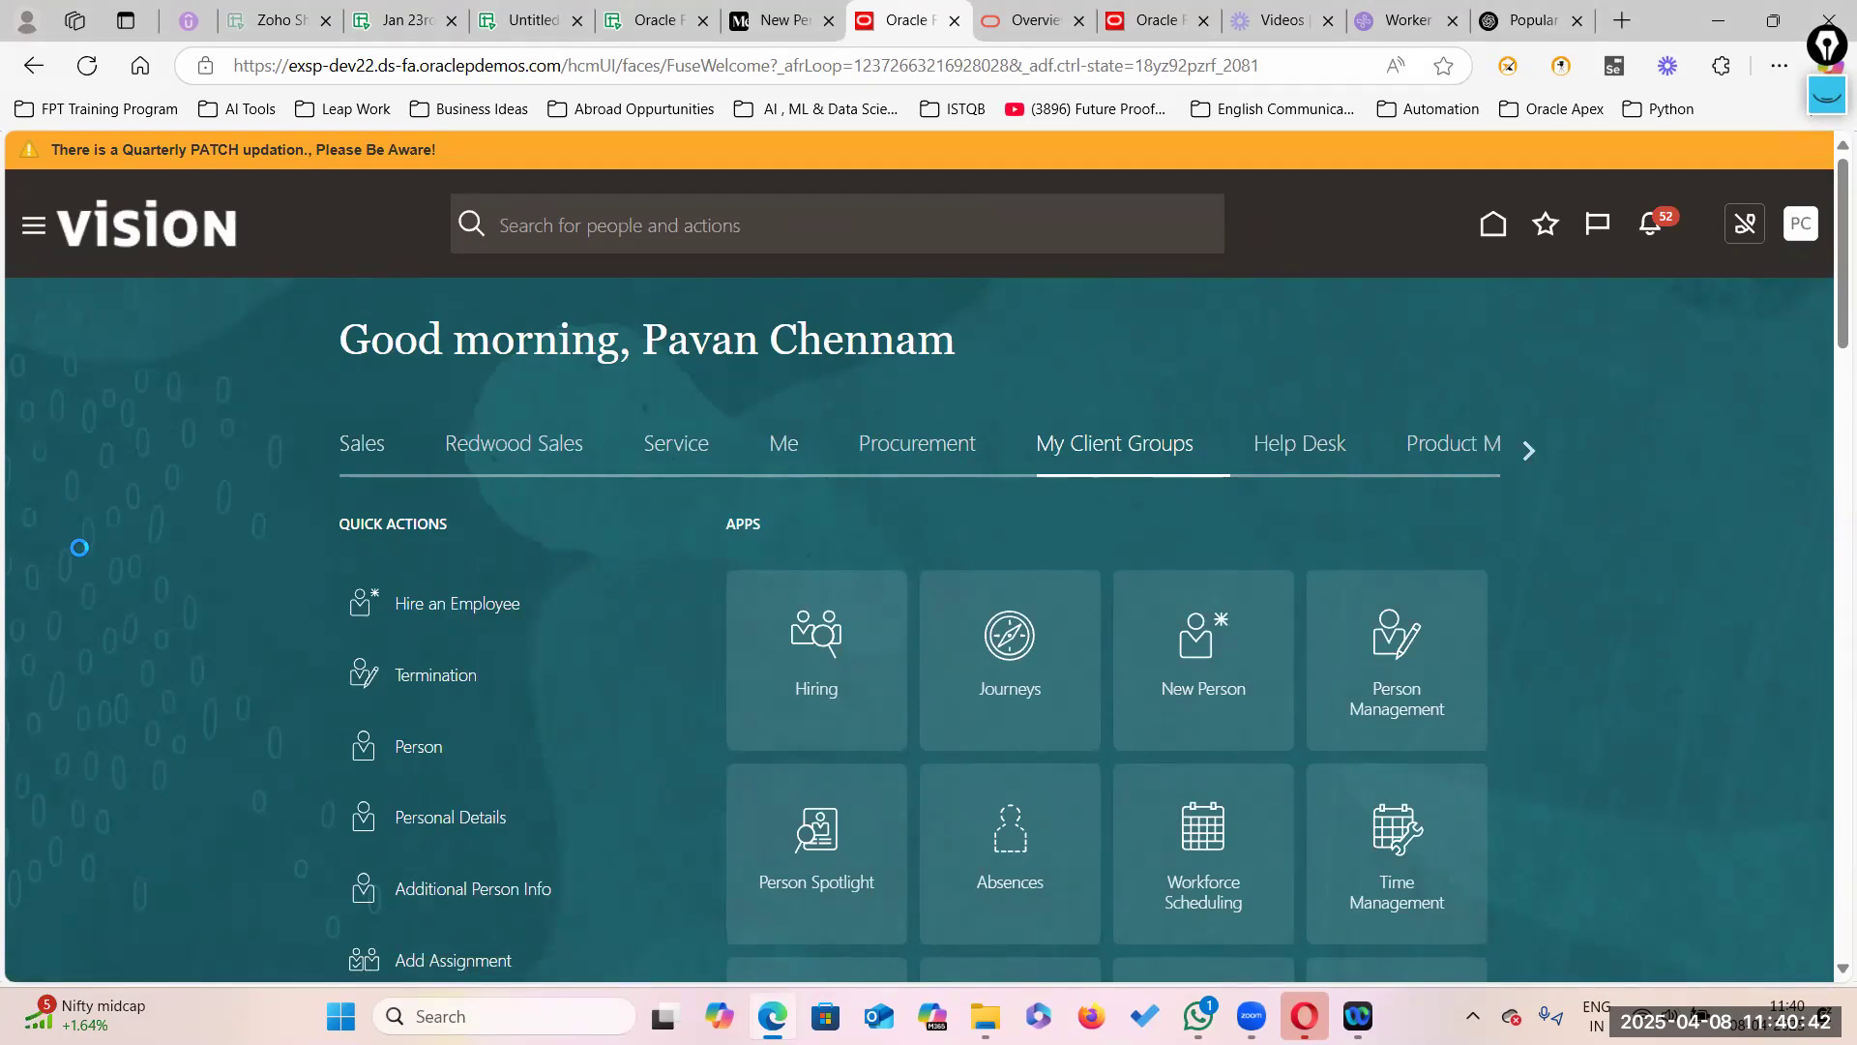
scroll(253, 784, "down", 6)
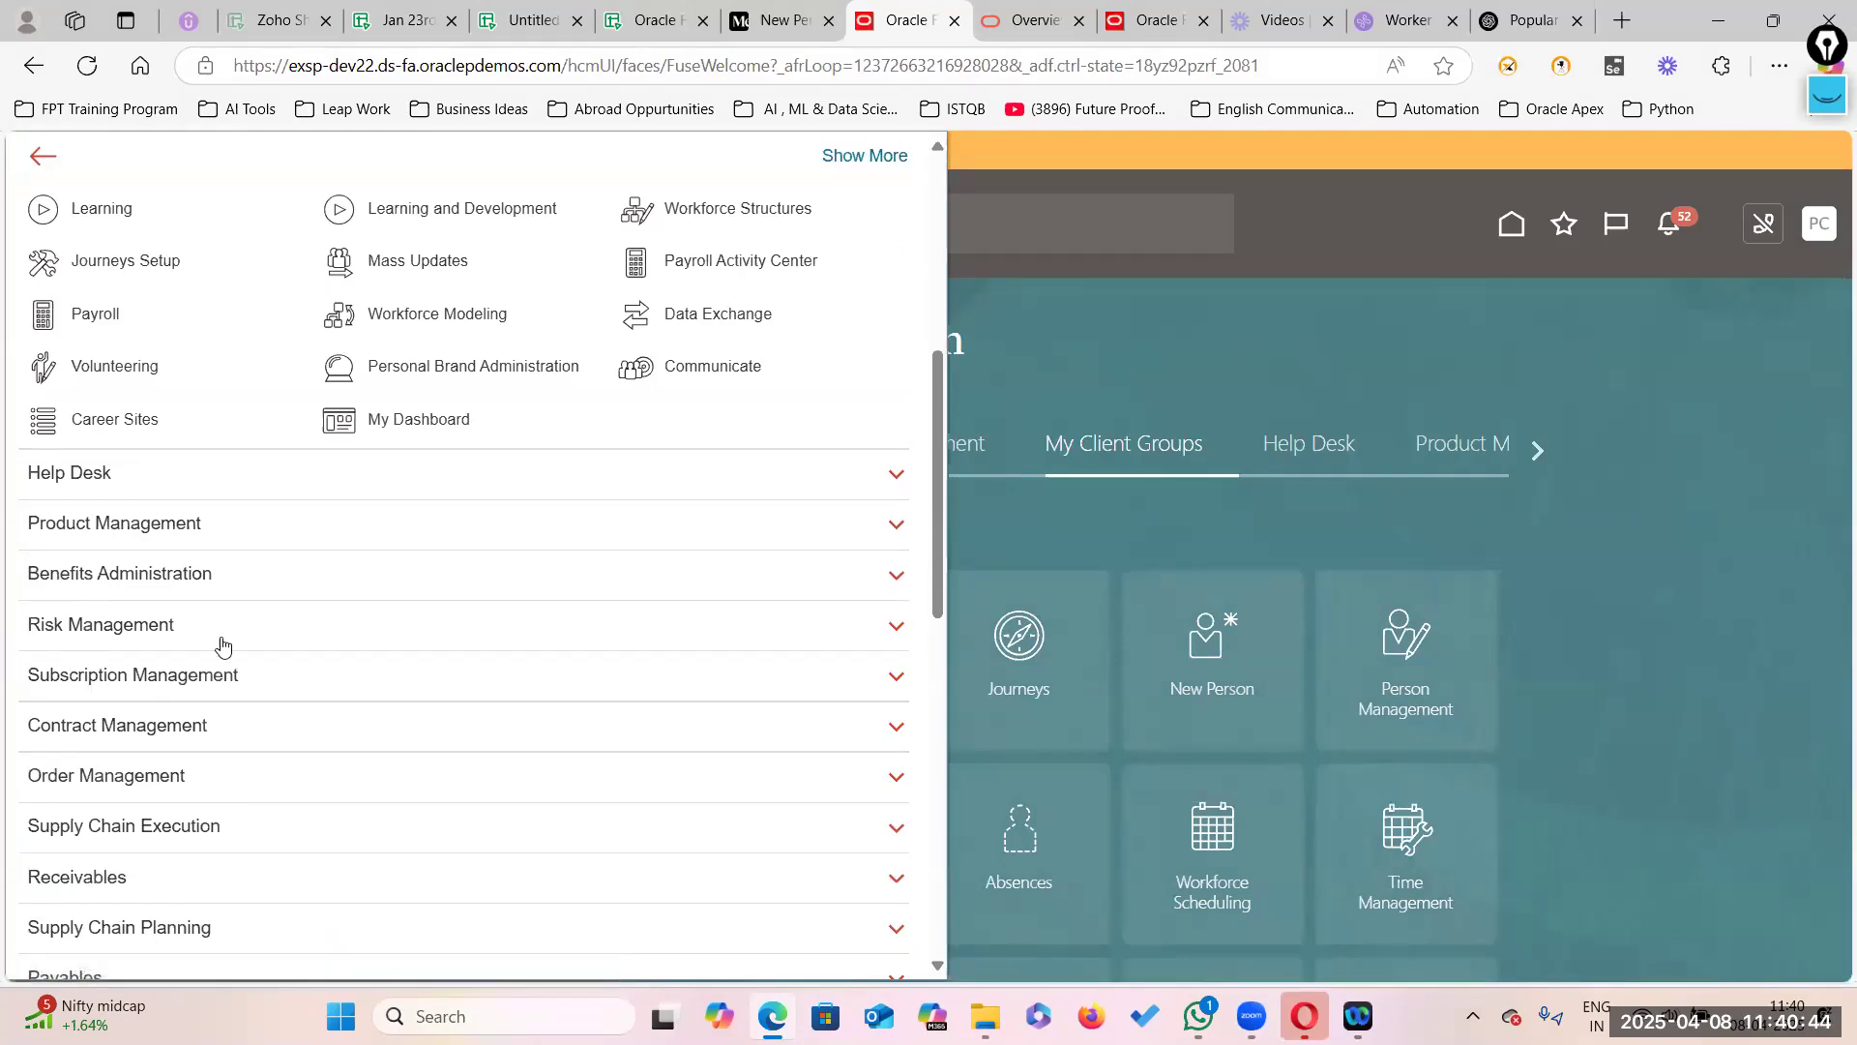
scroll(227, 668, "down", 10)
scroll(237, 687, "down", 2)
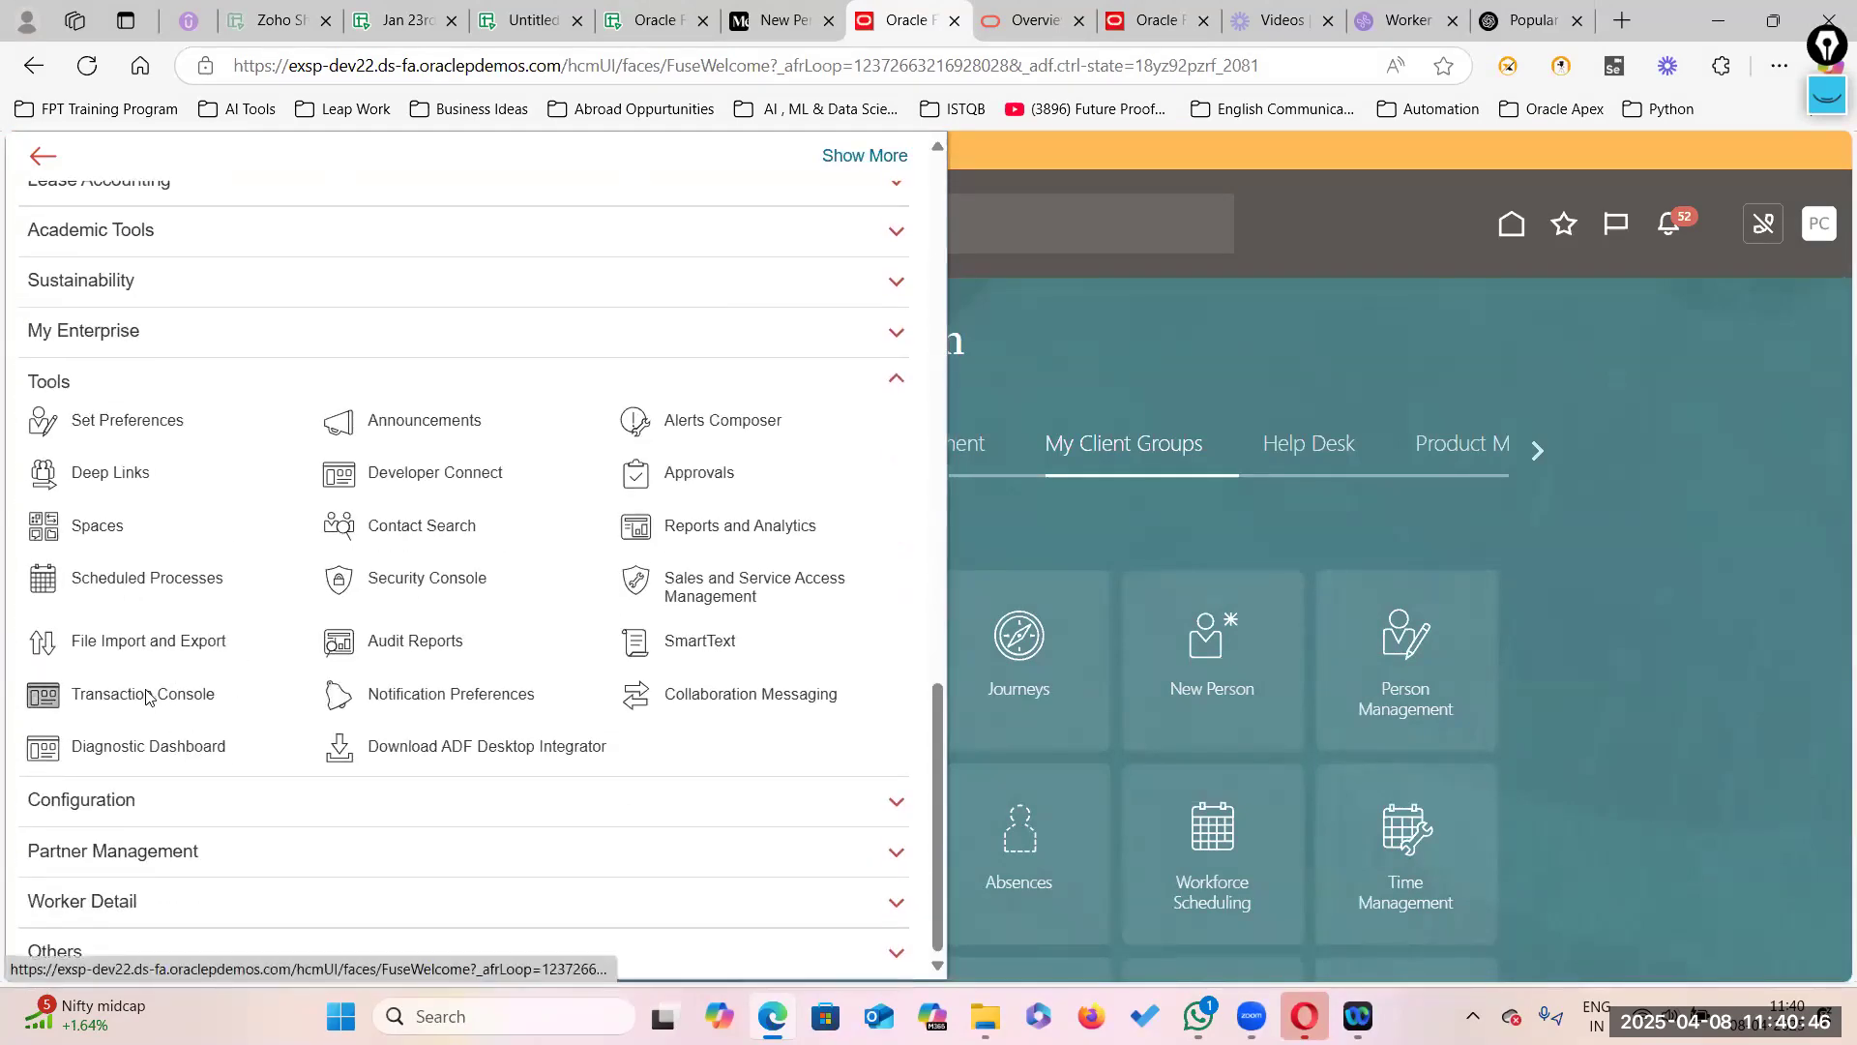
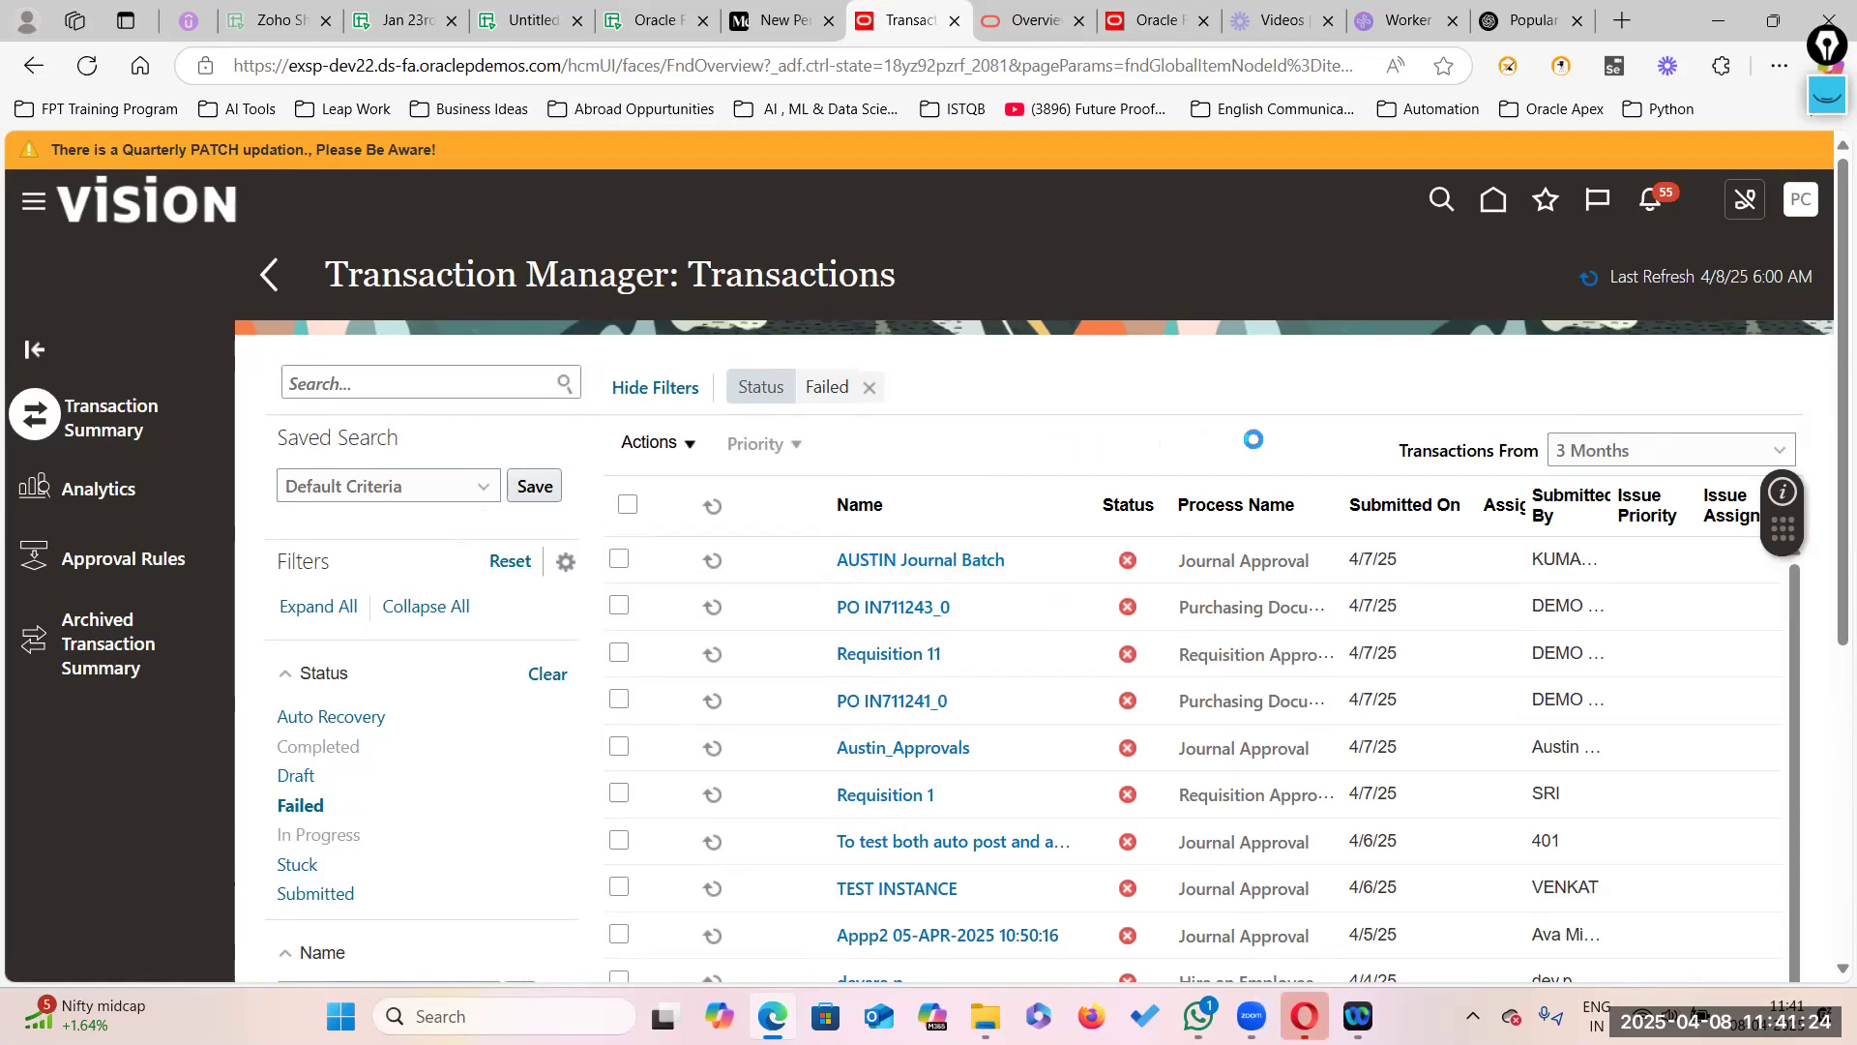
left_click(324, 746)
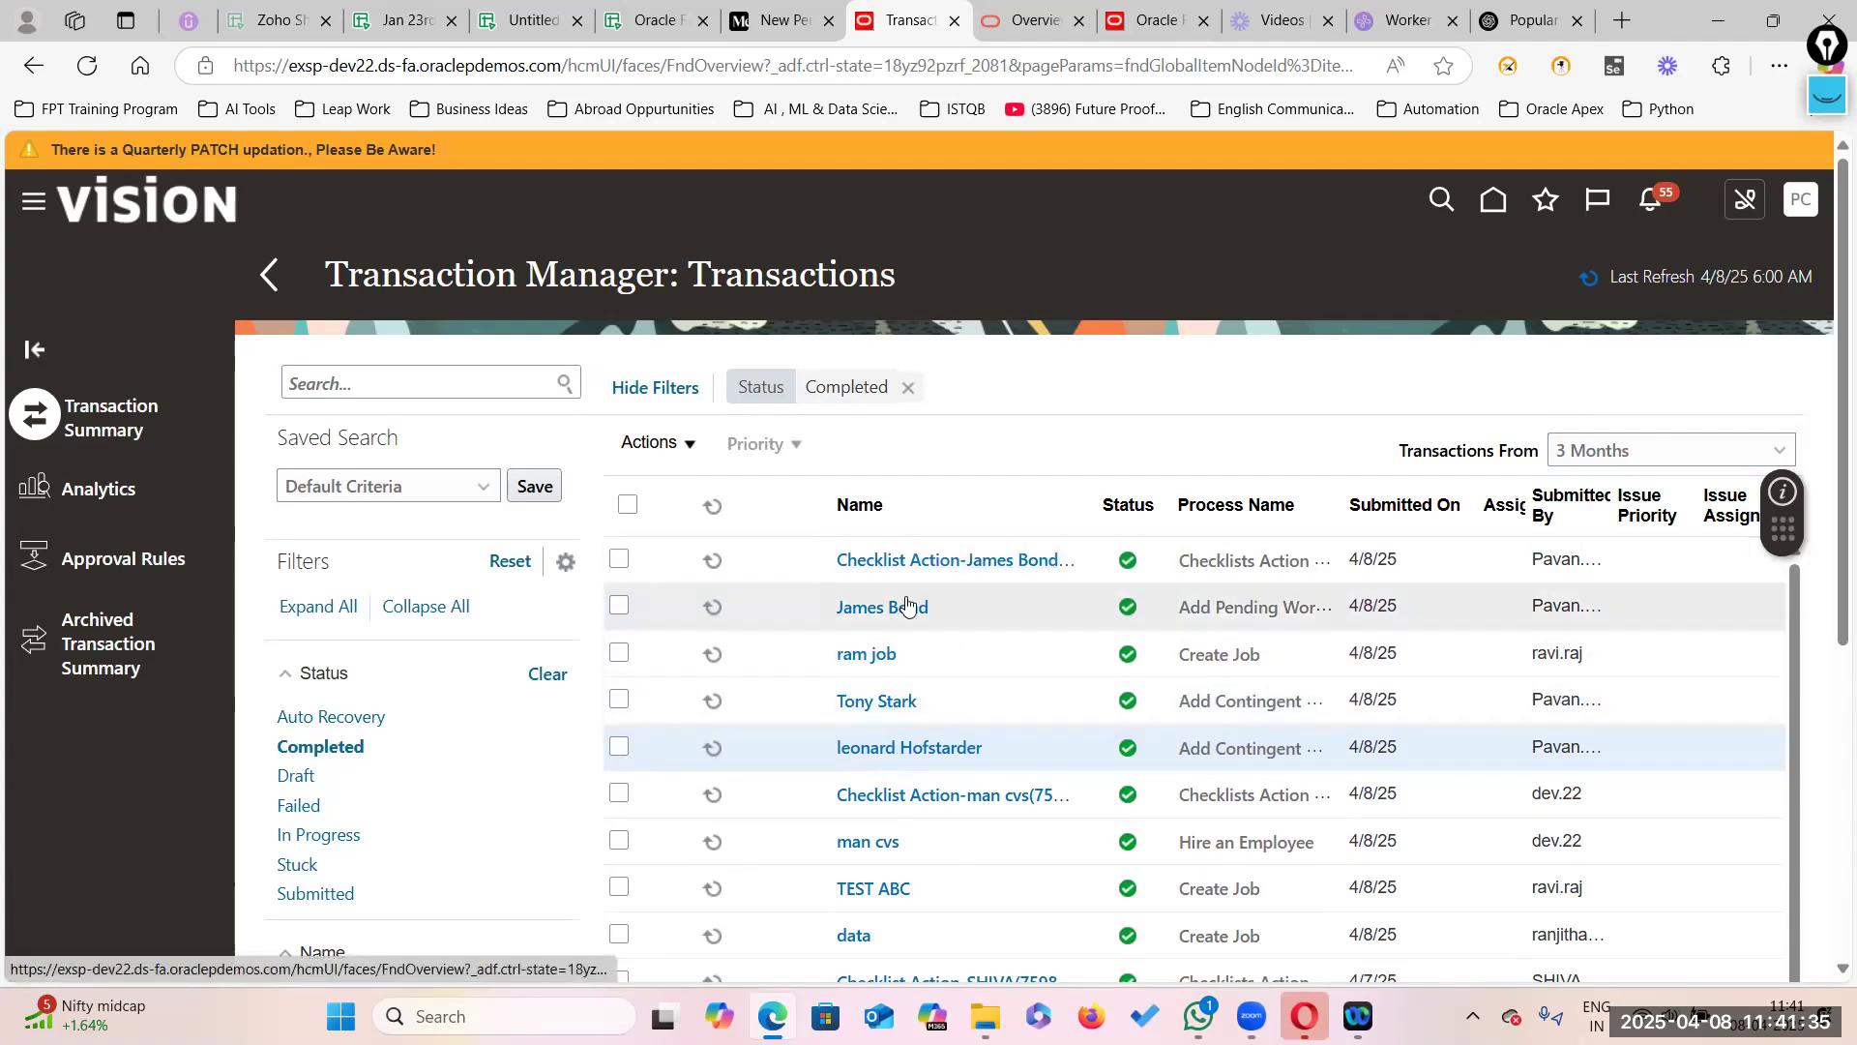
Step: Outline the completed Add Pending Worker transaction and the upper Add Contingent Worker transaction with red rectangles using the screen annotation tool
left_click(1827, 44)
mouse_move(1828, 171)
left_click(1827, 240)
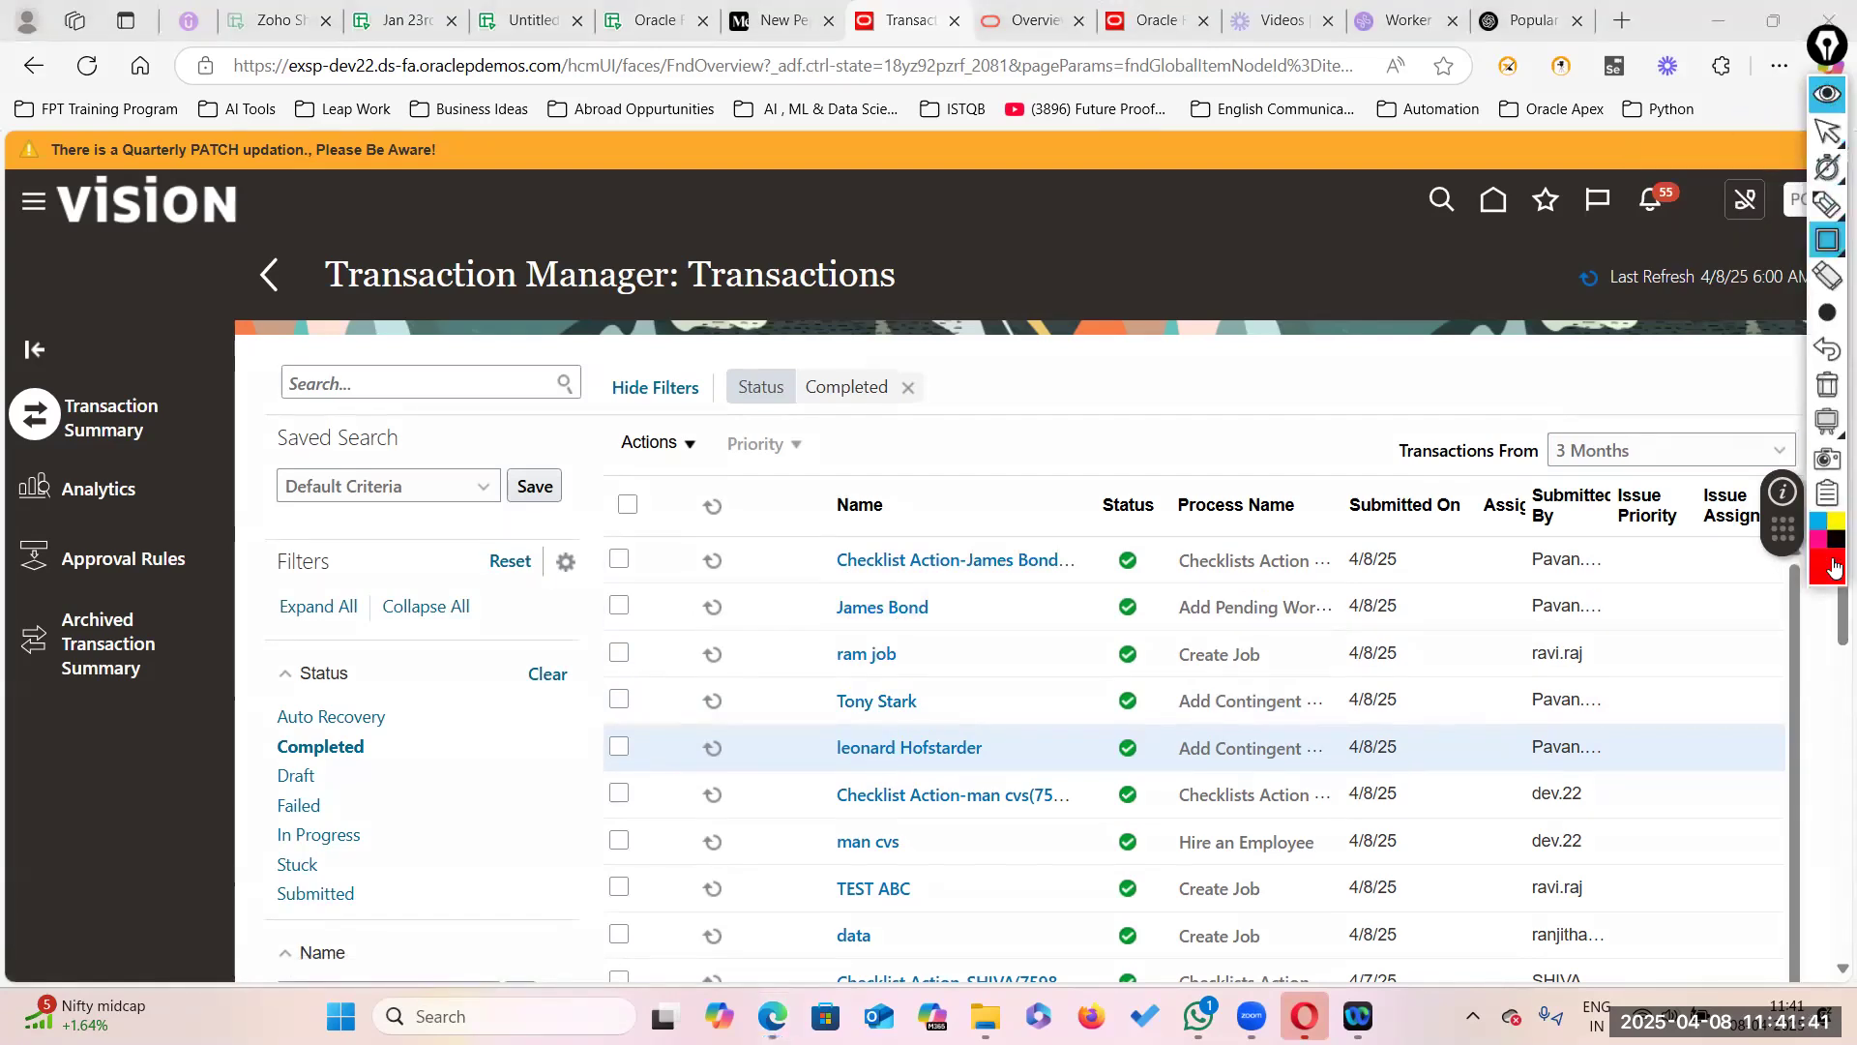
mouse_move(1833, 573)
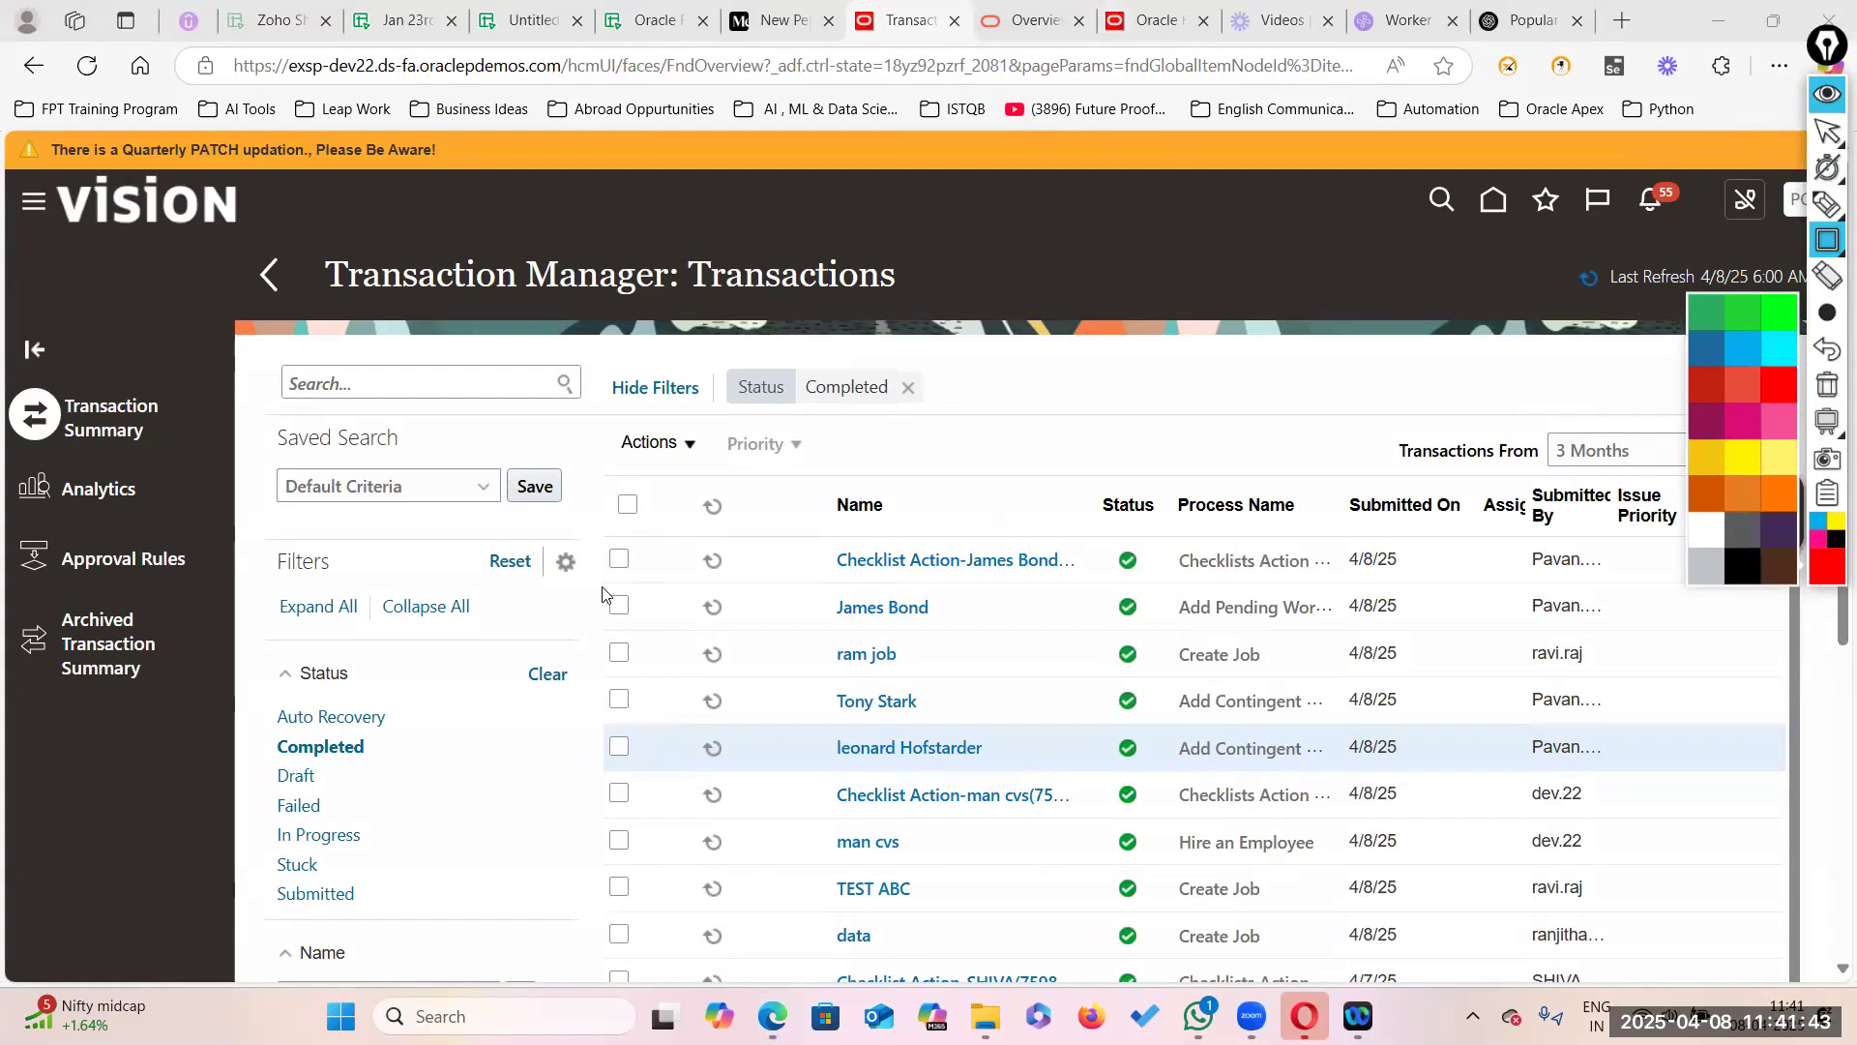
mouse_move(598, 583)
left_mouse_down()
mouse_move(774, 629)
mouse_move(1349, 637)
left_mouse_up()
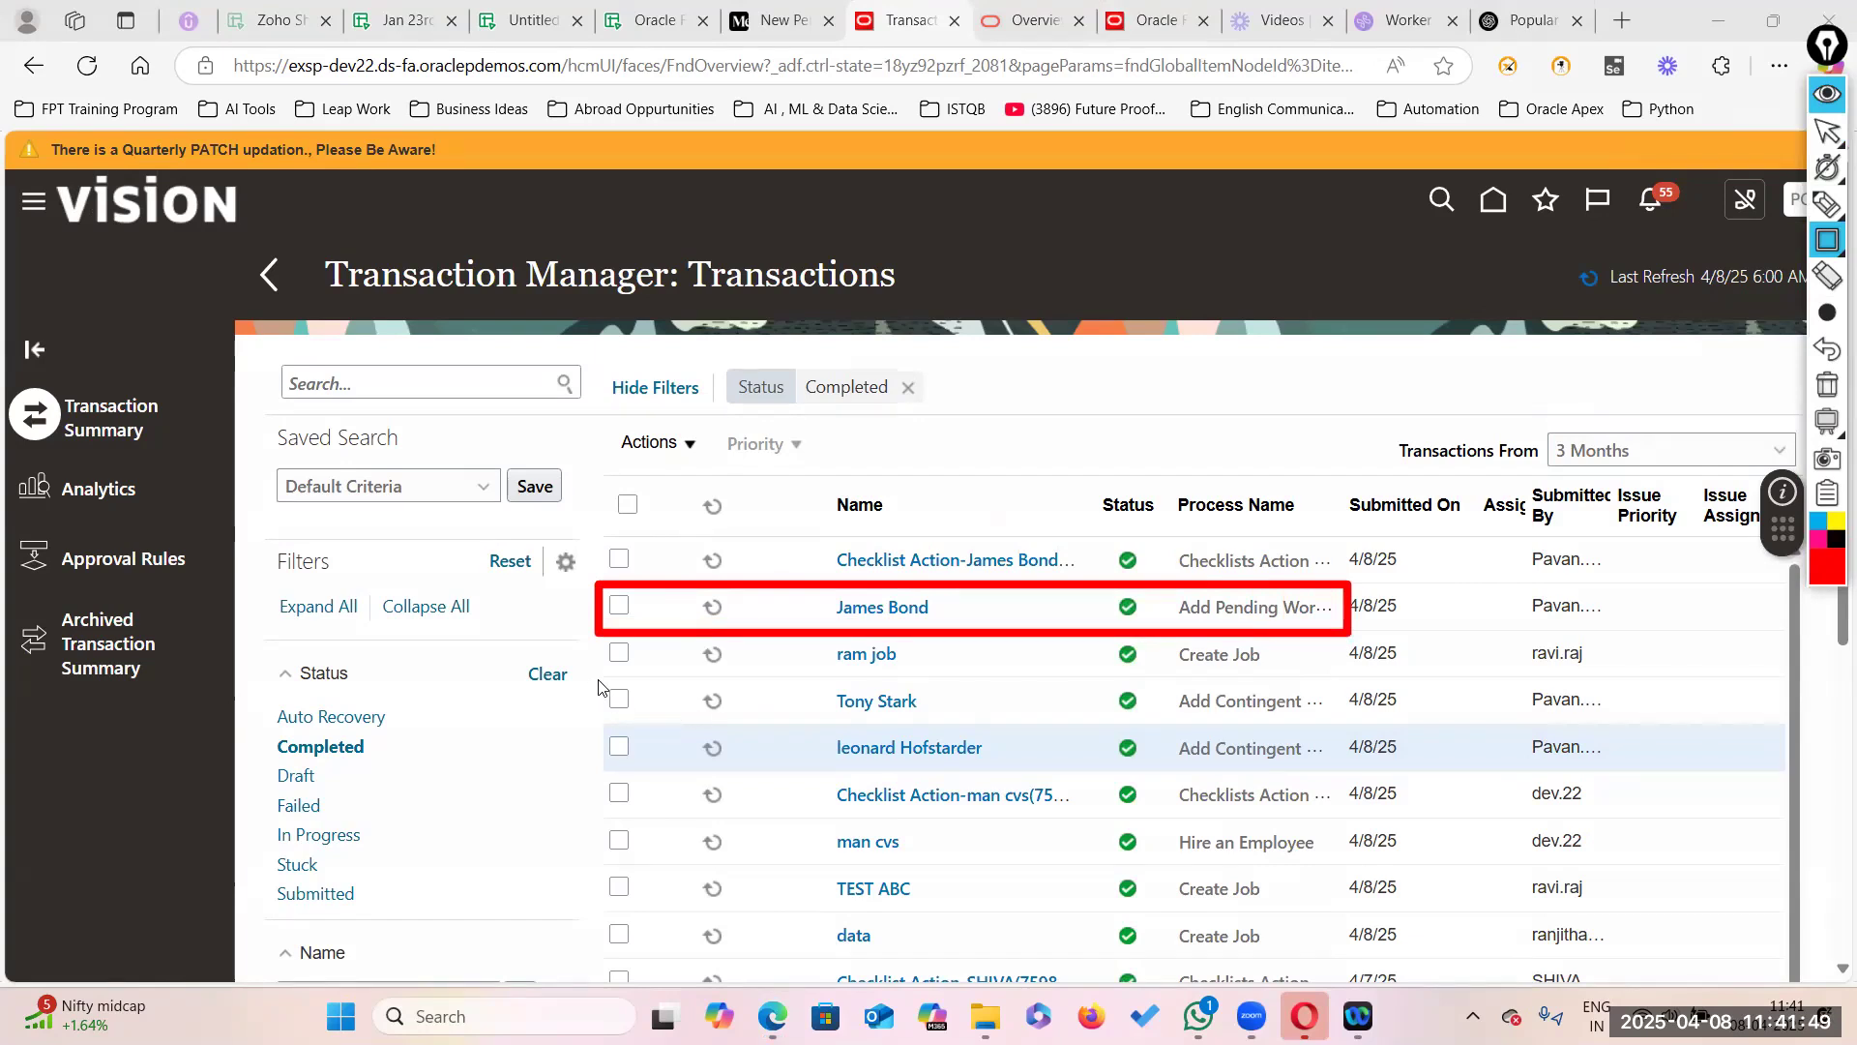
mouse_move(598, 678)
left_mouse_down()
mouse_move(784, 732)
mouse_move(1504, 724)
left_mouse_up()
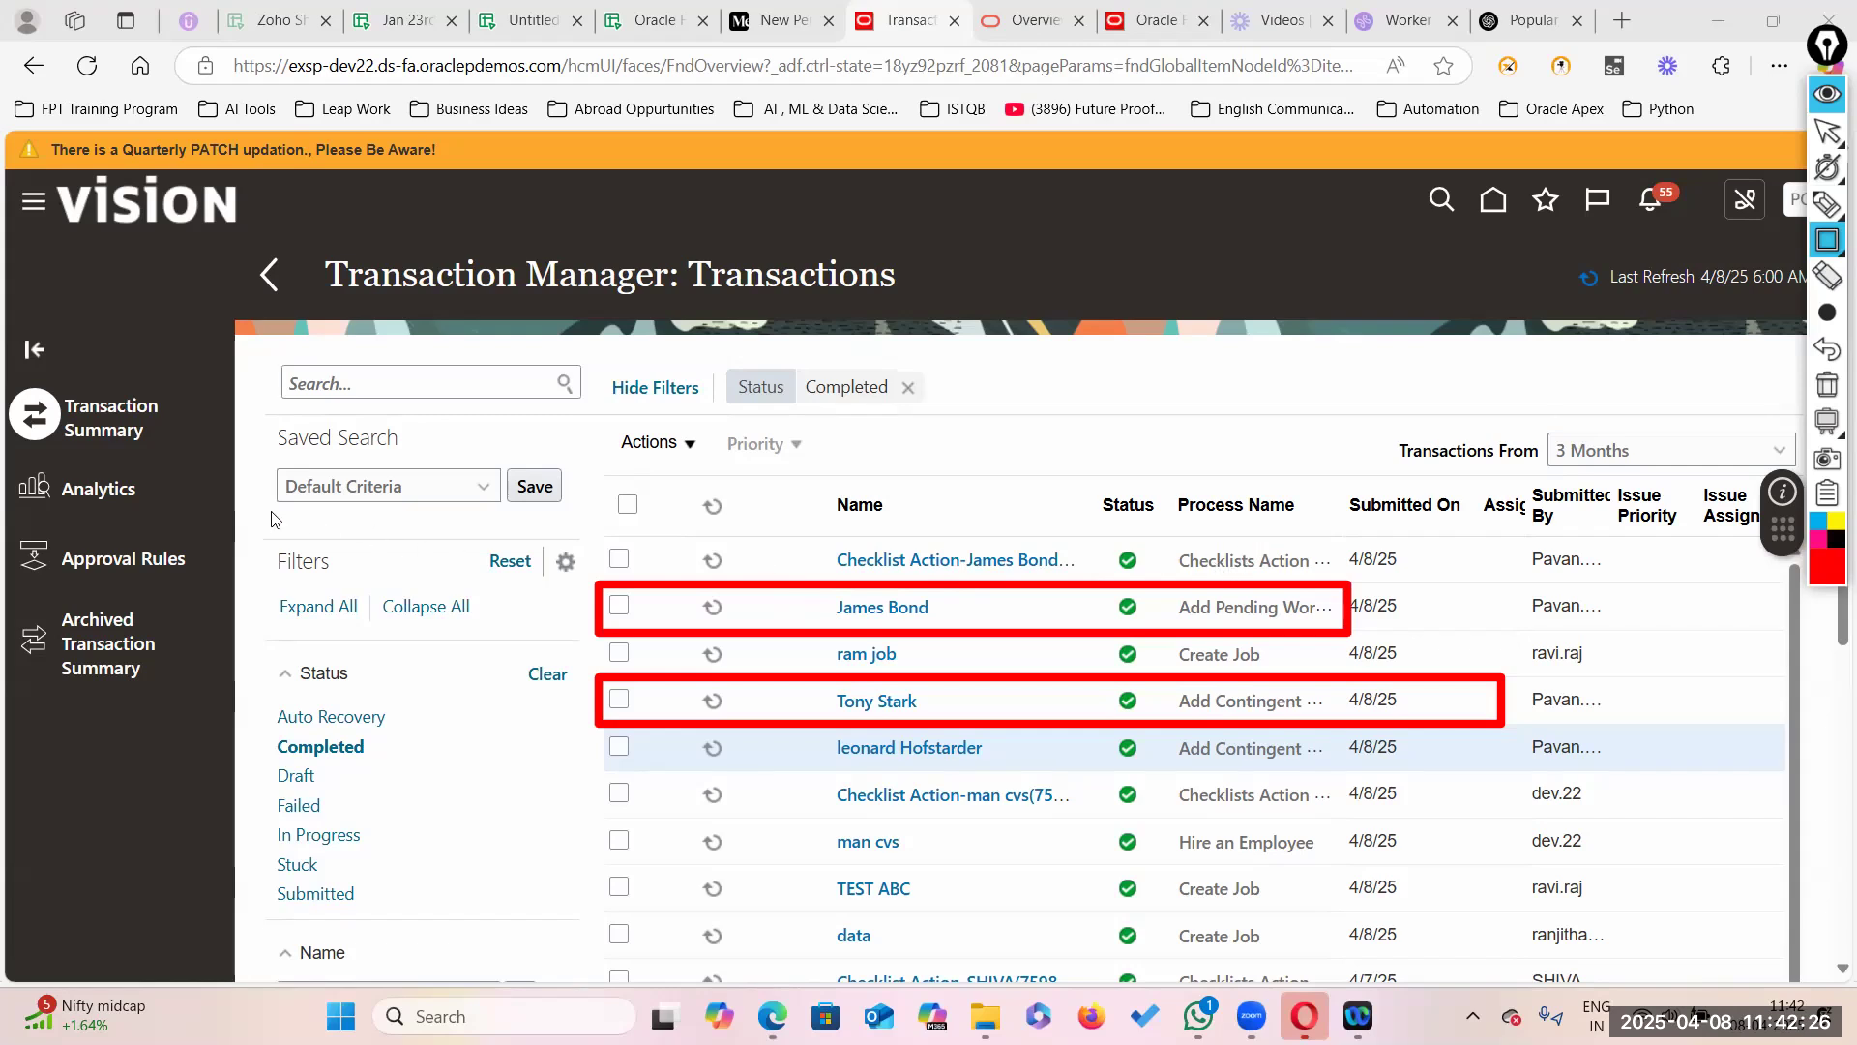
Step: Open the Approval Rules page of the Transaction Manager and outline its navigation entry with a red rectangle
left_click(1826, 137)
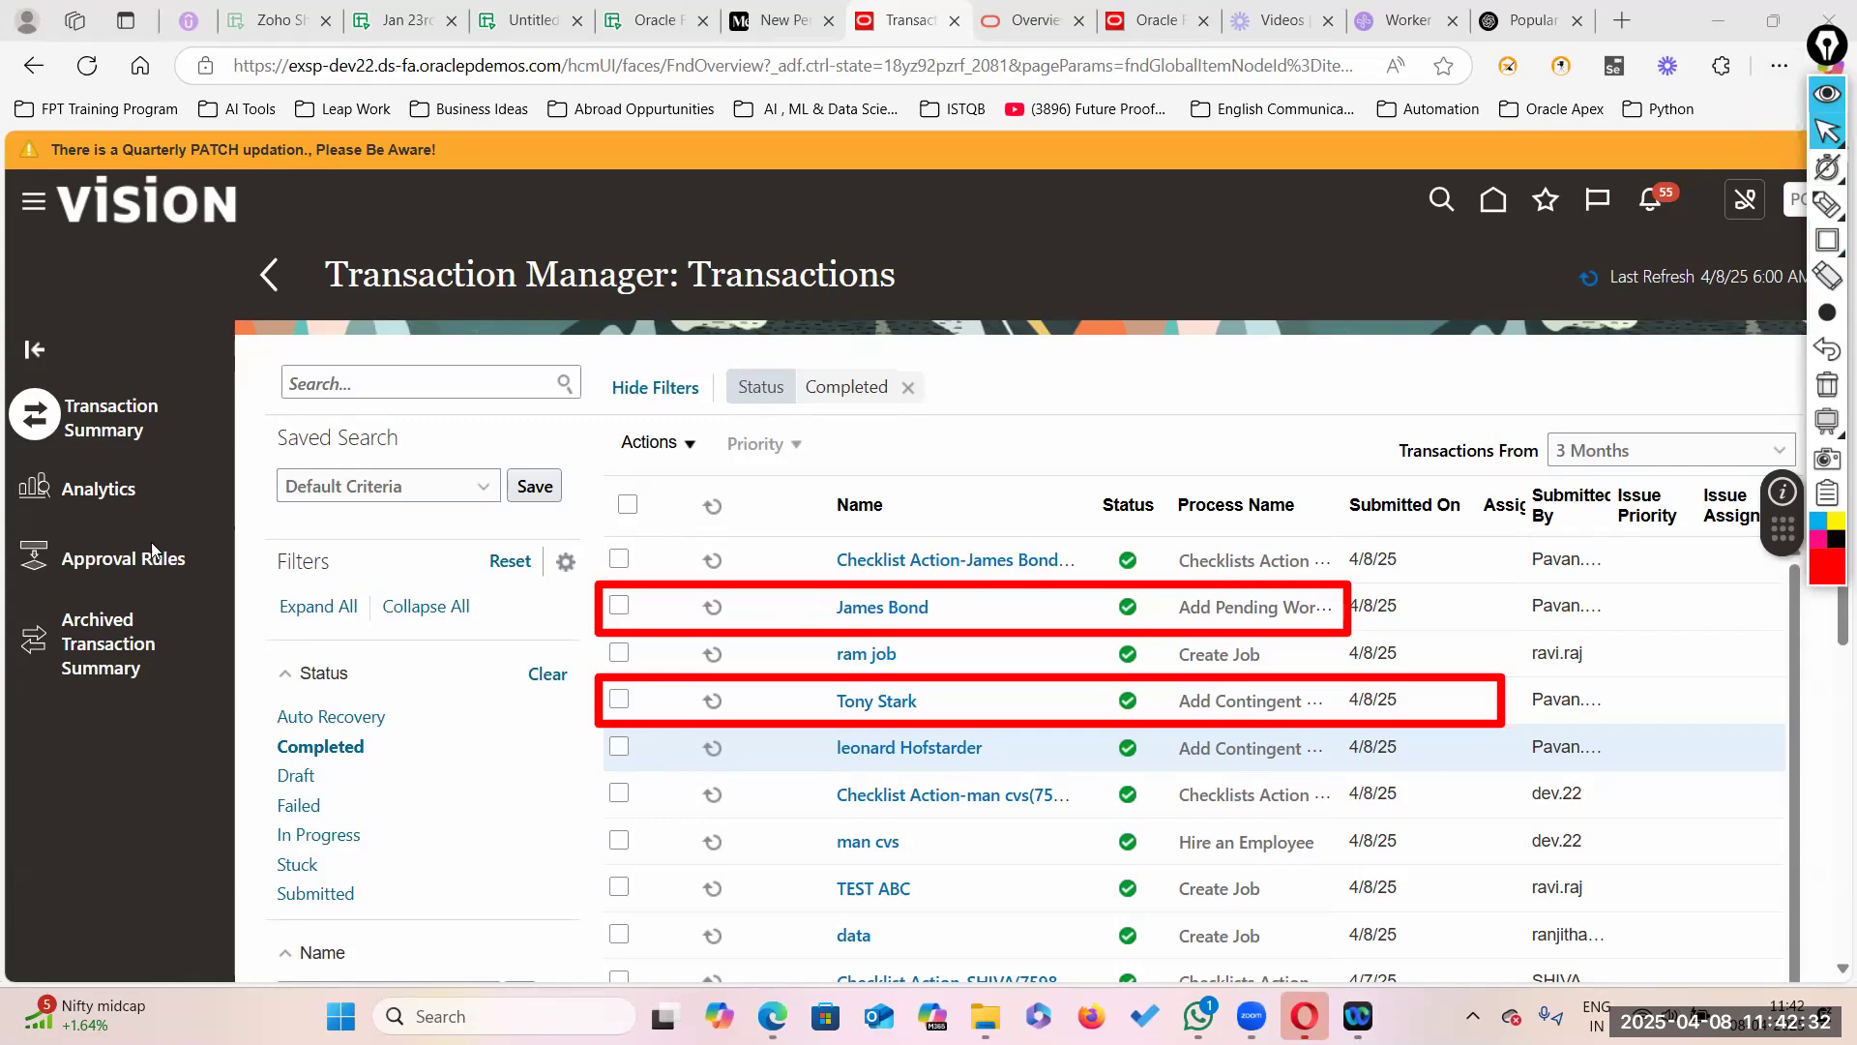
left_click(97, 559)
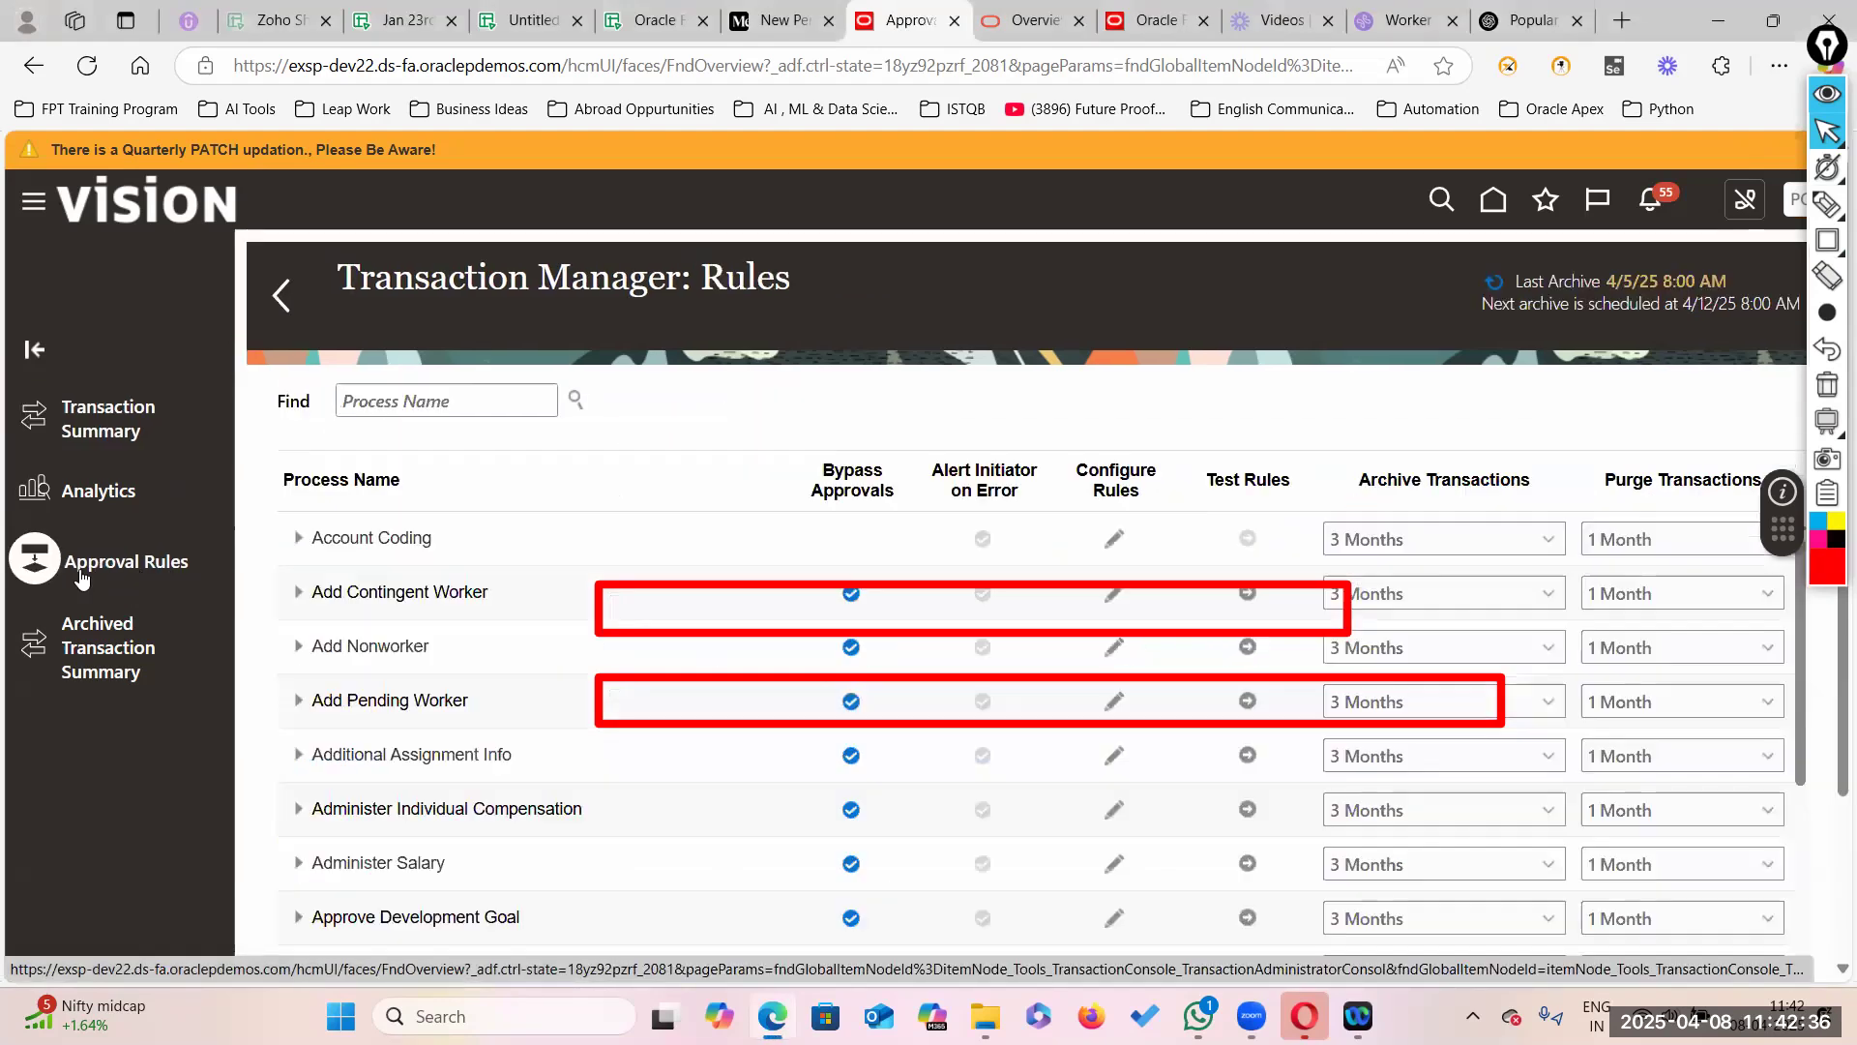
left_click(1827, 240)
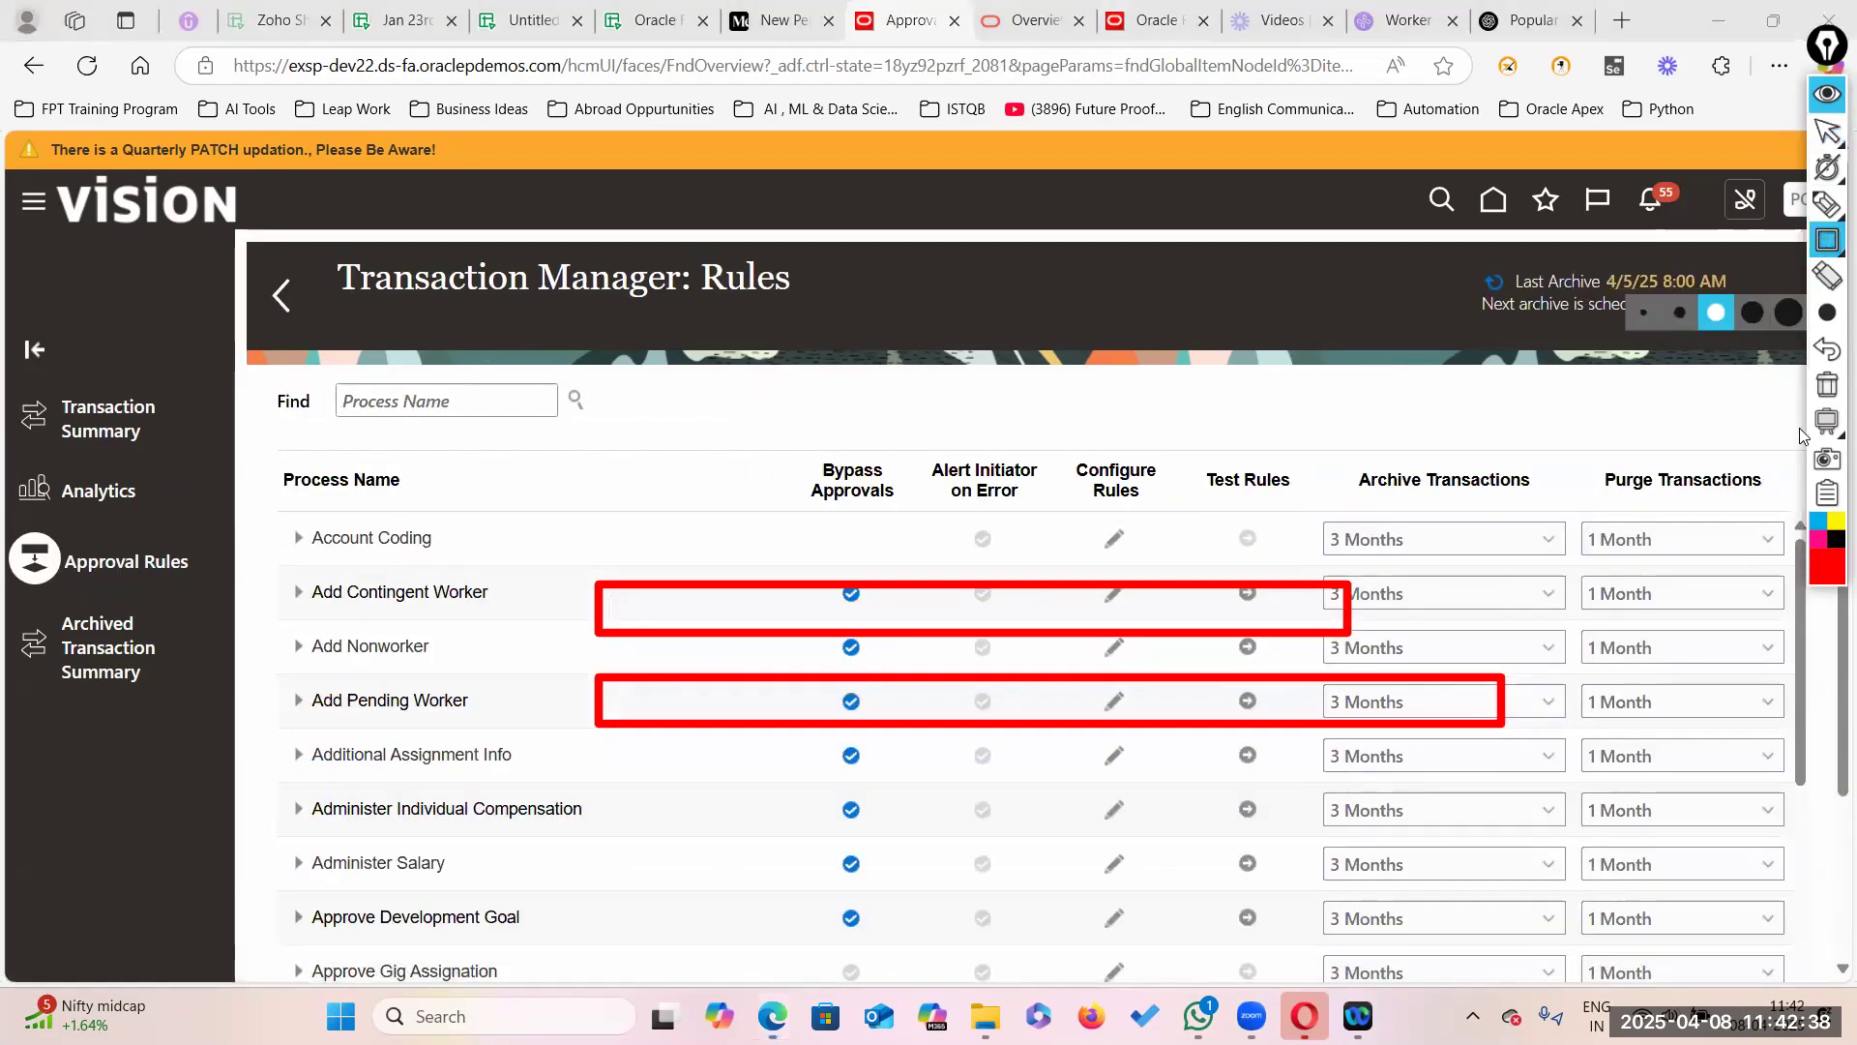
left_click(1830, 572)
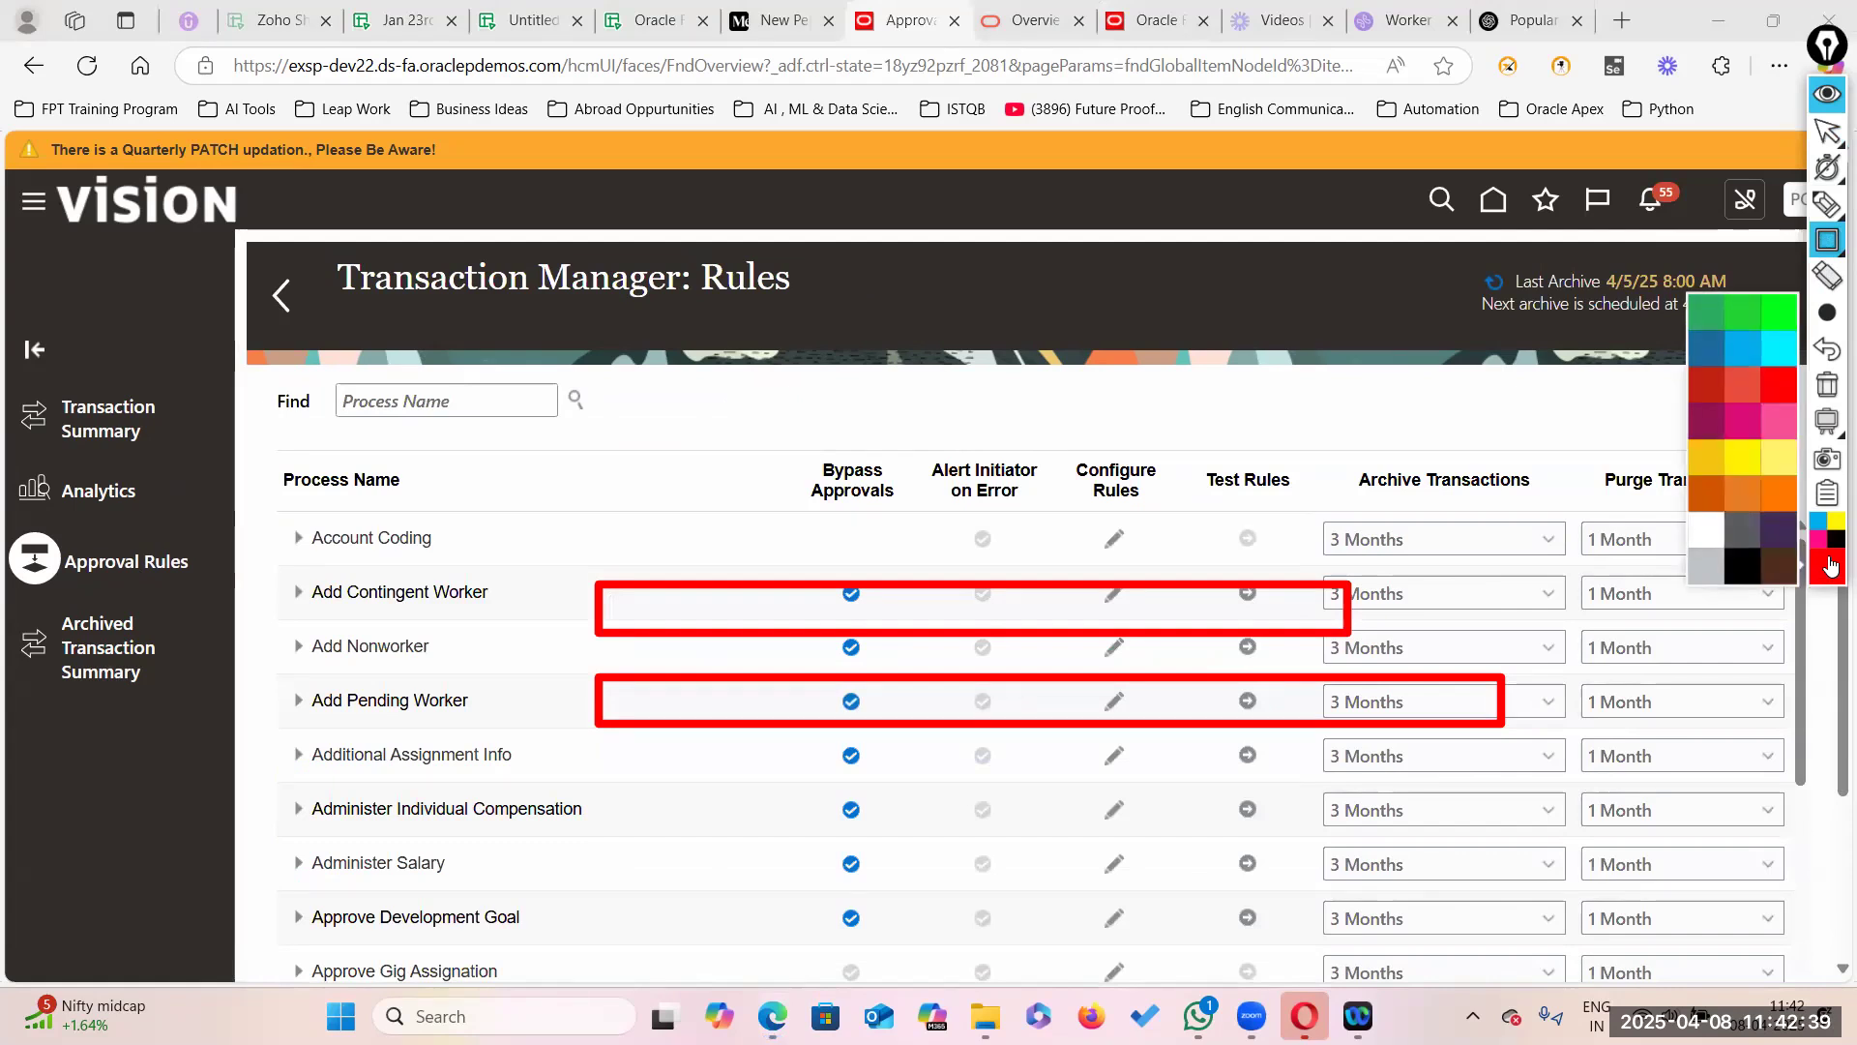
left_click(1785, 385)
mouse_move(12, 514)
left_mouse_down()
mouse_move(35, 598)
mouse_move(216, 592)
left_mouse_up()
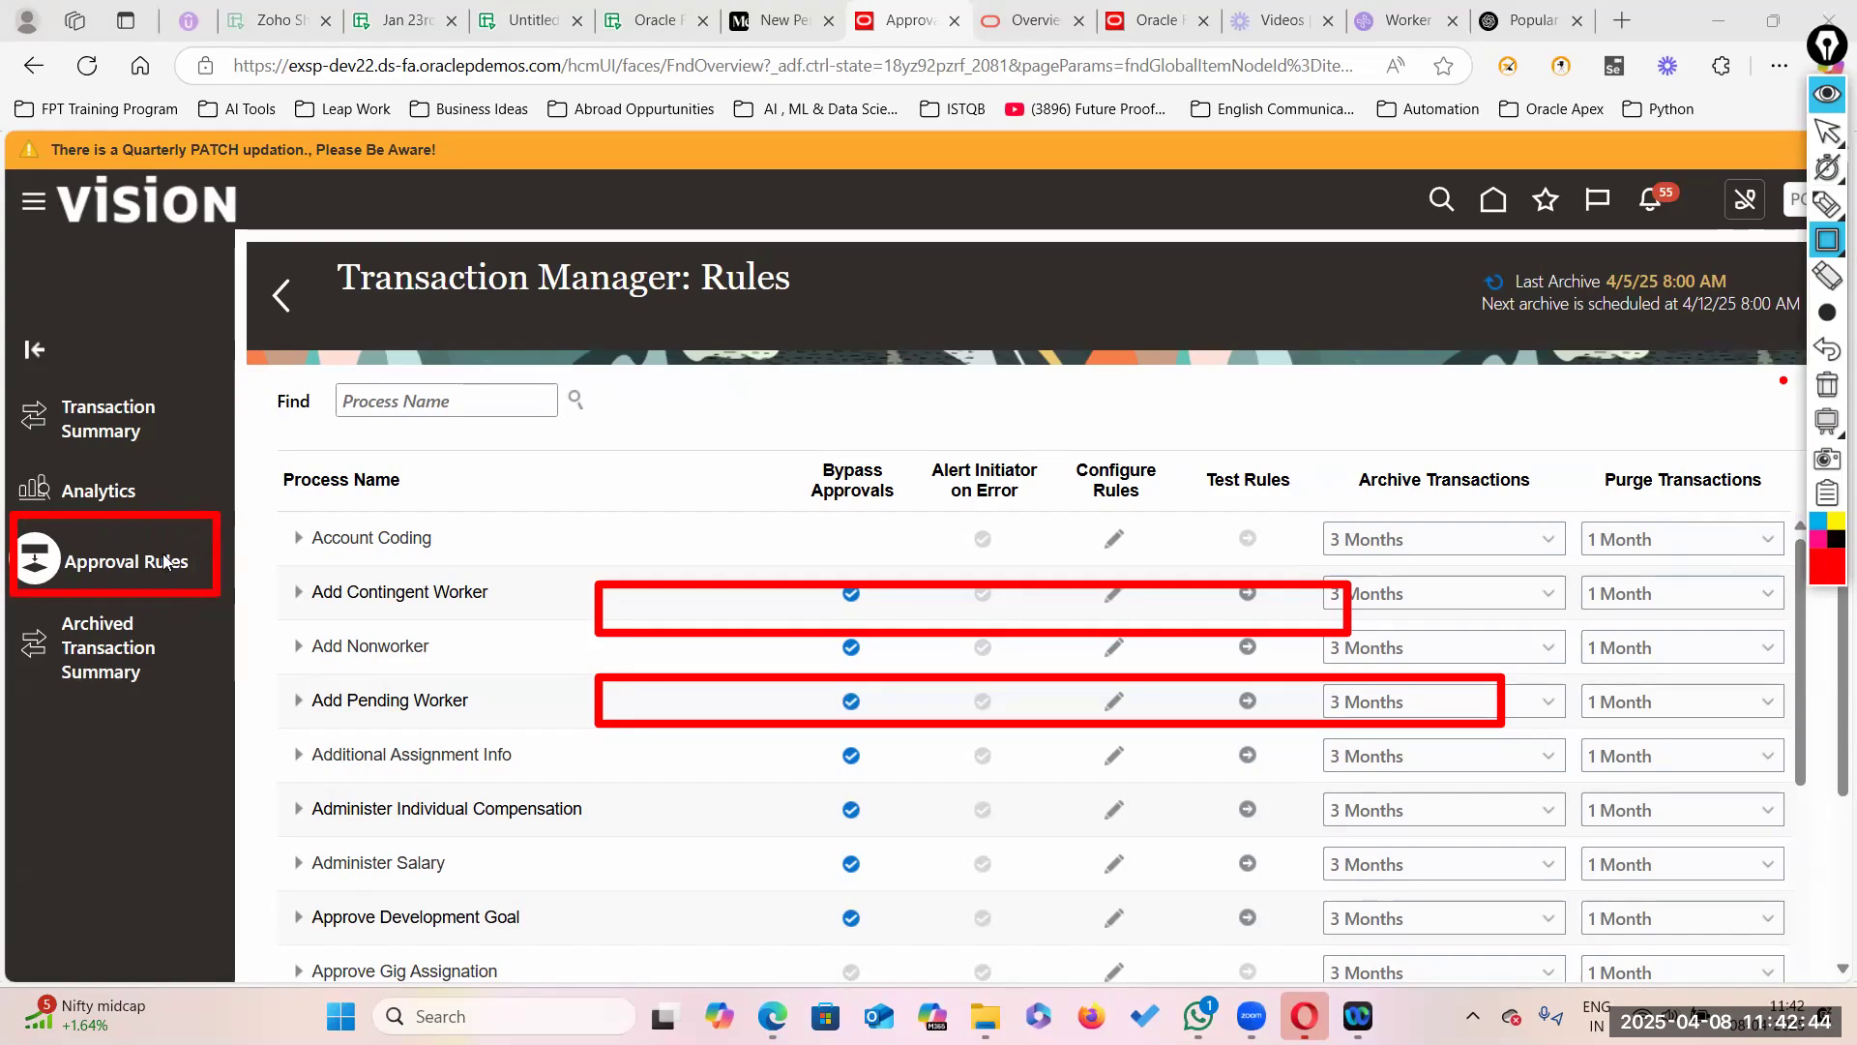
Step: Replace the old markings with red outlines around Approval Rules and the three Add Contingent Worker, Nonworker and Pending Worker rules, and clear them
left_click(1828, 314)
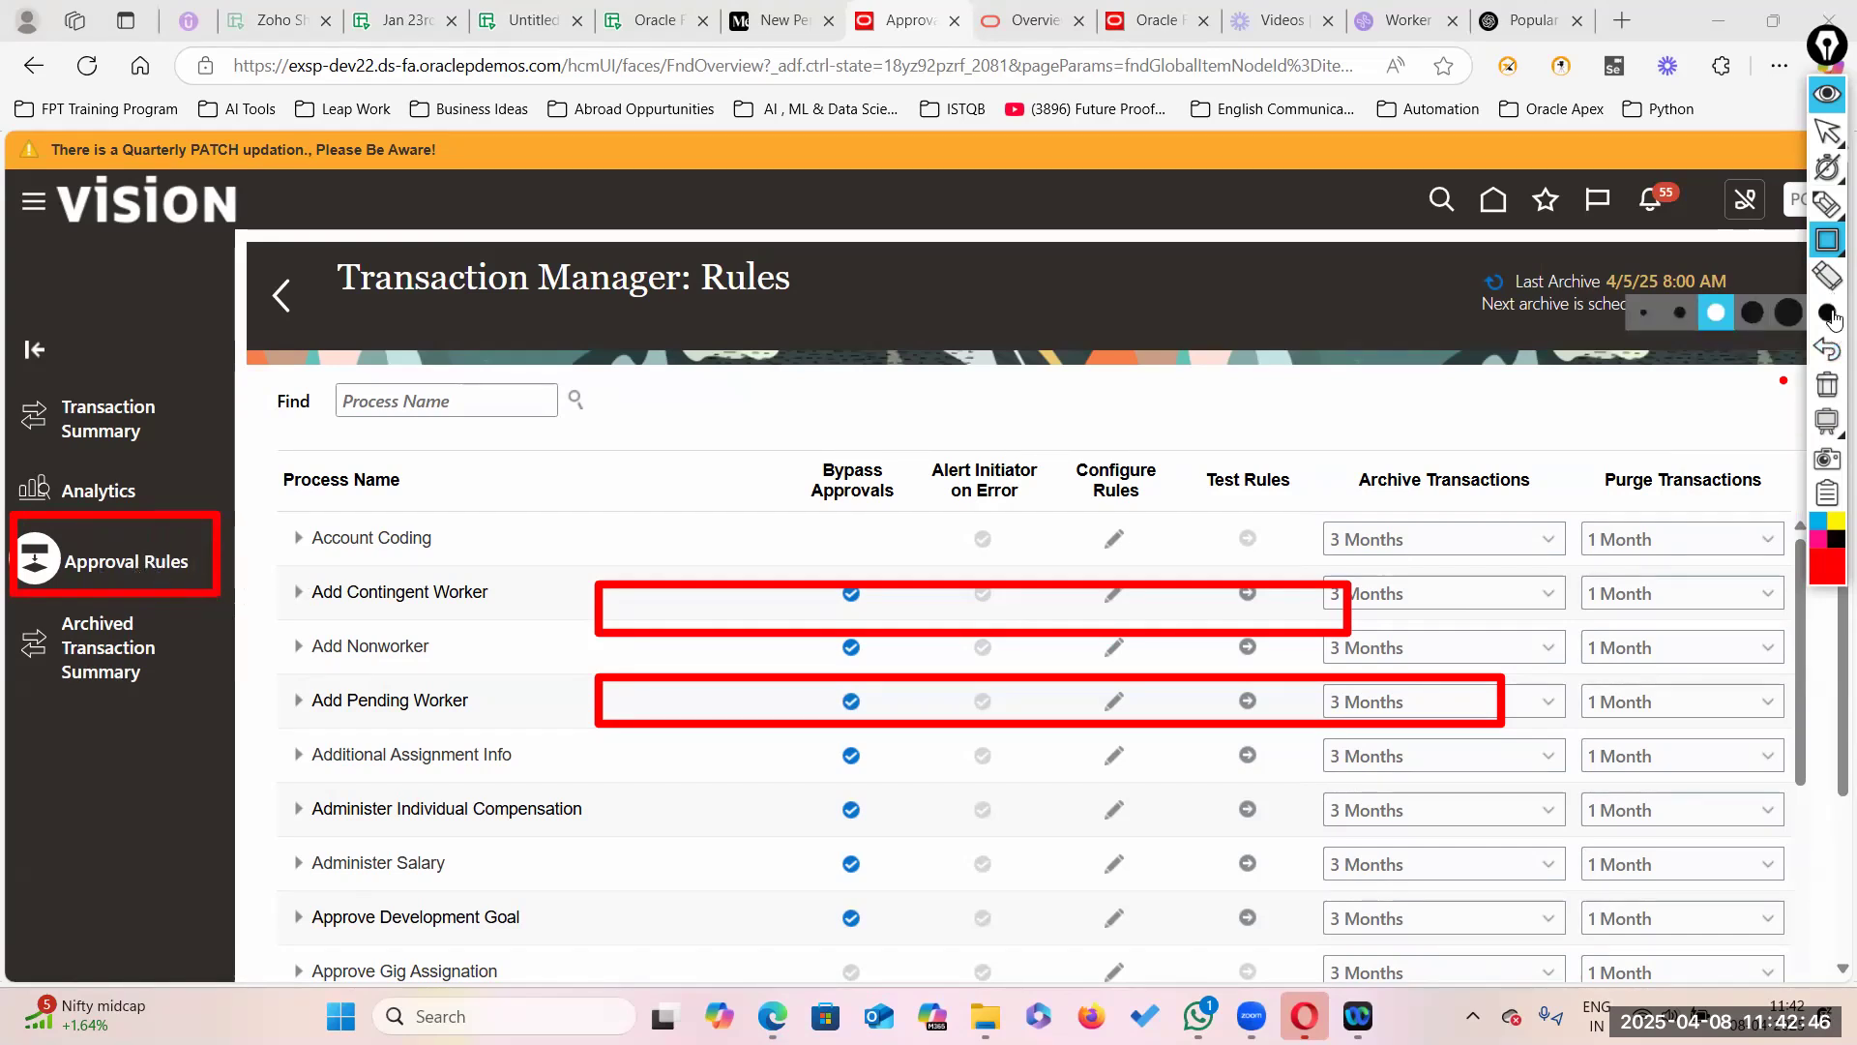
left_click(1827, 385)
mouse_move(6, 515)
left_mouse_down()
mouse_move(48, 588)
mouse_move(232, 607)
left_mouse_up()
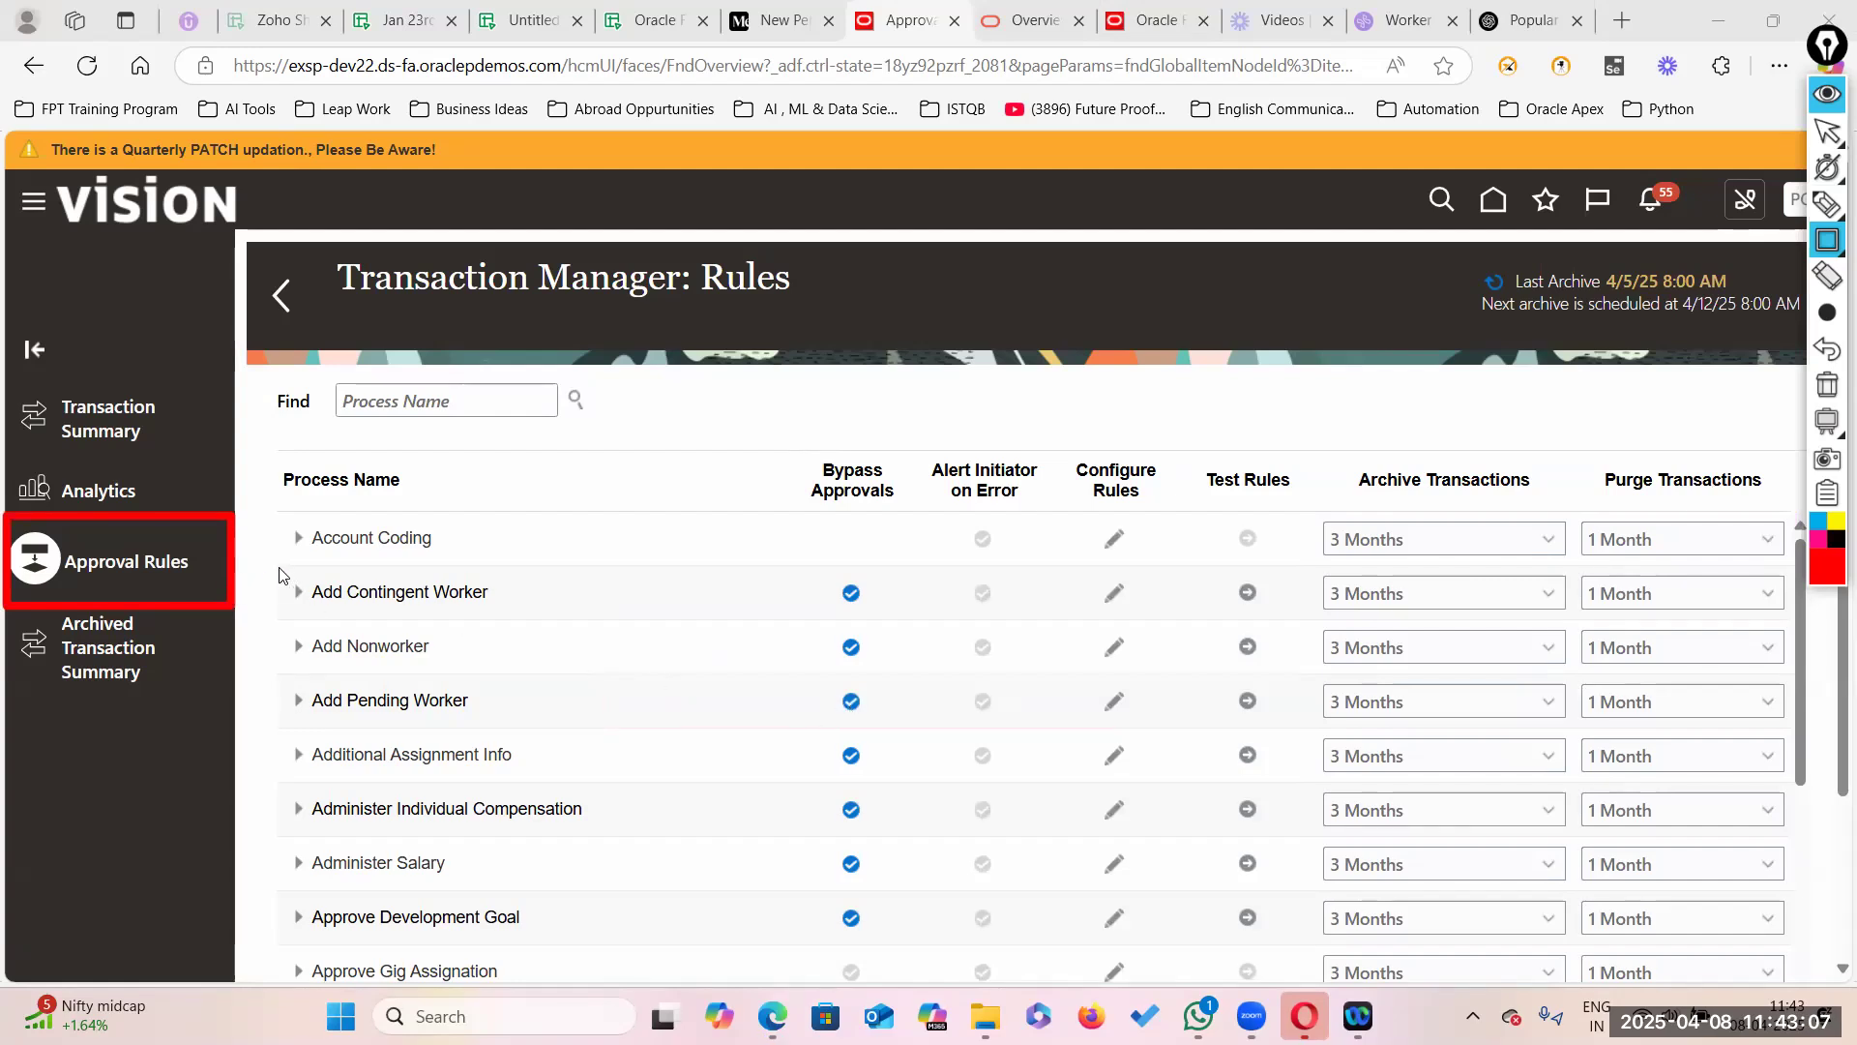
mouse_move(274, 572)
left_mouse_down()
mouse_move(447, 640)
mouse_move(781, 723)
mouse_move(910, 730)
left_mouse_up()
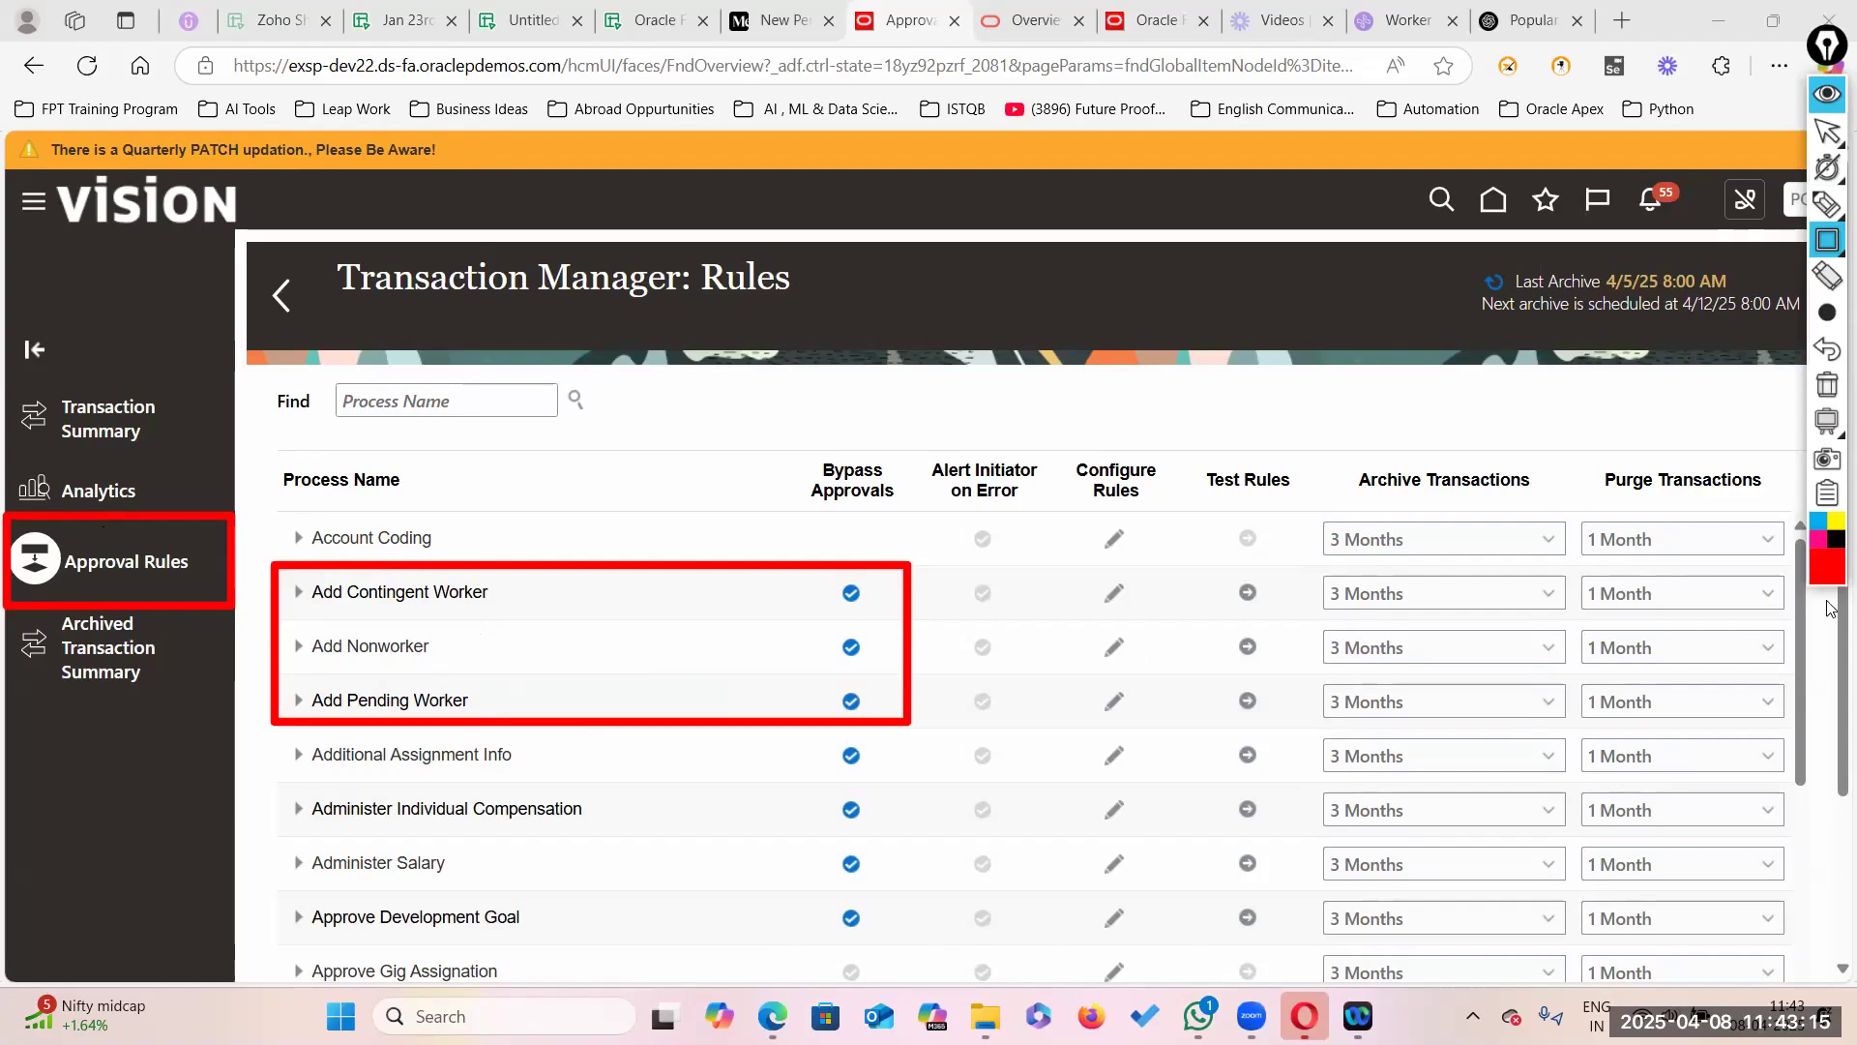
left_click(1829, 385)
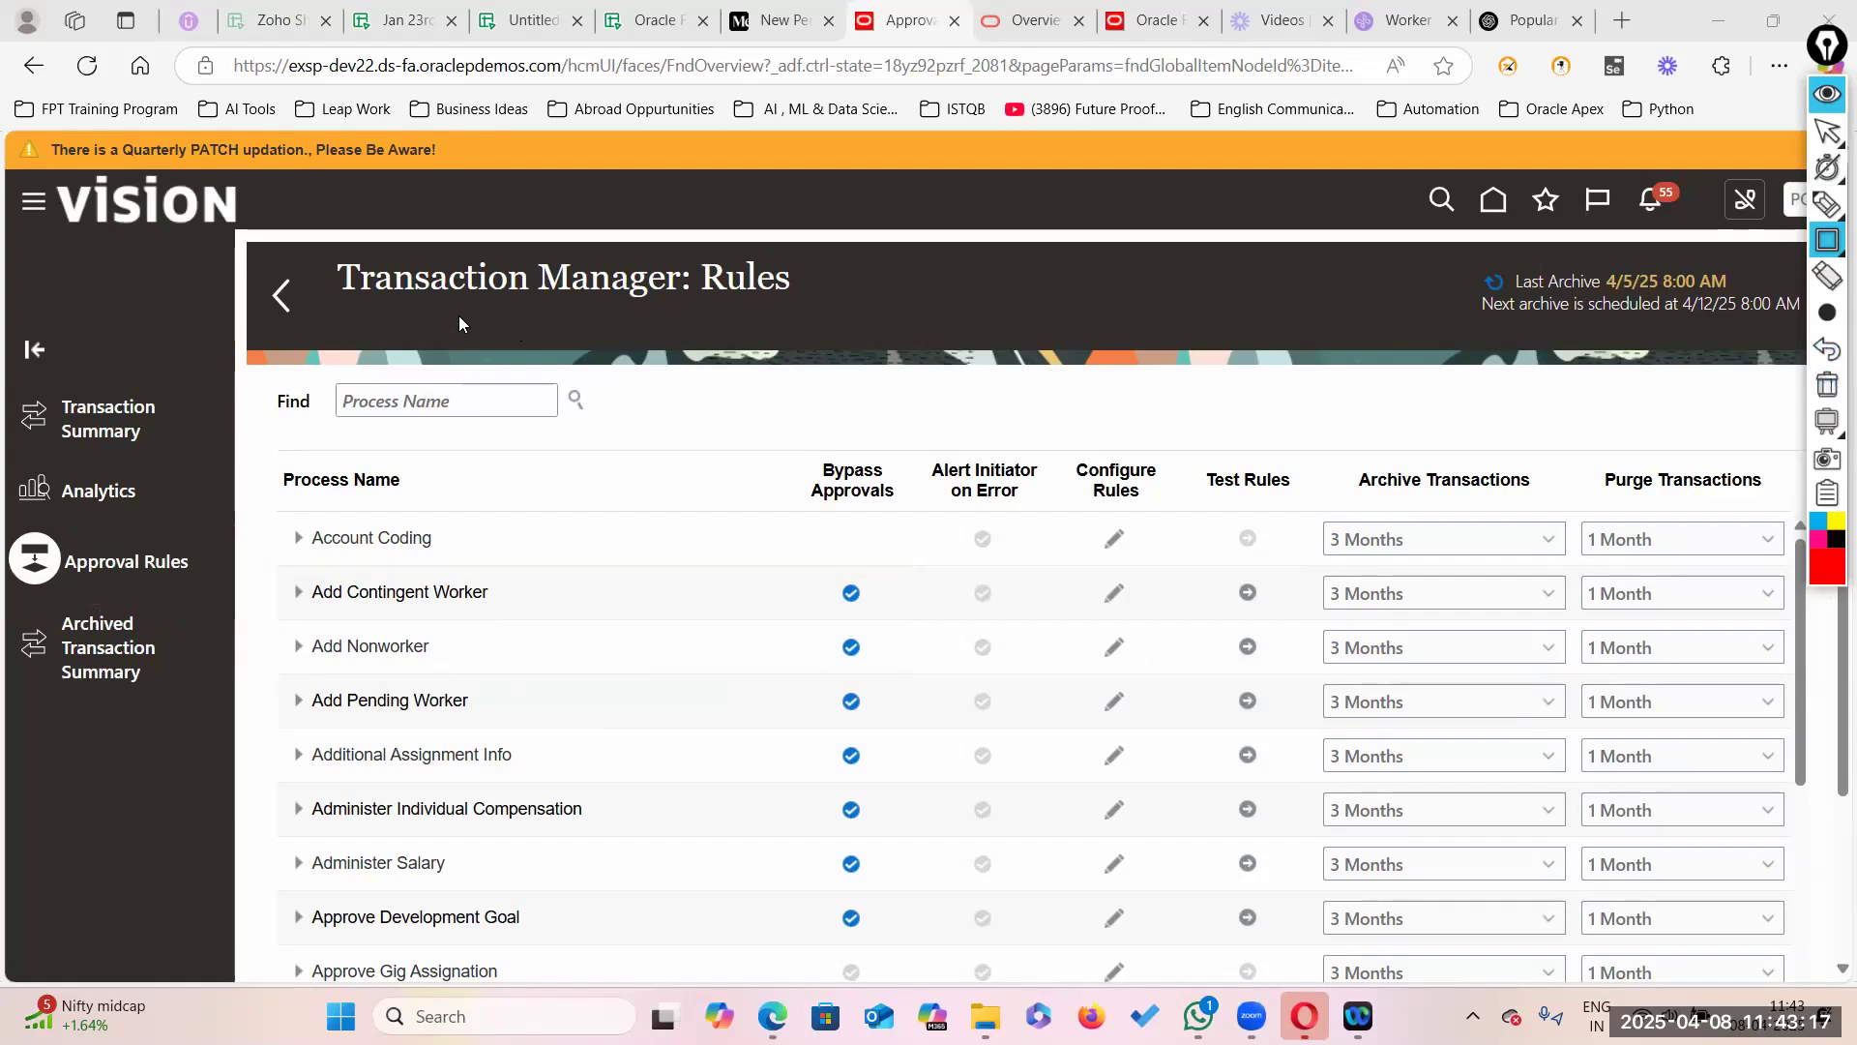
Step: Search the approval rules for the process name "hire"
left_click(426, 391)
mouse_move(1827, 138)
left_click(1749, 135)
left_click(403, 400)
type("hire")
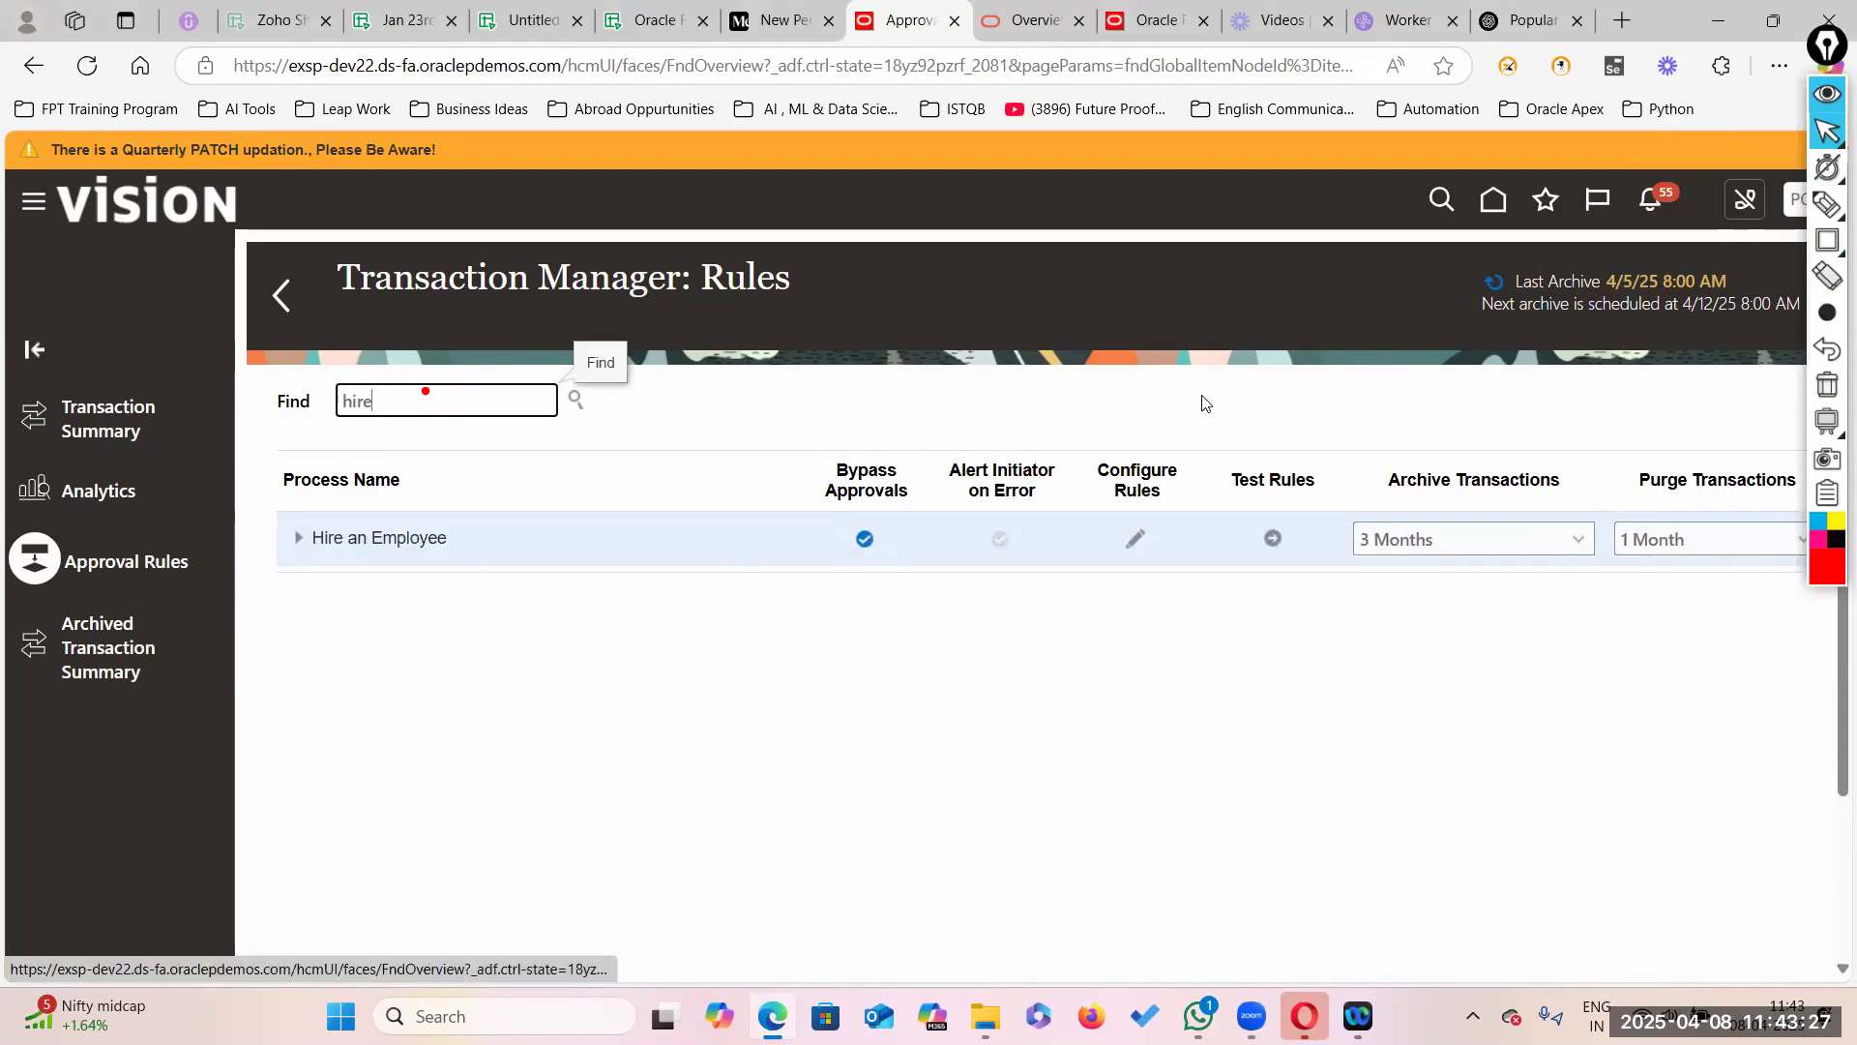
Step: Look up the contingent worker by name in Person Management and enter their person number in the Add Contingent Worker row of the Zoho Sheet log
left_click(34, 201)
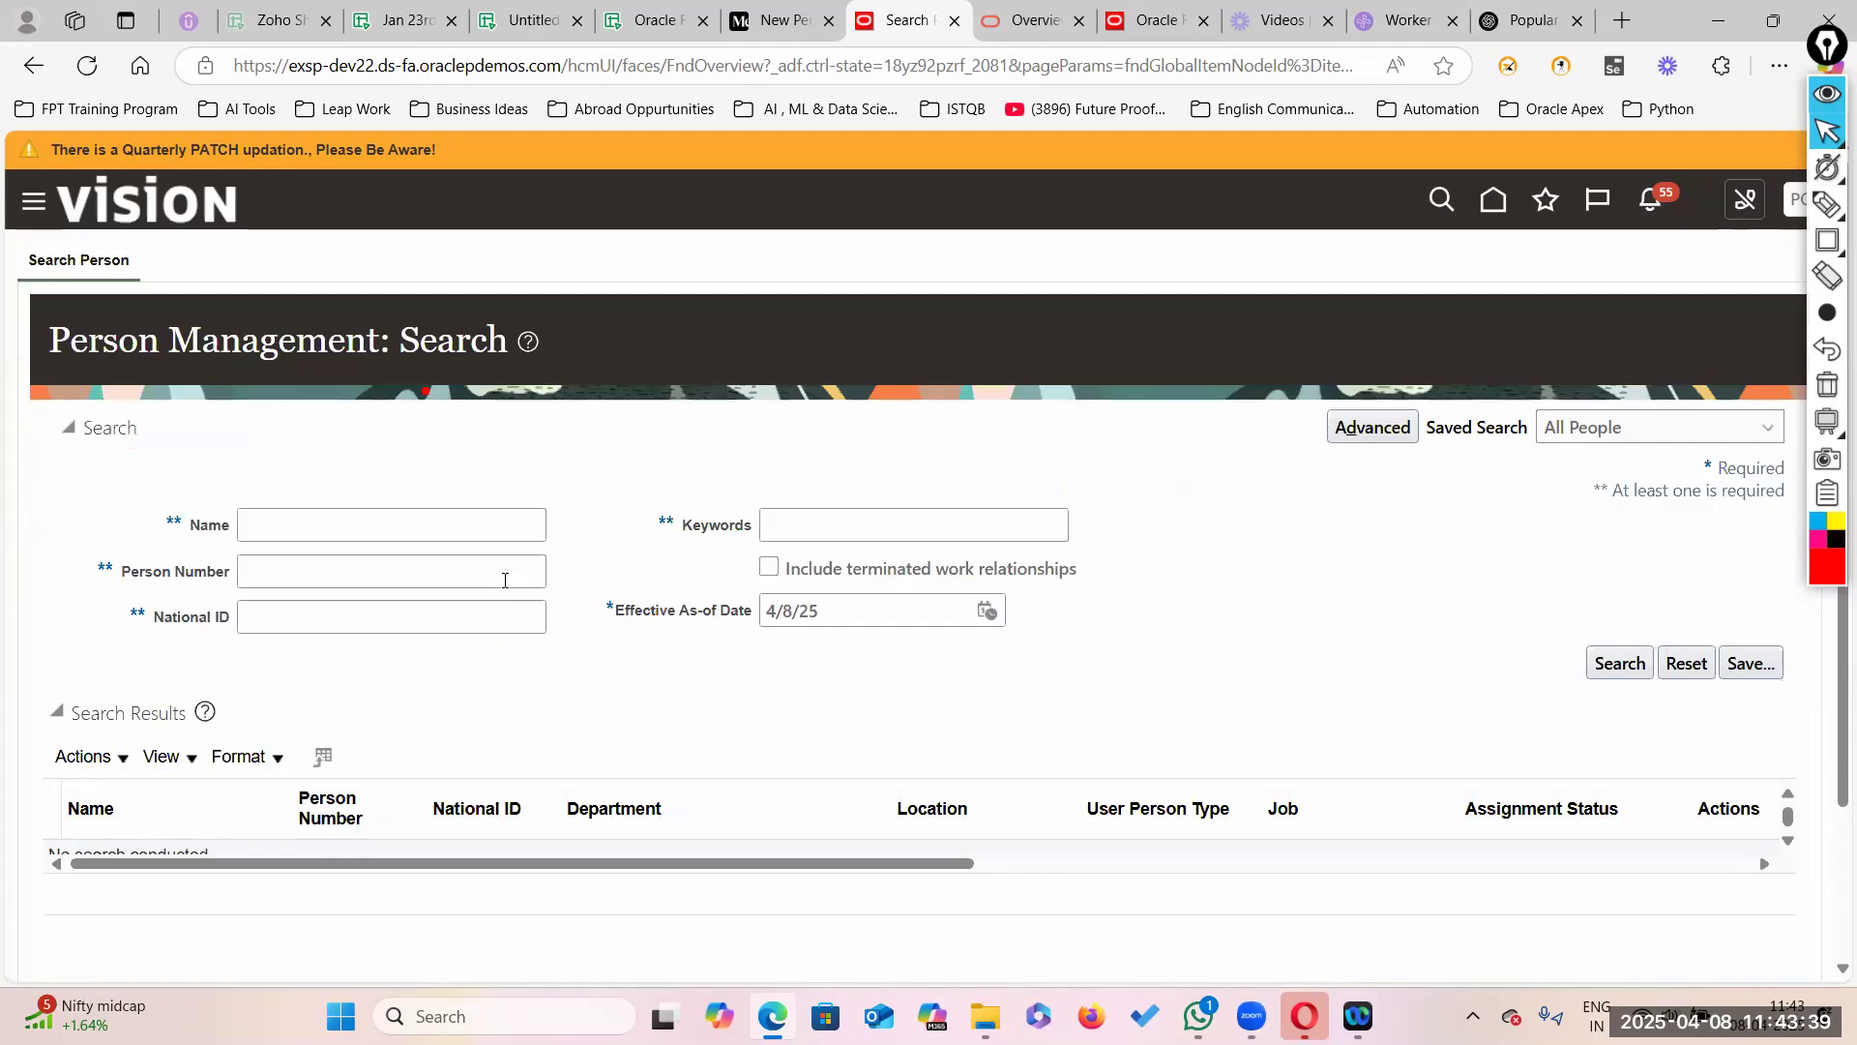
left_click(276, 515)
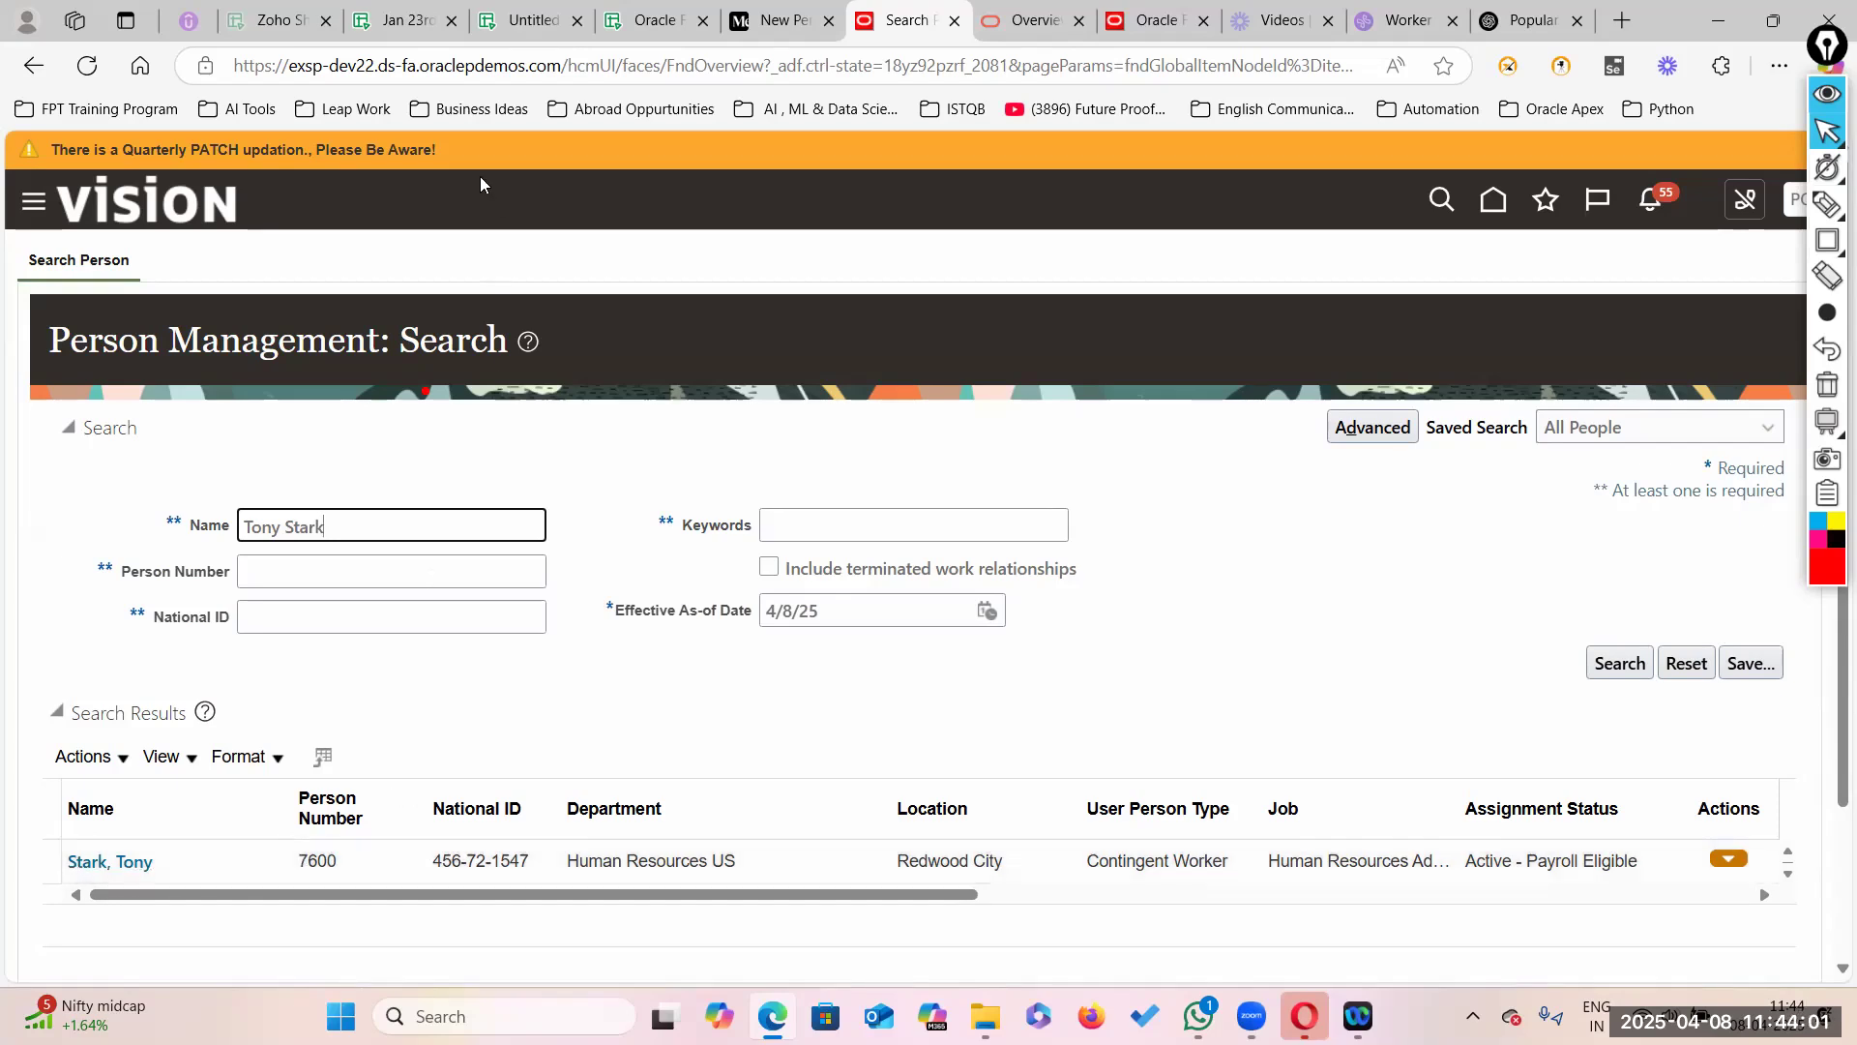
left_click(530, 21)
left_click(522, 388)
type("7")
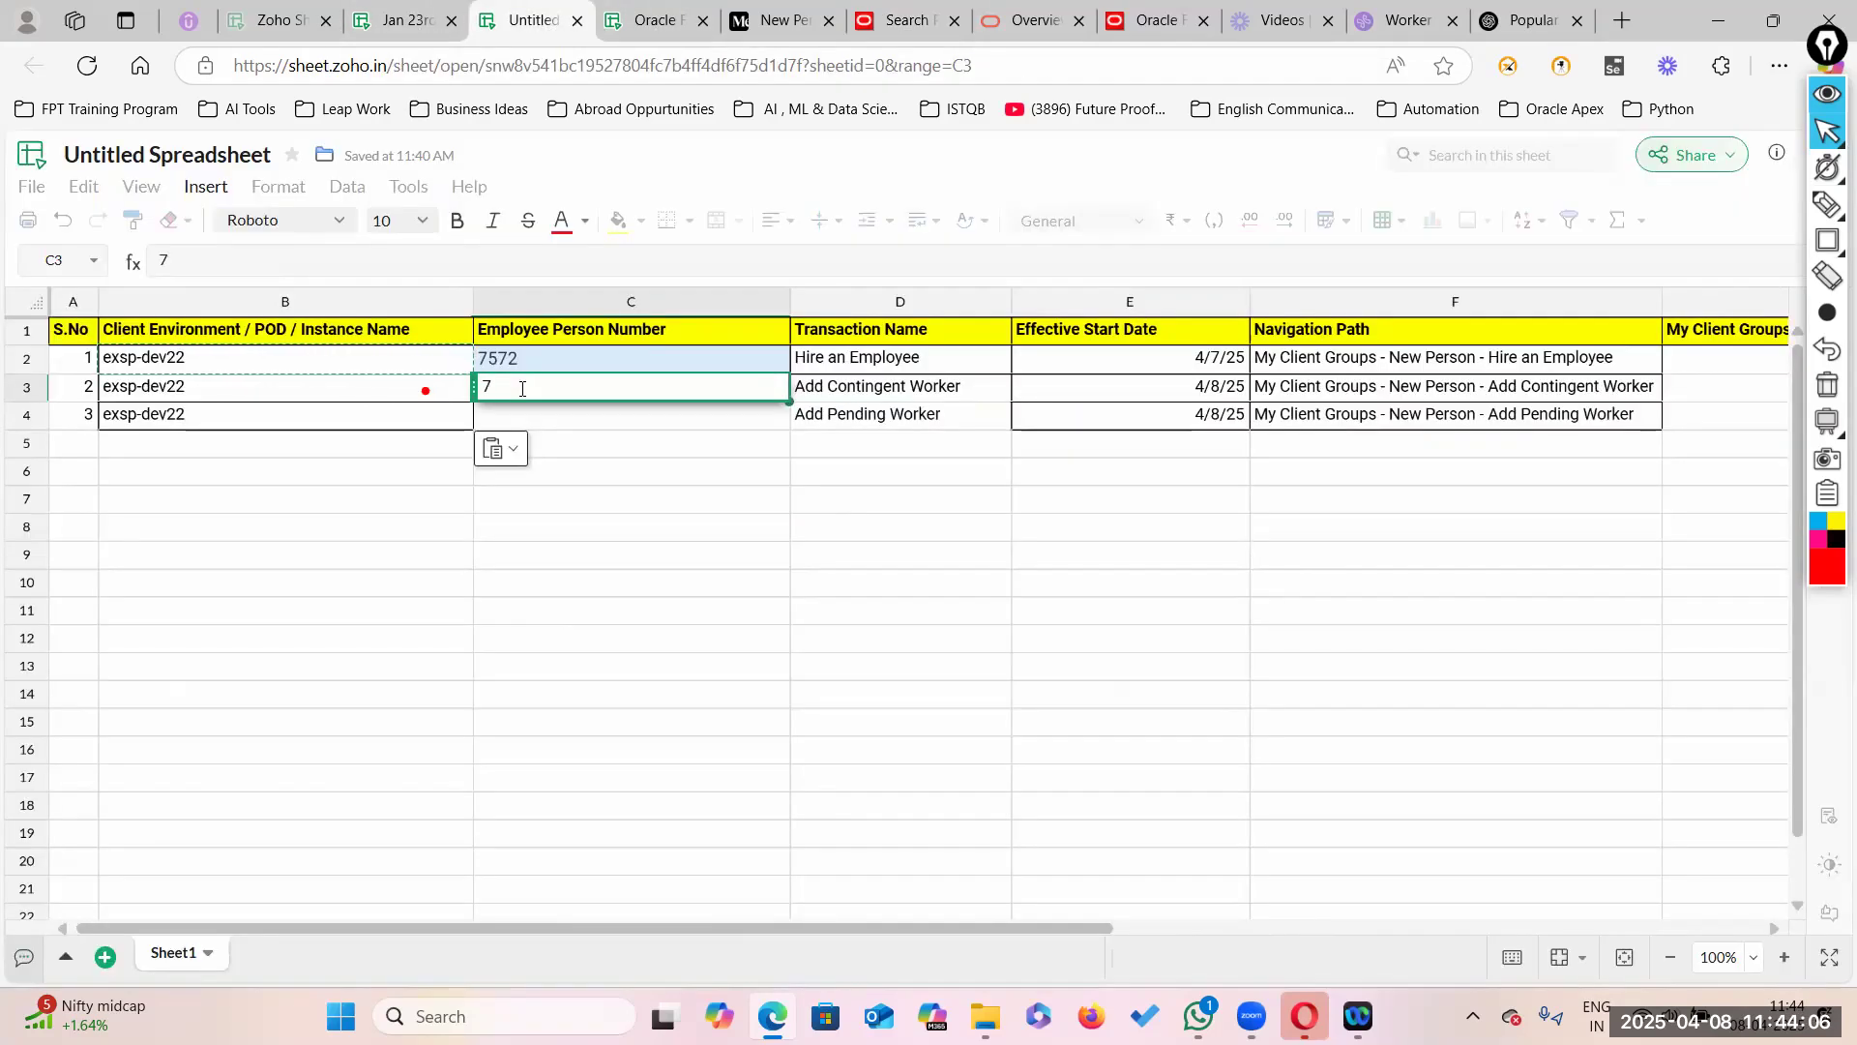
type("600")
left_click(1272, 505)
left_click(671, 385)
left_click(870, 498)
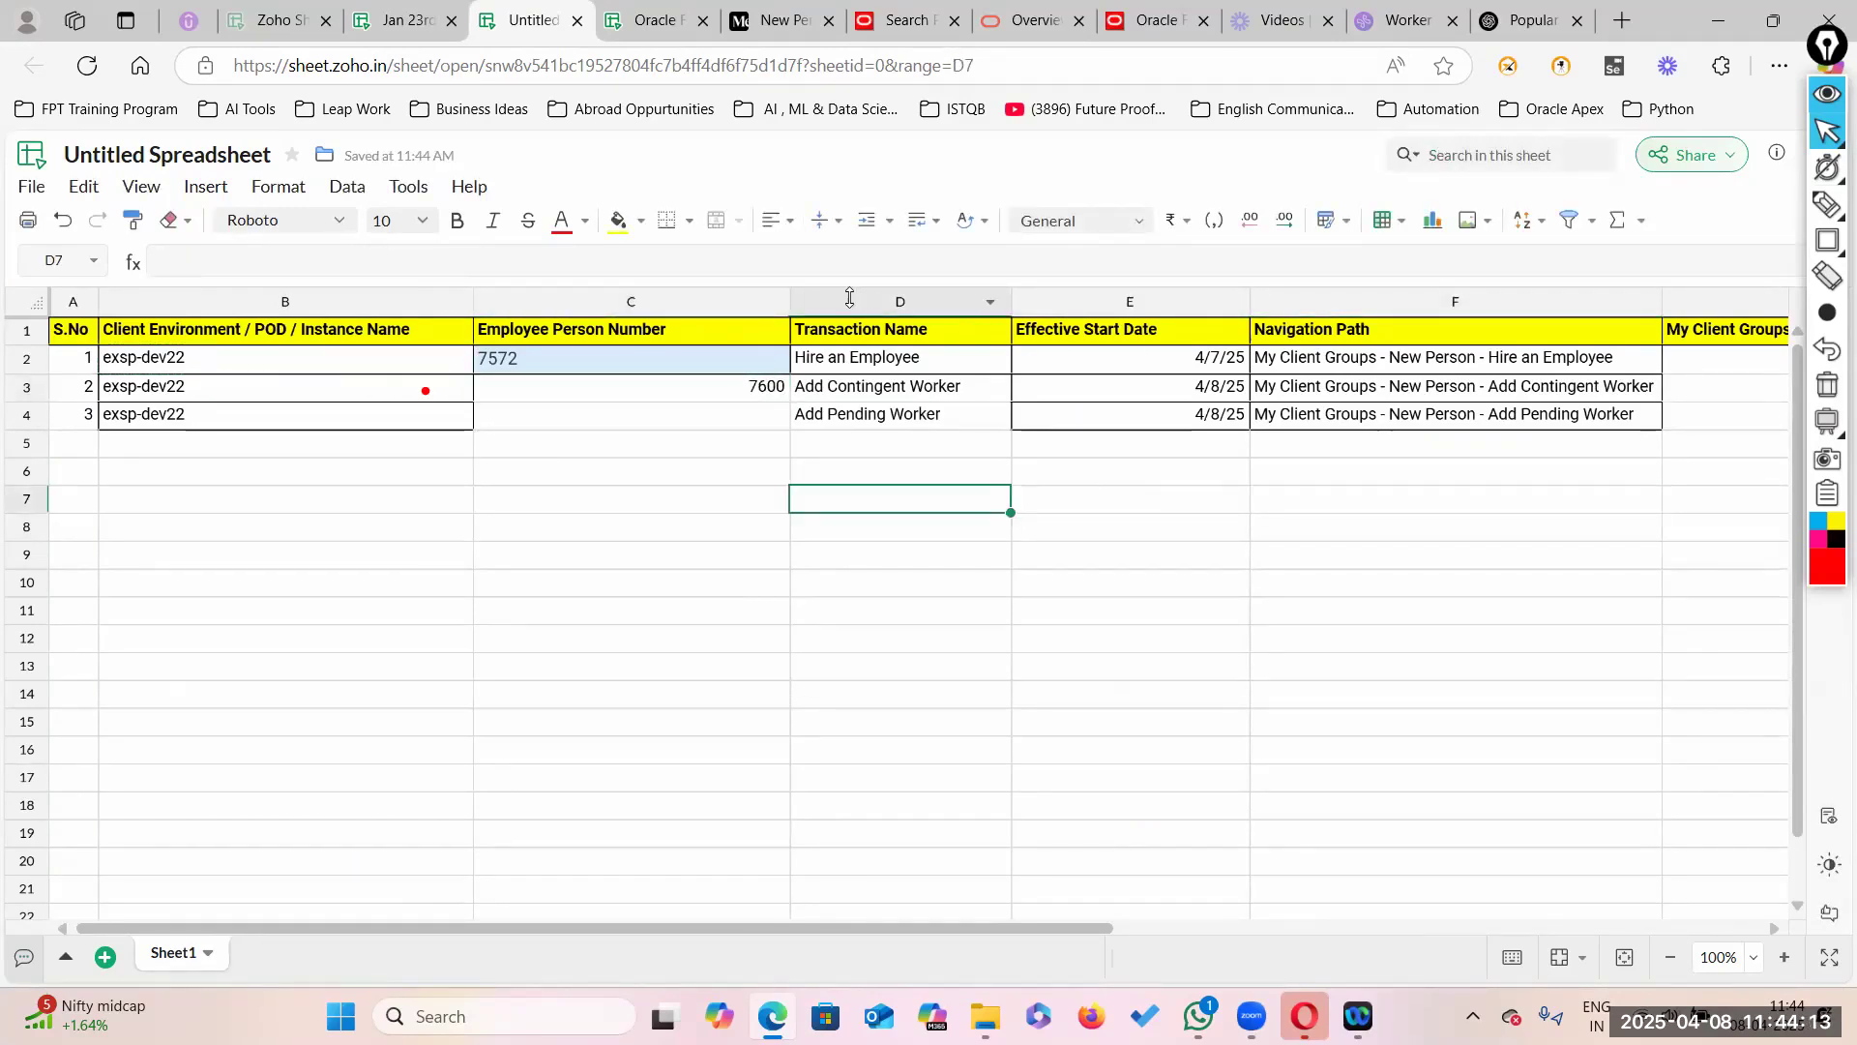
Step: Insert a blank column before the Transaction Name column
left_click(852, 301)
left_click(1075, 497)
left_click(894, 310)
right_click(894, 310)
mouse_move(957, 499)
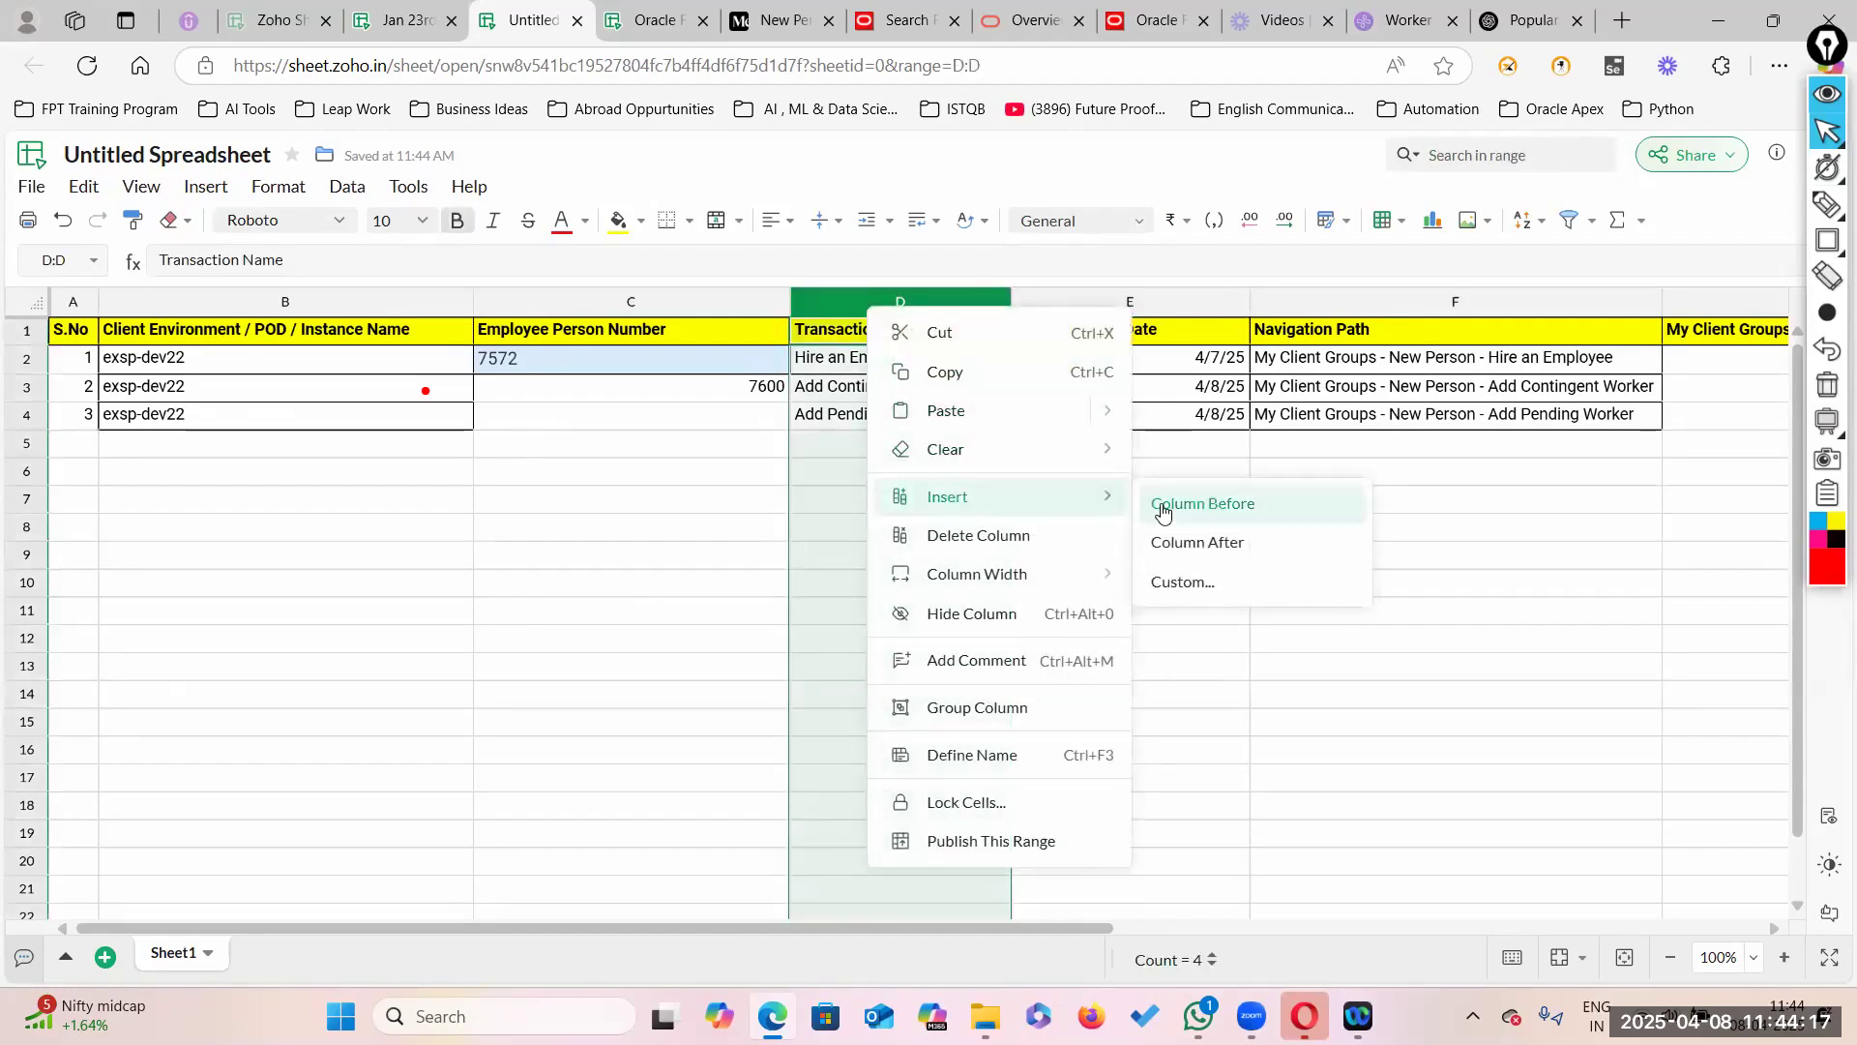
left_click(1151, 506)
Step: Enter the contingent worker's full name in the new column of the Add Contingent Worker row
left_click(842, 386)
type("Tony")
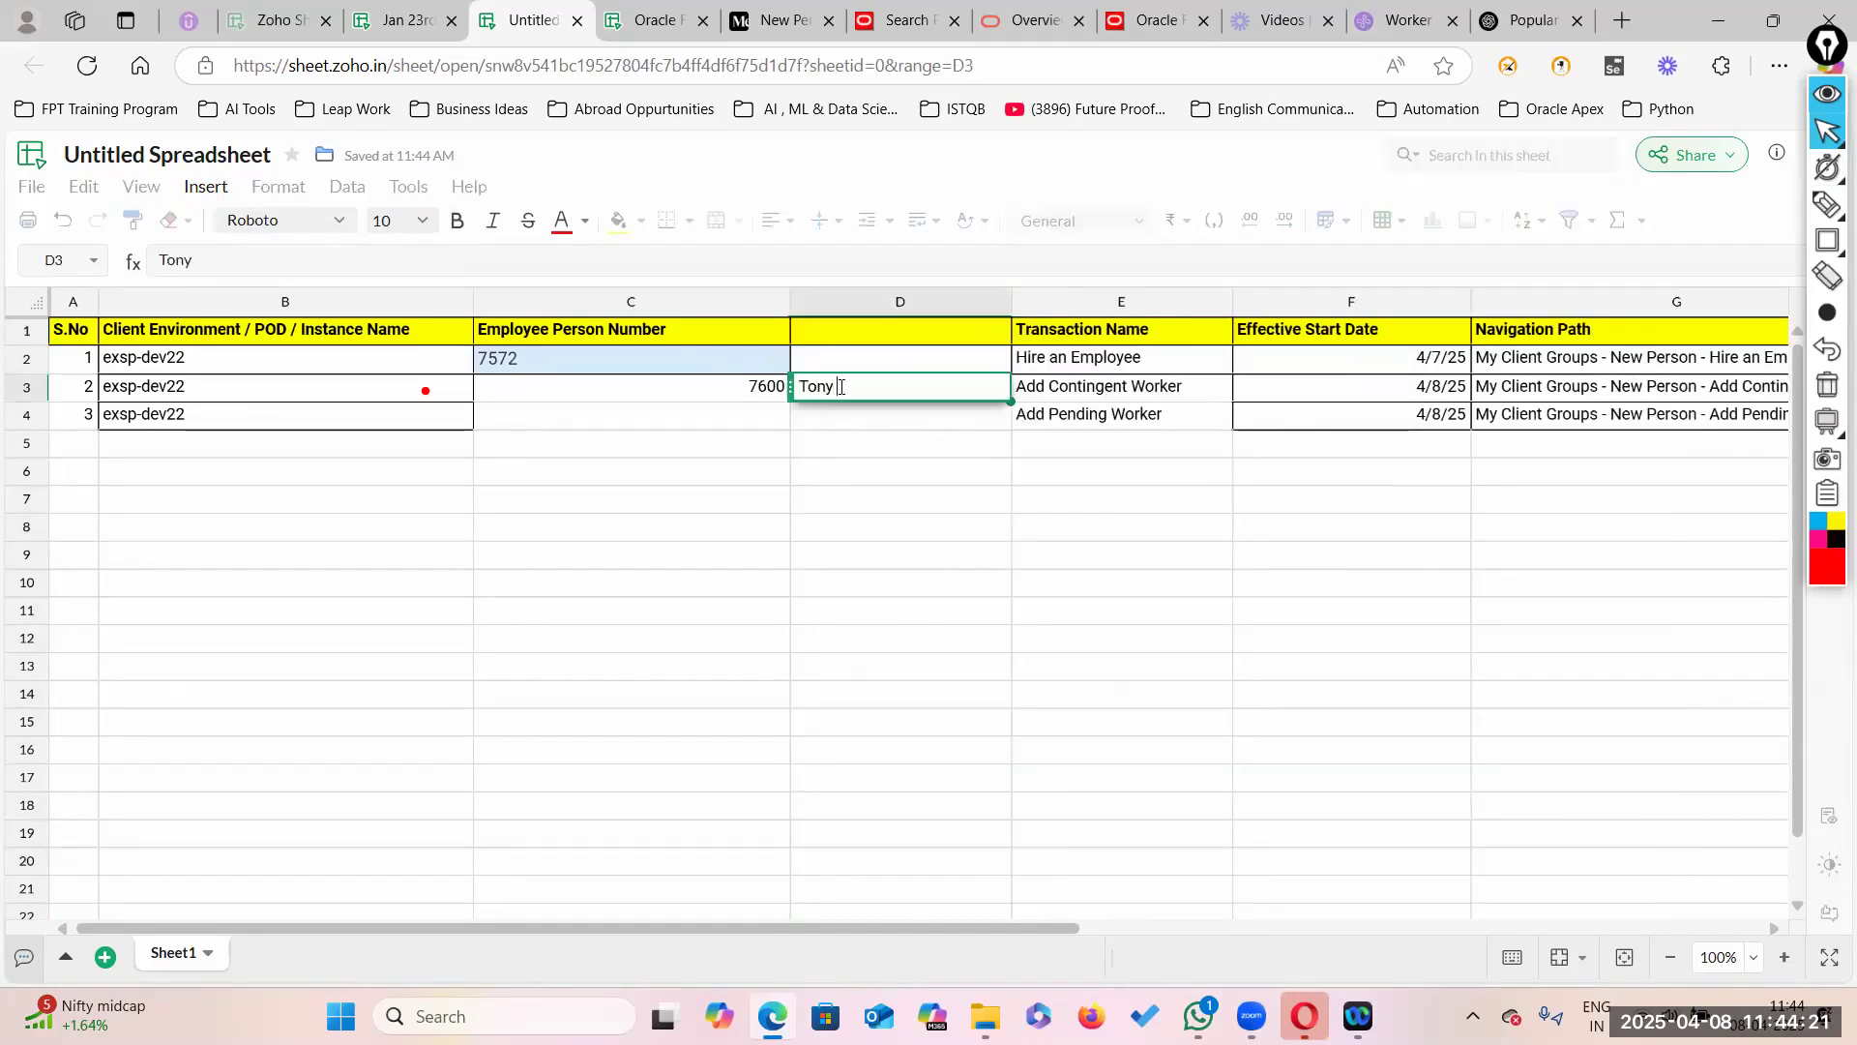
type(" P")
key("BackSpace")
type("Stark")
left_click(840, 496)
Step: Title the new column "Worker Name"
left_click(817, 305)
left_click(824, 329)
double_click(824, 329)
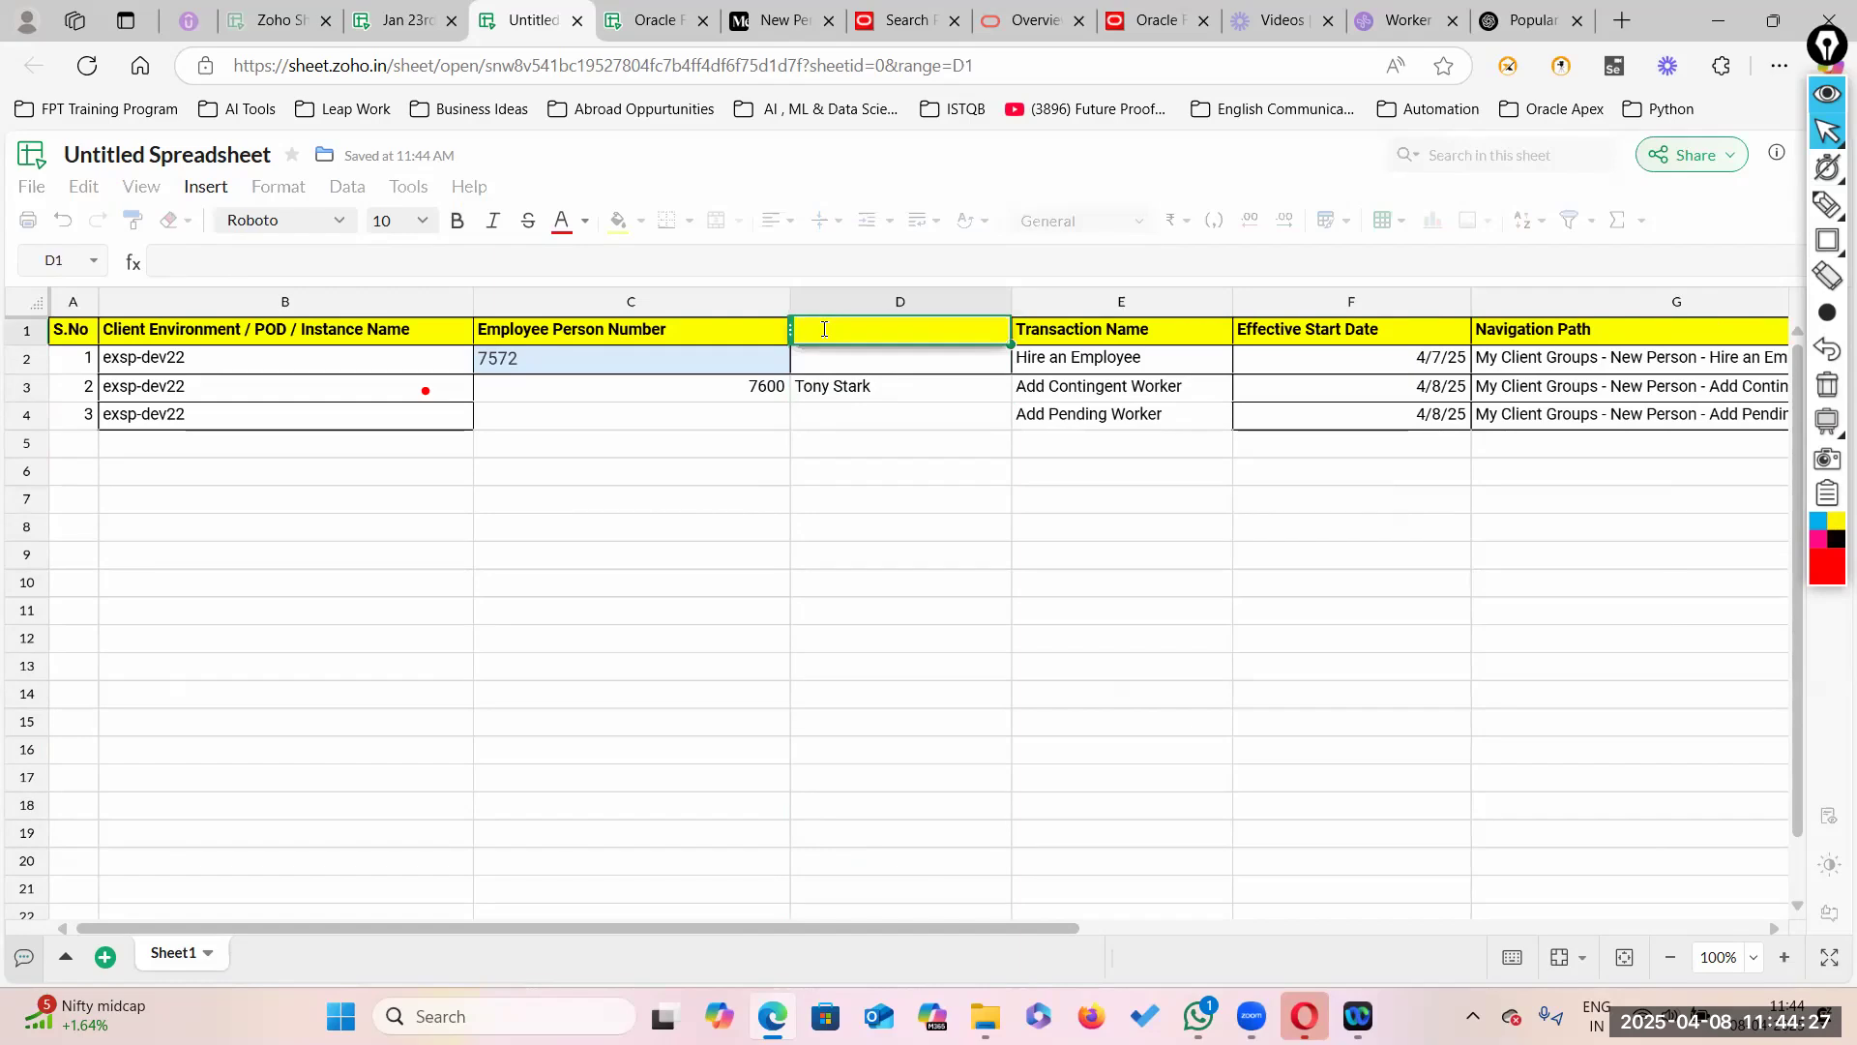
type("Worker Name")
left_click(1074, 562)
left_click(887, 358)
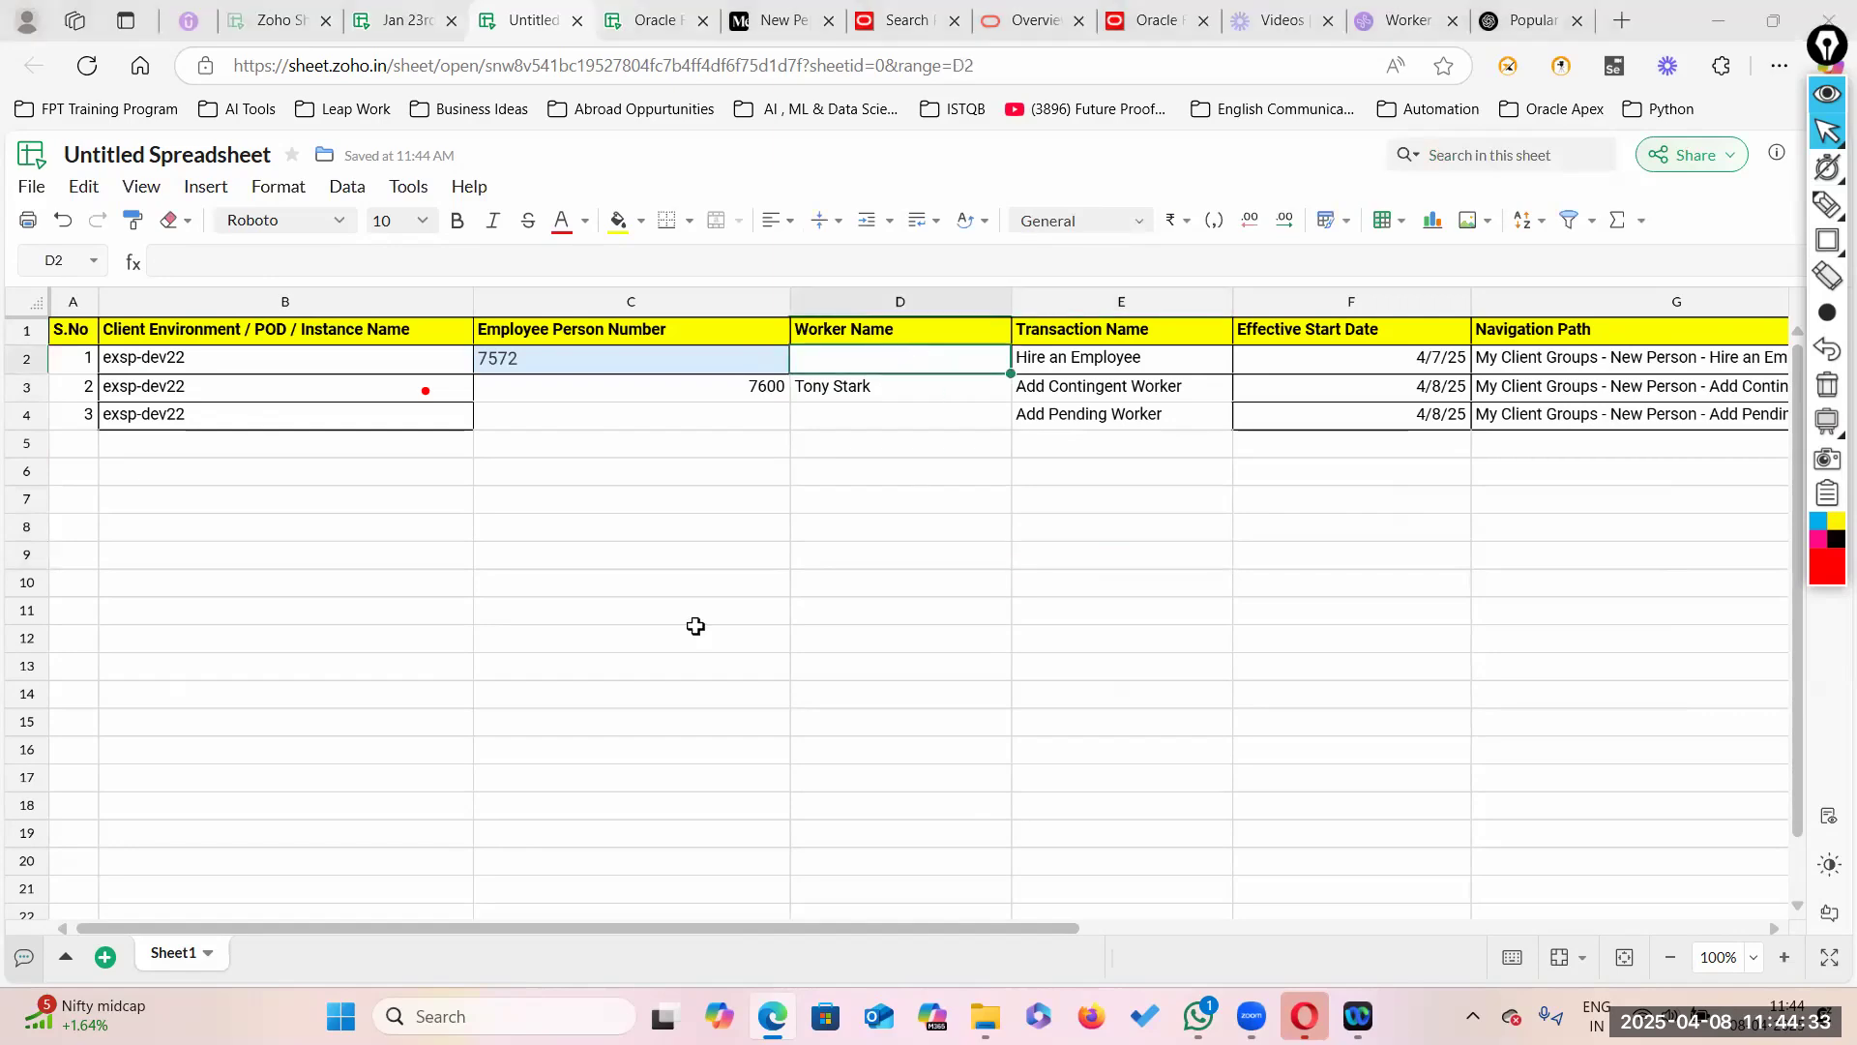
Step: Return to Person Management in Oracle Fusion and outline the search result from Name through User Person Type with a red rectangle
key("ctrl+Tab")
key("ctrl+Tab")
key("ctrl+Tab")
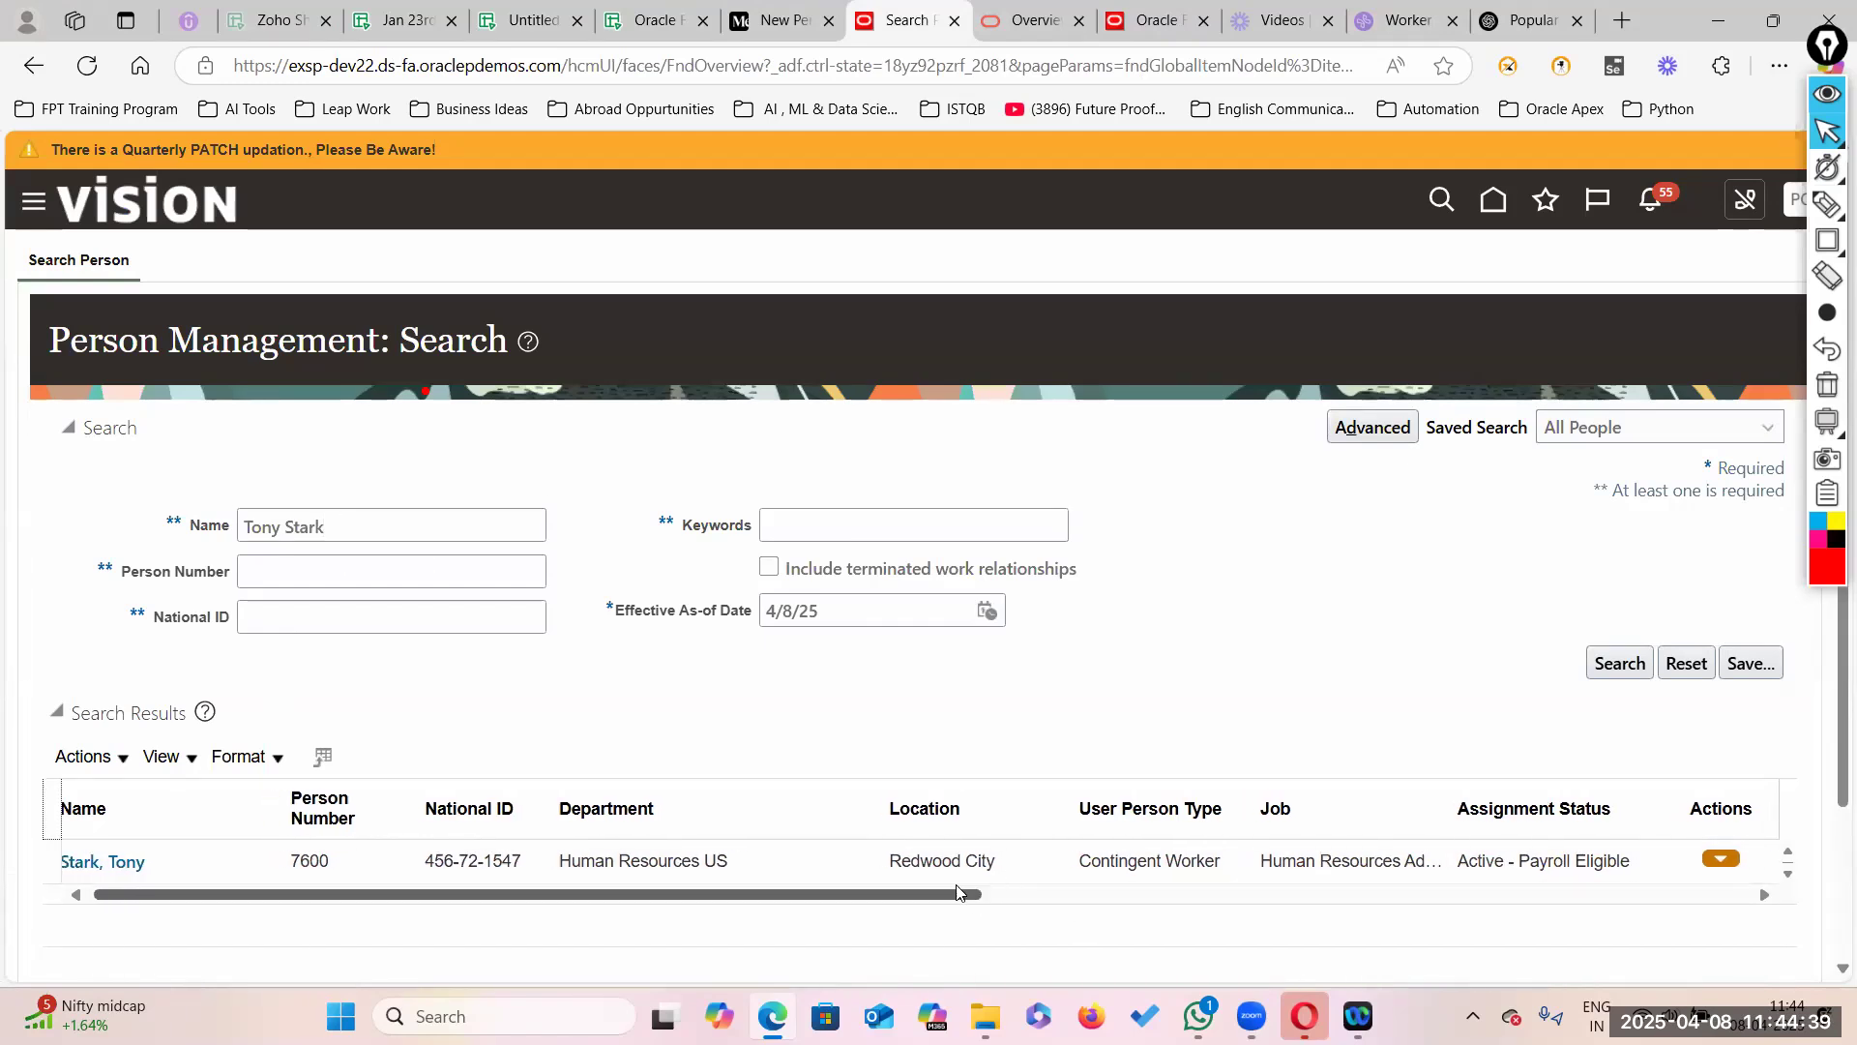
left_click(1144, 858)
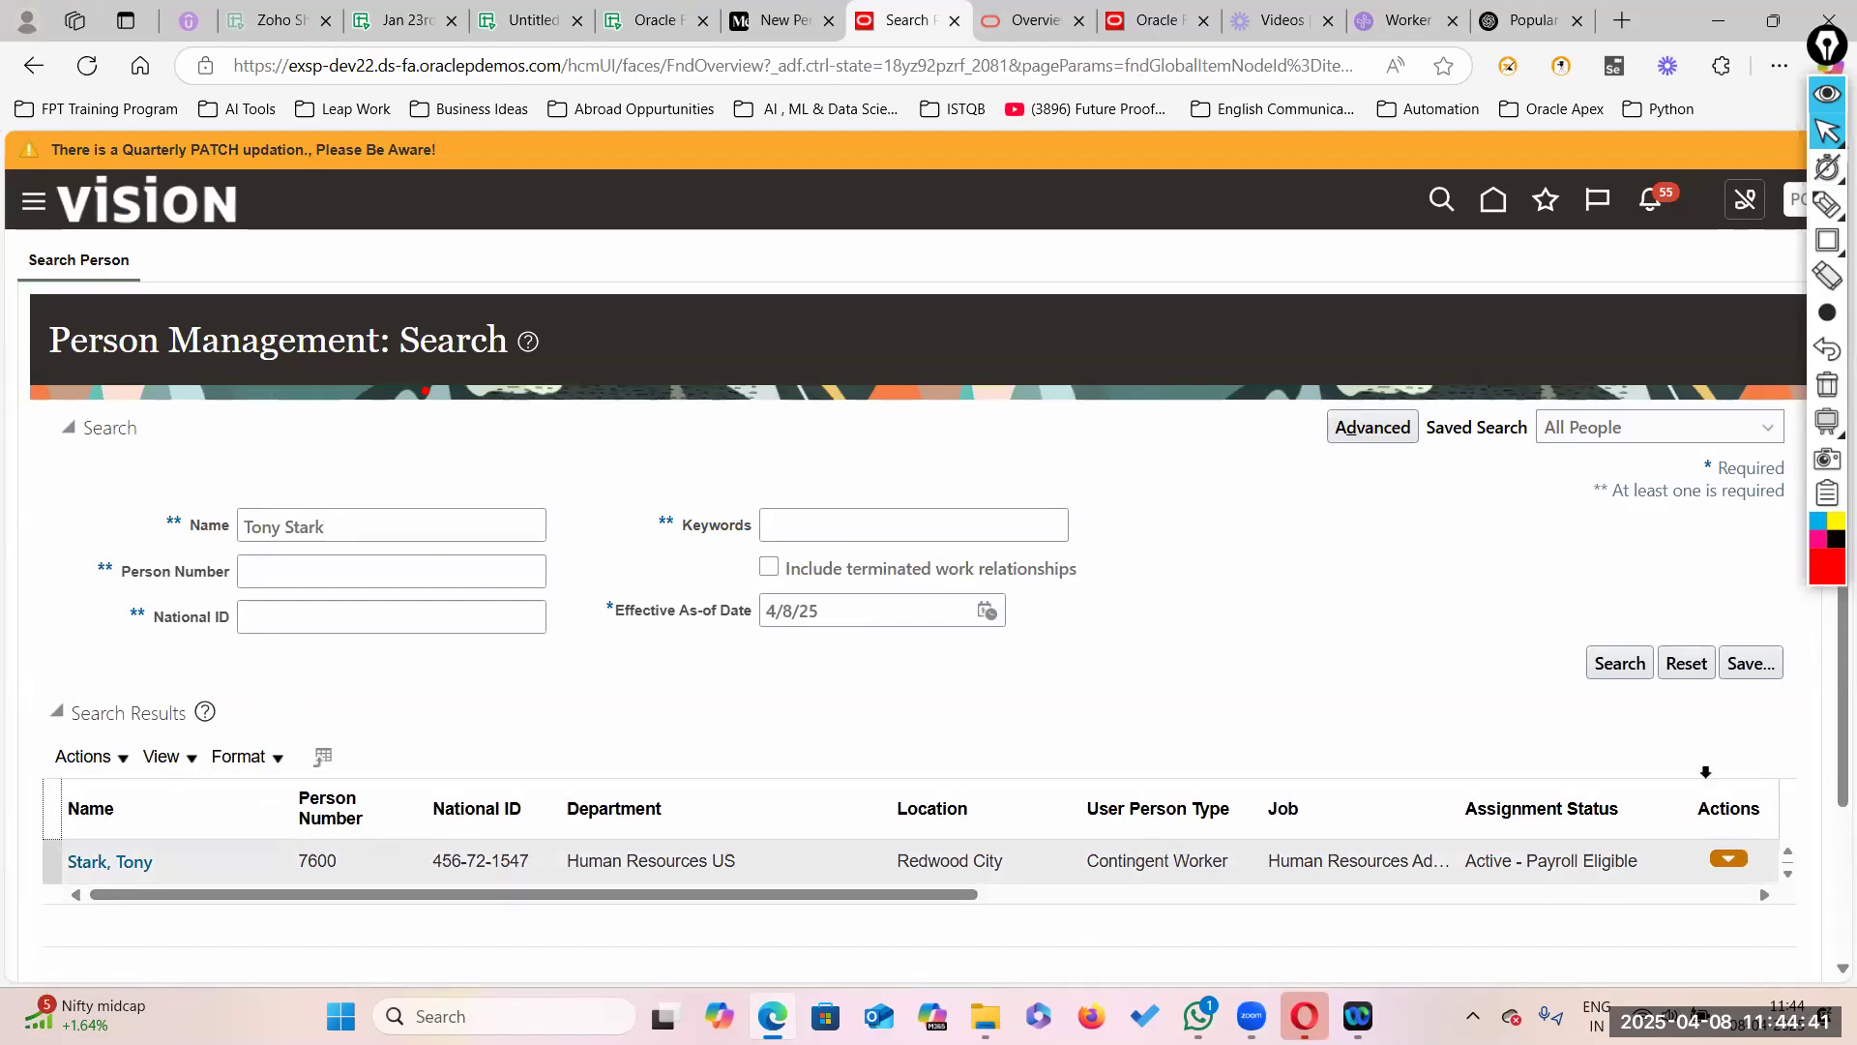
left_click(1828, 242)
left_click(1832, 244)
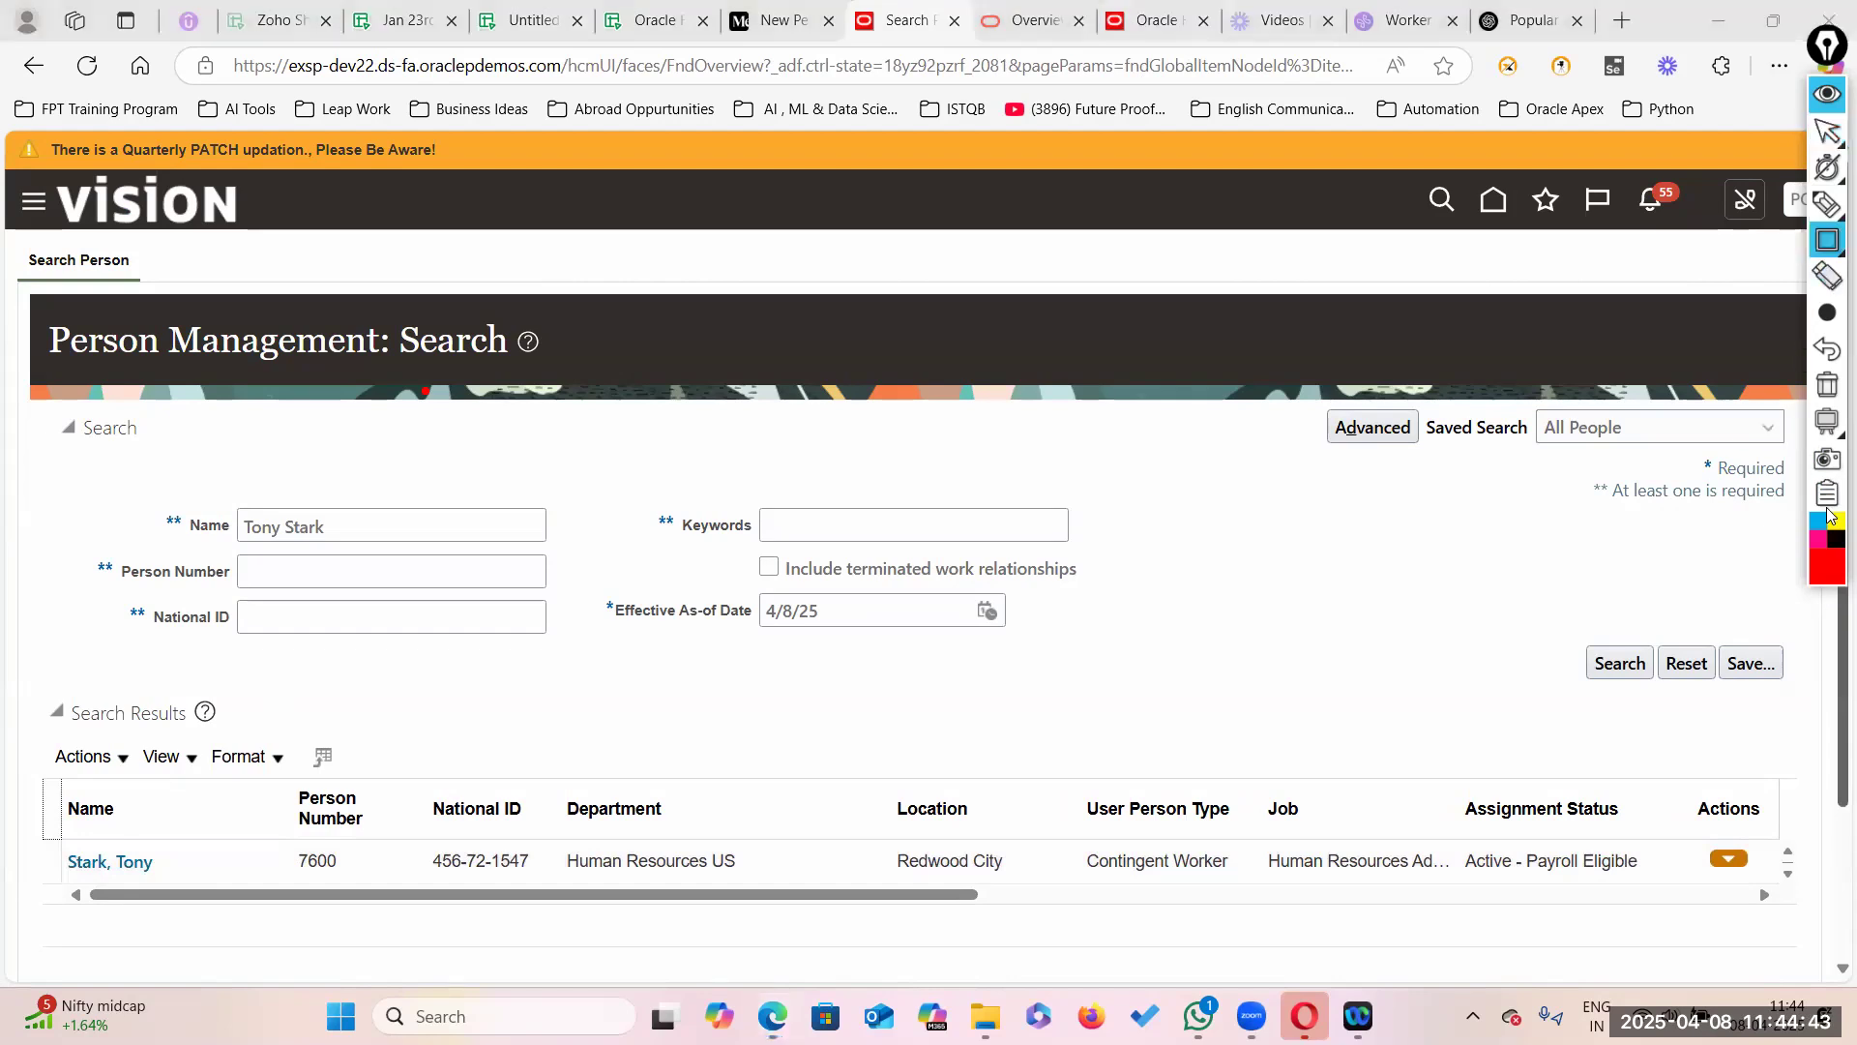
left_click(1835, 566)
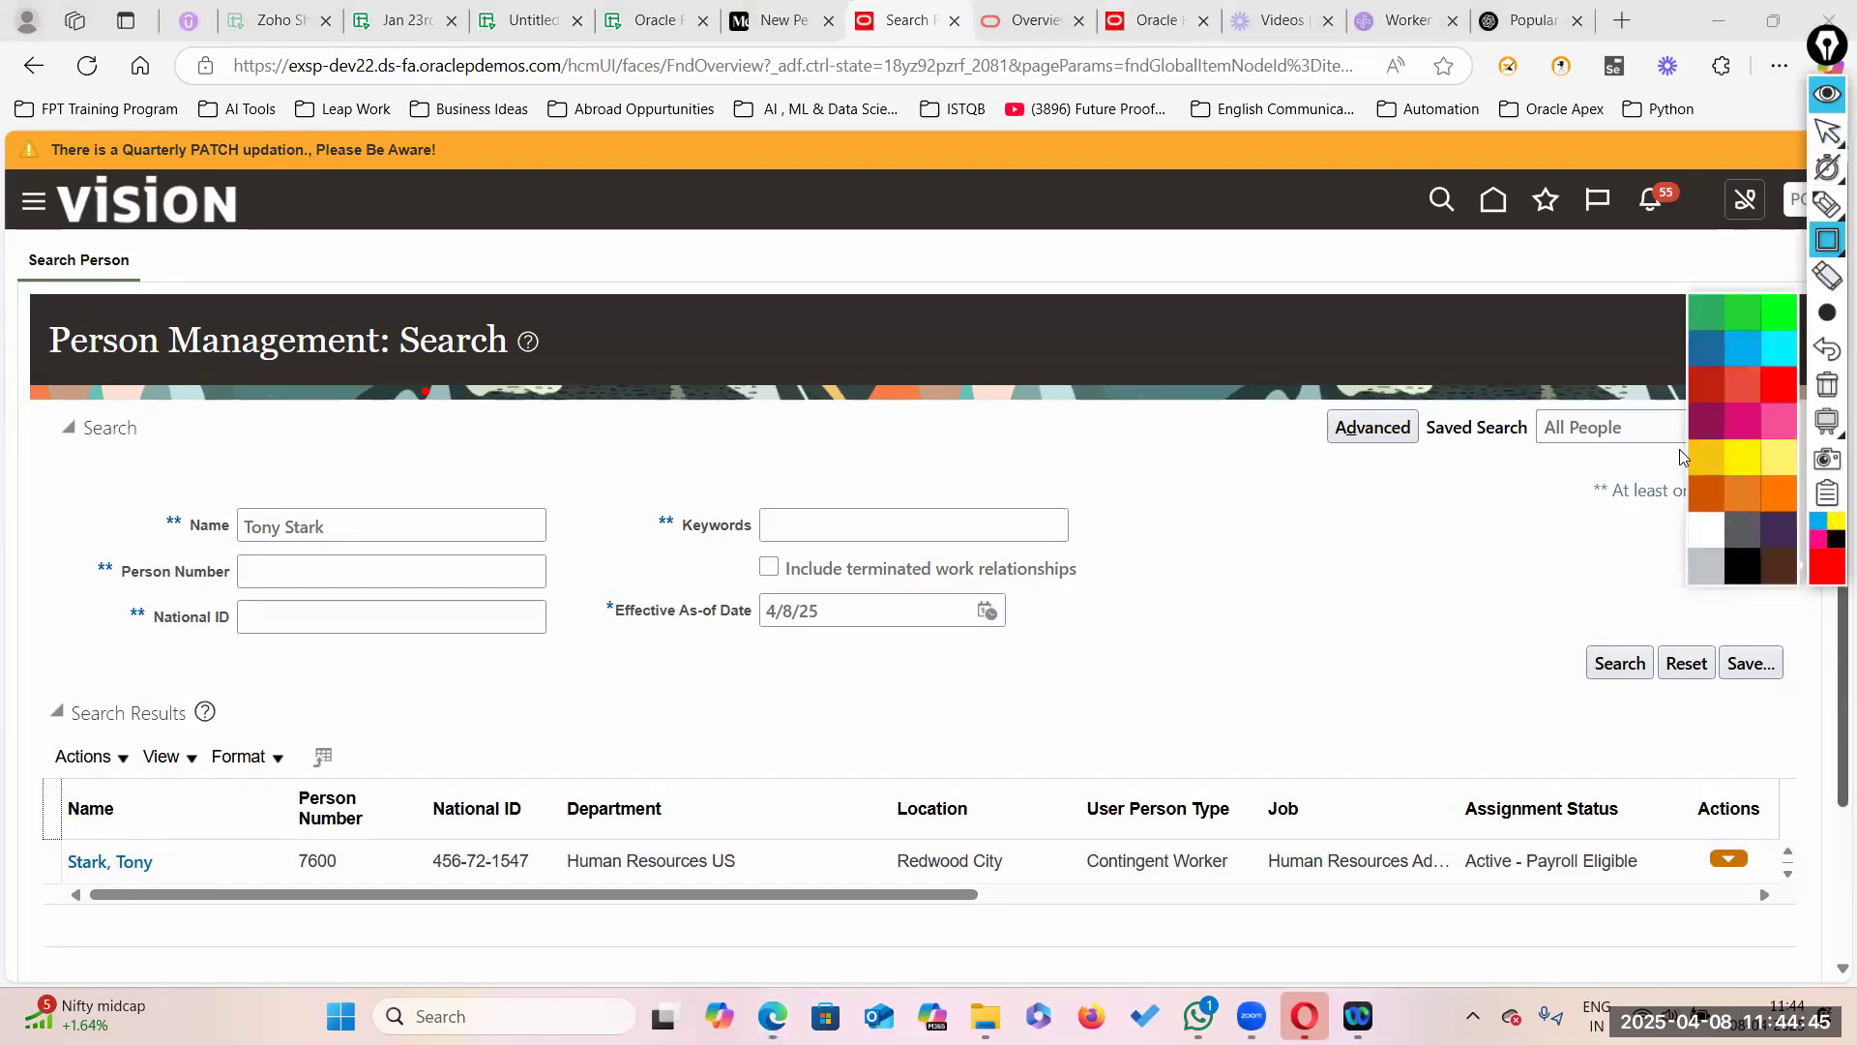
left_click(1780, 387)
mouse_move(32, 687)
left_mouse_down()
mouse_move(422, 884)
mouse_move(1253, 901)
left_mouse_up()
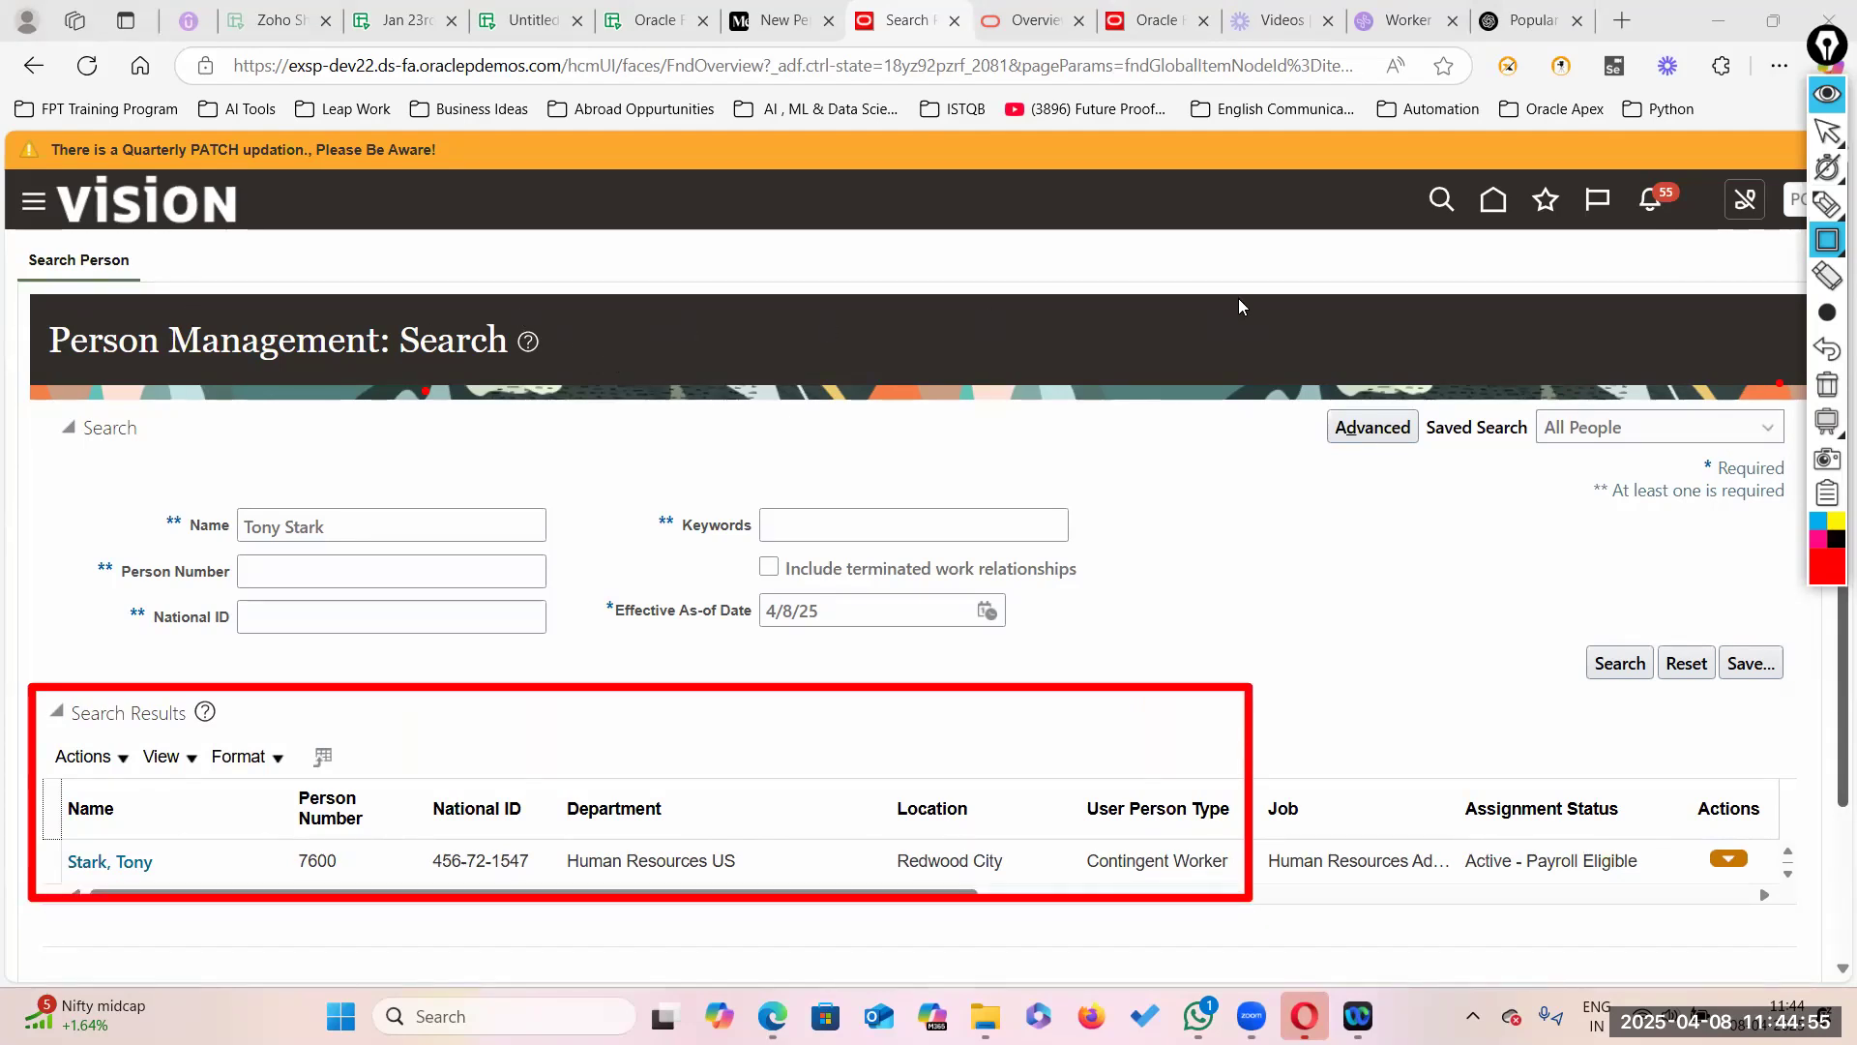
Step: Capture the Person Management page with the contingent worker's outlined search result in Snagit and clear the red screen annotations
mouse_move(1831, 255)
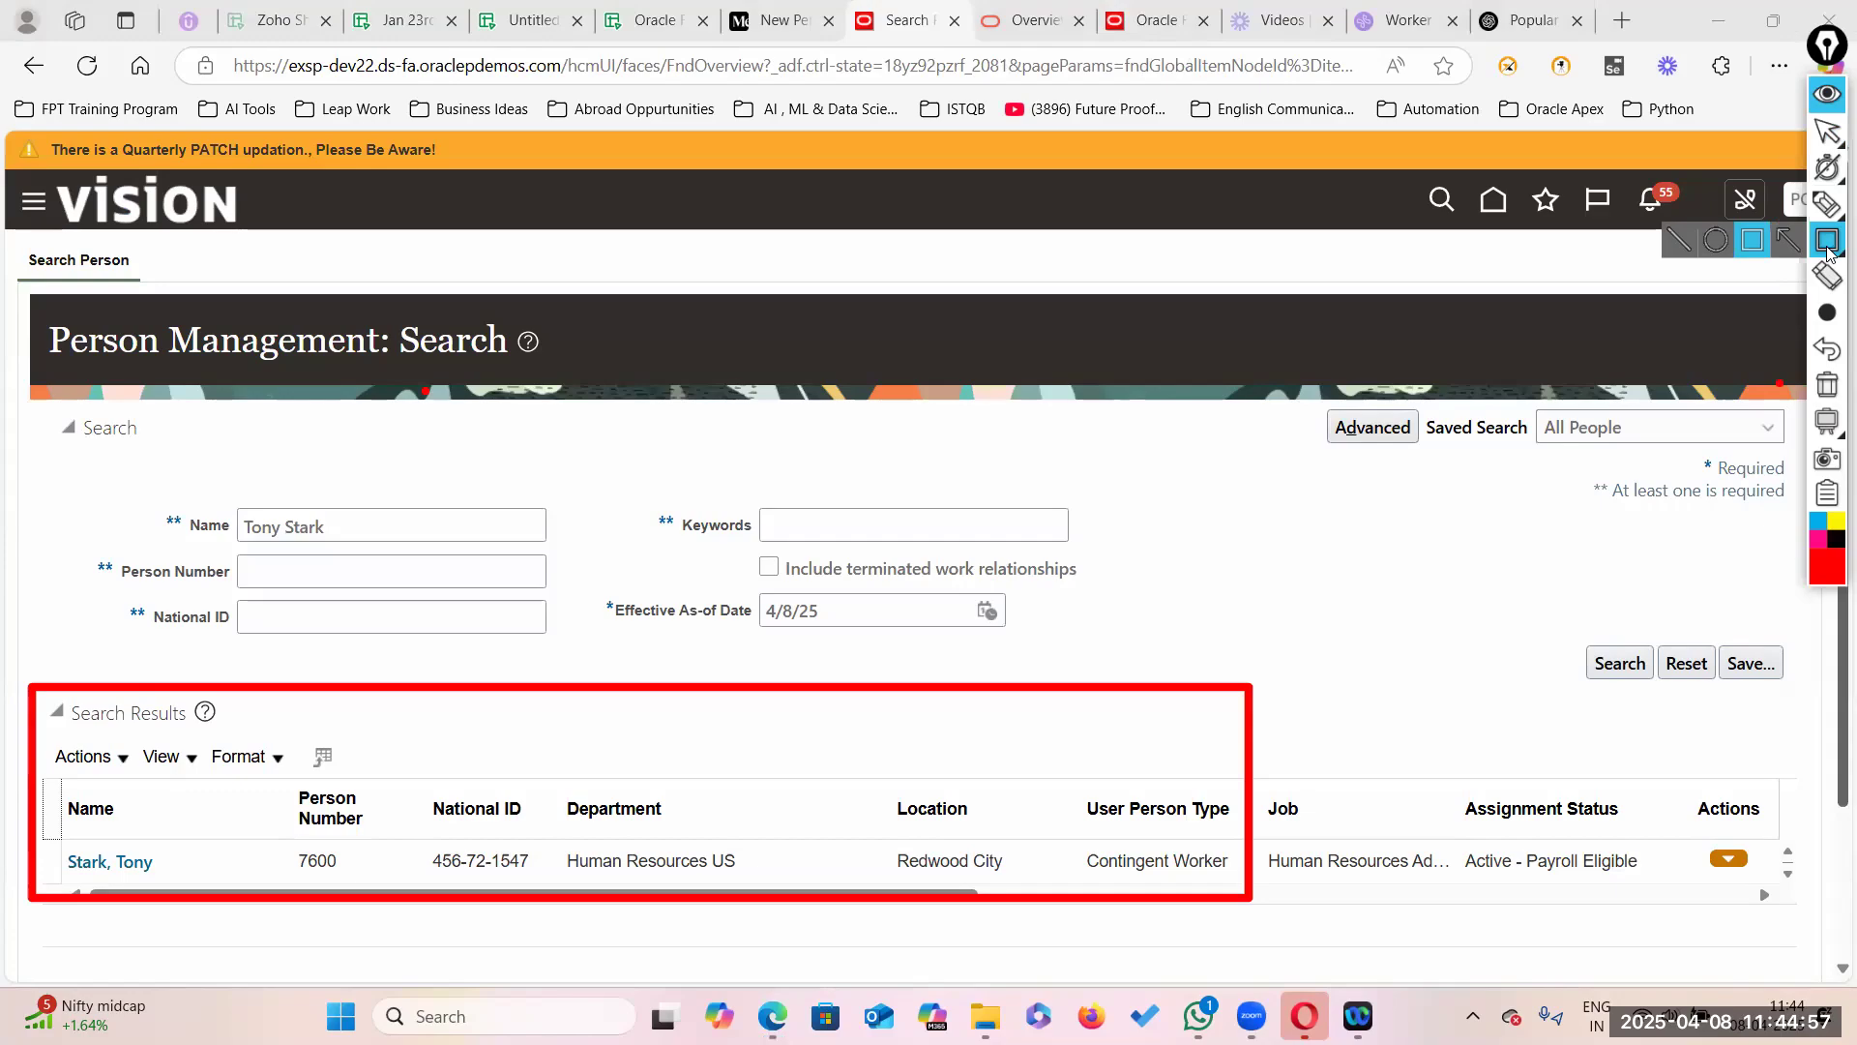
key("Print")
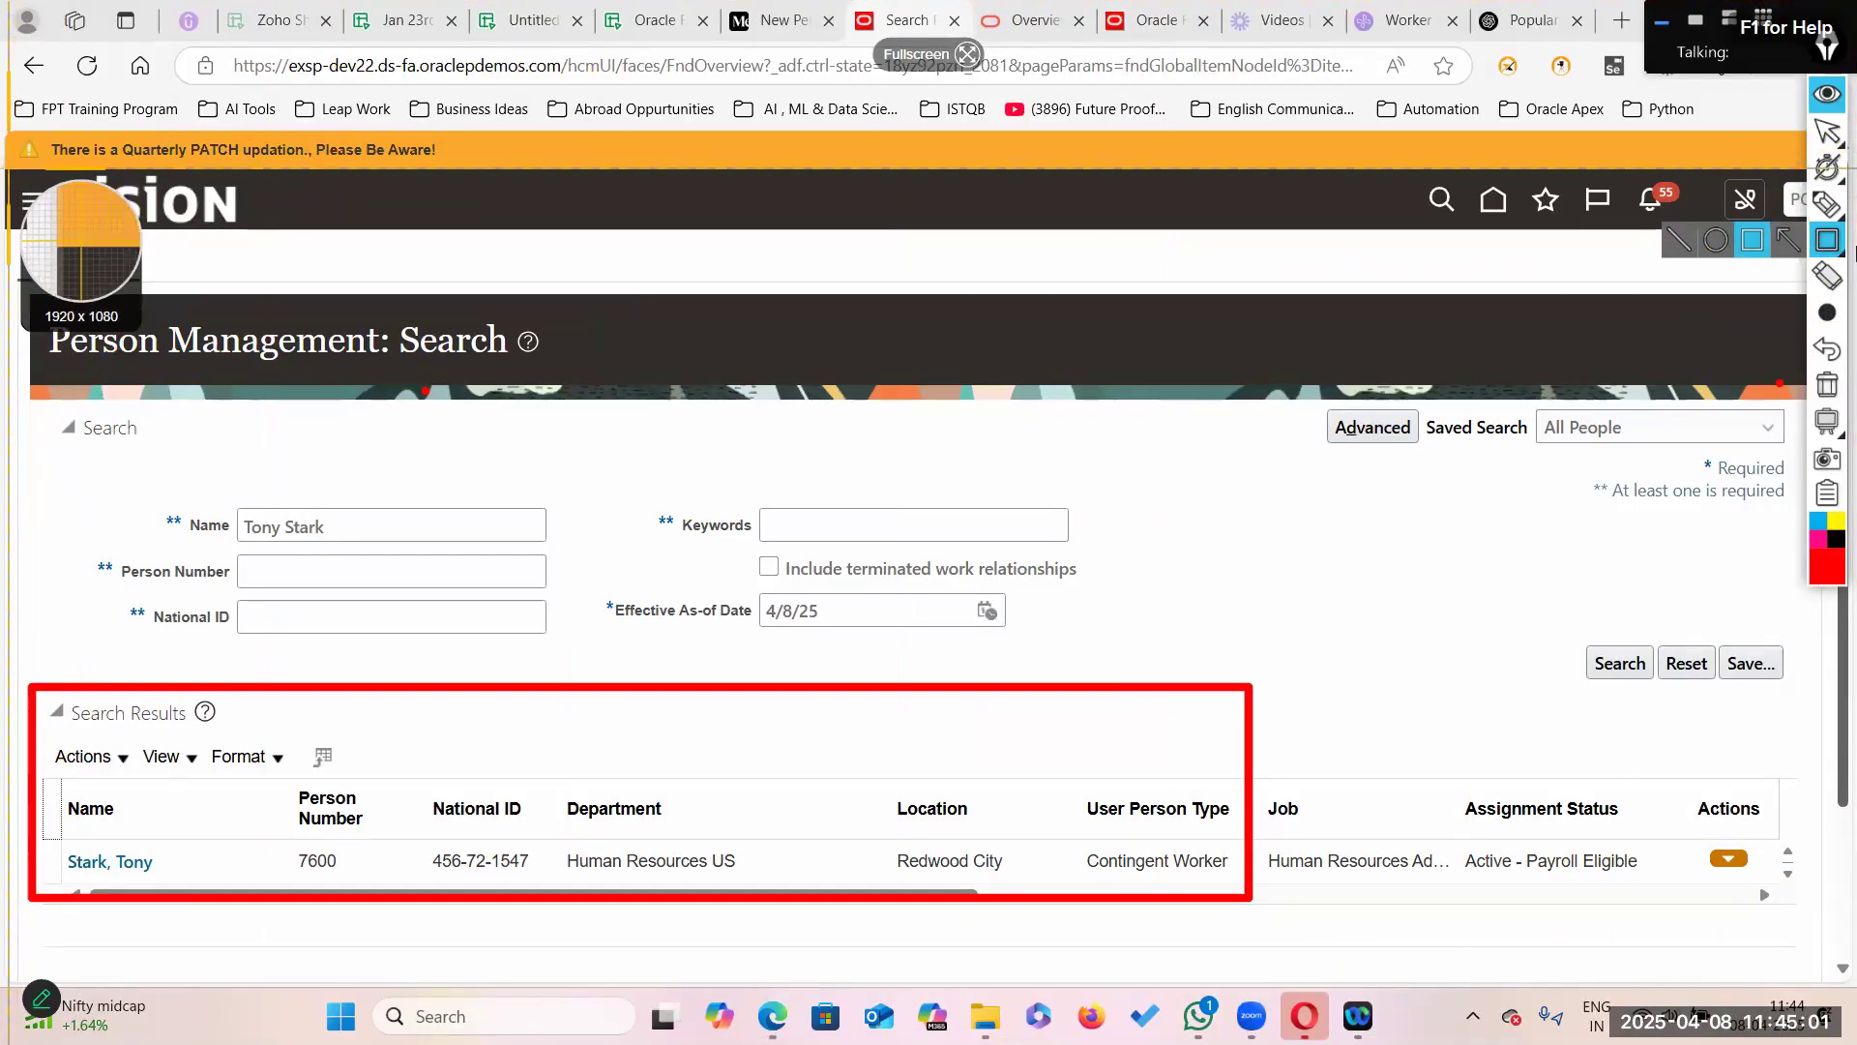
left_click_drag(9, 168, 1672, 989)
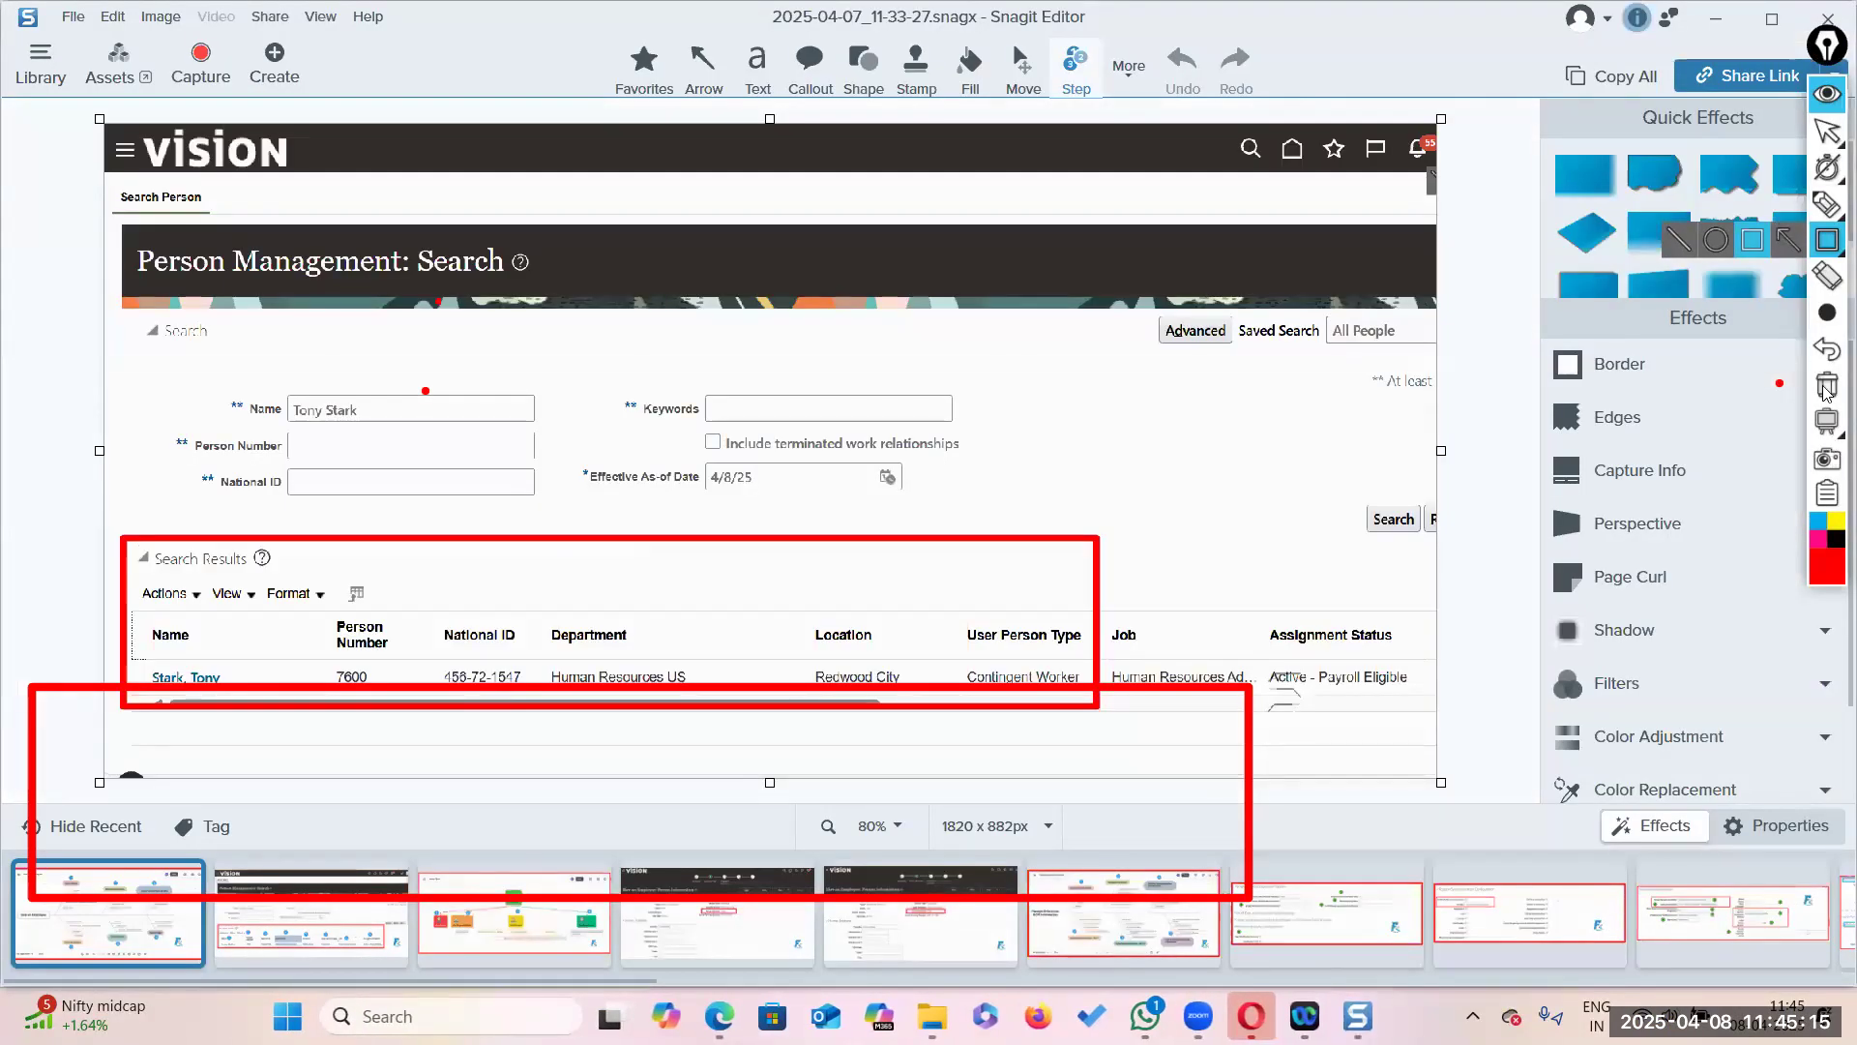
left_click(1827, 133)
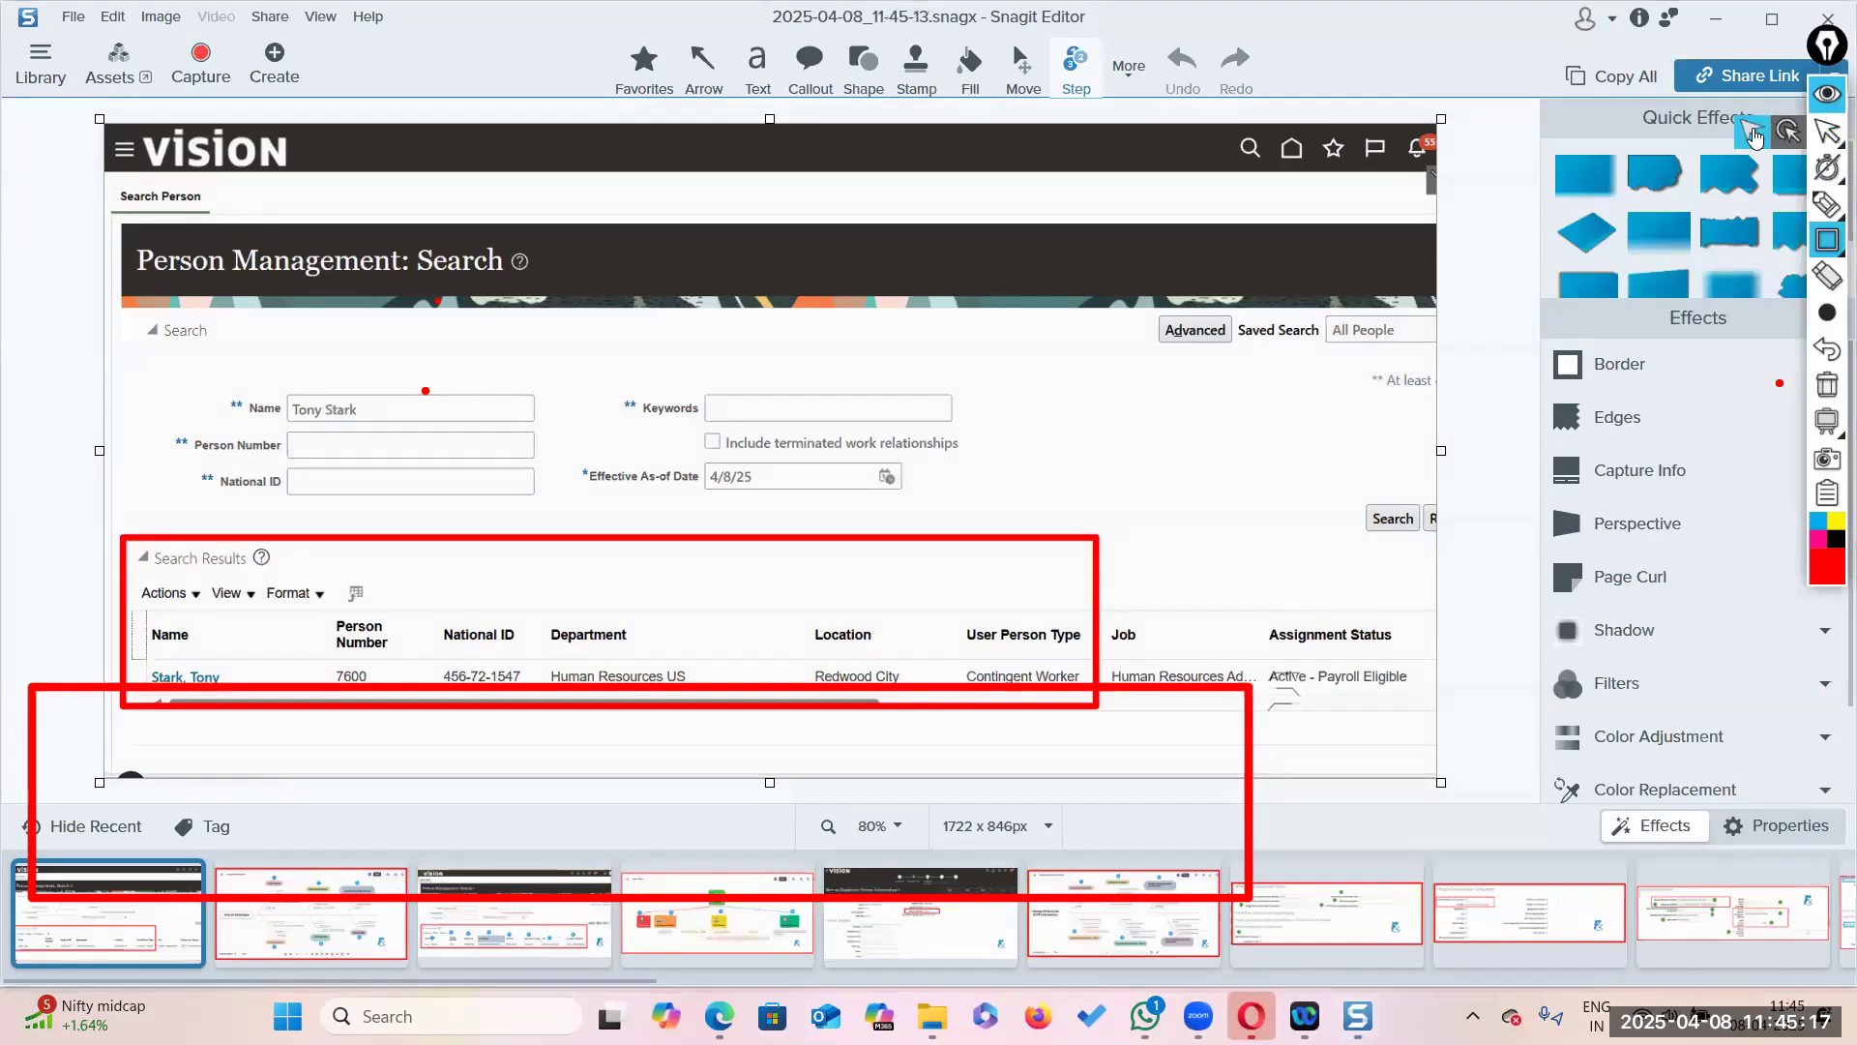
left_click(1828, 384)
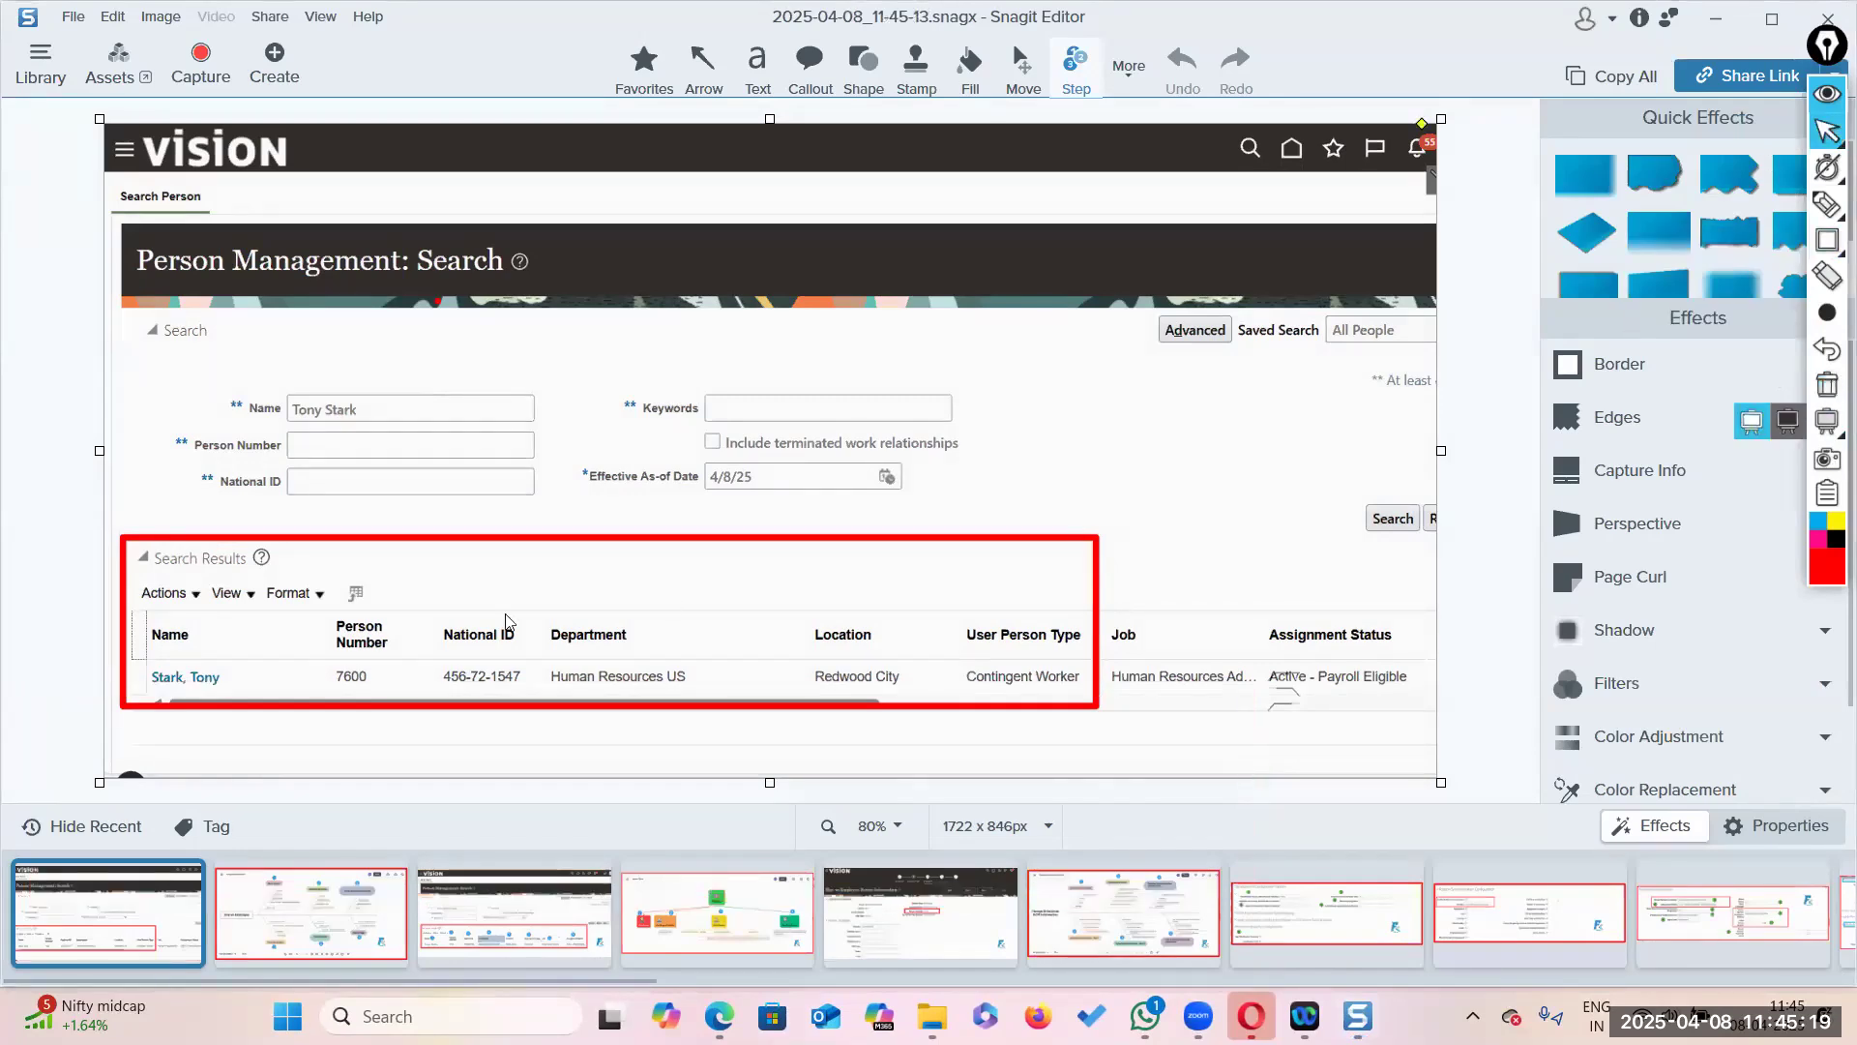
Step: Return to Person Management in Oracle Fusion and search for the pending worker by full name
key("alt+Tab")
key("alt+Tab")
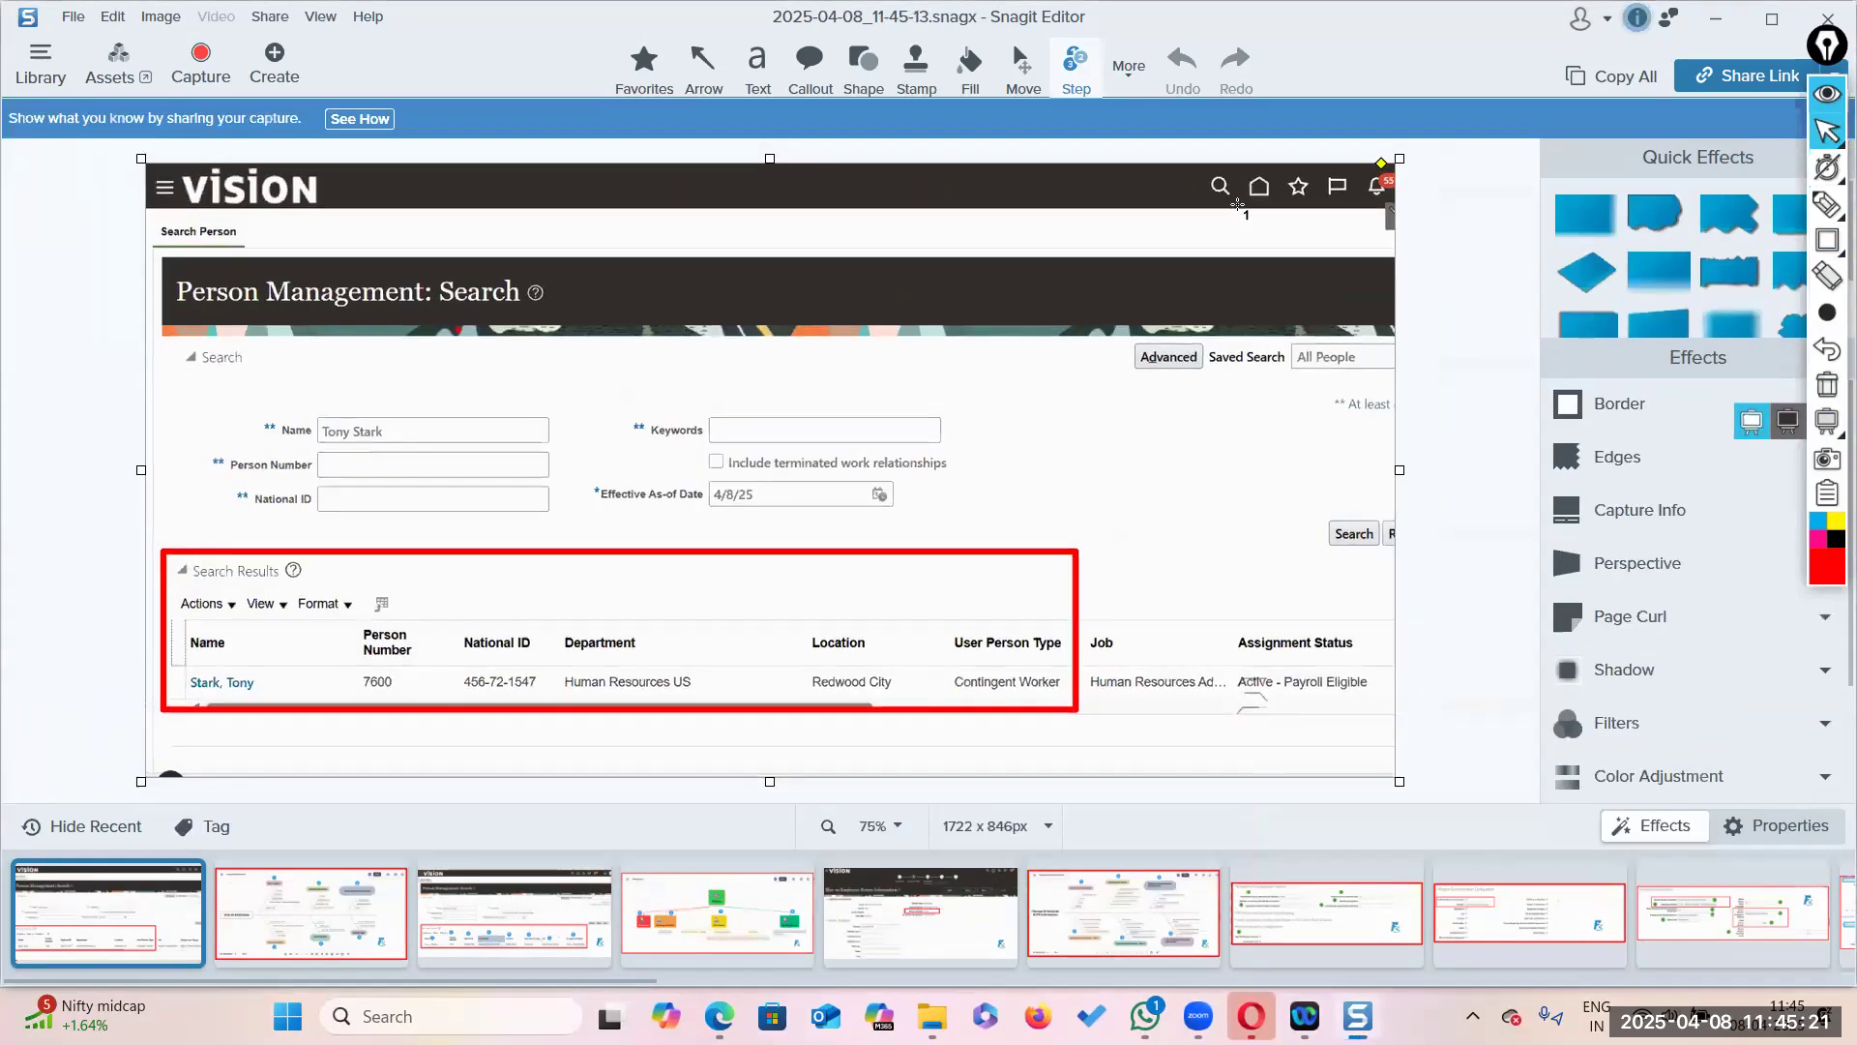
key("alt+Tab")
key("alt+Tab")
key("alt+Tab")
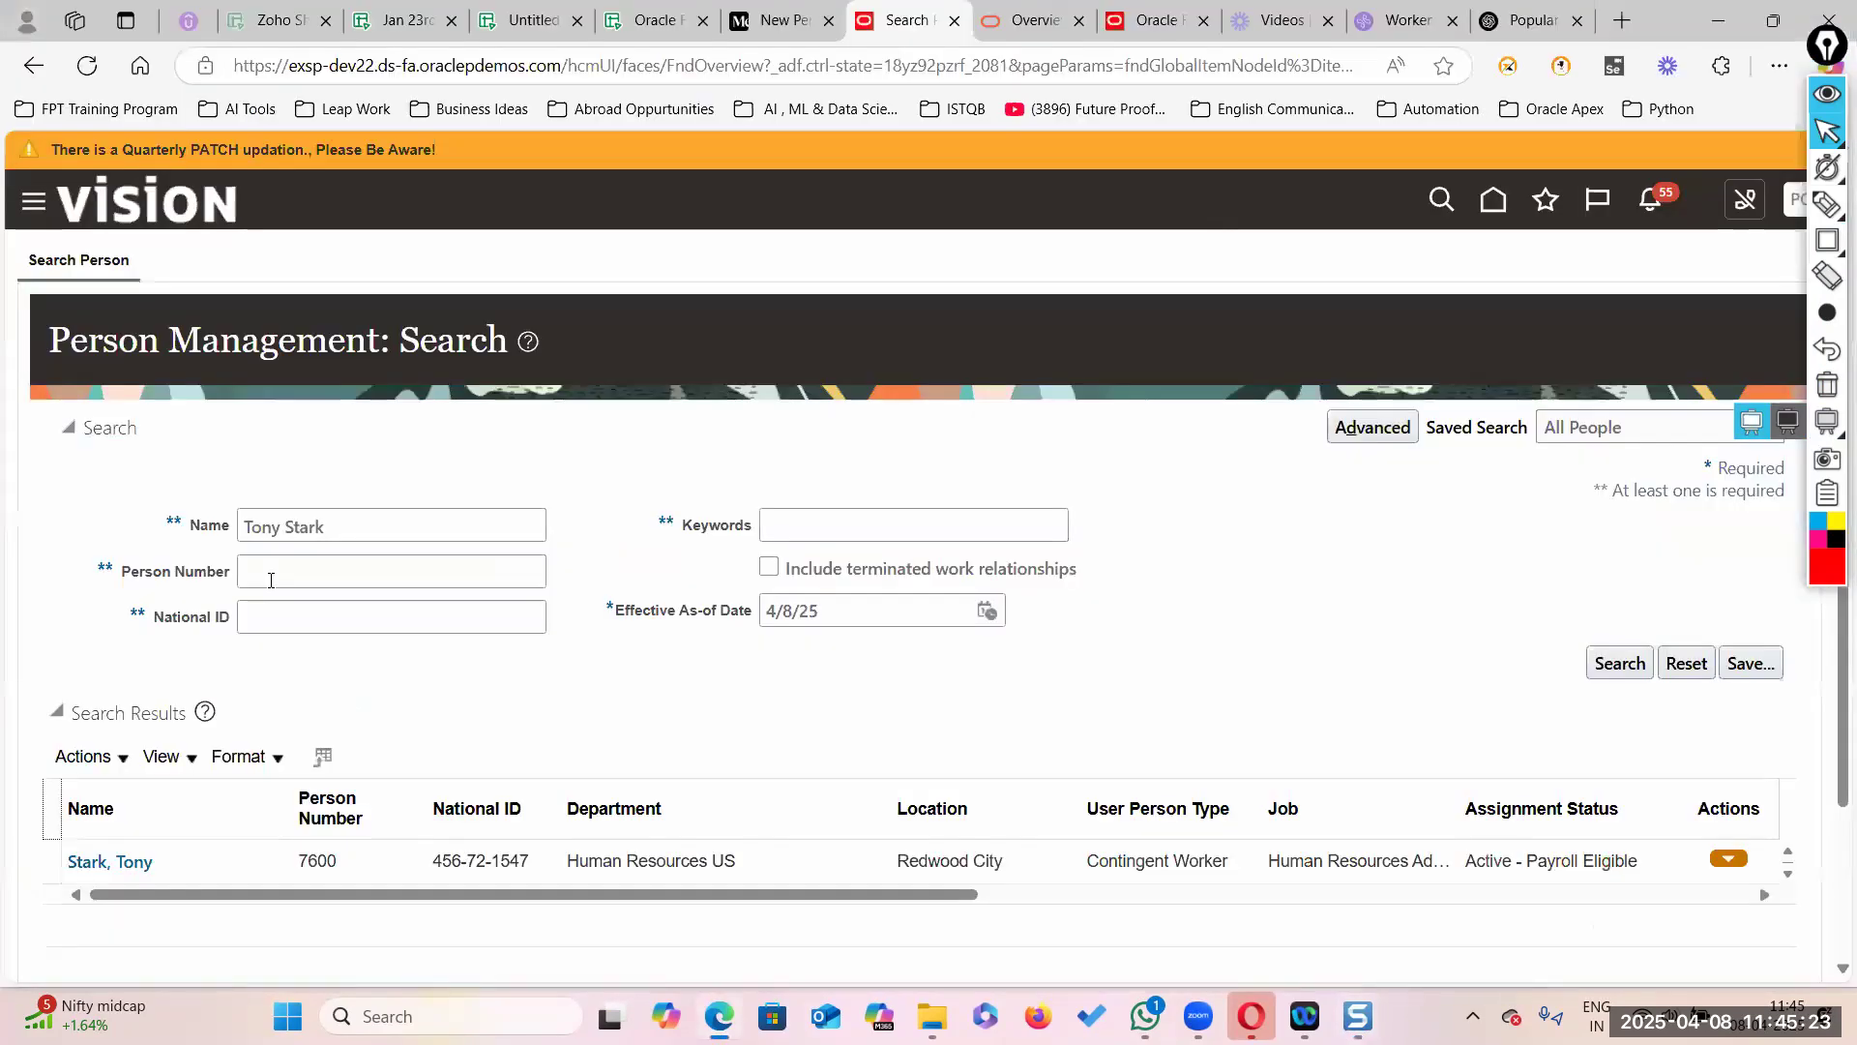
triple_click(375, 520)
key("BackSpace")
type("James Bond")
key("Return")
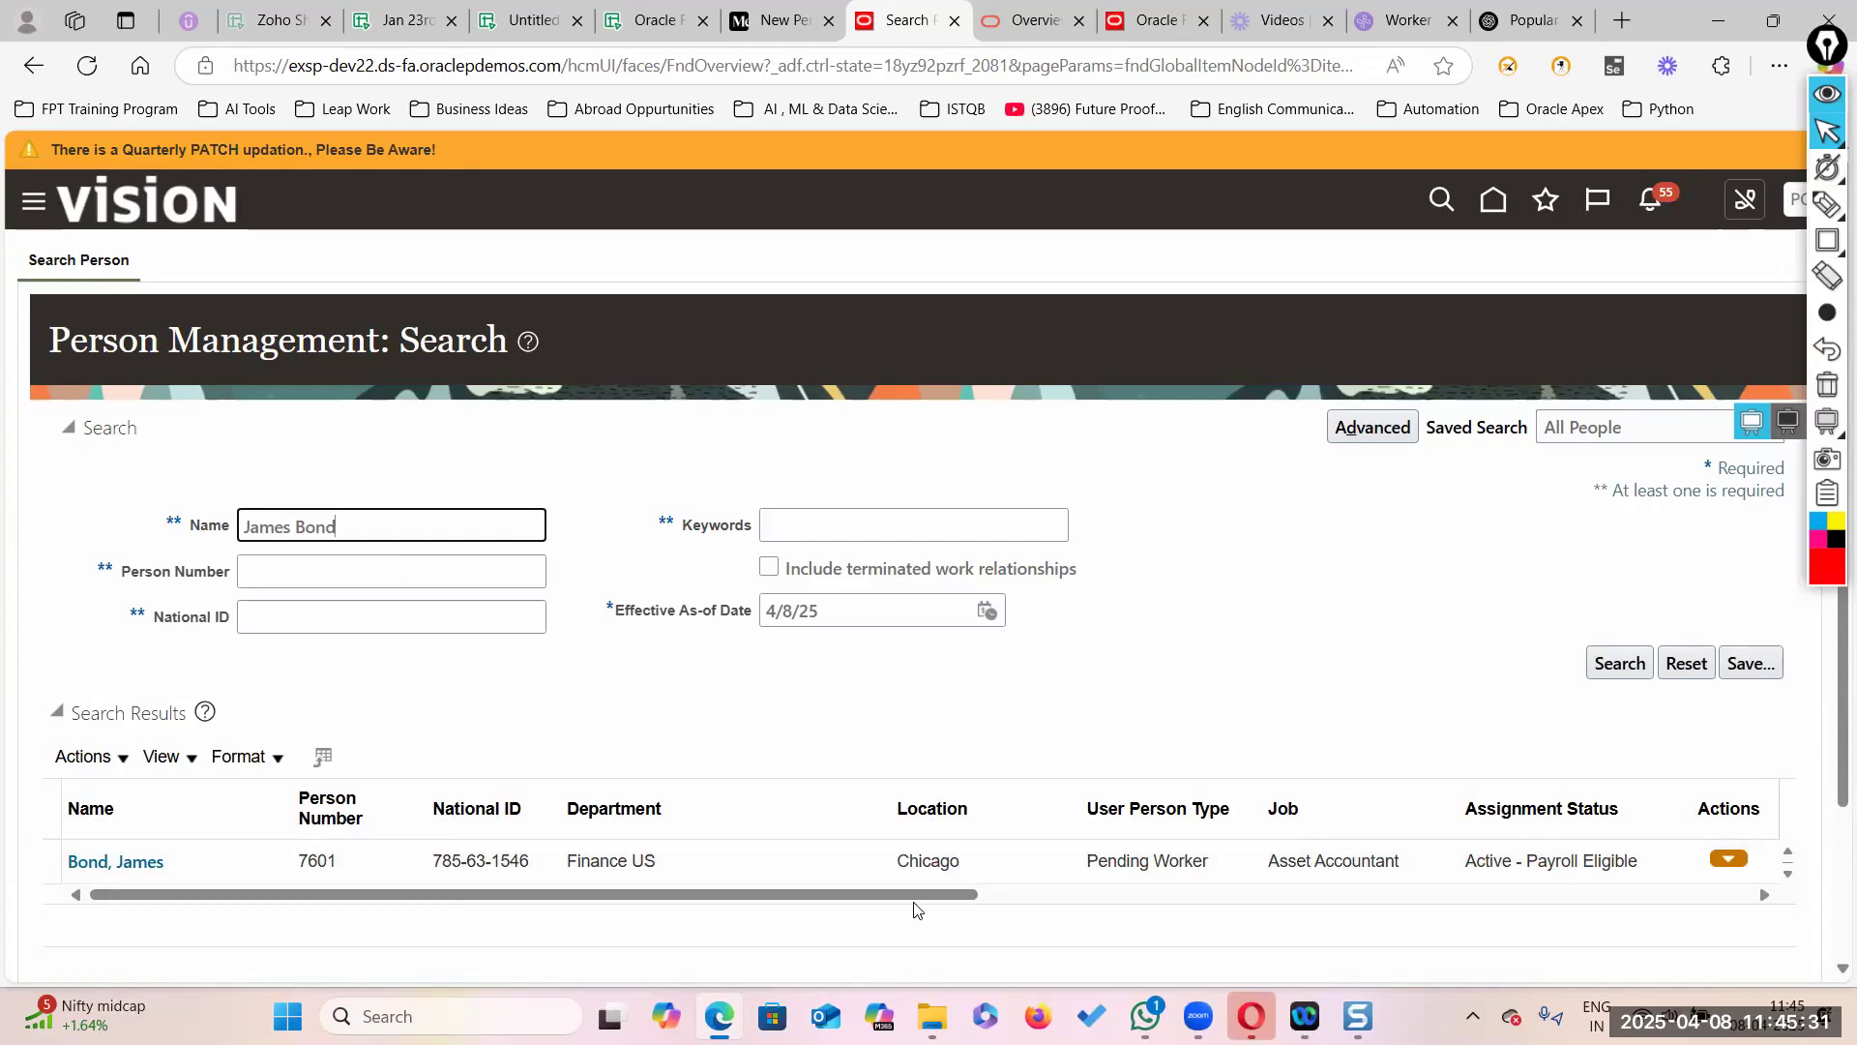
Step: Narrow the Department and Location result columns and outline the pending worker's search result from Name through Job with a red rectangle
left_click_drag(888, 810, 731, 837)
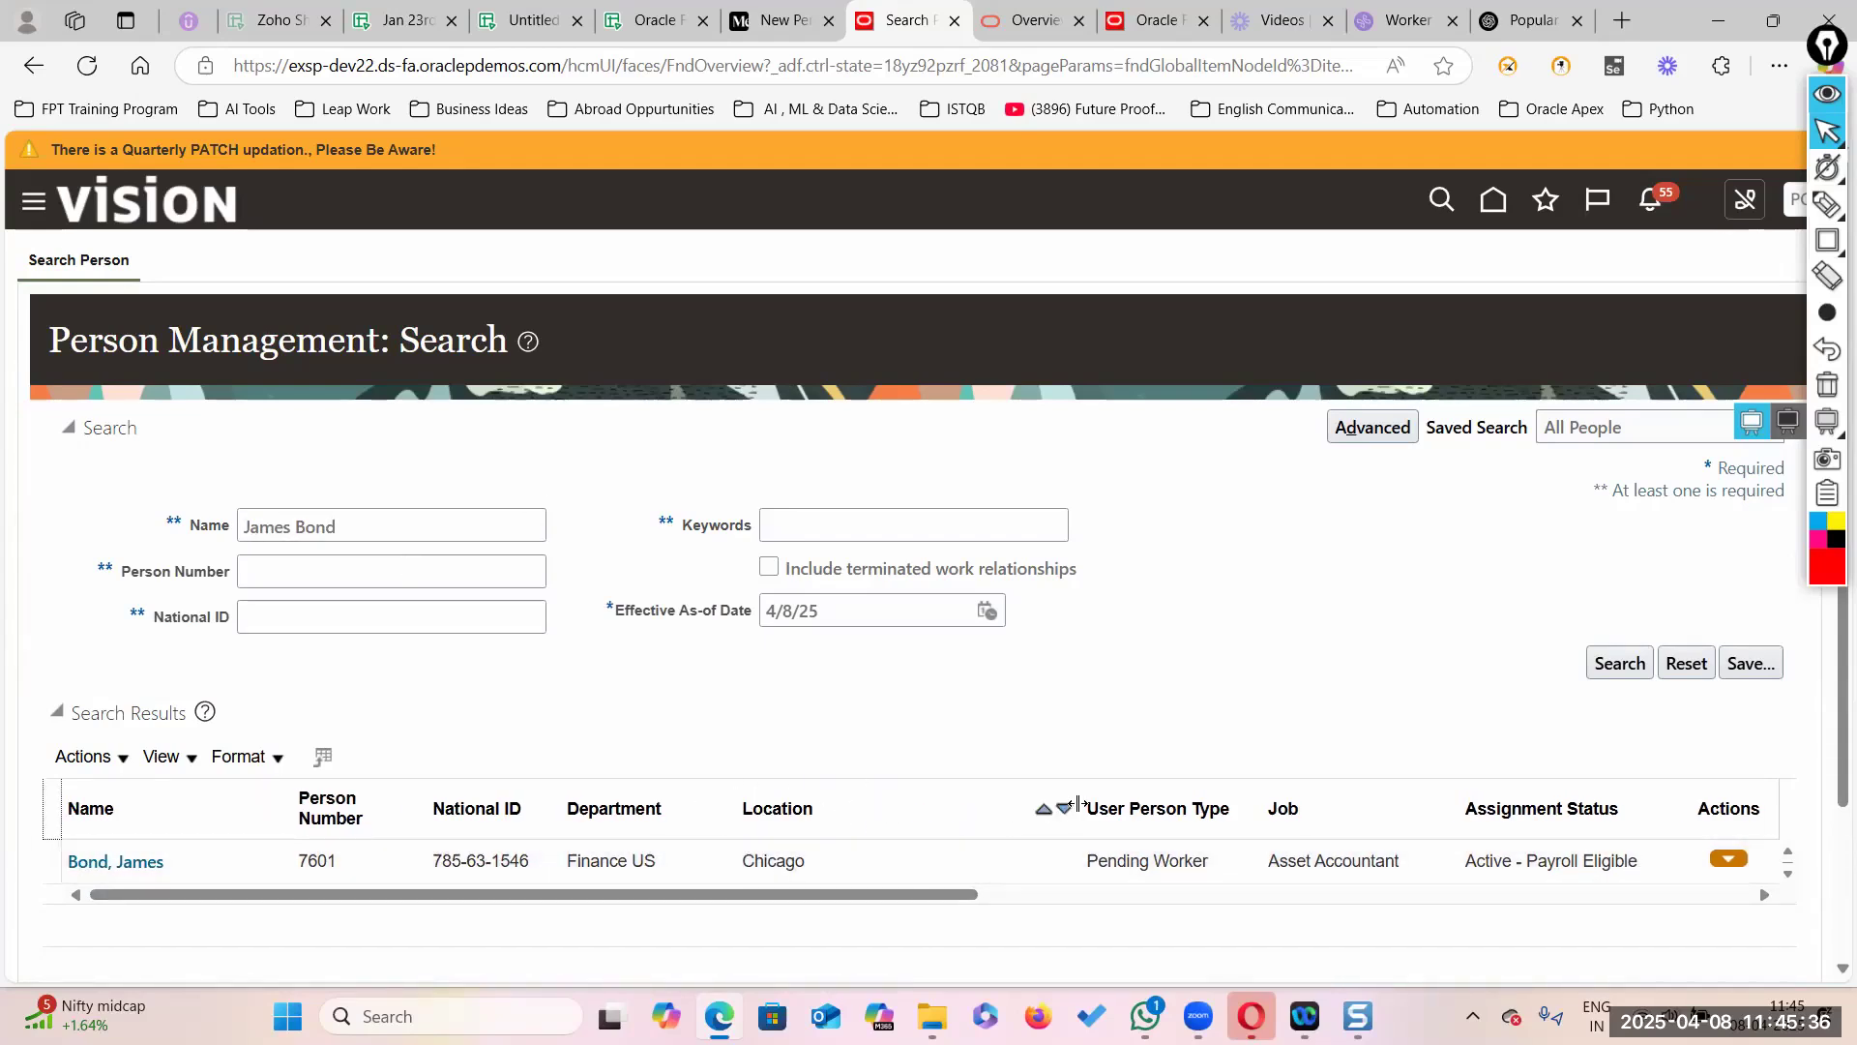
left_click_drag(1080, 805, 916, 809)
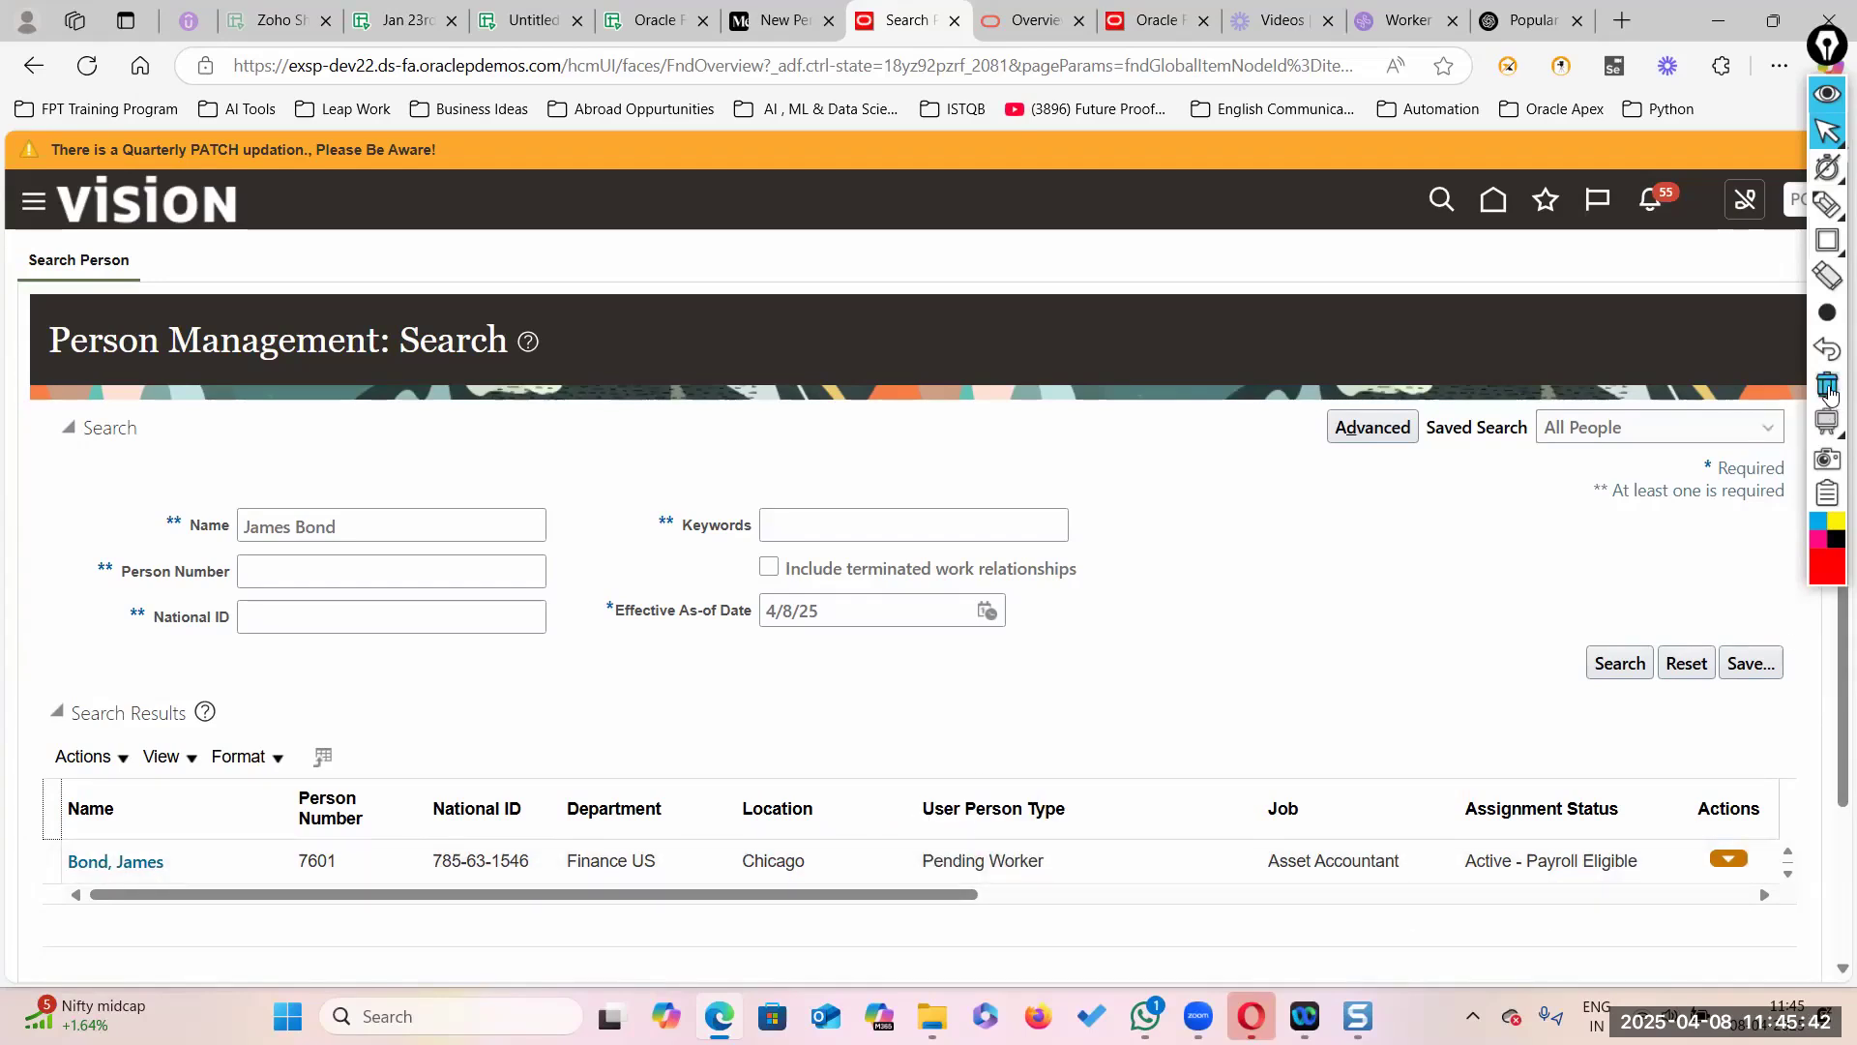
left_click(1828, 239)
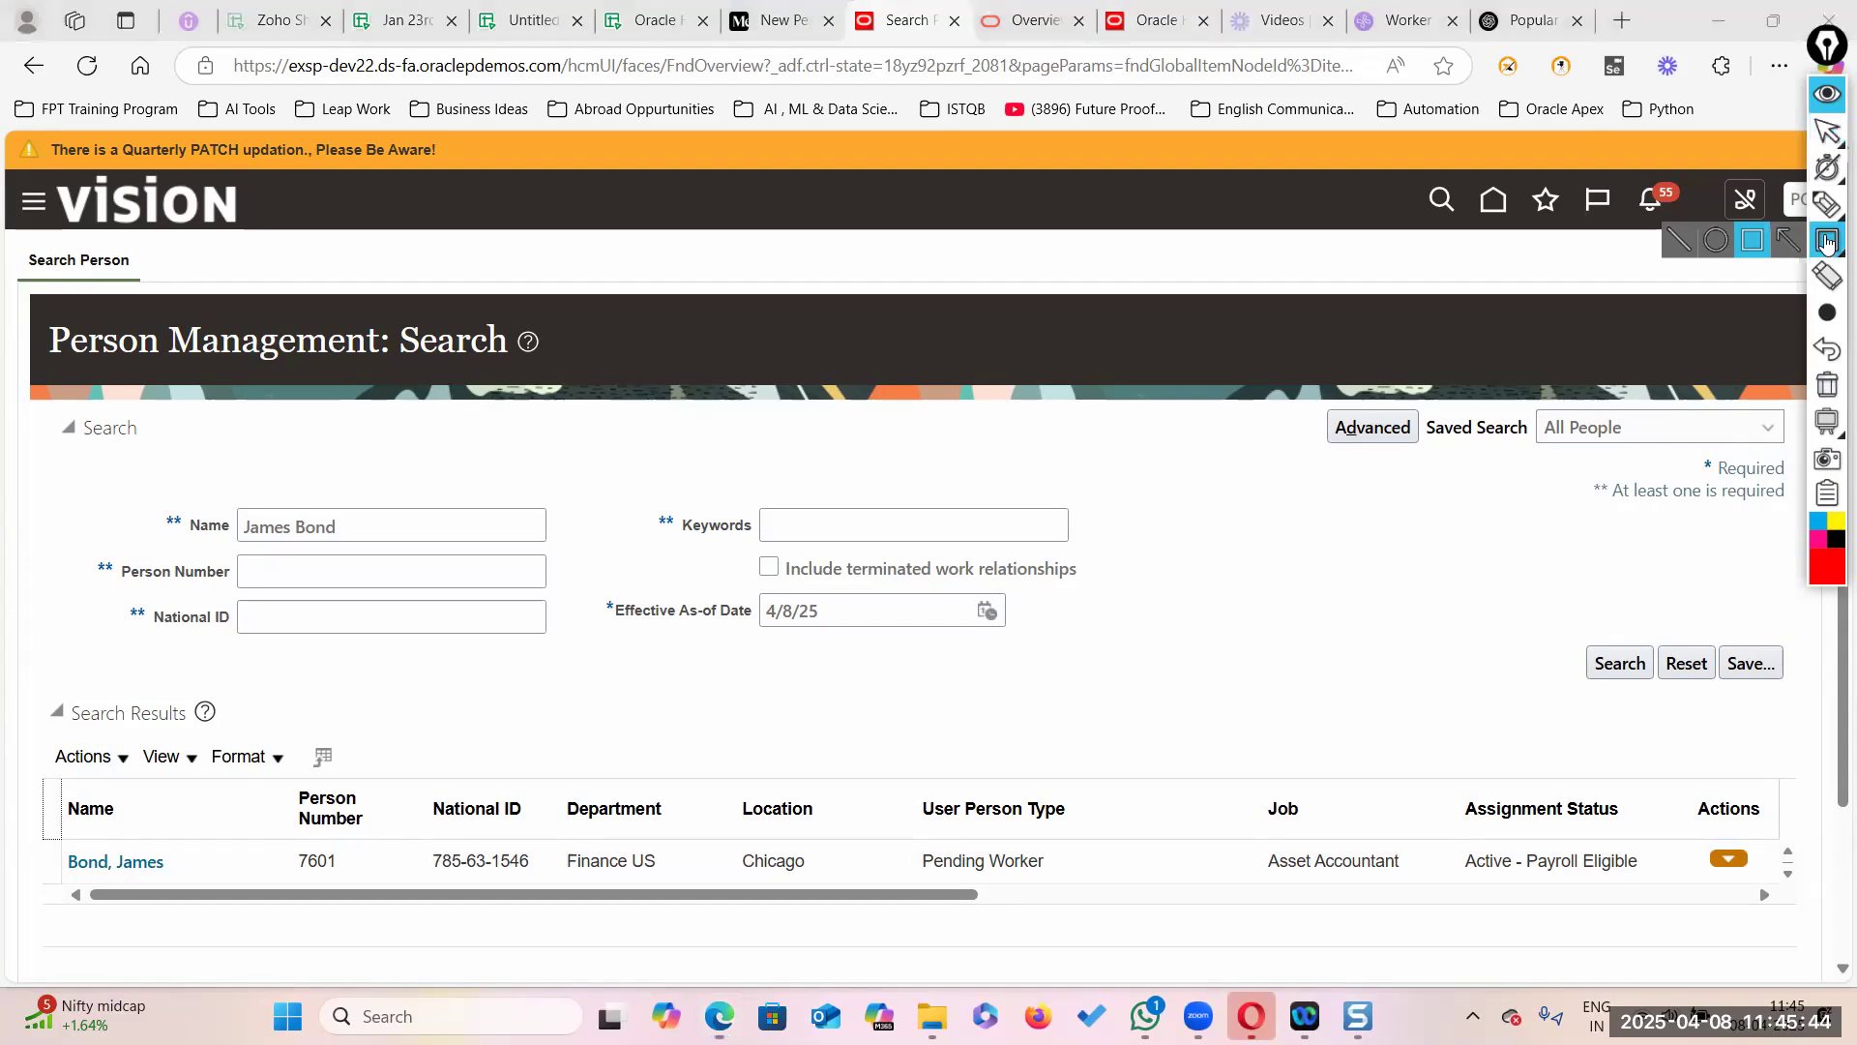
left_click(1828, 566)
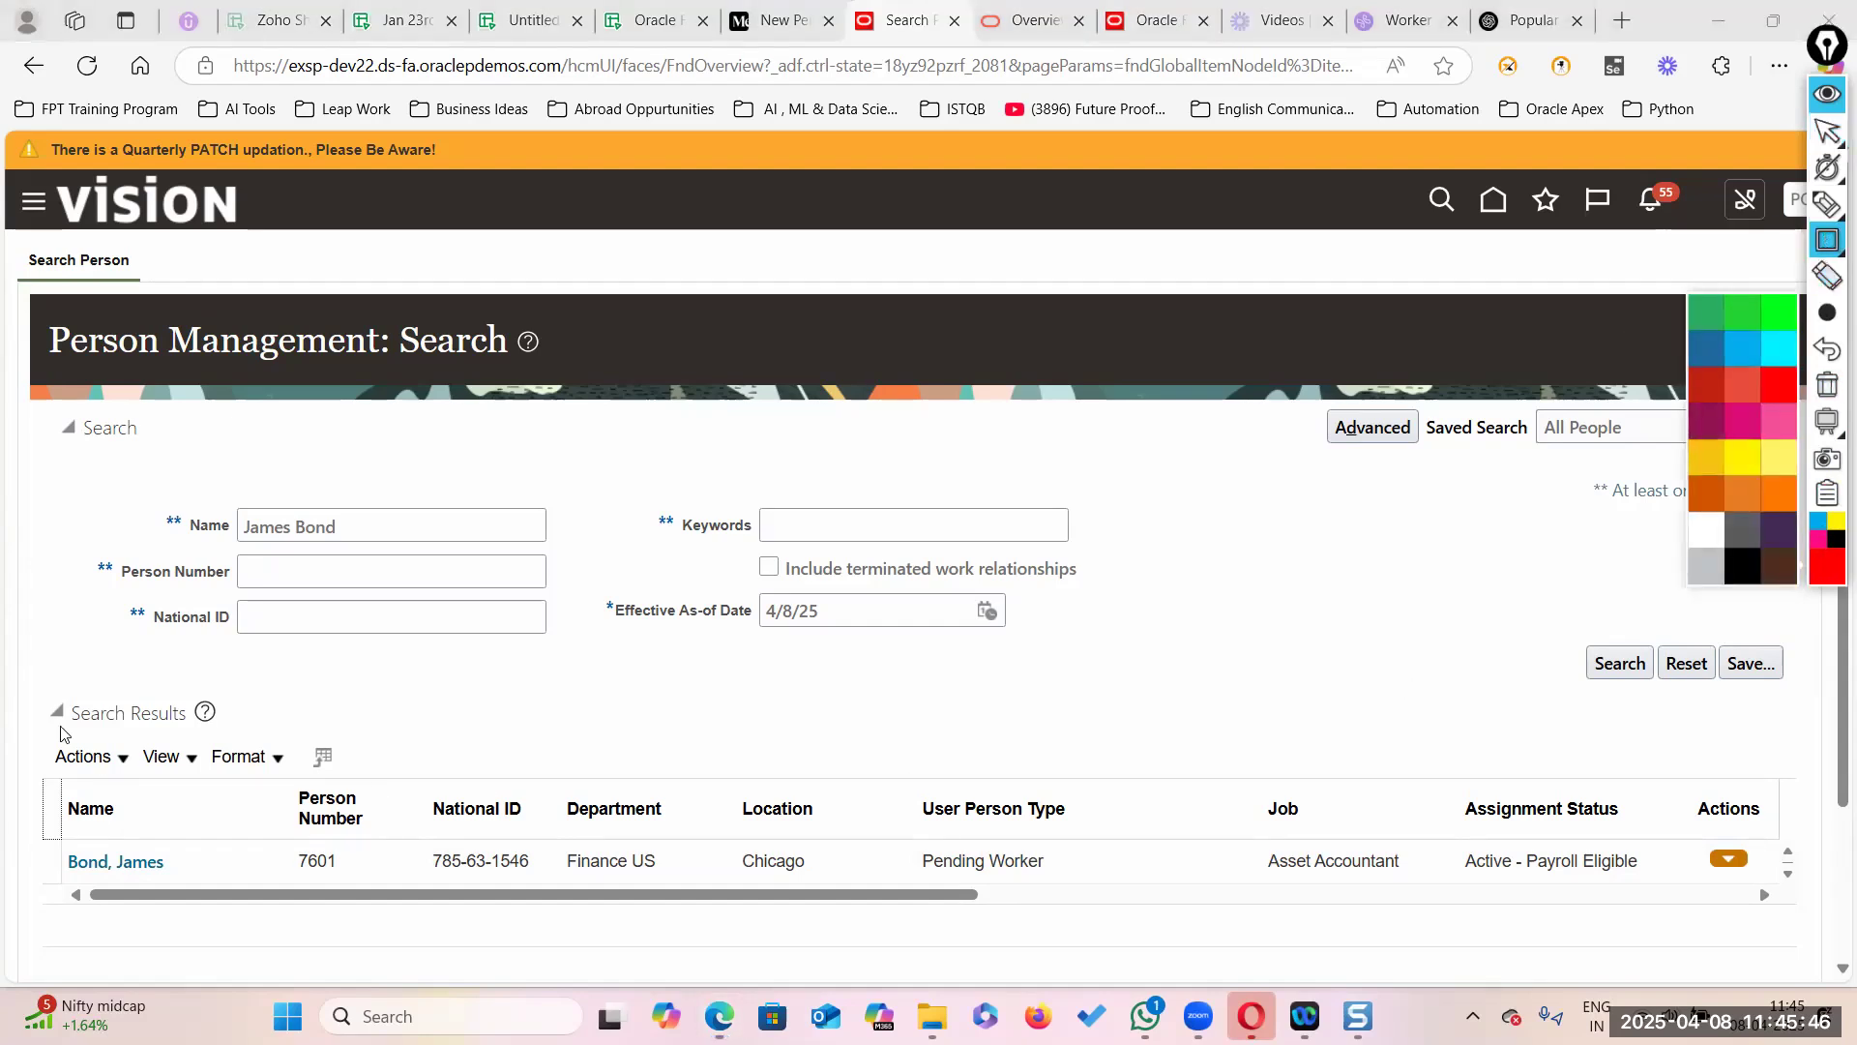
mouse_move(29, 683)
left_mouse_down()
mouse_move(96, 803)
mouse_move(495, 880)
mouse_move(1398, 885)
mouse_move(1441, 901)
left_mouse_up()
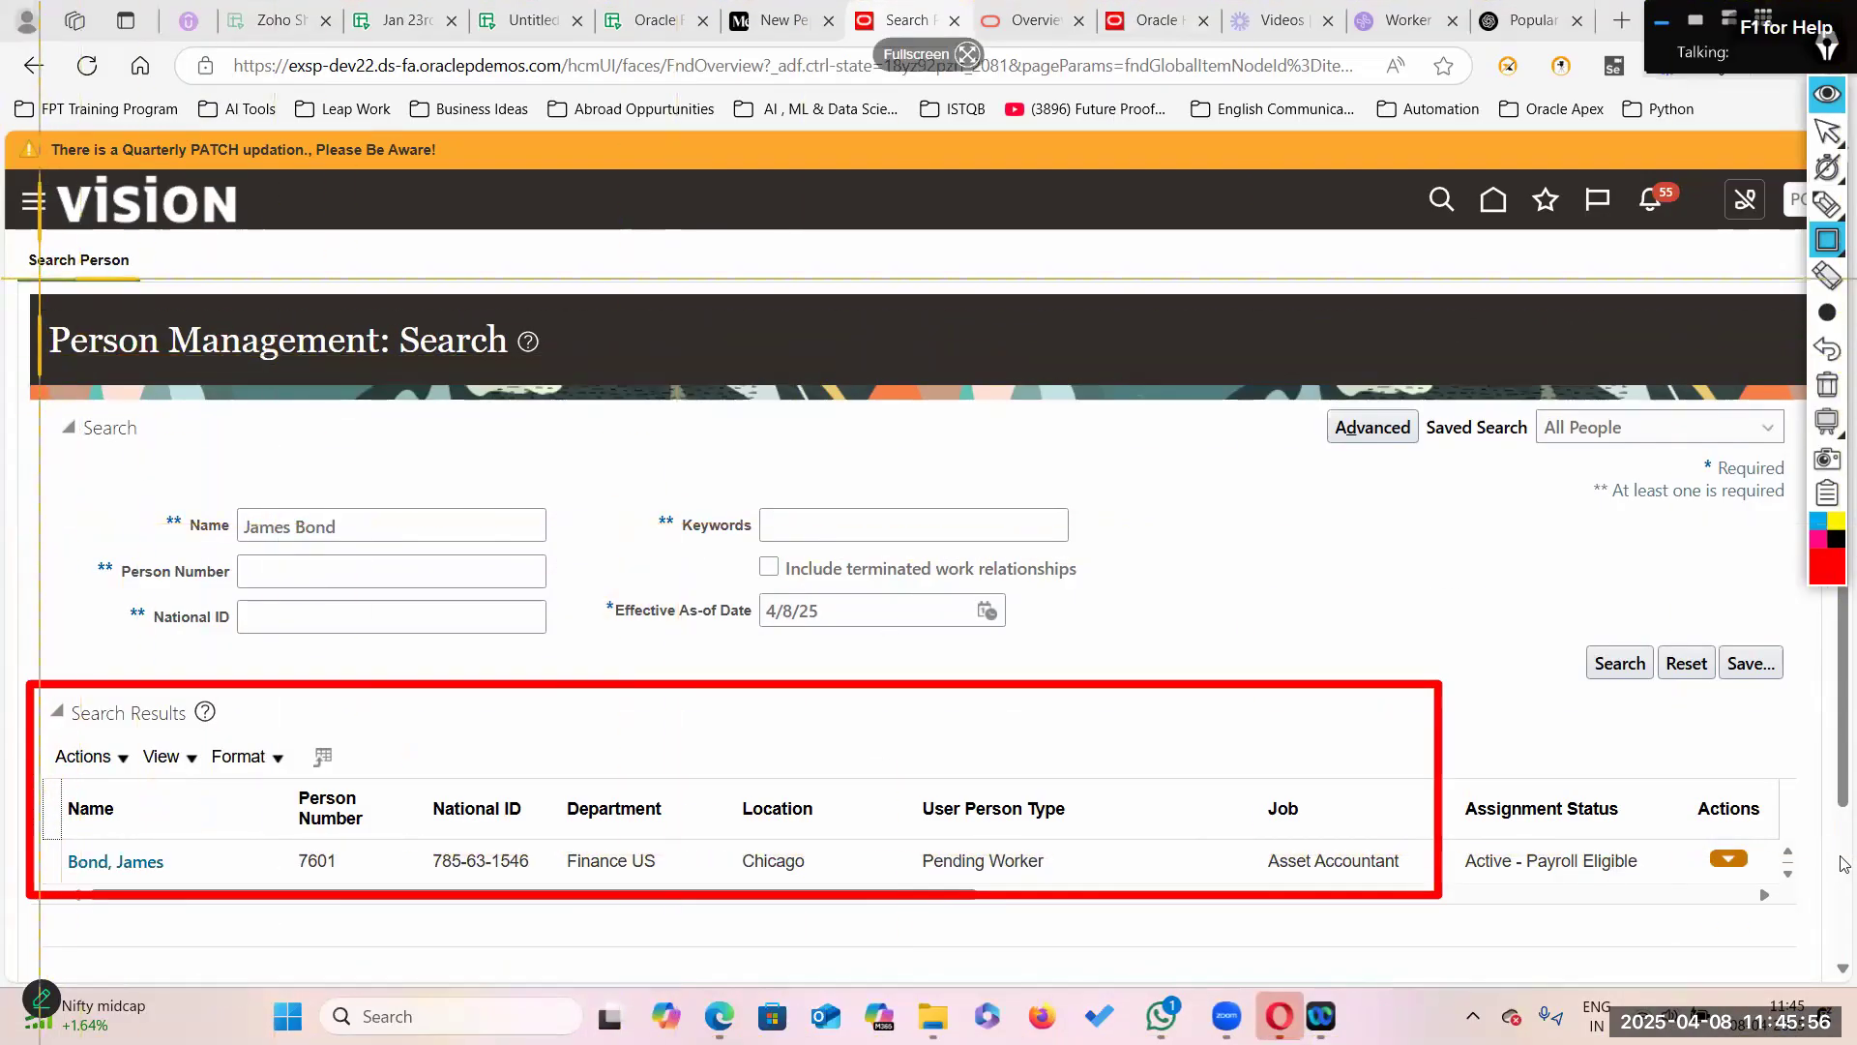
Step: Capture the page with the pending worker's outlined result in Snagit and clear the red screen annotations
left_click_drag(10, 172, 1788, 984)
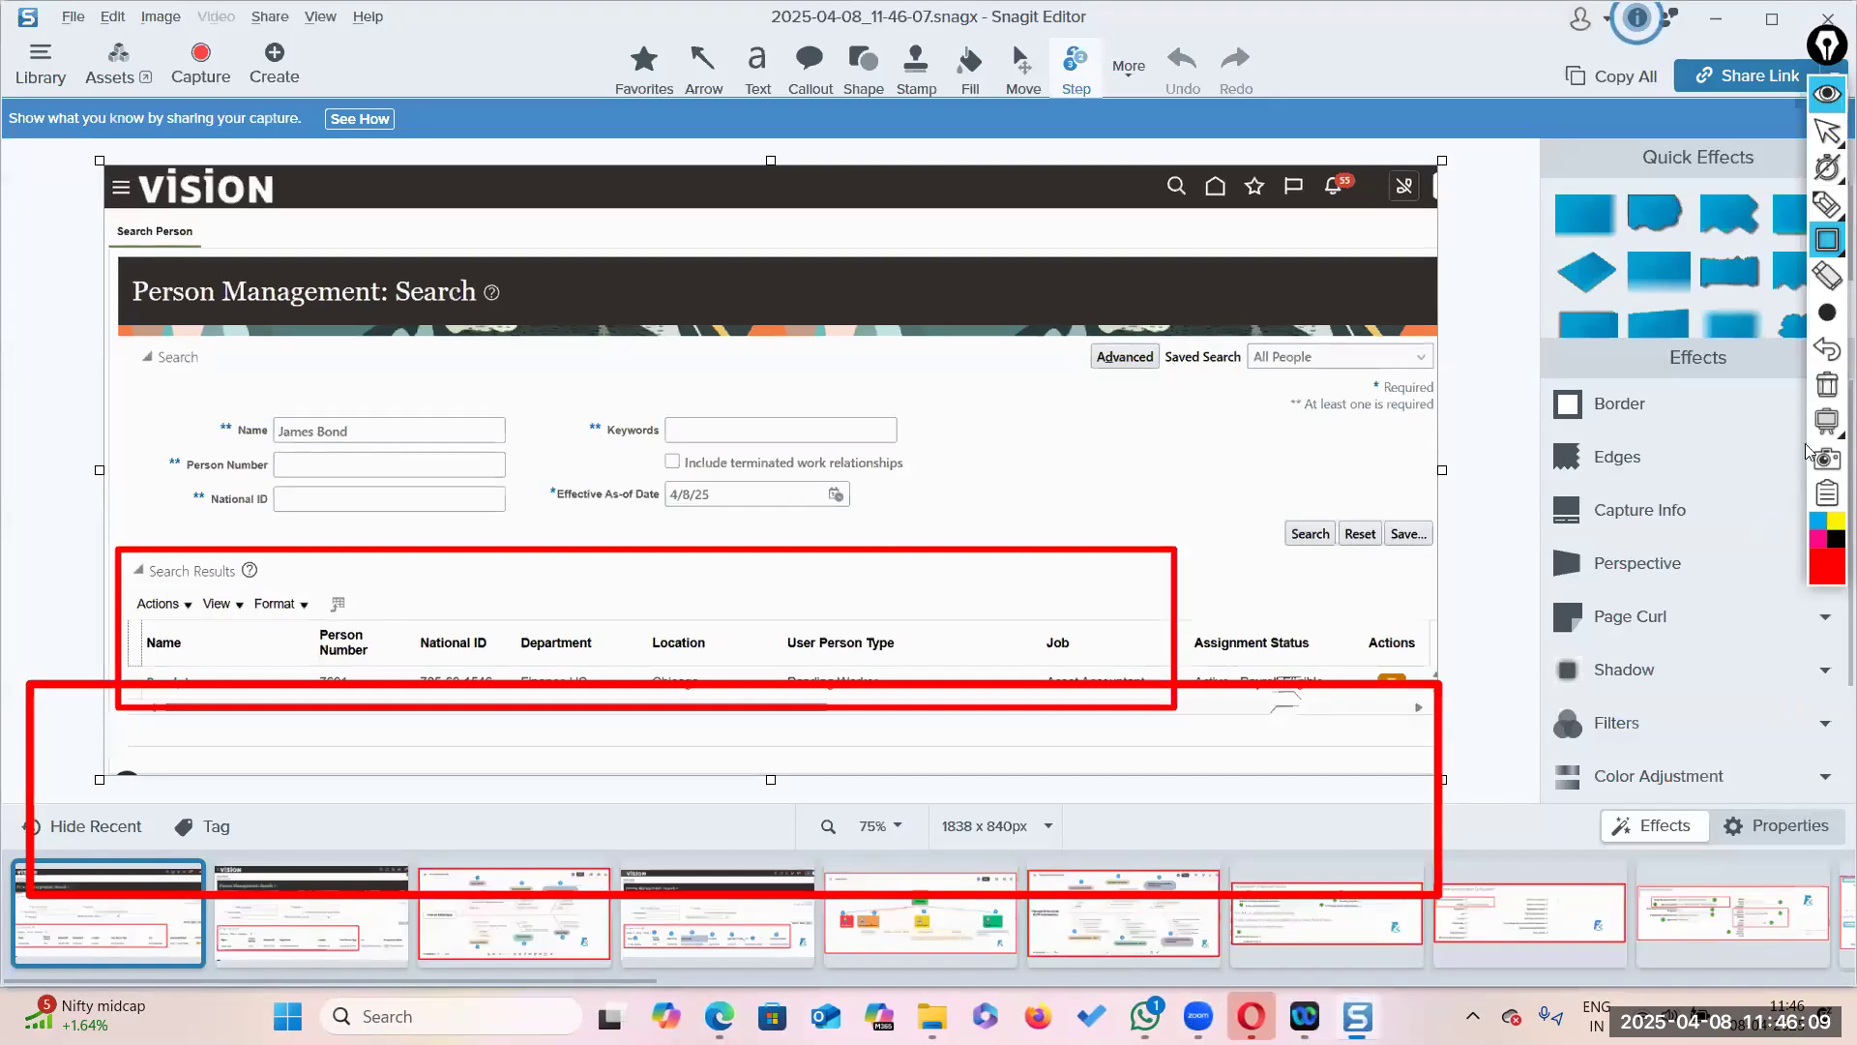
left_click(1827, 131)
left_click(1754, 133)
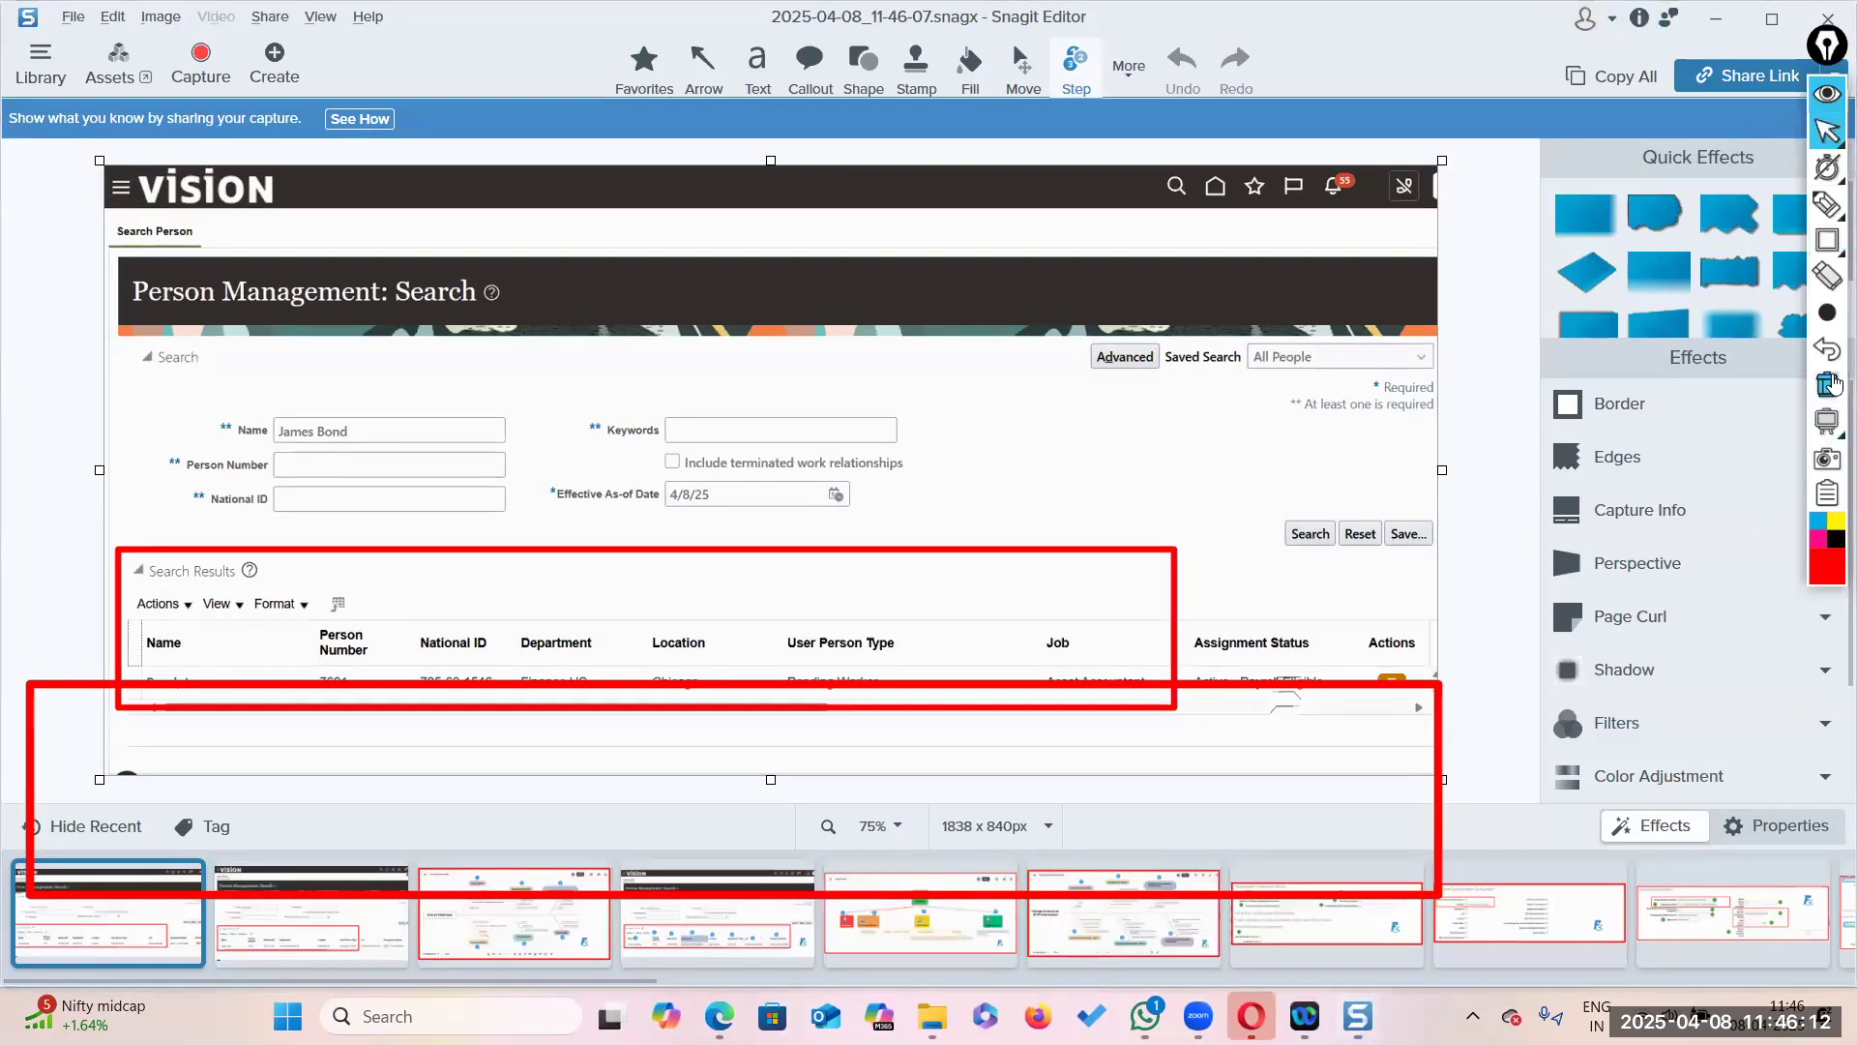
left_click(1829, 387)
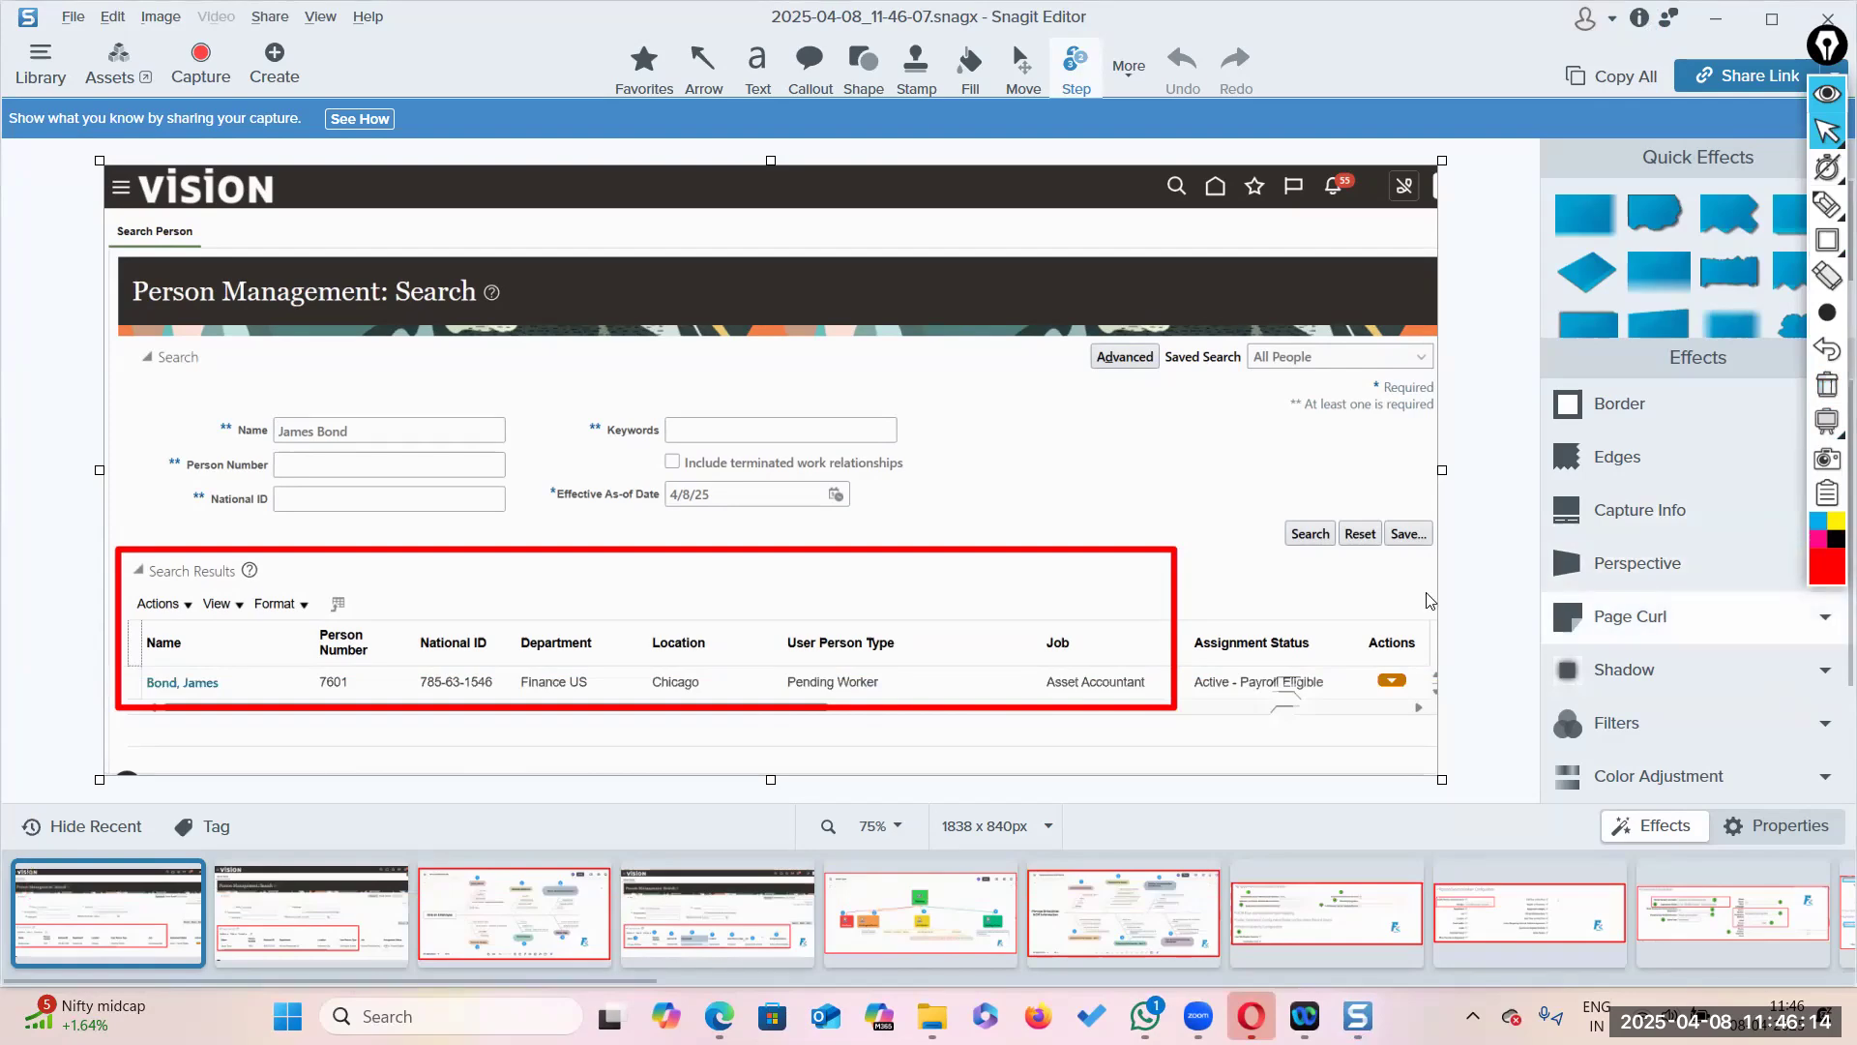
Step: Switch to the Zoho transaction log and enter the pending worker's full name in the Worker Name column of the Add Pending Worker row
key("alt+Tab")
key("alt+Tab")
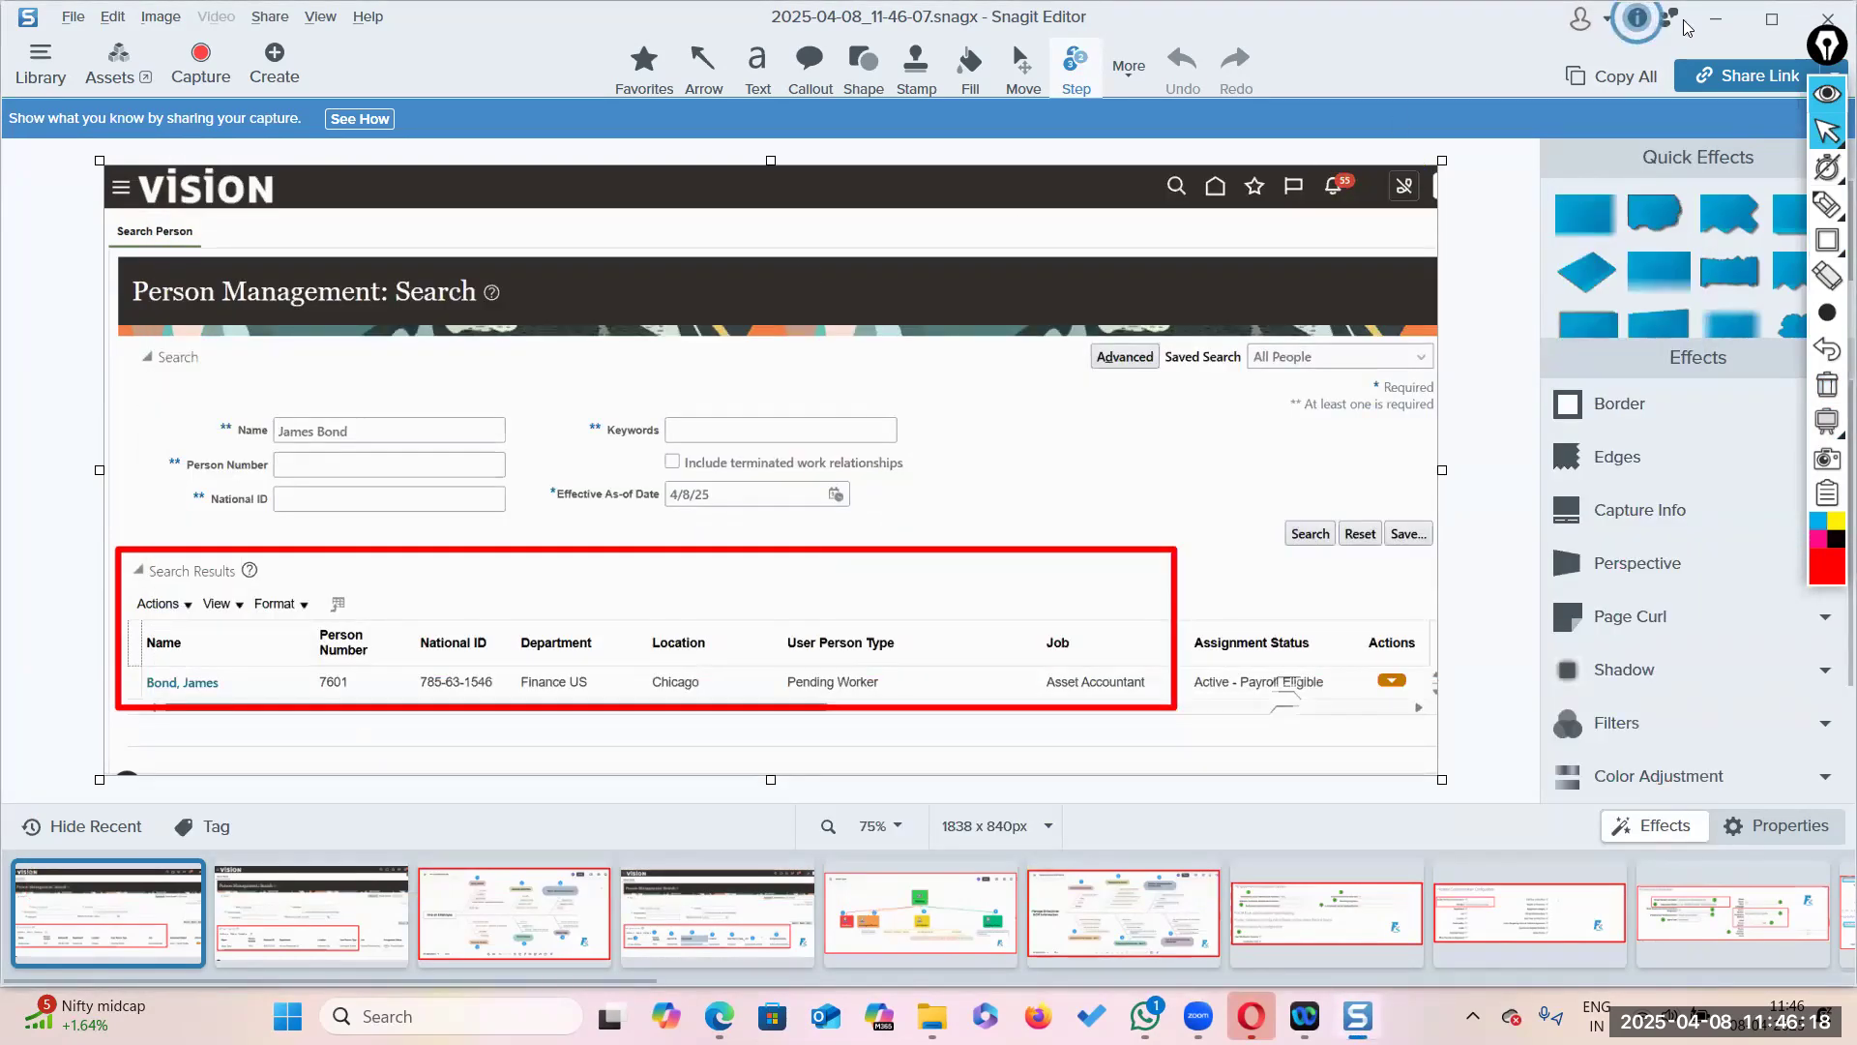
key("alt+Tab")
key("alt+Tab")
key("alt+Tab")
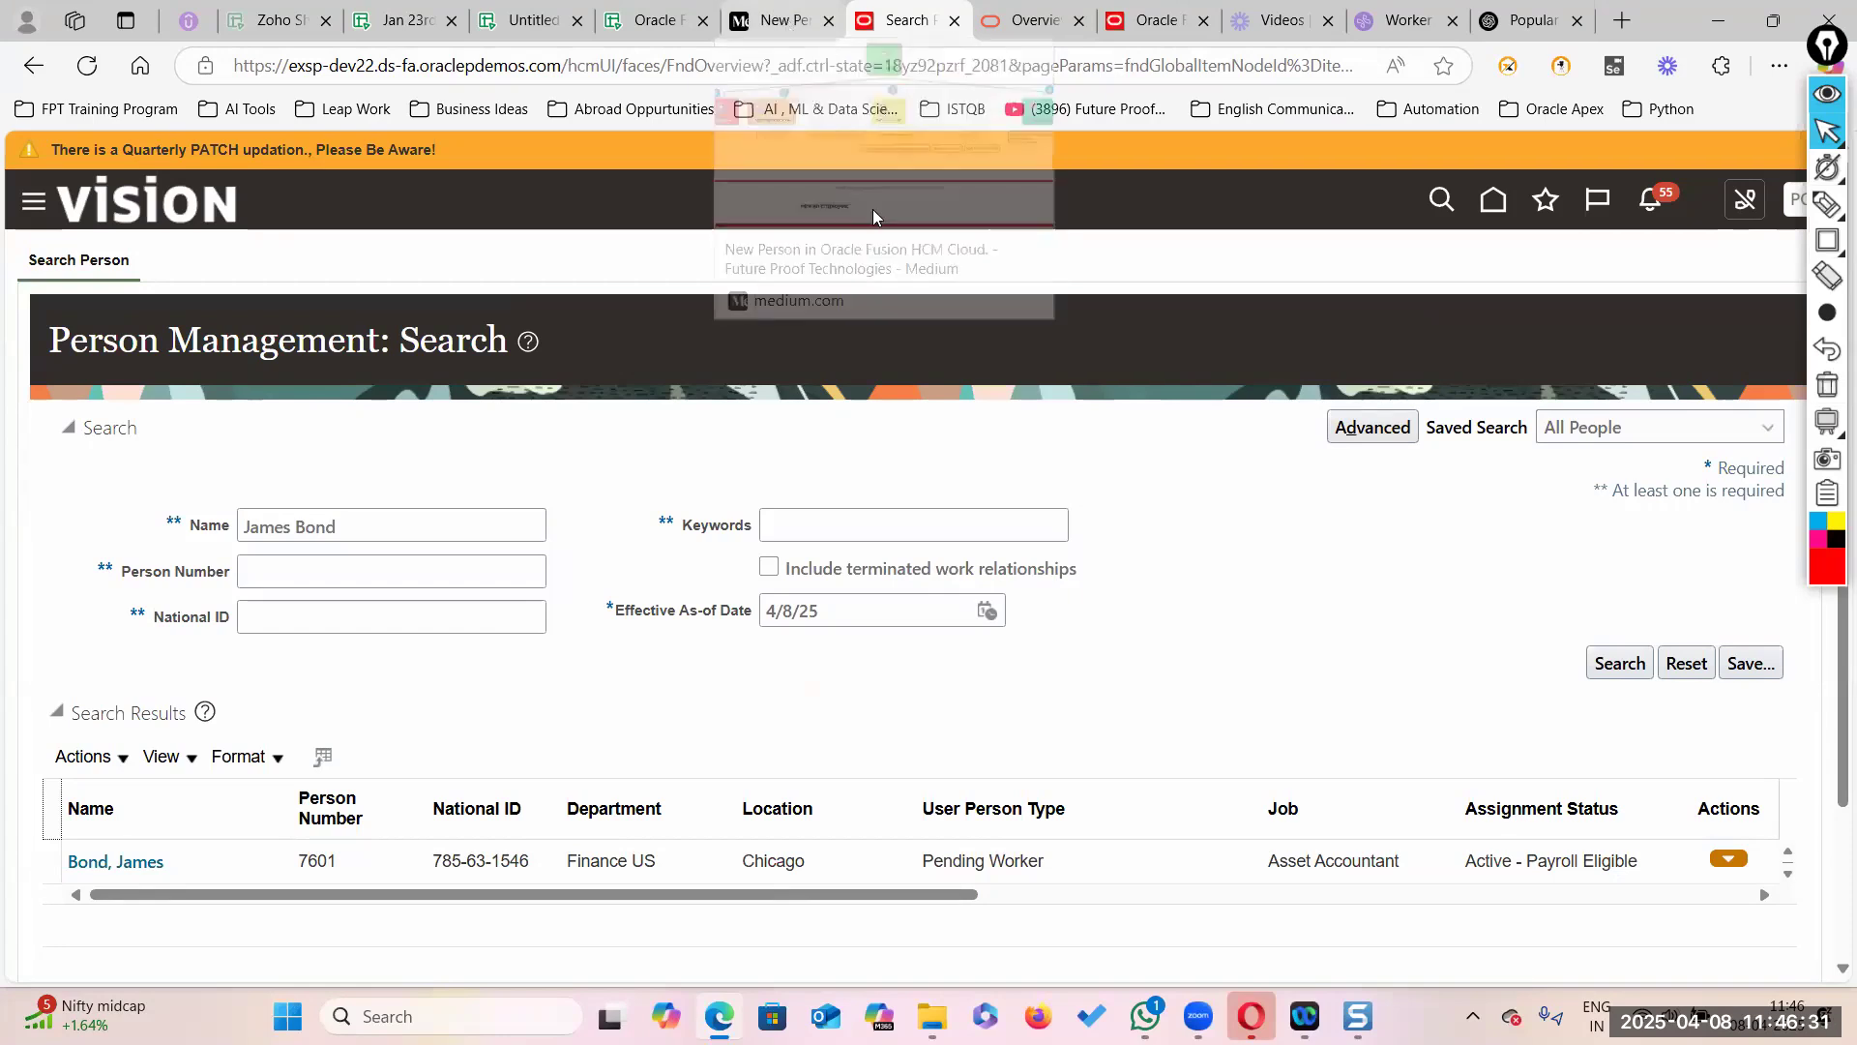
left_click(527, 21)
double_click(857, 422)
type("James Bond")
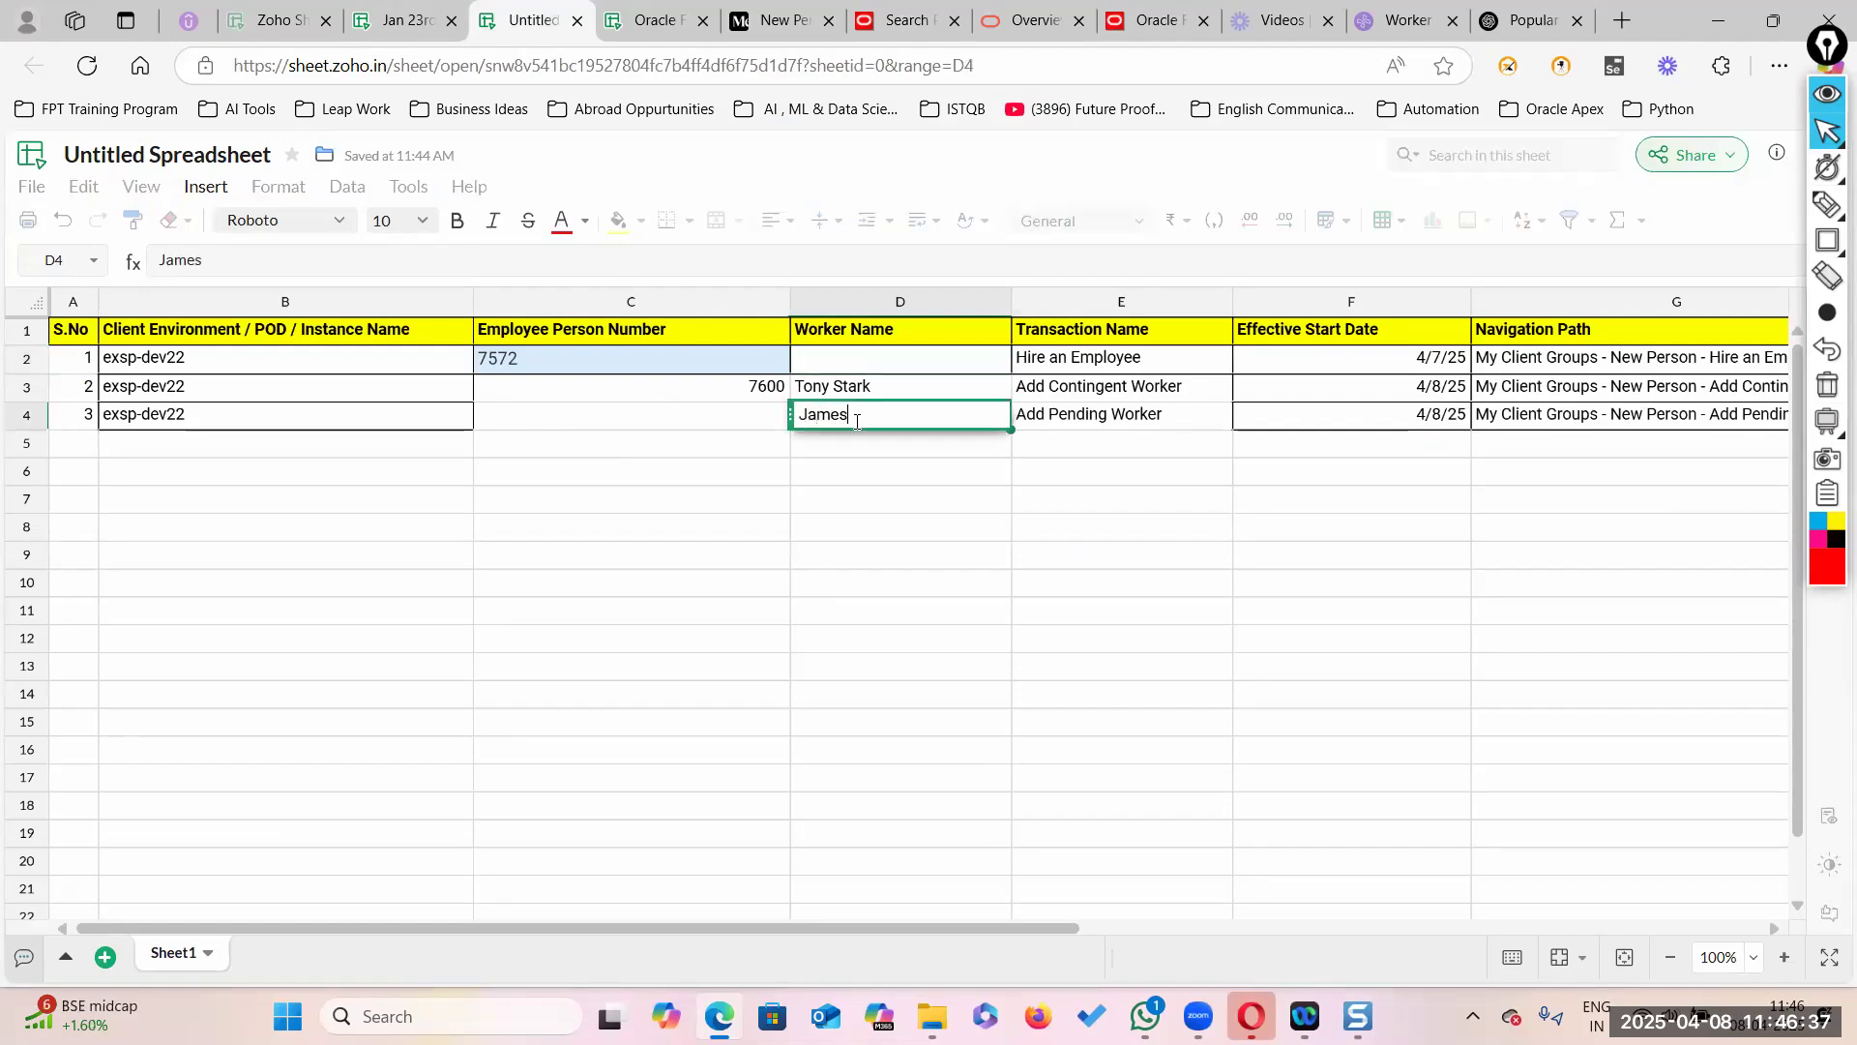
left_click(1217, 508)
Step: Look up the pending worker's person number in Oracle Fusion and enter it in the Add Pending Worker row of the log
key("alt+Tab")
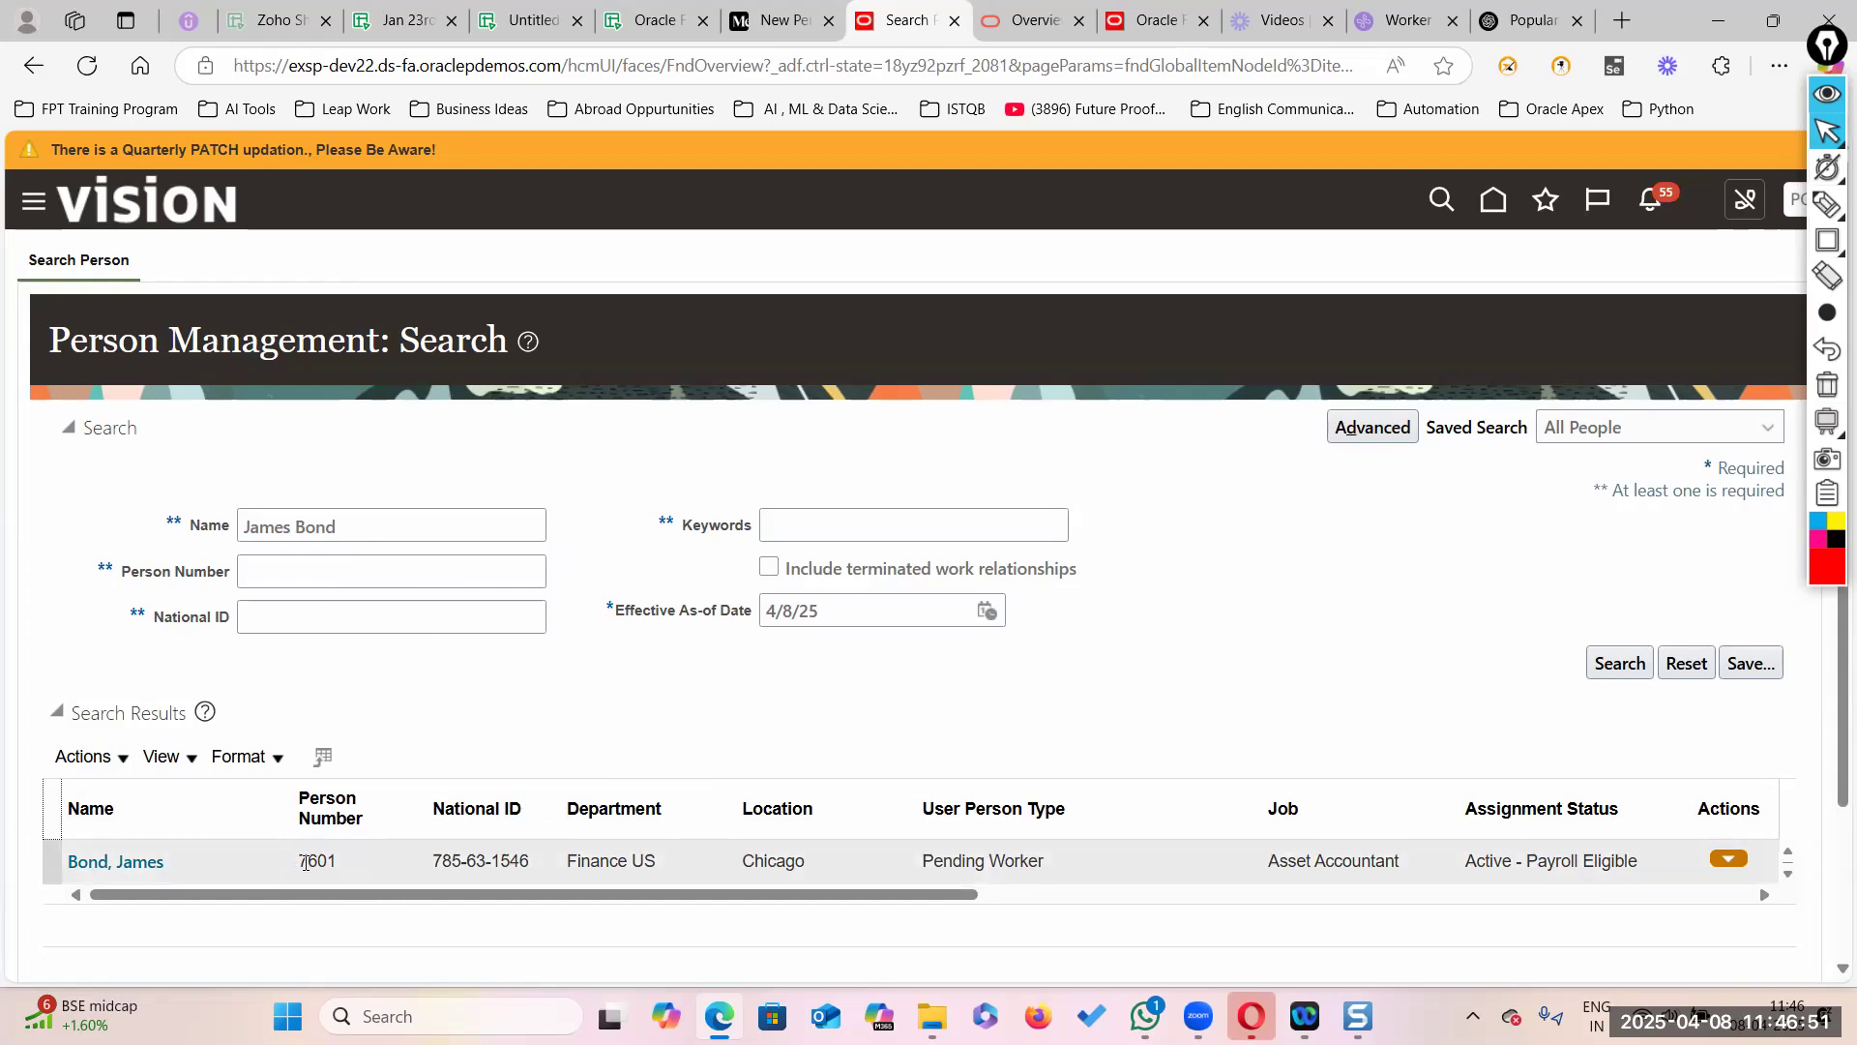
left_click(532, 21)
double_click(737, 410)
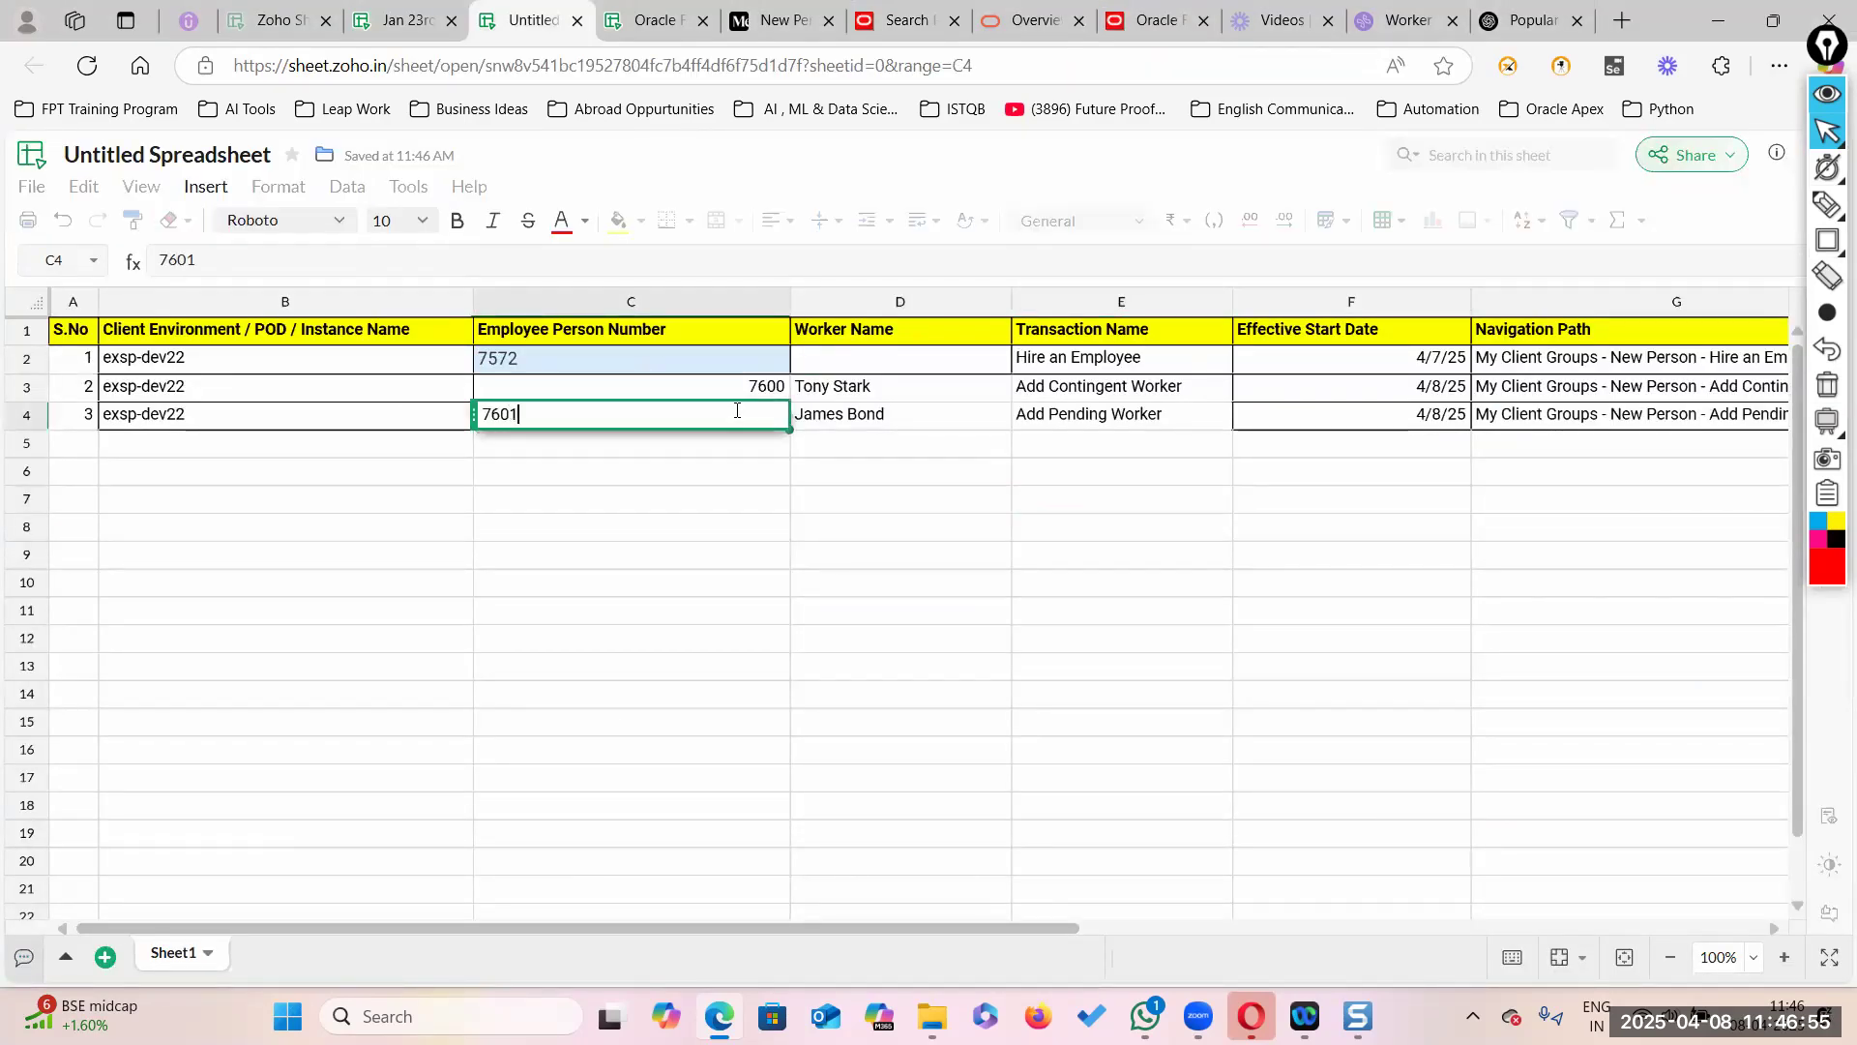
left_click(1031, 502)
Step: In the Oracle Fusion HCM Course Content spreadsheet, enter the contingent worker's full name in cell E3 under Contingent Worker
key("alt+Tab")
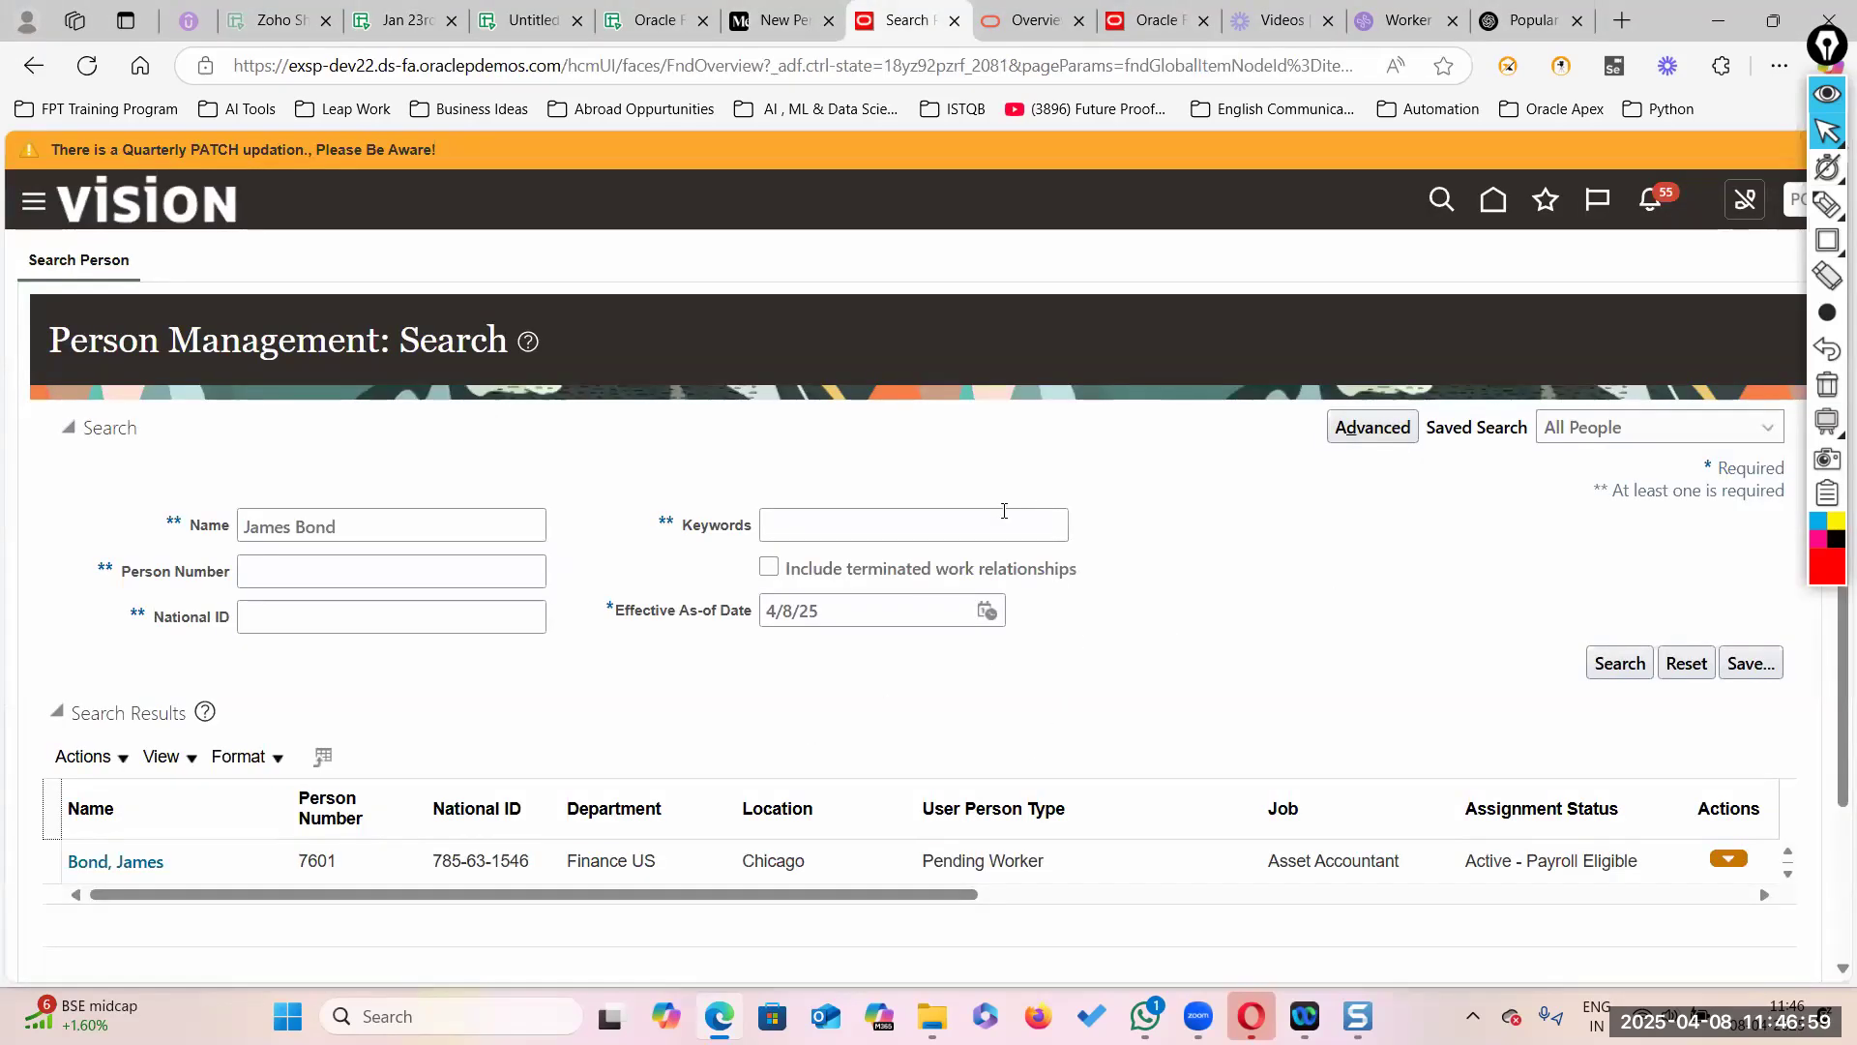
left_click(653, 21)
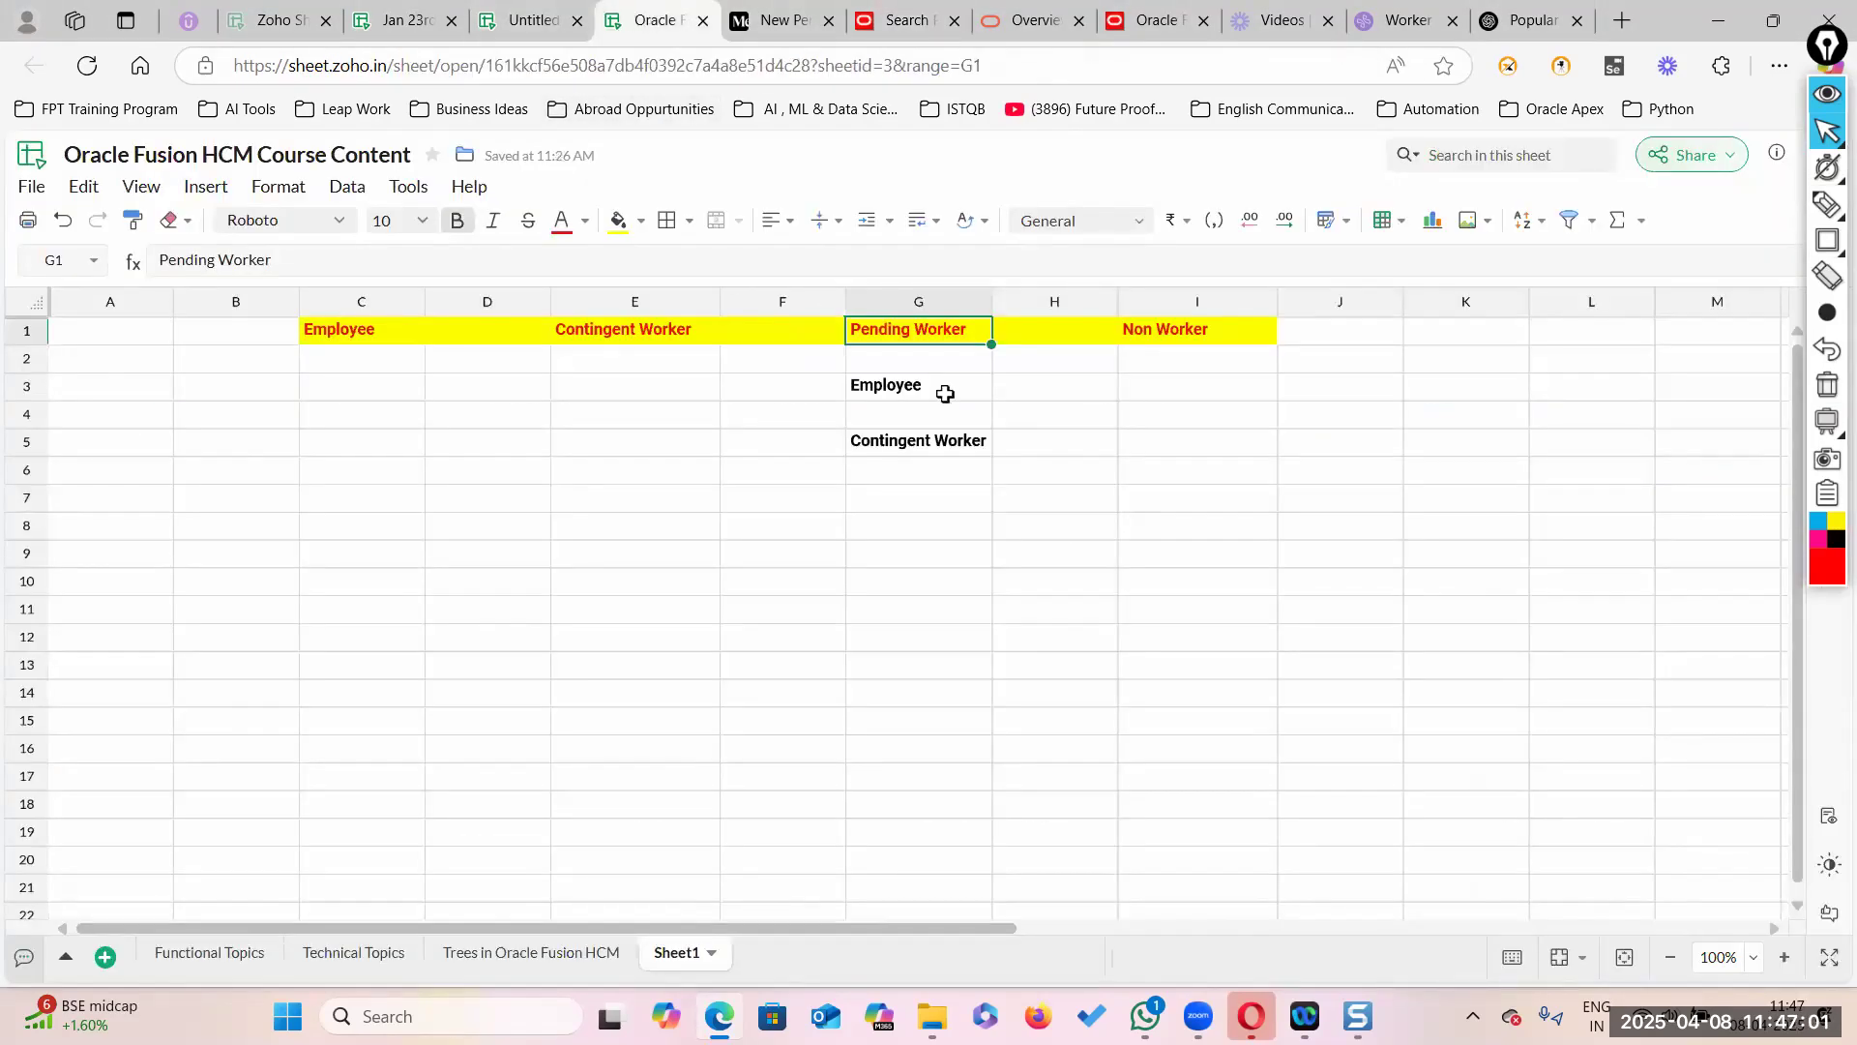
double_click(606, 379)
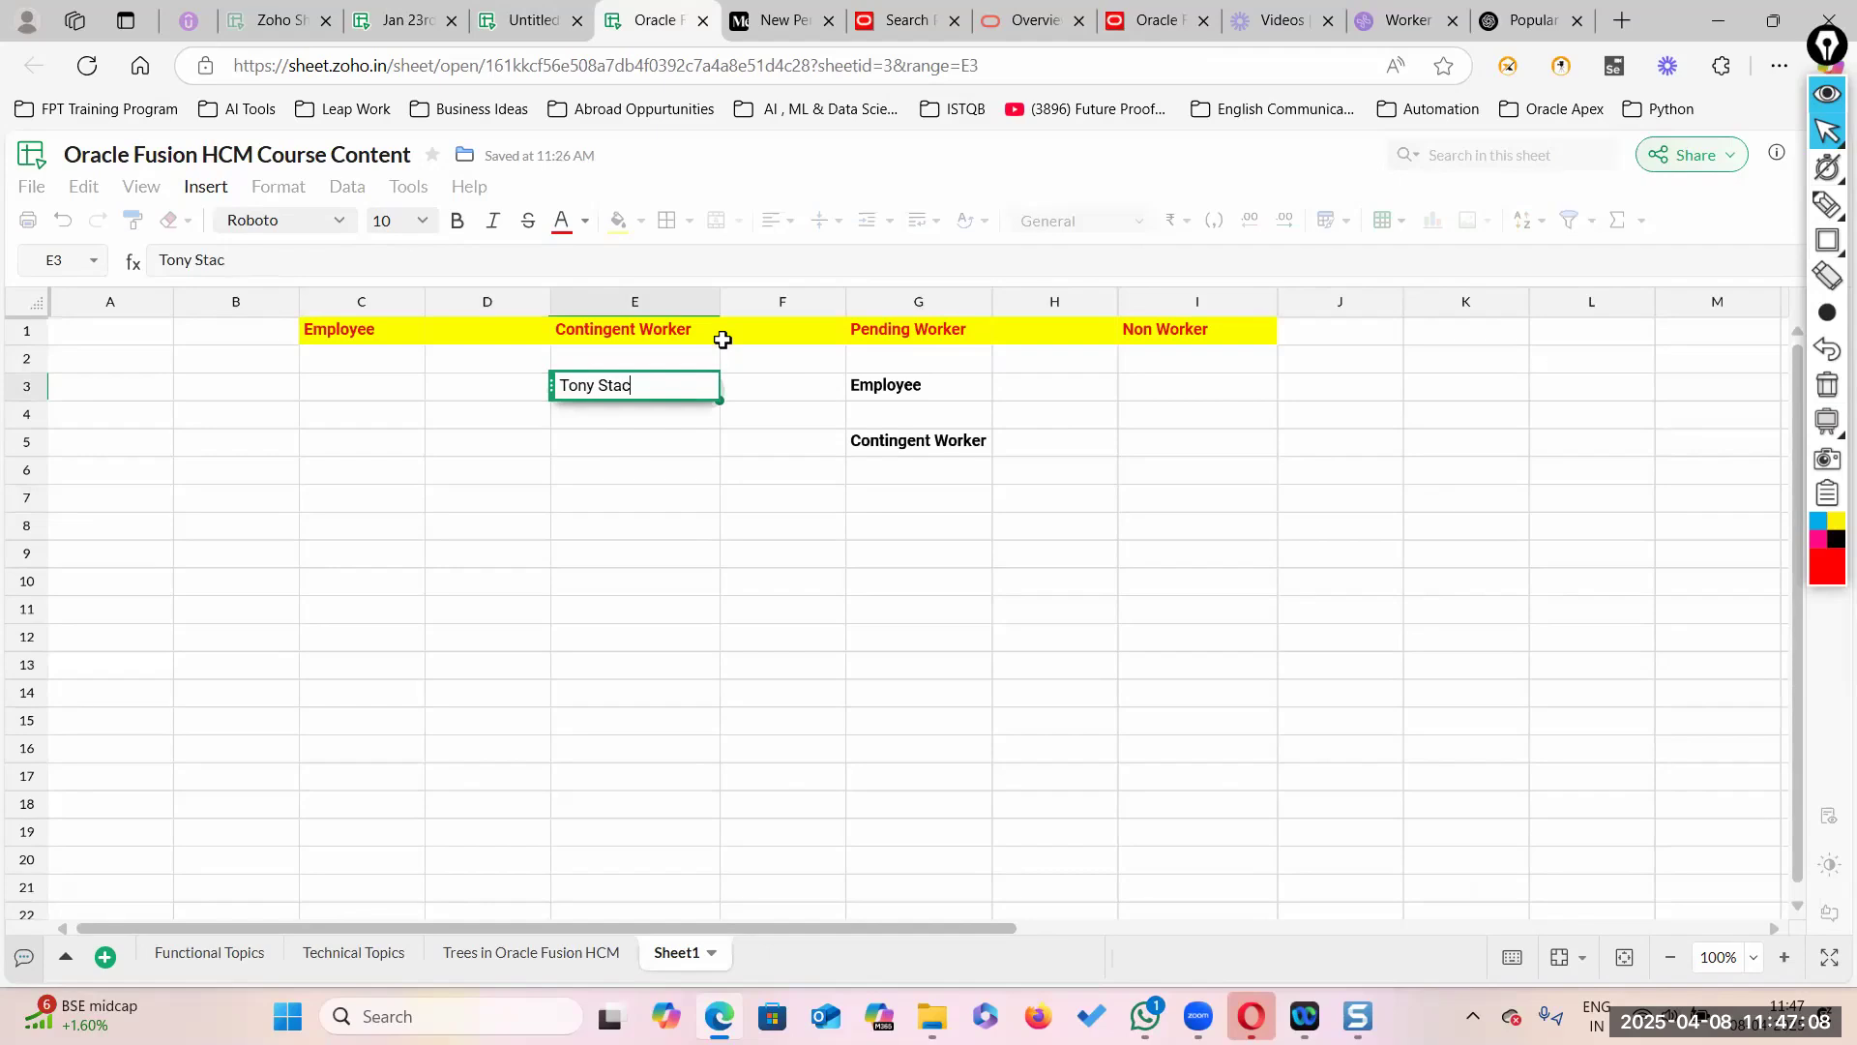
Step: Shift the Employee and Contingent Worker entries under Pending Worker down one row and enter the pending worker's full name in cell G3
left_click(951, 378)
left_click(901, 474)
left_click_drag(891, 385, 891, 473)
double_click(884, 386)
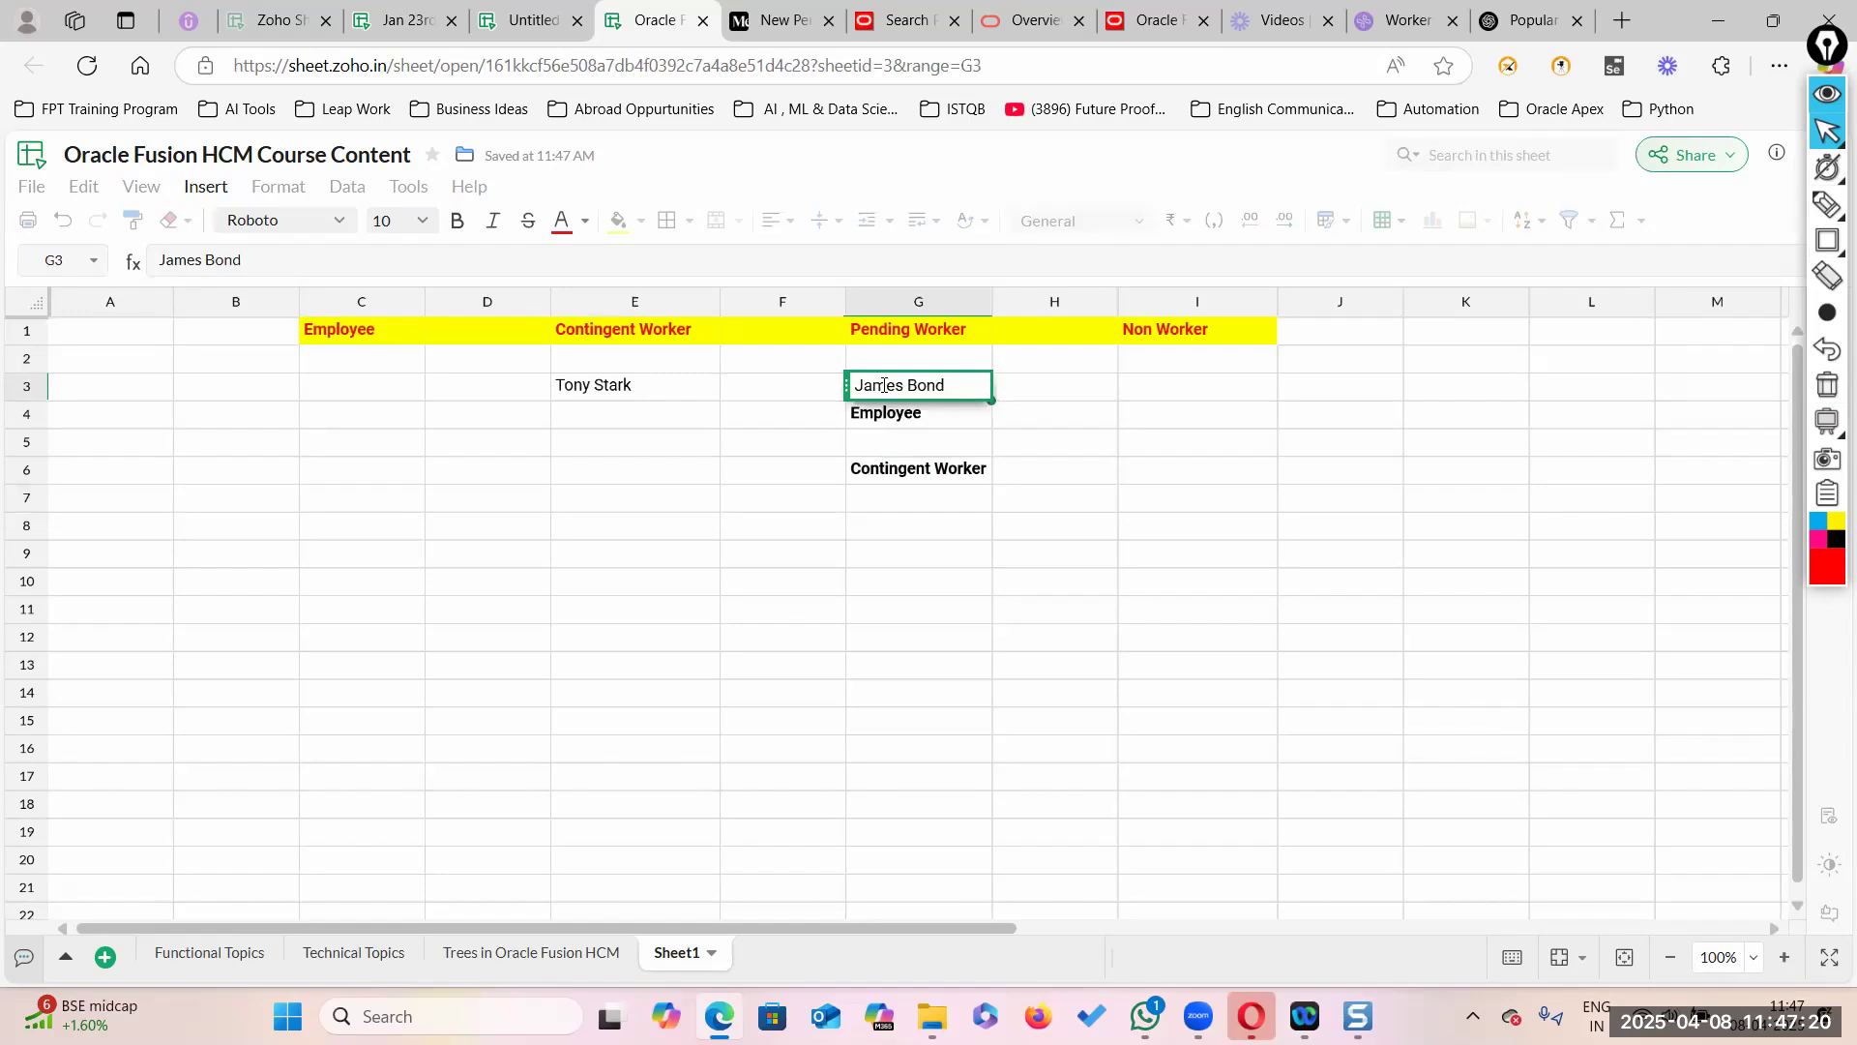
left_click(906, 562)
Step: Copy the person number from the log's Hire an Employee row and search Person Management by that number with the Name field cleared
key("alt+Tab")
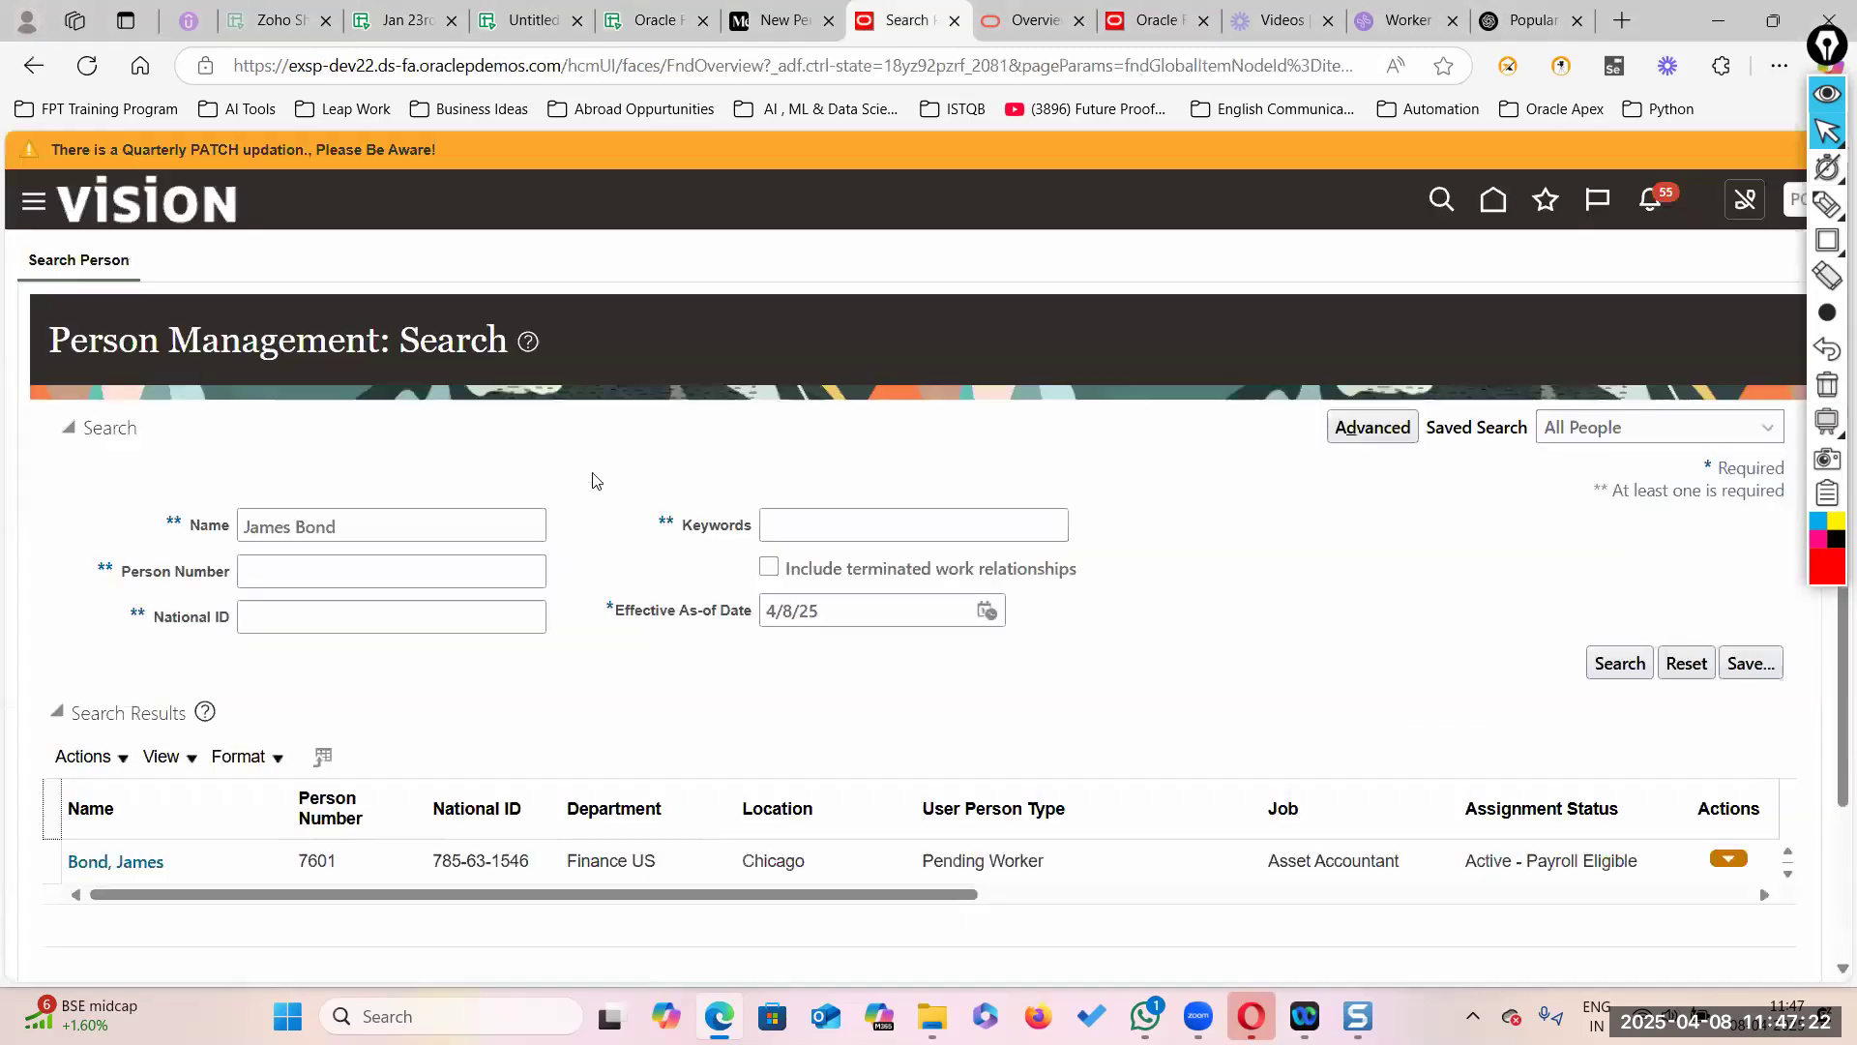
left_click(527, 20)
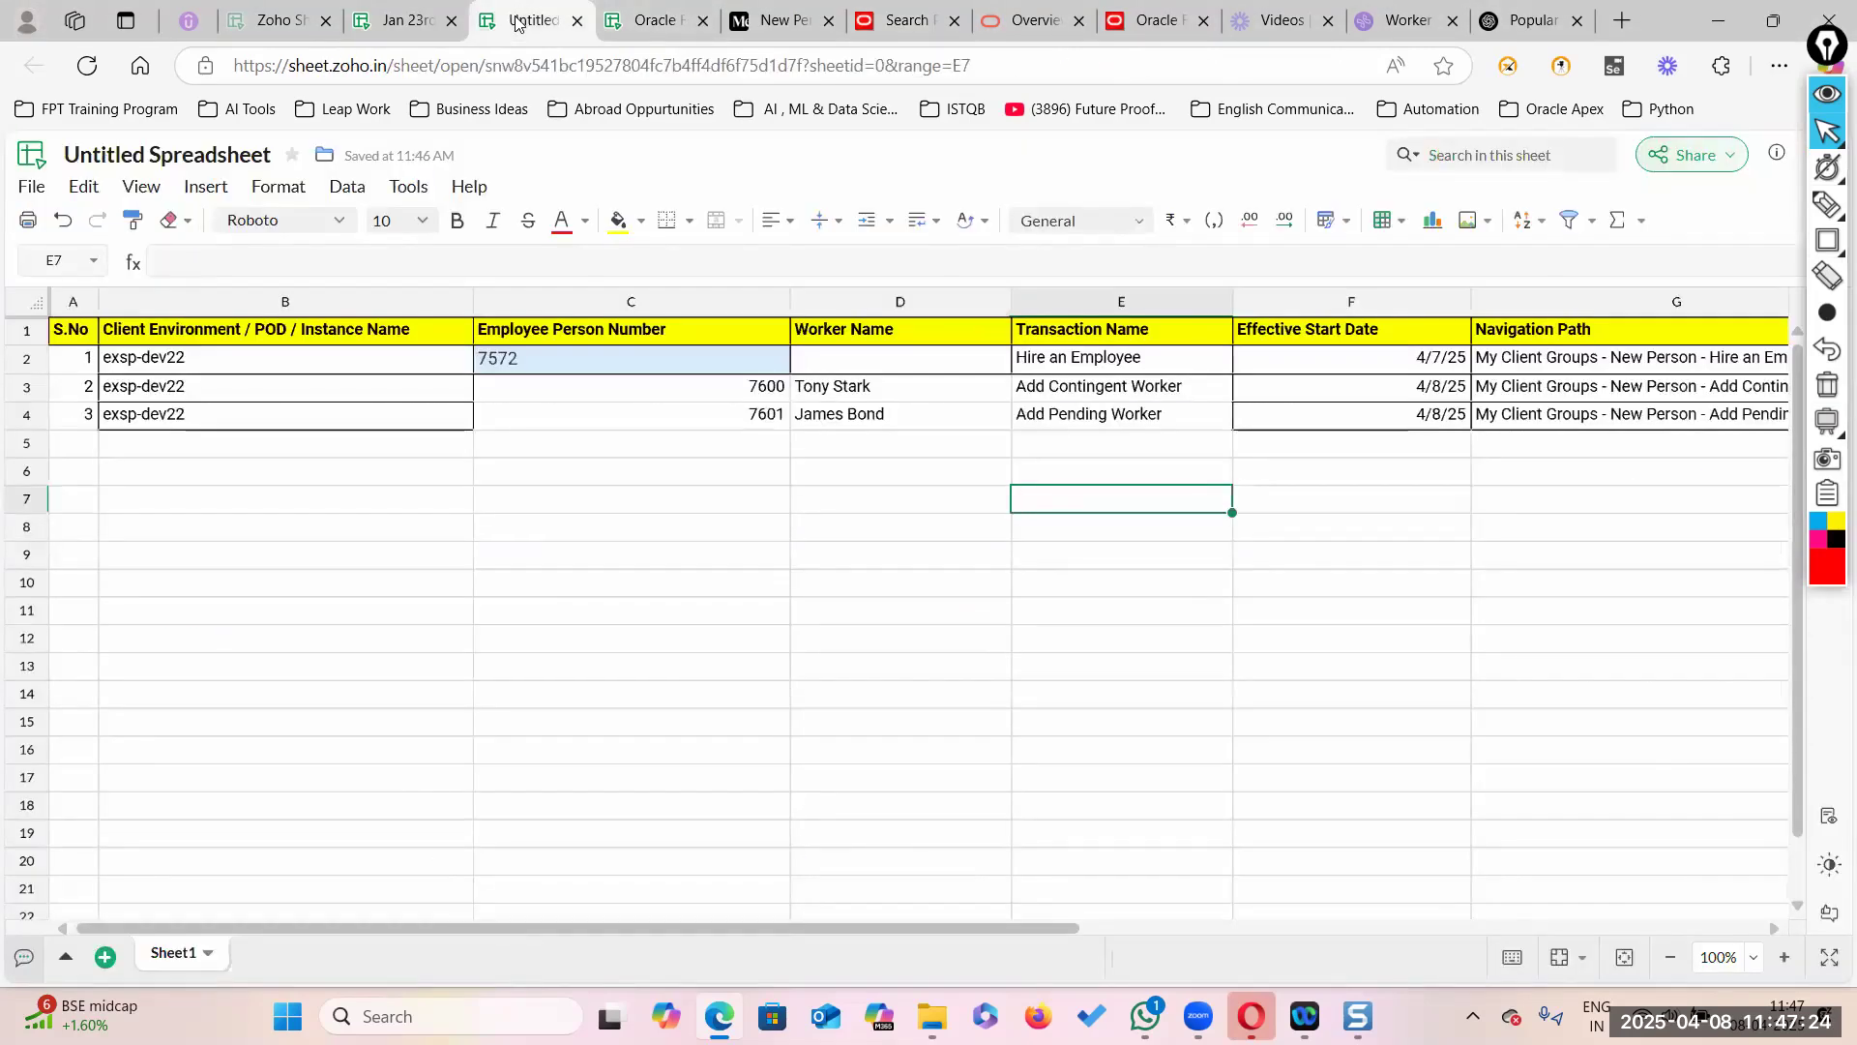
left_click(557, 361)
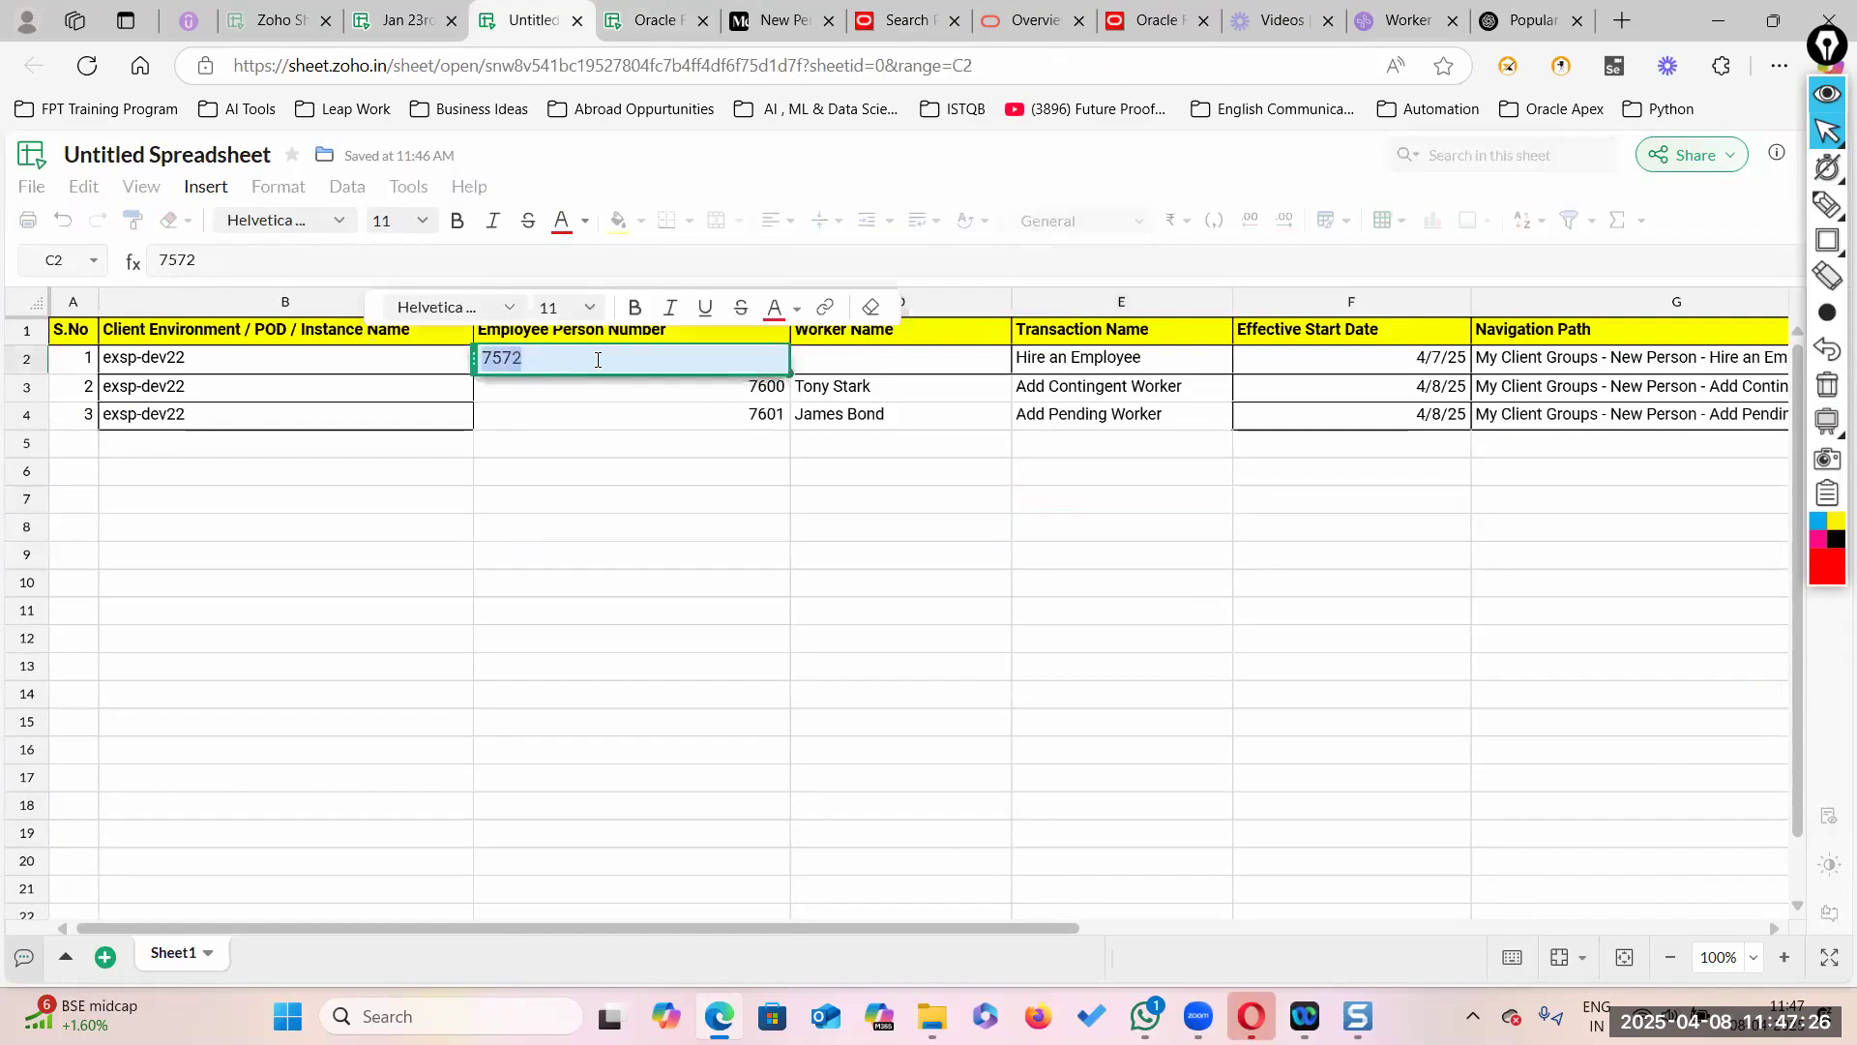
key("alt+Tab")
type("7572")
triple_click(376, 531)
key("BackSpace")
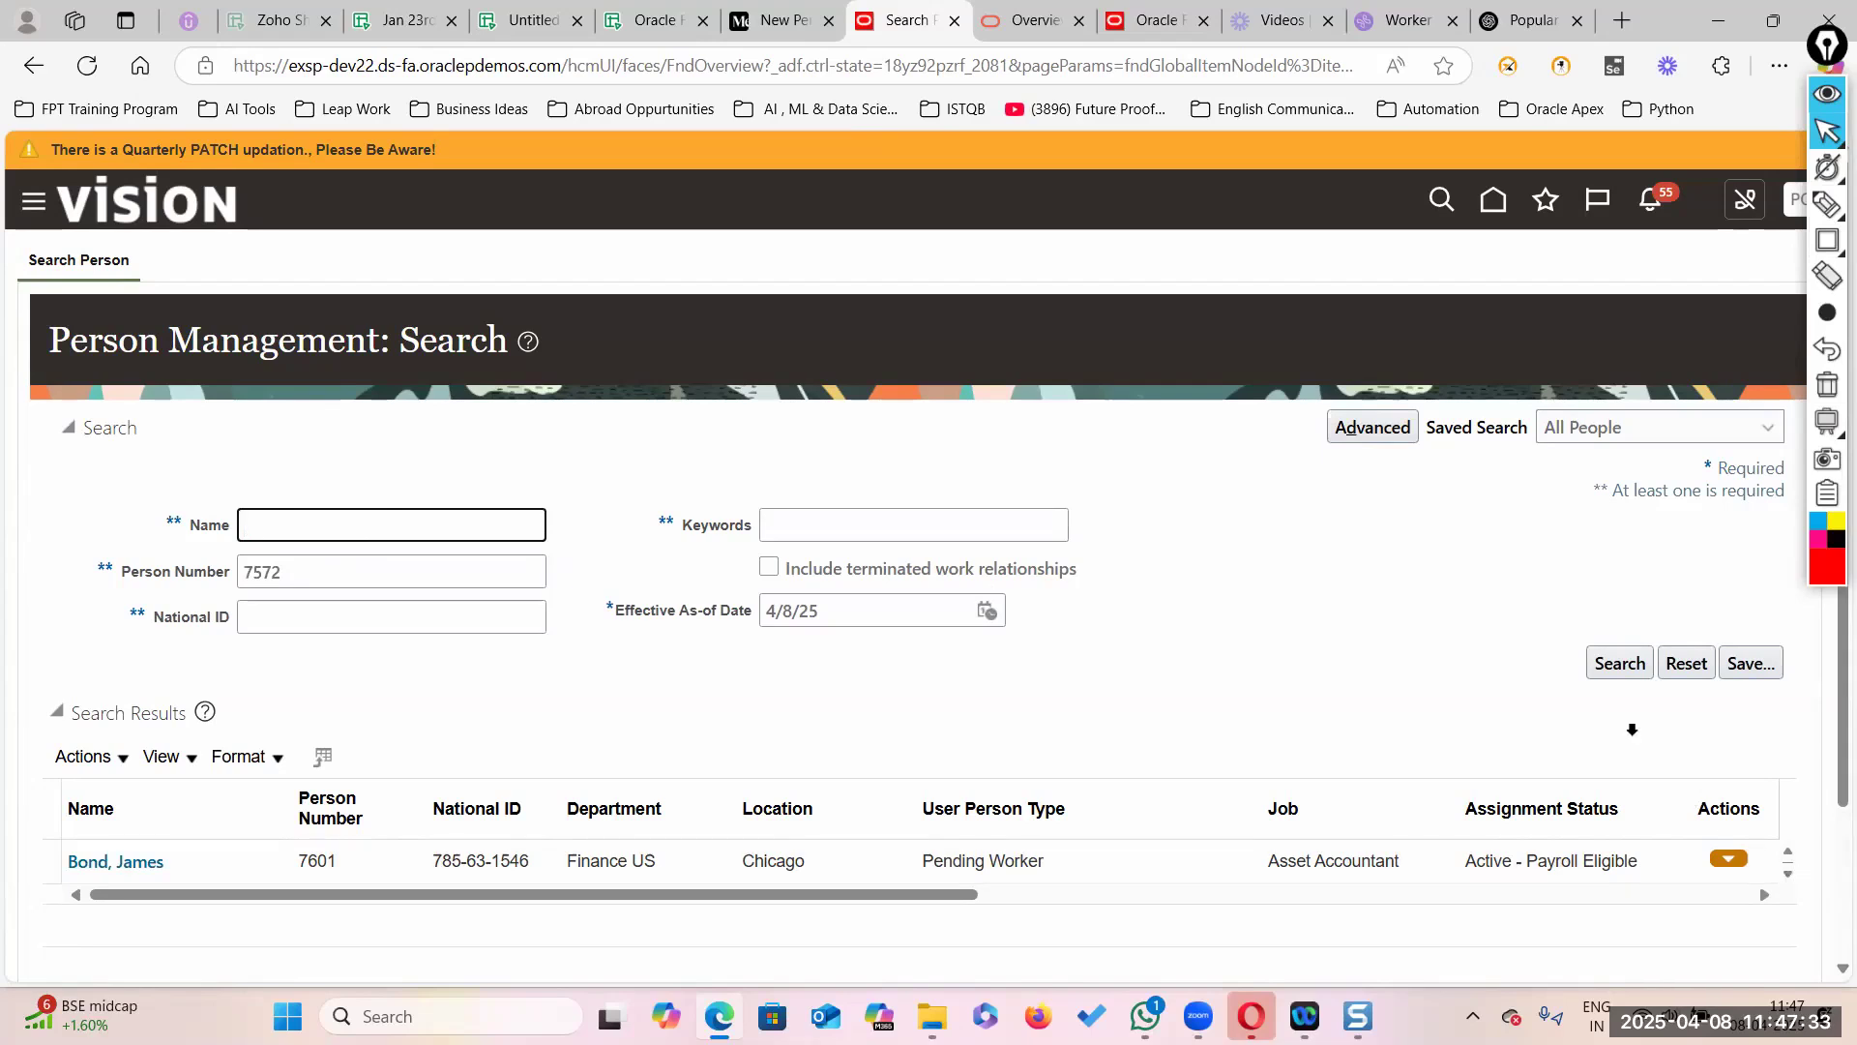
left_click(1611, 668)
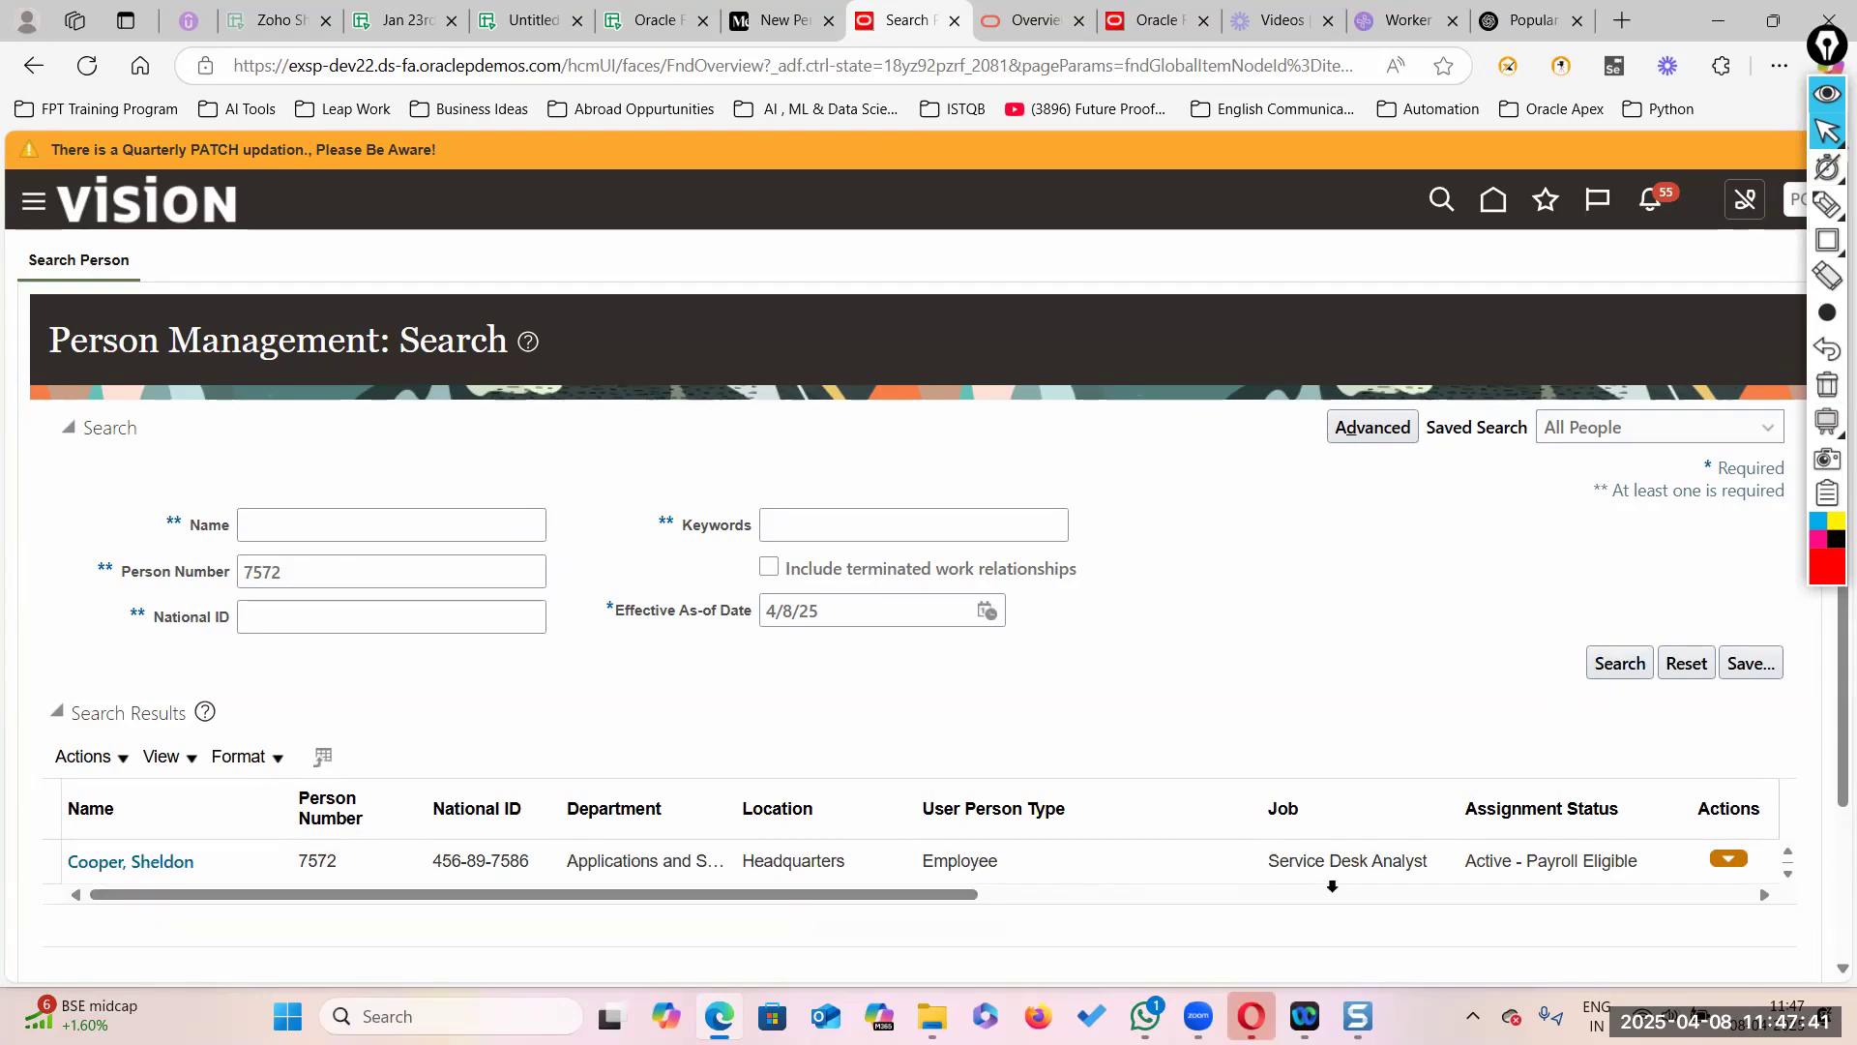
Step: Outline the employee's search result from Name through Job with a red rectangle and capture the page in Snagit
left_click(1828, 242)
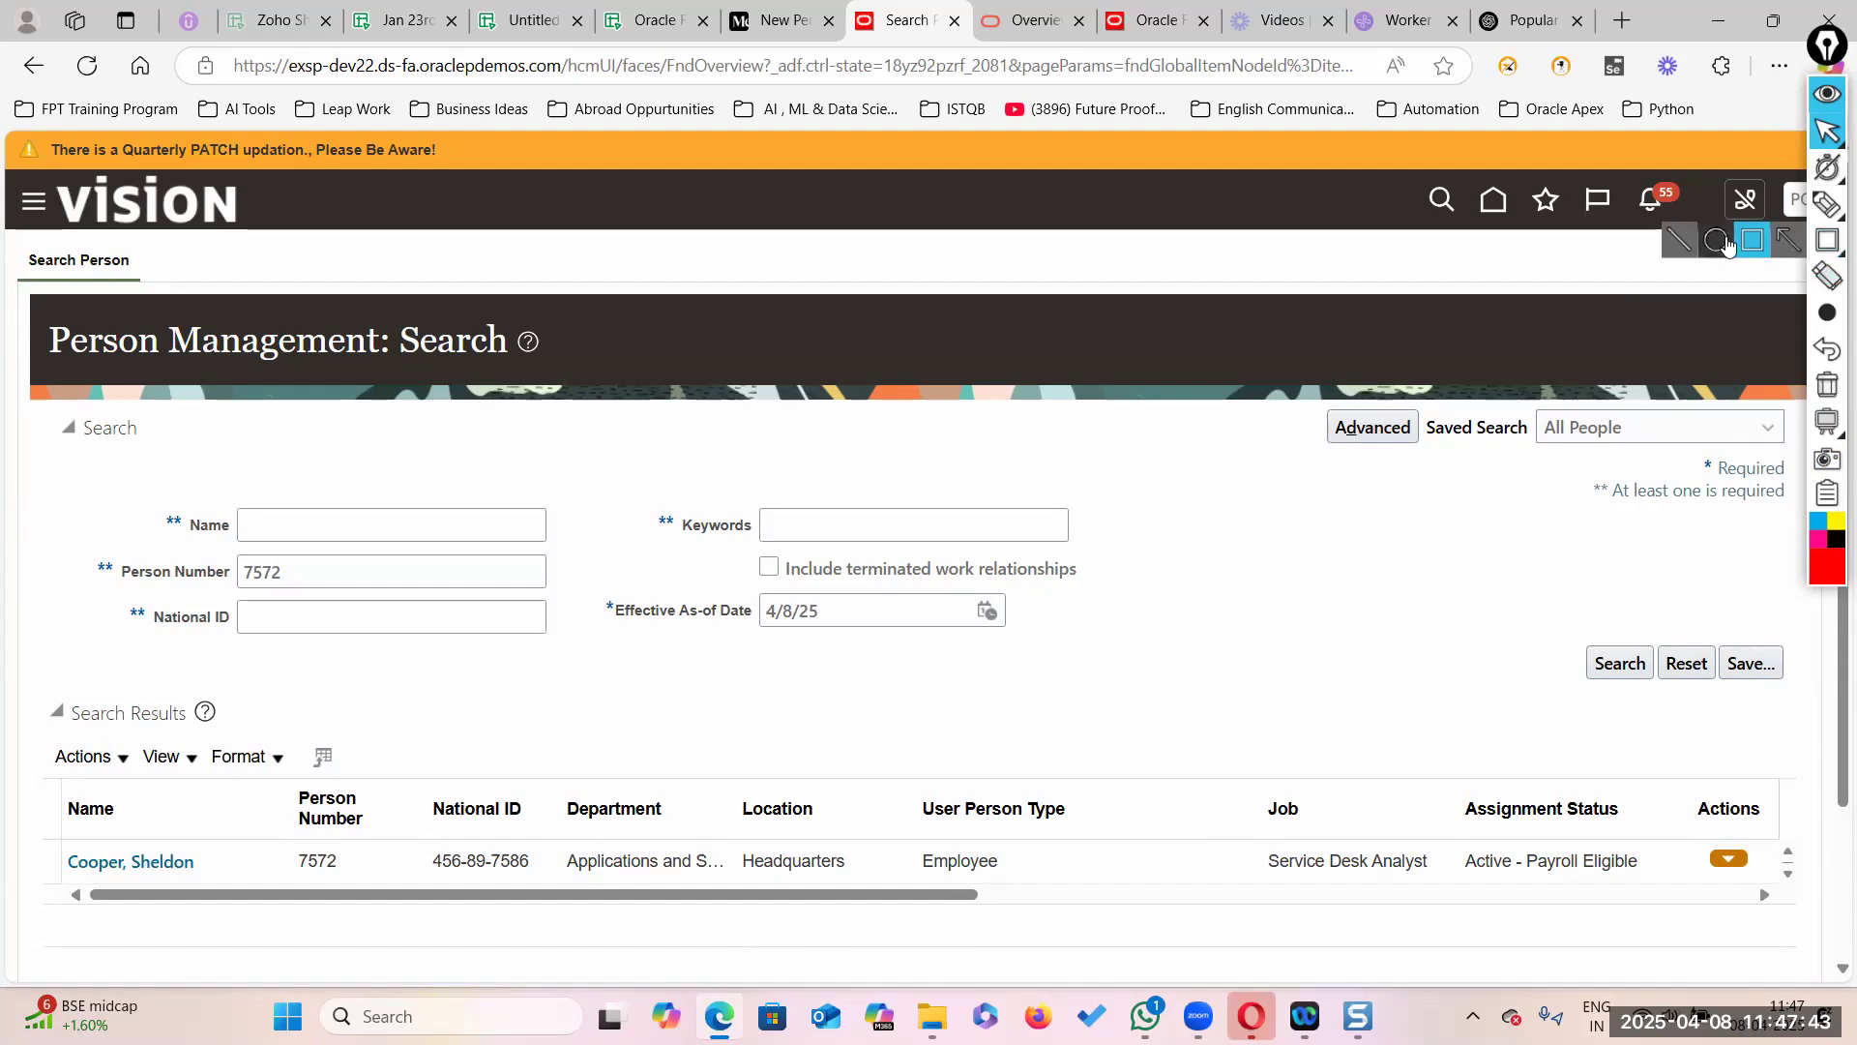
left_click(1752, 244)
left_click(1827, 572)
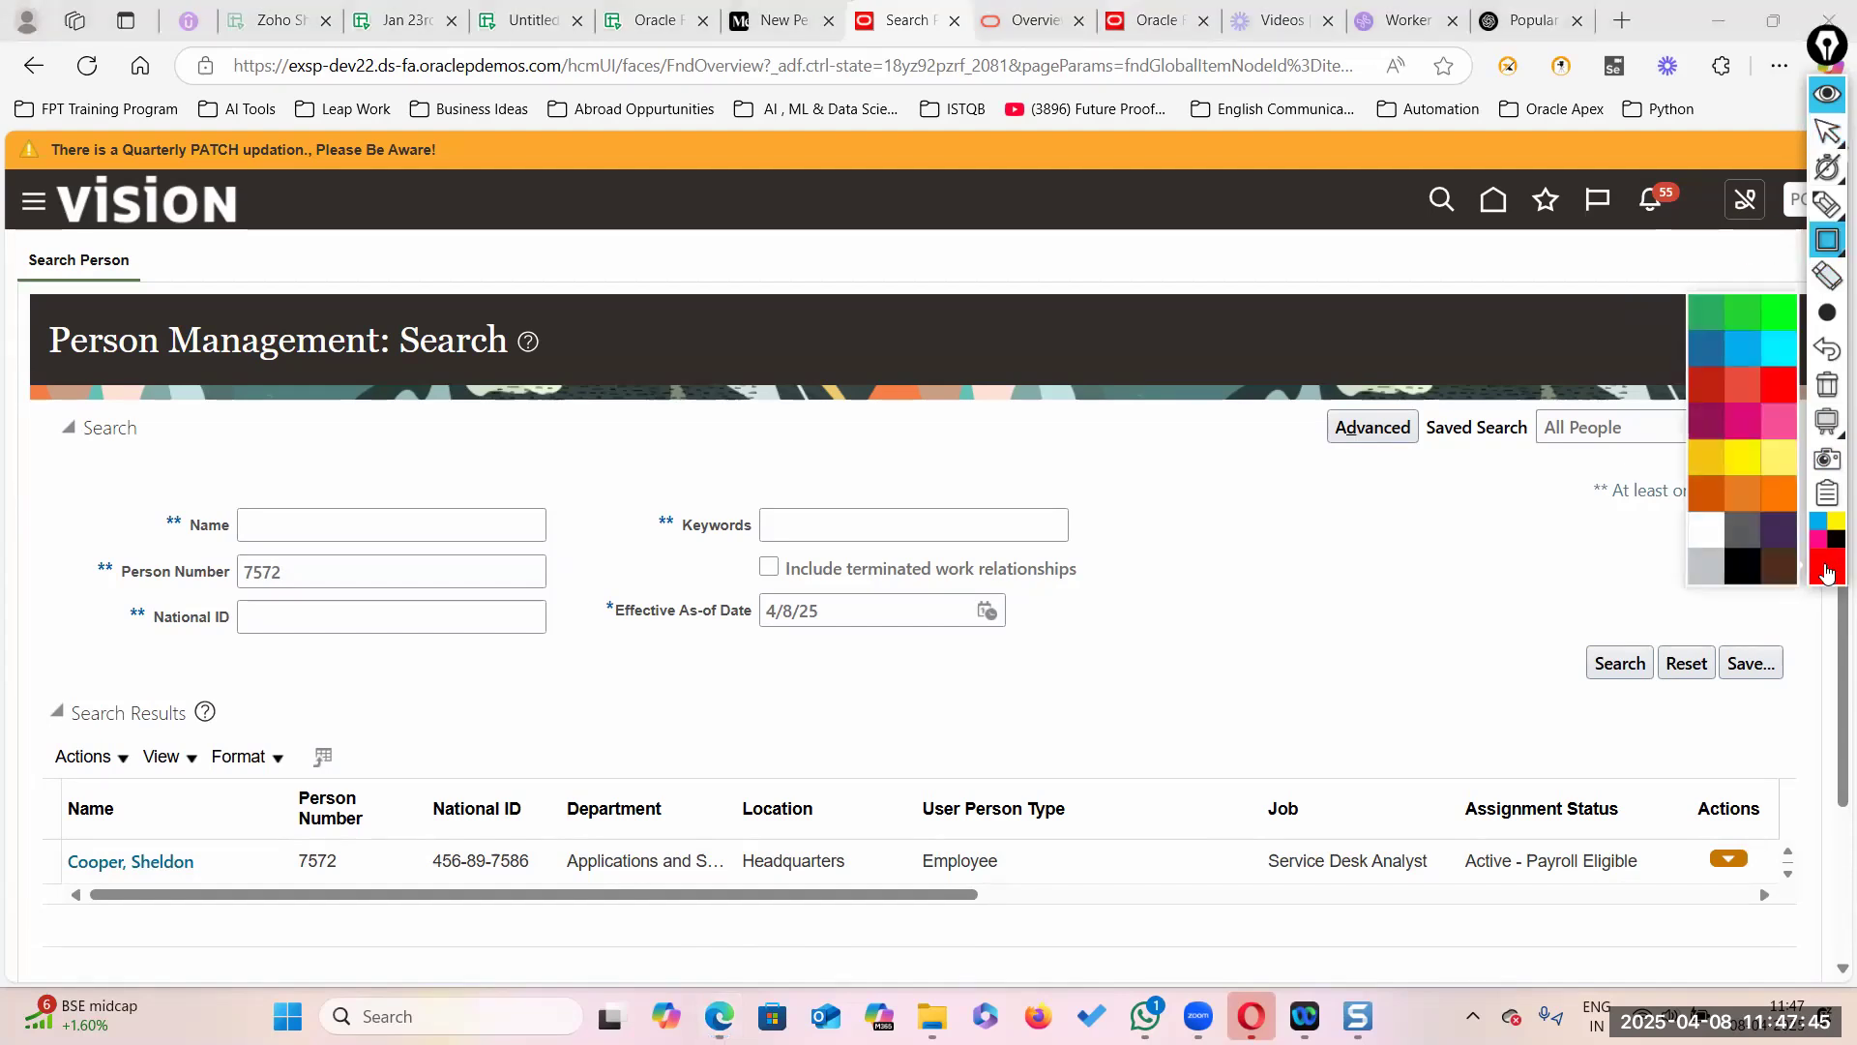
left_click(1783, 384)
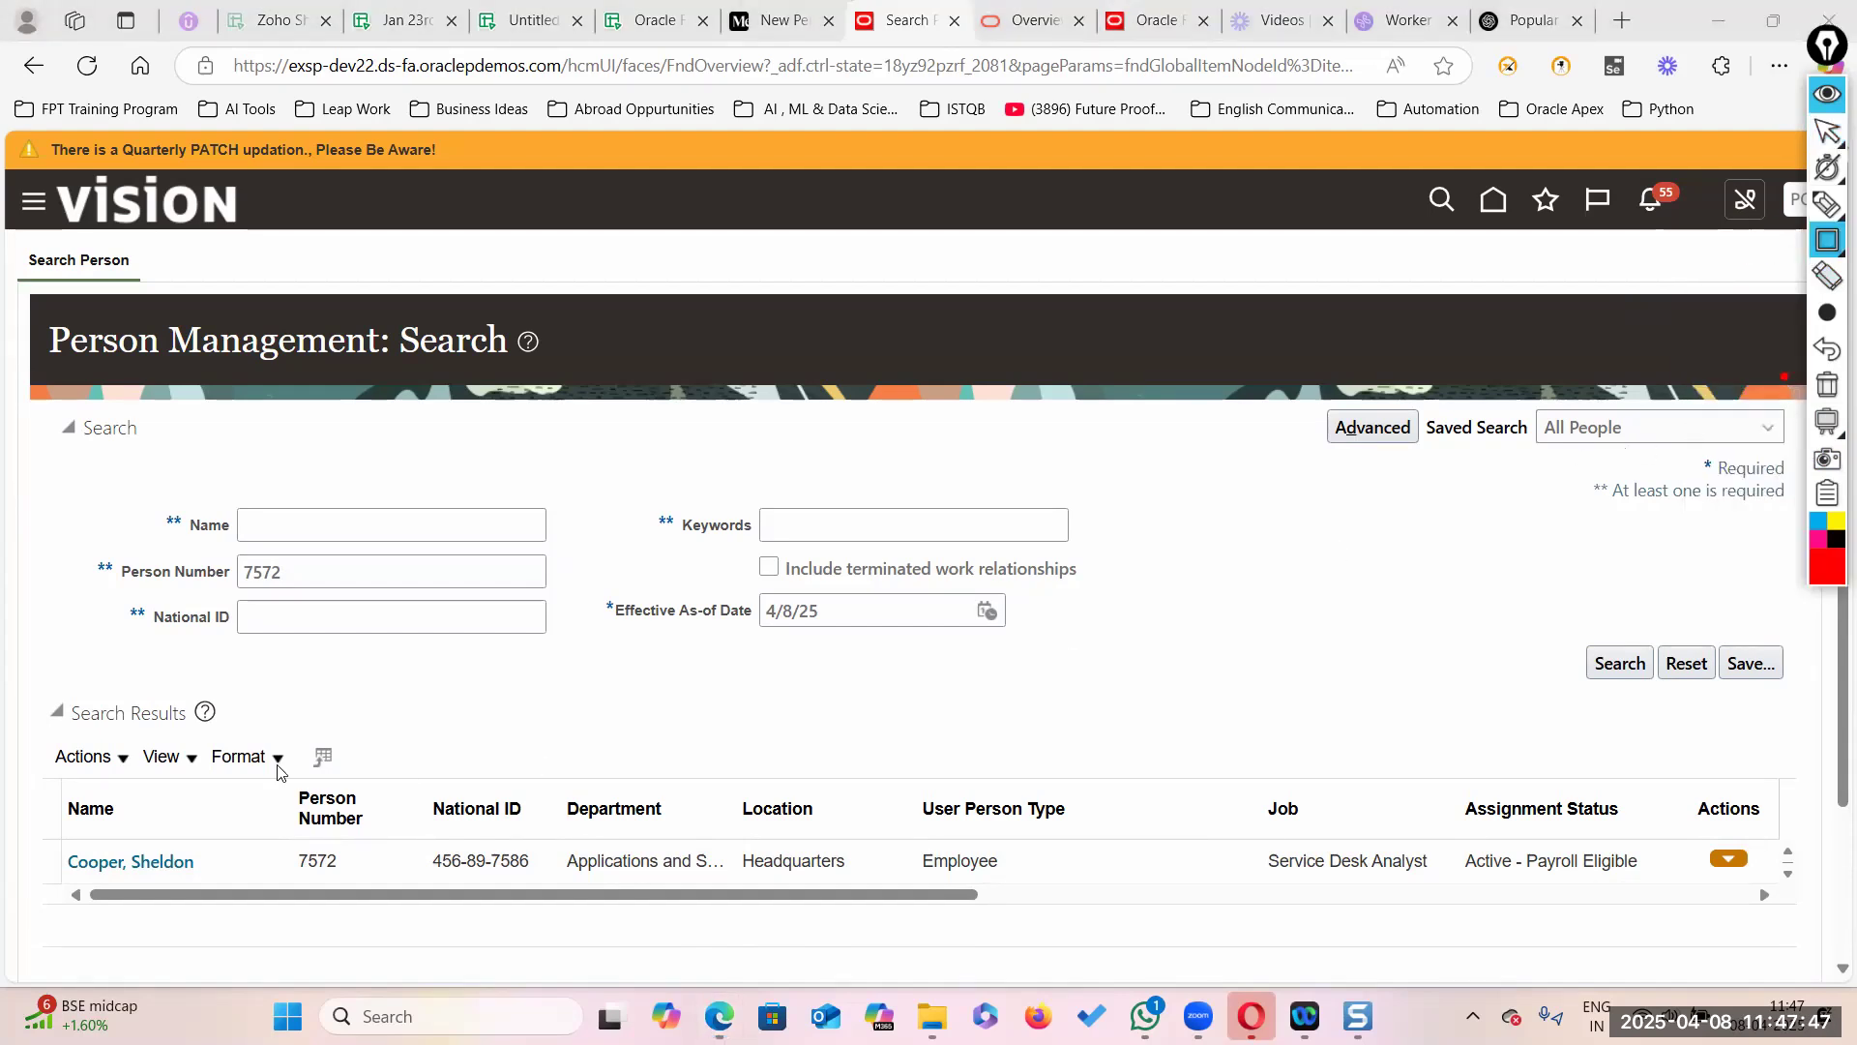
mouse_move(28, 693)
left_mouse_down()
mouse_move(140, 747)
mouse_move(772, 871)
mouse_move(1359, 882)
mouse_move(1456, 903)
left_mouse_up()
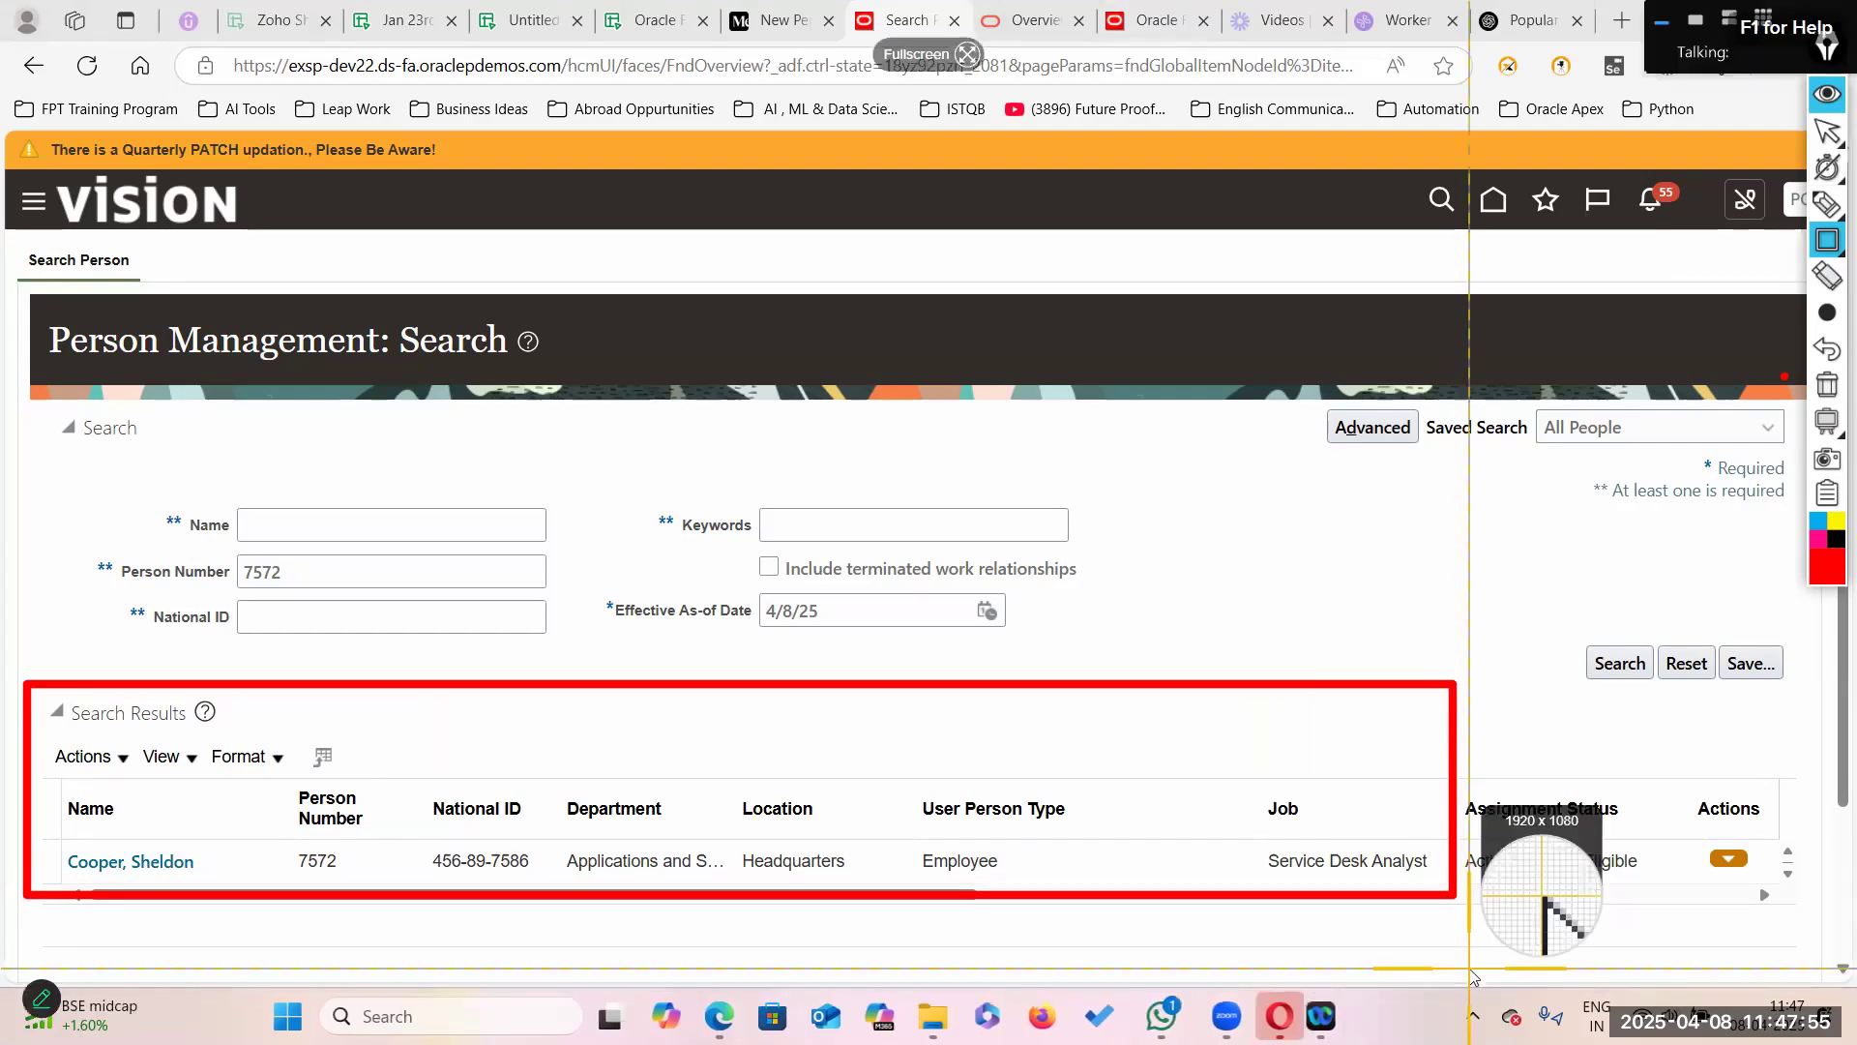
left_click_drag(10, 171, 1787, 981)
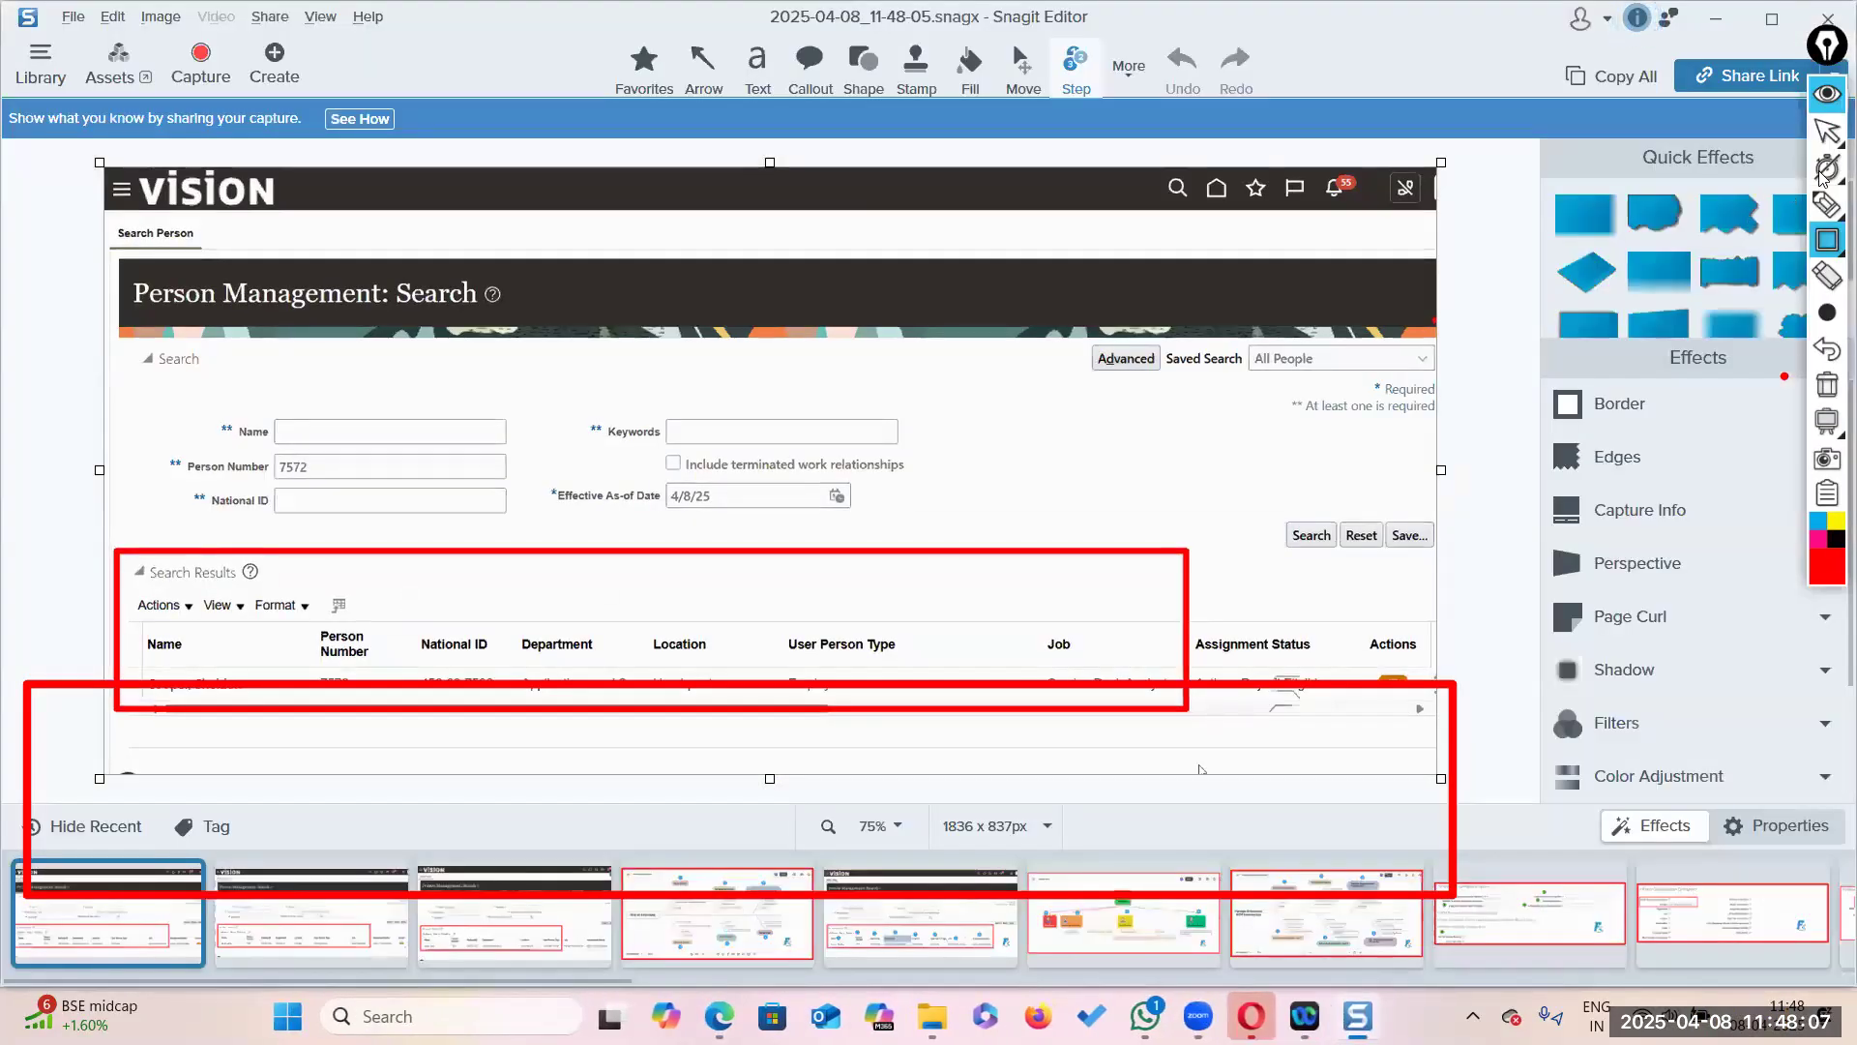
Step: Clear the on-screen red rectangles and enter the employee's full name under Worker Name in cell D2 of the Zoho Sheet transaction log
left_click(1826, 136)
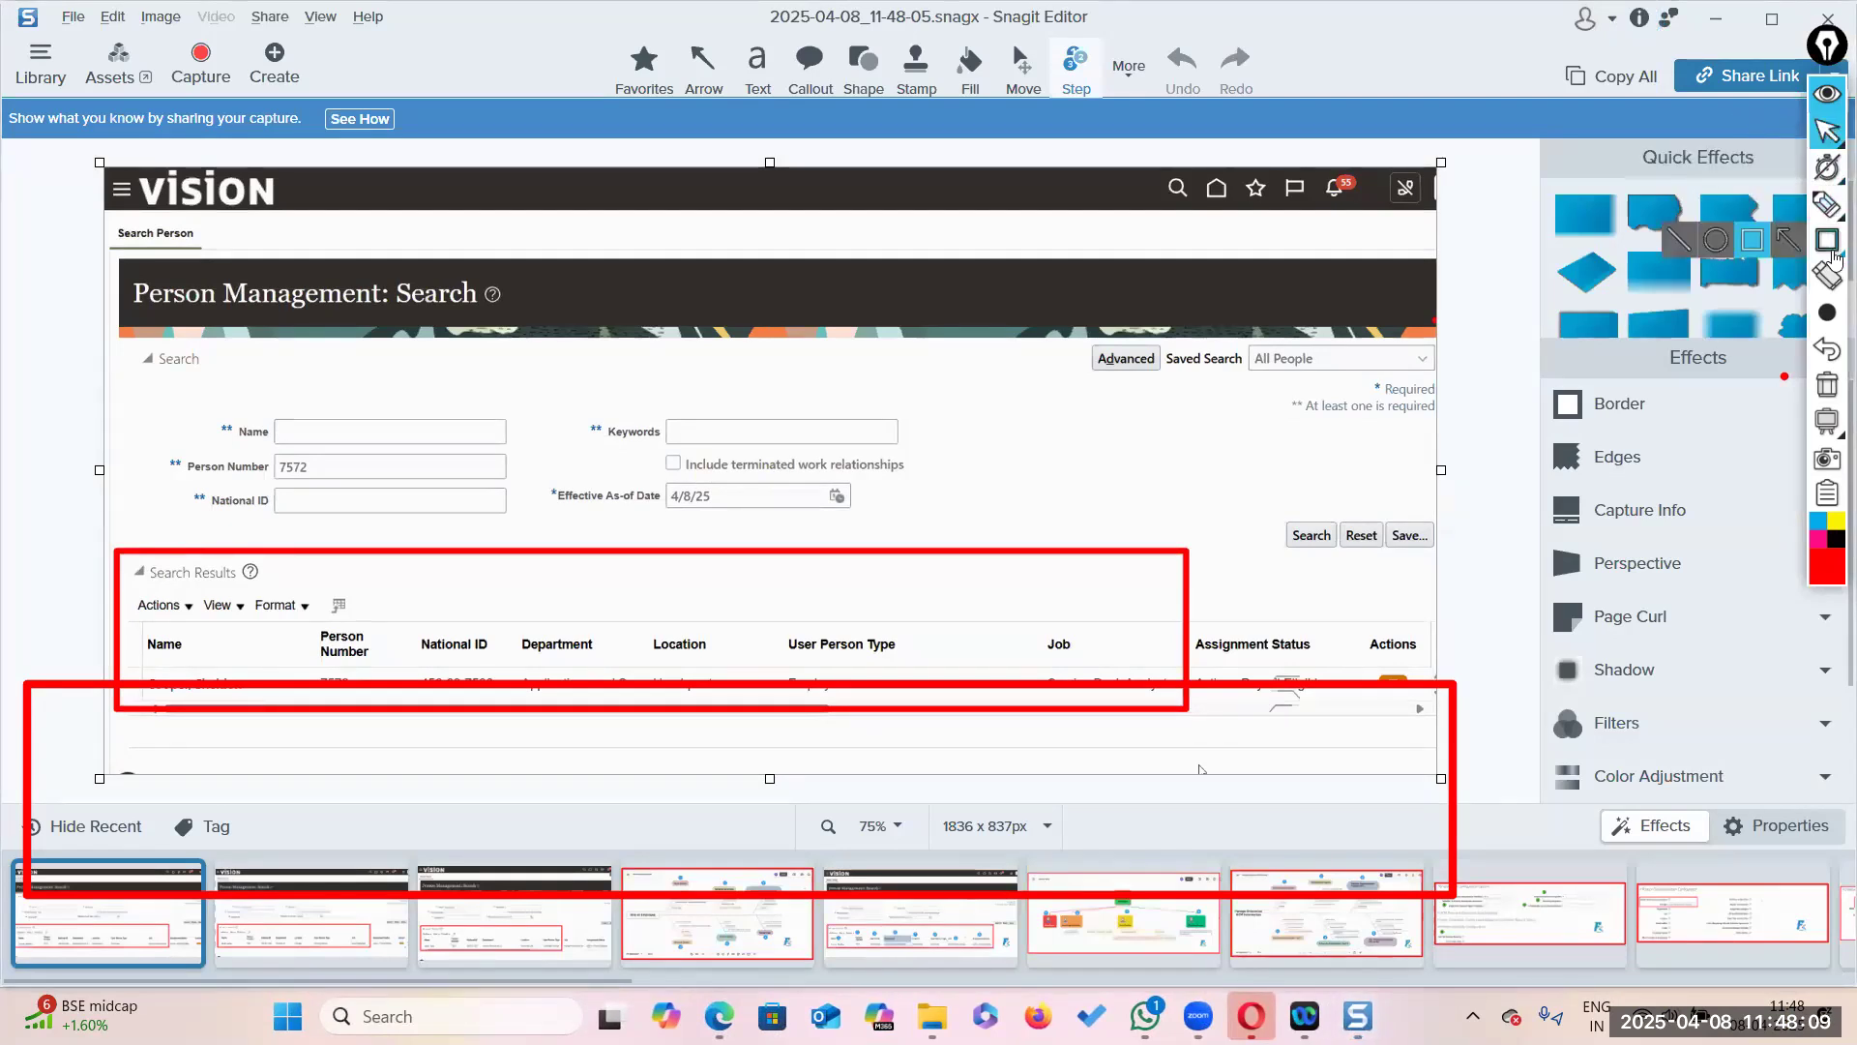
left_click(1827, 387)
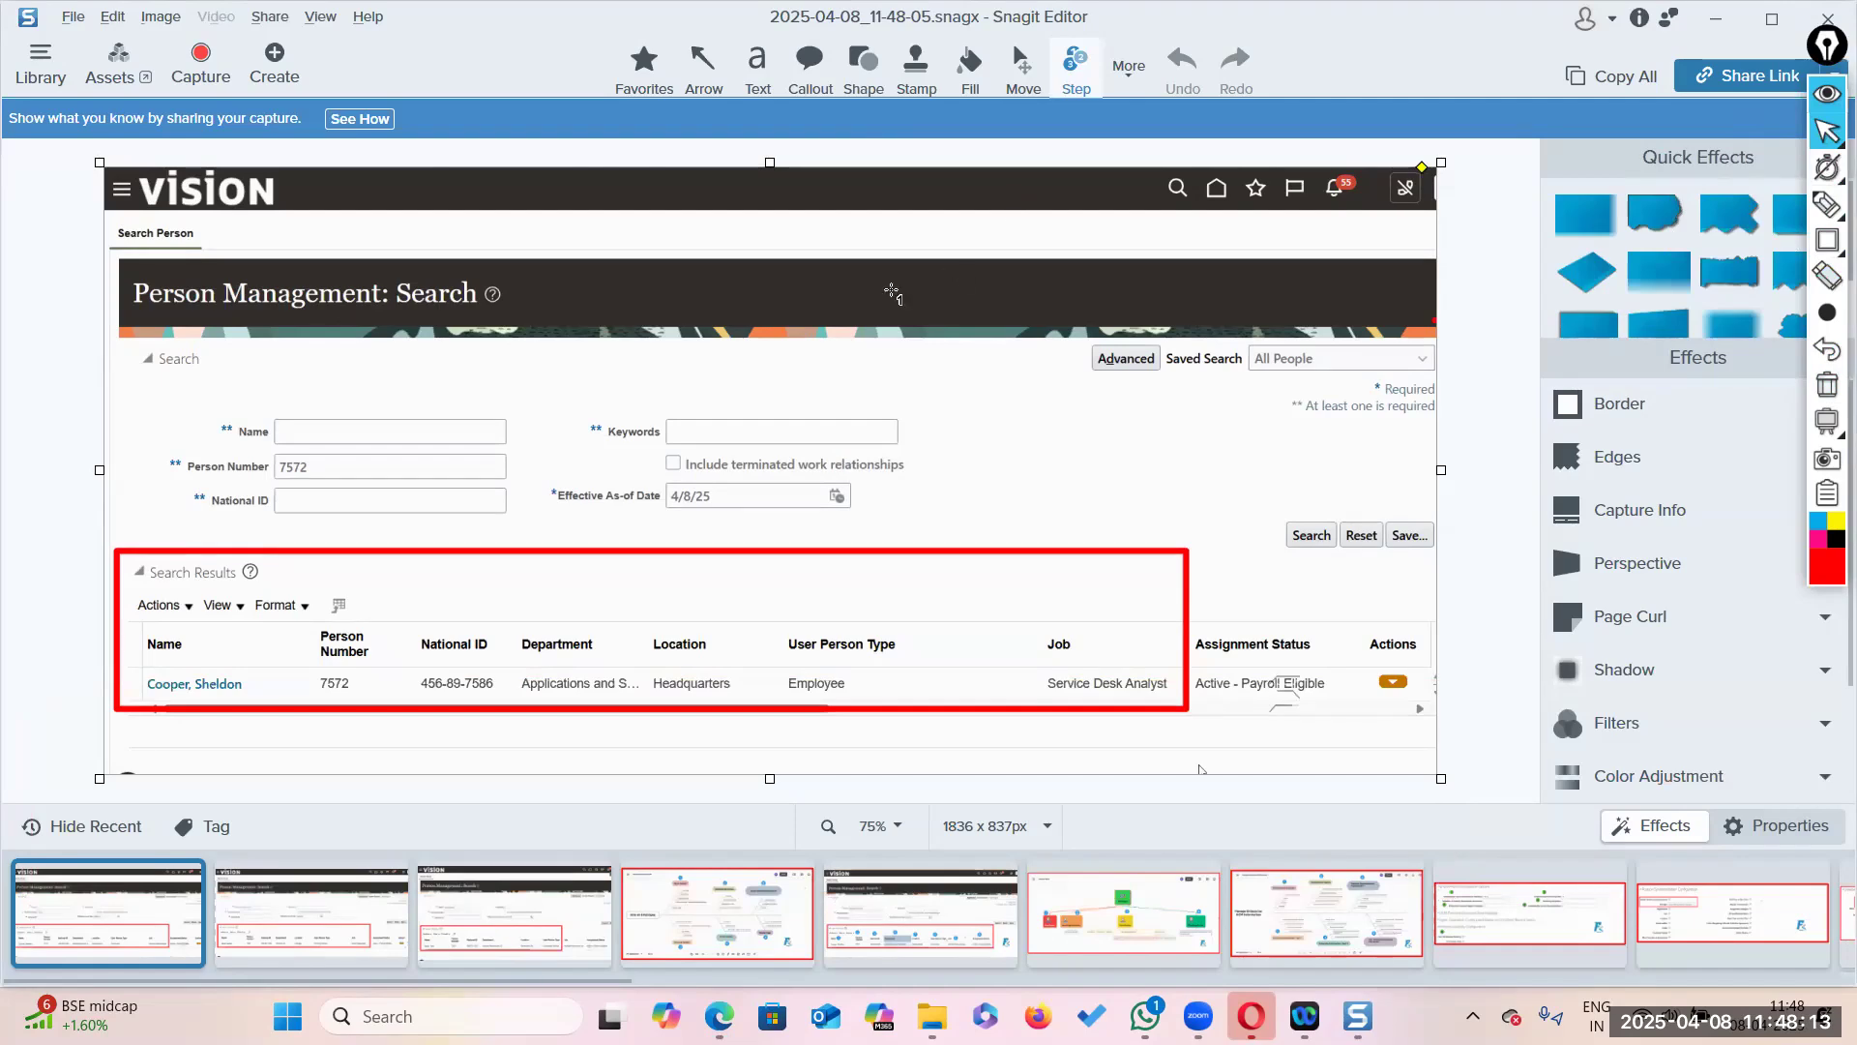
key("alt+Tab")
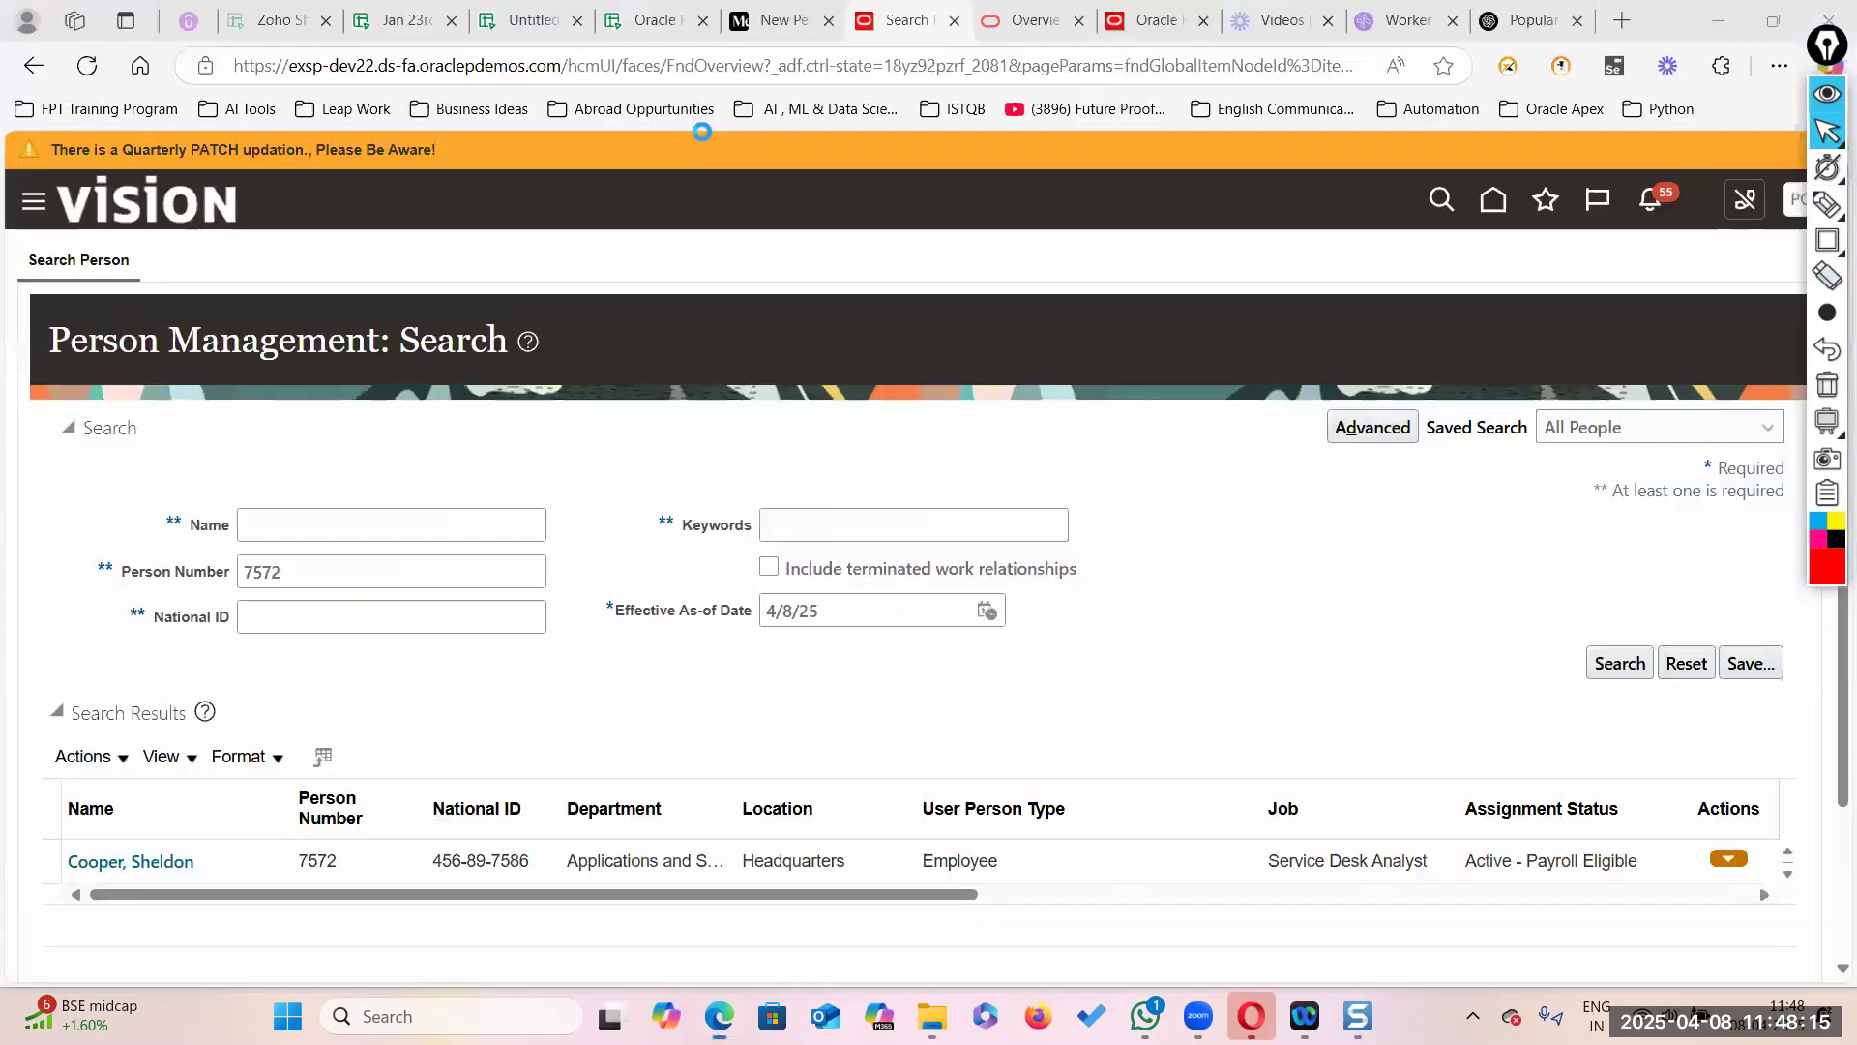
left_click(532, 21)
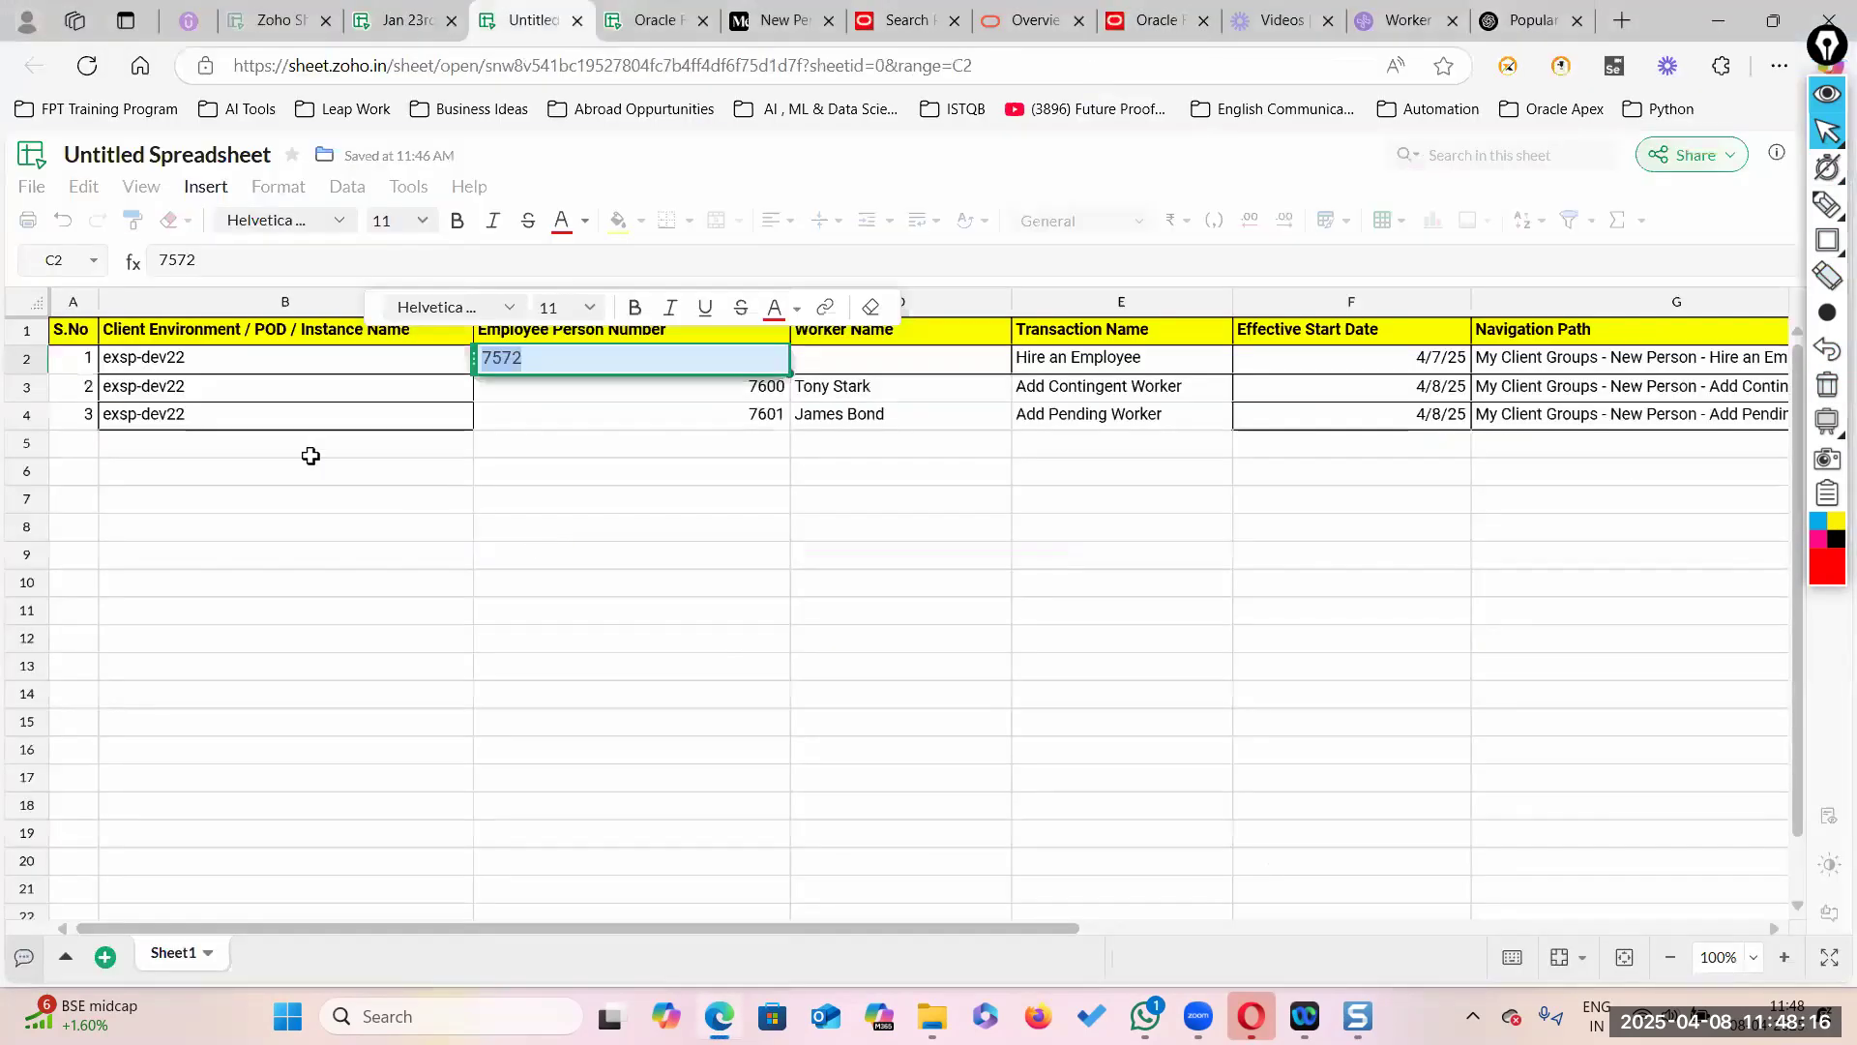
double_click(851, 361)
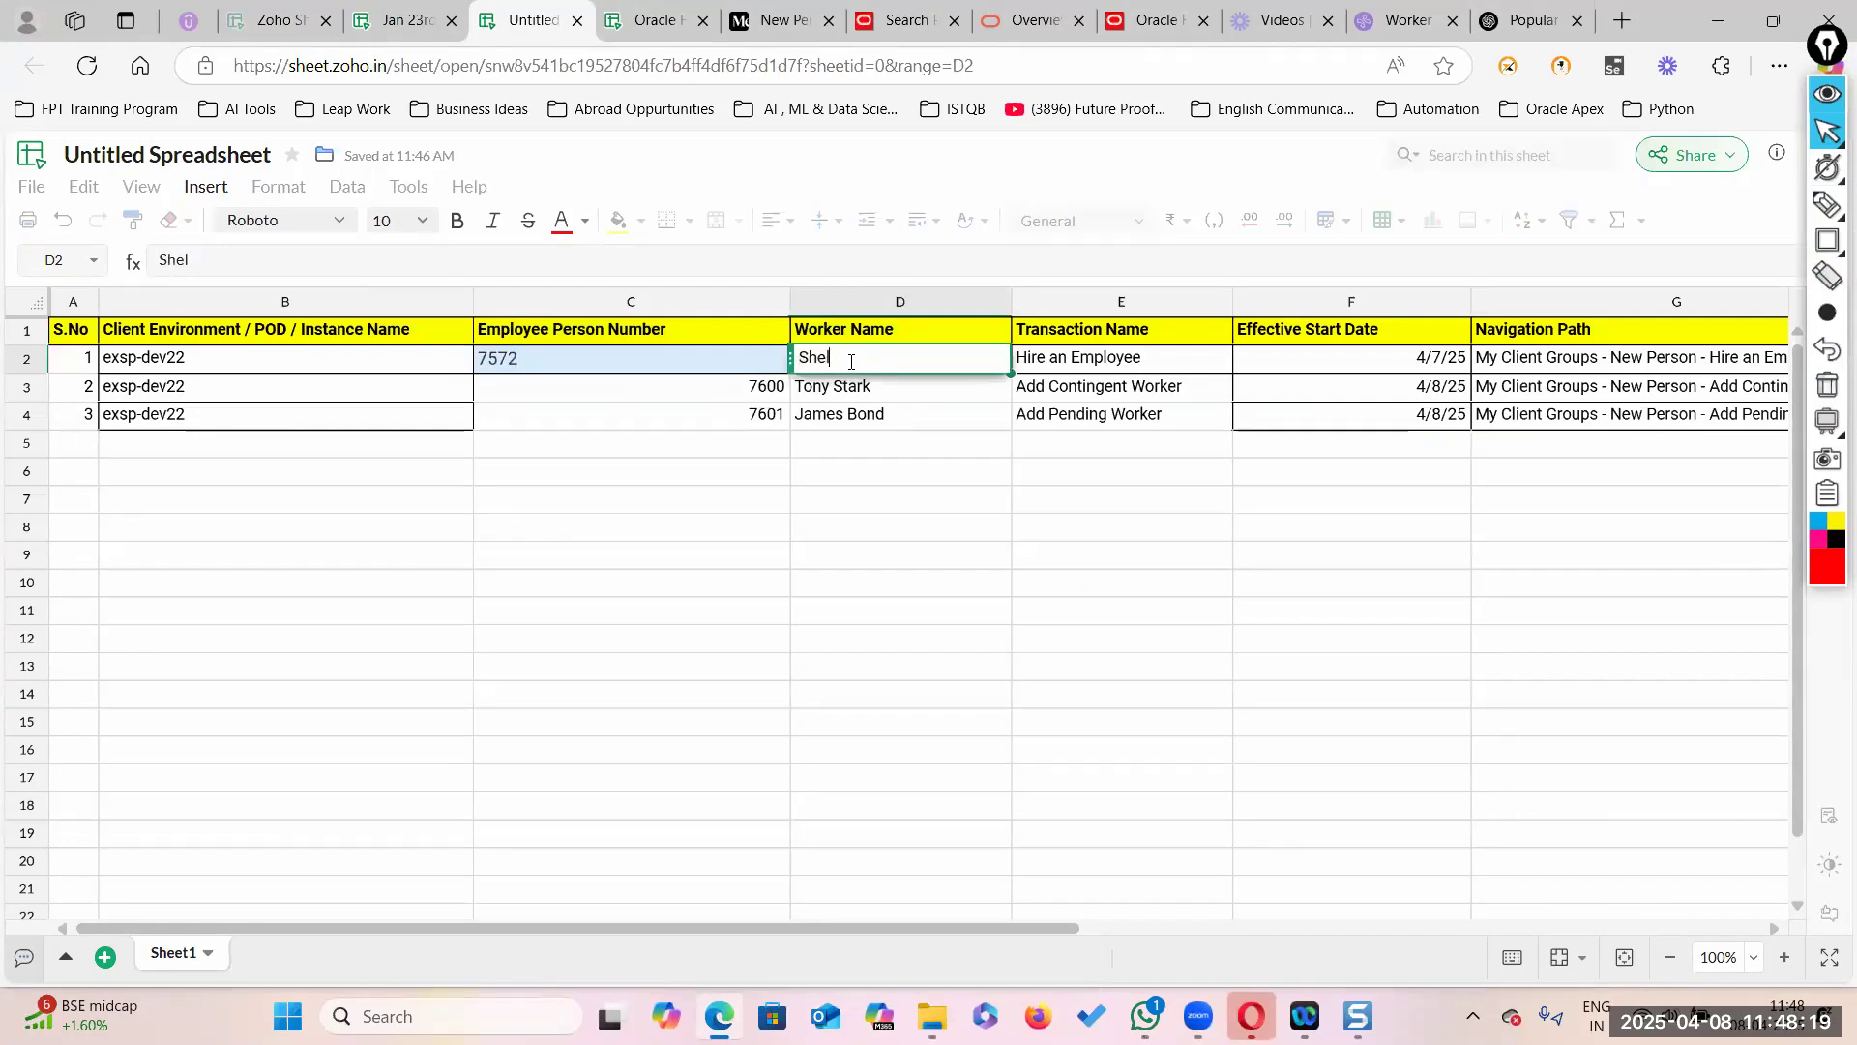
type("C")
left_click(1194, 661)
Step: Copy the formatting of cell C3 onto the person number in cell C2 with Format Painter
left_click(742, 382)
left_click(134, 220)
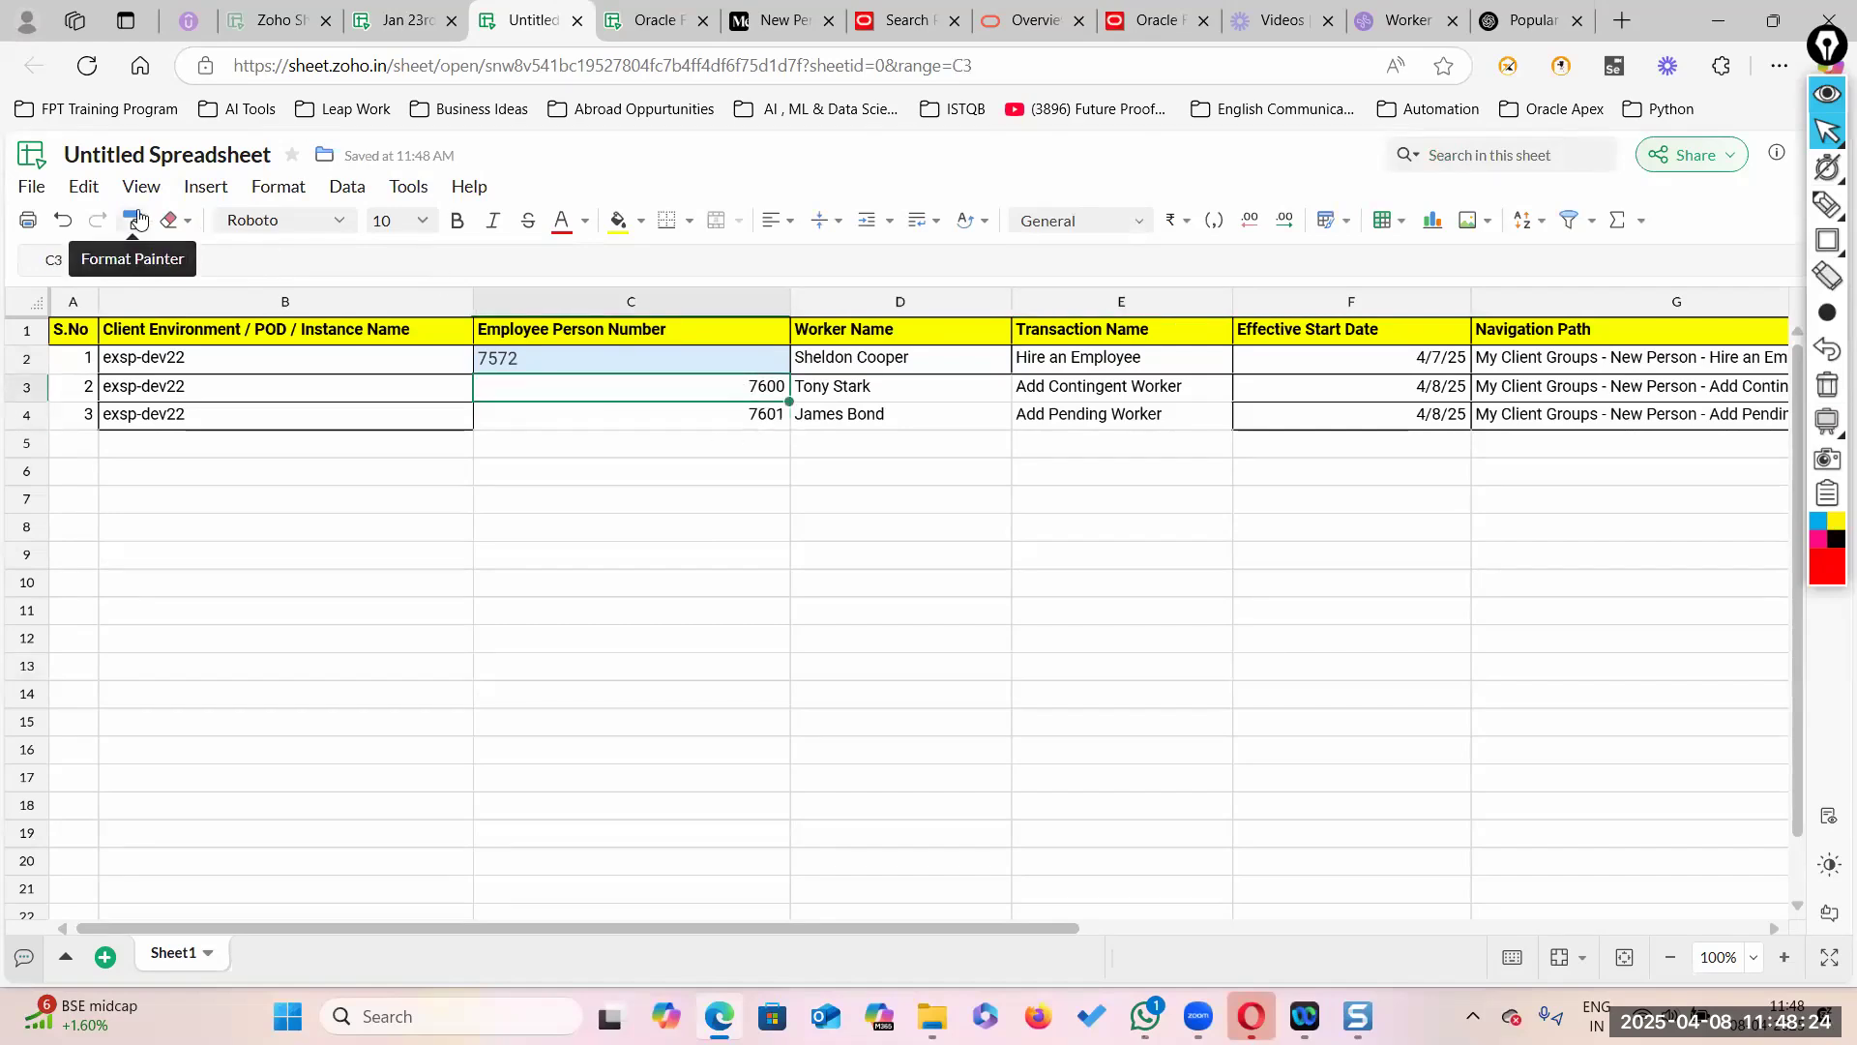
left_click(550, 357)
left_click(586, 480)
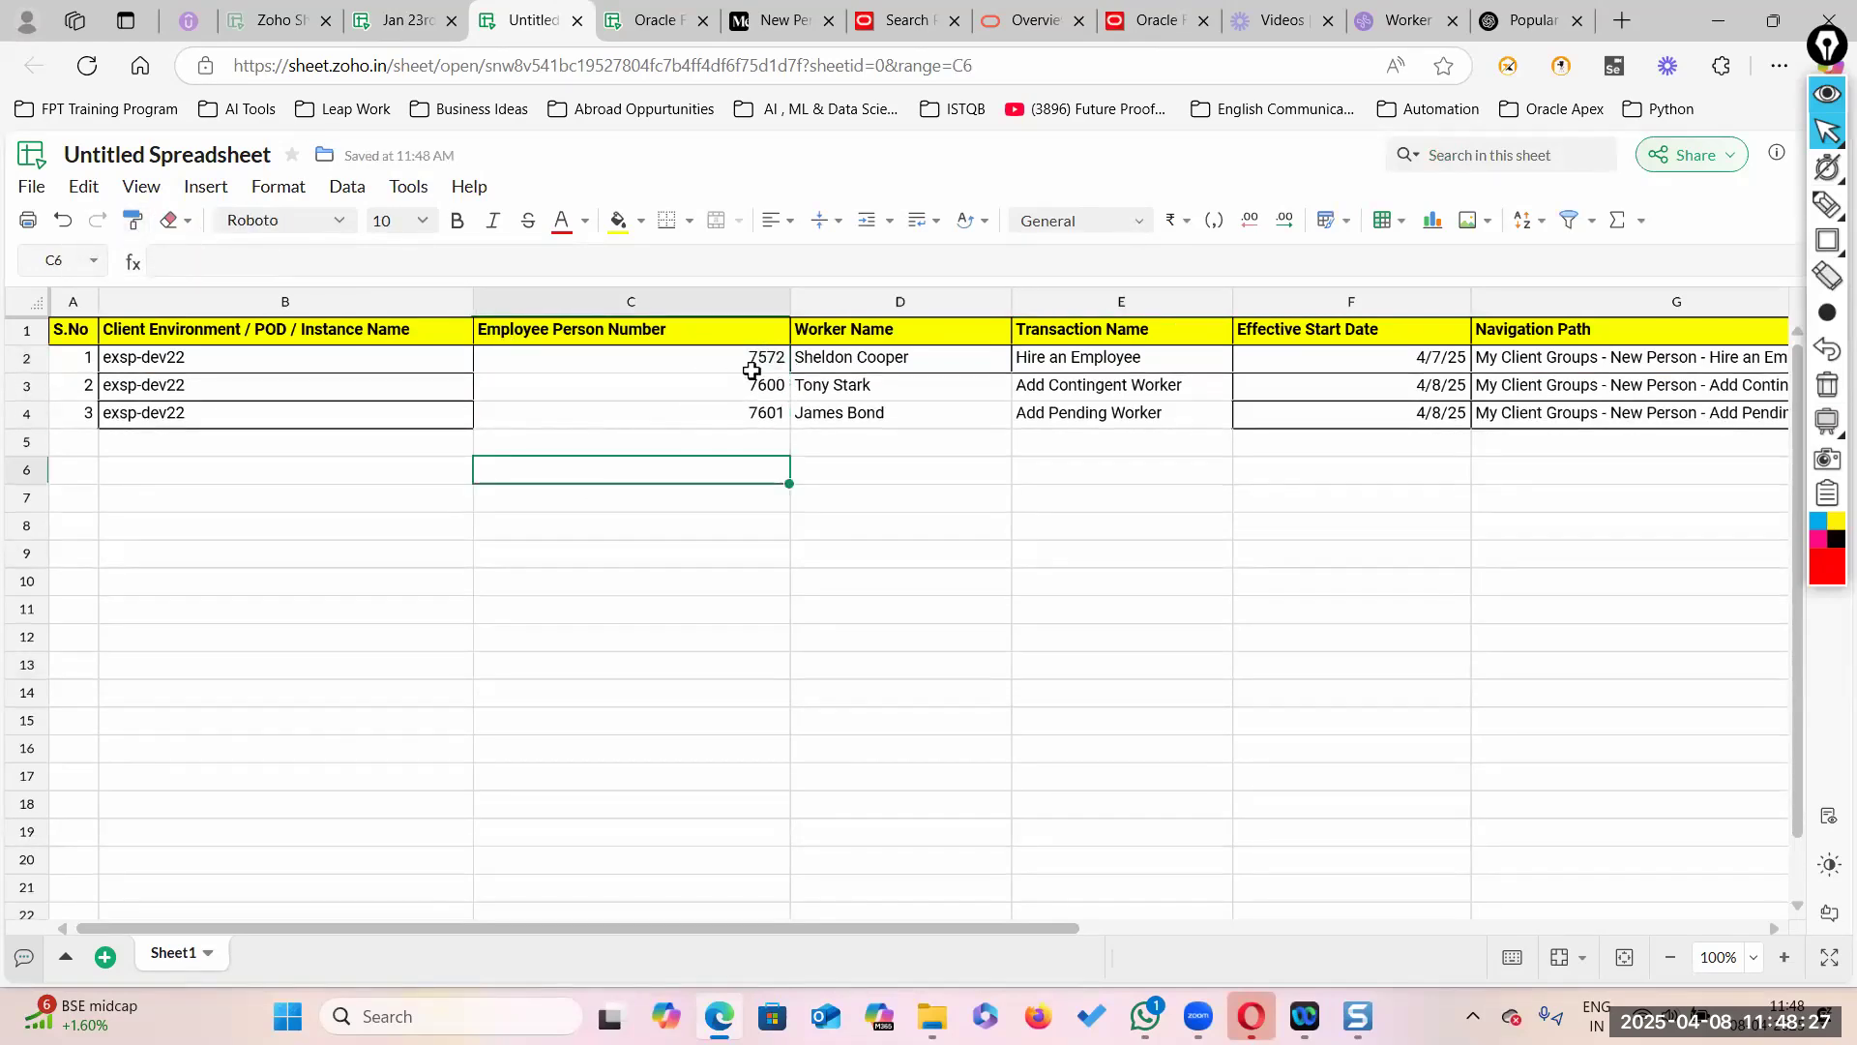
left_click(932, 464)
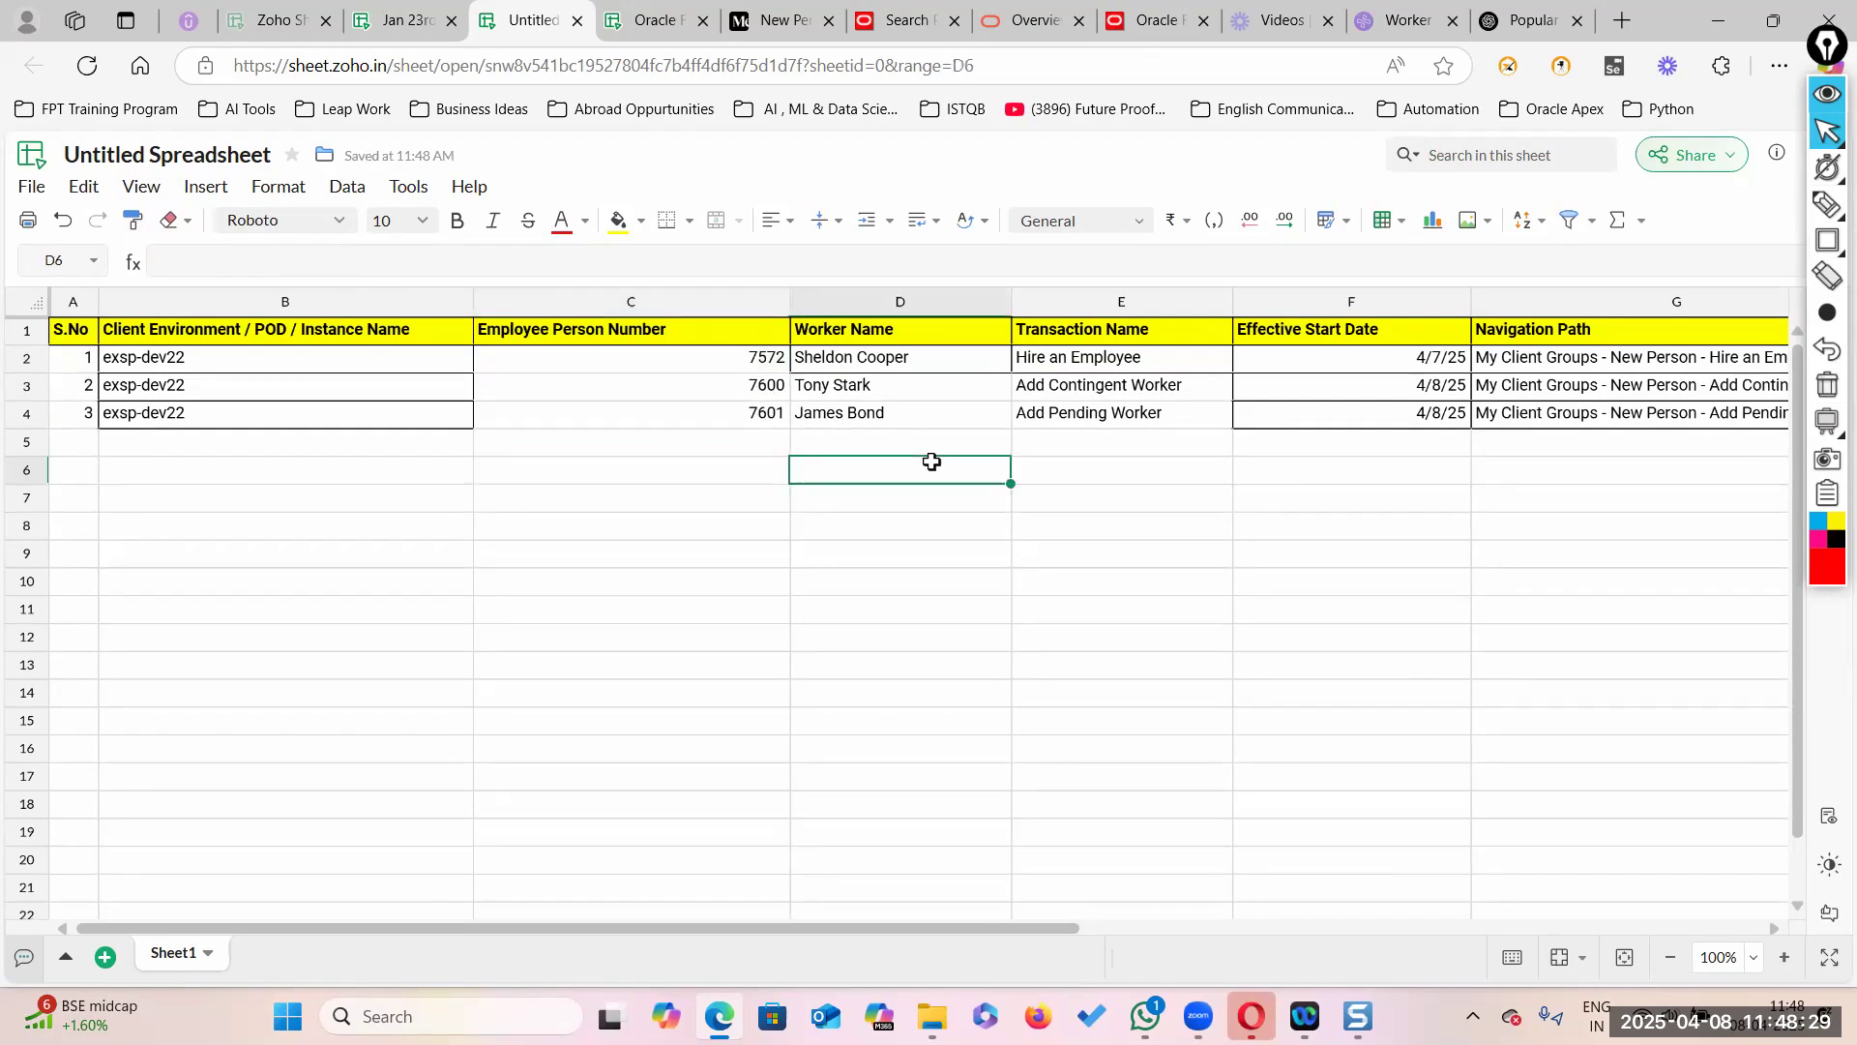
Step: Rename the untitled spreadsheet as "HR Operations Transactions in Oracle HCM Cloud Apps"
left_click(178, 159)
key("BackSpace")
type("HR op")
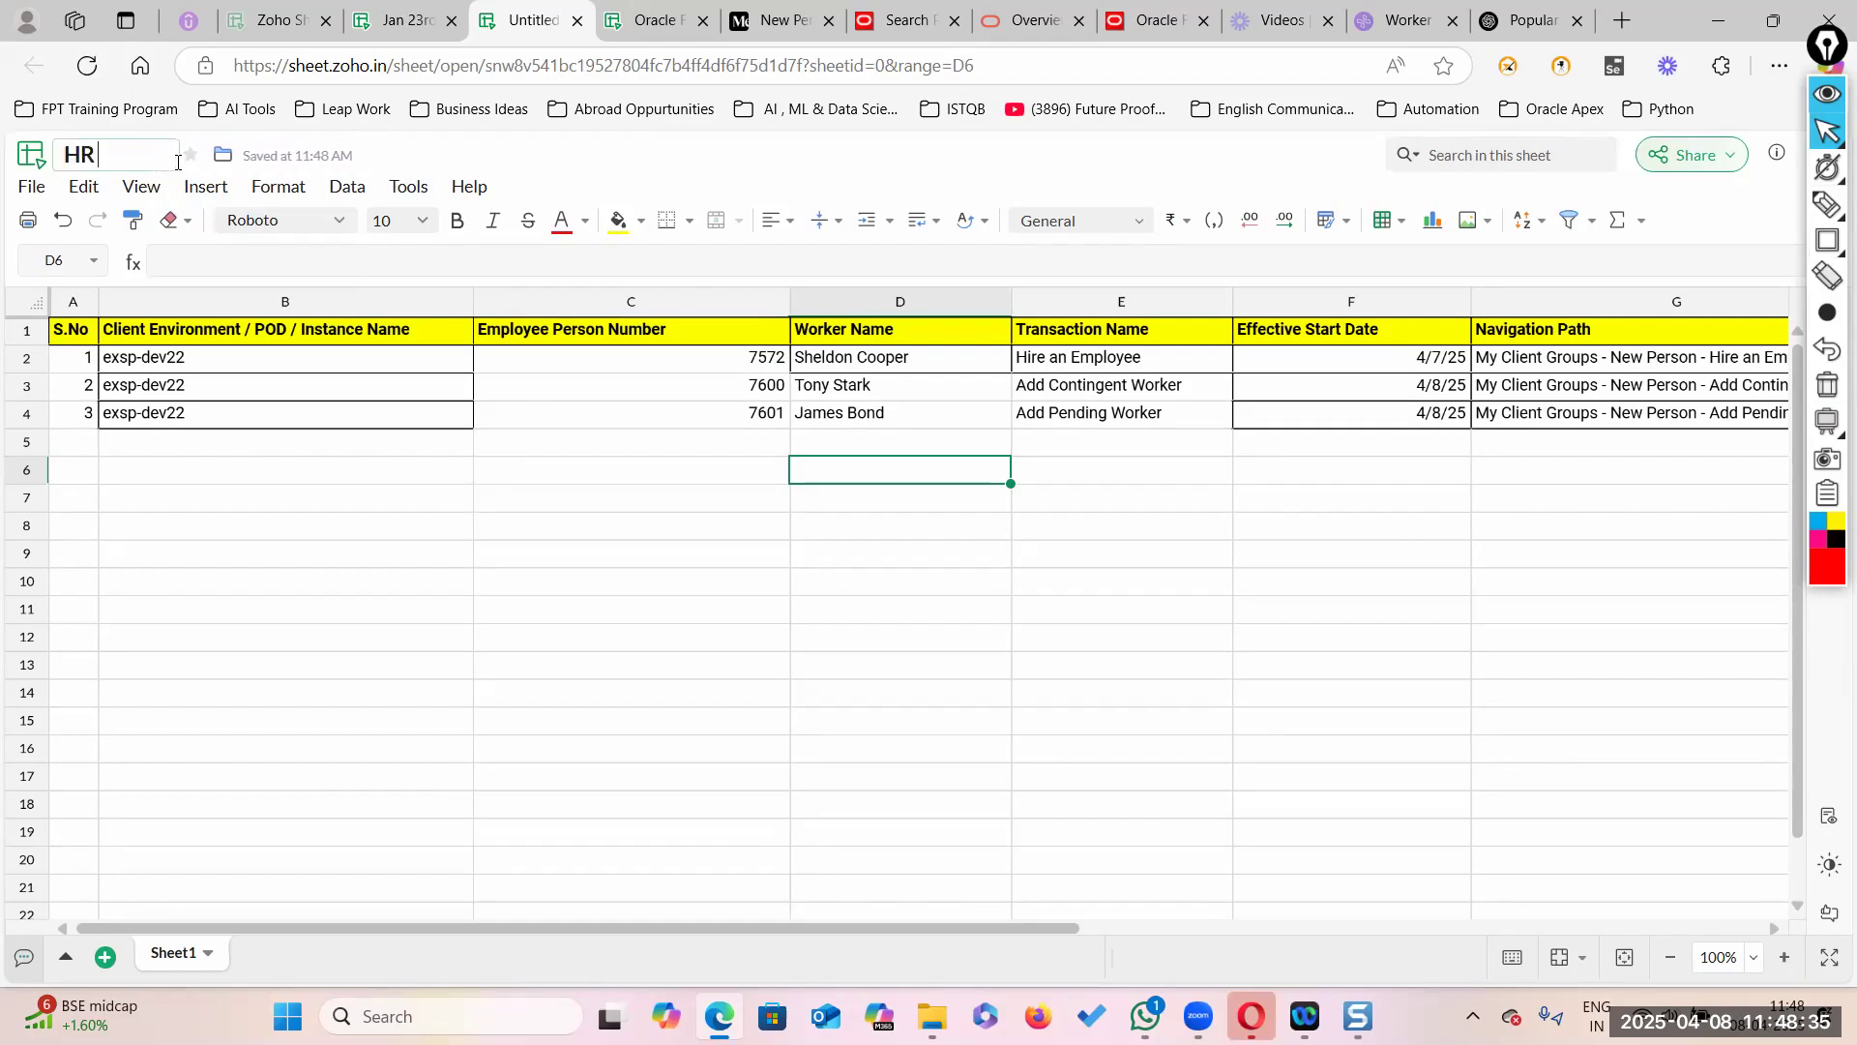
key("BackSpace")
key("BackSpace")
type("Operat")
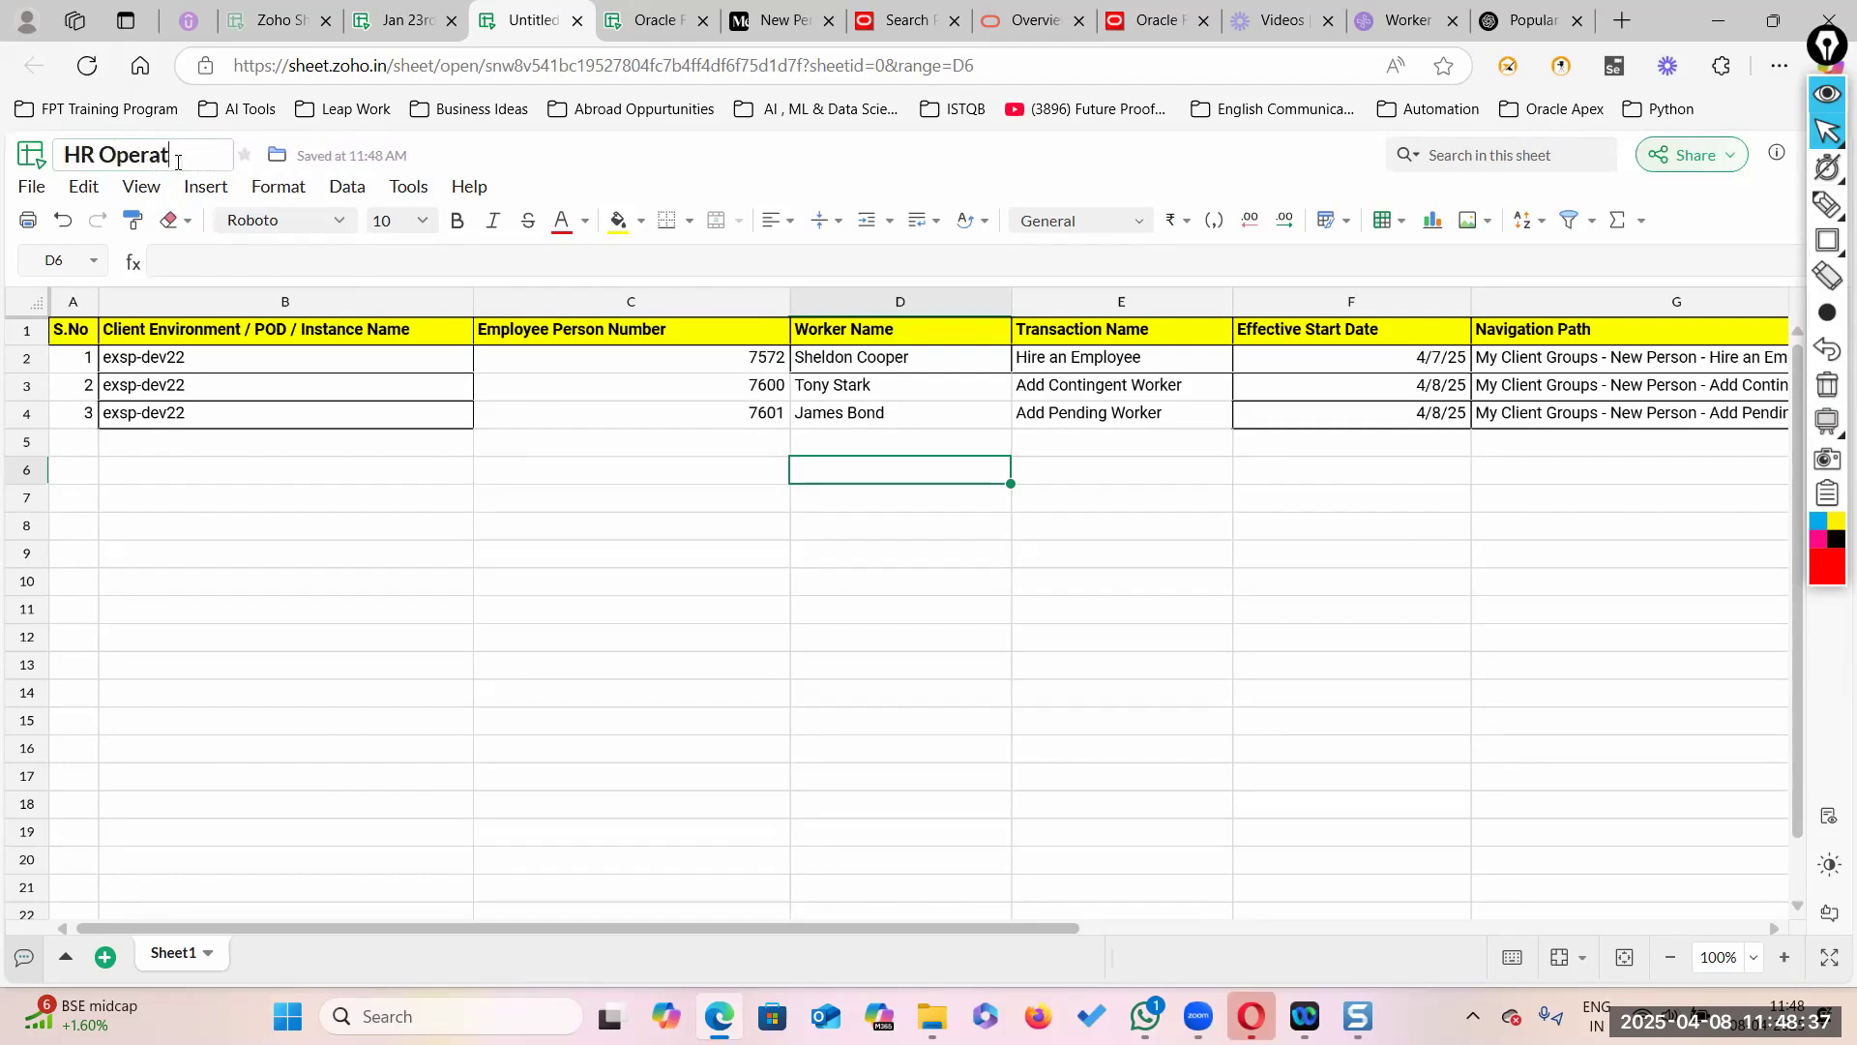
type("ions Transa")
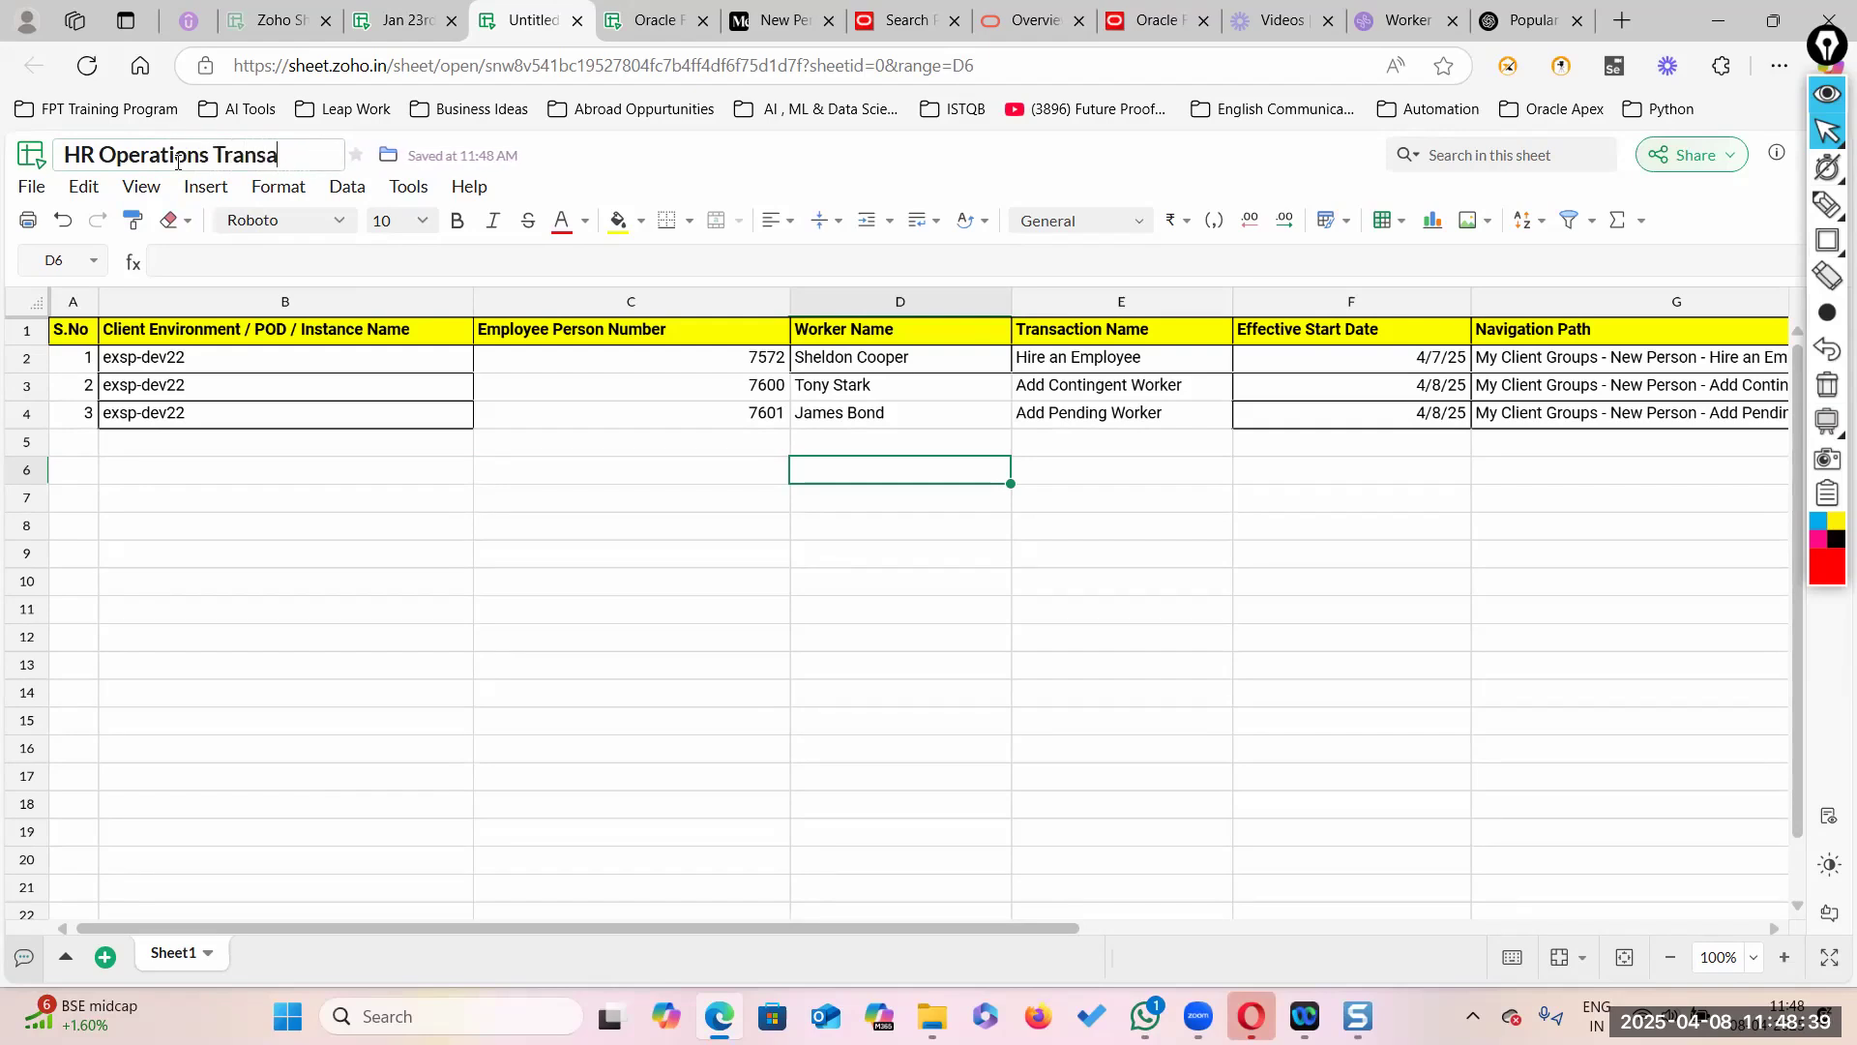
type("ctions in")
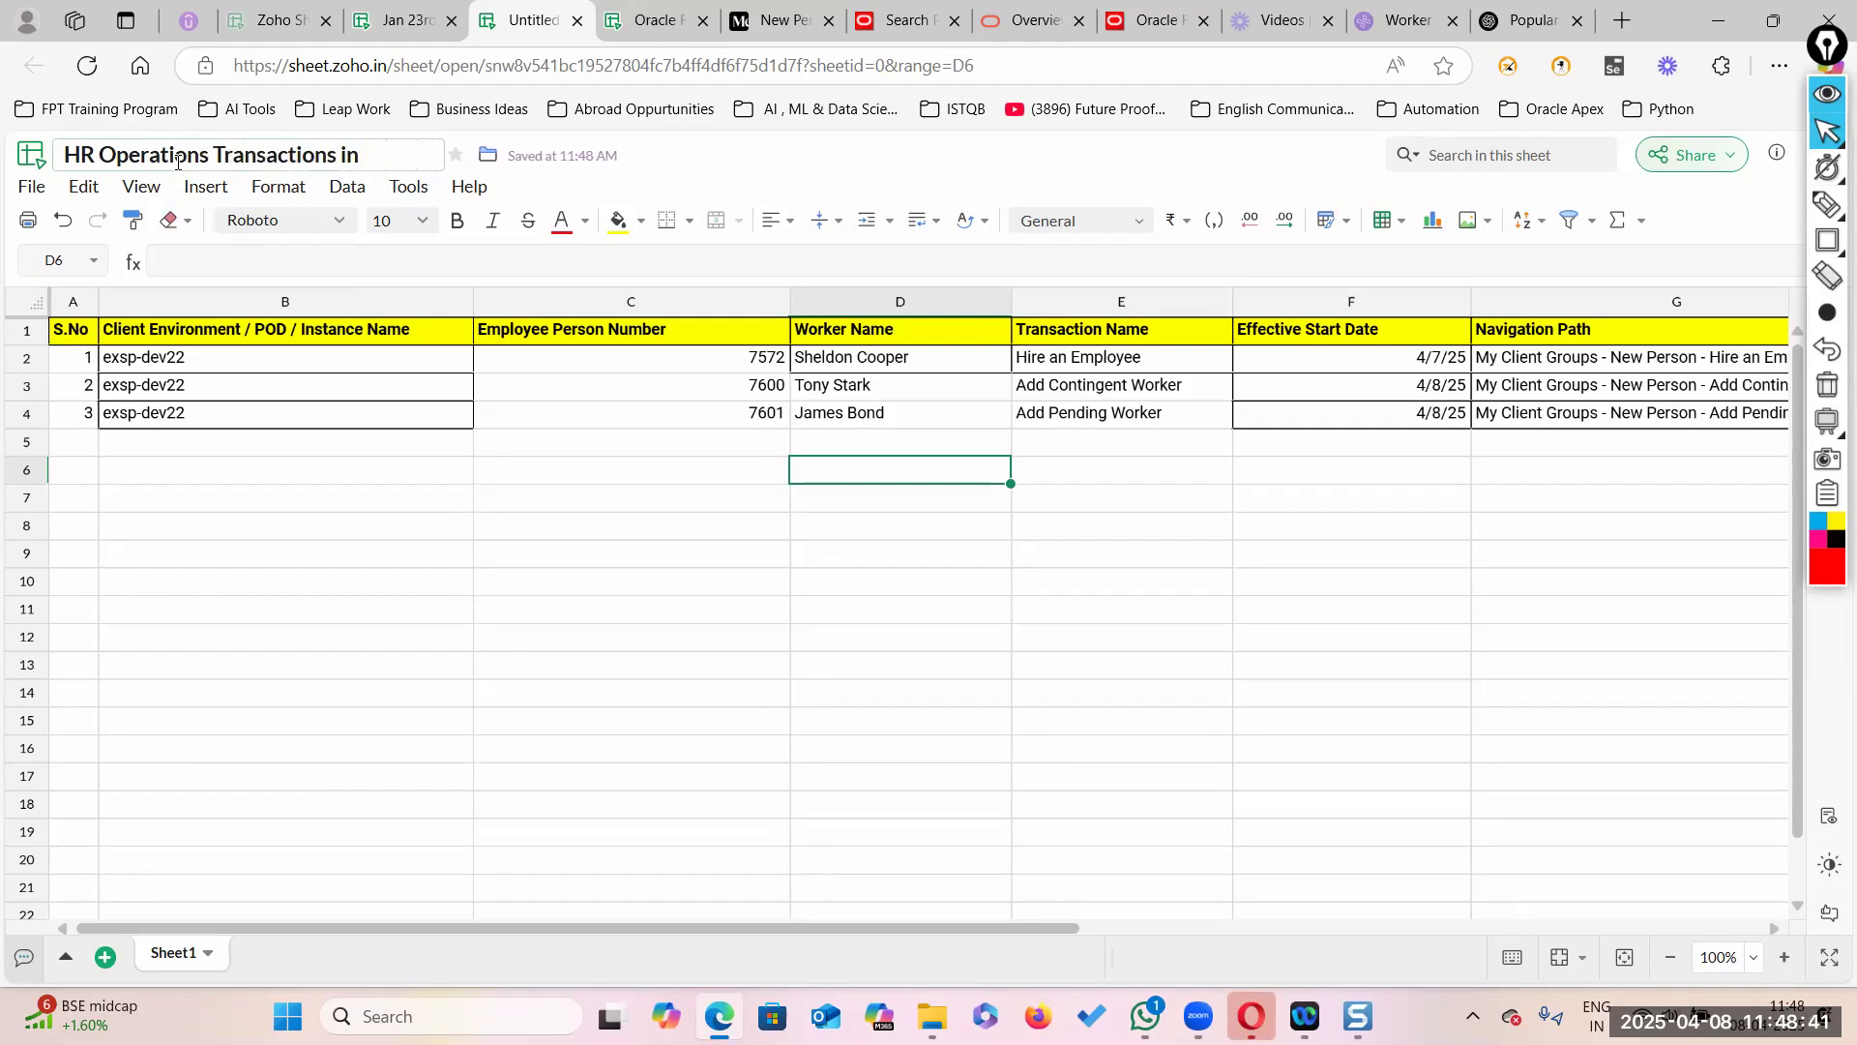
type(" Oralce HCM")
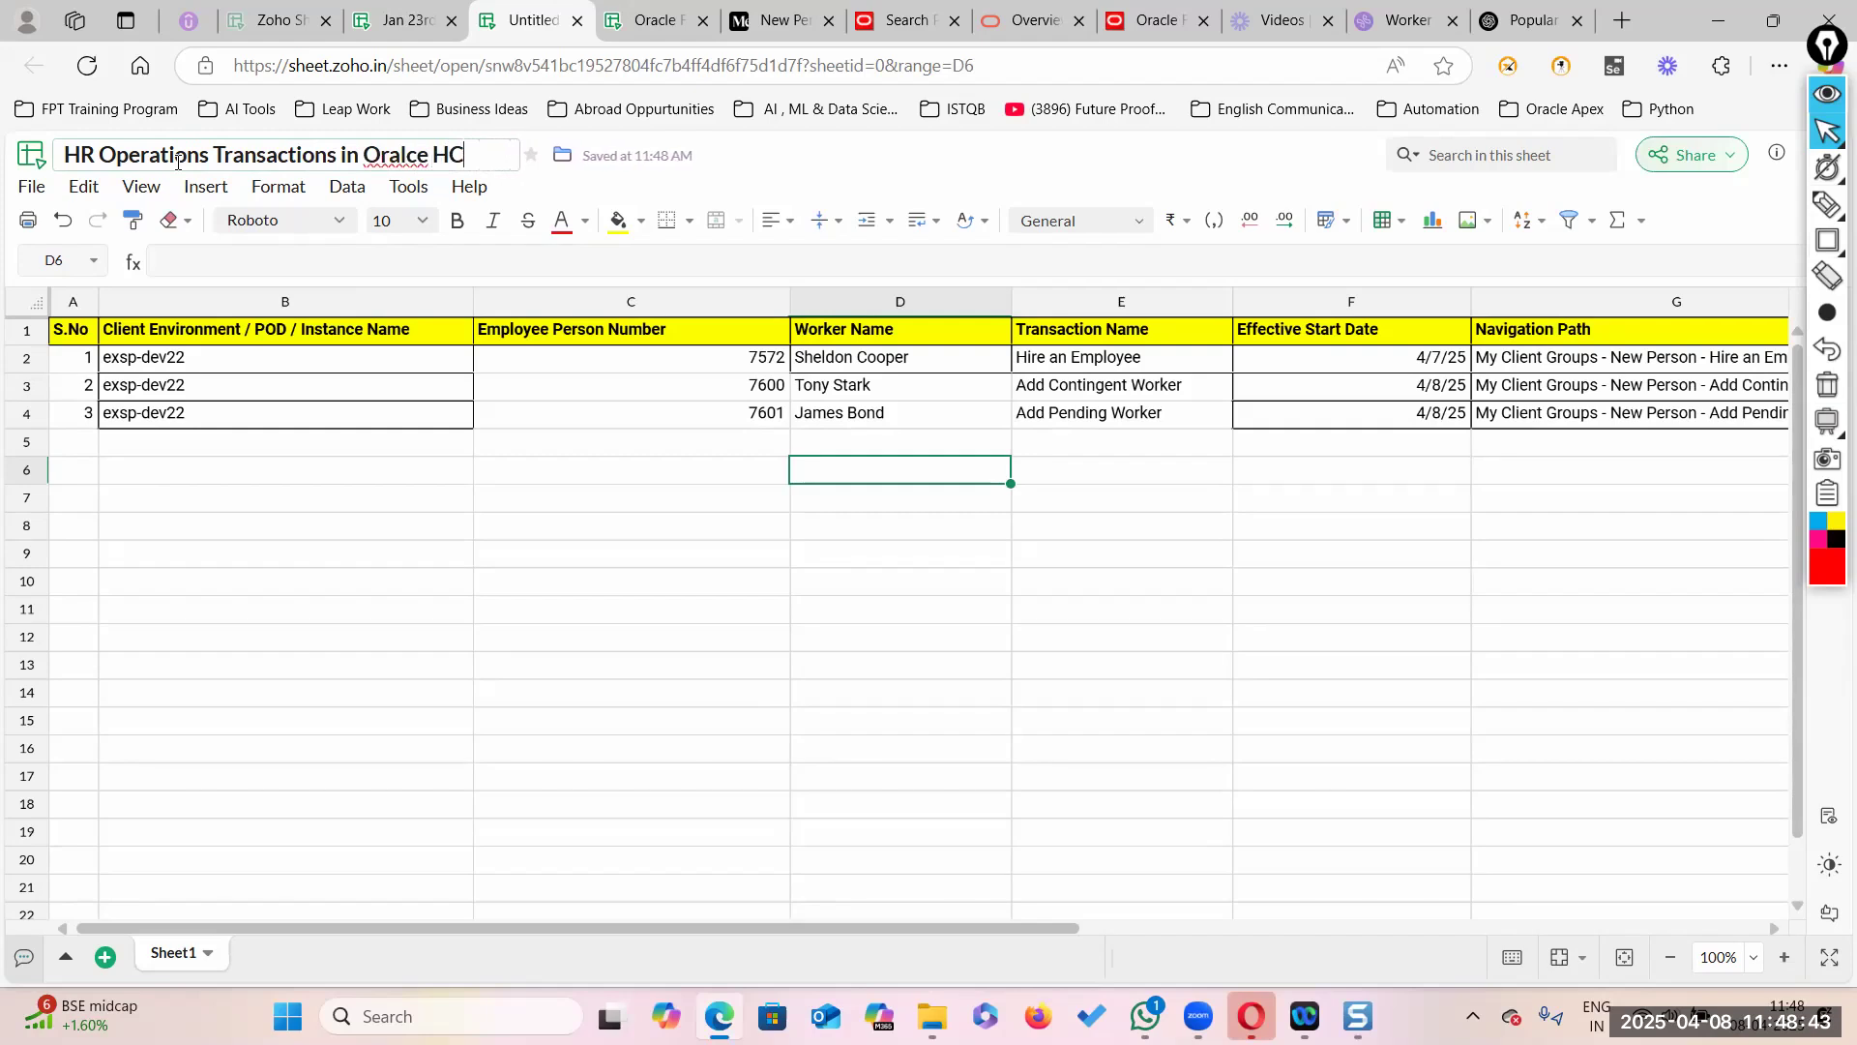
key("BackSpace")
key("BackSpace")
key("BackSpace")
key("BackSpace")
key("BackSpace")
key("BackSpace")
type("cl")
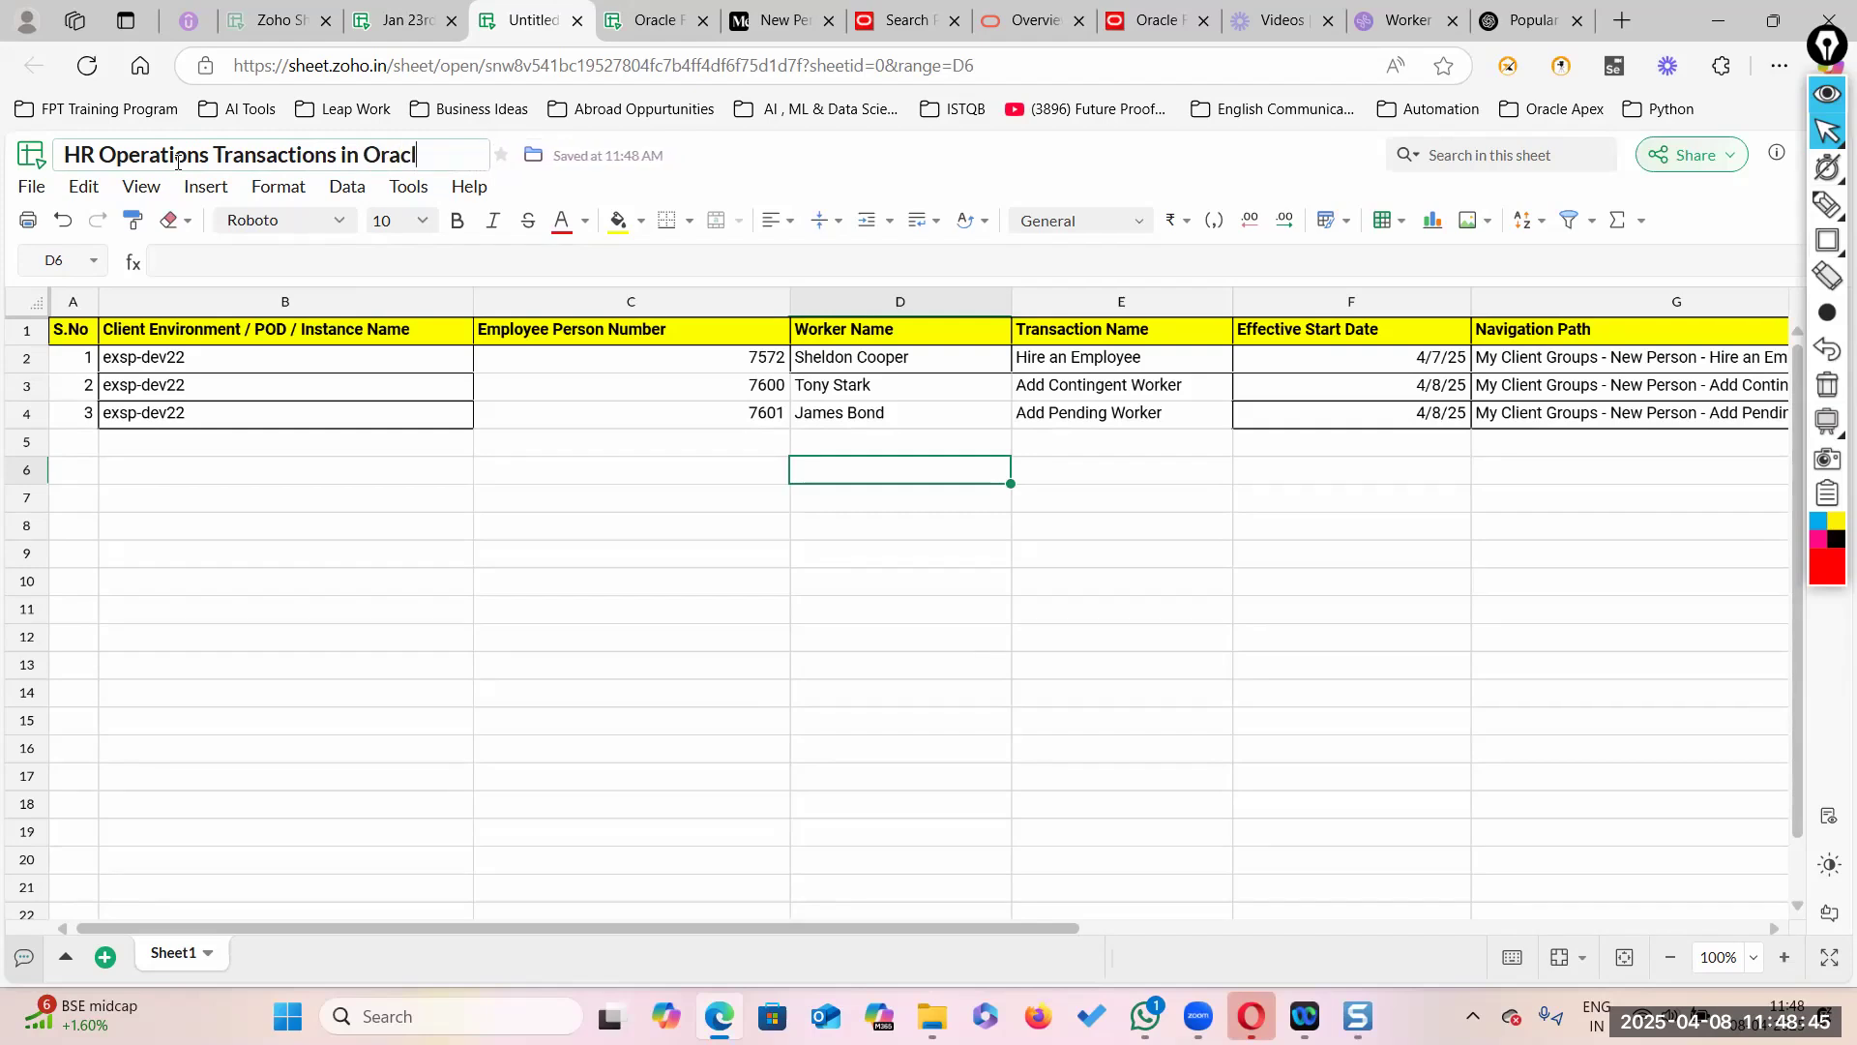
type("e HCM Cloud Apps")
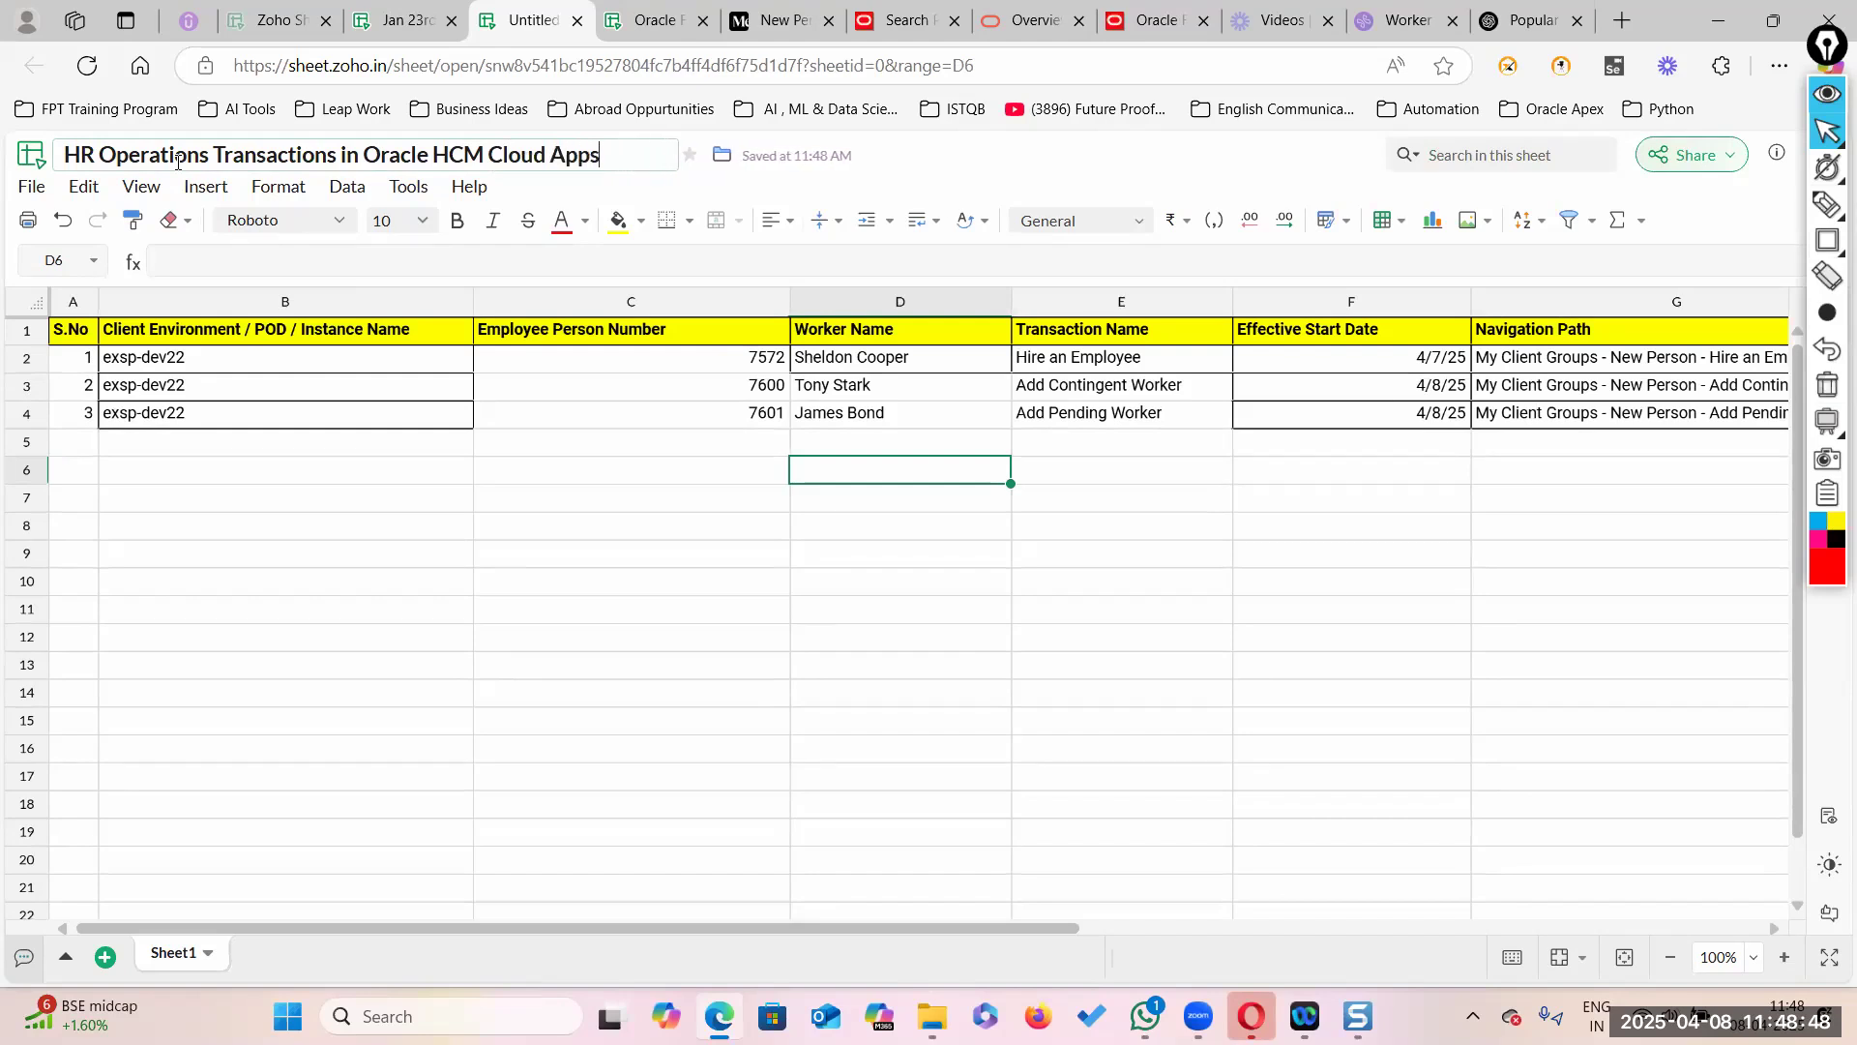
key("Return")
left_click(485, 903)
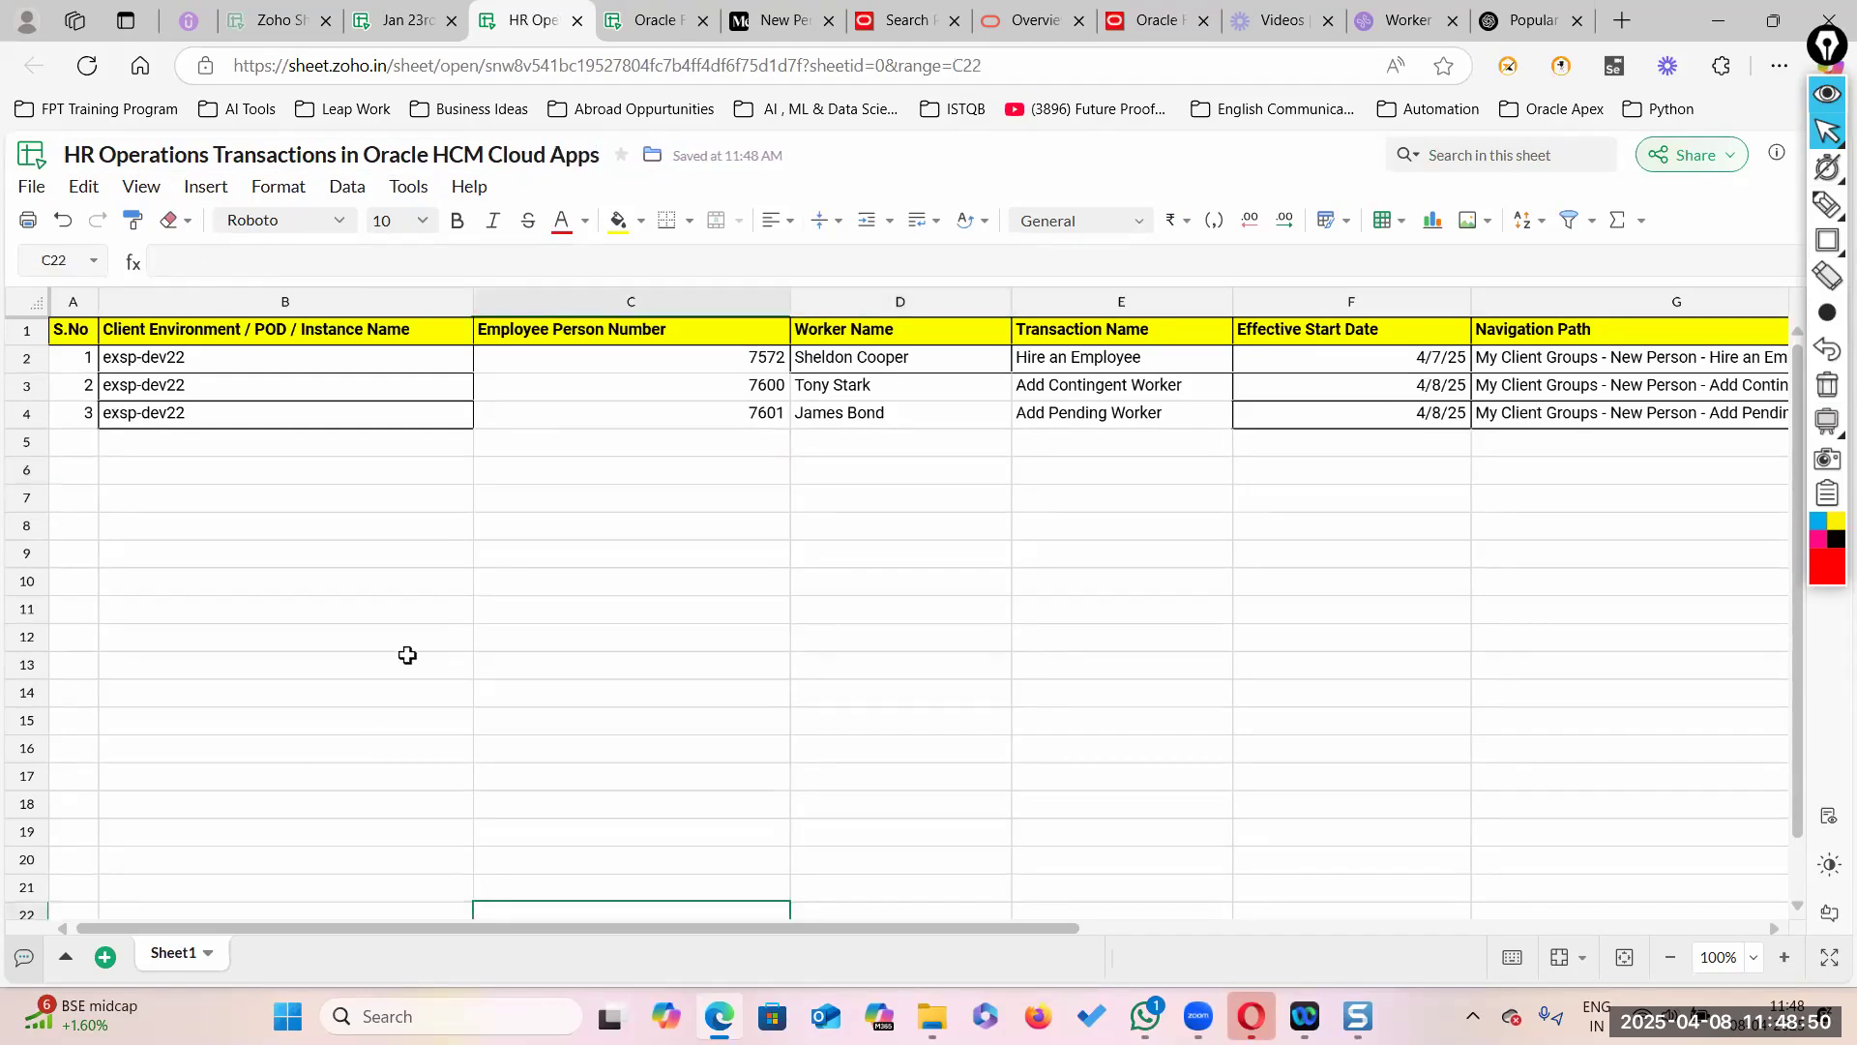
left_click(178, 155)
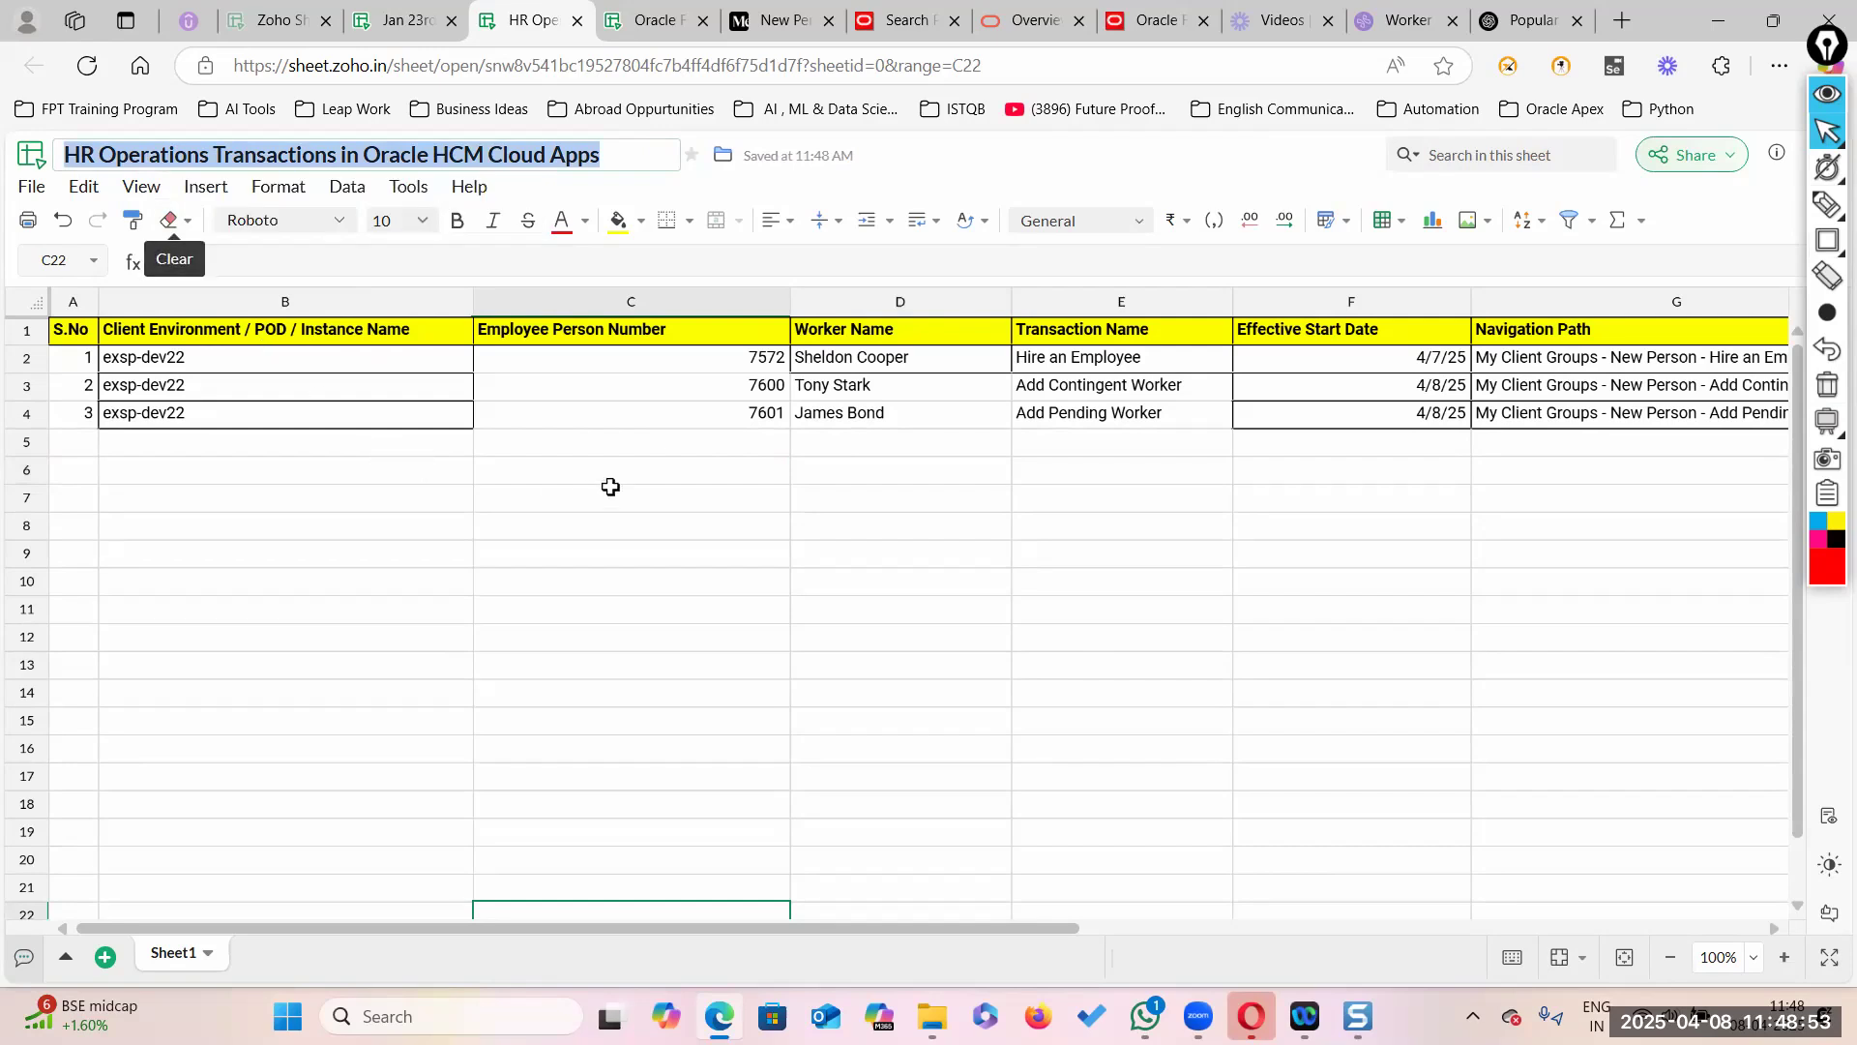
left_click(689, 525)
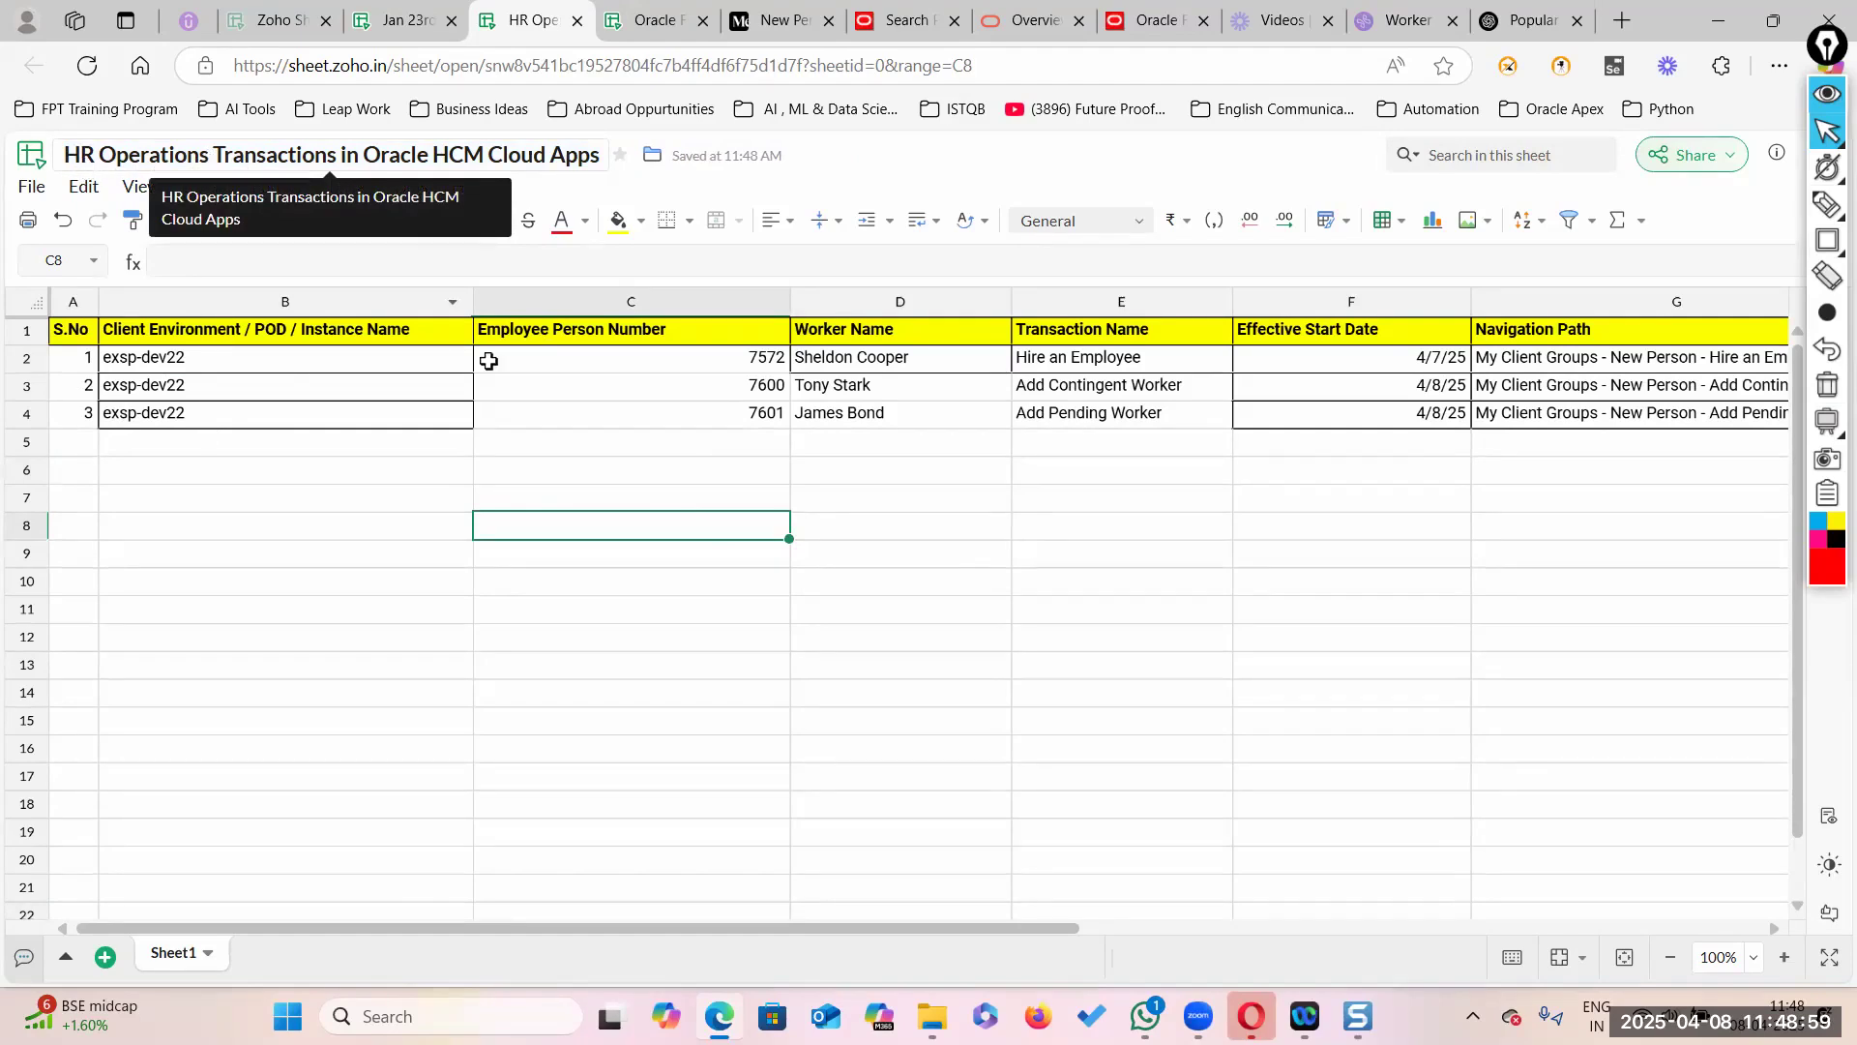
Step: Fit the widths of the Employee Person Number, Client Environment / POD / Instance Name and Transaction Name columns to their contents
left_click(835, 438)
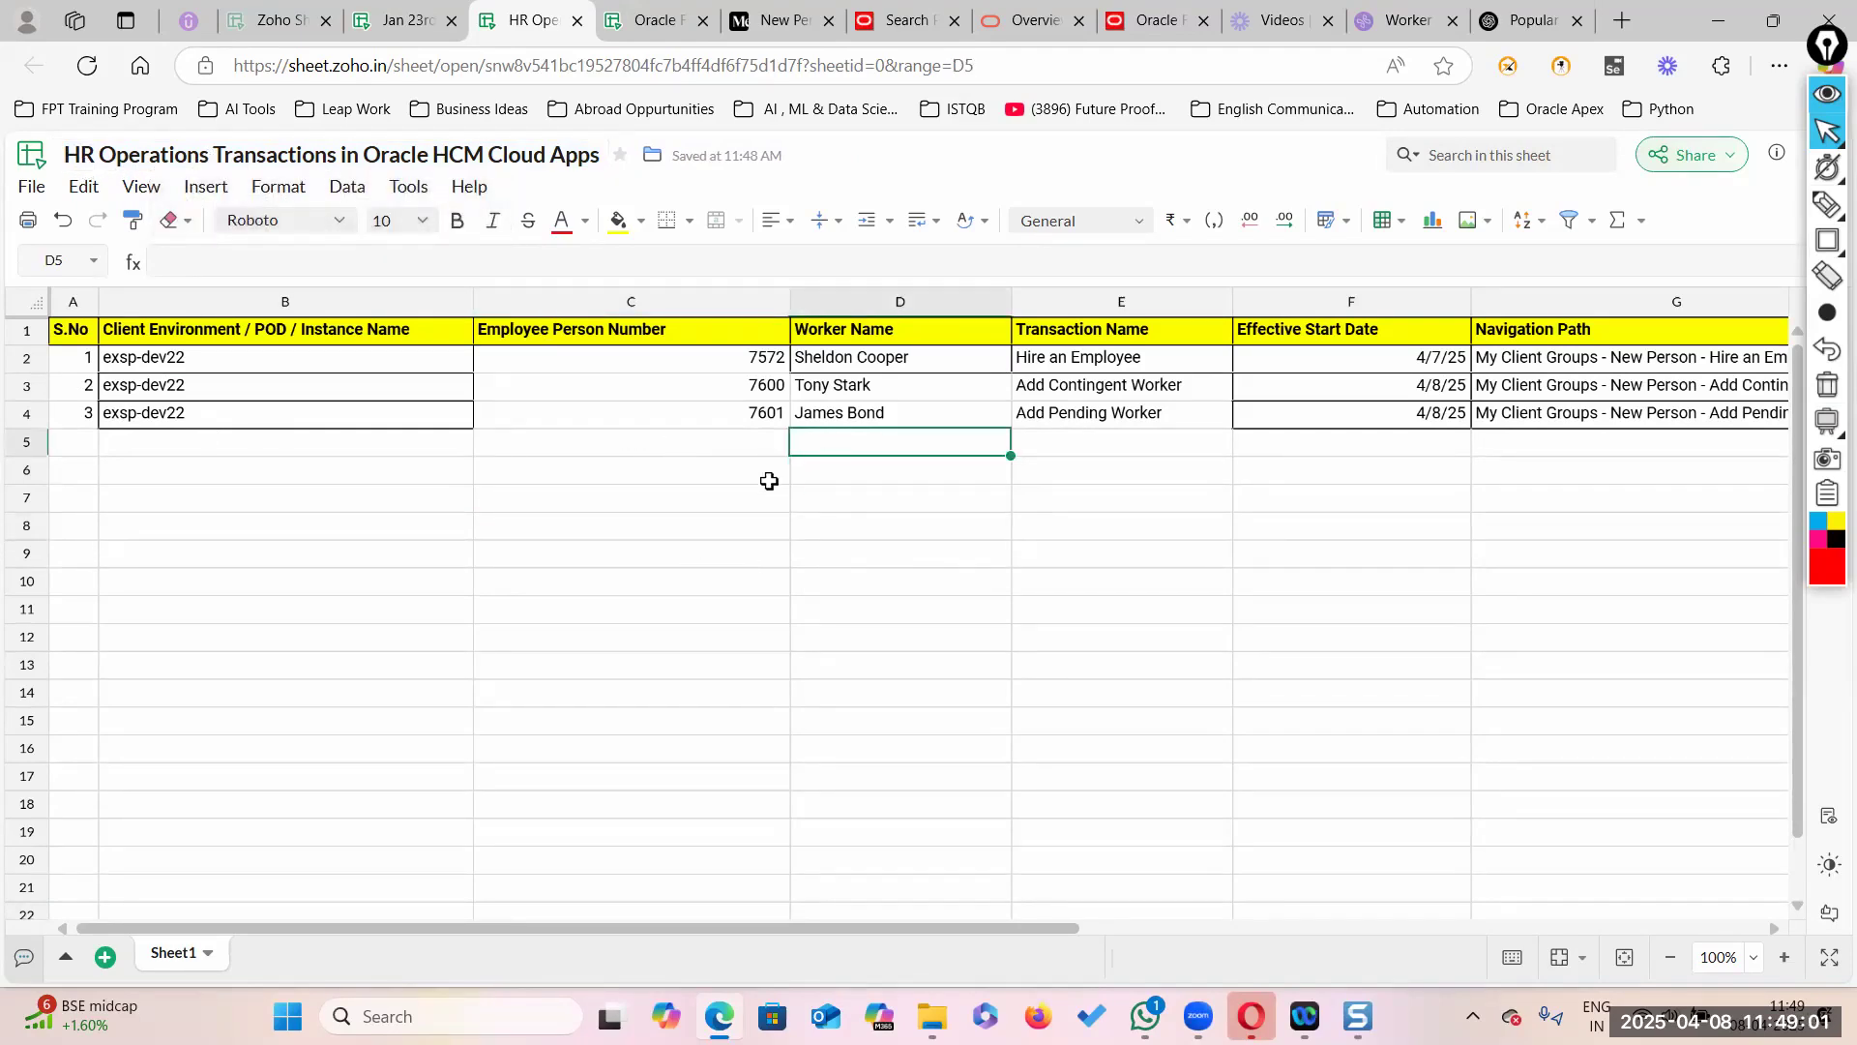
double_click(790, 301)
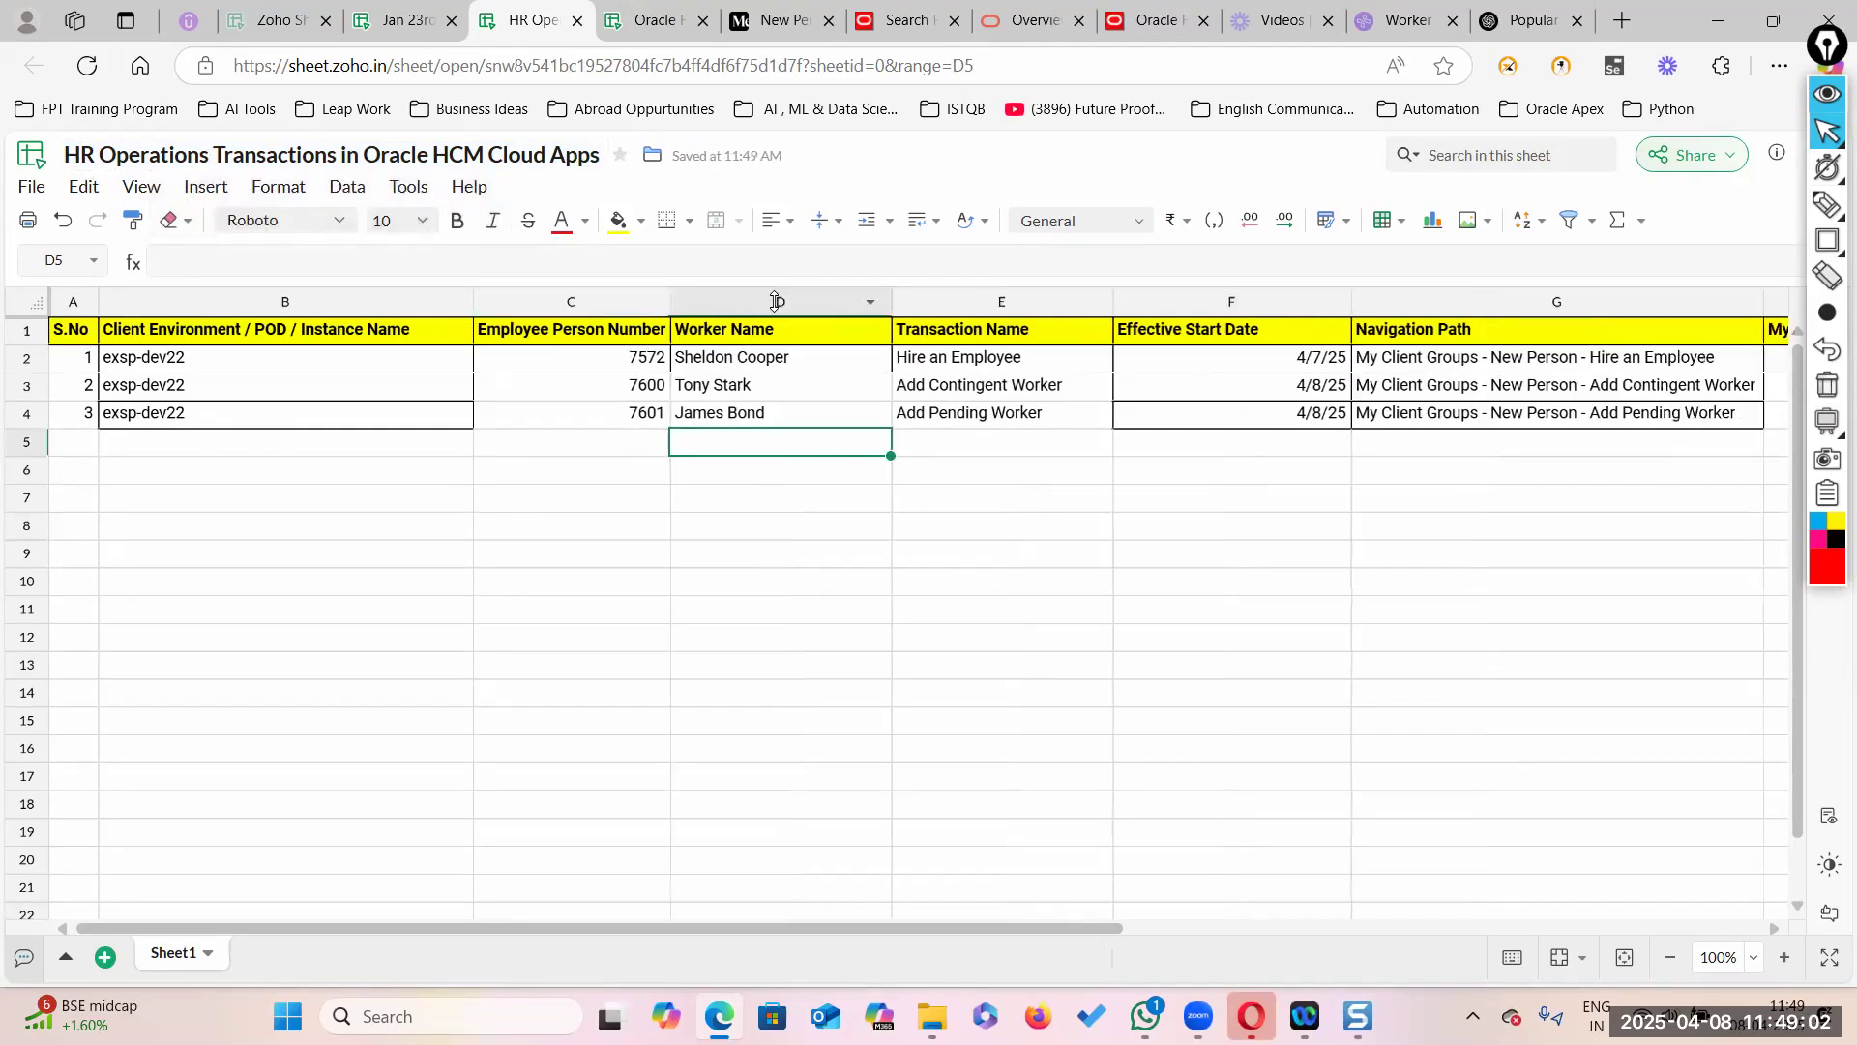
double_click(474, 300)
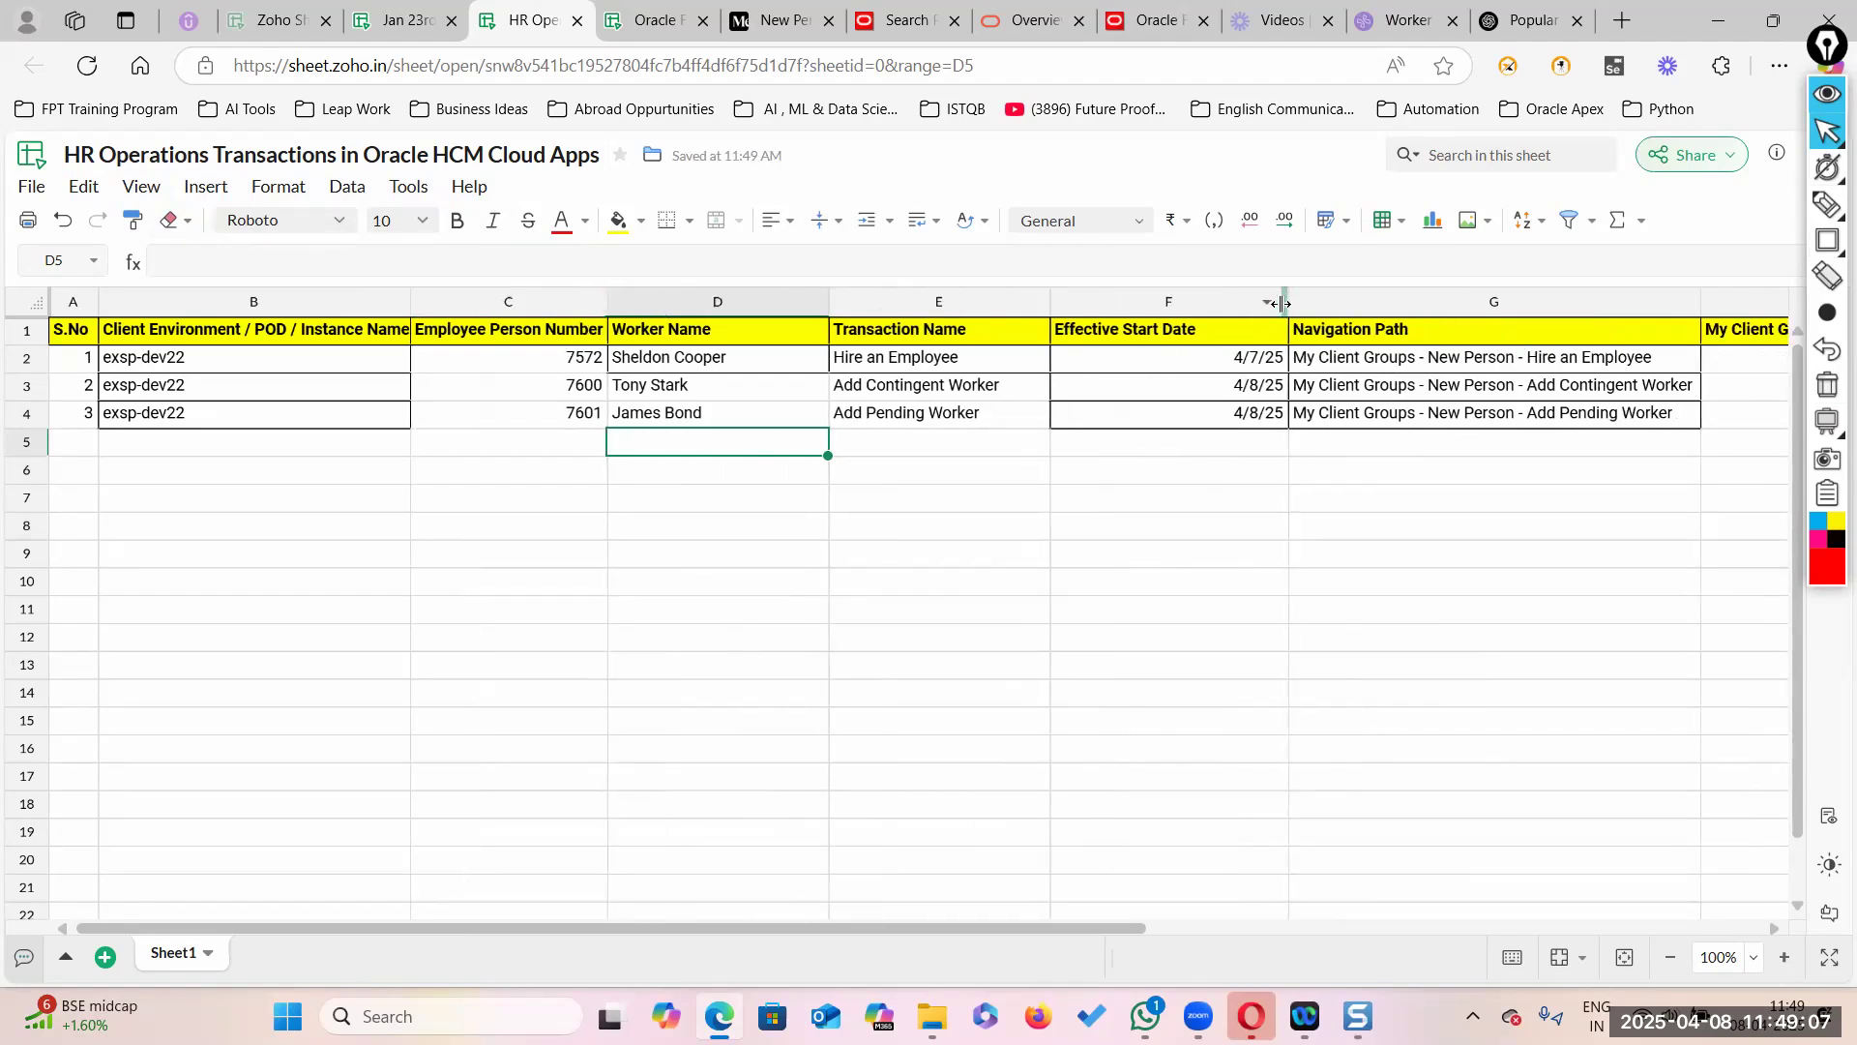
double_click(1051, 301)
Step: Go through the Transaction Name column from Hire an Employee to Add Pending Worker and the empty rows down to E20
left_click(908, 357)
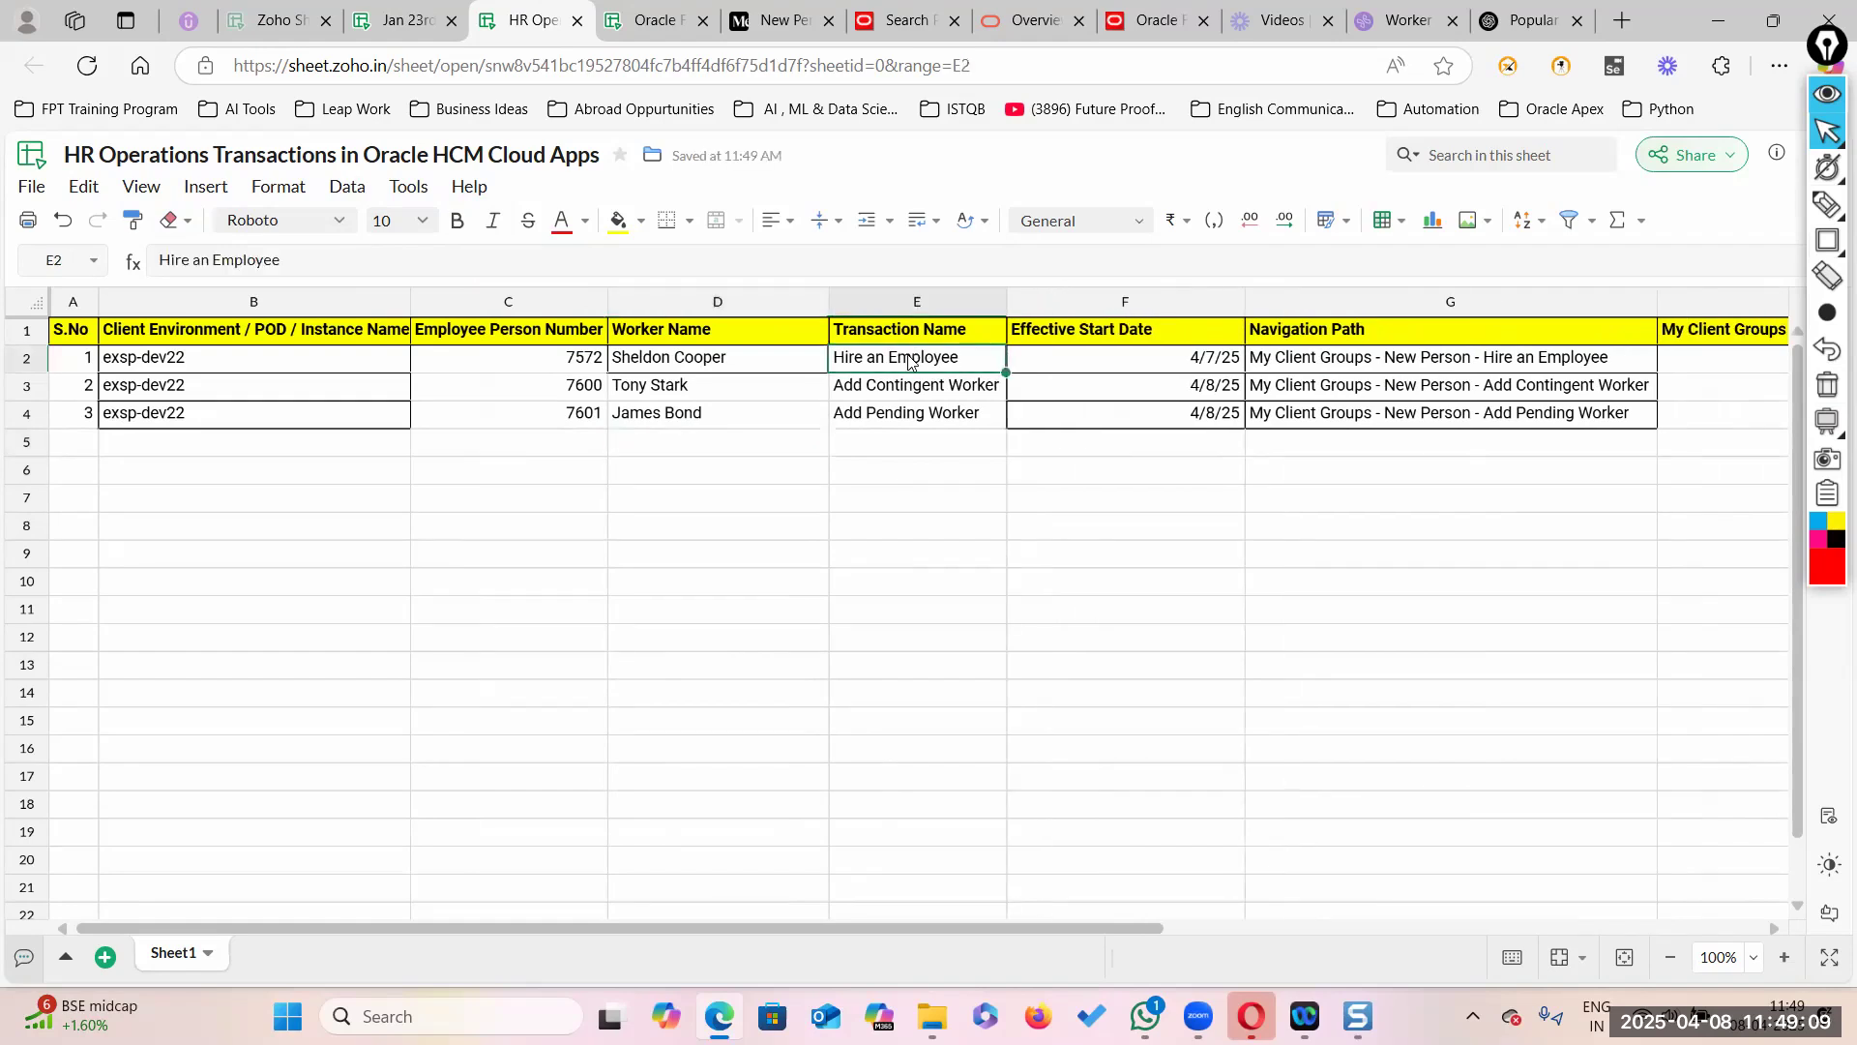
left_click(904, 385)
left_click(905, 415)
left_click(905, 445)
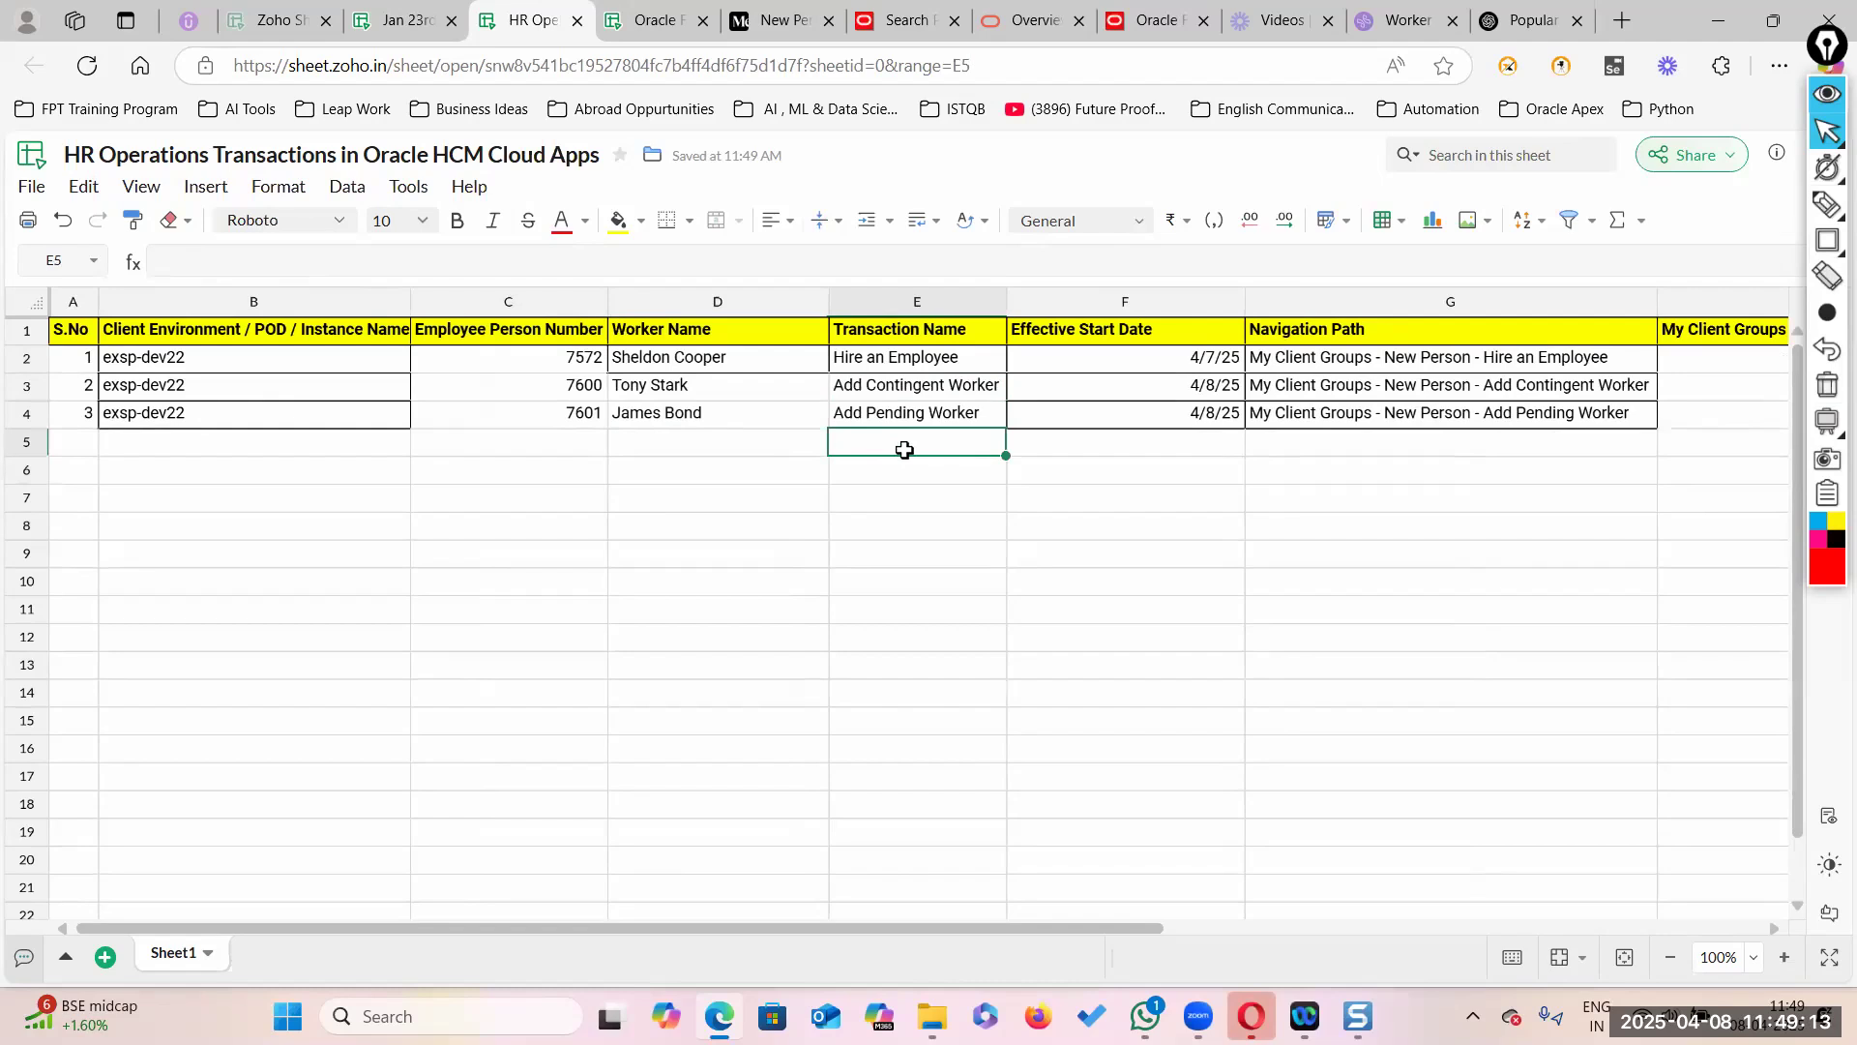
left_click(883, 471)
left_click(910, 498)
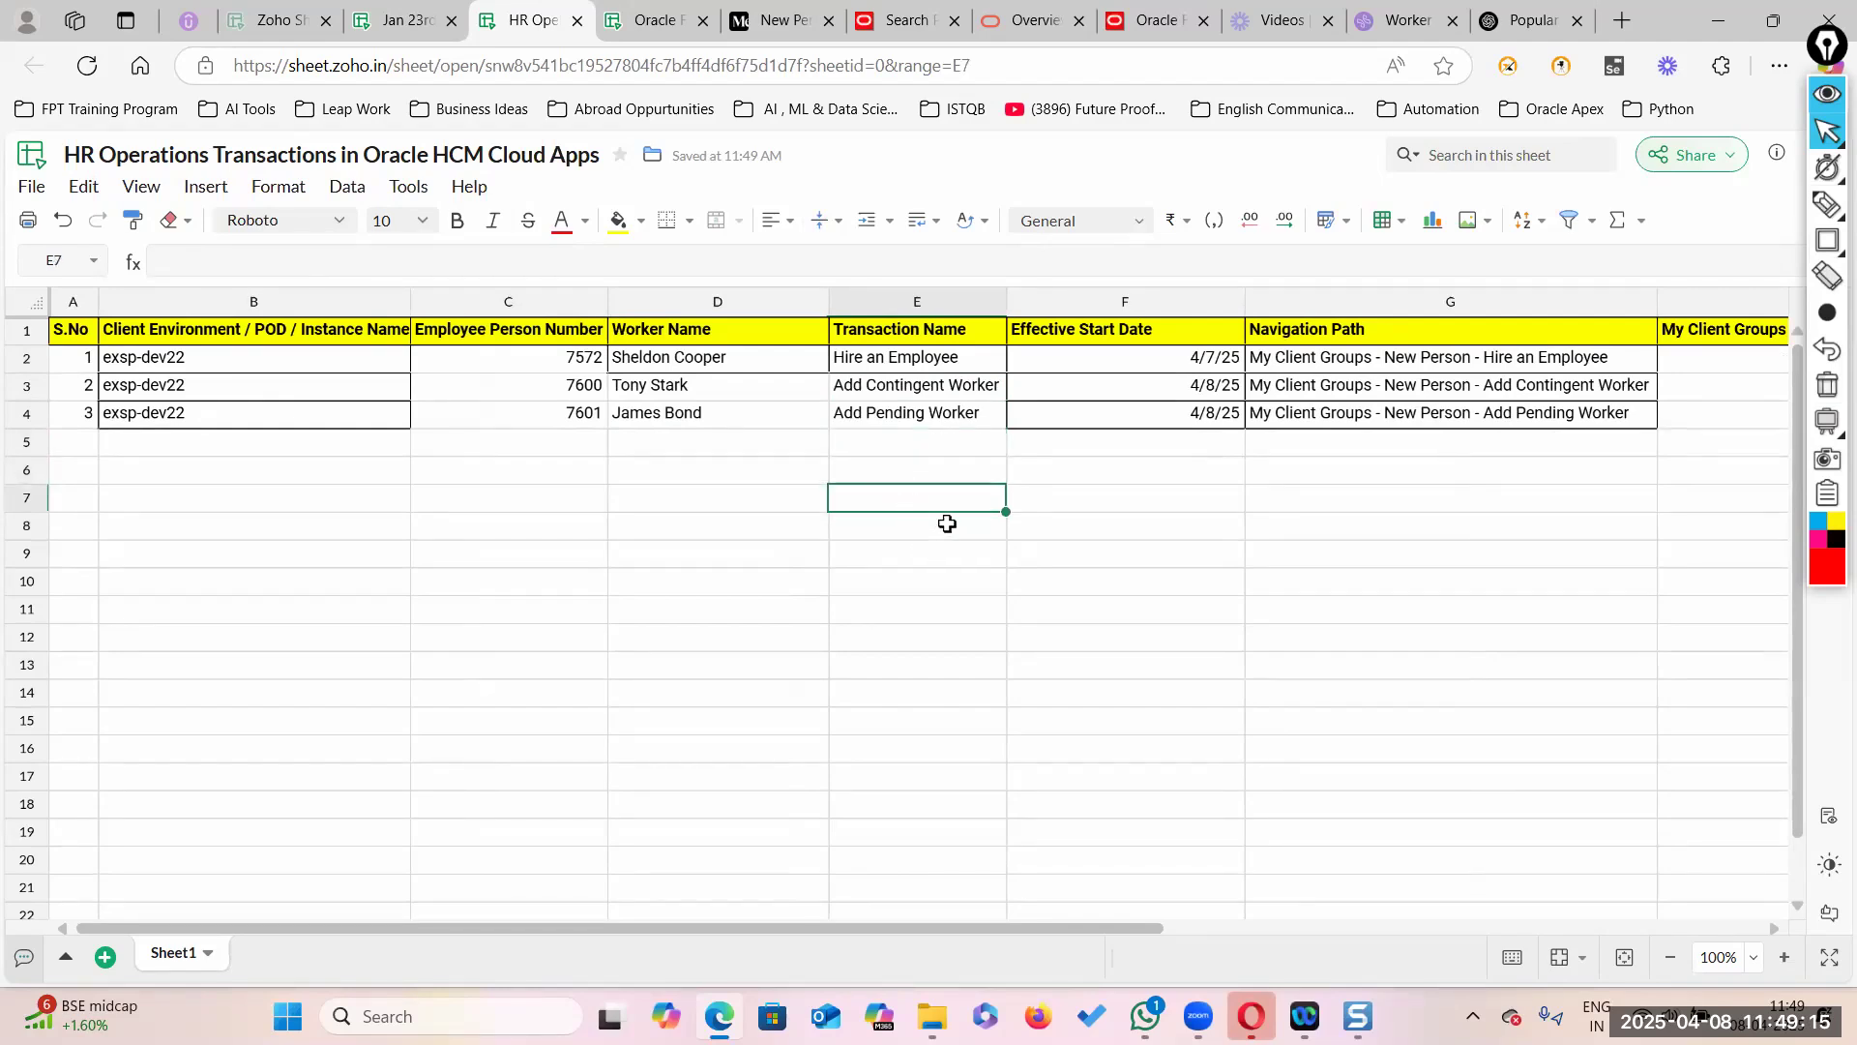
left_click(947, 524)
left_click(883, 558)
left_click(899, 582)
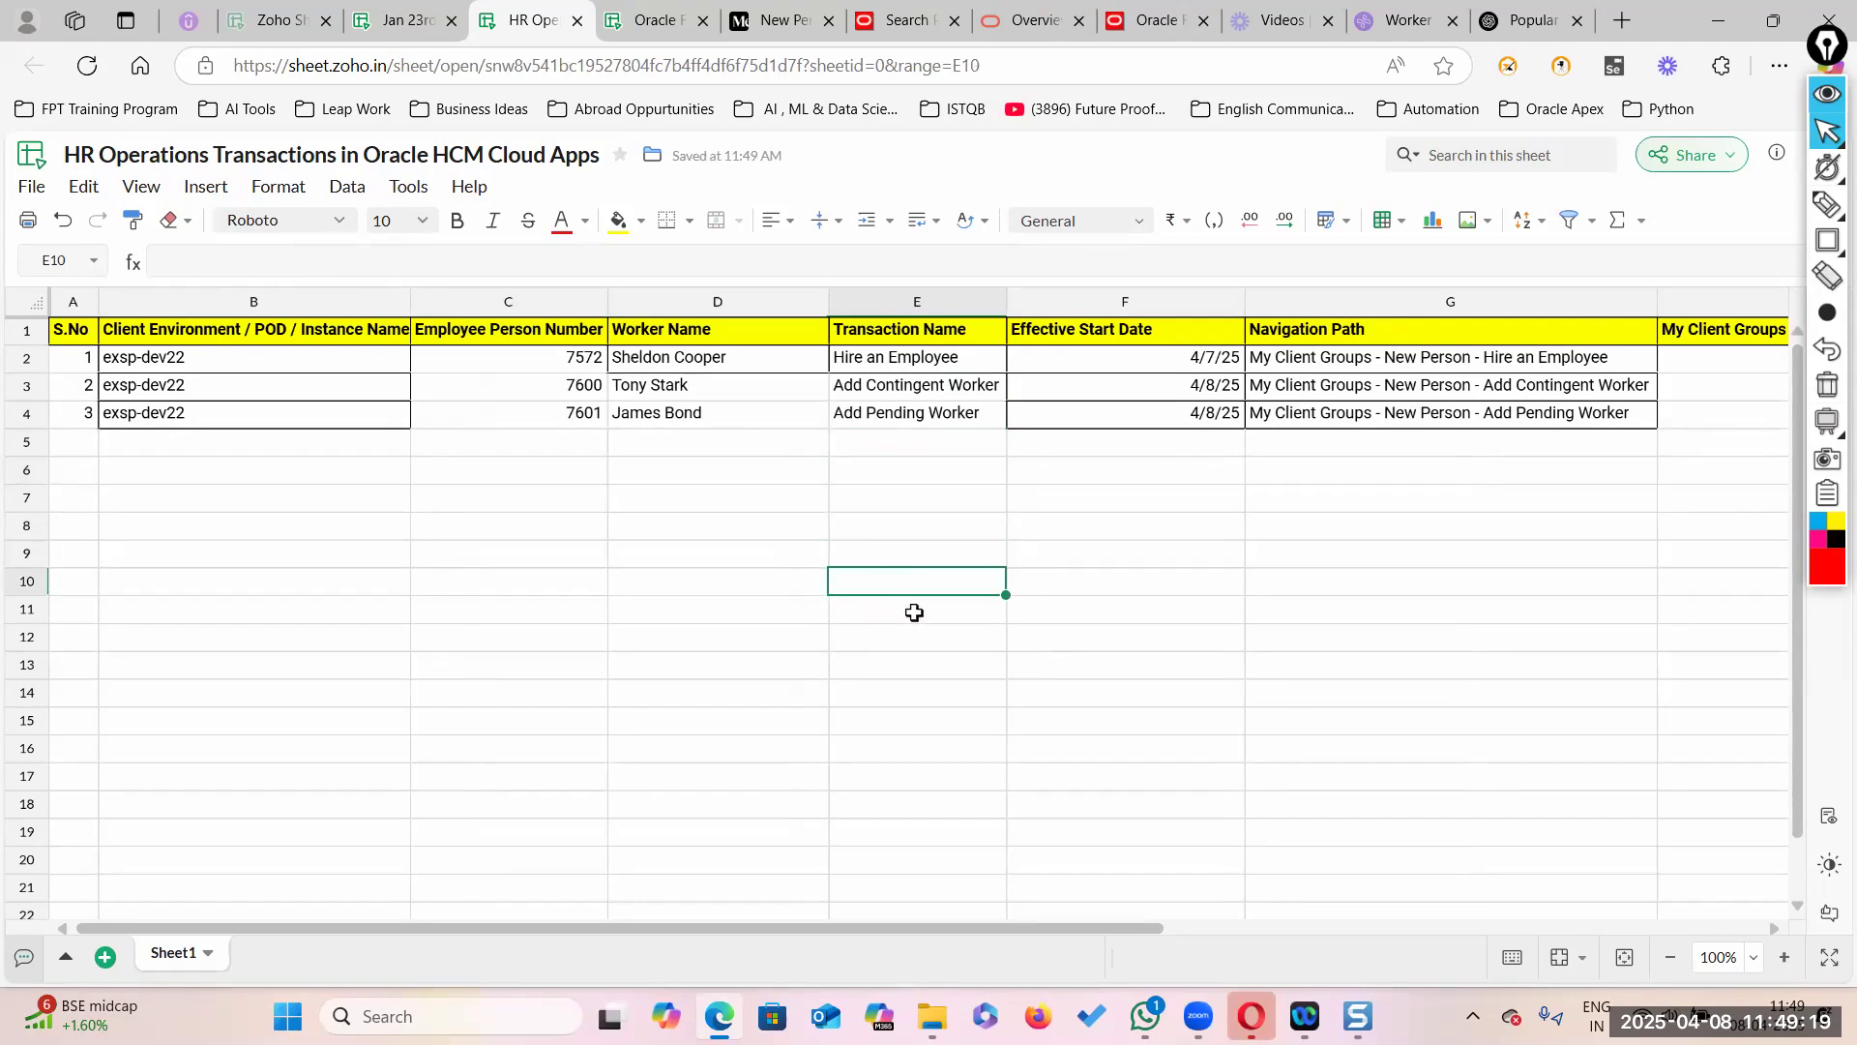
left_click(904, 611)
left_click(888, 636)
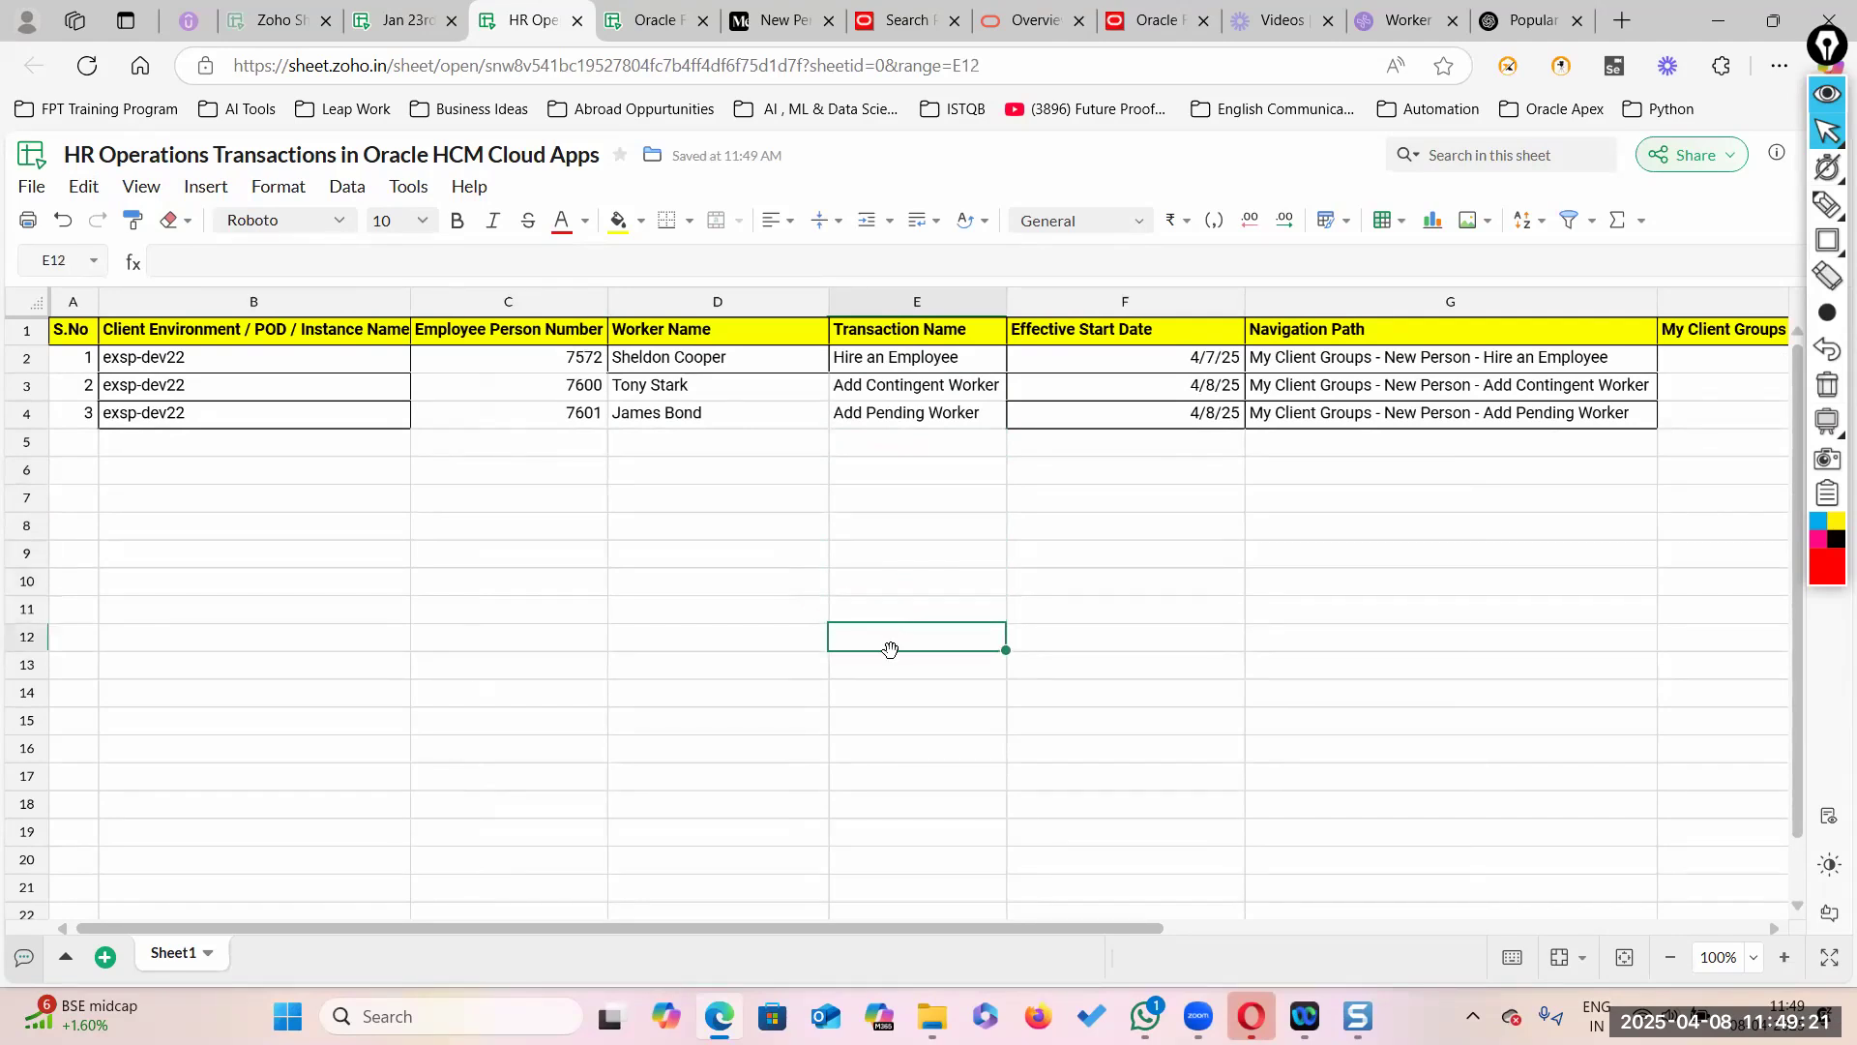
left_click(872, 667)
left_click(964, 697)
left_click(930, 730)
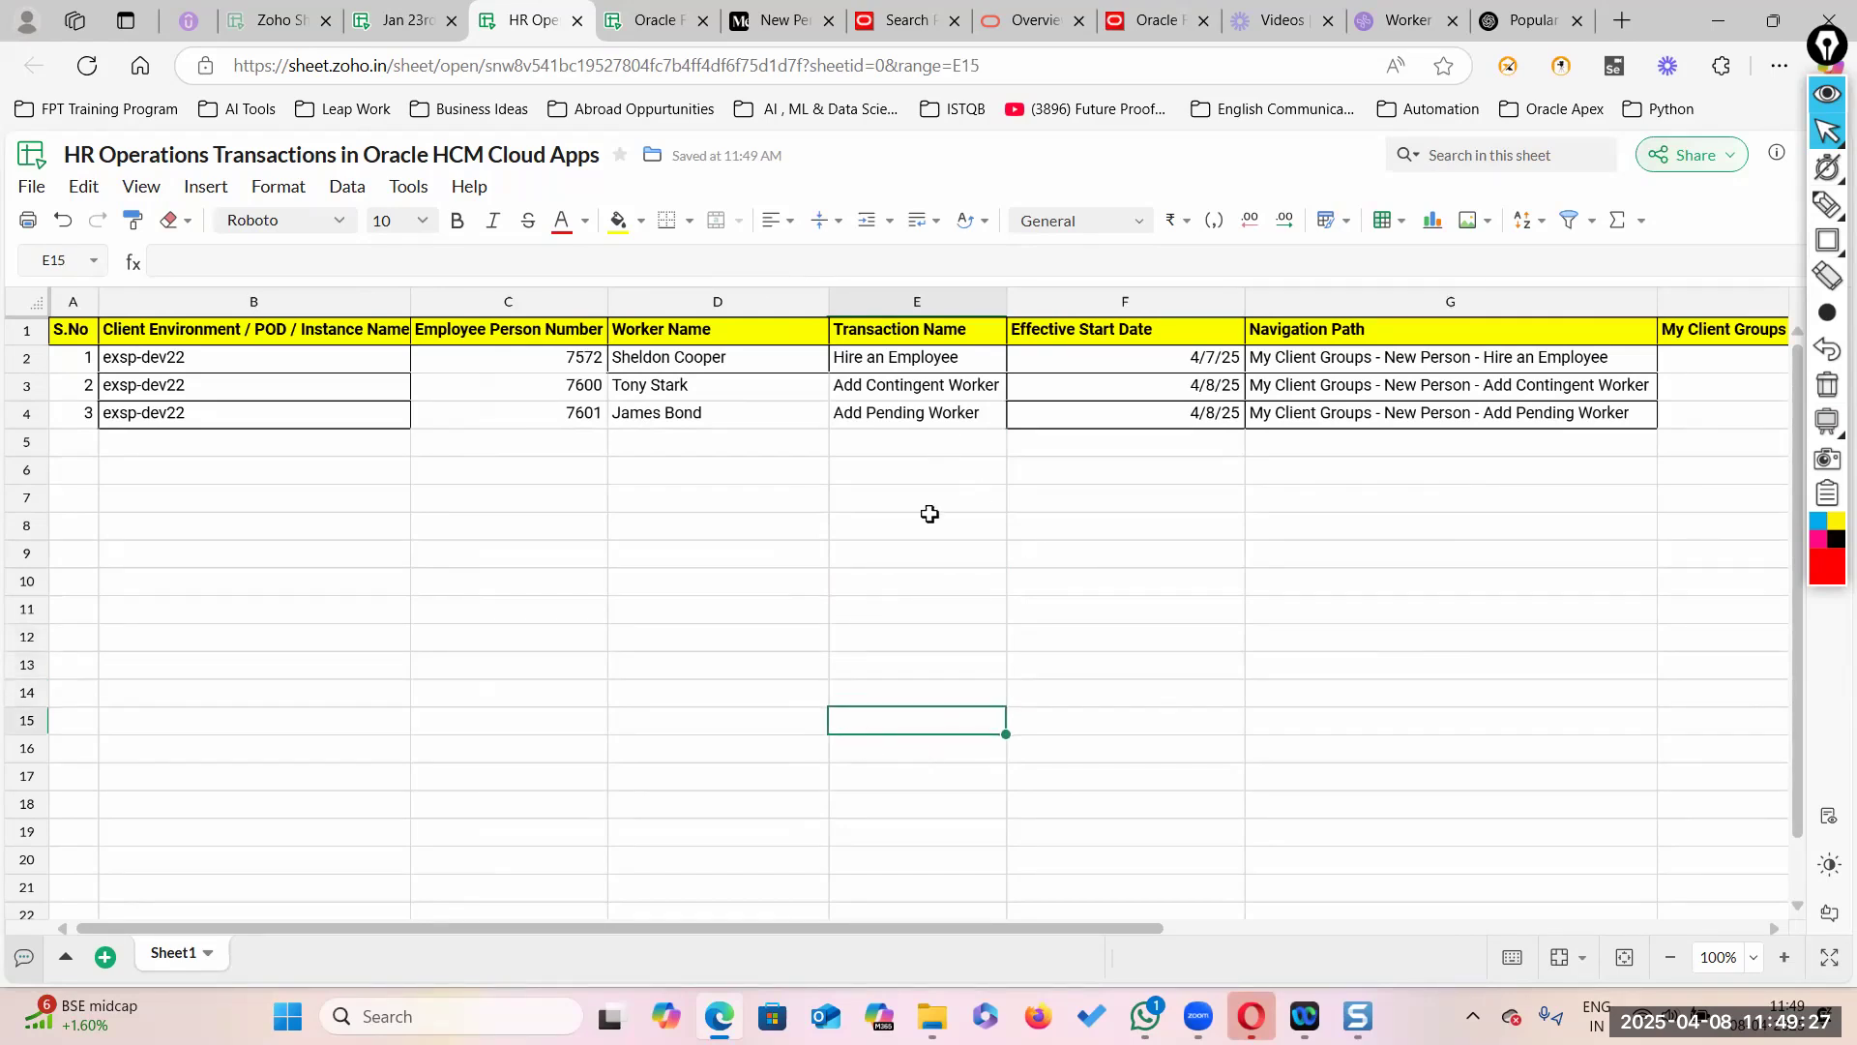
left_click_drag(932, 445, 936, 851)
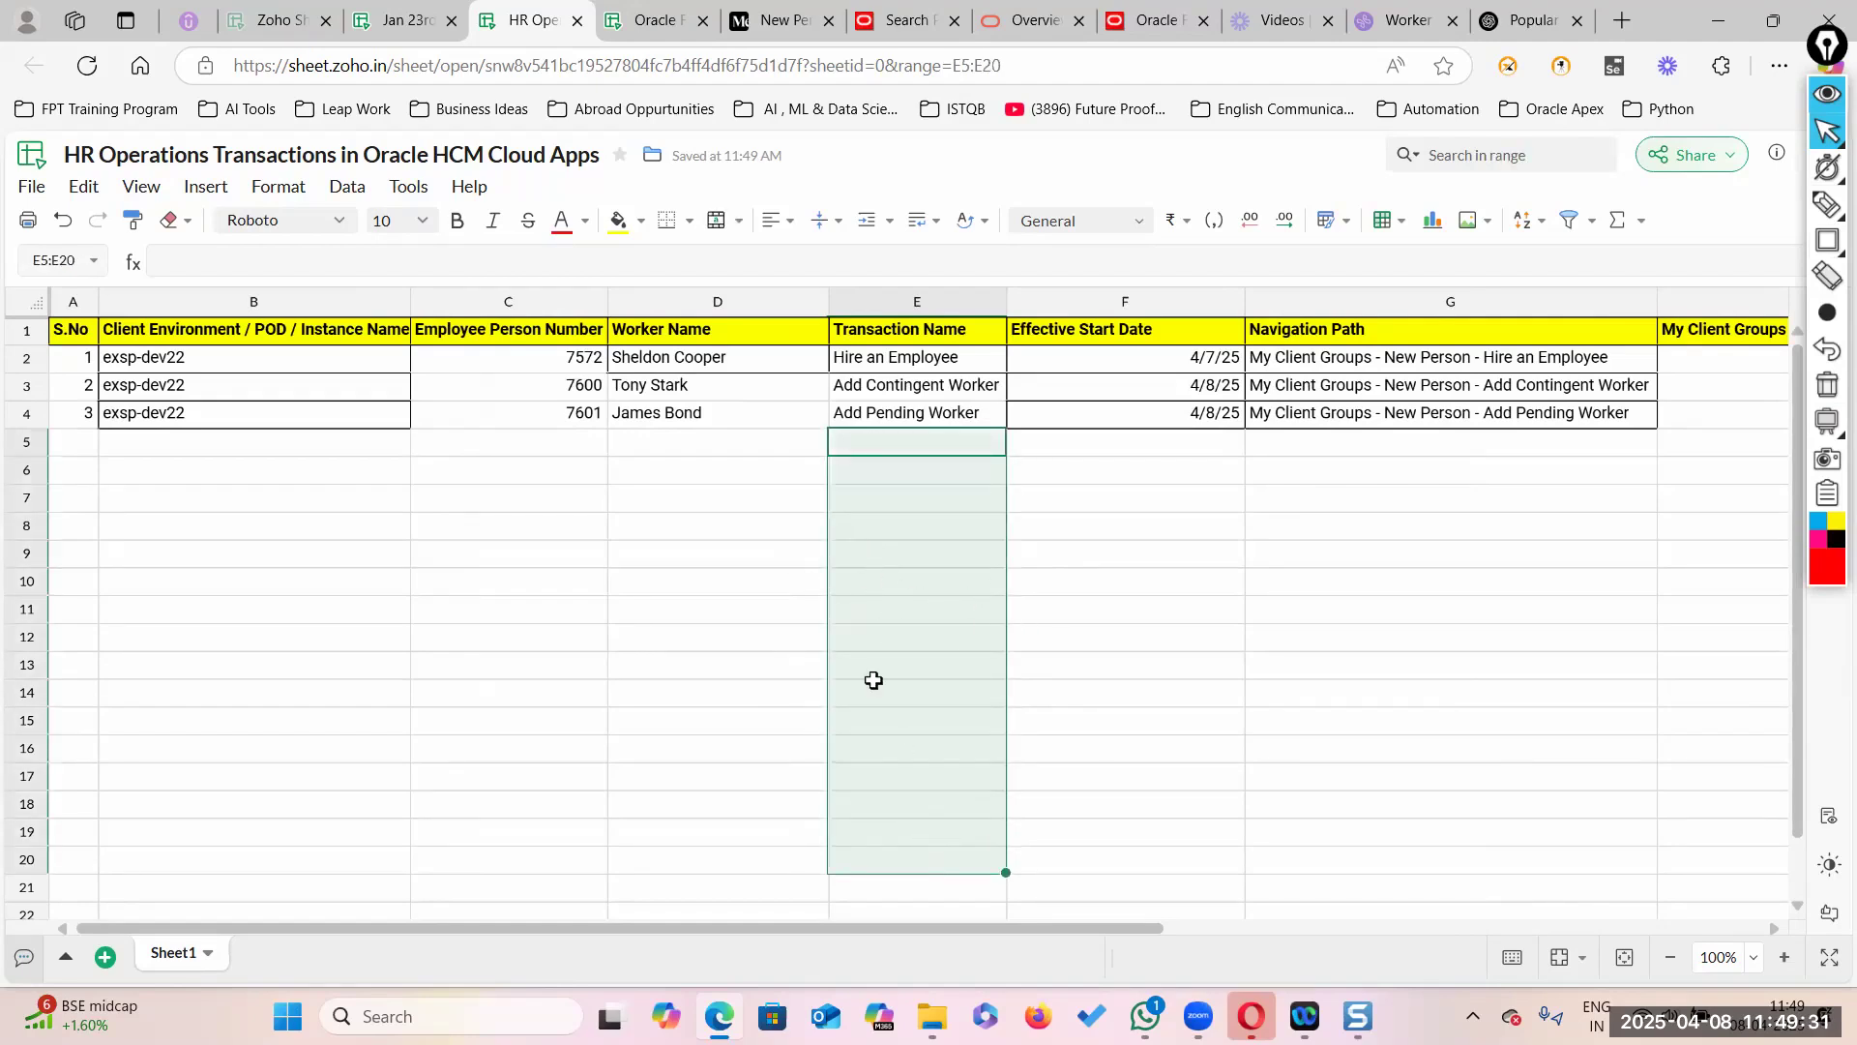
left_click(1193, 555)
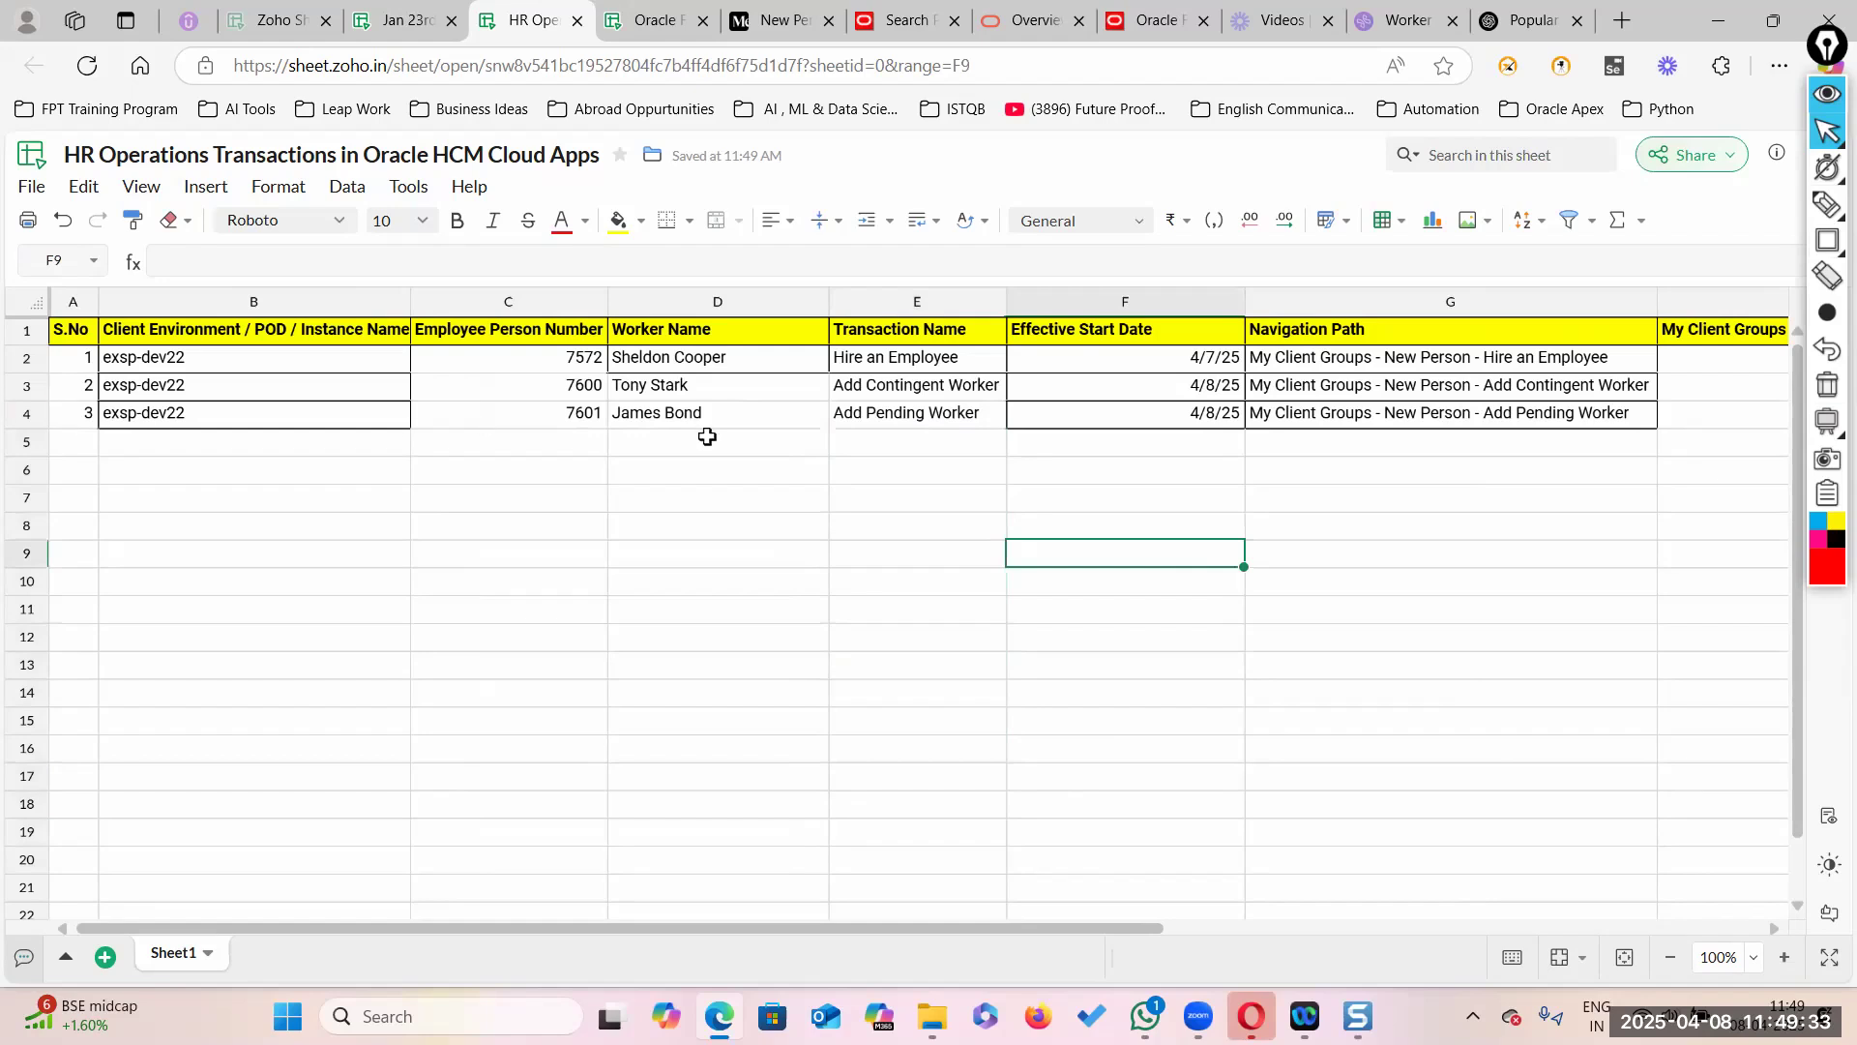
Step: Rename the worksheet Sheet1 as "HR Operations"
double_click(183, 956)
key("BackSpace")
type("HR Operations")
left_click(474, 654)
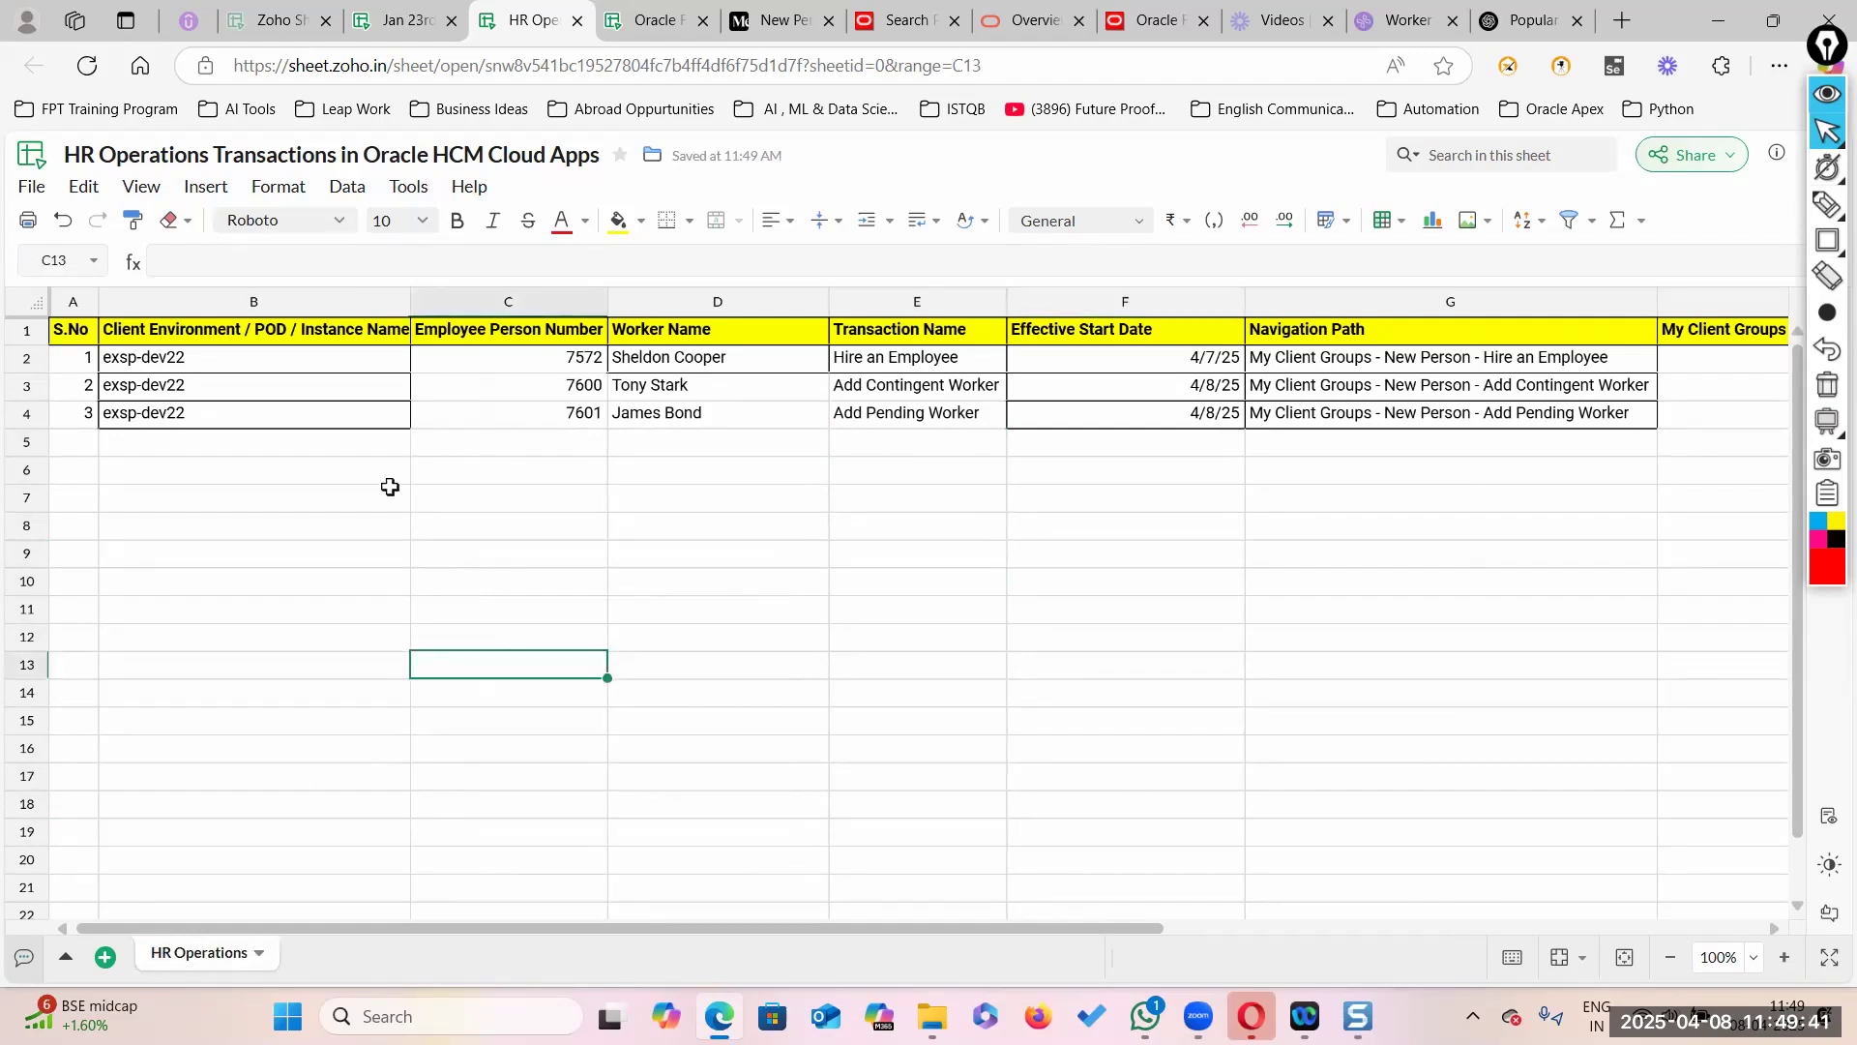
left_click(630, 523)
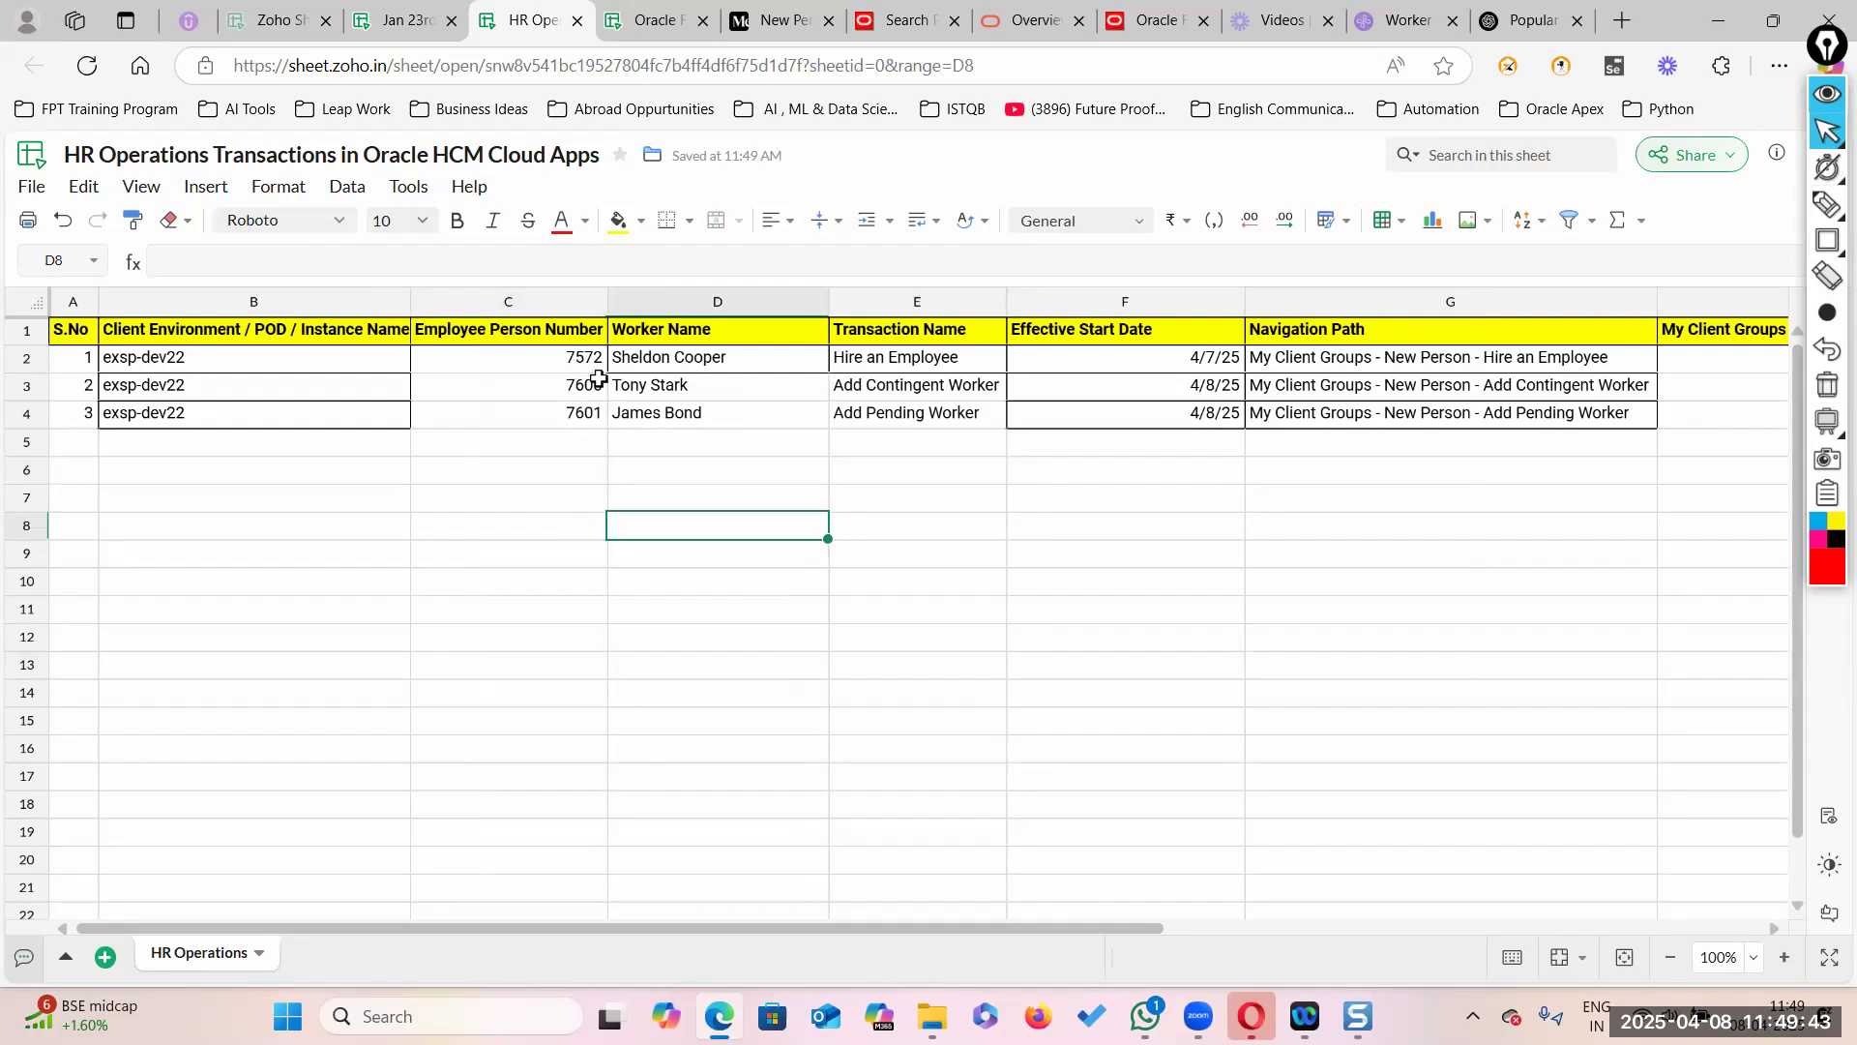
Step: Apply all borders to the log entries in A2:G4 and fit the Effective Start Date column to its content
left_click_drag(75, 358, 1610, 419)
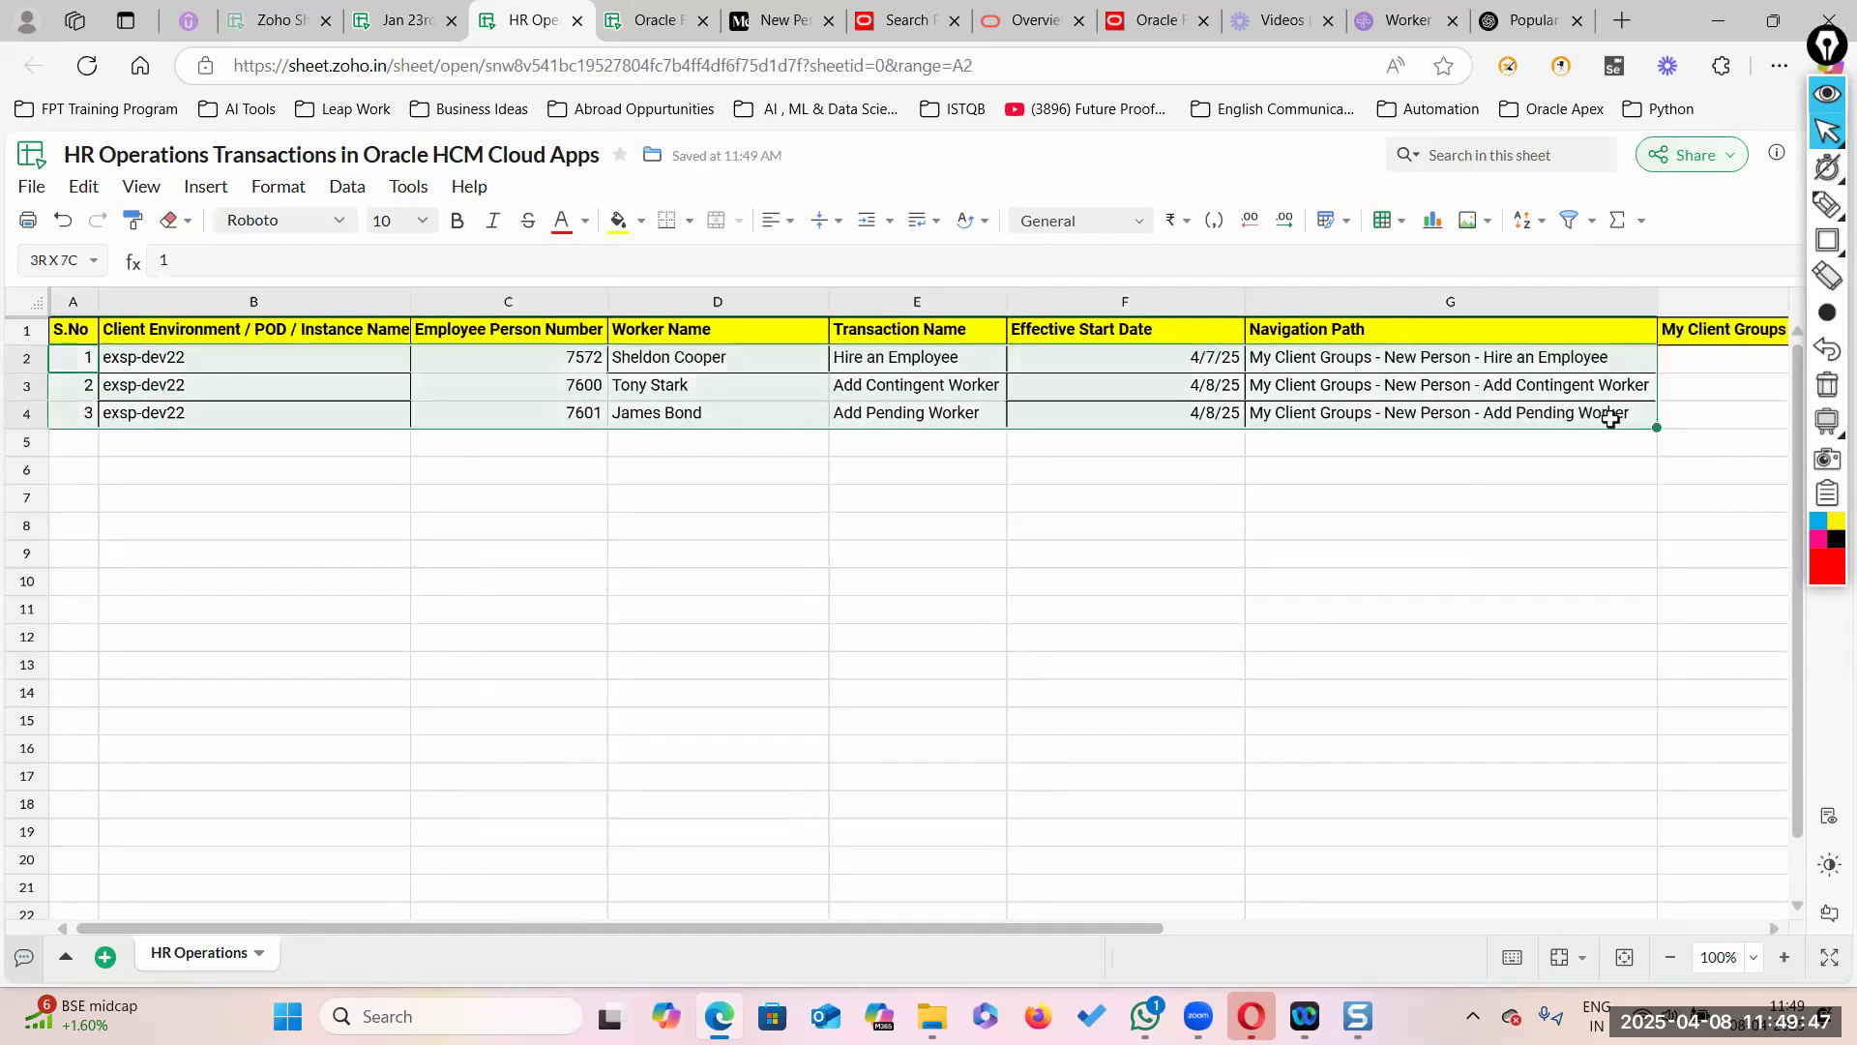
left_click(692, 224)
left_click(599, 356)
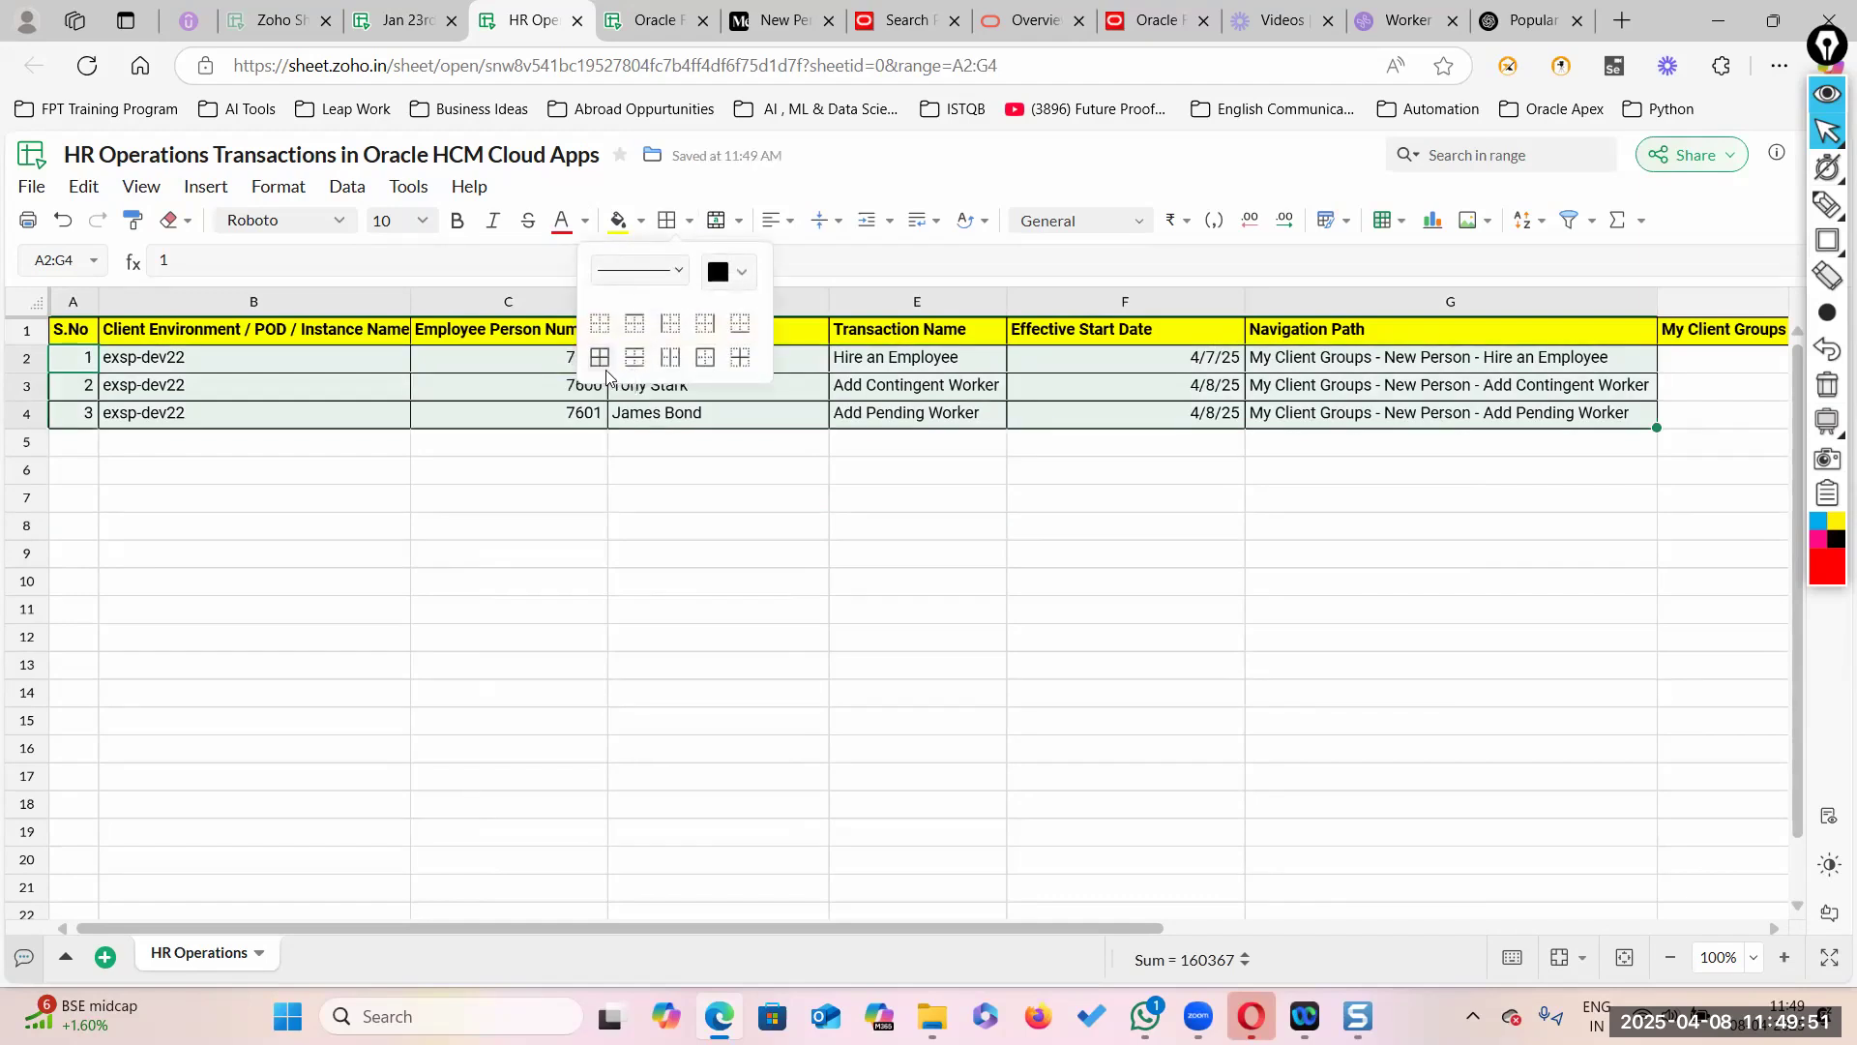
left_click(670, 543)
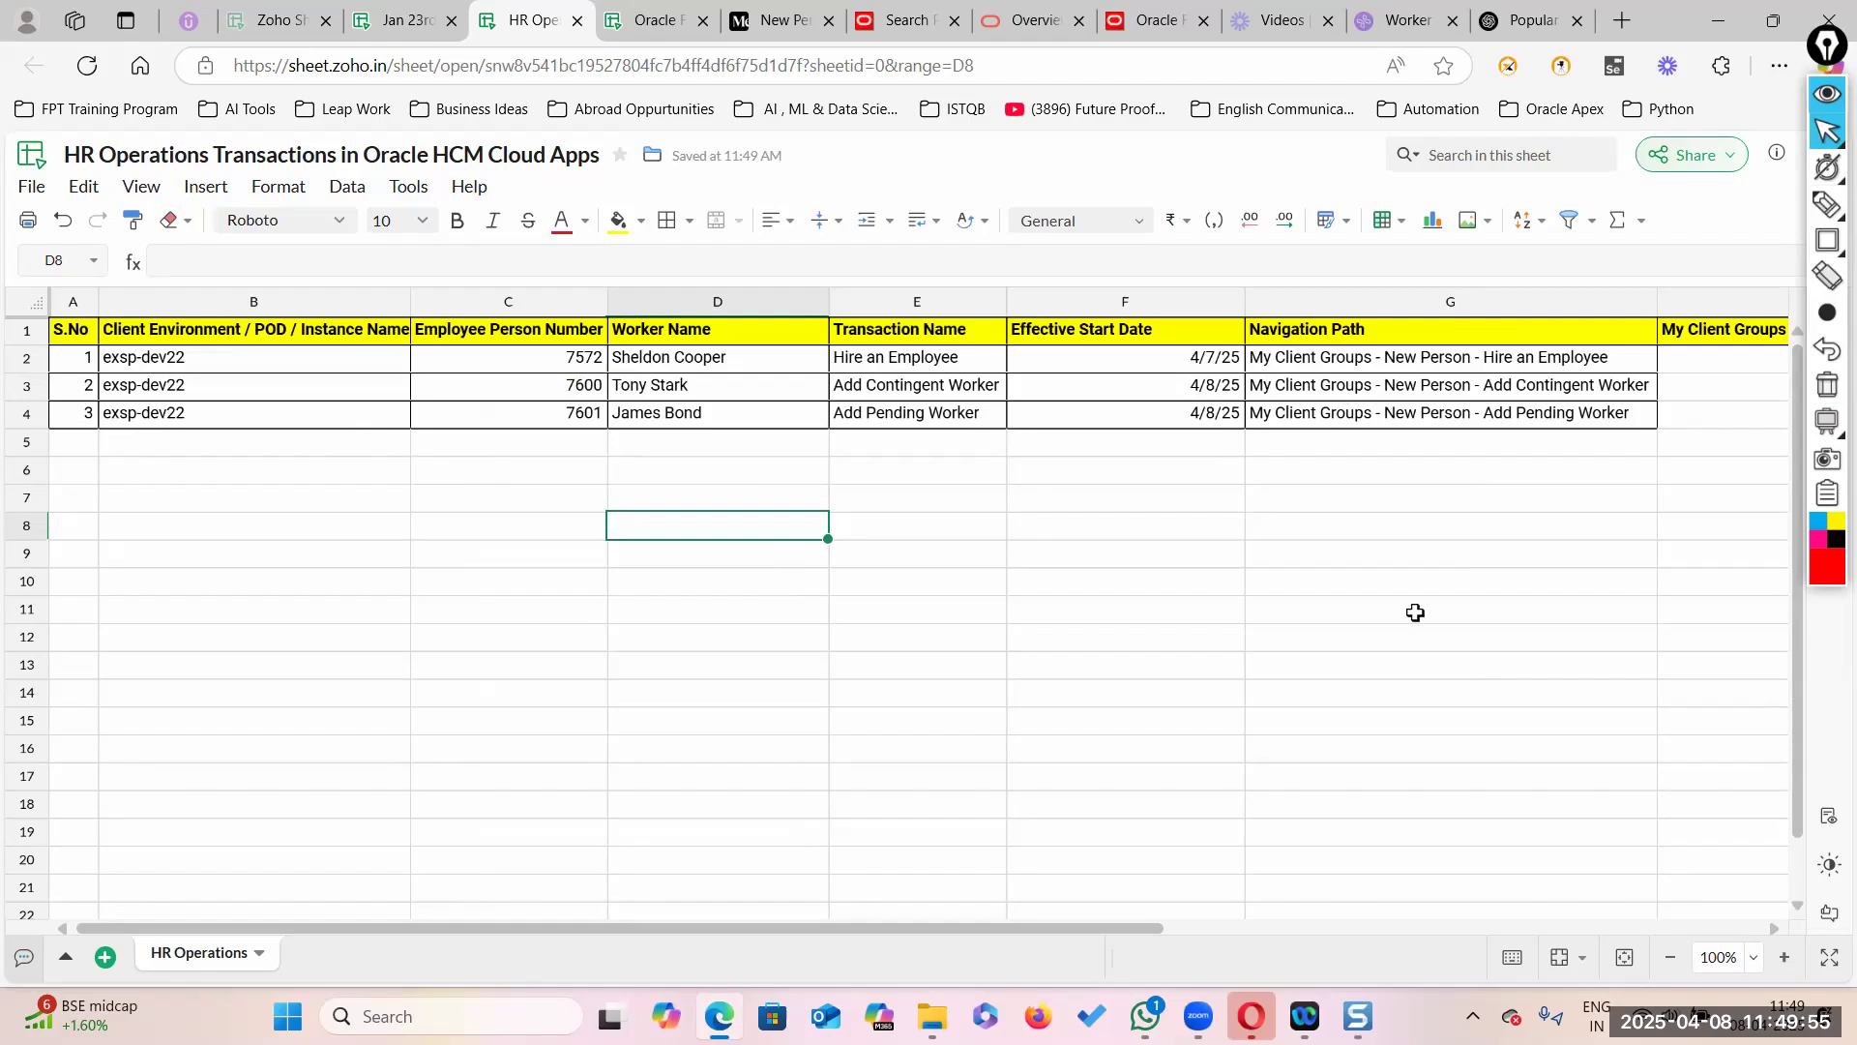
double_click(1244, 301)
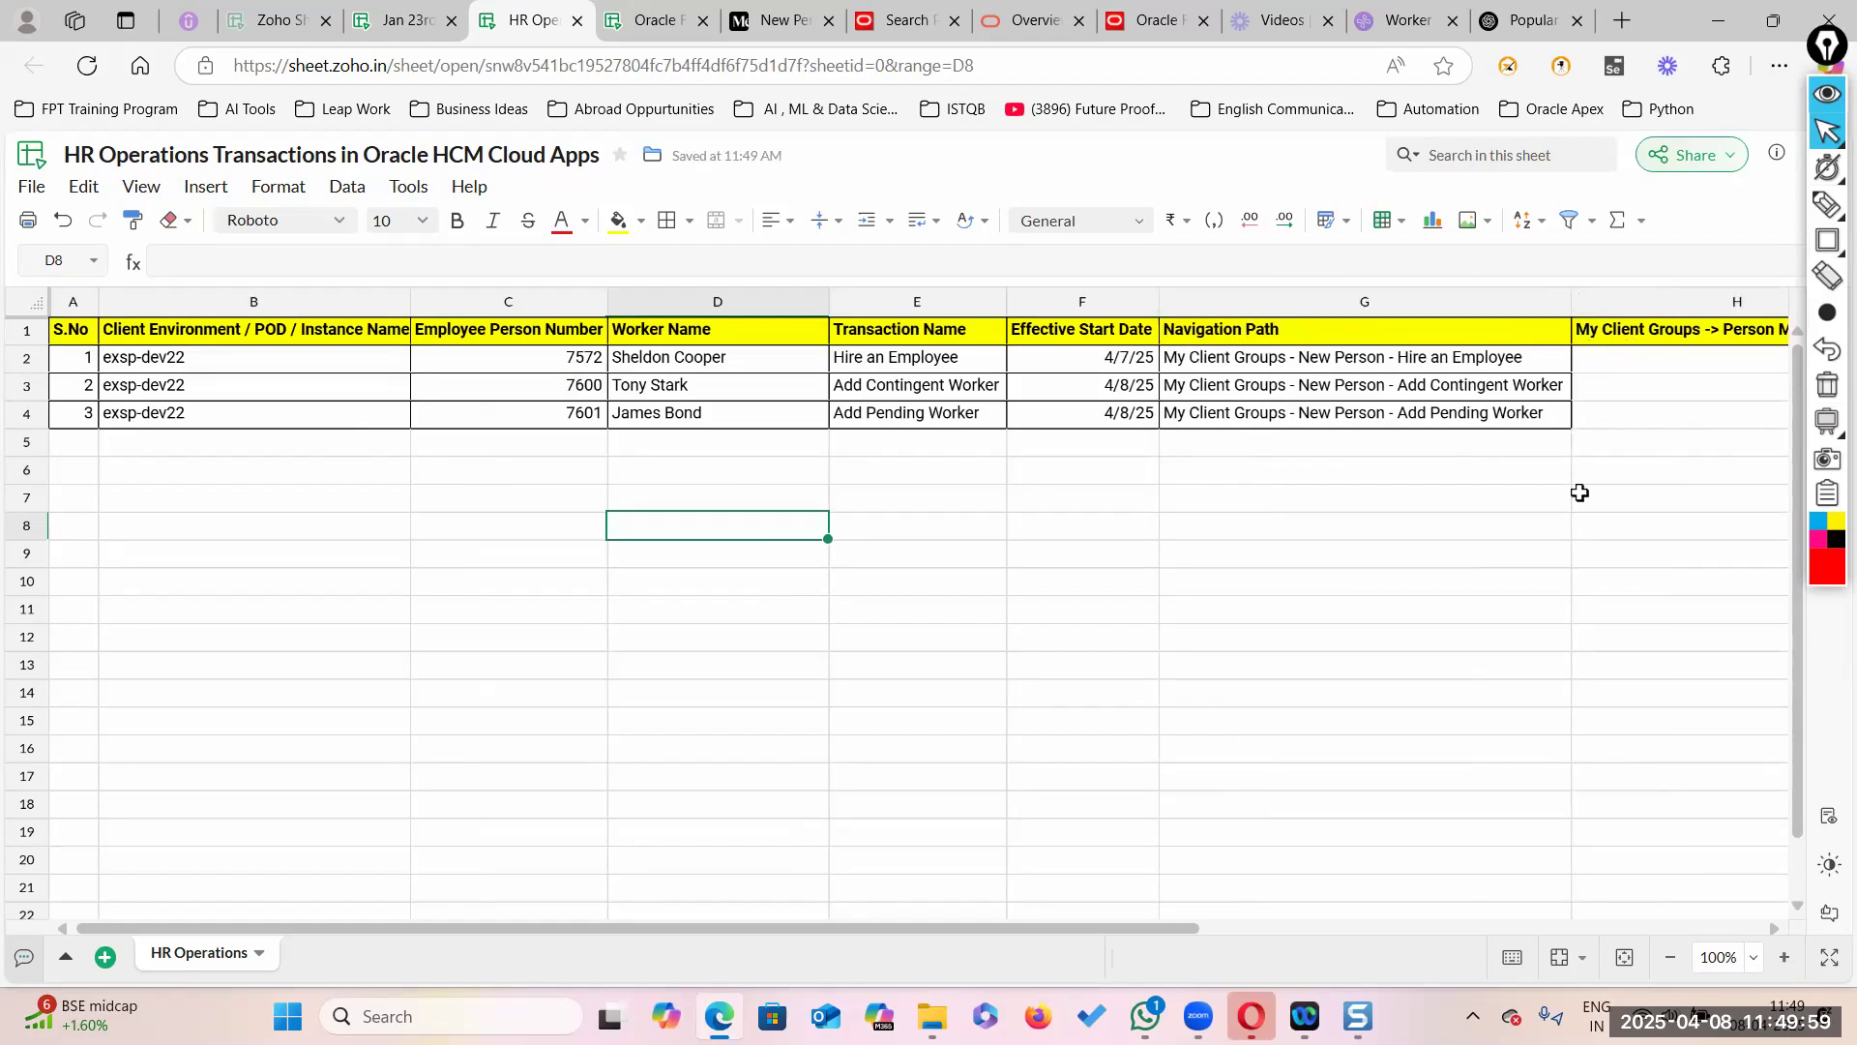
Step: Fit the width of the My Client Groups -> Person Management column to its content
left_click_drag(1126, 930, 1446, 929)
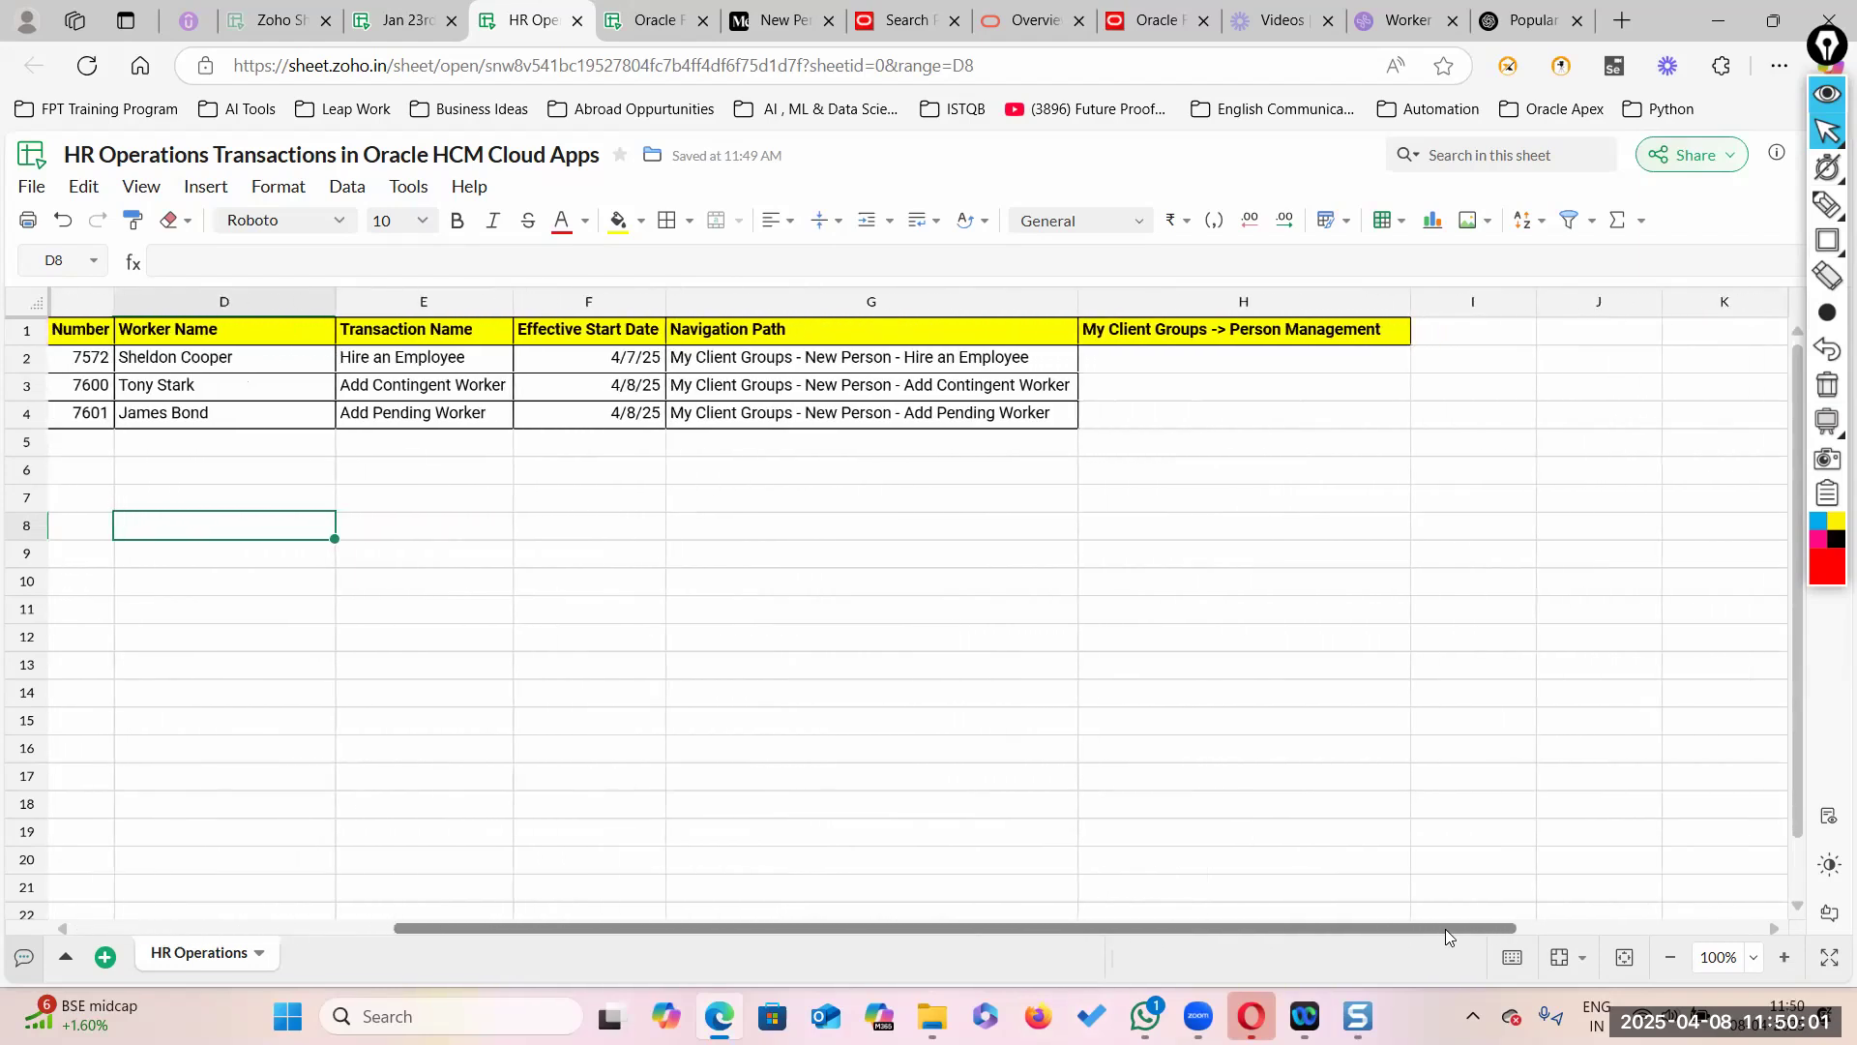
double_click(1410, 301)
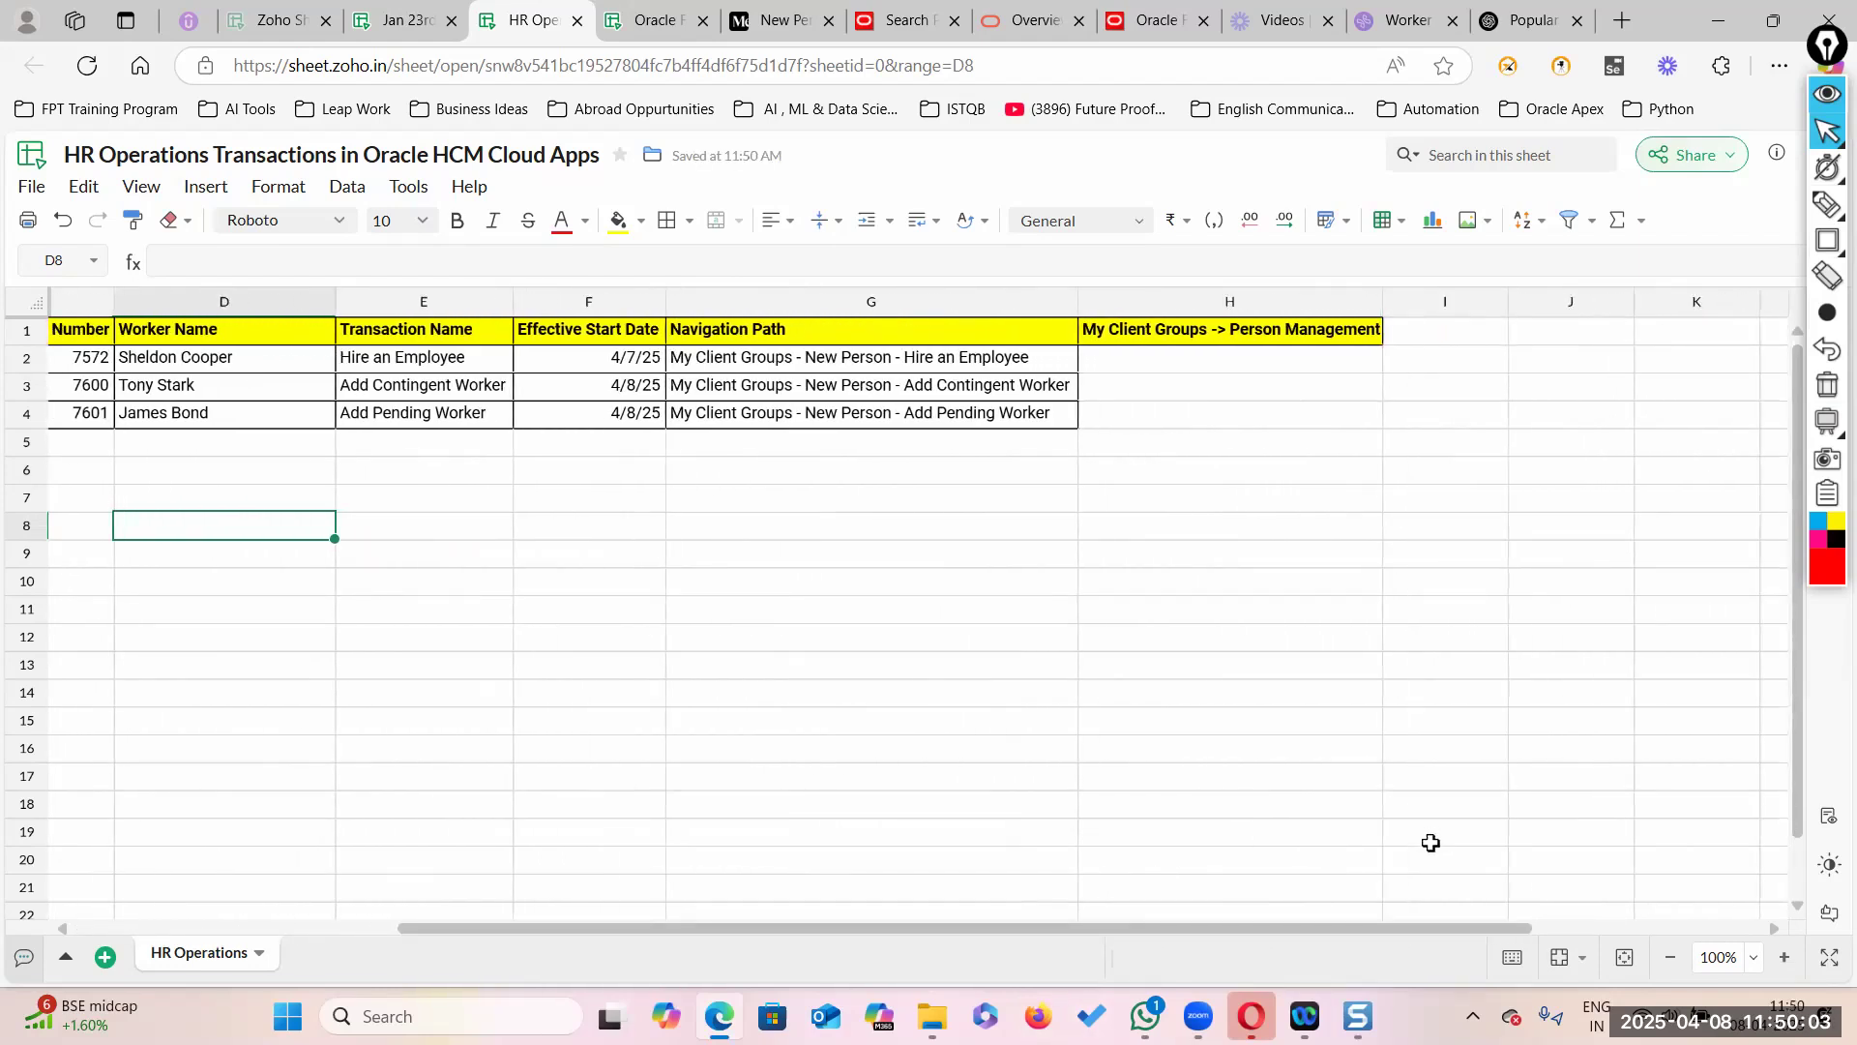
left_click_drag(1463, 924, 704, 847)
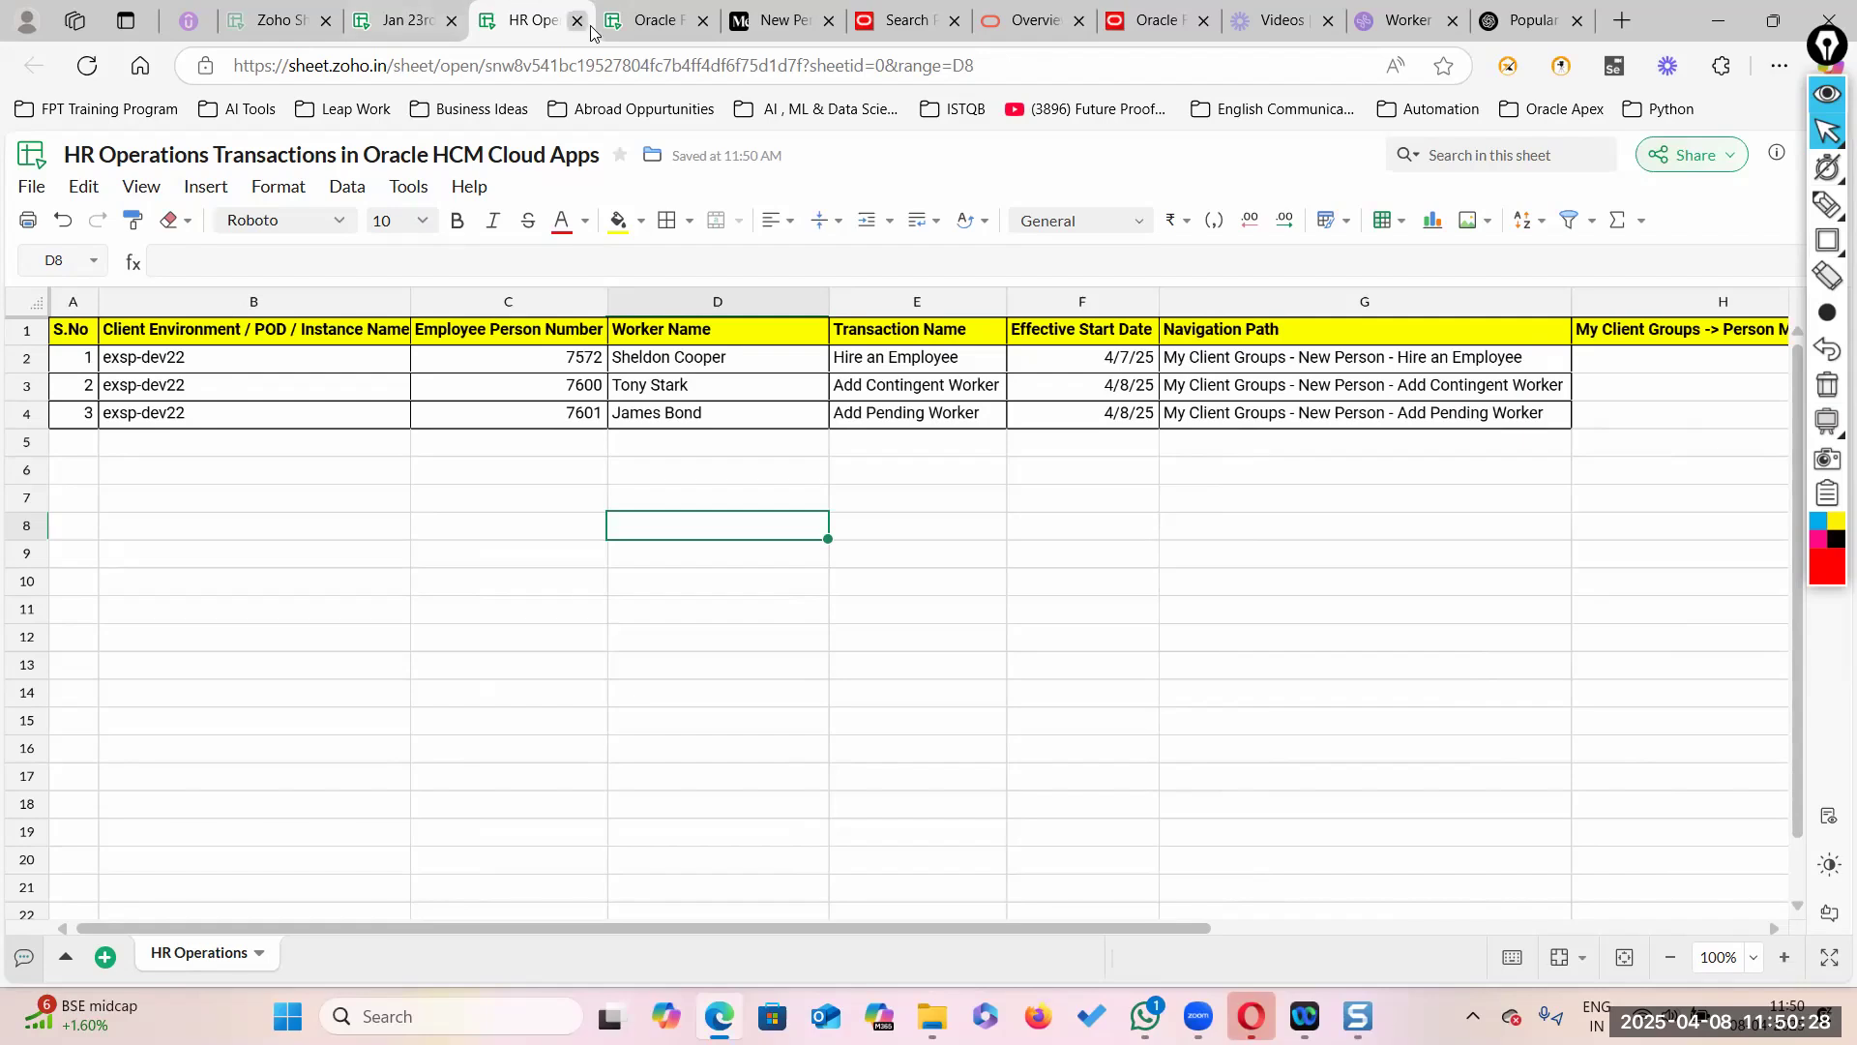
Step: Look over the Person Management search page in Oracle Fusion HCM and the hired employee's search result
left_click(910, 23)
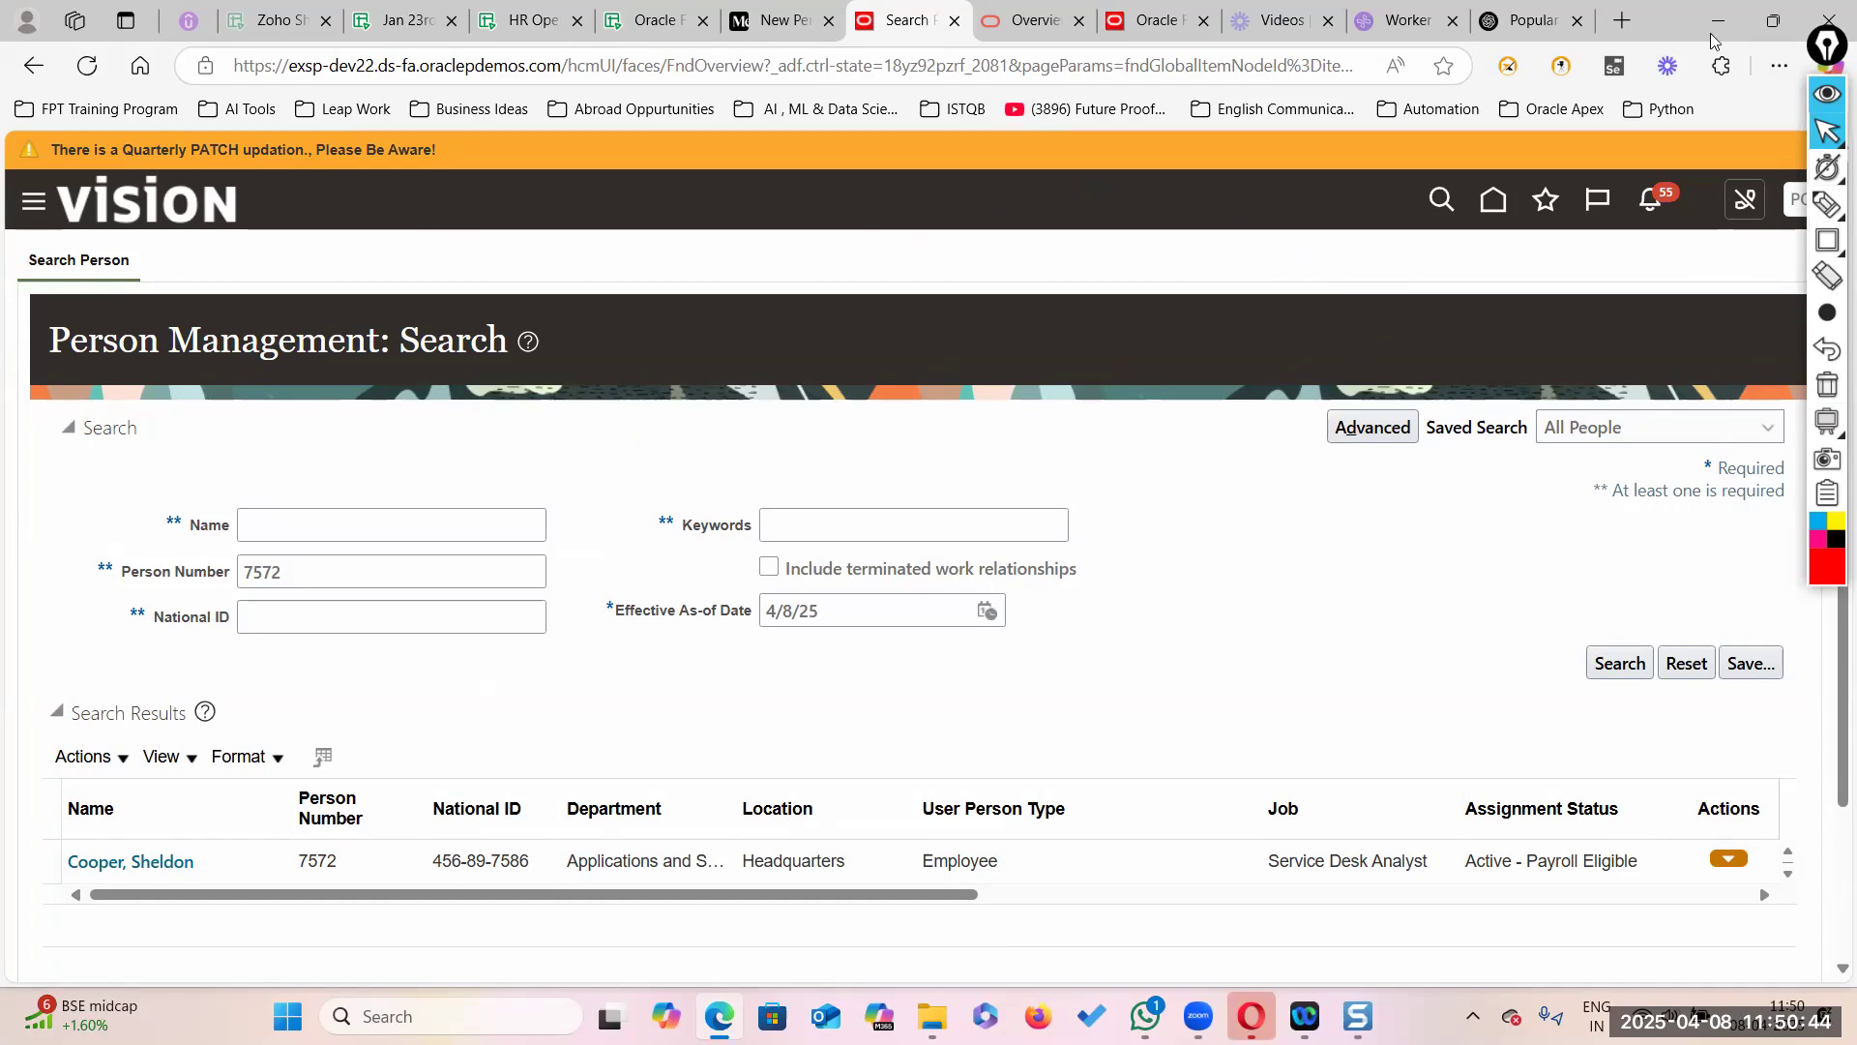
left_click(1831, 100)
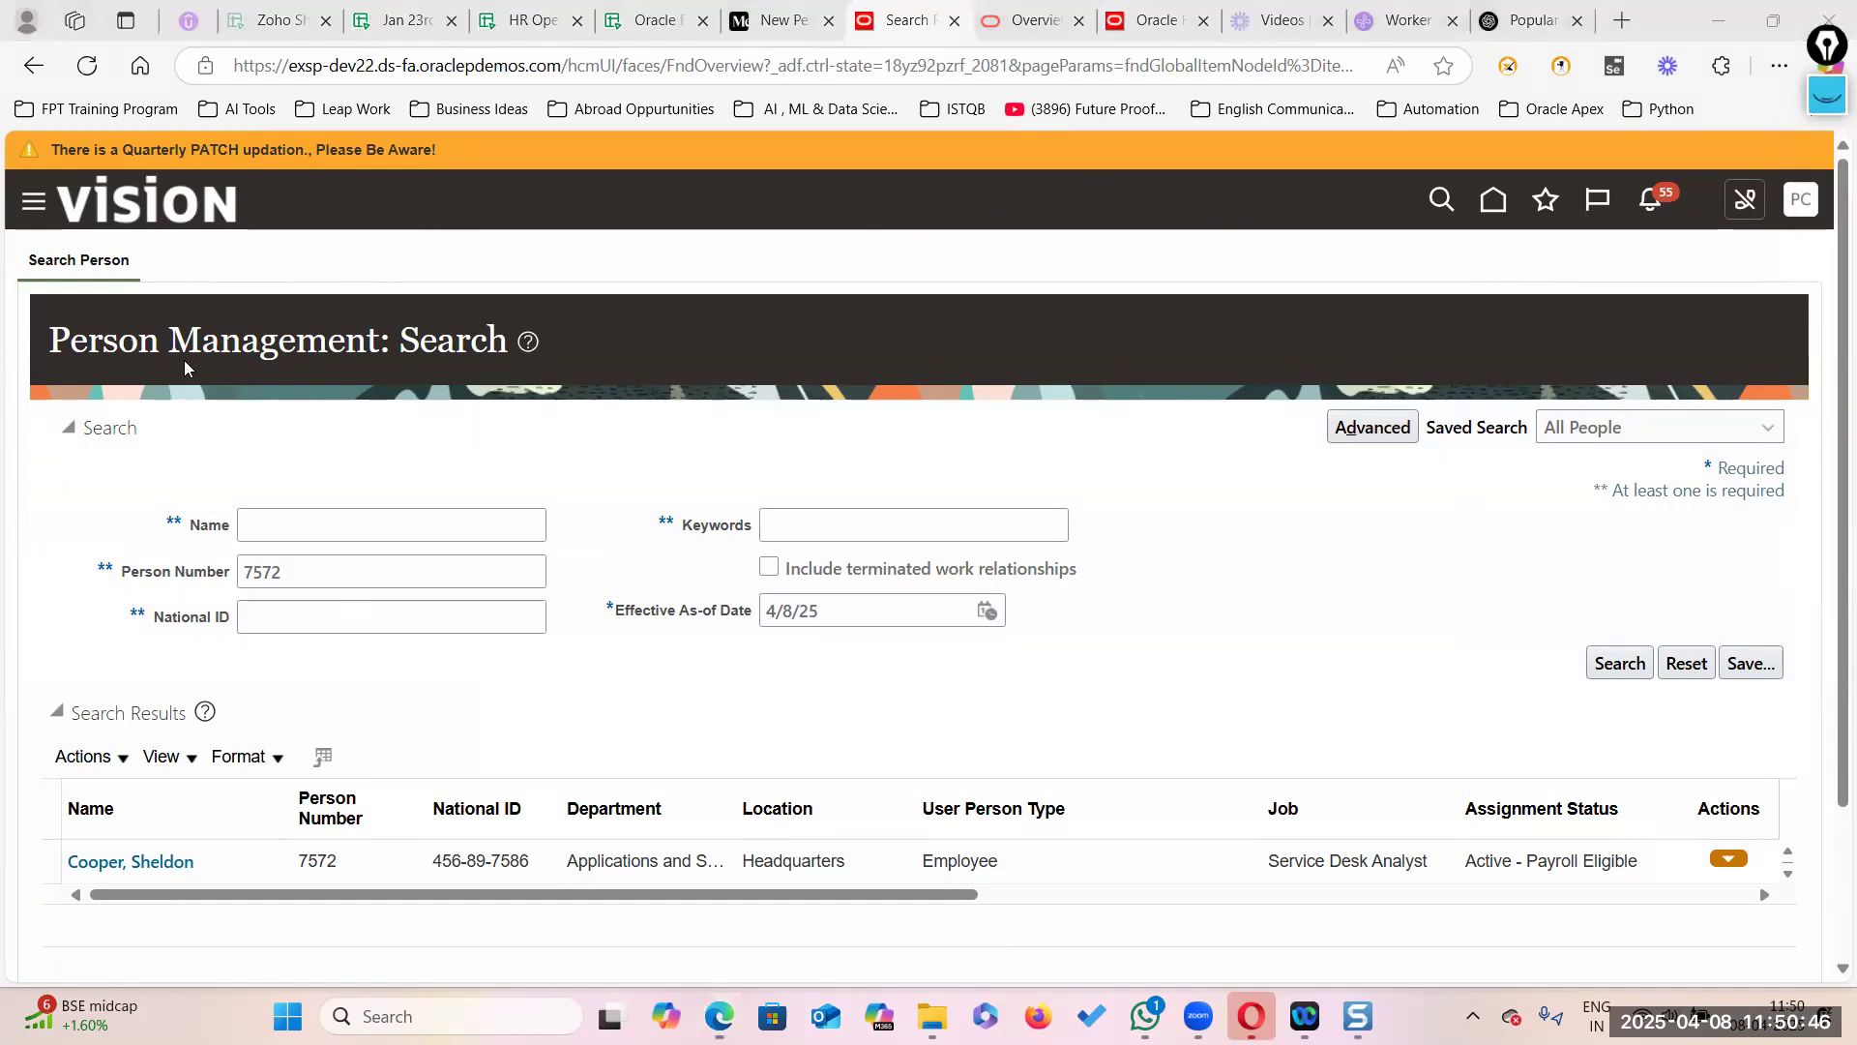
scroll(311, 375, "down", 2)
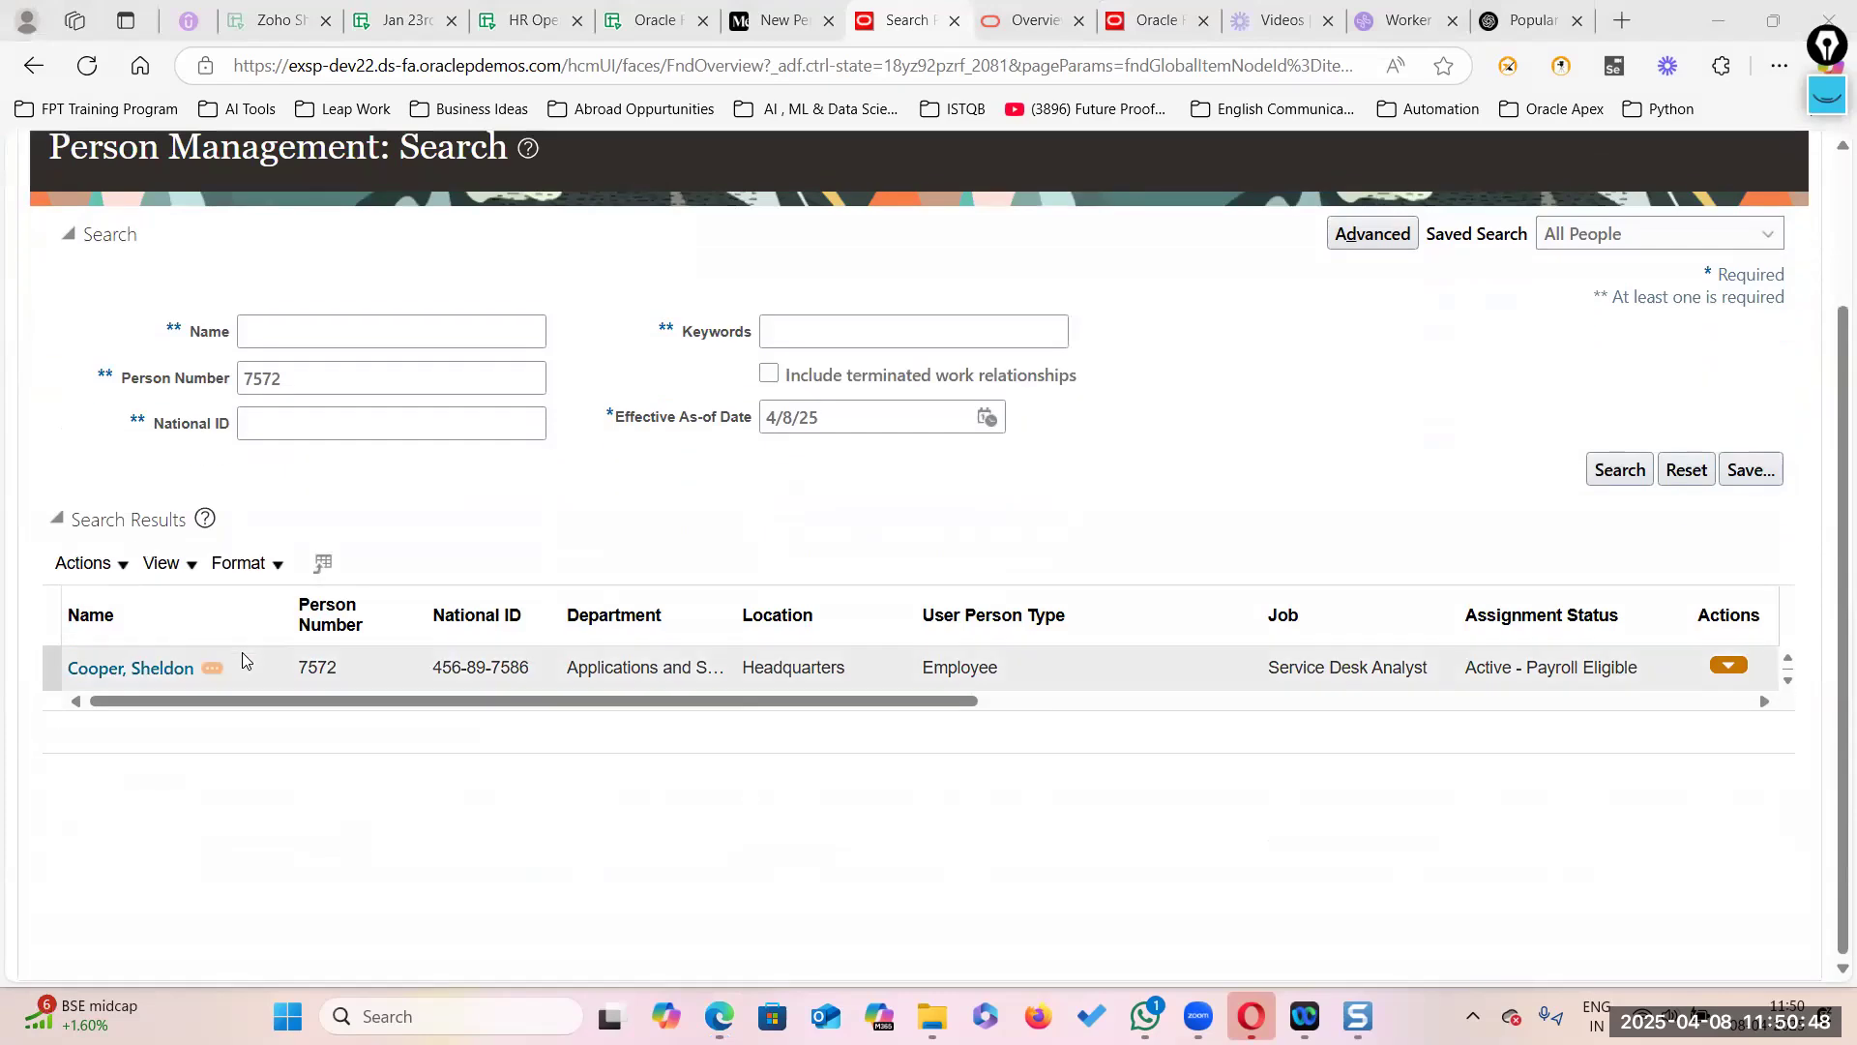
scroll(248, 677, "up", 2)
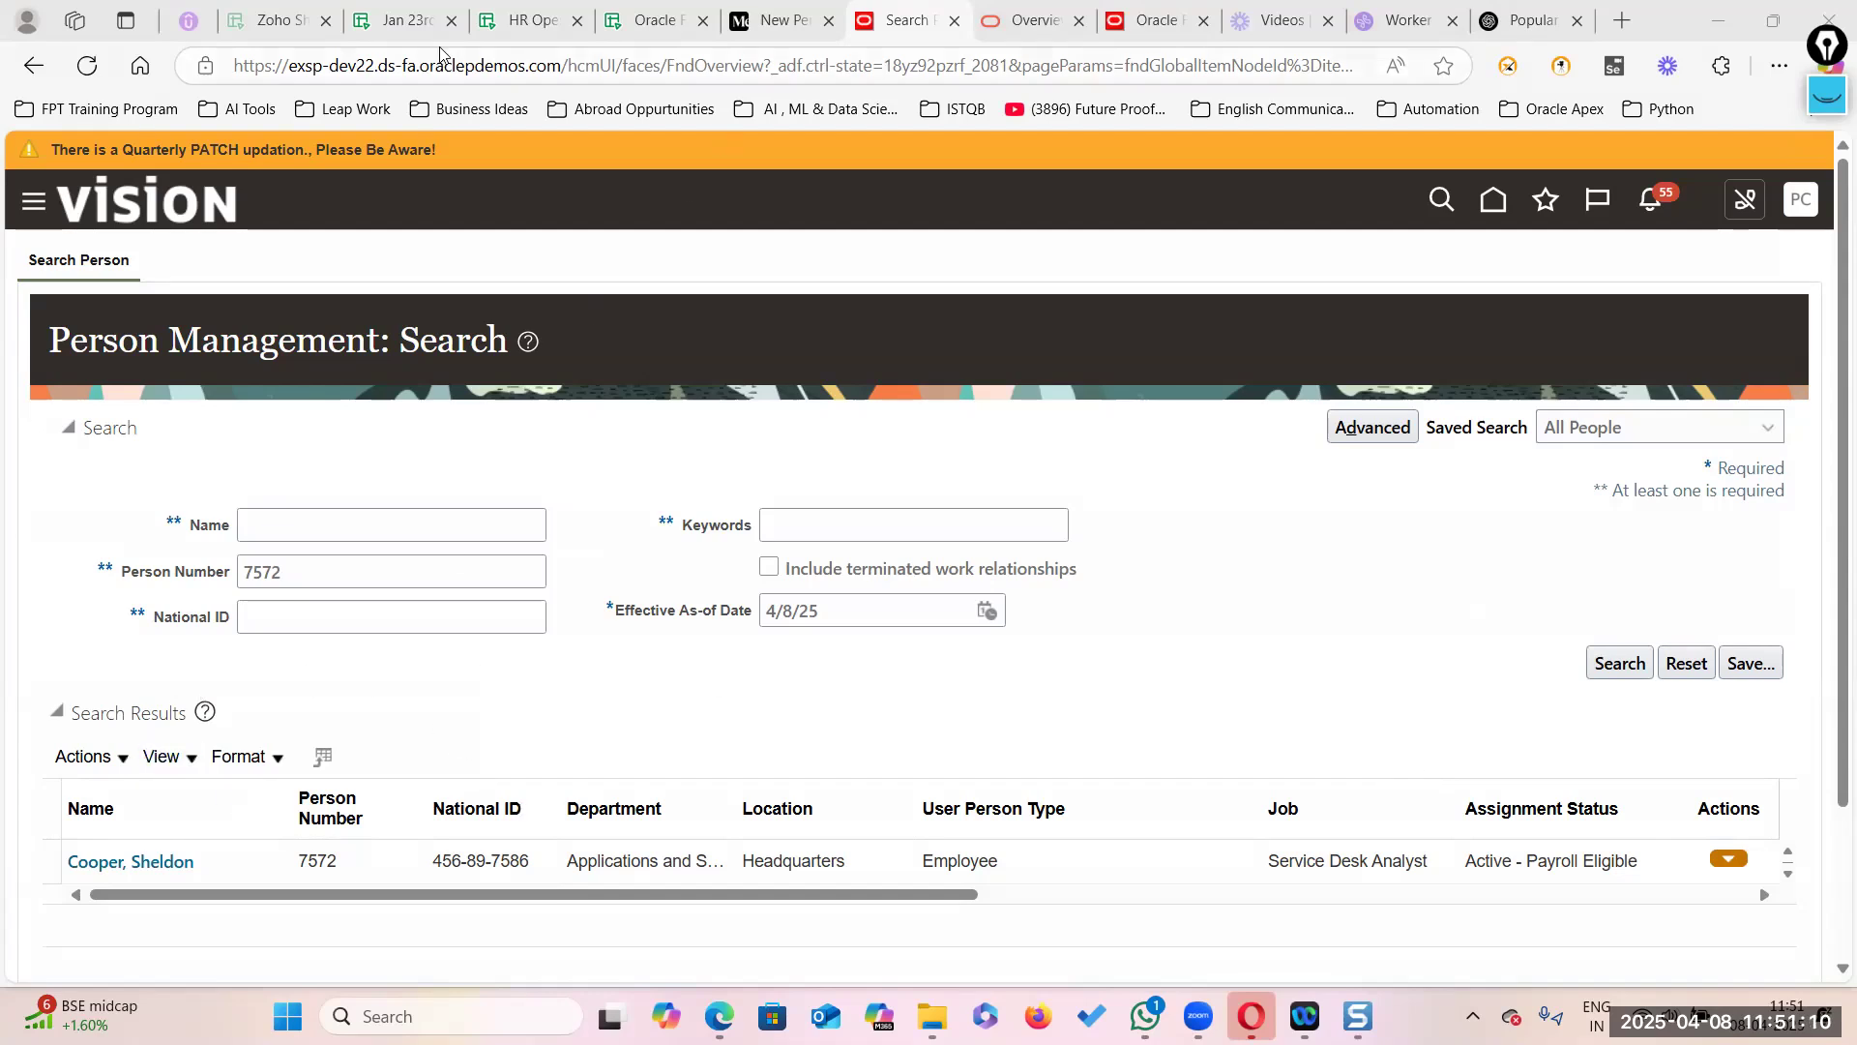
Step: Return to the Zoho Sheet log and go through the three recorded worker entries from Client Environment to Navigation Path
left_click(528, 20)
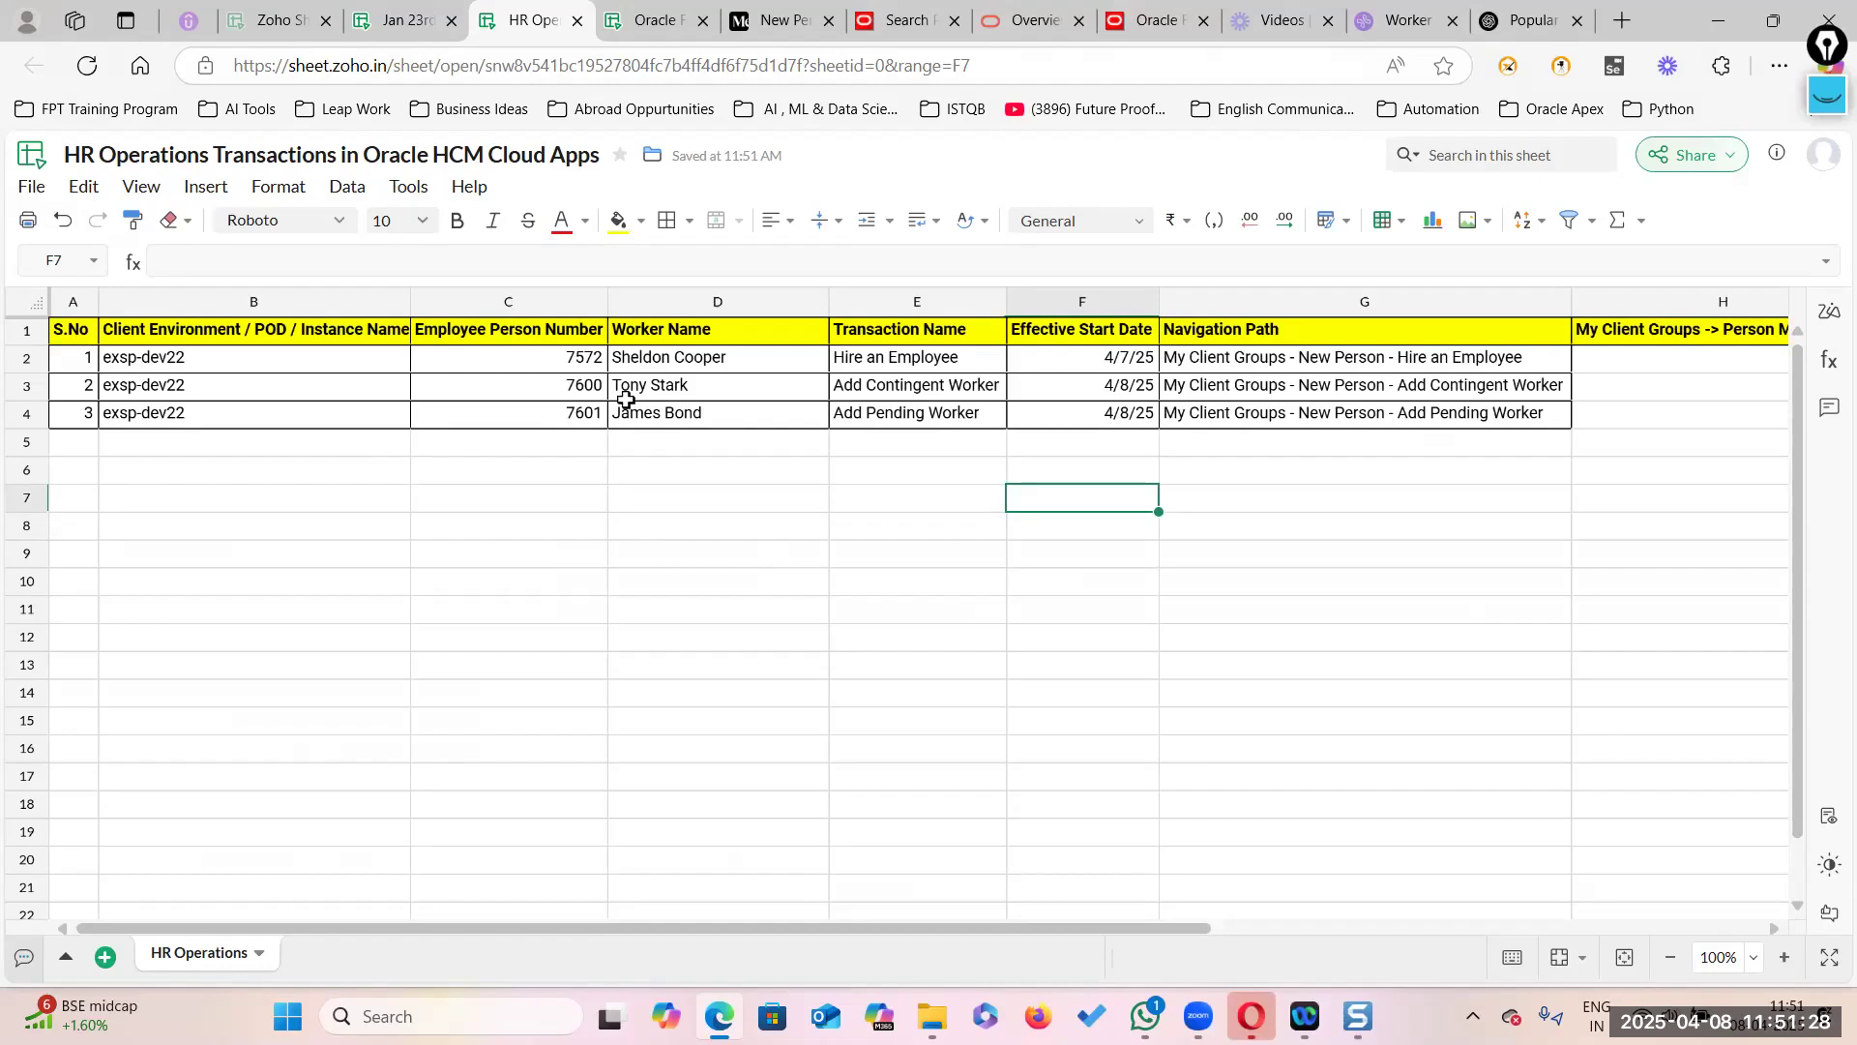
left_click(677, 495)
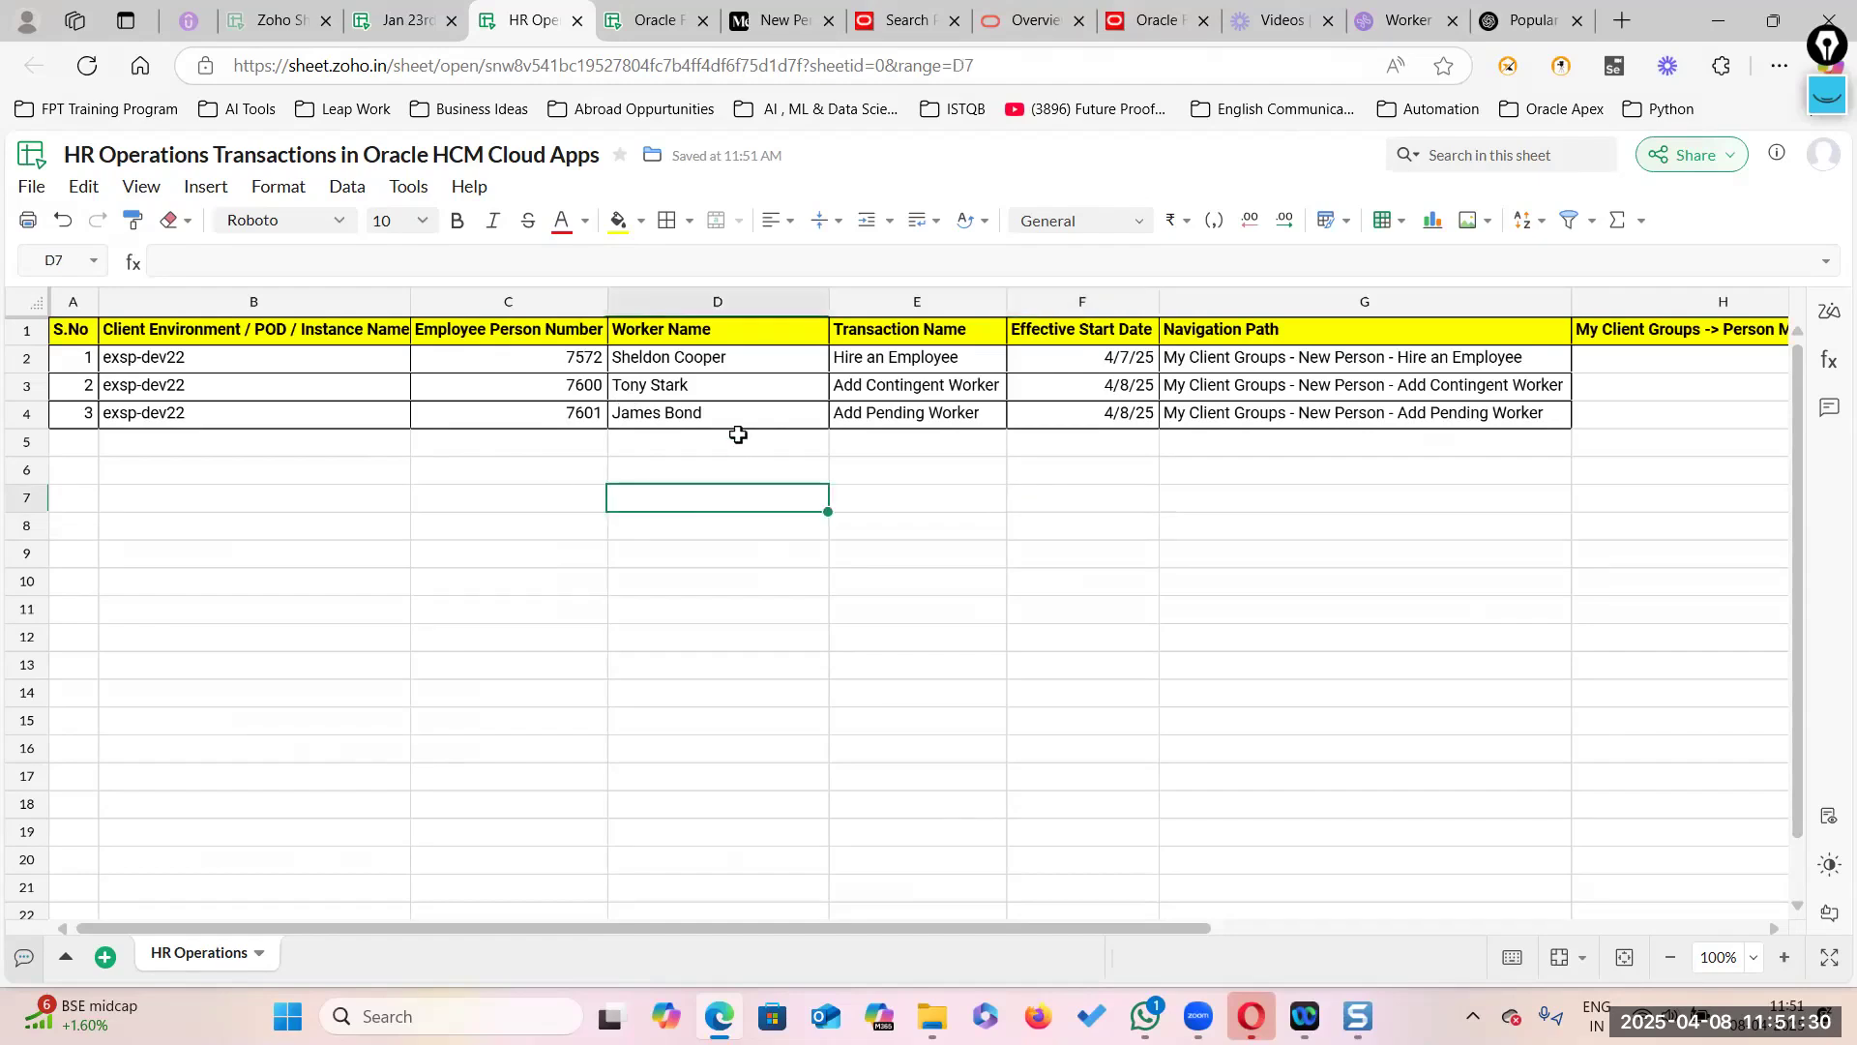
left_click_drag(669, 360, 1447, 415)
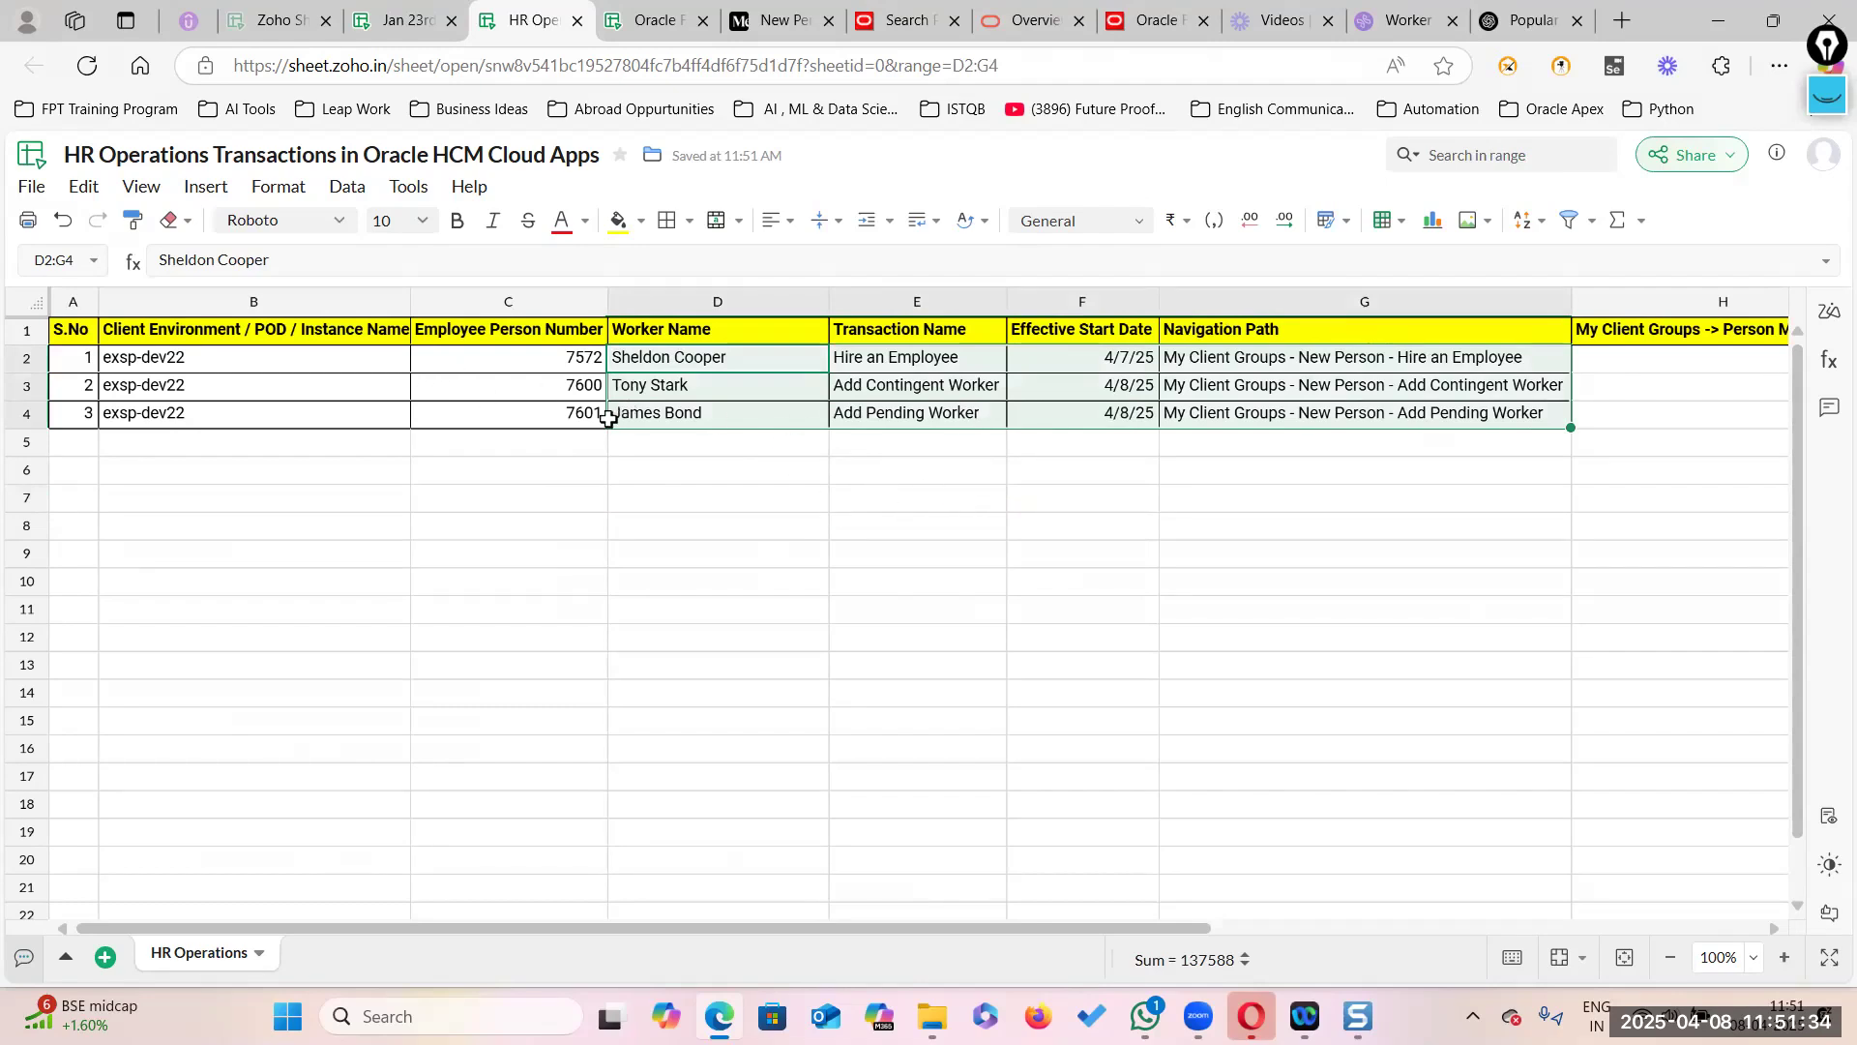
left_click_drag(551, 357, 892, 432)
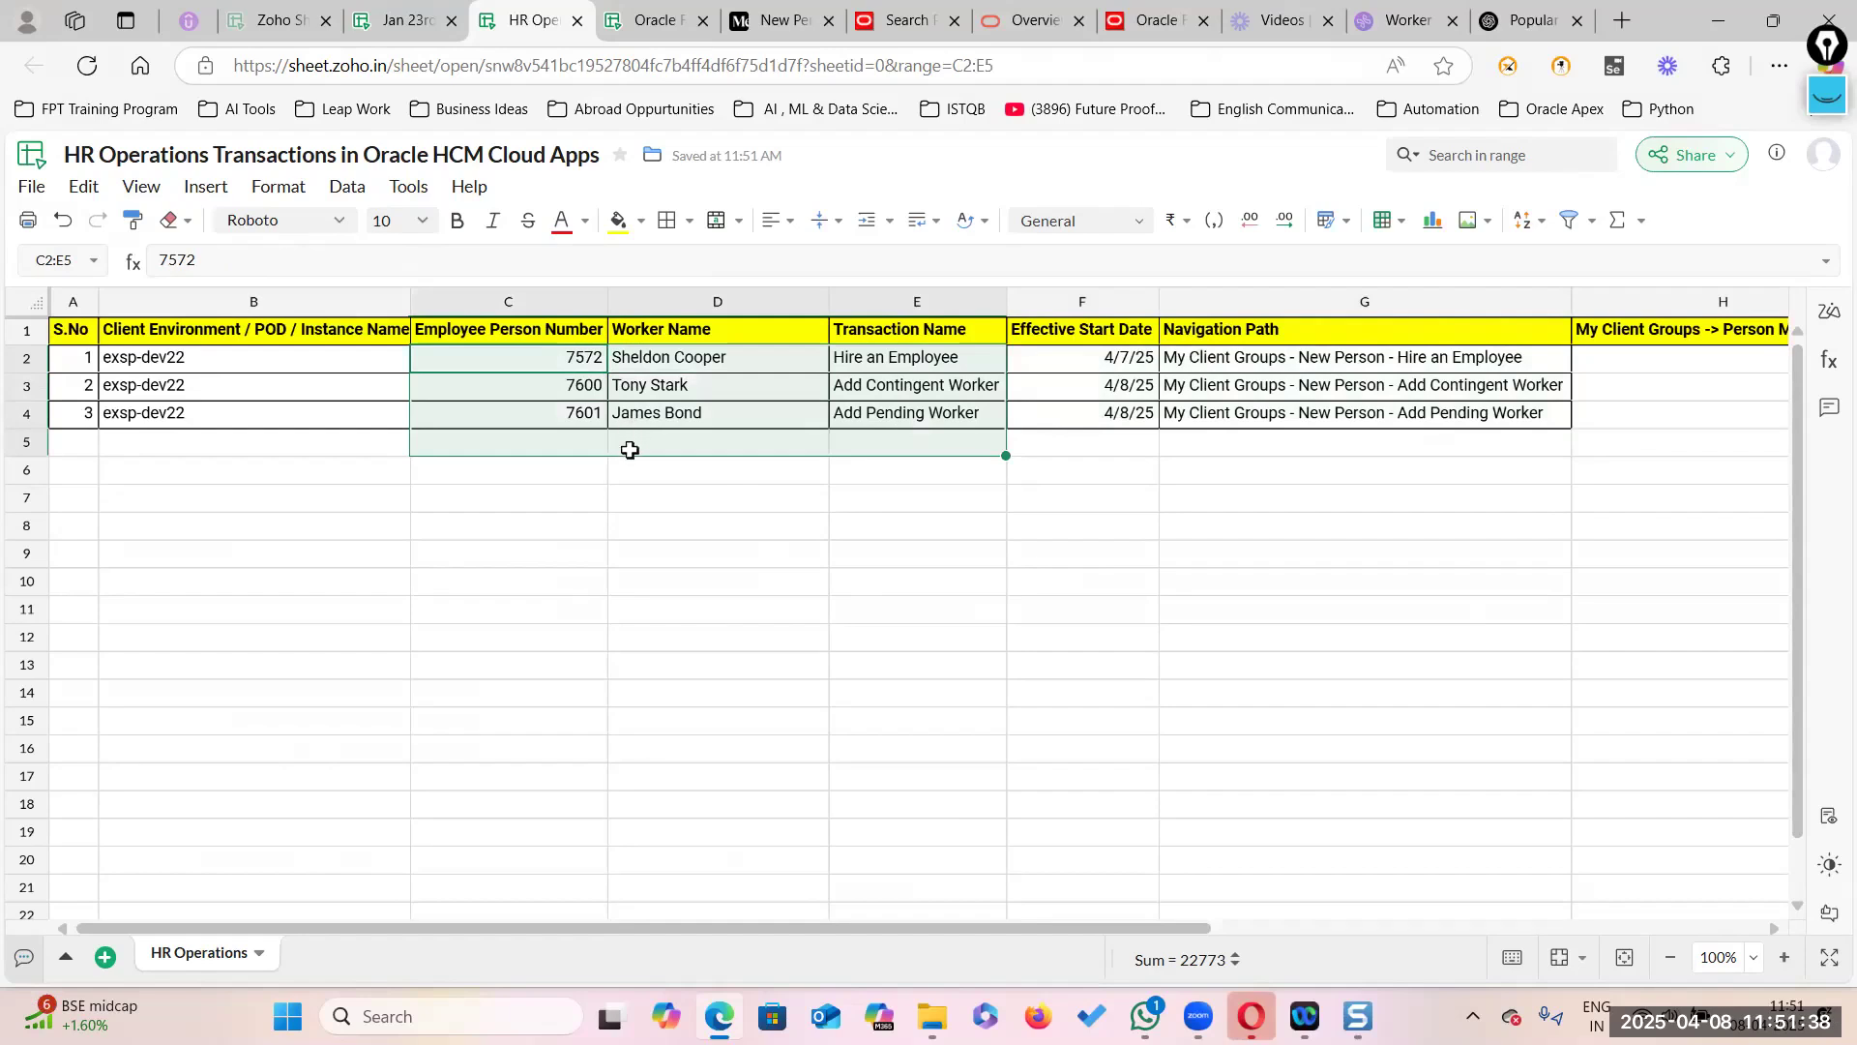
left_click(995, 527)
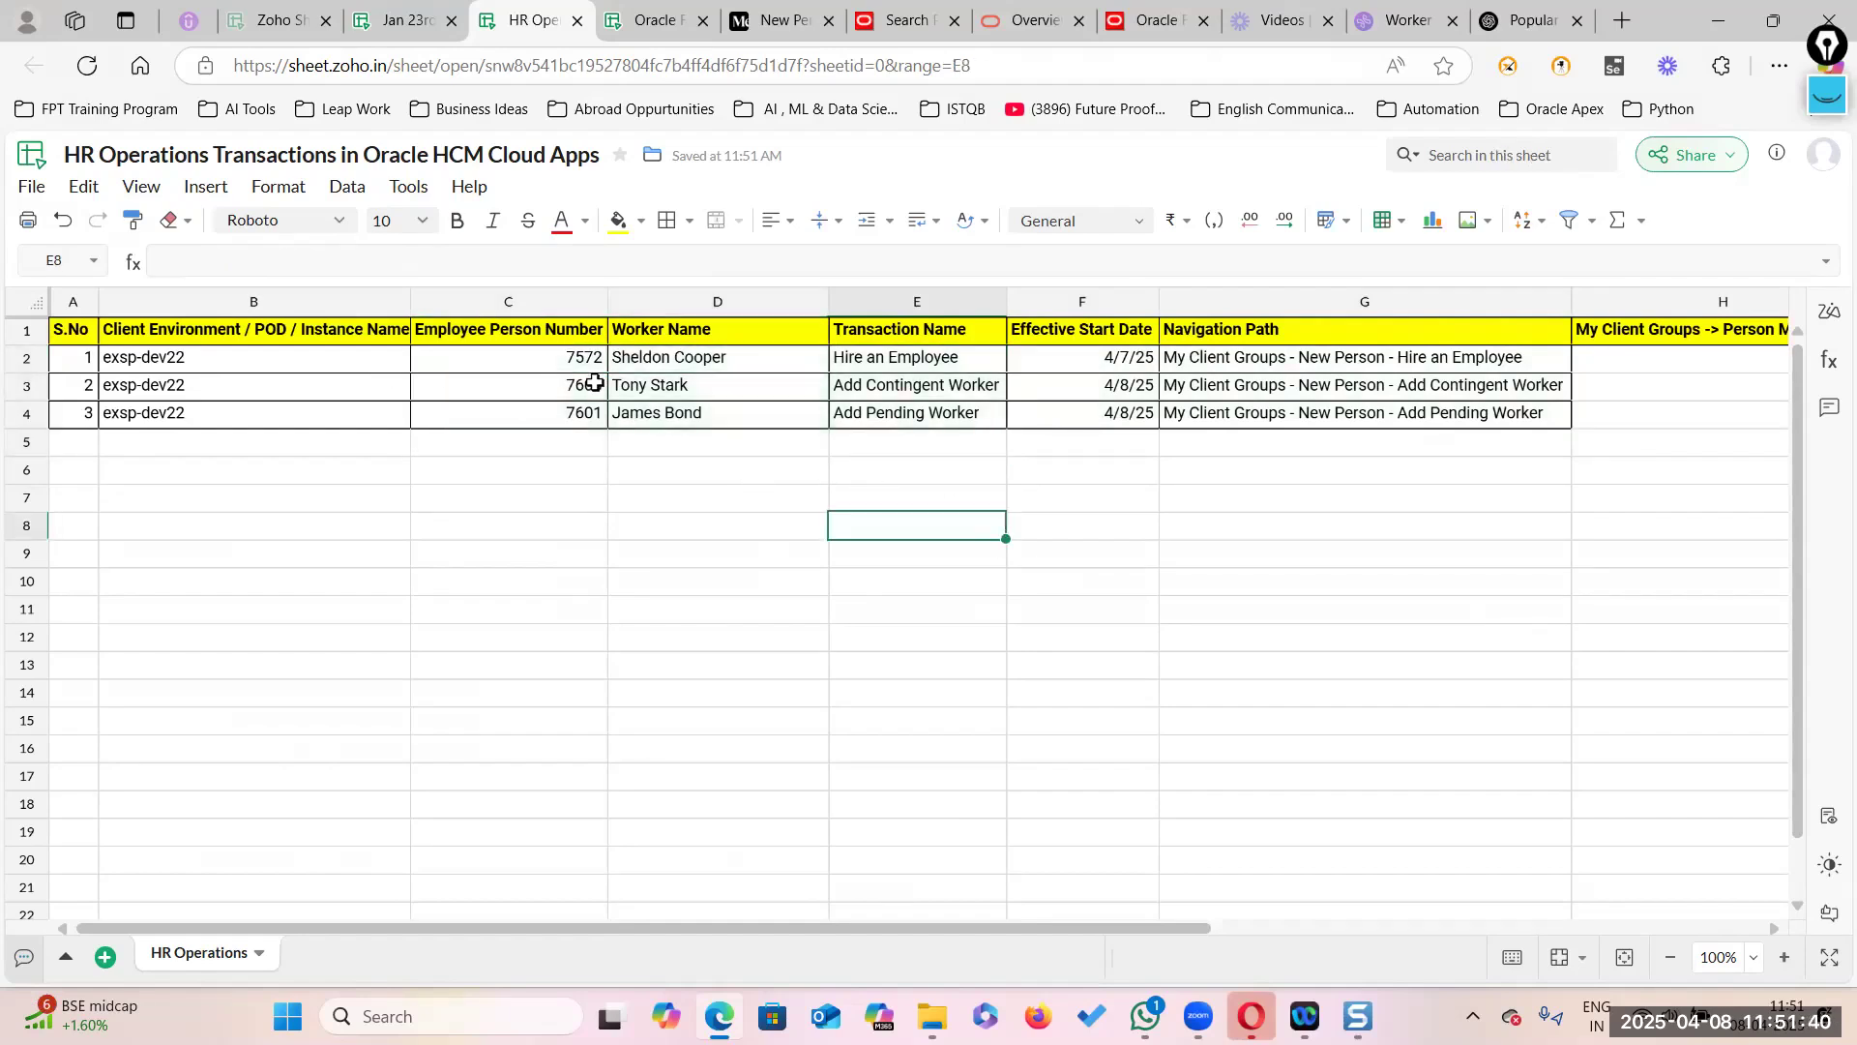
left_click(315, 357)
left_click_drag(314, 357, 1215, 410)
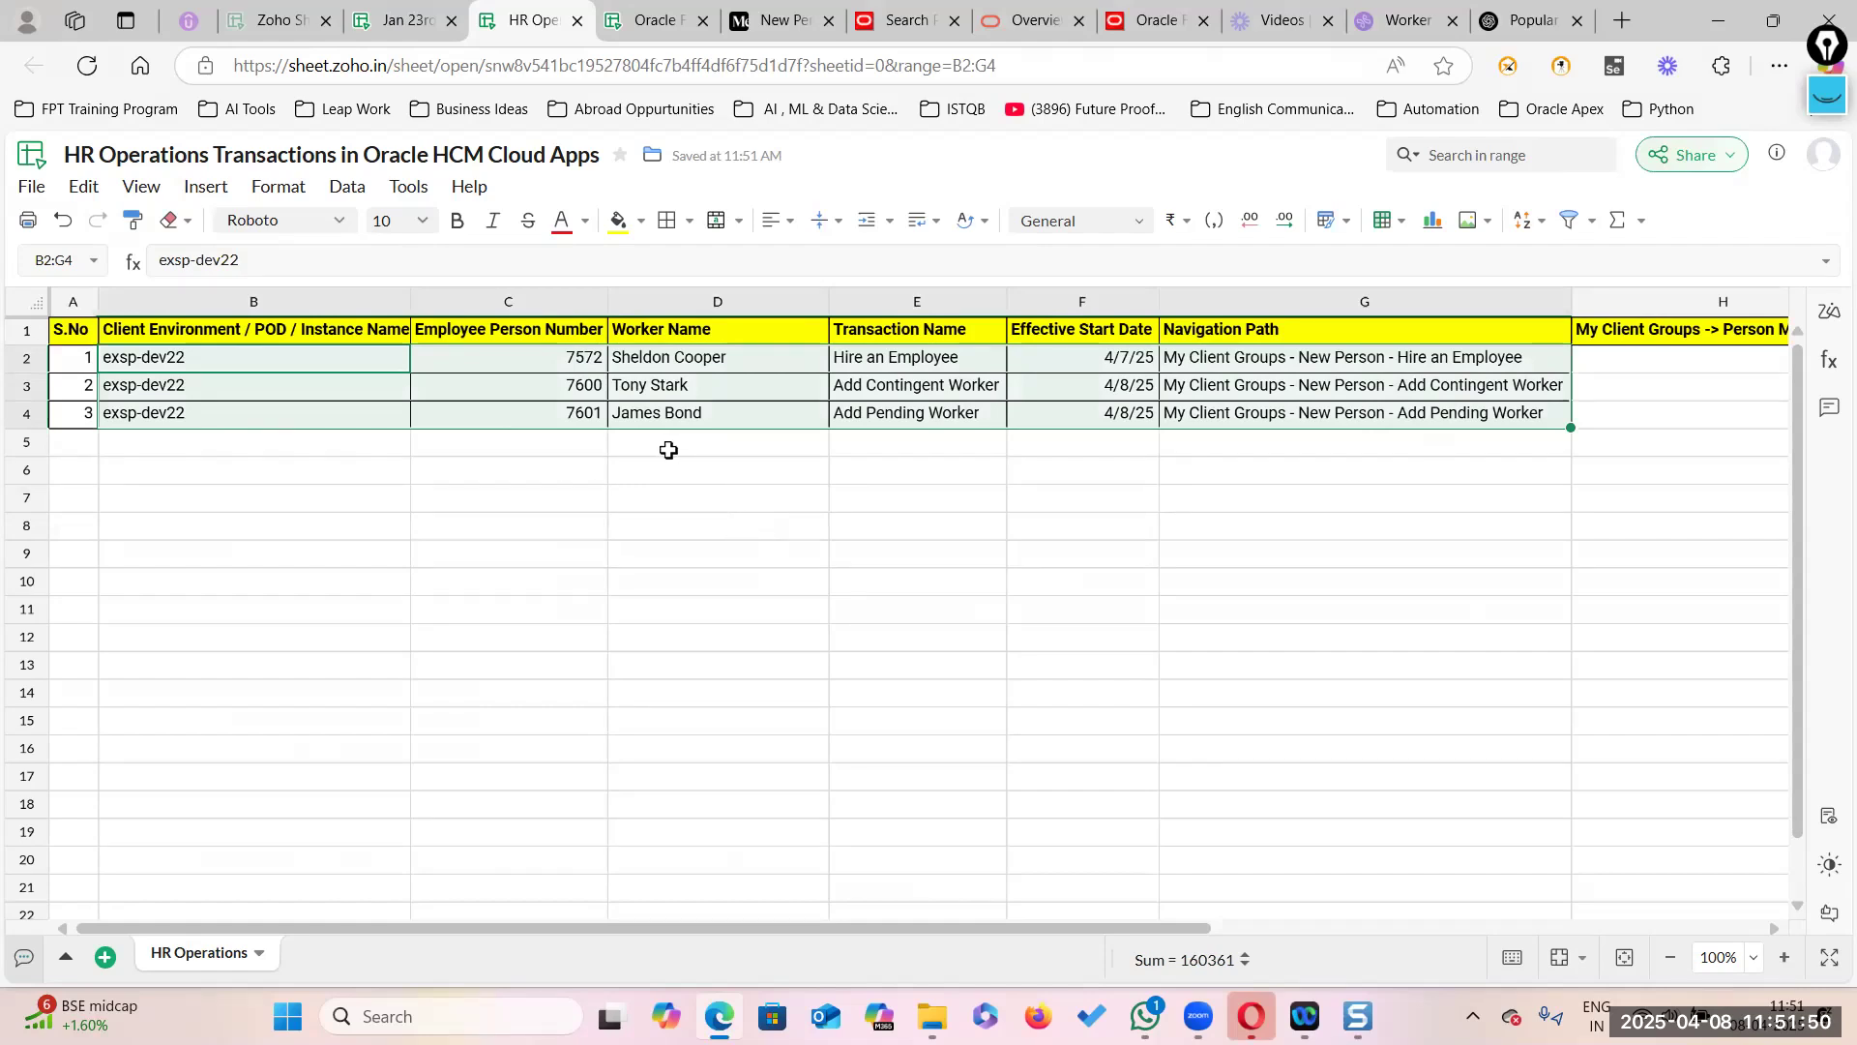
left_click(1035, 419)
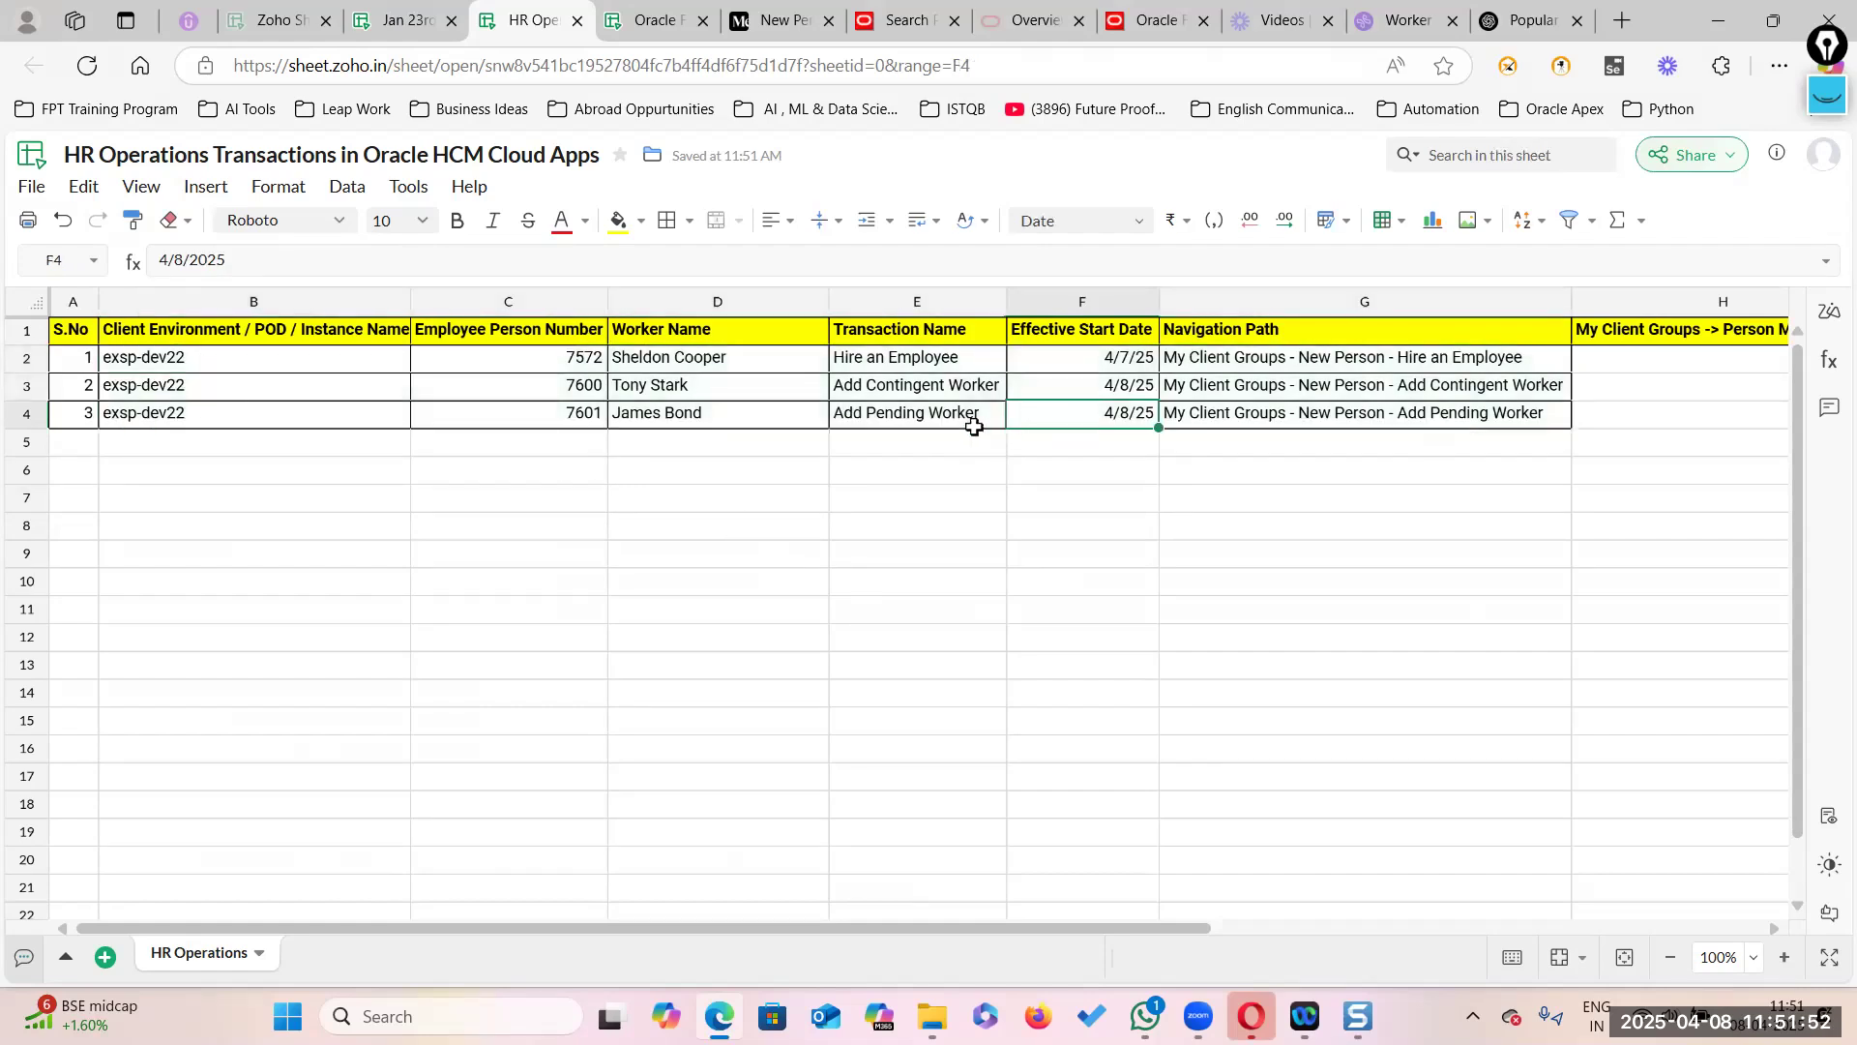
left_click(961, 416)
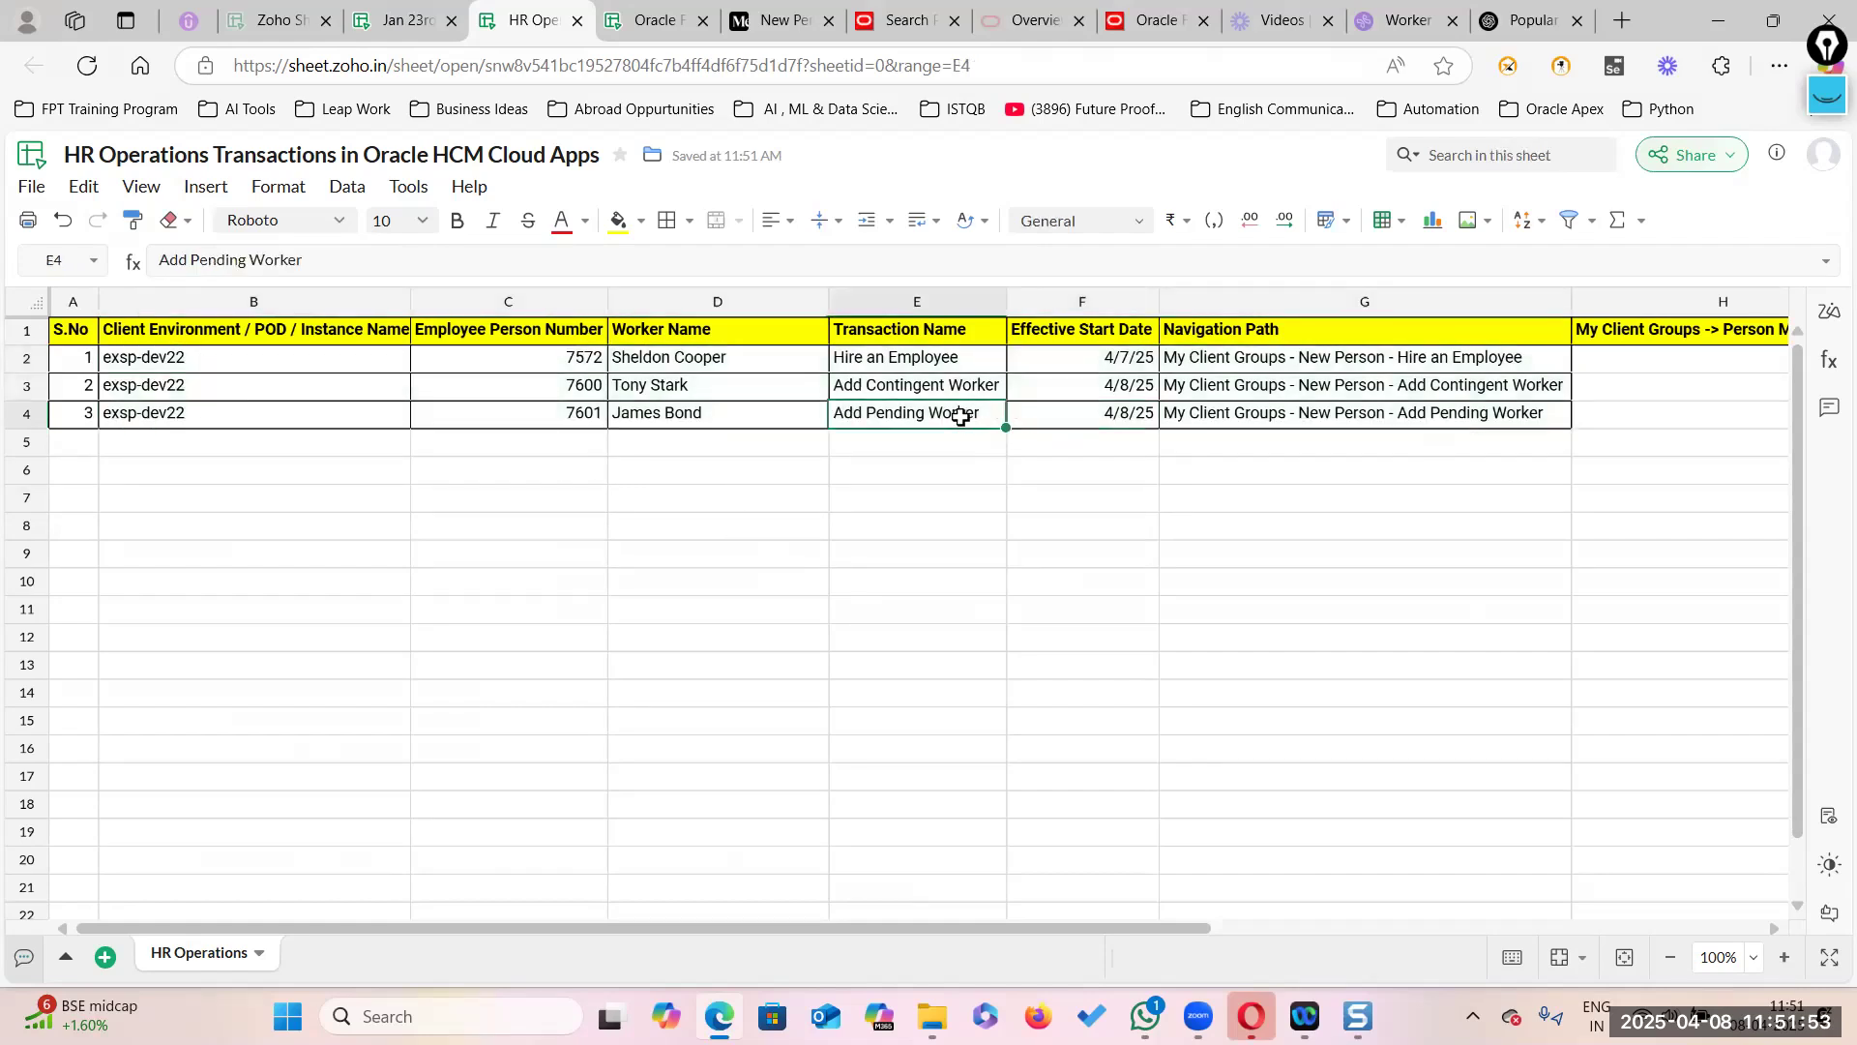
left_click(716, 391)
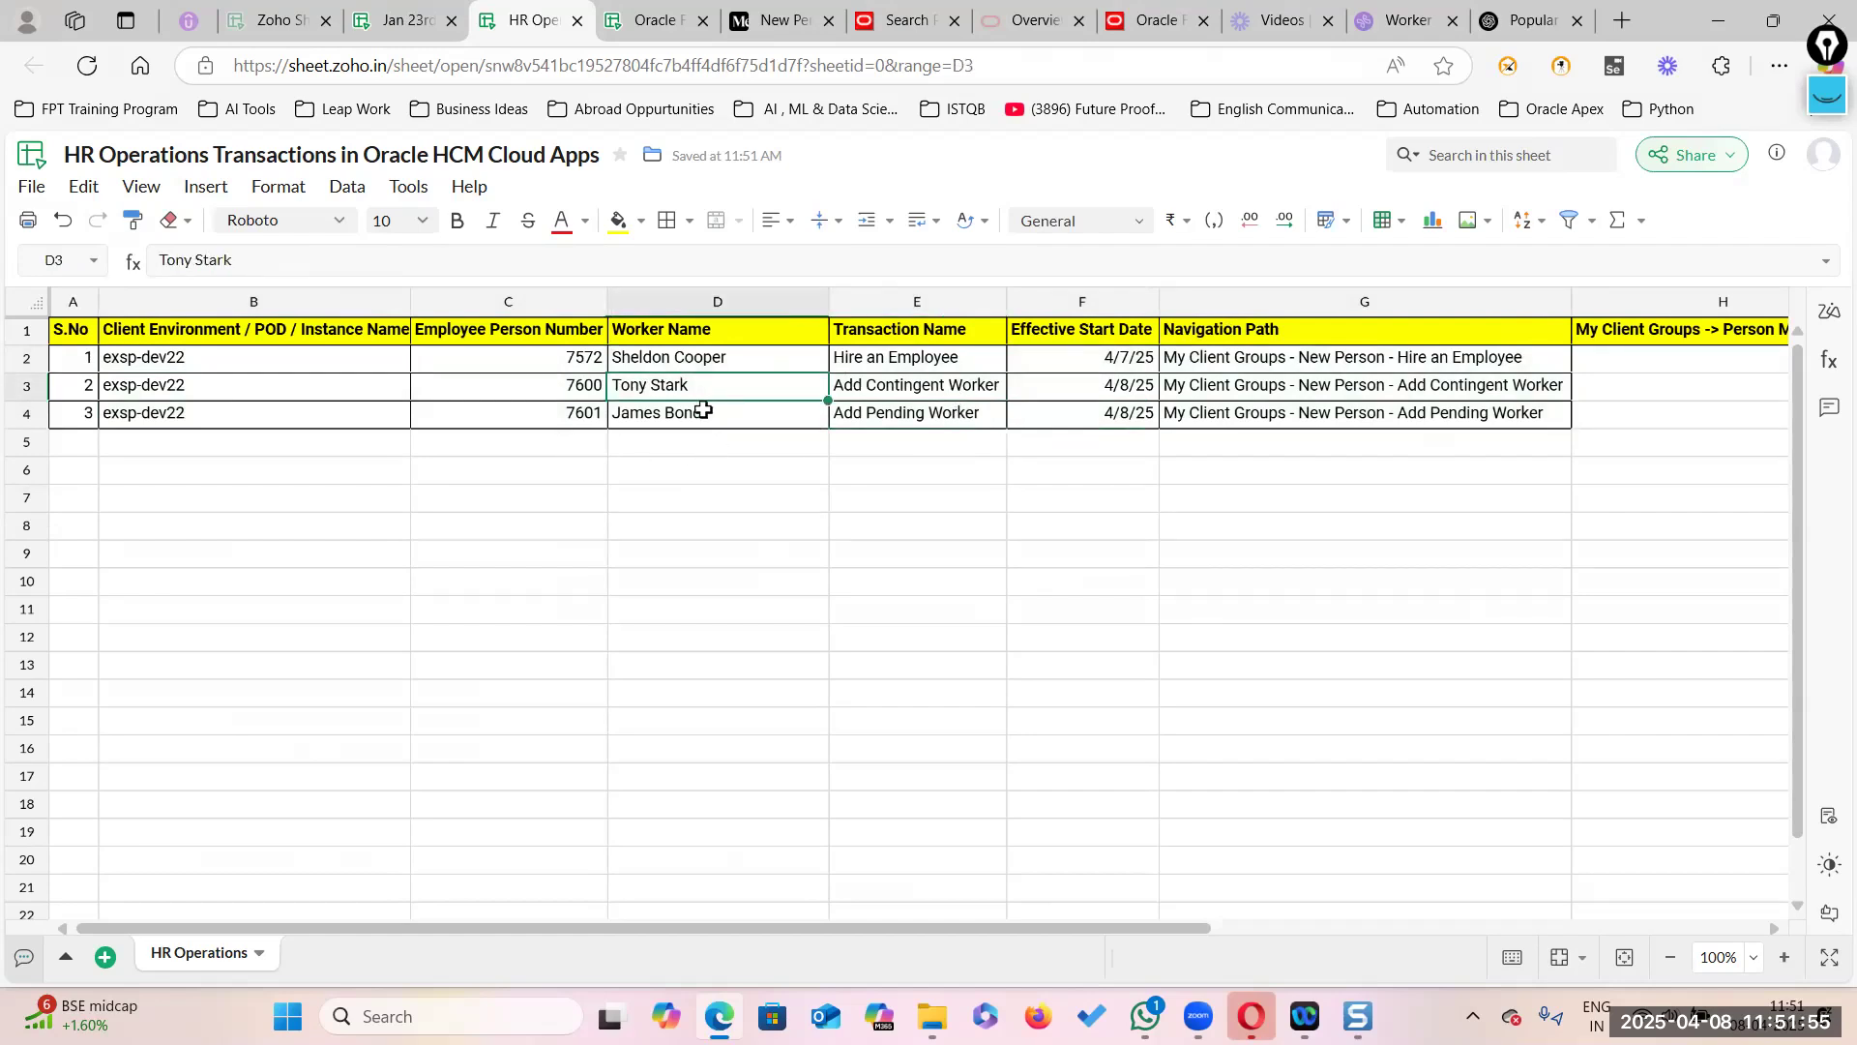
left_click(907, 21)
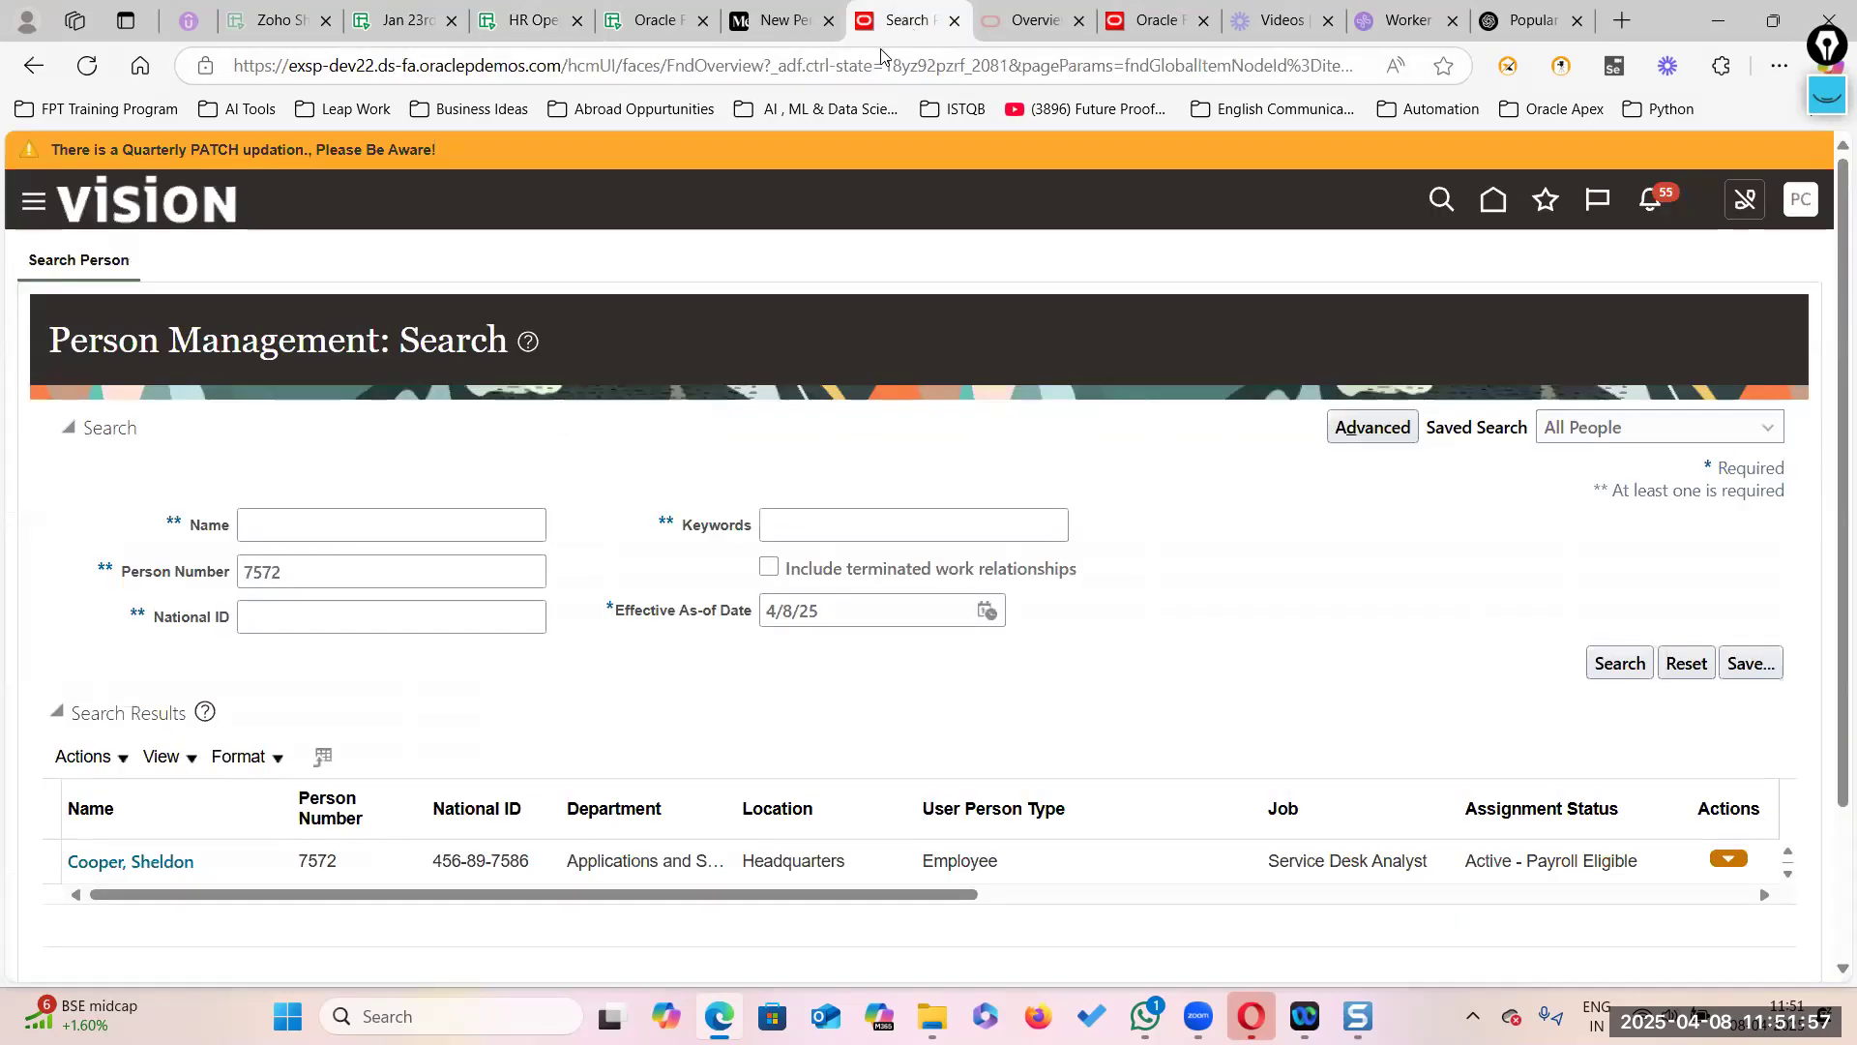
left_click(552, 21)
Step: Enter "Convert Pending Worker to Employee" in E5 and widen the Transaction Name column to fit it
left_click(905, 418)
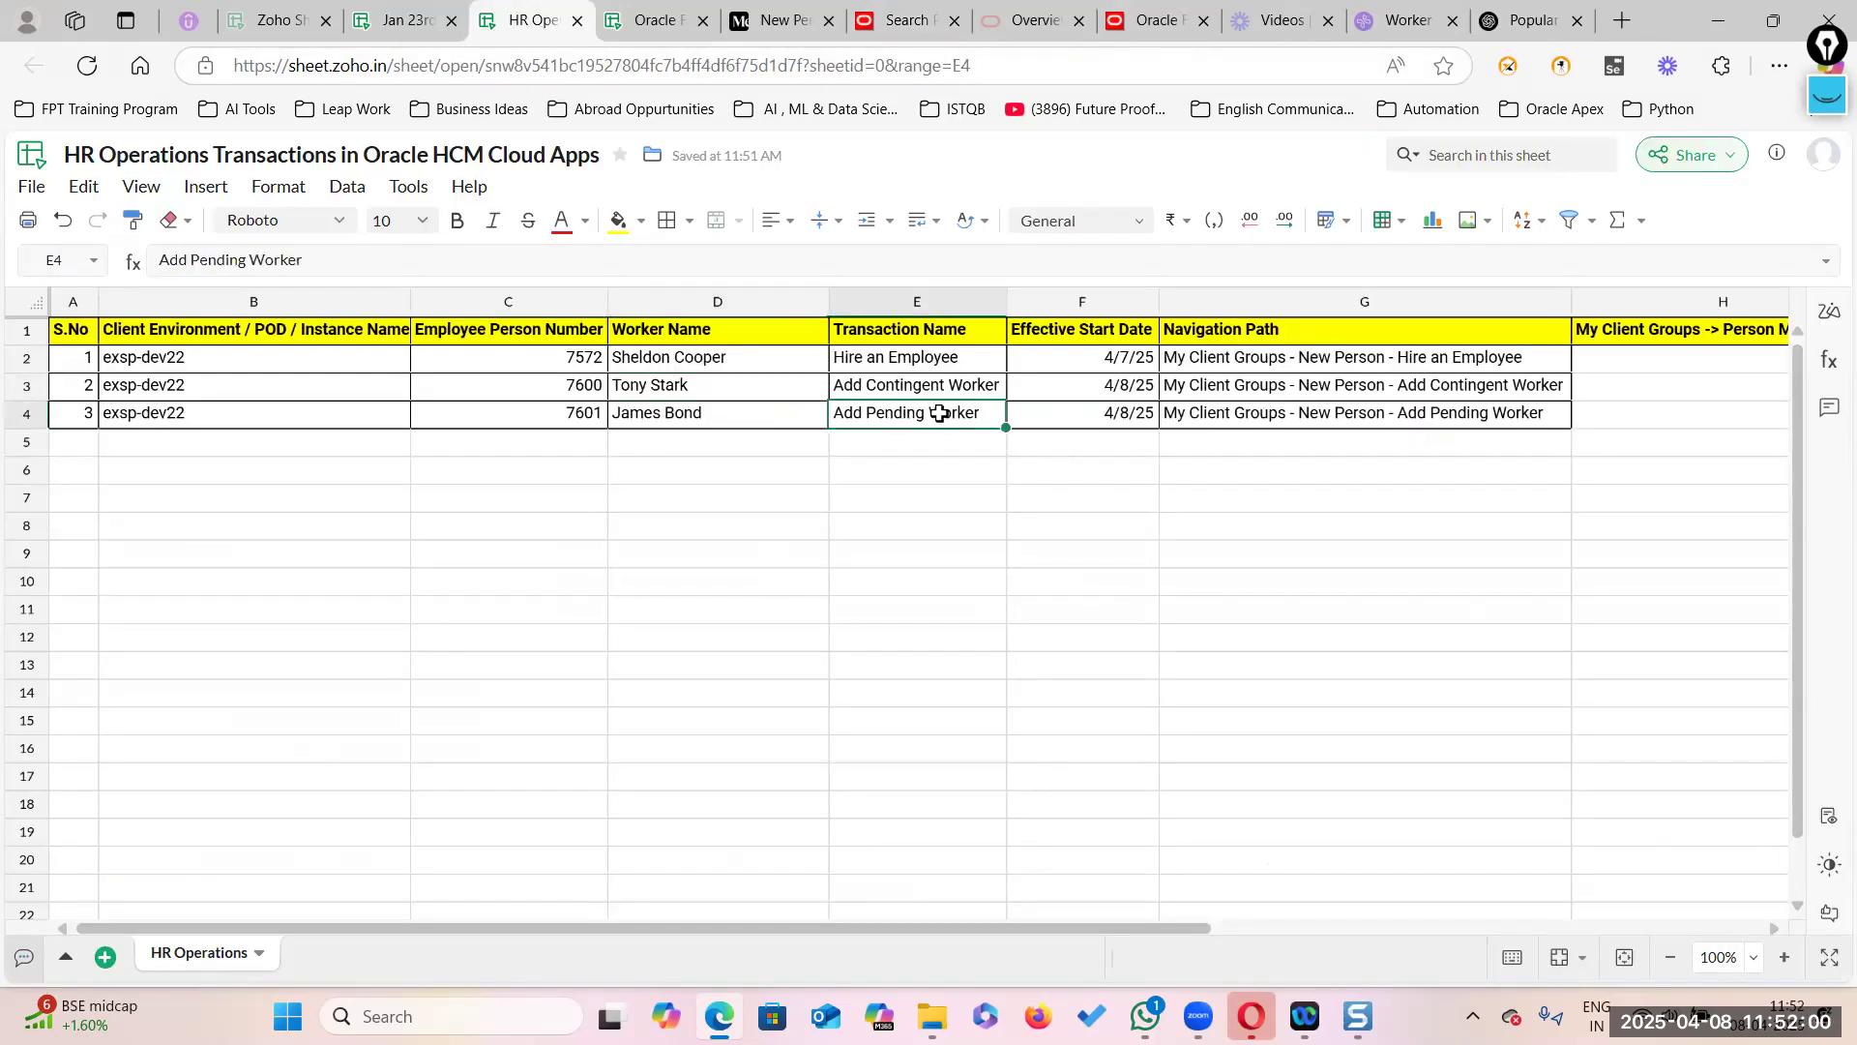
double_click(890, 444)
type("Convert Pending Worke")
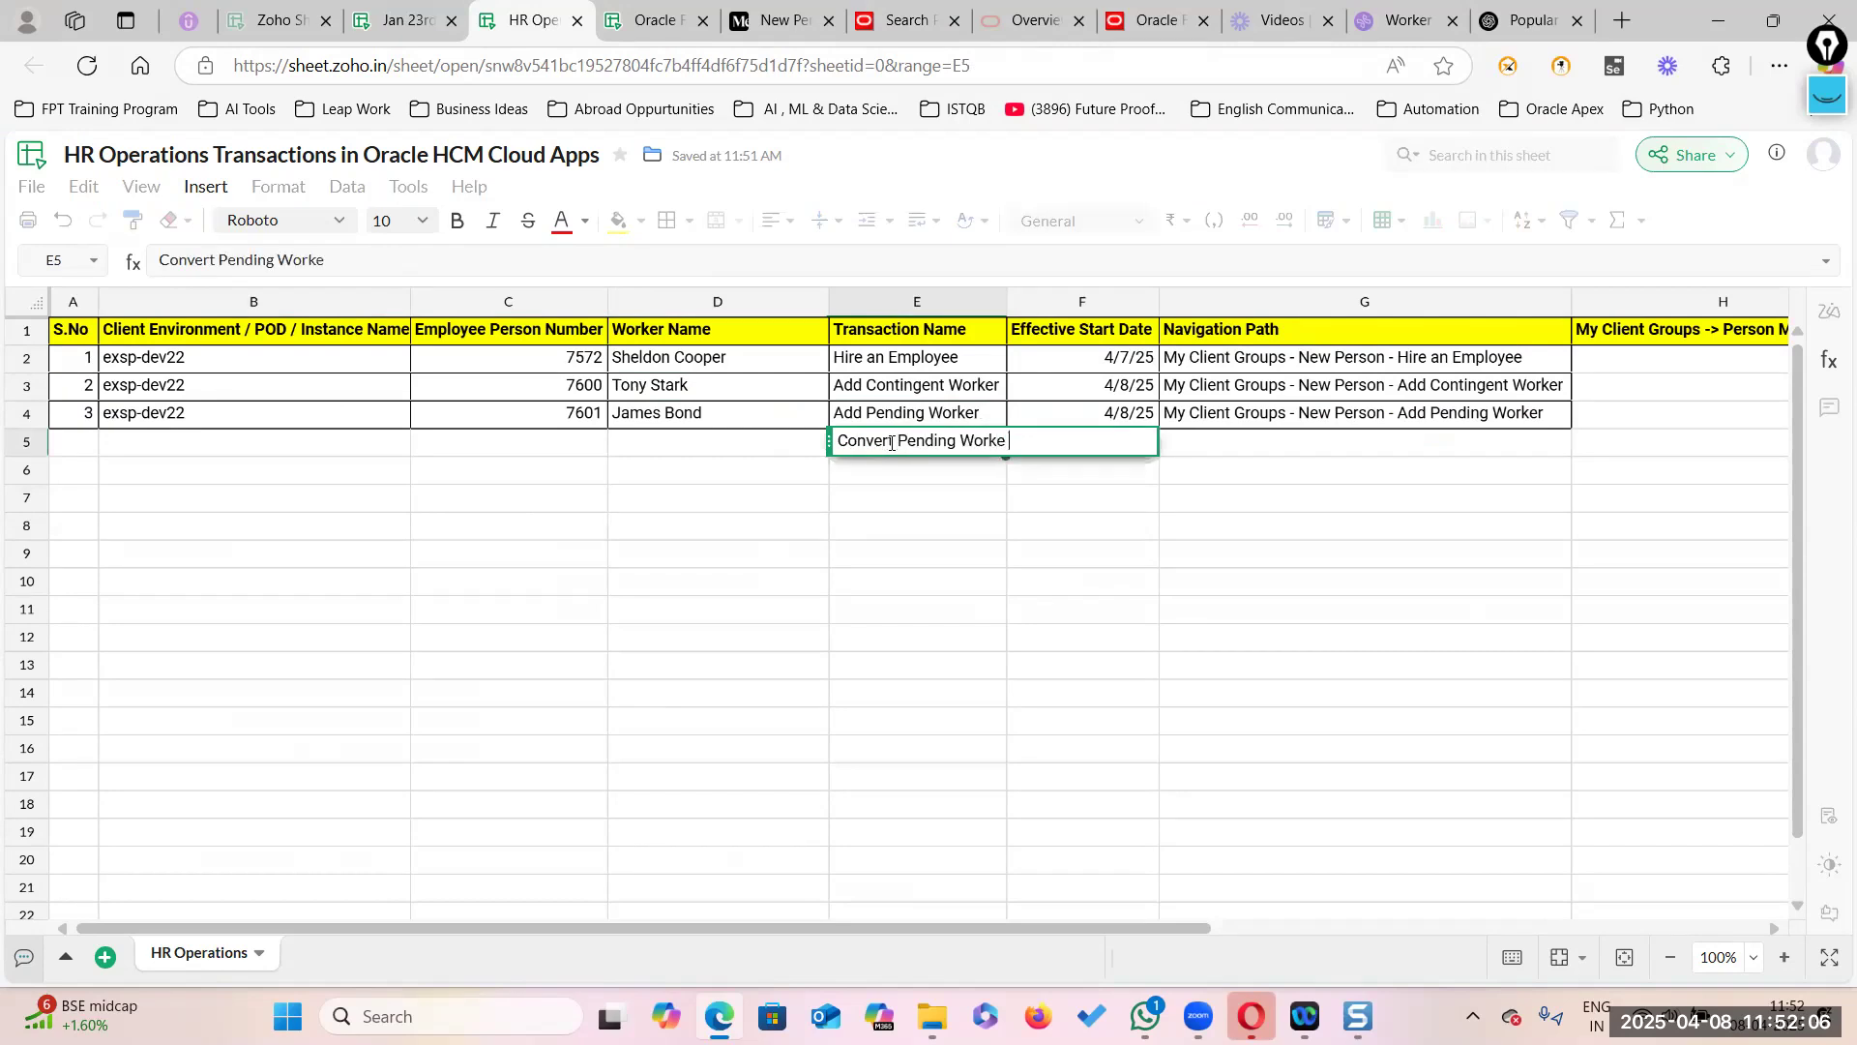
type("r to Employe")
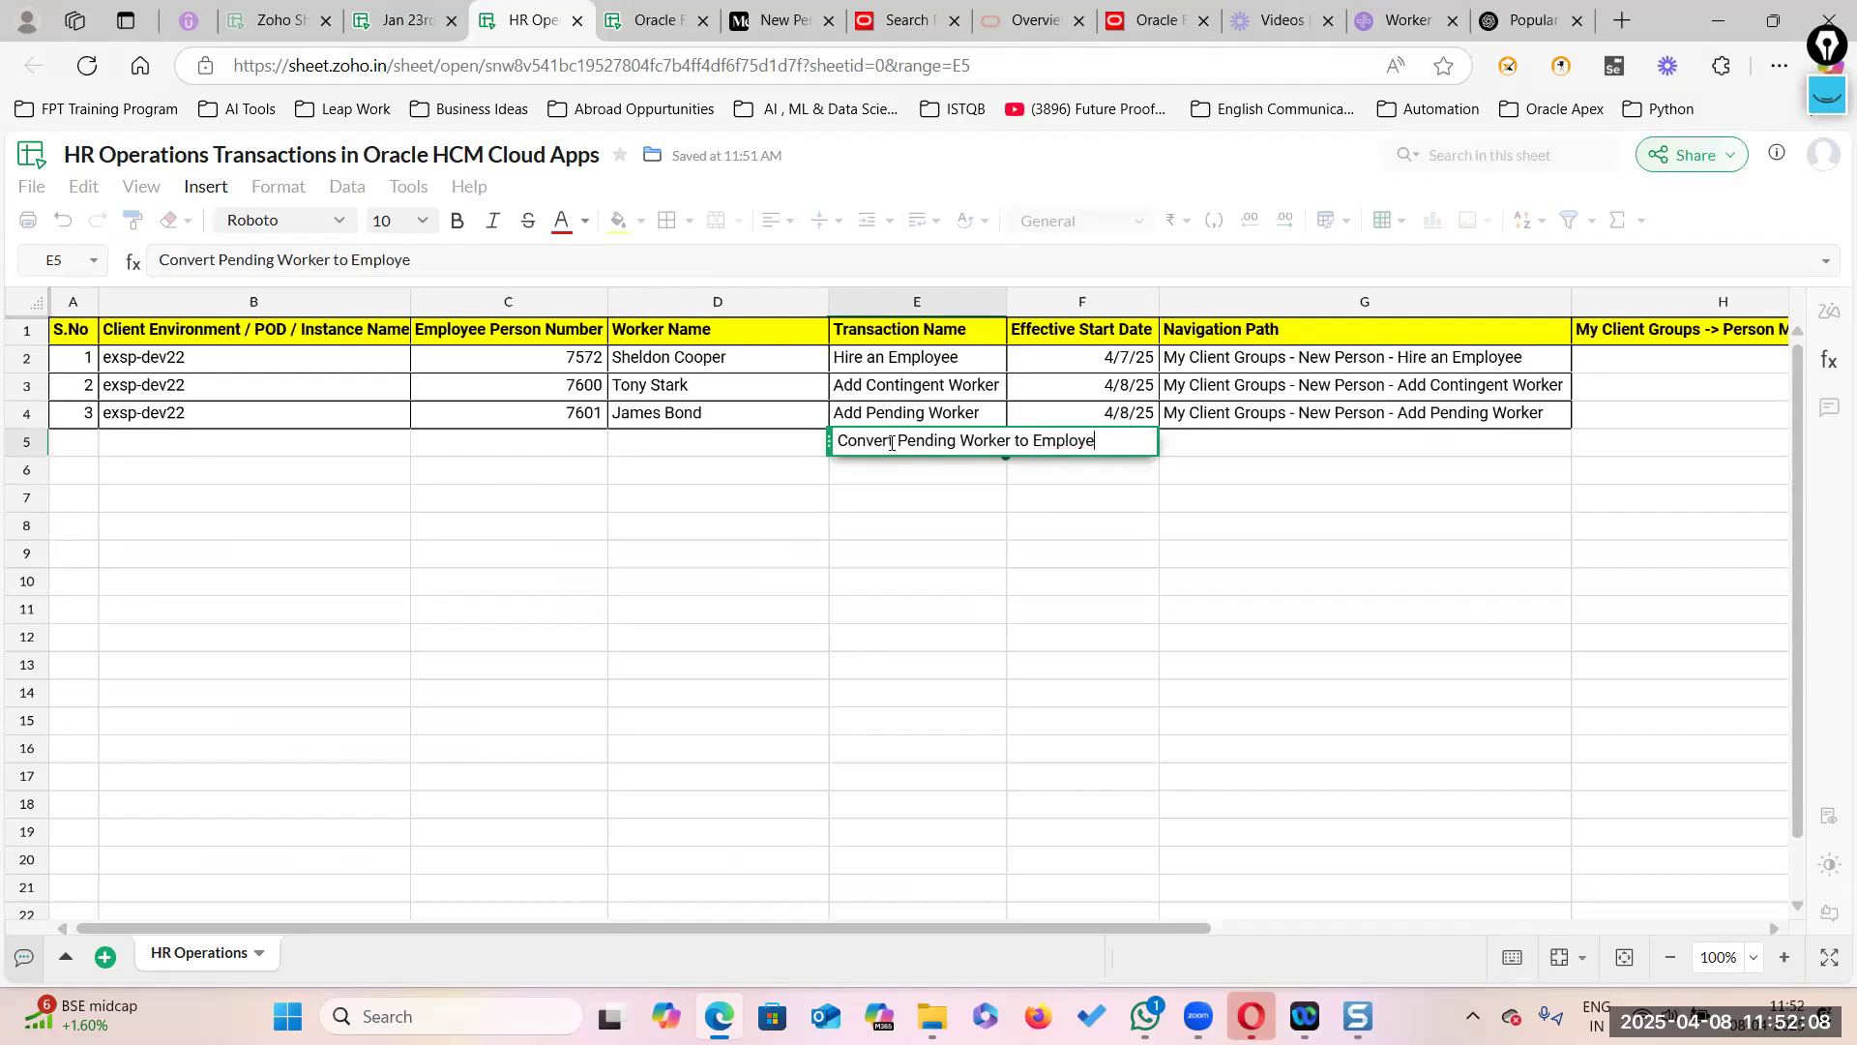
type("e")
left_click(915, 523)
left_click_drag(1008, 301, 1105, 301)
Step: Enter "Add Non-Worker" as the transaction name in E6
double_click(911, 466)
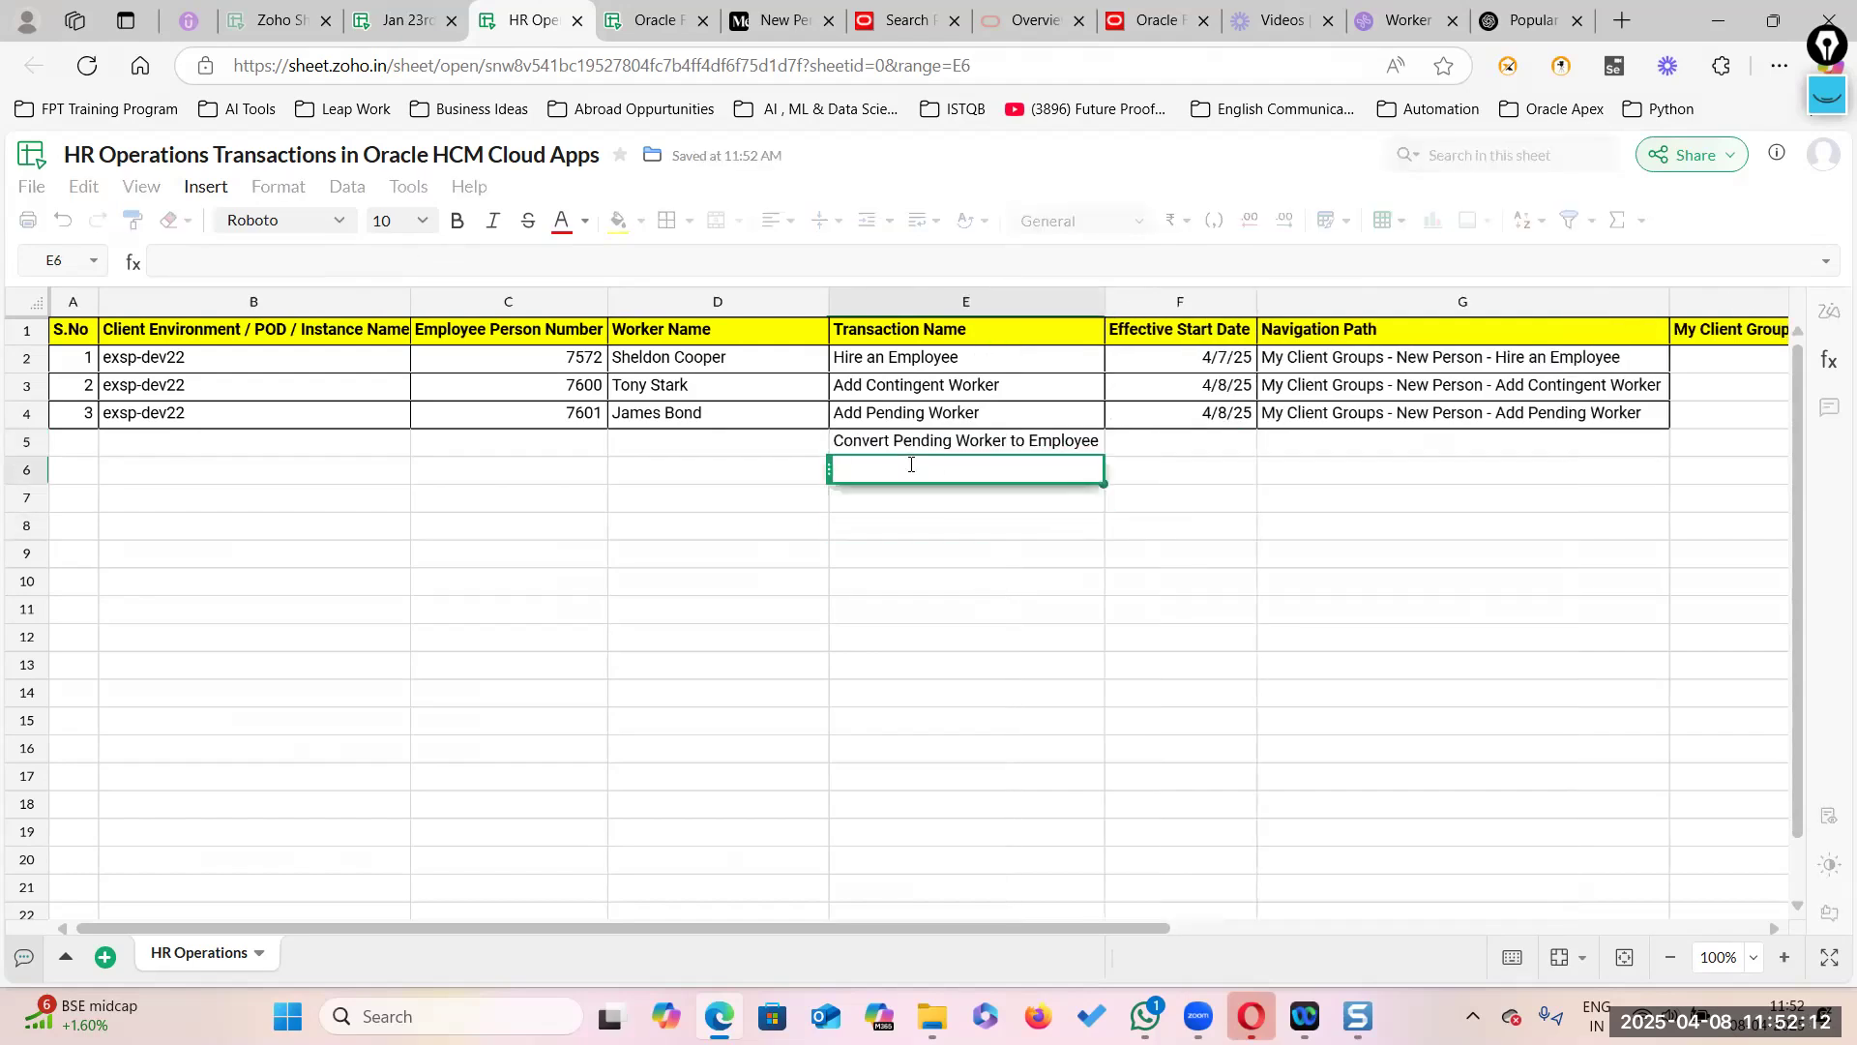
type("Add C=N")
key("BackSpace")
type("Non Worker")
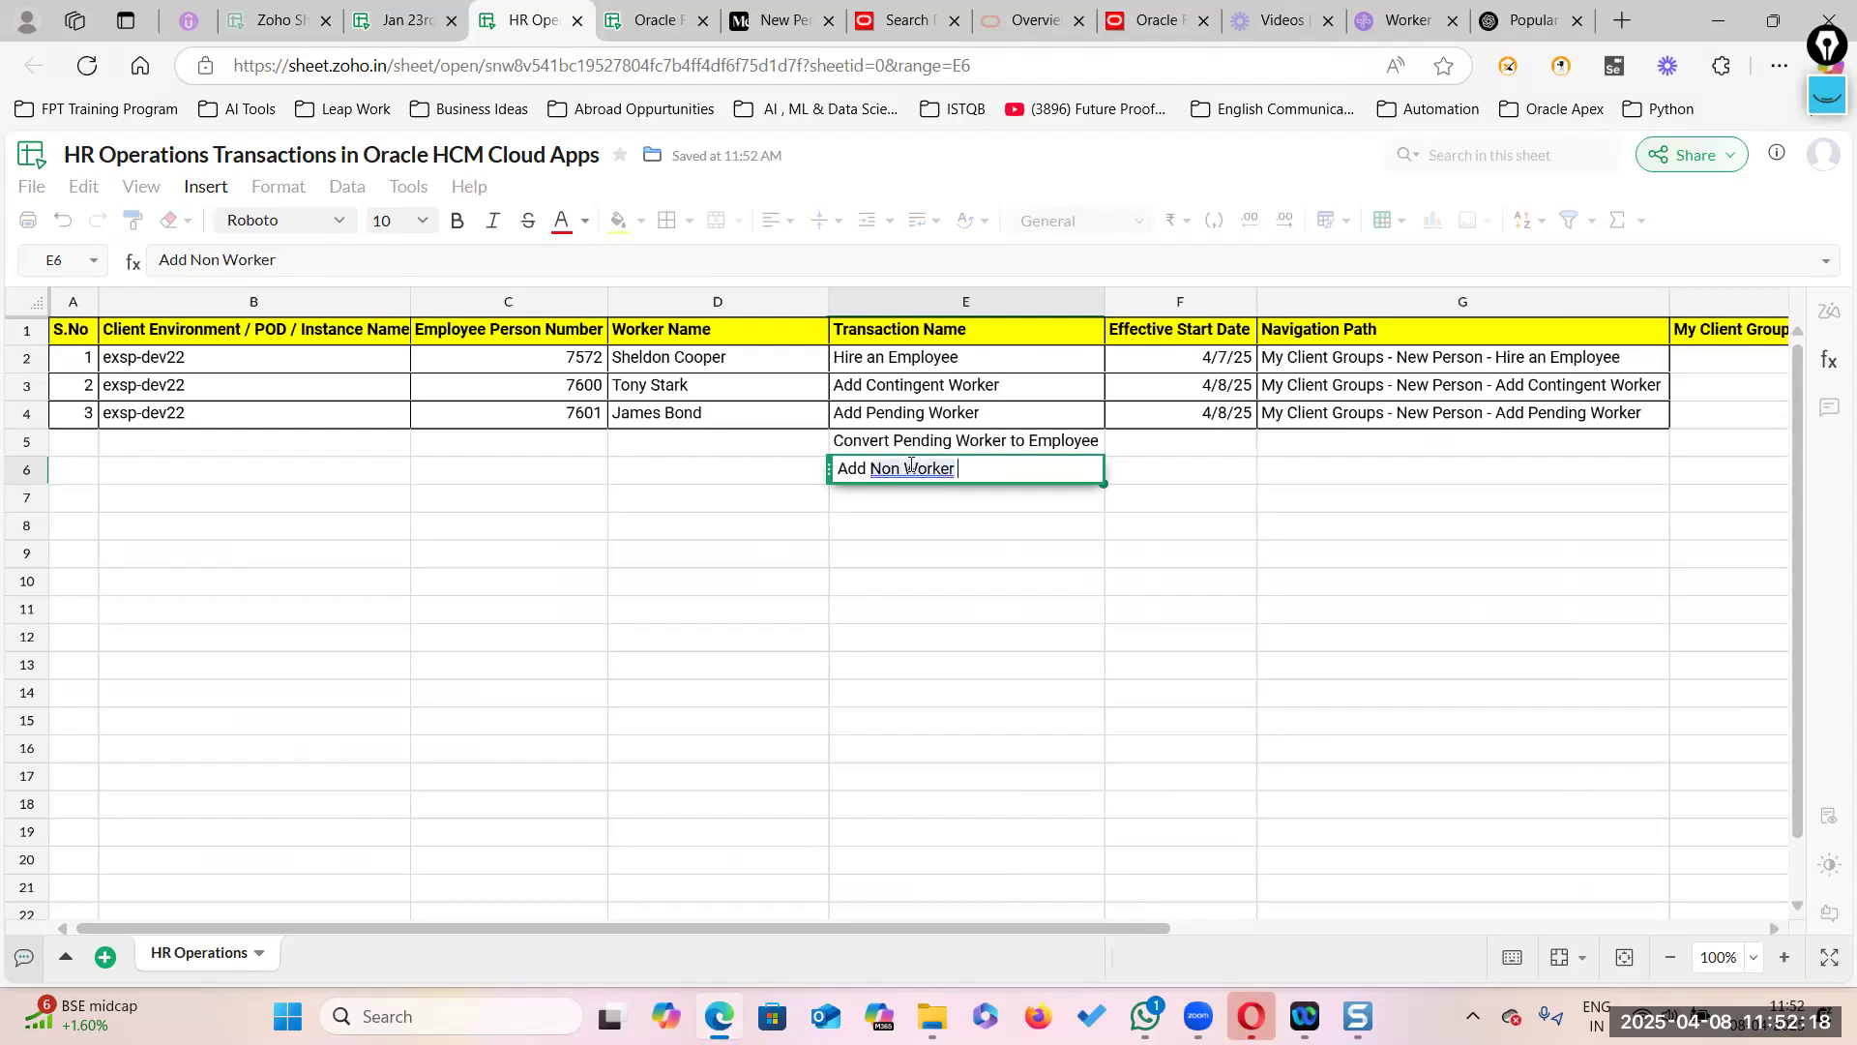
left_click(919, 563)
key("Return")
left_click(1069, 471)
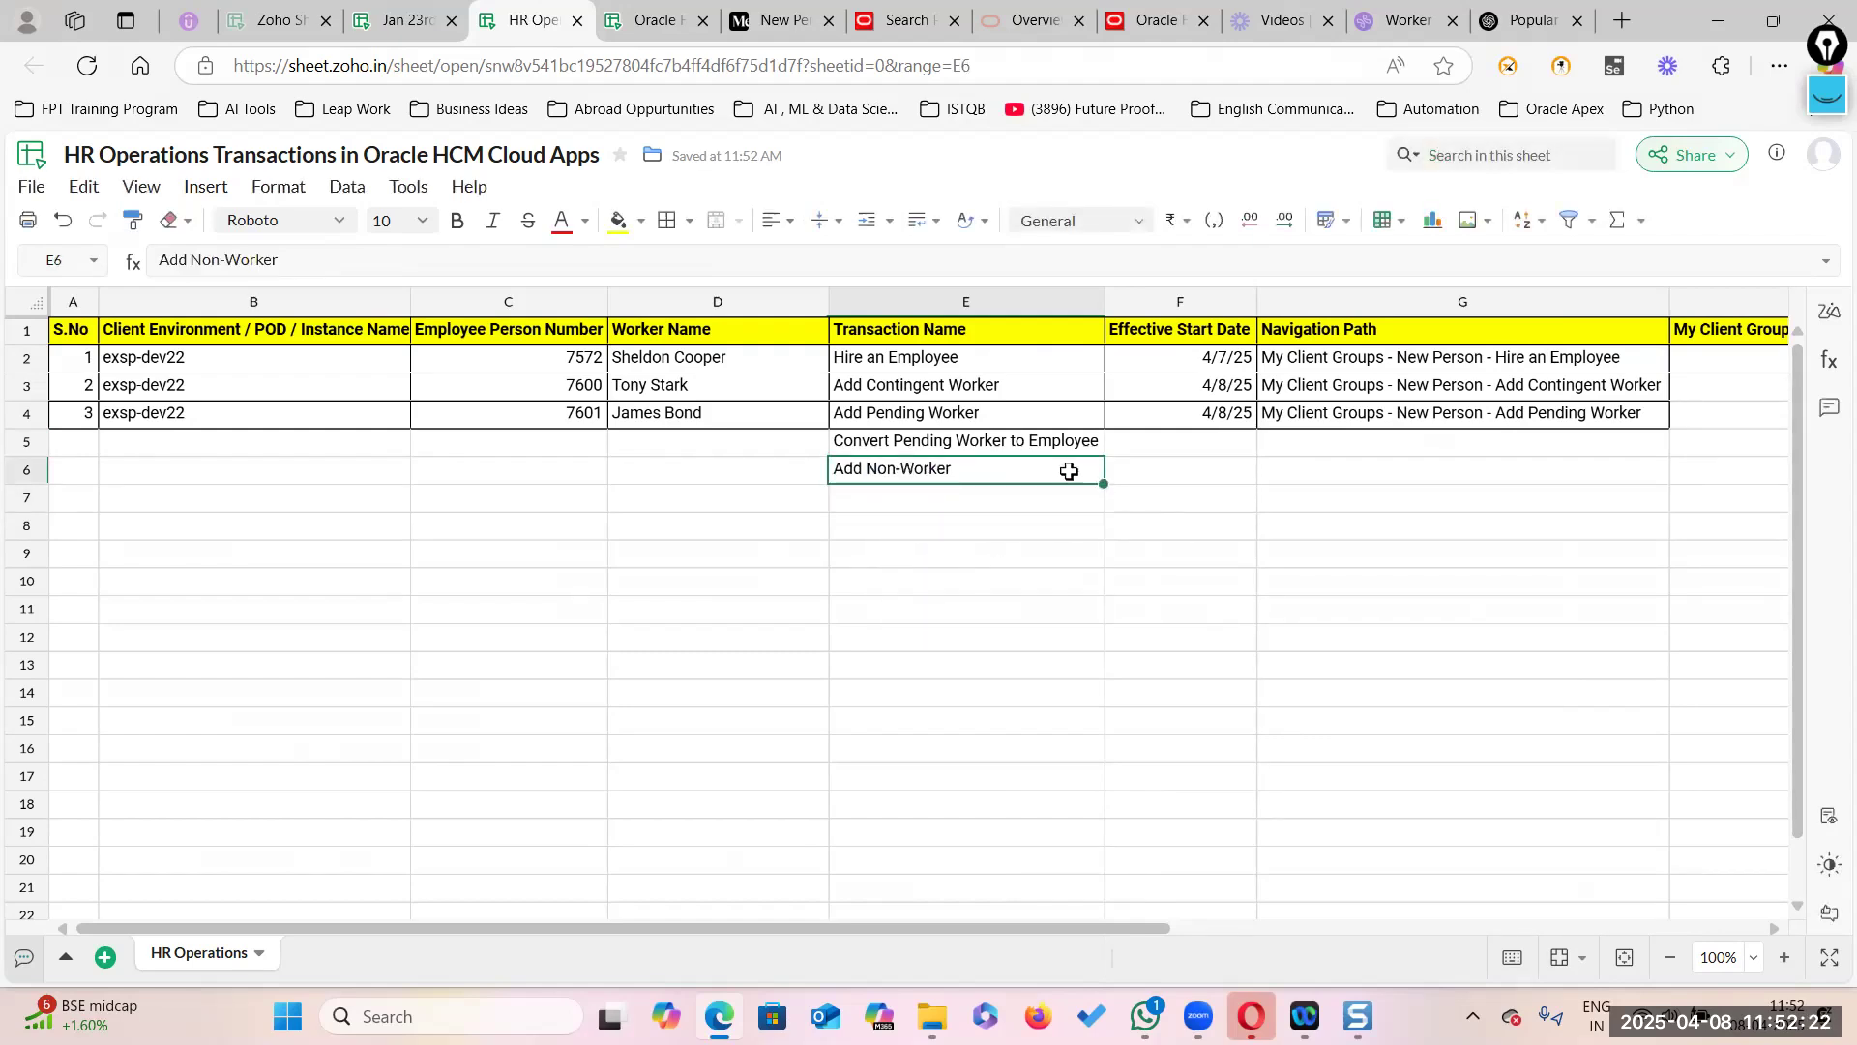
Step: Go through the Transaction Name entries, the empty cells down to E13, and the column headers from Client Environment to My Client Groups -> Person Management
left_click_drag(996, 357, 1007, 465)
left_click(1043, 525)
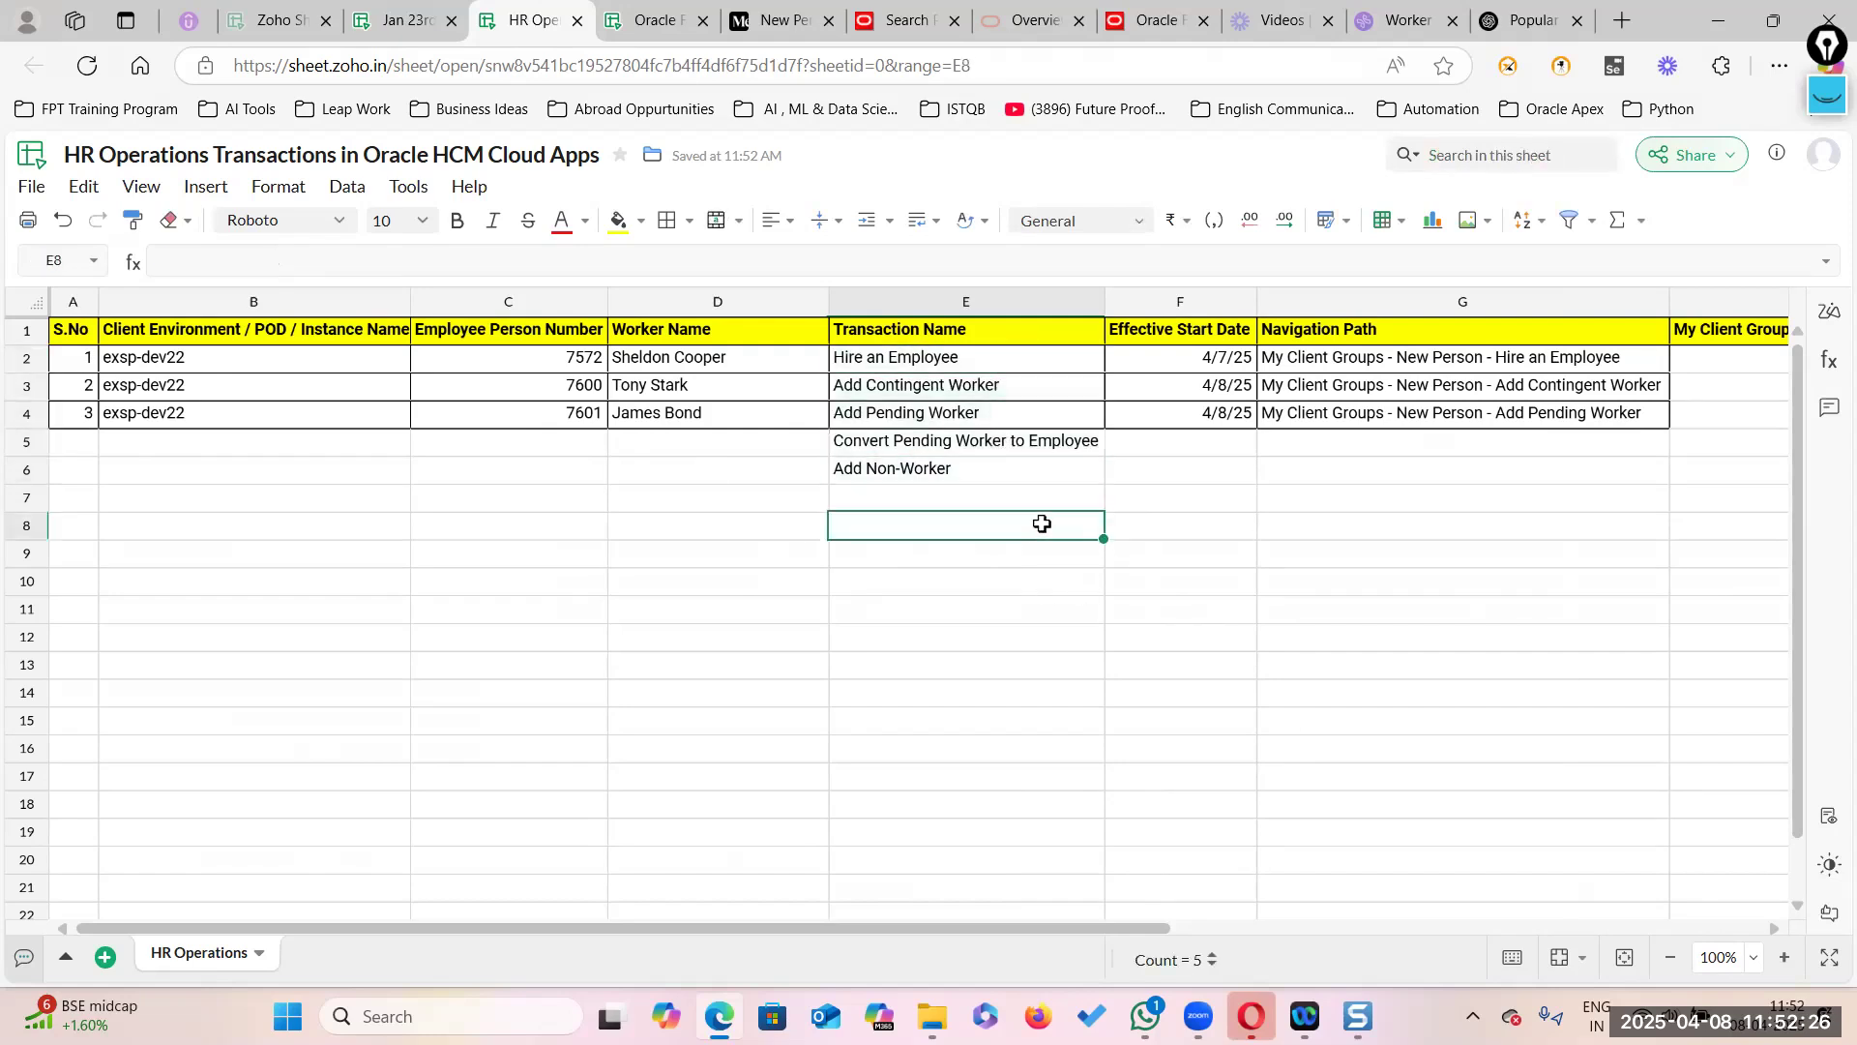
left_click_drag(1034, 498, 1028, 655)
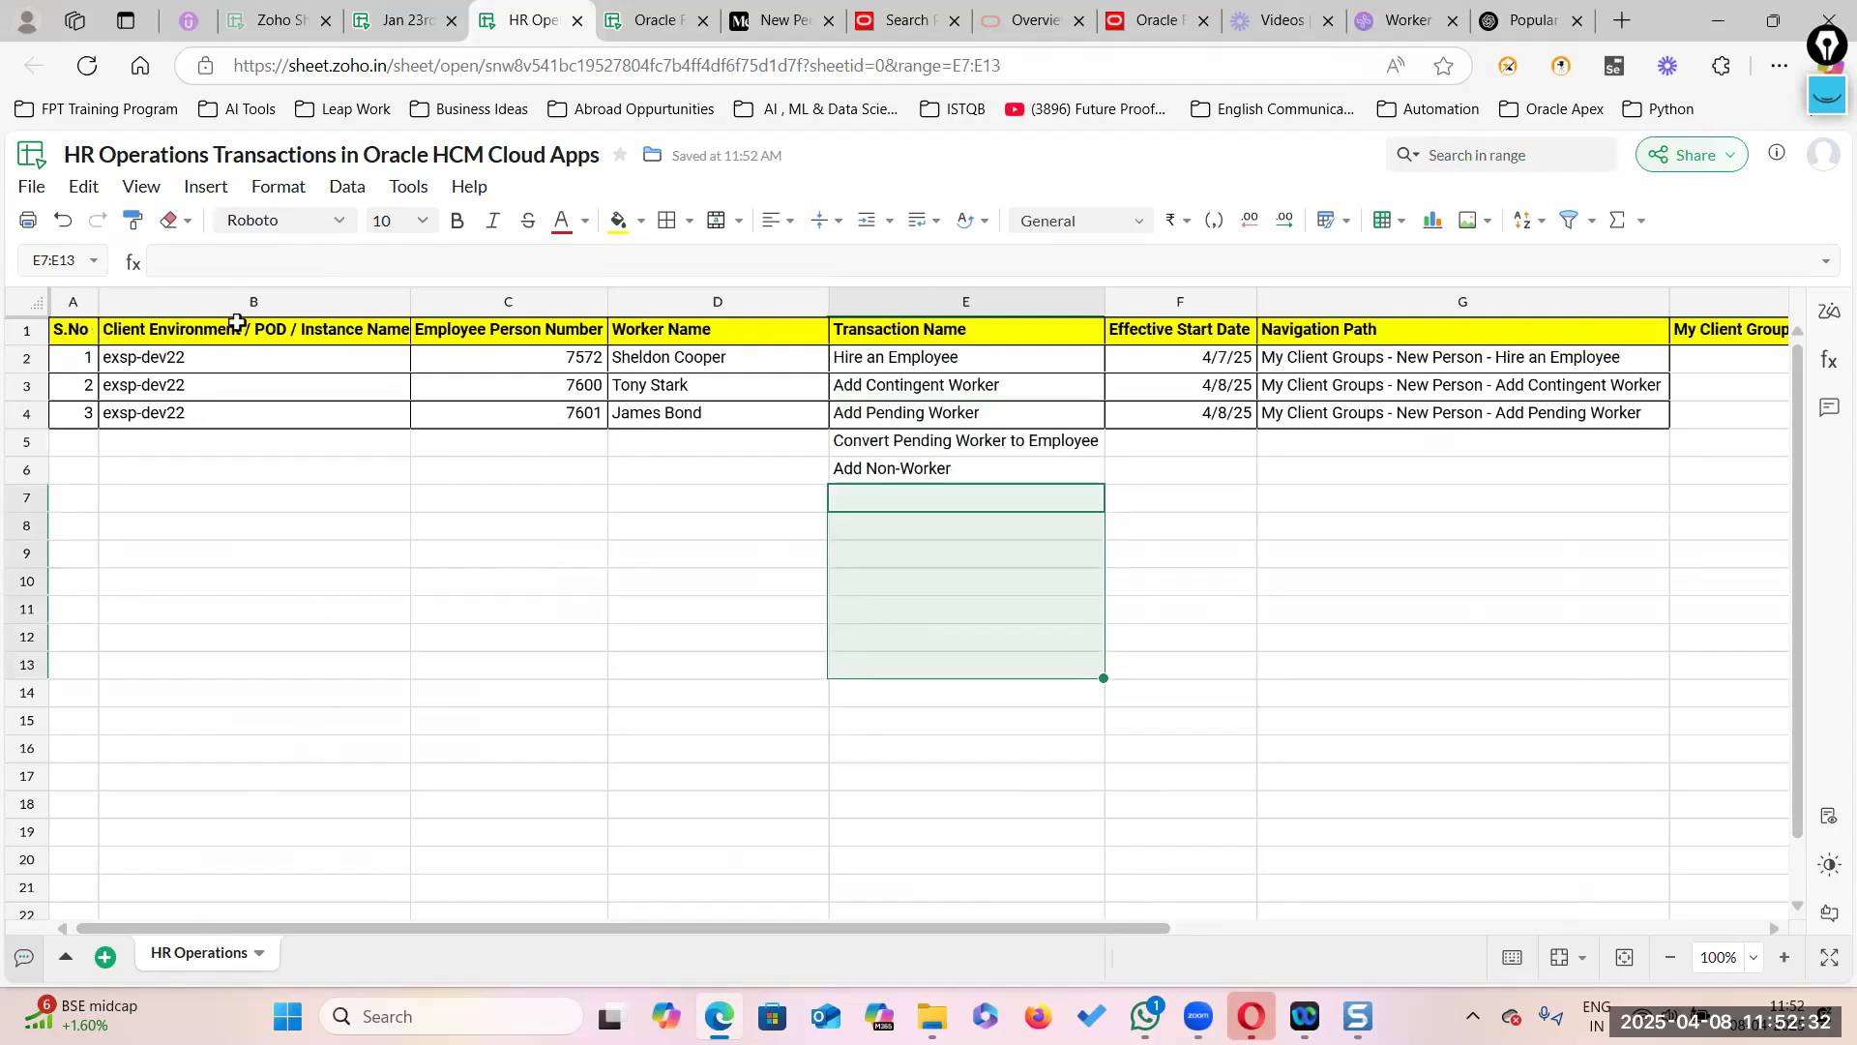
left_click(286, 332)
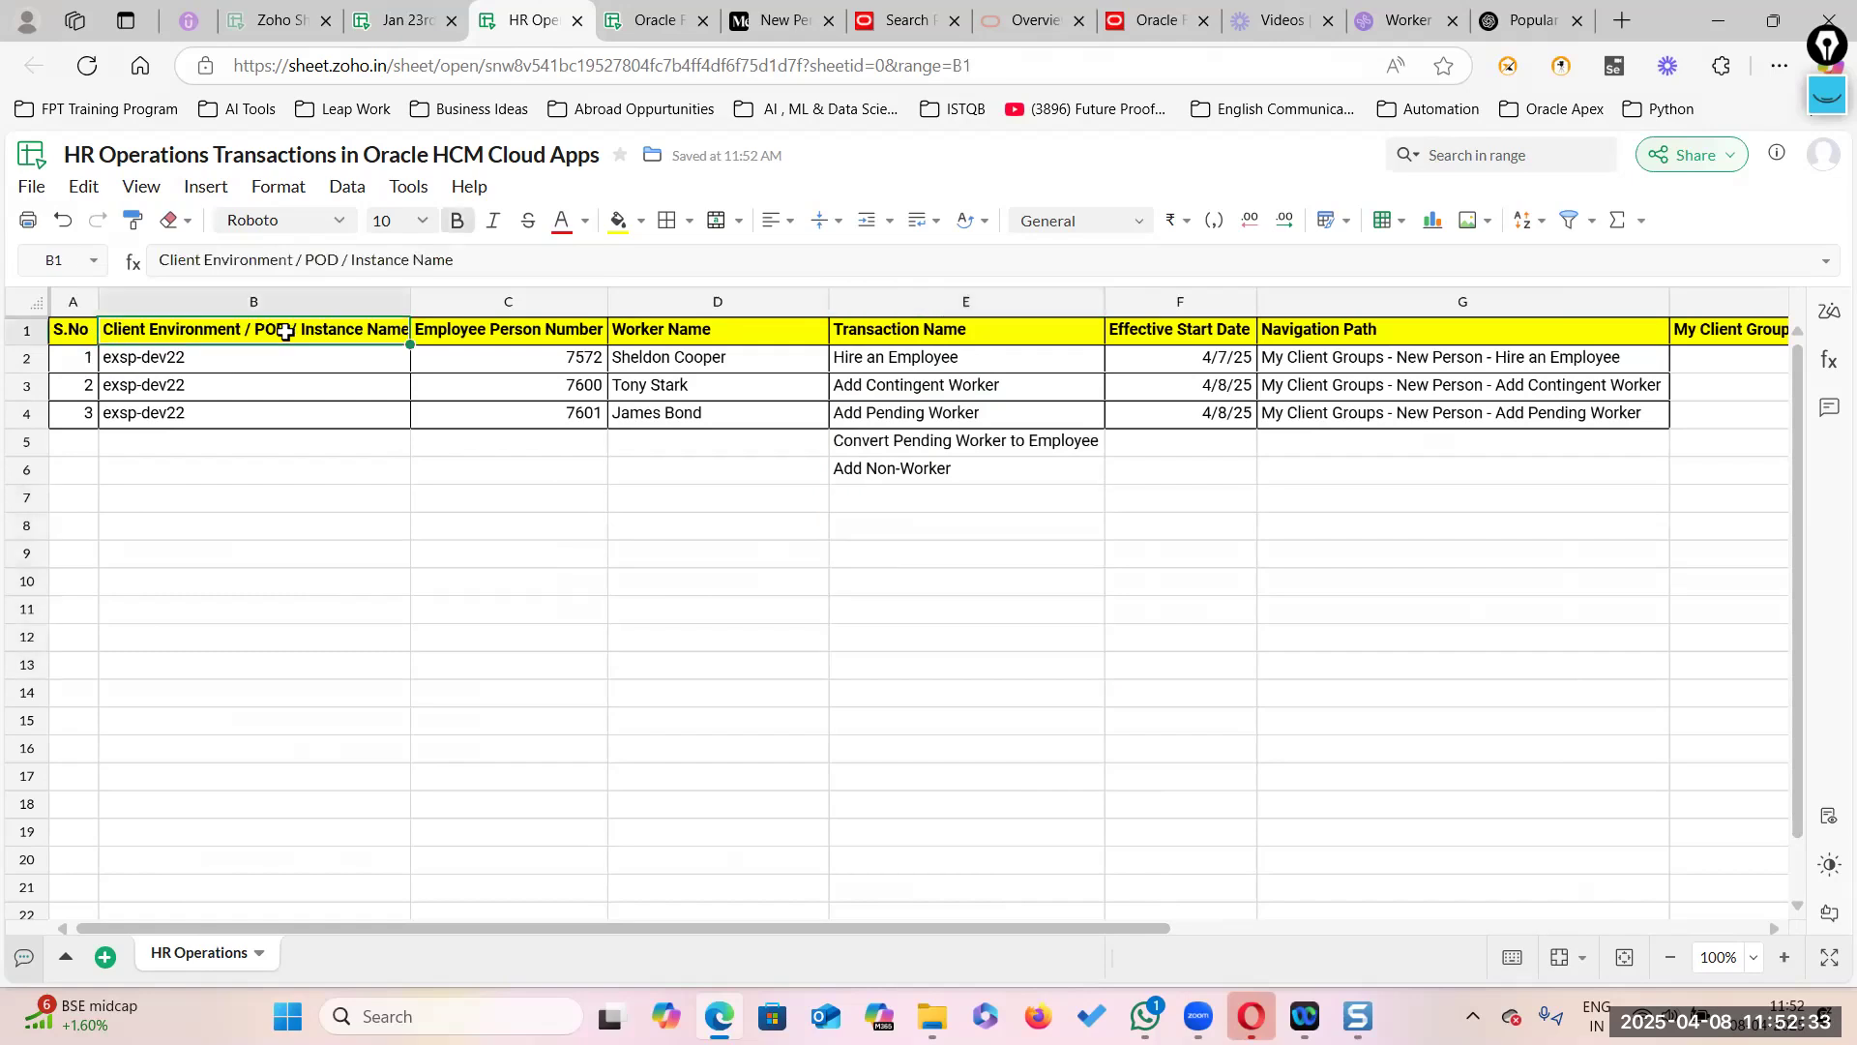
left_click(551, 334)
left_click(730, 329)
left_click(883, 332)
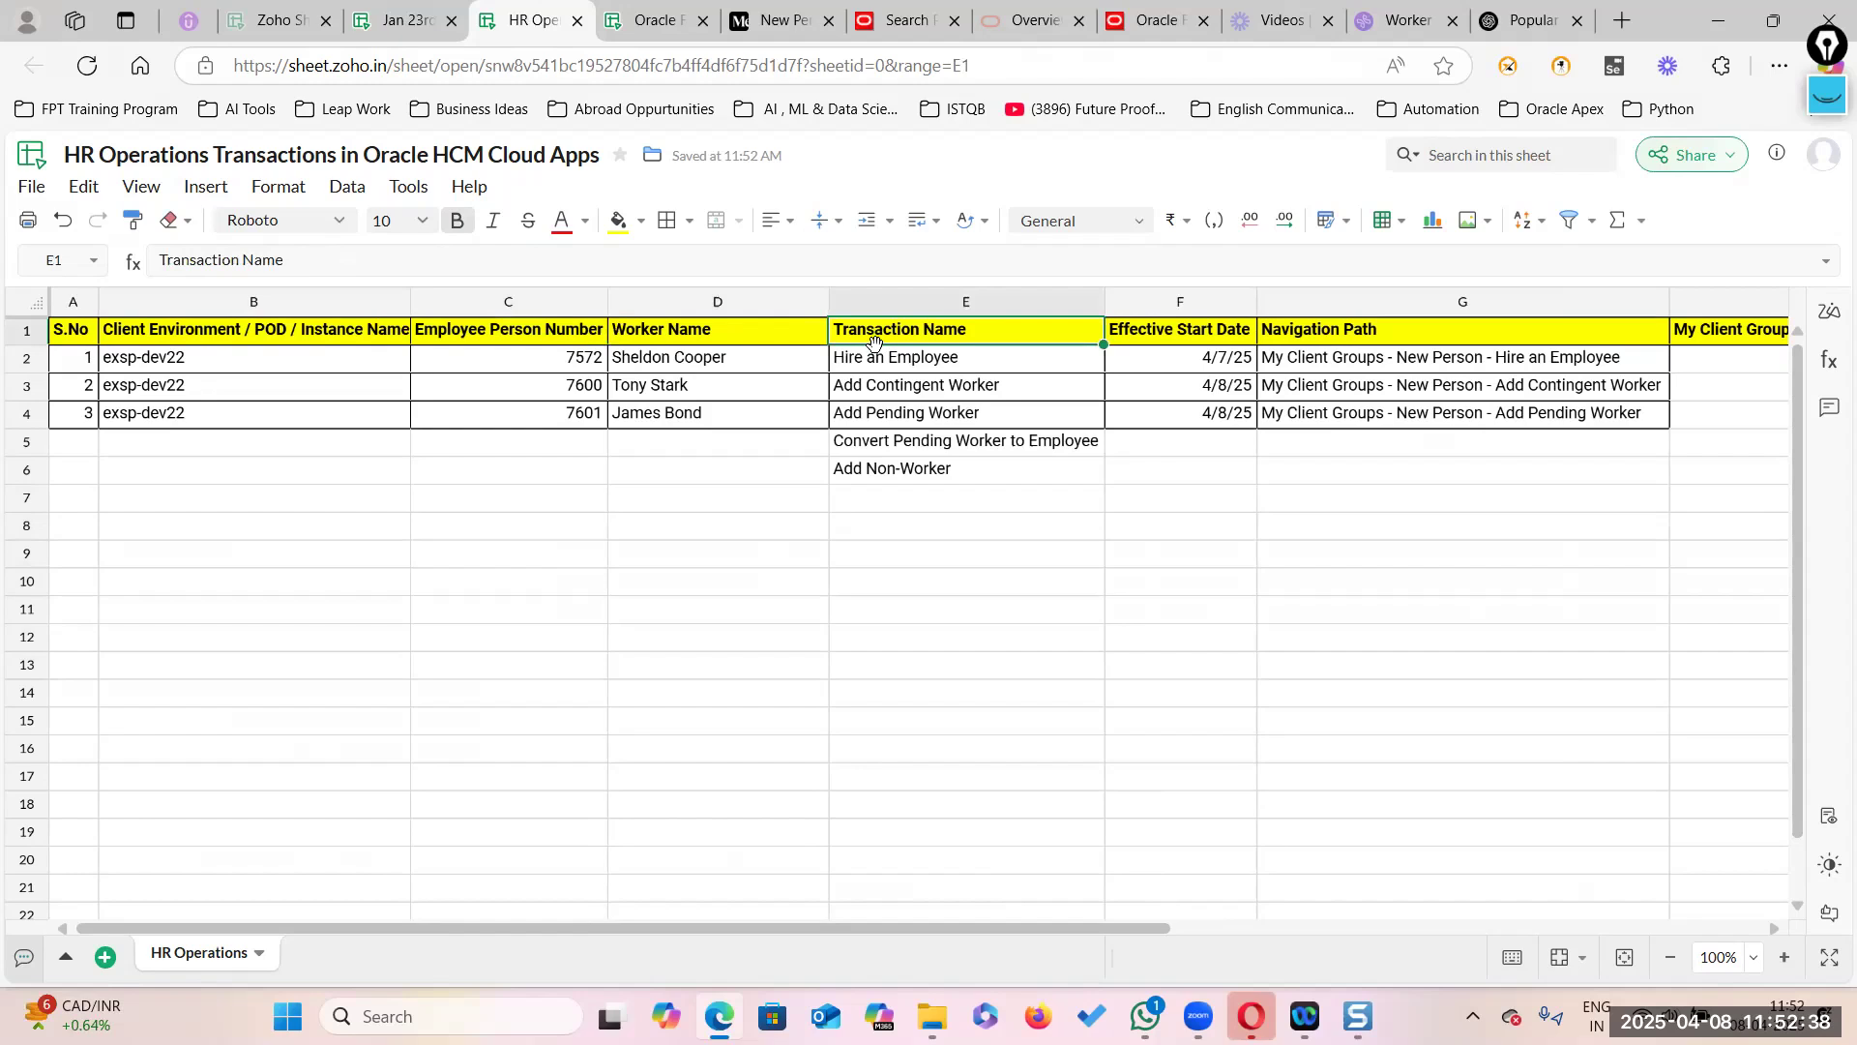
left_click(1204, 334)
left_click(1438, 332)
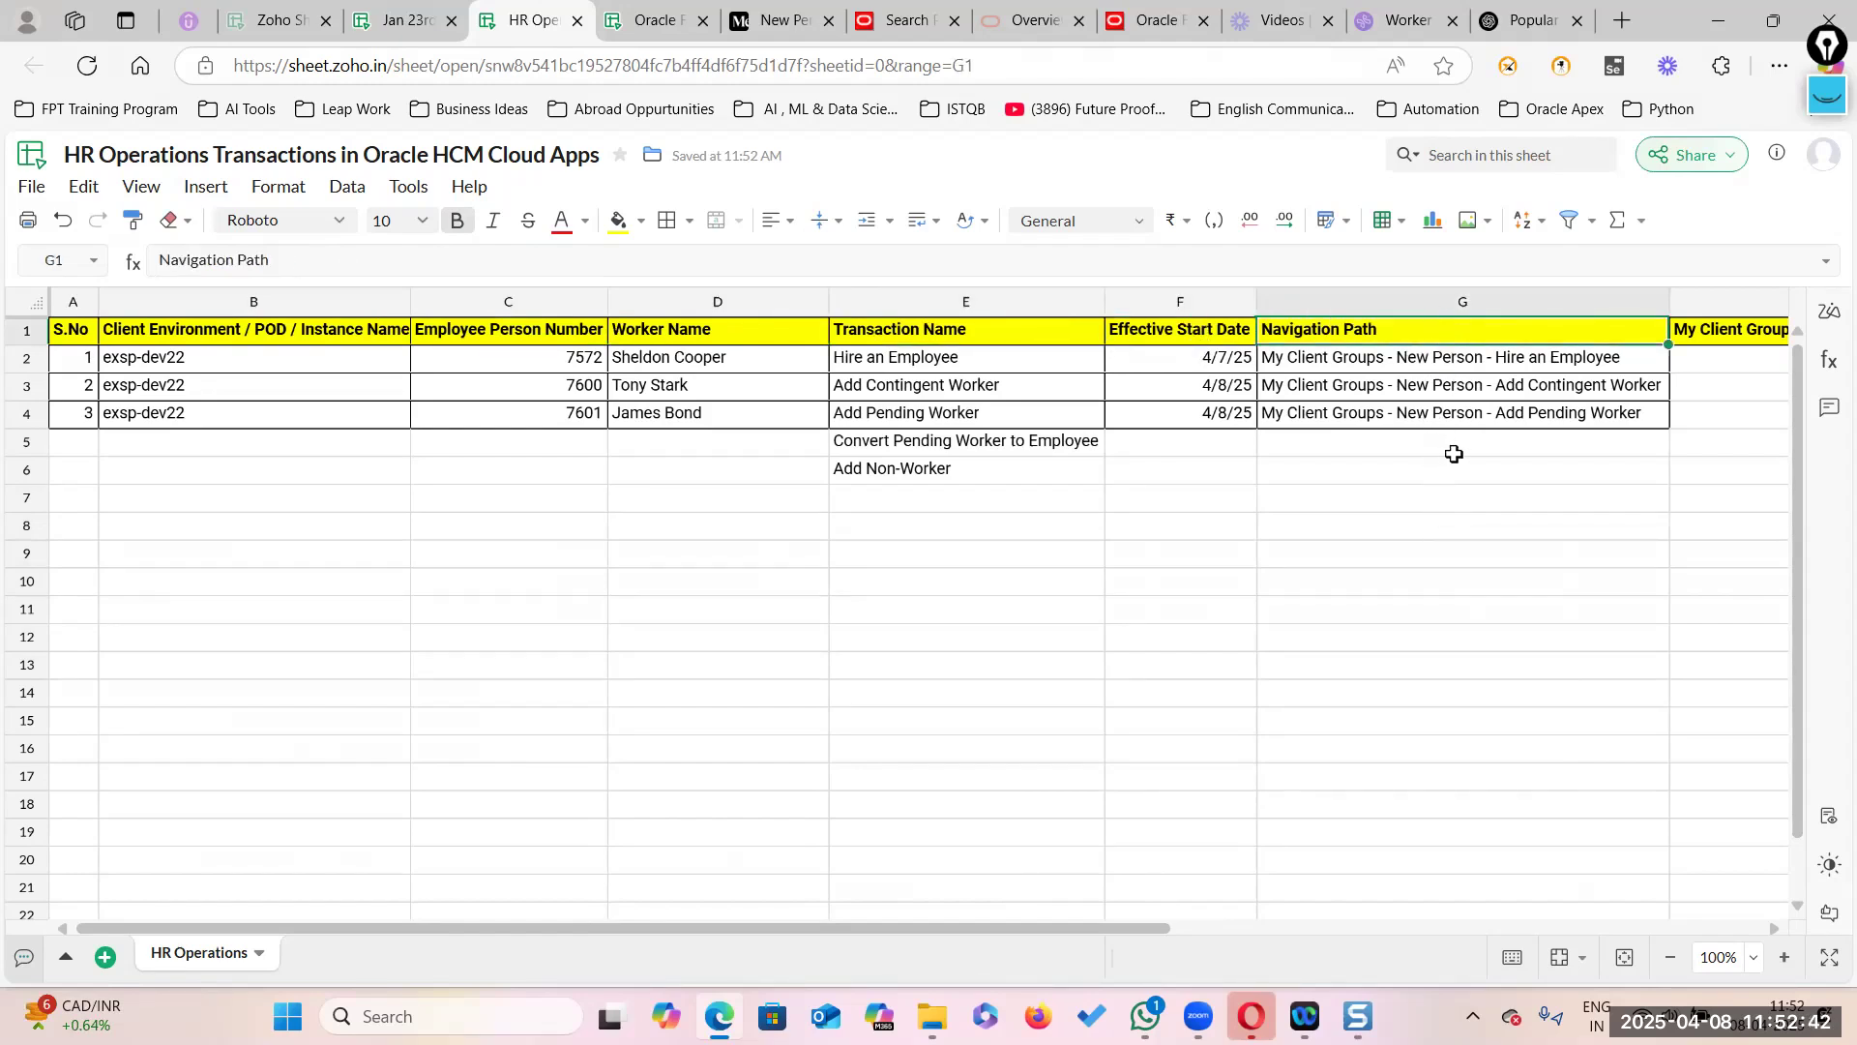
scroll(1264, 912, "right", 5)
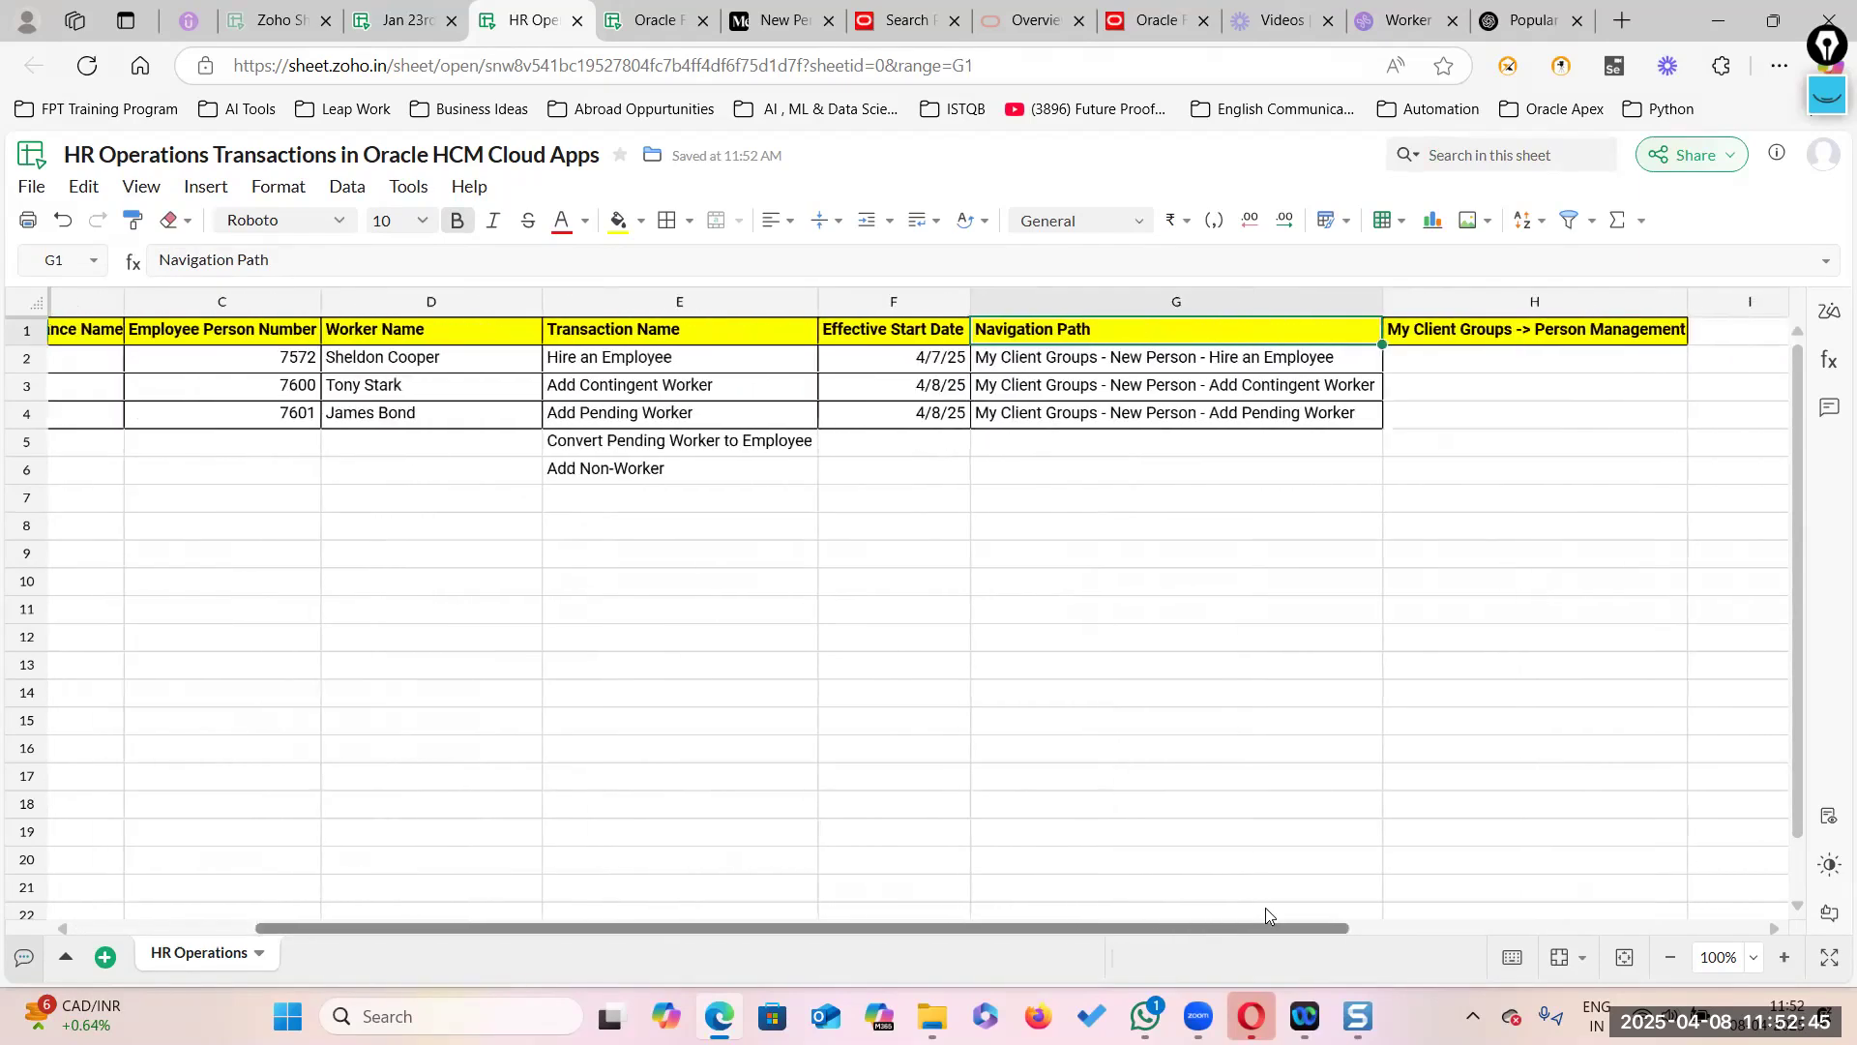
scroll(1266, 908, "left", 3)
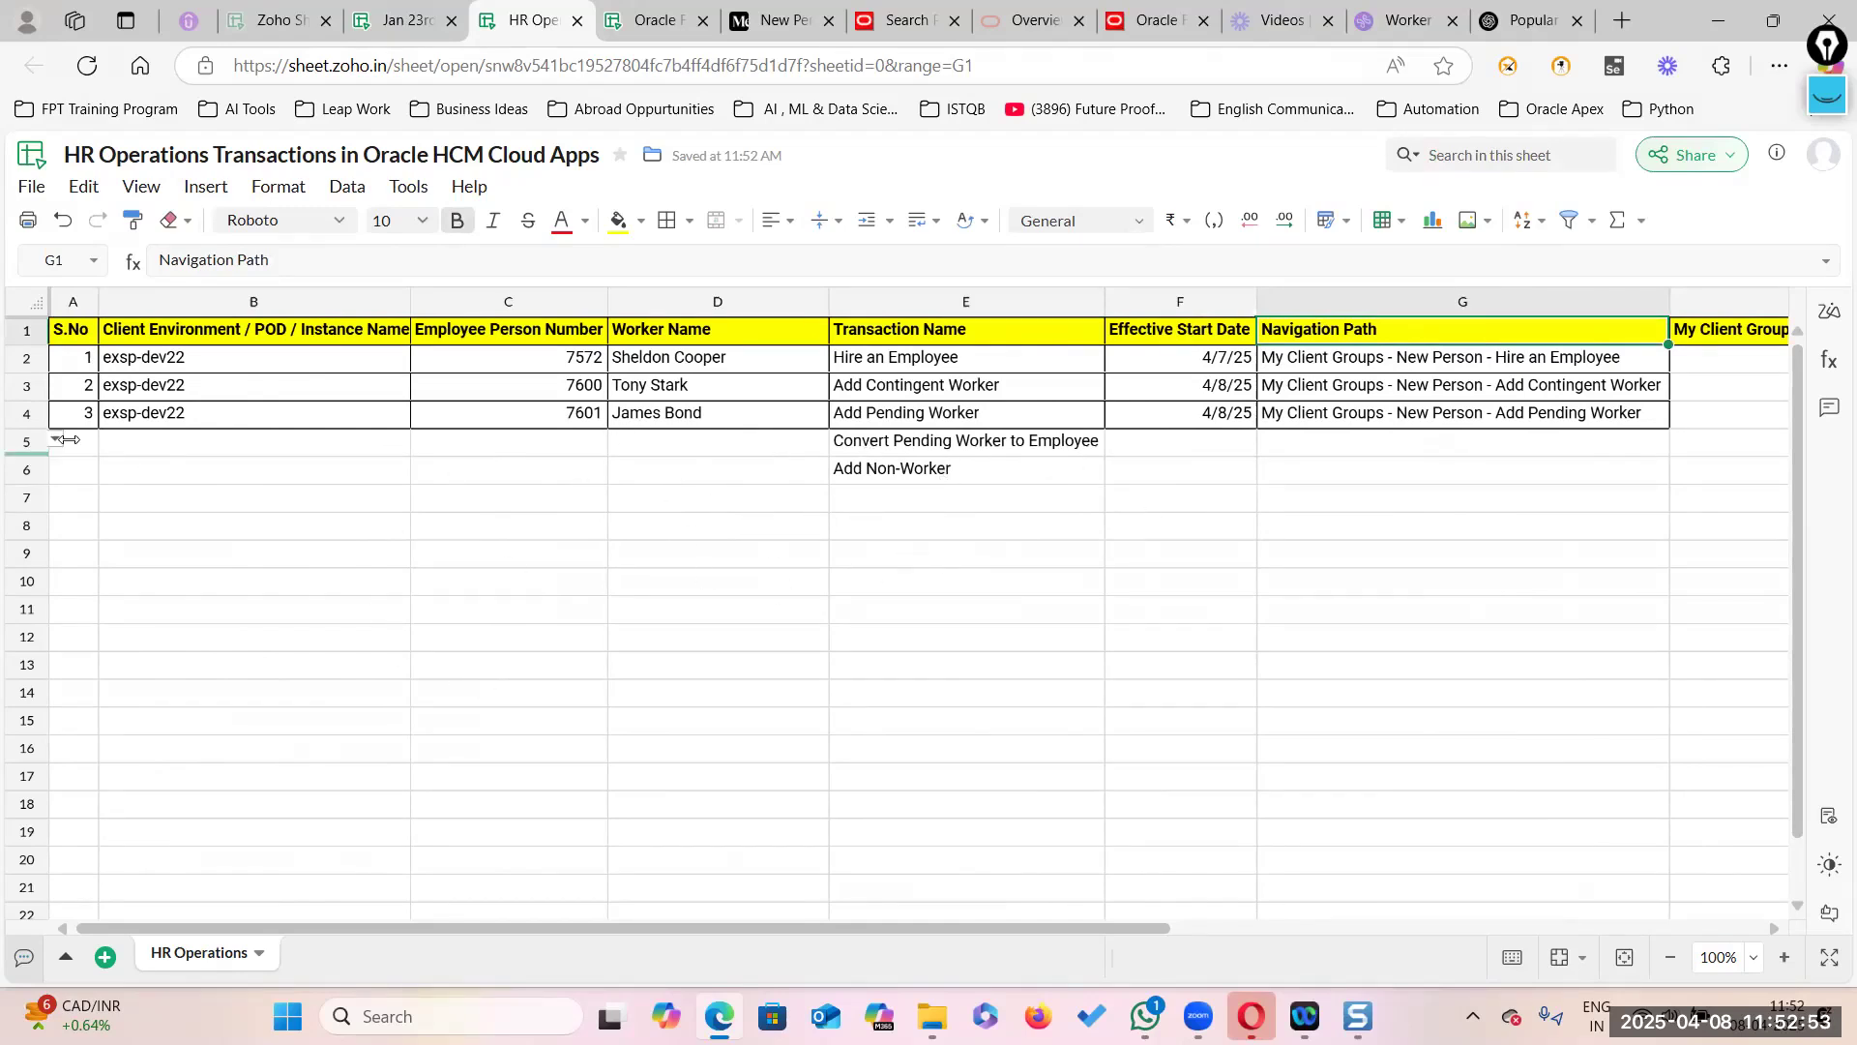
Step: Add borders to the new log rows in A5:H6
left_click_drag(73, 441, 1719, 477)
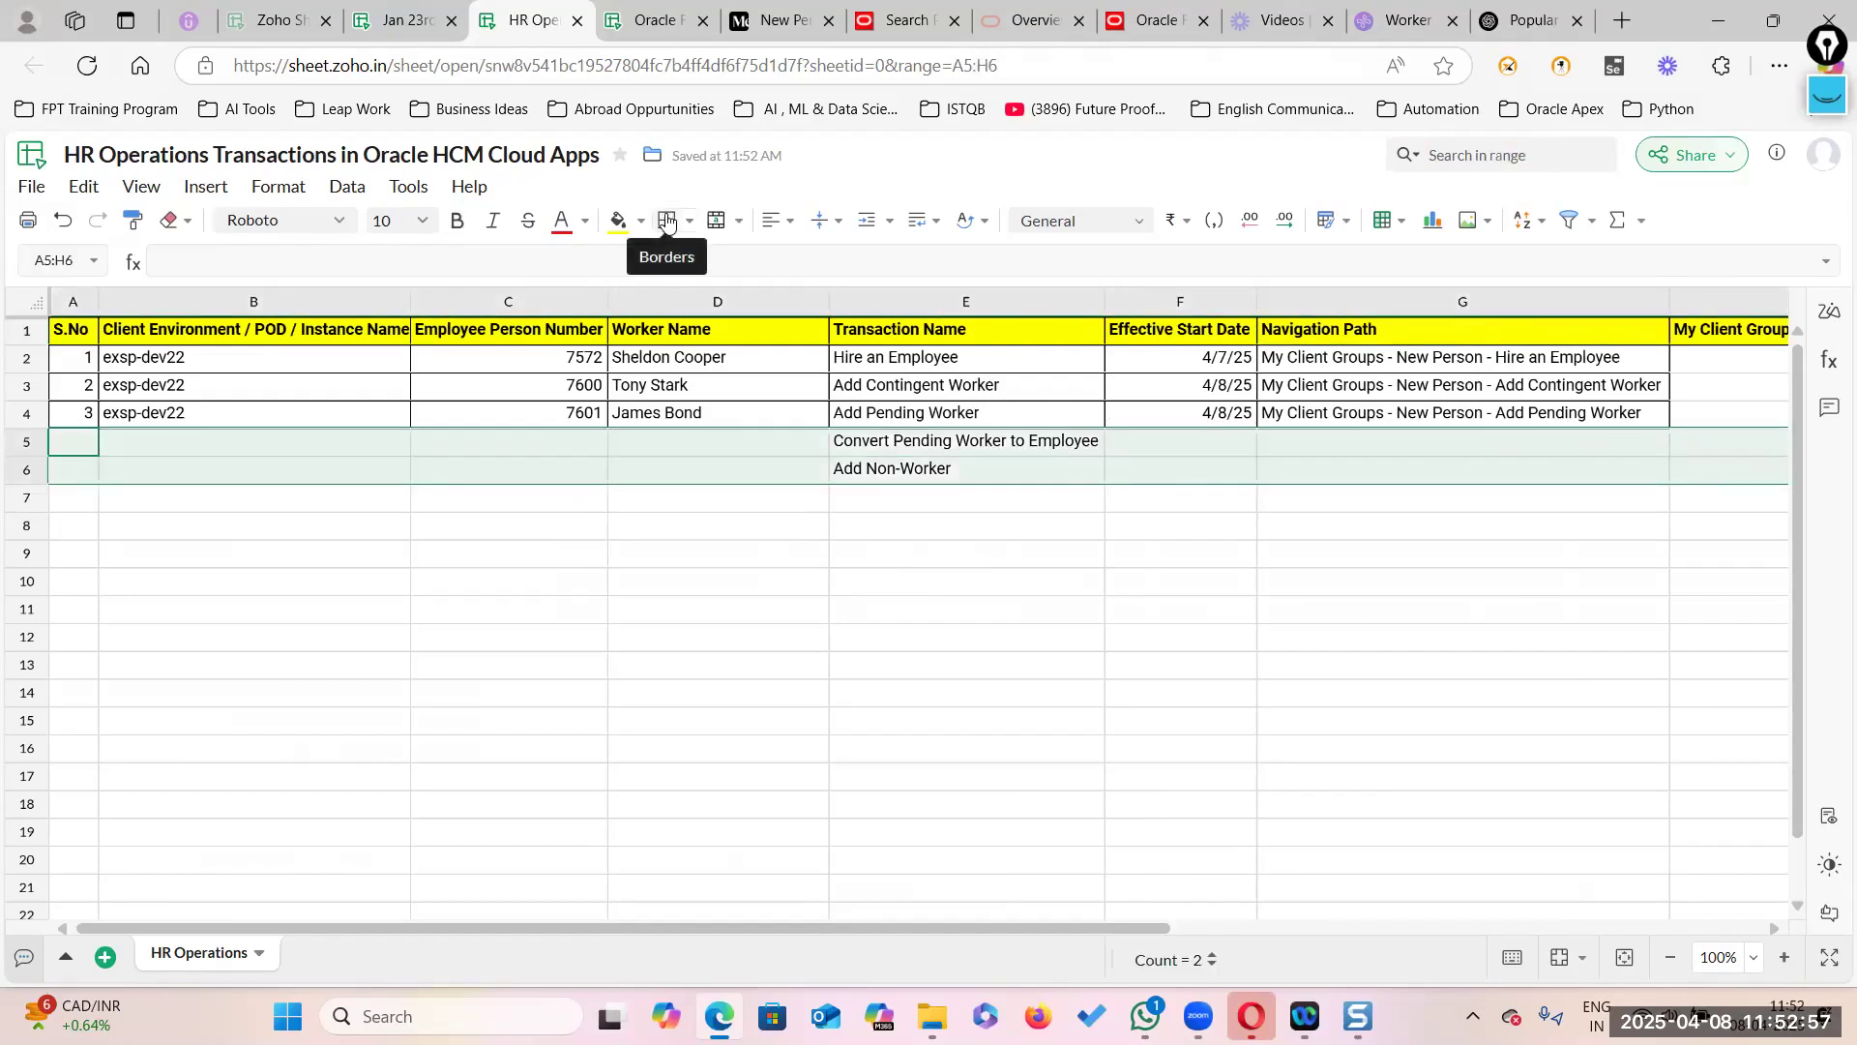